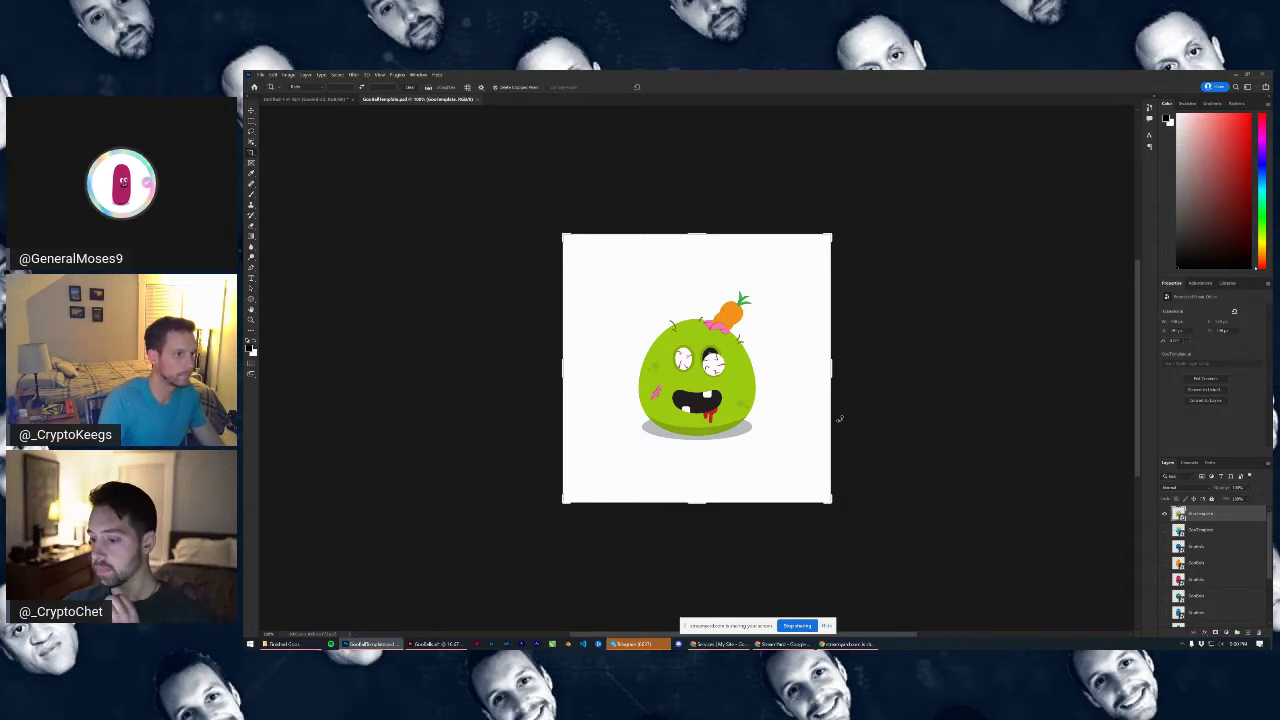
click(437, 644)
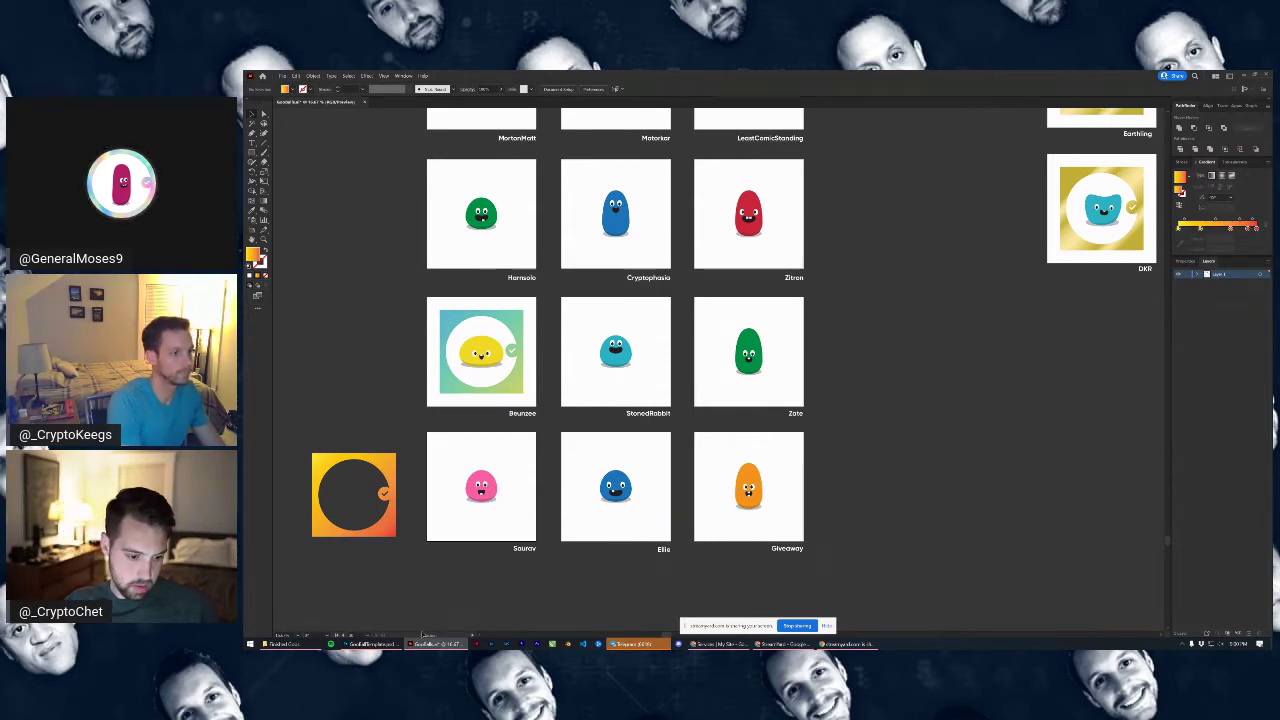
click(372, 644)
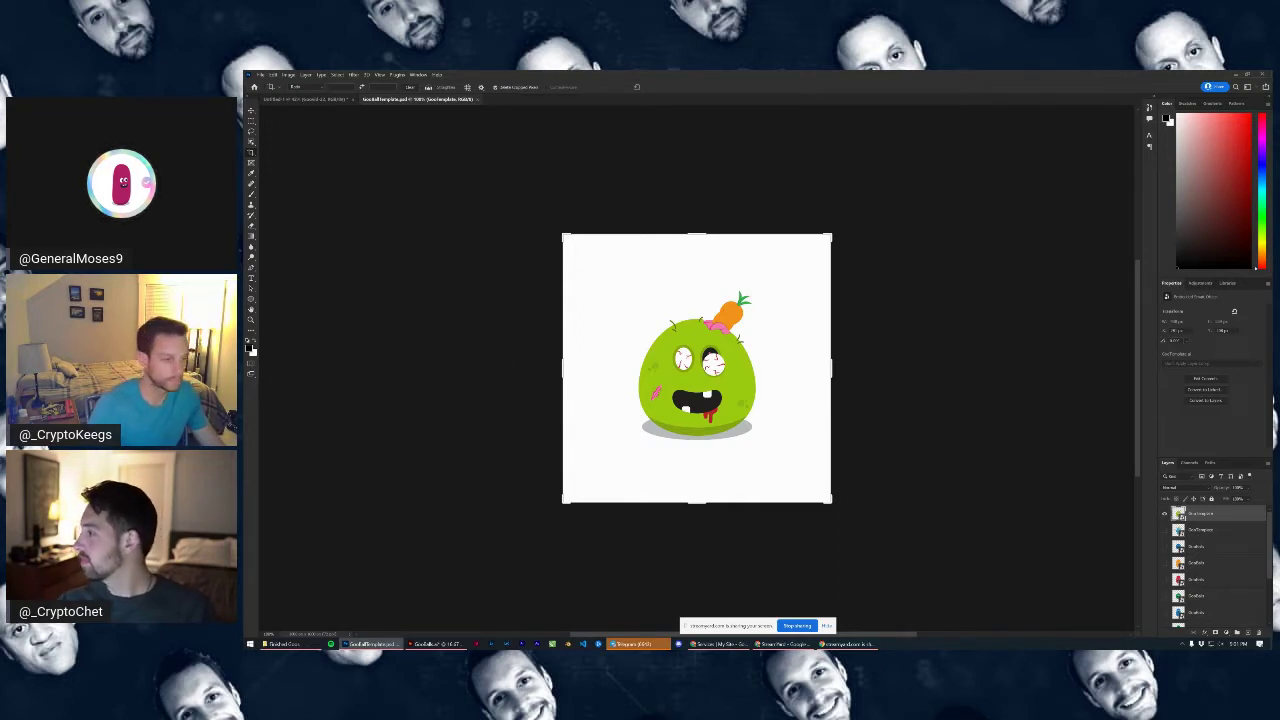
key(alt+Tab)
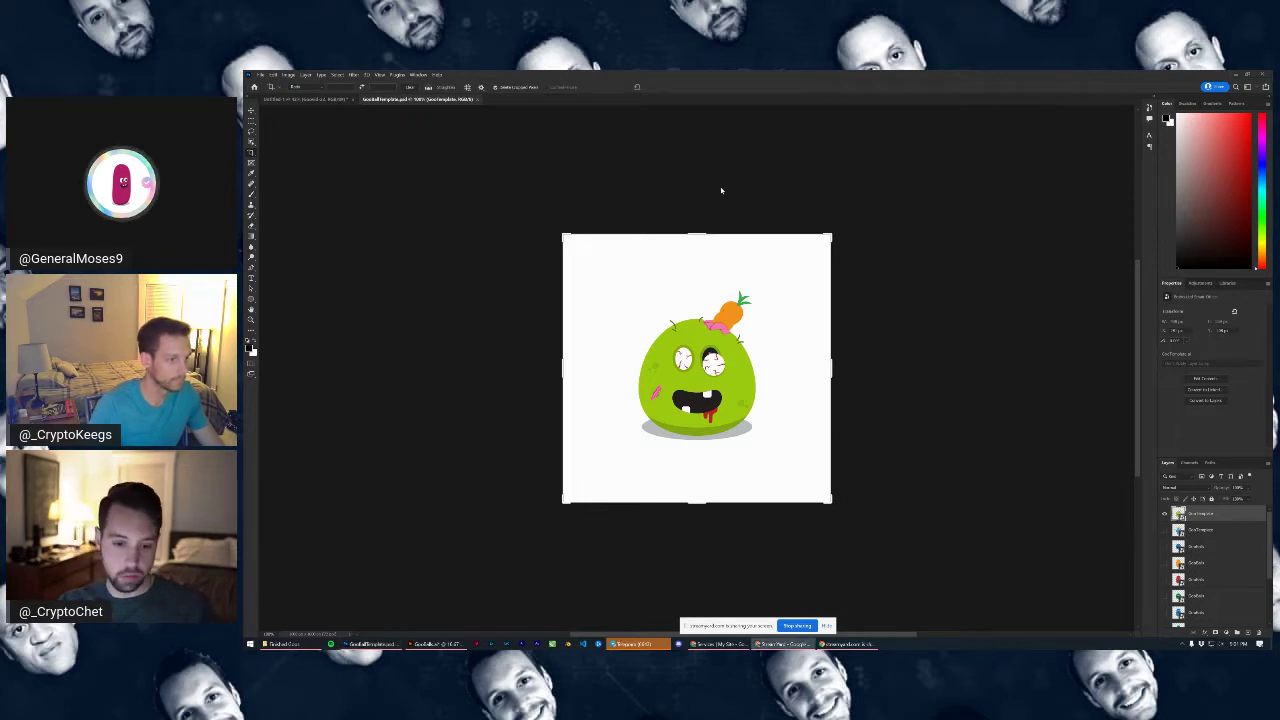
click(794, 75)
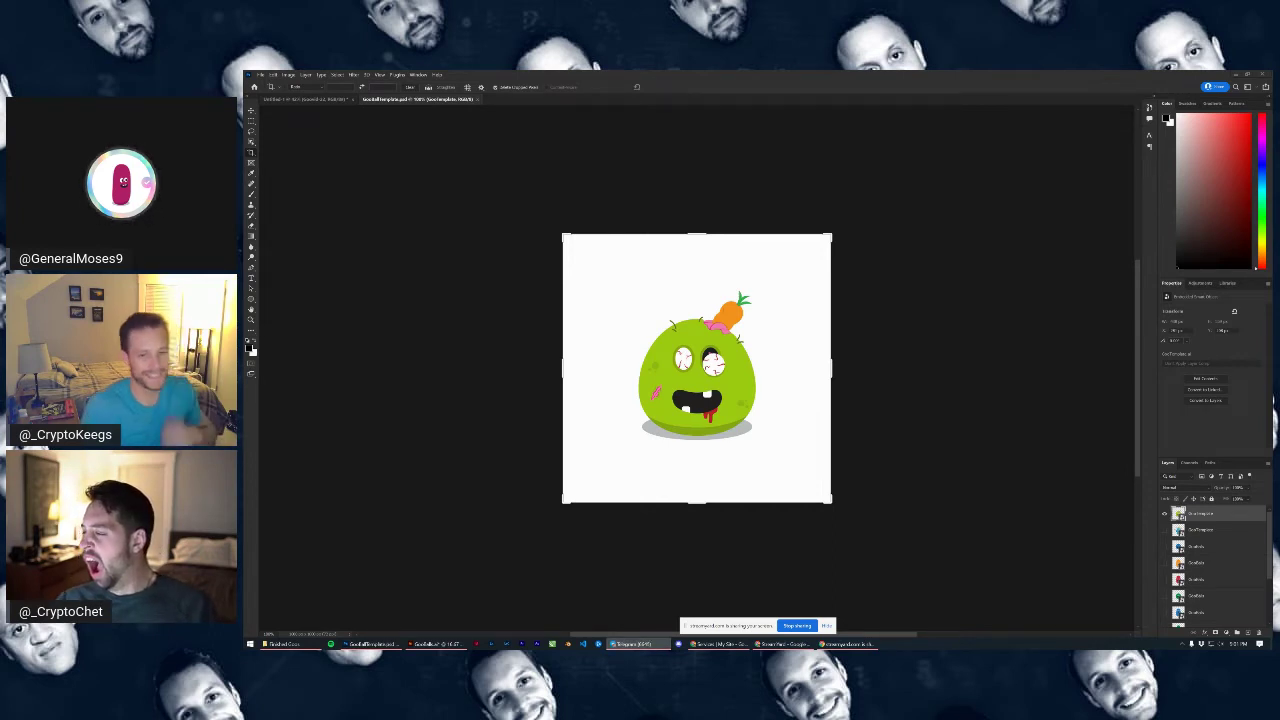
click(678, 73)
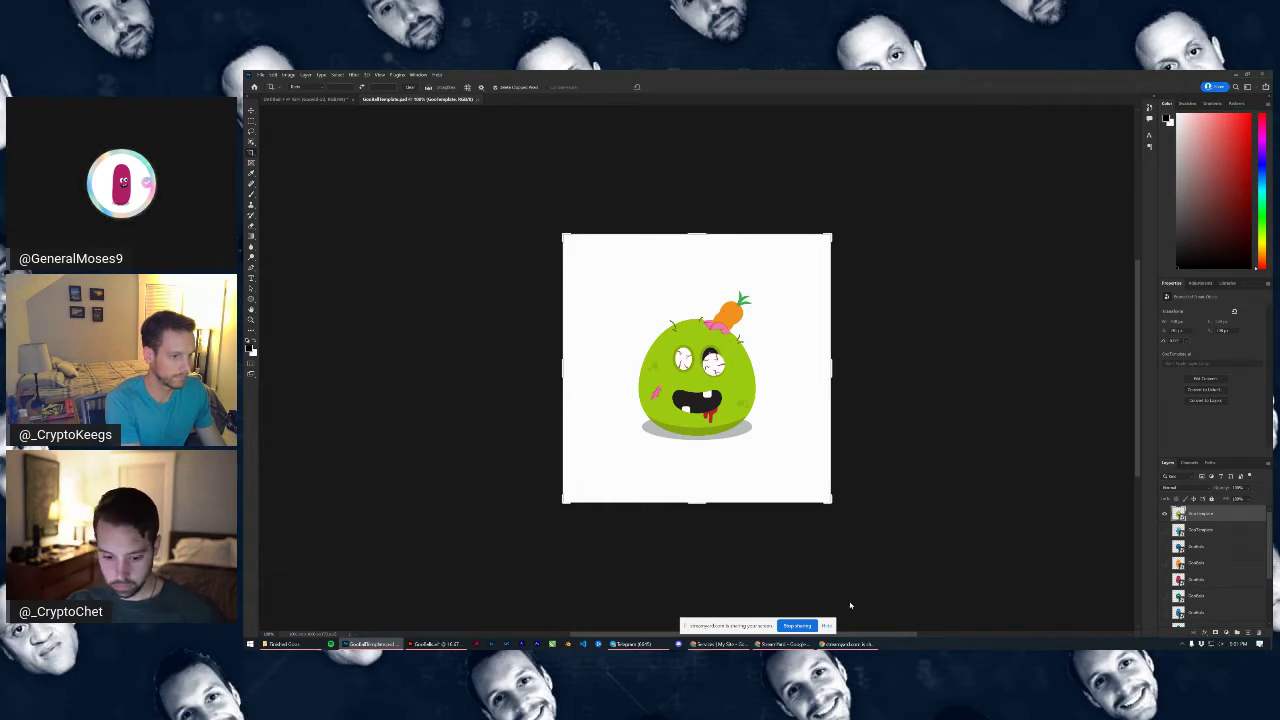
Hide the screen-sharing notice
click(826, 626)
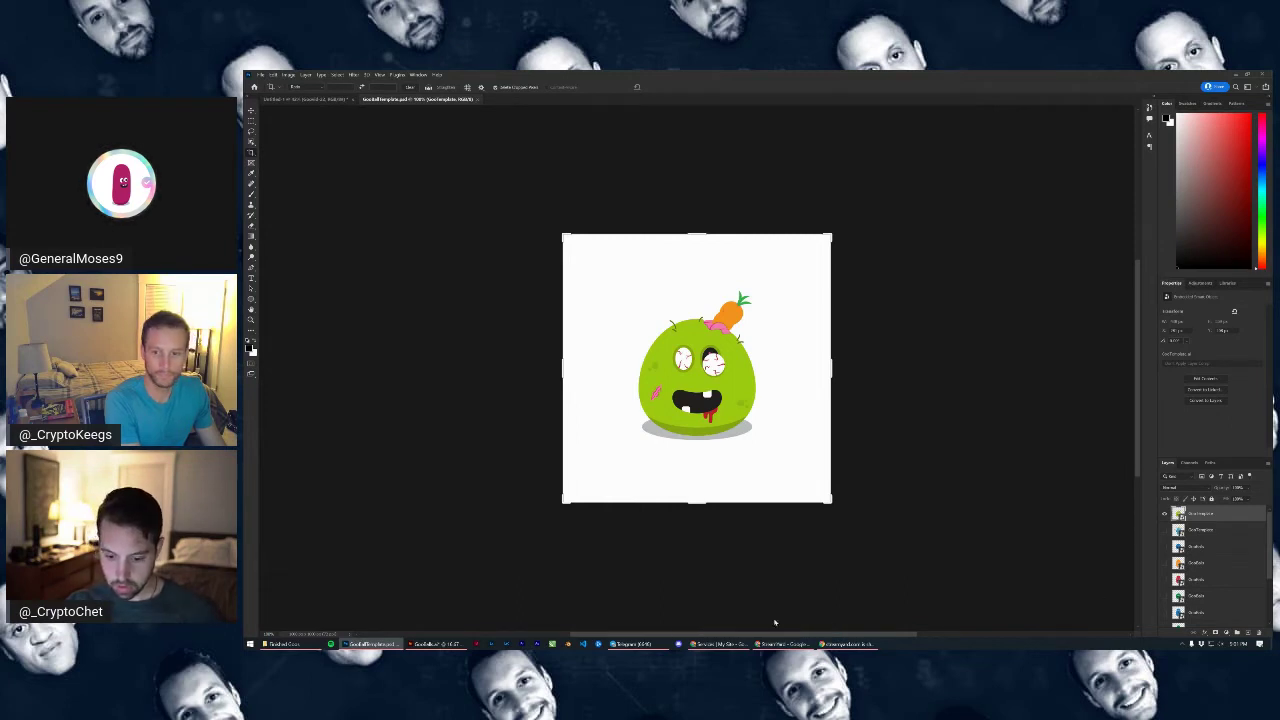
mouse_move(372, 644)
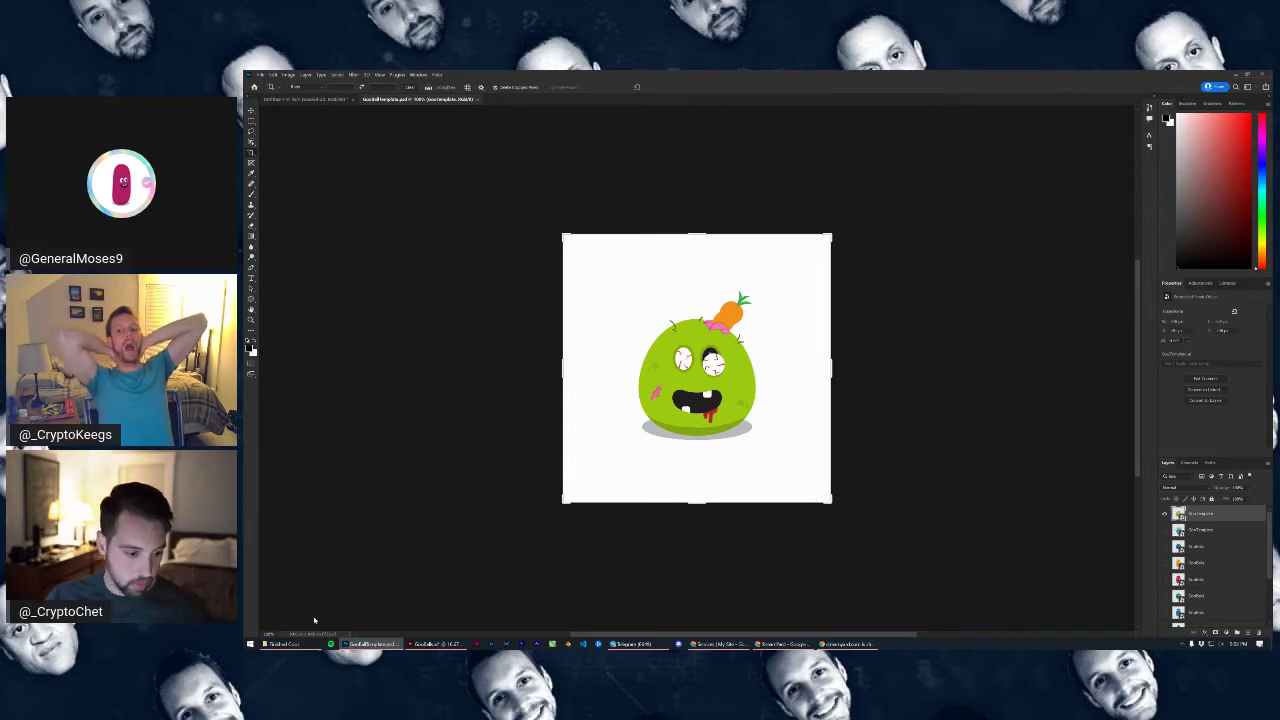
Examine the green zombie character up close, including its eyes, mouth, scar and the carrot in its head
key(ctrl+plus)
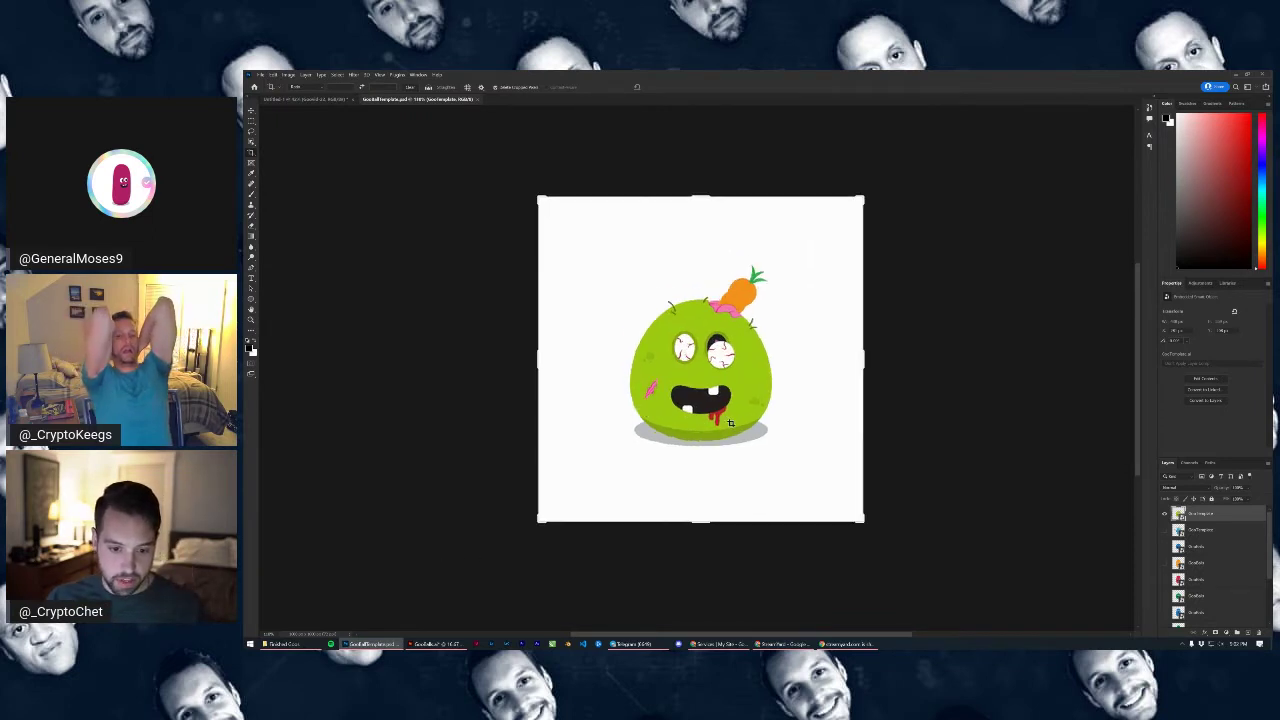
scroll(771, 396, up, 4)
scroll(786, 391, down, 3)
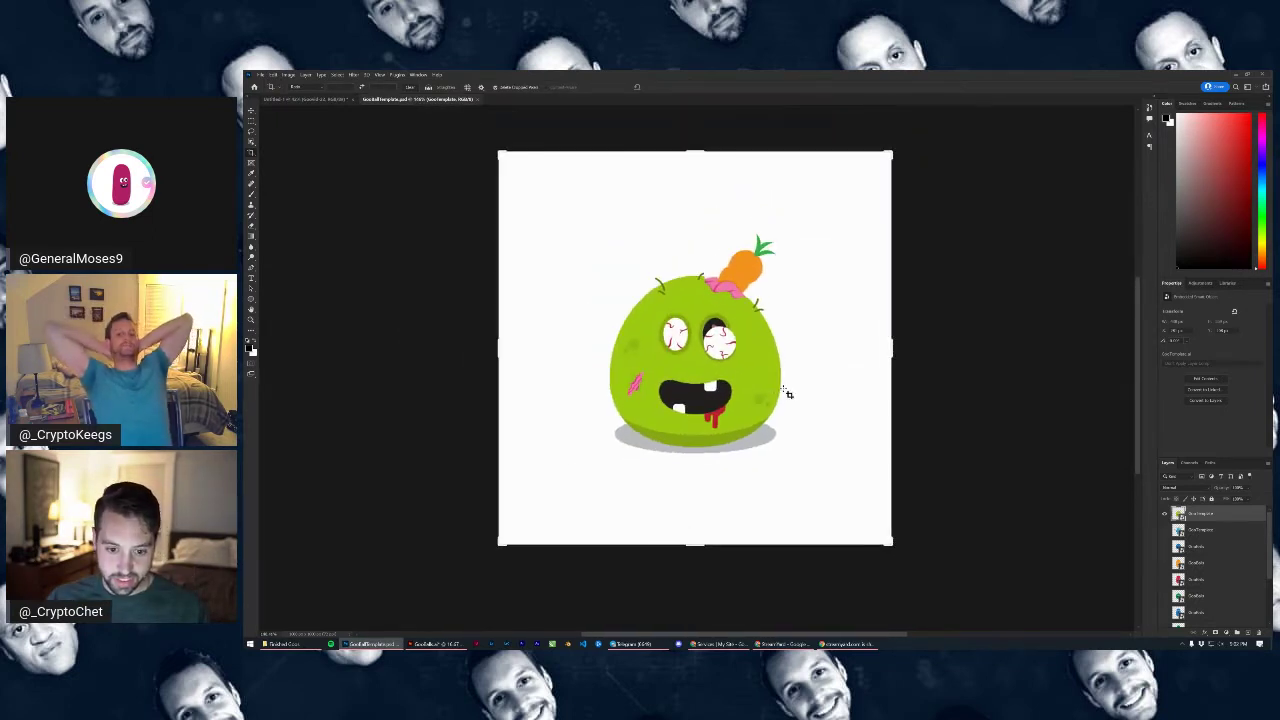
click(640, 644)
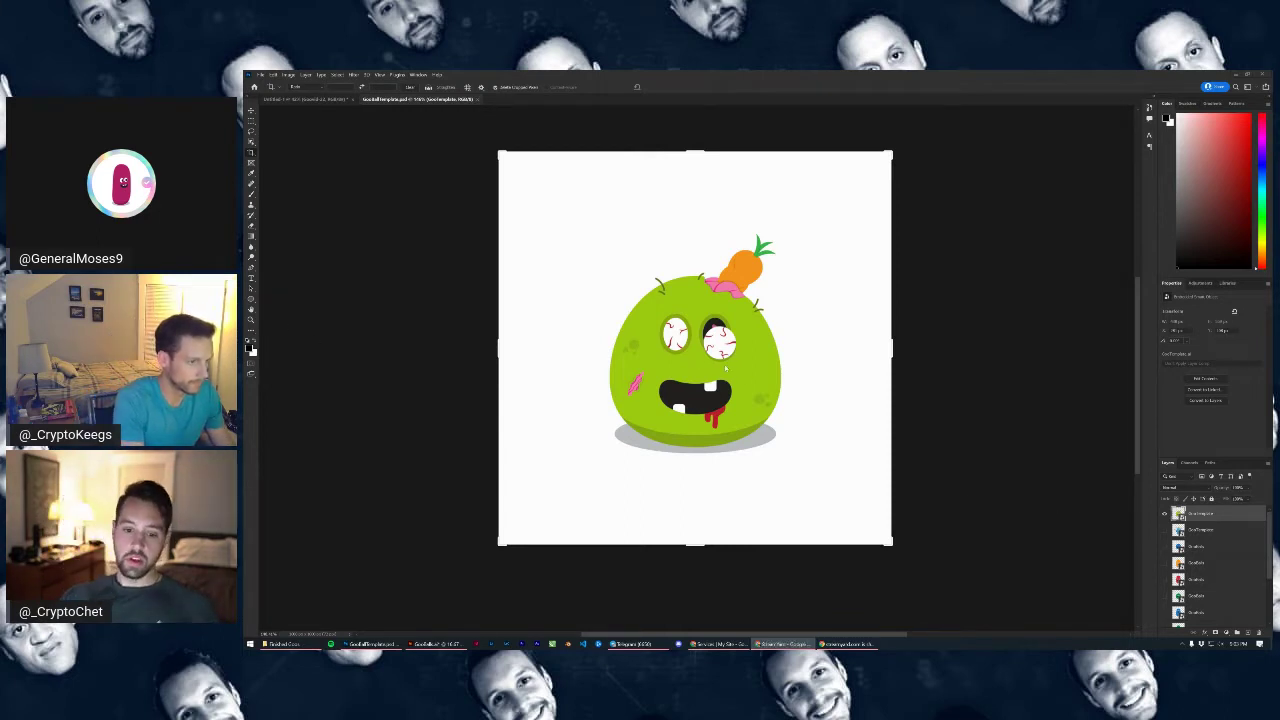
scroll(645, 364, up, 2)
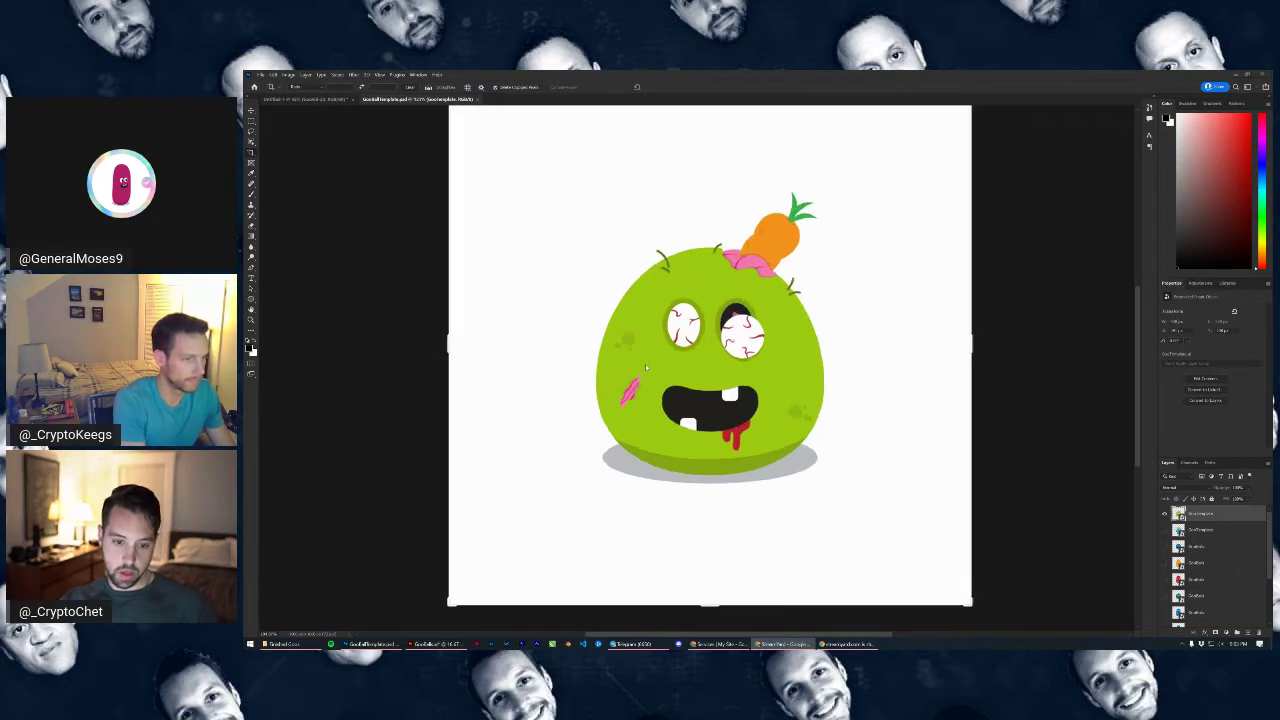
scroll(855, 288, down, 1)
click(855, 288)
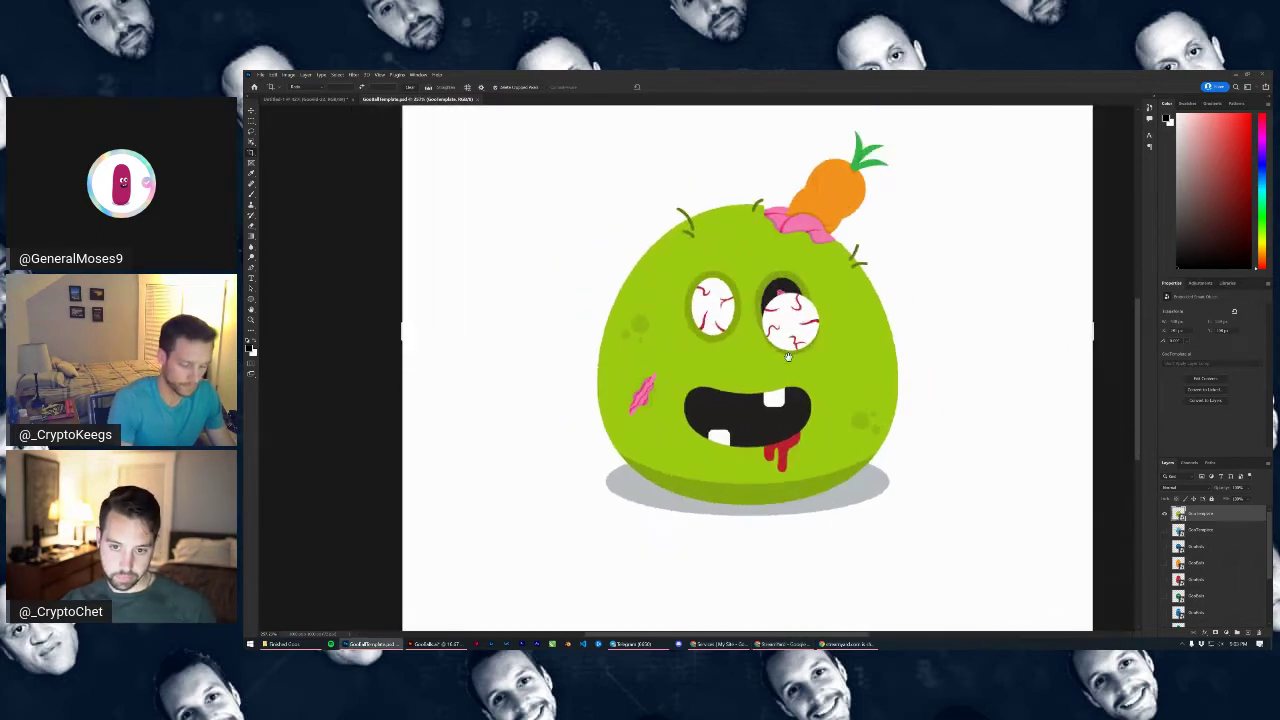
key(v)
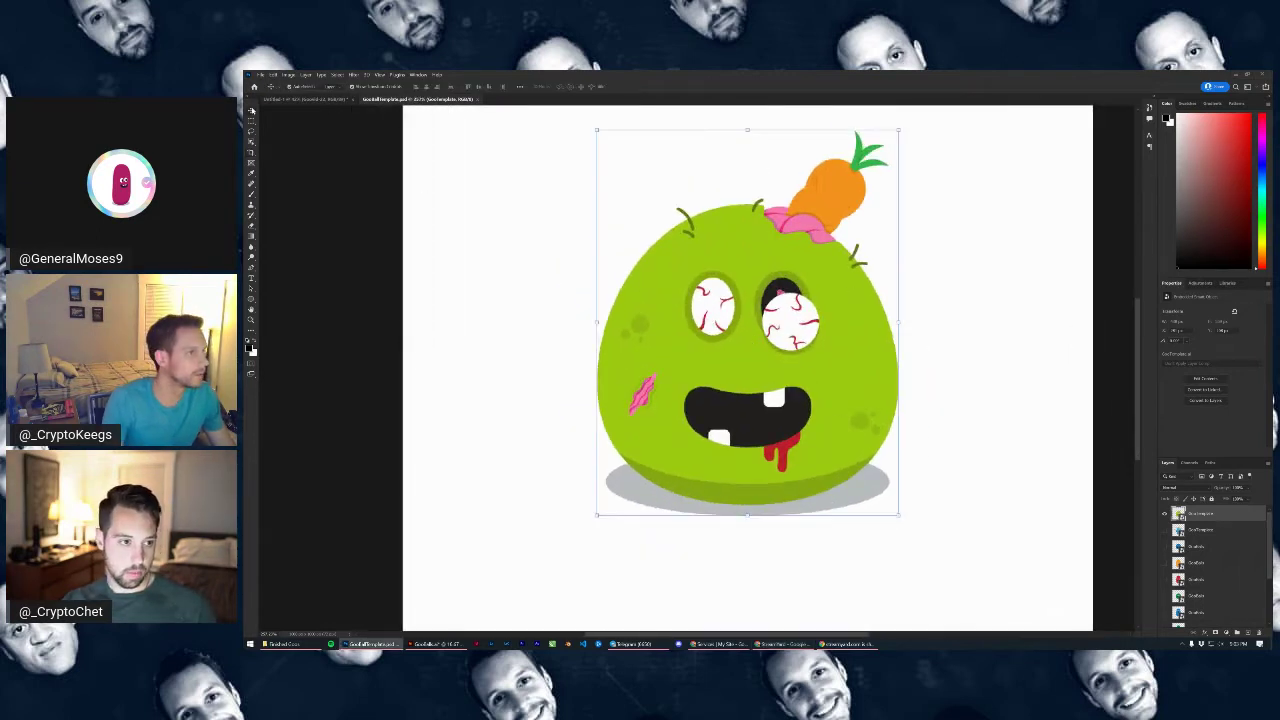
drag(818, 257, 754, 306)
click(1038, 295)
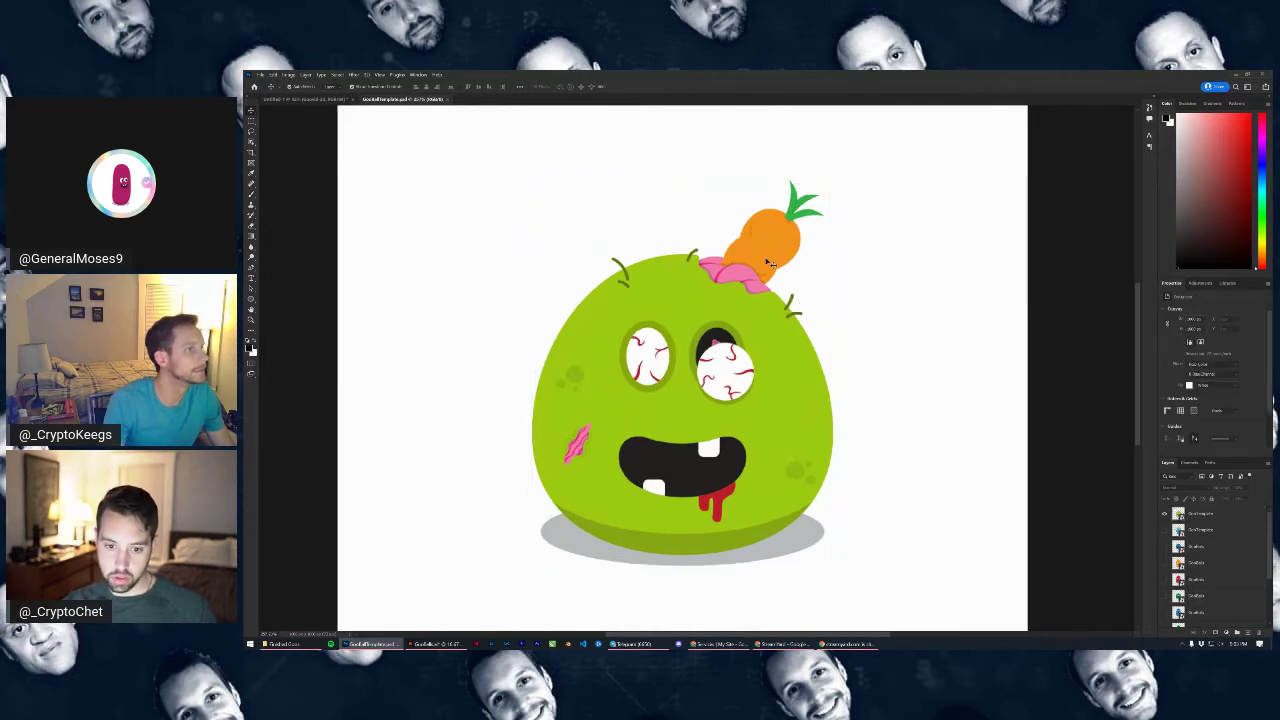
scroll(765, 243, up, 1)
key(ctrl+0)
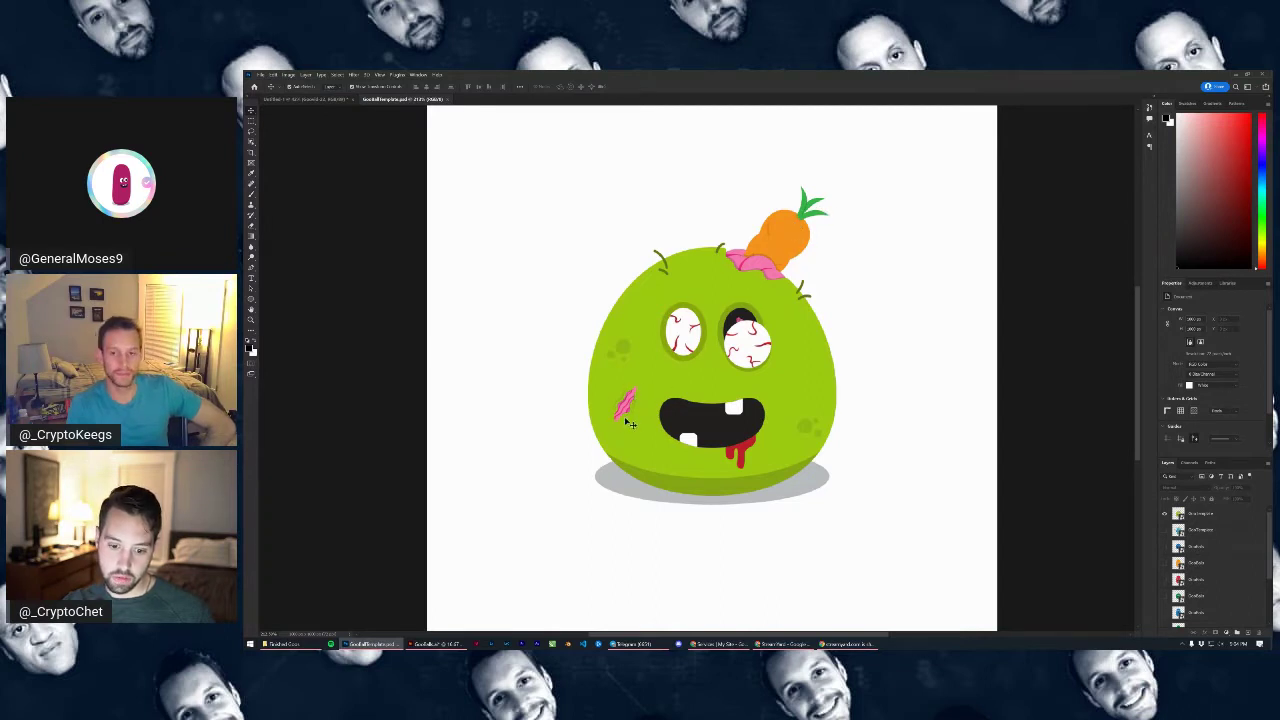
scroll(650, 404, down, 2)
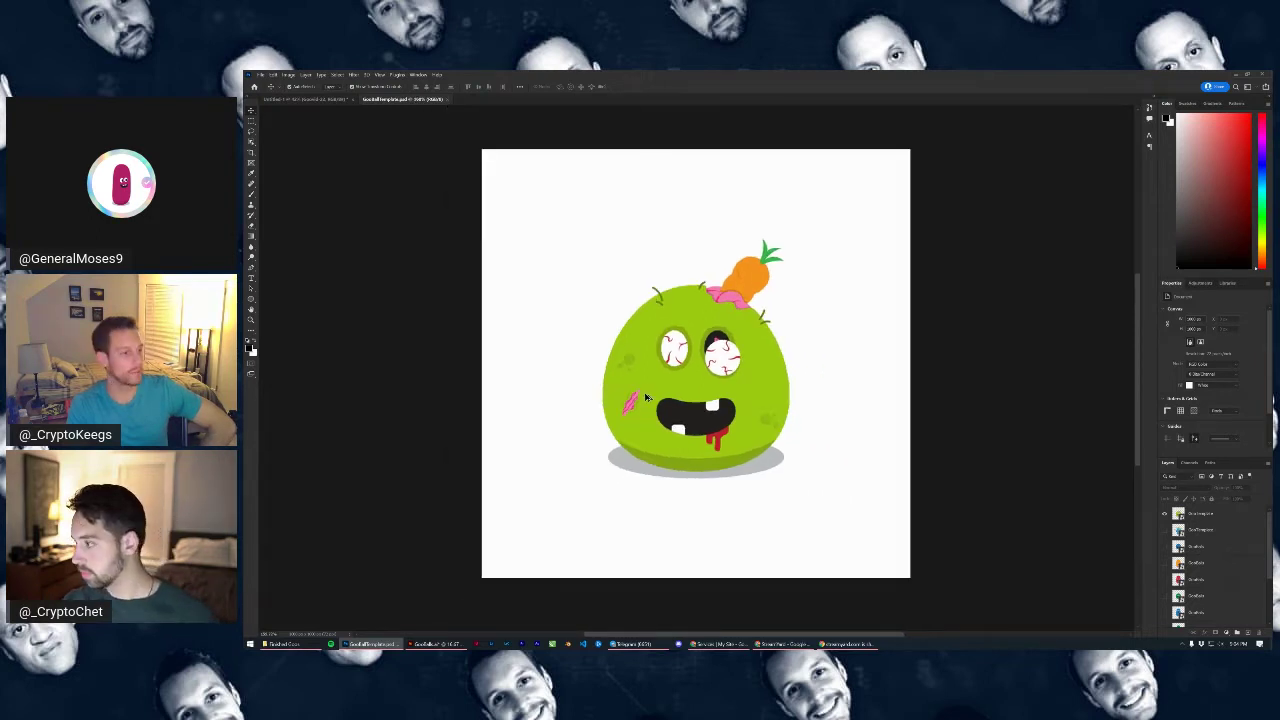
scroll(716, 446, up, 2)
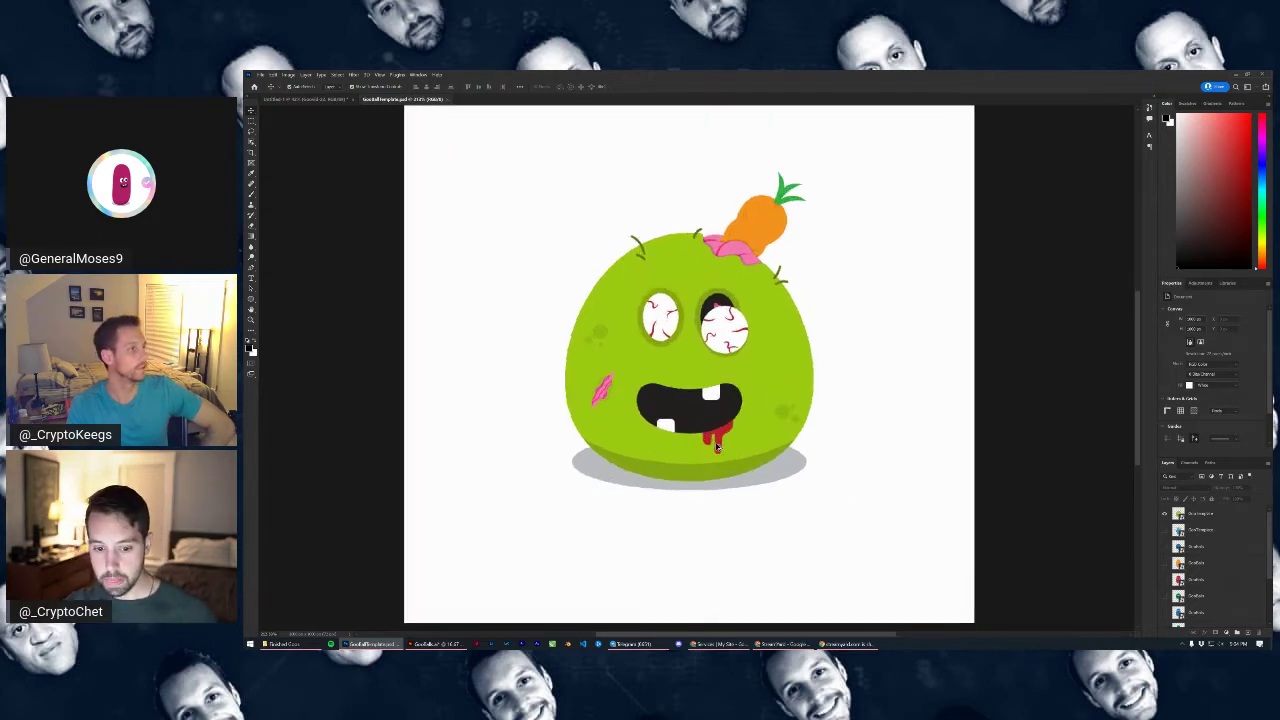
scroll(716, 446, down, 1)
scroll(716, 446, up, 2)
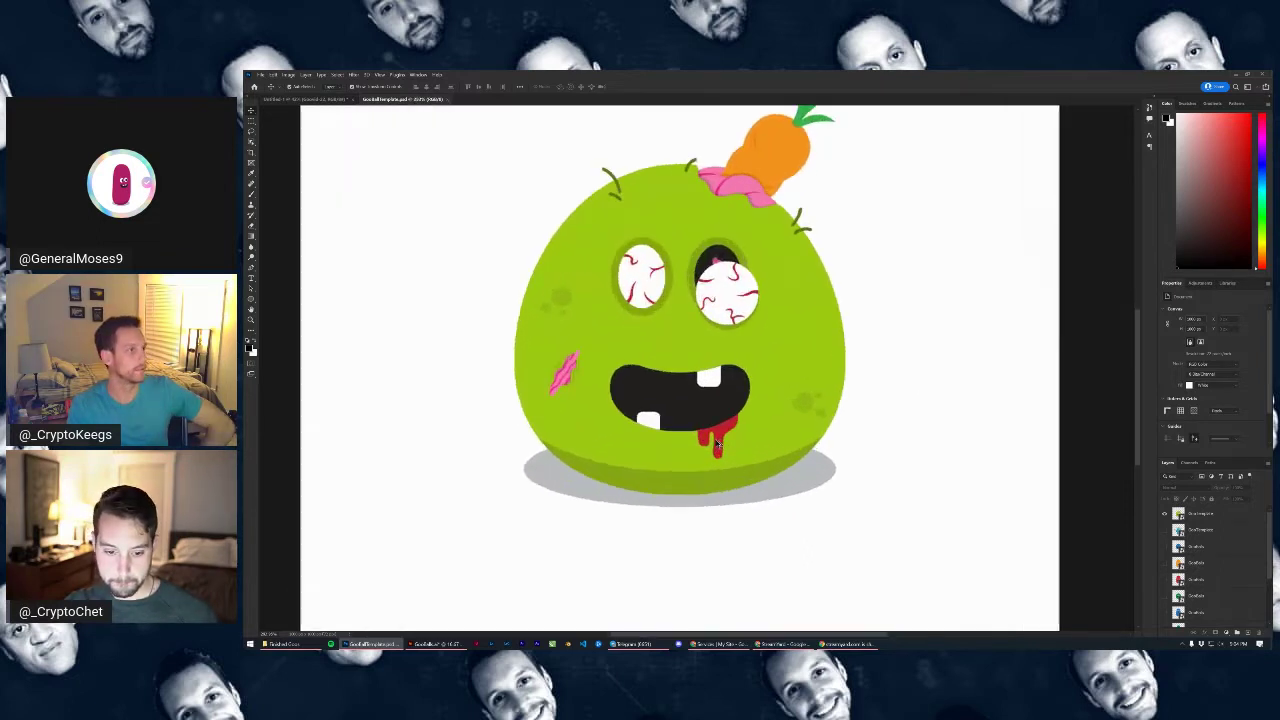
drag(699, 391, 655, 459)
scroll(655, 459, down, 3)
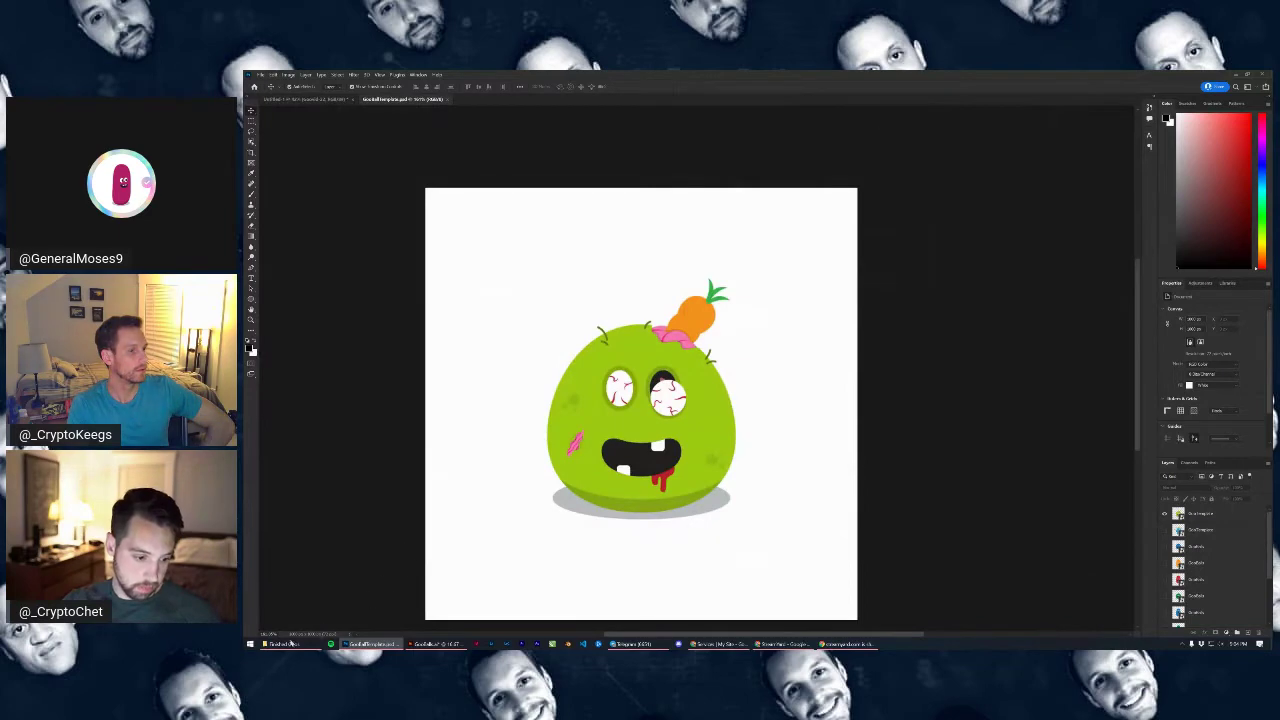
Switch to the file browser and place page 30 of the character Illustrator file, the pink character, into the template as a smart object
click(296, 644)
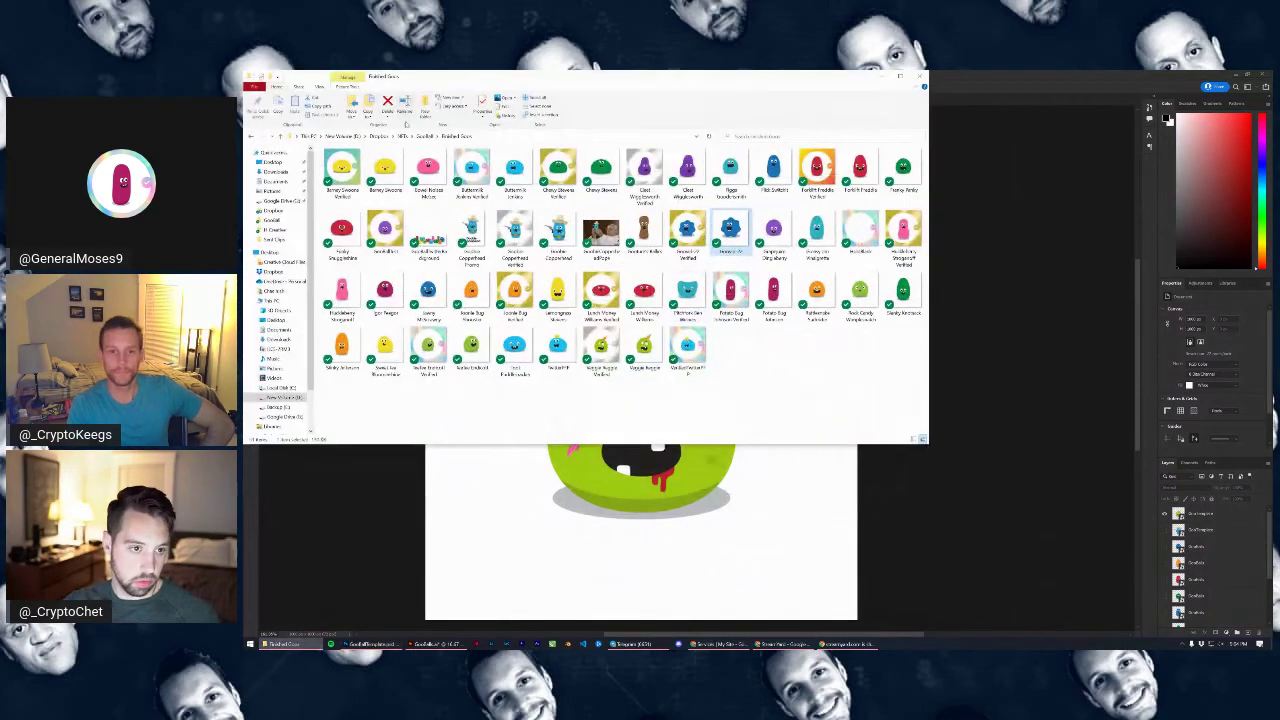
click(427, 137)
drag(623, 170, 695, 470)
scroll(757, 302, down, 3)
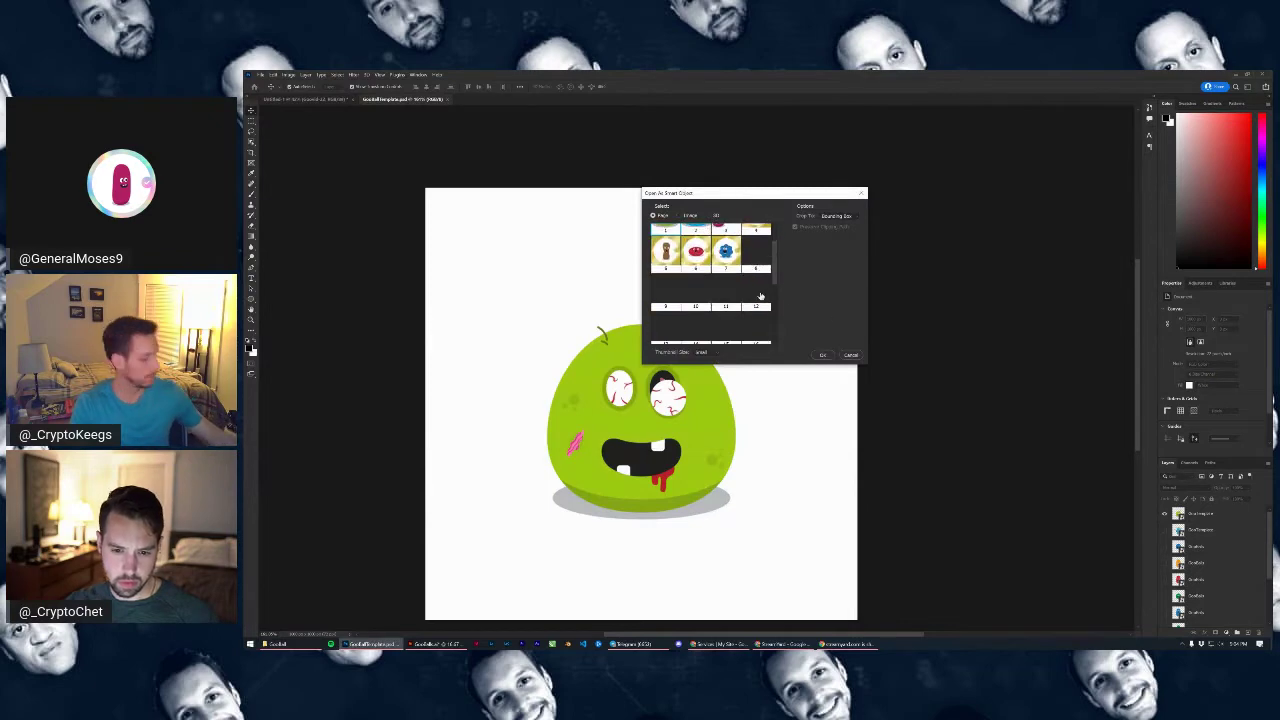
scroll(757, 302, down, 2)
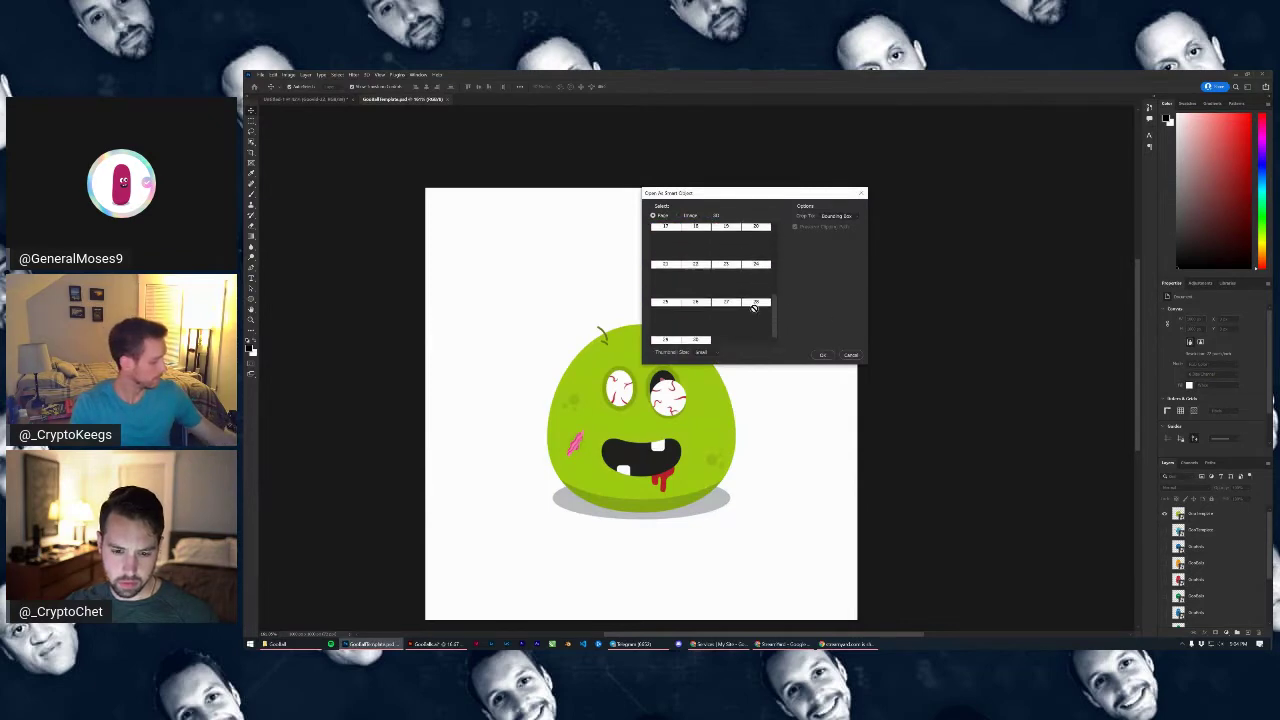
click(697, 325)
click(822, 355)
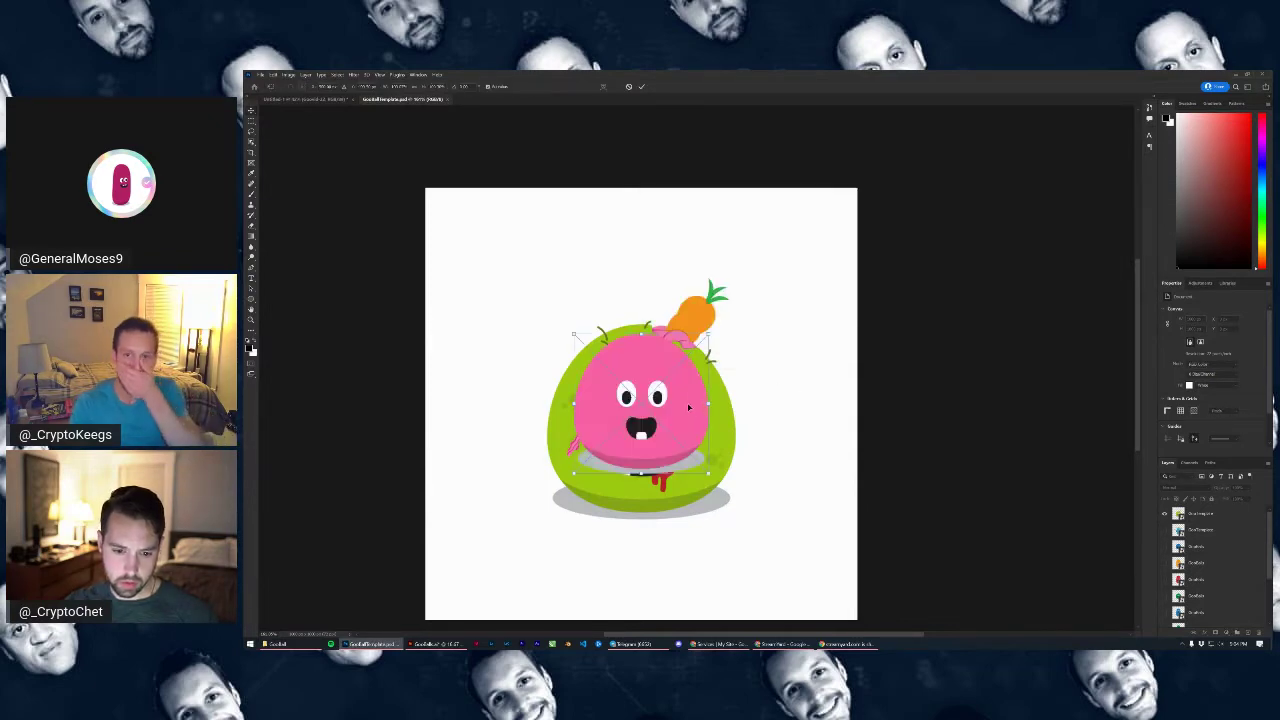
key(Return)
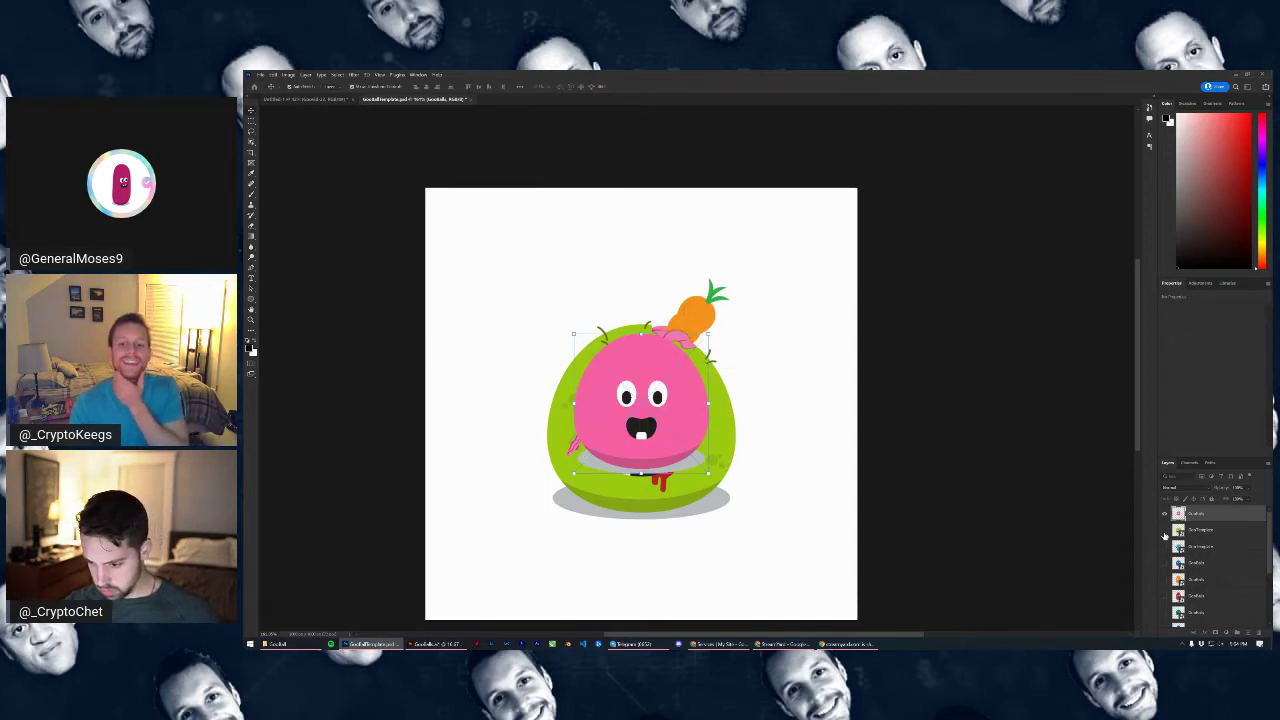
Hide the green zombie layer, show the blue character as a size reference, and scale the pink character up to match it
click(1164, 530)
click(1164, 563)
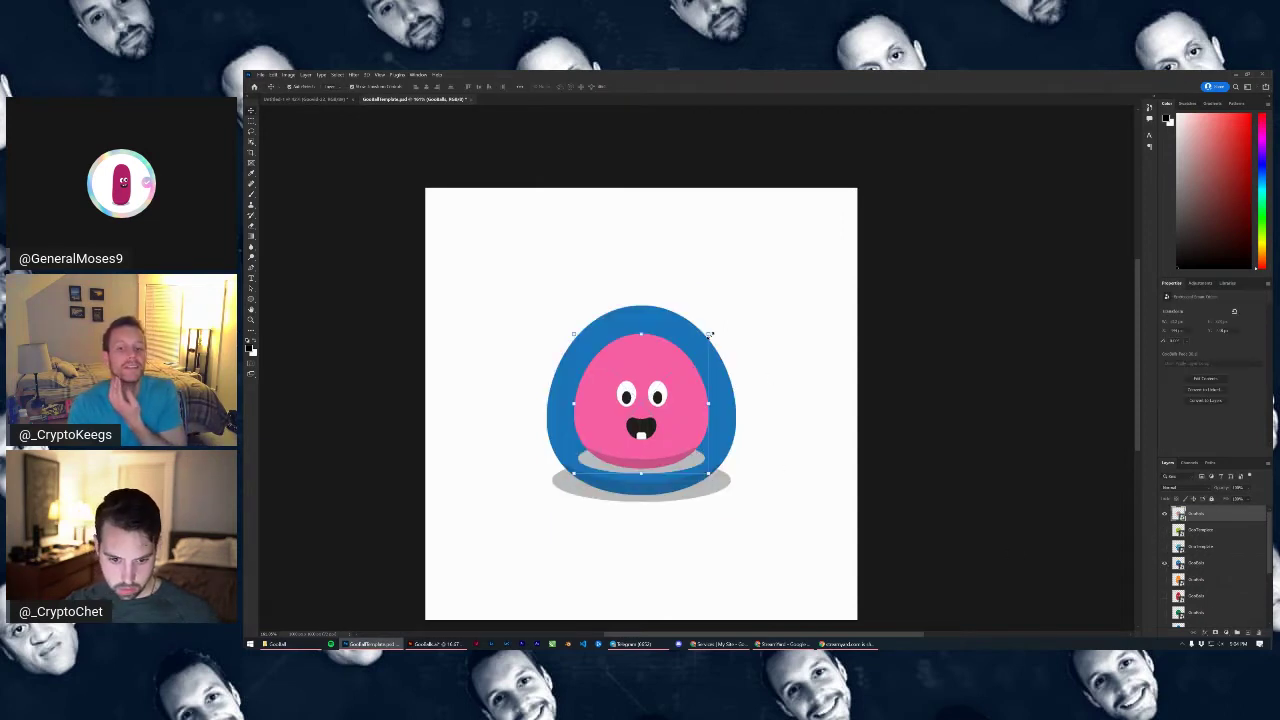
drag(708, 334, 749, 322)
click(641, 87)
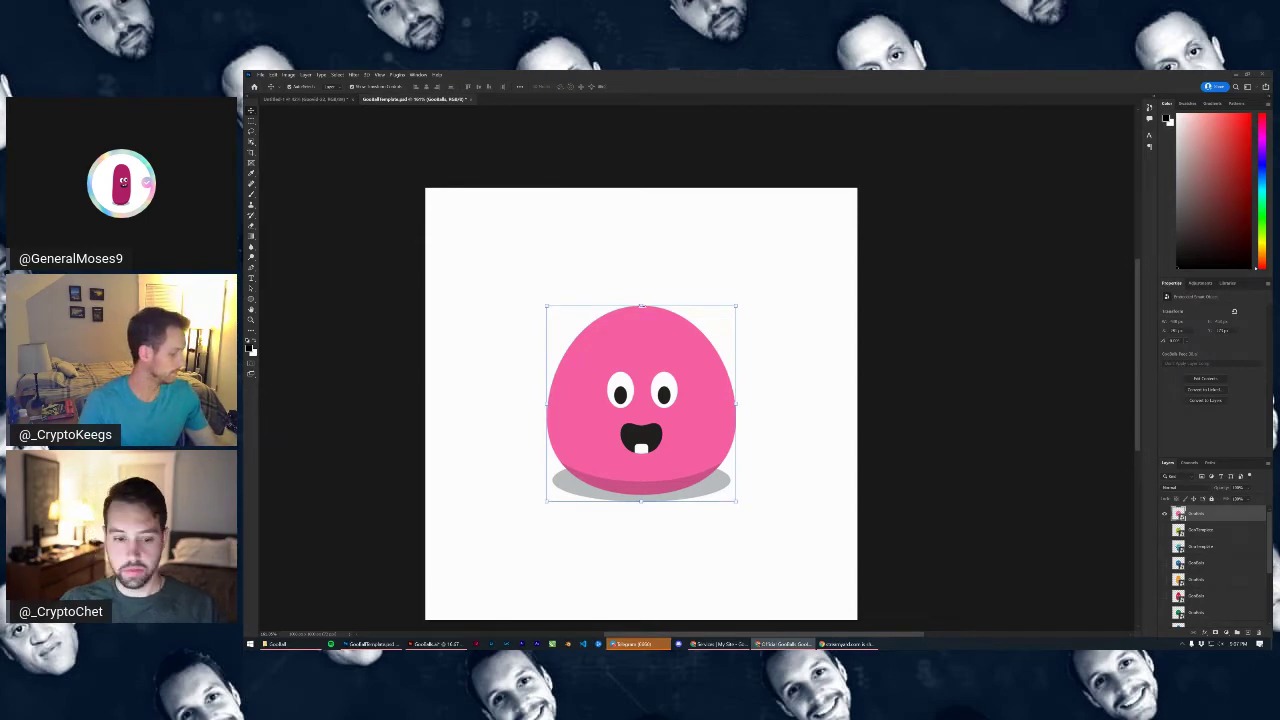
Save the pink character as a PNG named "Friday Francis" in the Finished Goos folder
click(261, 75)
click(282, 174)
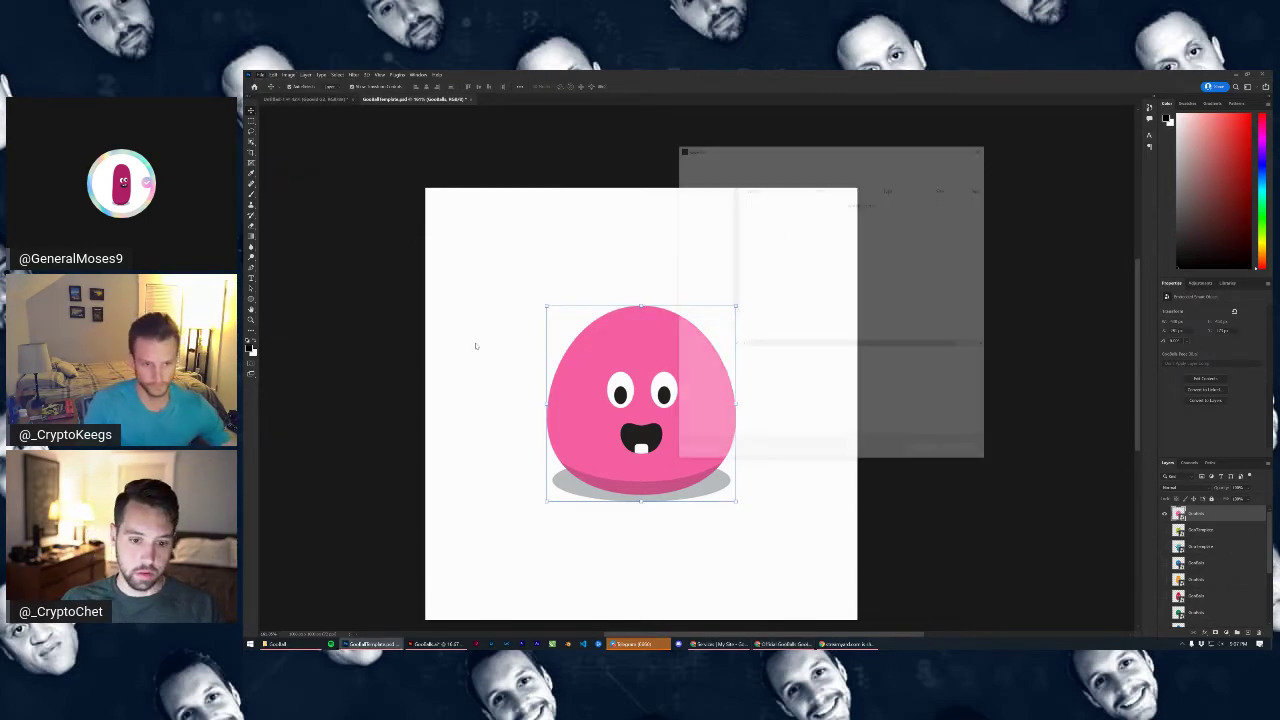
click(800, 367)
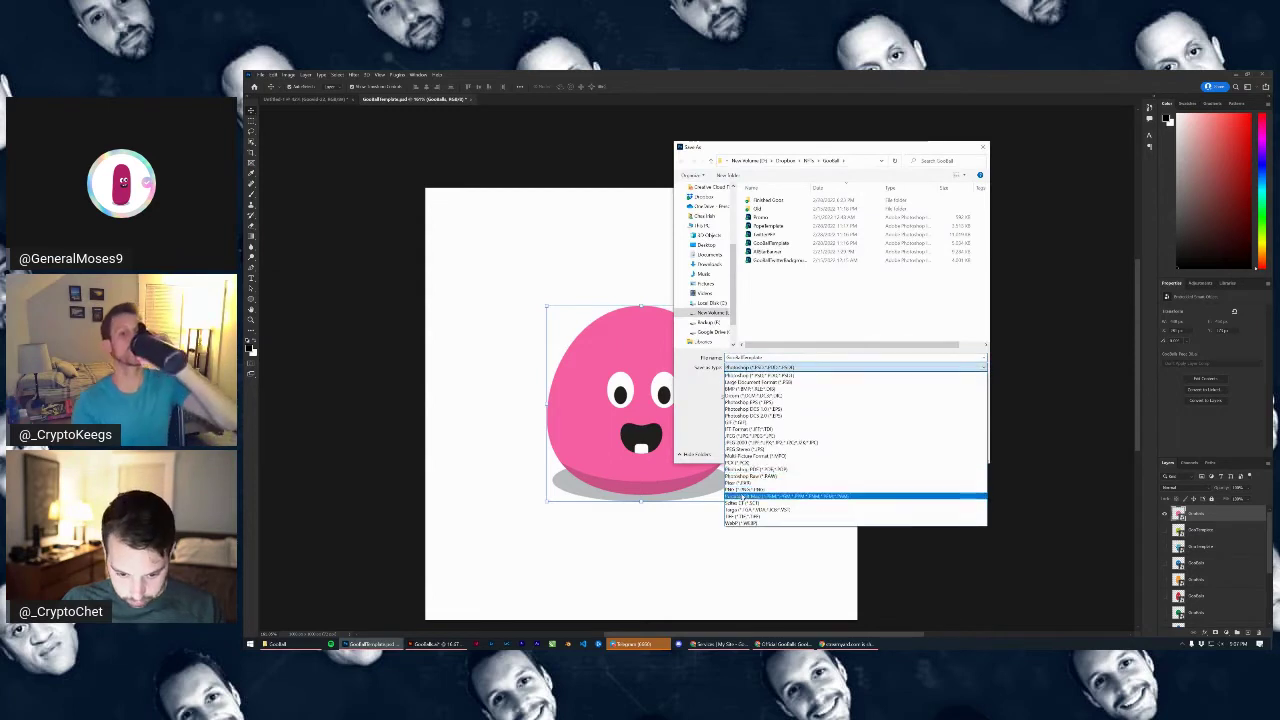
click(758, 493)
click(771, 357)
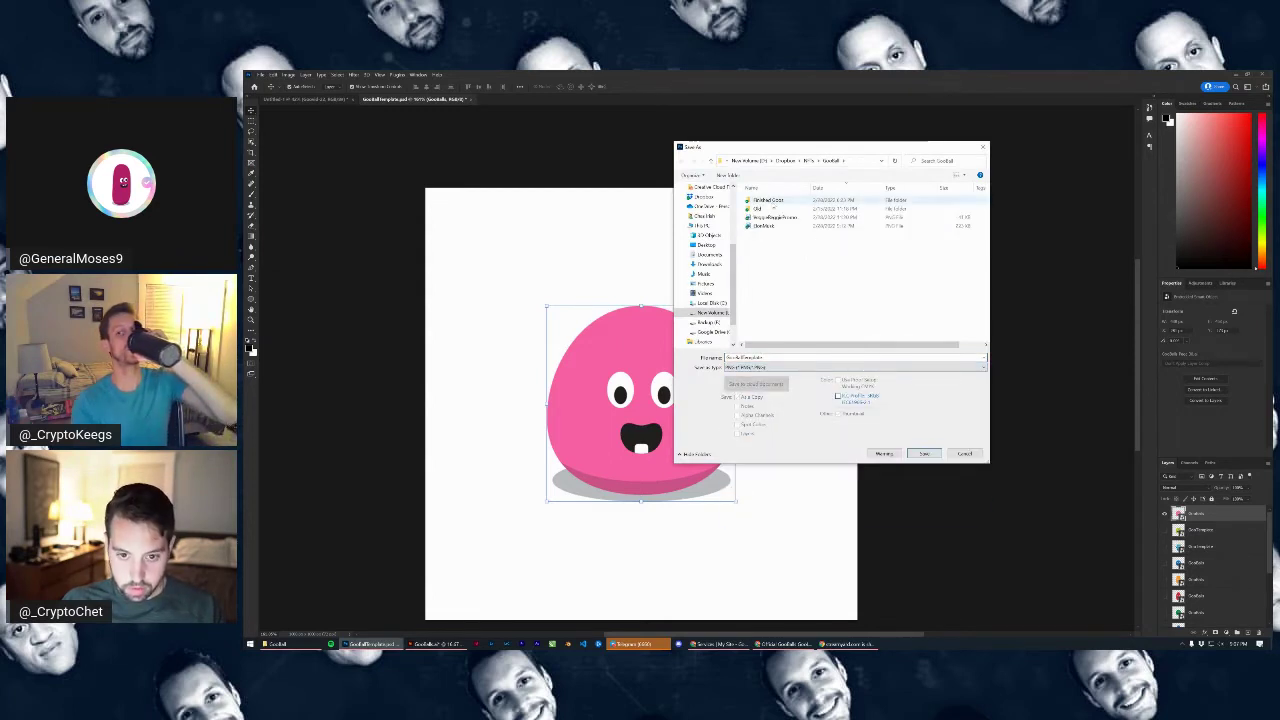
double_click(768, 200)
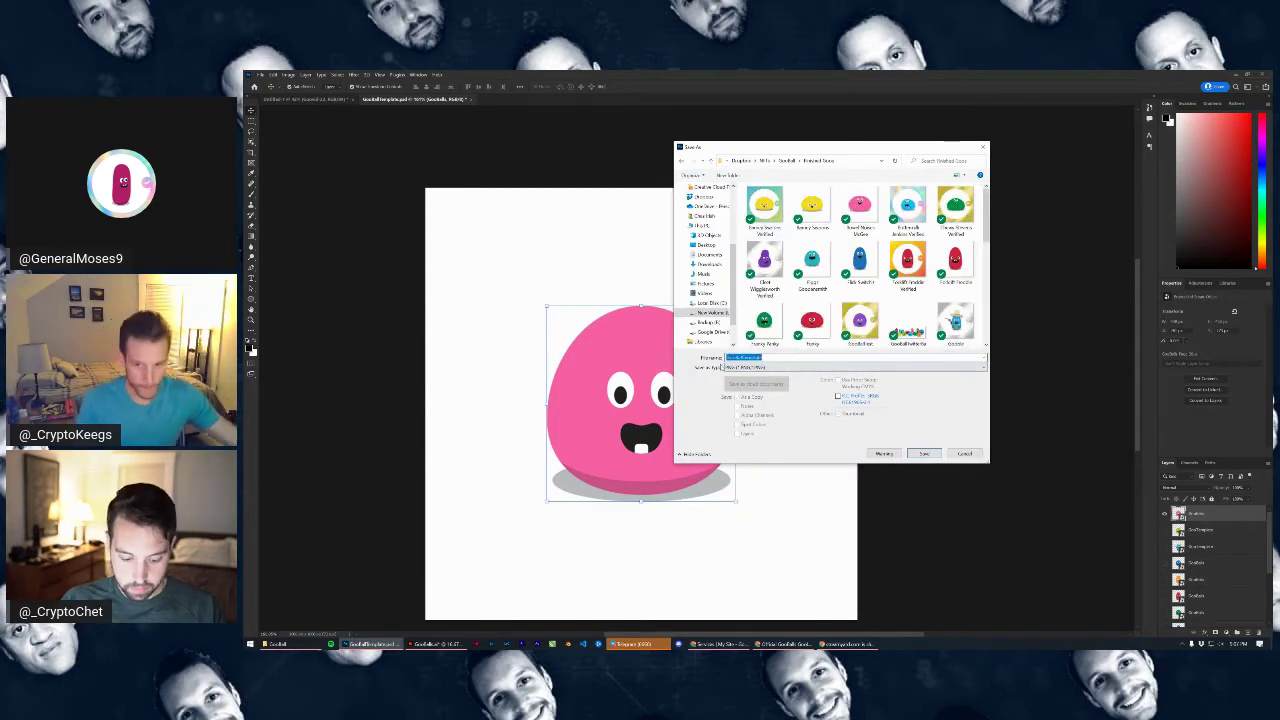
text(Friday Fra)
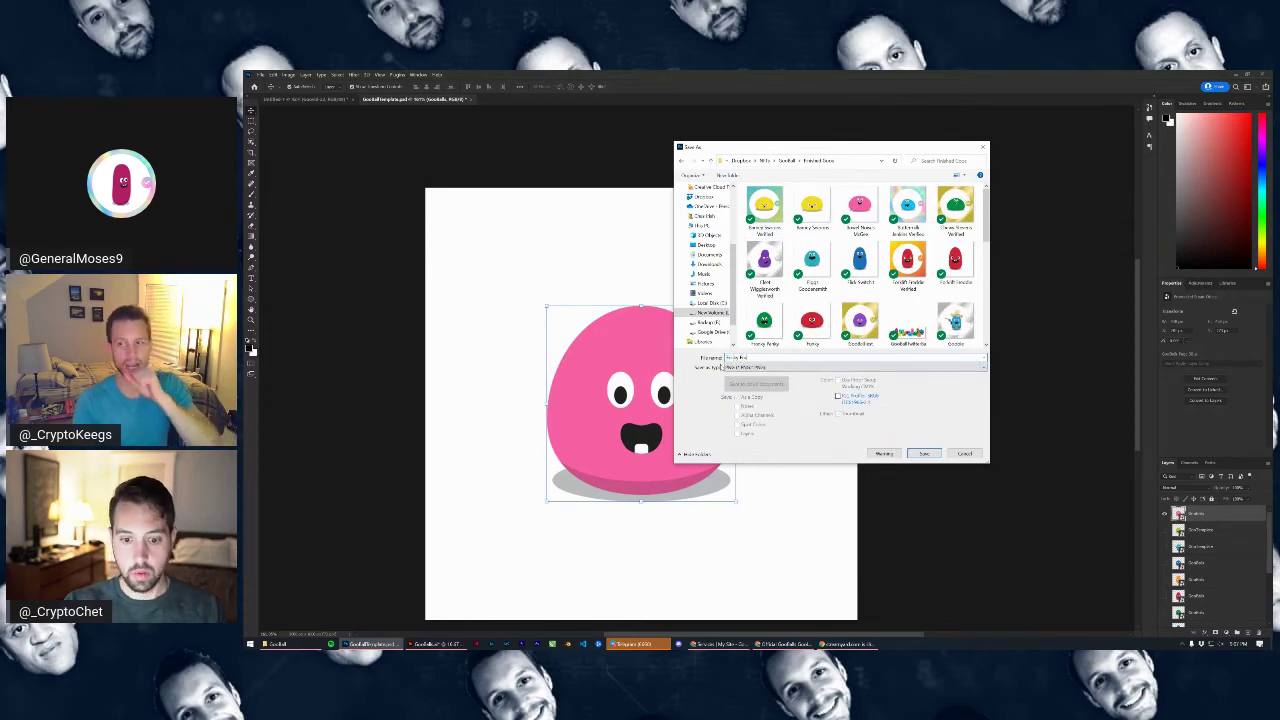
text(ncis)
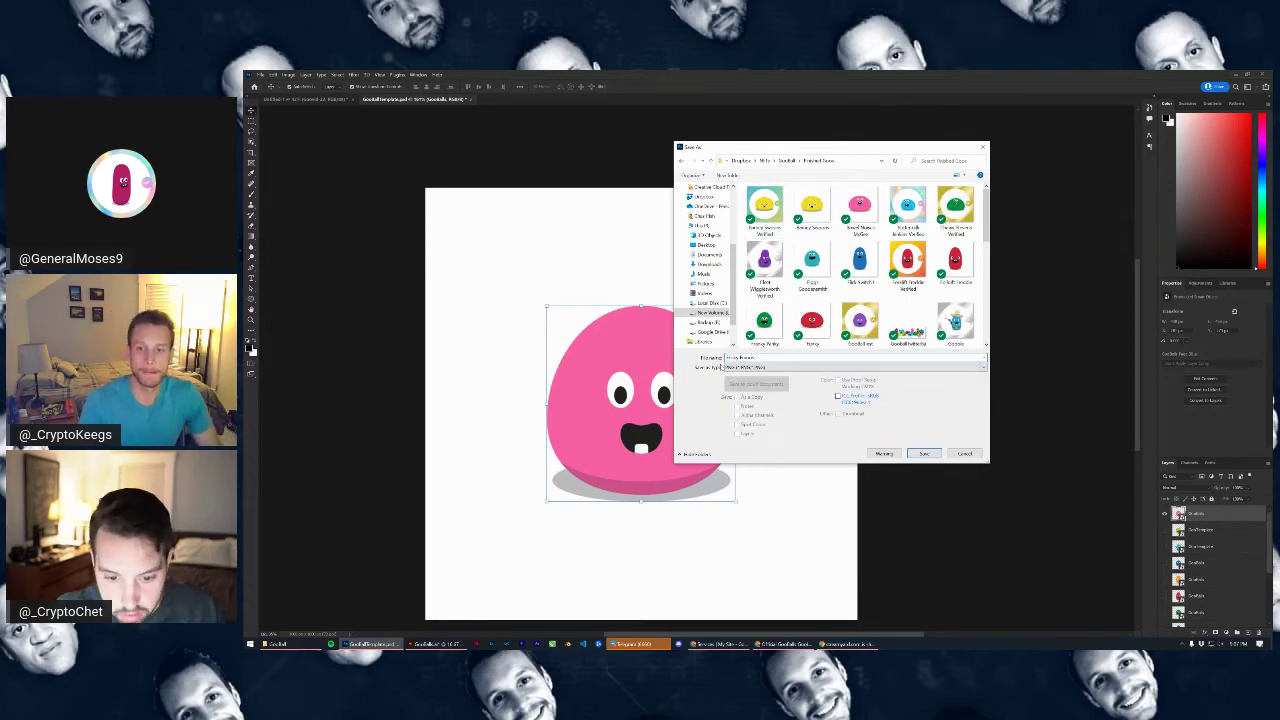
click(921, 452)
click(804, 246)
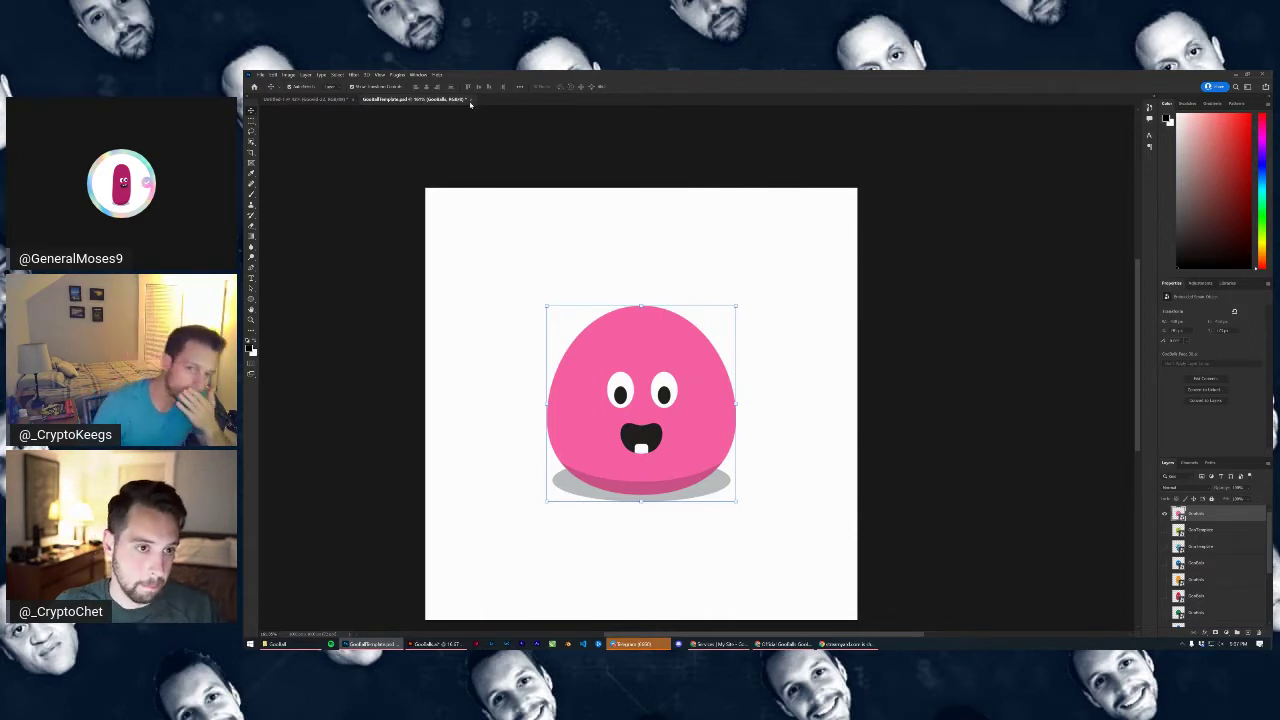
Close the character template with its changes saved, and close the untitled shirt mockup without saving
key(ctrl+w)
click(729, 282)
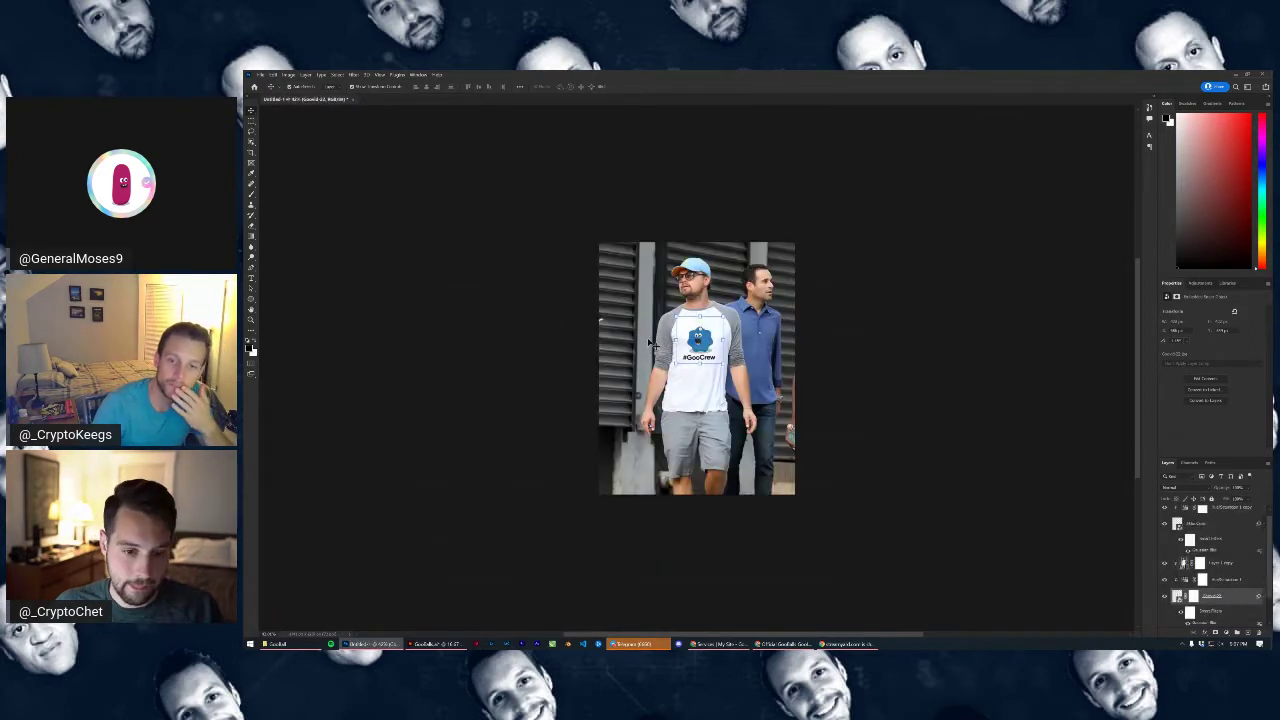
click(349, 100)
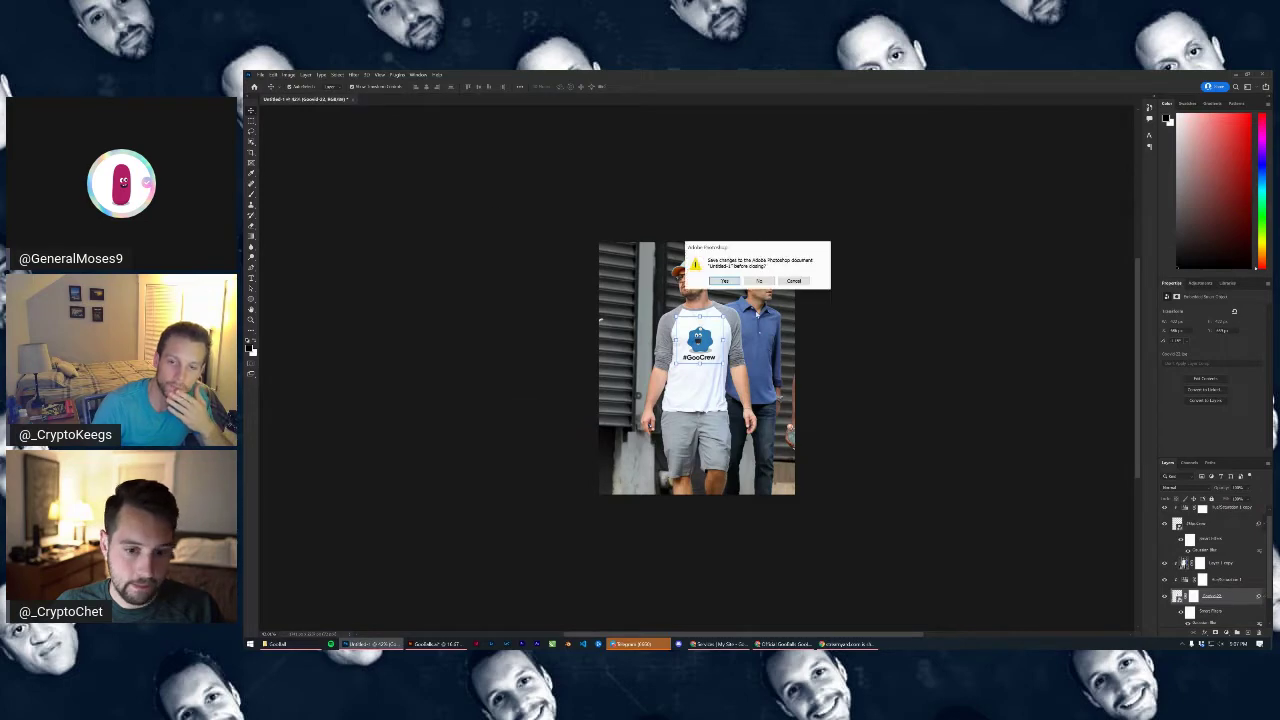
click(763, 281)
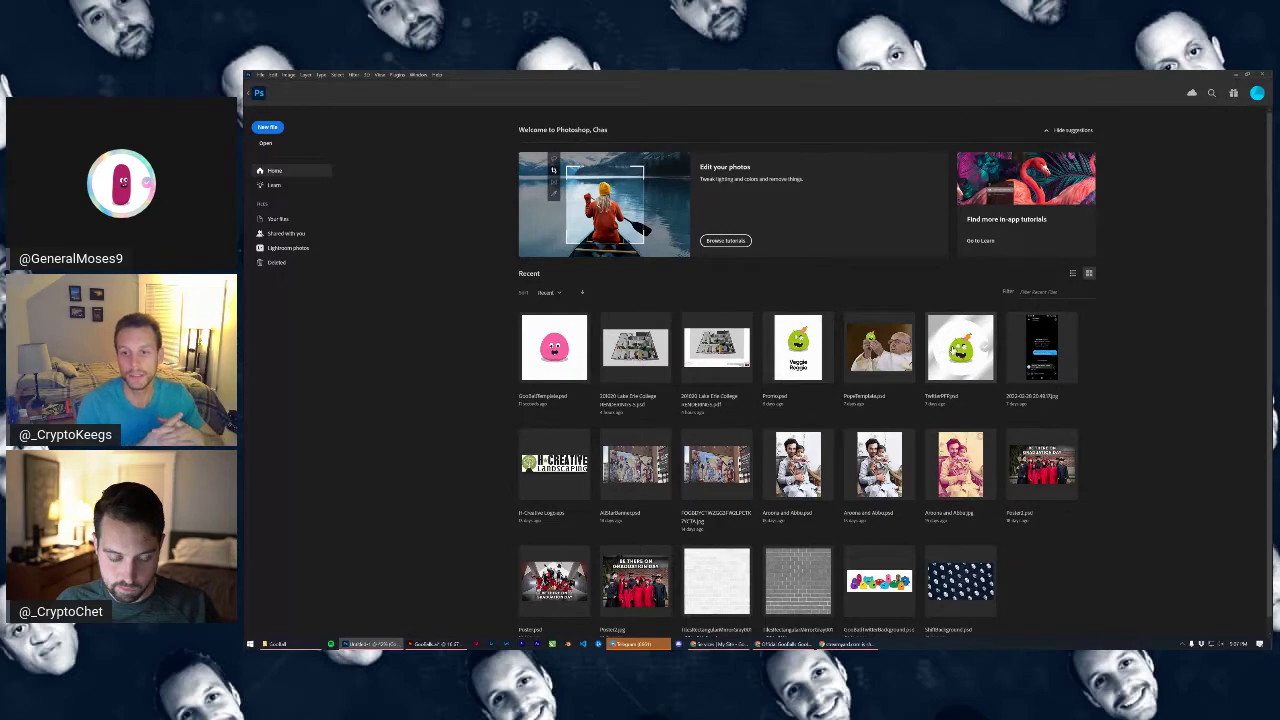
Open the recent TwitterPFP.psd document, and switch to the character sheet in Illustrator
click(960, 347)
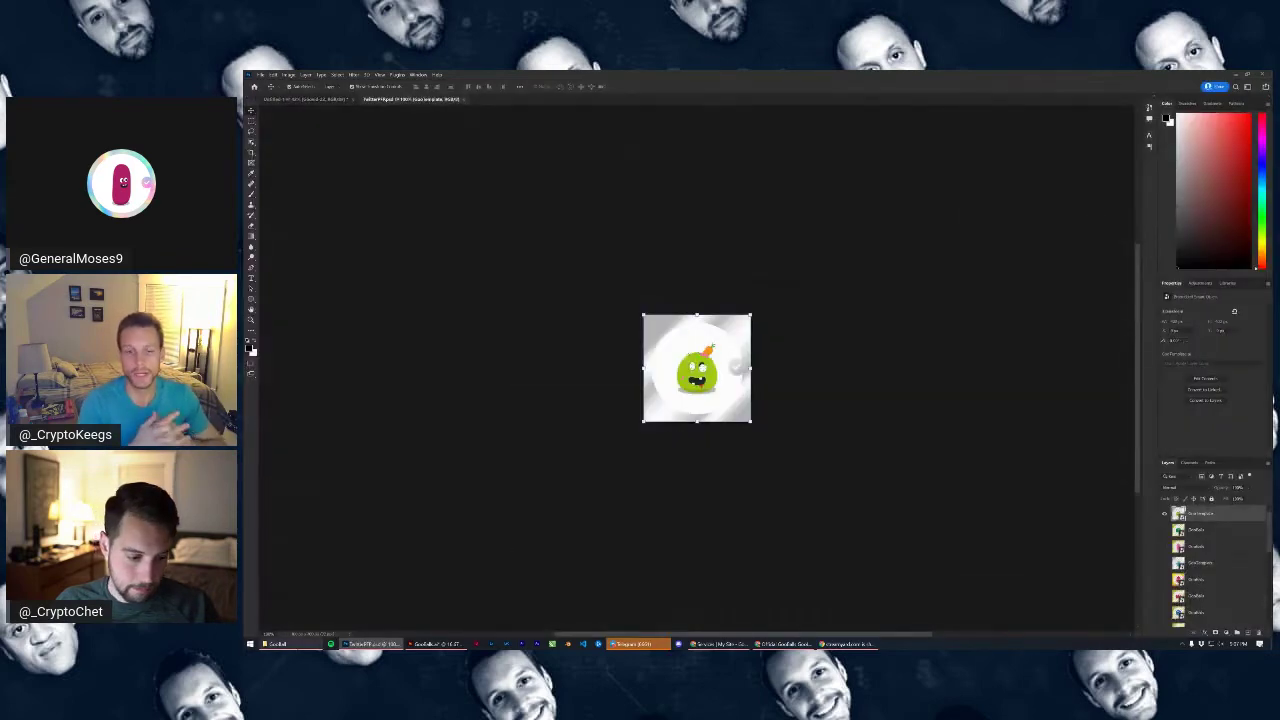
key(alt+Tab)
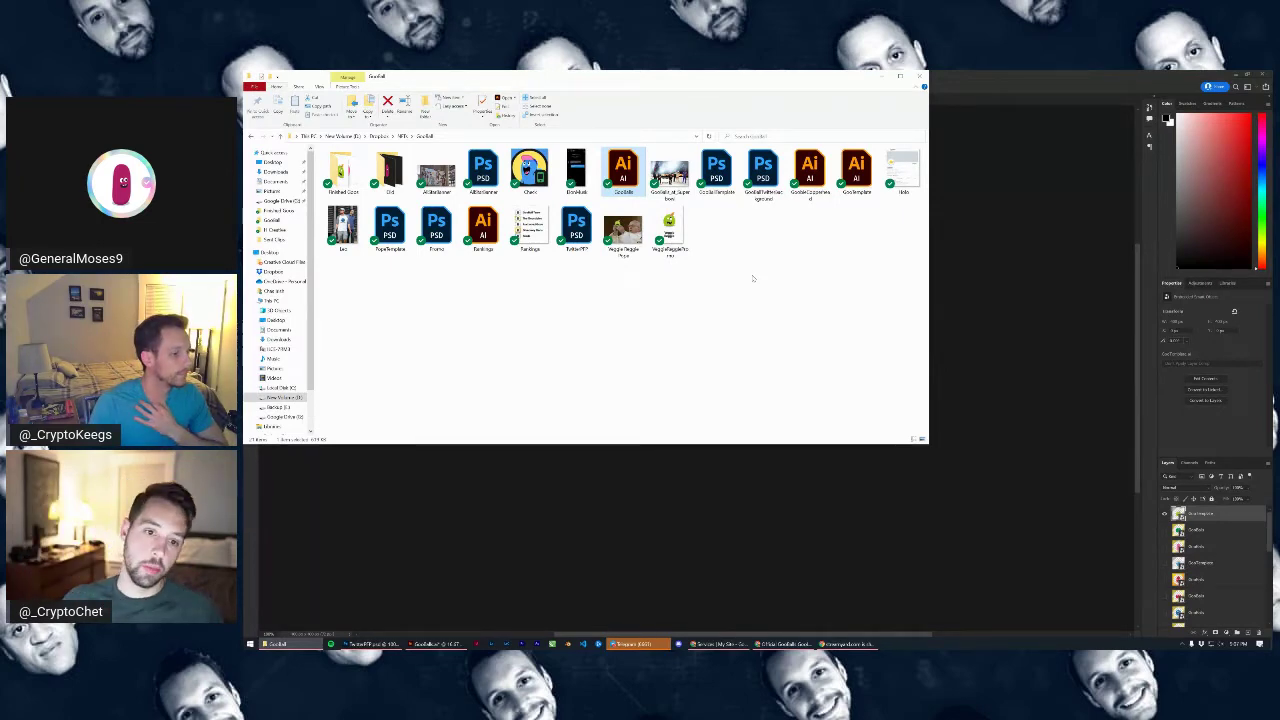
click(436, 644)
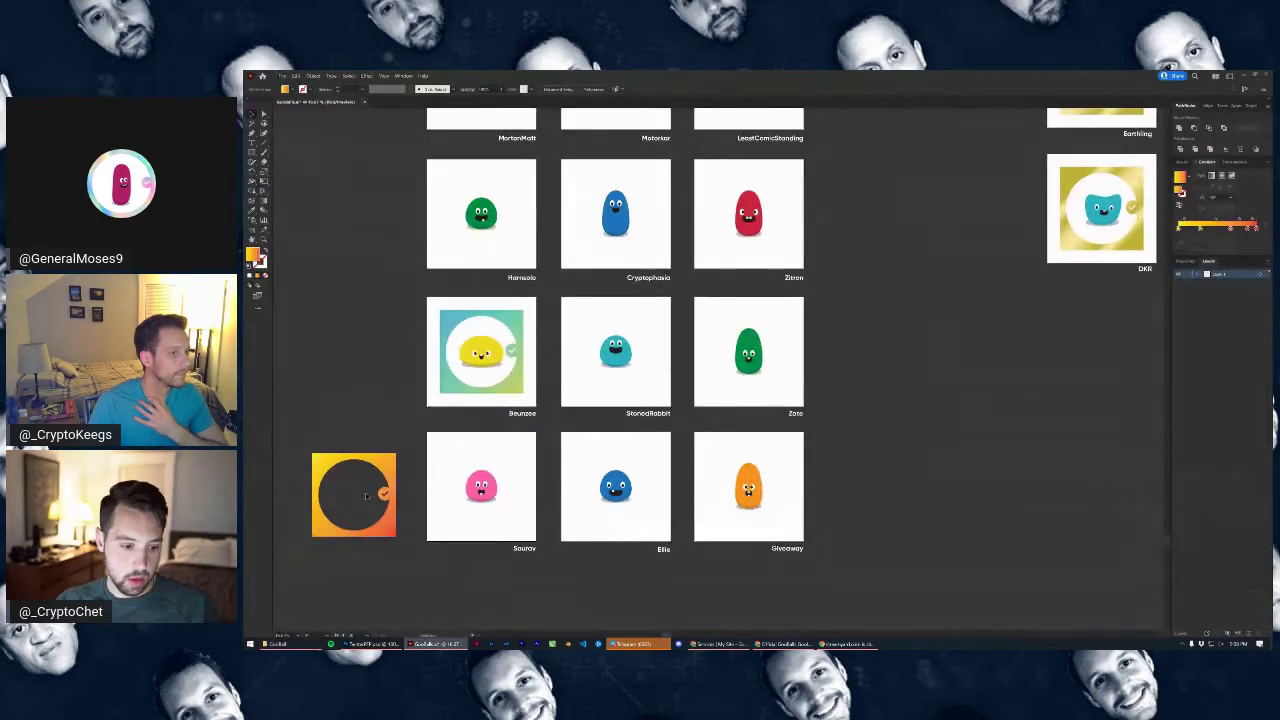
Move the orange gradient profile frame over so it overlaps the edge of the pink character's artboard
drag(380, 464, 406, 454)
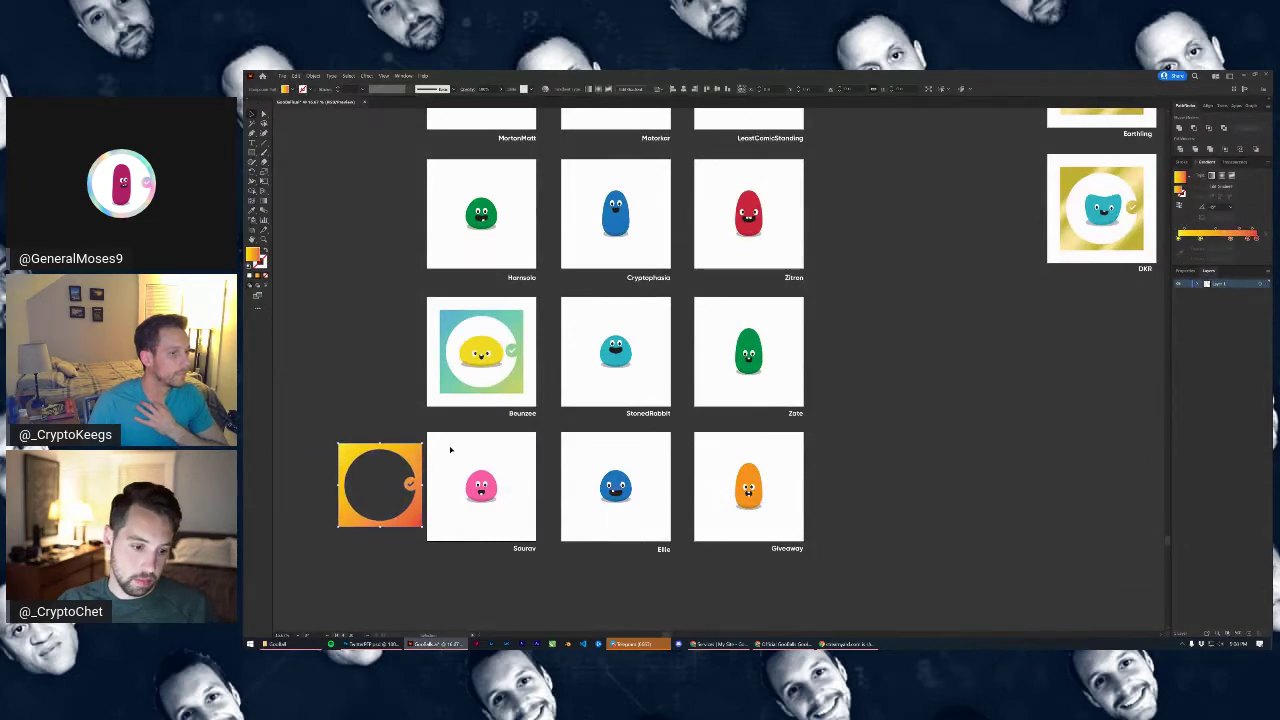
scroll(426, 487, up, 3)
scroll(483, 440, down, 1)
drag(483, 440, 541, 400)
scroll(541, 400, down, 1)
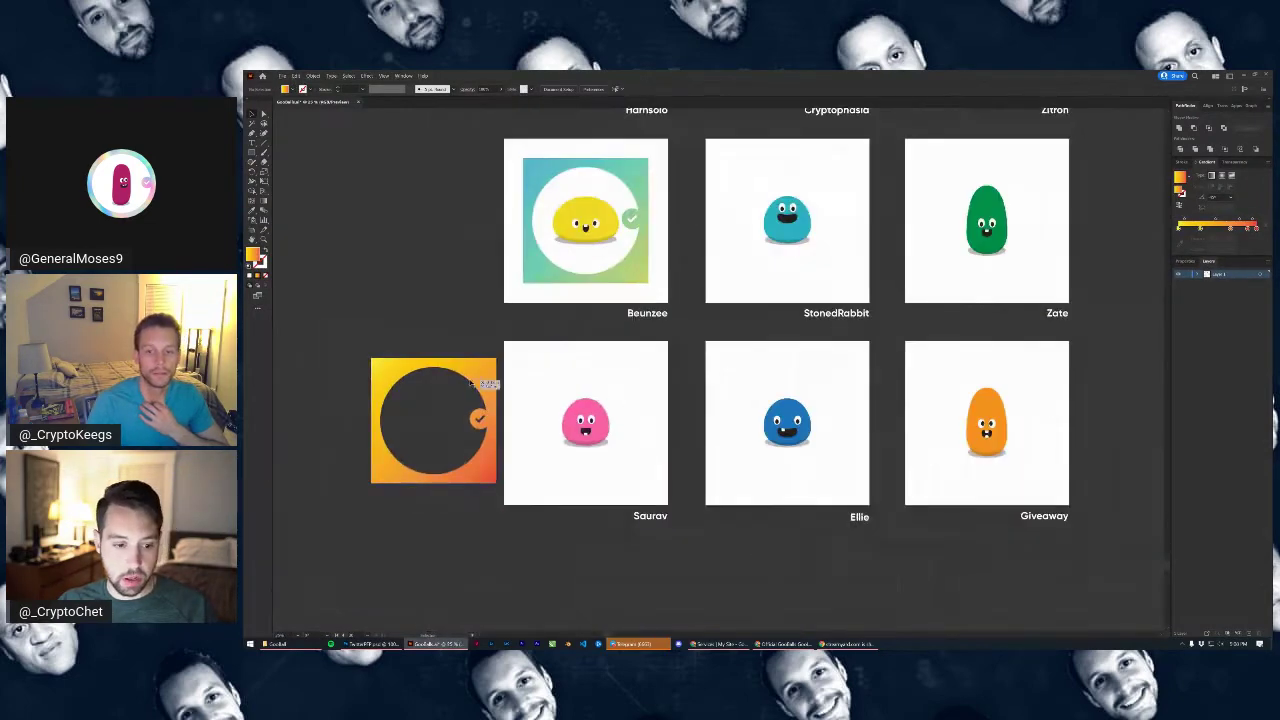
drag(470, 370, 492, 371)
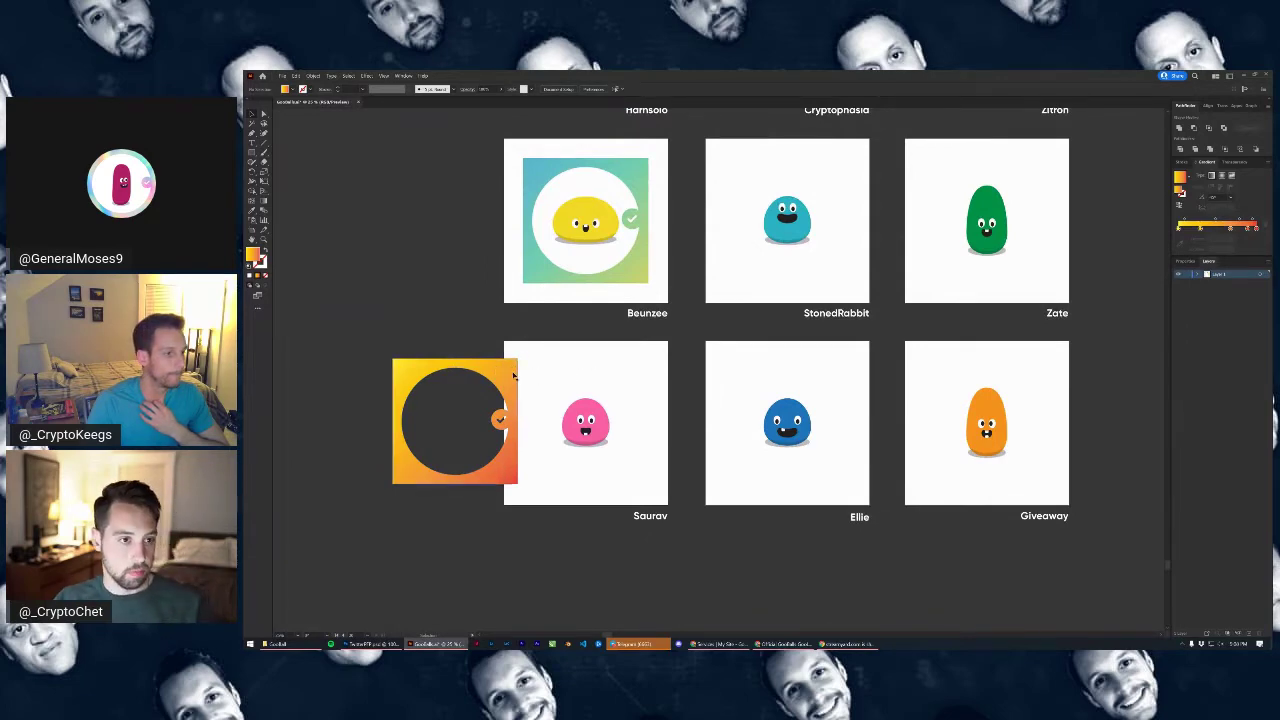
drag(513, 376, 510, 381)
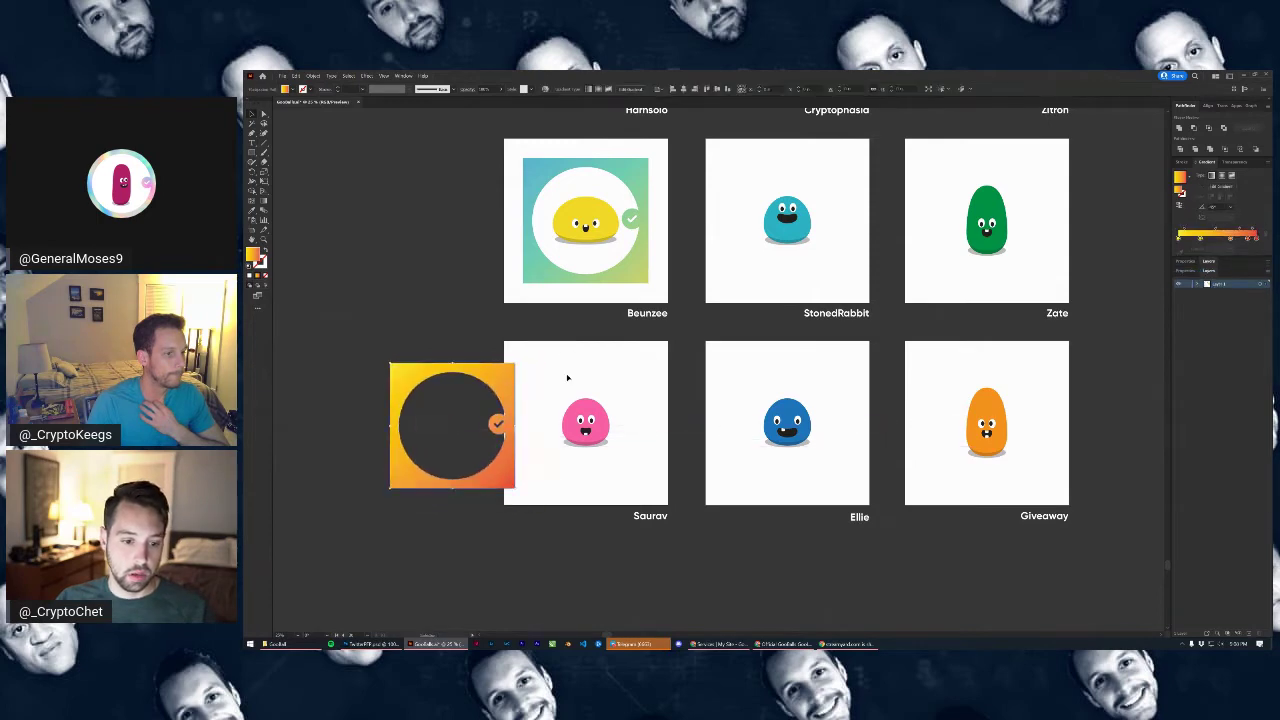
Centre the orange gradient frame on the pink character's artboard and save the Illustrator file
click(567, 377)
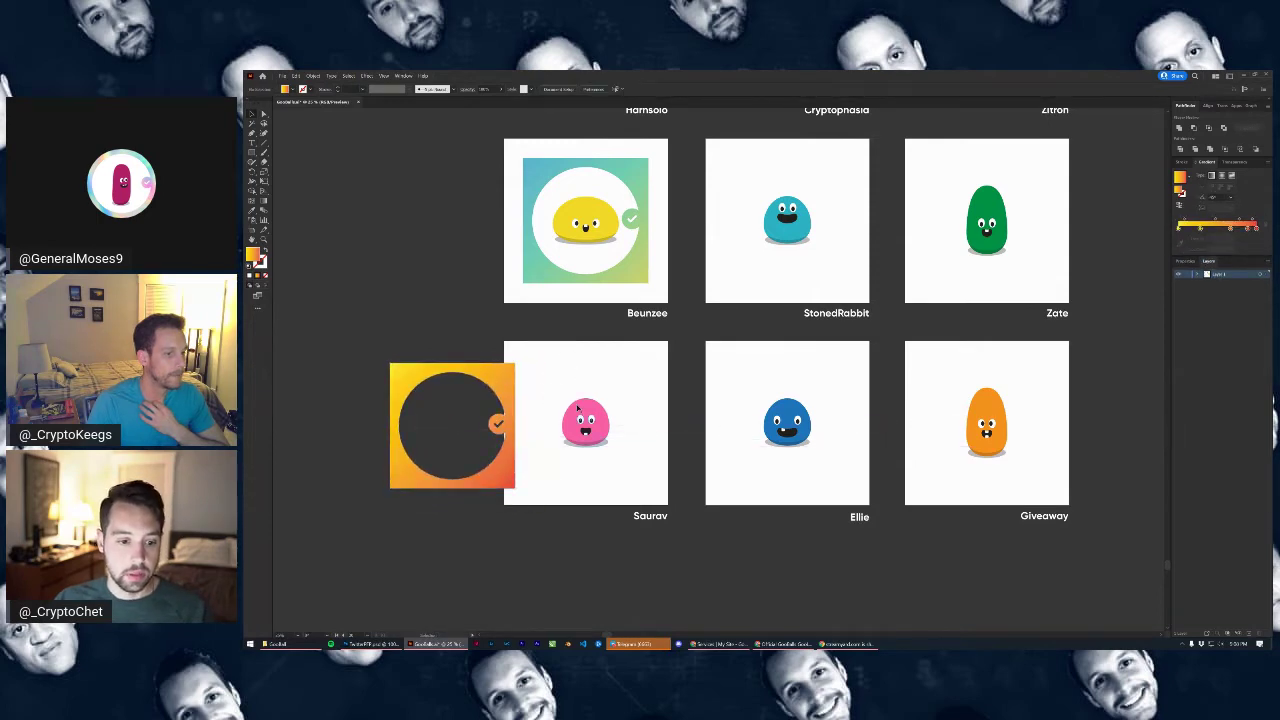
click(514, 372)
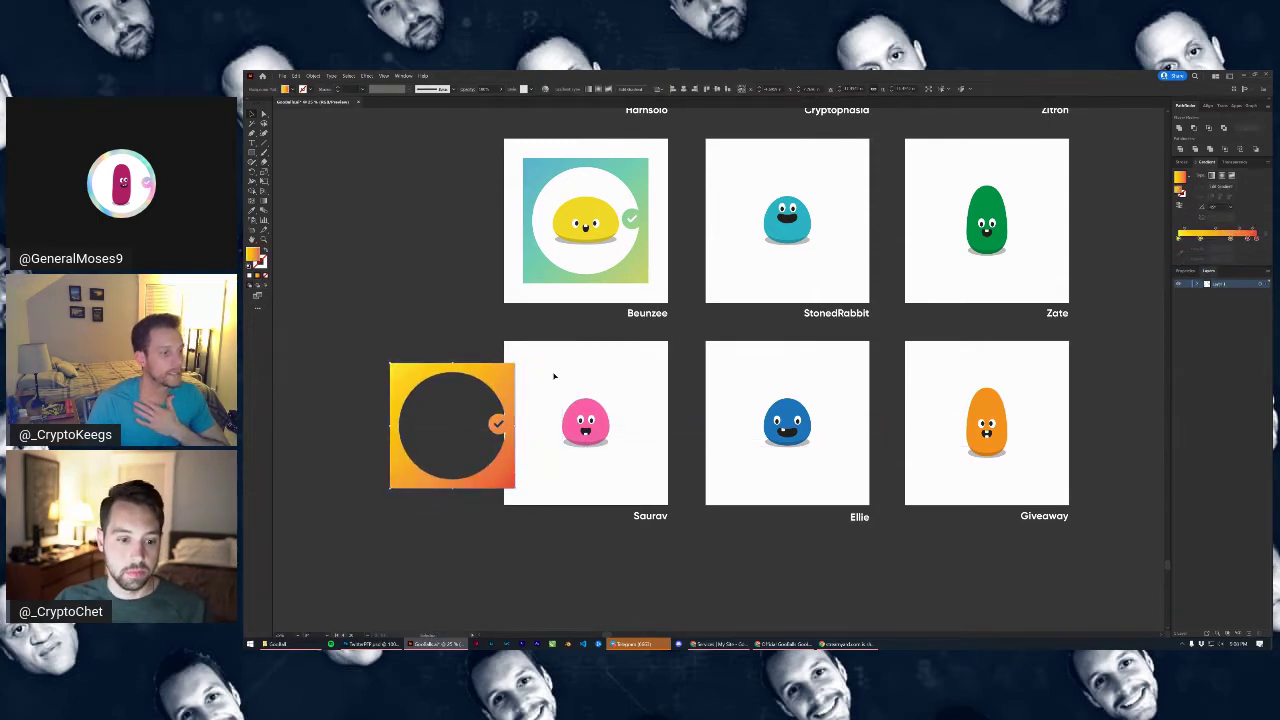
click(684, 89)
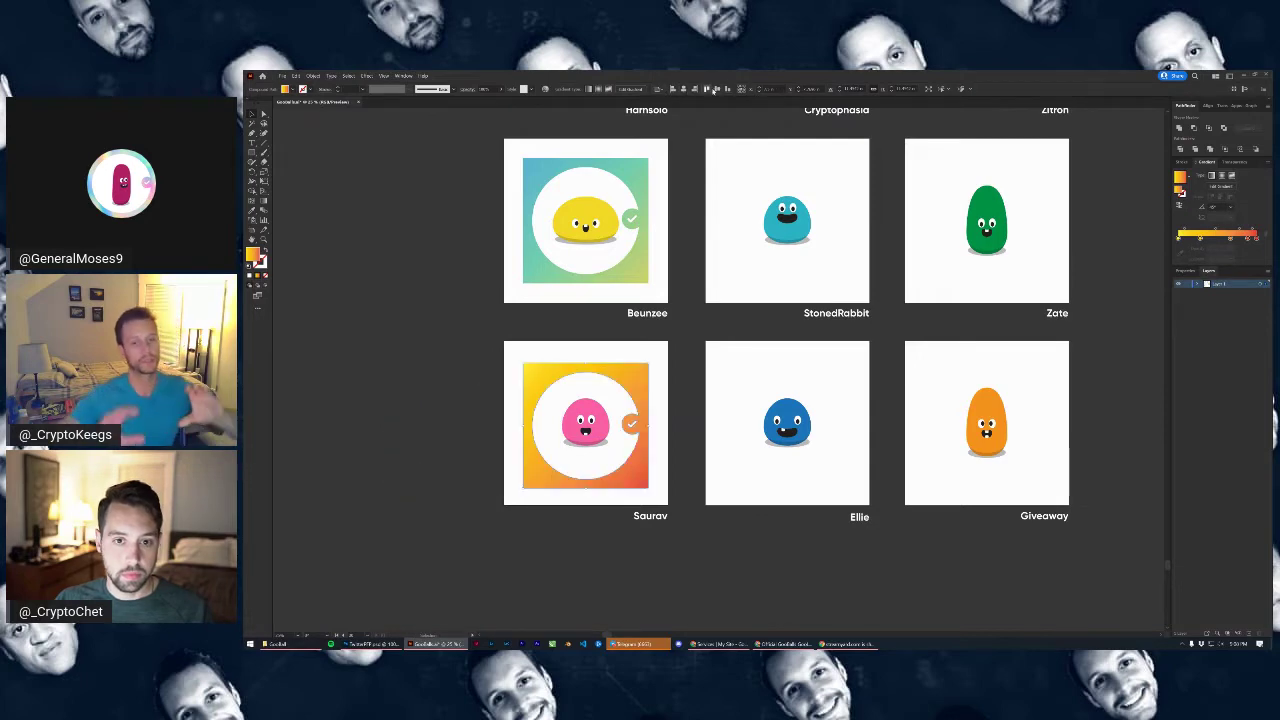
click(663, 382)
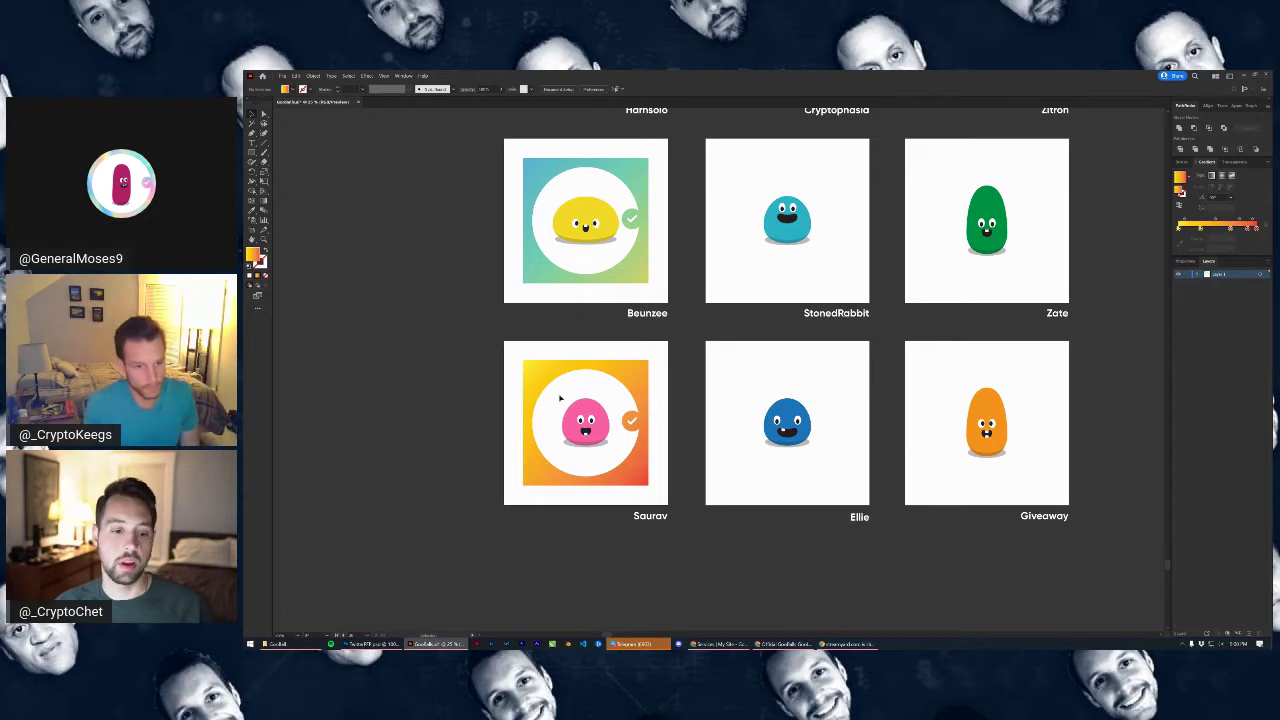
click(282, 76)
click(300, 145)
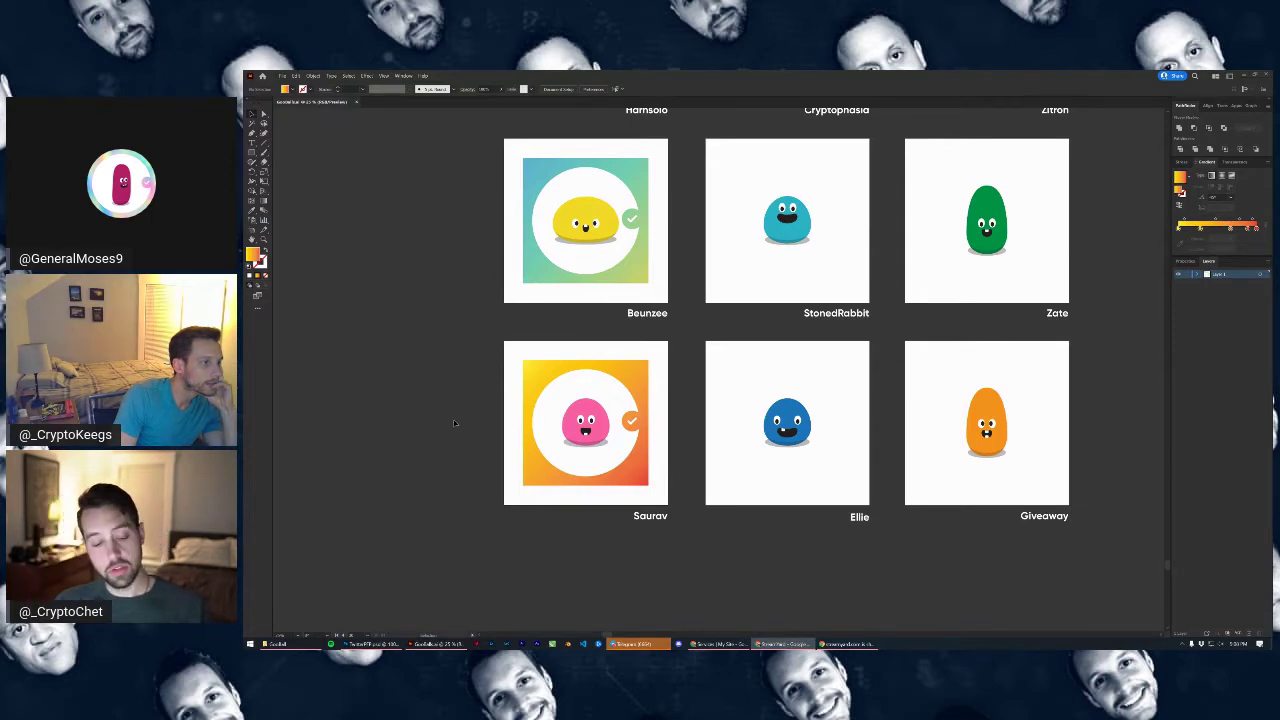
Switch to the file browser, open the Leo image with the #GooCrew shirt, and enlarge its viewer window
click(296, 645)
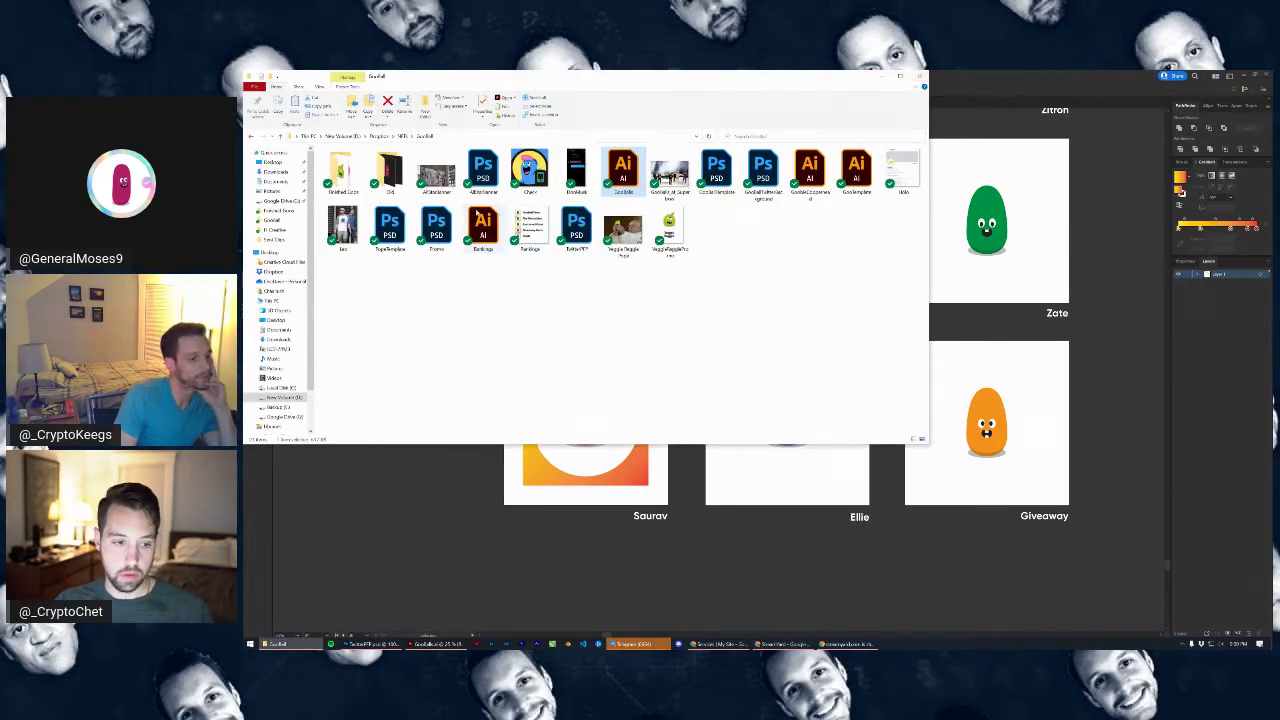
double_click(345, 226)
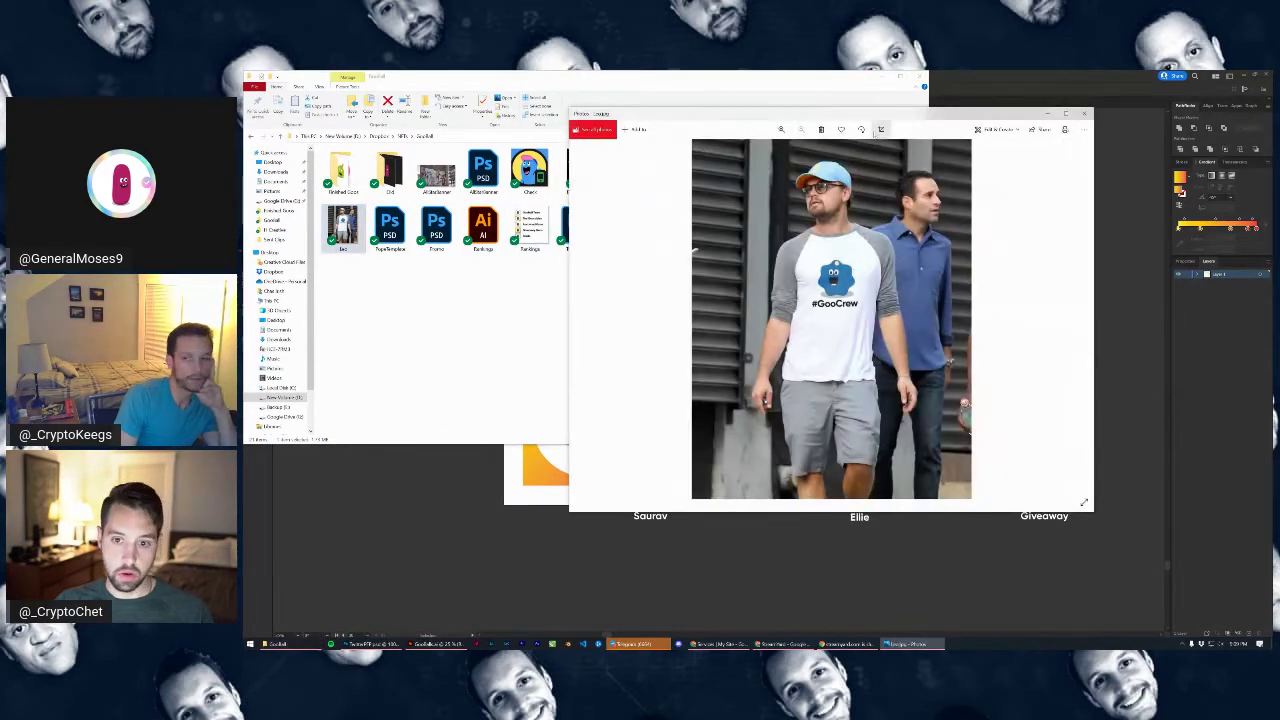
drag(877, 121, 745, 129)
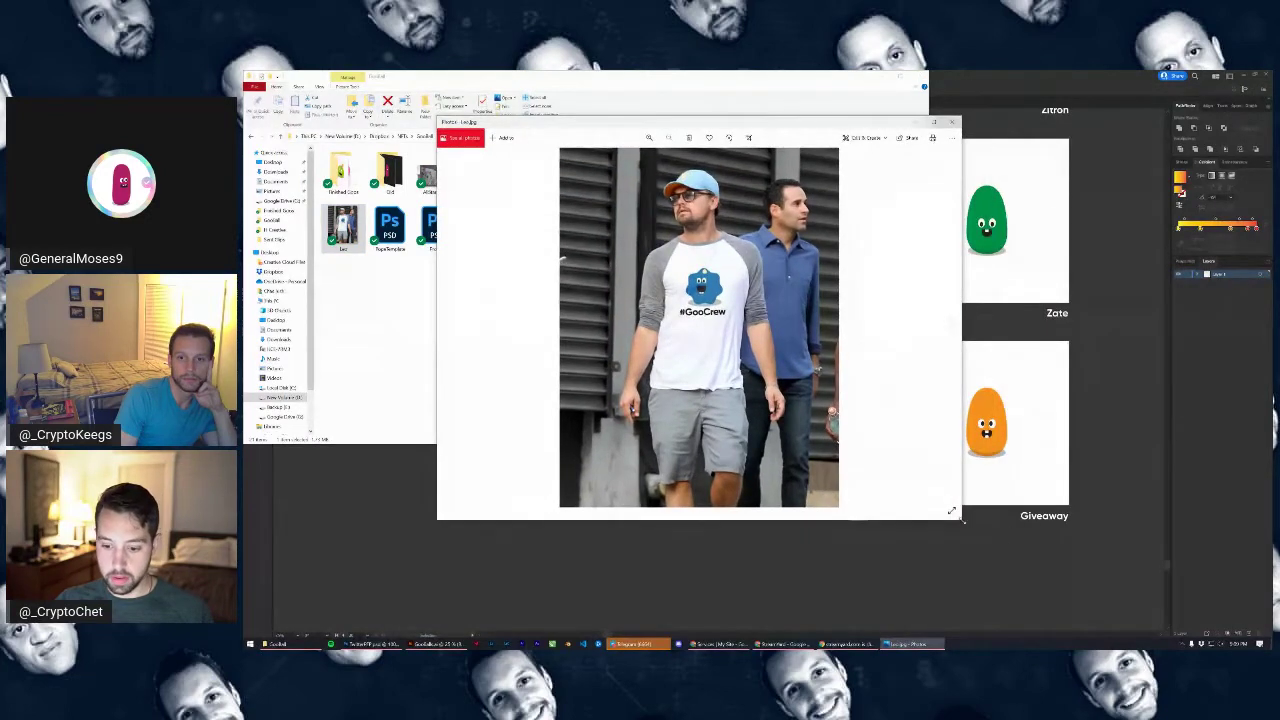
drag(960, 518, 1045, 622)
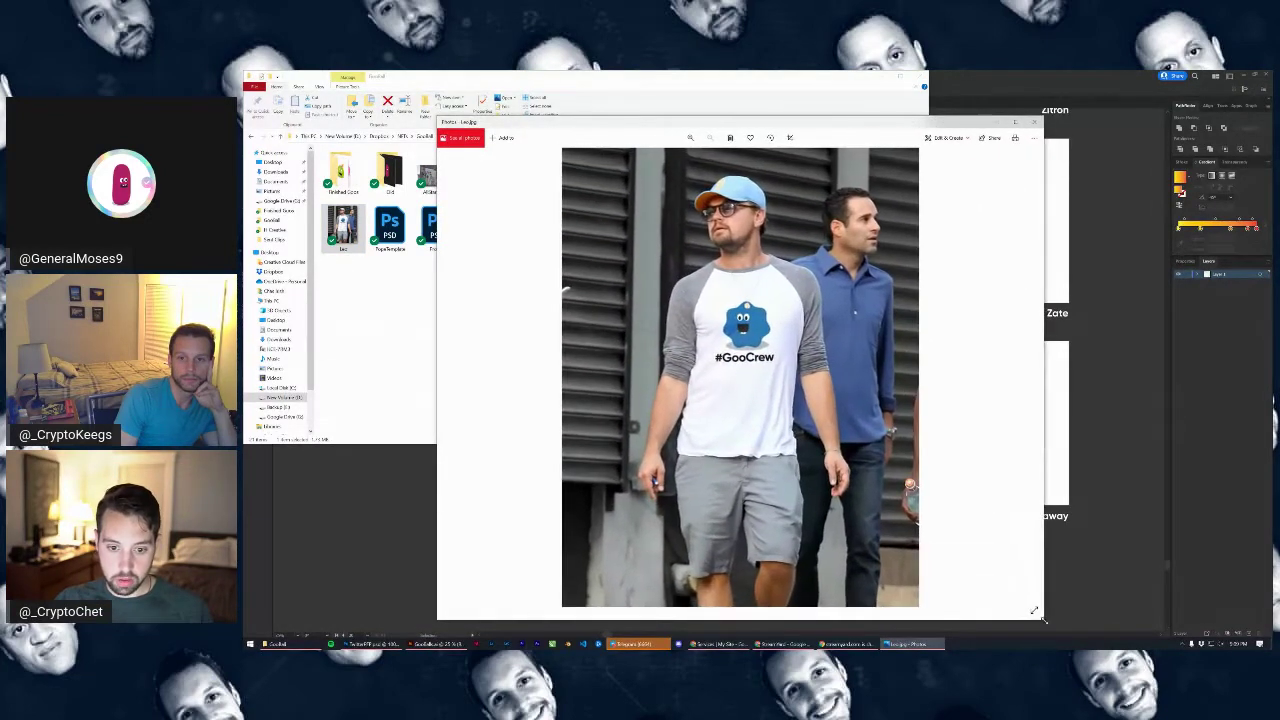
drag(833, 132, 795, 116)
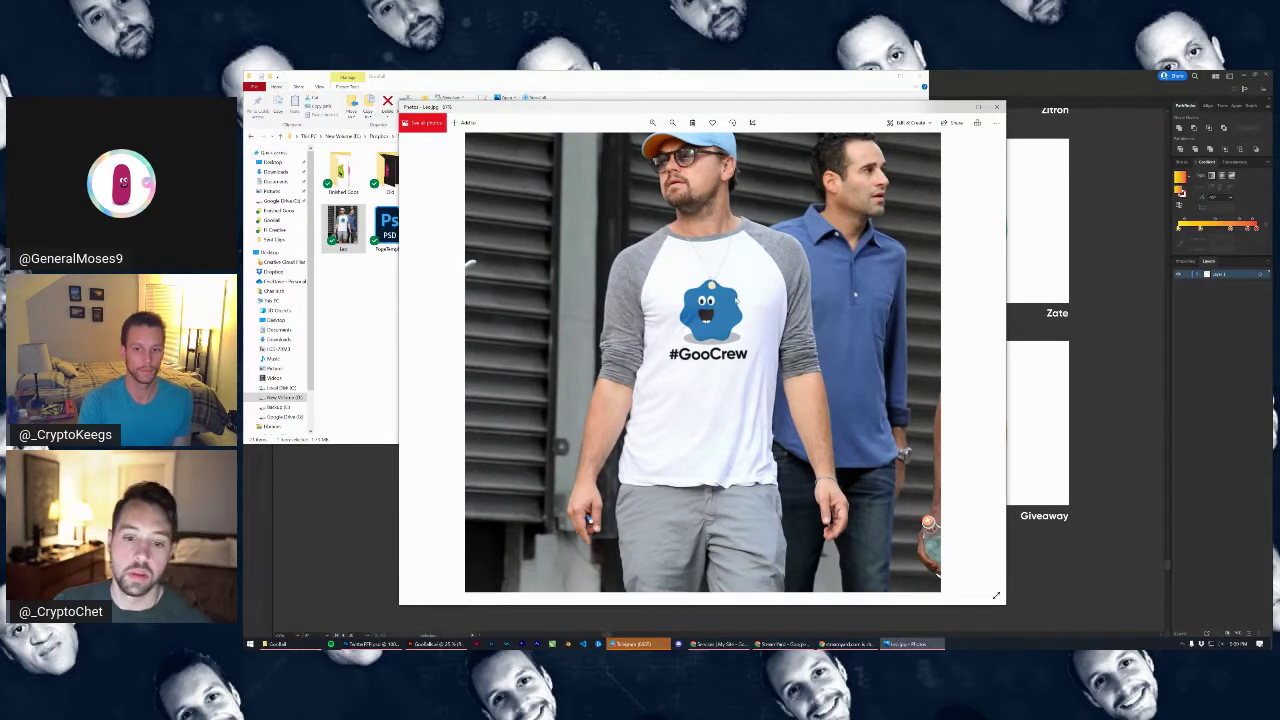
Examine the blue character and #GooCrew lettering on the shirt up close, and return to the Illustrator character sheet
scroll(722, 311, up, 1)
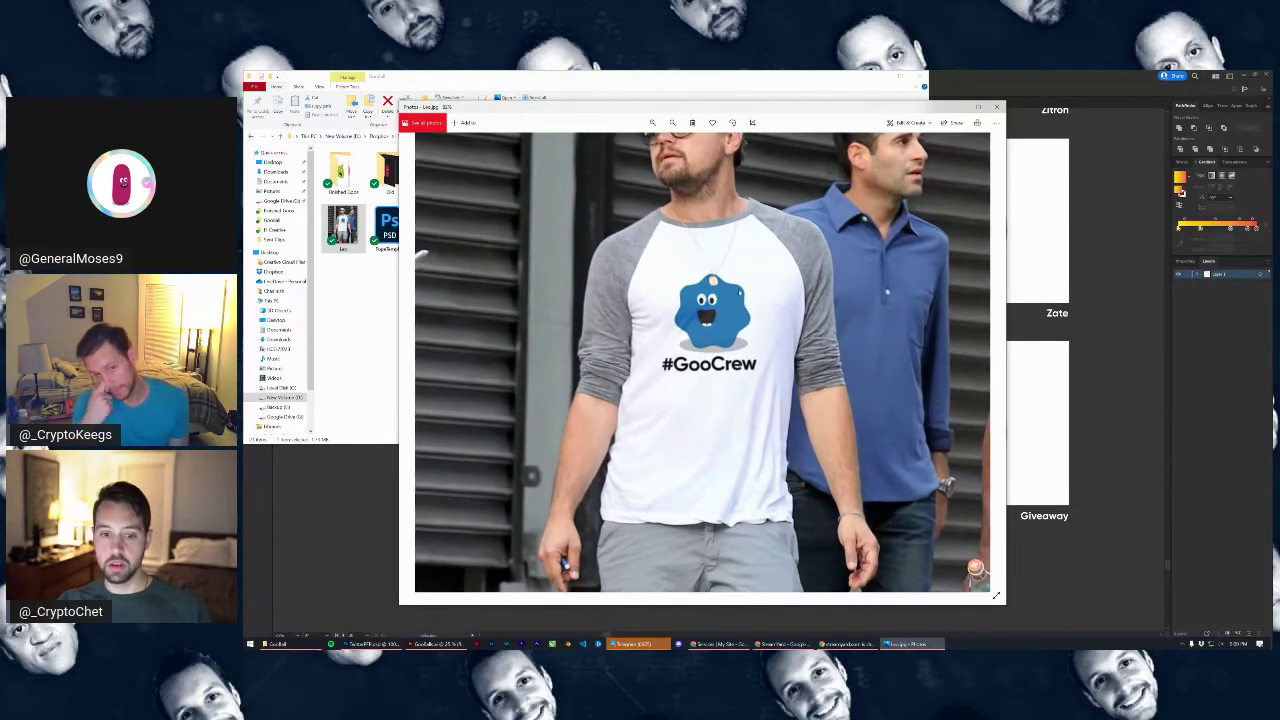
scroll(760, 328, down, 2)
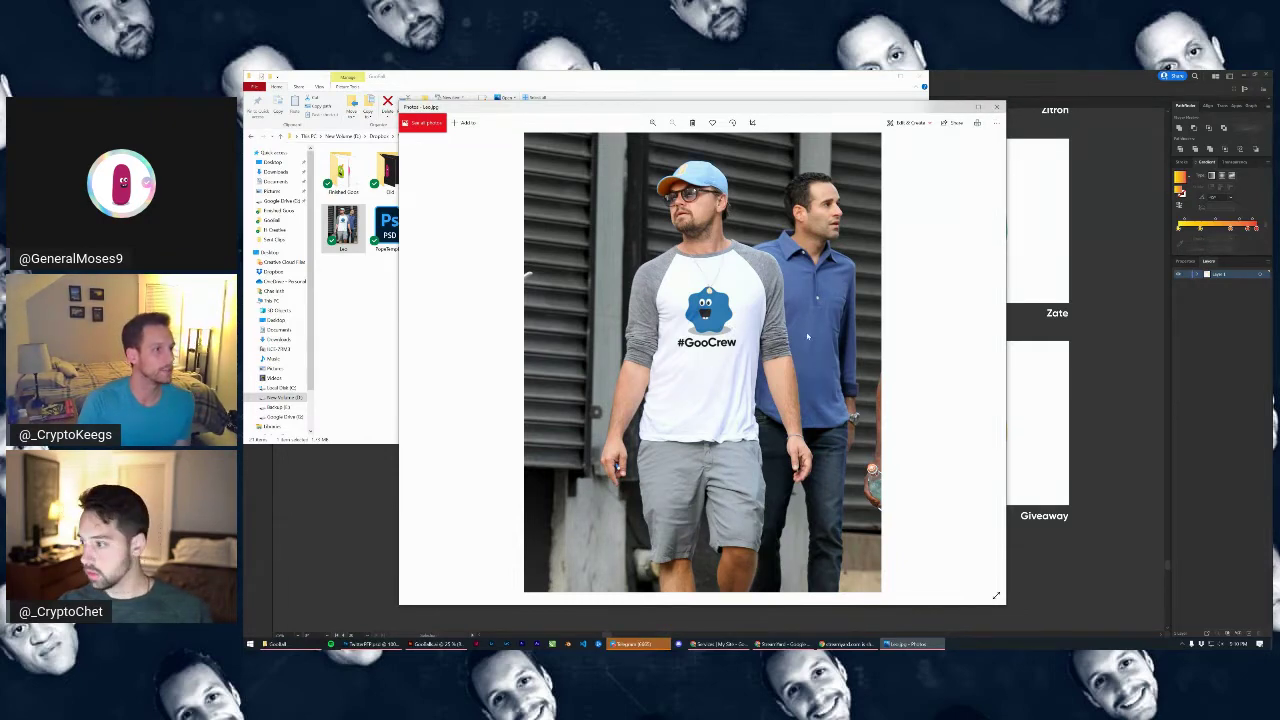
scroll(740, 345, up, 2)
scroll(786, 340, up, 3)
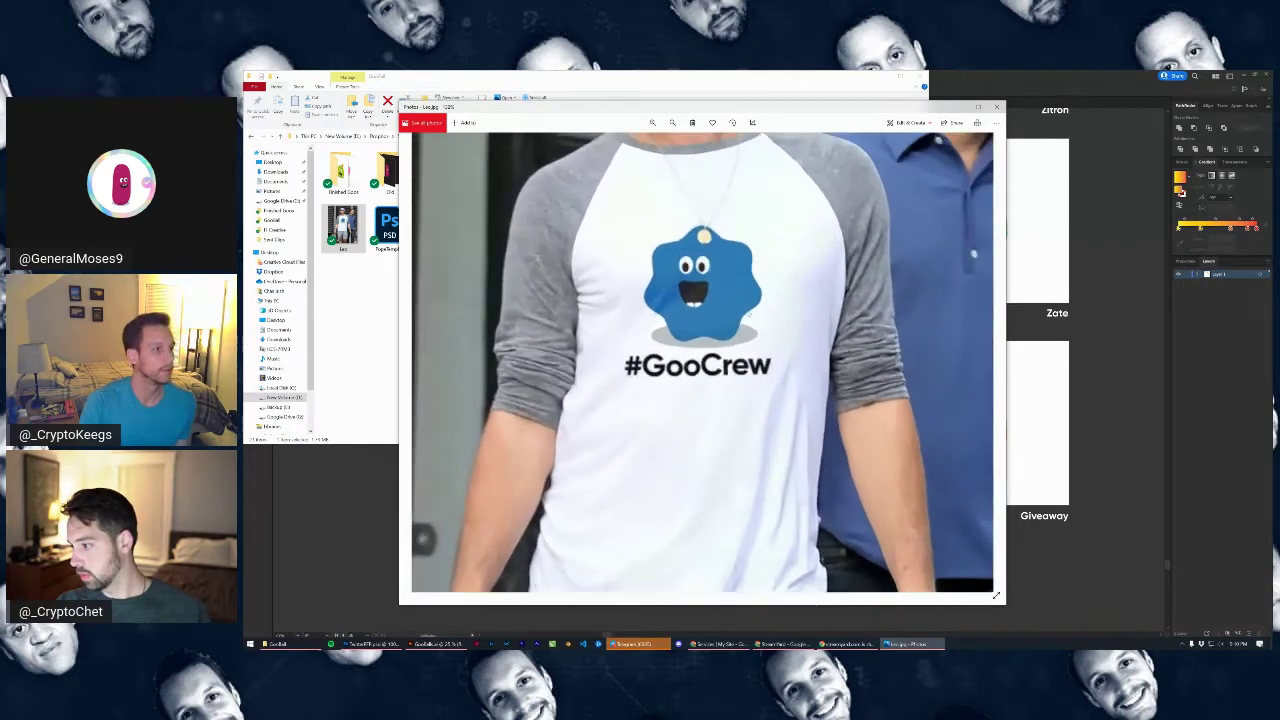
scroll(798, 467, down, 5)
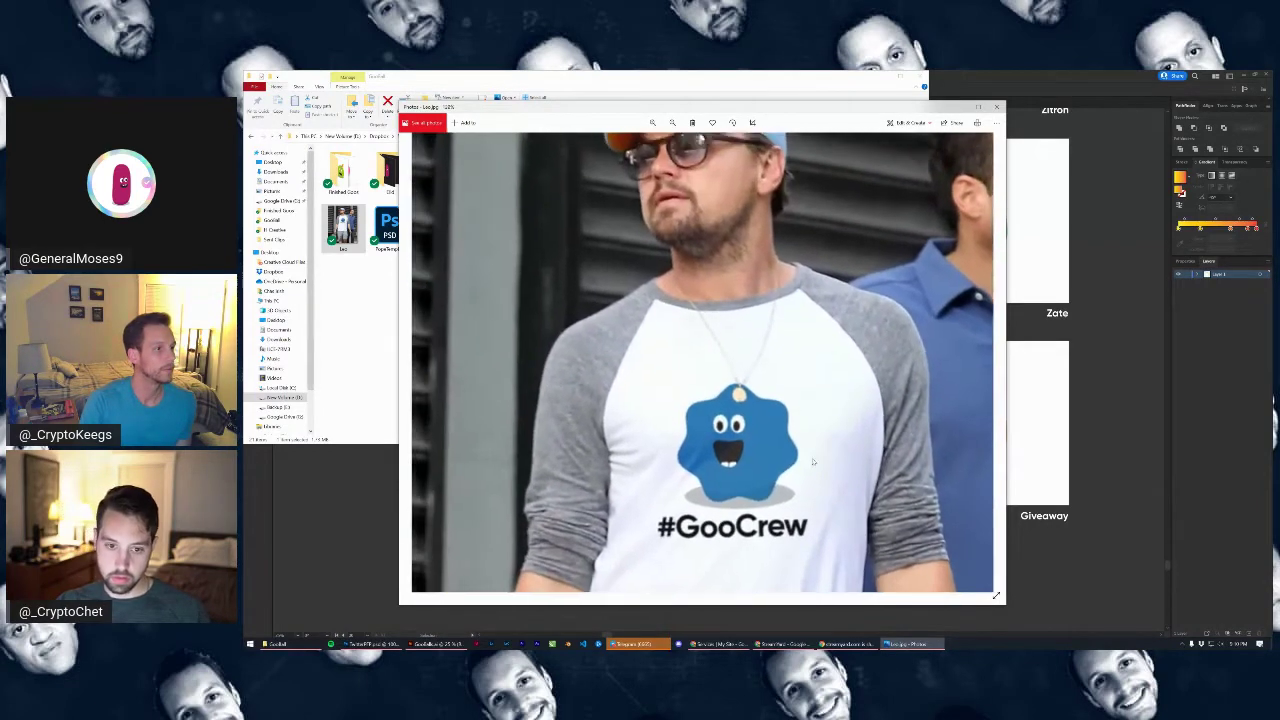
scroll(812, 459, down, 2)
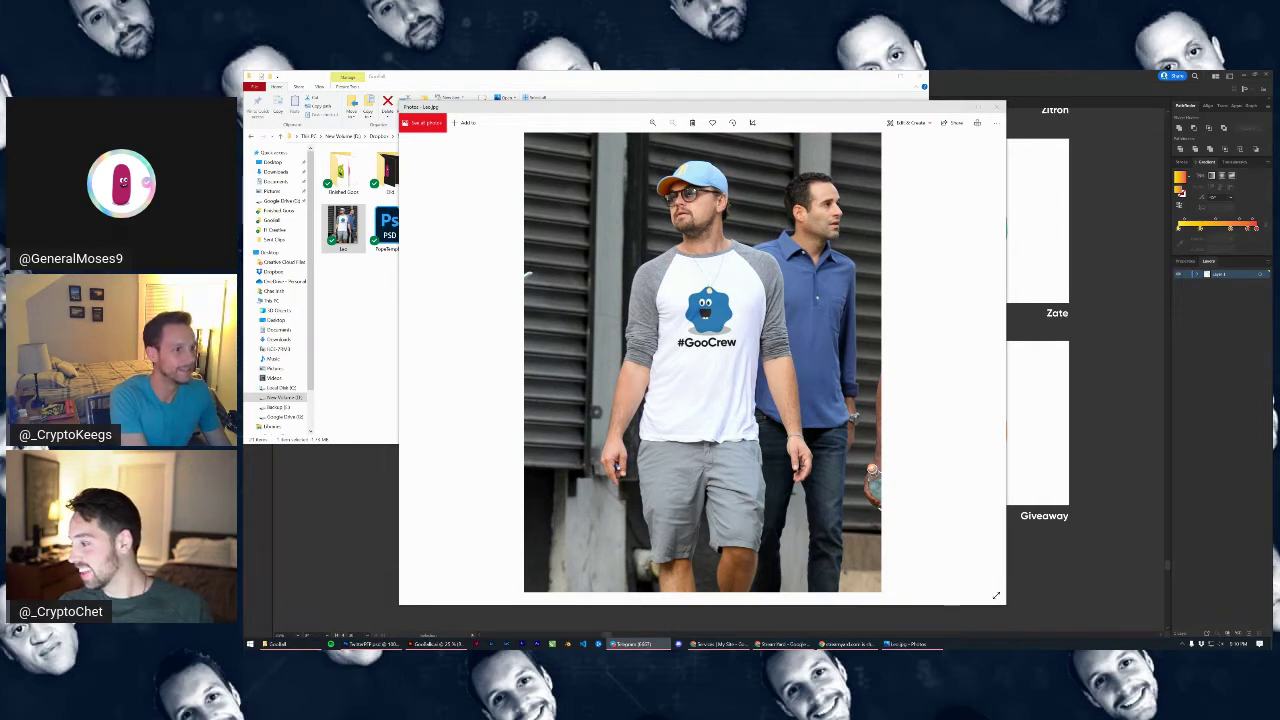
click(961, 109)
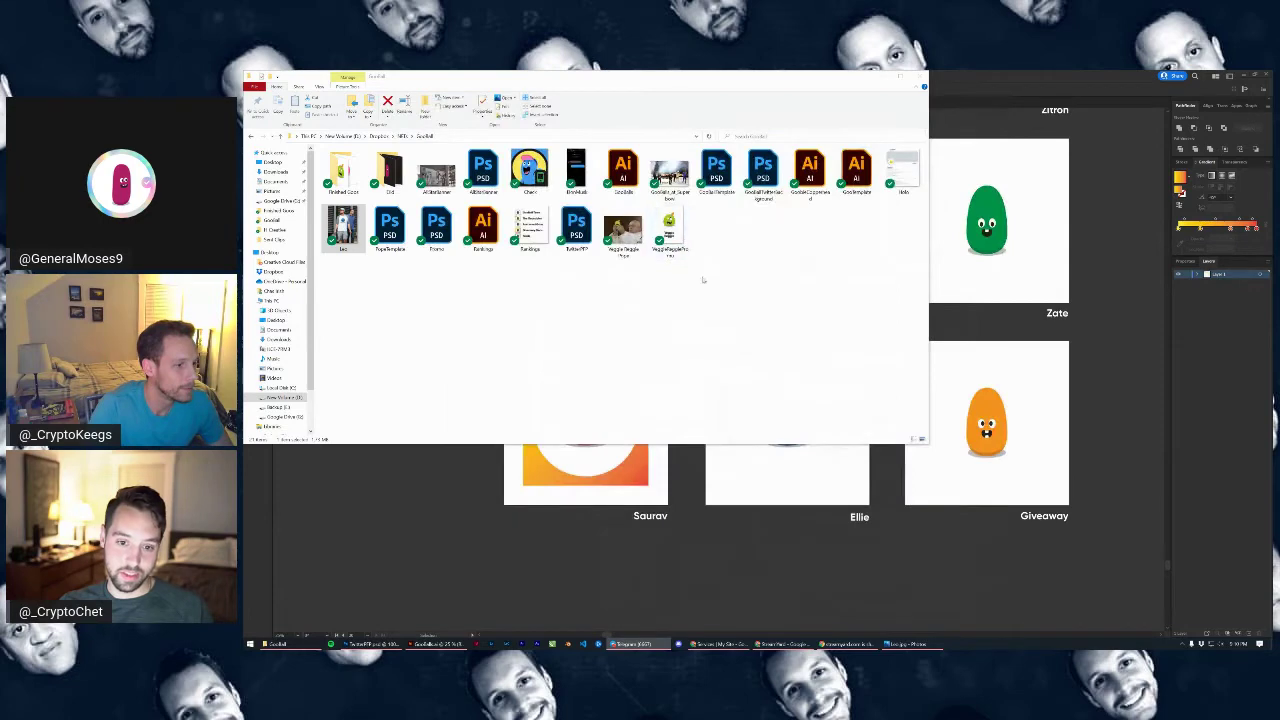
click(1014, 73)
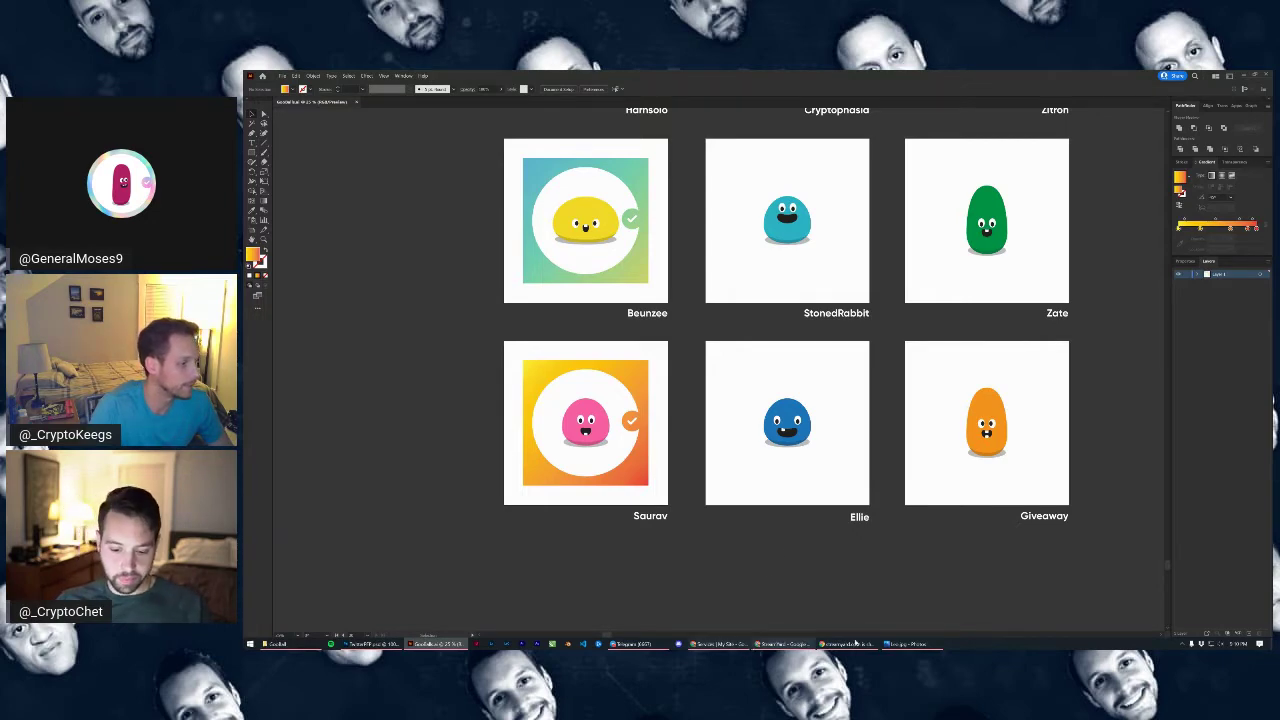
Switch to the web browser, open Twitter in a new page, and change to the second signed-in account
mouse_move(875, 636)
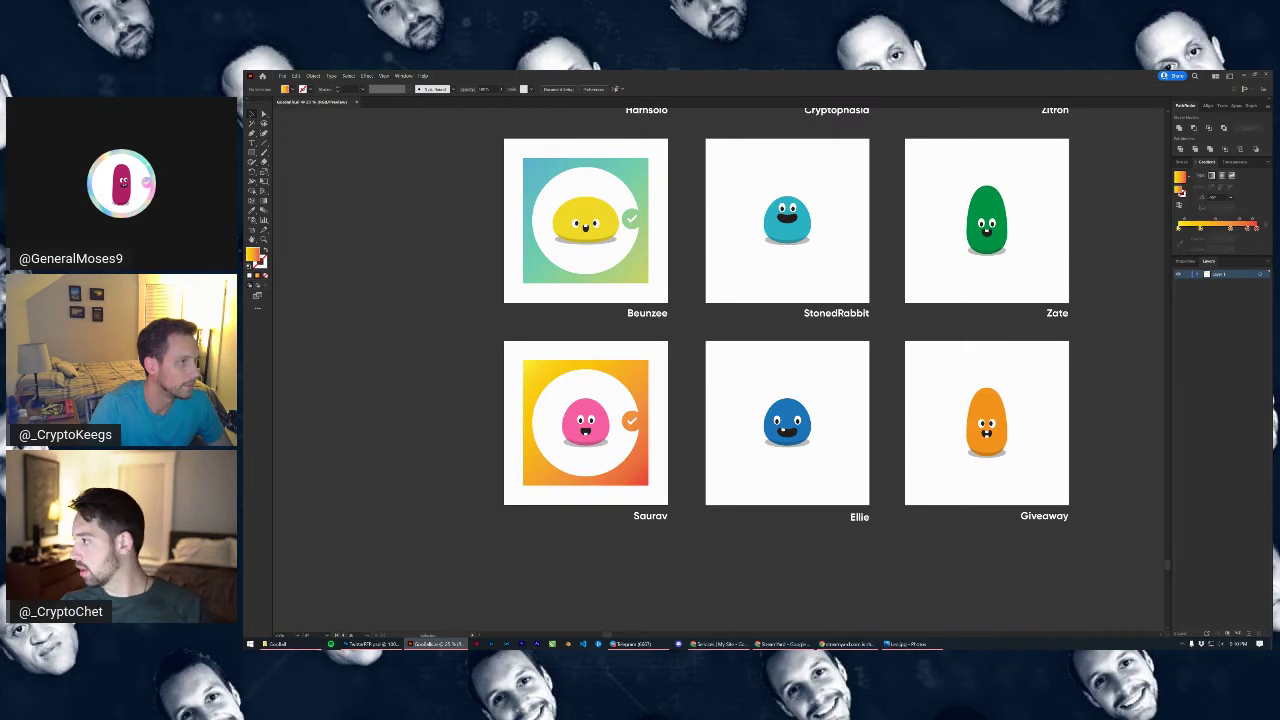
key(ctrl+t)
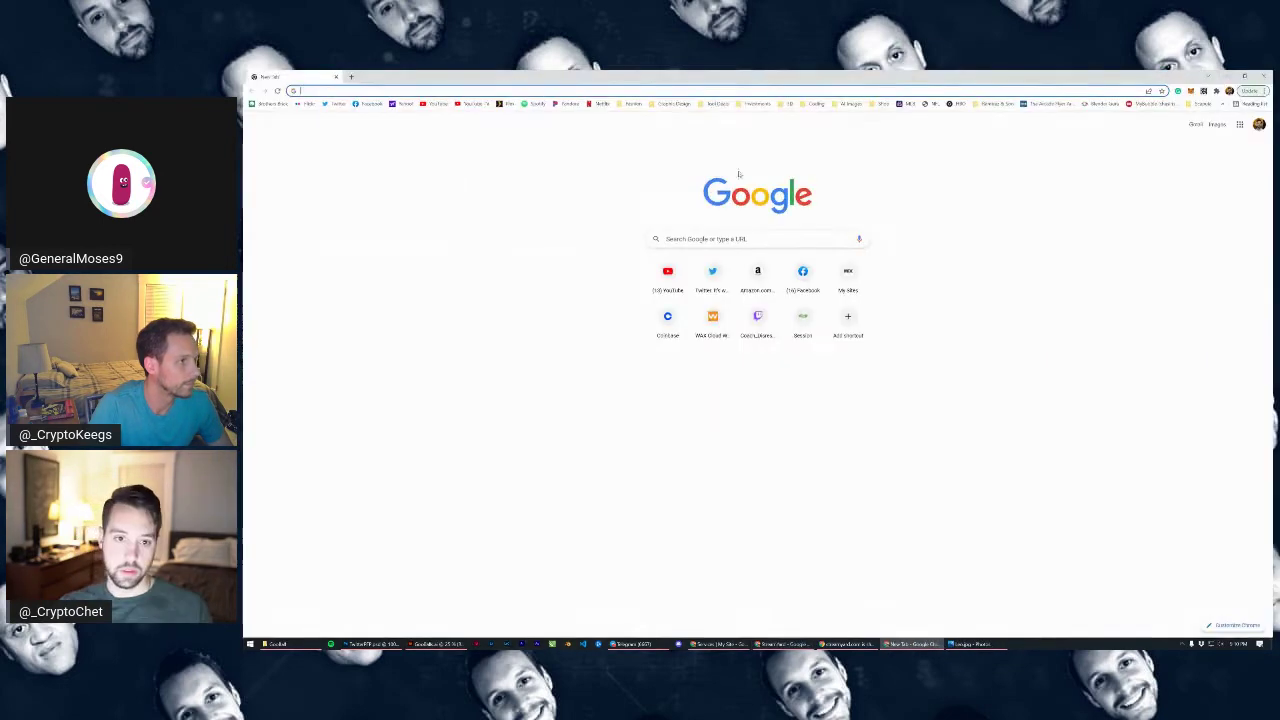
click(336, 104)
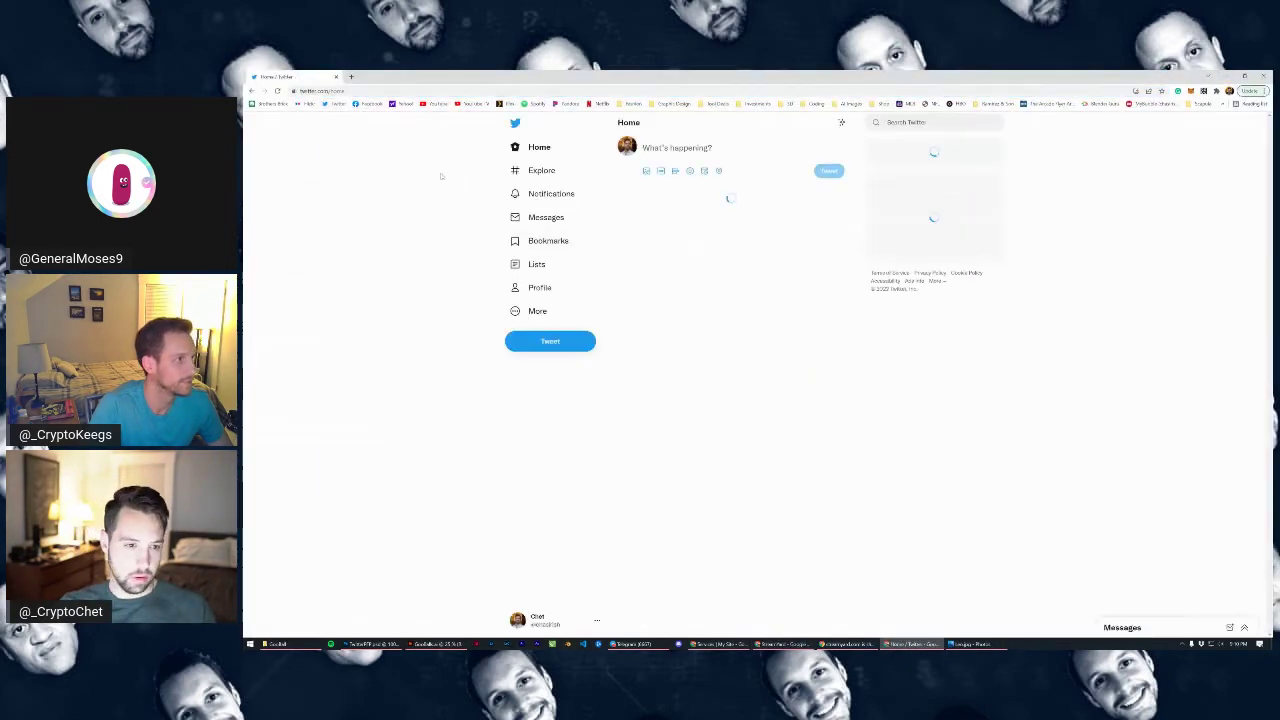
click(525, 625)
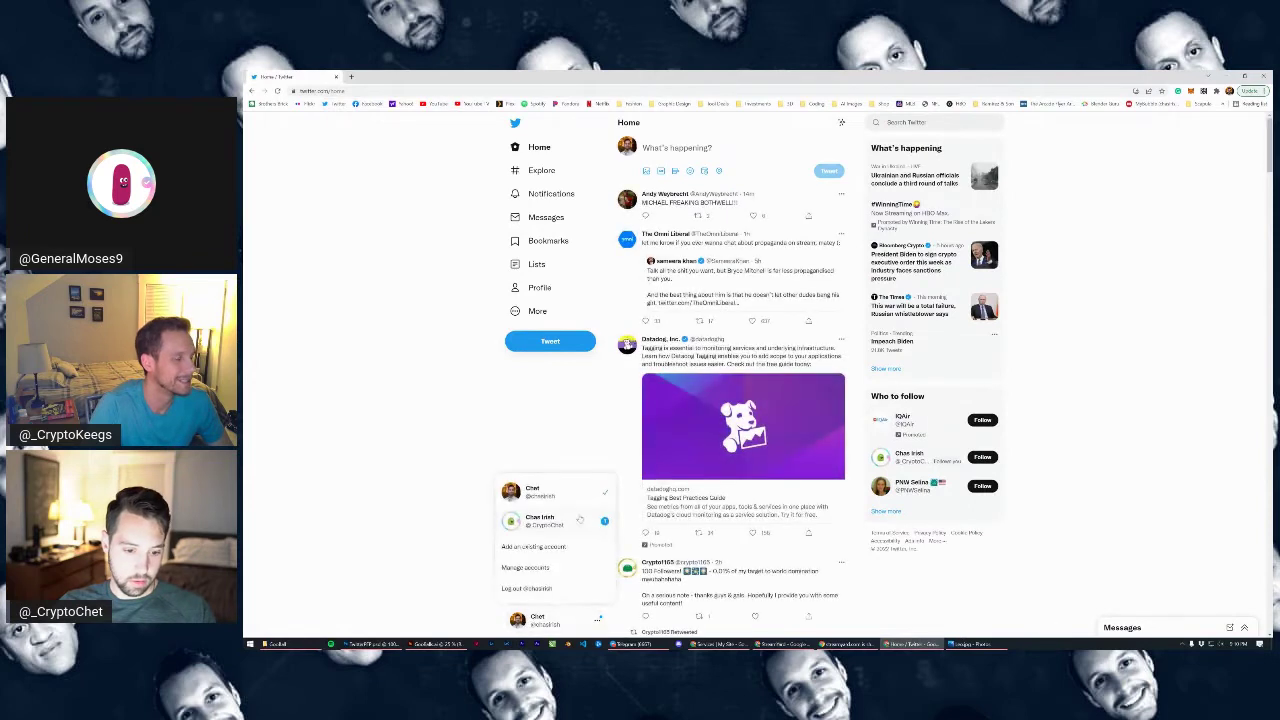
click(557, 520)
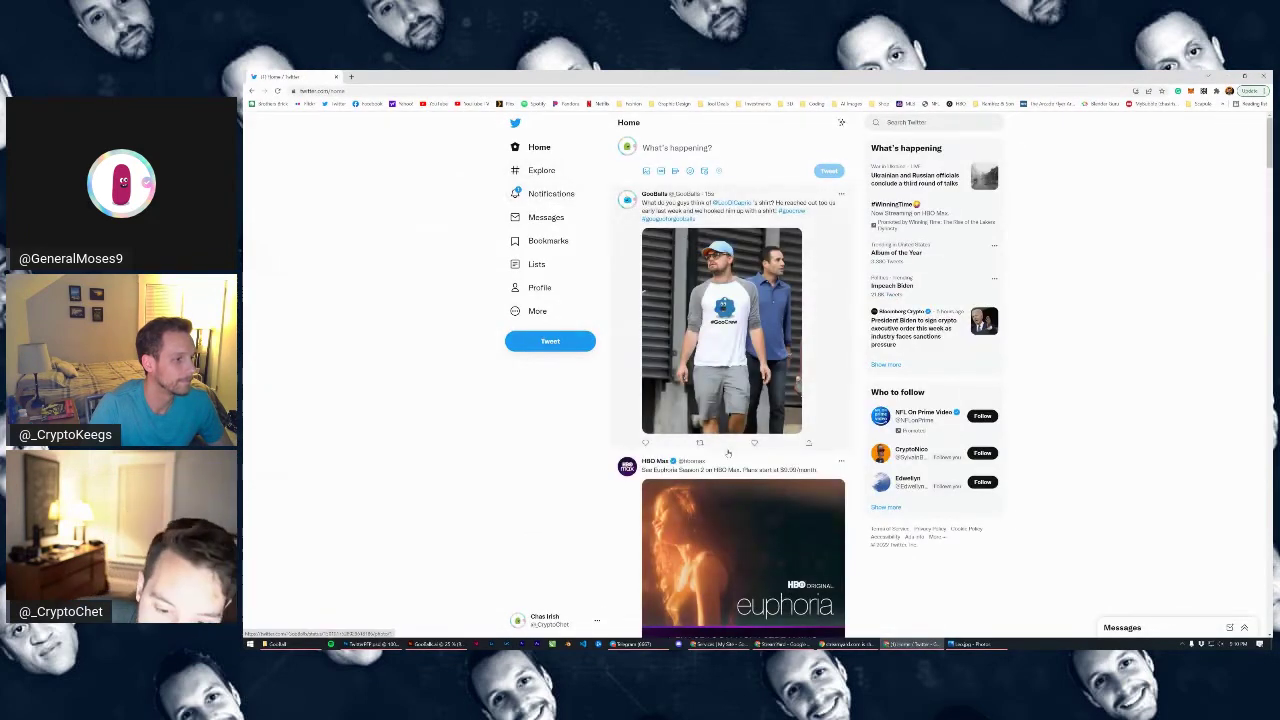
Like and retweet the GooBalls post showing the #GooCrew shirt, and open the post's own page
click(756, 444)
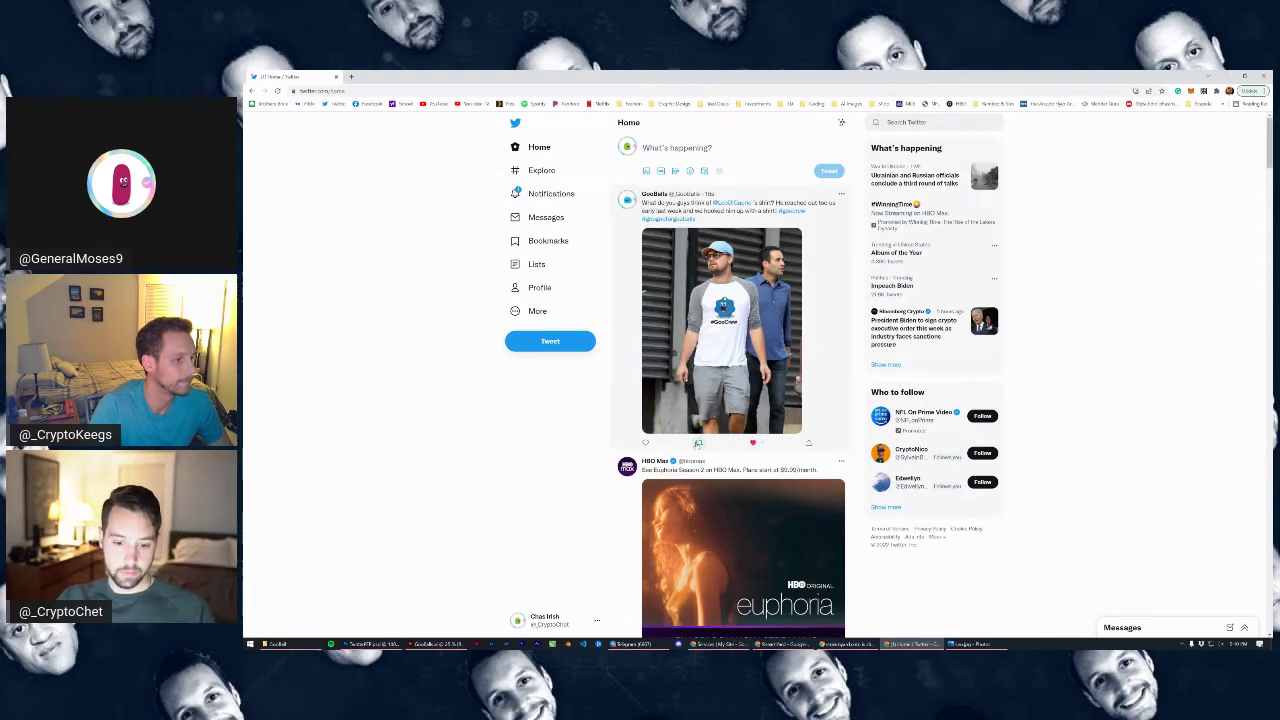
click(699, 442)
click(697, 453)
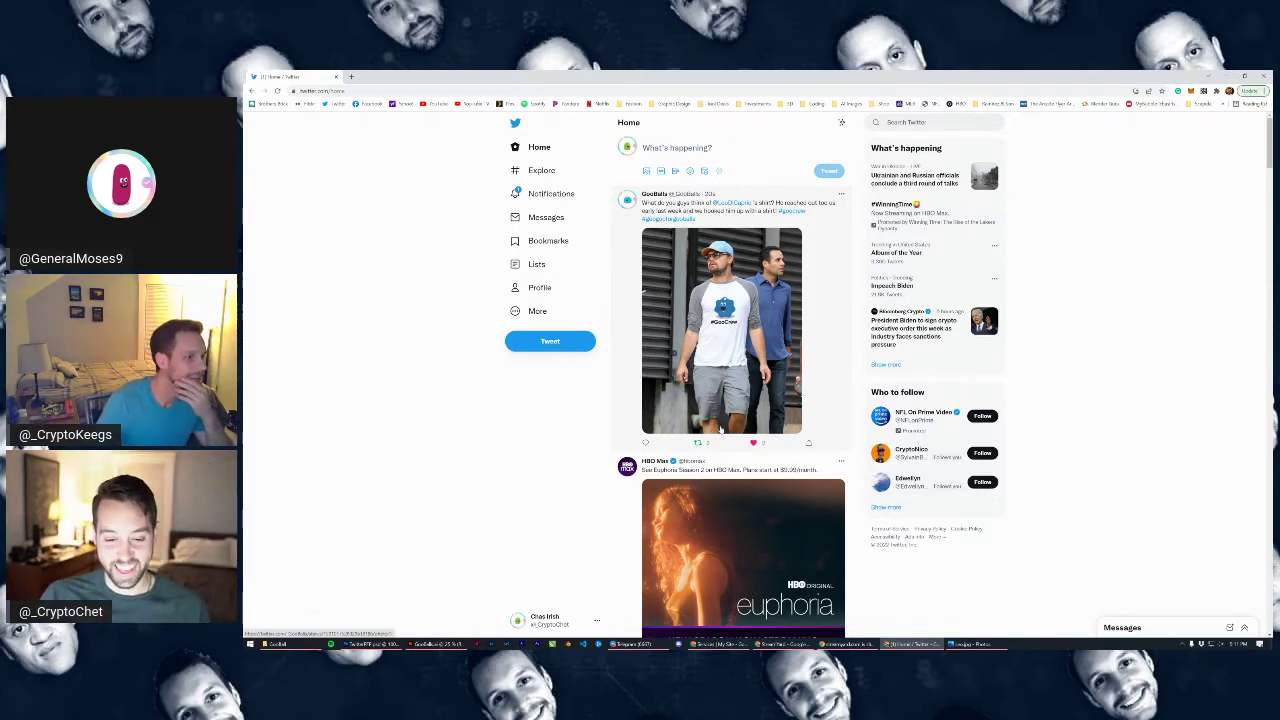
click(726, 446)
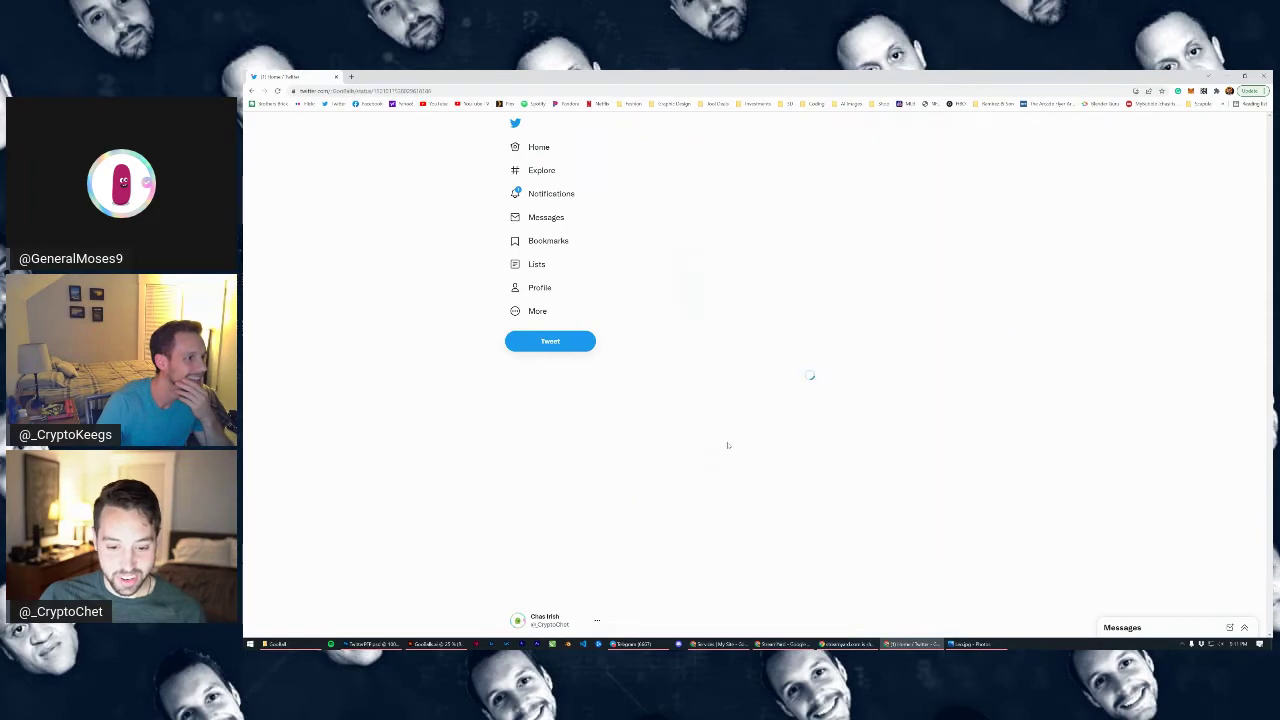
Check which accounts retweeted and which liked the GooBalls shirt post, closing each list after viewing it
click(634, 526)
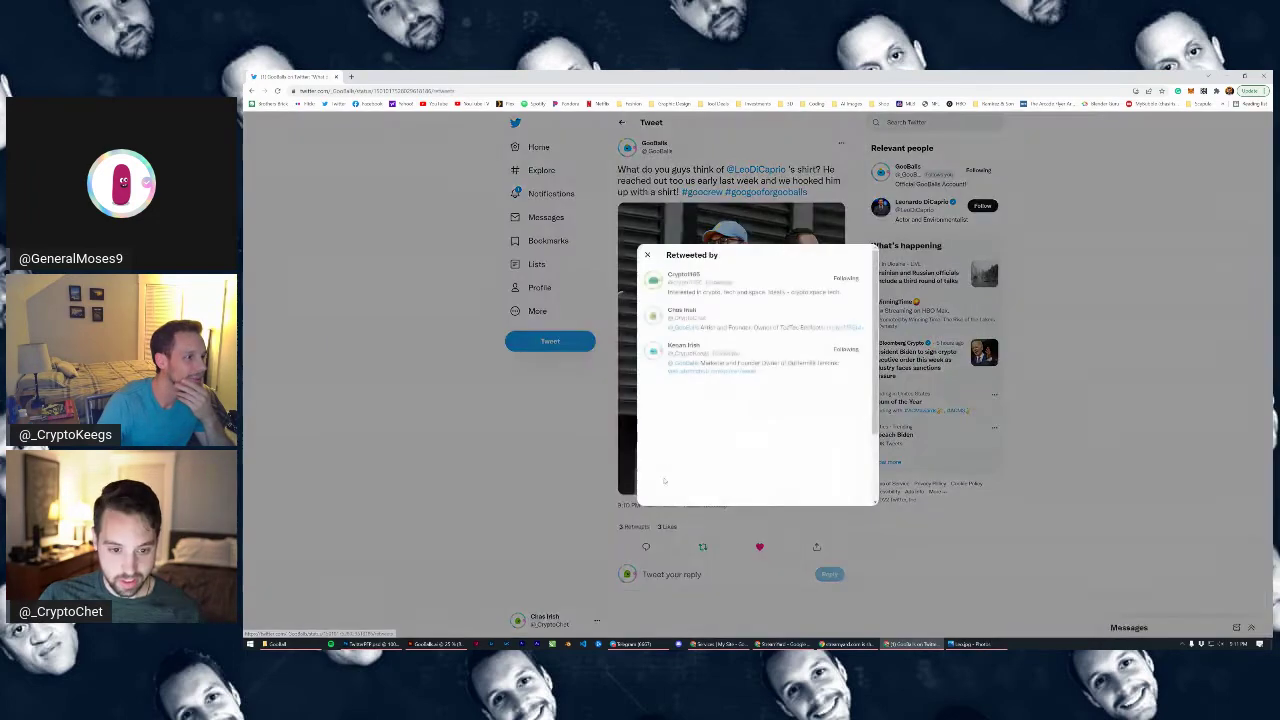
click(648, 256)
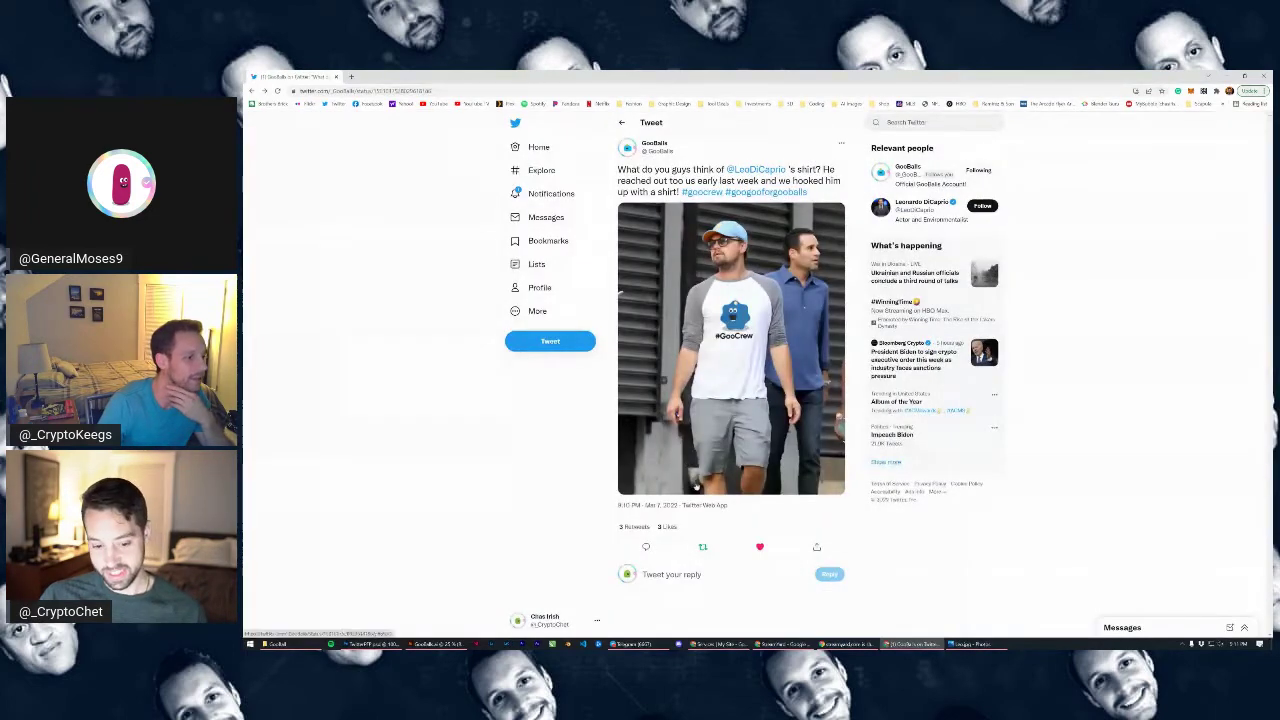
click(665, 526)
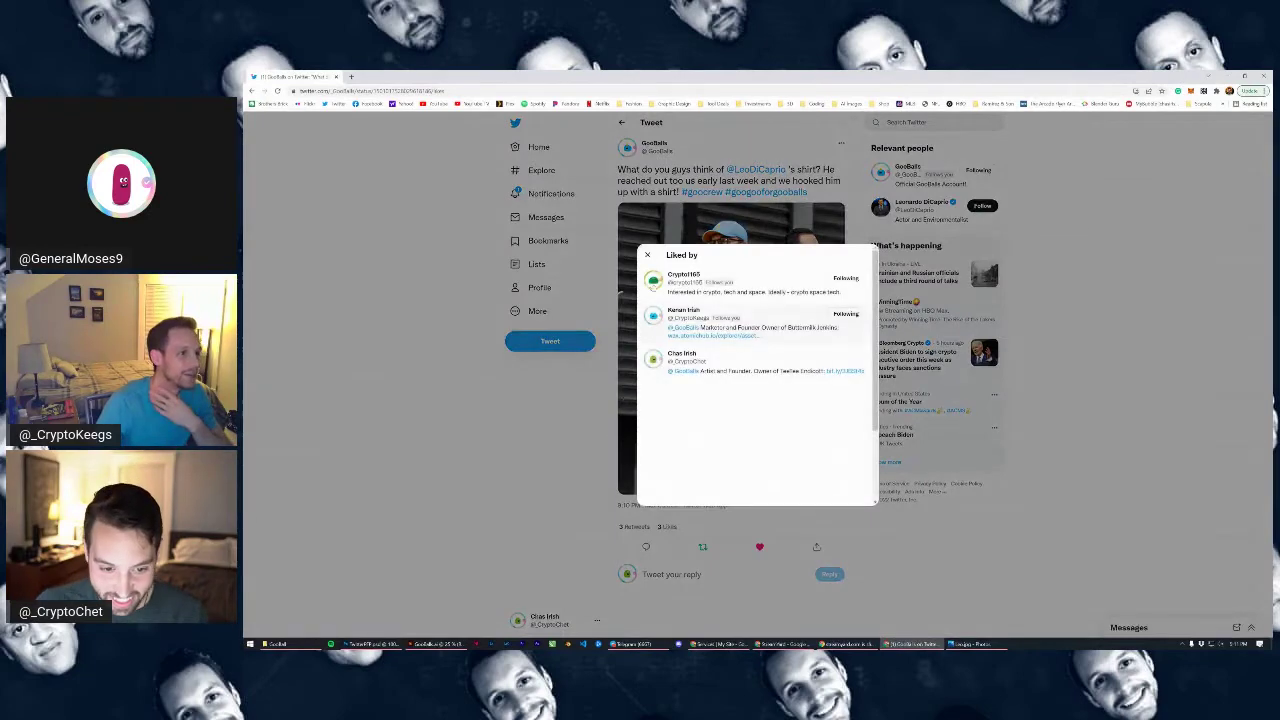
click(647, 255)
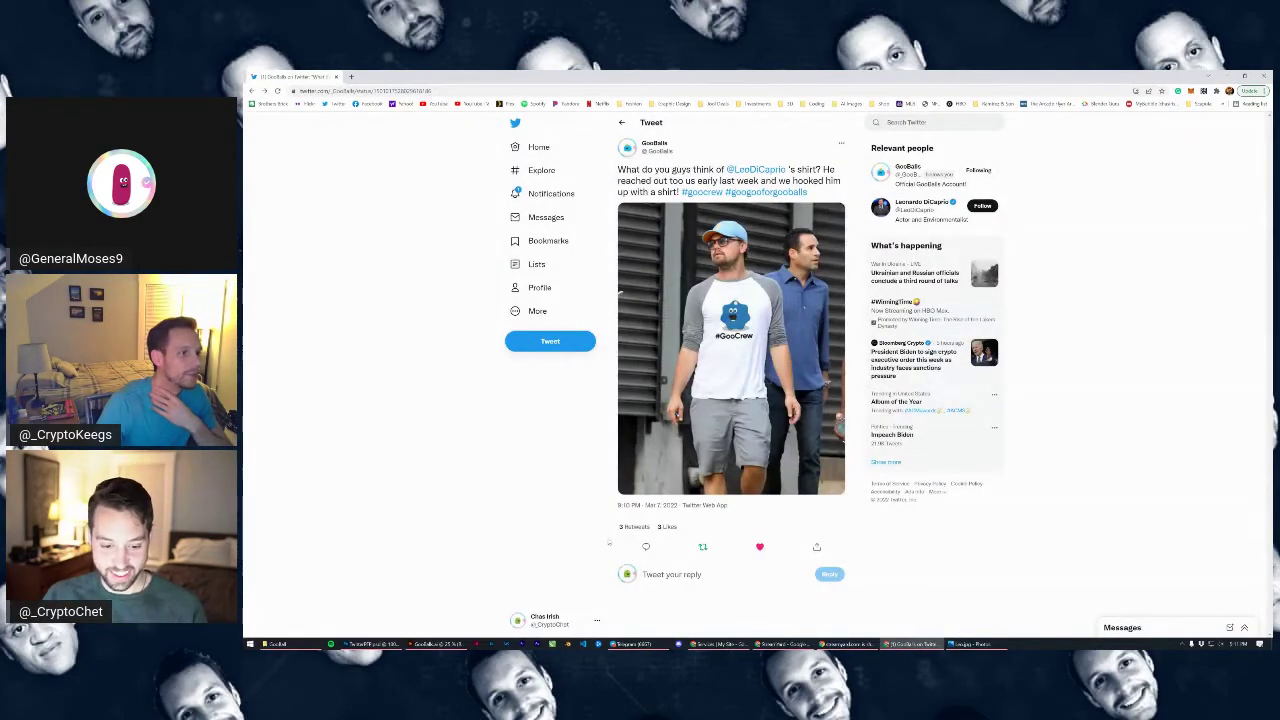
Return to the home timeline, and like and retweet the GooBalls post announcing the live Twitch stream
click(538, 147)
scroll(723, 358, down, 3)
scroll(722, 359, down, 1)
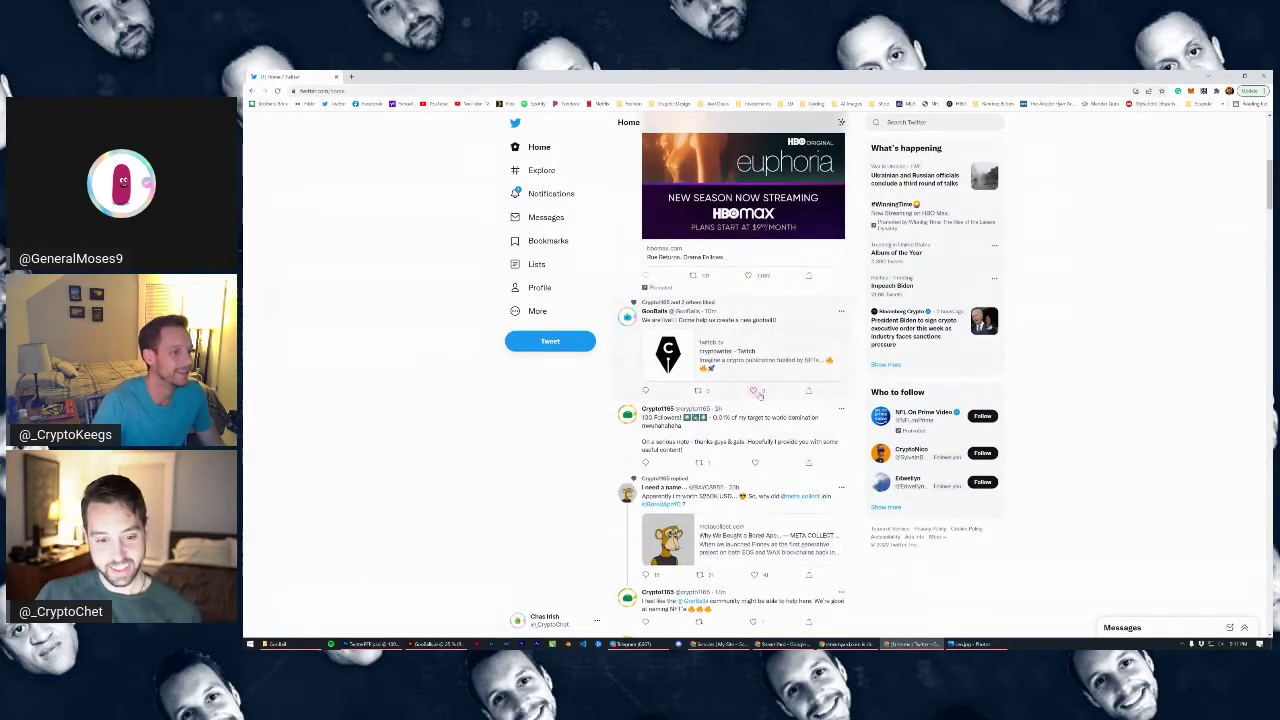
click(700, 393)
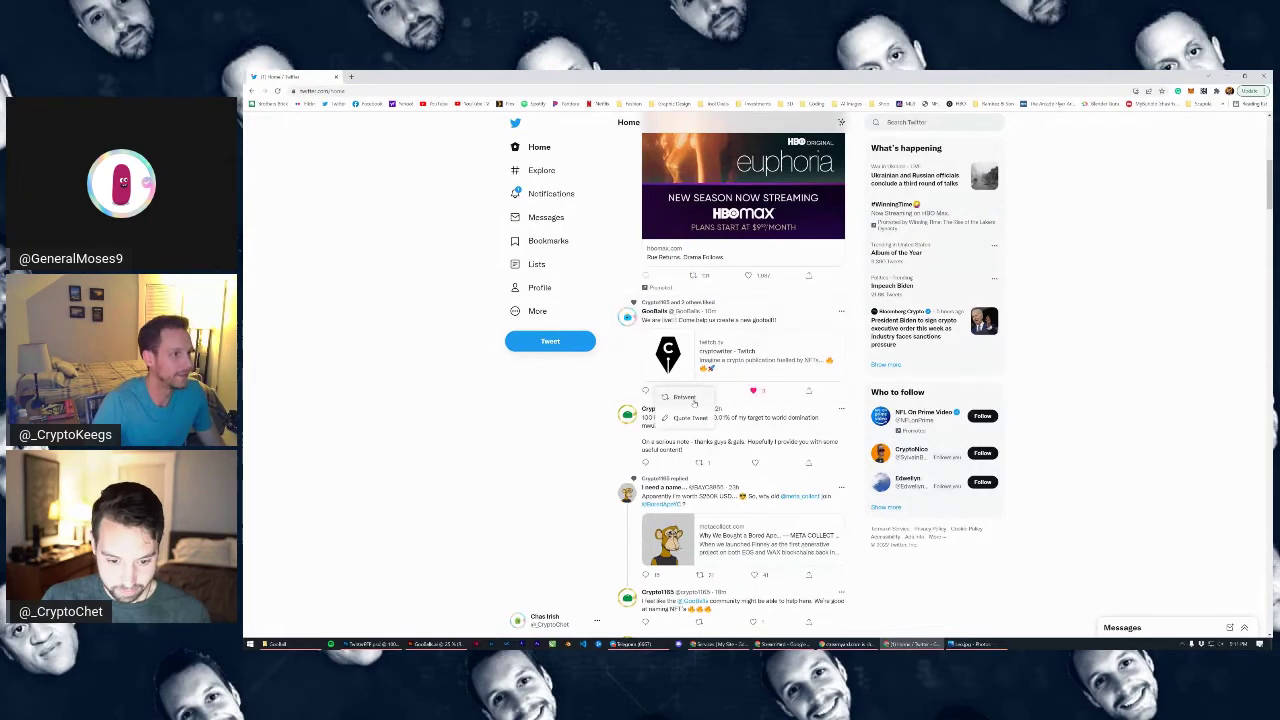
click(693, 402)
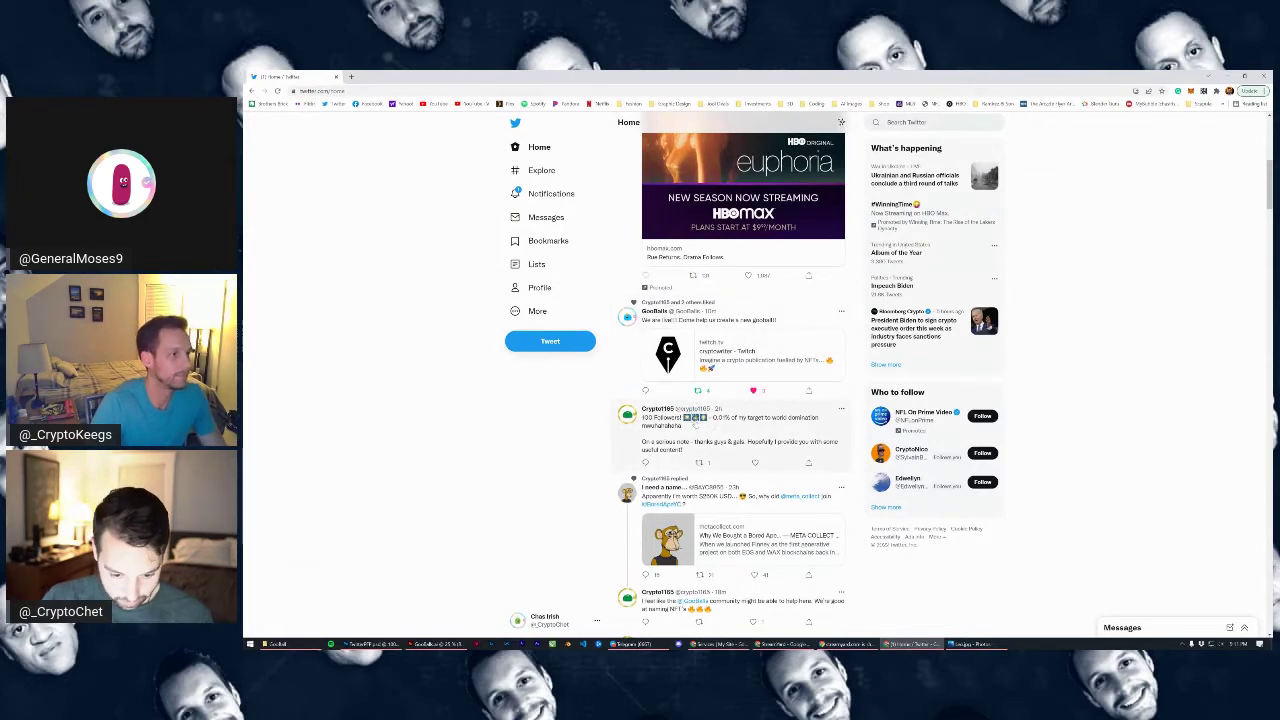
Like and retweet the reply about the GooBalls community being good at naming NFTs, and return to the timeline's start
scroll(720, 455, down, 1)
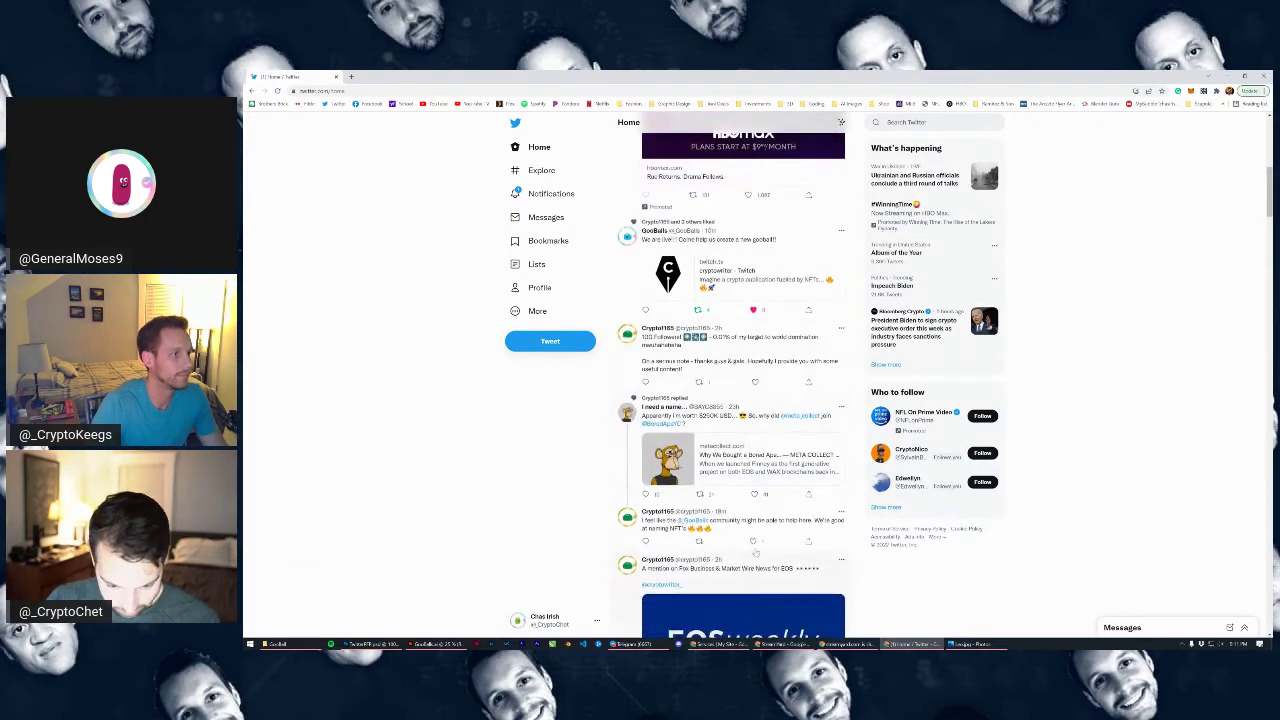
click(733, 551)
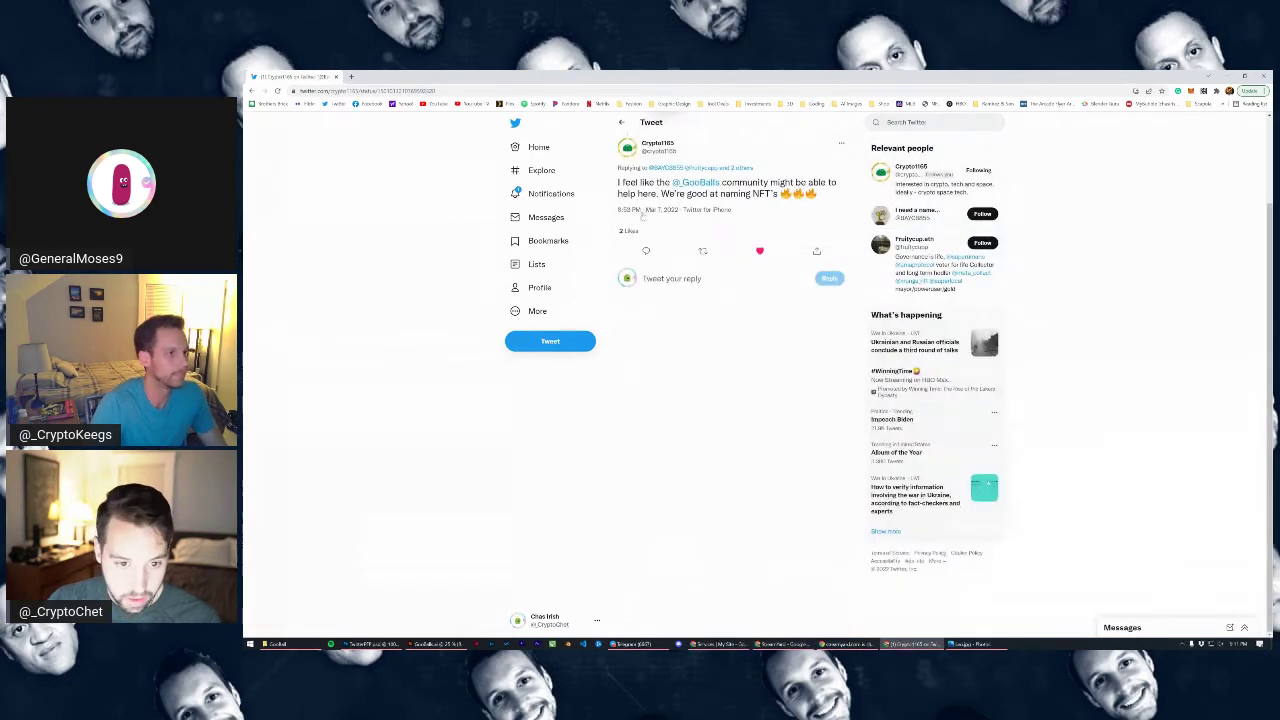
click(705, 251)
click(656, 232)
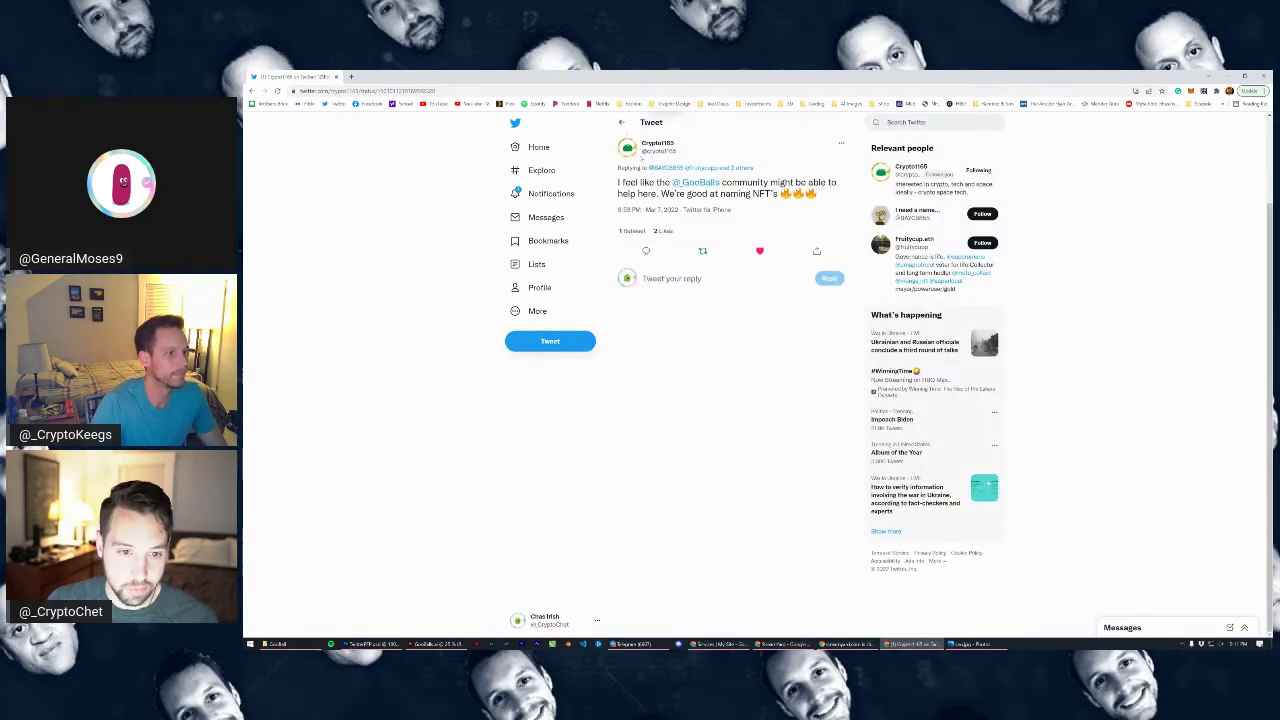
click(621, 122)
scroll(709, 308, up, 5)
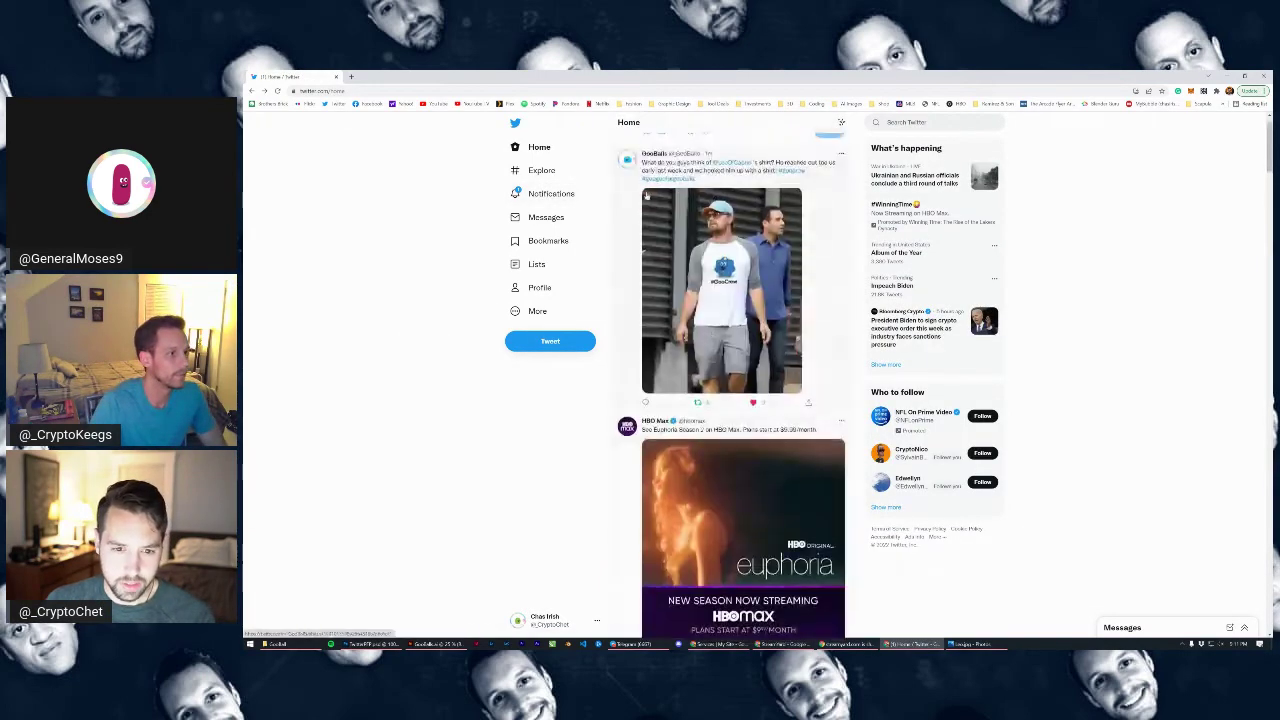
Check the notifications, view the profile of the new follower Future's Relic, and return to the home timeline
click(550, 193)
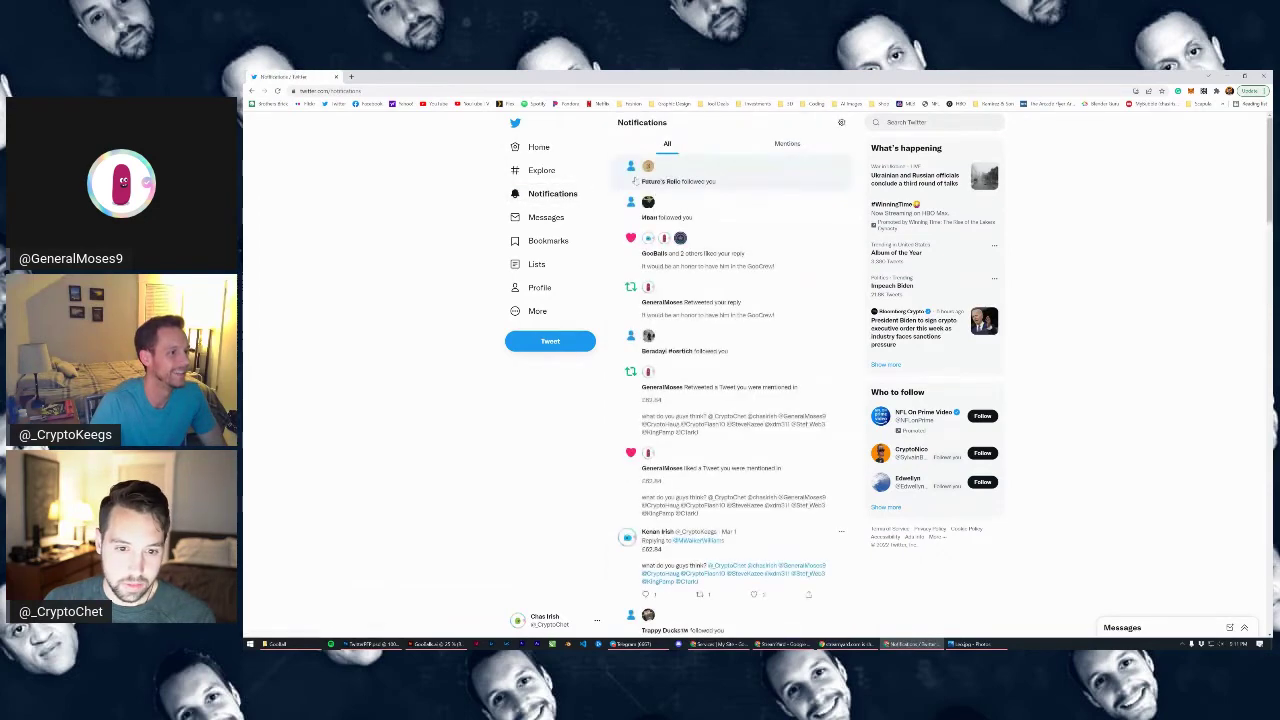
click(665, 180)
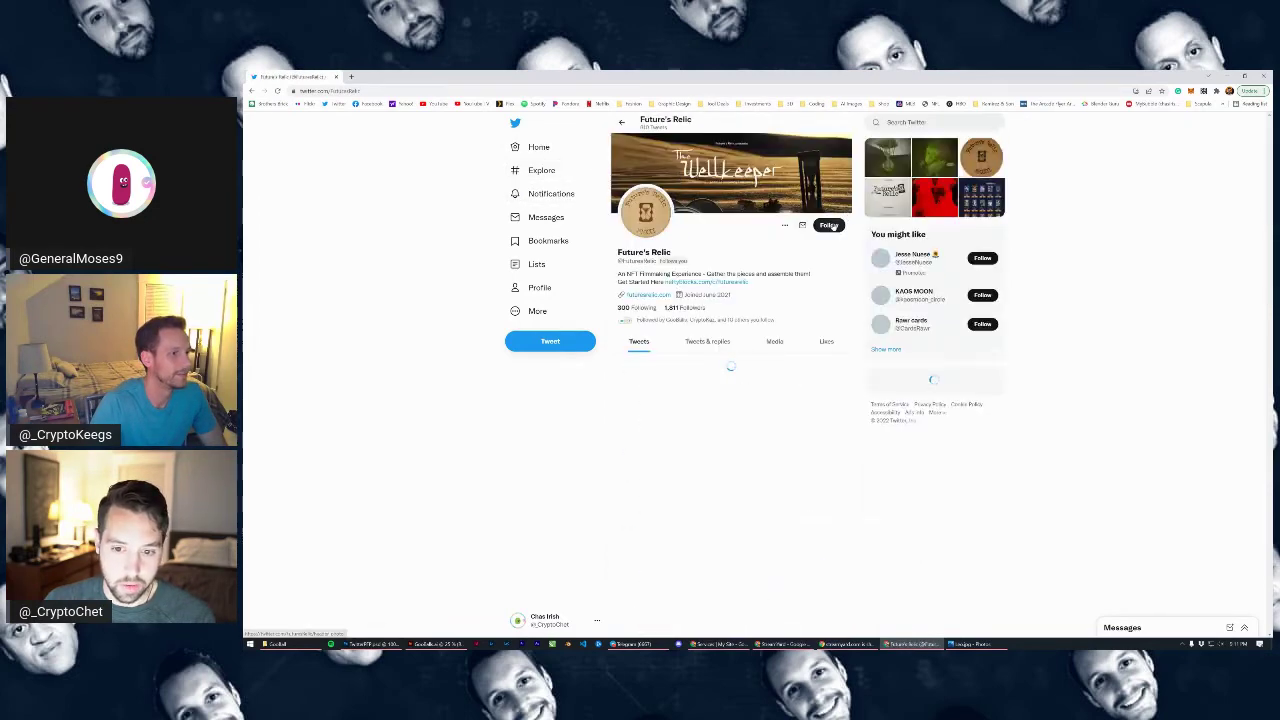
click(546, 152)
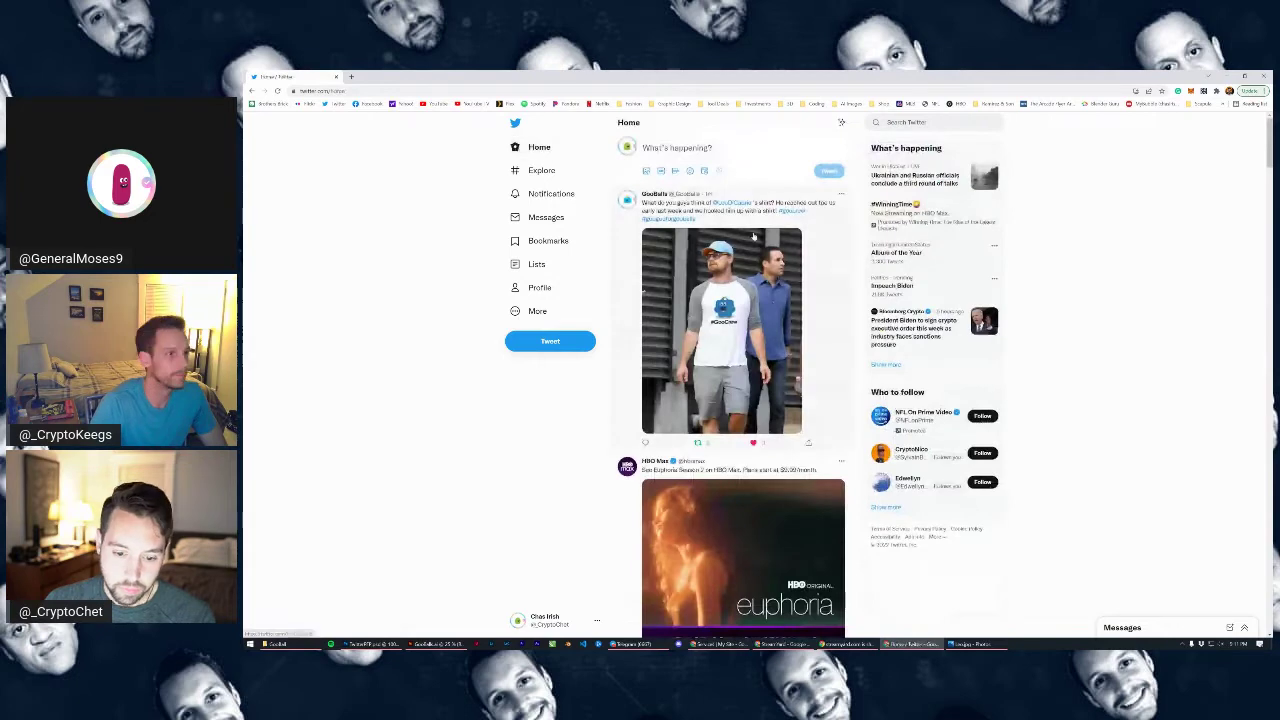
Reload the home timeline until the newly posted GooBalls #GooCrew shirt tweet loads, and like and retweet it
key(F5)
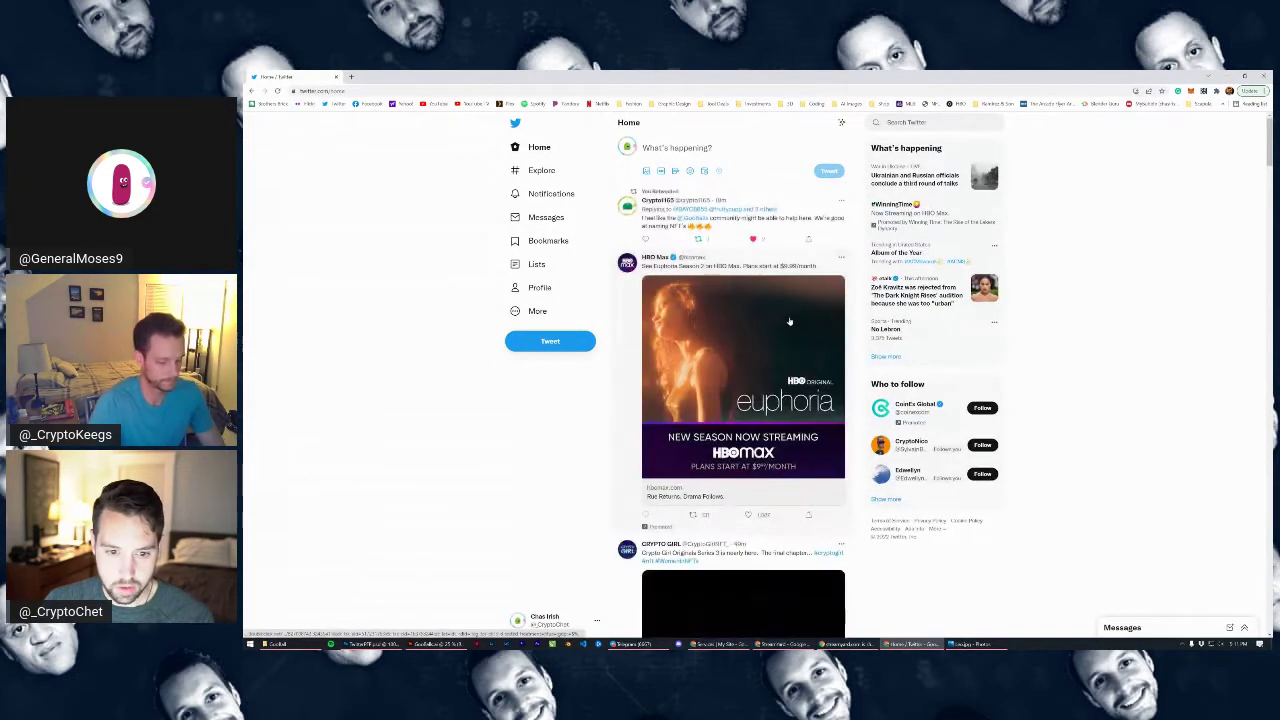
scroll(767, 343, down, 2)
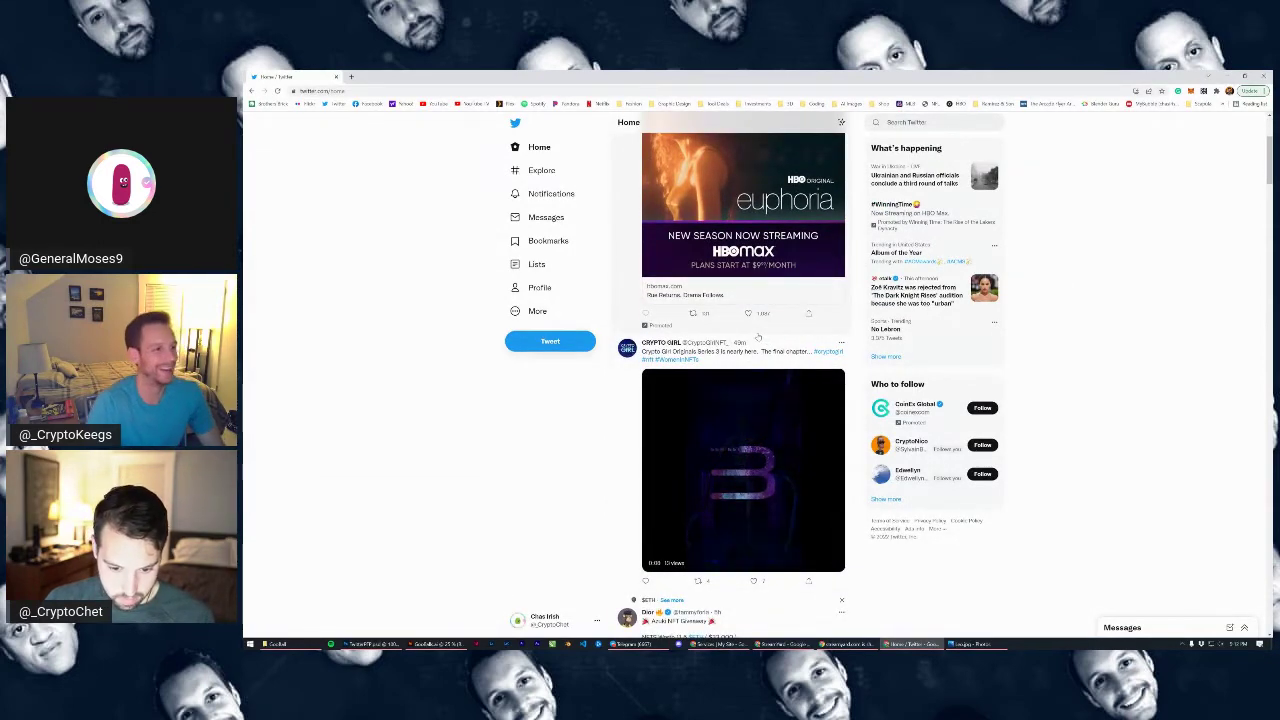
scroll(755, 335, up, 5)
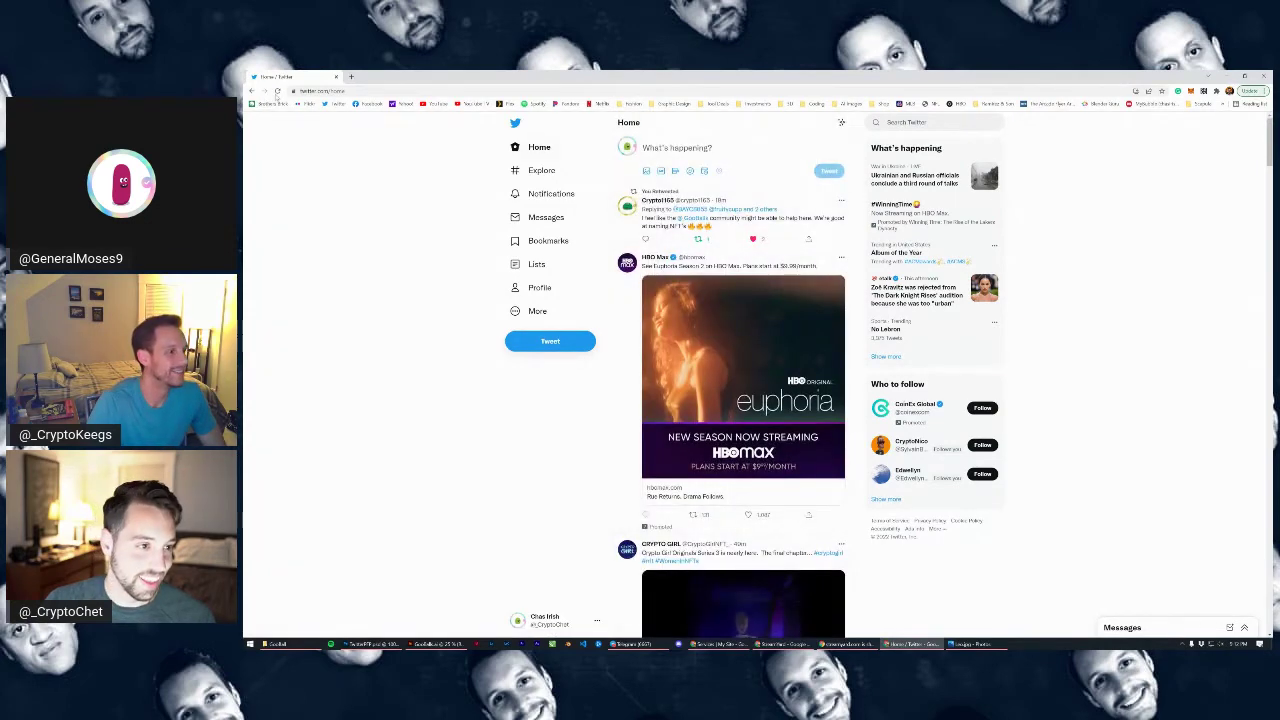
click(278, 91)
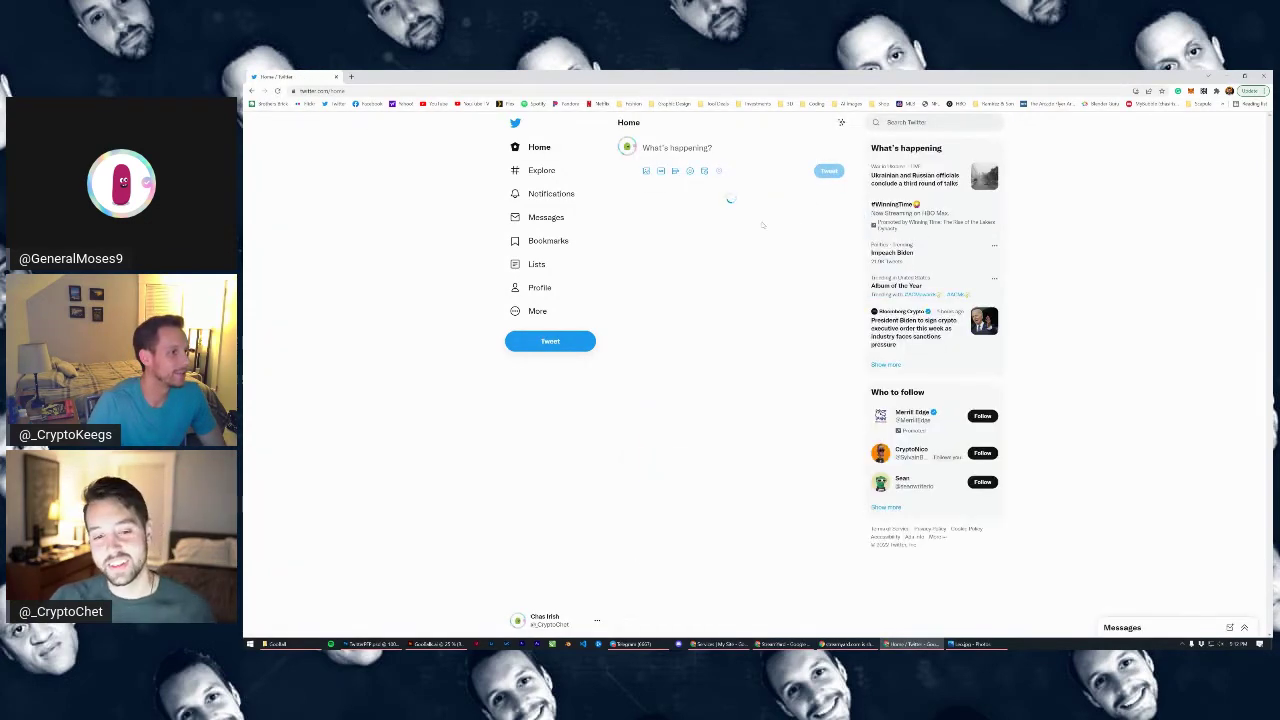
click(754, 435)
click(699, 435)
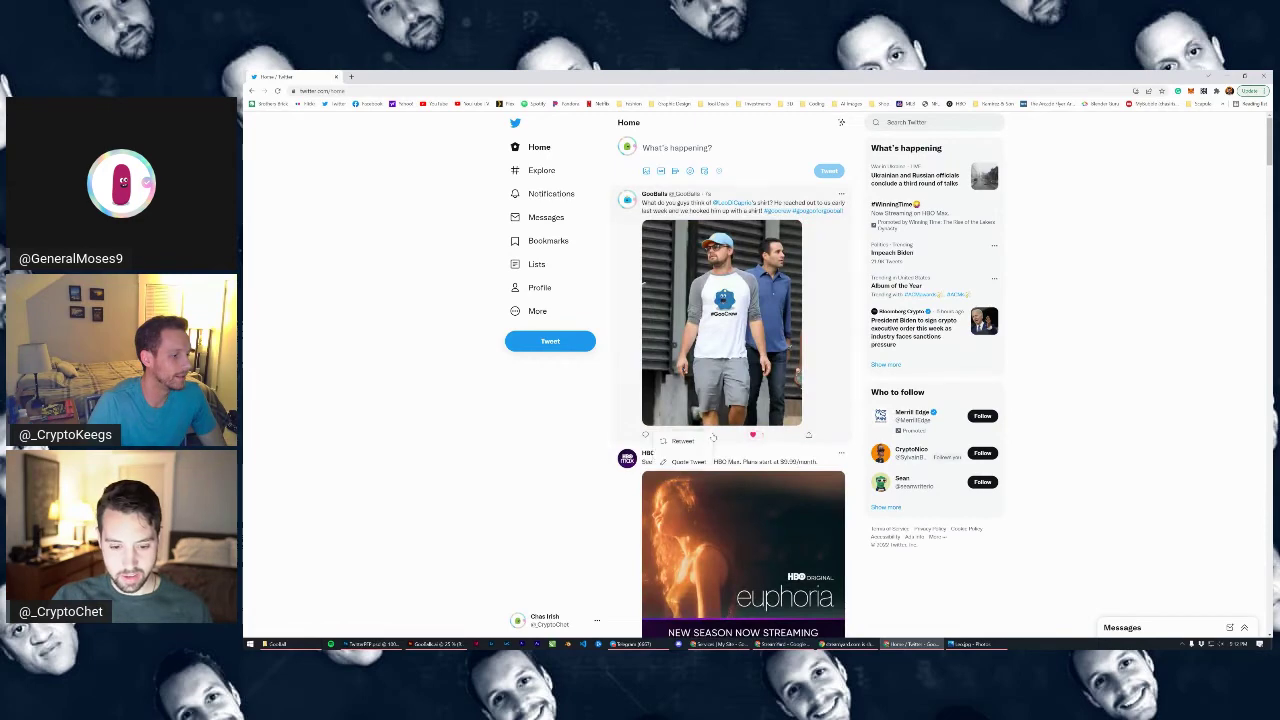
click(684, 441)
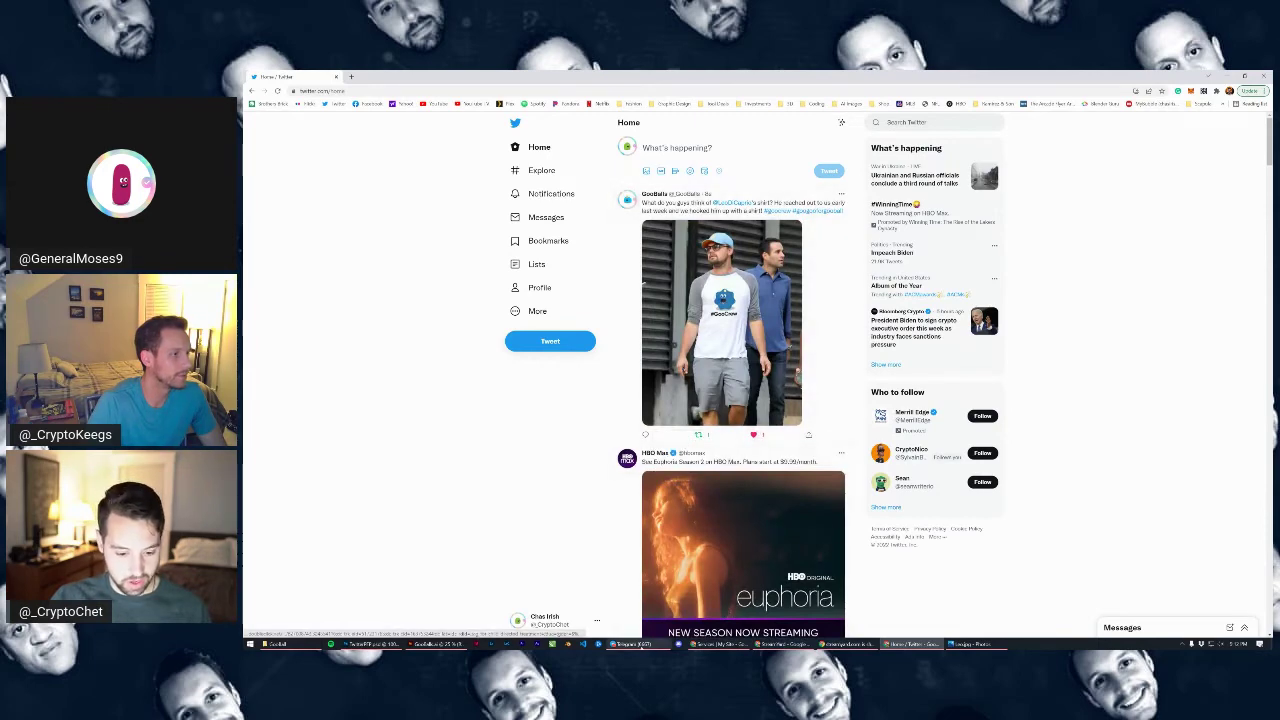
Switch to Photoshop and place the pink character's framed page from the GooBalls Illustrator file into the TwitterPFP document as a smart object
click(416, 645)
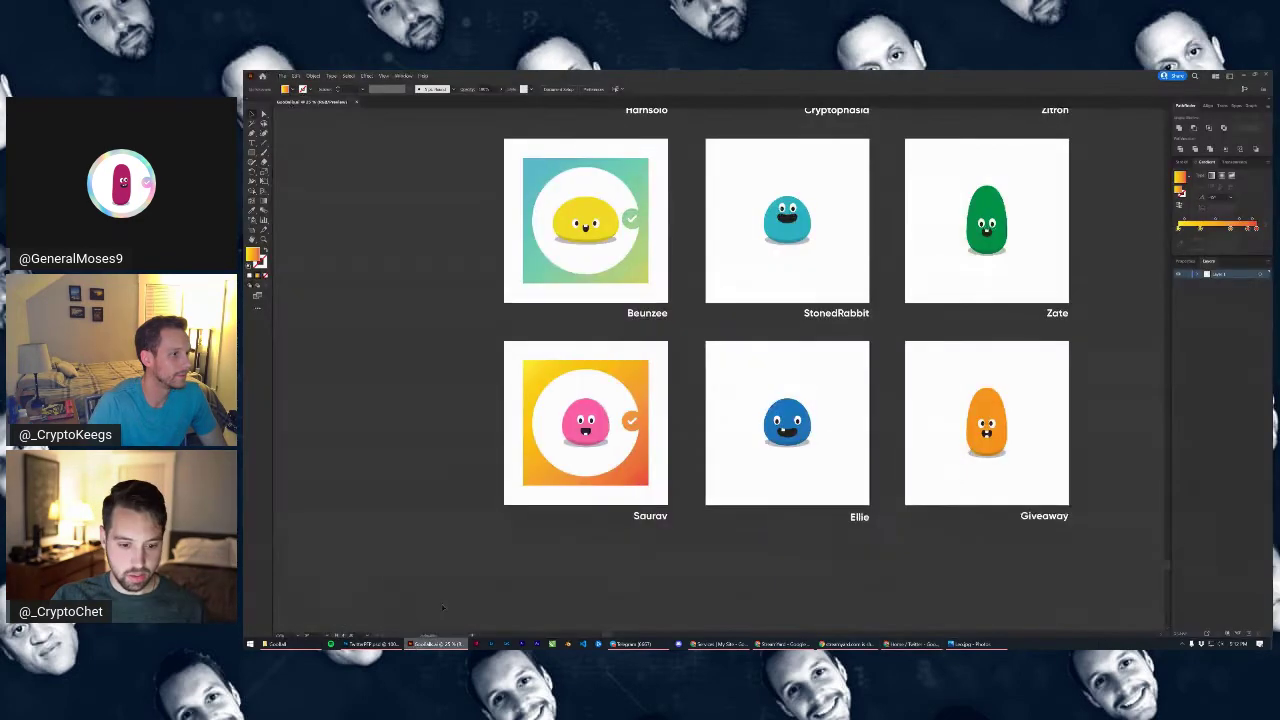
click(283, 76)
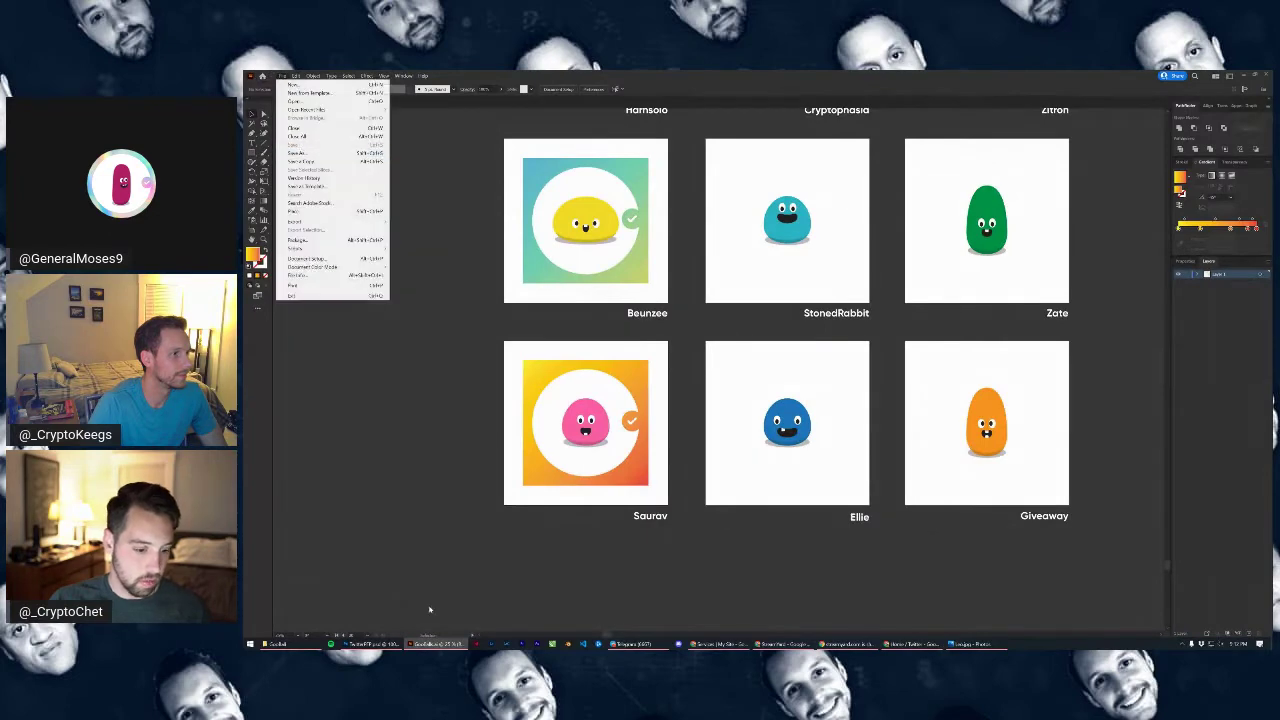
click(375, 644)
click(279, 644)
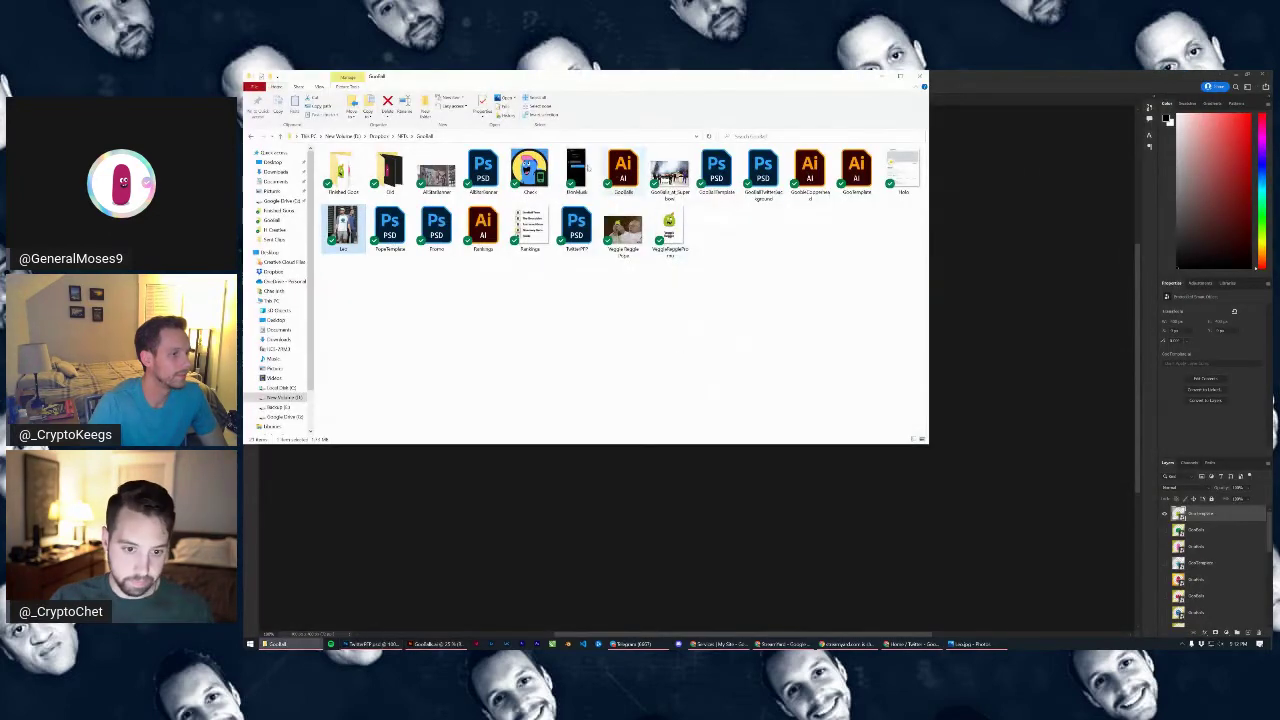
drag(343, 228, 688, 512)
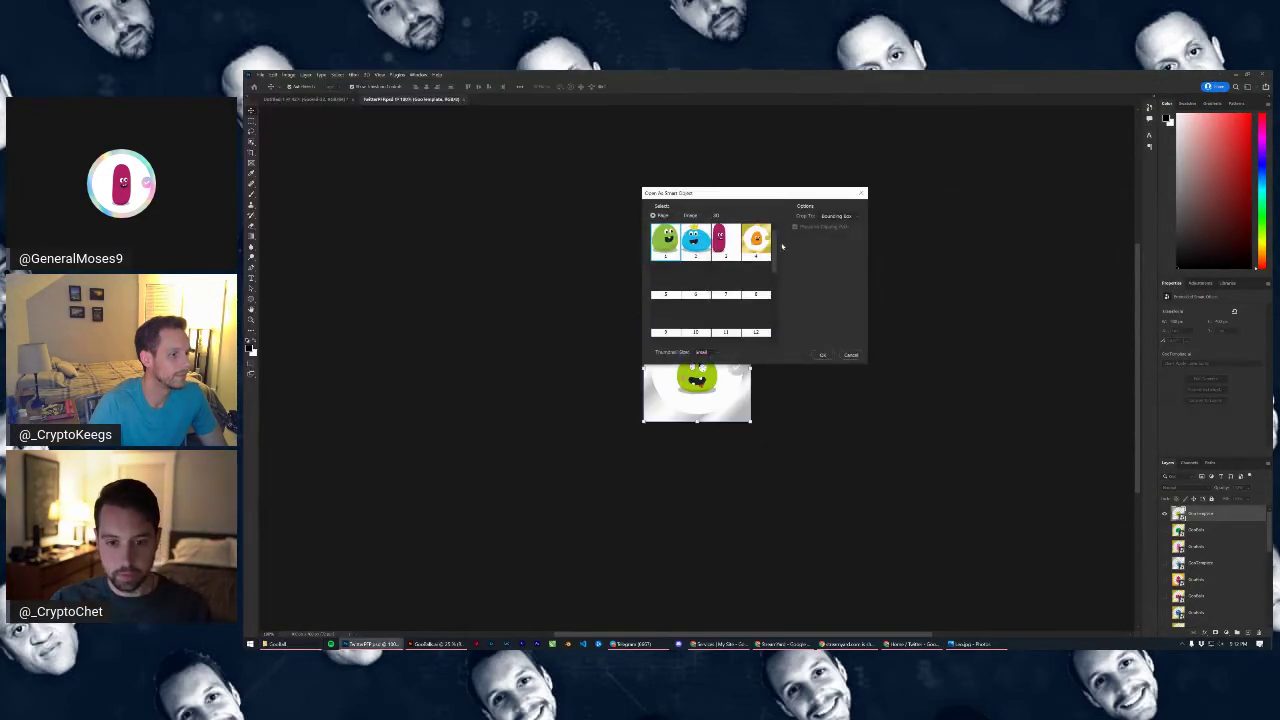
drag(775, 260, 775, 356)
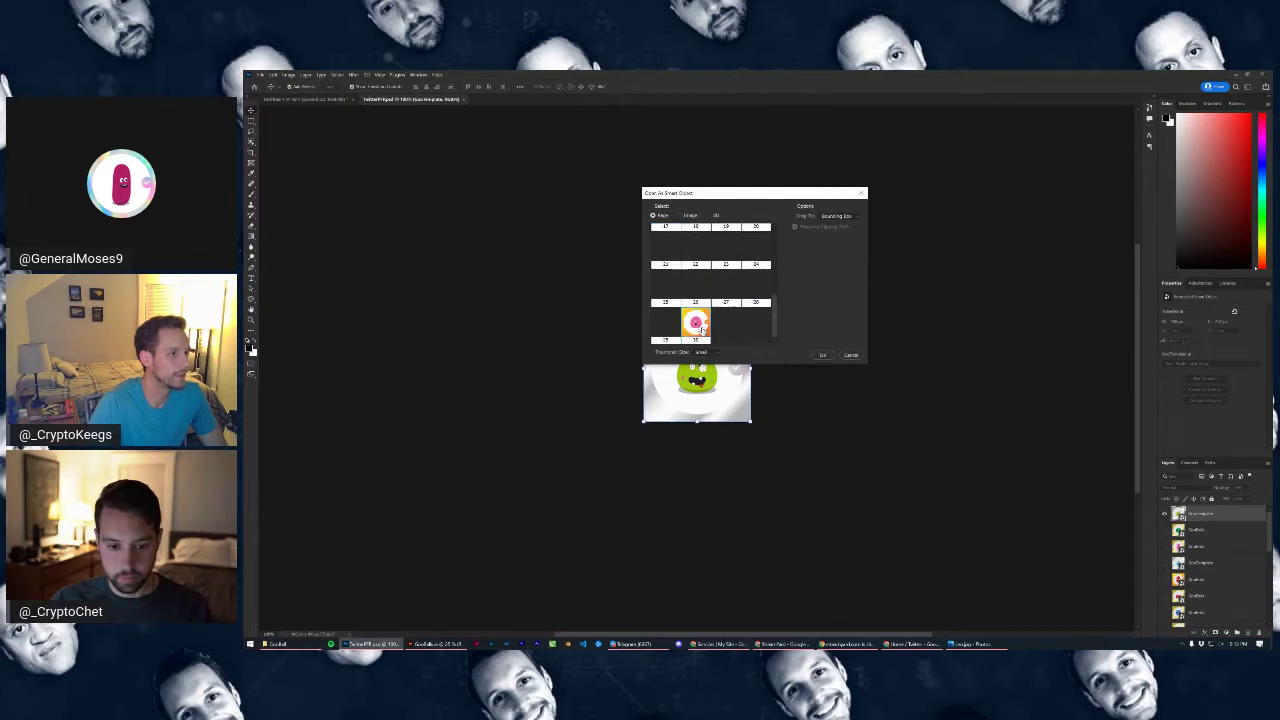
click(821, 356)
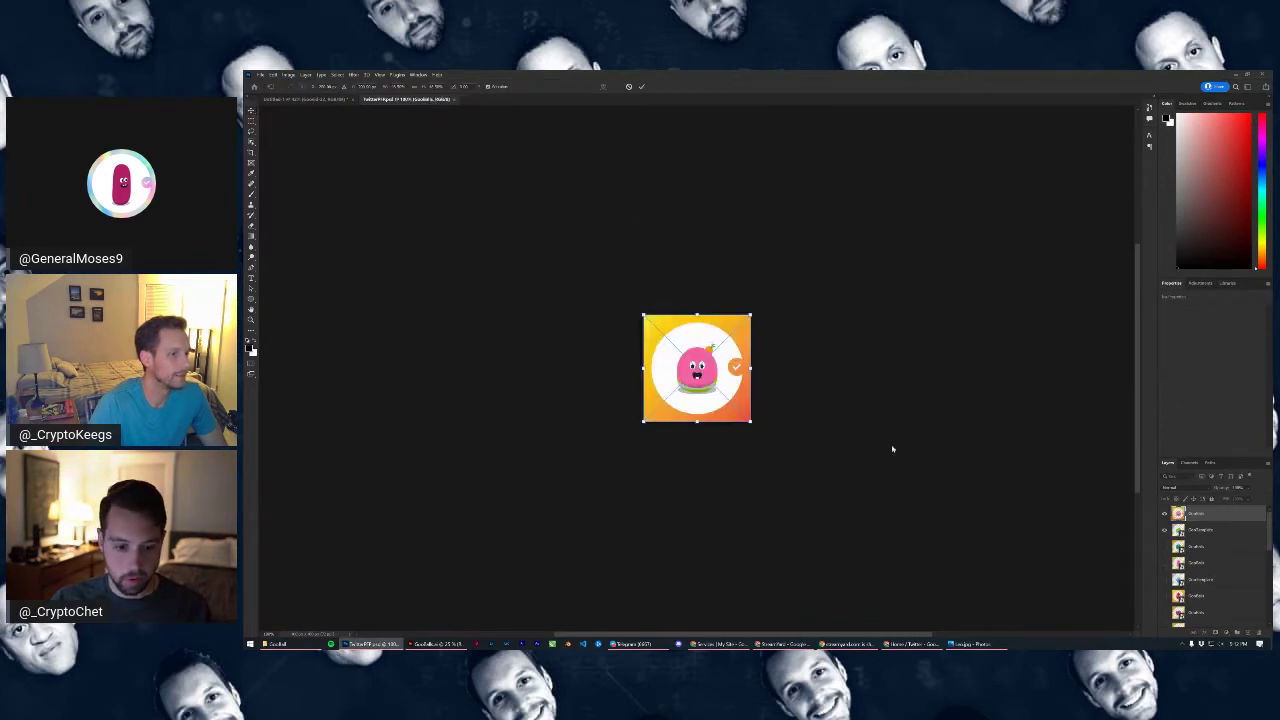
key(Return)
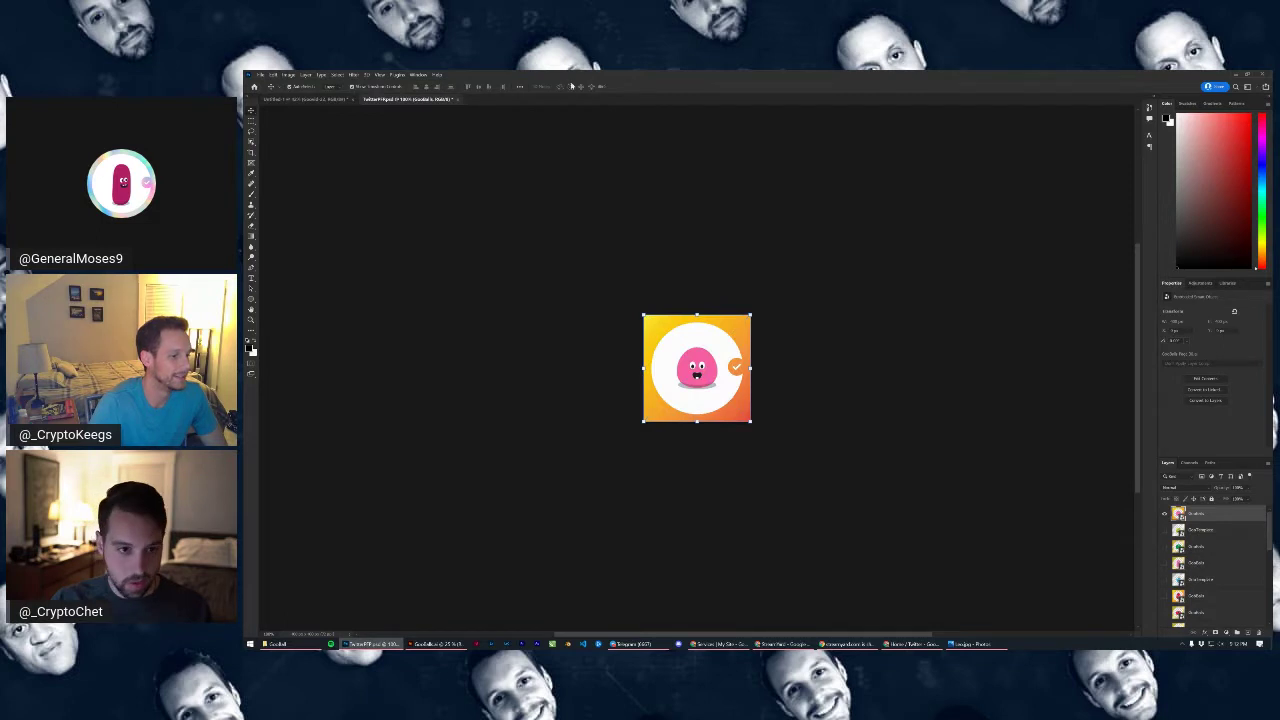
Start saving the framed pink character under a new file, choosing the Finished Goos folder and the PNG format
click(261, 74)
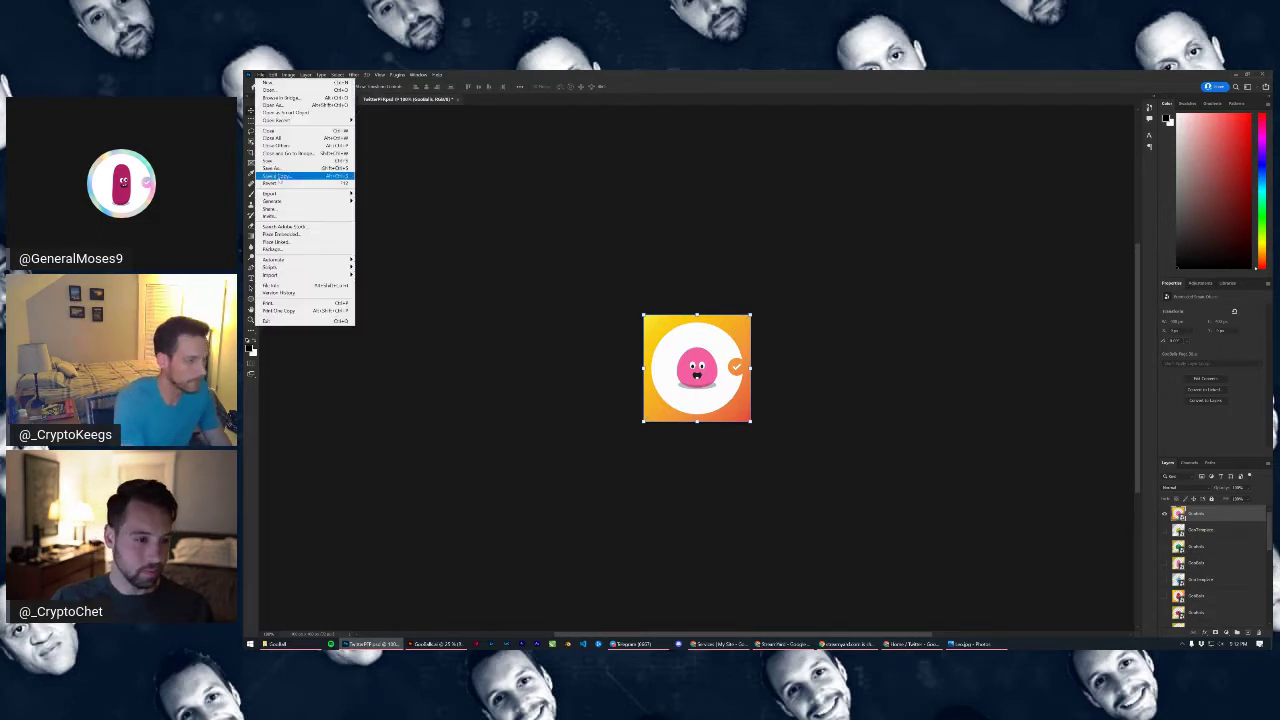
click(285, 170)
double_click(768, 200)
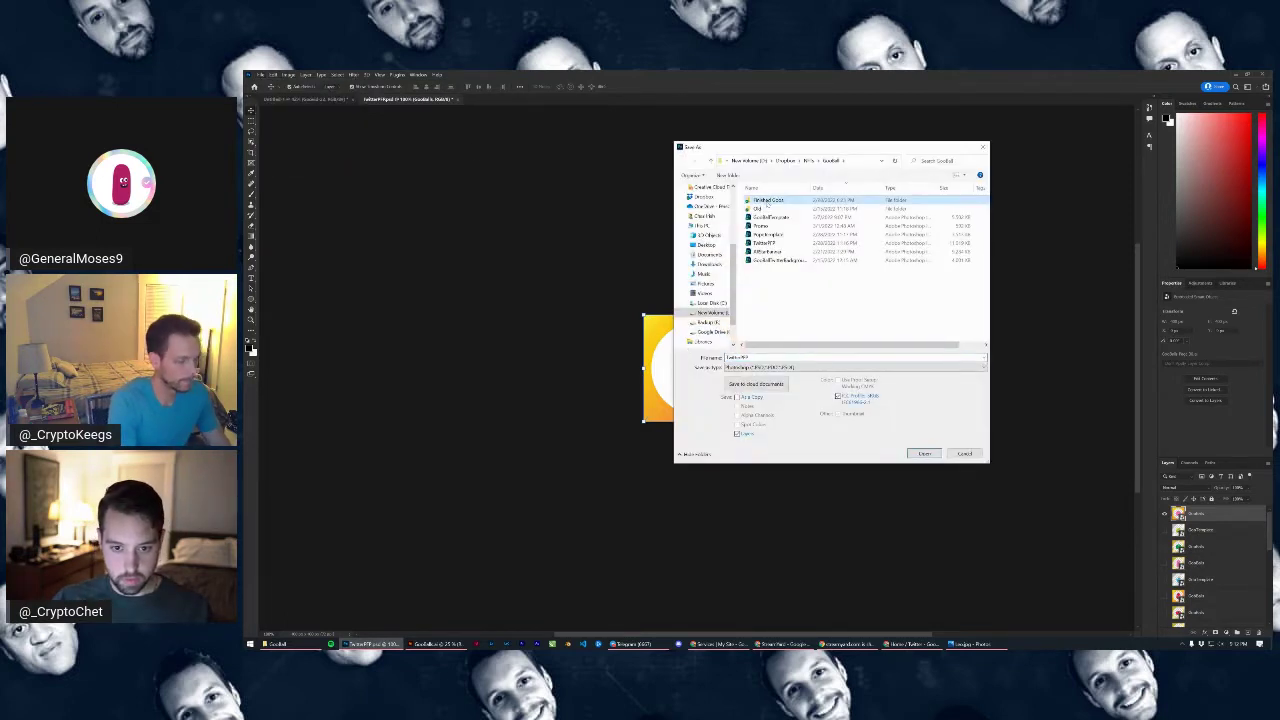
click(760, 367)
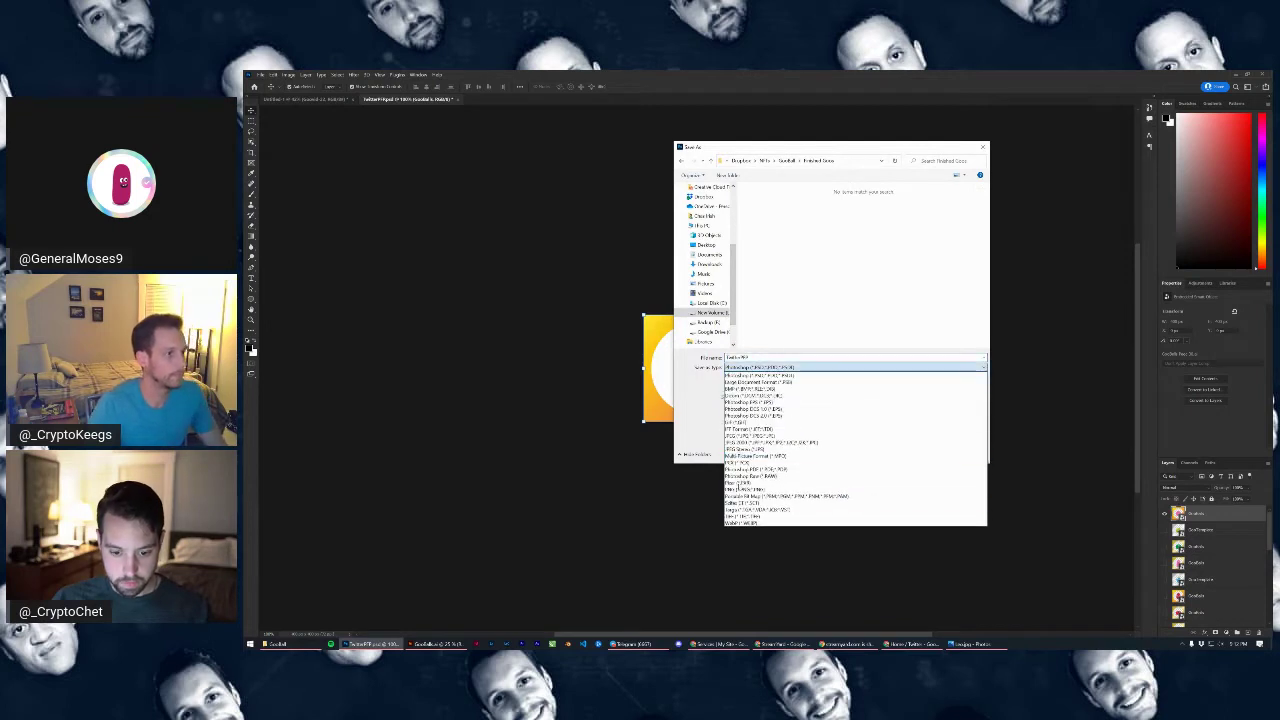
click(760, 492)
Export the framed pink character as a PNG named like its existing file plus "Verified", without replacing the original, using the large file size
double_click(757, 357)
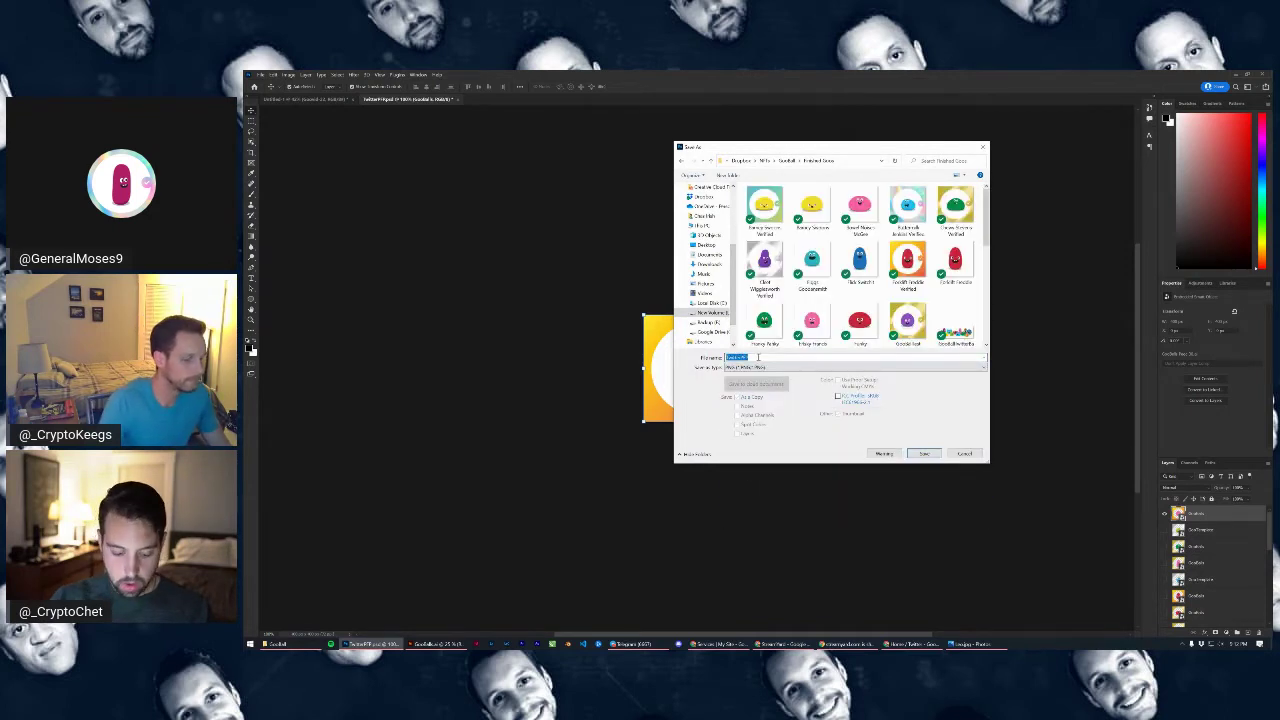
text(Frisk)
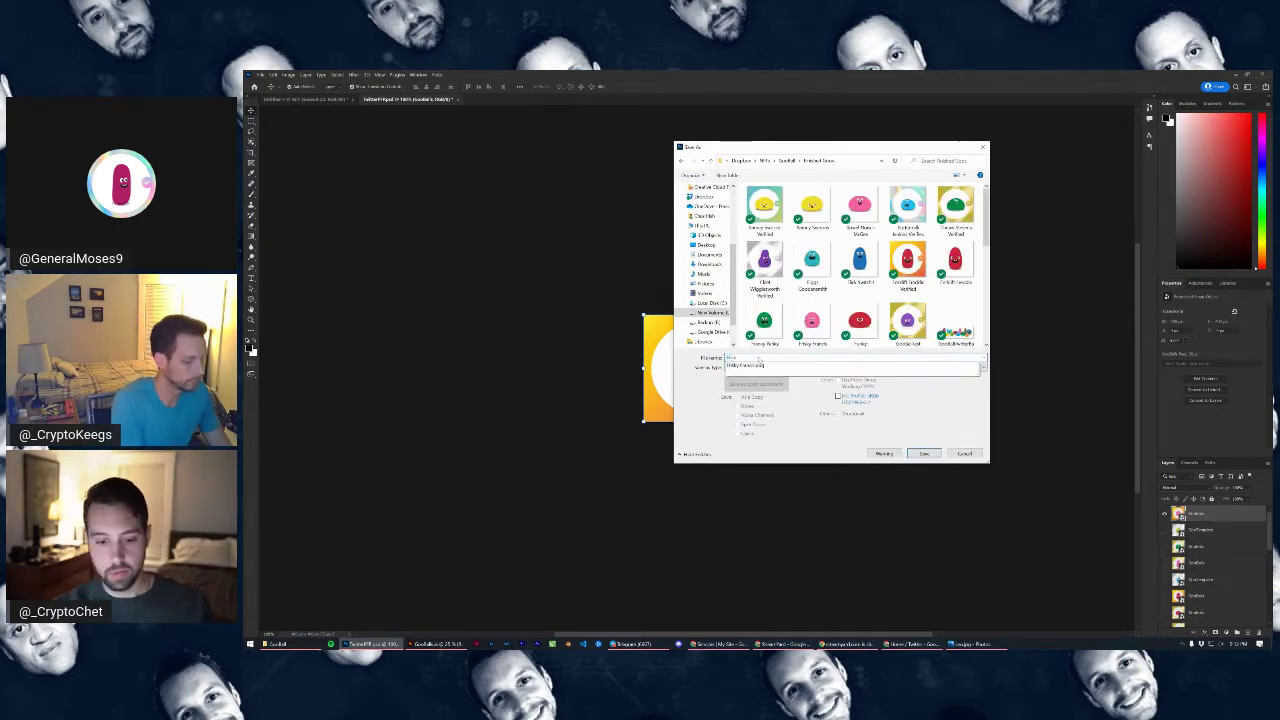
click(760, 365)
key(Return)
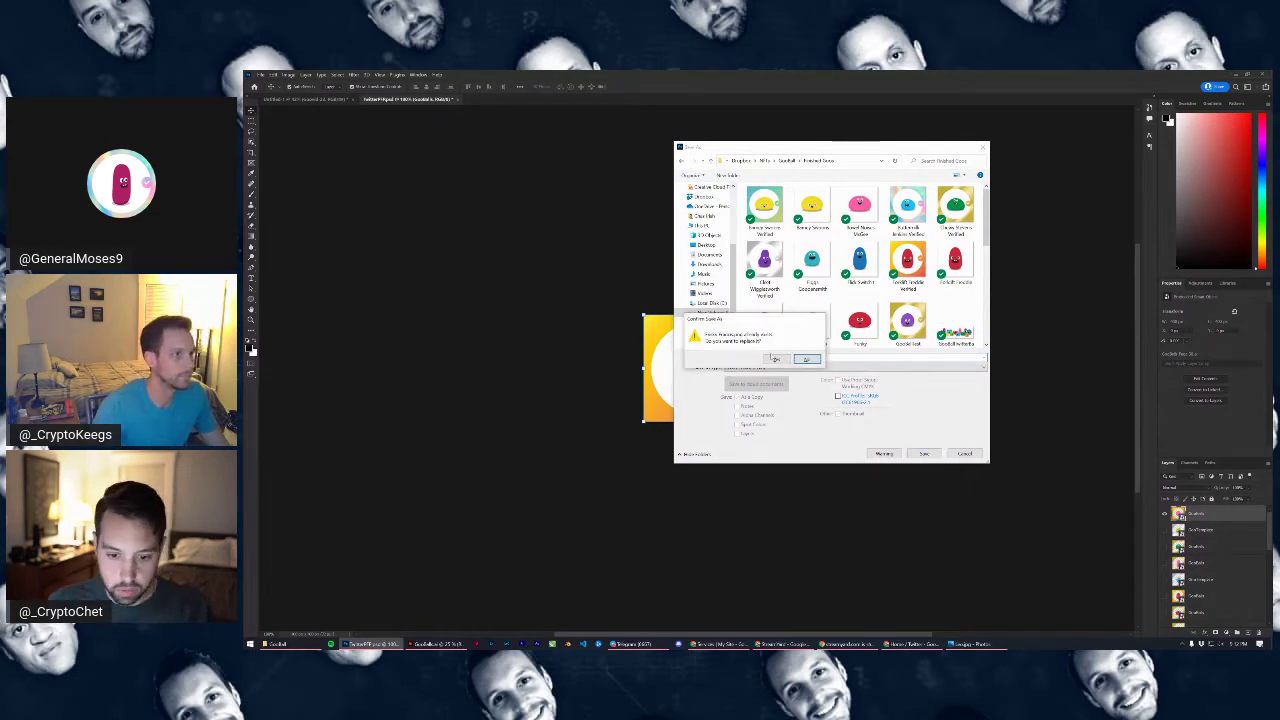
click(806, 359)
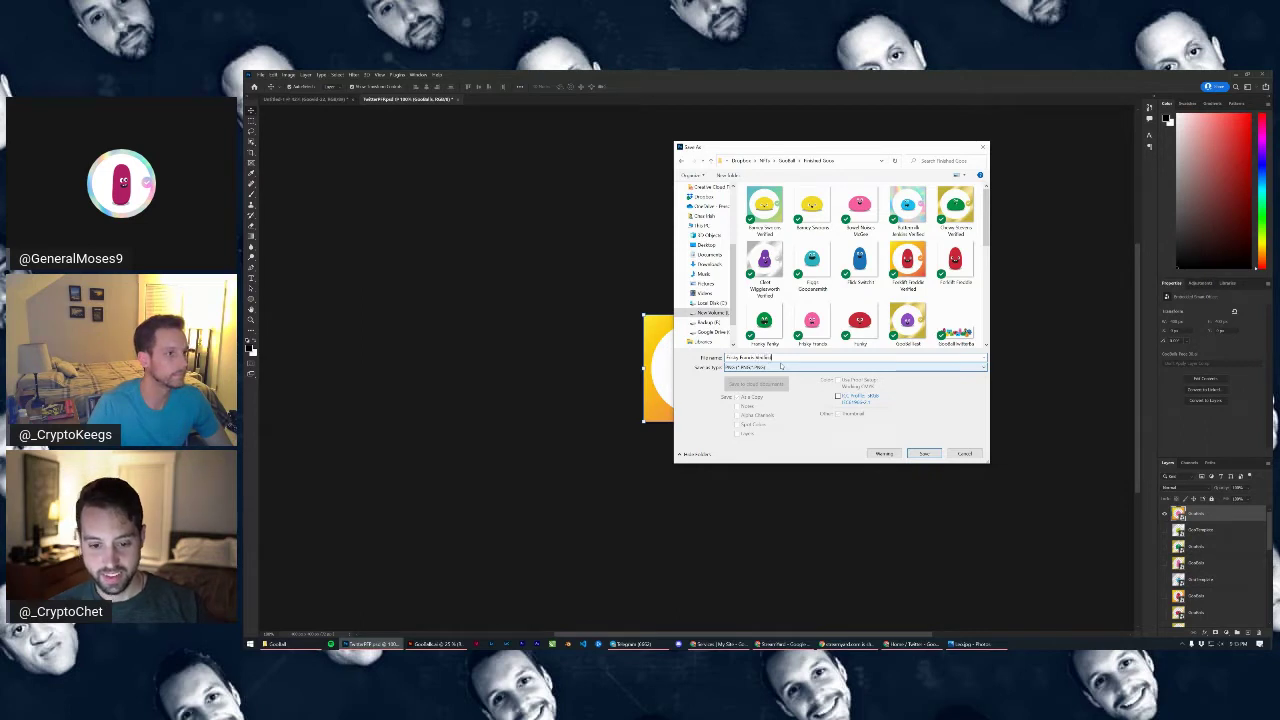
click(922, 453)
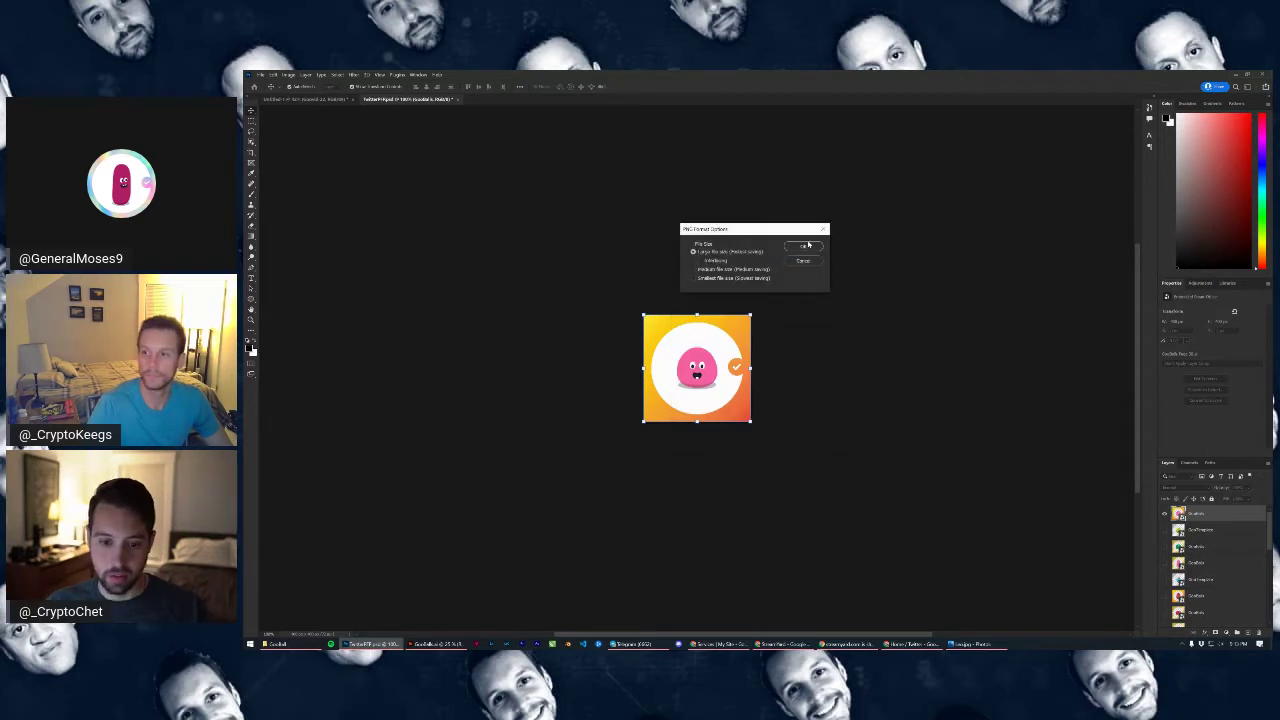
click(804, 247)
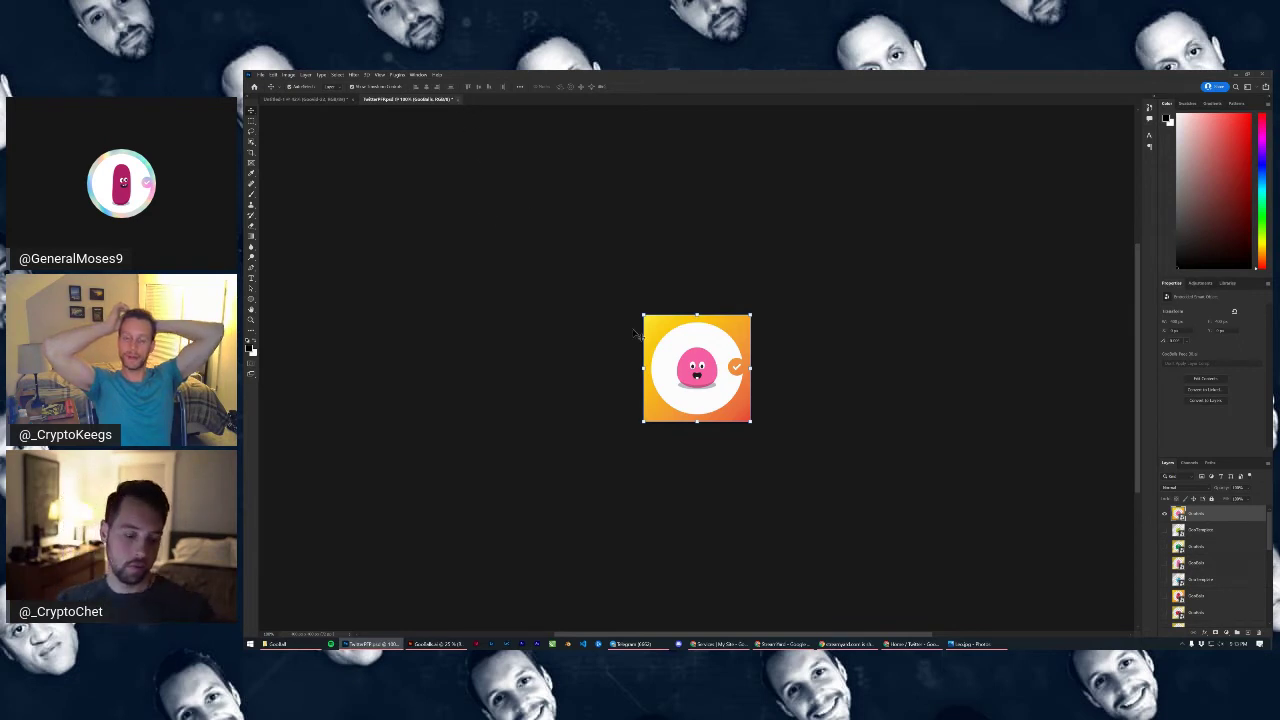
Close the TwitterPFP document with its changes saved, and minimize Photoshop
scroll(713, 354, up, 5)
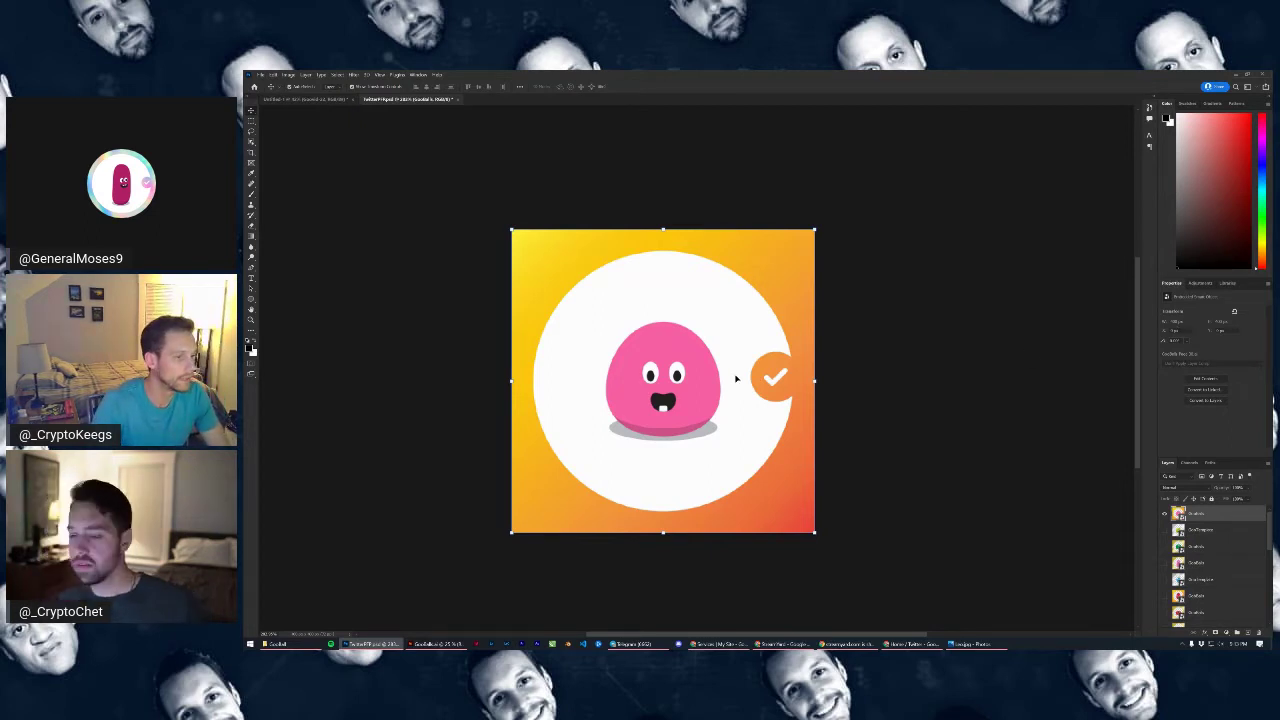
click(318, 100)
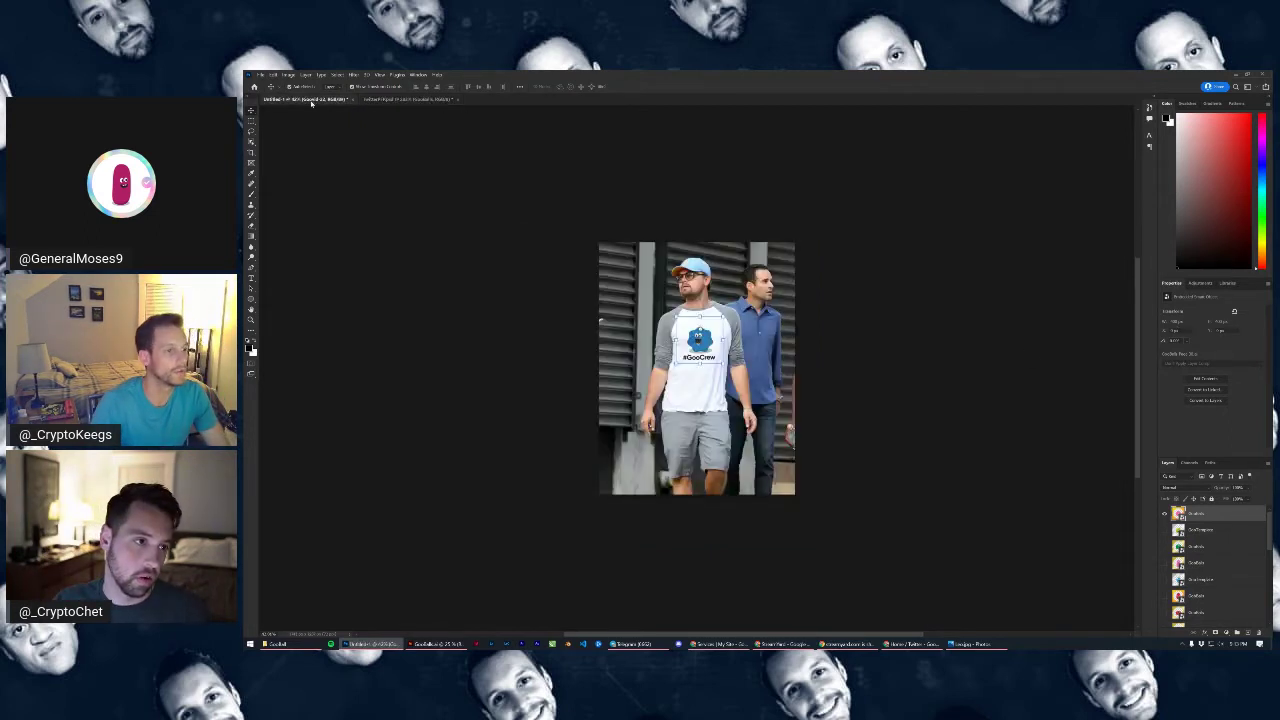
click(380, 101)
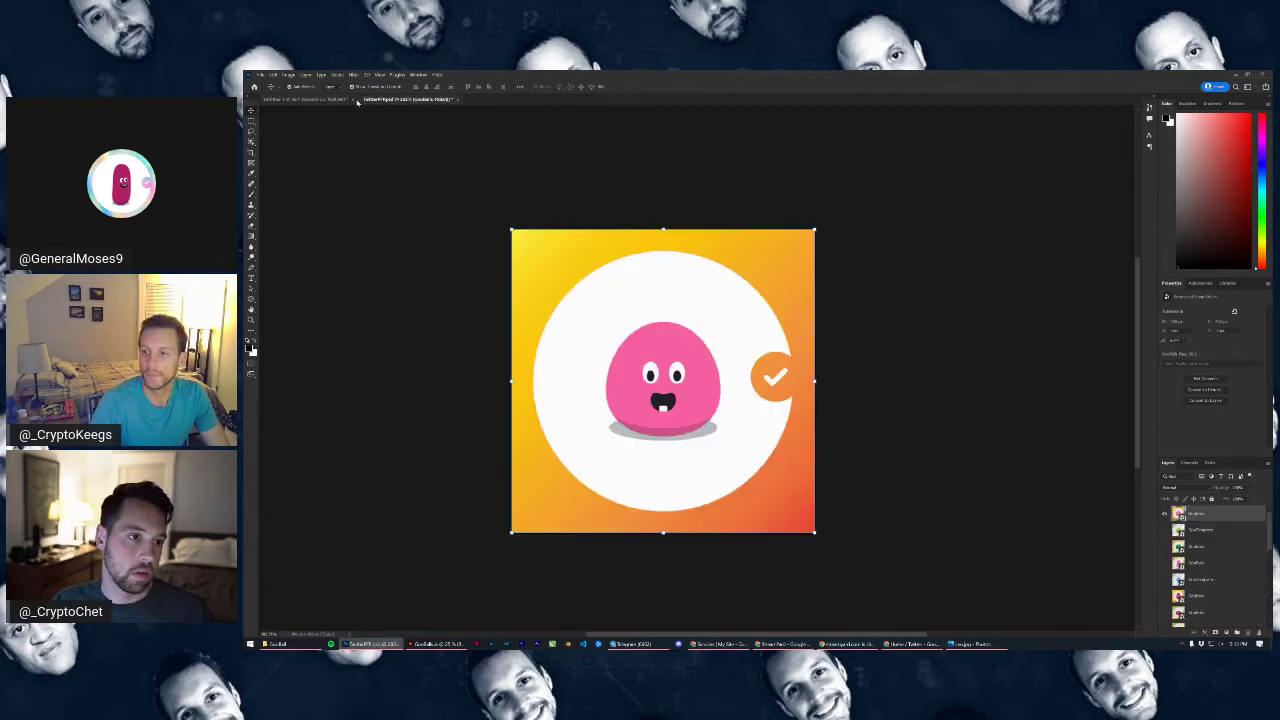
click(458, 100)
click(727, 281)
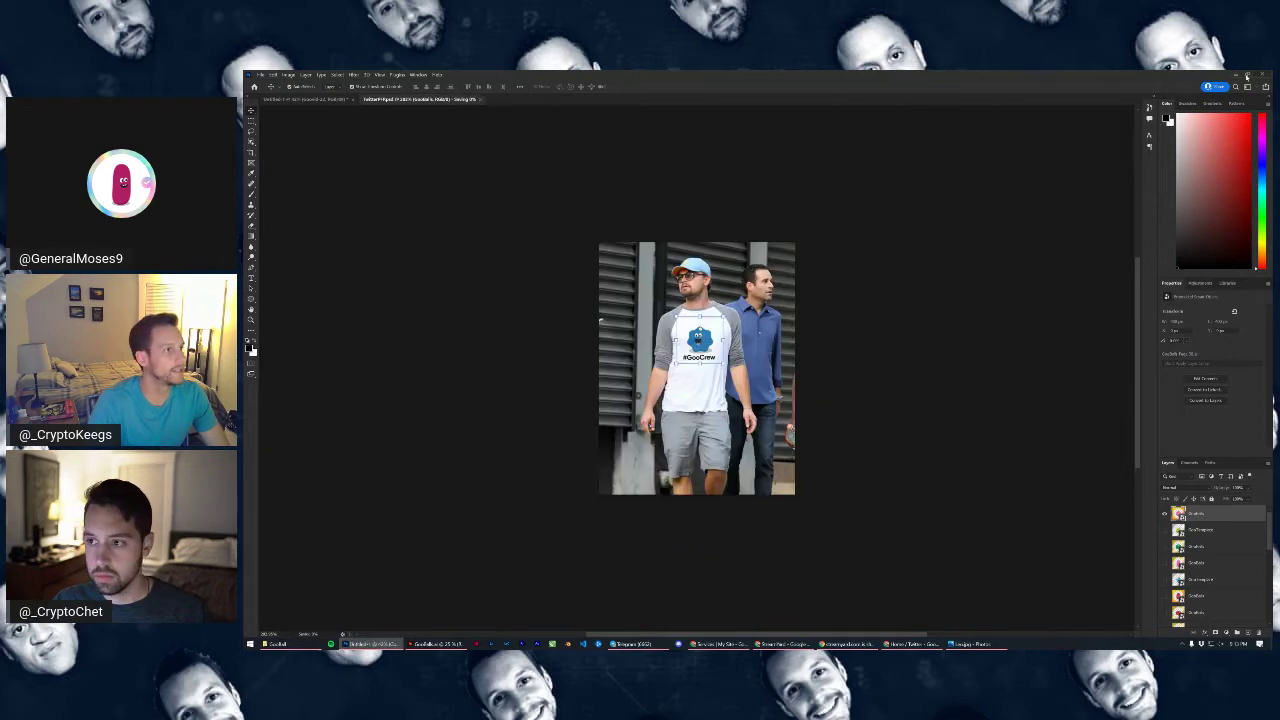
click(1246, 76)
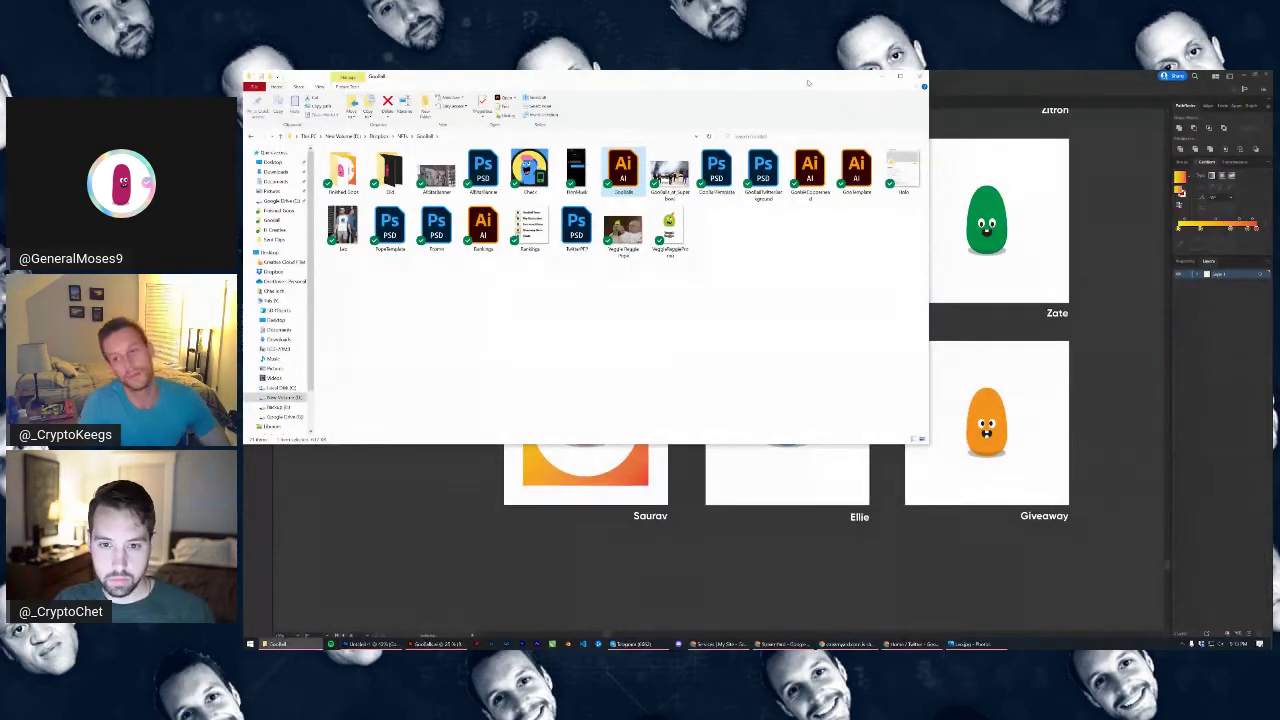
Reposition the GooBall folder window and view the Leo image with the #GooCrew shirt
drag(808, 83, 871, 131)
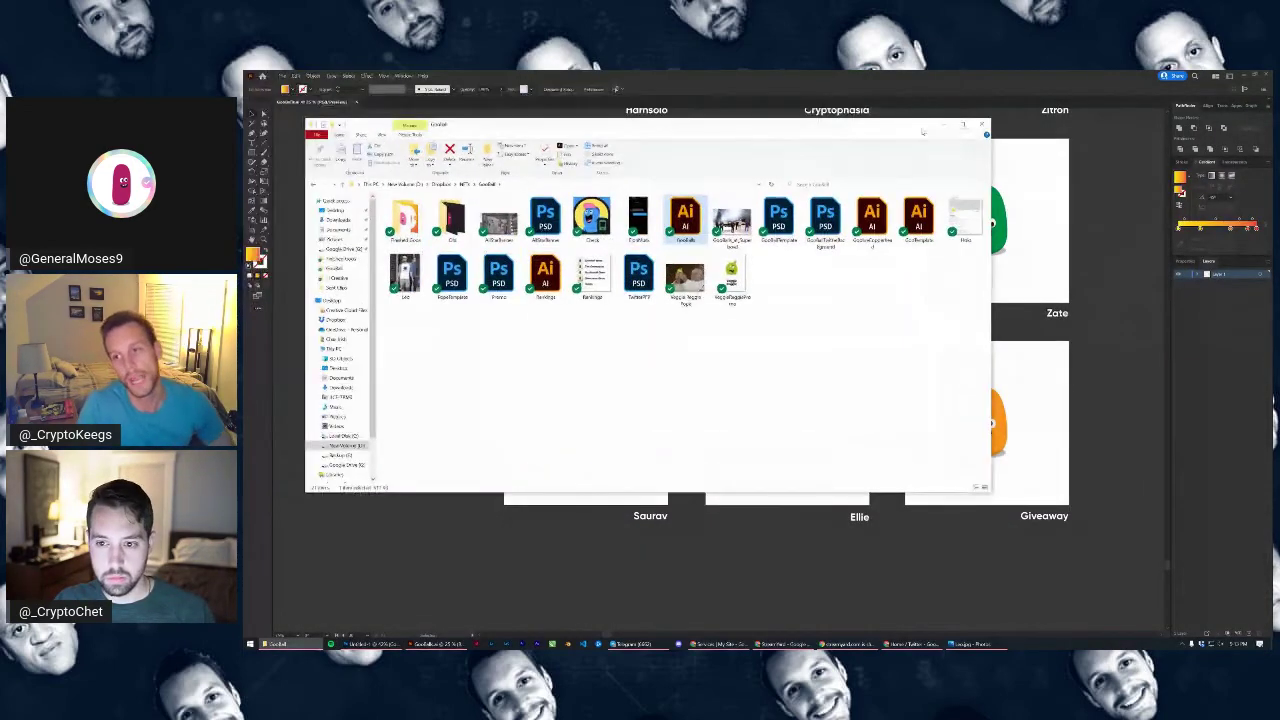
click(422, 293)
double_click(422, 293)
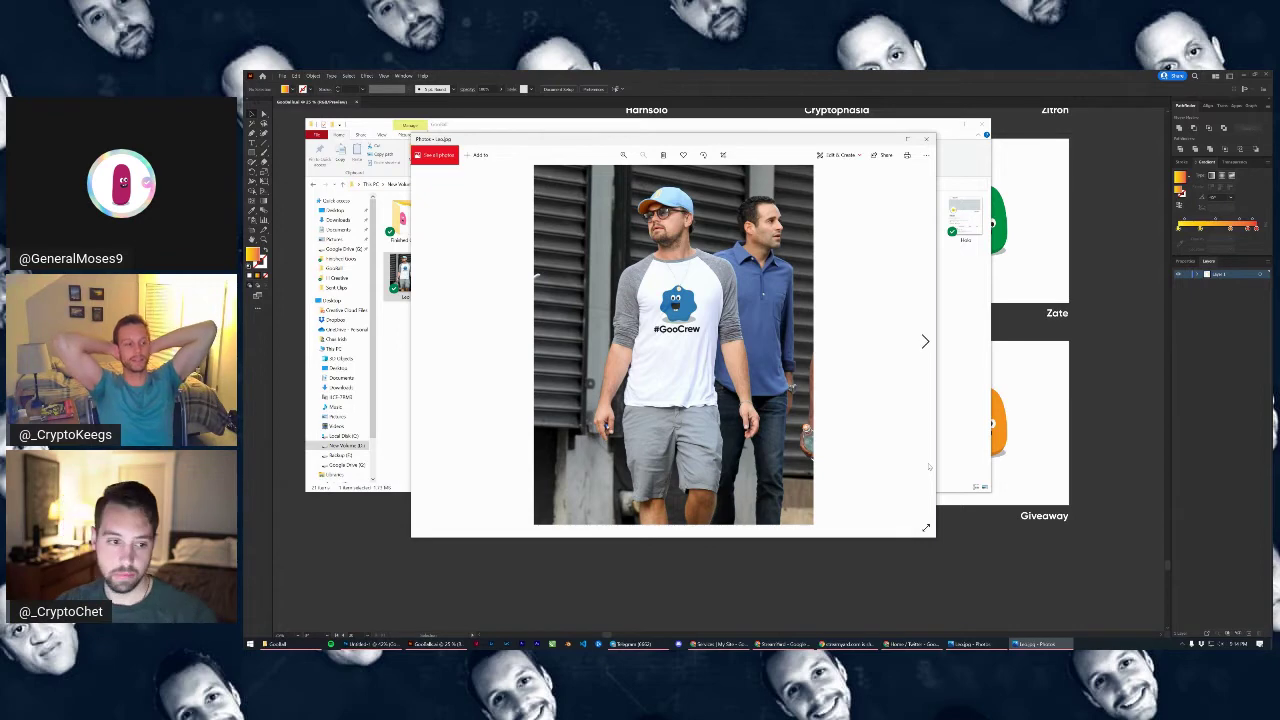
click(926, 139)
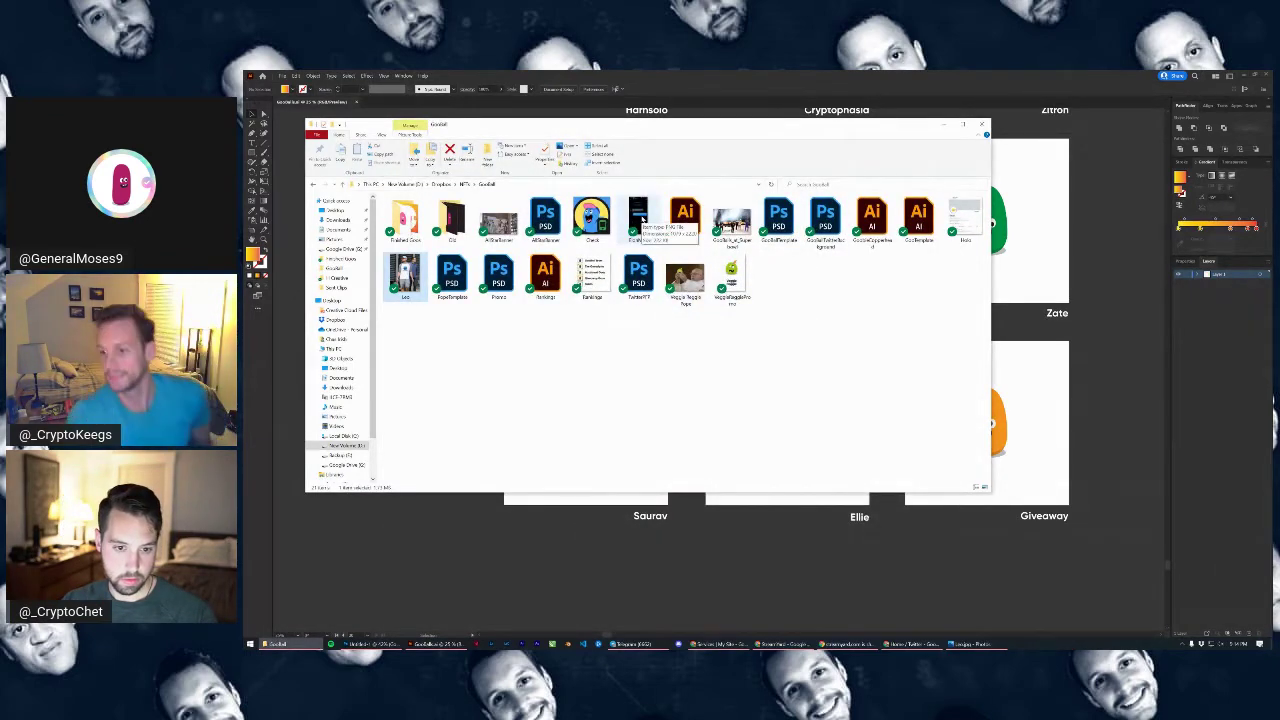
View the Elon Musk message screenshot from the GooBall folder and look closely at the conversation
click(640, 218)
double_click(641, 218)
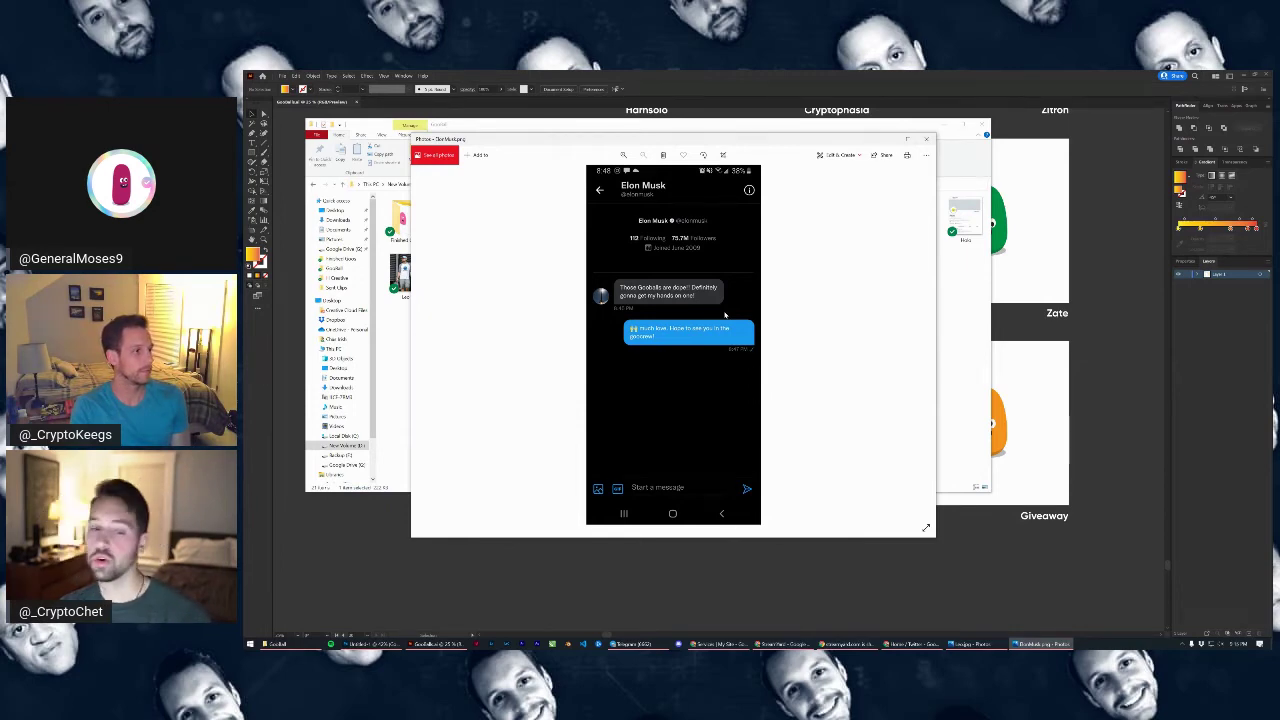
scroll(689, 270, up, 3)
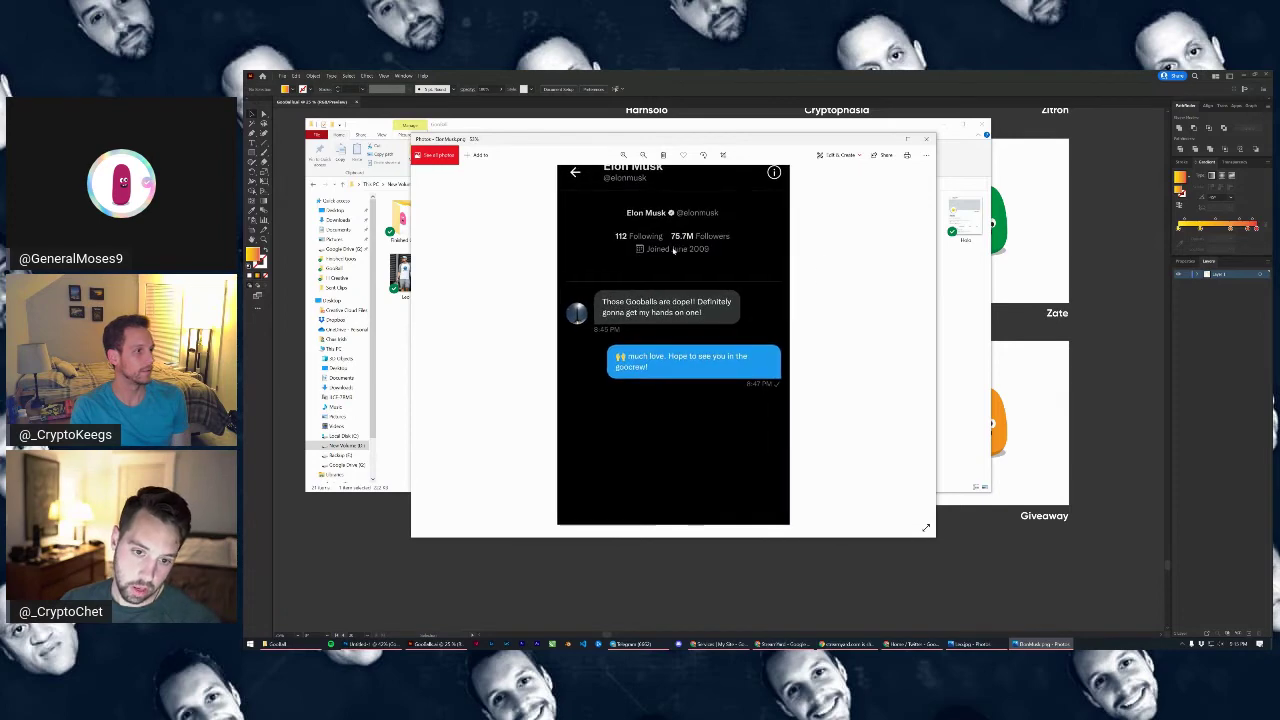
scroll(659, 366, down, 3)
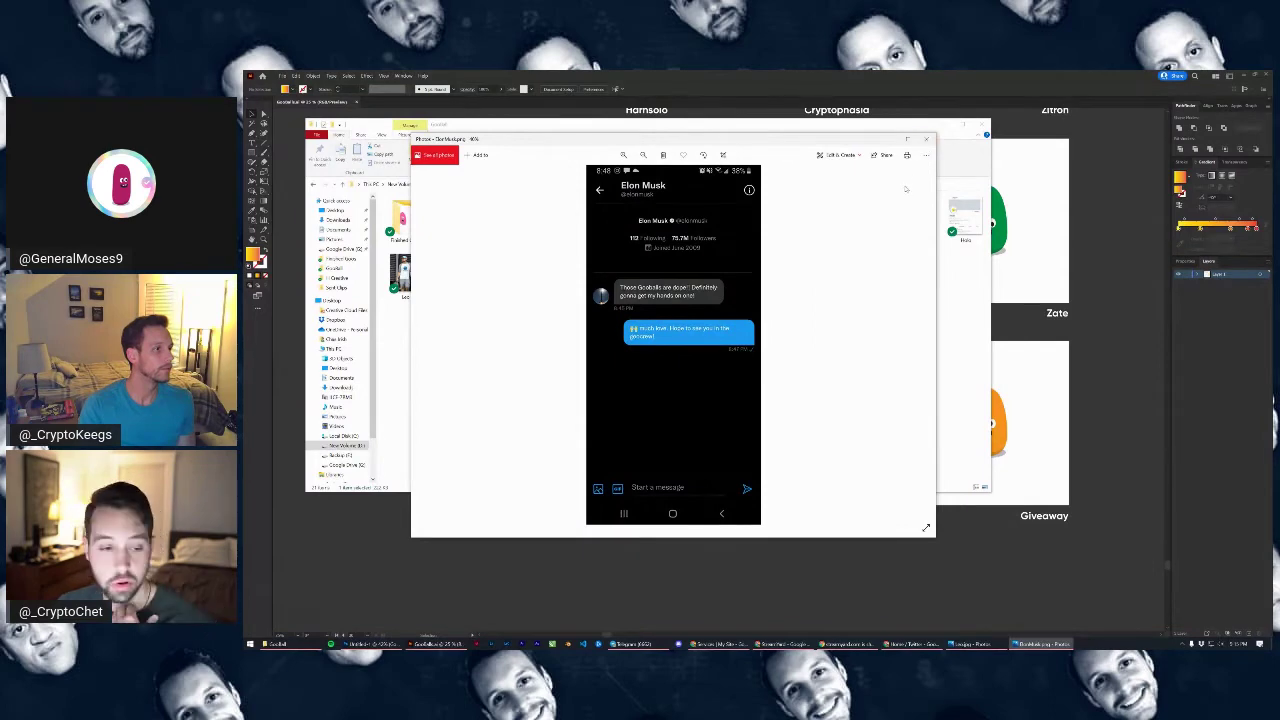
click(926, 139)
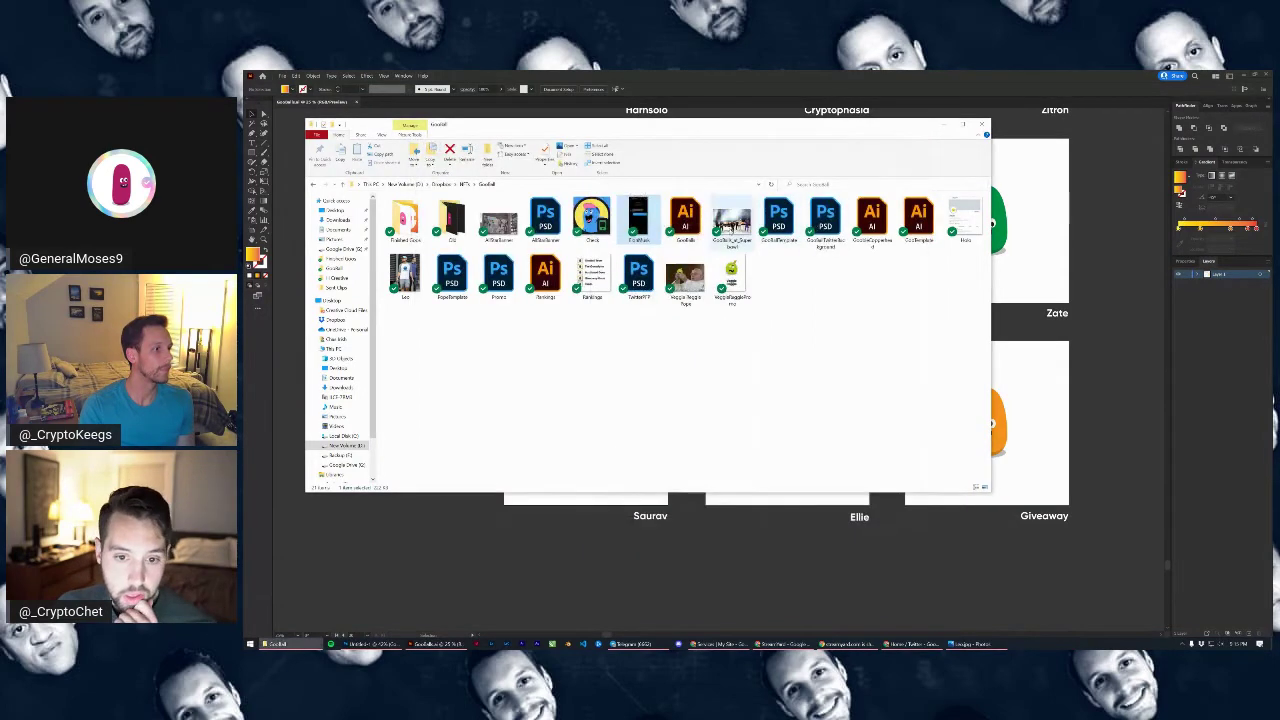
View the GooBalls Super Bowl image and the All-Star banner image from the folder, examining the banner up close
double_click(733, 225)
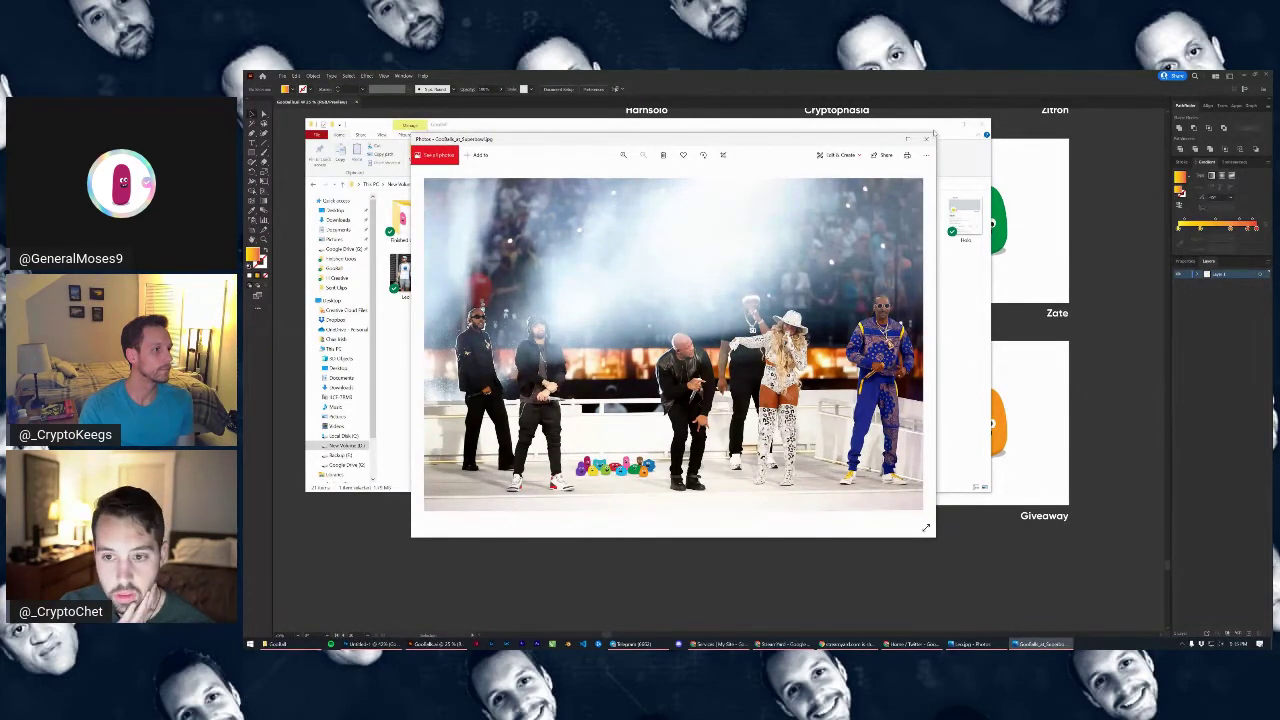
click(926, 139)
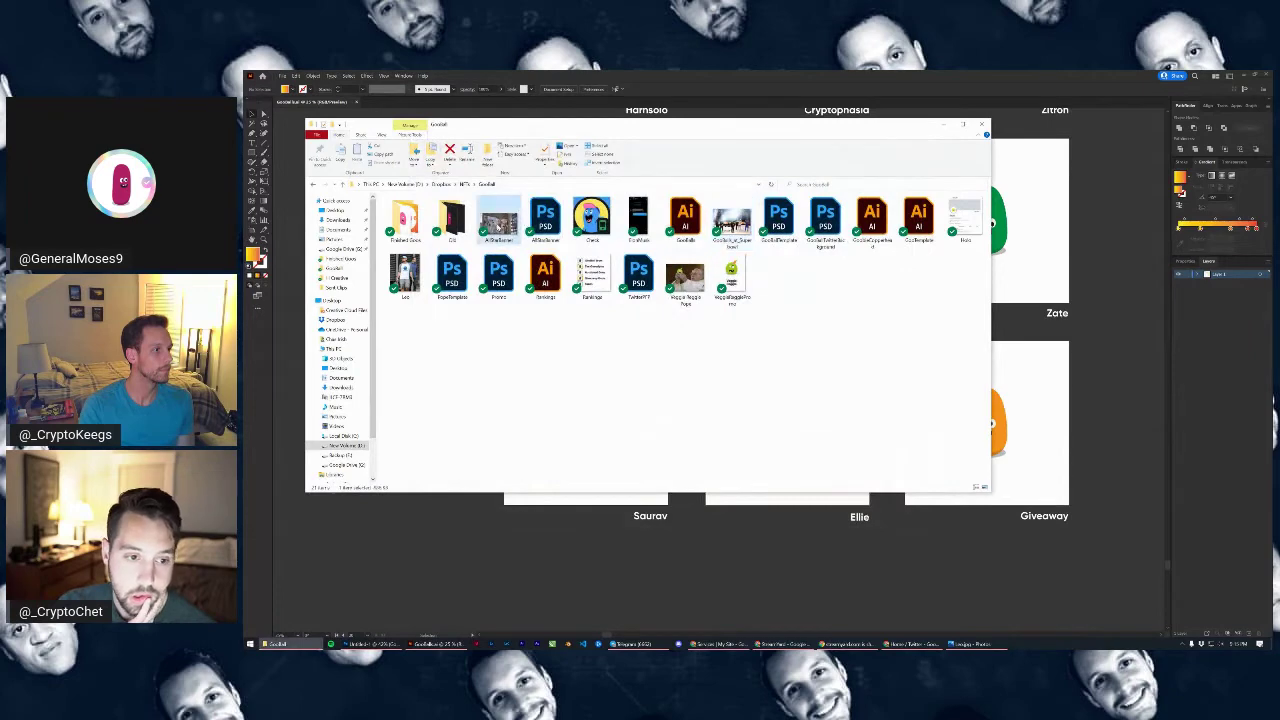
double_click(498, 220)
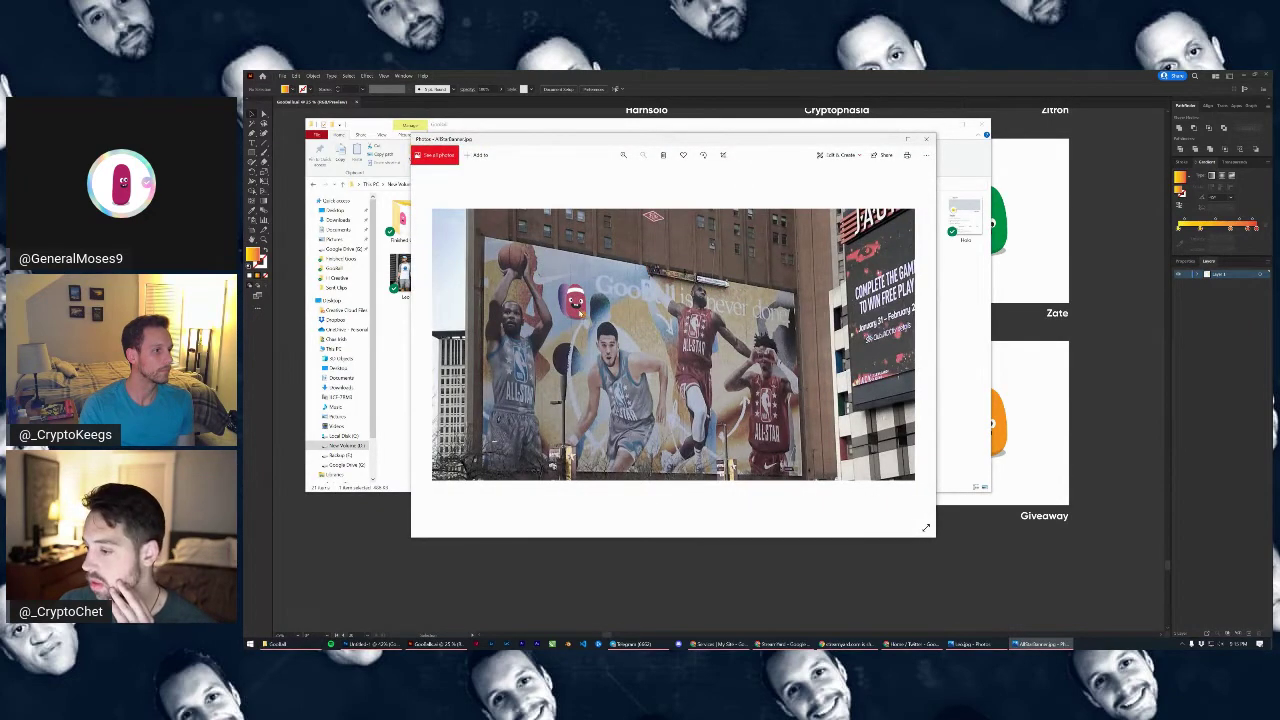
scroll(579, 308, up, 2)
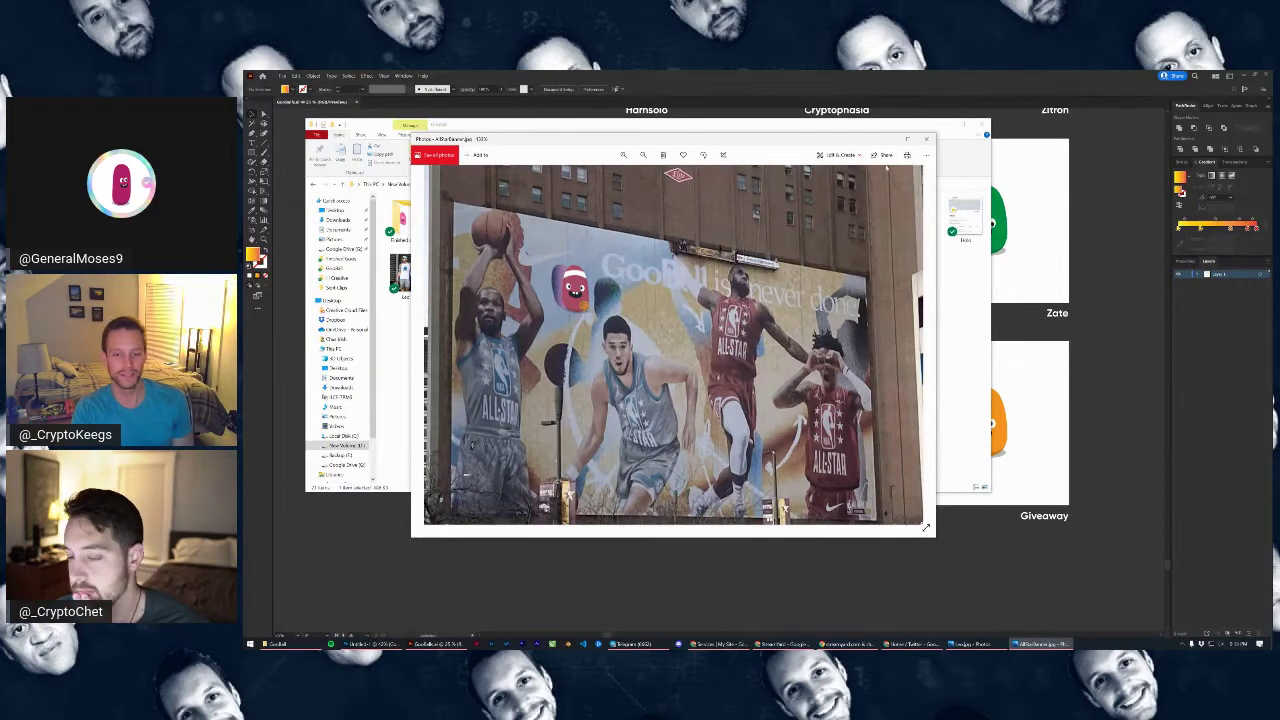
click(926, 138)
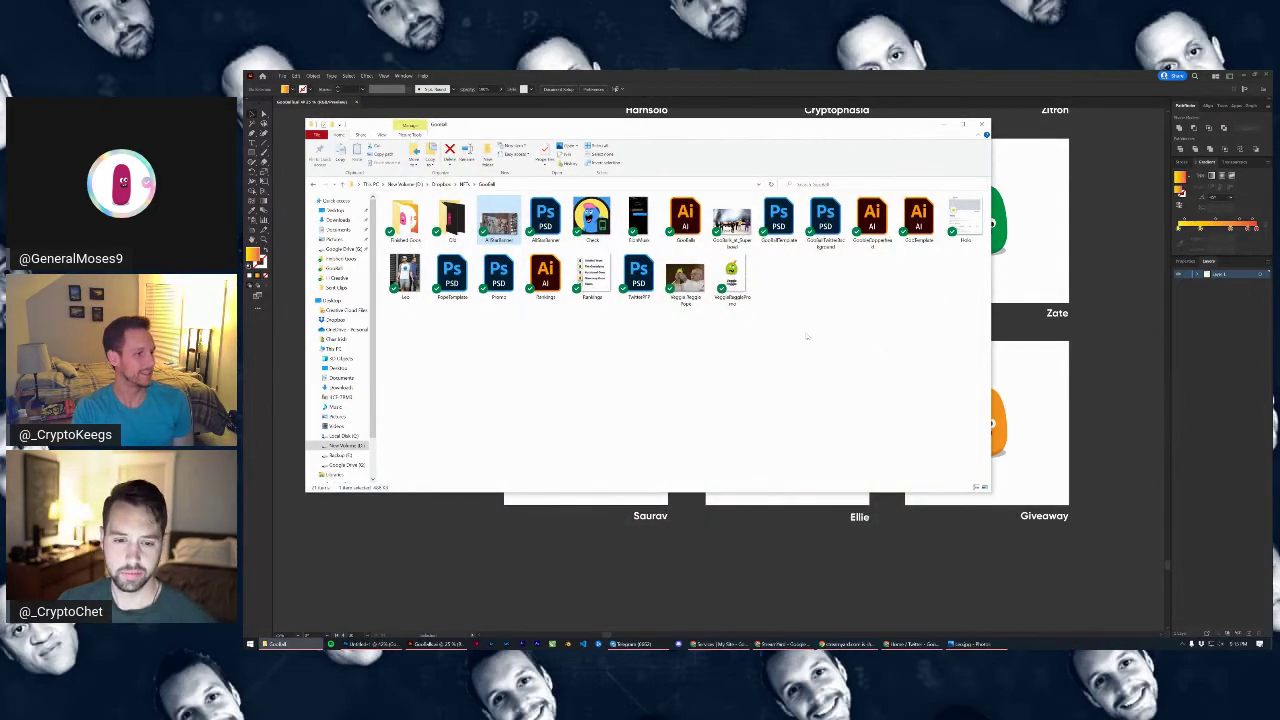
View the Veggie Reggie Pope image and minimize the GooBall folder window
double_click(686, 278)
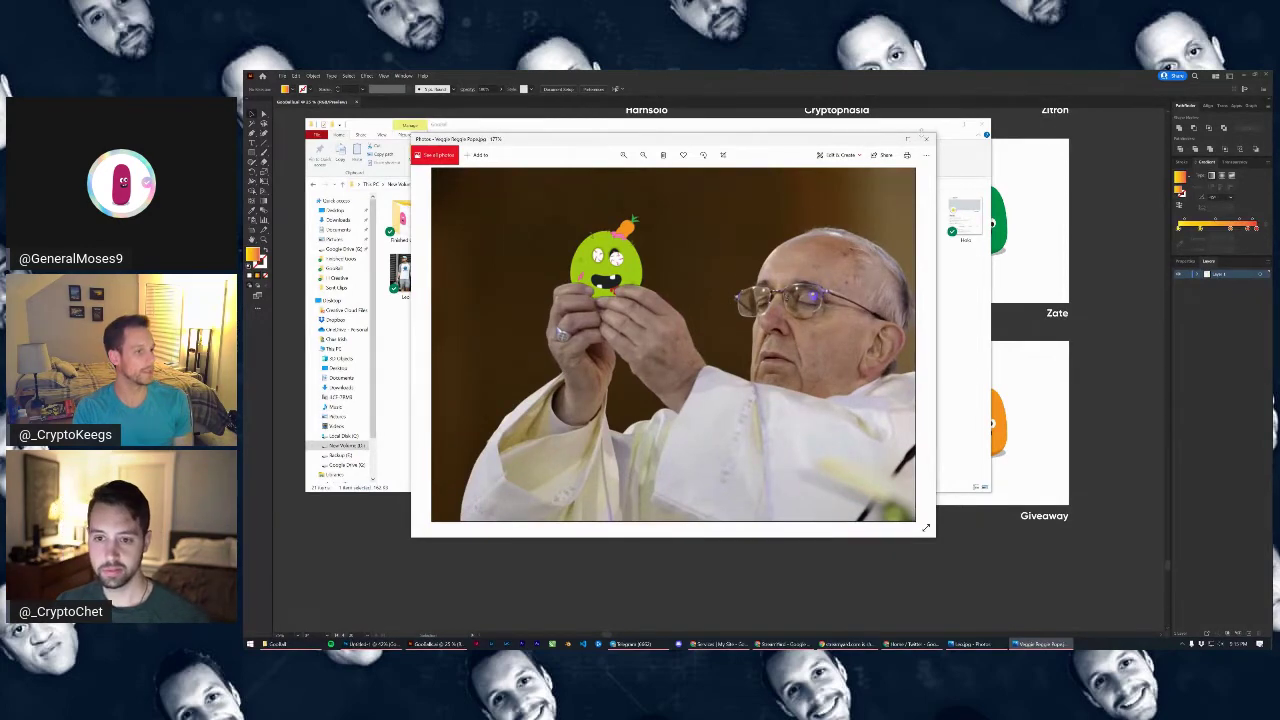
click(926, 138)
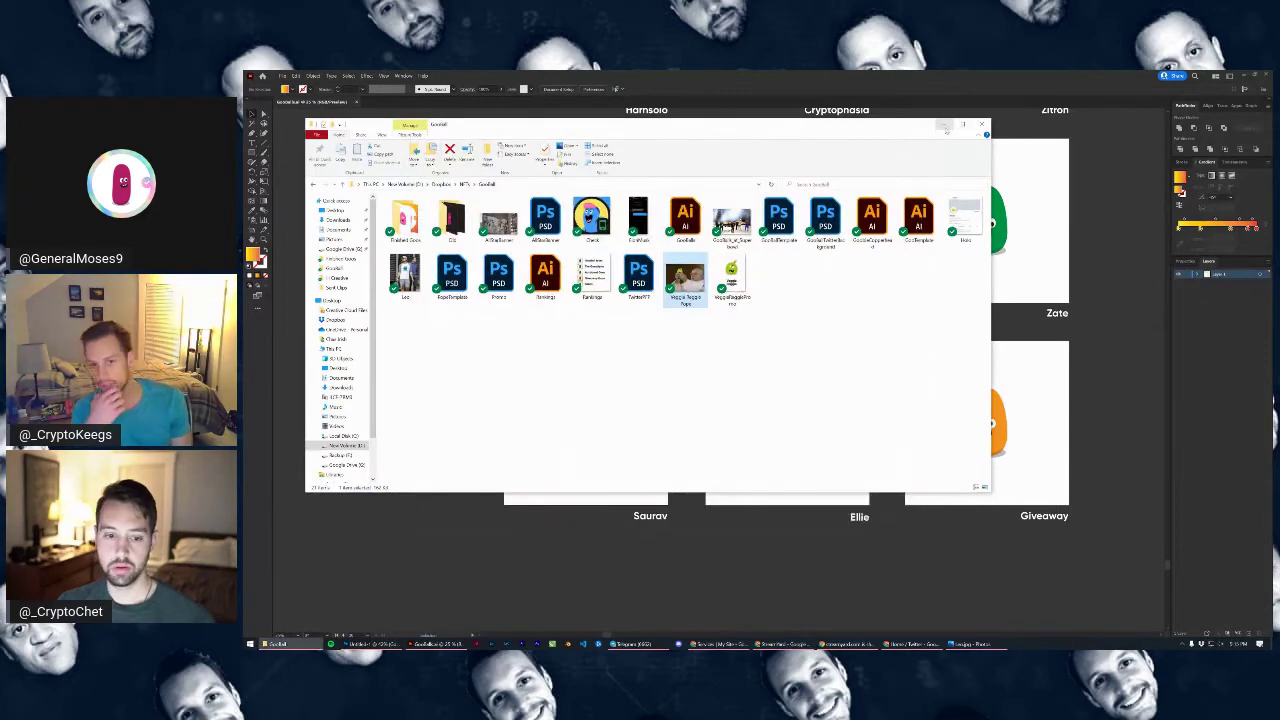
click(944, 126)
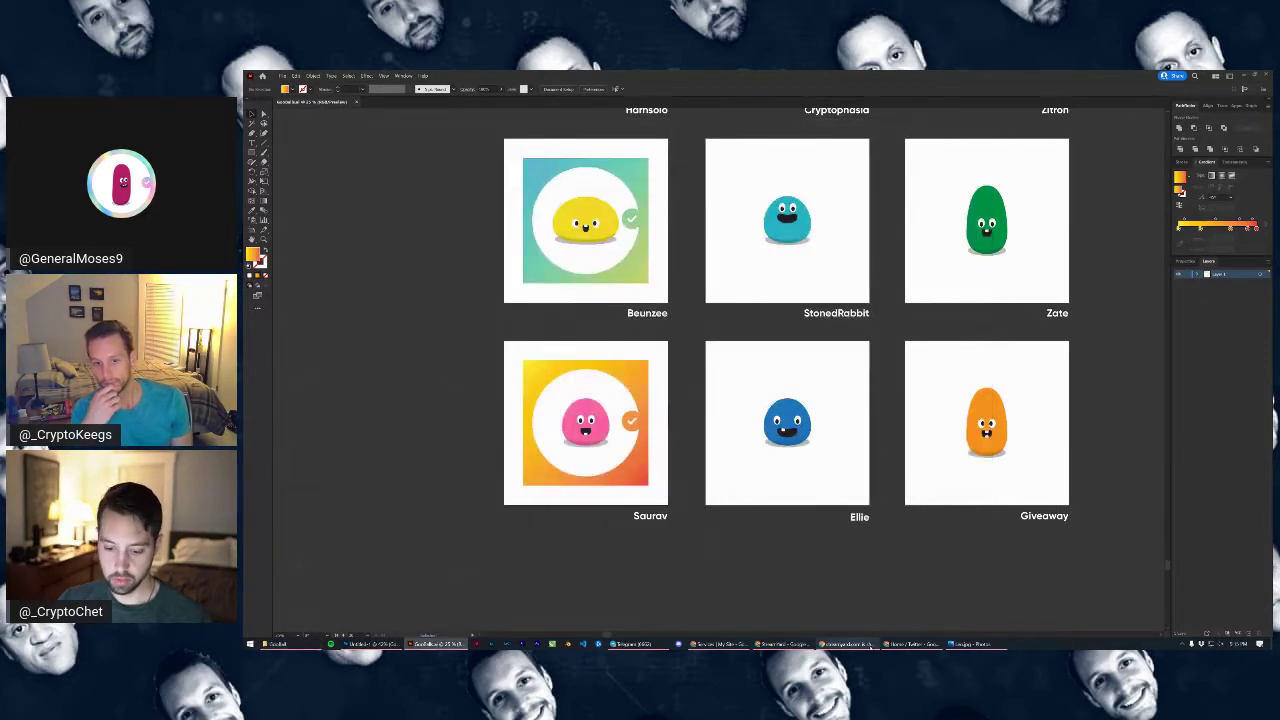
Switch to the Twitter browser window, search for duckrace in a new tab, and open the Online Stopwatch Duck Race page
click(905, 644)
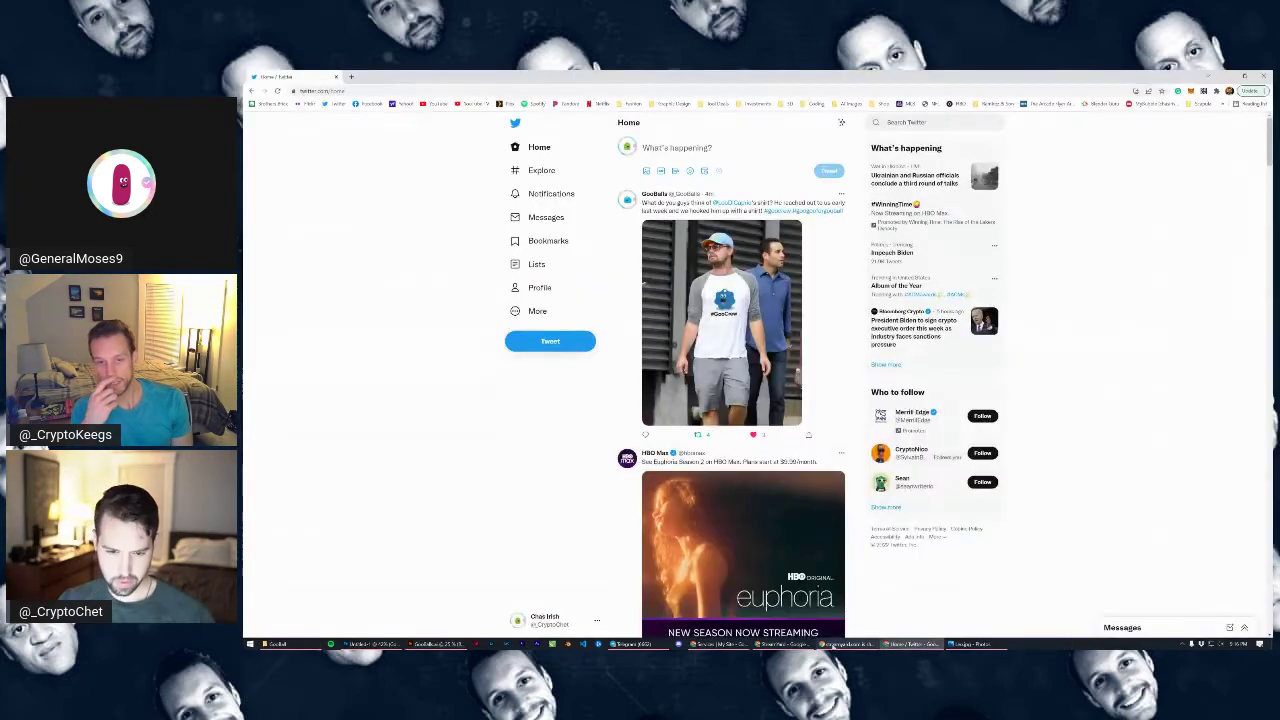
click(352, 77)
click(358, 90)
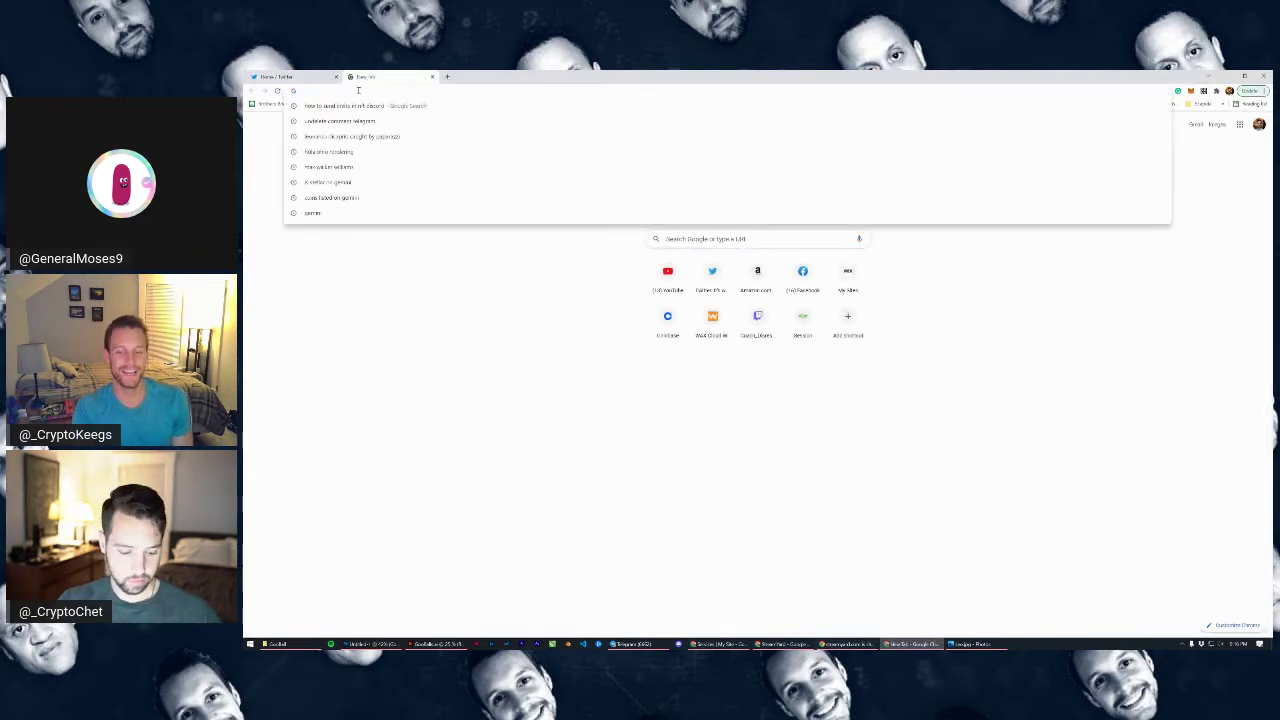
text(duckrace)
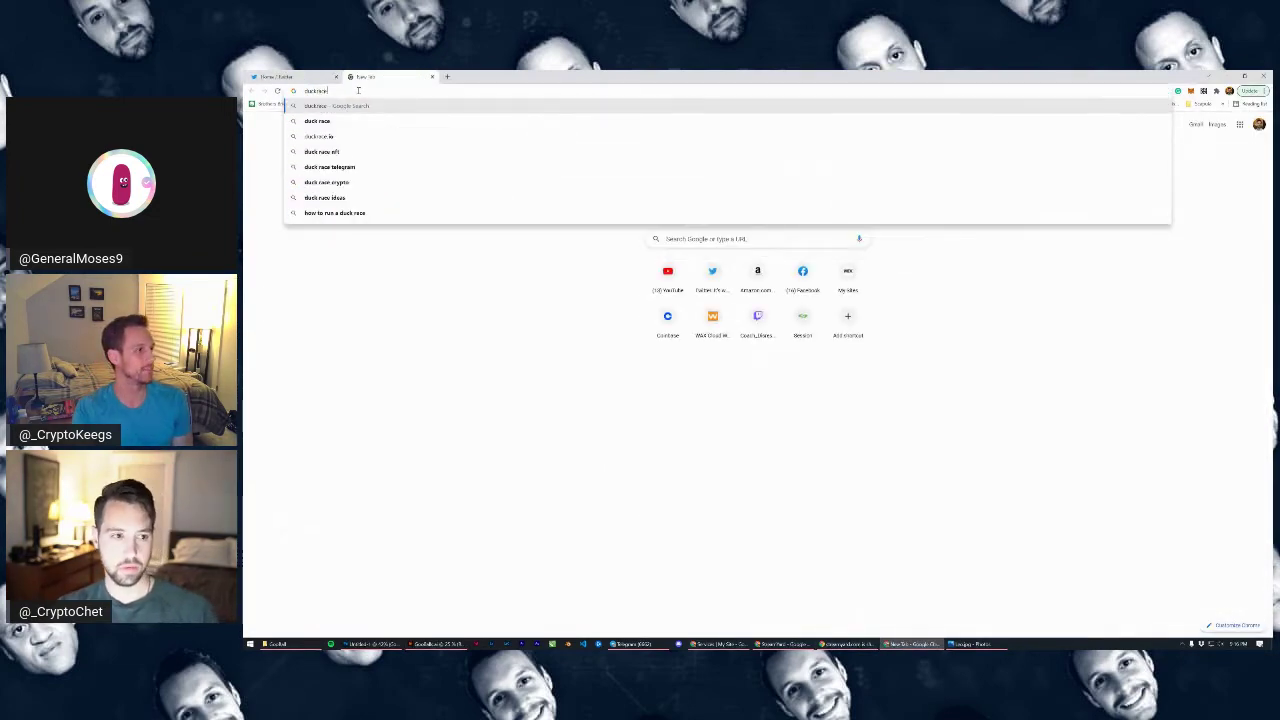
key(Return)
click(380, 230)
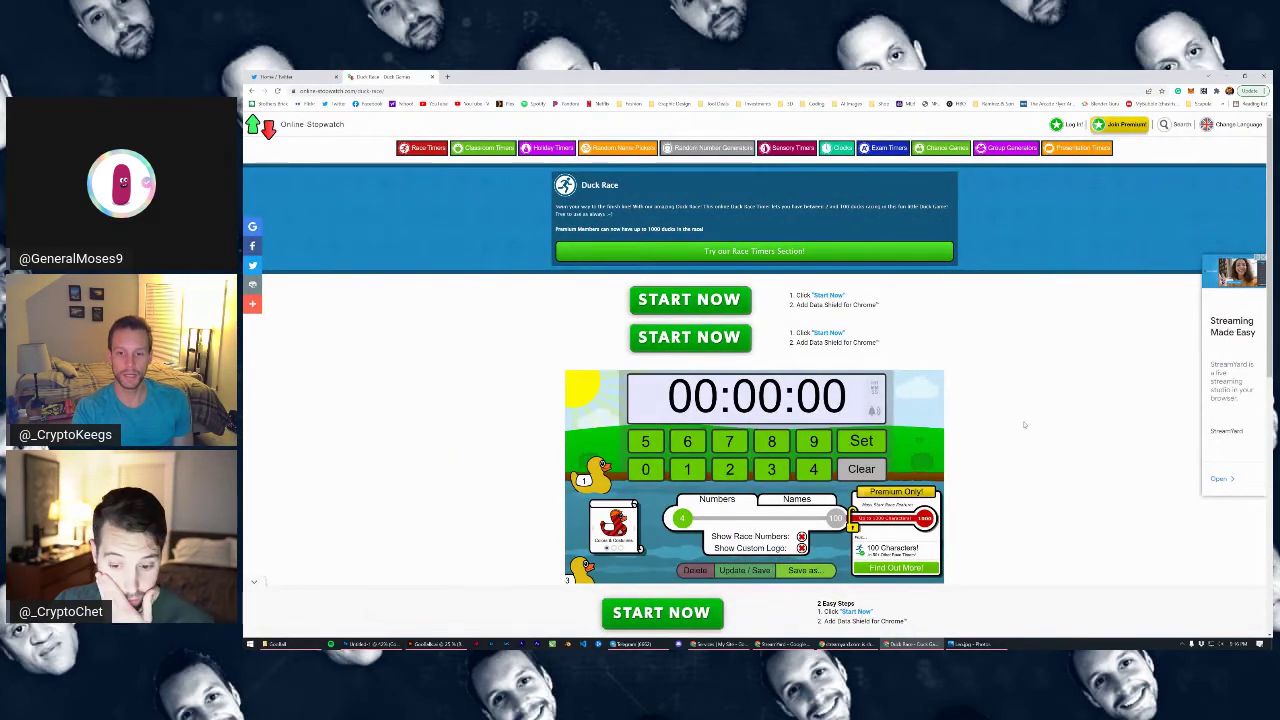
Switch the Duck Race from numbers to names and clear all the default entries from the names list
scroll(1020, 422, down, 1)
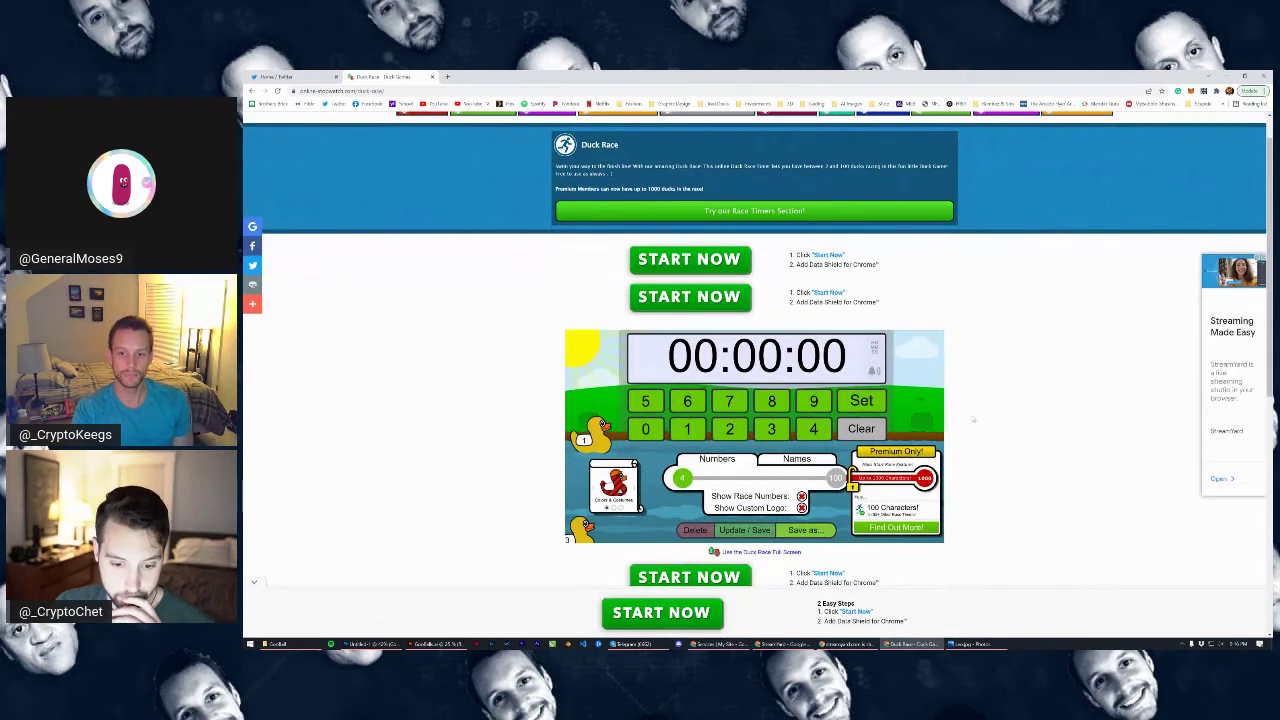
click(790, 460)
click(773, 477)
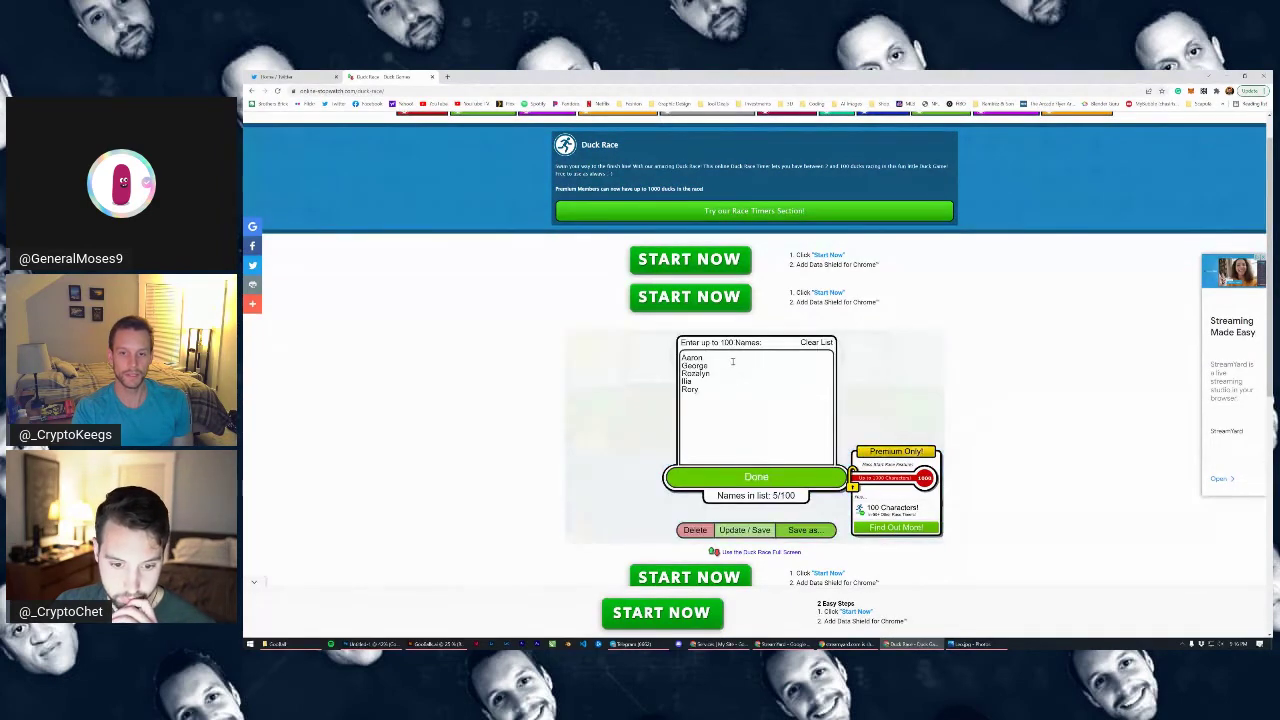
drag(709, 391, 710, 367)
key(BackSpace)
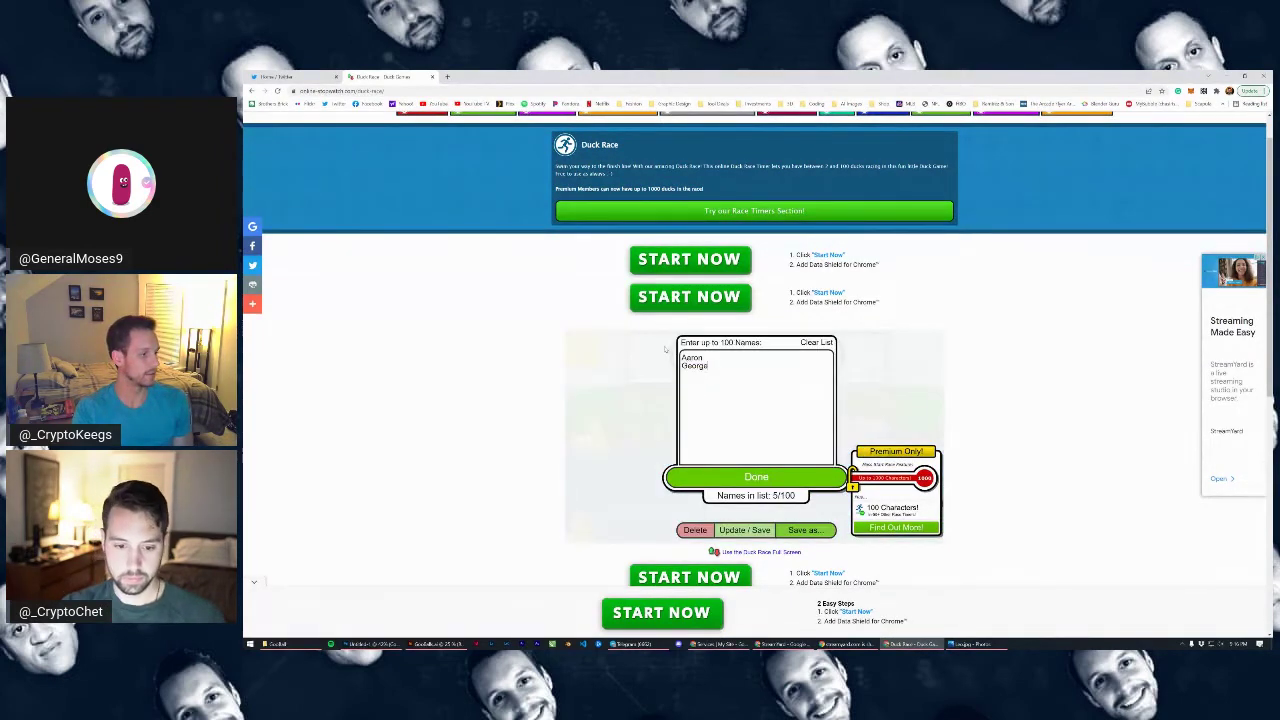
key(BackSpace)
key(BackSpace)
key(BackSpace)
key(BackSpace)
key(BackSpace)
key(BackSpace)
key(BackSpace)
key(BackSpace)
key(BackSpace)
key(BackSpace)
key(BackSpace)
key(BackSpace)
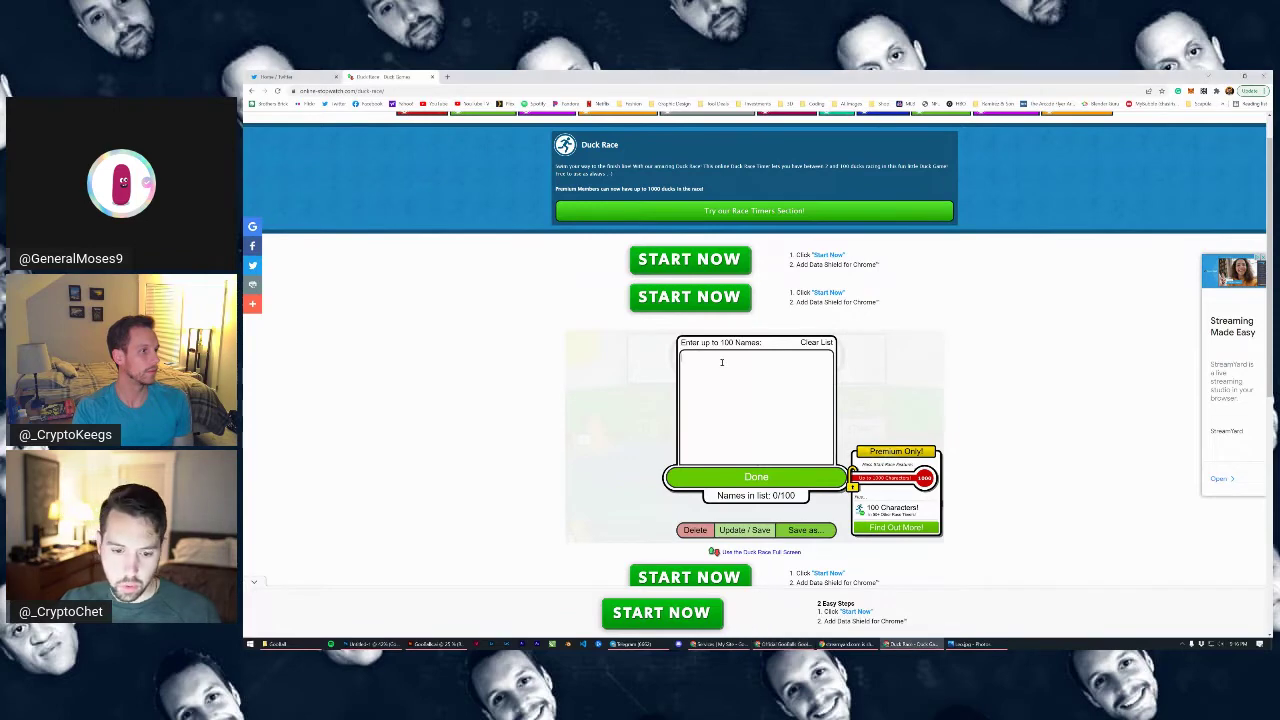
Enter Pirate, Medieval and Ghost as the first three entries in the Duck Race names list
text(irate)
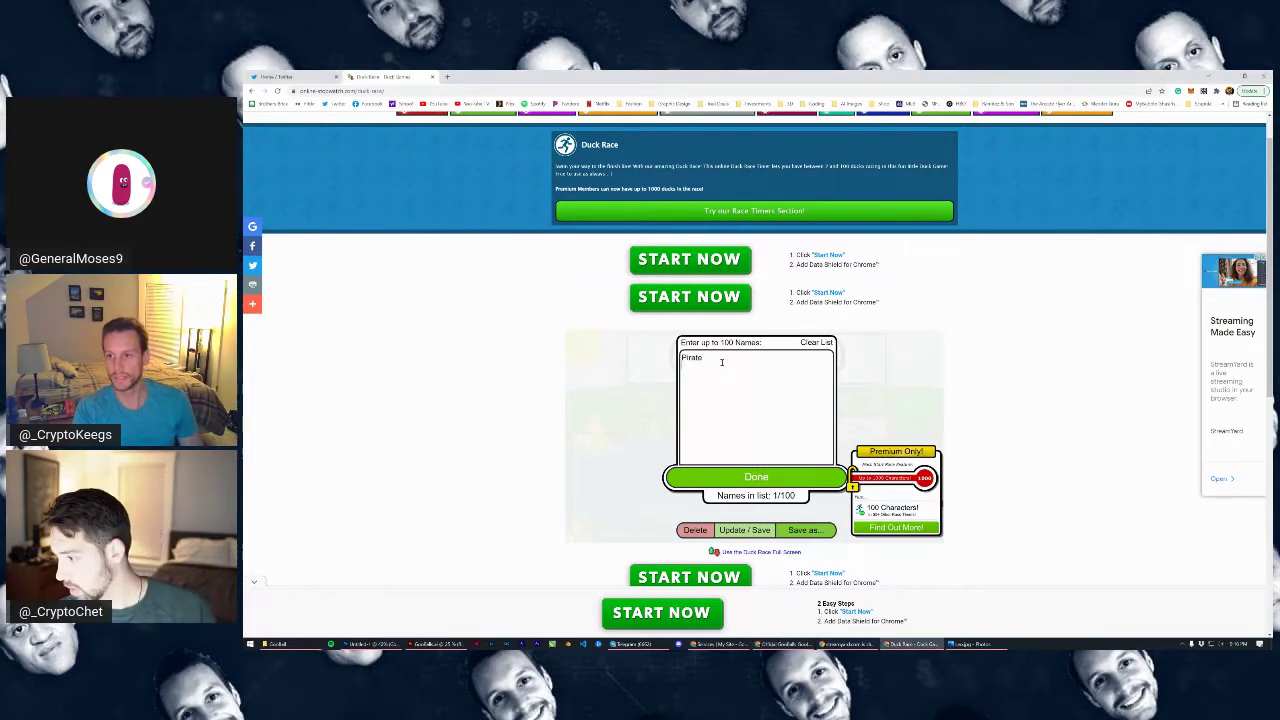
key(Return)
text(Medie)
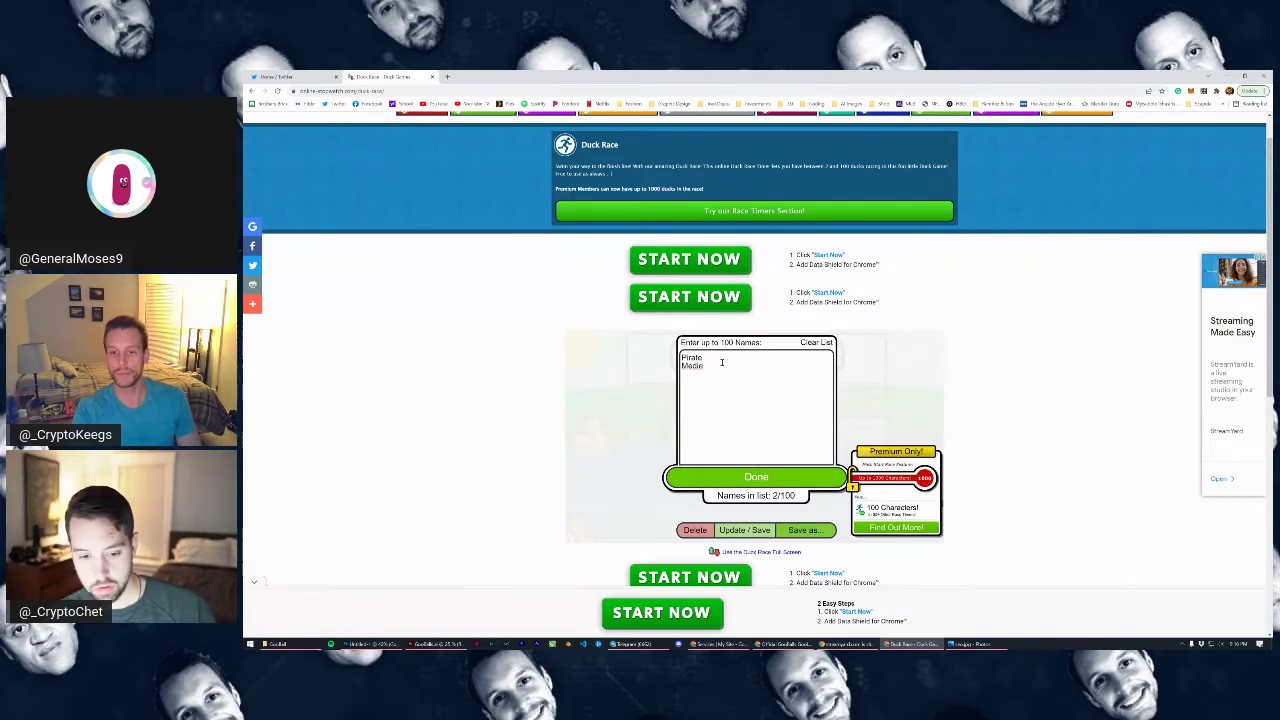
text(val)
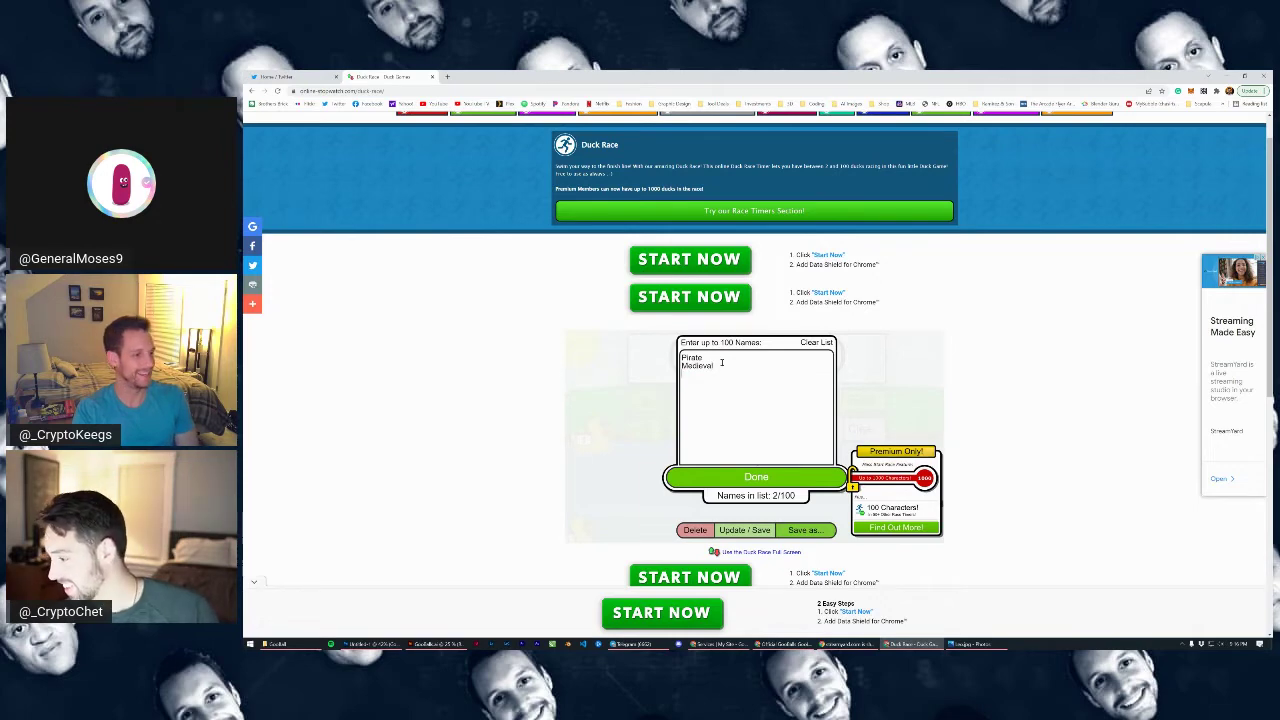
key(Return)
text(Cho)
key(BackSpace)
key(BackSpace)
key(BackSpace)
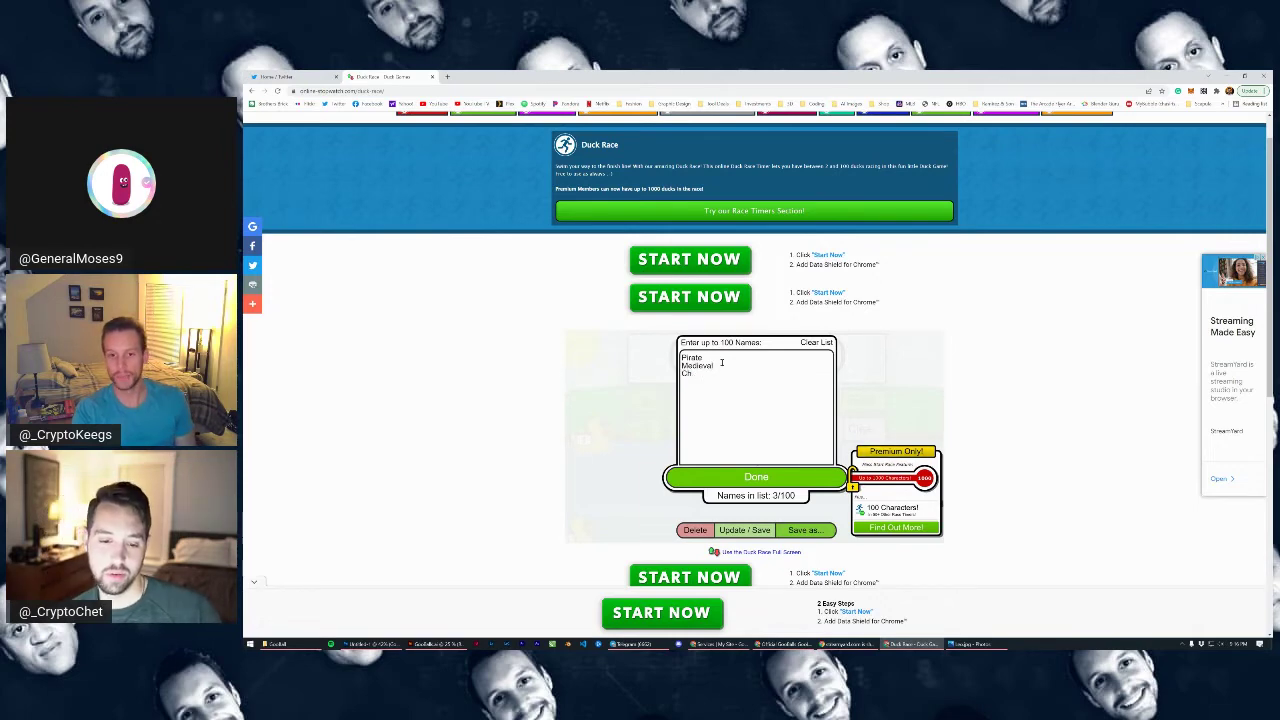
text(Ghost)
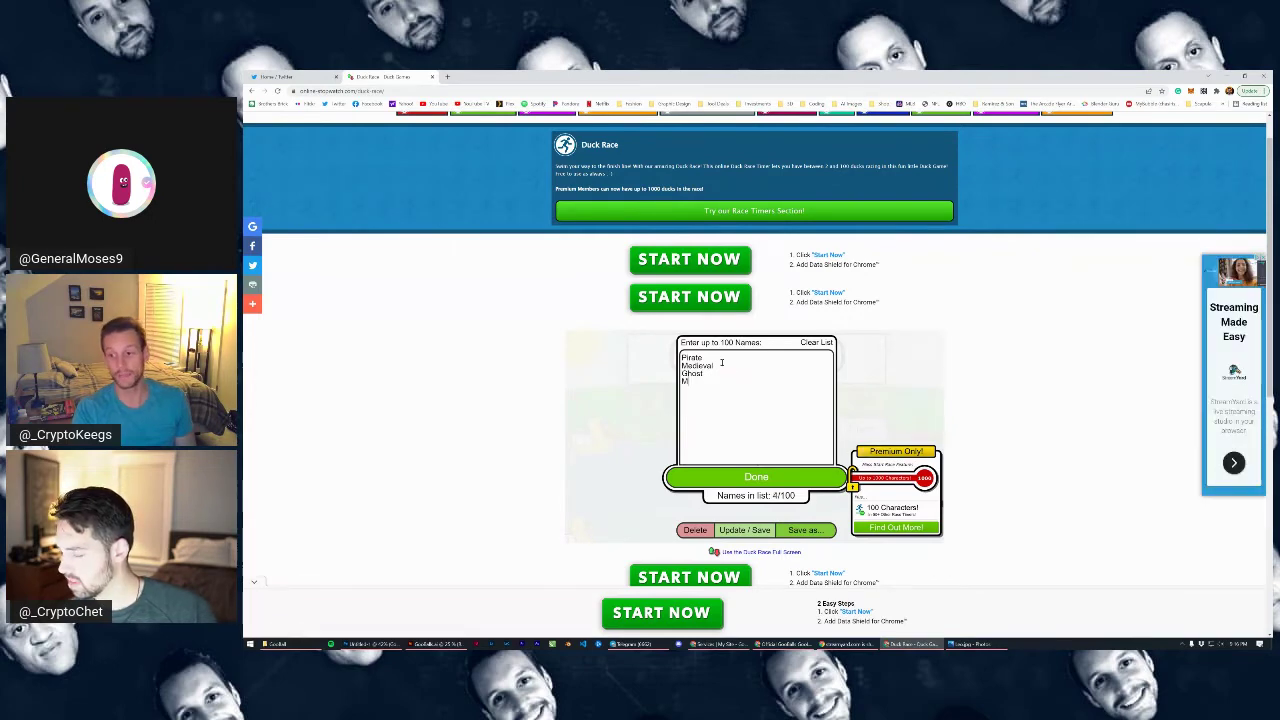
Add Jazz, Crypto, Medical and Homeless on separate lines below Ghost in the names list
key(Return)
text(M)
key(BackSpace)
key(BackSpace)
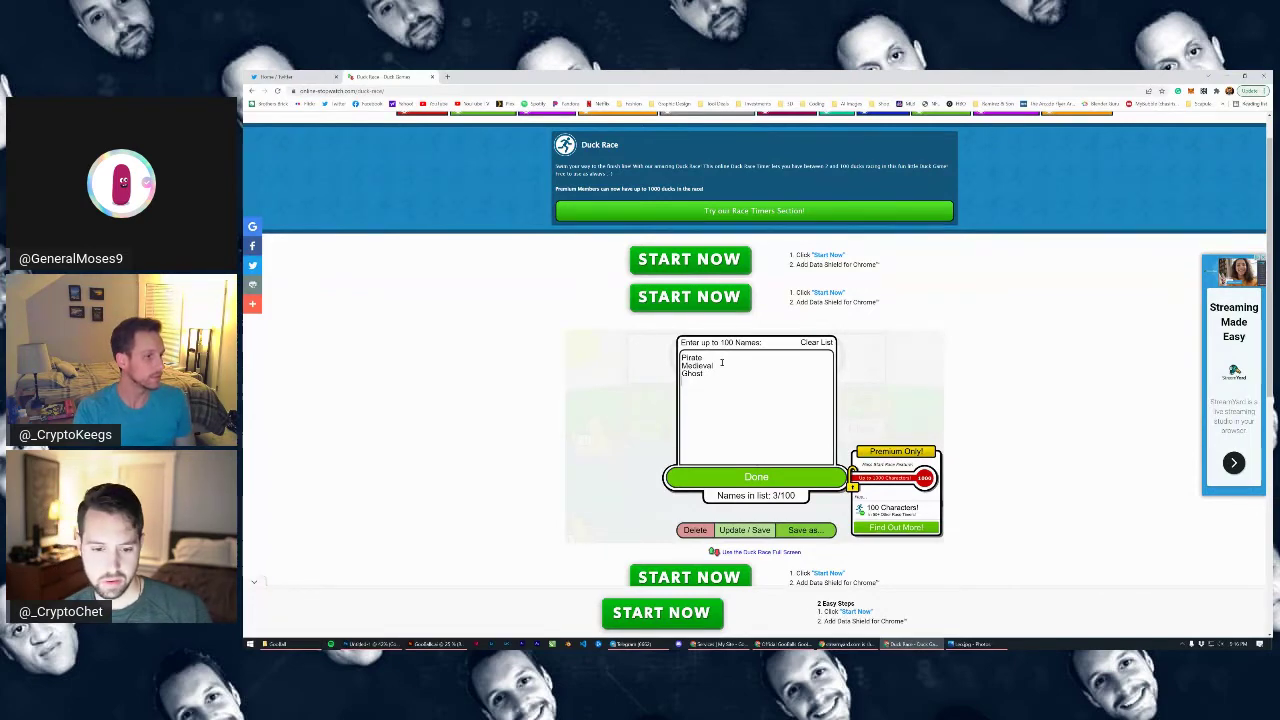
key(Return)
text(Jazz)
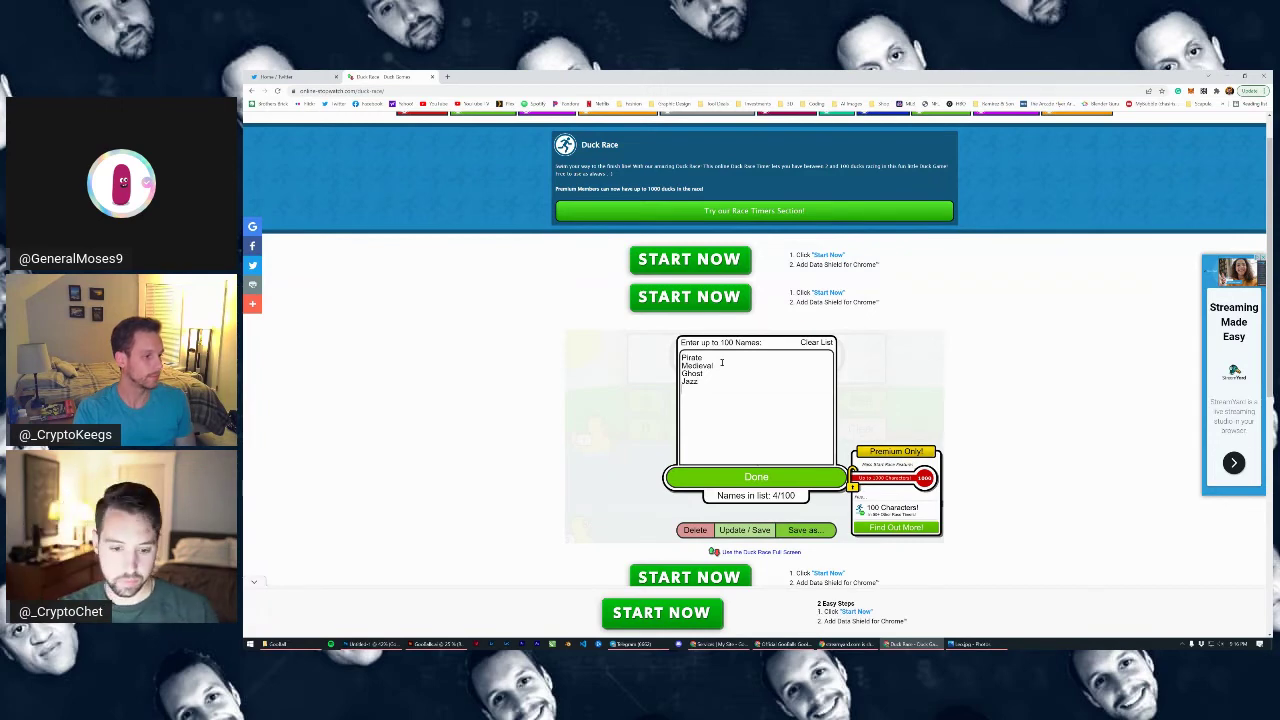
key(Return)
text(Crypto)
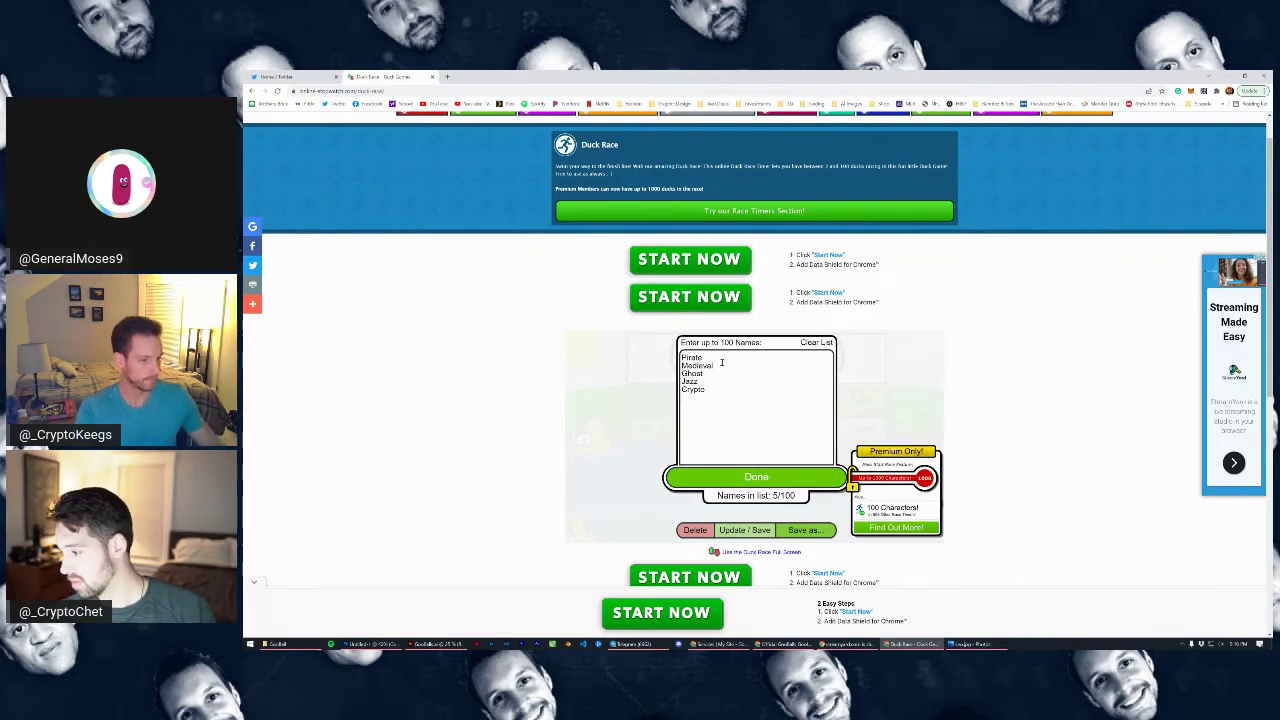
key(Return)
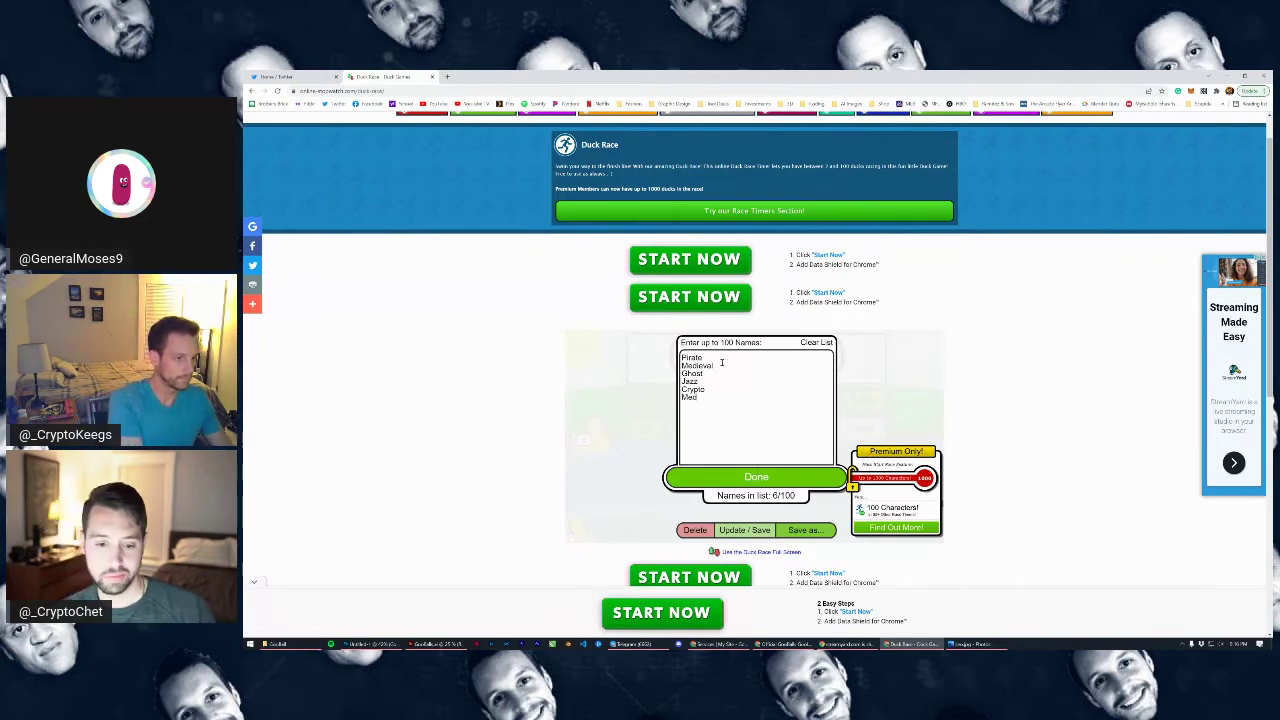
text(Medical)
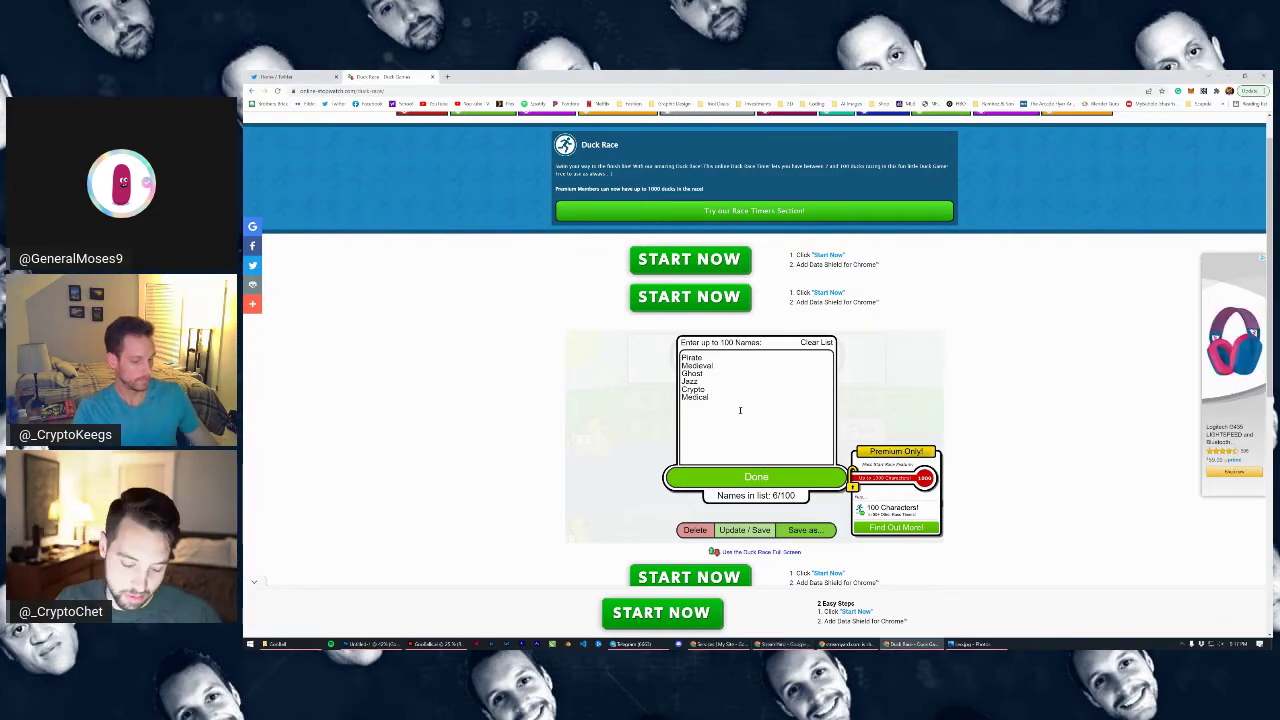
key(Return)
text(Homeless)
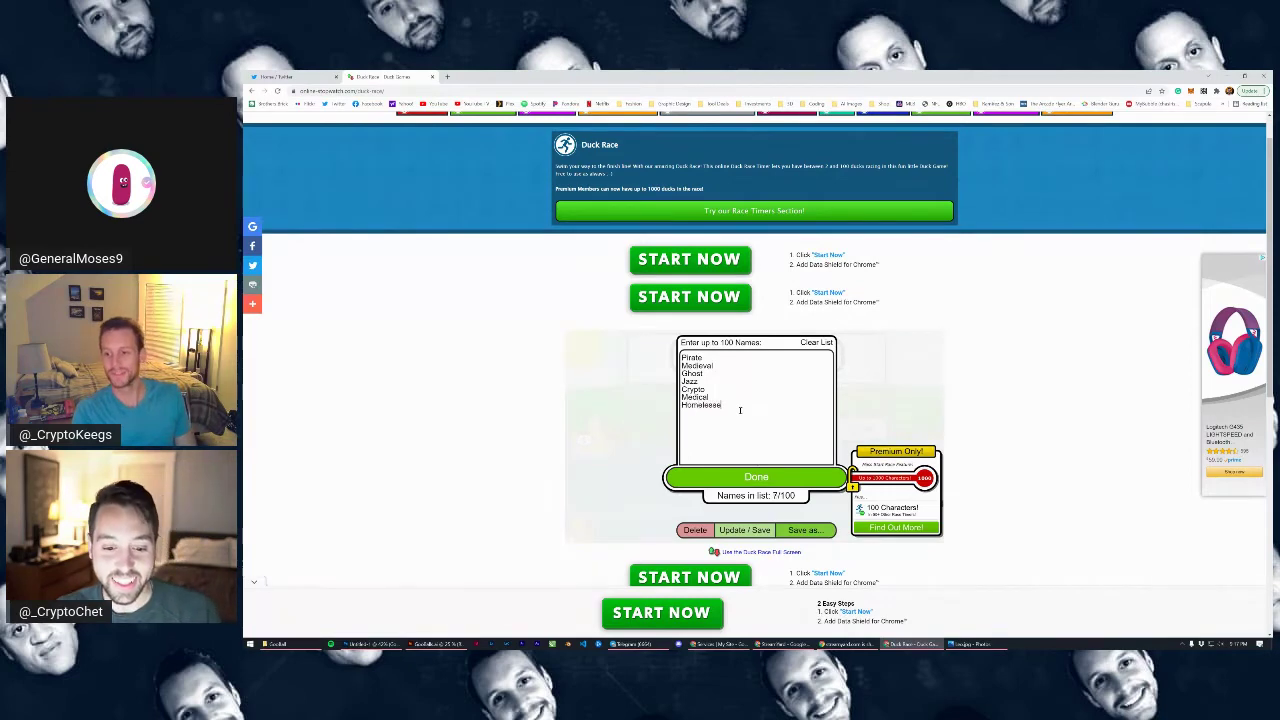
key(BackSpace)
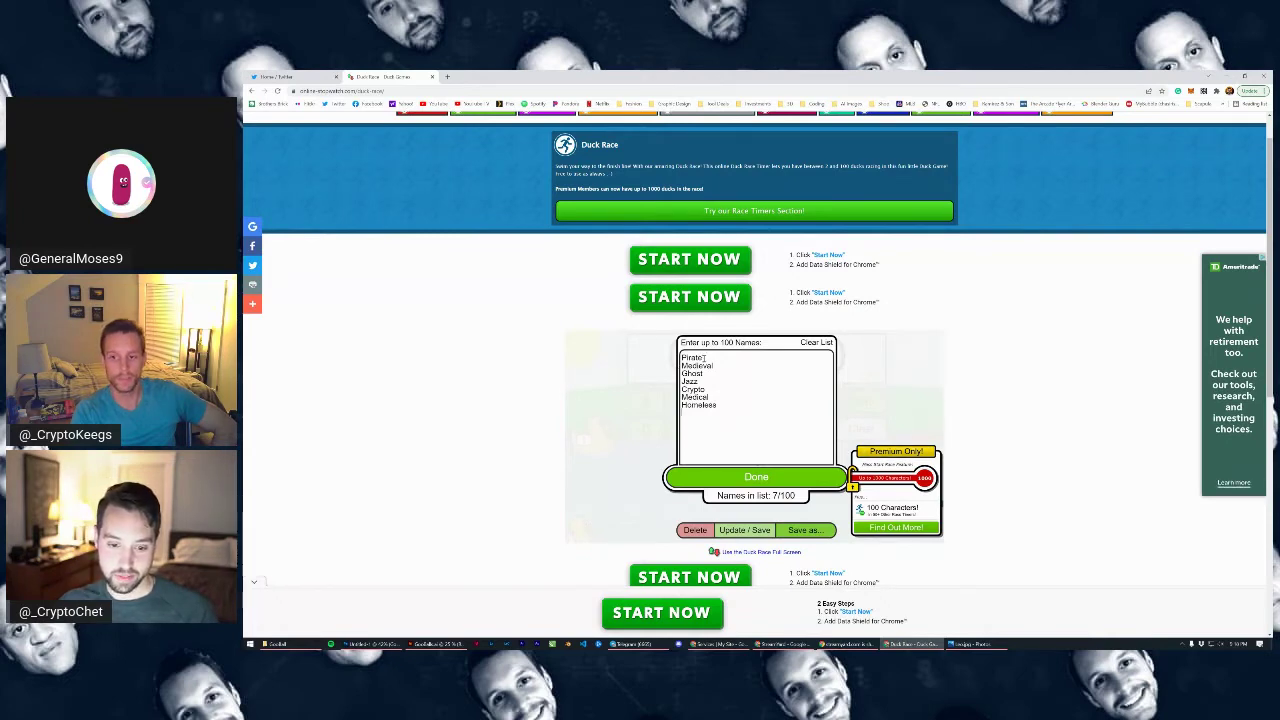
drag(706, 357, 704, 374)
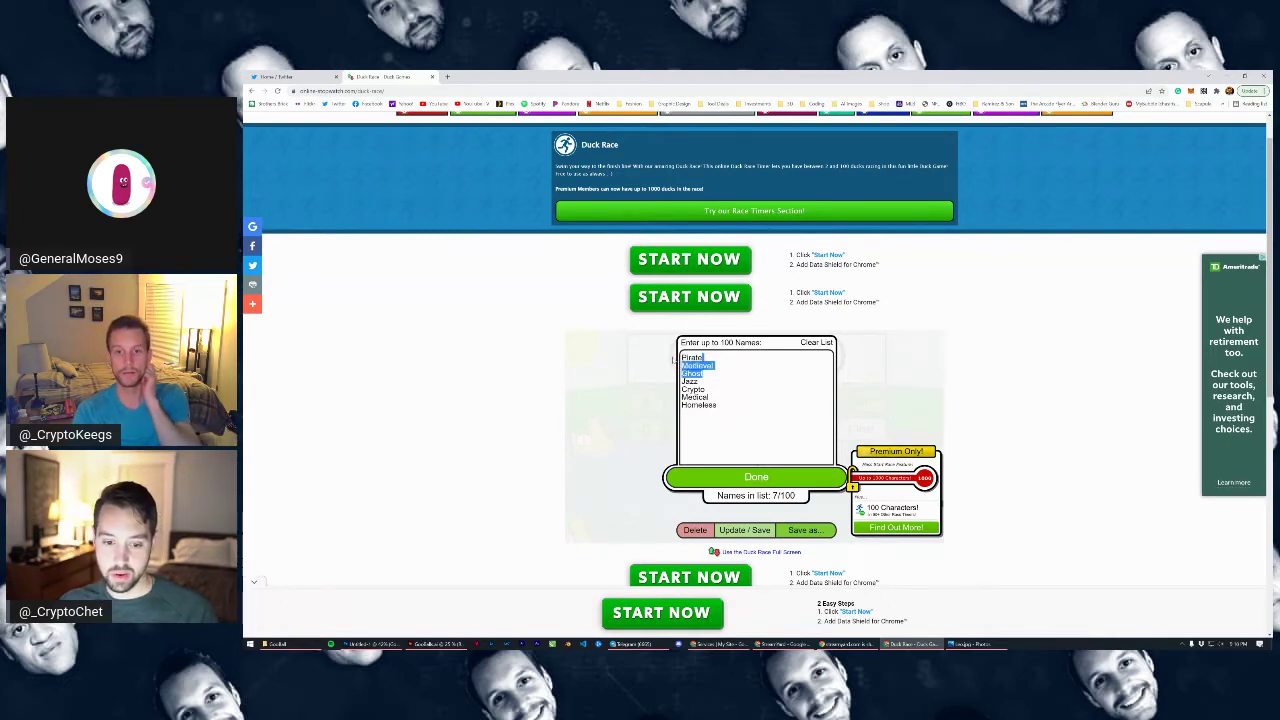
click(704, 374)
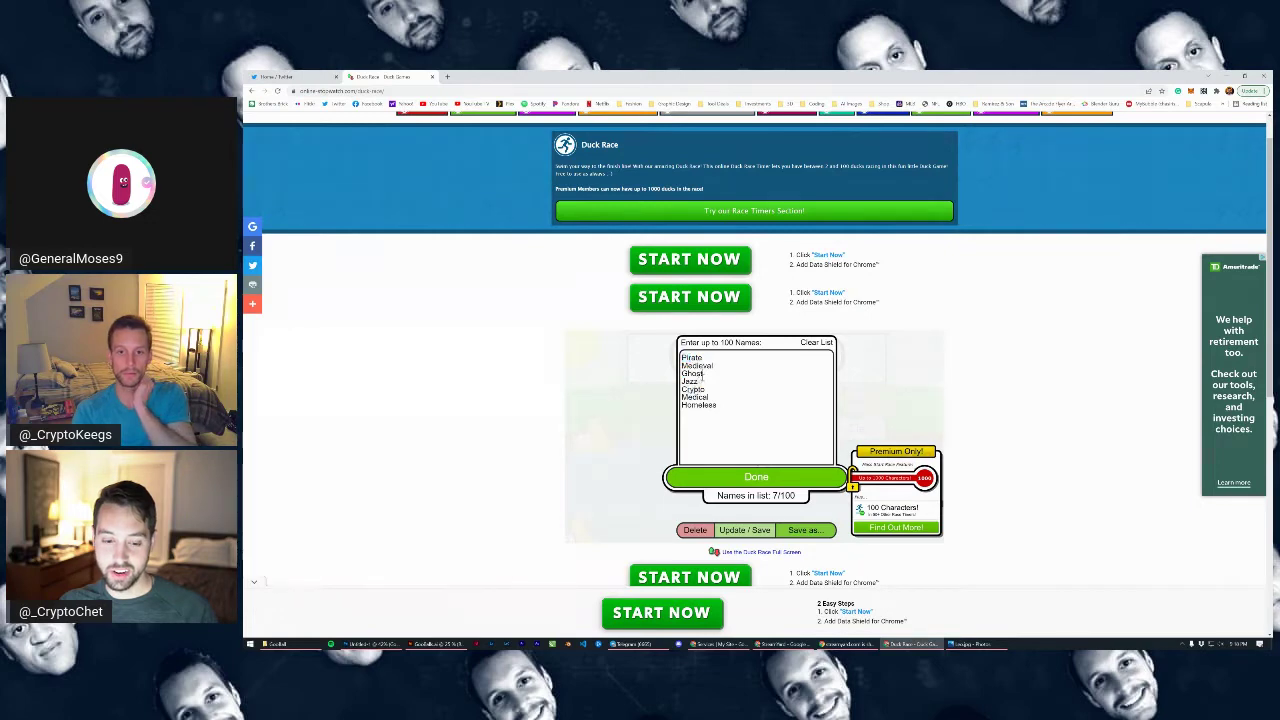
drag(704, 374, 691, 357)
click(704, 358)
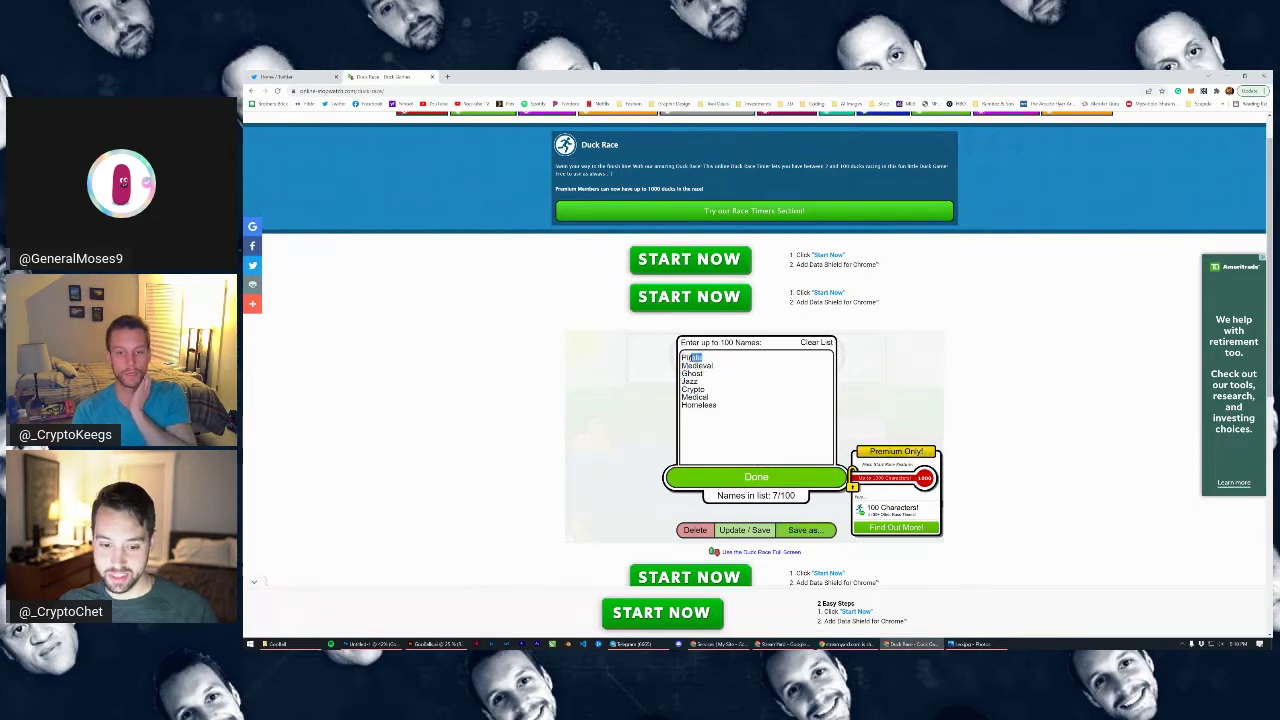
click(710, 360)
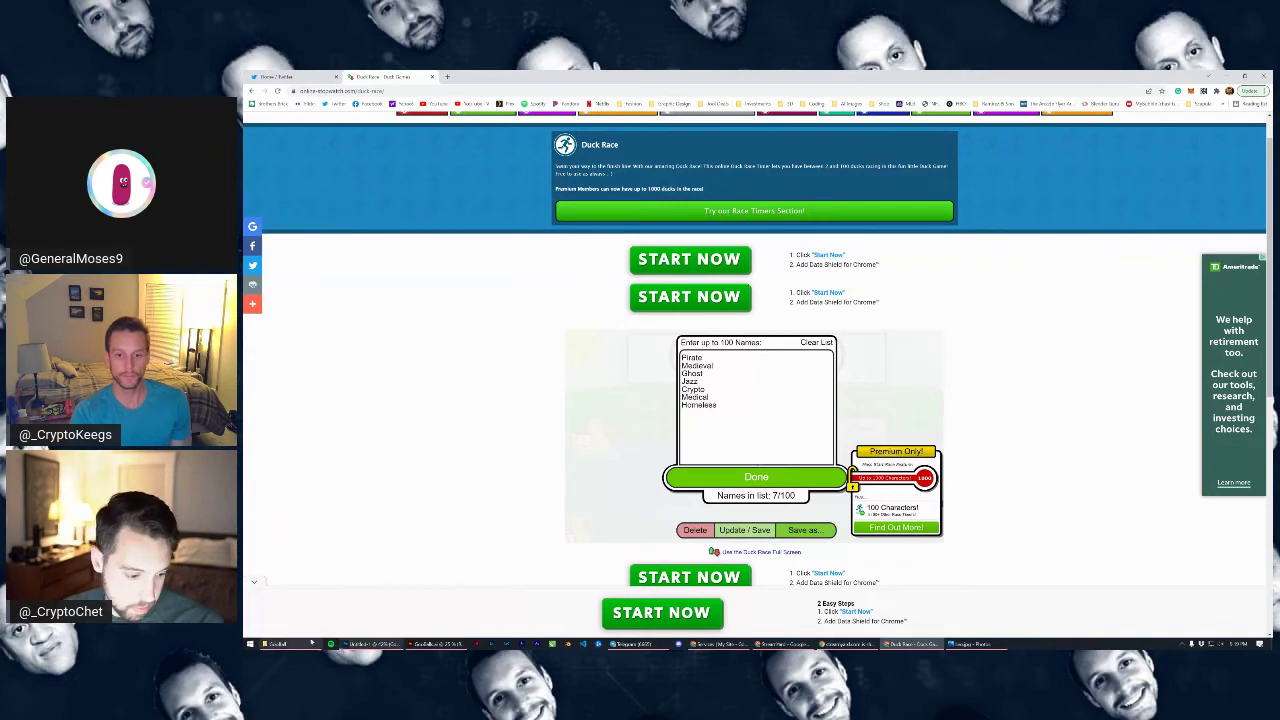
mouse_move(291, 644)
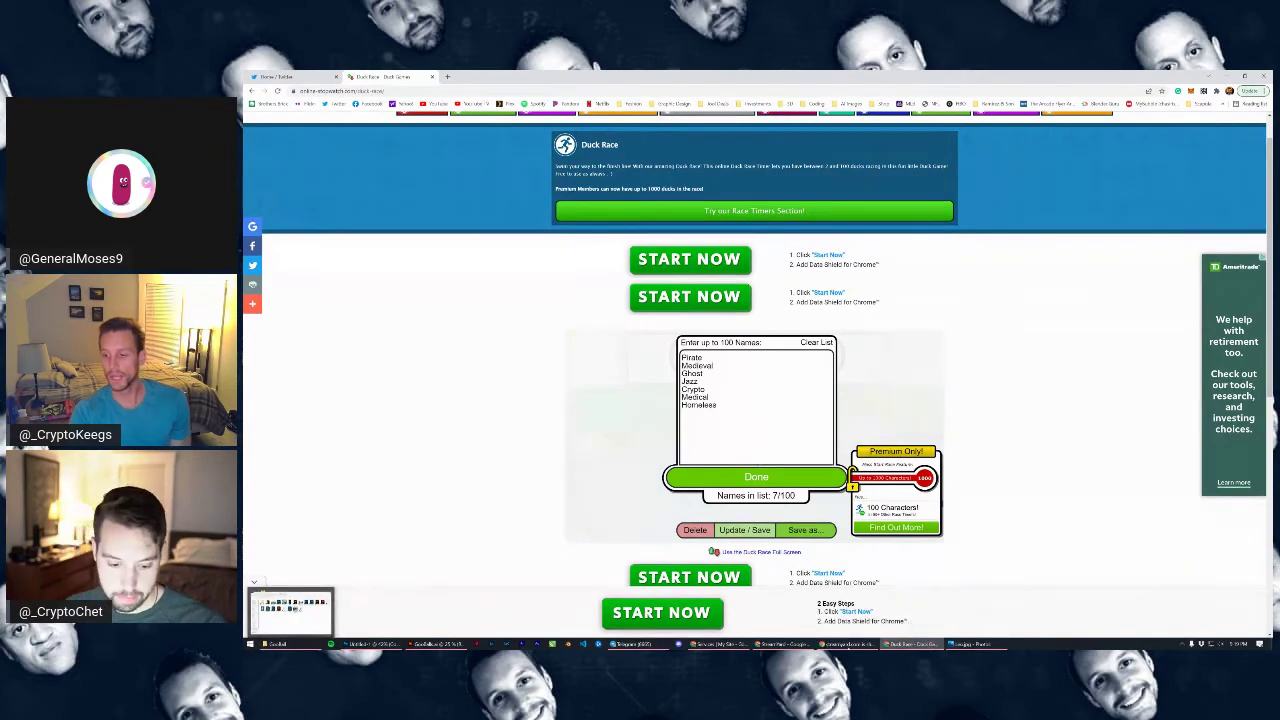
click(640, 644)
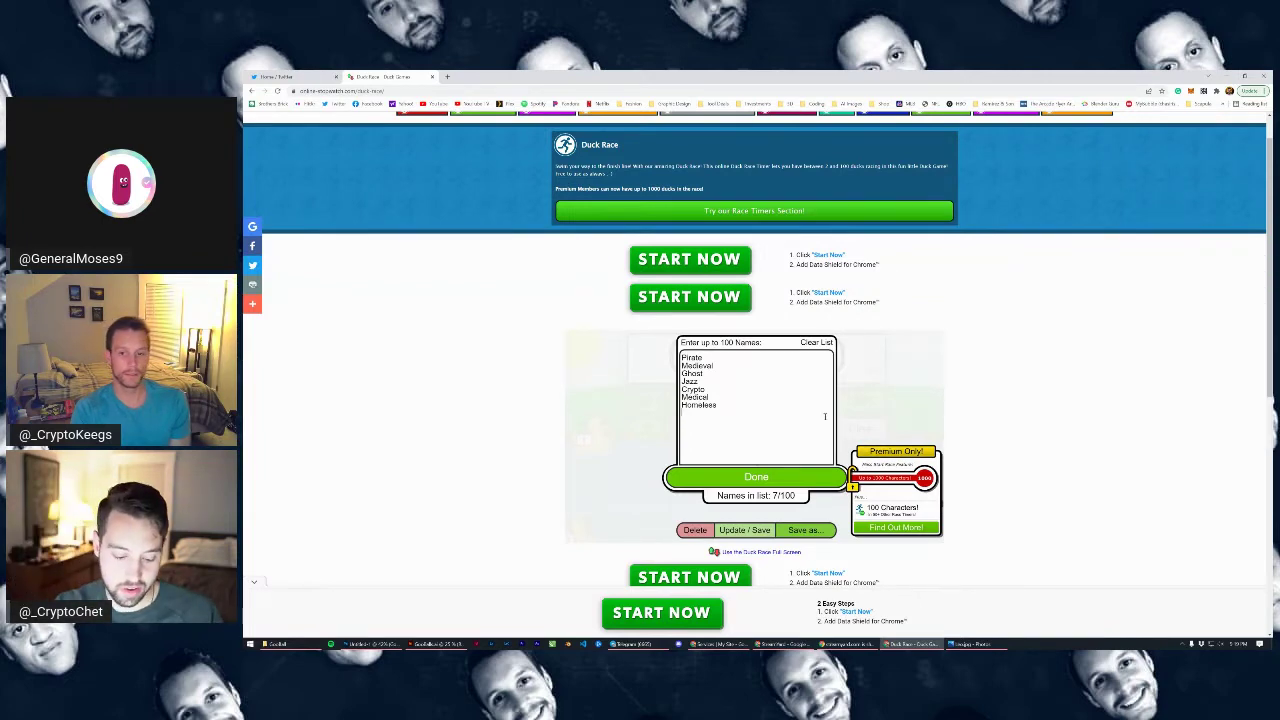
Add Dictator, Spring and Ninja on separate lines at the end of the names list
key(Return)
text(Dictator)
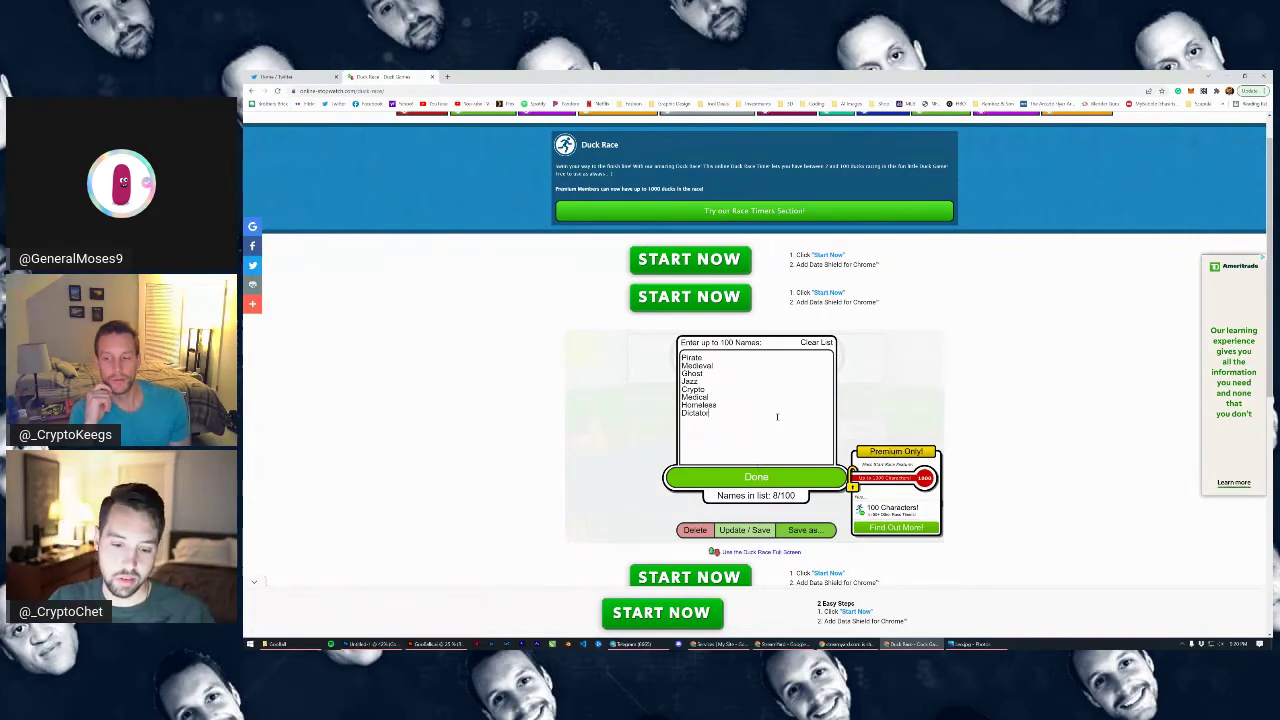
key(Return)
text(spi)
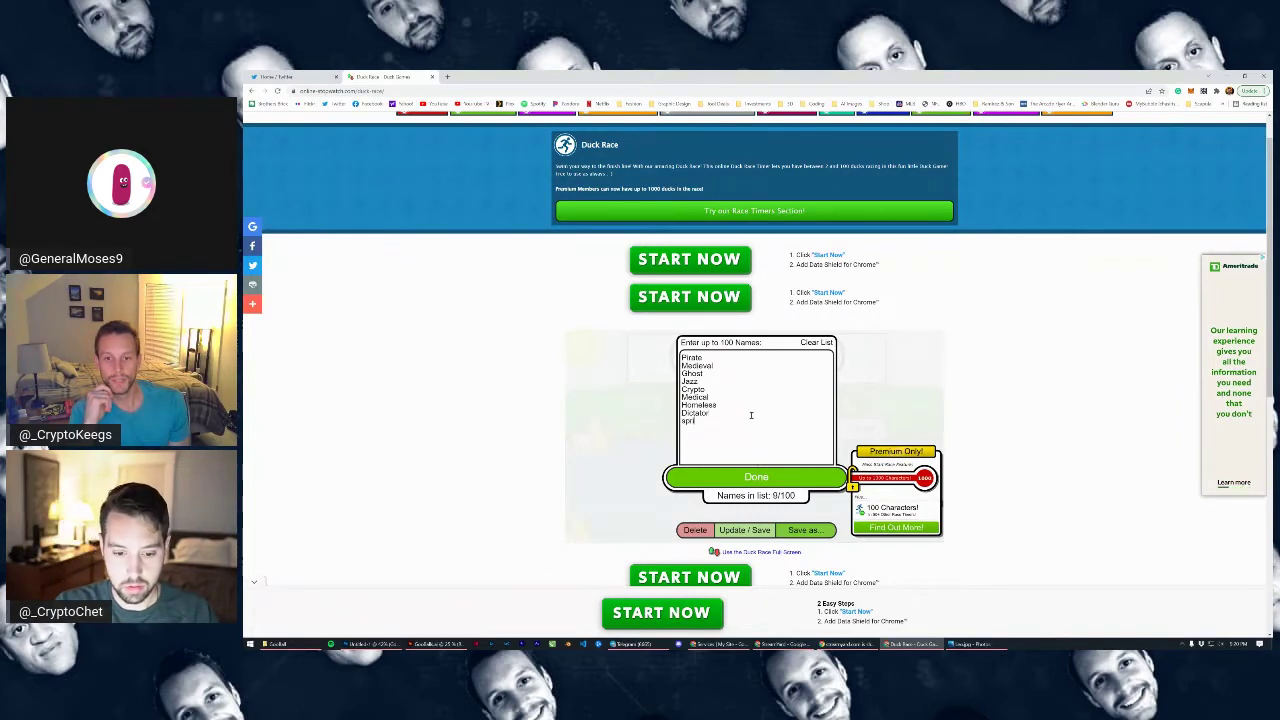
text(ing)
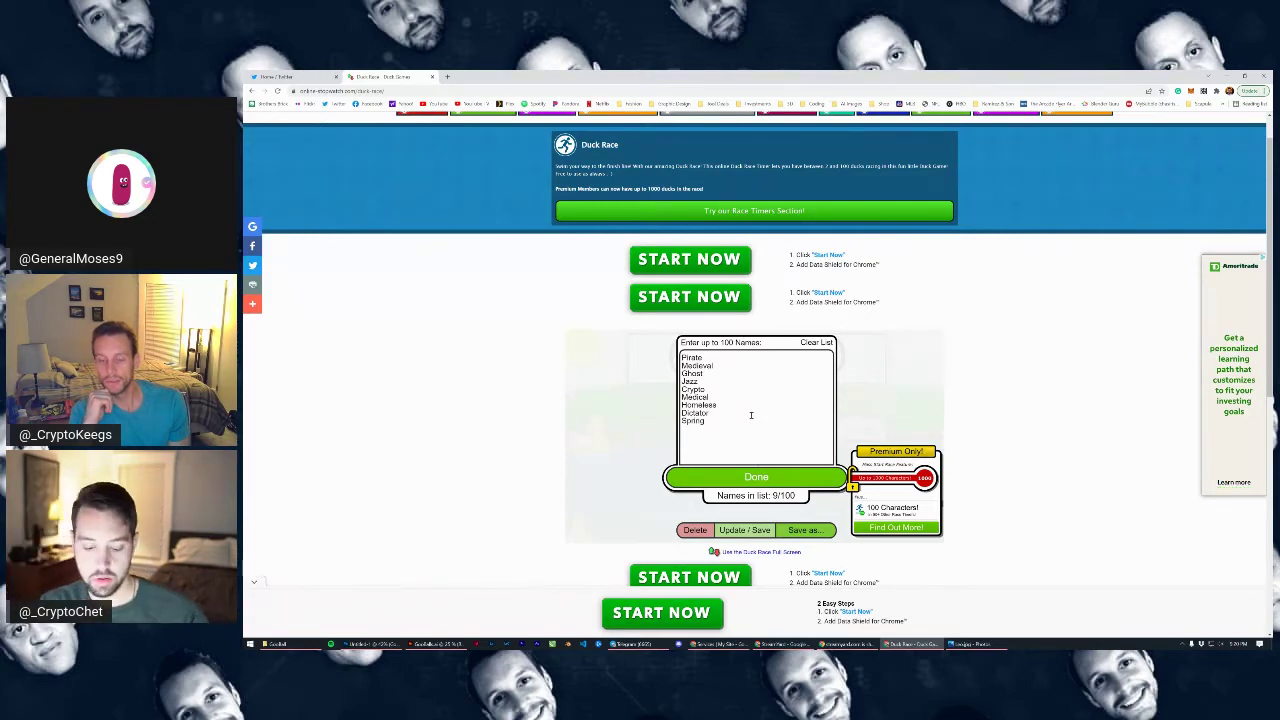
key(Return)
text(ni)
key(BackSpace)
key(BackSpace)
key(BackSpace)
key(BackSpace)
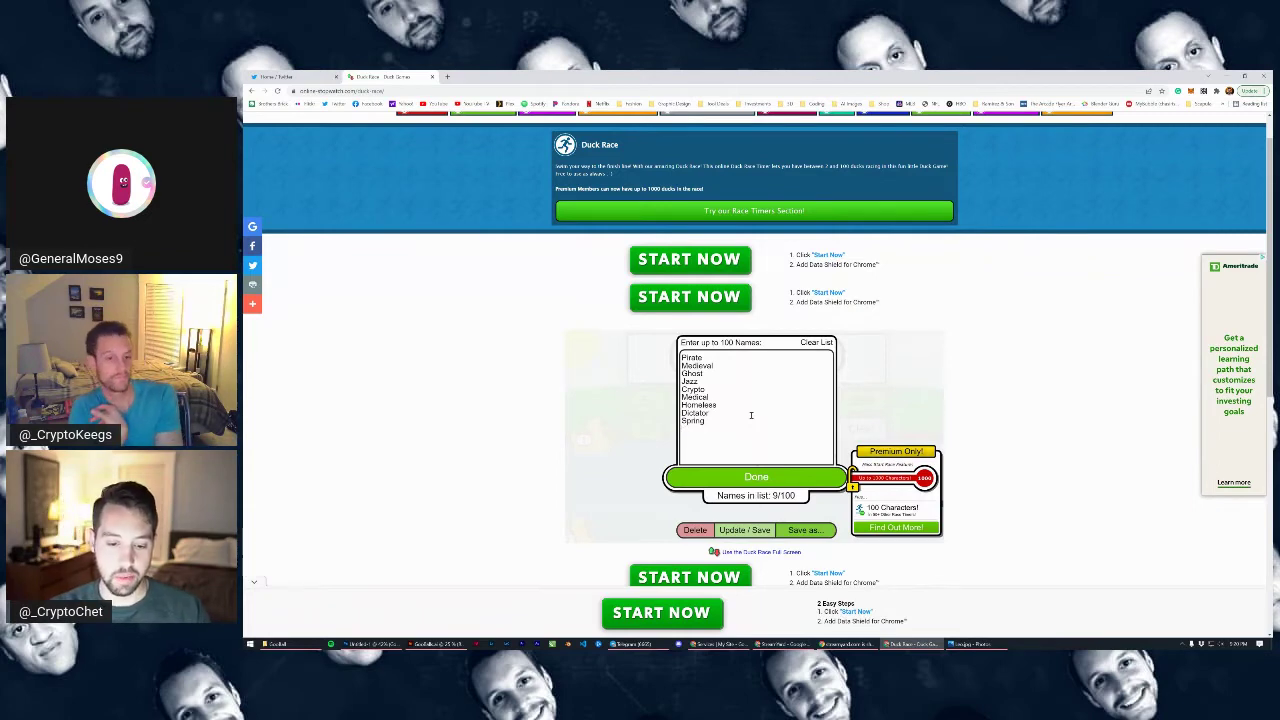
text(Ninja)
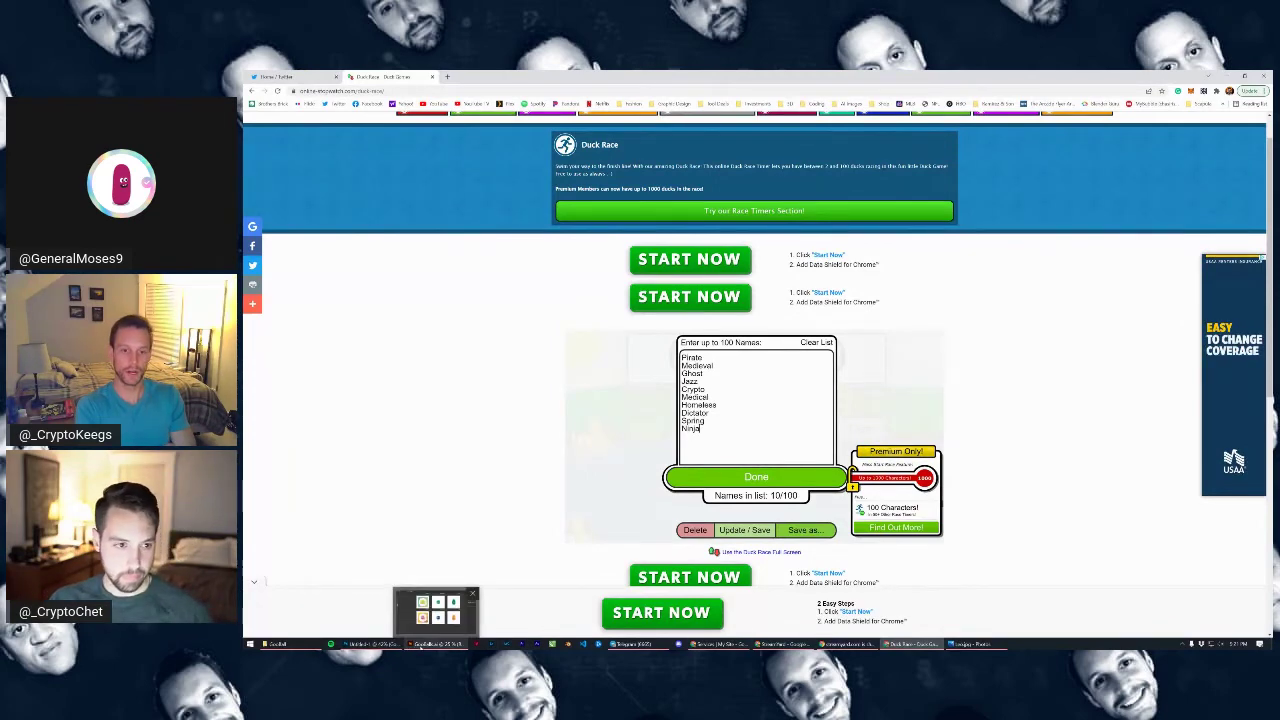
Switch to Illustrator and show its home screen, and duplicate the GooTemplate Illustrator file within the GooBall folder
click(434, 644)
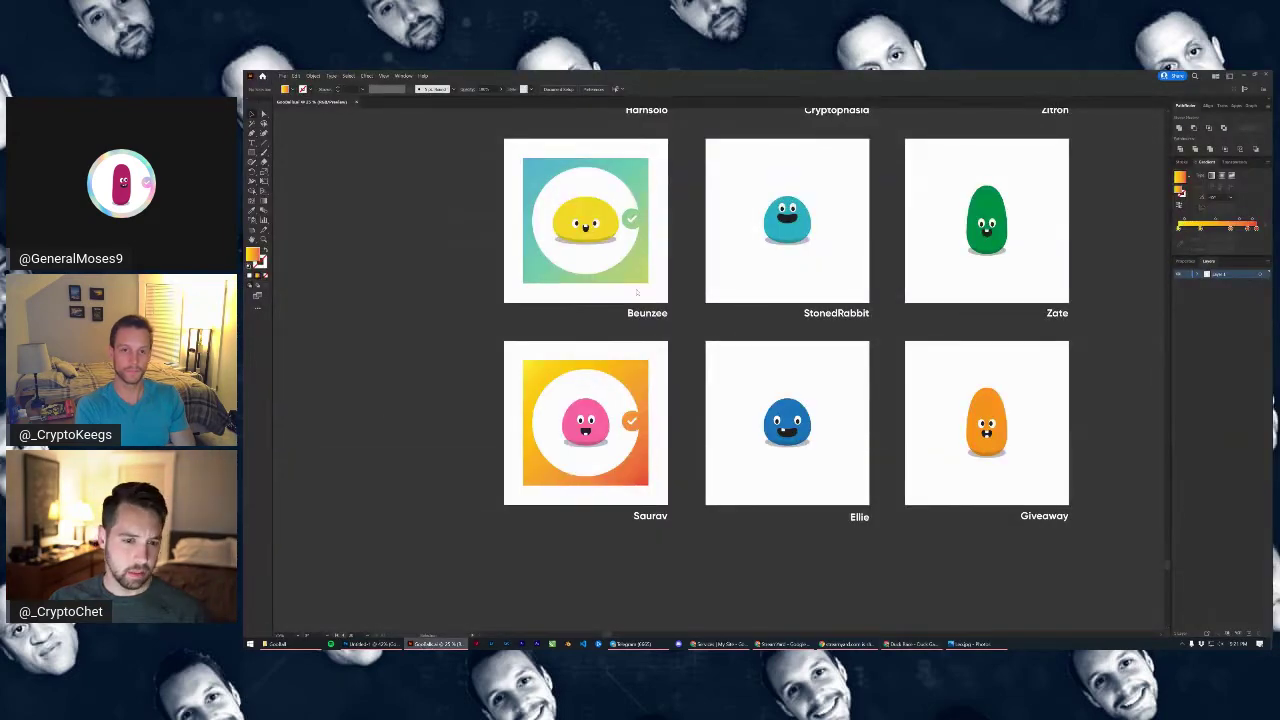
key(ctrl+w)
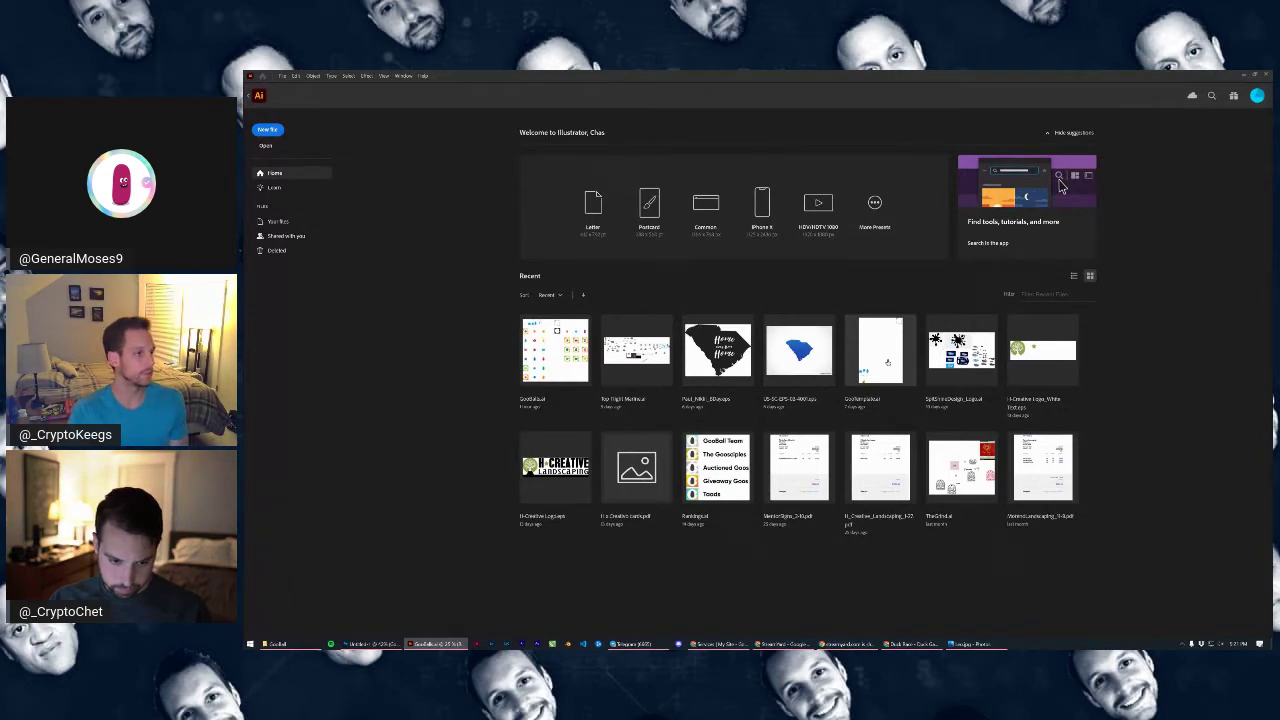
click(288, 644)
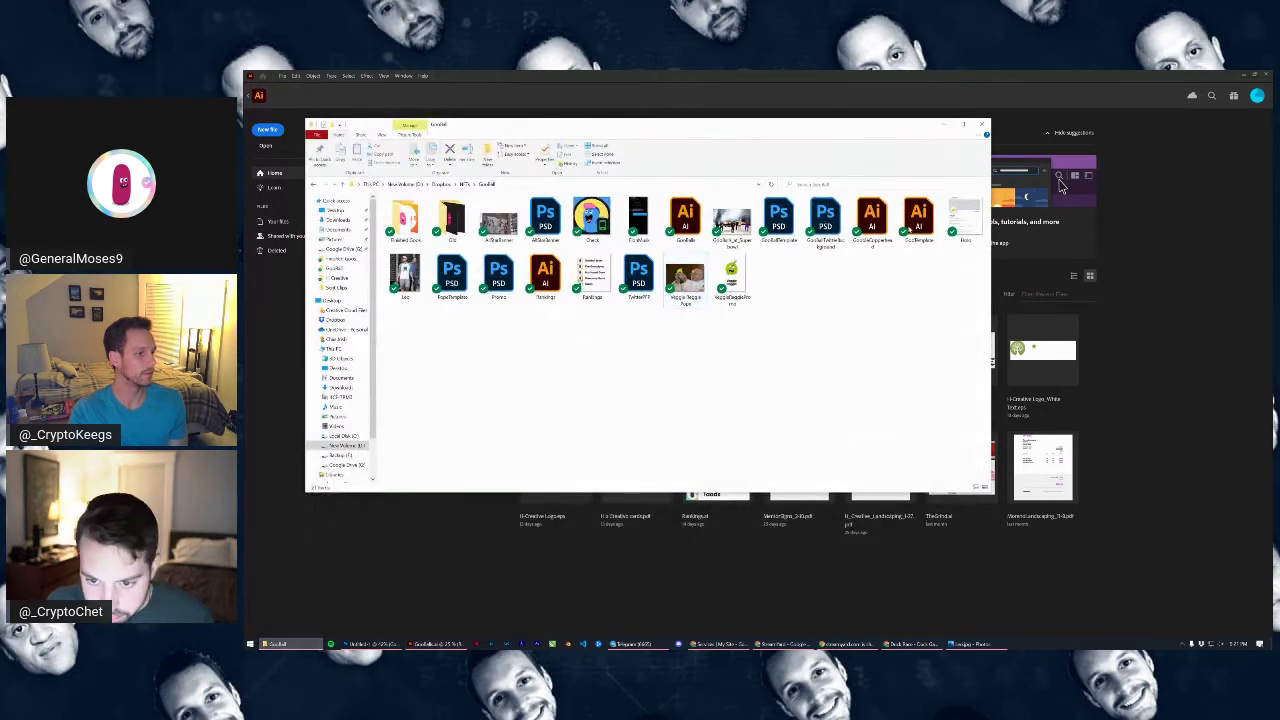
right_click(922, 222)
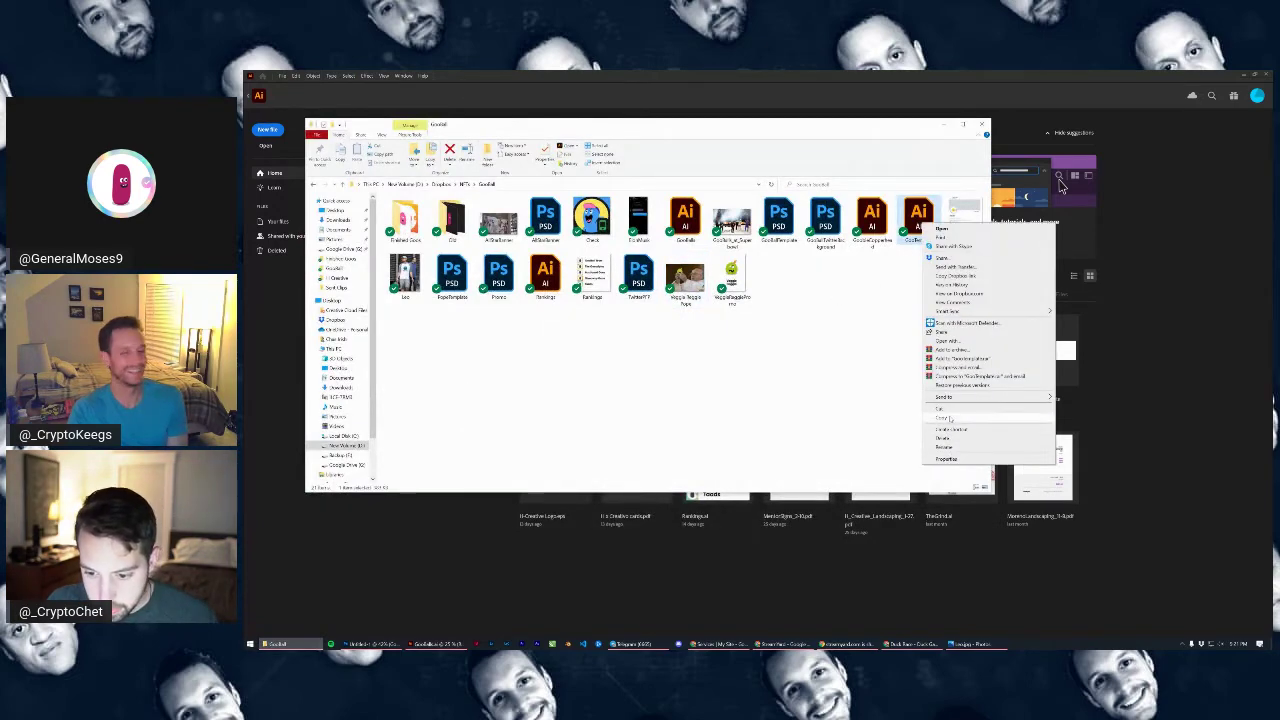
click(937, 418)
right_click(904, 294)
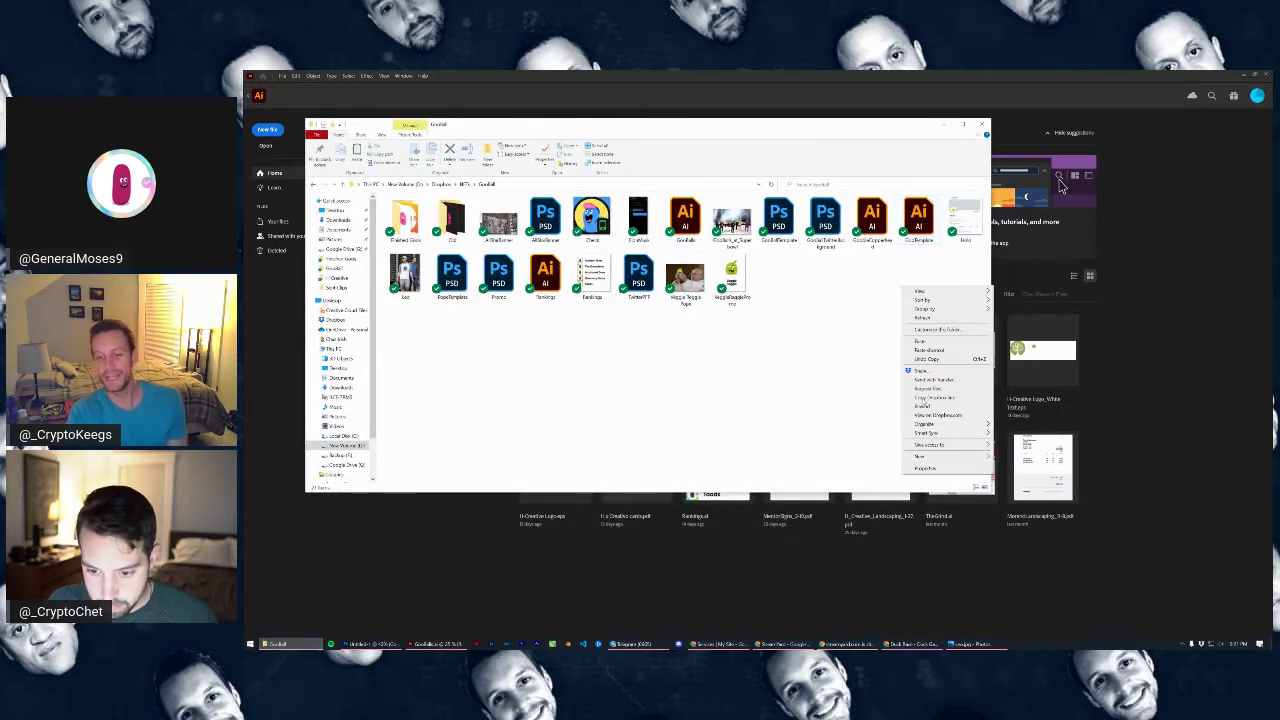
click(919, 341)
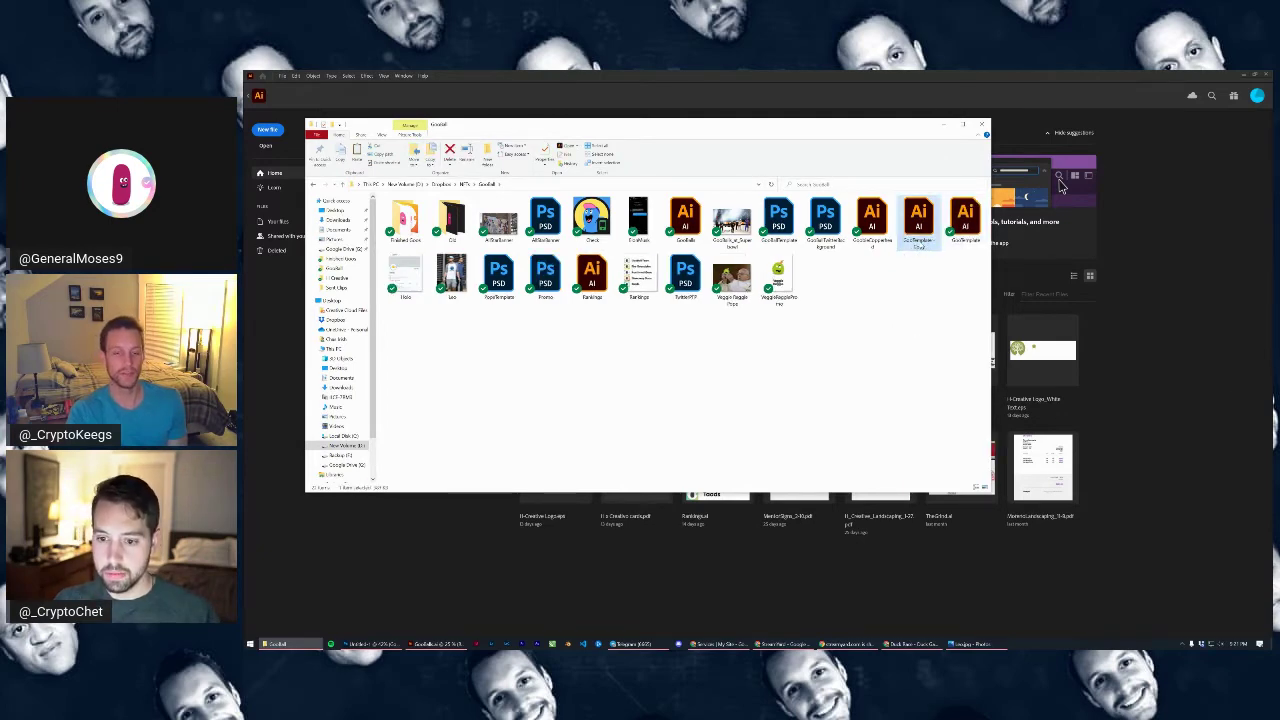
Rename the copied template file as VeggieReggie, and open the original GooTemplate file in Illustrator
right_click(921, 240)
click(975, 472)
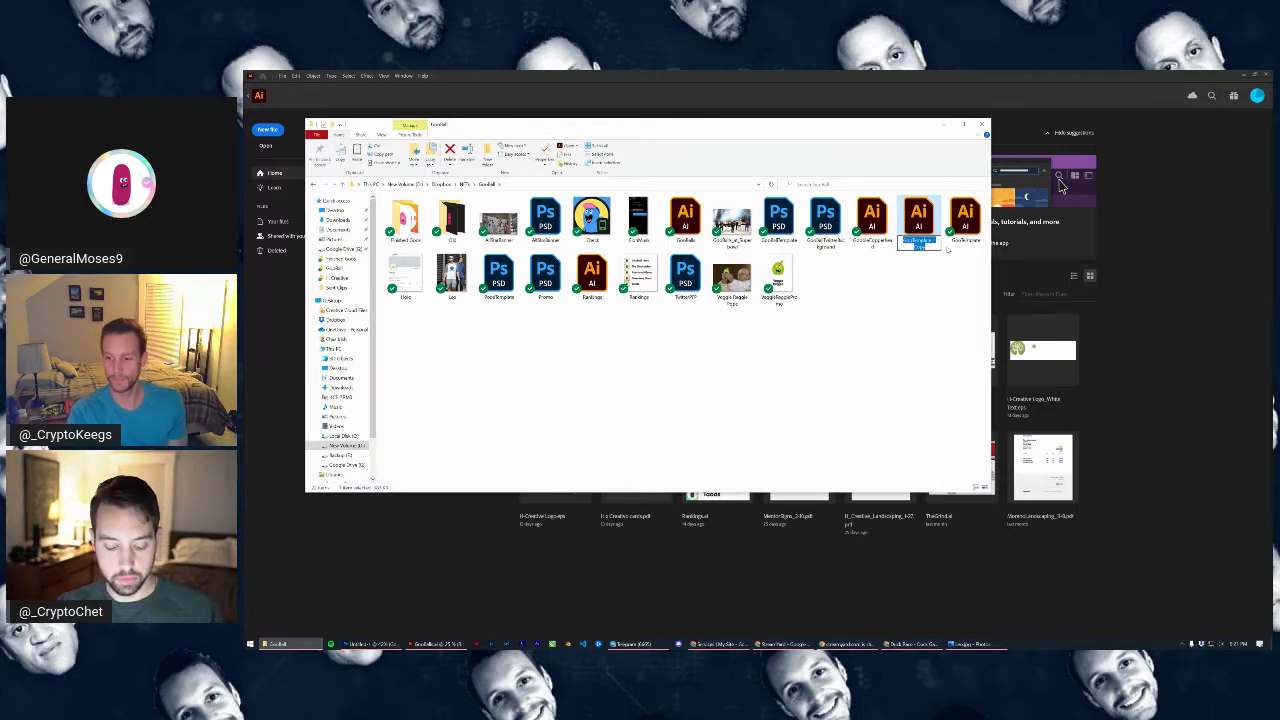
text(s)
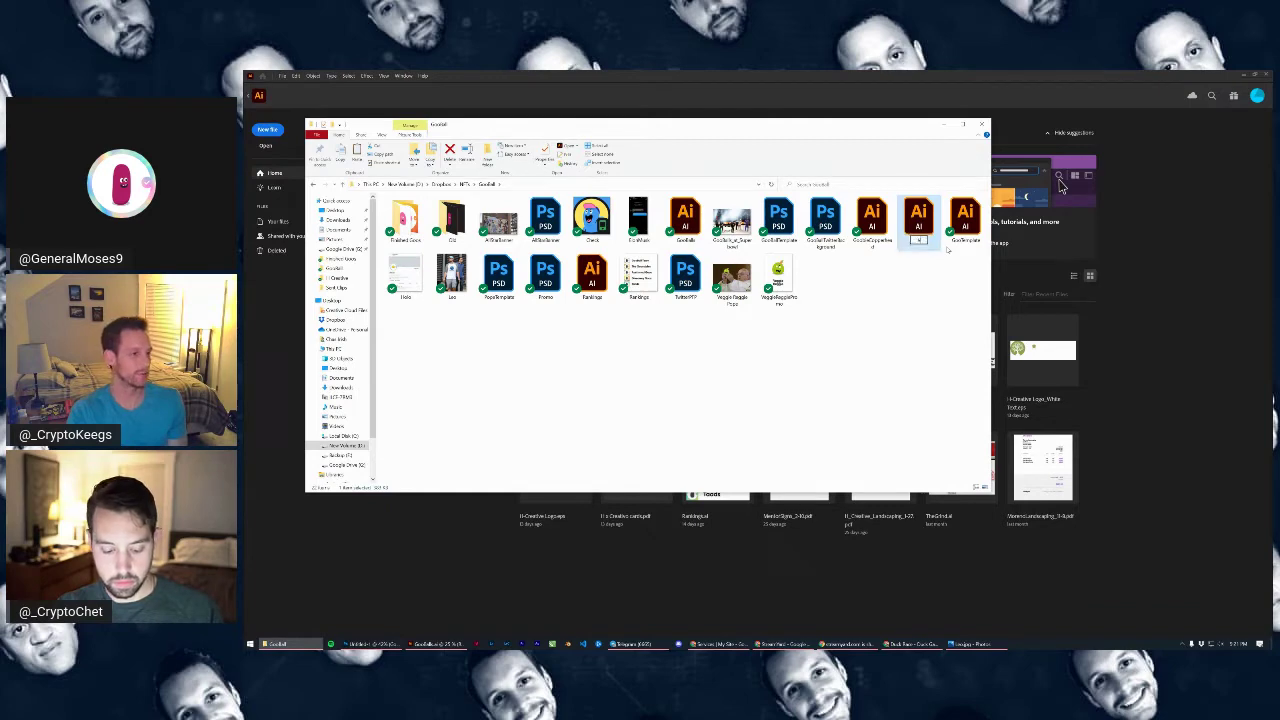
text(eggieReggie)
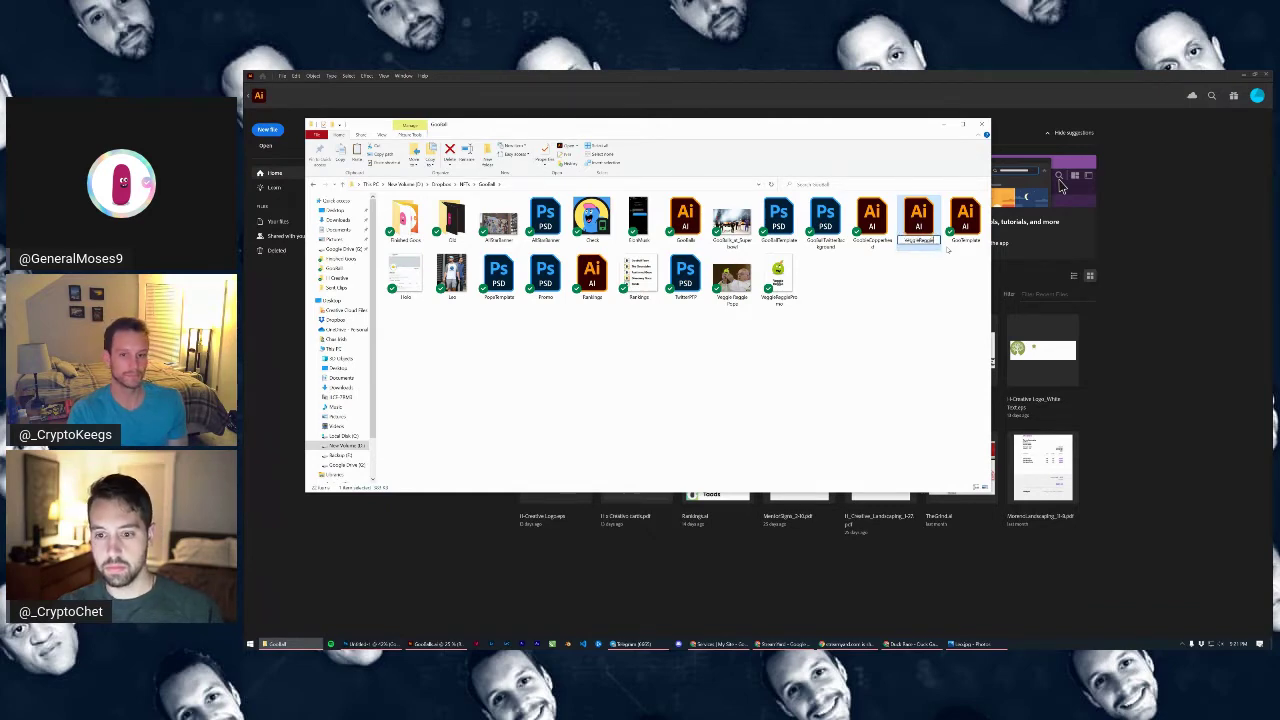
key(Return)
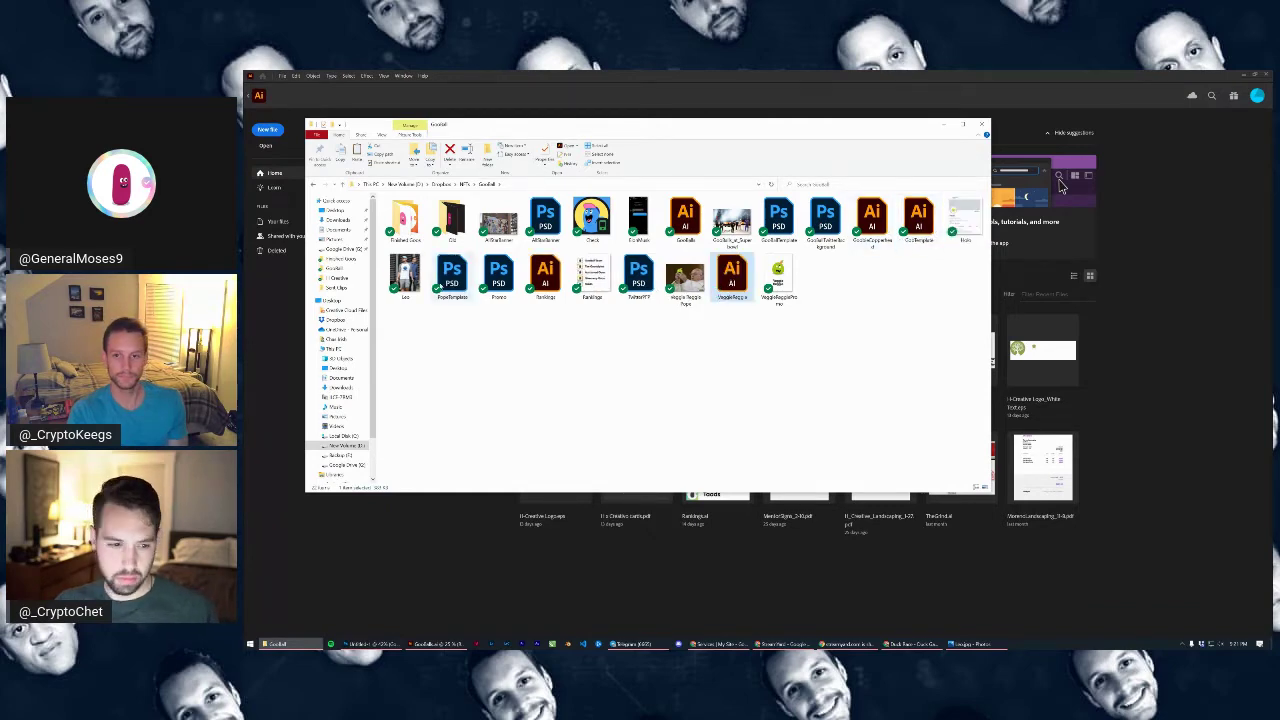
click(923, 325)
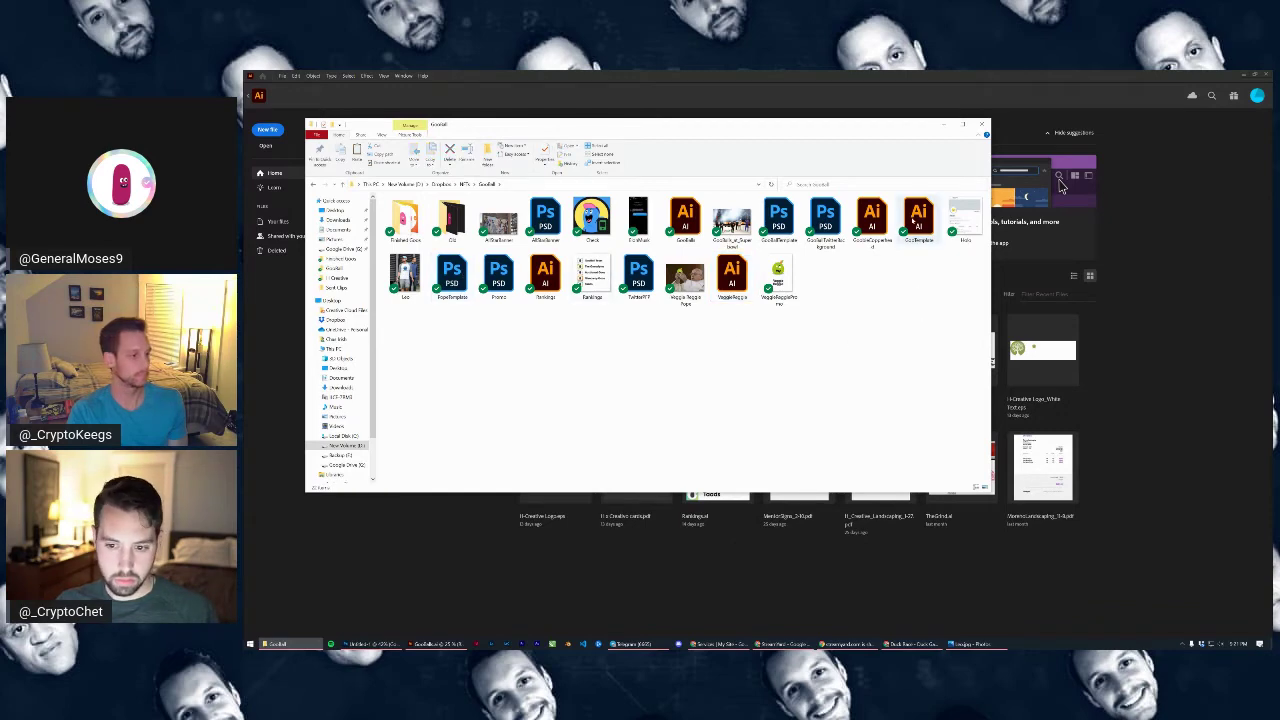
double_click(917, 217)
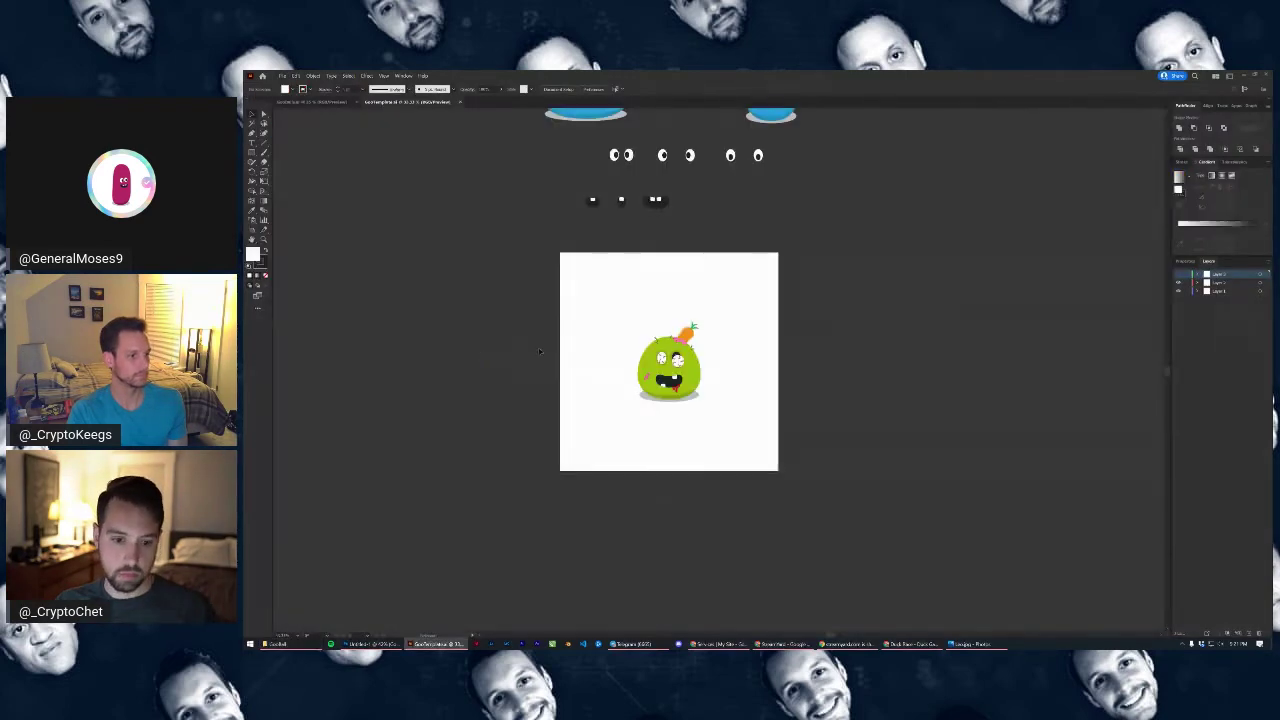
click(670, 362)
key(Delete)
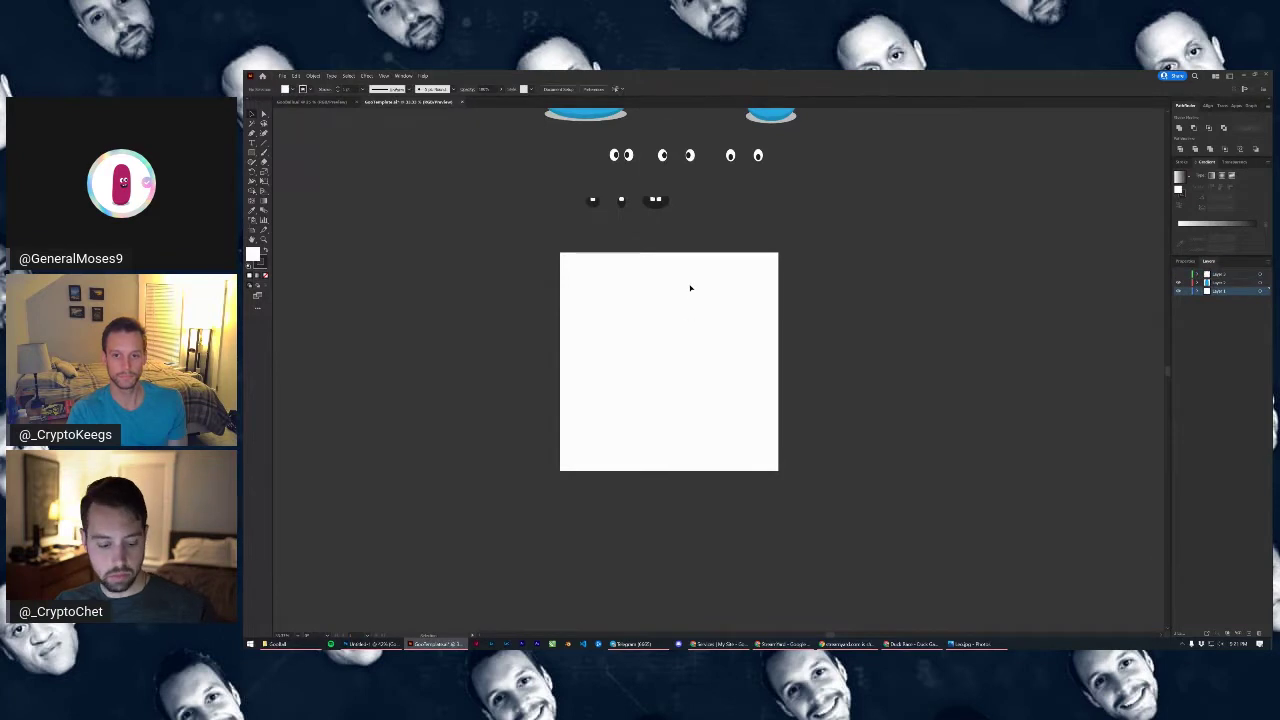
drag(689, 286, 740, 386)
scroll(736, 354, down, 1)
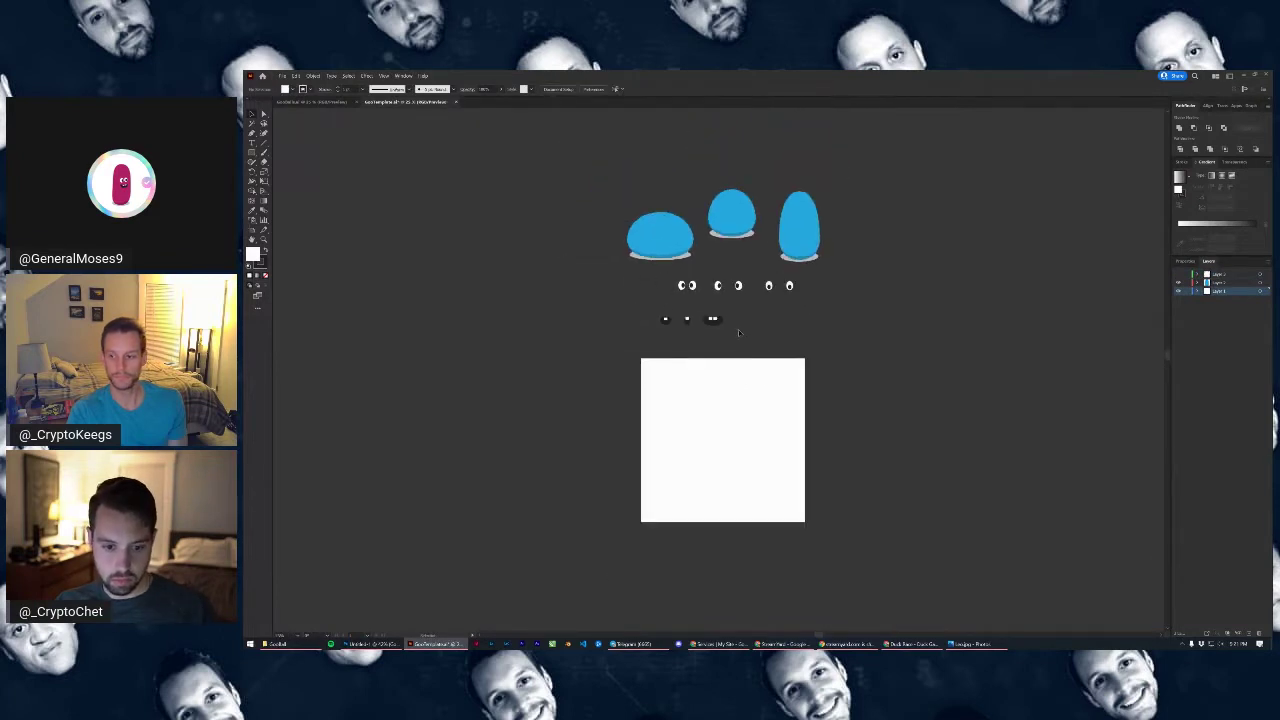
key(ctrl+z)
Delete the green zombie character from the artboard, keeping the spare bodies, eyes and mouths above it
click(655, 396)
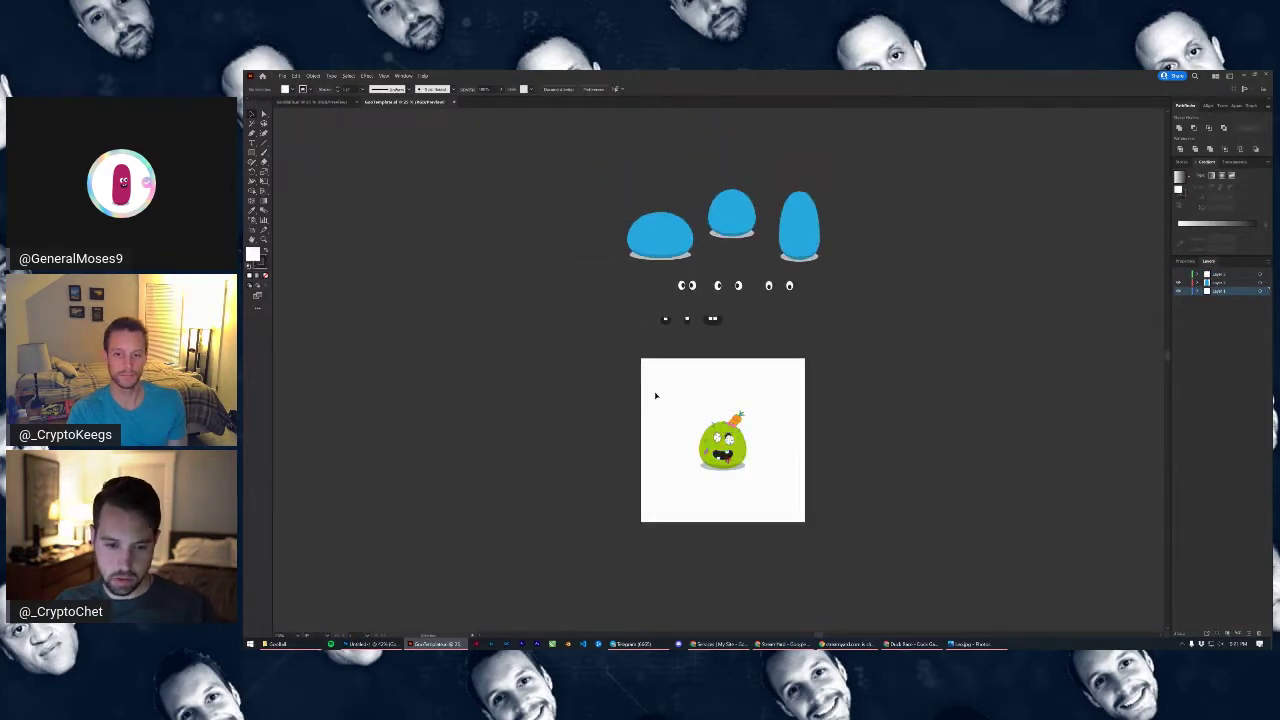
drag(654, 391, 654, 390)
key(Delete)
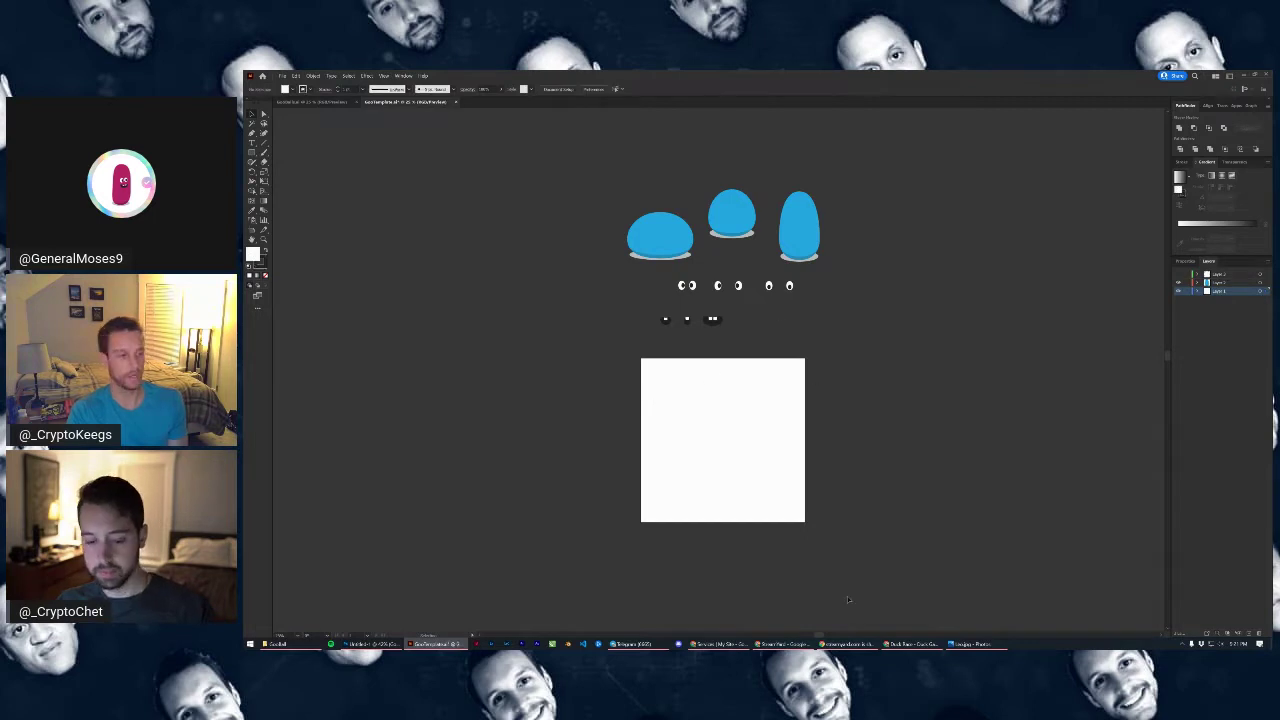
Switch to the Duck Race page in the browser and add Redneck on a new line below Ninja
click(912, 644)
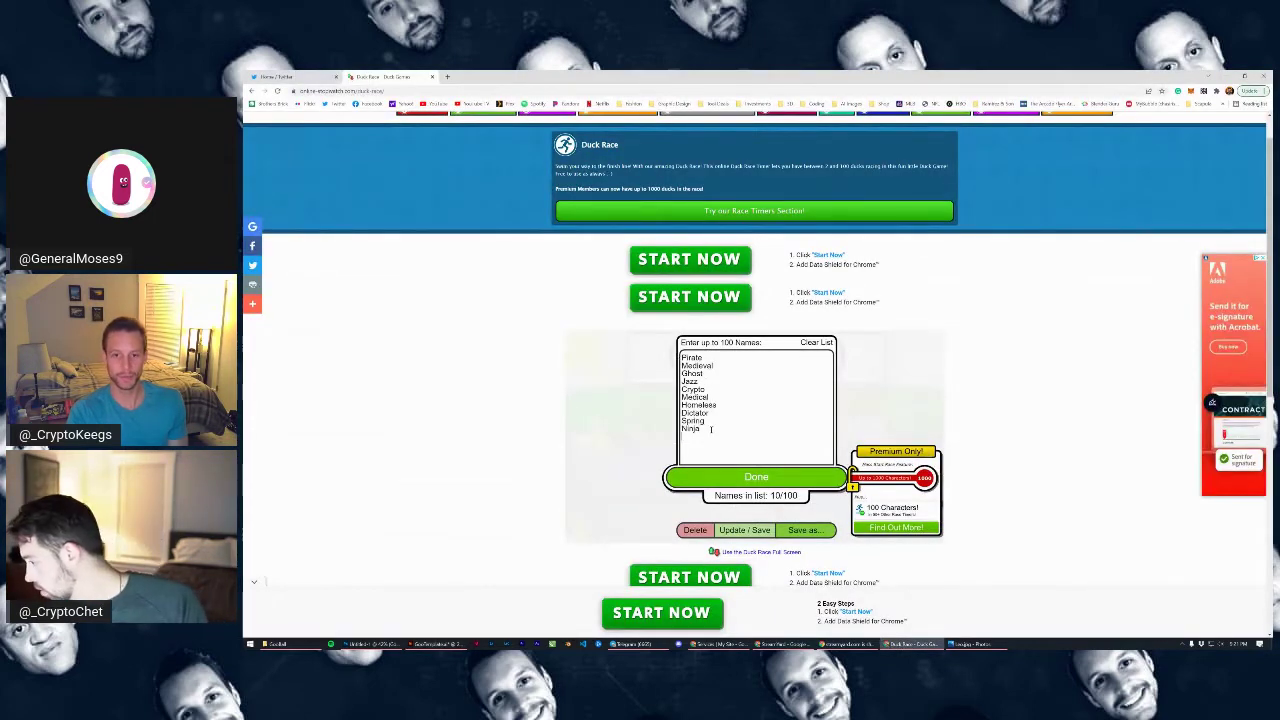
key(Return)
text(red)
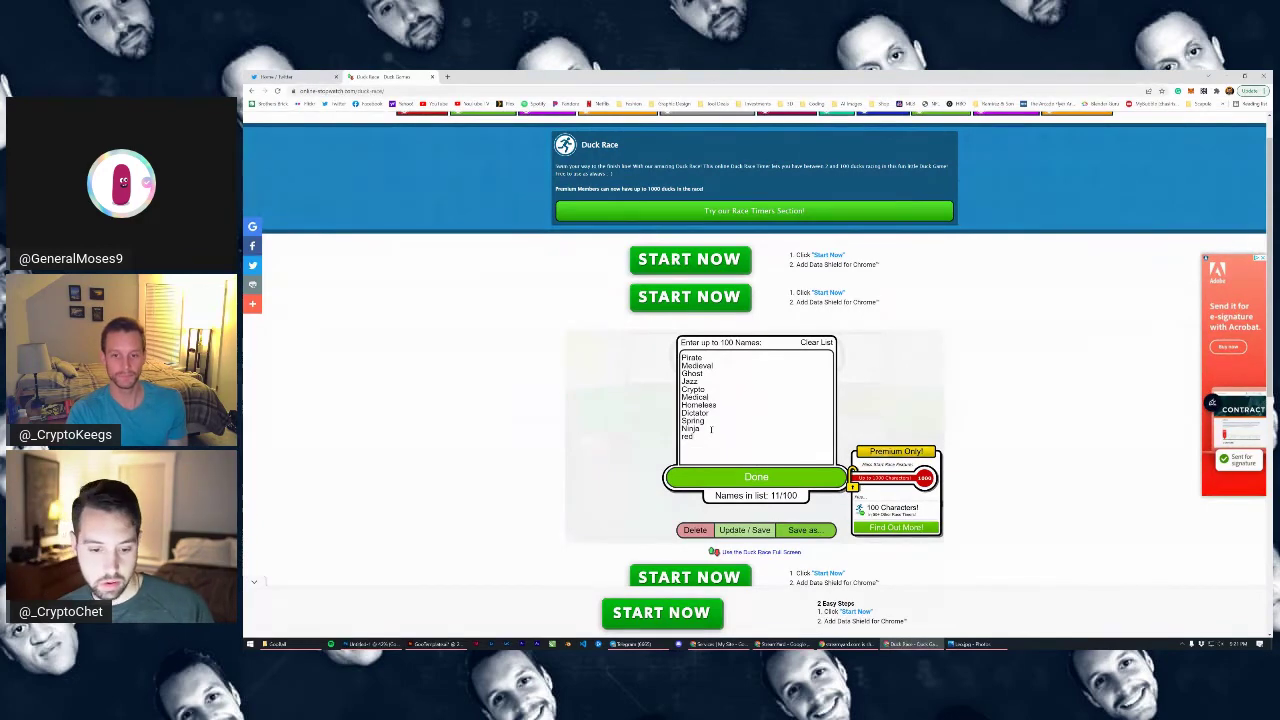
key(BackSpace)
key(BackSpace)
key(BackSpace)
text(Red)
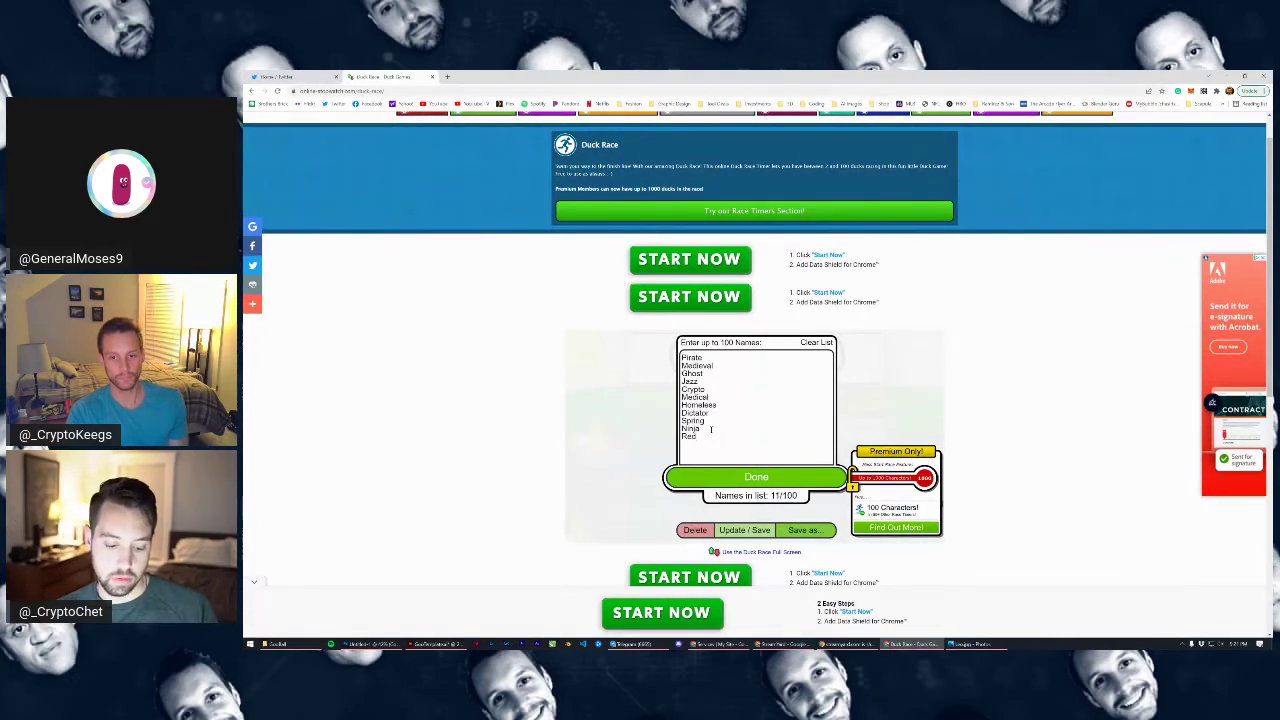
text(neck)
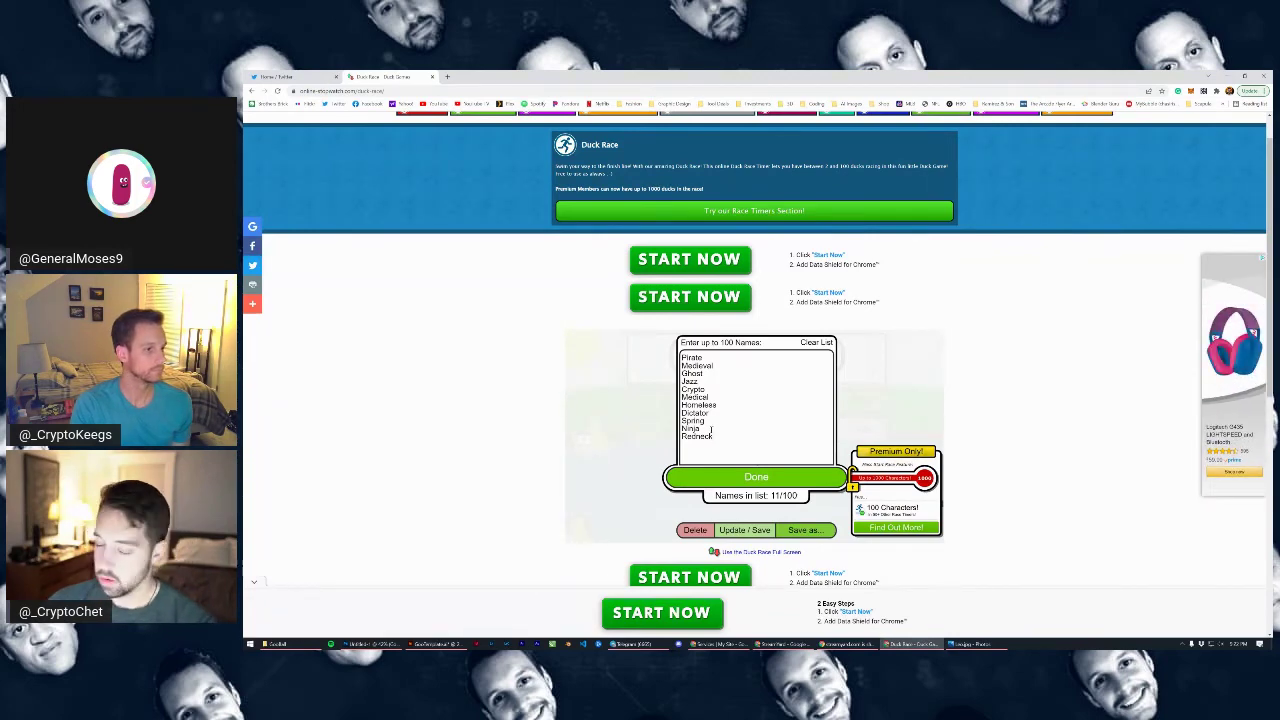
Add Wizard and Lumberjack on separate lines at the end of the names list
mouse_move(643, 647)
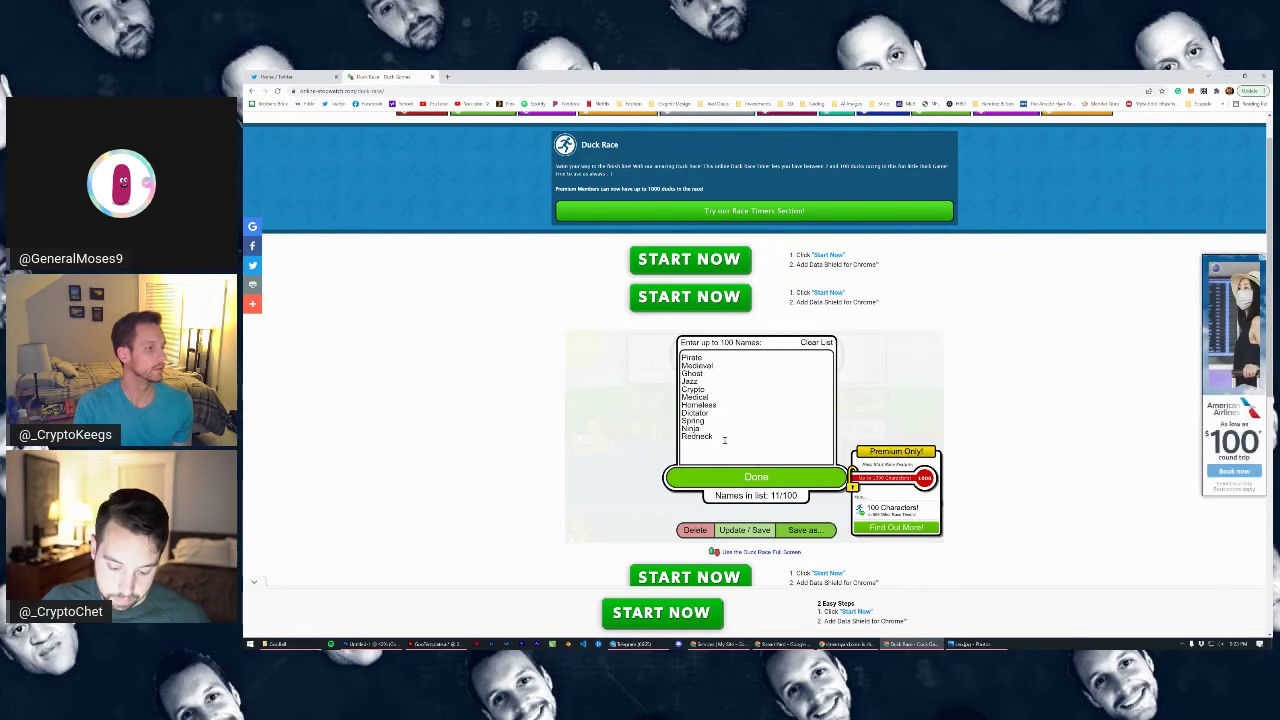
text(iz)
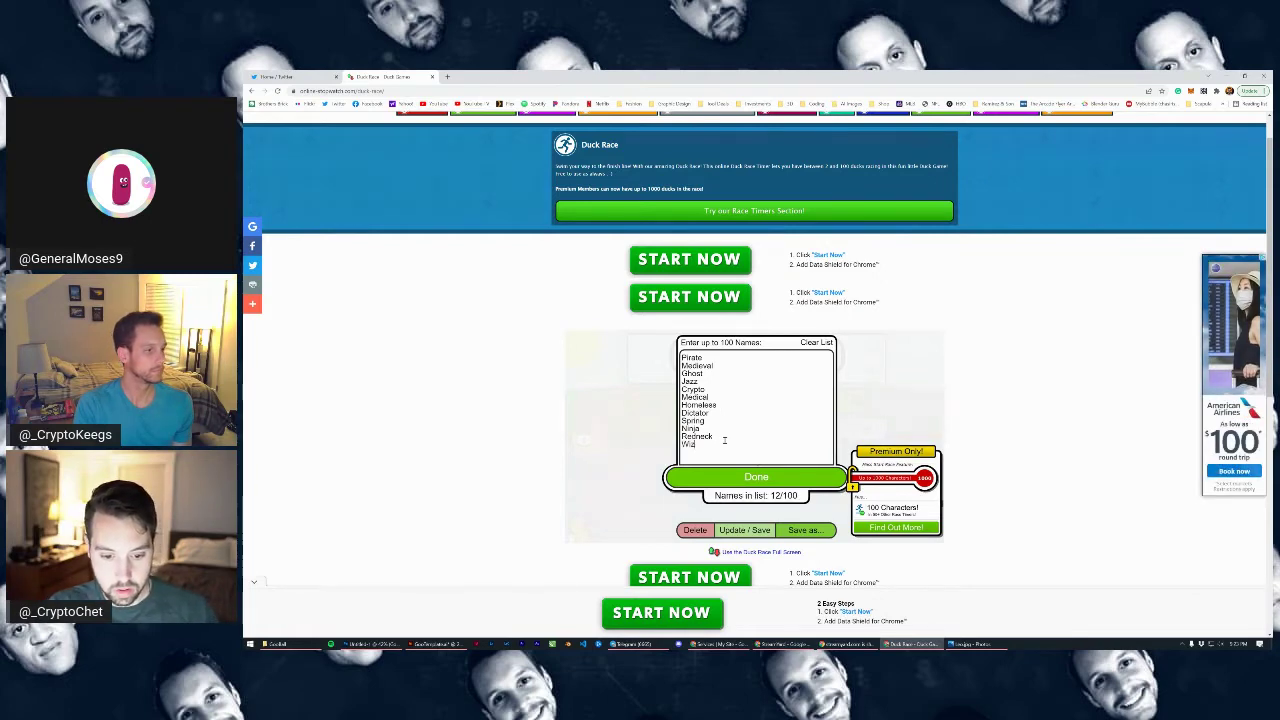
text(ard)
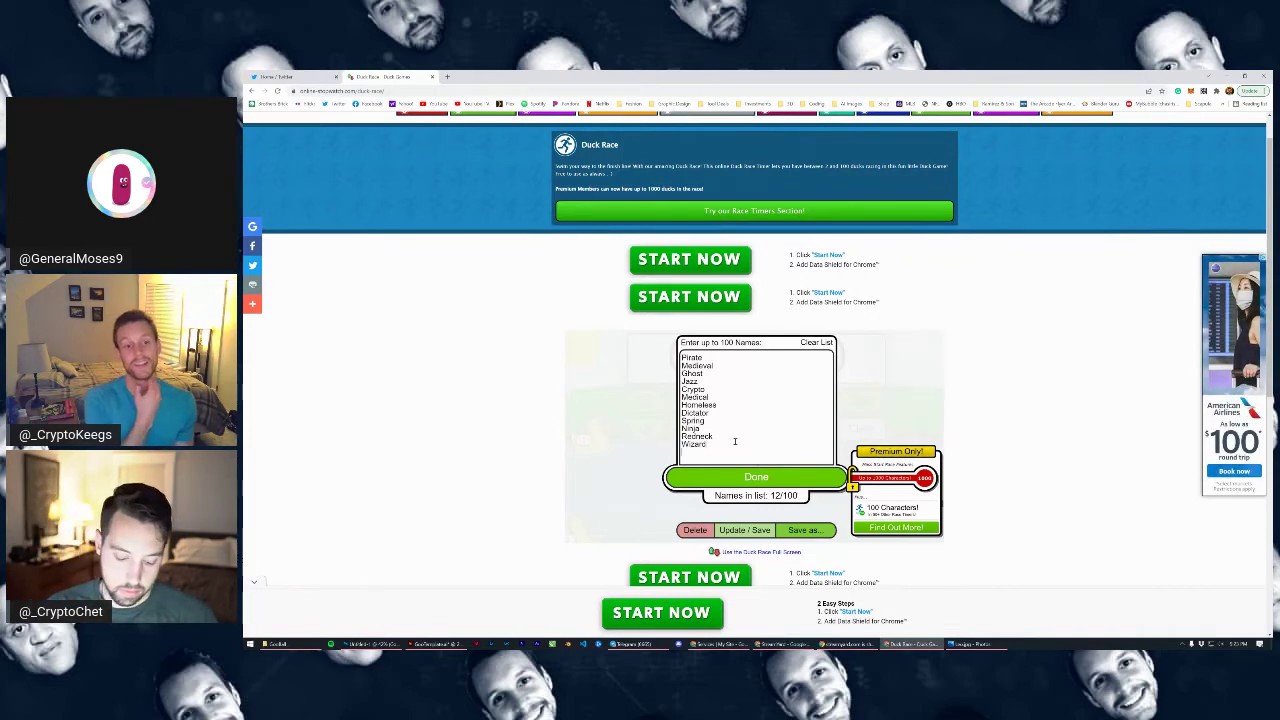
key(Return)
text(Lumberjack)
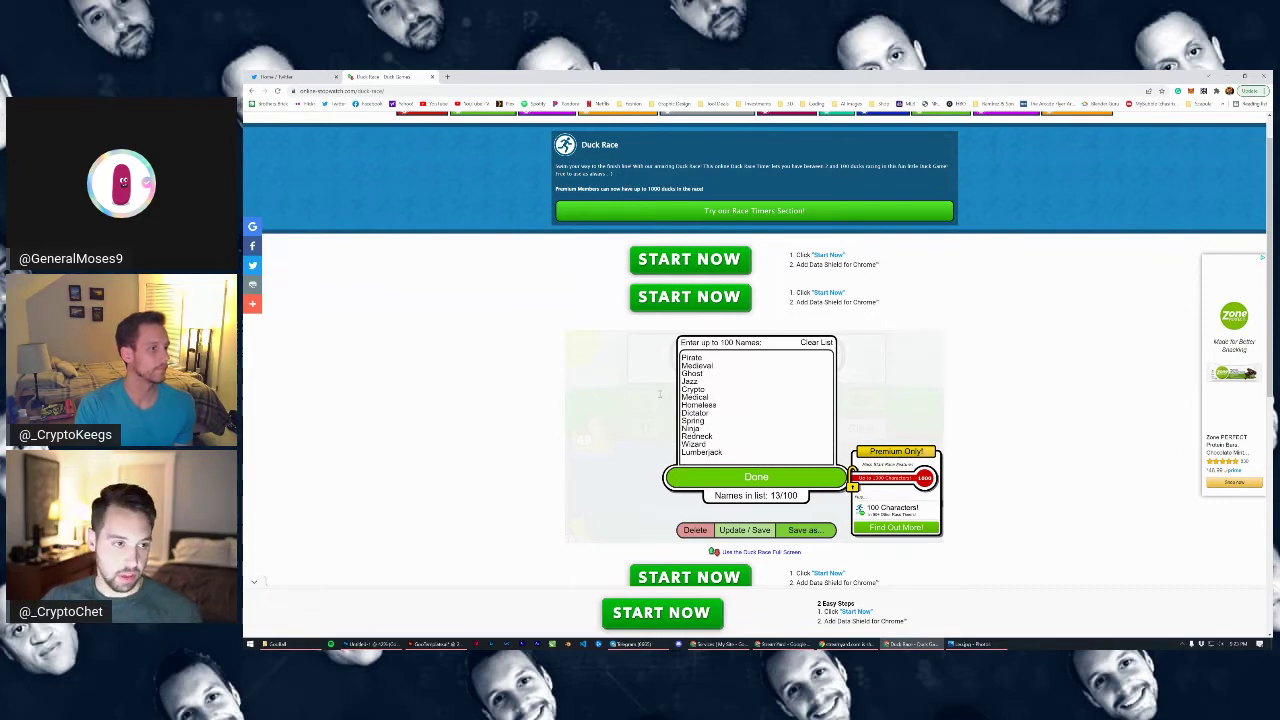
Load the new tweets in the Twitter home feed and like the "LOL SO DOPE AMIGOS" reply under the GooCrew shirt post
click(300, 76)
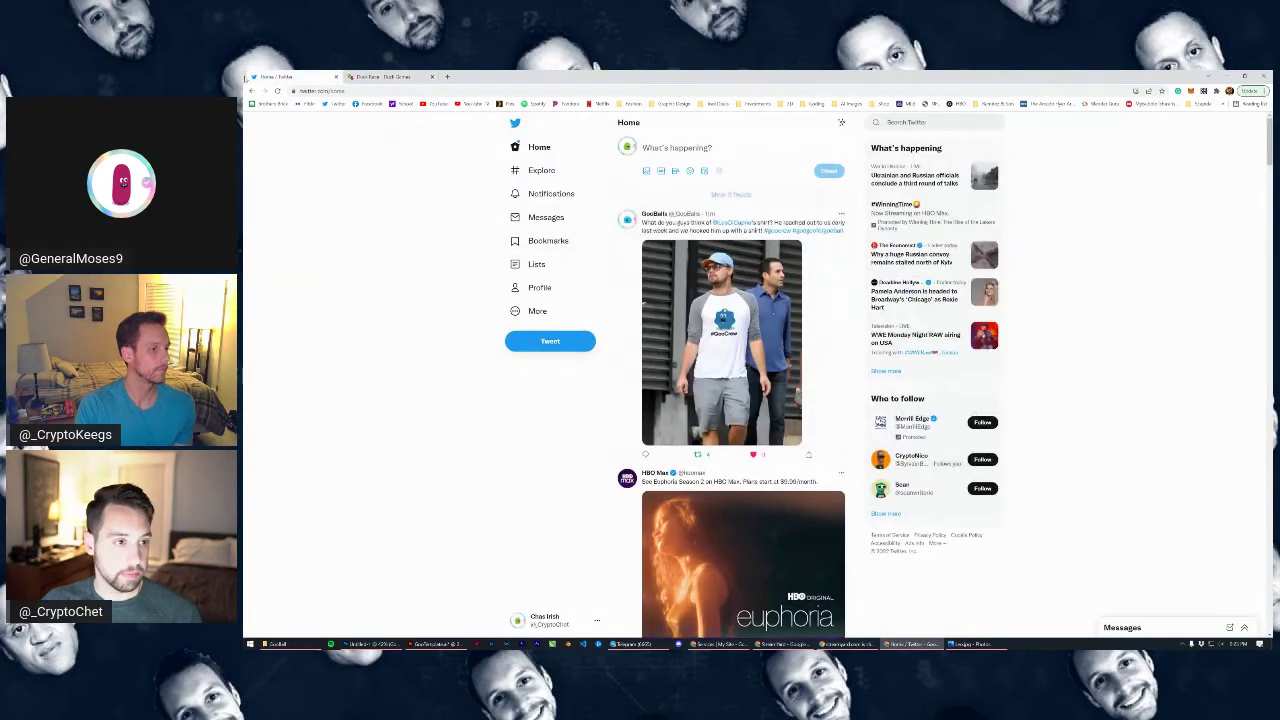
click(745, 196)
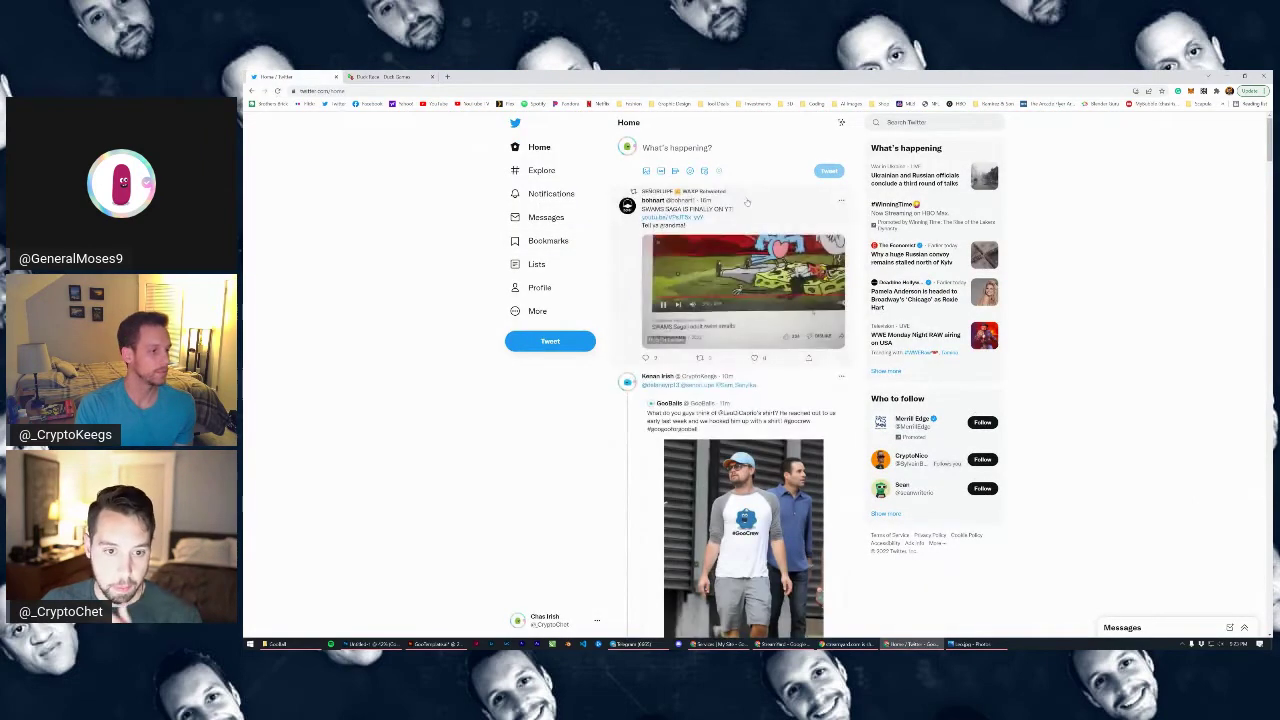
scroll(817, 352, down, 1)
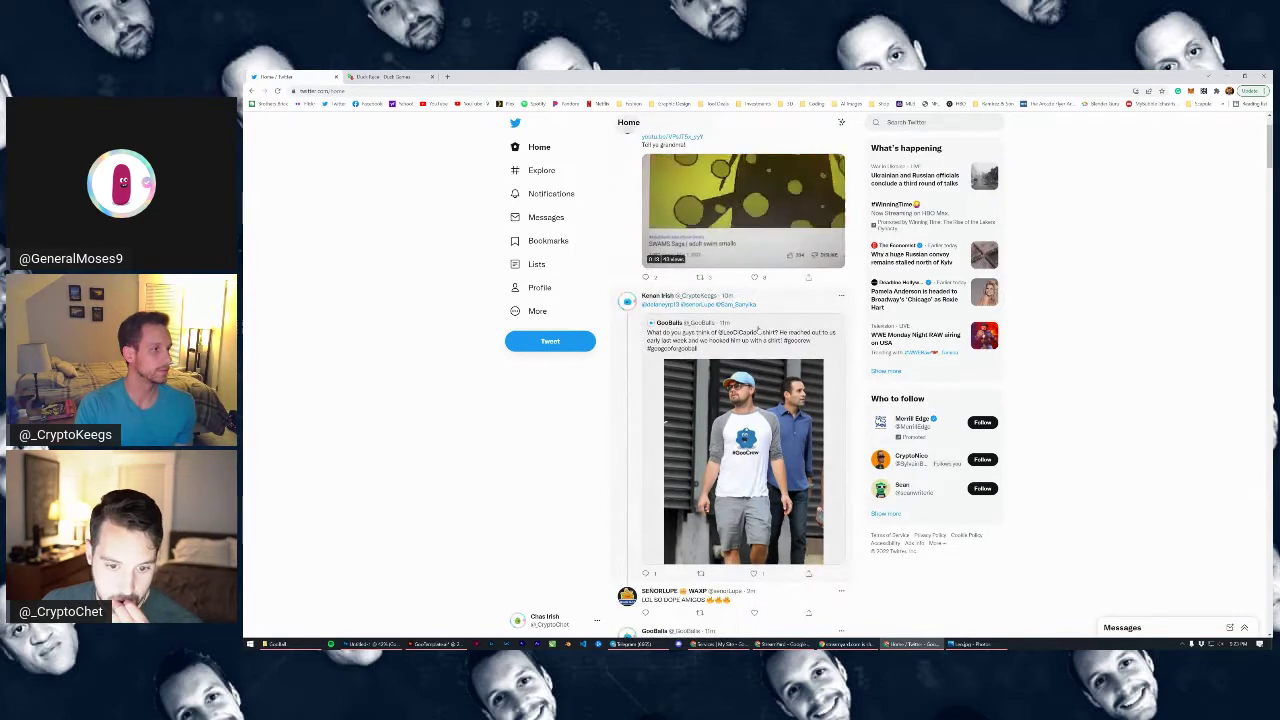
scroll(750, 322, down, 1)
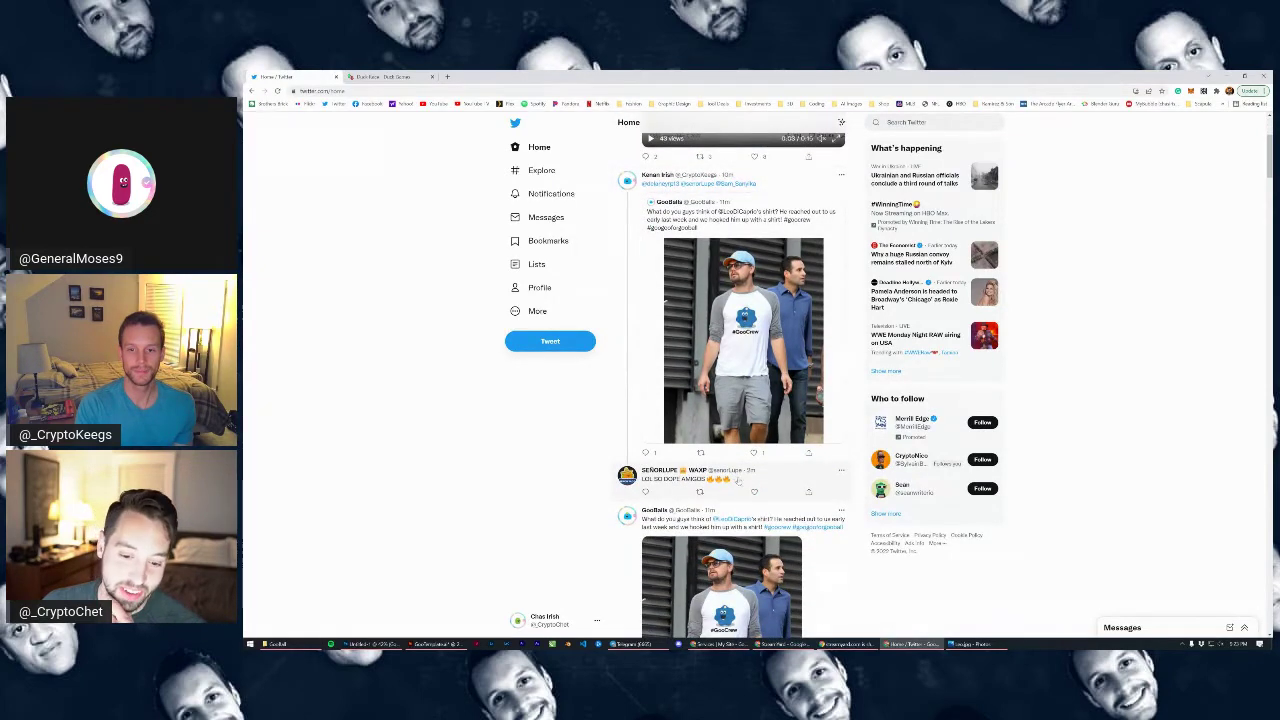
click(755, 492)
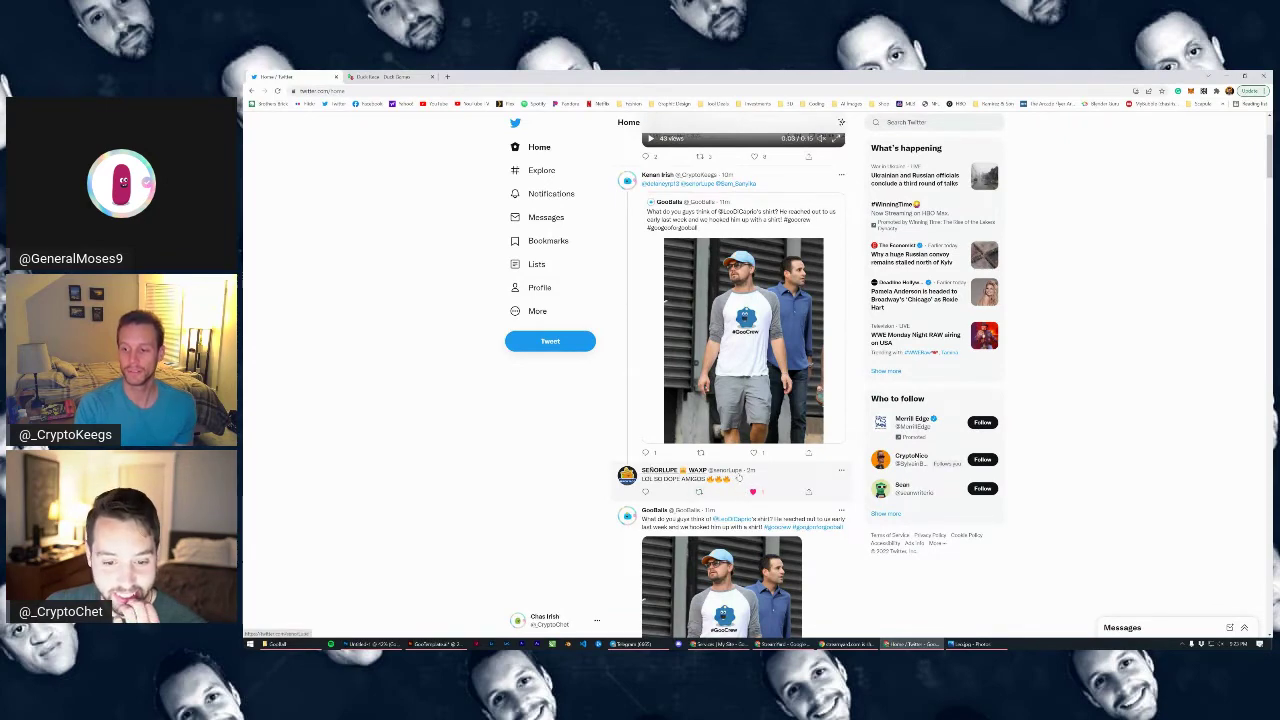
mouse_move(738, 476)
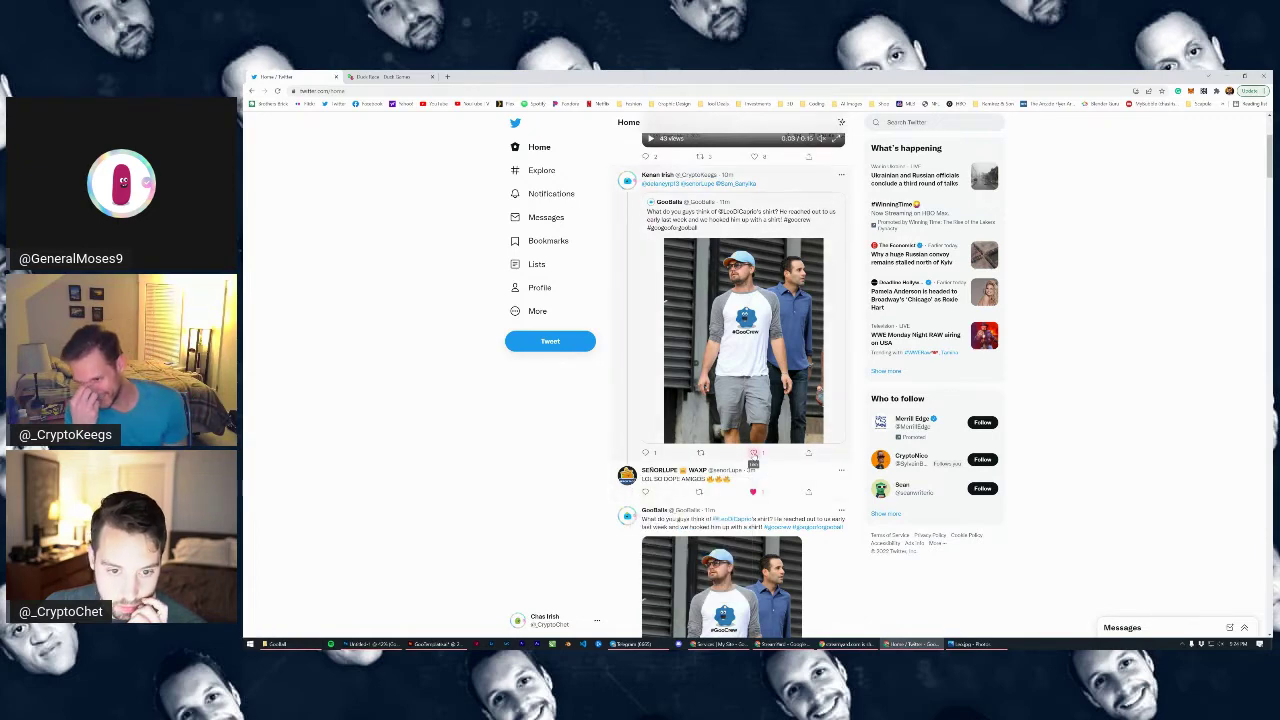
scroll(753, 455, down, 3)
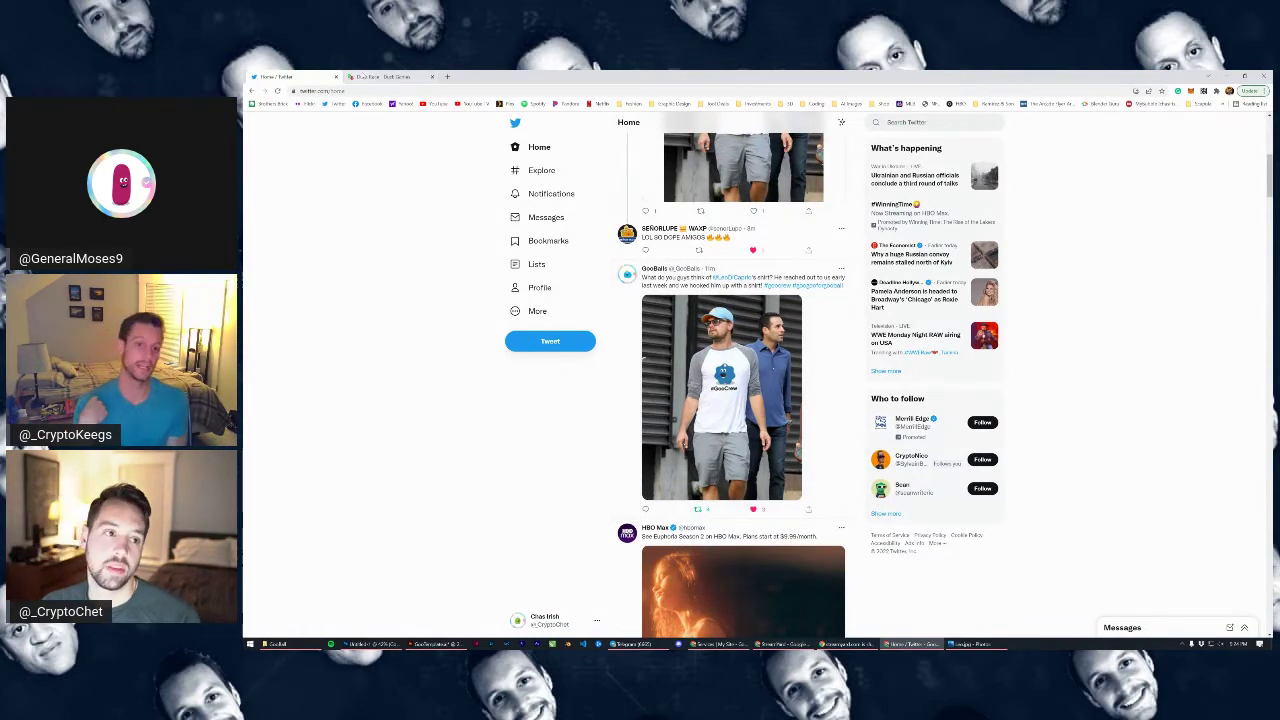
Return to the Duck Race page and add Voodoo as the last entry in the names list
key(ctrl+Tab)
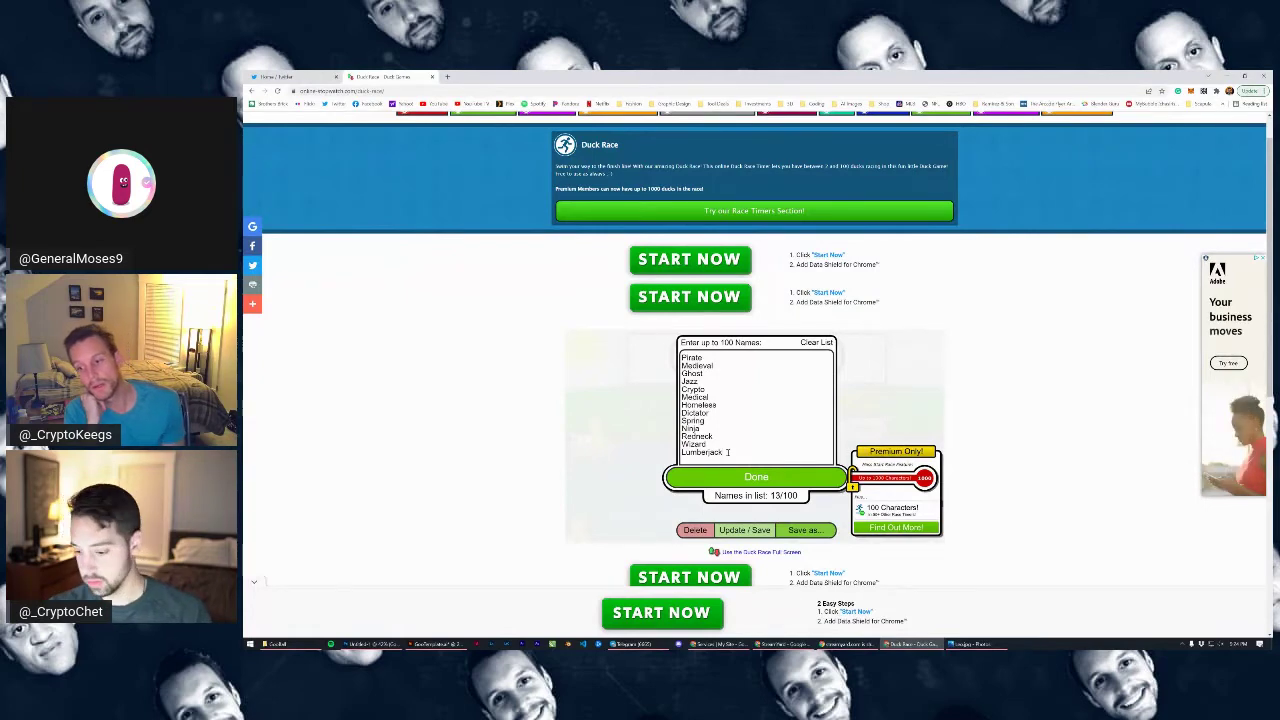
key(Return)
text(Voo)
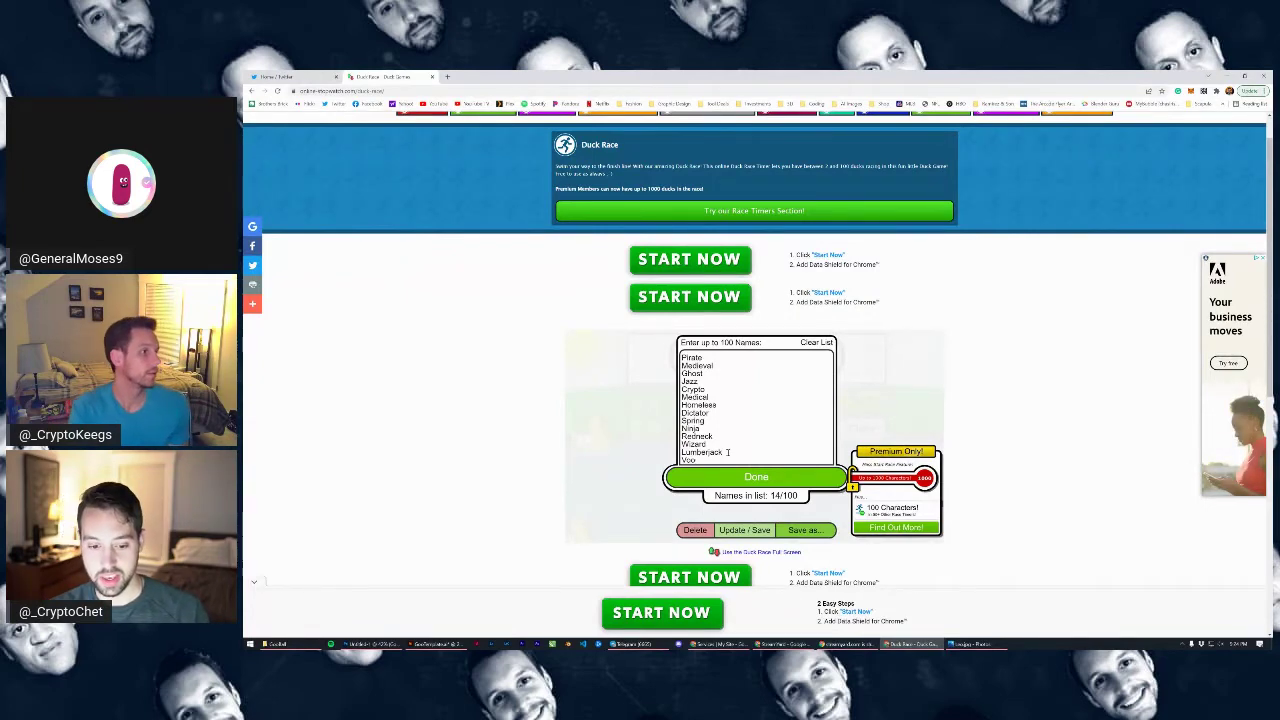
text(doo)
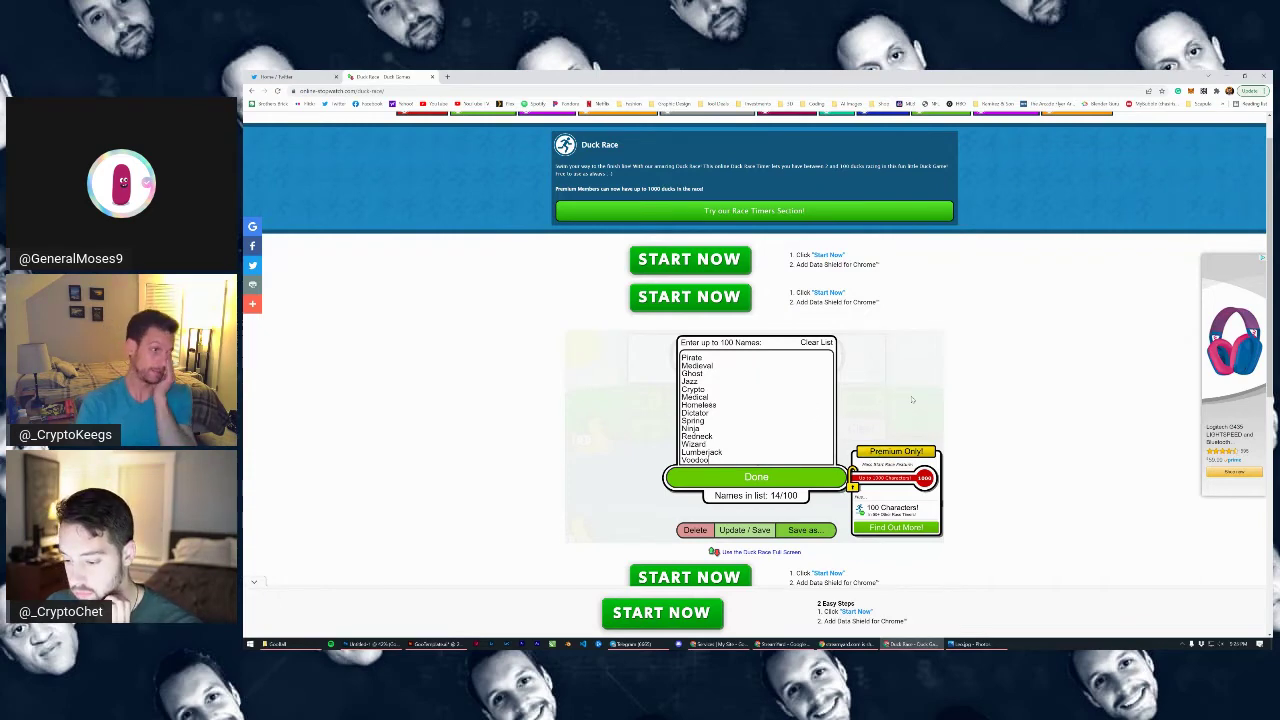
Finish editing the names list and set the race timer to 20 seconds
click(744, 477)
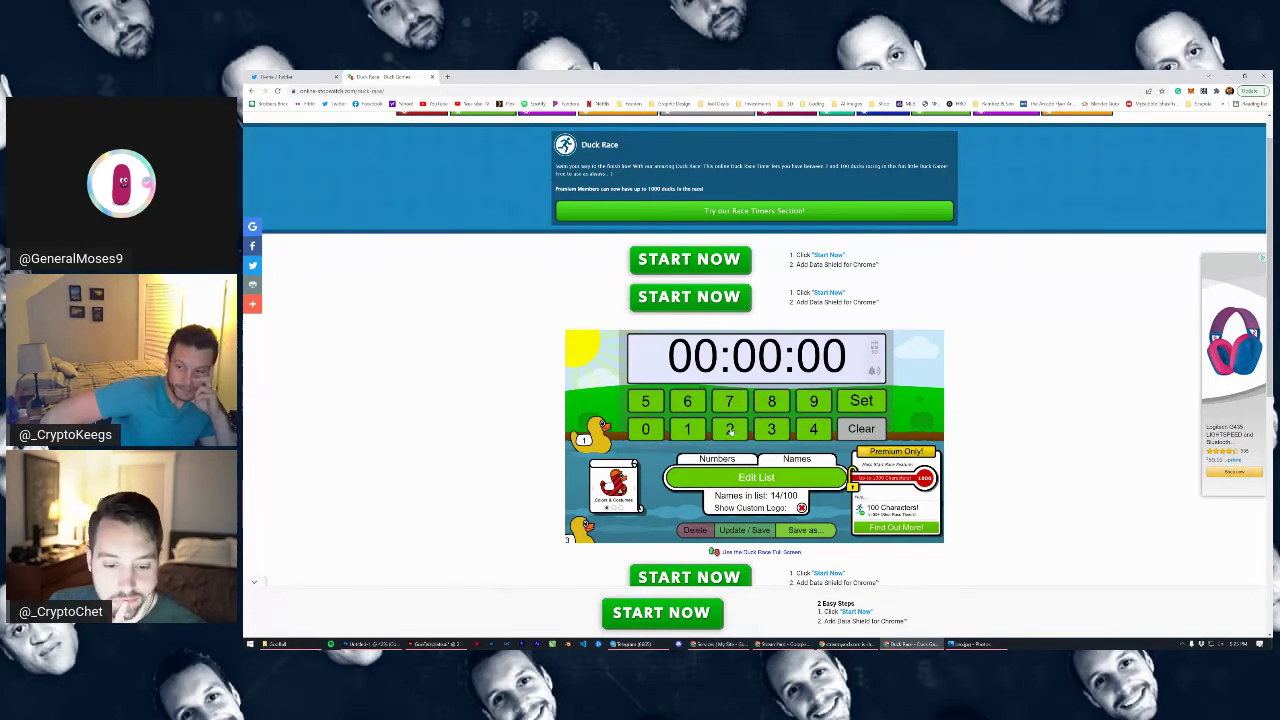
click(730, 429)
click(645, 429)
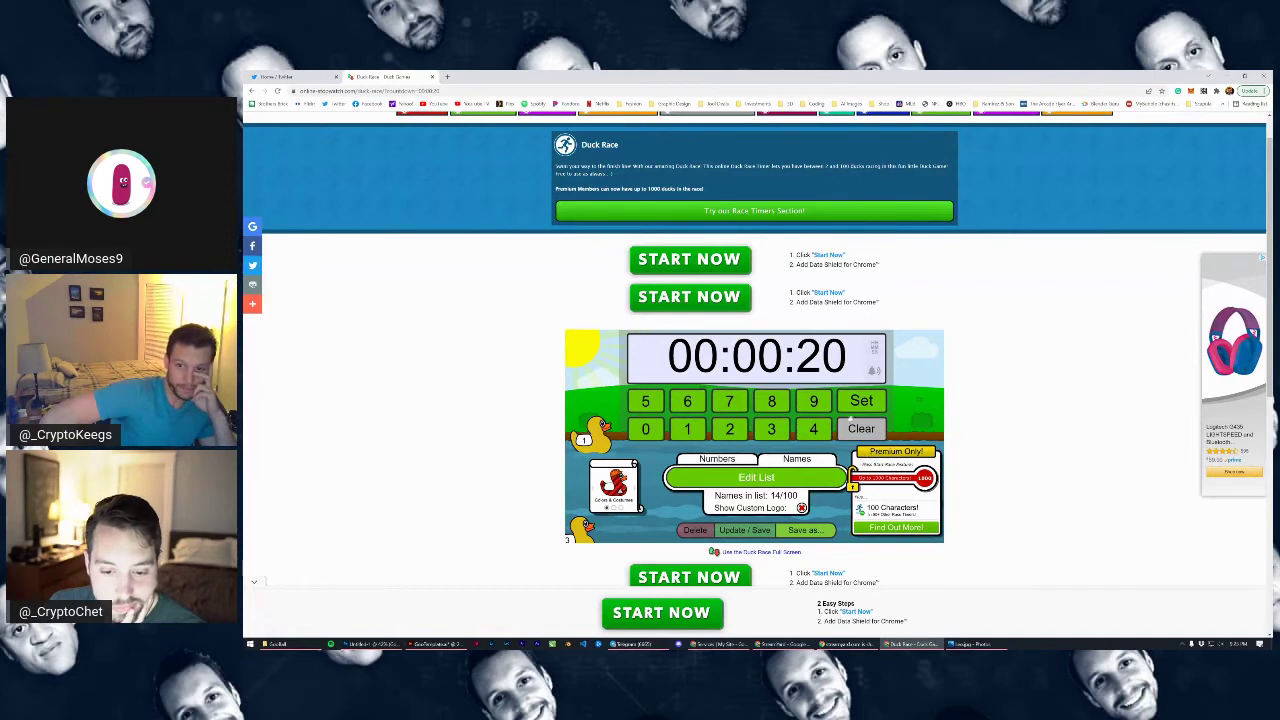
click(861, 401)
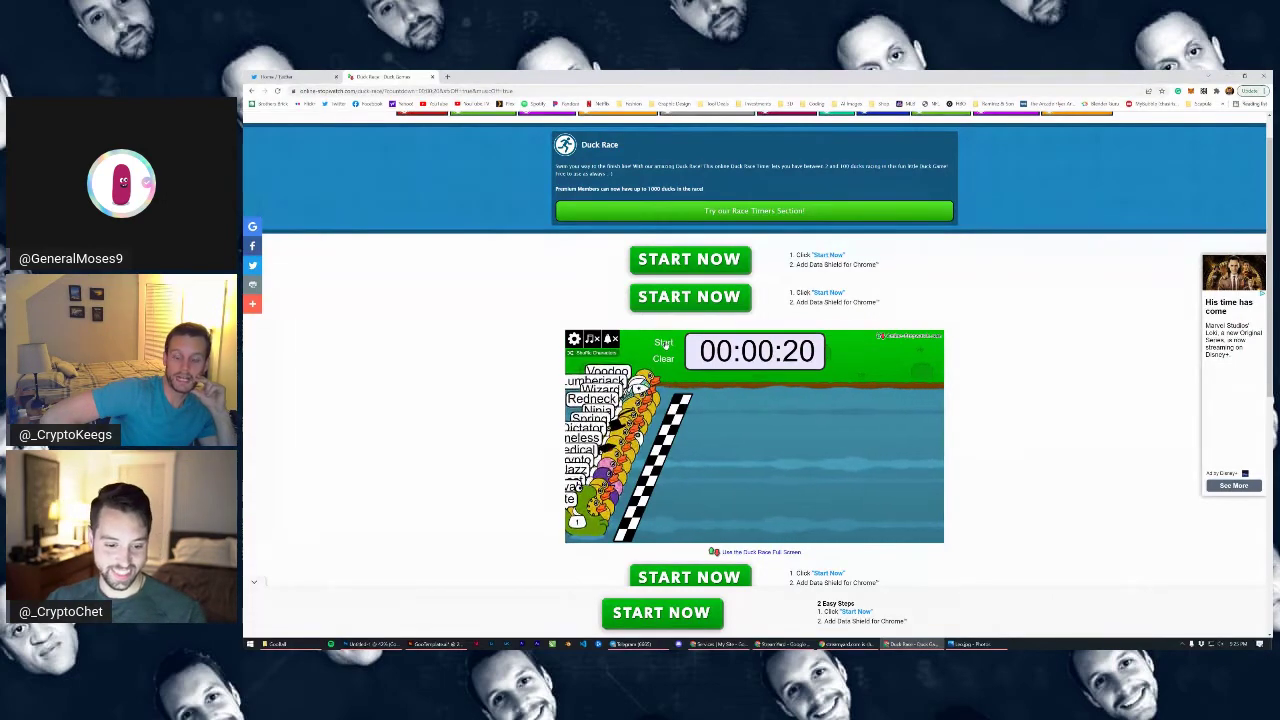
Shuffle the duck characters several times and start the race
click(582, 355)
click(583, 356)
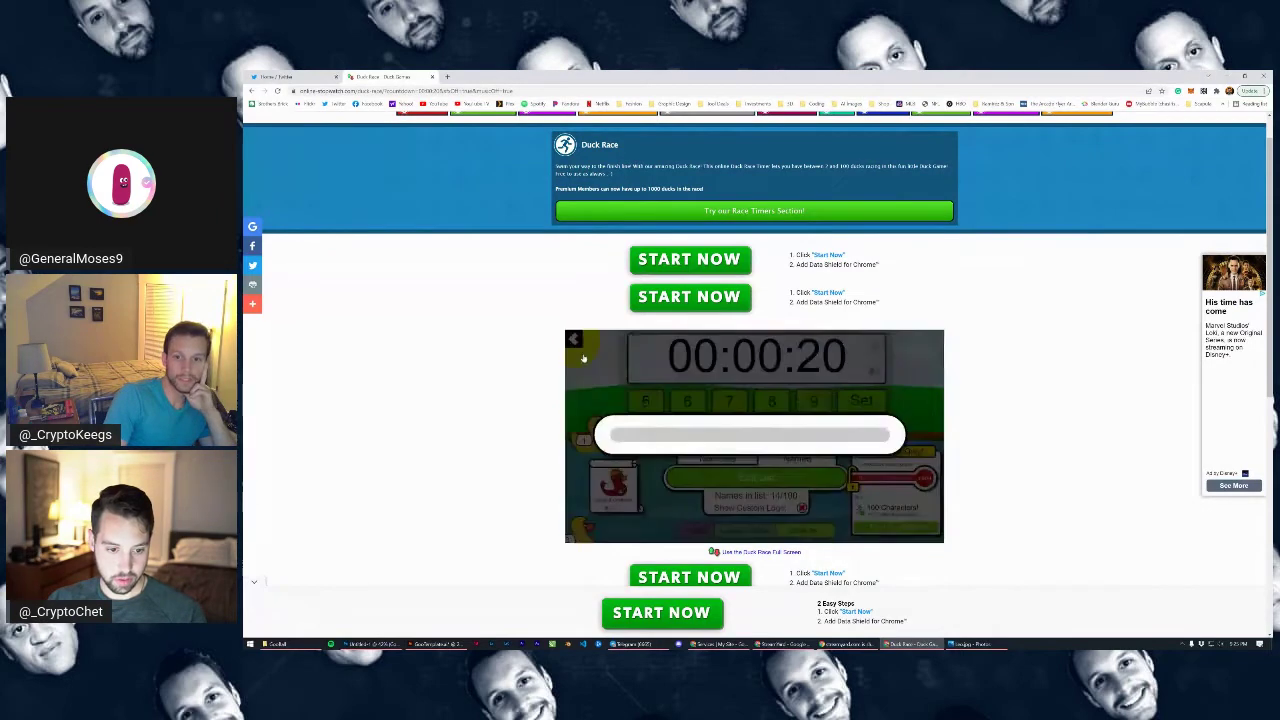
click(585, 356)
click(585, 356)
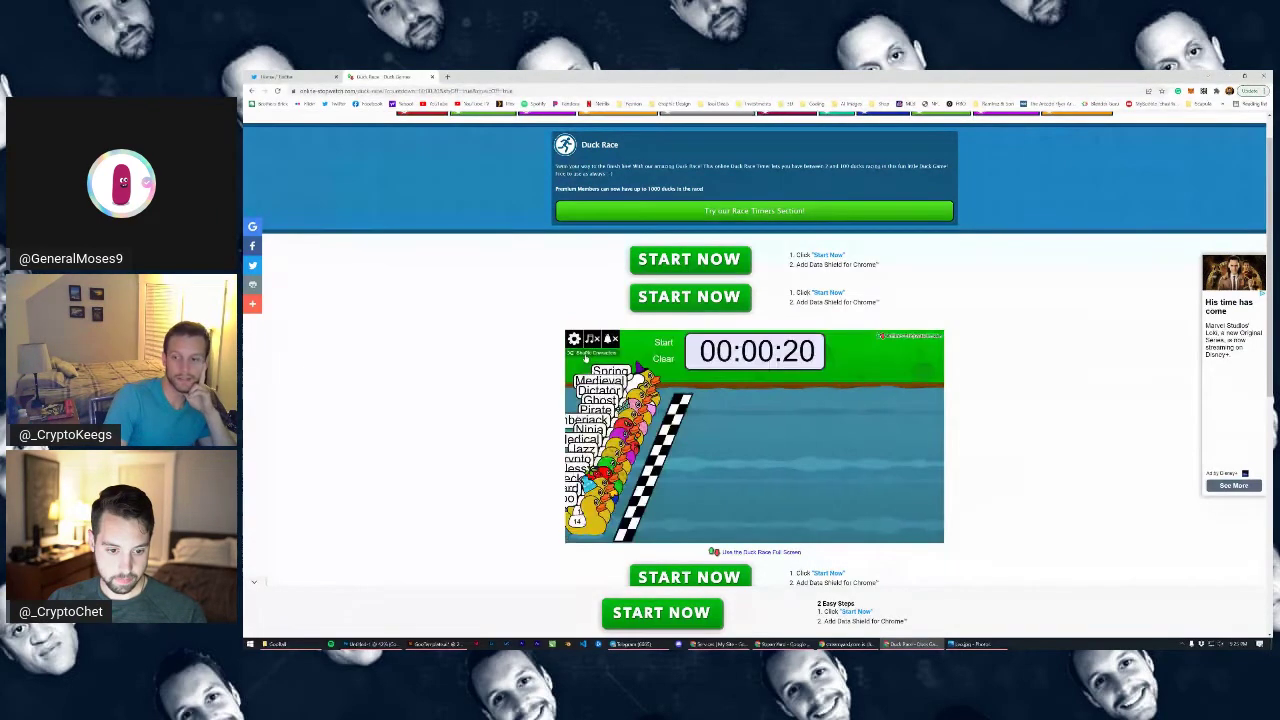
click(585, 356)
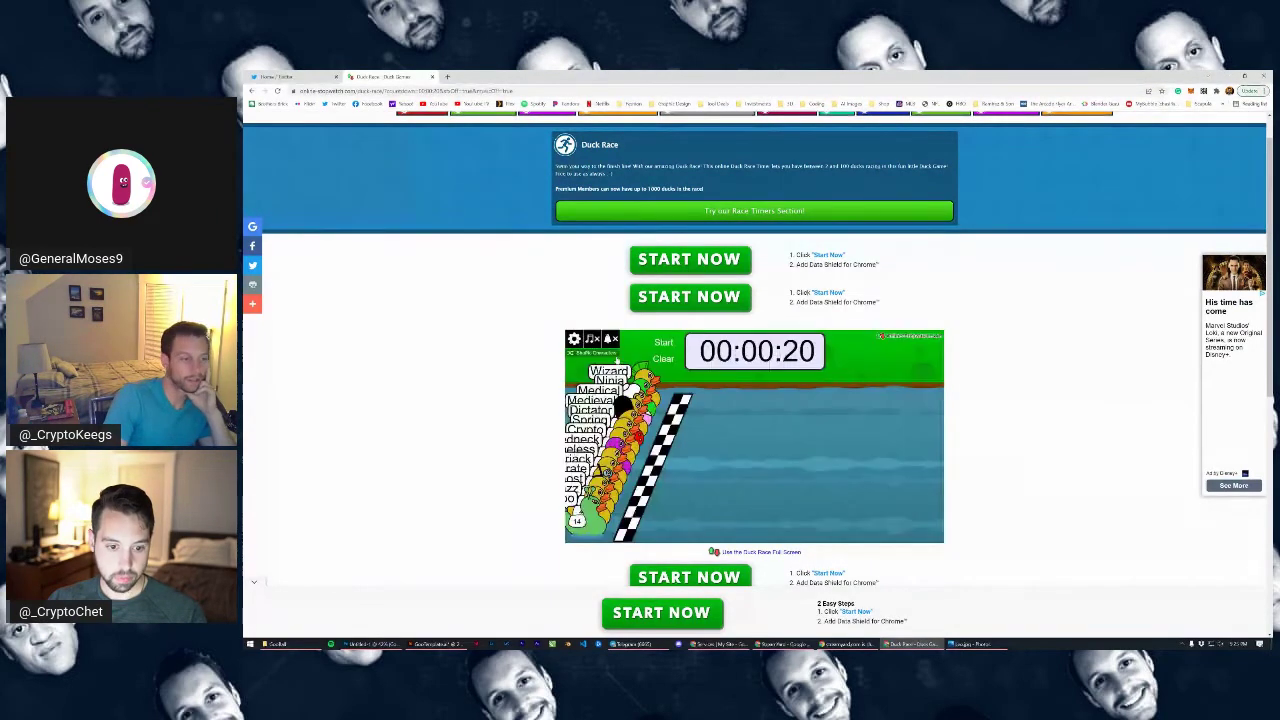
click(663, 344)
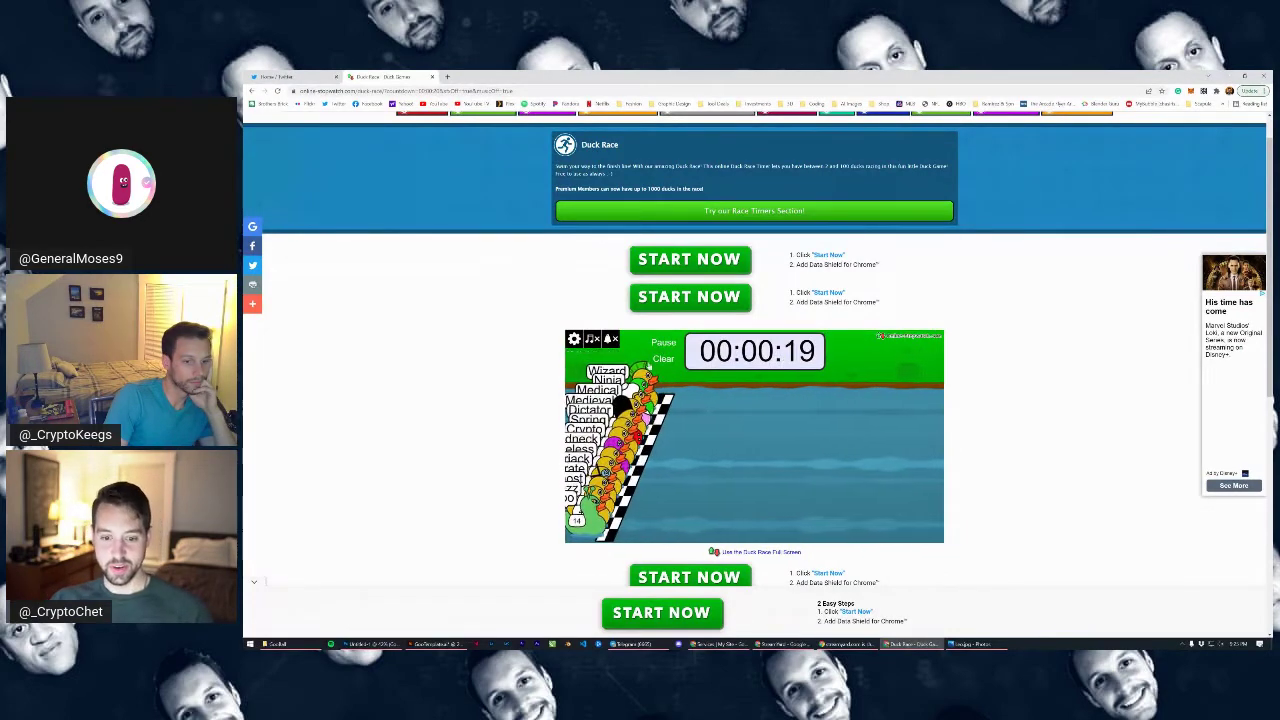
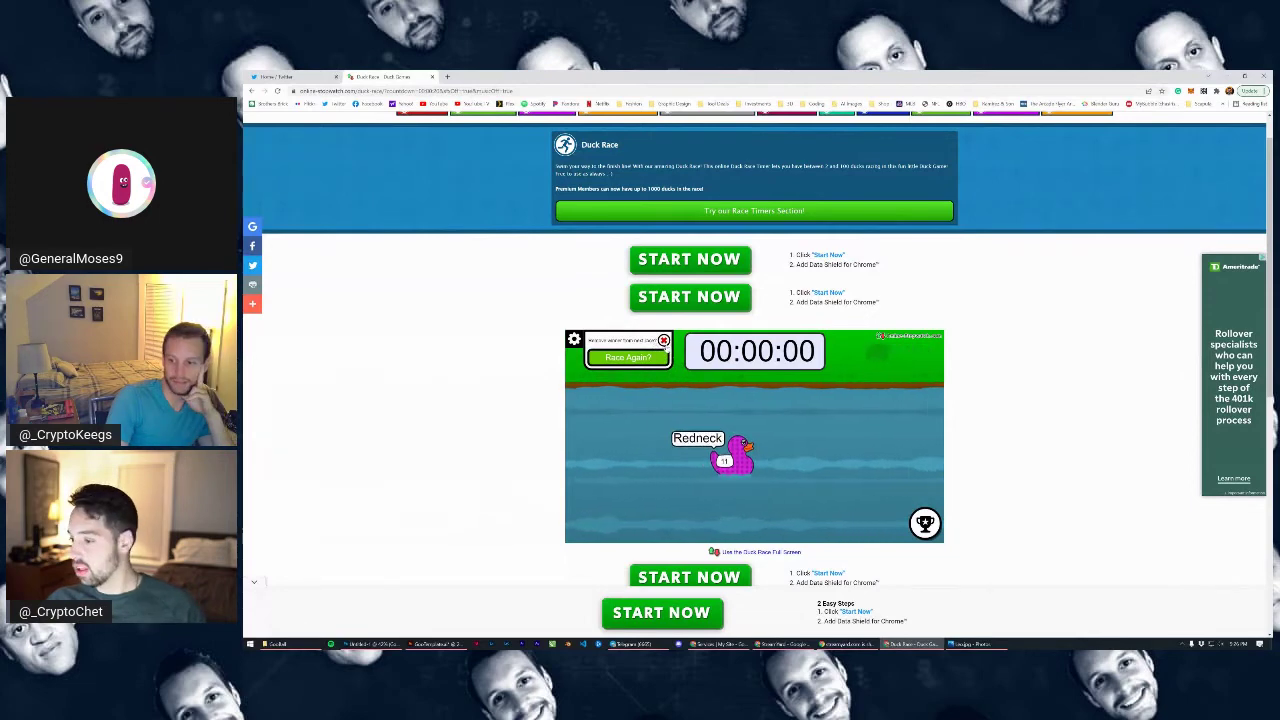
Reset the finished race with all ducks included and reopen the names list for editing
click(645, 358)
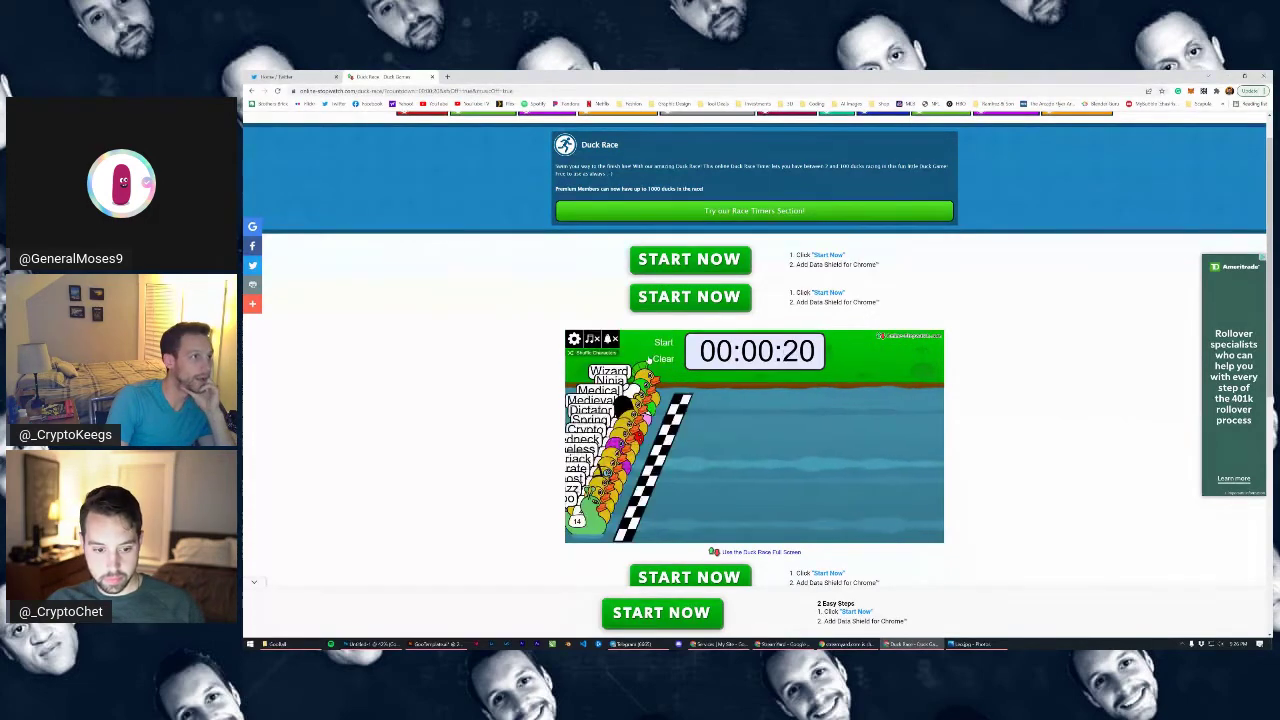
click(575, 340)
click(773, 479)
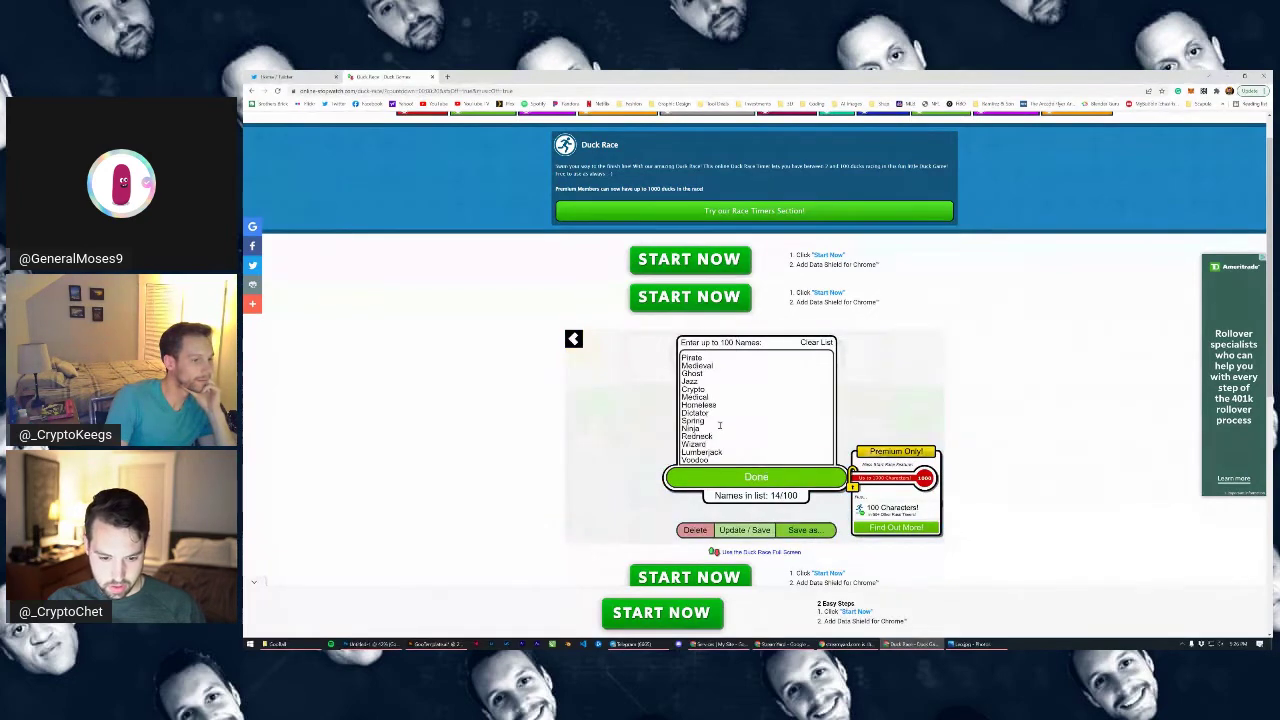
scroll(715, 381, down, 1)
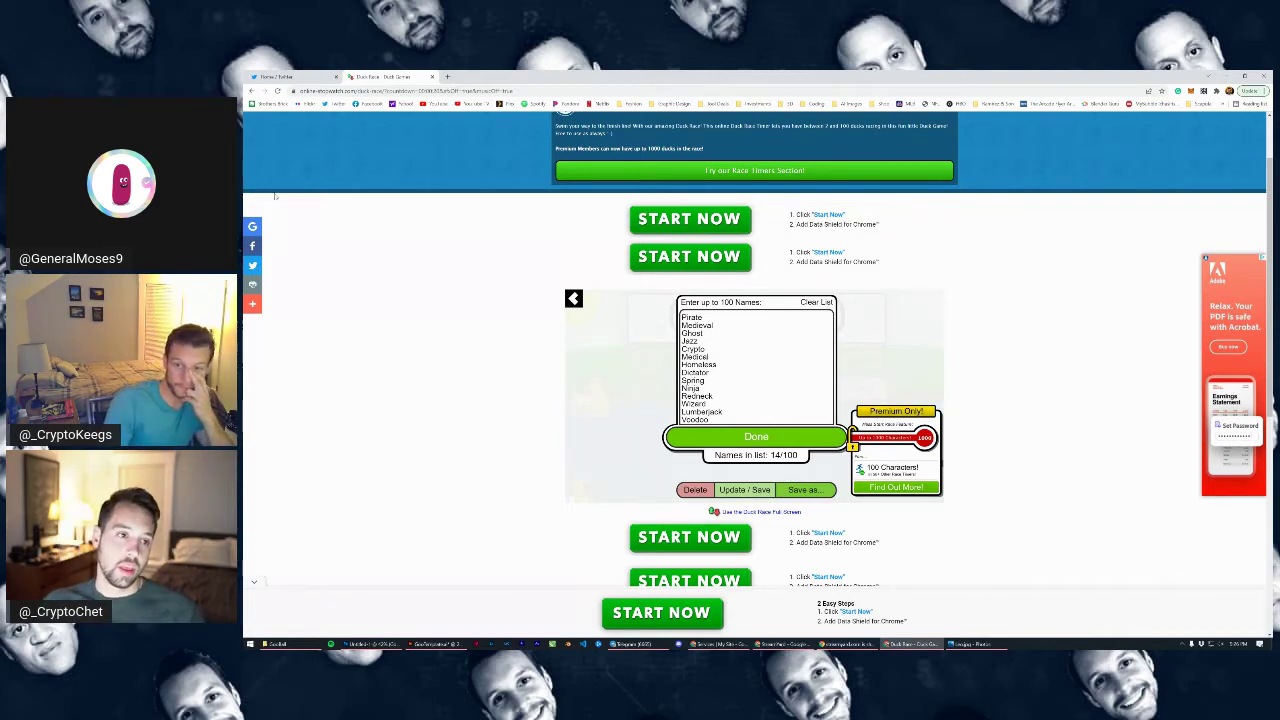
Search Google for "redneck cartoon show" in place of the Duck Race page
click(430, 91)
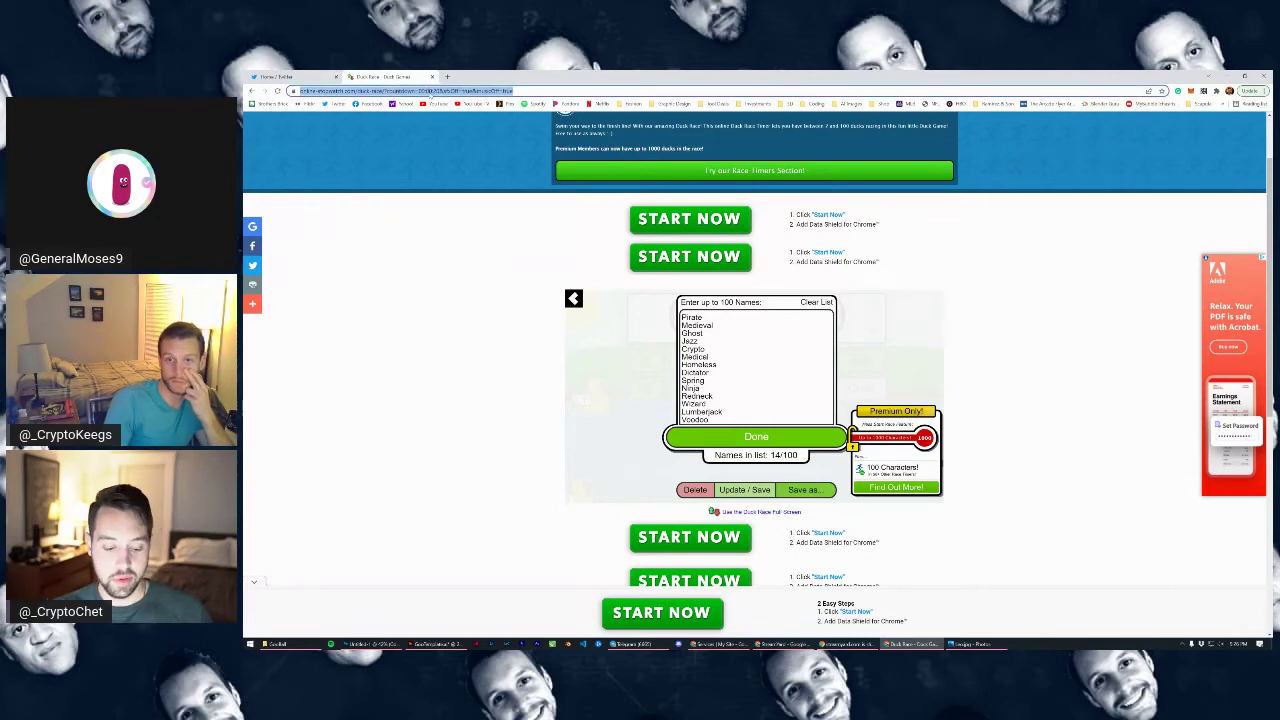
text(redne)
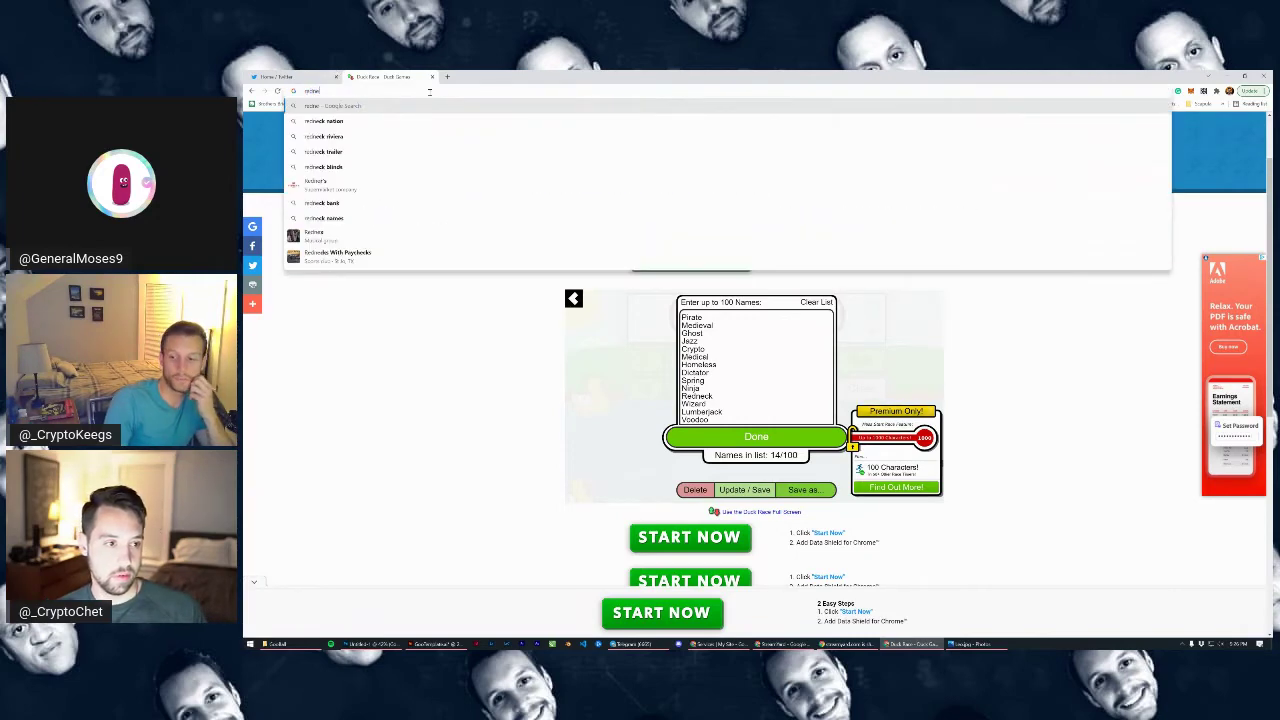
text(ck)
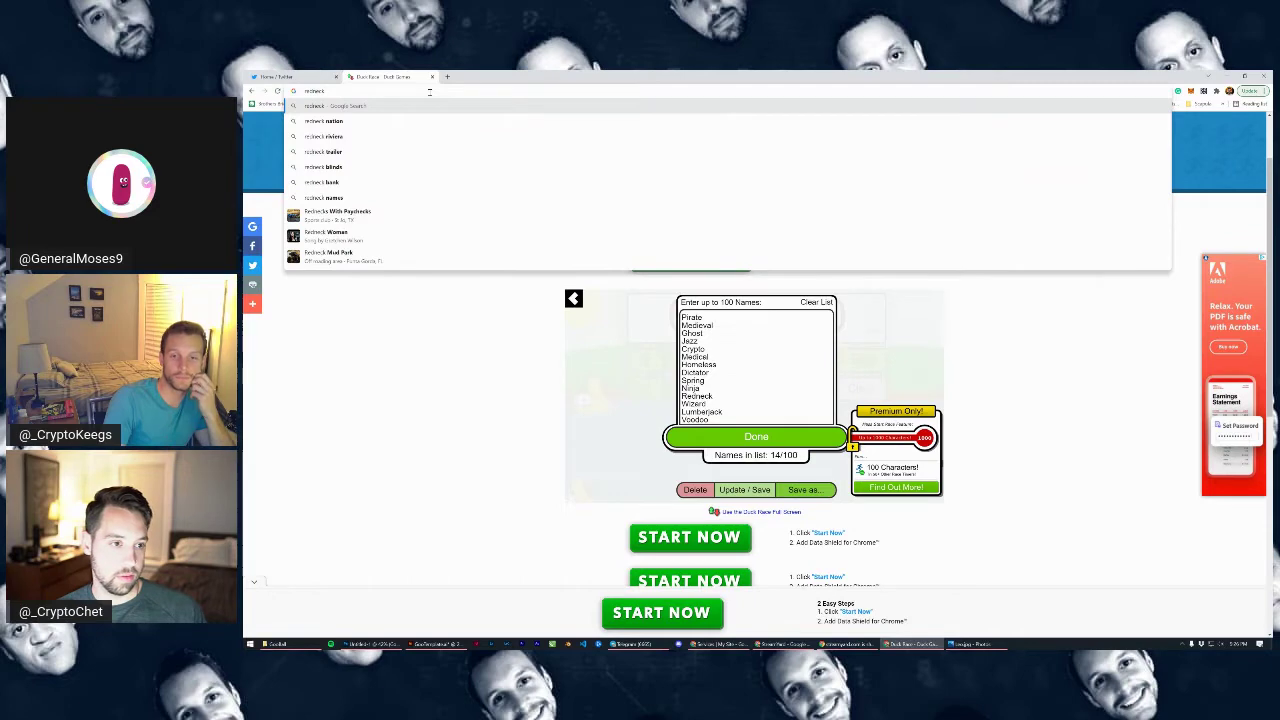
text( cartoon show)
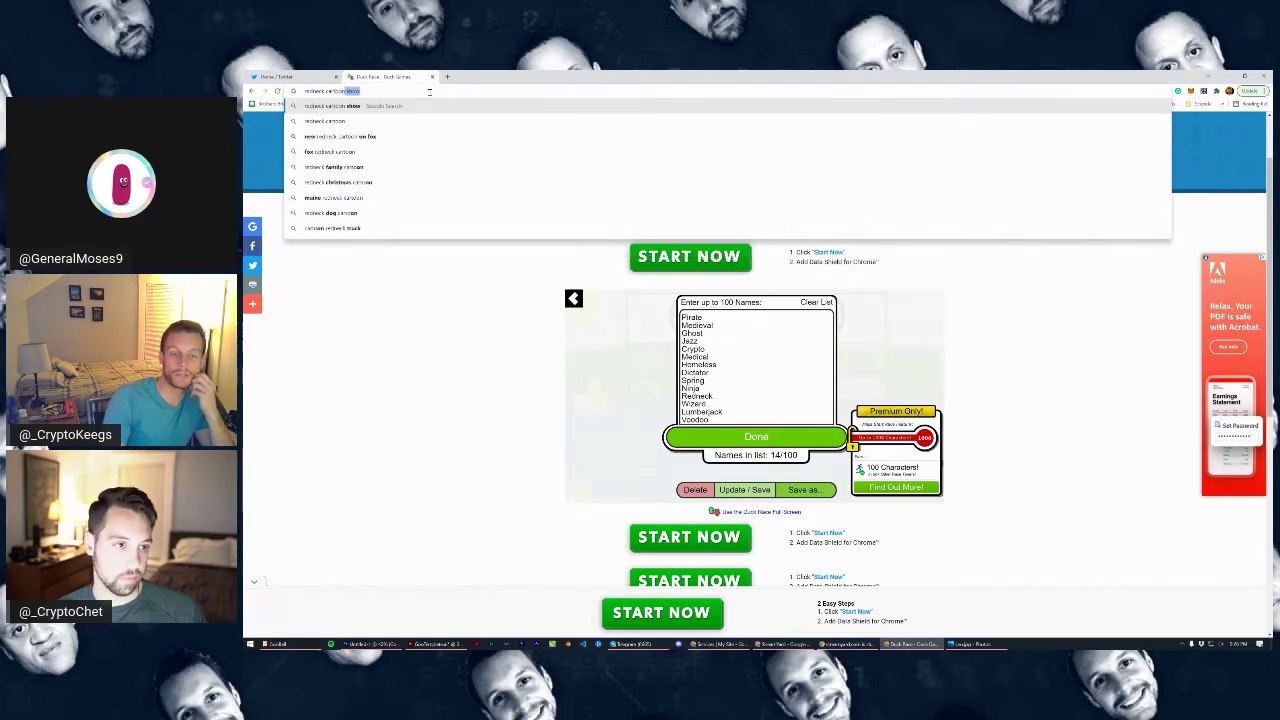
key(Return)
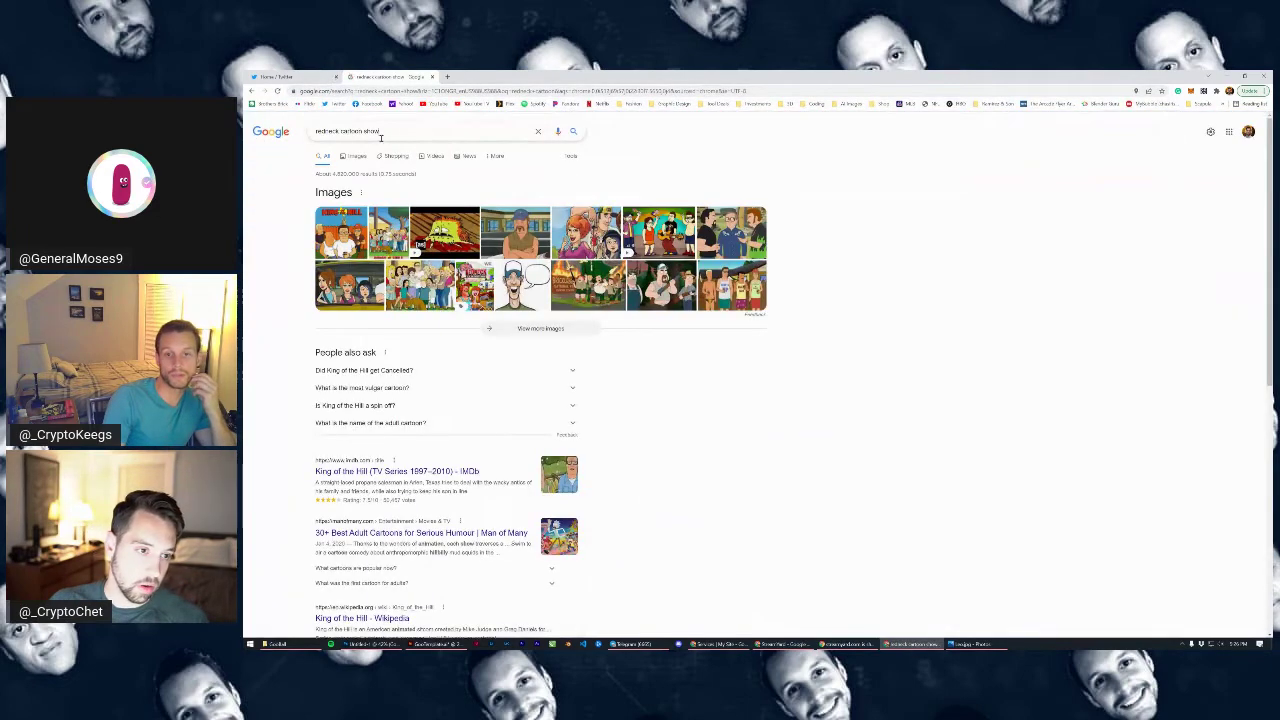
Shorten the search to "redneck cartoon", view the image results and open a preview of the straw-hatted farmer in blue overalls
click(381, 133)
key(BackSpace)
key(BackSpace)
key(BackSpace)
key(BackSpace)
key(BackSpace)
key(Return)
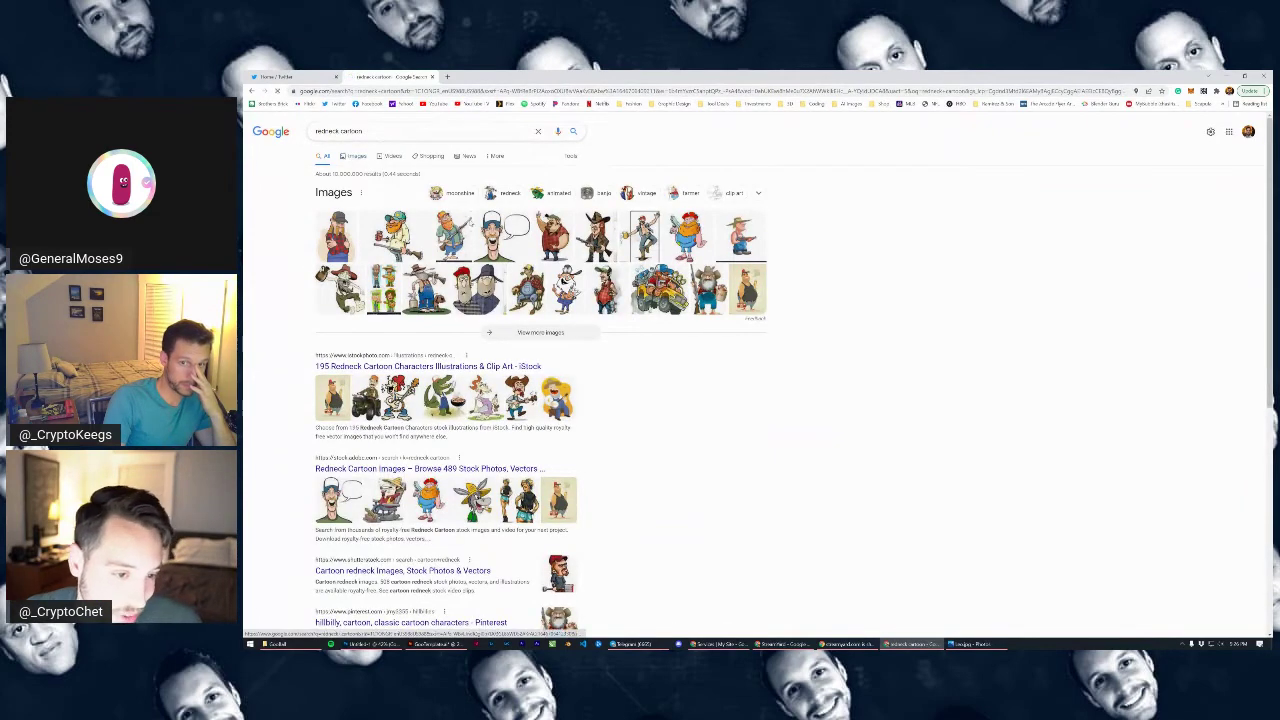
click(350, 156)
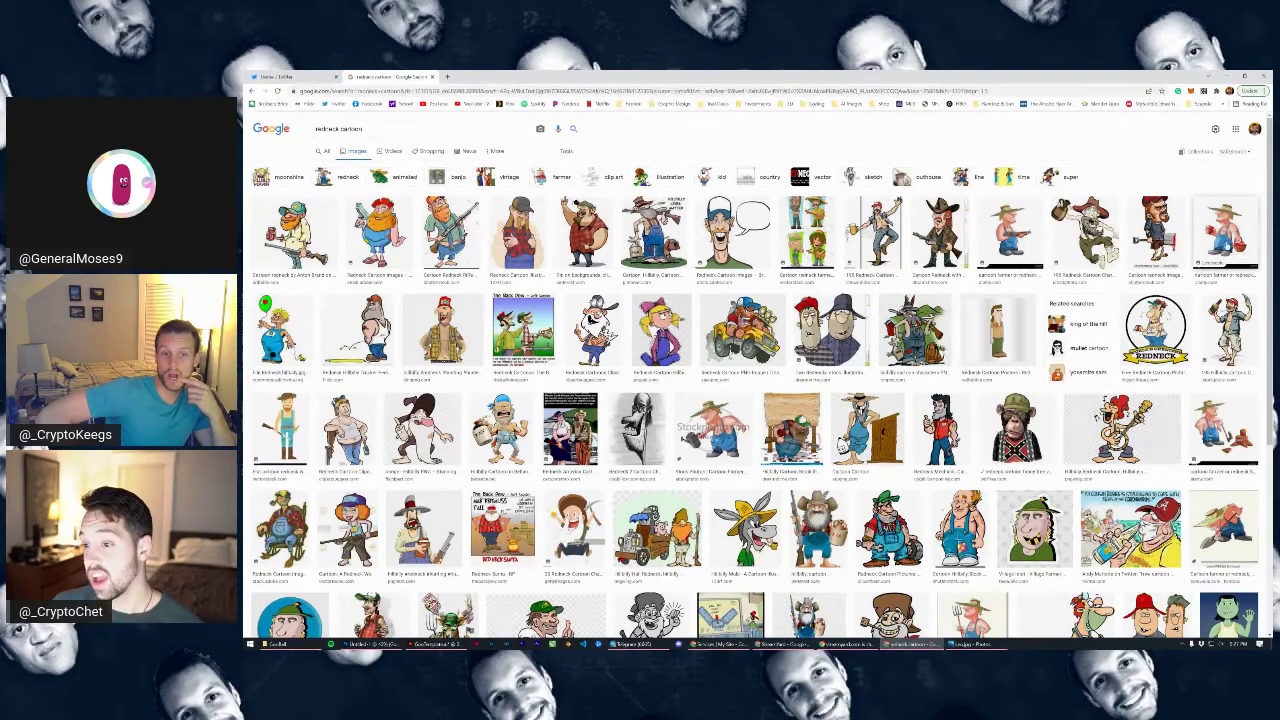
click(711, 430)
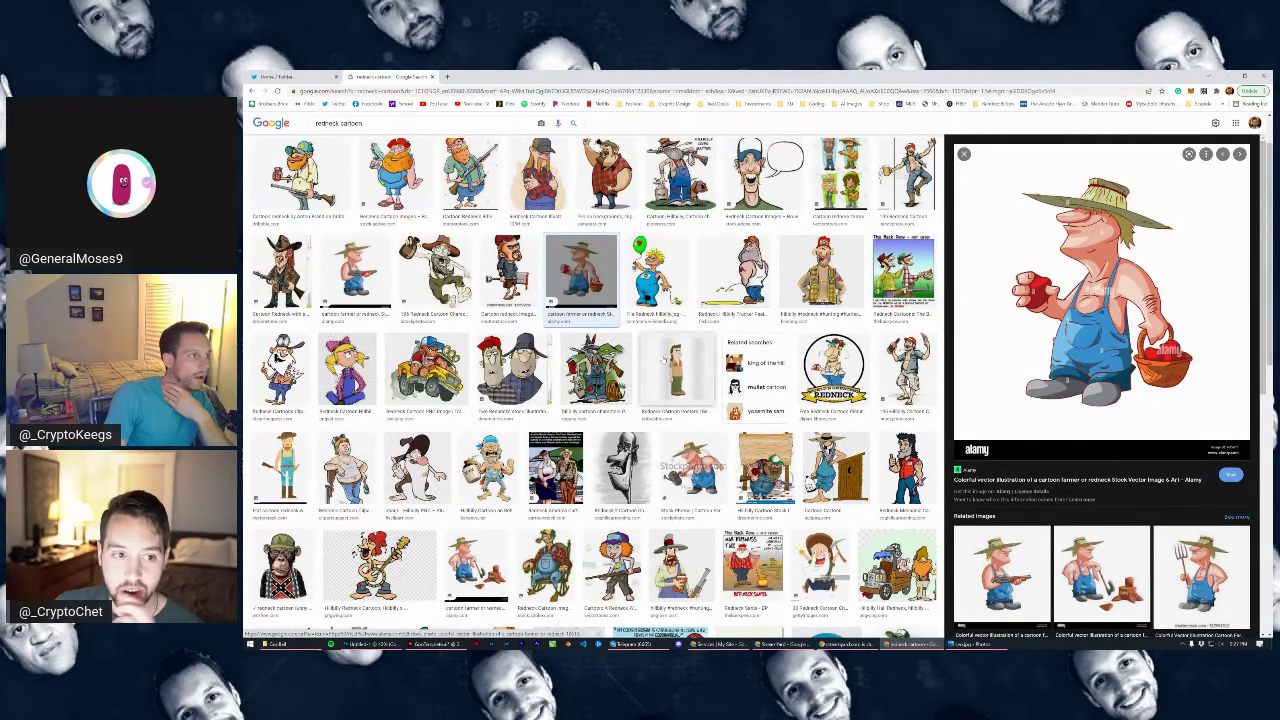
Switch to the GooTemplate file in Illustrator, move the wide blue body onto the artboard and centre it there
key(alt+Tab)
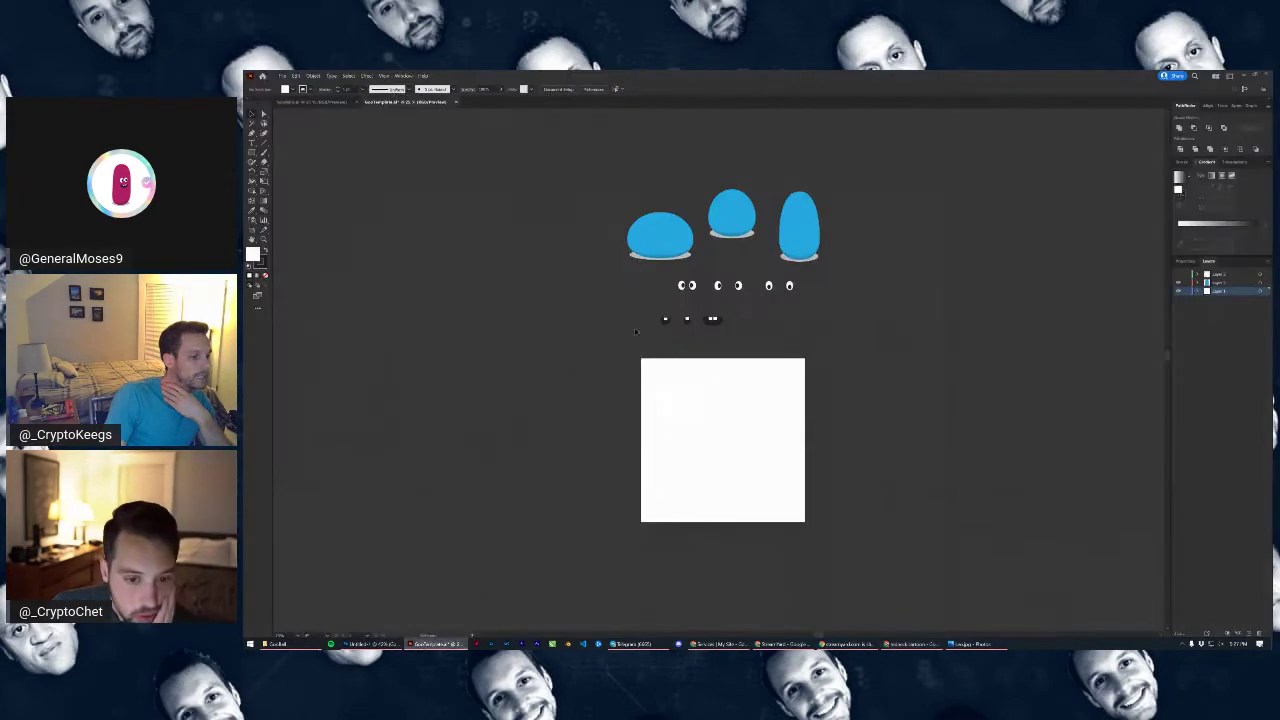
scroll(796, 255, up, 3)
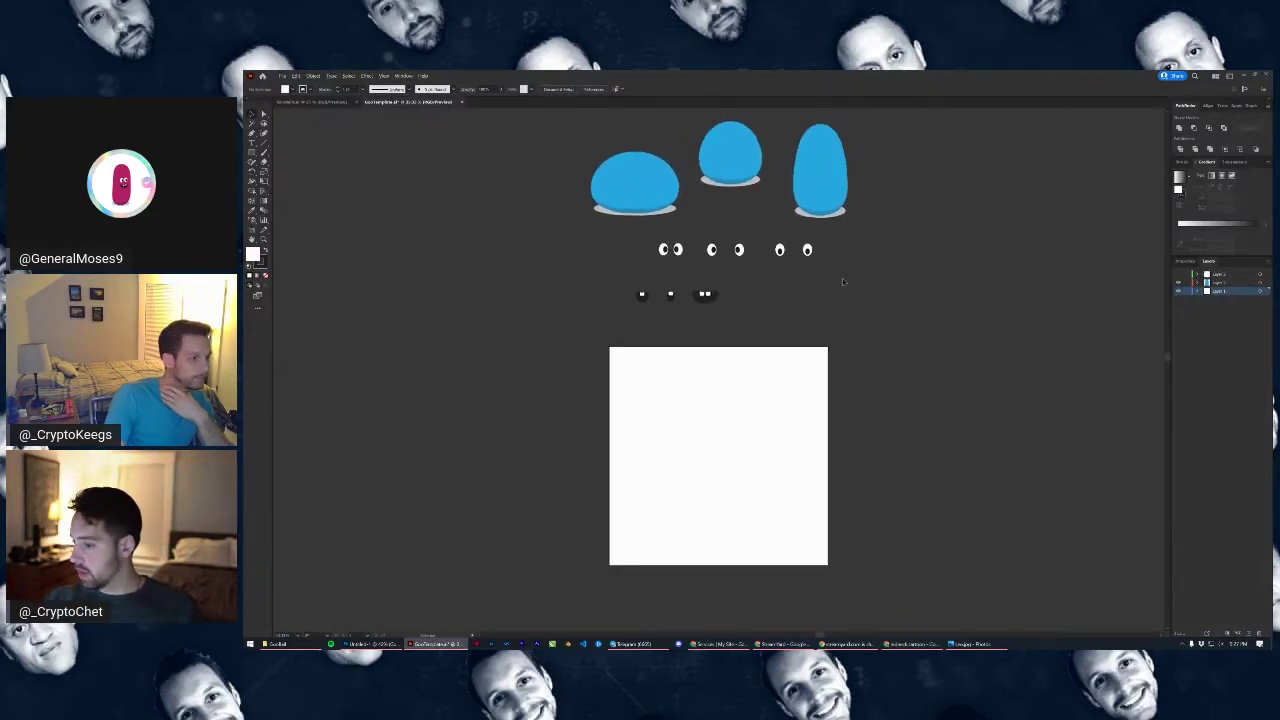
drag(842, 278, 818, 289)
click(293, 90)
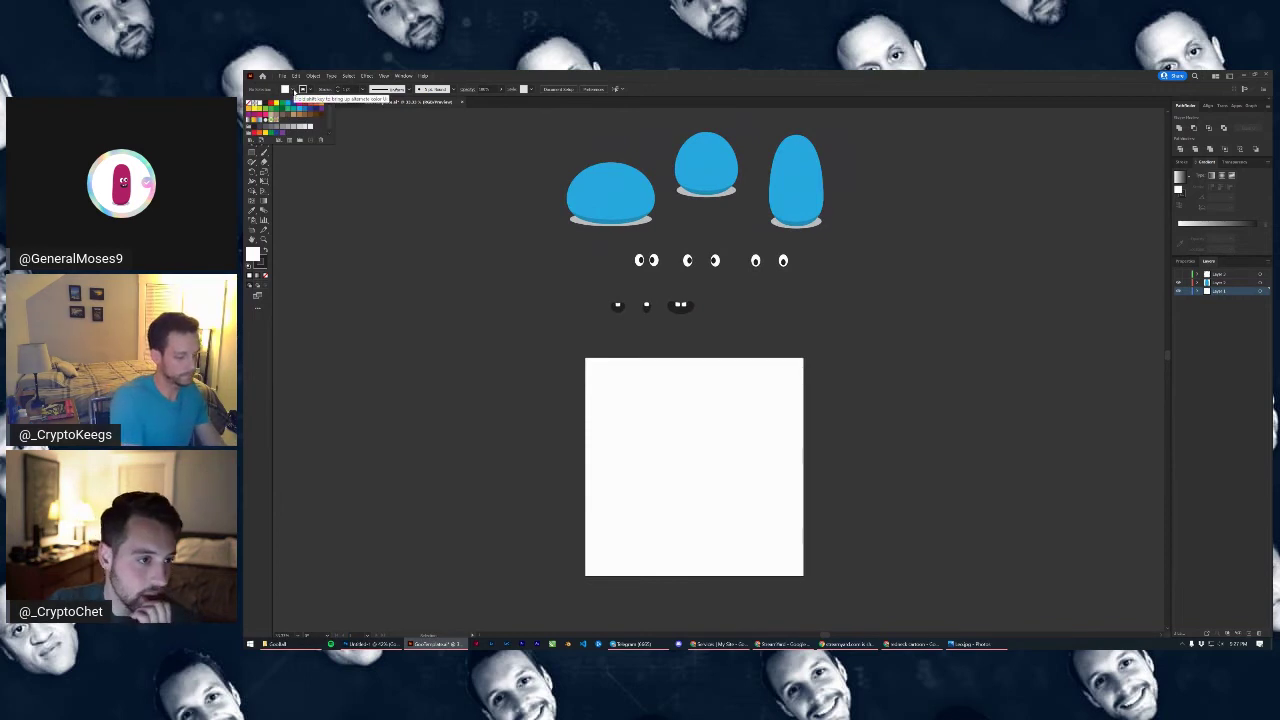
click(635, 209)
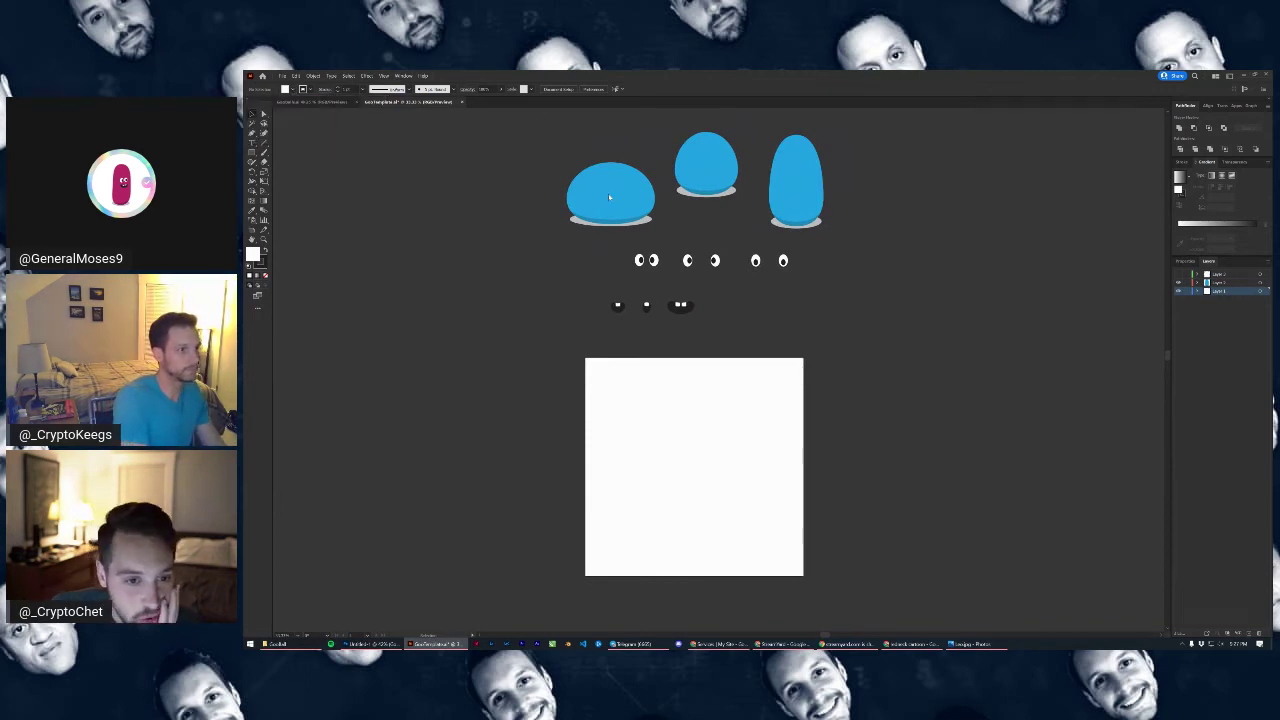
click(631, 198)
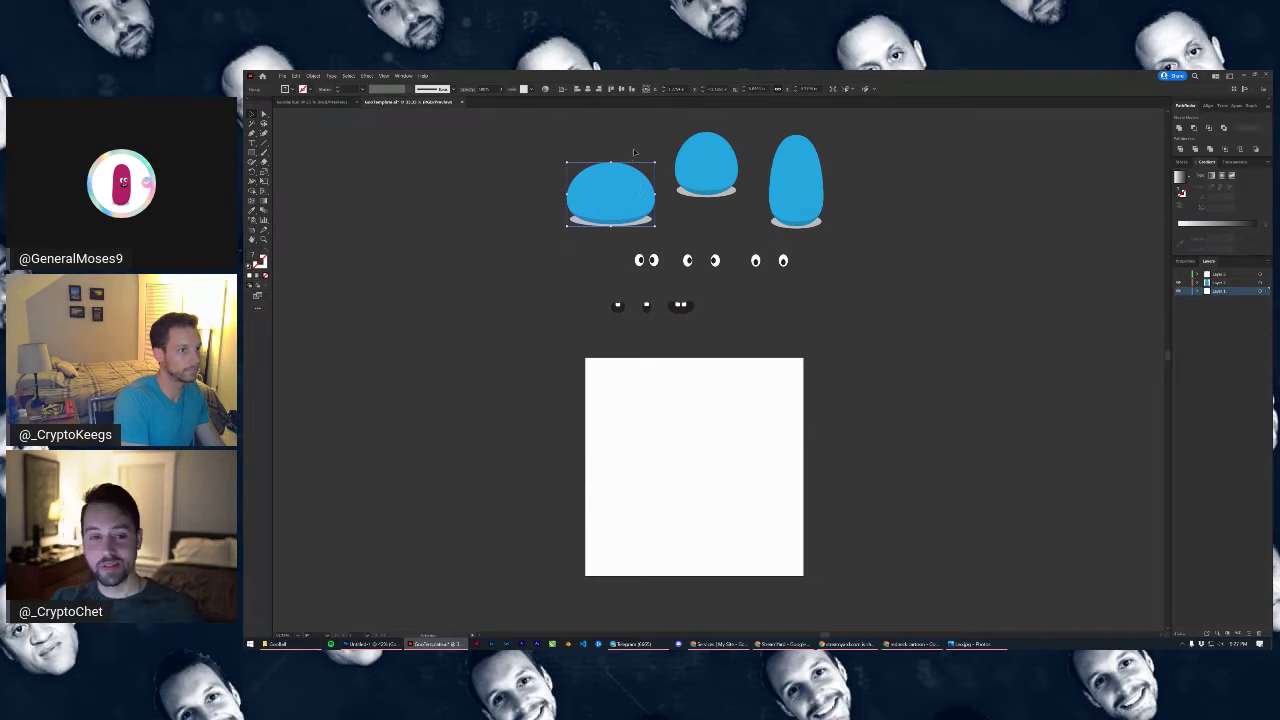
click(631, 146)
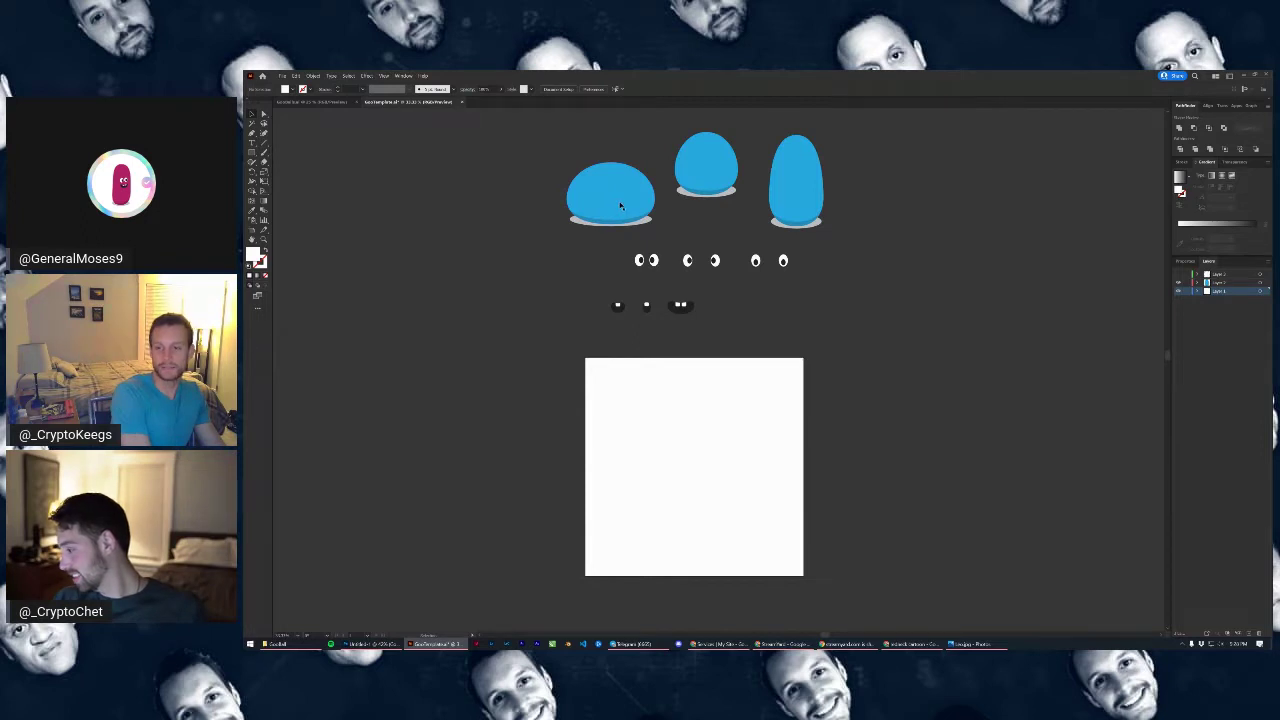
drag(620, 206, 704, 472)
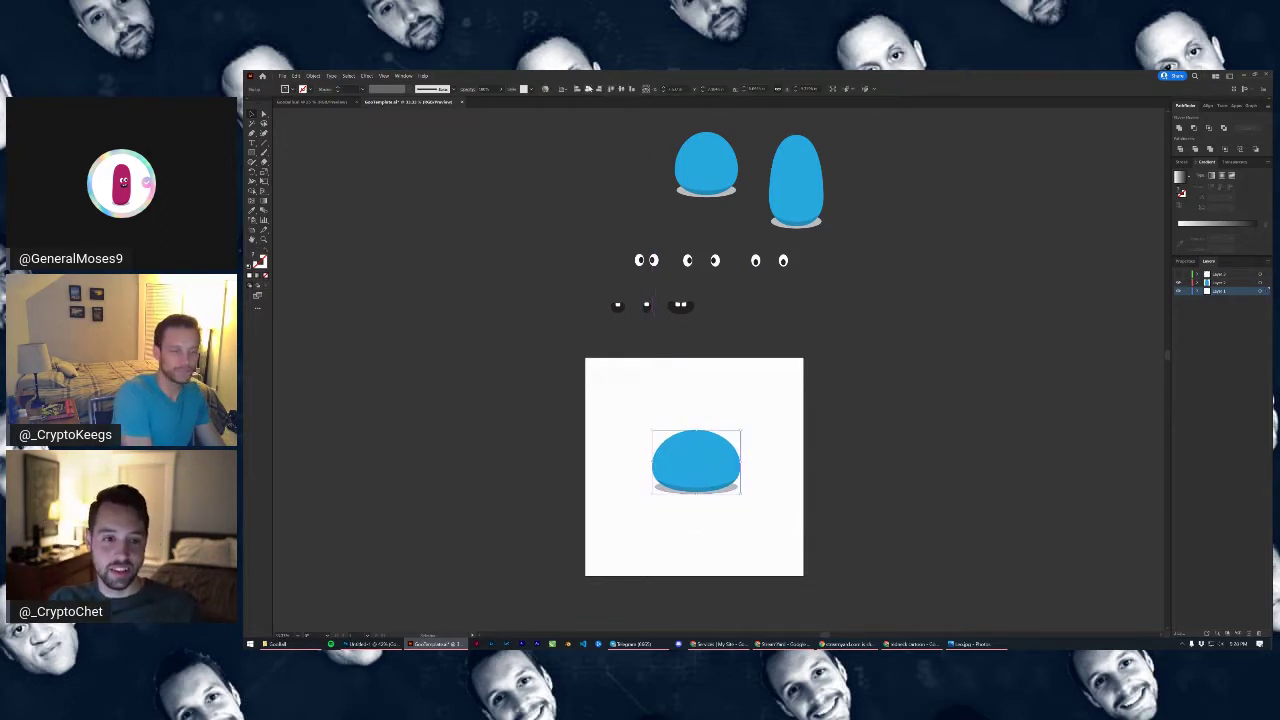
click(599, 89)
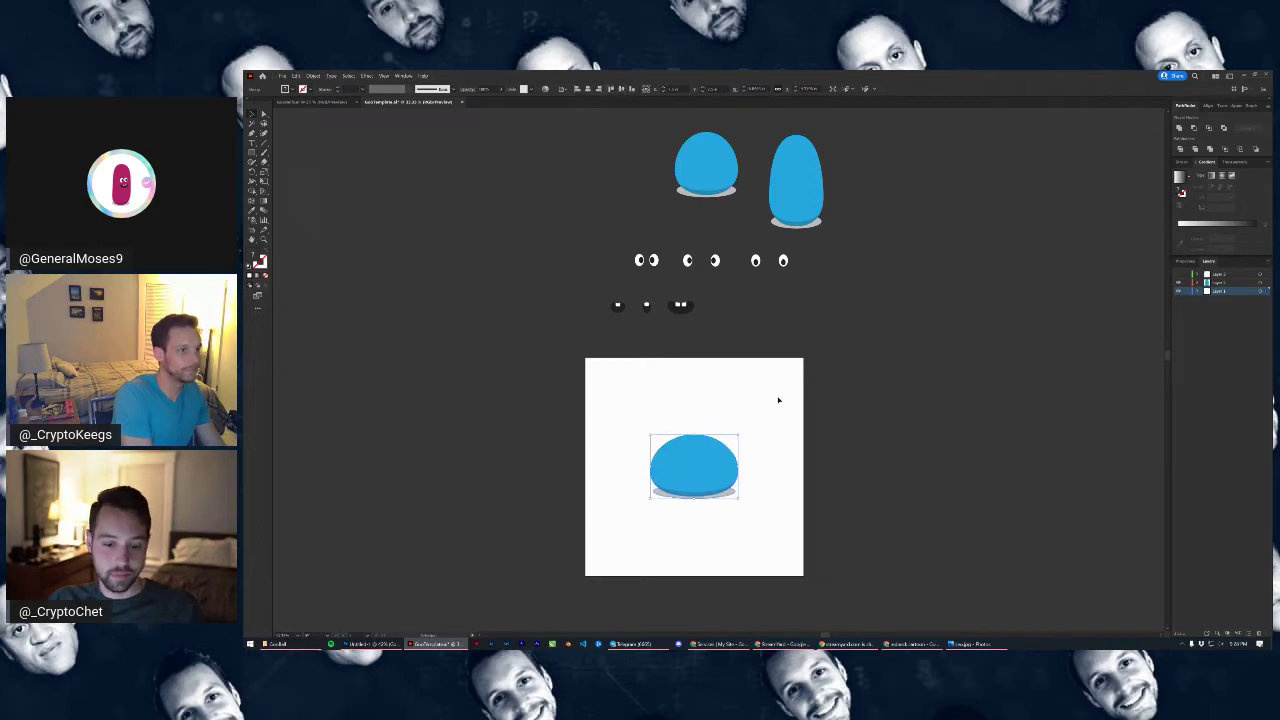
click(760, 430)
Place the wide two-toothed mouth on the lower middle of the blue body
scroll(680, 495, up, 5)
scroll(724, 462, down, 2)
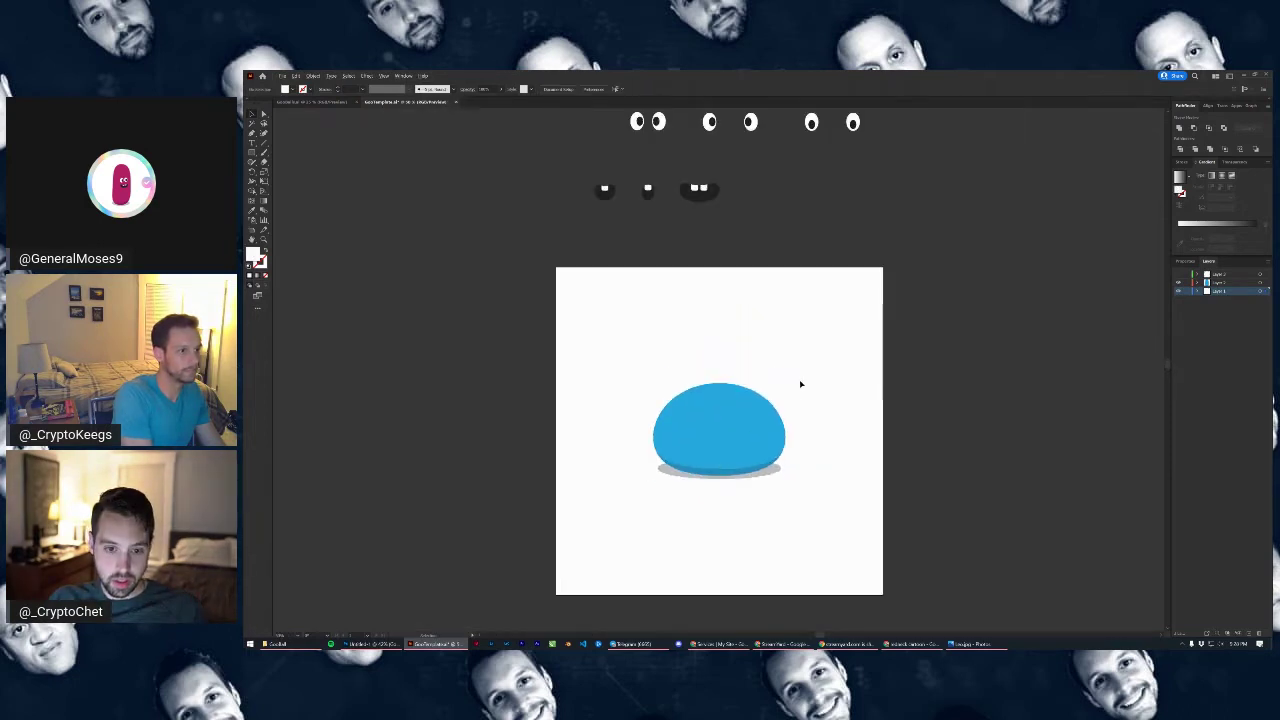
drag(801, 381, 771, 425)
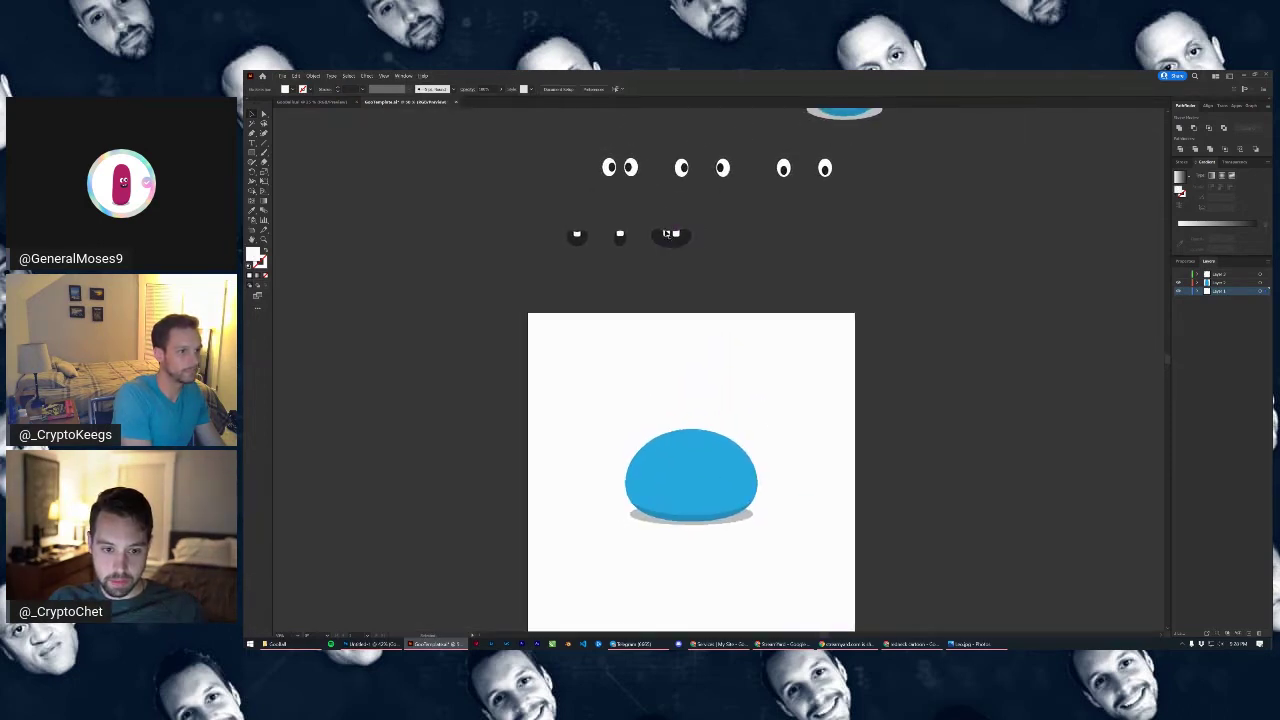
drag(667, 233, 690, 487)
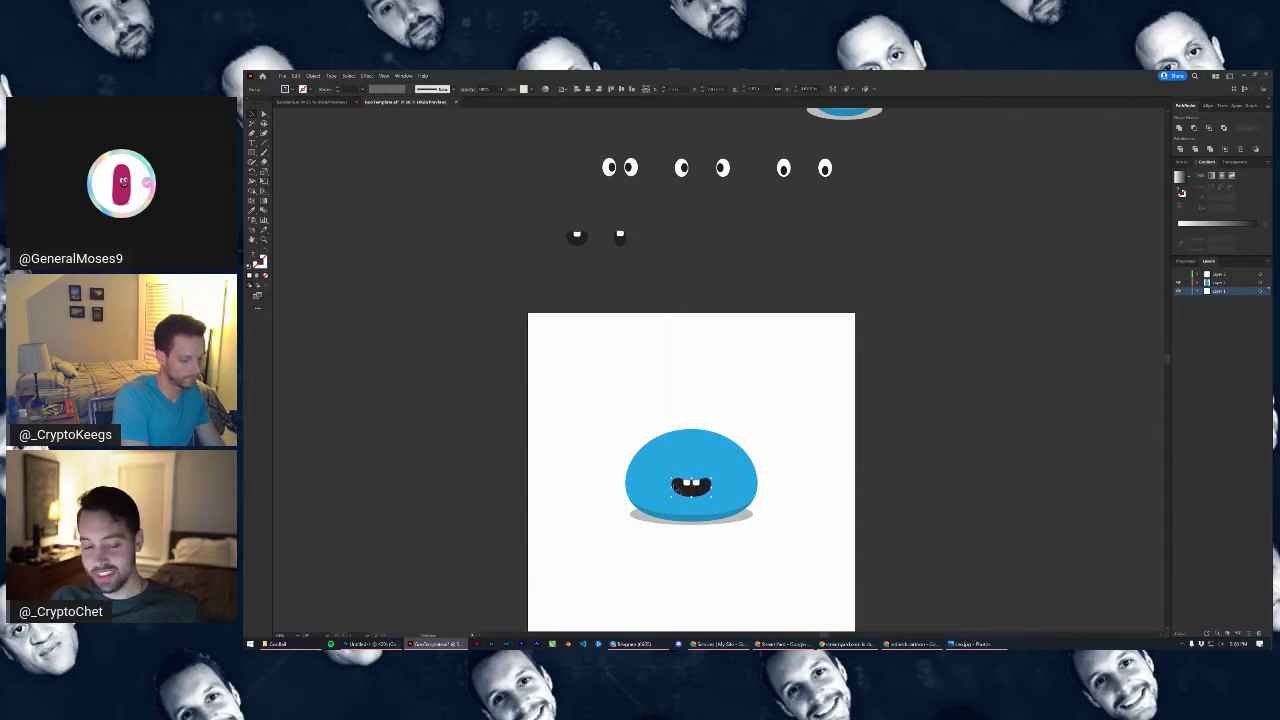
scroll(689, 491, up, 4)
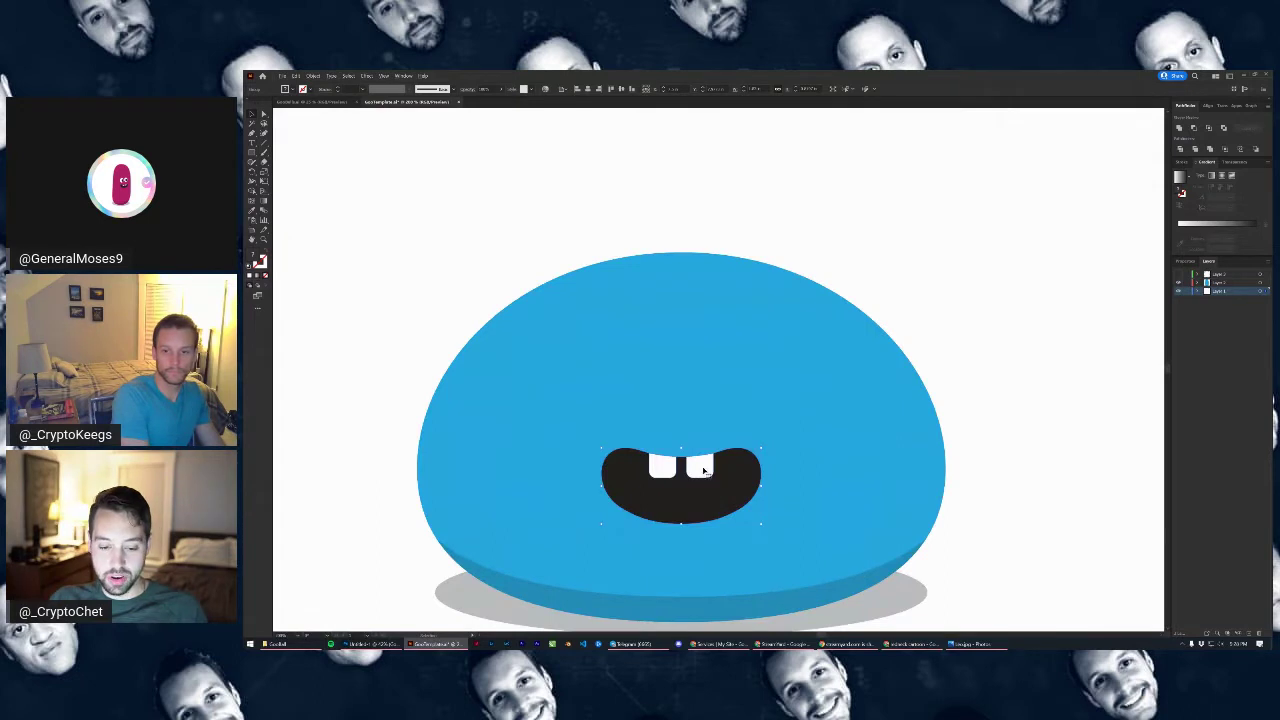
scroll(696, 487, down, 2)
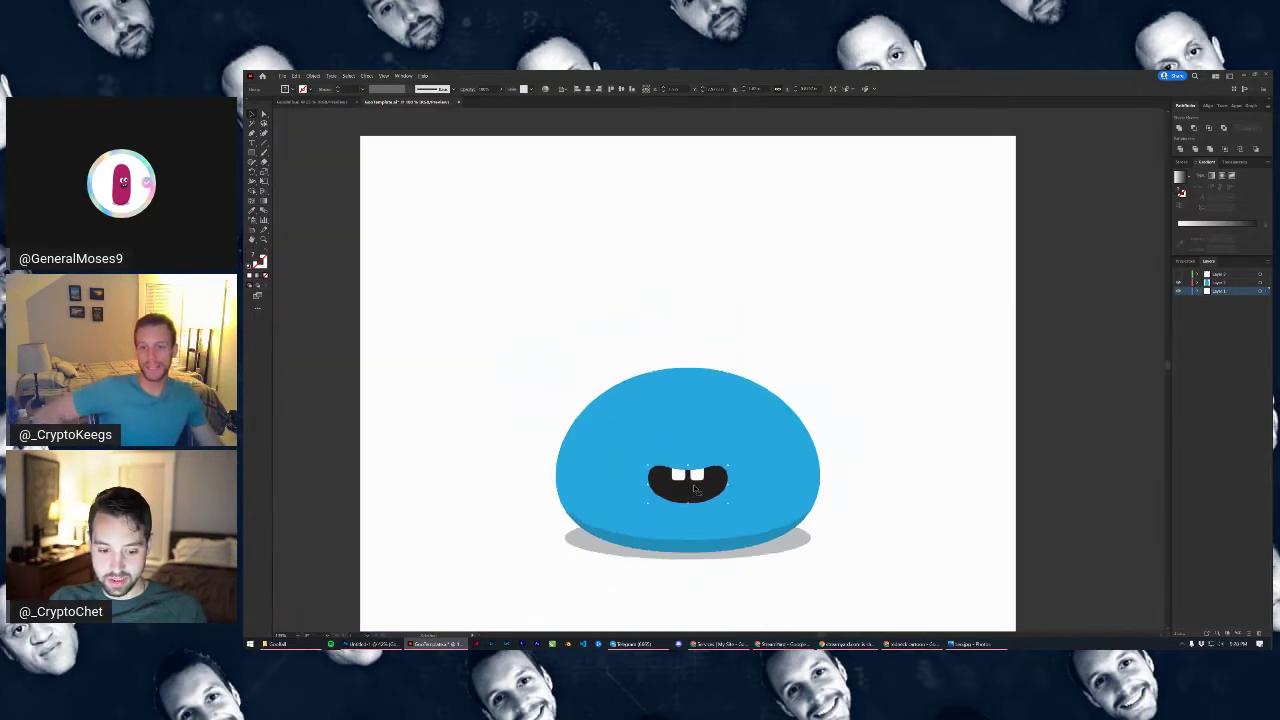
scroll(697, 489, down, 2)
click(788, 489)
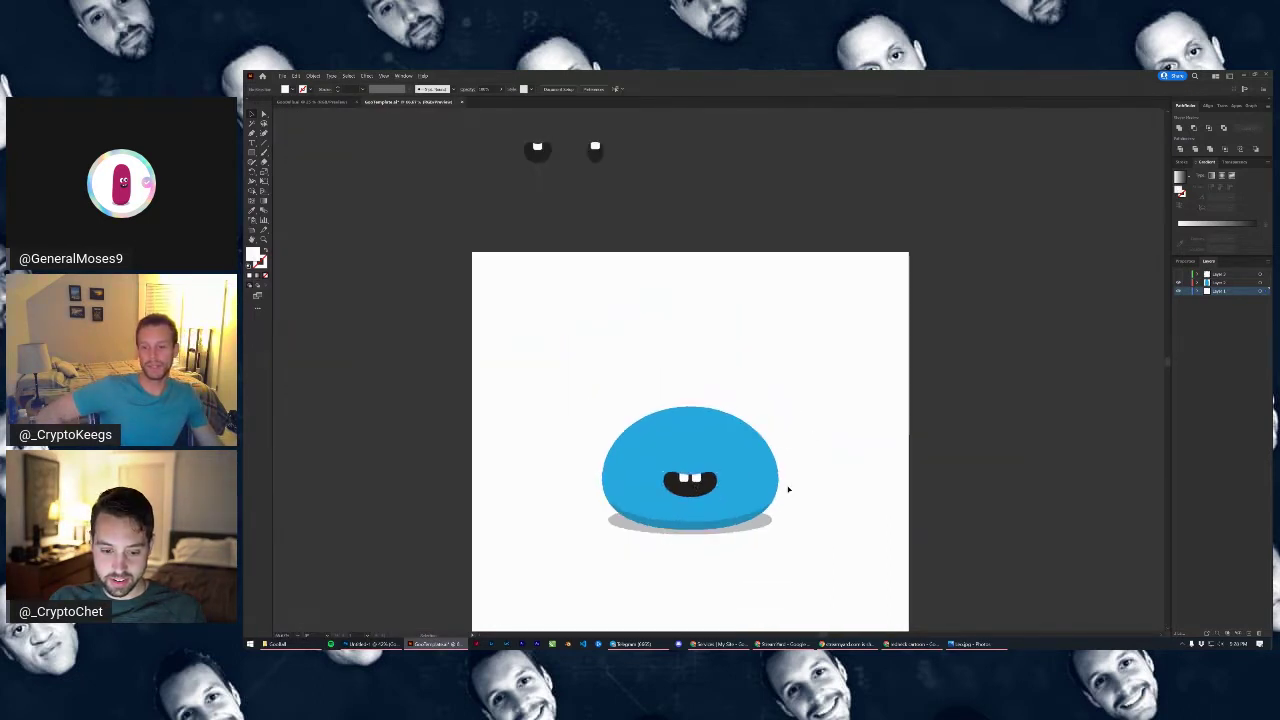
scroll(690, 500, up, 2)
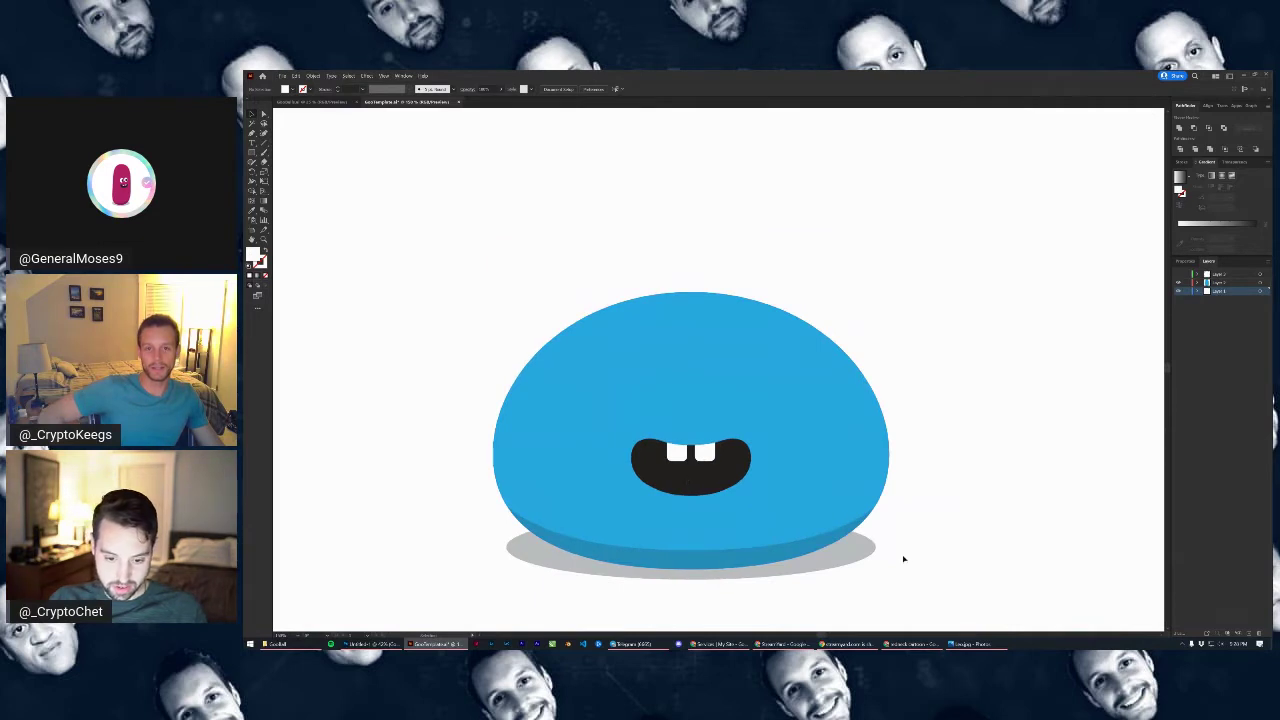
click(778, 379)
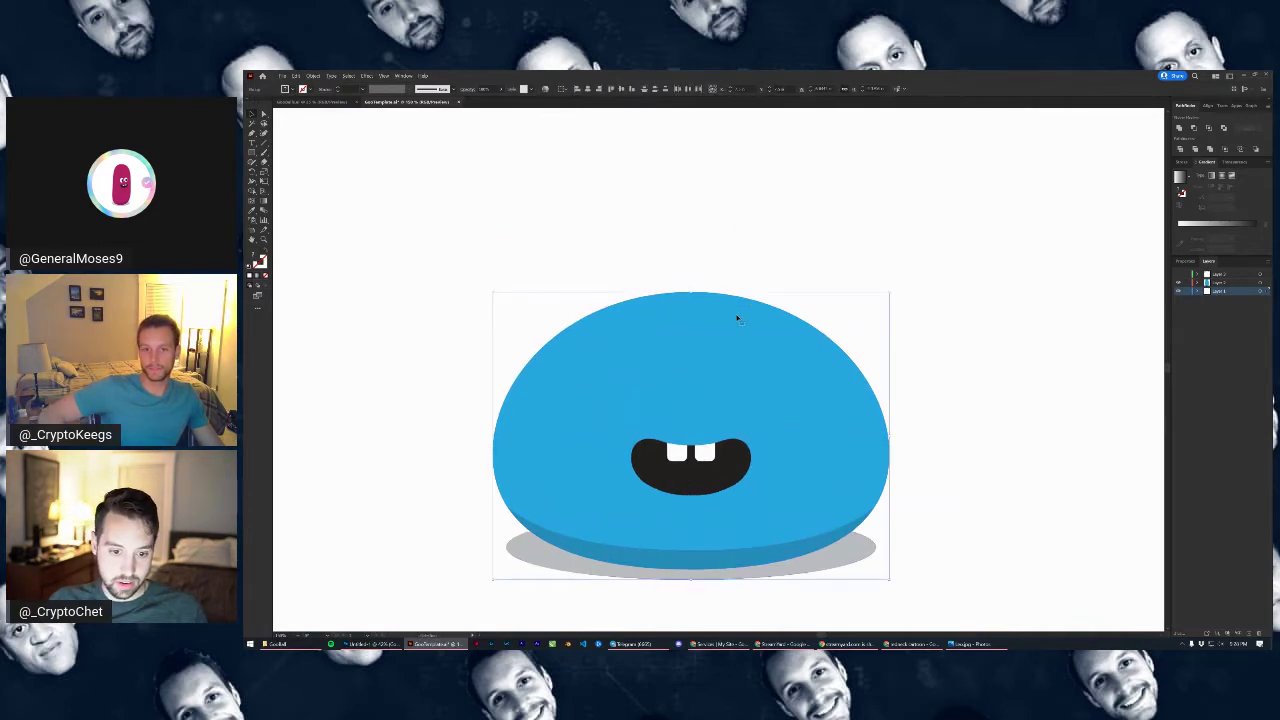
click(996, 341)
Isolate the mouth group and draw a jagged Pen tool shape across the lower edge of its right tooth
scroll(996, 341, down, 3)
drag(928, 332, 804, 385)
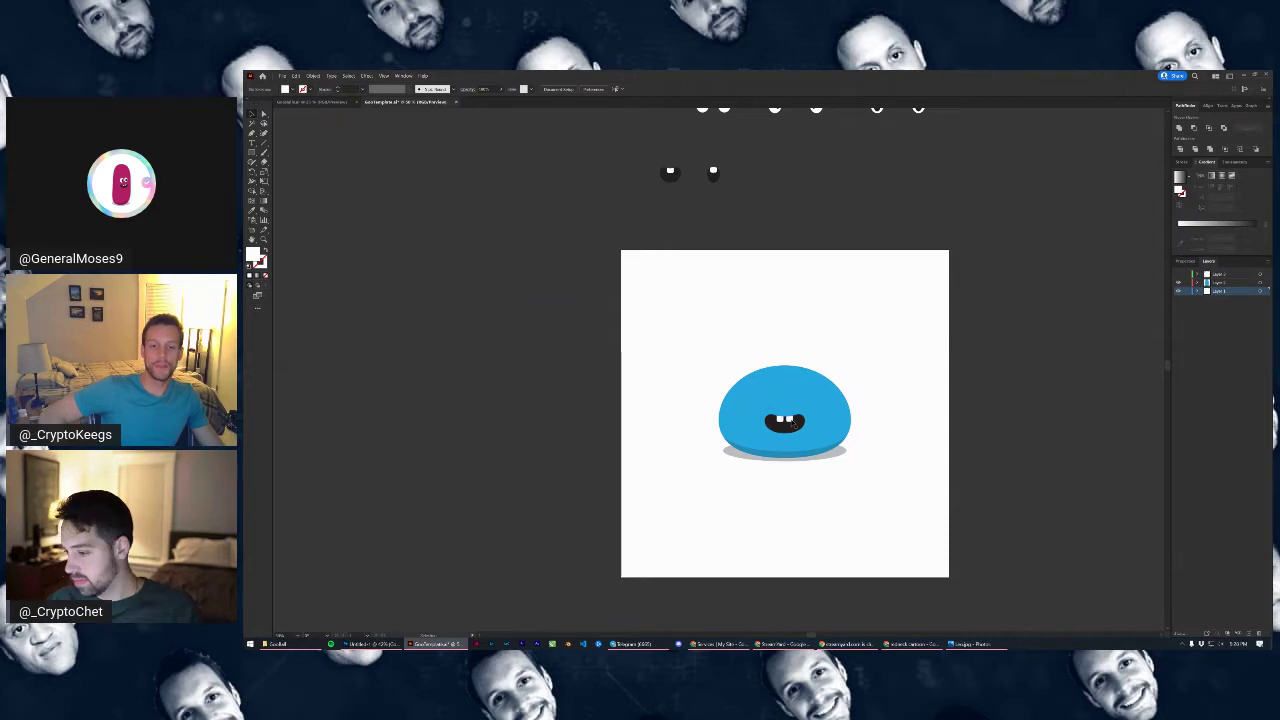
double_click(790, 422)
scroll(790, 422, up, 6)
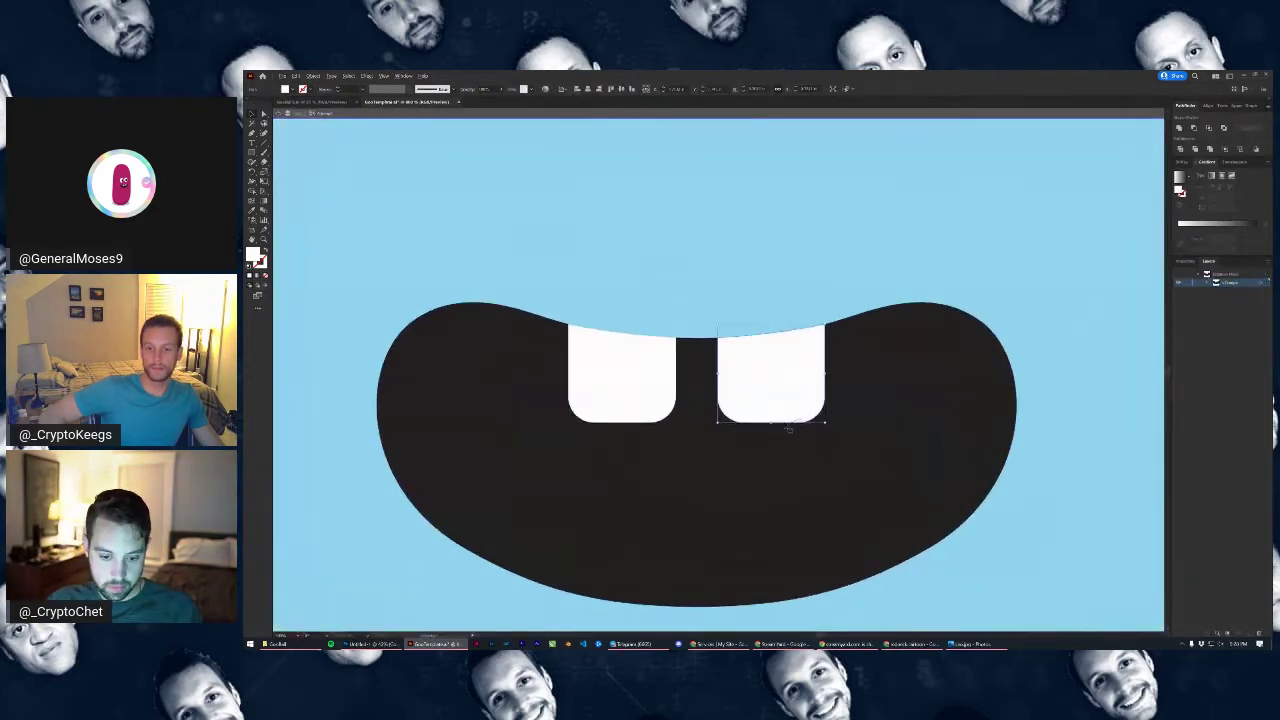
key(p)
click(843, 355)
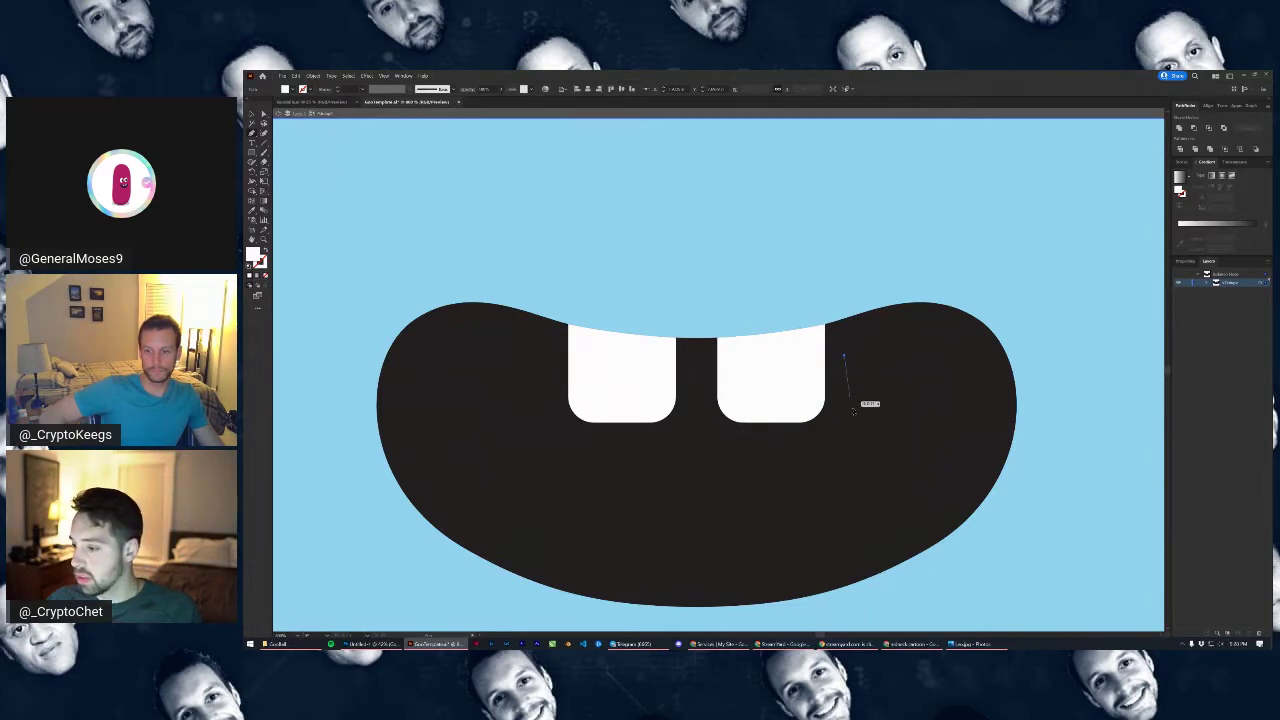
click(818, 444)
click(780, 394)
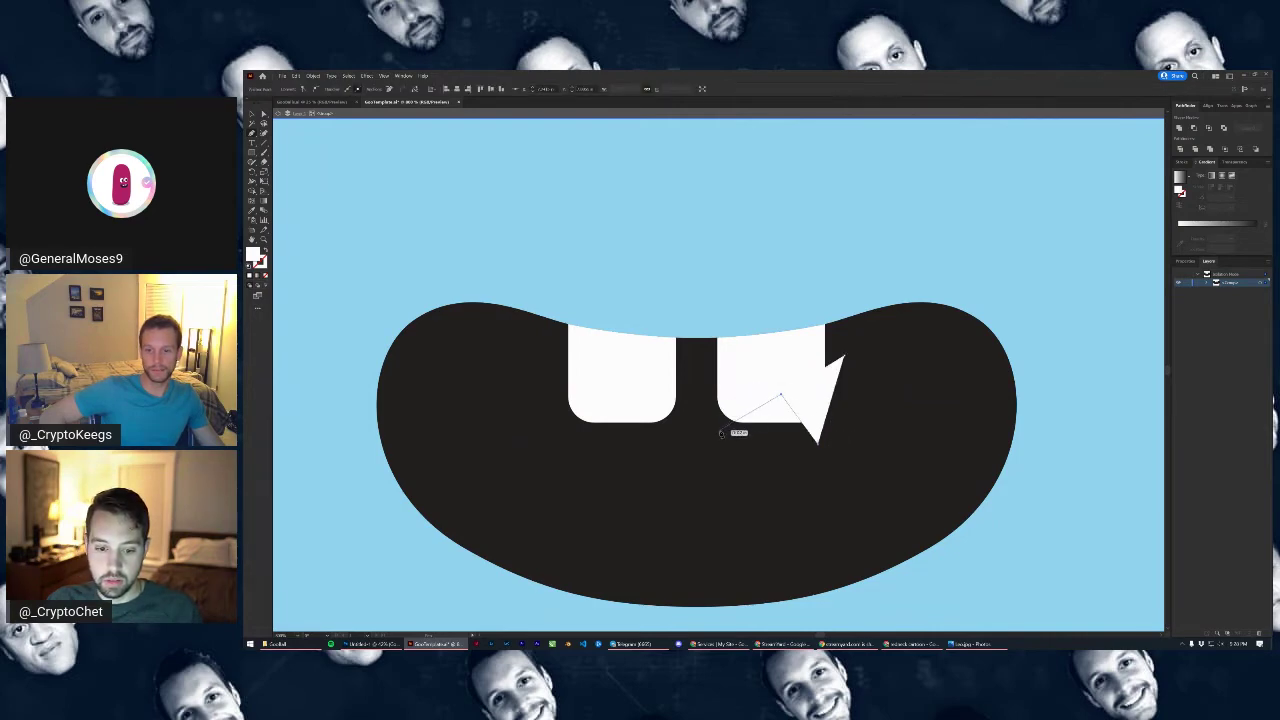
click(716, 428)
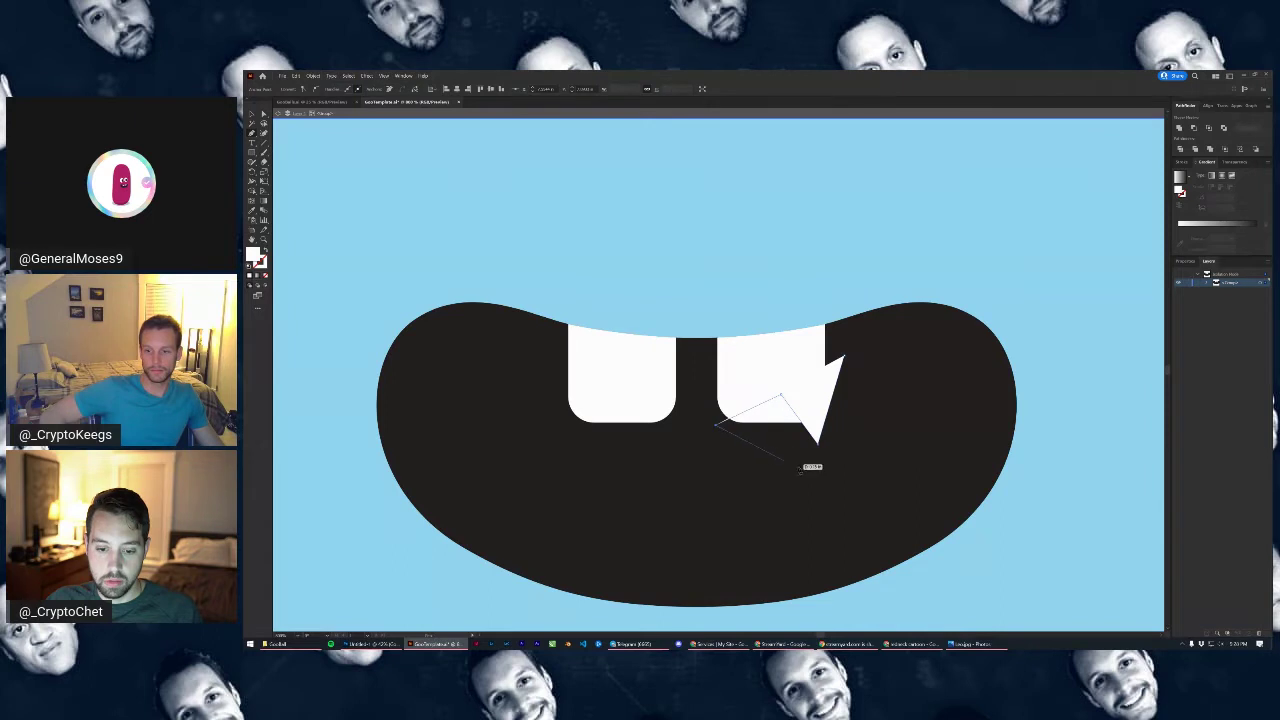
click(856, 422)
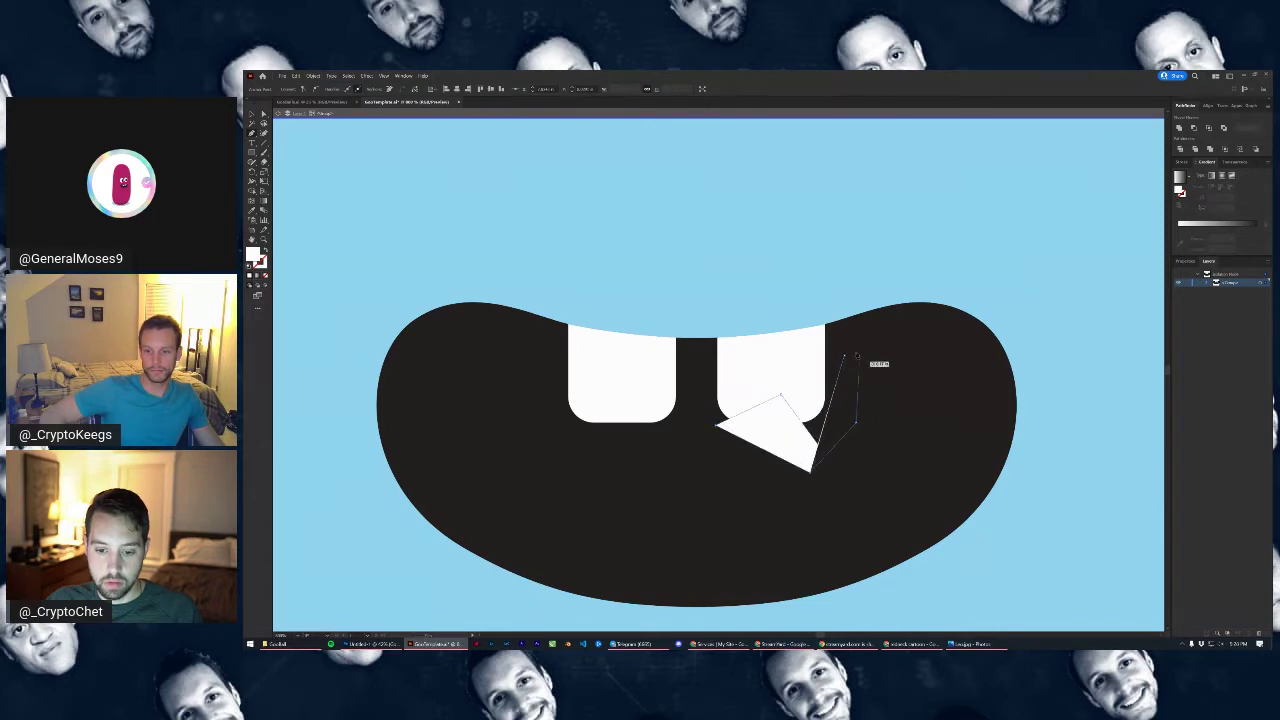
Subtract the jagged shape from the right tooth to chip its bottom edge, and leave the mouth group
click(252, 114)
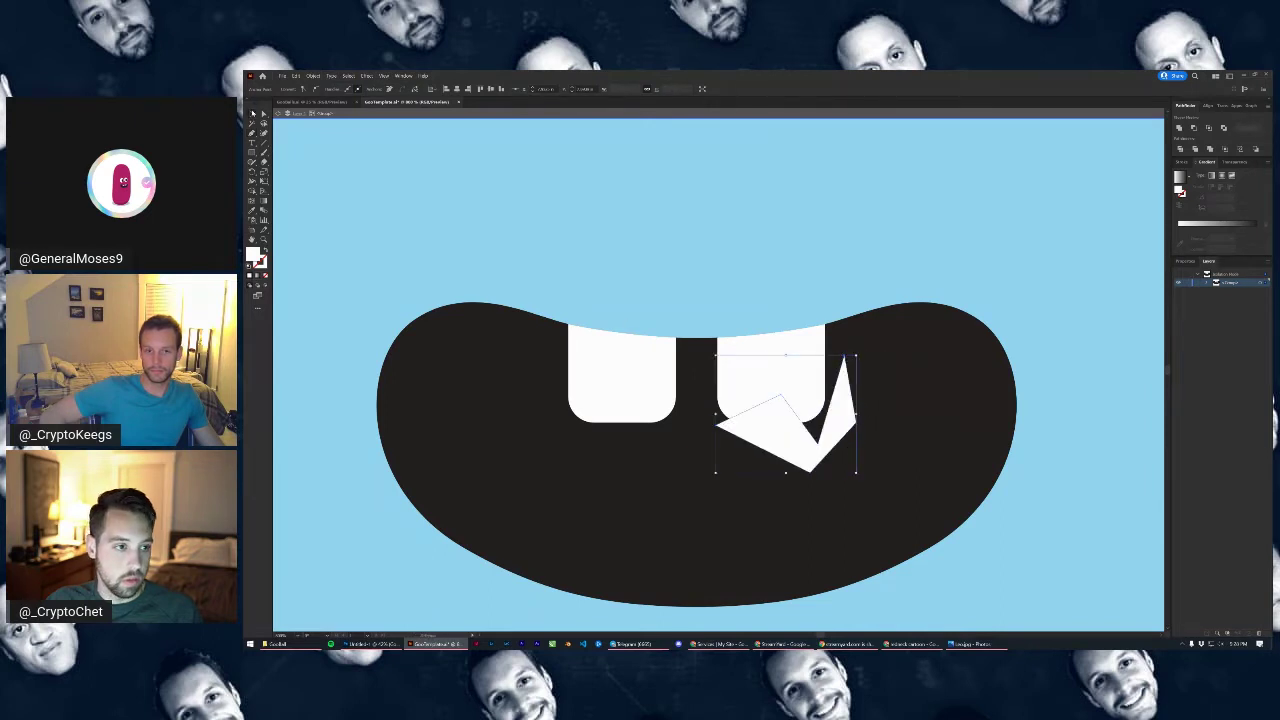
shift+click(764, 375)
click(1192, 130)
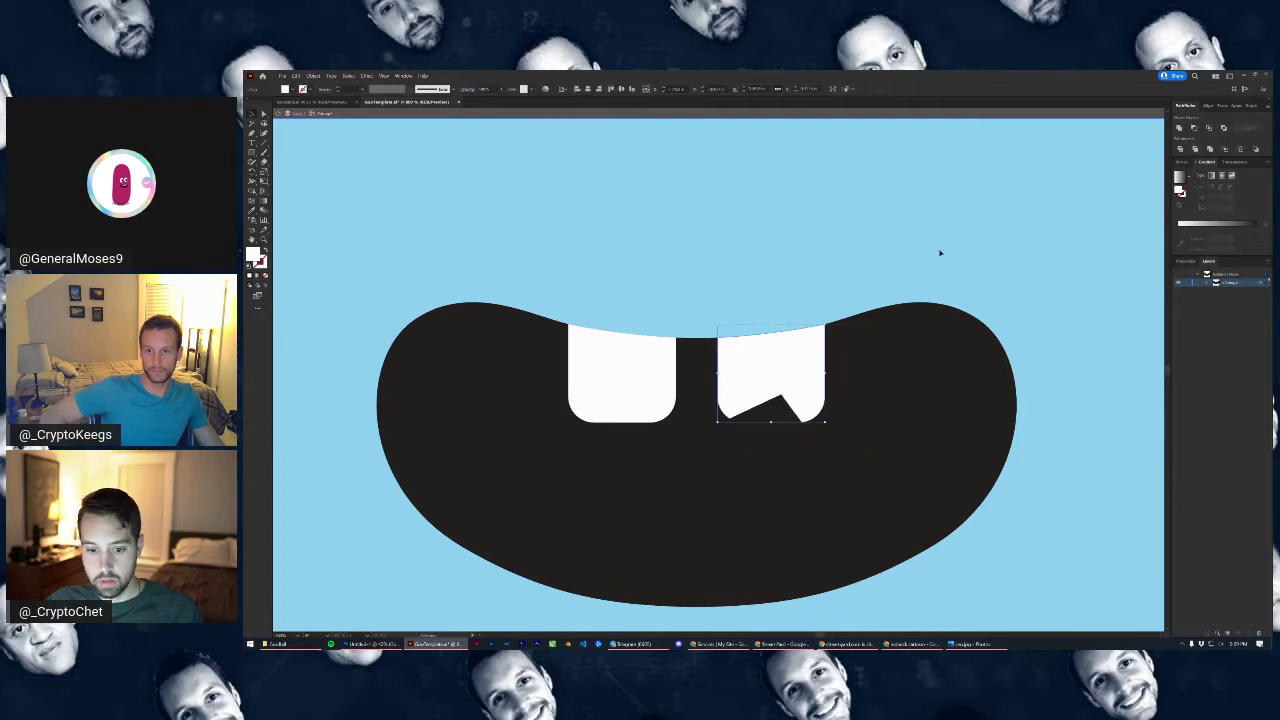
click(893, 263)
scroll(893, 338, down, 6)
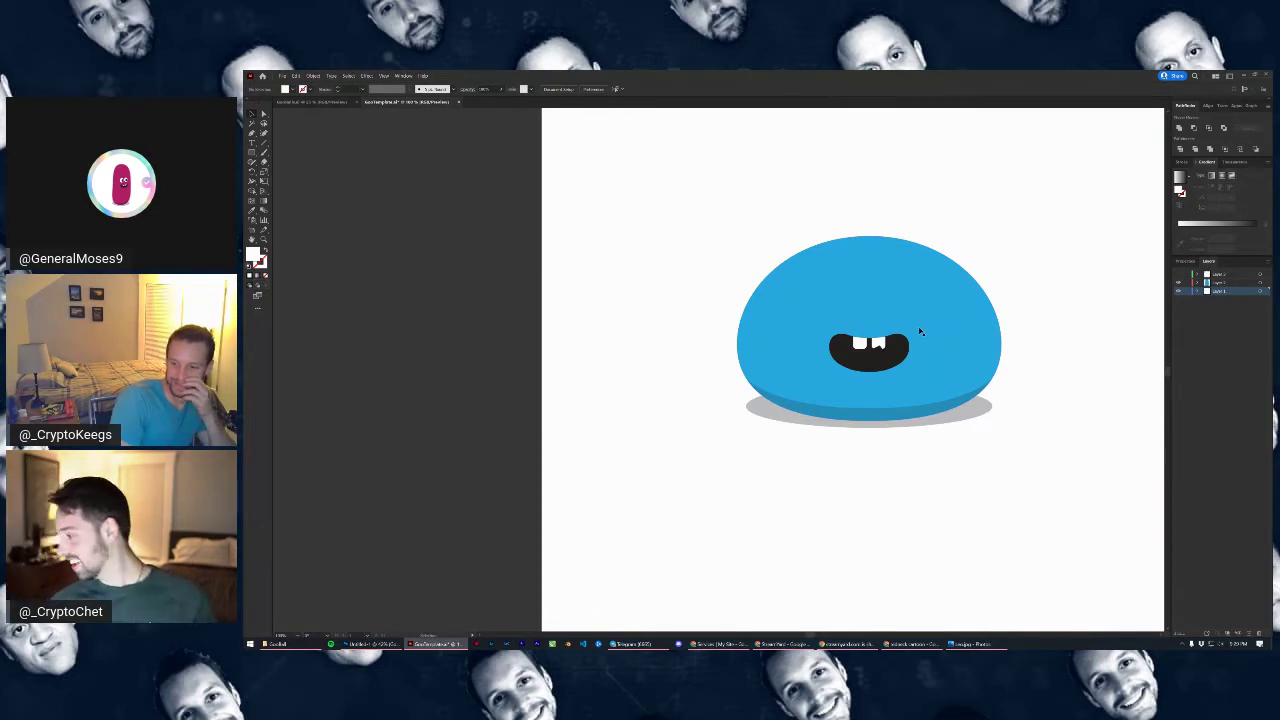
scroll(924, 290, up, 1)
drag(970, 306, 860, 364)
click(866, 329)
scroll(866, 329, down, 2)
scroll(866, 329, down, 1)
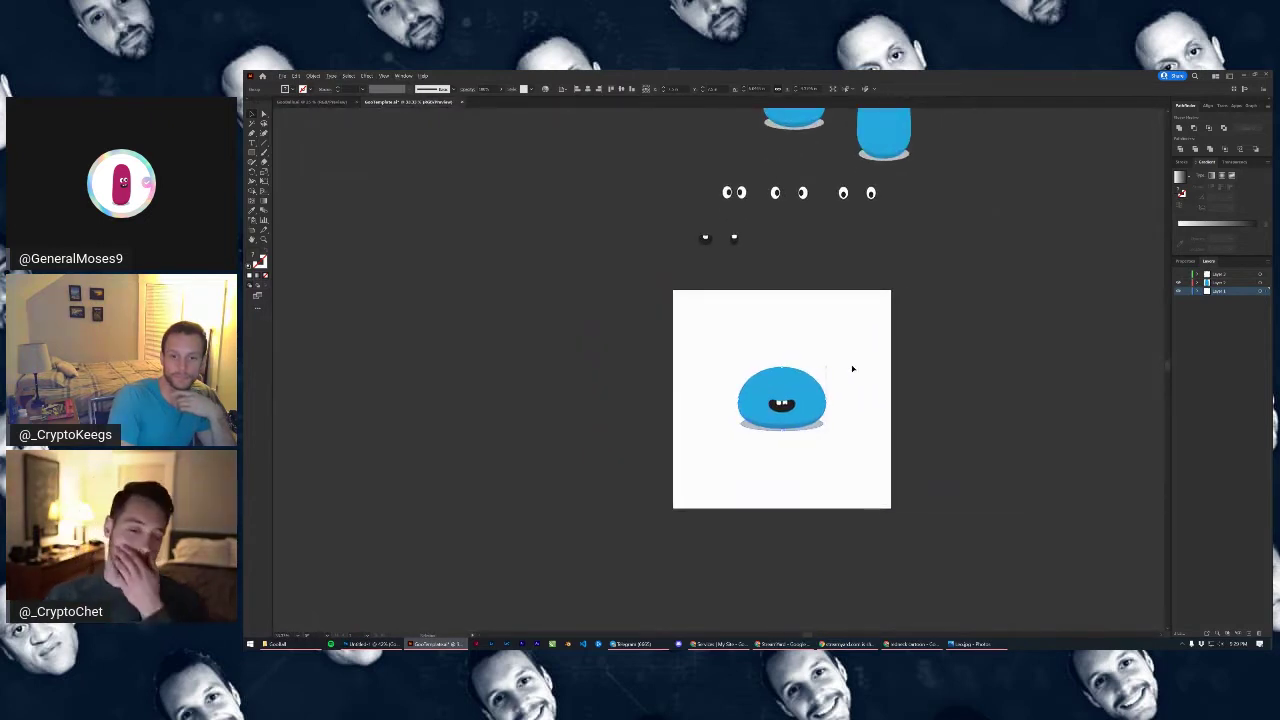
click(855, 380)
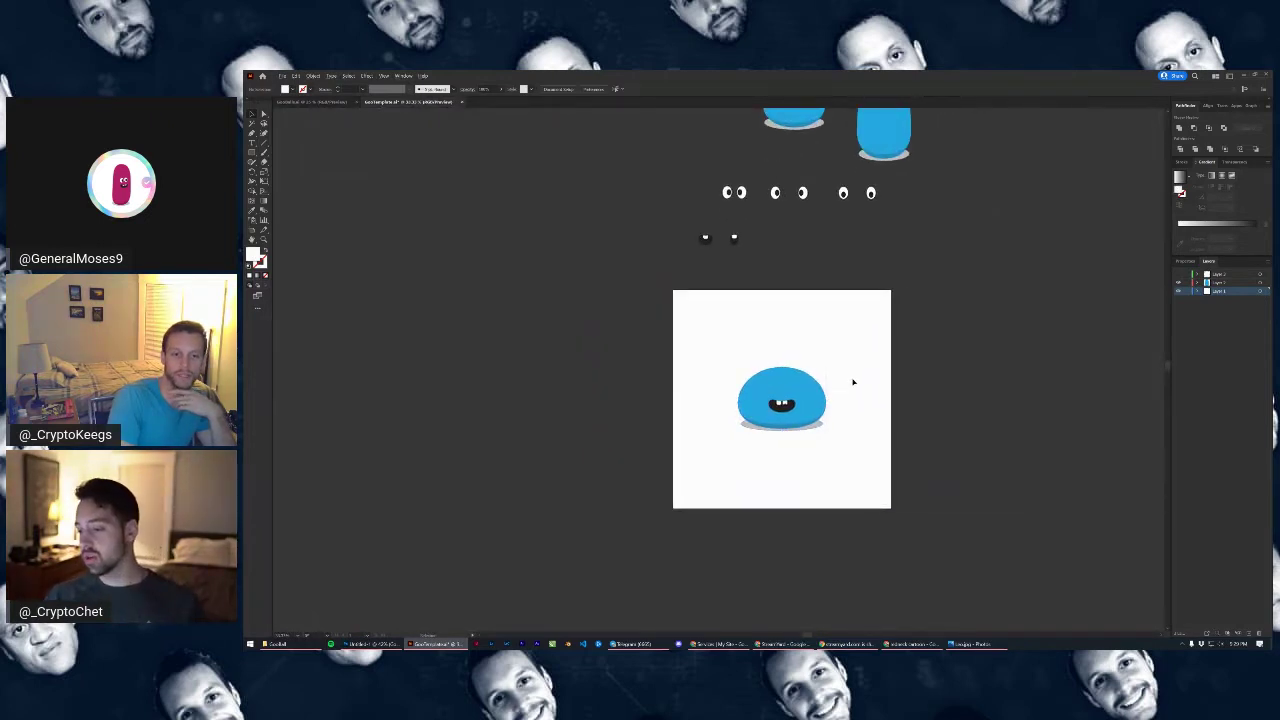
Isolate the blue body group, select its main shape and check the available fill swatches
scroll(829, 380, up, 2)
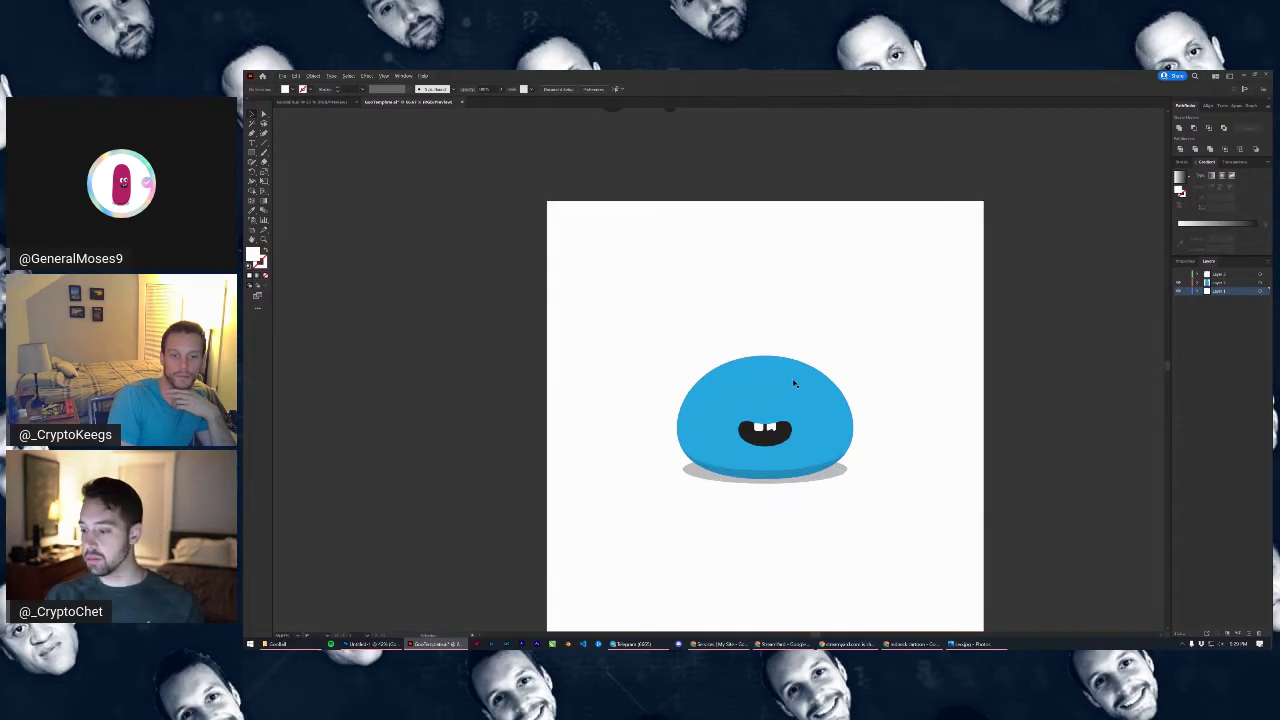
click(795, 384)
scroll(795, 382, down, 1)
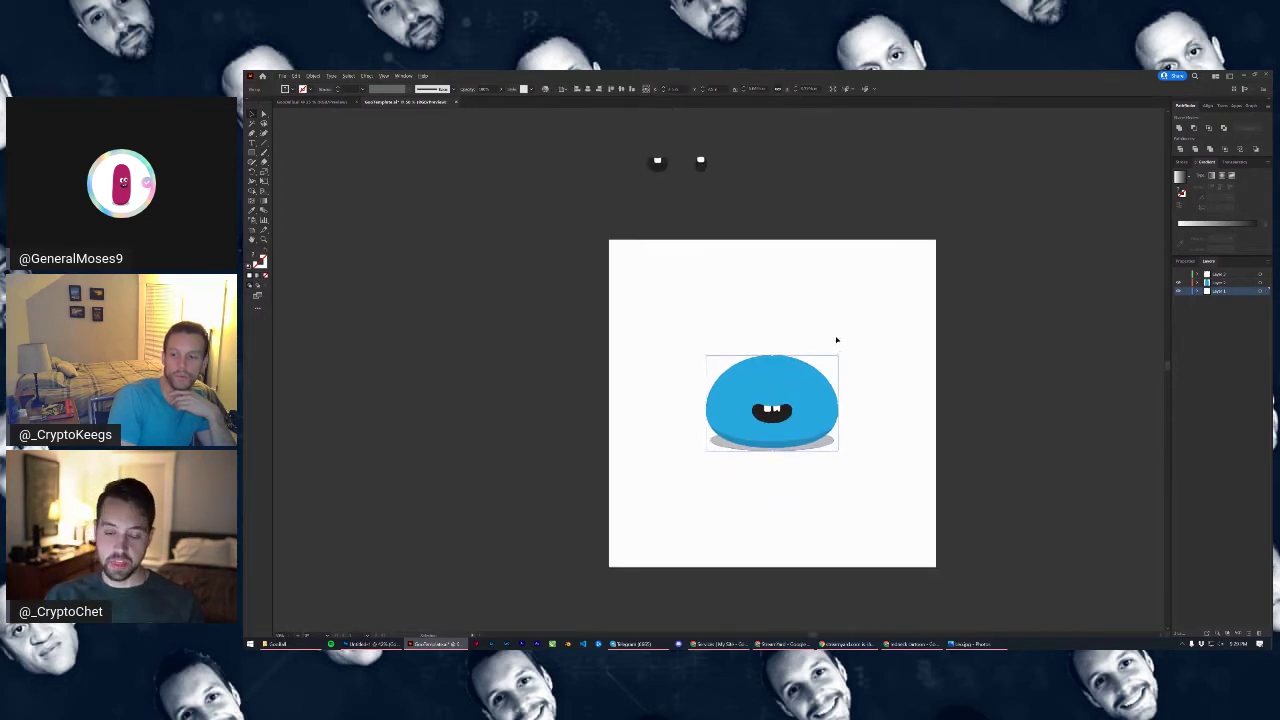
click(839, 338)
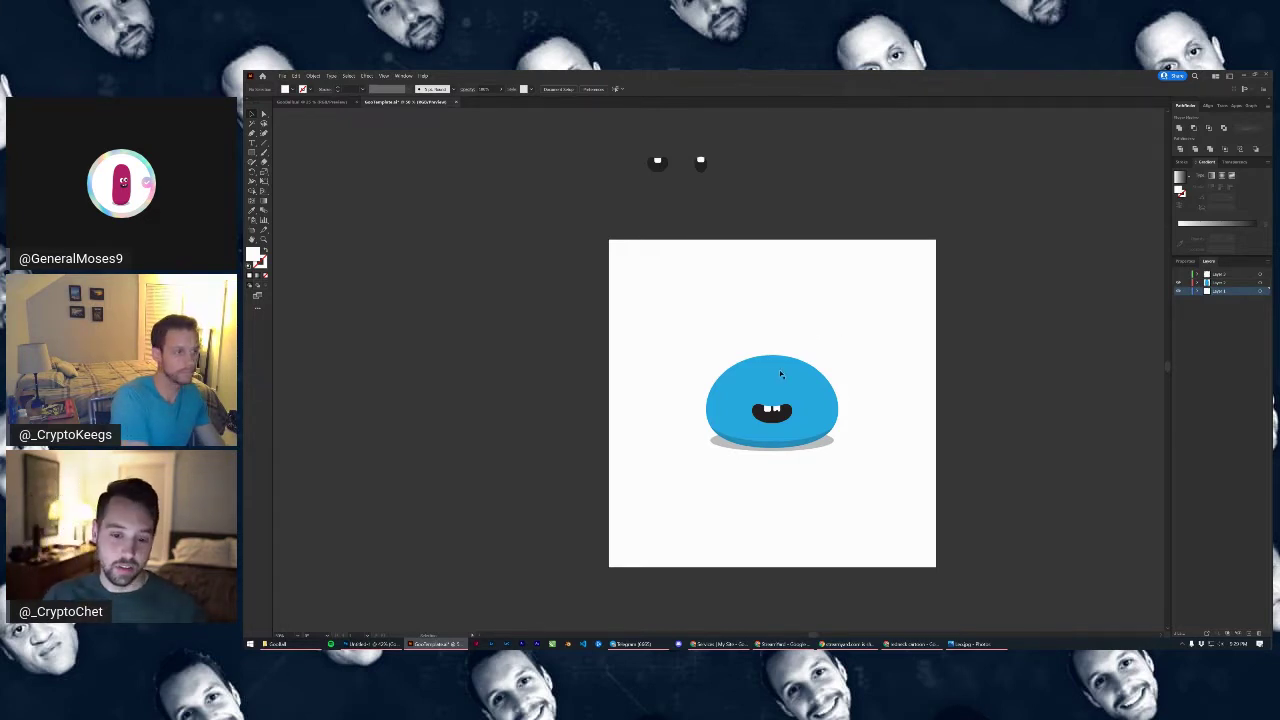
double_click(783, 368)
click(777, 374)
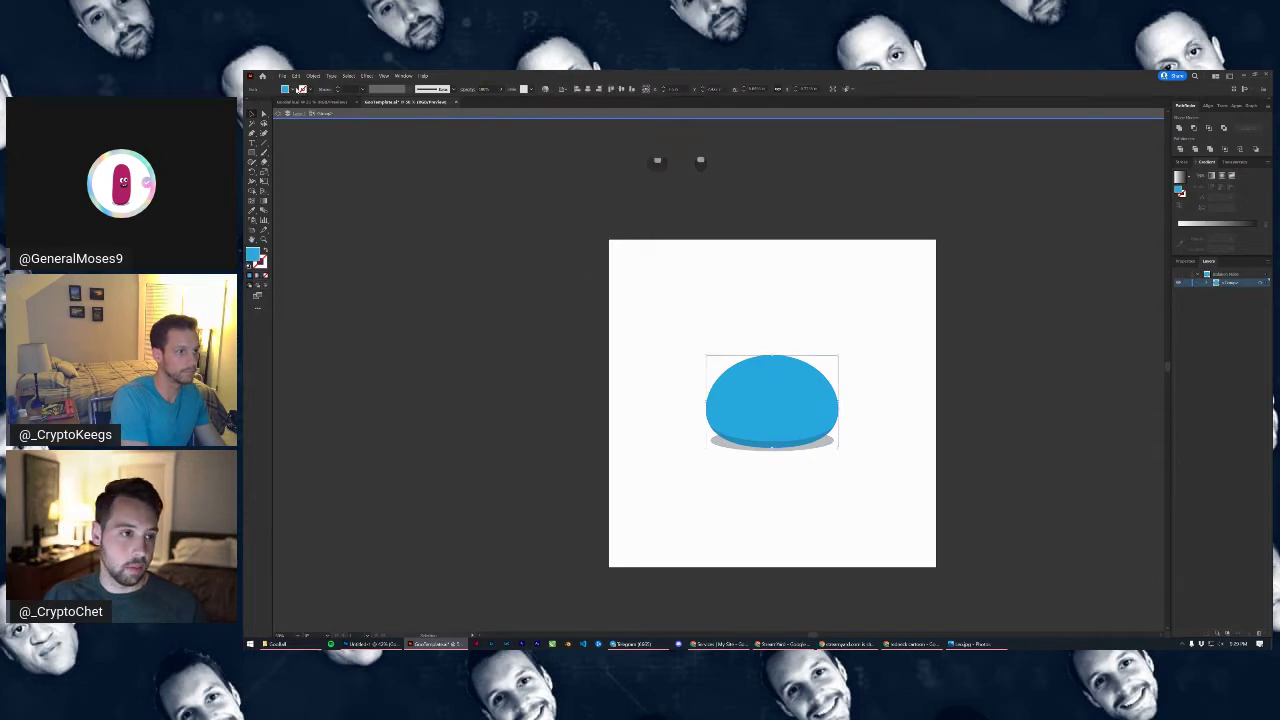
click(290, 89)
click(491, 189)
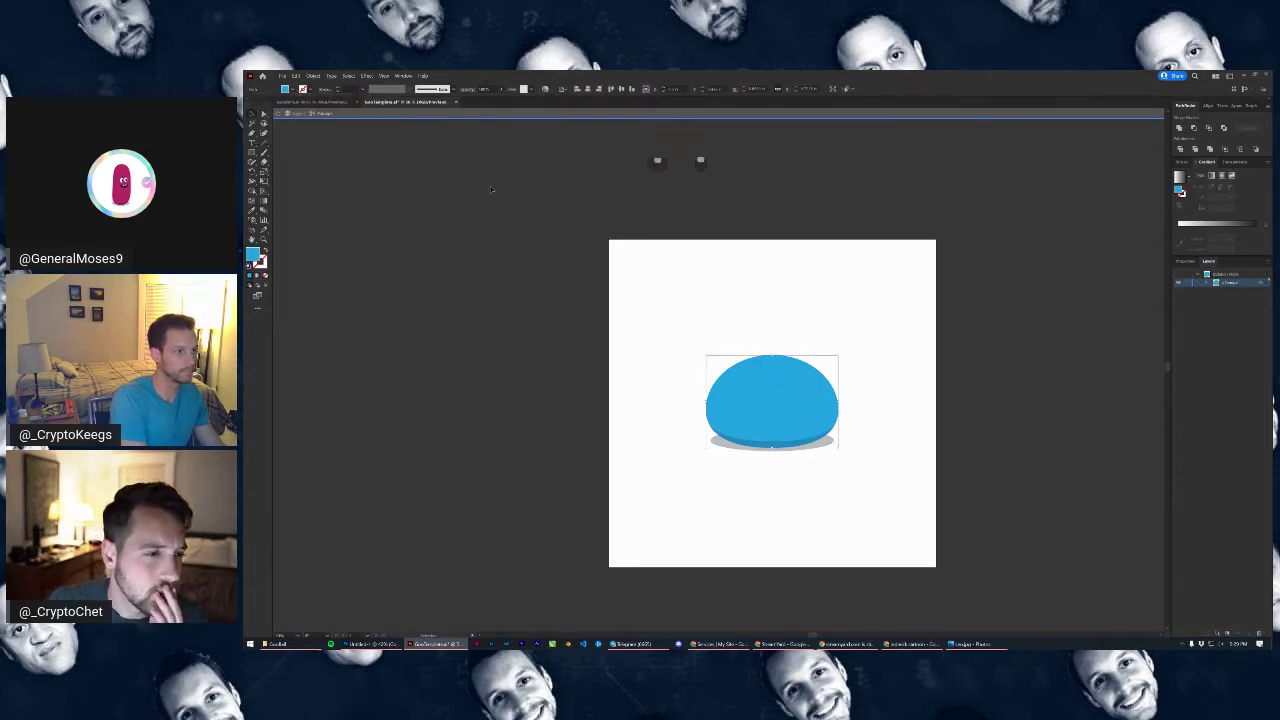
Switch to the GooBalls document and examine the existing characters for a suitable body colour
click(304, 103)
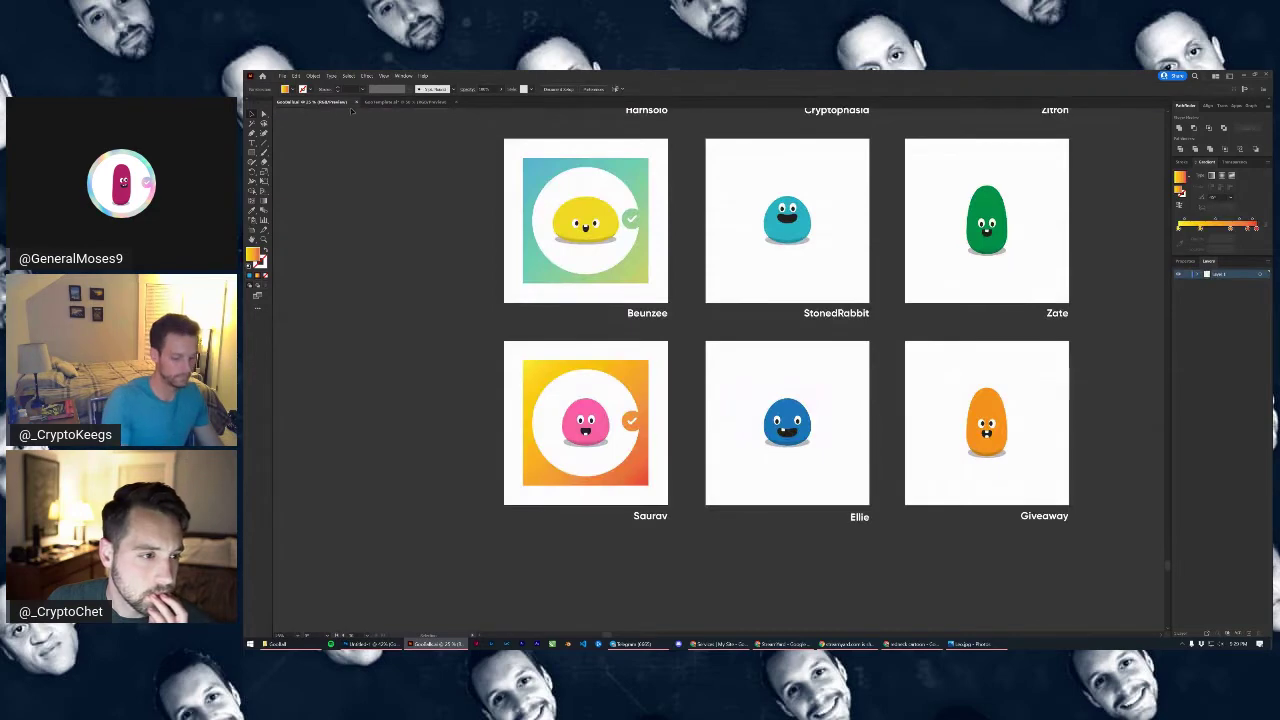
click(292, 90)
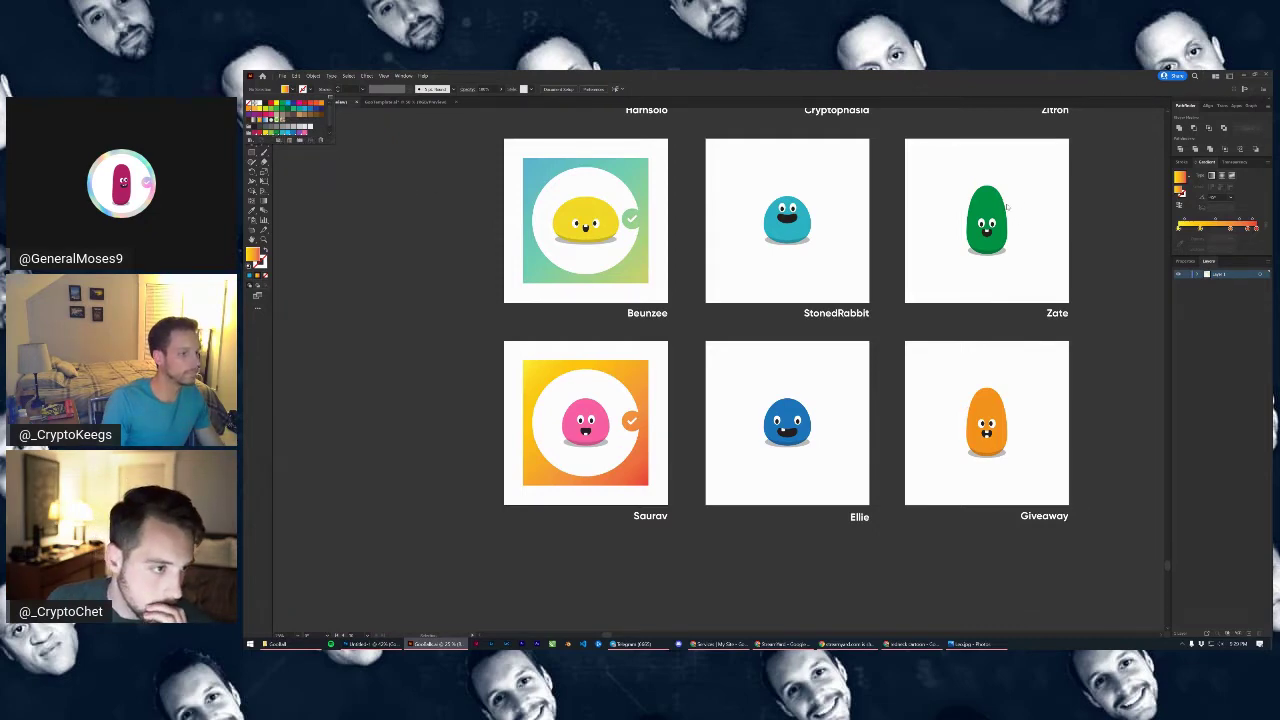
click(941, 201)
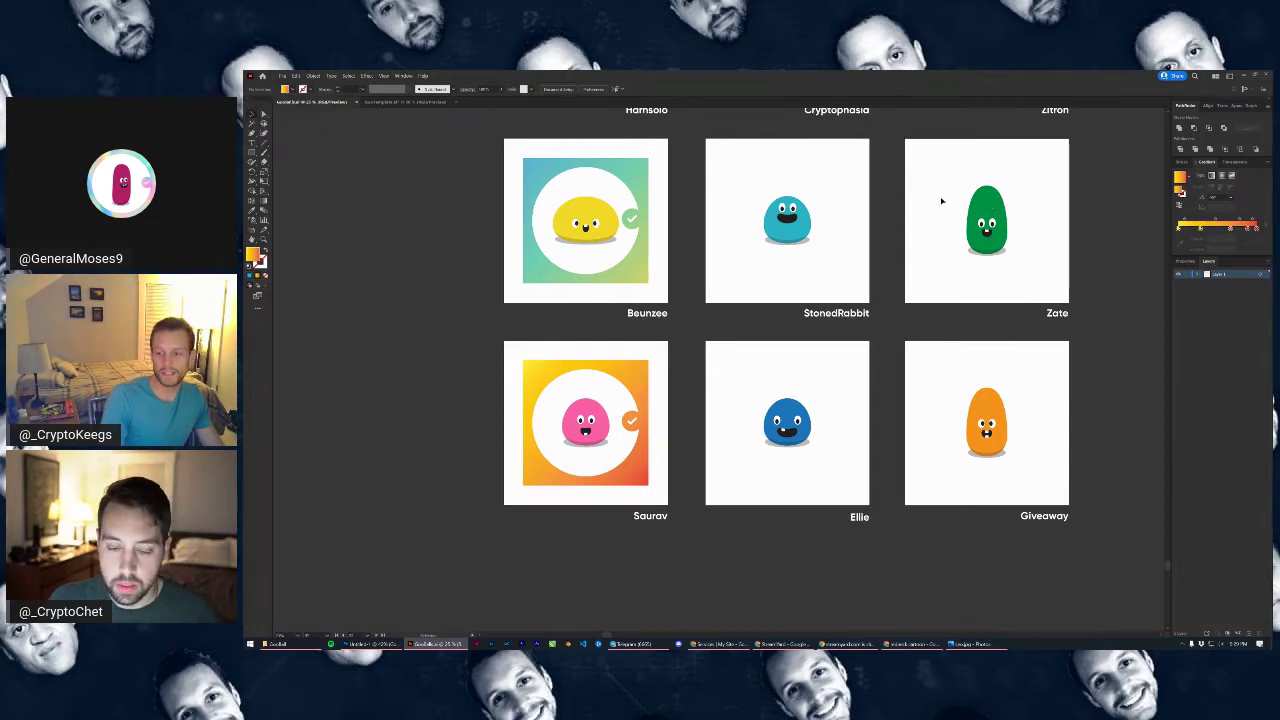
drag(926, 192, 883, 338)
scroll(891, 294, down, 1)
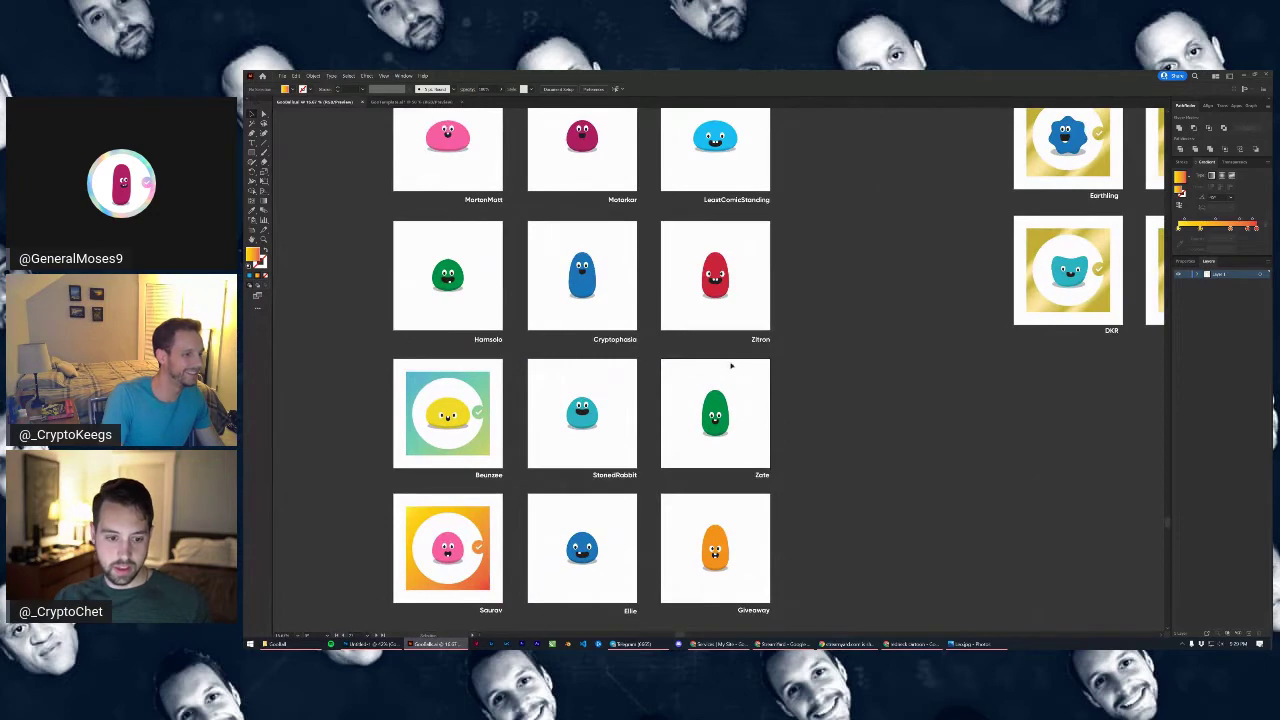
scroll(731, 366, up, 1)
click(763, 458)
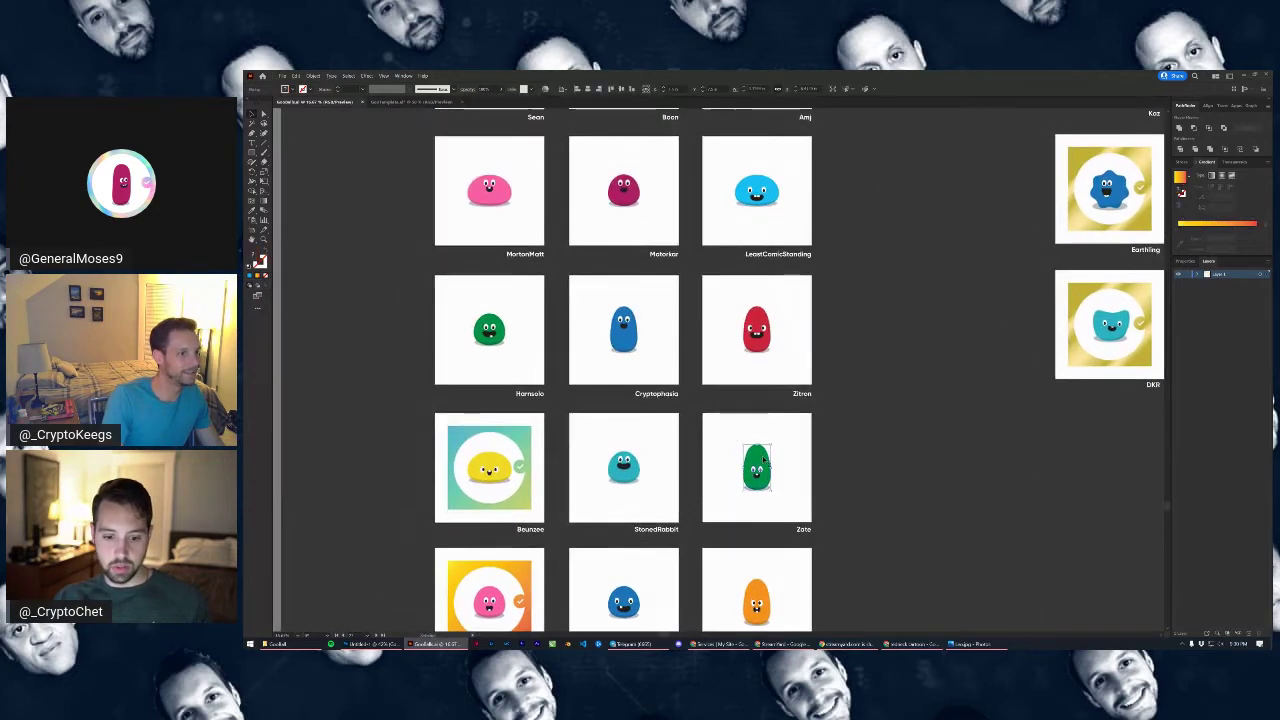
click(657, 368)
click(757, 452)
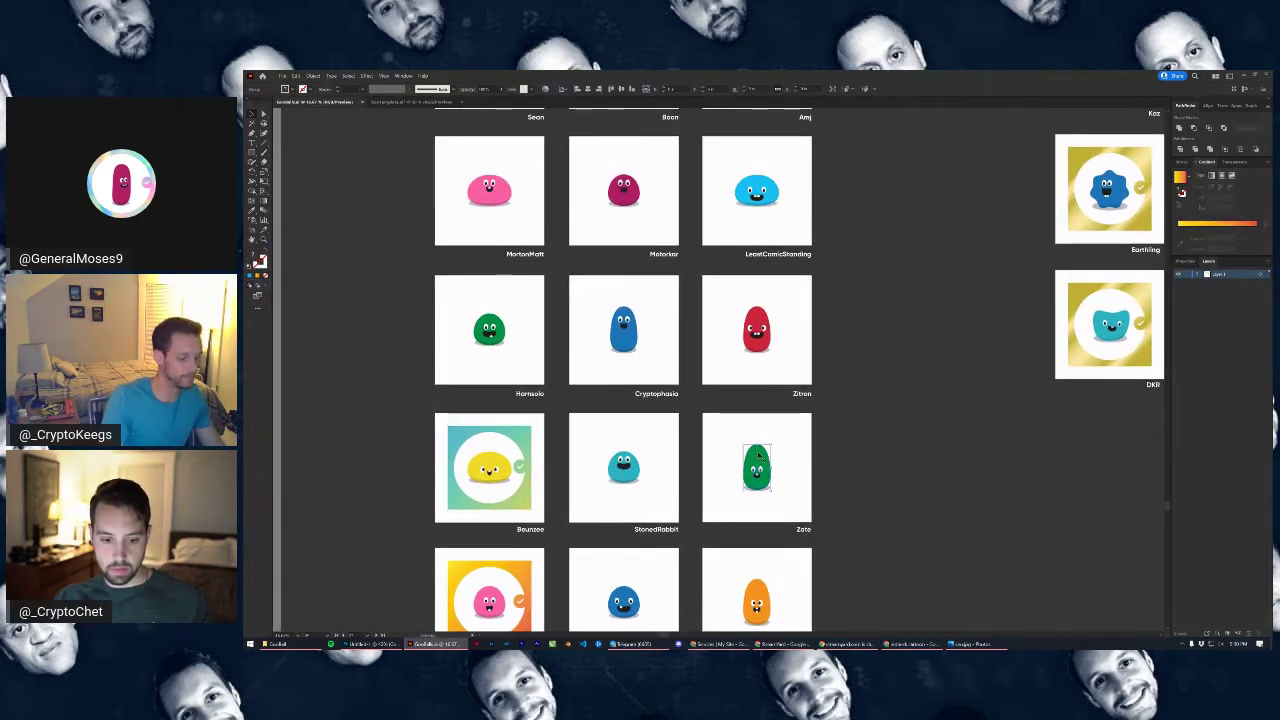
drag(786, 410, 913, 579)
scroll(677, 297, down, 1)
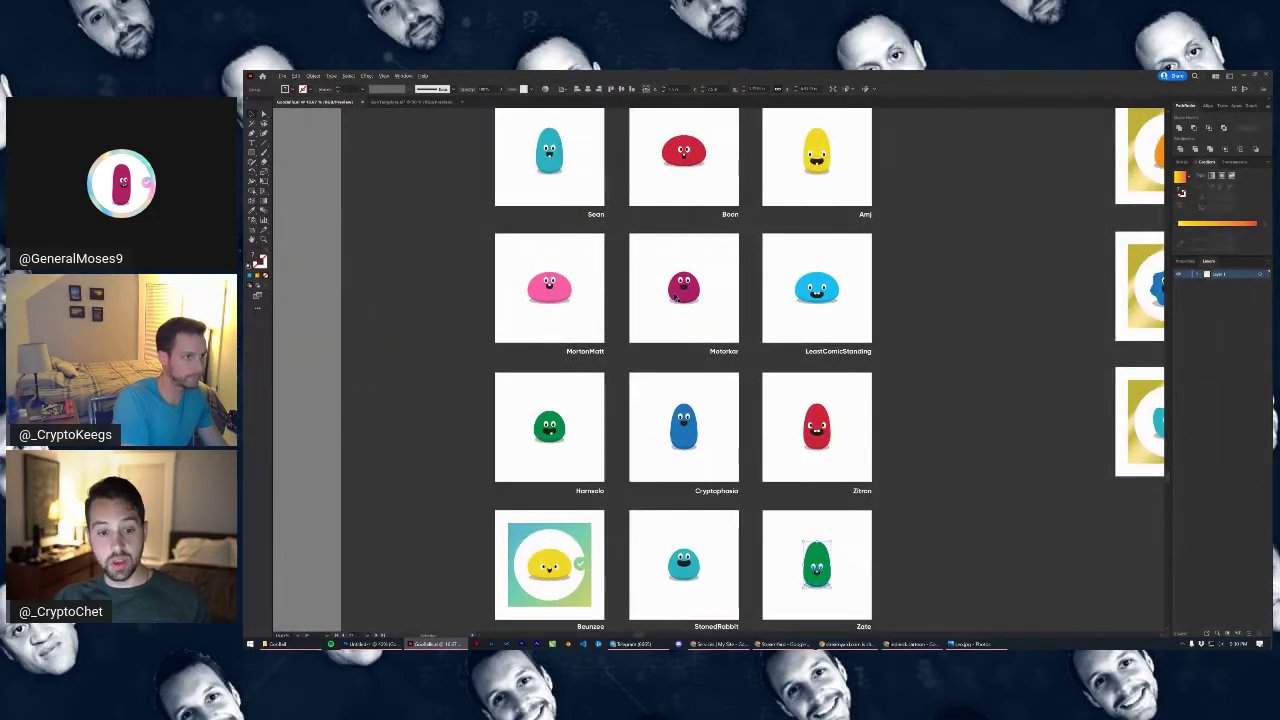
scroll(675, 297, up, 4)
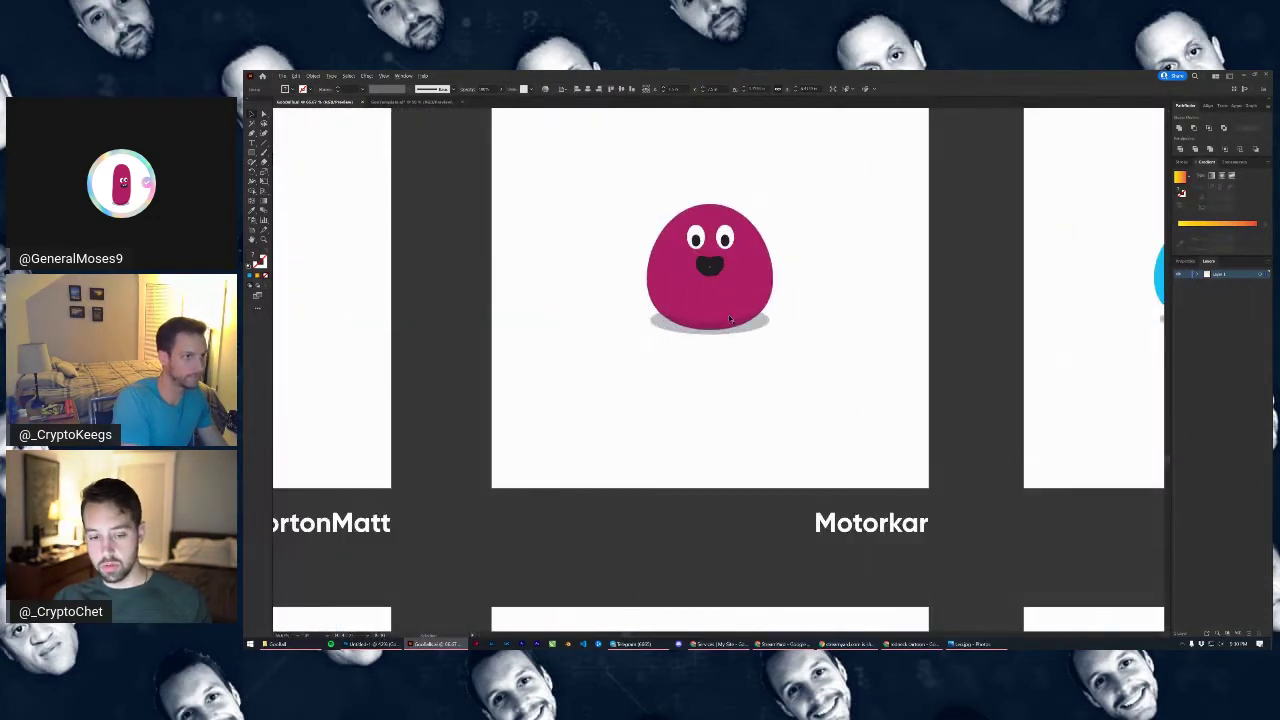
scroll(730, 318, down, 4)
drag(799, 324, 894, 444)
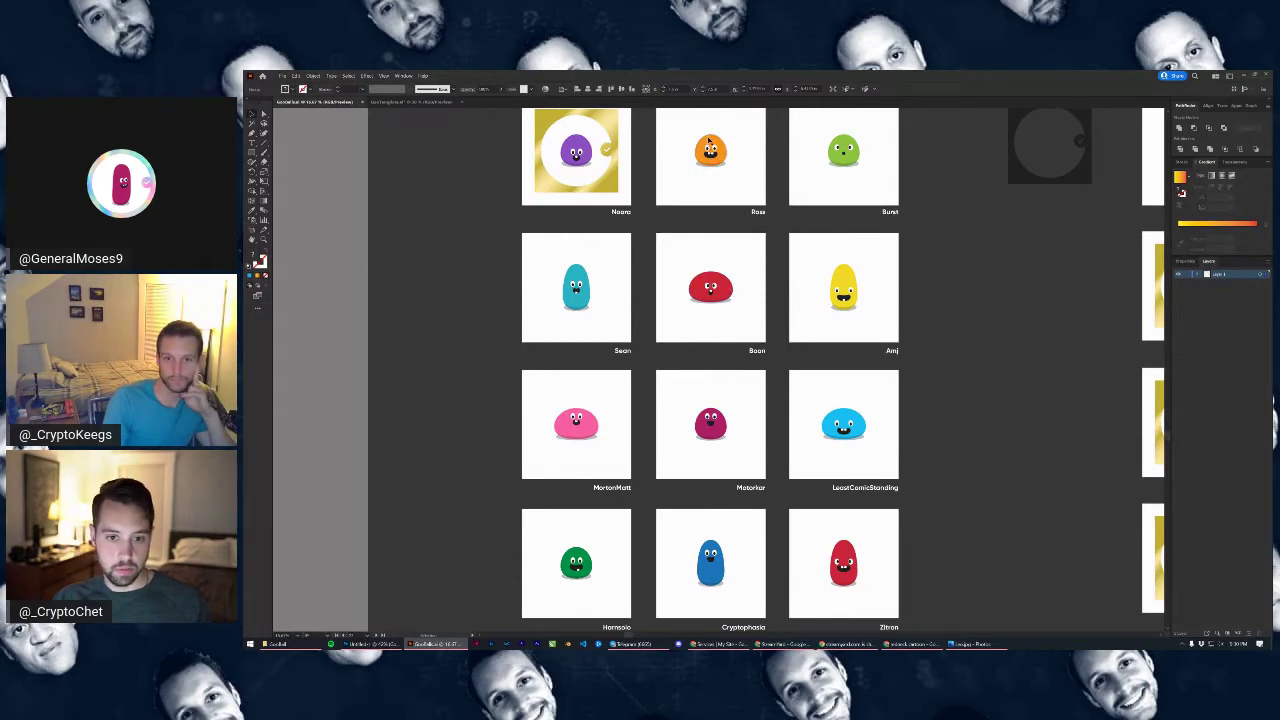
Copy the orange GooBall with the two-toothed mouth from the first row of characters
click(708, 142)
scroll(742, 185, down, 3)
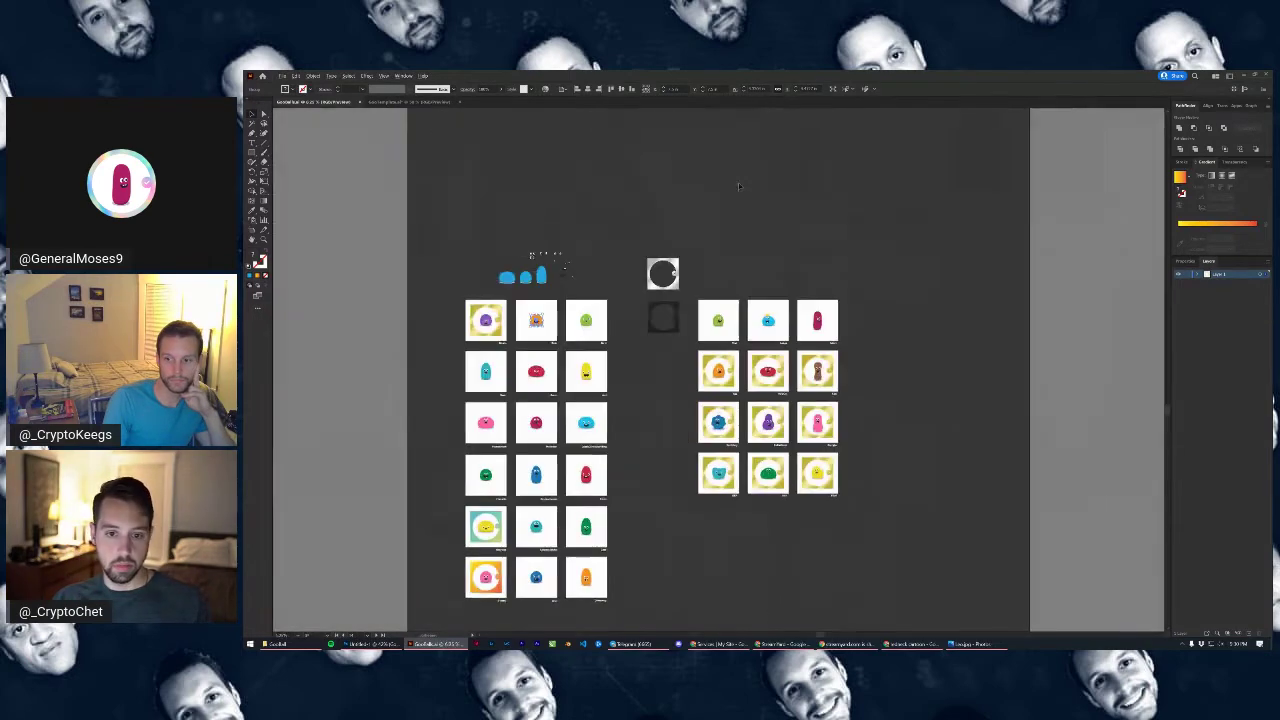
scroll(703, 358, up, 2)
drag(405, 295, 740, 283)
scroll(740, 284, up, 3)
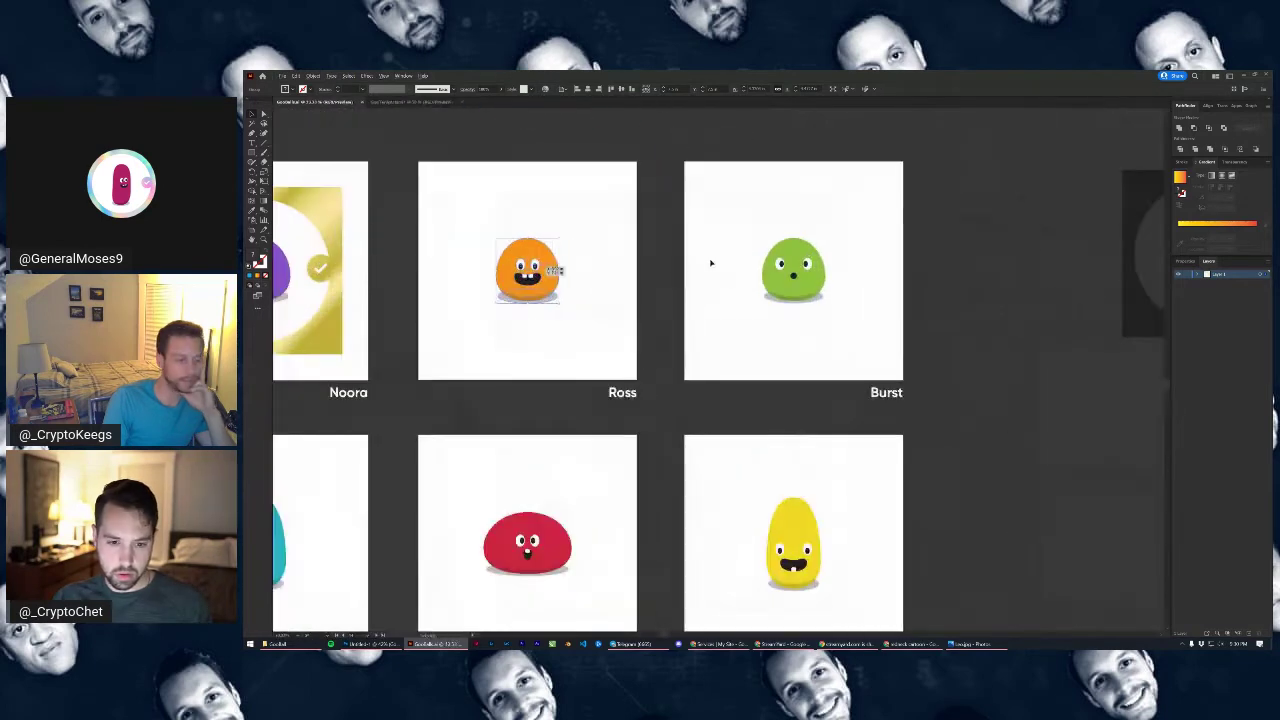
key(ctrl+c)
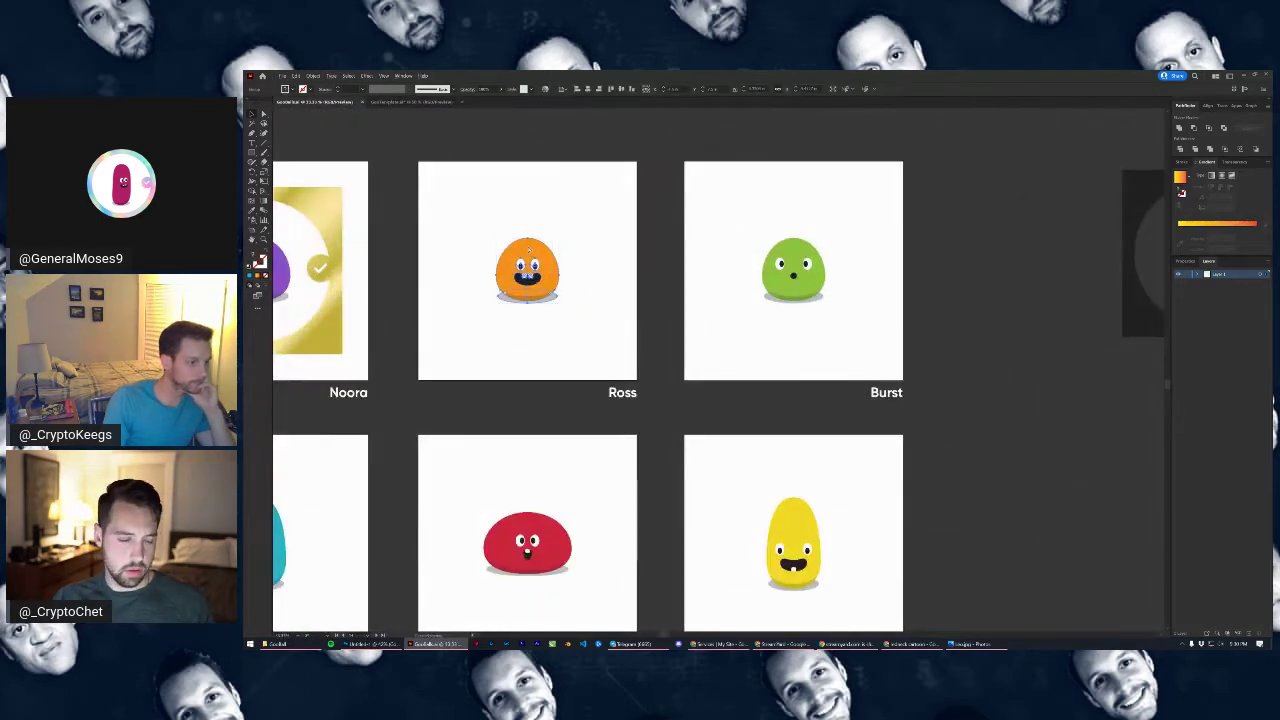
Paste the orange GooBall into the GooTemplate file beside the artboard, and leave the isolated body group
click(395, 103)
scroll(633, 289, down, 3)
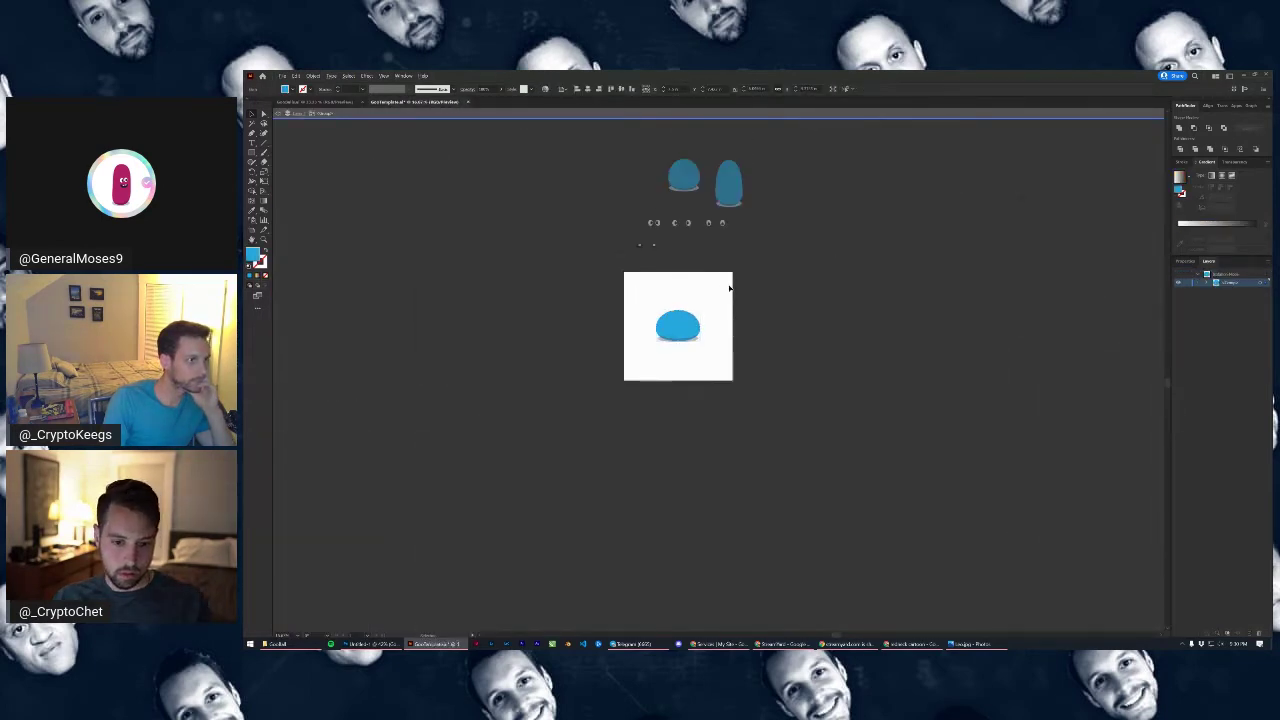
key(ctrl+v)
drag(723, 365, 776, 316)
scroll(706, 315, up, 2)
double_click(662, 322)
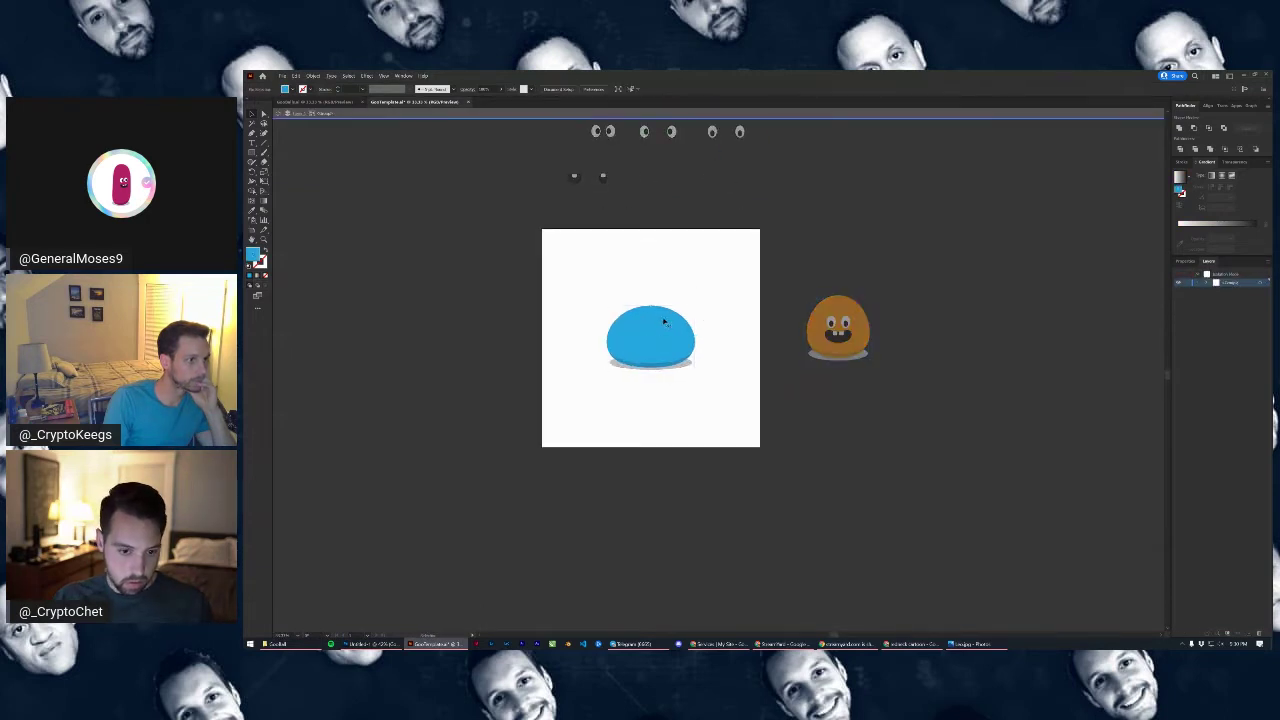
key(Escape)
Ungroup the pasted orange GooBall, separate its body from the face, and delete its eyes and mouth
click(838, 307)
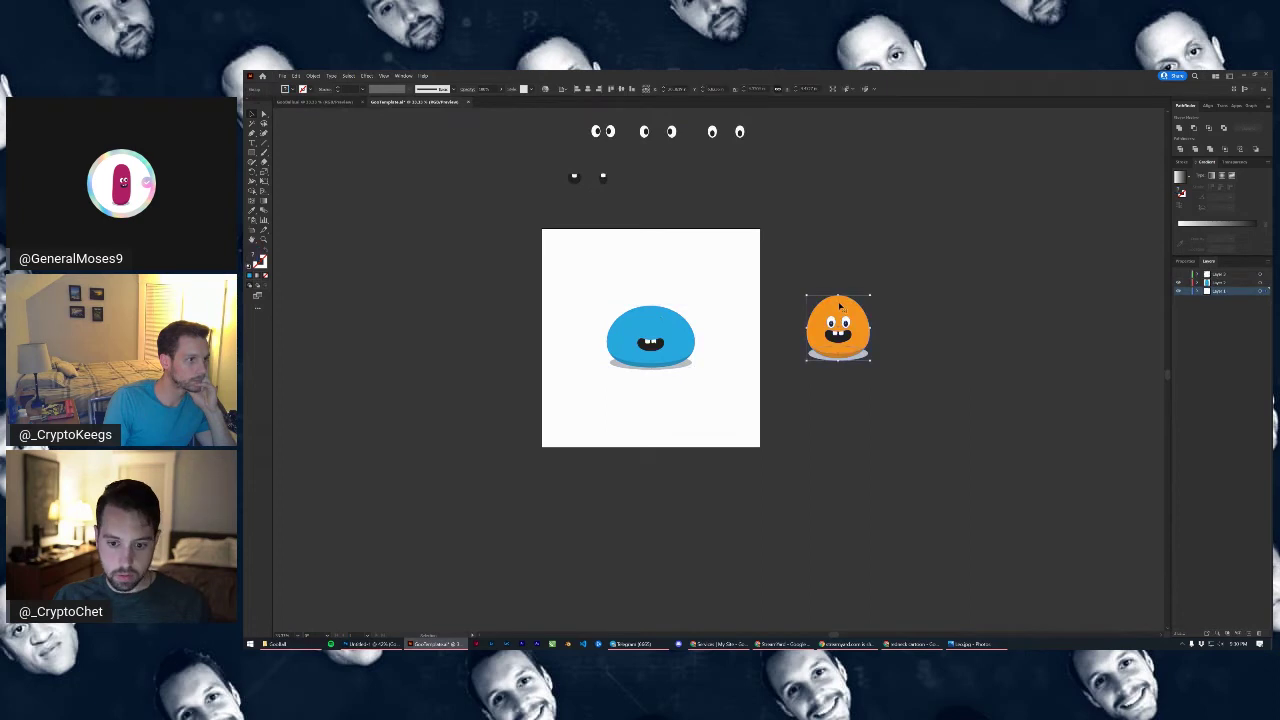
right_click(852, 344)
click(870, 372)
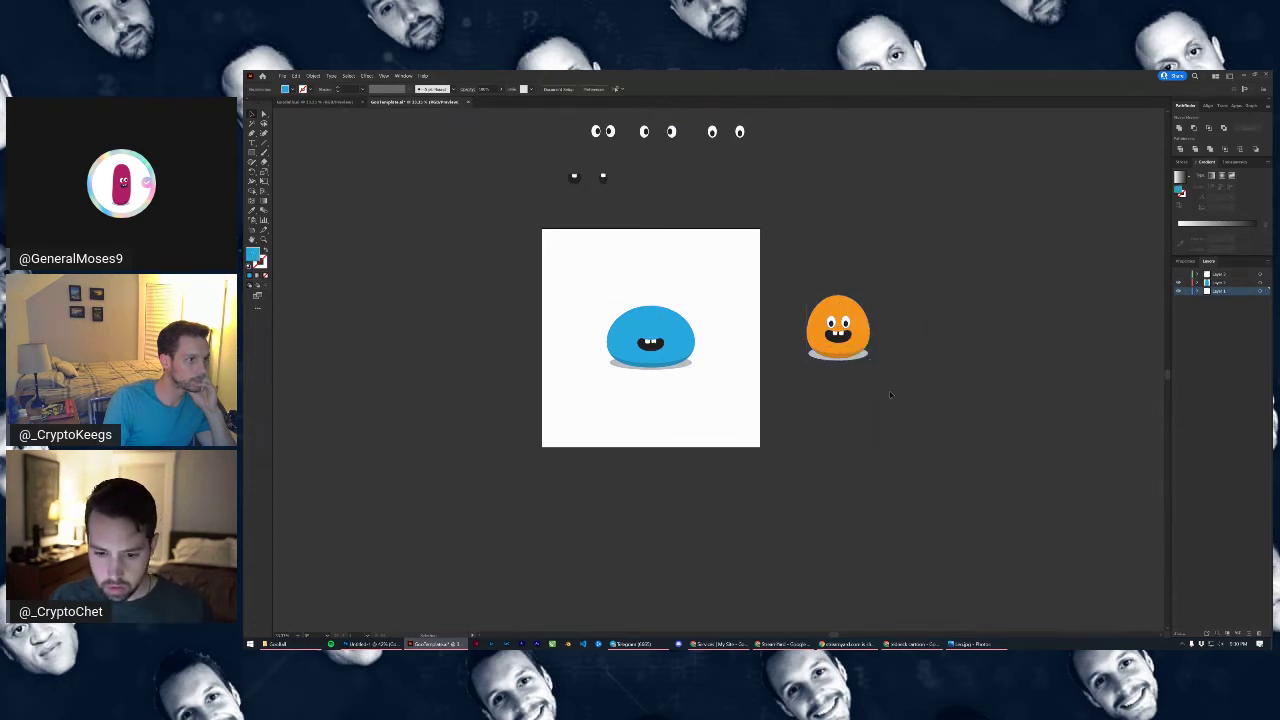
drag(835, 299, 787, 237)
drag(821, 312, 853, 344)
key(Delete)
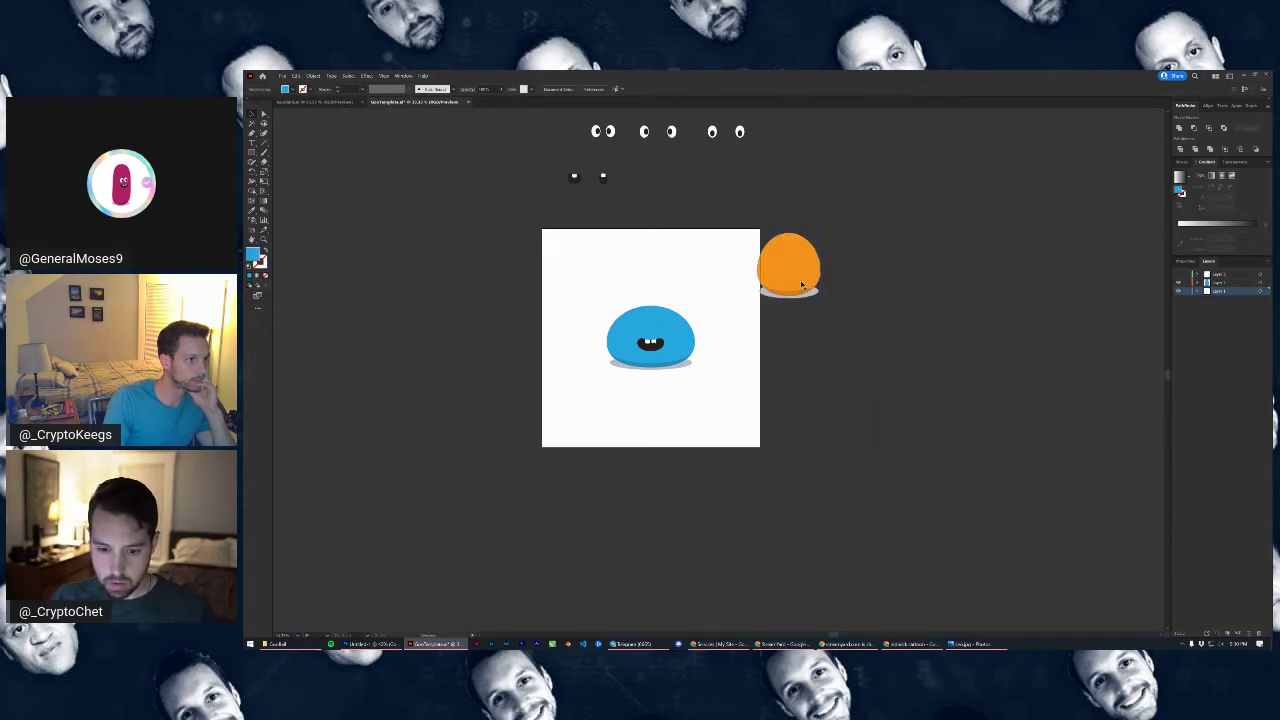
Ungroup the orange body, discard its shading and shadow, and cut the plain orange shape
click(796, 277)
right_click(797, 277)
click(820, 337)
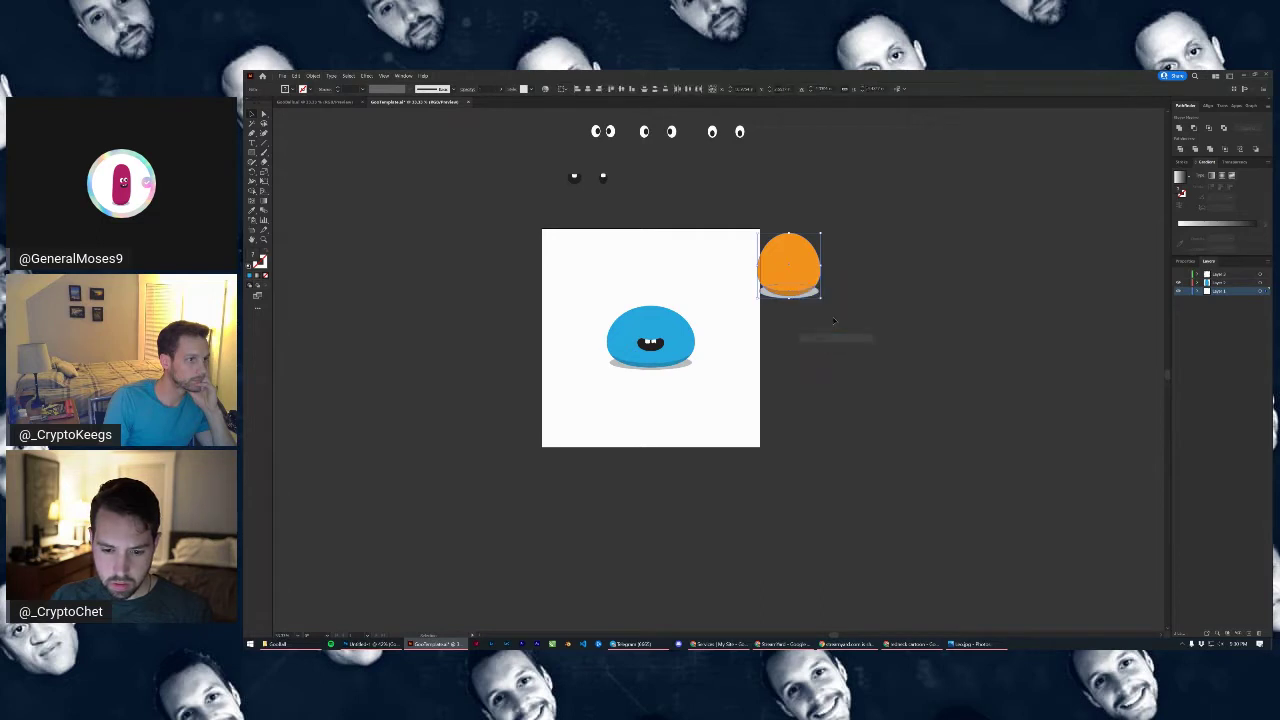
click(830, 335)
drag(811, 285, 934, 401)
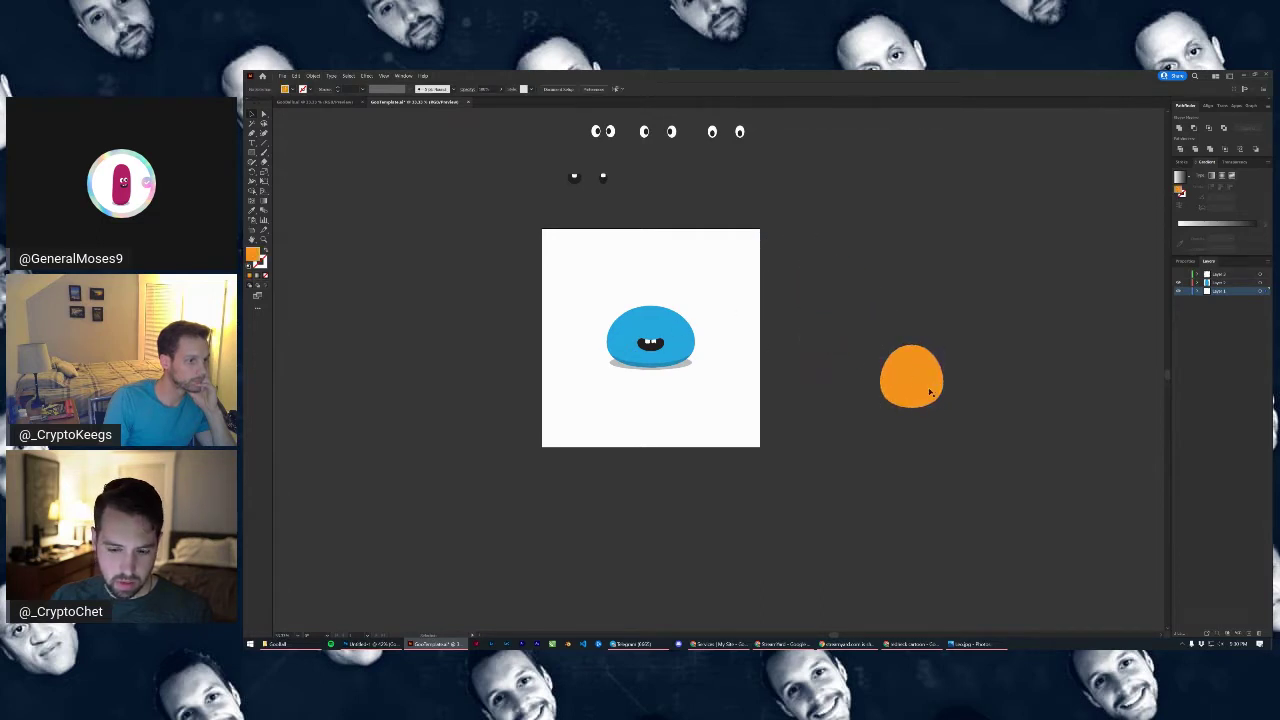
drag(930, 392, 677, 312)
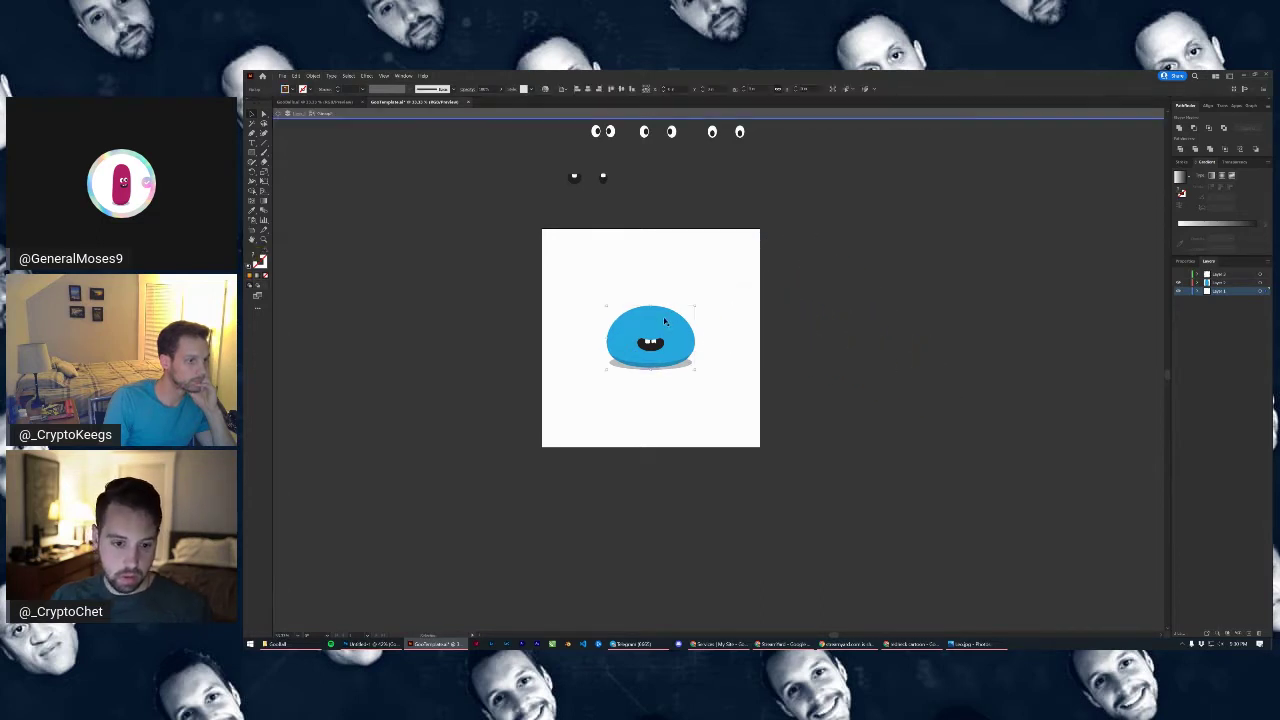
Isolate the wide blue body group on the artboard and paste the plain orange shape into it
double_click(664, 320)
scroll(643, 338, up, 3)
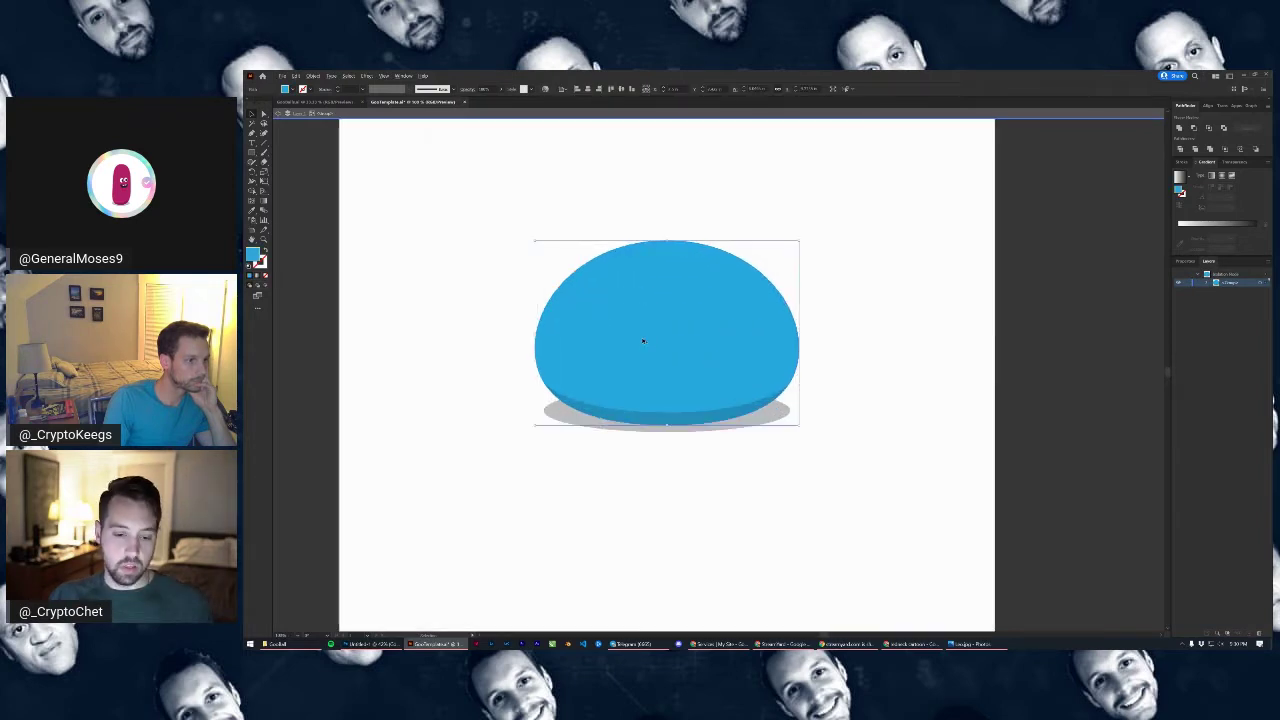
key(ctrl+v)
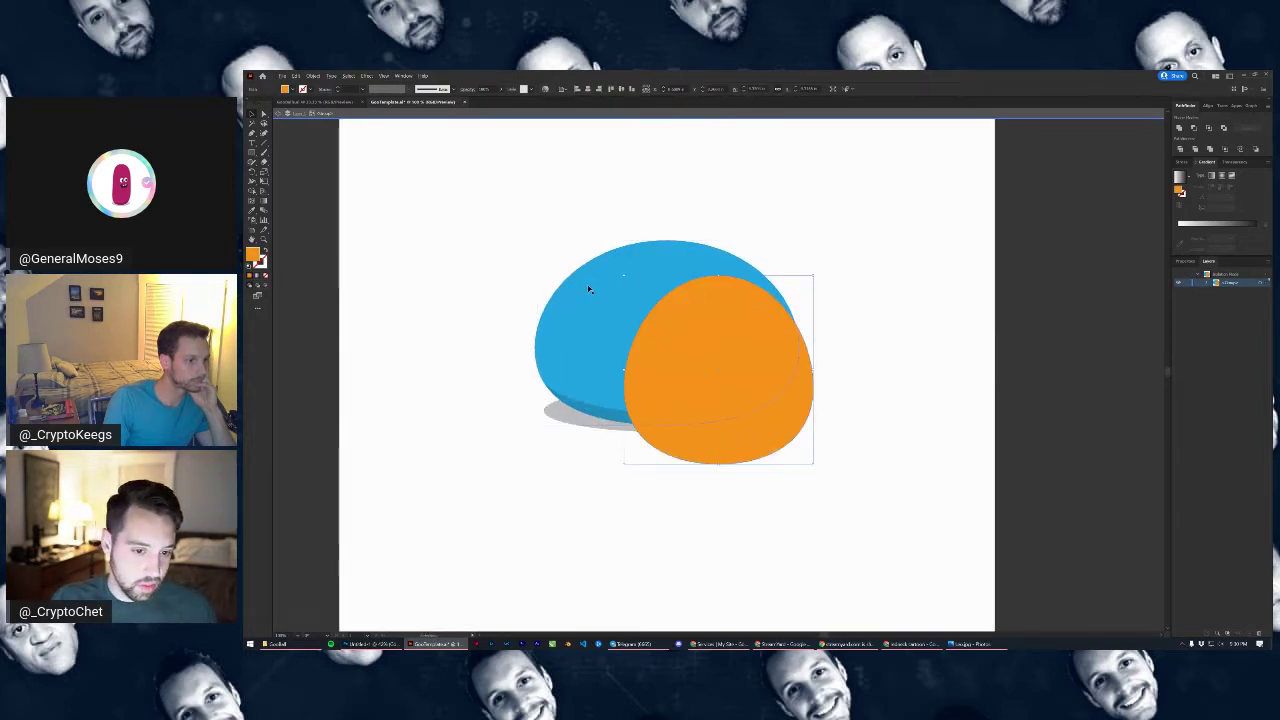
Recolour the blue body with the orange sampled by the Eyedropper, delete the pasted orange shape and leave the group
click(588, 291)
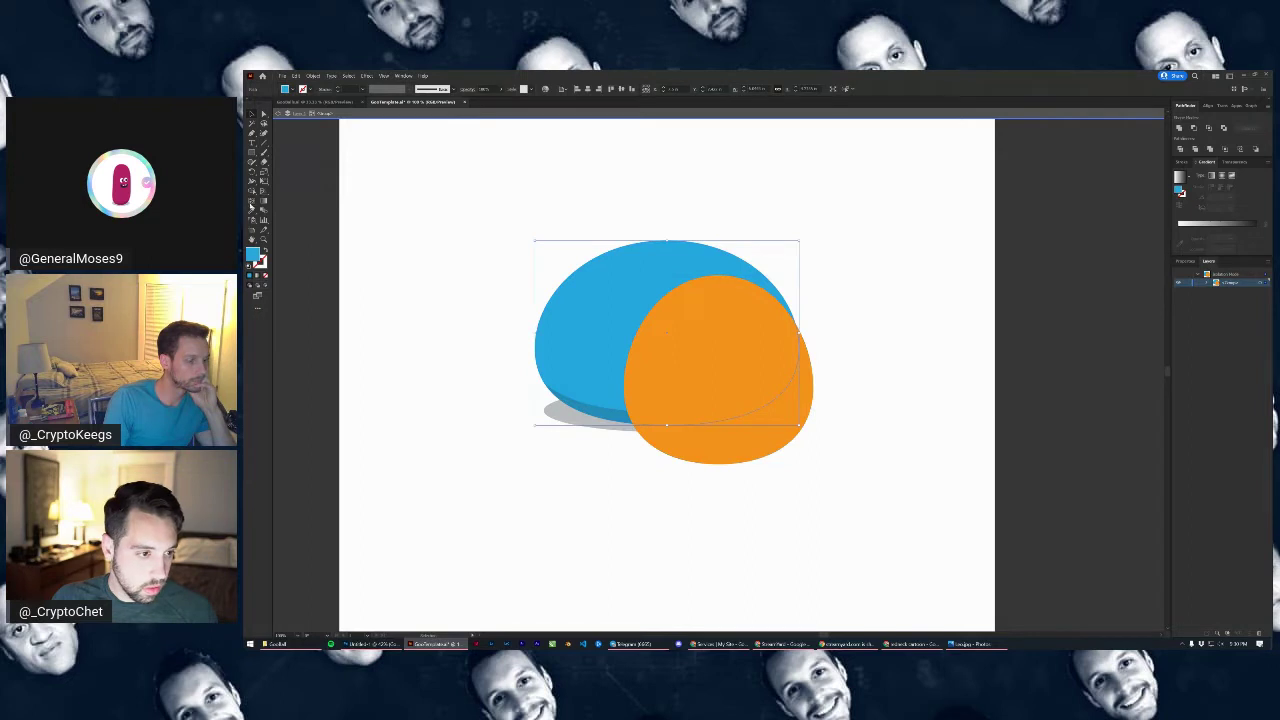
click(252, 218)
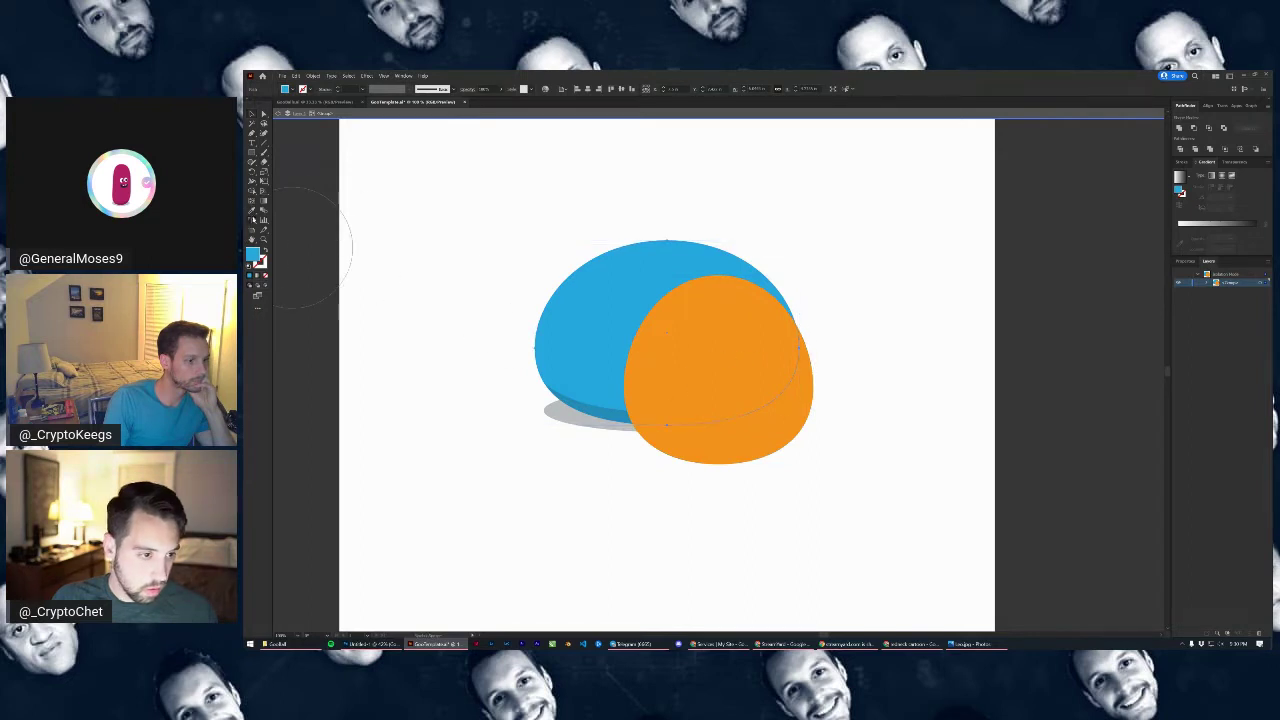
click(252, 210)
click(782, 342)
click(795, 300)
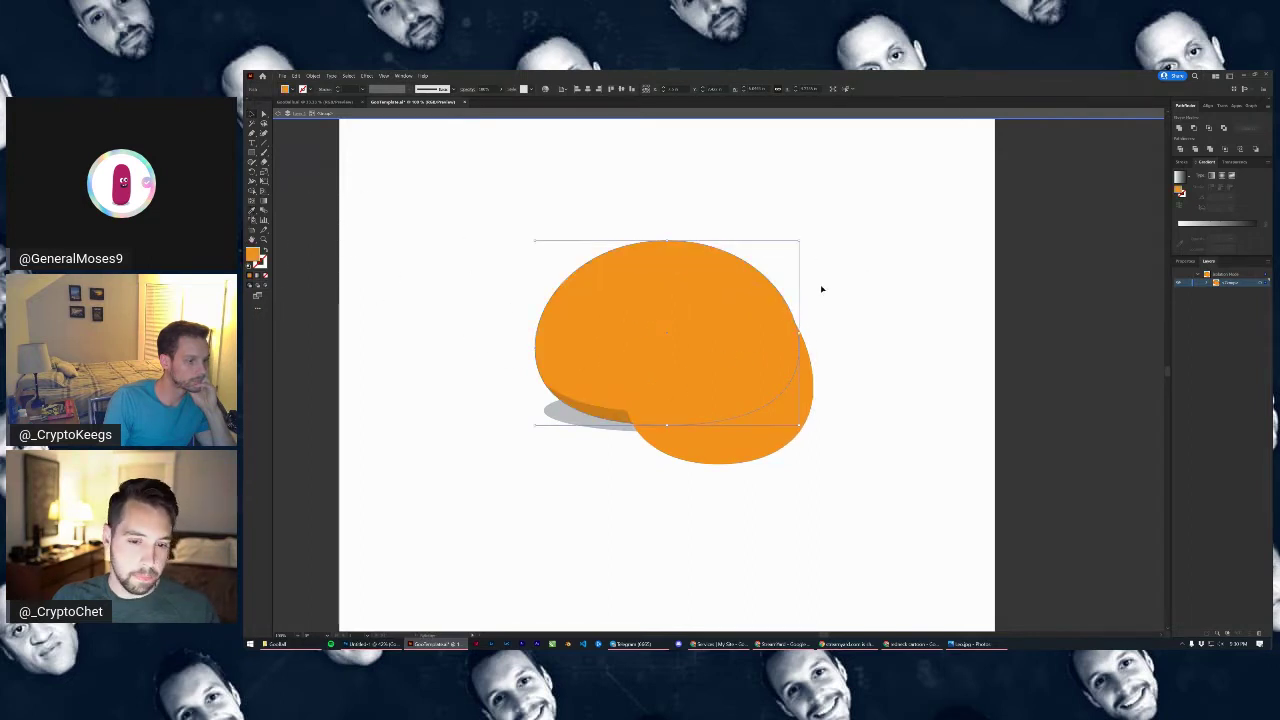
click(810, 390)
key(Delete)
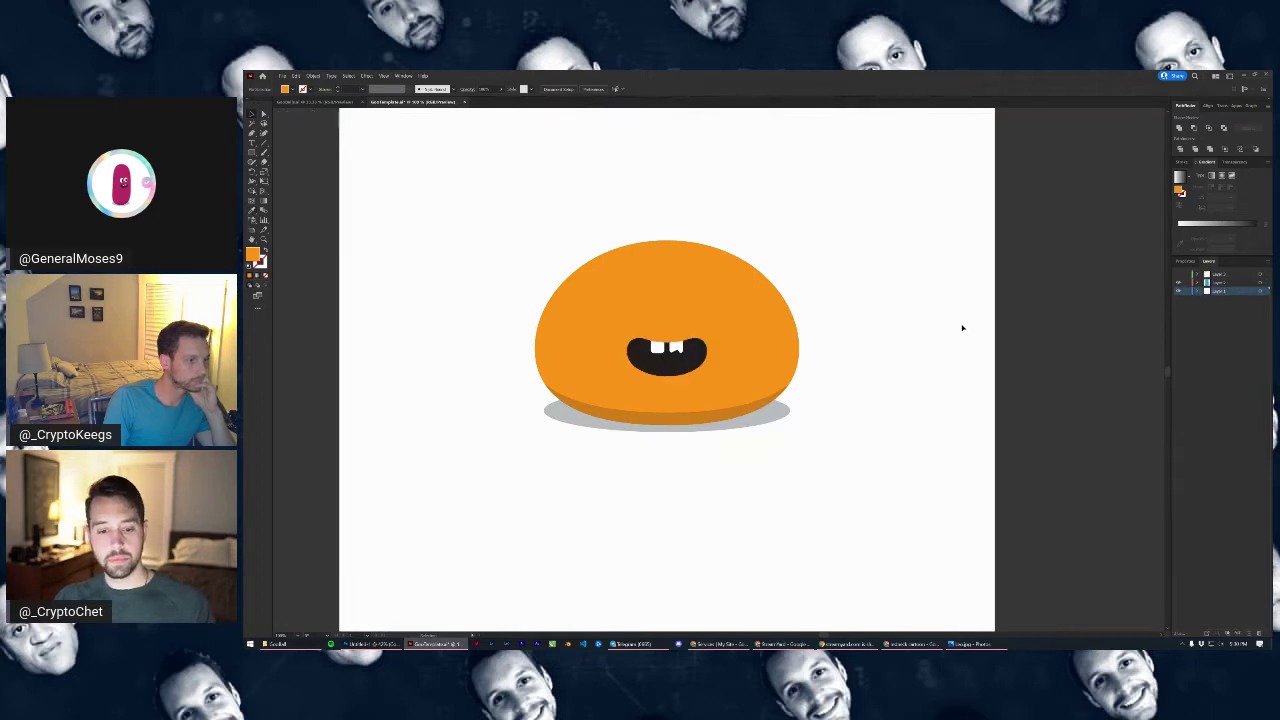
Move the two-toothed mouth slightly higher on the orange body, keeping it horizontally centred
scroll(962, 327, down, 3)
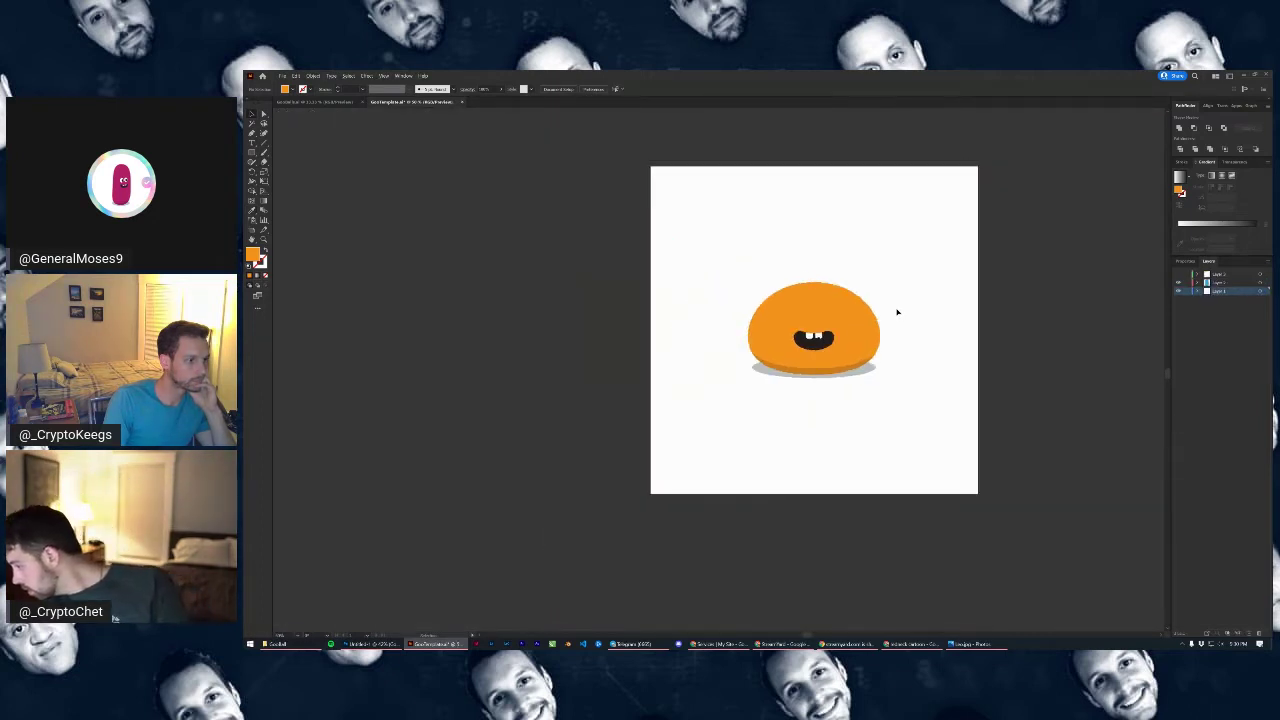
scroll(857, 355, up, 4)
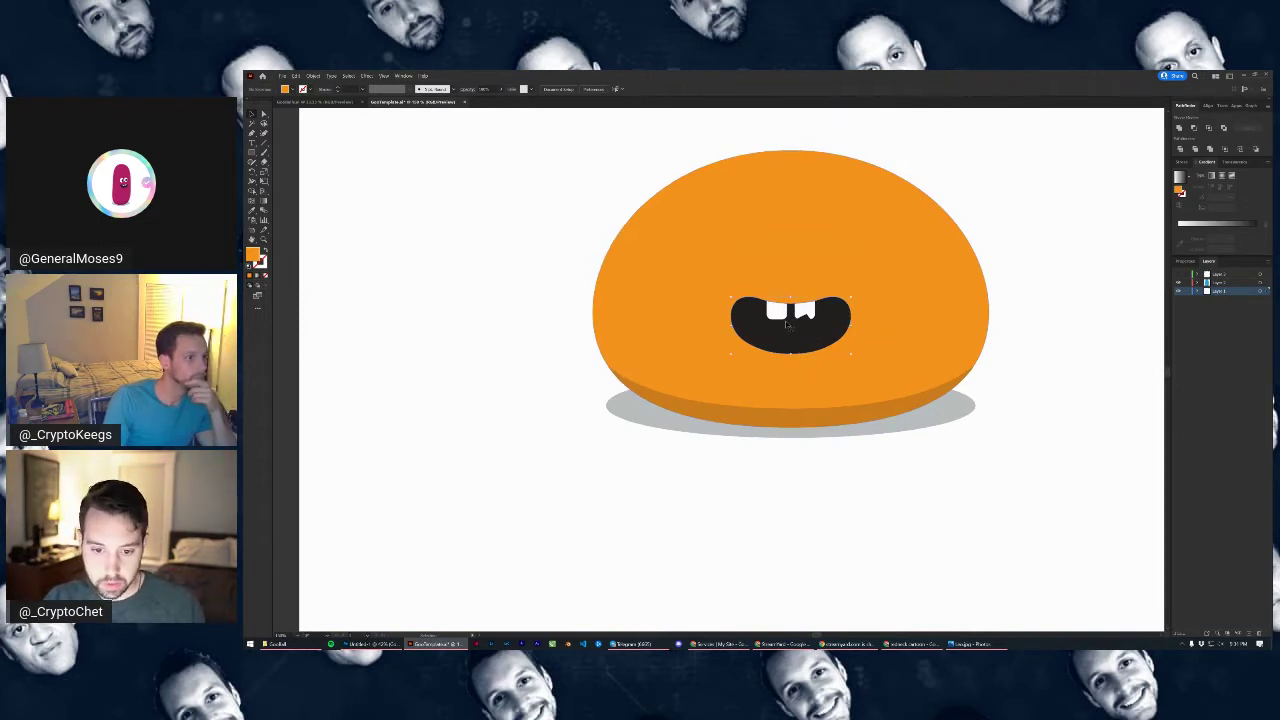
drag(788, 325, 805, 292)
click(1043, 260)
scroll(965, 308, down, 2)
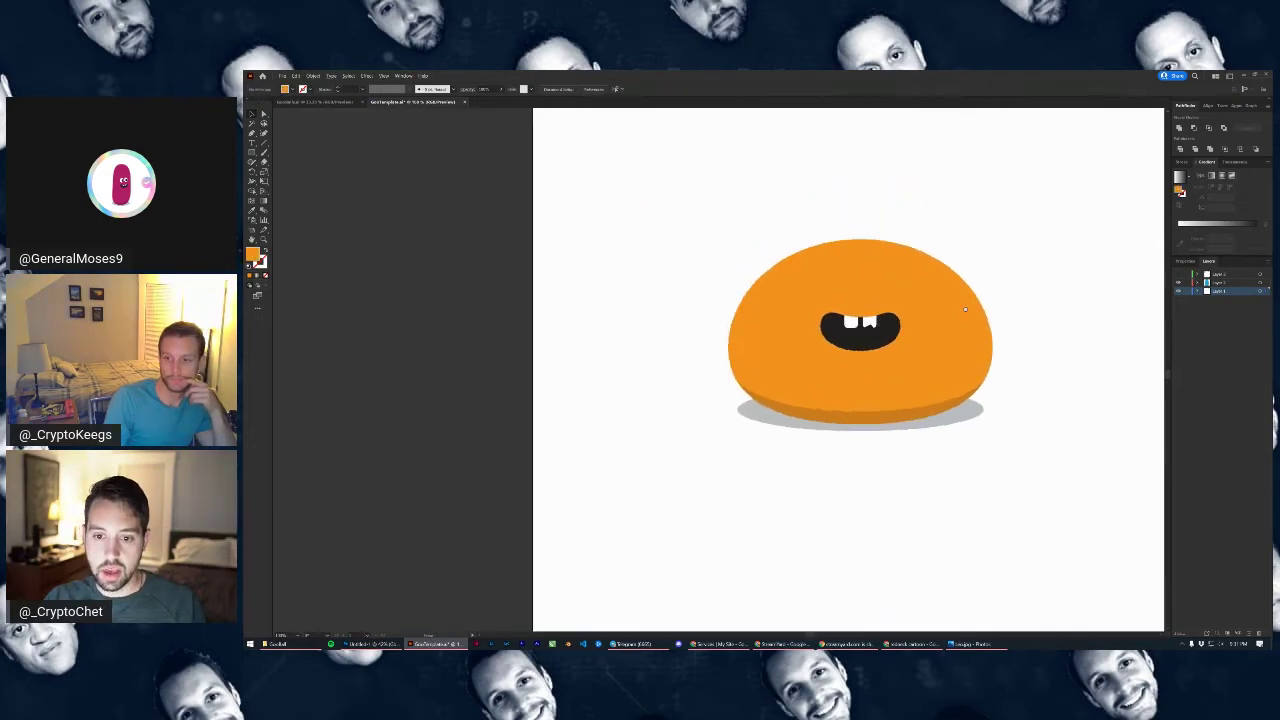
Move the middle pair of template eyes closer to the close-set pair above the artboard
drag(965, 308, 941, 356)
scroll(940, 356, down, 2)
drag(871, 273, 798, 432)
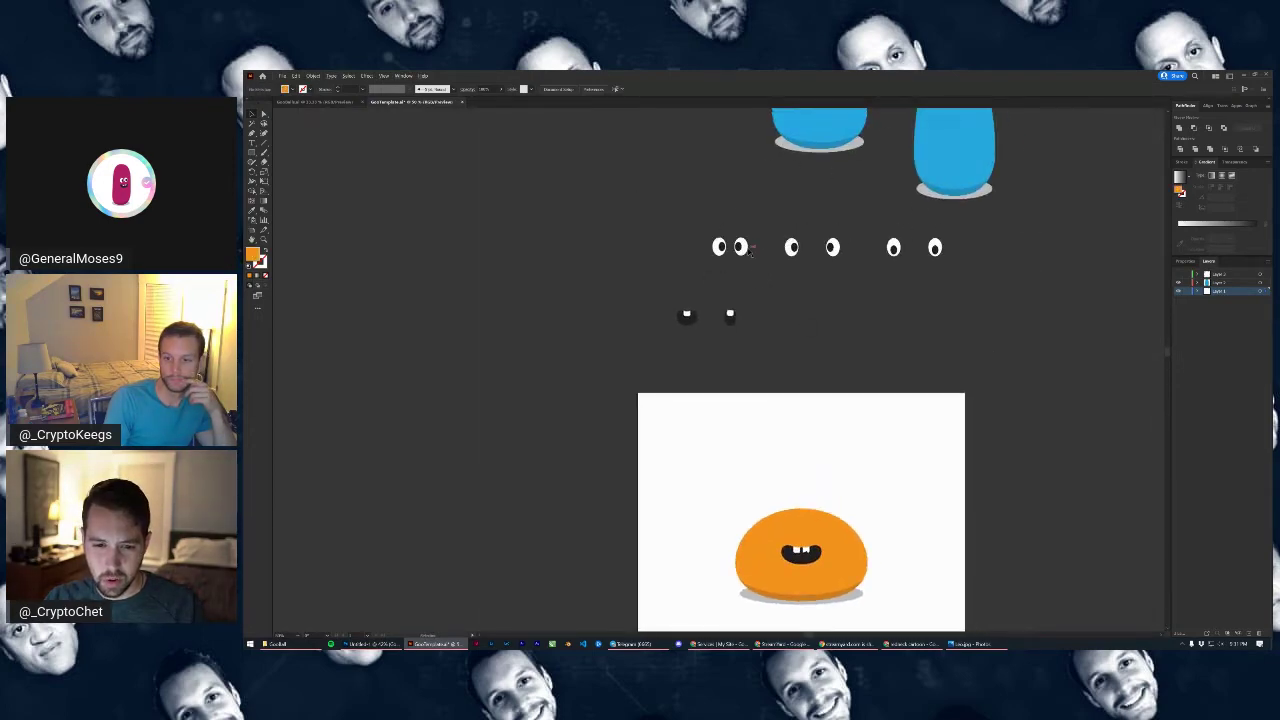
drag(746, 252, 773, 255)
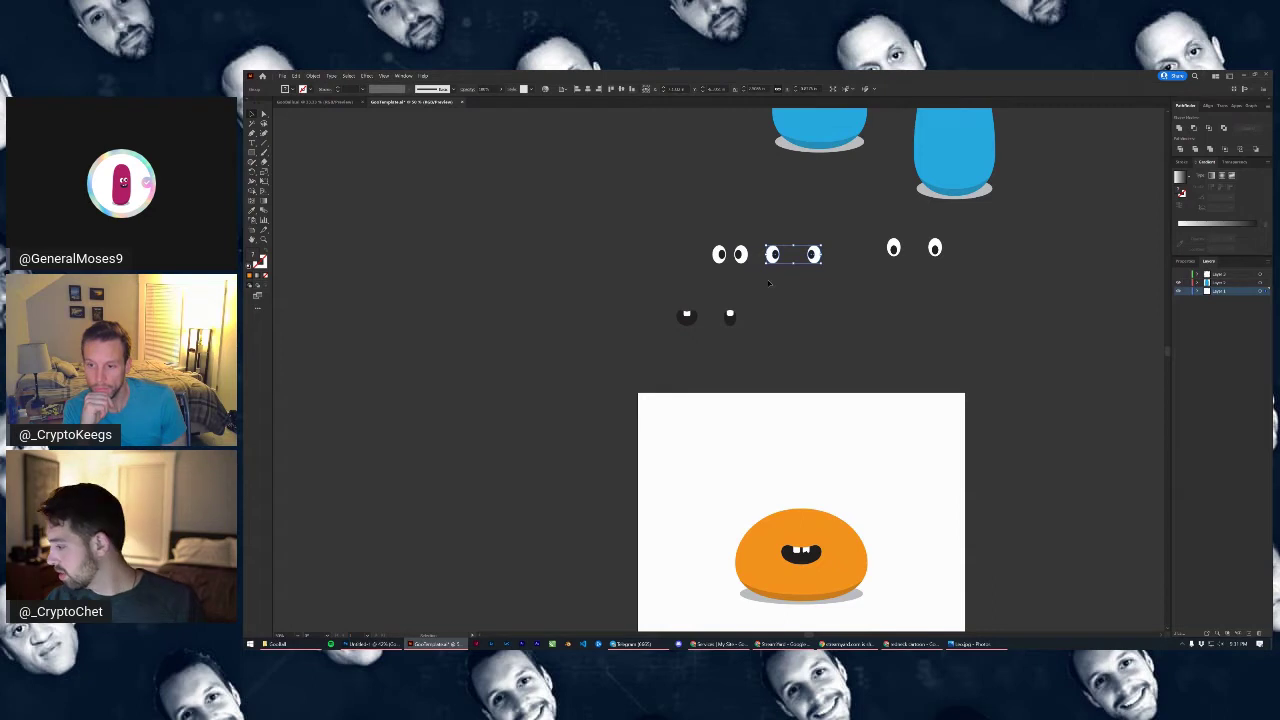
click(775, 287)
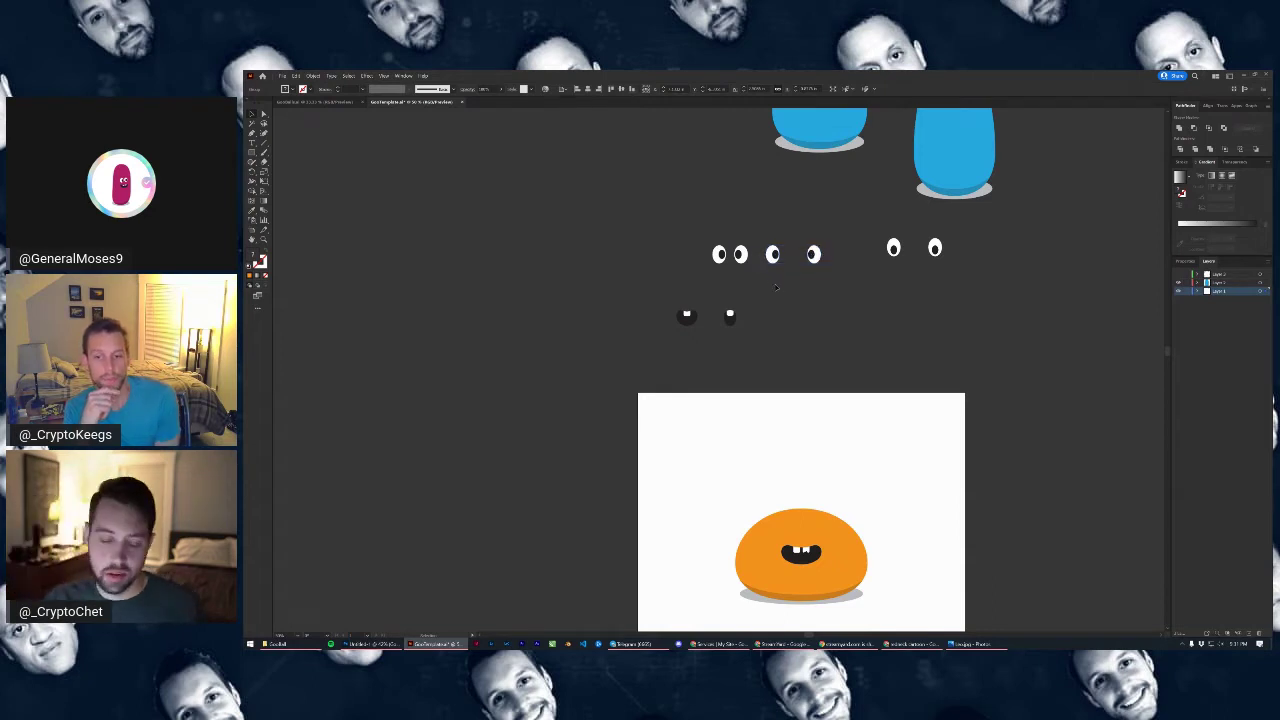
Rearrange the template eyes above the artboard, bringing the wide-set inward-looking and downward-looking pairs side by side
scroll(765, 300, up, 2)
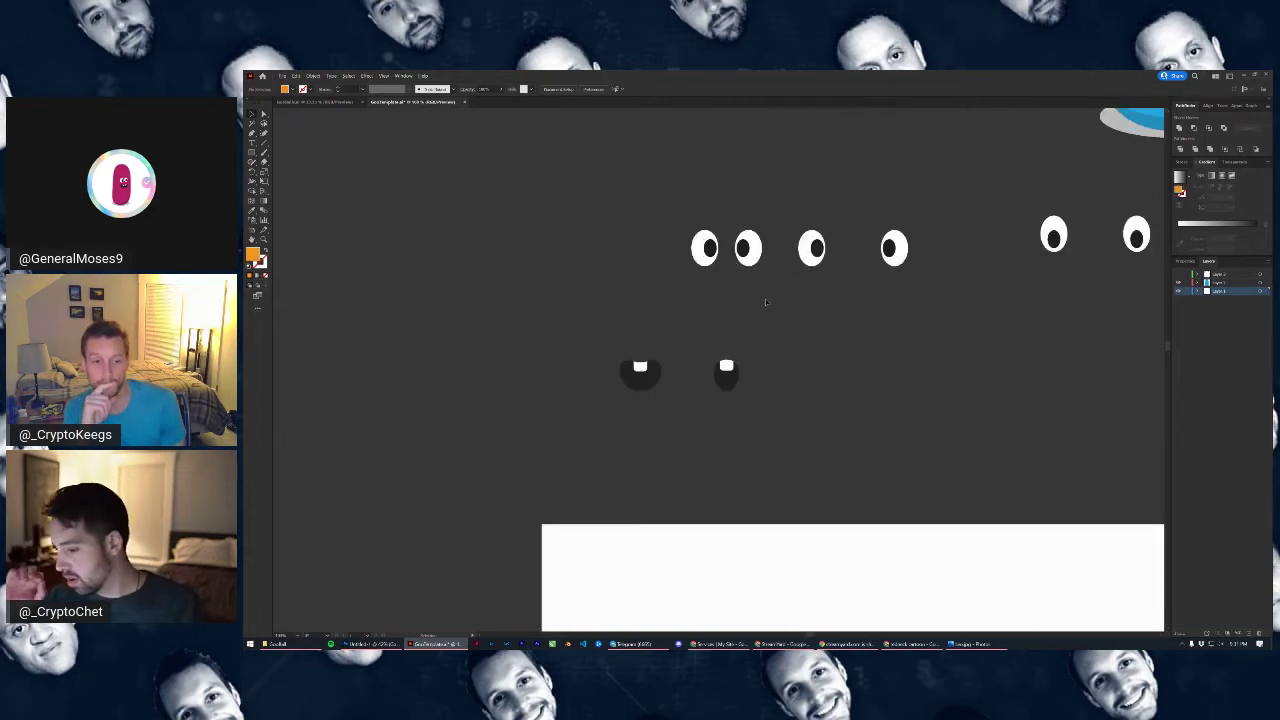
scroll(843, 333, down, 3)
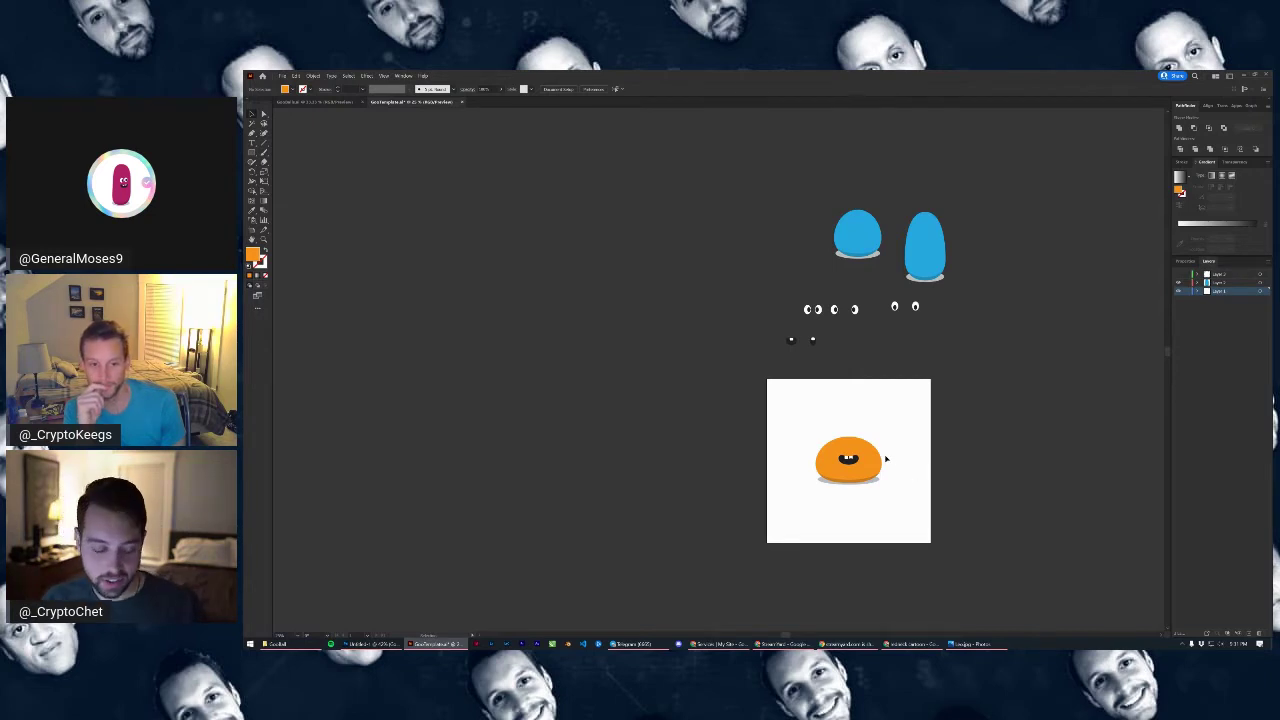
scroll(885, 458, up, 3)
scroll(948, 457, down, 1)
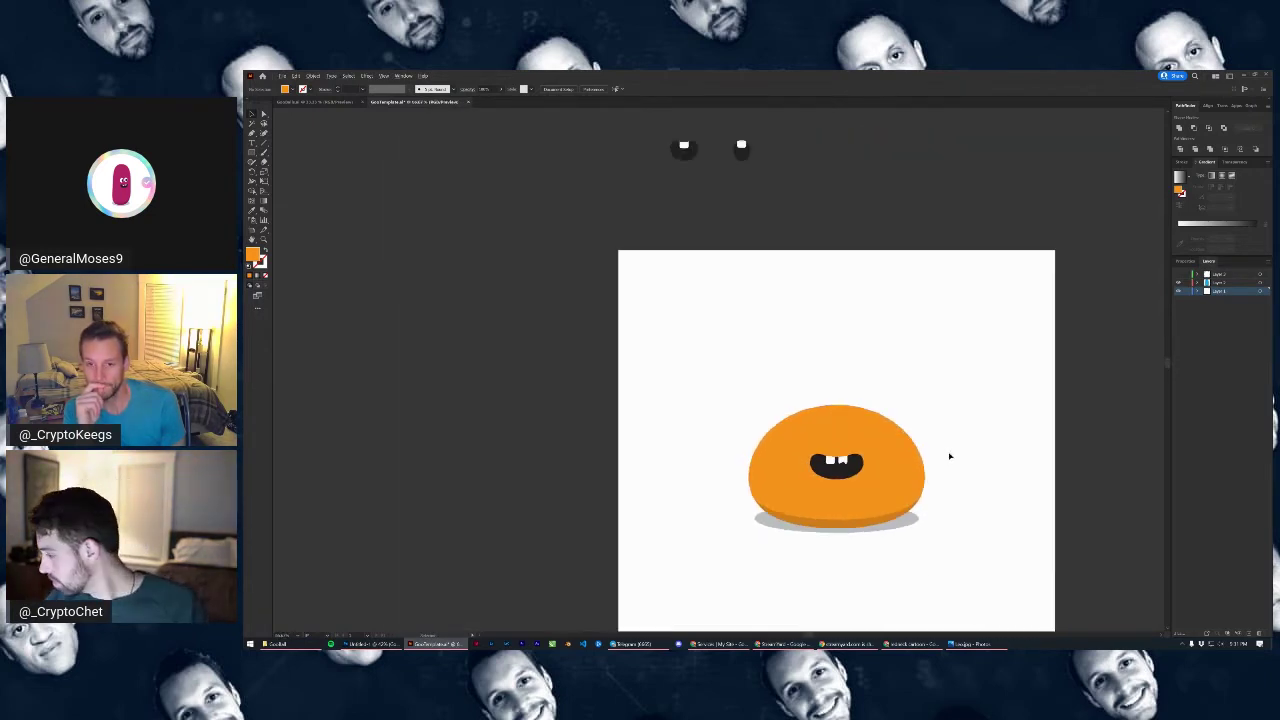
scroll(911, 391, right, 1)
scroll(769, 253, down, 1)
drag(794, 299, 821, 412)
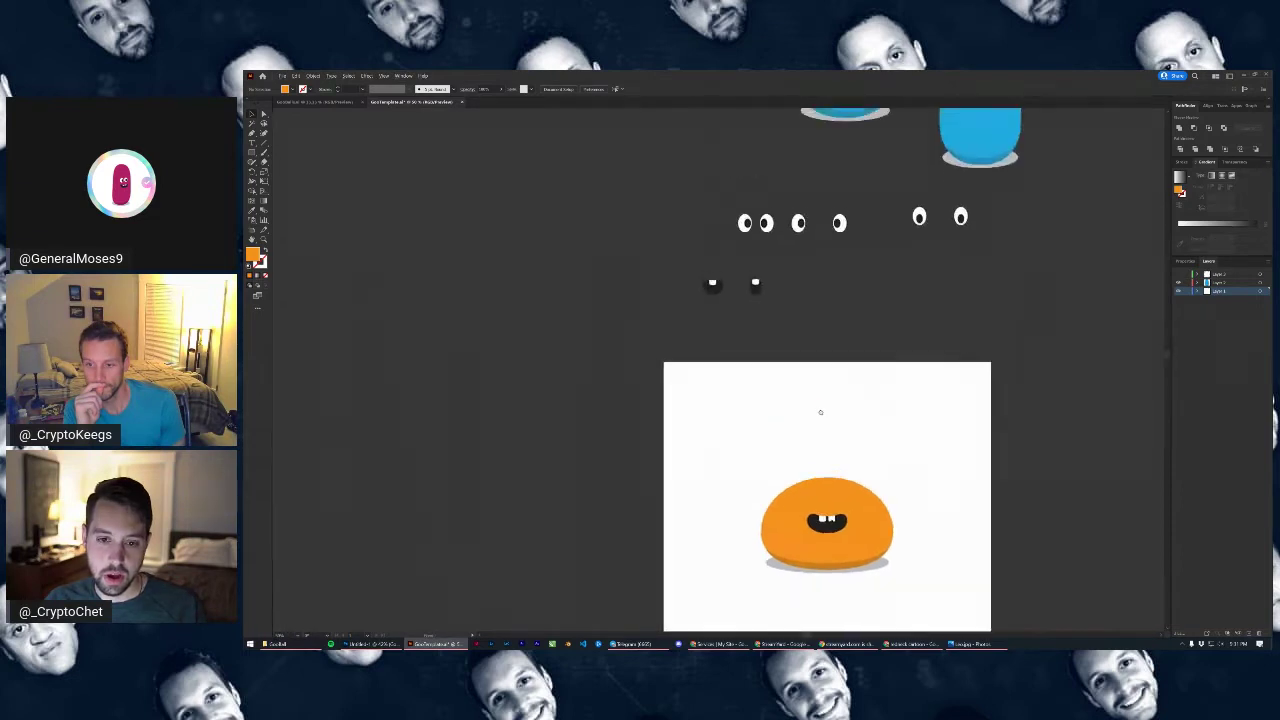
drag(765, 224, 822, 243)
drag(921, 216, 897, 233)
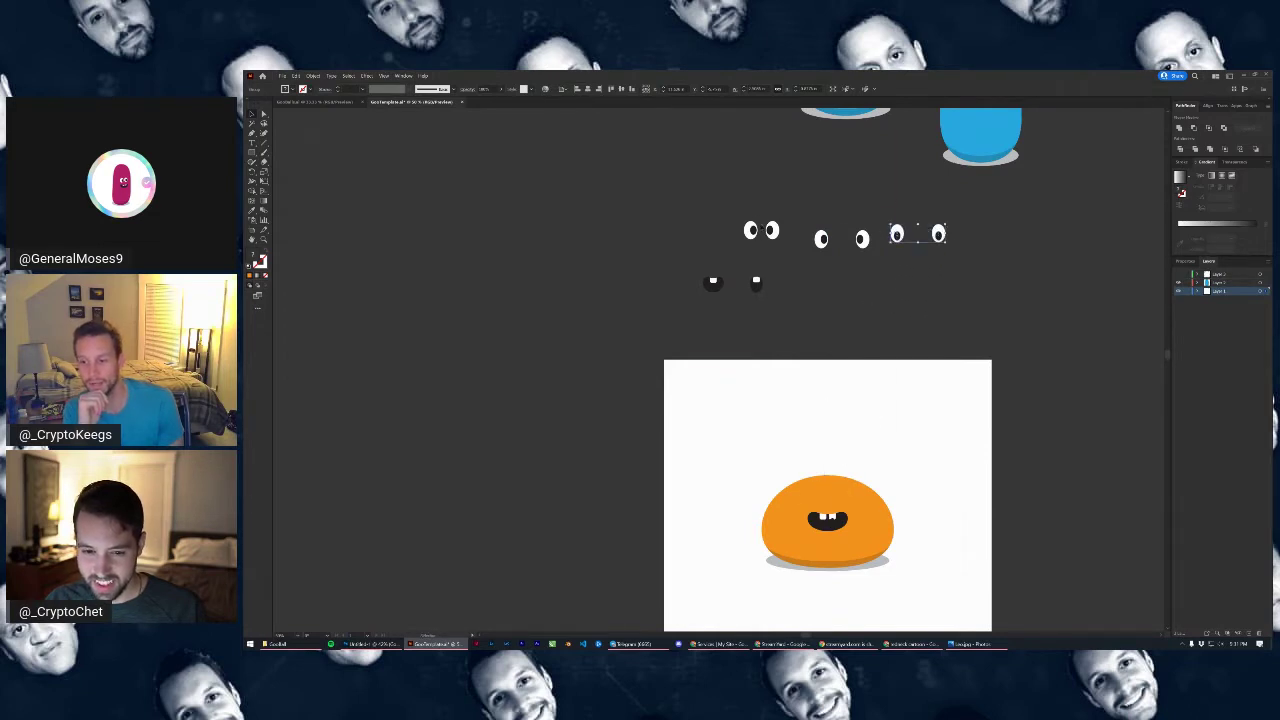
Place the wide-set inward-looking eyes on the orange body just above the mouth, horizontally centred on the body
drag(820, 238, 807, 500)
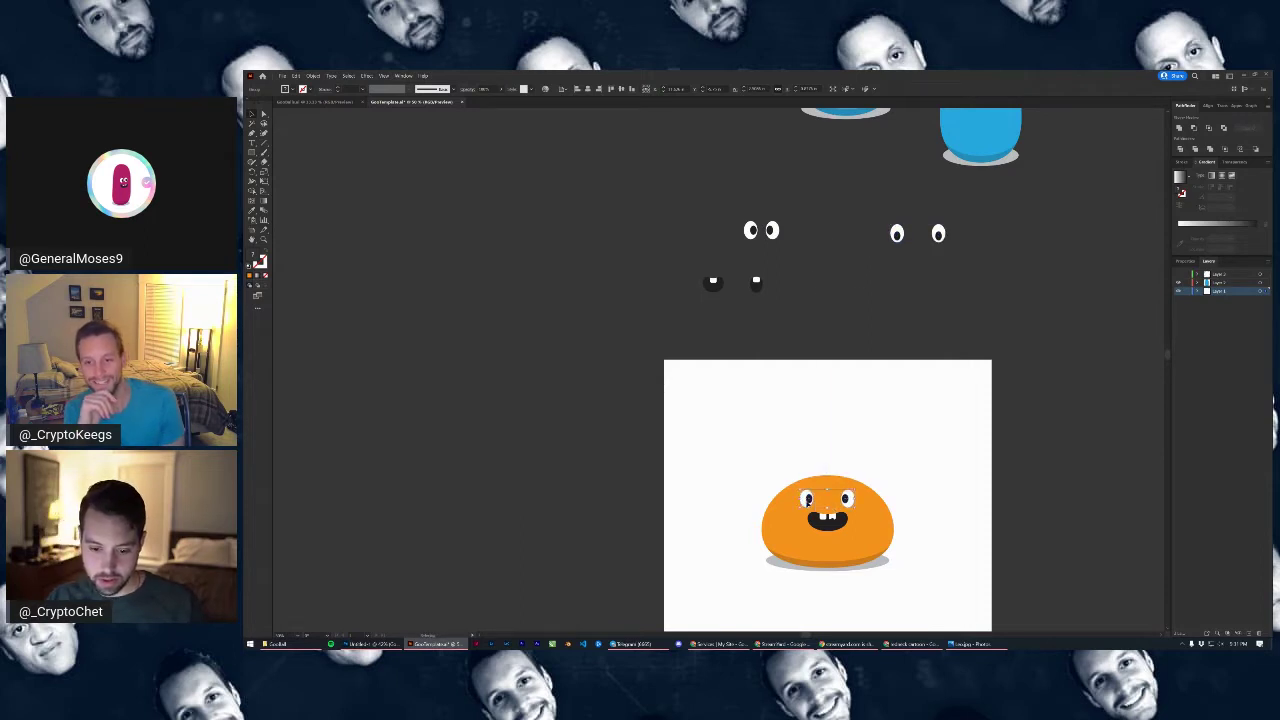
click(866, 525)
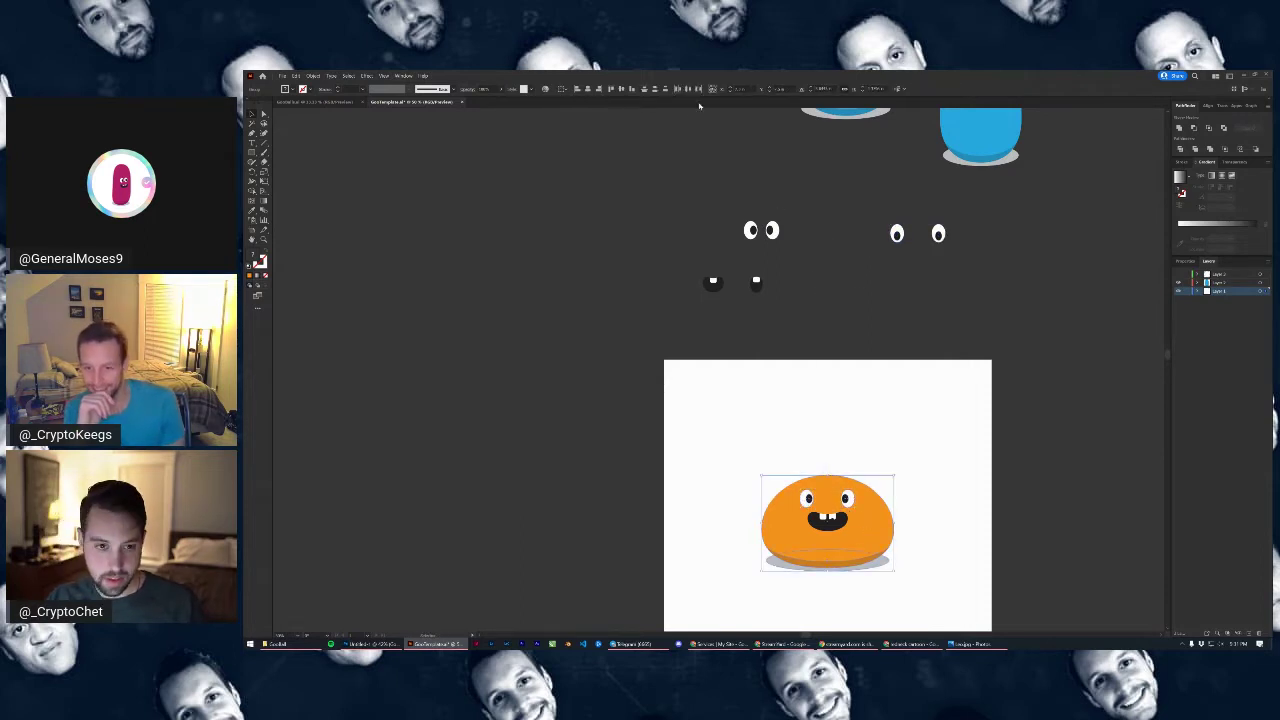
click(935, 412)
scroll(837, 517, up, 2)
drag(920, 423, 930, 312)
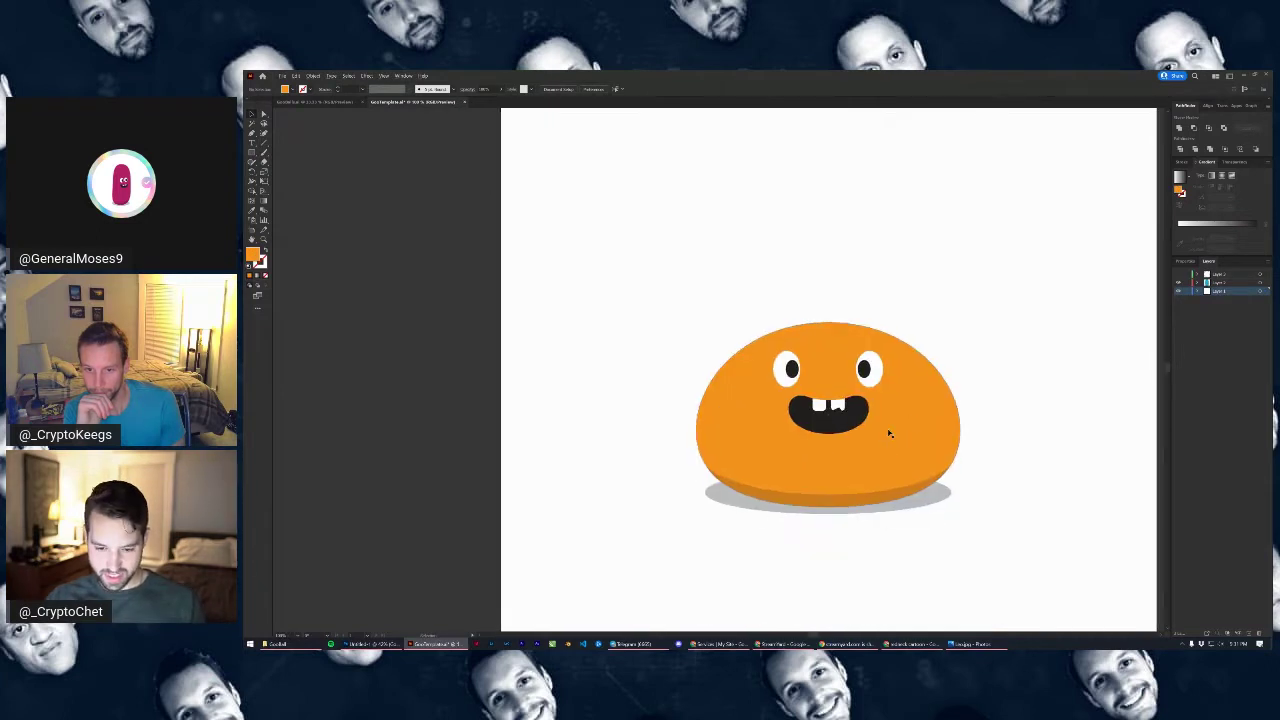
scroll(876, 412, up, 1)
scroll(860, 399, down, 1)
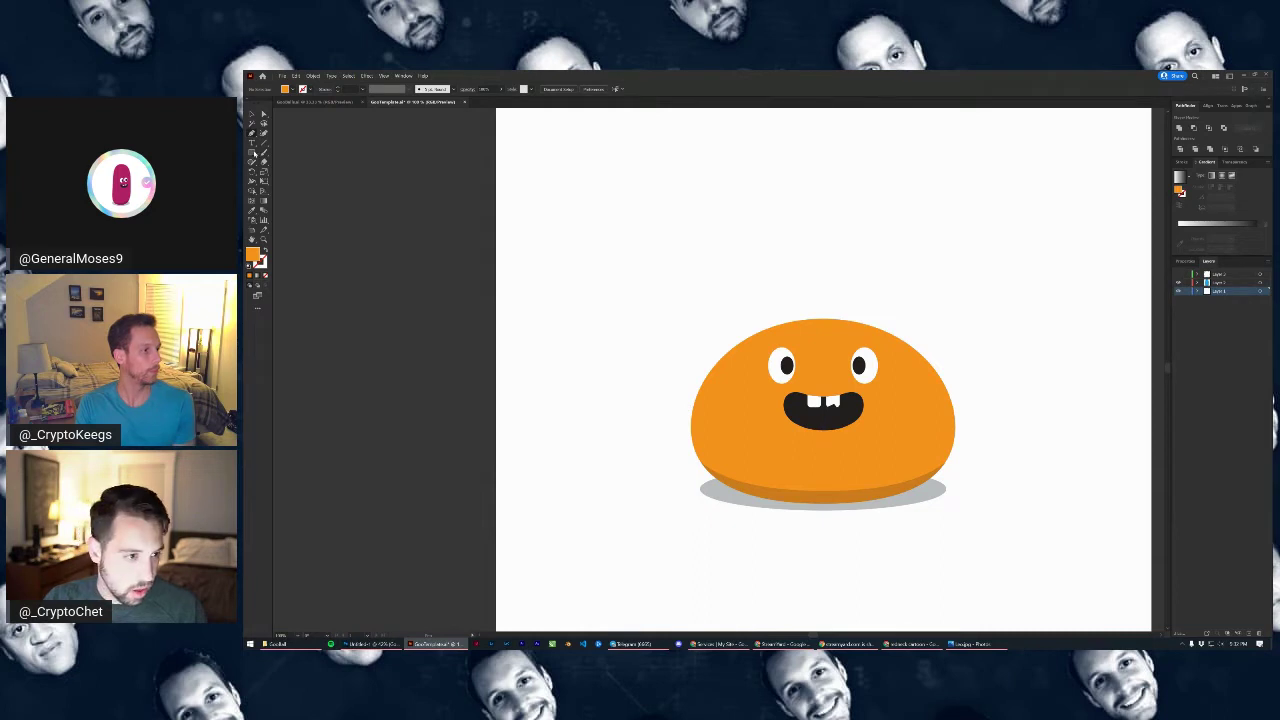
Draw a wide ellipse covering the face and upper body with the Ellipse tool and fill it with medium blue
drag(254, 153, 280, 172)
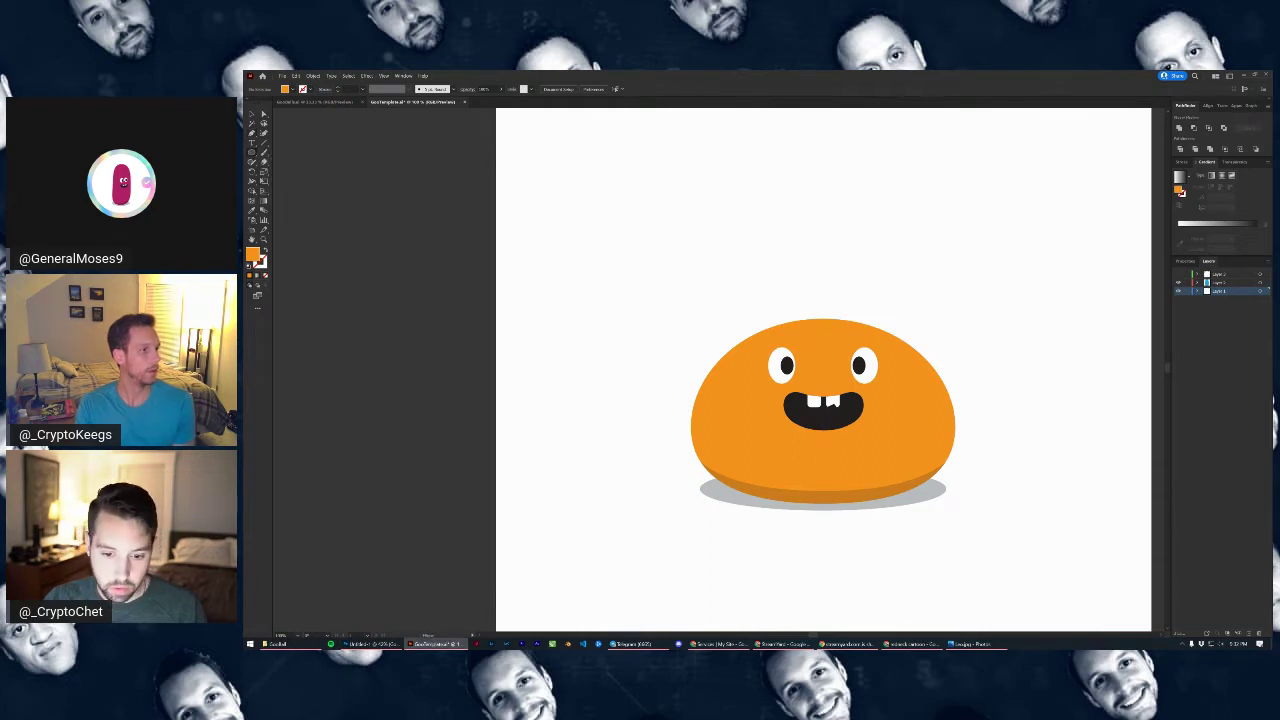
drag(708, 277, 964, 451)
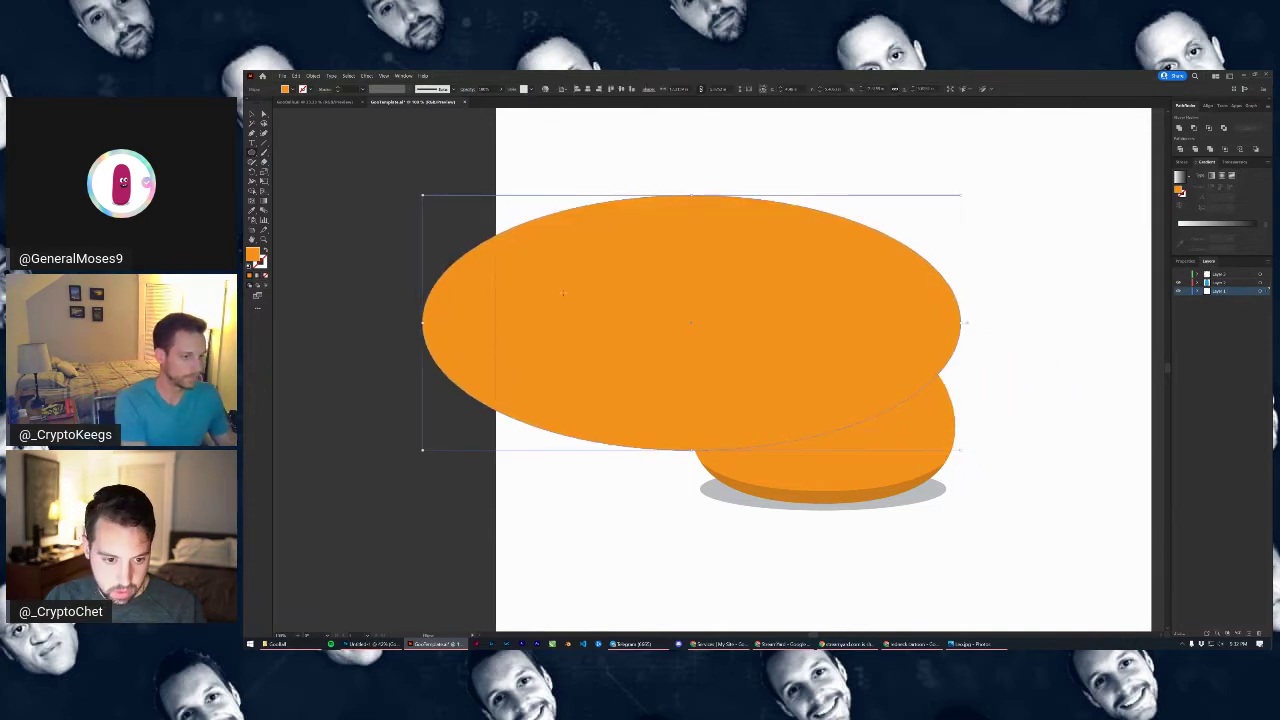
mouse_move(640, 323)
mouse_down()
mouse_move(760, 291)
mouse_move(760, 331)
mouse_up()
click(287, 89)
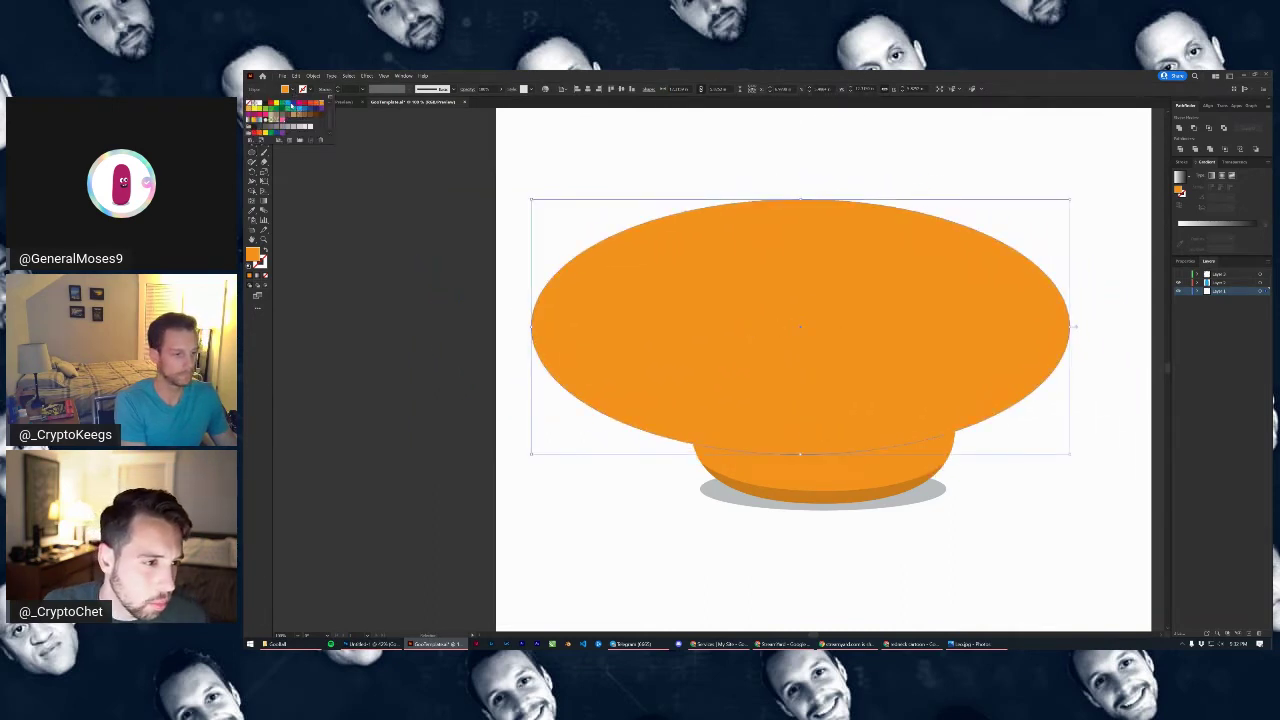
click(299, 110)
click(852, 164)
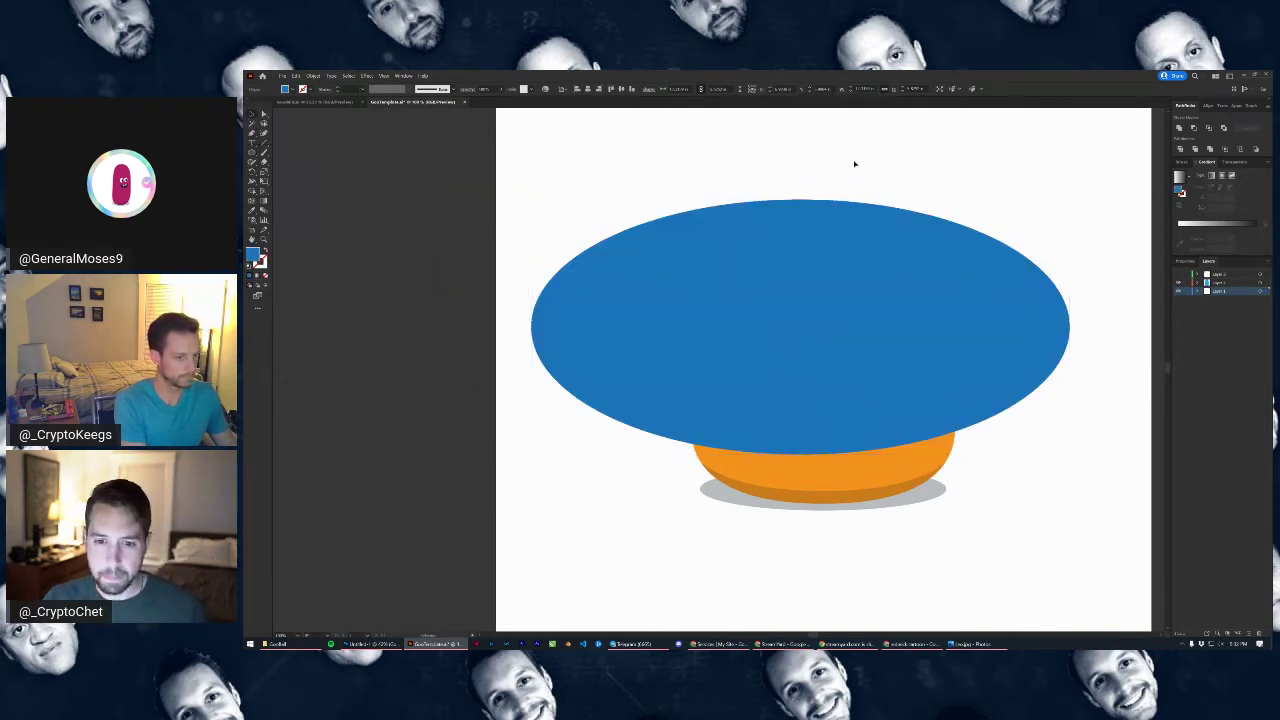
Narrow the blue ellipse to slightly wider than the orange body and centre the two horizontally
mouse_move(806, 321)
mouse_down()
mouse_move(829, 300)
mouse_move(830, 326)
mouse_up()
drag(1095, 331, 1022, 334)
mouse_move(870, 370)
mouse_down()
mouse_move(874, 331)
mouse_move(871, 369)
mouse_up()
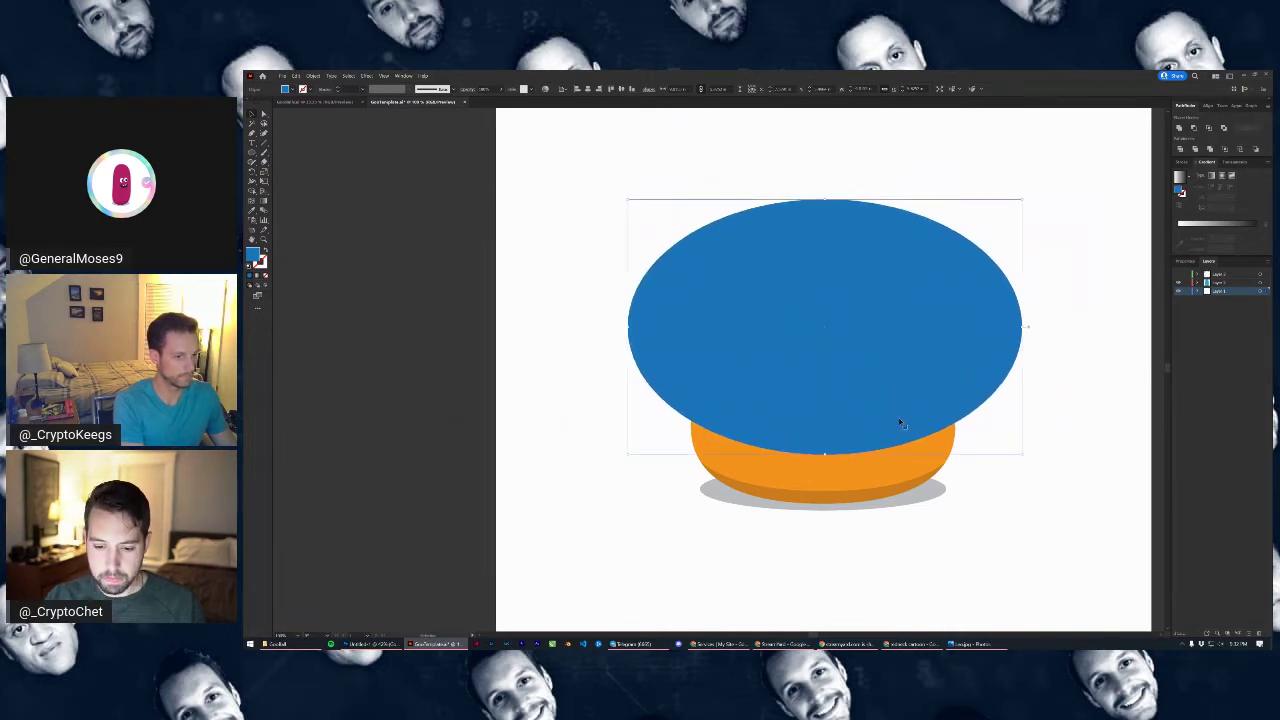
shift+click(900, 469)
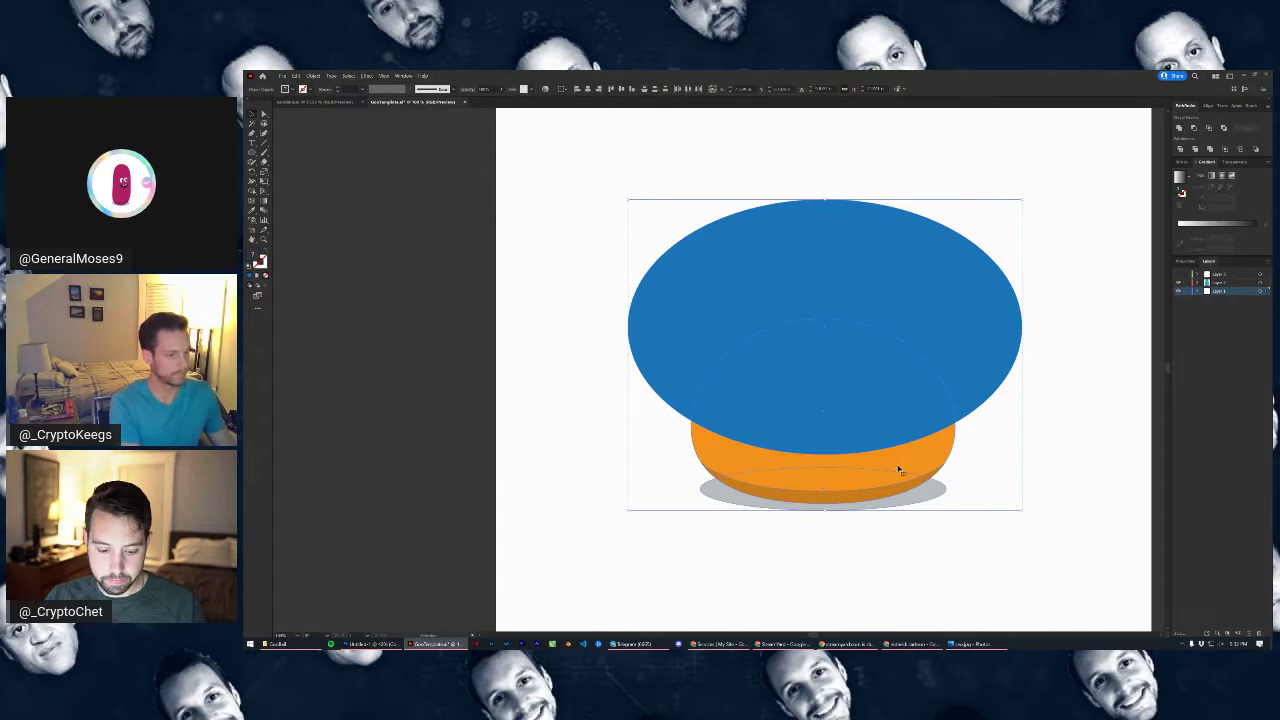
click(787, 485)
click(588, 89)
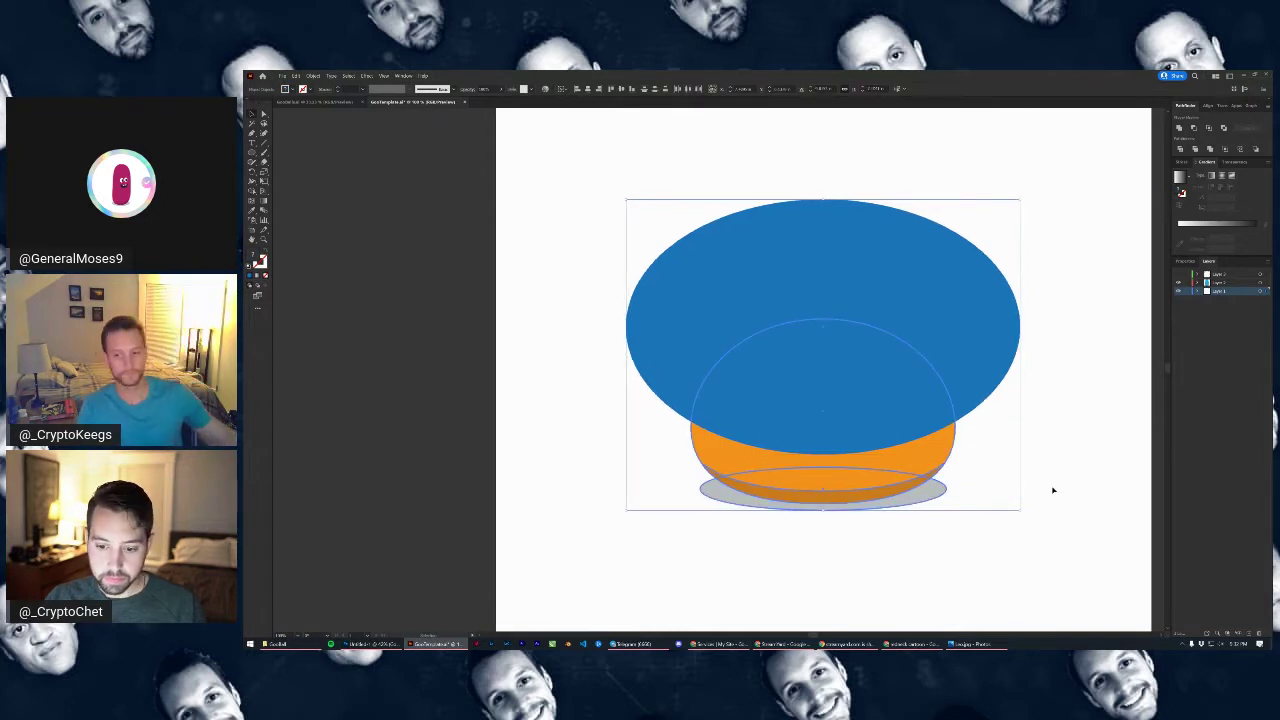
click(1051, 489)
Ungroup the orange body and subtract the blue ellipse from its main shape, leaving a curved lower band
click(912, 459)
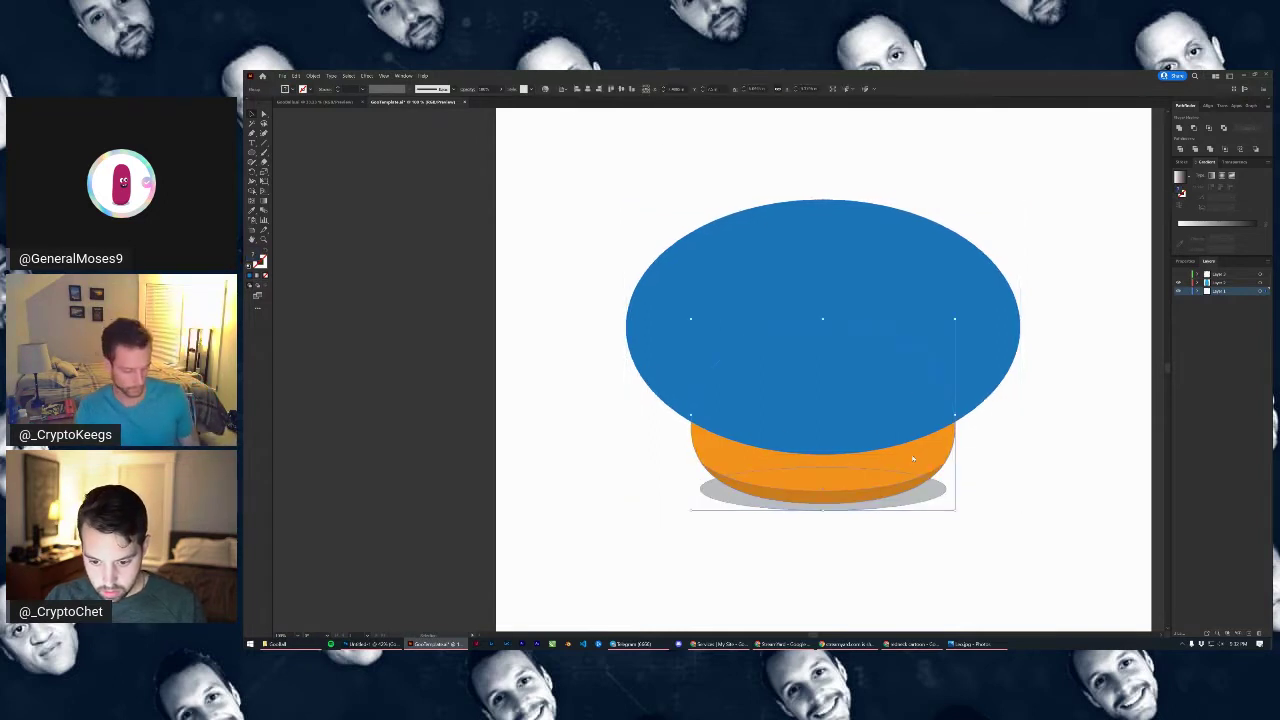
right_click(912, 459)
click(945, 514)
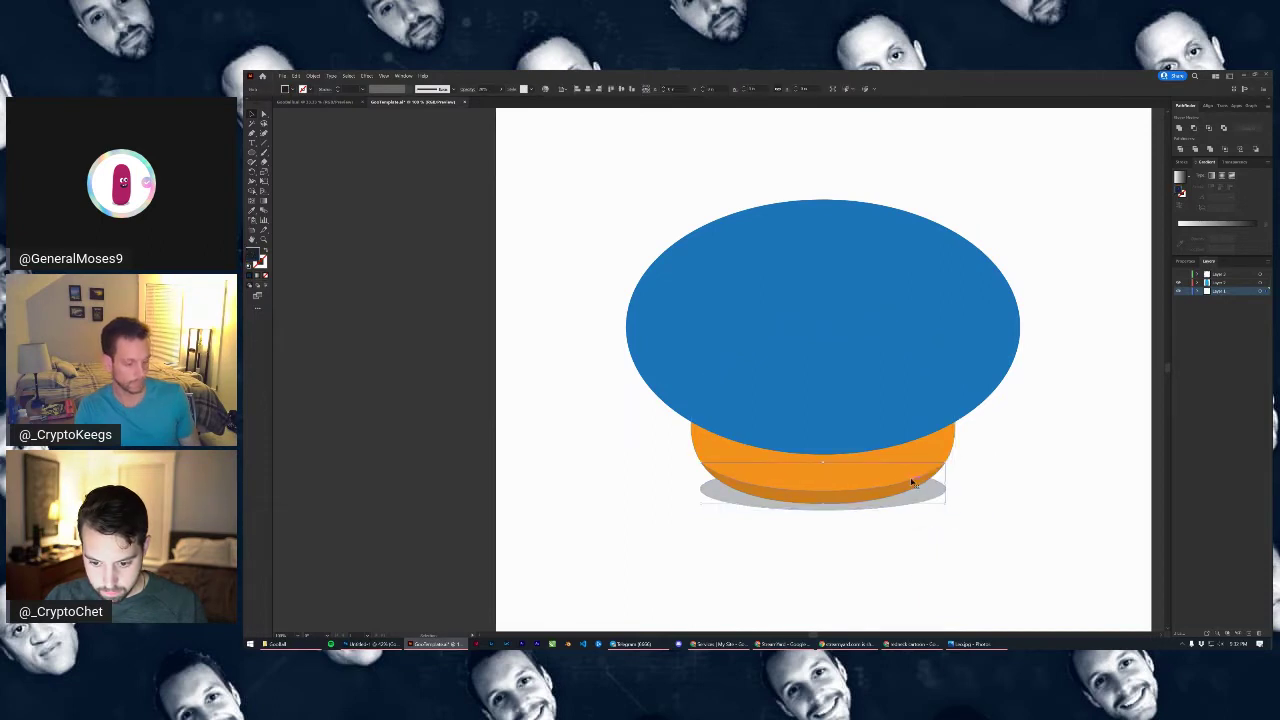
click(940, 446)
click(872, 393)
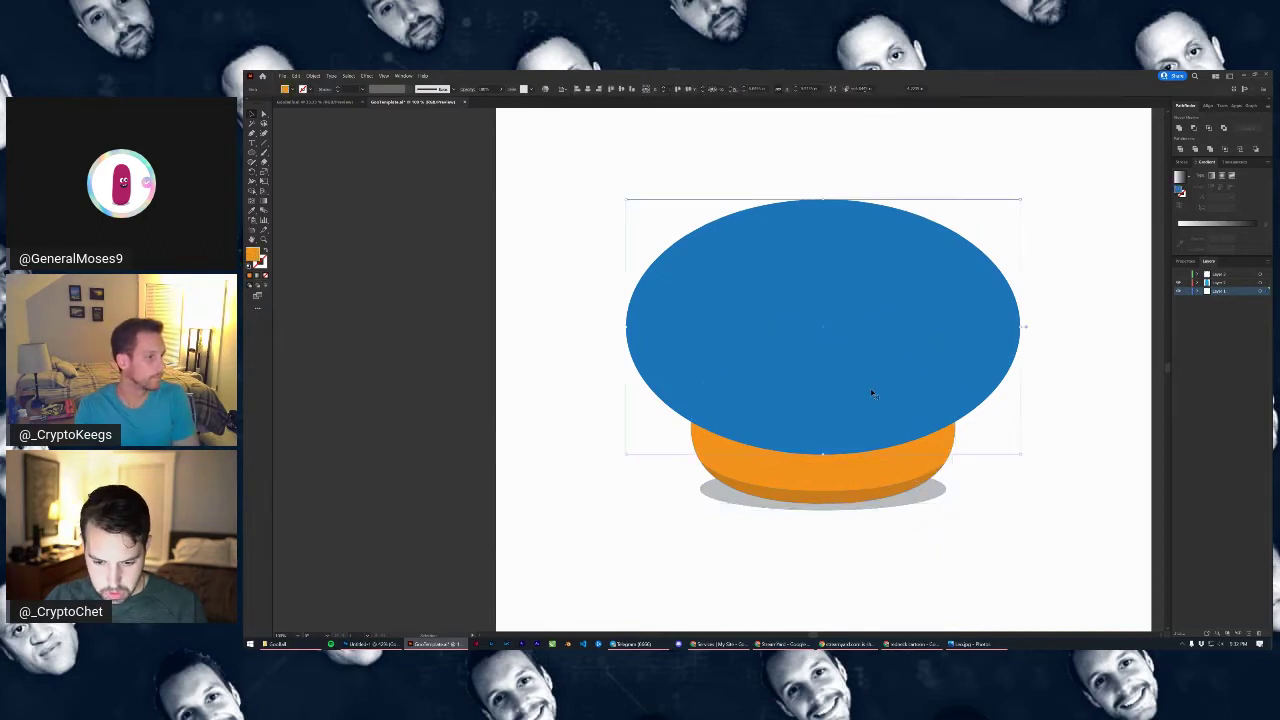
click(908, 455)
click(946, 363)
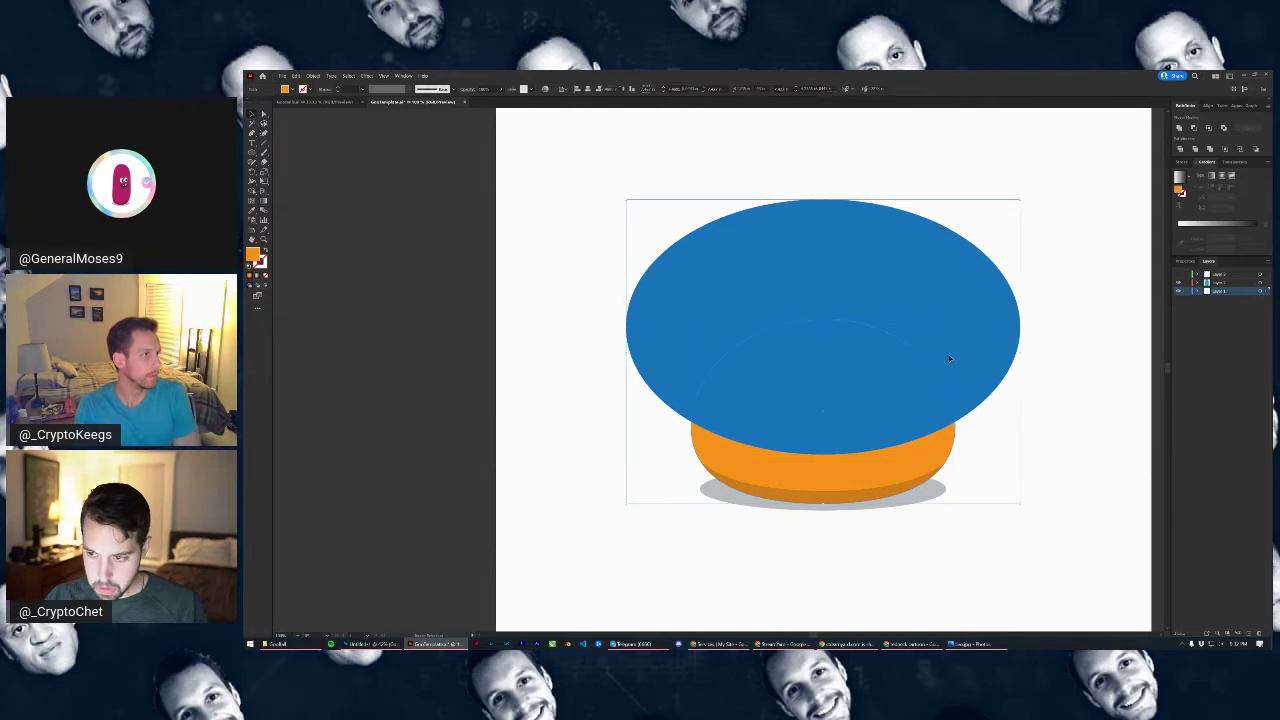
click(1194, 128)
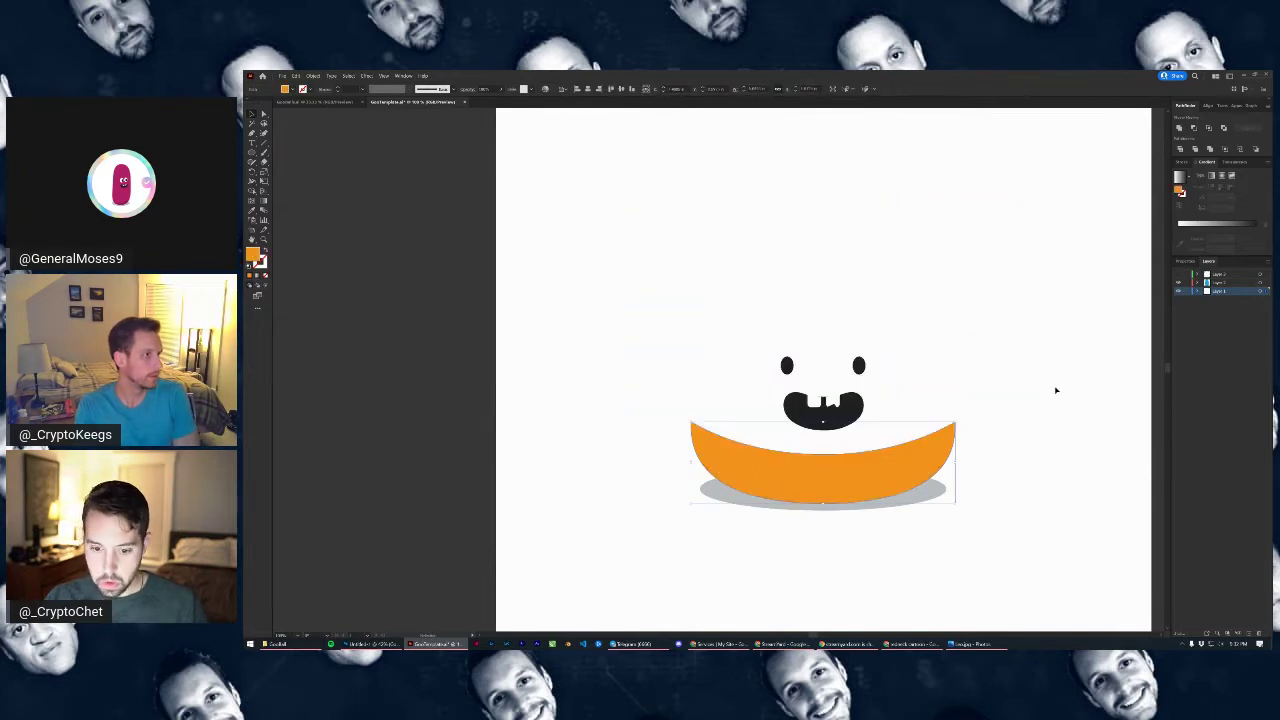
Paste the full orange body shape in place and send it behind the eyes and mouth
click(1055, 387)
key(ctrl+f)
key(a)
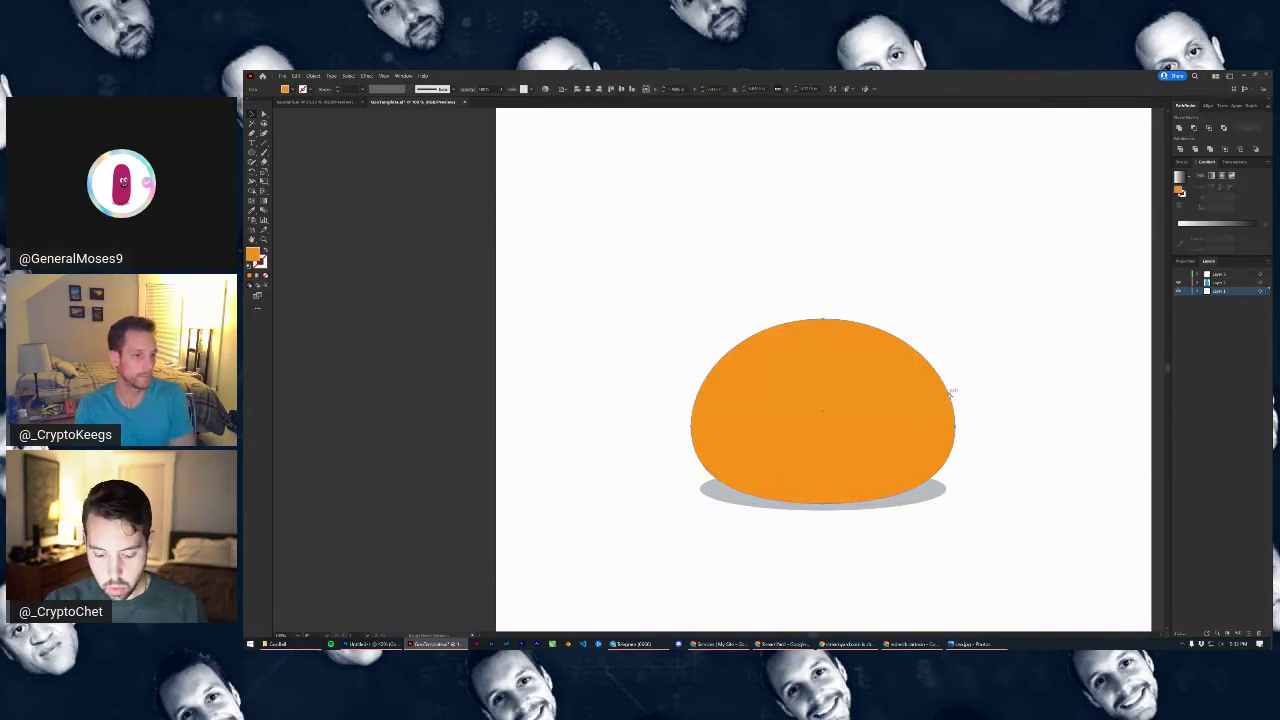
key(ctrl+[)
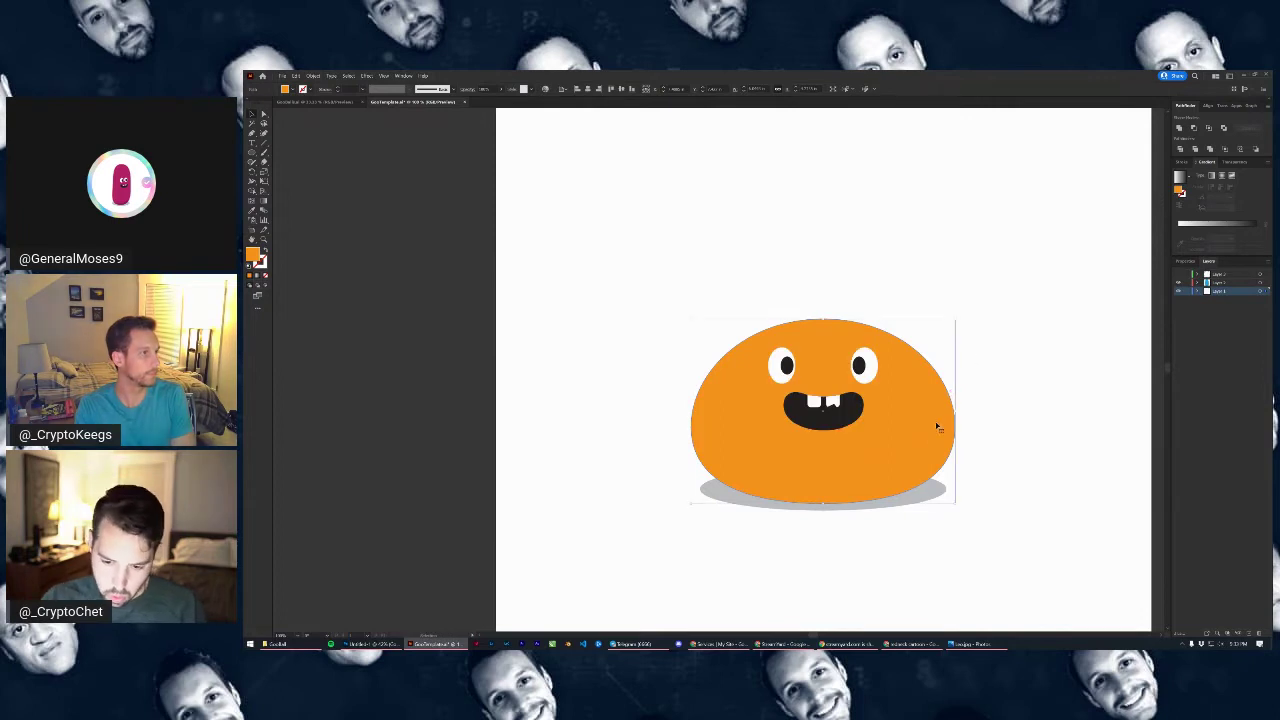
click(550, 307)
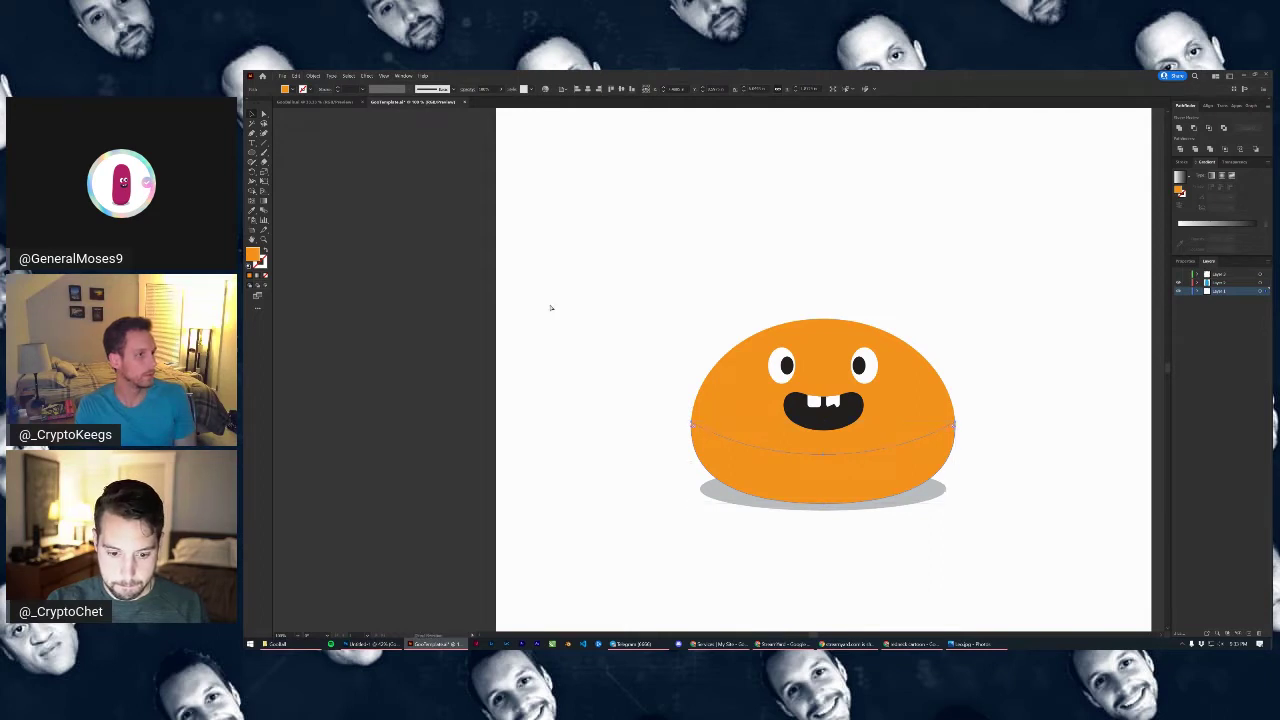
Stack the curved lower band between the orange body and its bottom shading, and fill the band medium blue
key(ctrl+bracketleft)
key(ctrl+bracketleft)
key(ctrl+bracketright)
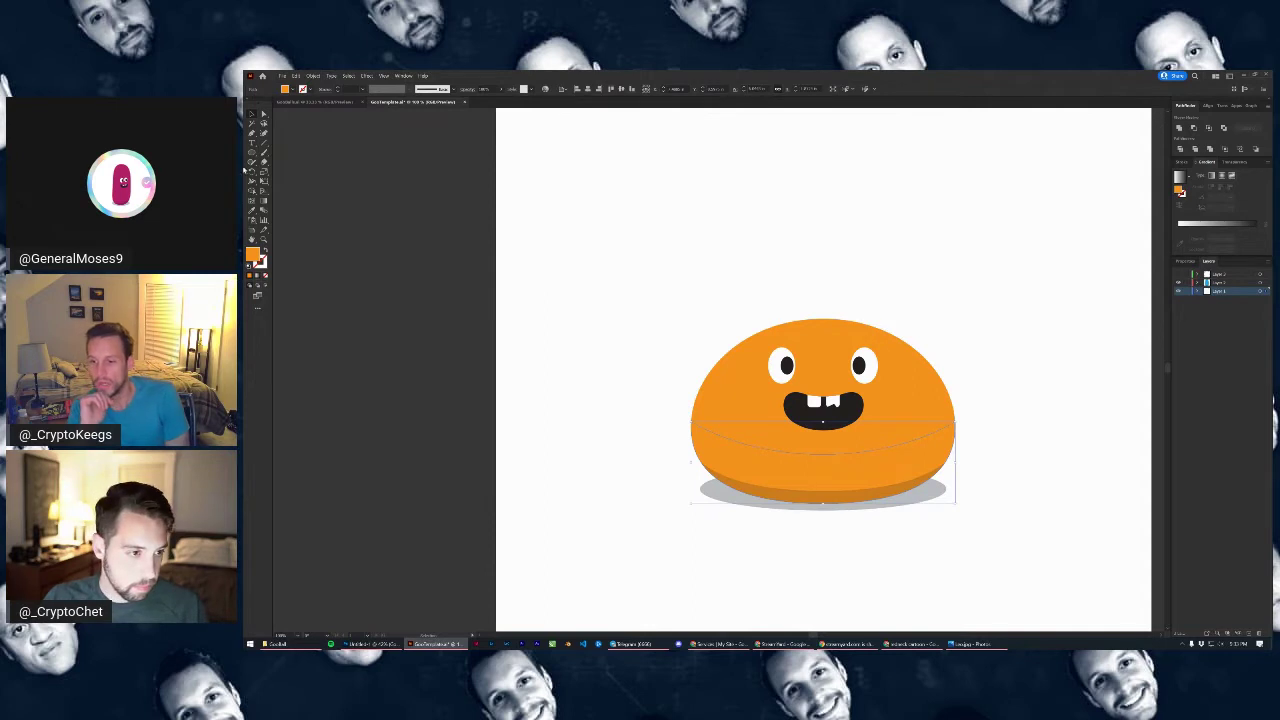
click(293, 90)
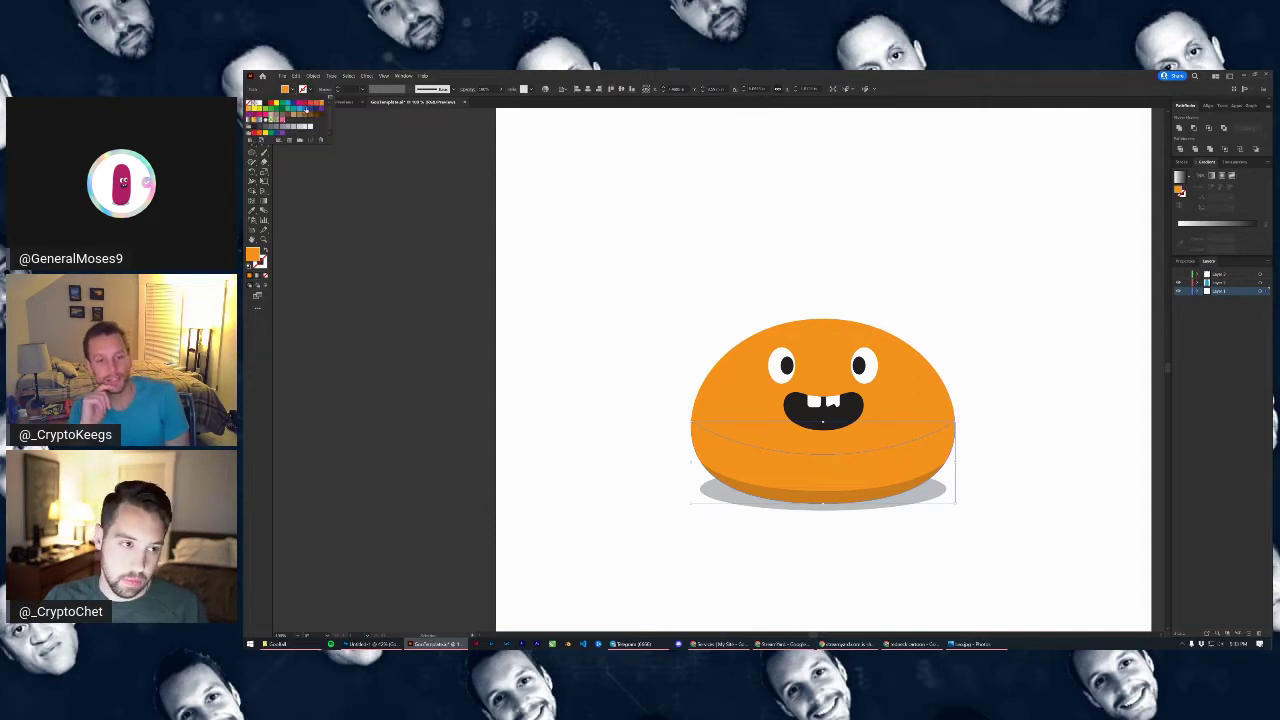
click(306, 109)
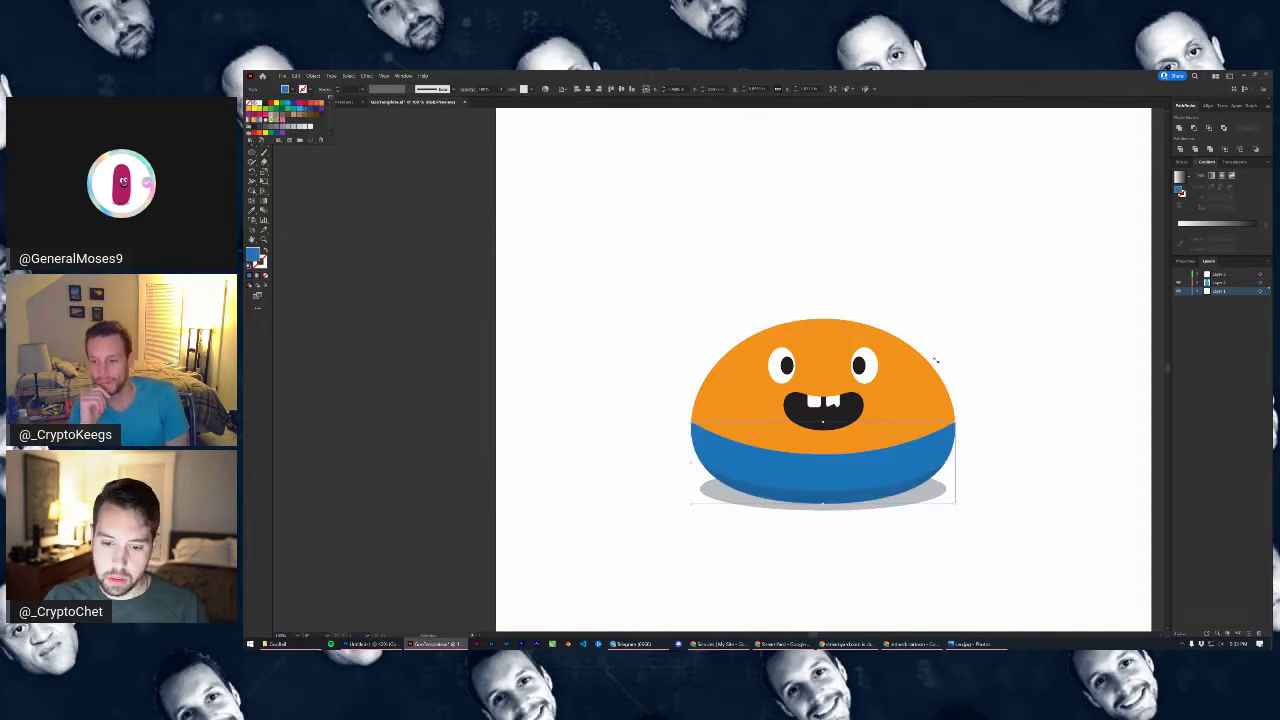
click(1000, 354)
click(1004, 371)
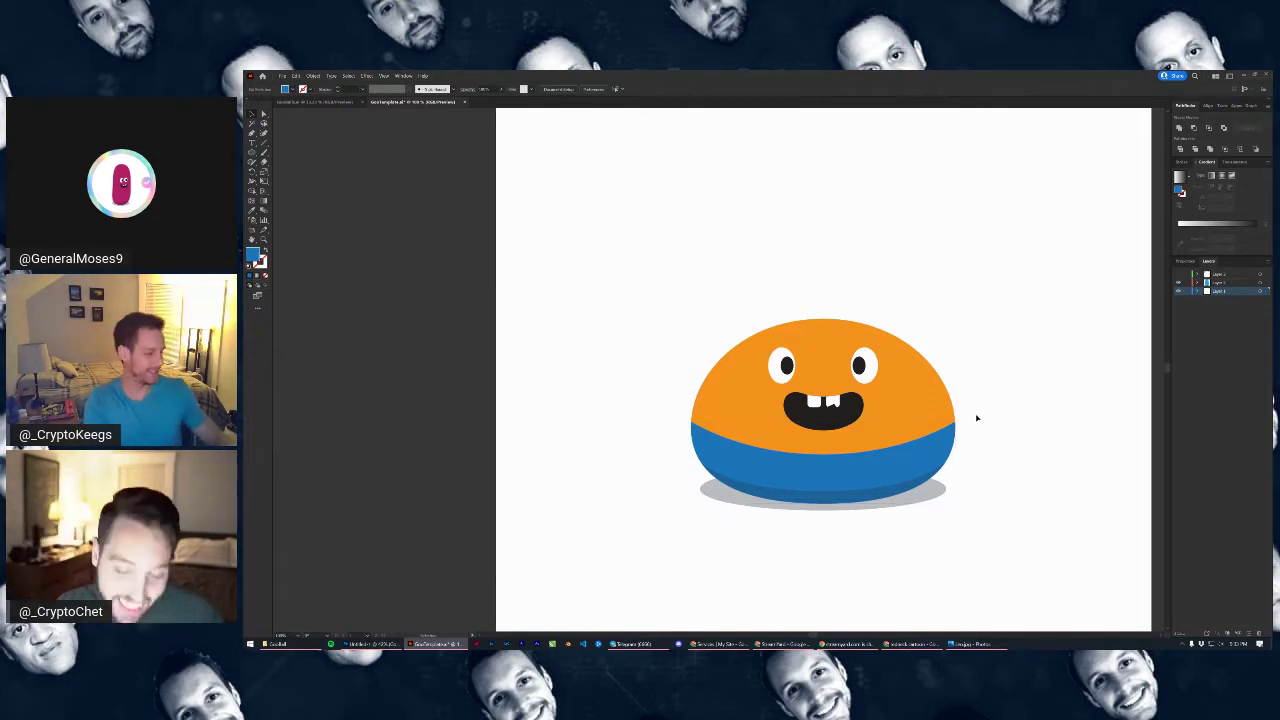
Draw a closed curved blue strap with the Pen tool, from beyond the body's upper right edge down into the blue band
scroll(914, 451, up, 3)
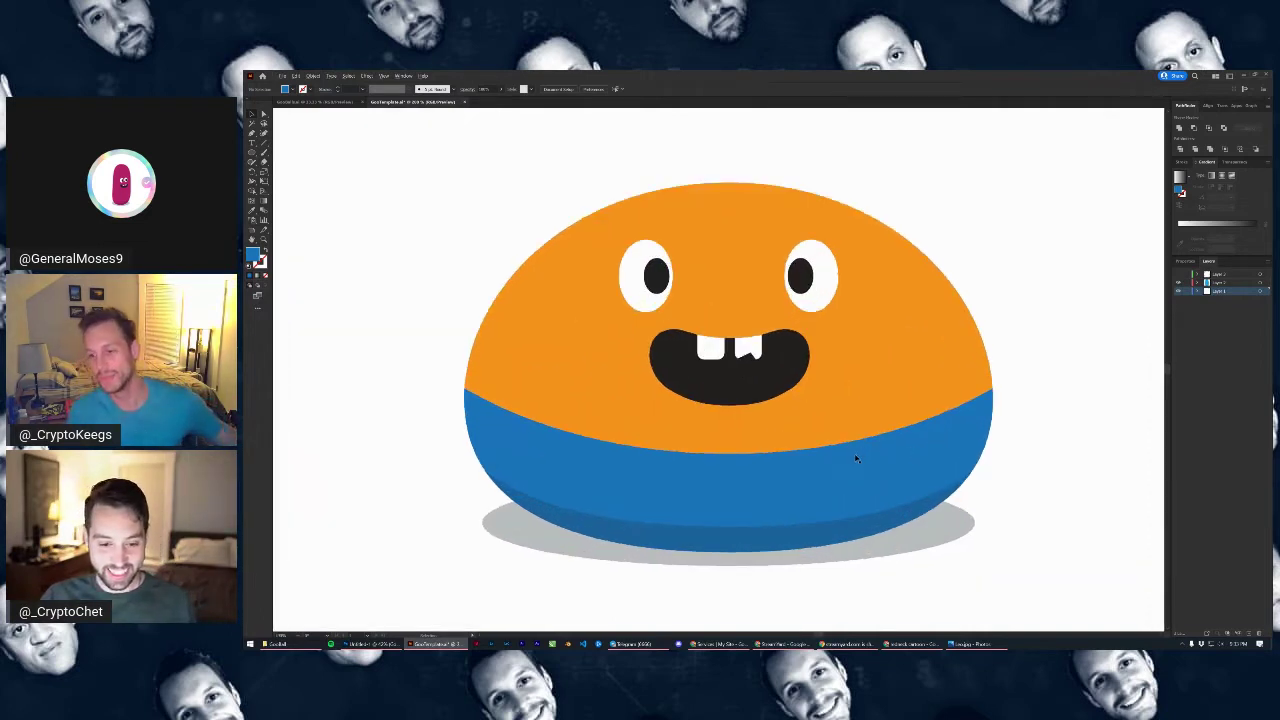
scroll(855, 458, down, 3)
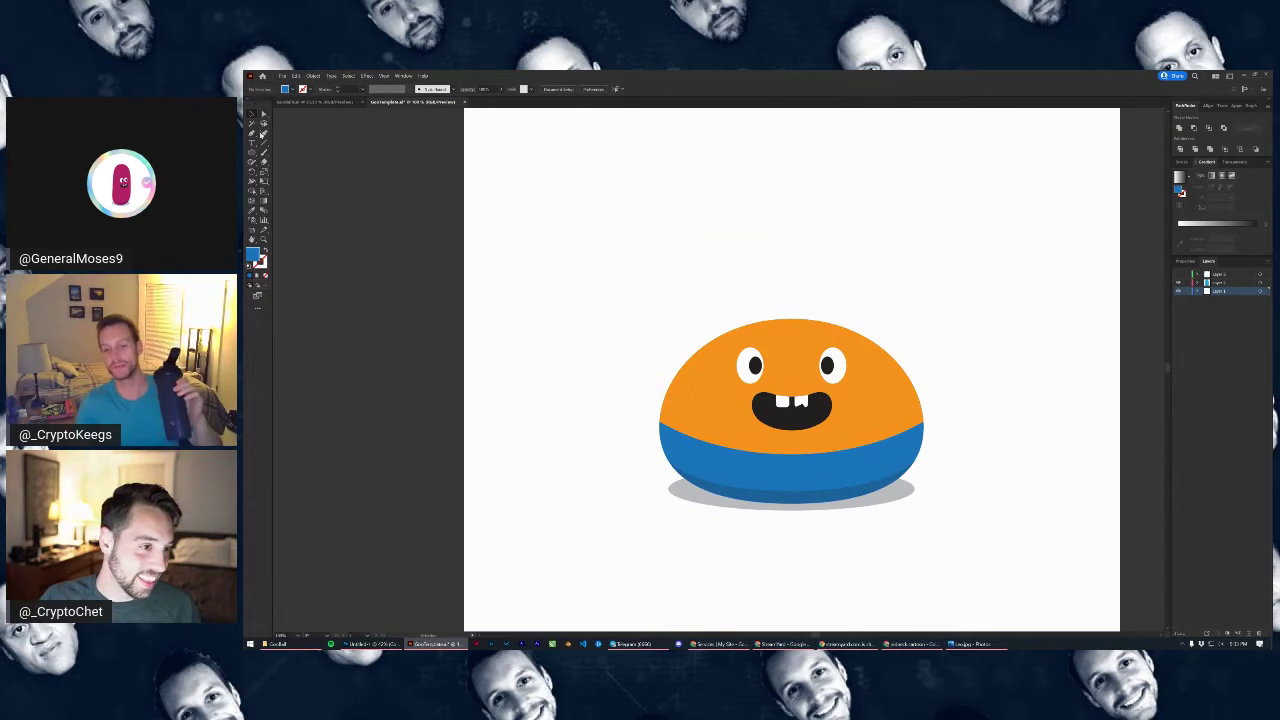
scroll(814, 460, up, 2)
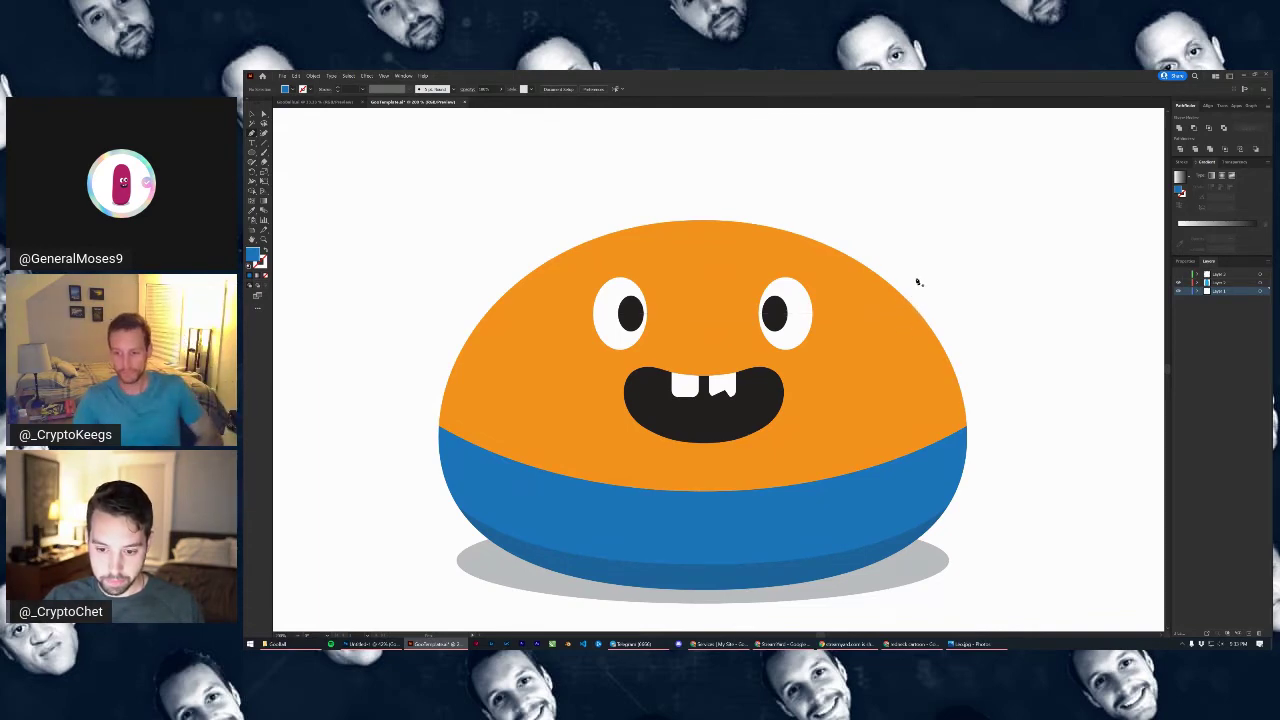
drag(922, 286, 890, 322)
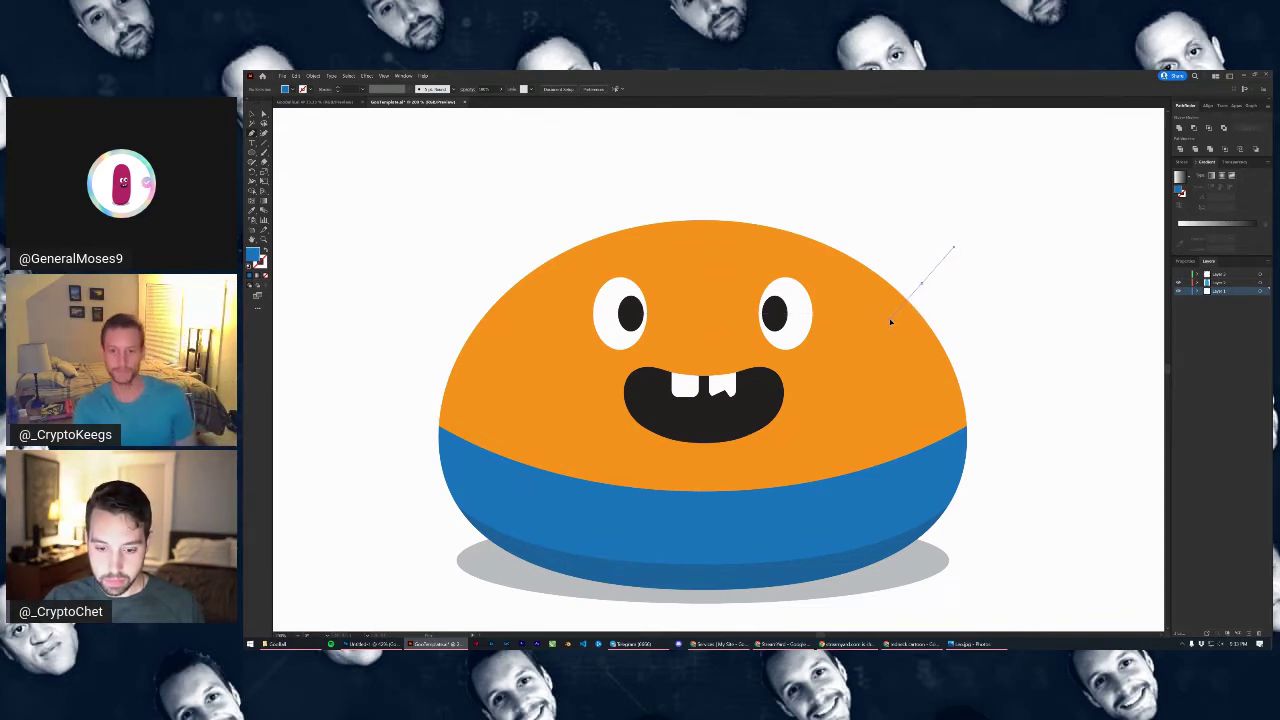
drag(858, 452, 859, 523)
click(859, 522)
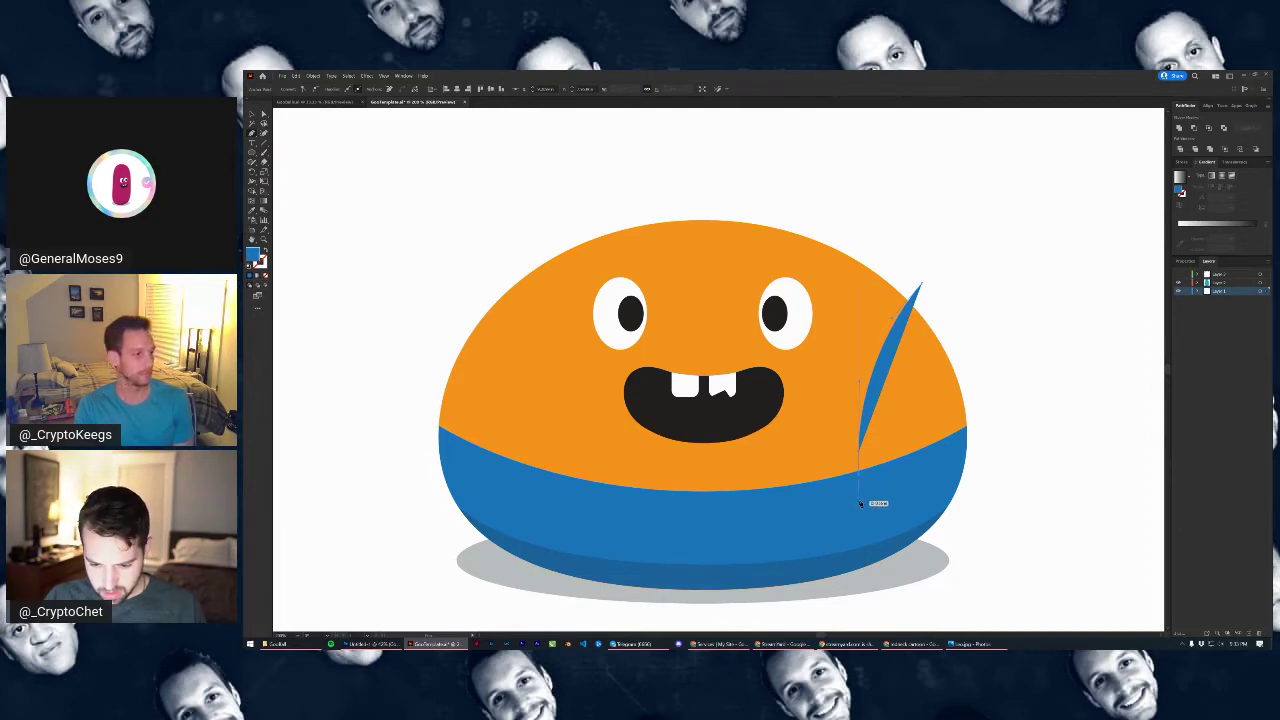
drag(860, 506, 861, 505)
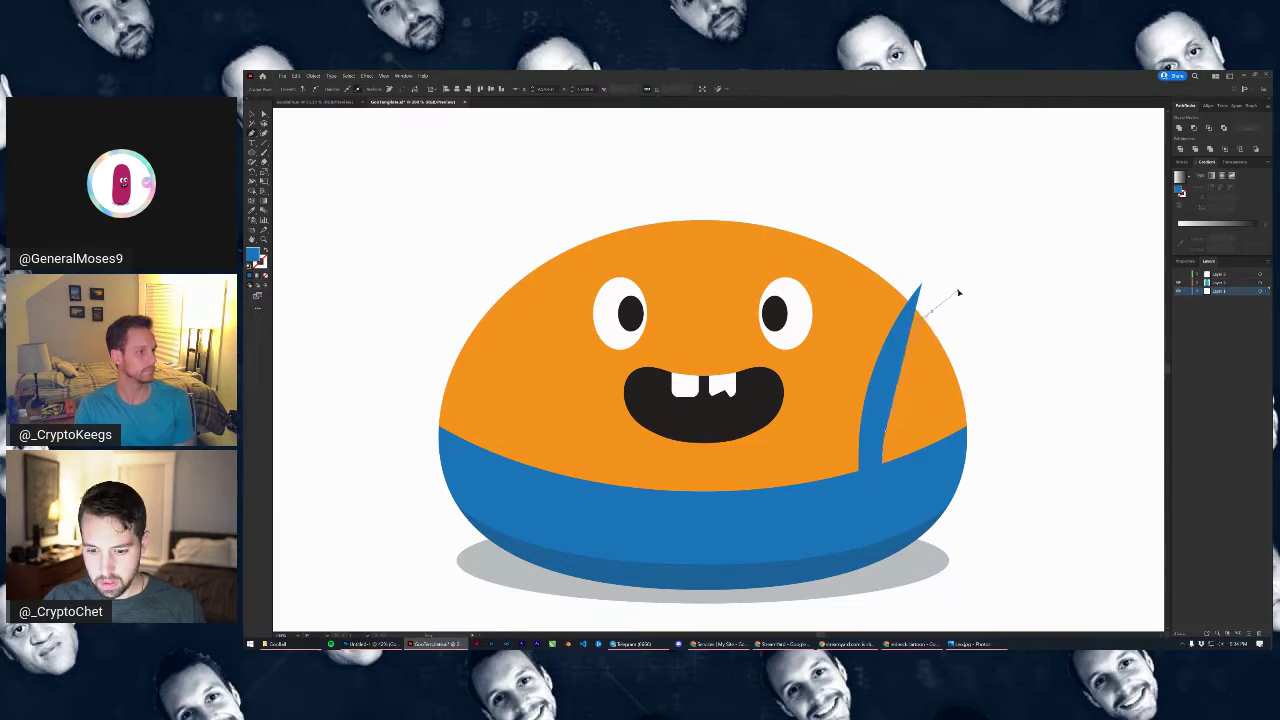
mouse_move(958, 292)
mouse_down()
mouse_move(938, 299)
mouse_move(951, 281)
mouse_move(931, 286)
mouse_move(957, 291)
mouse_up()
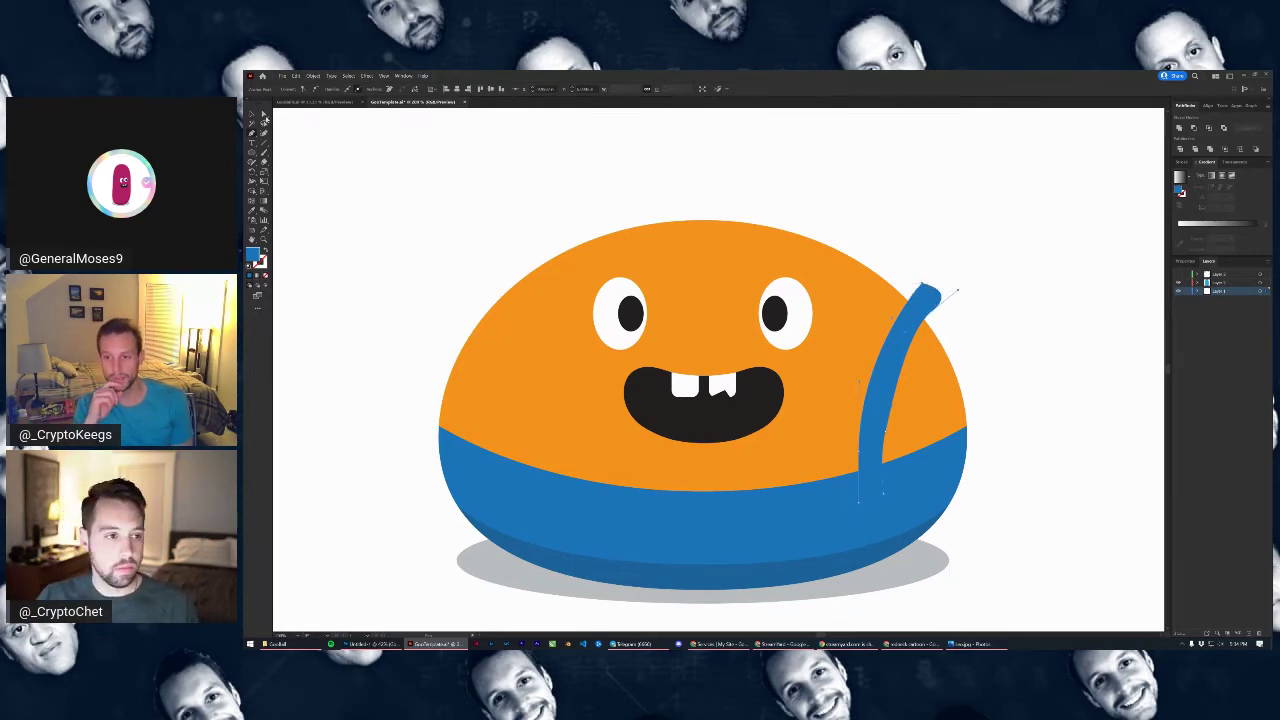
Try reshaping the strap's curved edges, and then delete the whole strap
click(265, 117)
scroll(844, 478, up, 2)
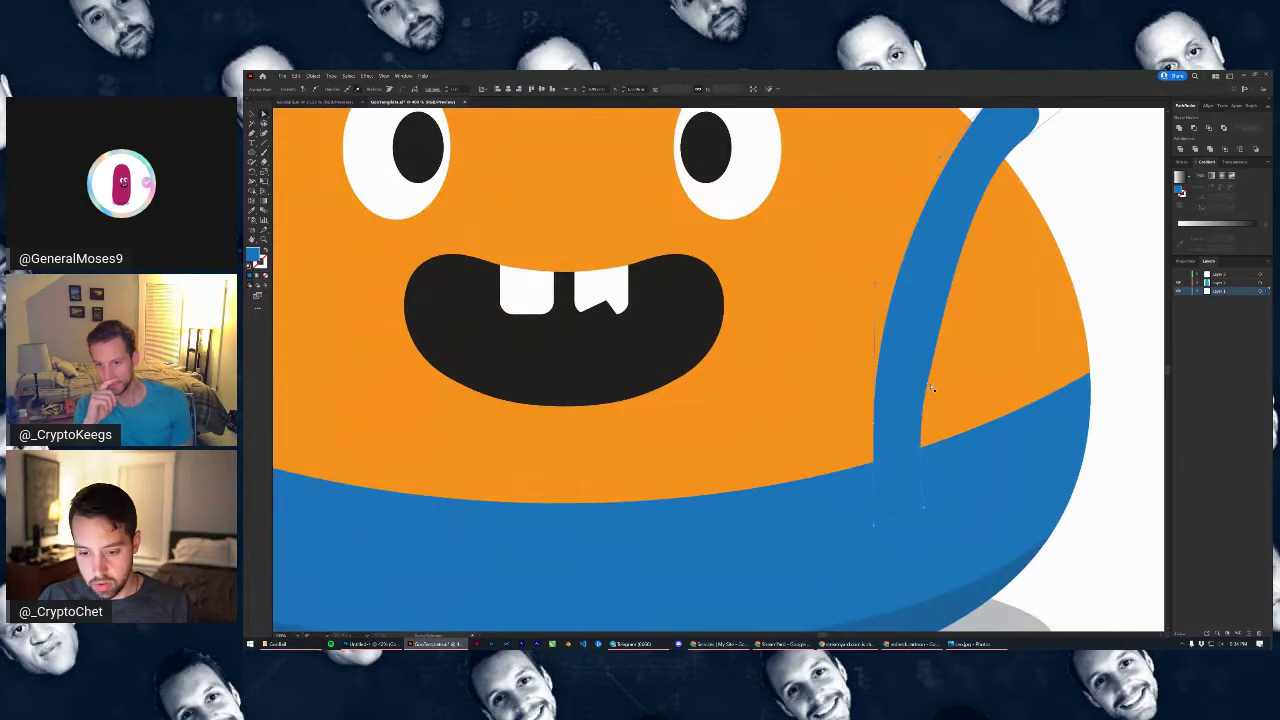
click(931, 387)
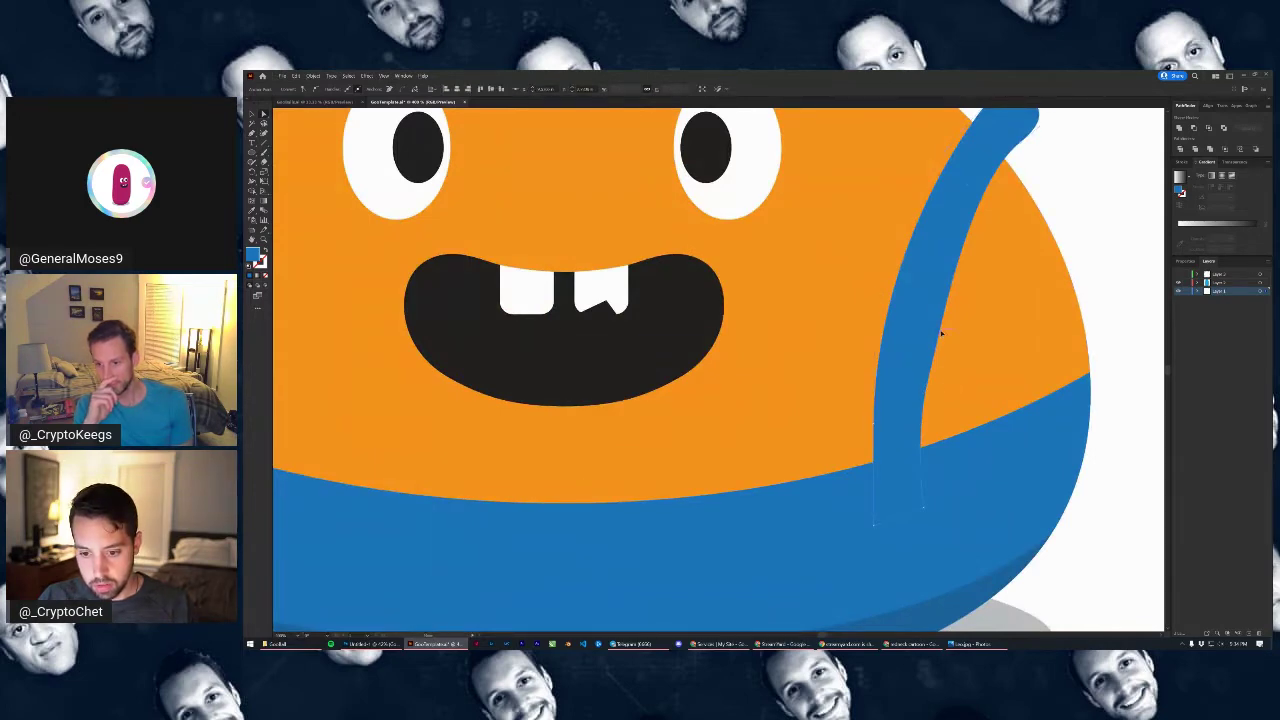
drag(941, 334, 930, 352)
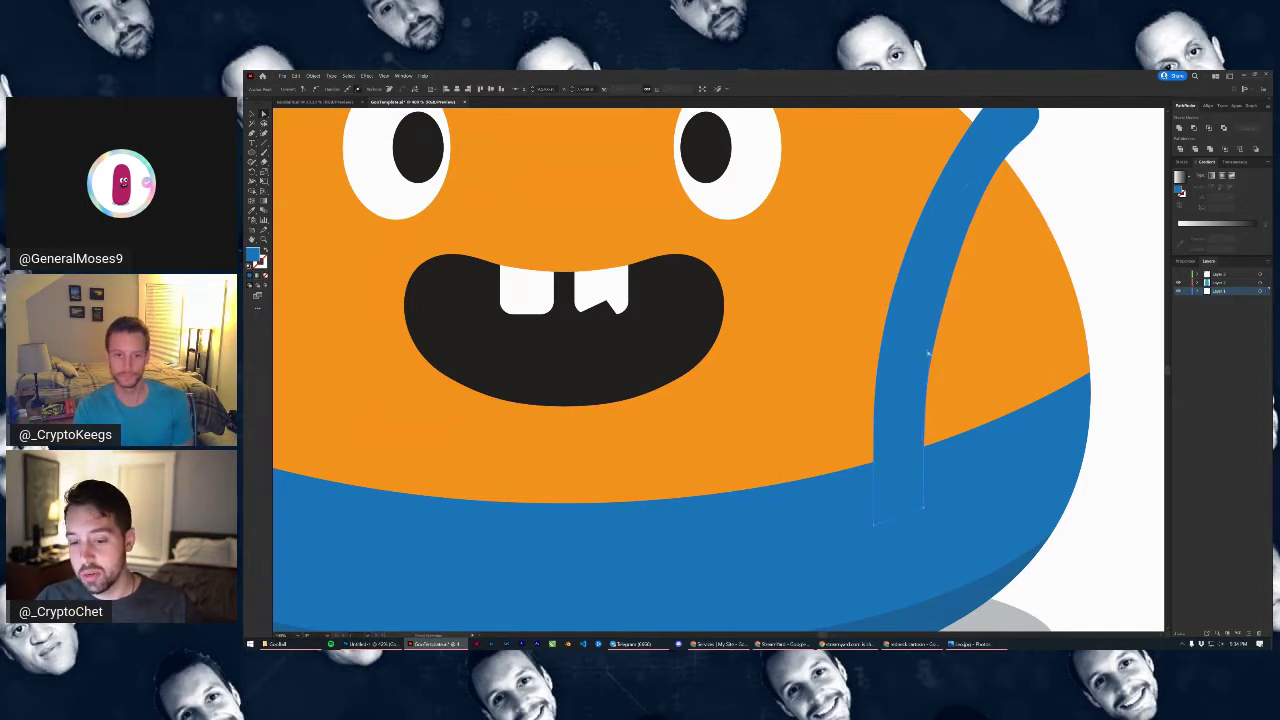
drag(930, 353, 934, 325)
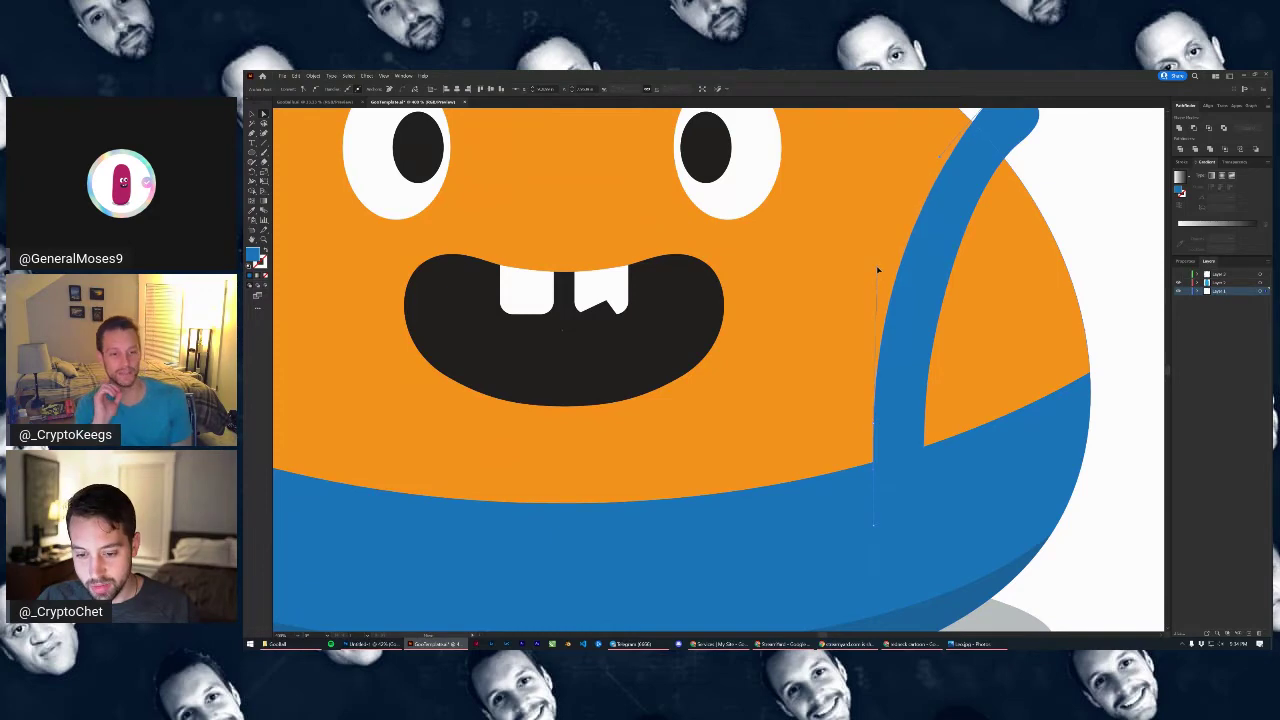
scroll(938, 350, down, 2)
click(928, 346)
key(Delete)
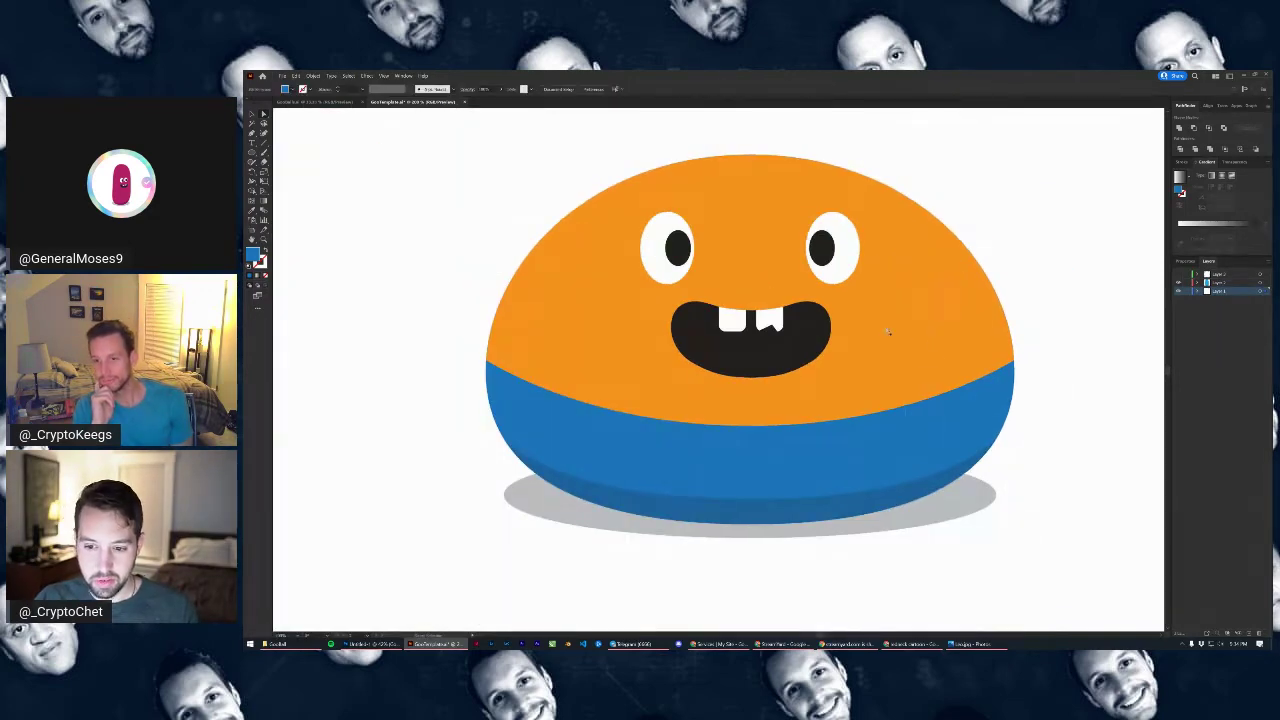
Draw a single open curve with the Pen tool from outside the body's upper right edge down into the blue band
click(1018, 224)
drag(932, 372, 914, 490)
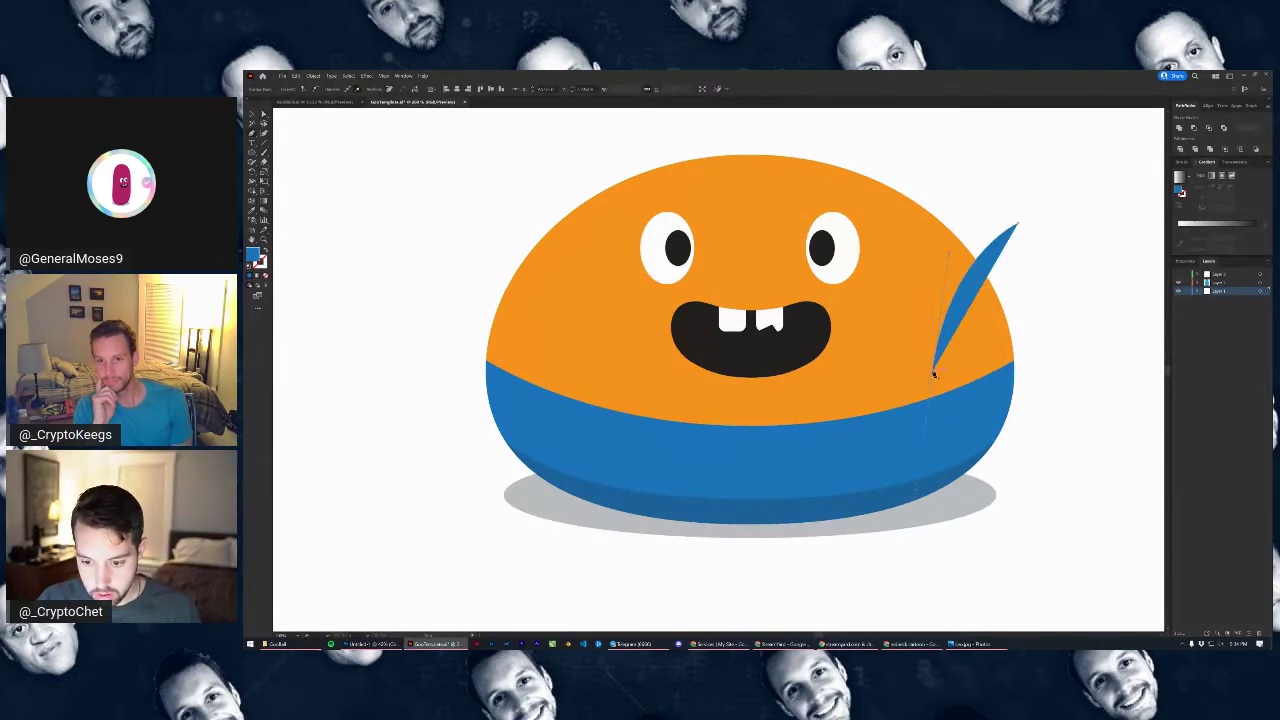
click(931, 424)
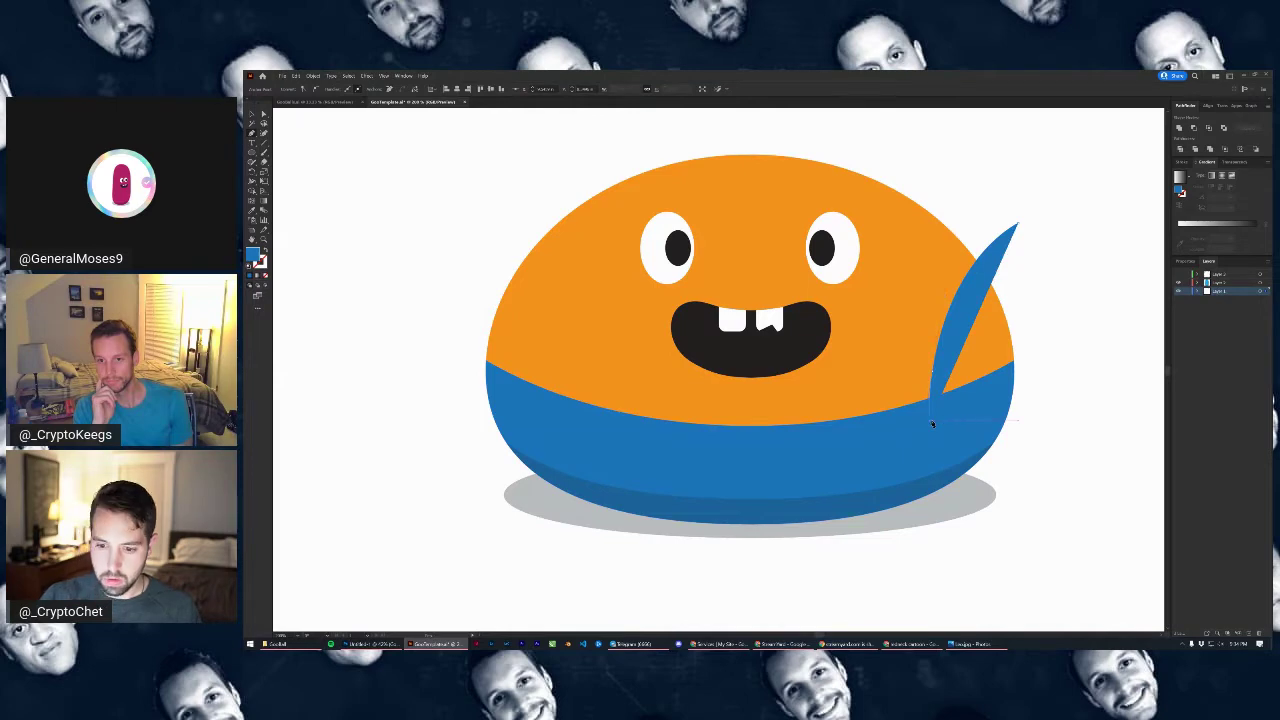
click(250, 115)
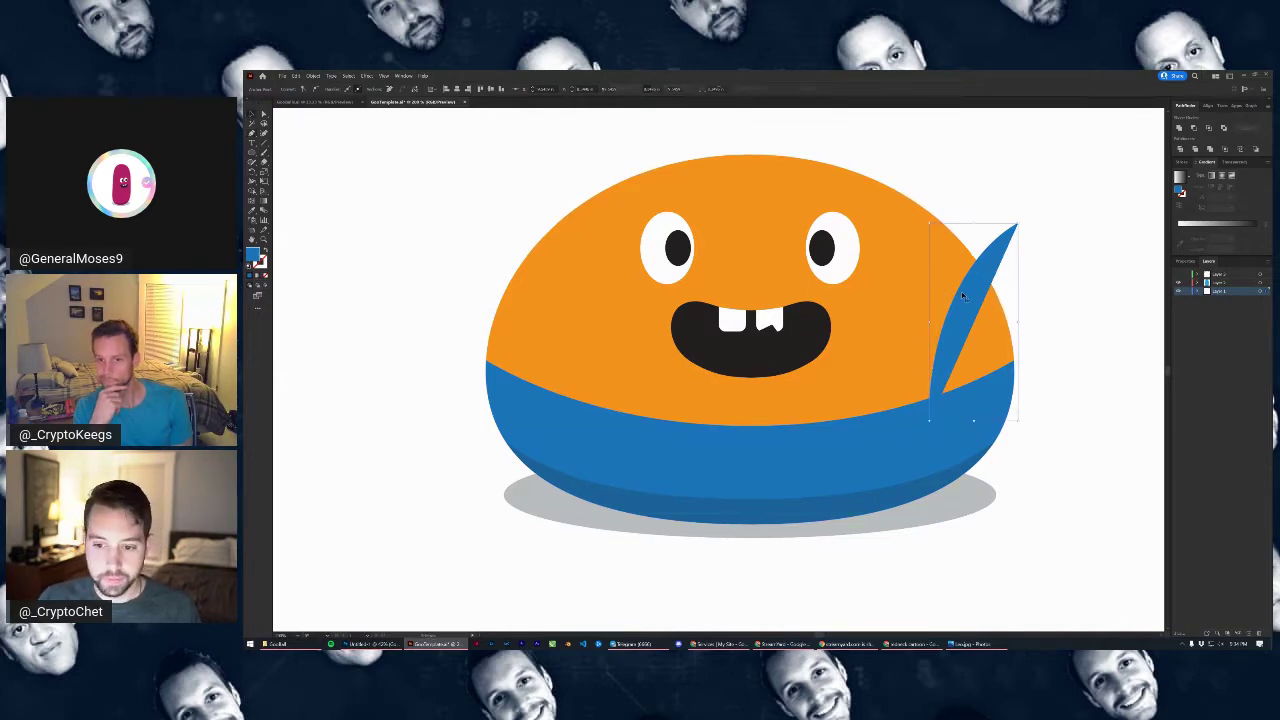
Remove the curve's fill and give it a medium blue stroke matching the lower band
click(958, 294)
click(295, 91)
click(291, 89)
click(249, 104)
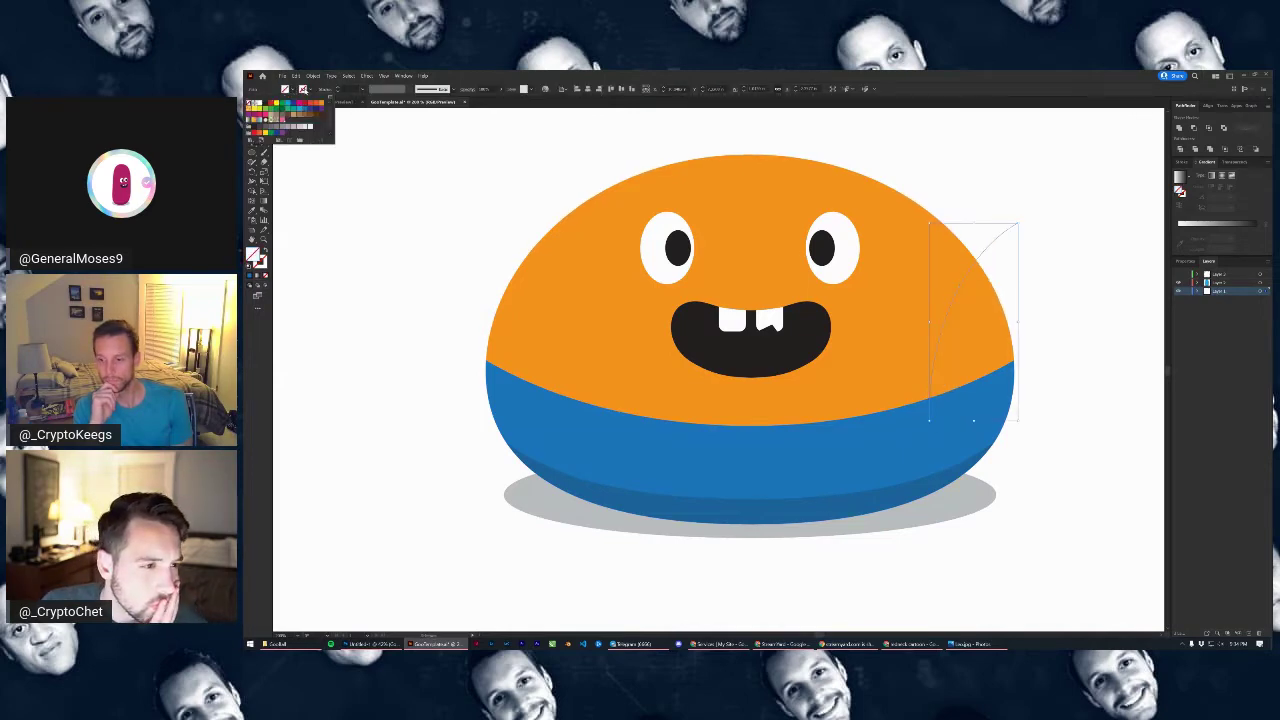
click(291, 89)
click(291, 89)
click(306, 111)
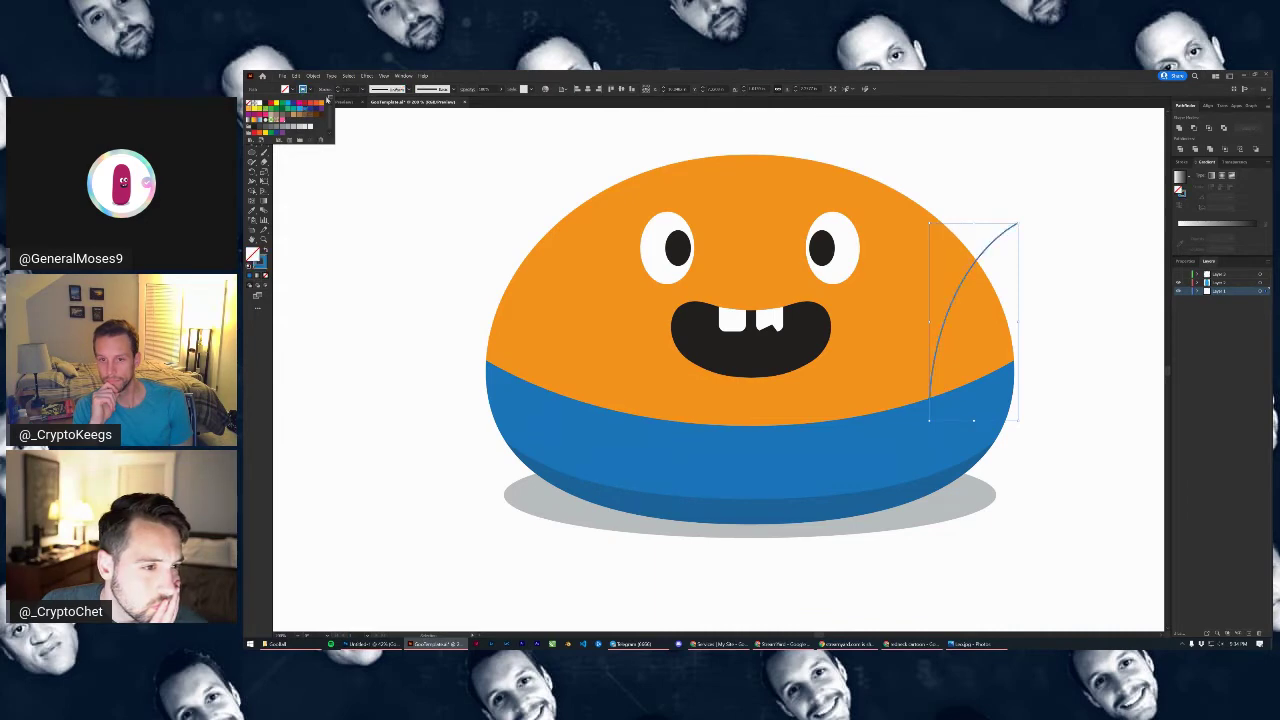
Thicken the curve's stroke into a wide overall strap and nudge the strap slightly left and down
click(337, 89)
click(337, 89)
click(338, 89)
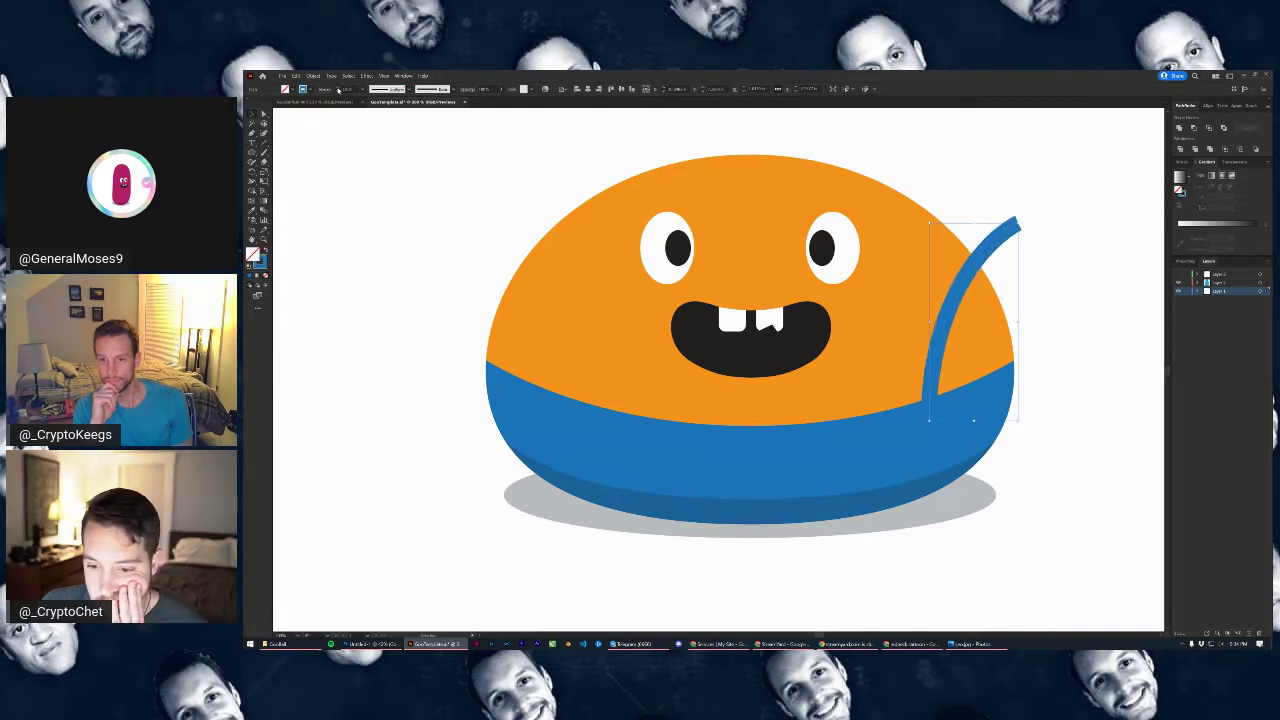
click(339, 90)
click(339, 90)
click(339, 90)
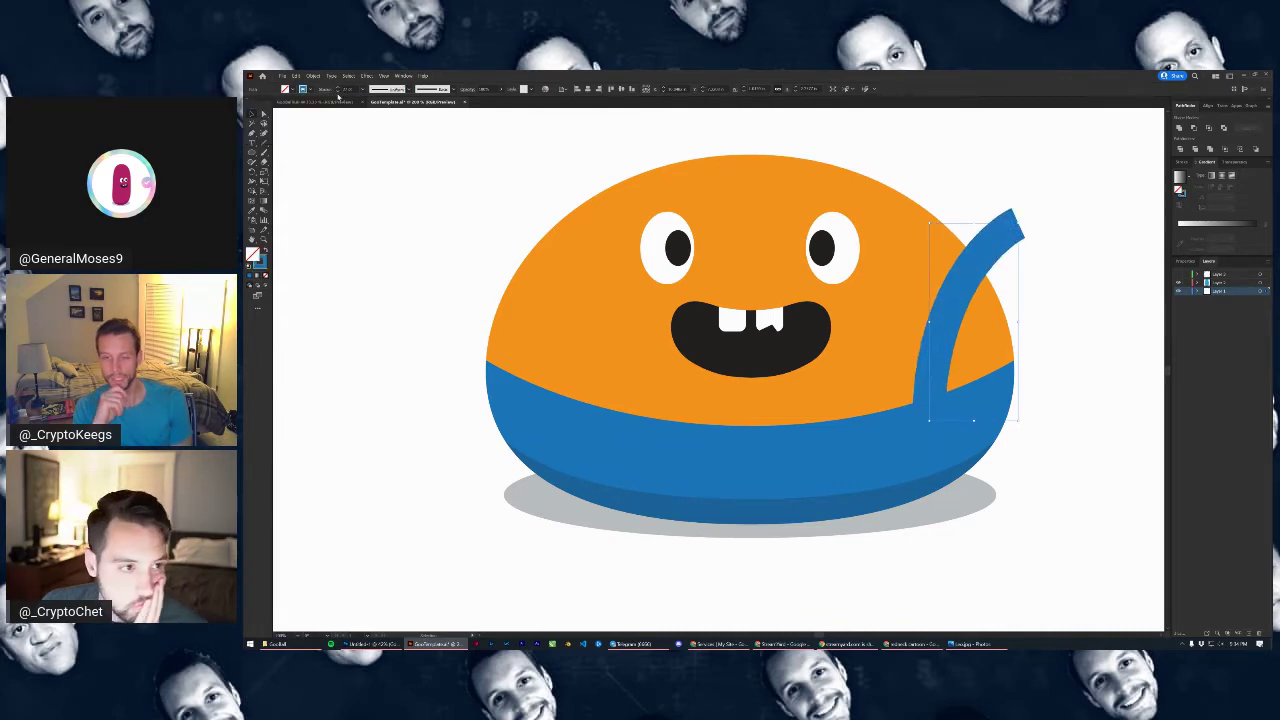
click(338, 92)
click(338, 92)
click(338, 92)
click(338, 92)
click(338, 92)
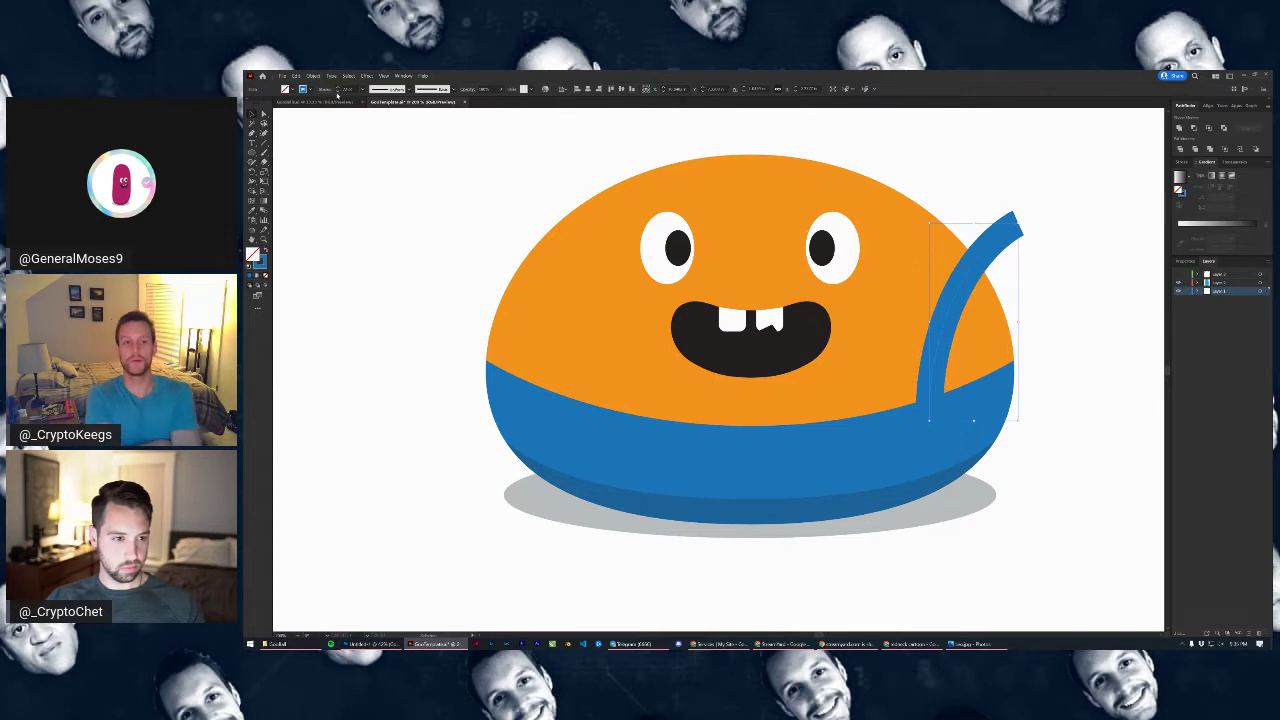
click(1089, 314)
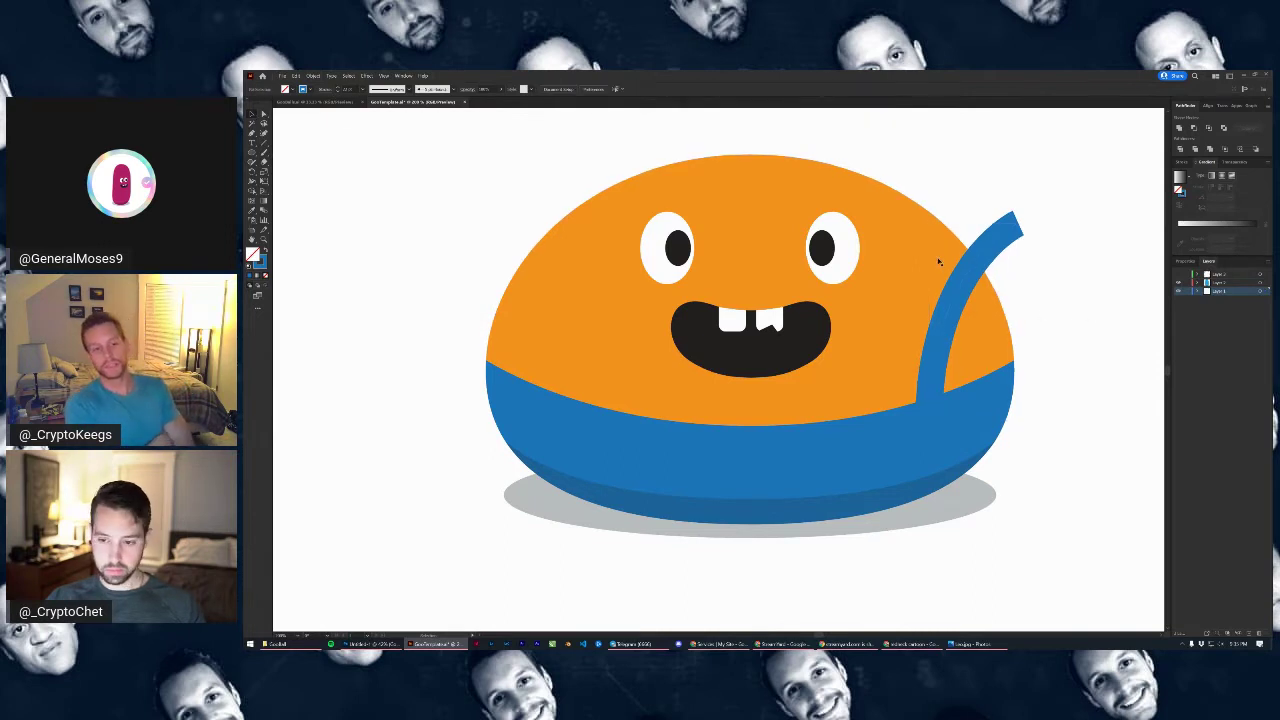
mouse_move(1000, 252)
mouse_down()
mouse_move(972, 252)
mouse_move(994, 252)
mouse_up()
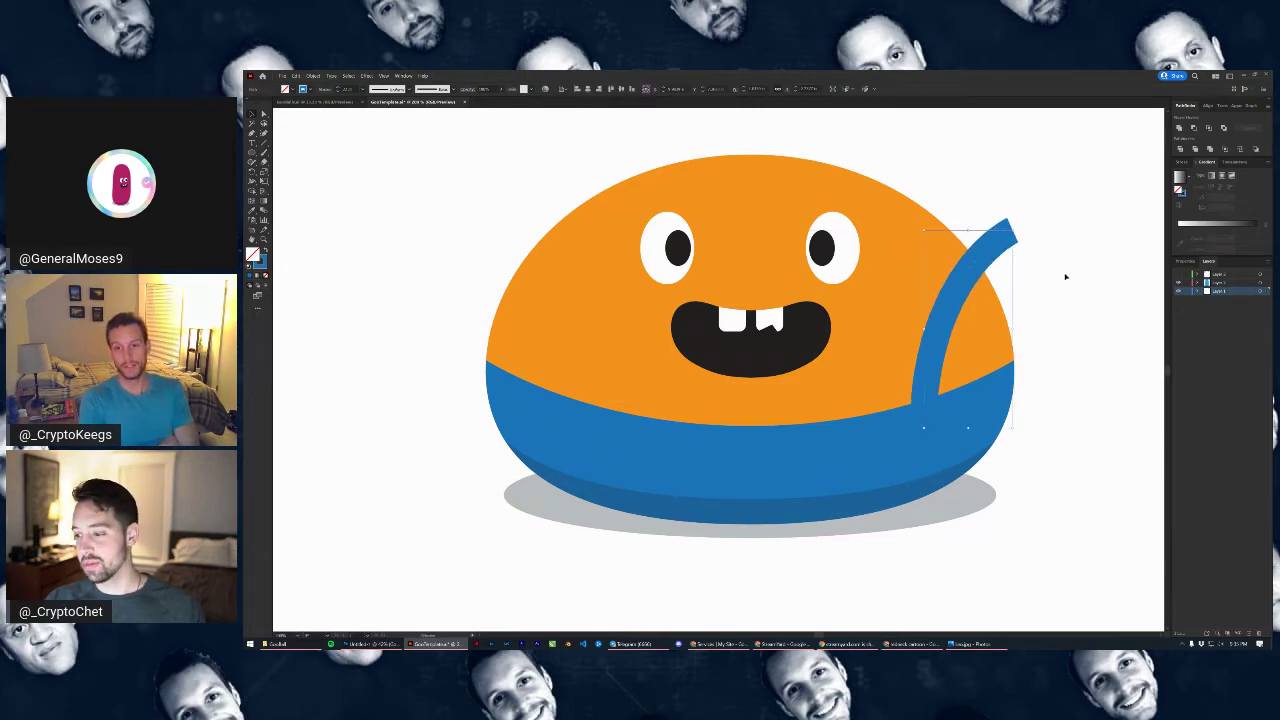
Expand the strap's stroke into a filled blue shape
scroll(940, 370, up, 2)
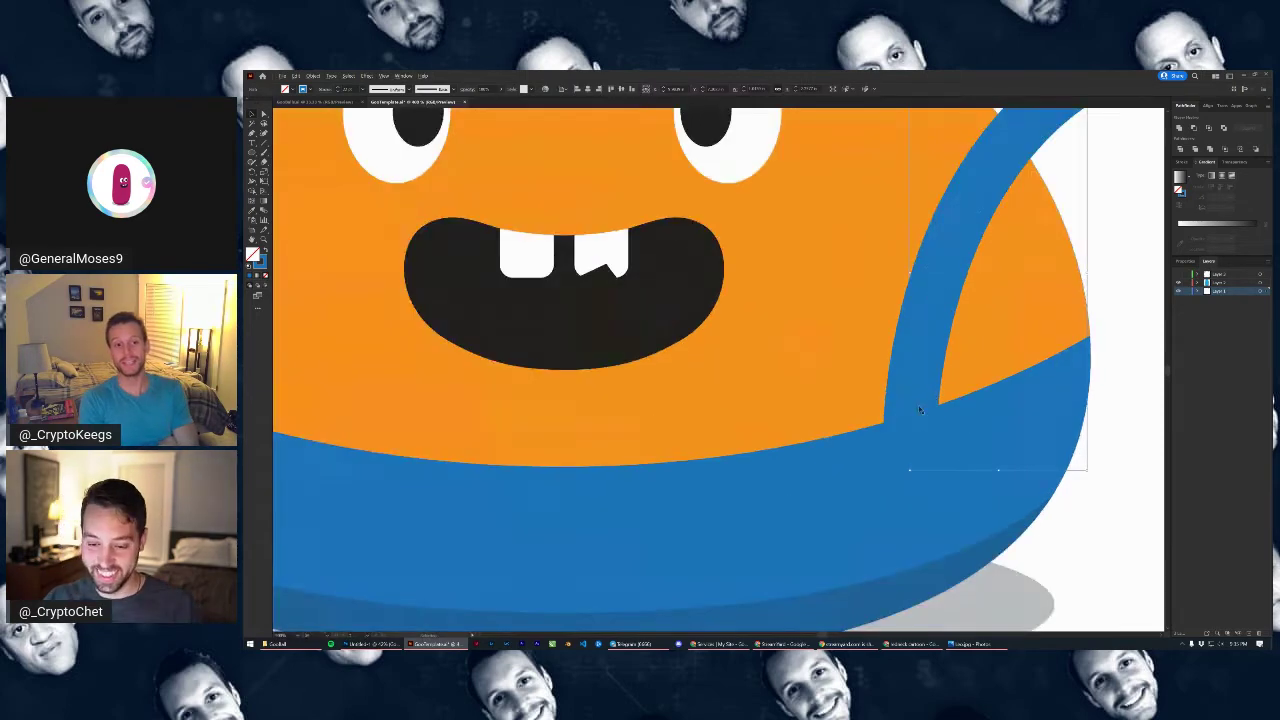
right_click(952, 266)
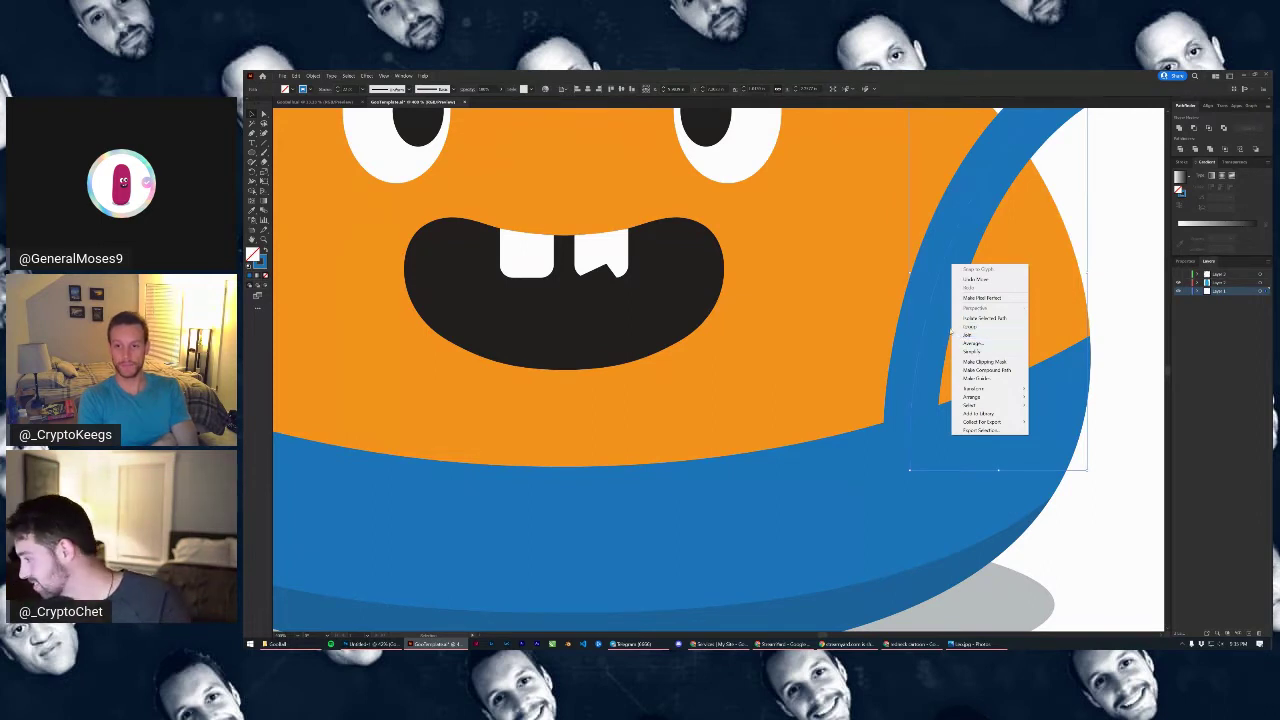
click(313, 77)
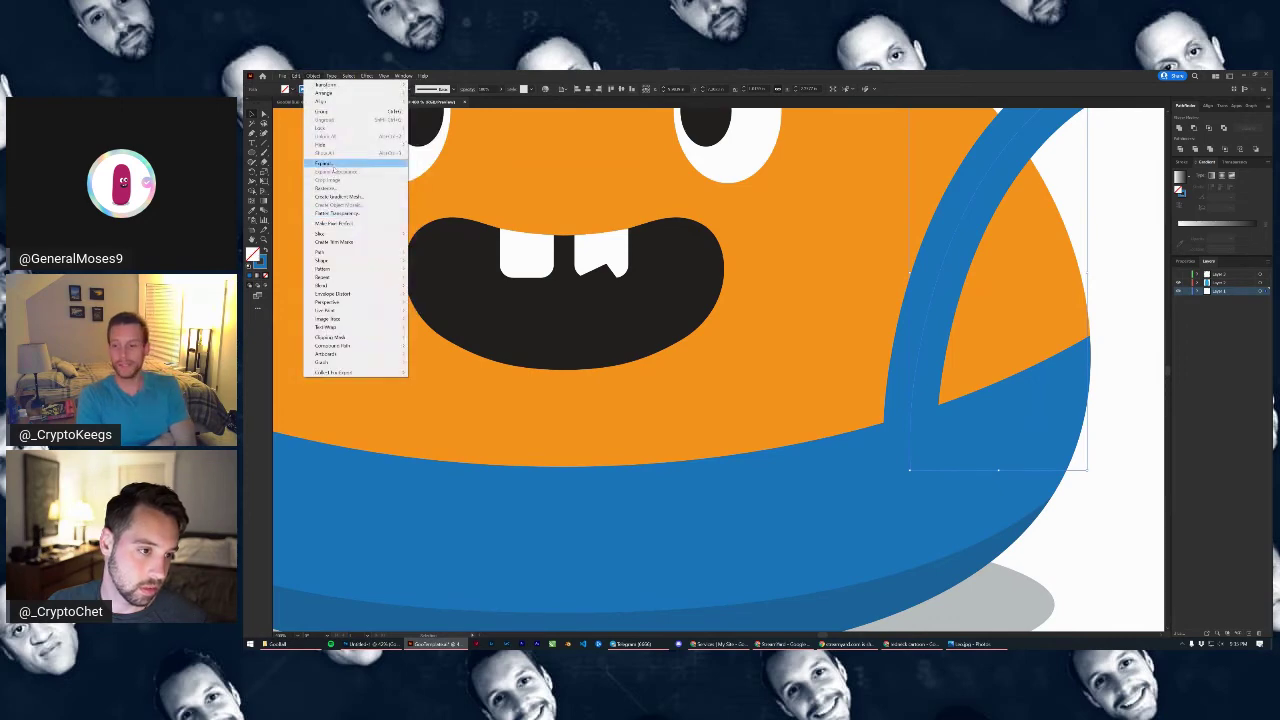
click(330, 165)
click(738, 403)
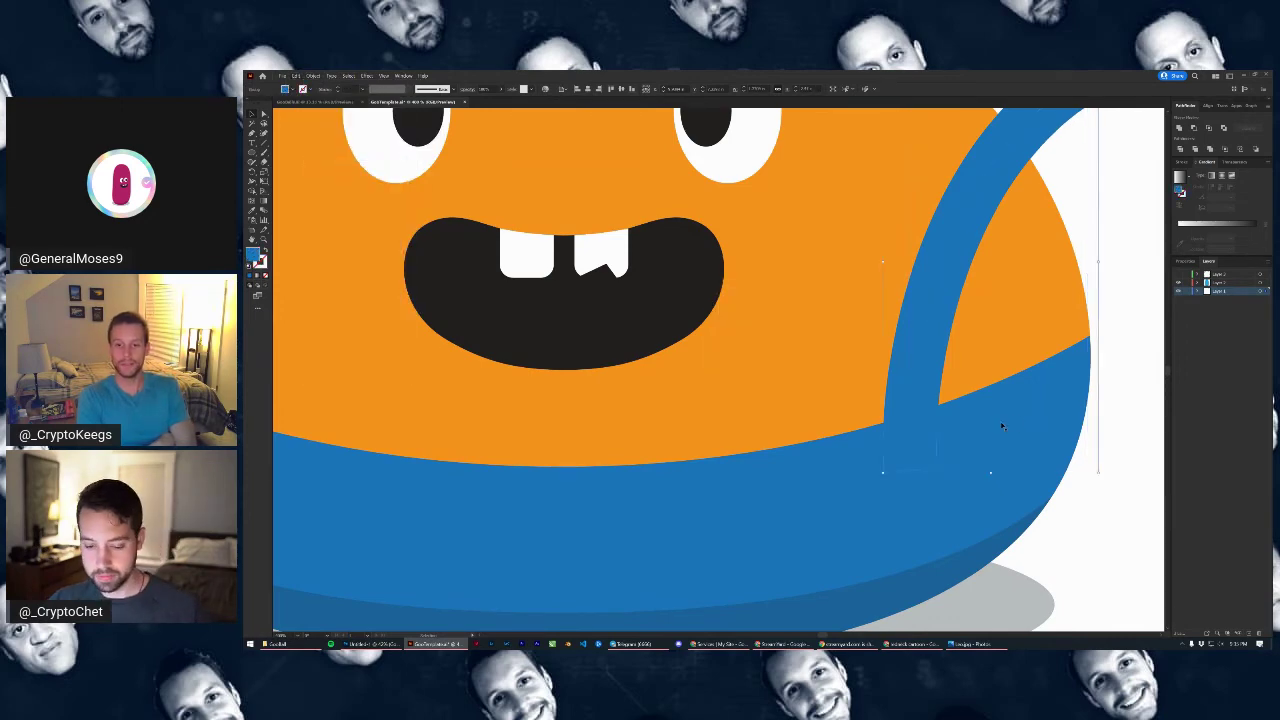
key(ctrl+0)
click(1104, 367)
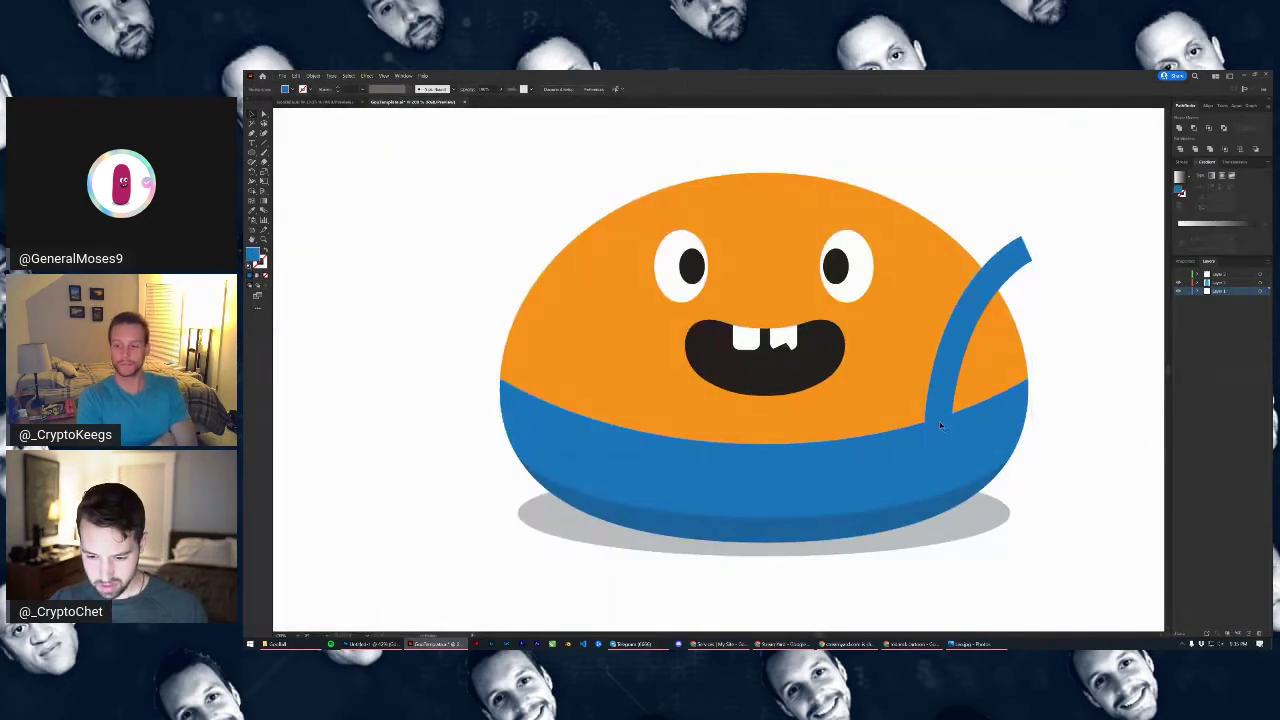
Move the lower left corner point of the strap deeper into the blue band
click(940, 426)
click(263, 115)
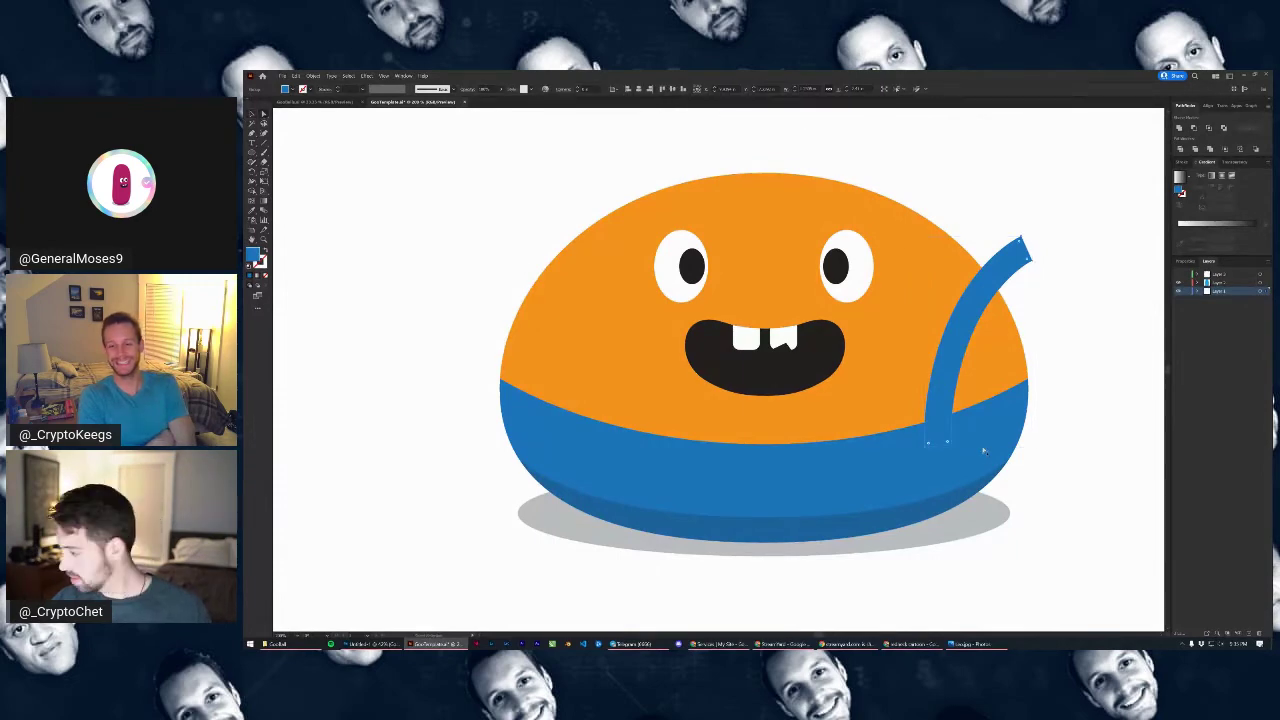
scroll(886, 410, up, 3)
drag(1057, 507, 944, 454)
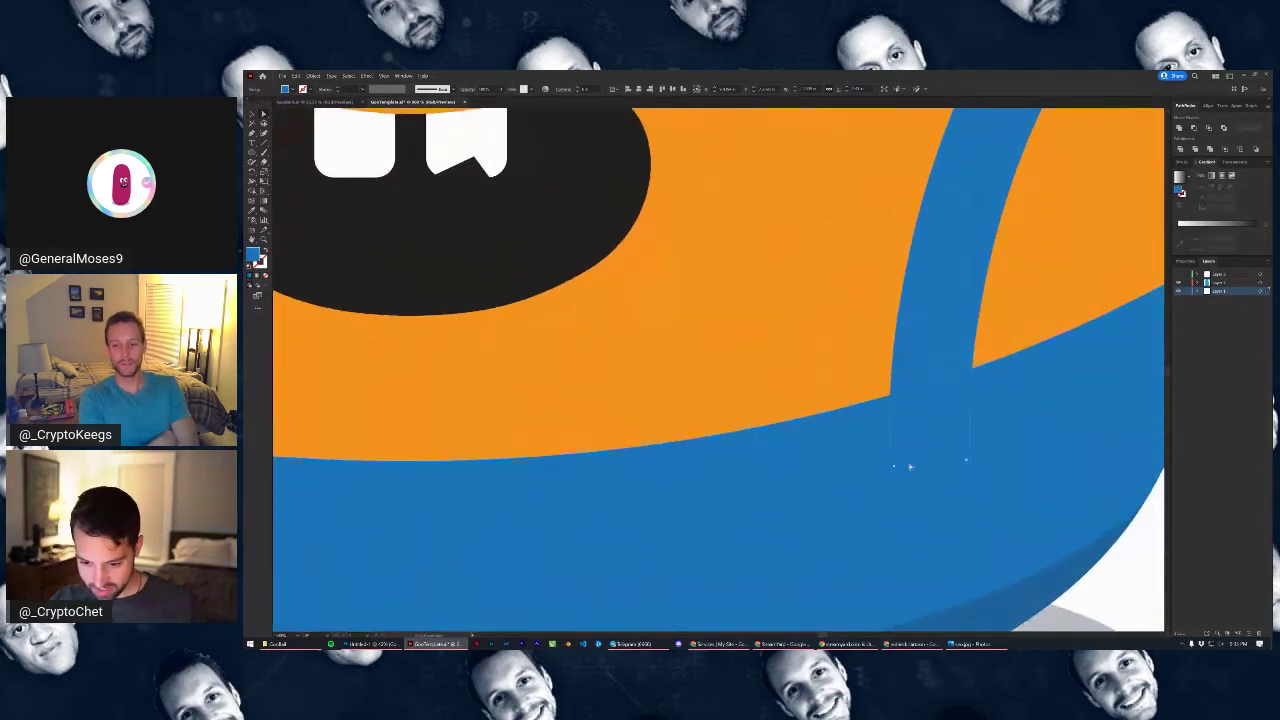
click(892, 471)
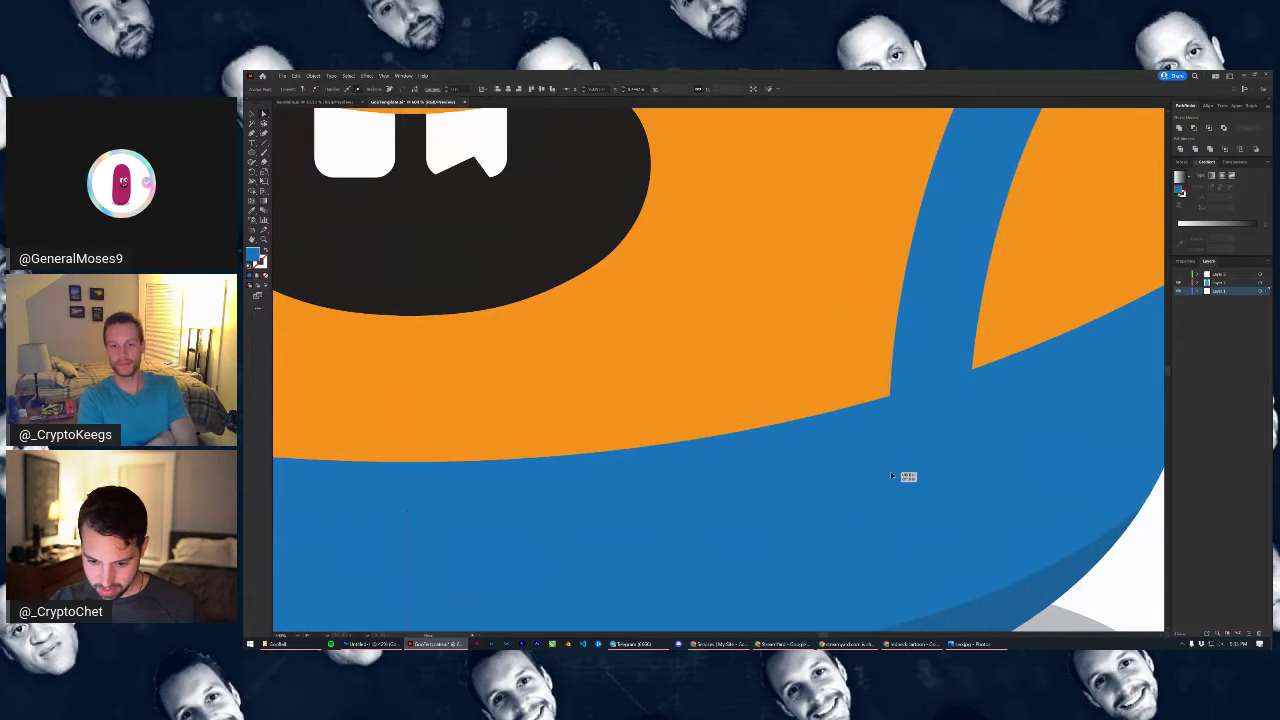
click(891, 473)
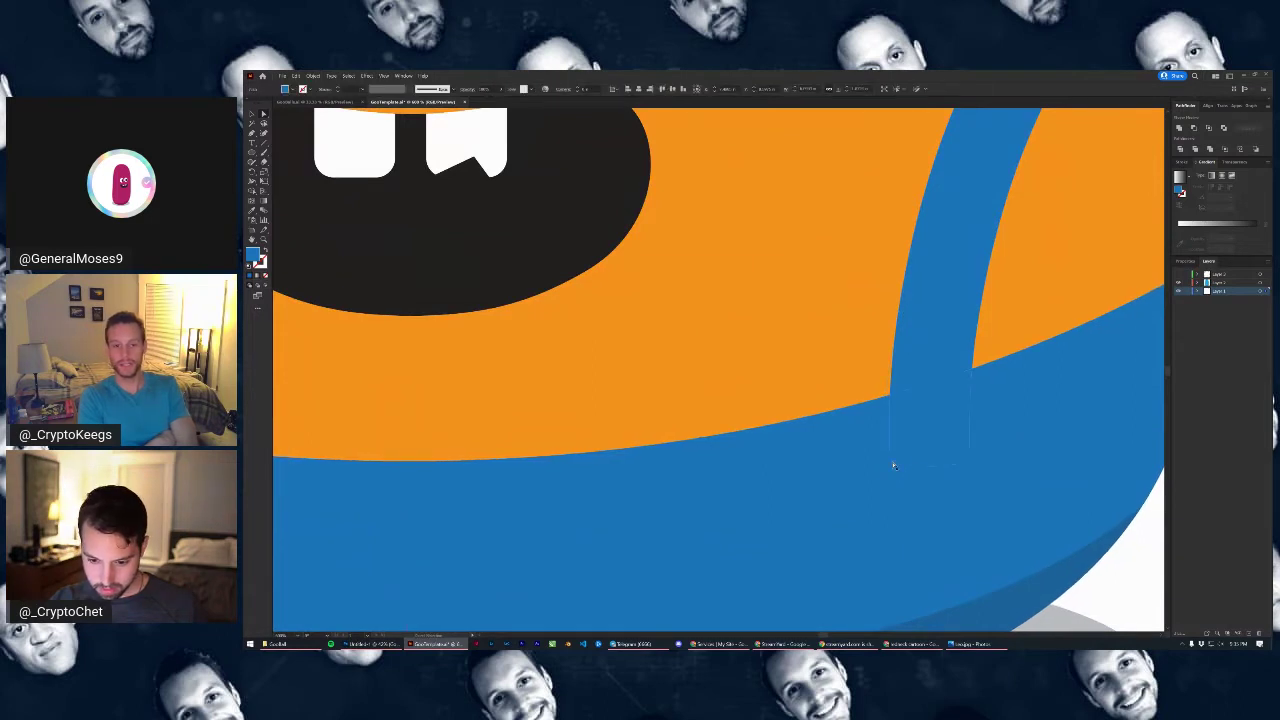
drag(895, 470, 894, 489)
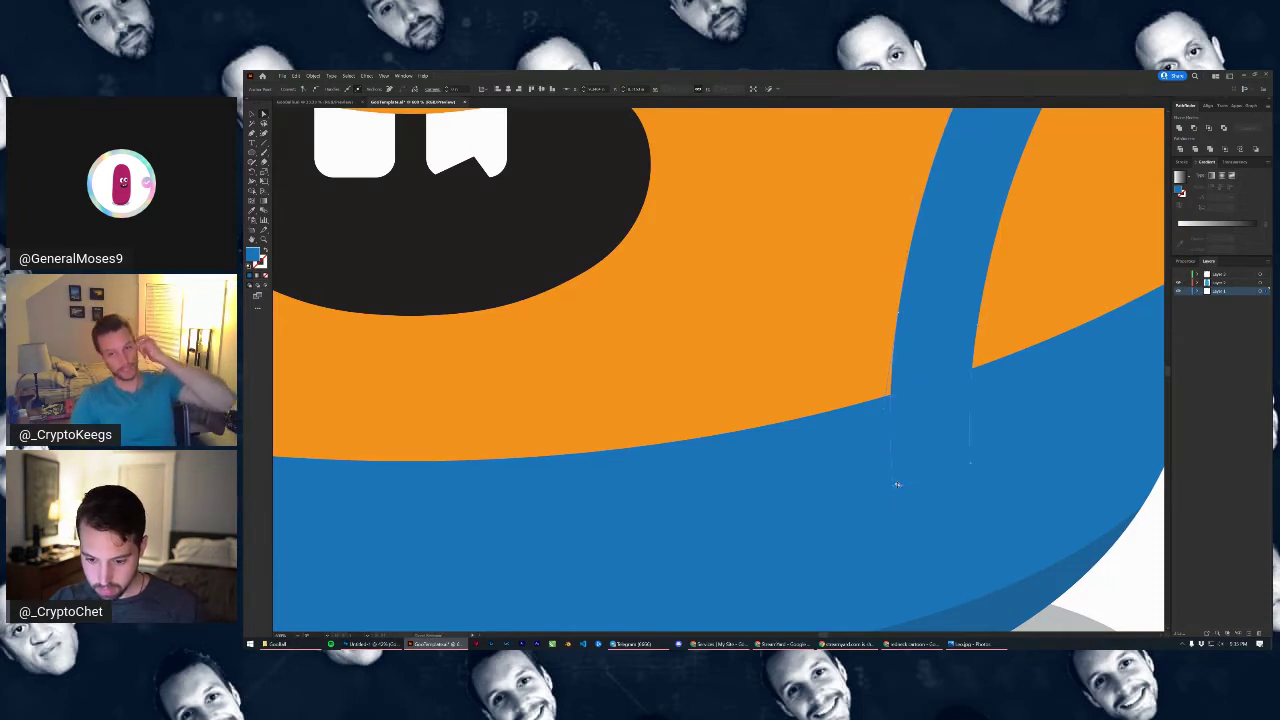
drag(896, 487, 916, 419)
shift+click(970, 464)
scroll(938, 438, down, 5)
click(1042, 437)
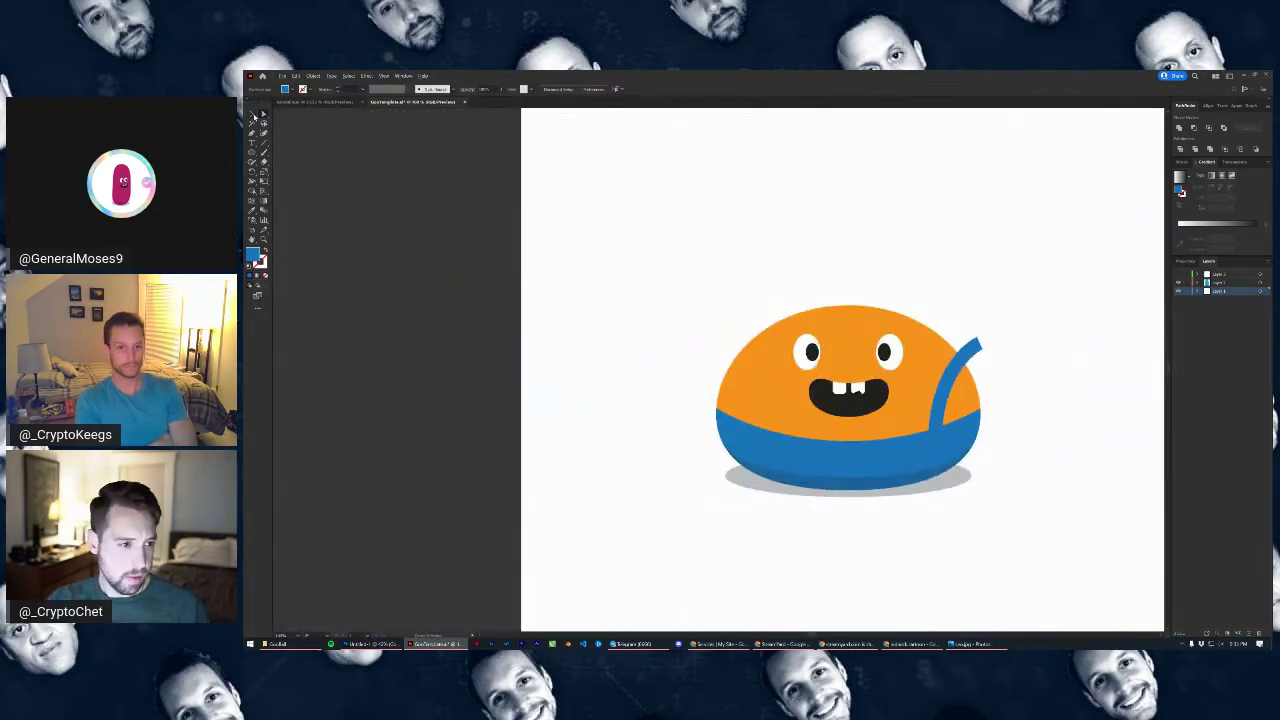
Shift the fill of the lower overalls band to a slightly deeper blue
click(962, 368)
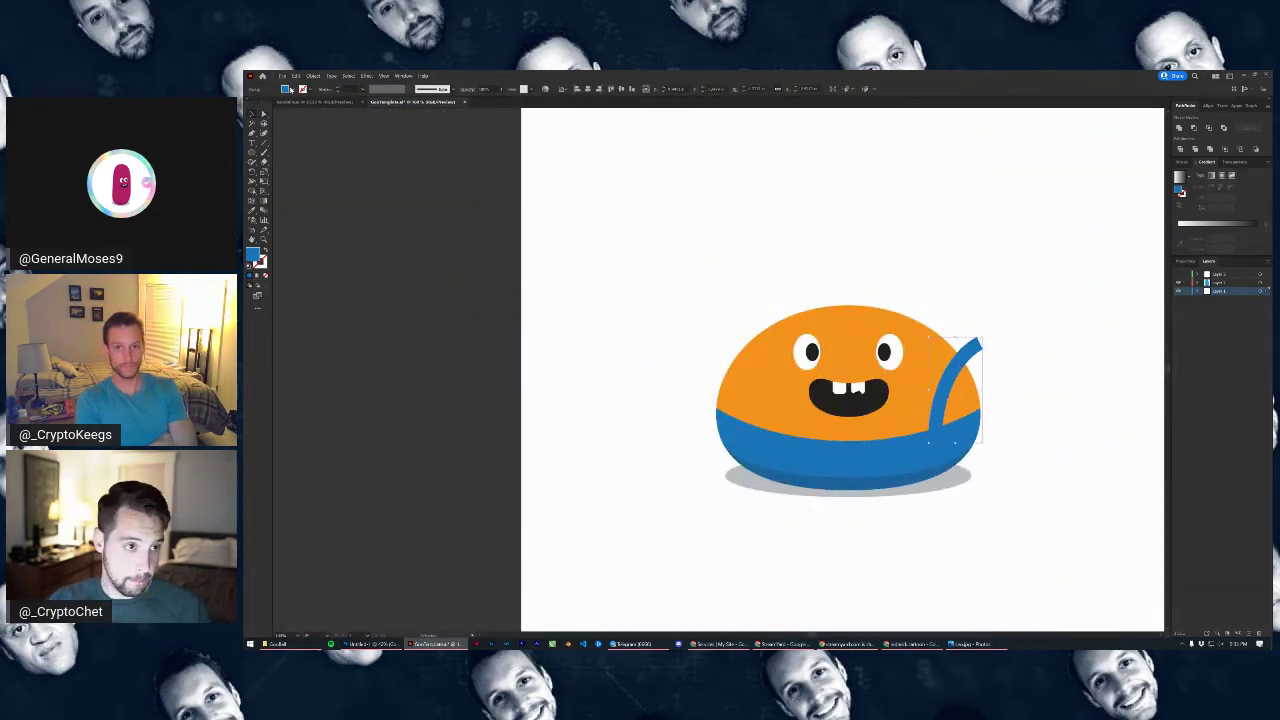
click(291, 90)
click(998, 391)
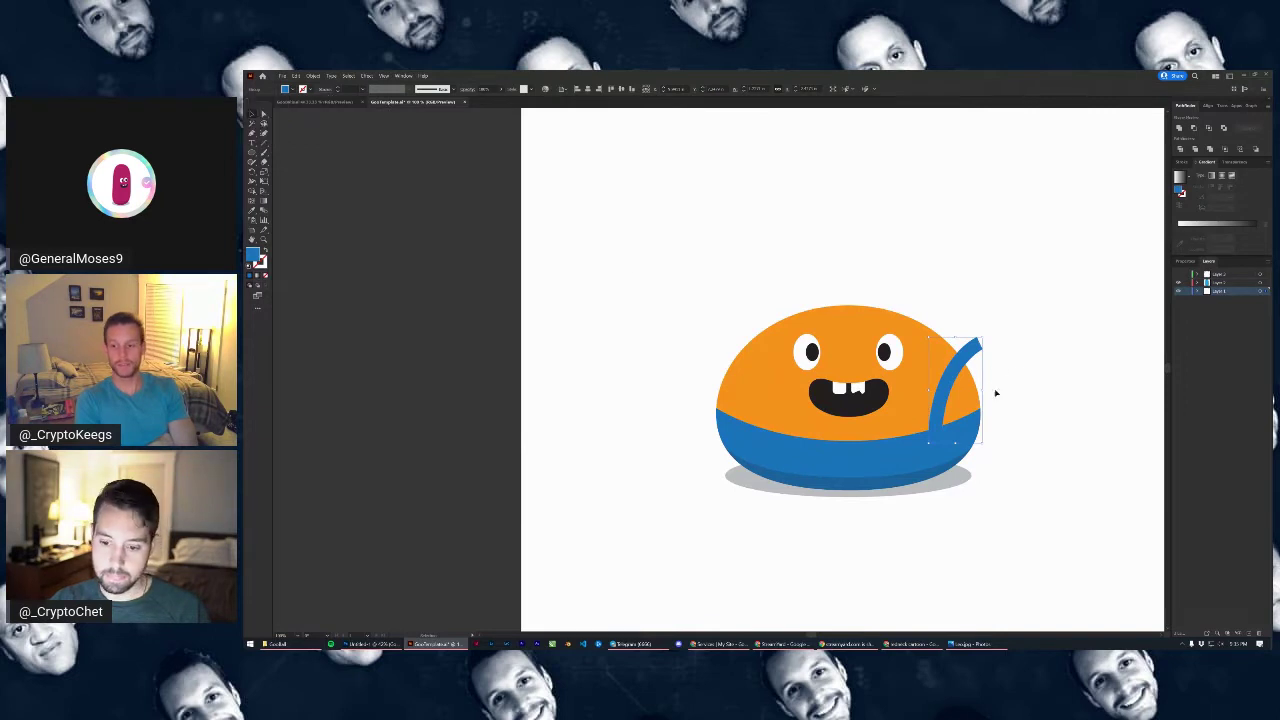
click(866, 466)
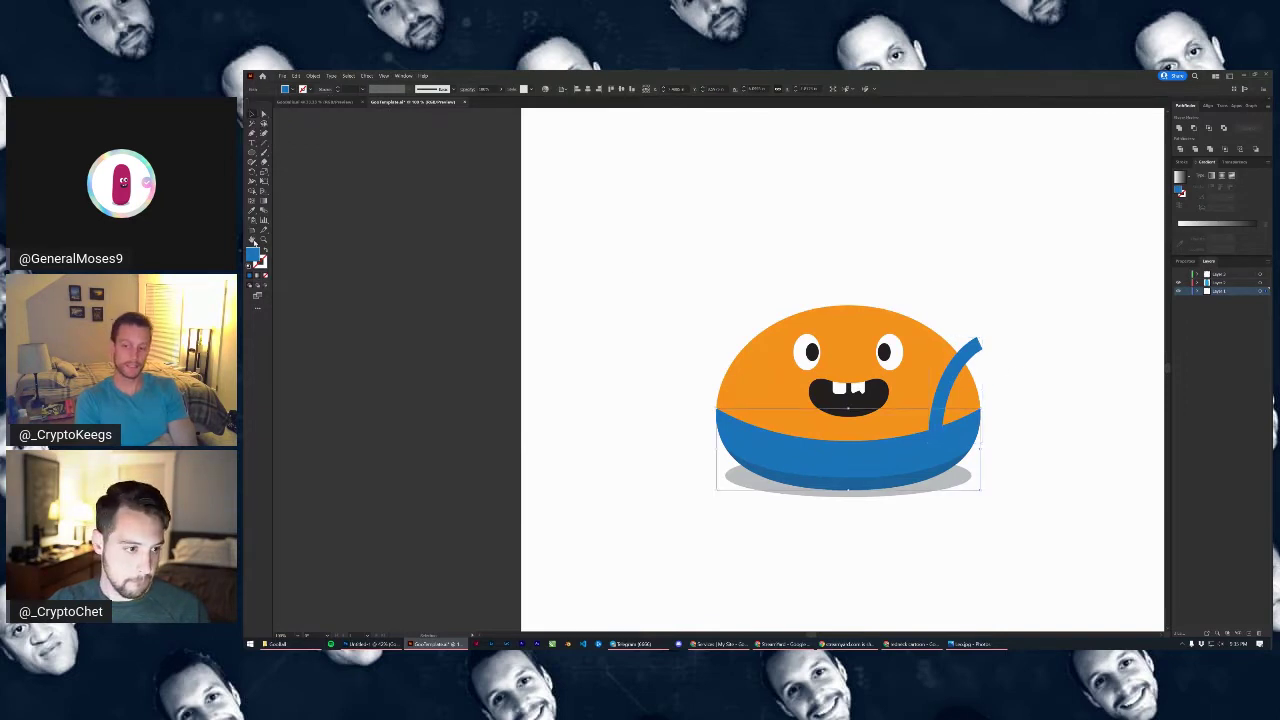
double_click(256, 256)
click(936, 331)
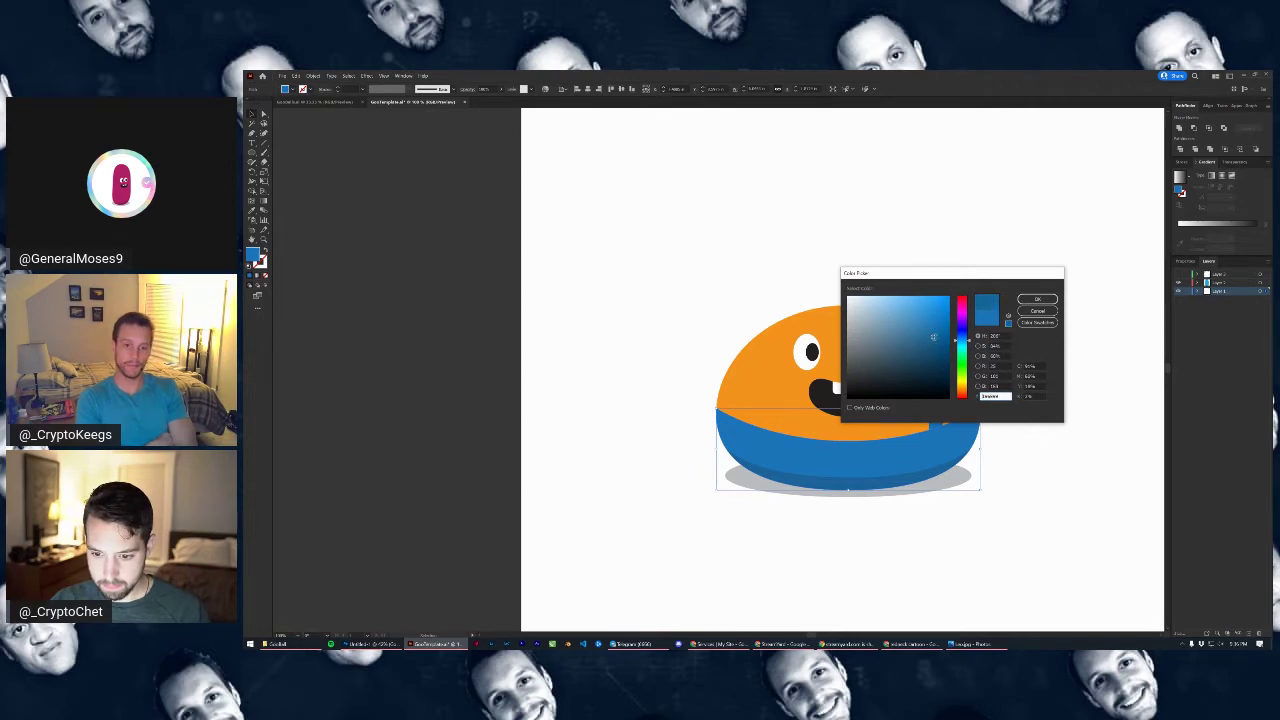
drag(969, 341, 968, 342)
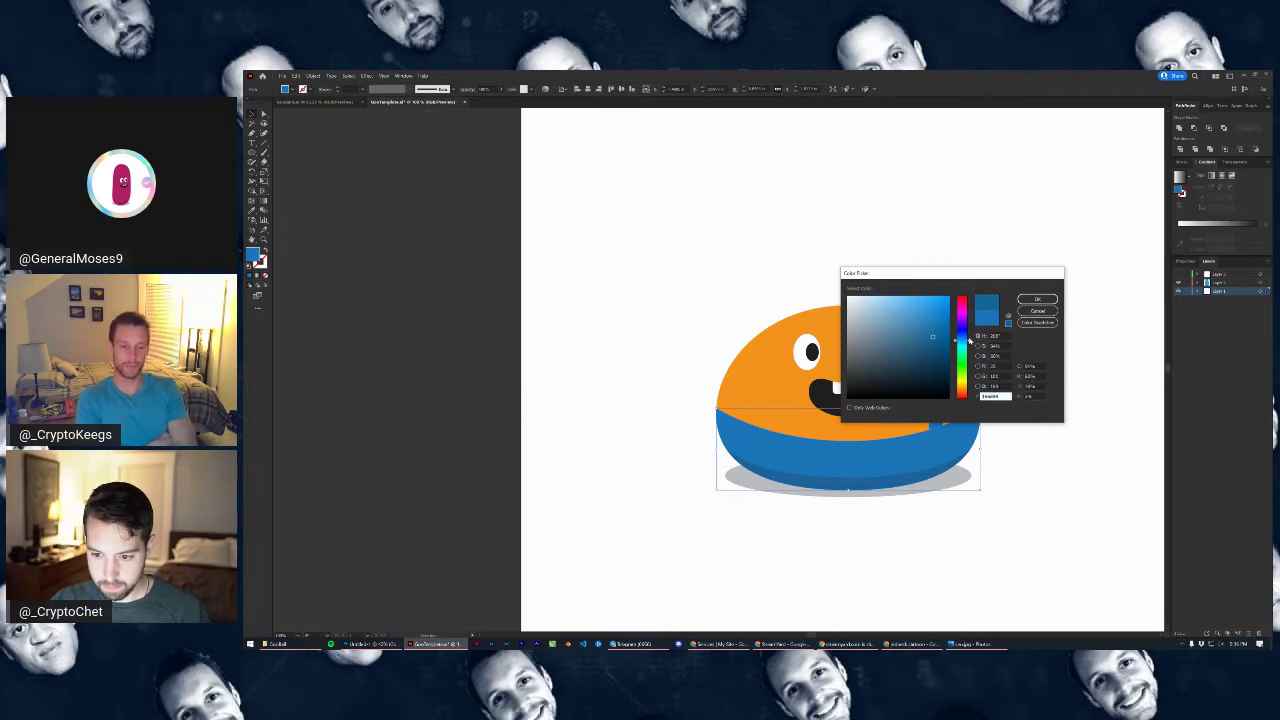
click(969, 342)
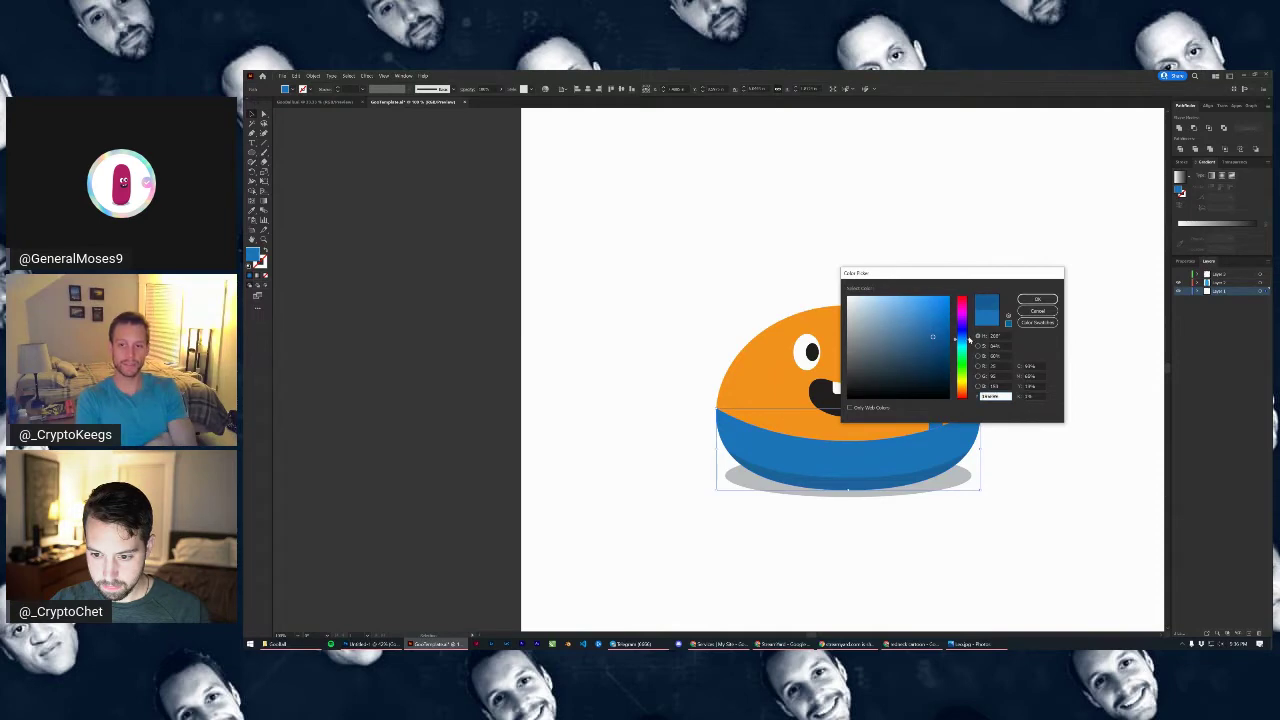
click(1037, 299)
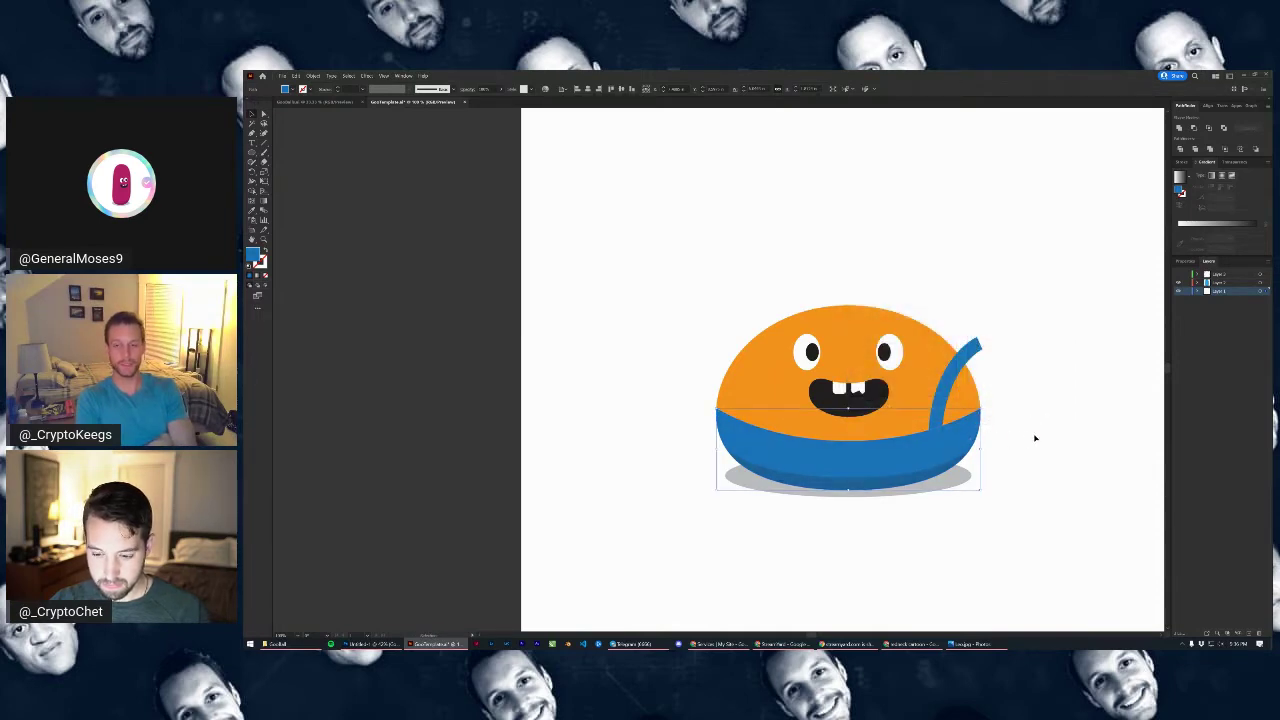
click(1035, 438)
Recolor the right overall strap with a brighter, lighter blue fill than the lower band
click(941, 400)
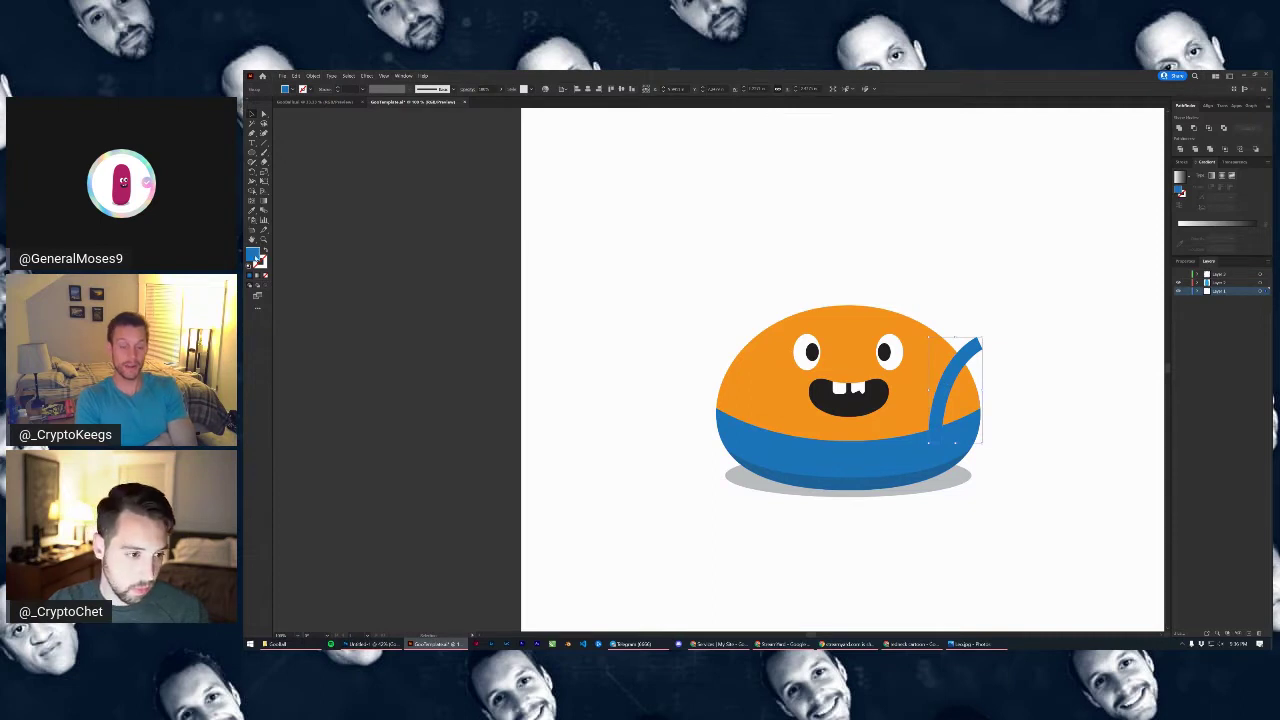
double_click(256, 257)
key(ctrl+v)
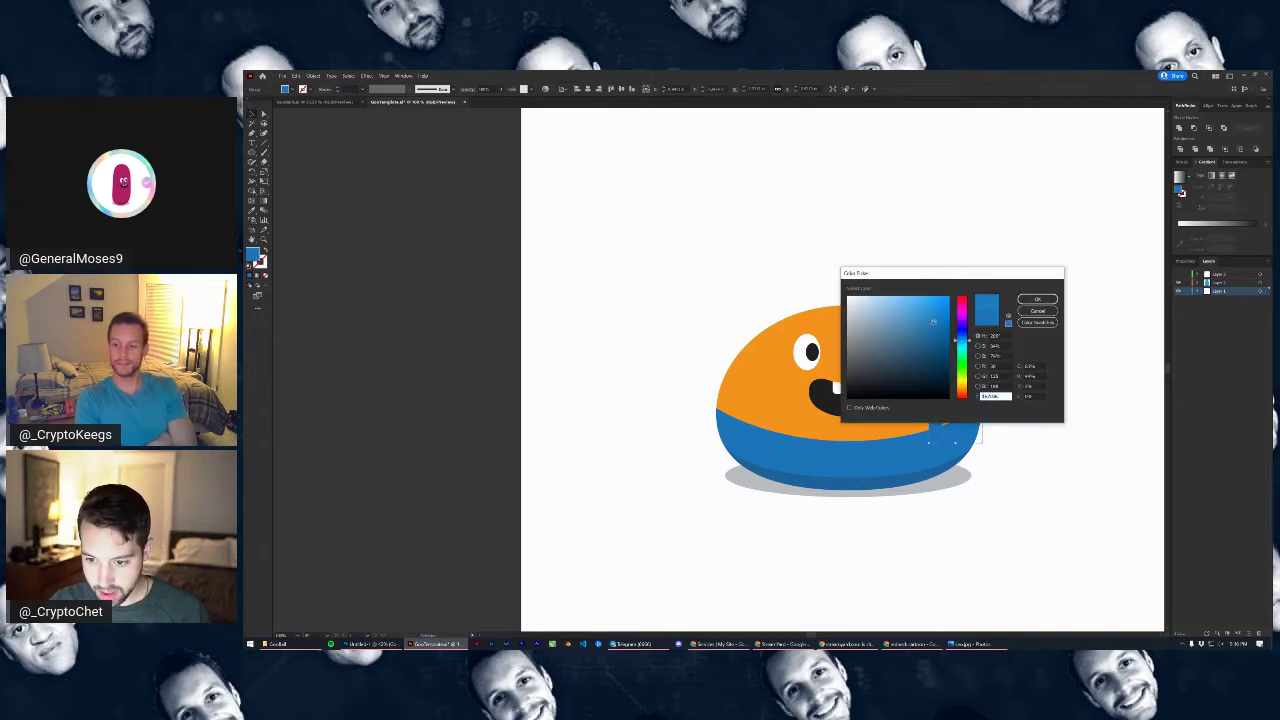
click(1037, 299)
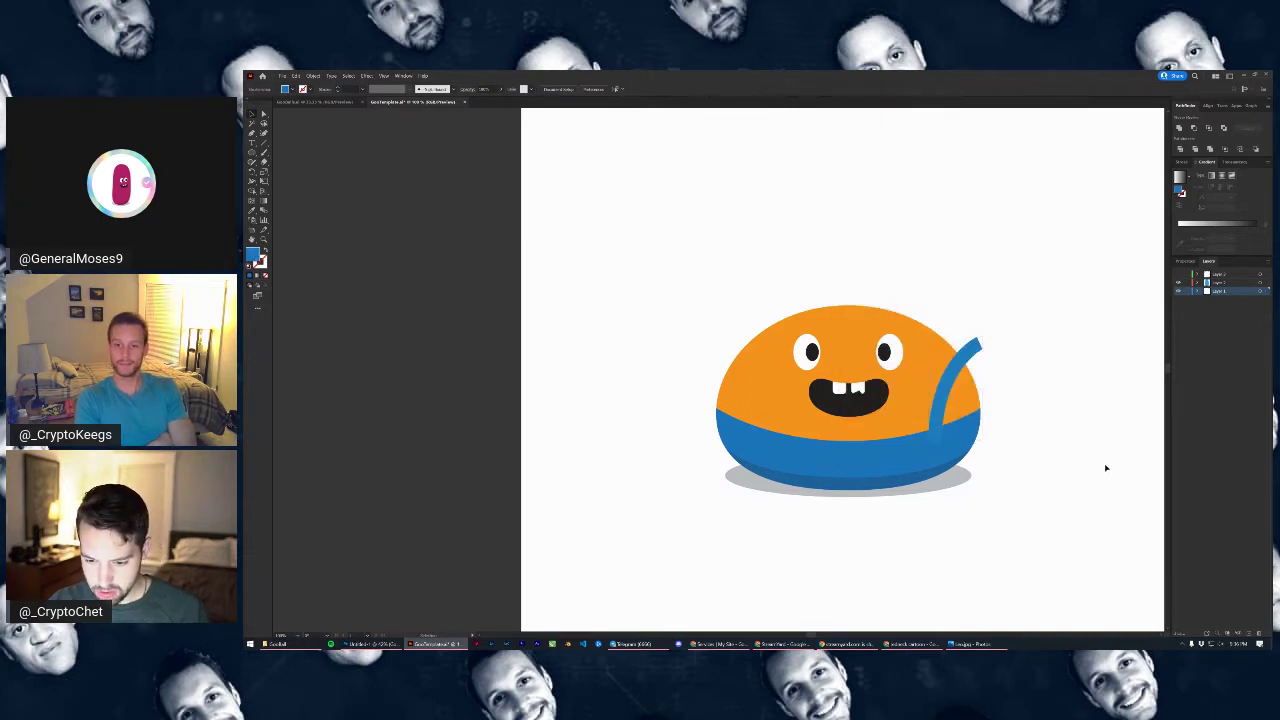
click(936, 430)
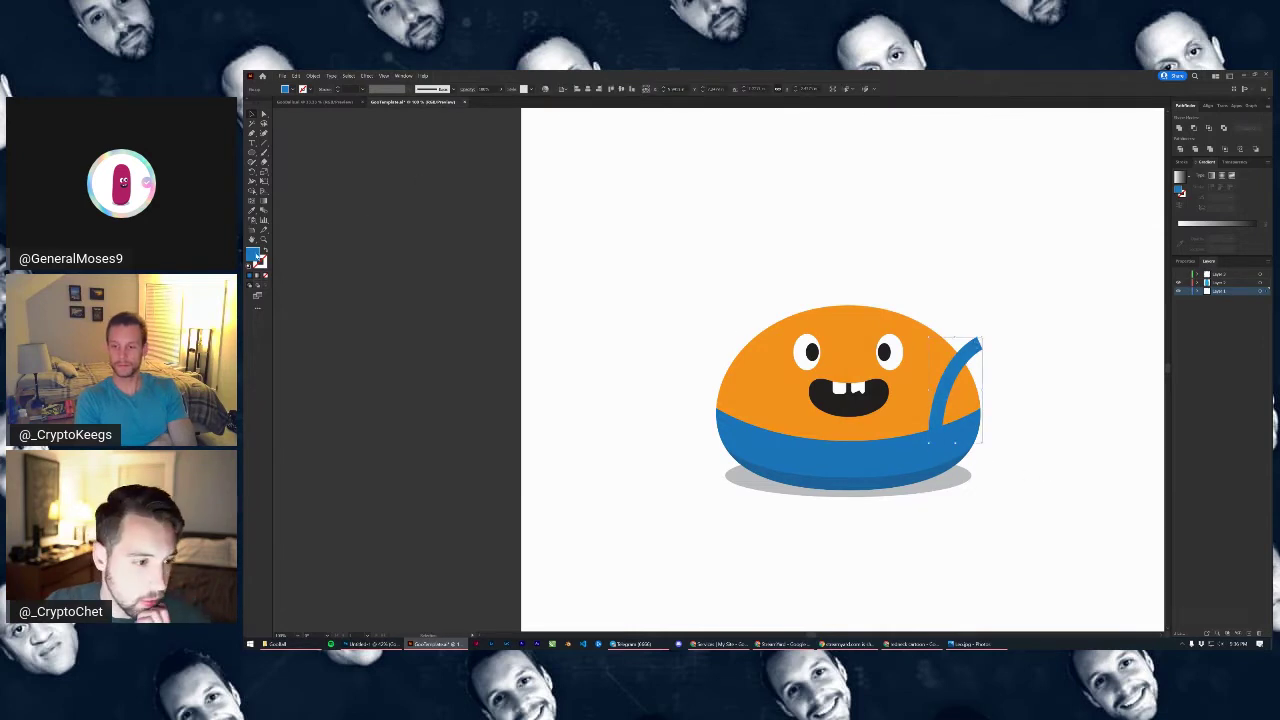
double_click(254, 258)
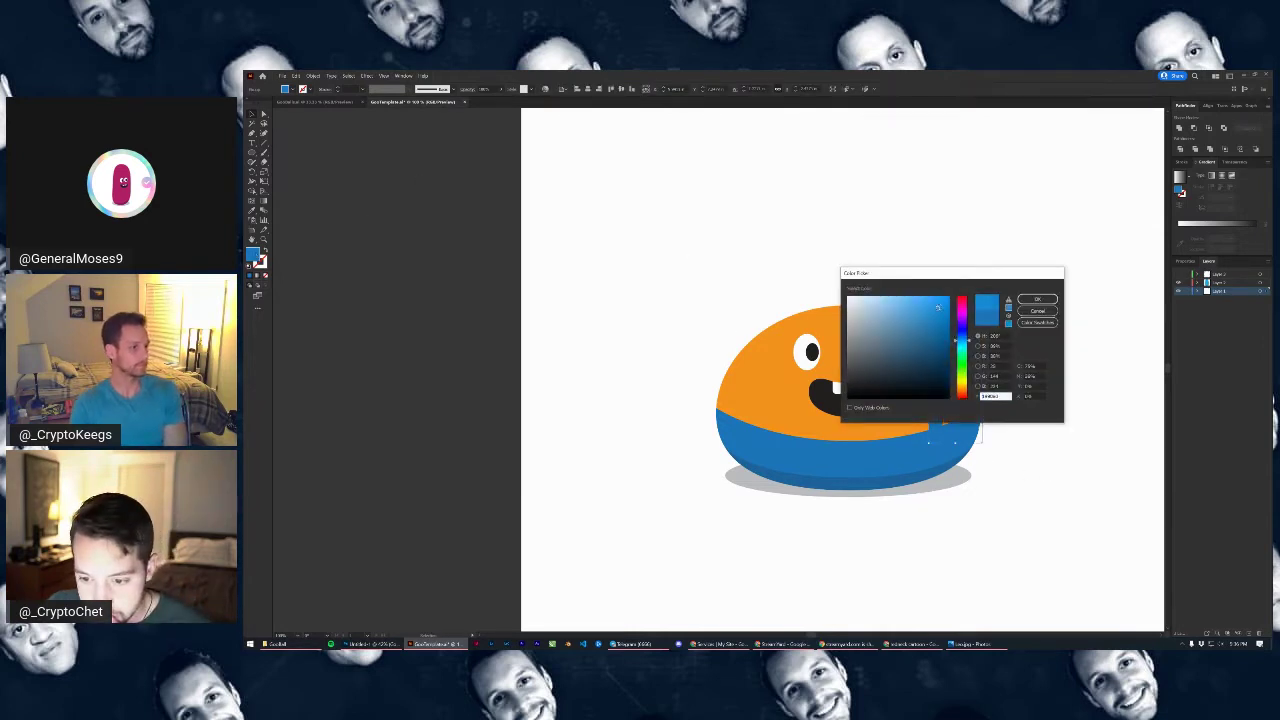
click(1037, 299)
click(1063, 376)
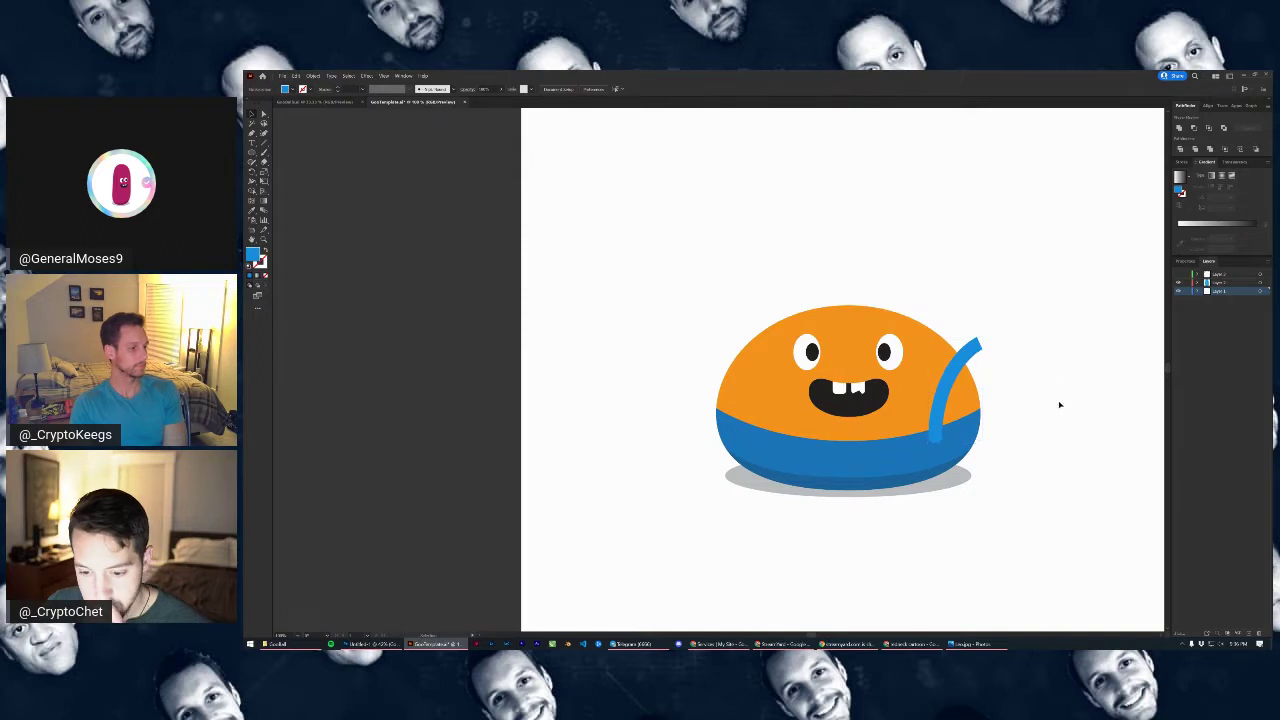
Duplicate the right strap onto the left side of the body and rotate it so it curves down and outward from the band
scroll(922, 448, up, 2)
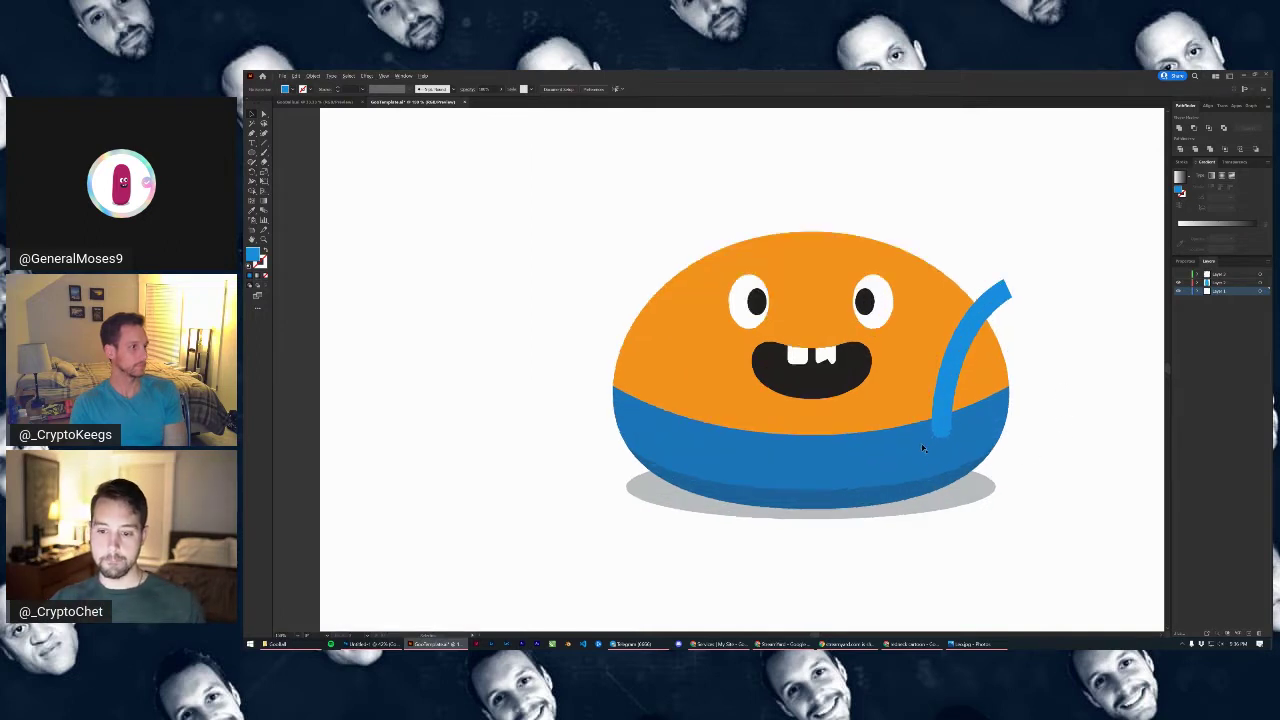
click(978, 318)
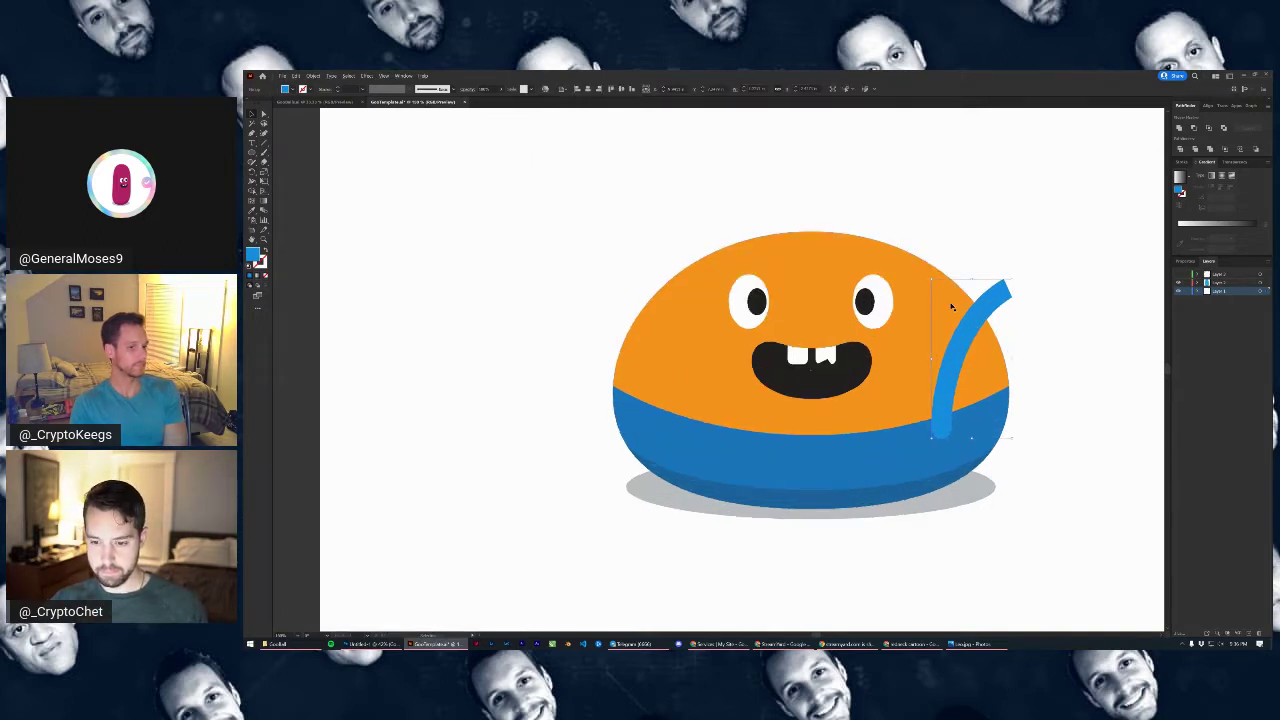
click(952, 307)
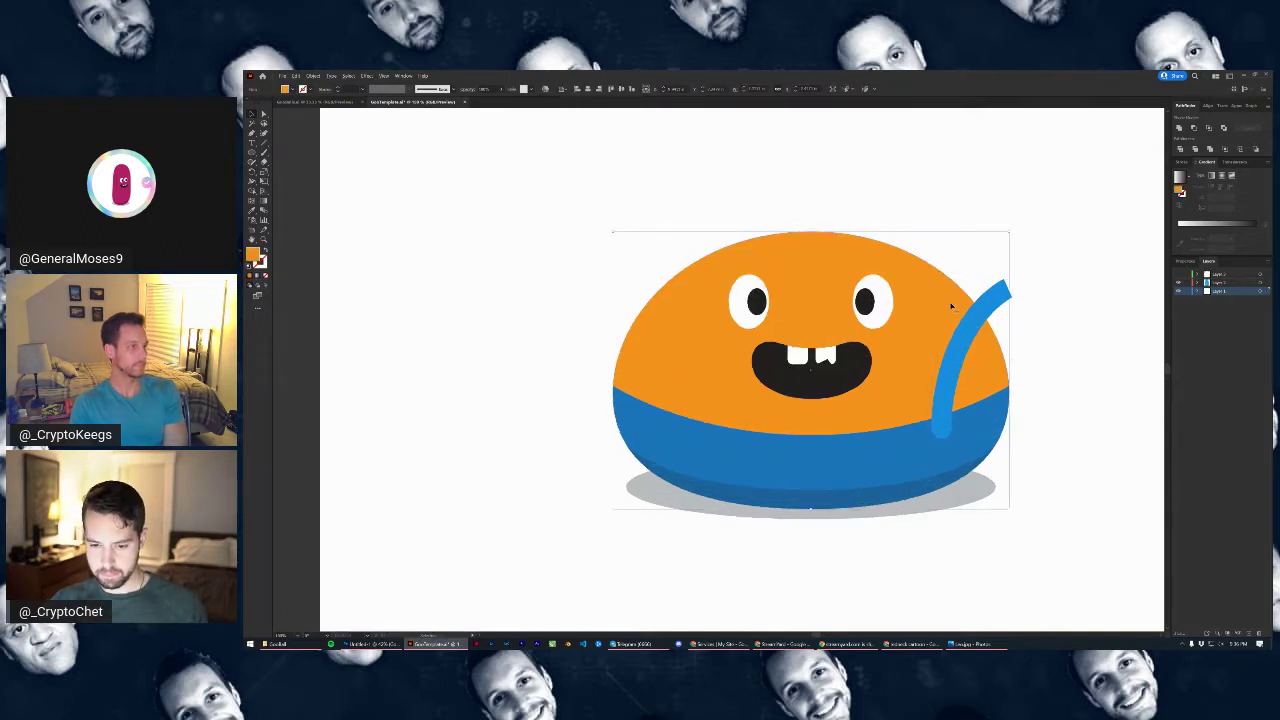
click(960, 358)
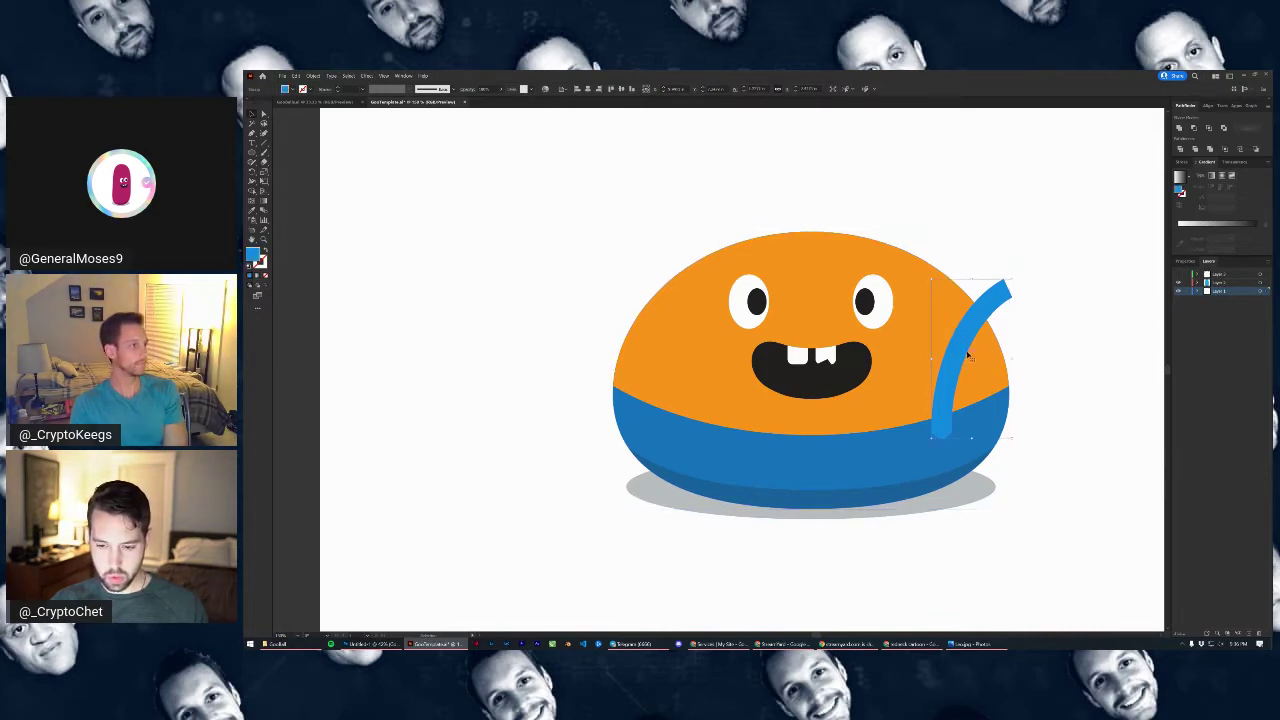
drag(968, 356, 706, 348)
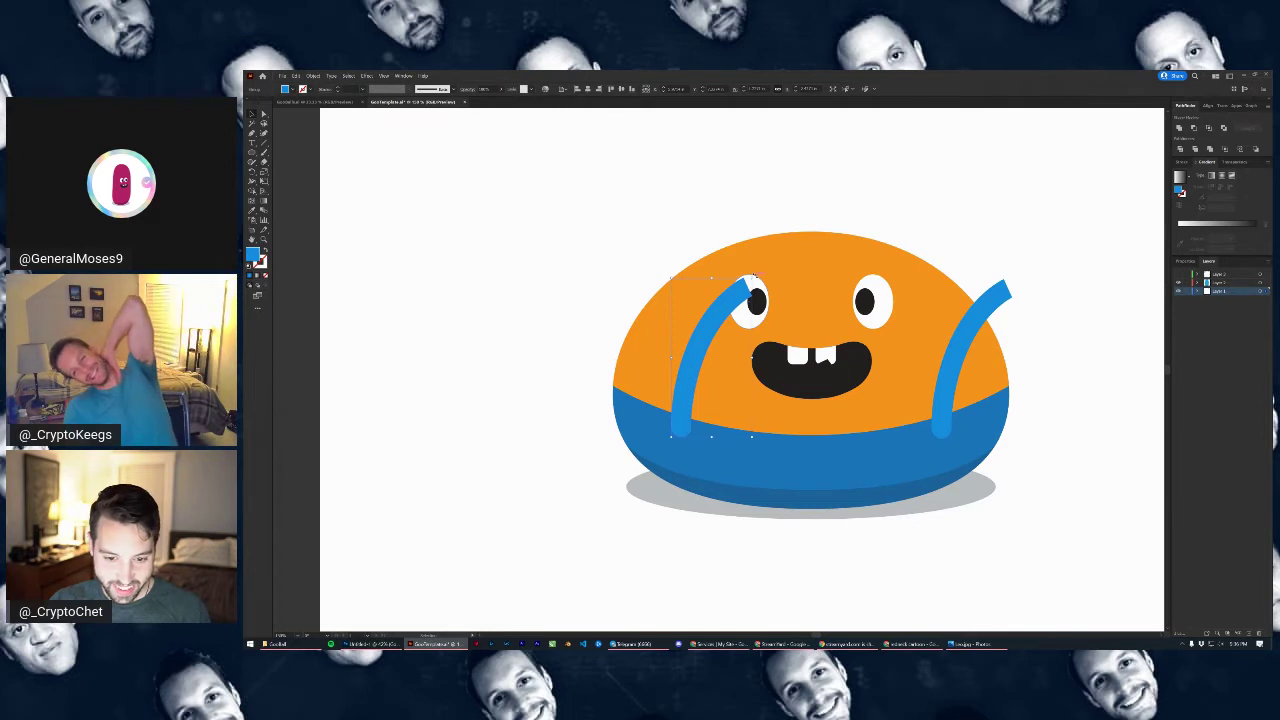
drag(755, 278, 632, 498)
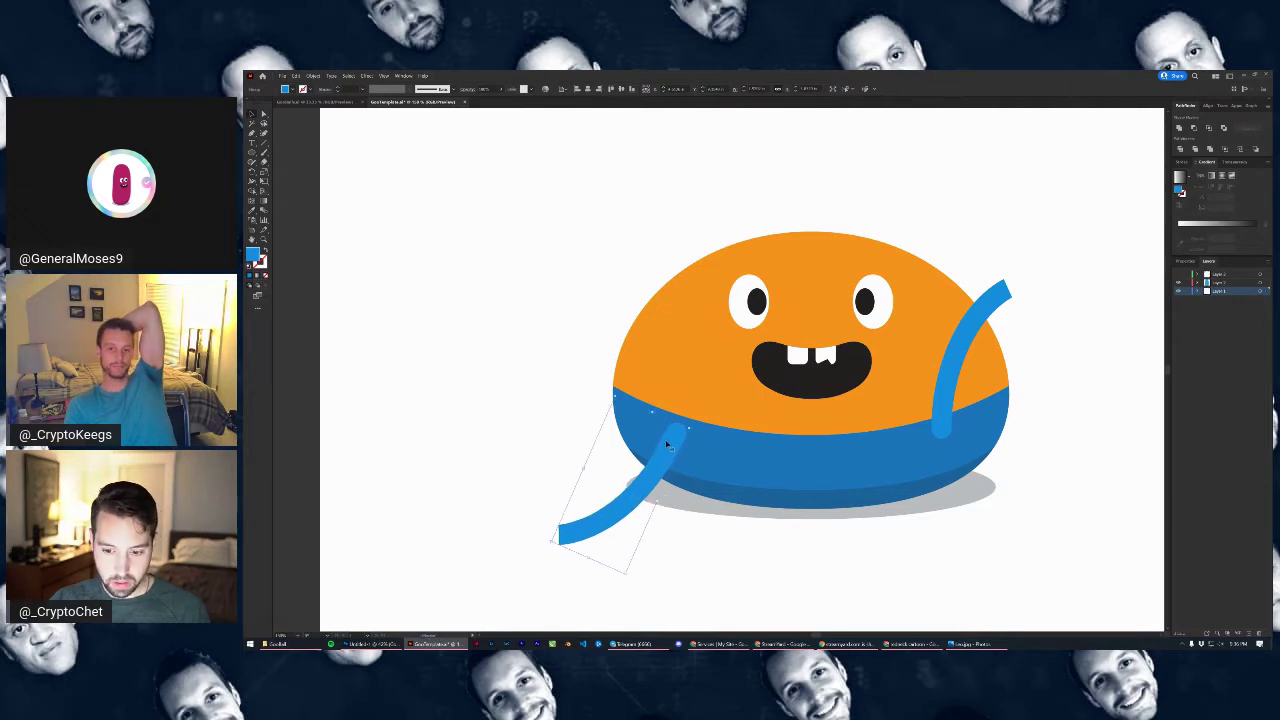
drag(670, 442, 668, 439)
Trim the right strap to the body's outline using a duplicate of the orange body, and send the orange body shape to the back
click(974, 328)
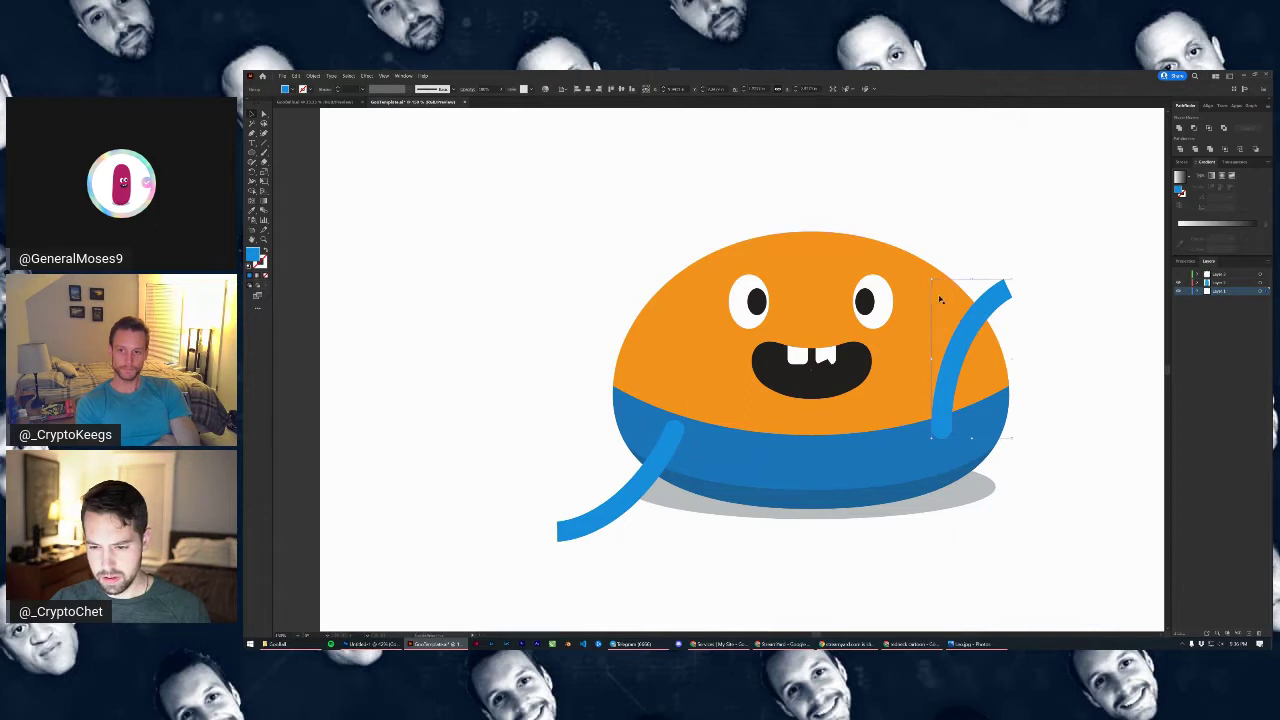
click(950, 298)
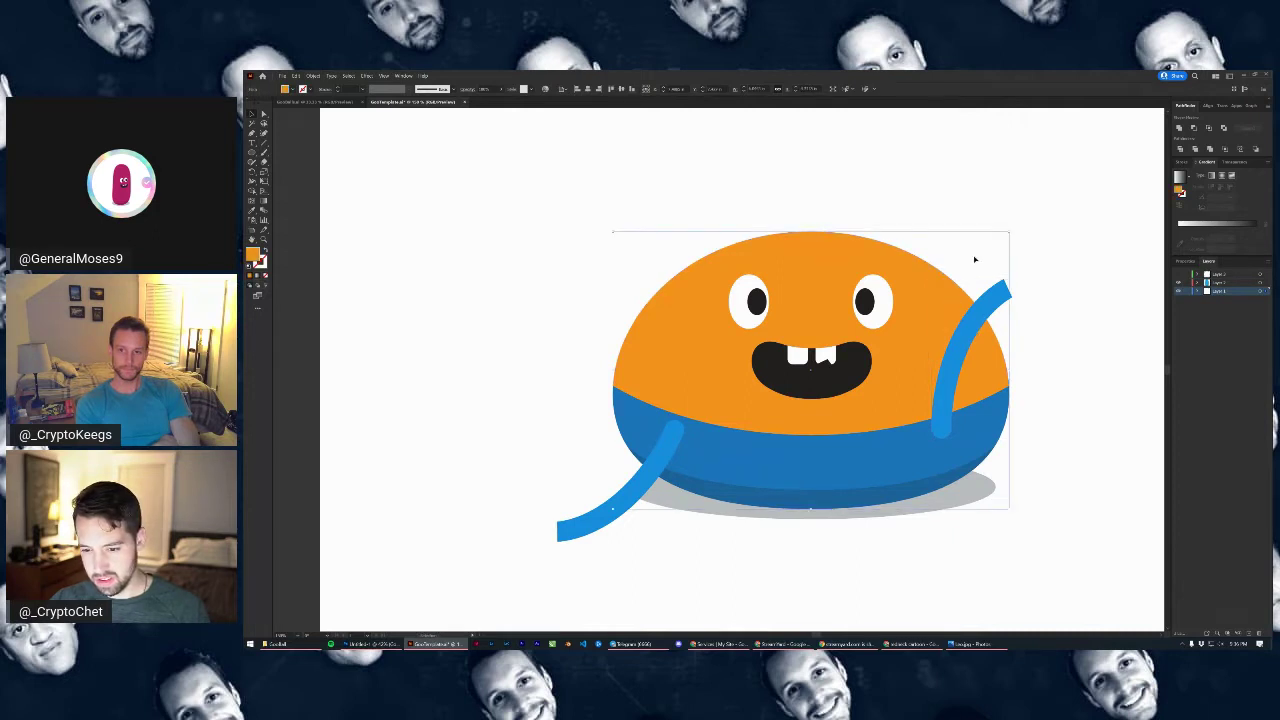
key(ctrl+c)
key(ctrl+f)
shift+click(972, 317)
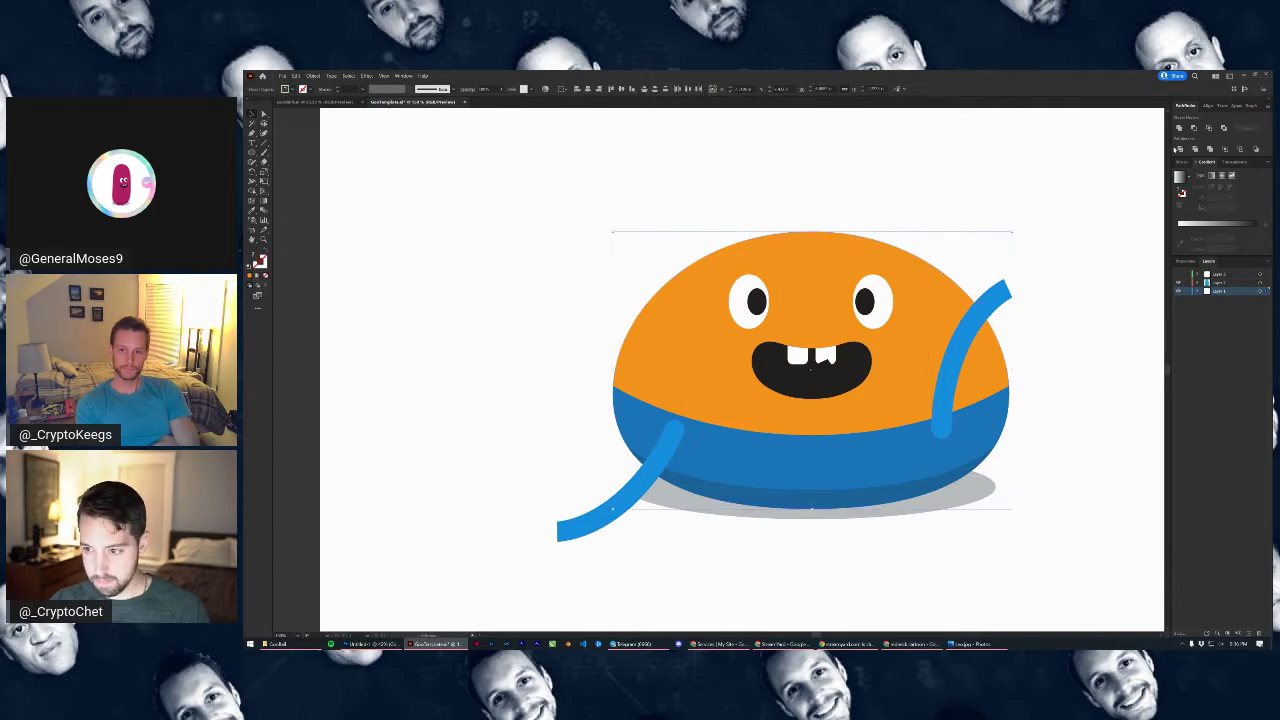
click(1203, 130)
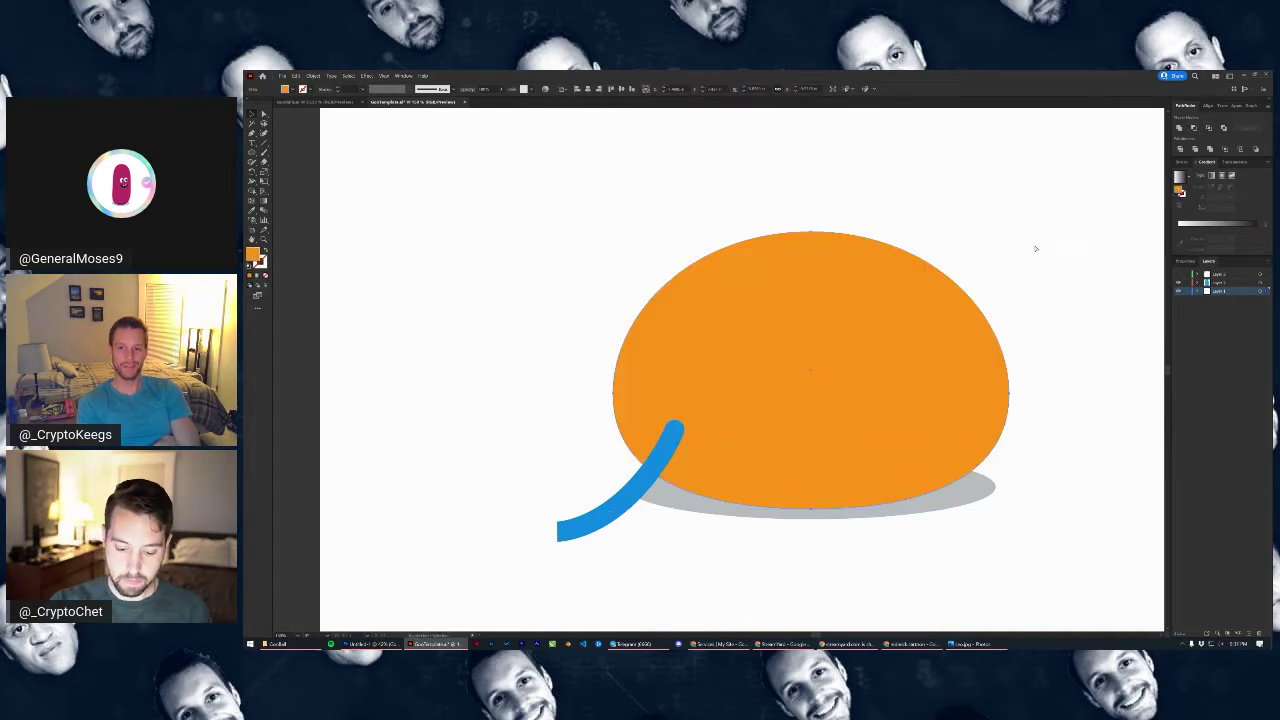
key(ctrl+shift+[)
click(1069, 372)
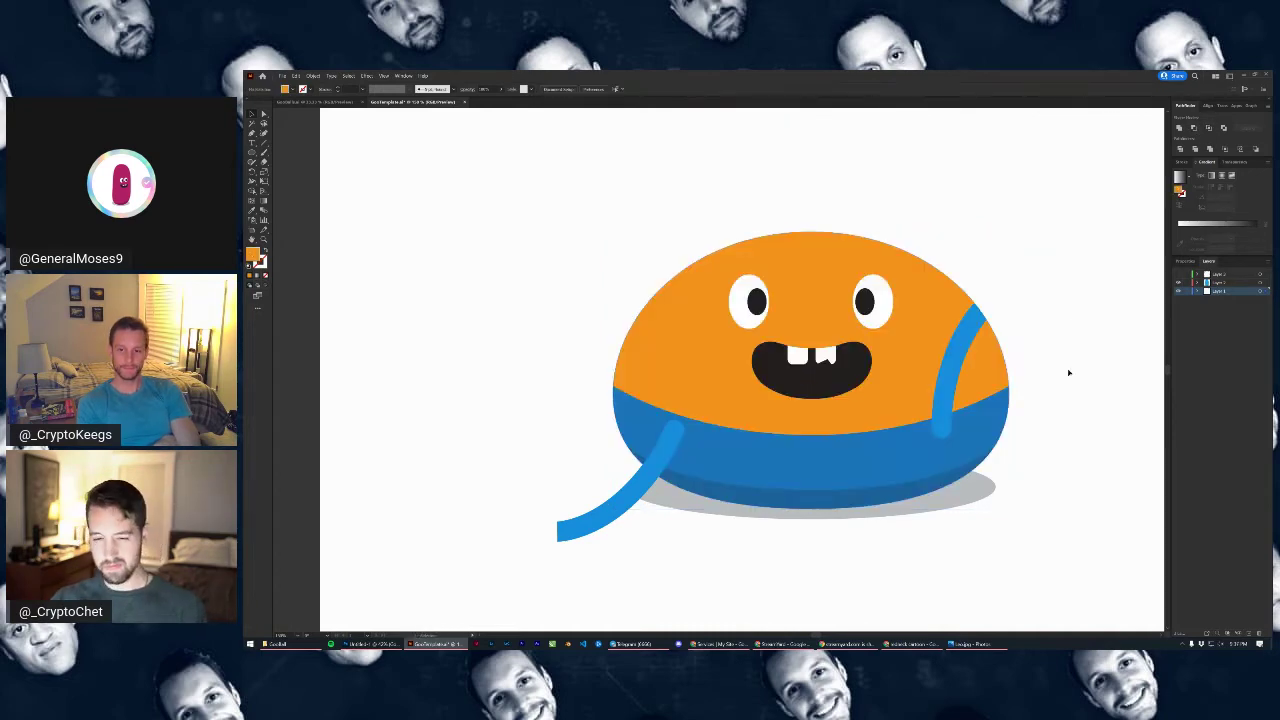
Draw a small circle as a button on the rounded lower end of the right strap and center it within the strap
scroll(1068, 374, down, 3)
scroll(947, 399, up, 6)
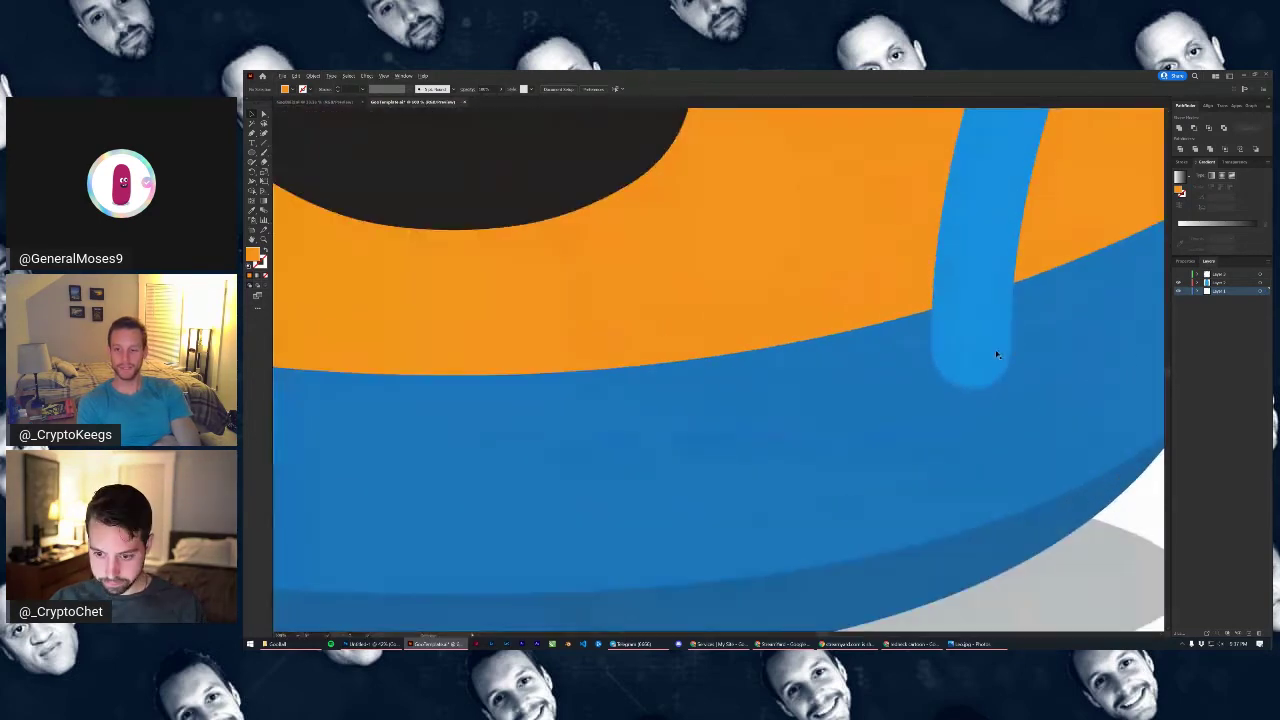
drag(997, 354, 945, 345)
click(251, 154)
key(v)
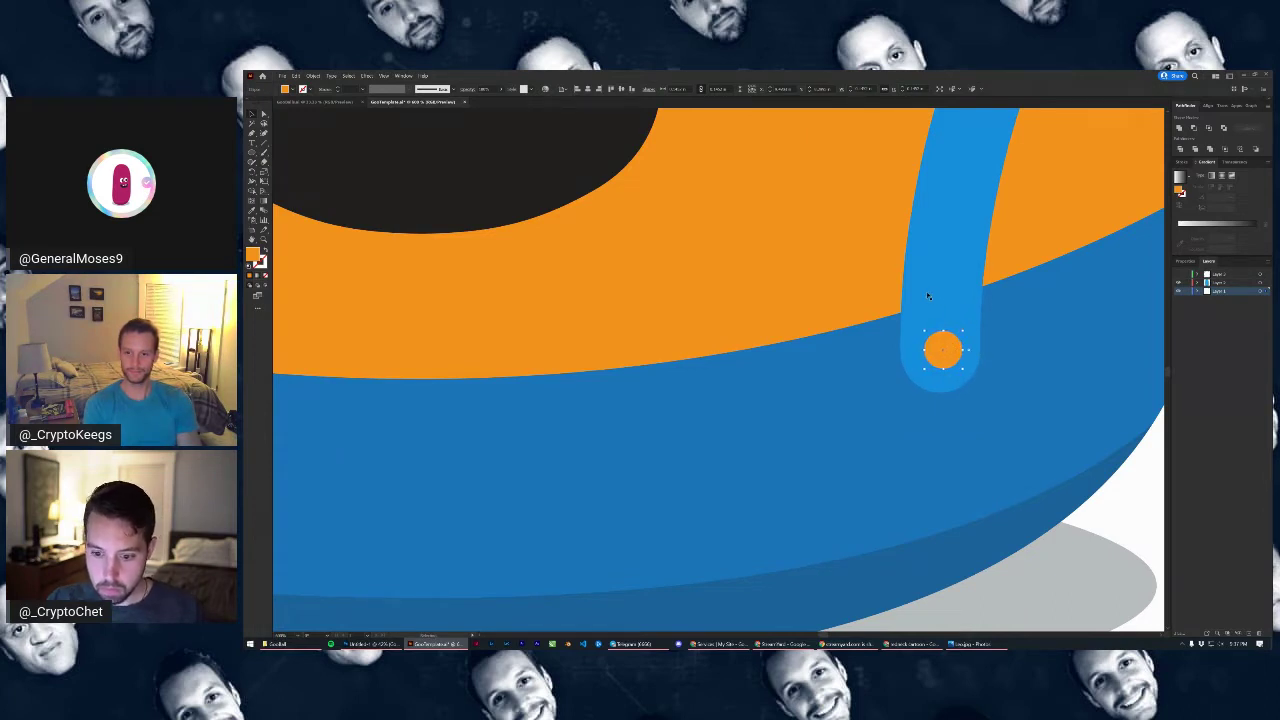
scroll(957, 363, up, 5)
drag(741, 246, 863, 443)
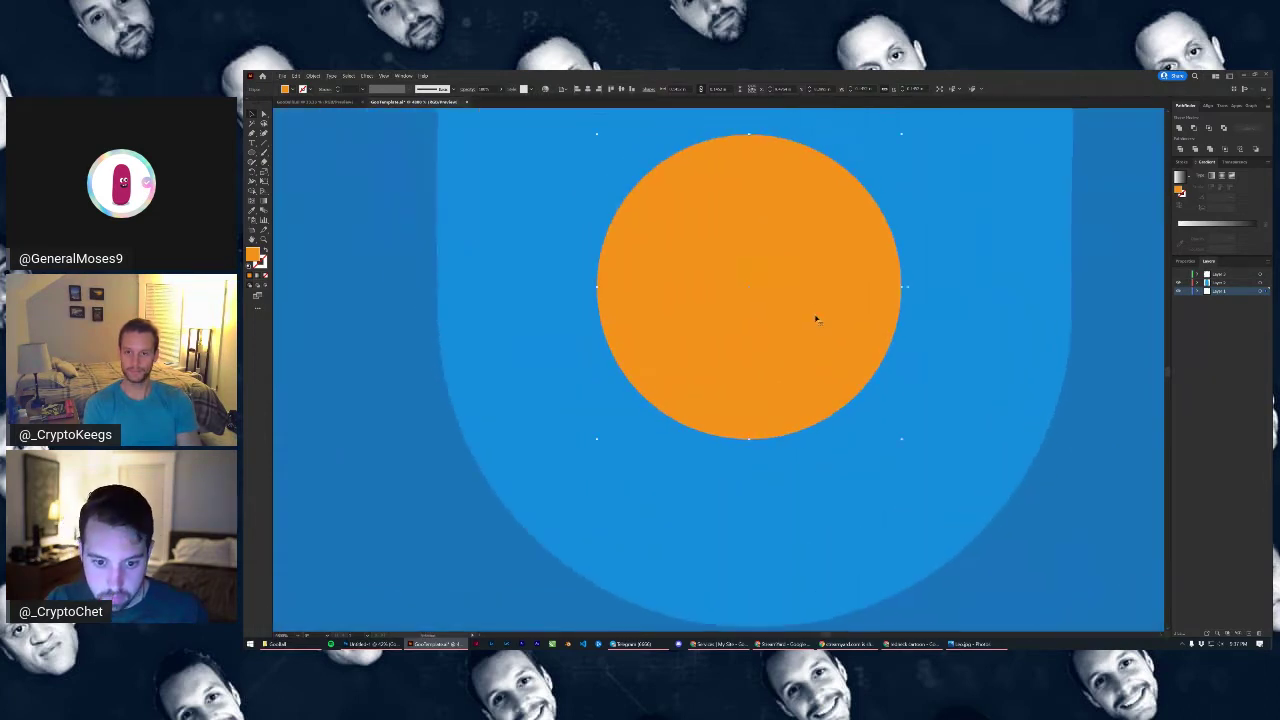
drag(825, 305, 837, 319)
scroll(838, 319, down, 5)
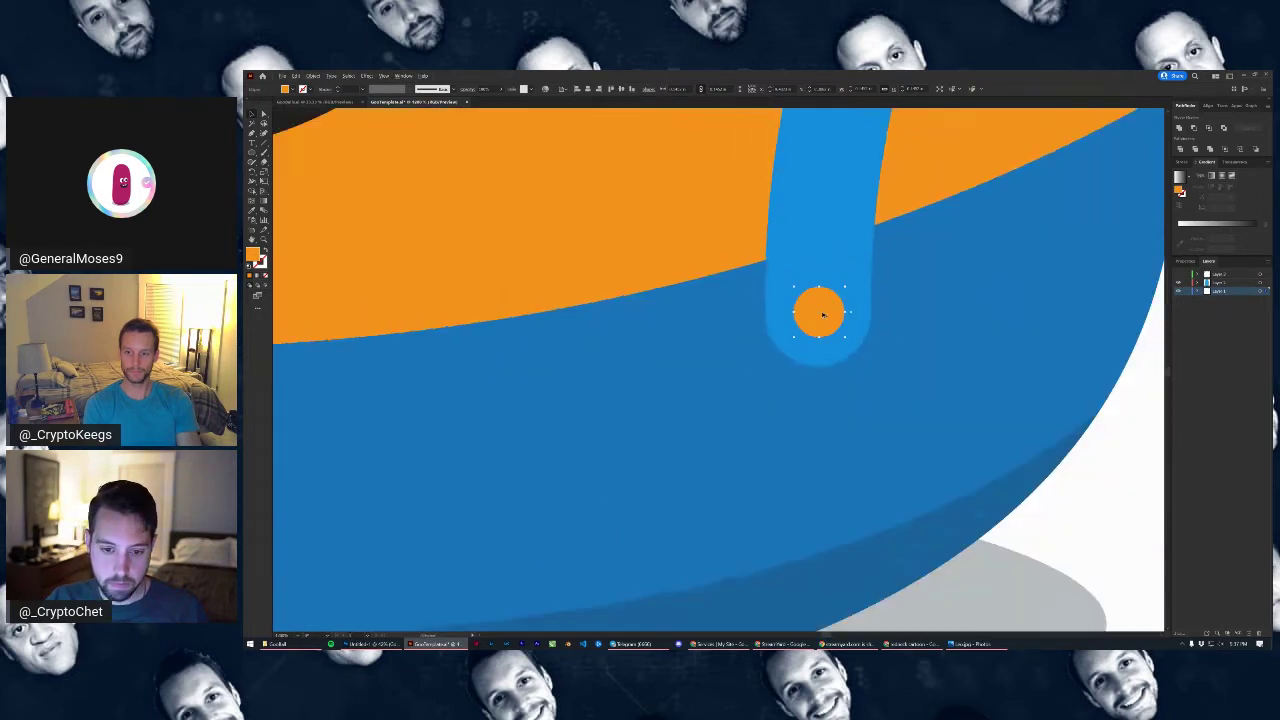
Fill the strap's button circle with yellow and adjust the color to a darker golden yellow
click(292, 89)
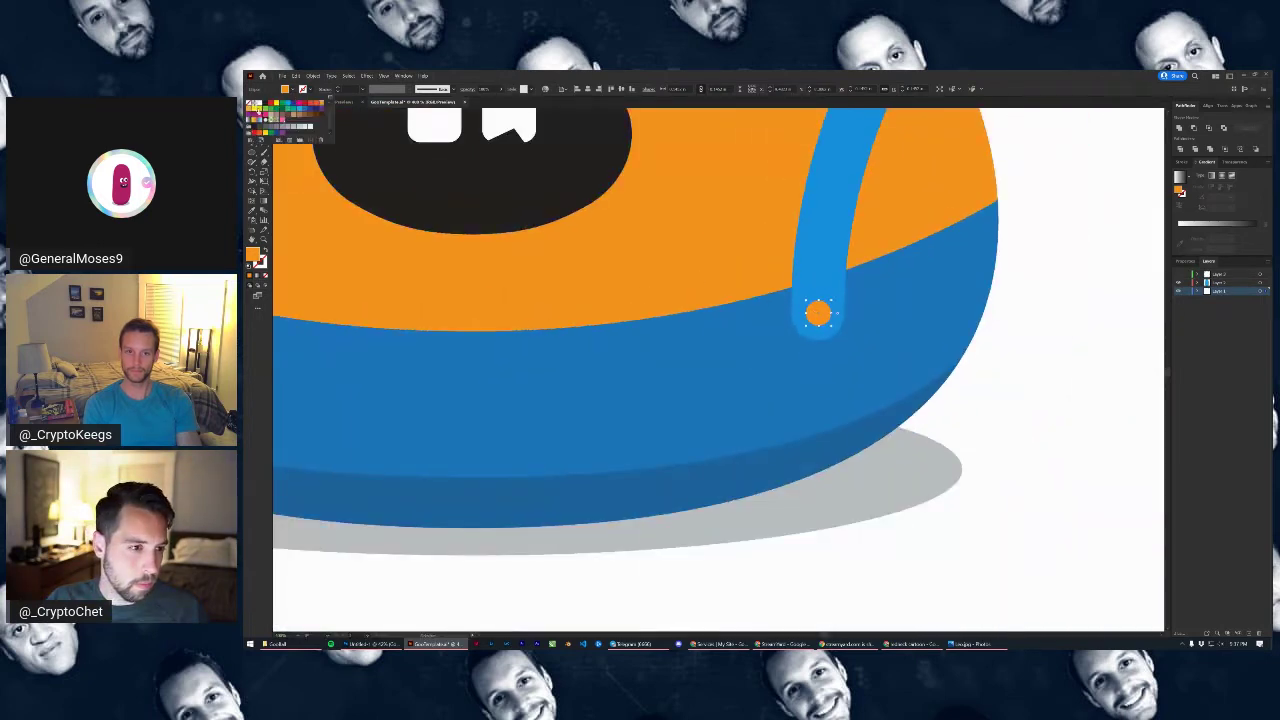
click(256, 112)
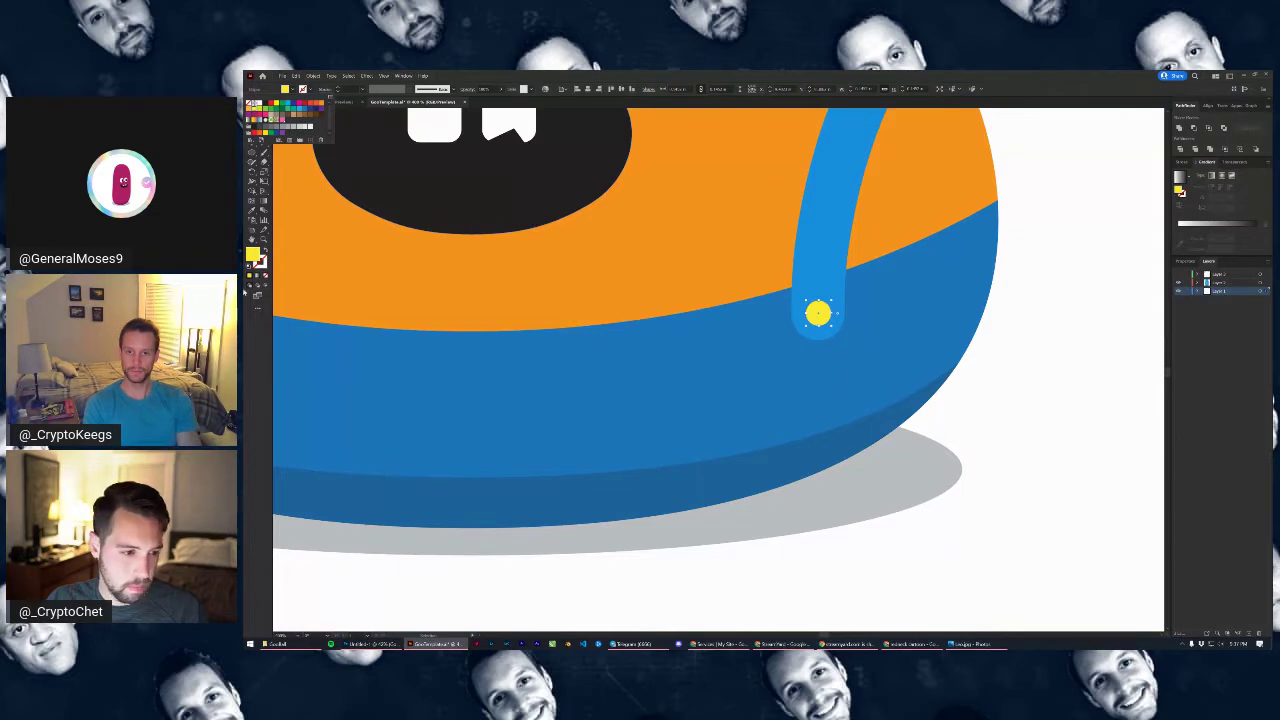
double_click(252, 256)
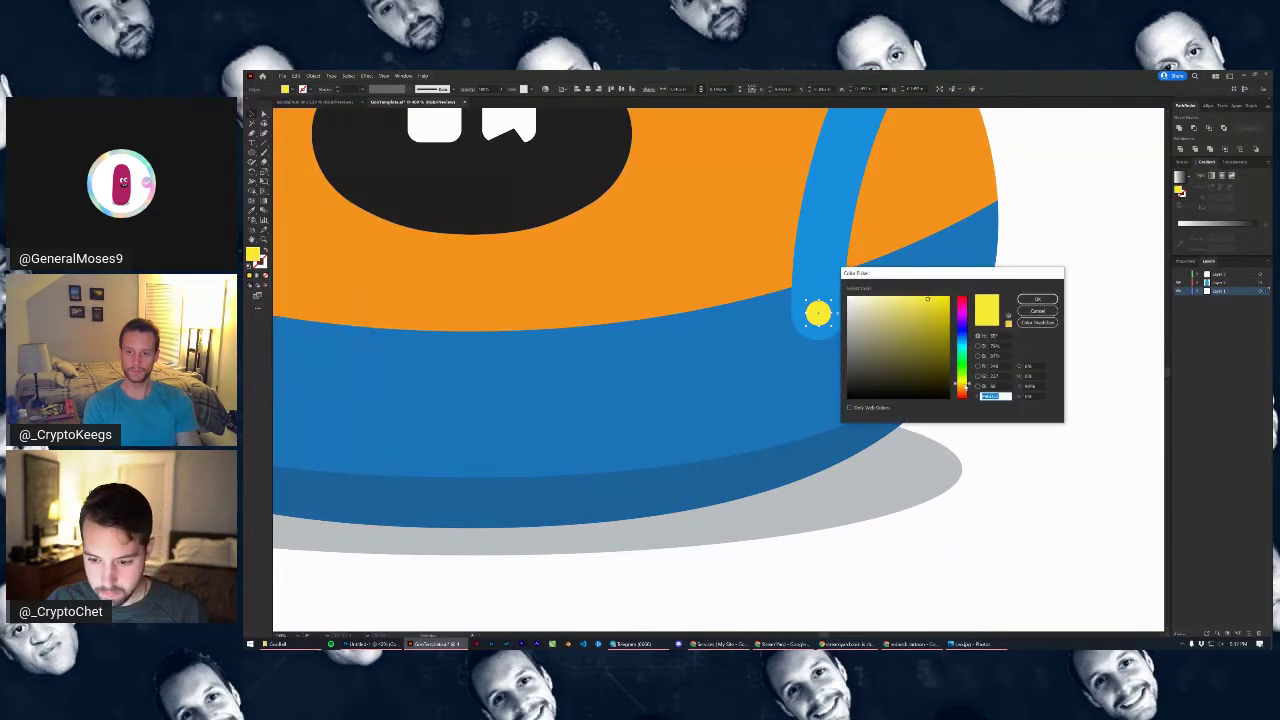
drag(965, 387, 970, 388)
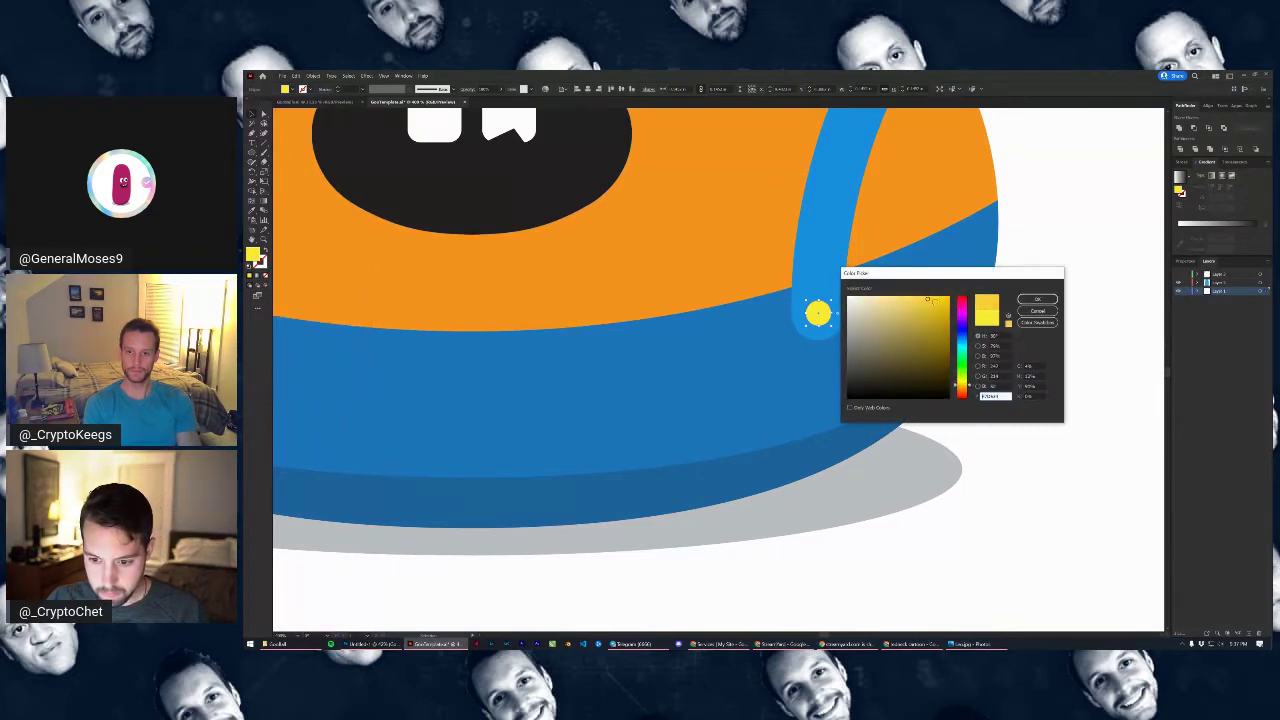
click(933, 305)
click(1037, 299)
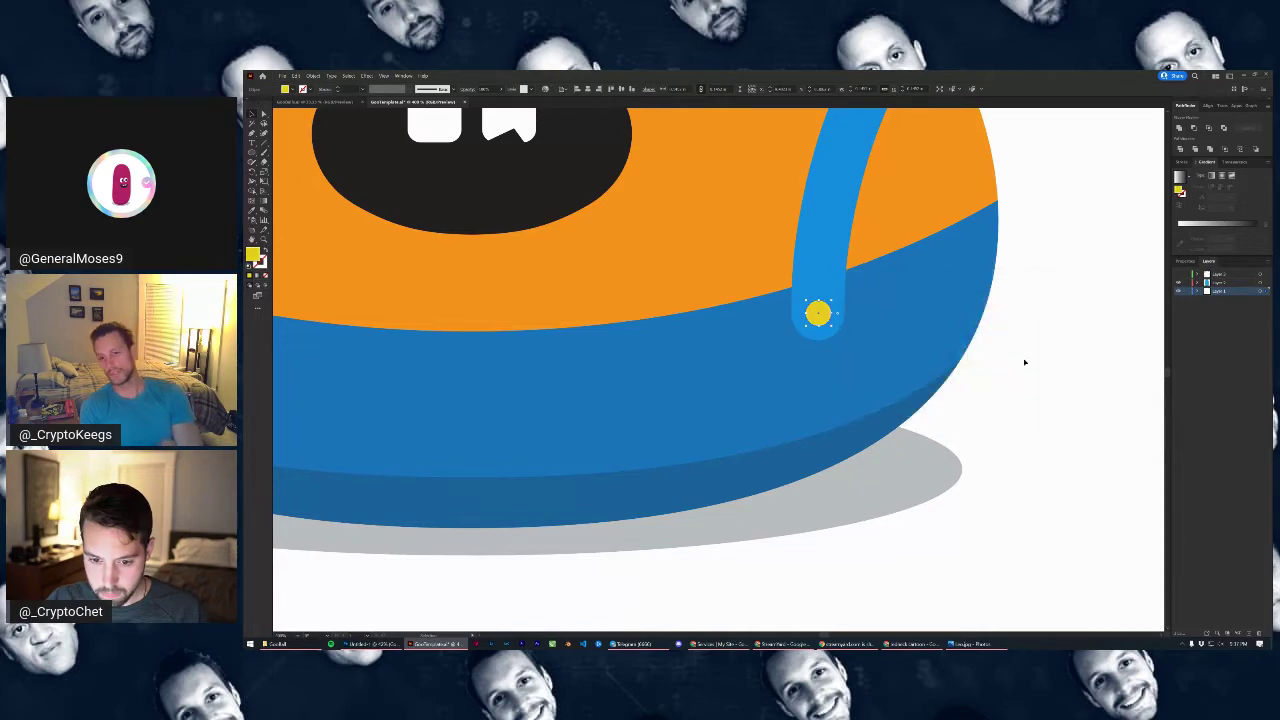
scroll(1062, 385, down, 5)
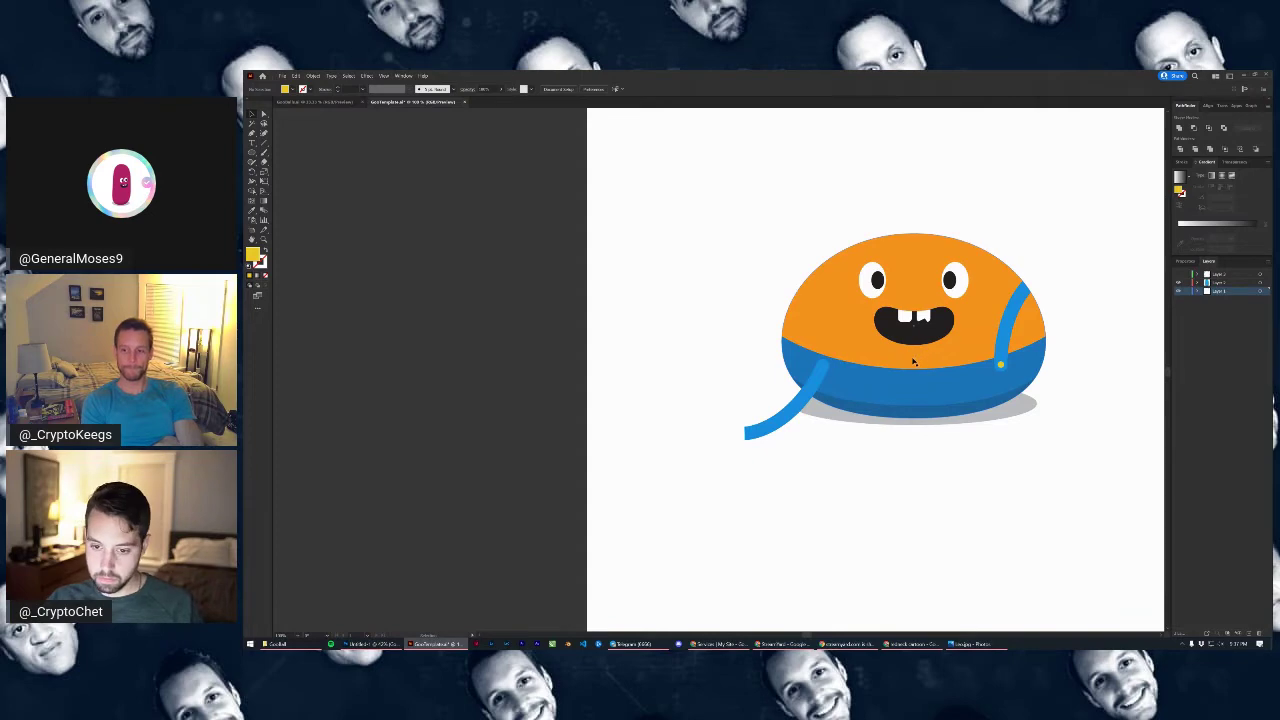
scroll(800, 387, up, 3)
scroll(900, 337, up, 1)
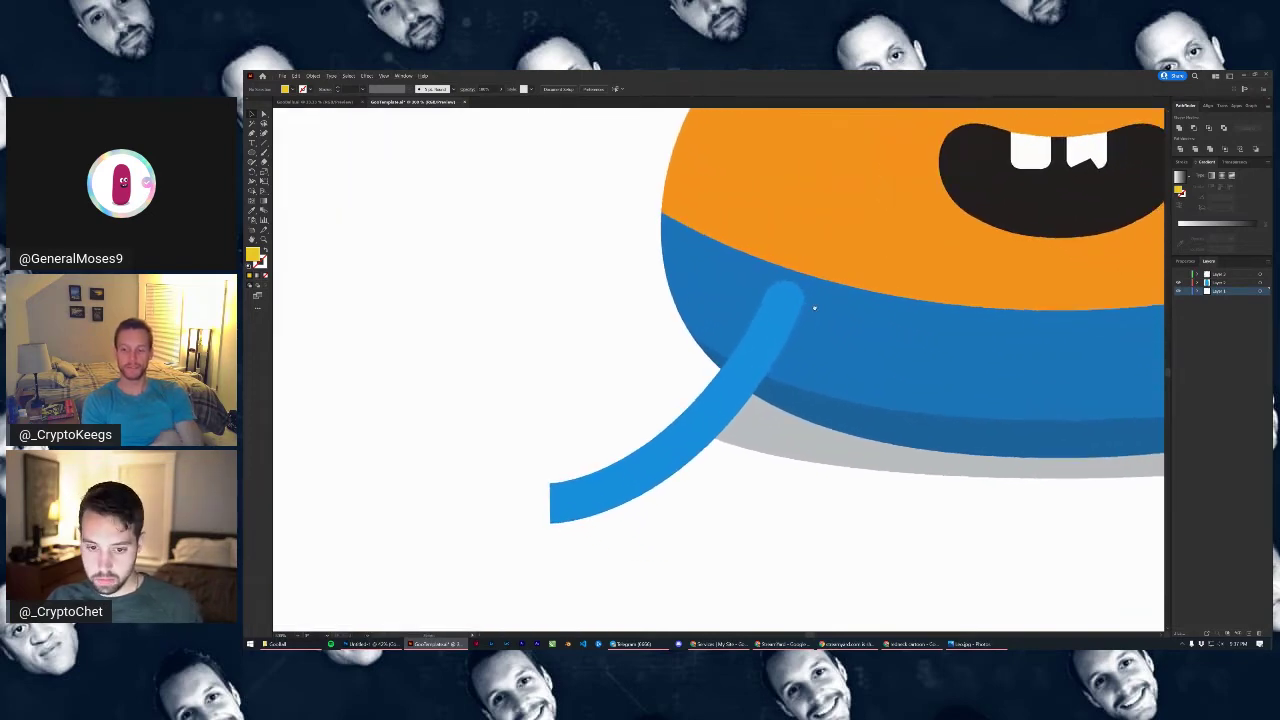
Examine the whole character with its buttoned right strap and the loose strap hanging on the left
scroll(848, 354, down, 5)
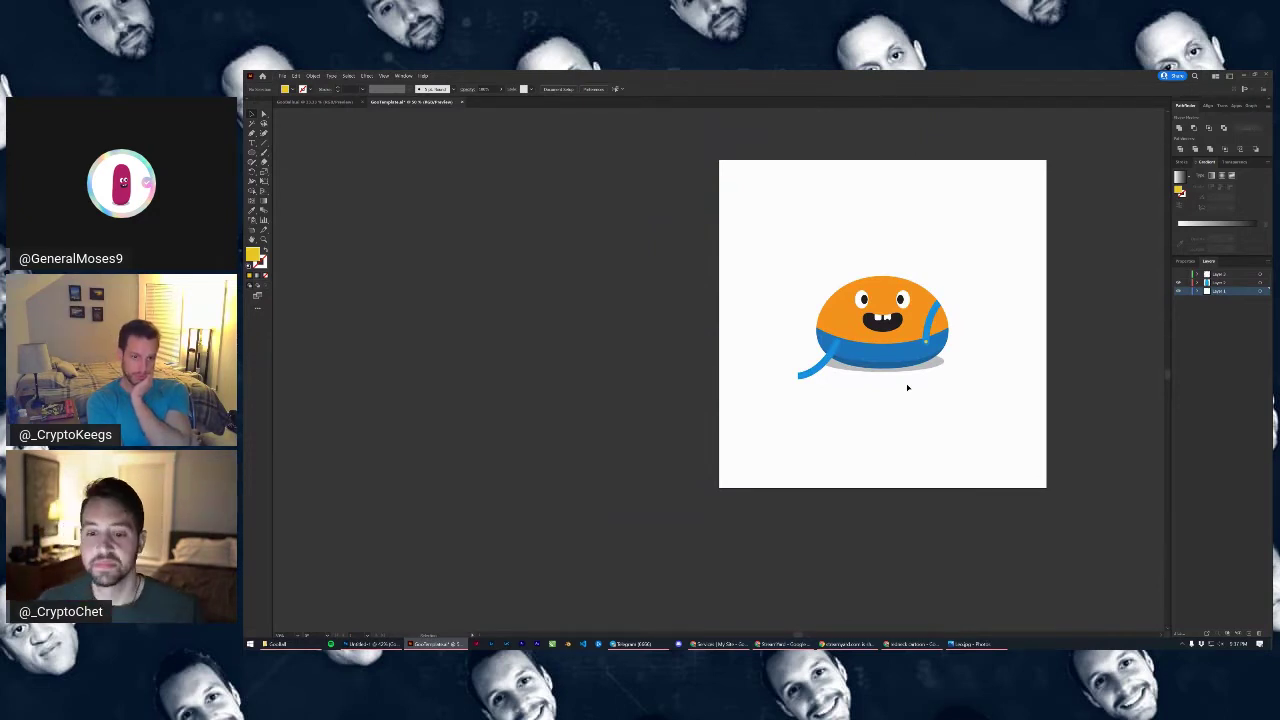
scroll(847, 355, up, 3)
scroll(850, 360, down, 1)
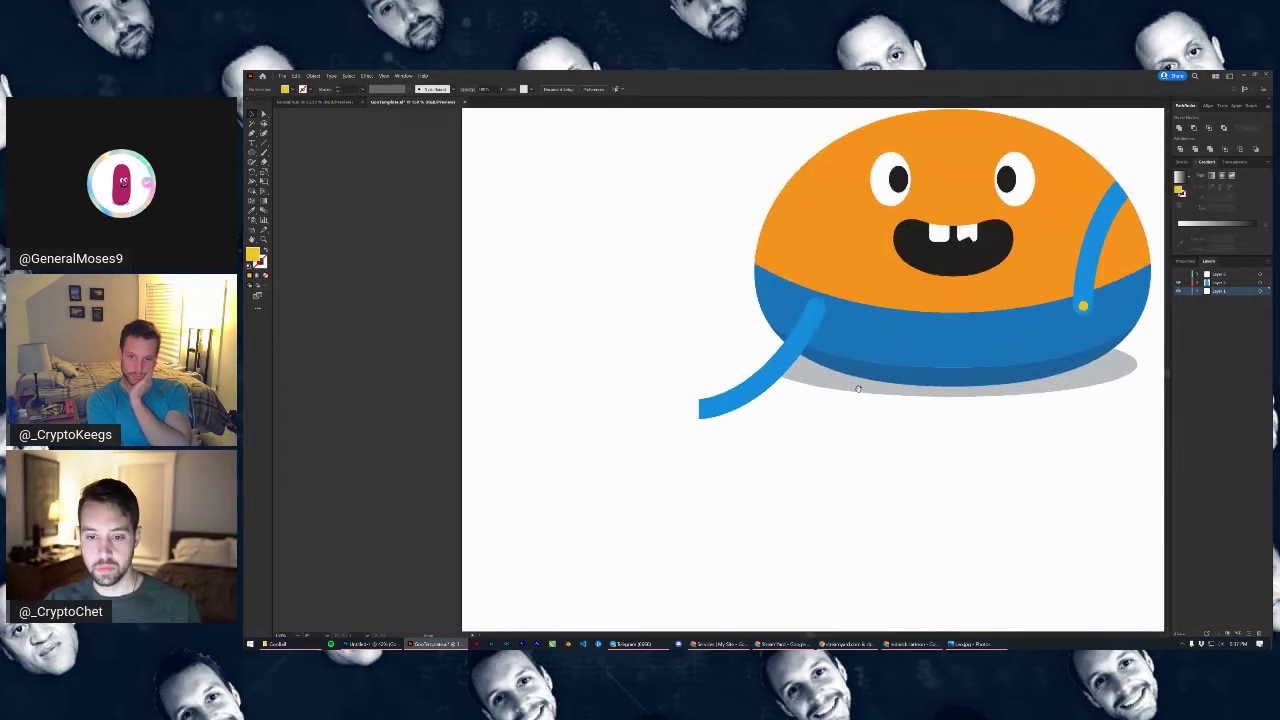
scroll(900, 394, down, 3)
drag(936, 386, 858, 407)
scroll(858, 407, up, 4)
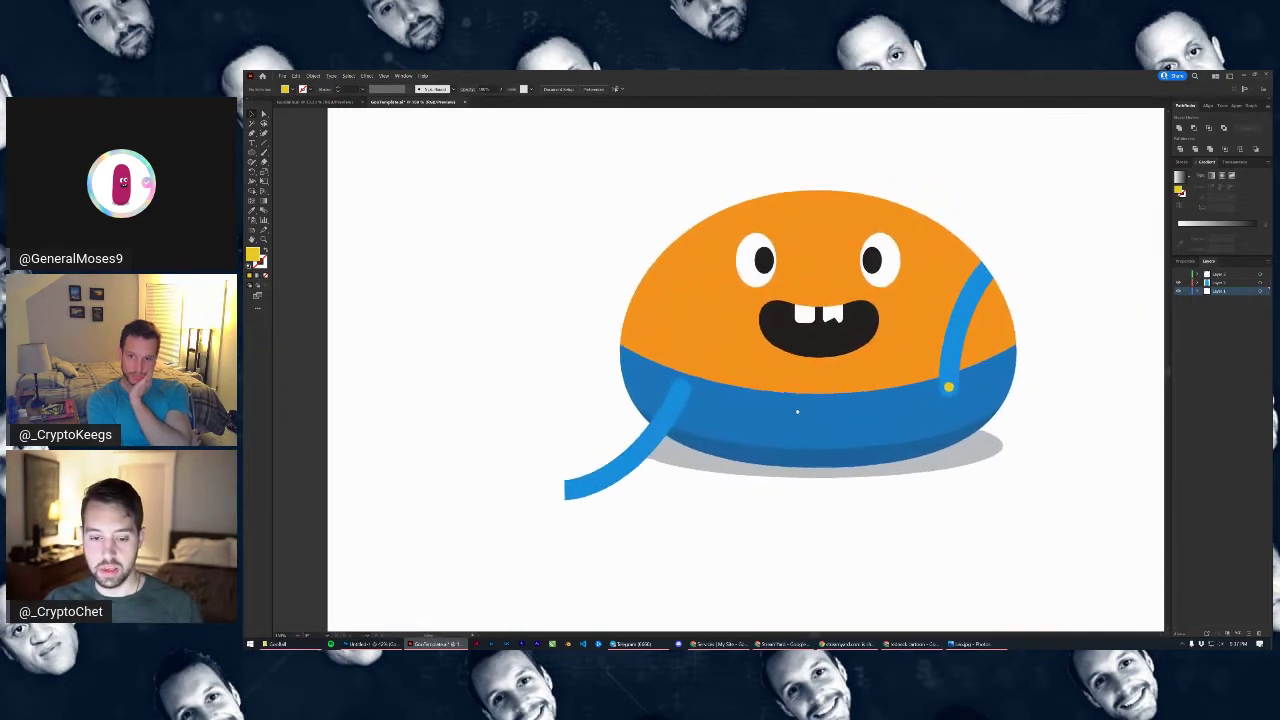
scroll(761, 407, down, 1)
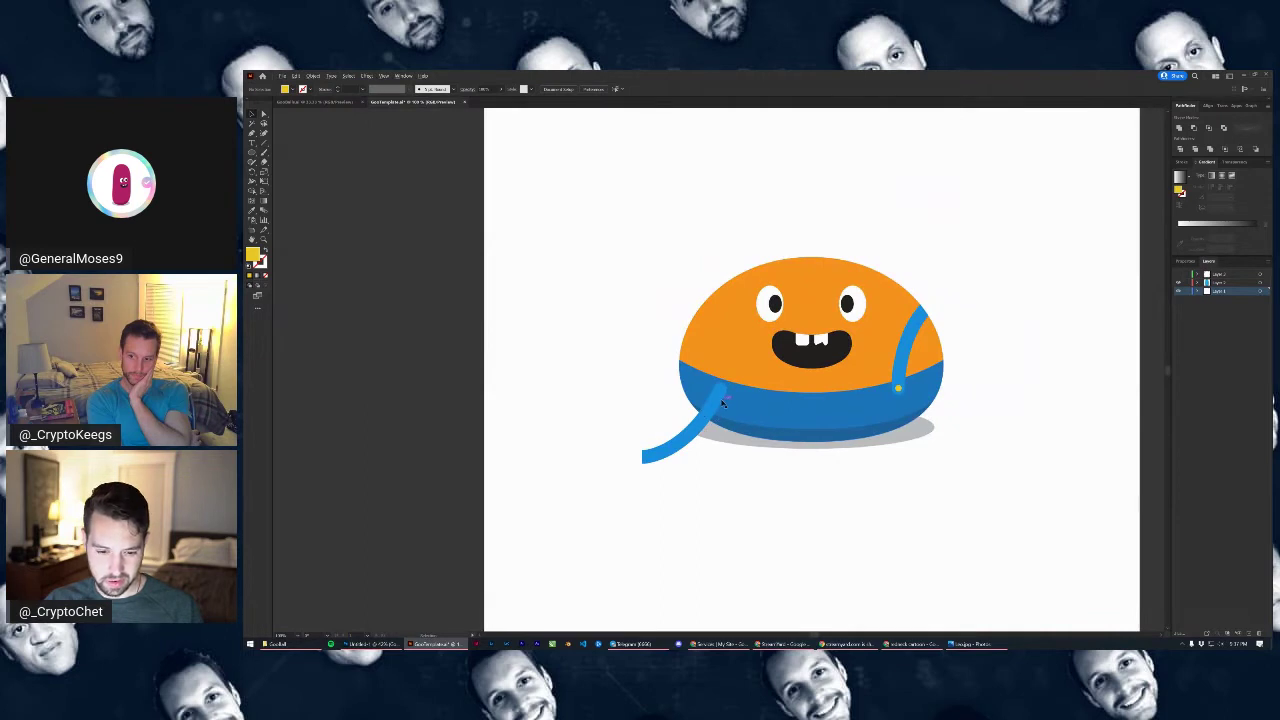
Draw a jagged, frayed tear edge with the Pen tool across the loose left strap, just outside the body's outline
scroll(723, 402, up, 4)
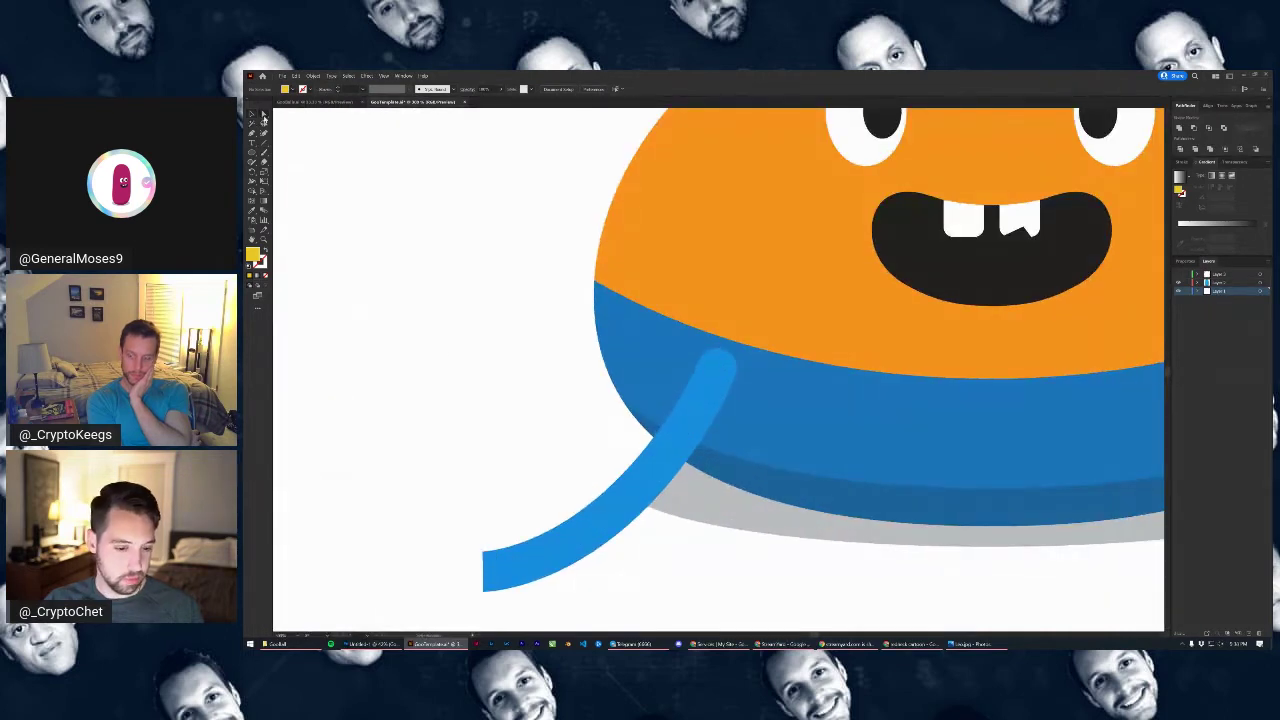
scroll(662, 296, down, 3)
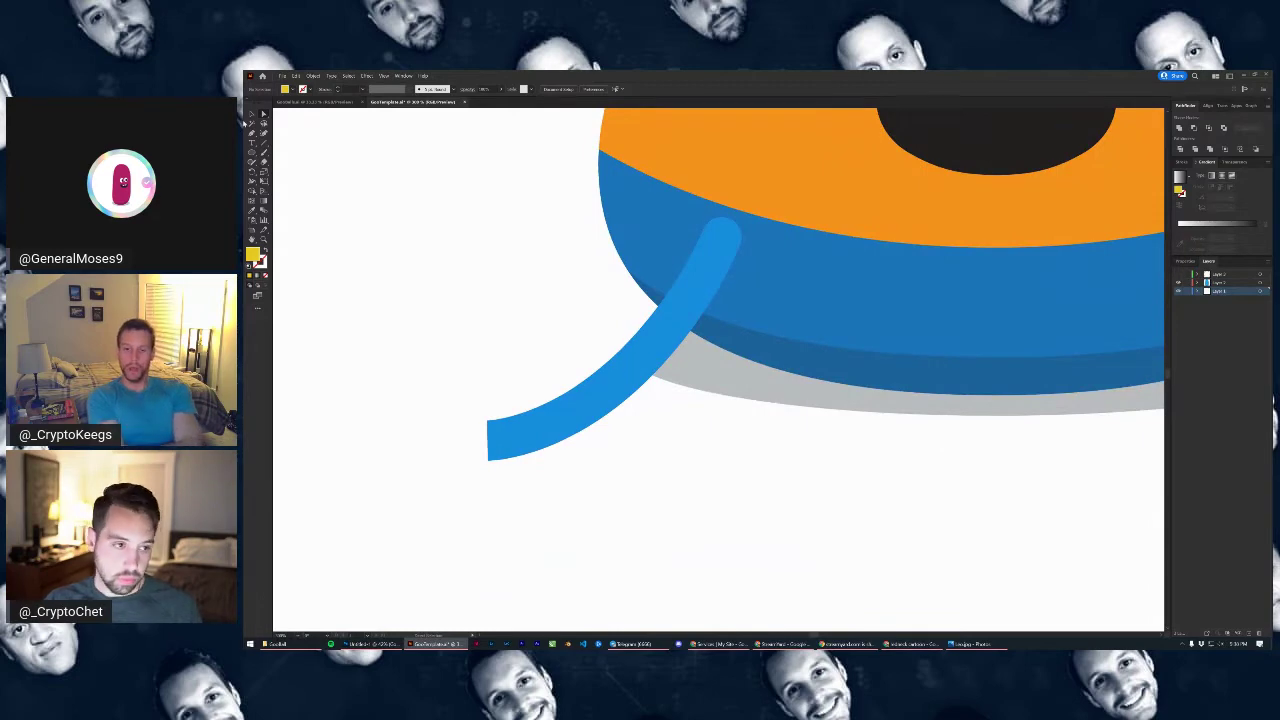
scroll(727, 373, up, 2)
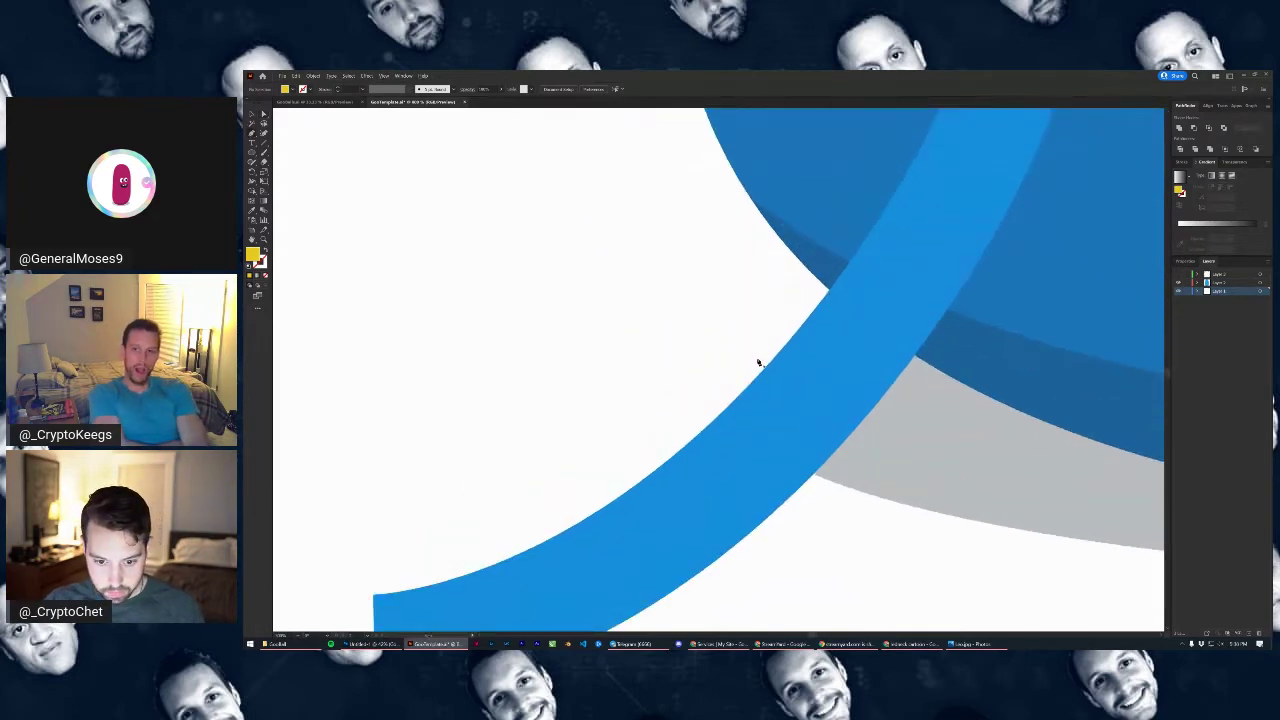
click(757, 359)
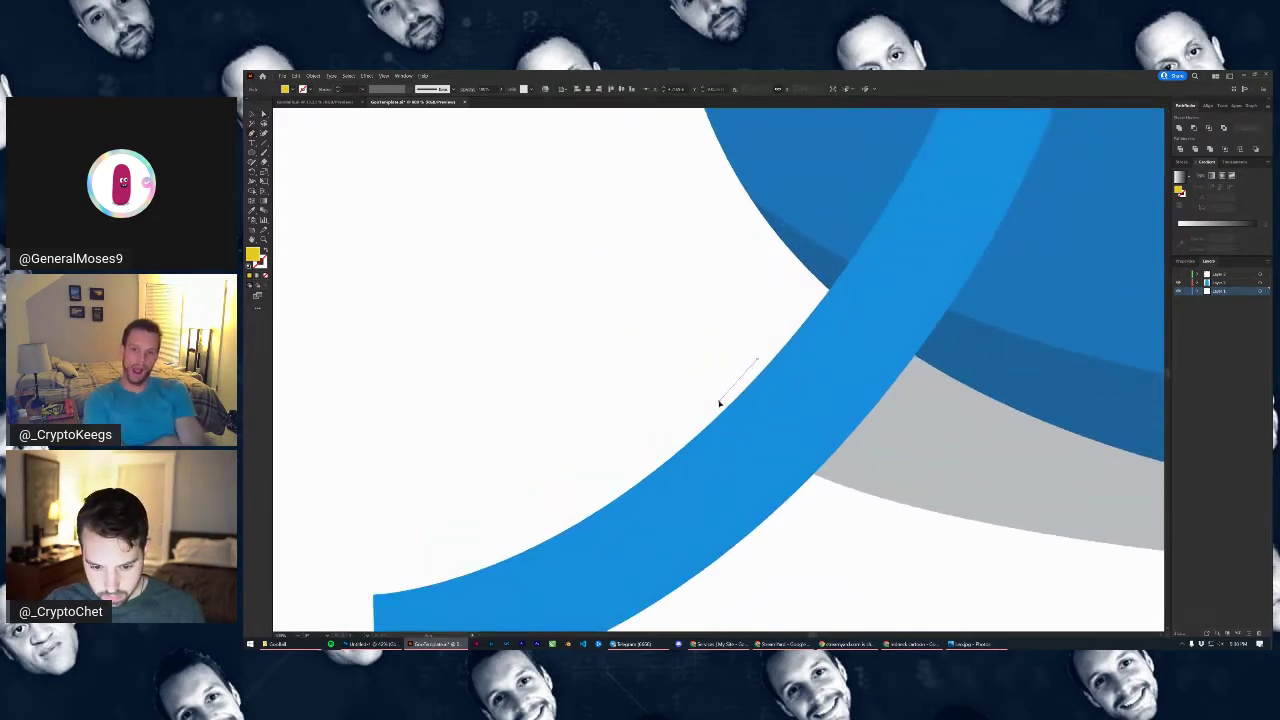
click(719, 402)
click(727, 408)
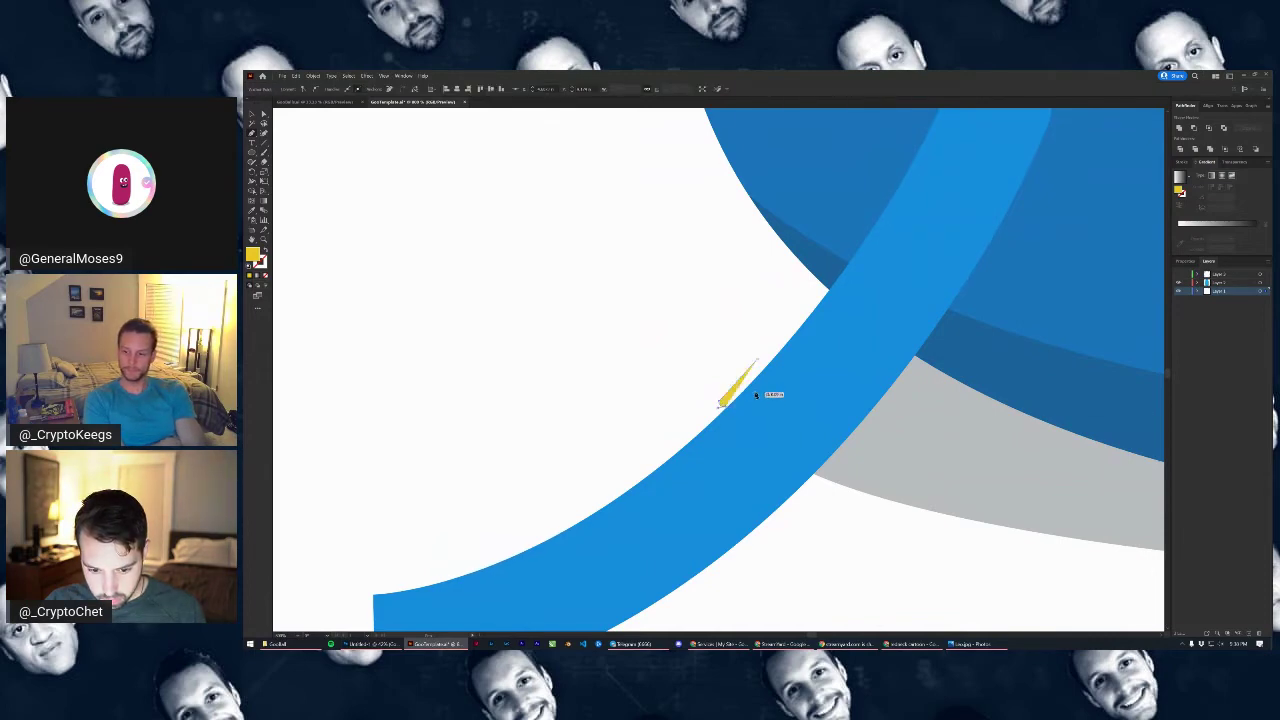
drag(756, 391, 766, 384)
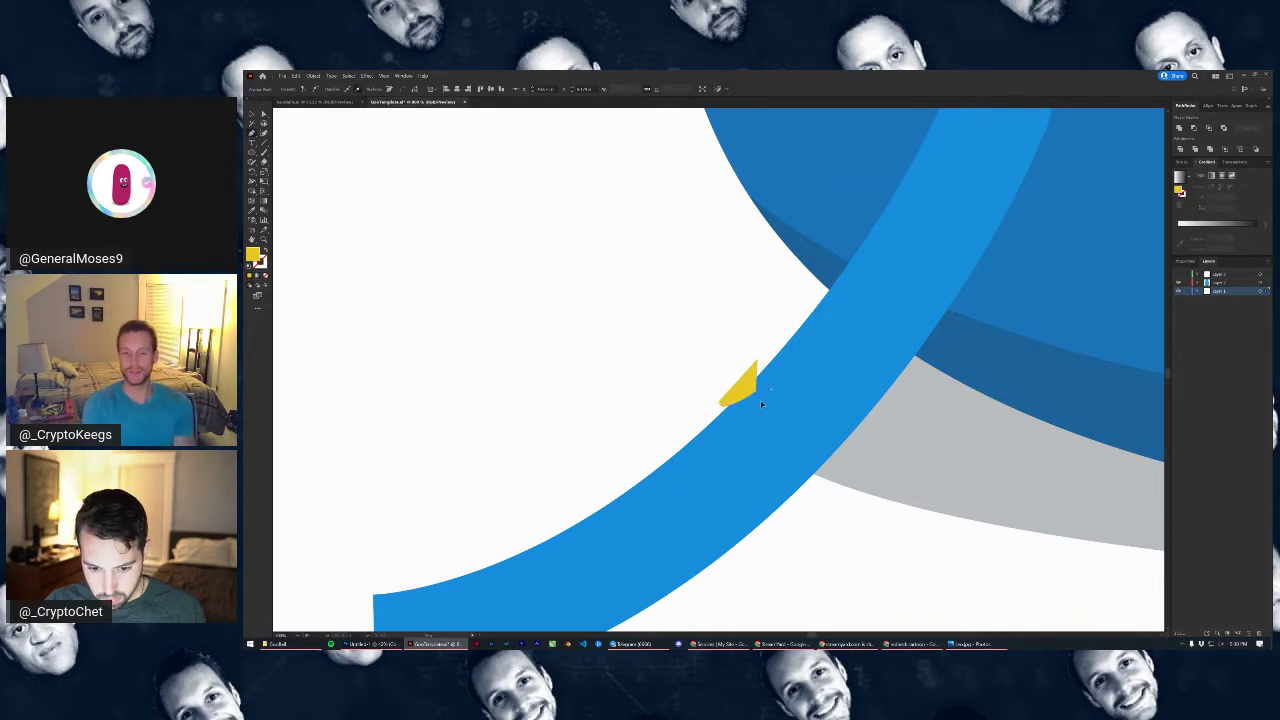
click(769, 387)
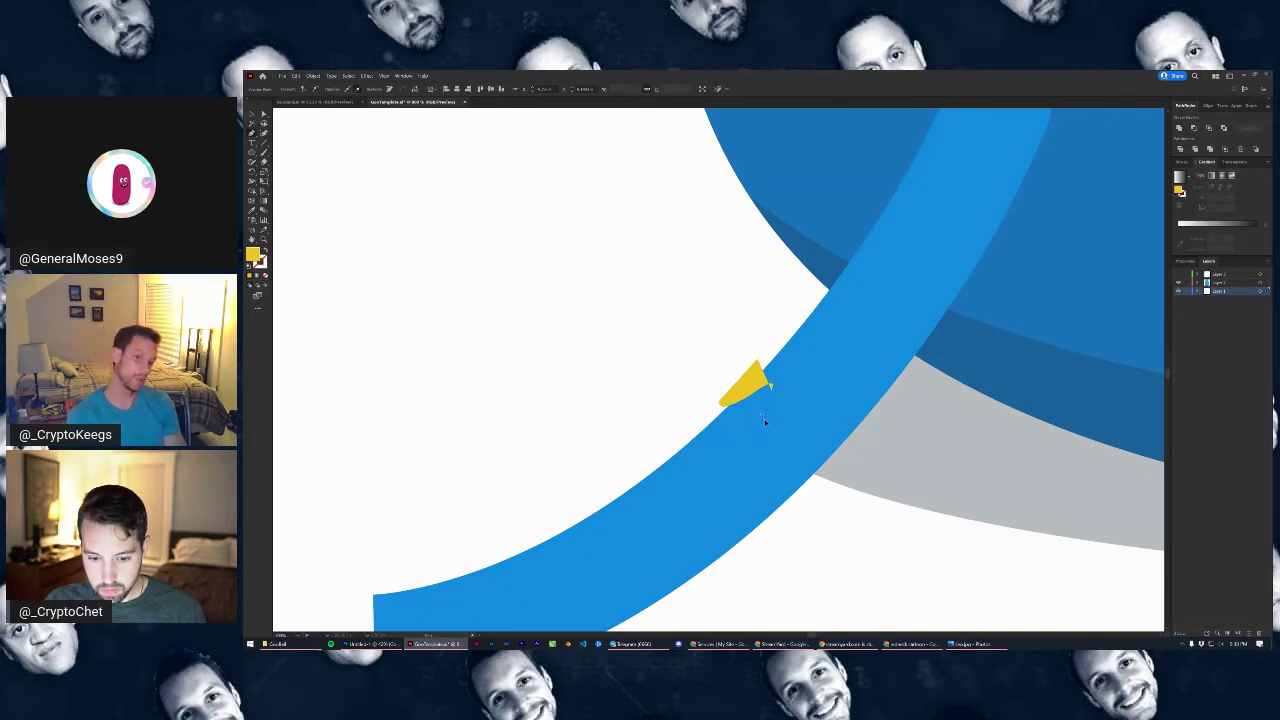
click(762, 418)
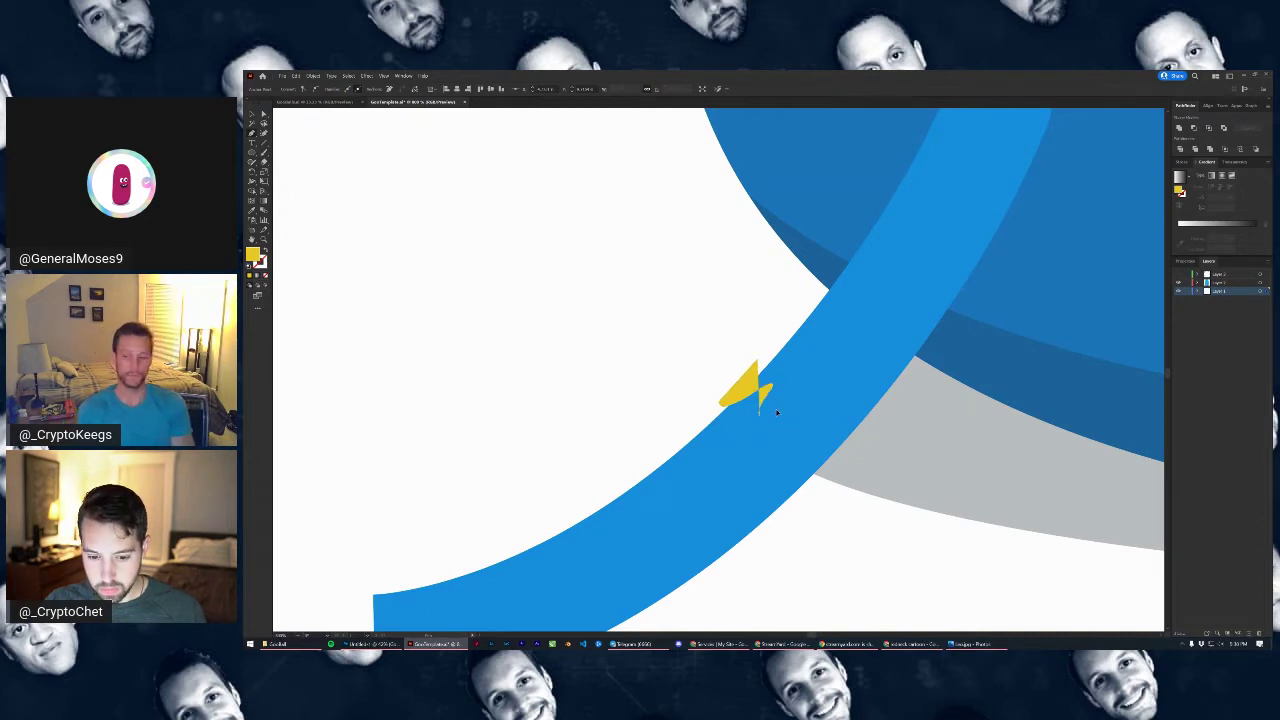
click(766, 414)
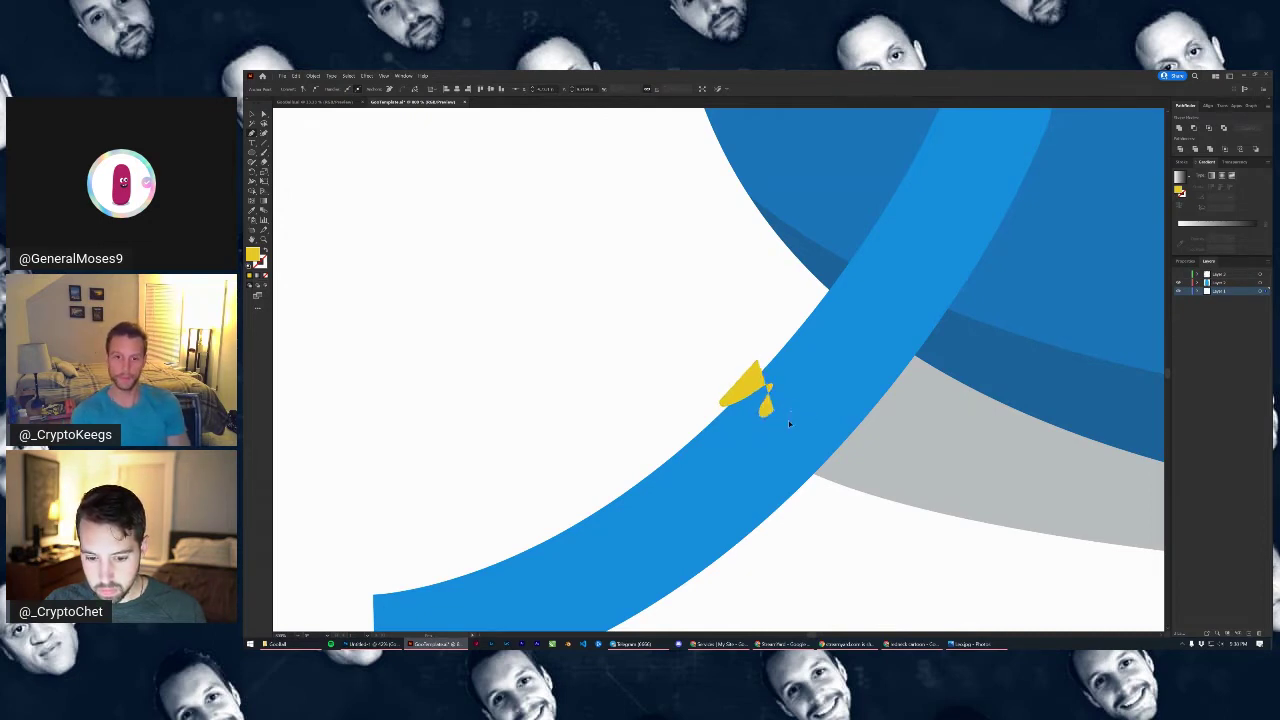
click(783, 412)
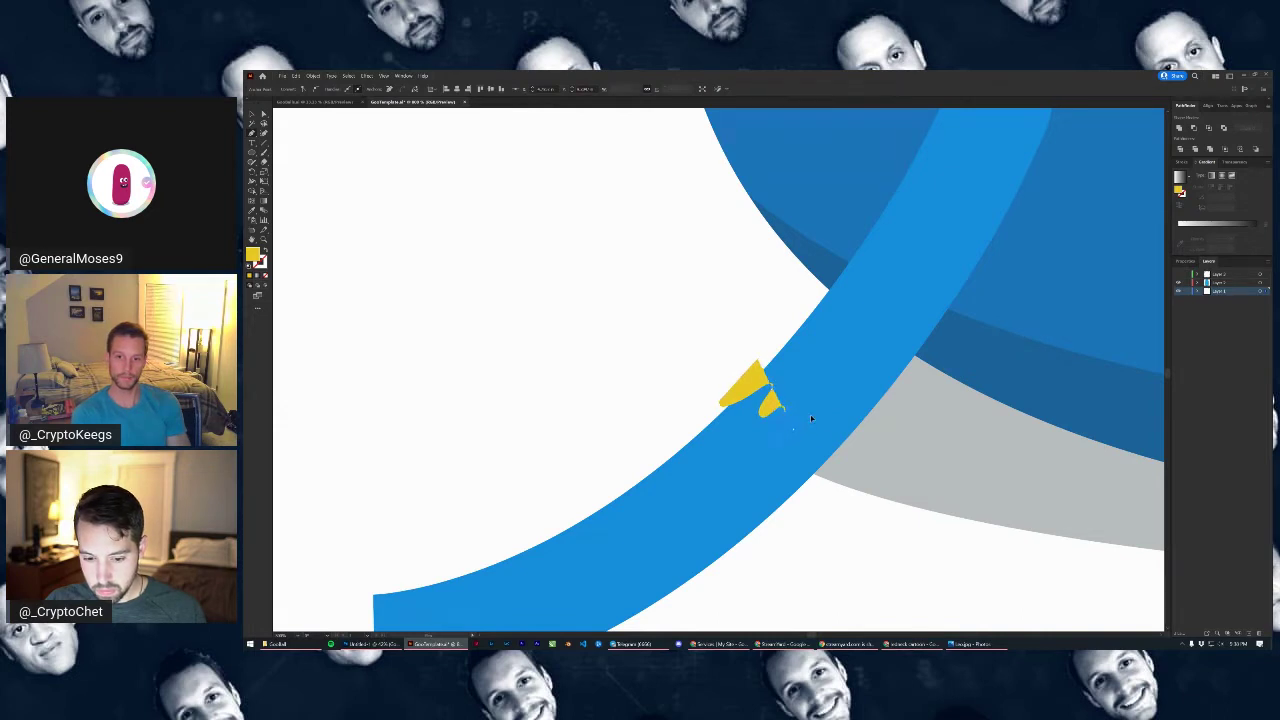
drag(811, 419, 817, 441)
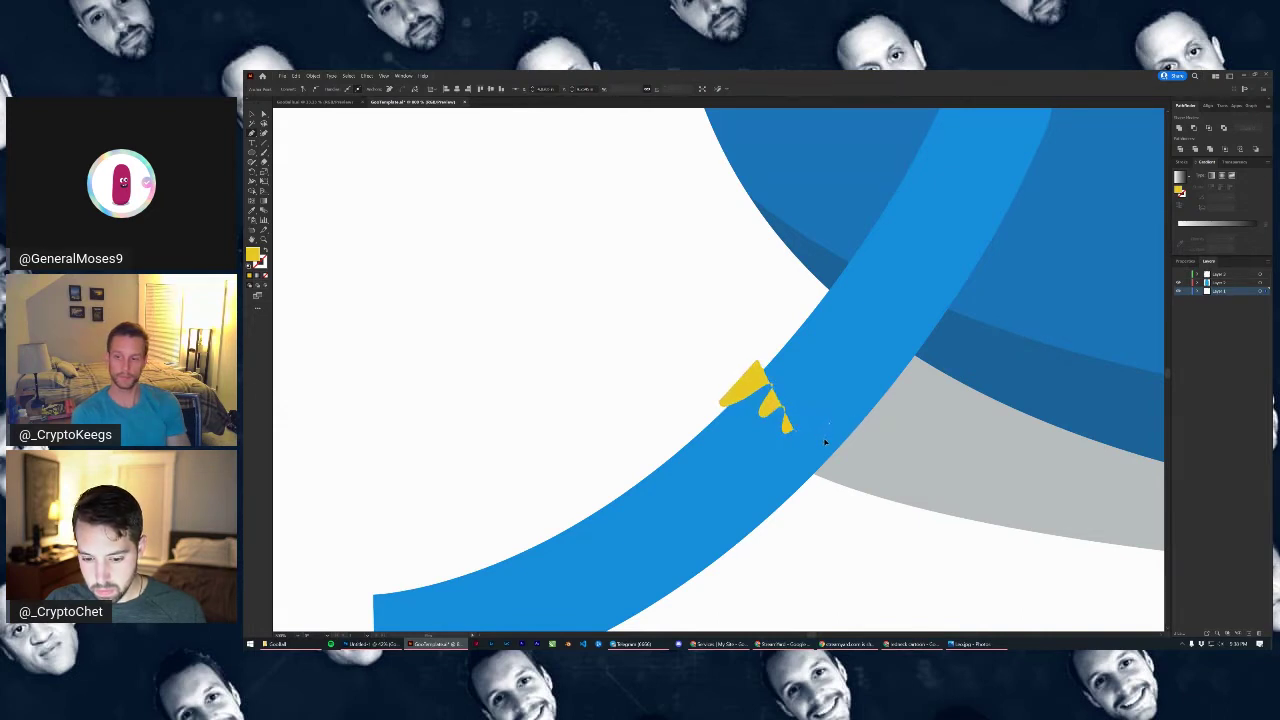
click(829, 420)
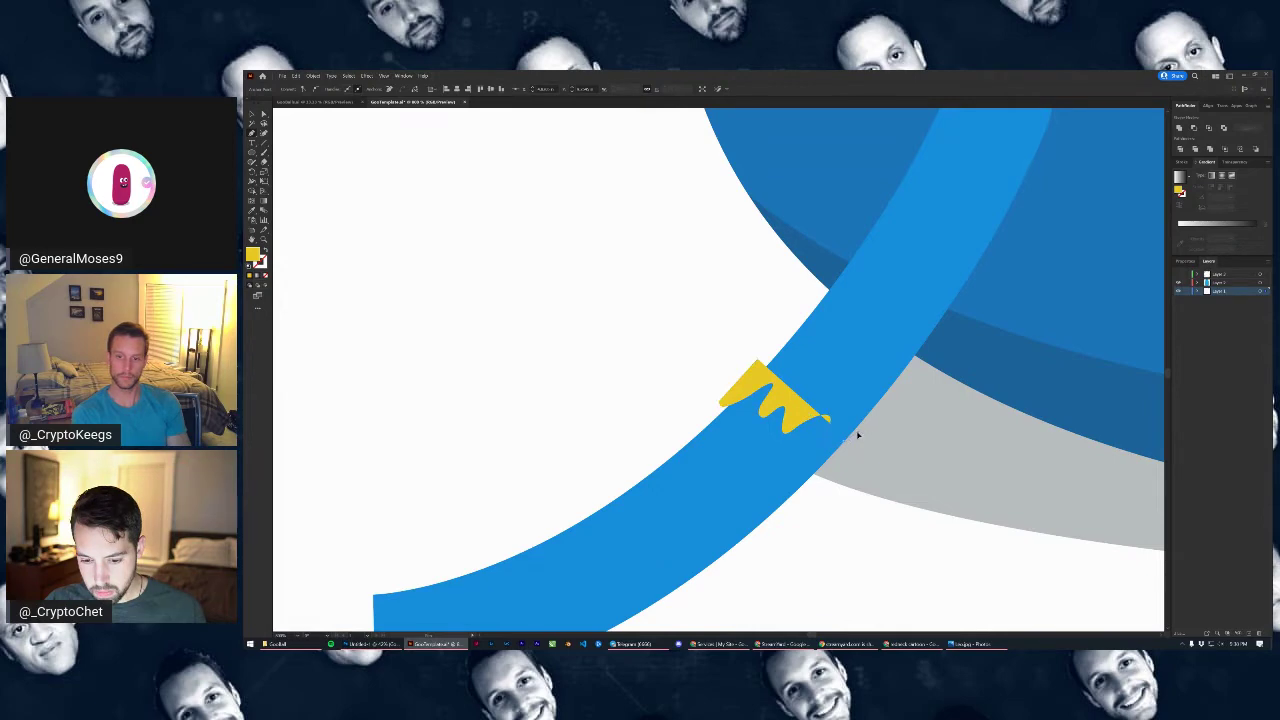
Finish the yellow Pen shape across the torn strap's break line, closing it around the strap's whole lower portion
click(858, 432)
drag(794, 494, 705, 458)
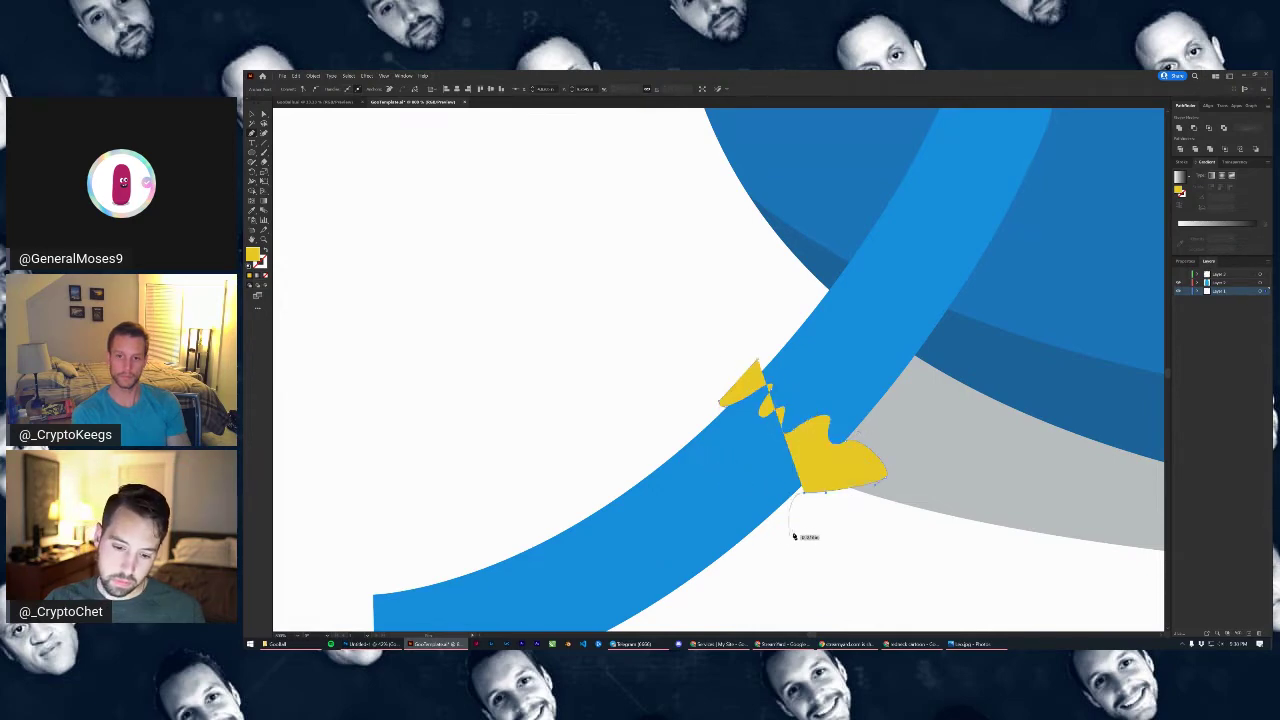
scroll(737, 562, down, 3)
click(606, 616)
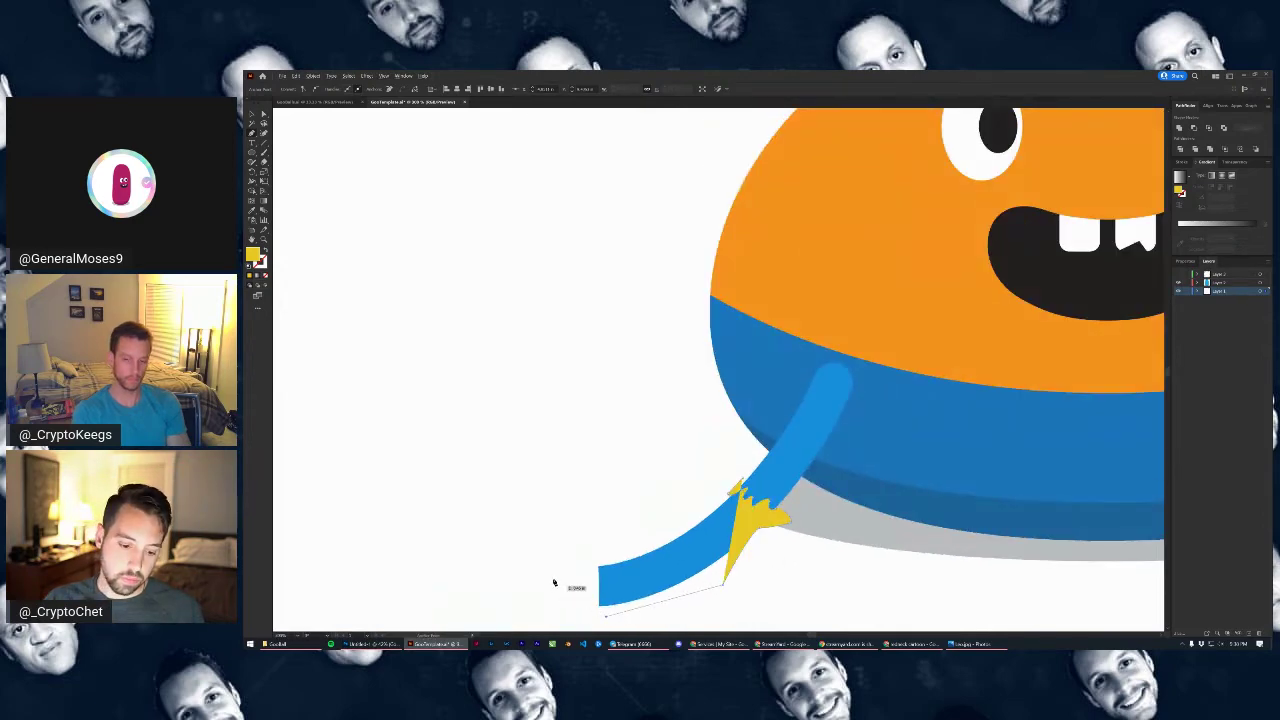
click(554, 580)
click(574, 550)
drag(628, 525, 635, 521)
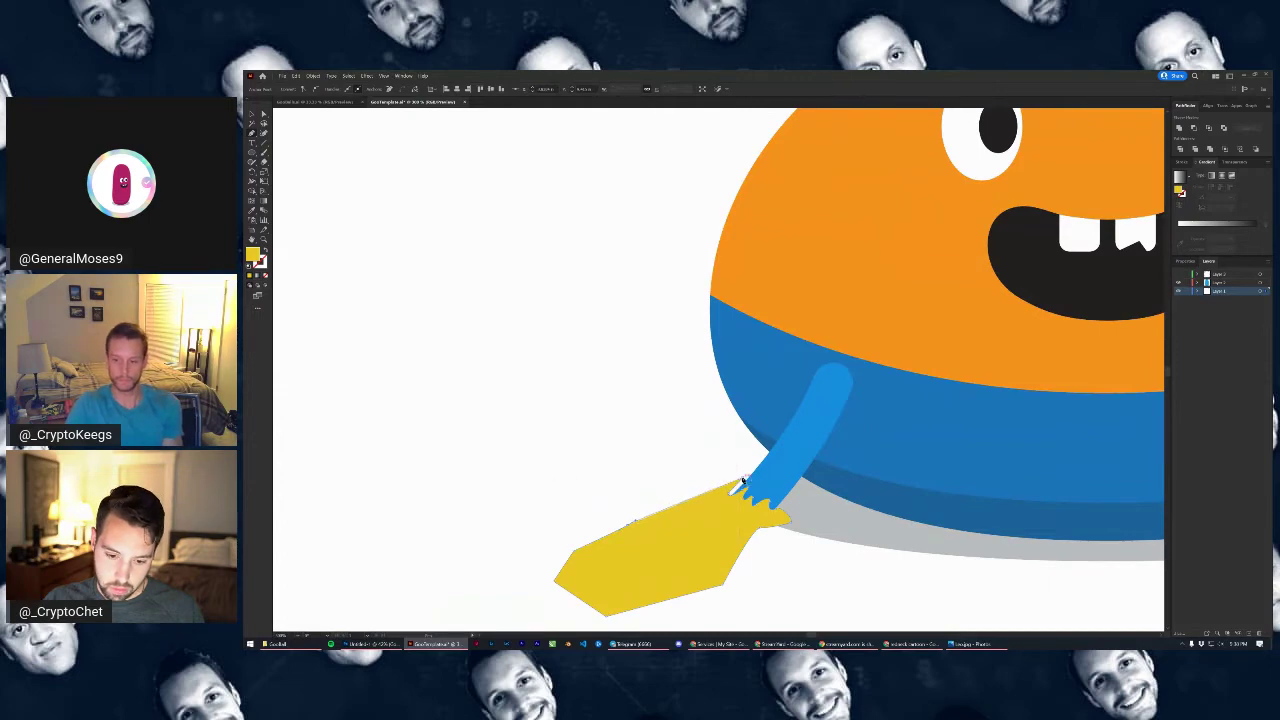
Cut the yellow shape out of the blue strap, removing its lower portion and leaving a ragged torn end
click(251, 115)
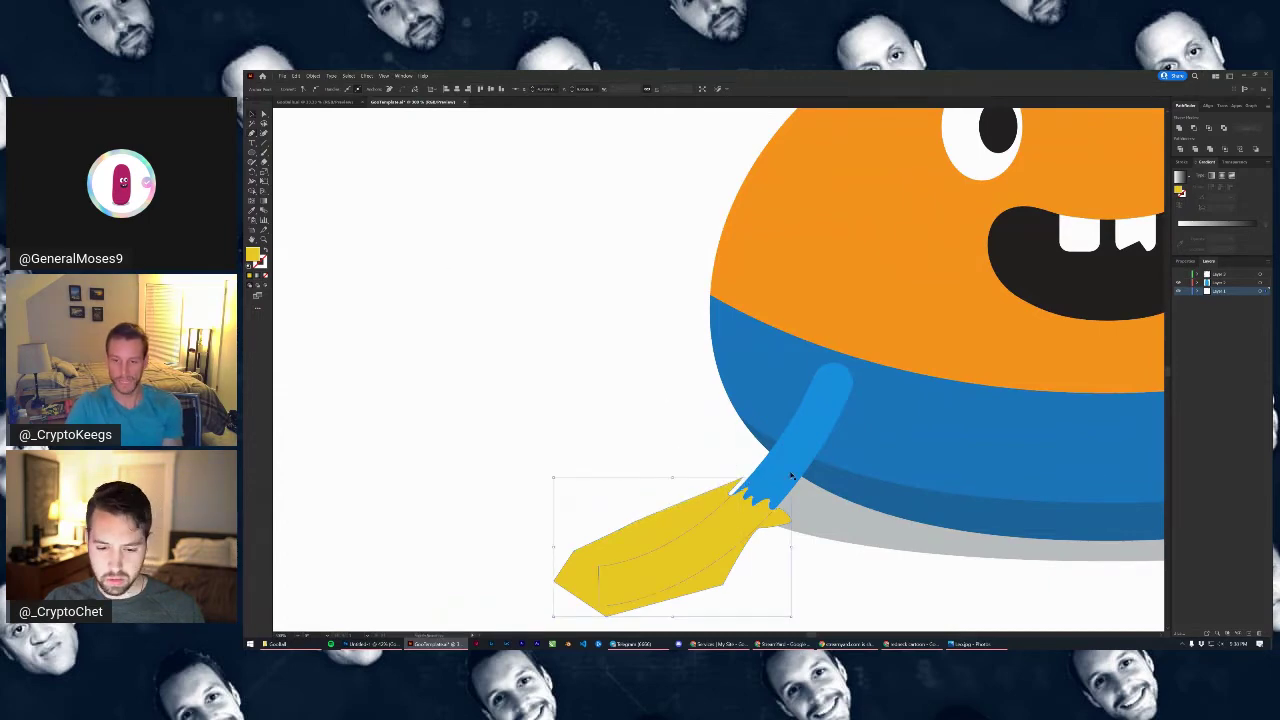
shift+click(800, 432)
key(Delete)
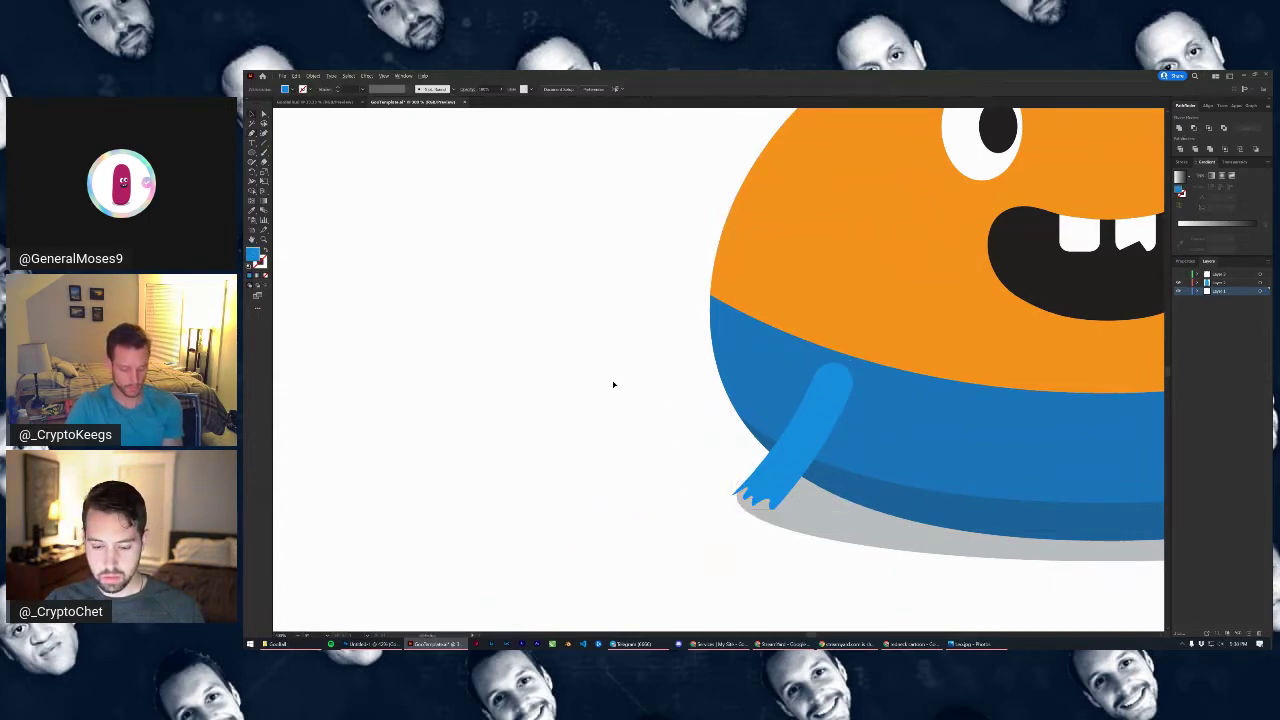
key(ctrl+0)
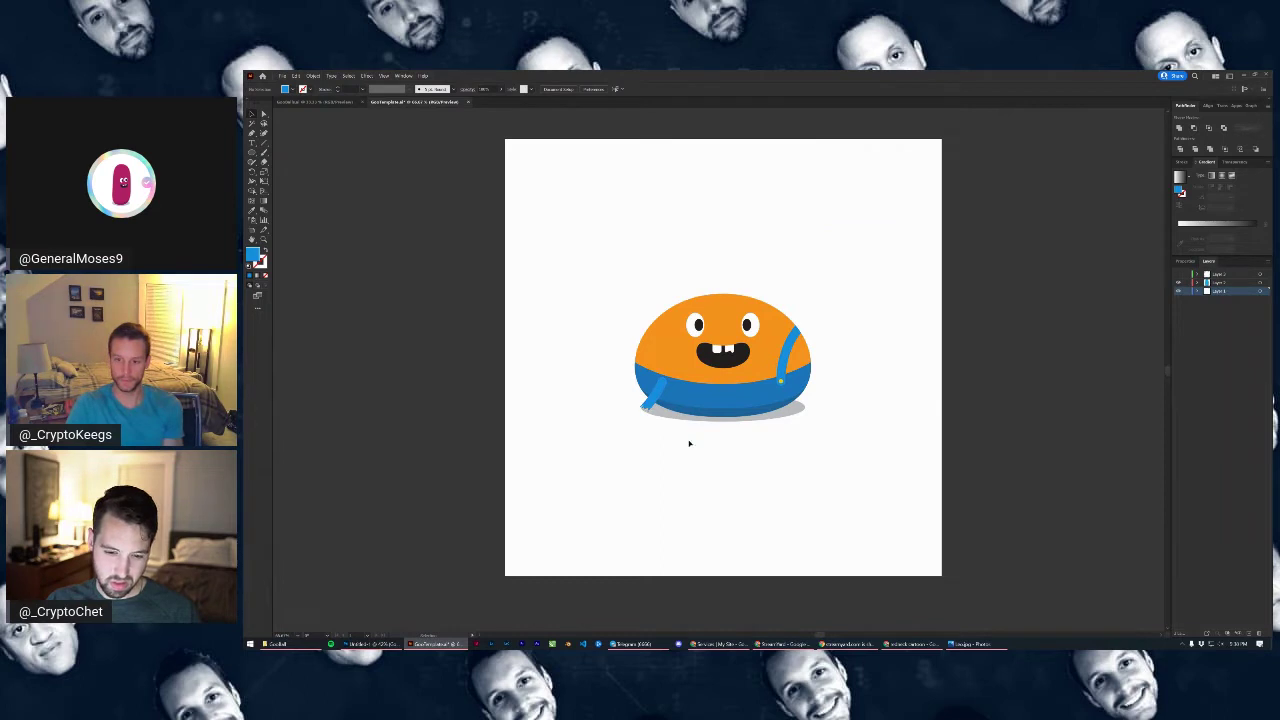
Try rotating the torn strap to hang more vertically over the overalls, and undo the rotation
scroll(670, 412, up, 3)
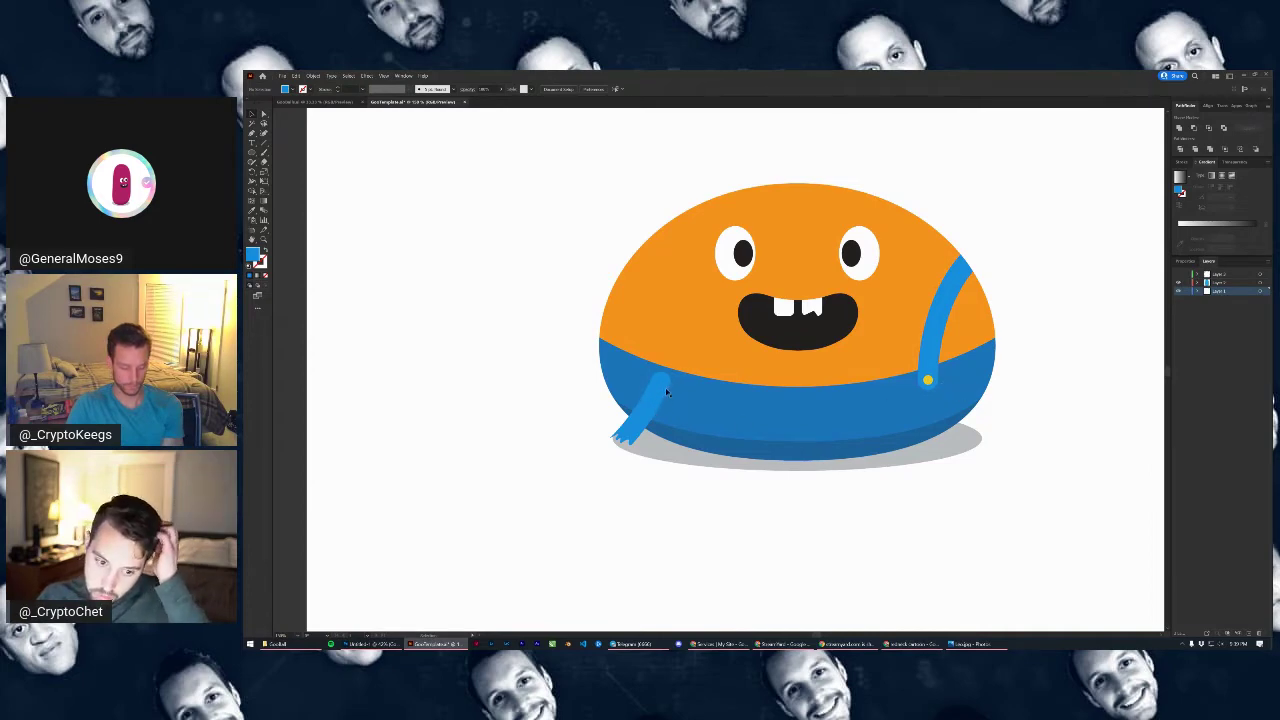
scroll(675, 395, up, 1)
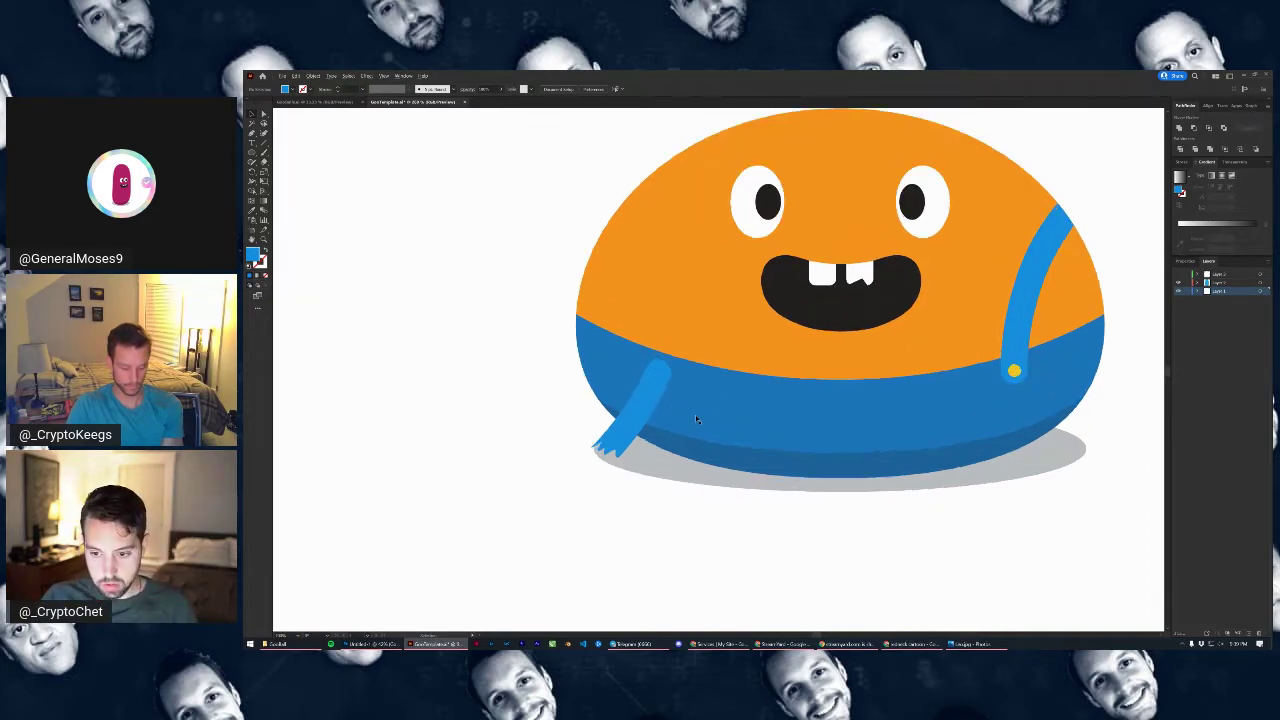
scroll(702, 422, down, 3)
scroll(684, 420, up, 3)
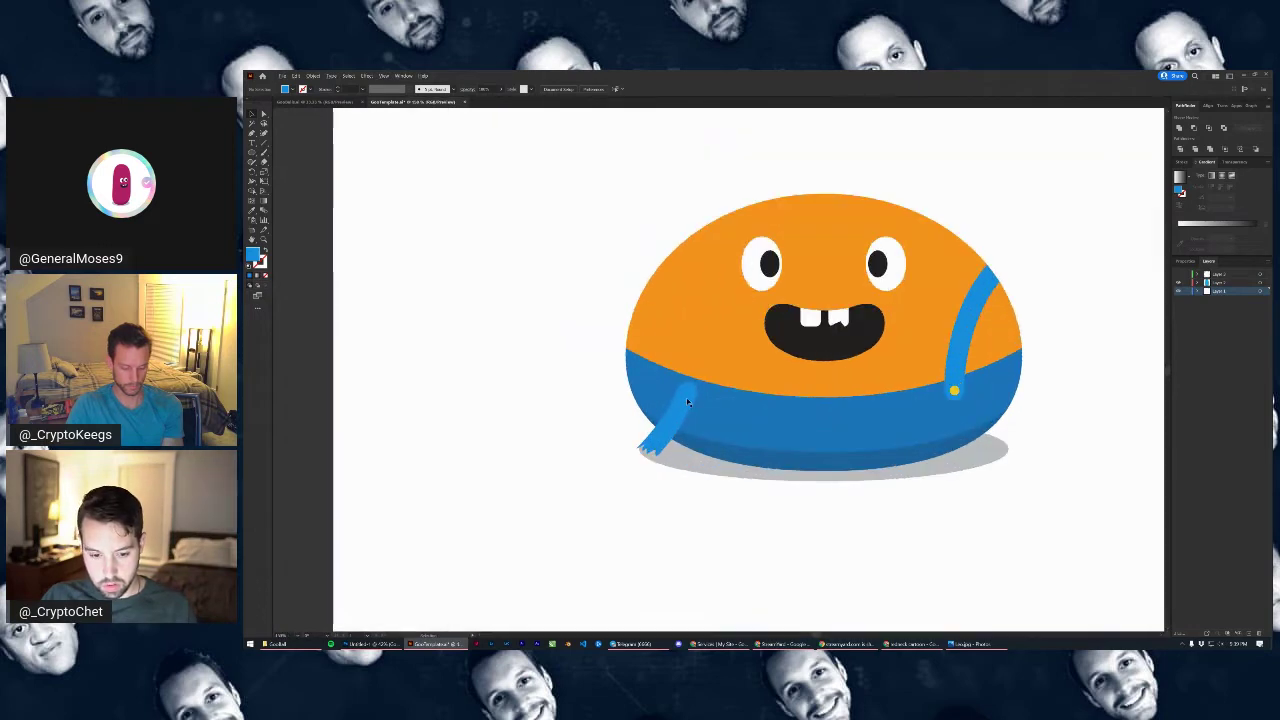
click(698, 387)
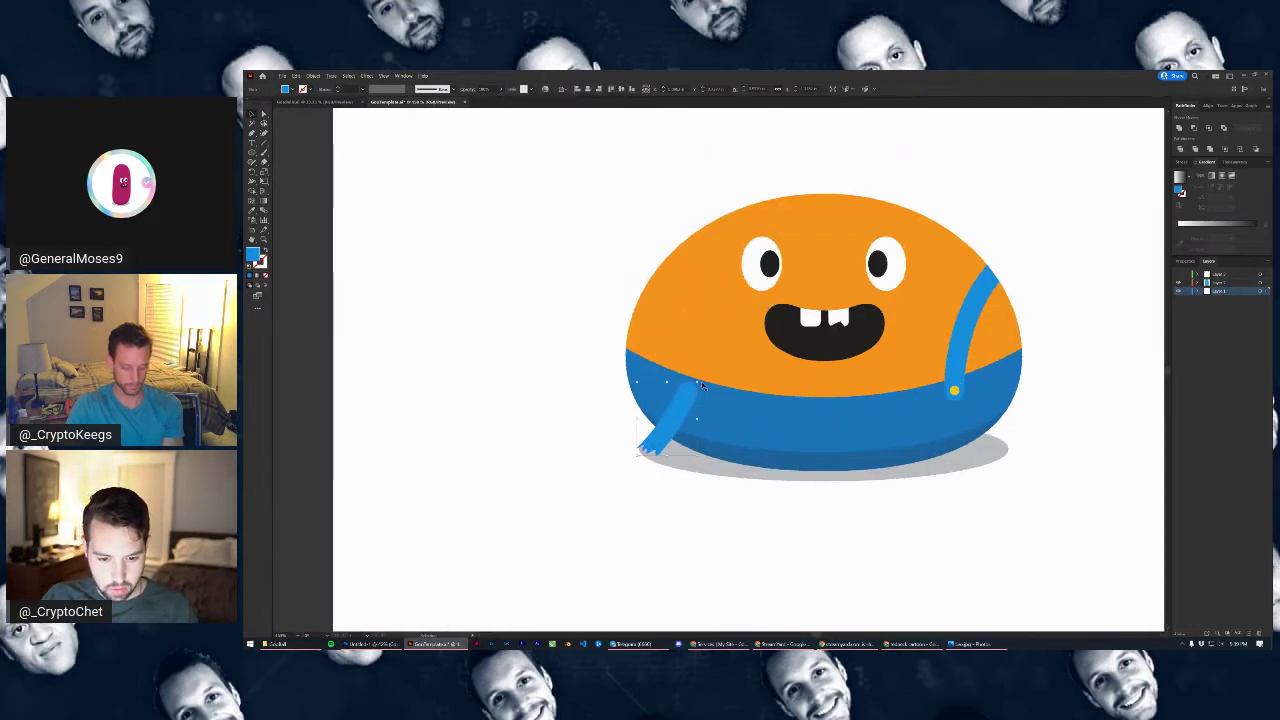
drag(701, 381, 691, 411)
scroll(788, 436, down, 3)
click(802, 490)
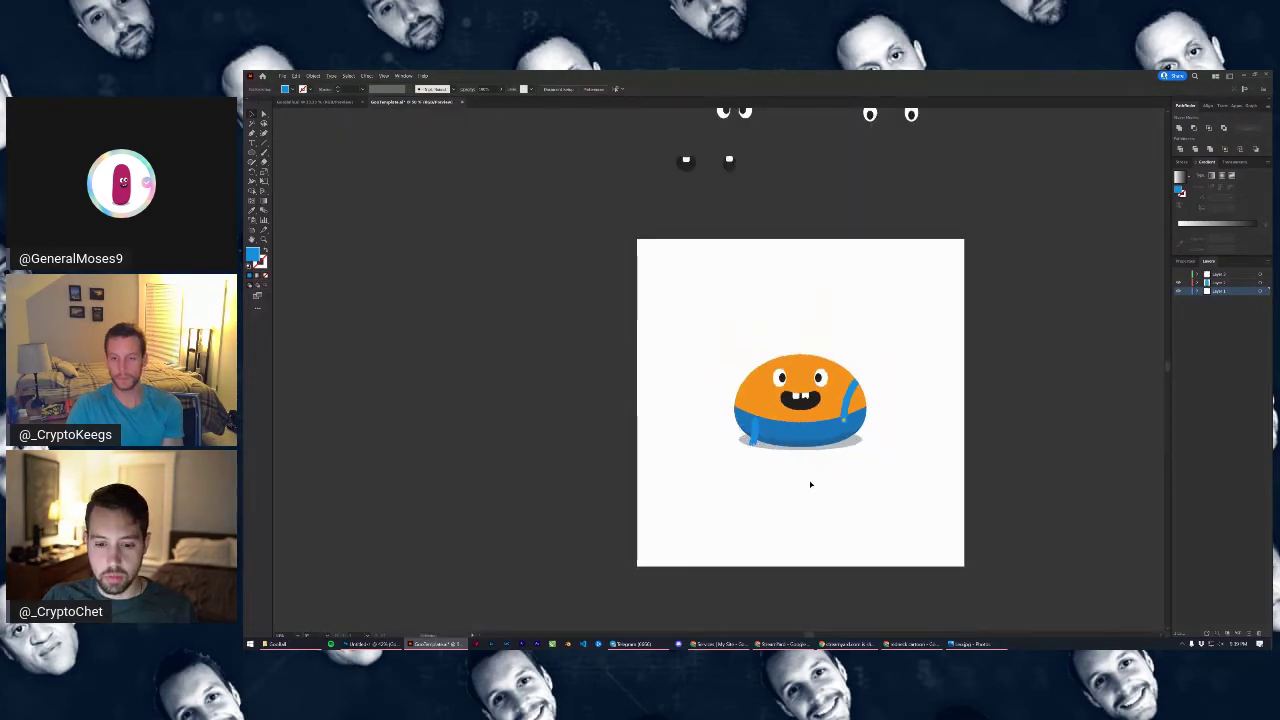
key(ctrl+z)
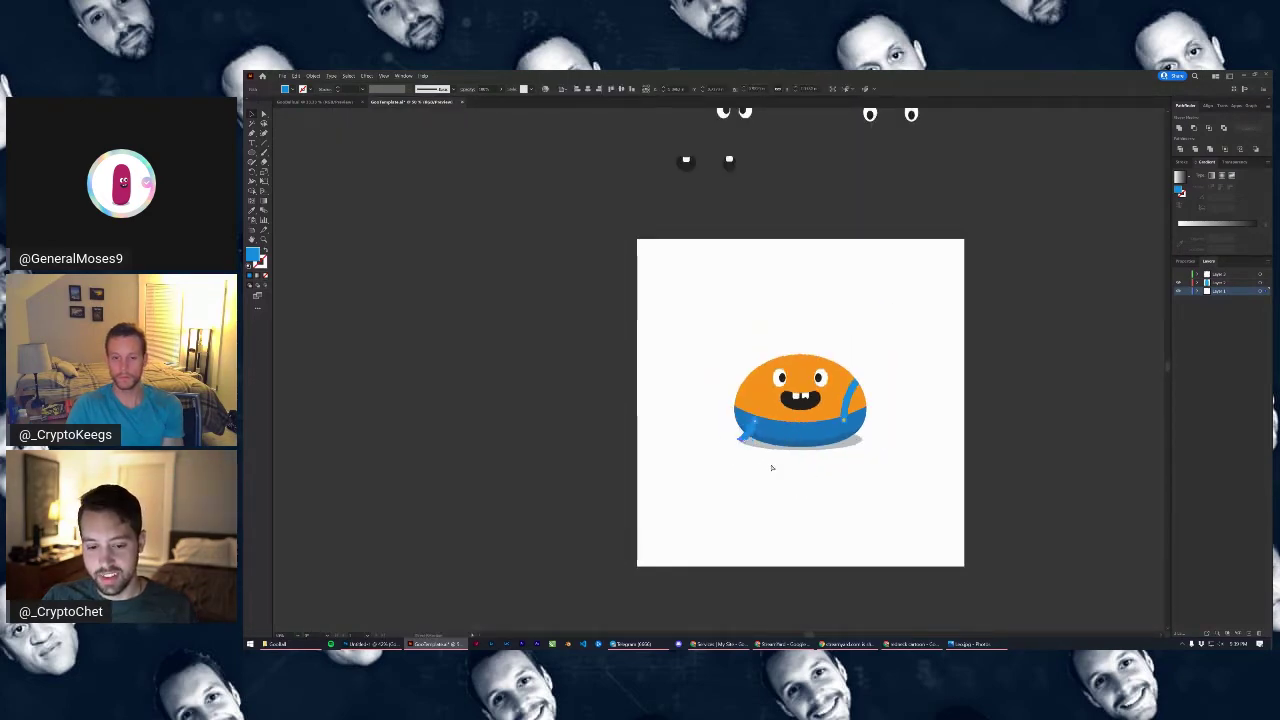
Isolate the left eye's black pupil and move it up and slightly left within the white
scroll(787, 460, up, 3)
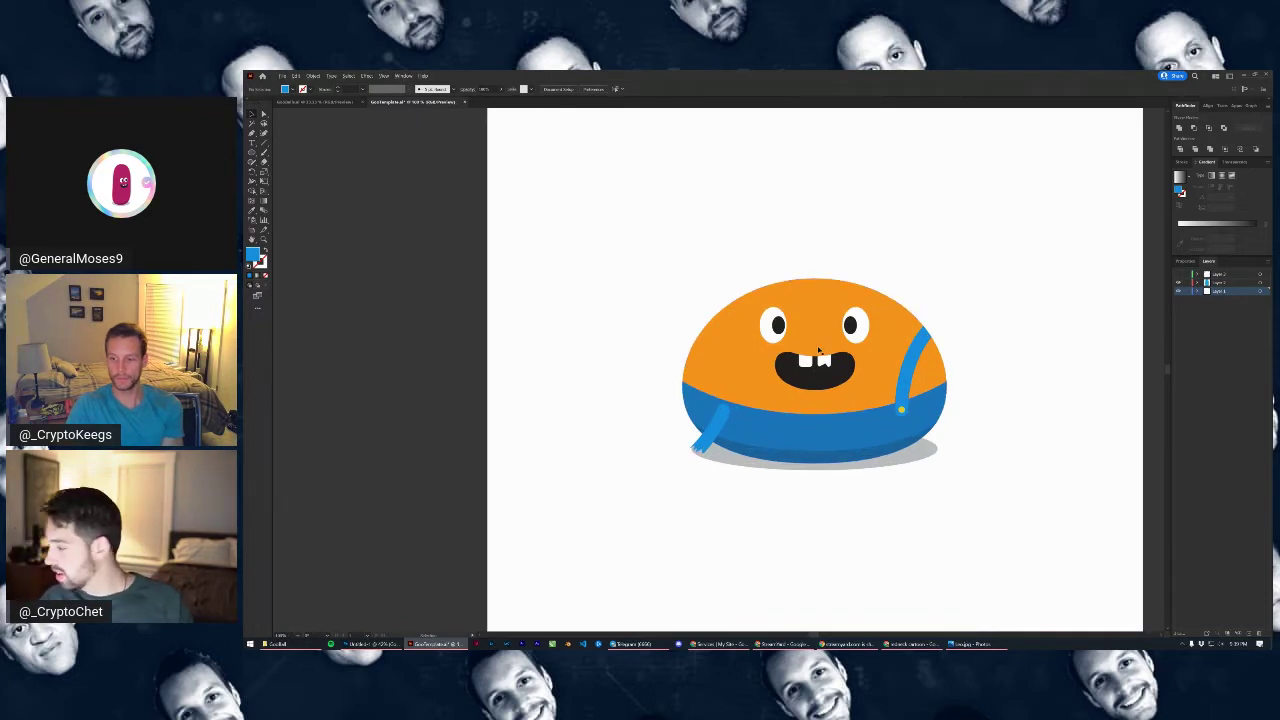
scroll(799, 323, up, 3)
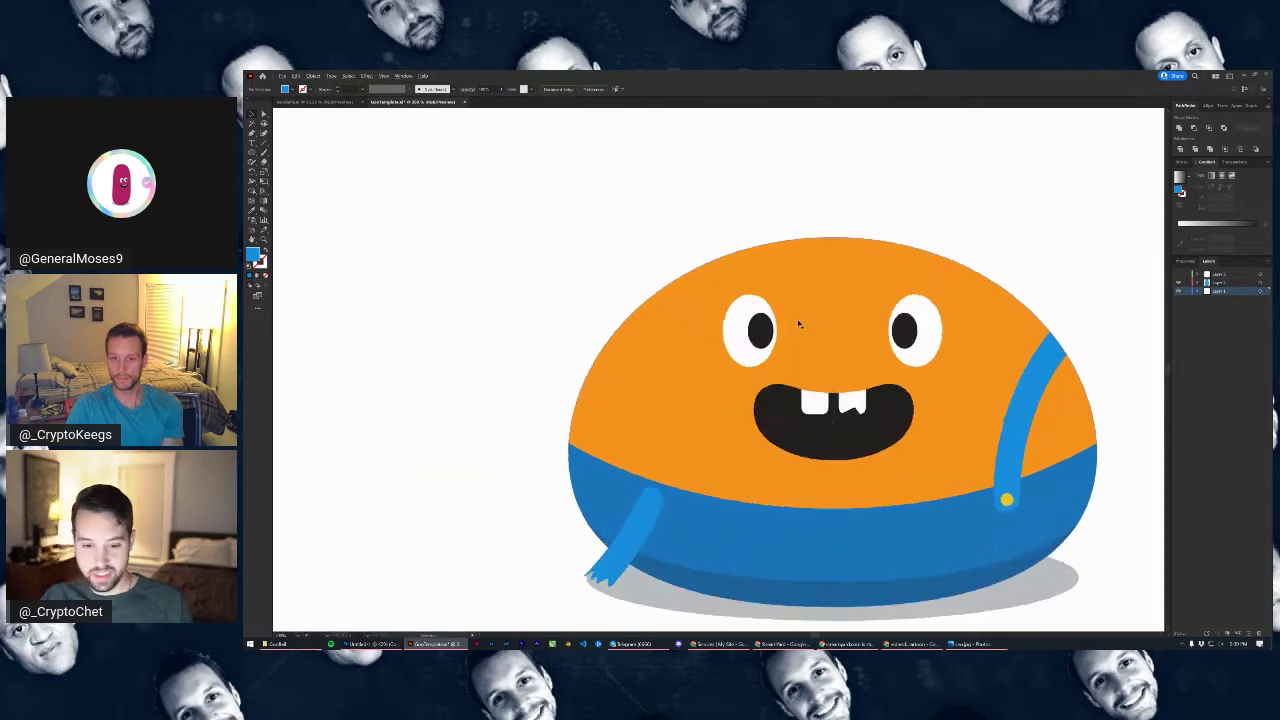
scroll(799, 323, up, 2)
double_click(755, 337)
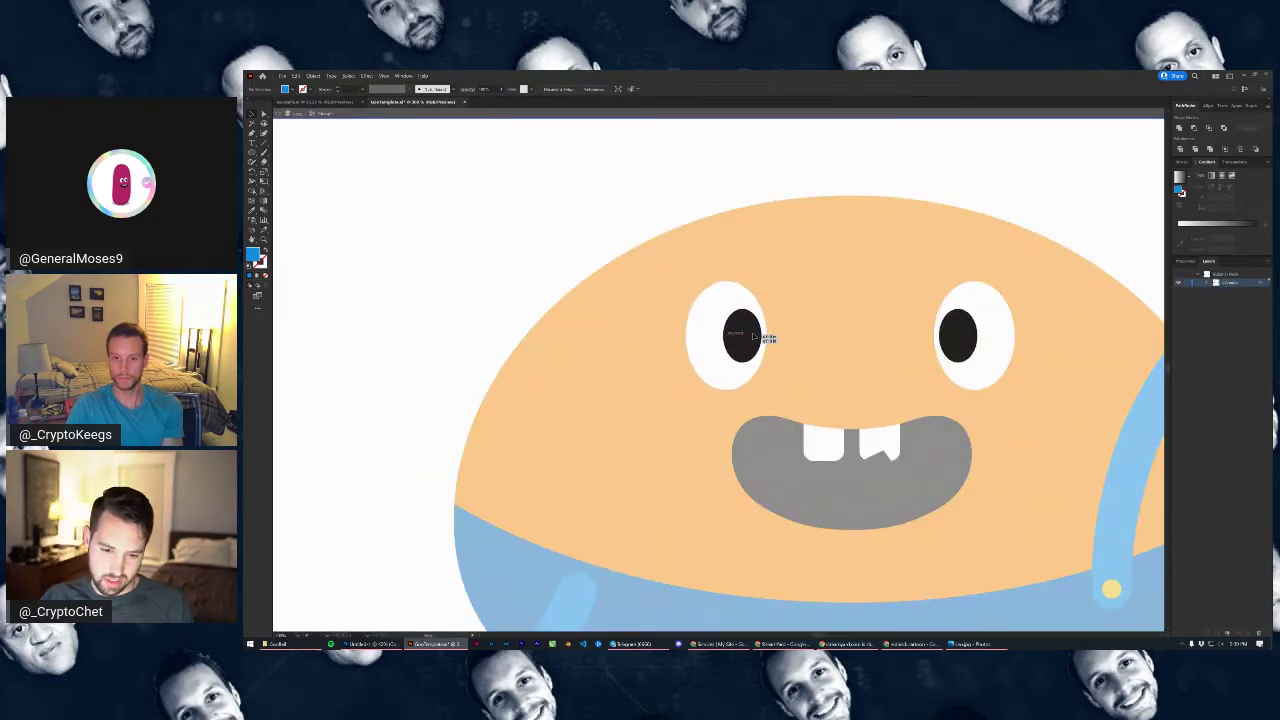
double_click(746, 334)
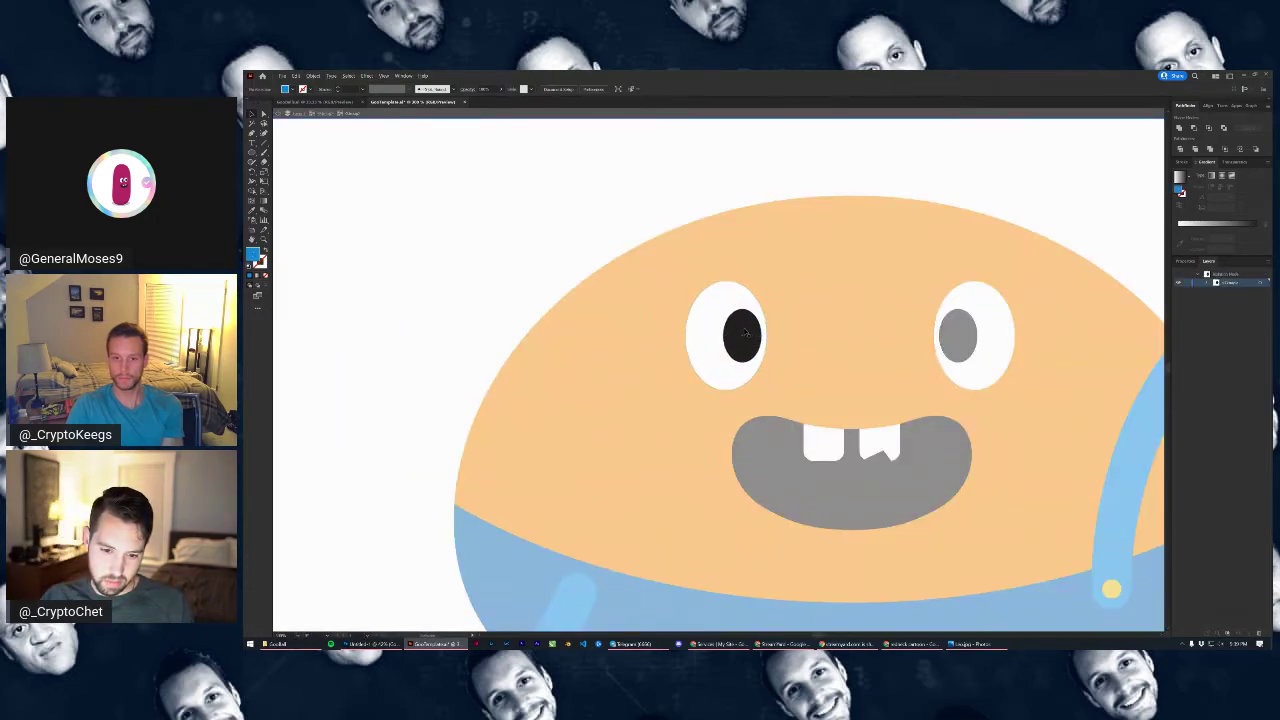
drag(744, 333, 723, 310)
key(Escape)
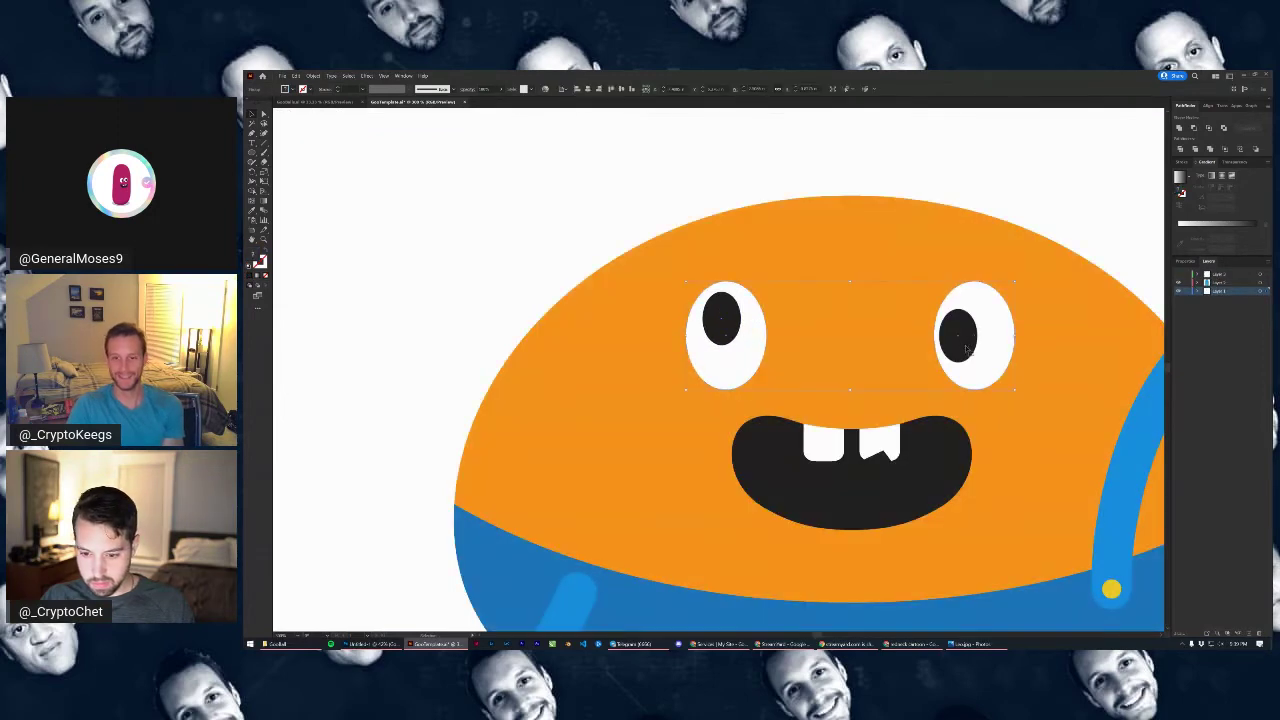
Isolate the right eye's black pupil and move it down within the white, giving the character mismatched eyes
double_click(962, 341)
drag(964, 339, 975, 370)
key(ctrl+z)
double_click(967, 350)
scroll(687, 299, down, 2)
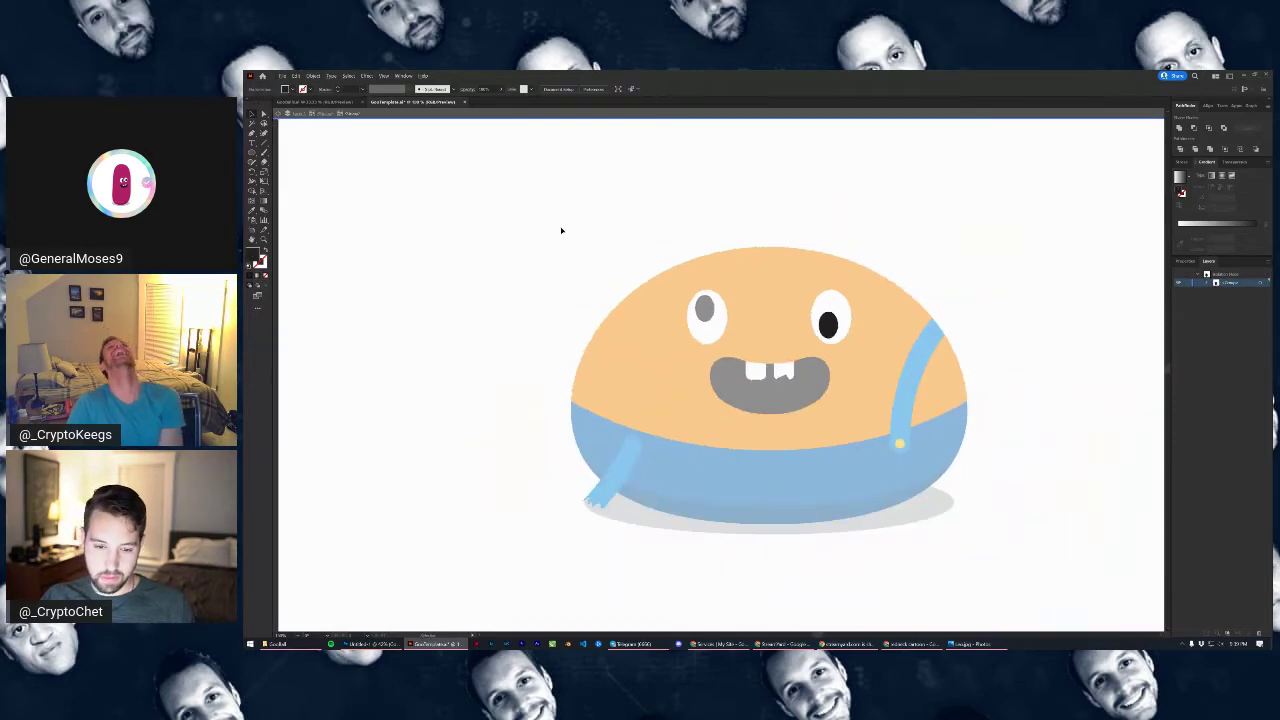
double_click(561, 230)
scroll(661, 323, down, 2)
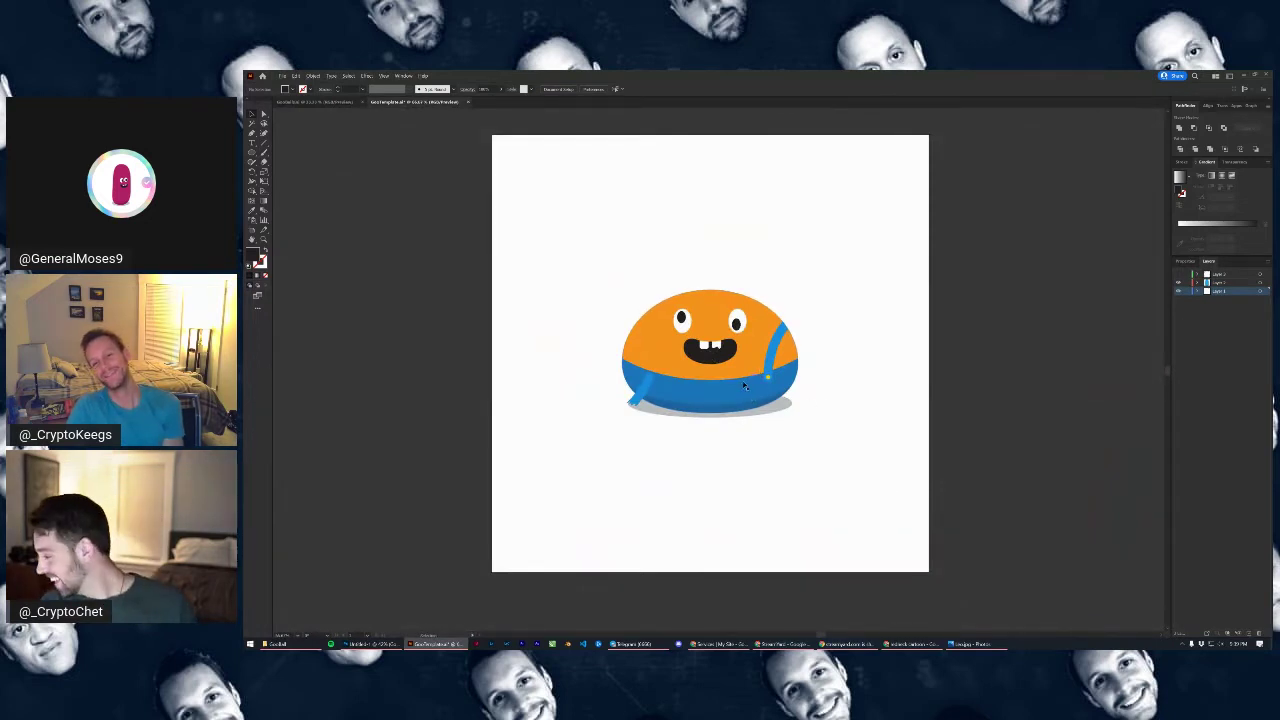
Draw a wide pocket rectangle at the centre of the dark blue overalls, using the intact strap's light blue fill
scroll(665, 380, up, 2)
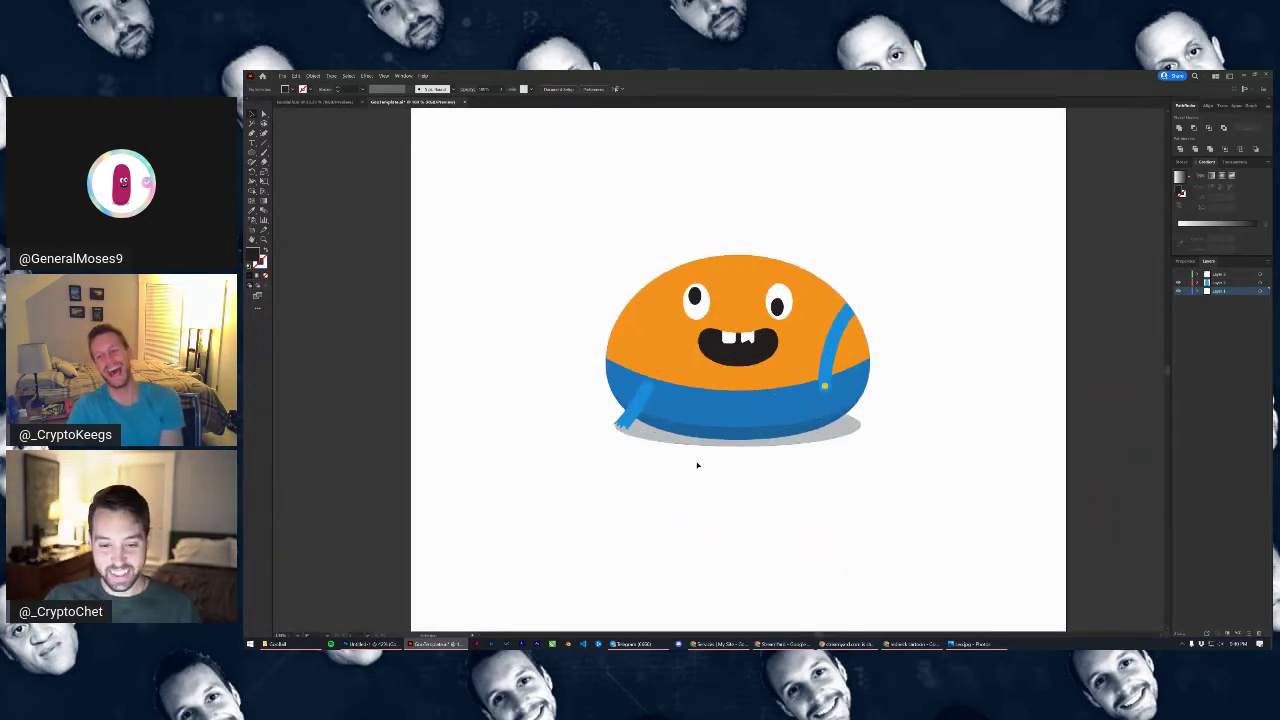
scroll(851, 375, up, 3)
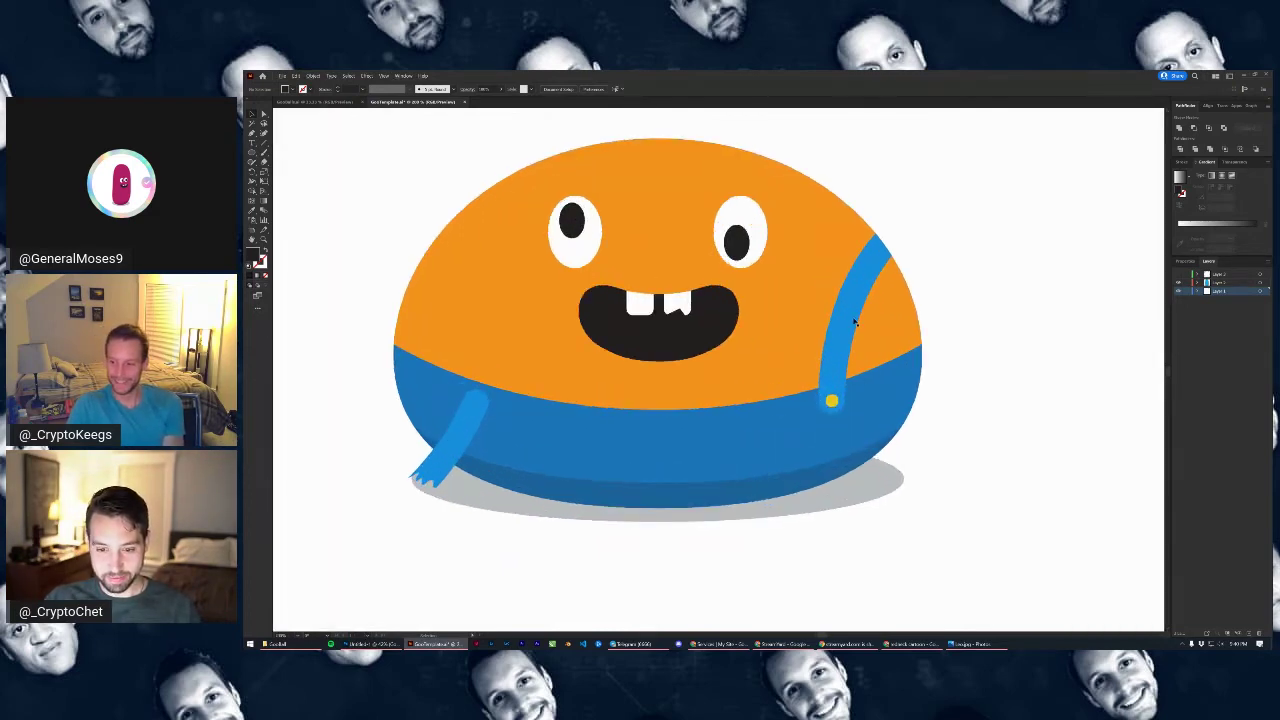
click(855, 321)
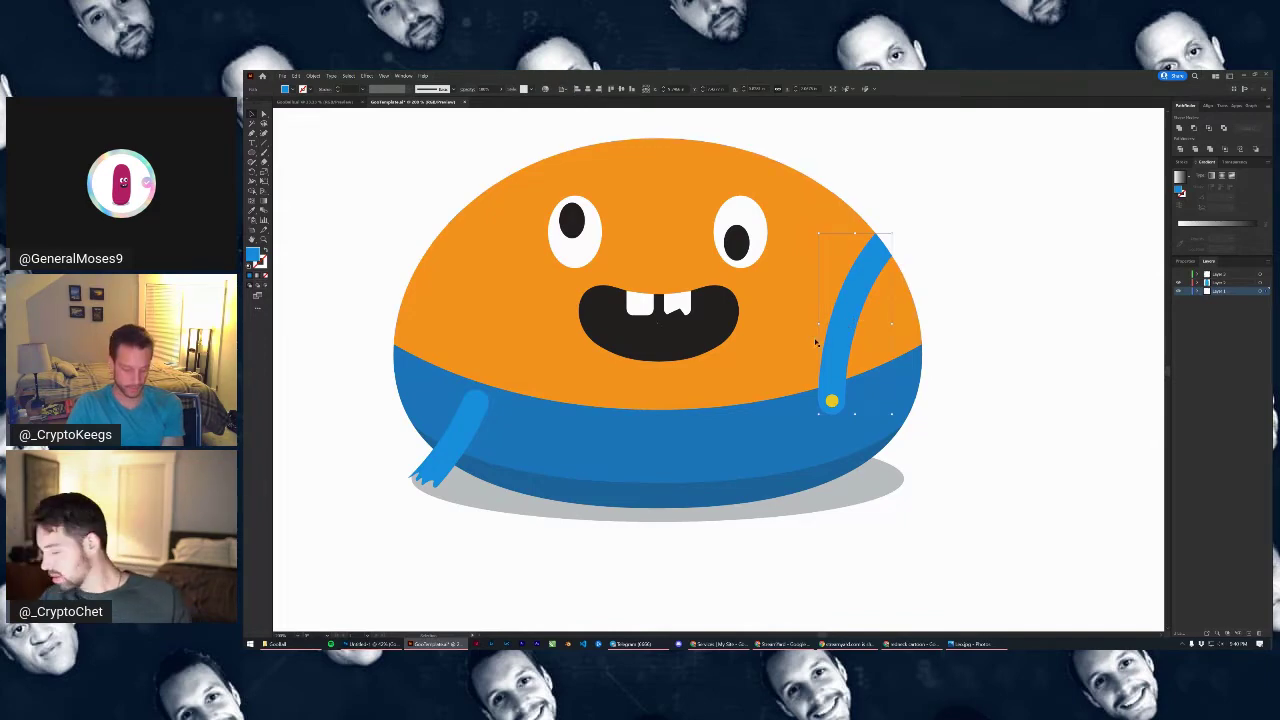
scroll(830, 345, up, 2)
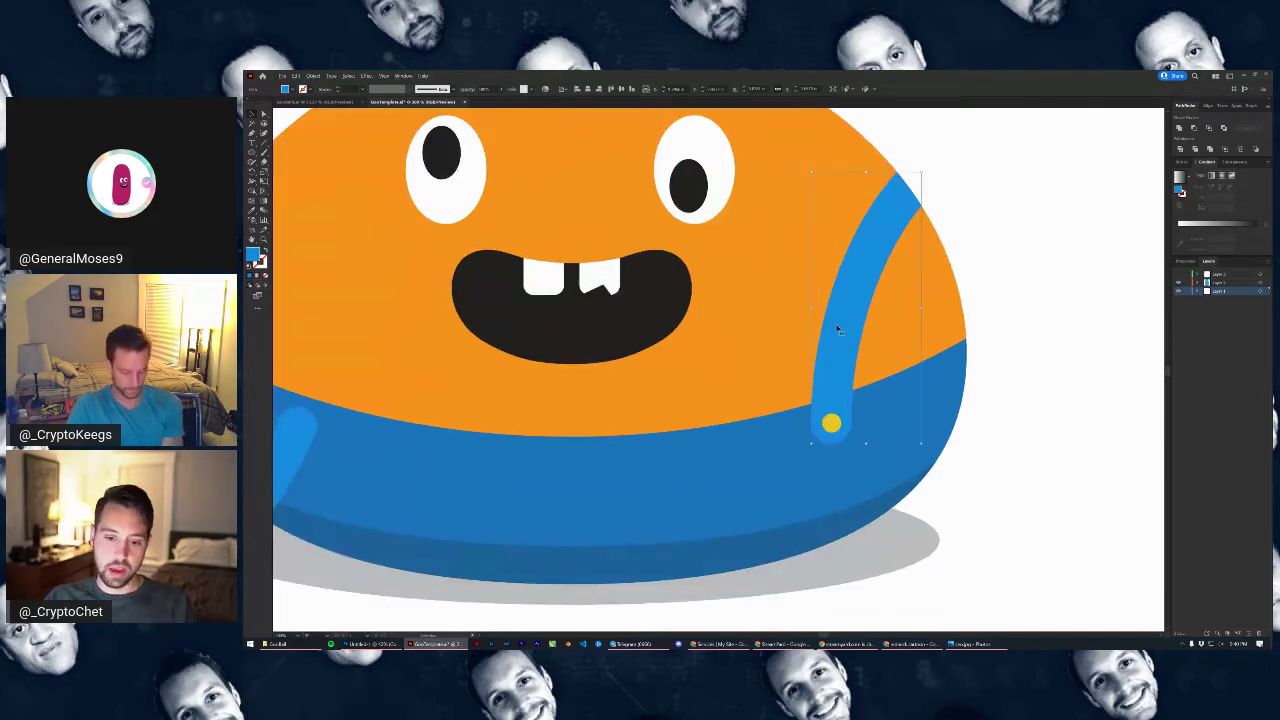
scroll(762, 352, down, 2)
drag(924, 396, 994, 374)
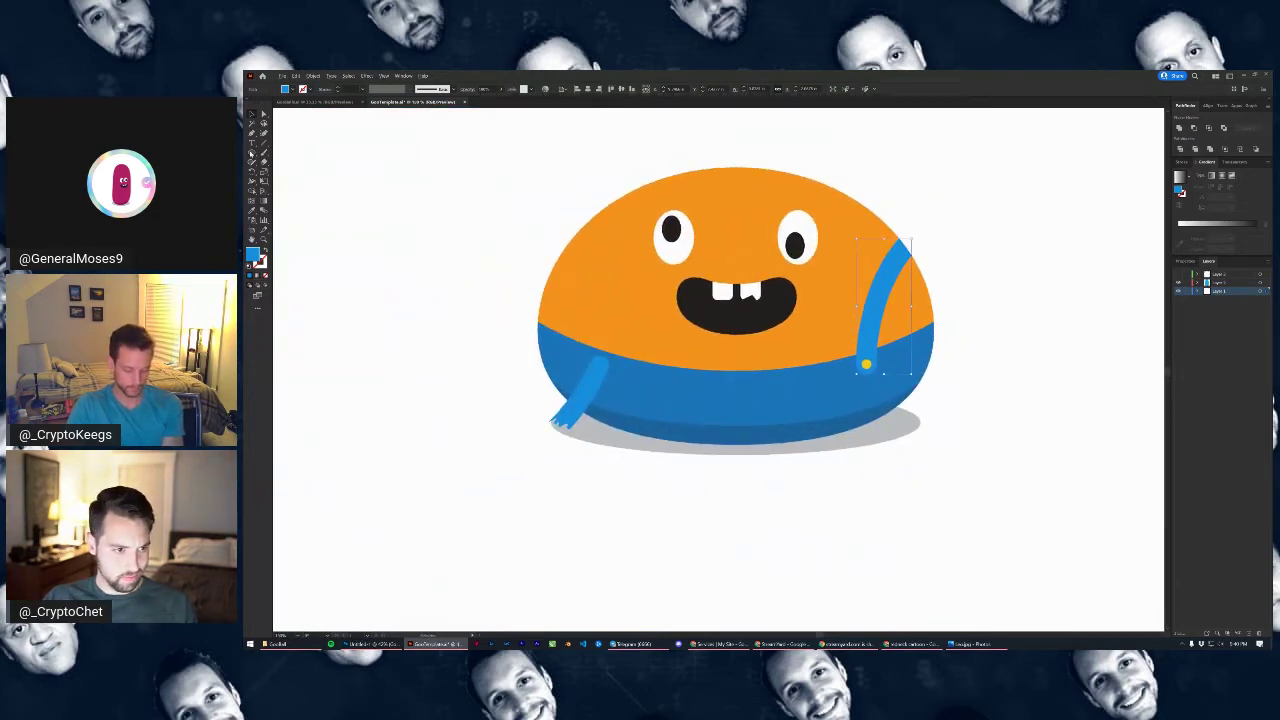
drag(252, 153, 285, 154)
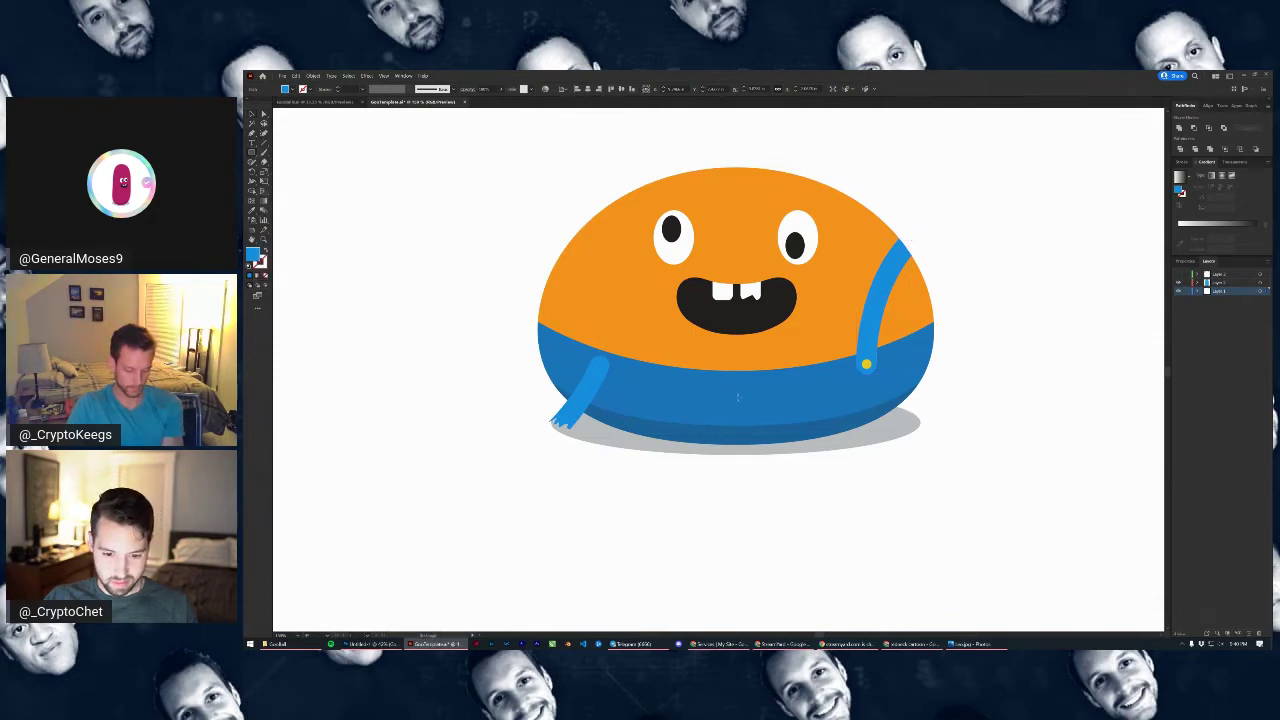
drag(736, 395, 780, 410)
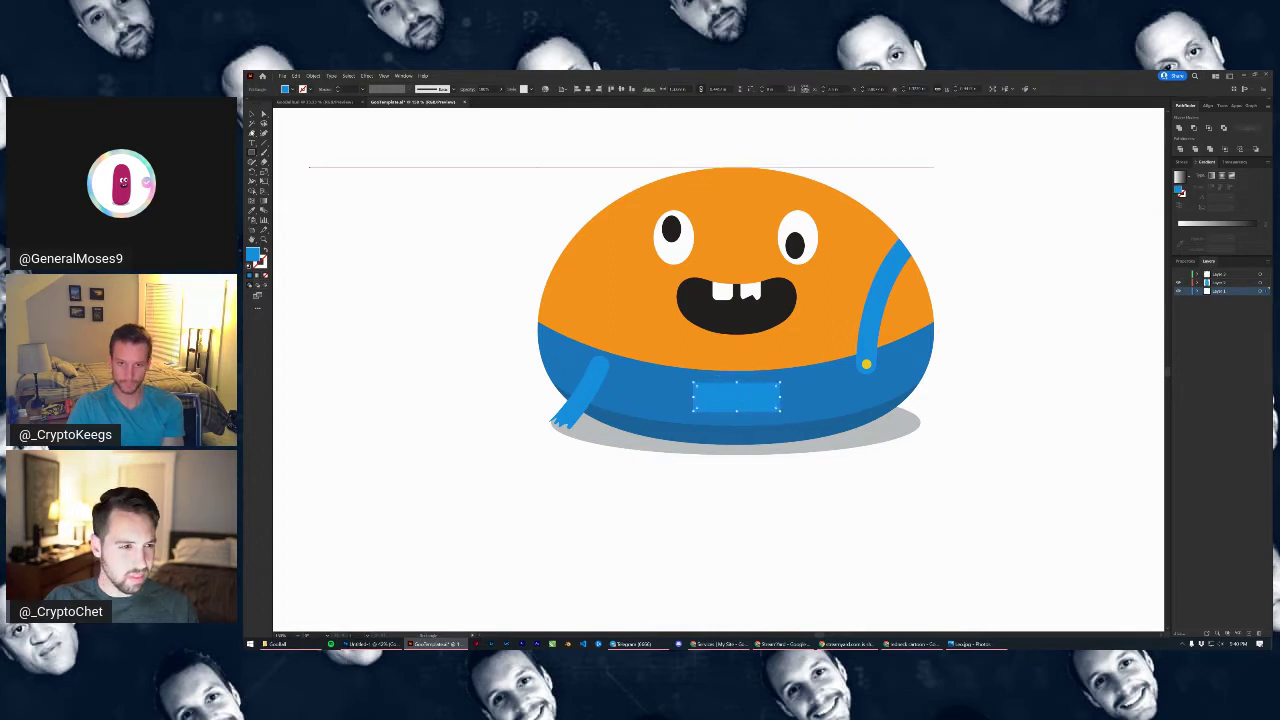
Add an anchor point at the middle of the pocket's bottom edge and pull it down into a shallow point
scroll(745, 424, up, 2)
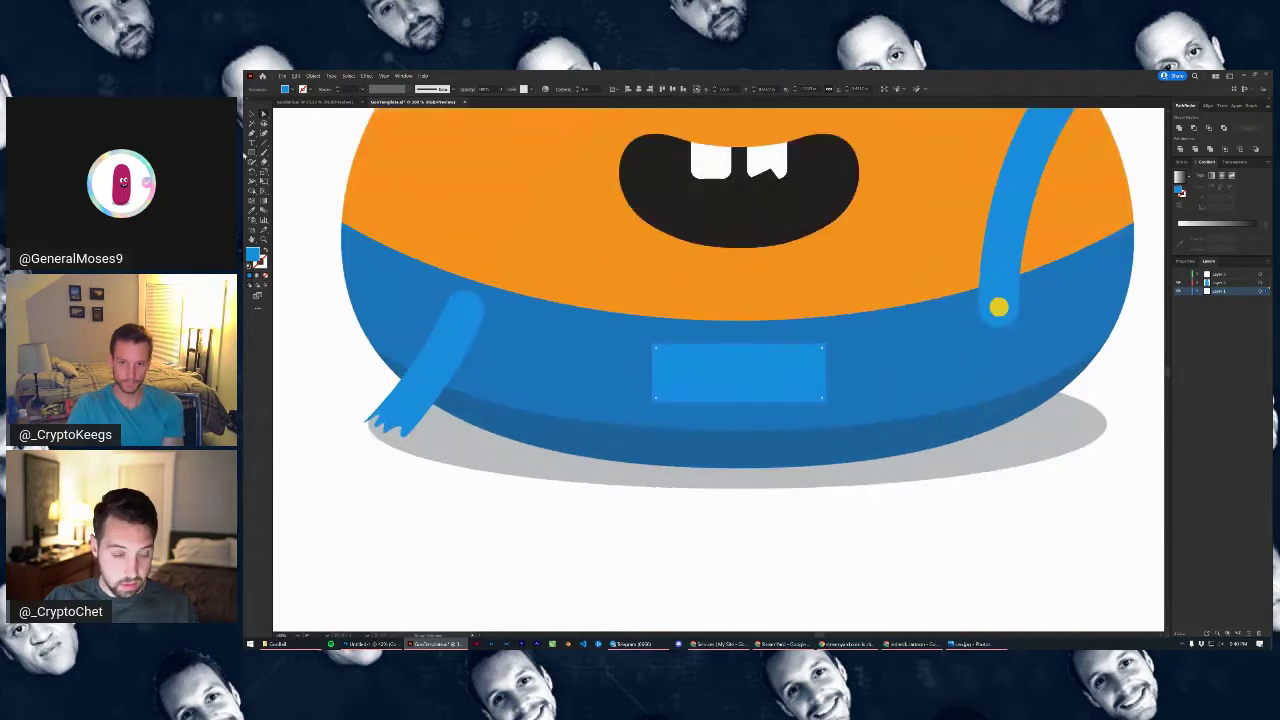
click(252, 133)
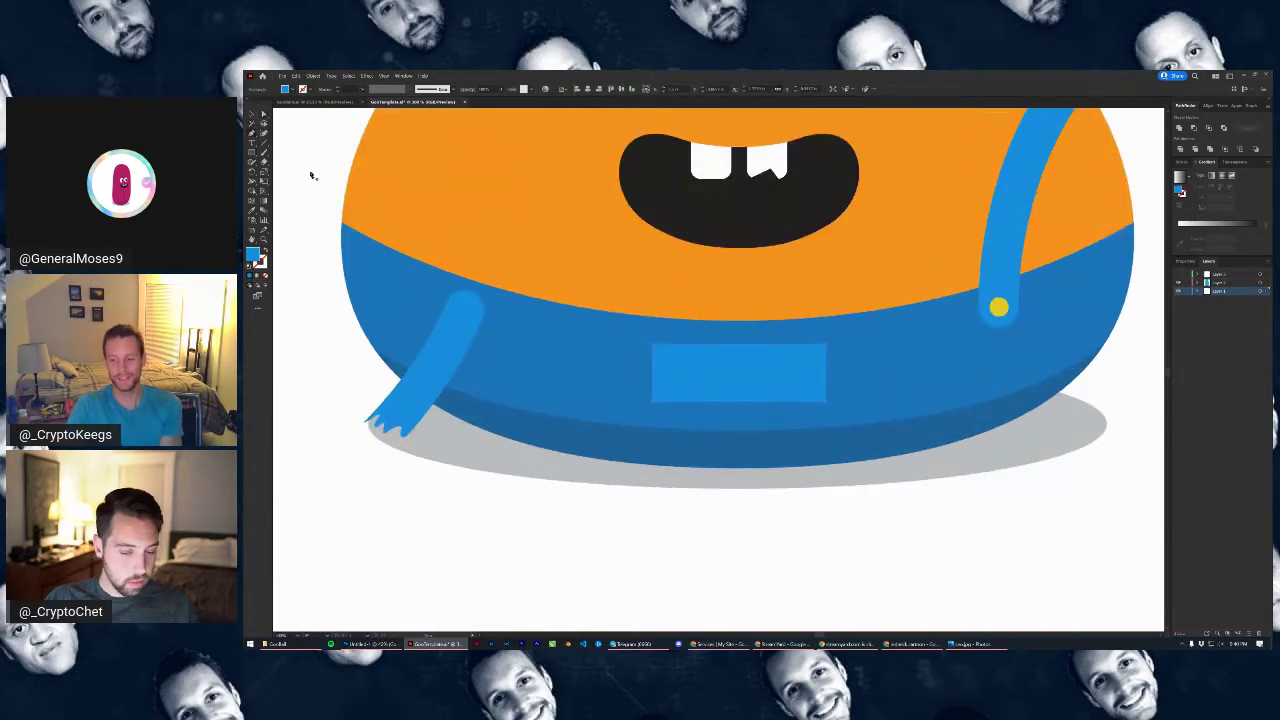
click(740, 403)
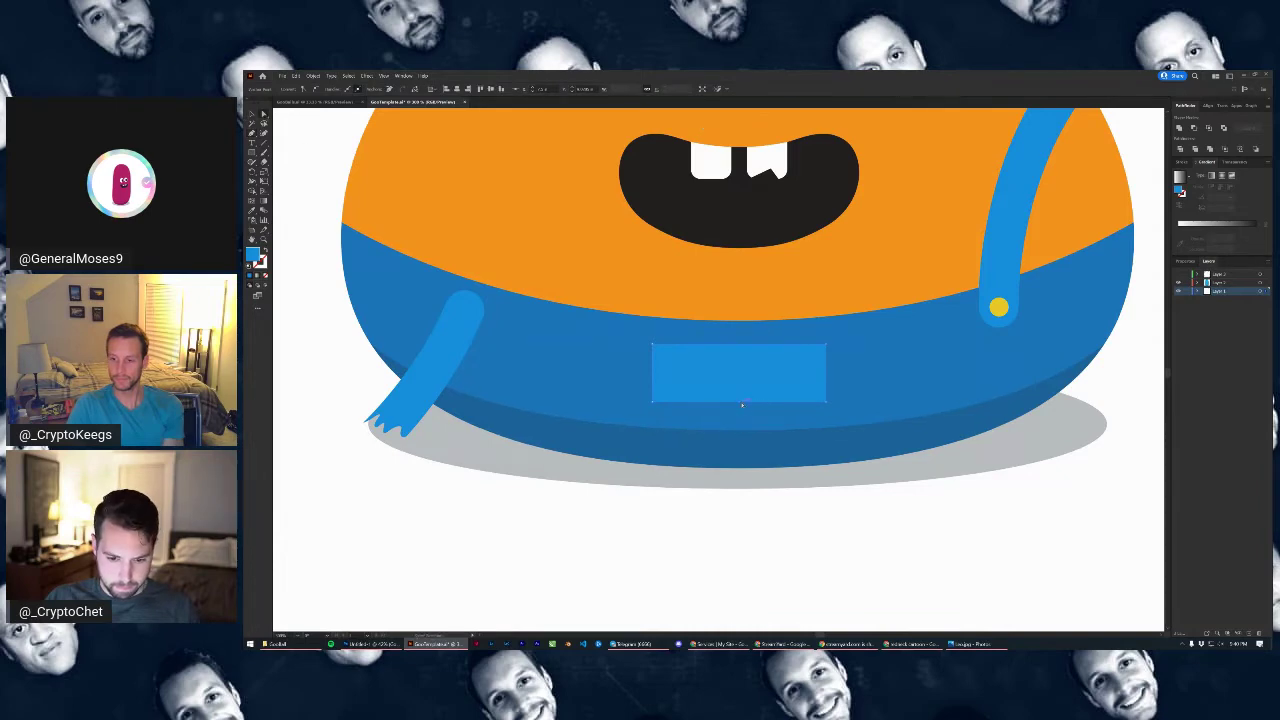
drag(741, 405, 740, 423)
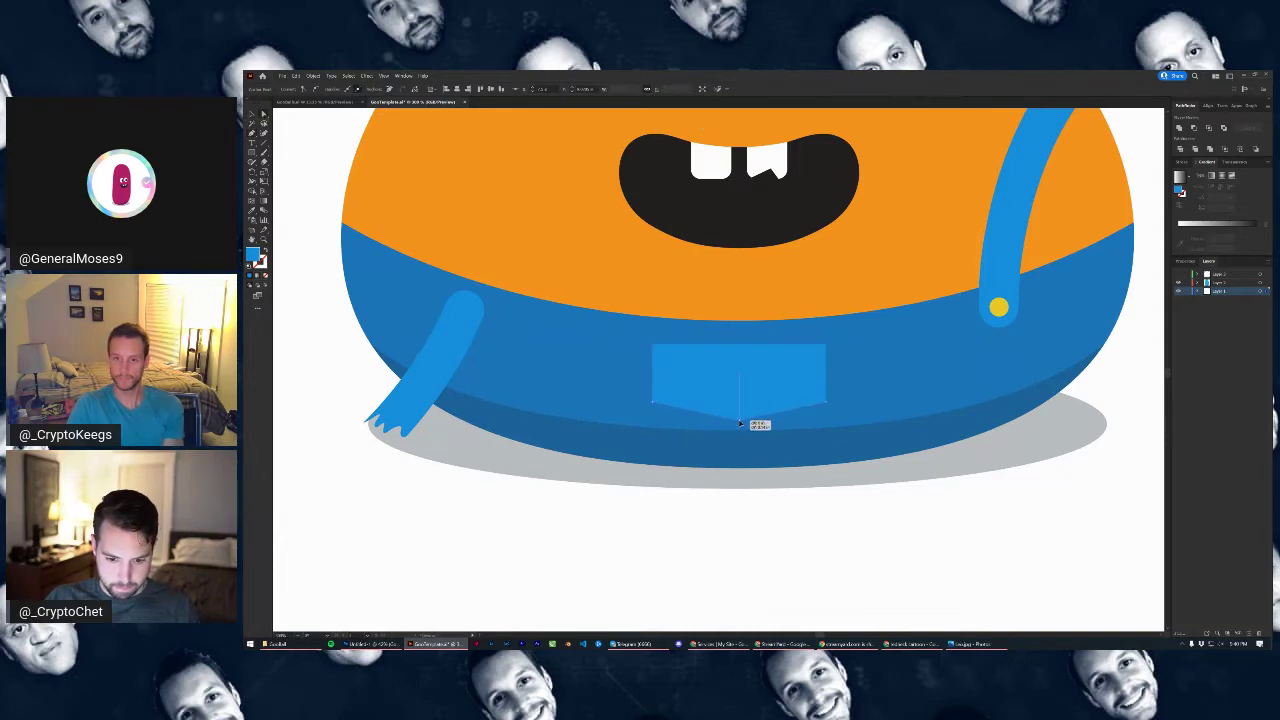
Round the pocket's two lower side corners, keeping the bottom centre point sharp, and select the pocket shape
click(654, 404)
shift+click(739, 418)
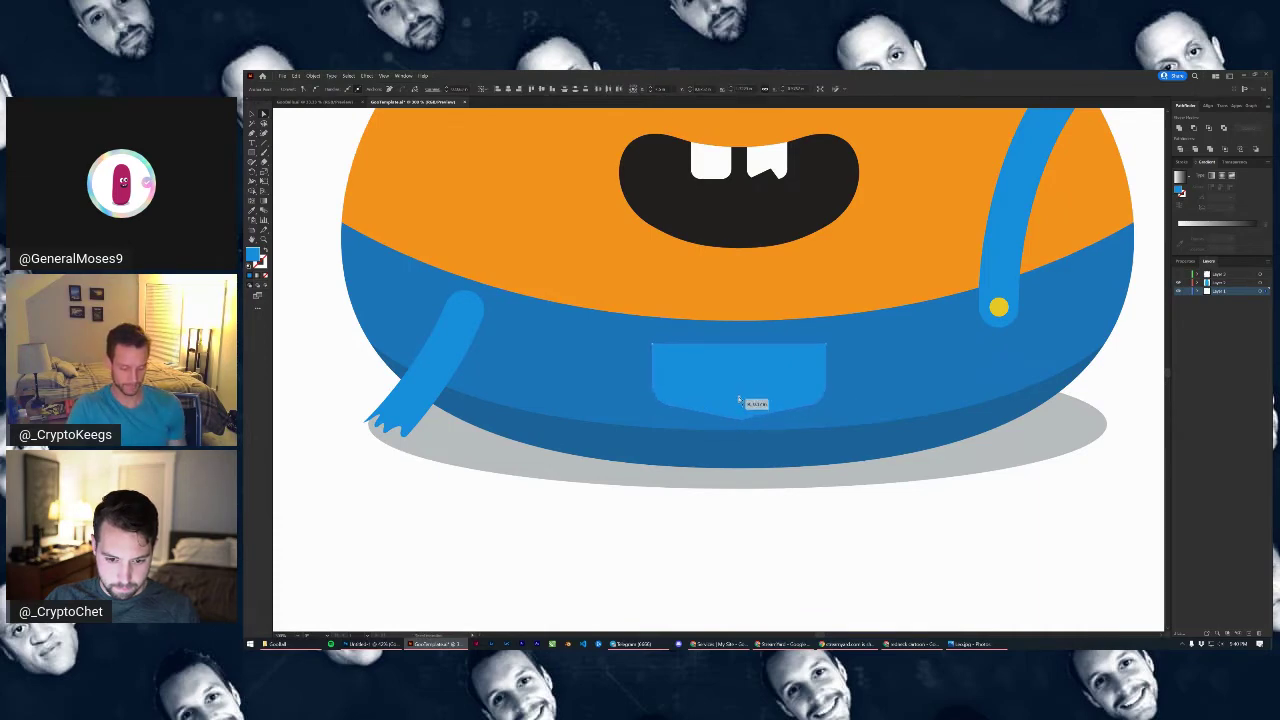
drag(740, 396, 741, 404)
key(ctrl+z)
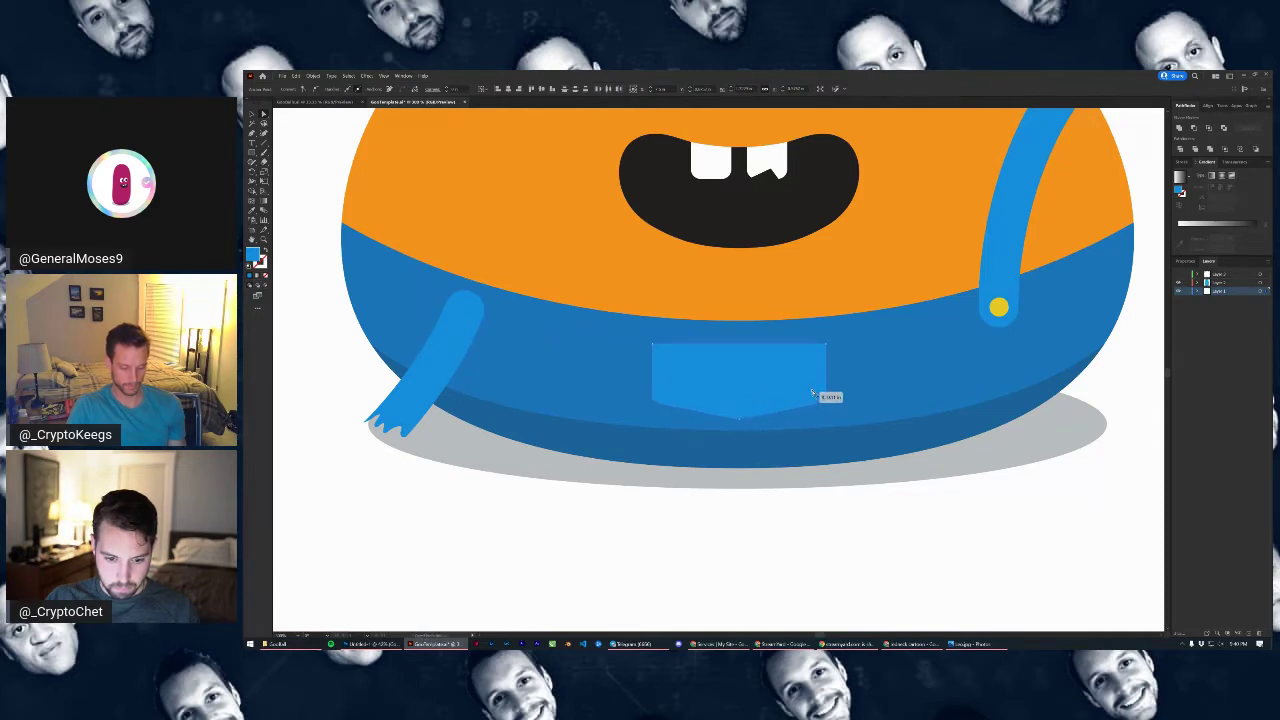
click(740, 420)
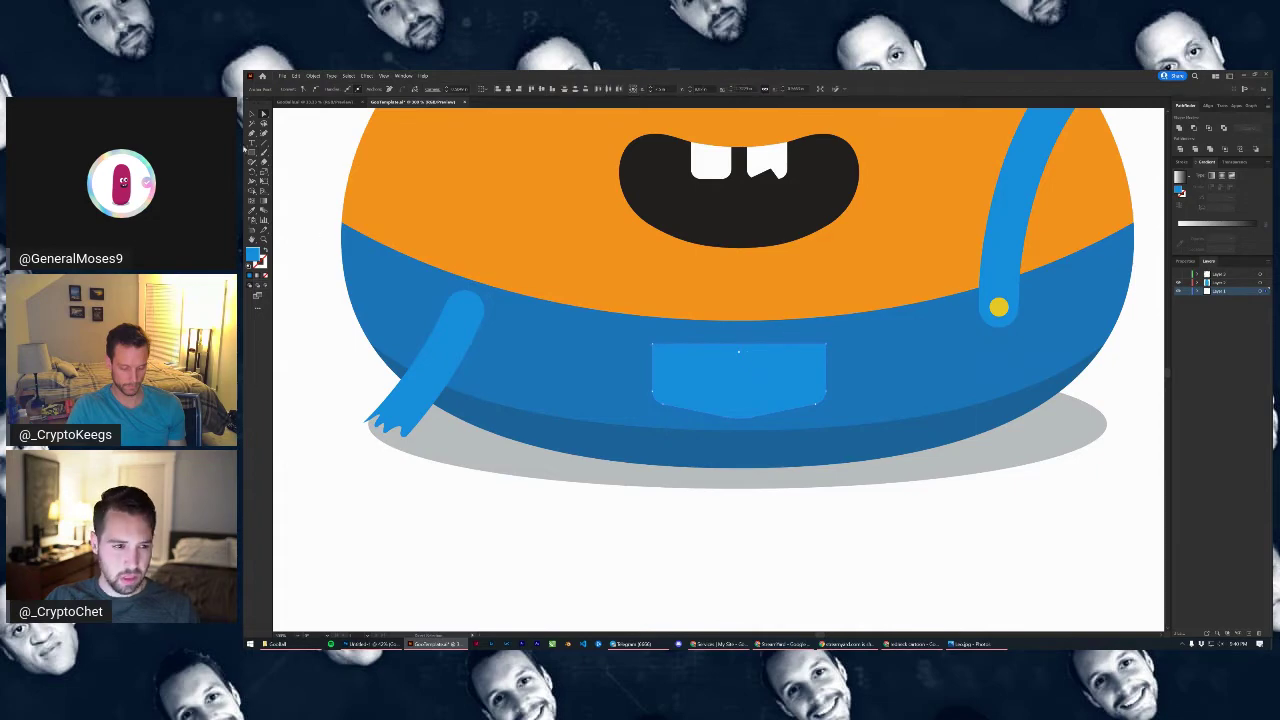
click(252, 114)
click(305, 216)
click(778, 370)
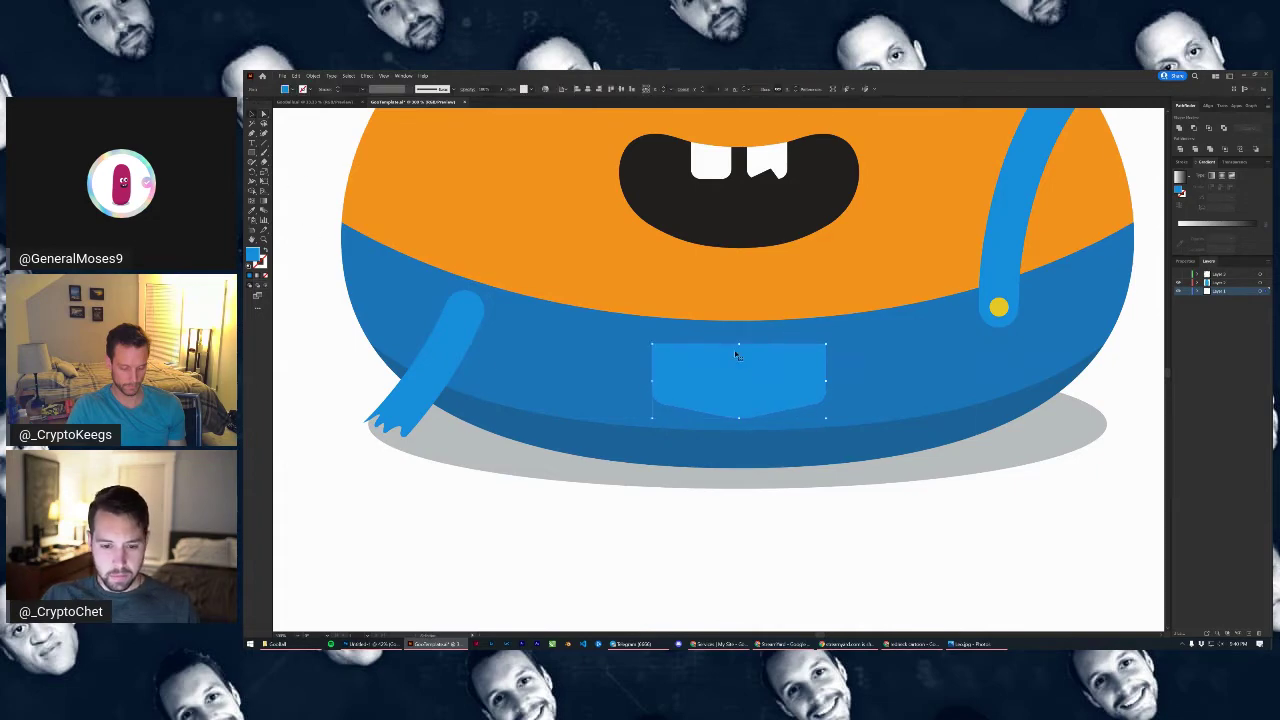
scroll(689, 352, up, 2)
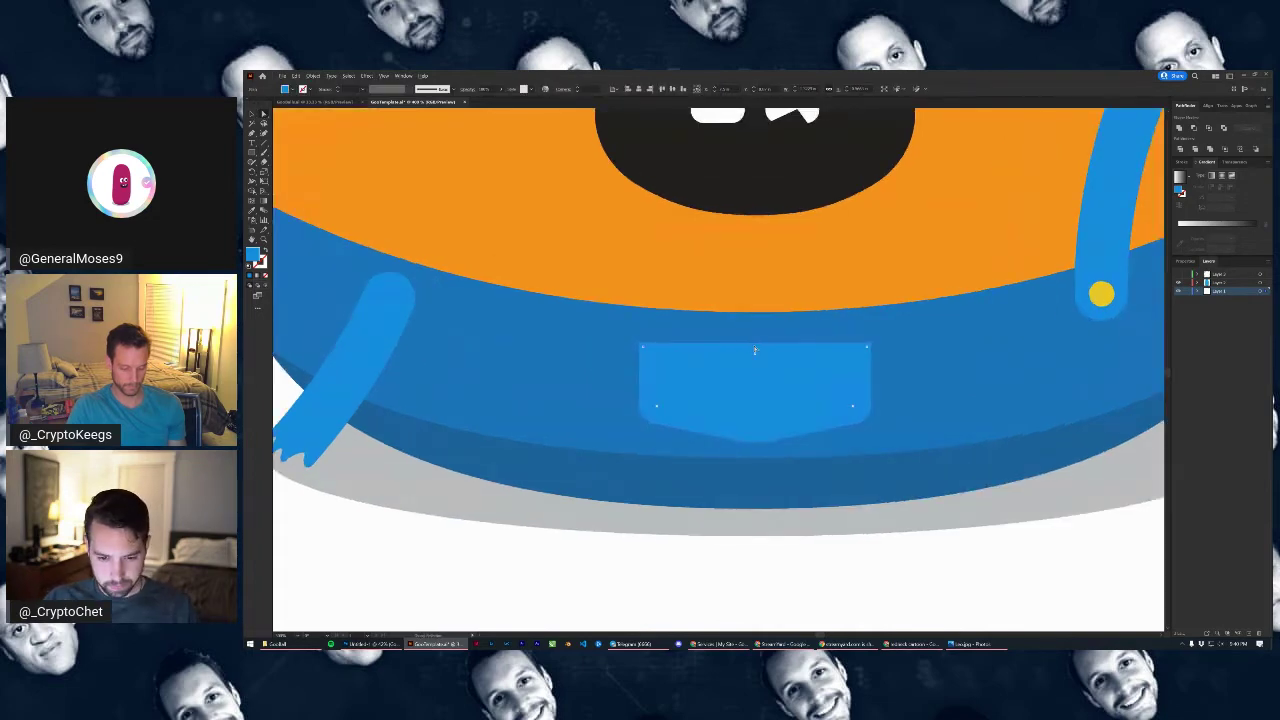
Pull the middle of the pocket's top edge down slightly and reshape the edge into a shallow, smooth curve
key(ctrl+shift+a)
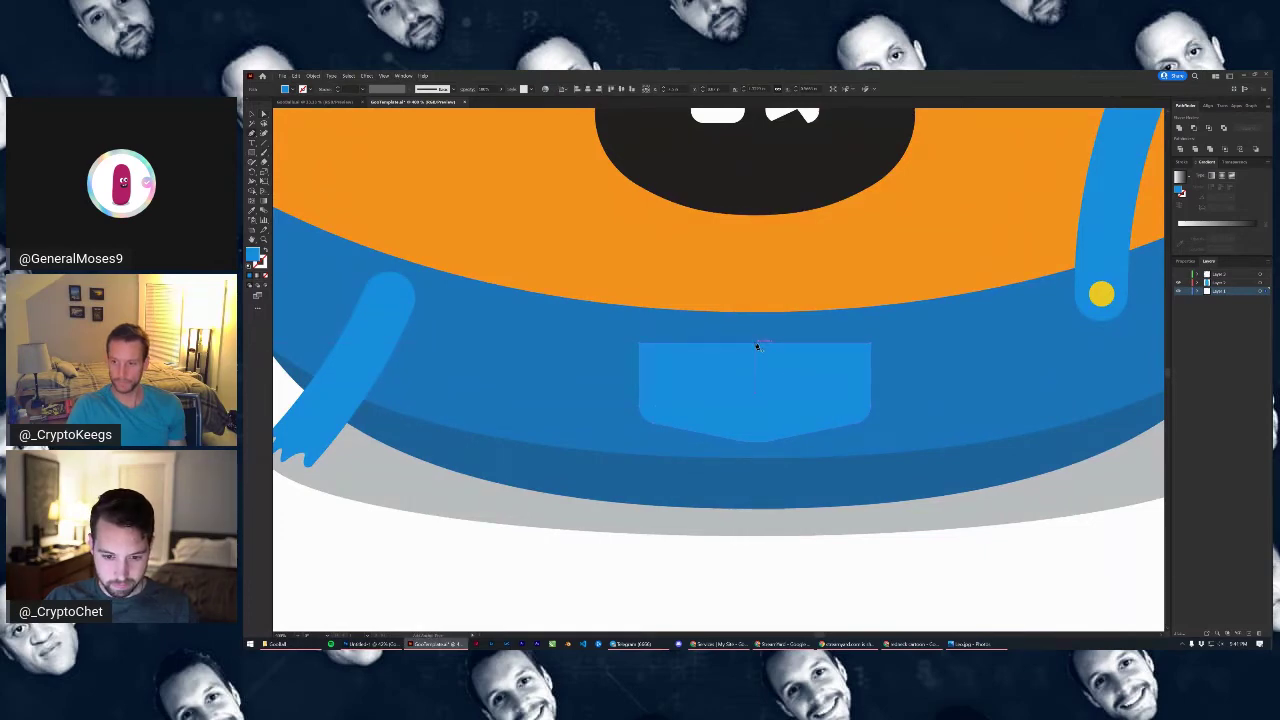
click(680, 342)
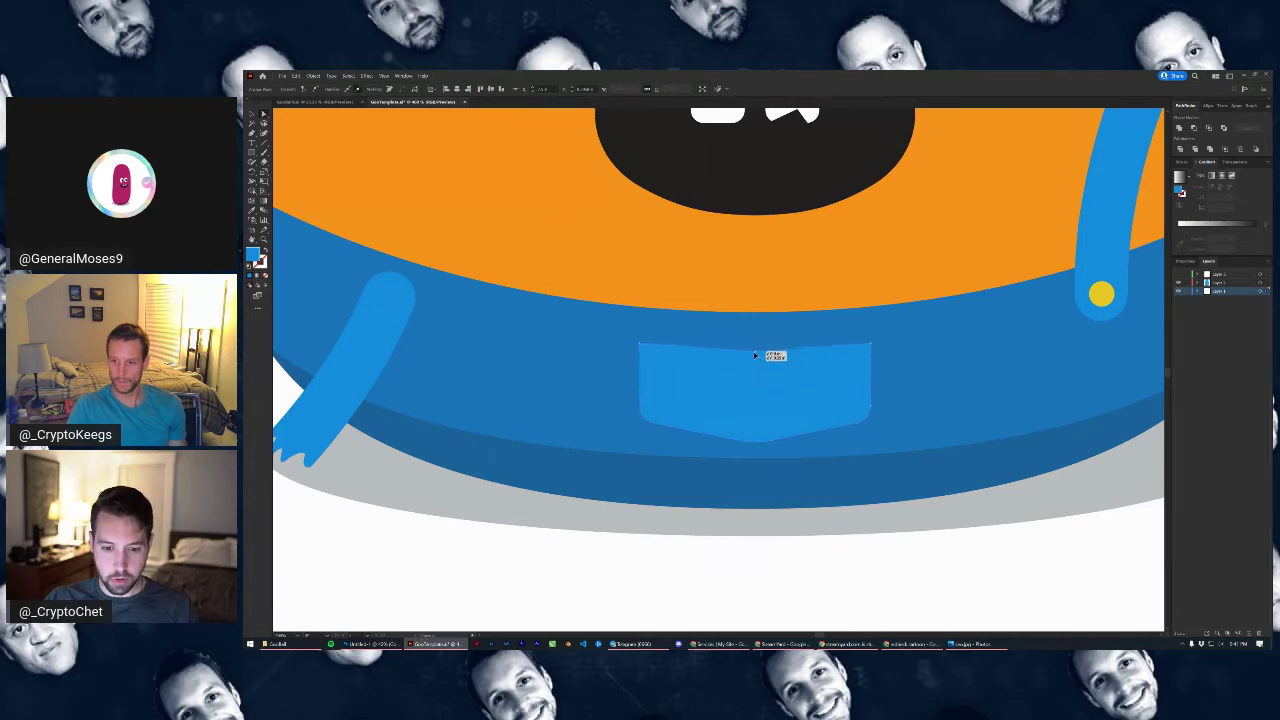
drag(755, 350, 755, 349)
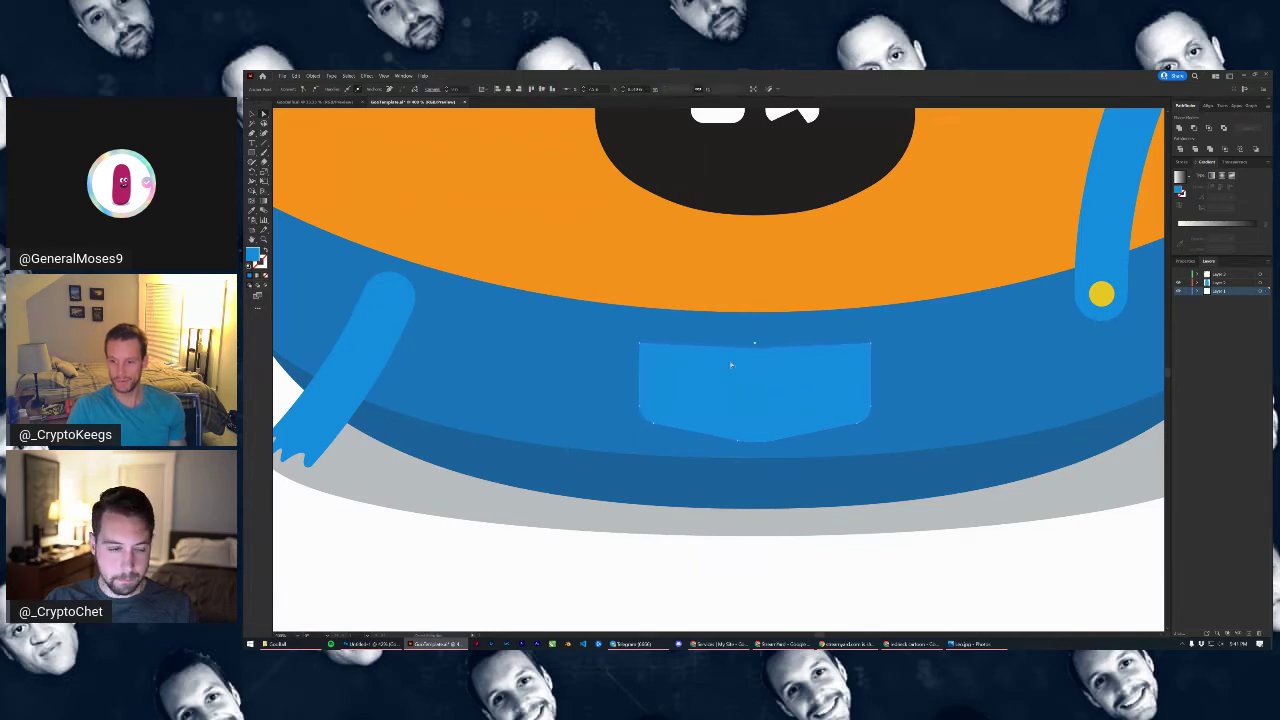
click(318, 91)
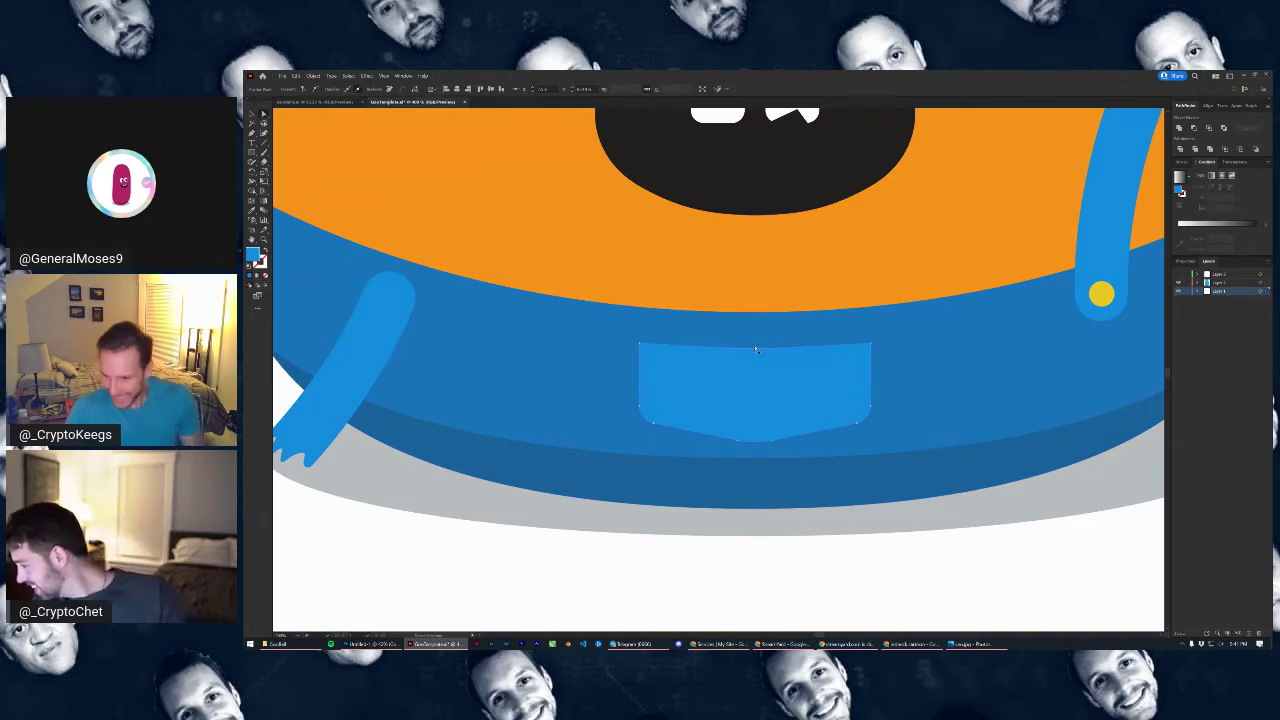
click(263, 176)
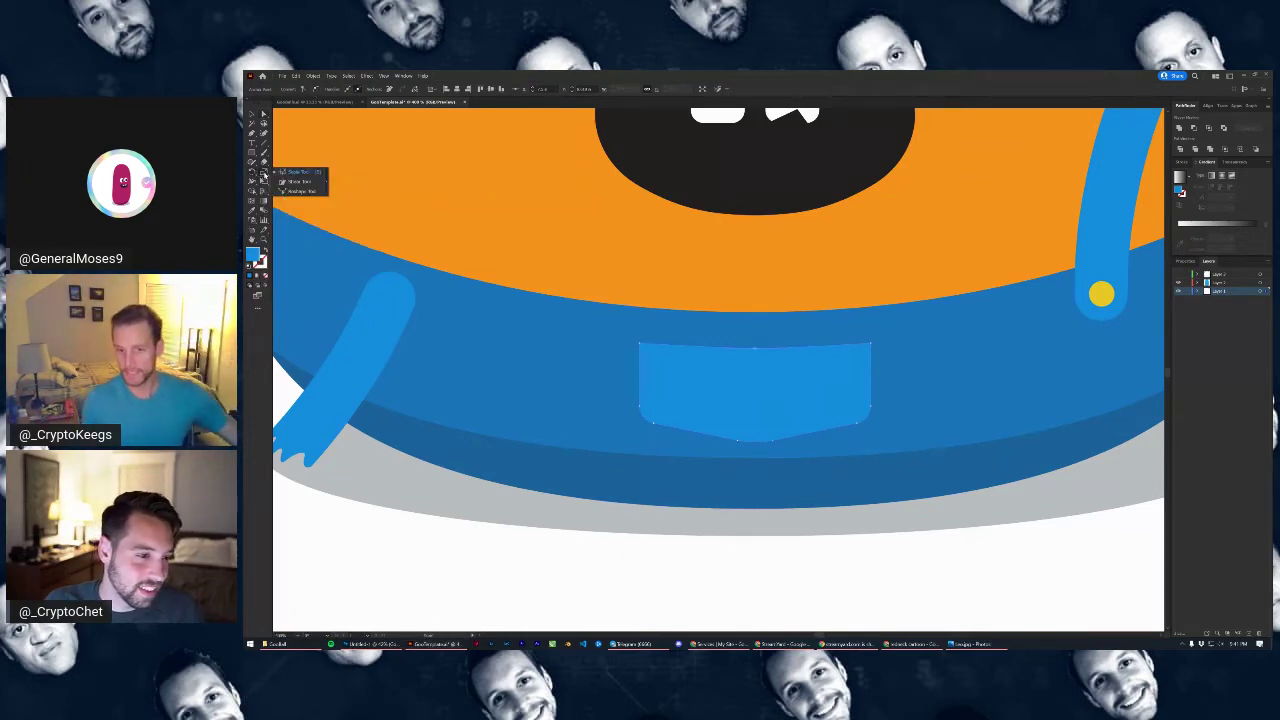
mouse_move(759, 338)
mouse_down()
mouse_move(783, 340)
mouse_move(762, 333)
mouse_up()
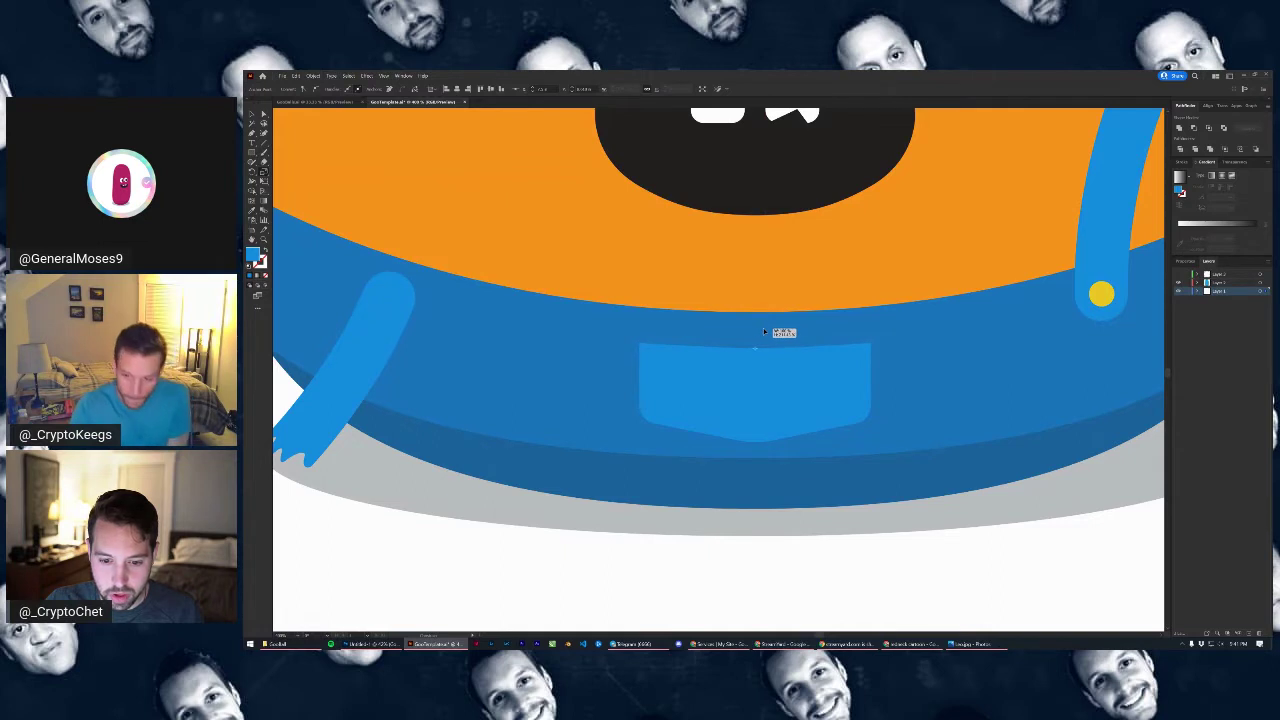
drag(765, 332, 762, 331)
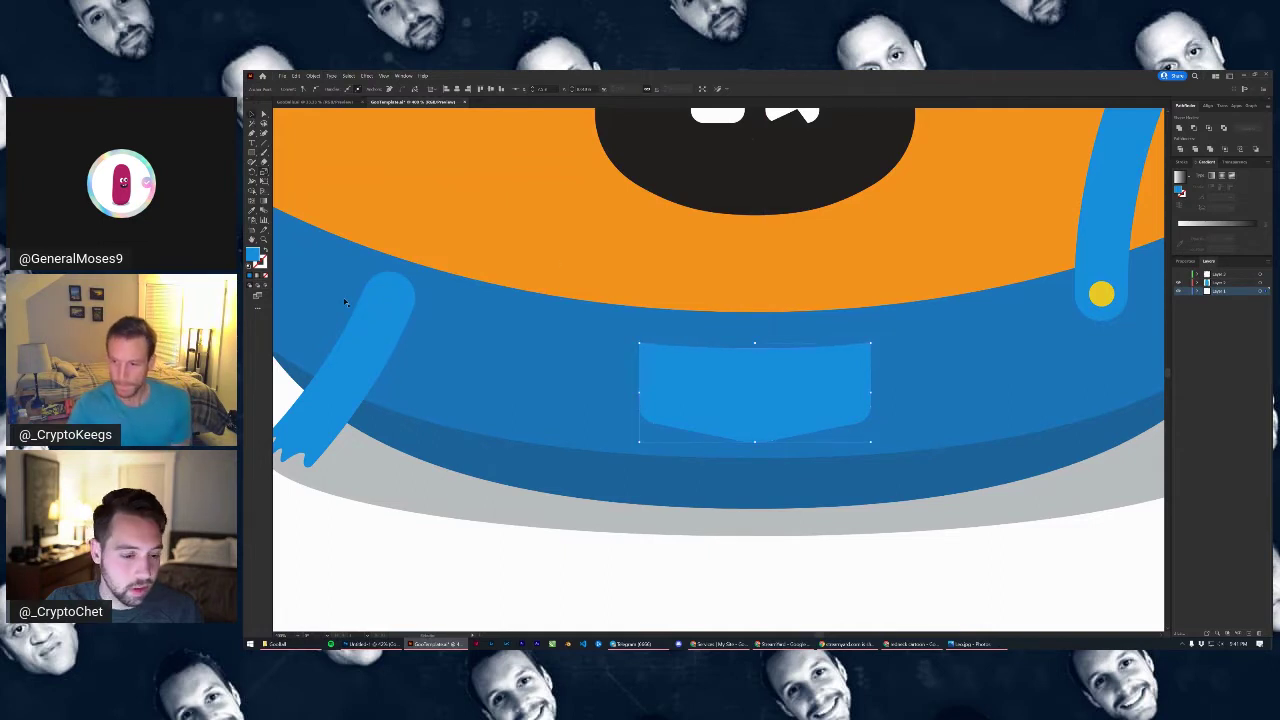
click(436, 526)
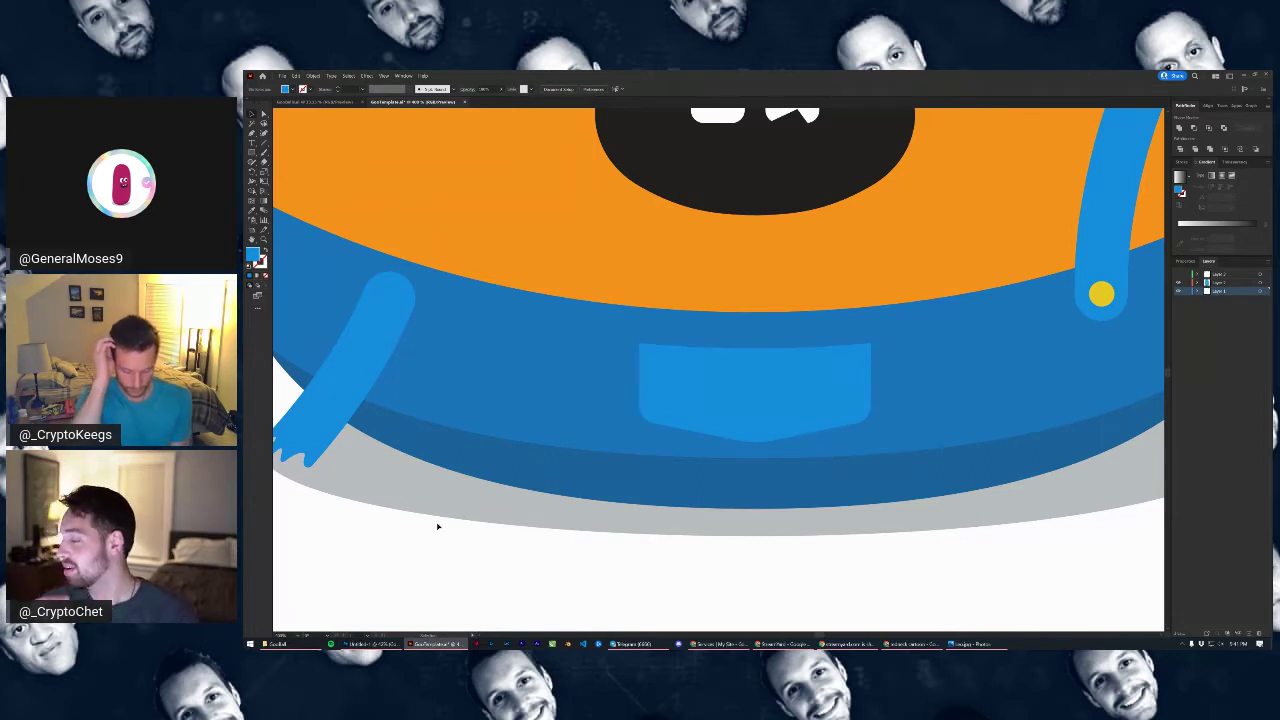
Examine the pocket, overalls and ground shadow both up close and against the whole character
scroll(625, 607, down, 3)
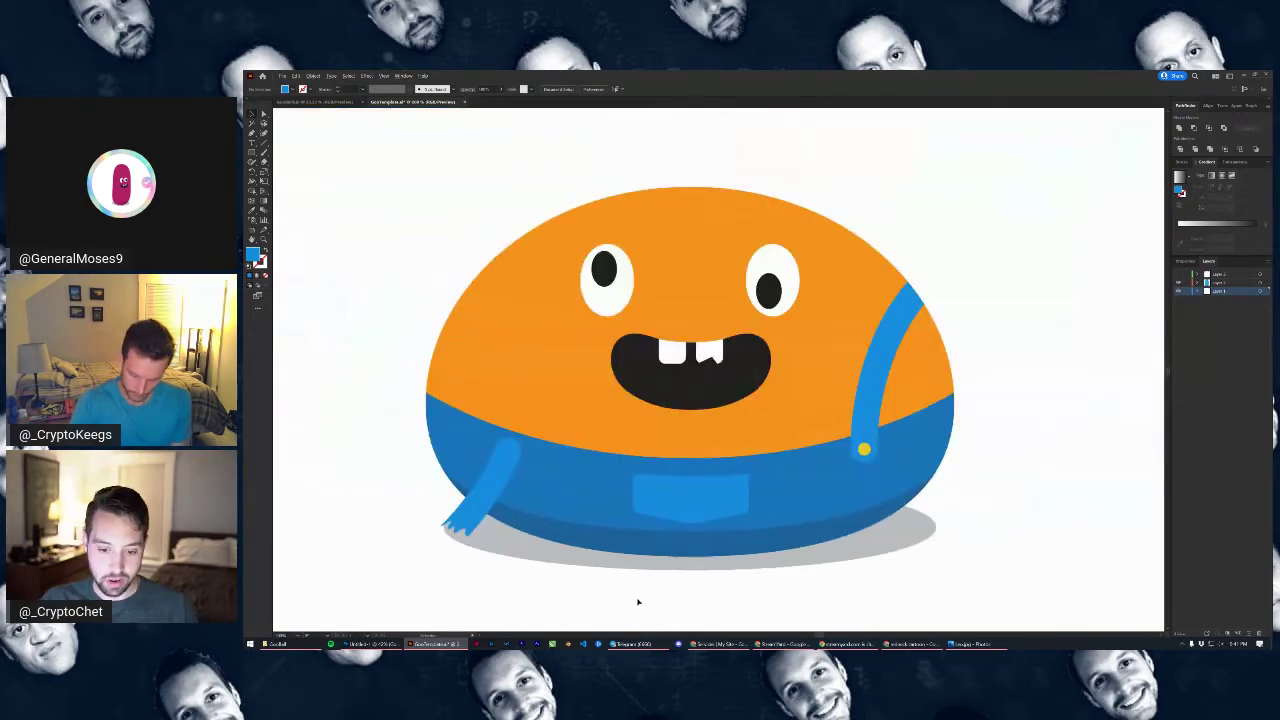
scroll(681, 521, up, 2)
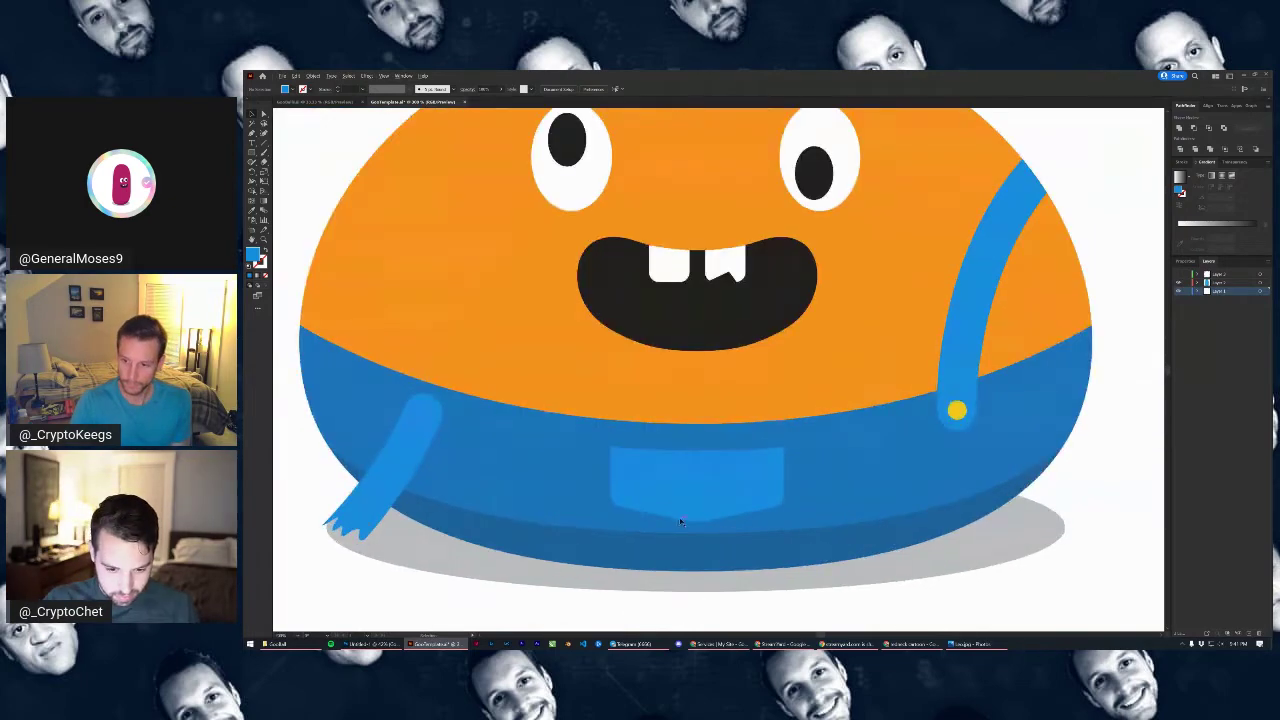
click(869, 472)
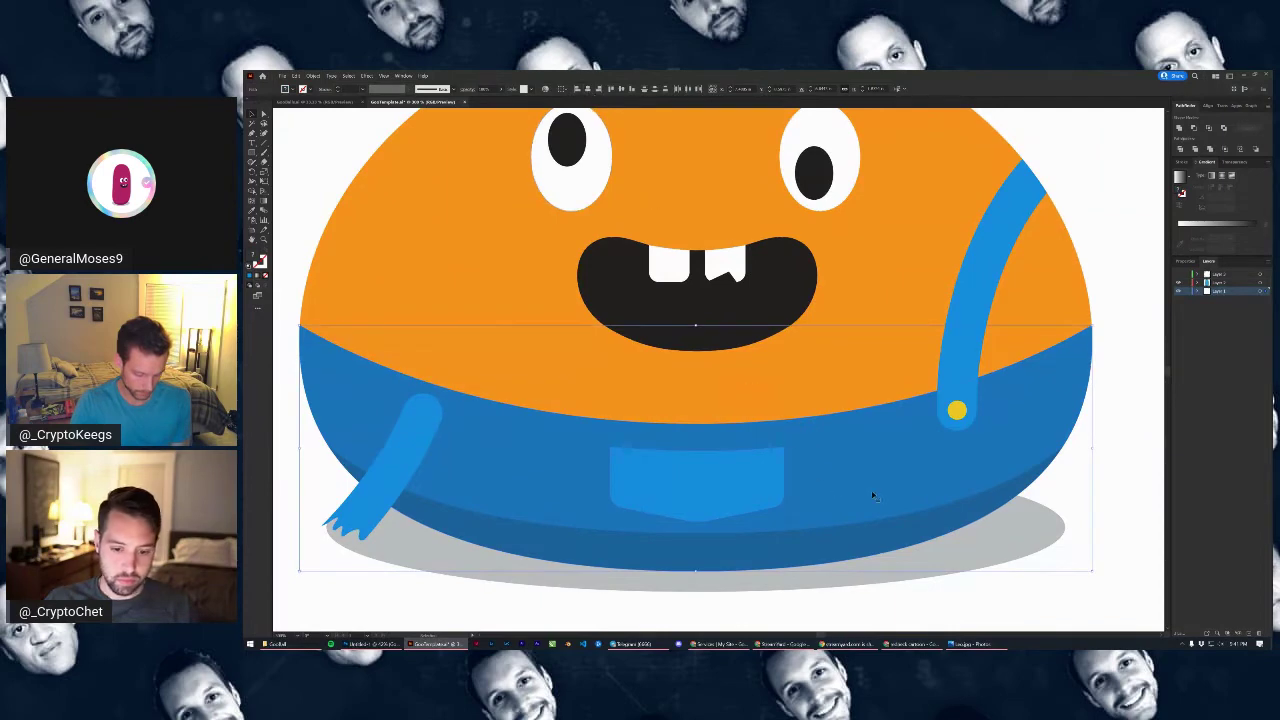
click(872, 493)
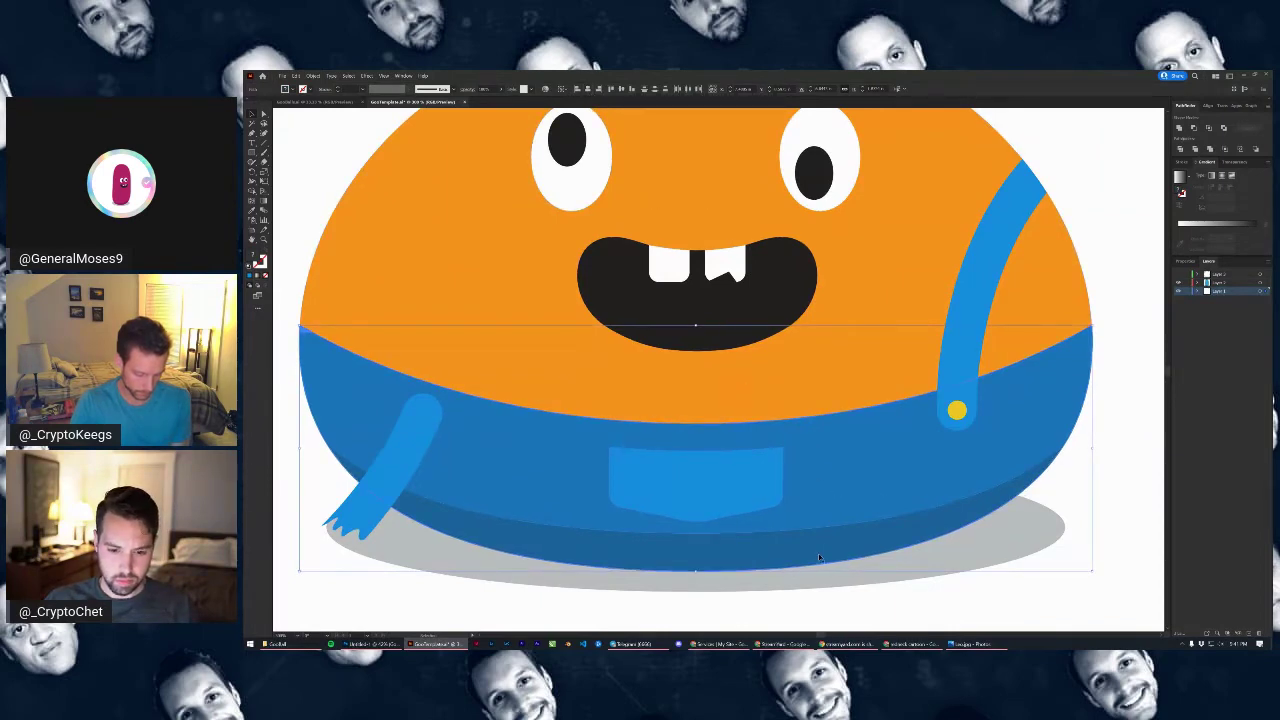
click(872, 585)
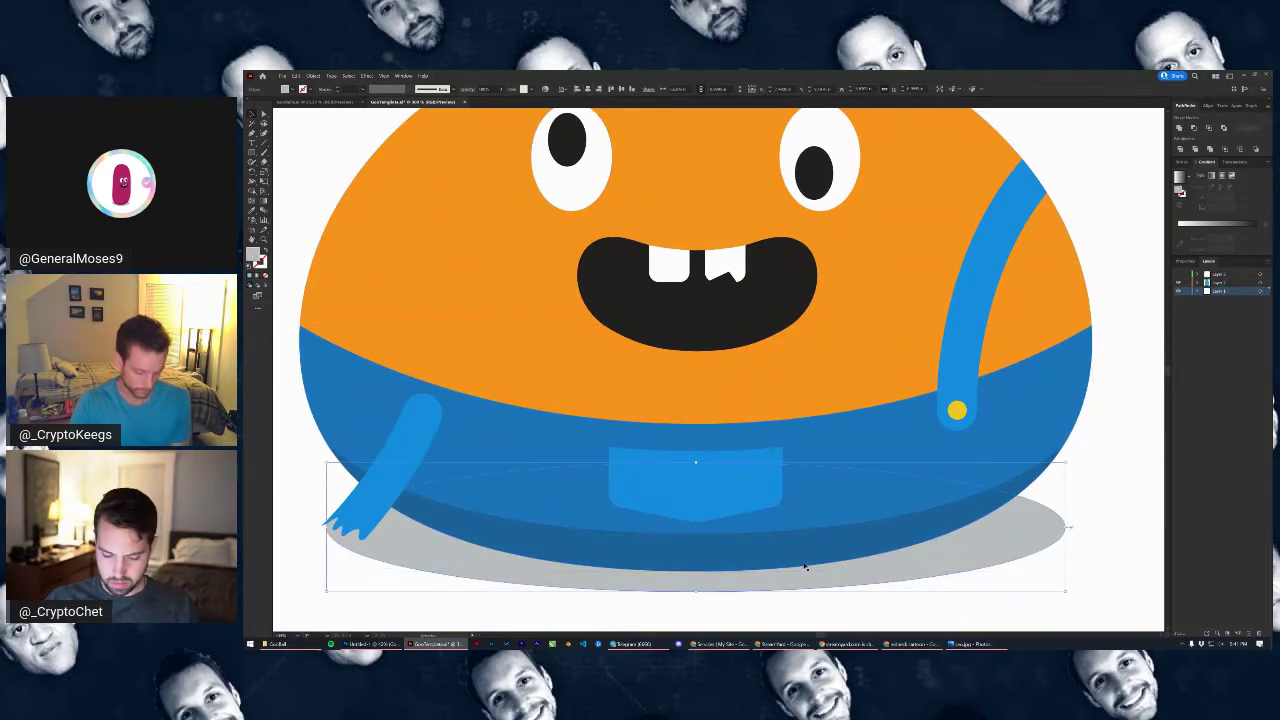
scroll(805, 567, down, 5)
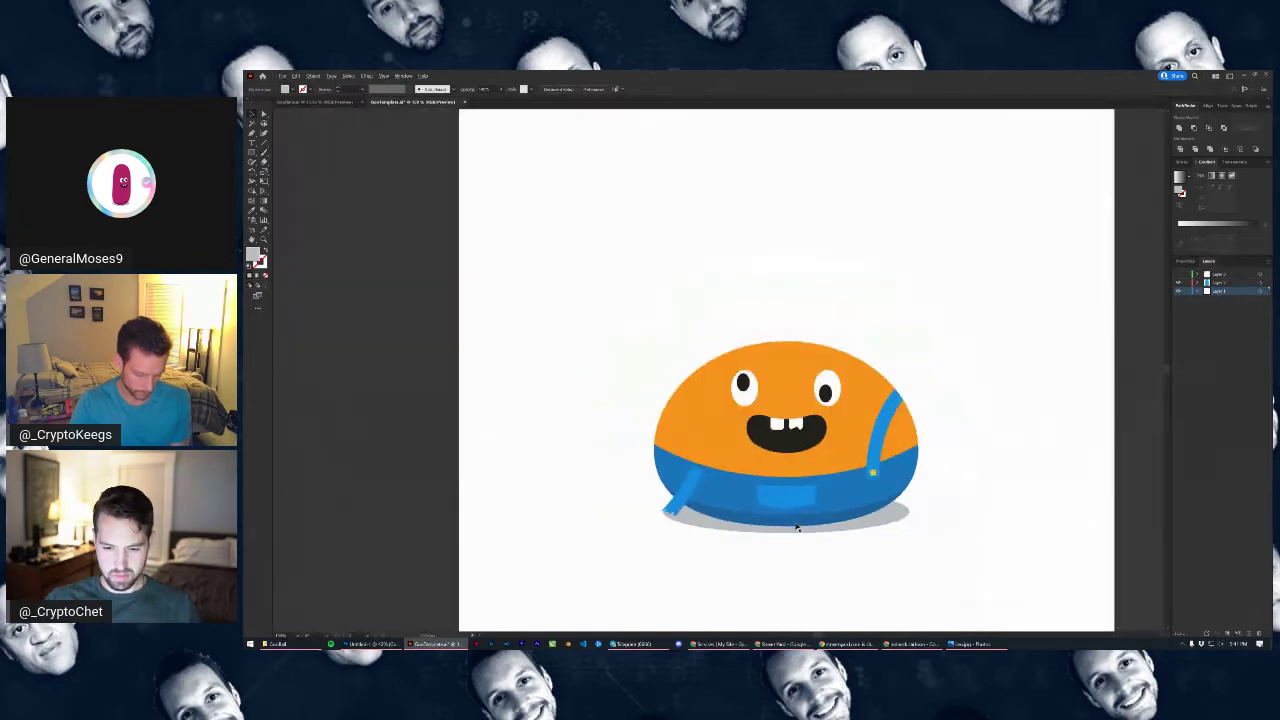
scroll(797, 527, up, 5)
click(798, 482)
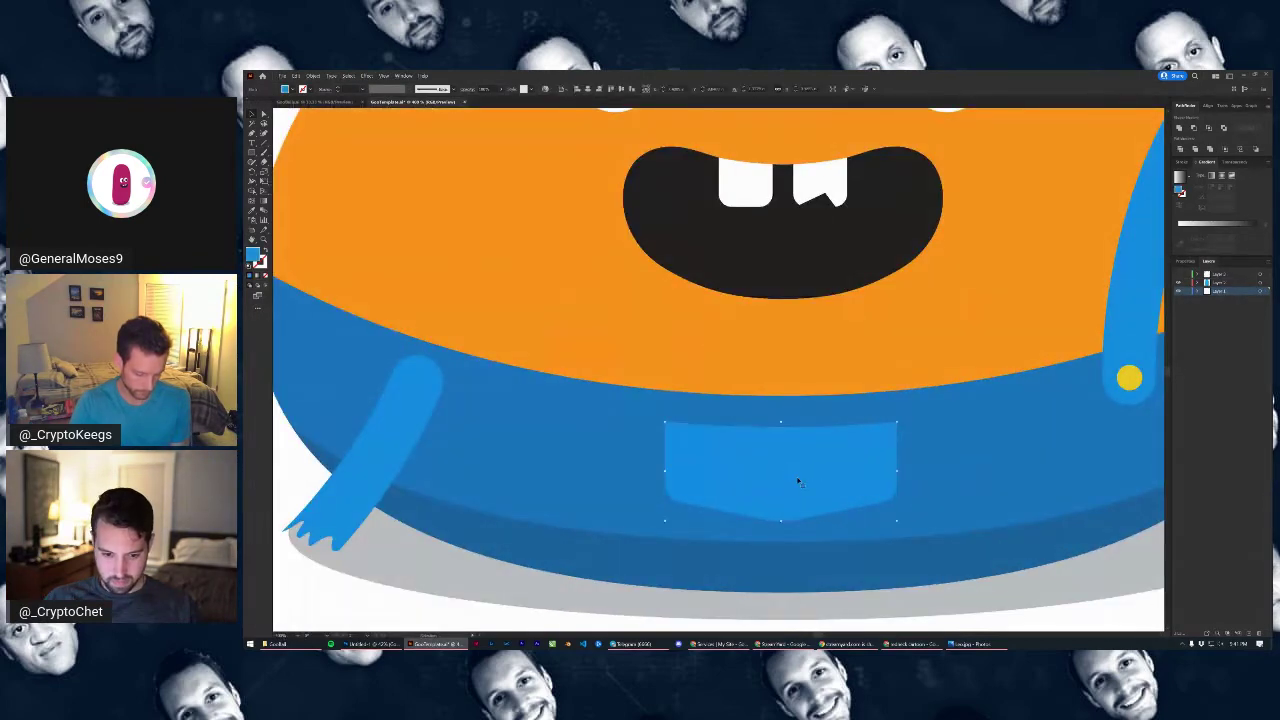
scroll(780, 550, down, 2)
click(787, 598)
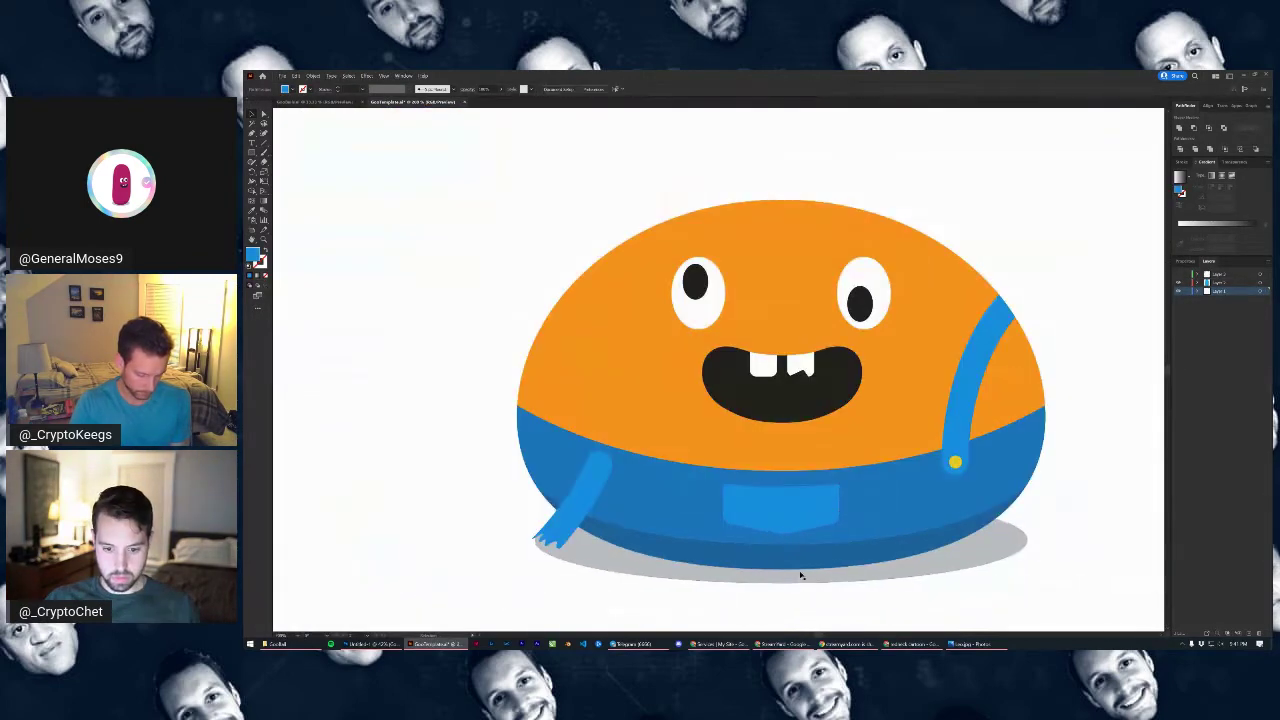
scroll(787, 505, up, 2)
scroll(790, 505, down, 5)
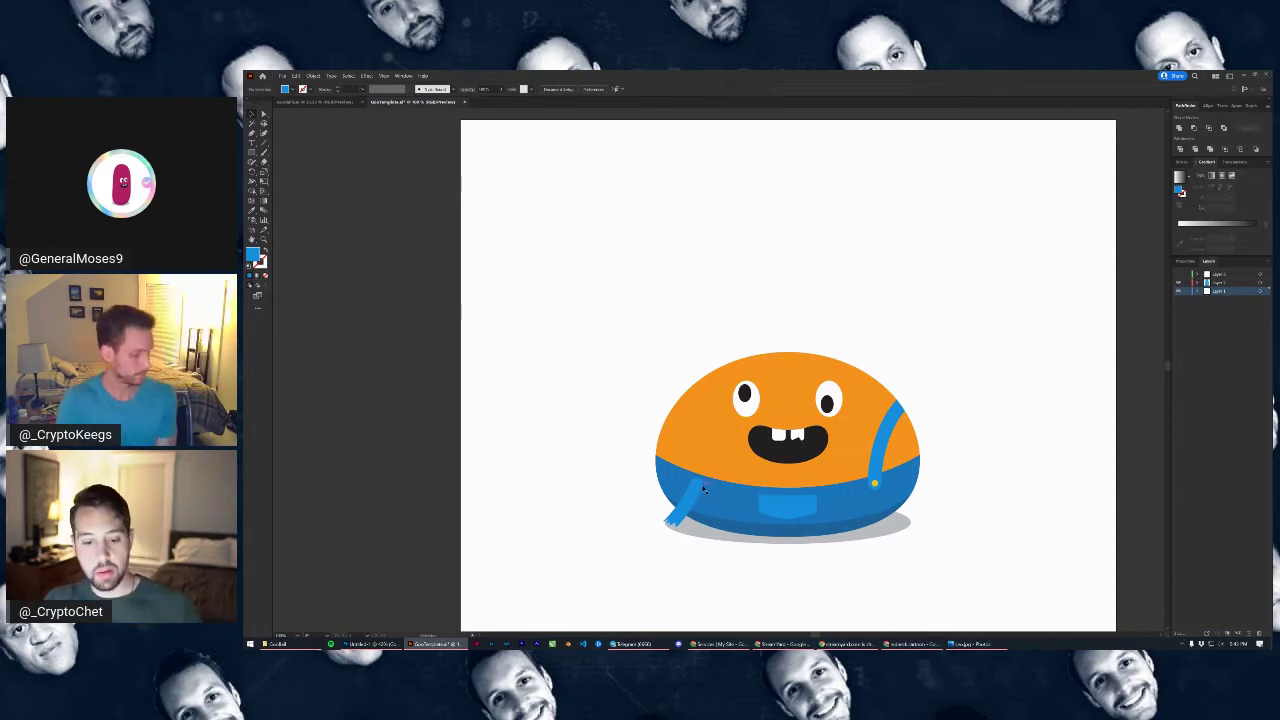
Delete the torn strap and try placing a copy of the intact strap on the left side of the body
key(ctrl+z)
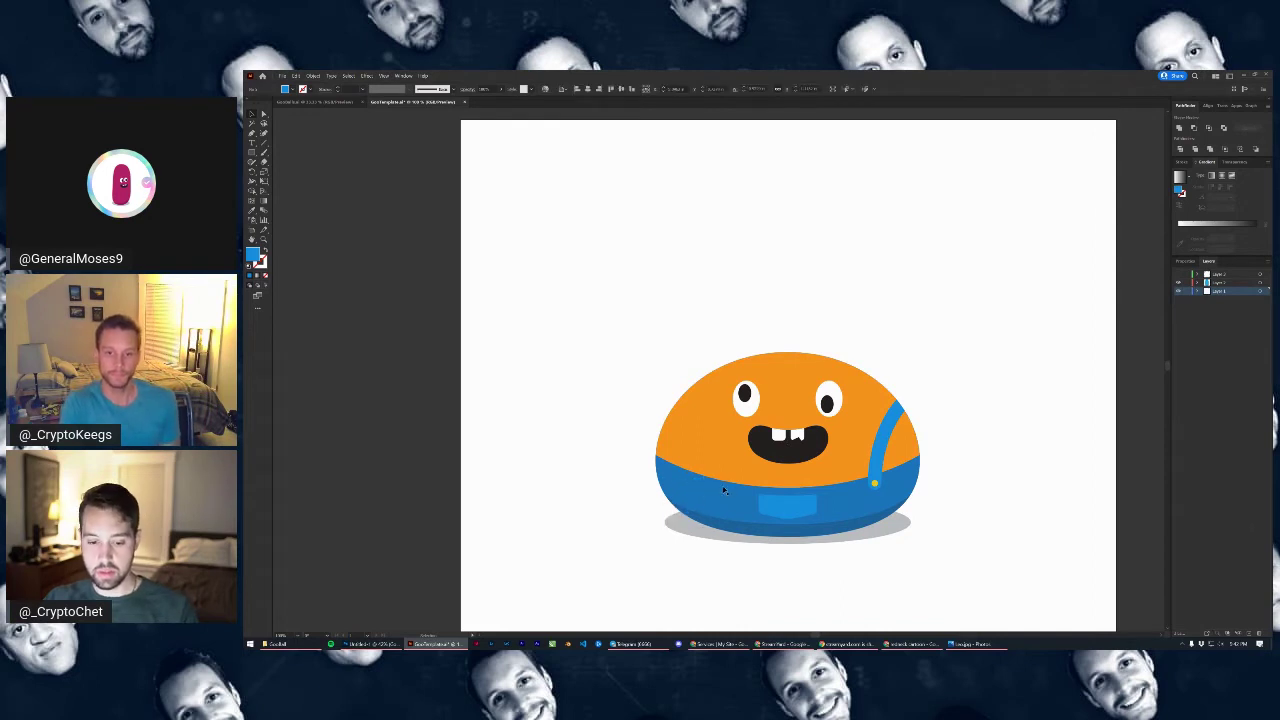
key(ctrl+shift+z)
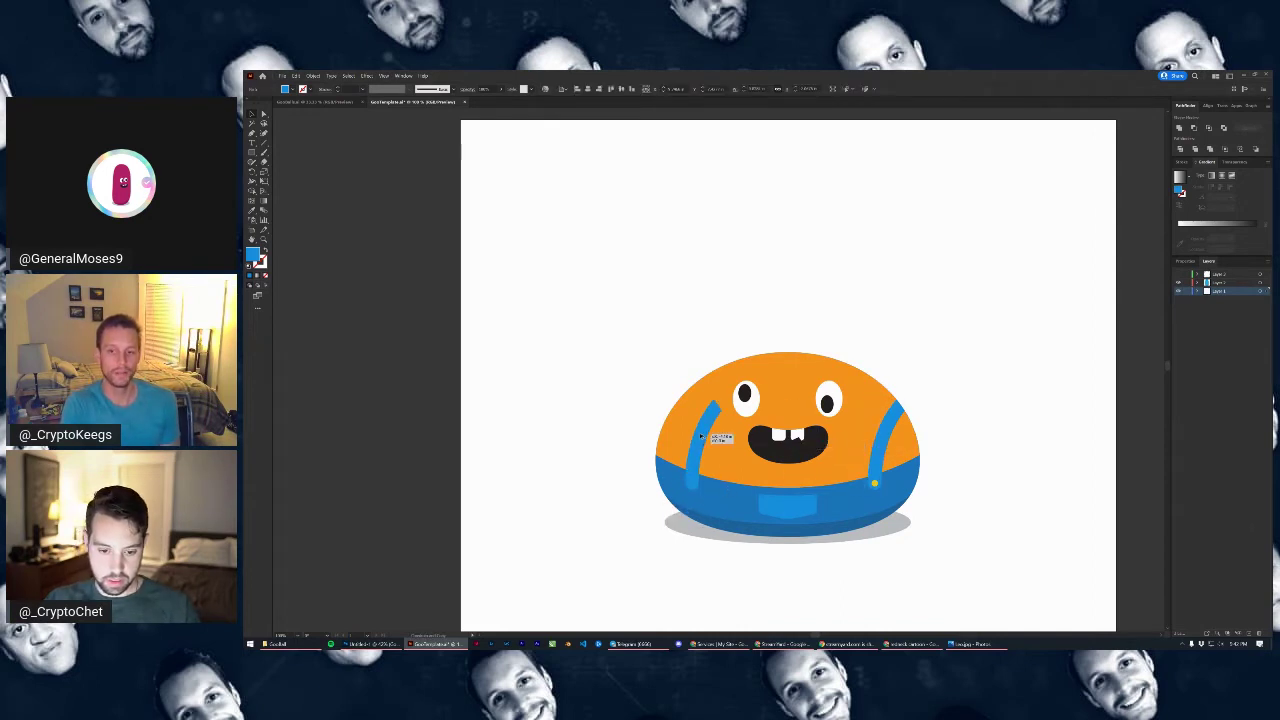
click(700, 437)
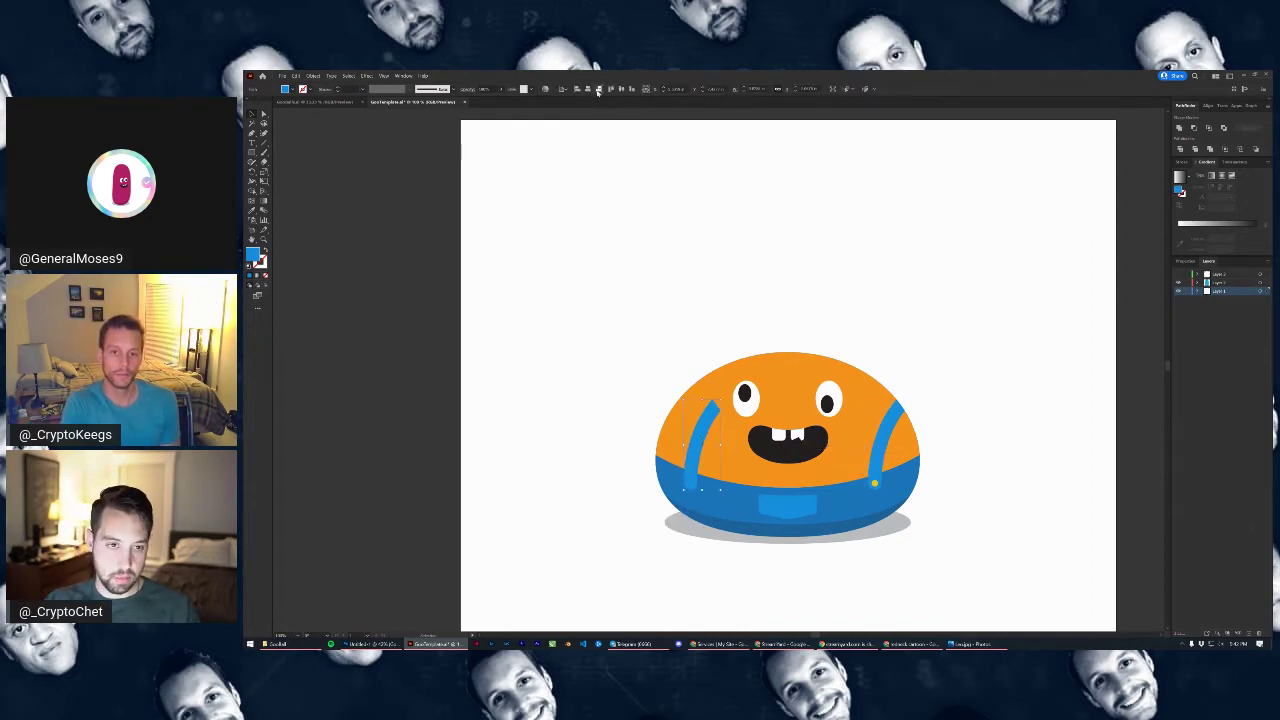
key(Delete)
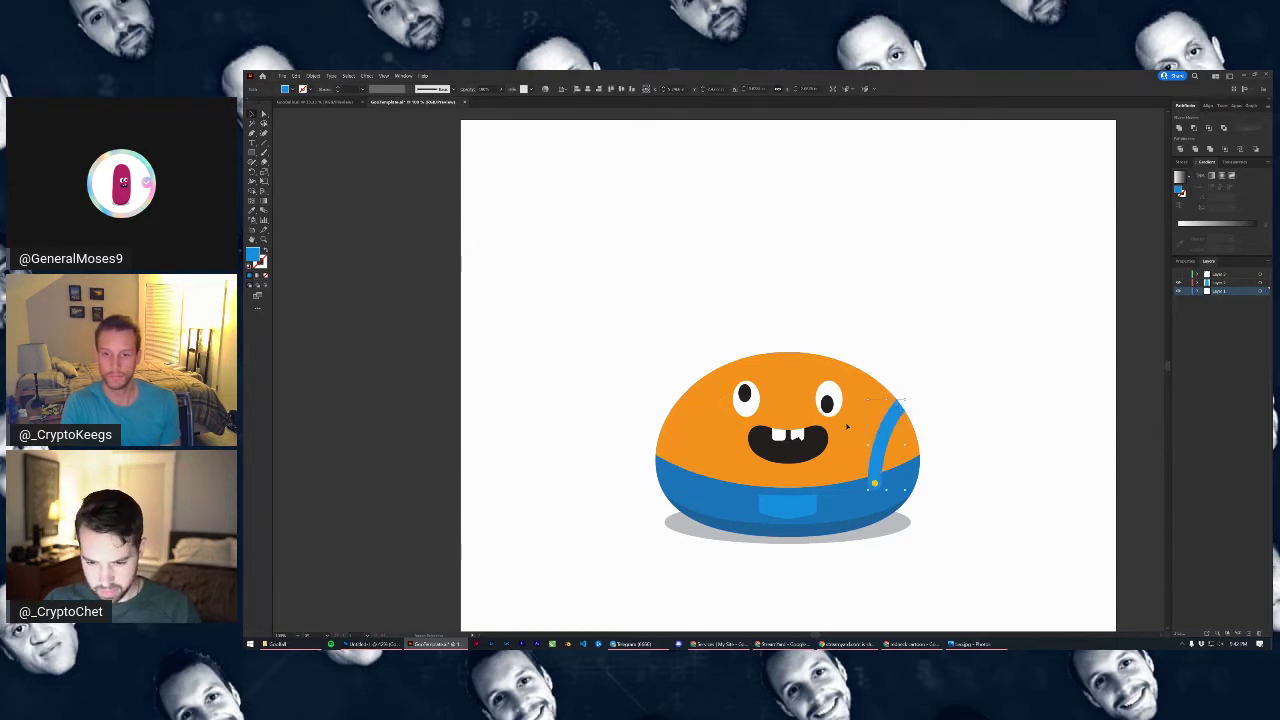
Duplicate the orange body and intact strap in front, and reflect the copies together across the vertical axis
click(874, 439)
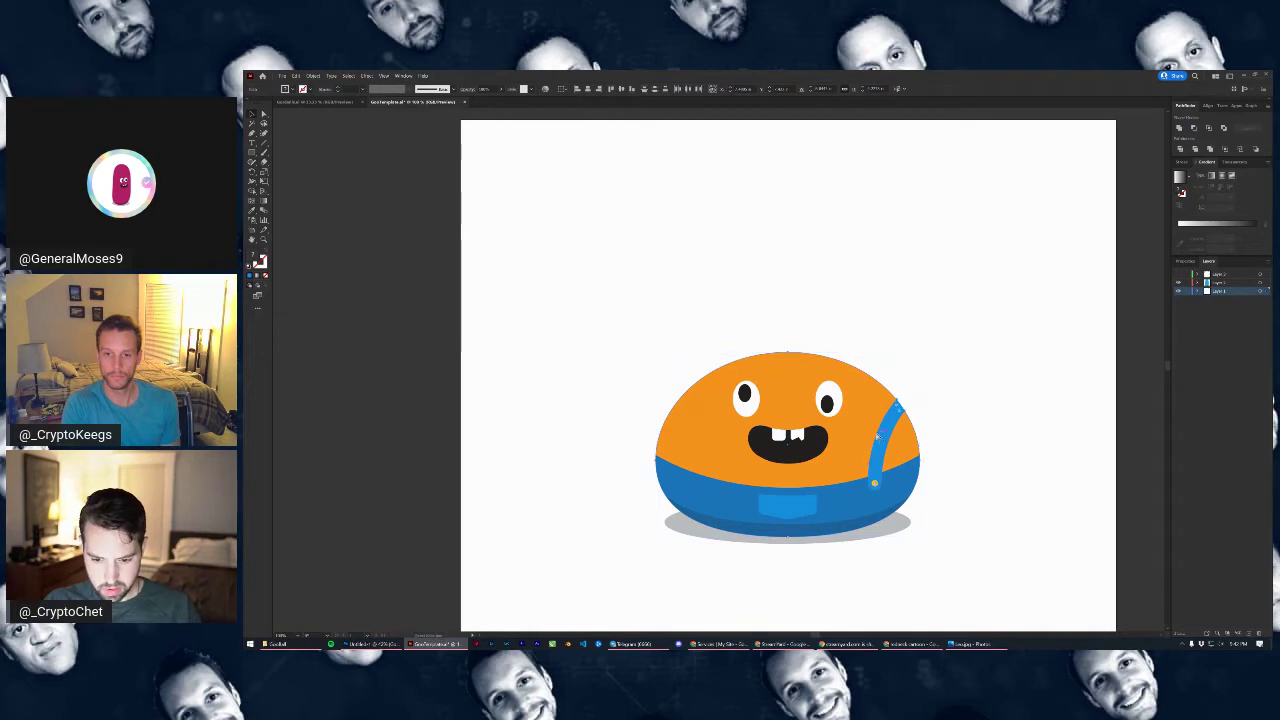
key(ctrl+shift+])
click(324, 78)
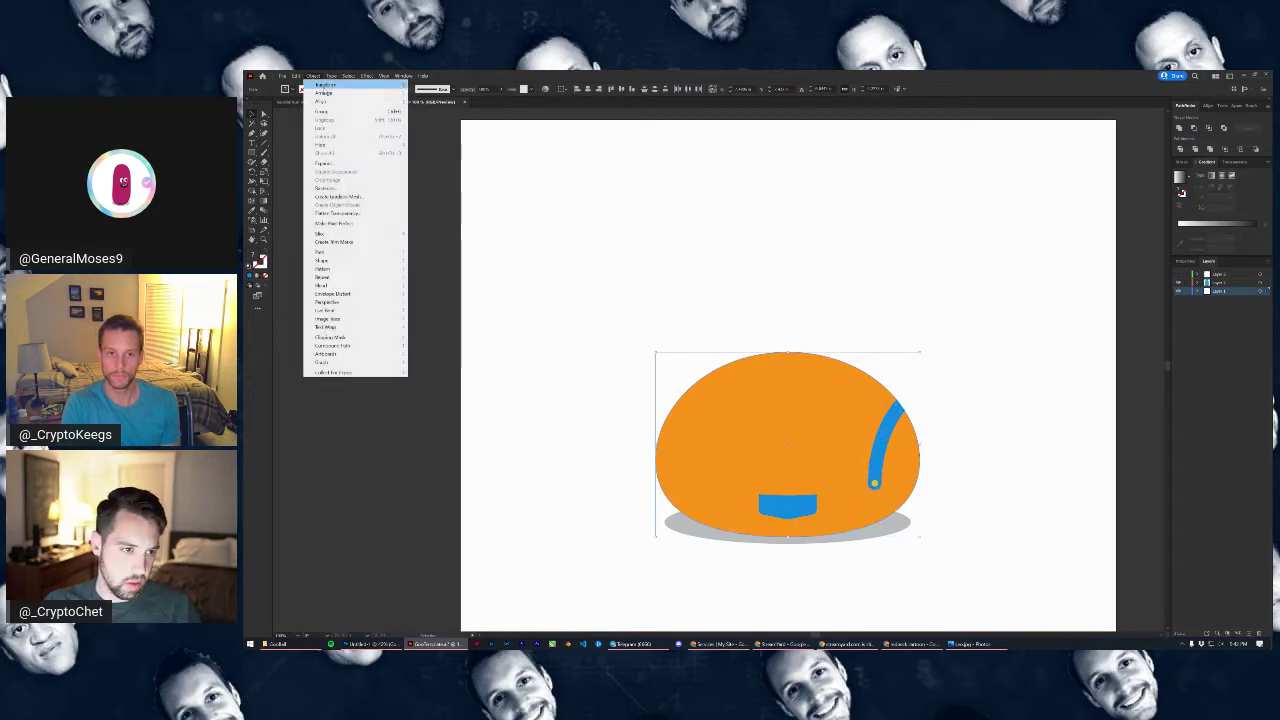
mouse_move(350, 88)
click(460, 111)
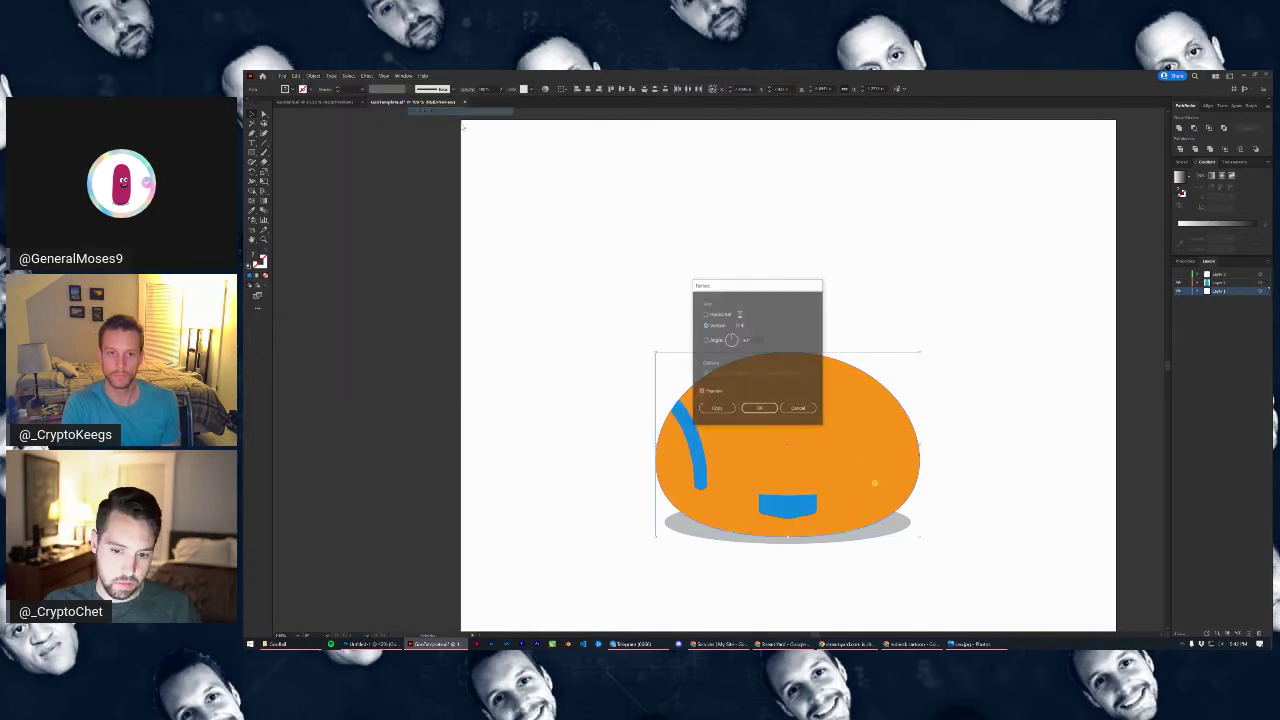
click(764, 408)
Delete the reflected orange body copy covering the face and overalls, keeping the mirrored strap on the left, and check the strap's placement
key(ctrl+shift+a)
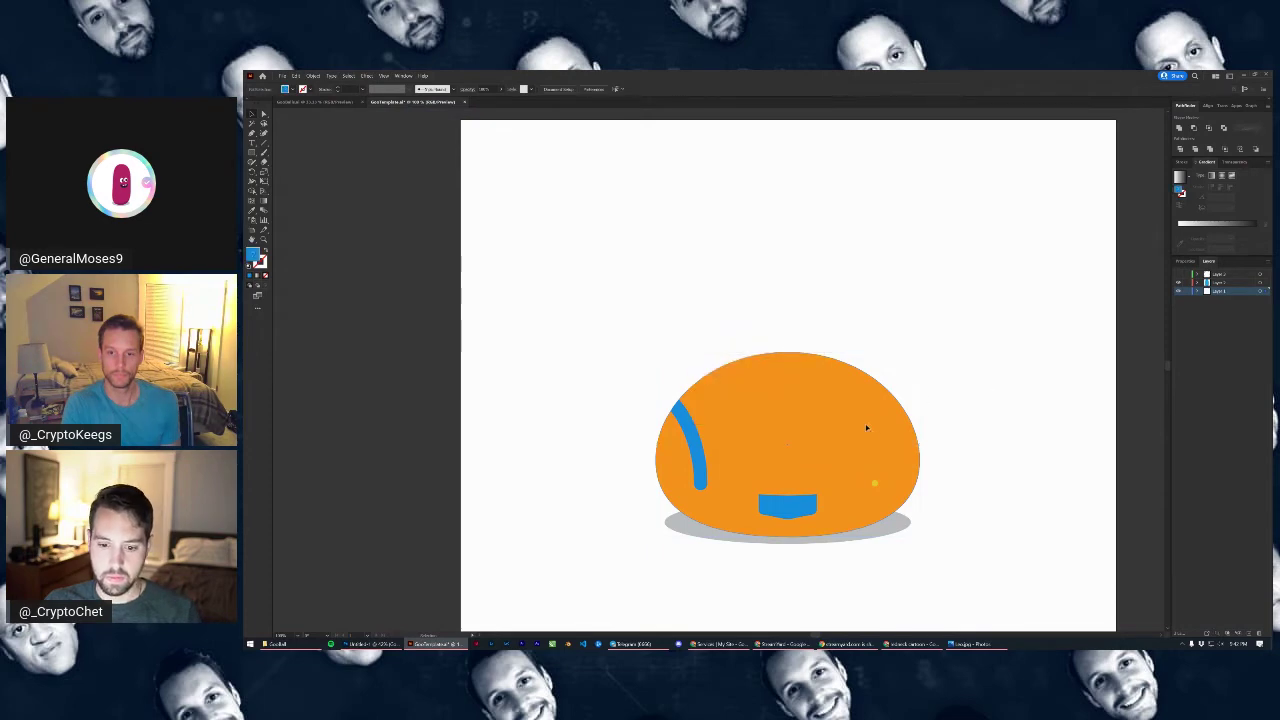
click(866, 426)
key(Delete)
scroll(699, 472, up, 1)
drag(716, 489, 732, 420)
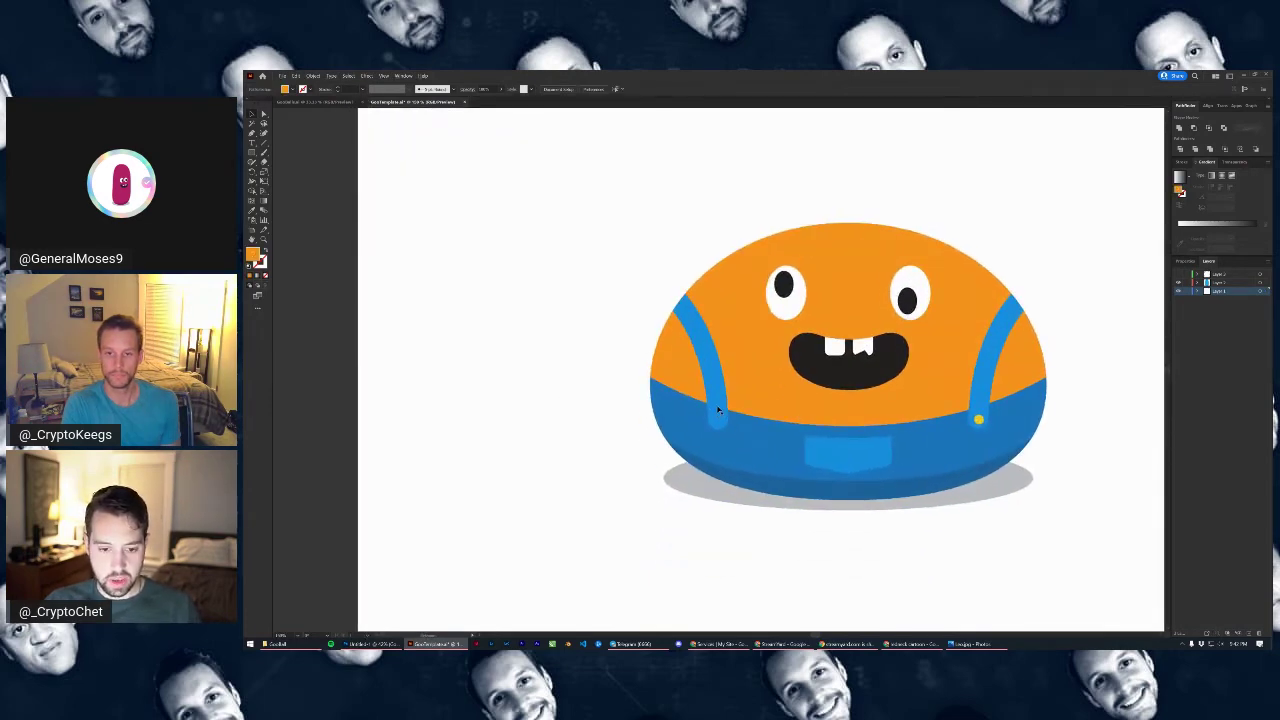
click(717, 409)
drag(715, 381, 709, 374)
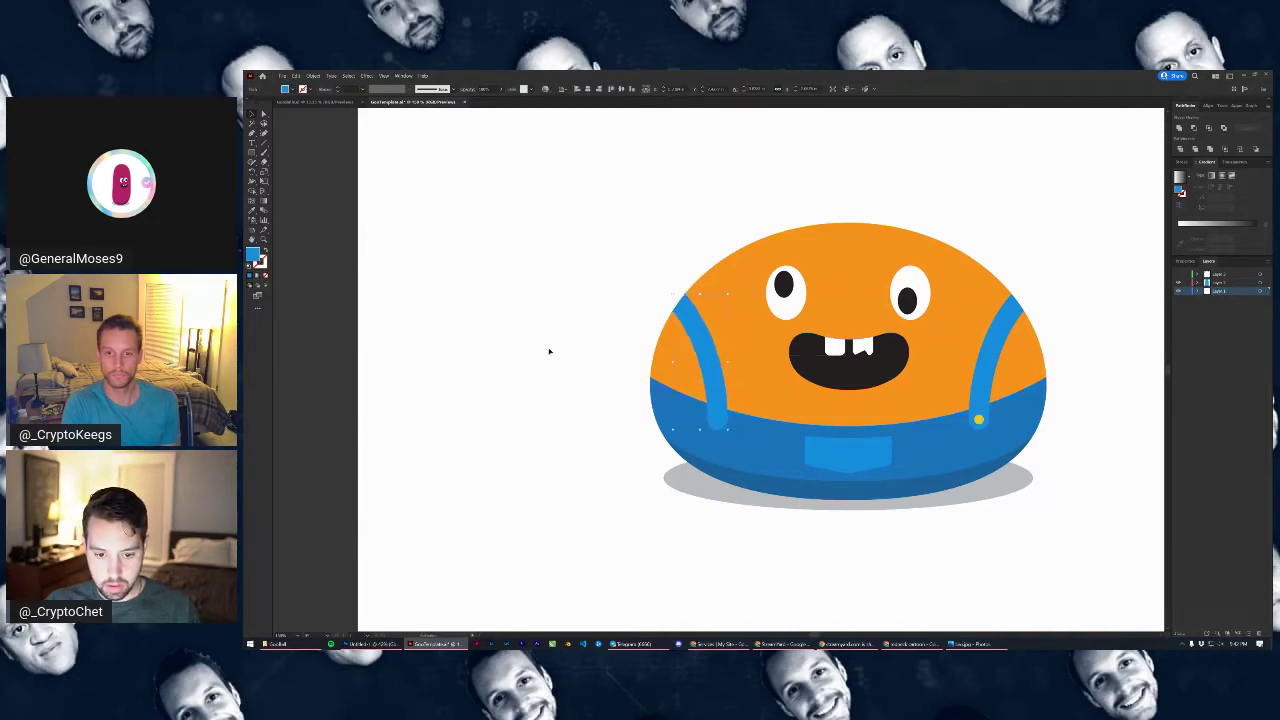
click(549, 349)
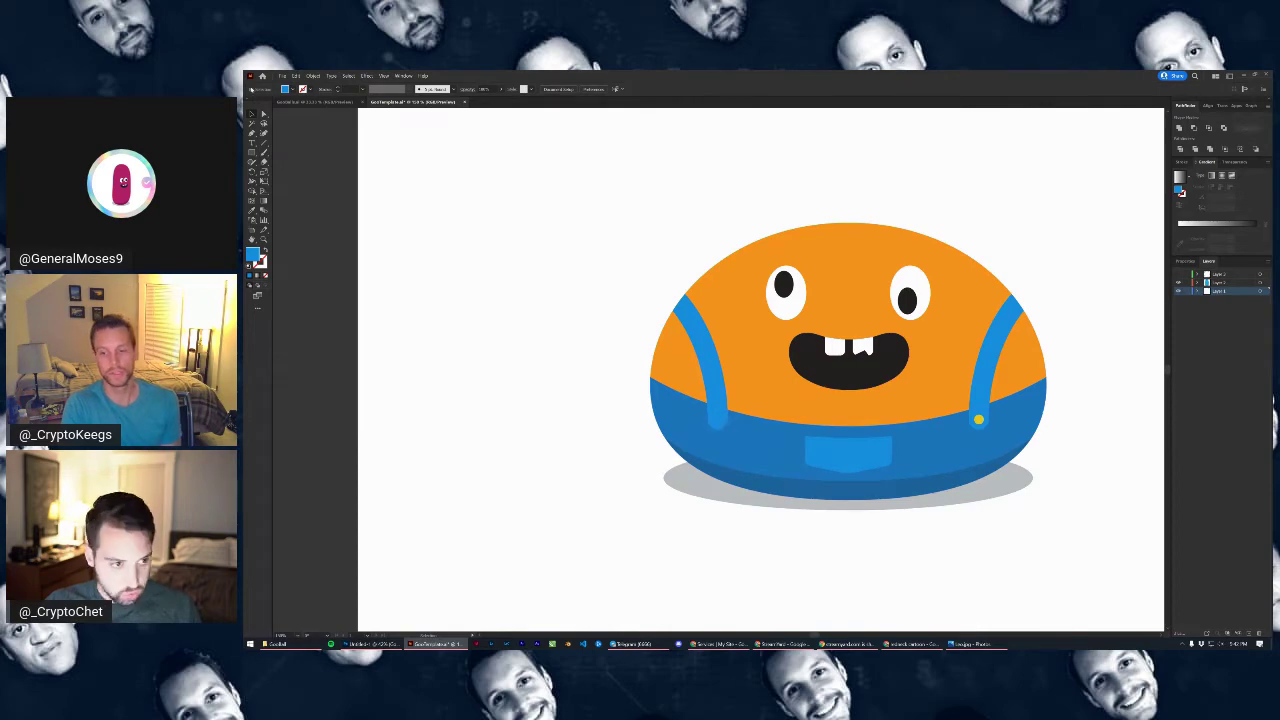
Try adjusting the rounded lower end of the left strap through its anchor points, and undo the change
click(713, 420)
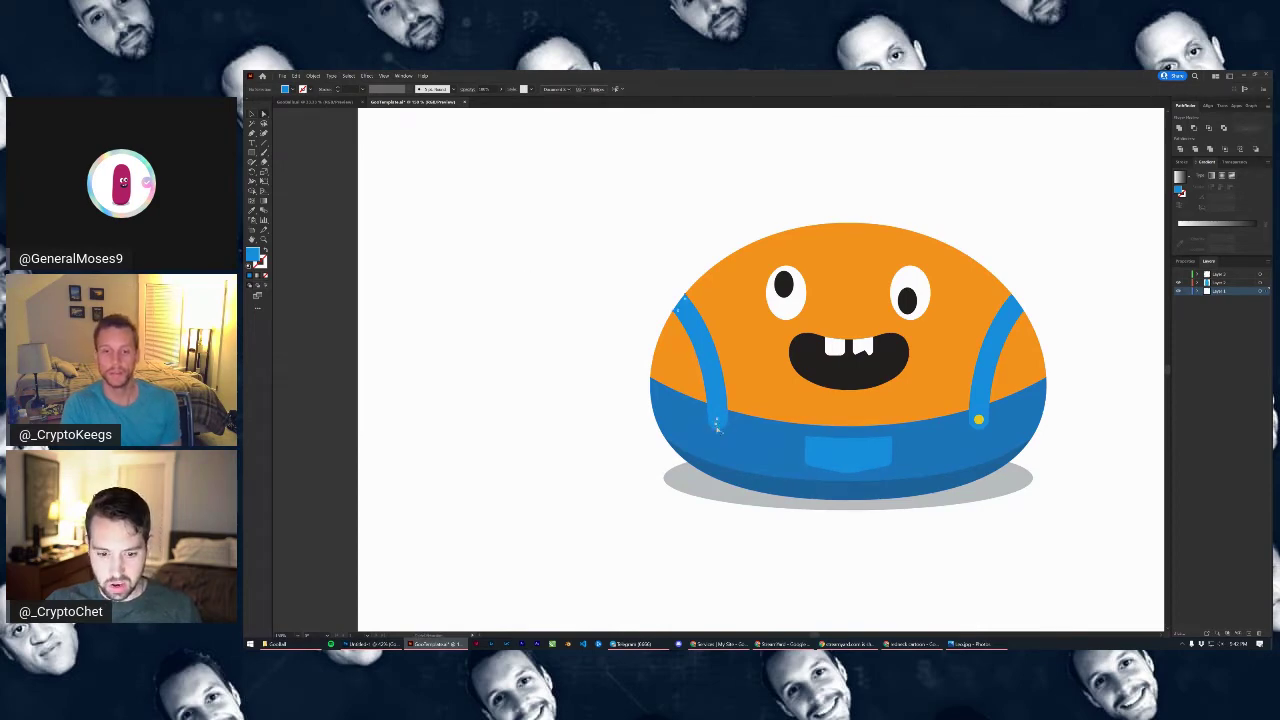
scroll(768, 434, up, 1)
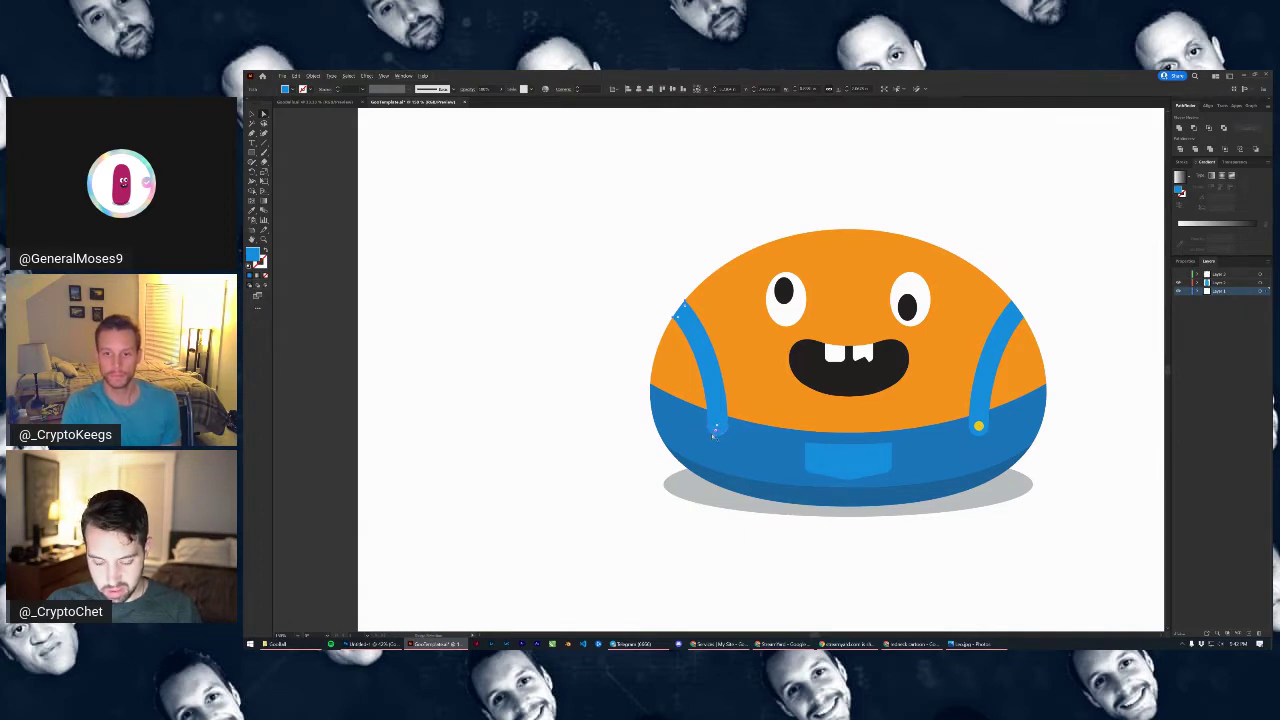
scroll(713, 432, up, 3)
click(725, 415)
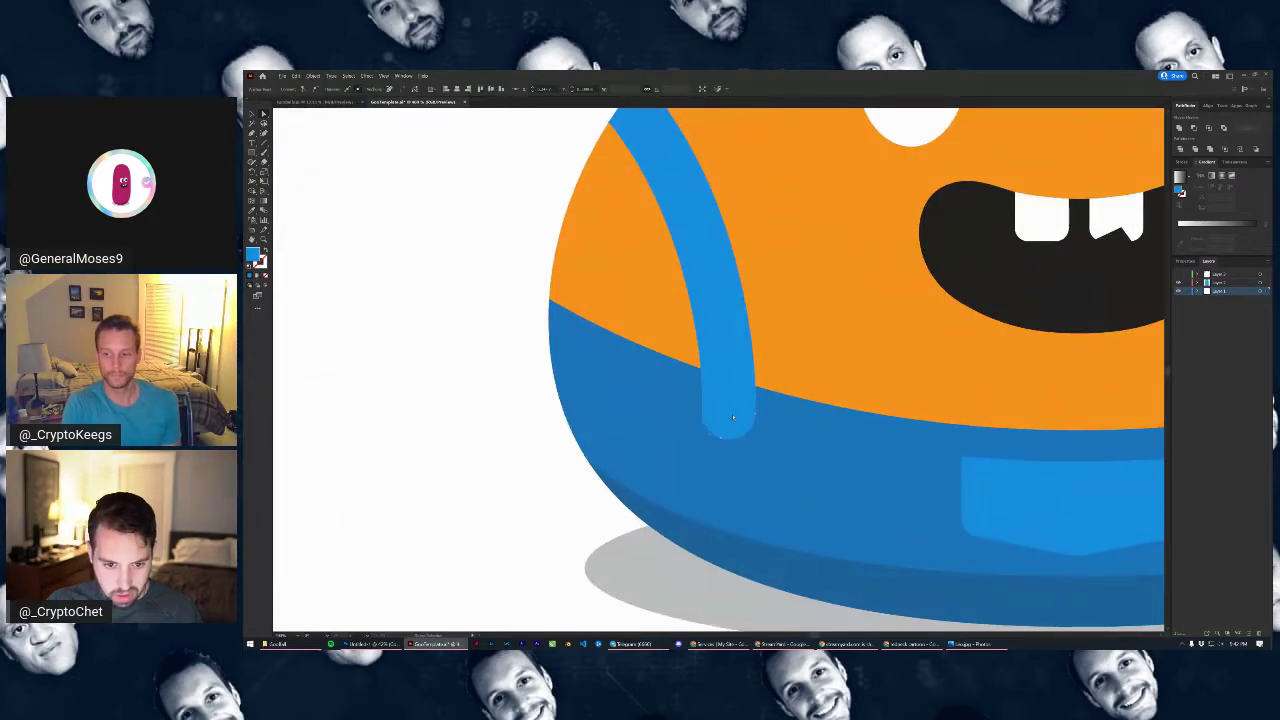
click(725, 430)
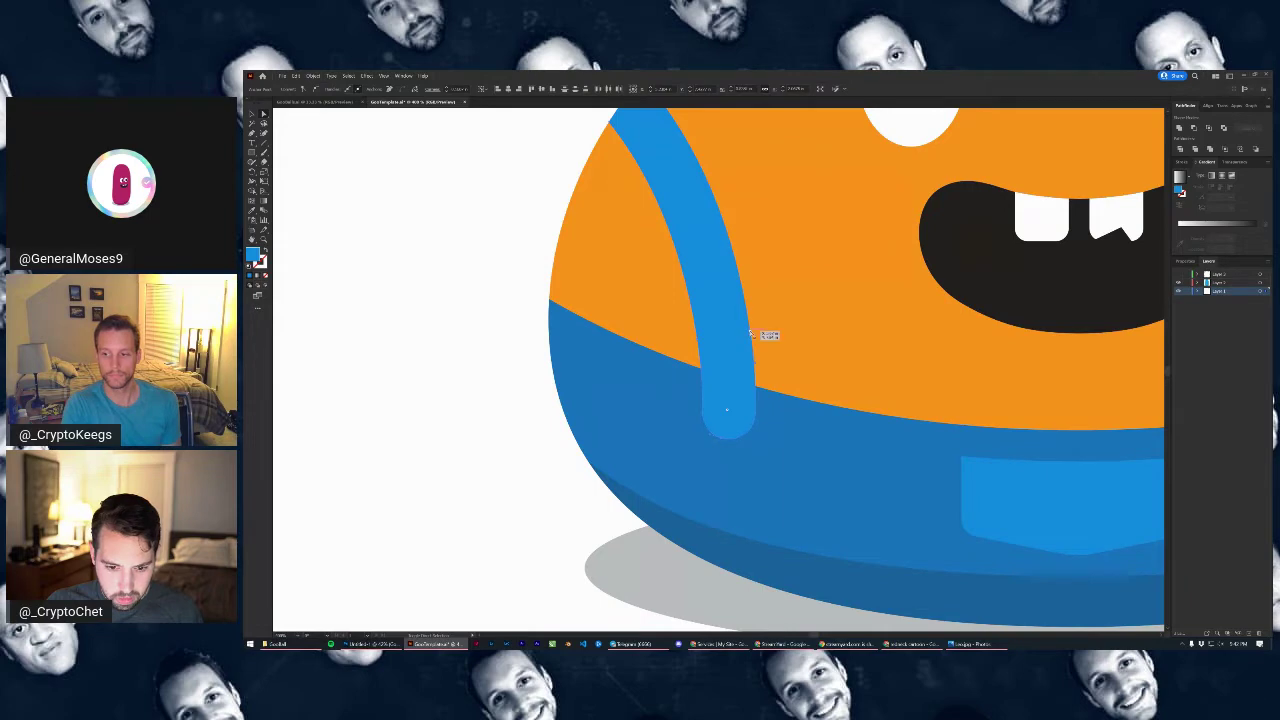
drag(752, 334, 716, 325)
key(ctrl+z)
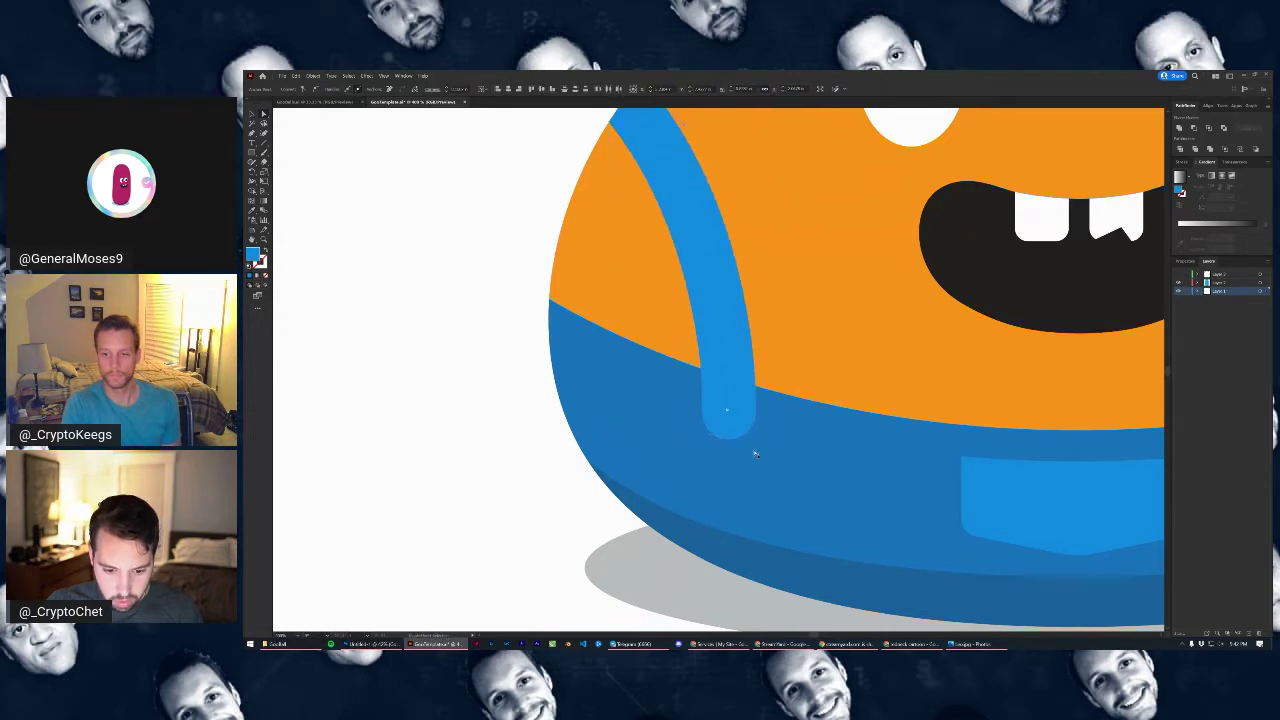
Try reshaping the rounded tip of the left strap in isolation mode, and undo the attempt
scroll(718, 448, up, 3)
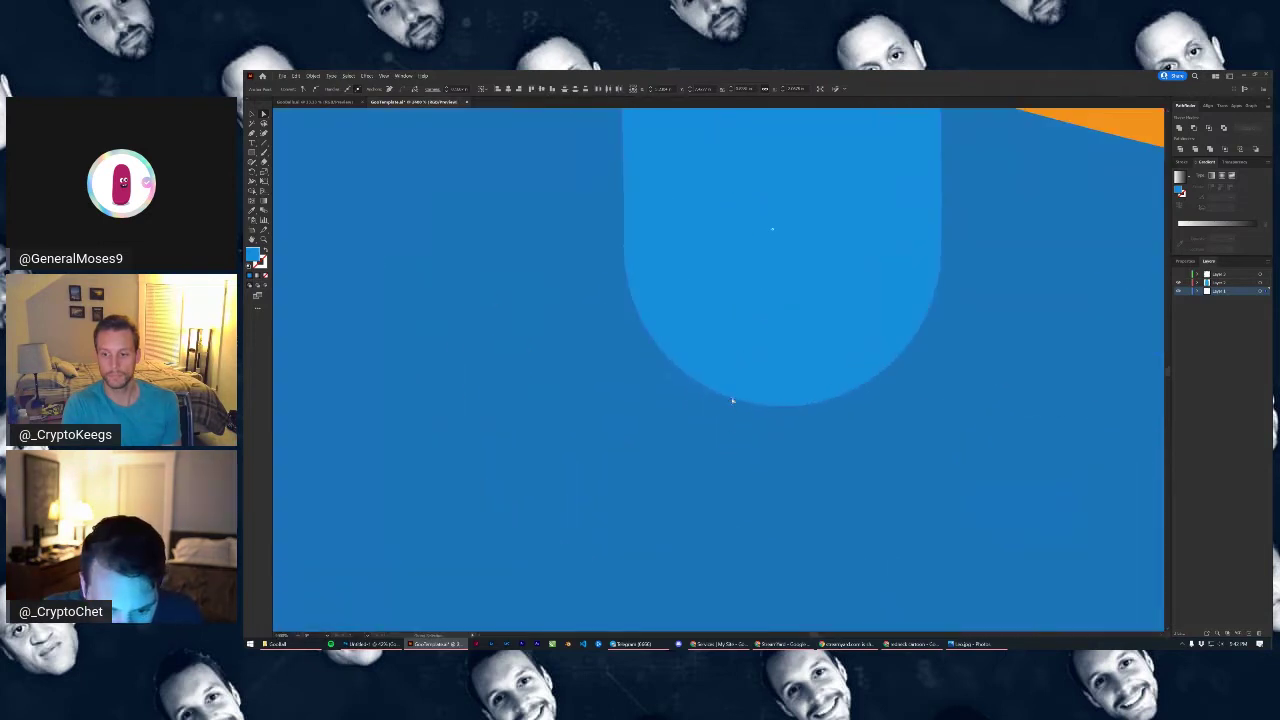
click(725, 411)
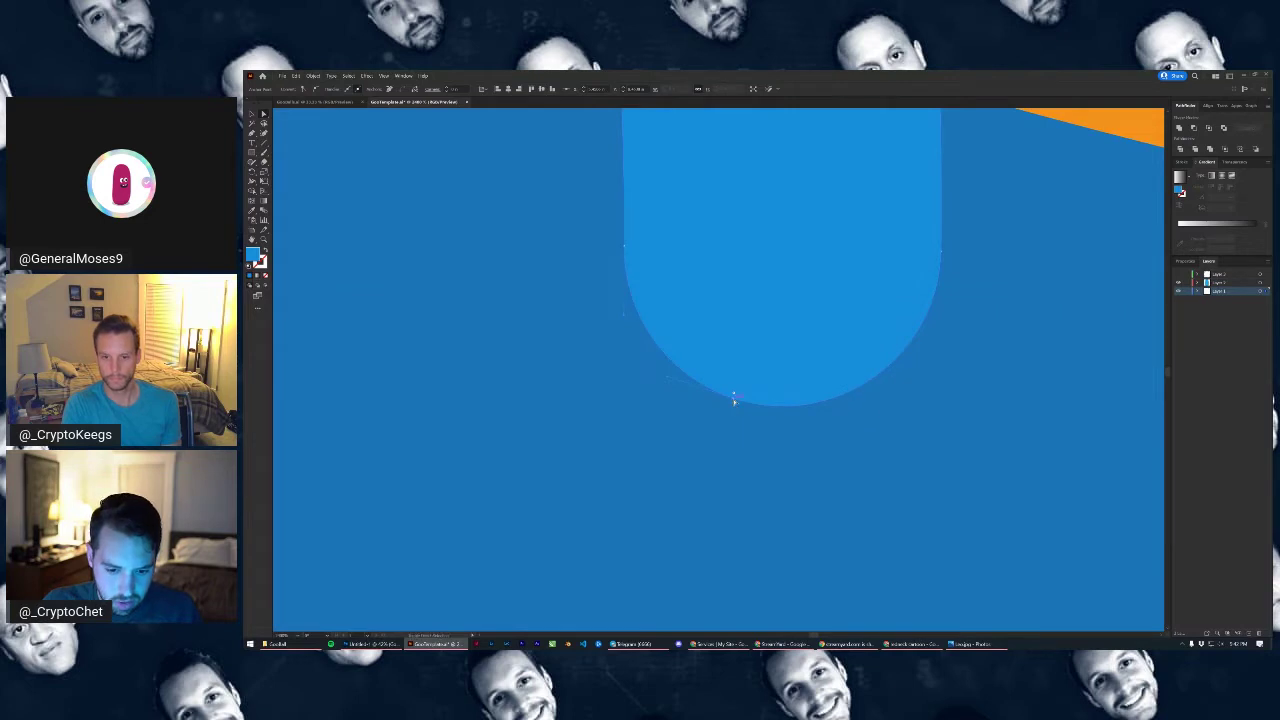
scroll(744, 428, down, 5)
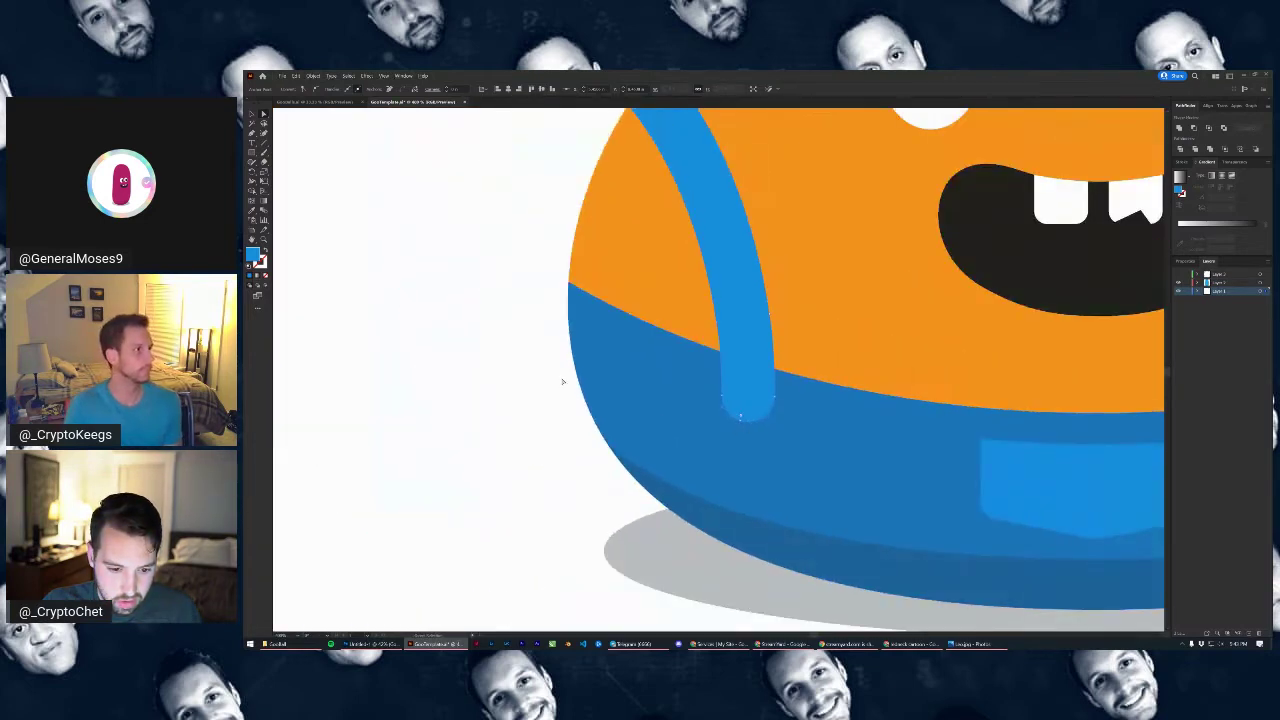
click(561, 402)
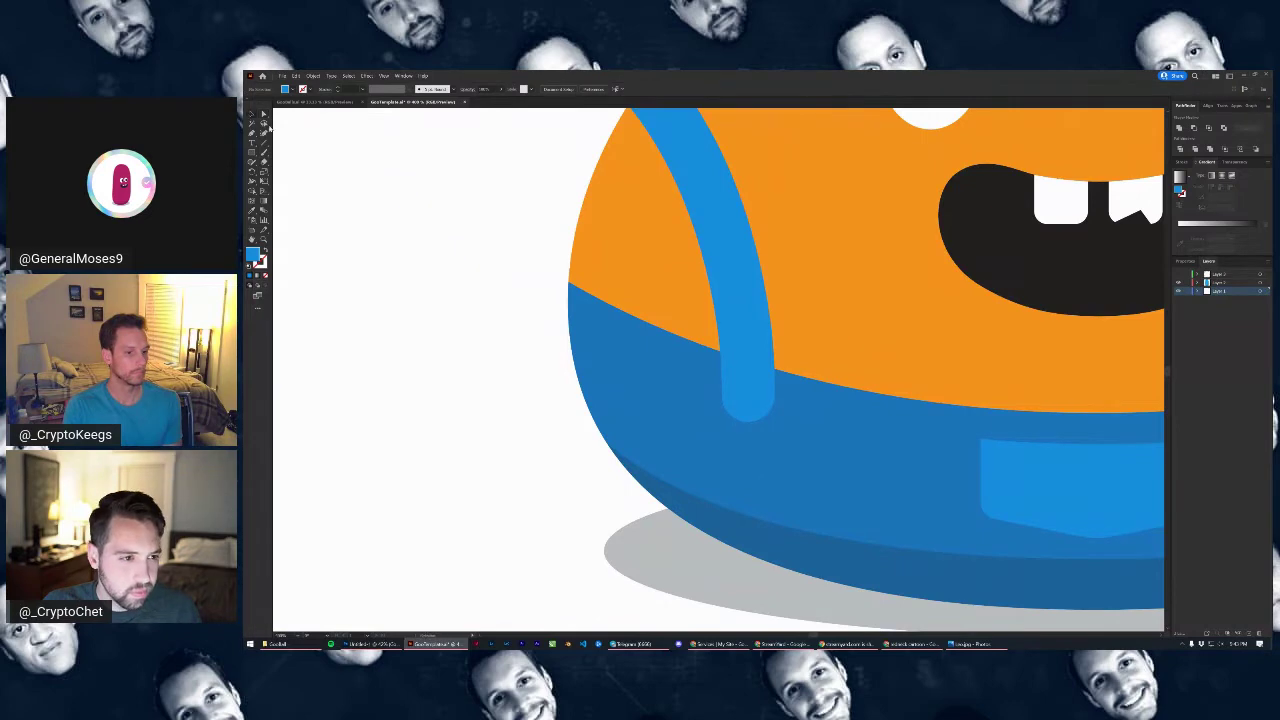
double_click(740, 374)
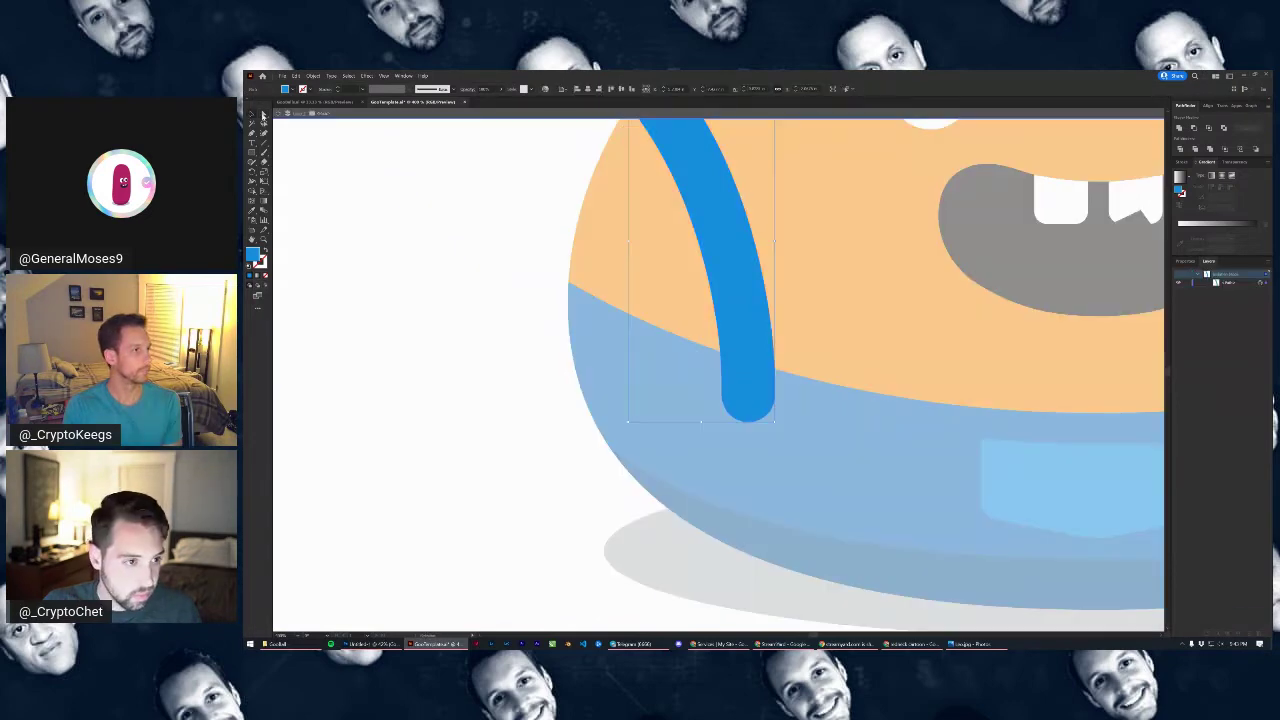
click(262, 115)
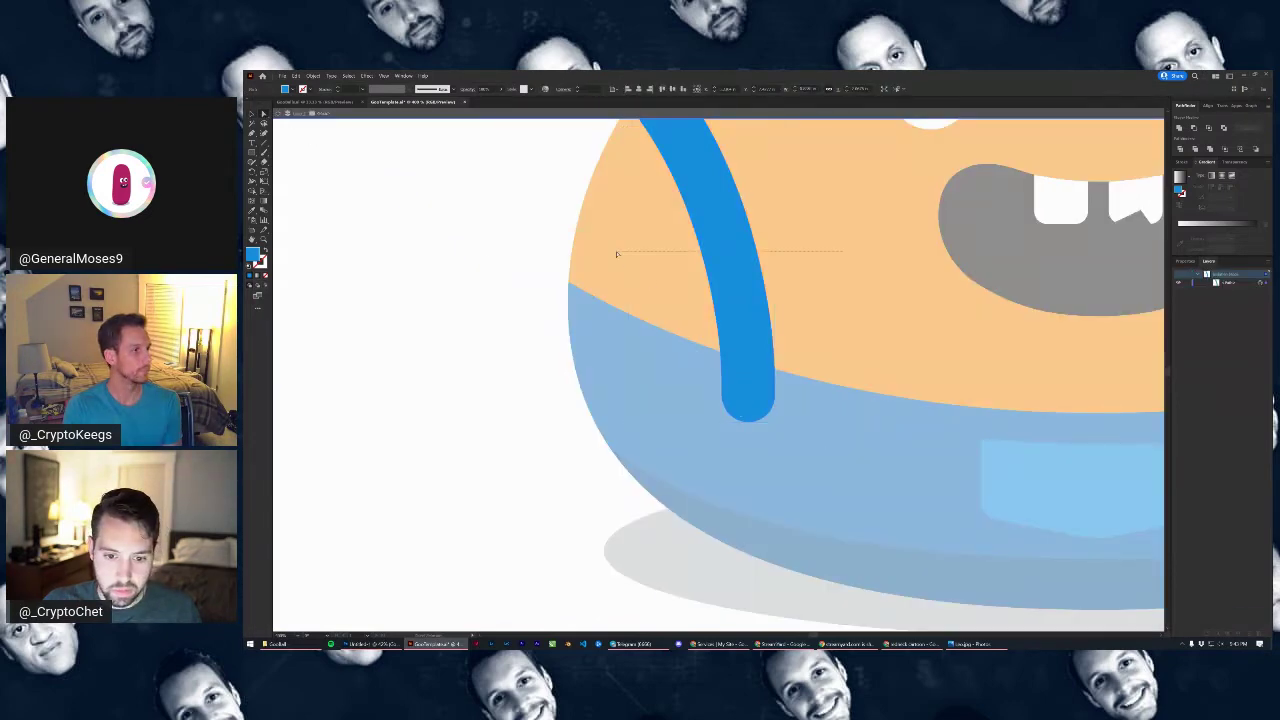
drag(754, 423, 715, 419)
key(ctrl+z)
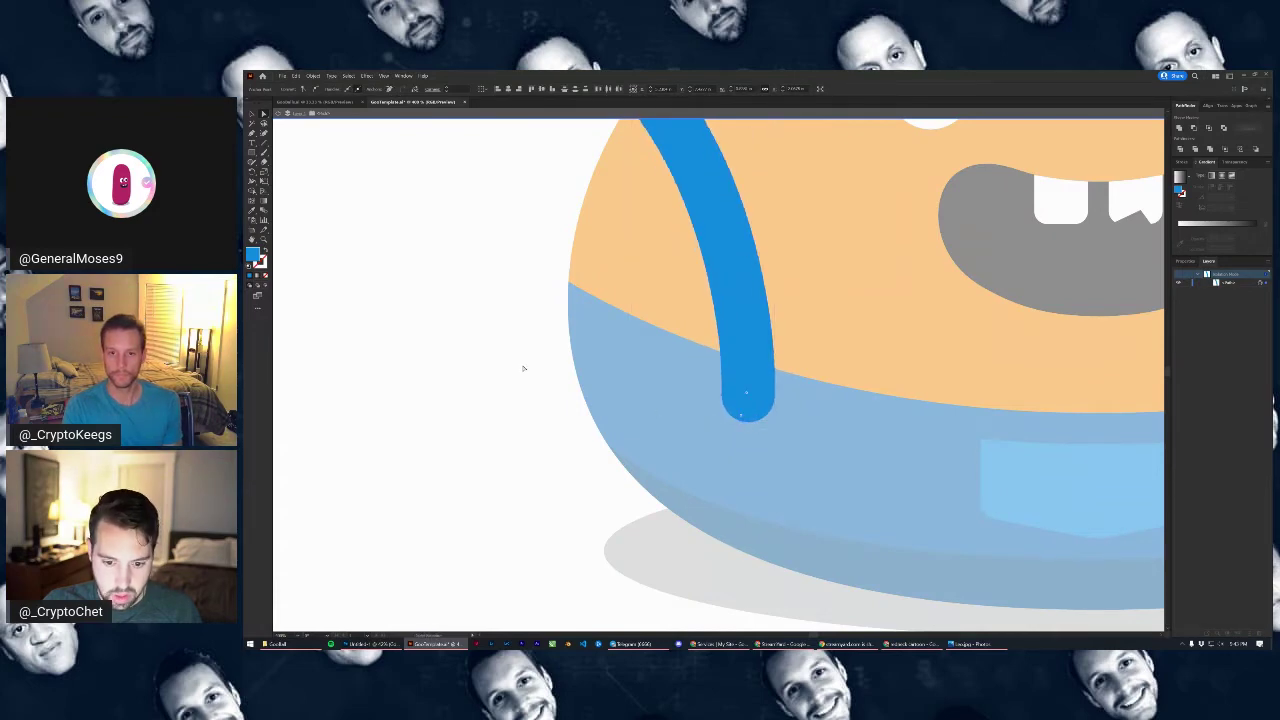
double_click(559, 378)
scroll(567, 375, down, 5)
scroll(700, 378, up, 2)
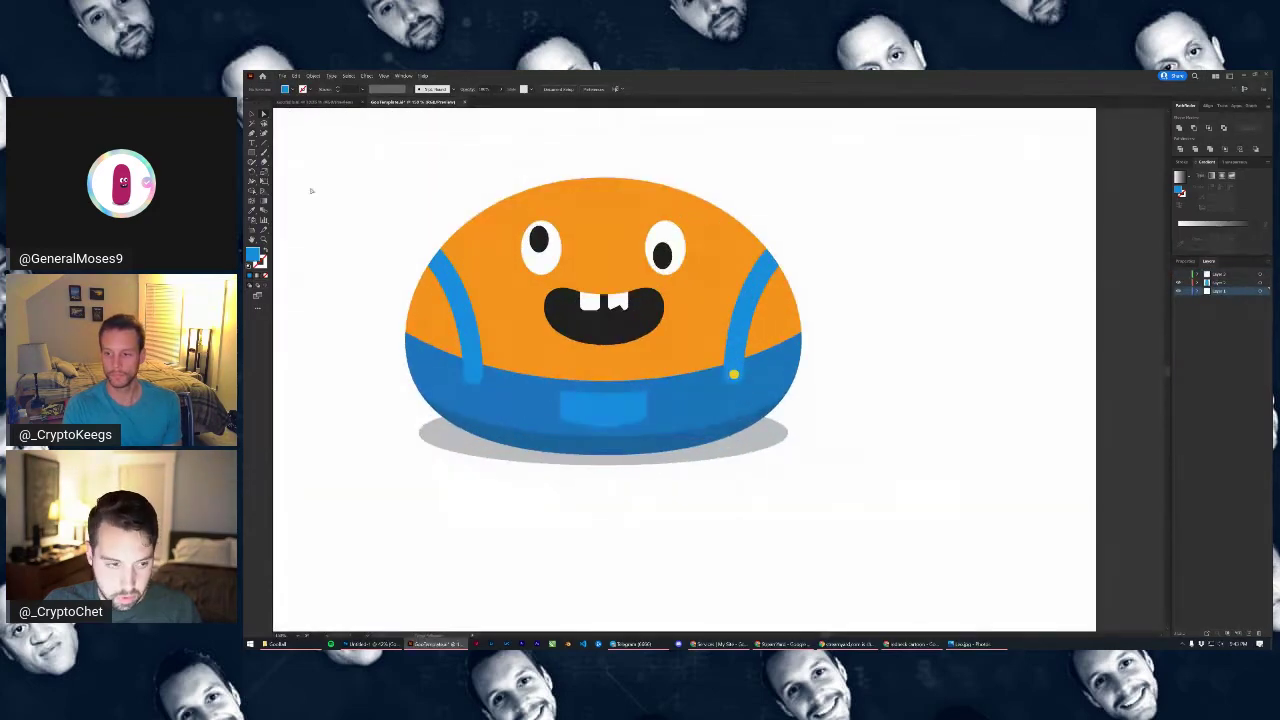
Copy the yellow button from the right strap to the left strap and center it in the rounded lower end
click(734, 374)
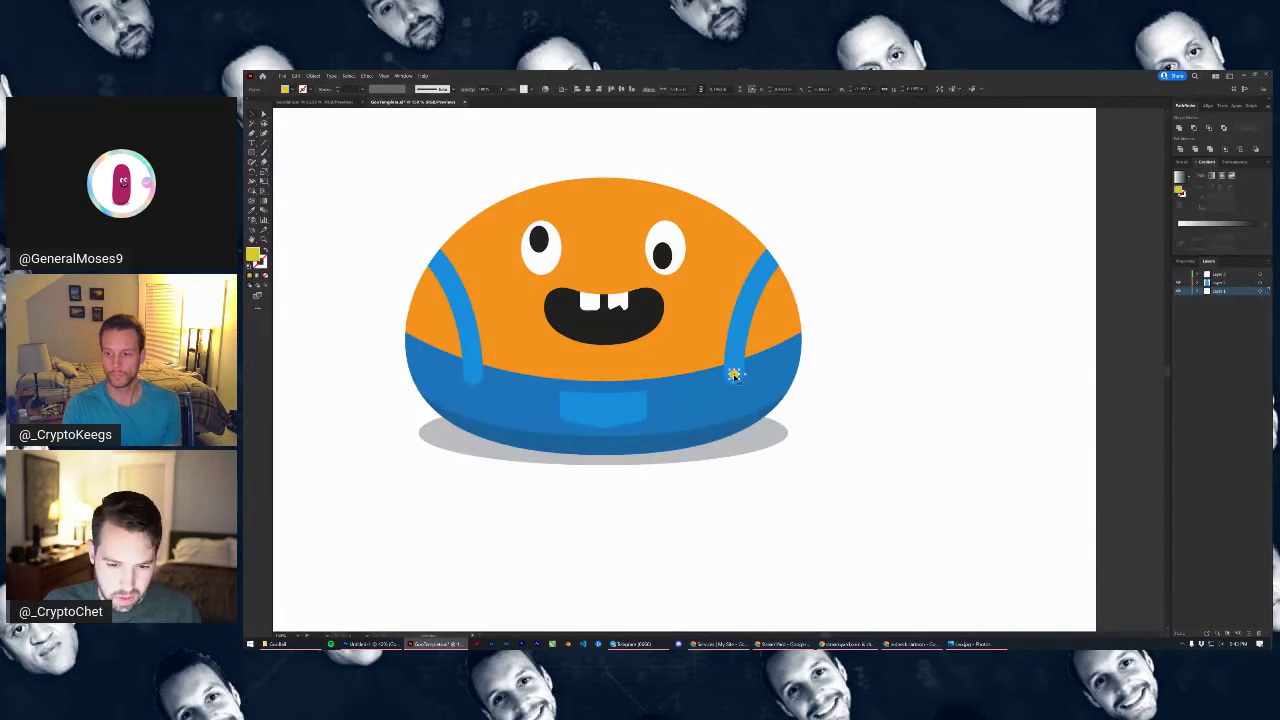
drag(734, 374, 480, 376)
scroll(480, 376, up, 5)
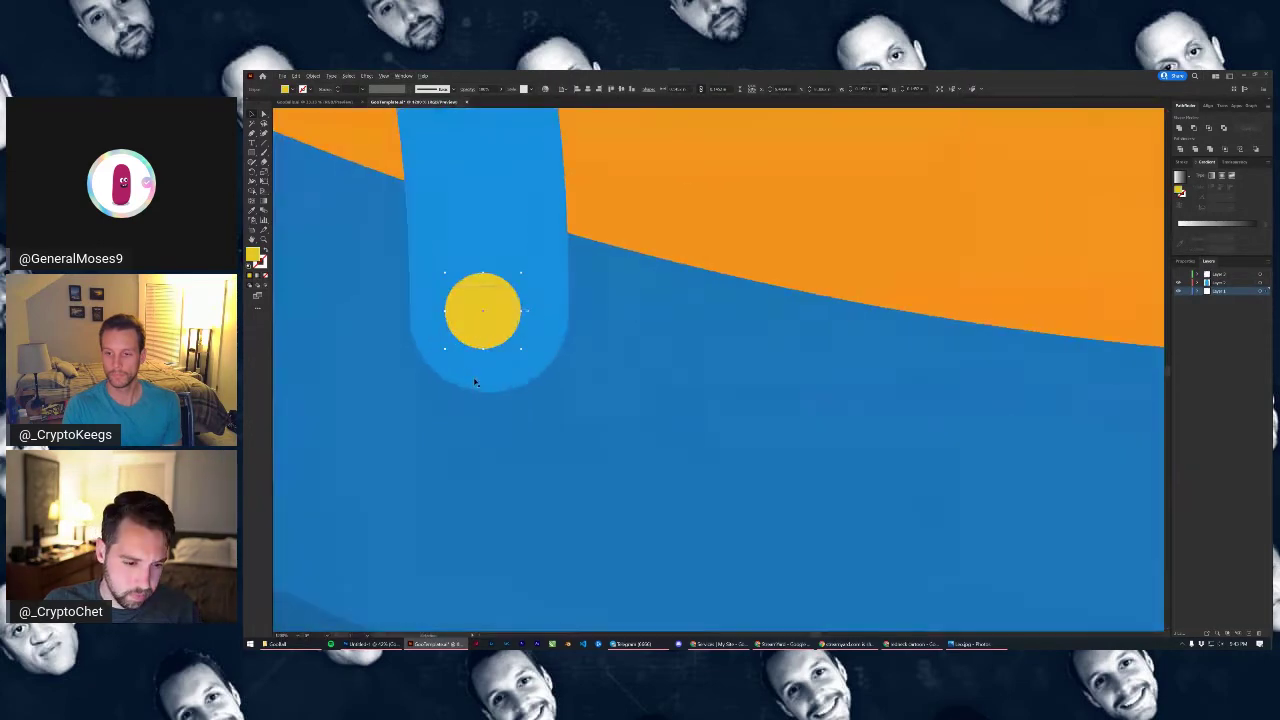
drag(484, 315, 490, 320)
scroll(490, 320, down, 5)
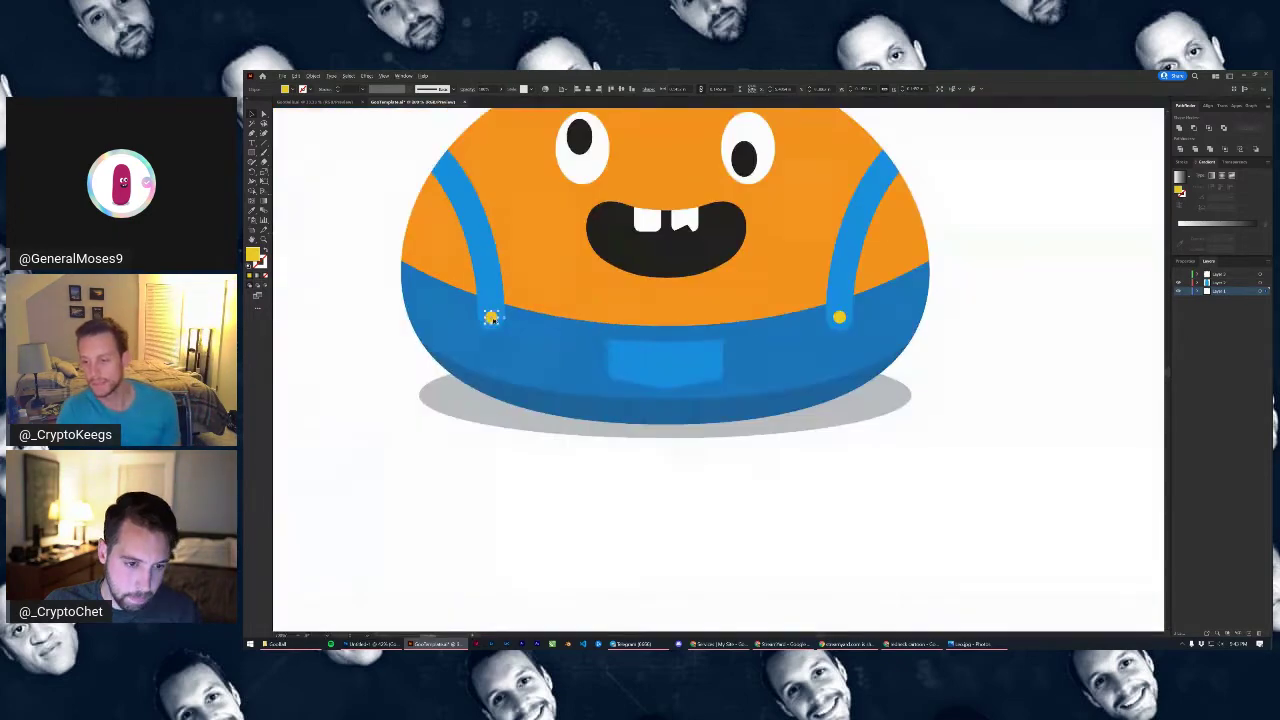
click(374, 327)
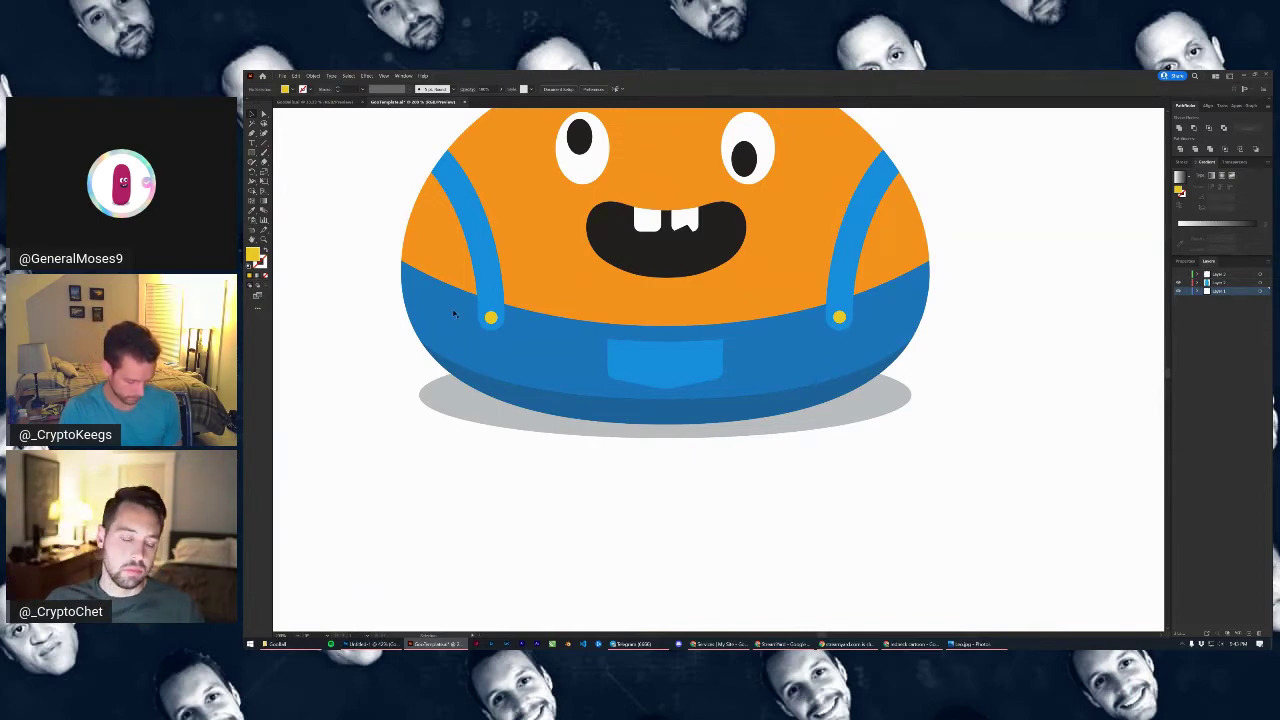
scroll(460, 308, up, 4)
scroll(519, 316, down, 4)
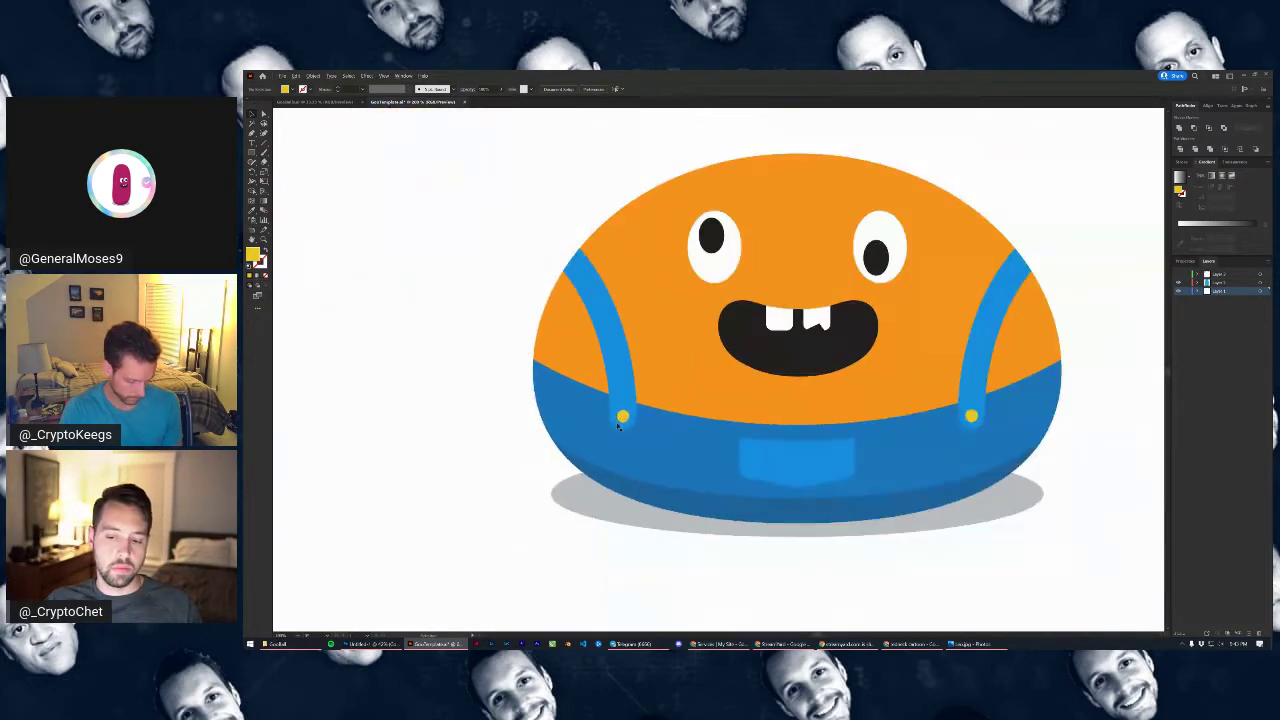
scroll(622, 400, up, 5)
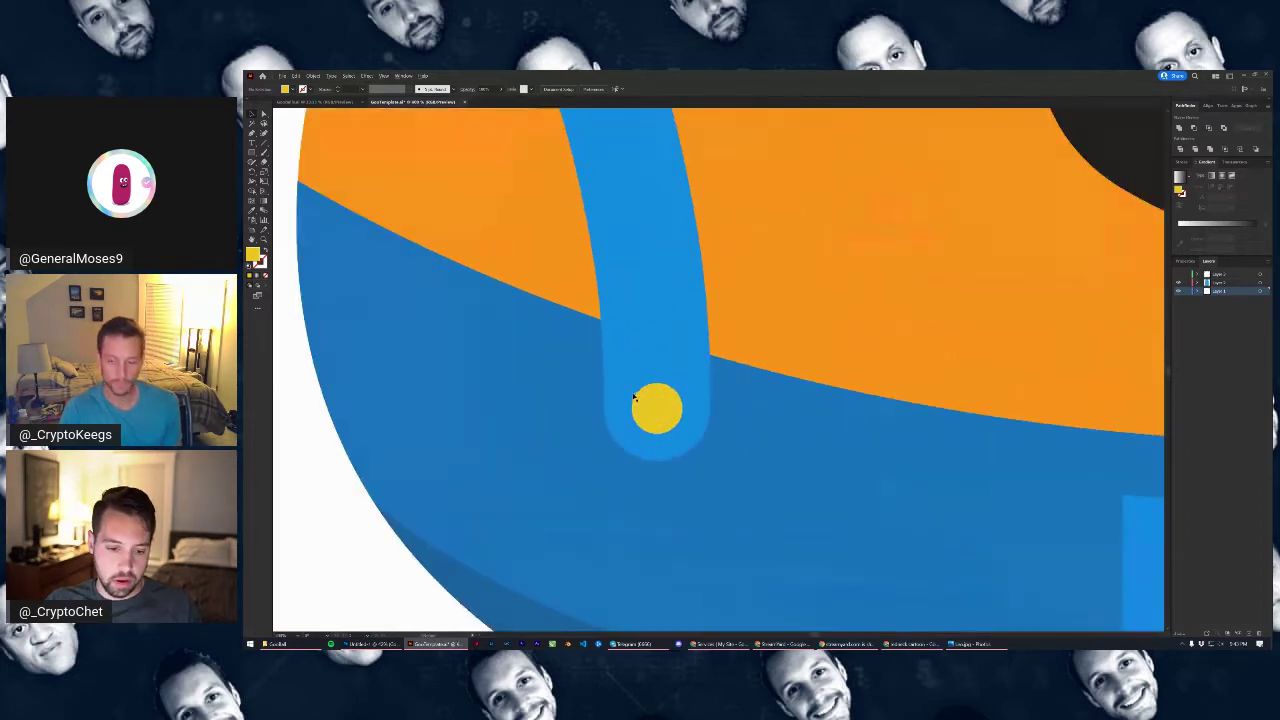
drag(668, 401, 669, 396)
scroll(660, 408, down, 4)
Isolate the left strap and shift its lower-end anchor points toward the body's outer edge, so the strap sits beside the yellow button
click(658, 374)
double_click(647, 364)
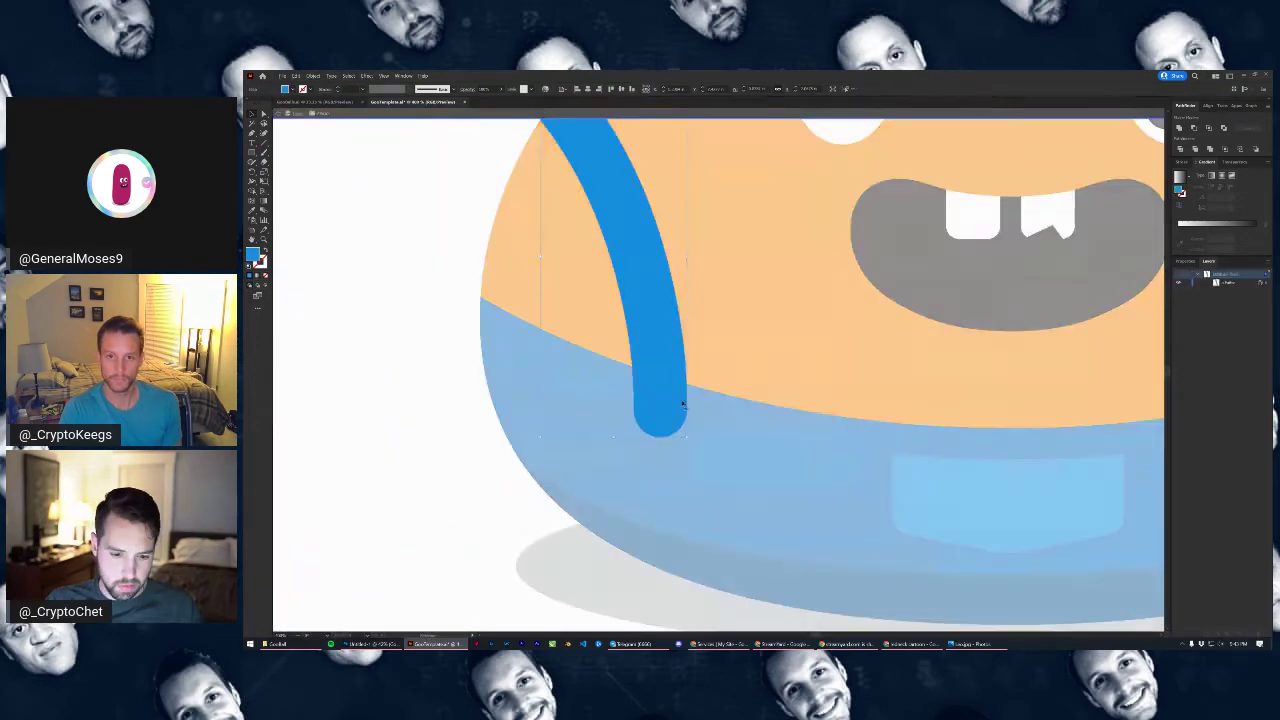
click(263, 114)
click(721, 475)
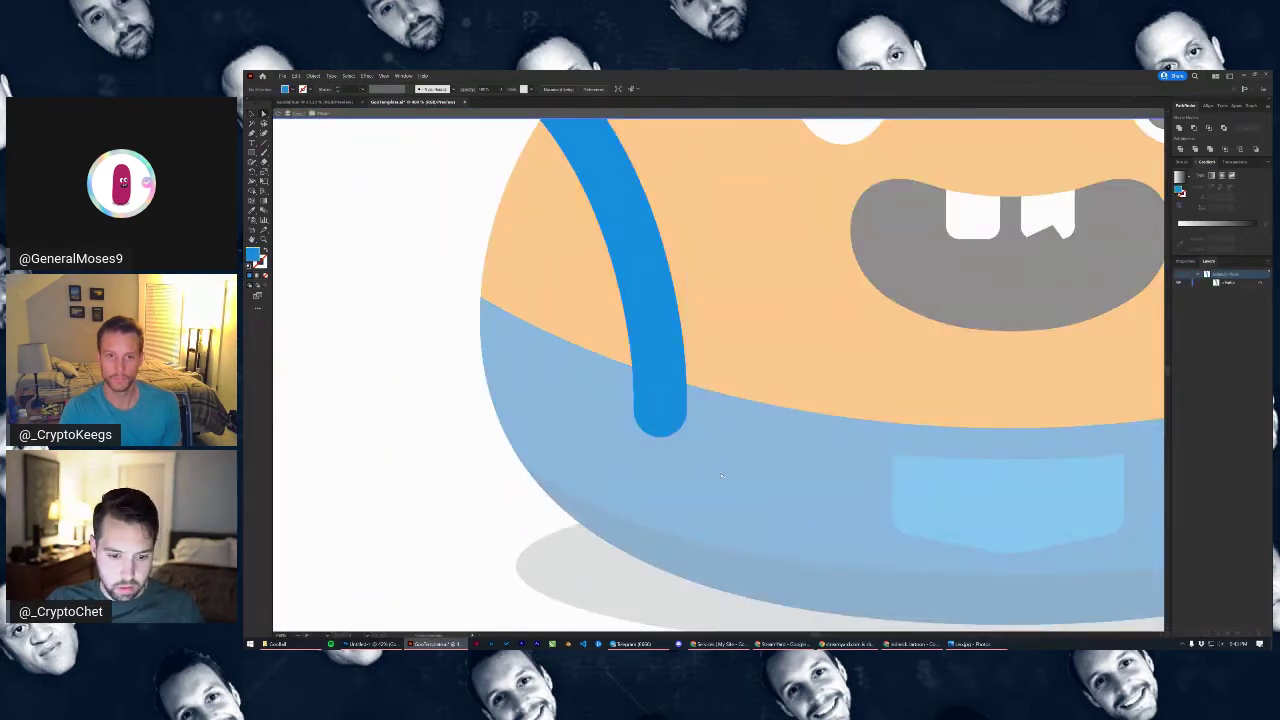
drag(610, 329, 652, 407)
scroll(611, 365, down, 2)
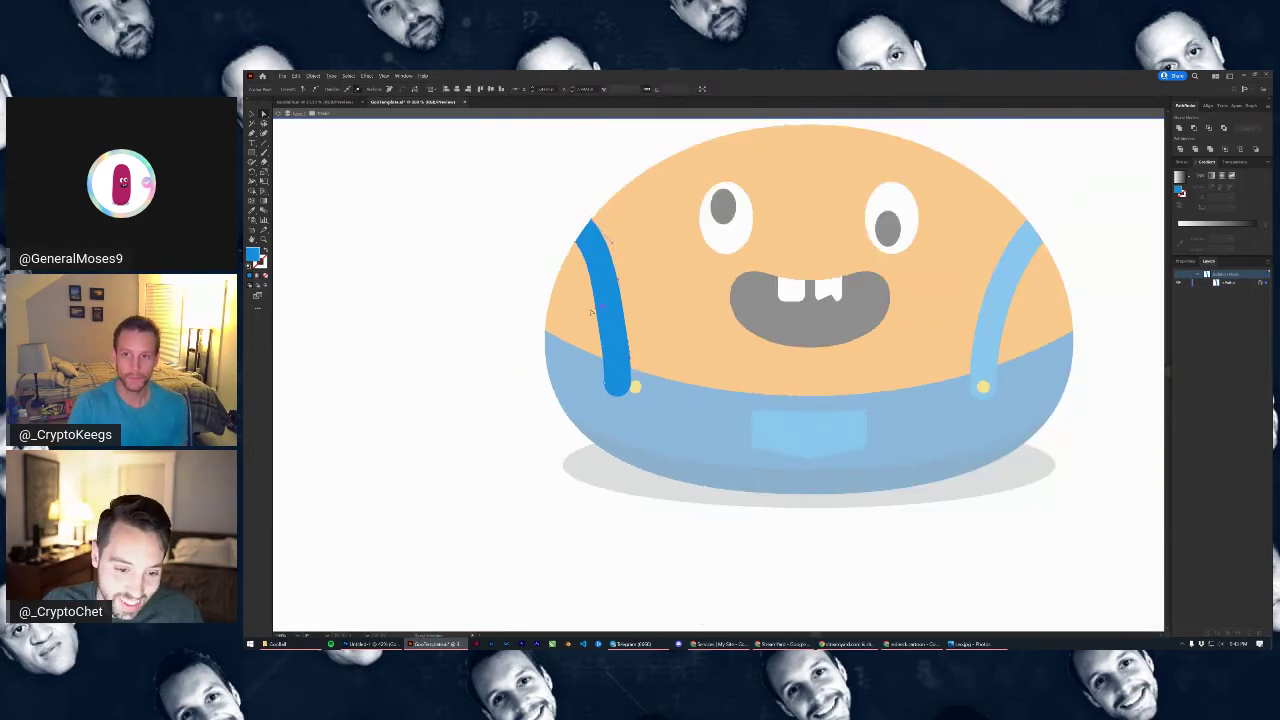
Smooth both edges of the shifted left strap by adjusting their curve handles, and exit isolation mode
key(ctrl+equal)
drag(664, 377, 665, 360)
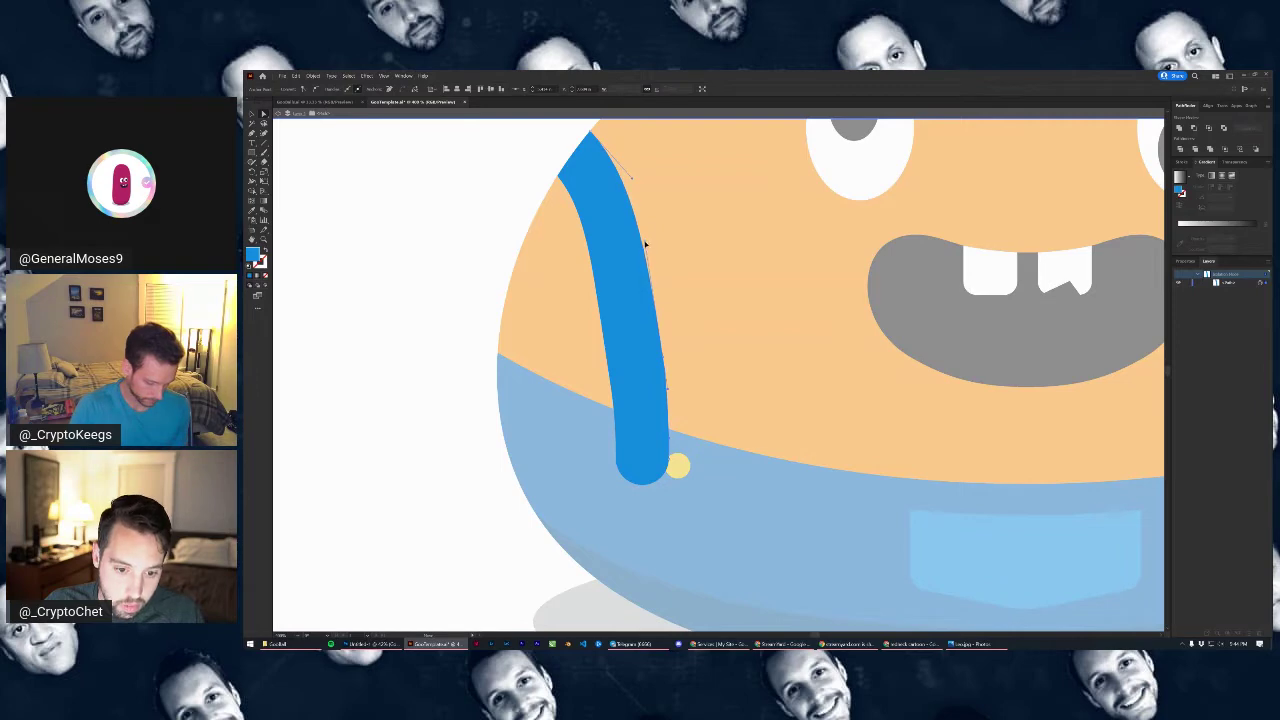
drag(612, 390, 612, 376)
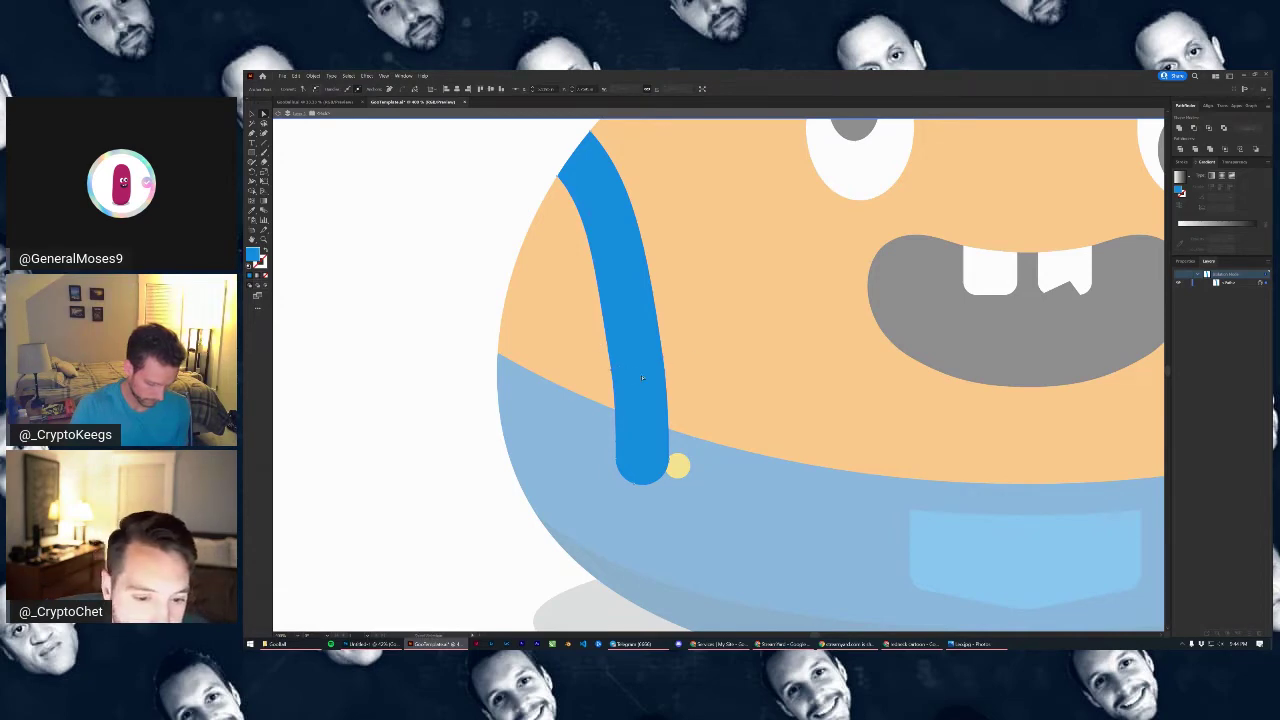
drag(613, 372, 607, 360)
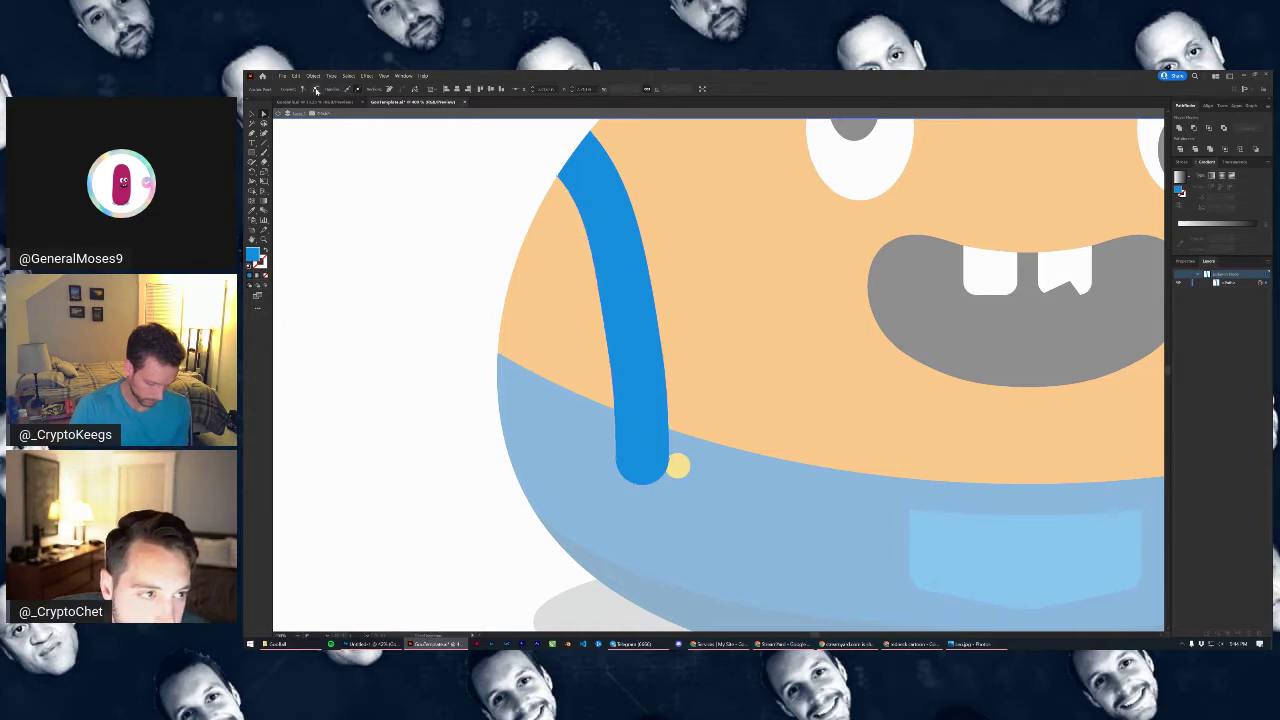
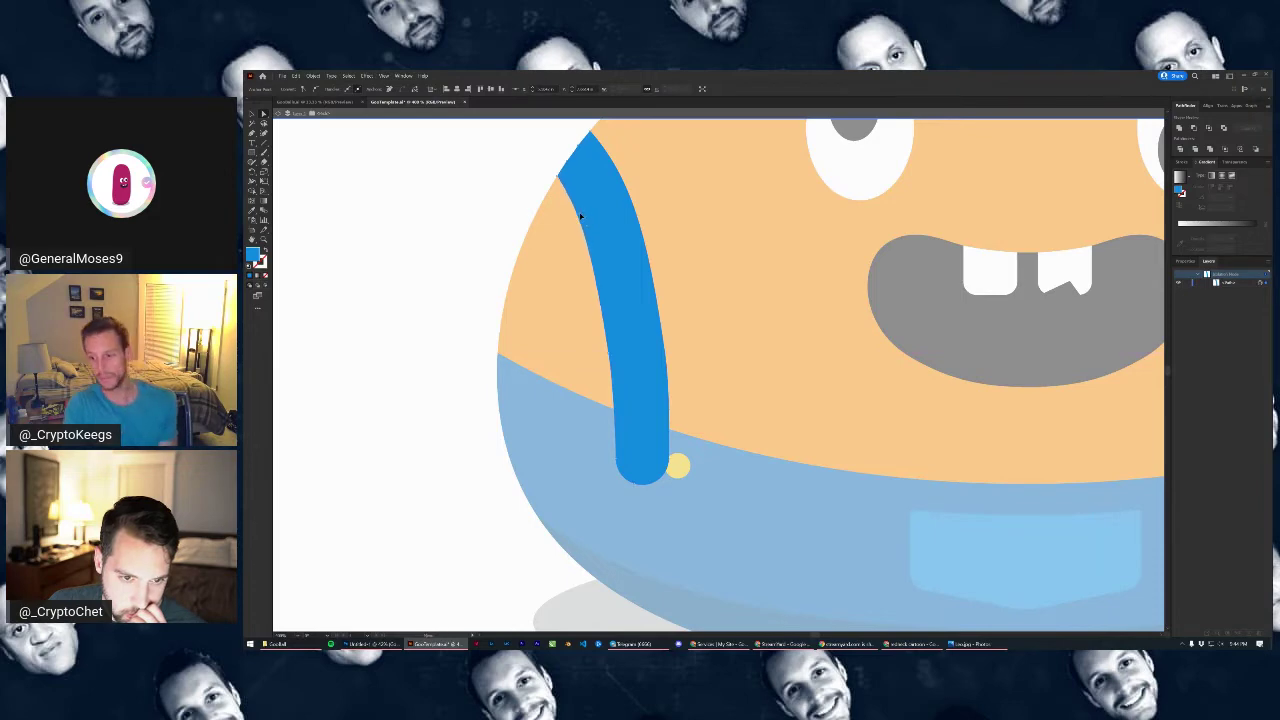
double_click(460, 281)
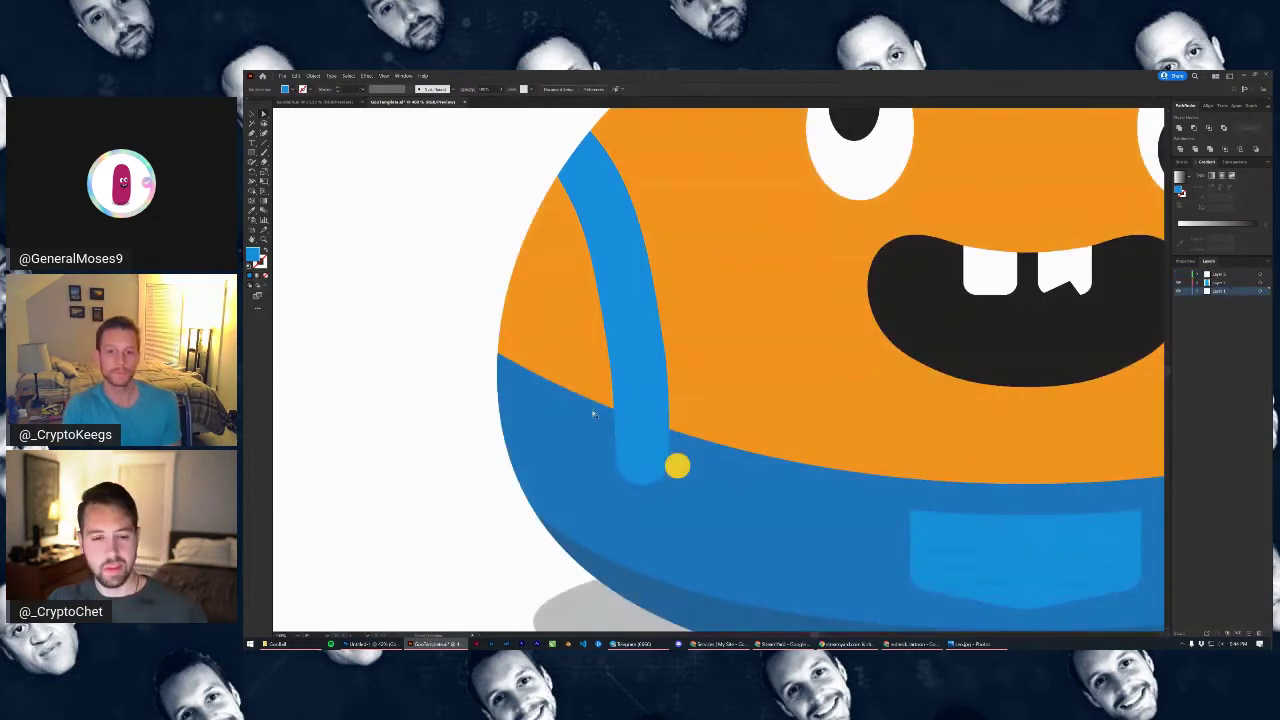
Draw a small flat ellipse in the left strap's rounded end as a buttonhole and fill it with medium blue
scroll(595, 411, down, 3)
scroll(596, 413, down, 1)
scroll(605, 405, up, 6)
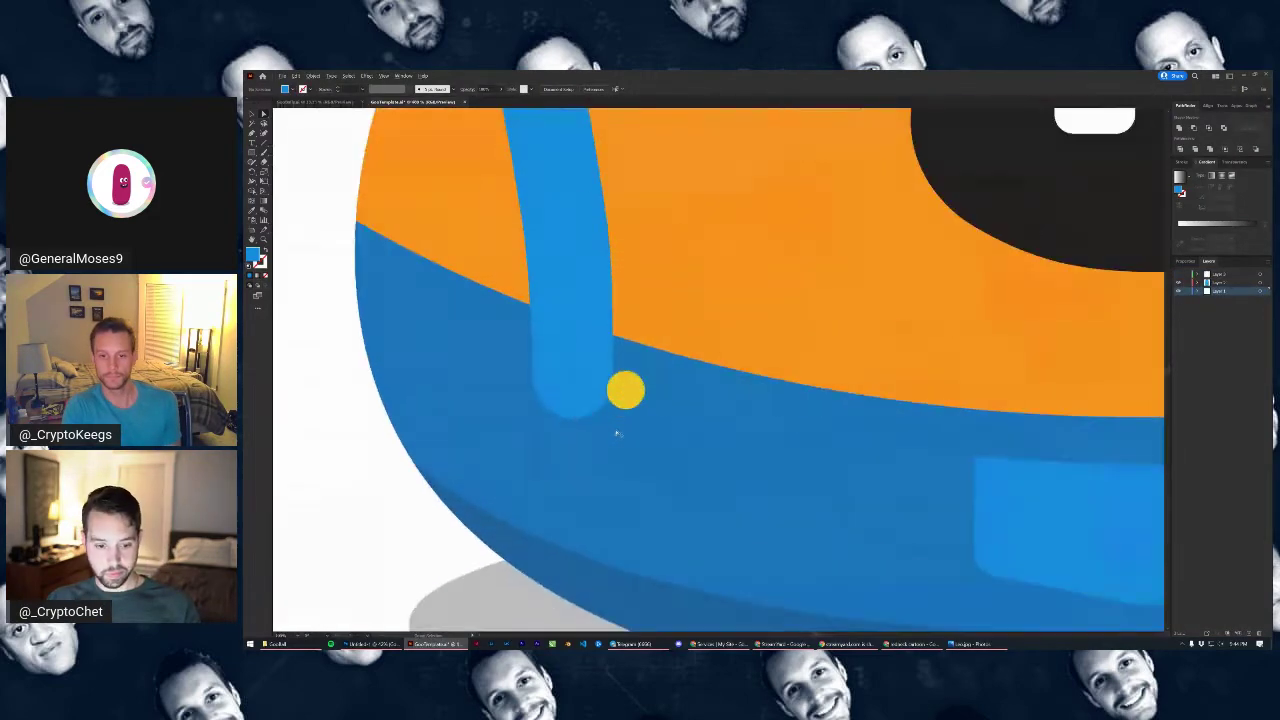
scroll(612, 400, up, 2)
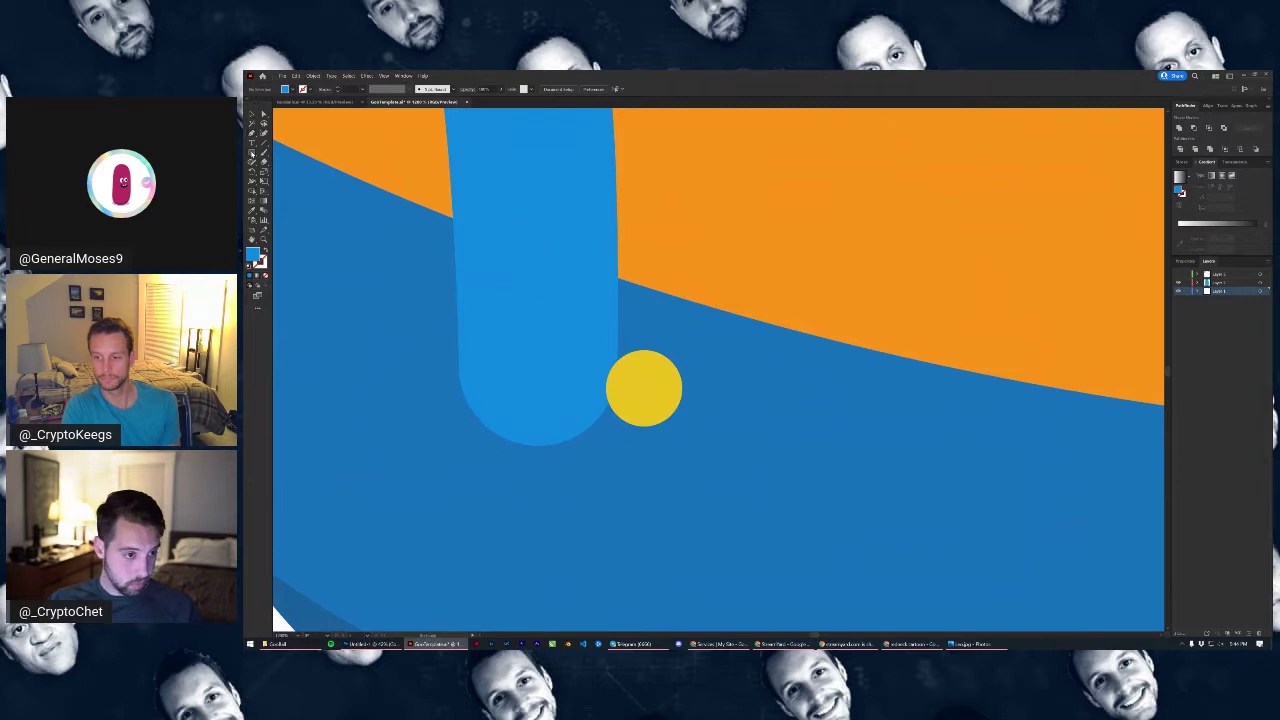
drag(252, 154, 284, 172)
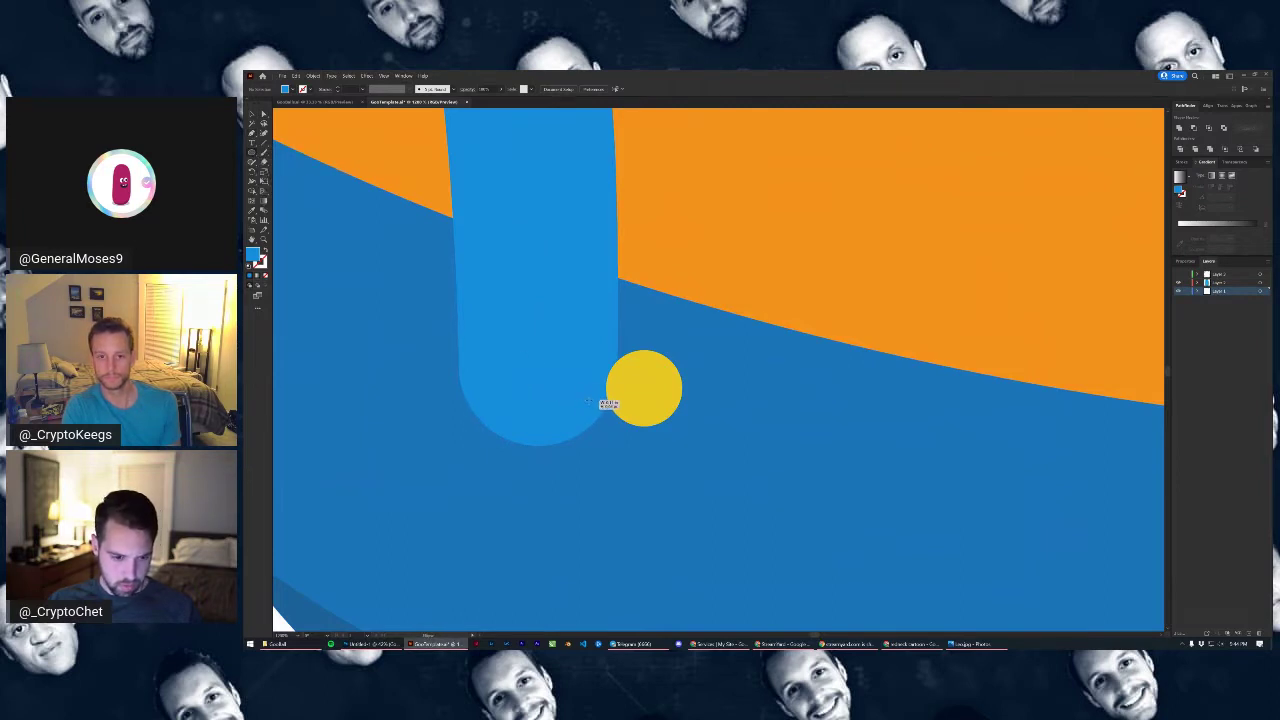
drag(588, 402, 541, 370)
click(289, 89)
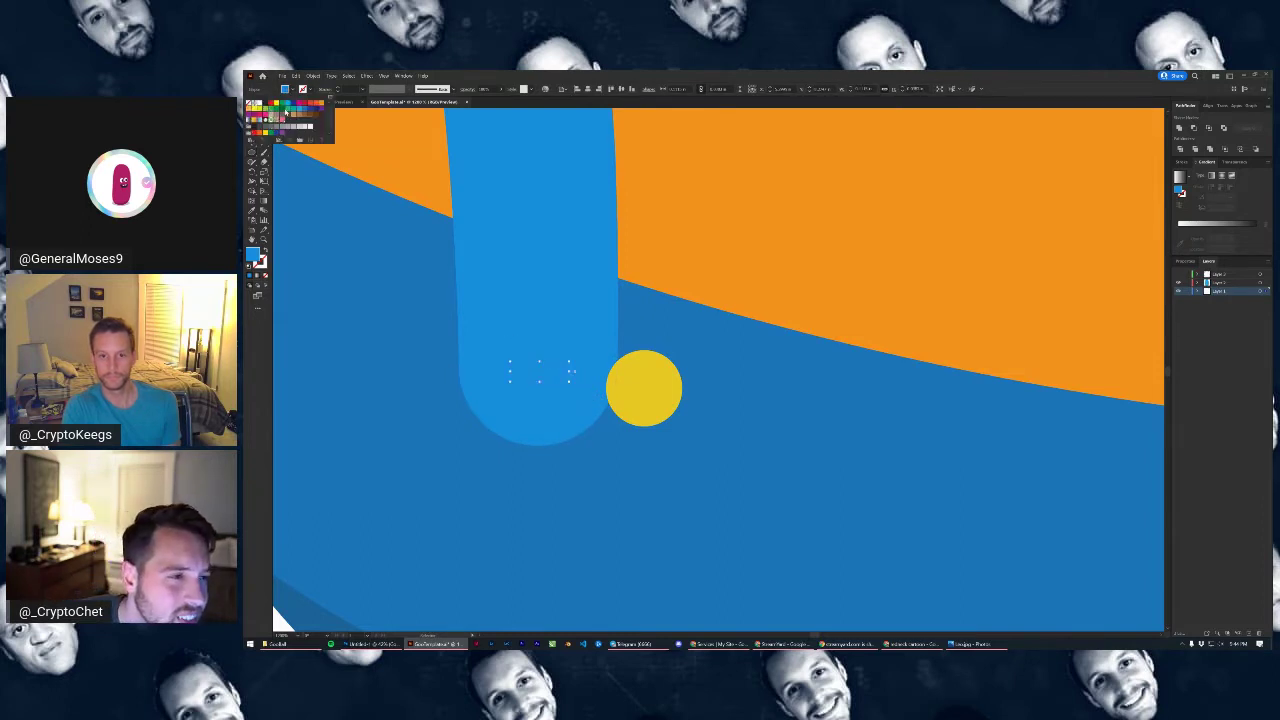
click(305, 109)
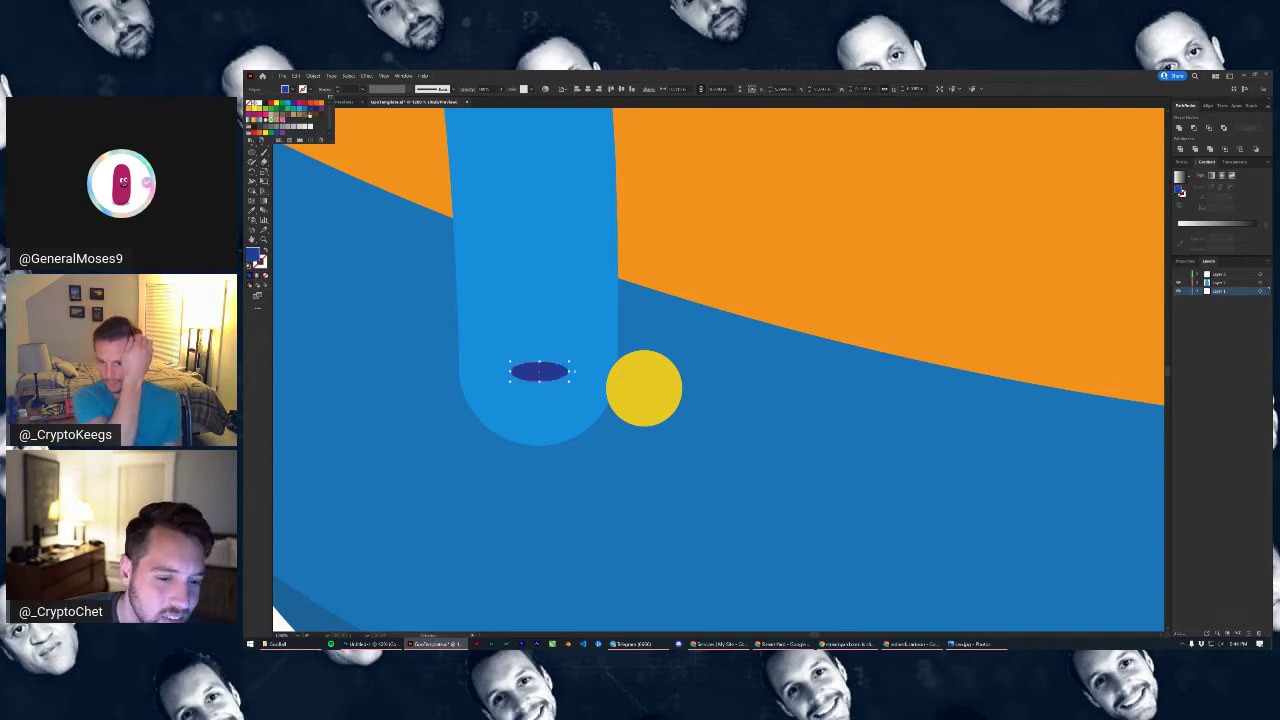
click(299, 109)
click(387, 341)
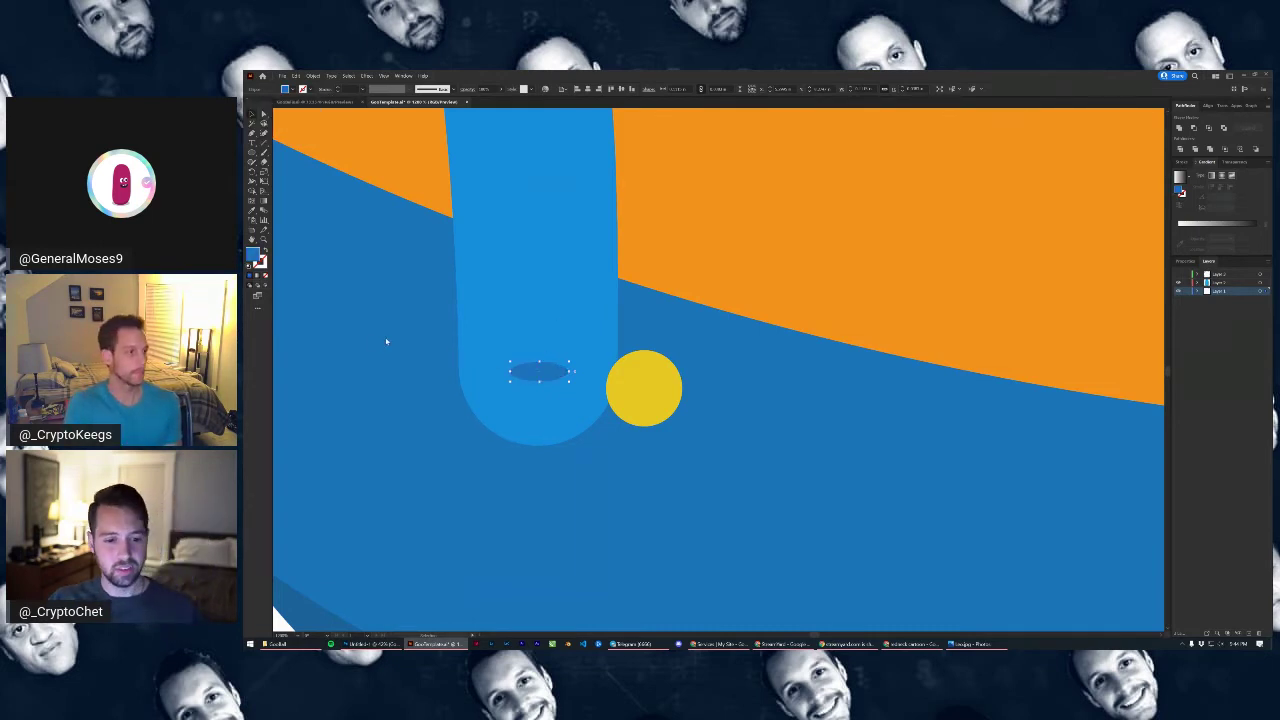
click(422, 363)
Draw a closed jagged thread shape with the Pen tool, running from the buttonhole ellipse to the loose yellow button
scroll(421, 362, down, 2)
scroll(402, 379, up, 3)
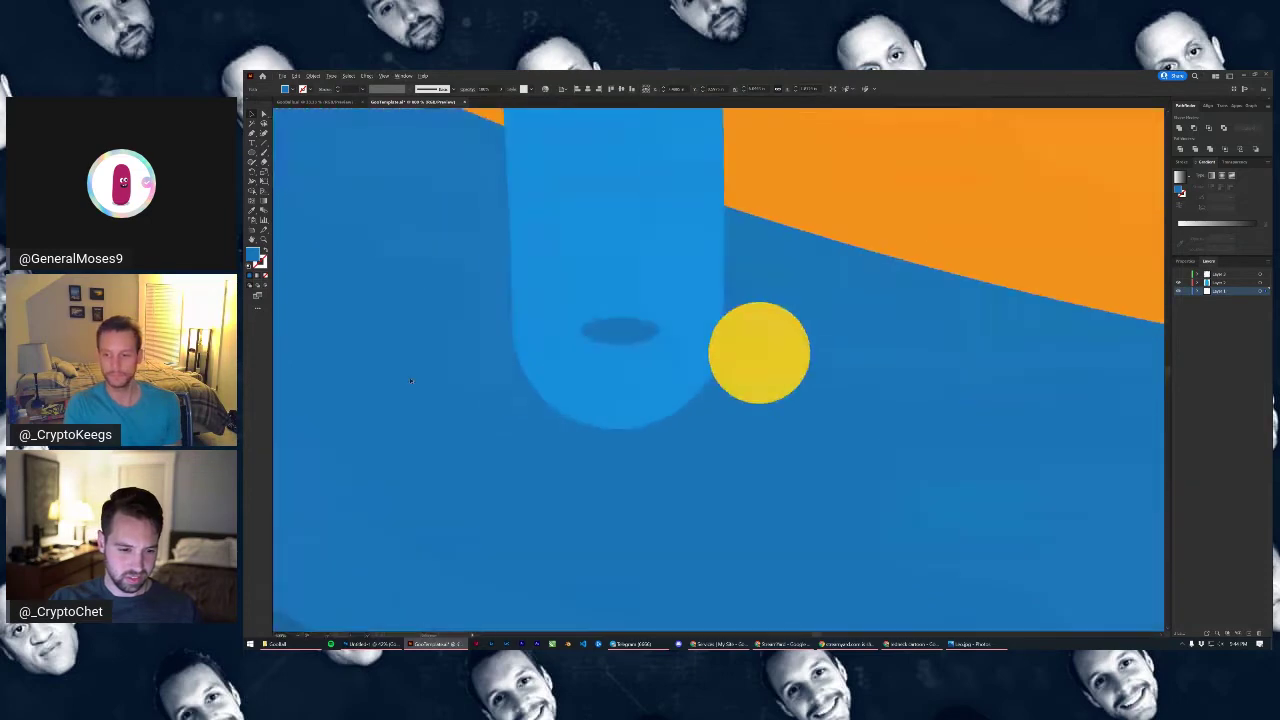
click(628, 336)
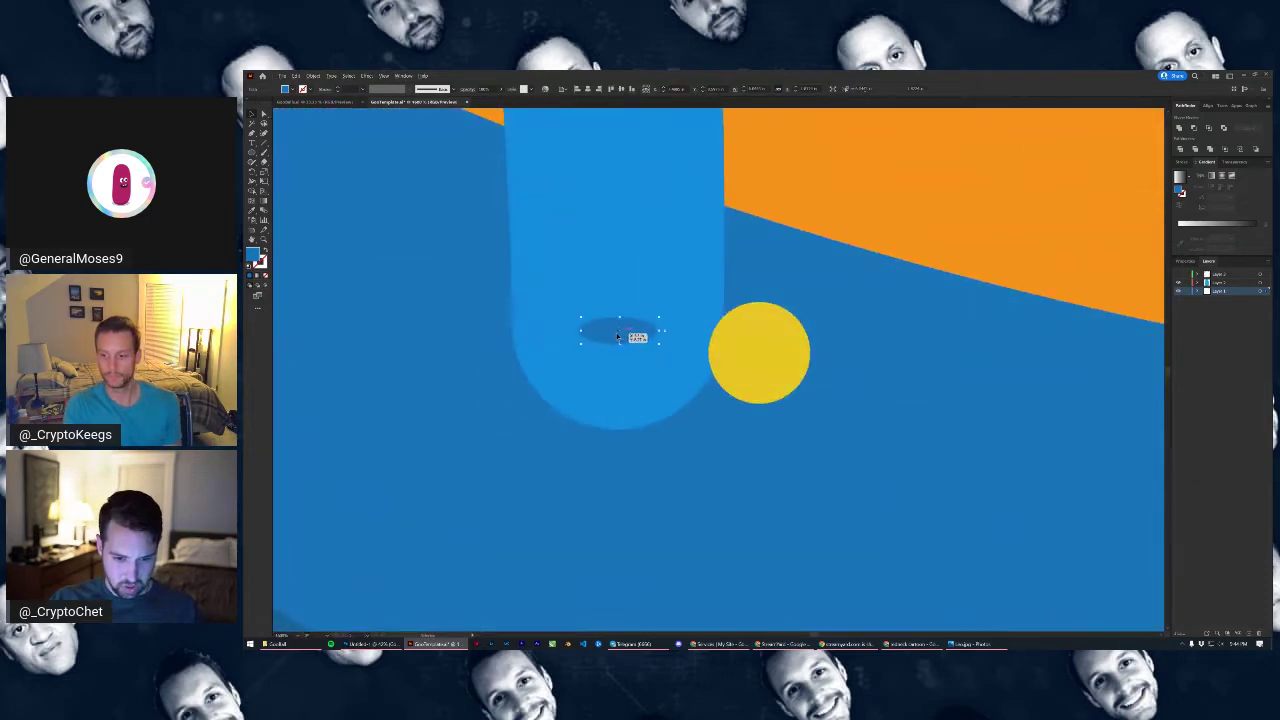
click(406, 229)
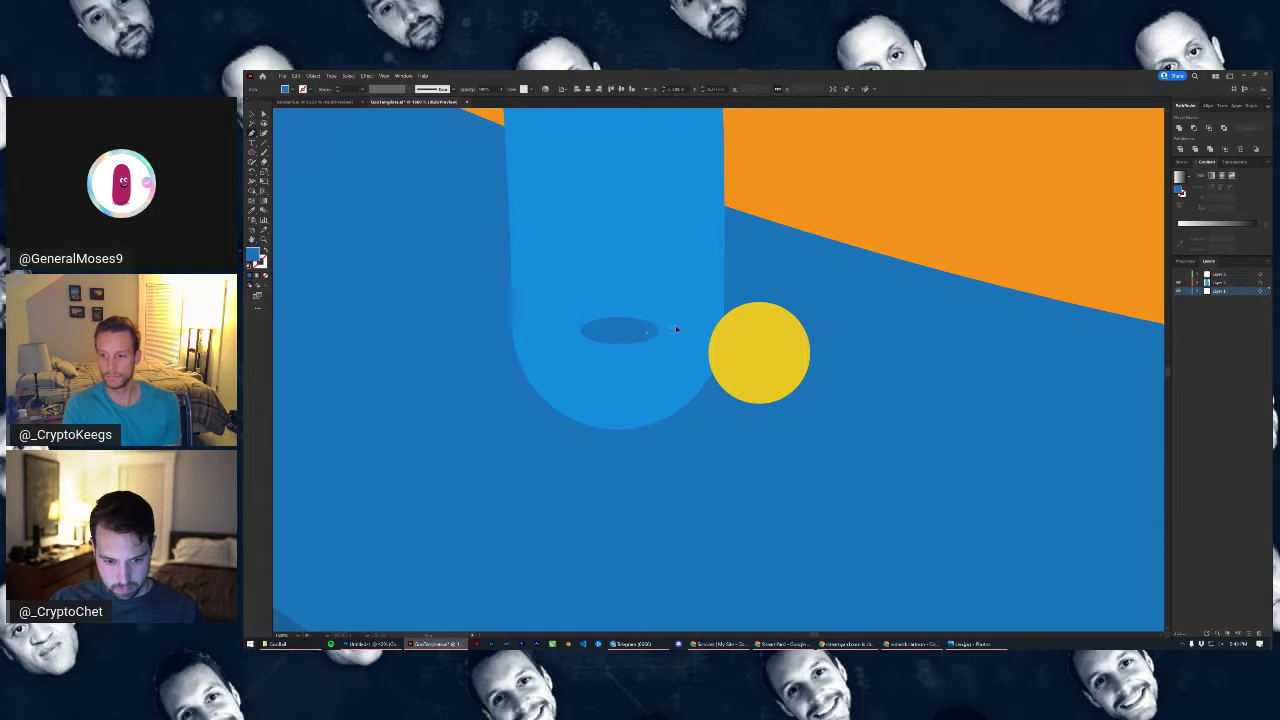
drag(676, 328, 680, 332)
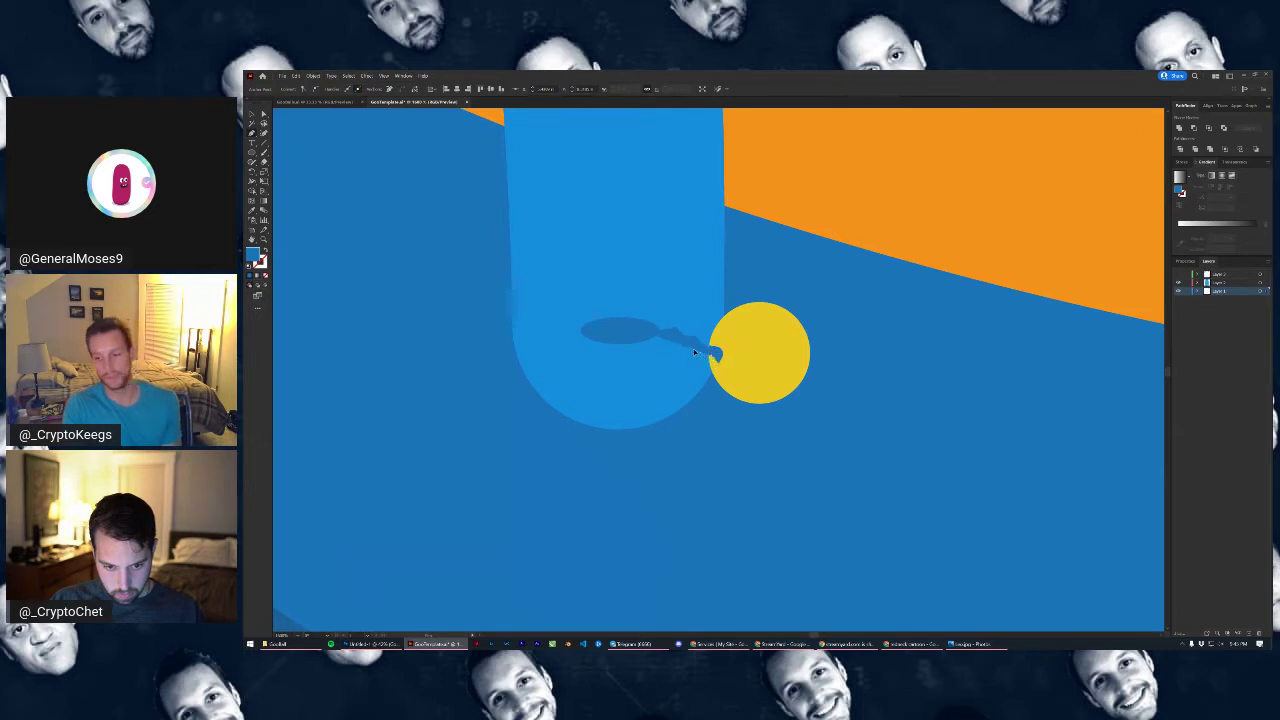
click(685, 344)
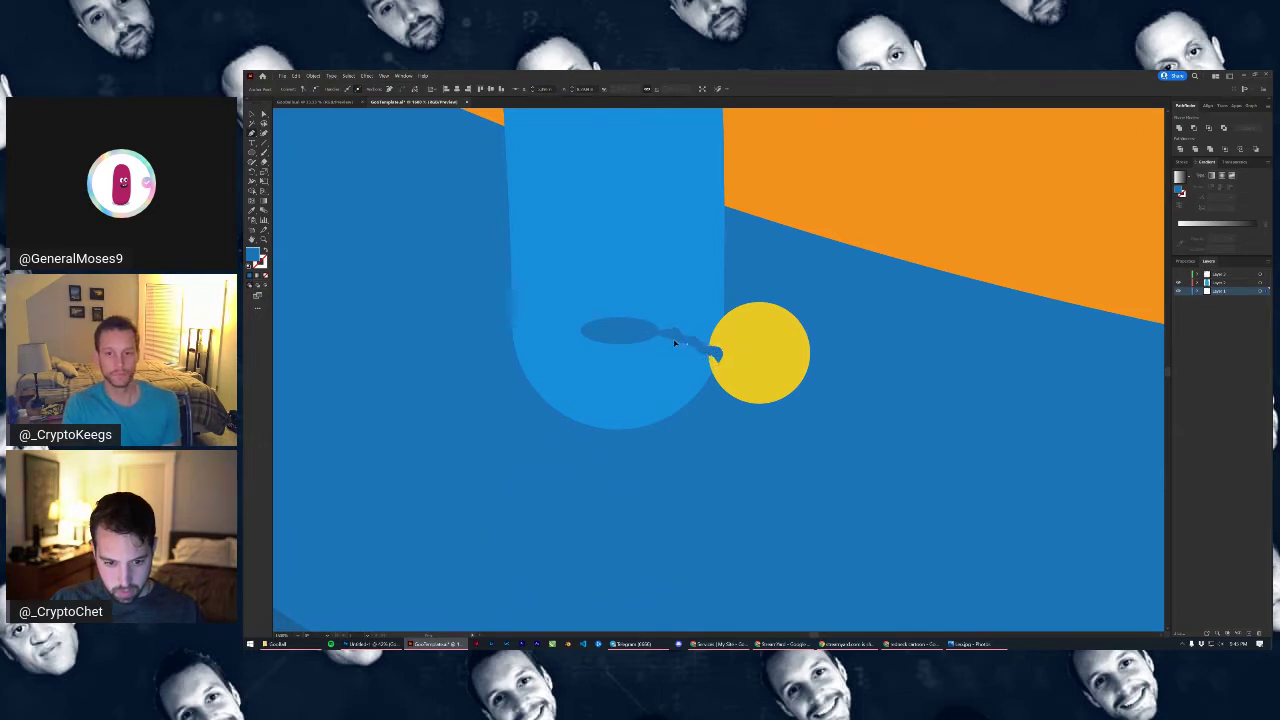
click(673, 340)
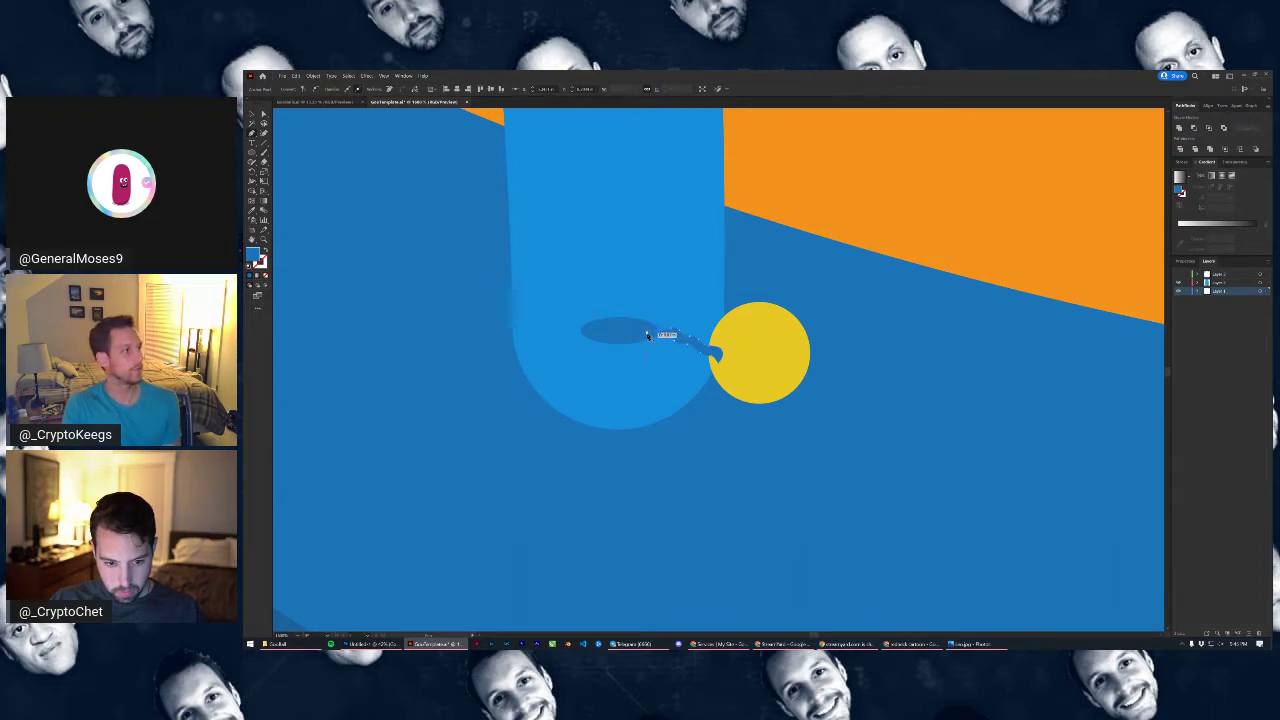
click(262, 115)
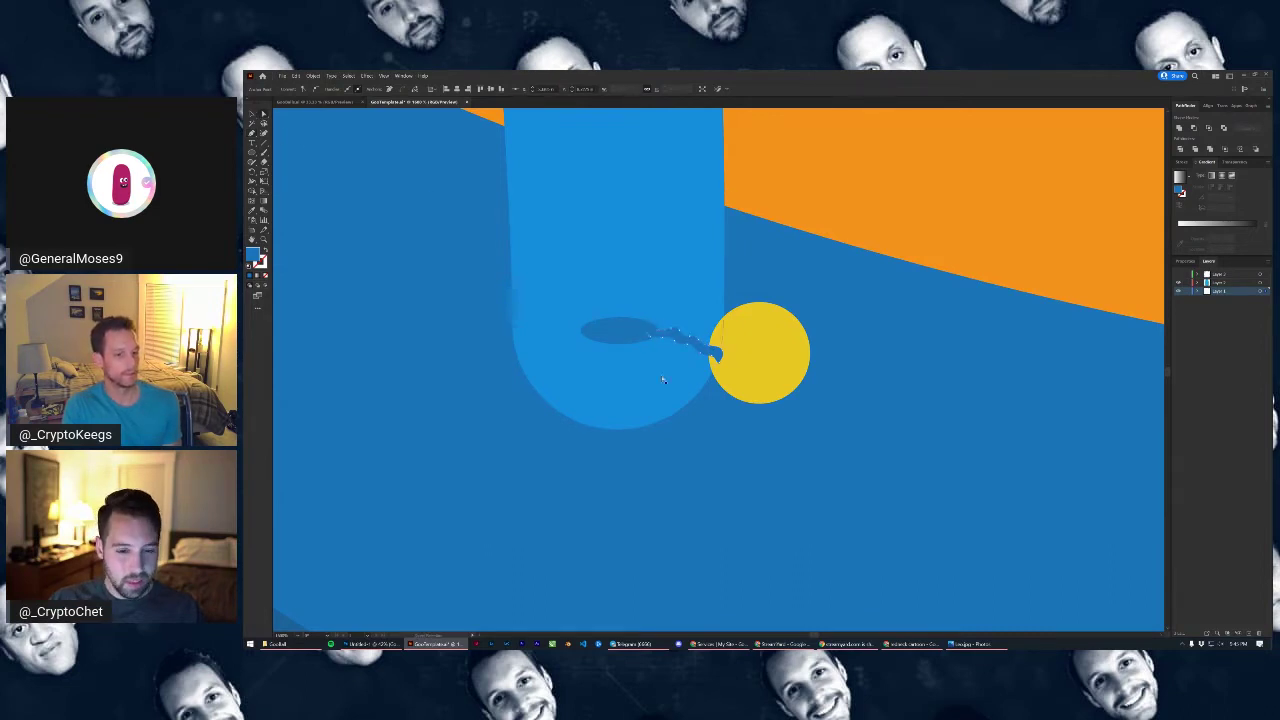
Unite the buttonhole ellipse and the jagged thread into a single medium blue shape
alt+scroll(690, 368, up, 3)
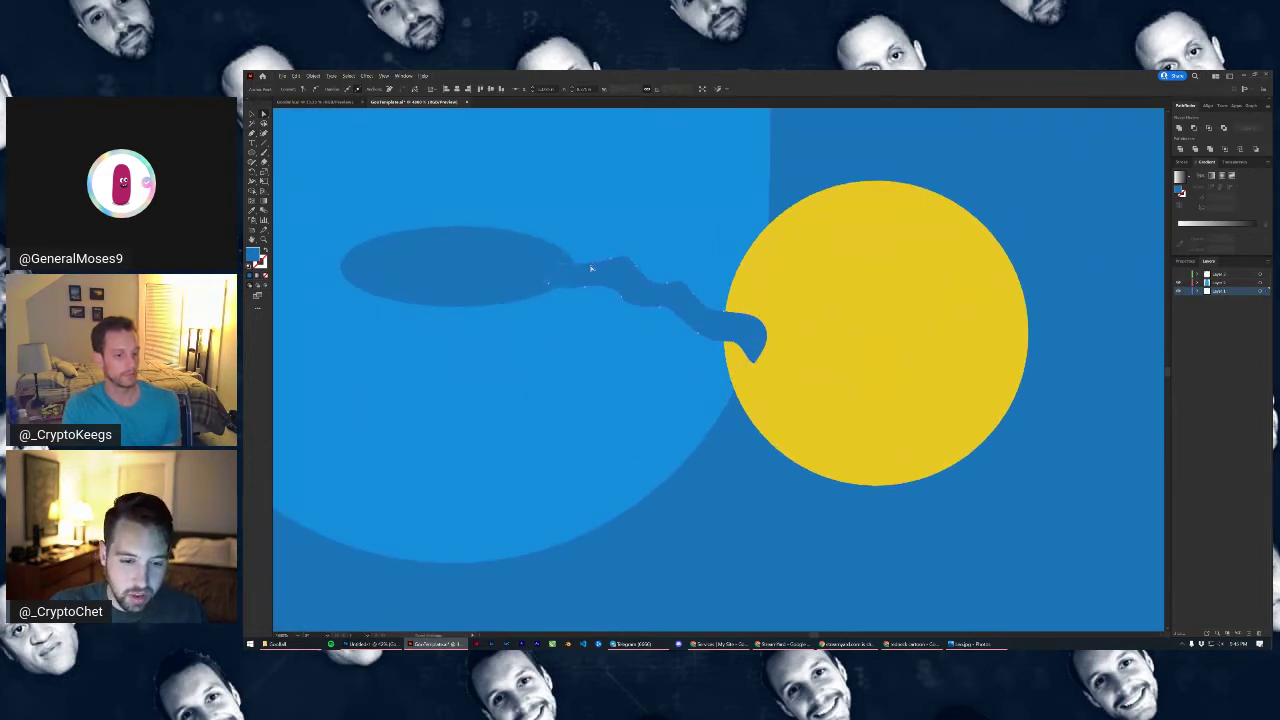
scroll(606, 298, down, 6)
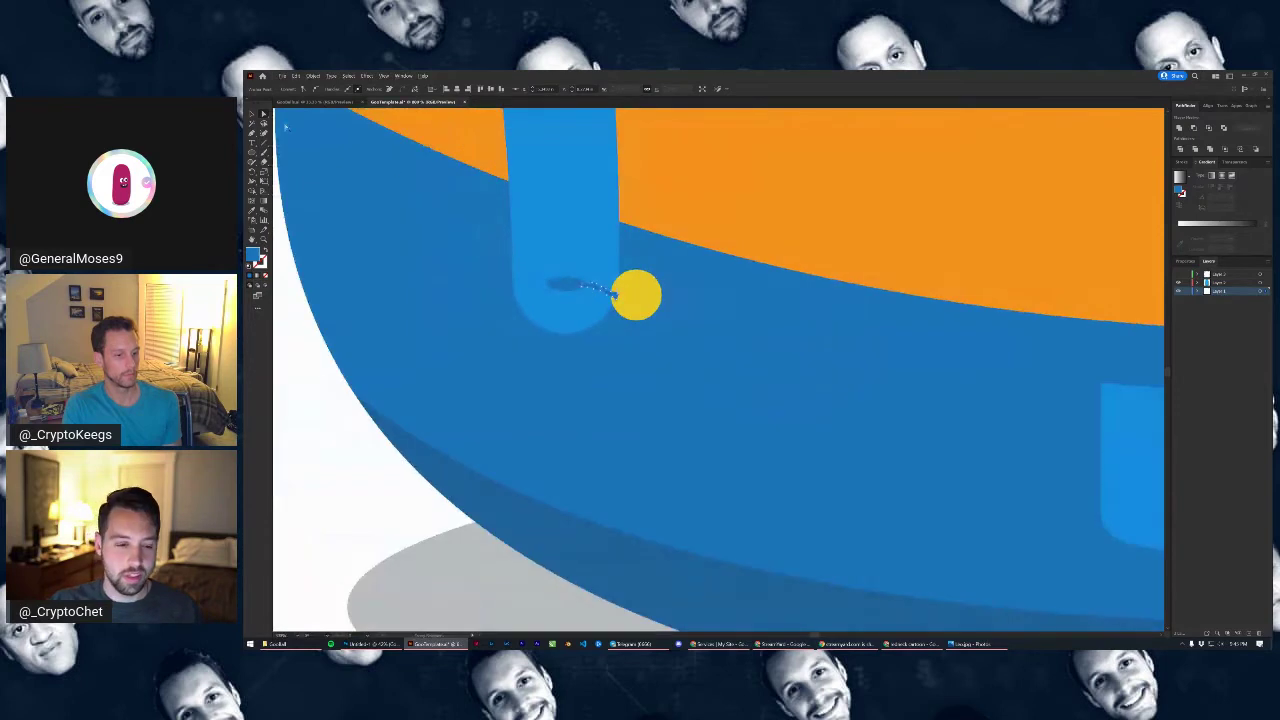
click(567, 286)
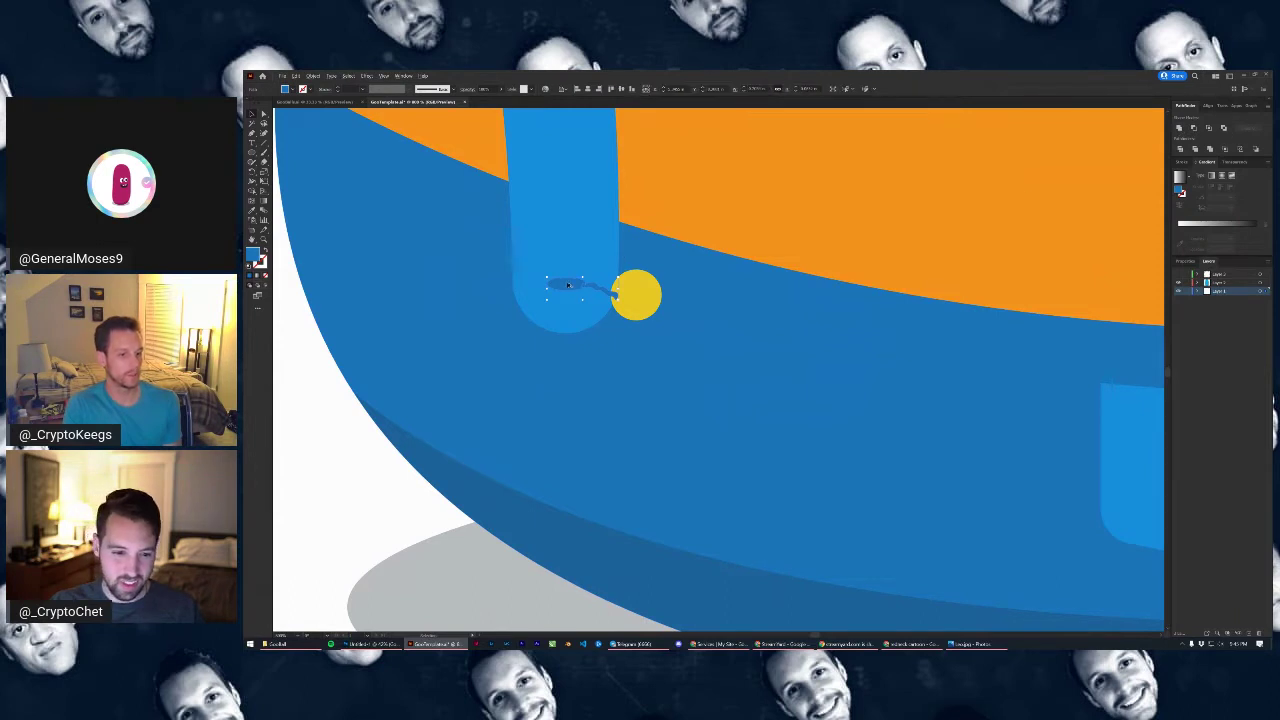
Send the loose yellow button backward in the stacking order, behind the left strap and the thread
scroll(570, 287, up, 3)
scroll(719, 333, down, 2)
click(730, 313)
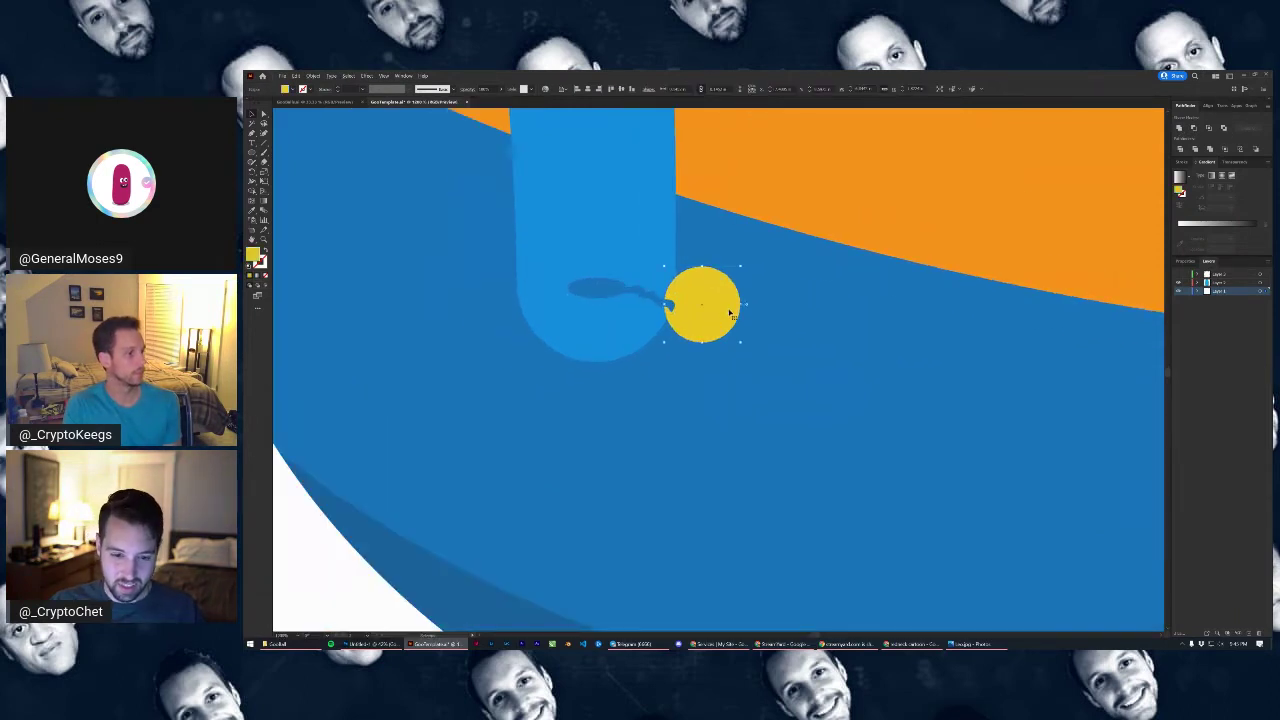
key(ctrl+[)
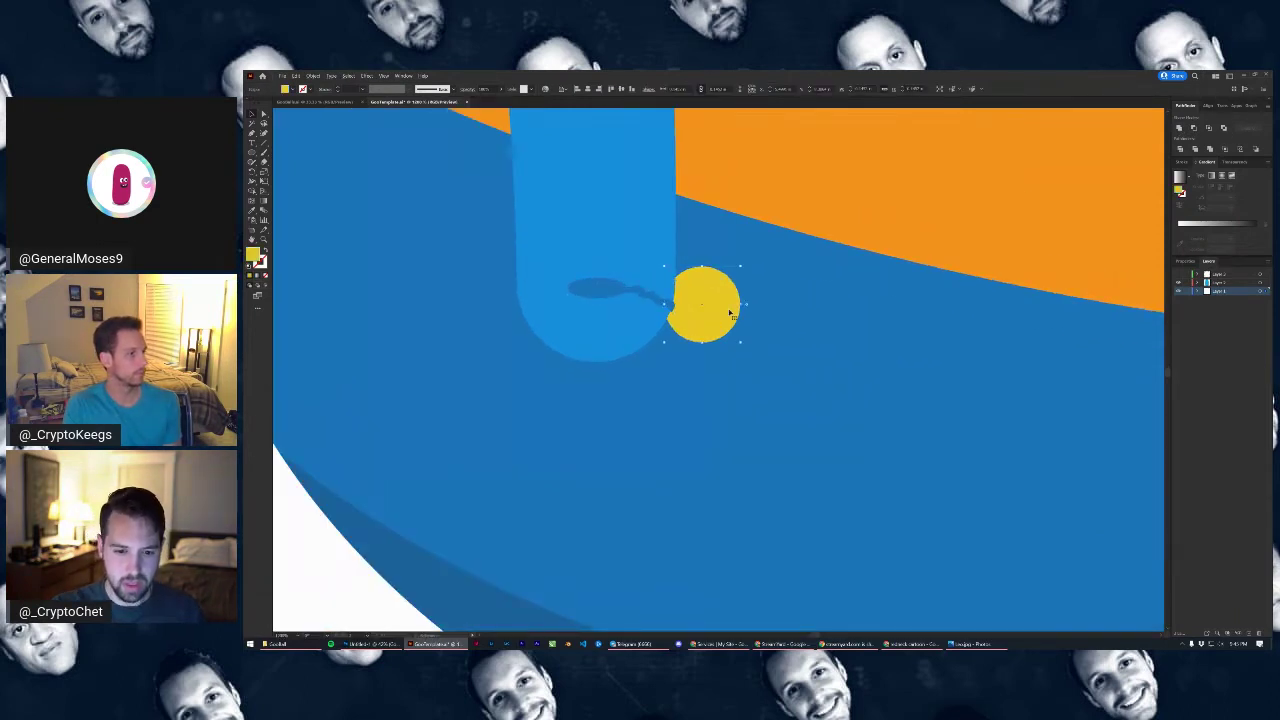
Try to subtract the combined buttonhole and thread shape from the left strap
click(720, 306)
scroll(648, 309, up, 4)
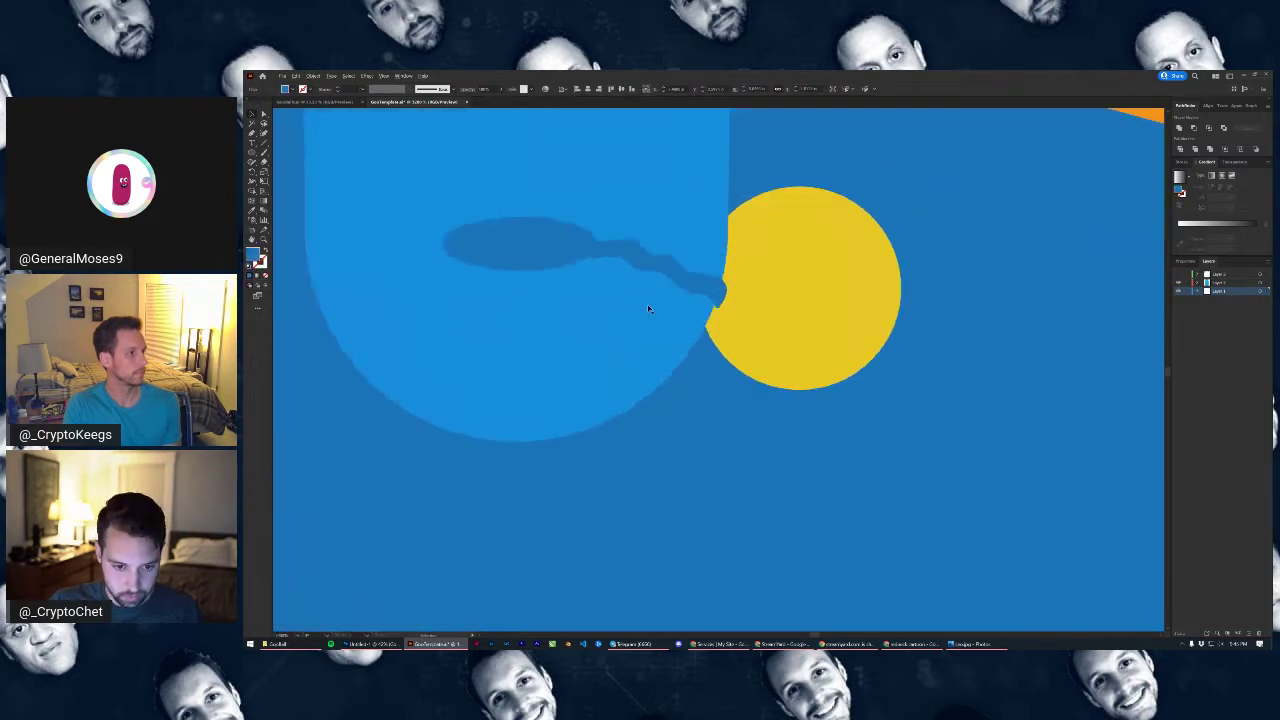
click(662, 206)
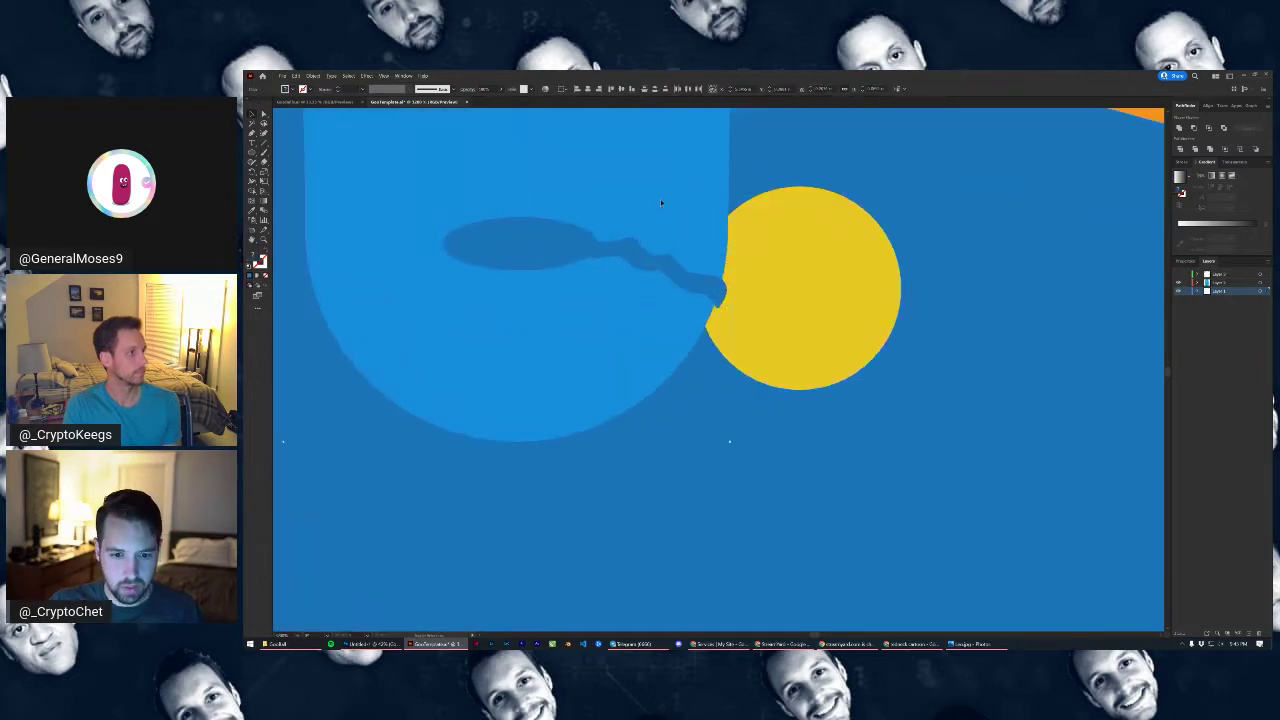
scroll(677, 343, down, 6)
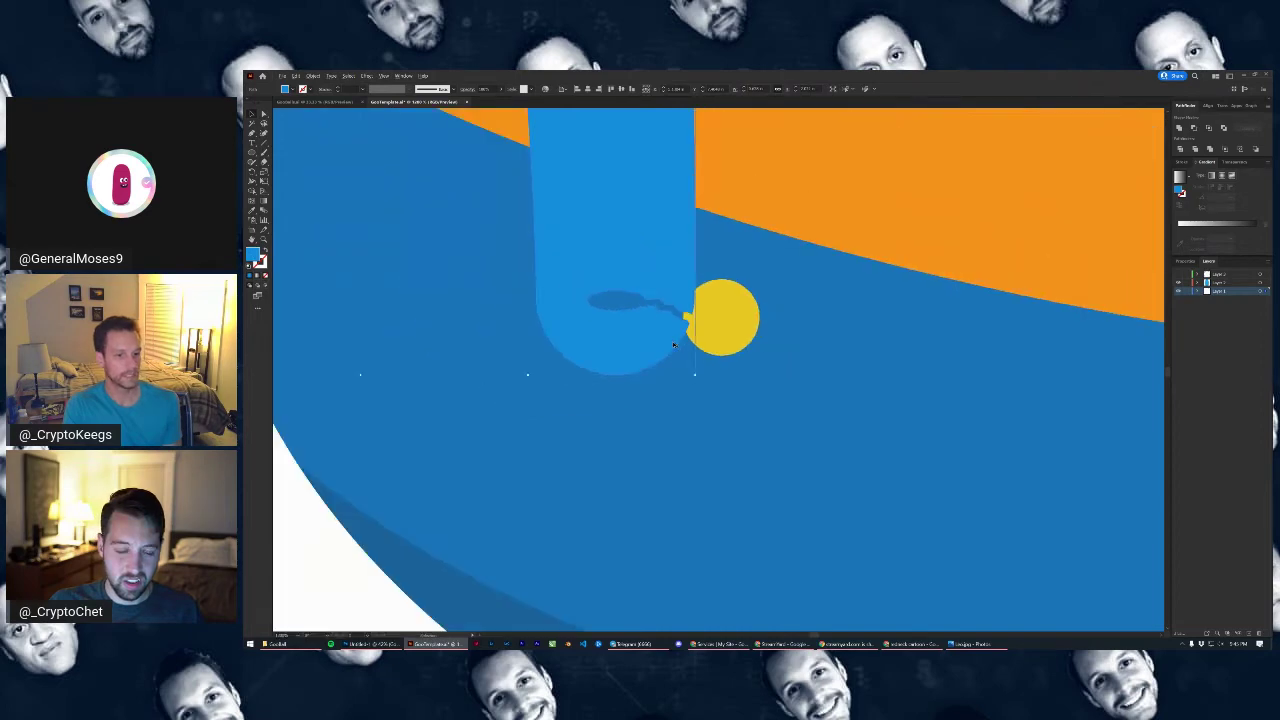
click(492, 372)
scroll(577, 412, down, 3)
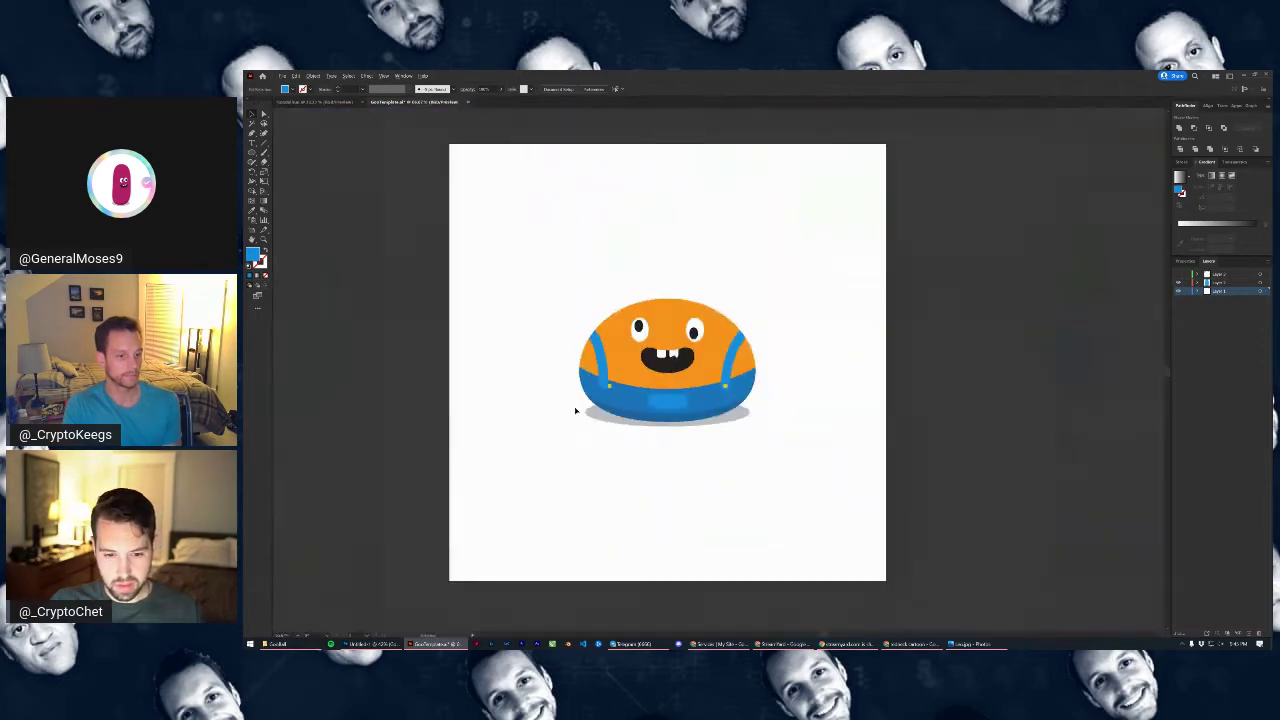
scroll(596, 391, up, 3)
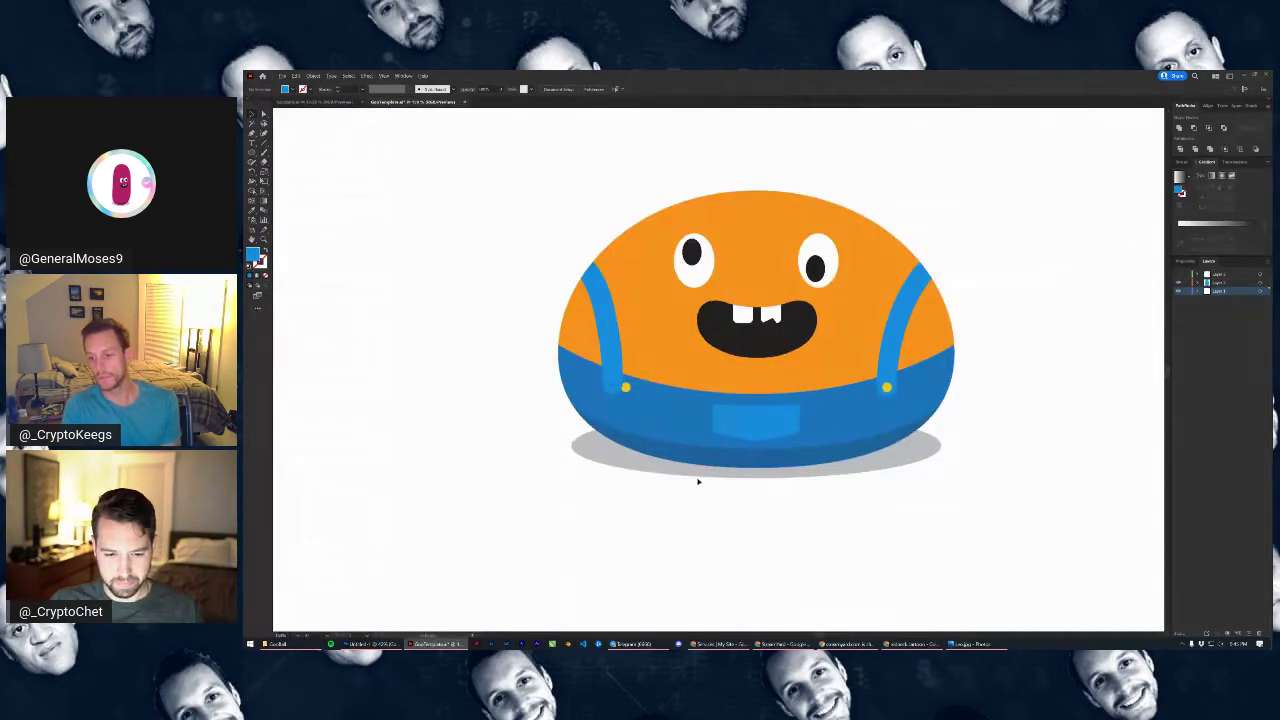
scroll(605, 395, up, 3)
click(614, 387)
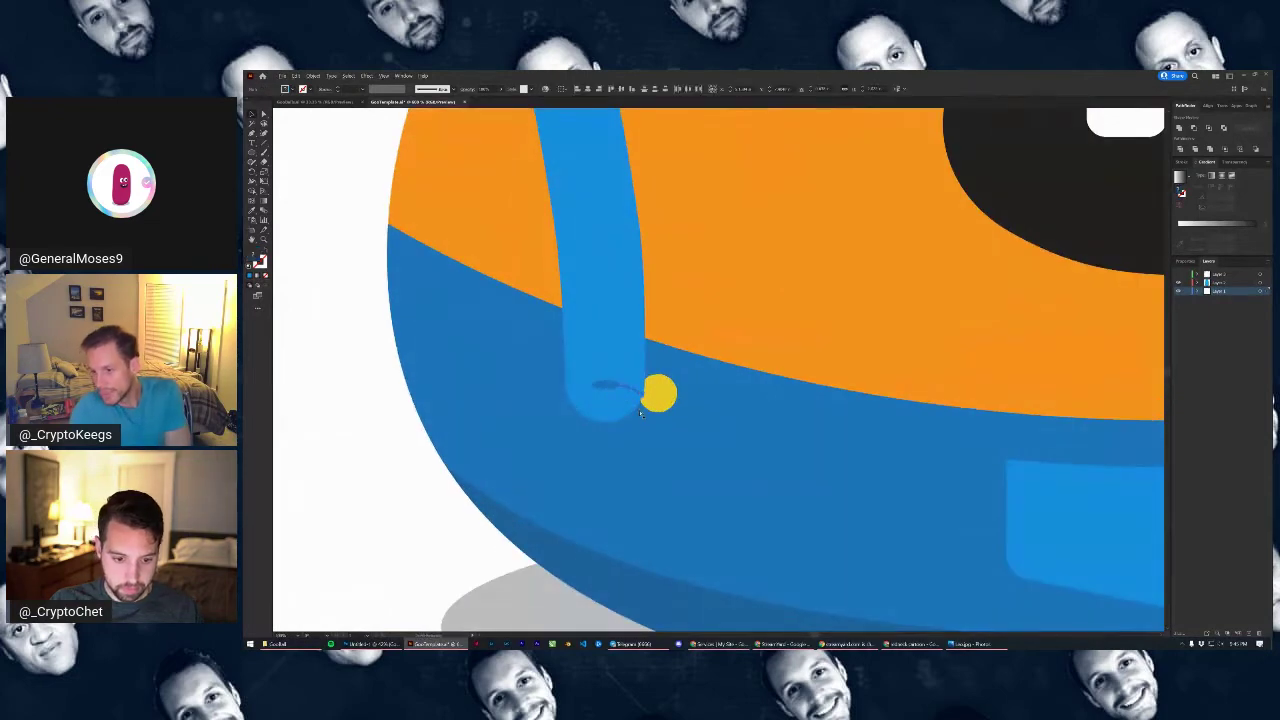
Widen the thread shape by moving its lower-edge anchor points down toward the strap's rounded edge, and undo the stray tip change
scroll(628, 405, up, 3)
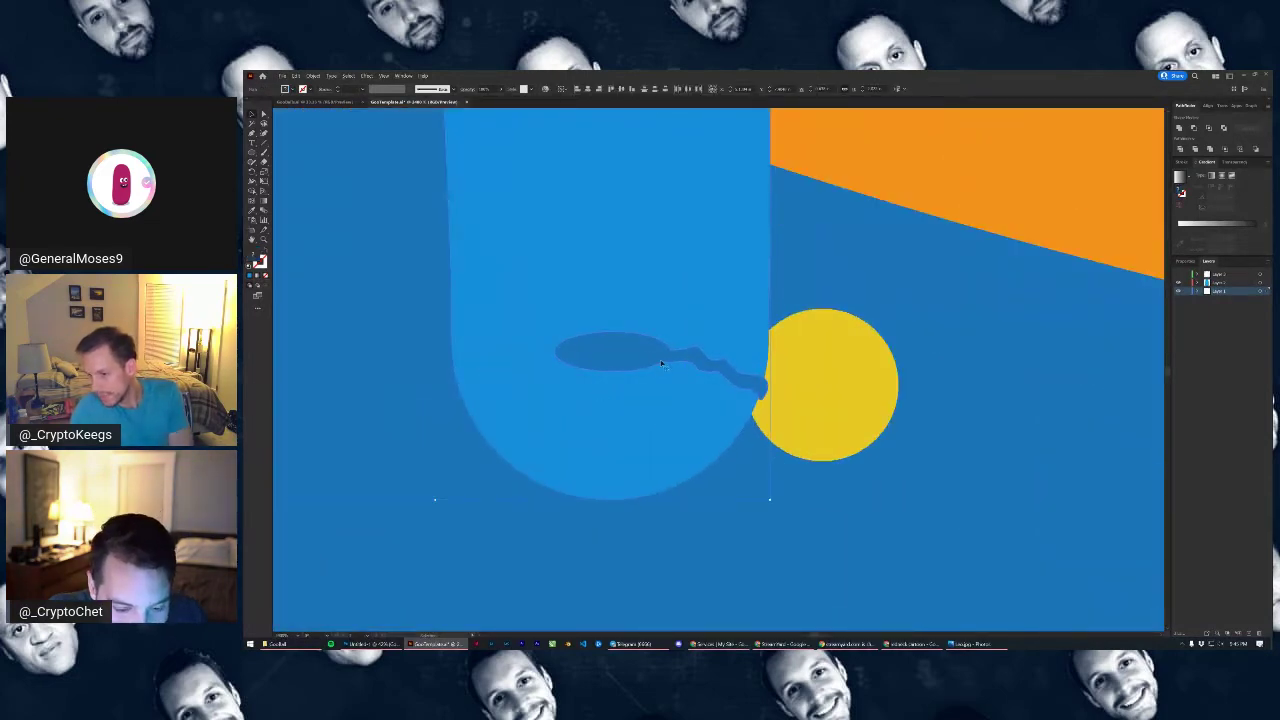
key(a)
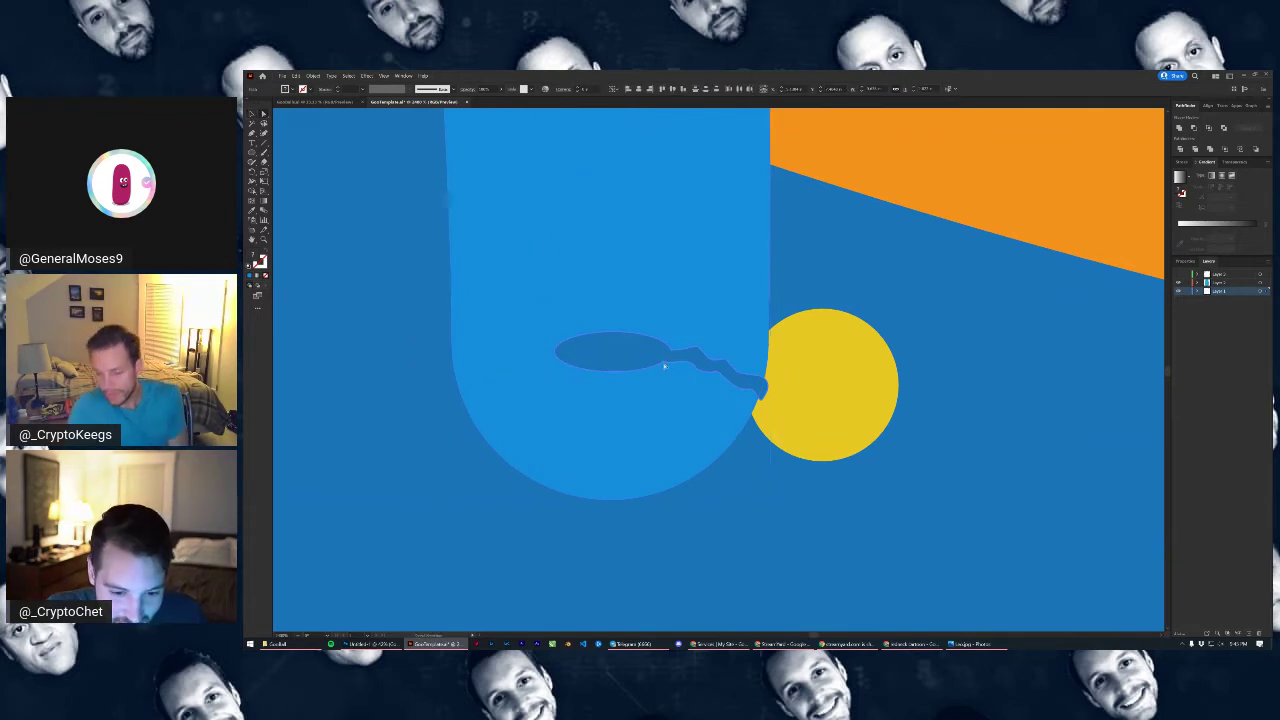
click(664, 365)
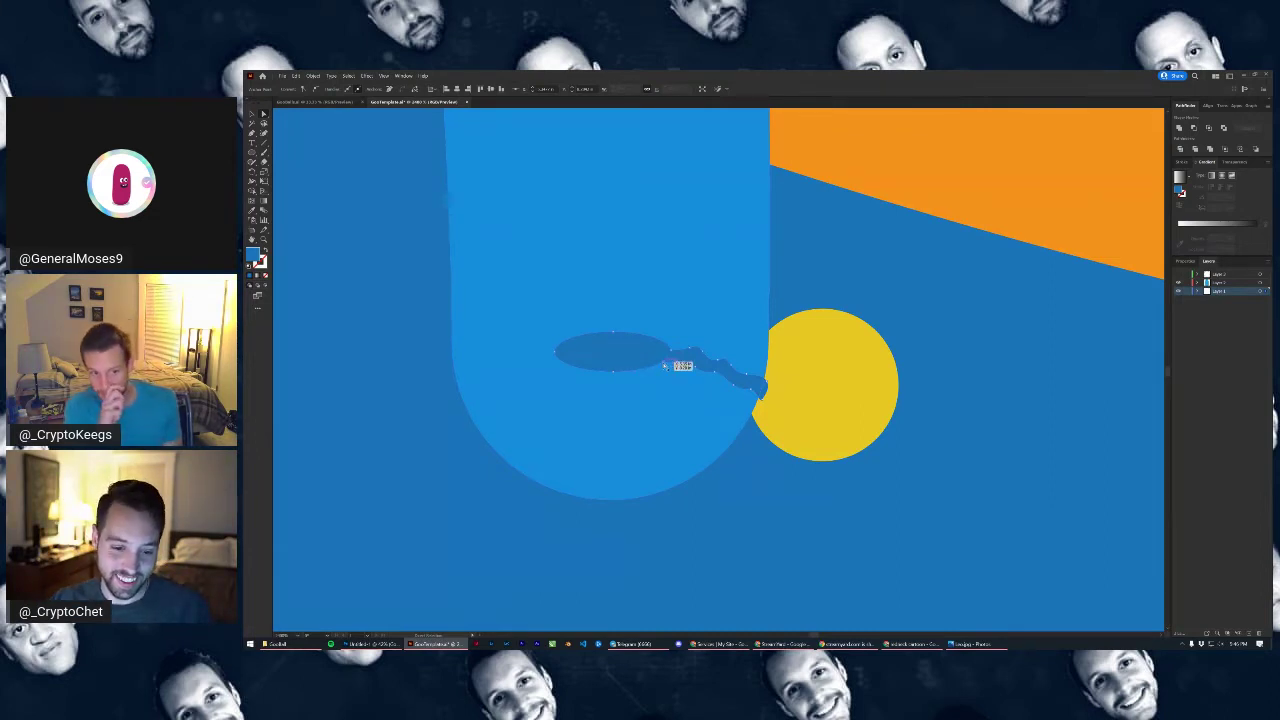
drag(664, 365, 660, 377)
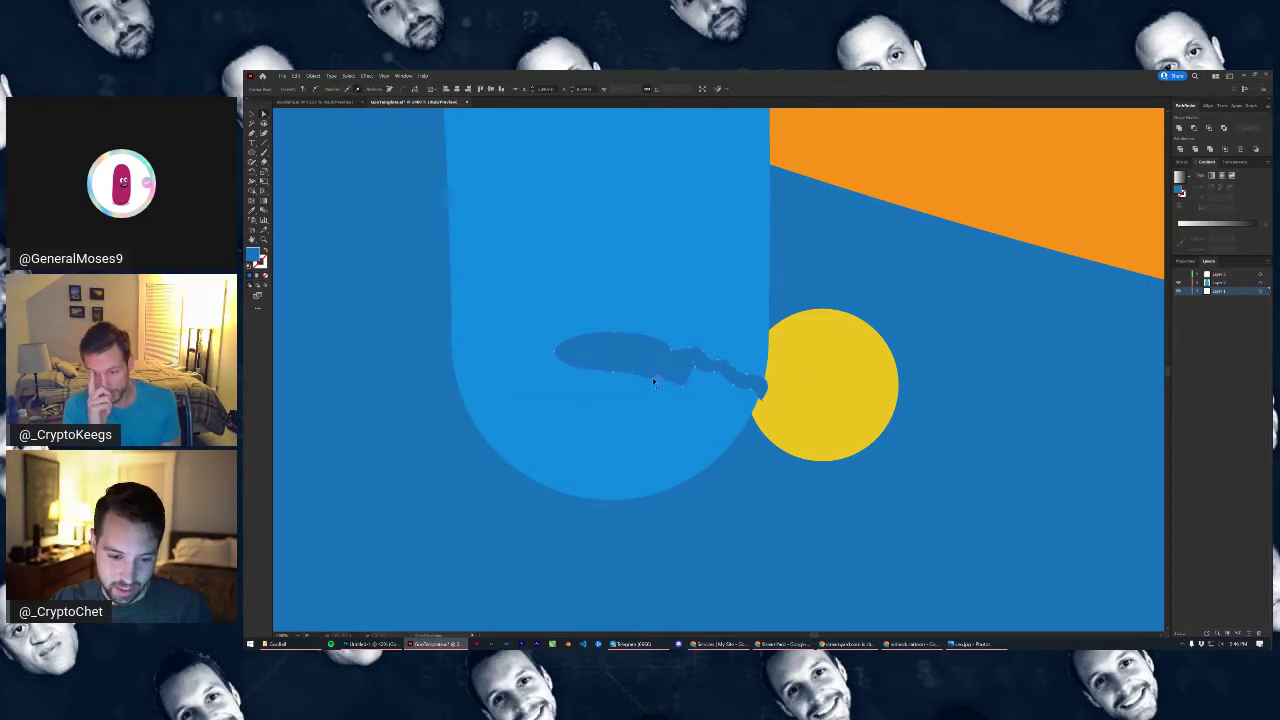
click(660, 377)
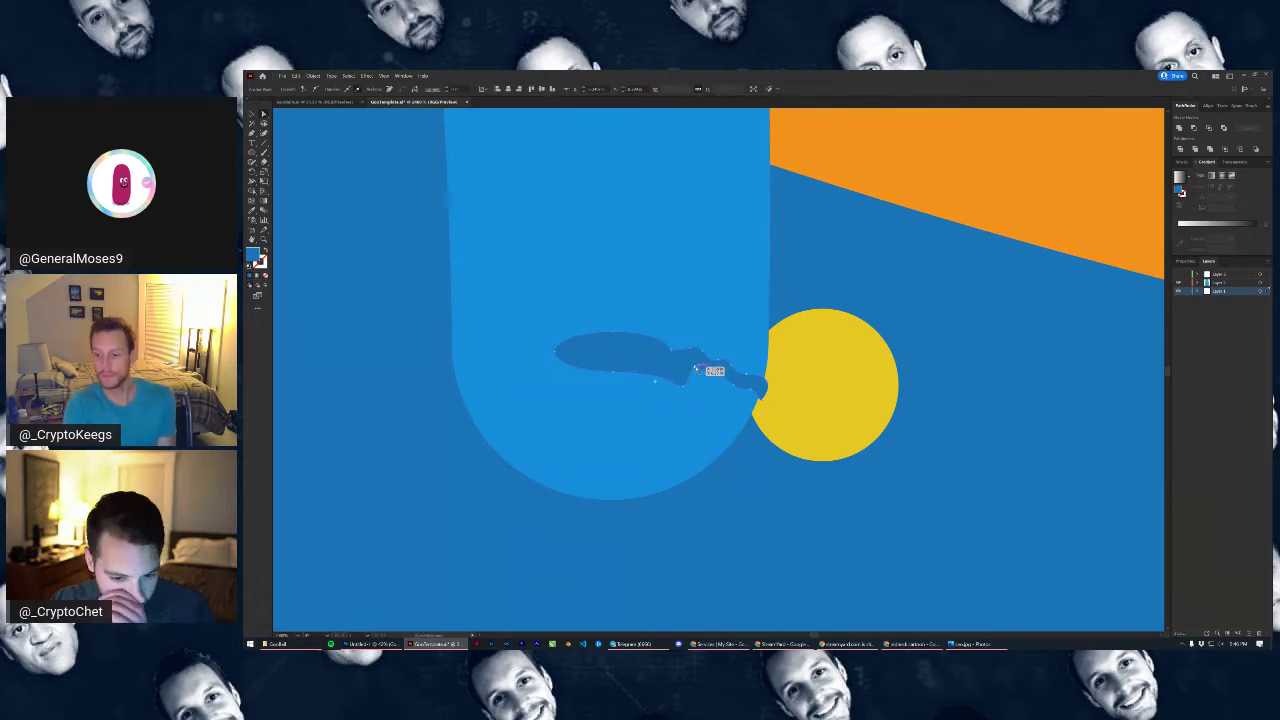
drag(695, 390, 760, 457)
drag(766, 405, 766, 388)
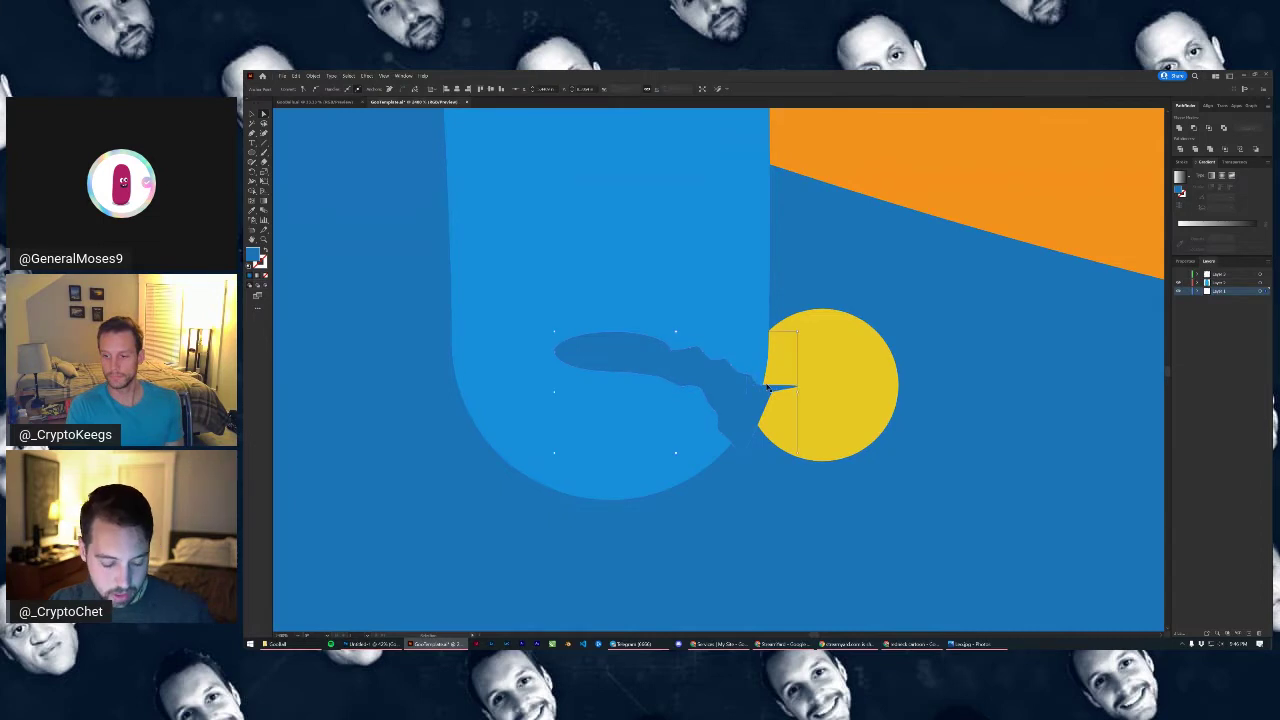
key(ctrl+z)
Reshape the thread's tip over the yellow button and move its lower corner anchor closer to the strap's rounded edge
scroll(738, 393, up, 5)
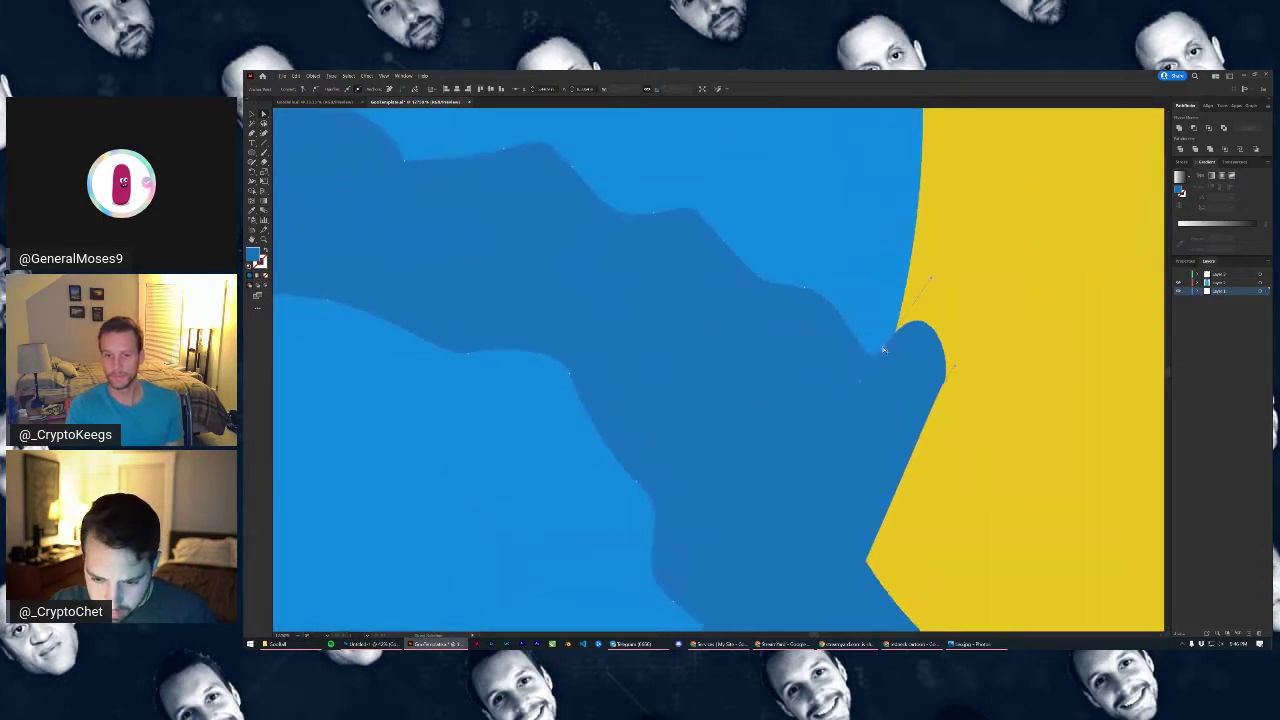
drag(884, 349, 895, 342)
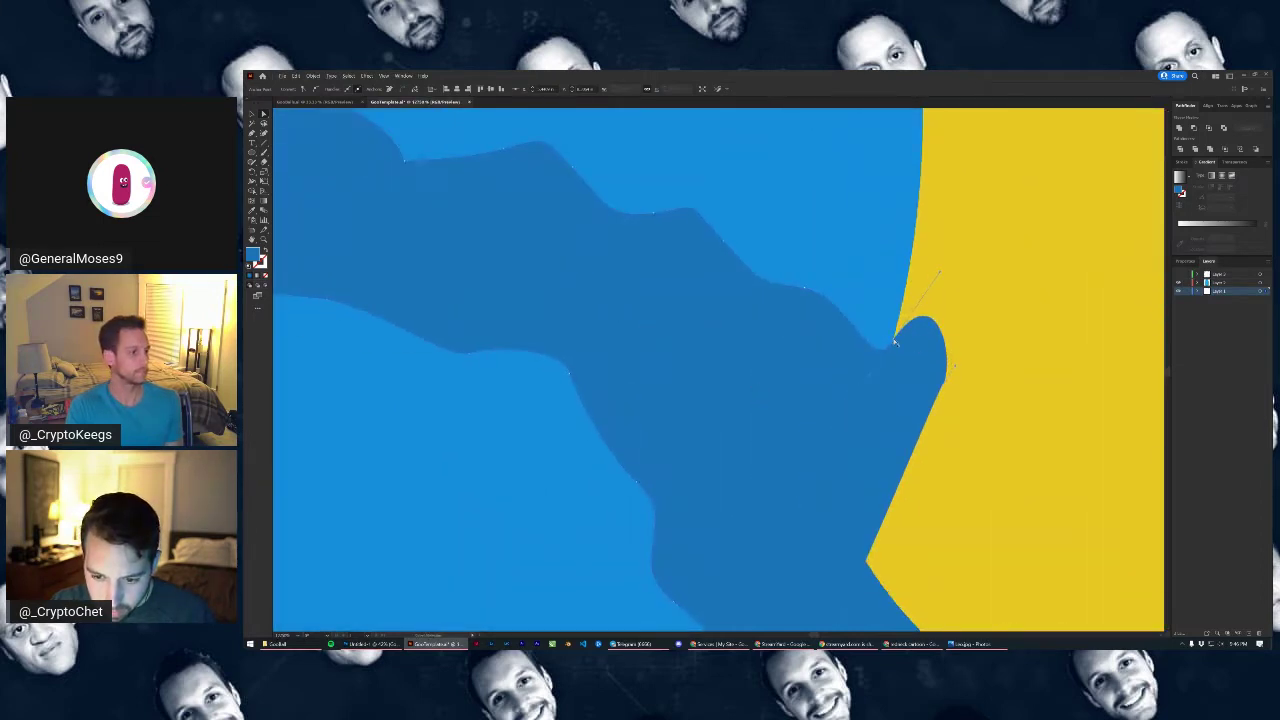
drag(940, 272, 924, 240)
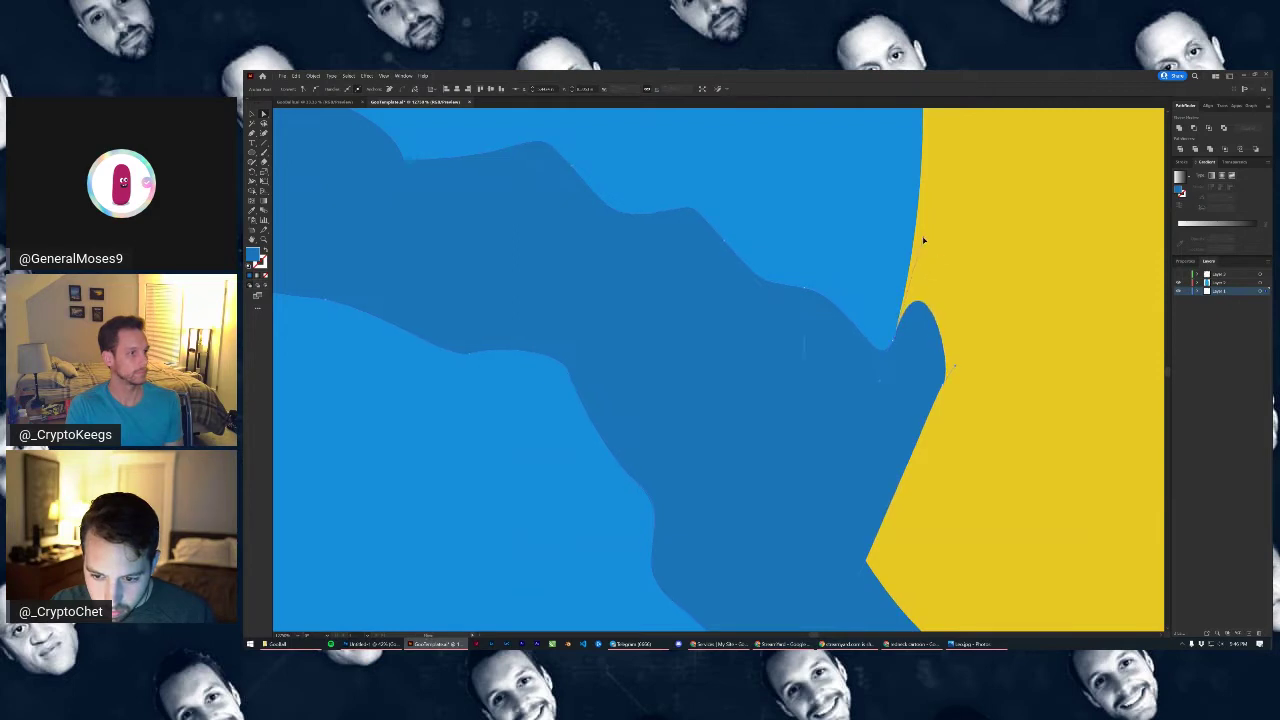
scroll(924, 240, down, 5)
scroll(858, 394, up, 6)
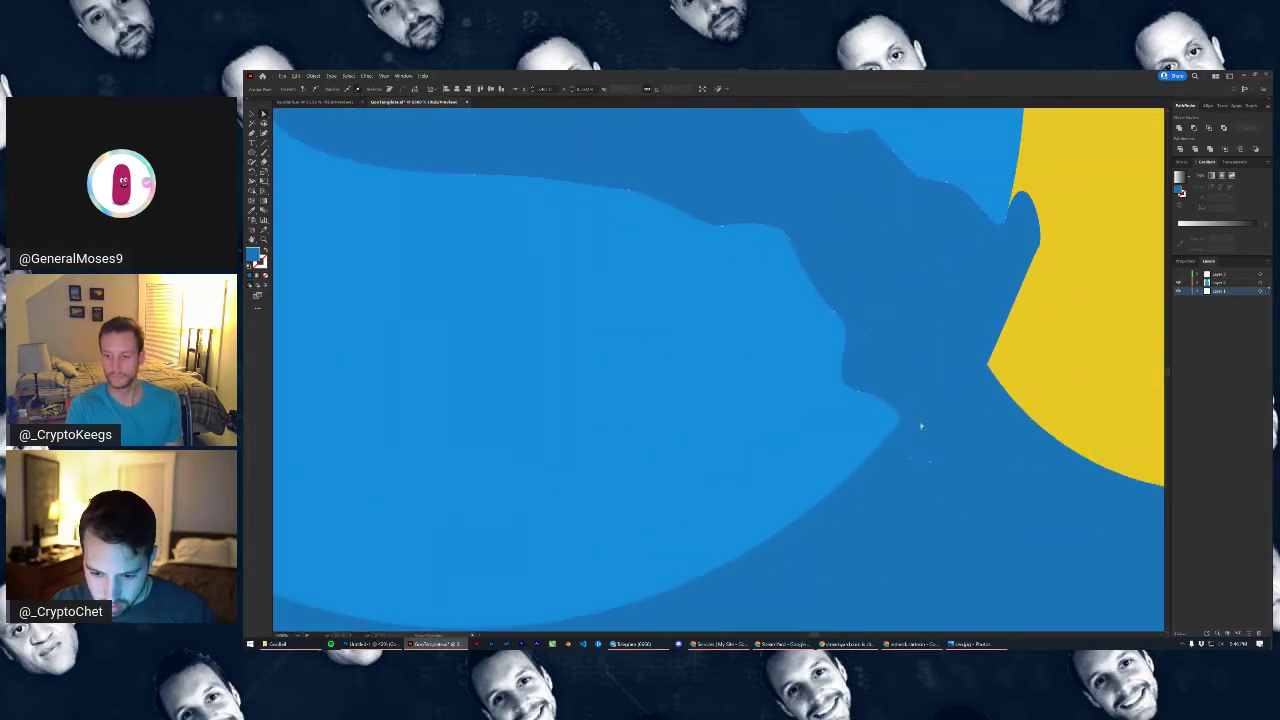
drag(931, 463, 903, 443)
scroll(903, 443, down, 6)
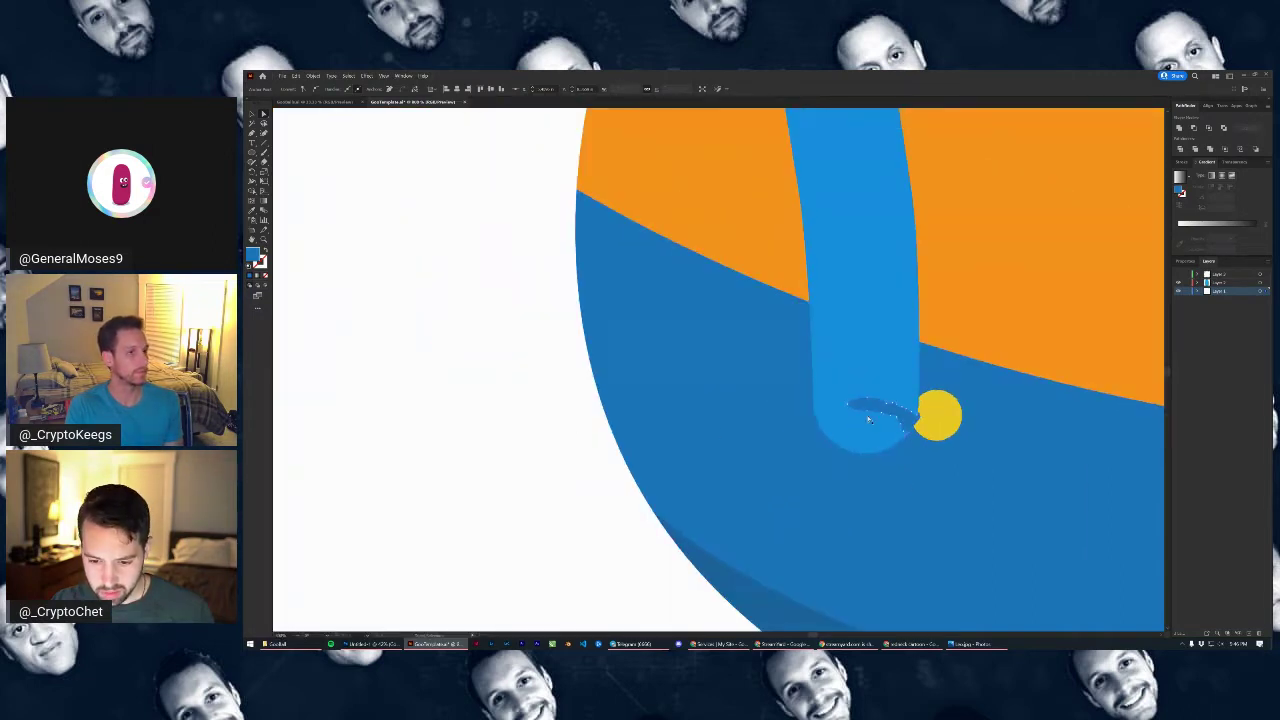
Refine the jagged lower edge of the widened thread shape and adjust the upper-edge anchor where it meets the buttonhole
scroll(869, 420, up, 3)
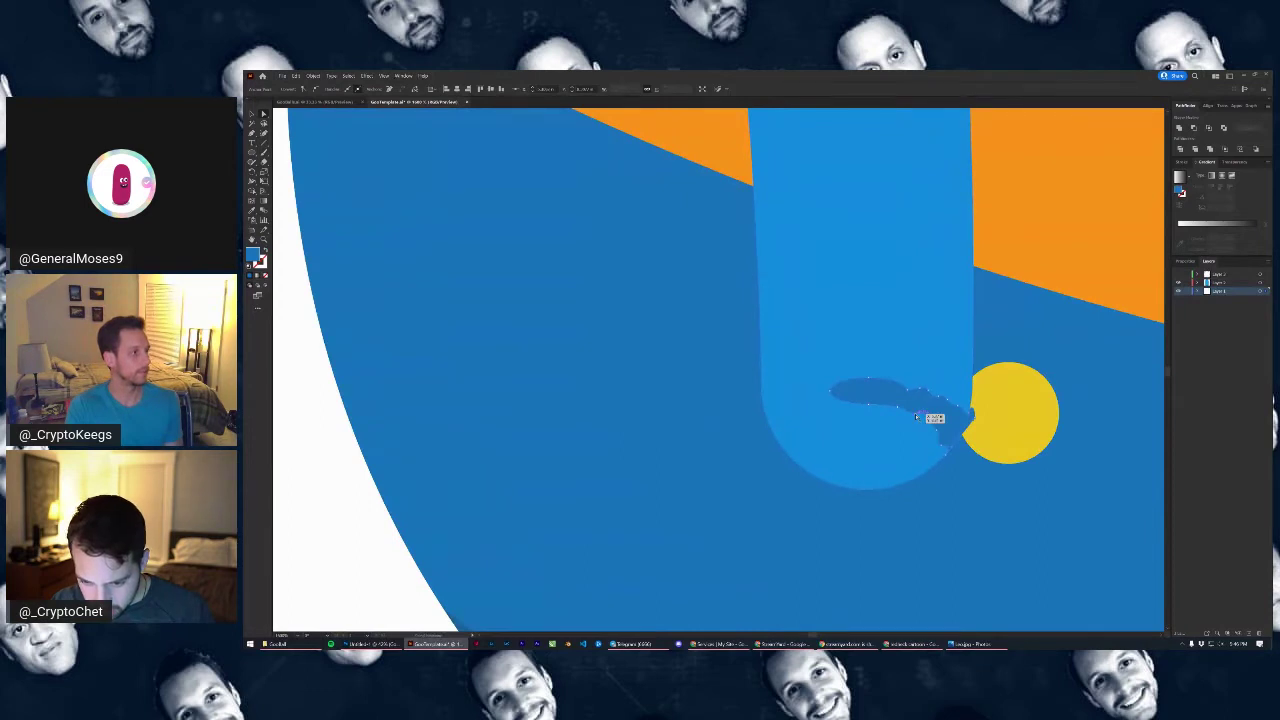
drag(918, 411, 930, 443)
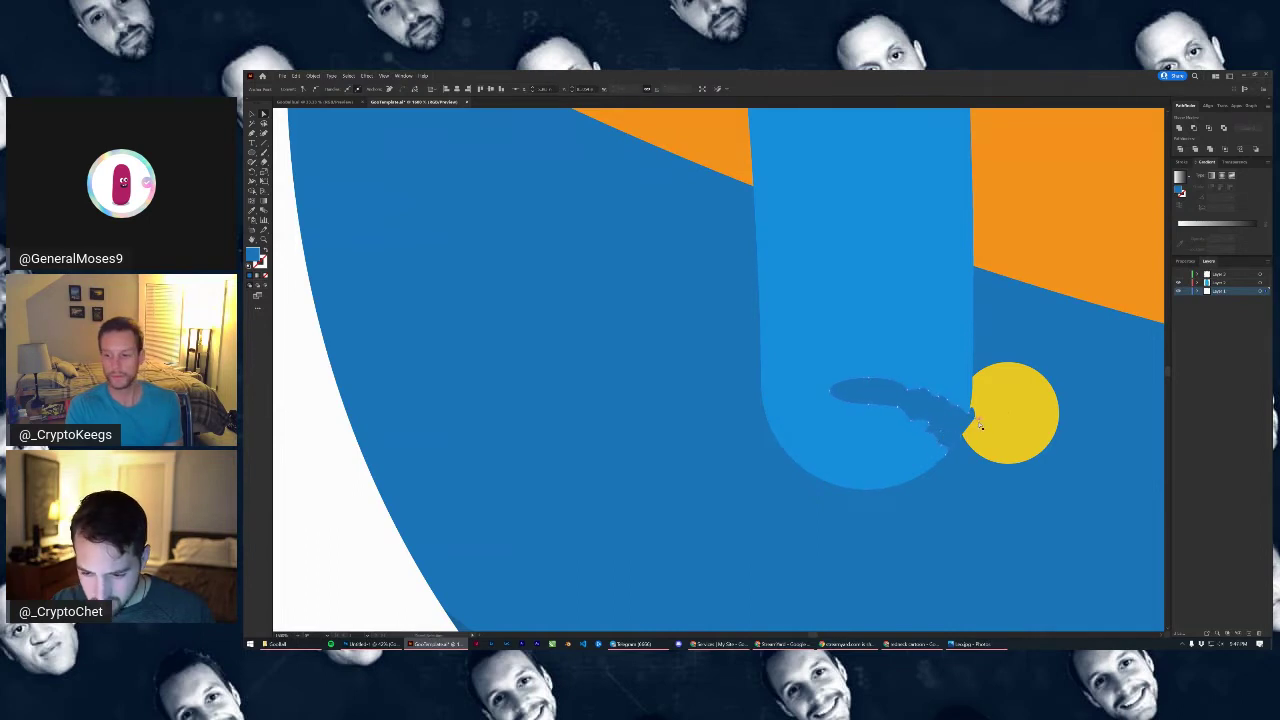
scroll(940, 432, down, 3)
scroll(937, 425, up, 5)
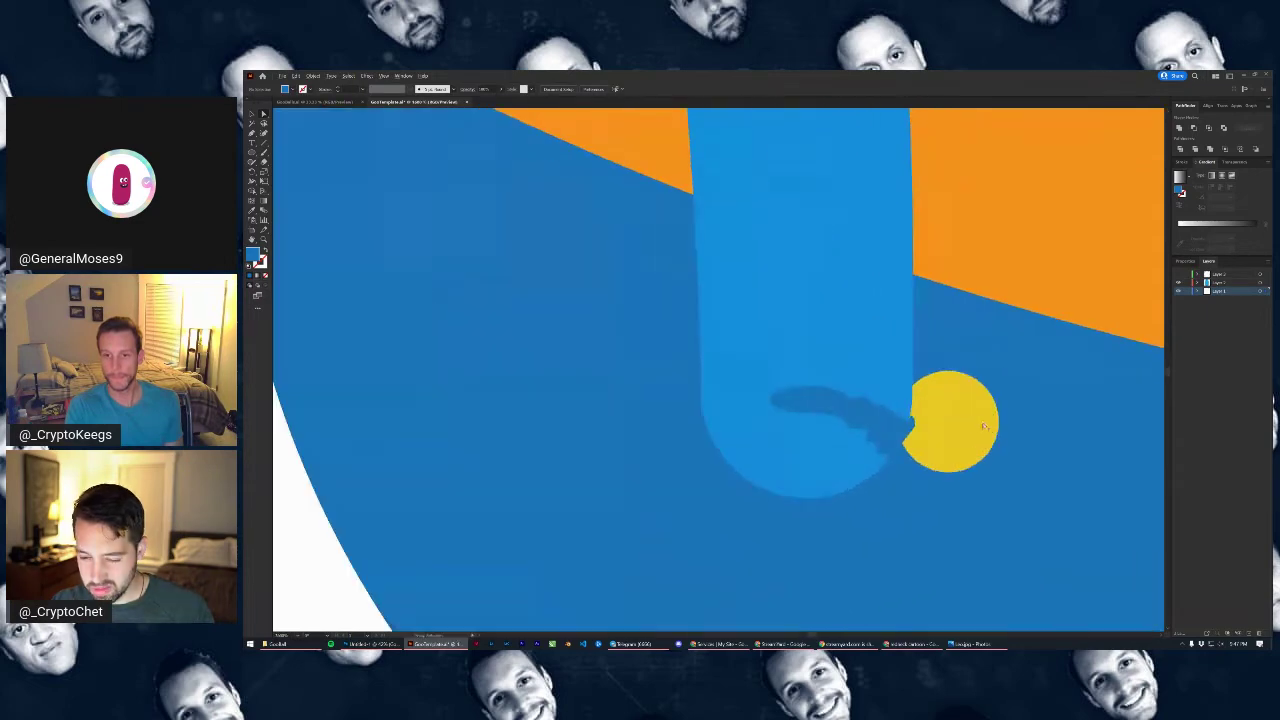
scroll(913, 435, down, 3)
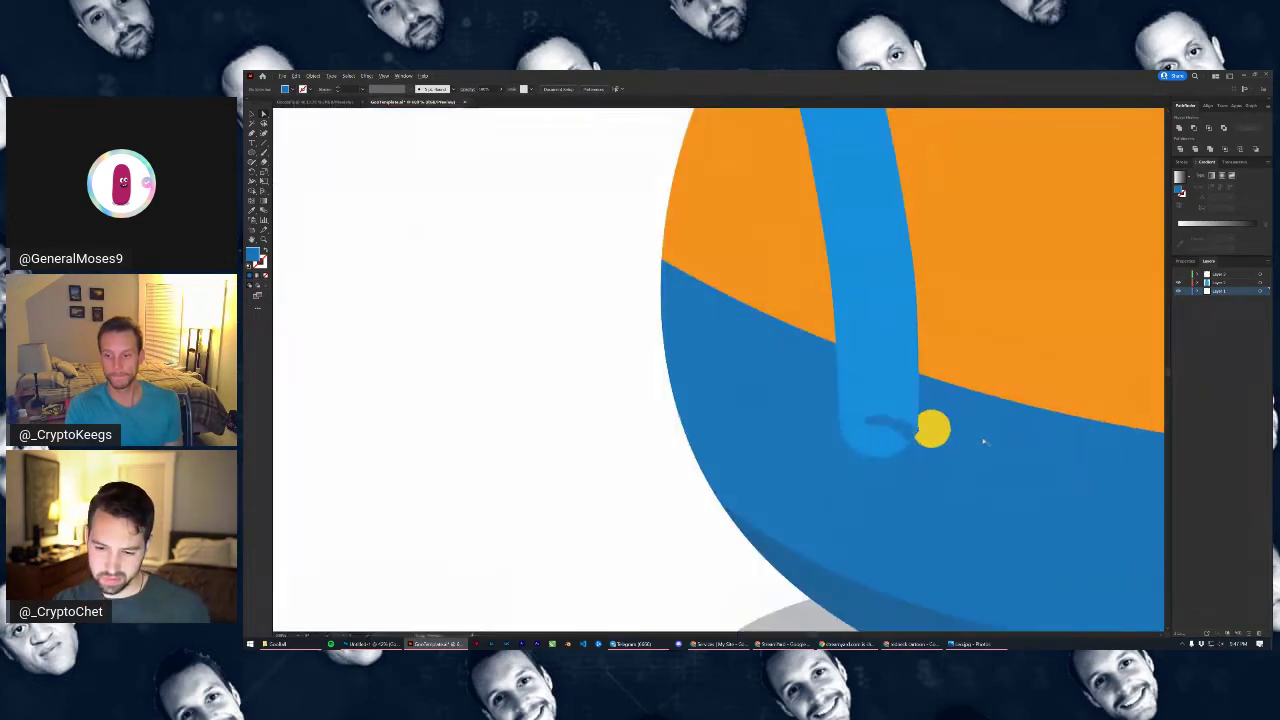
scroll(985, 440, up, 3)
click(888, 419)
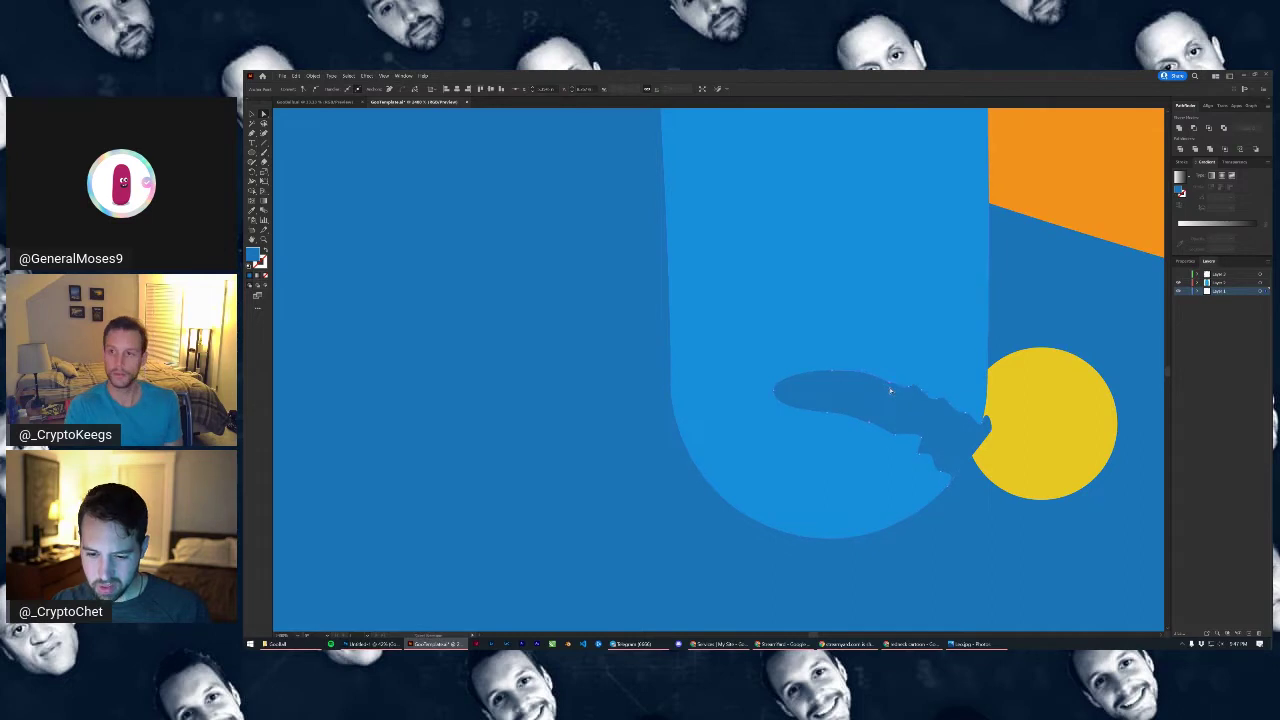
drag(878, 387, 878, 388)
scroll(878, 388, down, 6)
click(666, 406)
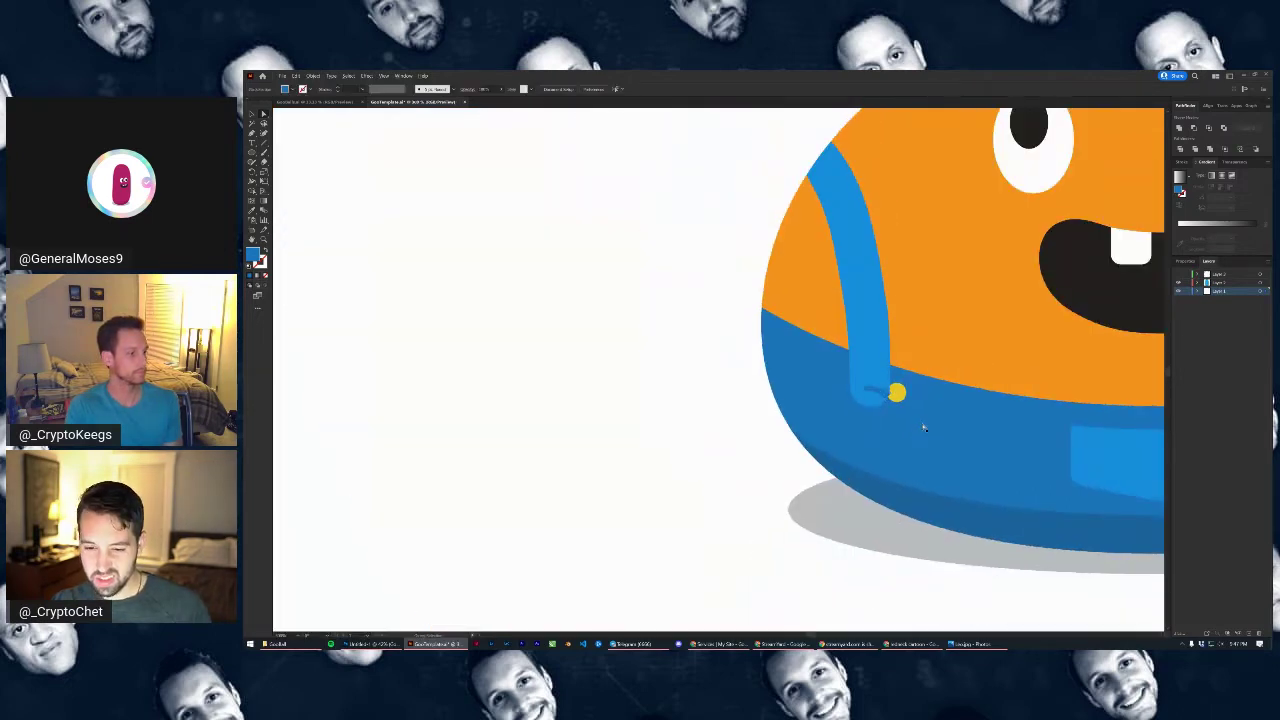
Select the left strap together with the reshaped tear and subtract the tear from the strap
scroll(913, 381, up, 2)
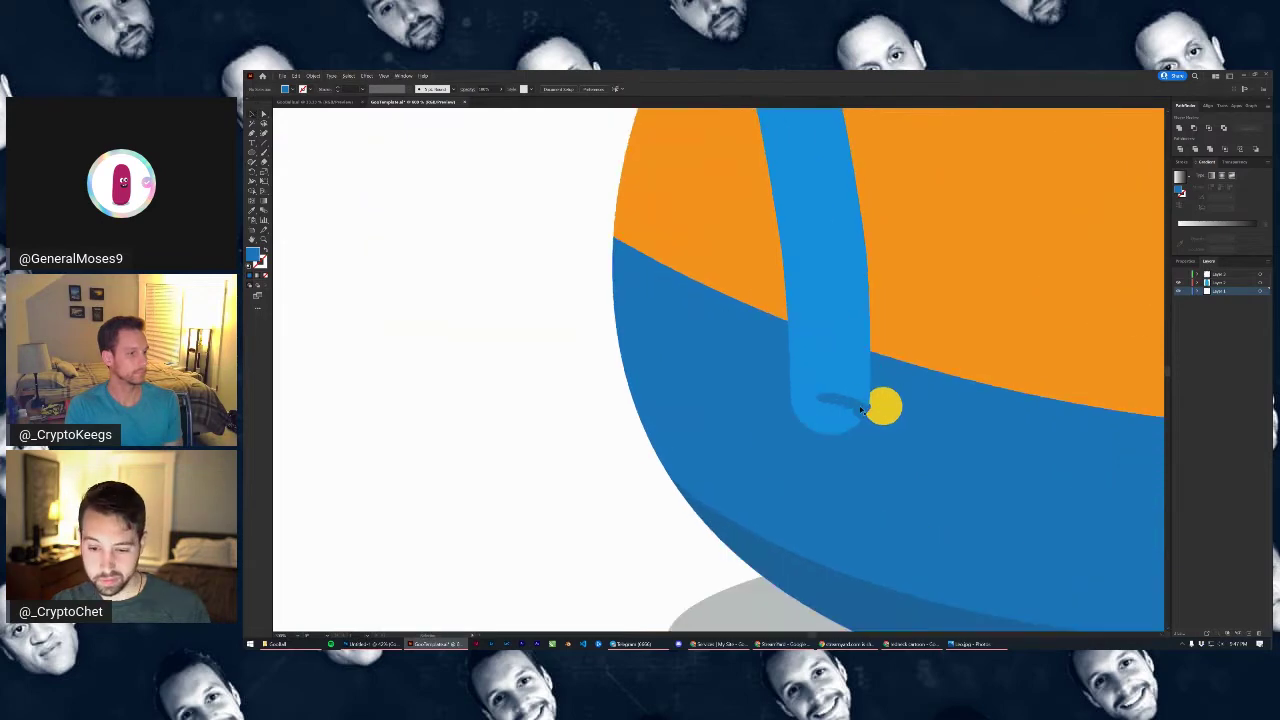
shift+click(837, 350)
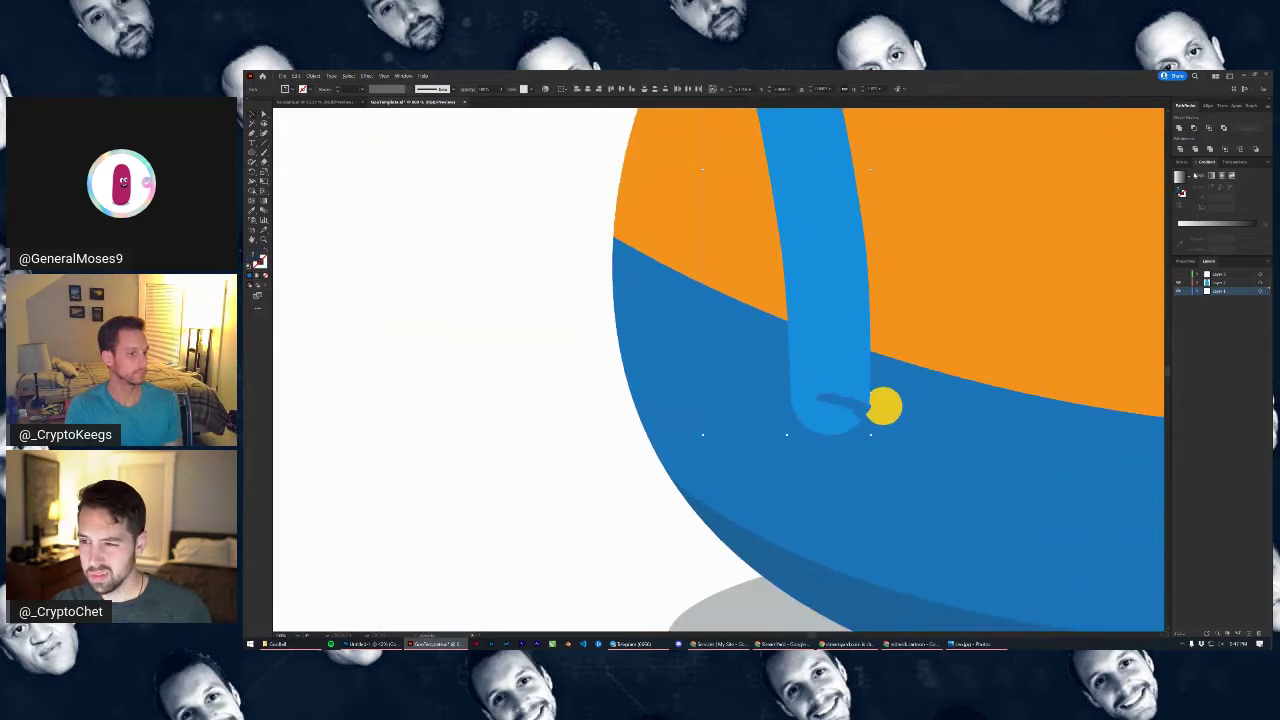
scroll(446, 449, down, 5)
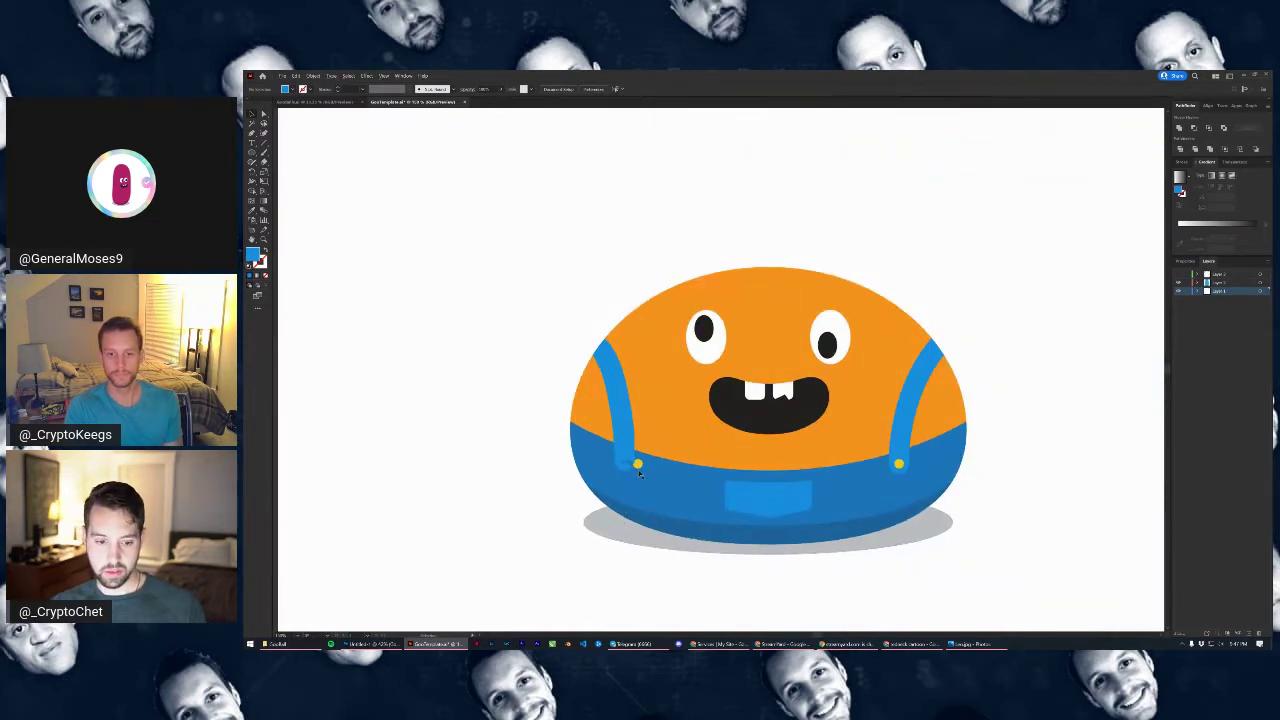
scroll(620, 452, up, 2)
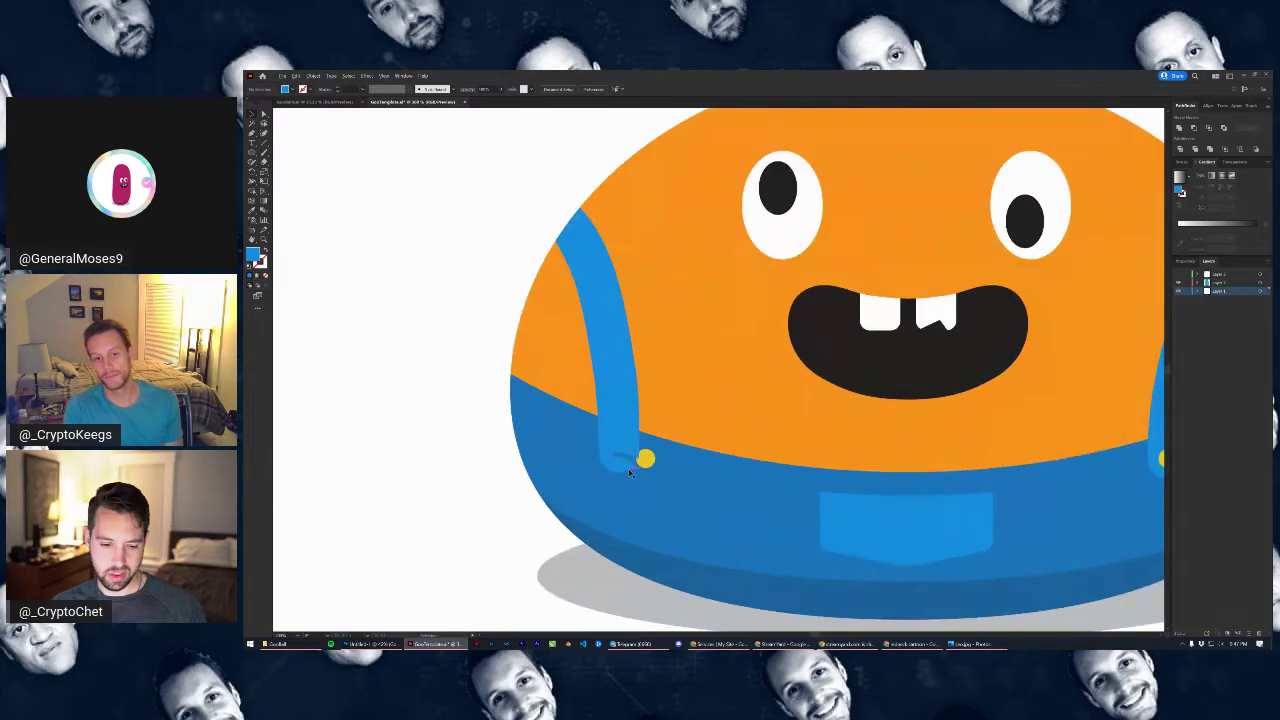
scroll(631, 467, down, 3)
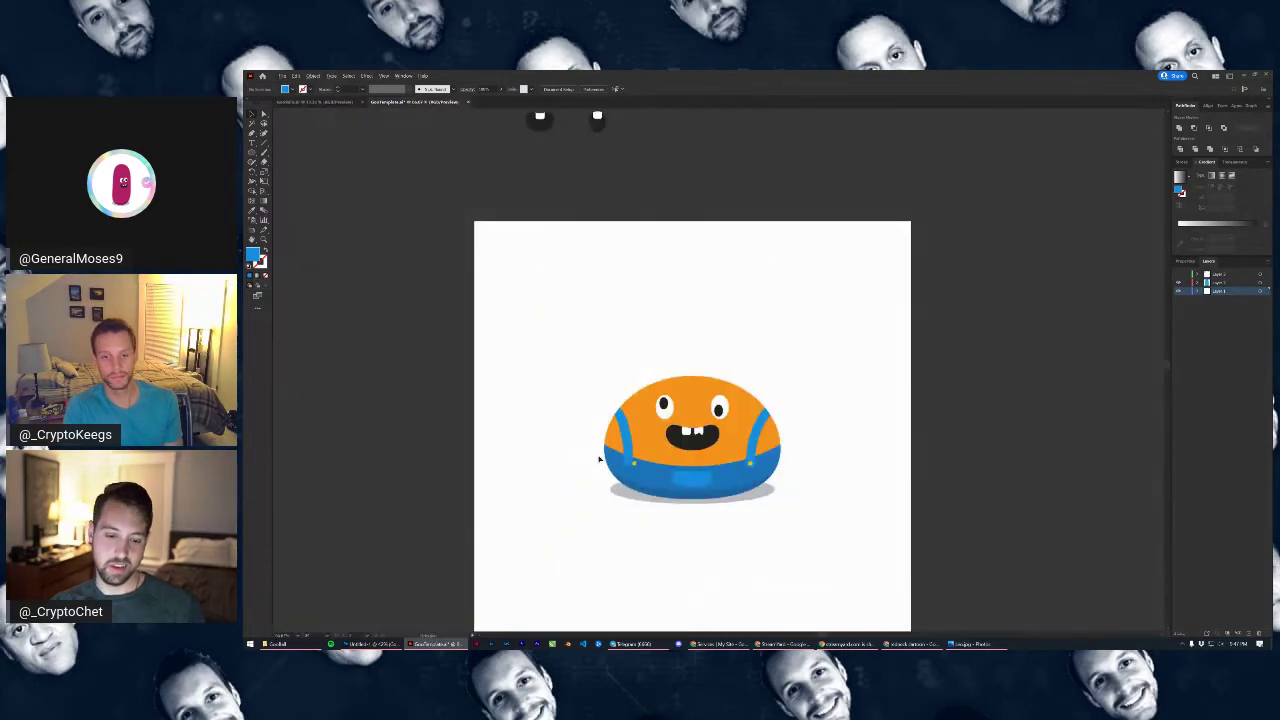
click(602, 461)
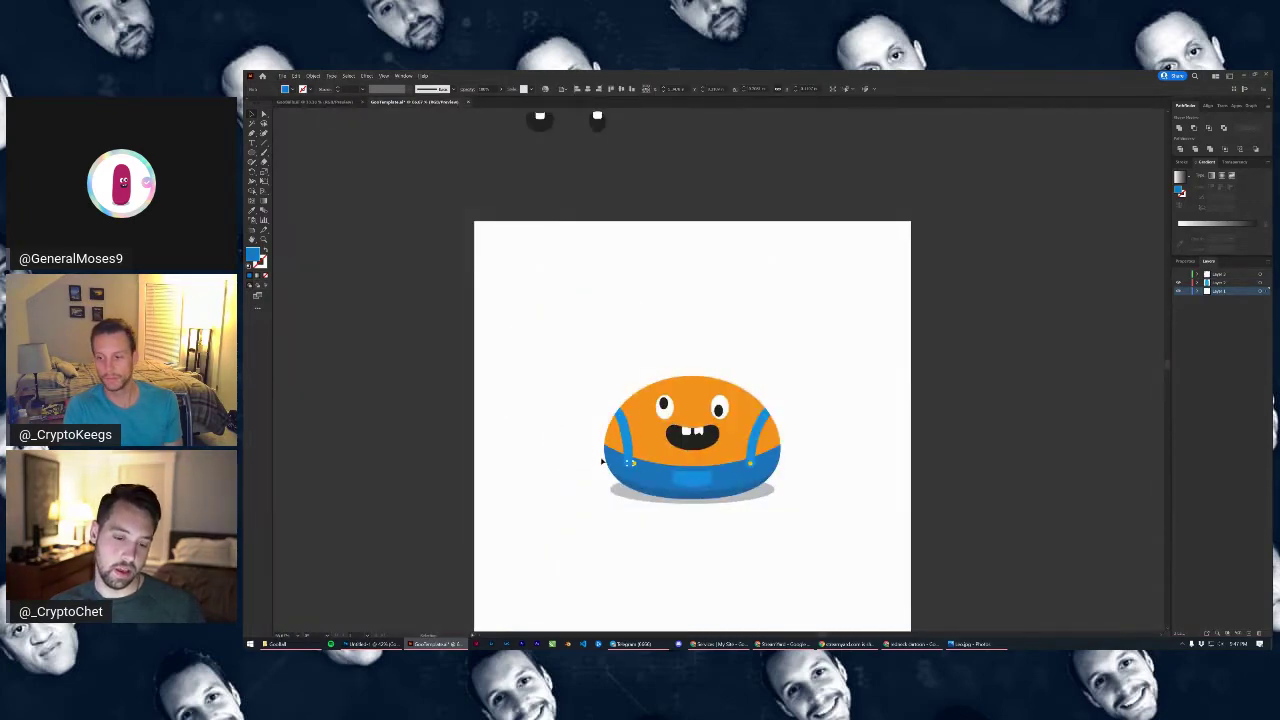
scroll(633, 483, up, 5)
key(ctrl+0)
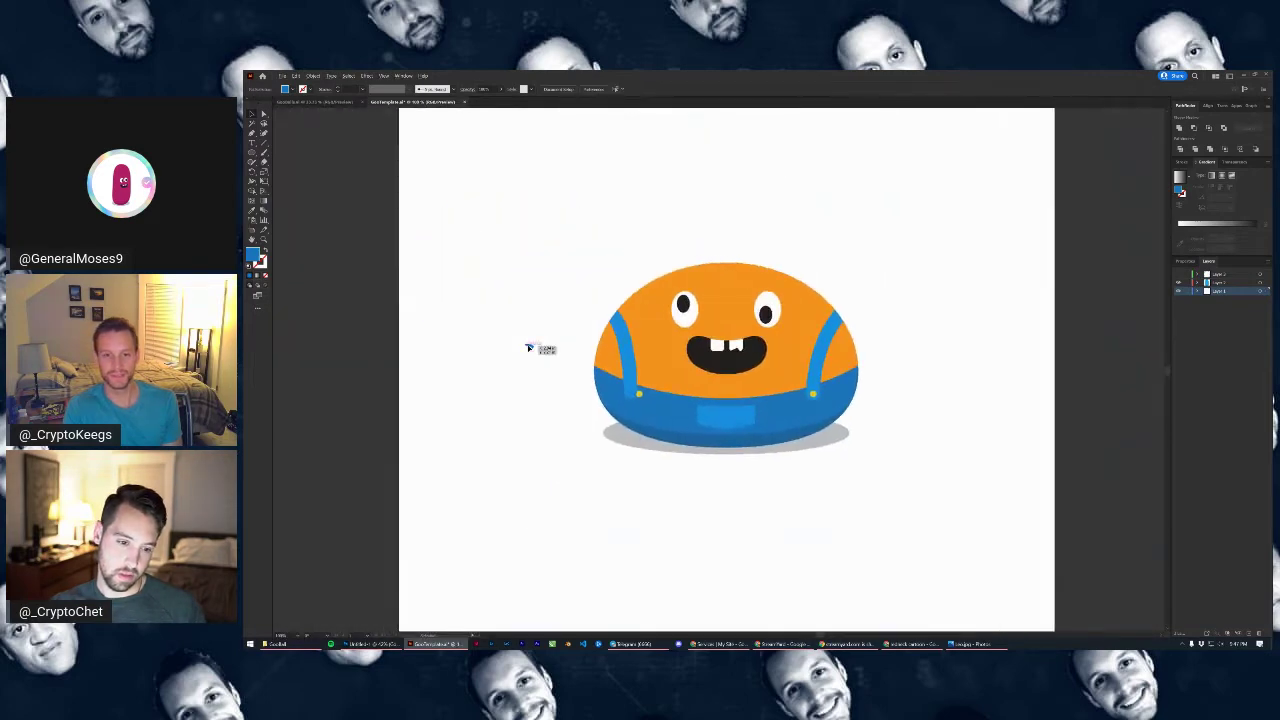
Move the leftover blue tear fragment off the artboard, away from the character
drag(528, 346, 363, 329)
key(Delete)
scroll(728, 403, up, 3)
drag(793, 442, 834, 523)
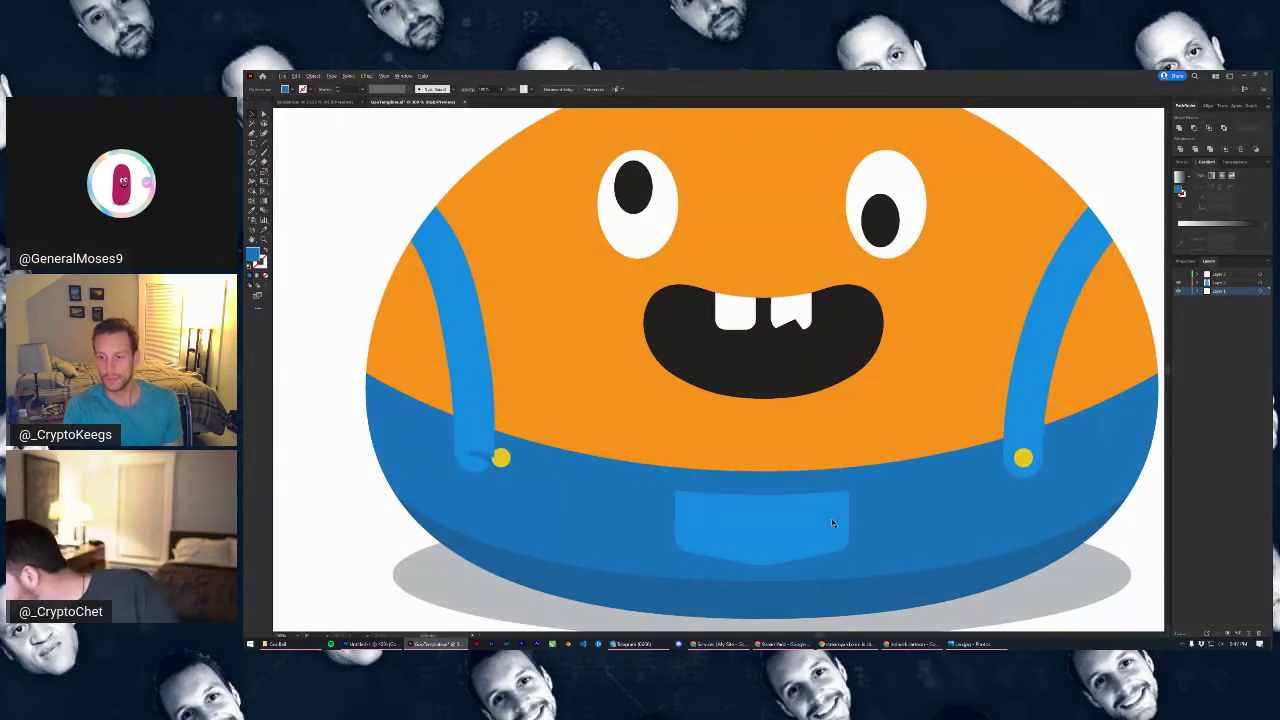
scroll(768, 497, down, 3)
scroll(768, 497, up, 3)
click(769, 515)
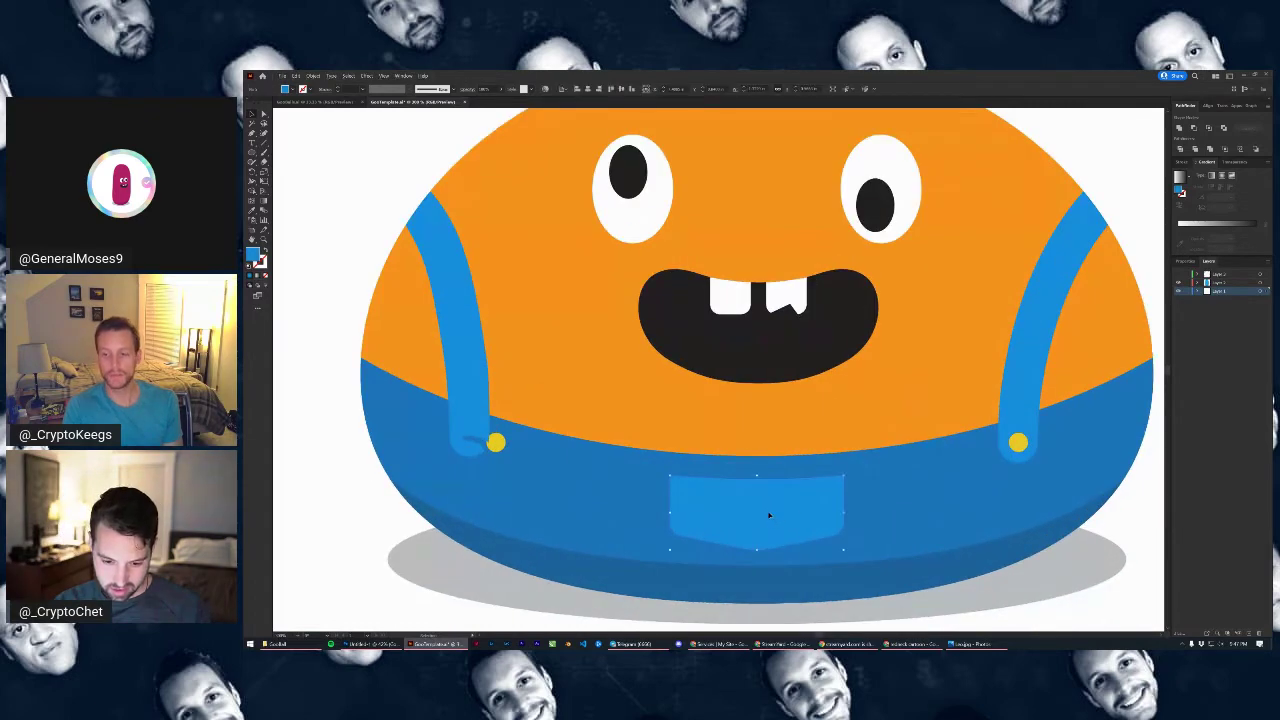
scroll(768, 507, down, 5)
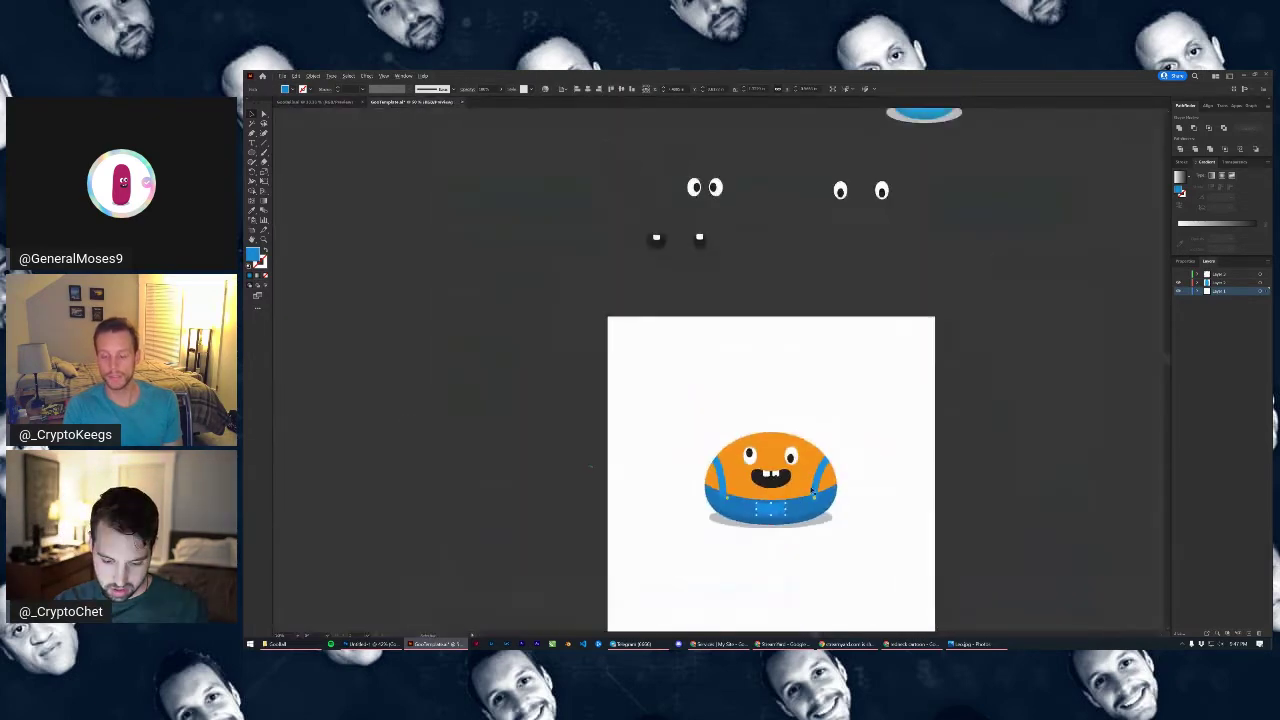
scroll(790, 480, up, 5)
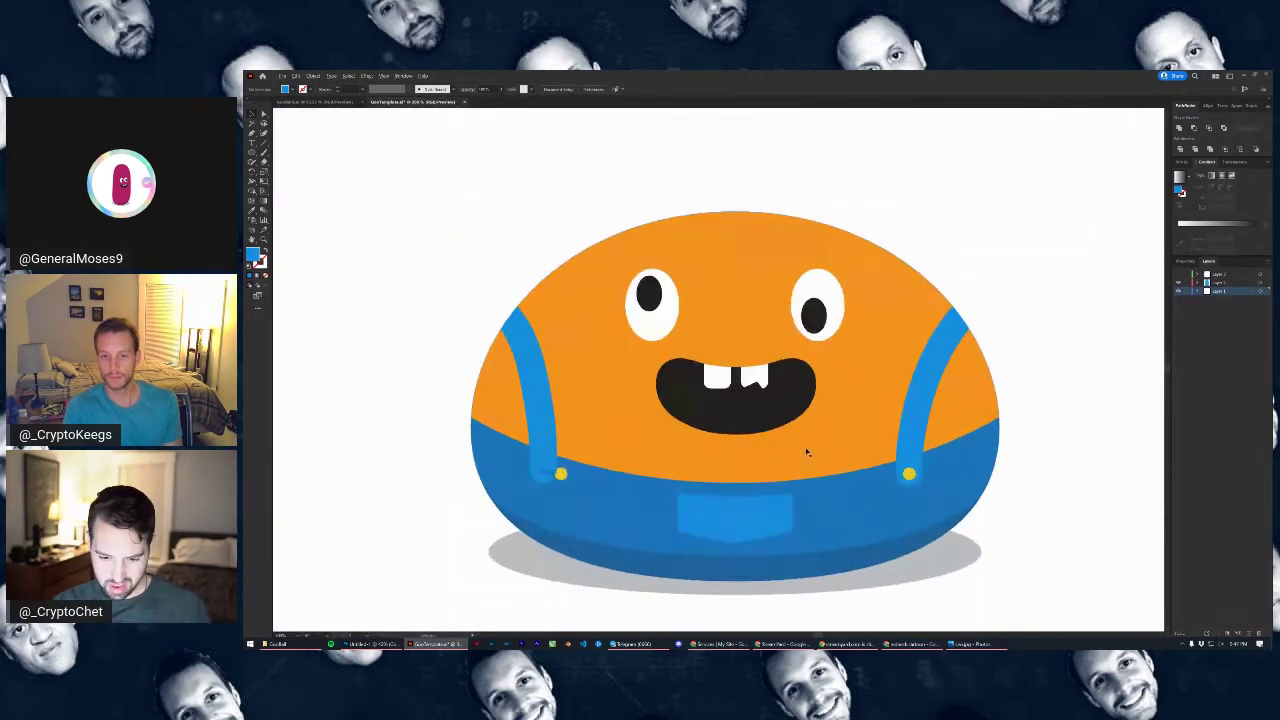
scroll(761, 453, down, 3)
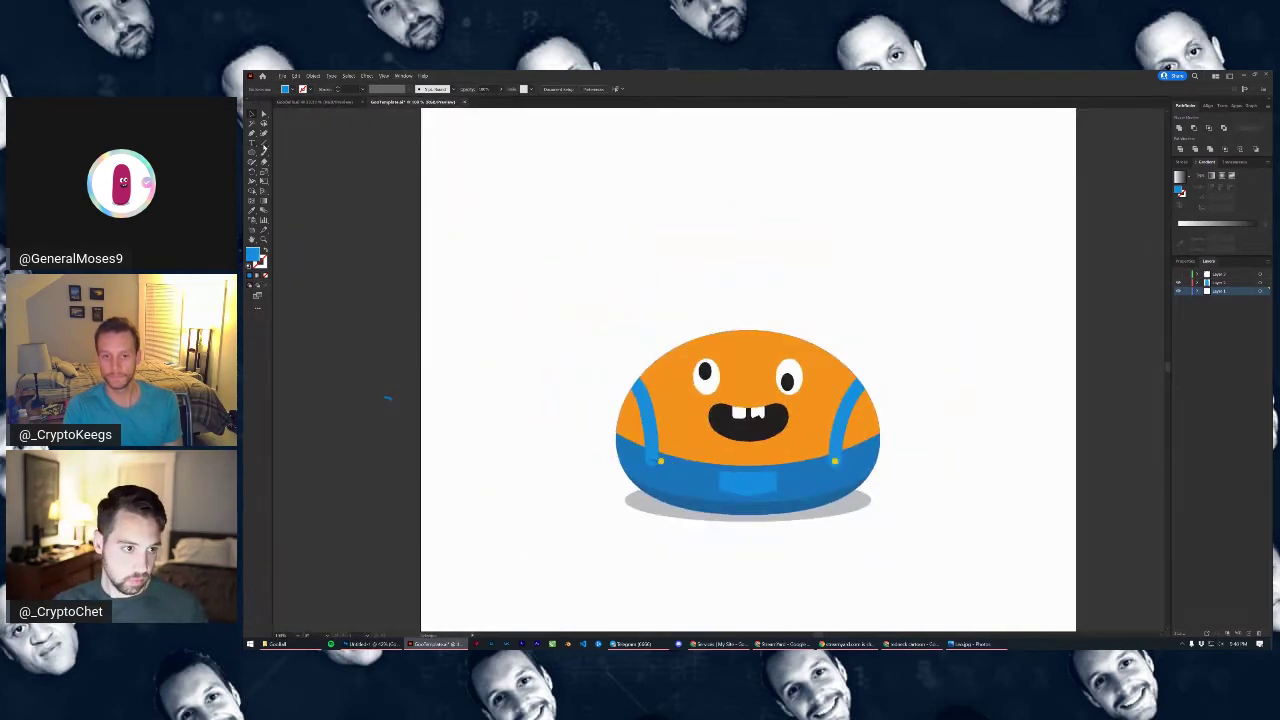
Draw an open curve with the Pen tool from the mouth's lower-left edge up and outward onto the orange cheek
scroll(720, 432, up, 3)
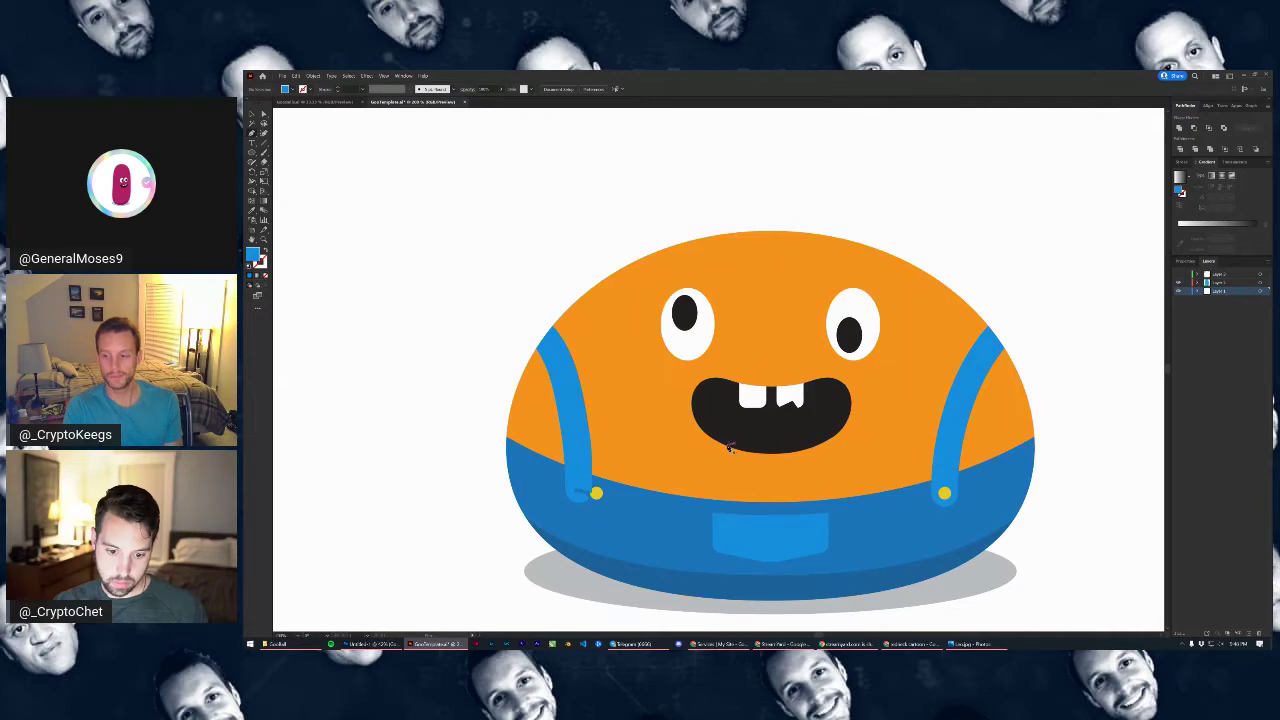
click(727, 445)
drag(696, 416, 645, 396)
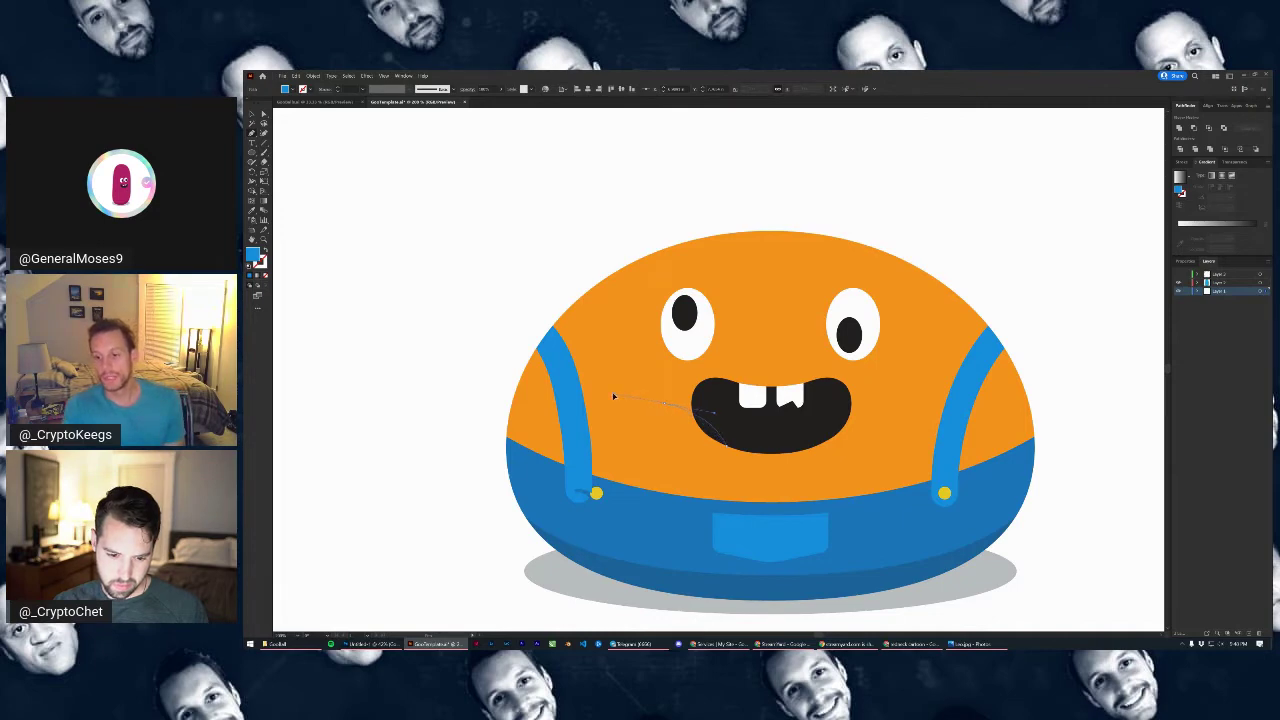
drag(604, 395, 602, 392)
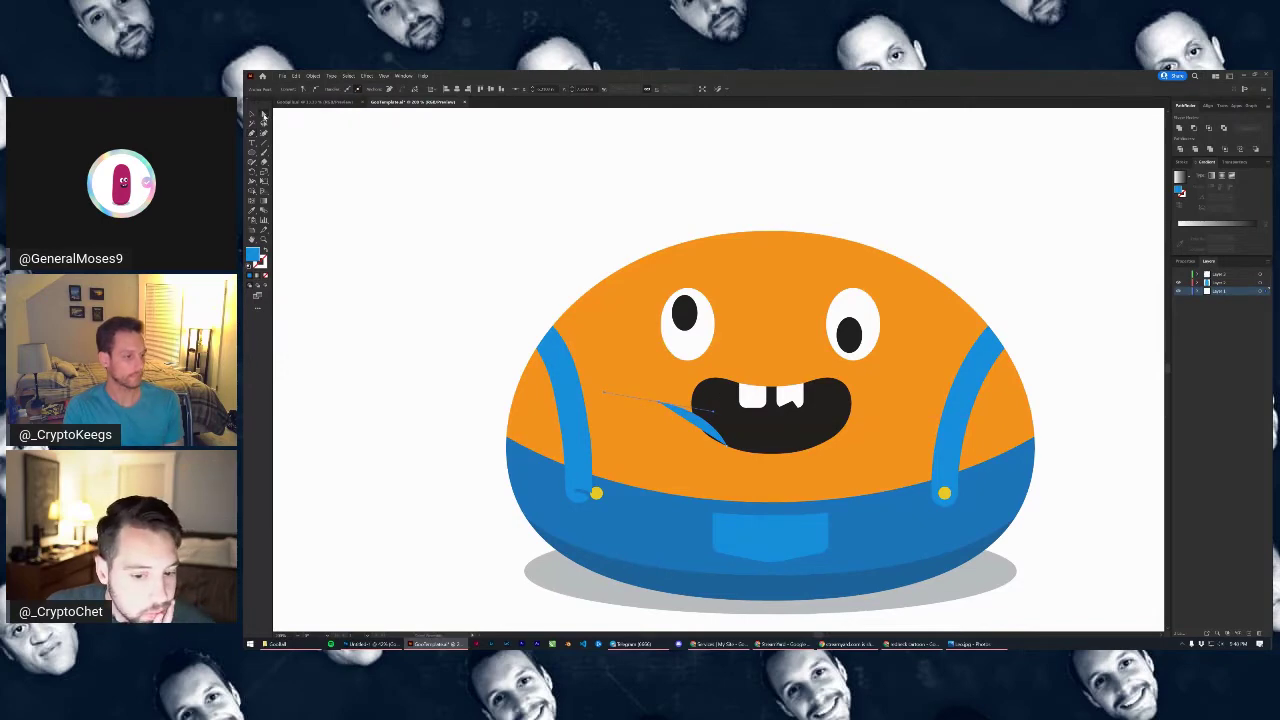
key(v)
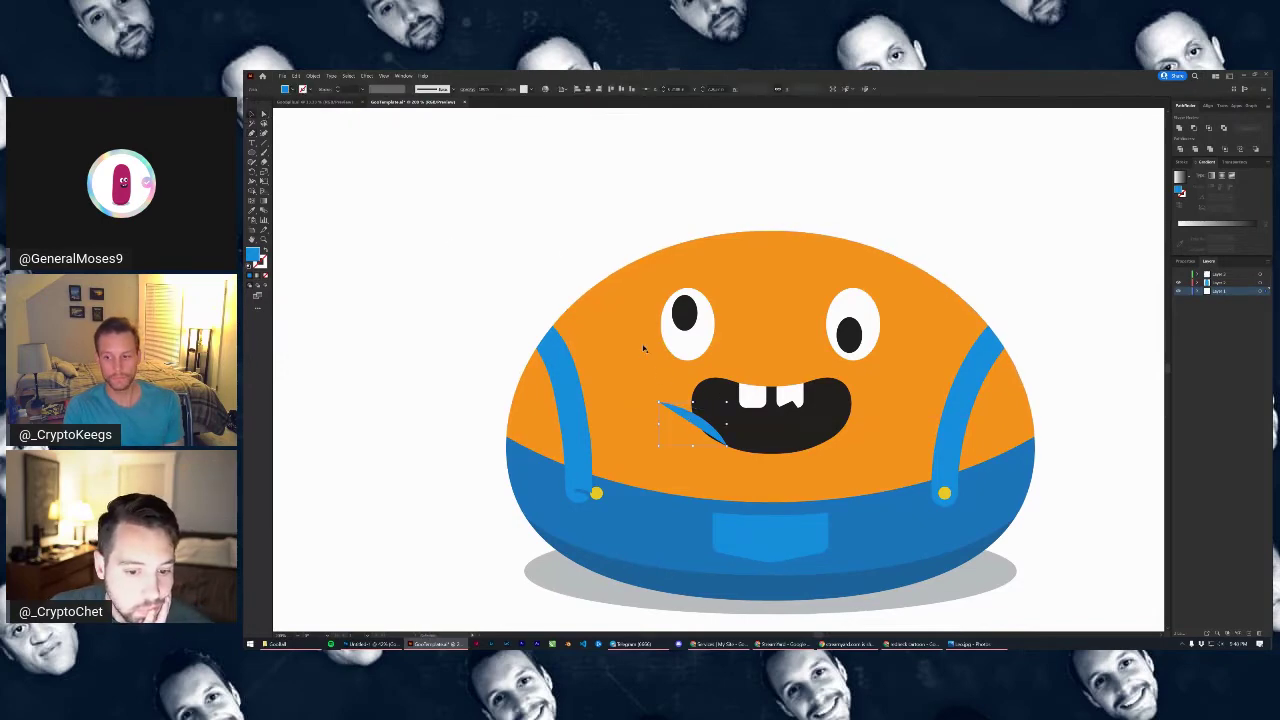
Set the curve's fill to none and give it a yellow swatch stroke
click(288, 90)
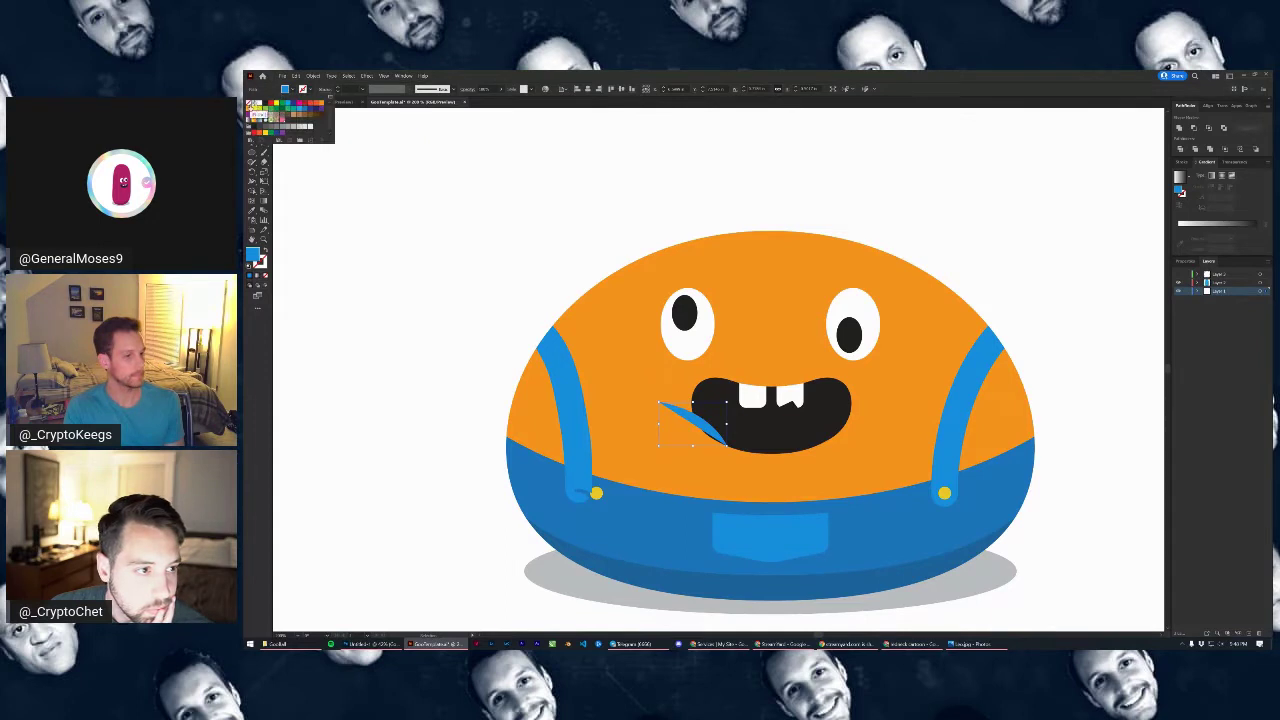
click(258, 112)
click(309, 90)
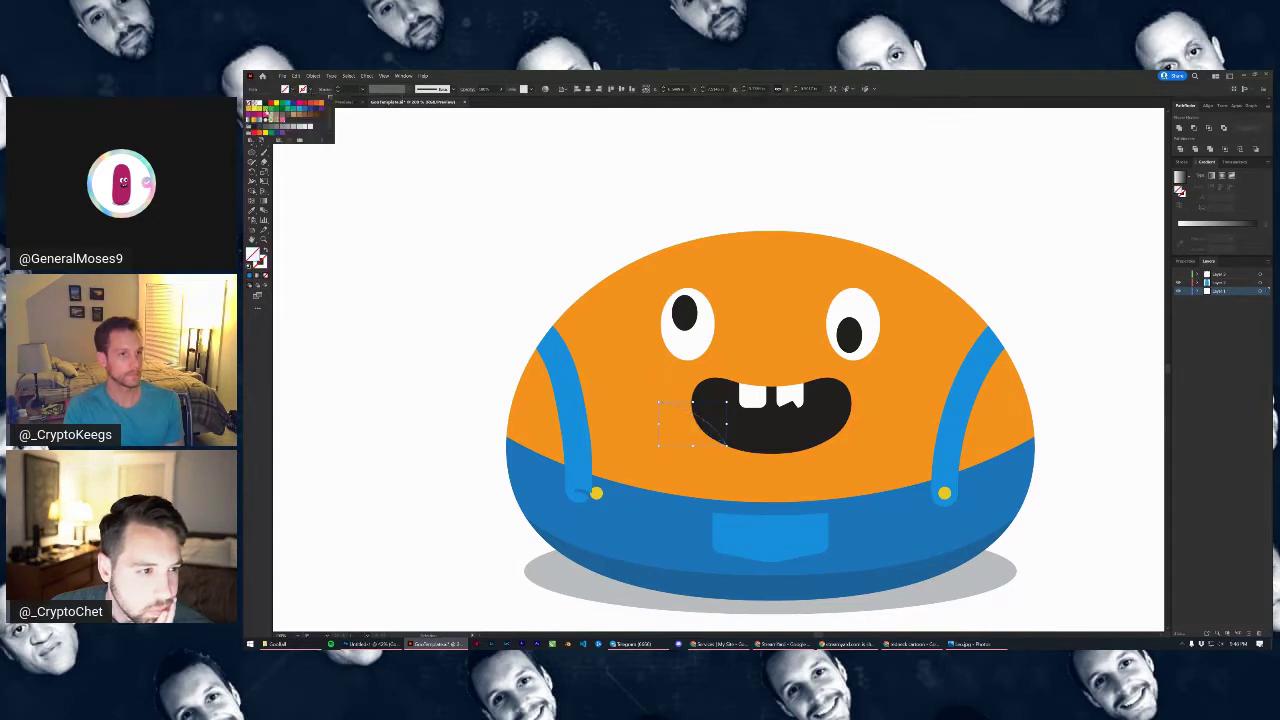
click(259, 109)
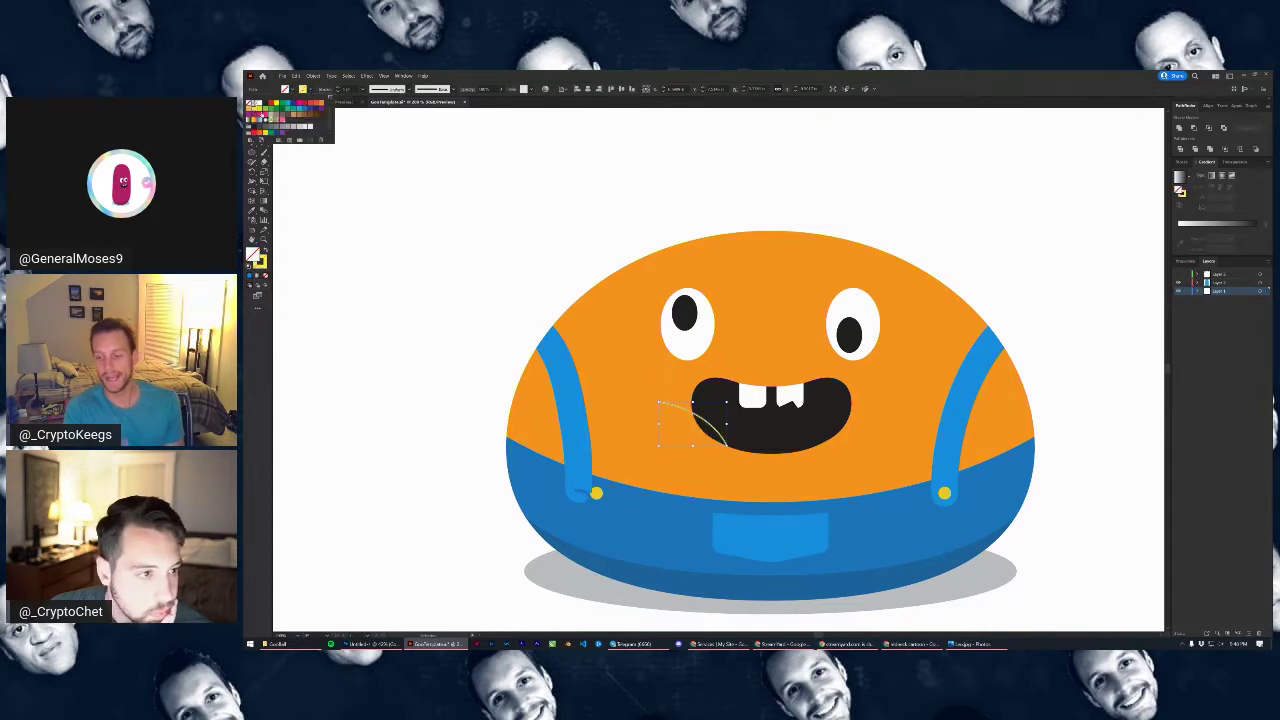
Try a muted yellow from the Color Picker on the curve and set its fill back to none
double_click(260, 262)
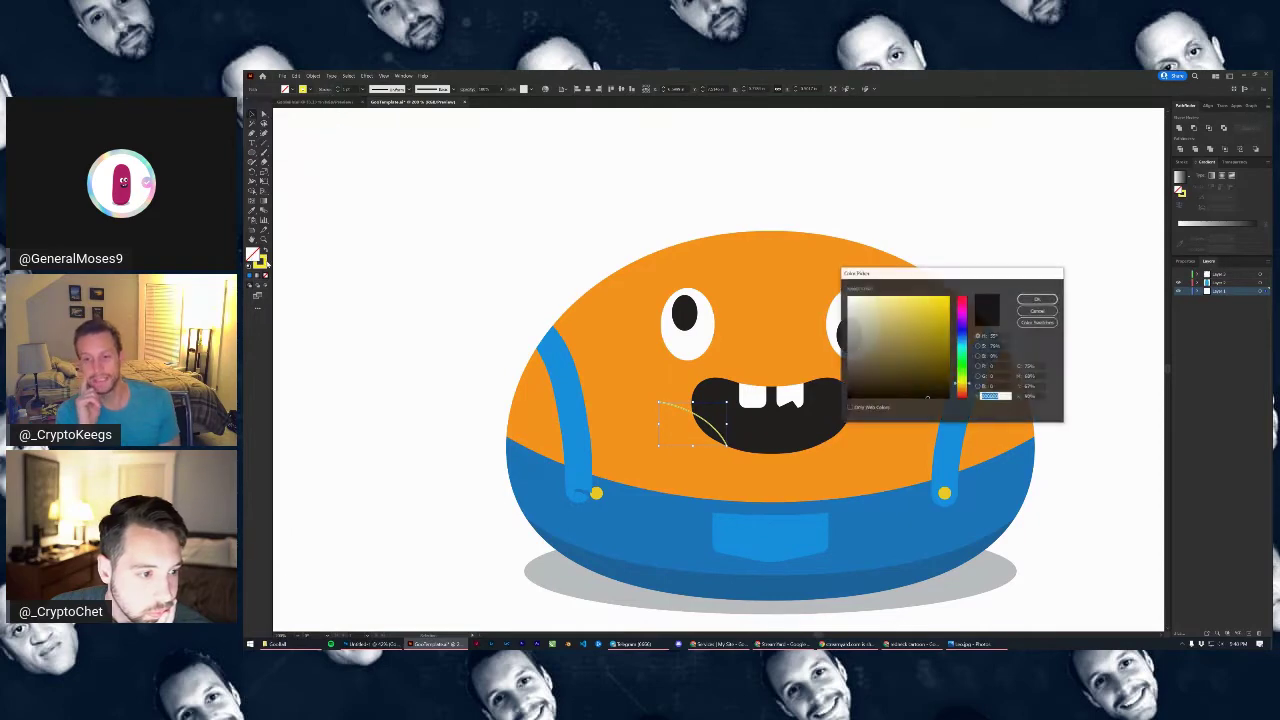
click(928, 312)
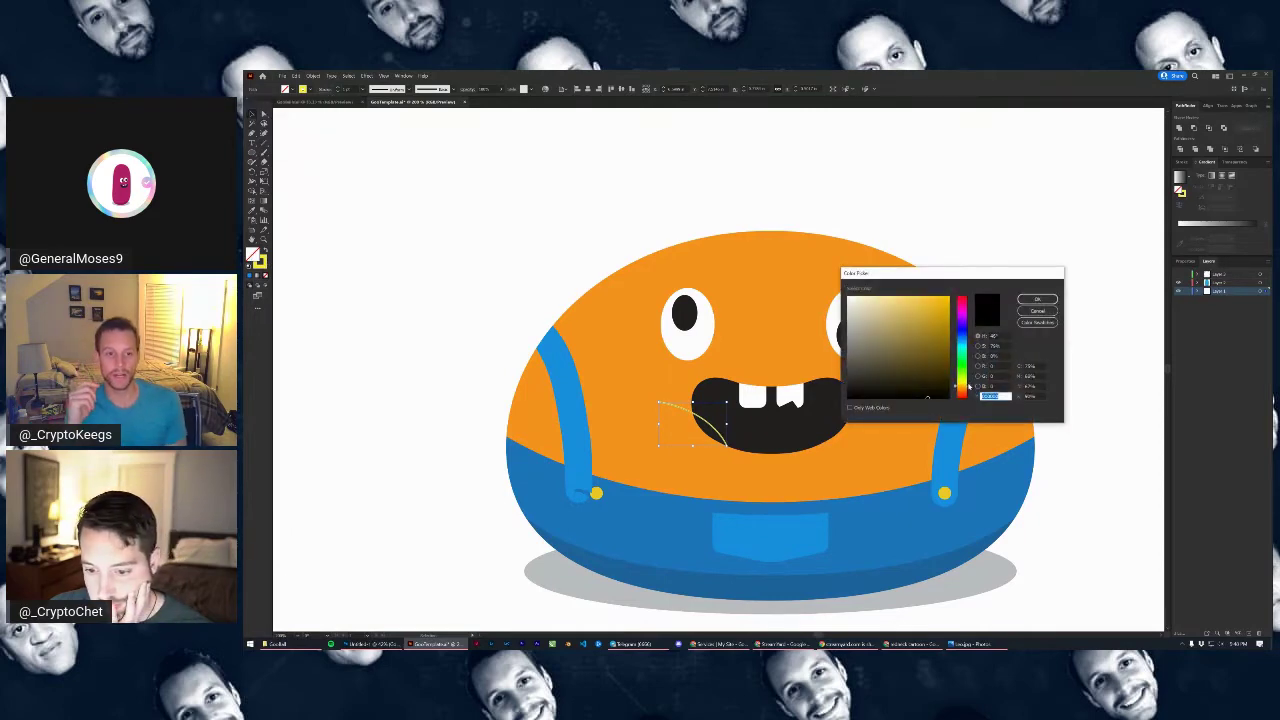
mouse_move(929, 313)
mouse_down()
mouse_move(912, 299)
mouse_move(908, 311)
mouse_up()
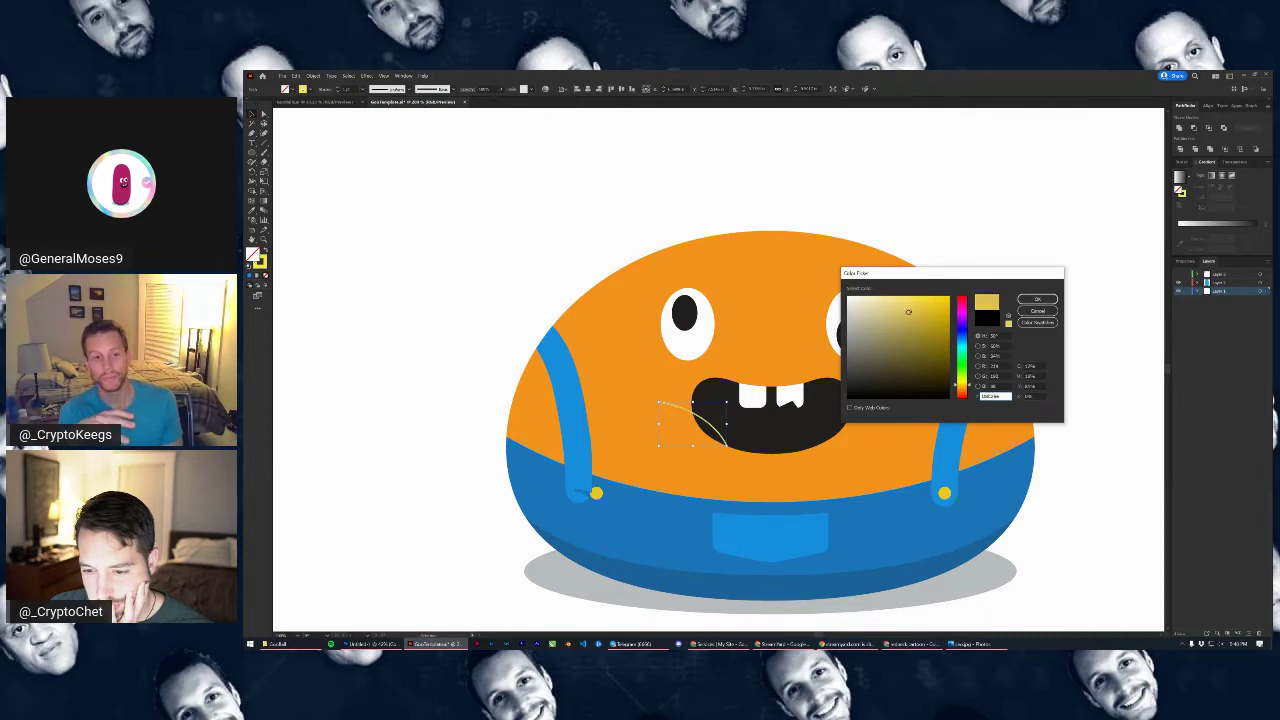
click(1037, 299)
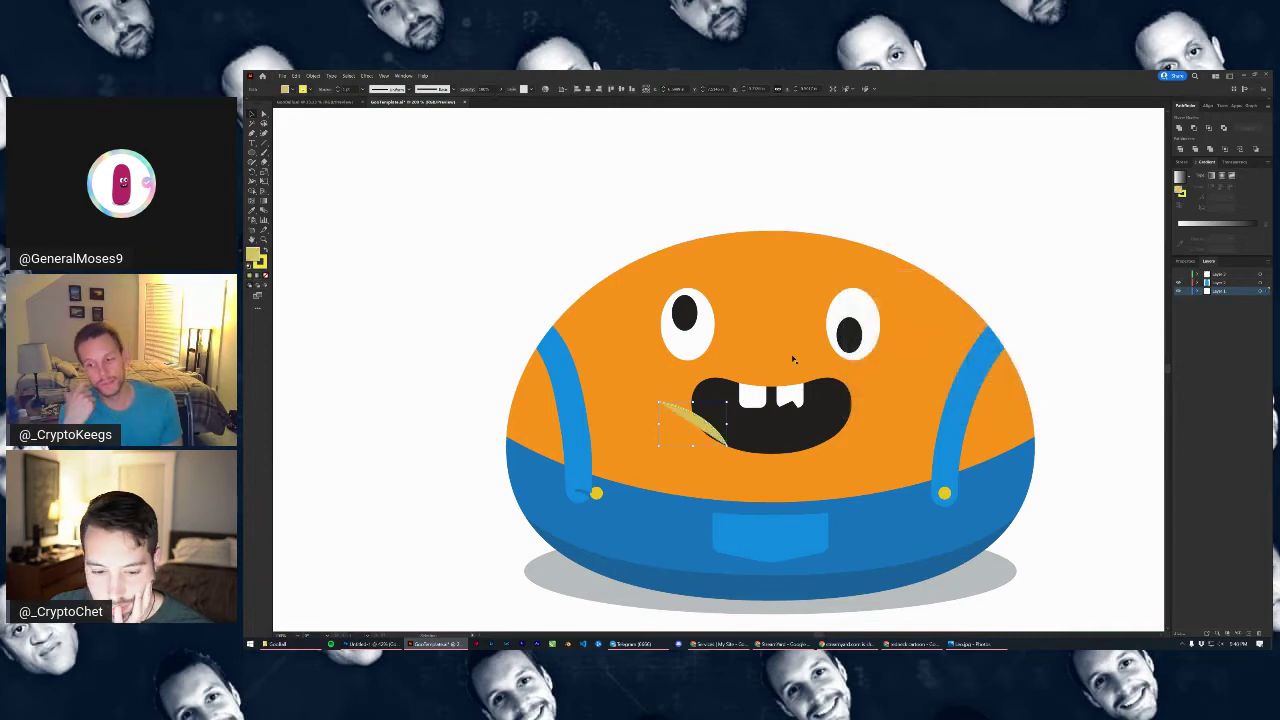
click(293, 90)
click(249, 103)
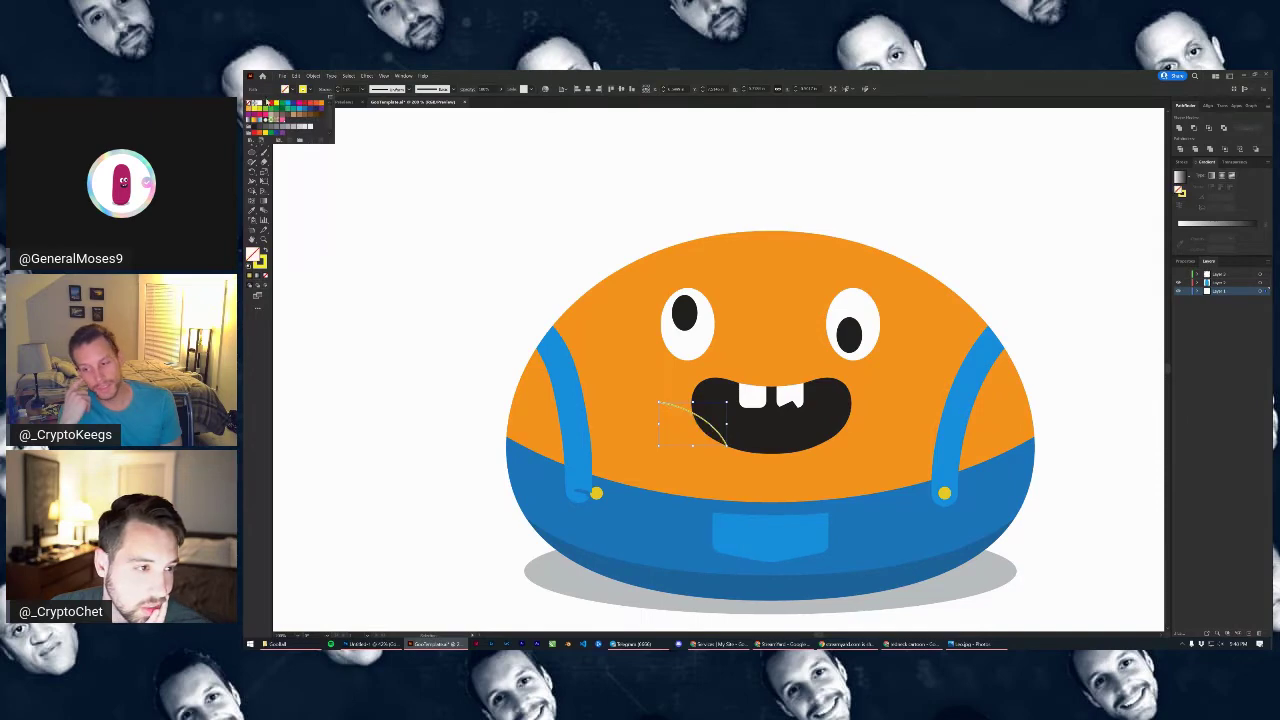
Change the curve's stroke to a slightly warmer, muted yellow in the Color Picker
click(310, 90)
click(310, 90)
click(310, 91)
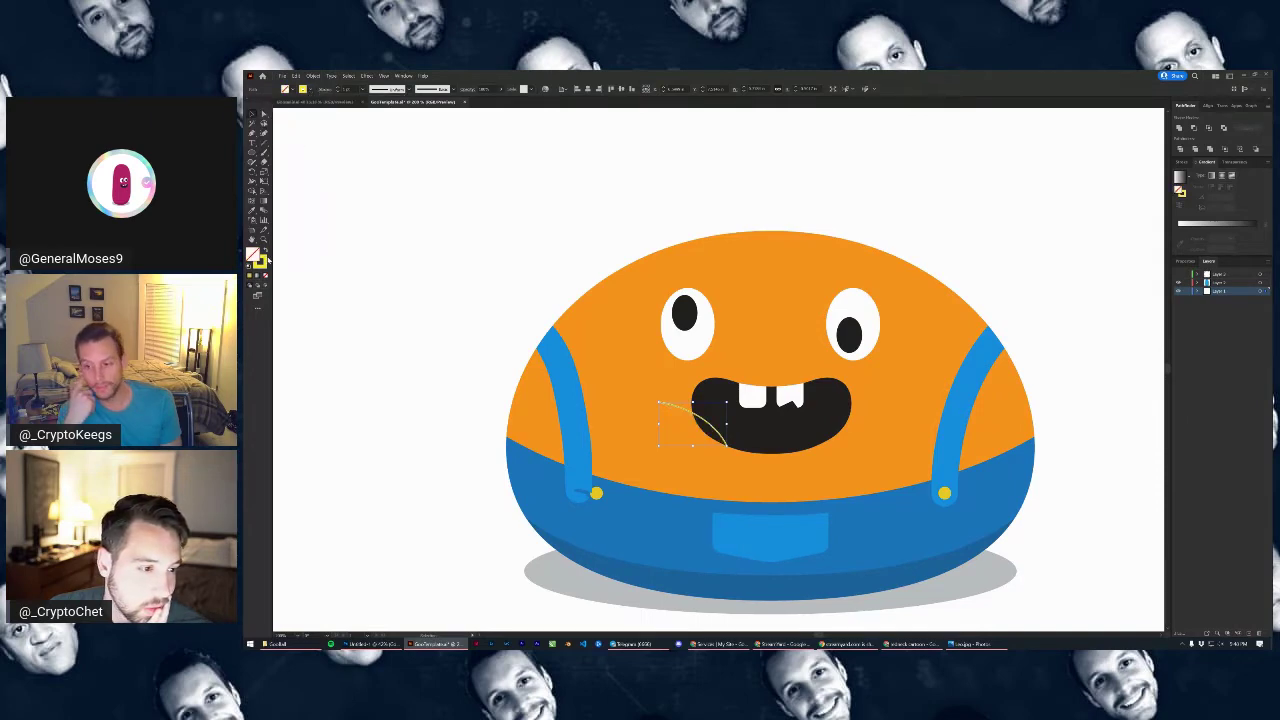
click(262, 262)
double_click(264, 262)
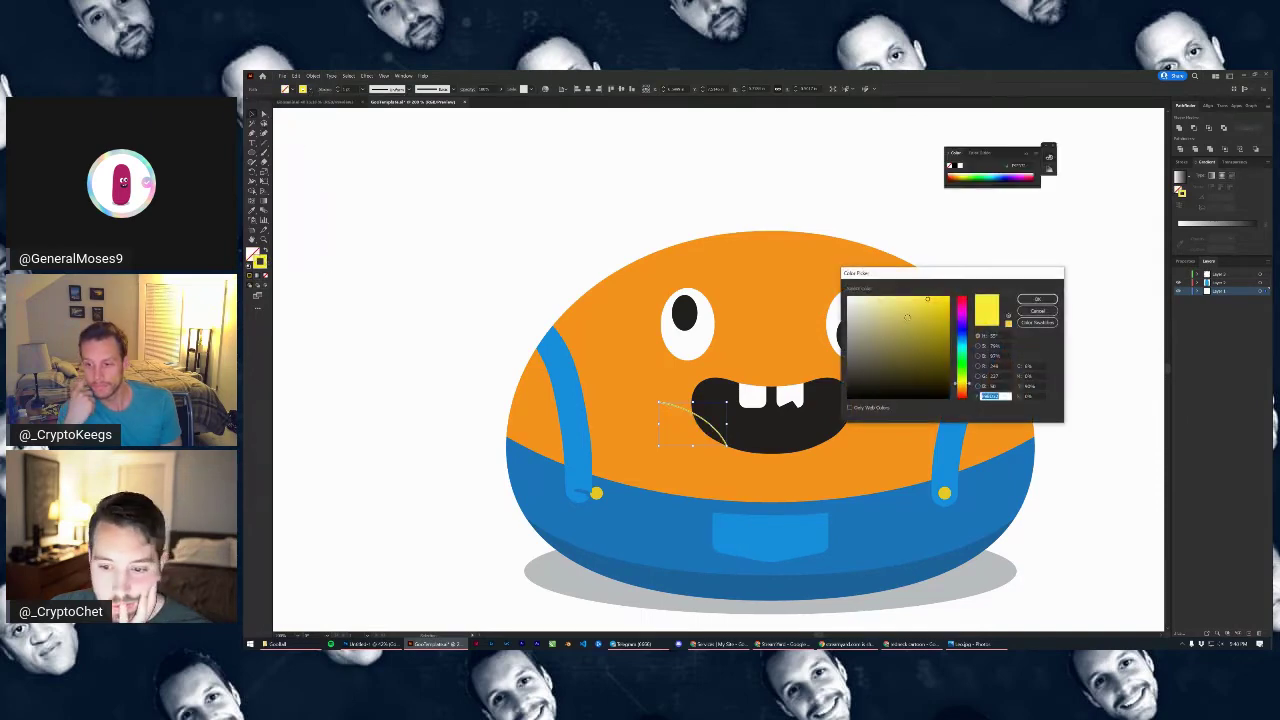
drag(959, 384, 965, 387)
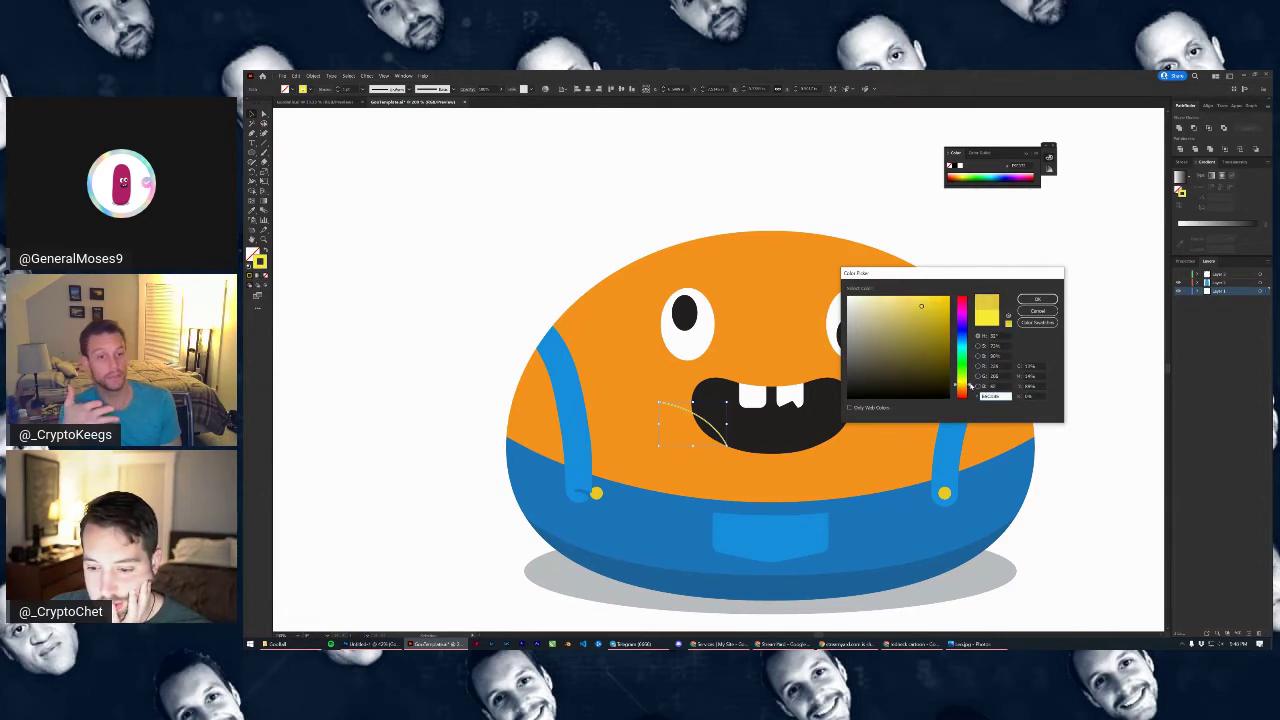
drag(970, 386, 970, 386)
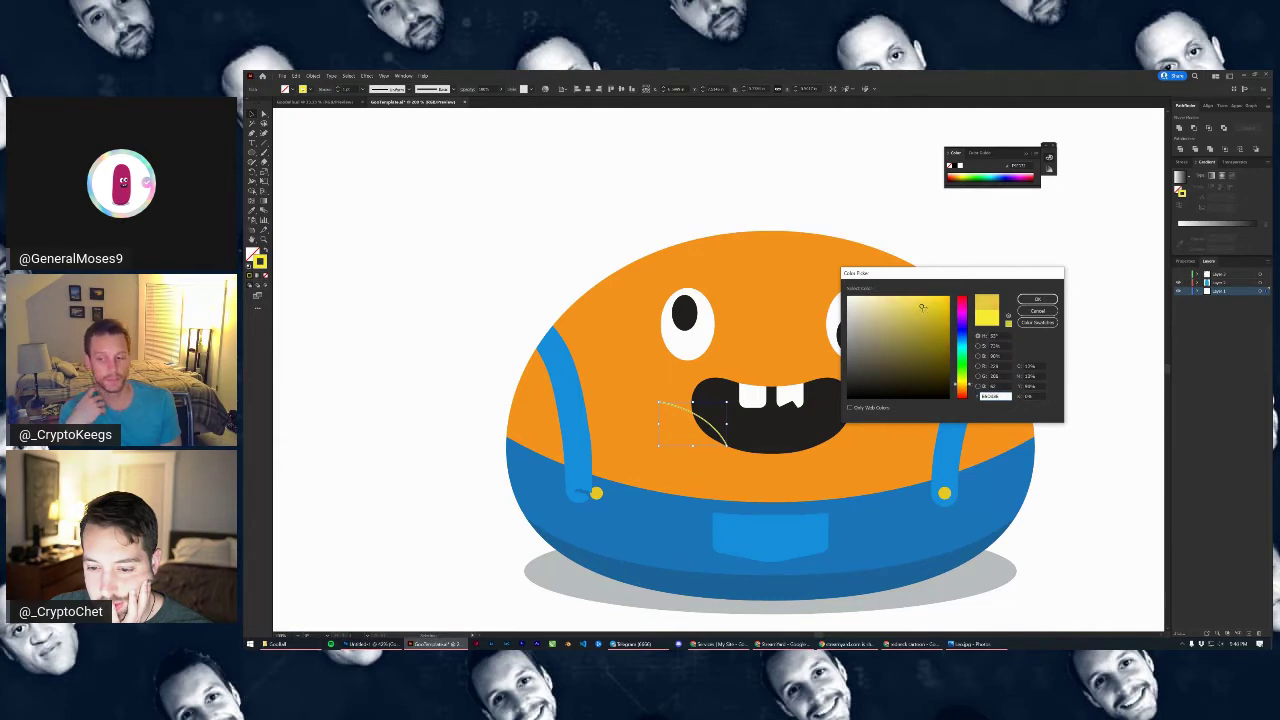
drag(922, 307, 915, 309)
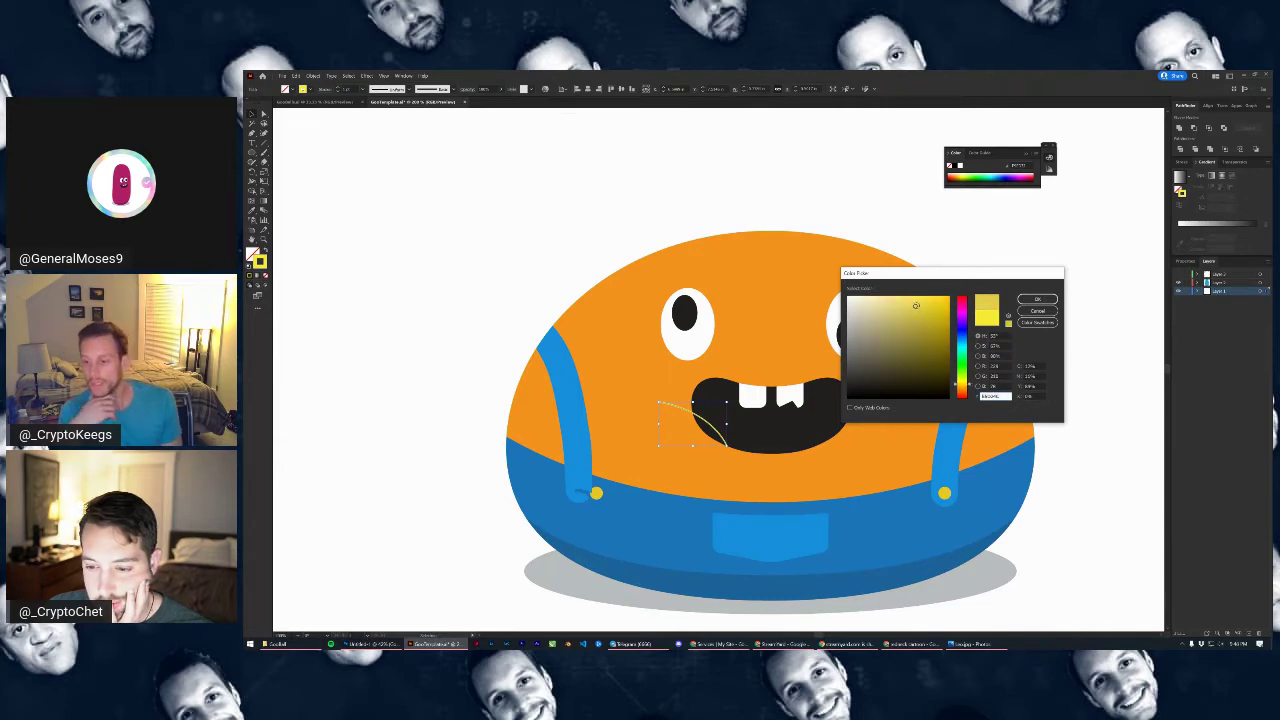
click(1019, 302)
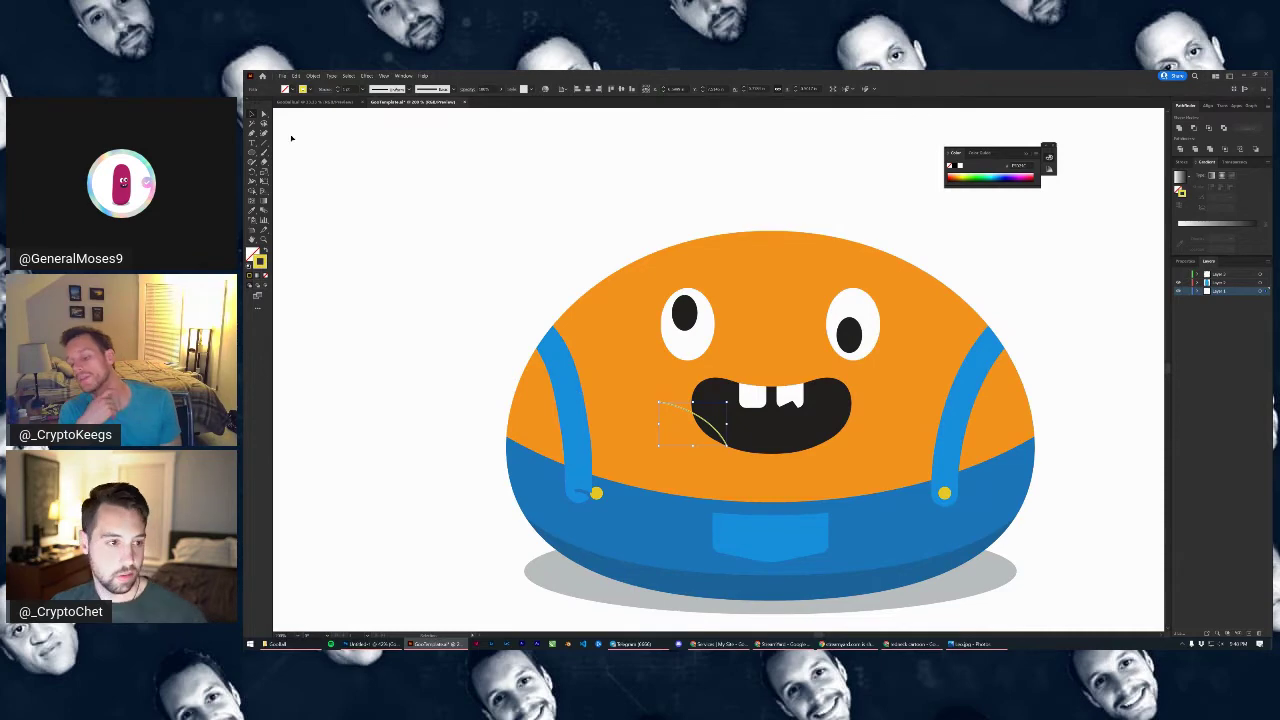
Increase the stroke weight of the yellow curve so it reads as a thicker stalk
click(251, 134)
scroll(655, 411, up, 5)
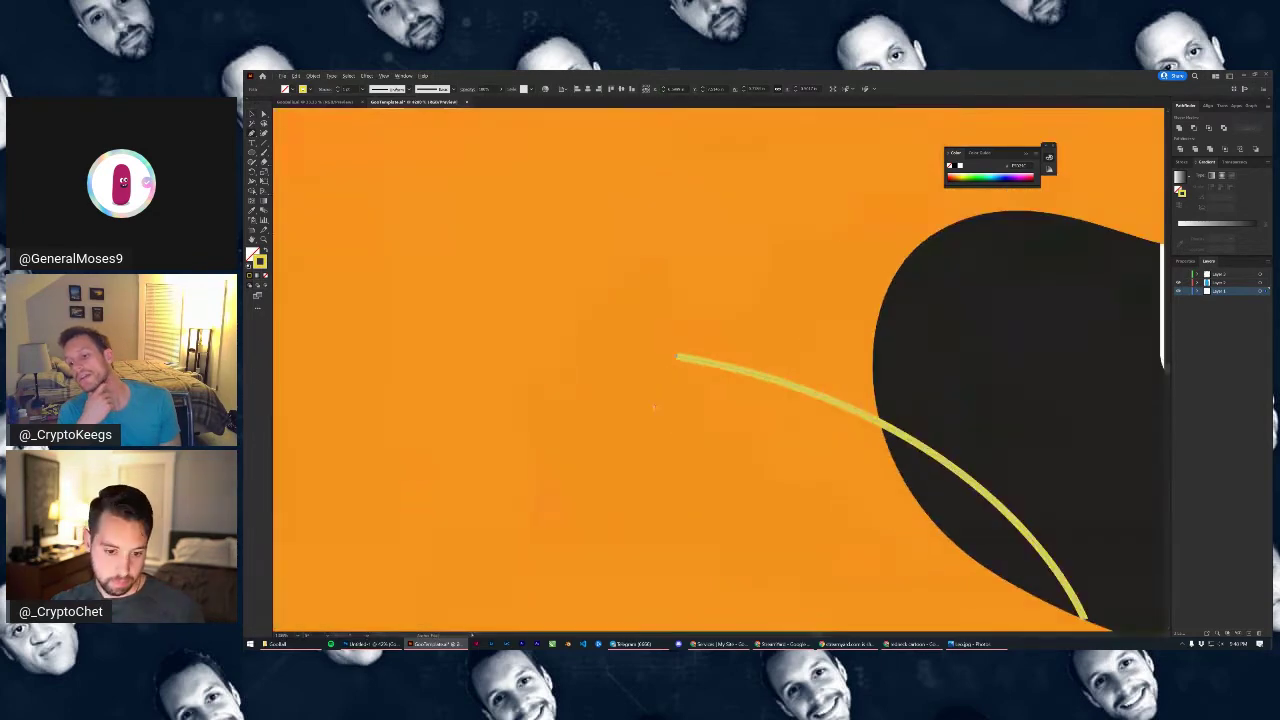
scroll(474, 268, down, 2)
scroll(473, 268, down, 1)
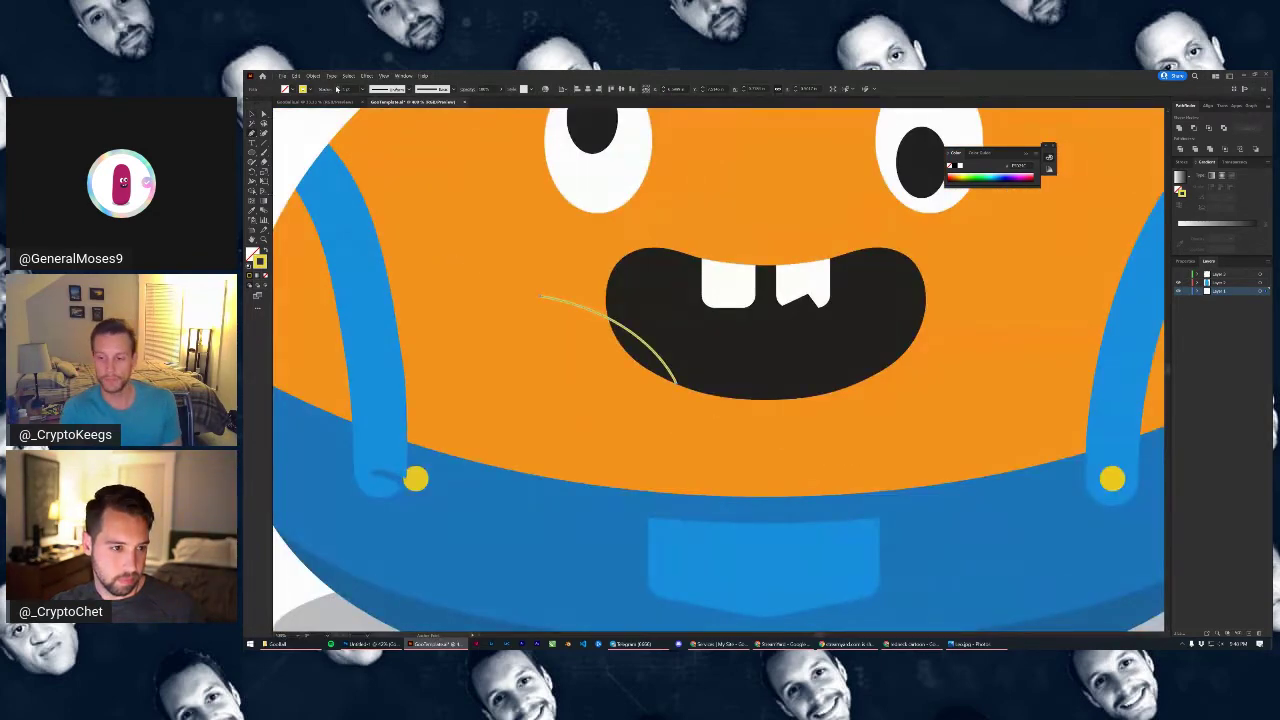
click(337, 88)
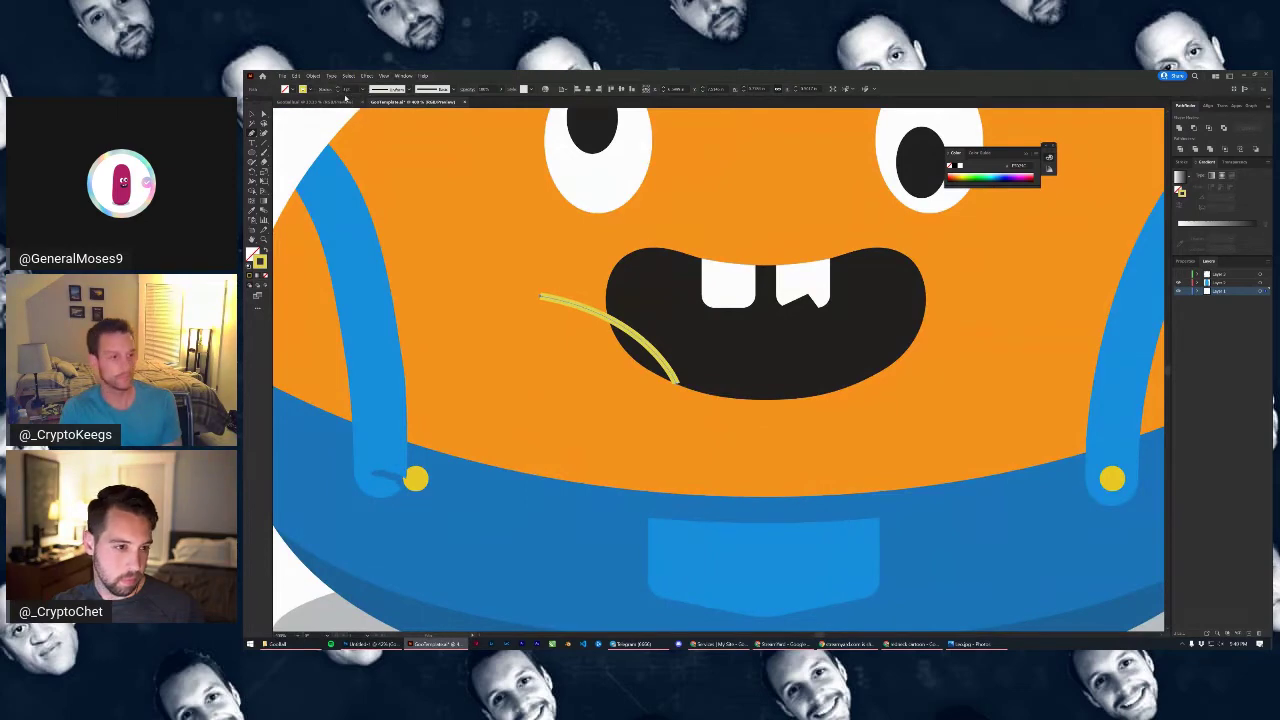
Draw a small yellow chevron just beyond the stalk's outer end, pointing toward the stalk
scroll(589, 330, up, 2)
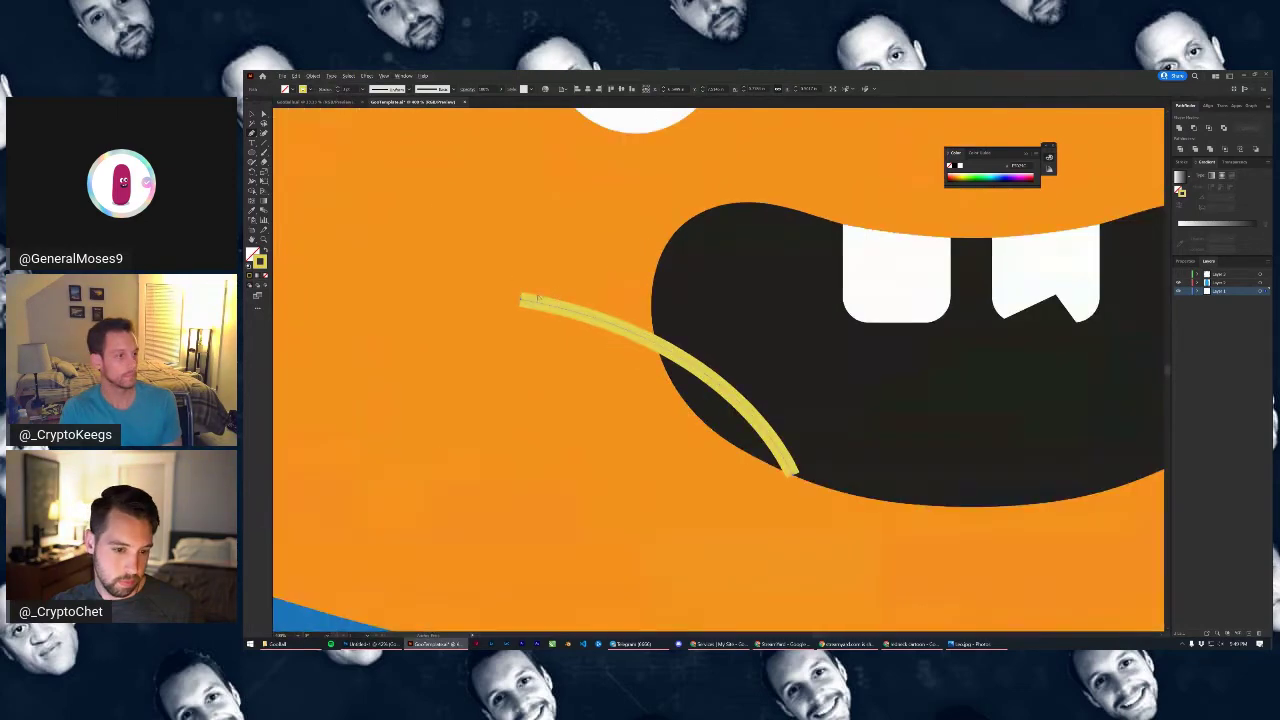
click(490, 277)
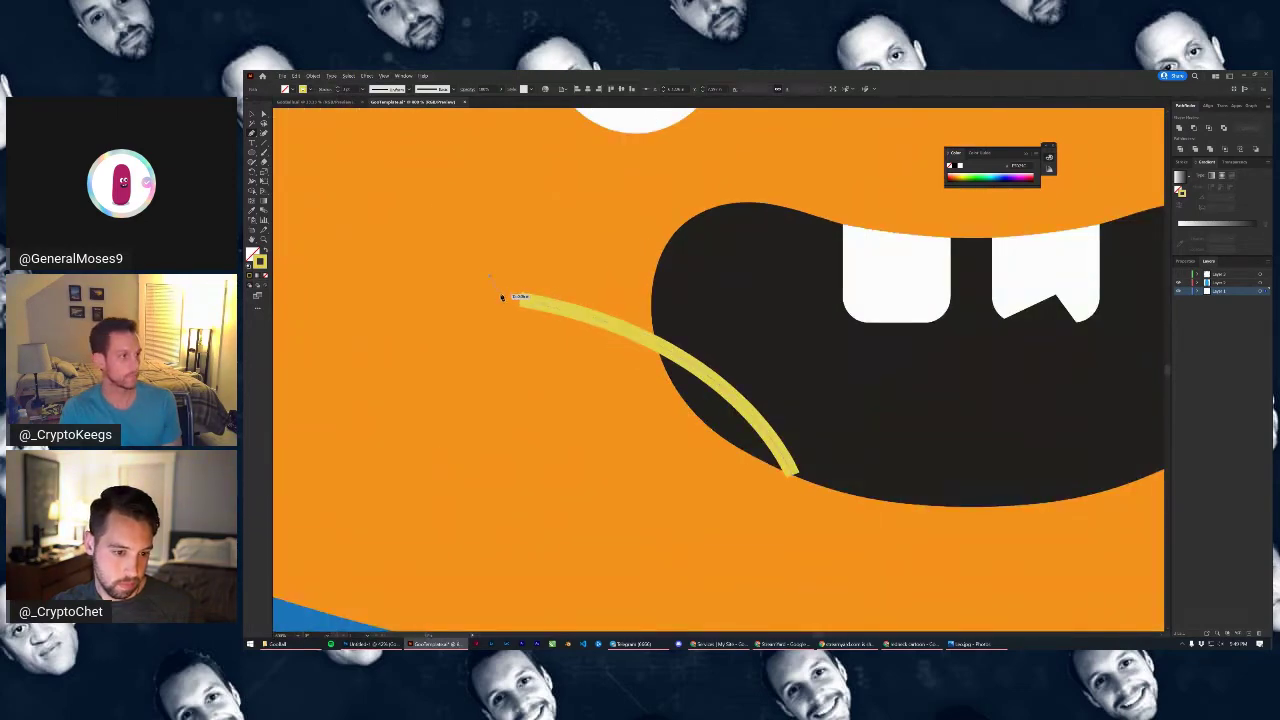
click(501, 296)
click(483, 304)
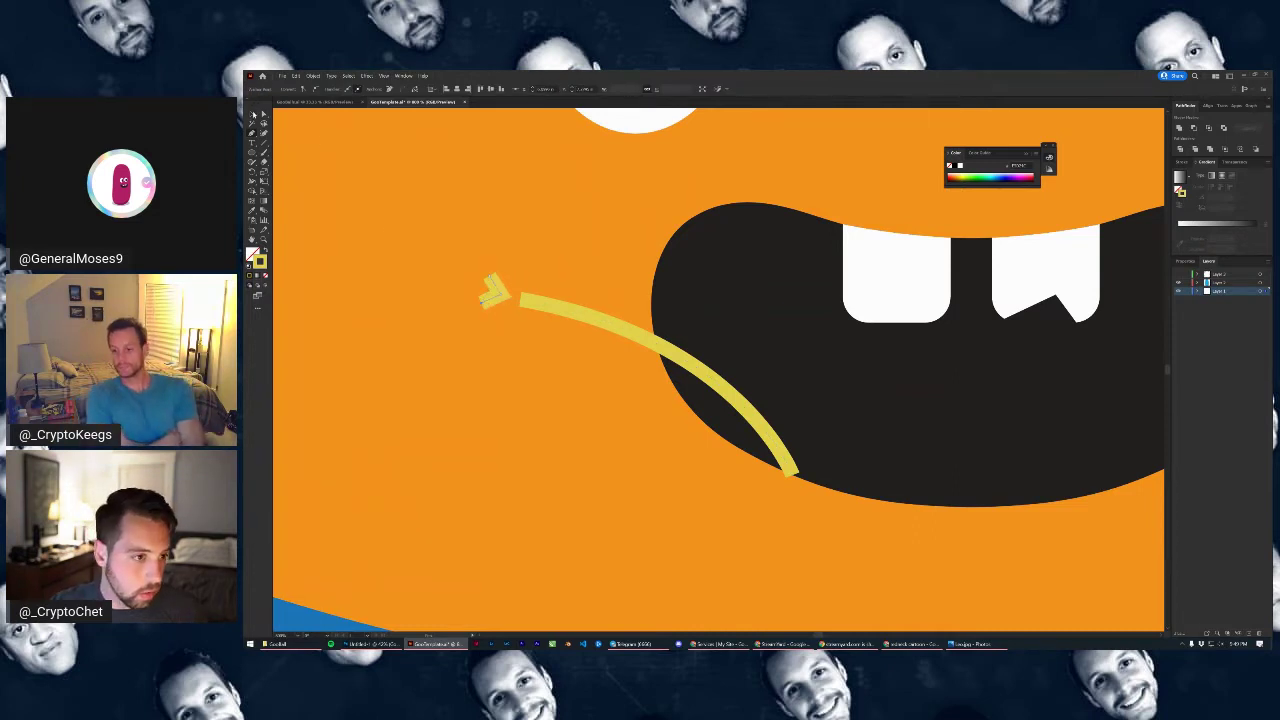
Duplicate the small chevron and place one against the stalk's outer end with the other farther out
click(499, 298)
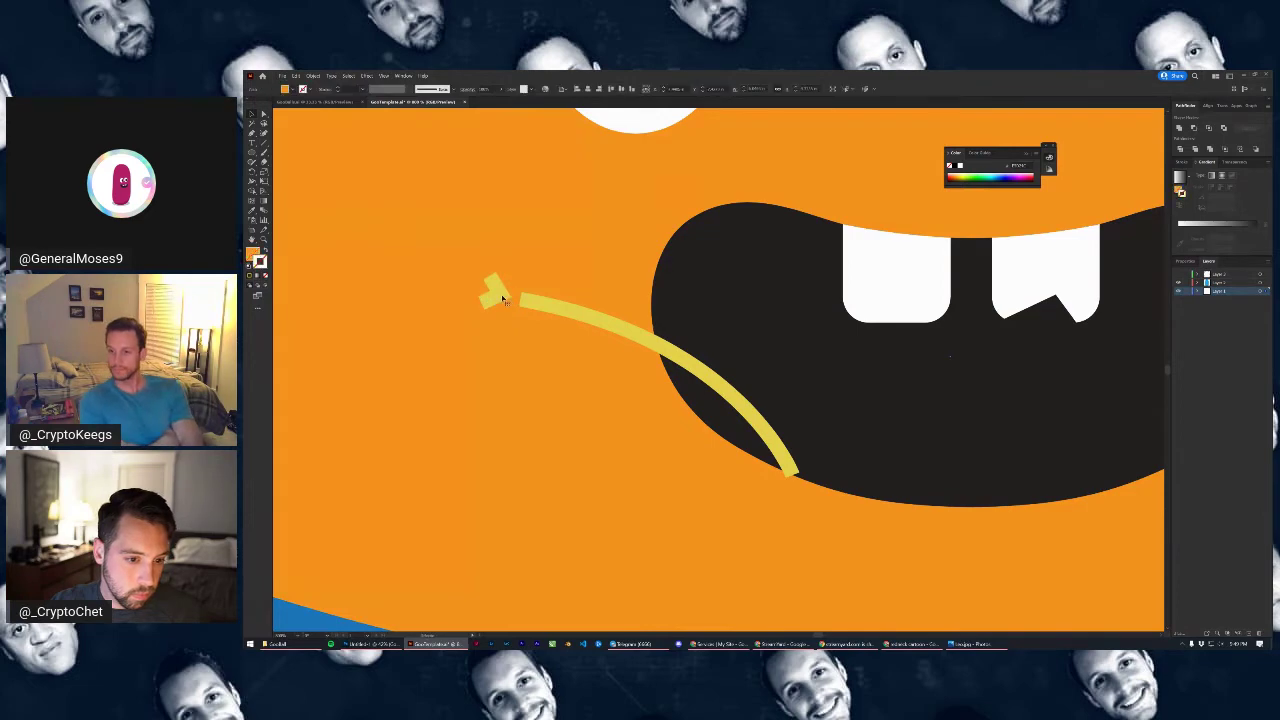
scroll(530, 306, down, 4)
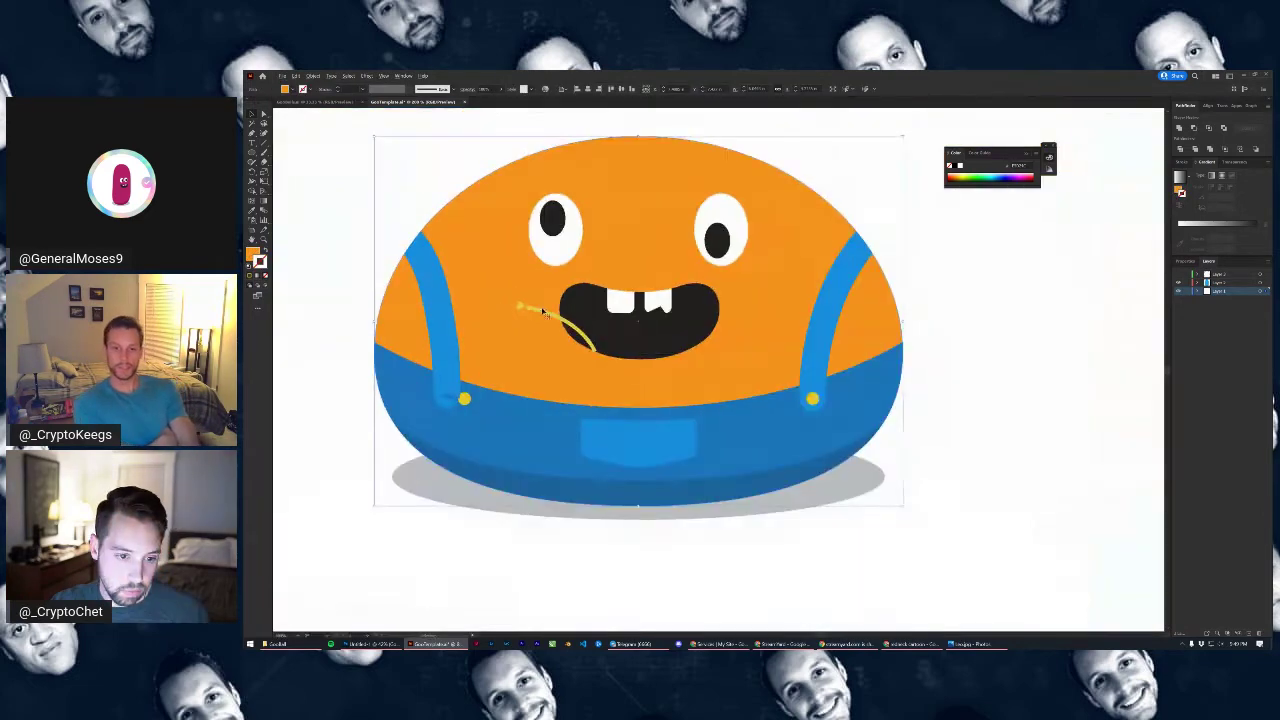
scroll(521, 300, up, 4)
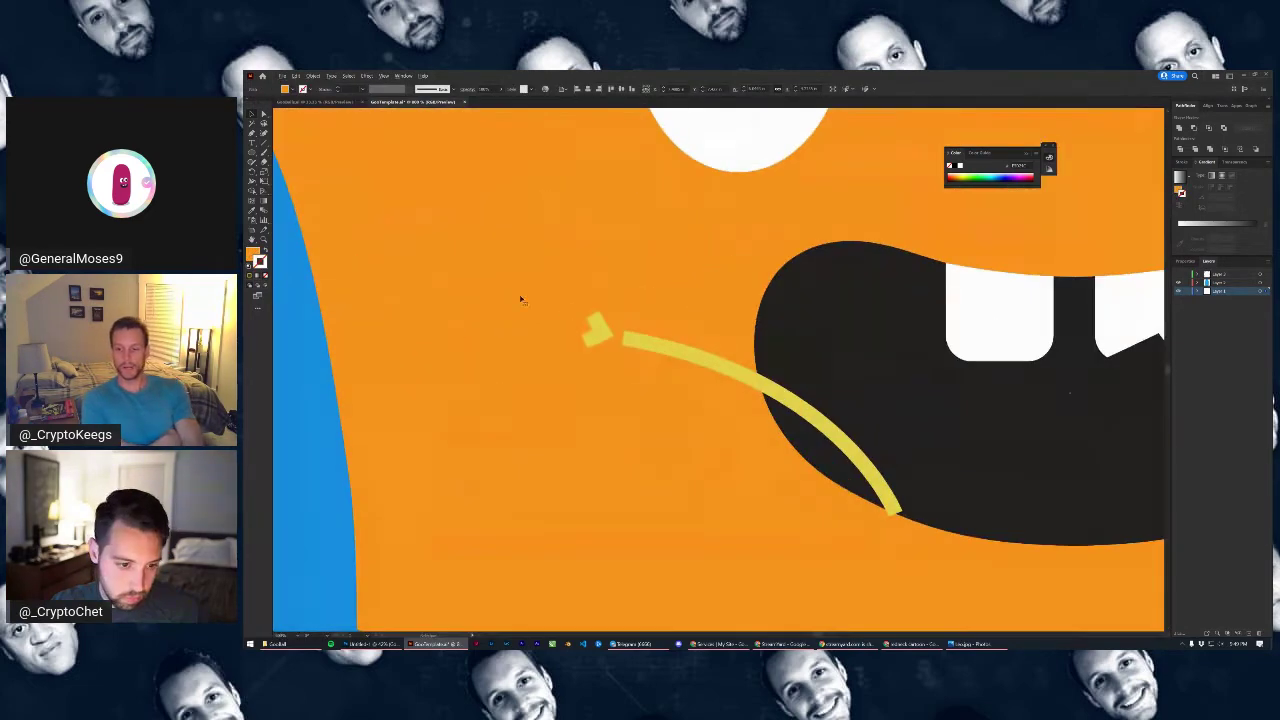
click(598, 325)
mouse_move(598, 325)
mouse_down()
mouse_move(581, 326)
mouse_move(615, 330)
mouse_up()
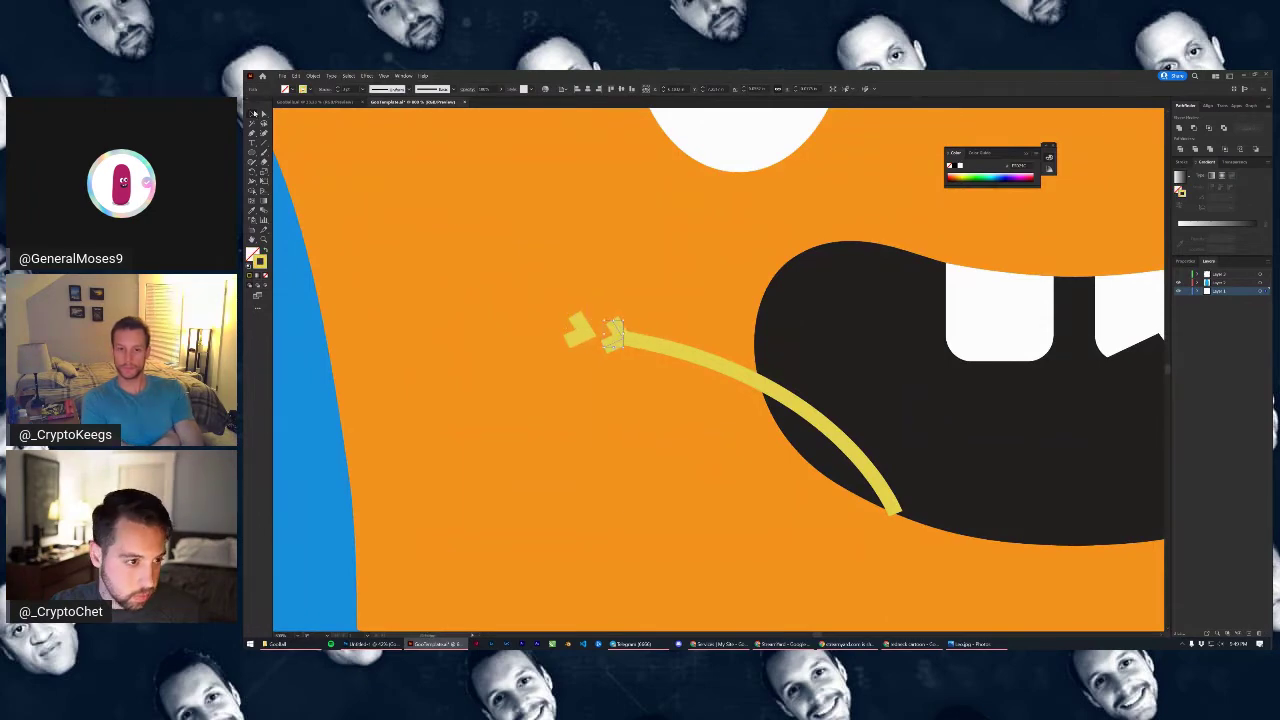
Lengthen the lower arm of the chevron touching the stalk and line up two matching chevrons outward from it
click(264, 114)
click(621, 327)
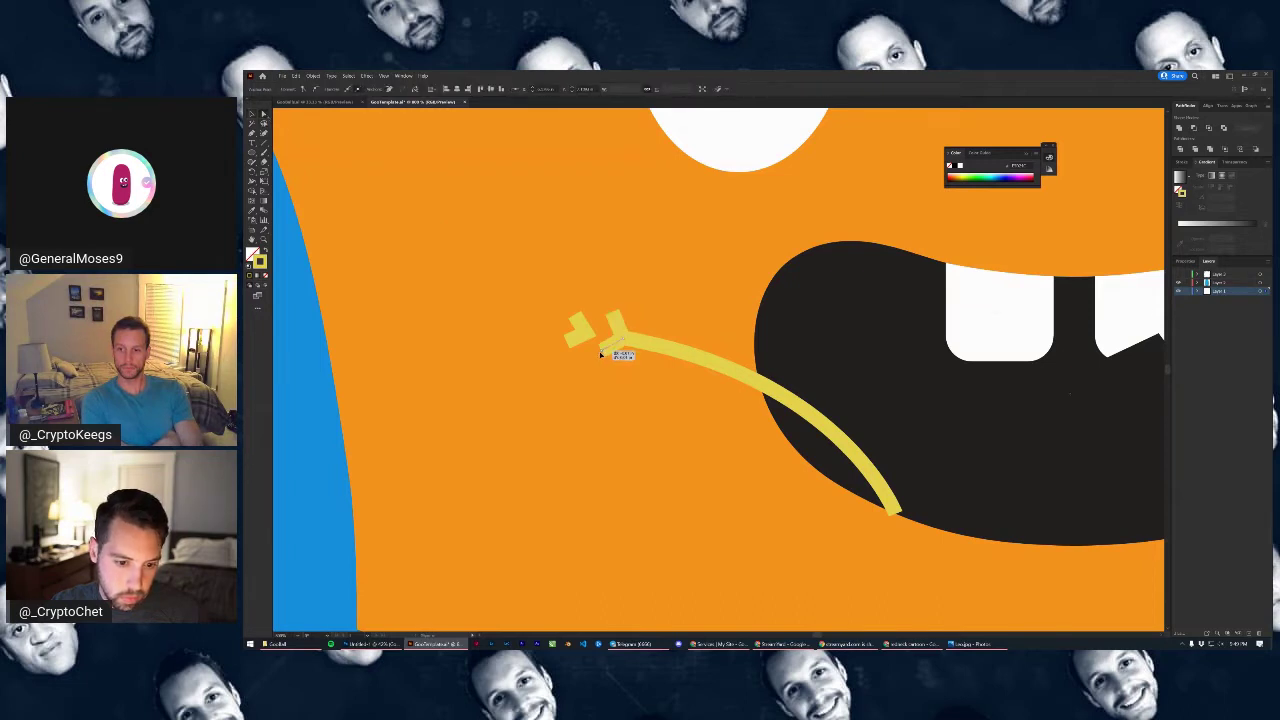
mouse_move(602, 356)
mouse_down()
mouse_move(583, 331)
mouse_move(621, 331)
mouse_move(572, 316)
mouse_up()
click(252, 117)
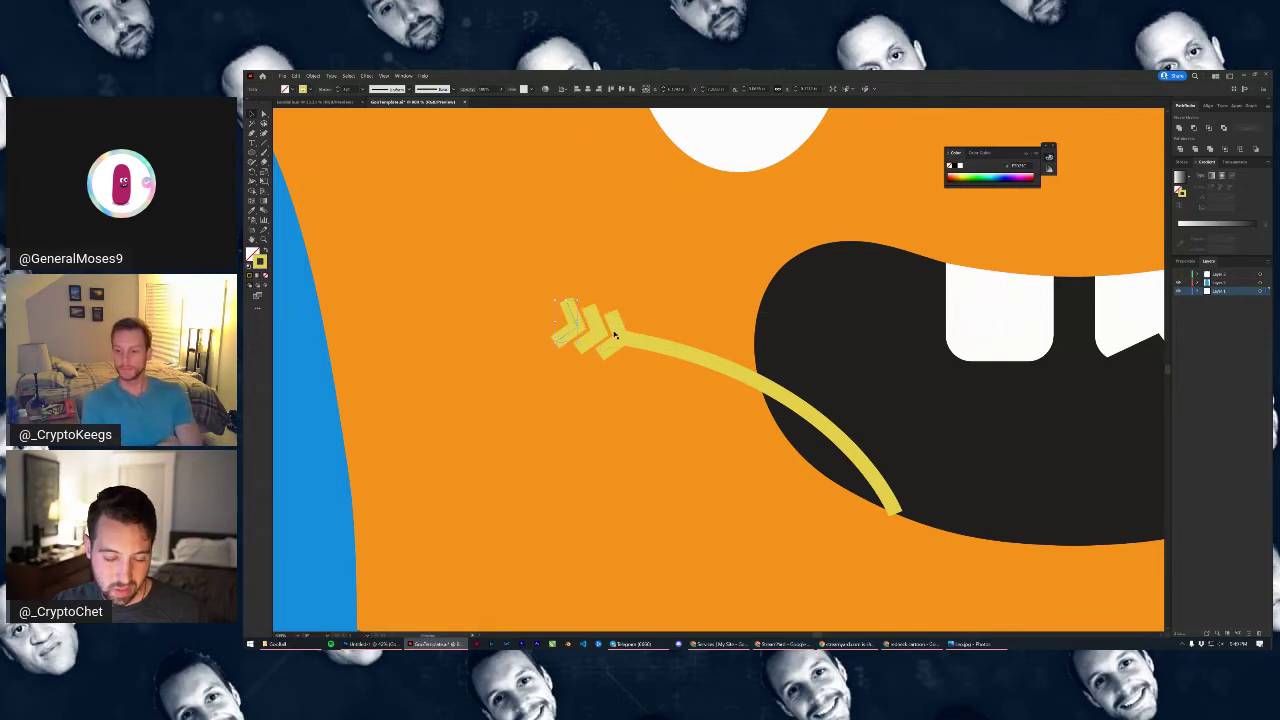
Extend the stalk's outer end through the chevrons to the outermost one and adjust its curve handle for a gentle arc
scroll(585, 330, down, 6)
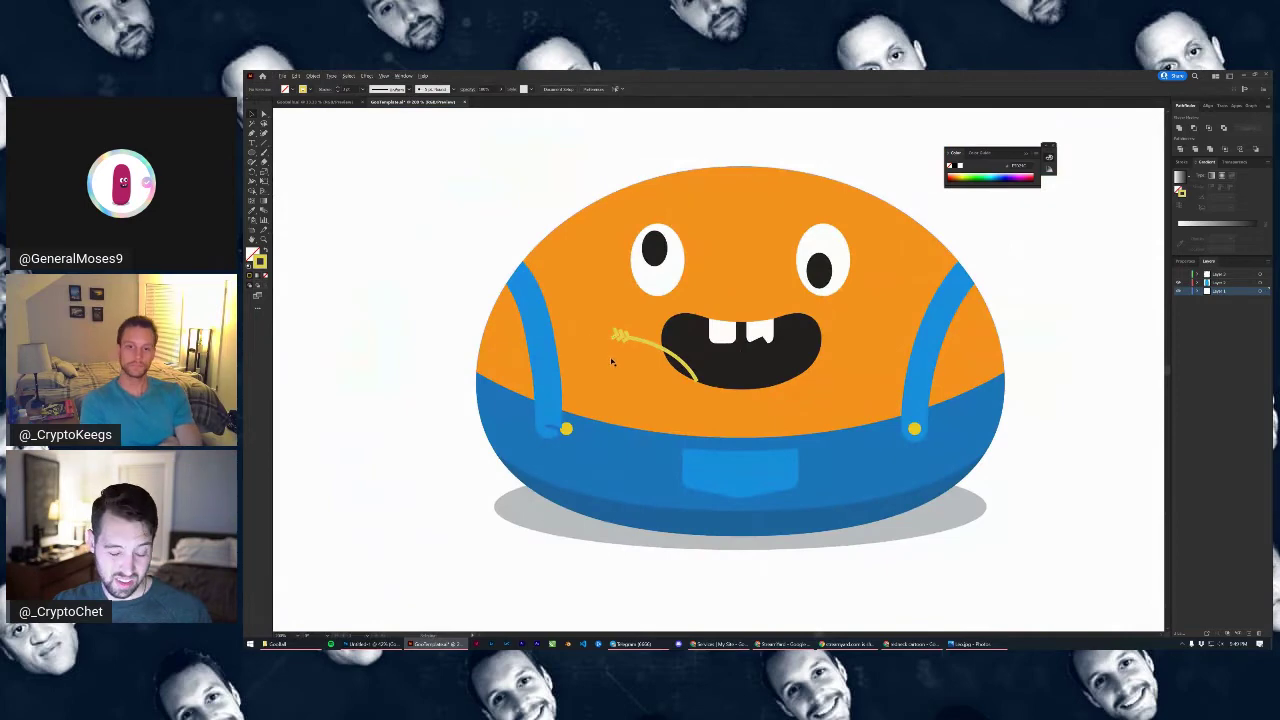
scroll(600, 344, up, 8)
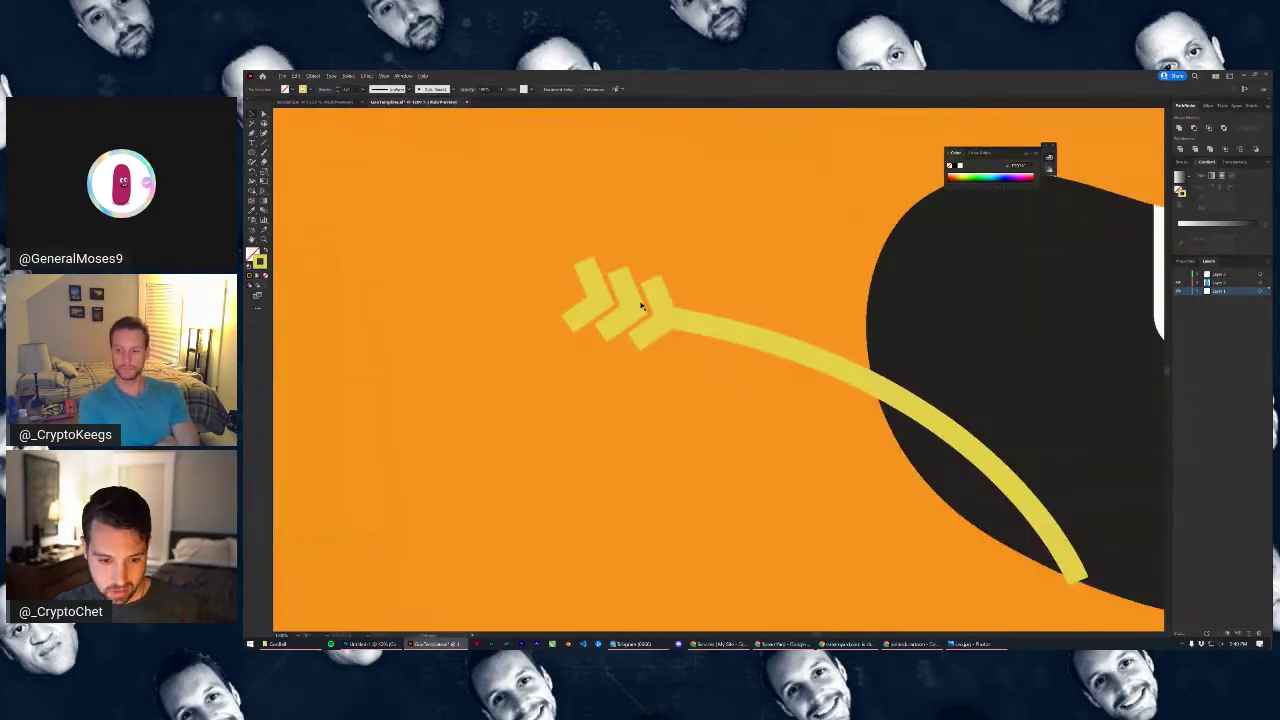
click(679, 322)
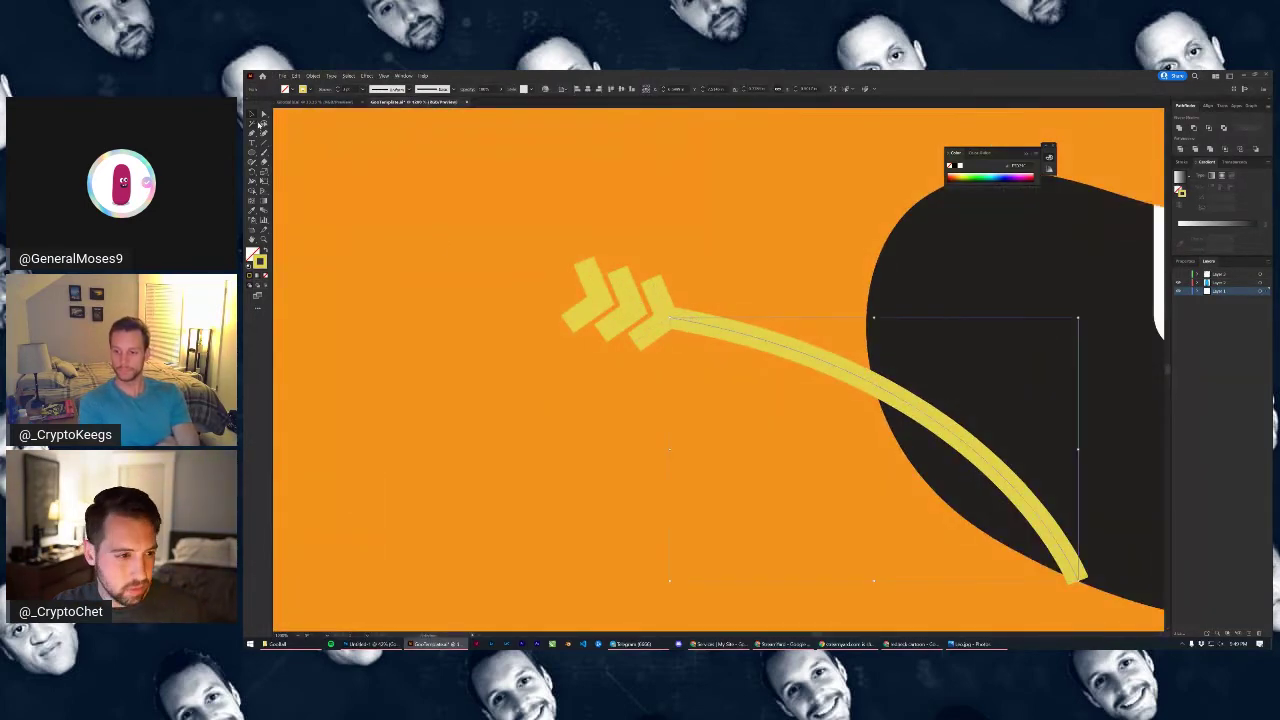
click(523, 253)
drag(670, 320, 589, 300)
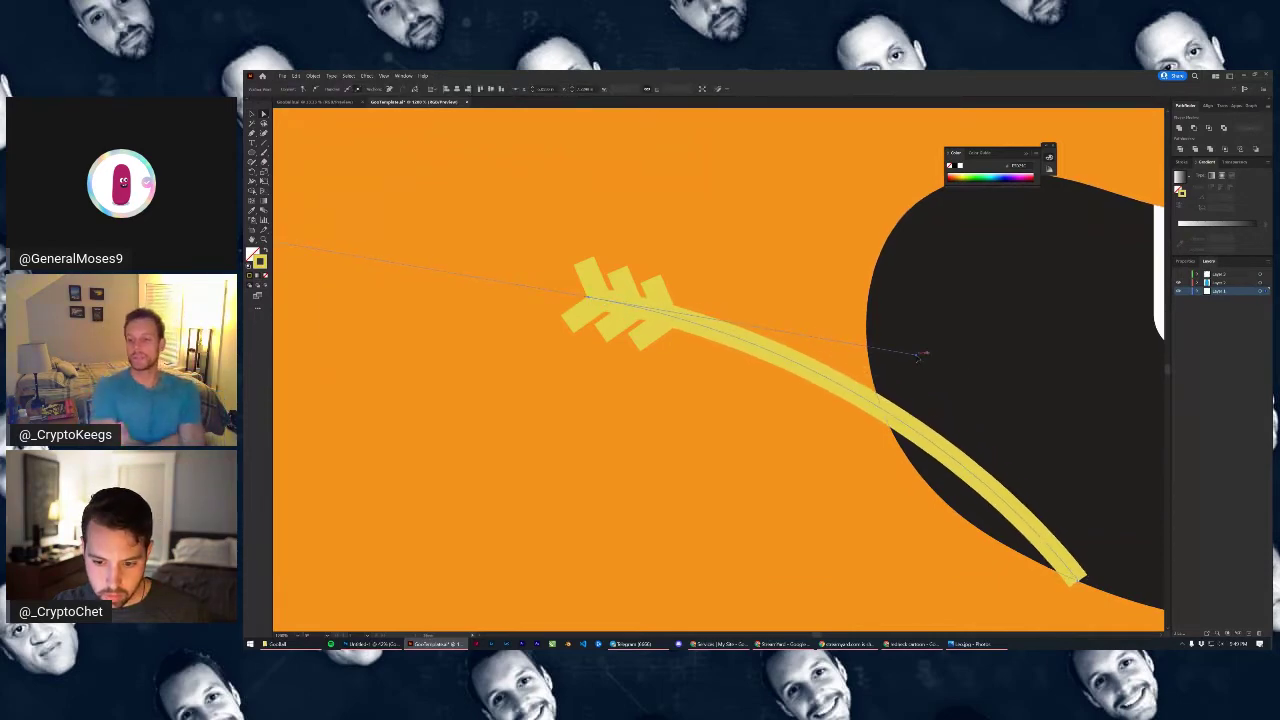
drag(918, 354, 1008, 395)
scroll(1010, 412, down, 4)
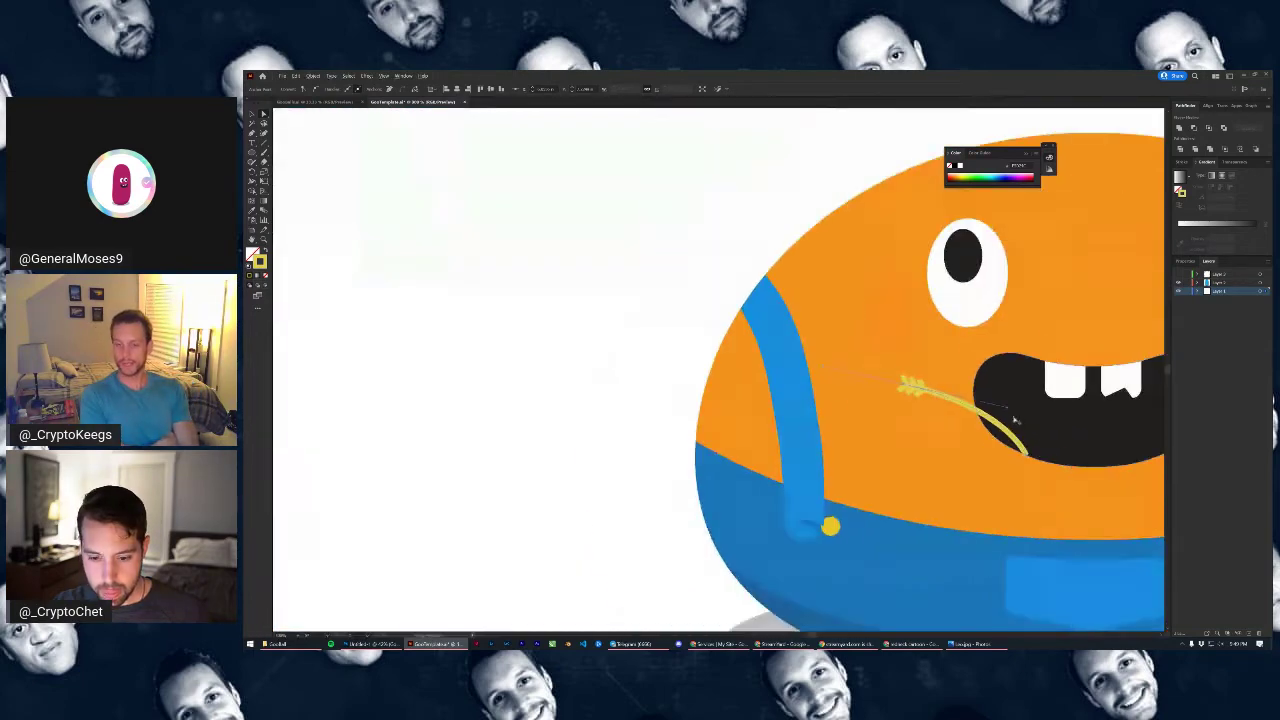
Nudge the stalk's inner end slightly down so it meets the lower edge of the mouth
click(794, 371)
alt+scroll(1064, 482, up, 3)
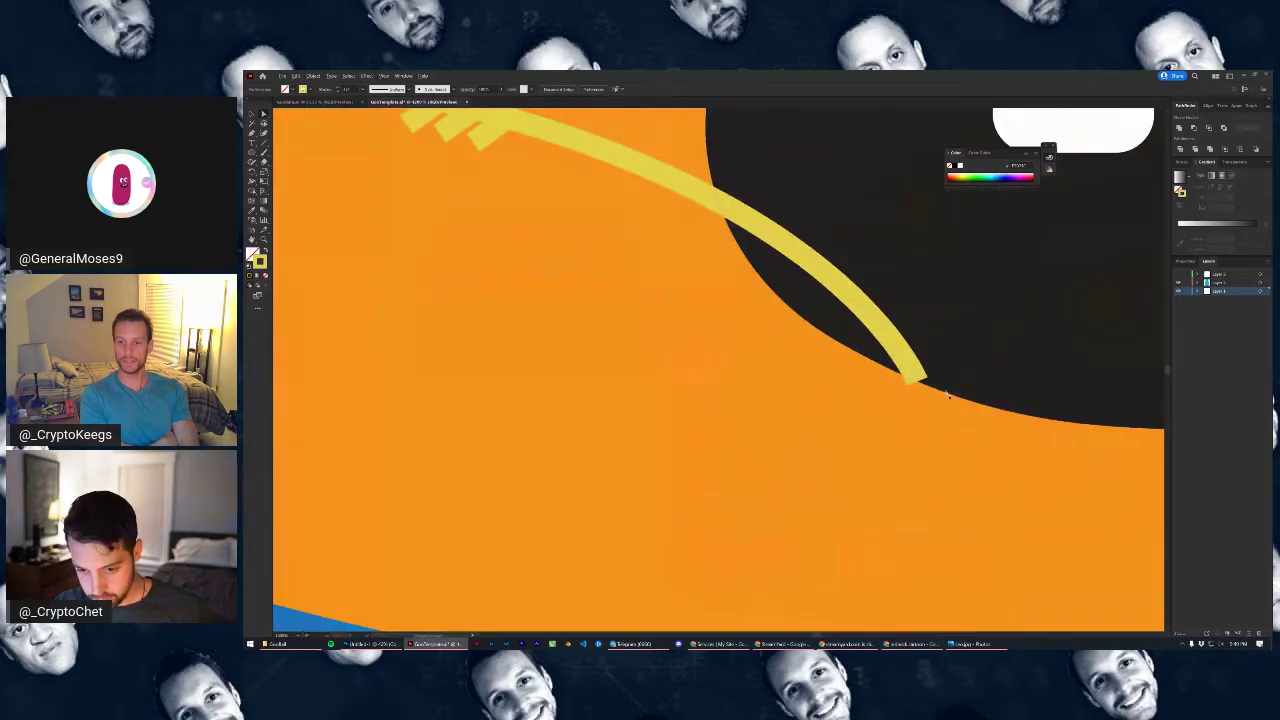
drag(915, 378, 921, 389)
alt+scroll(921, 389, down, 4)
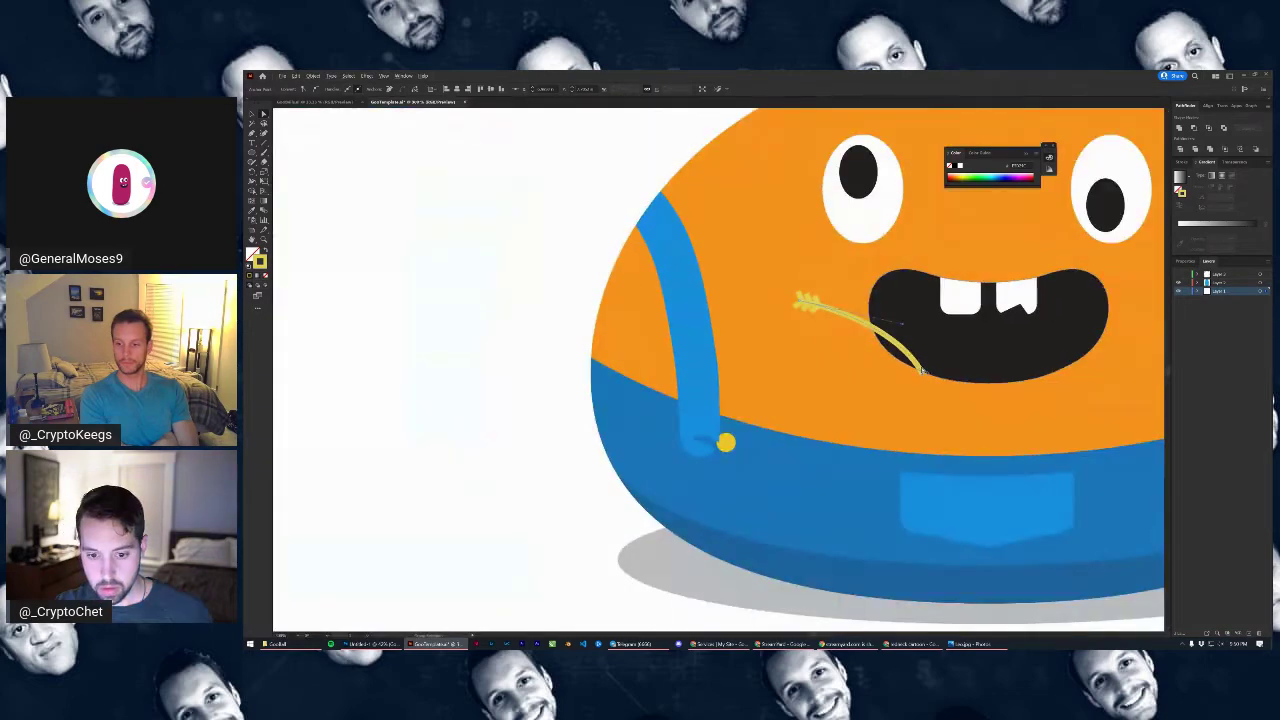
alt+scroll(920, 375, up, 4)
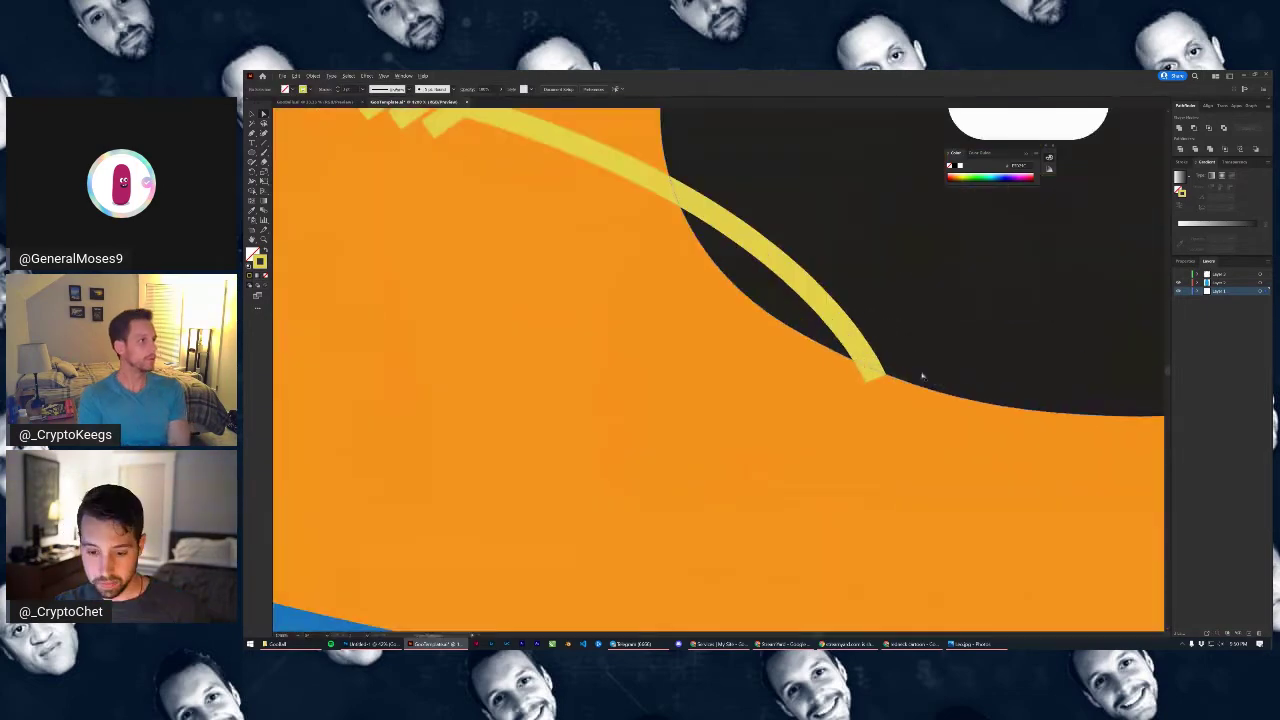
alt+scroll(849, 332, down, 2)
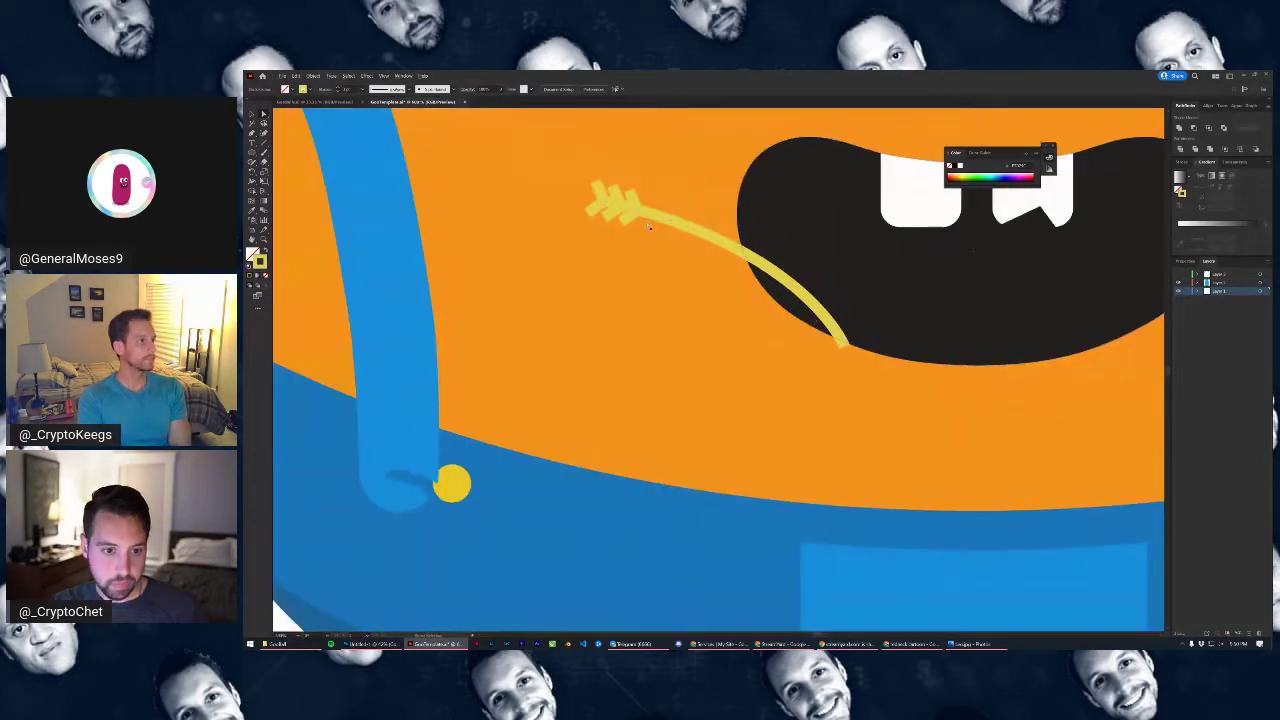
alt+scroll(837, 287, down, 2)
alt+scroll(634, 212, up, 4)
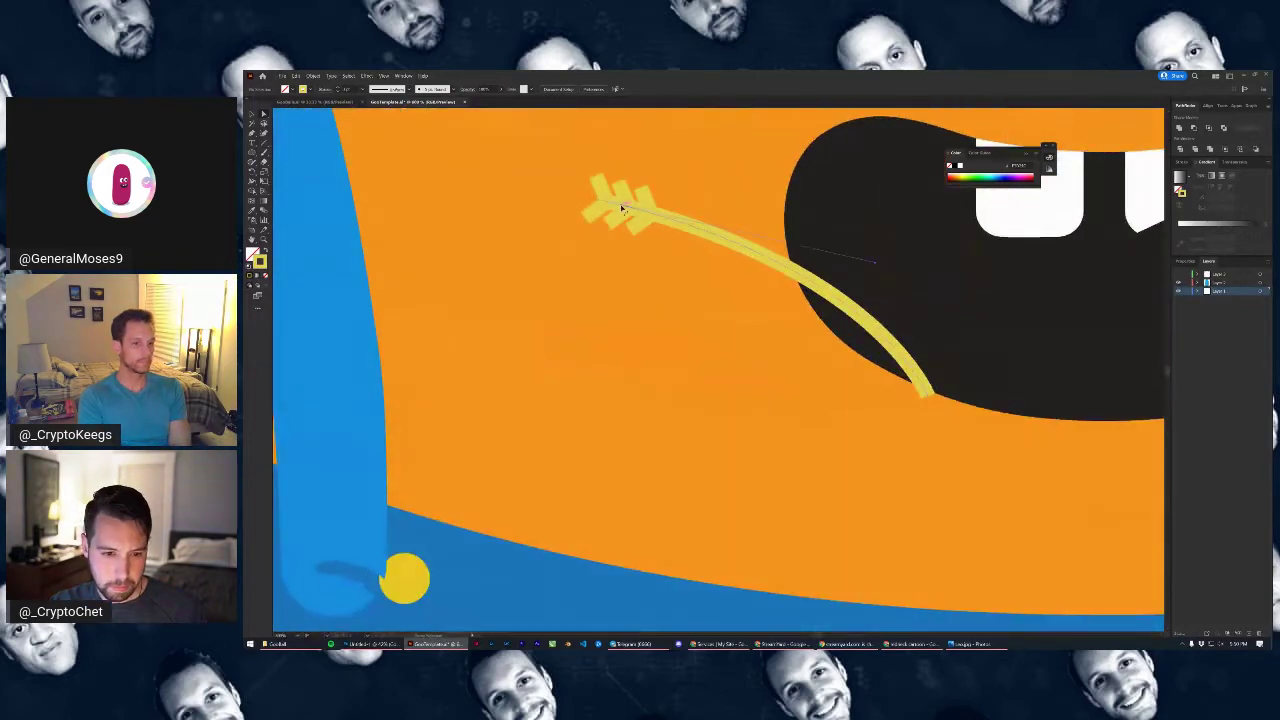
Pull the stalk's outer tip just past the outermost chevron and flatten the curve there with its handle
click(609, 204)
click(603, 204)
click(600, 202)
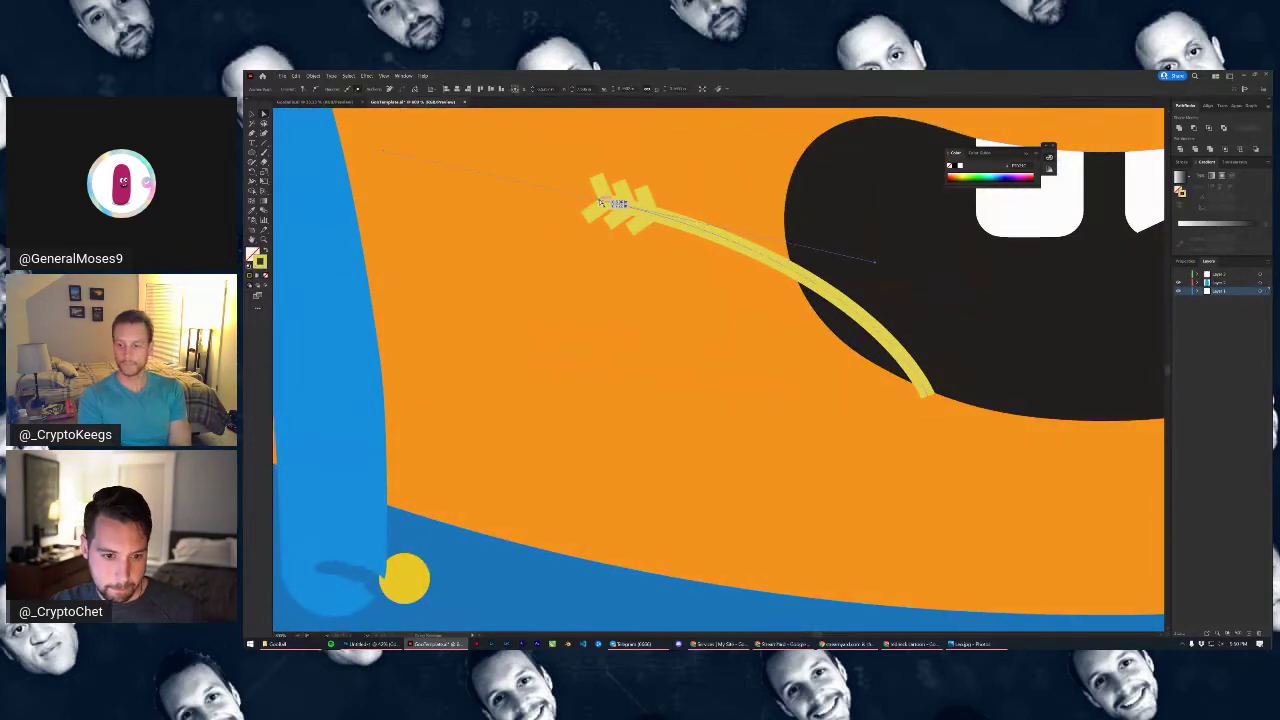
drag(600, 203, 586, 195)
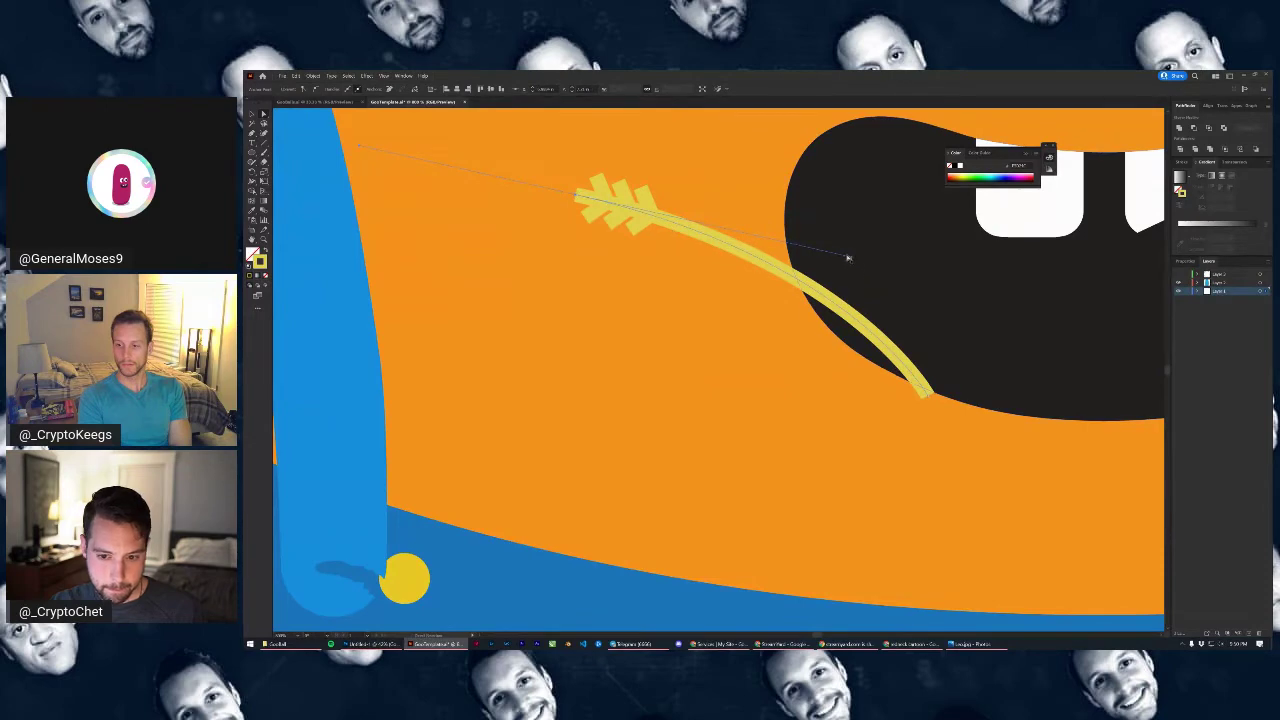
drag(853, 258, 908, 252)
scroll(932, 287, down, 5)
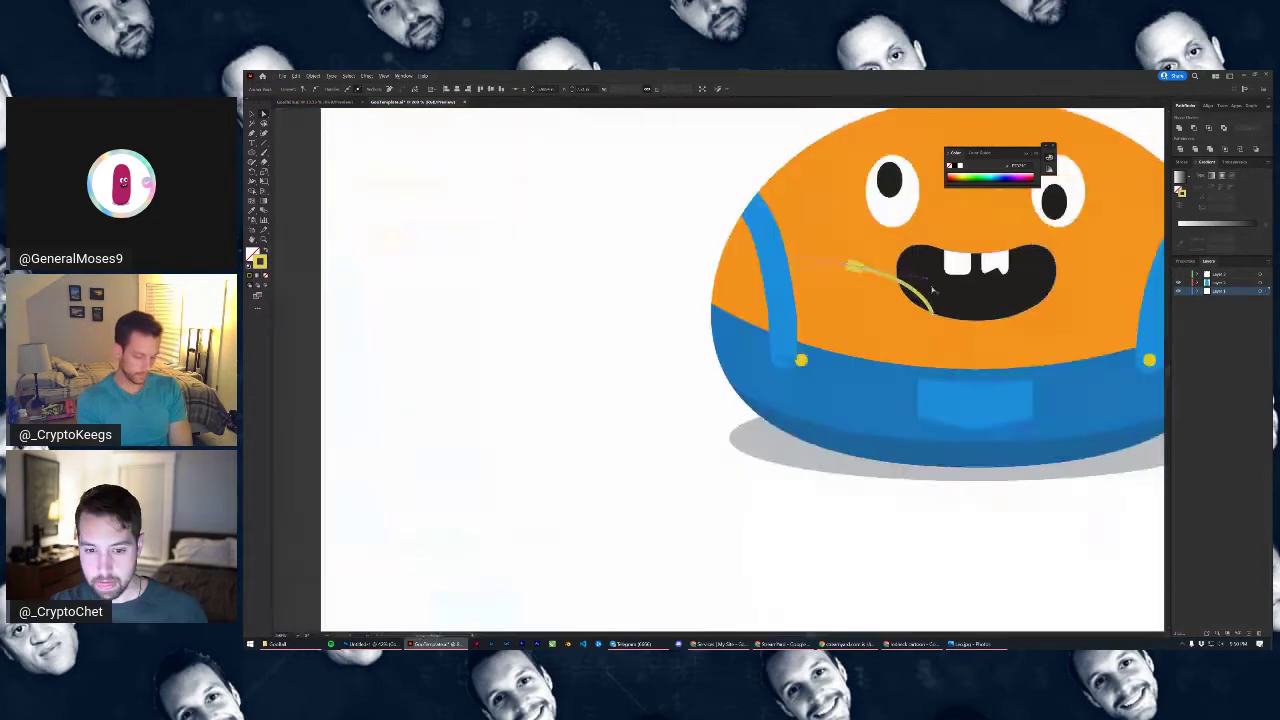
Group the stalk with its three chevrons as one wheat object
click(658, 227)
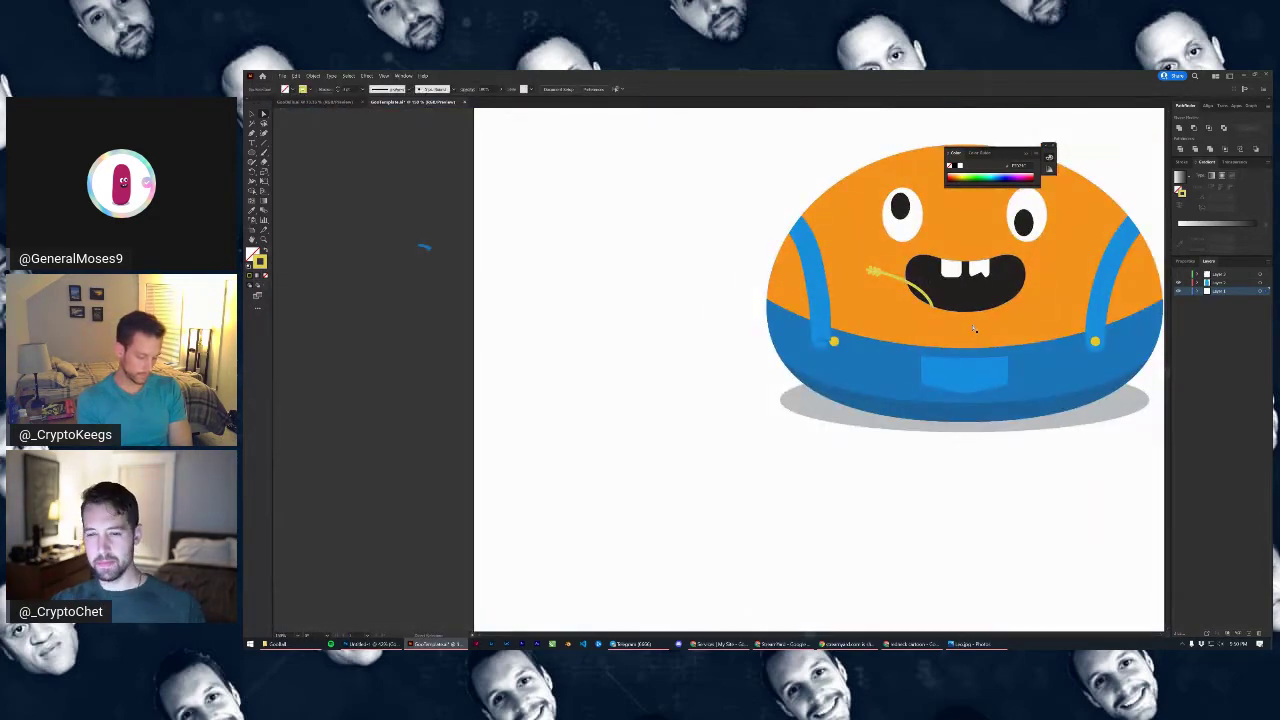
scroll(974, 330, down, 3)
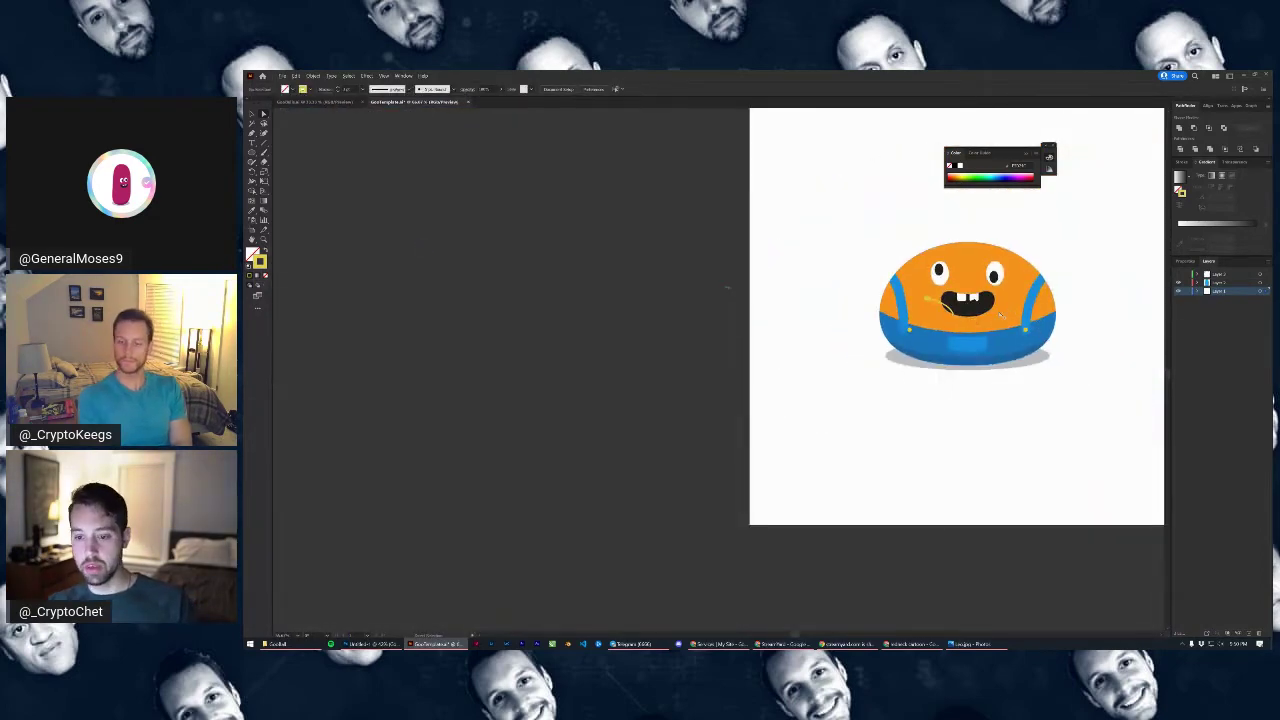
scroll(1000, 314, up, 3)
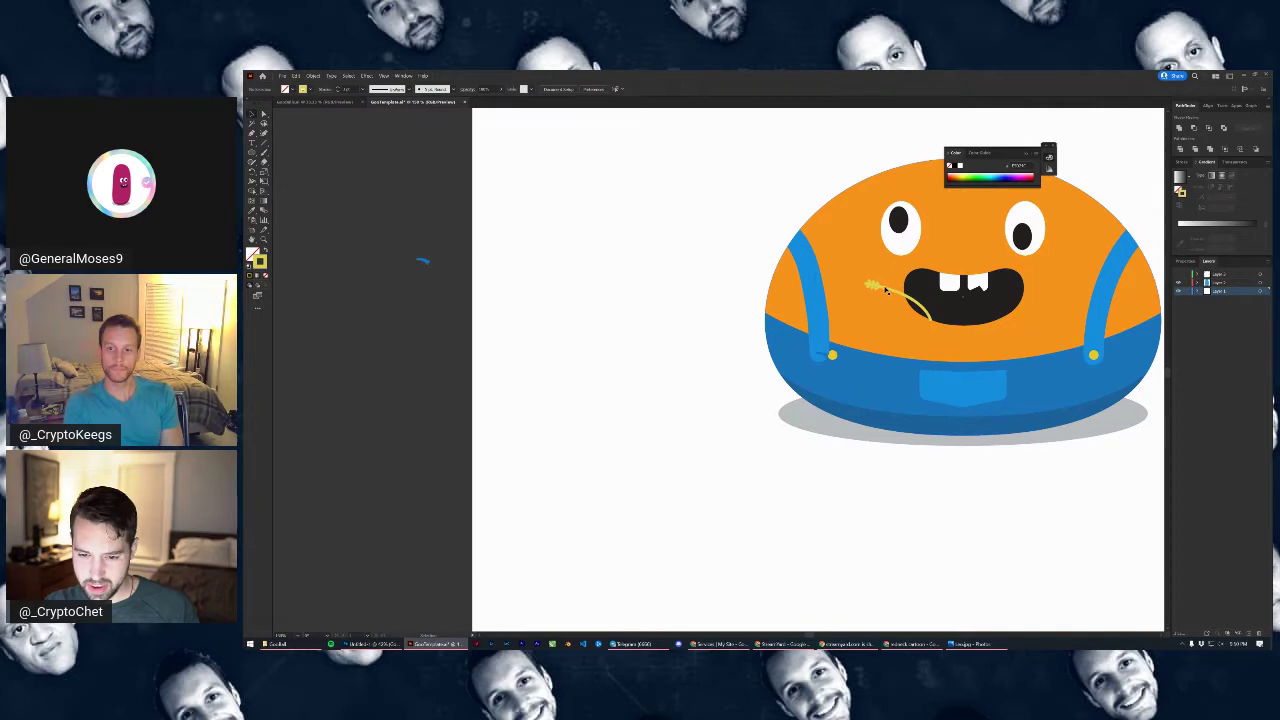
scroll(881, 288, up, 5)
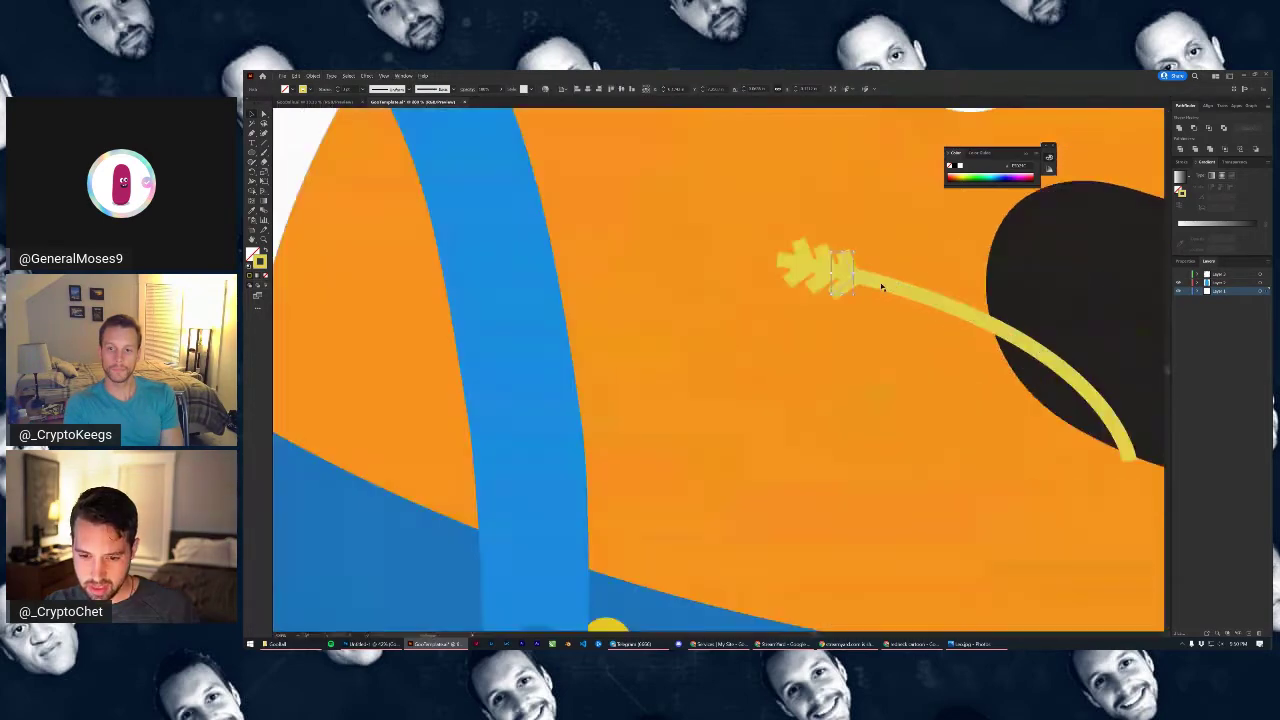
click(821, 272)
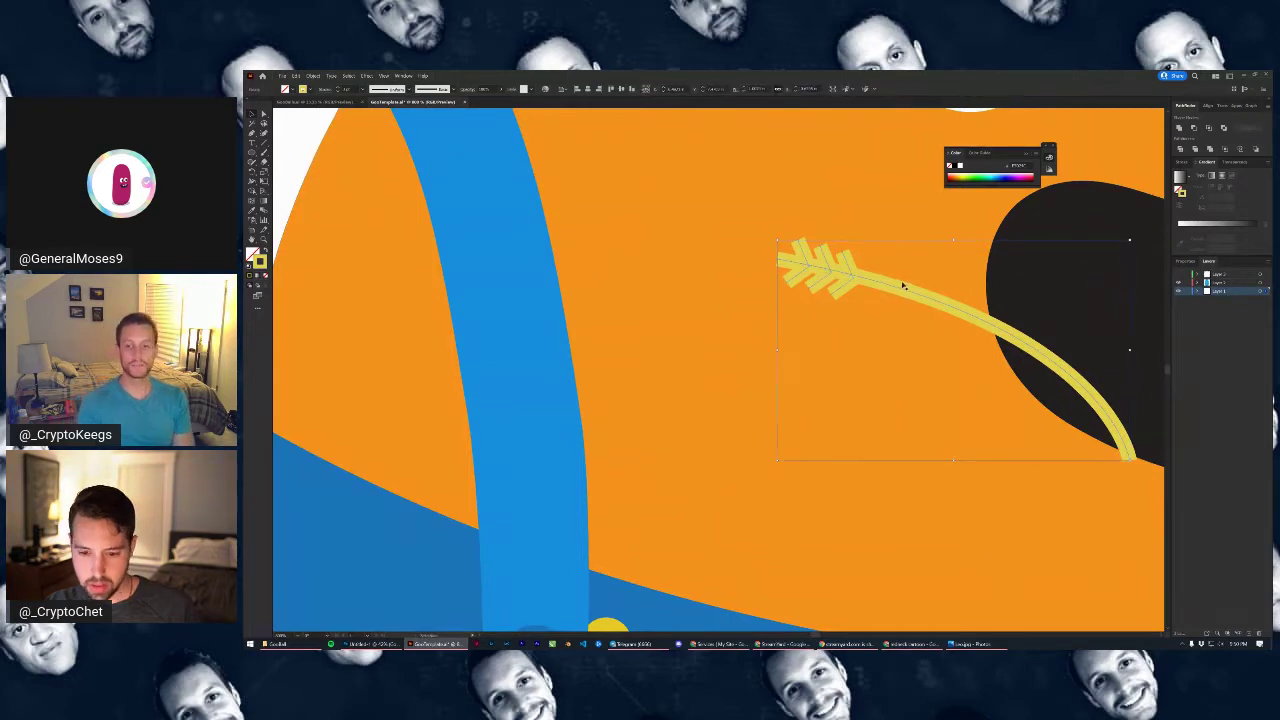
scroll(764, 242, down, 5)
Try repositioning and rotating the wheat at the mouth's left corner so its head droops toward the overalls
drag(950, 310, 853, 311)
scroll(850, 311, up, 3)
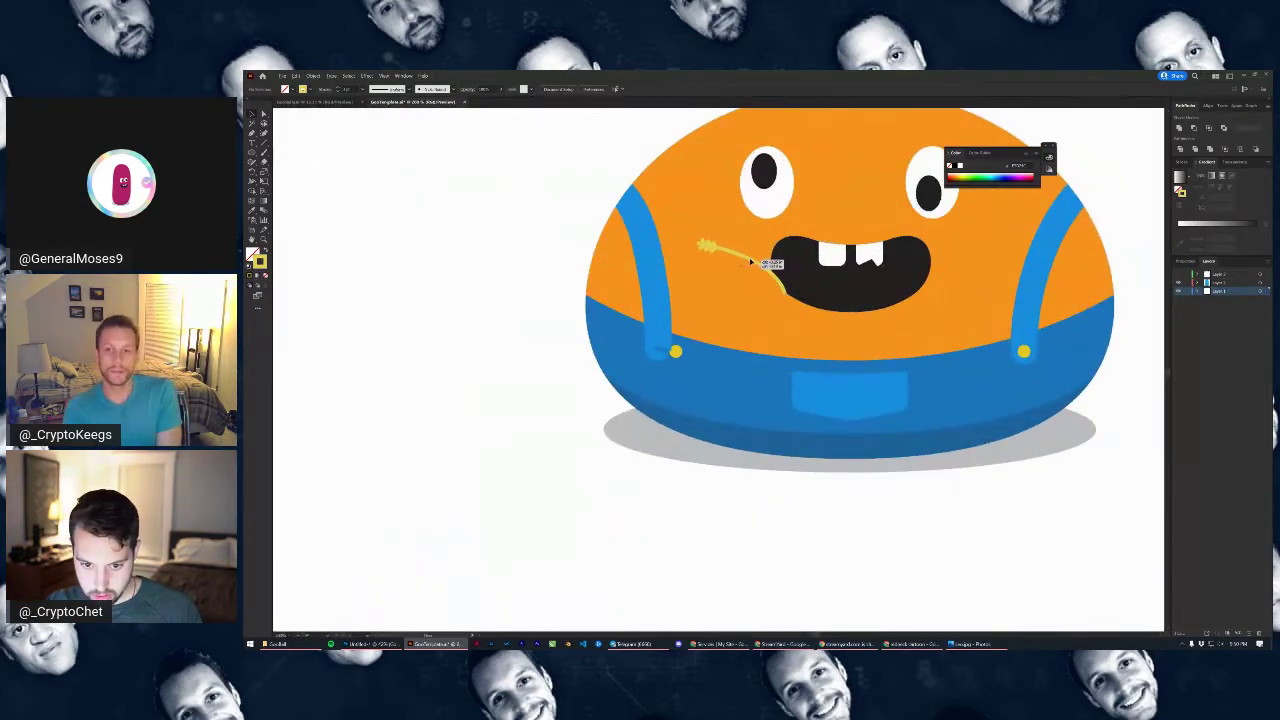
drag(784, 272, 774, 296)
click(561, 263)
key(ctrl+0)
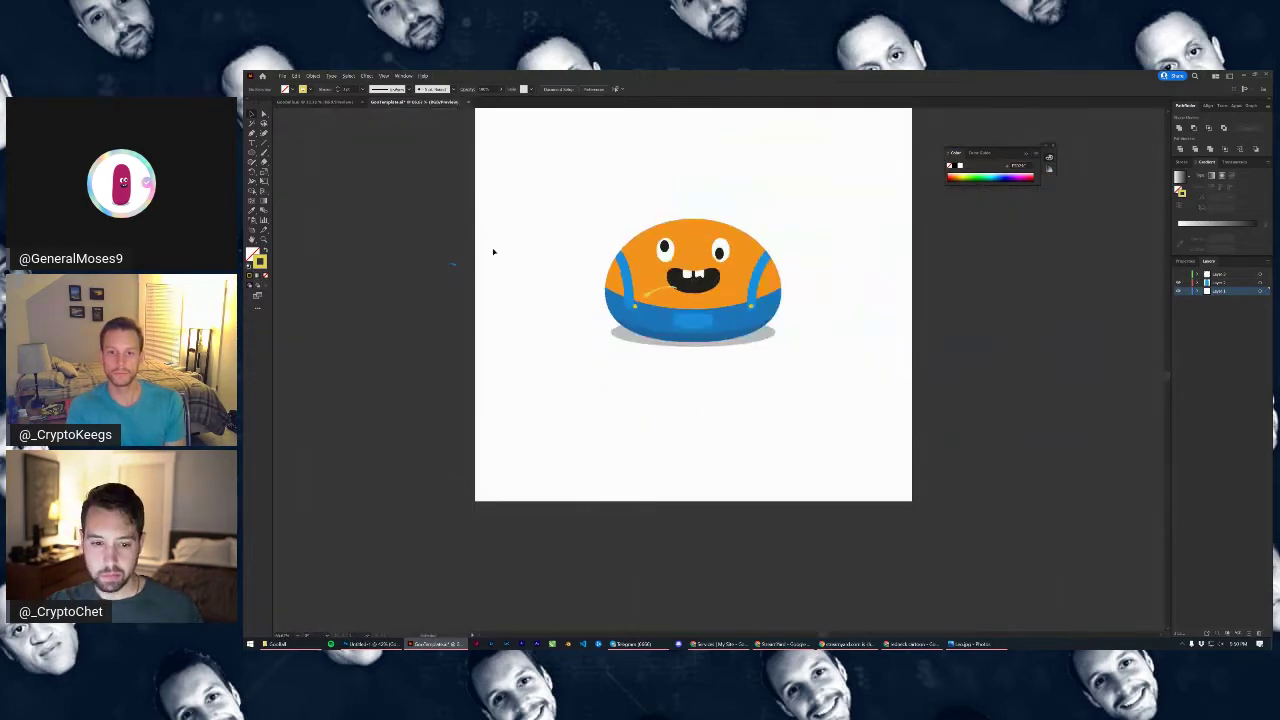
Try rotating the drooping wheat back up so it lies nearly horizontal beside the mouth
scroll(655, 300, up, 3)
click(649, 273)
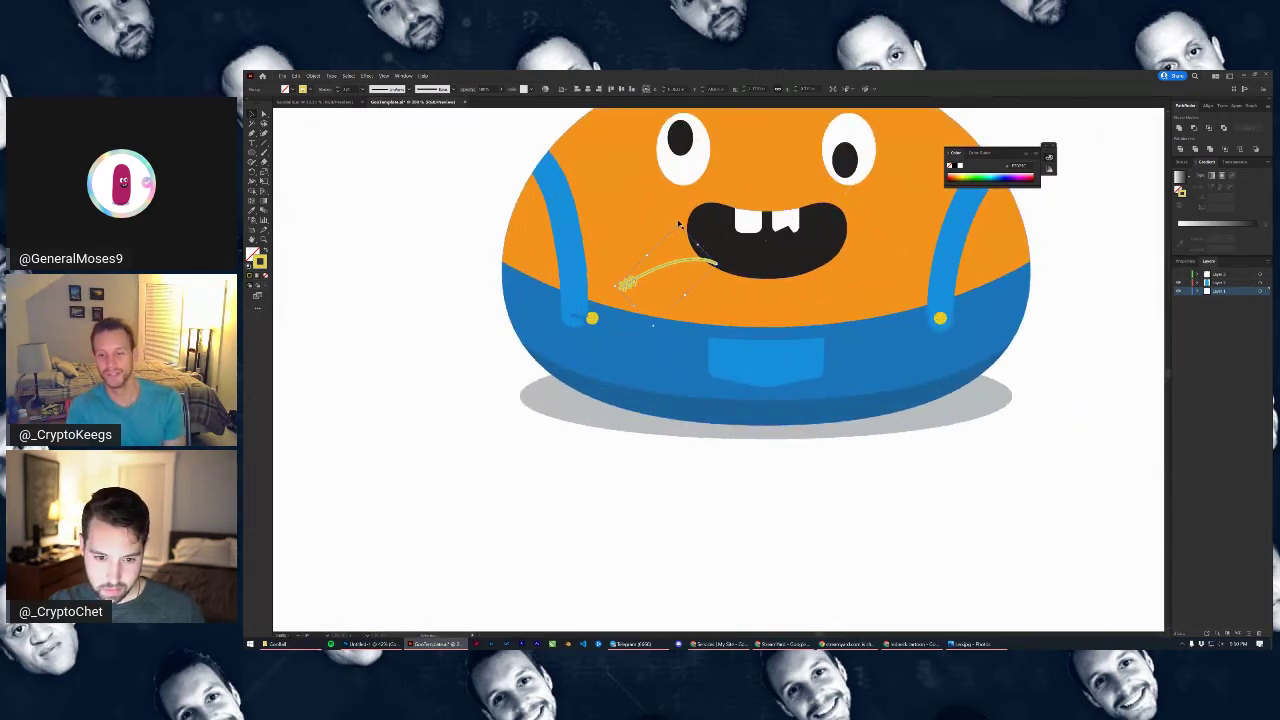
mouse_move(685, 228)
mouse_down()
mouse_move(690, 268)
mouse_move(683, 253)
mouse_up()
click(474, 207)
scroll(568, 268, down, 3)
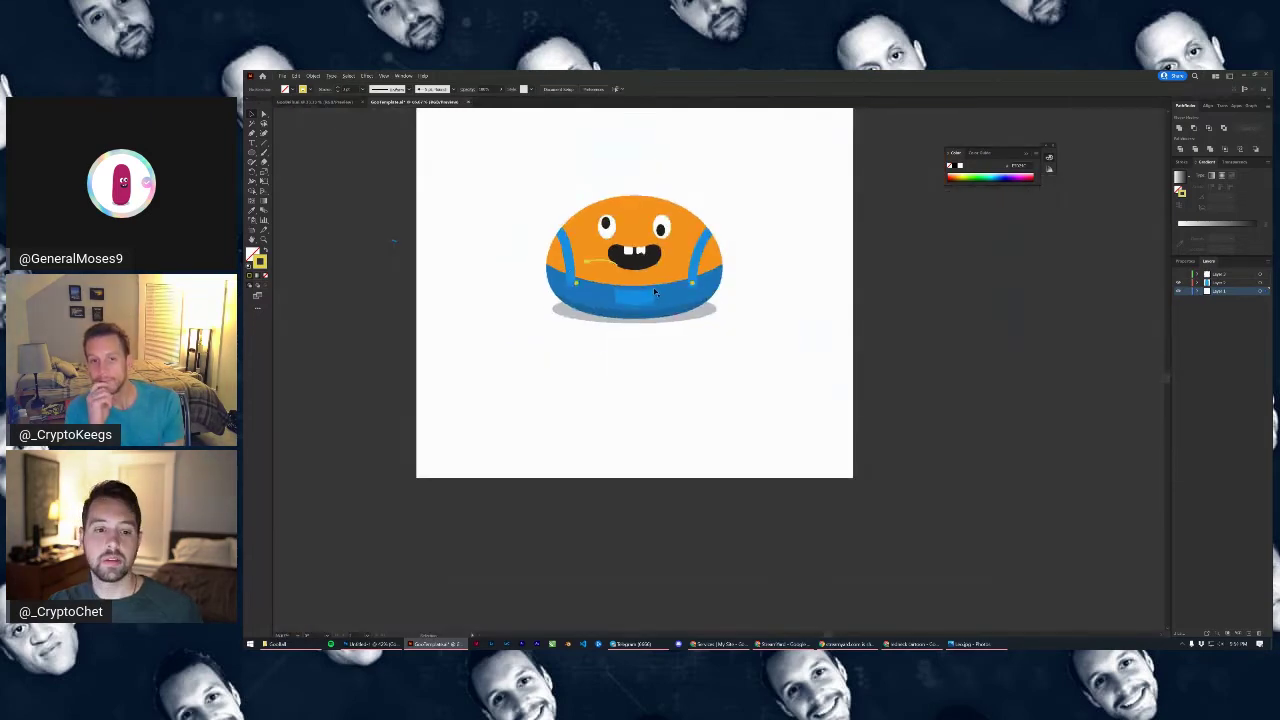
Restore the wheat's unrotated angle and move it across the mouth, over the teeth
scroll(618, 259, up, 5)
click(520, 287)
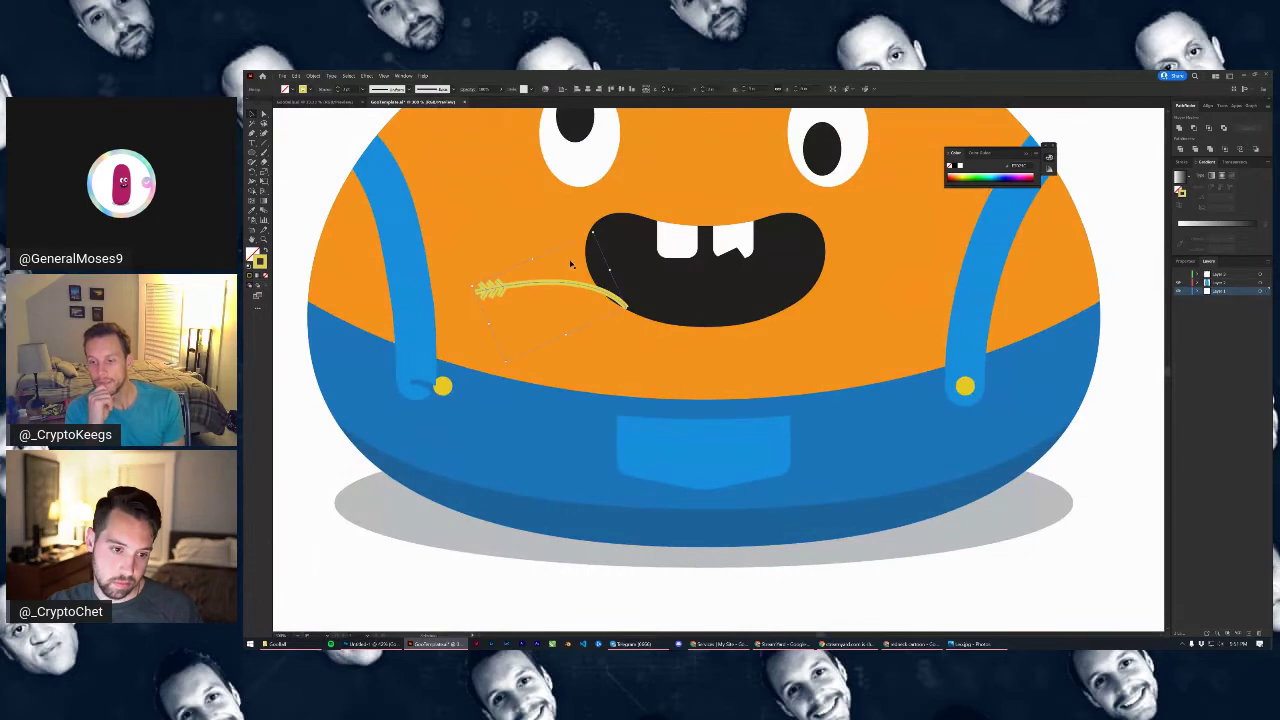
click(596, 234)
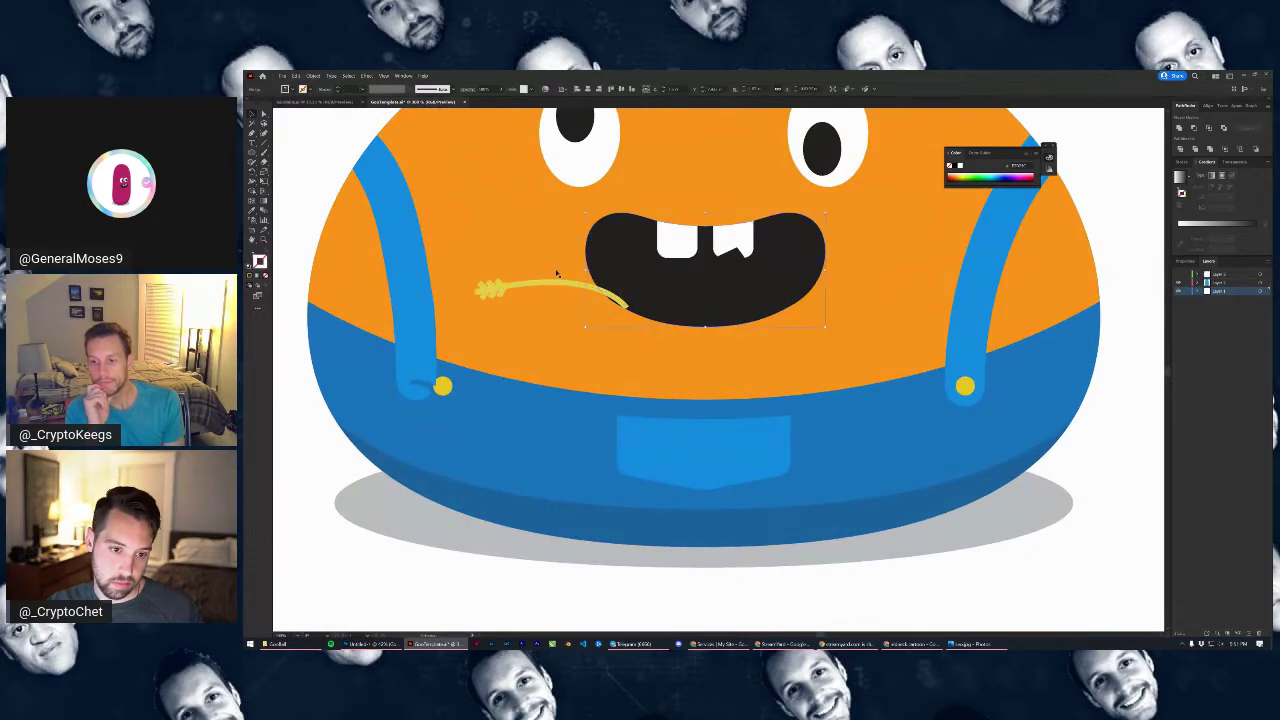
click(544, 284)
drag(632, 274, 748, 254)
key(v)
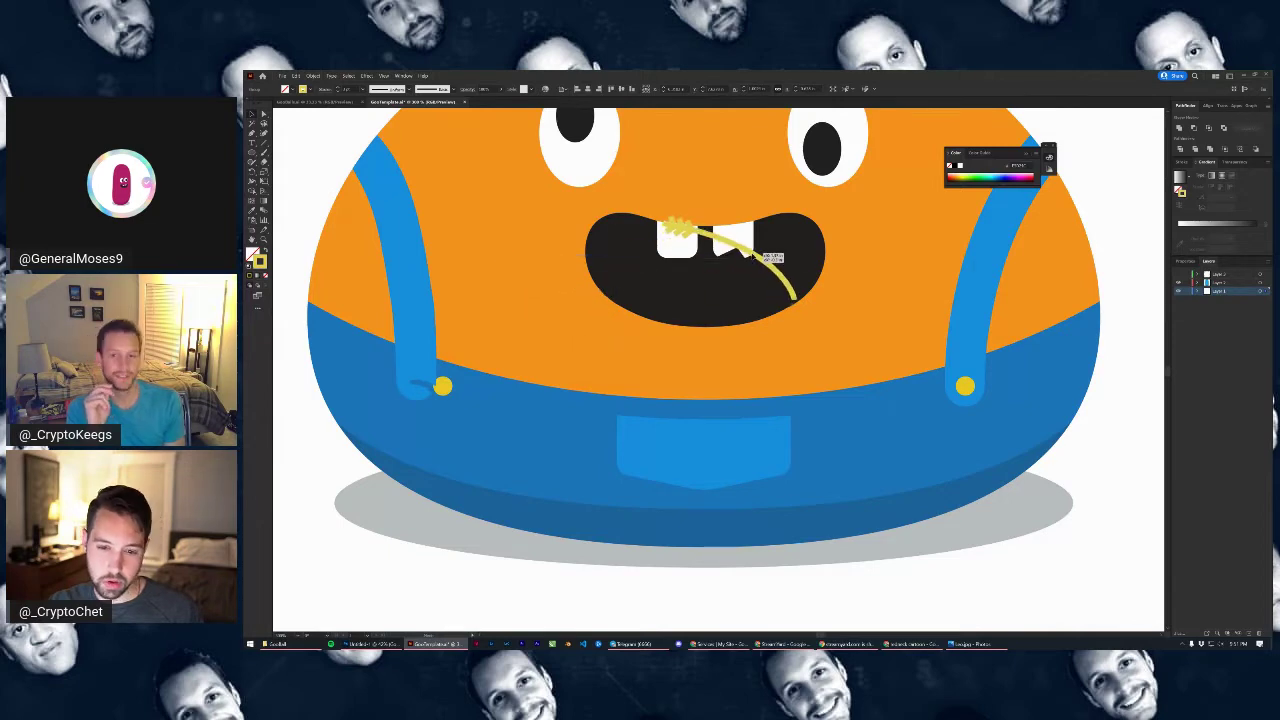
Reflect the wheat across the vertical axis and place it sticking out of the mouth's right corner
click(310, 77)
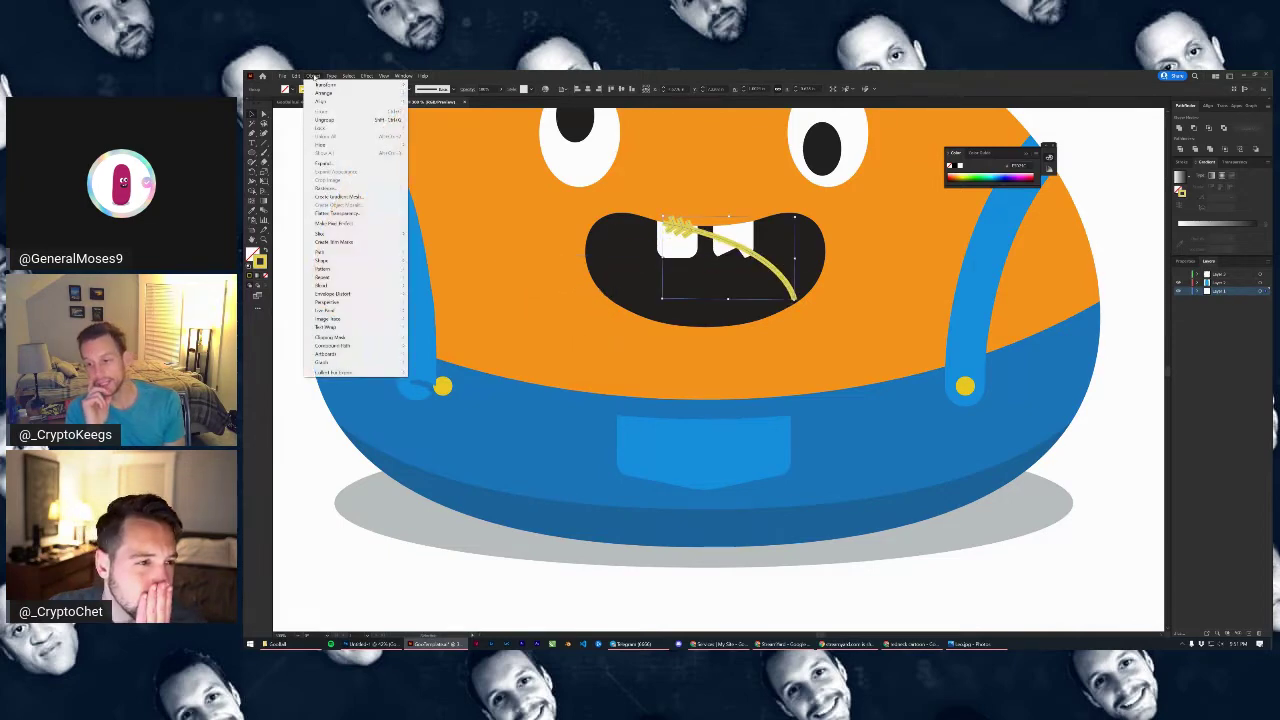
mouse_move(360, 87)
click(440, 110)
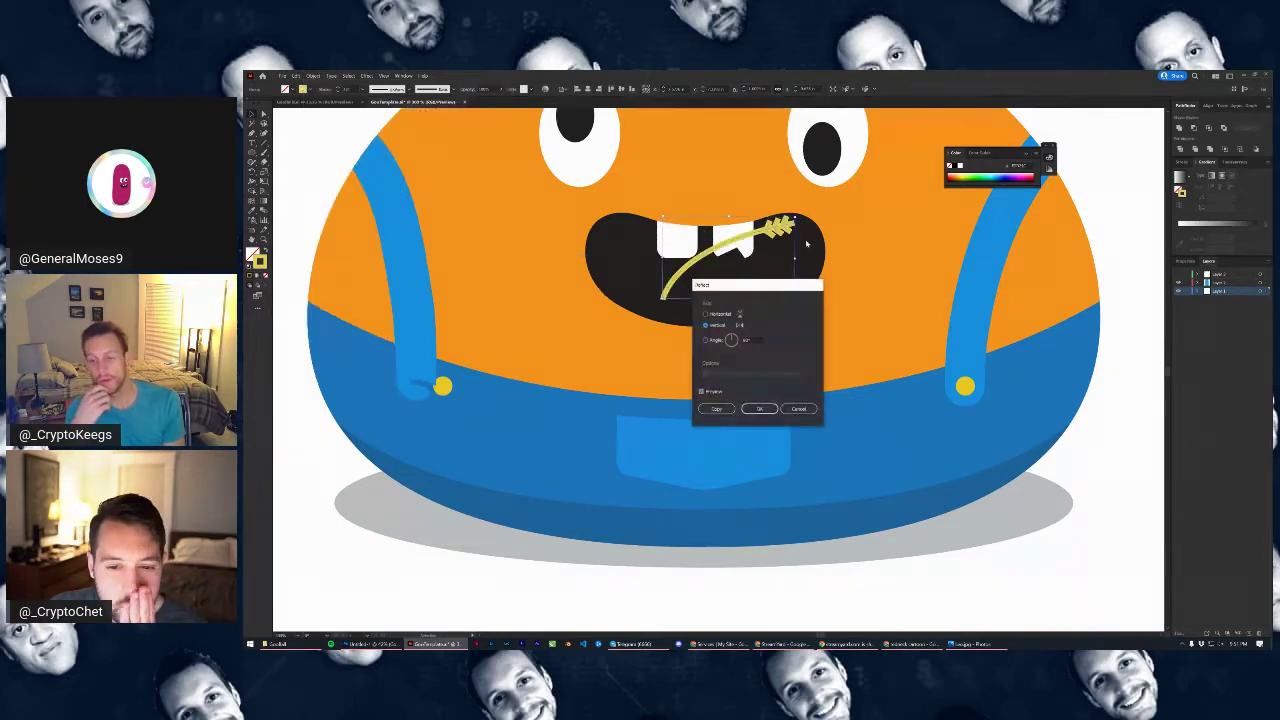
click(759, 408)
drag(777, 226, 885, 243)
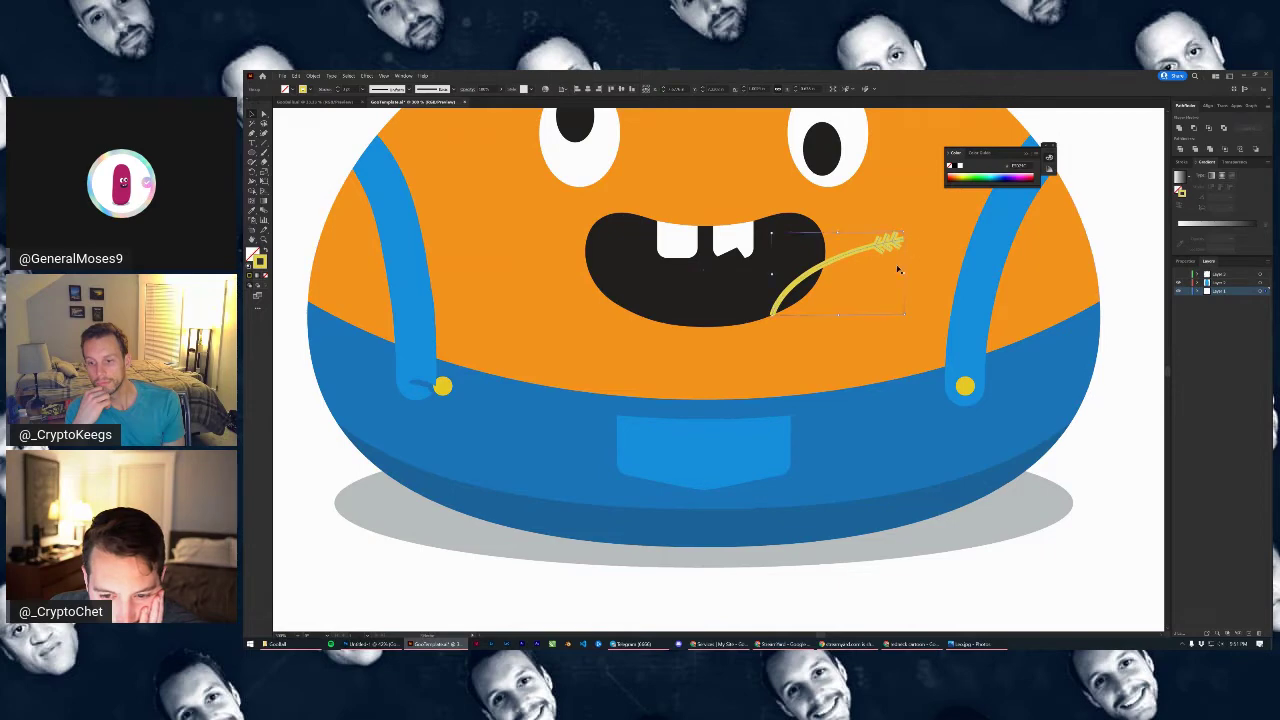
click(1105, 472)
key(ctrl+0)
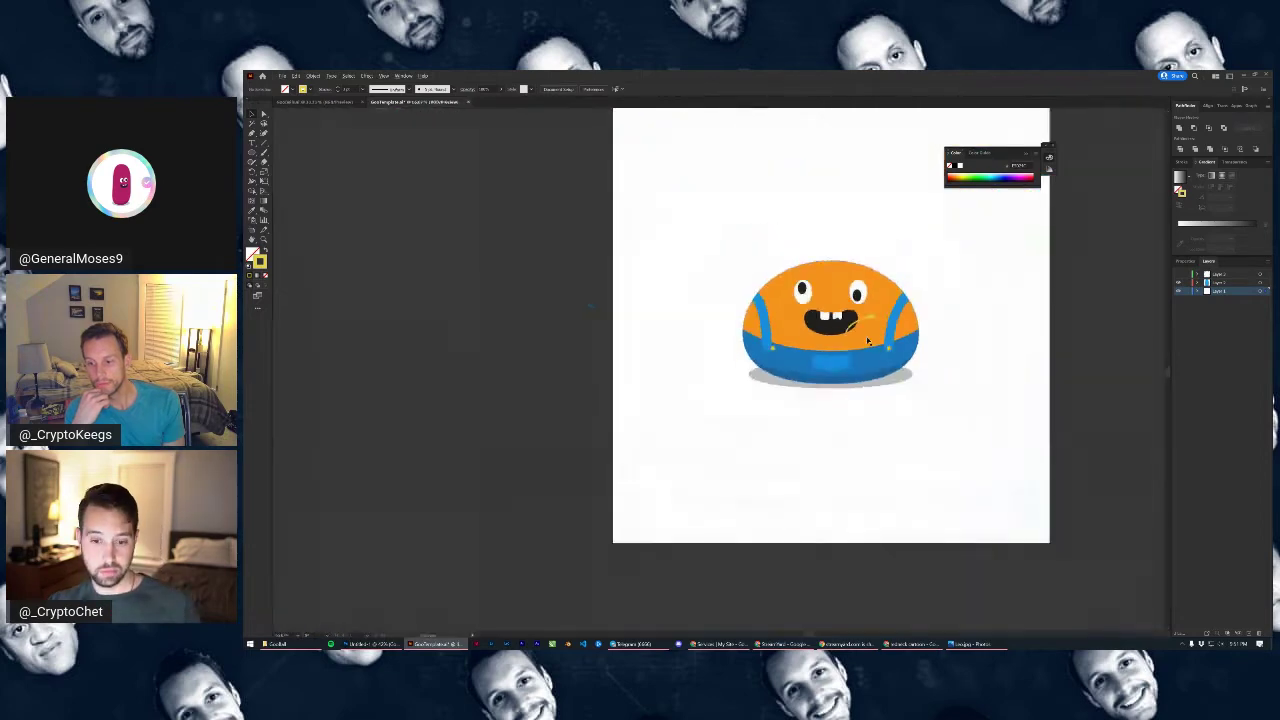
scroll(856, 314, up, 4)
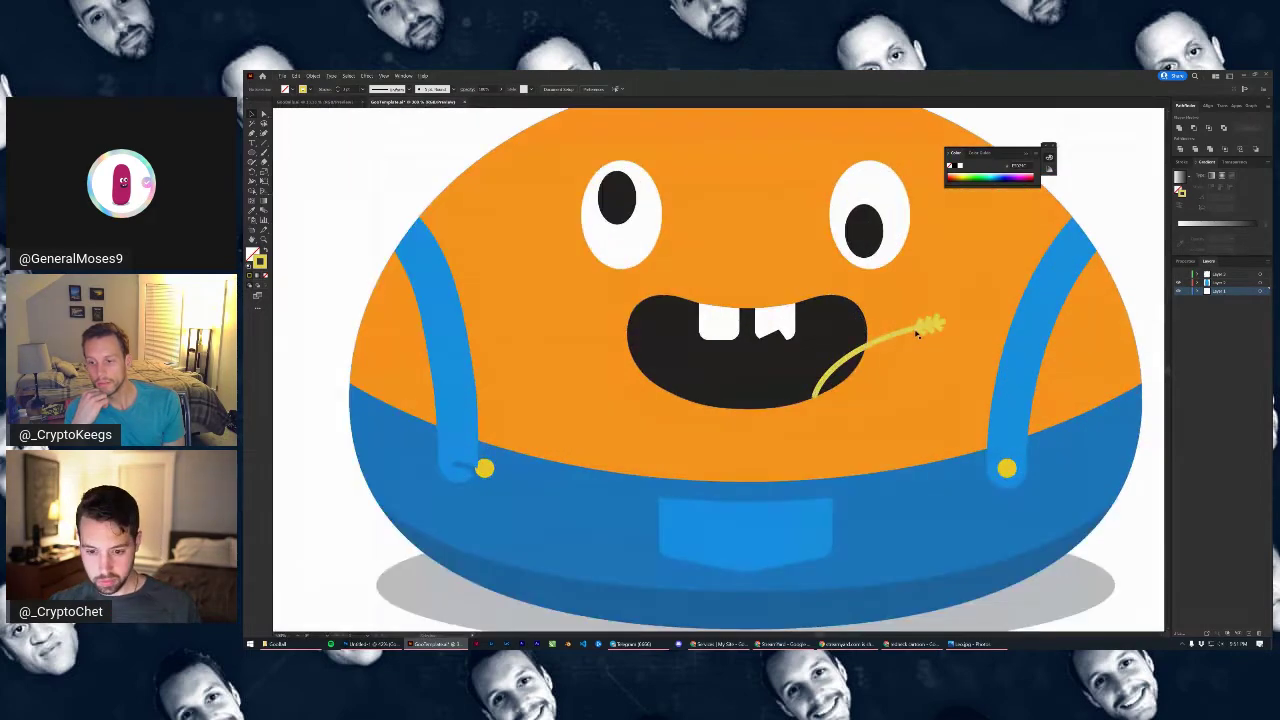
Shift the wheat slightly up and outward along the mouth's right edge and rotate its head upward below the right eye
drag(925, 328, 967, 302)
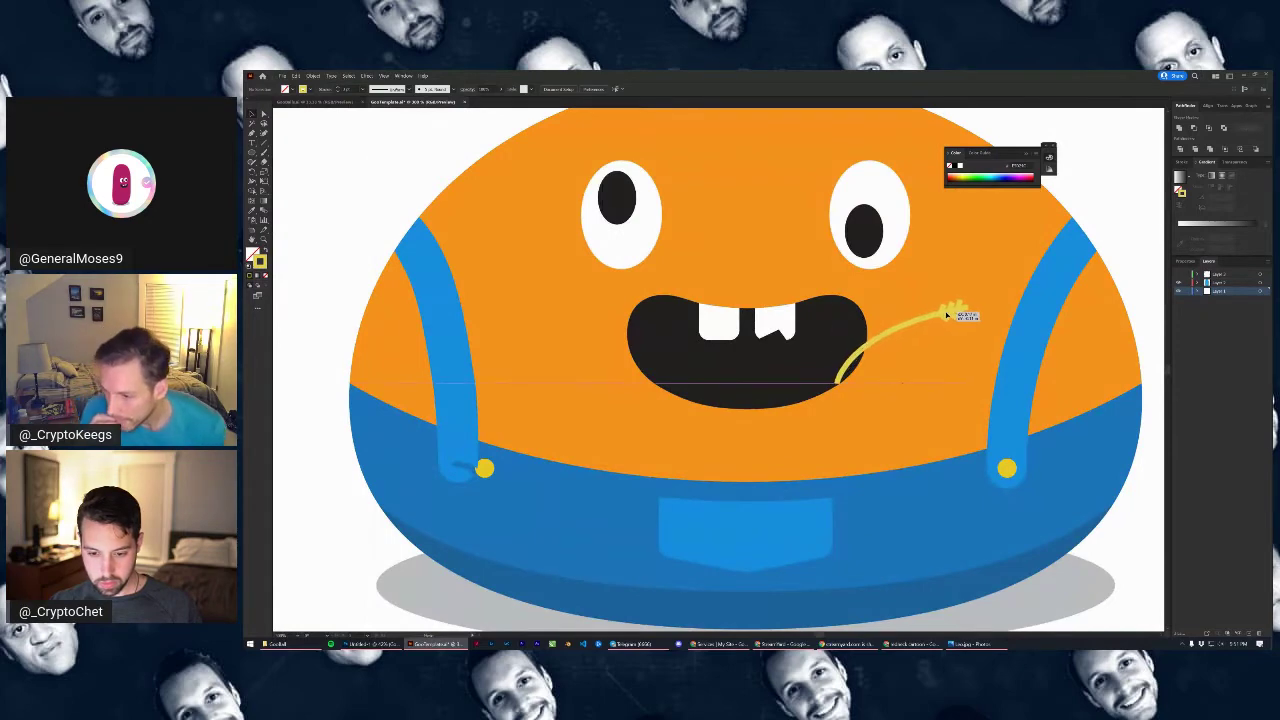
click(988, 305)
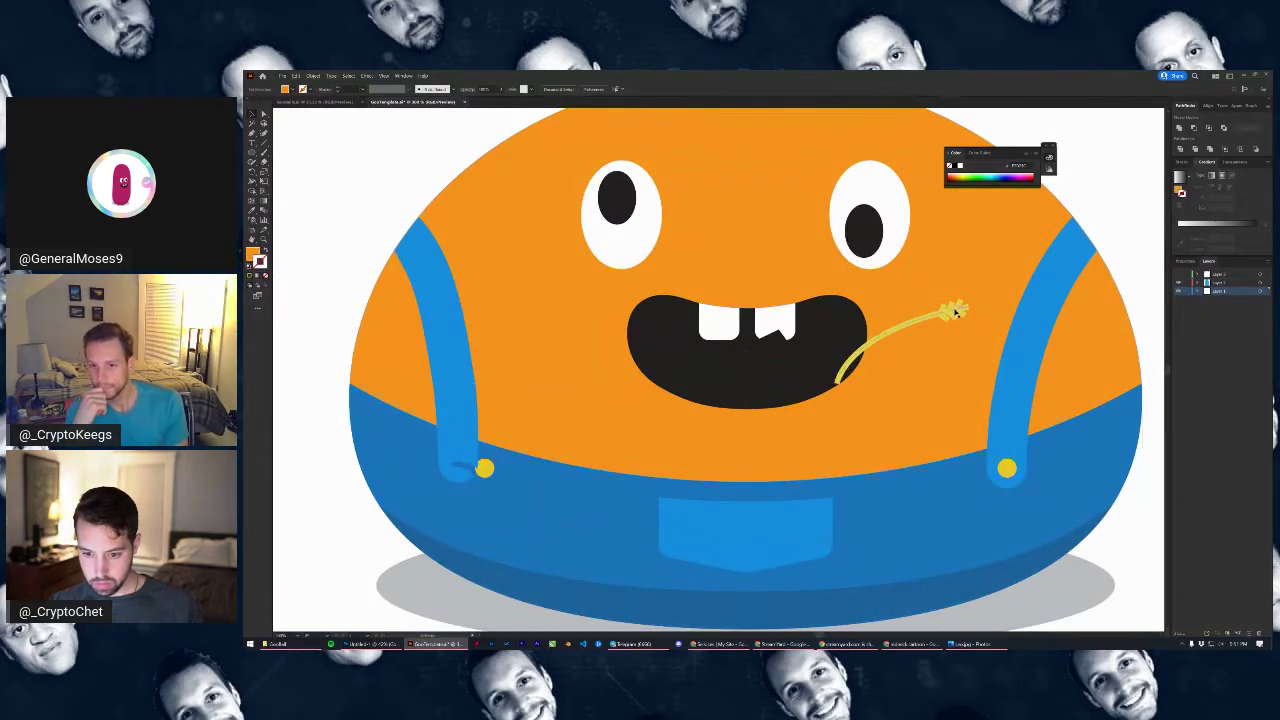
click(958, 312)
drag(969, 298, 940, 297)
key(ctrl+z)
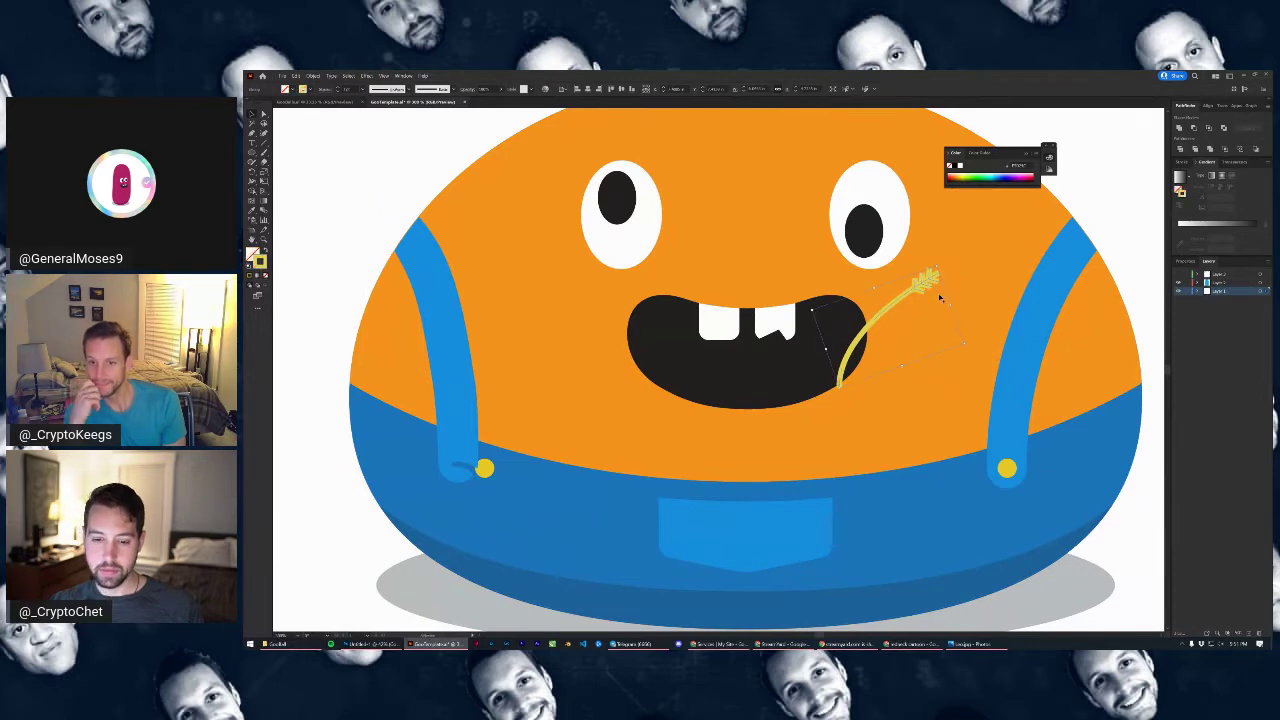
scroll(940, 297, down, 4)
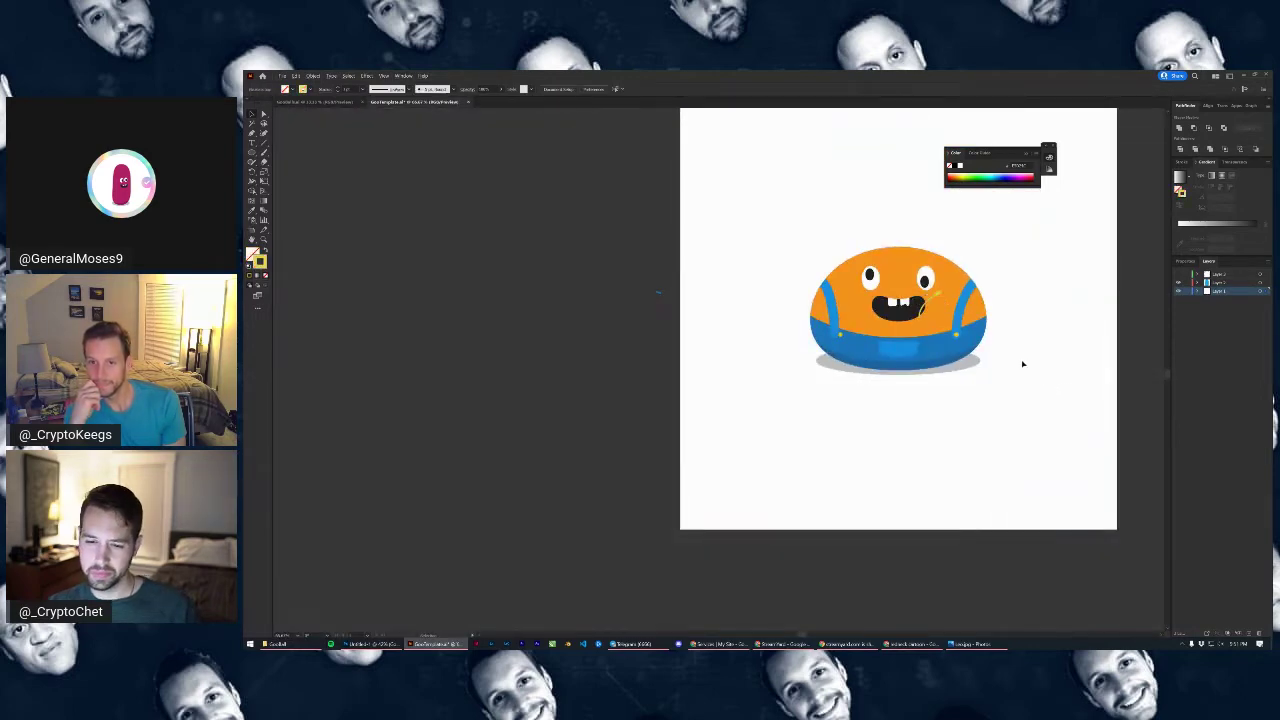
scroll(938, 300, up, 4)
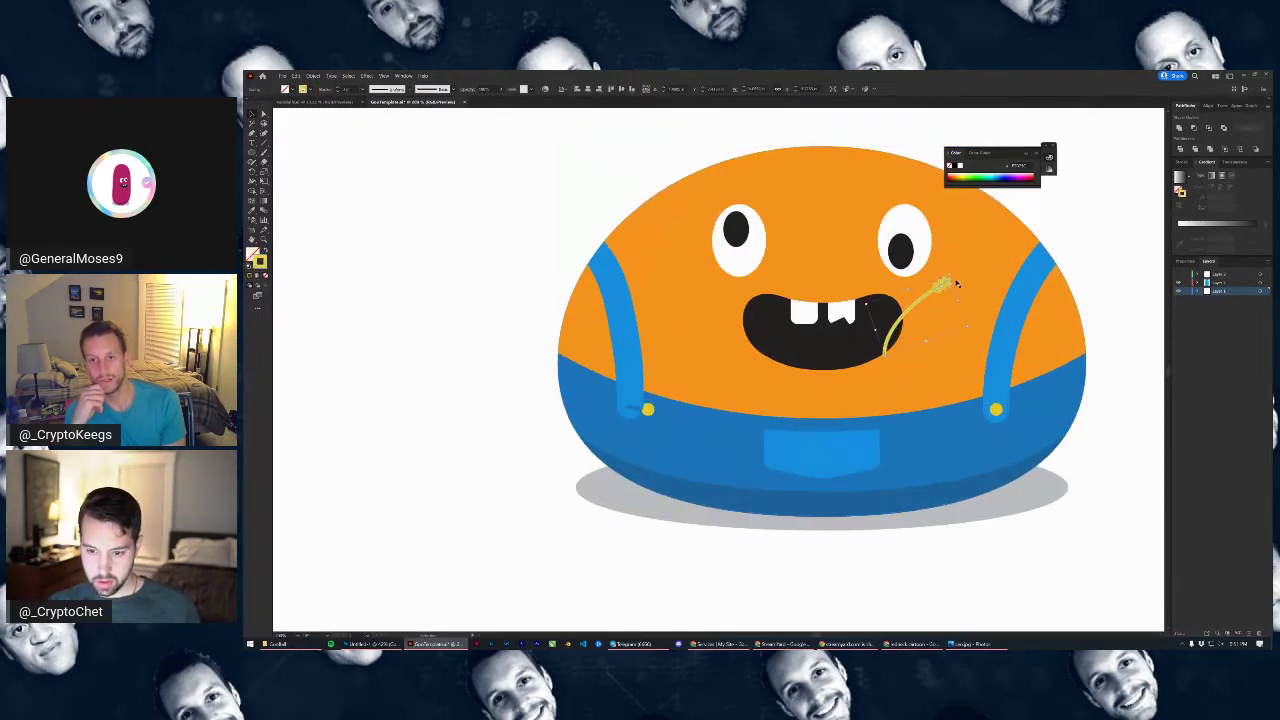
Enlarge the wheat about its centre so the stem reaches the mouth's lower edge and the head extends toward the right strap
drag(945, 280, 978, 269)
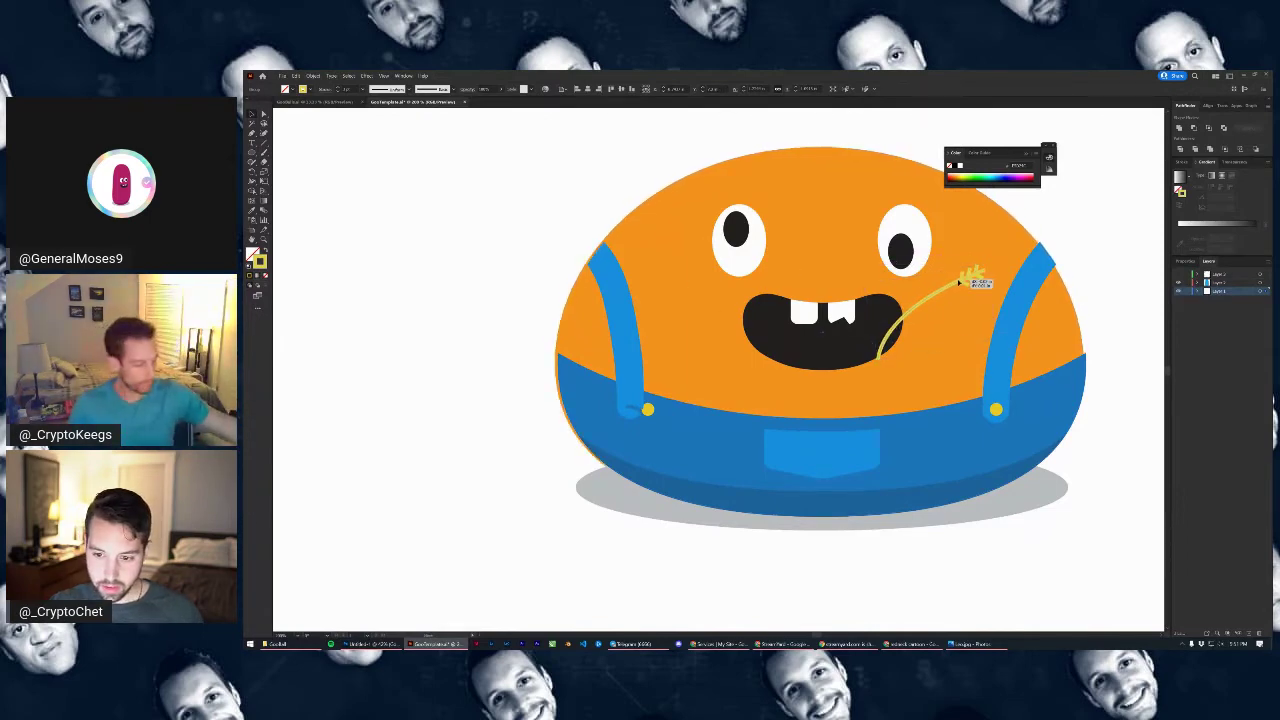
drag(958, 282, 956, 290)
key(ctrl+z)
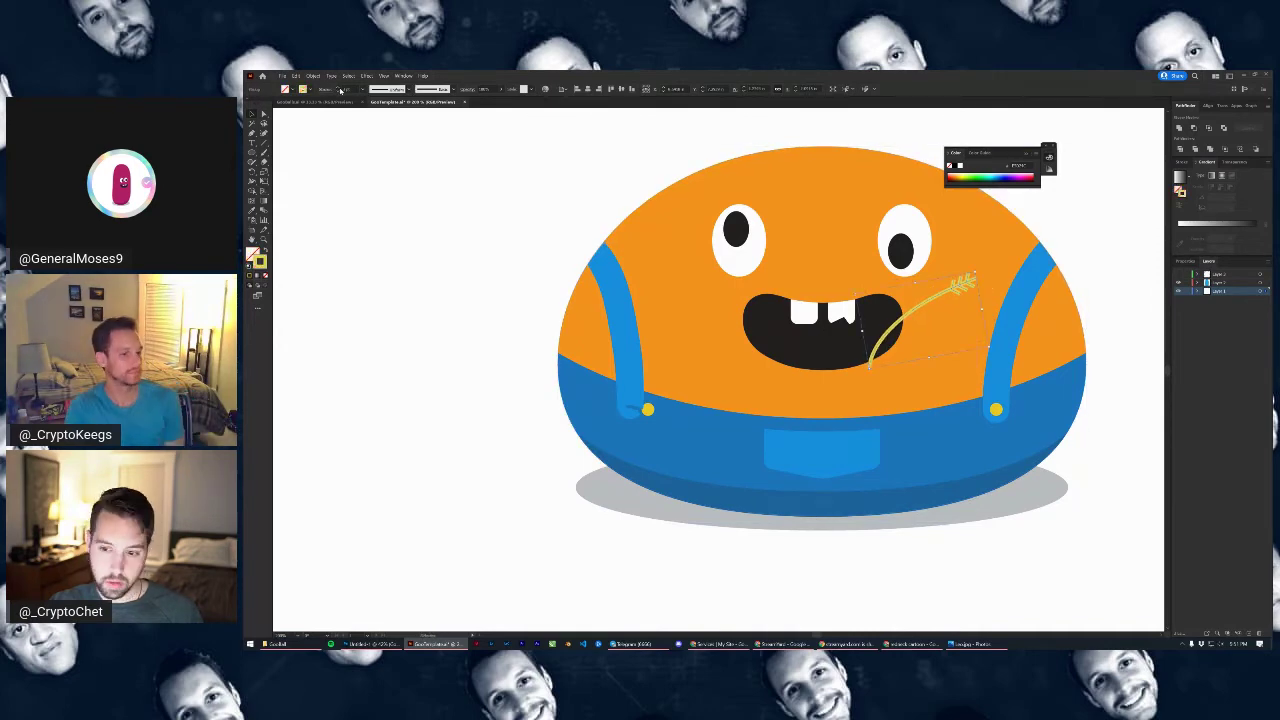
scroll(1104, 229, down, 3)
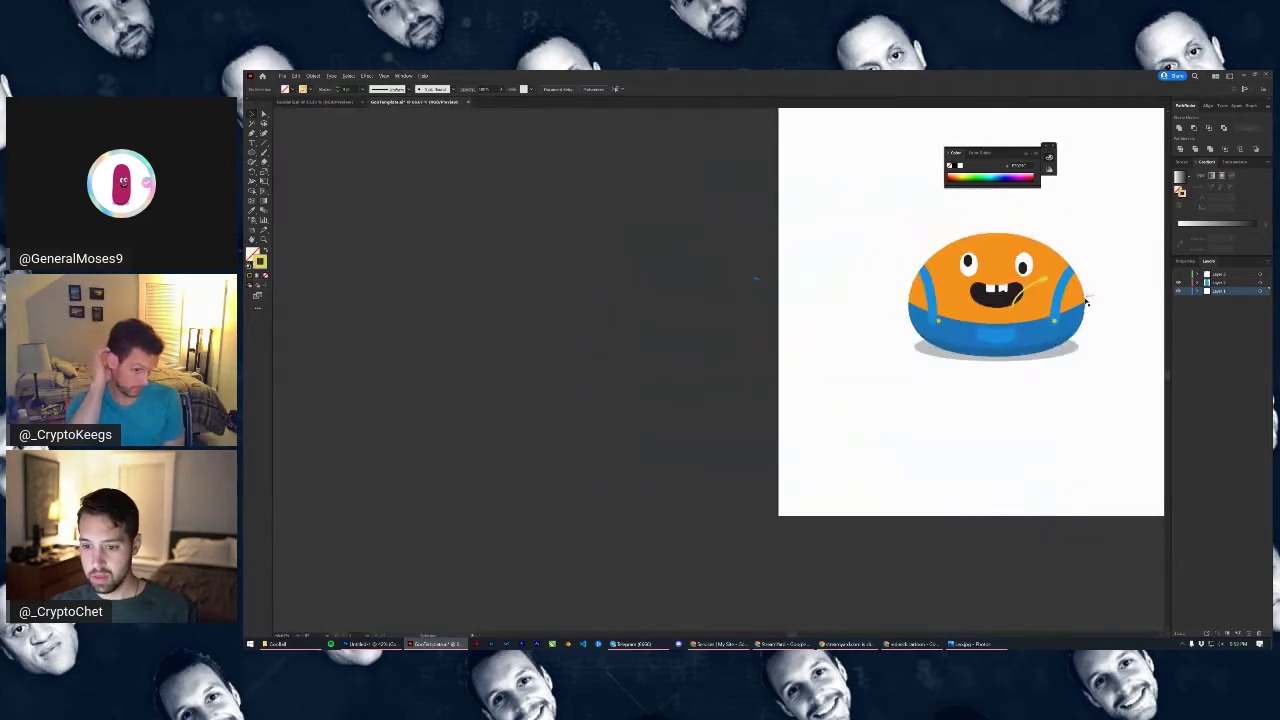
click(1069, 280)
click(1116, 268)
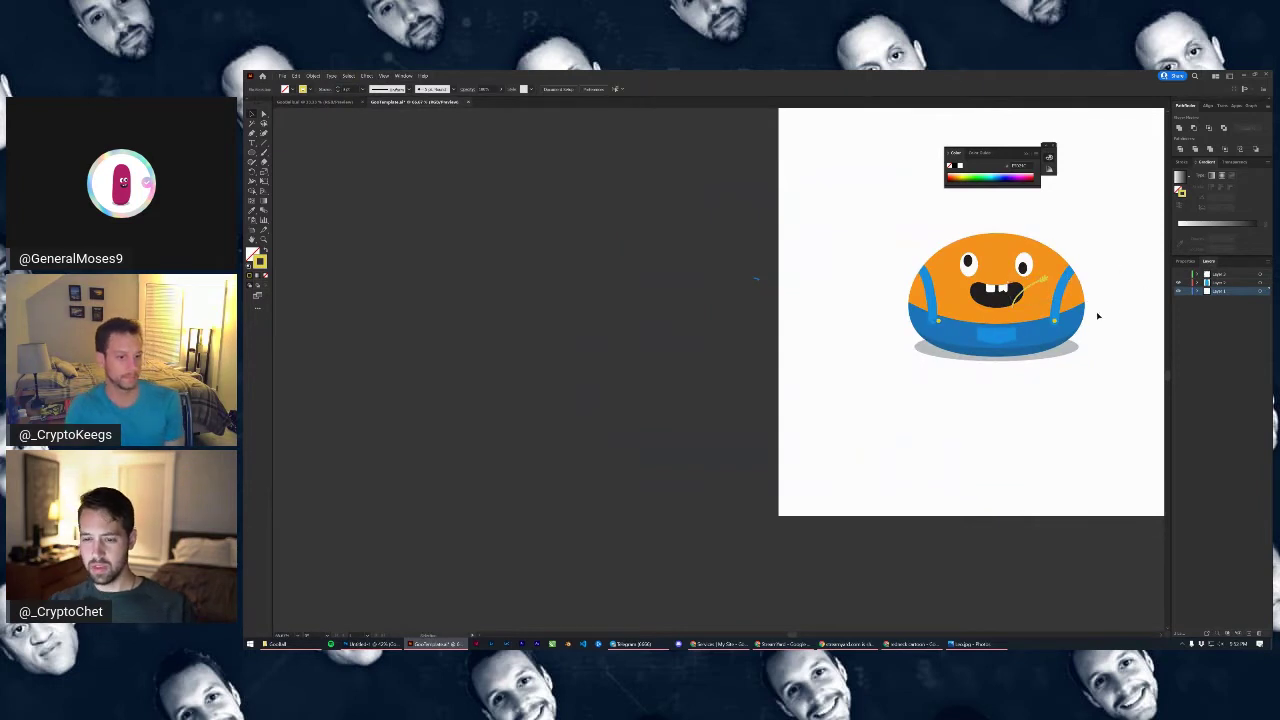
Place a spare copy of the wheat on the empty pasteboard beside the artboard
scroll(1037, 308, up, 3)
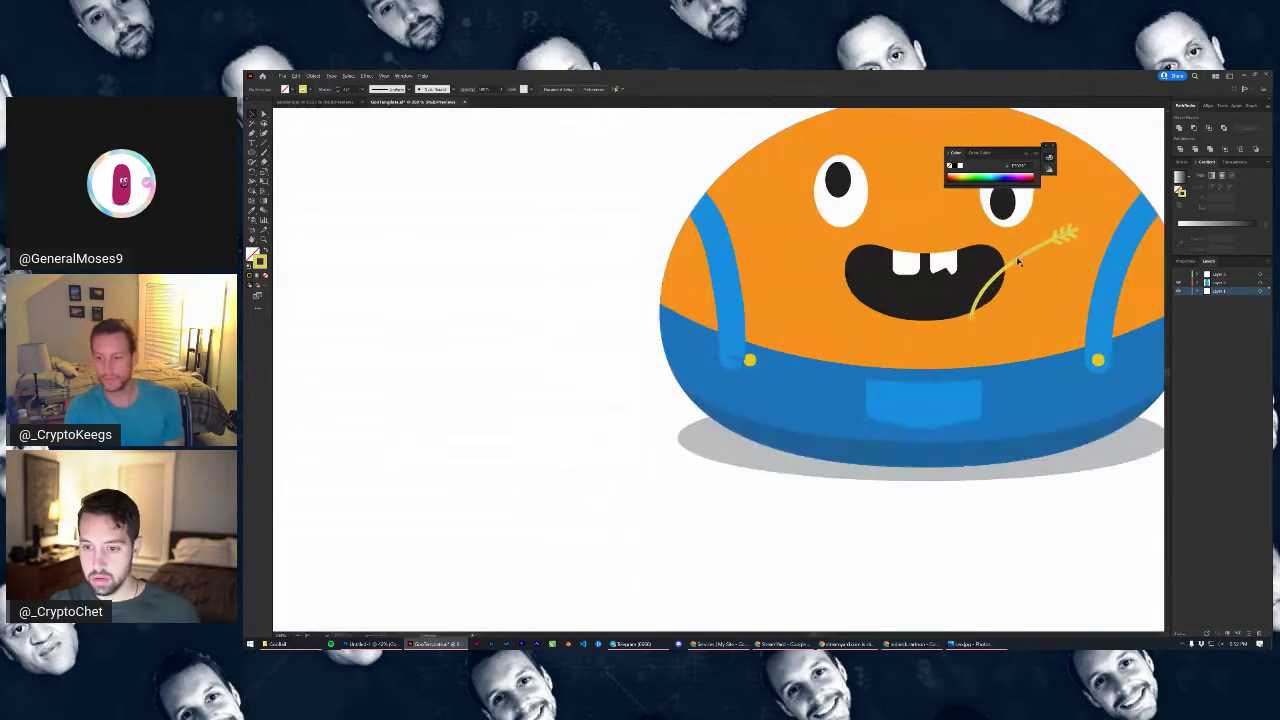
click(1018, 263)
scroll(1009, 320, up, 3)
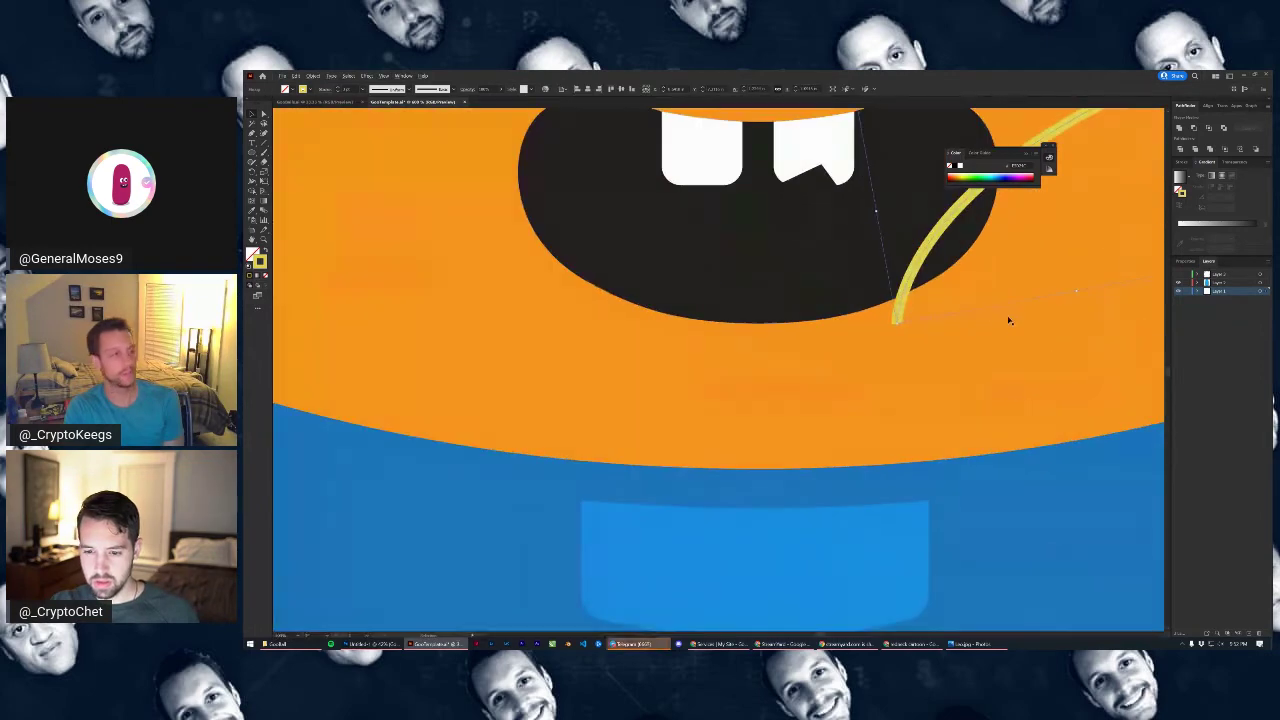
scroll(1017, 292, down, 4)
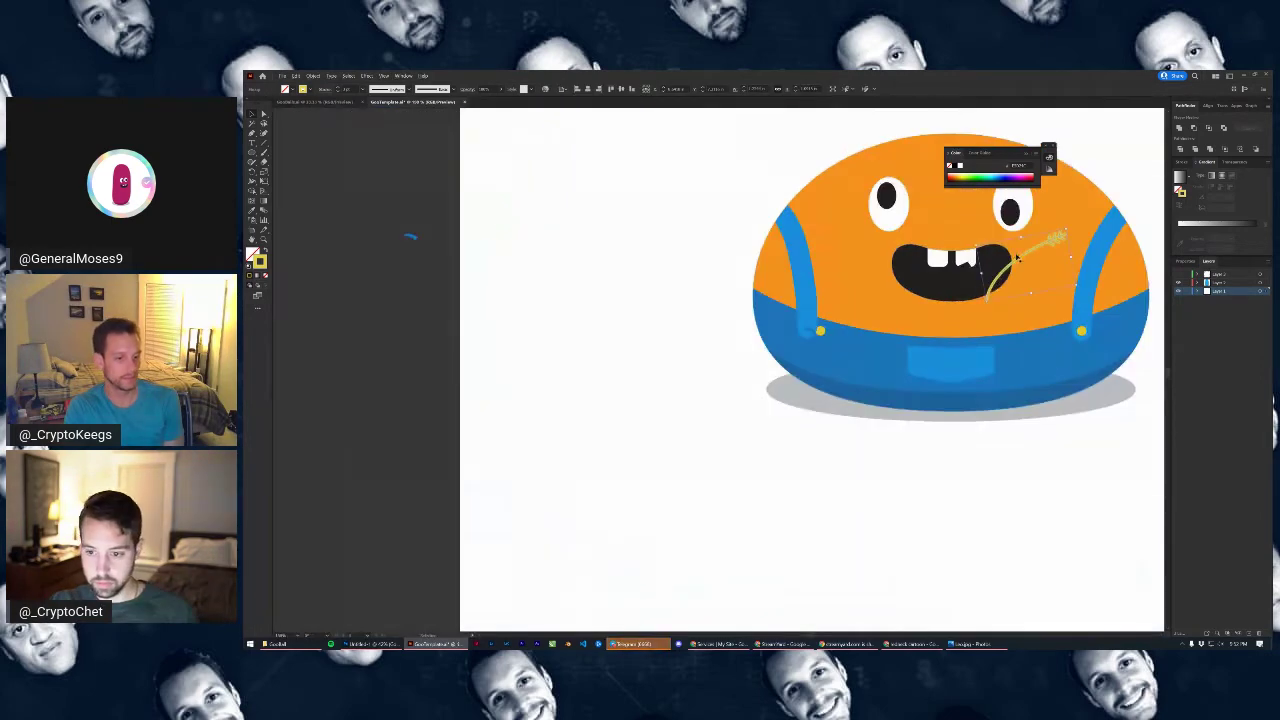
drag(1016, 259, 387, 275)
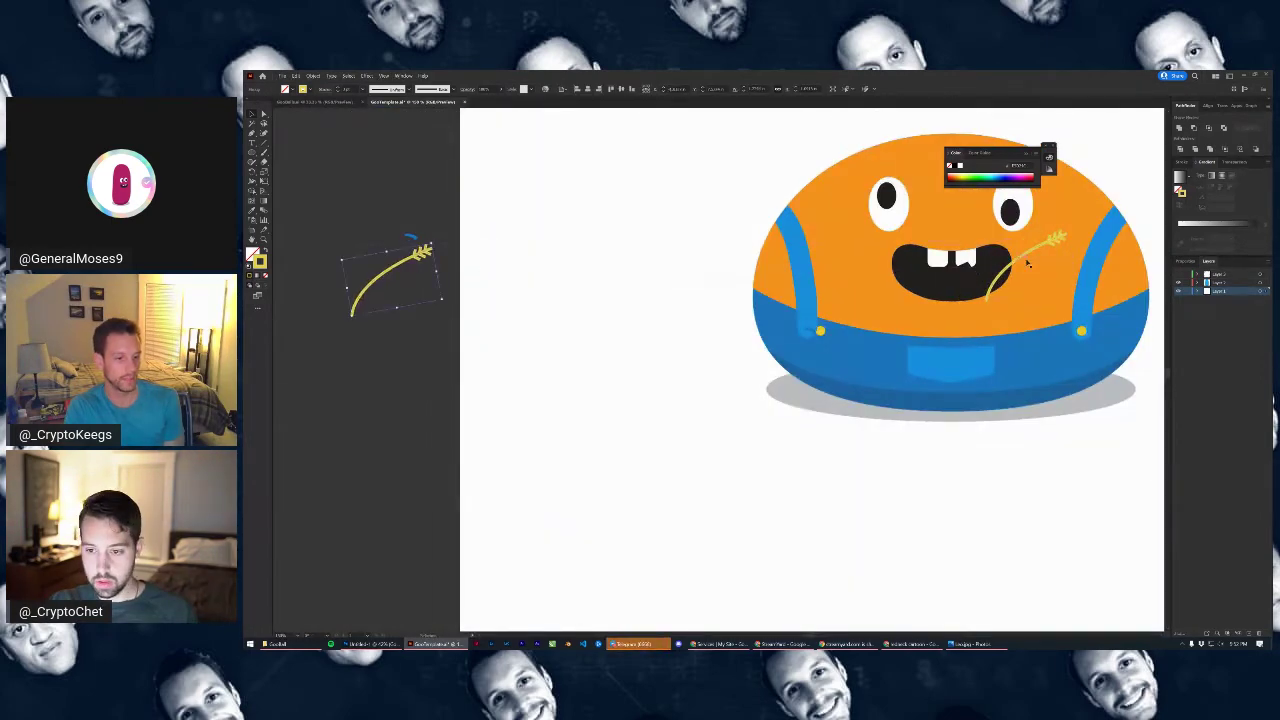
Expand the fill and stroke of the wheat in the character's mouth into filled shapes
scroll(1000, 253, up, 3)
click(997, 252)
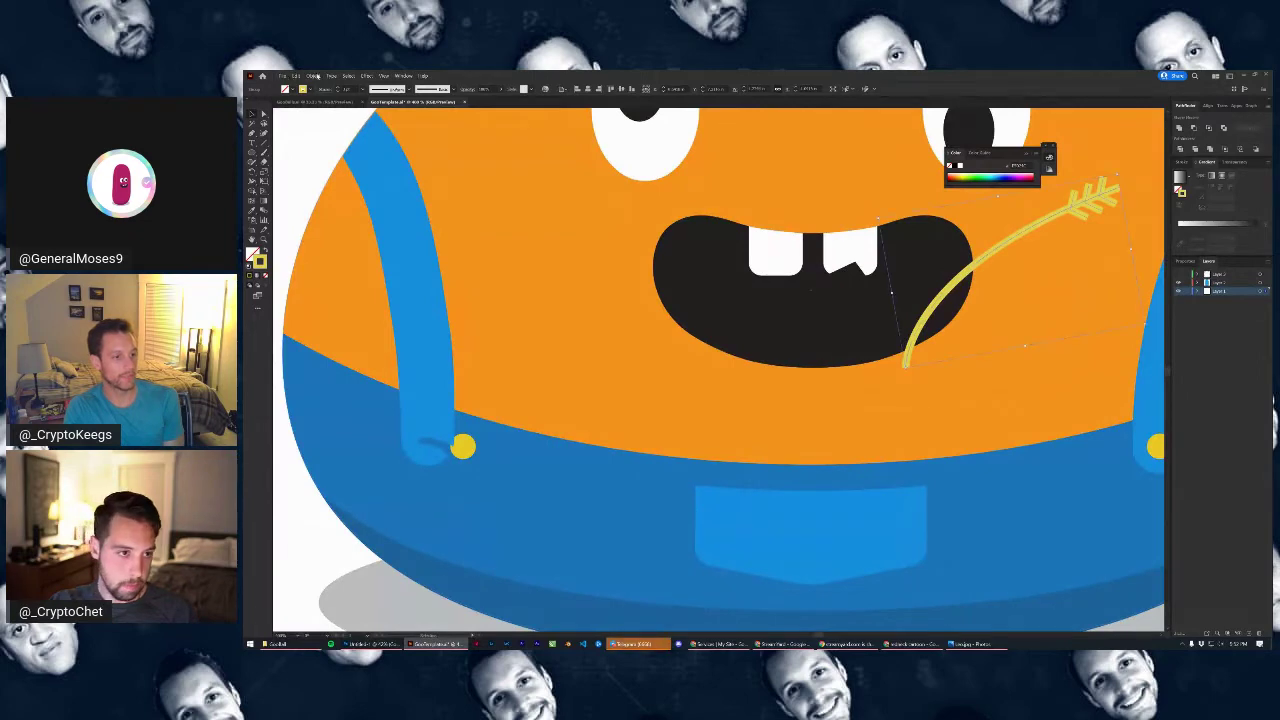
click(316, 76)
click(330, 166)
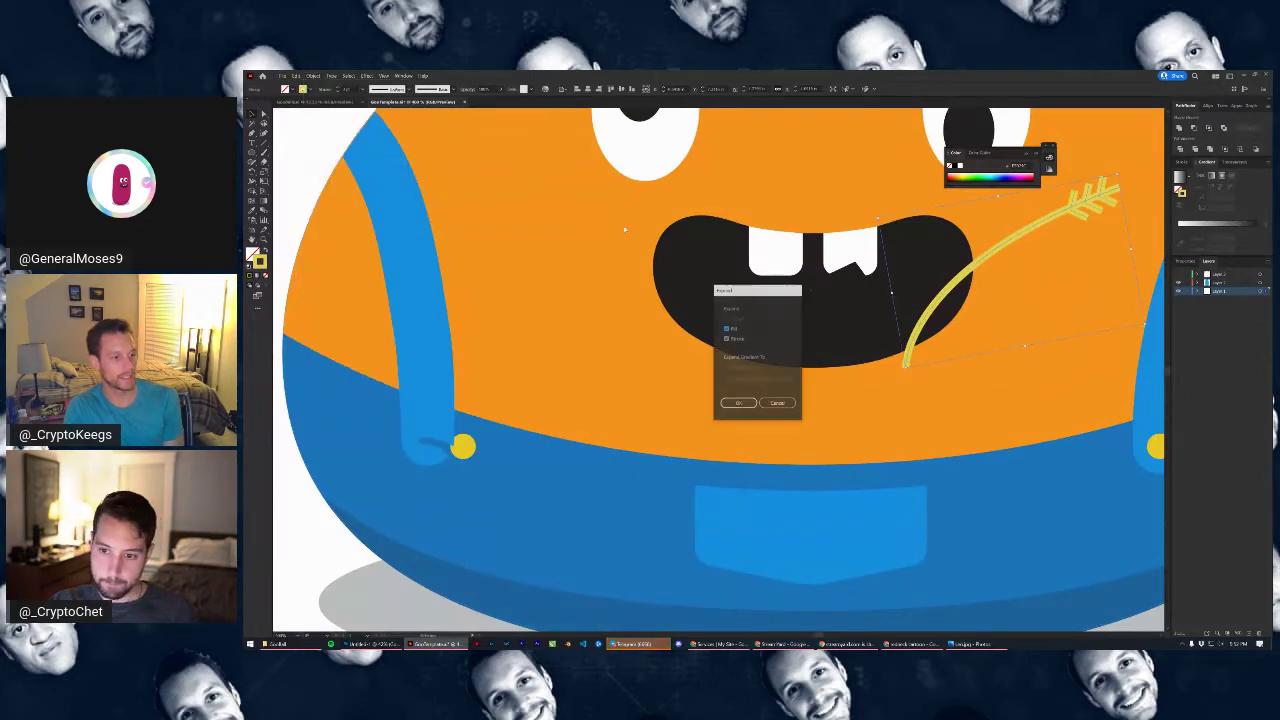
click(756, 403)
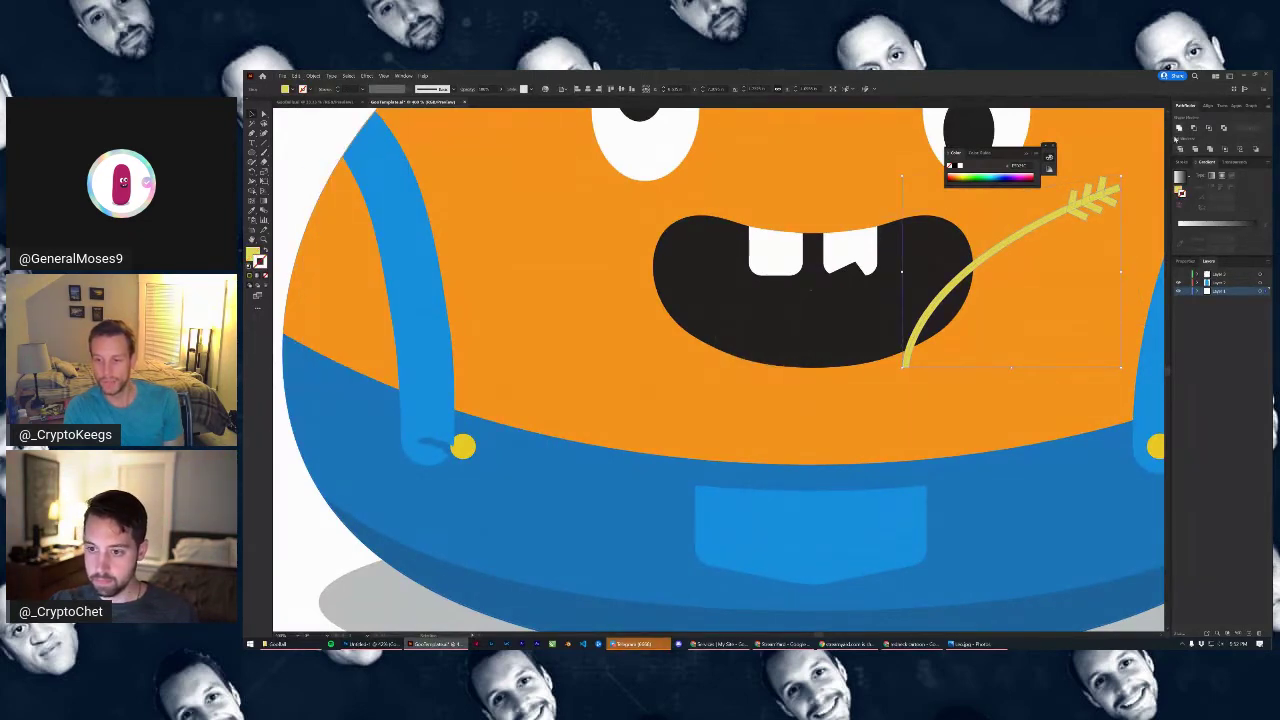
Try moving the mouth group downward, and undo the move
scroll(990, 318, down, 2)
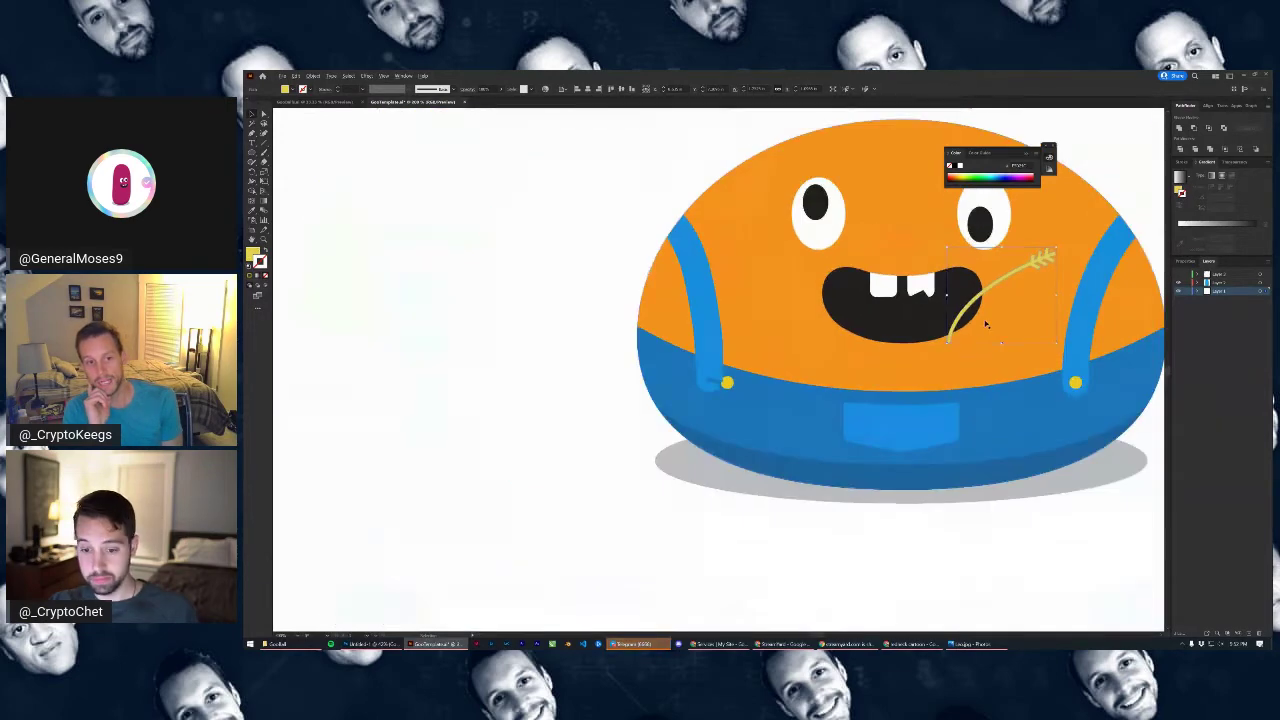
scroll(970, 330, up, 2)
click(899, 335)
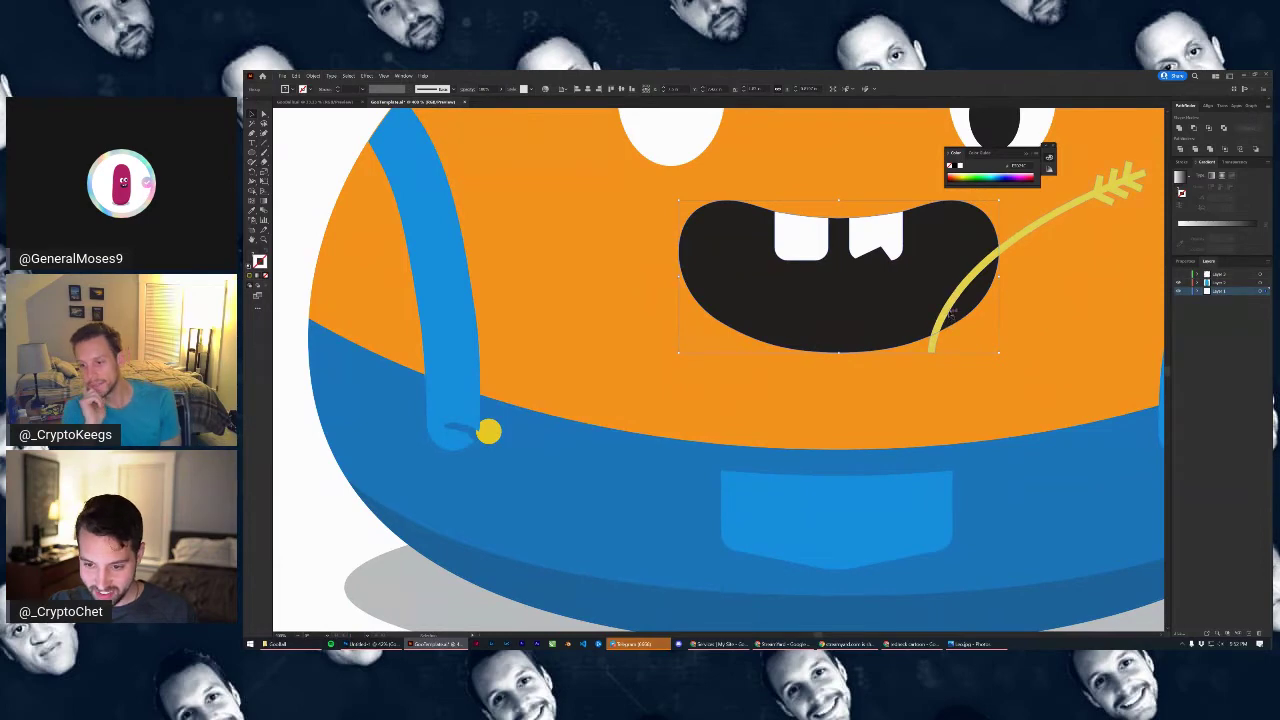
scroll(975, 275, up, 3)
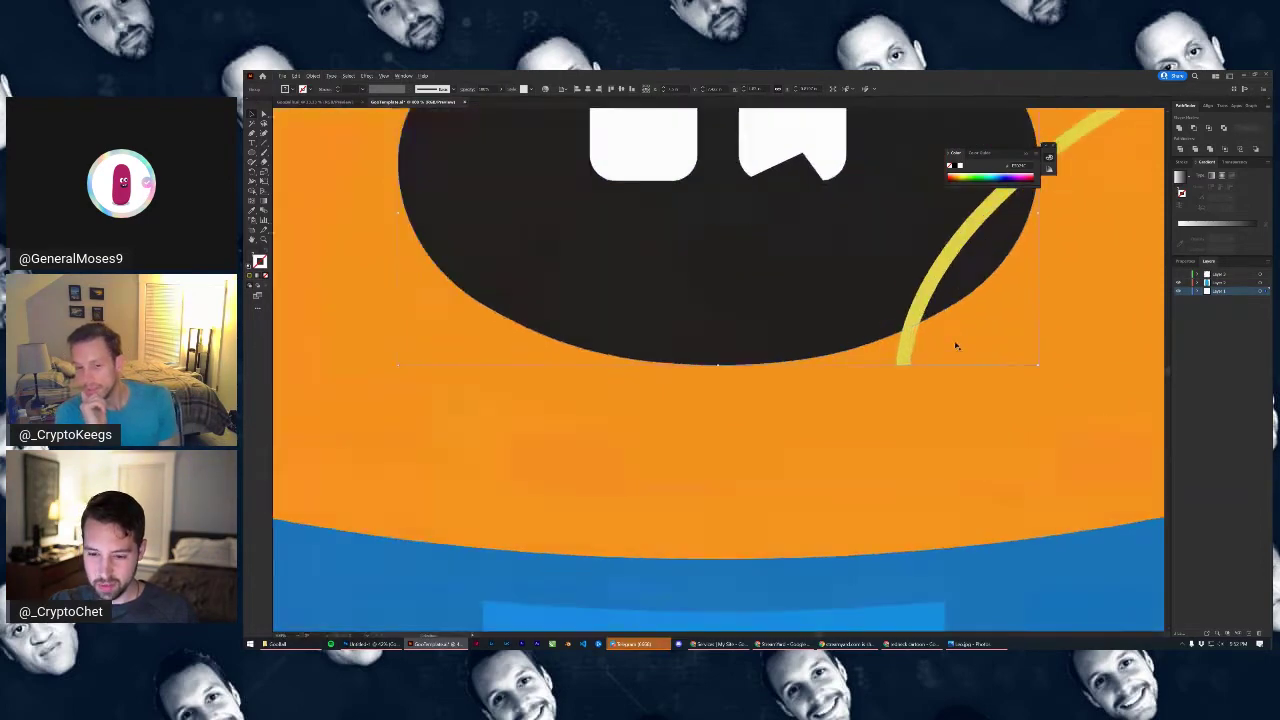
scroll(867, 273, down, 4)
scroll(886, 290, up, 1)
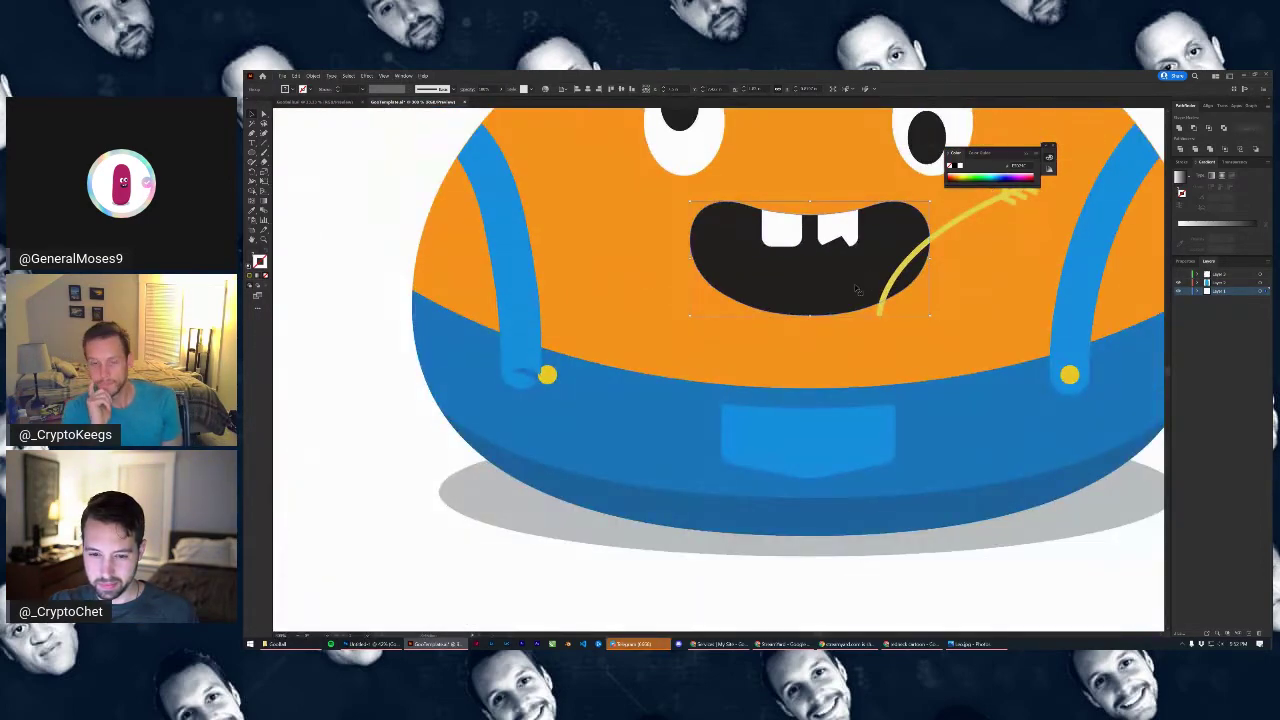
drag(842, 276, 825, 334)
key(ctrl+z)
key(ctrl+z)
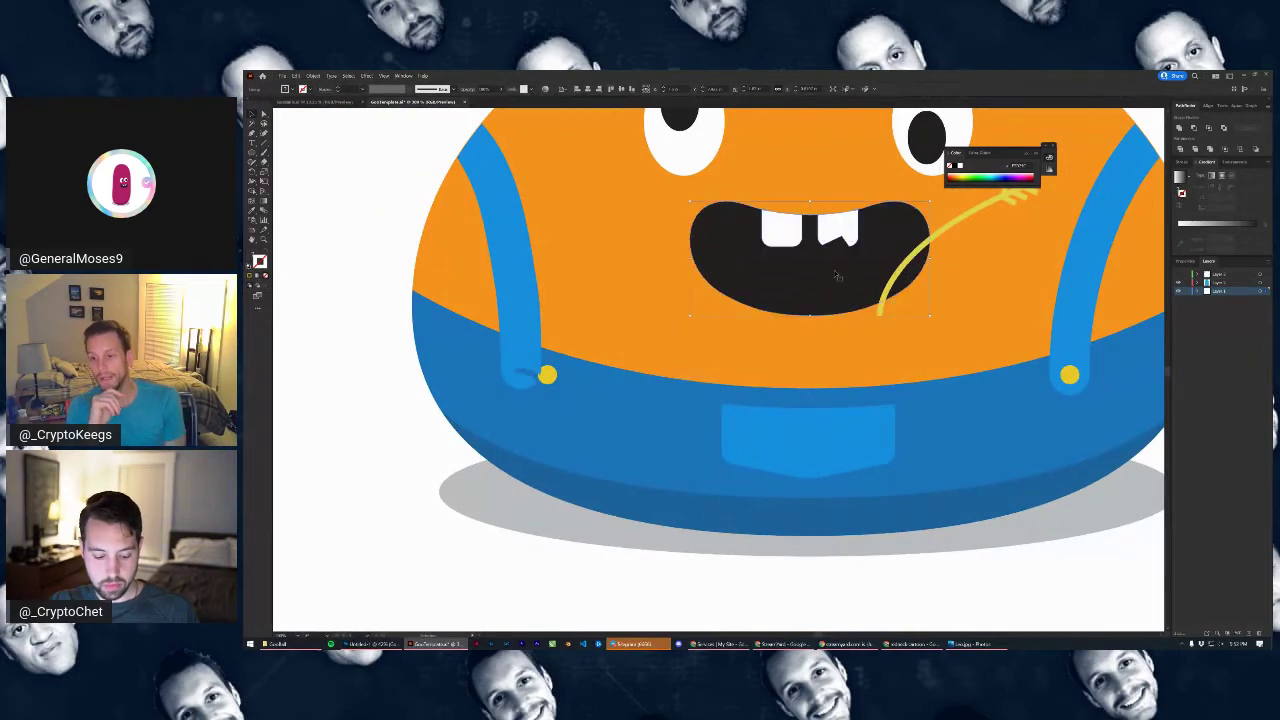
Duplicate the mouth in place and delete both teeth inside the duplicate
double_click(839, 256)
click(786, 233)
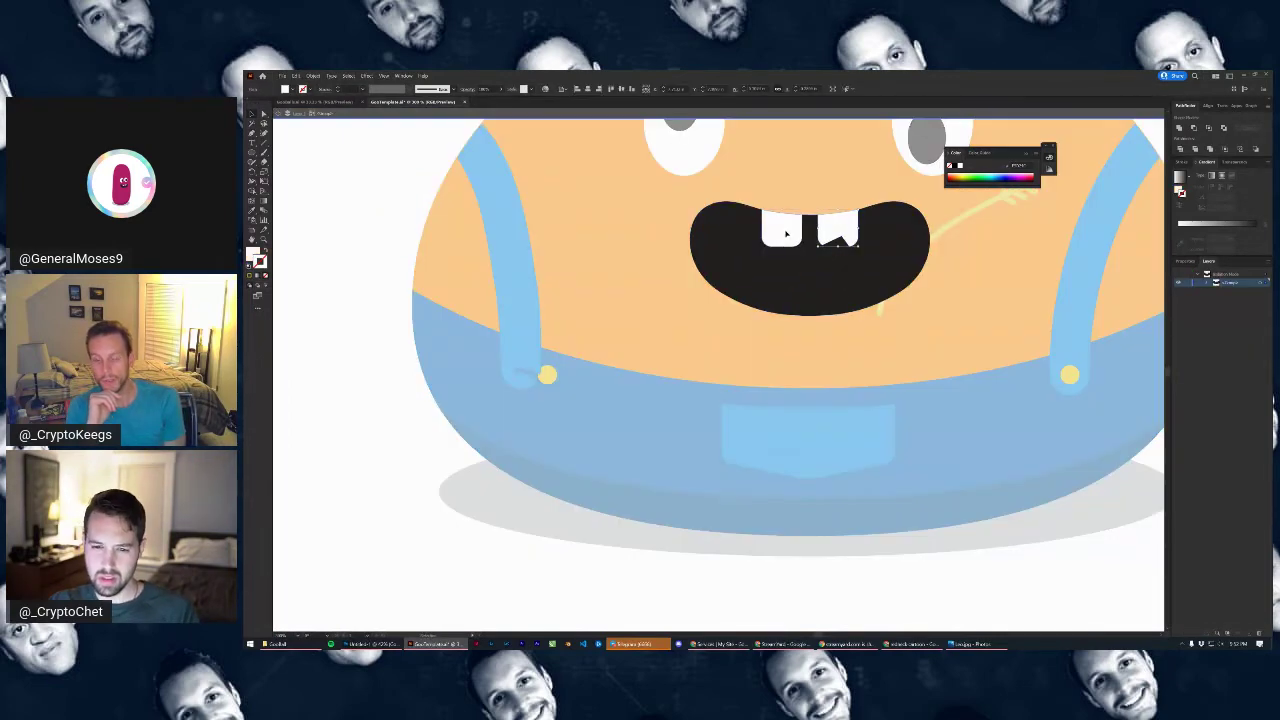
key(Delete)
click(841, 233)
key(Delete)
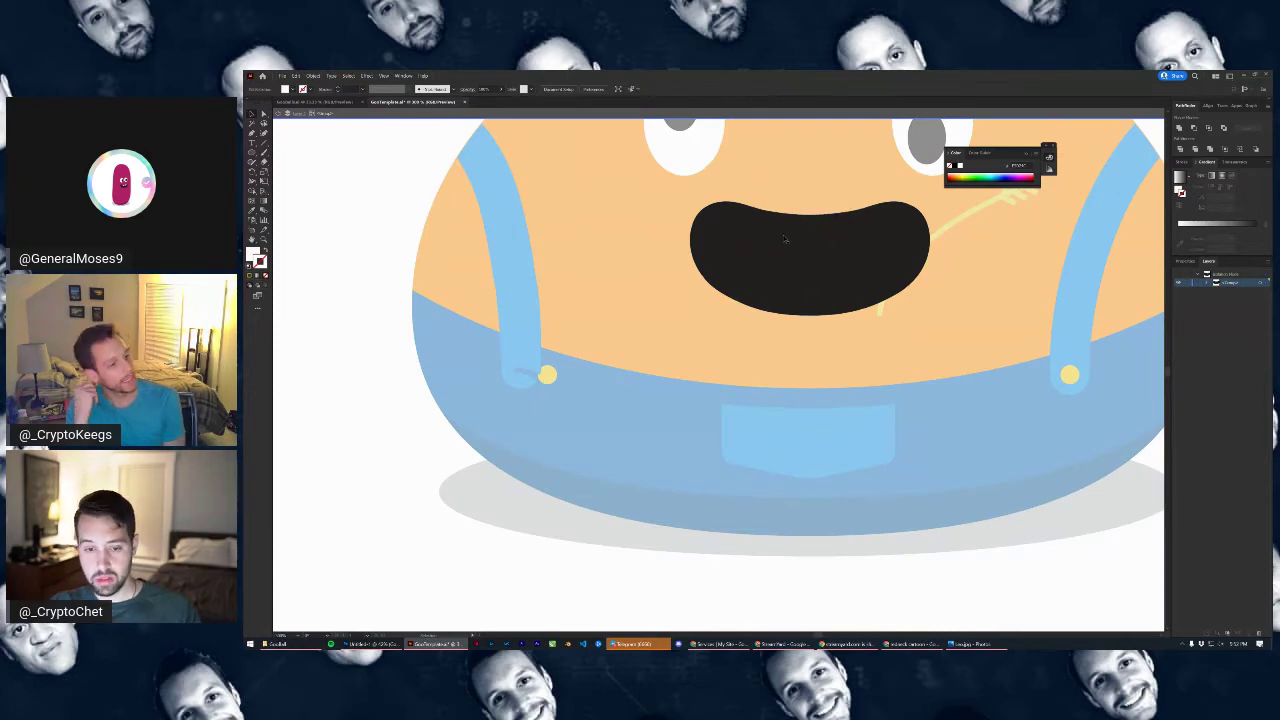
click(776, 231)
key(Escape)
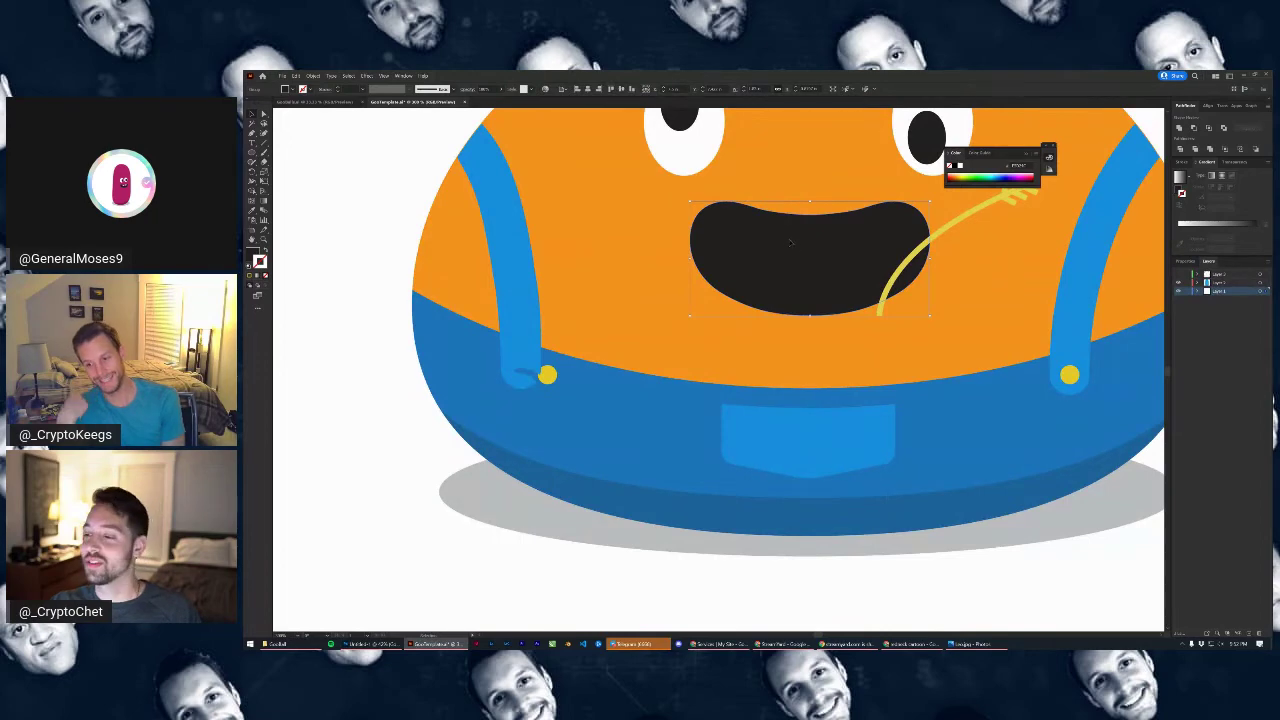
Try shifting the toothless mouth copy down over the chin, and undo it
double_click(790, 243)
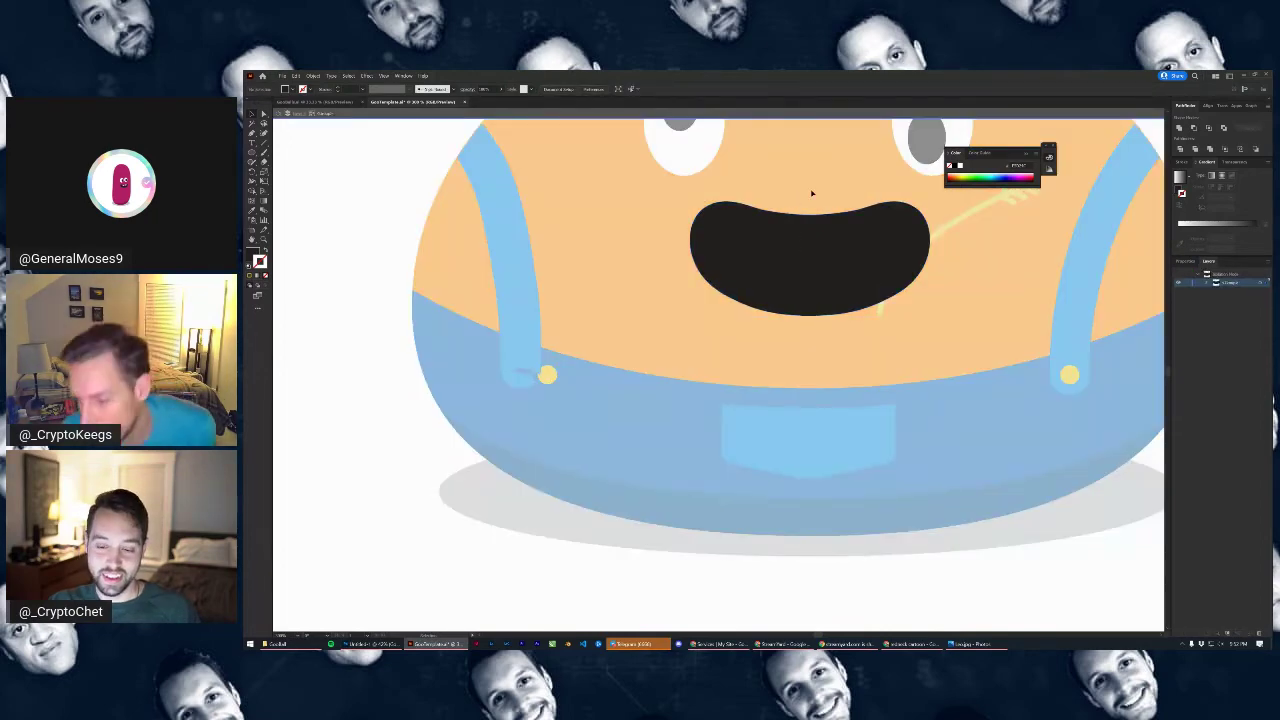
key(Escape)
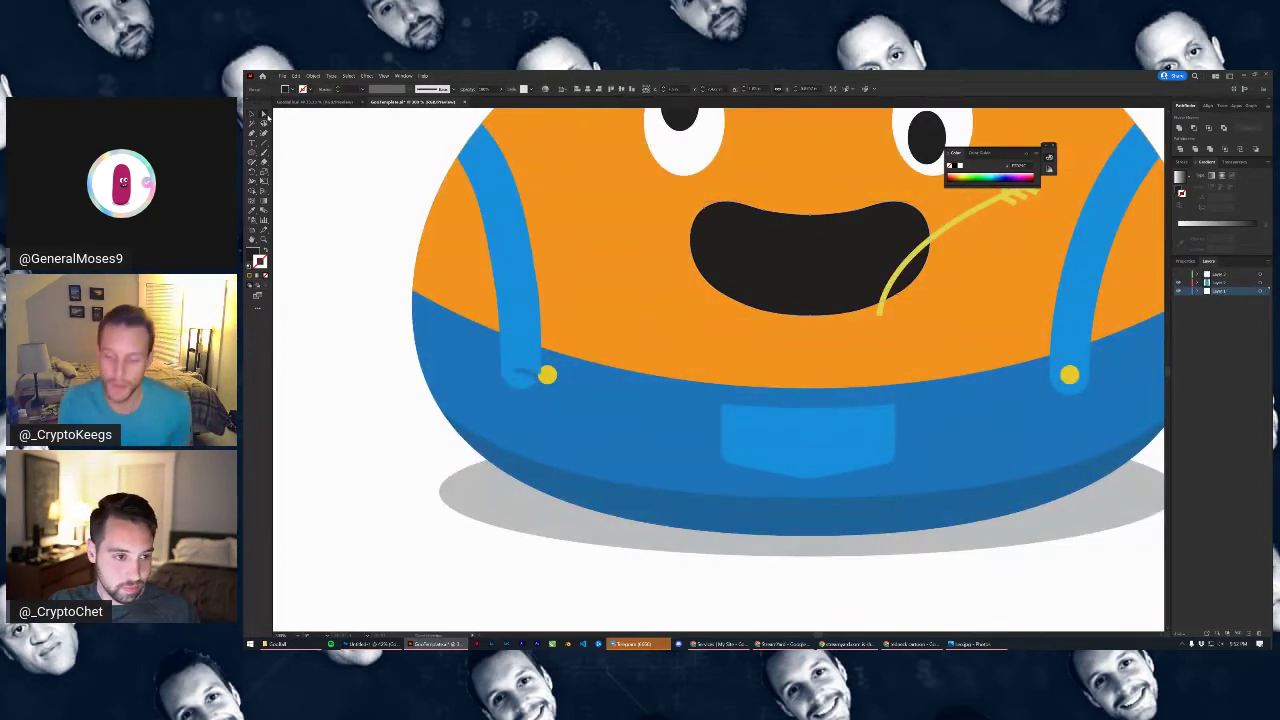
drag(811, 216, 883, 272)
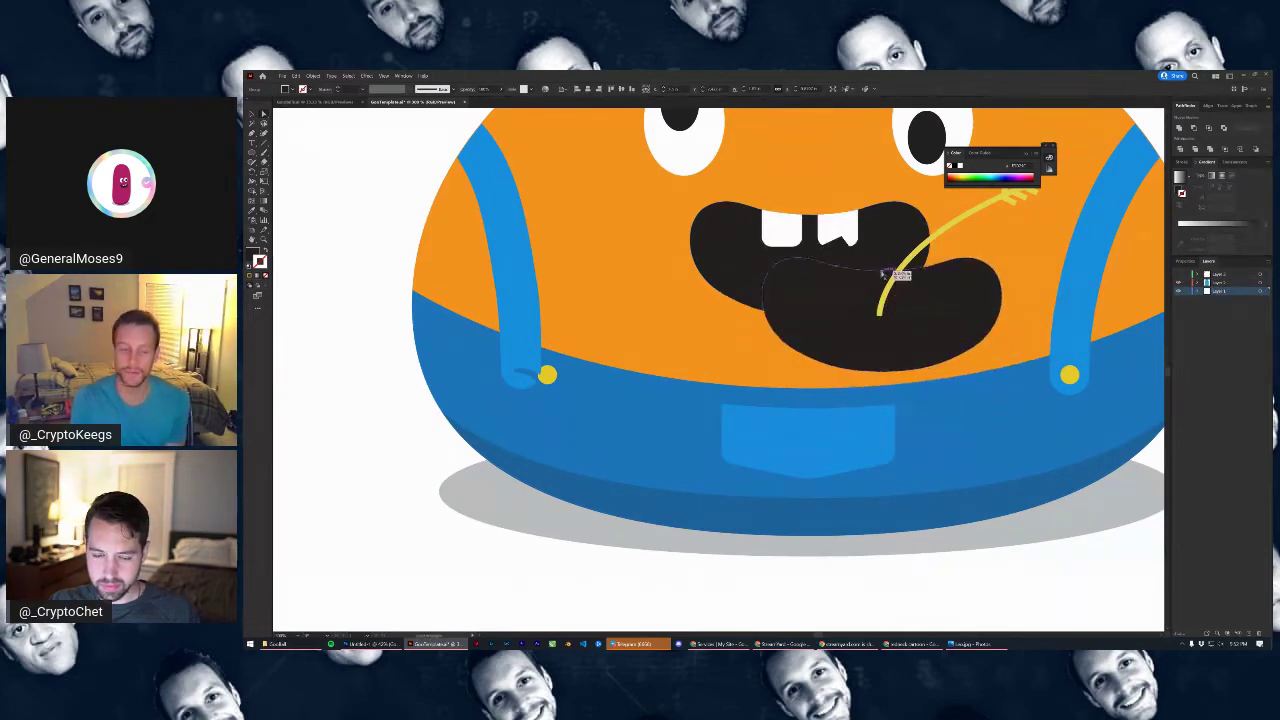
key(ctrl+z)
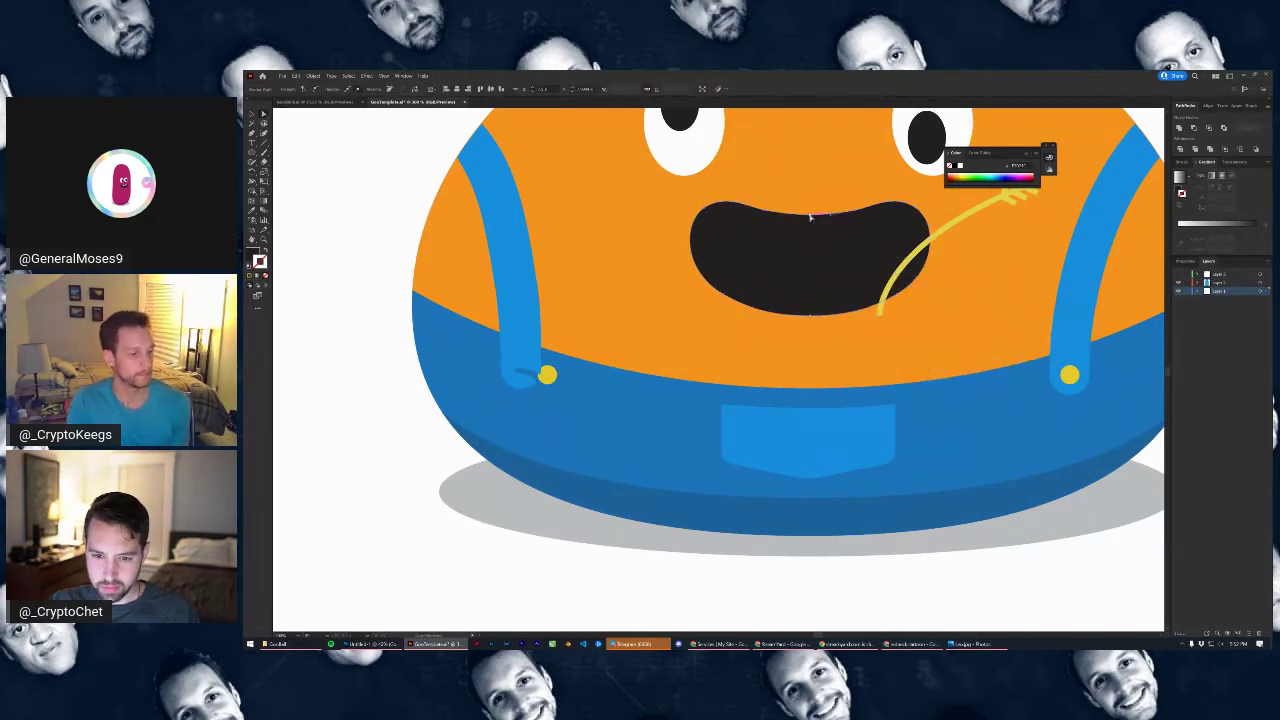
Reshape the toothless mouth copy by pulling its upper-edge anchor points below the mouth, covering the area around the stem's end
drag(815, 218, 886, 357)
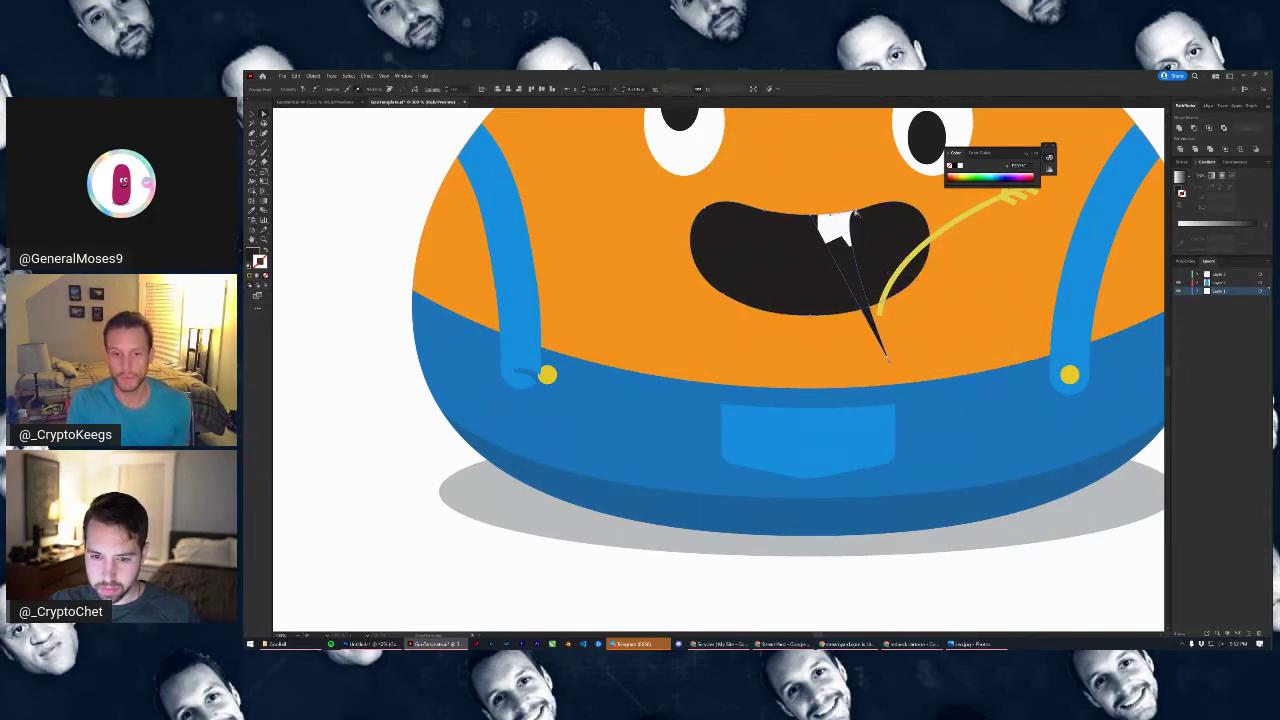
drag(856, 213, 985, 331)
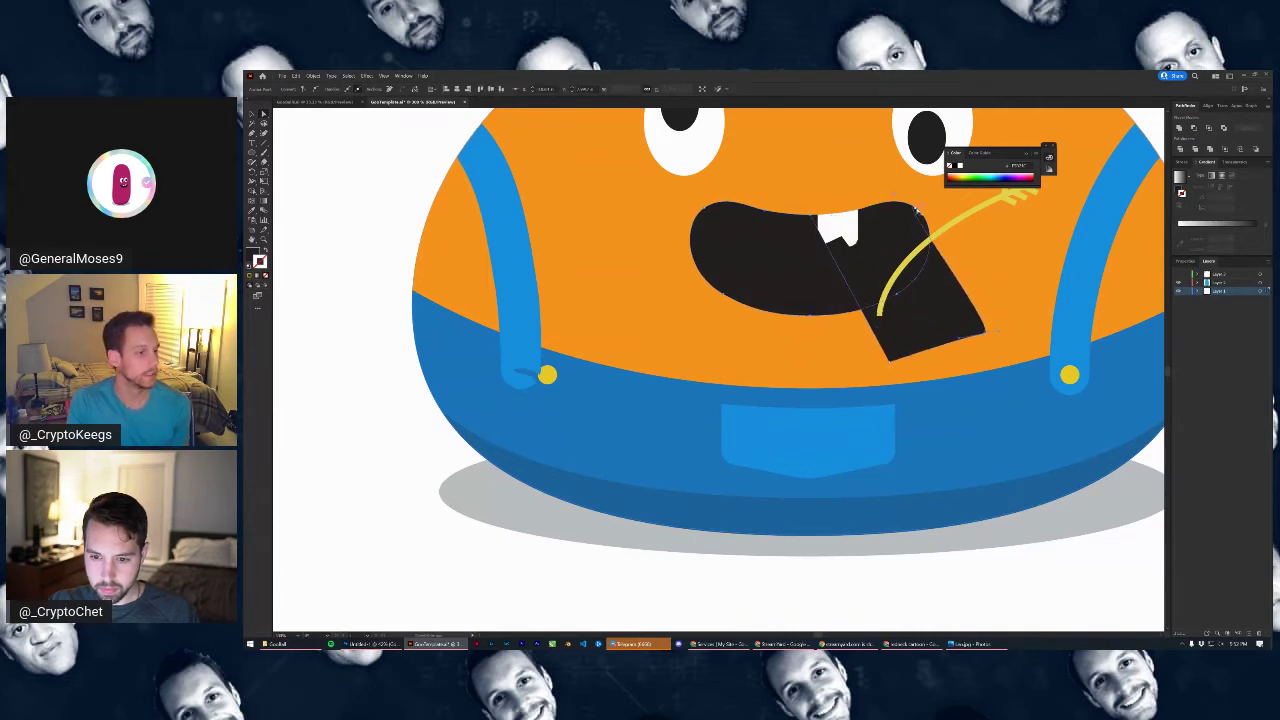
drag(916, 210, 968, 298)
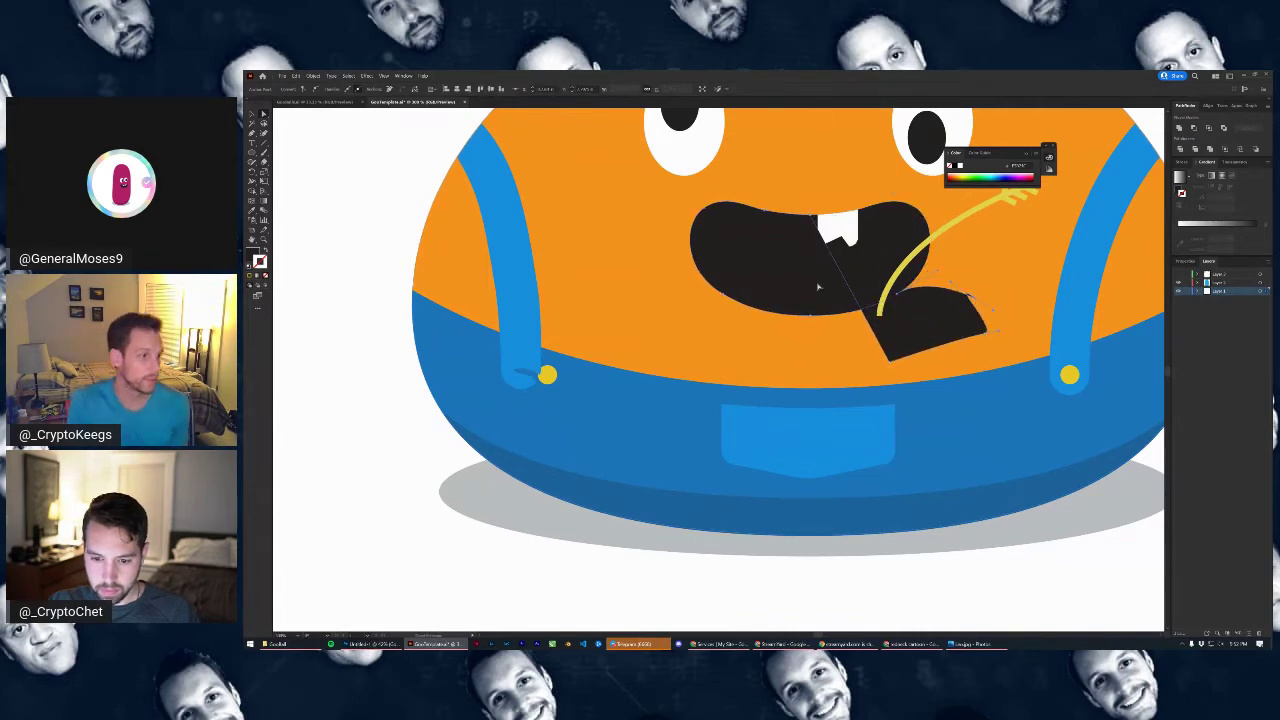
drag(815, 217, 759, 339)
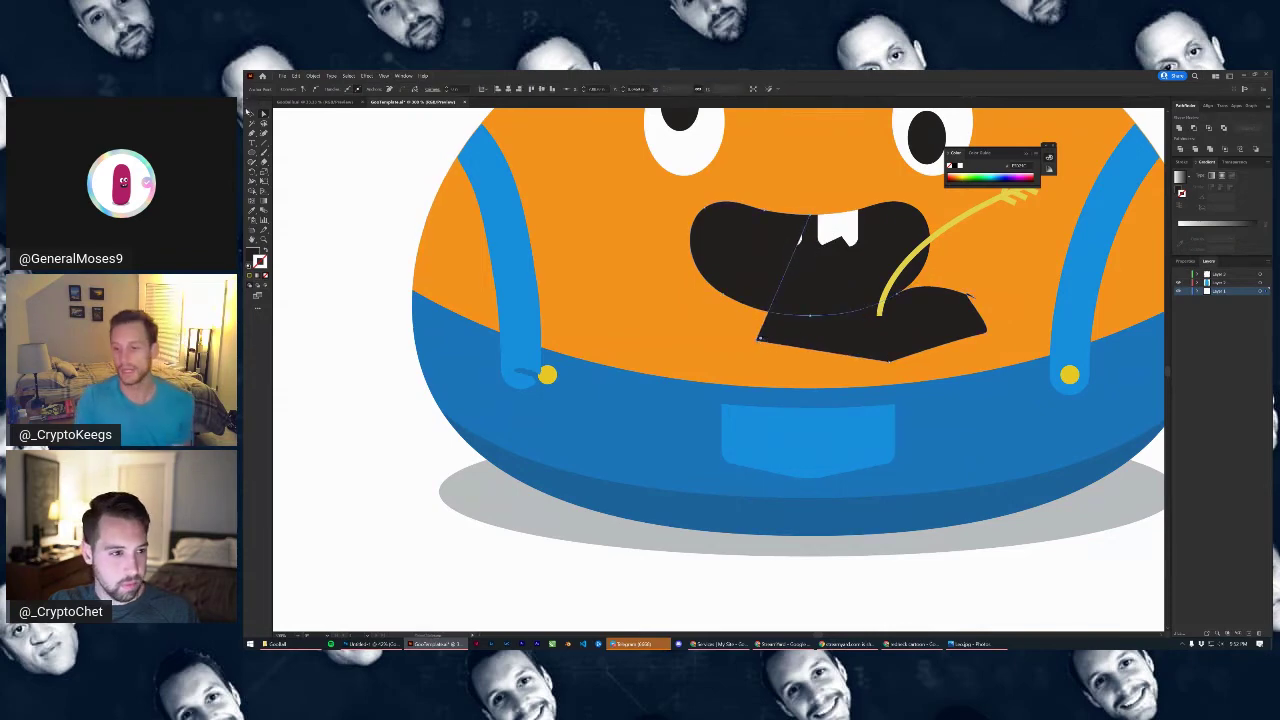
Subtract the reshaped mouth copy from the wheat so the stem ends at the mouth's lower edge
click(250, 113)
key(a)
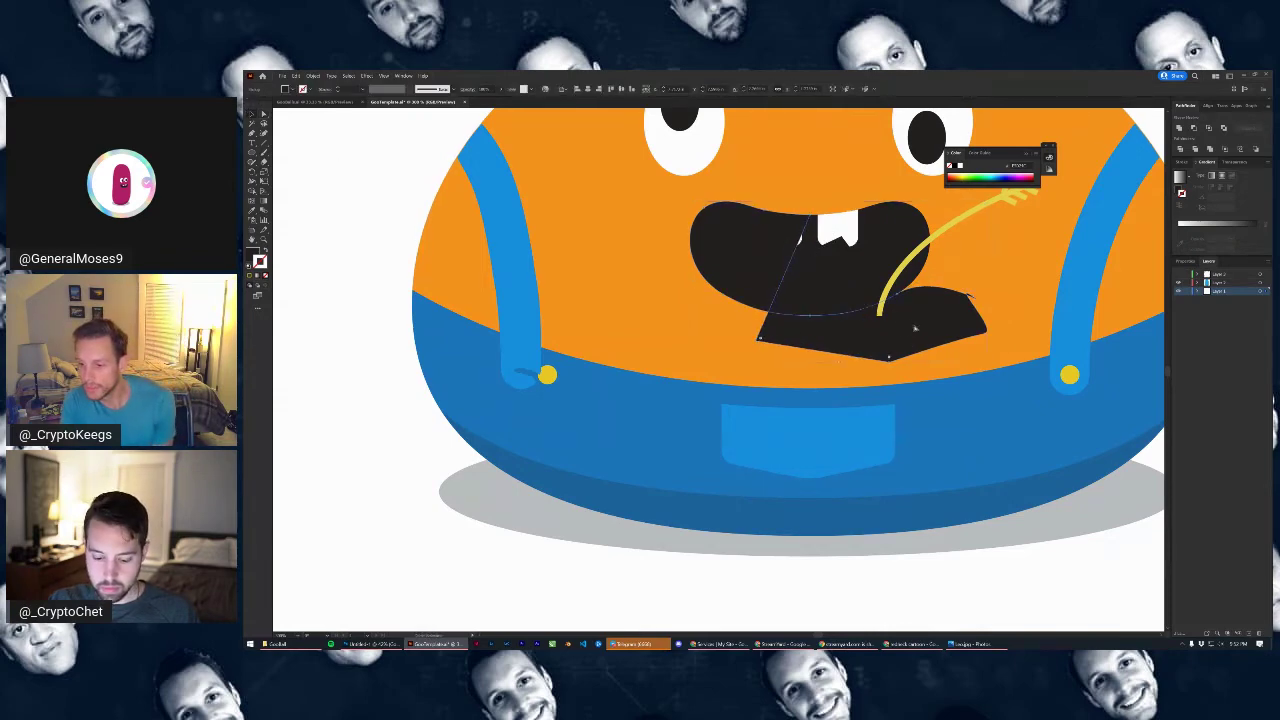
key(v)
shift+click(918, 250)
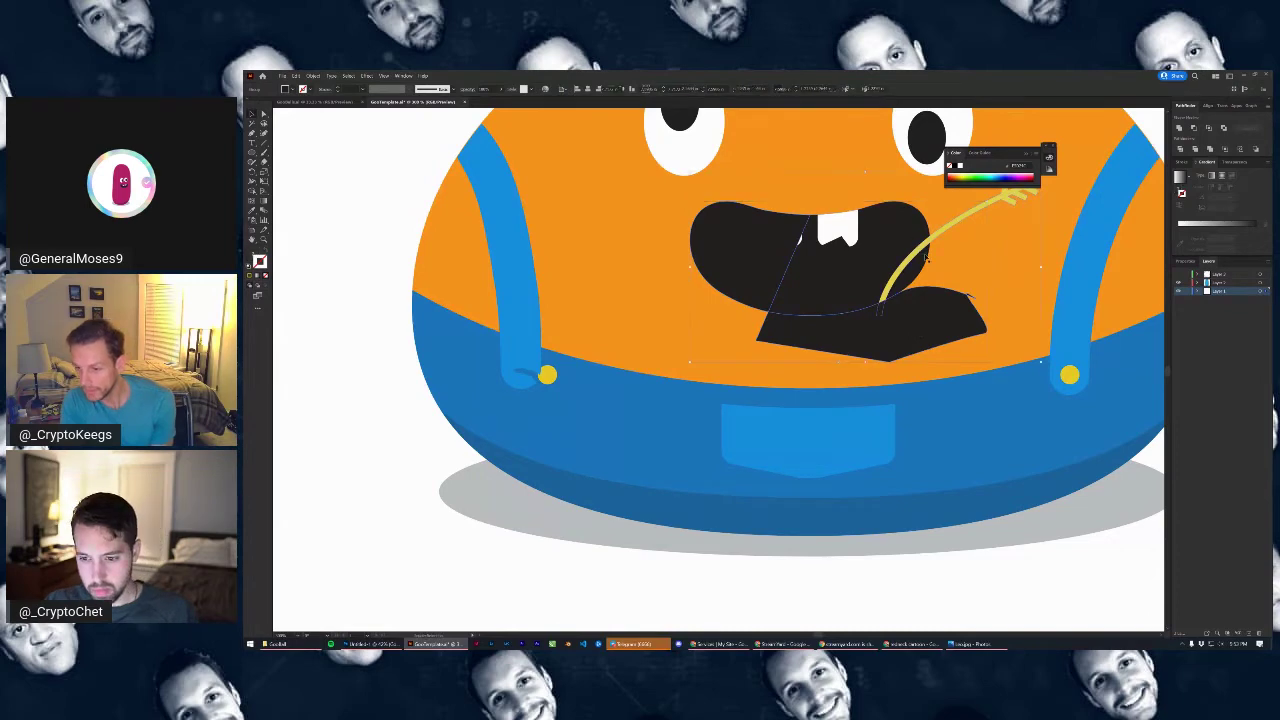
click(1195, 128)
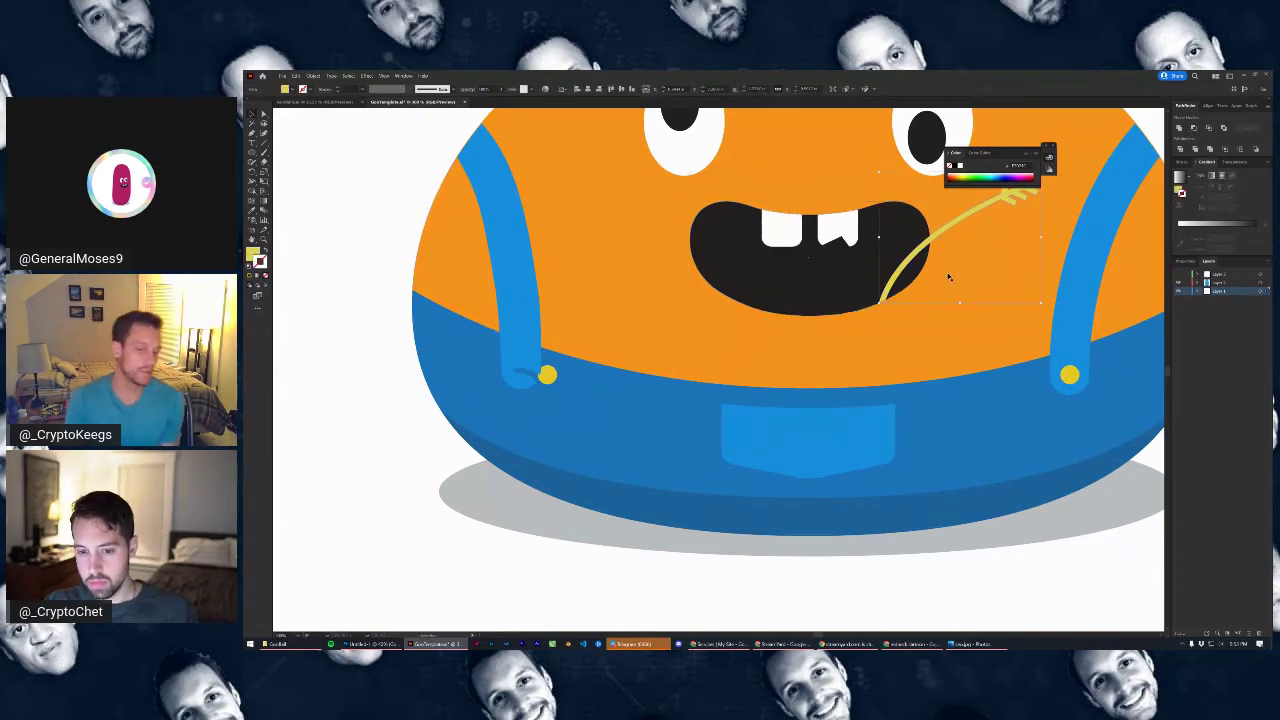
click(1007, 560)
scroll(1000, 468, down, 3)
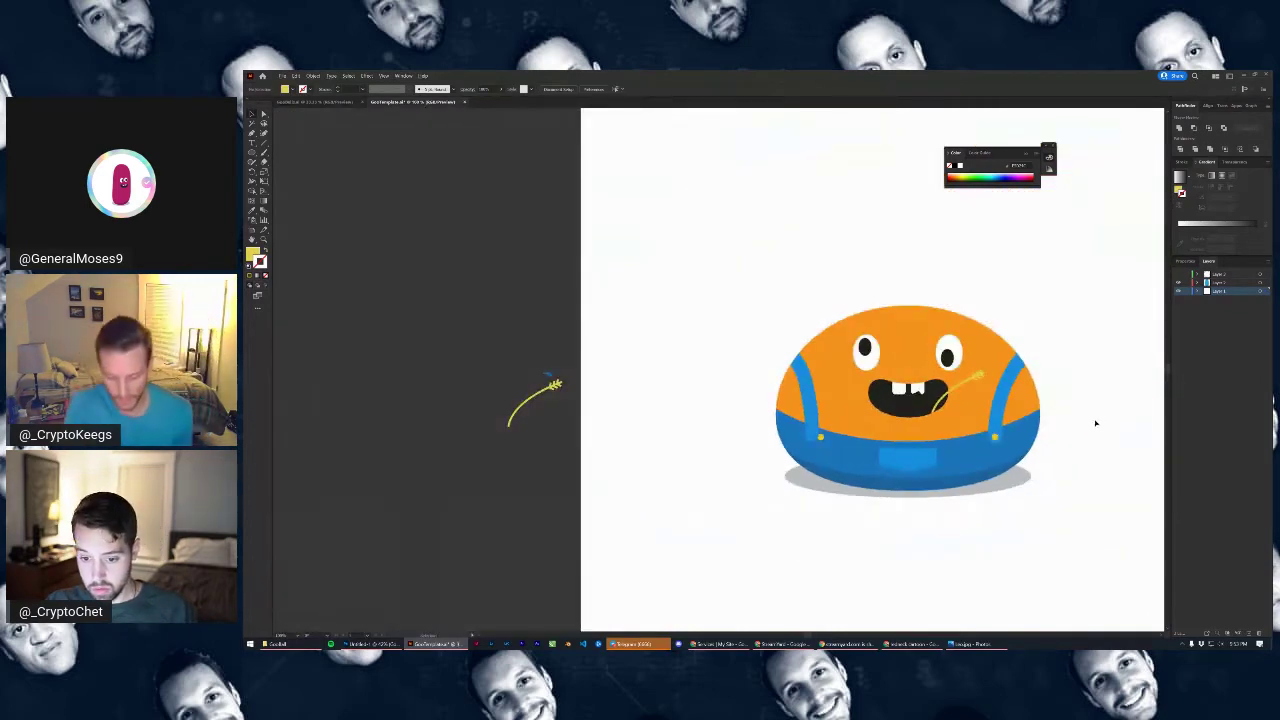
drag(1088, 405, 1040, 374)
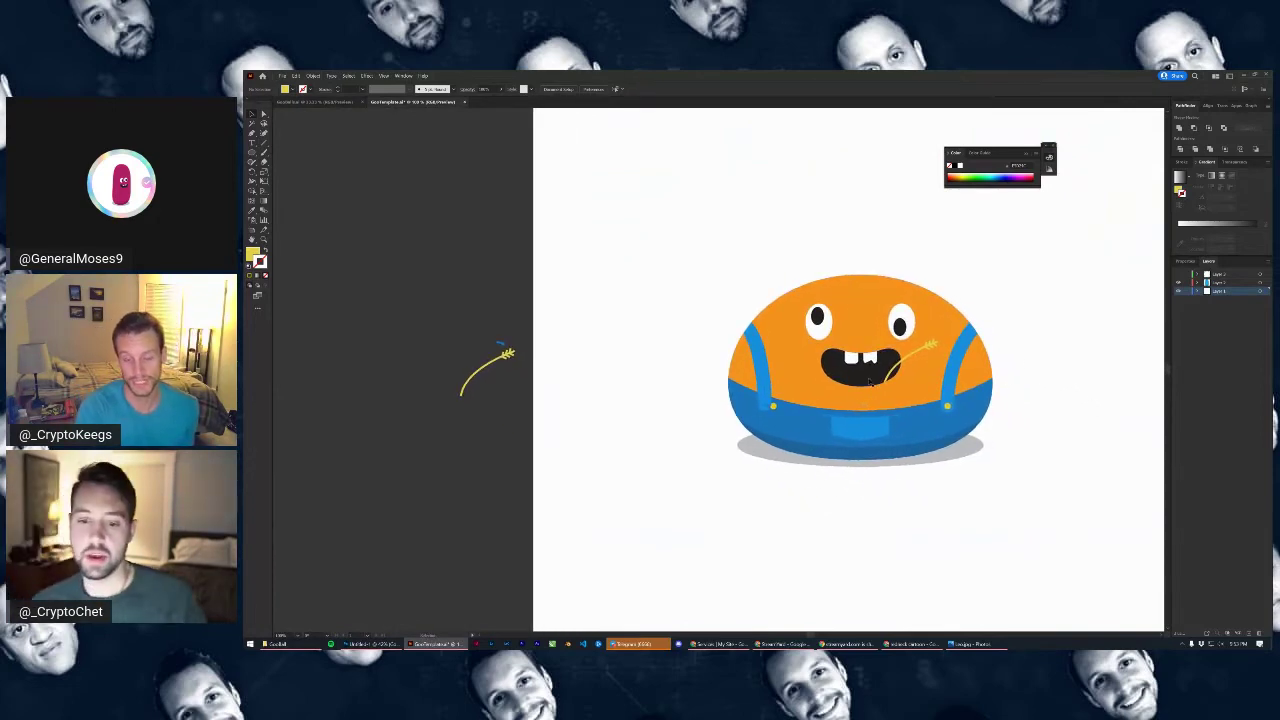
Switch to the browser's "redneck cartoon" image results and open the picture of the grinning man in a cap for reference
click(905, 644)
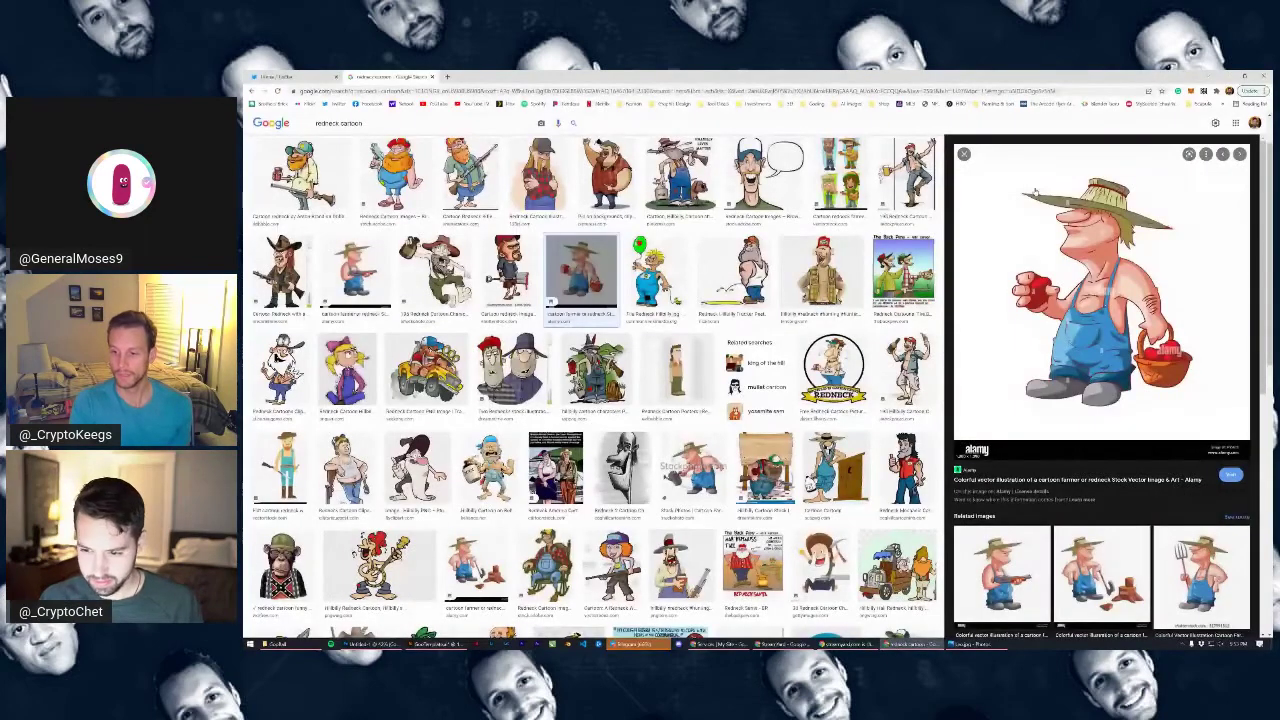
scroll(968, 283, up, 1)
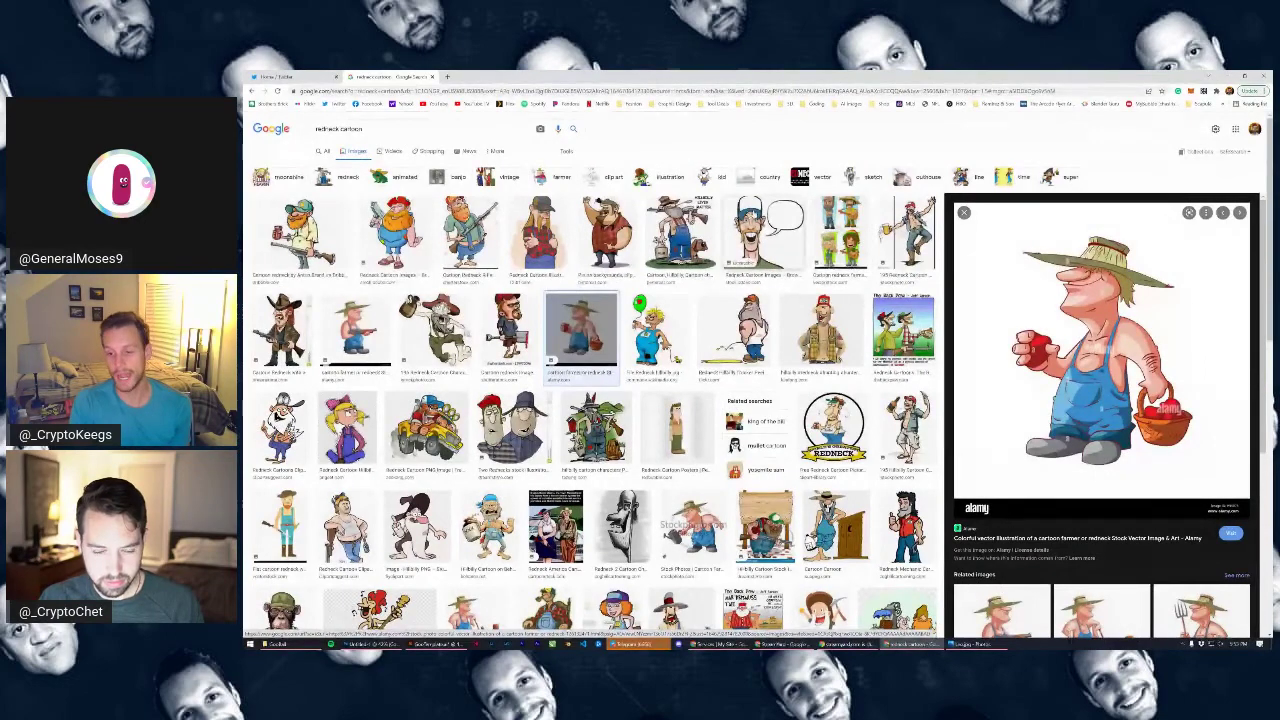
click(763, 233)
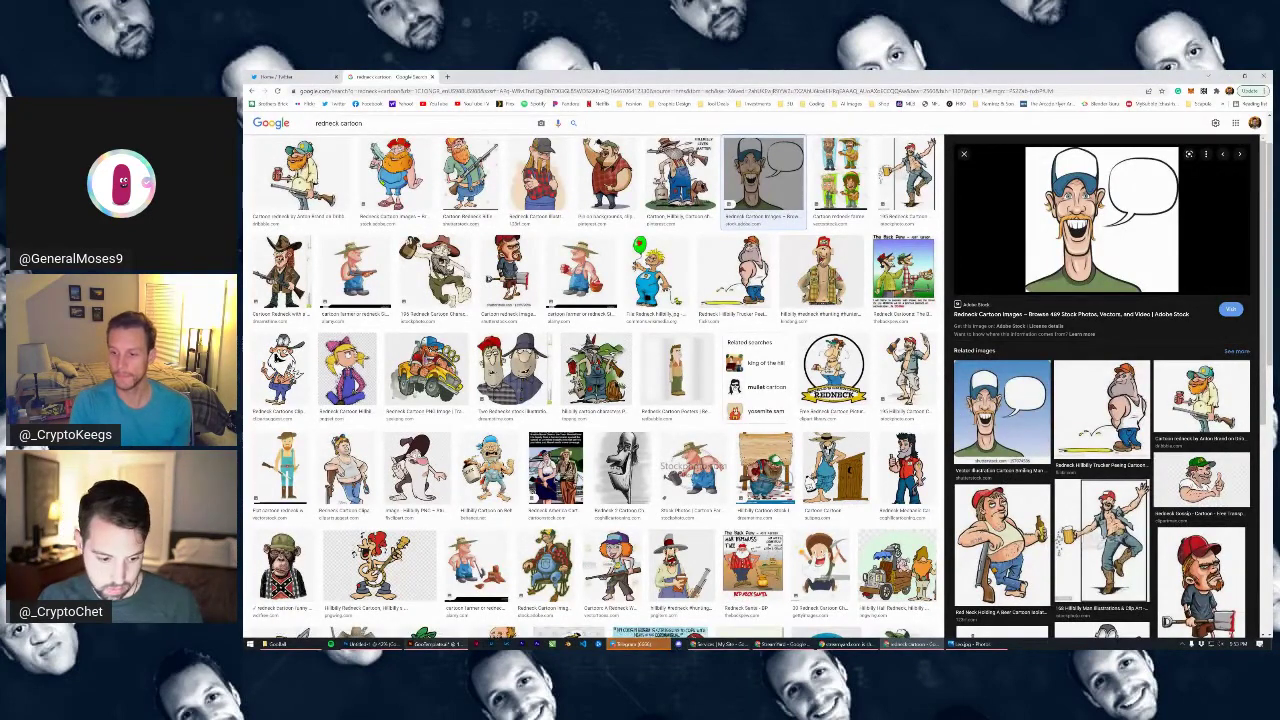
Compare the orange character in Illustrator with the browser's picture of the grinning man in a cap
click(437, 643)
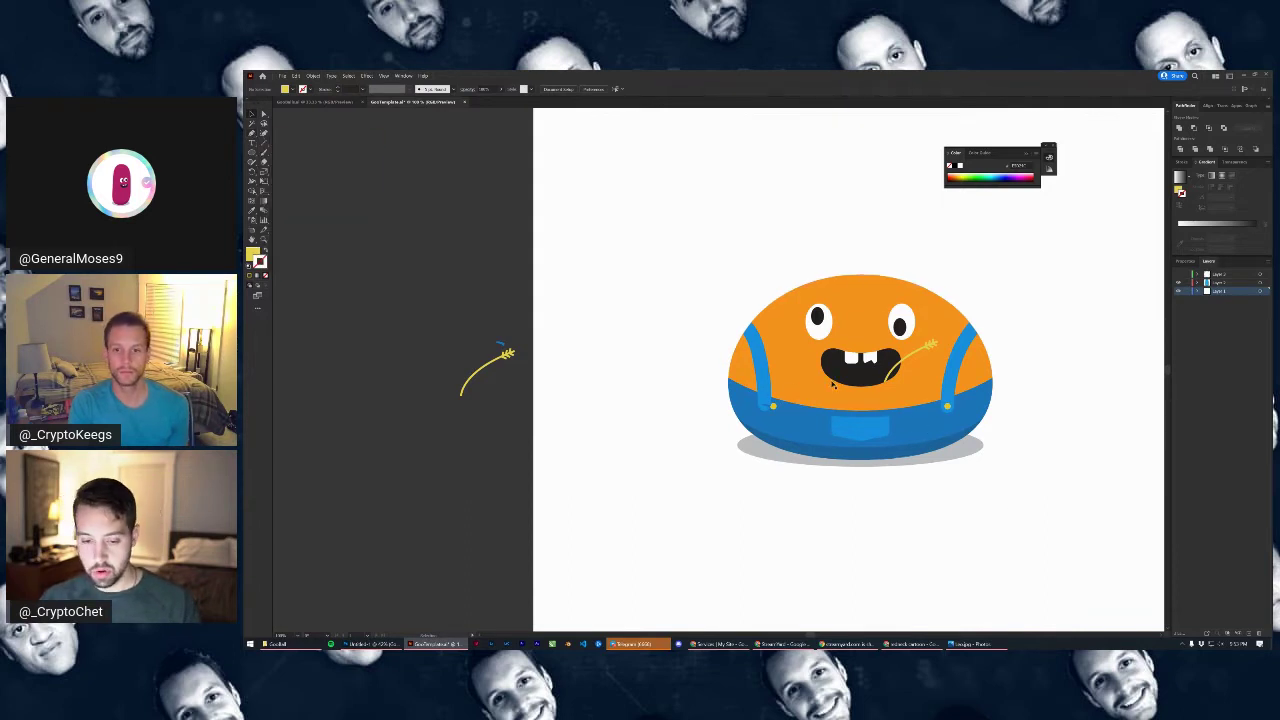
scroll(1061, 347, down, 3)
scroll(876, 450, up, 5)
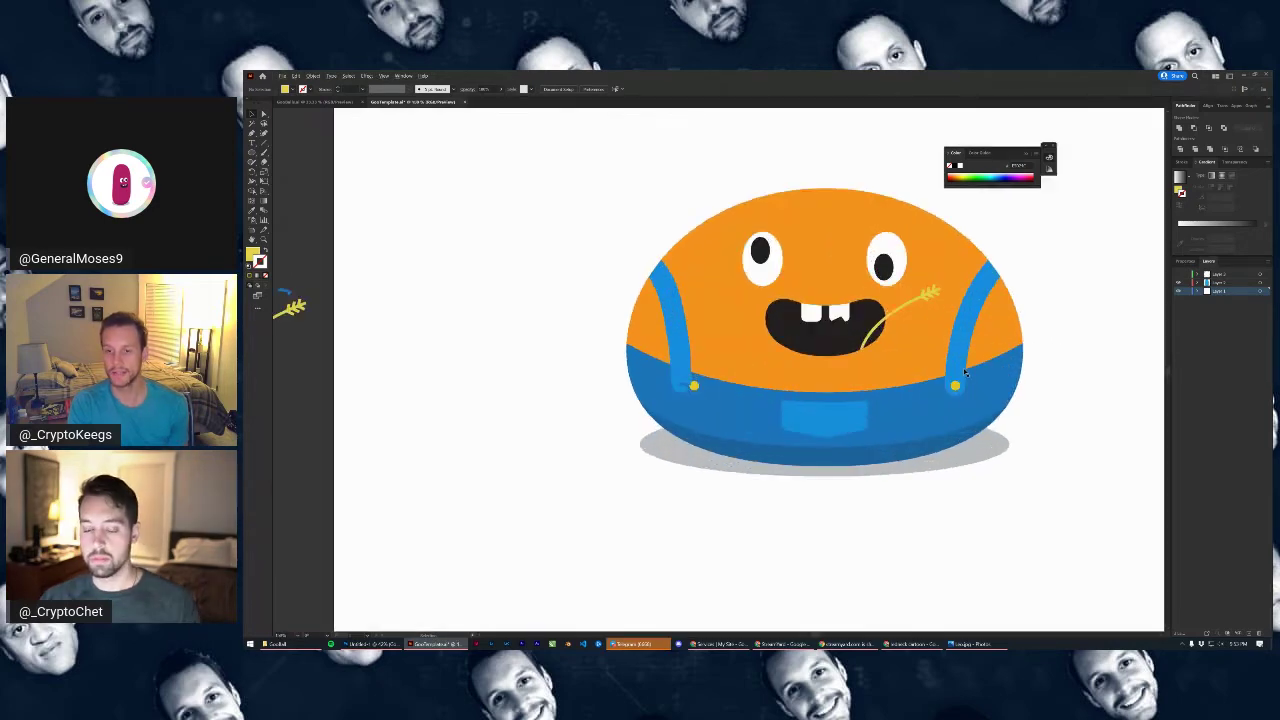
click(912, 643)
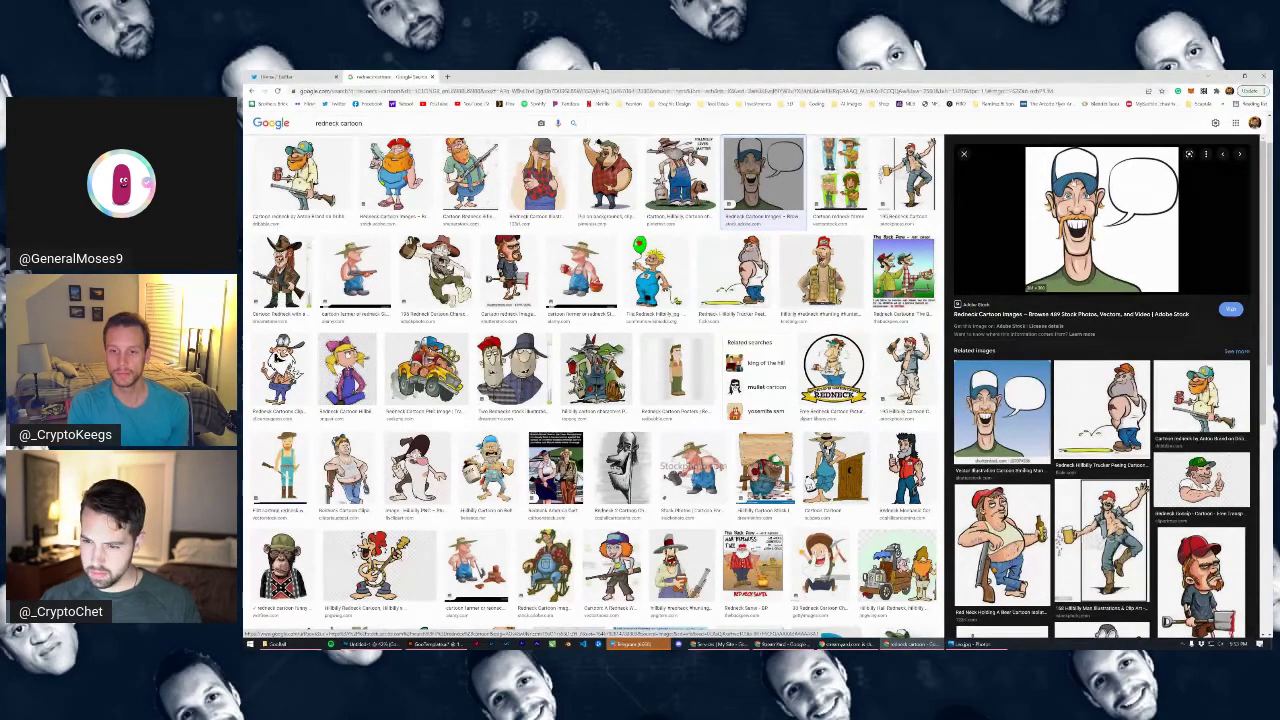
click(436, 644)
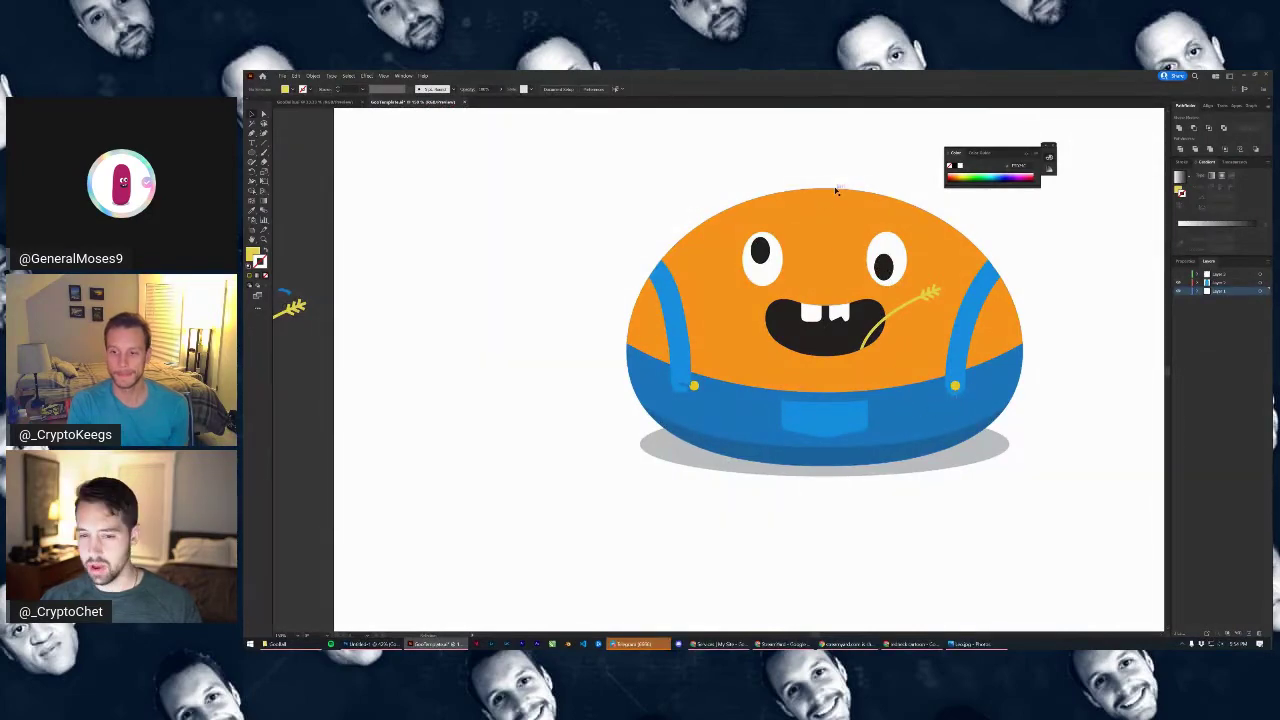
Draw a closed, rounded cap crown with the Pen tool over the top of the orange character's head
scroll(858, 212, up, 1)
drag(863, 203, 803, 288)
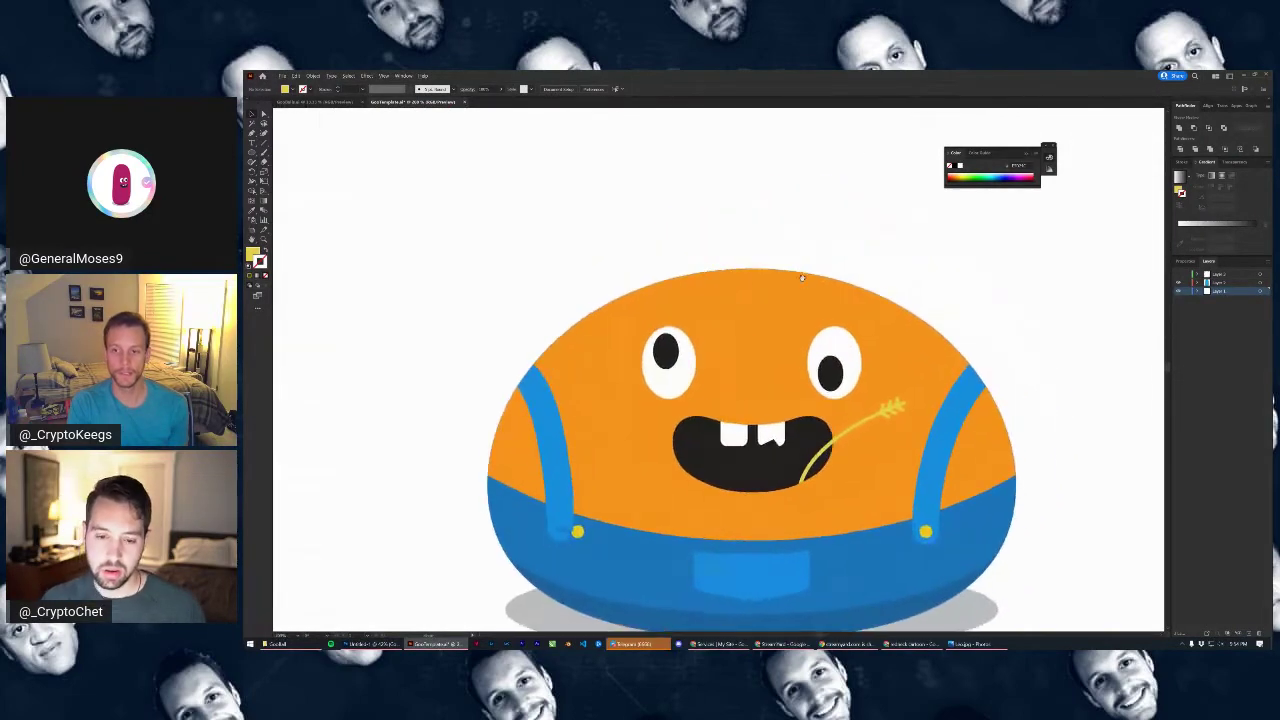
scroll(802, 280, down, 1)
scroll(802, 278, up, 1)
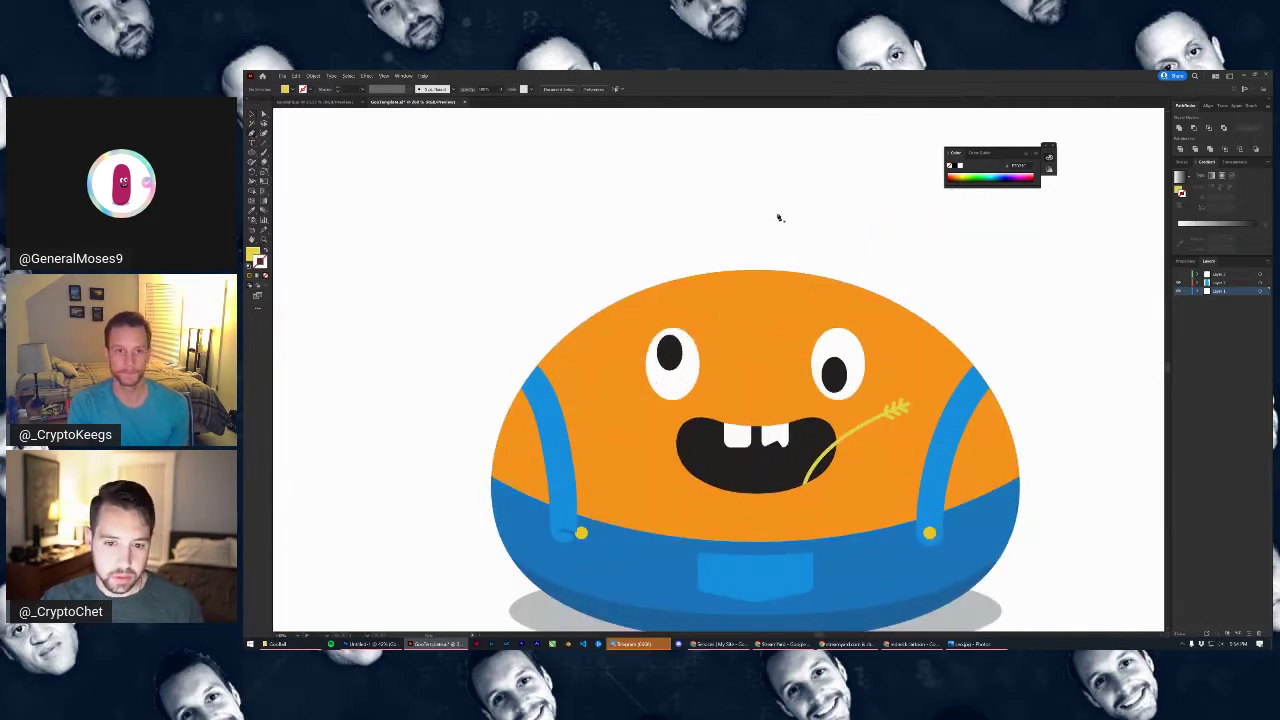
click(252, 155)
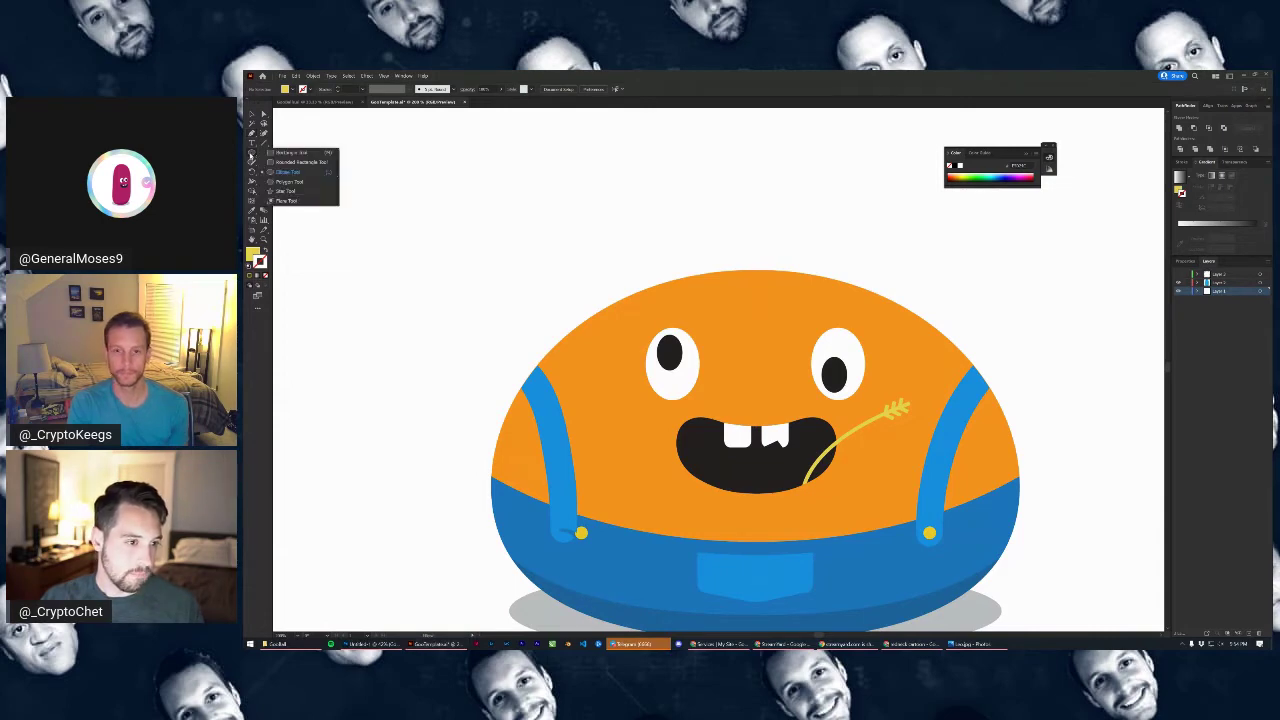
click(287, 172)
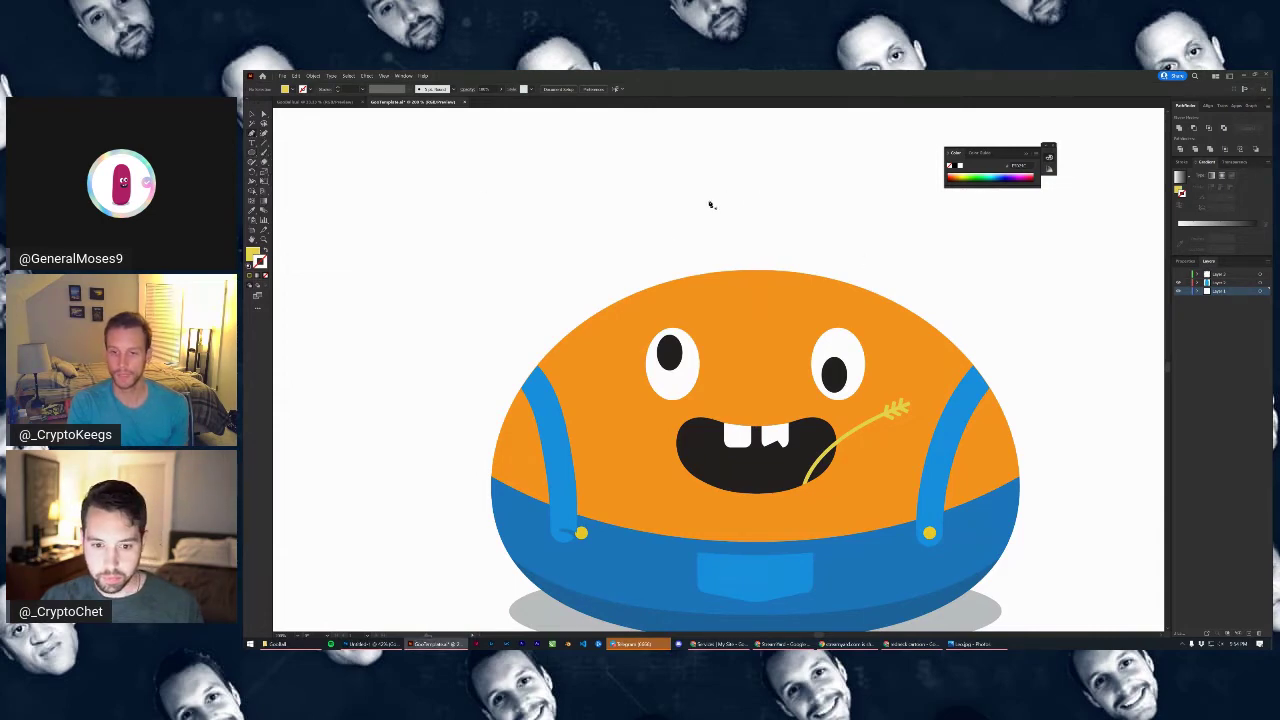
drag(703, 201, 703, 200)
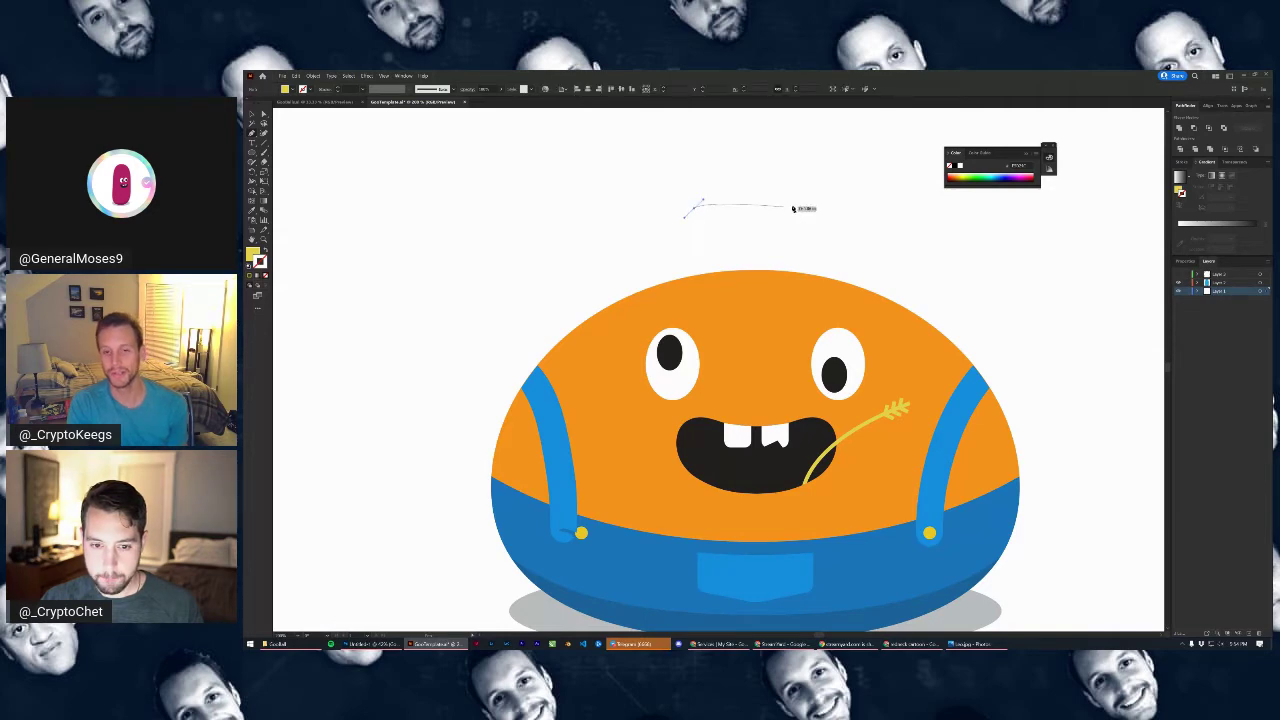
drag(815, 204, 850, 215)
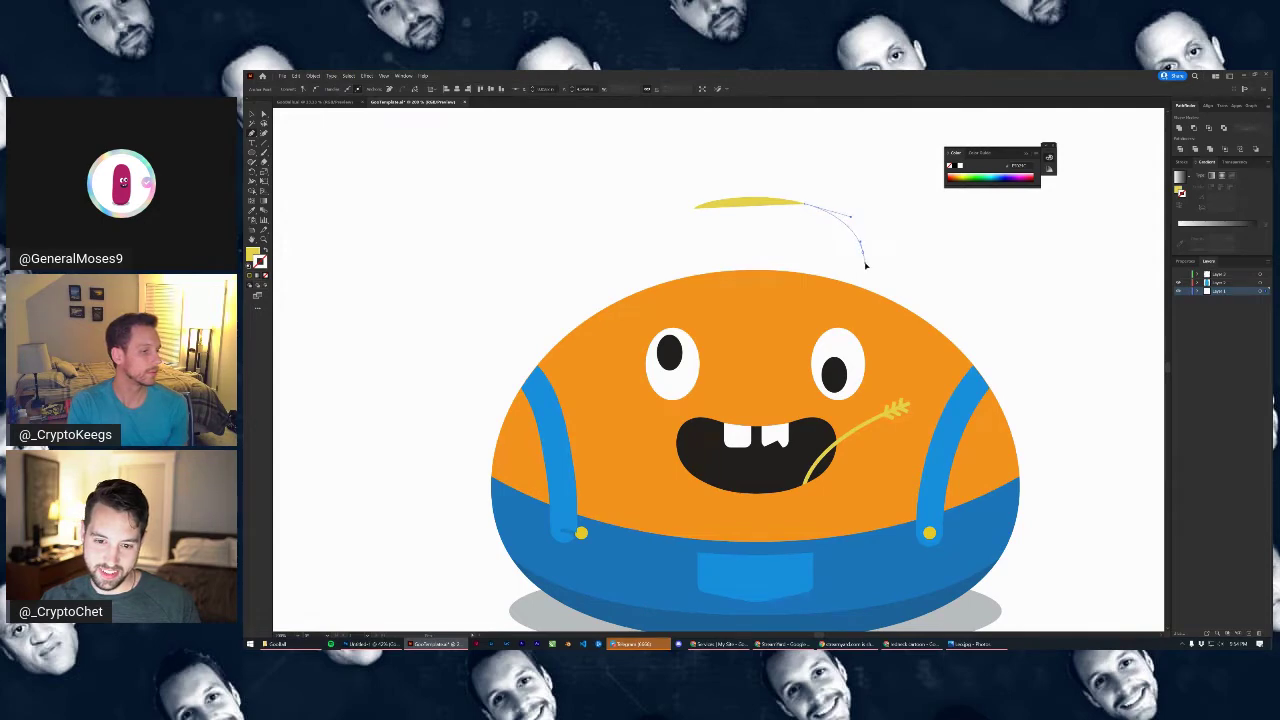
click(864, 254)
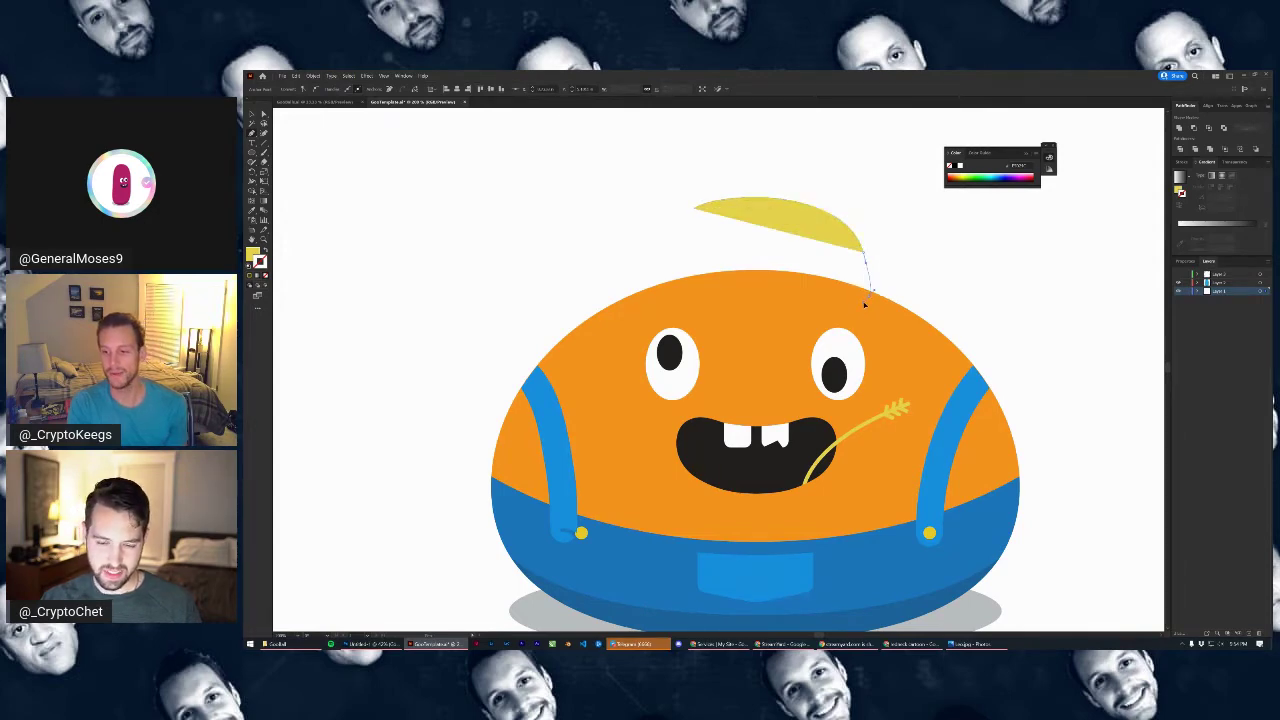
click(860, 302)
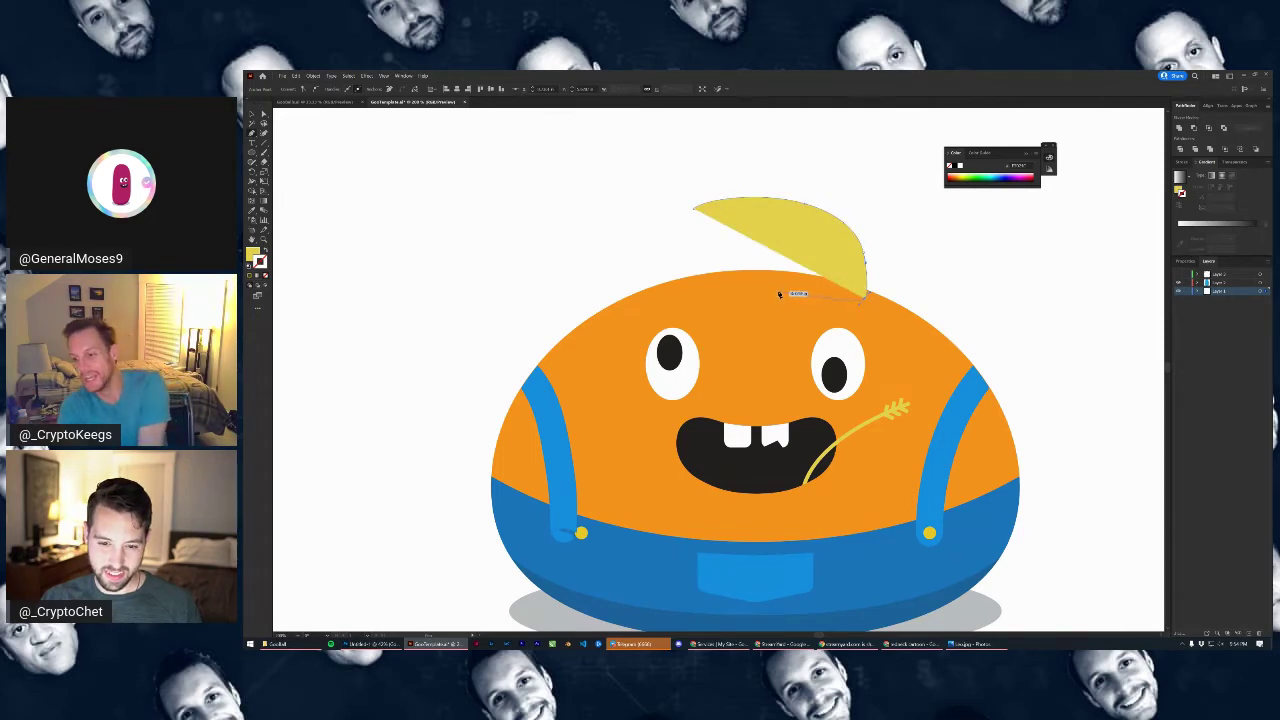
click(684, 288)
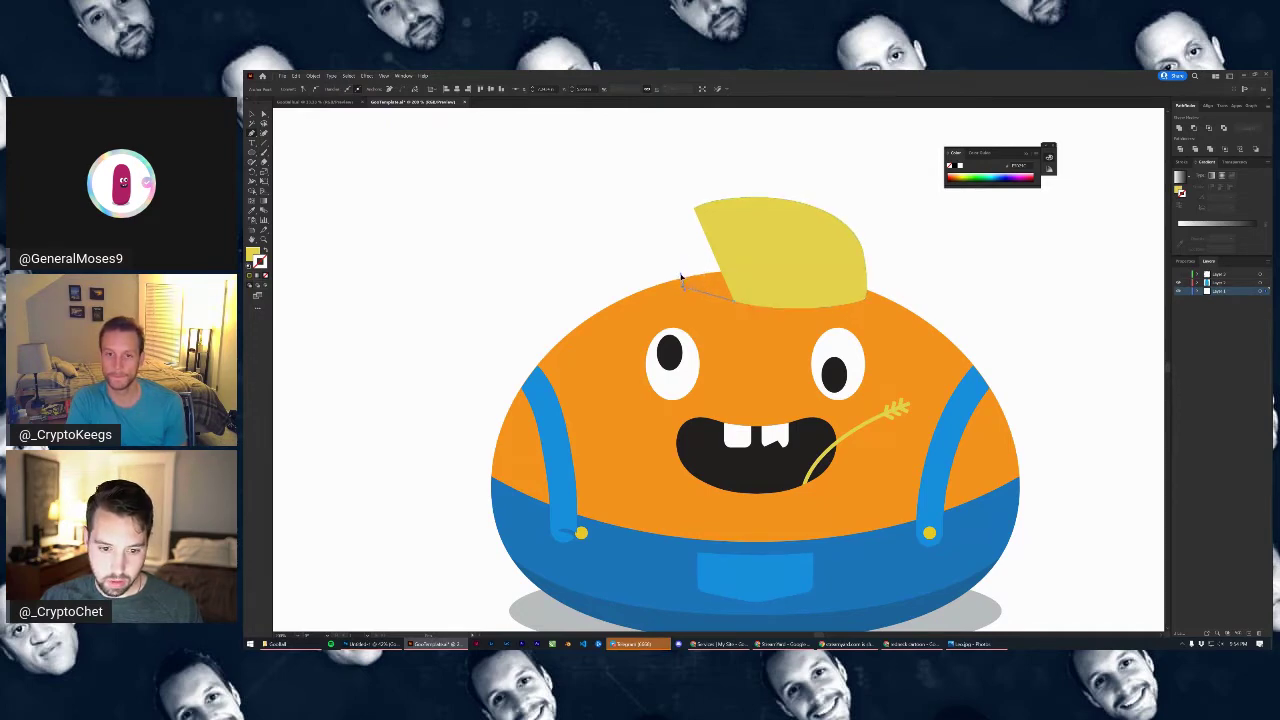
drag(683, 271, 683, 268)
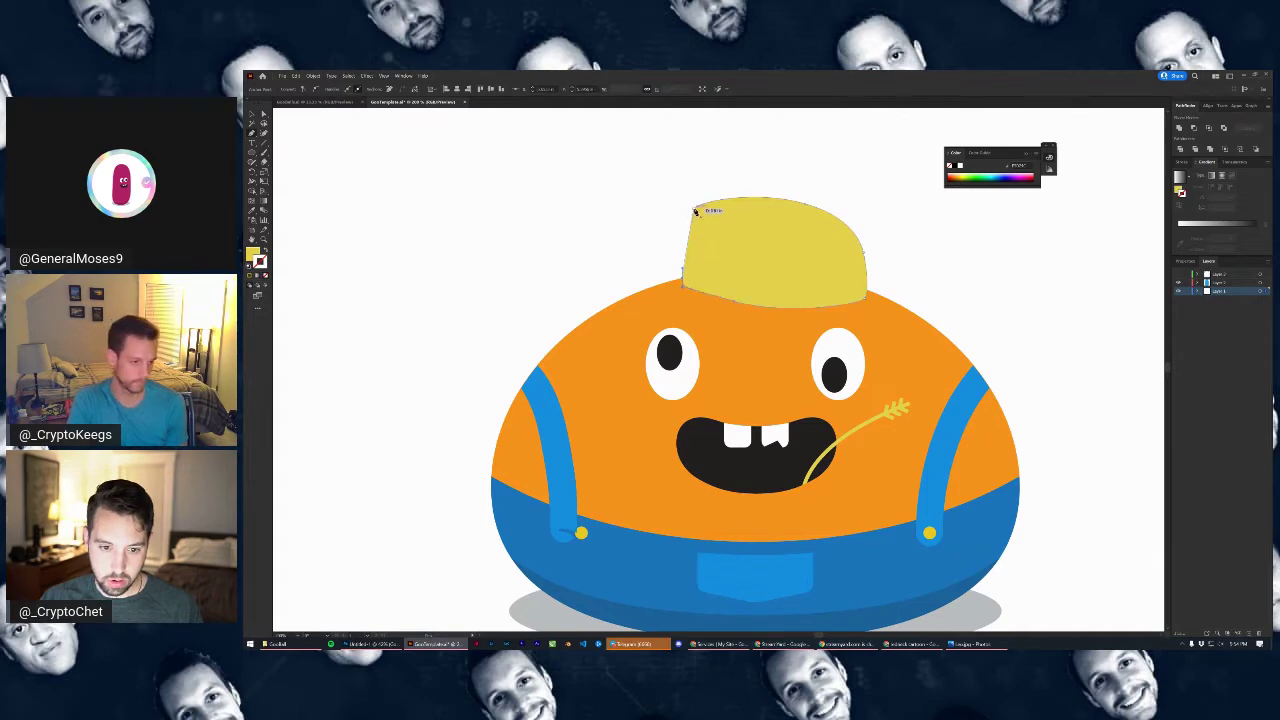
mouse_move(695, 208)
mouse_down()
mouse_move(706, 188)
mouse_move(696, 218)
mouse_move(706, 200)
mouse_up()
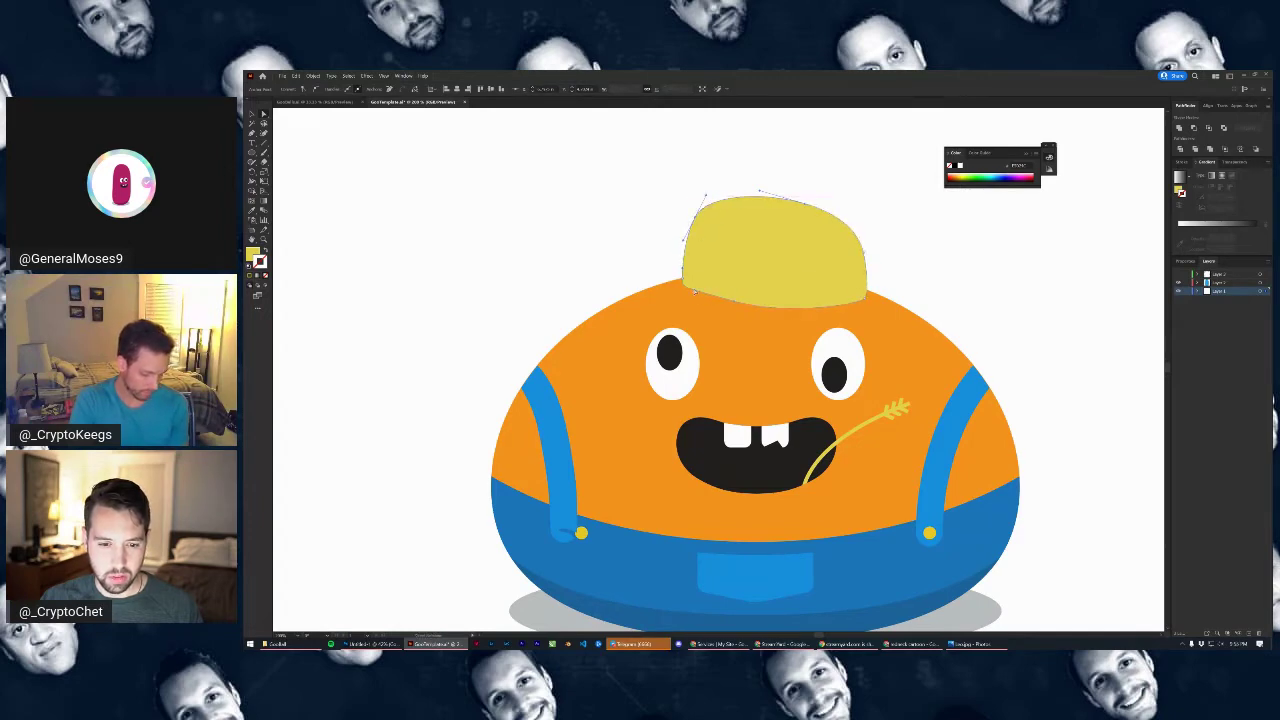
Bow the lower edge of the cap's crown slightly further down, and deselect the shape
drag(749, 299, 753, 311)
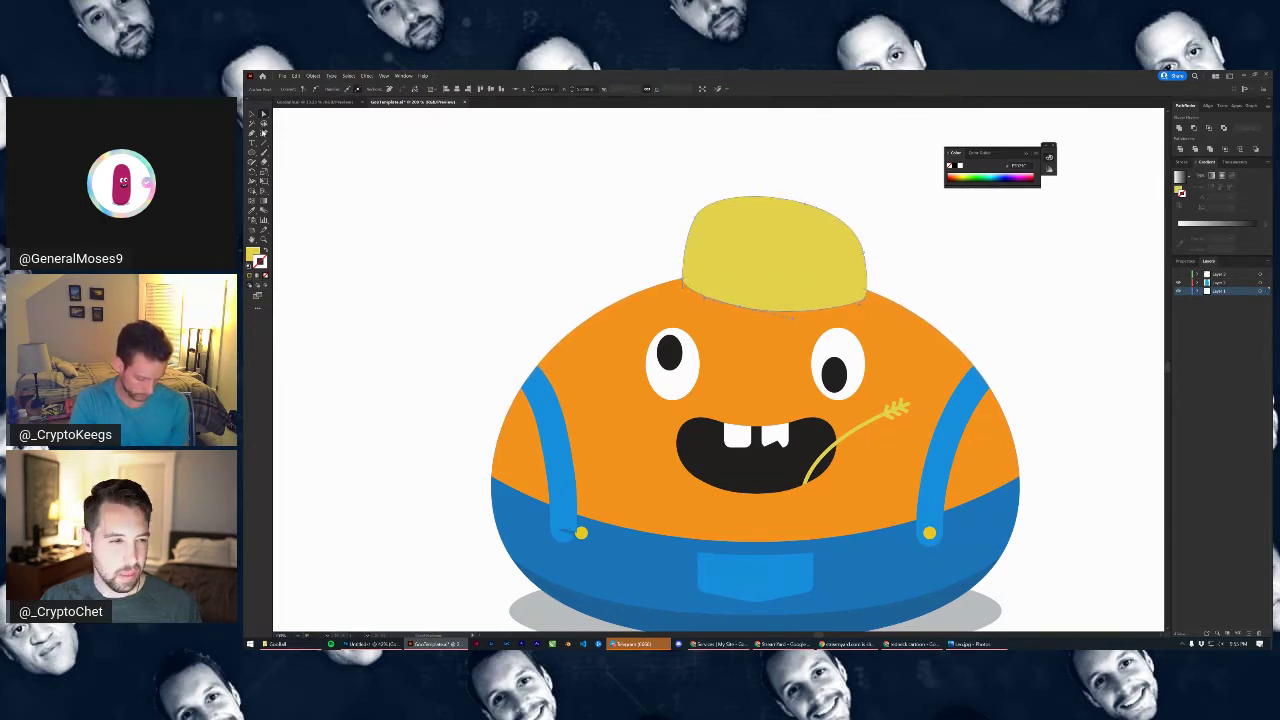
click(252, 114)
click(323, 143)
drag(820, 270, 835, 266)
scroll(969, 283, down, 5)
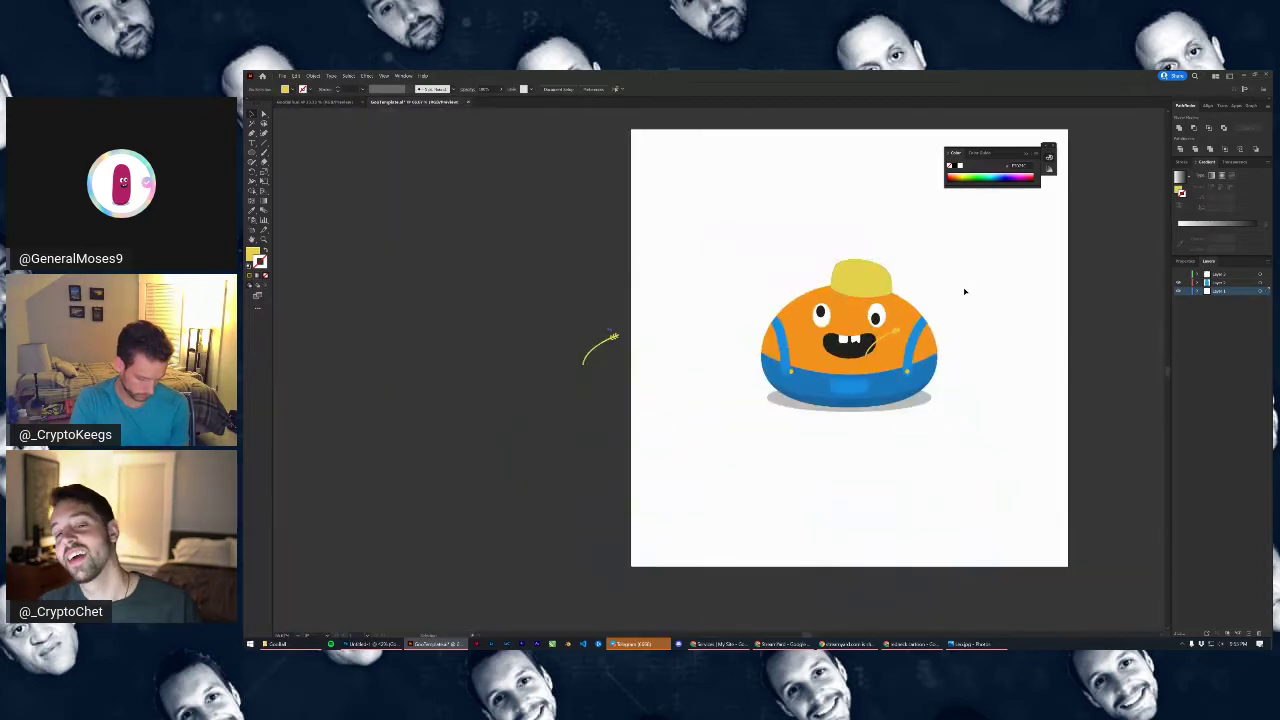
Draw the cap's curved brim with the Pen tool, sticking out on the left and running along the crown's lower edge
scroll(855, 290, up, 5)
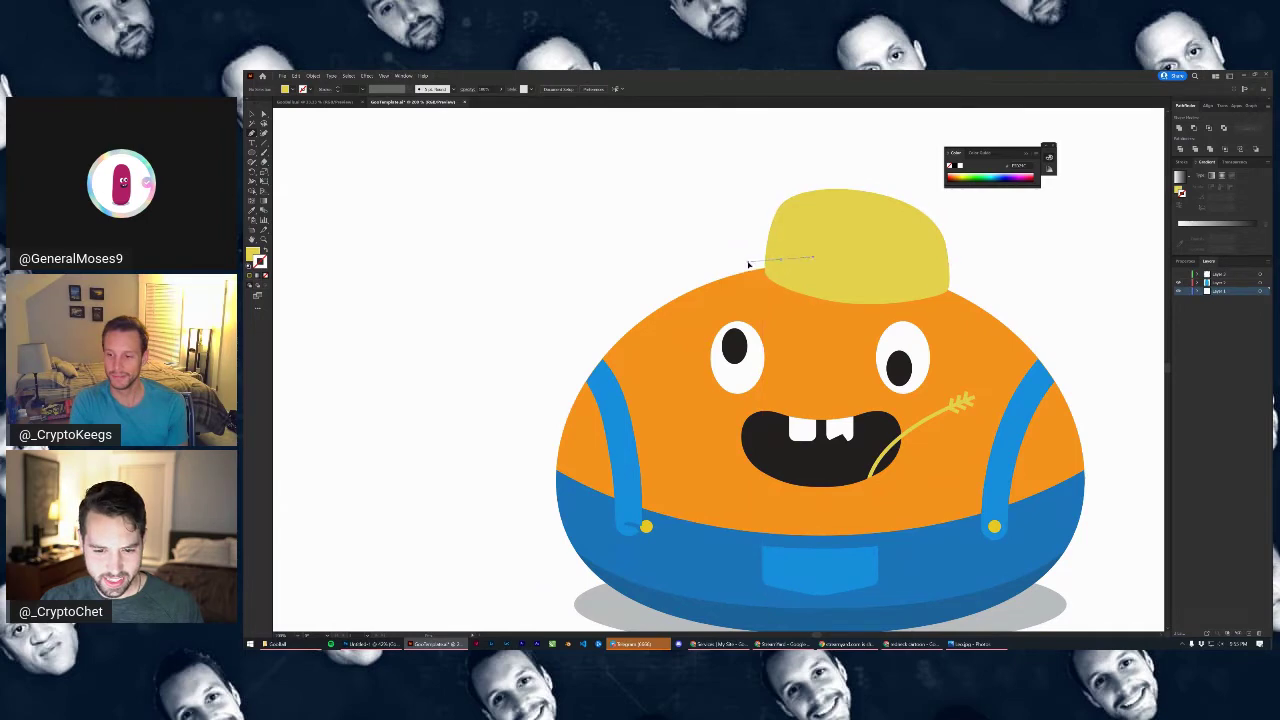
drag(748, 264, 710, 284)
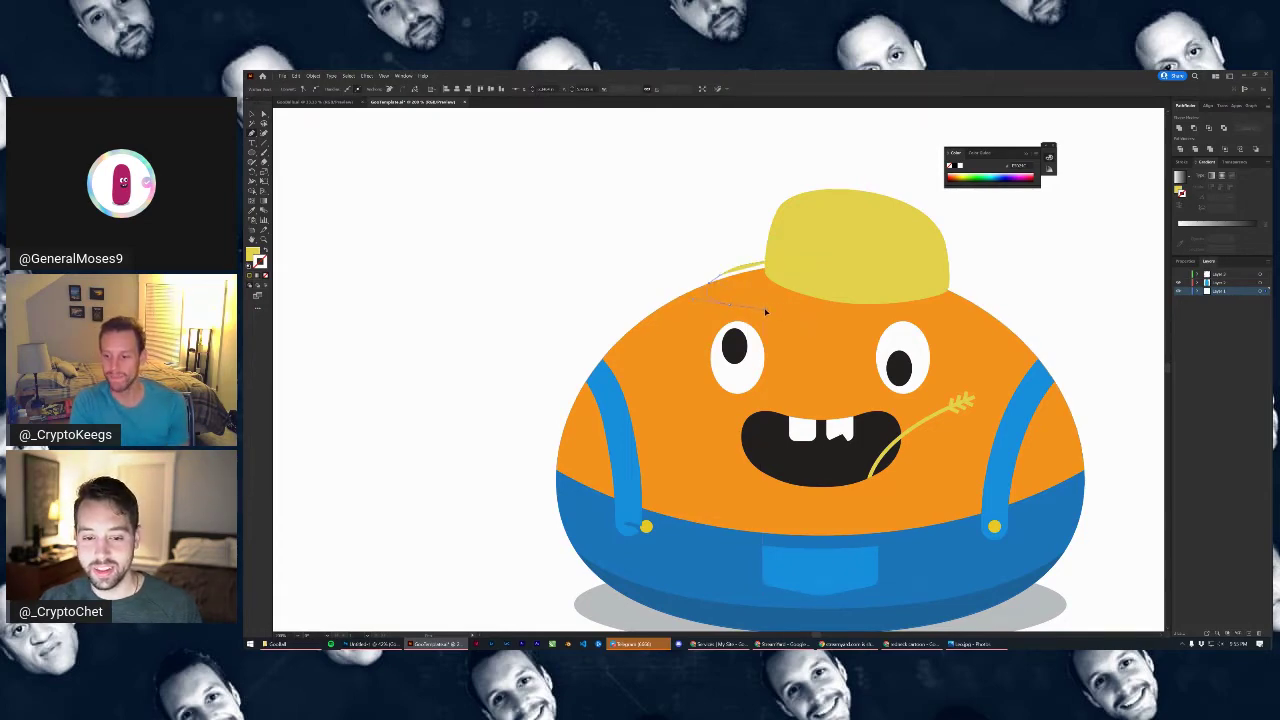
click(765, 318)
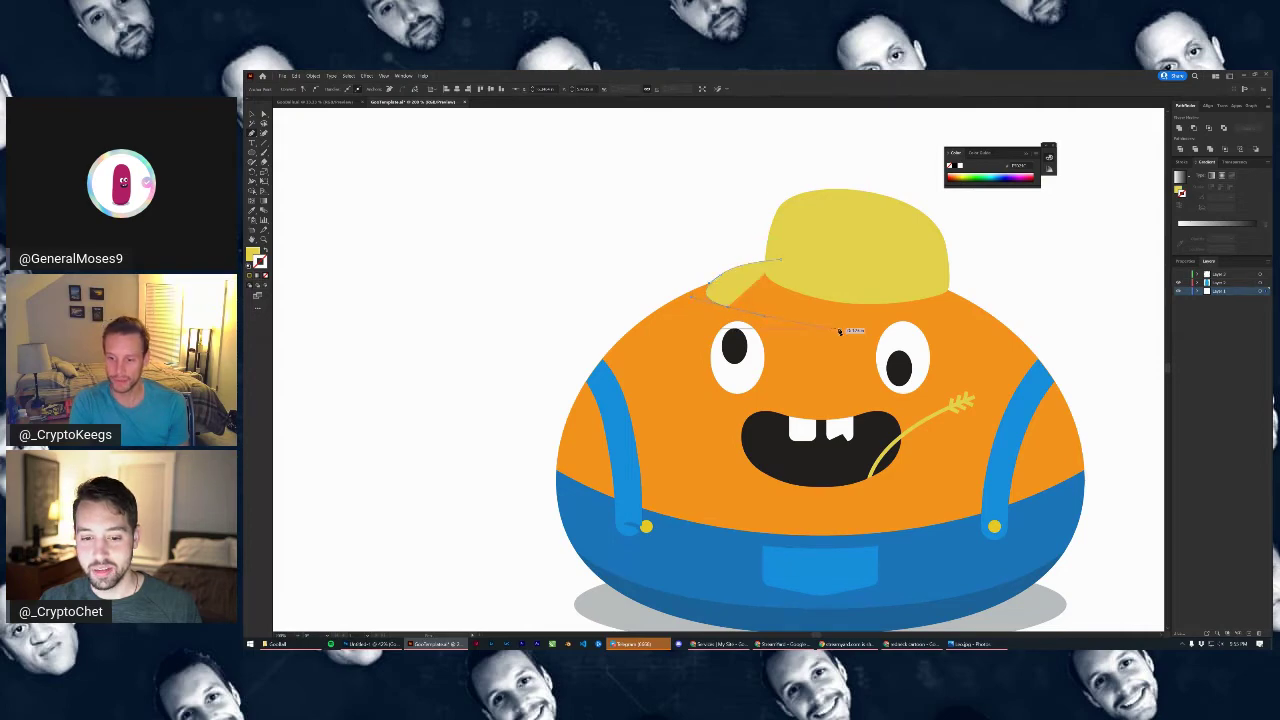
click(892, 325)
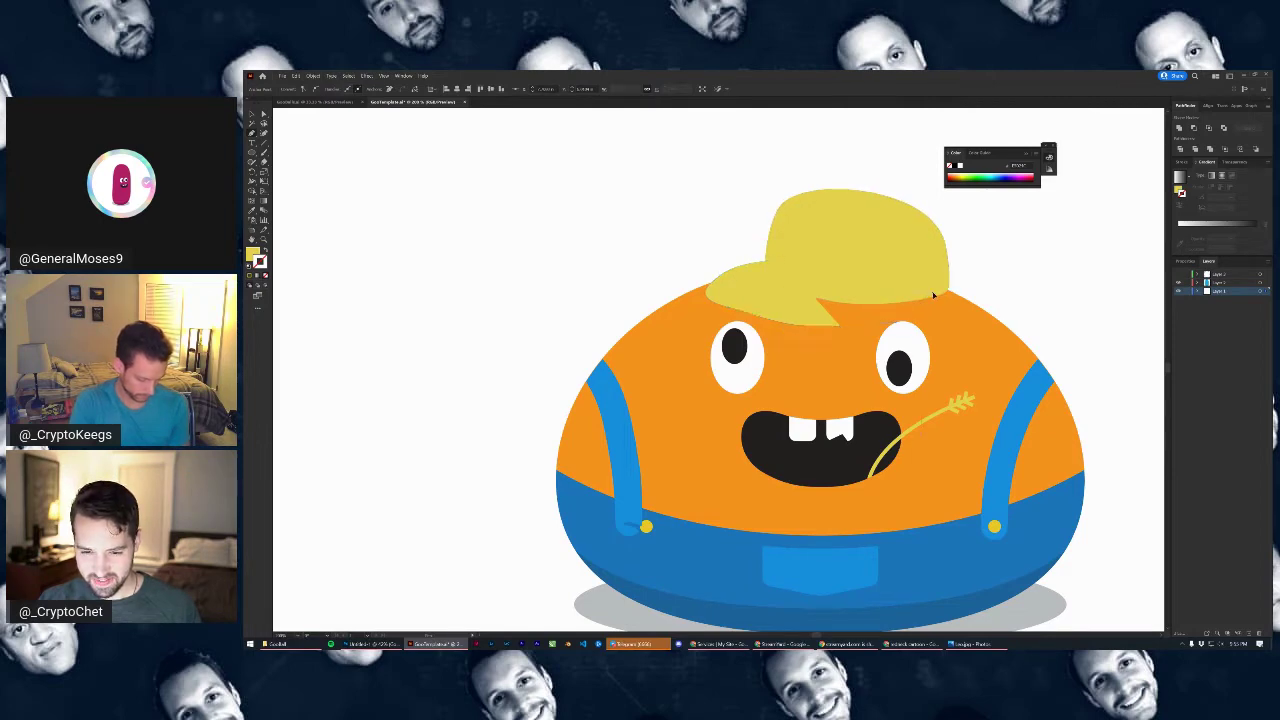
click(931, 294)
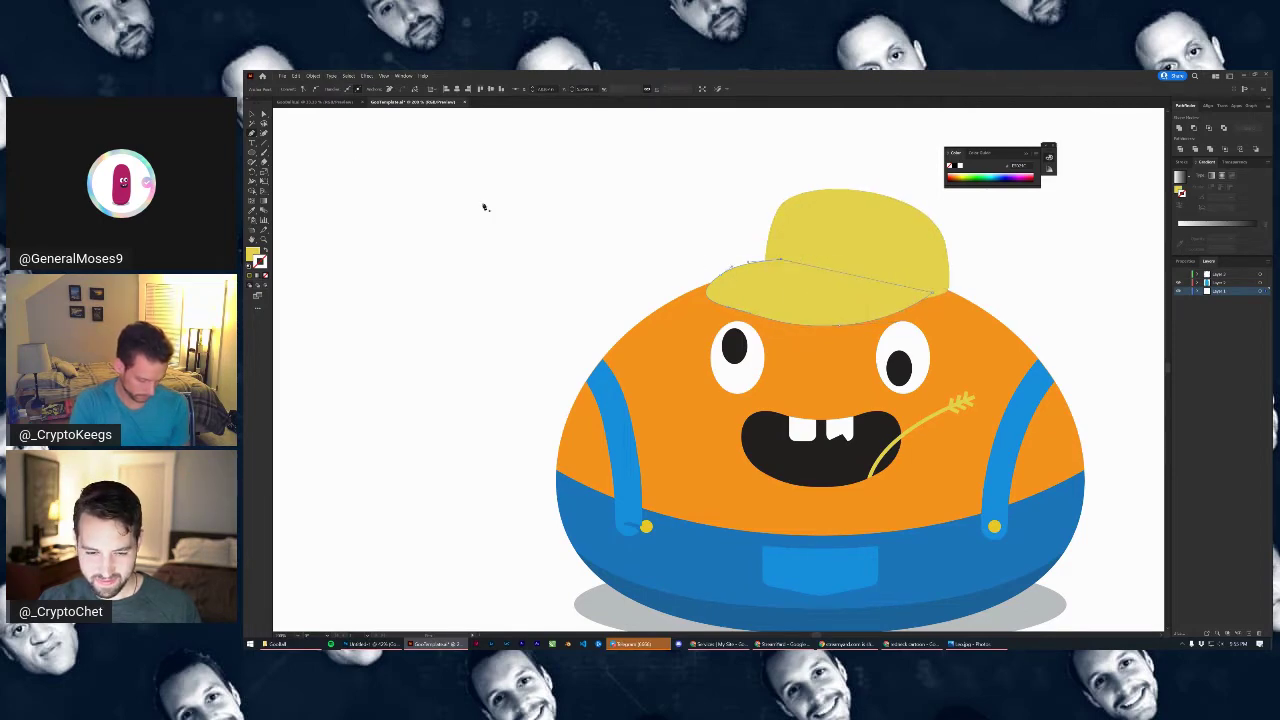
Refine the brim's outline by pulling its outer tip slightly inward and adjusting the anchor points along its lower and upper edges
click(259, 115)
click(850, 257)
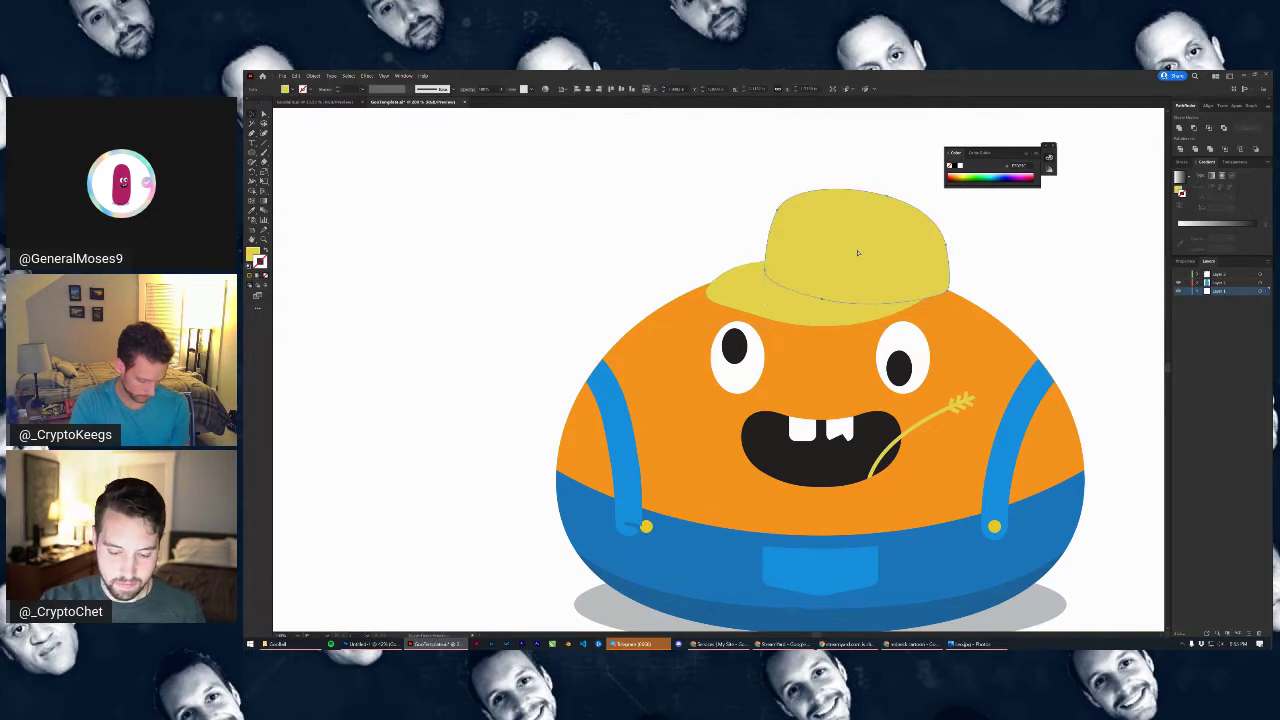
click(717, 209)
click(743, 286)
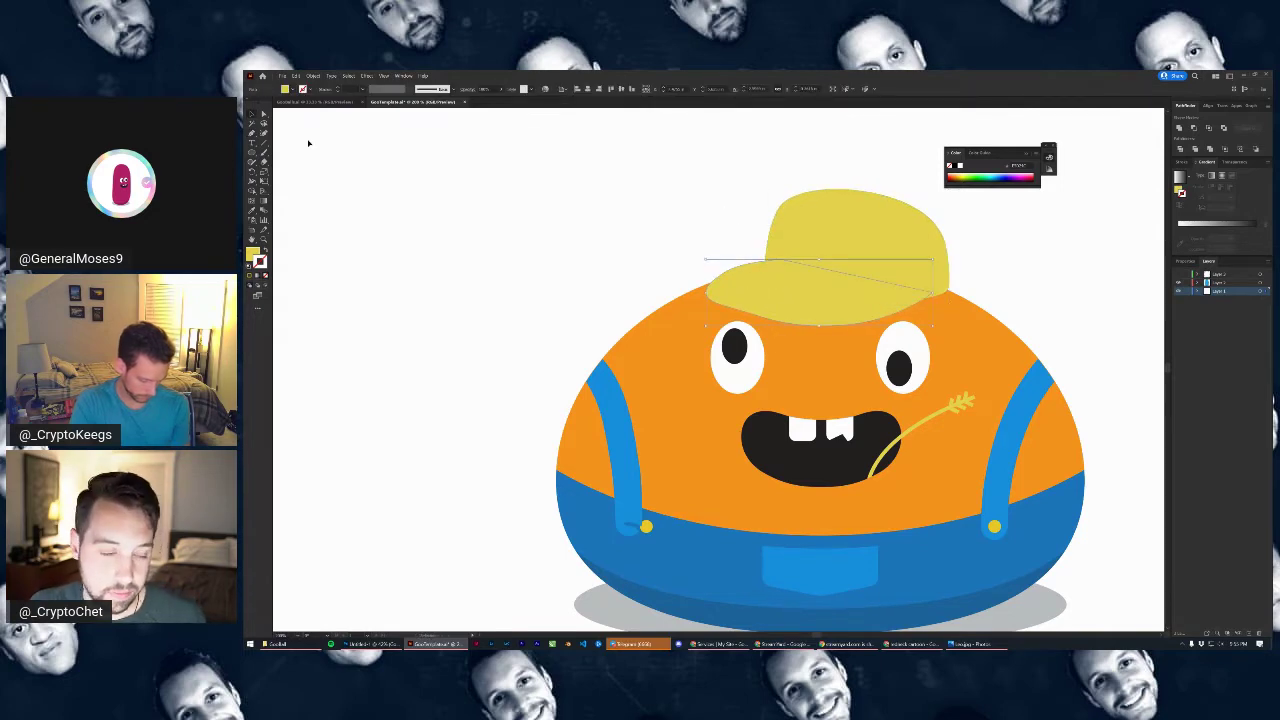
click(262, 117)
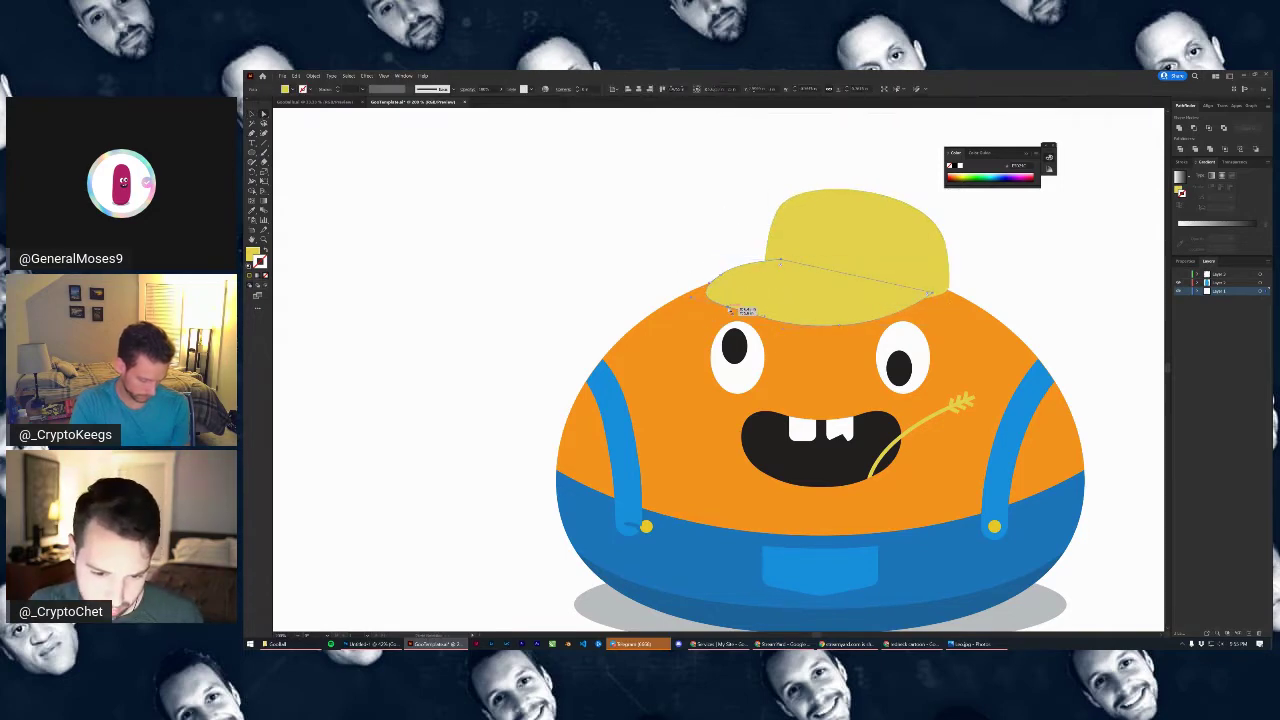
click(724, 304)
drag(702, 293, 733, 308)
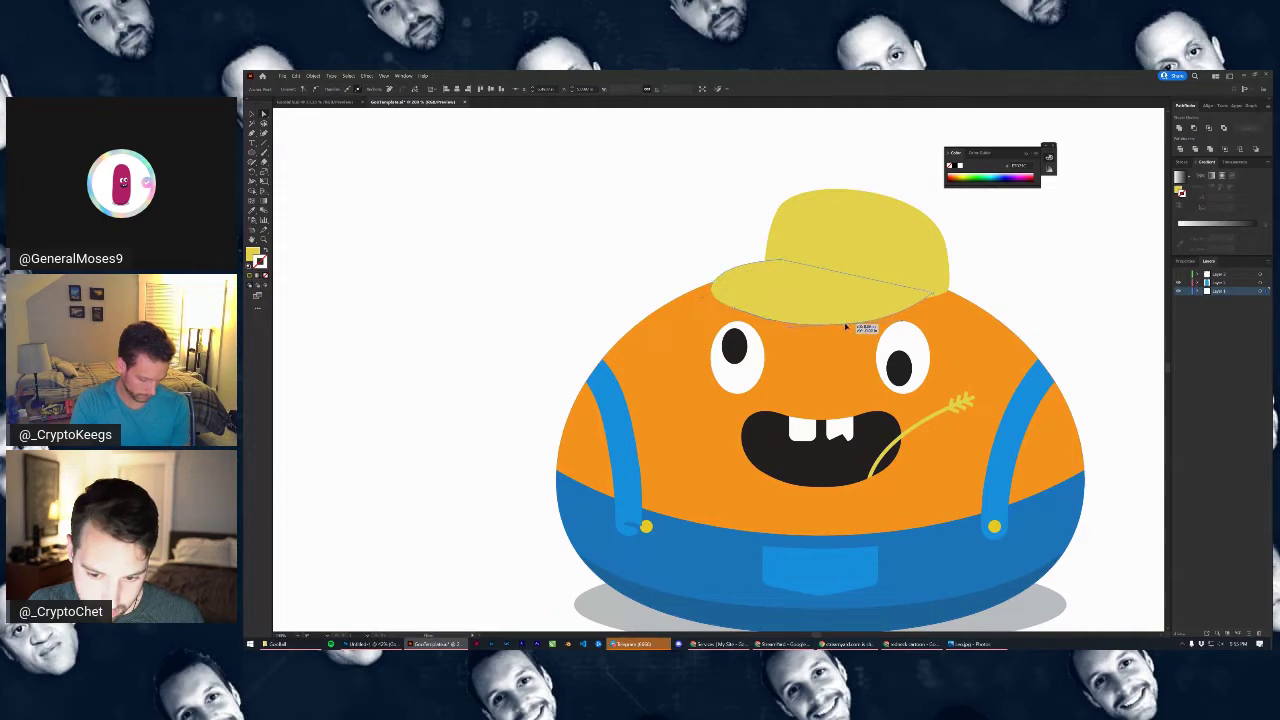
drag(903, 322, 898, 320)
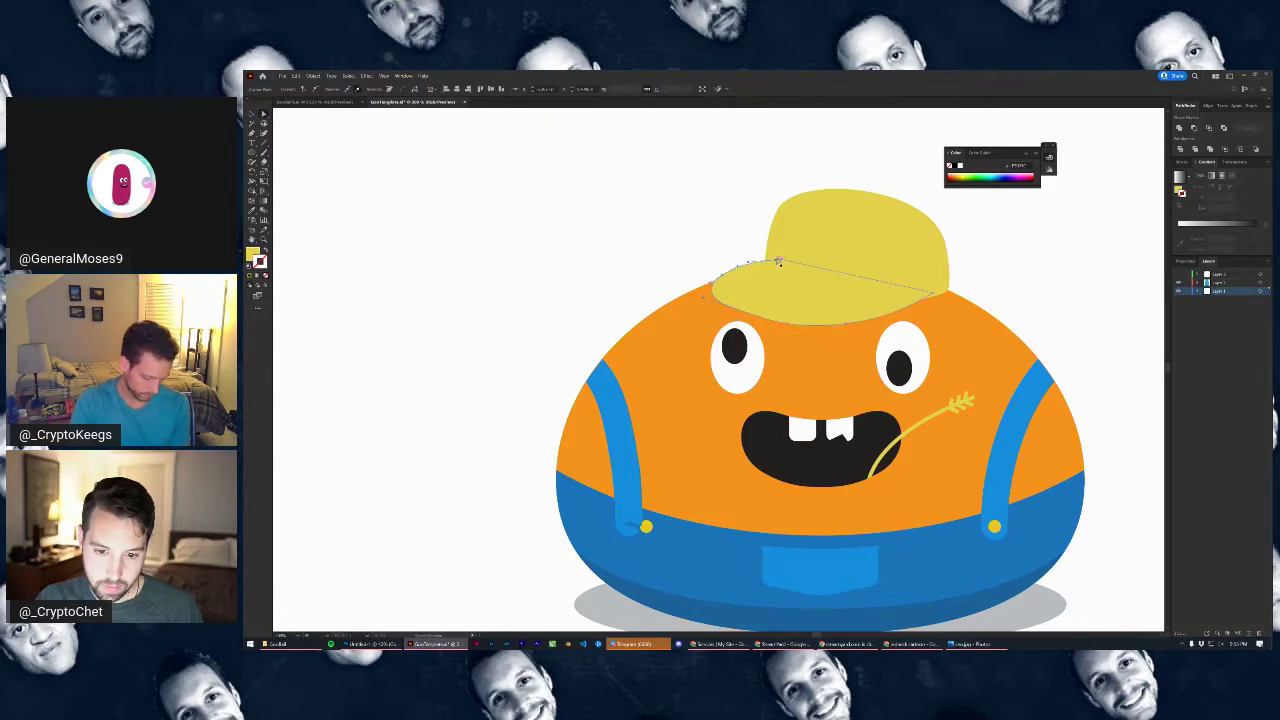
drag(782, 261, 780, 257)
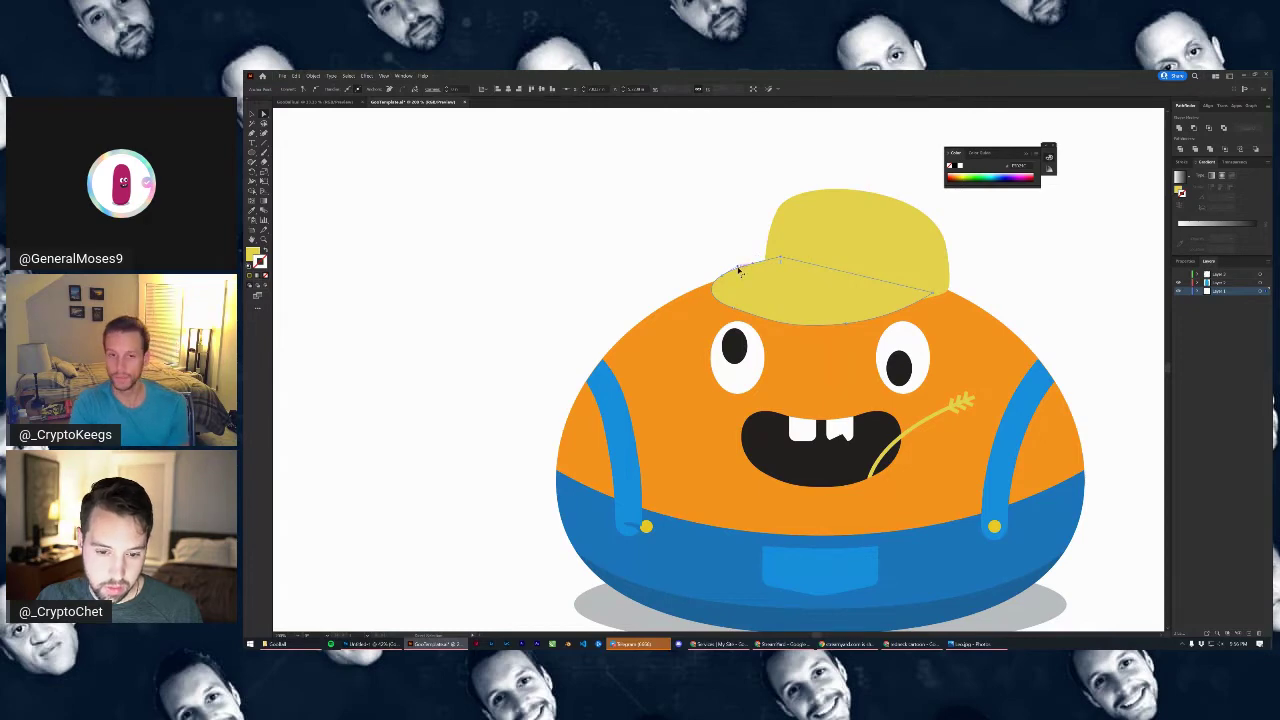
drag(738, 267, 738, 267)
click(729, 242)
Shift the cap's brim slightly up so it sits closer to the crown
scroll(765, 263, down, 2)
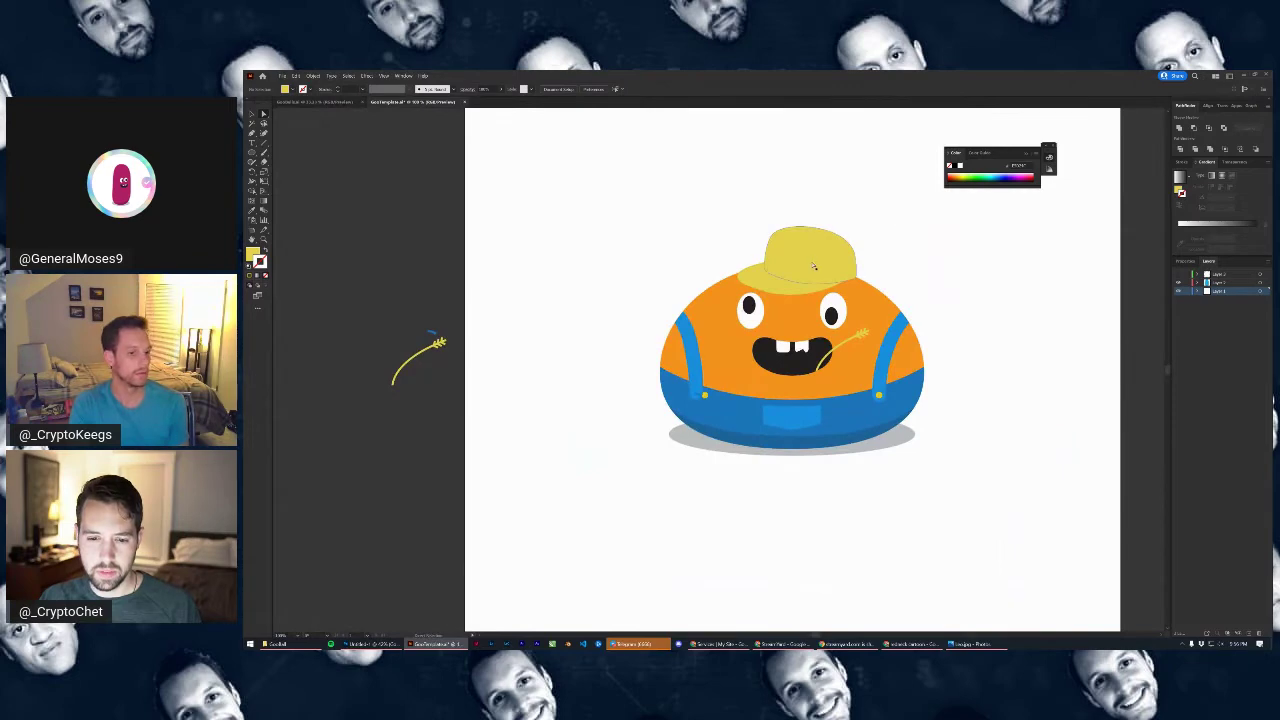
click(760, 285)
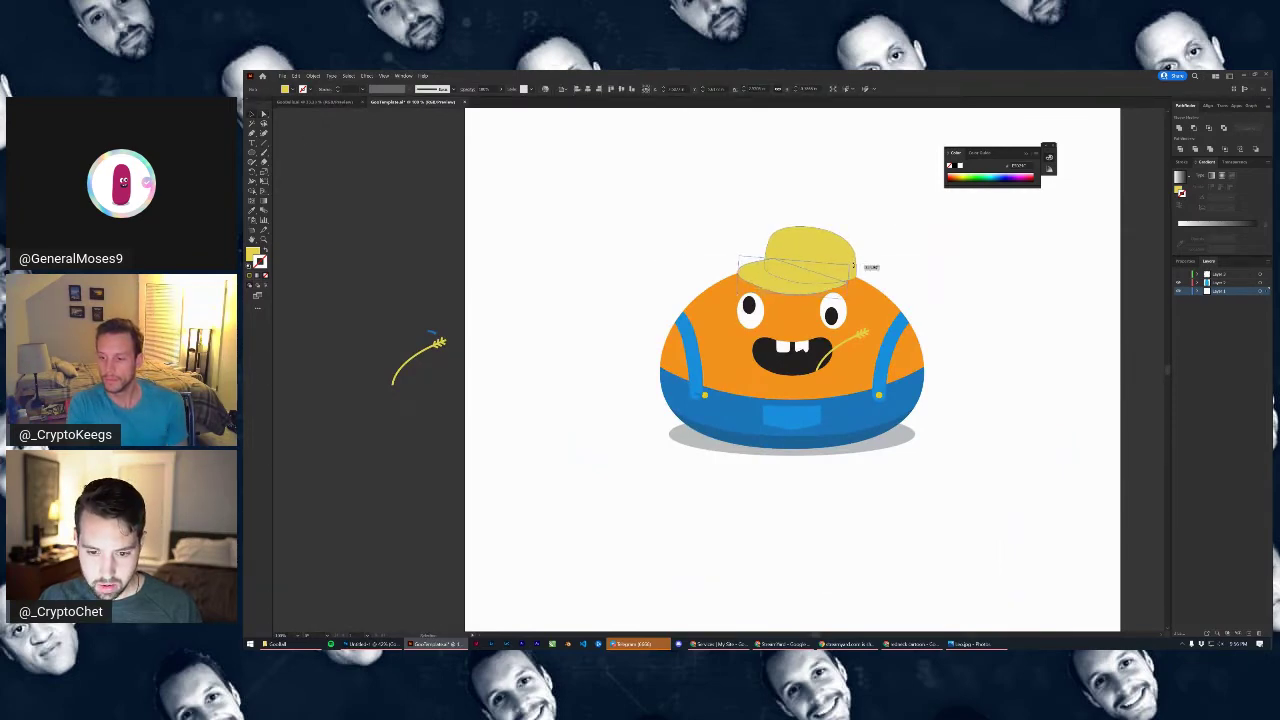
drag(786, 290, 783, 287)
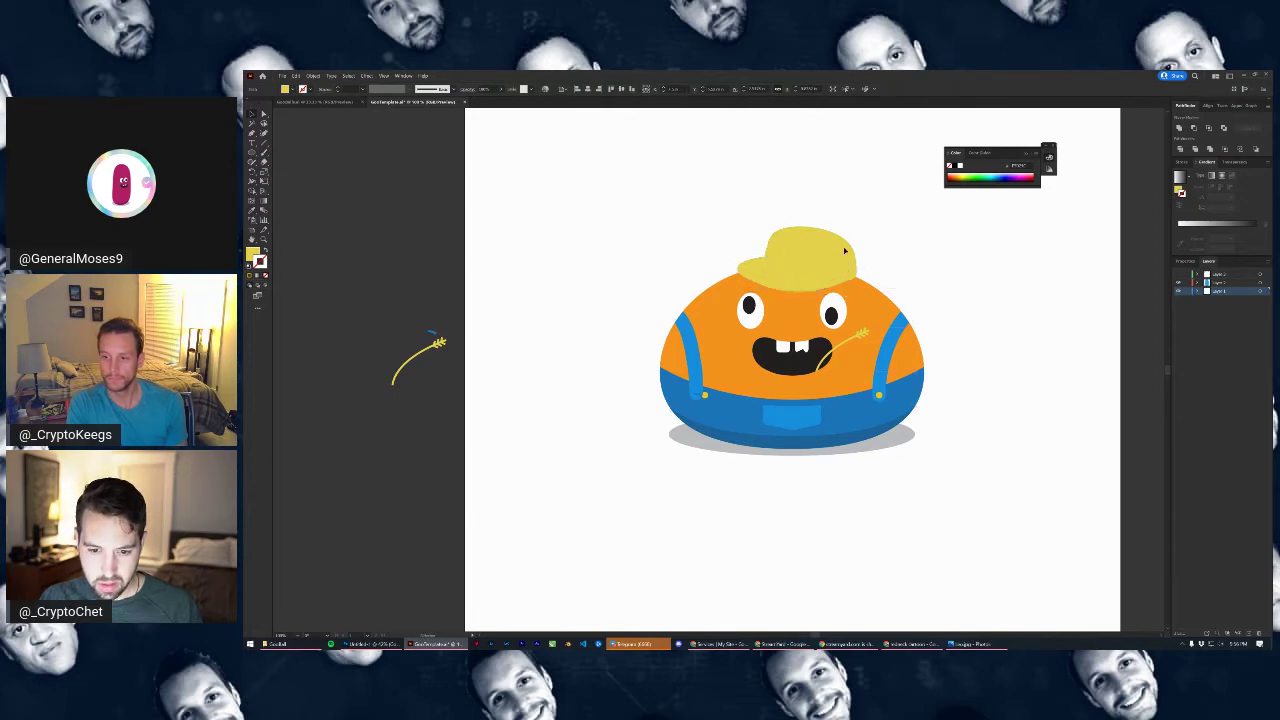
Try a white fill on the cap's crown, and undo it
click(296, 92)
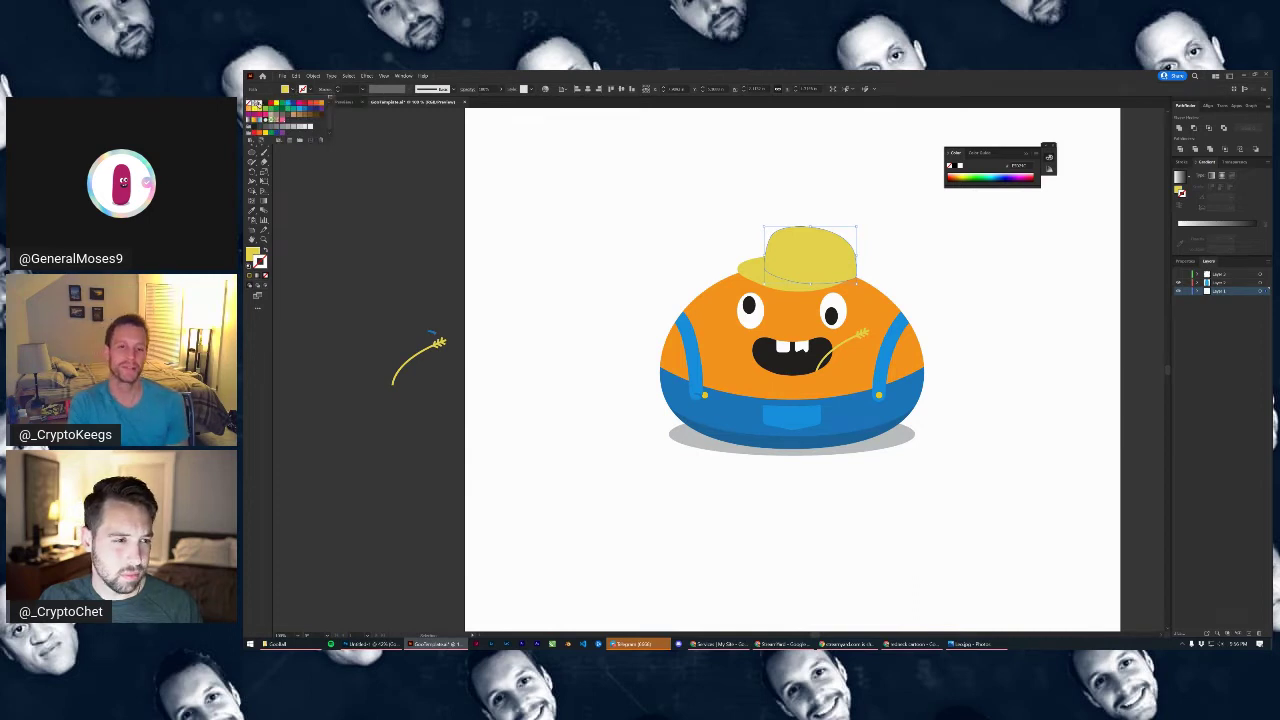
click(259, 104)
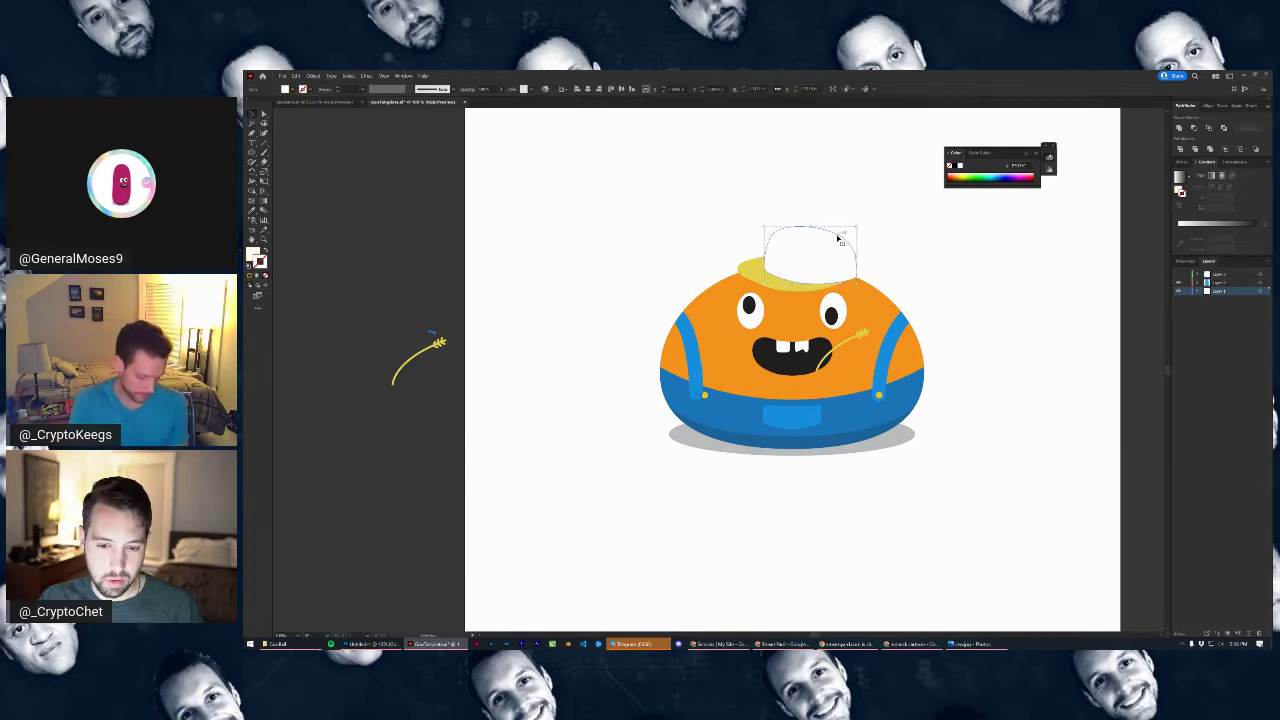
key(ctrl+z)
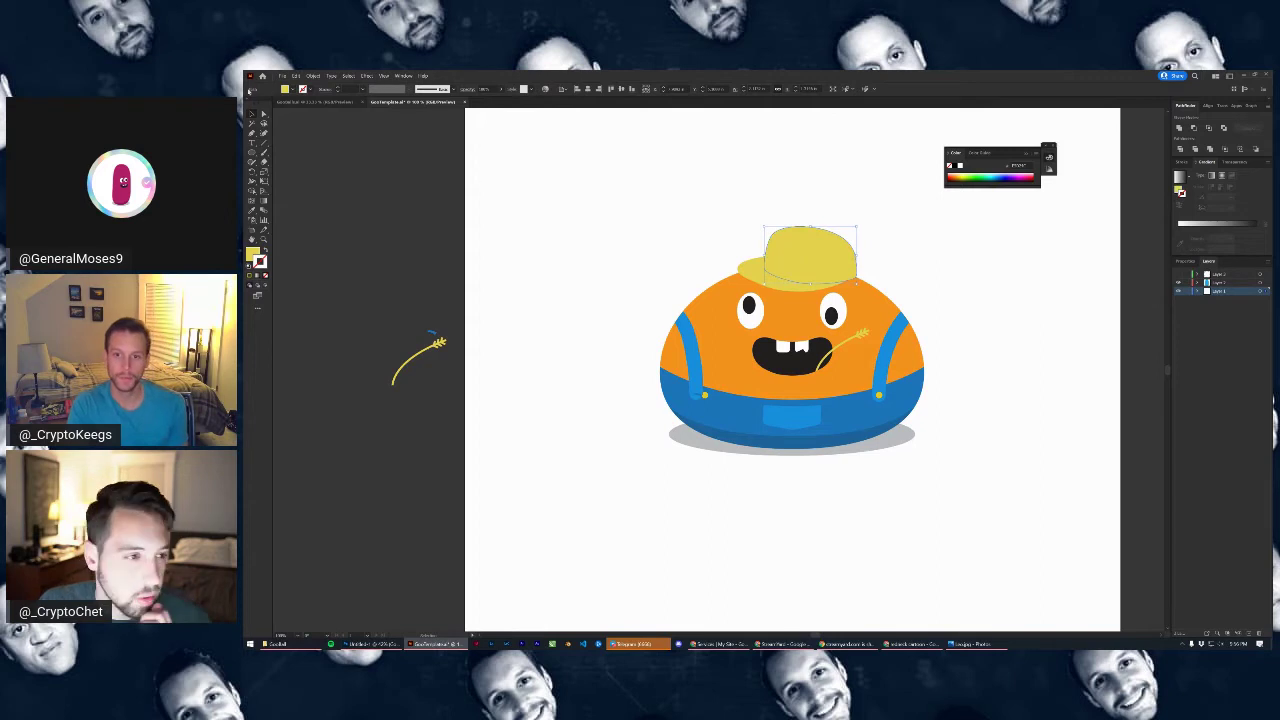
Fill the cap's crown with dark red from the swatches
click(296, 92)
click(318, 104)
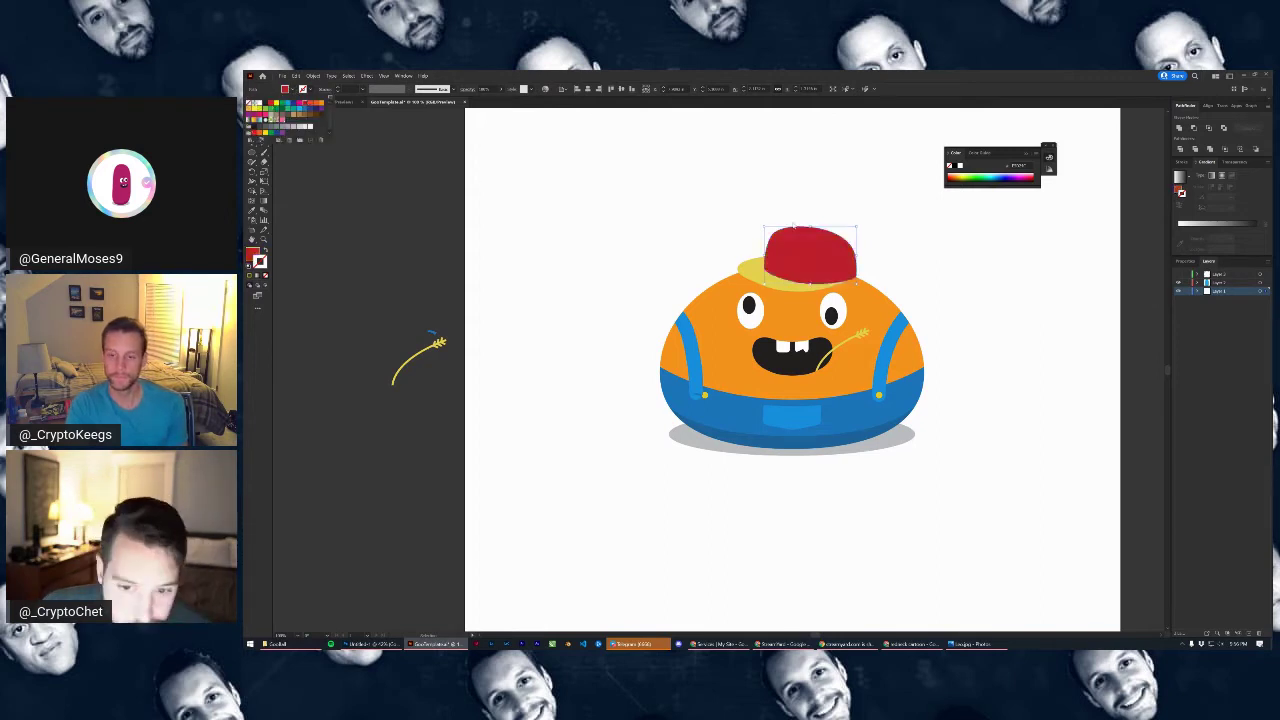
Try a white fill on the cap's brim, and undo it
click(294, 90)
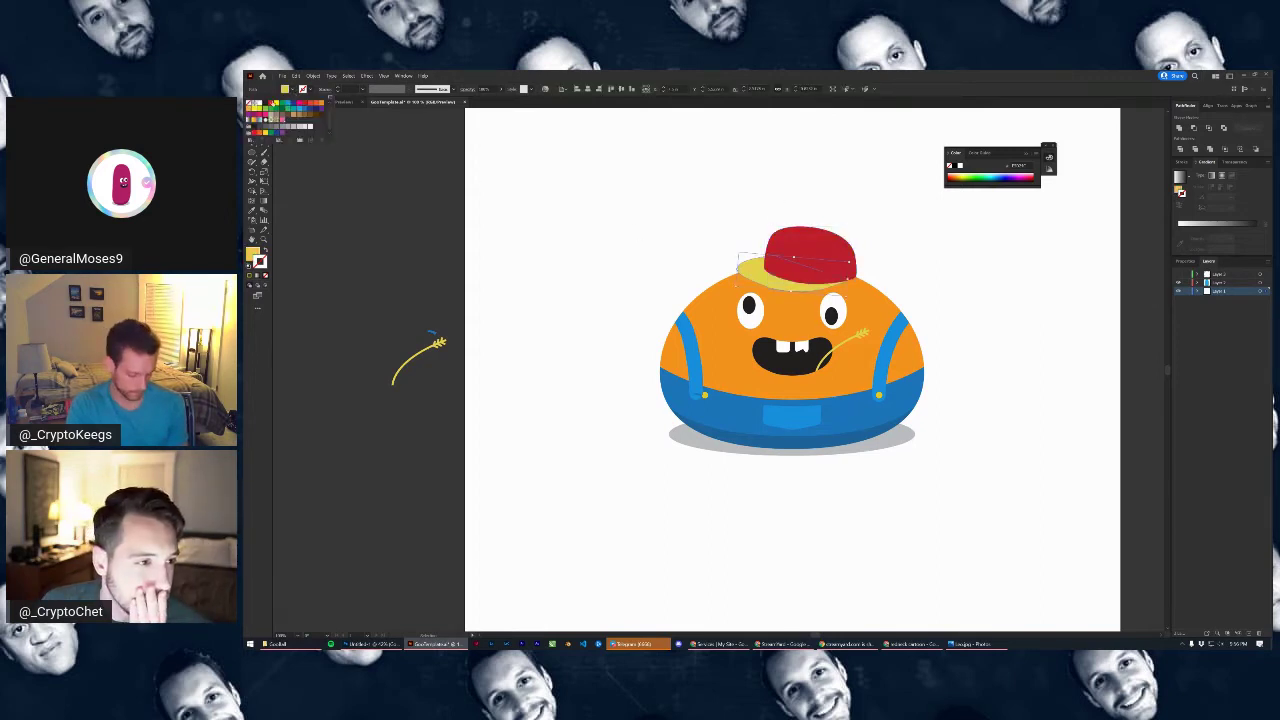
click(258, 104)
click(926, 238)
click(952, 262)
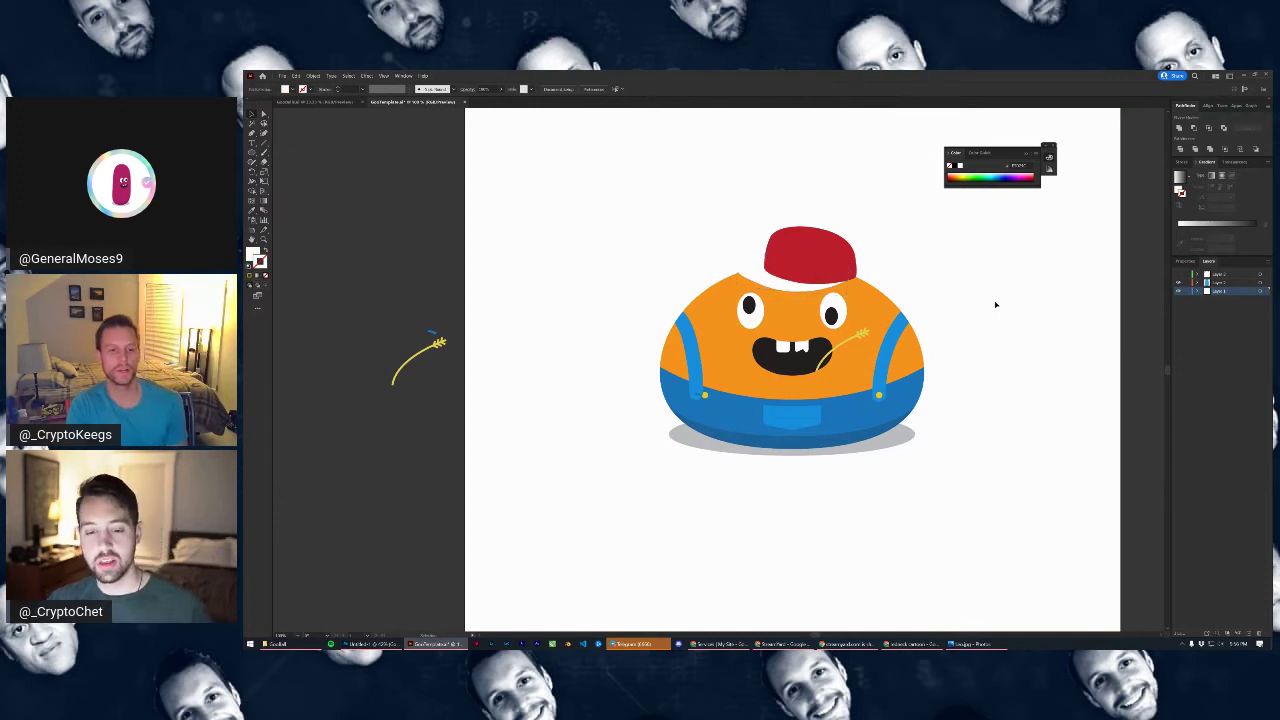
key(ctrl+z)
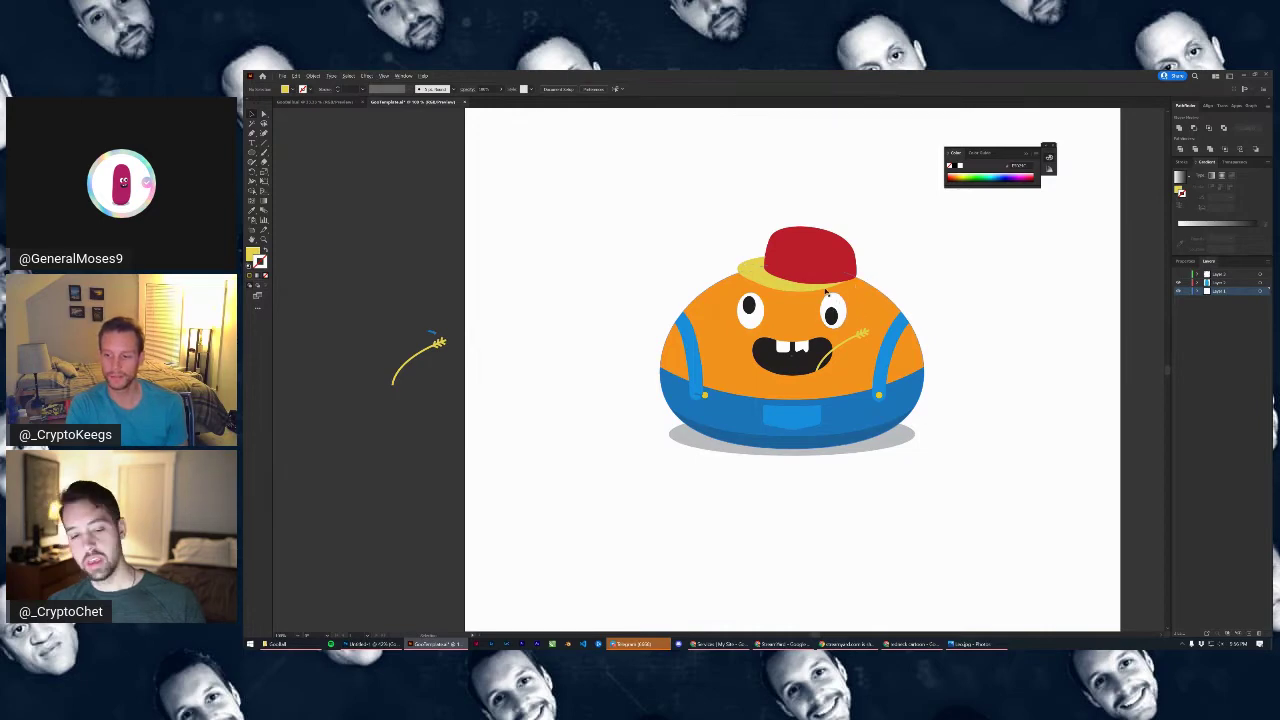
Shift the cap's brim slightly left and down so more of it shows beside the red crown
scroll(826, 291, up, 3)
click(701, 293)
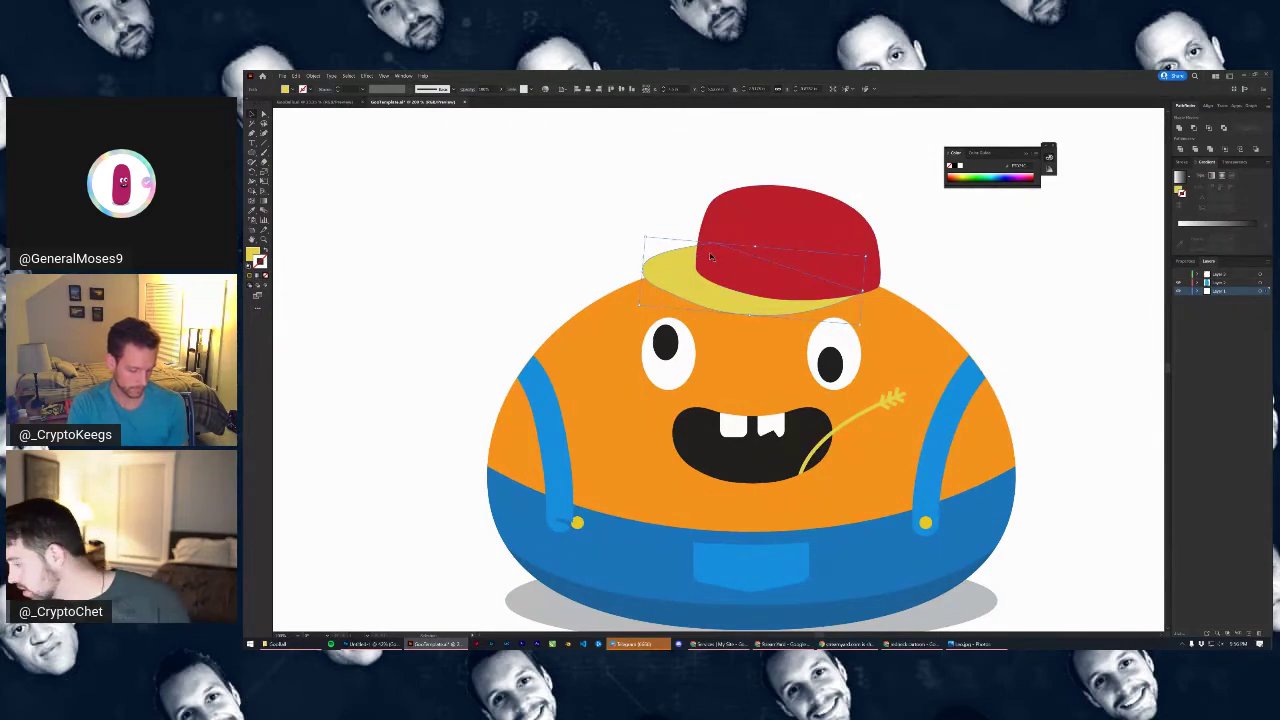
key(ctrl+minus)
key(ctrl+minus)
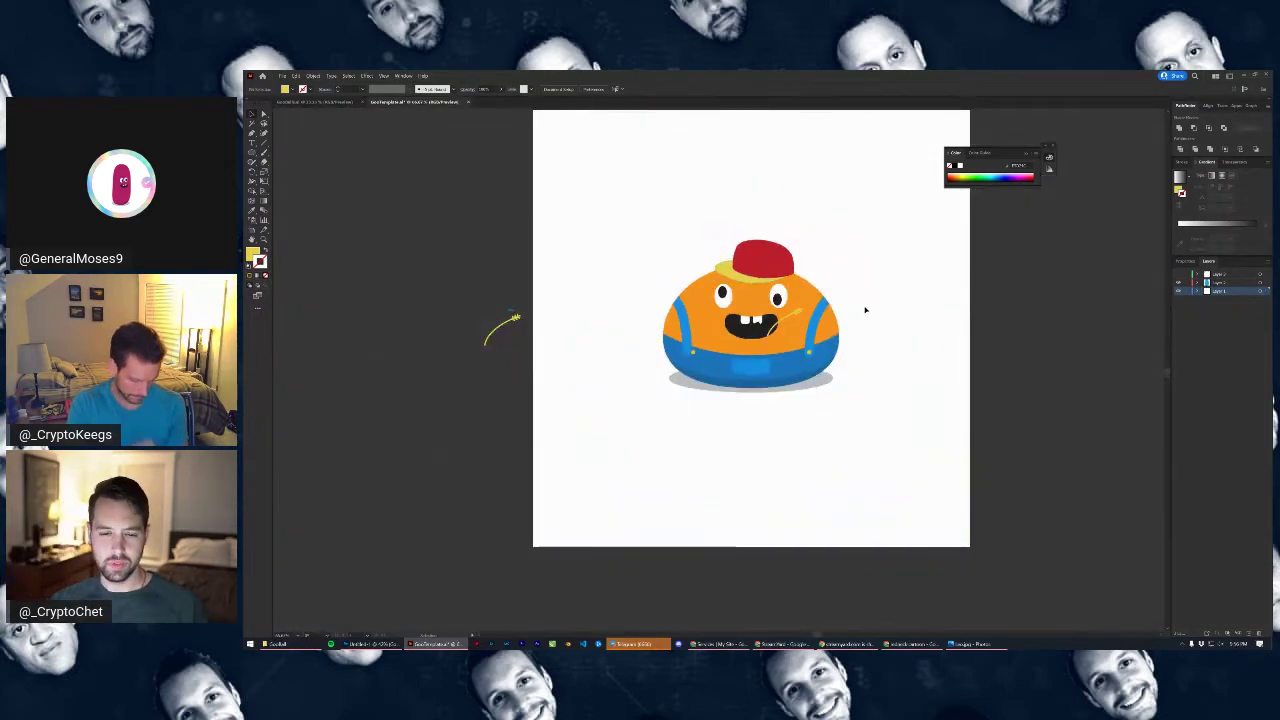
key(ctrl+plus)
key(ctrl+plus)
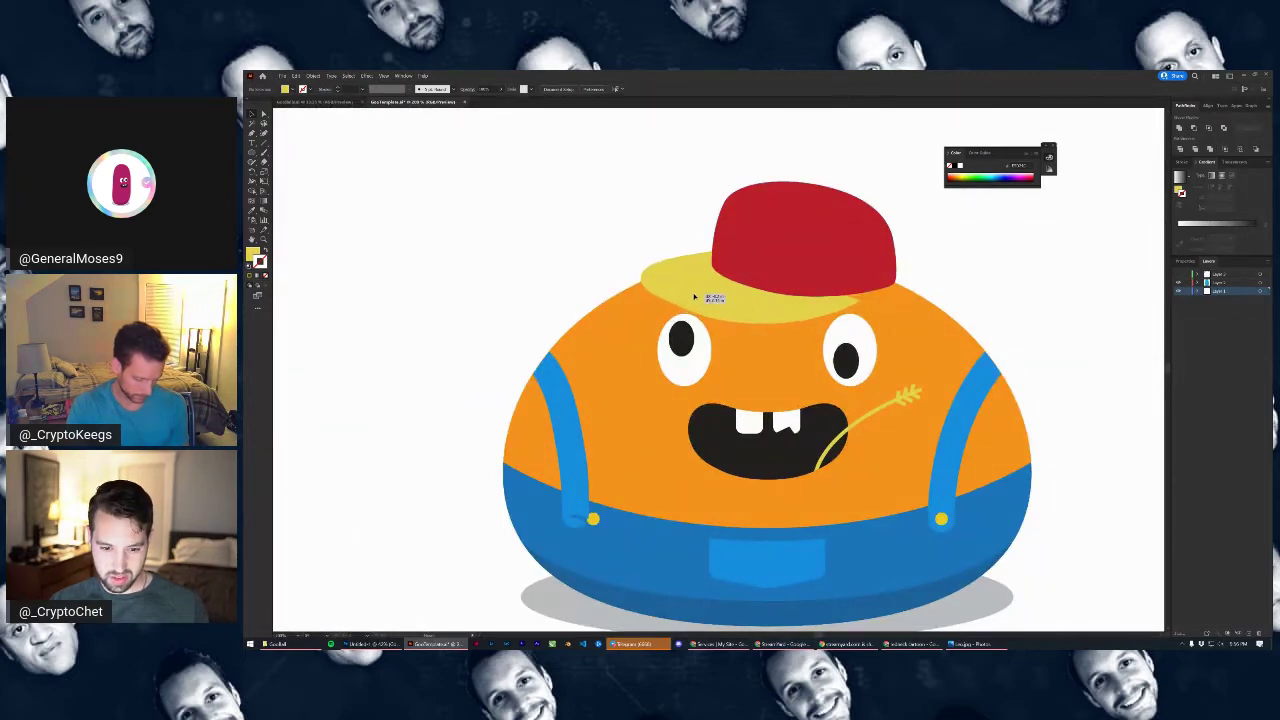
click(694, 296)
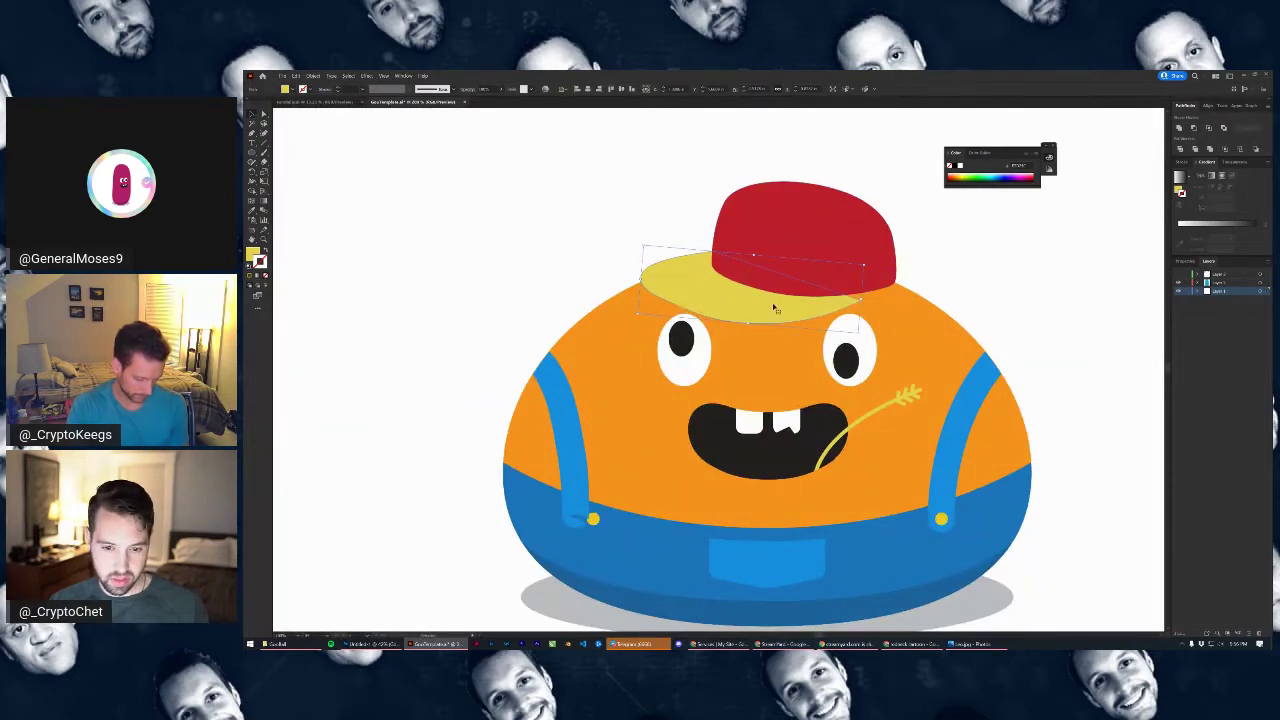
Move the crown and brim together slightly up and left on the blob's head, and enlarge the cap a little
shift+click(823, 222)
drag(823, 222, 811, 210)
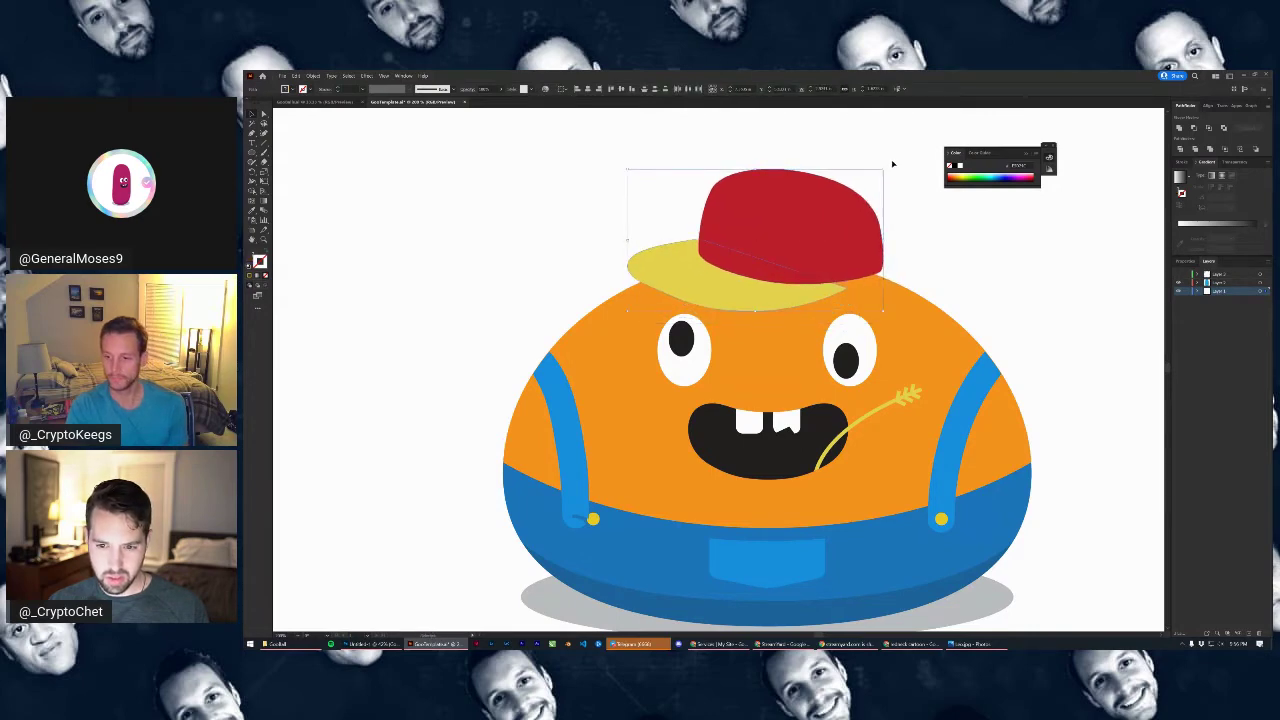
mouse_move(886, 168)
mouse_down()
mouse_move(891, 155)
mouse_move(878, 159)
mouse_up()
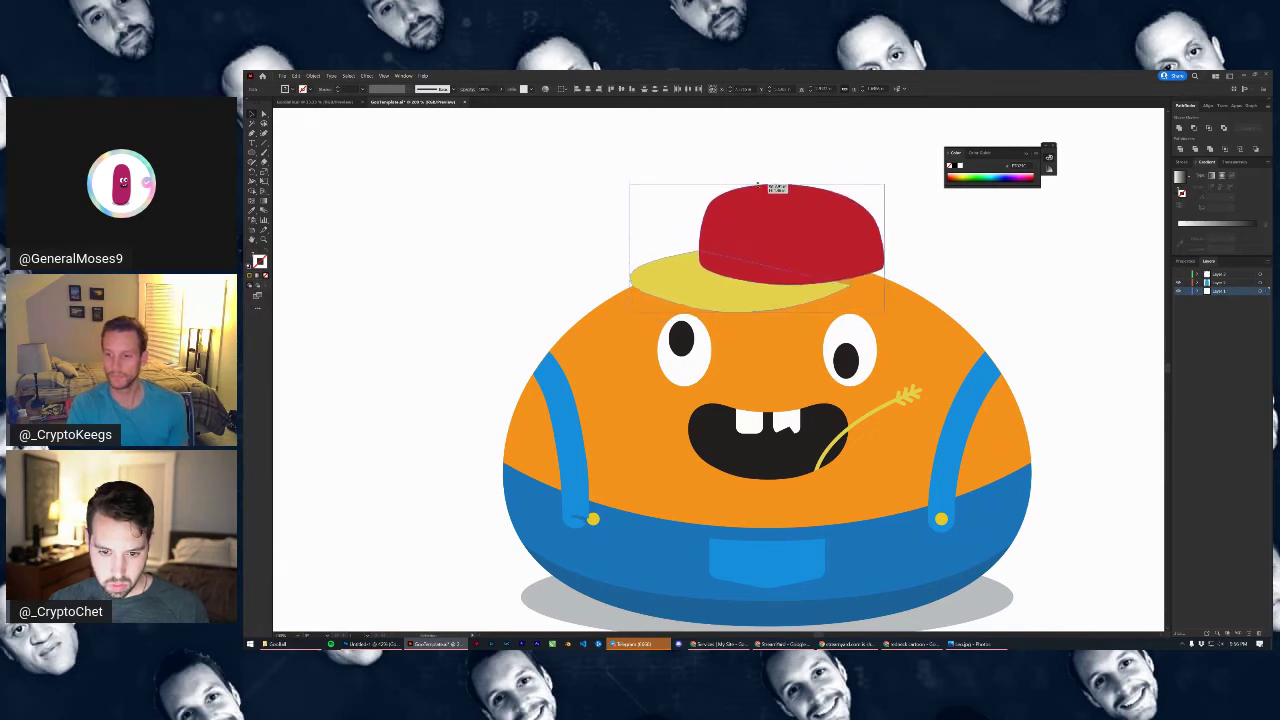
drag(803, 217, 898, 159)
click(908, 166)
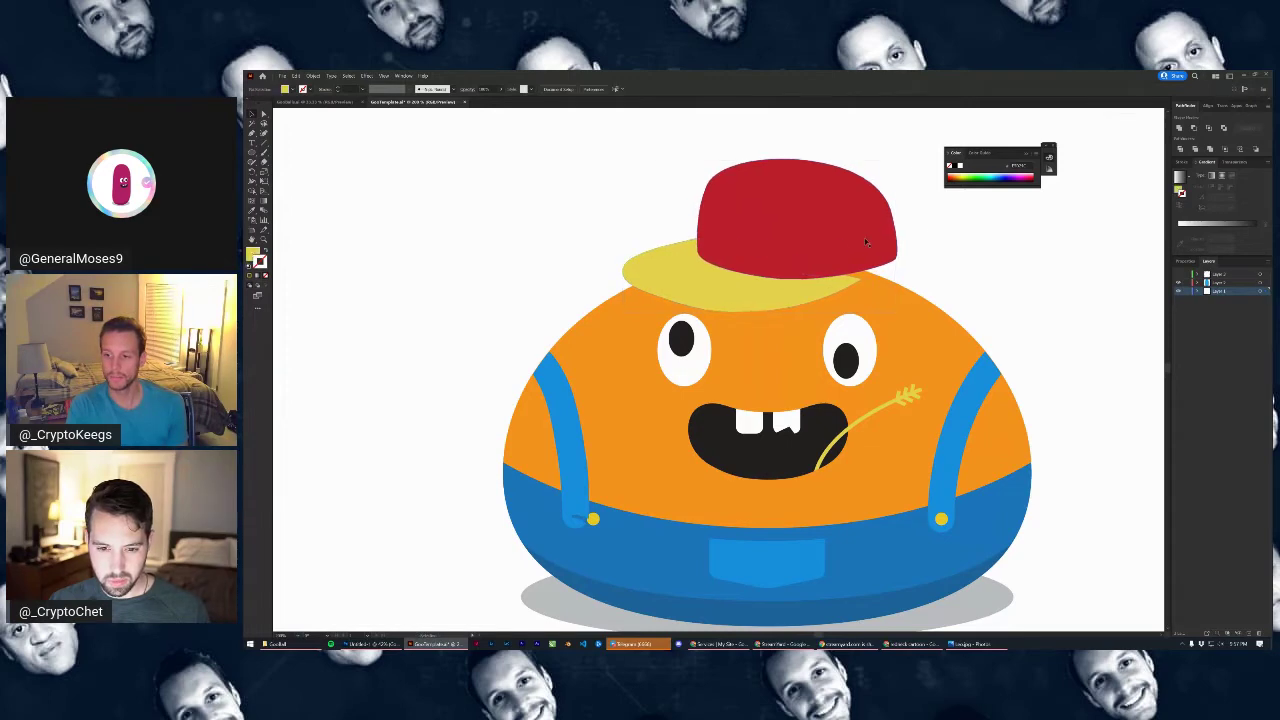
click(803, 232)
scroll(778, 248, down, 2)
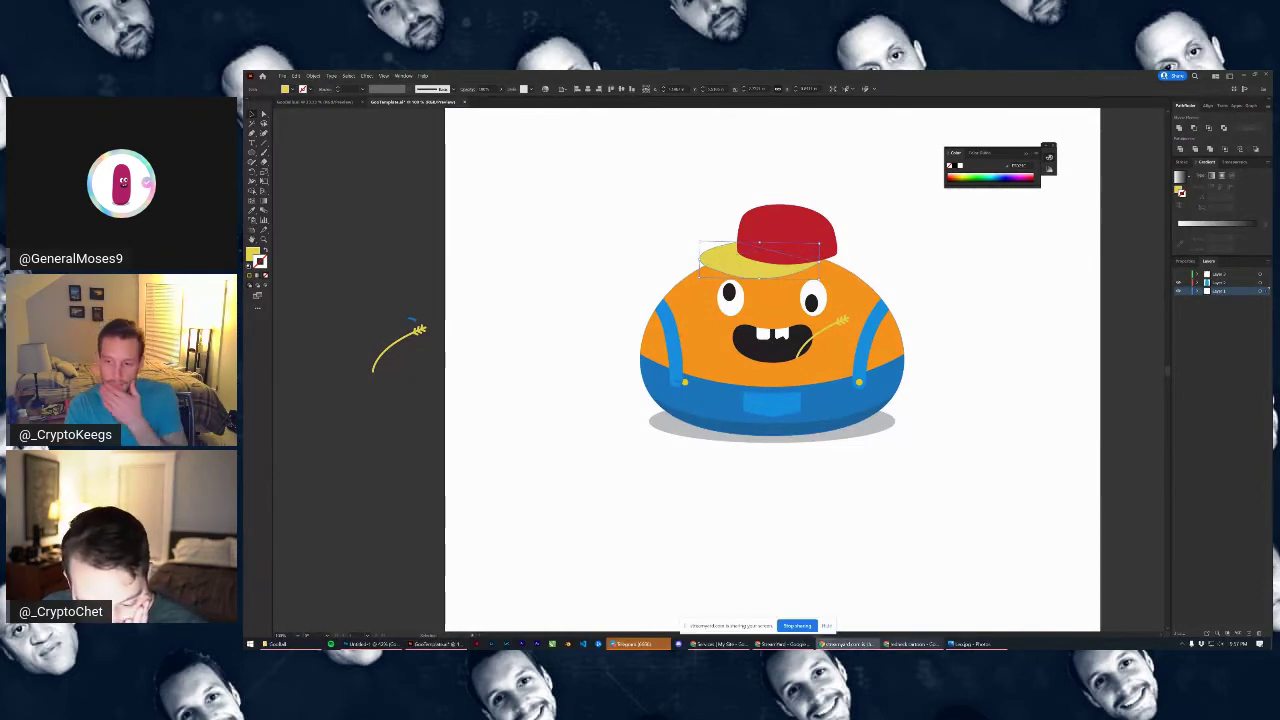
Switch to the browser's redneck cartoon image results and preview the dancing man with a red cap and beer mug
click(908, 644)
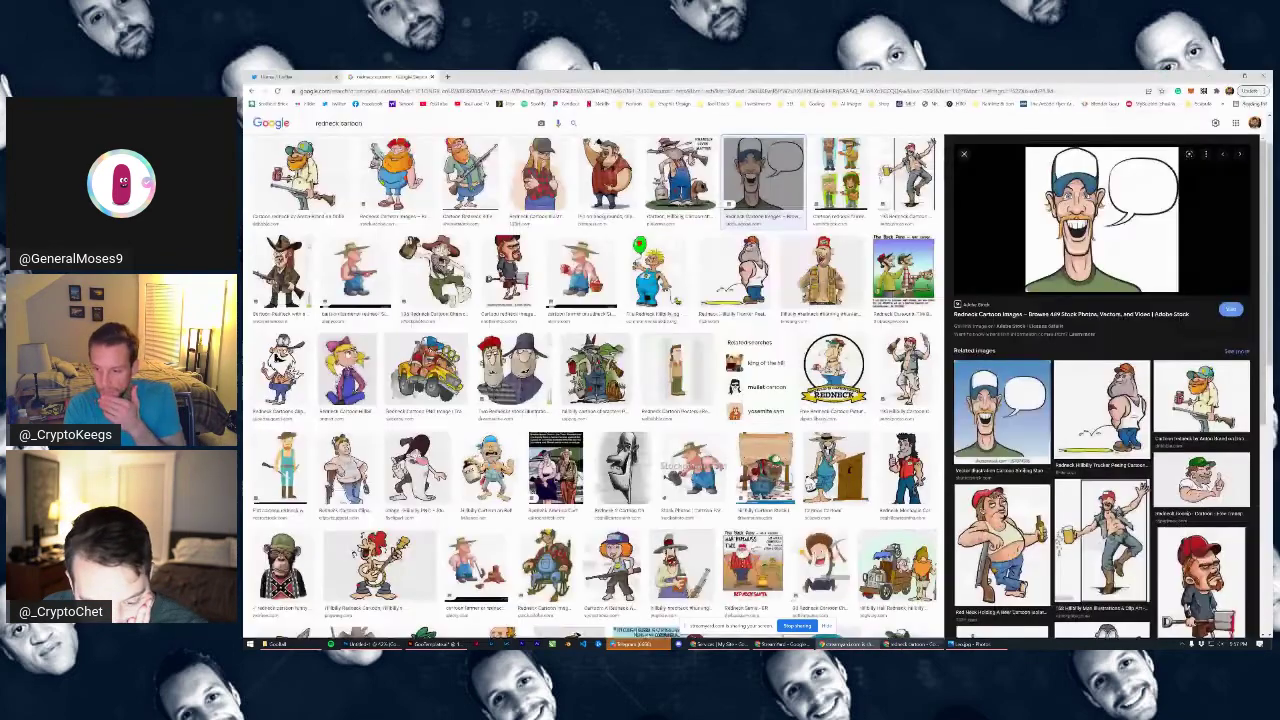
click(827, 627)
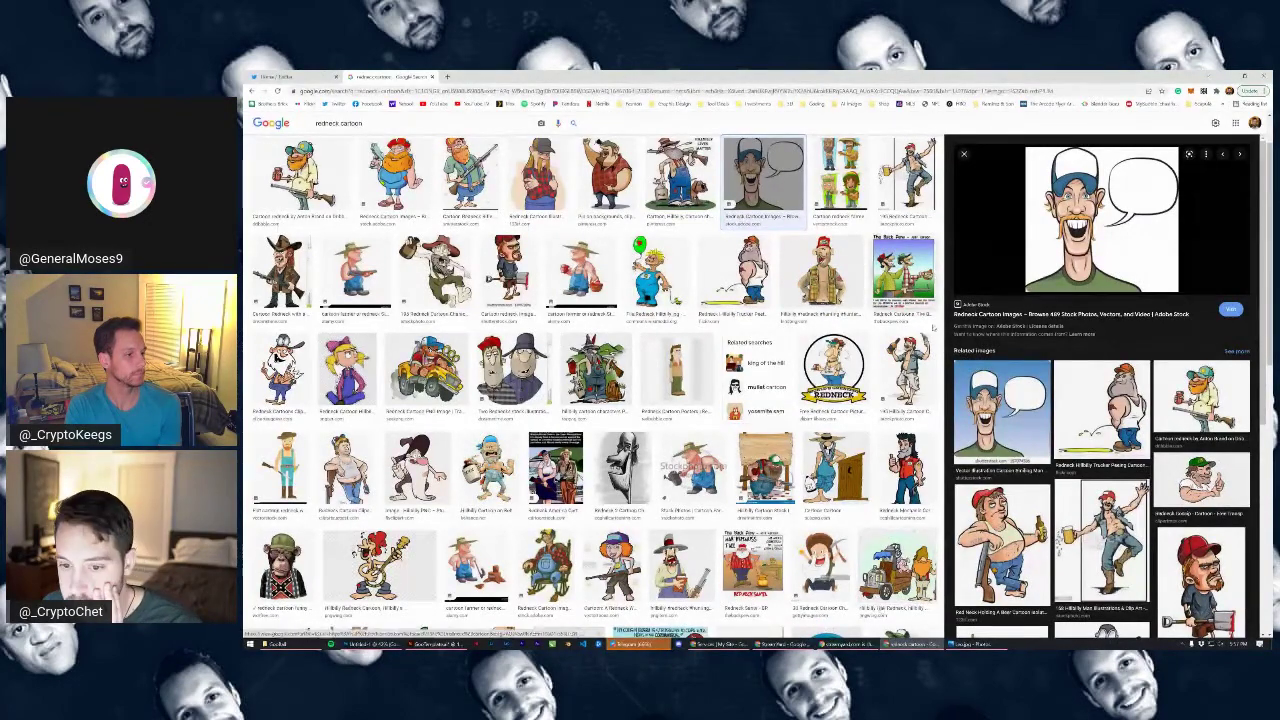
scroll(880, 366, down, 1)
scroll(880, 366, up, 2)
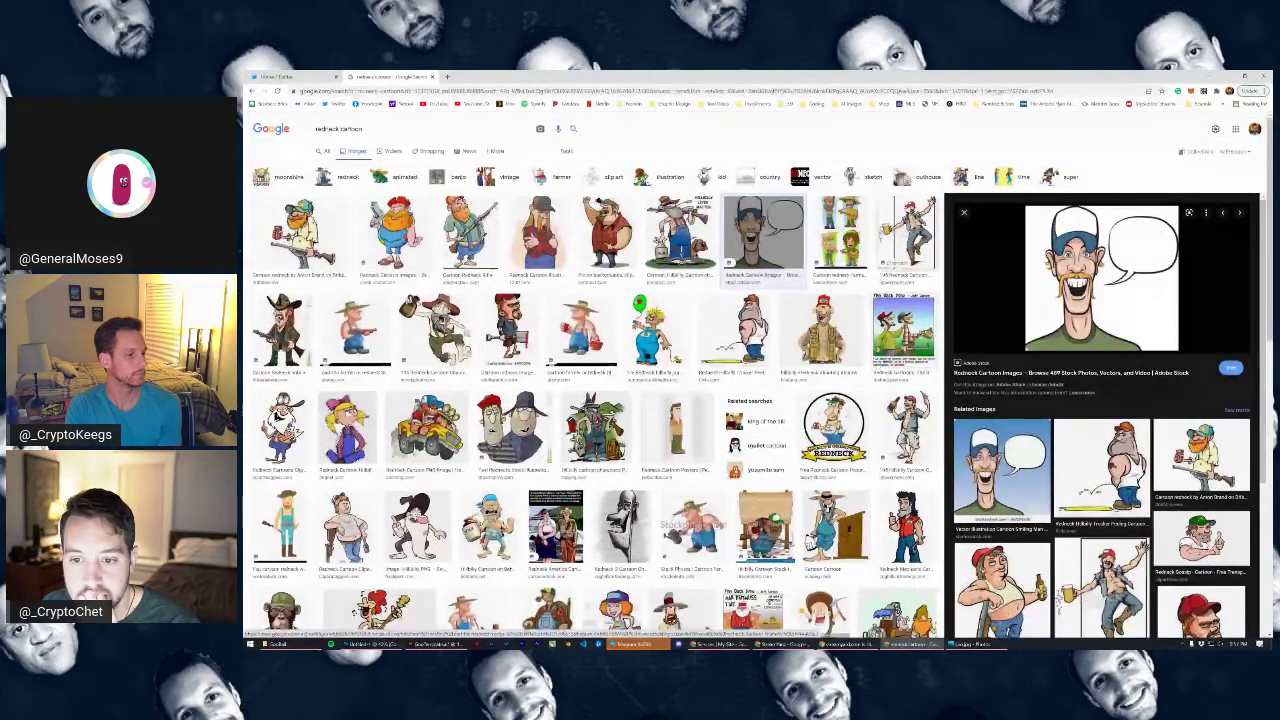
click(907, 235)
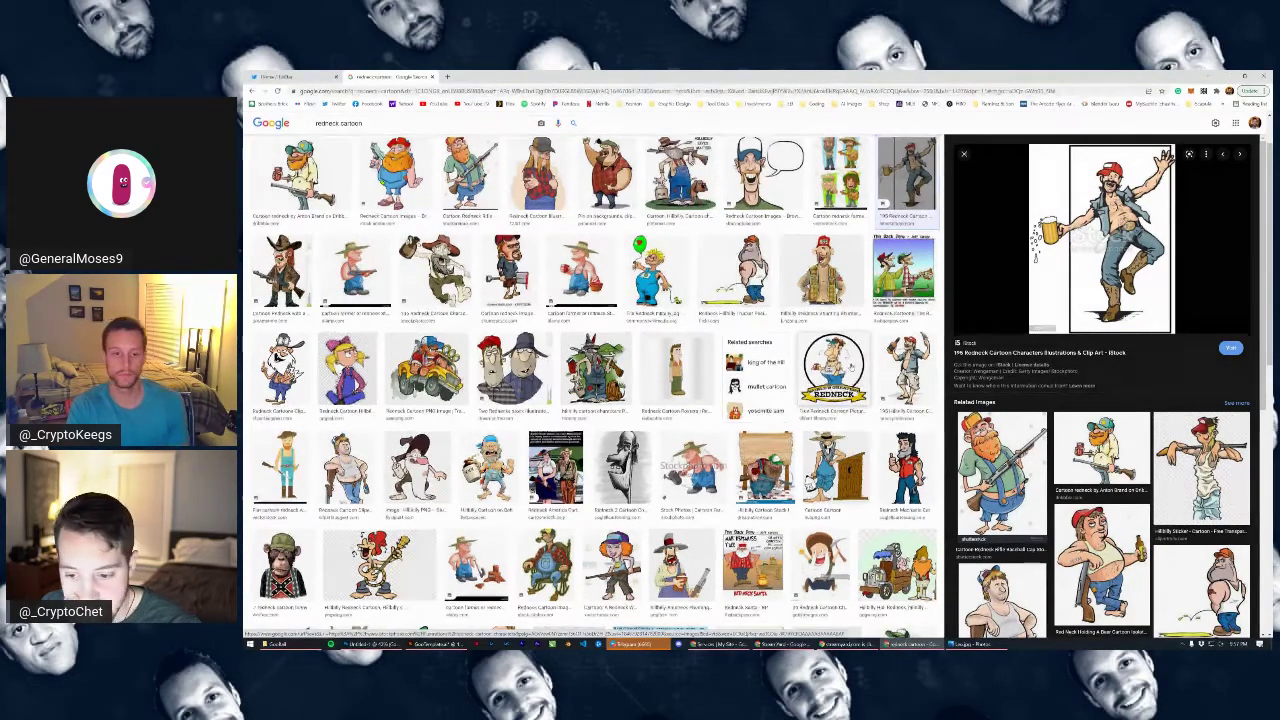
Browse further through the redneck cartoons, preview the farmer with a pitchfork, and reopen the dancing man with the beer mug
scroll(590, 385, down, 3)
scroll(1100, 400, down, 3)
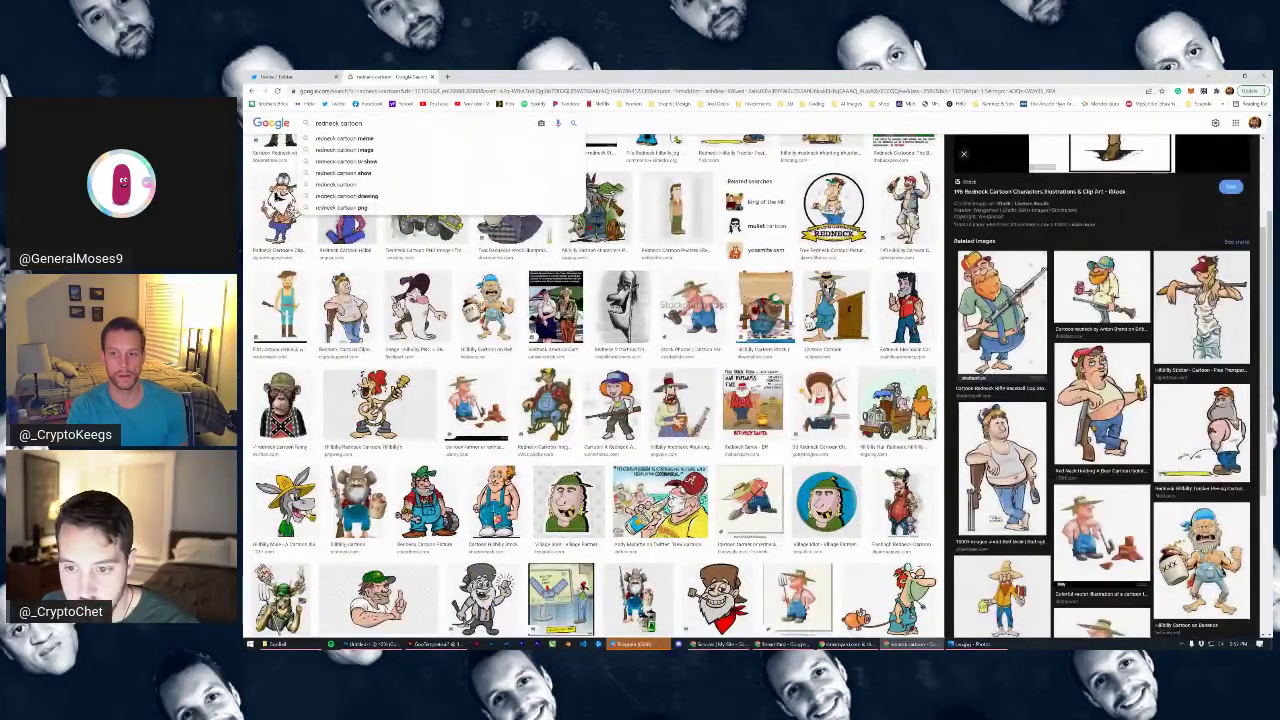
scroll(1088, 373, up, 3)
scroll(1088, 373, up, 2)
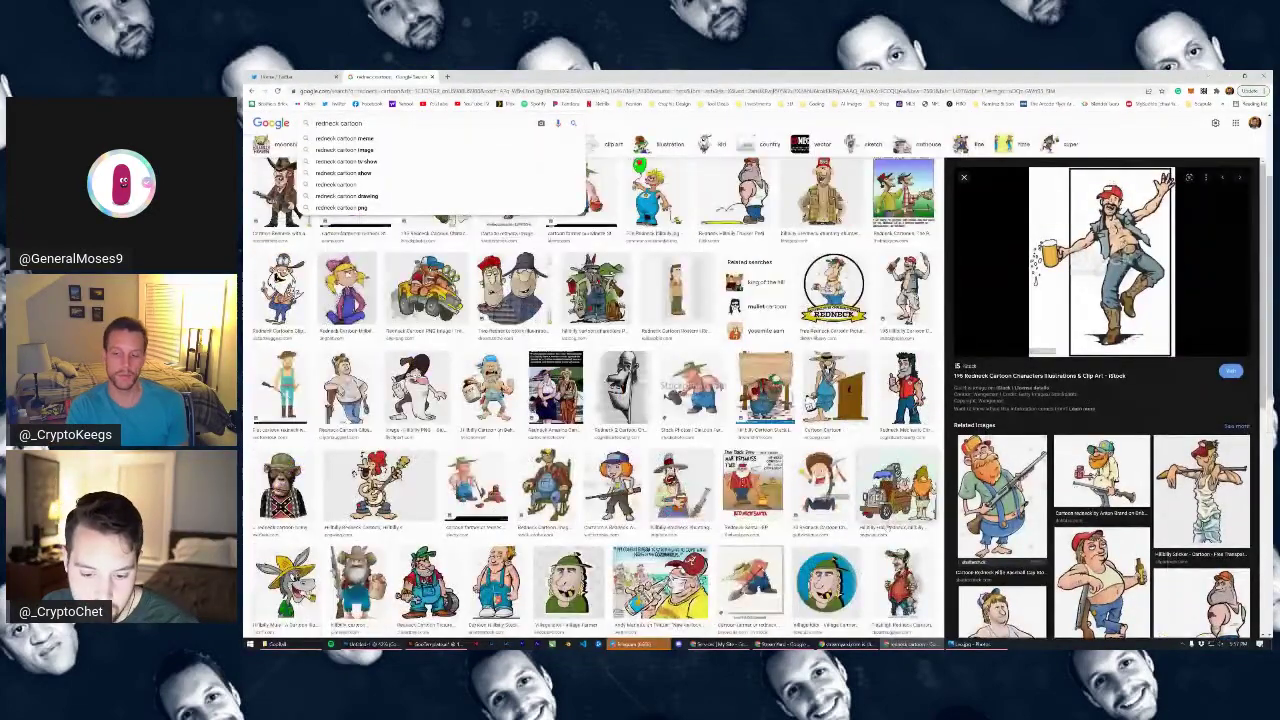
scroll(887, 528, down, 4)
click(797, 517)
scroll(985, 392, up, 2)
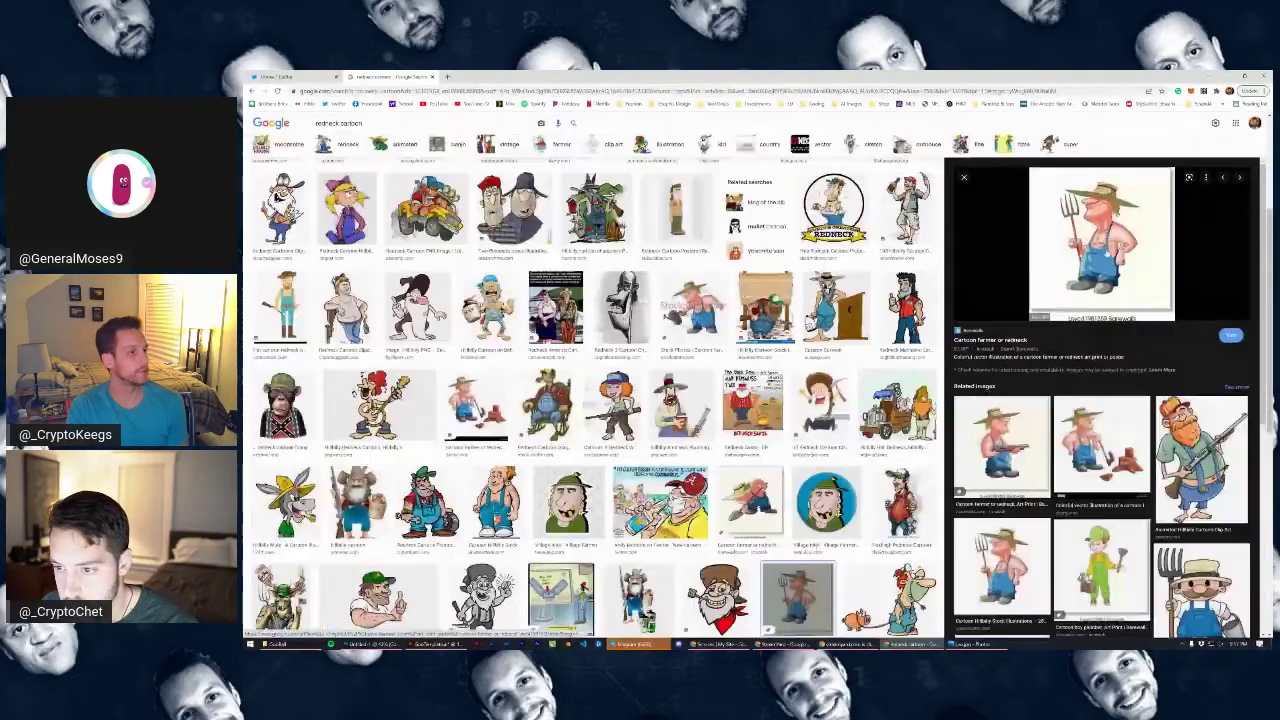
scroll(1059, 300, up, 3)
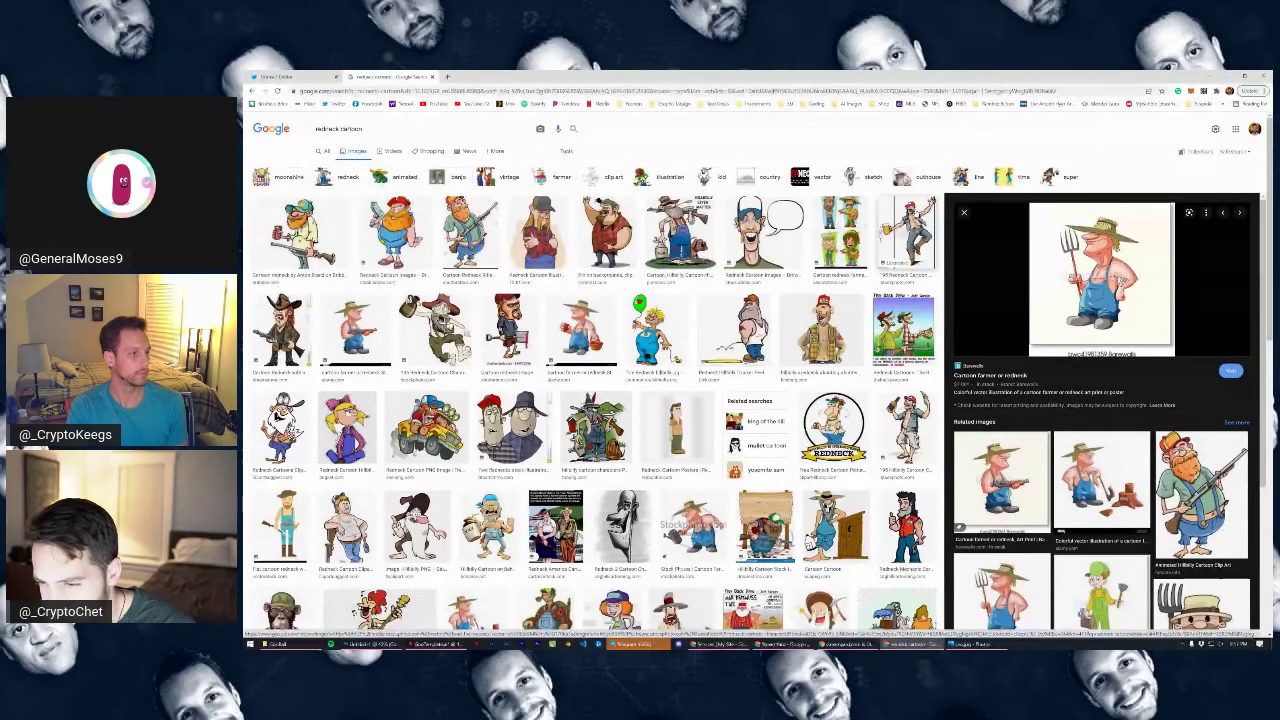
click(914, 213)
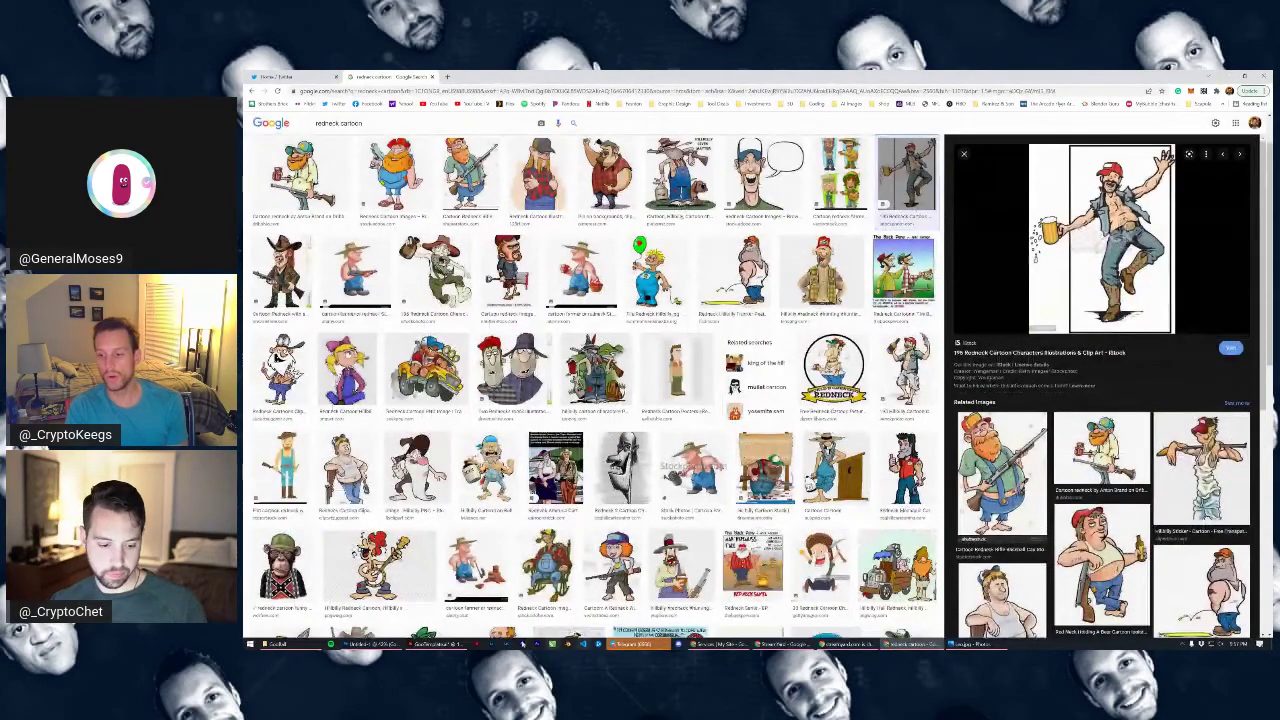
Return to Illustrator, rotate the crown and brim together slightly, and move the cap off the blob to the artboard's upper-left area
click(430, 643)
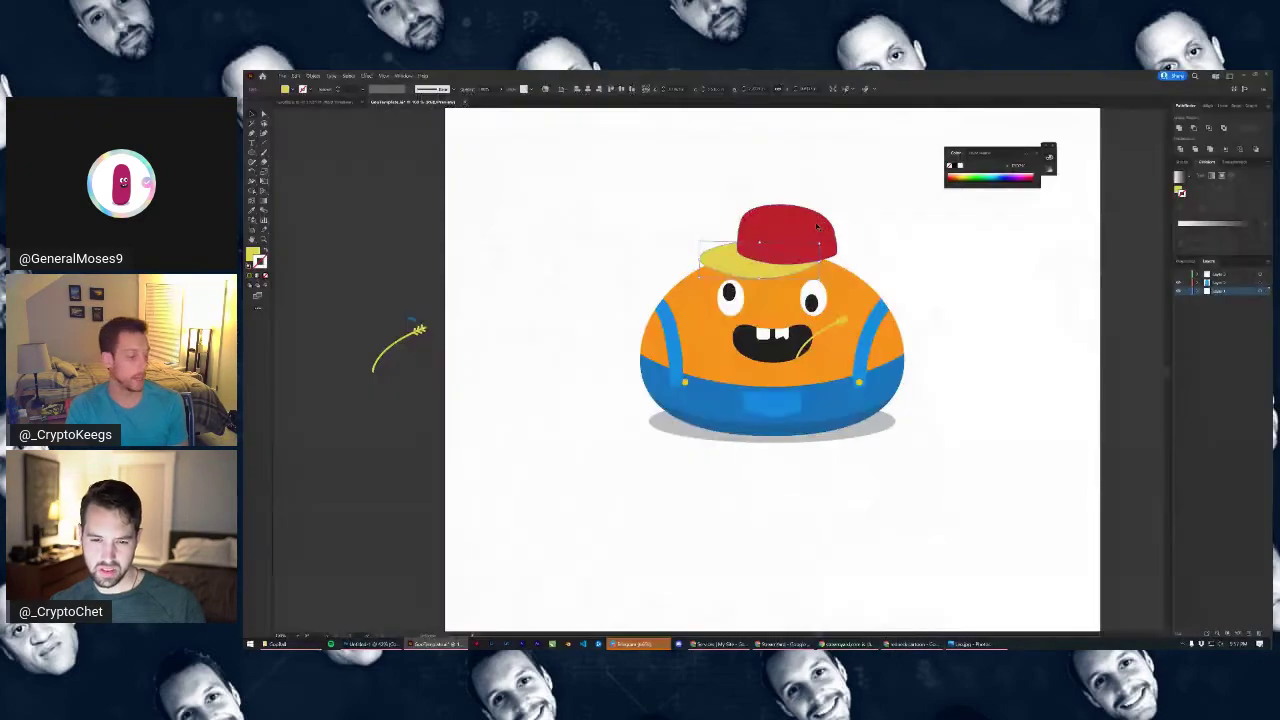
click(789, 237)
shift+click(727, 262)
drag(803, 224, 807, 222)
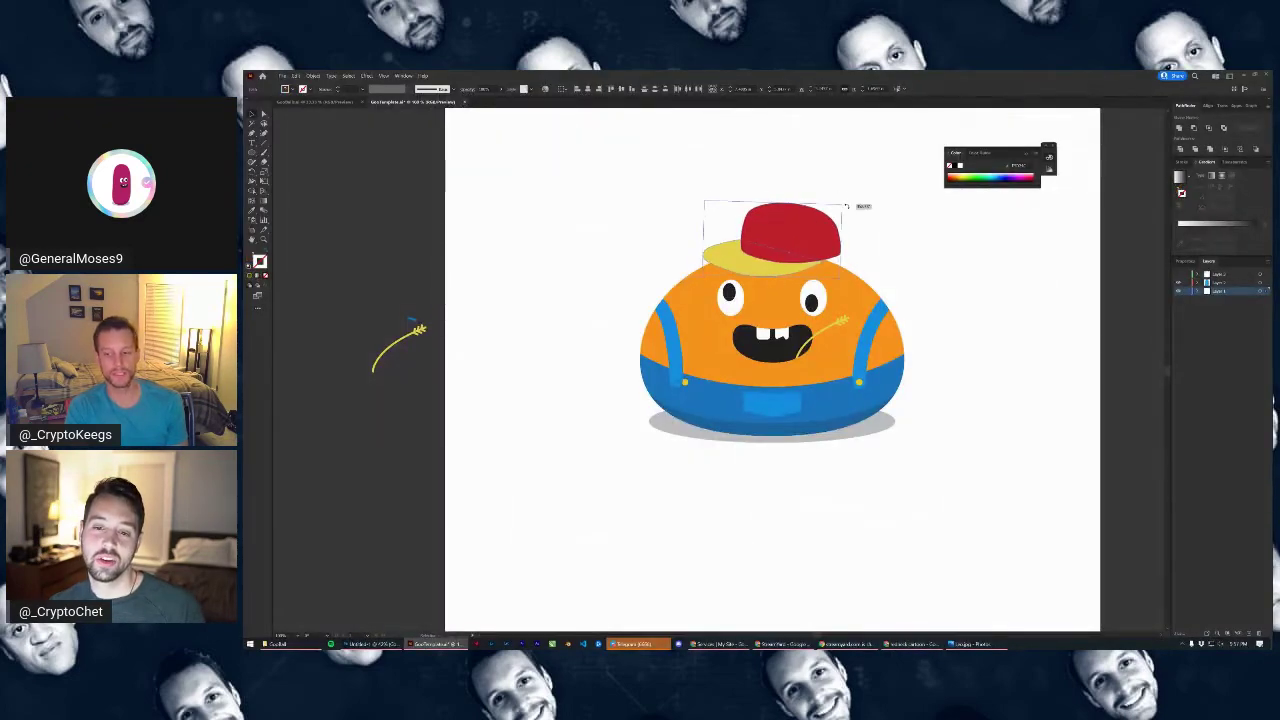
drag(790, 229, 590, 179)
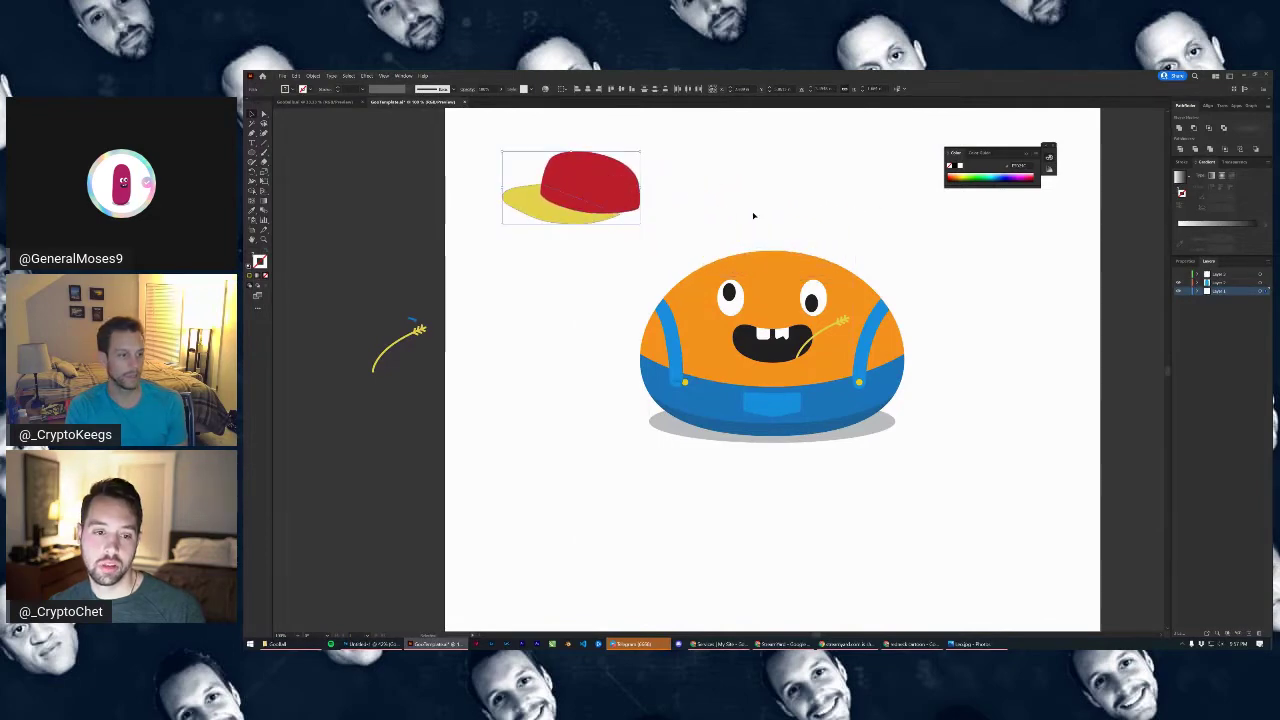
click(752, 214)
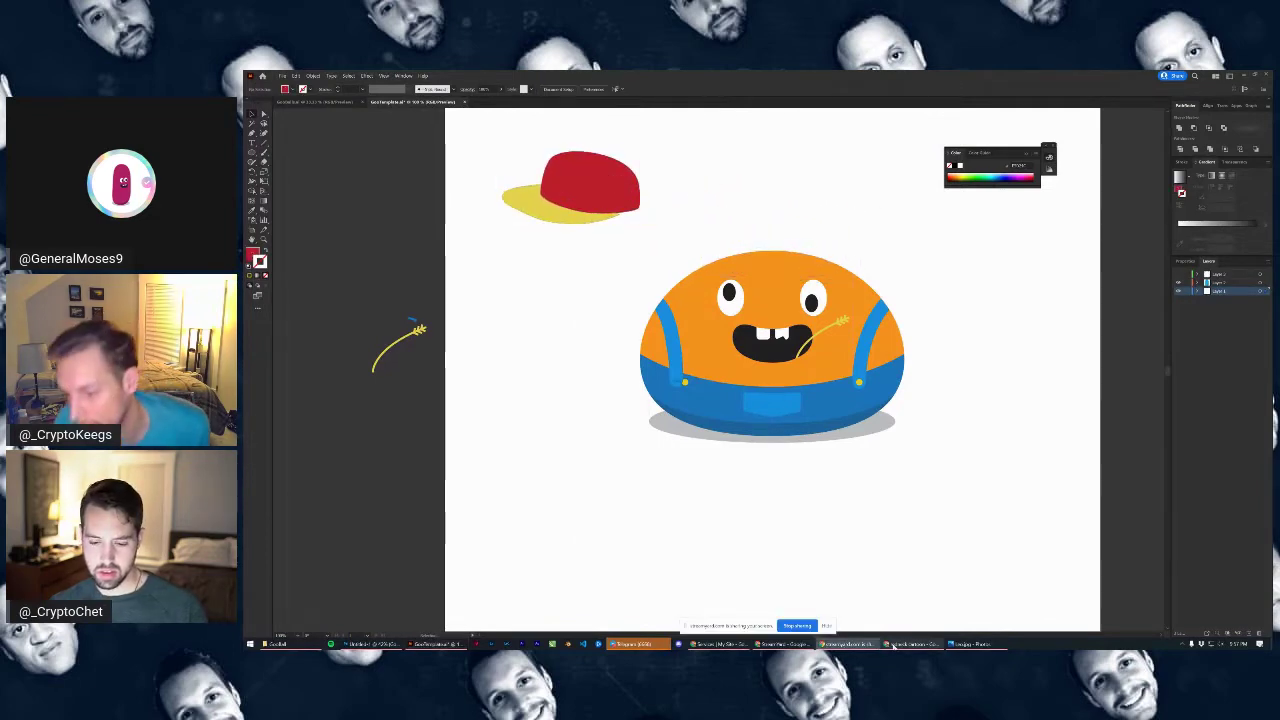
Switch to the browser and copy the preview image of the dancing man with the red cap and beer mug
click(827, 627)
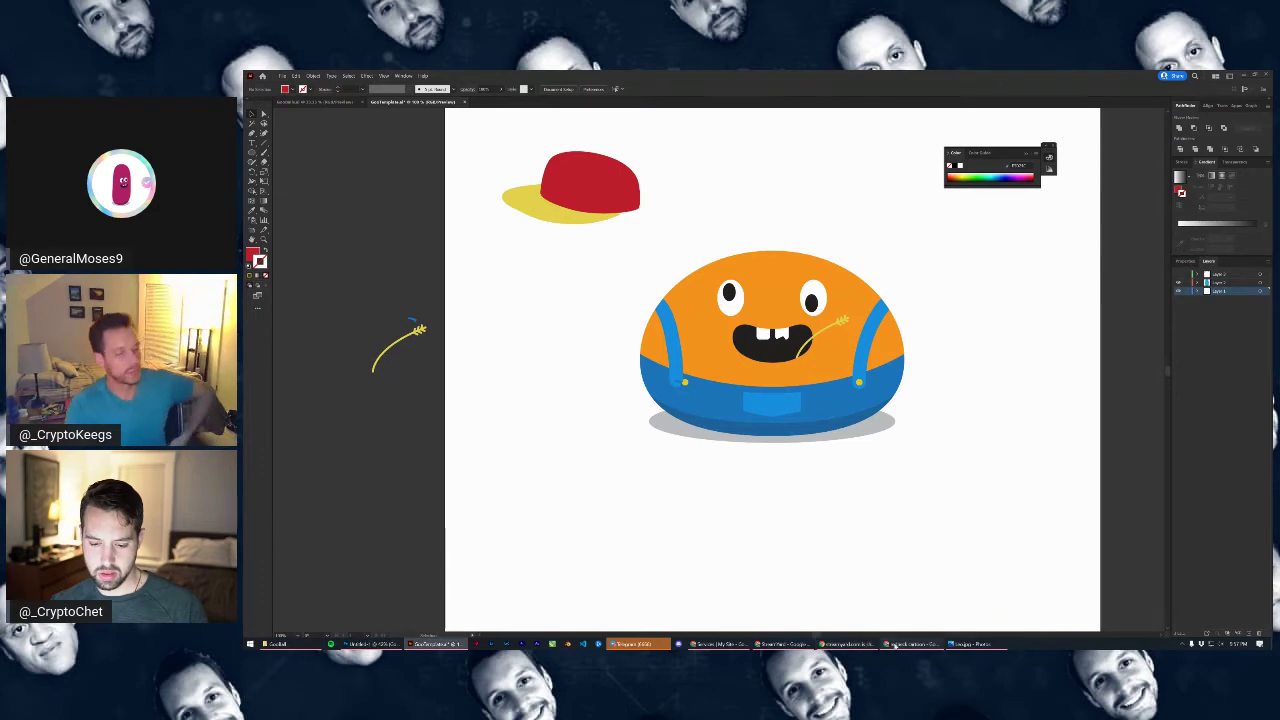
click(911, 644)
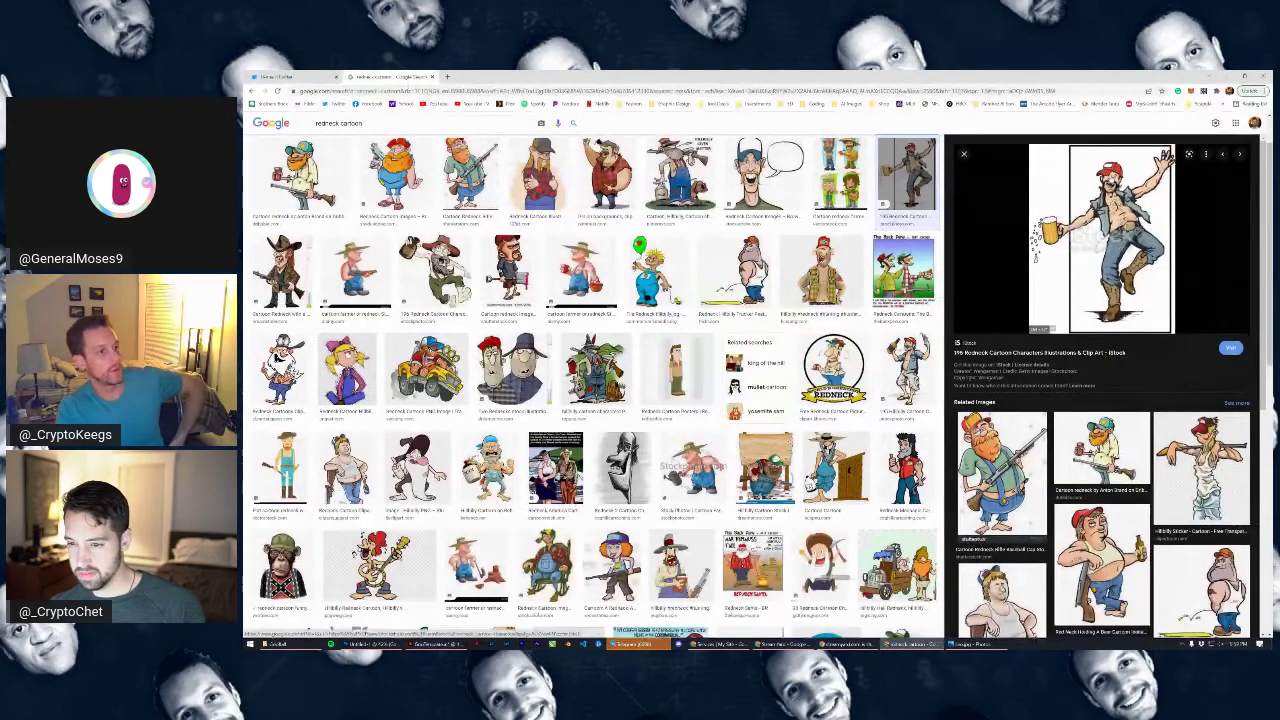
right_click(1108, 174)
click(1142, 279)
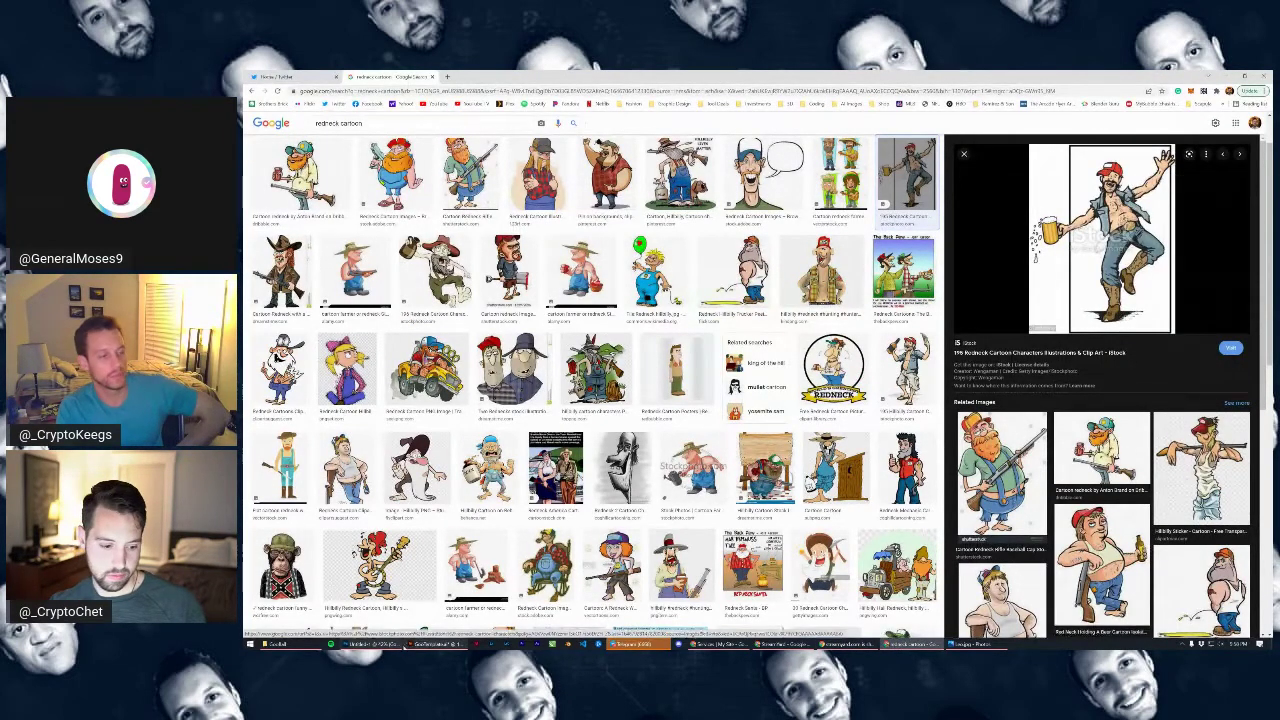
Return to Illustrator, paste the dancing man as a reference image, and place it across the artboard's right edge beside the blob
click(436, 644)
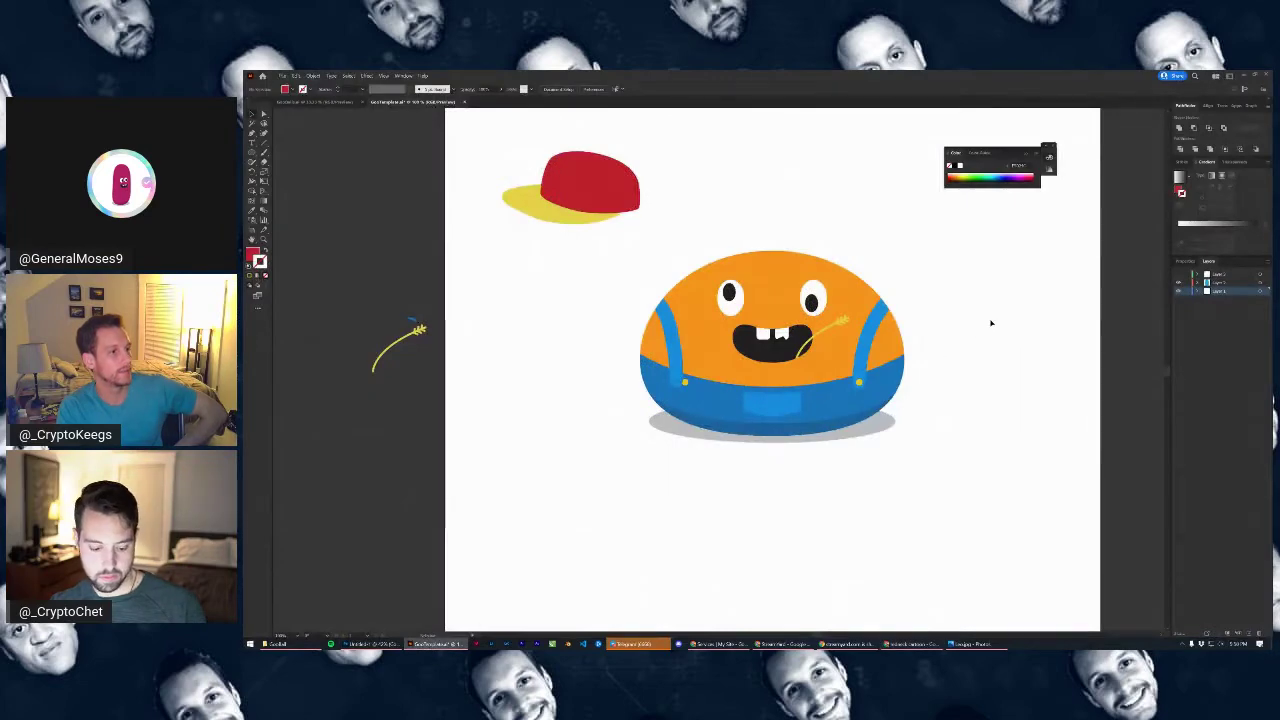
key(ctrl+v)
scroll(978, 366, down, 2)
drag(864, 368, 1041, 338)
drag(1041, 338, 987, 338)
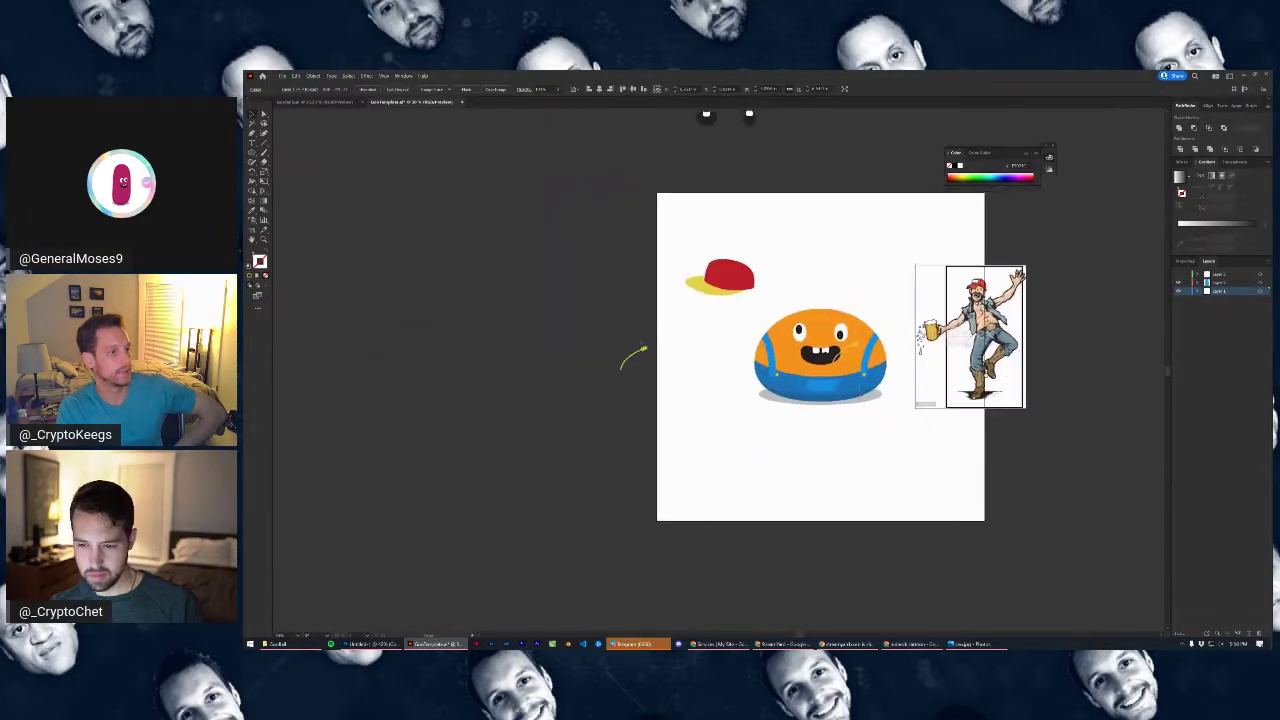
scroll(987, 338, right, 2)
drag(901, 293, 947, 305)
scroll(947, 305, up, 4)
click(1105, 300)
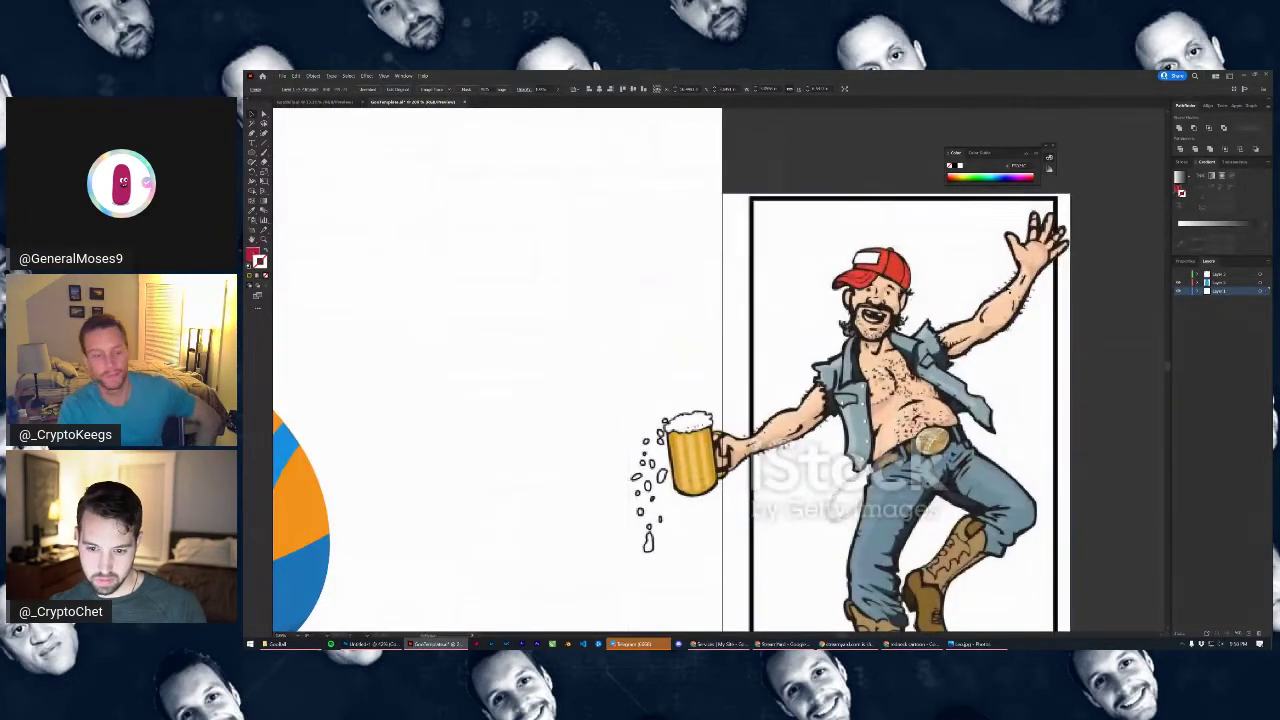
scroll(975, 270, up, 3)
scroll(746, 282, down, 3)
key(ctrl+shift+a)
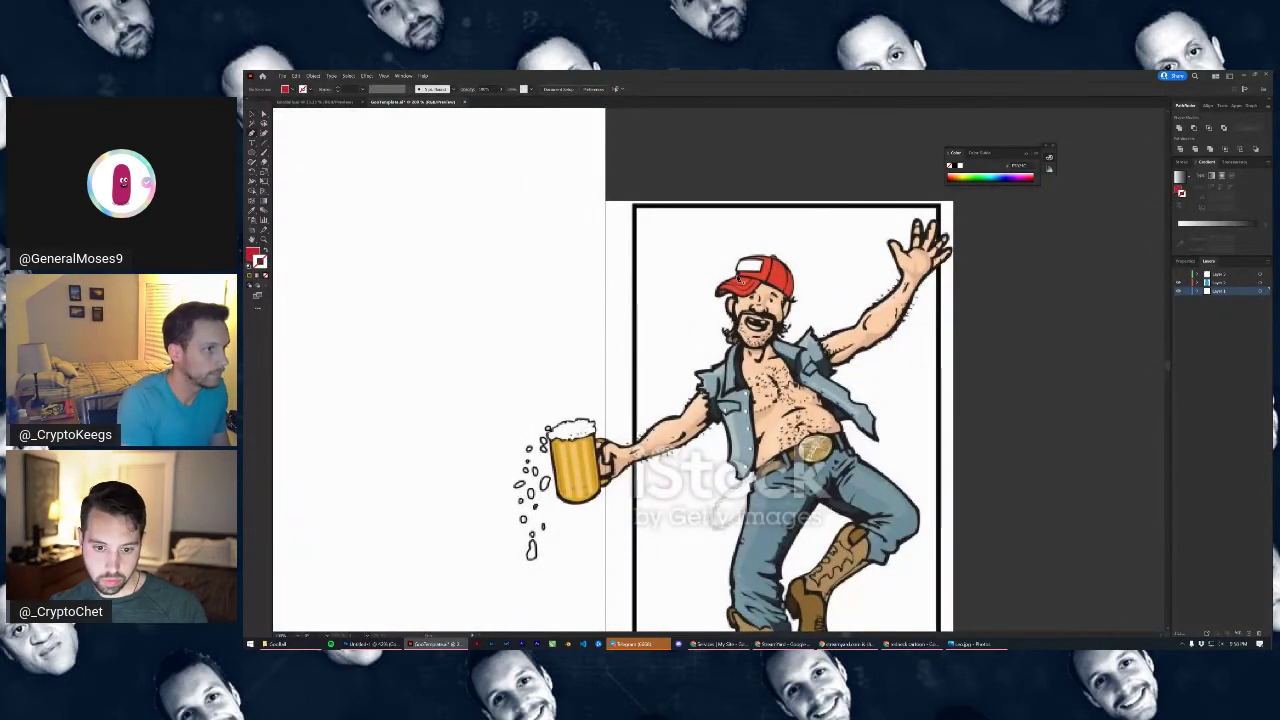
Trace the crown of the dancing man's cap with the Pen tool as a red filled shape
click(764, 257)
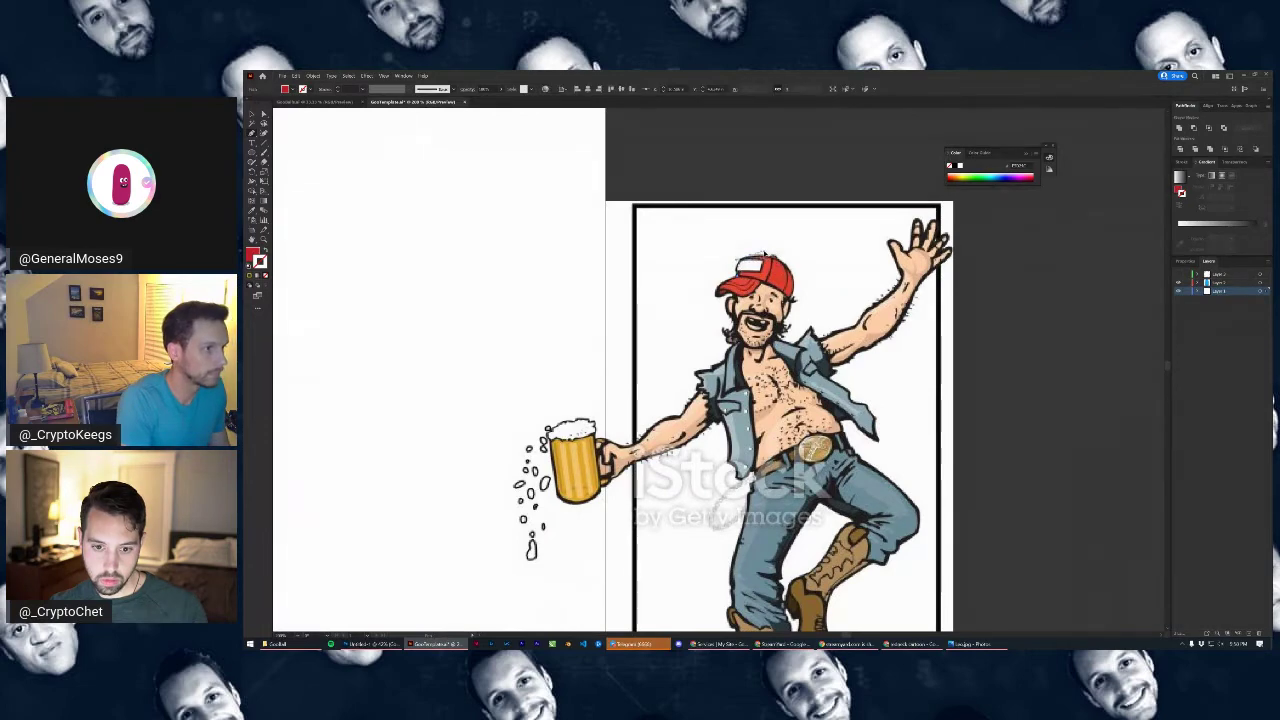
drag(766, 254, 766, 252)
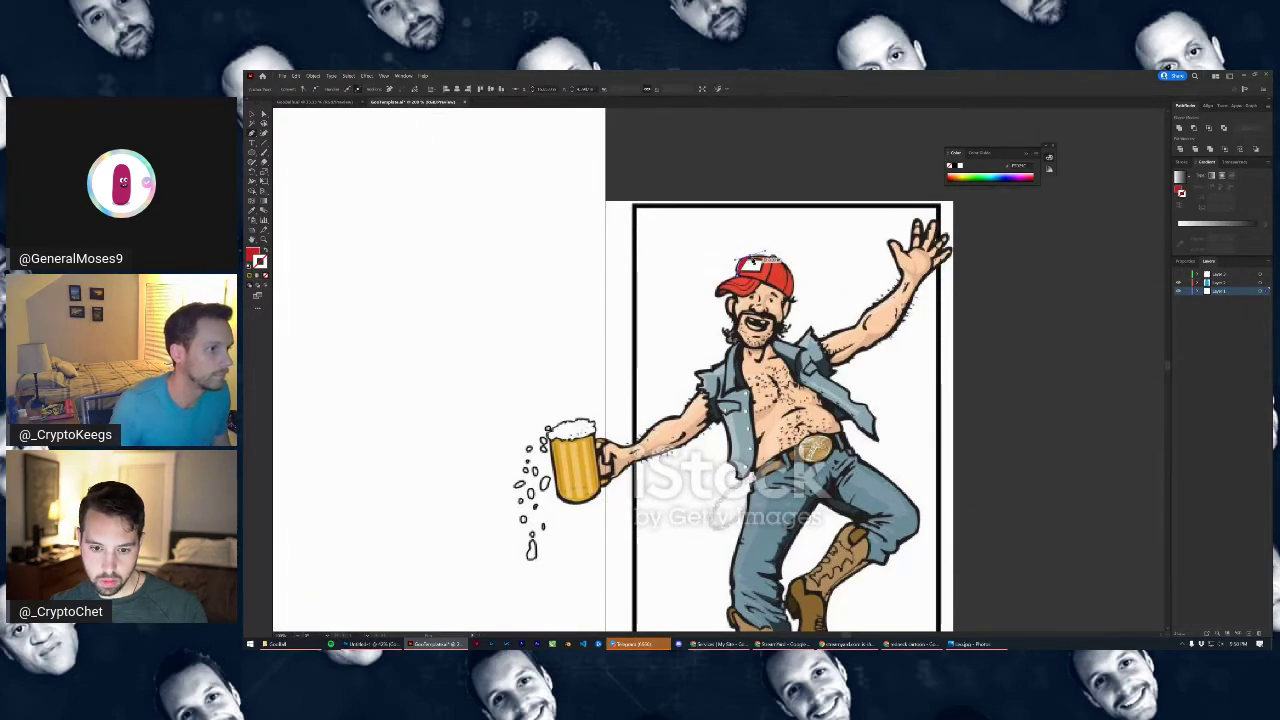
click(754, 261)
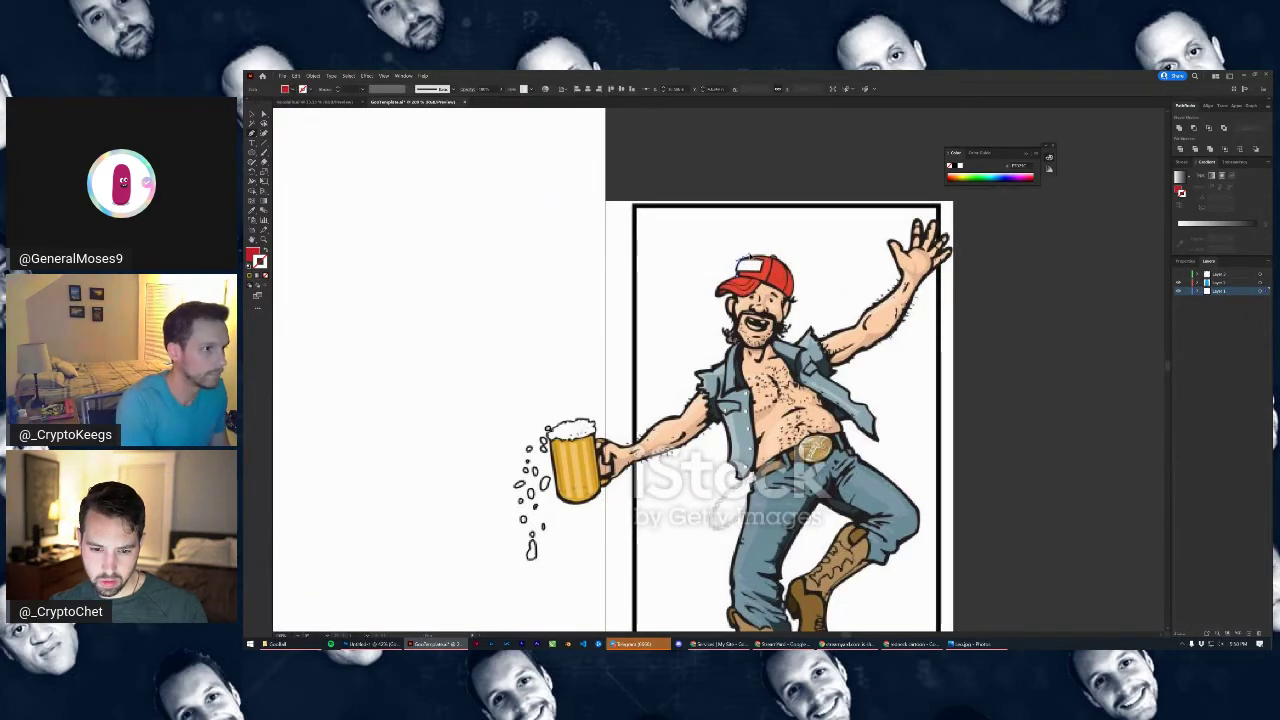
click(758, 262)
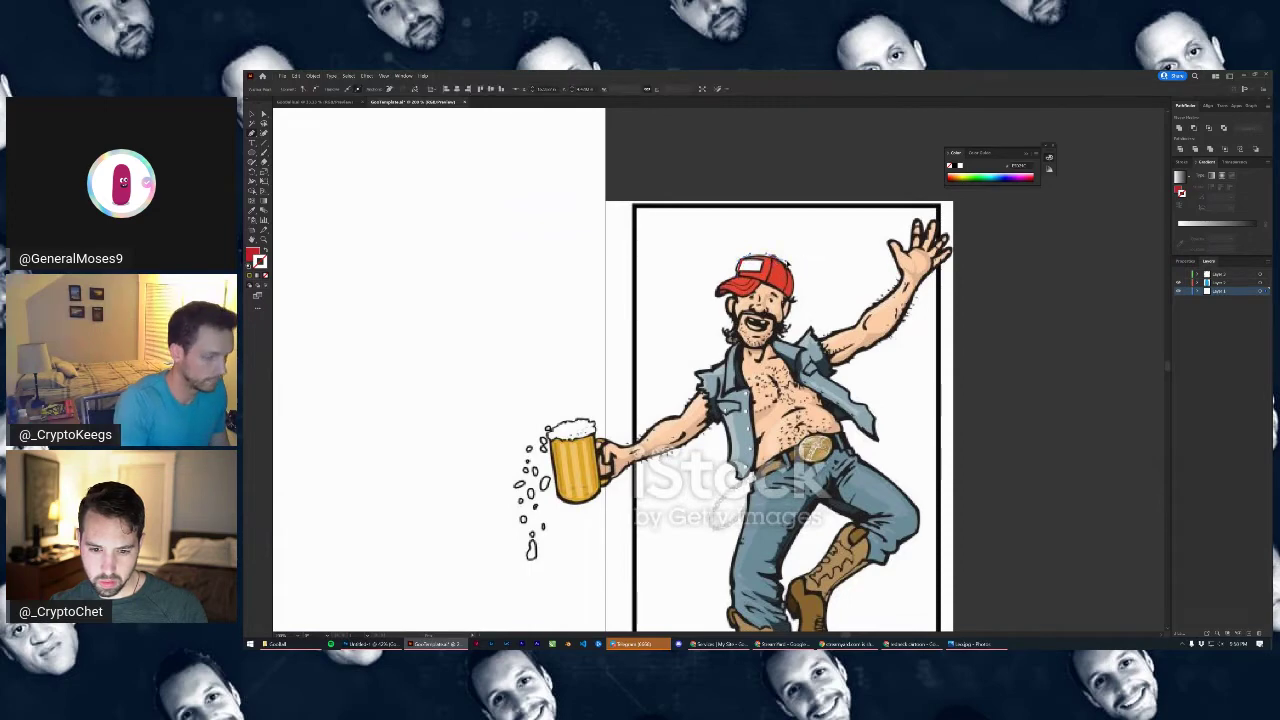
drag(789, 264, 791, 265)
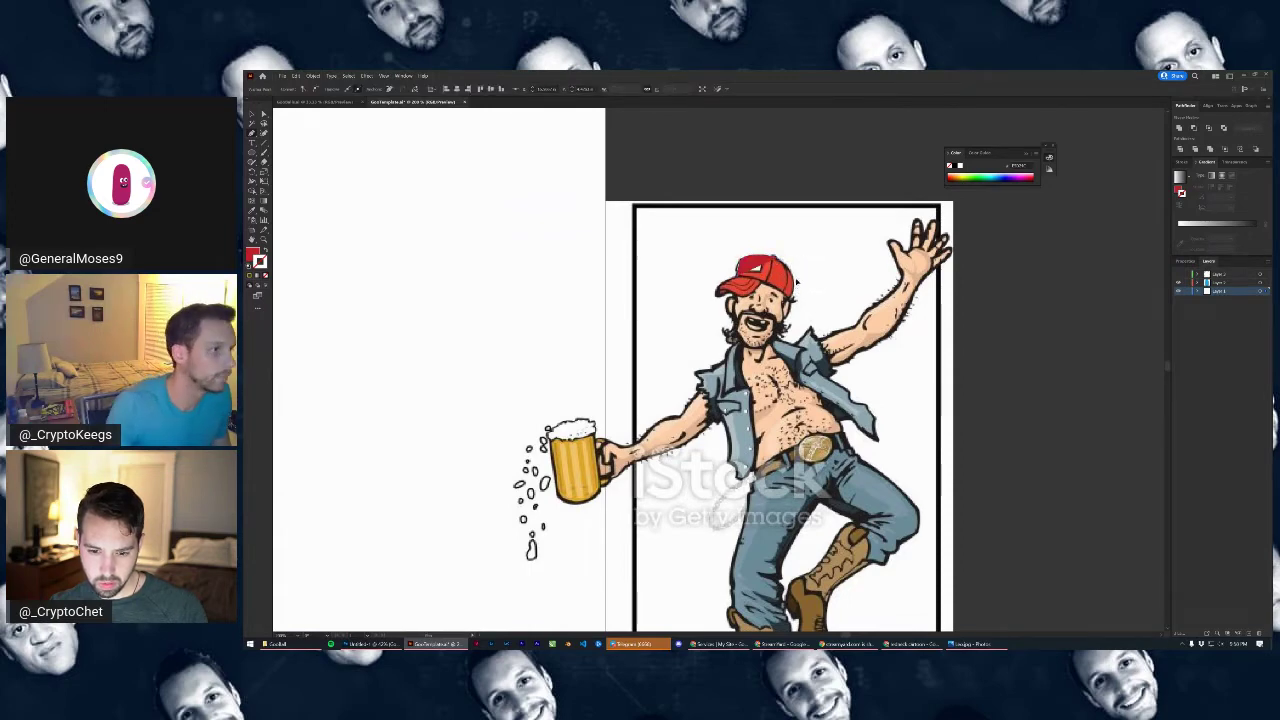
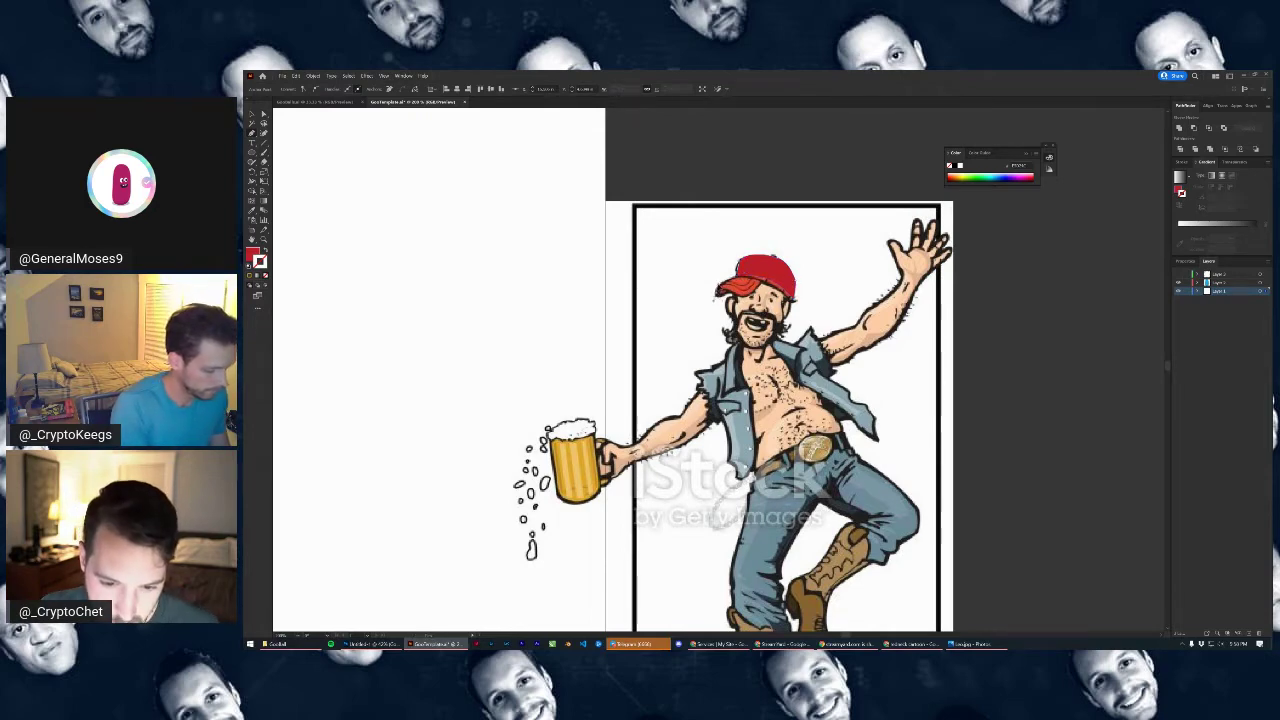
Trace the brim of the reference cap as a second red shape overlapping the crown's lower edge
click(740, 281)
click(738, 279)
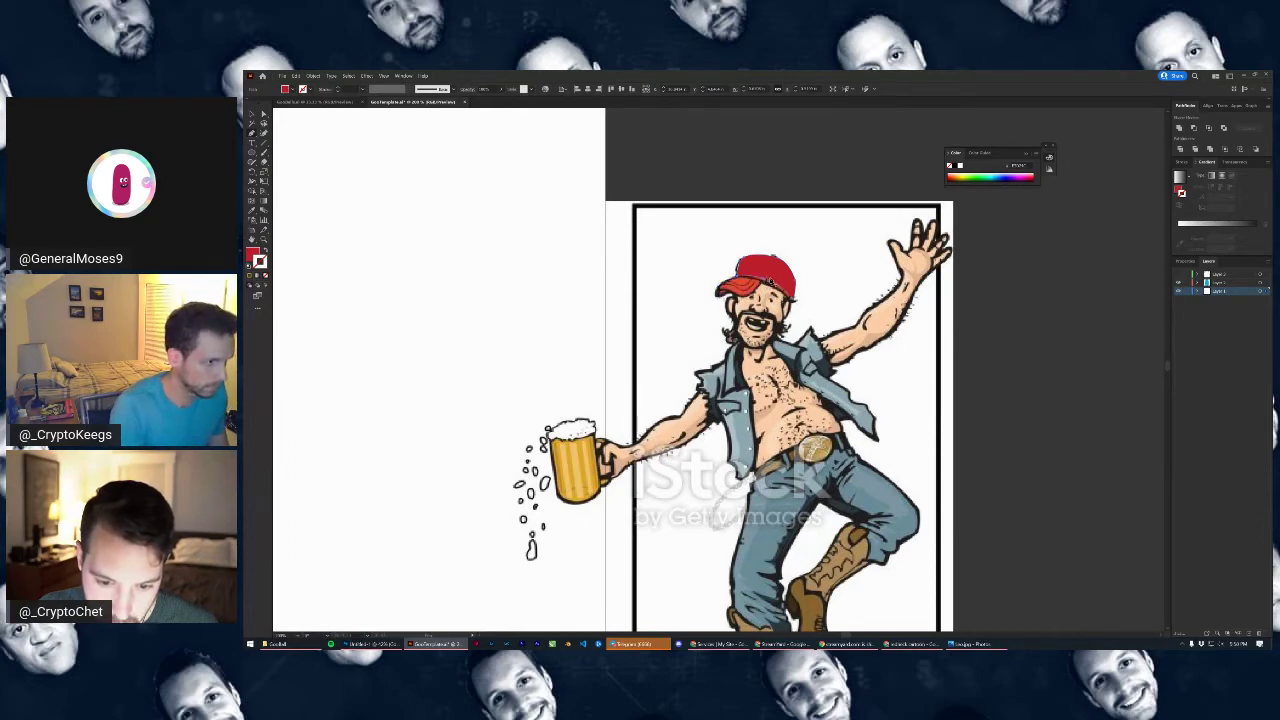
key(ctrl+z)
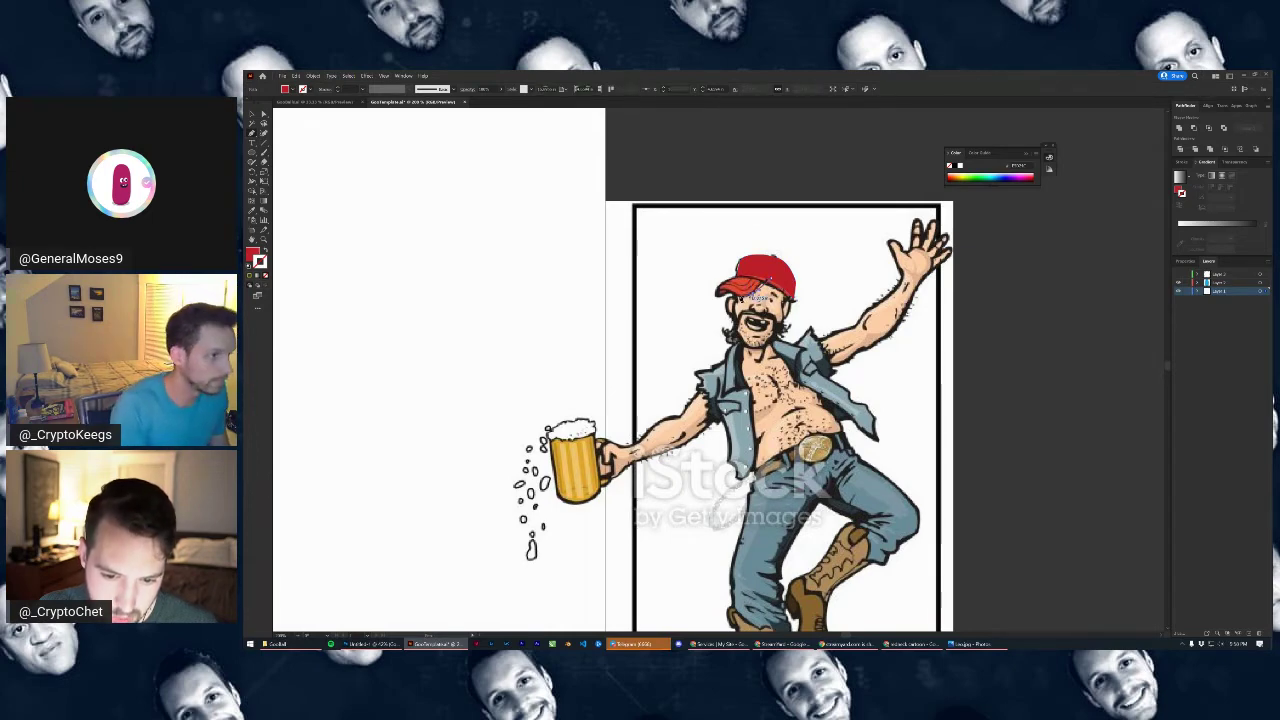
click(742, 292)
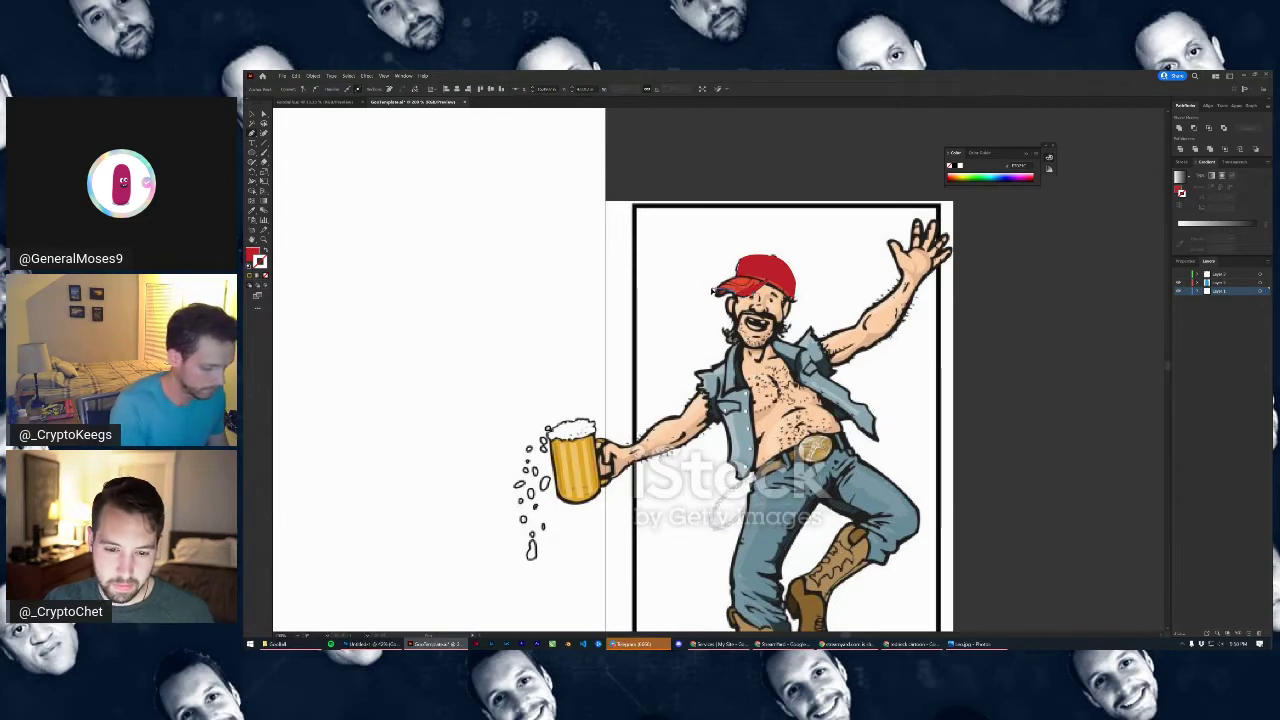
drag(708, 292, 708, 290)
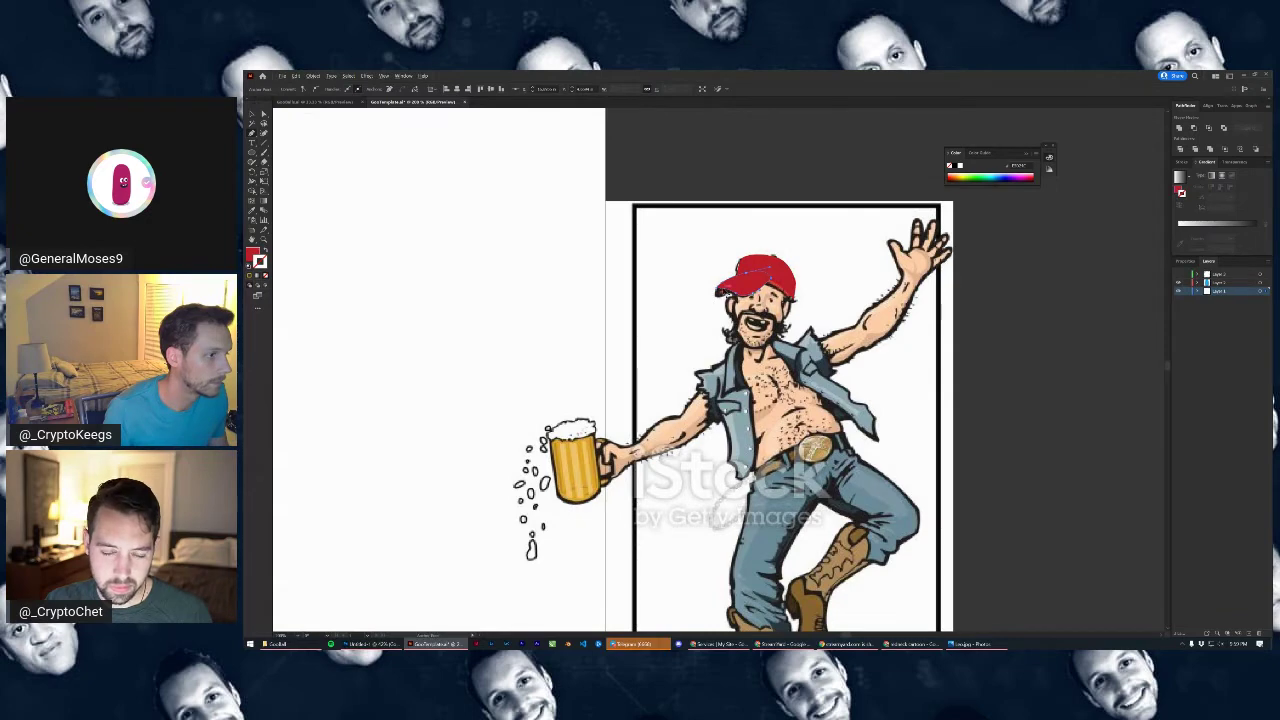
Trace the underside at the brim's tip as a separate red shape, redoing a misplaced point
scroll(724, 294, up, 3)
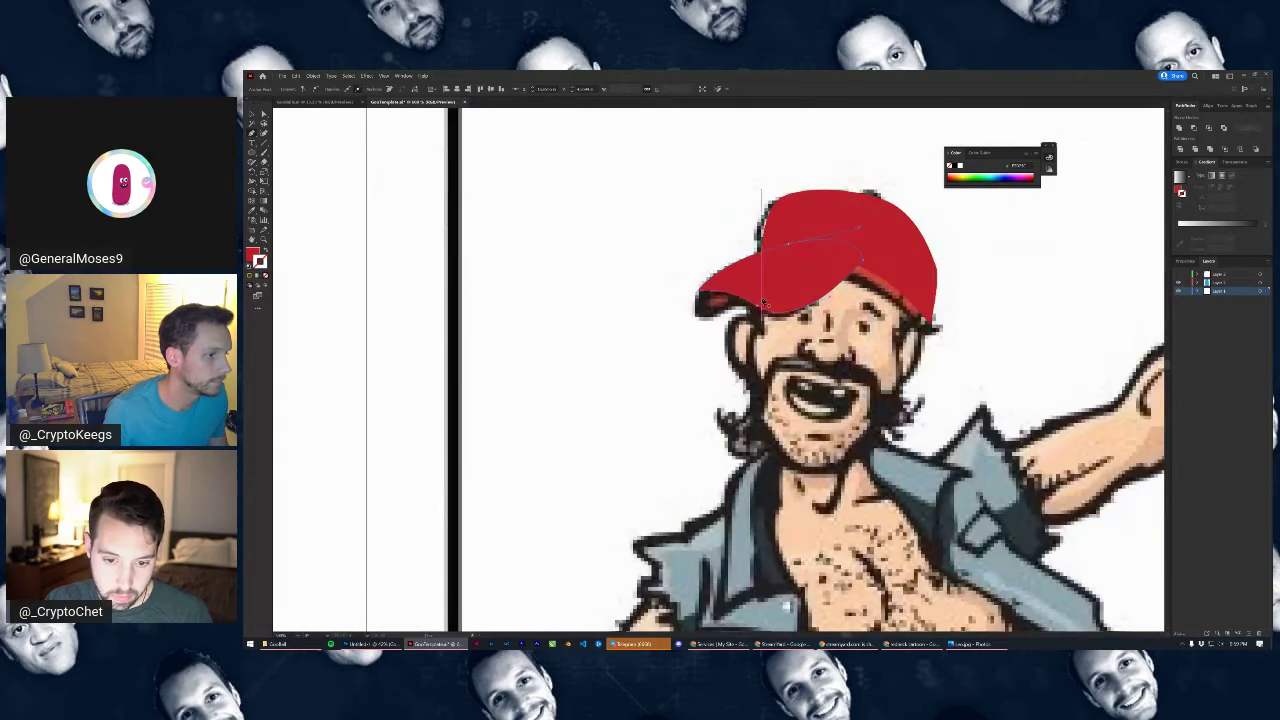
click(701, 316)
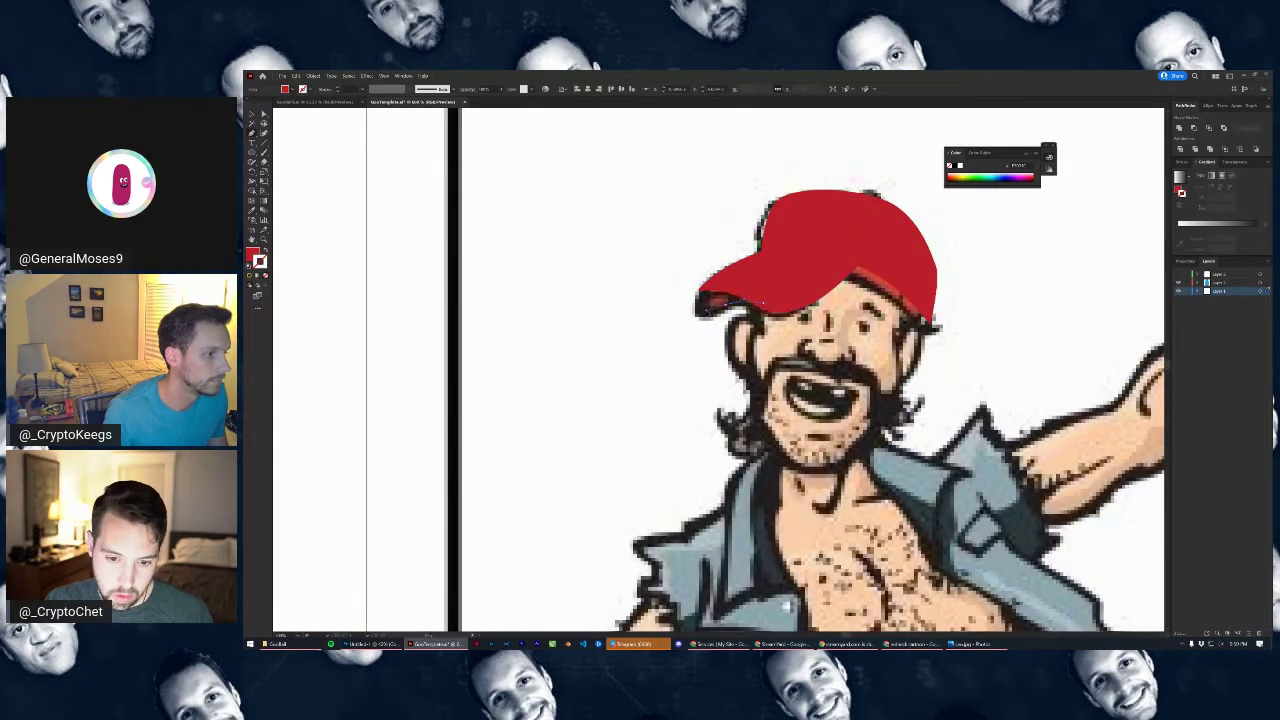
click(701, 317)
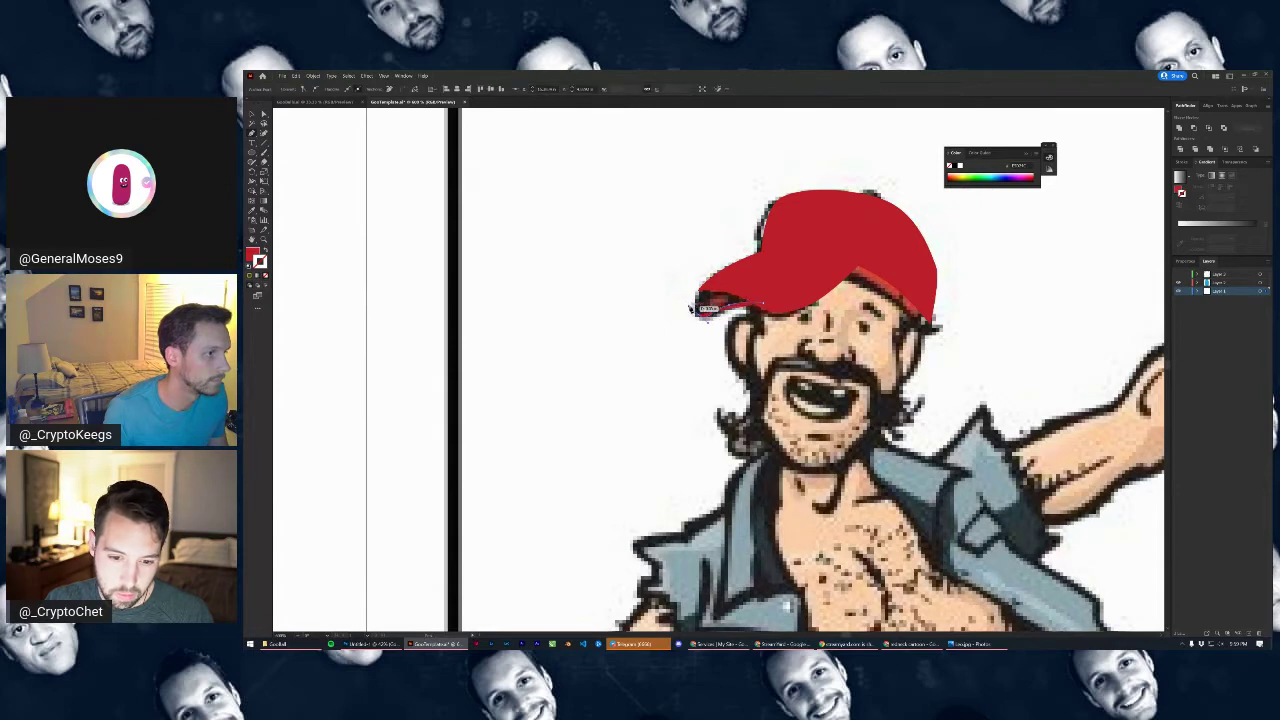
click(699, 315)
click(759, 308)
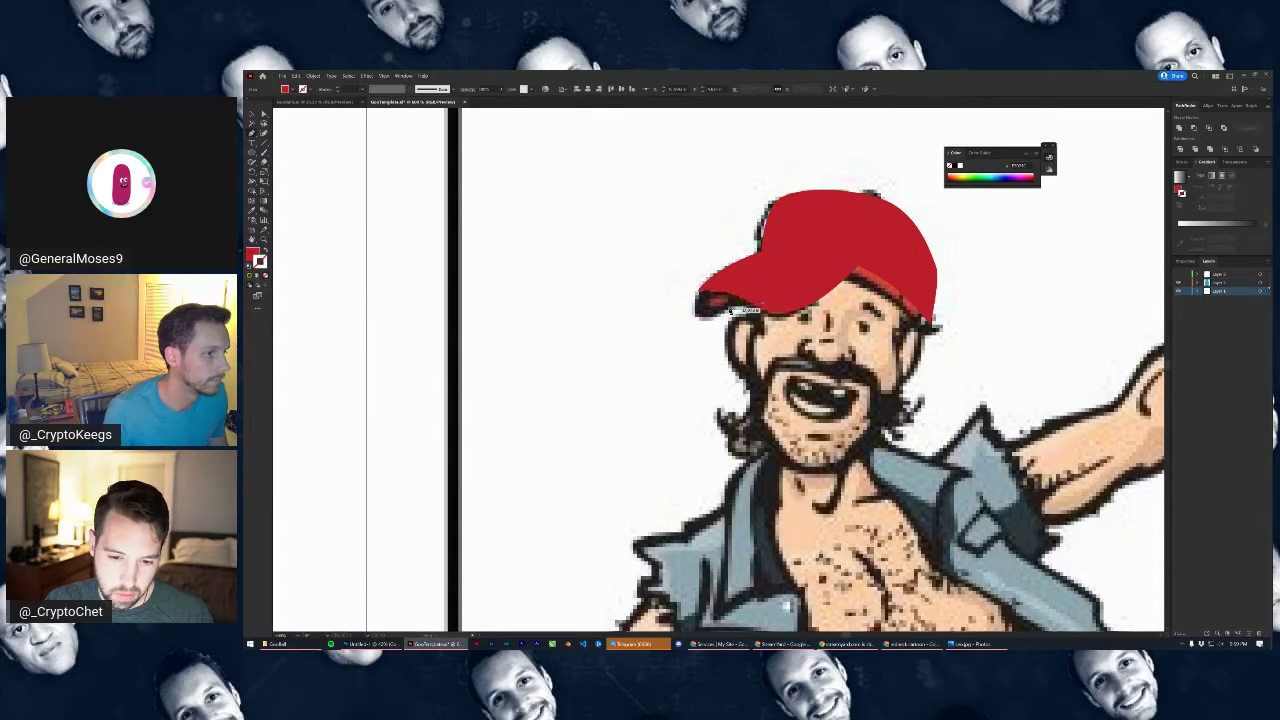
key(ctrl+z)
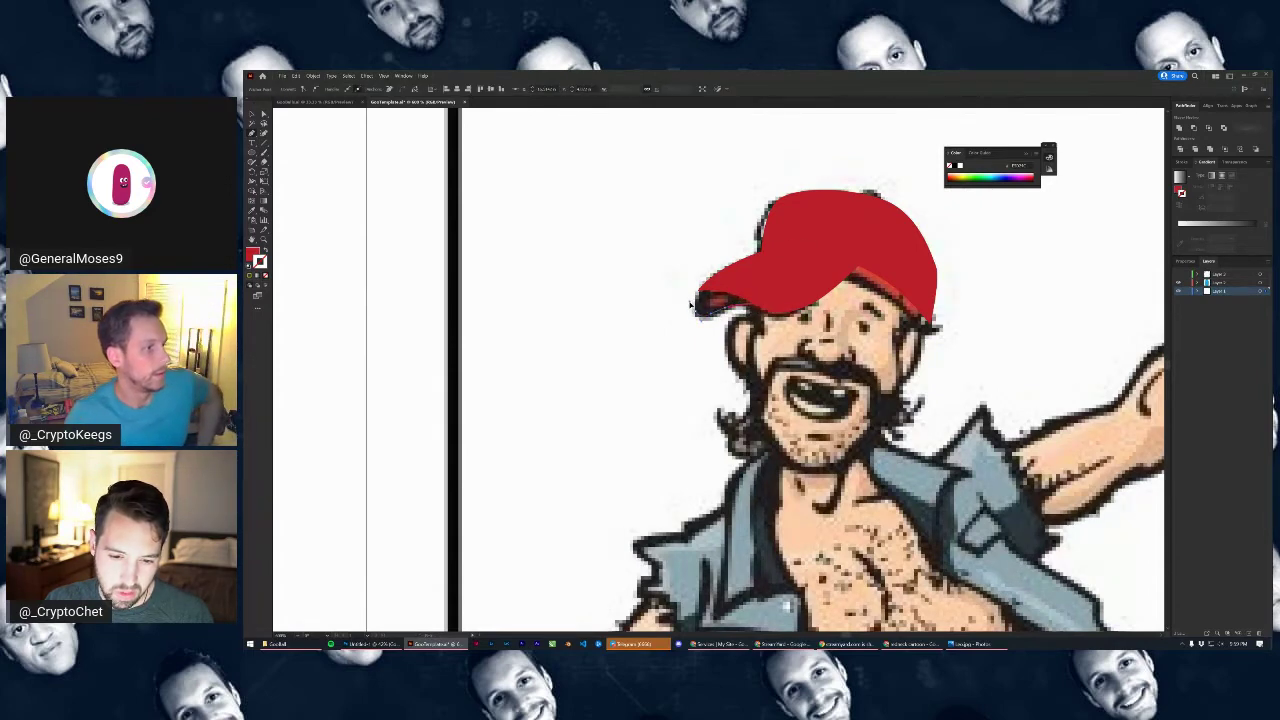
click(706, 287)
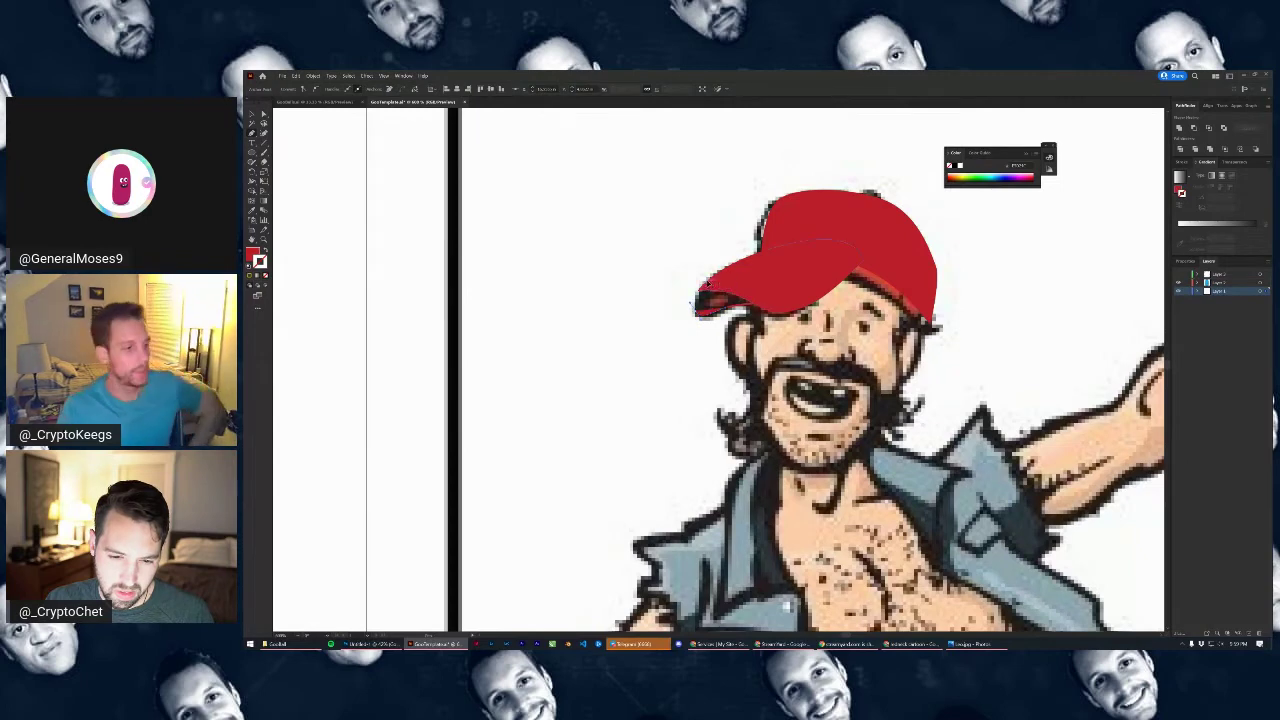
click(714, 278)
click(770, 275)
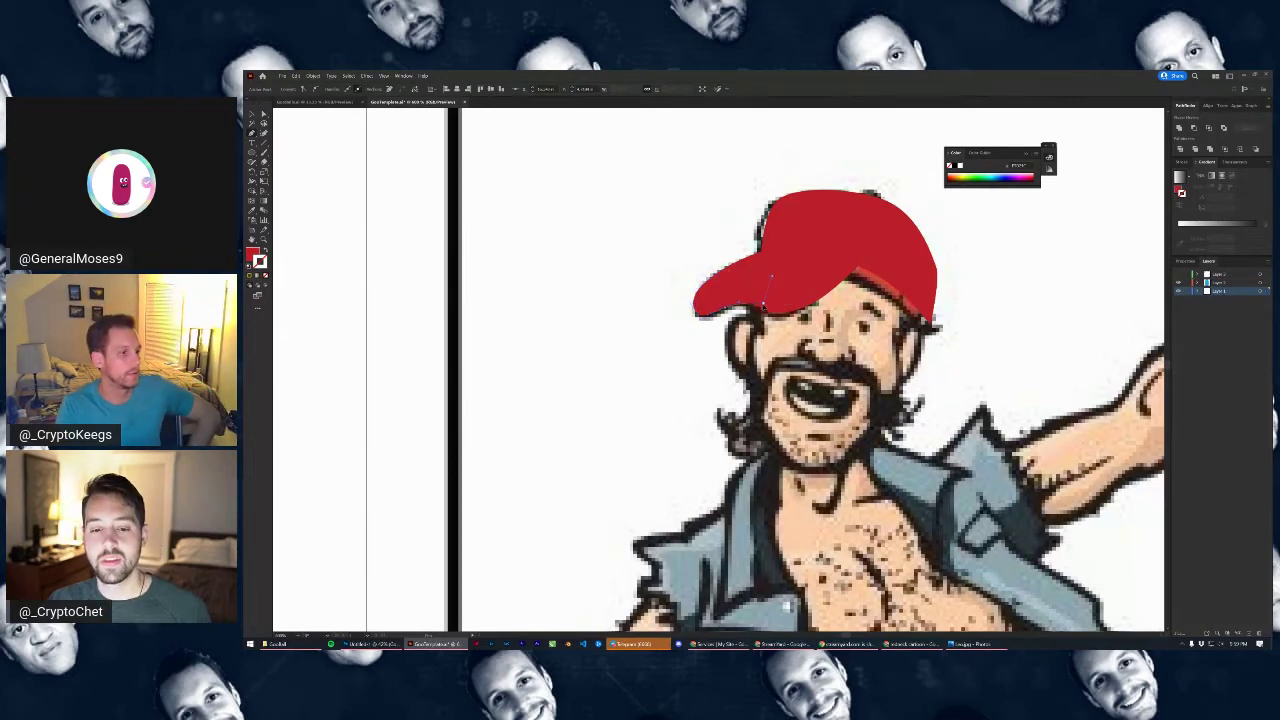
Move the traced cap pieces off the reference image to just above the orange blob's head
scroll(534, 255, down, 5)
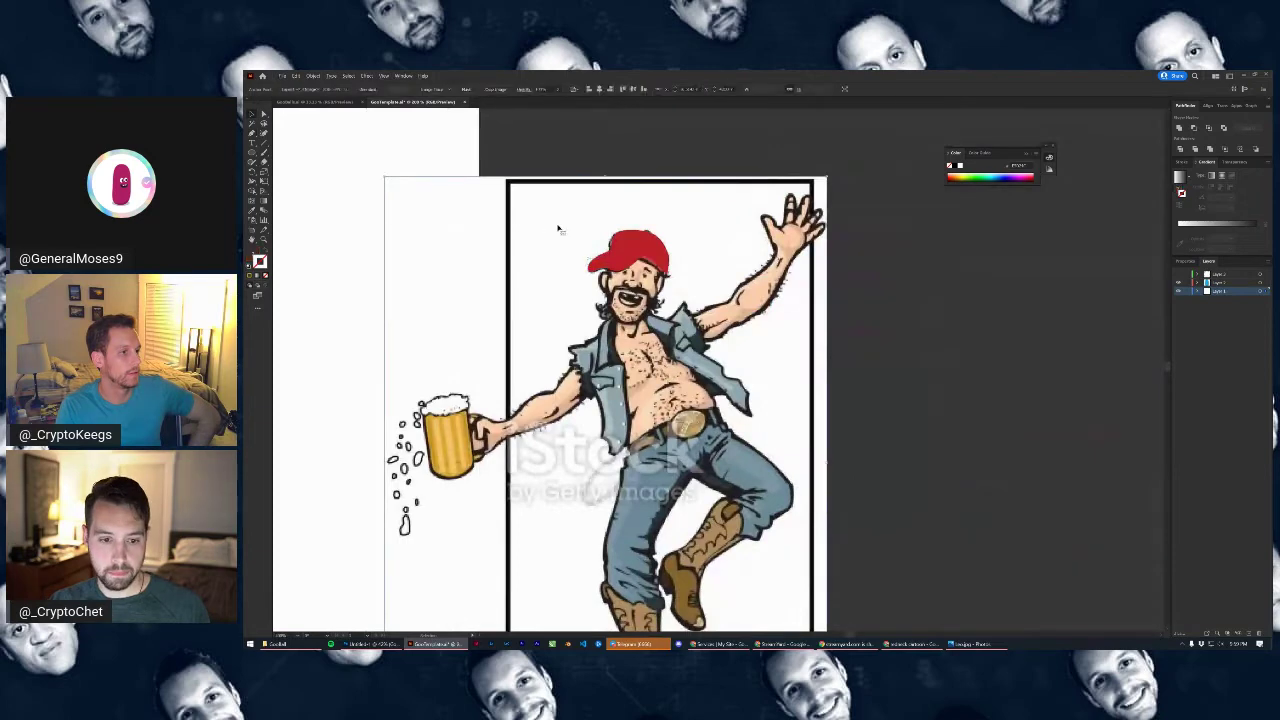
drag(642, 249, 374, 213)
drag(548, 217, 1004, 259)
drag(848, 263, 529, 234)
drag(611, 296, 1048, 300)
drag(955, 235, 722, 290)
scroll(710, 295, down, 4)
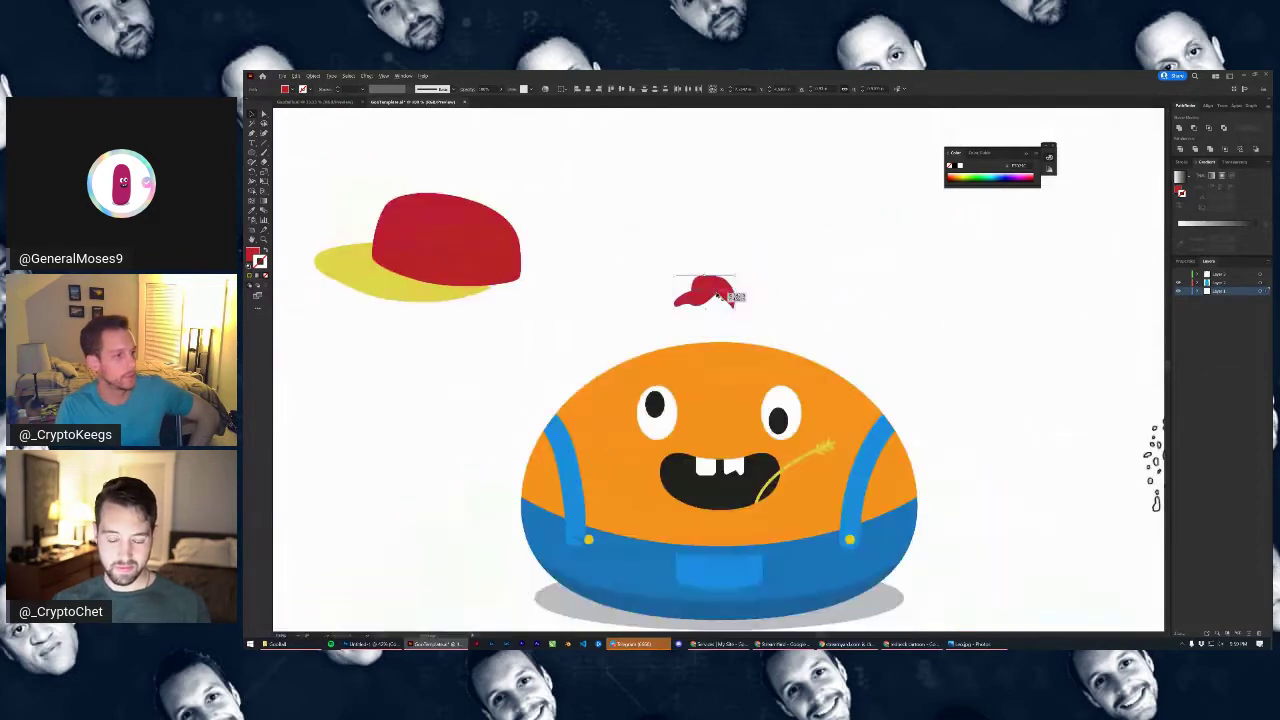
scroll(710, 295, up, 3)
scroll(710, 295, up, 3)
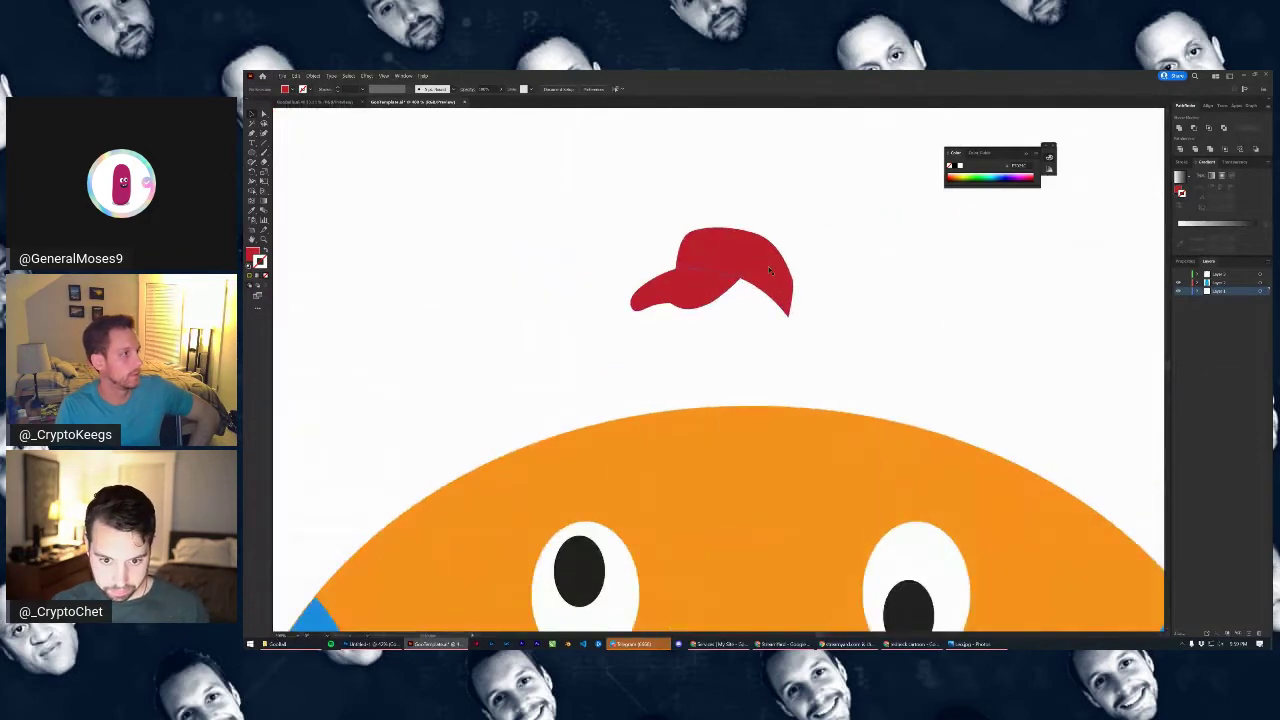
Recolor the brim's underside purple and arrange the red brim in front of it
click(669, 299)
click(287, 90)
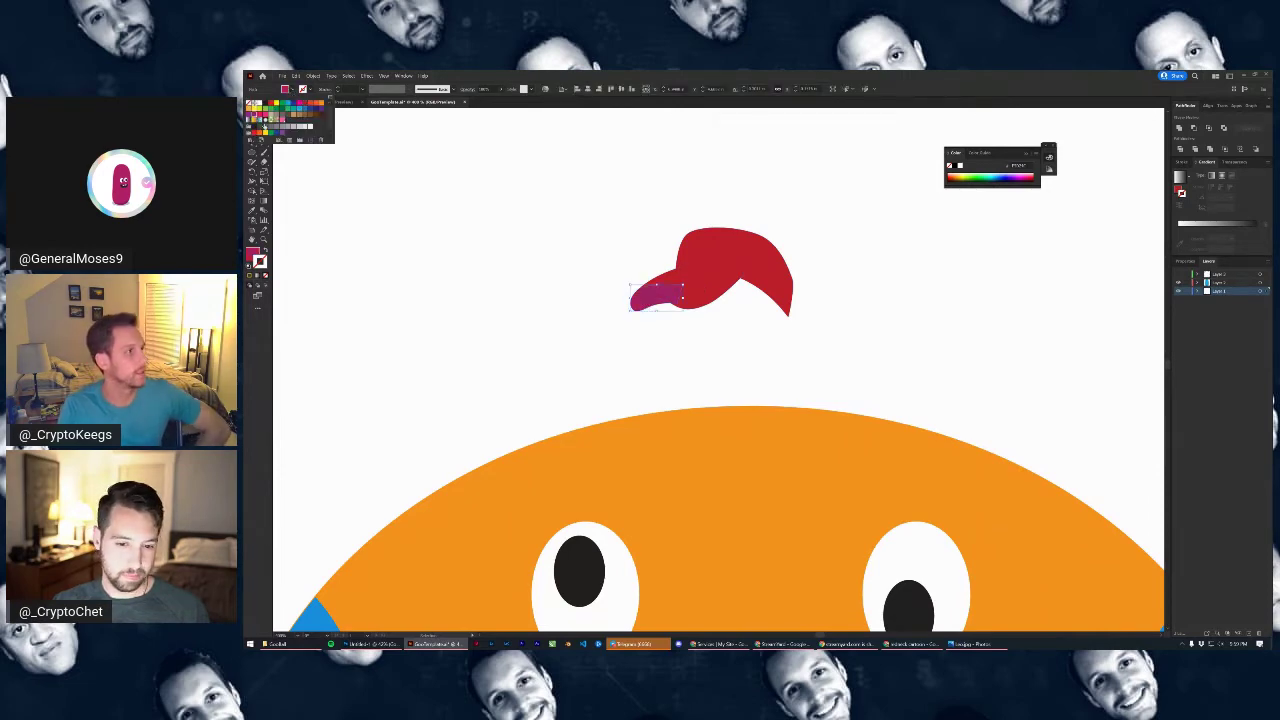
click(597, 201)
click(597, 201)
click(711, 278)
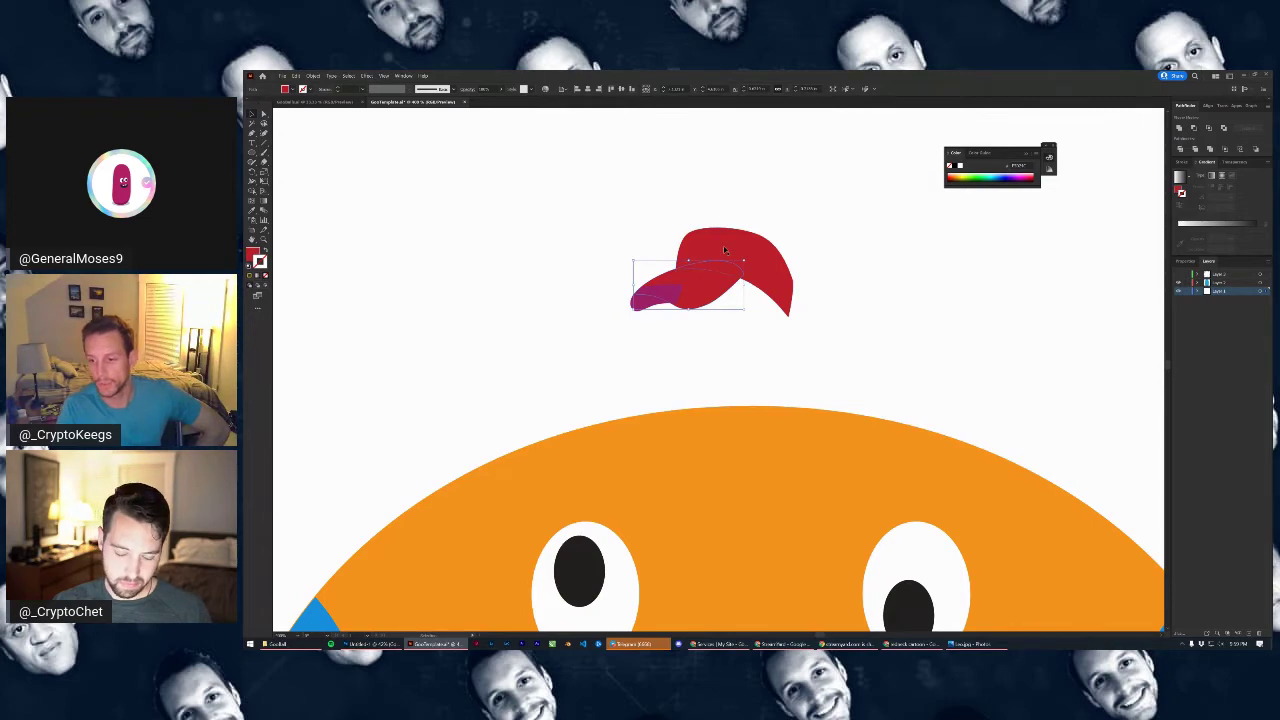
click(730, 243)
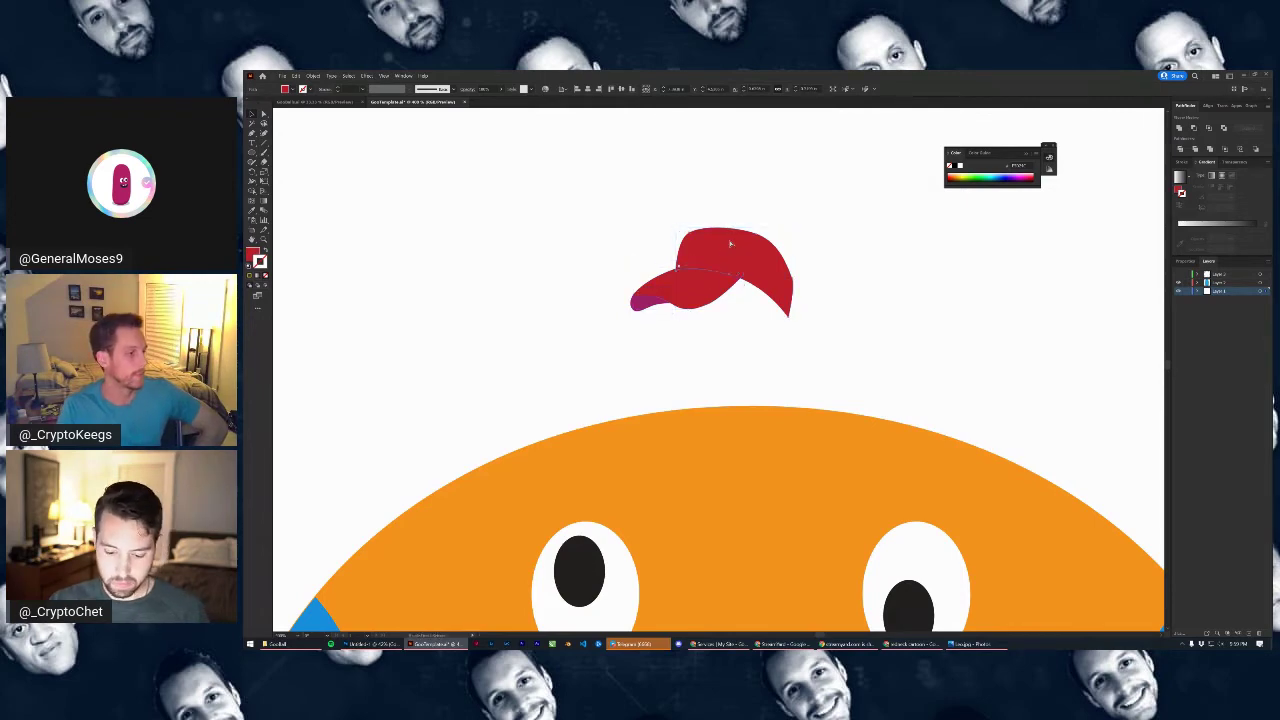
click(786, 214)
key(ctrl+0)
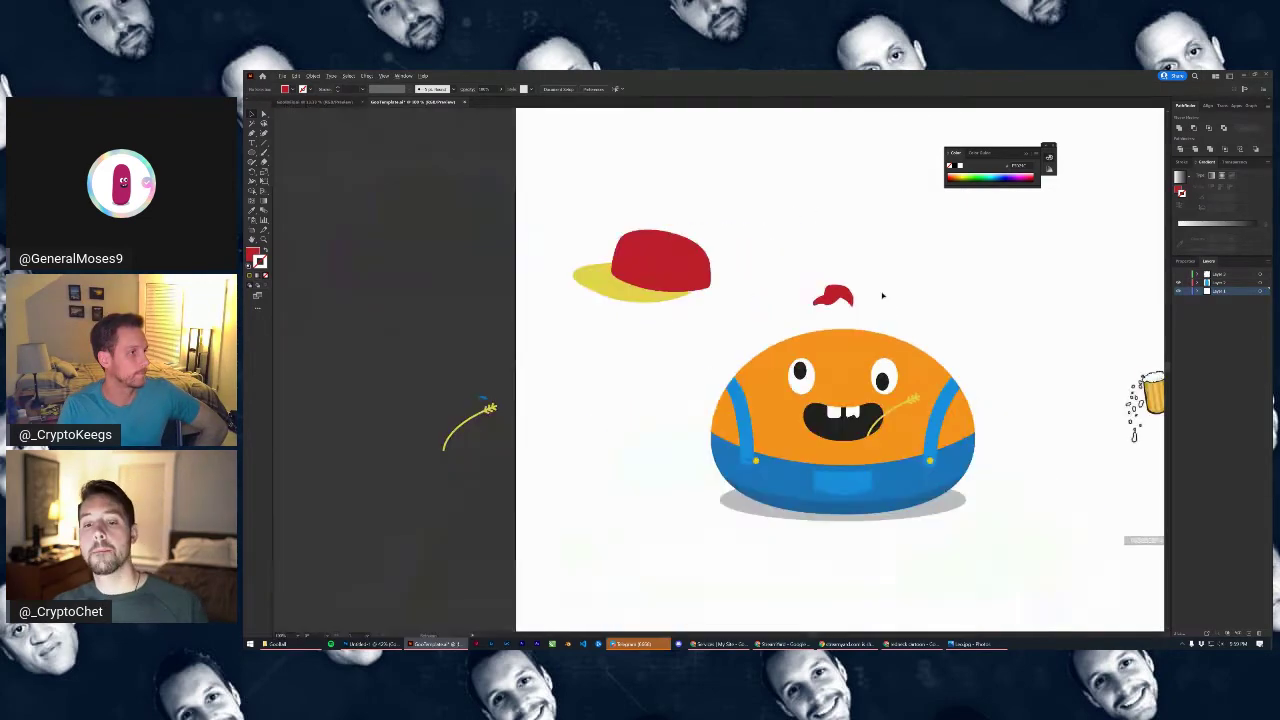
Enlarge the traced cap and place it on top of the blob's head above the eyes
scroll(866, 310, up, 3)
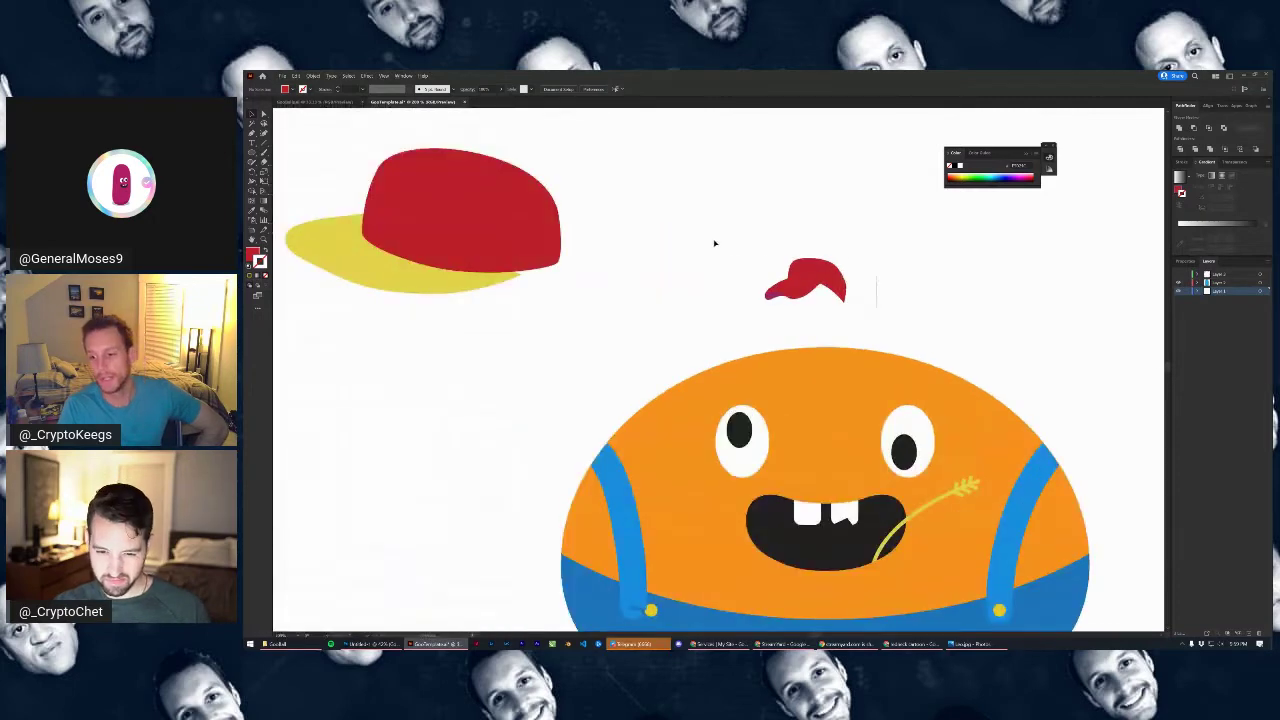
drag(816, 273, 1035, 210)
drag(899, 252, 868, 335)
click(981, 271)
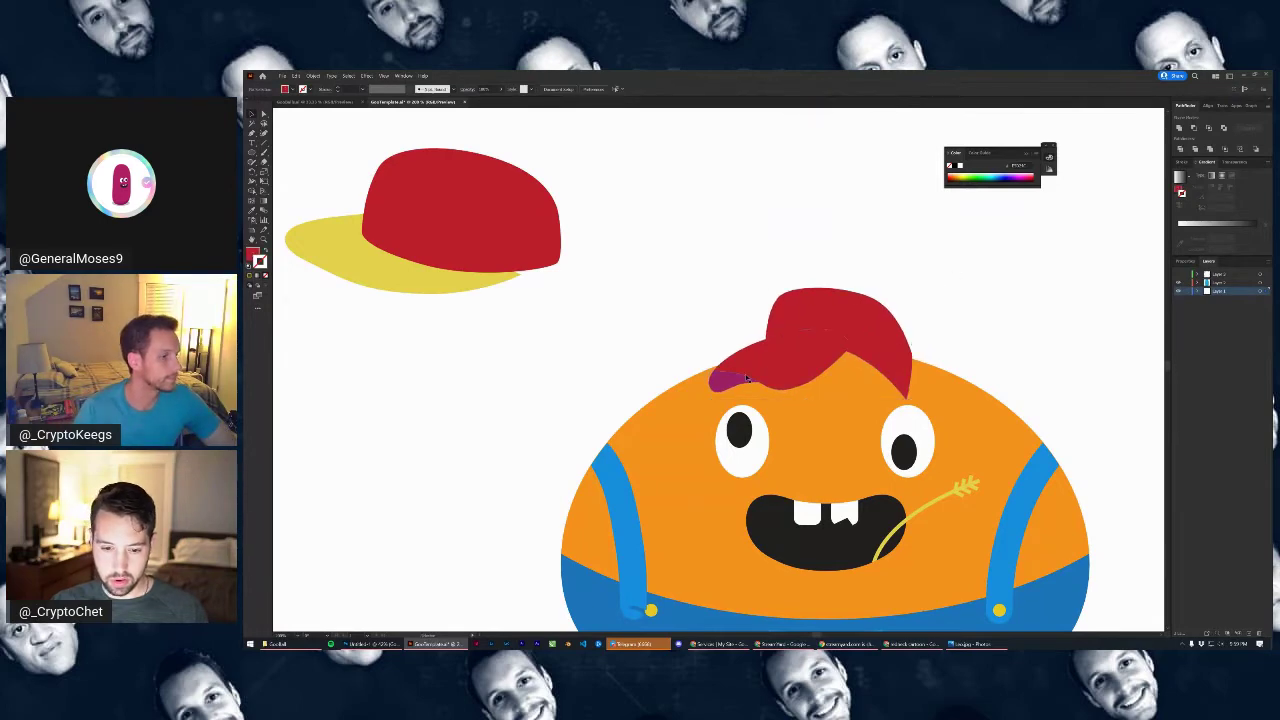
Rotate the brim and its purple underside together clockwise so the brim's tip tilts up
click(737, 376)
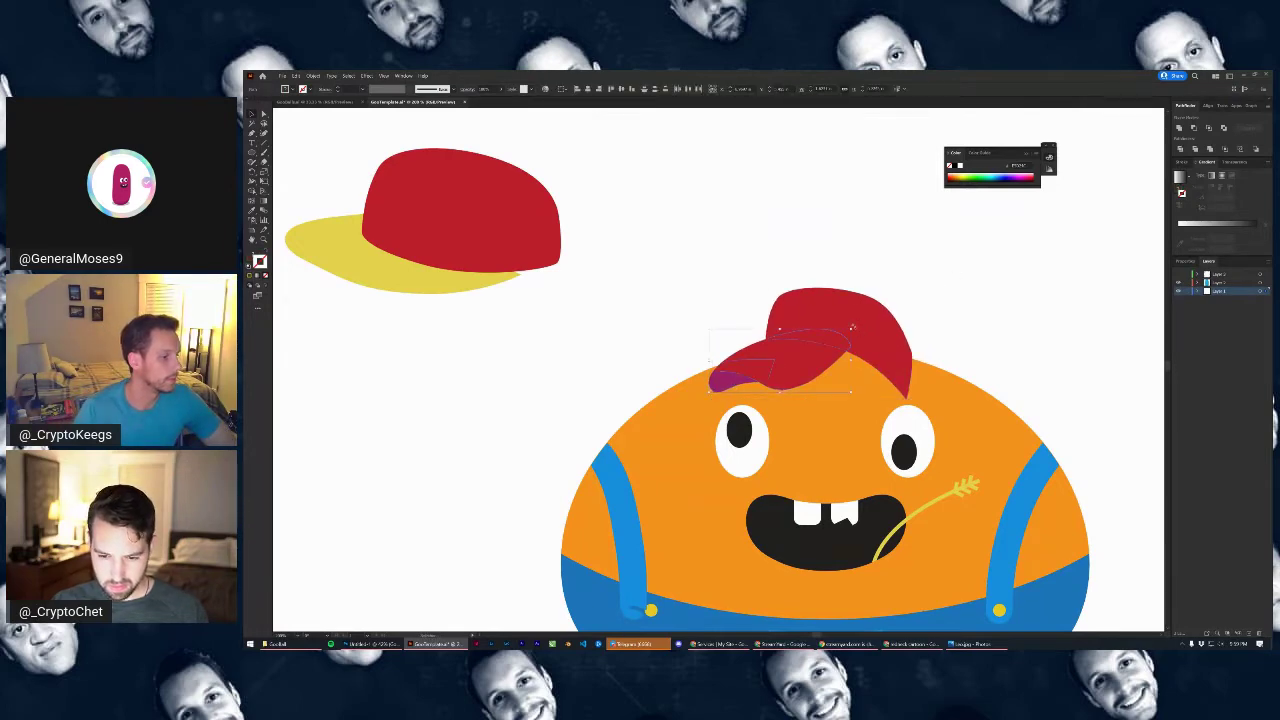
click(855, 331)
click(791, 363)
shift+click(728, 383)
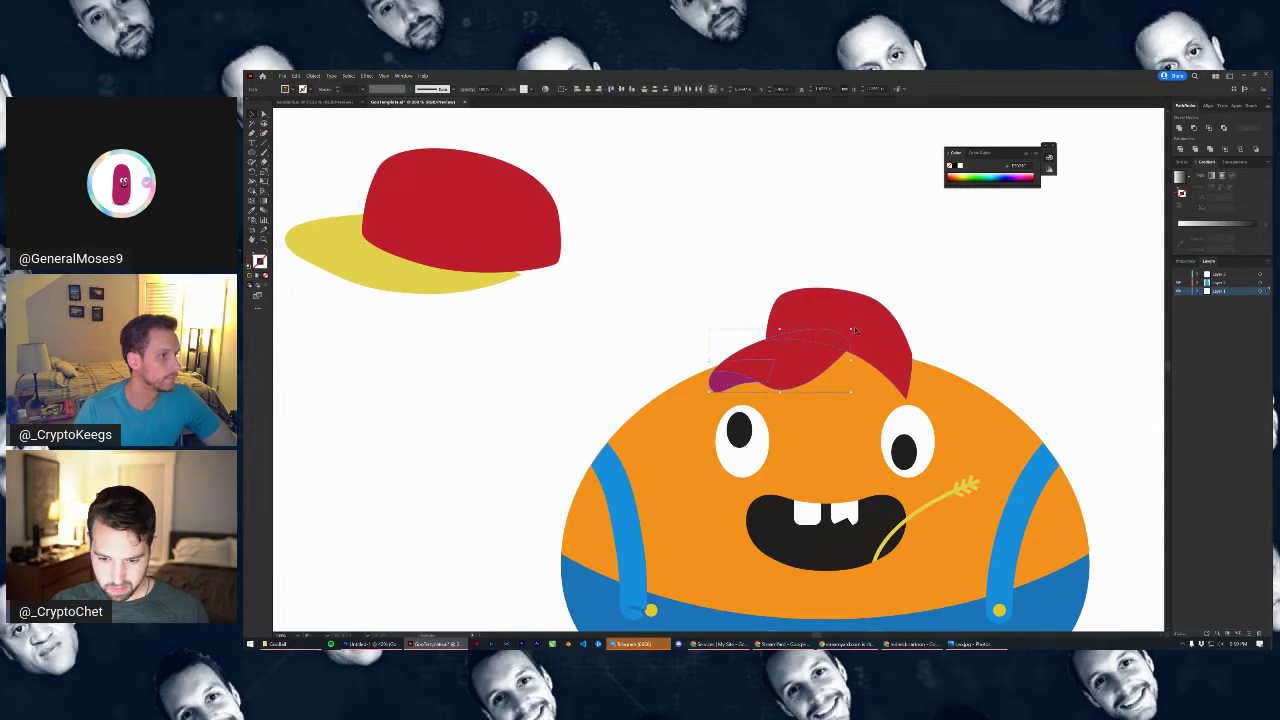
drag(852, 328, 868, 350)
click(856, 325)
Reshape the crown wider with its back corner raised, and extend the brim's inner end to the crown's lower edge
click(264, 115)
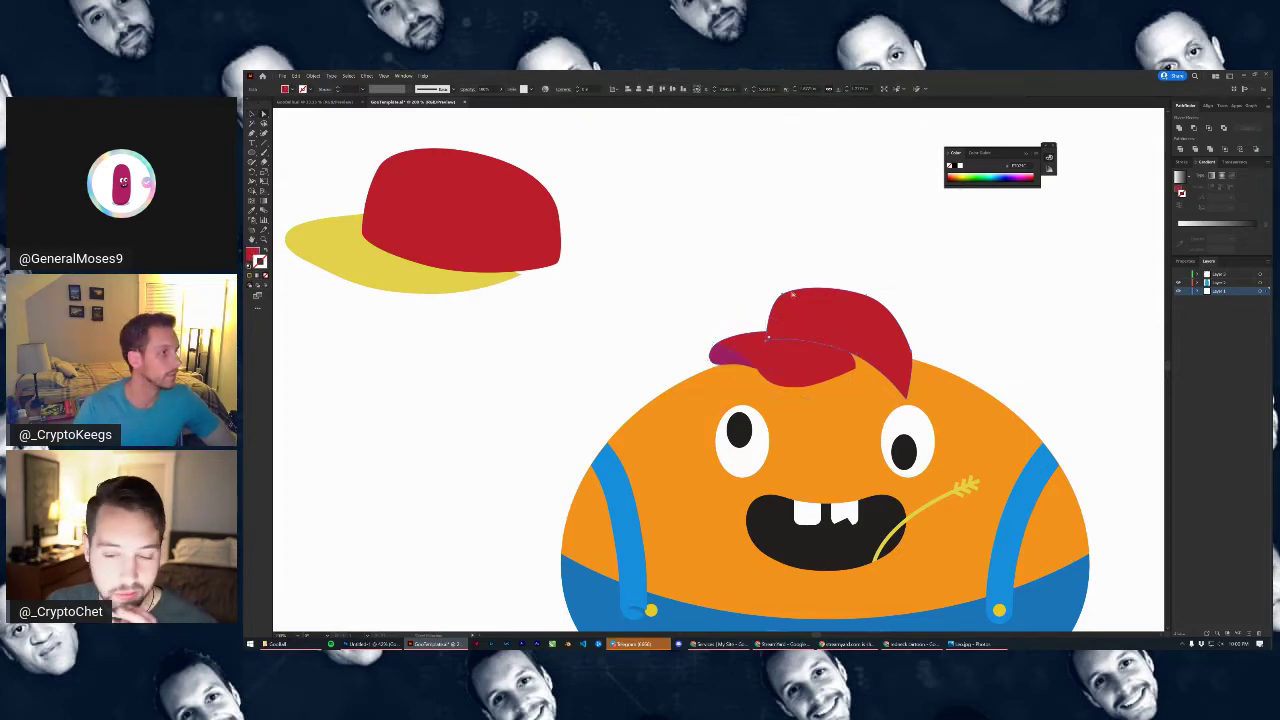
drag(921, 357, 927, 352)
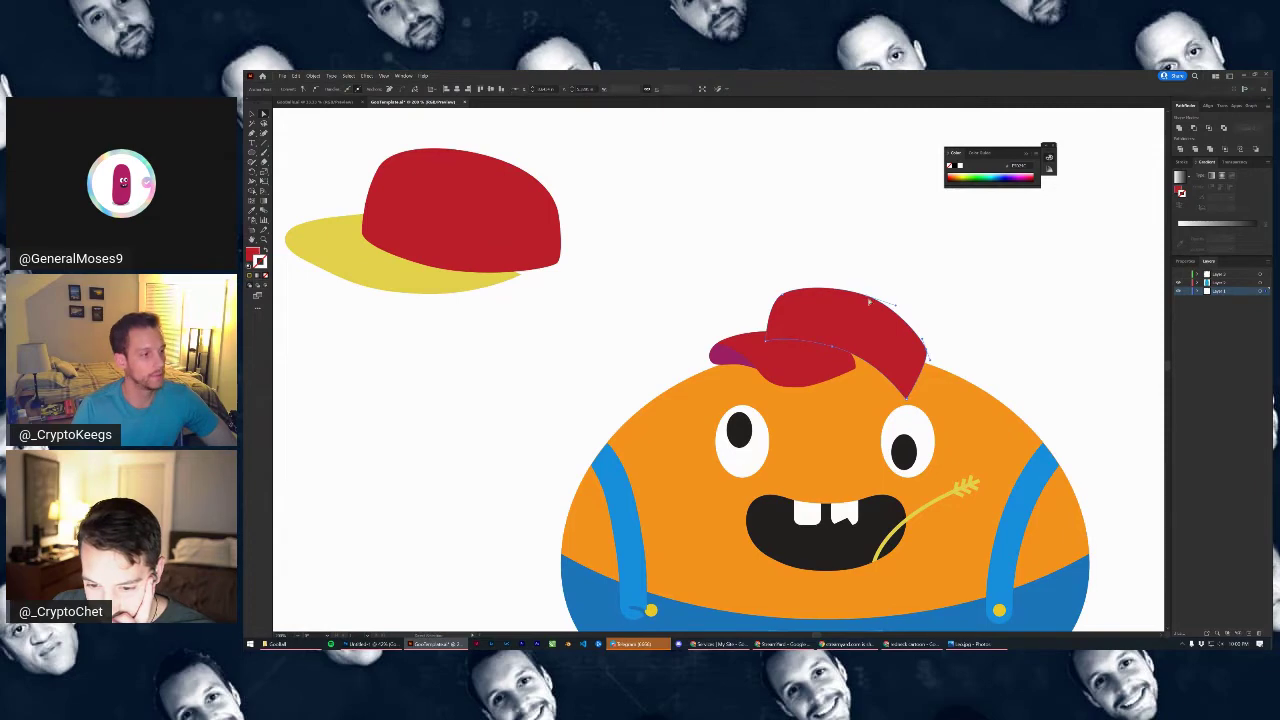
click(867, 298)
drag(868, 298, 875, 303)
drag(908, 401, 930, 348)
click(838, 366)
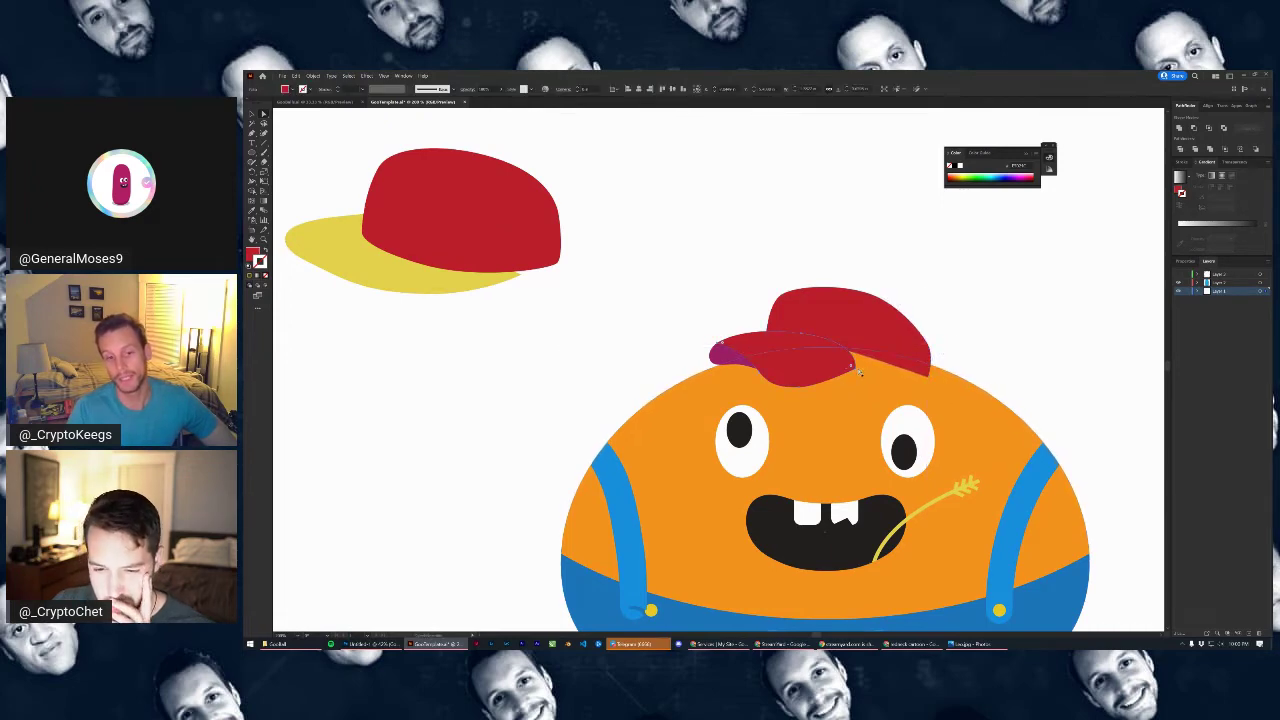
drag(855, 367, 887, 362)
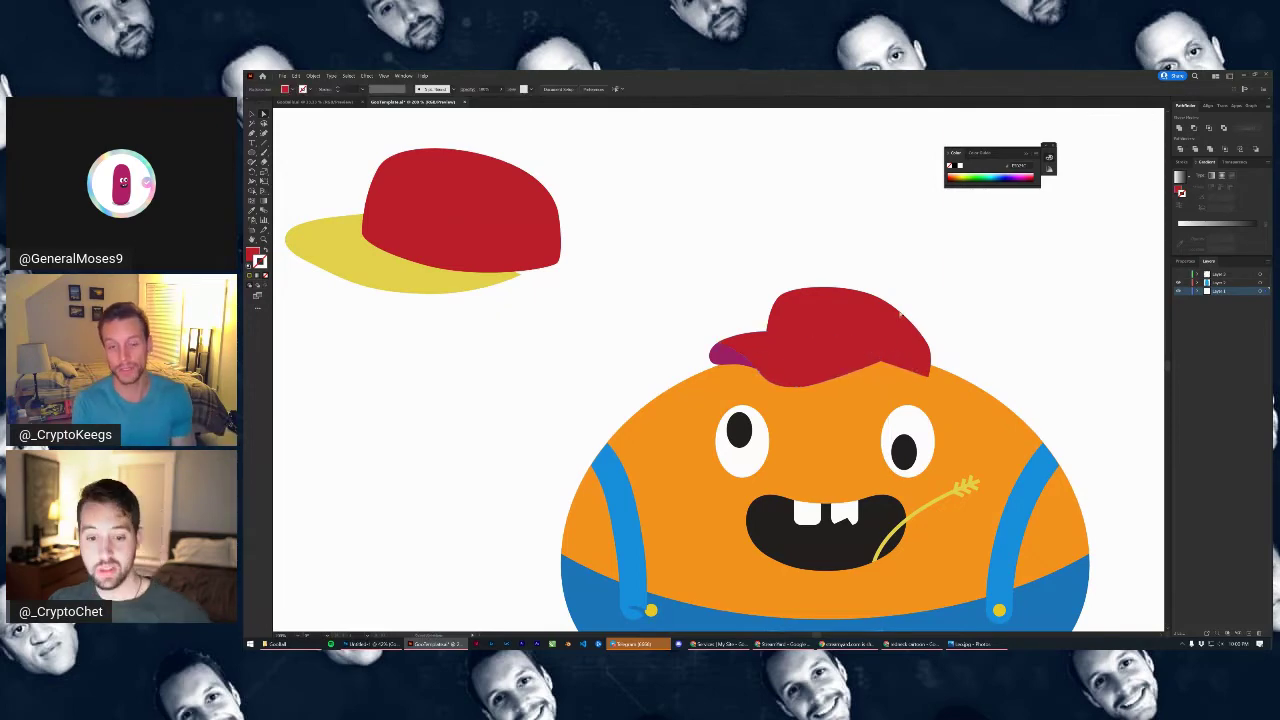
Select the brim, underside and crown together and shift the cap slightly left on the blob's head
scroll(893, 384, down, 3)
scroll(893, 353, up, 3)
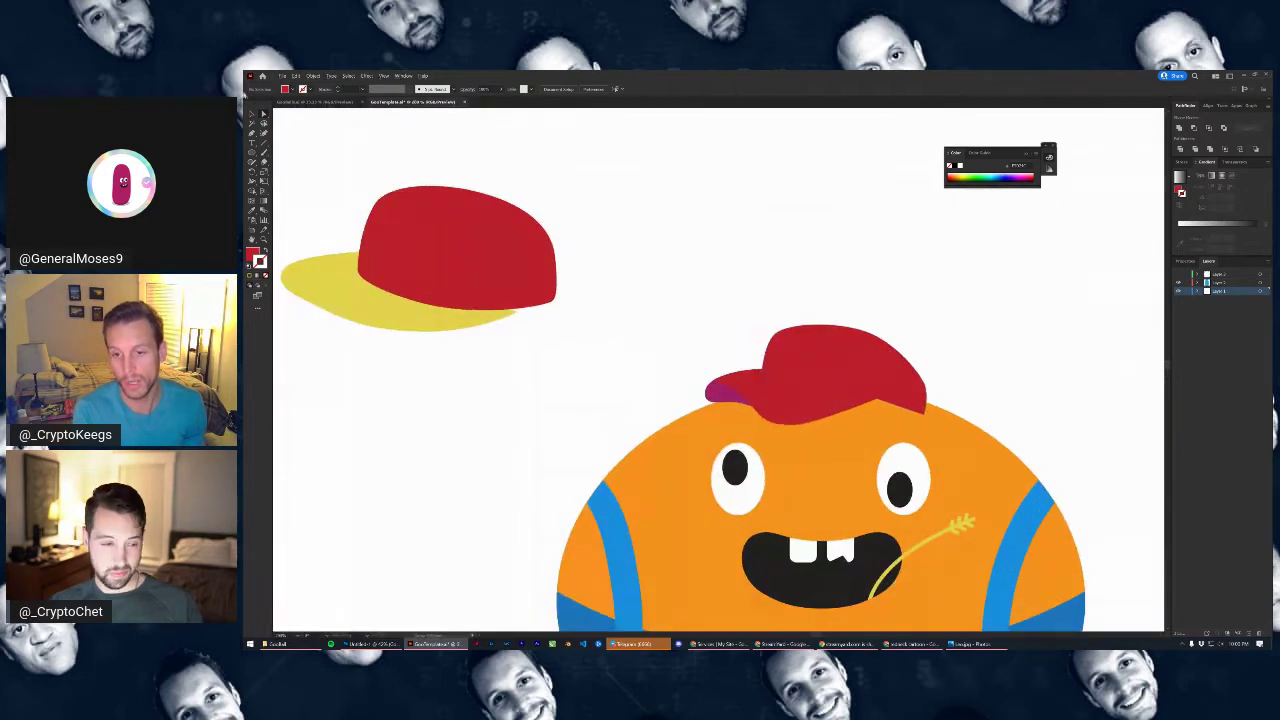
click(752, 379)
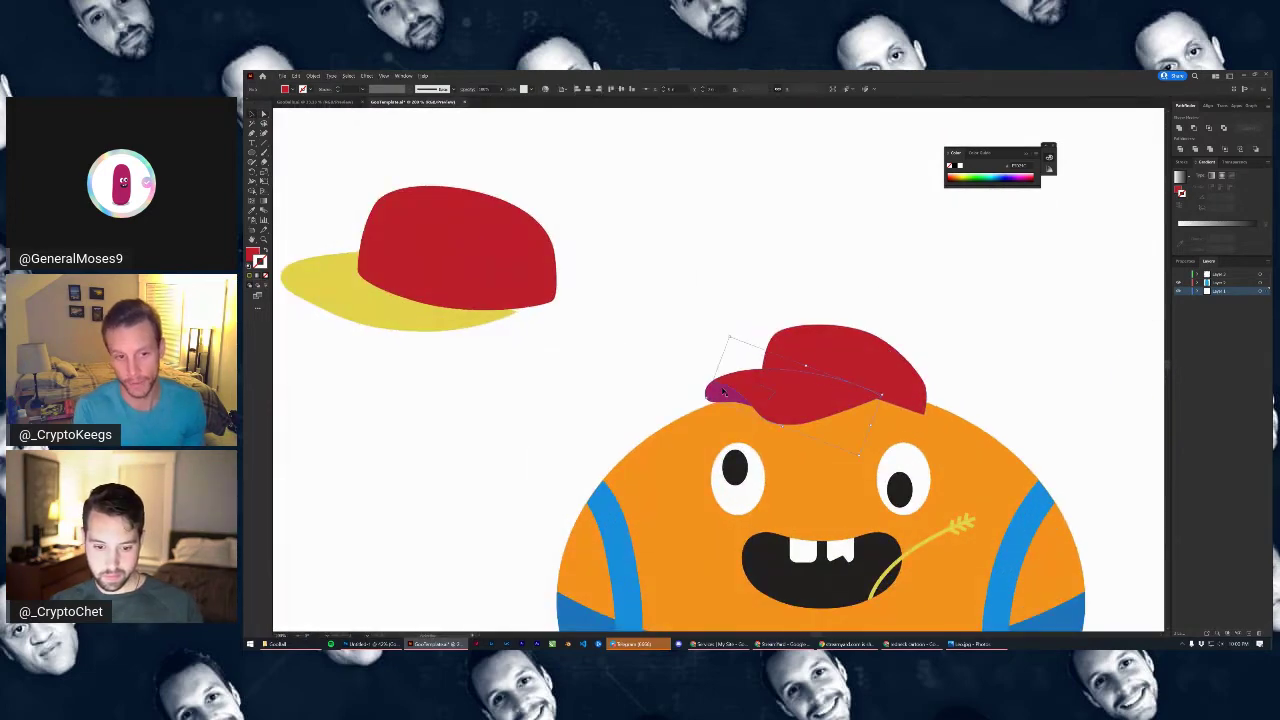
shift+click(900, 371)
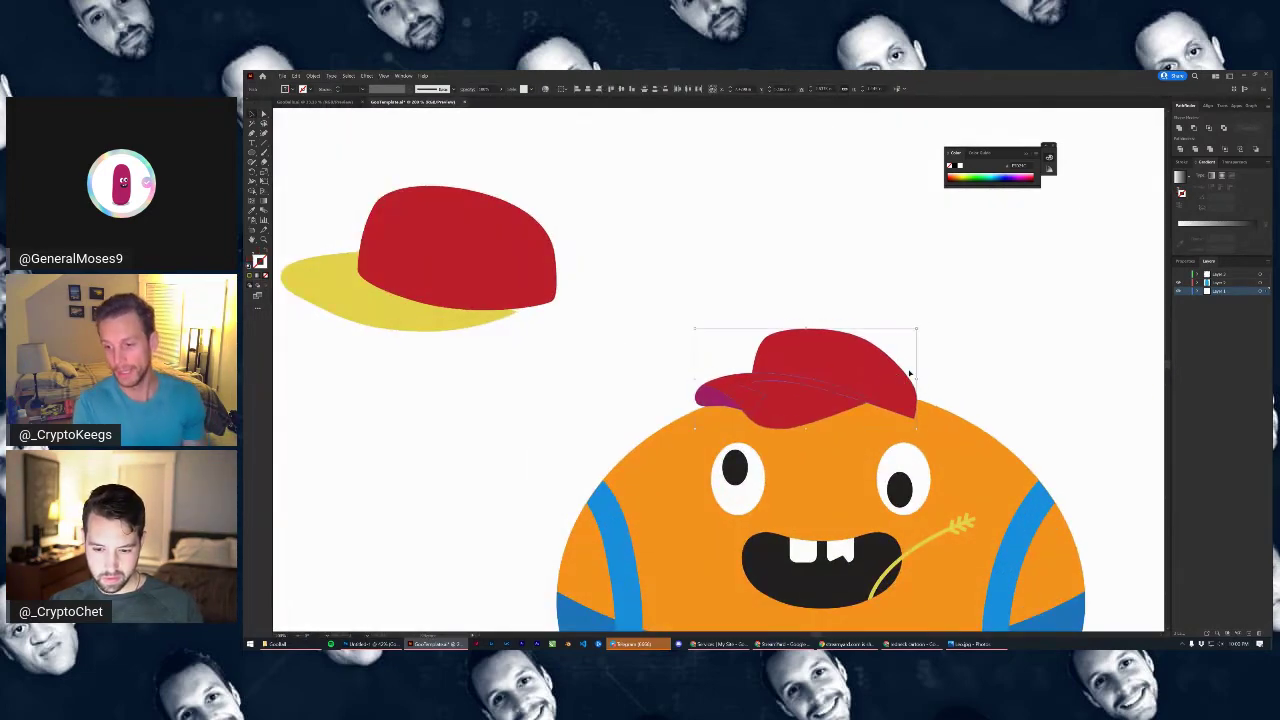
Rotate the whole cap slightly counterclockwise and shift it right along the blob's head
drag(922, 329, 919, 318)
drag(852, 362, 868, 359)
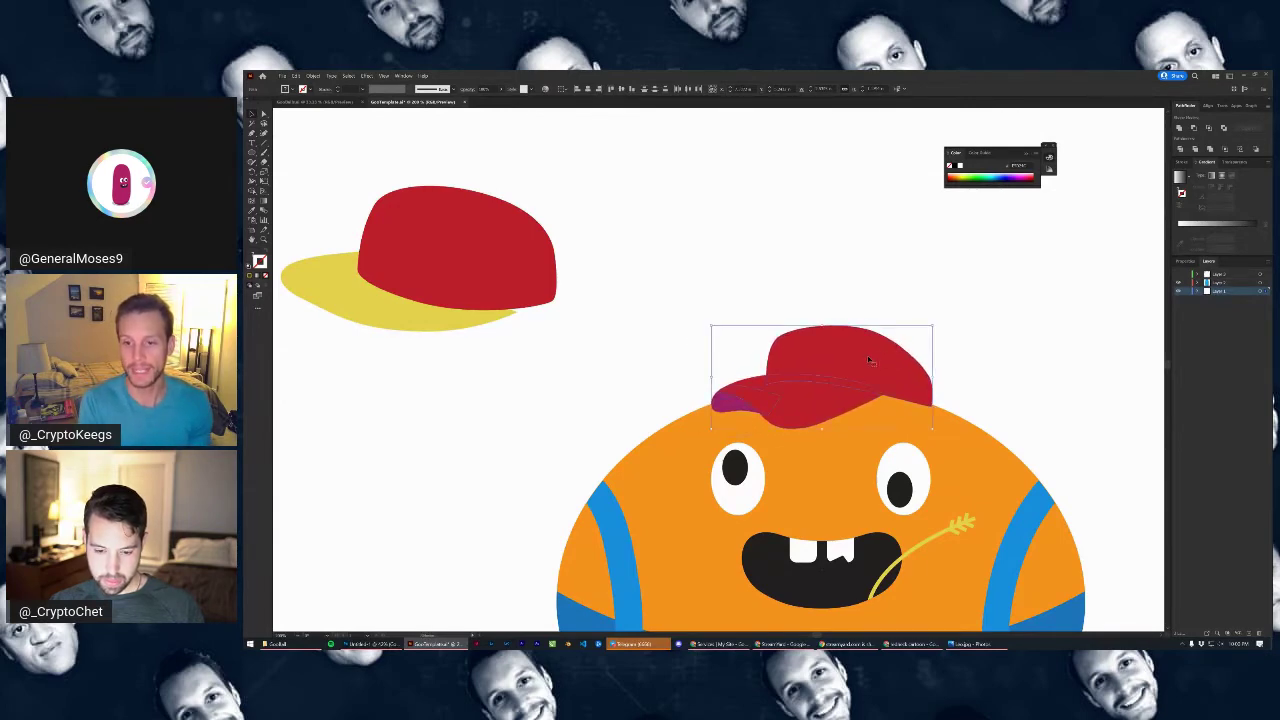
click(962, 357)
scroll(962, 357, down, 5)
scroll(906, 366, up, 5)
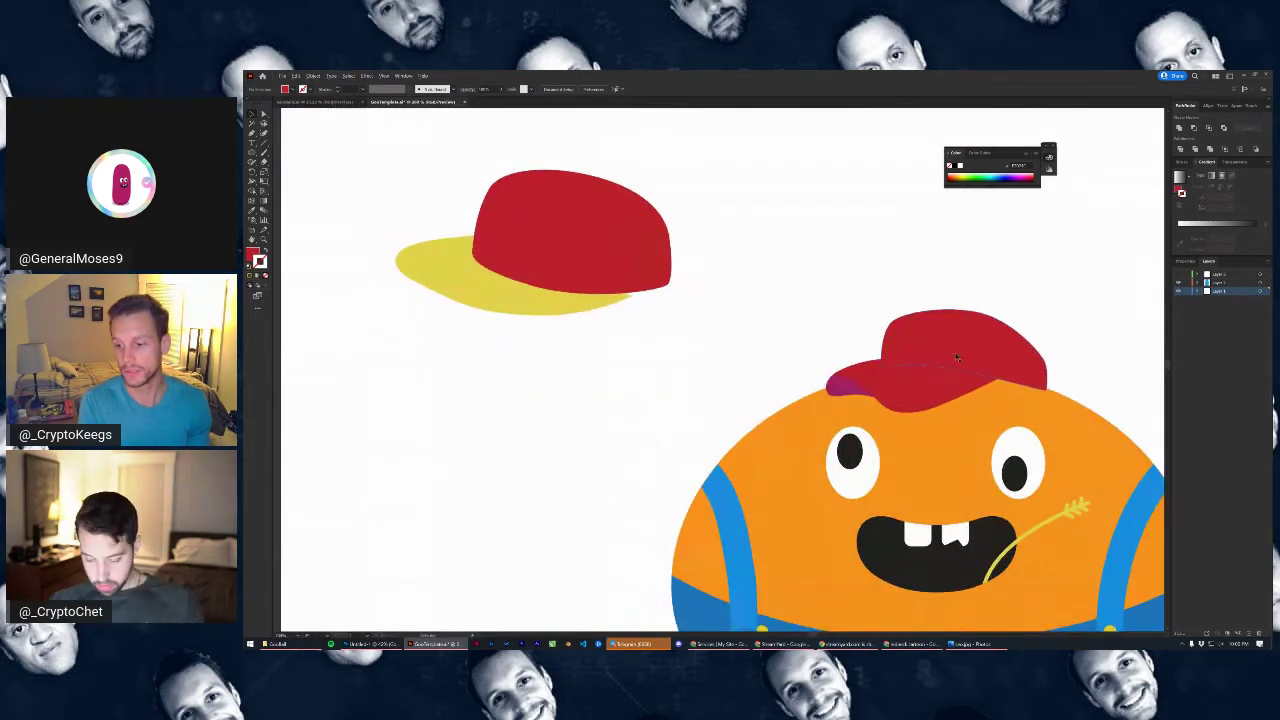
Select the crown, brim and purple underside together and move the cap slightly left on the head
click(856, 380)
shift+click(856, 380)
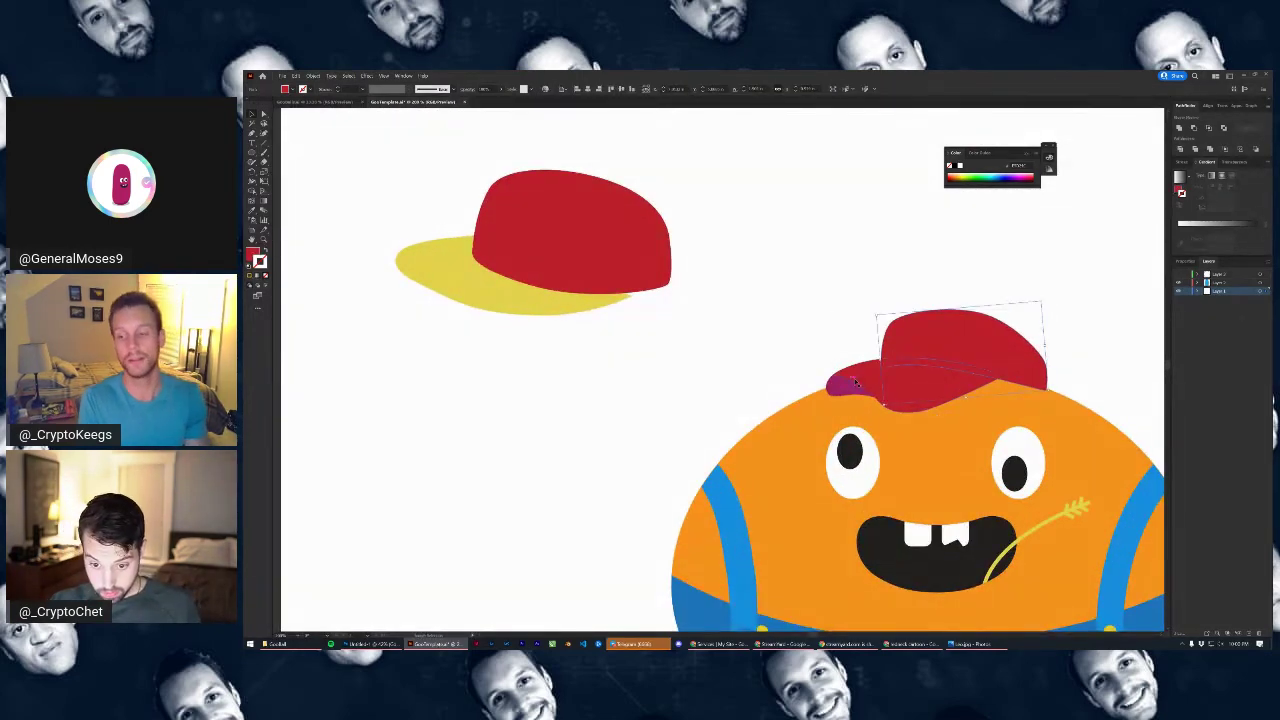
shift+click(849, 386)
drag(960, 345, 990, 348)
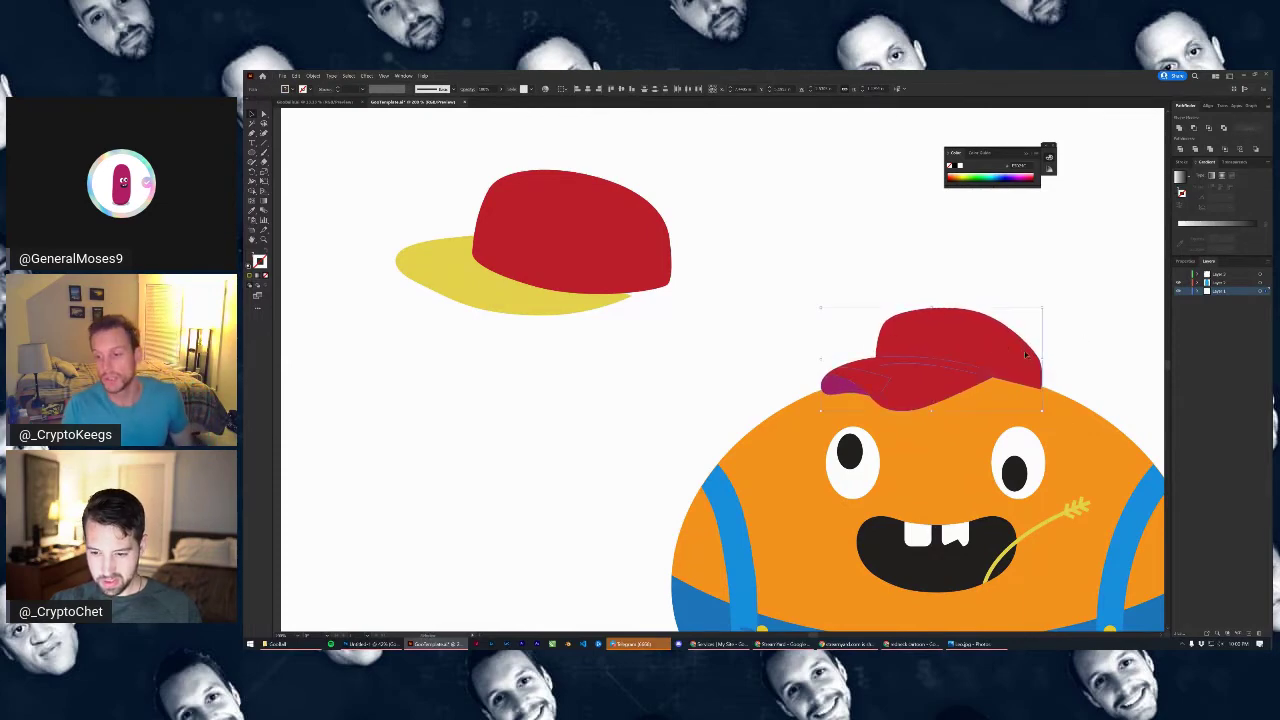
click(1080, 343)
scroll(1074, 377, down, 1)
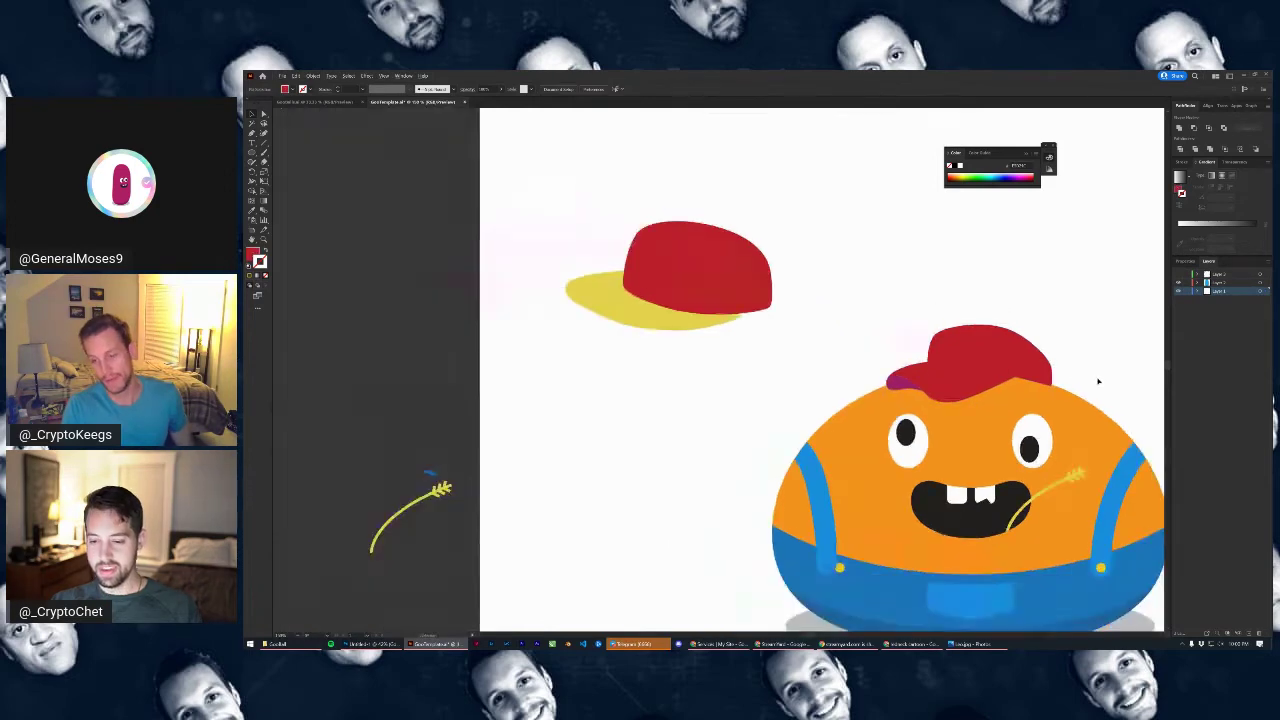
Reselect all the cap pieces and nudge the cap slightly right so its back corner meets the head's outline
scroll(1098, 381, down, 1)
scroll(903, 323, up, 5)
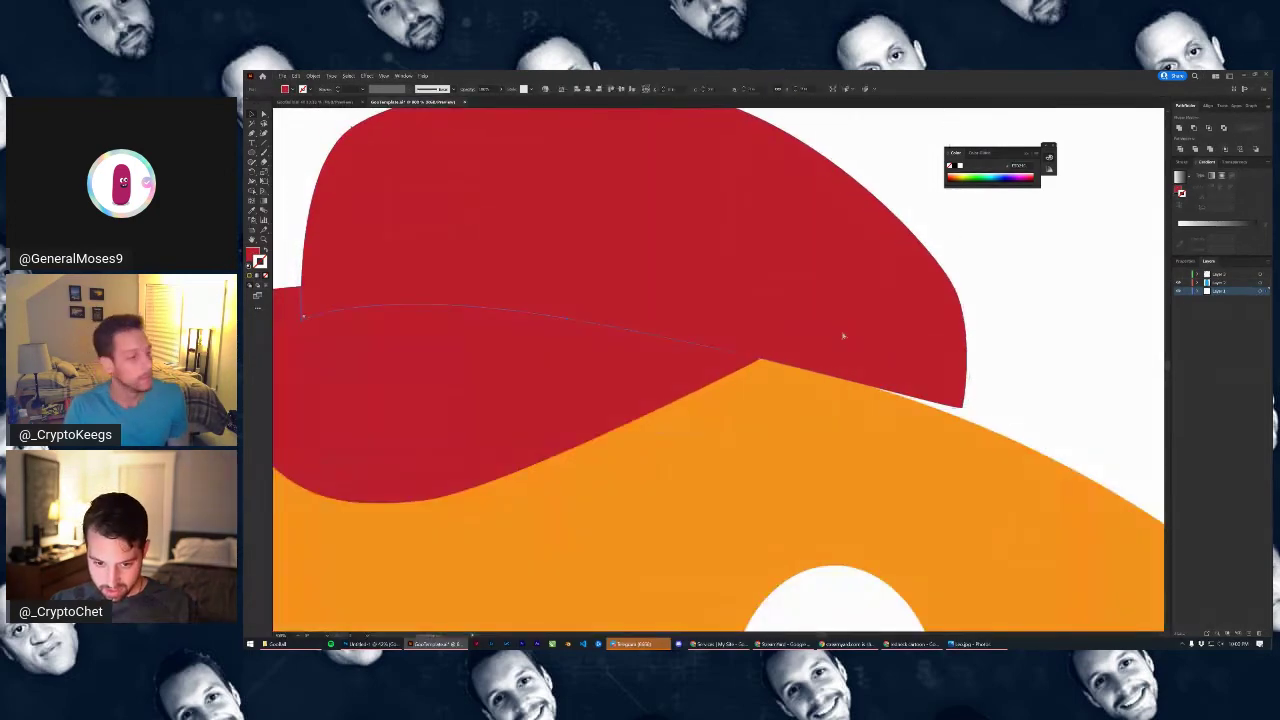
drag(843, 336, 507, 374)
scroll(507, 374, down, 2)
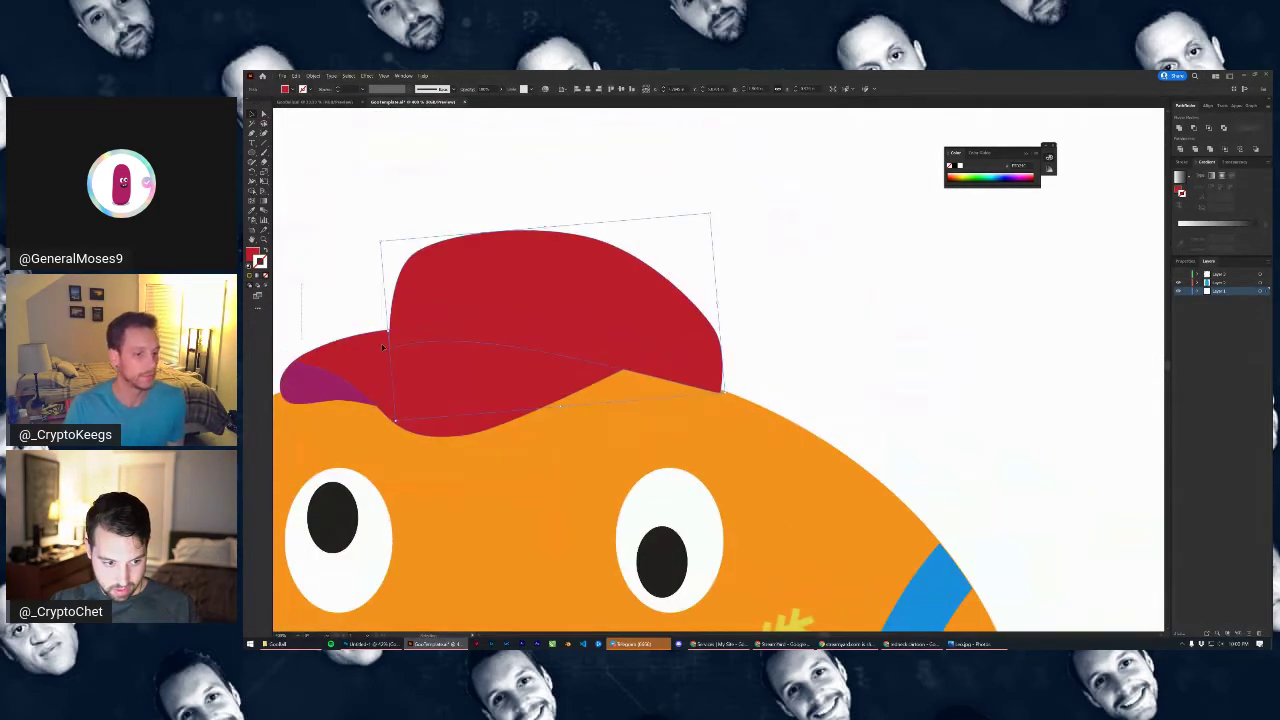
click(342, 371)
shift+click(658, 338)
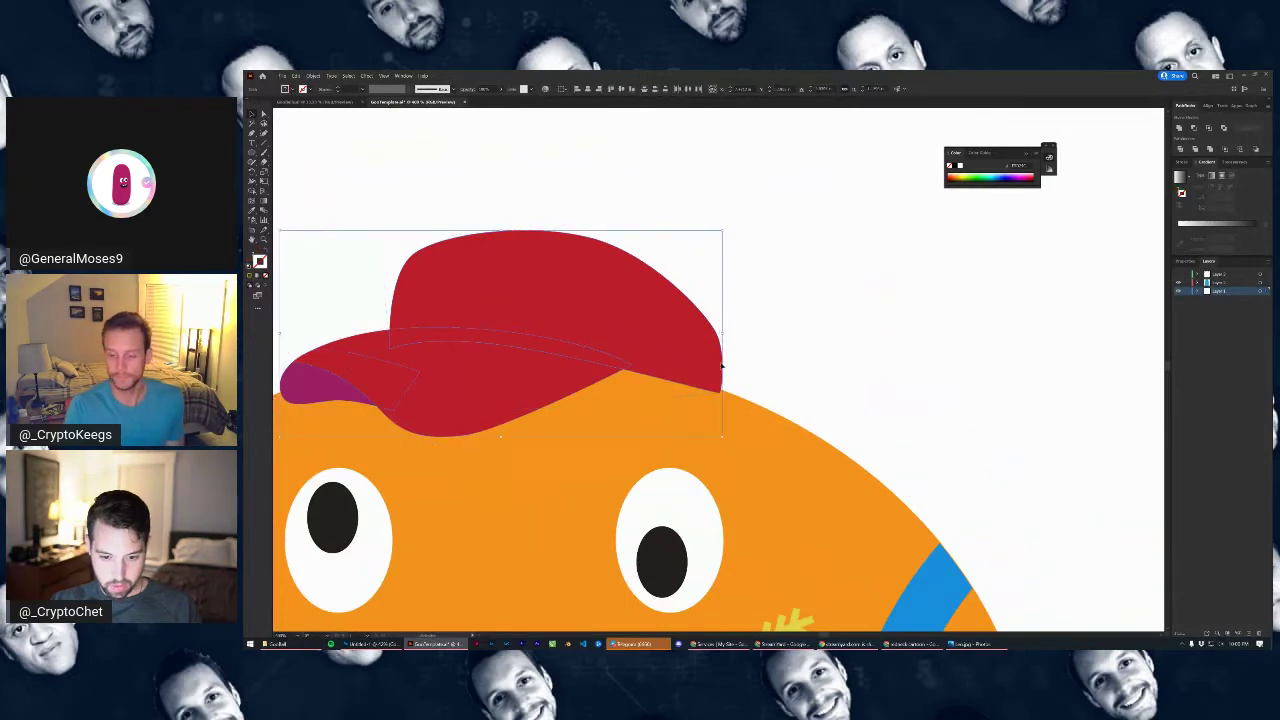
mouse_move(721, 366)
mouse_down()
mouse_move(740, 366)
mouse_move(727, 365)
mouse_up()
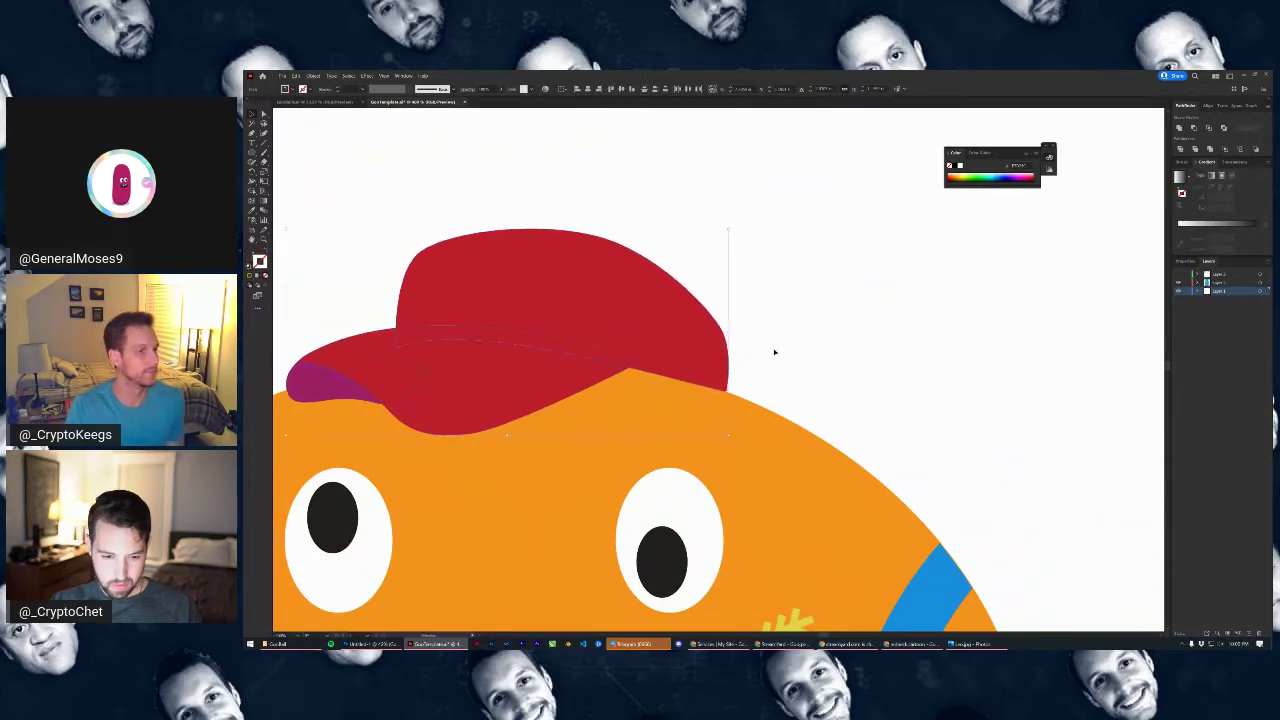
click(774, 351)
Lower the middle anchor point of the crown's bottom edge to flatten its curve down to the head
click(607, 342)
key(a)
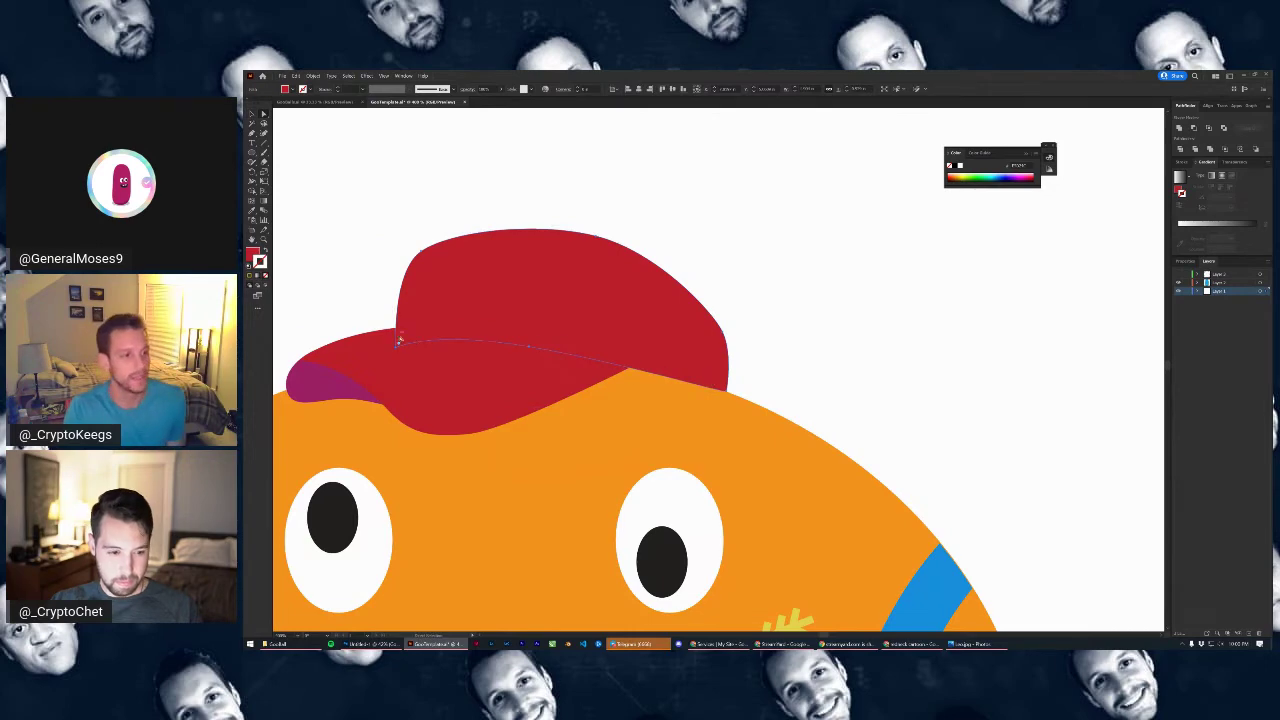
click(531, 347)
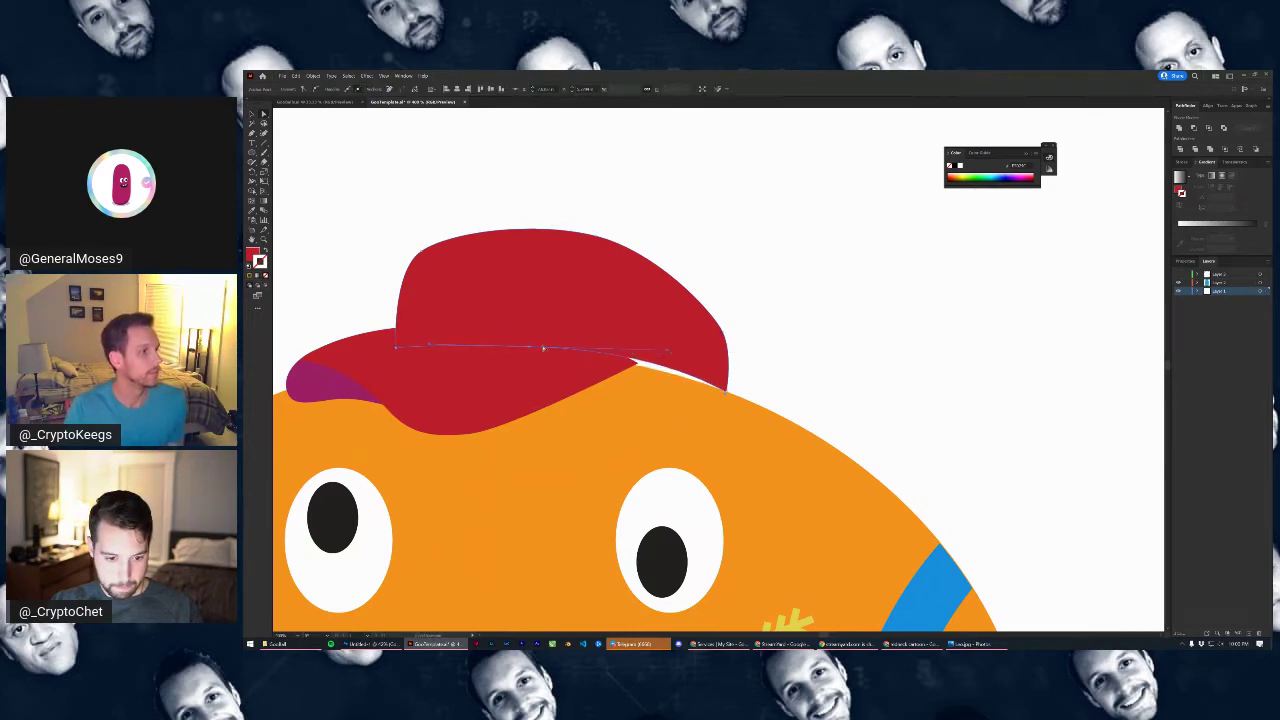
drag(531, 347, 525, 357)
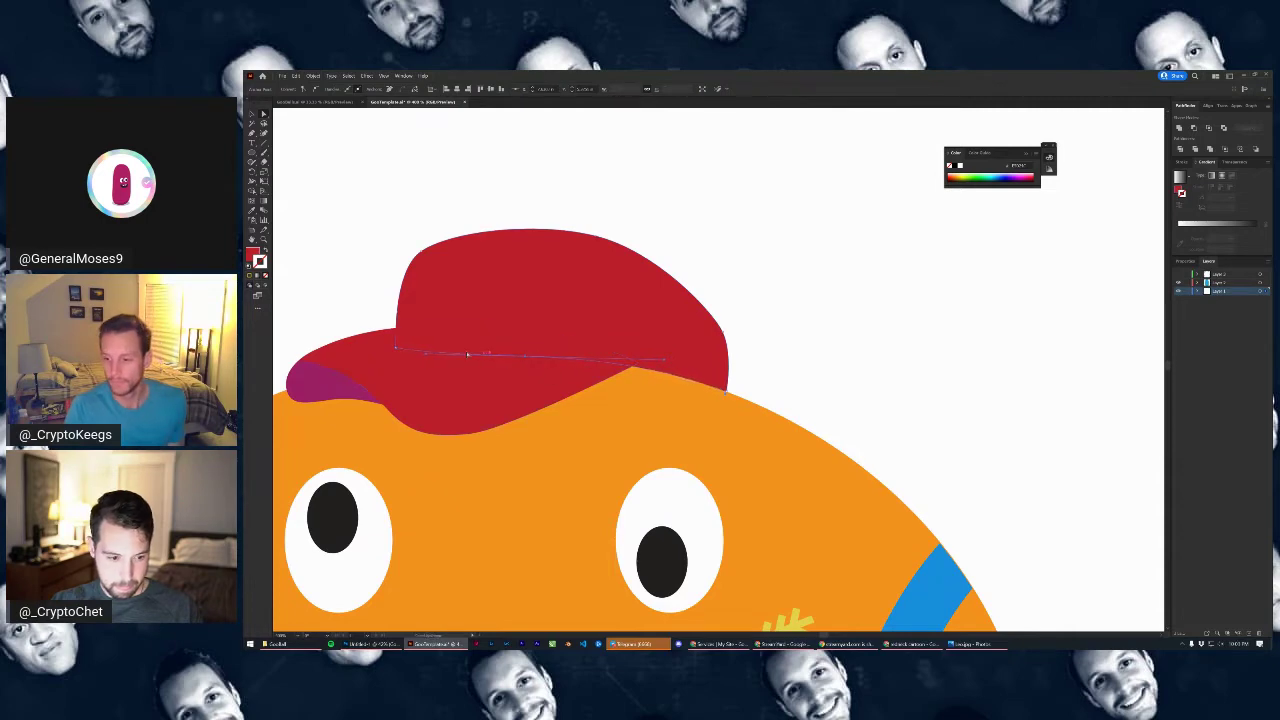
scroll(846, 274, down, 6)
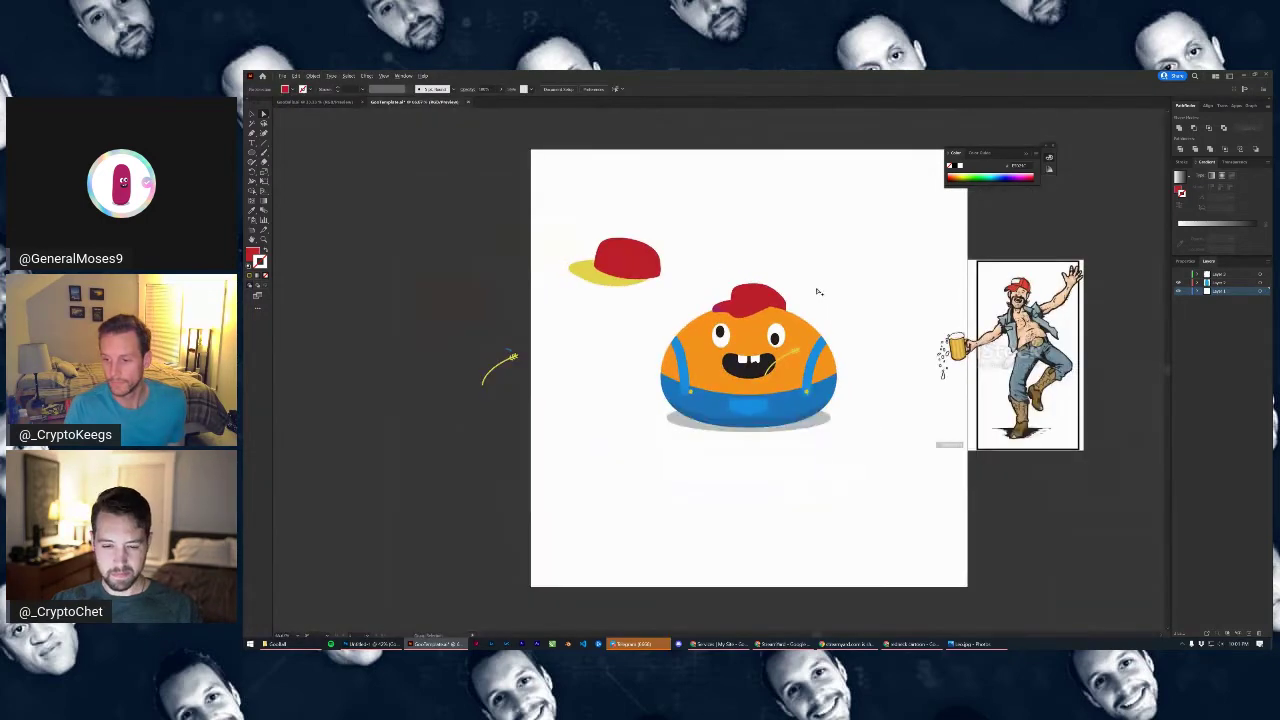
scroll(736, 320, up, 4)
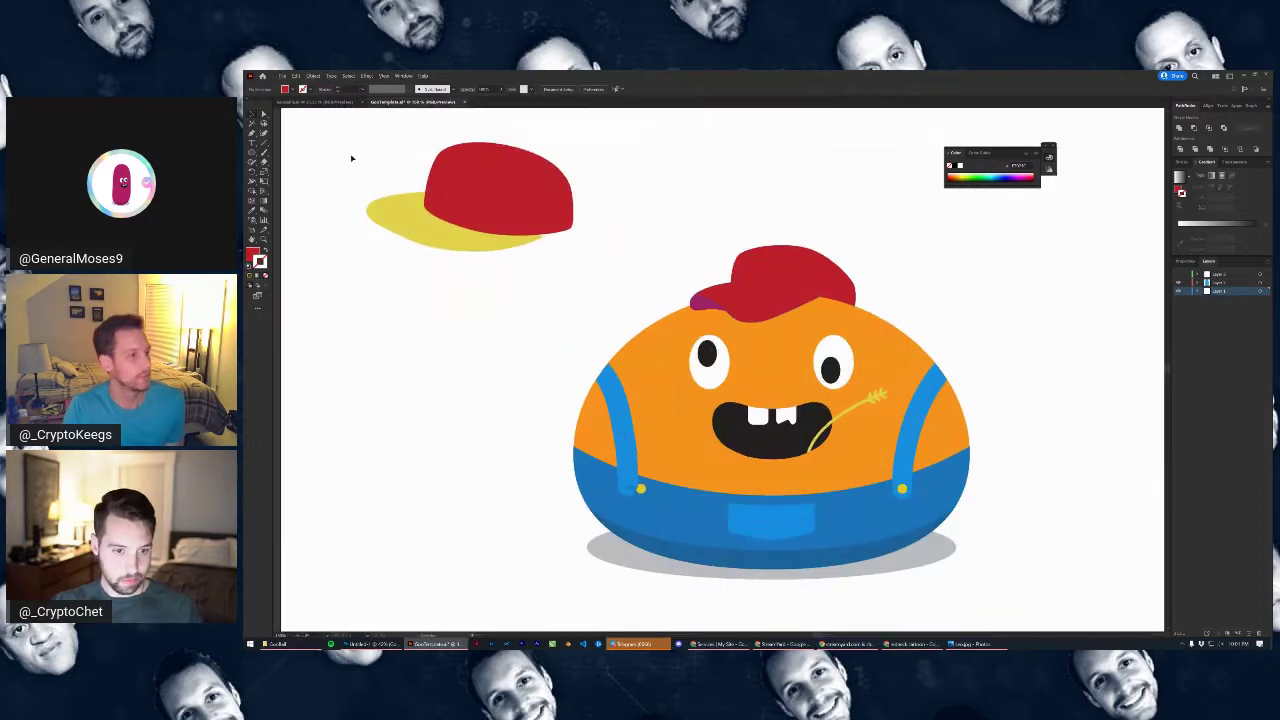
Draw a closed four-sided patch with gently curved top and bottom edges on the crown's front with the Pen tool
click(741, 313)
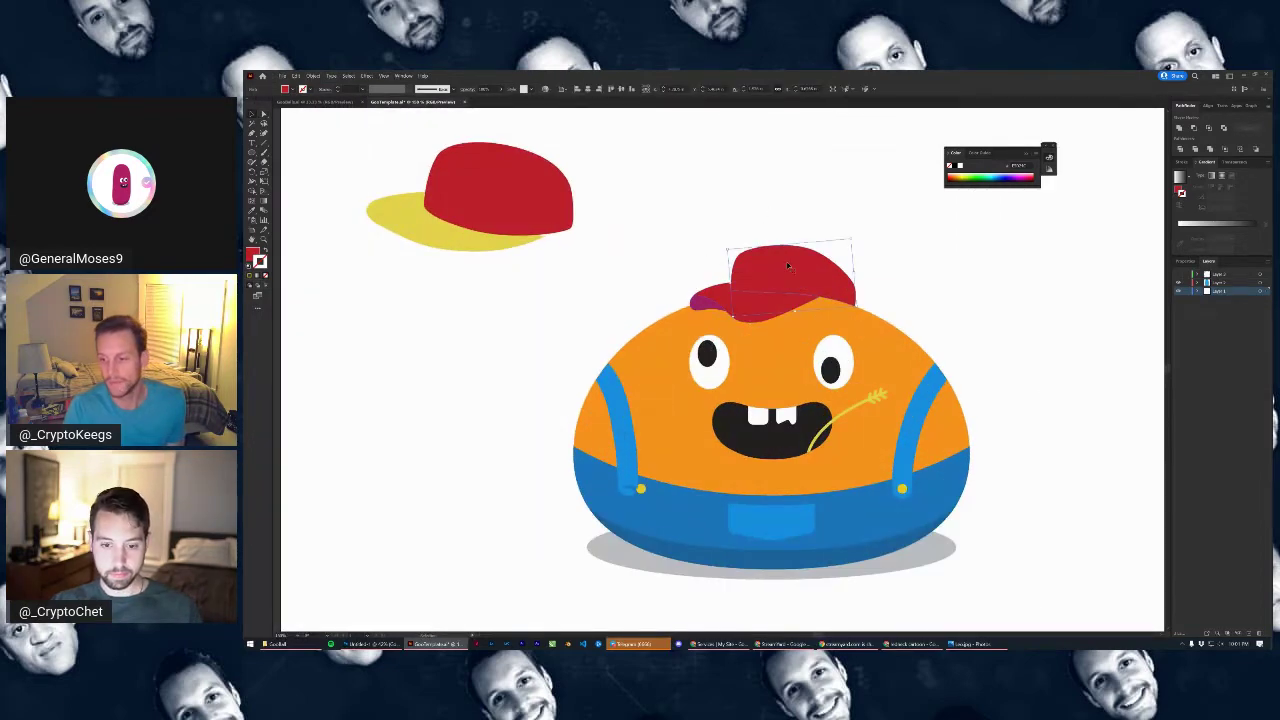
scroll(756, 290, up, 3)
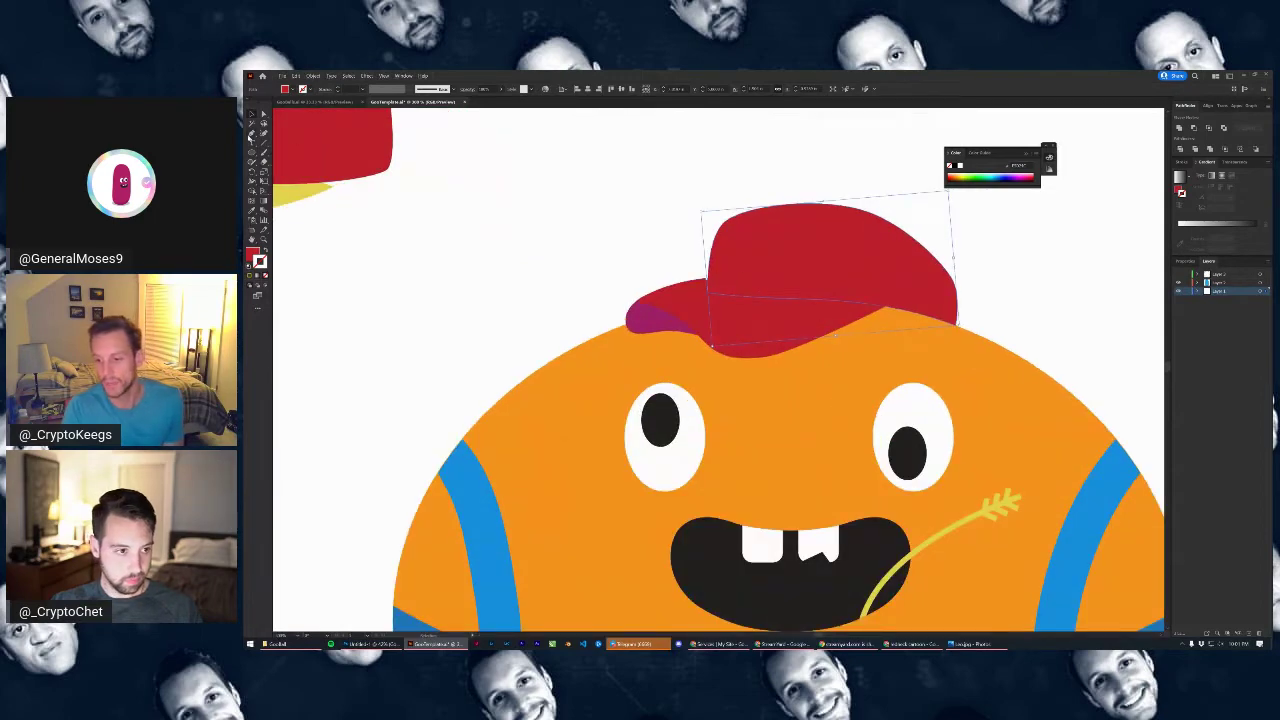
click(251, 134)
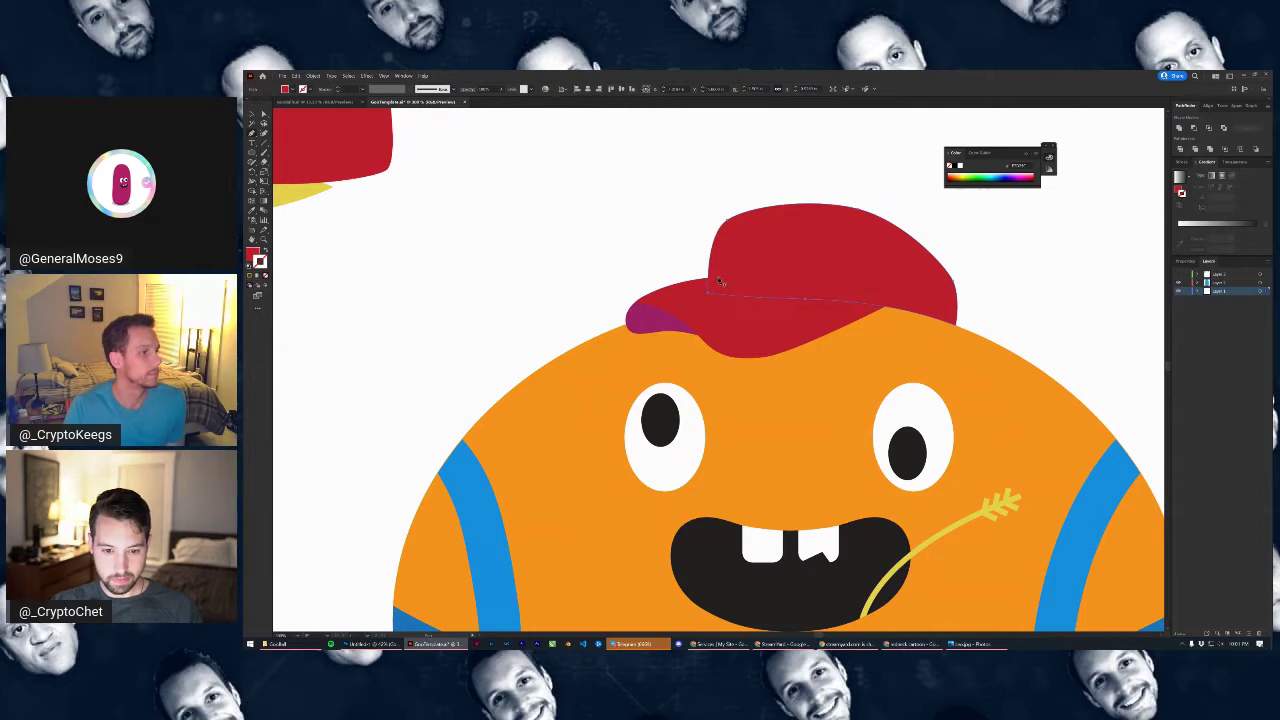
click(717, 277)
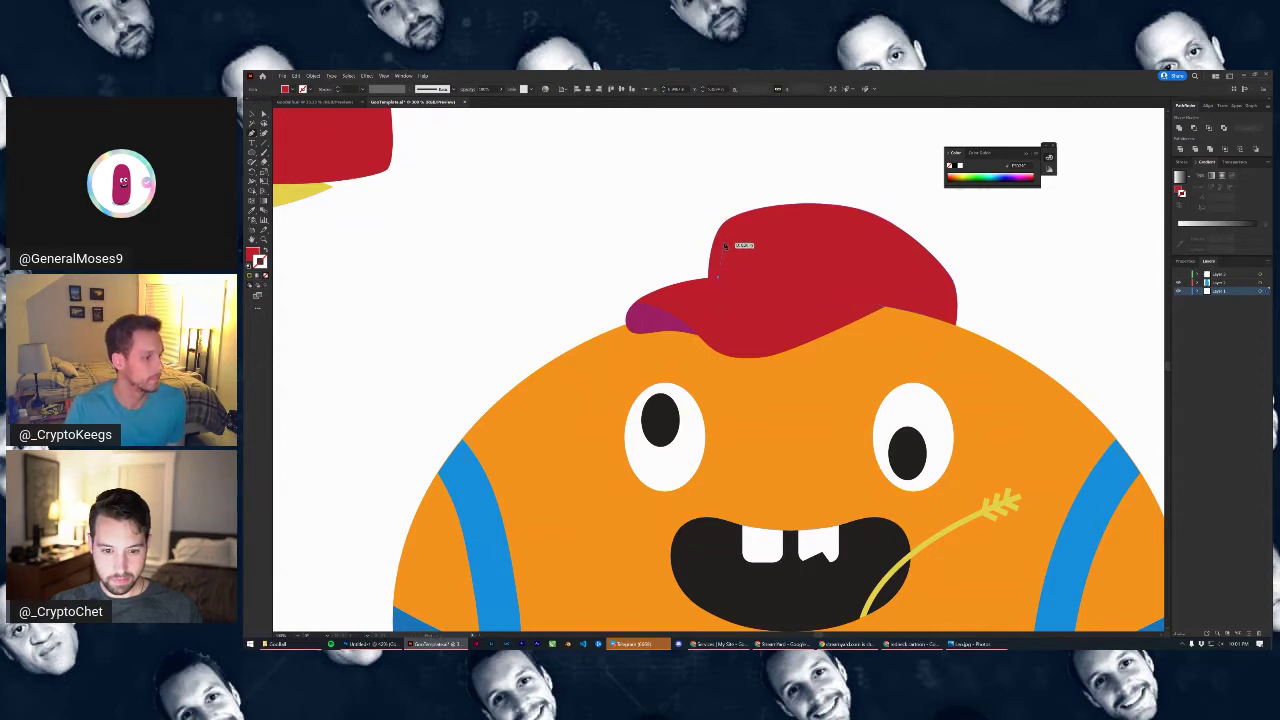
drag(724, 240, 733, 237)
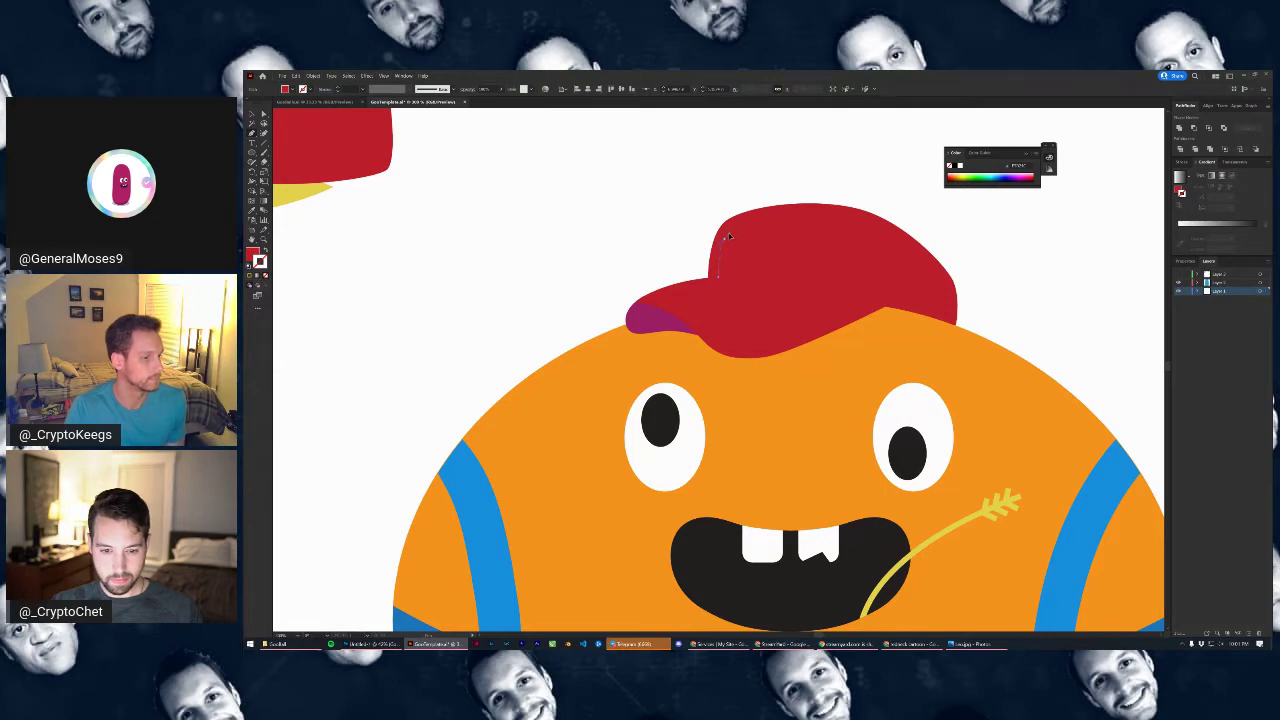
mouse_move(728, 237)
mouse_down()
mouse_move(842, 246)
mouse_move(819, 241)
mouse_up()
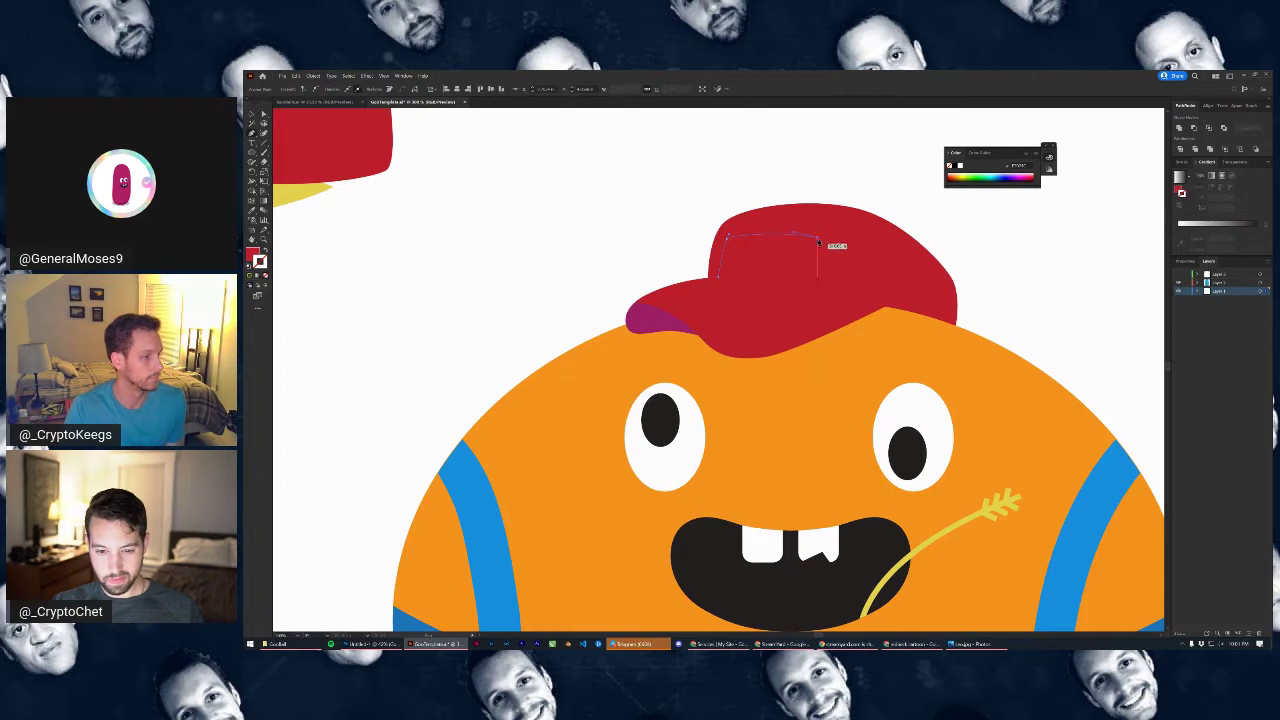
drag(818, 240, 819, 240)
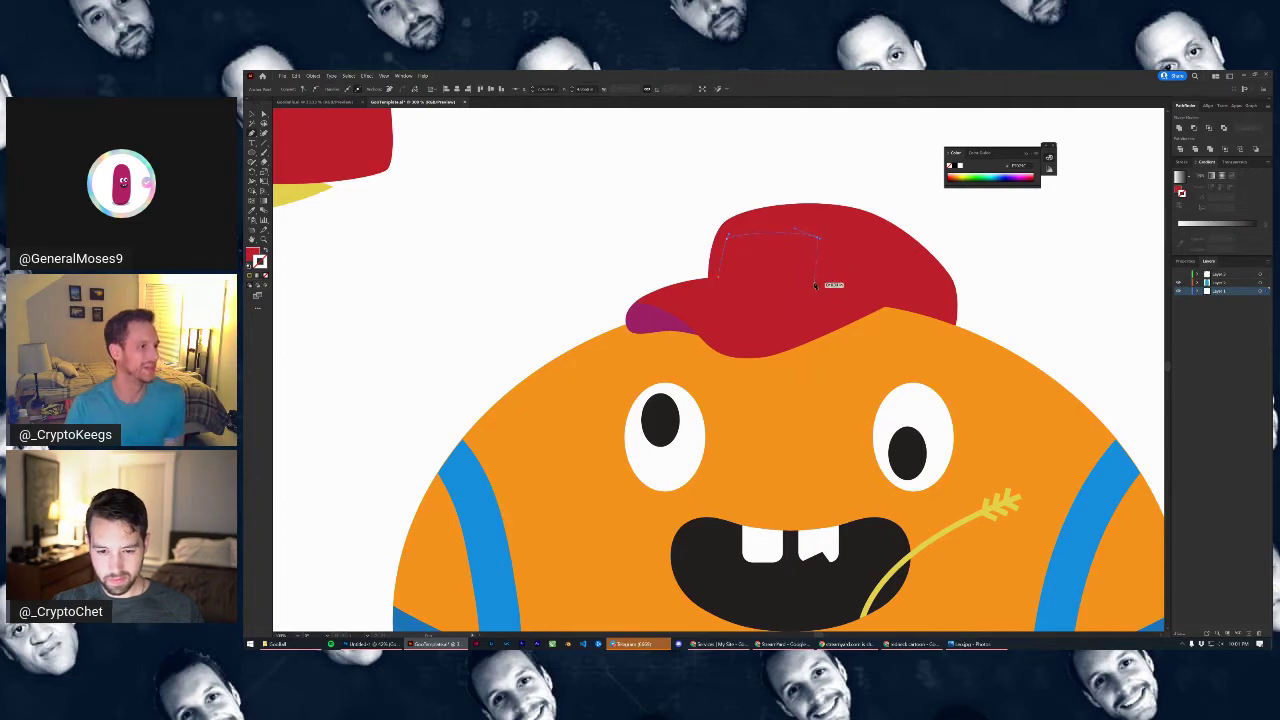
click(812, 283)
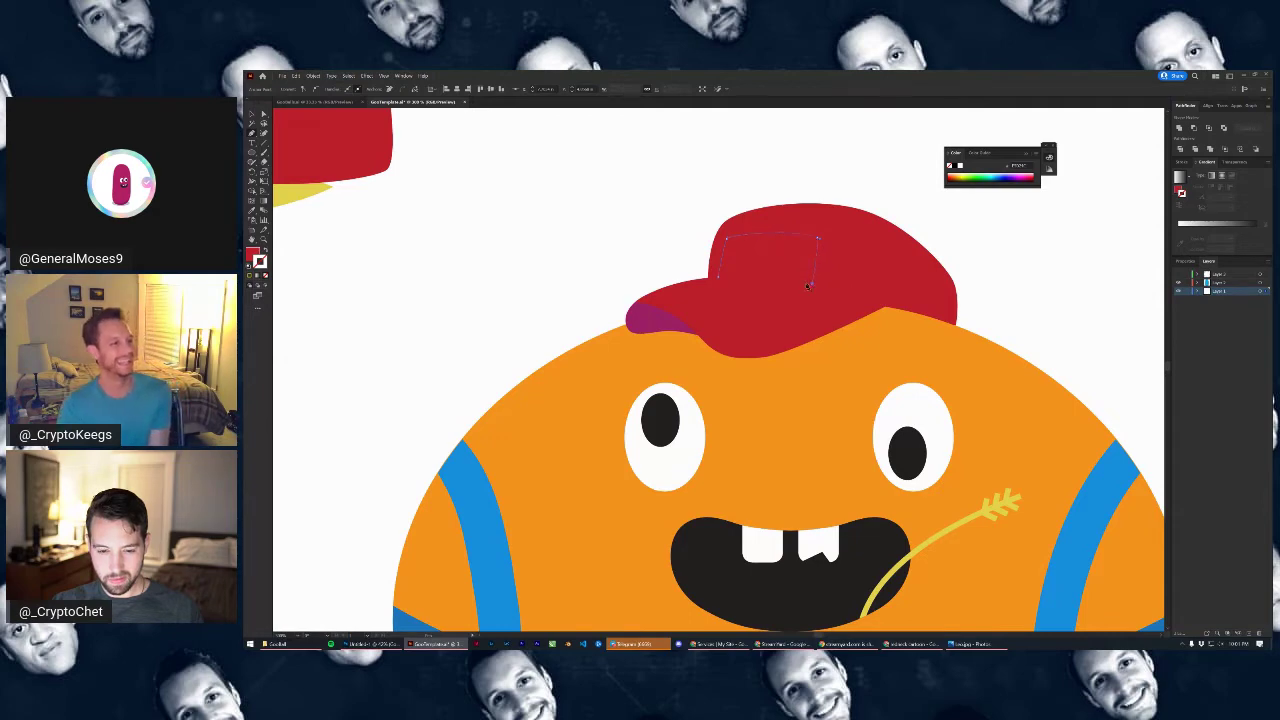
click(718, 278)
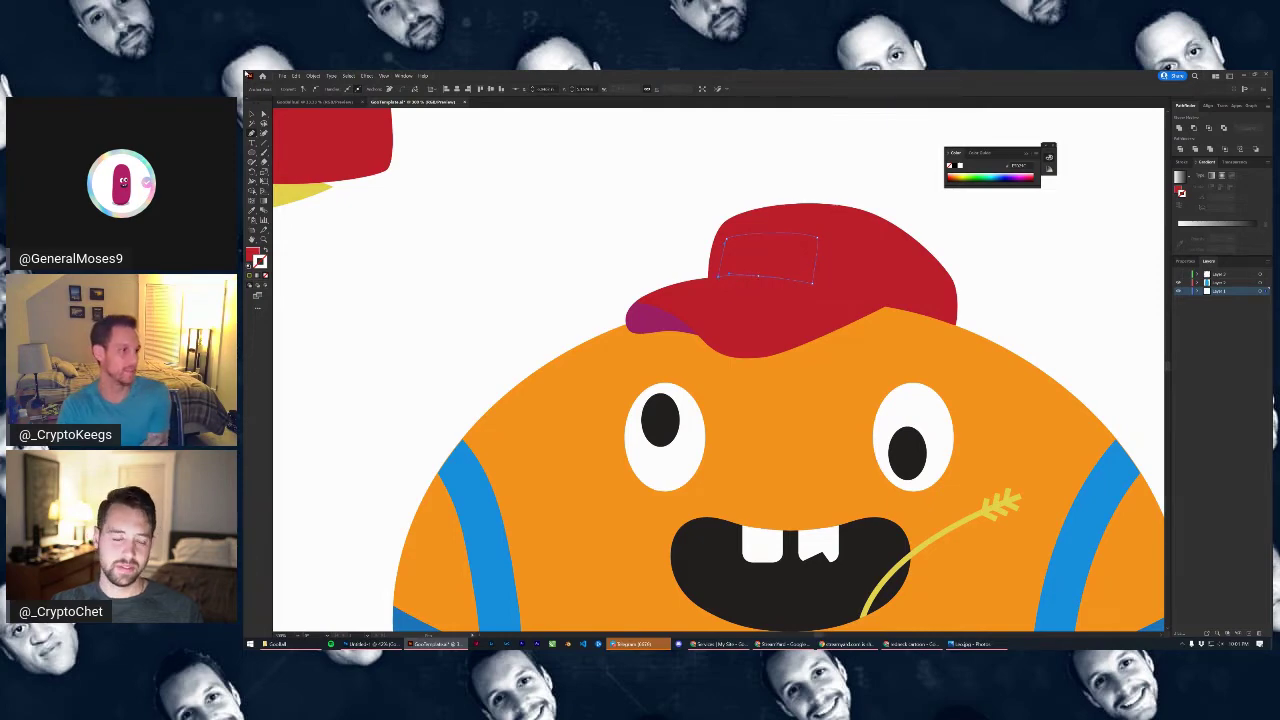
Fill the crown's front patch with white
click(251, 115)
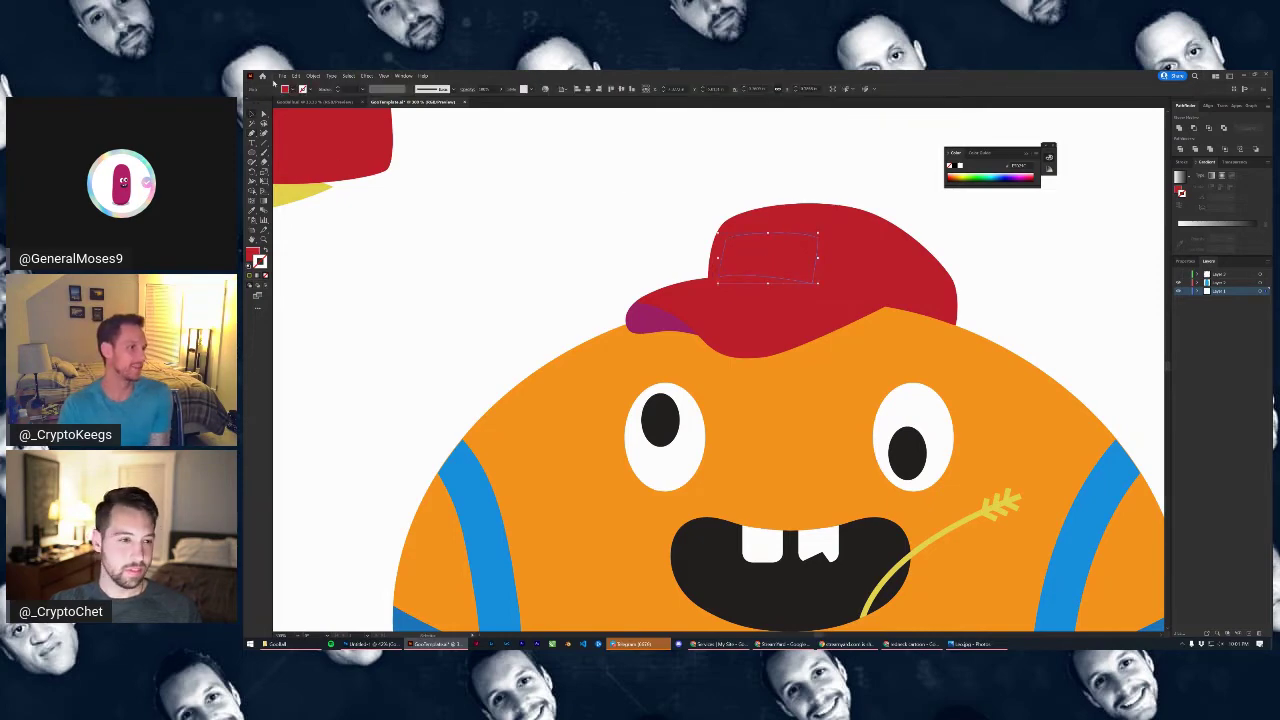
click(286, 90)
click(260, 103)
click(514, 209)
scroll(675, 259, down, 3)
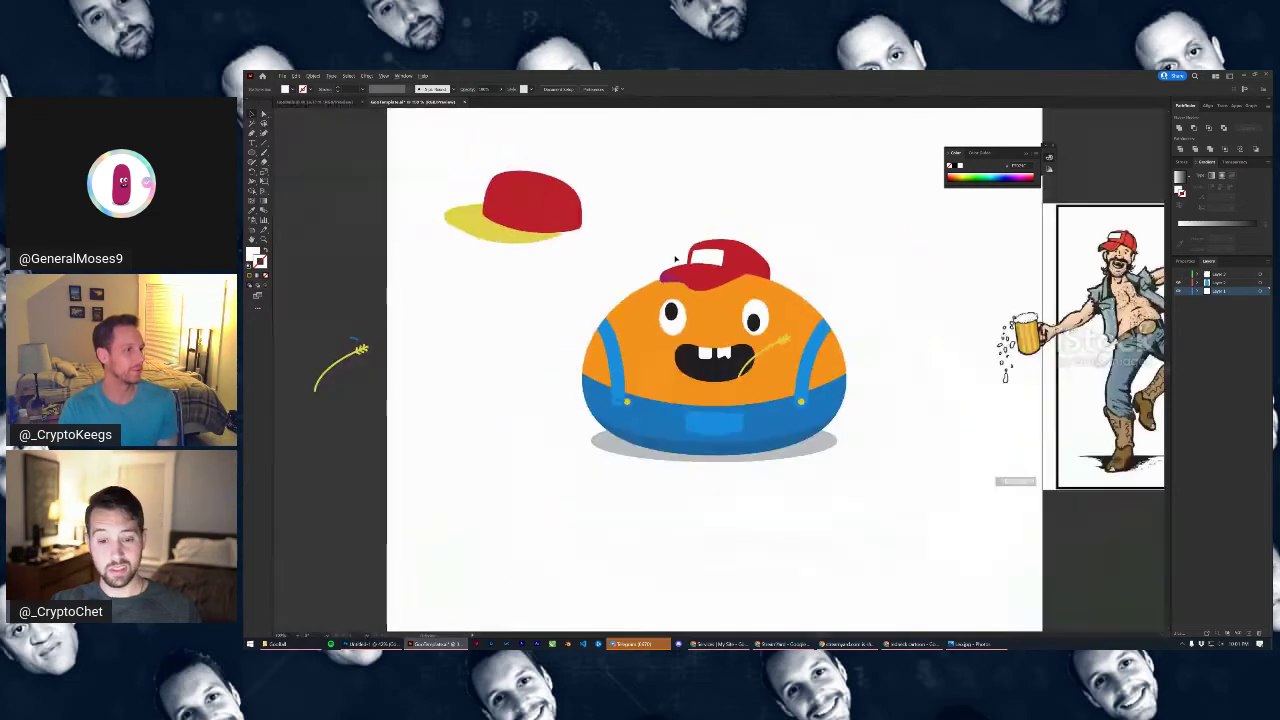
scroll(671, 283, up, 3)
Recolor the cap's brim a darker red than the crown
click(651, 277)
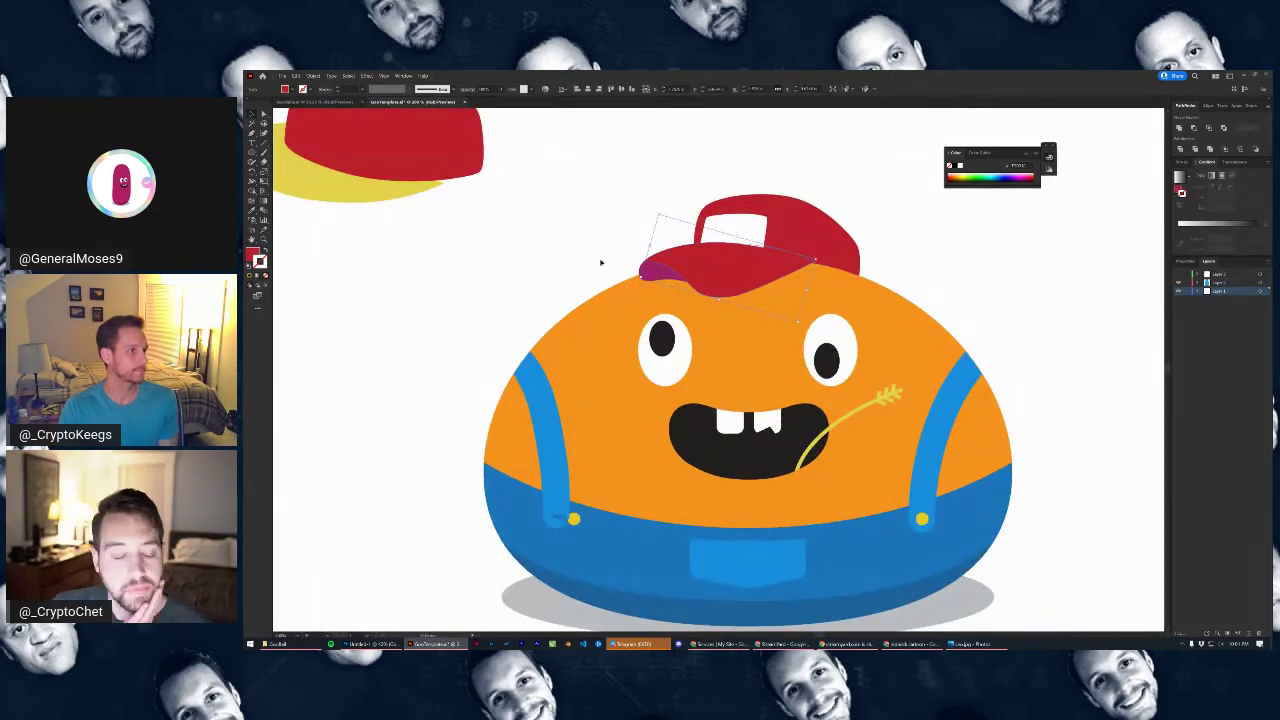
click(869, 200)
click(735, 281)
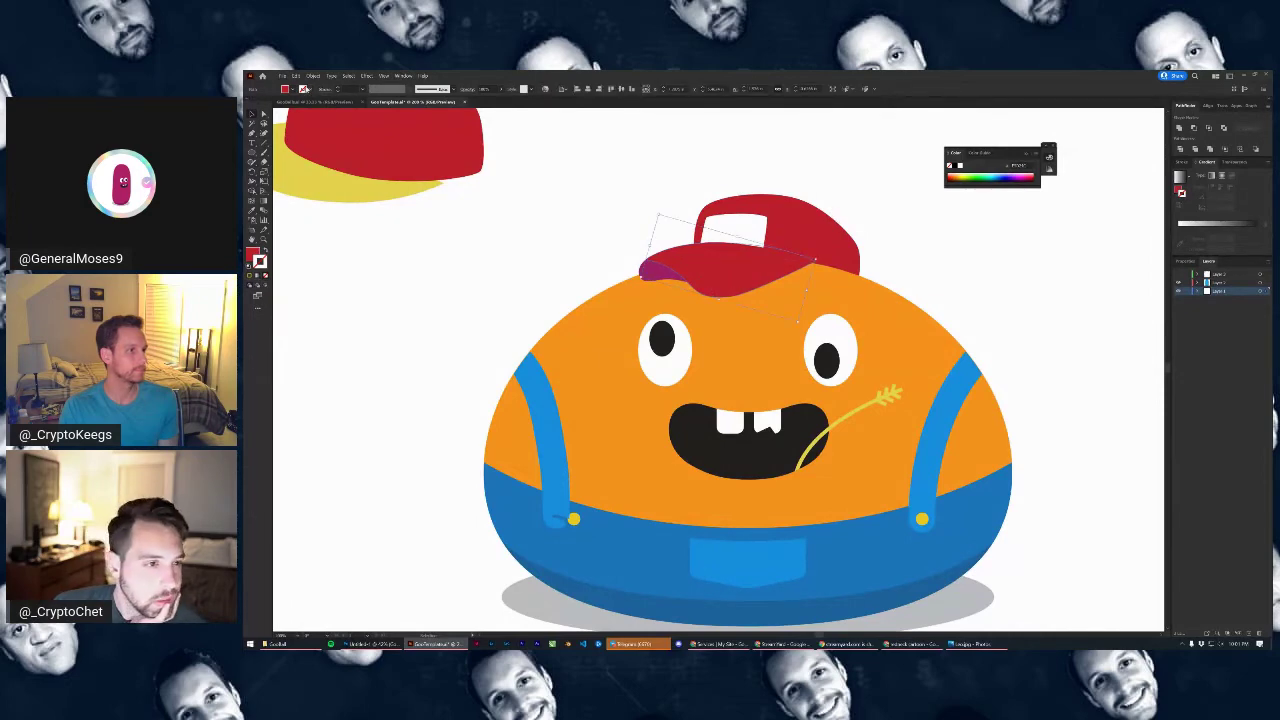
double_click(254, 256)
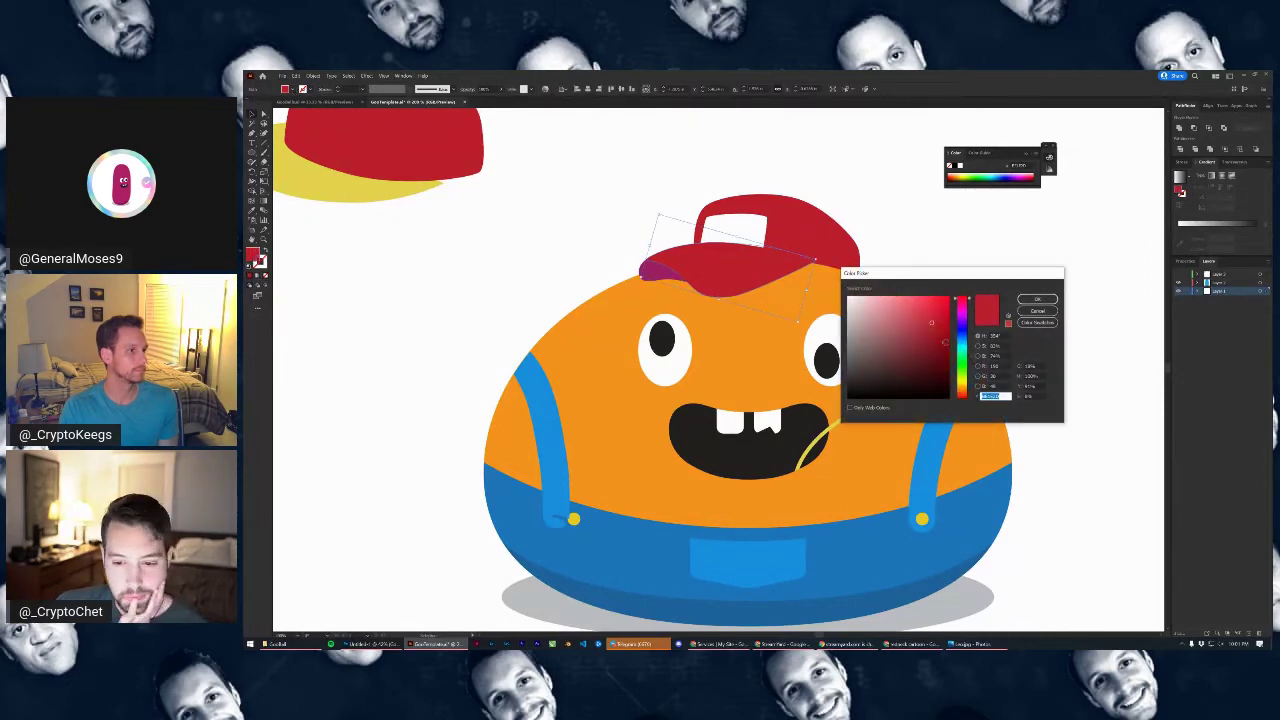
key(ctrl+v)
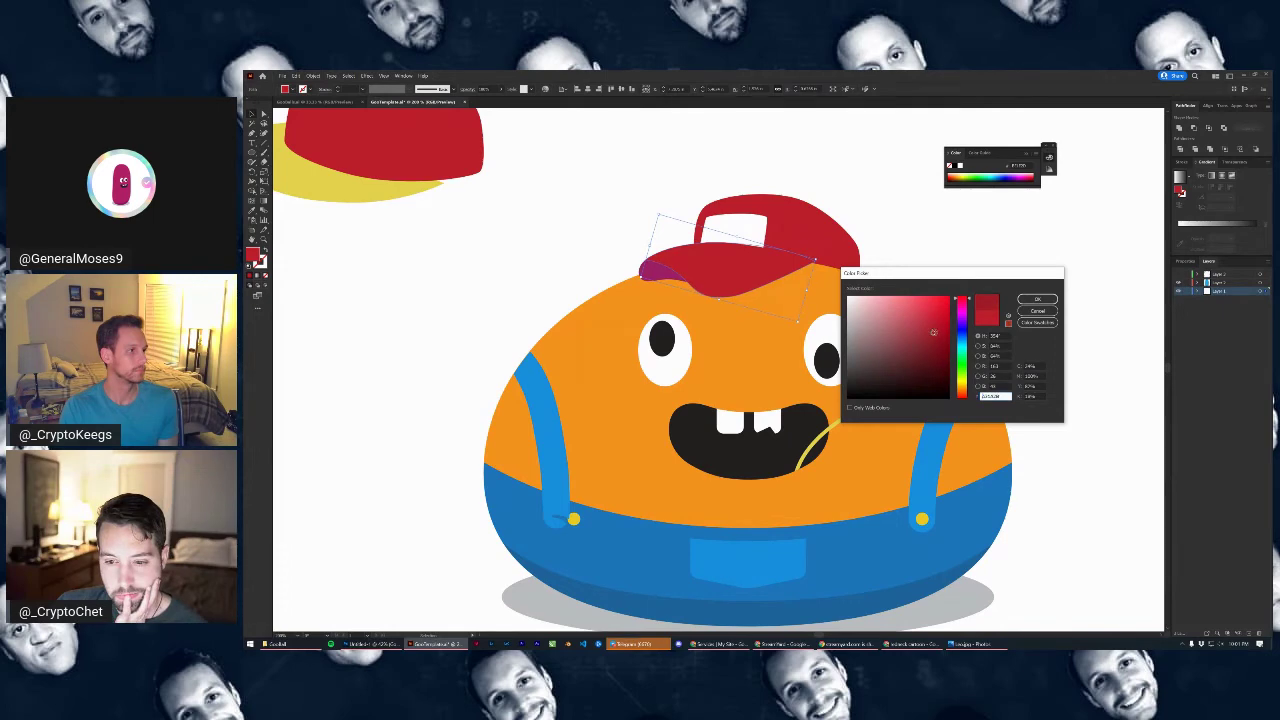
click(1035, 299)
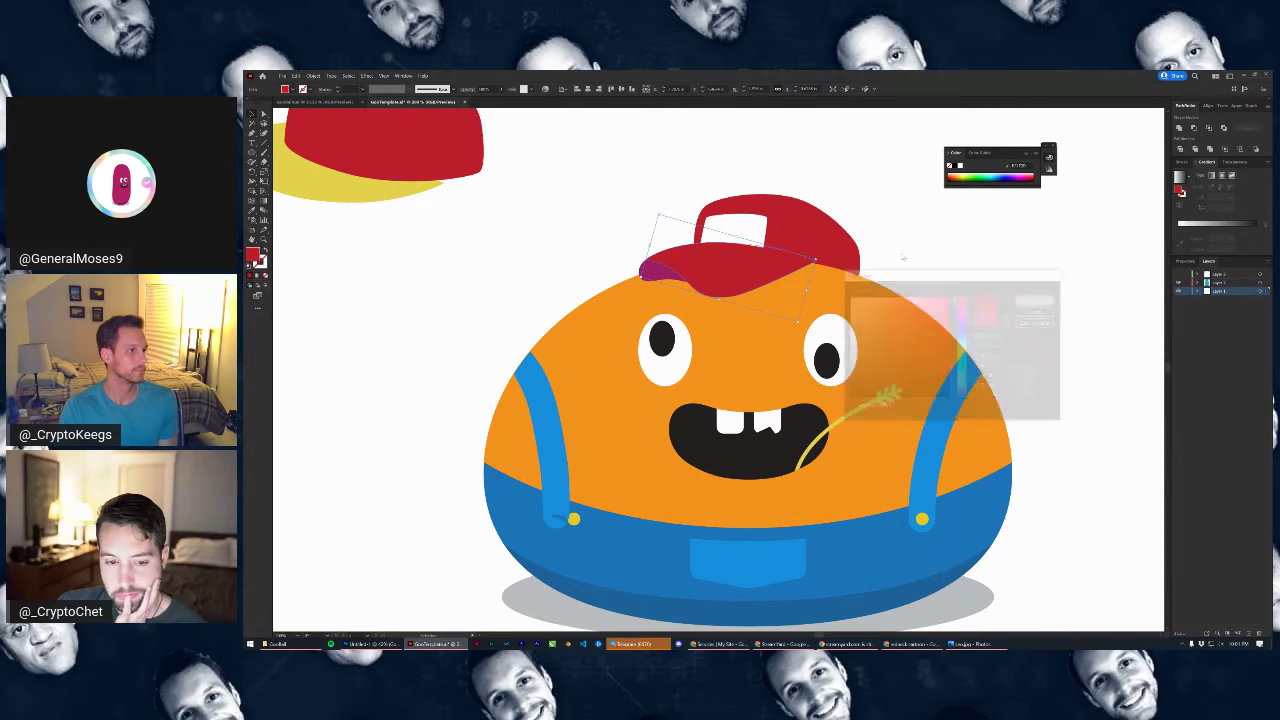
click(884, 185)
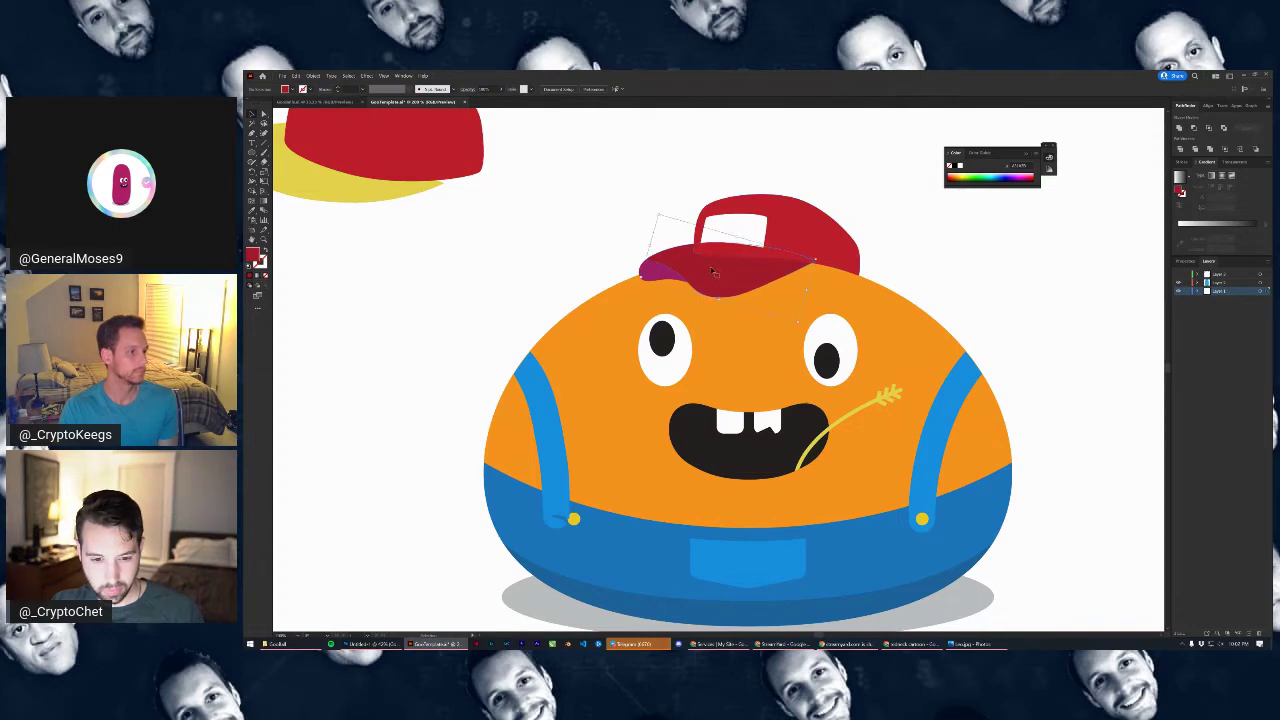
Shift the white patch slightly up on the crown's front and fine-tune its tilt
click(737, 220)
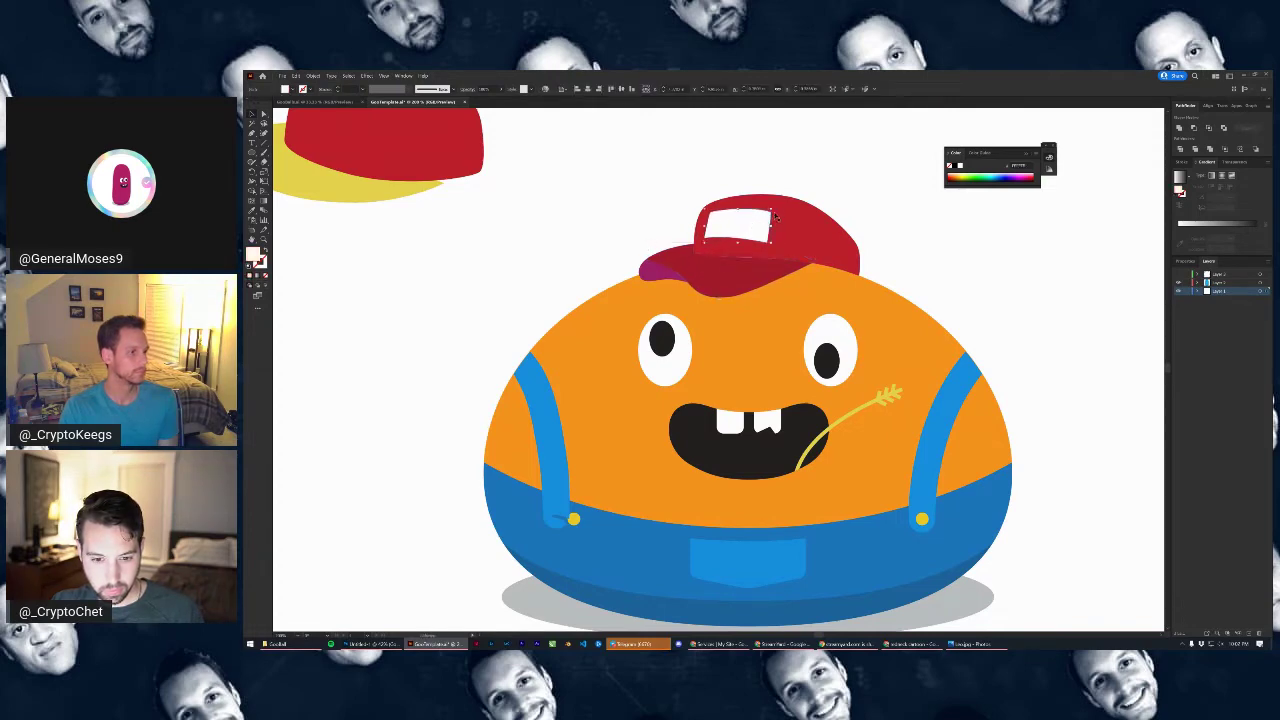
drag(775, 212, 774, 209)
click(754, 189)
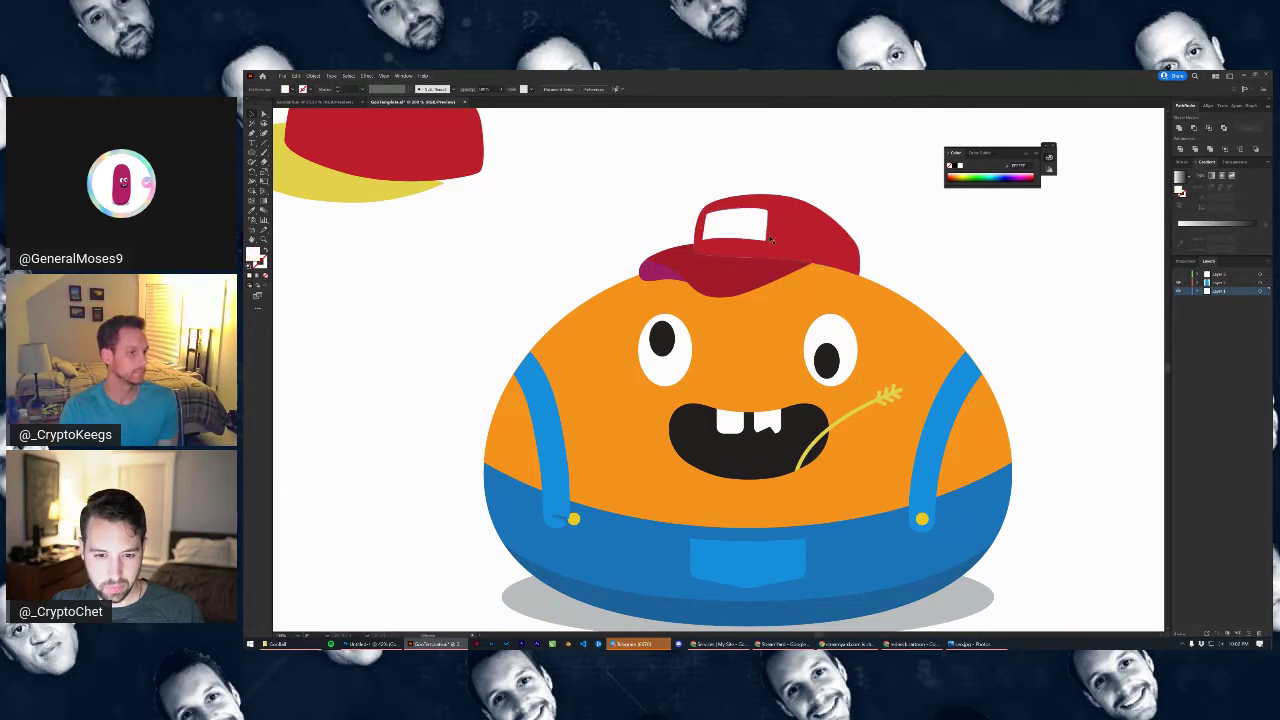
click(787, 234)
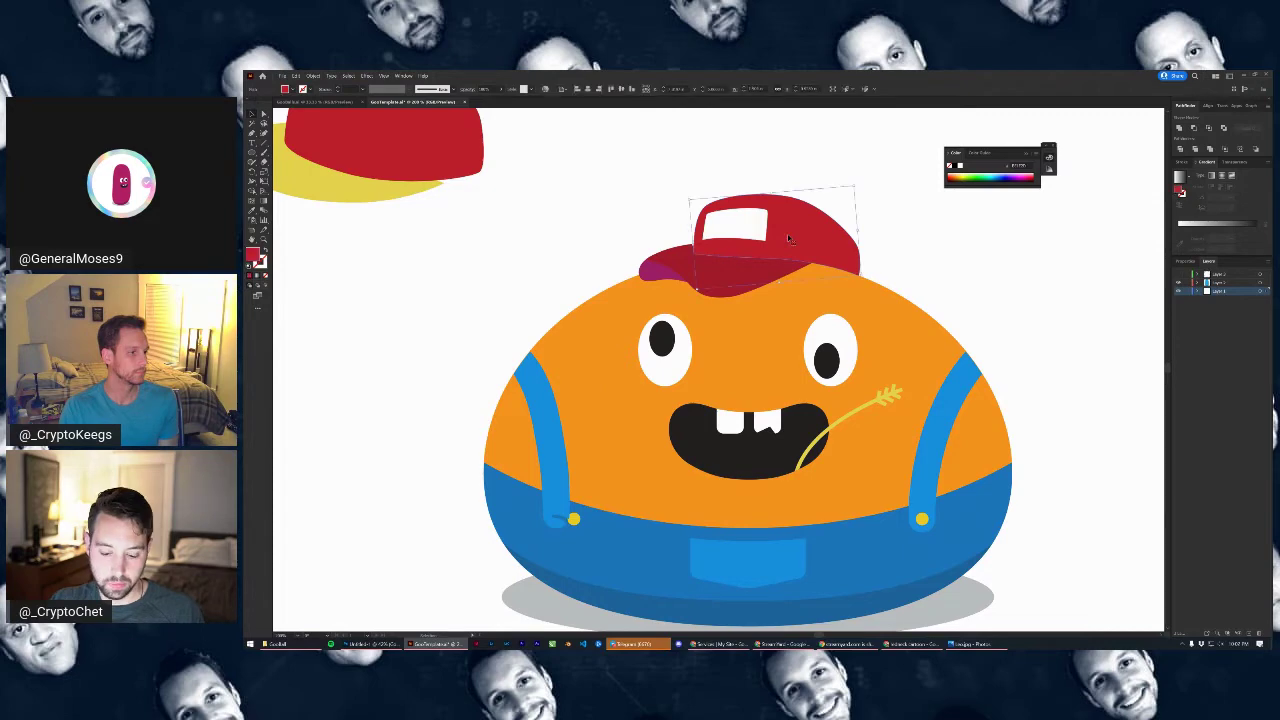
click(852, 216)
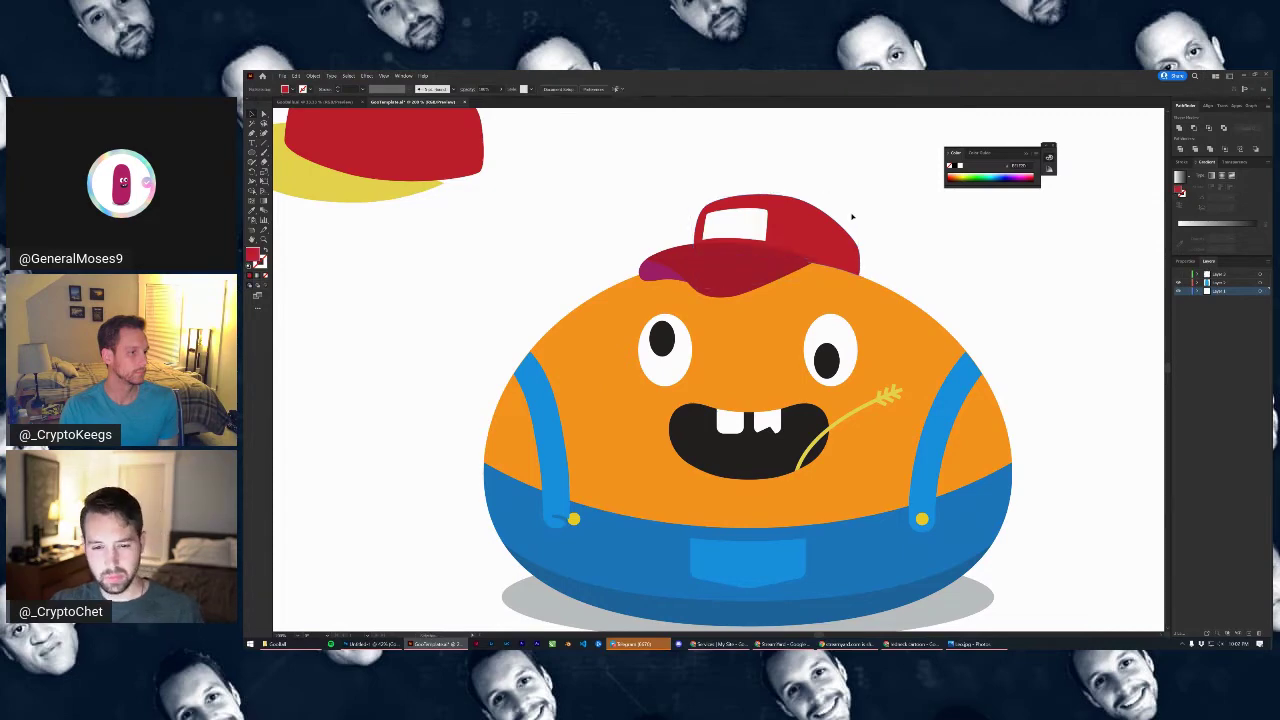
Reshape the cap brim by lowering its top middle anchor slightly and pulling its rear corner a little toward the front
scroll(770, 283, down, 3)
scroll(755, 266, up, 5)
click(755, 266)
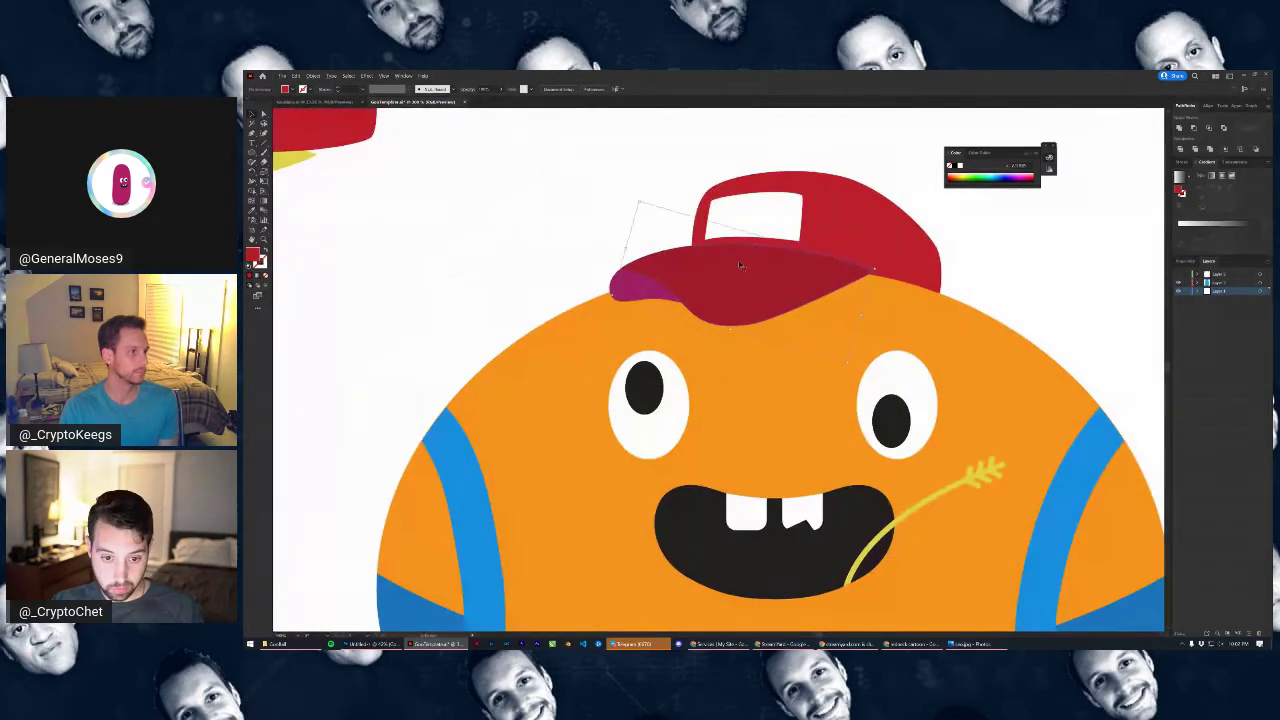
click(264, 114)
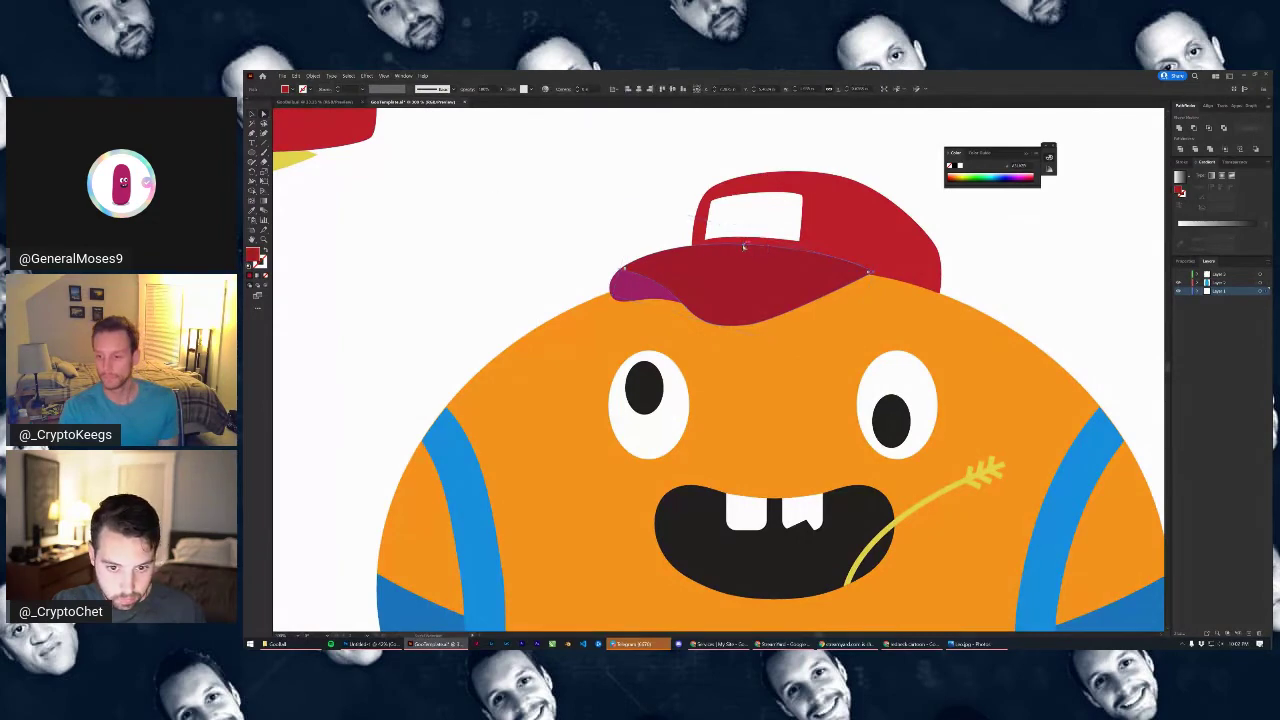
click(745, 247)
click(745, 246)
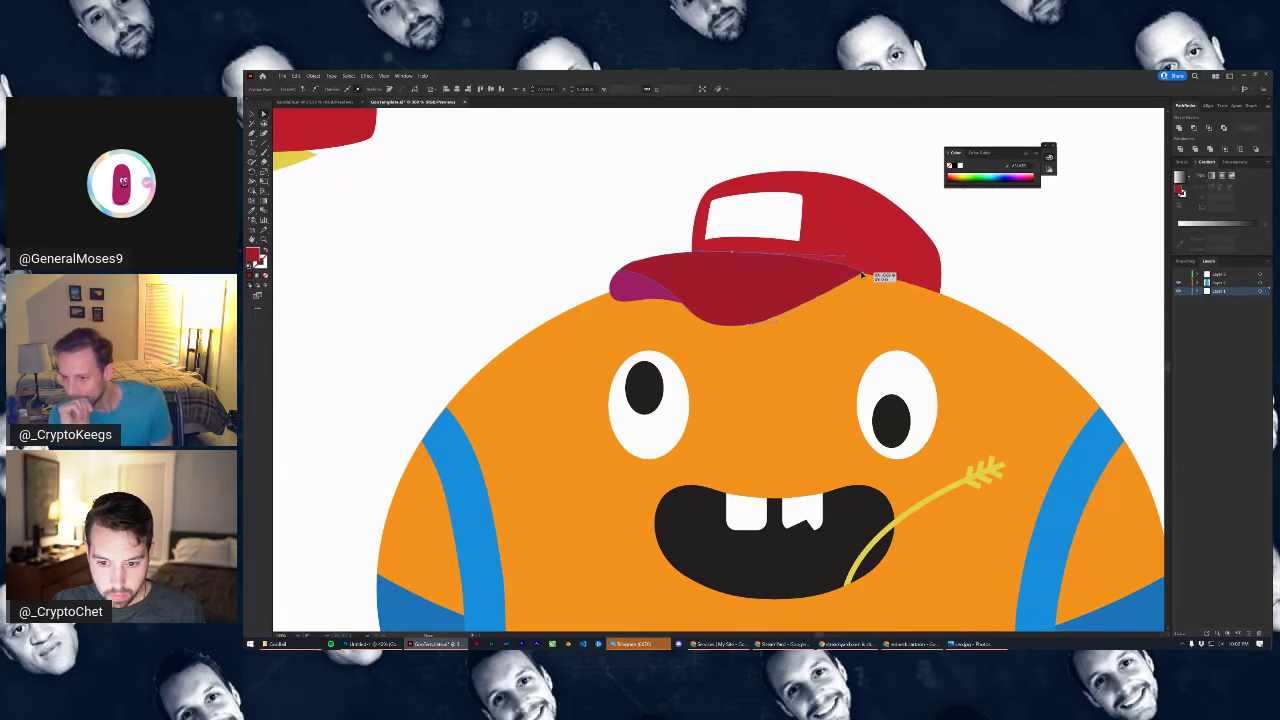
click(860, 273)
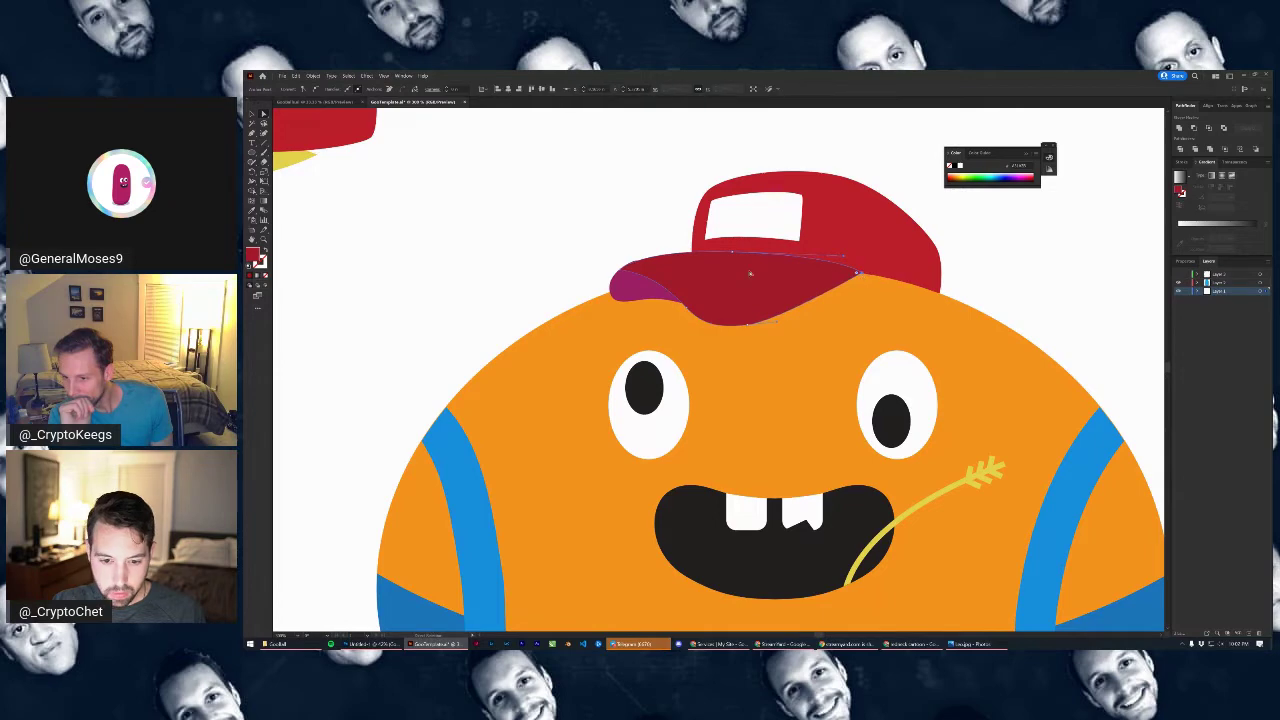
scroll(574, 256, down, 3)
click(558, 254)
Shift the purple underside piece at the brim's front tip slightly outward, away from the crown
scroll(558, 254, up, 3)
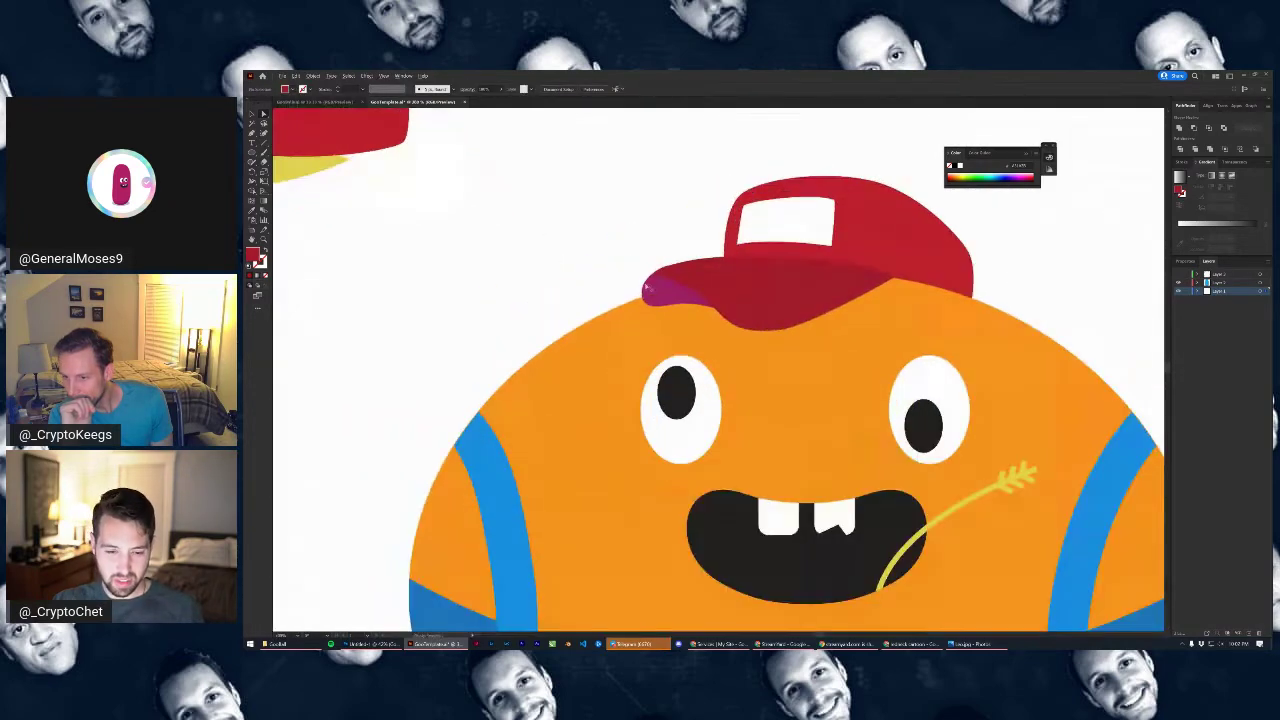
drag(659, 298, 636, 297)
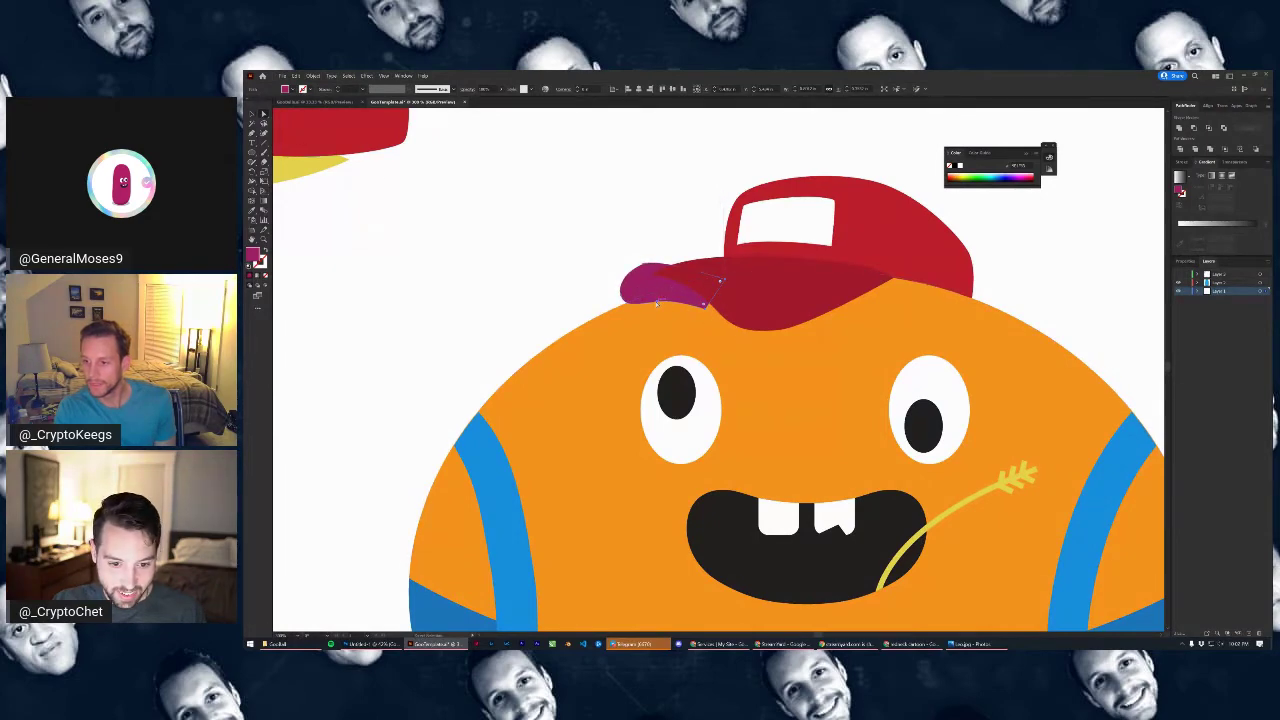
Reshape the lower edge of the purple brim underside so its corner and curve follow the top of the orange head
drag(657, 303, 620, 314)
scroll(627, 300, up, 3)
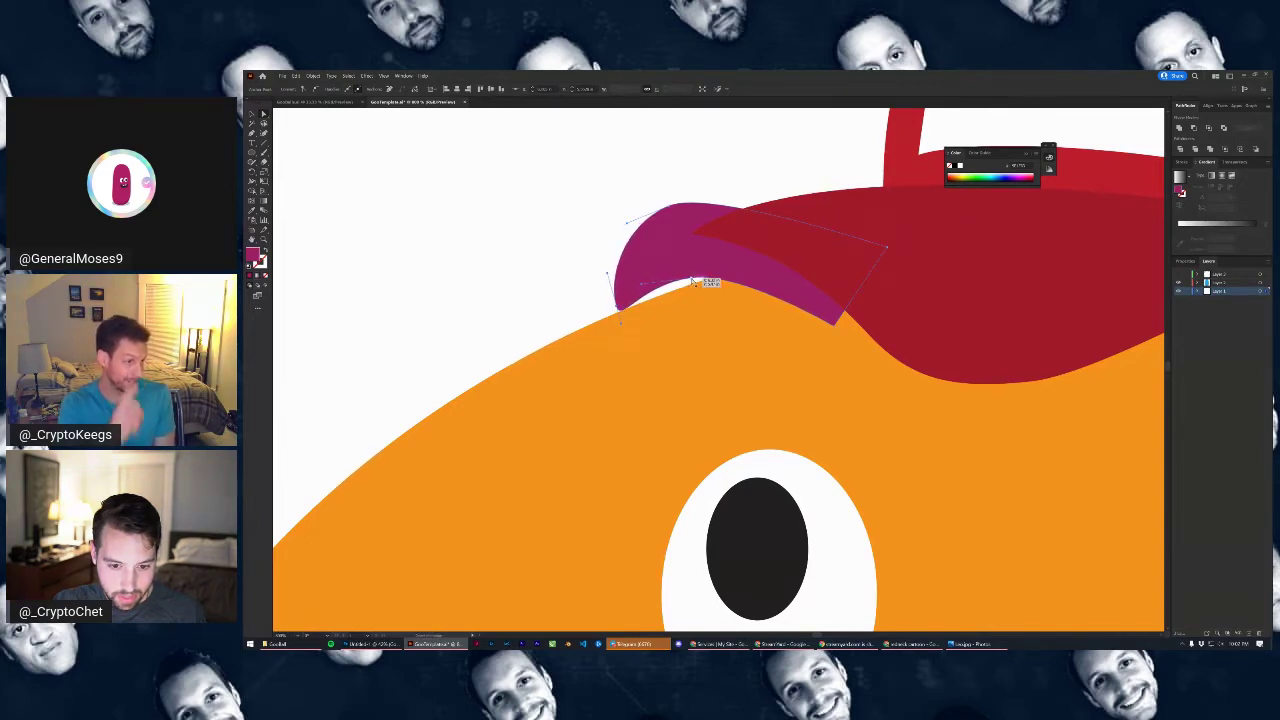
drag(694, 282, 705, 291)
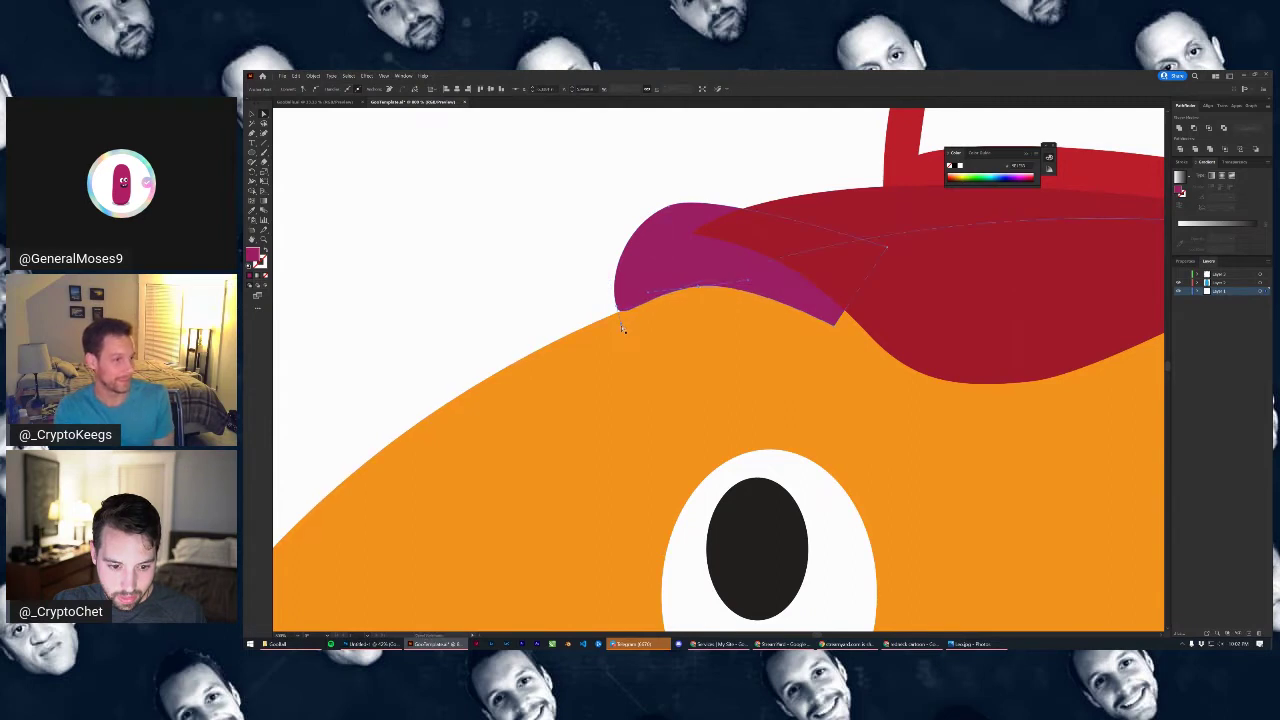
drag(620, 311, 622, 314)
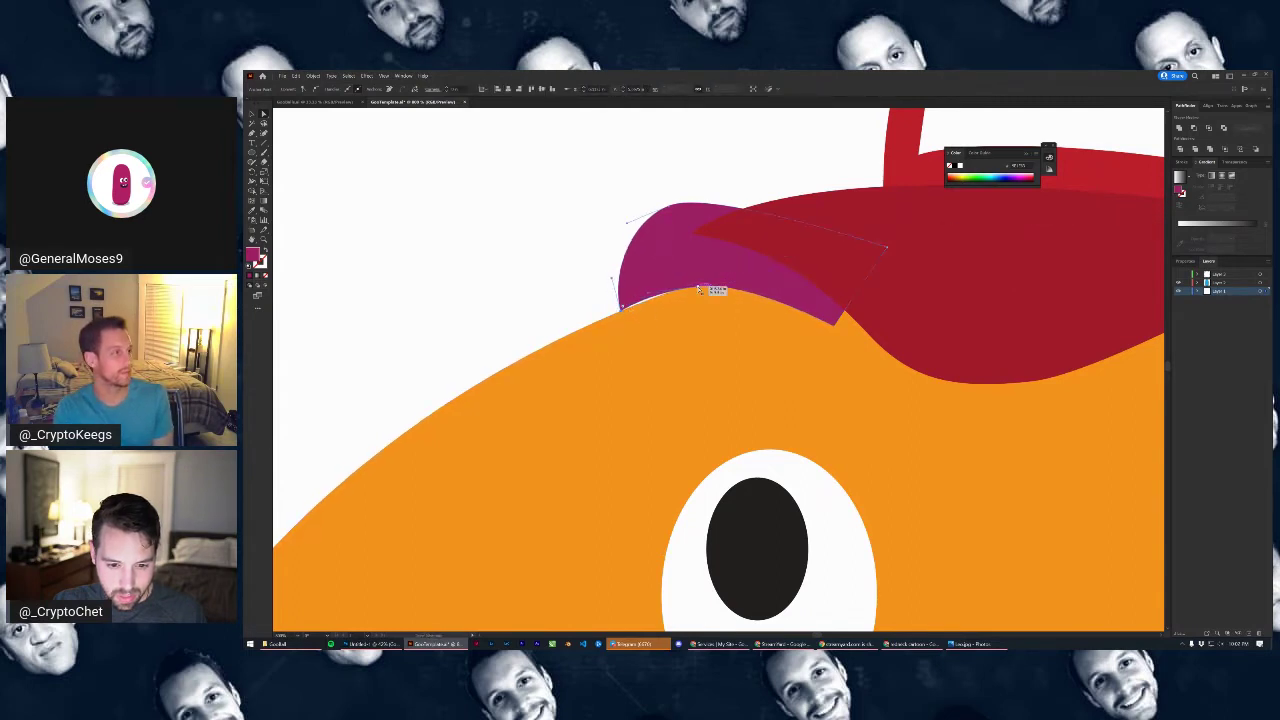
drag(699, 289, 720, 292)
Extend the purple underside's inner corner farther beneath the red brim and flatten its upper curve
drag(836, 331, 891, 353)
drag(670, 209, 670, 236)
scroll(682, 243, down, 3)
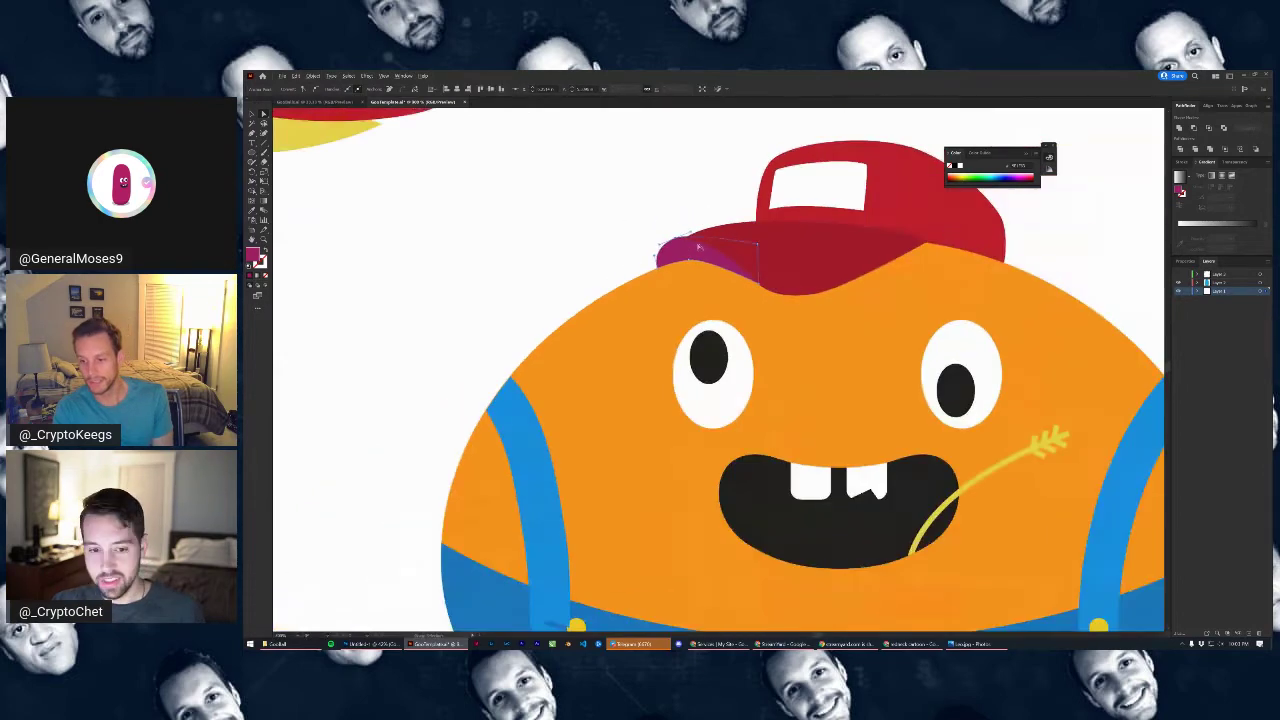
scroll(712, 234, up, 2)
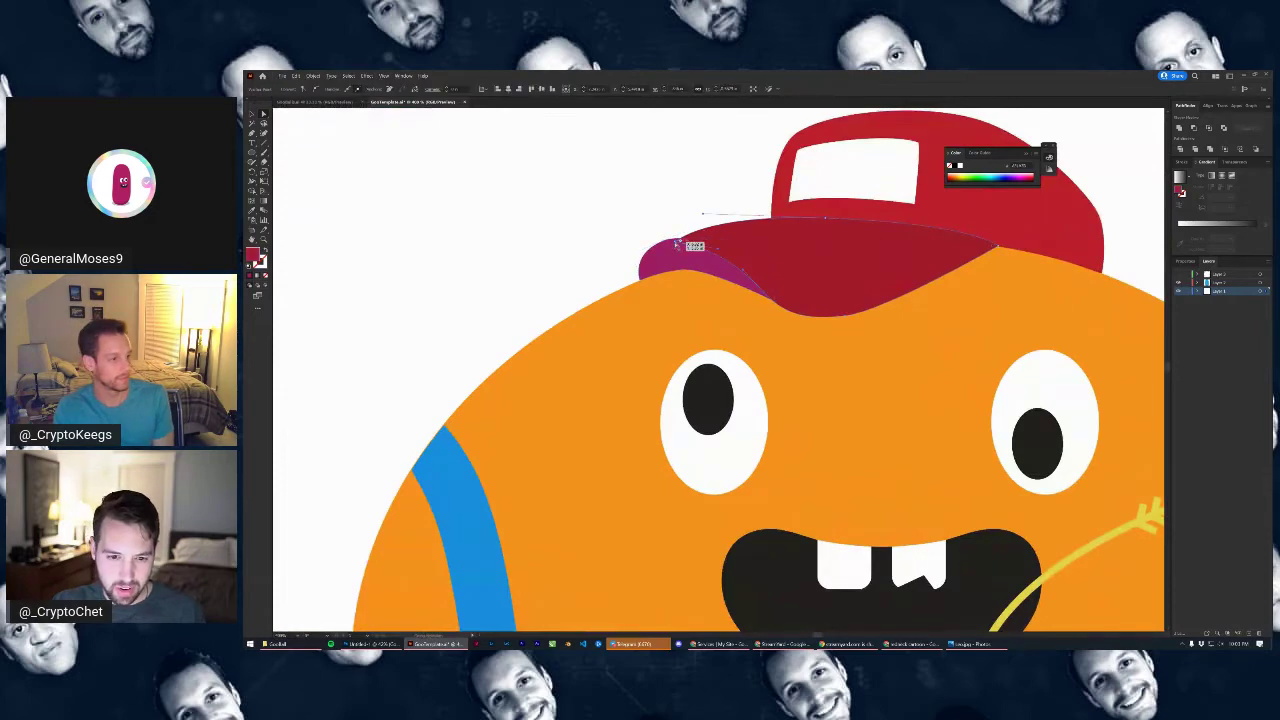
Extend the red brim's front tip outward to the outer edge of the purple underside
drag(668, 240, 655, 247)
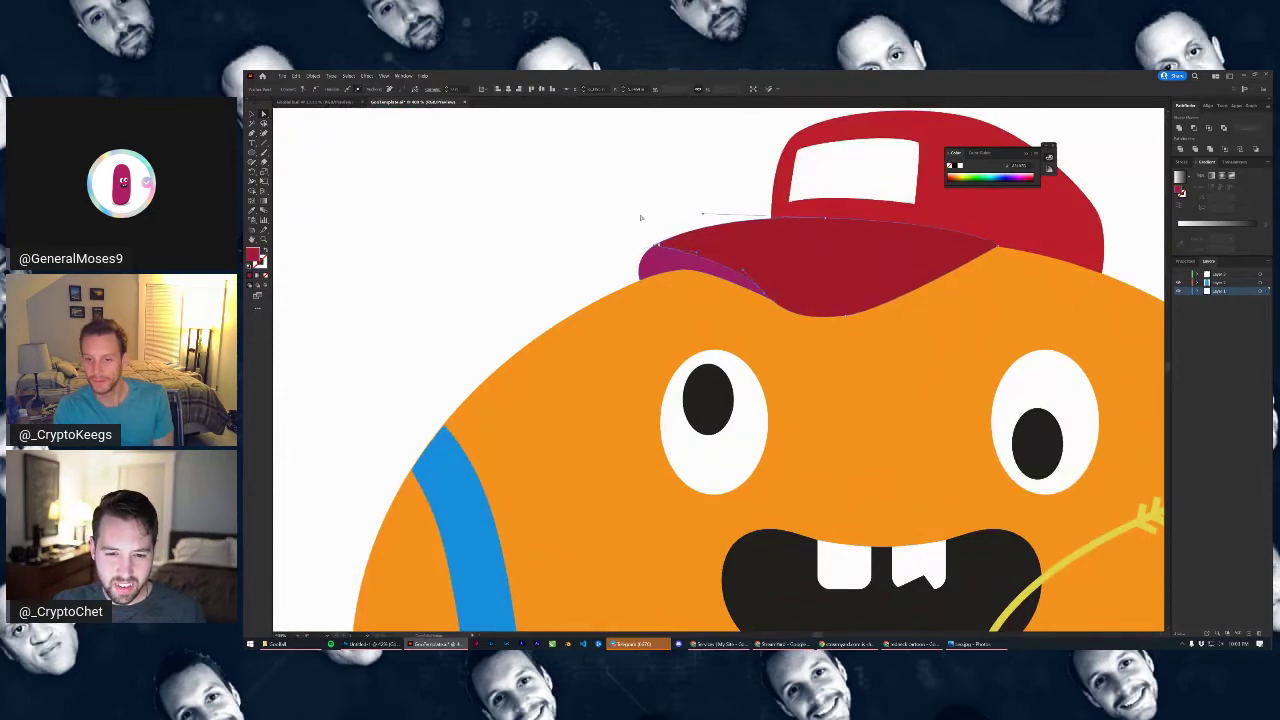
click(642, 217)
scroll(657, 226, down, 4)
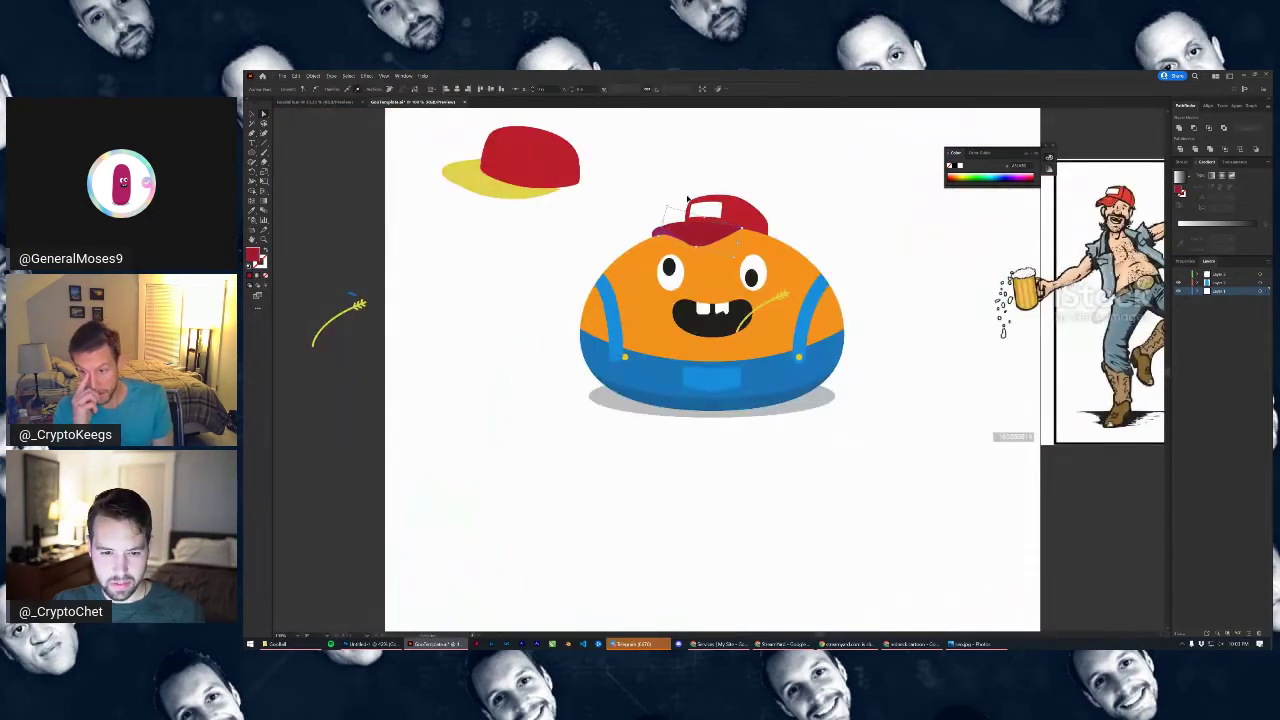
scroll(653, 221, up, 4)
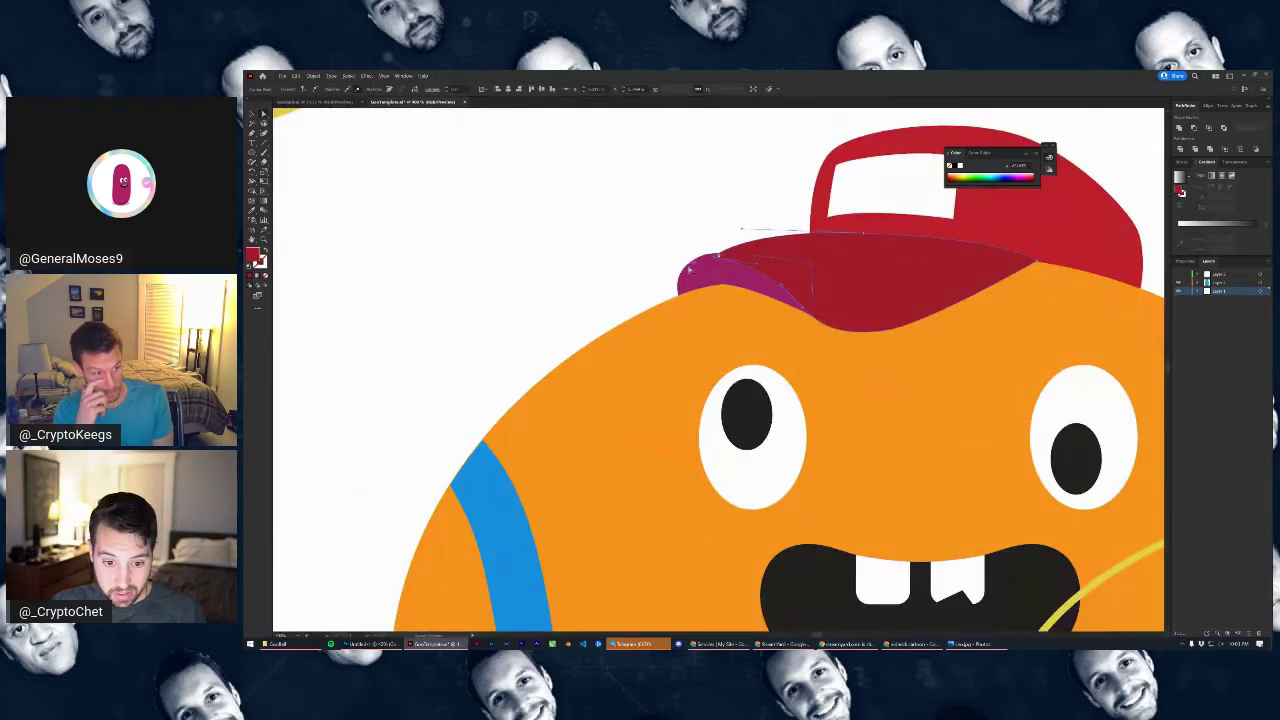
Nudge the red brim's front tip outward and lengthen the top anchor's handle to round the brim's upper edge
click(699, 278)
click(769, 252)
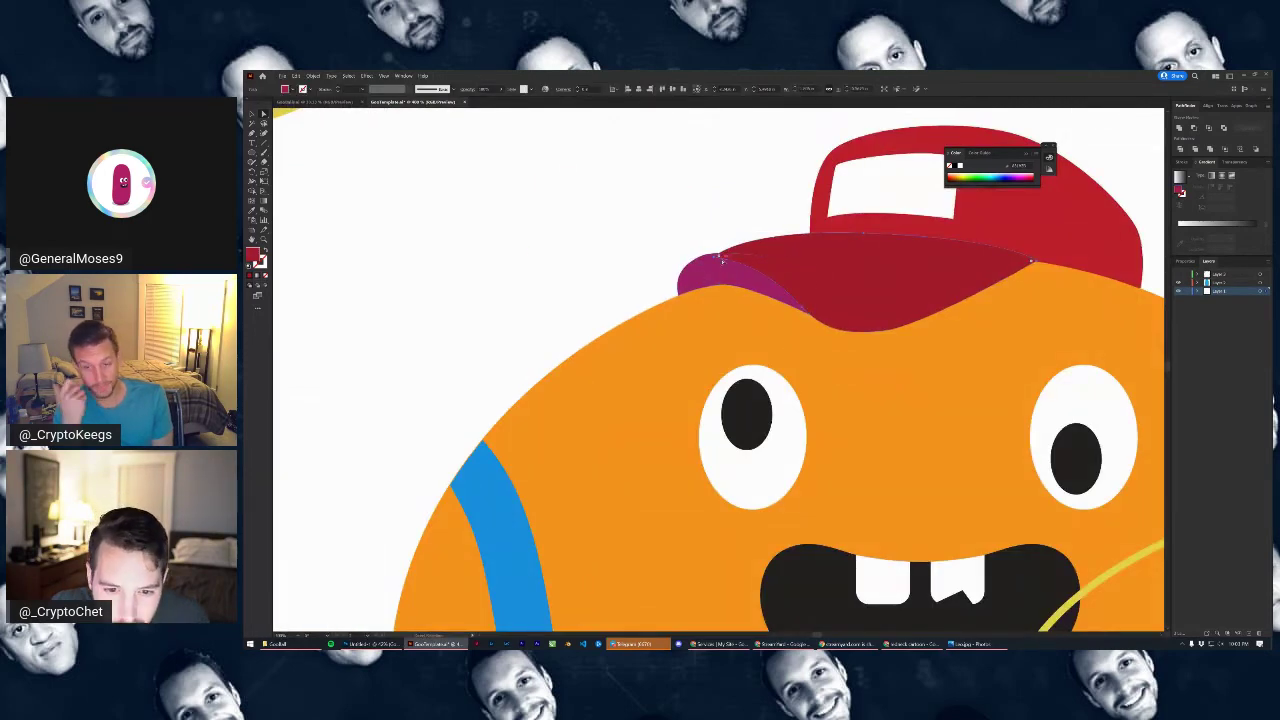
drag(716, 258, 706, 255)
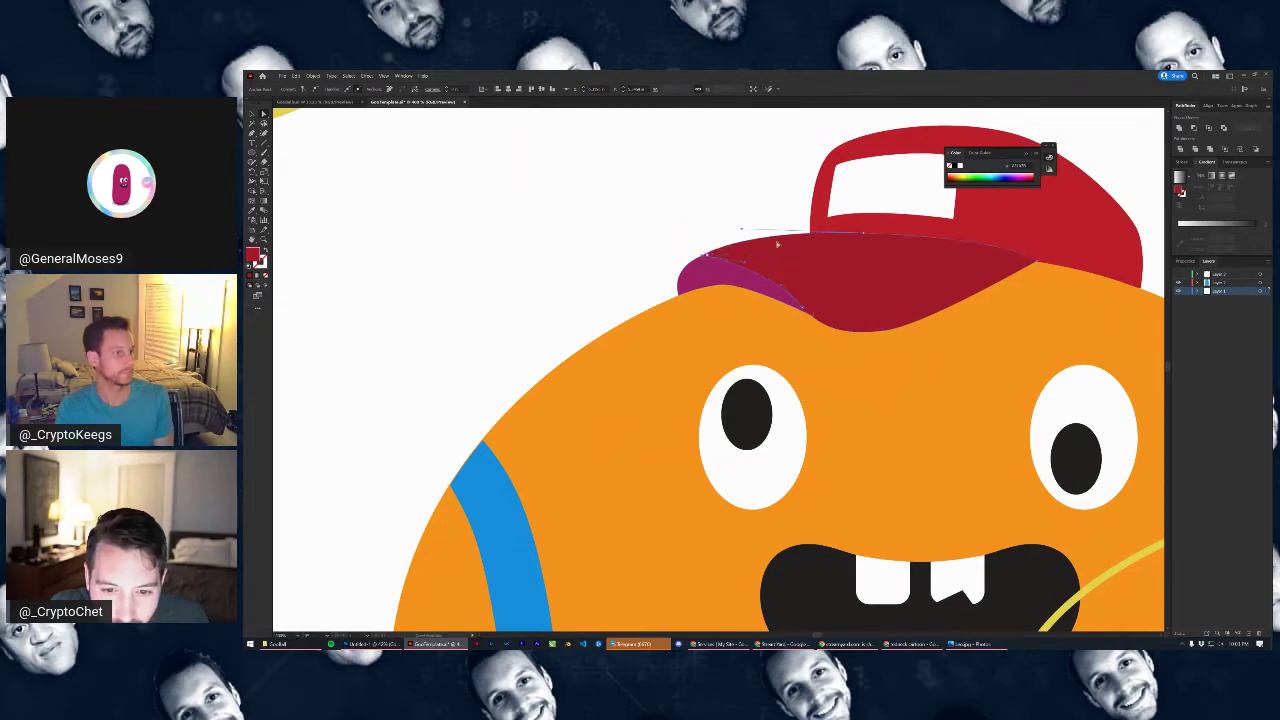
click(720, 223)
click(806, 251)
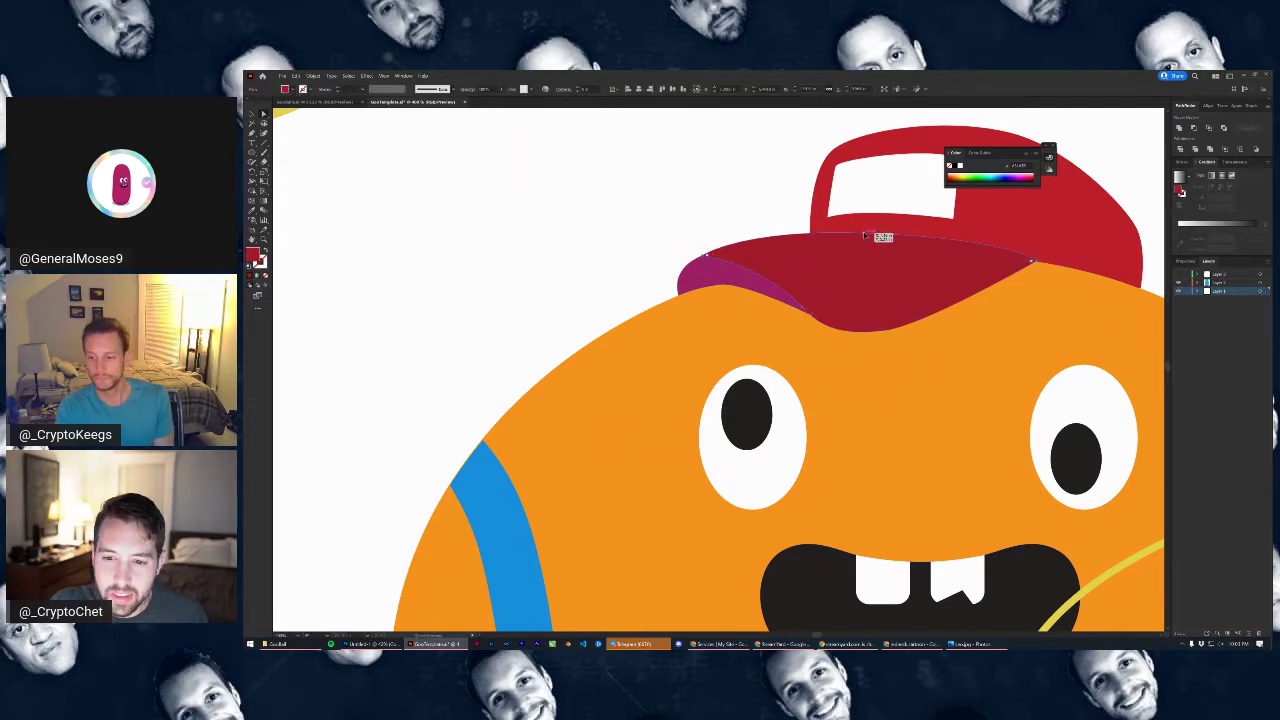
click(864, 234)
drag(741, 230, 727, 226)
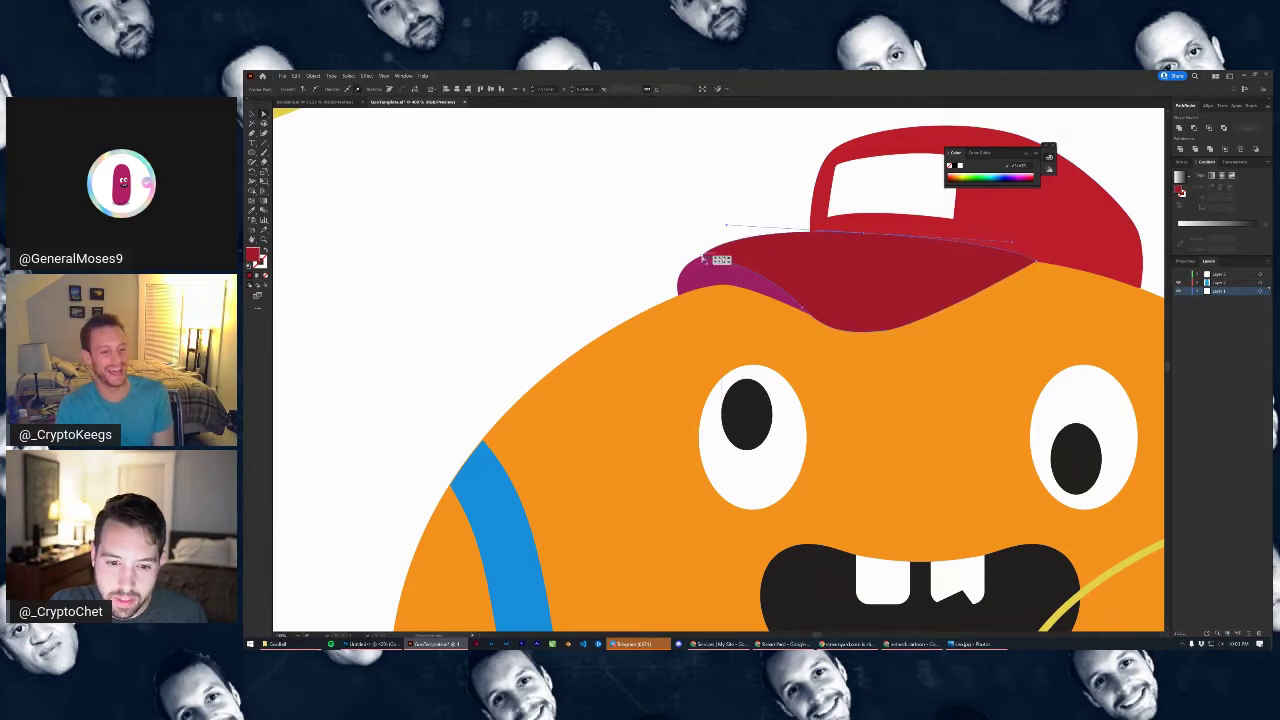
click(703, 257)
click(703, 258)
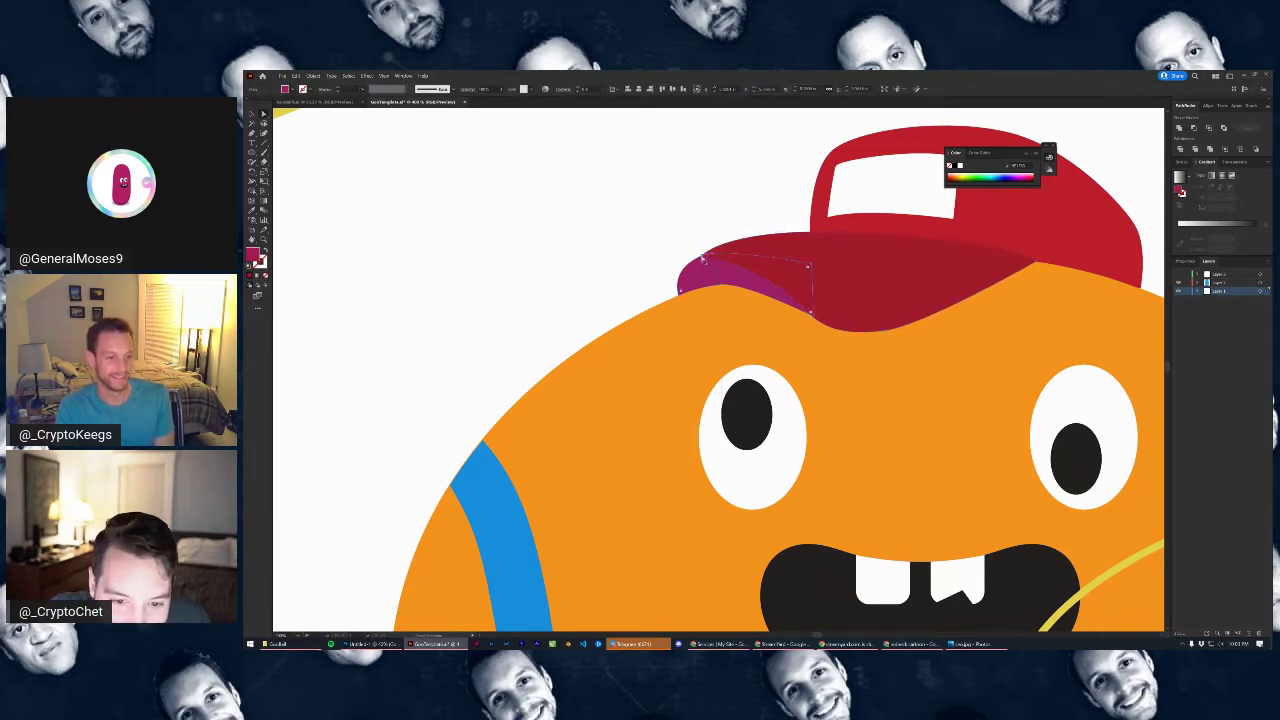
mouse_move(703, 260)
mouse_down()
mouse_move(726, 243)
mouse_move(687, 259)
mouse_up()
key(ctrl+z)
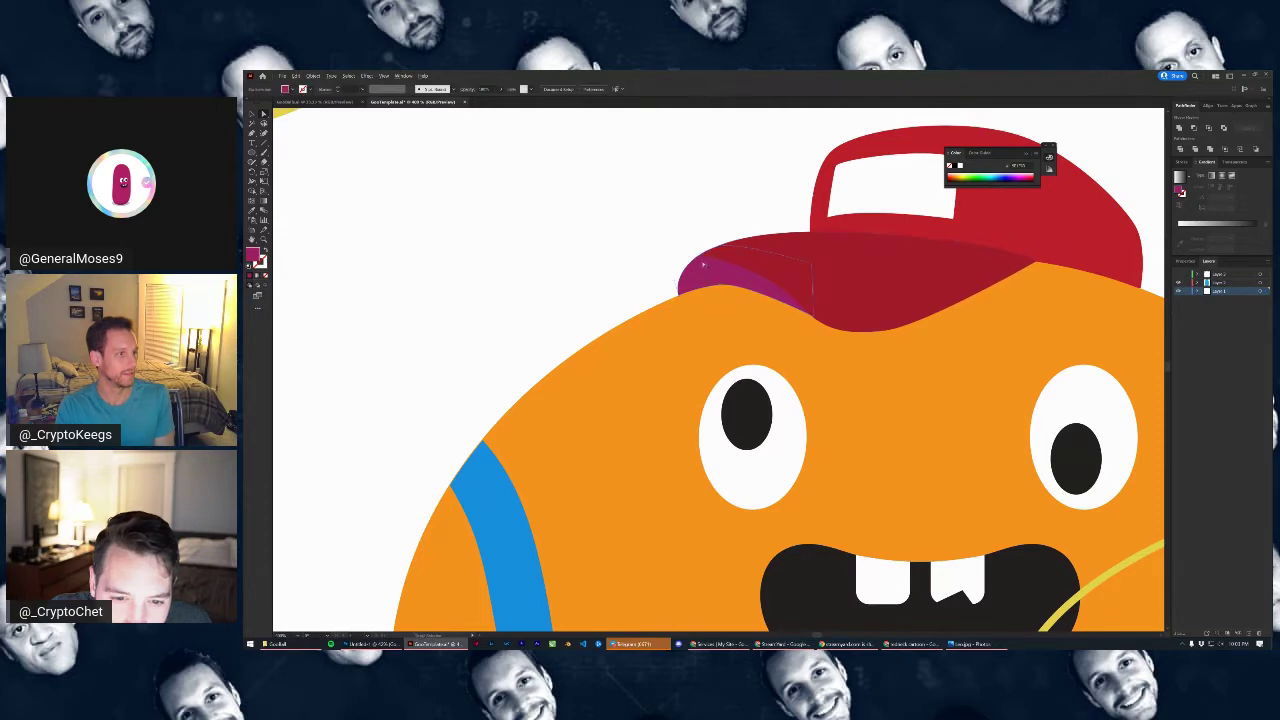
Align the red brim's tip with the purple underside's outline and lower the top curve handle for a smooth transition
scroll(690, 260, up, 3)
drag(722, 262, 714, 255)
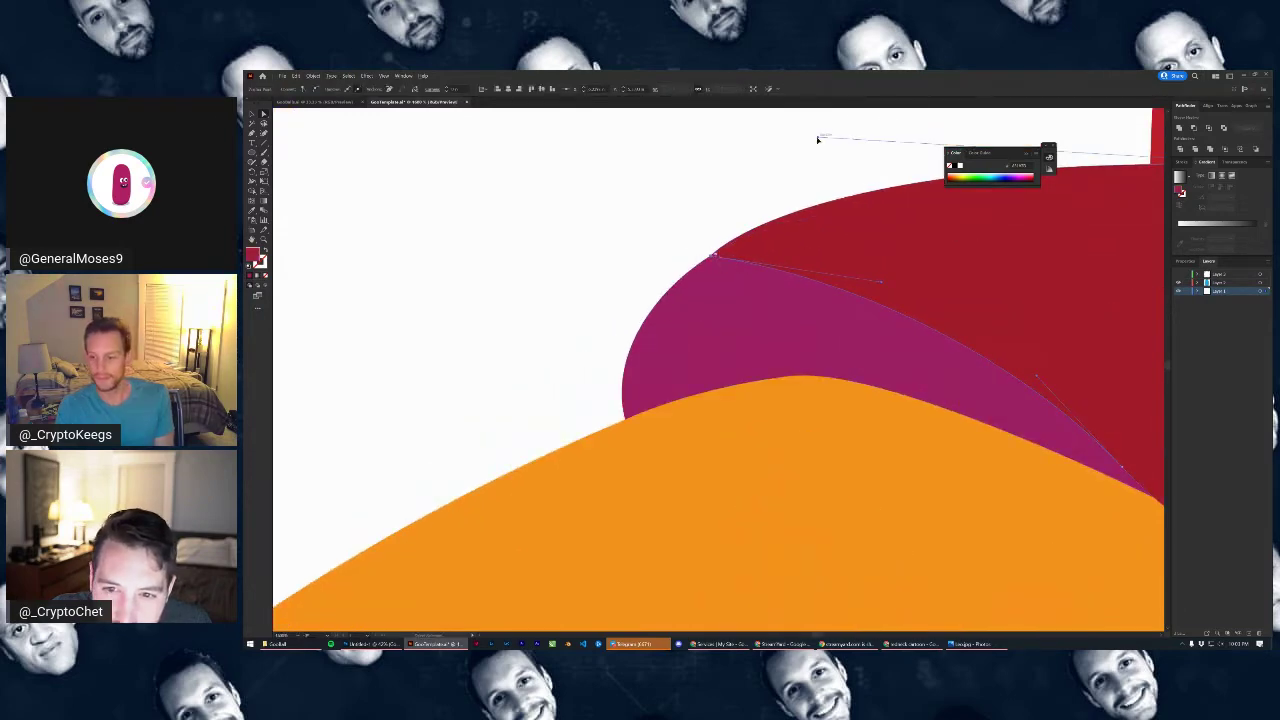
mouse_move(817, 140)
mouse_down()
mouse_move(849, 157)
mouse_move(831, 155)
mouse_up()
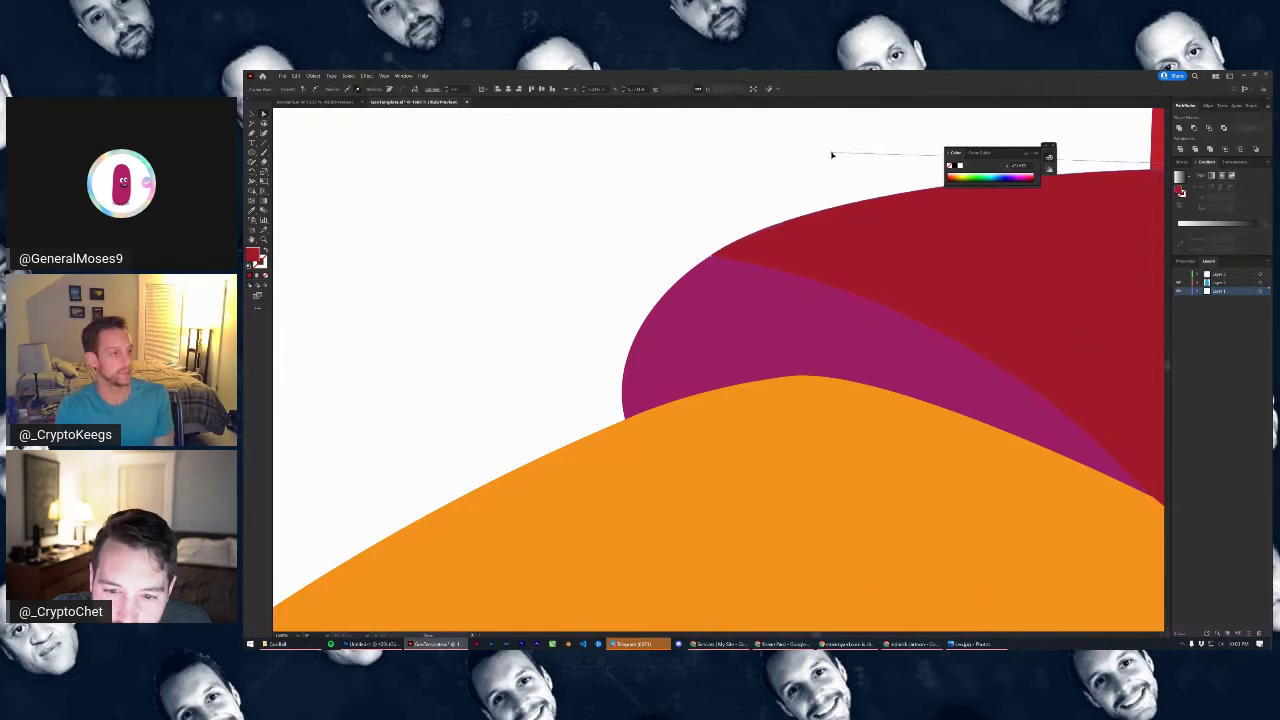
scroll(743, 171, down, 4)
scroll(806, 234, up, 3)
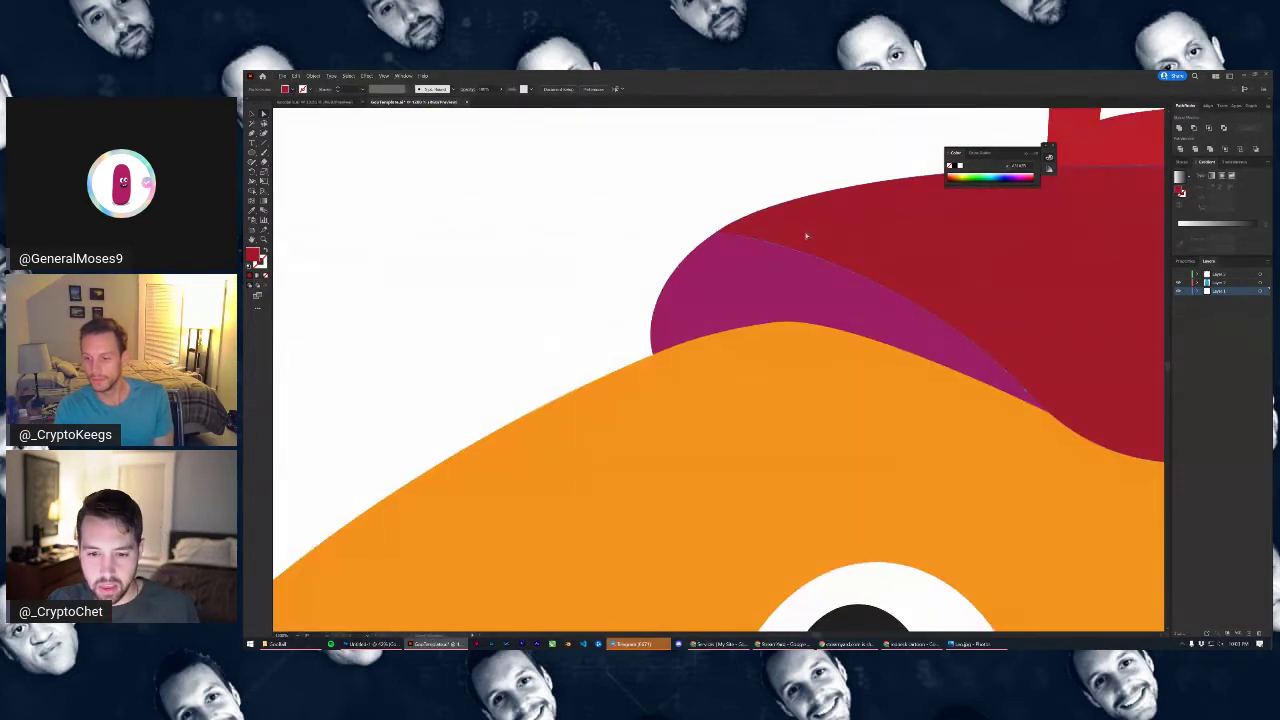
Bend the red brim's lower front edge upward into an arch, exposing more of the purple underside
click(1034, 392)
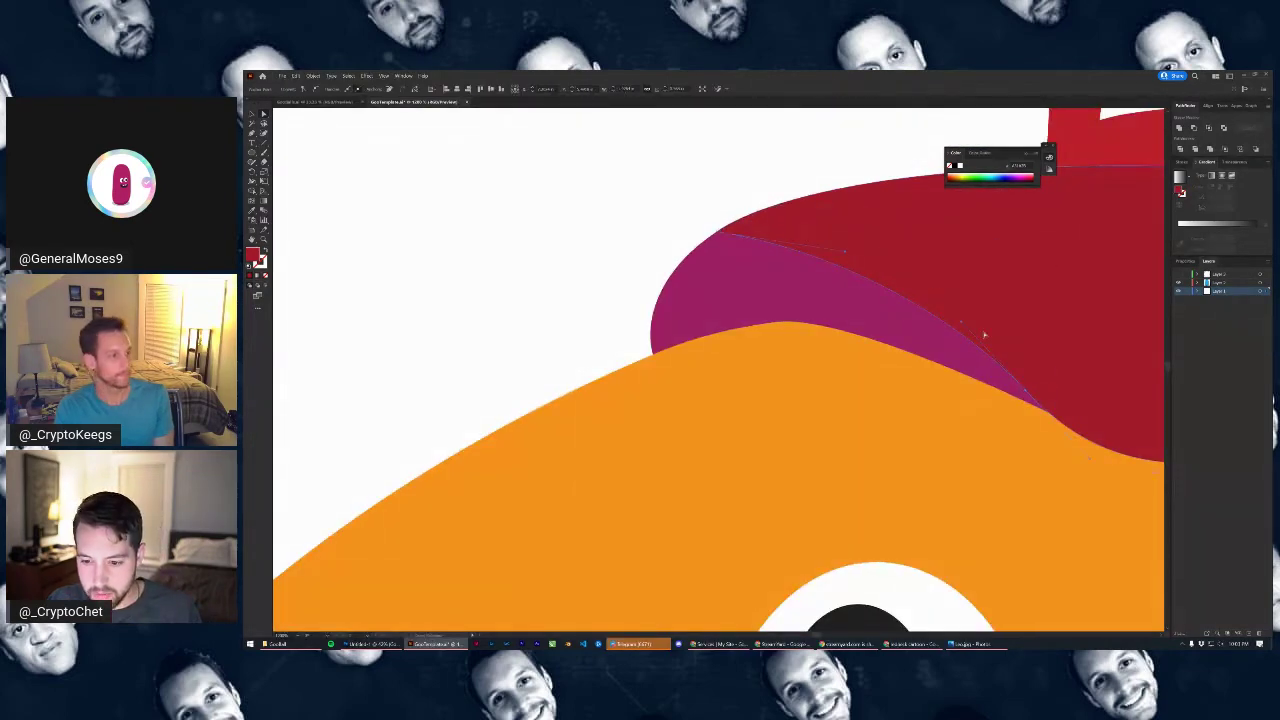
drag(963, 323, 830, 203)
click(666, 186)
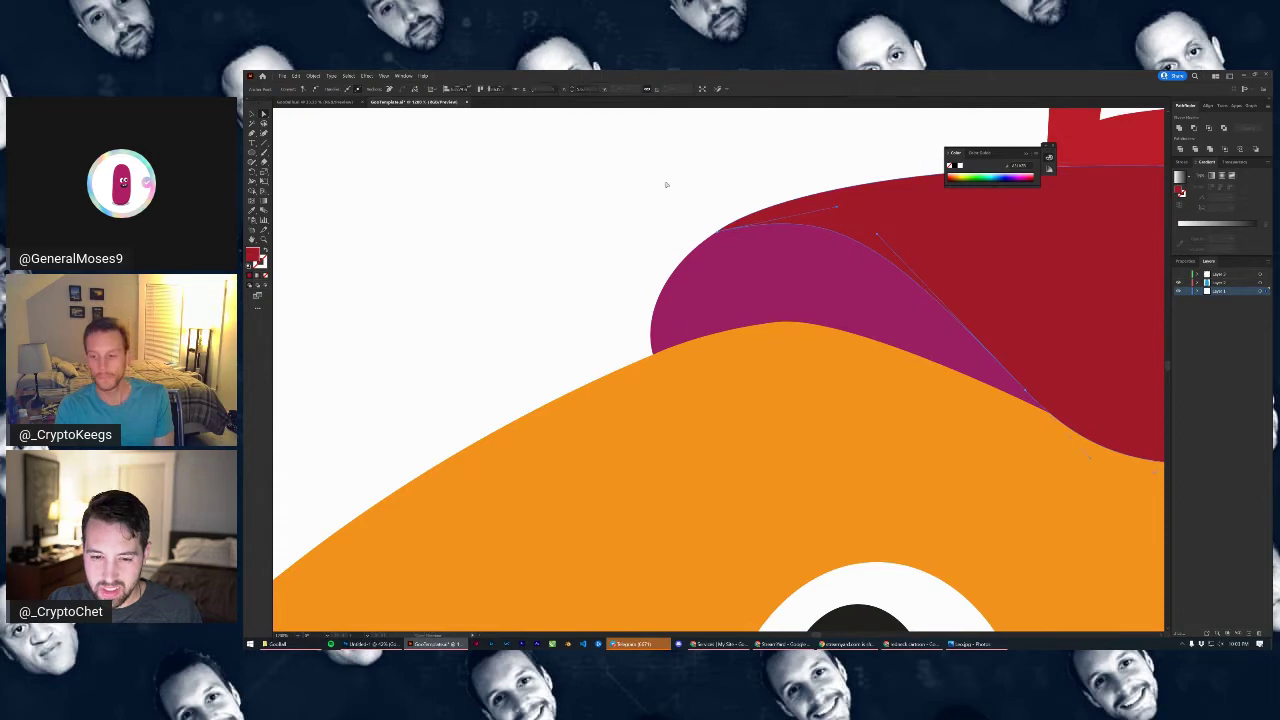
scroll(672, 190, down, 6)
scroll(717, 194, up, 5)
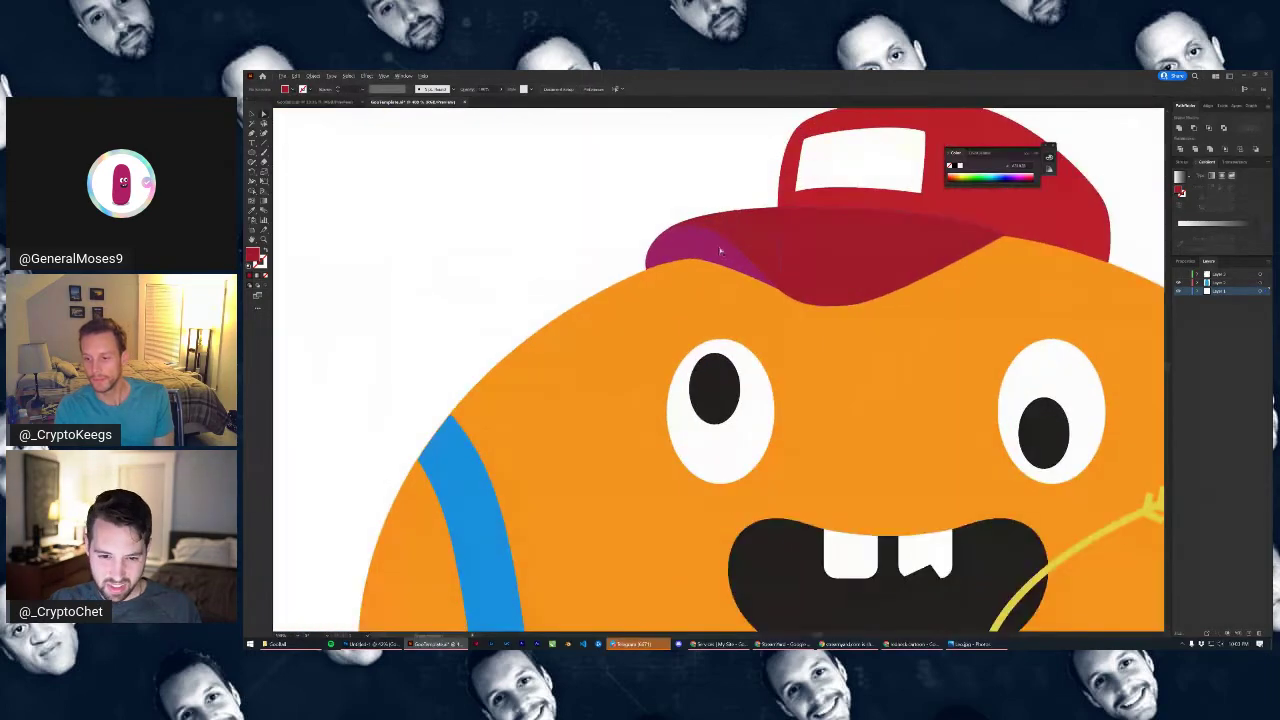
Raise the lower curve of the purple underside and shift its peak toward the center of the cap
click(707, 219)
drag(690, 261, 718, 247)
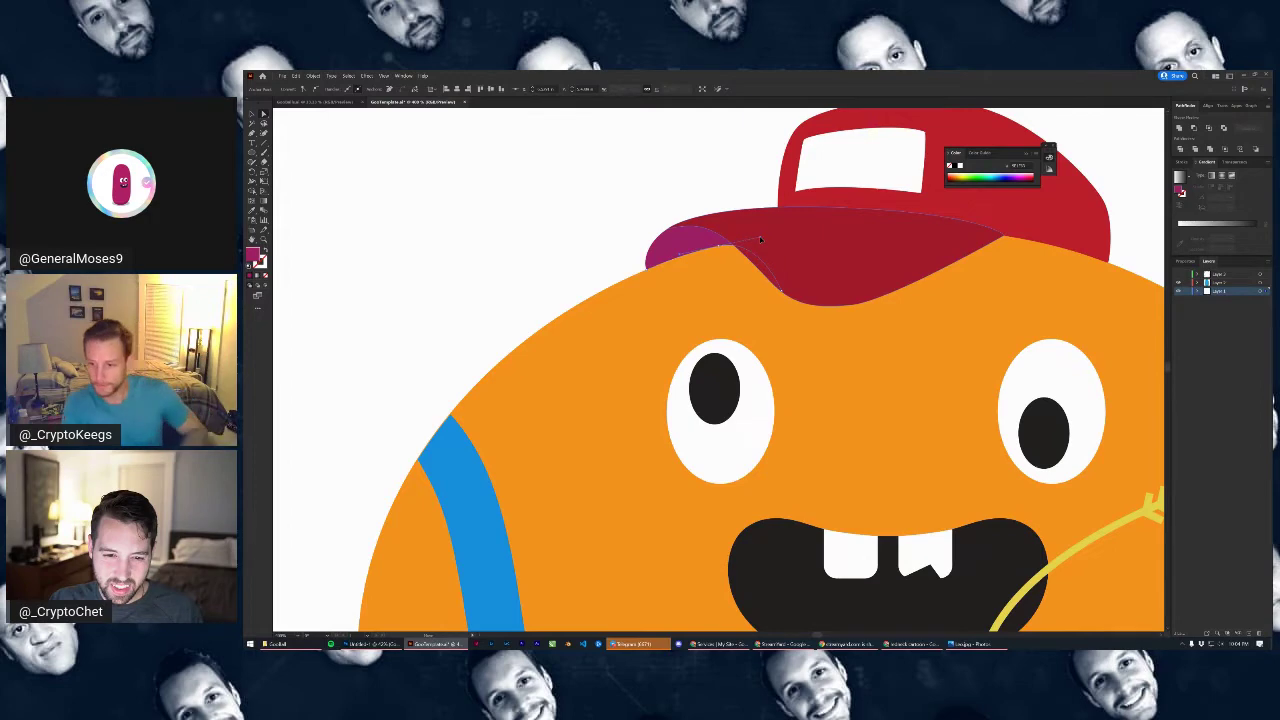
click(630, 212)
scroll(644, 217, down, 4)
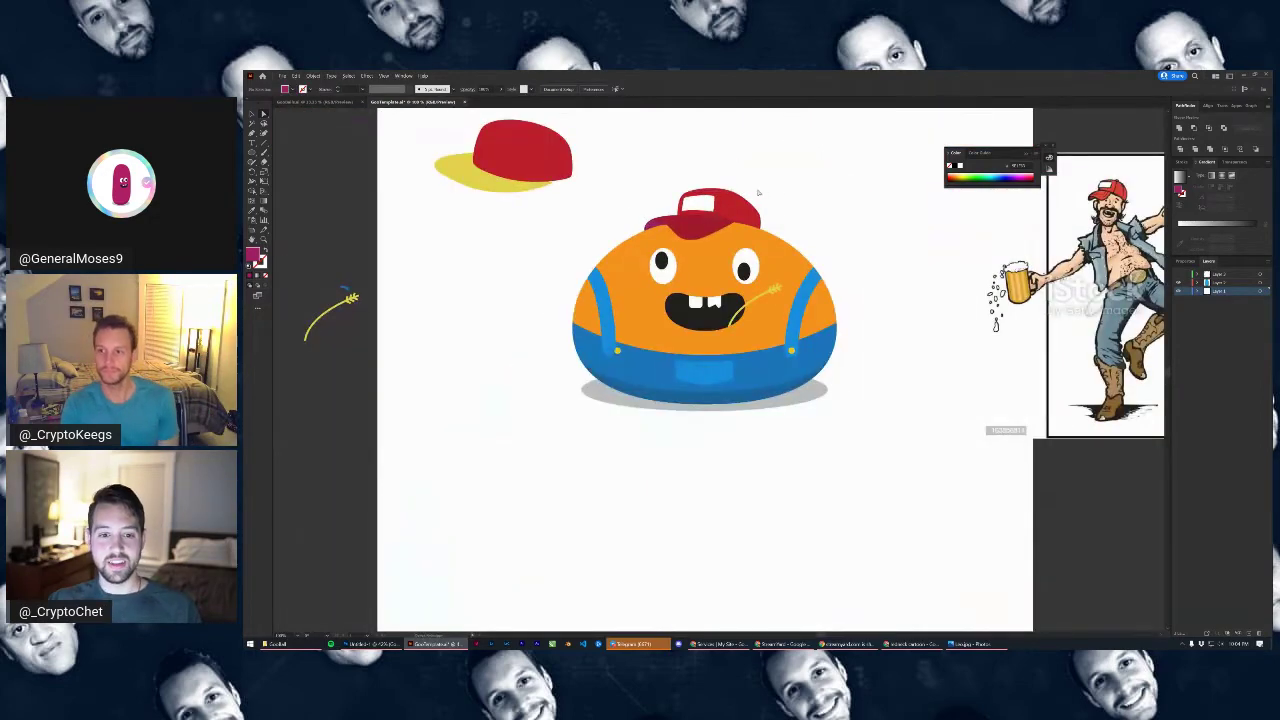
Raise the lowest part of the red brim and smooth its bottom curve for a shallower brim
scroll(701, 237, up, 4)
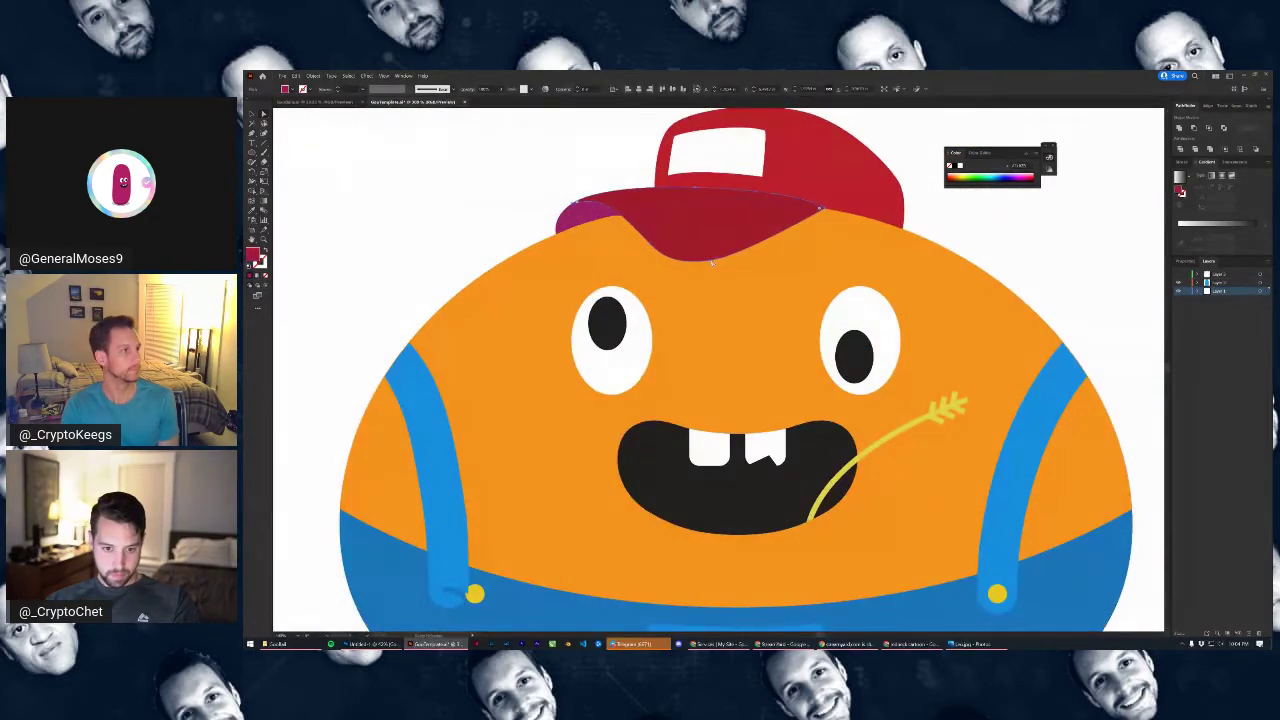
drag(711, 263, 657, 235)
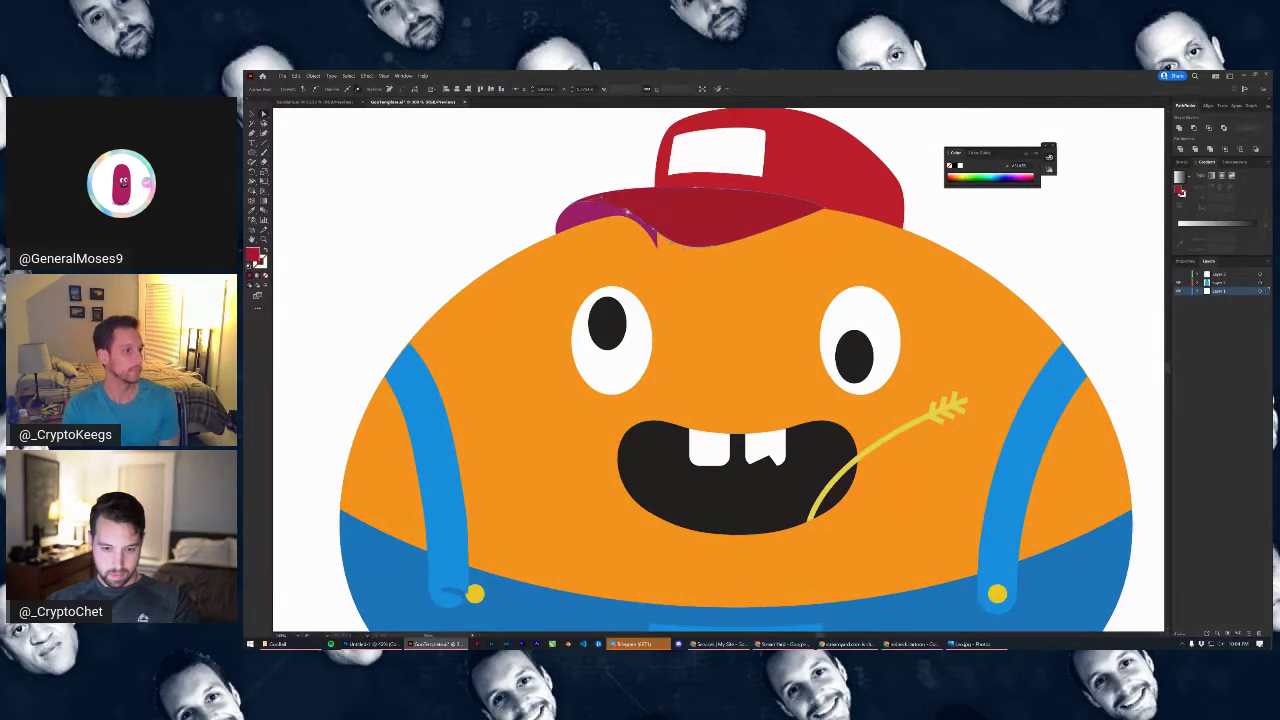
drag(710, 247, 720, 241)
alt+scroll(720, 241, down, 5)
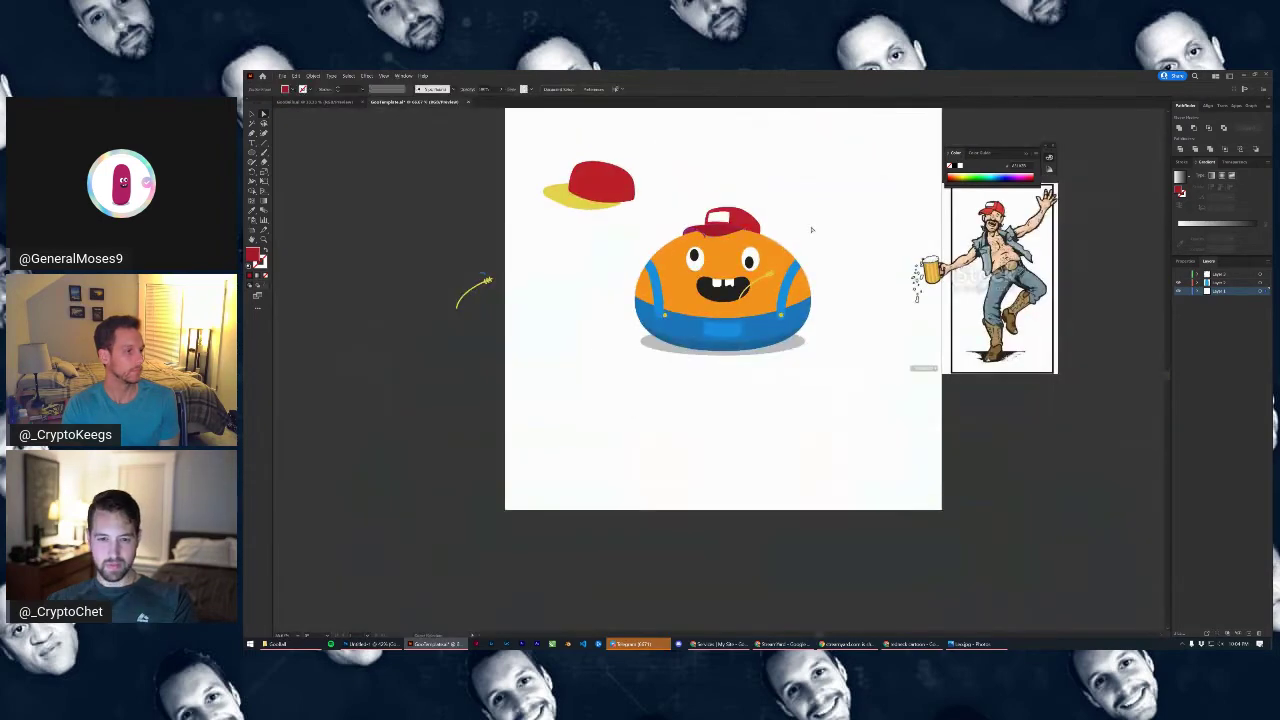
alt+scroll(739, 229, up, 3)
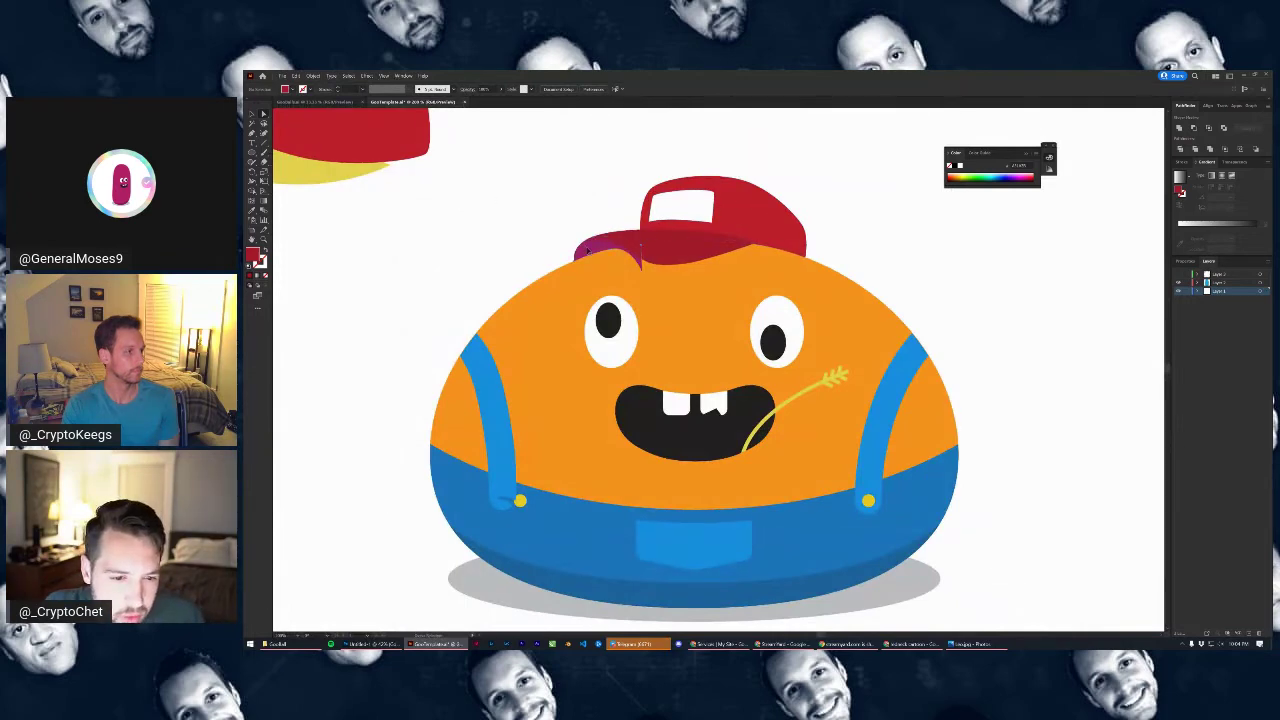
Shift the purple underside inward beneath the red brim and slightly adjust its bounding box
scroll(585, 248, up, 2)
scroll(754, 229, down, 5)
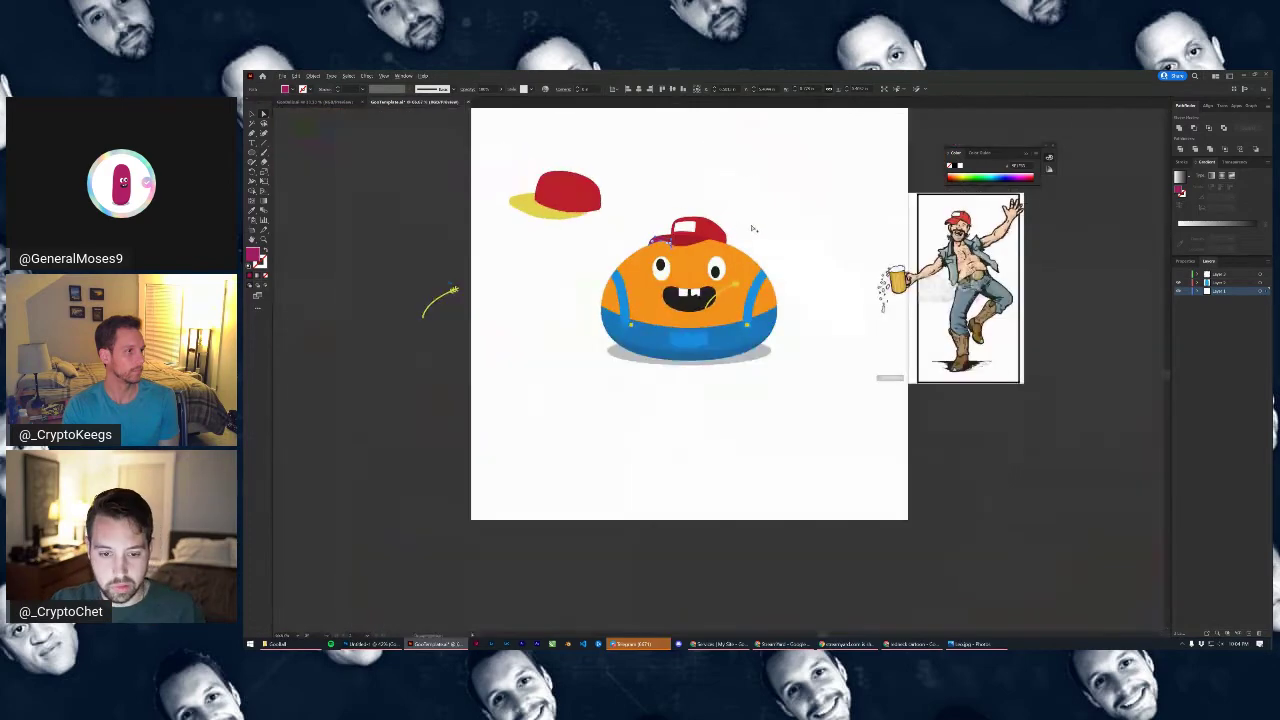
scroll(655, 276, up, 5)
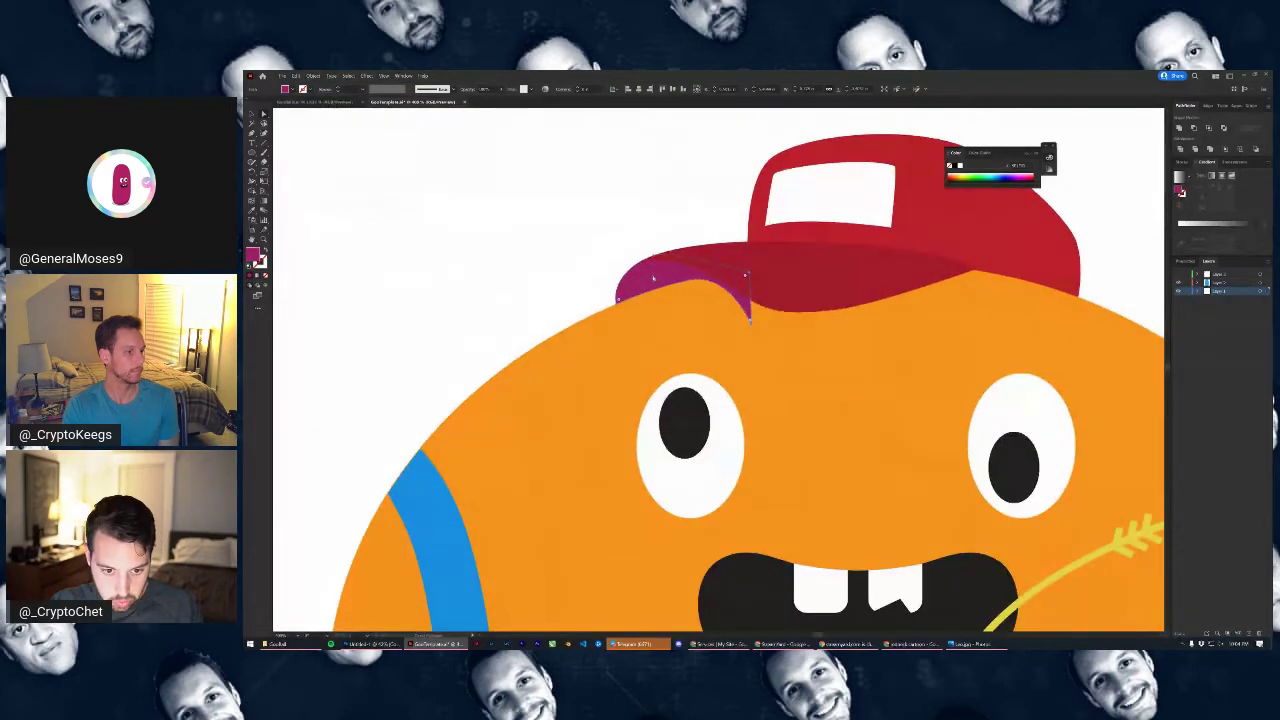
drag(652, 278, 686, 263)
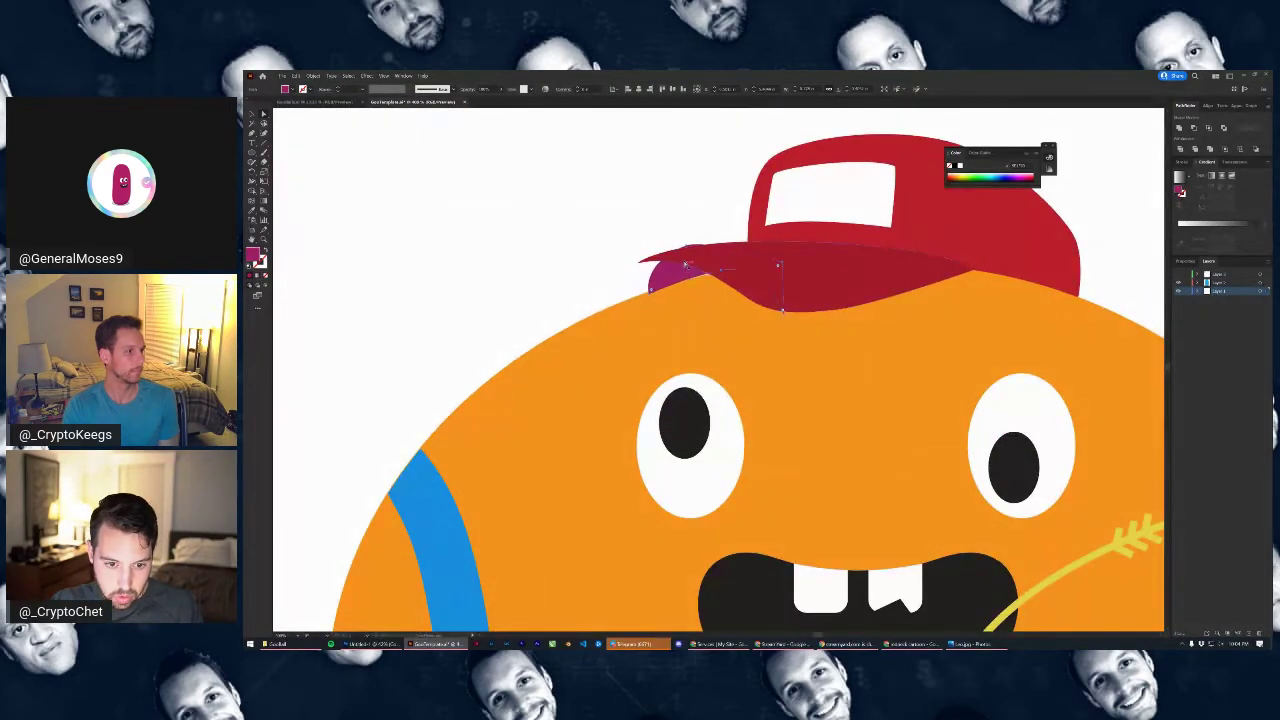
click(252, 114)
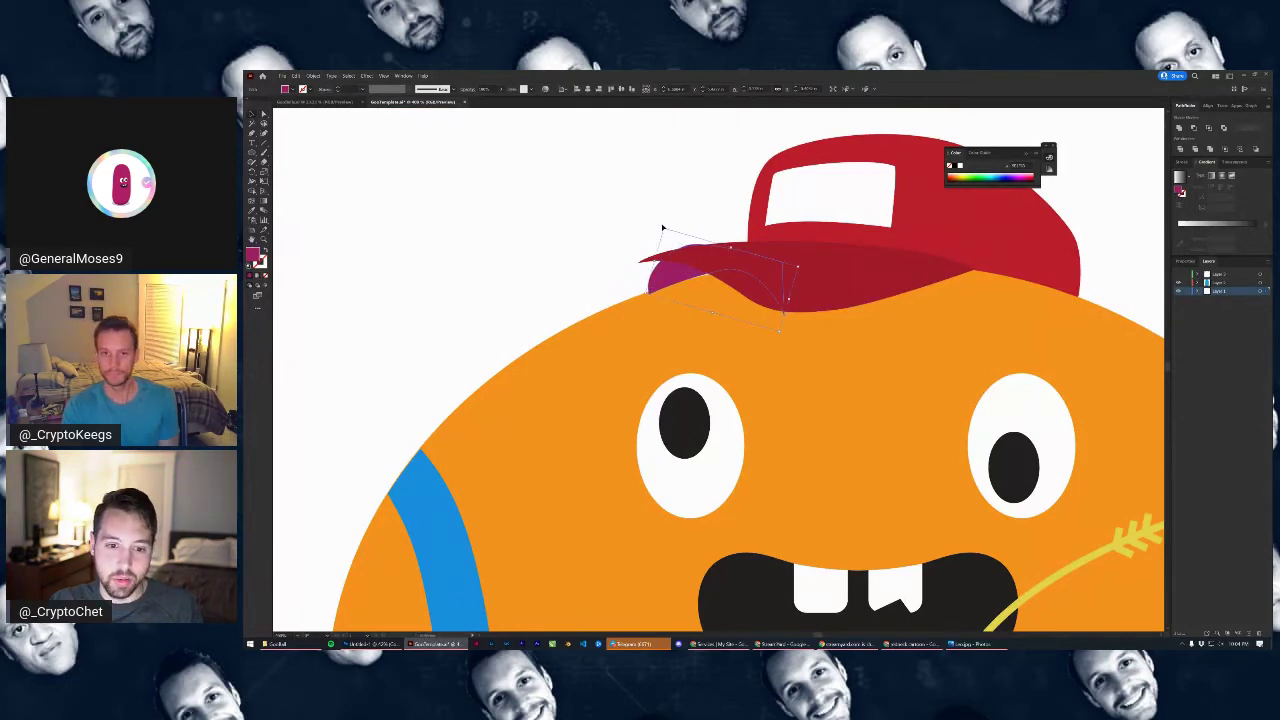
drag(661, 226, 669, 224)
drag(671, 278, 688, 276)
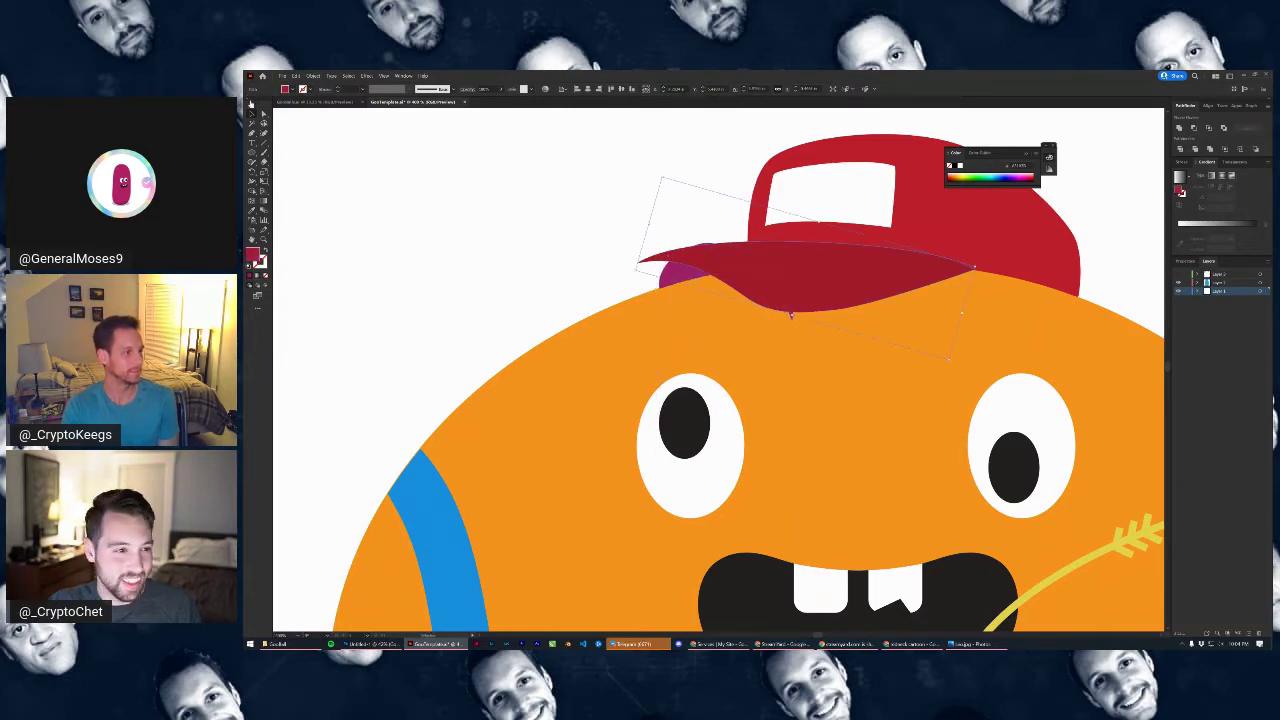
Pull the red brim's tip inward onto the purple underside's outline and adjust its top handle to blend the curves
click(709, 256)
drag(642, 261, 678, 257)
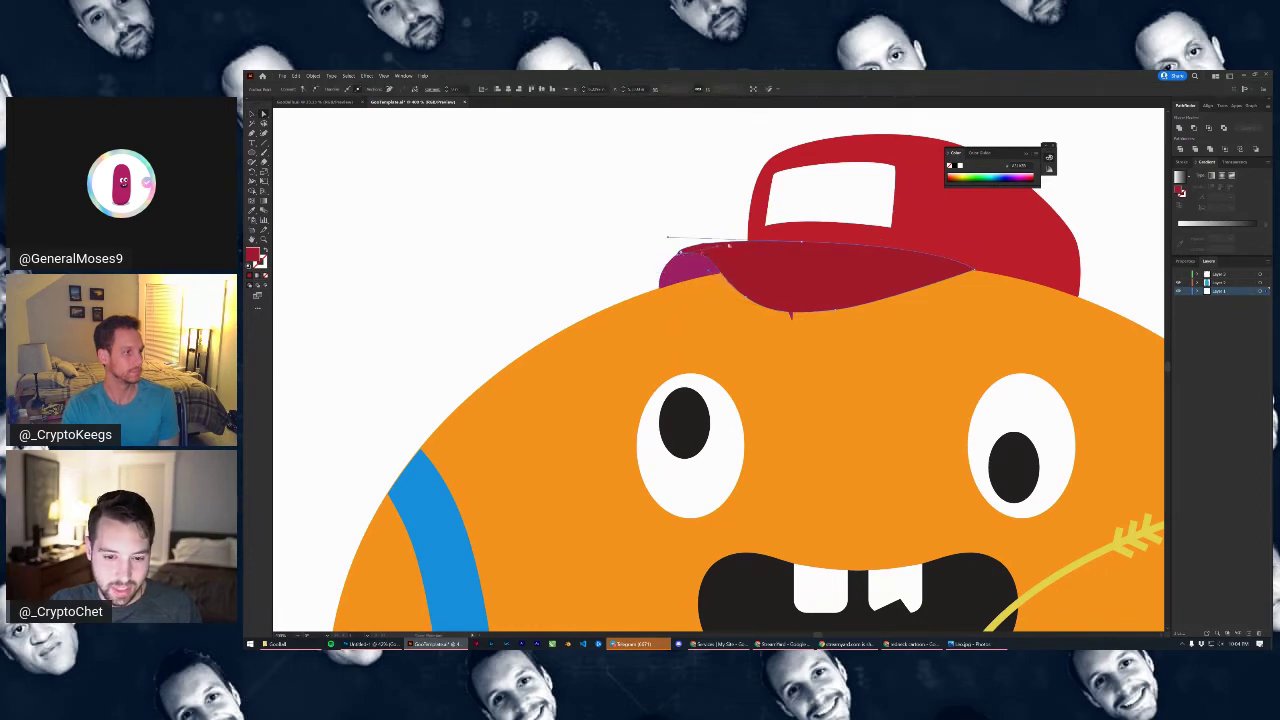
scroll(711, 238, up, 4)
drag(533, 240, 727, 181)
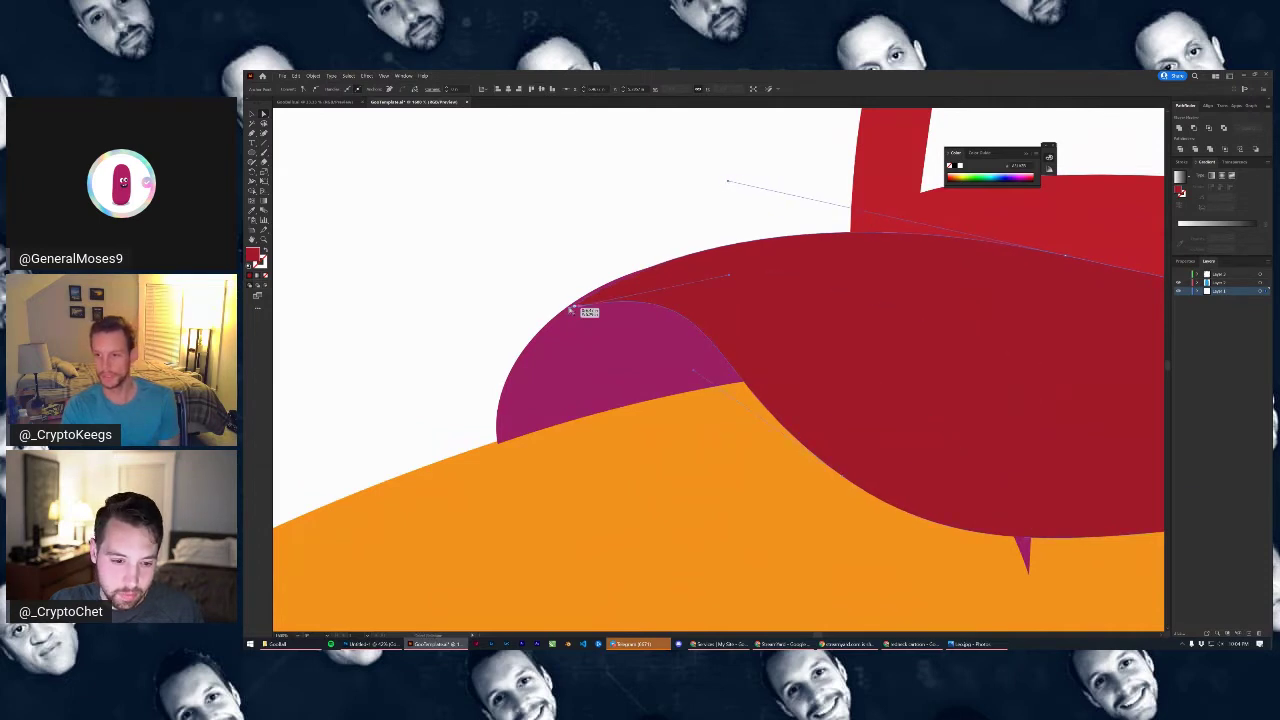
drag(574, 304, 590, 293)
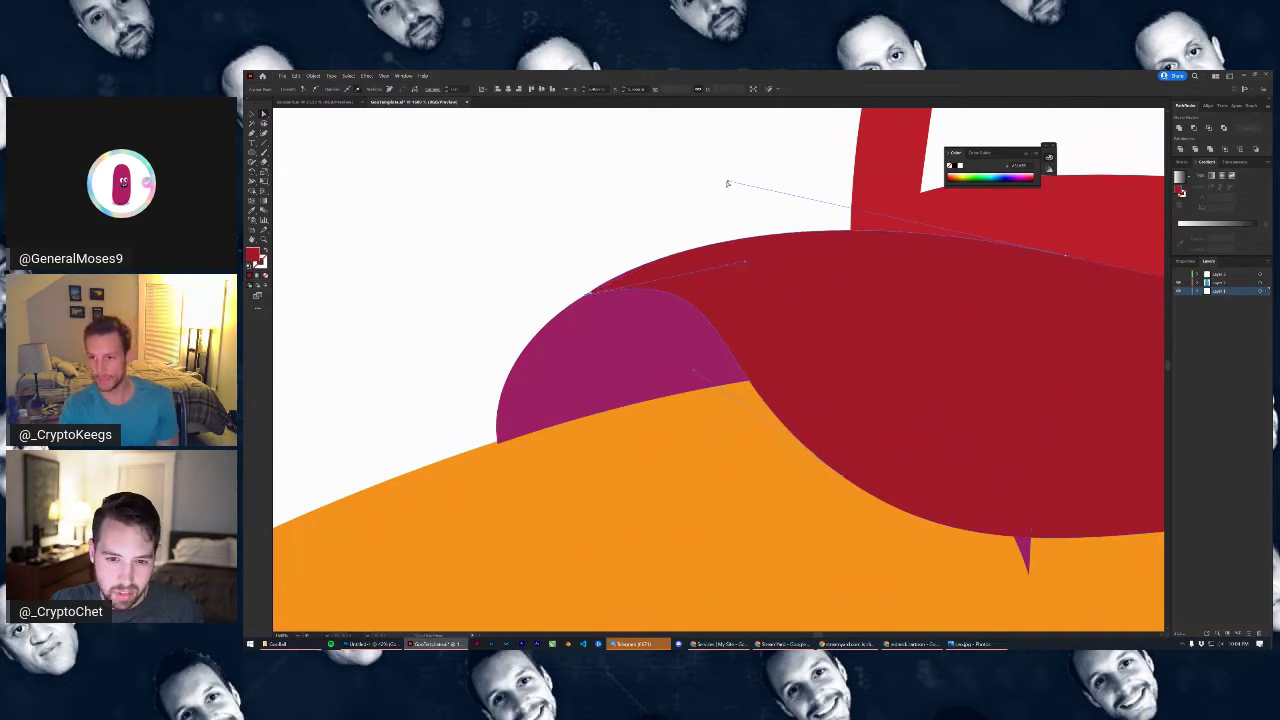
mouse_move(727, 183)
mouse_down()
mouse_move(757, 206)
mouse_move(734, 200)
mouse_up()
scroll(771, 251, down, 4)
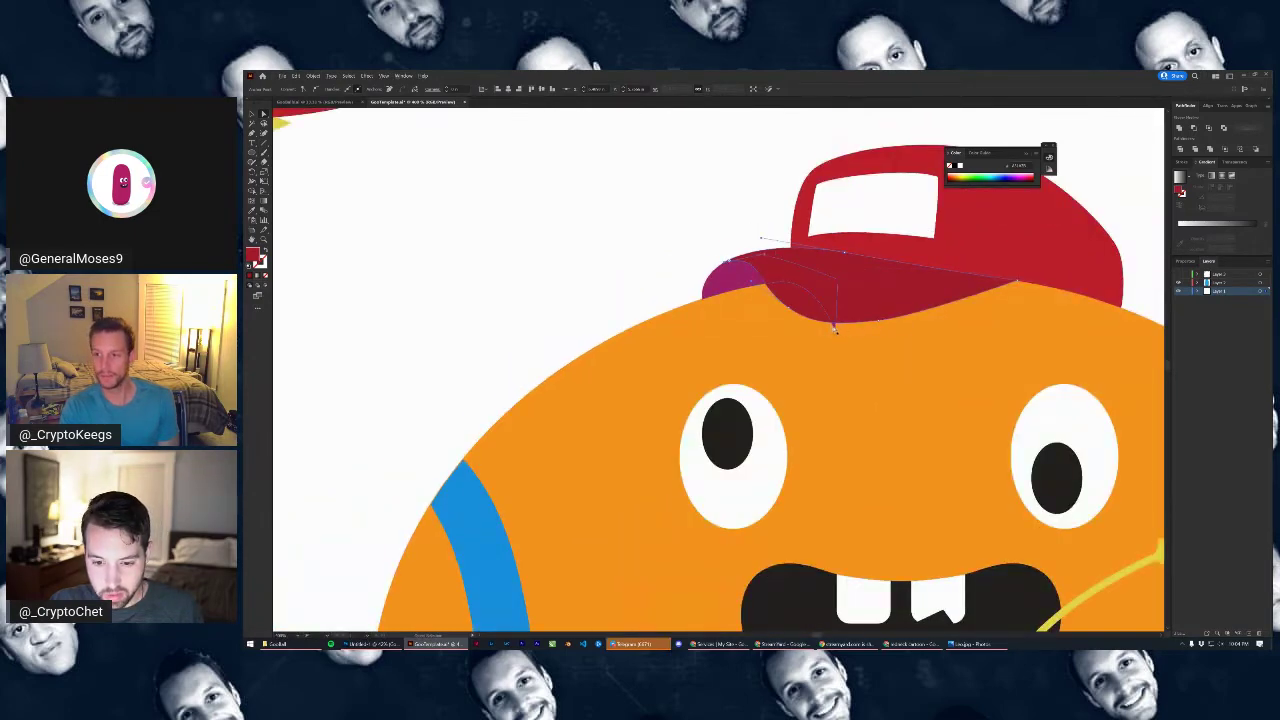
Shift the lowest point of the red brim to the right and slightly up for a shallower bottom curve
drag(789, 310, 910, 312)
scroll(910, 312, down, 3)
click(1086, 277)
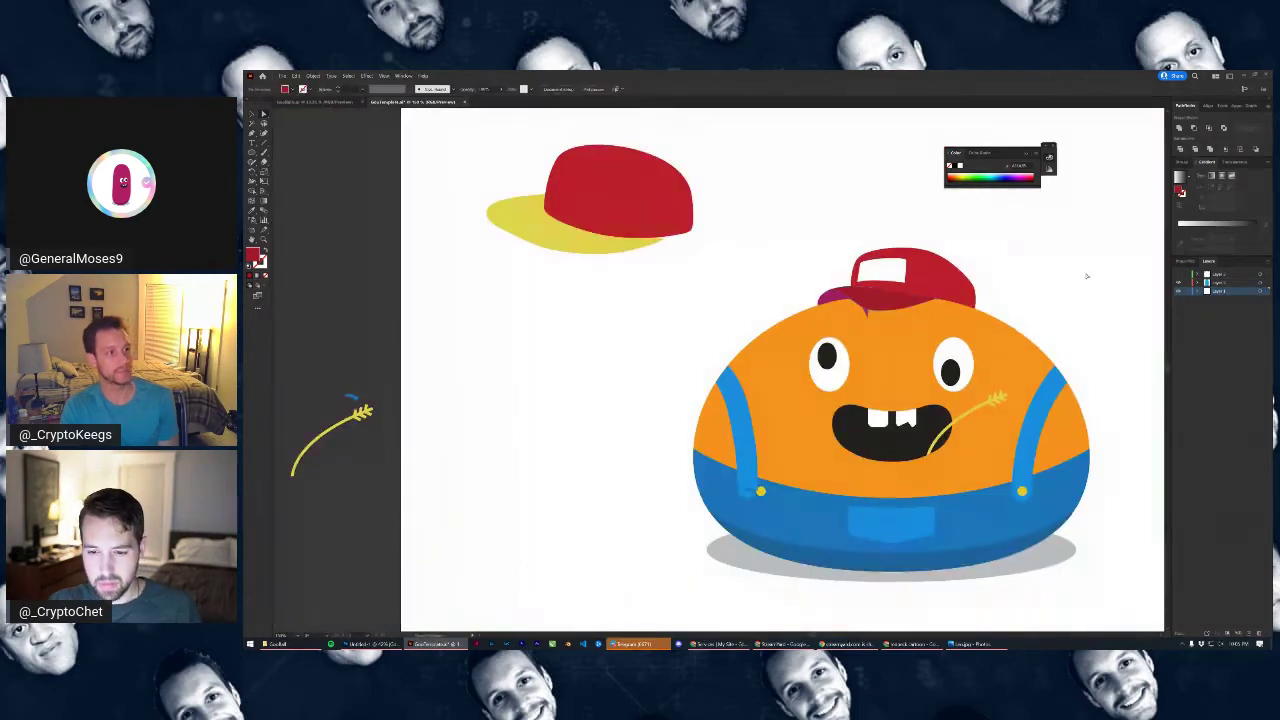
Arch the red brim's upper edge by raising its right curve handle and nudging the top anchor up and left
scroll(912, 290, up, 3)
click(871, 310)
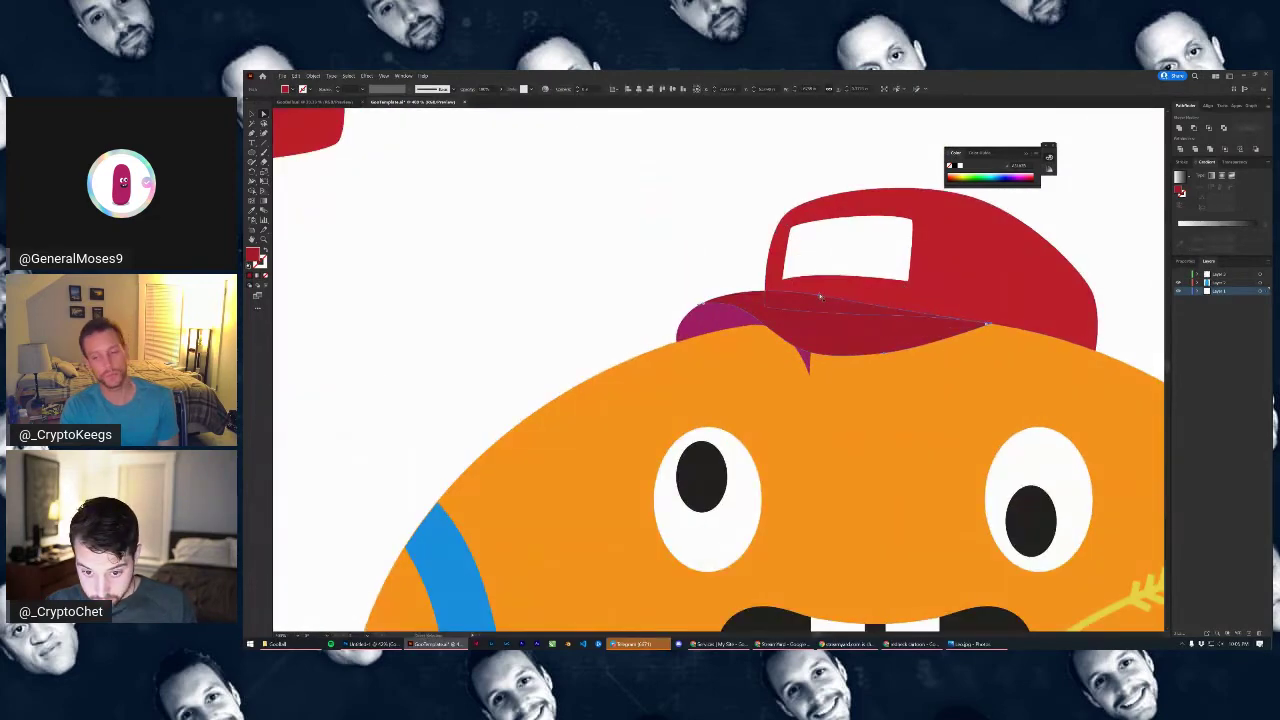
click(826, 297)
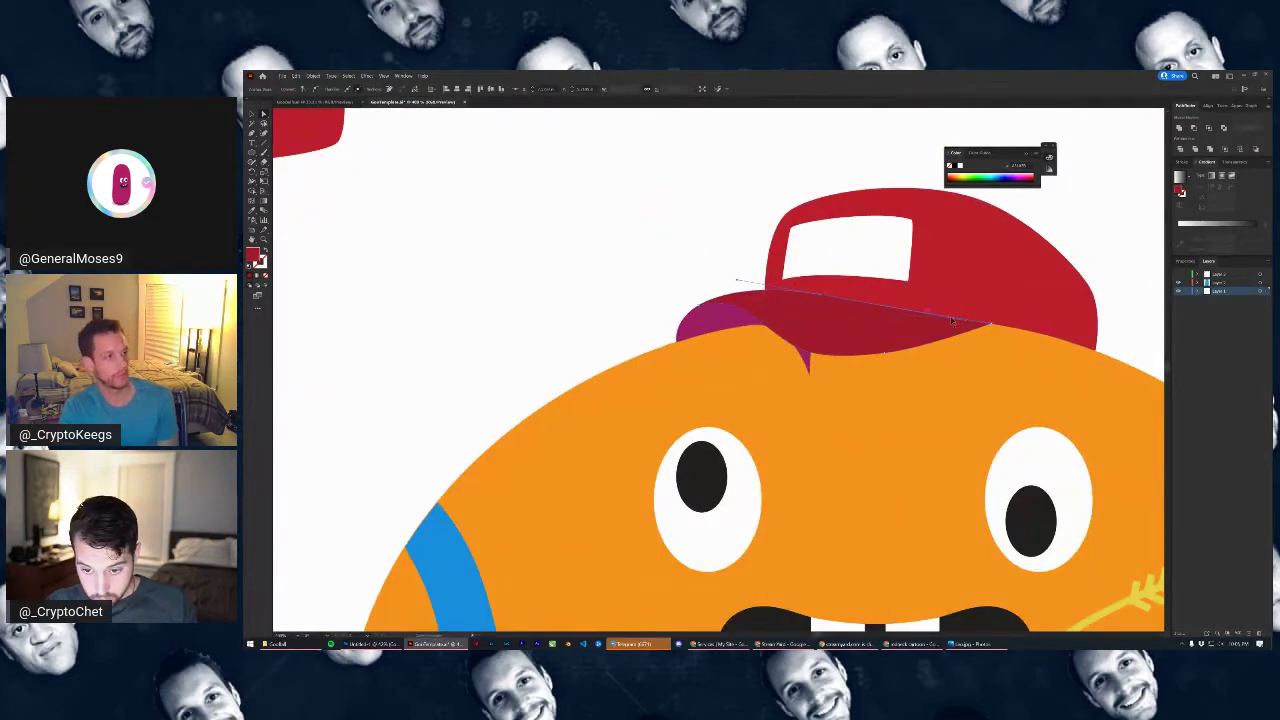
drag(968, 323, 940, 302)
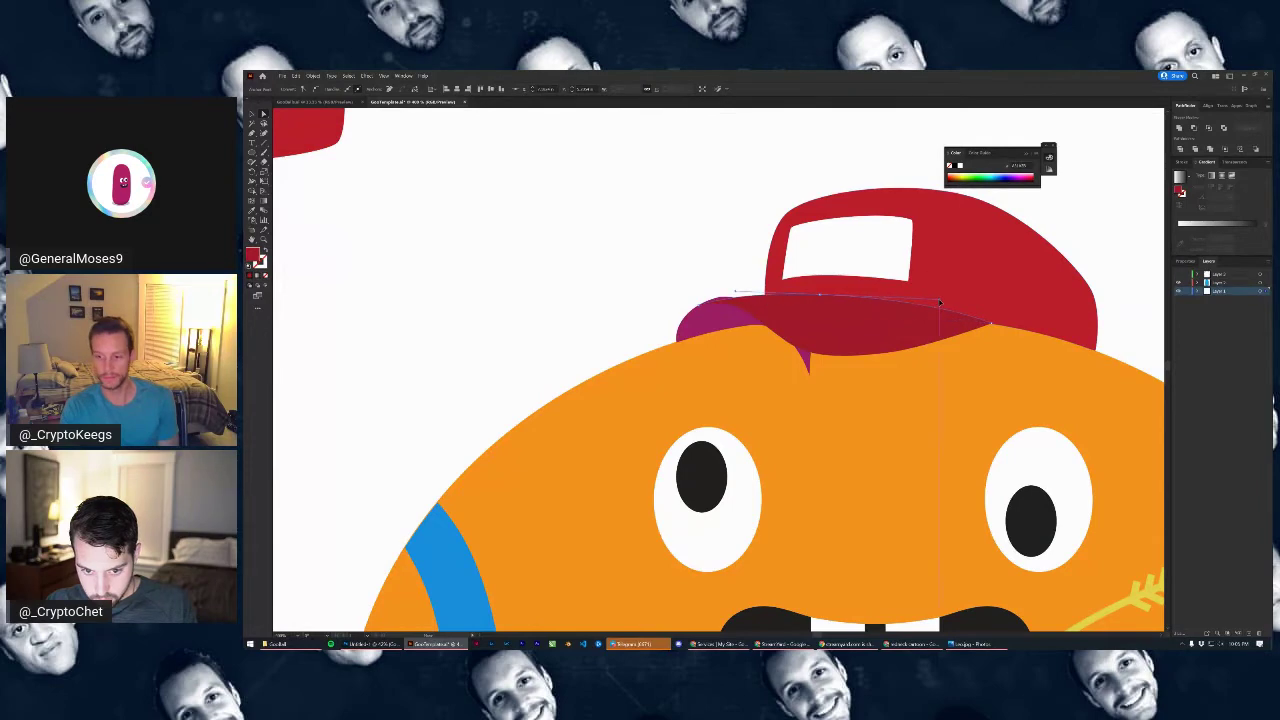
drag(821, 296, 812, 290)
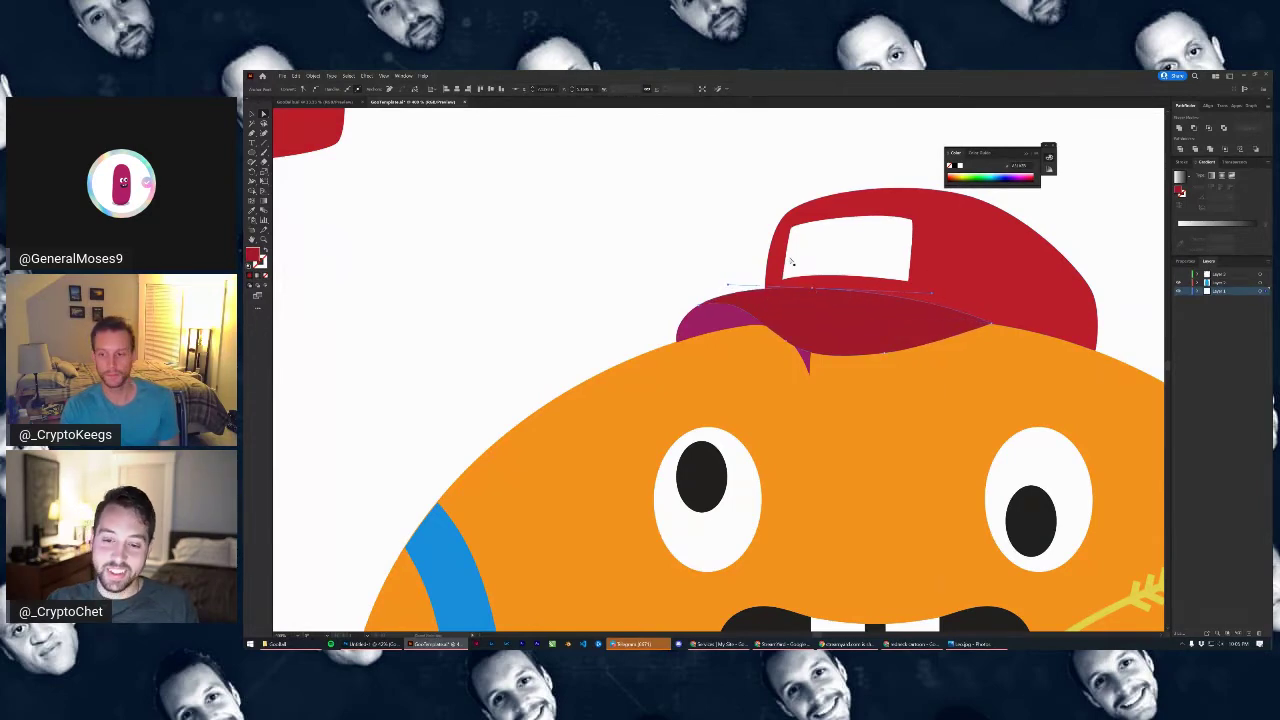
click(698, 249)
scroll(699, 249, down, 4)
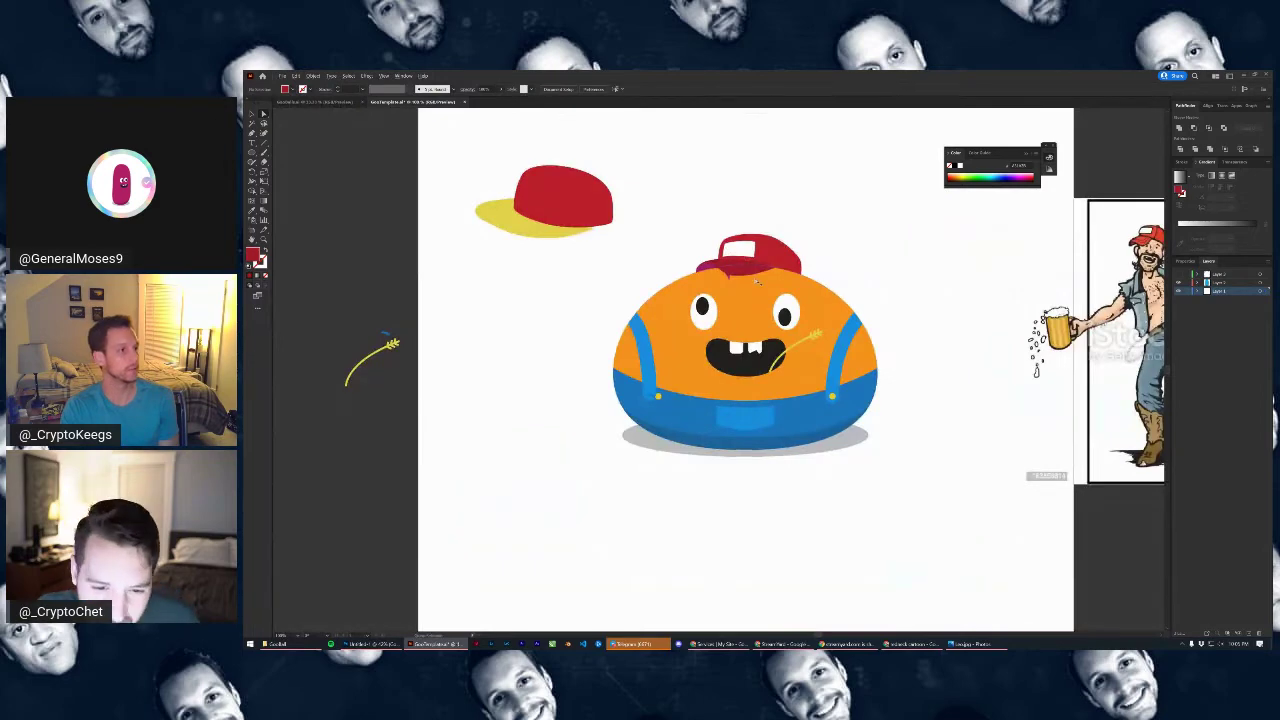
Raise the left part of the red brim's lower edge so it sweeps up over the purple underside
scroll(750, 275, up, 3)
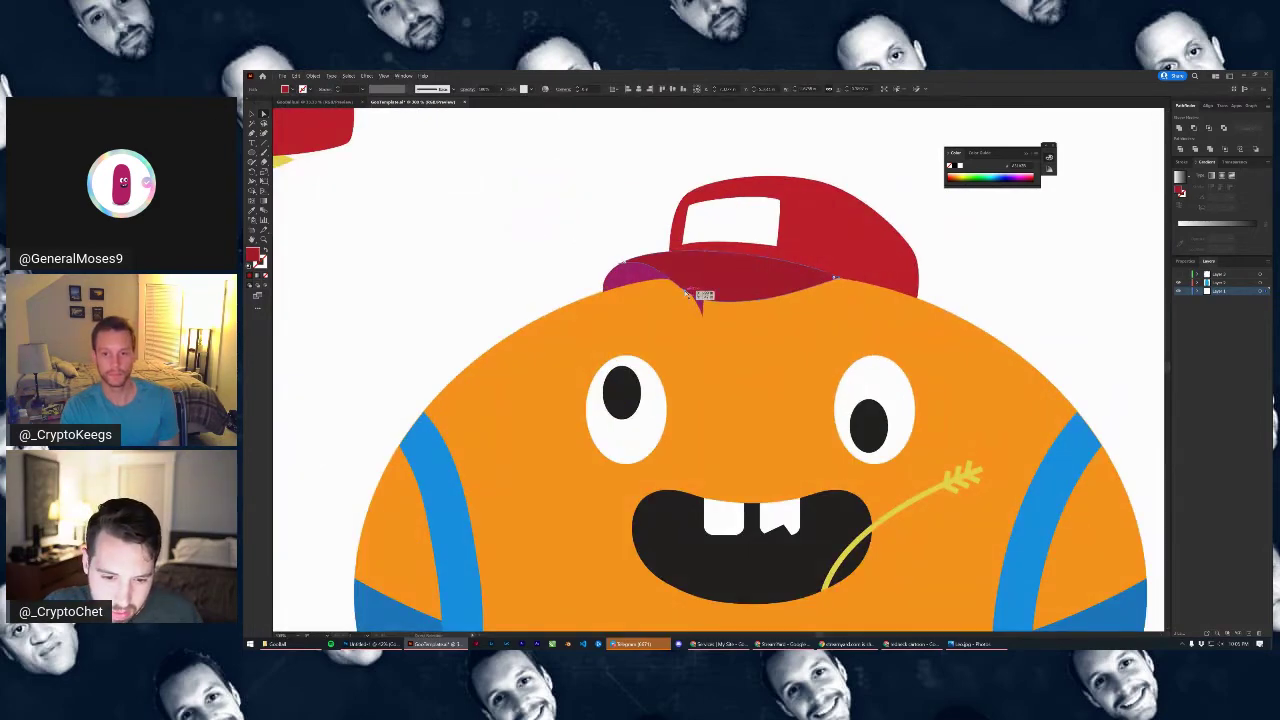
drag(686, 291, 674, 271)
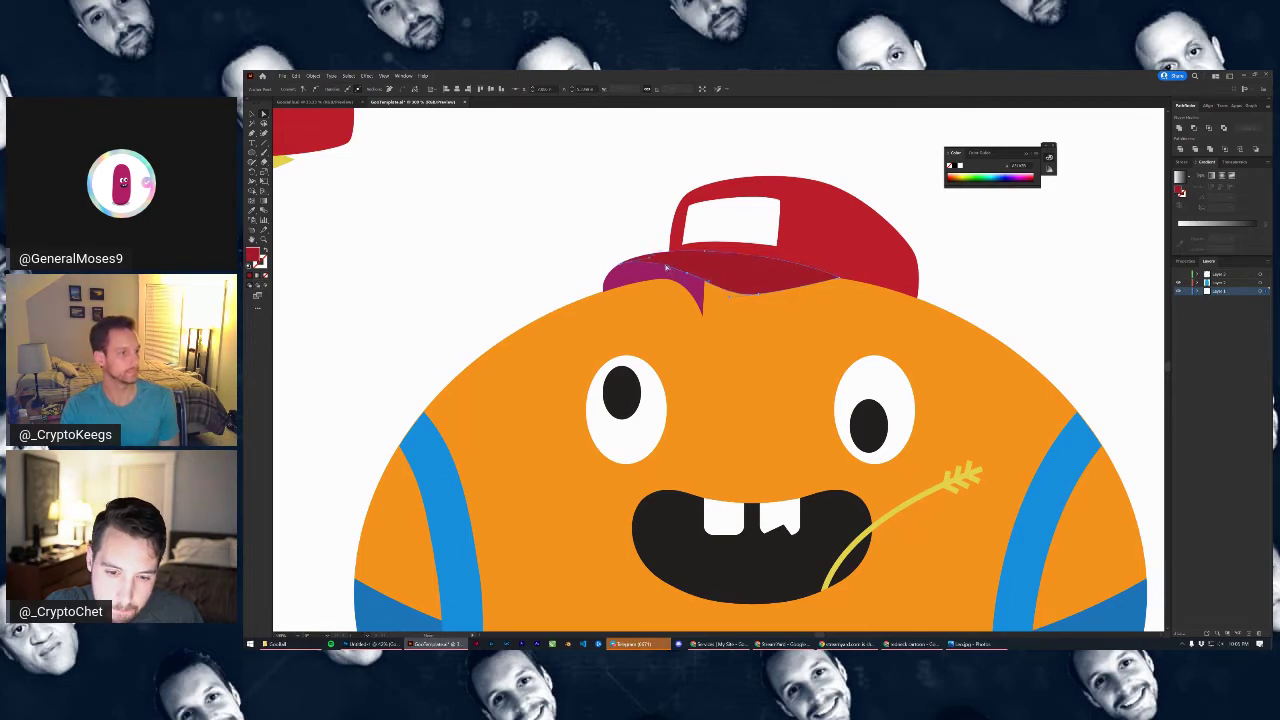
scroll(668, 265, down, 3)
Smooth the red brim's lower edge between its lowest point and its right tip
scroll(634, 232, up, 2)
scroll(634, 232, up, 3)
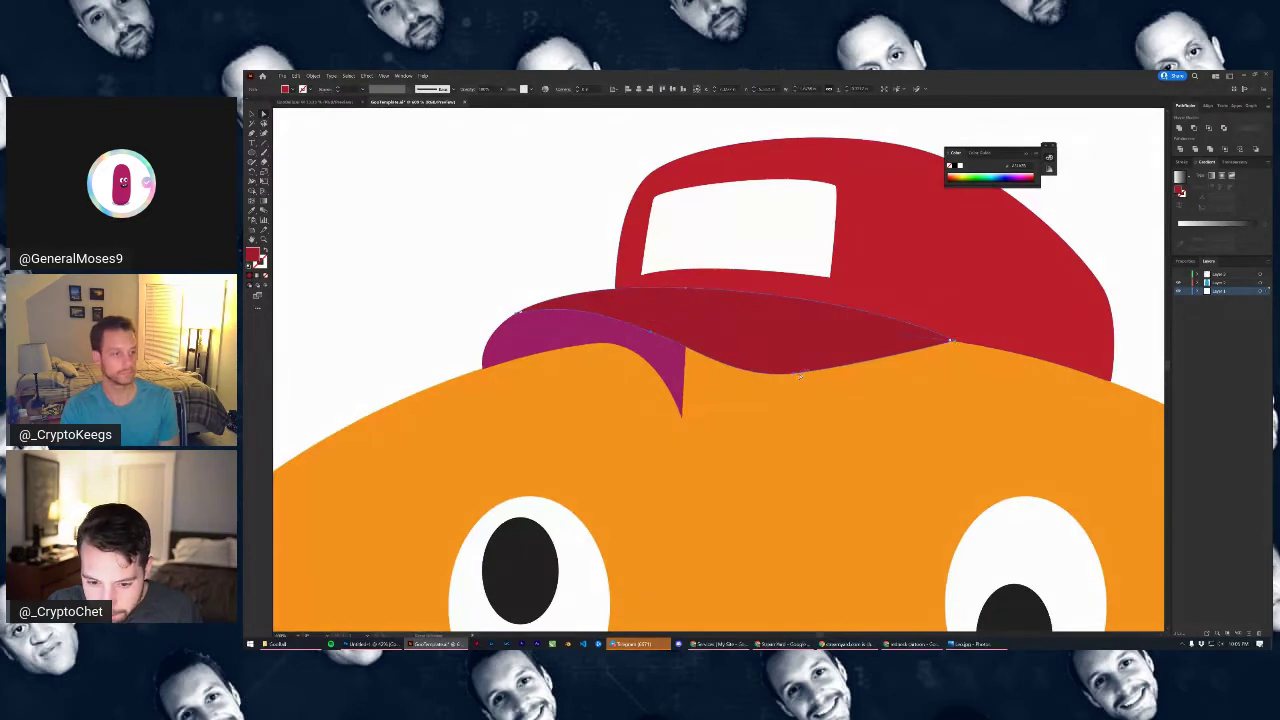
drag(793, 375, 799, 372)
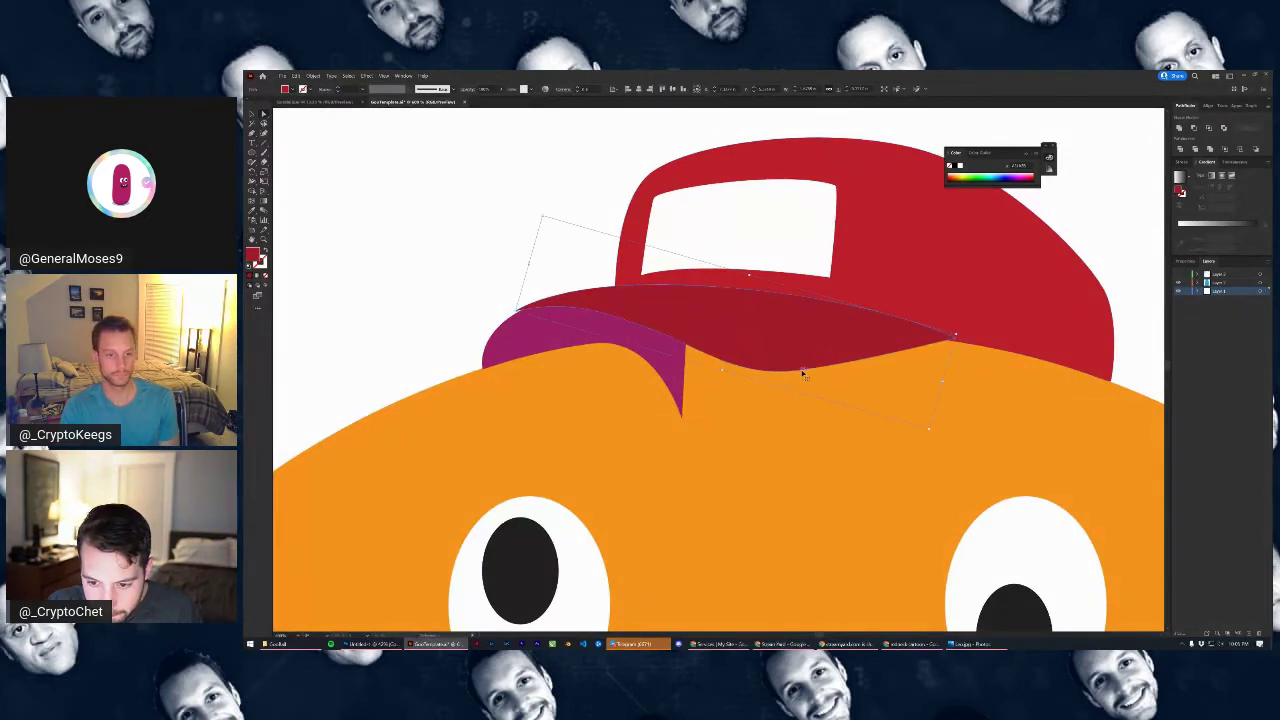
key(ctrl+z)
click(952, 340)
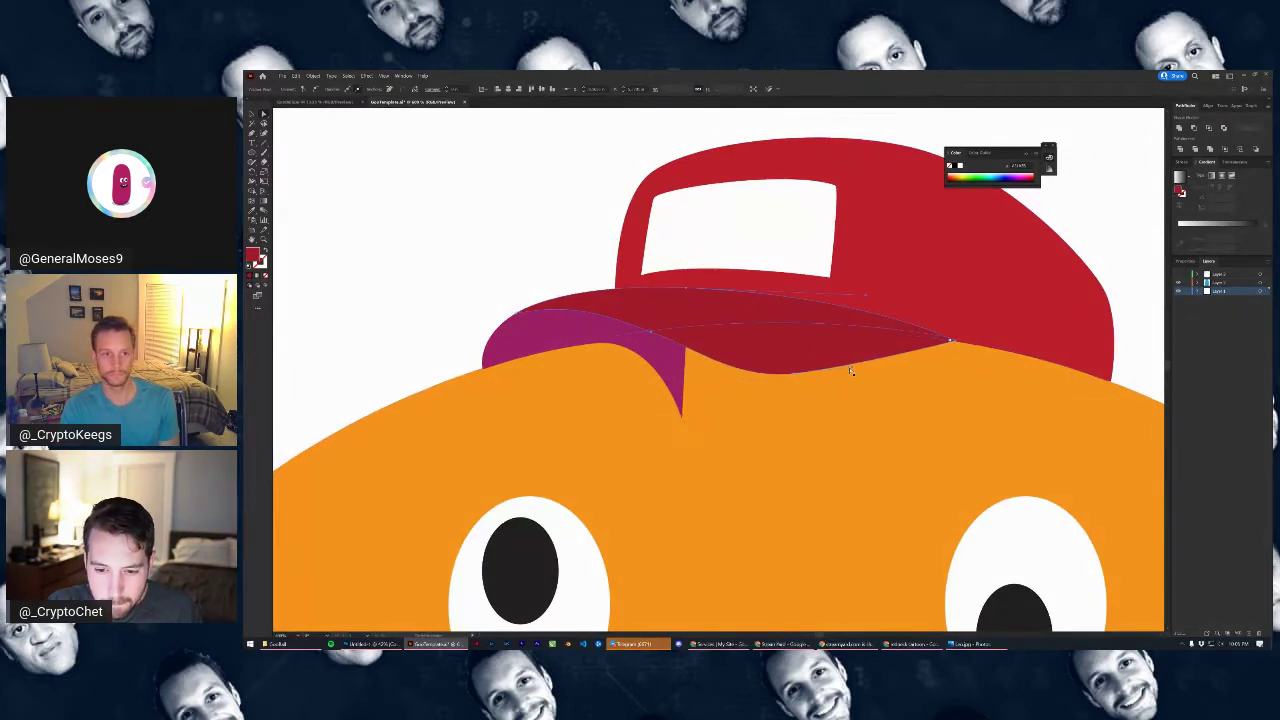
drag(852, 368, 803, 369)
click(406, 206)
scroll(494, 238, down, 5)
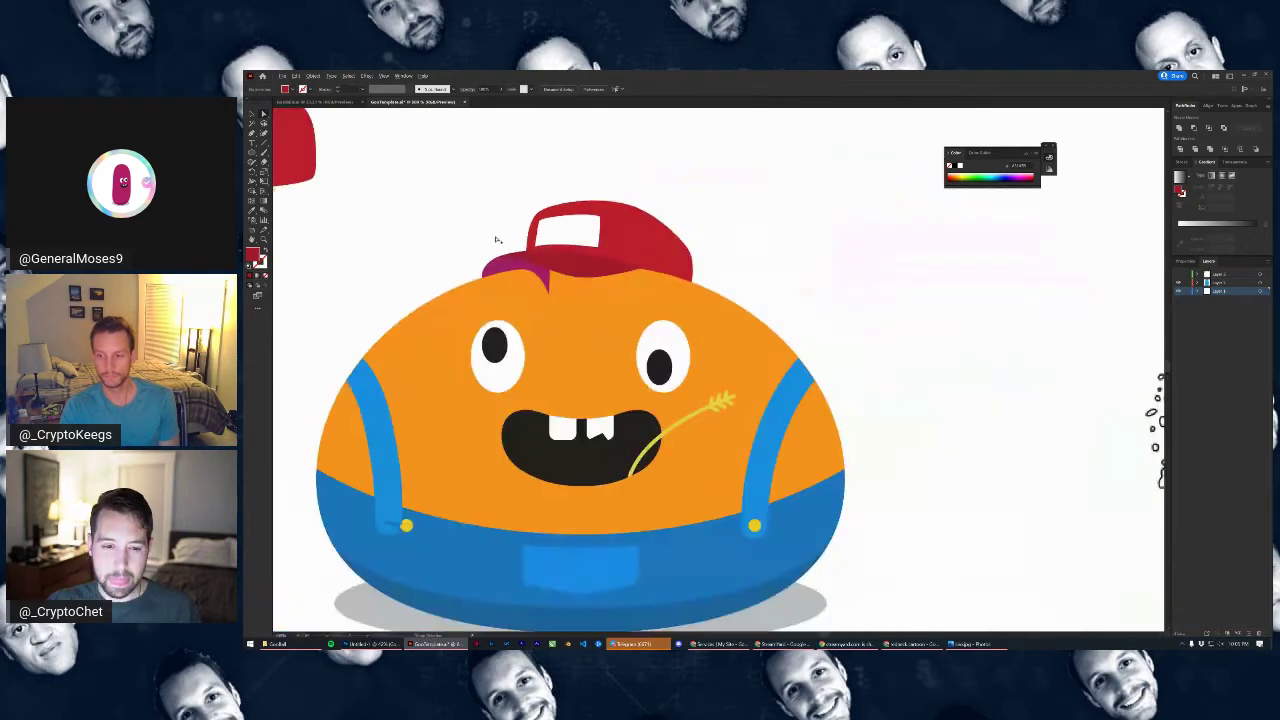
Pull the purple underside's downward spike up and right onto the red brim's lower edge
scroll(496, 260, up, 10)
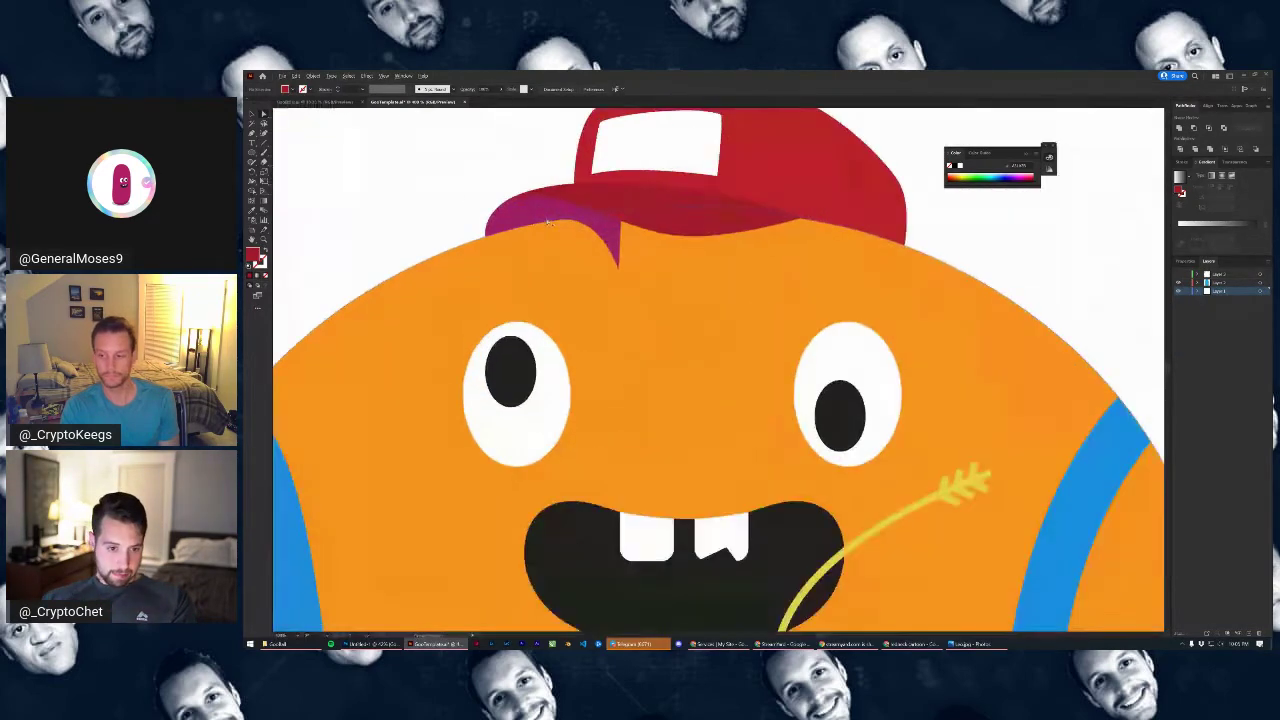
click(669, 286)
drag(669, 287, 720, 230)
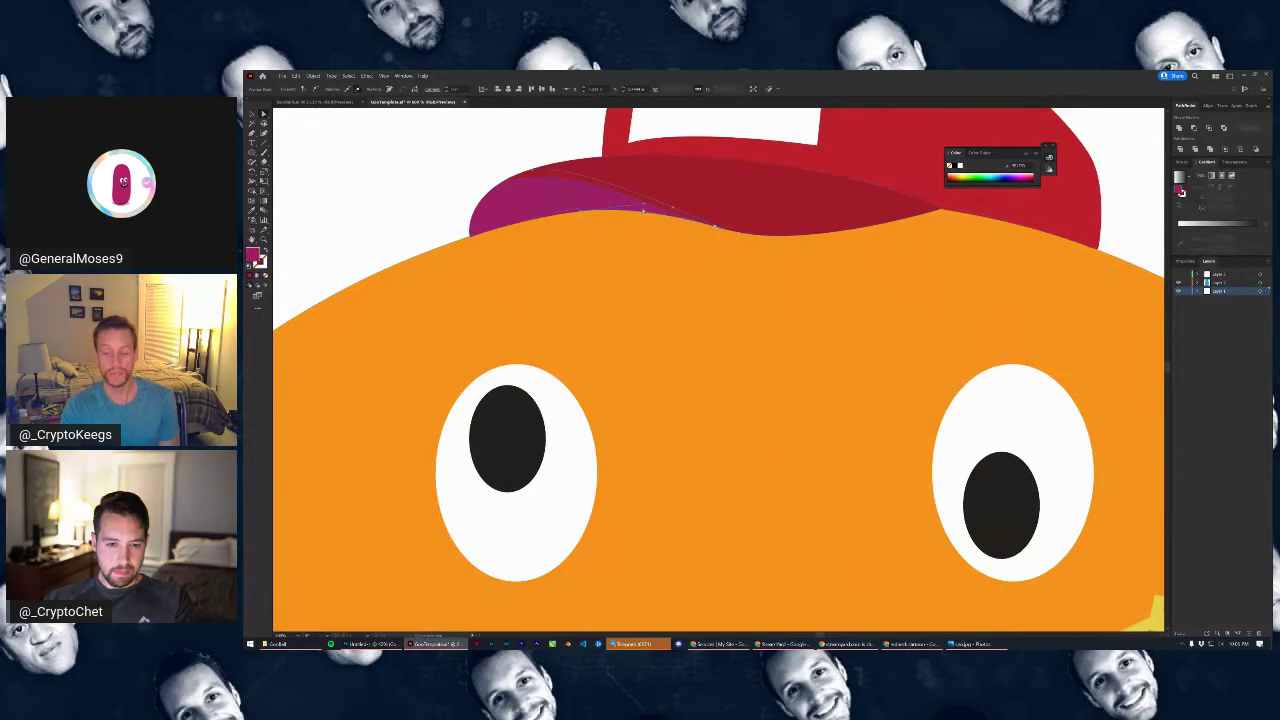
click(429, 157)
scroll(429, 157, down, 3)
scroll(444, 220, down, 3)
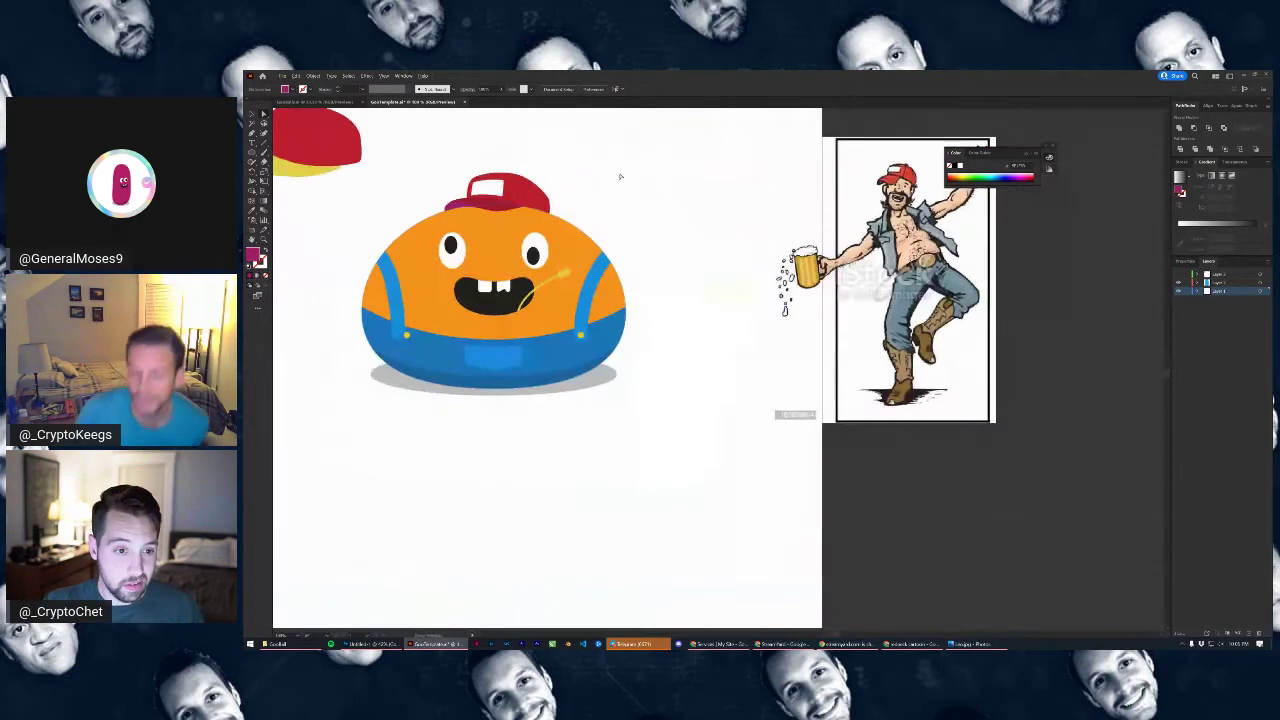
Recolor the purple underside of the brim with a red swatch and keep it selected
drag(634, 189, 685, 226)
scroll(497, 220, up, 2)
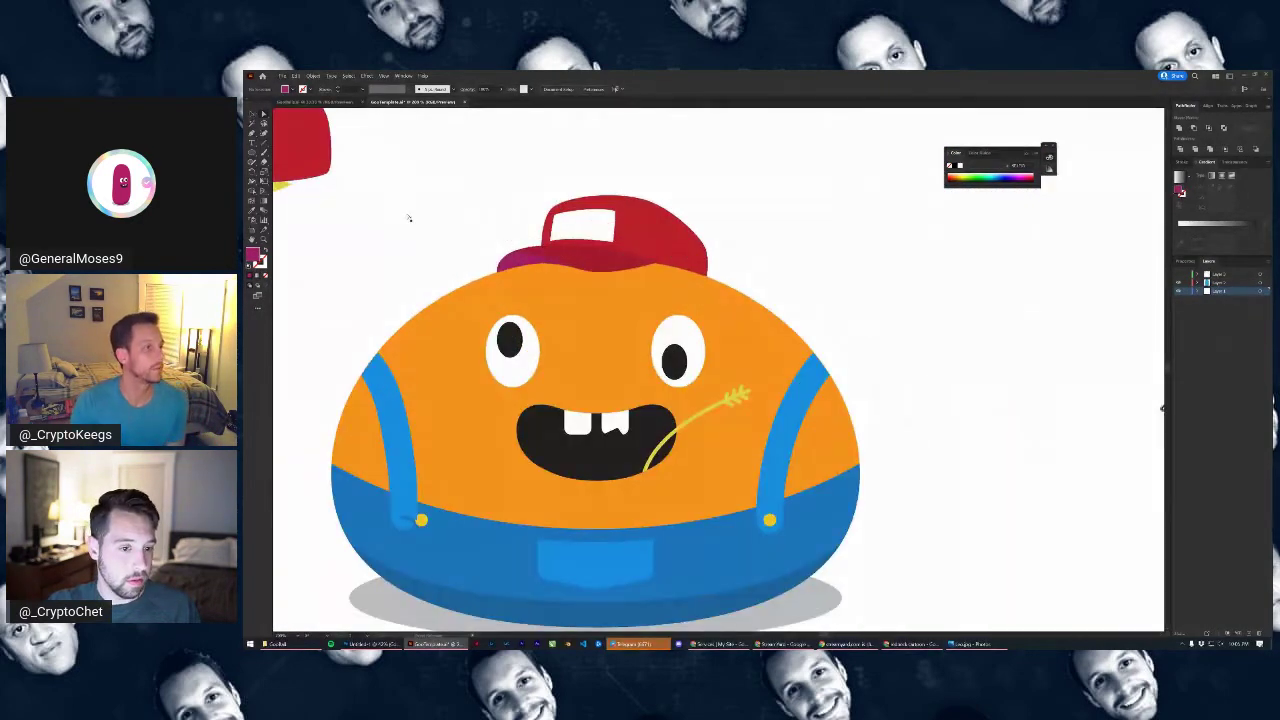
click(513, 266)
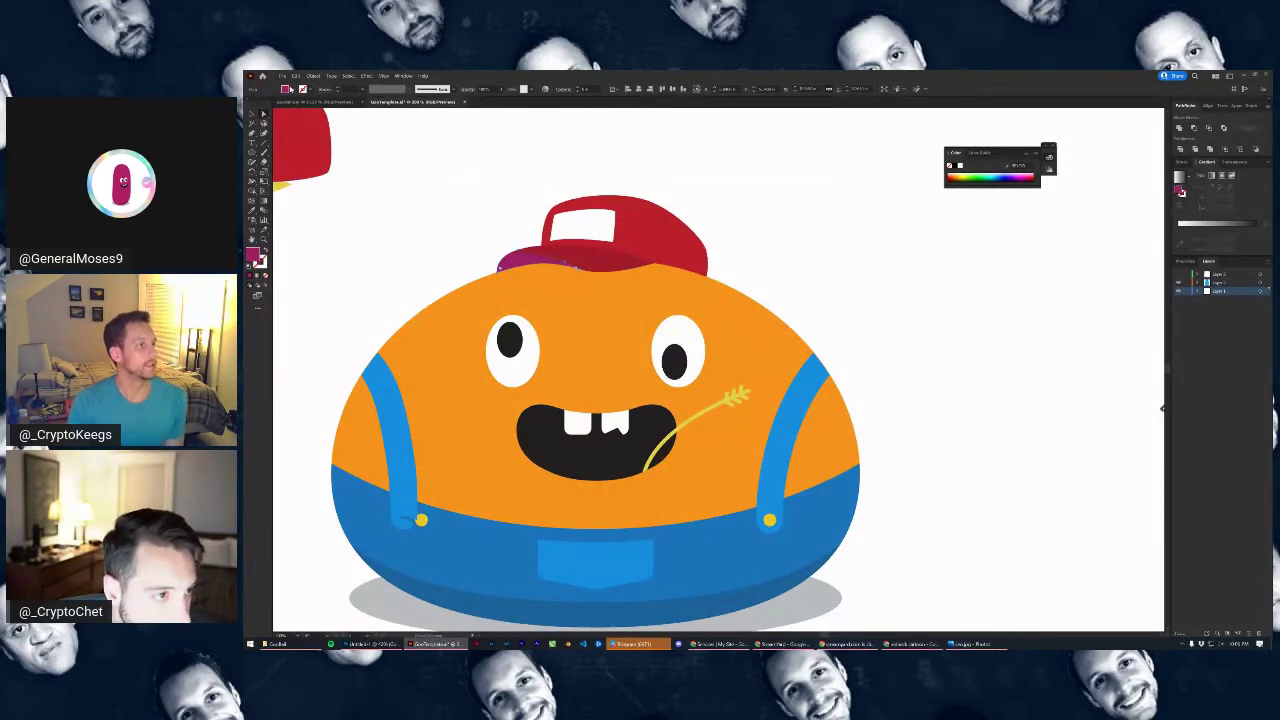
click(290, 88)
click(306, 104)
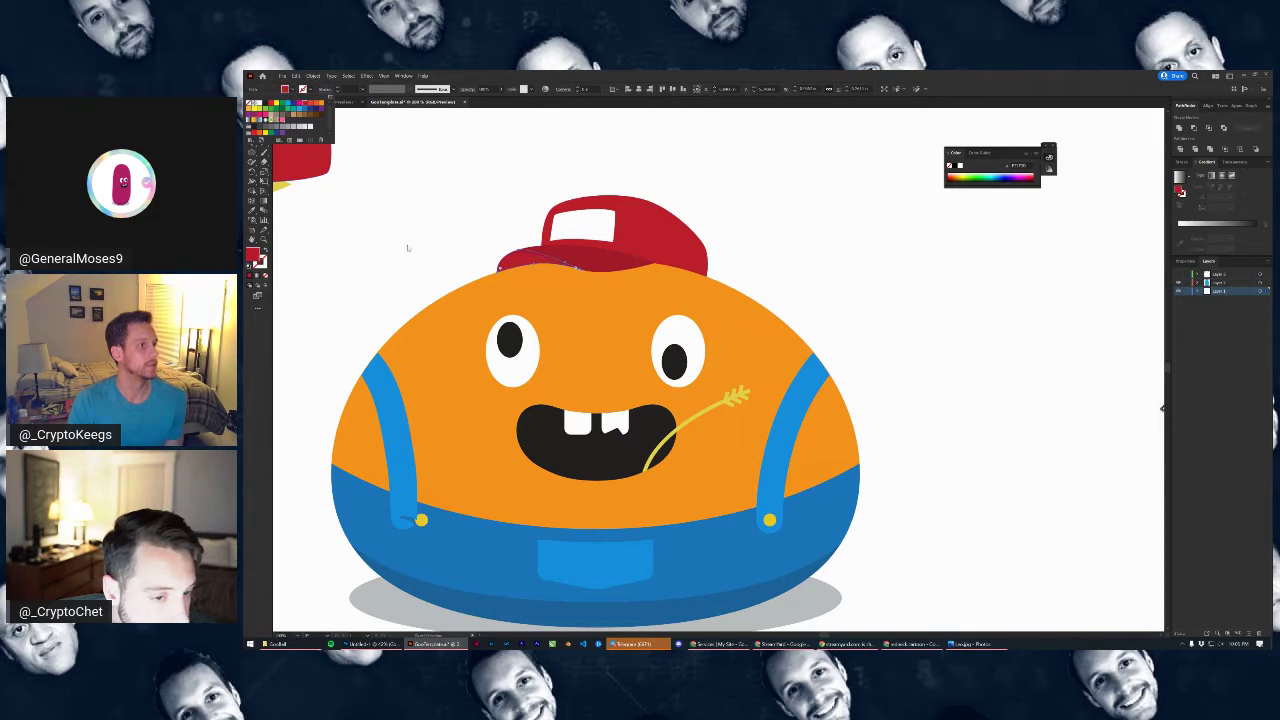
click(253, 261)
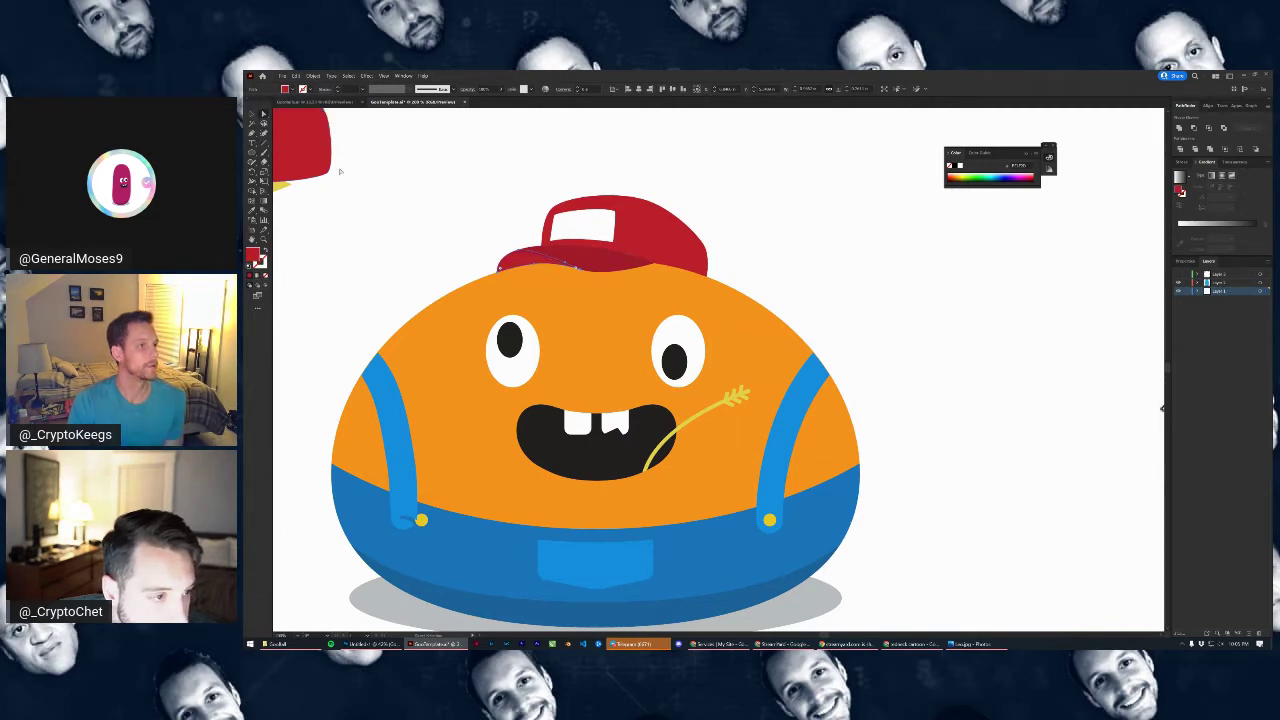
click(252, 211)
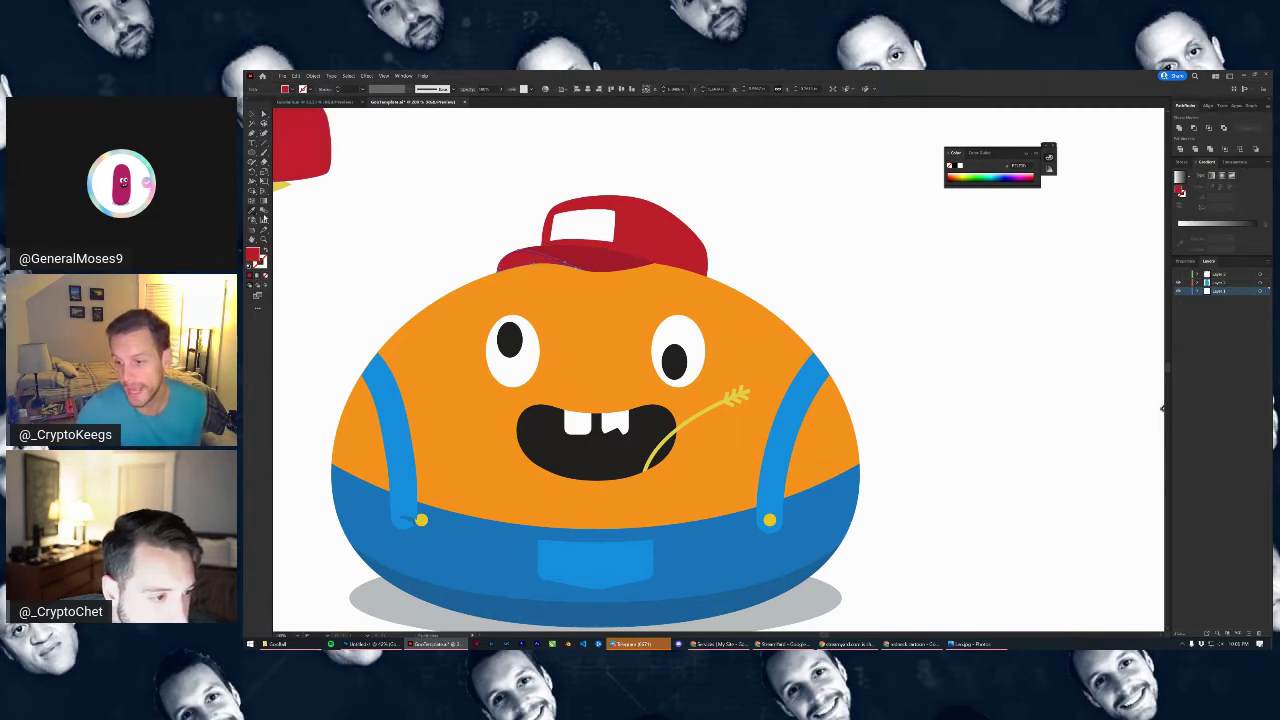
click(251, 114)
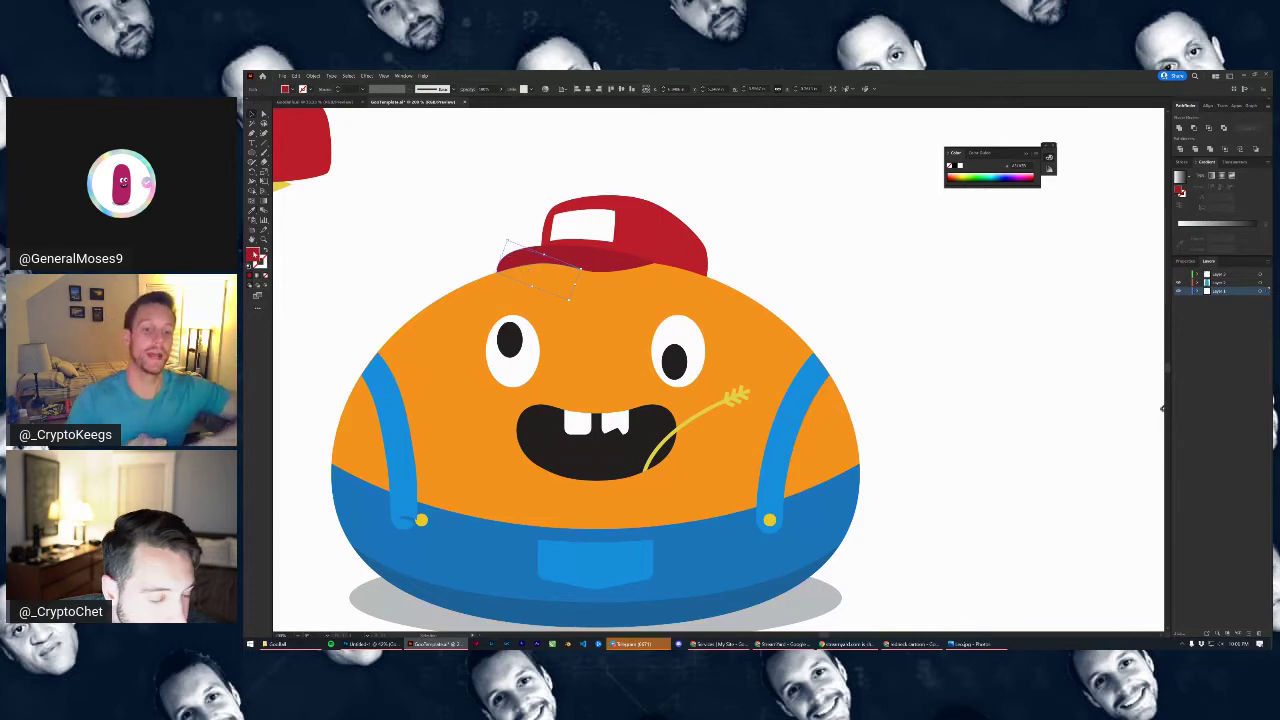
Darken the underside's fill in two passes to a deep maroon in the Color Picker and deselect it
double_click(254, 255)
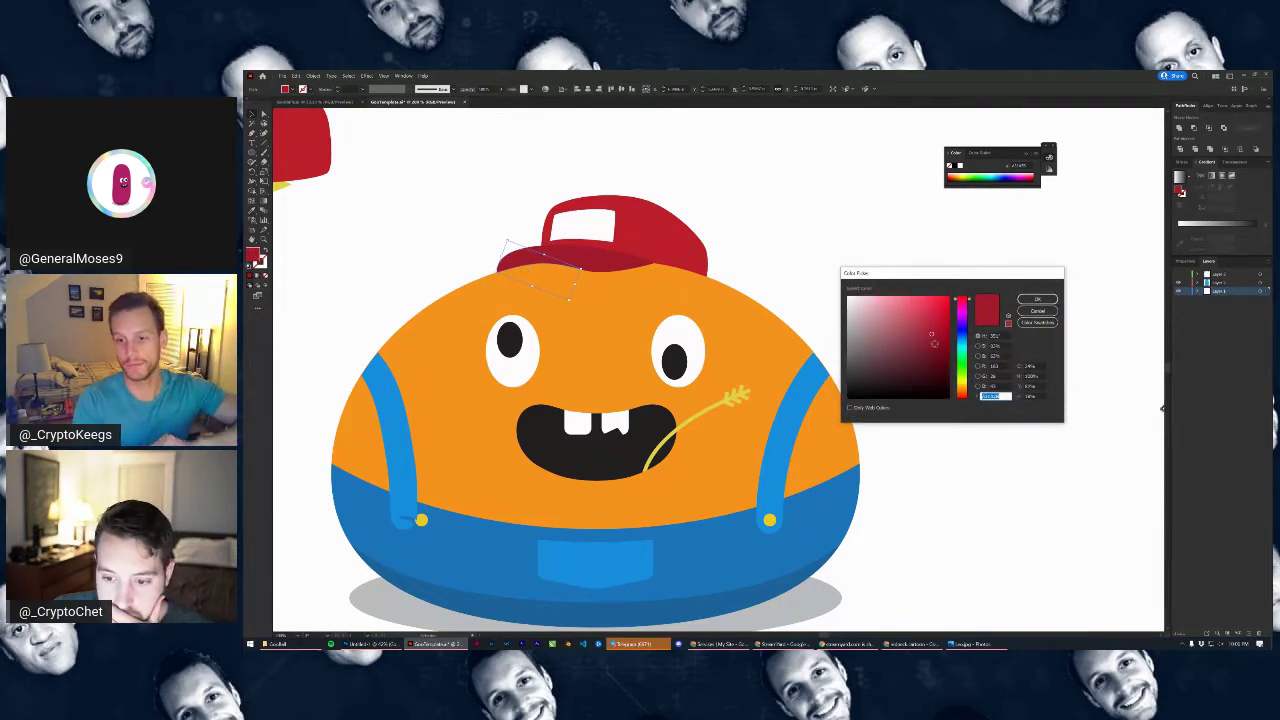
click(935, 344)
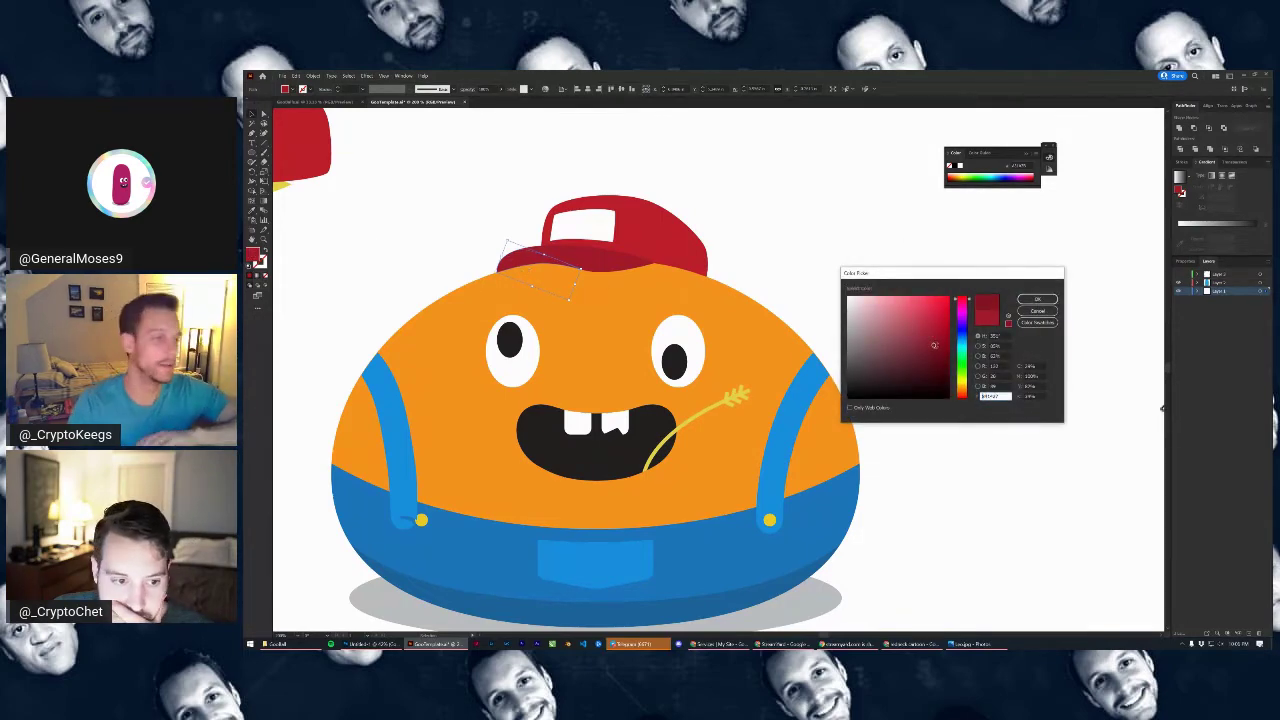
click(1038, 301)
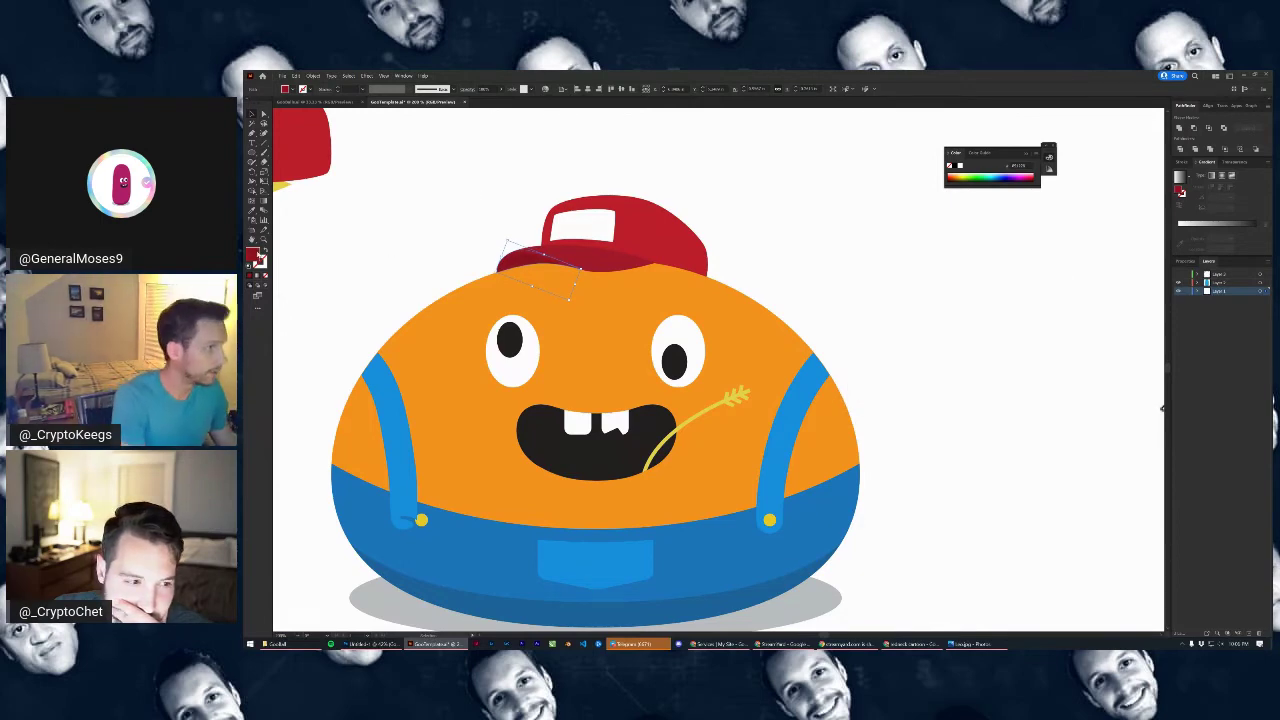
double_click(258, 255)
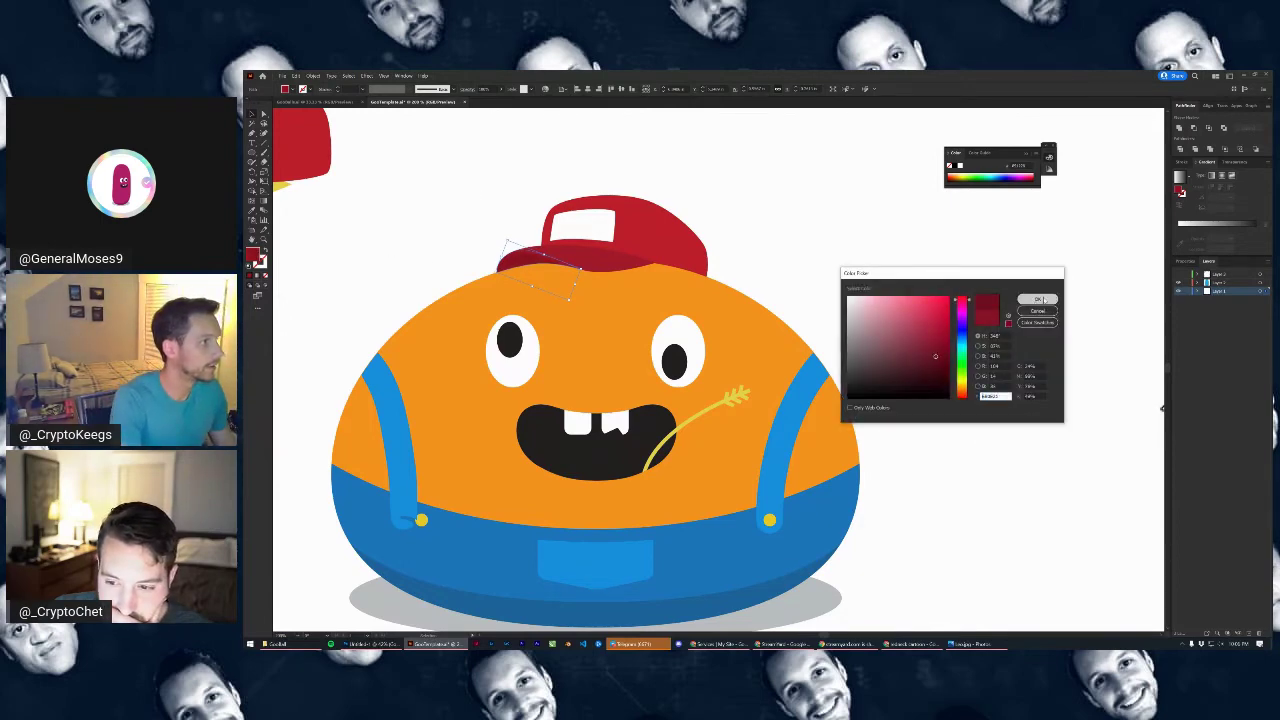
click(1038, 300)
click(704, 187)
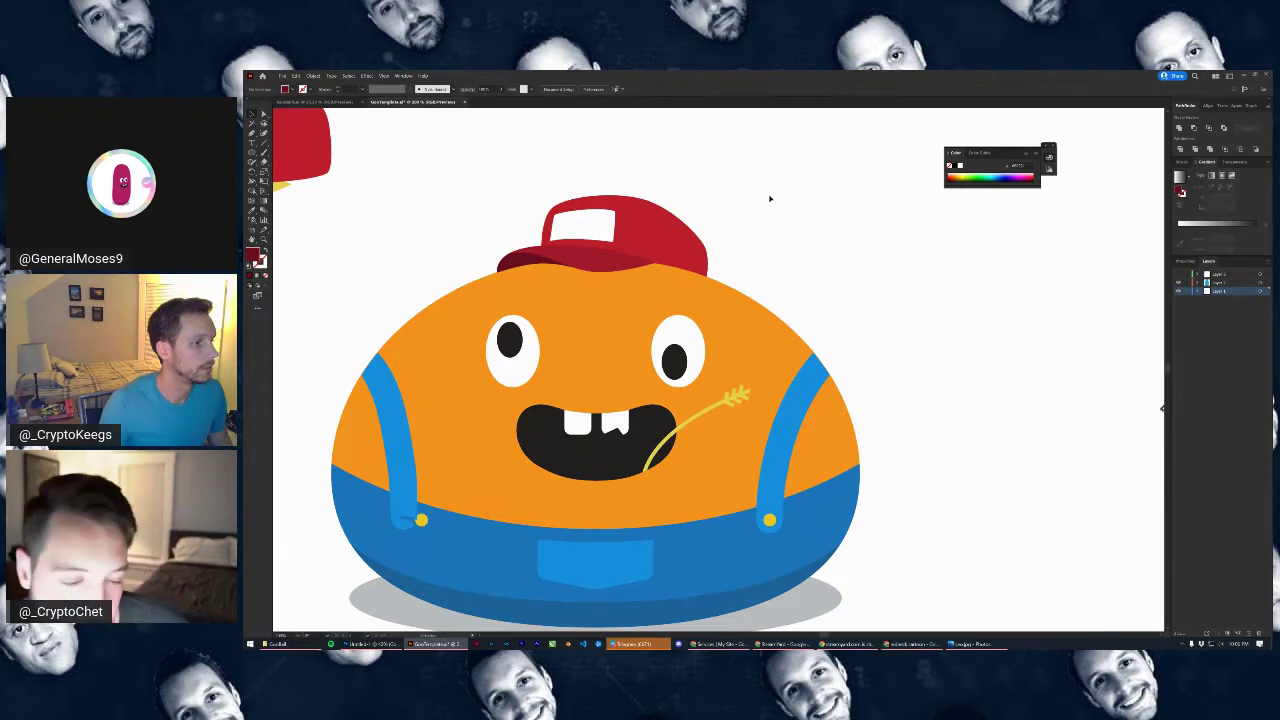
Delete the dancing man reference image and the spare red cap with the yellow brim
scroll(822, 268, down, 3)
scroll(822, 268, down, 3)
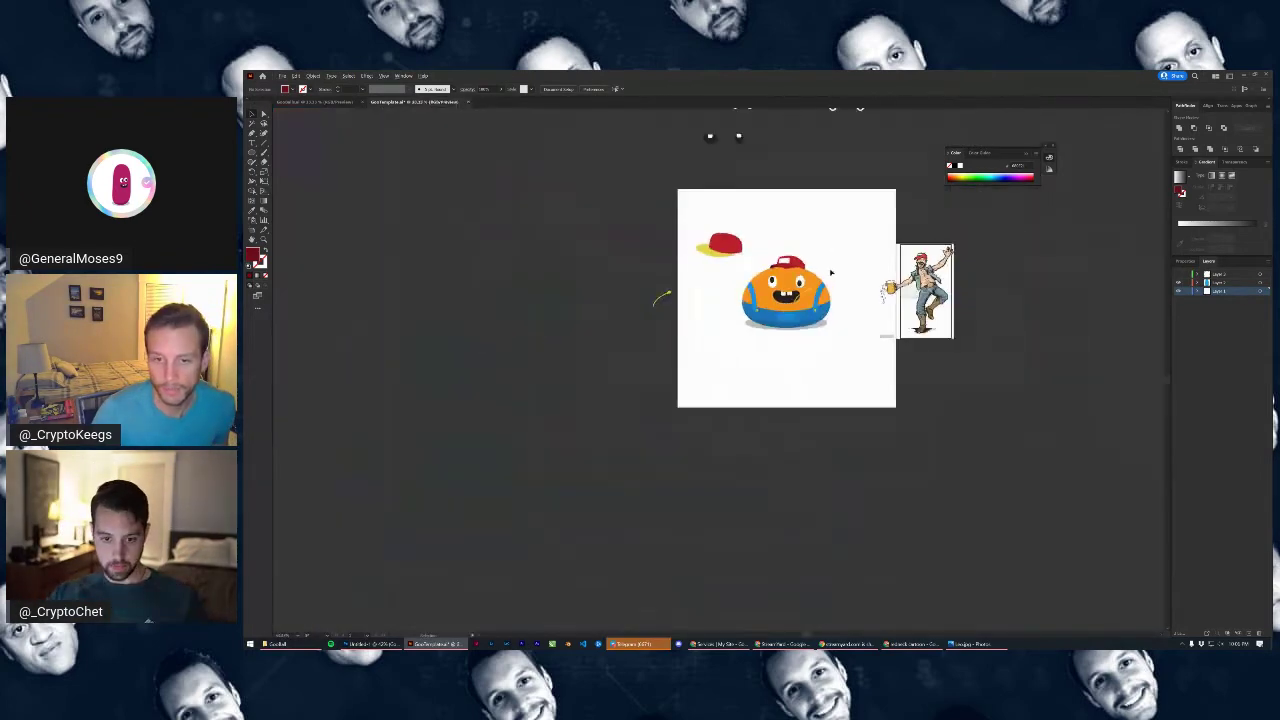
scroll(822, 268, up, 3)
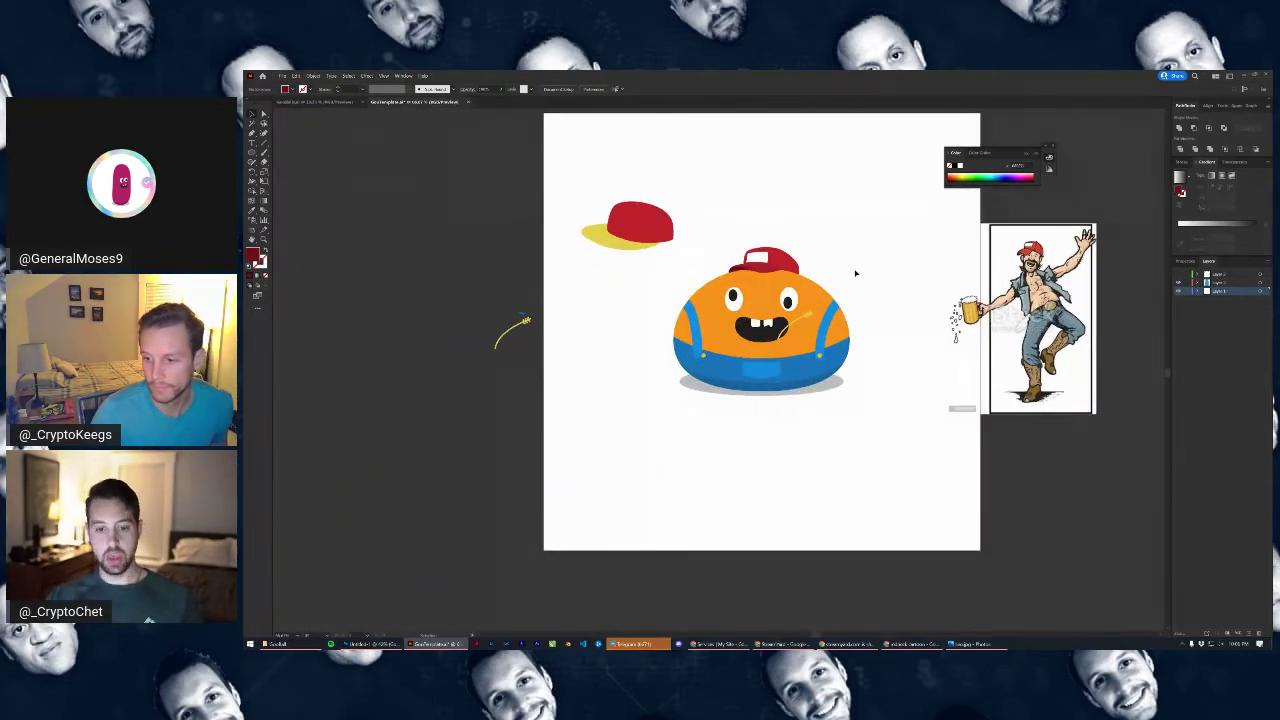
click(1057, 334)
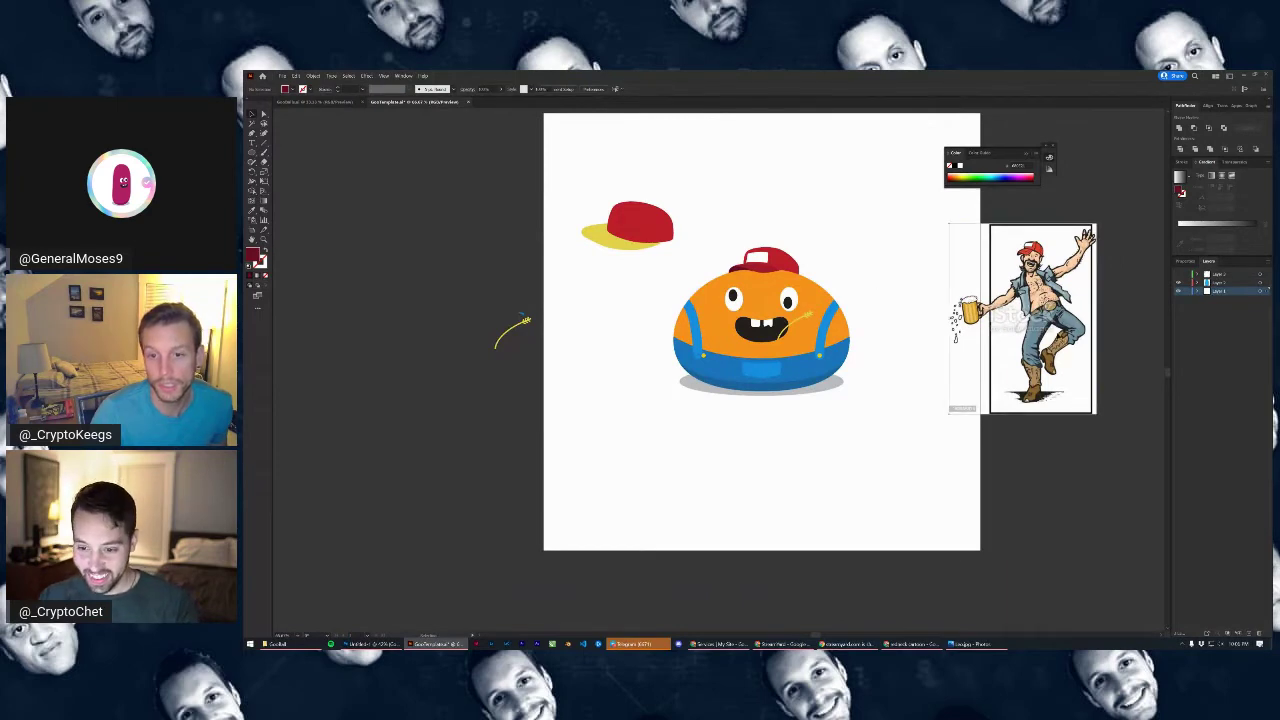
key(Delete)
click(642, 230)
key(Delete)
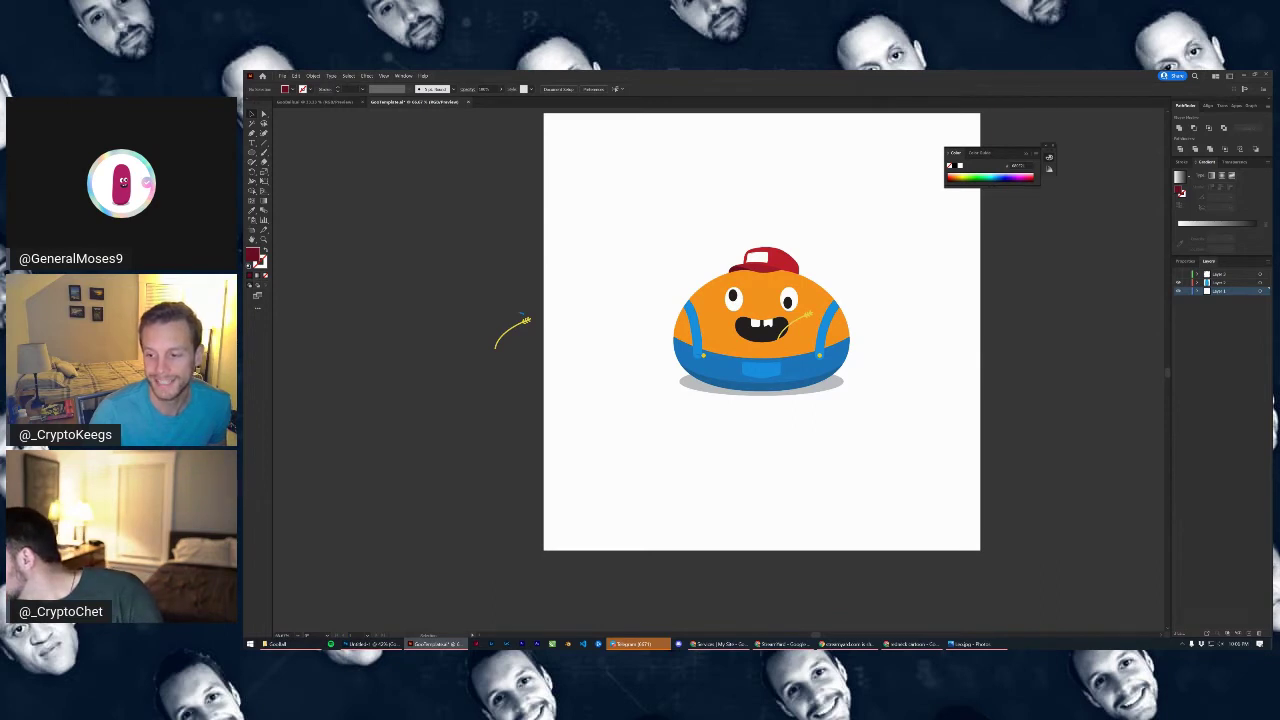
Switch to the browser and open the copied ibb.co link to examine the sketch of the straw-hat character
key(alt+Tab)
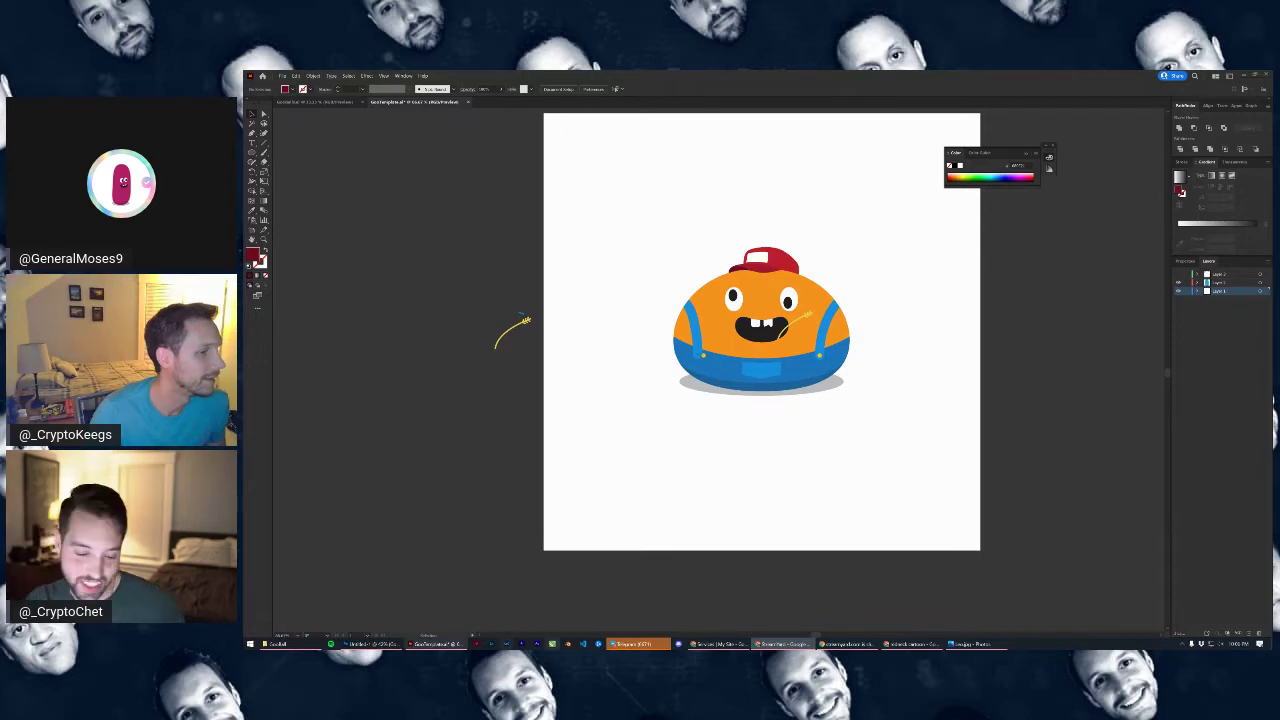
click(910, 644)
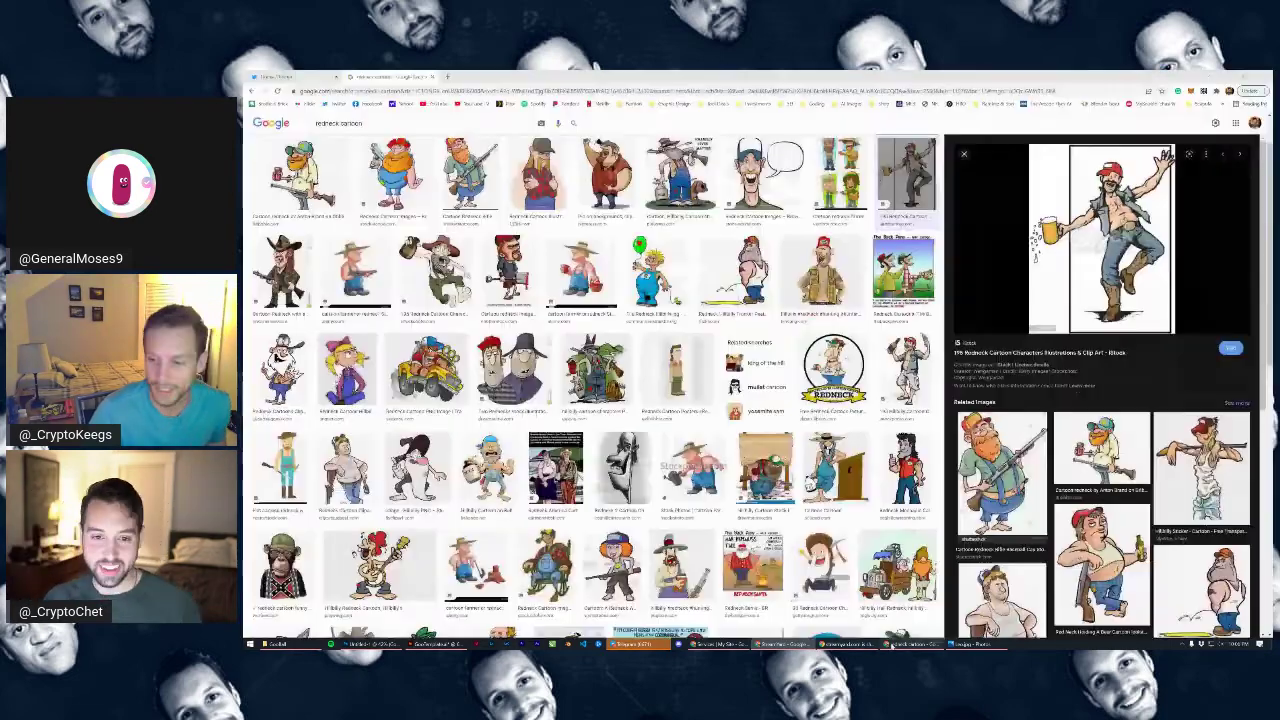
click(405, 91)
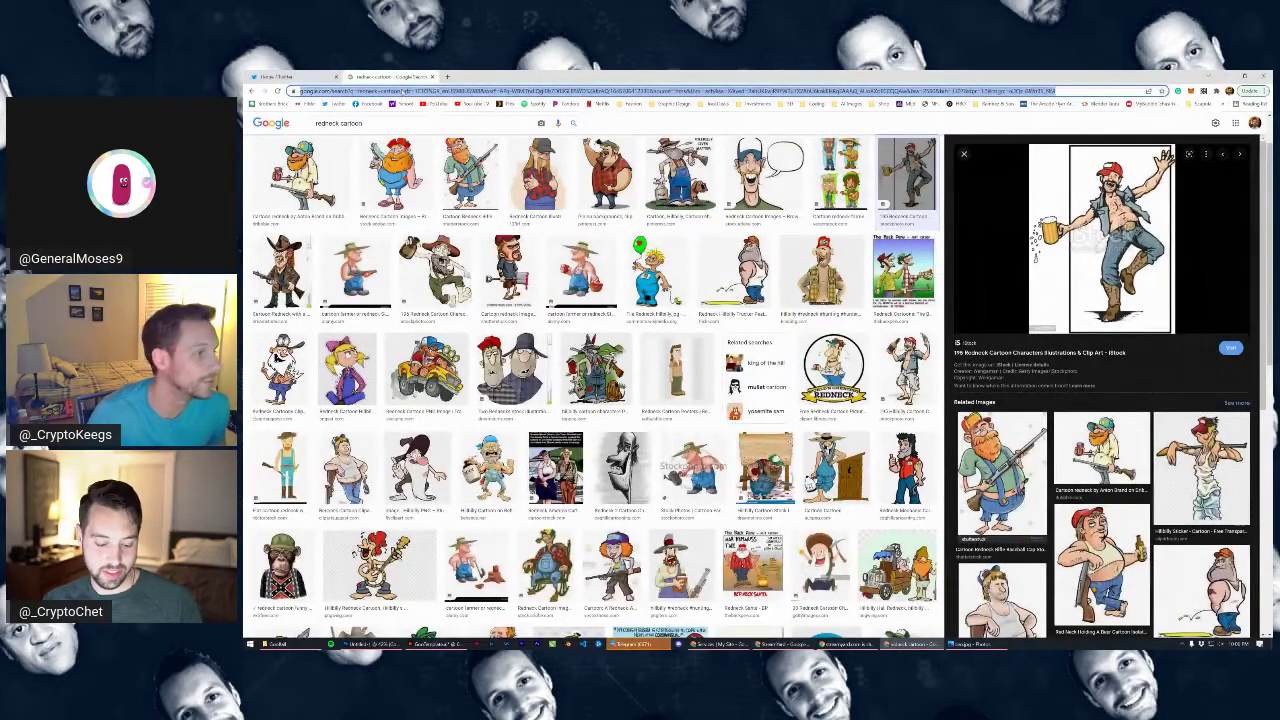
key(ctrl+v)
key(Return)
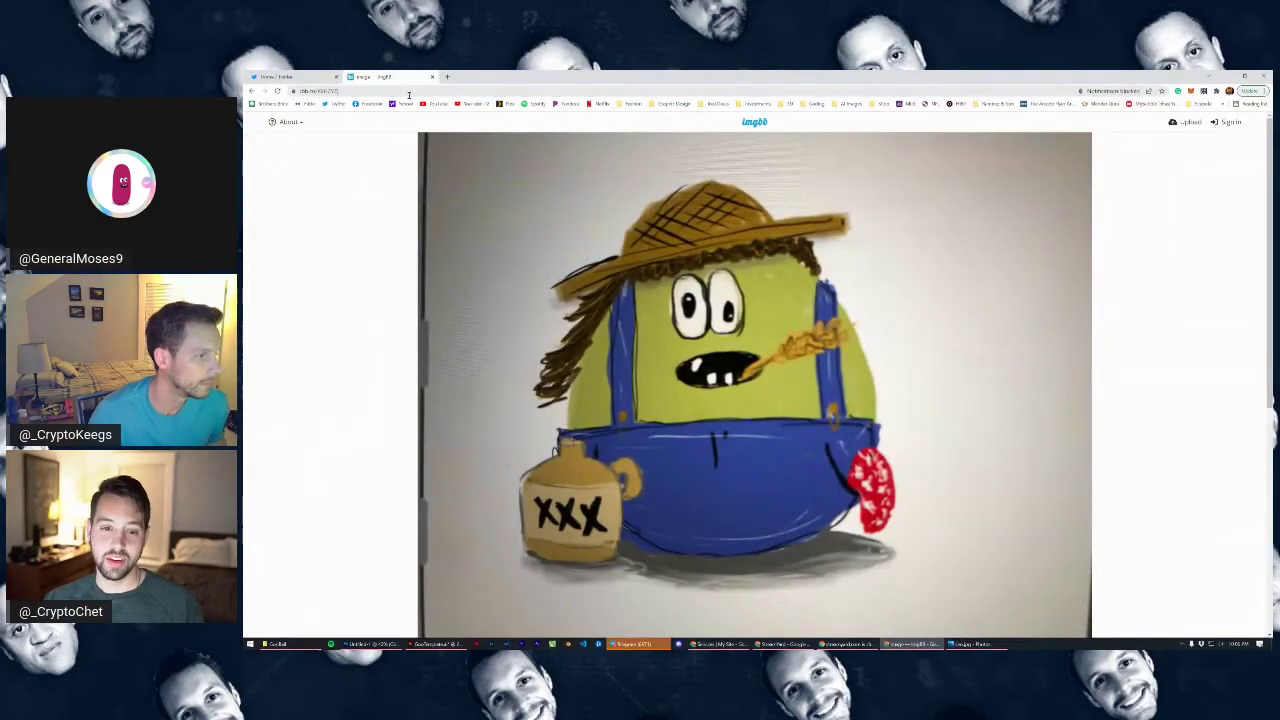
scroll(785, 340, down, 1)
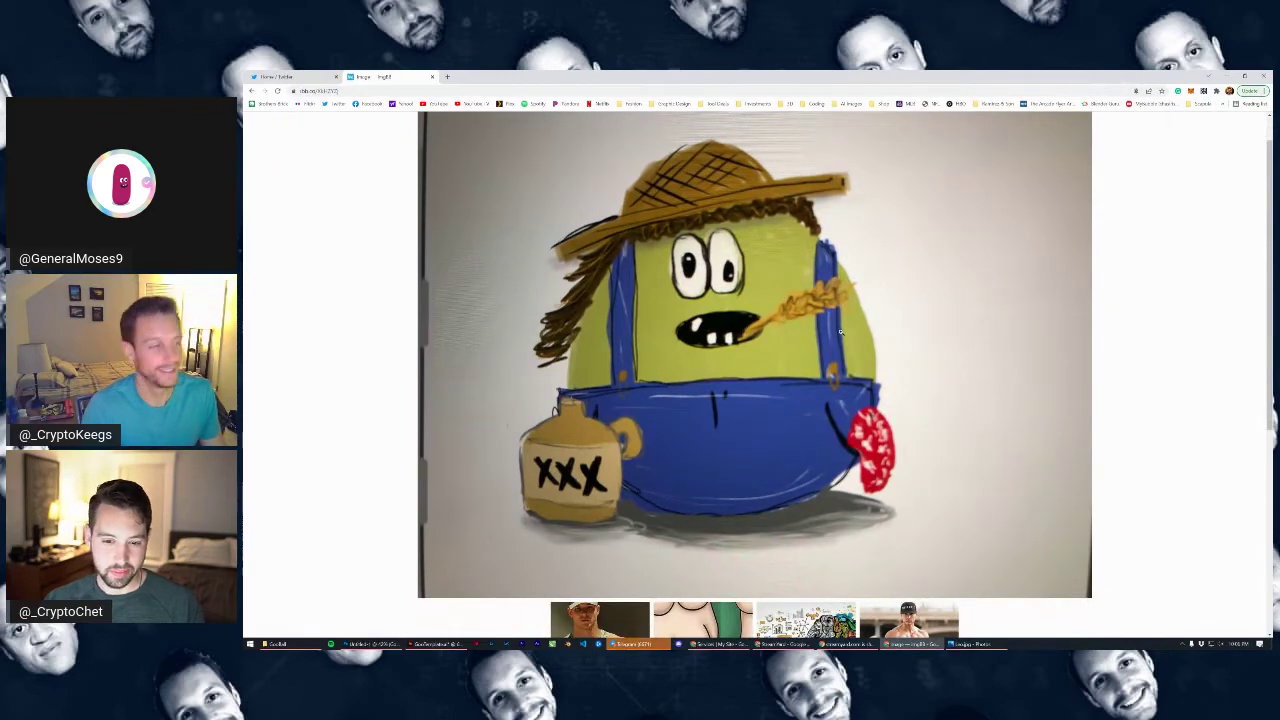
Examine the straw-hat character sketch from hat to shadow, including the overalls and the red patterned handkerchief
scroll(840, 332, down, 2)
scroll(893, 375, up, 1)
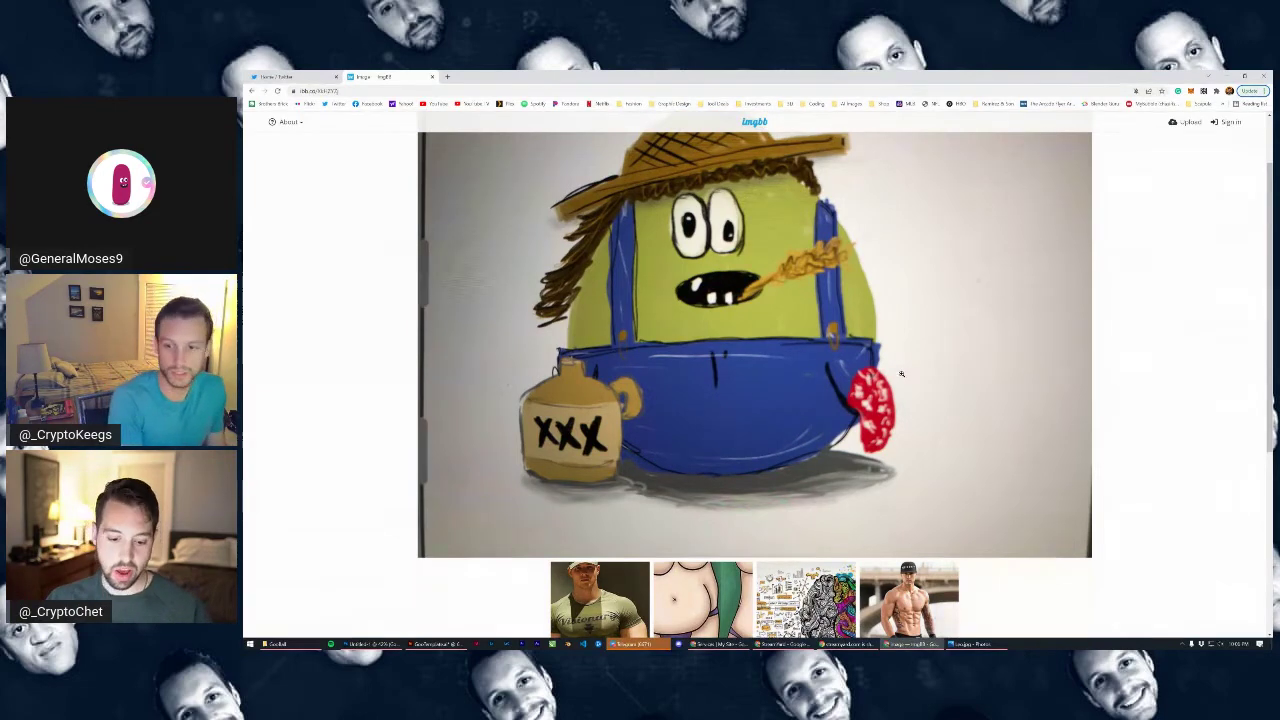
scroll(902, 374, down, 1)
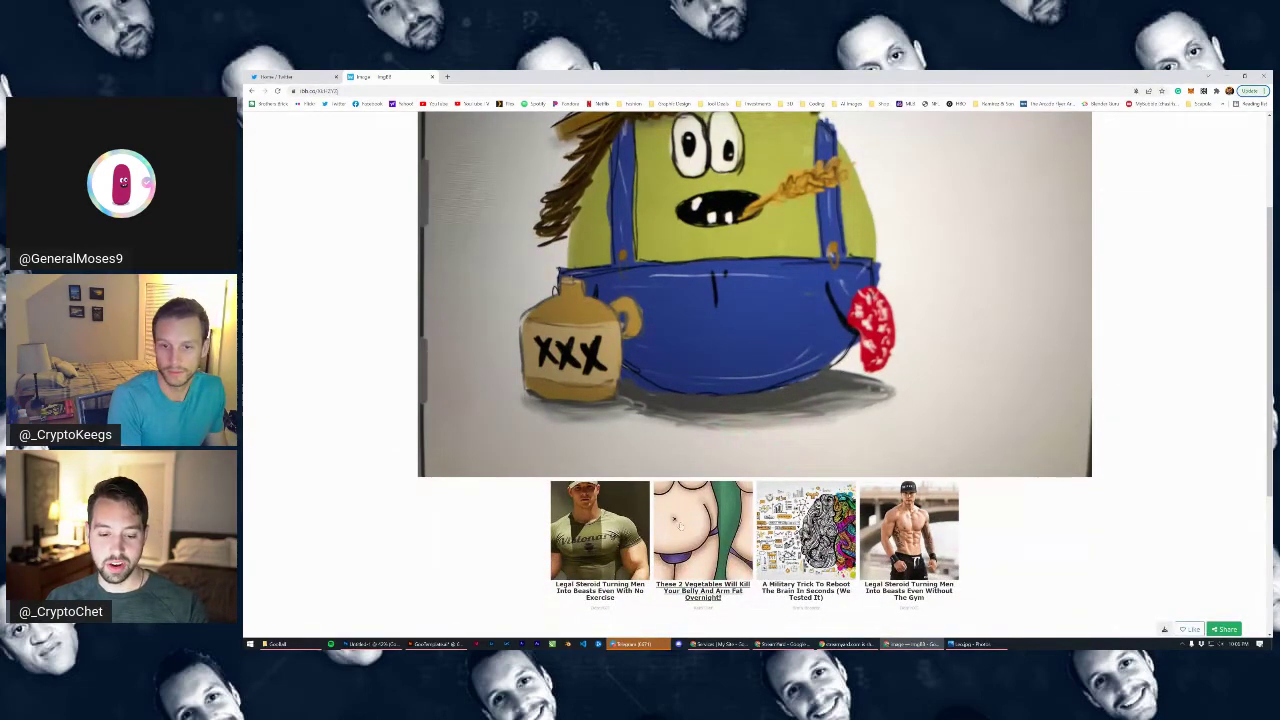
scroll(799, 397, up, 3)
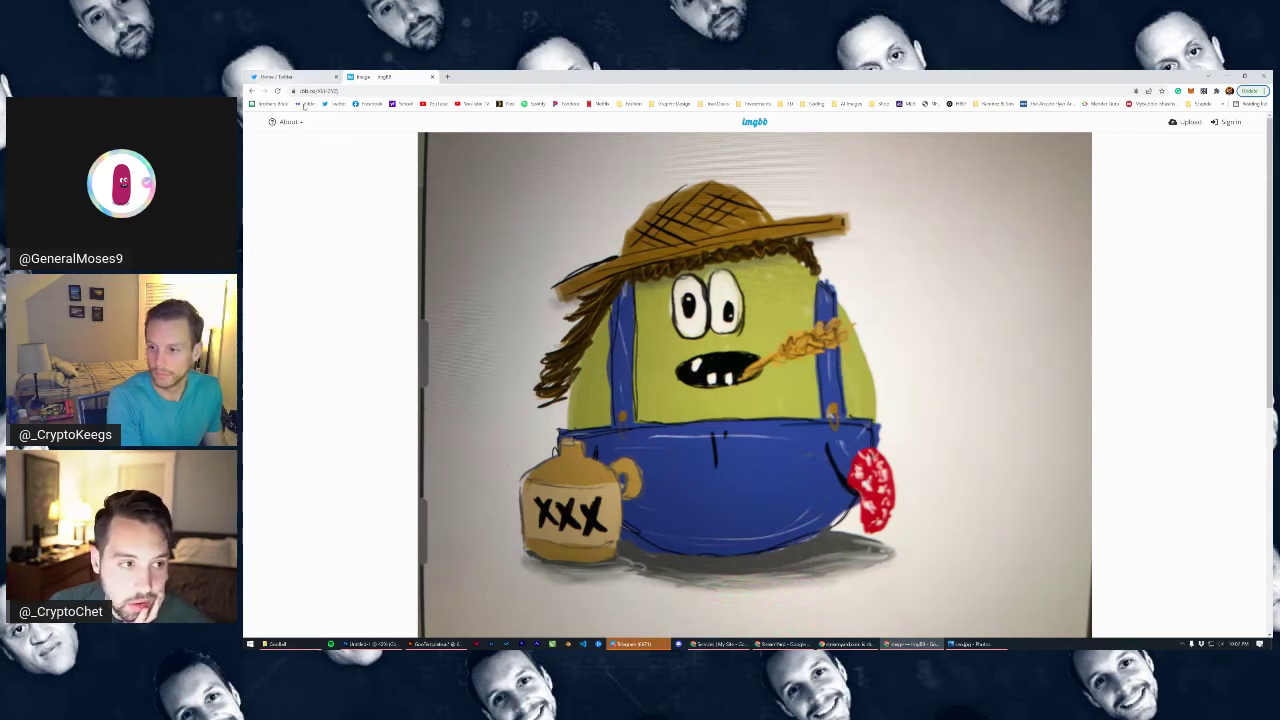
Switch back to Illustrator and draw a bumpy maroon handkerchief top above the pocket's right end with the Pen tool
click(436, 644)
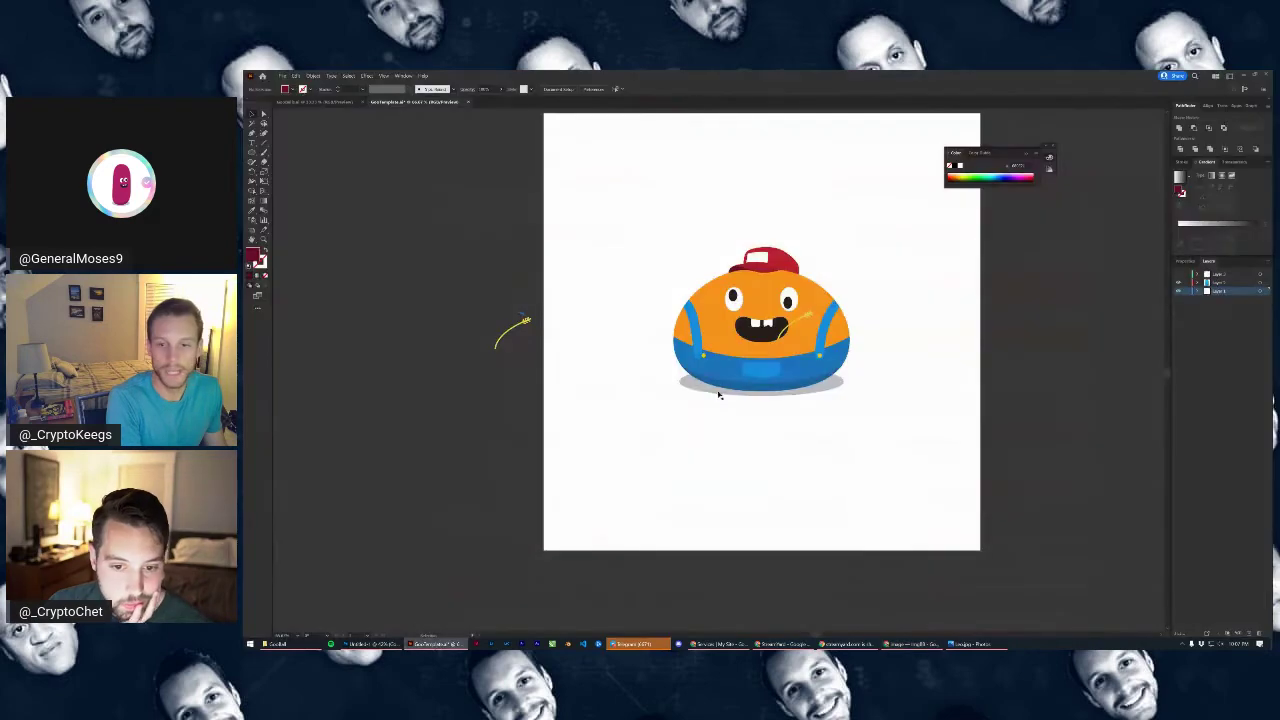
scroll(758, 332, up, 4)
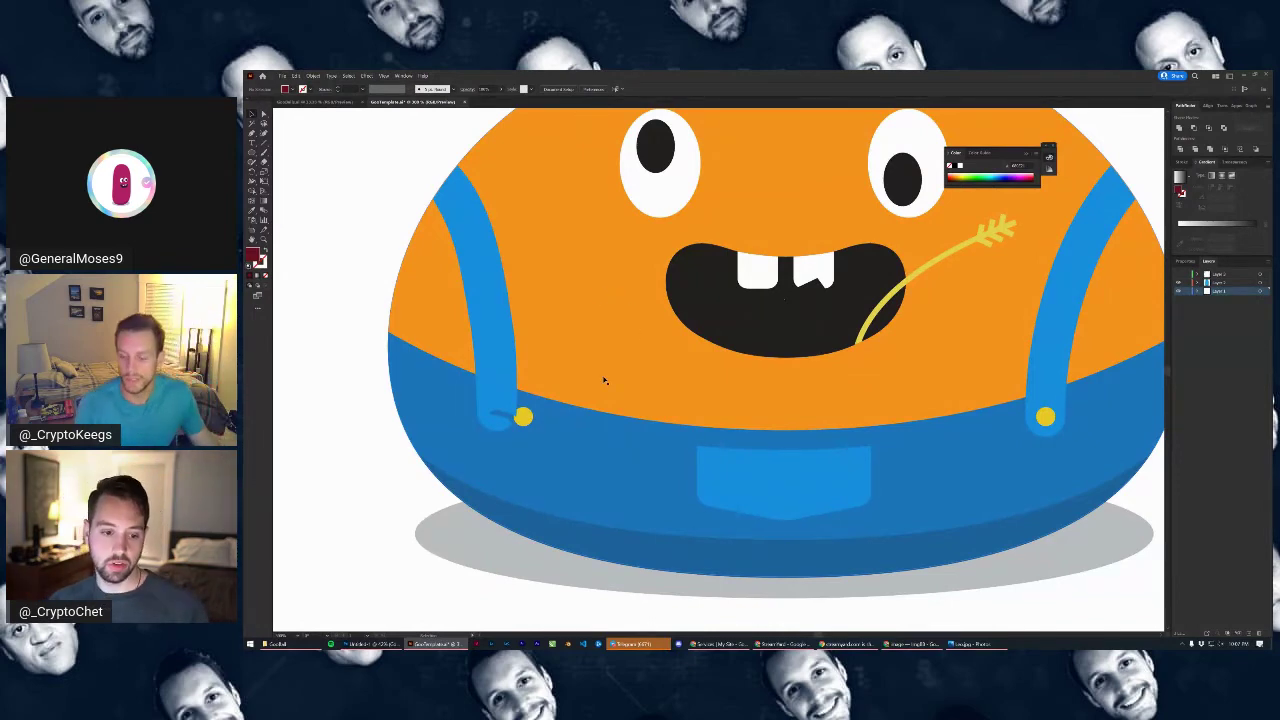
scroll(903, 378, down, 3)
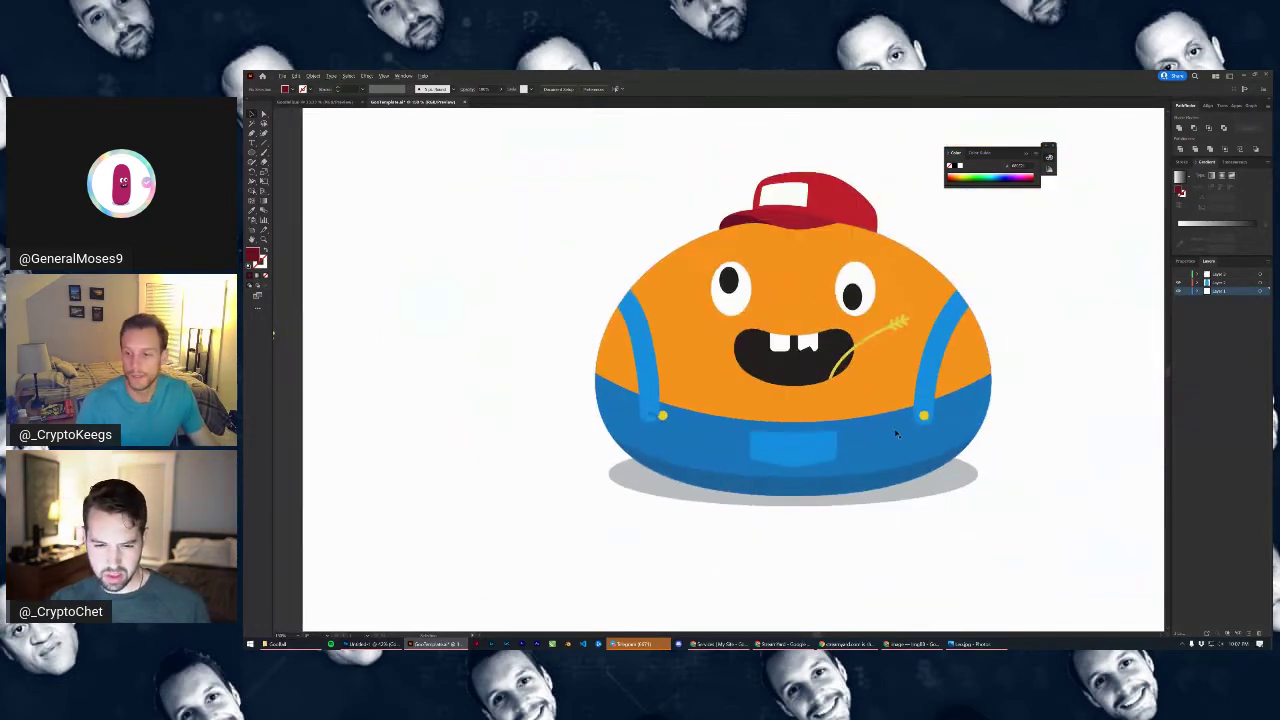
scroll(924, 418, up, 1)
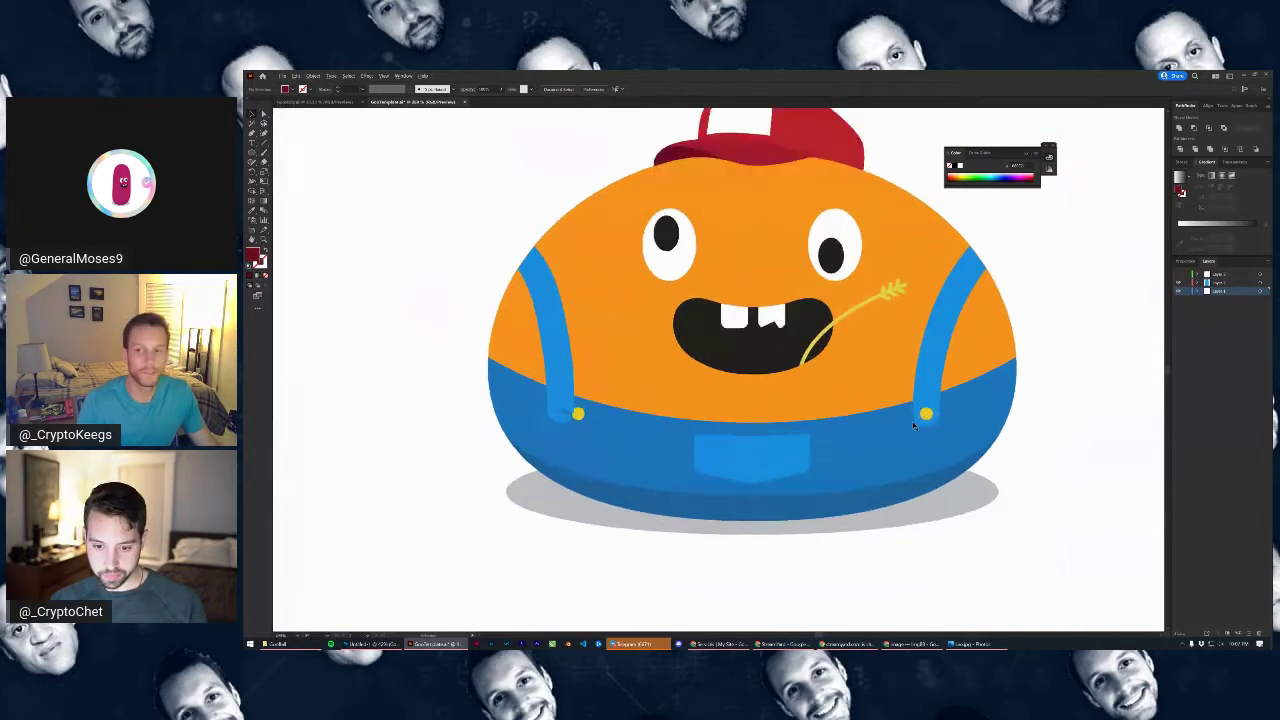
scroll(766, 449, up, 1)
scroll(794, 457, up, 1)
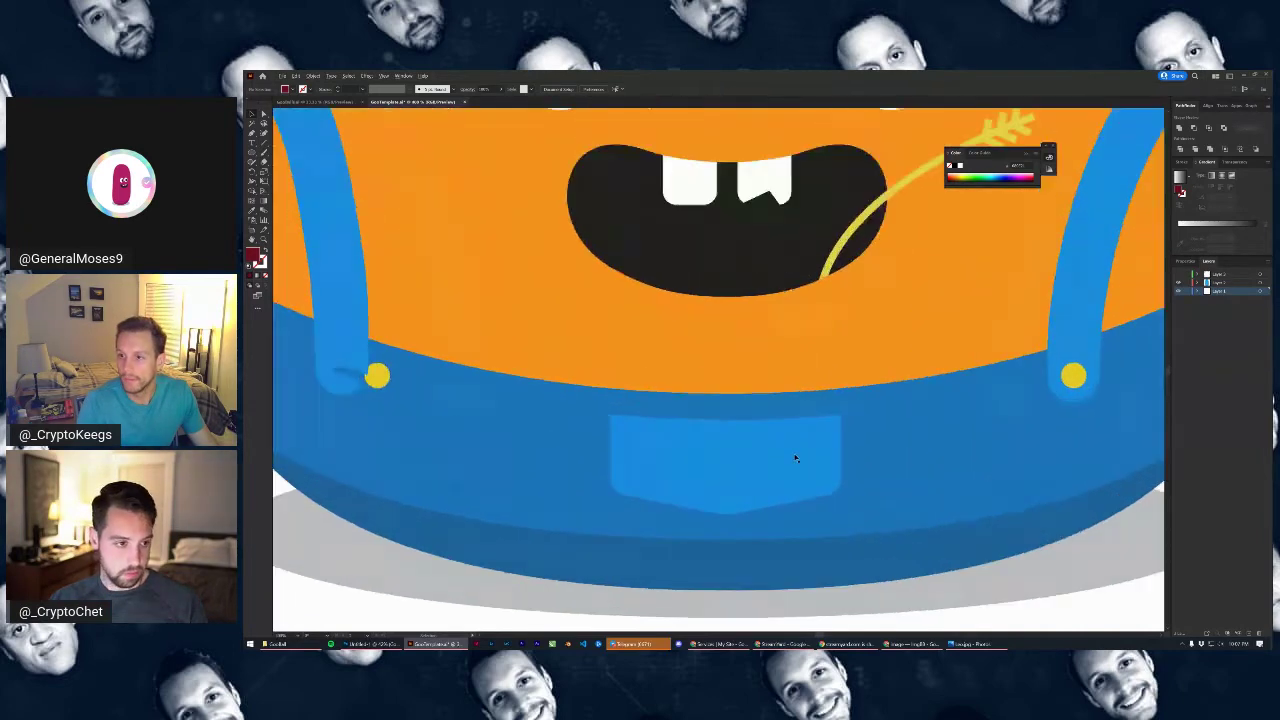
scroll(810, 410, up, 1)
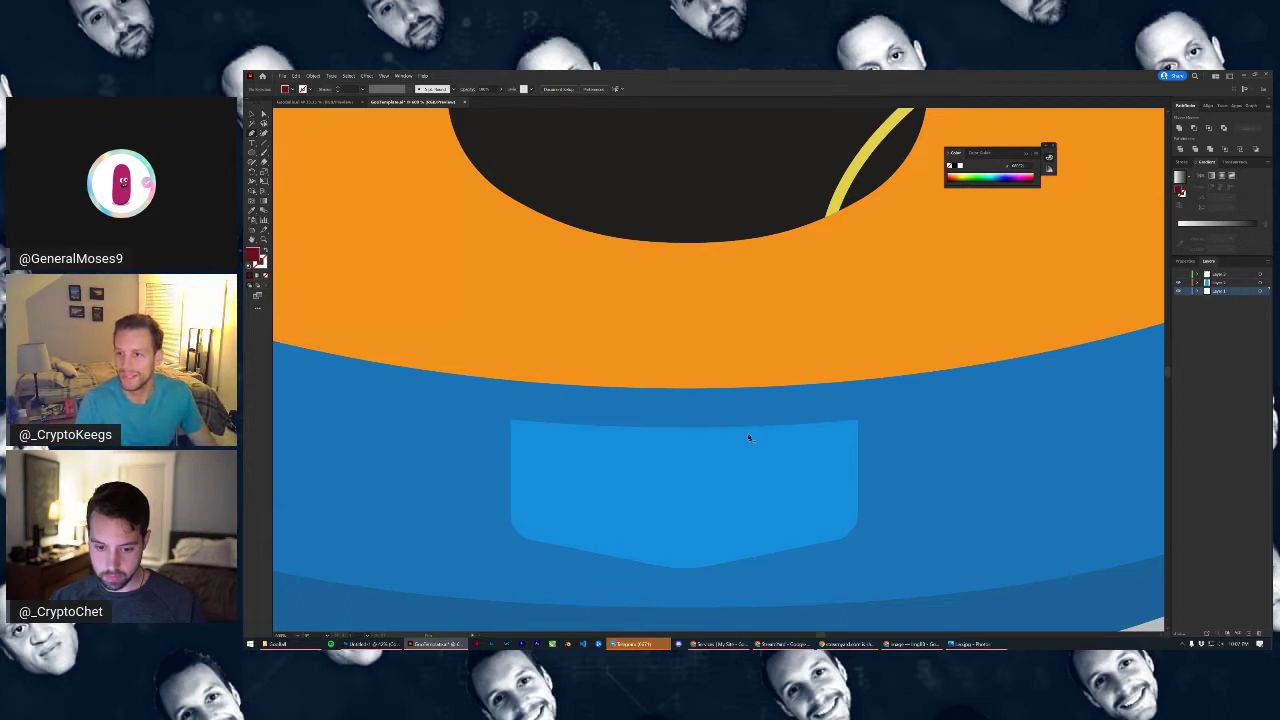
mouse_move(746, 434)
mouse_down()
mouse_move(760, 402)
mouse_move(823, 373)
mouse_up()
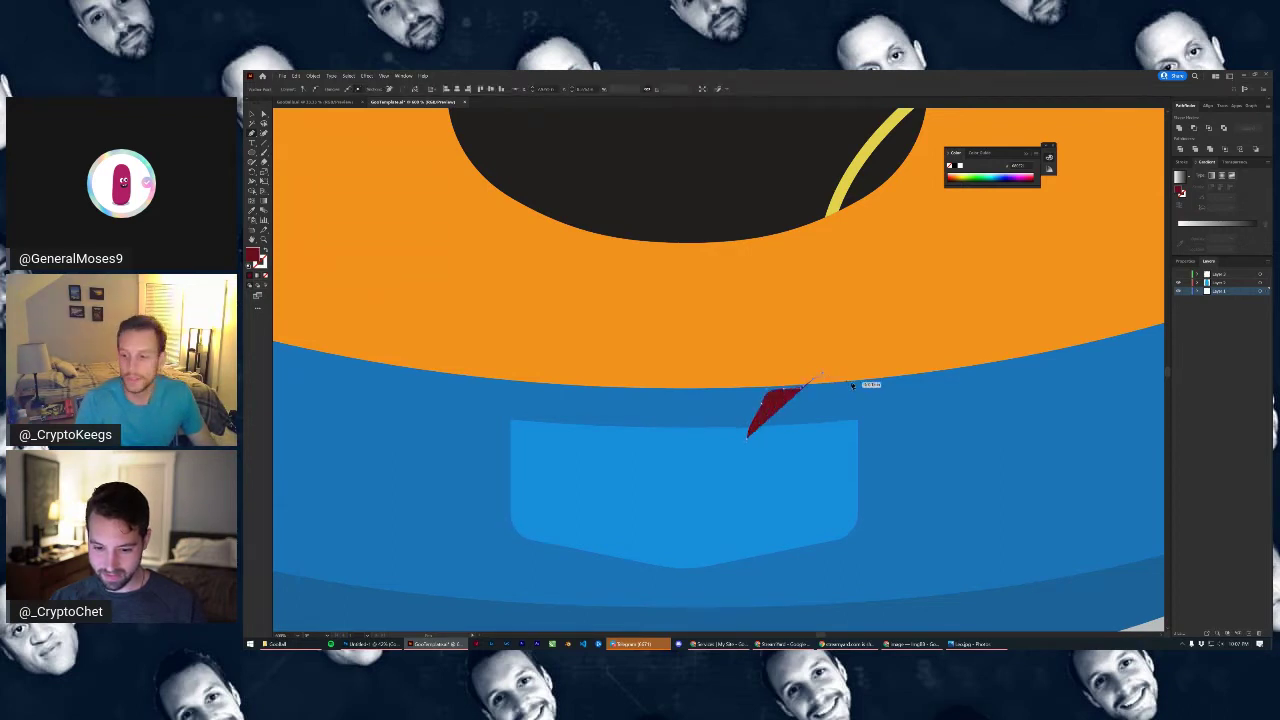
click(845, 390)
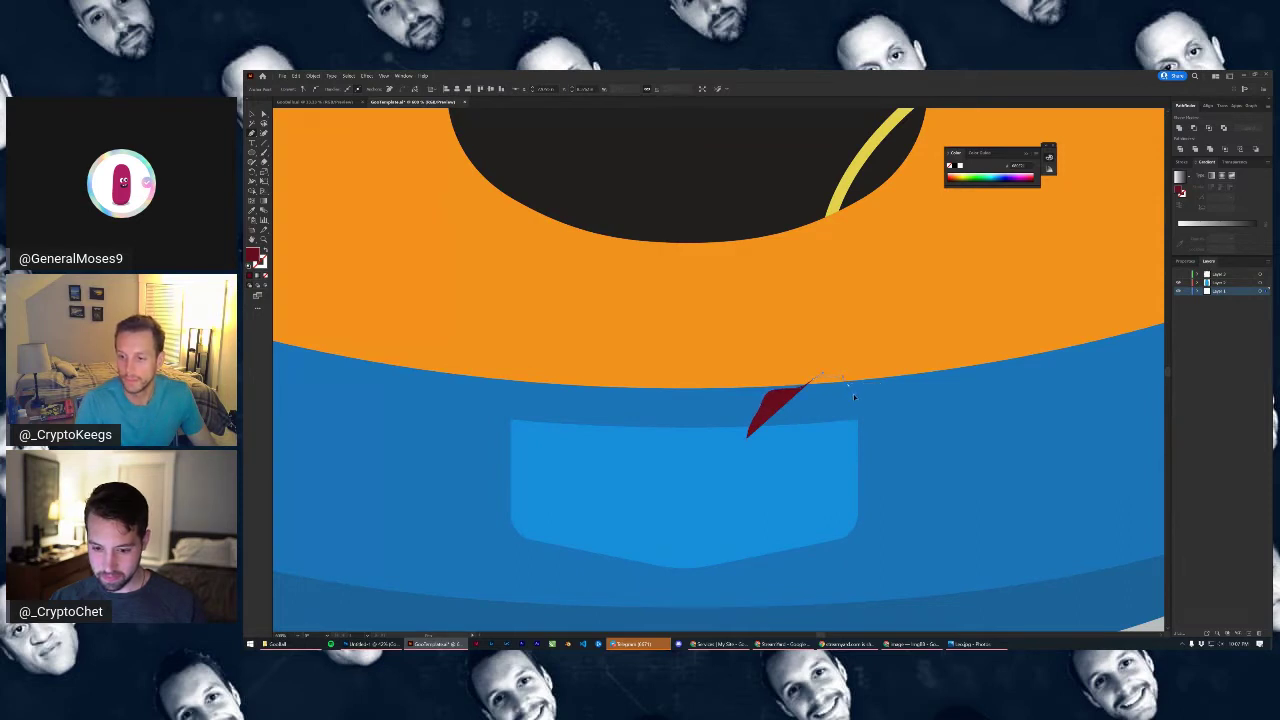
drag(853, 395, 851, 434)
key(ctrl+z)
key(v)
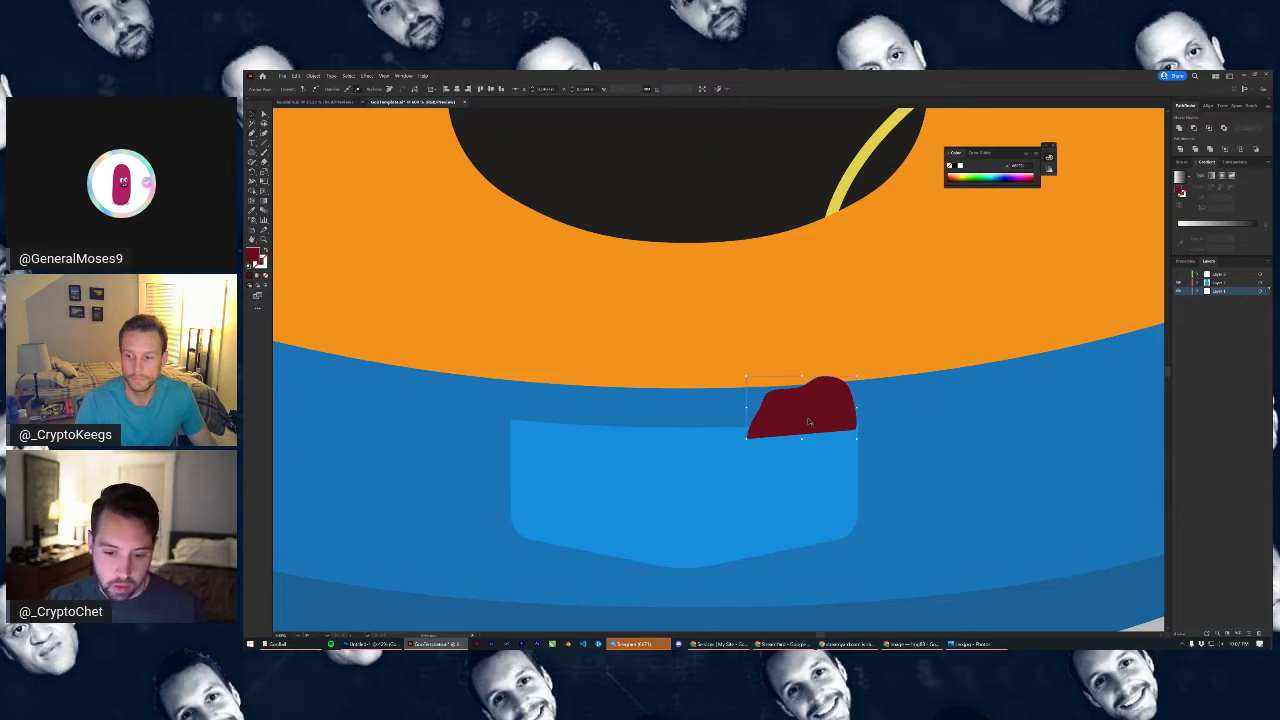
Bring the light blue pocket in front of the handkerchief shape and recolor the handkerchief with a red swatch
click(785, 446)
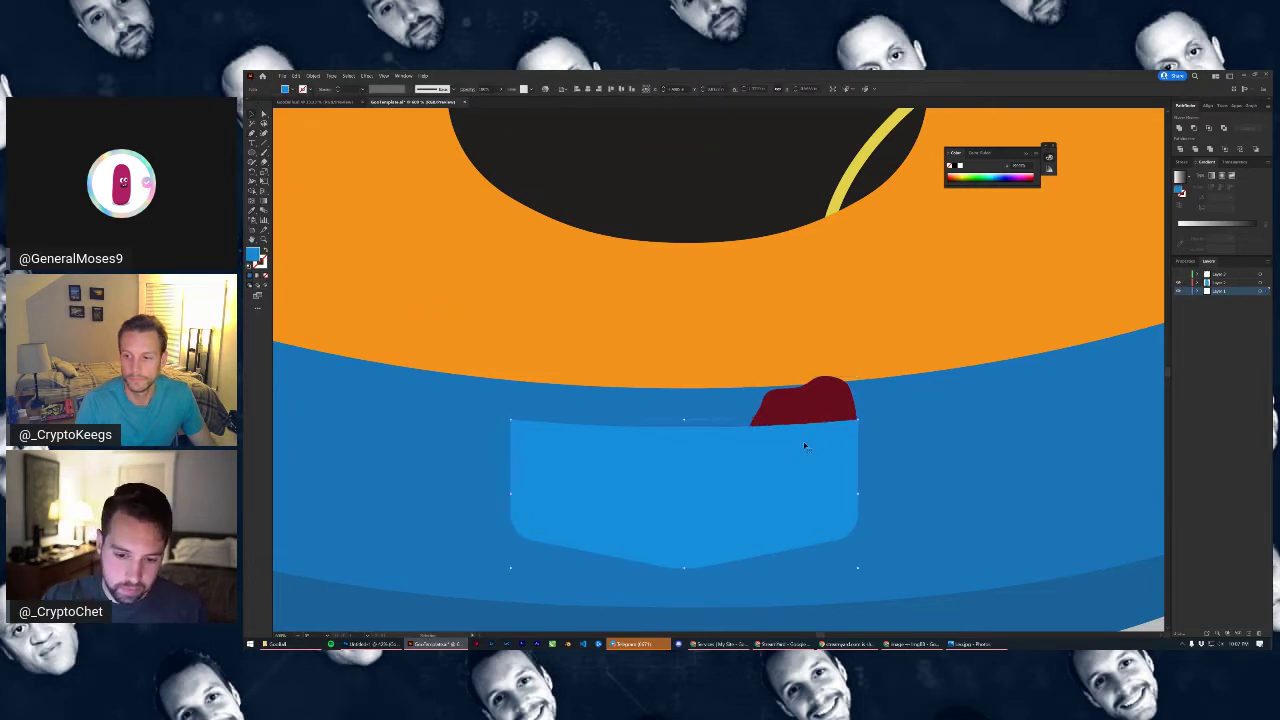
click(842, 395)
click(294, 90)
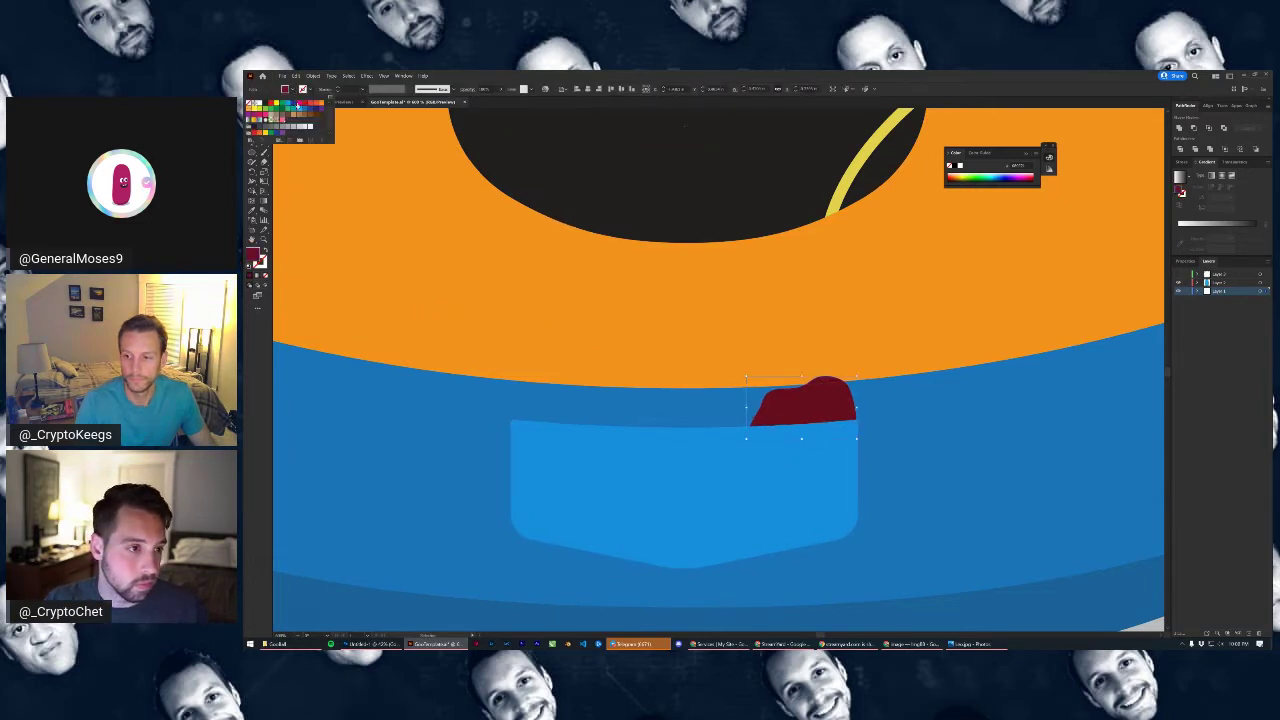
click(305, 103)
click(828, 398)
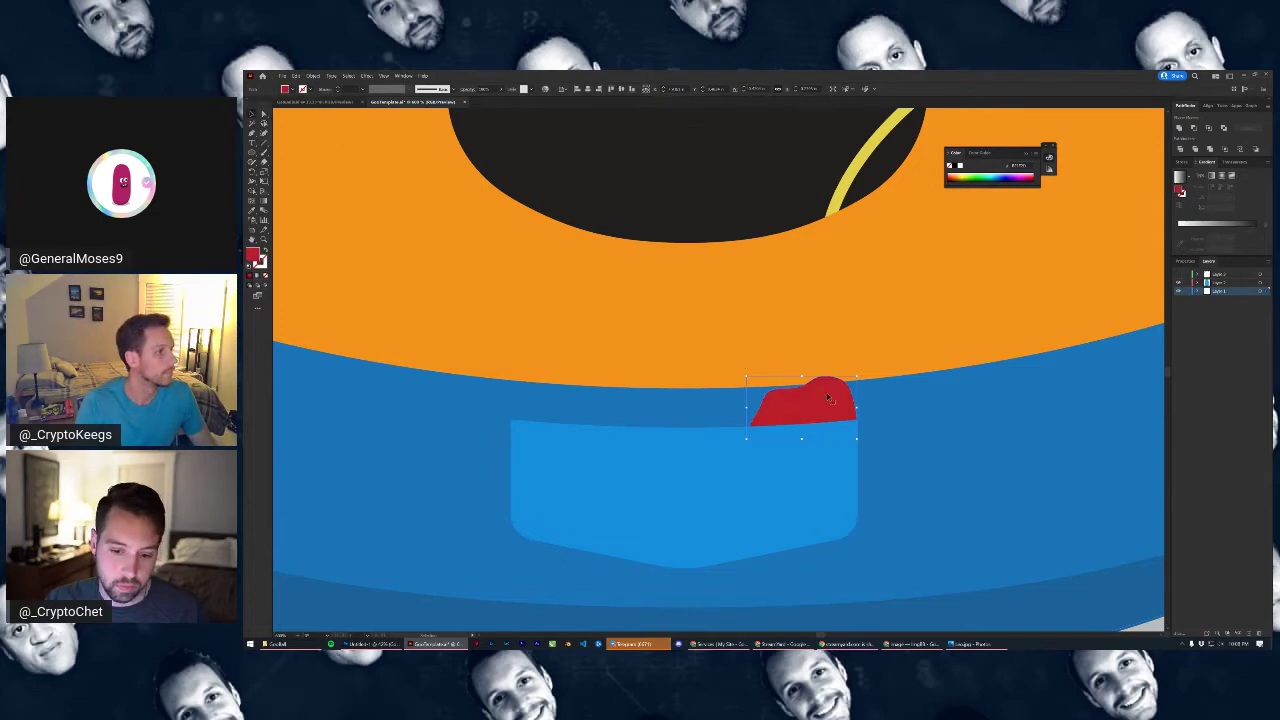
click(860, 405)
key(ctrl+0)
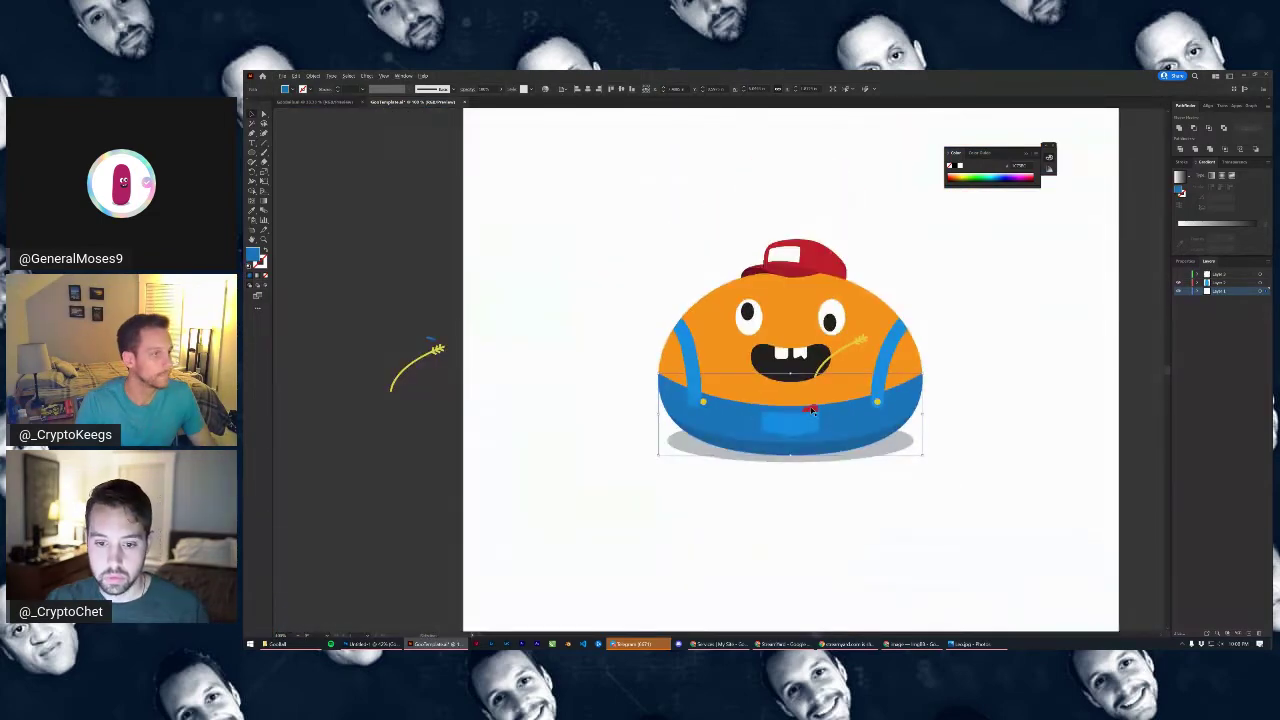
Draw the wavy inner edge and lower tip of a hanging handkerchief fold over the pocket's right side with the Pen tool
scroll(813, 410, up, 5)
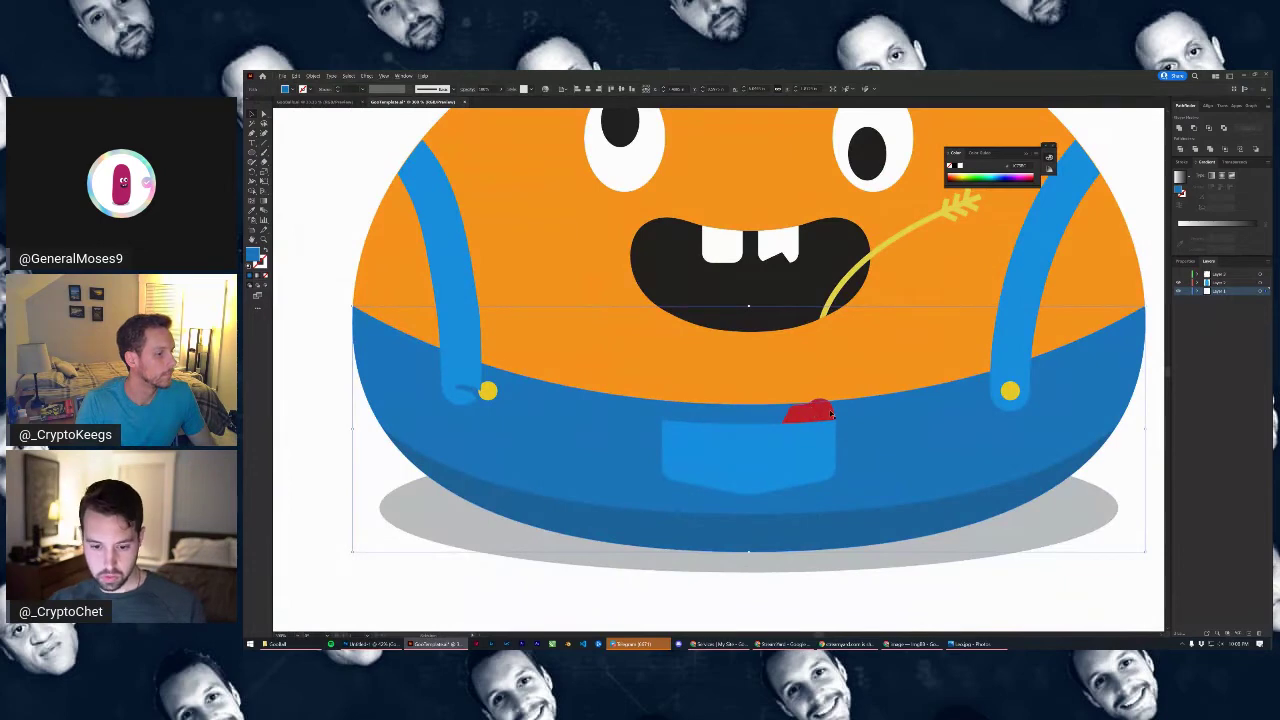
scroll(830, 413, up, 4)
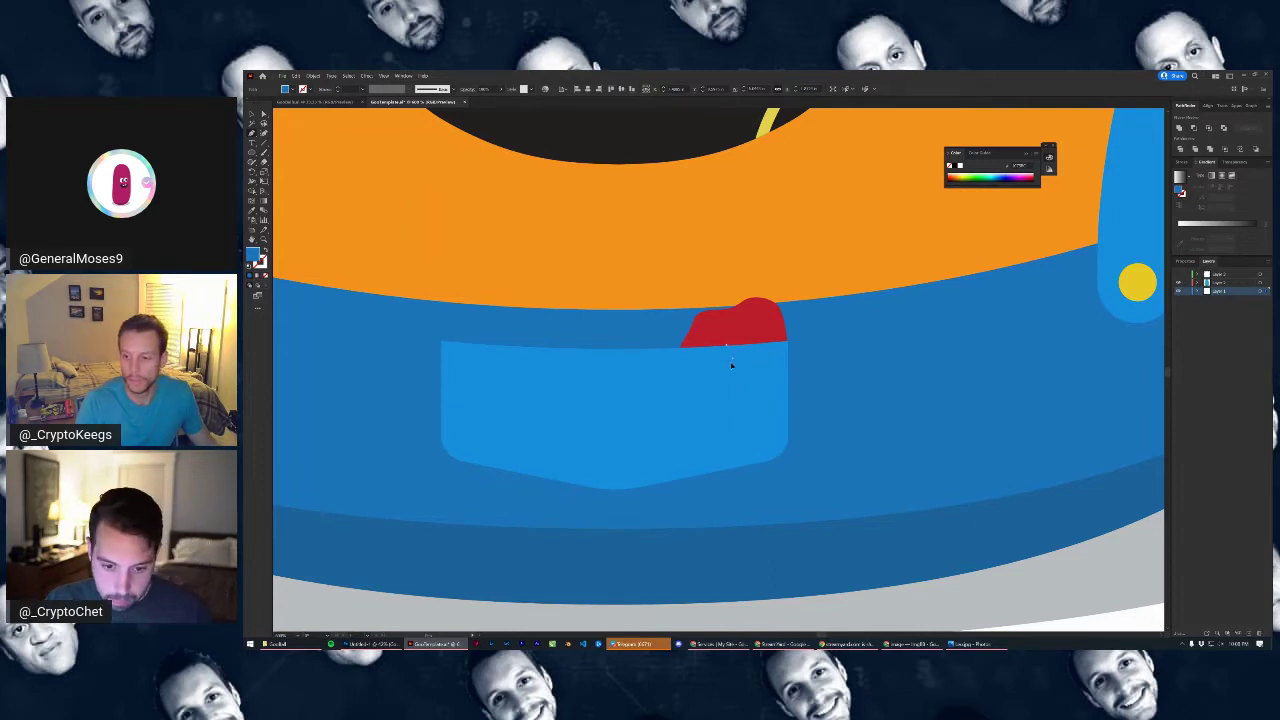
drag(732, 363, 766, 392)
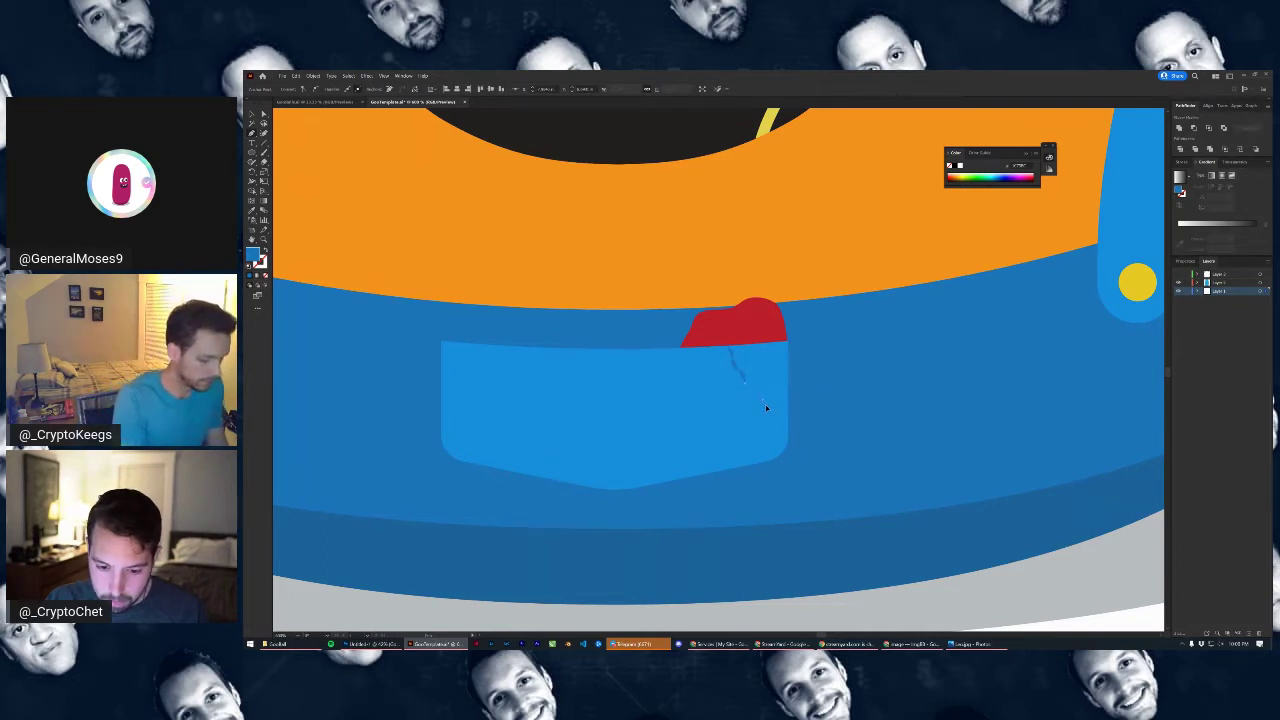
drag(767, 406, 789, 342)
scroll(789, 341, up, 3)
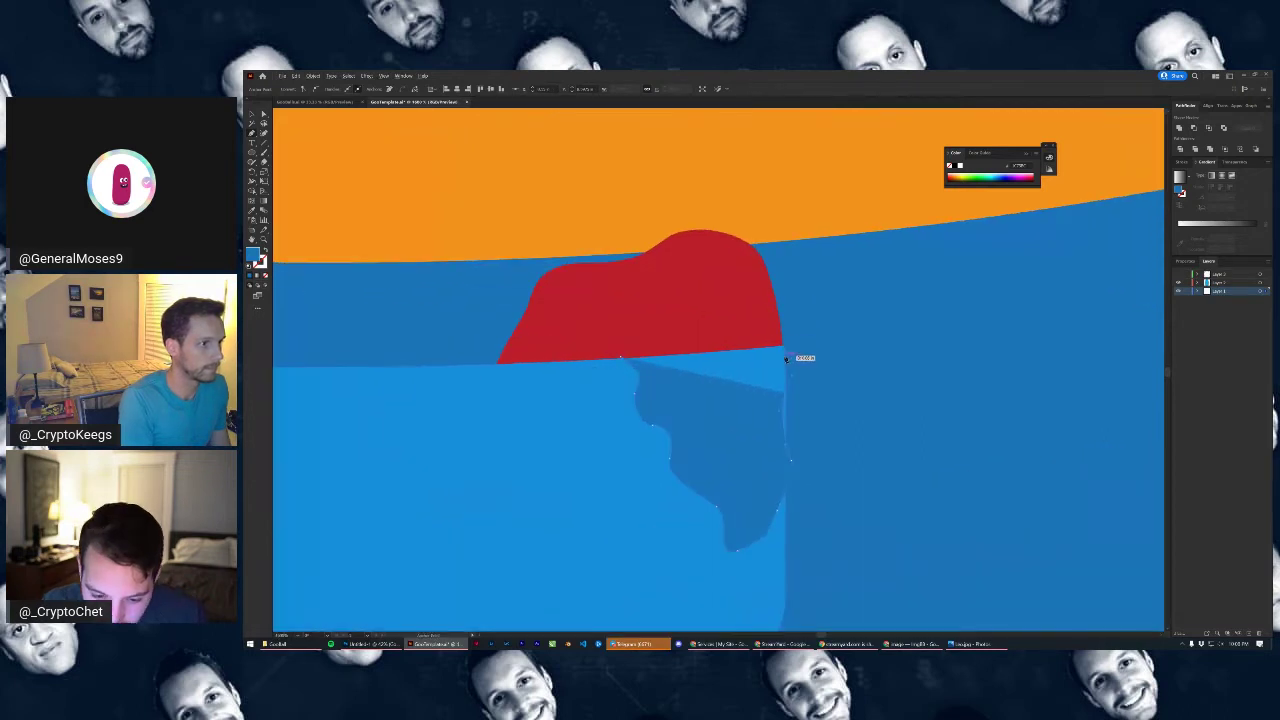
Undo the last fold points beside the pocket's right edge and redraw them slightly outside that edge
key(ctrl+z)
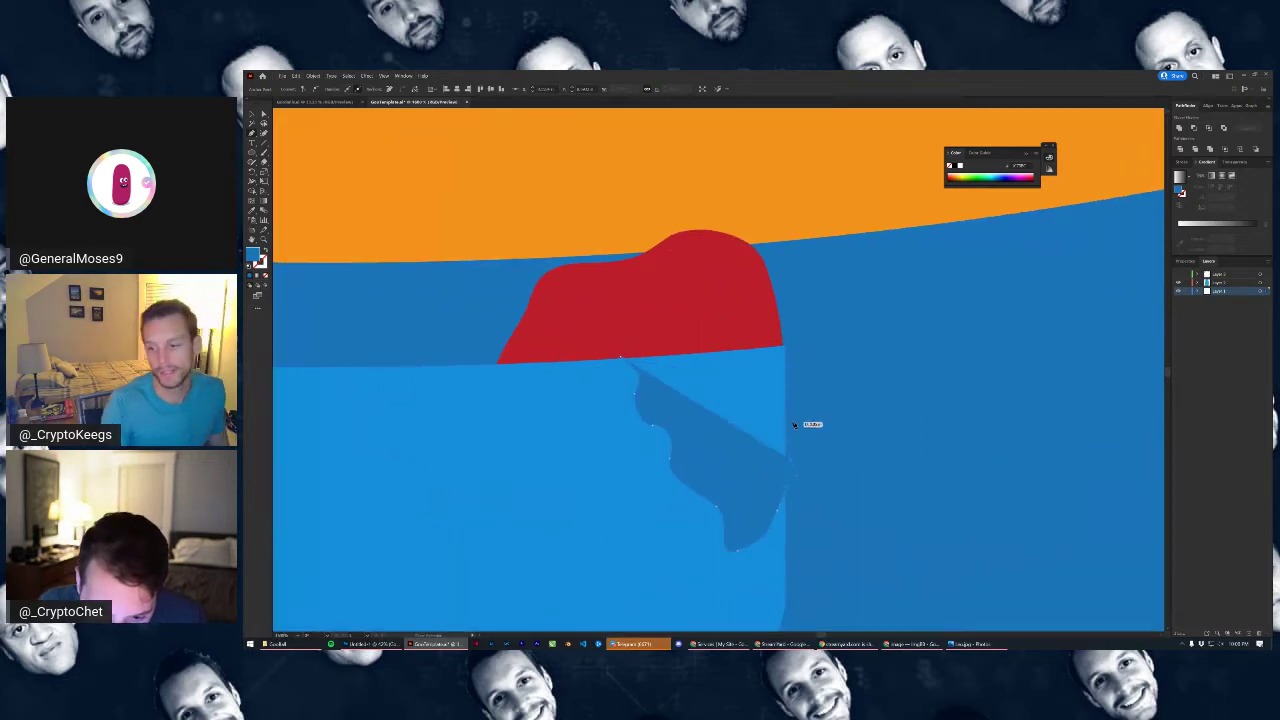
key(ctrl+z)
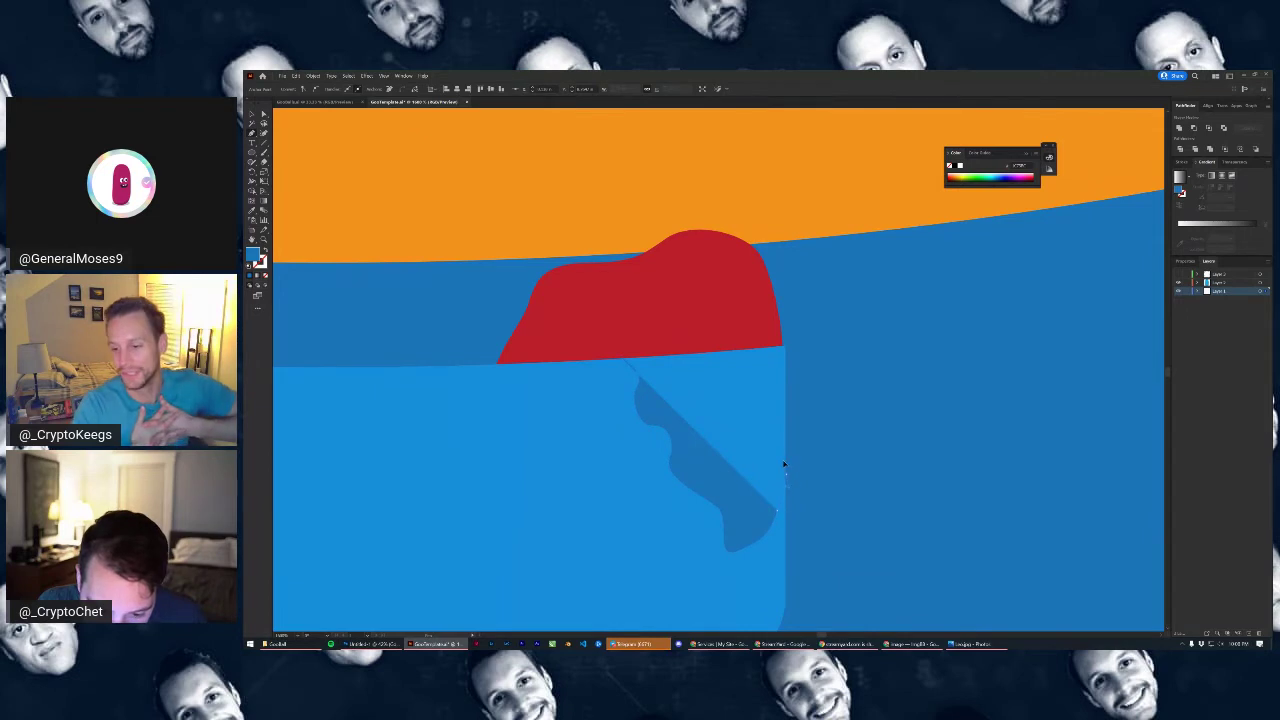
drag(791, 464, 790, 411)
key(ctrl+z)
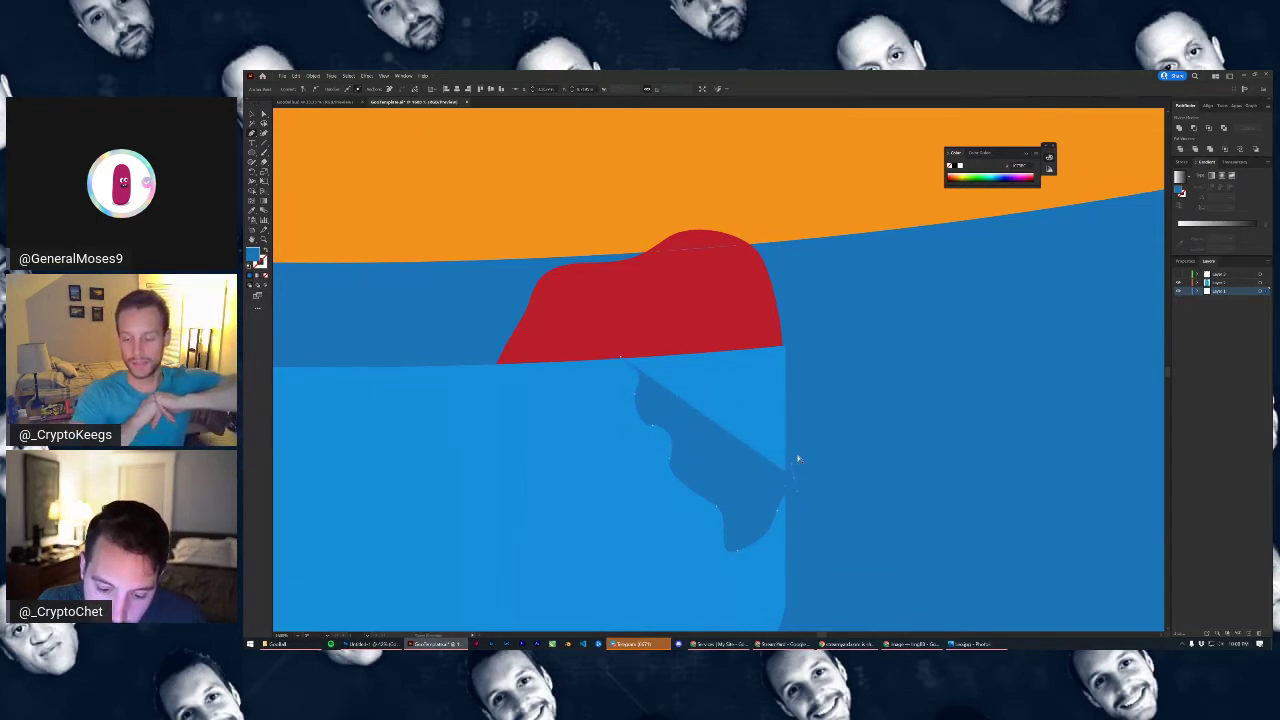
key(ctrl+z)
key(ctrl+shift+z)
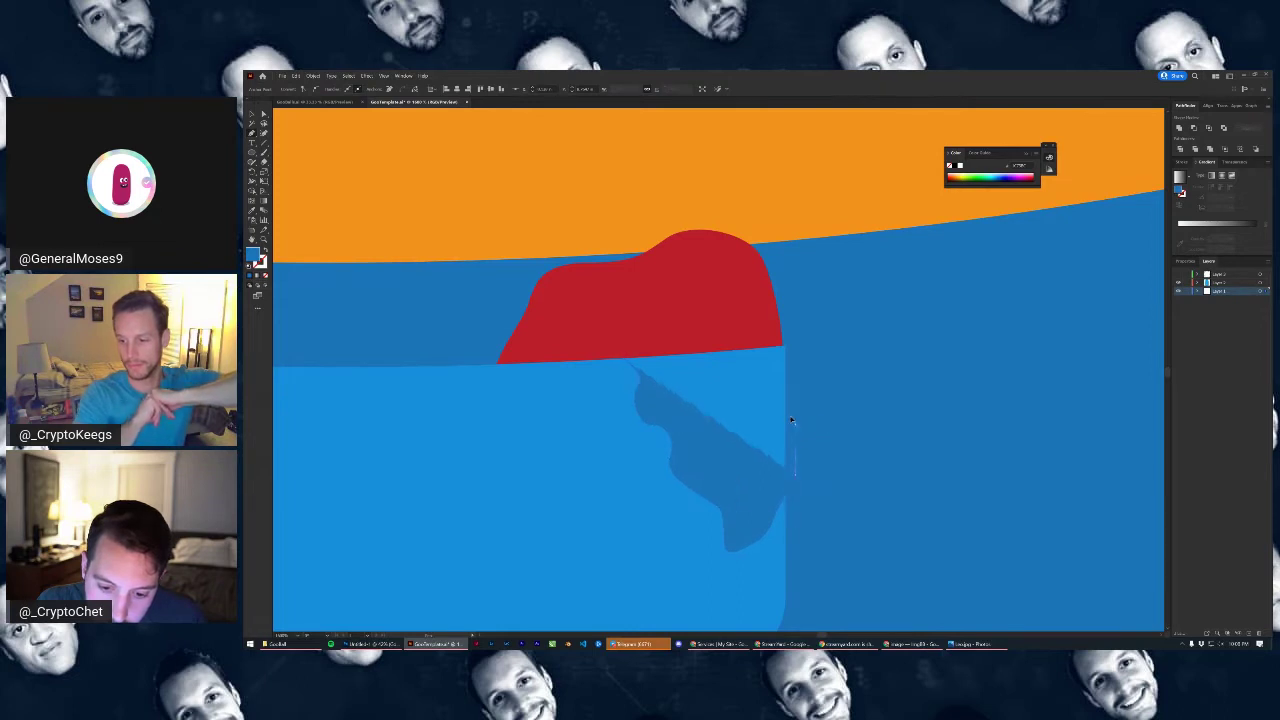
drag(792, 430, 791, 417)
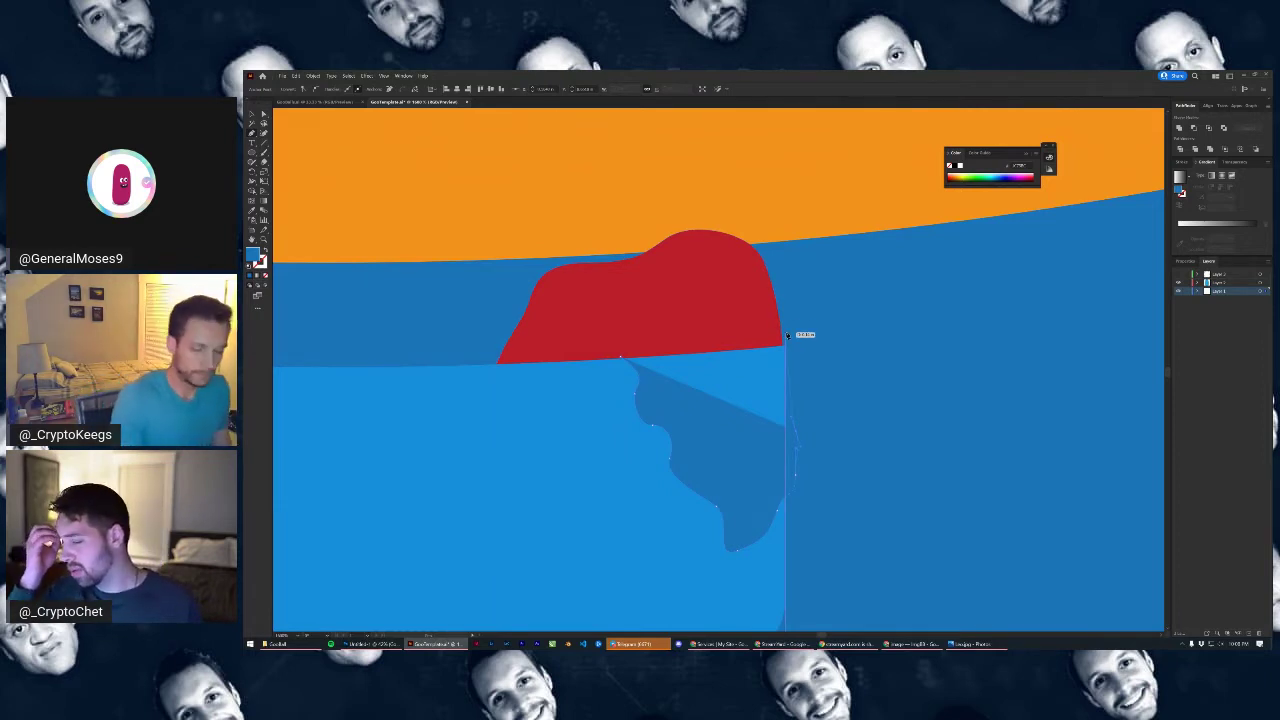
Close the fold outline by following the red handkerchief's right edge and curving back through its upper piece
scroll(788, 330, up, 2)
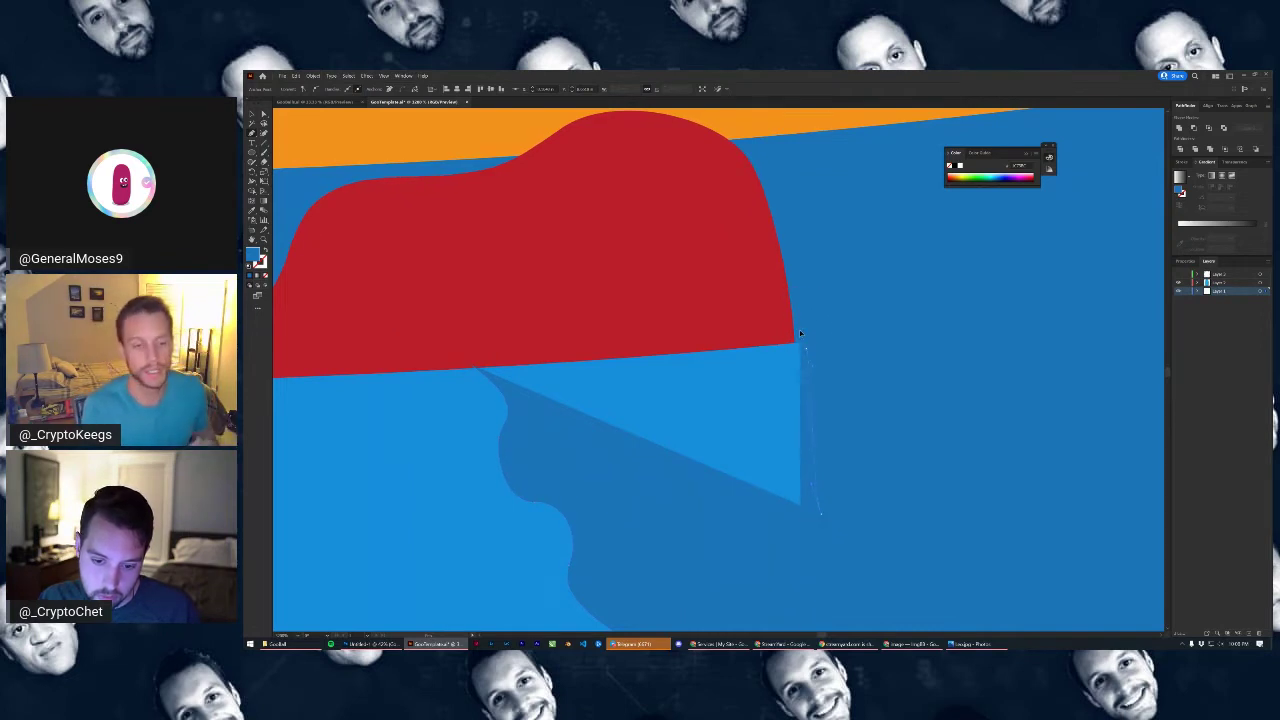
click(799, 335)
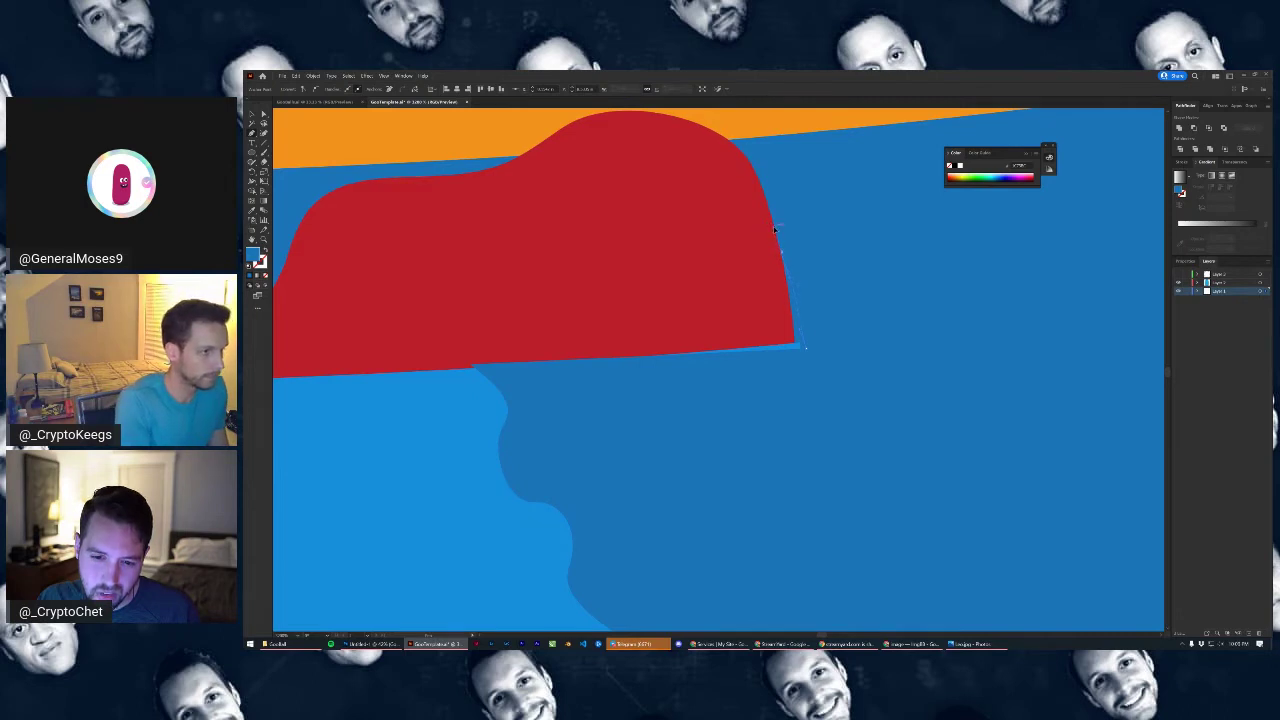
click(778, 246)
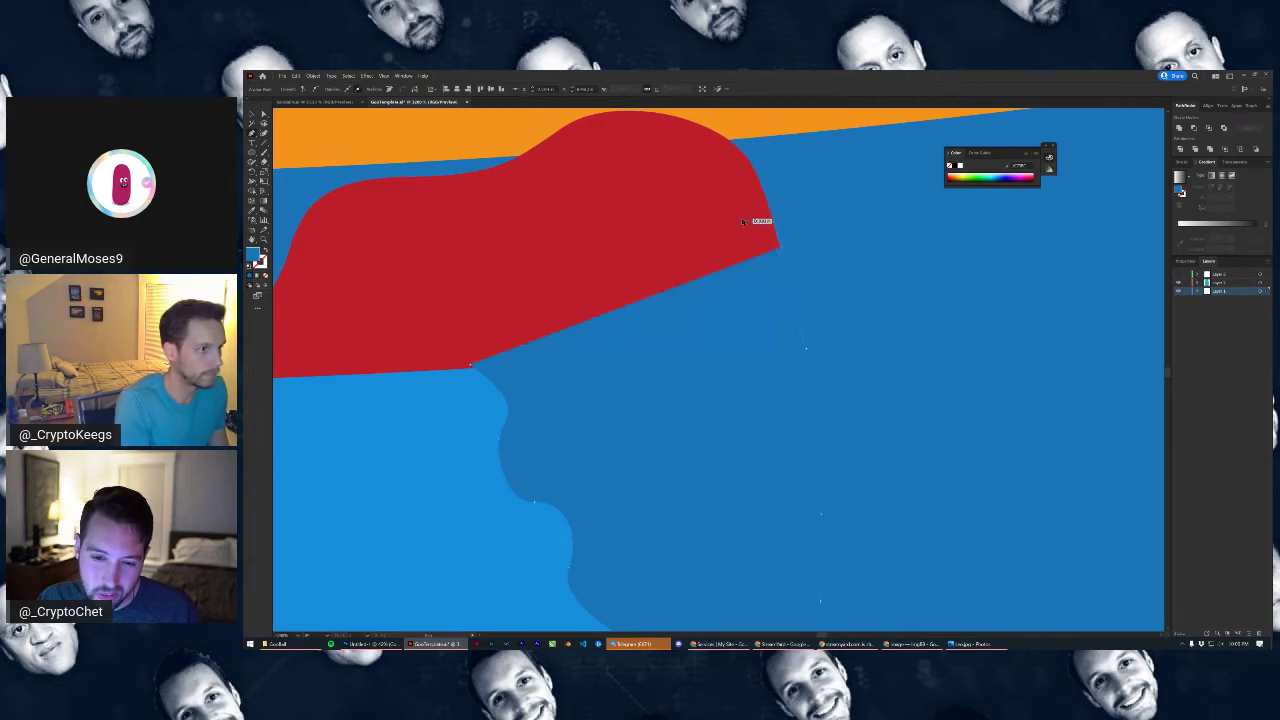
drag(495, 244, 438, 285)
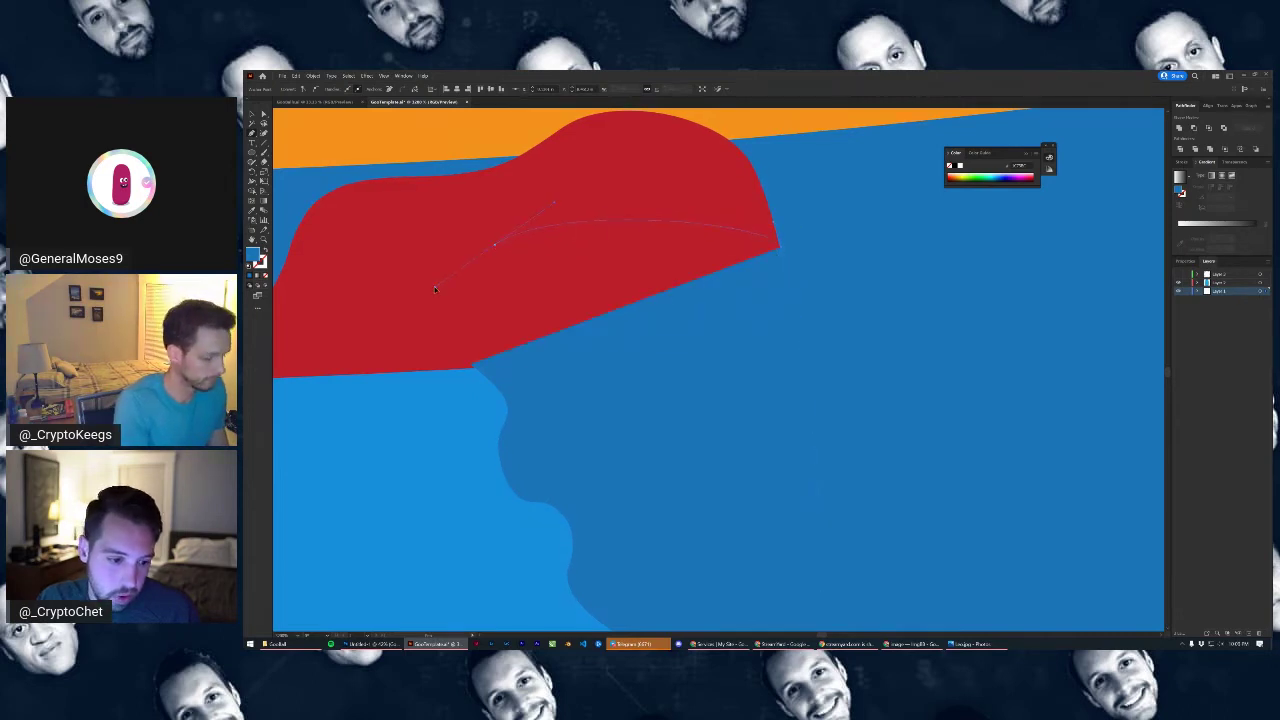
click(471, 369)
key(v)
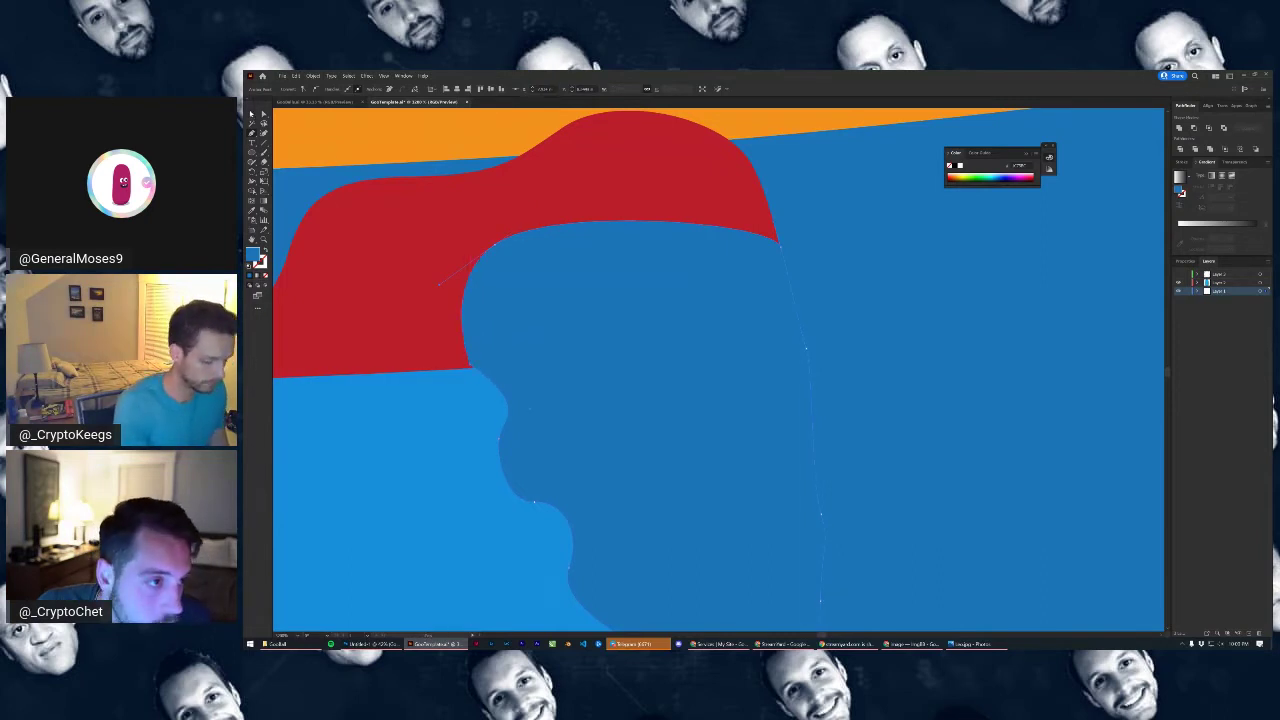
Recolor the hanging fold with the same red swatch and deselect it
scroll(588, 323, down, 3)
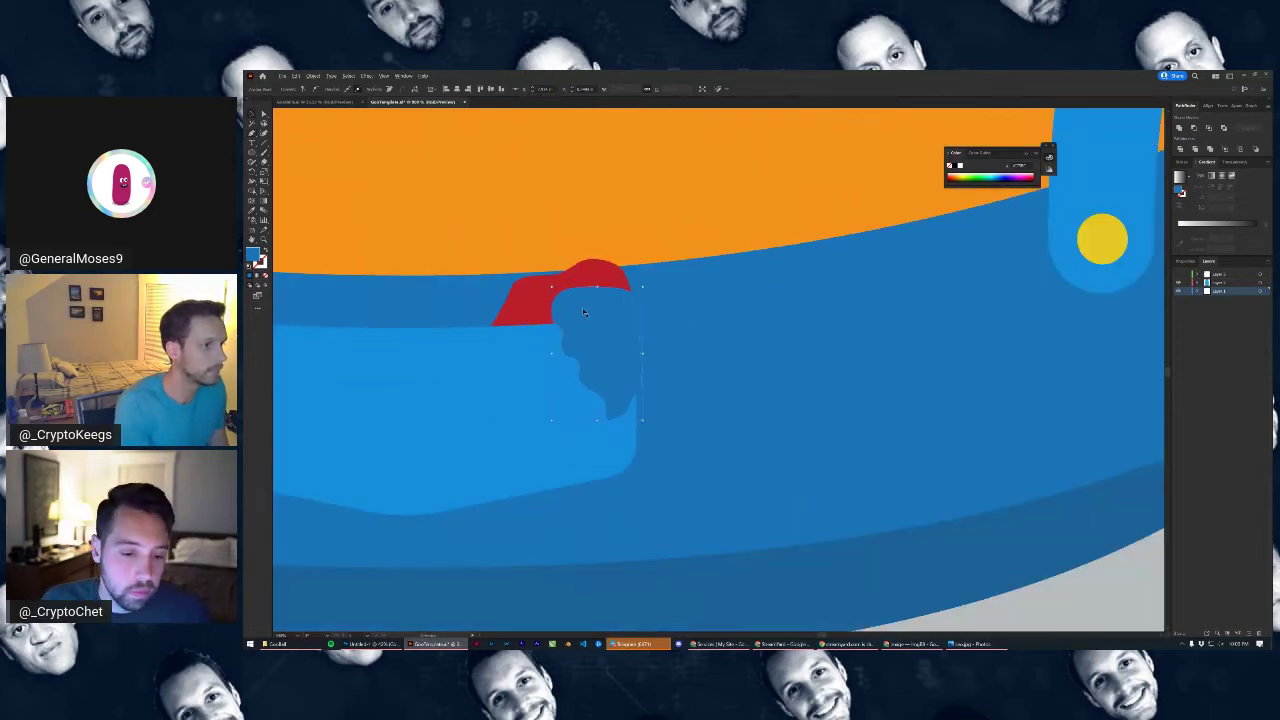
click(292, 90)
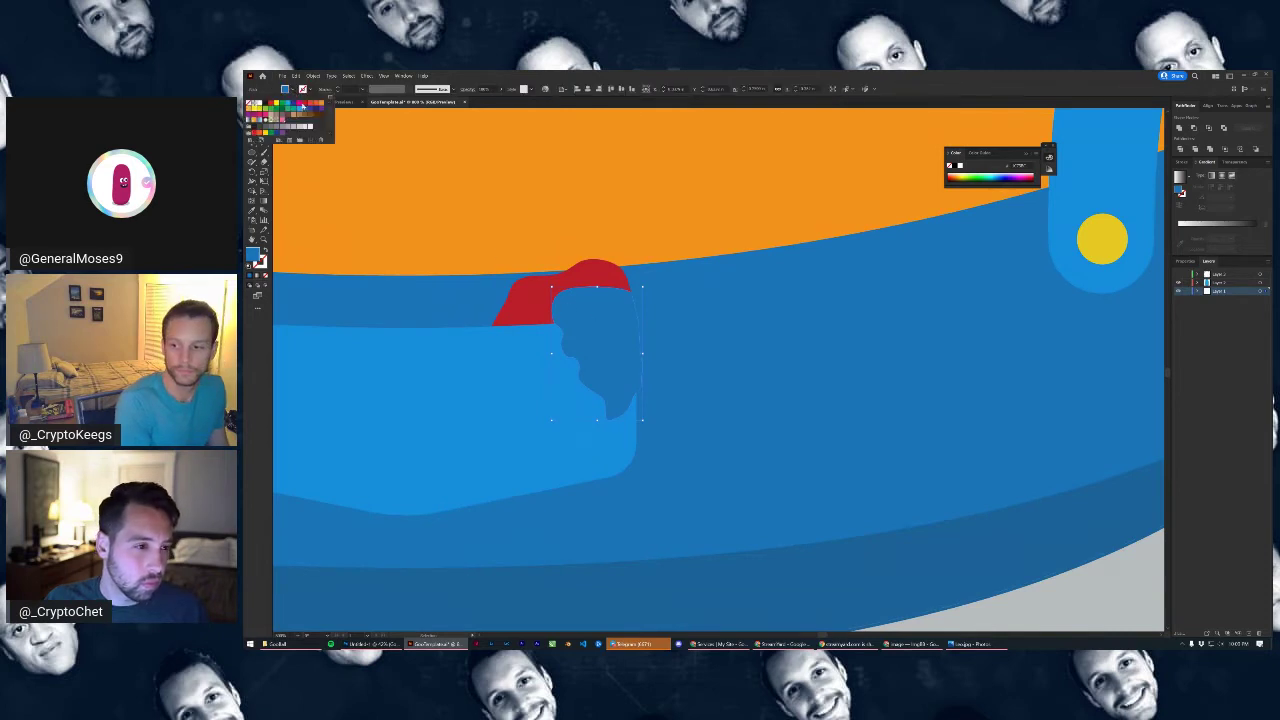
click(305, 104)
double_click(776, 345)
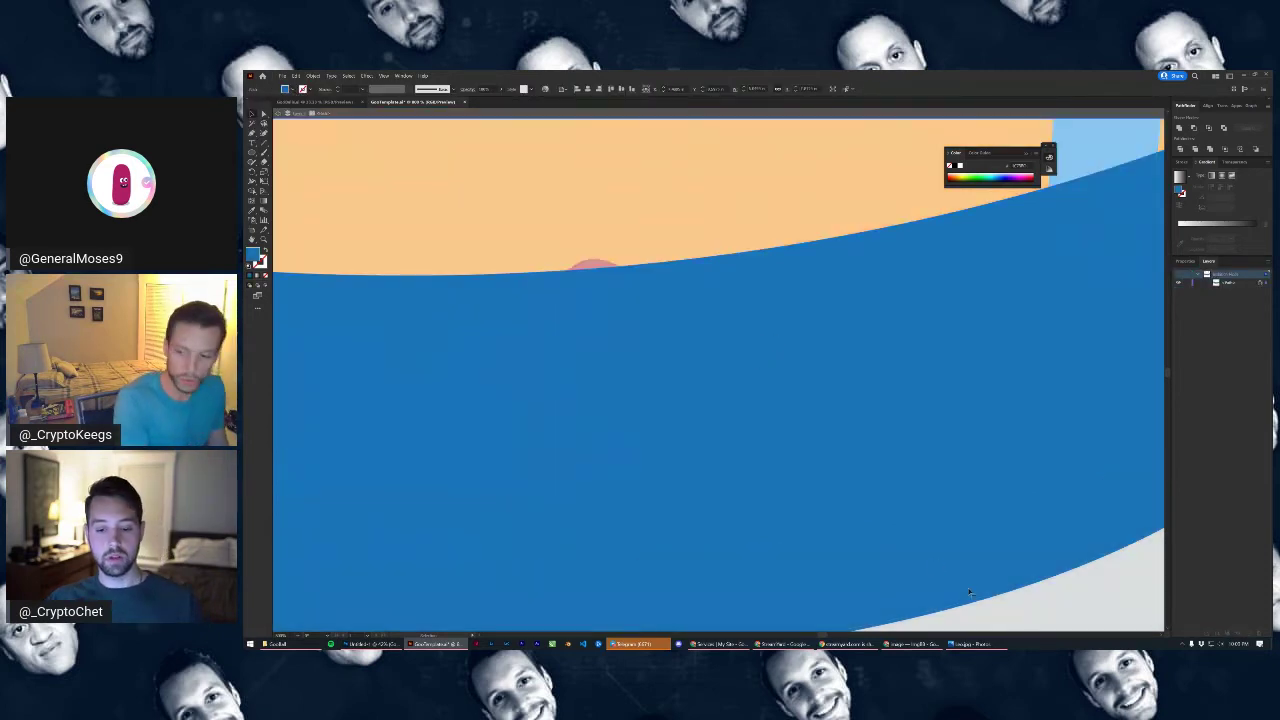
scroll(969, 593, down, 5)
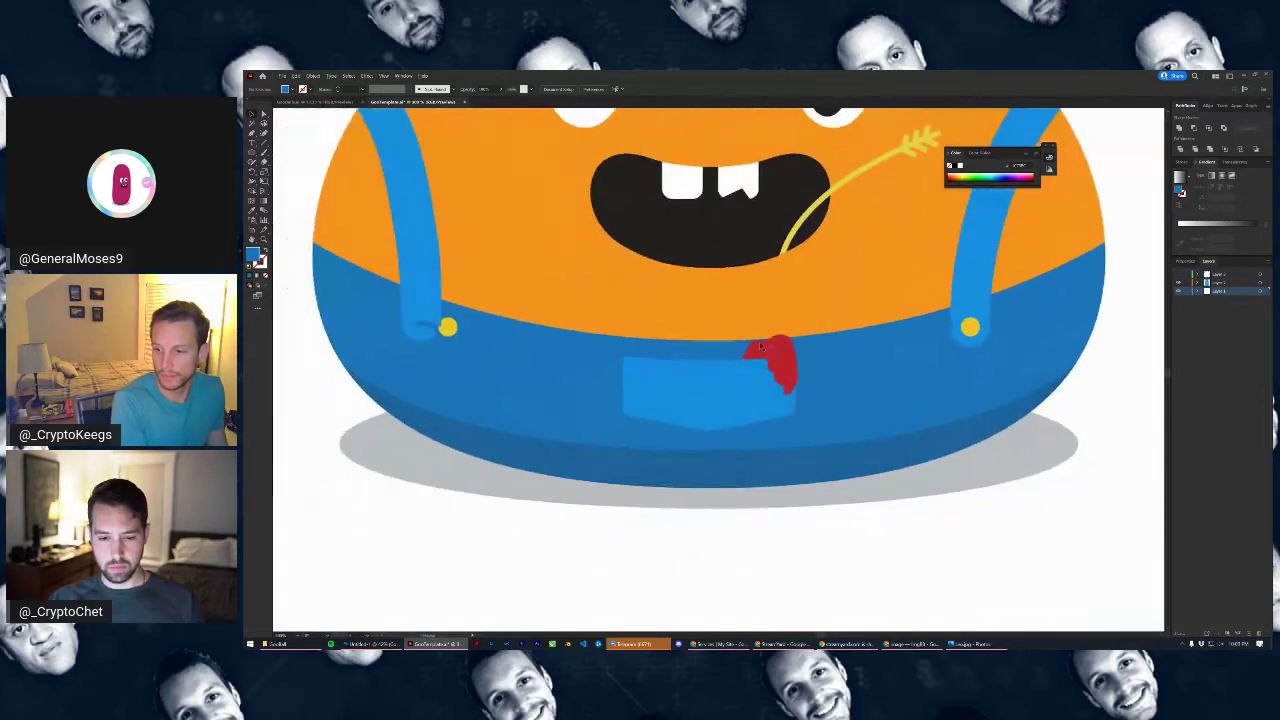
Pull up the top anchor point of the handkerchief's upper piece to form a small peak above the overalls' waistline
scroll(760, 346, up, 4)
click(799, 333)
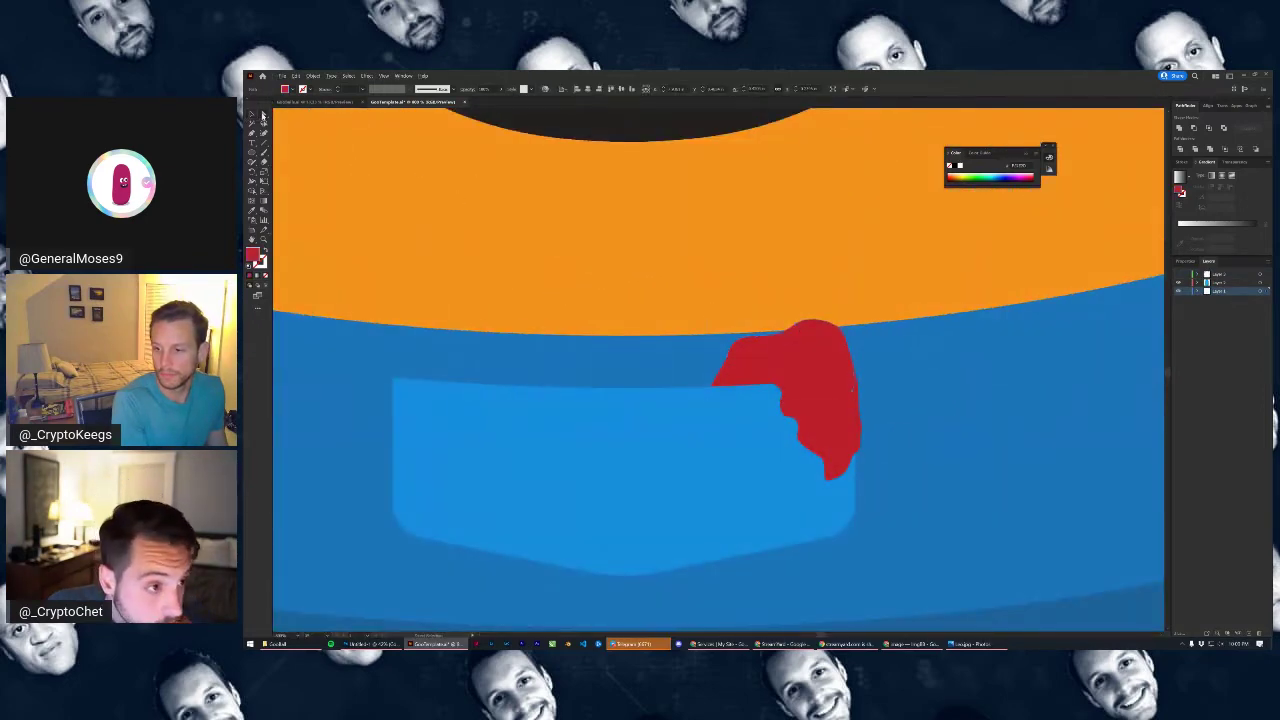
drag(796, 325, 797, 312)
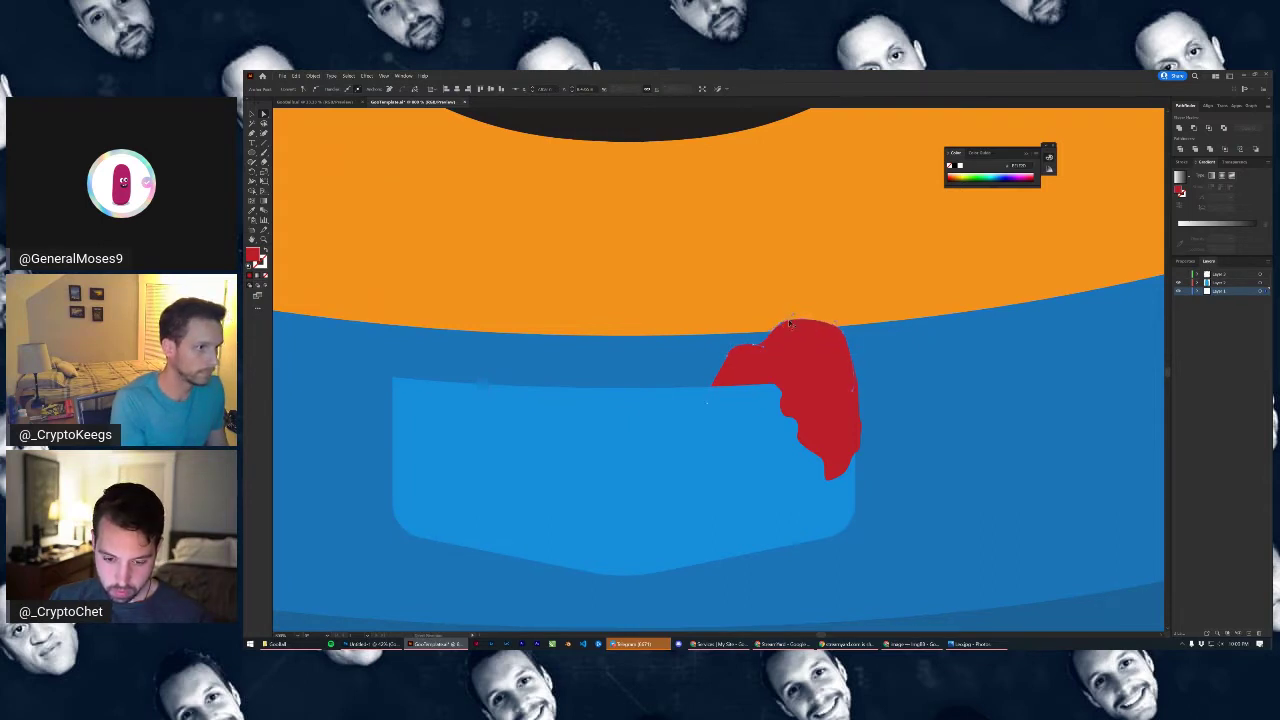
click(793, 319)
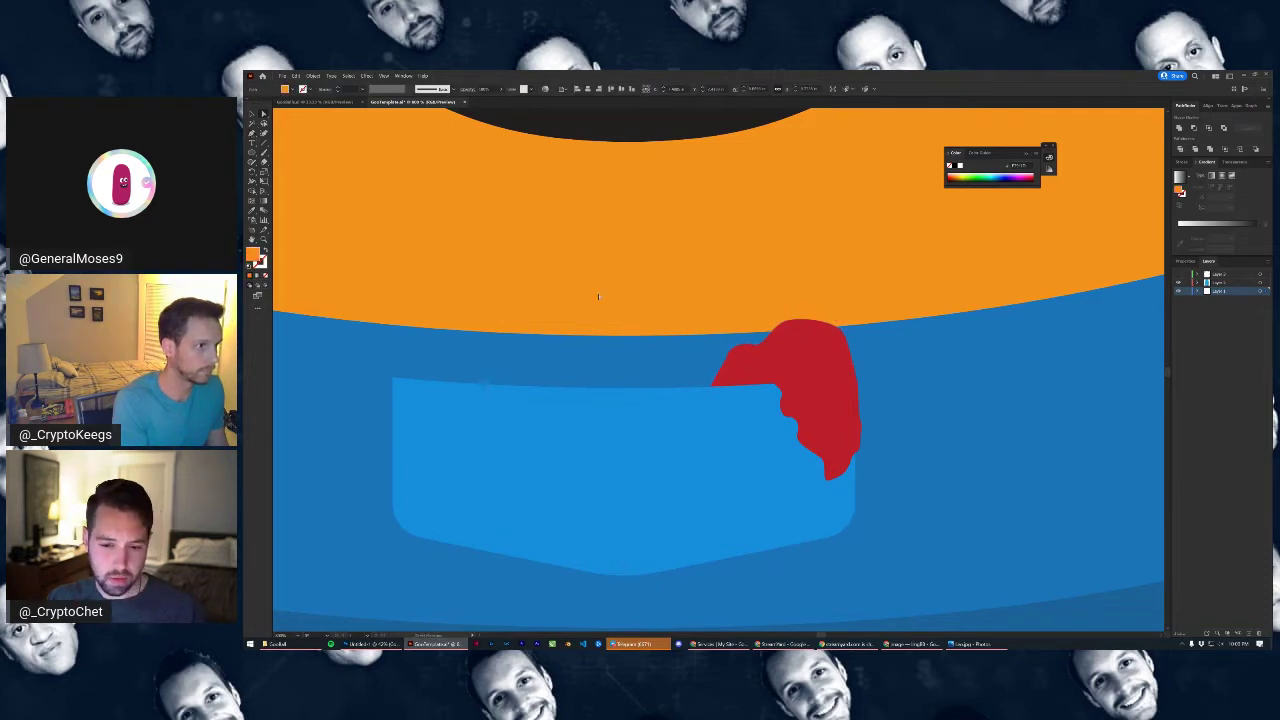
click(781, 341)
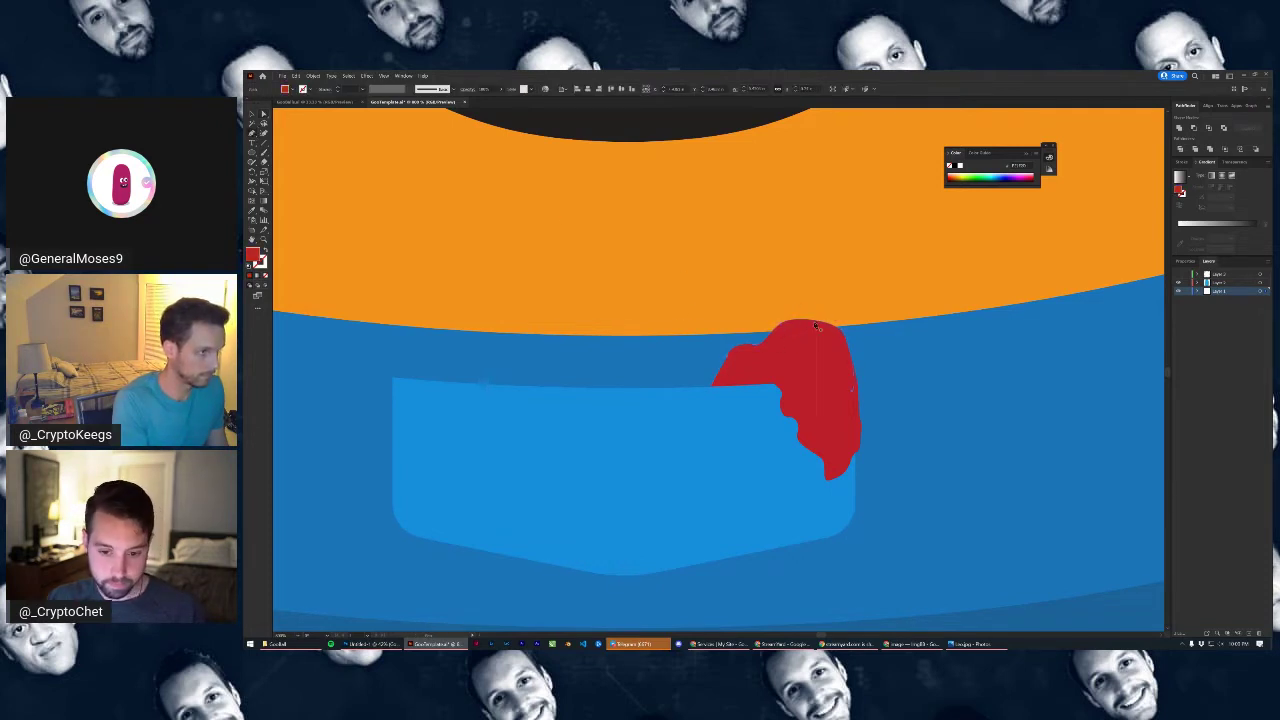
click(811, 322)
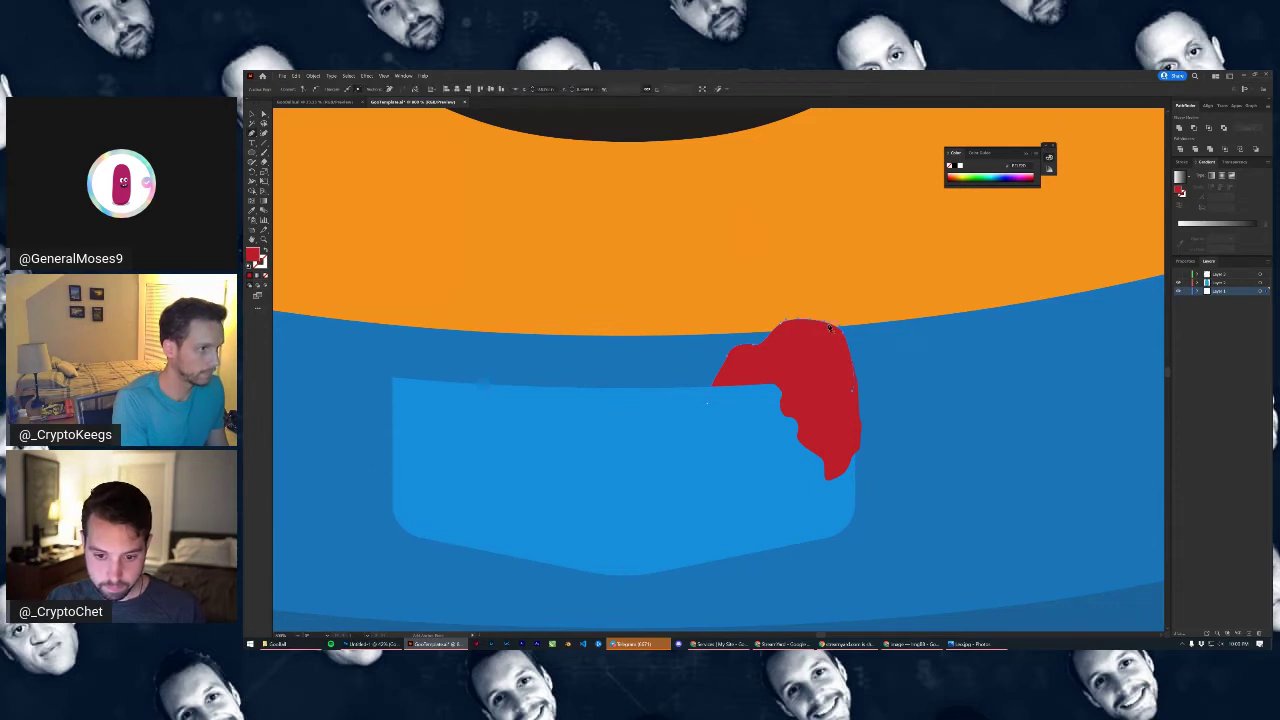
click(263, 115)
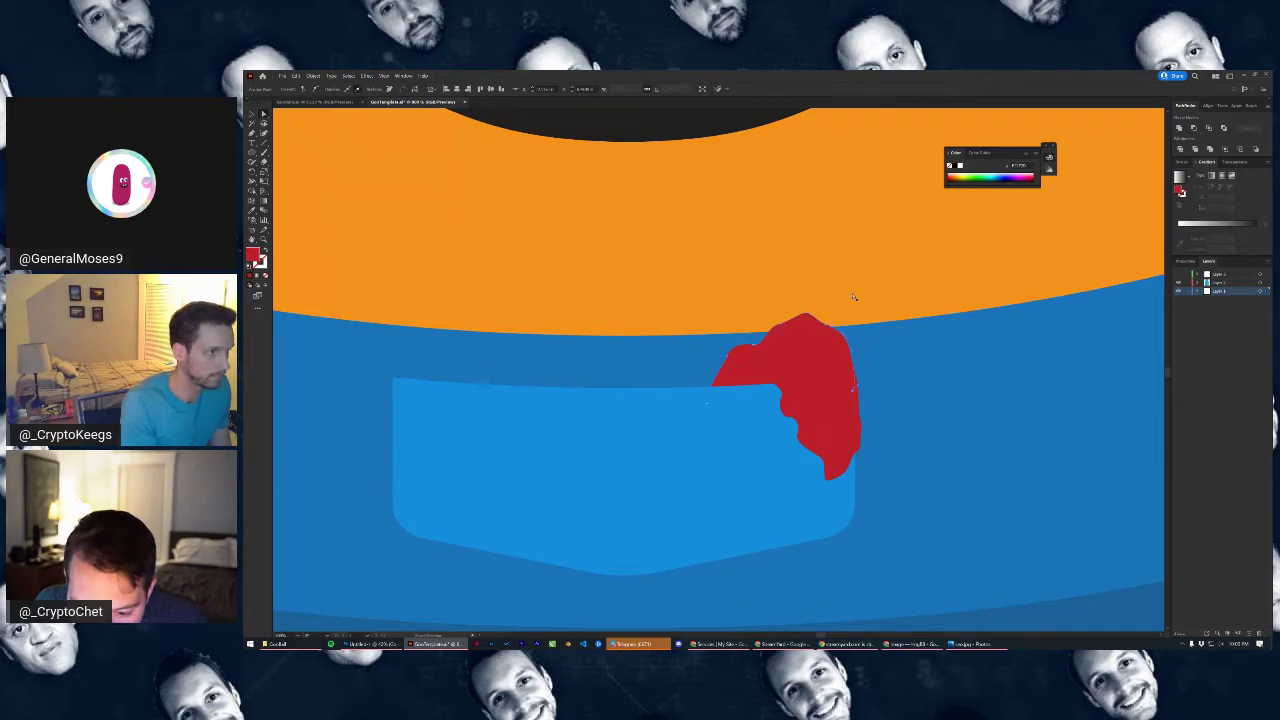
click(858, 301)
scroll(858, 301, down, 4)
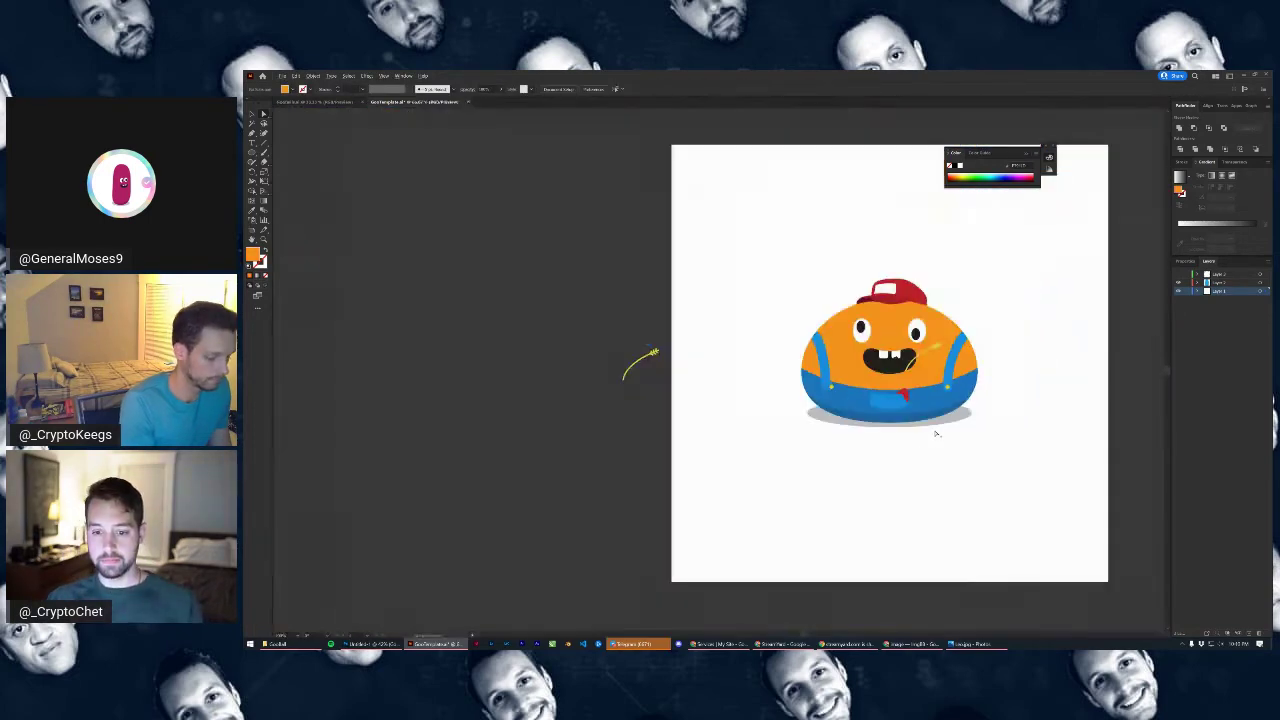
scroll(940, 455, down, 4)
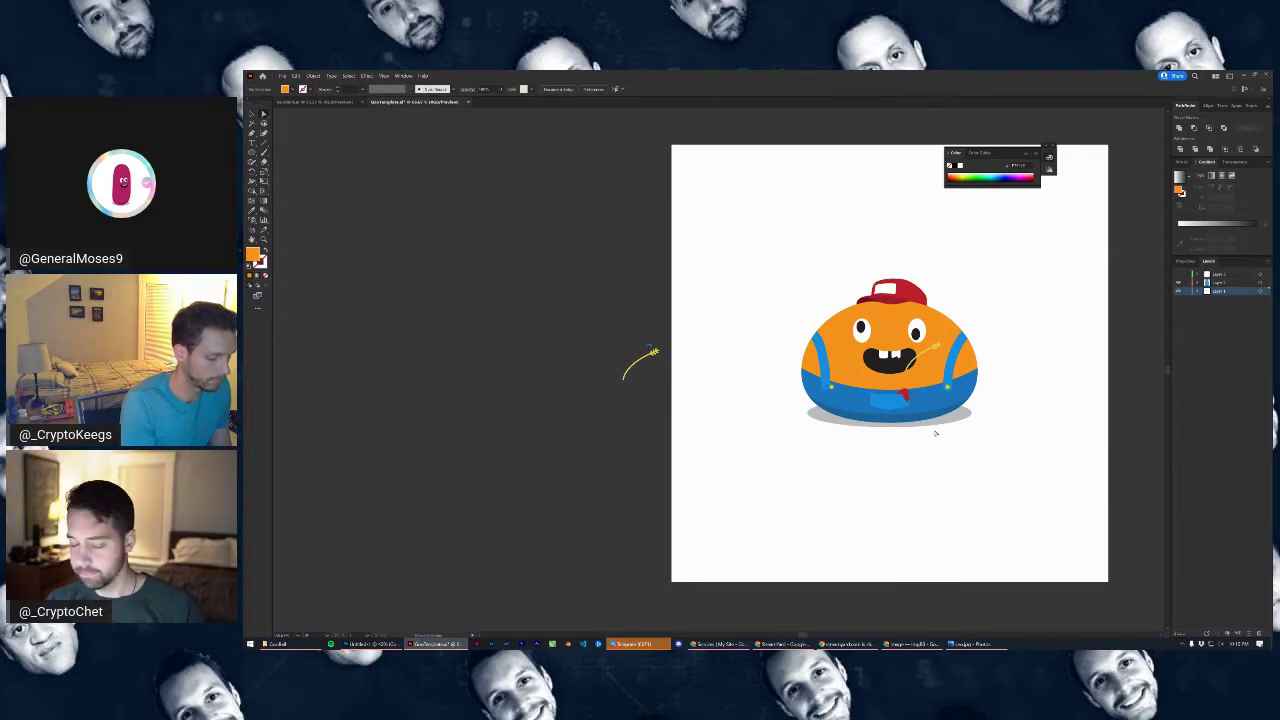
Enlarge the red handkerchief pieces and lower the hanging fold over the pocket's right edge
scroll(936, 432, up, 5)
drag(853, 384, 837, 329)
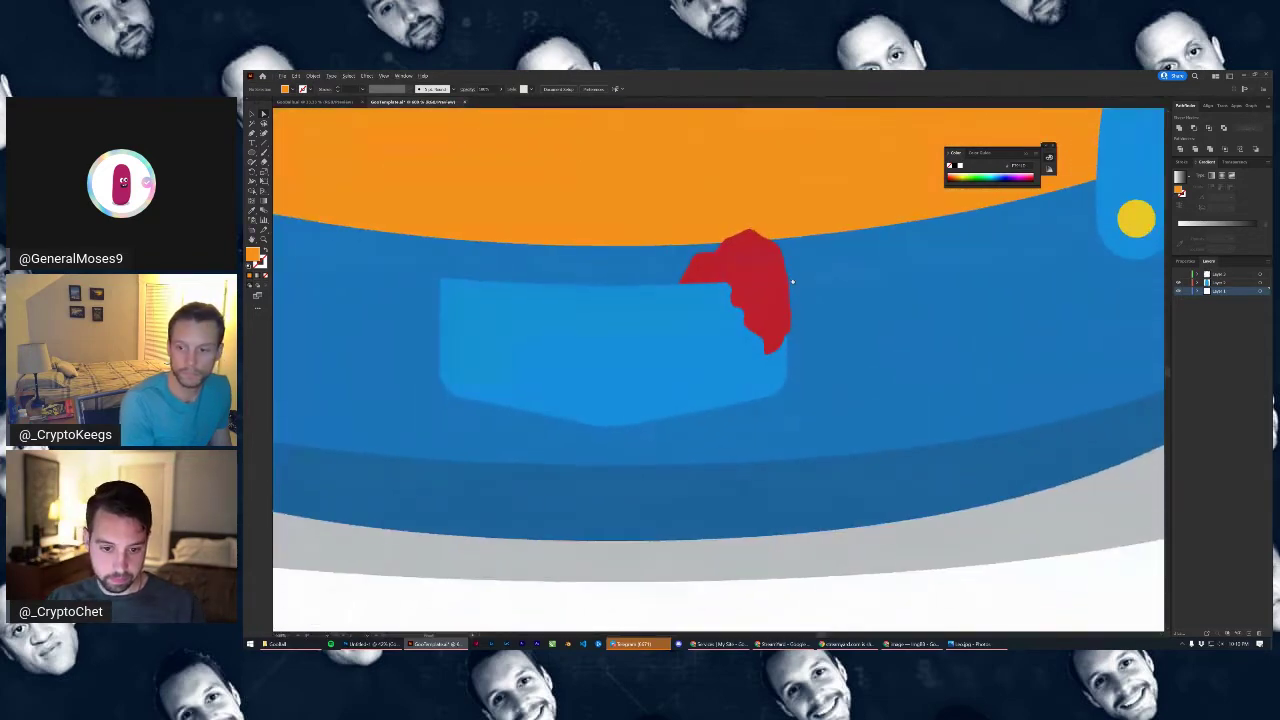
key(v)
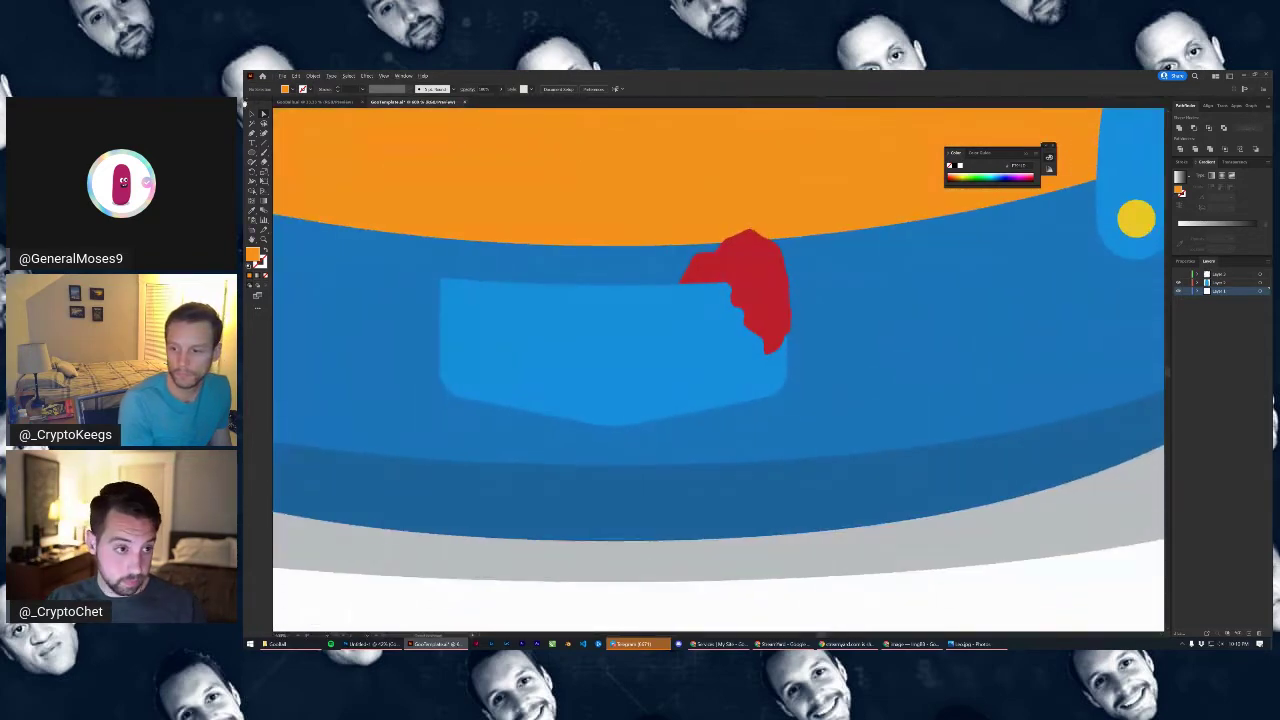
click(733, 252)
scroll(740, 262, down, 2)
drag(781, 259, 770, 305)
scroll(770, 305, down, 5)
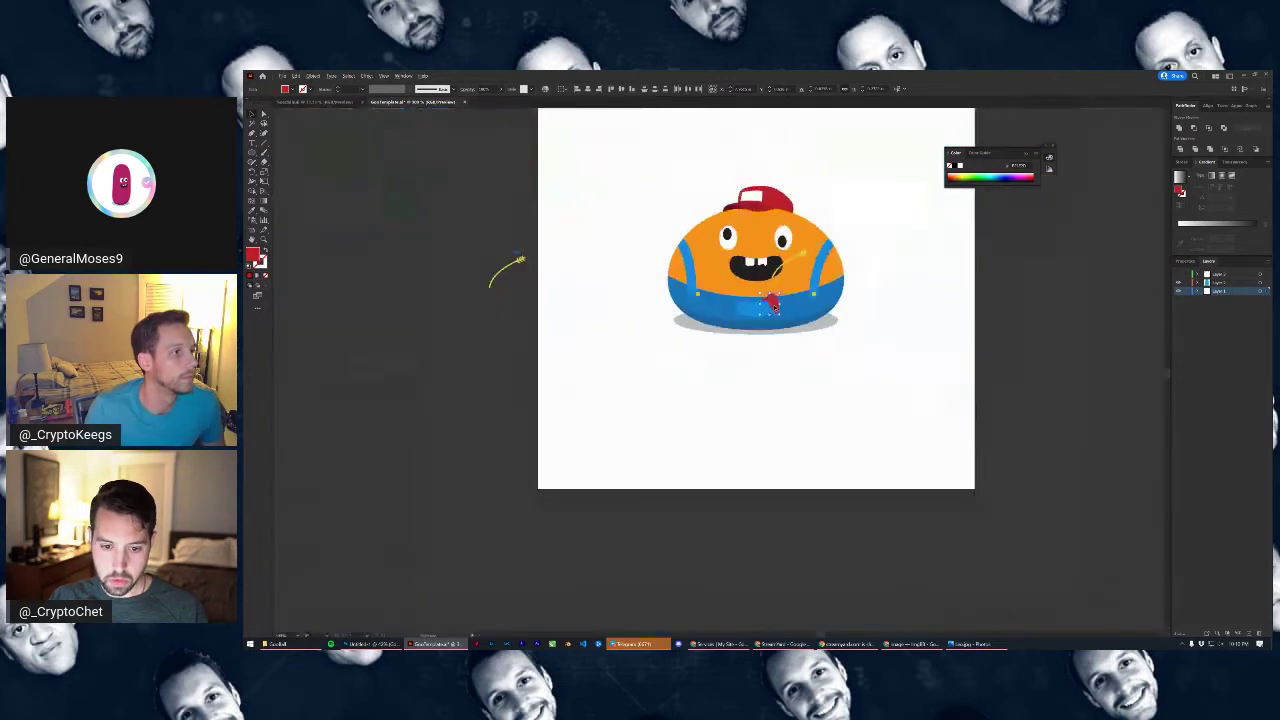
scroll(816, 327, up, 5)
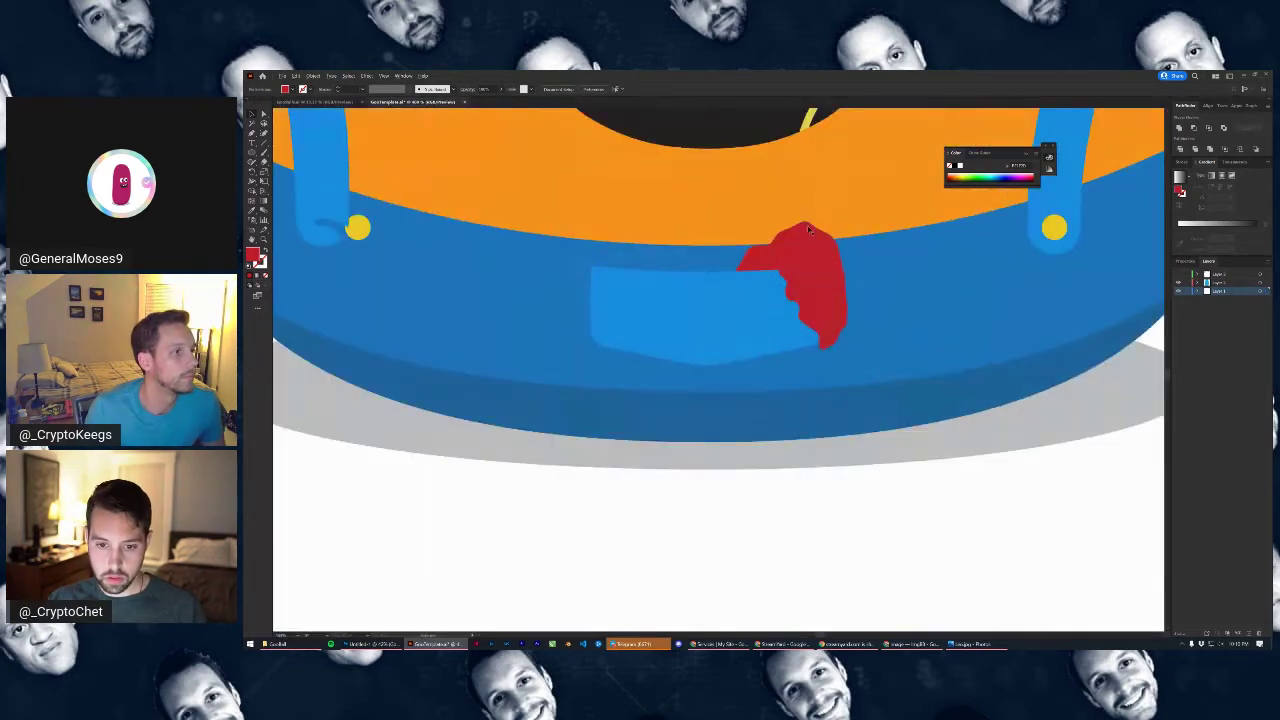
mouse_move(803, 251)
mouse_down()
mouse_move(829, 240)
mouse_move(820, 261)
mouse_up()
Adjust the anchor point at the hanging fold's lower tip to make the tip narrower
key(a)
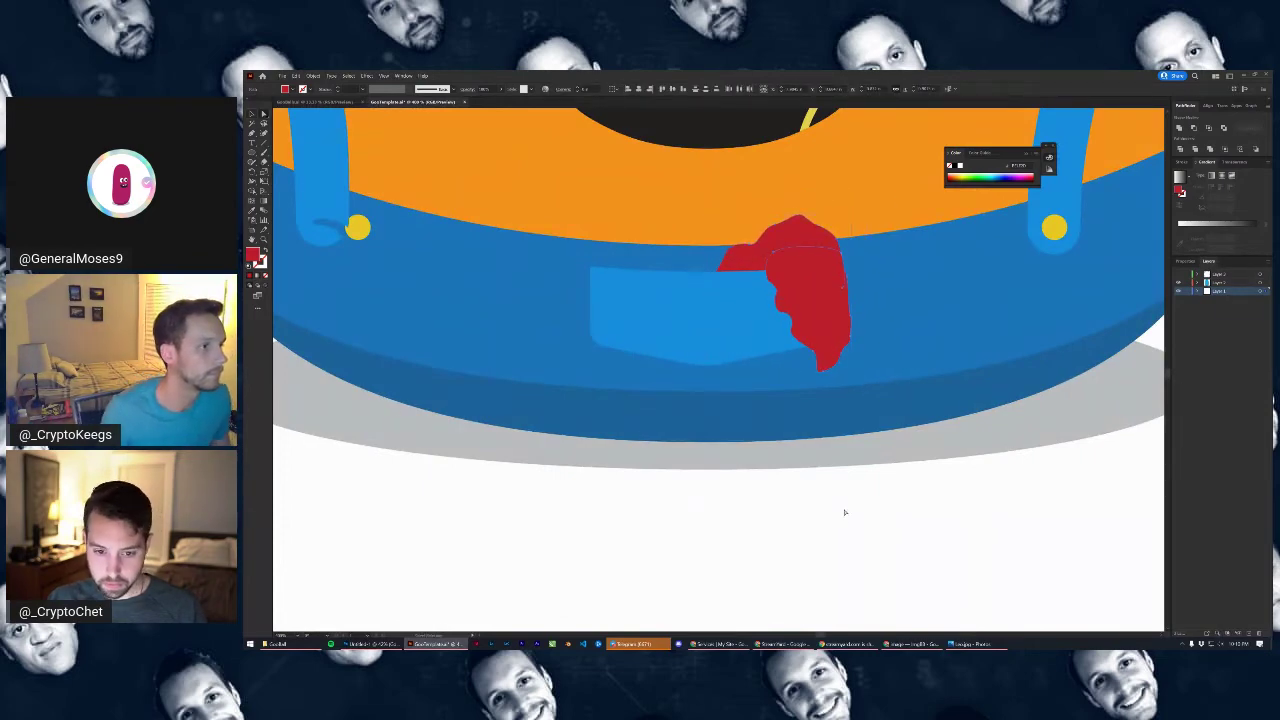
click(846, 513)
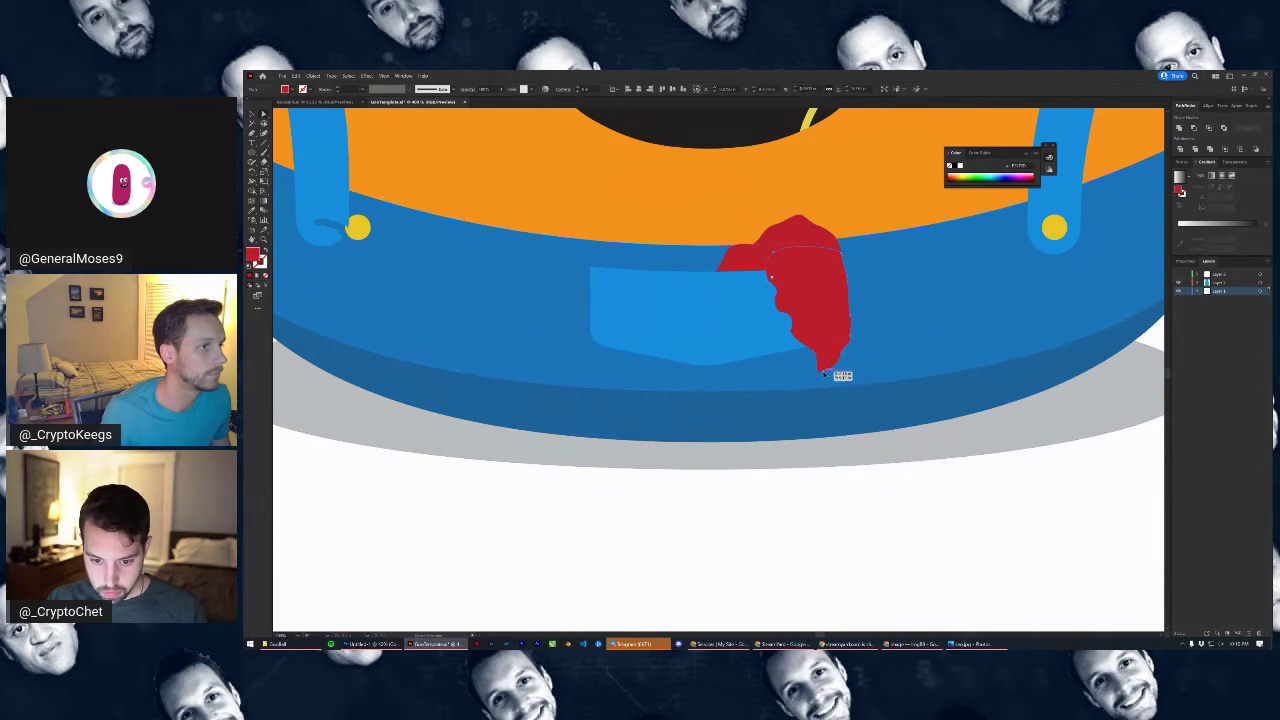
click(825, 375)
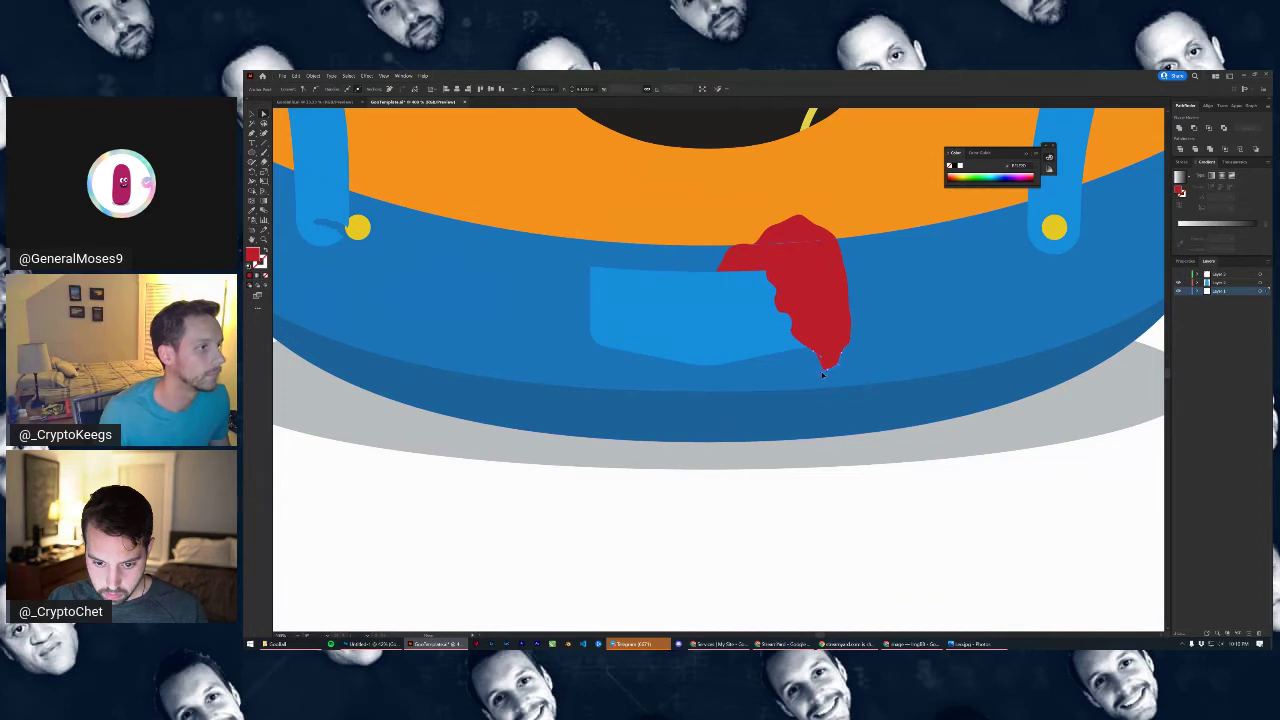
click(952, 481)
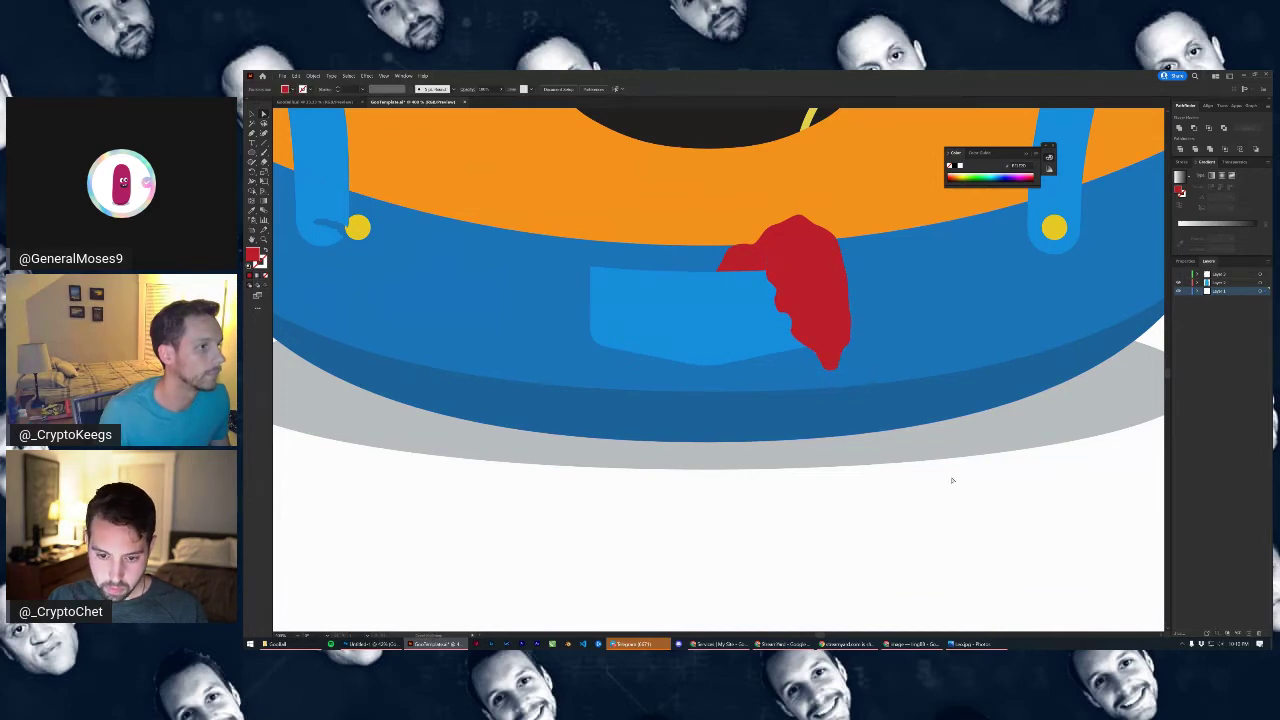
Reshape the hanging fold's outer right edge into a smoother wave by shifting its anchor point inward
click(829, 349)
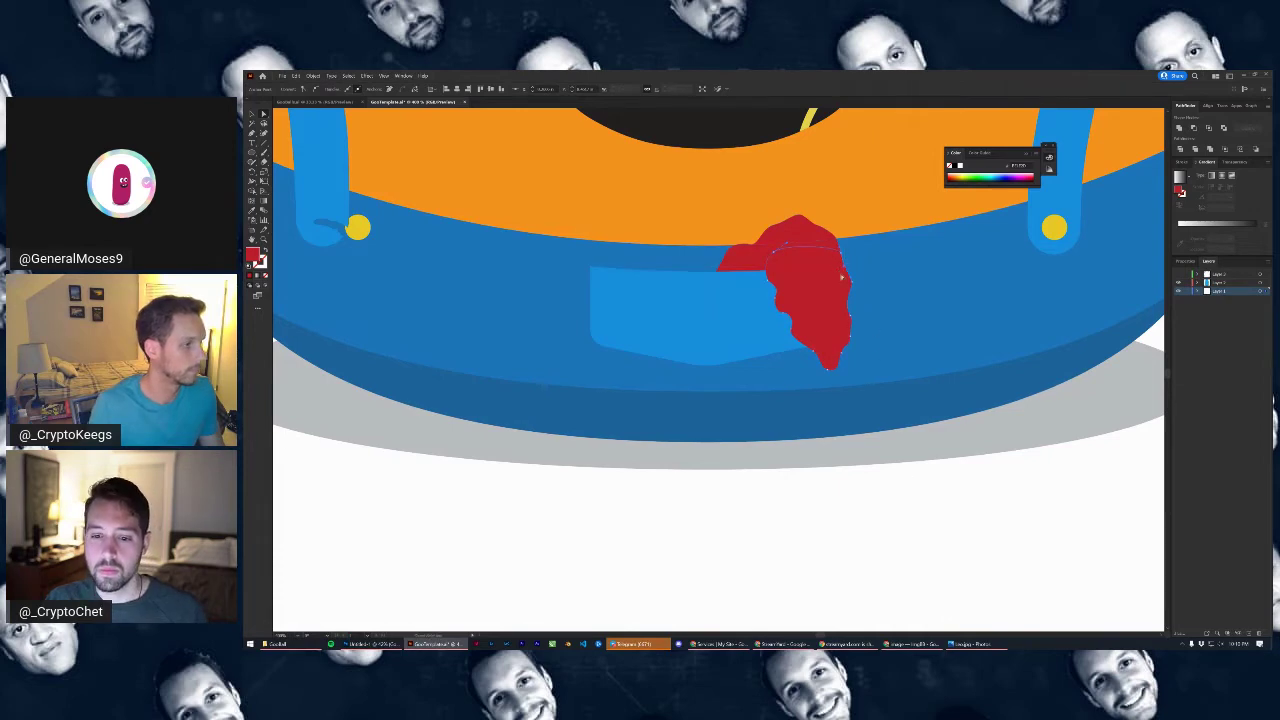
scroll(870, 291, up, 3)
drag(800, 285, 790, 287)
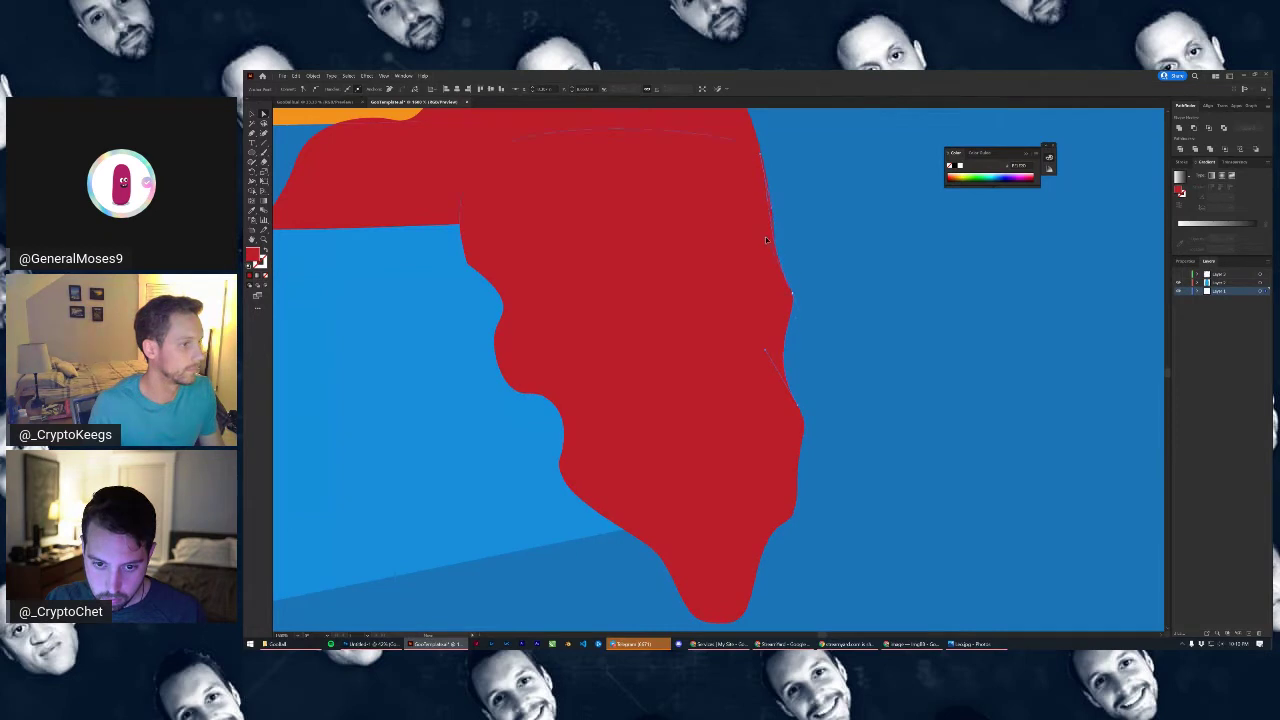
drag(792, 295, 790, 290)
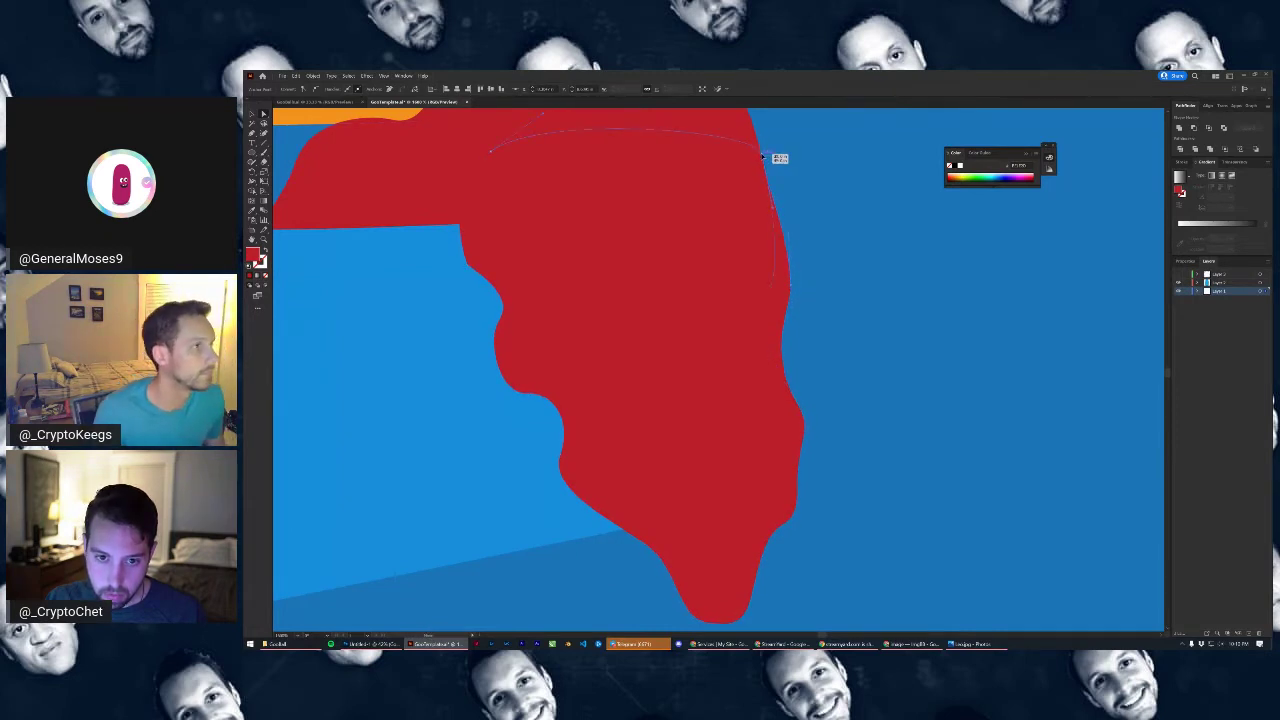
scroll(803, 250, down, 3)
scroll(803, 250, down, 3)
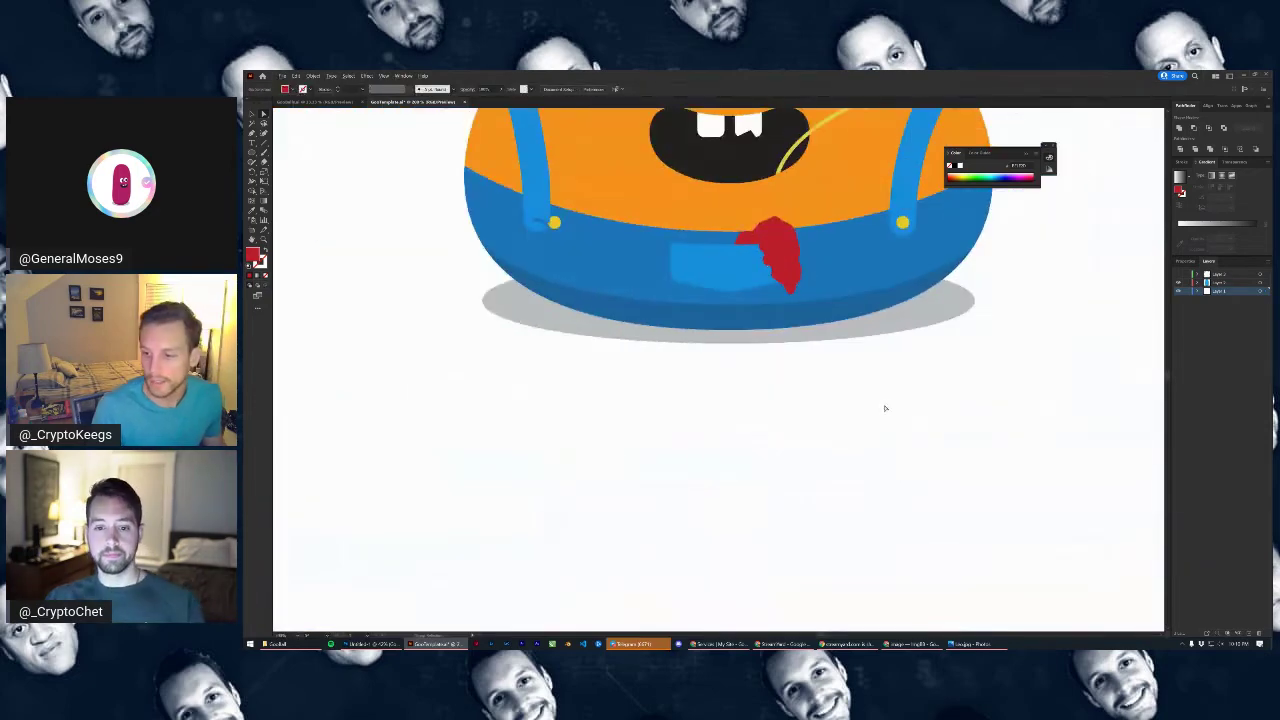
scroll(883, 406, down, 3)
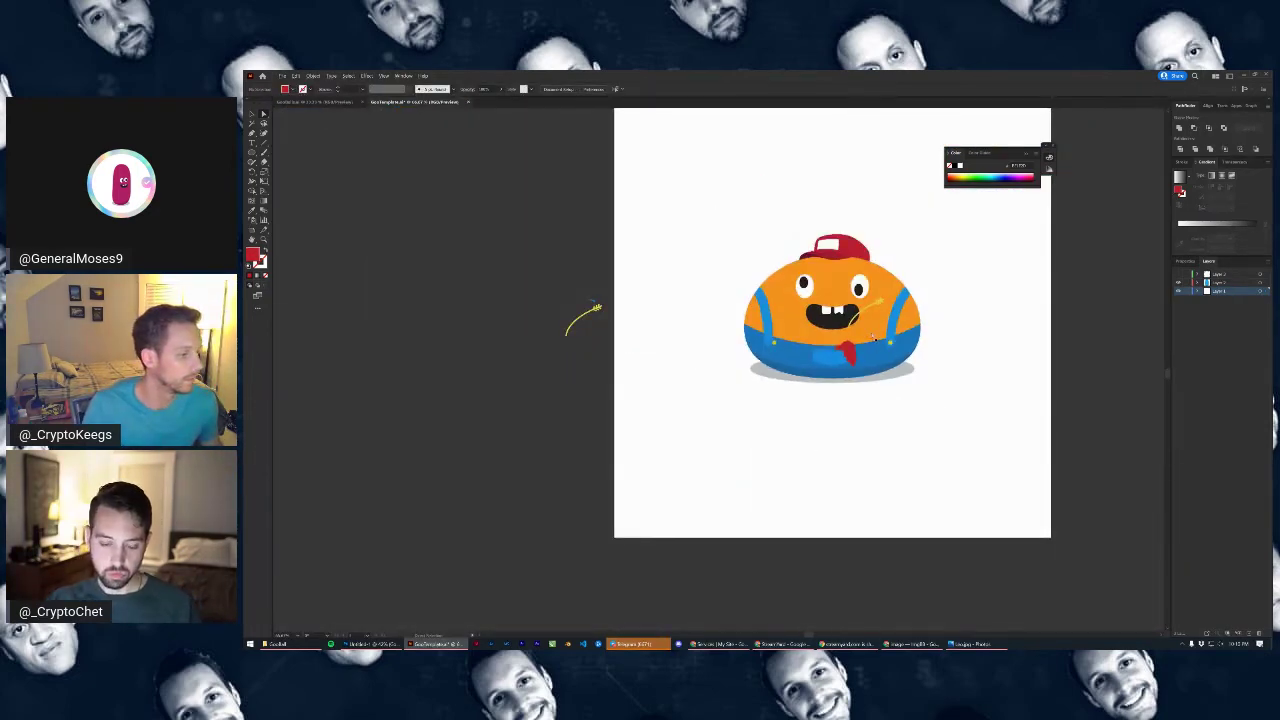
Reshape the hanging fold's inner left edge, bulging it near the tip and pulling its upper part inward to uncover more pocket
scroll(873, 338, up, 5)
scroll(819, 393, up, 3)
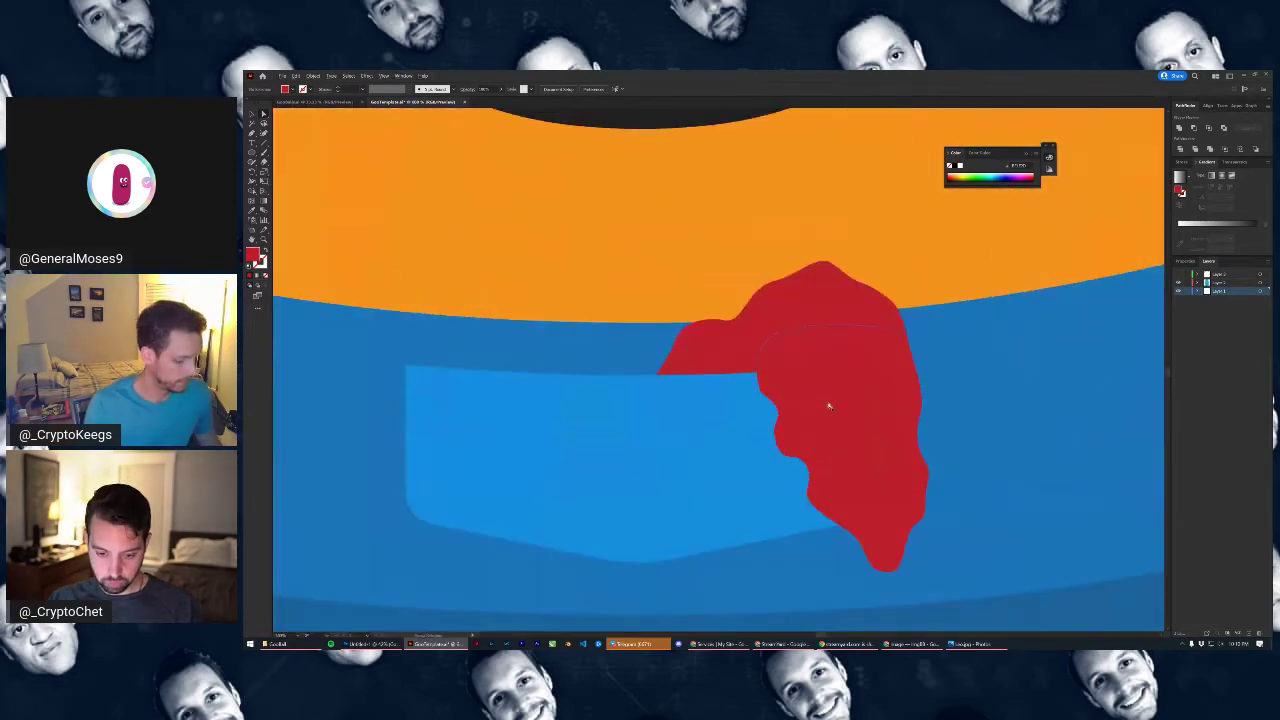
click(792, 375)
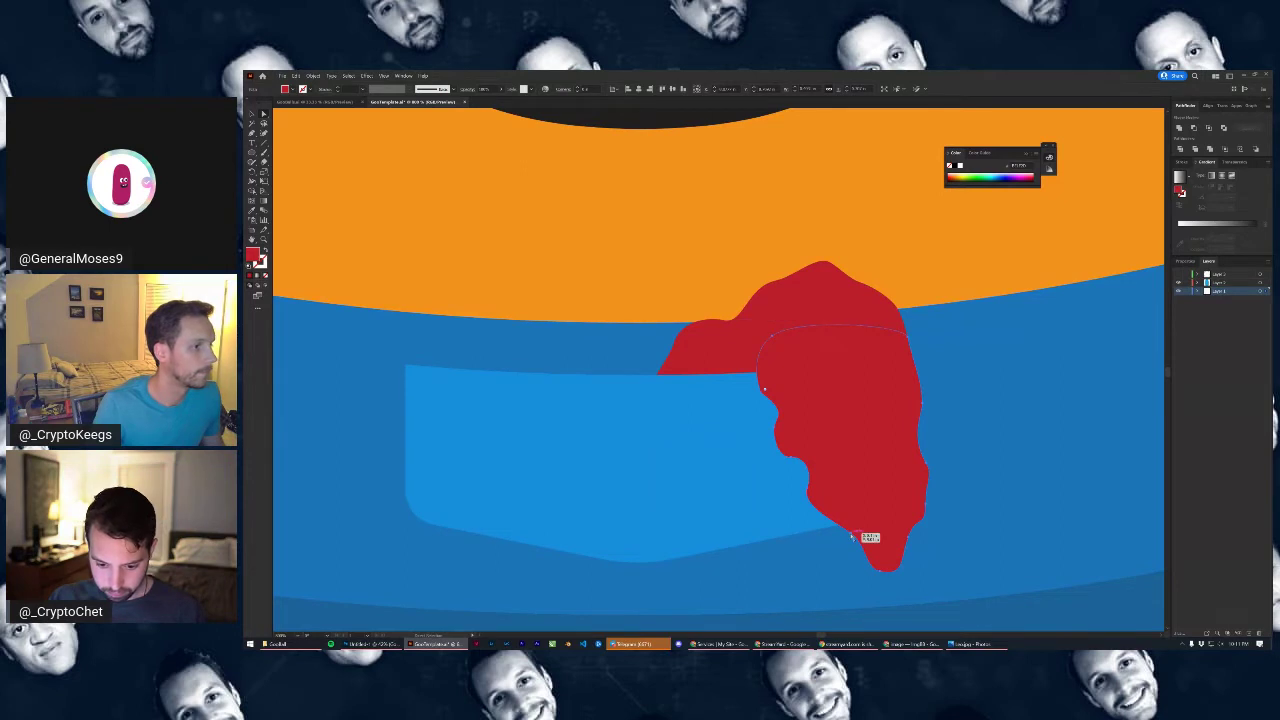
click(866, 535)
click(839, 551)
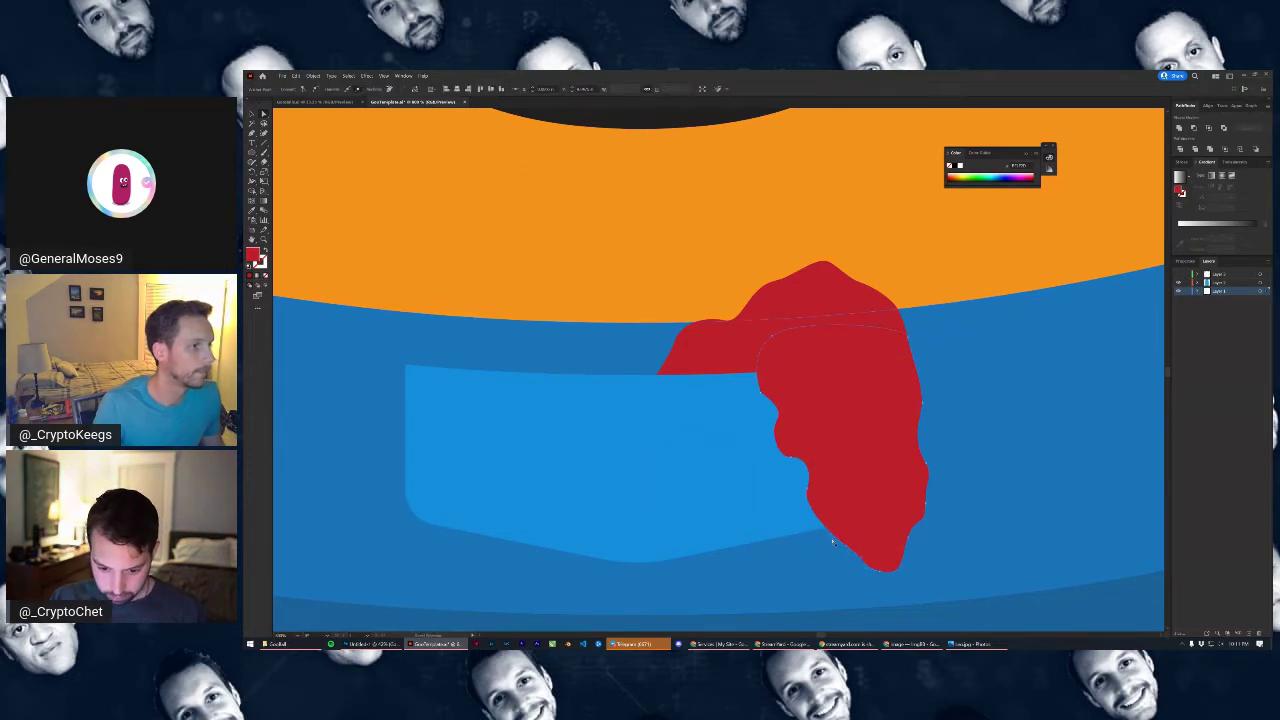
drag(831, 537, 828, 553)
drag(808, 495, 796, 502)
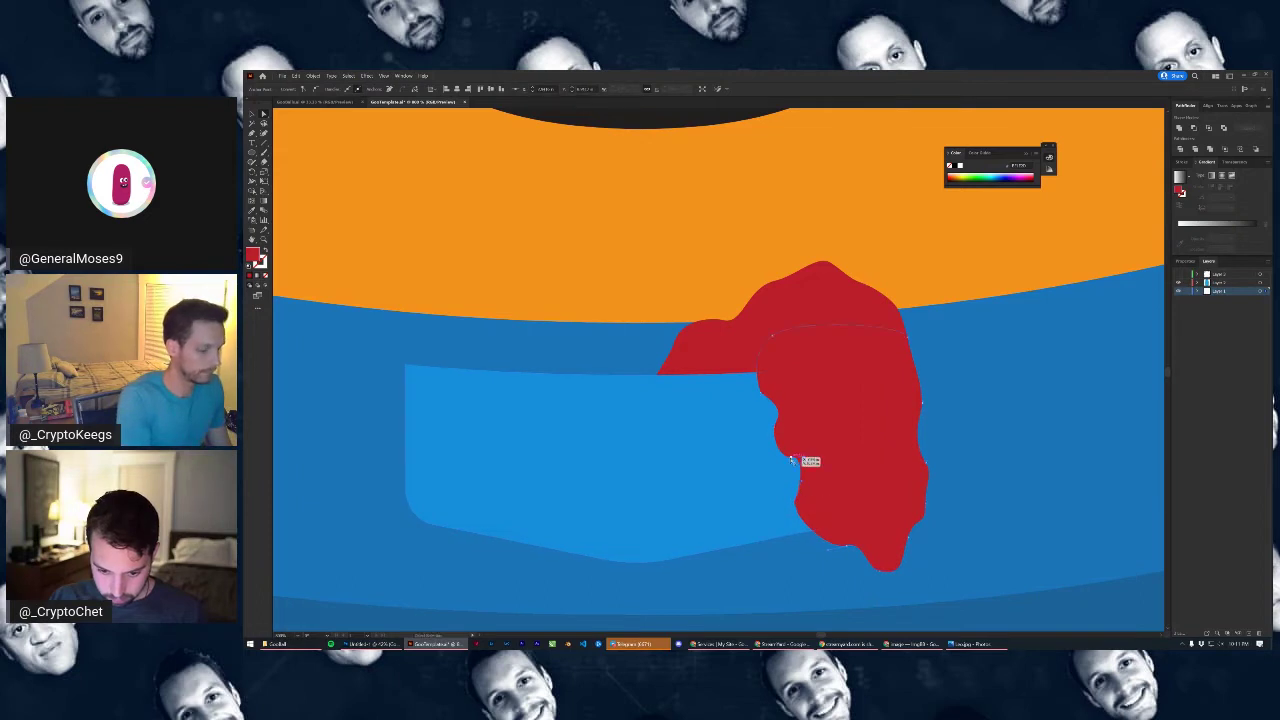
mouse_move(793, 457)
mouse_down()
mouse_move(819, 433)
mouse_move(810, 470)
mouse_up()
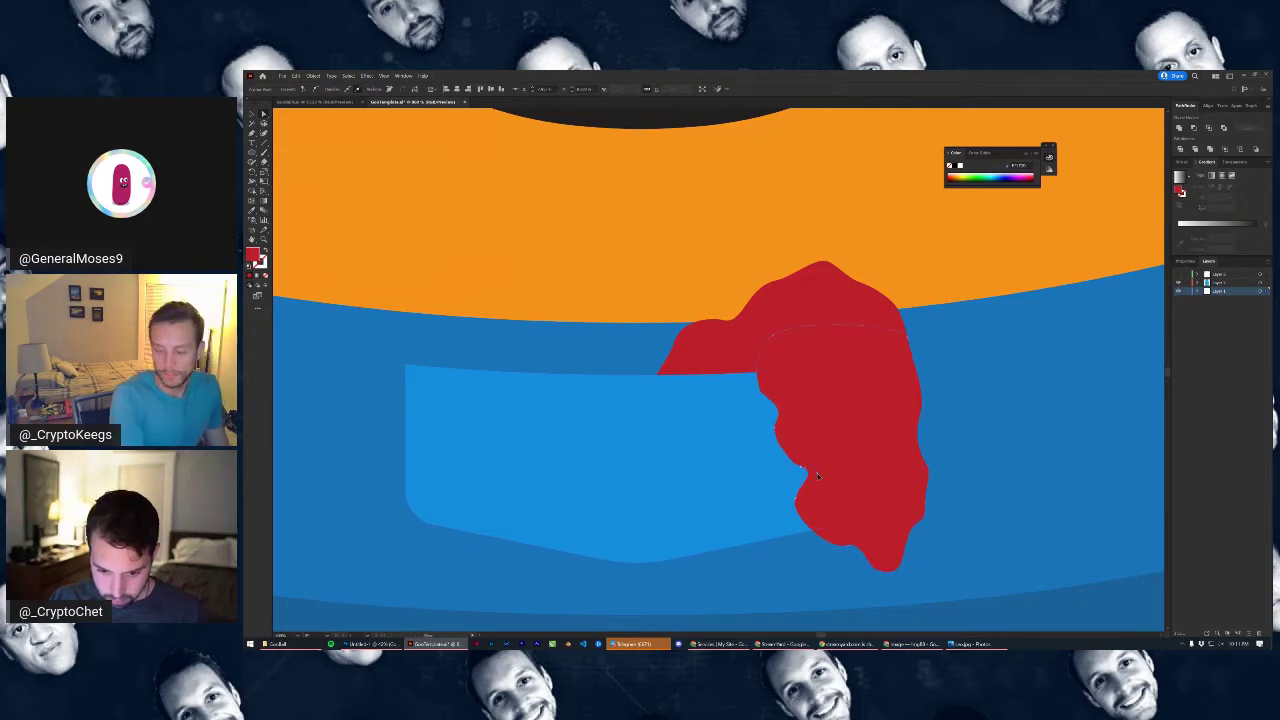
drag(775, 430, 786, 351)
Move the handkerchief's upper piece down and to the right, and smooth the hanging fold's right edge to meet it
click(794, 289)
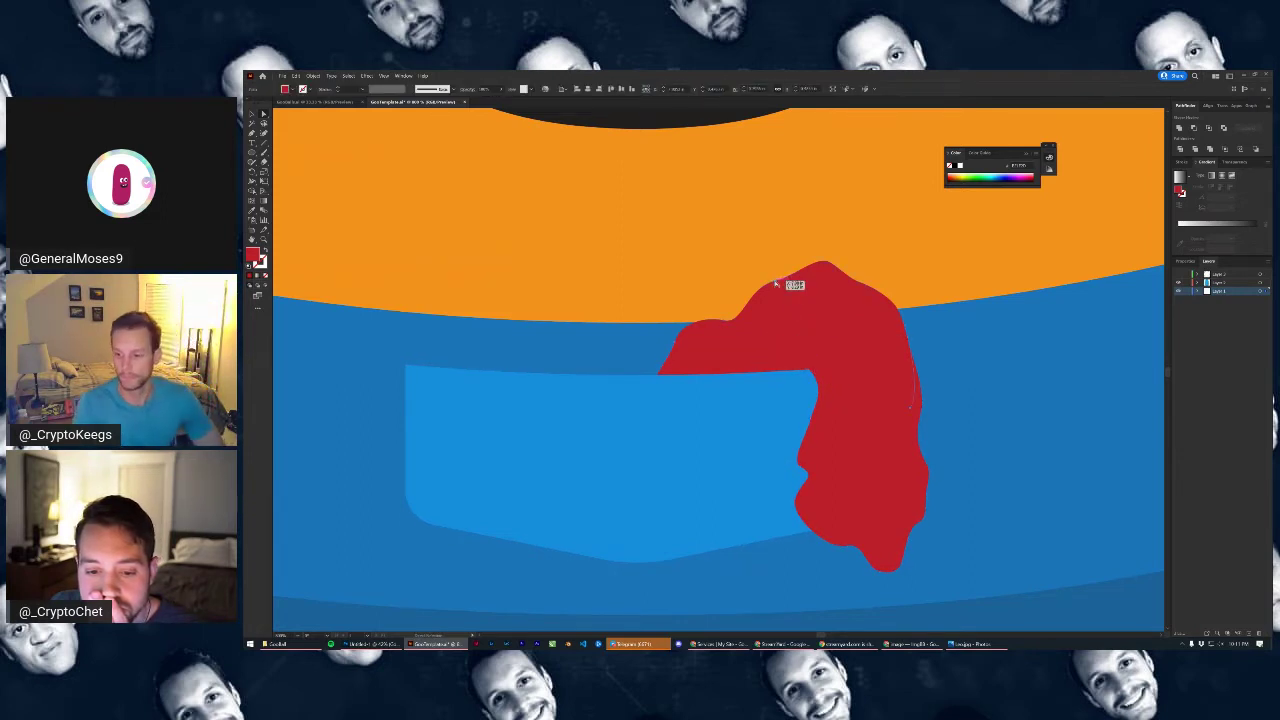
drag(775, 284, 795, 314)
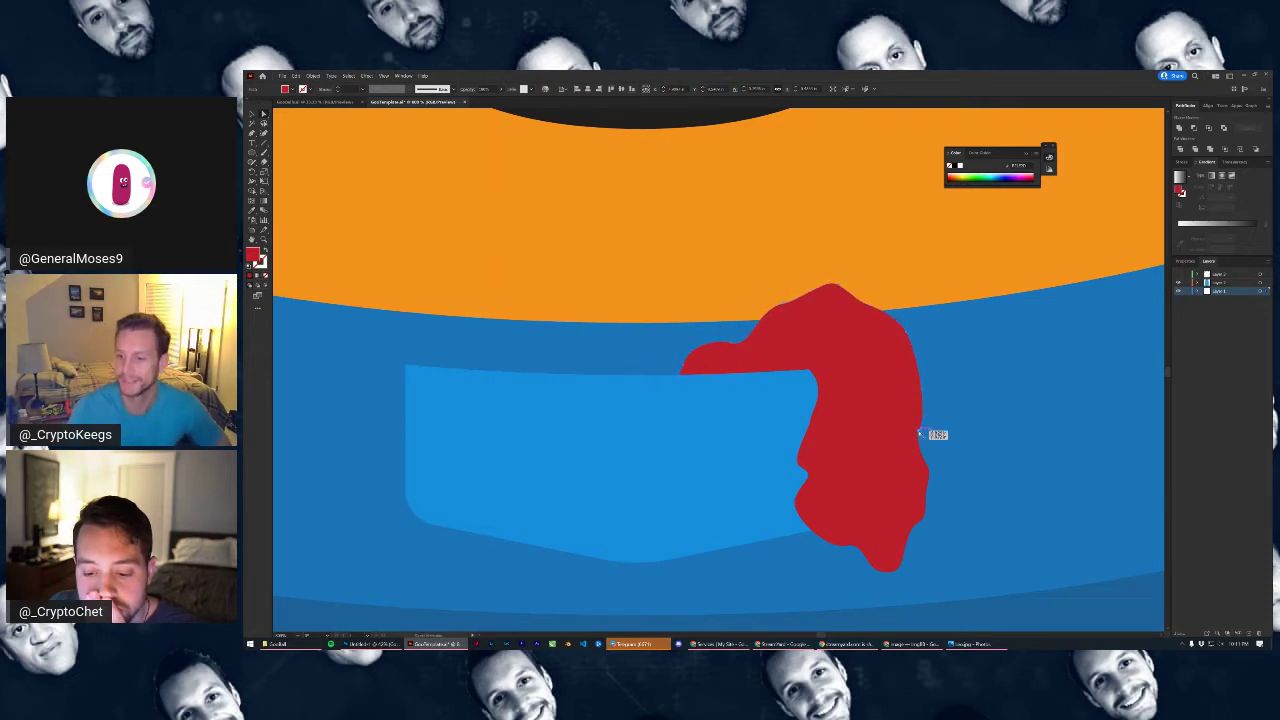
drag(918, 431, 923, 410)
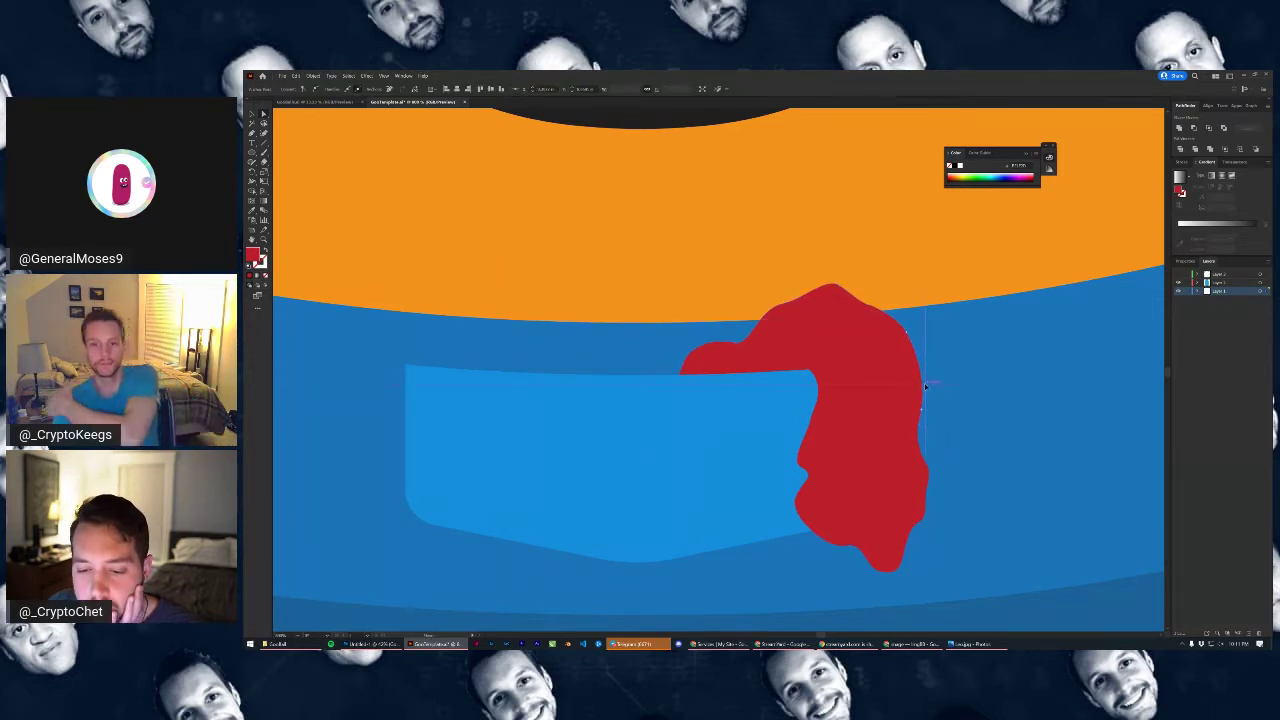
click(951, 357)
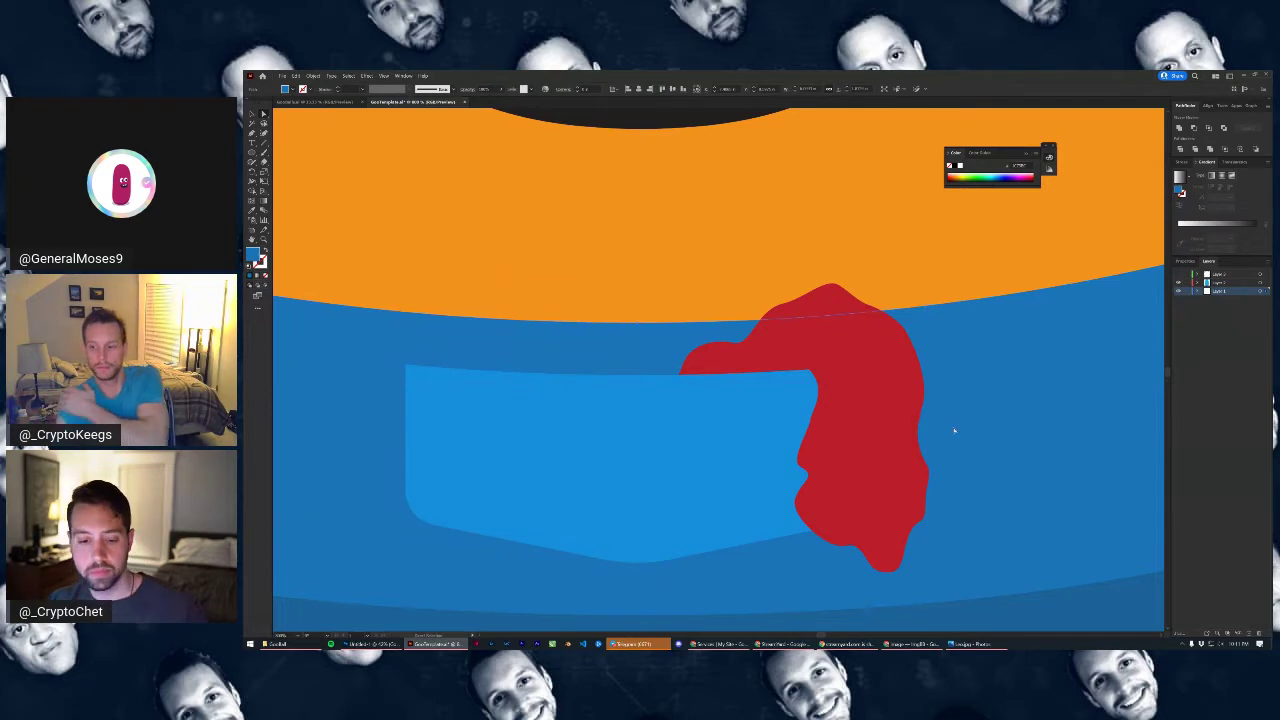
key(ctrl+0)
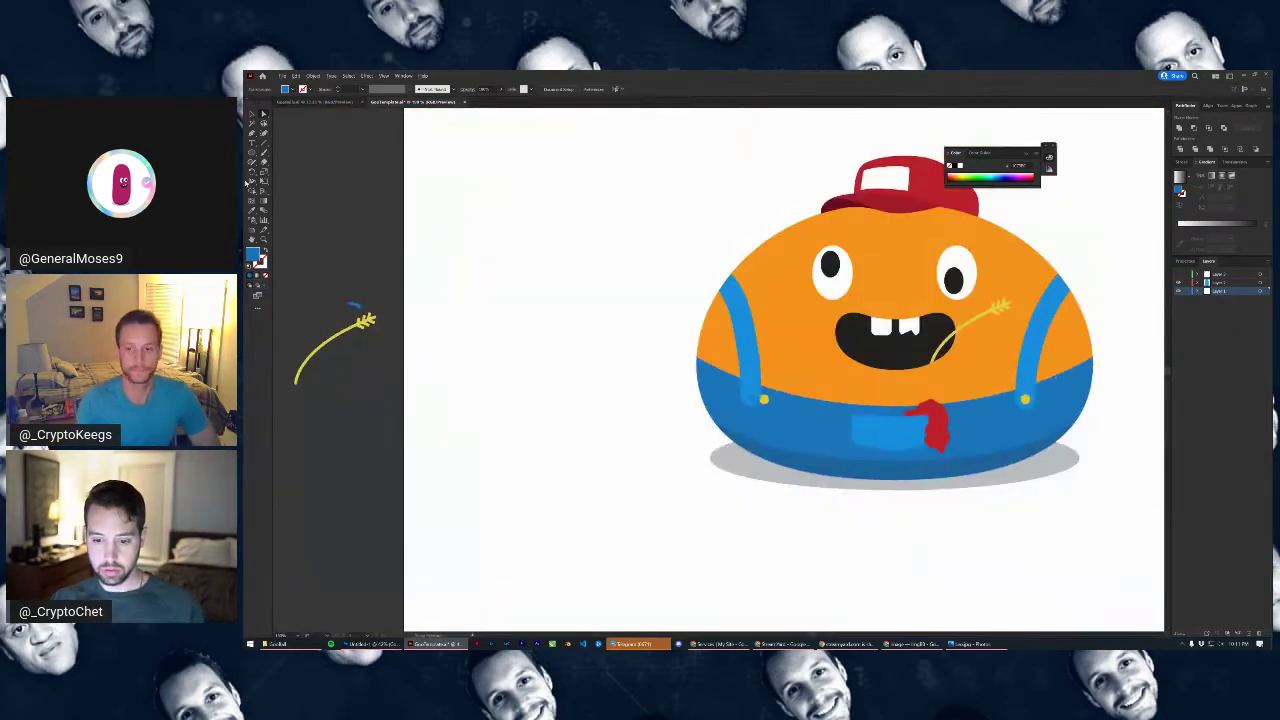
scroll(823, 480, down, 2)
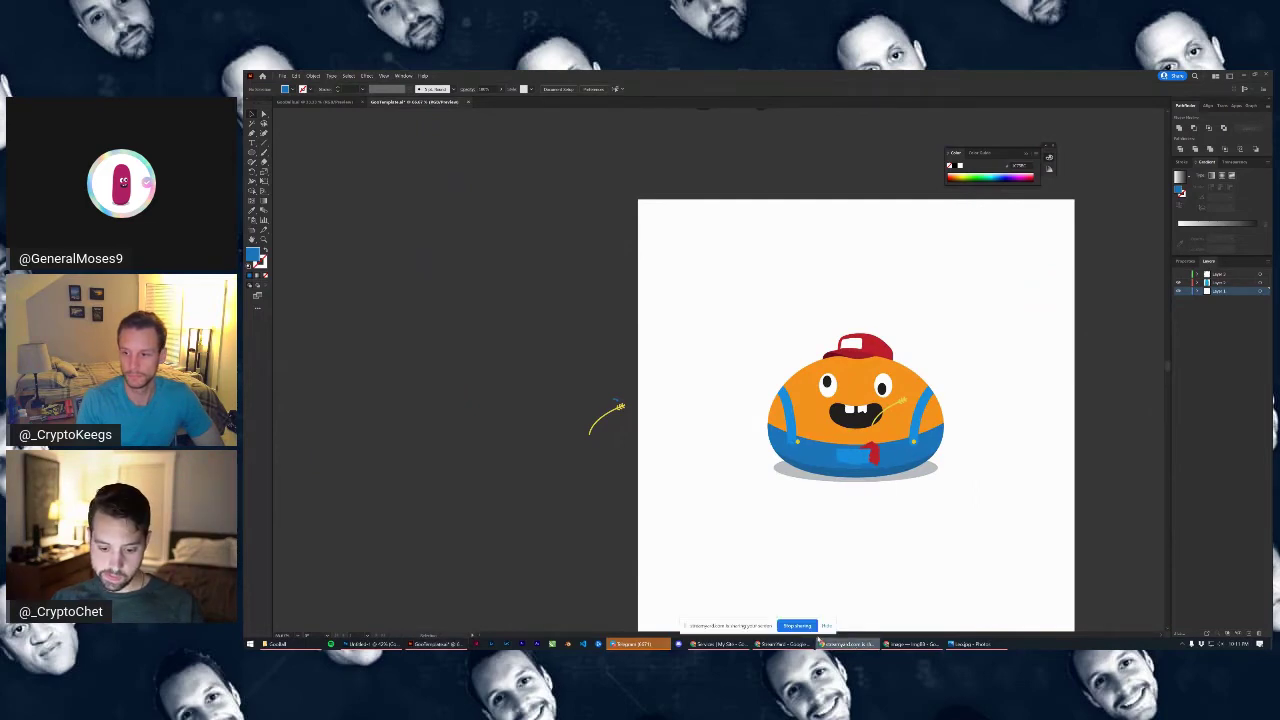
Switch to the browser to examine the handkerchief in the hand-drawn reference sketch, and return to the Illustrator artwork to compare
click(903, 644)
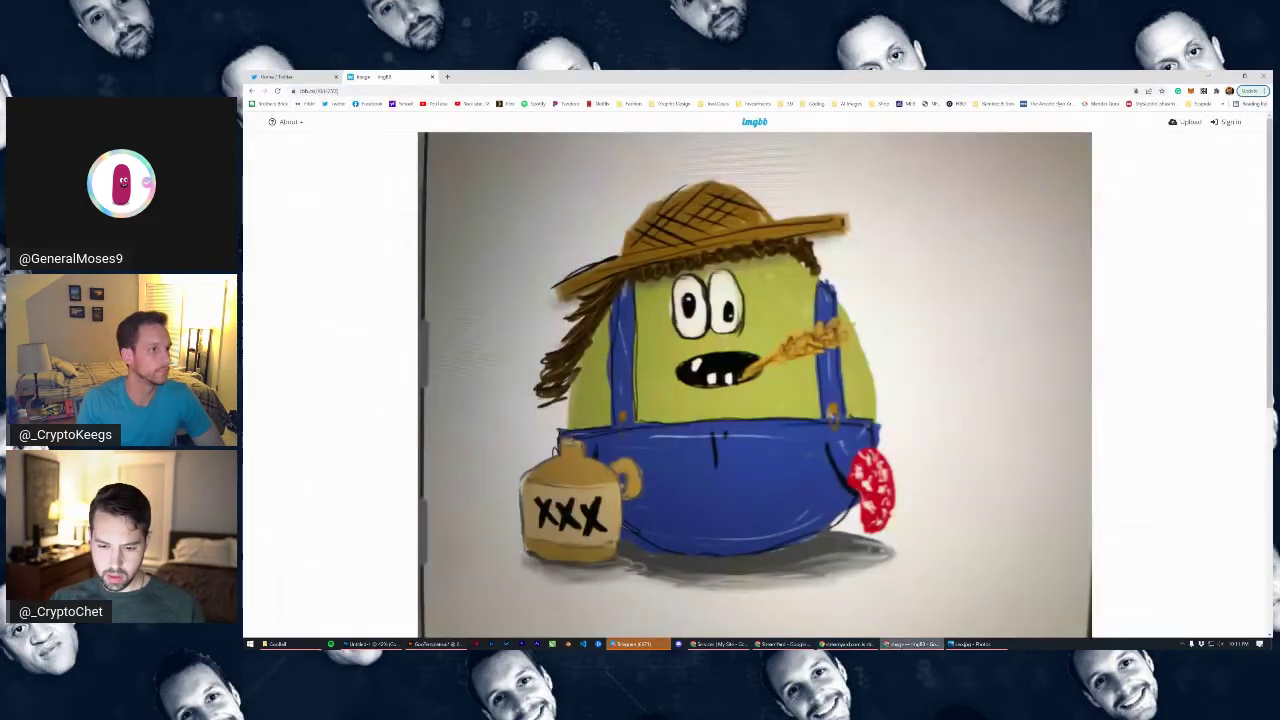
click(435, 644)
scroll(847, 432, up, 6)
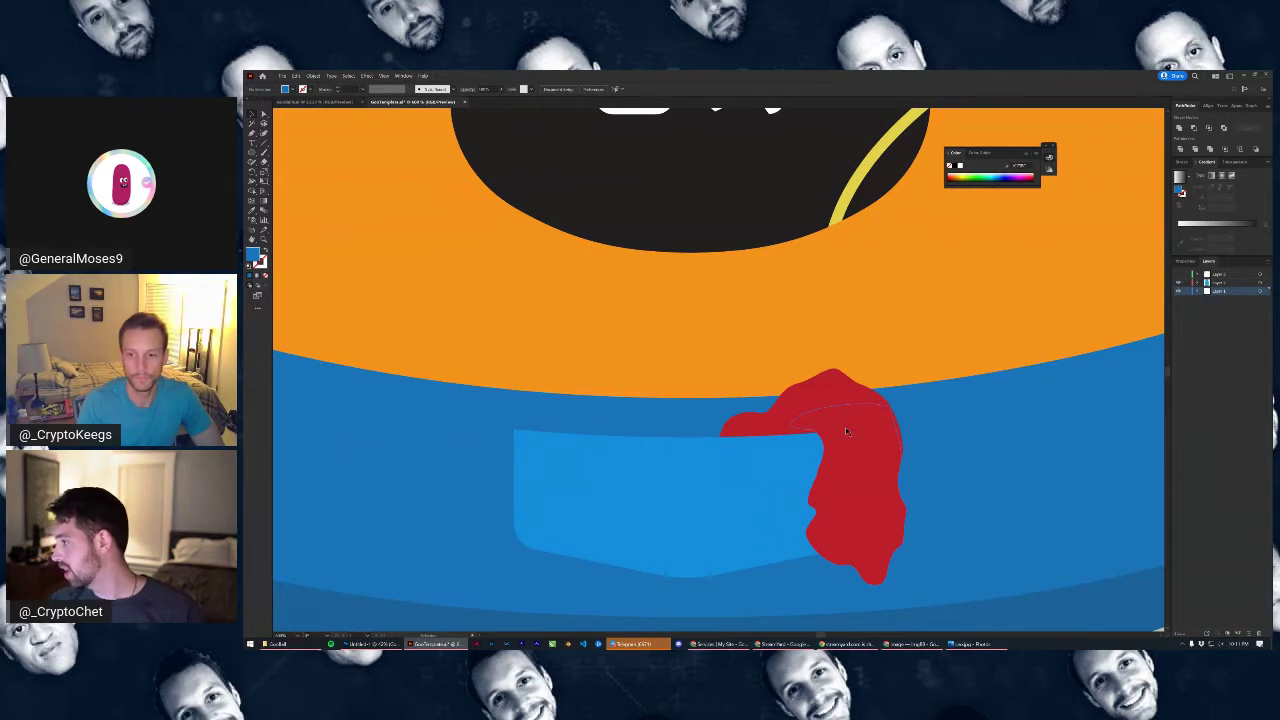
click(784, 644)
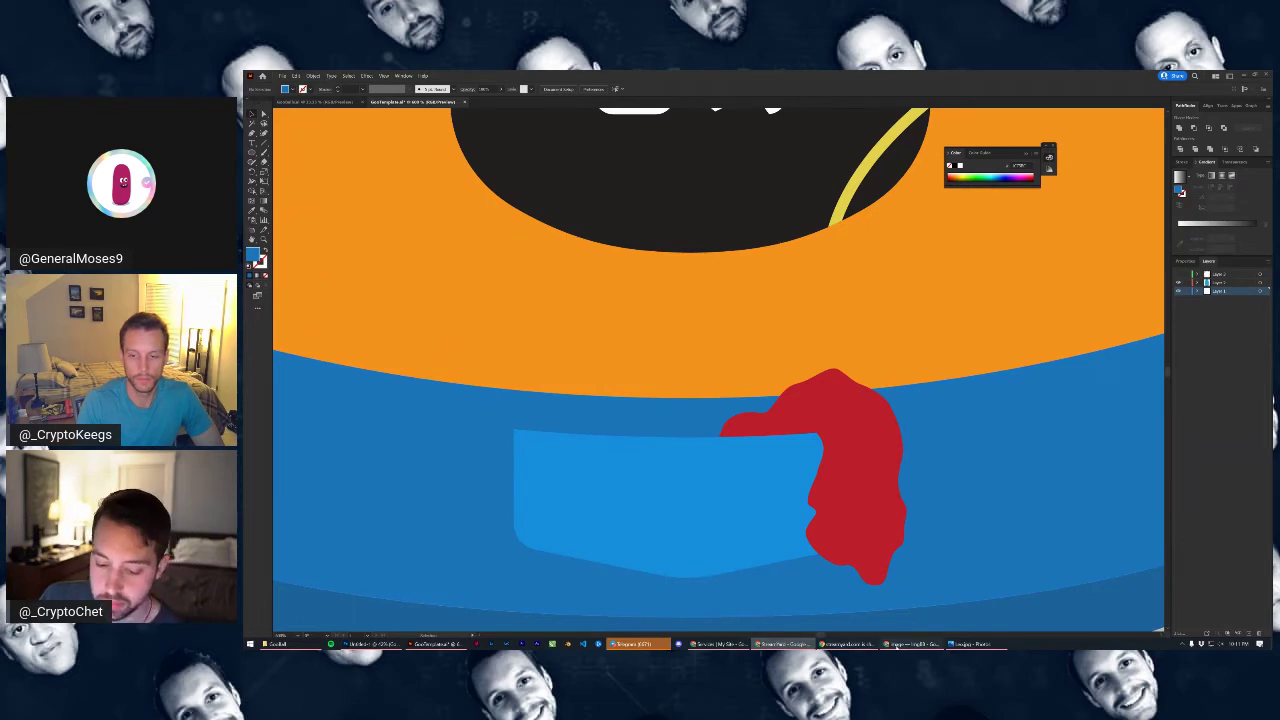
Switch to the browser, search Google Images for "redneck with bandana" to examine bandana references, and return to the Illustrator artwork
click(914, 644)
click(290, 77)
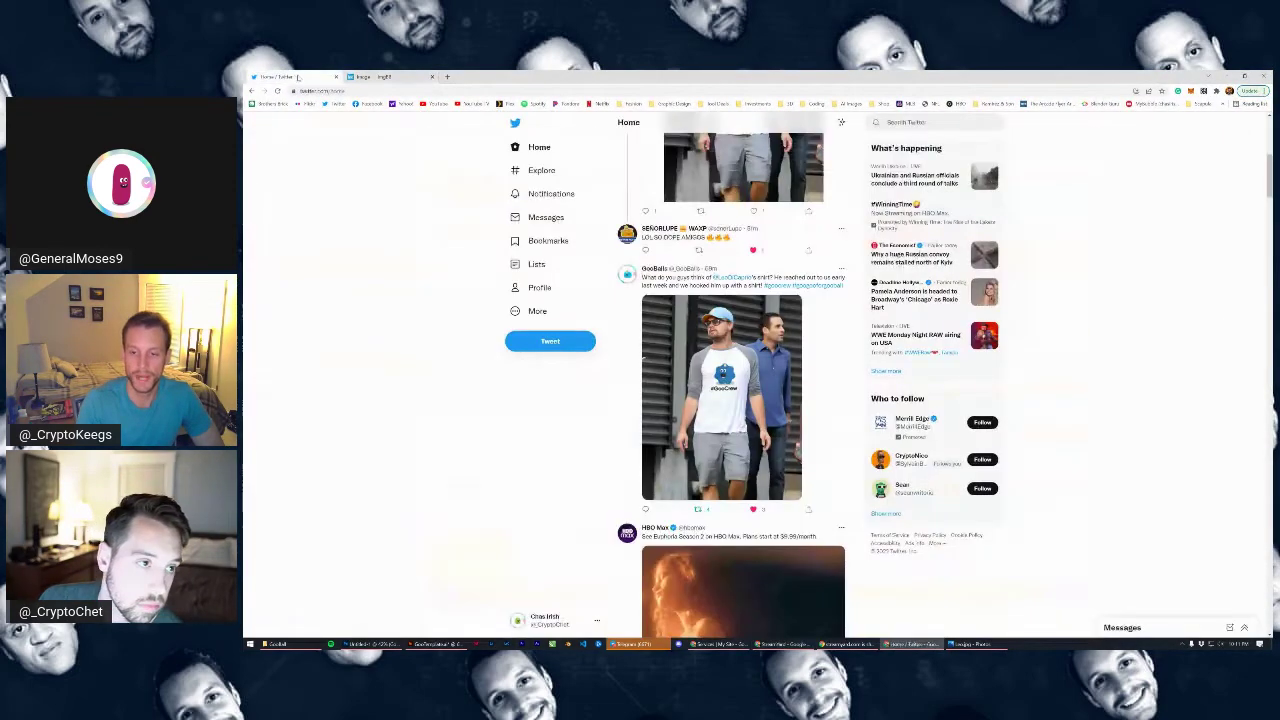
click(380, 77)
click(447, 77)
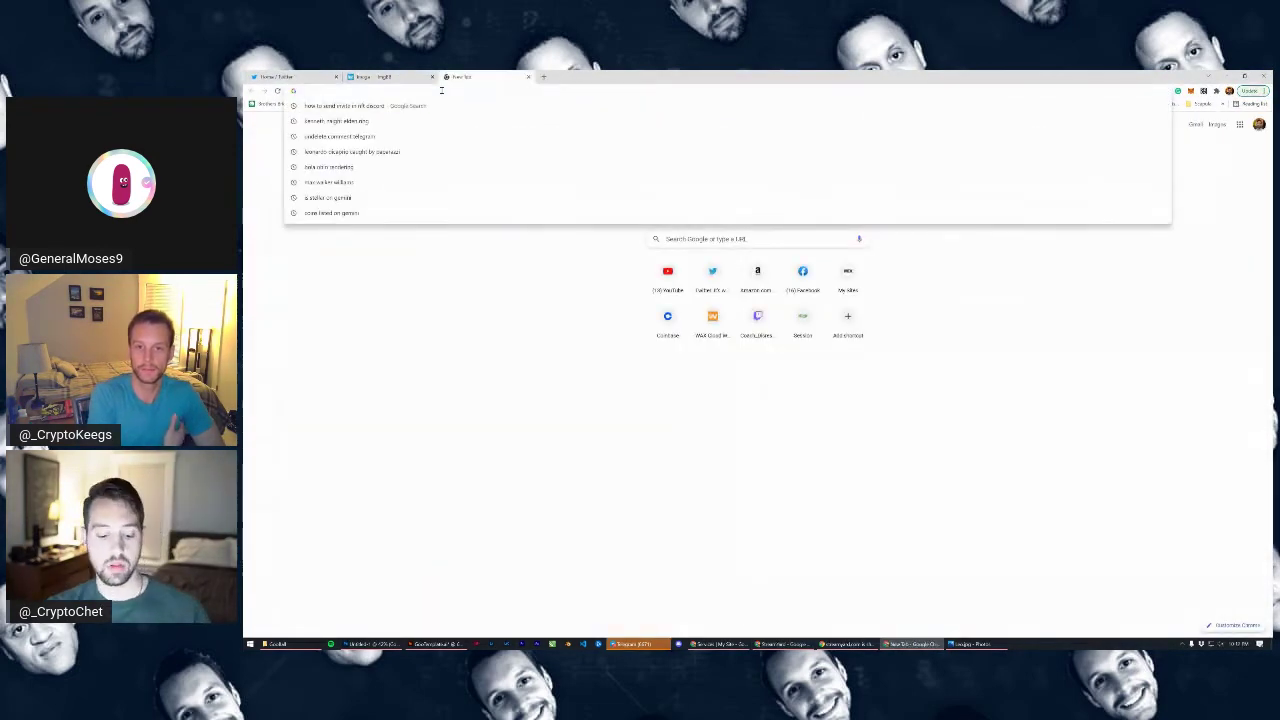
text(redneck w)
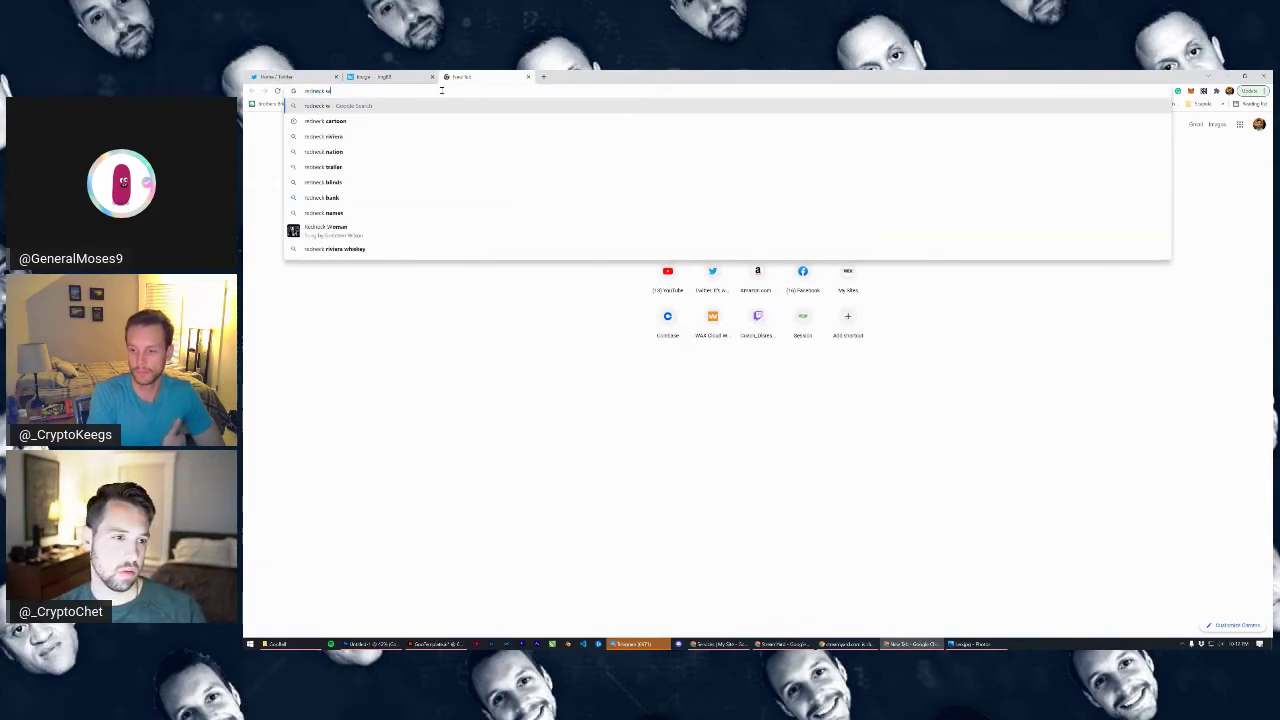
text(ith bandana)
key(Return)
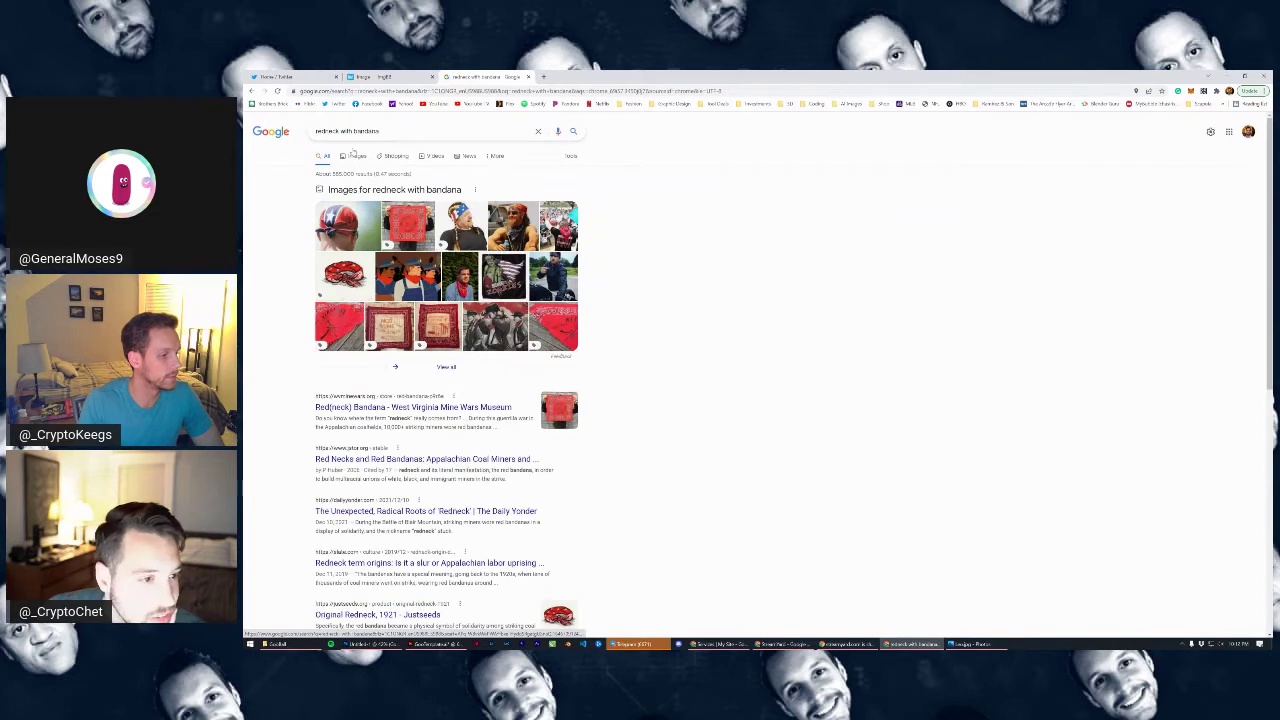
click(355, 156)
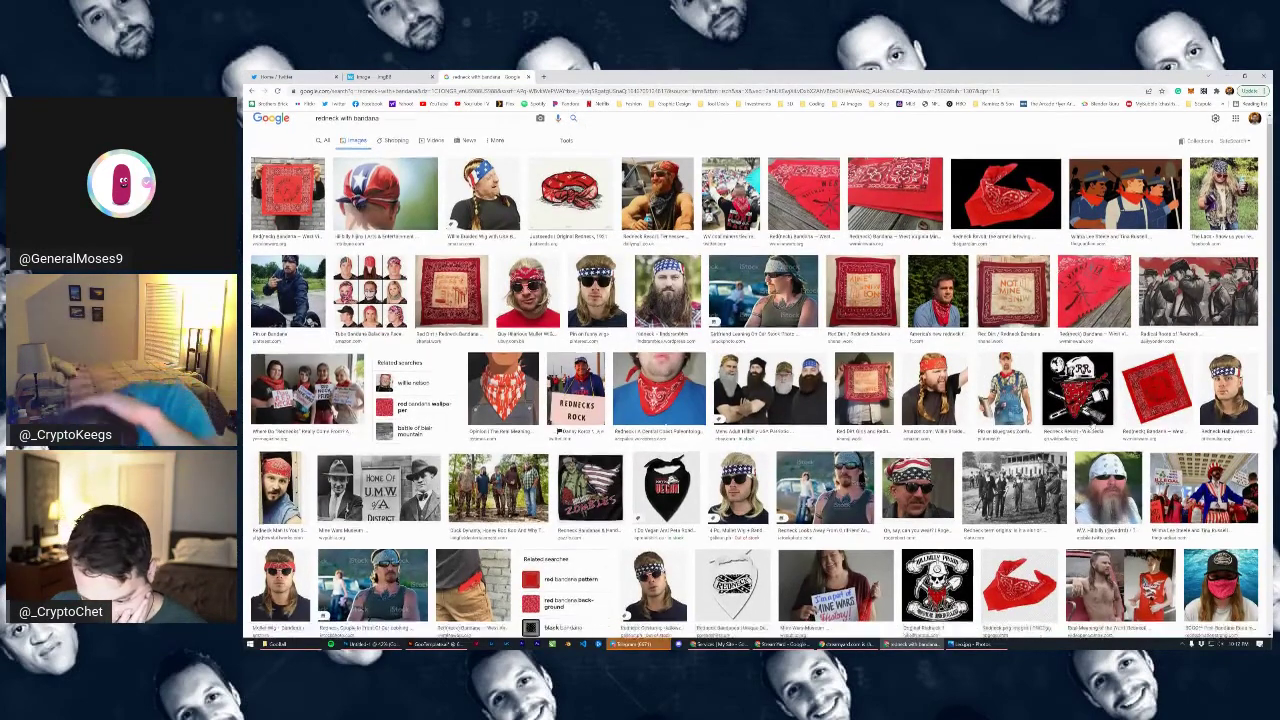
scroll(716, 425, down, 4)
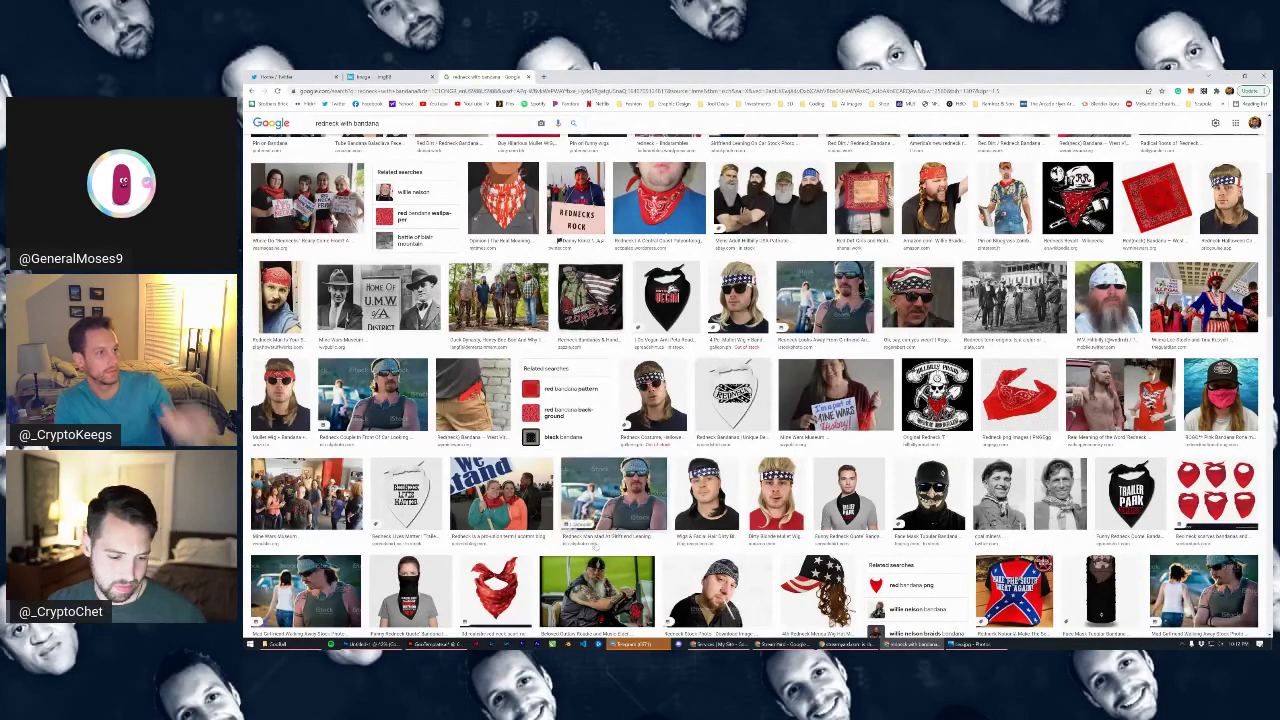
click(428, 644)
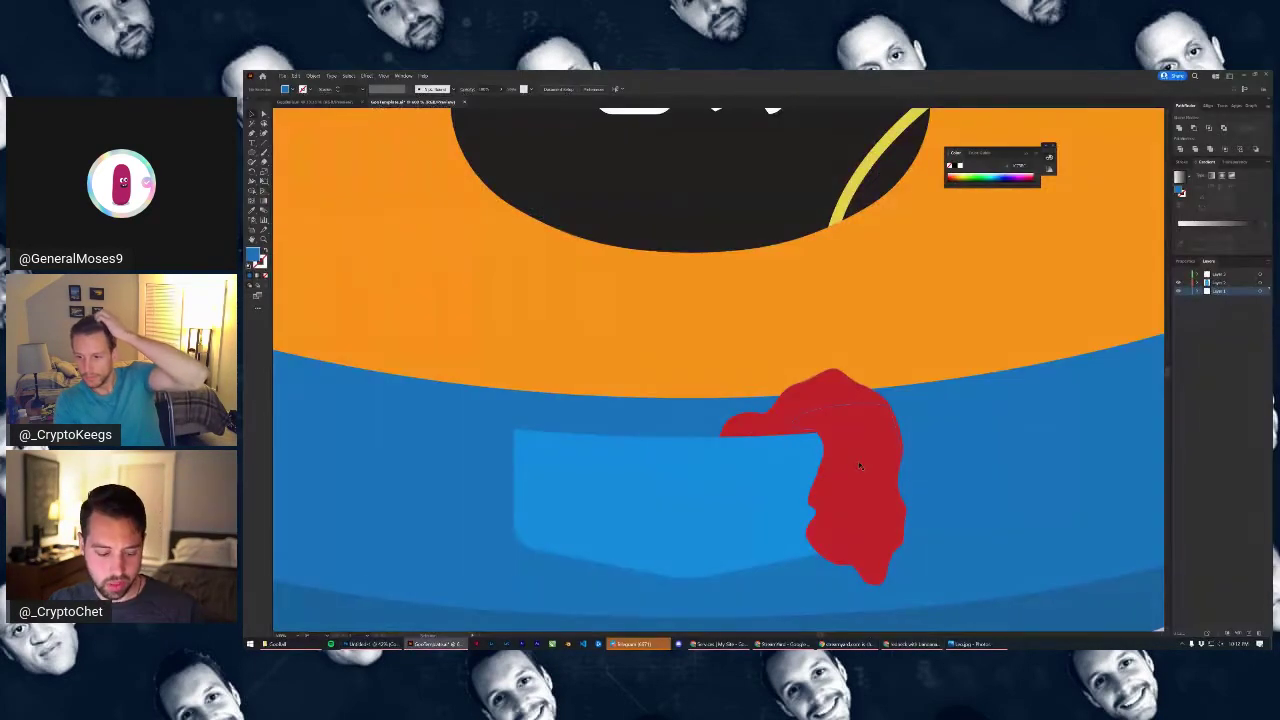
Set the fill to white and draw a small wavy patch with the Pen tool near the hanging fold's inner left edge
scroll(858, 461, up, 2)
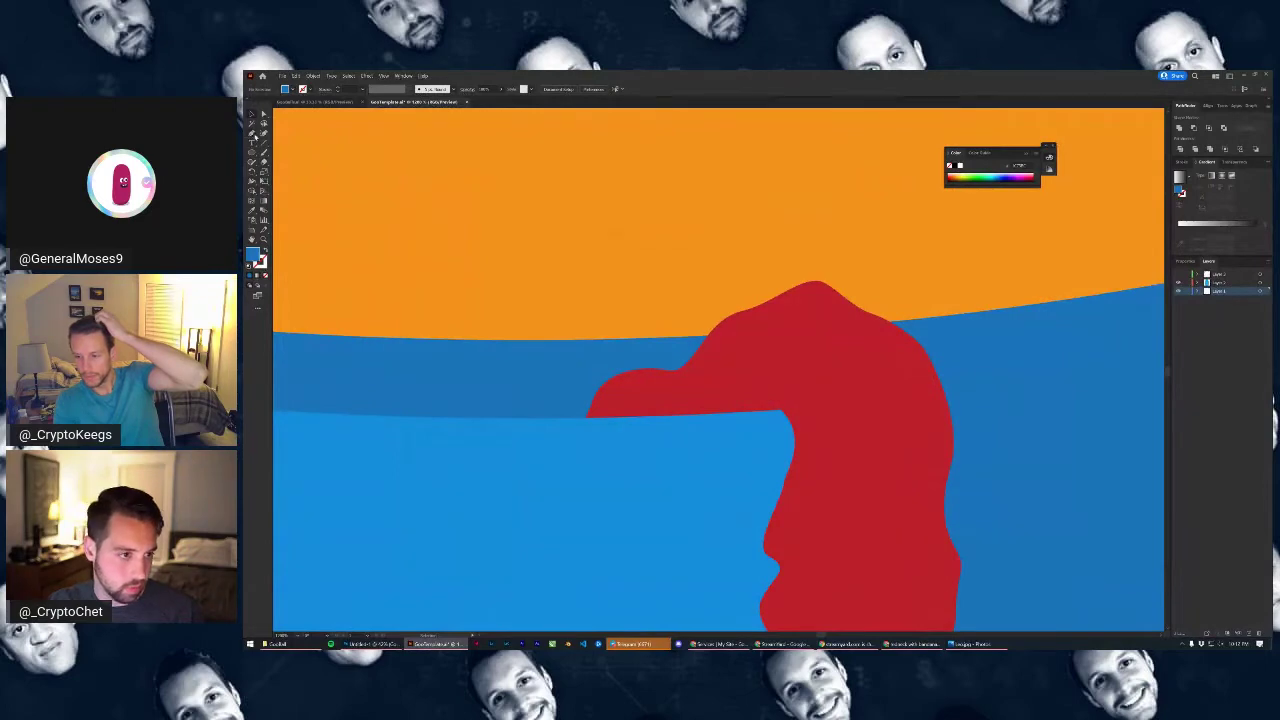
click(287, 90)
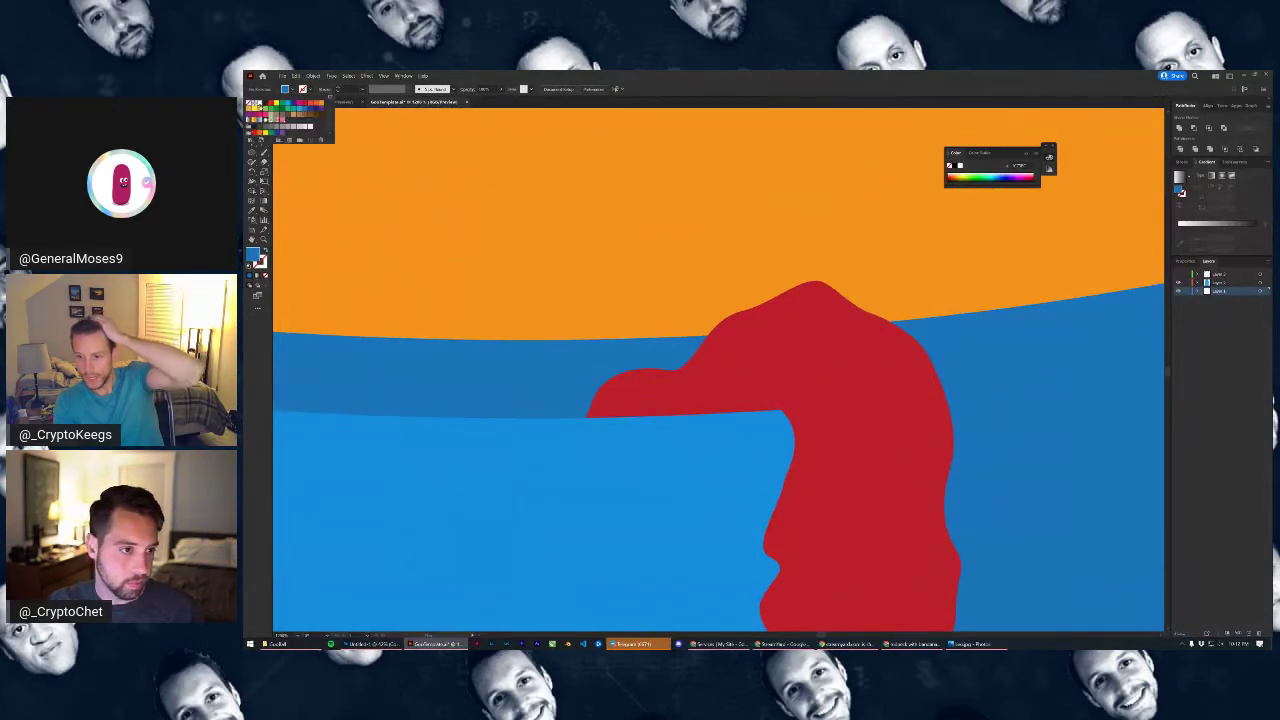
click(260, 105)
click(543, 87)
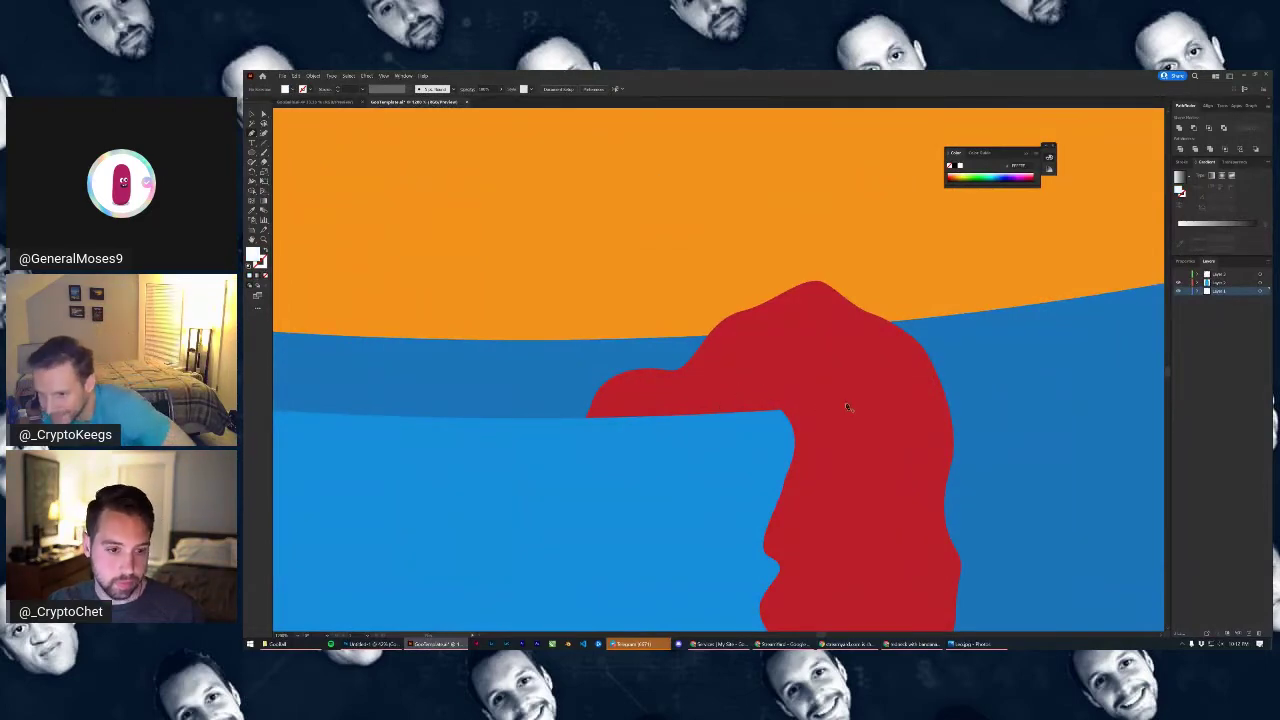
drag(857, 527, 834, 360)
scroll(826, 353, up, 1)
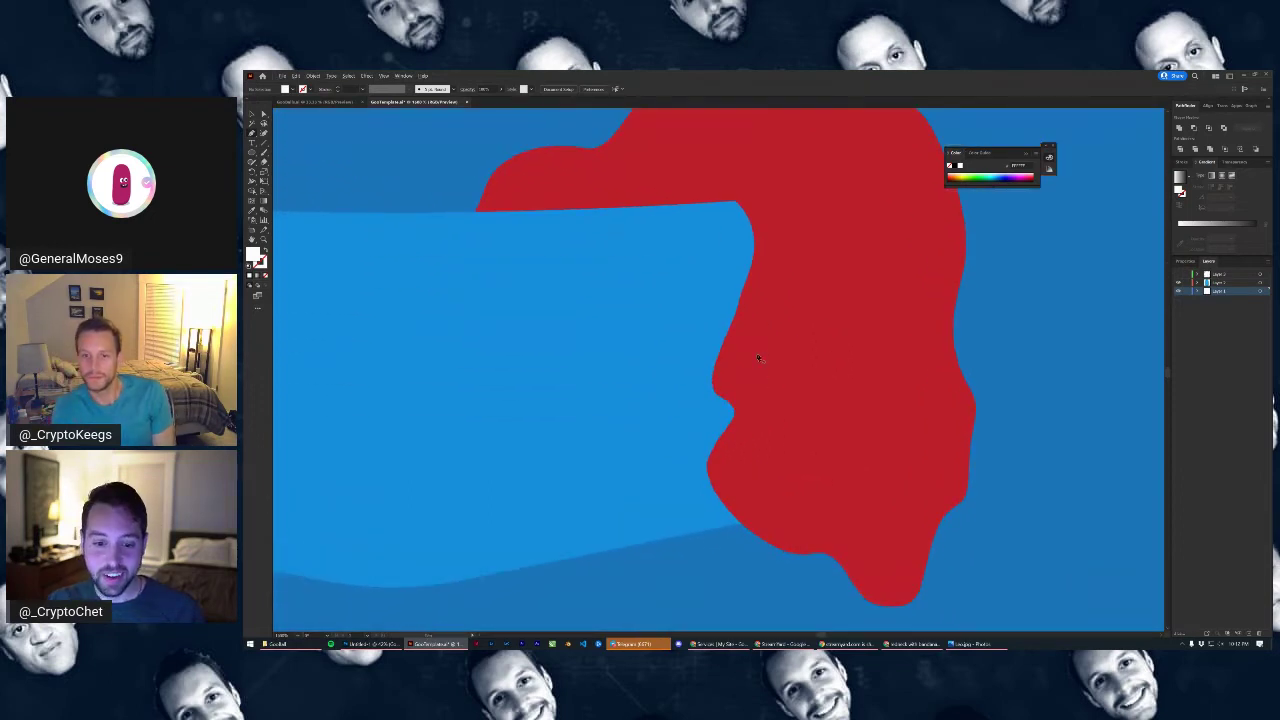
drag(733, 365, 735, 347)
mouse_move(756, 338)
mouse_down()
mouse_move(772, 350)
mouse_move(782, 323)
mouse_move(769, 374)
mouse_move(755, 369)
mouse_move(748, 386)
mouse_move(742, 376)
mouse_up()
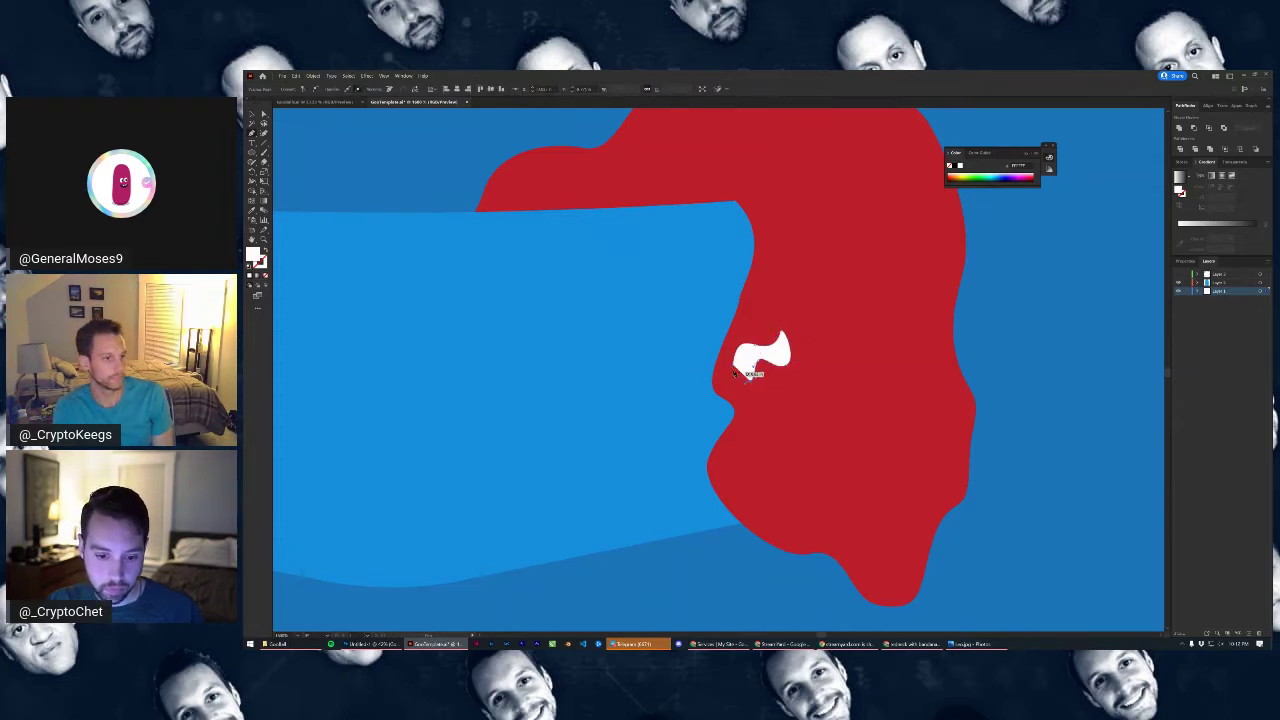
click(734, 381)
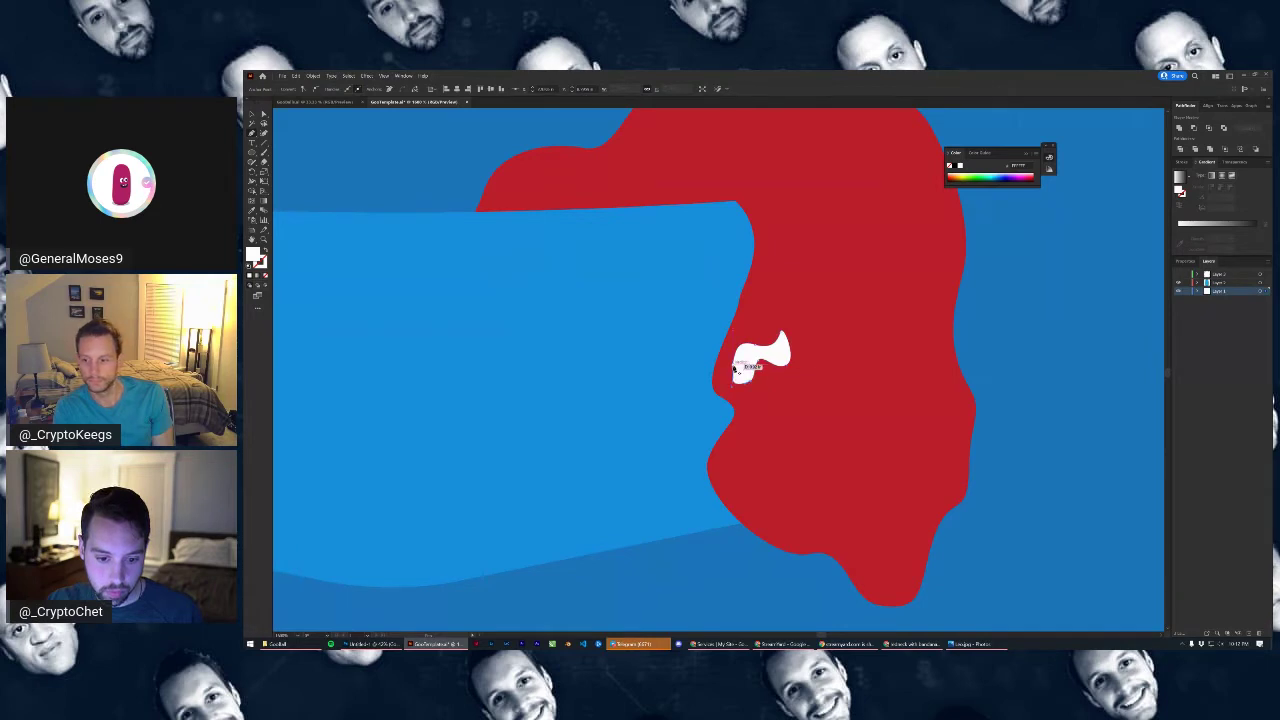
click(734, 365)
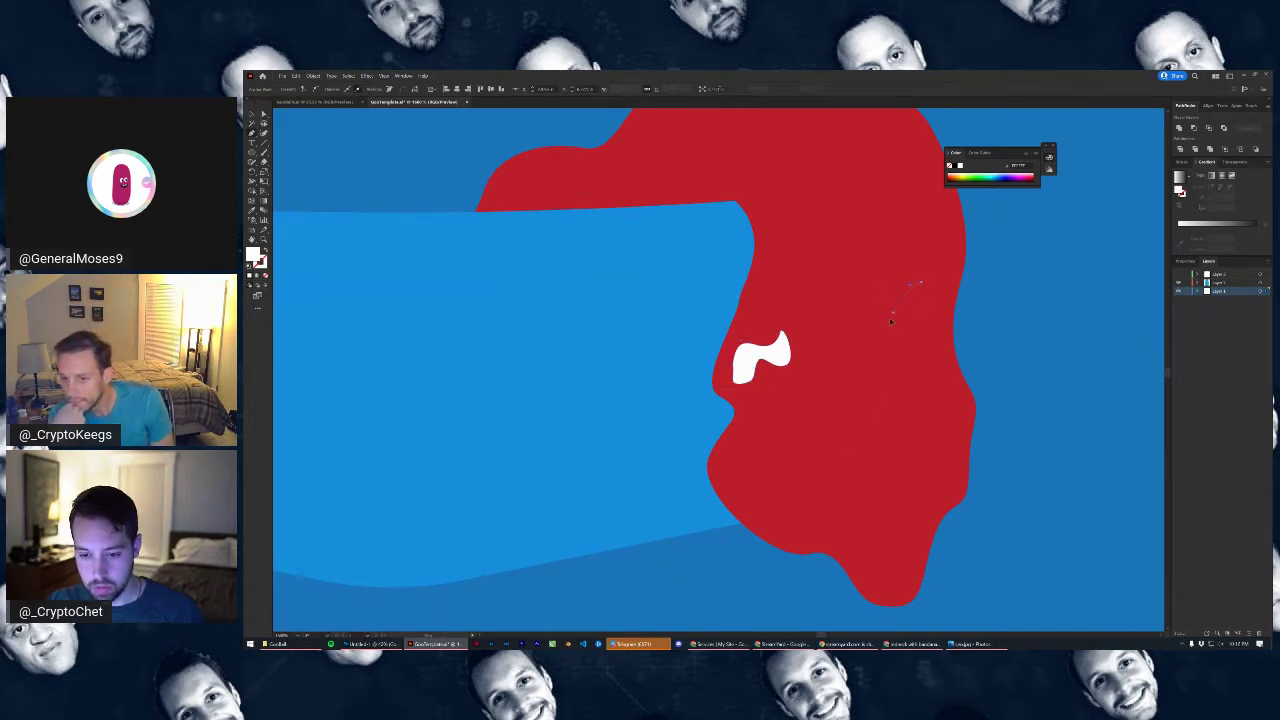
Draw a small curved white patch near the hanging fold's outer right edge, discarding the first version drawn higher up
mouse_move(897, 314)
mouse_down()
mouse_move(874, 339)
mouse_move(918, 363)
mouse_move(940, 350)
mouse_move(928, 301)
mouse_up()
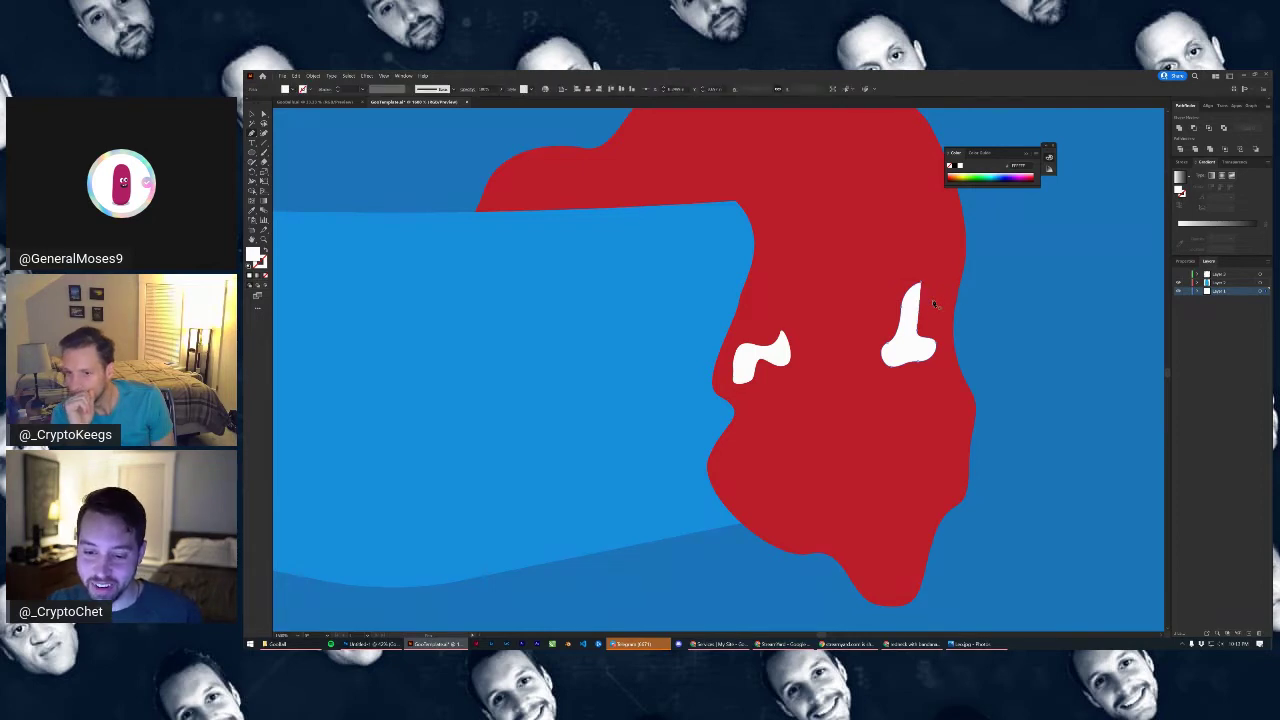
key(Delete)
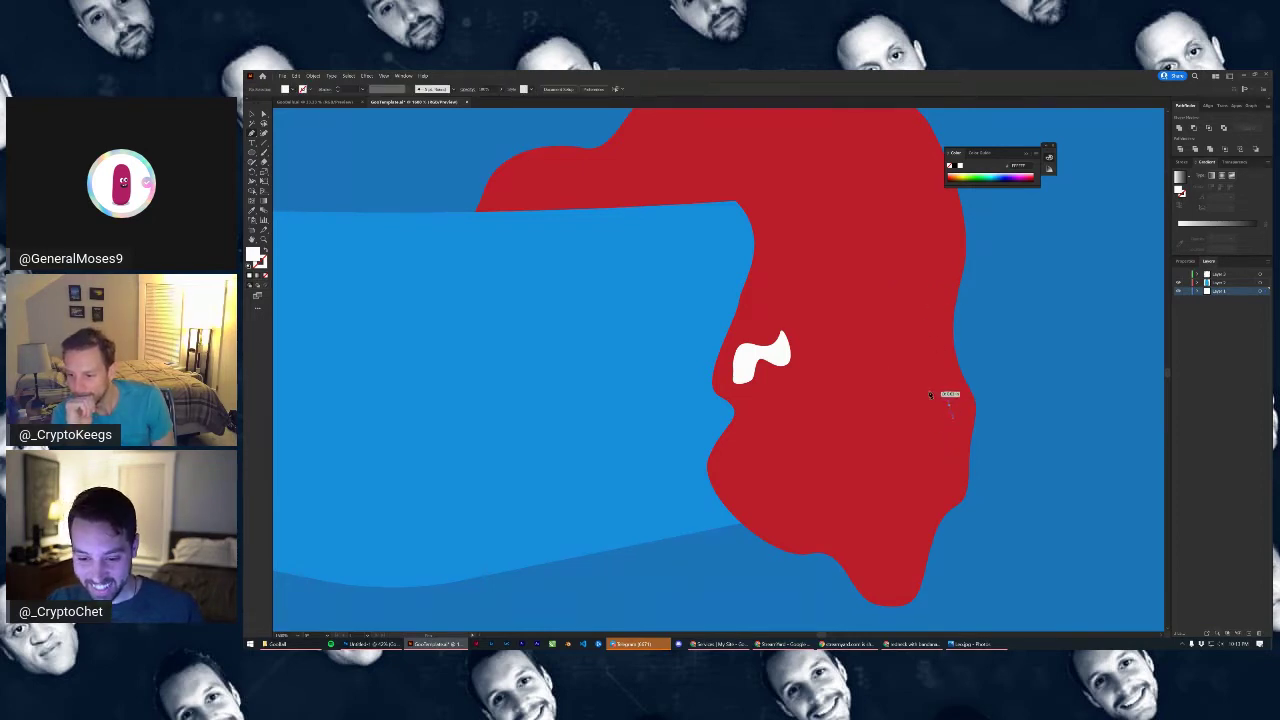
drag(947, 403, 926, 400)
mouse_move(907, 442)
mouse_down()
mouse_move(915, 457)
mouse_move(951, 456)
mouse_move(929, 435)
mouse_up()
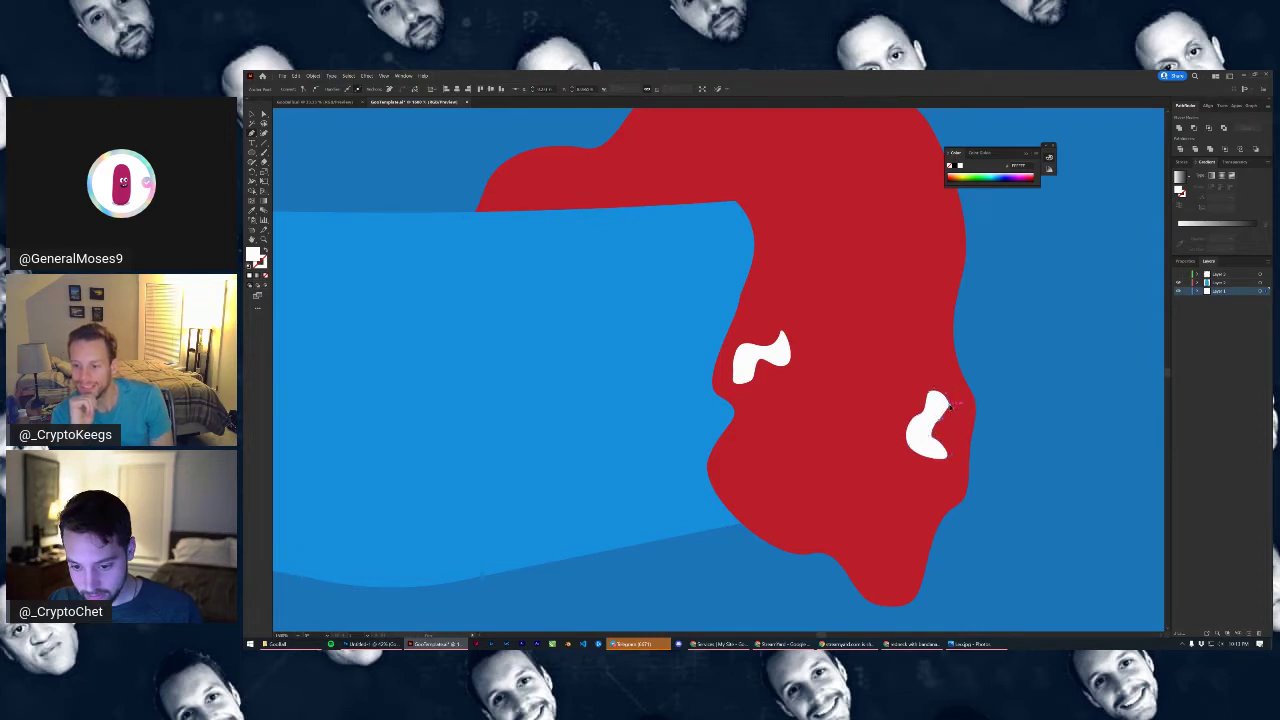
Check the two white patches against the whole character and delete both from the handkerchief
scroll(955, 405, down, 2)
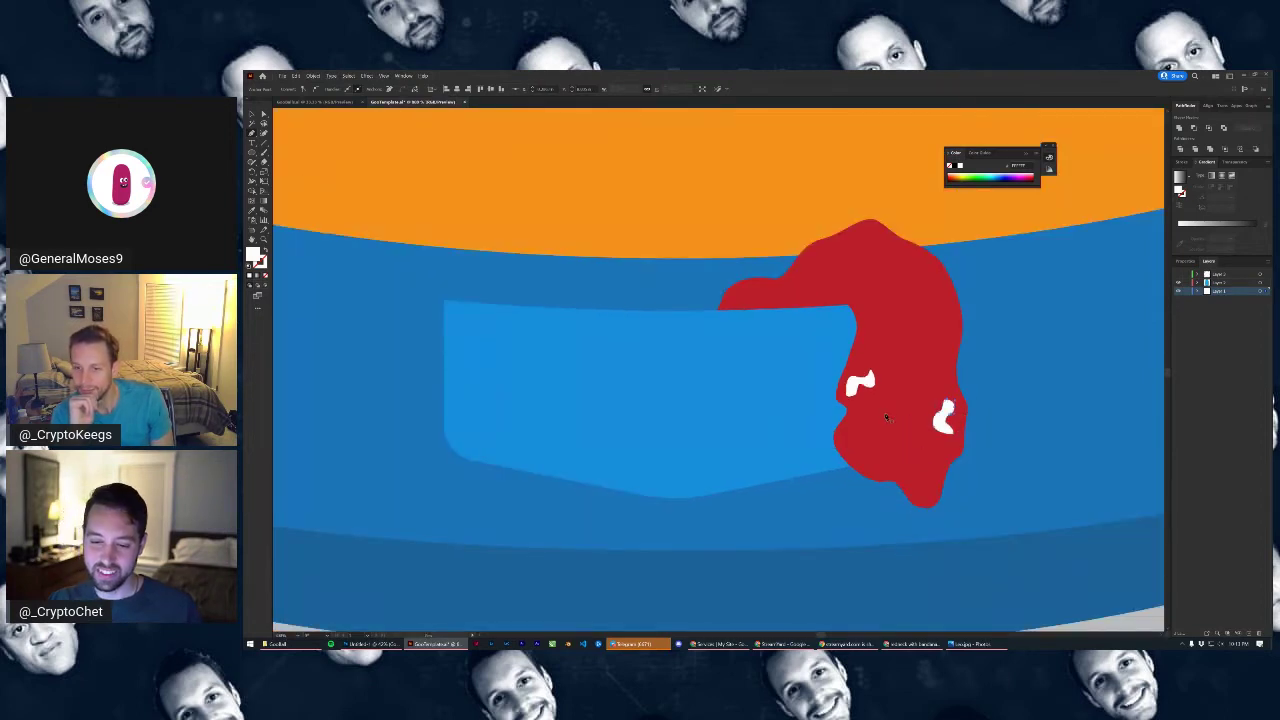
scroll(932, 352, down, 3)
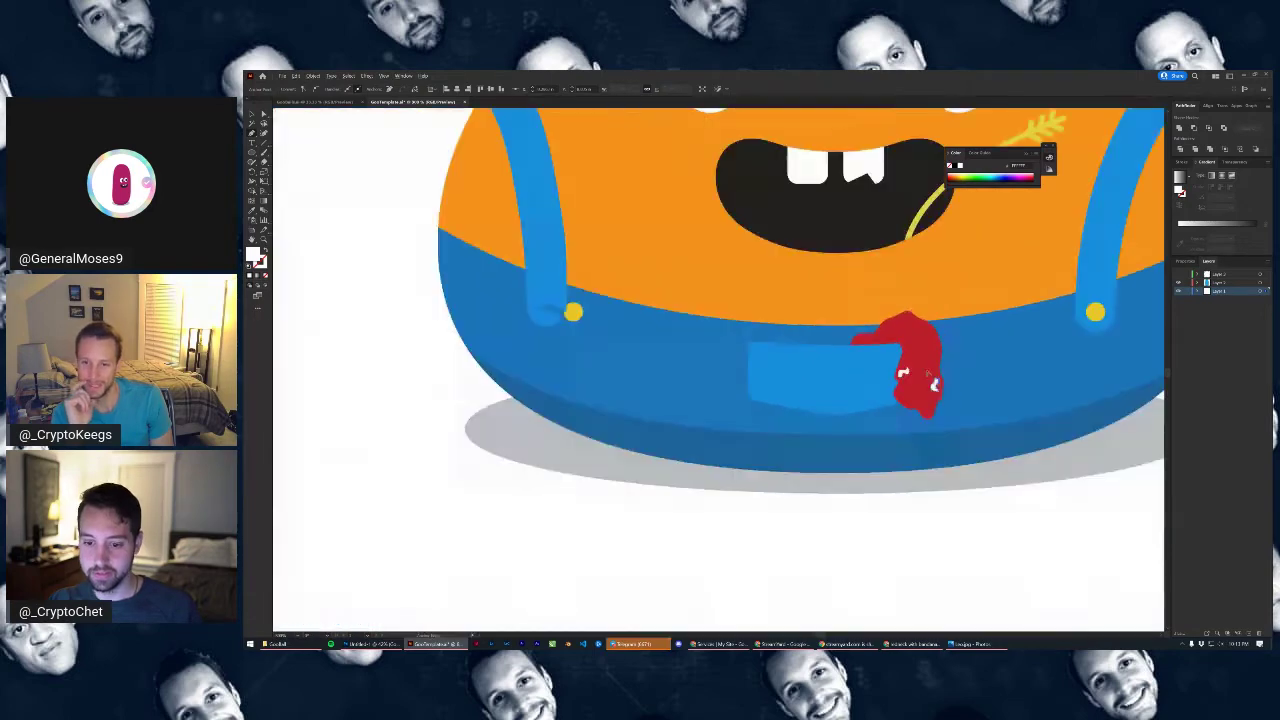
scroll(903, 376, down, 3)
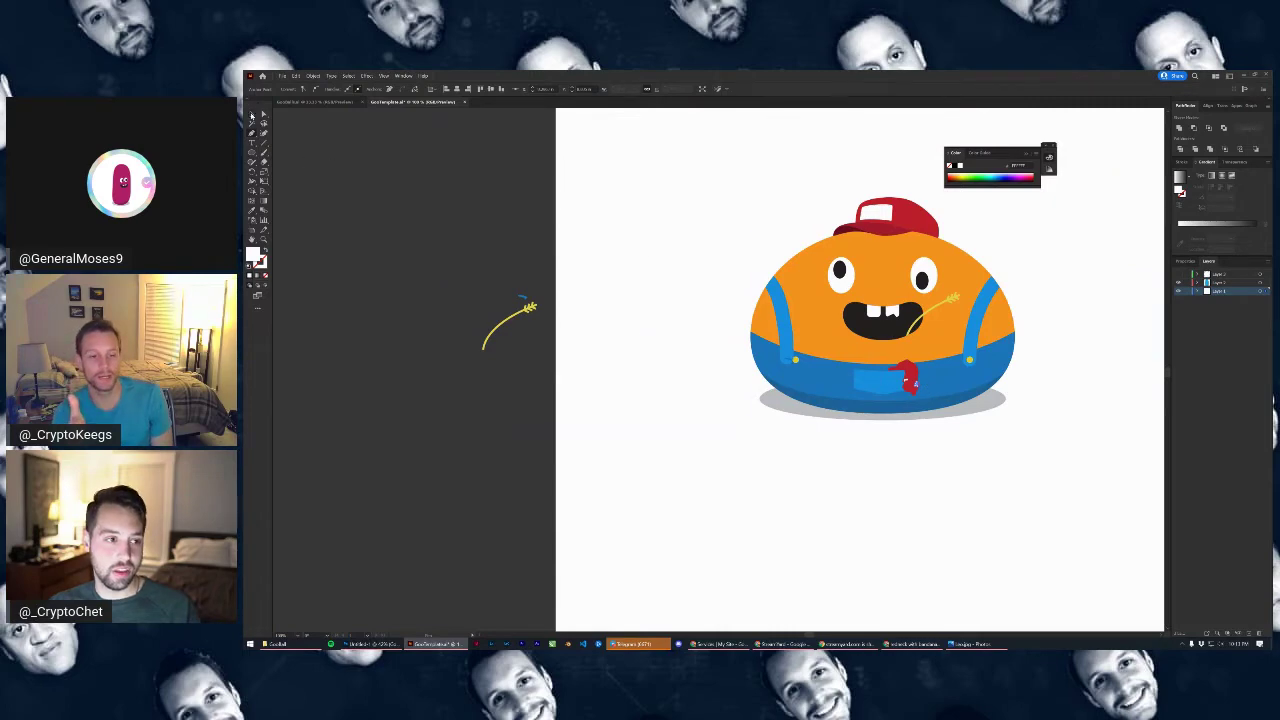
click(915, 443)
scroll(918, 388, up, 4)
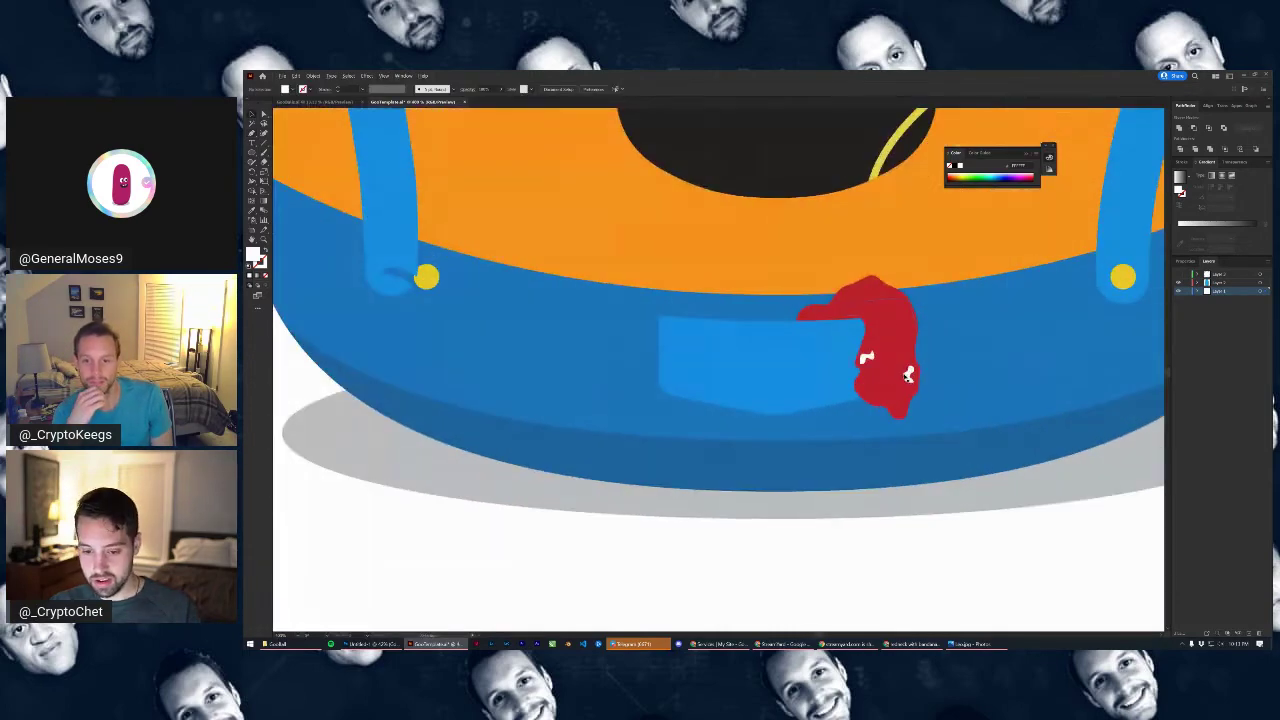
click(908, 376)
key(Delete)
click(867, 358)
key(Delete)
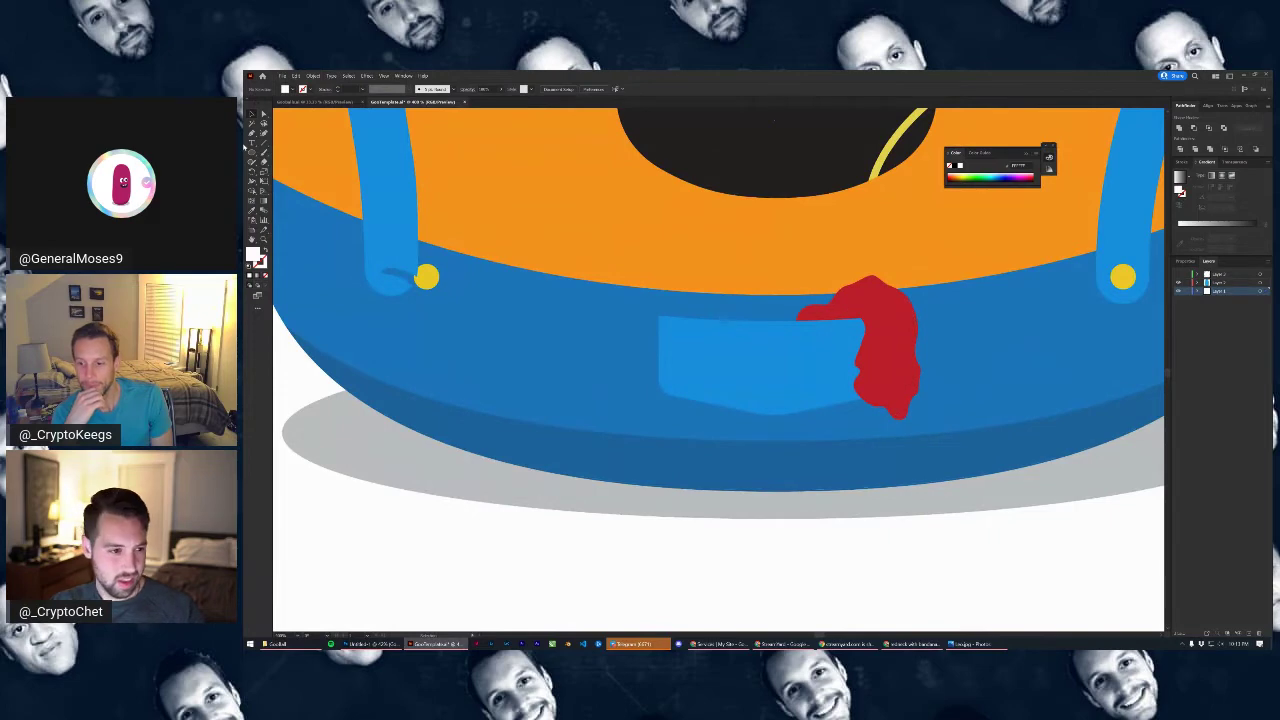
Draw one larger rounded white patch with the Pen tool on the hanging fold's lower part, overlapping its inner left edge
scroll(872, 375, up, 3)
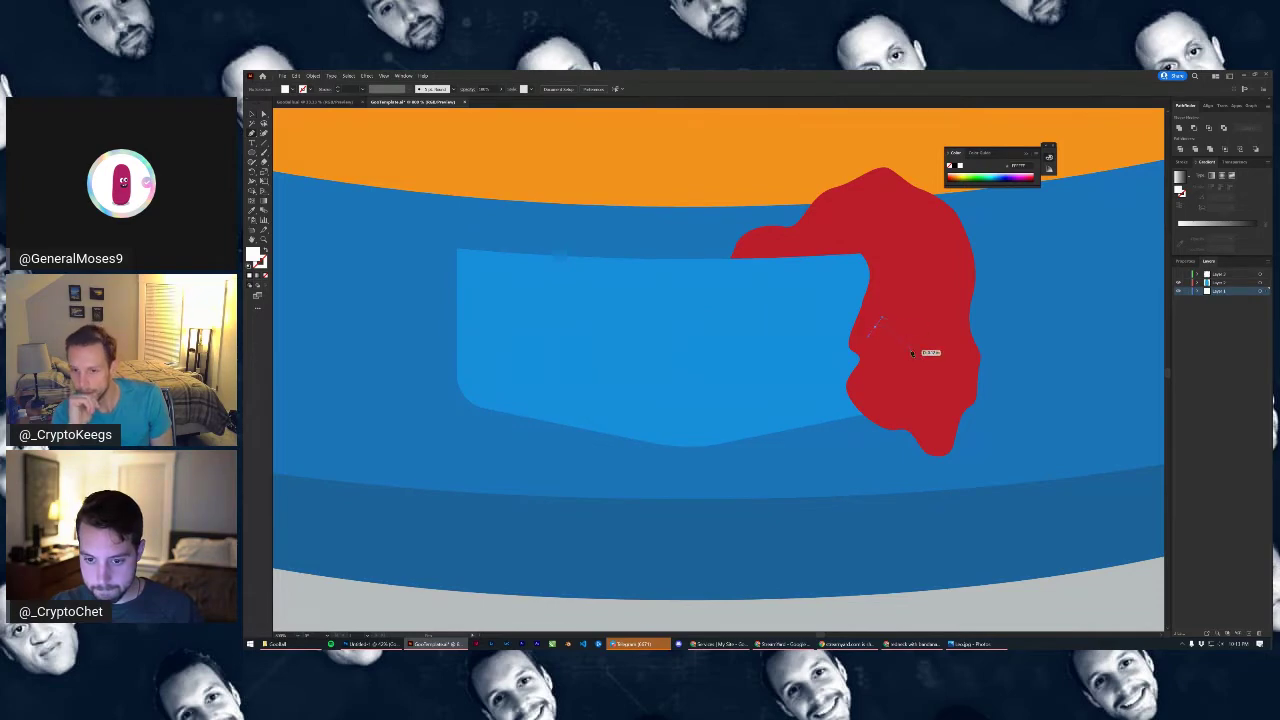
drag(904, 347, 869, 419)
click(934, 388)
click(846, 418)
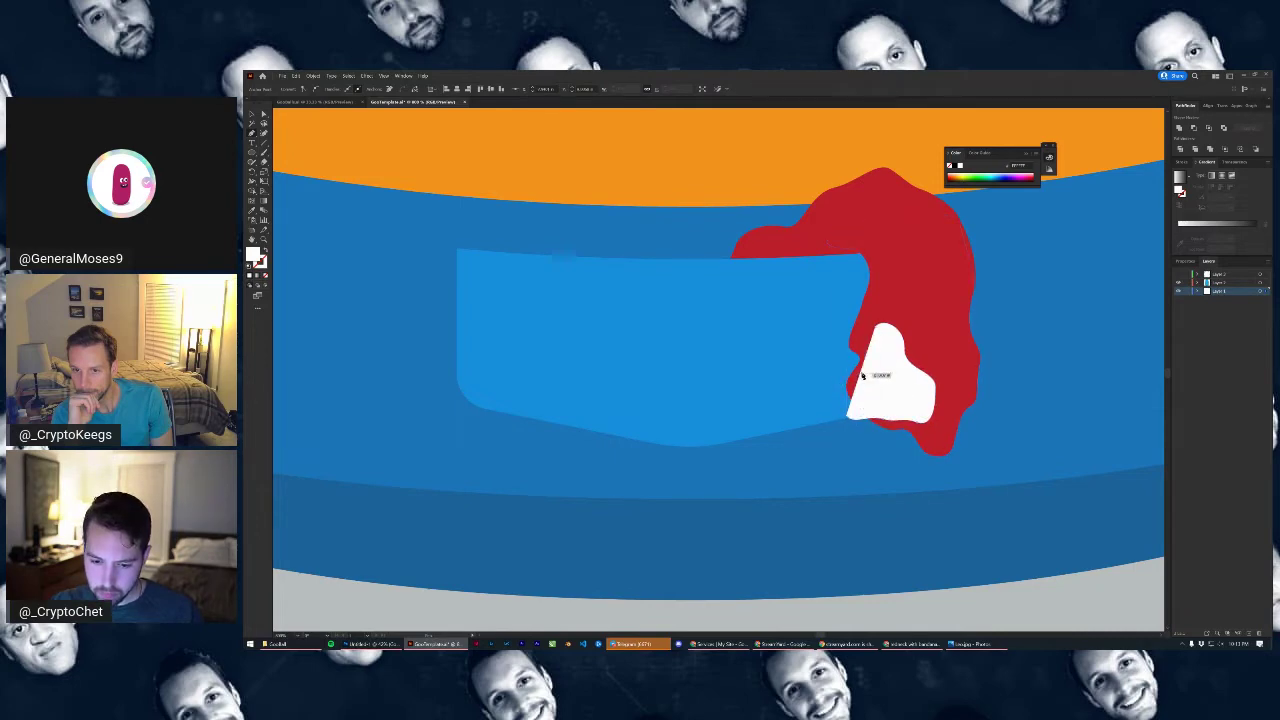
click(862, 378)
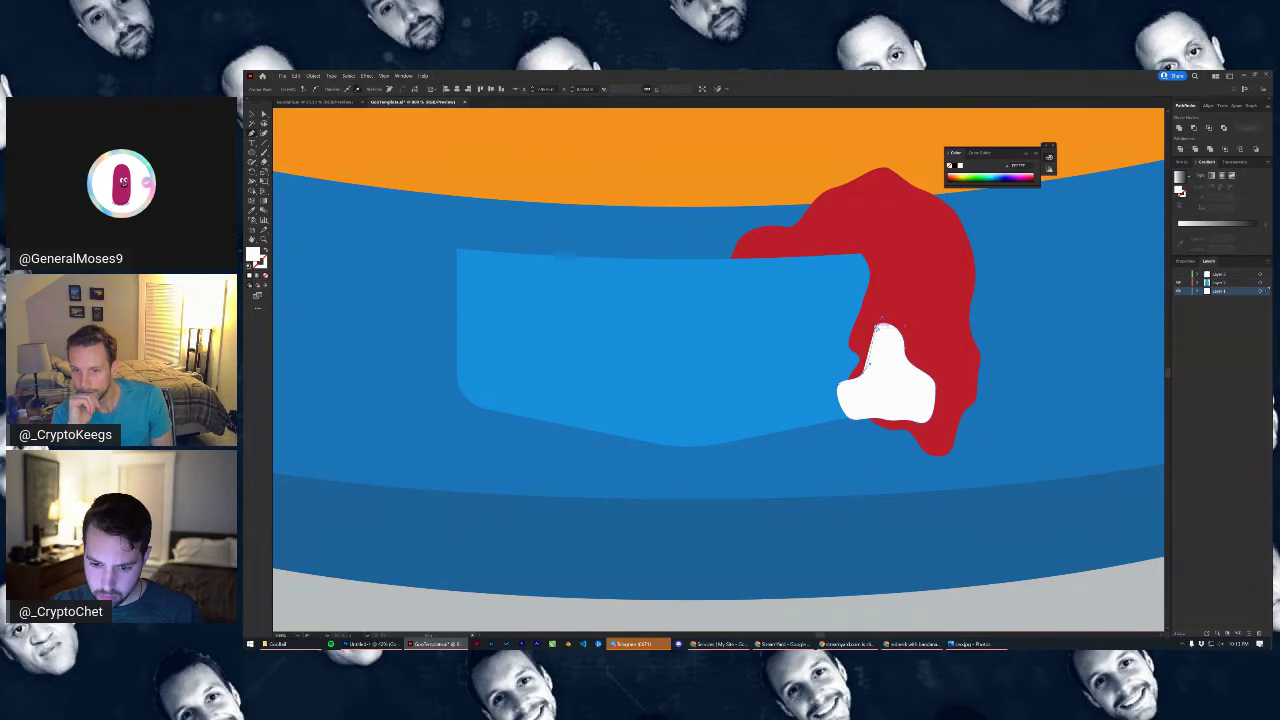
click(886, 323)
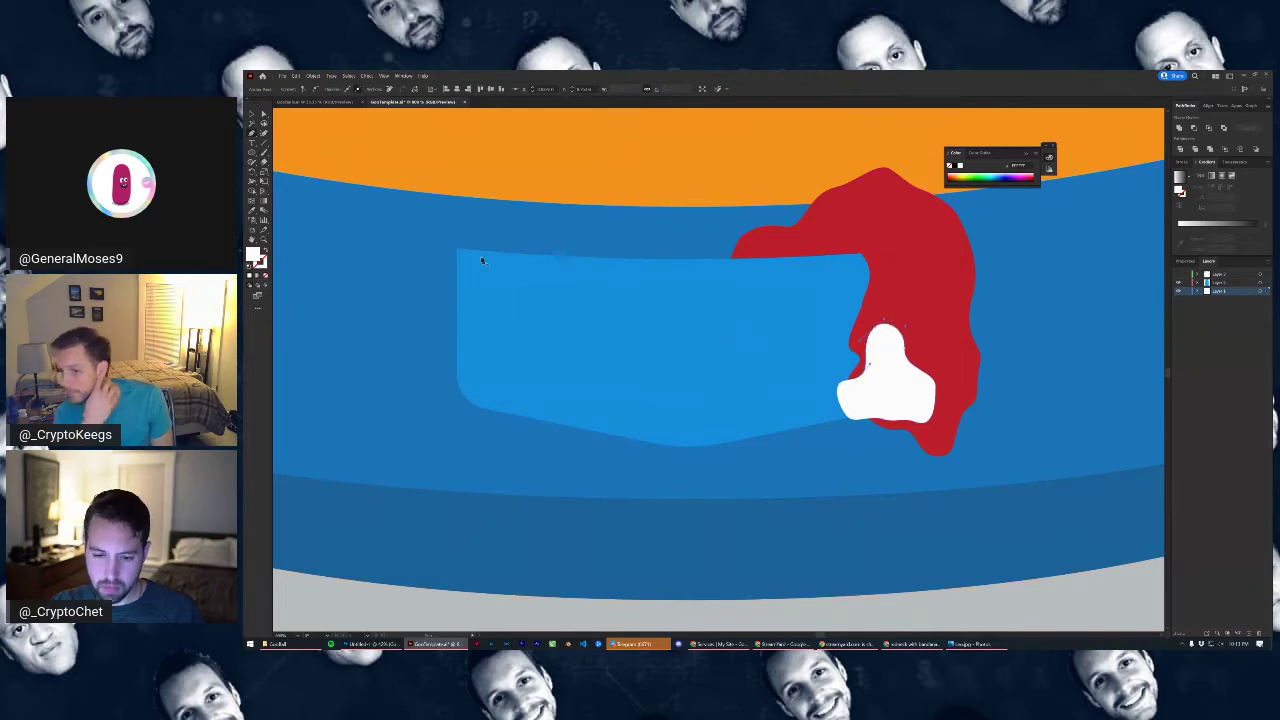
Recolour the white patch dark red by sampling the darker shade on the cap's brim with the Eyedropper
click(252, 115)
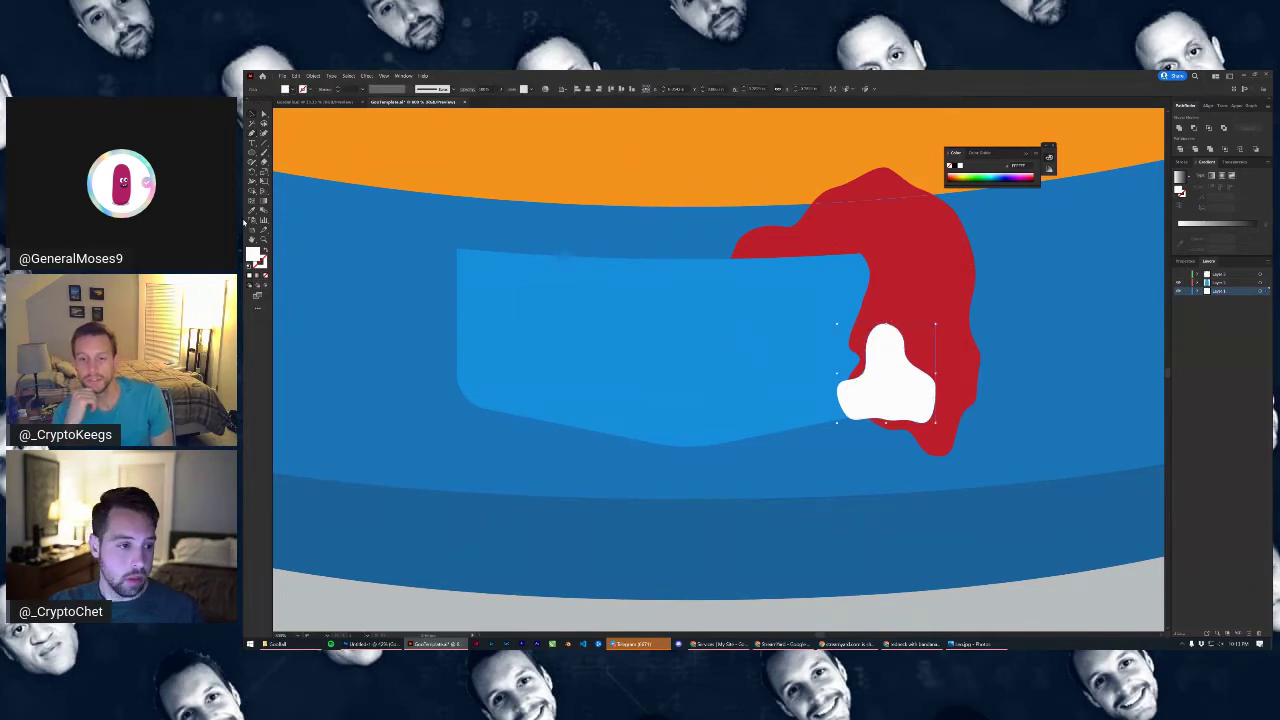
scroll(630, 325, down, 3)
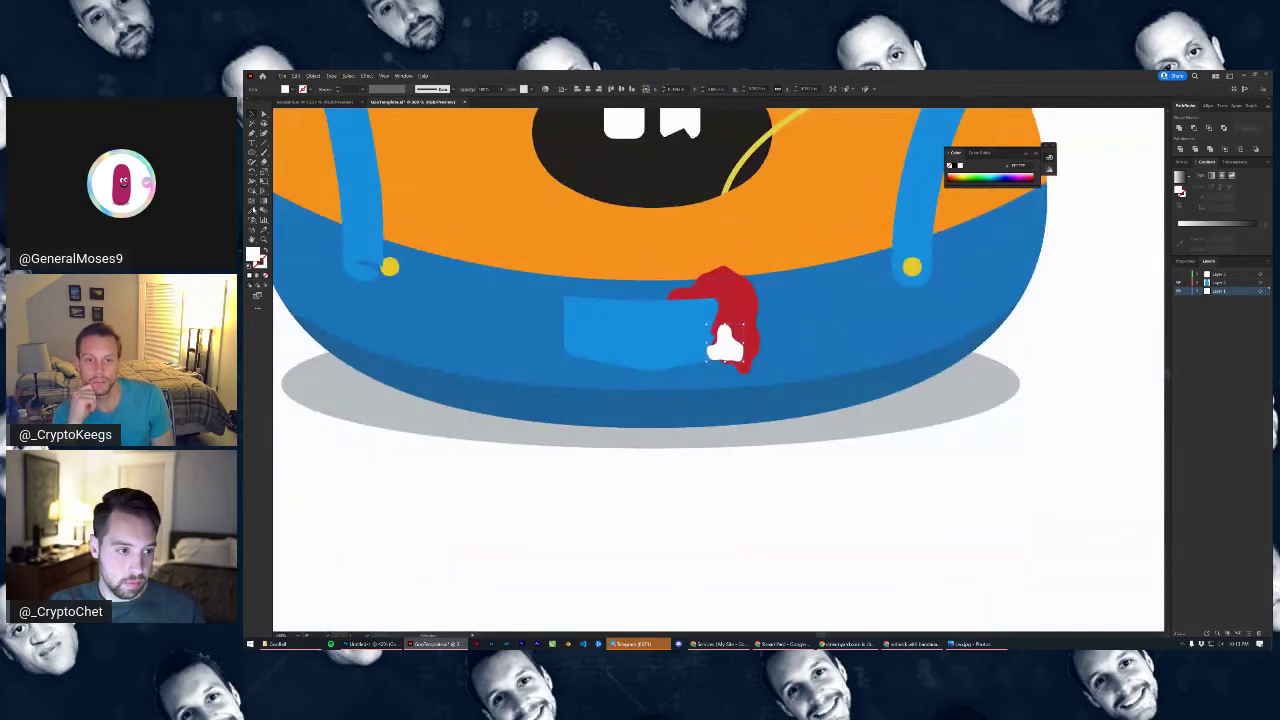
scroll(695, 525, down, 4)
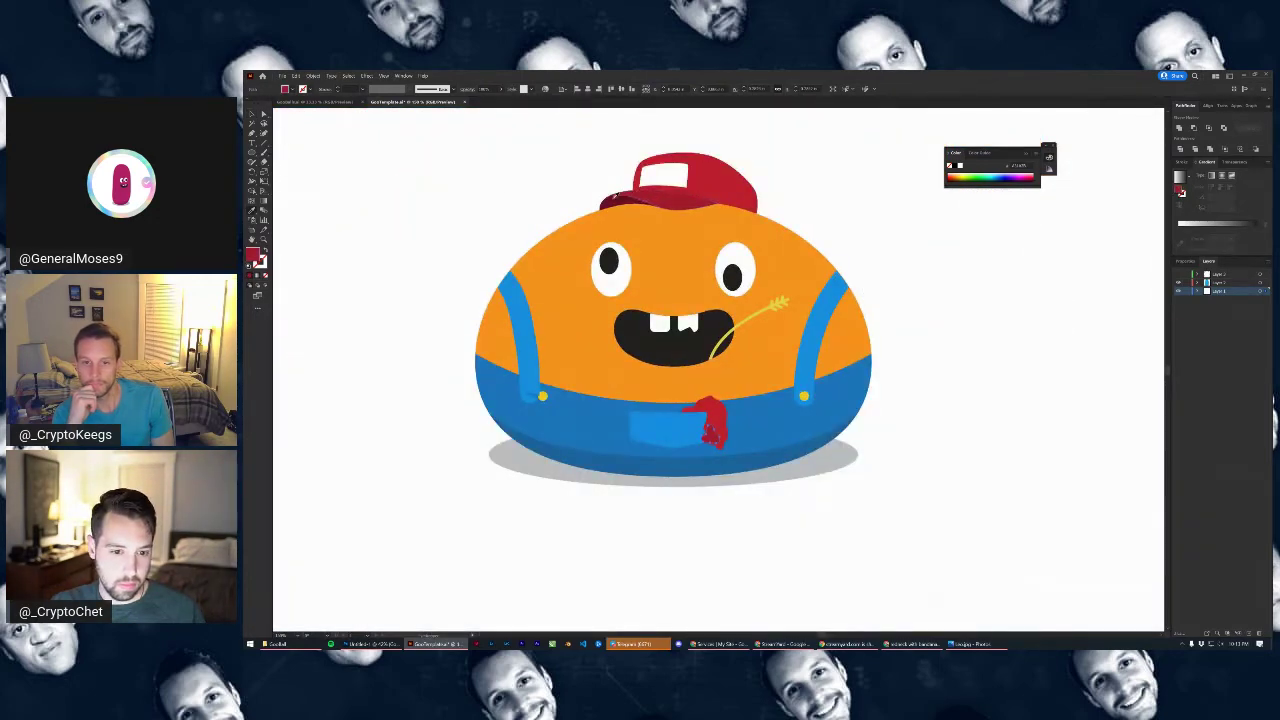
click(617, 196)
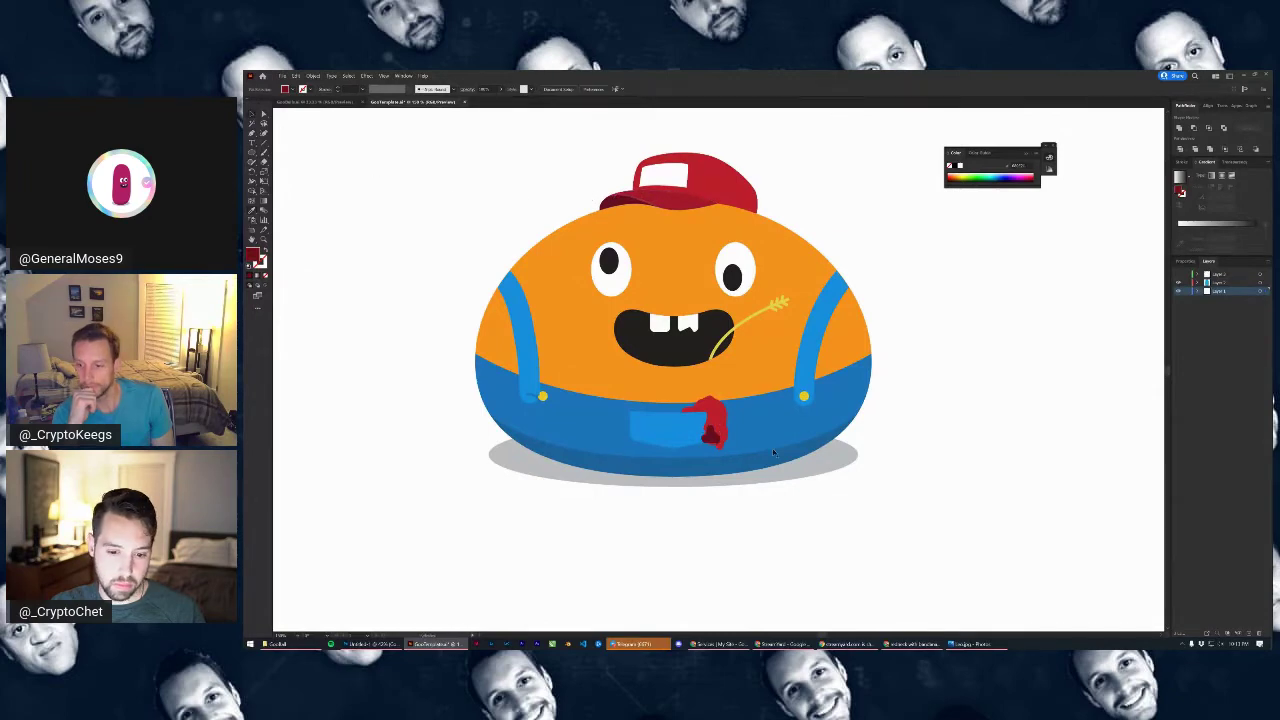
Trim the dark red patch to the hanging fold's outline with Pathfinder Intersect, and paste the fold back in place behind the patch
scroll(712, 440, up, 5)
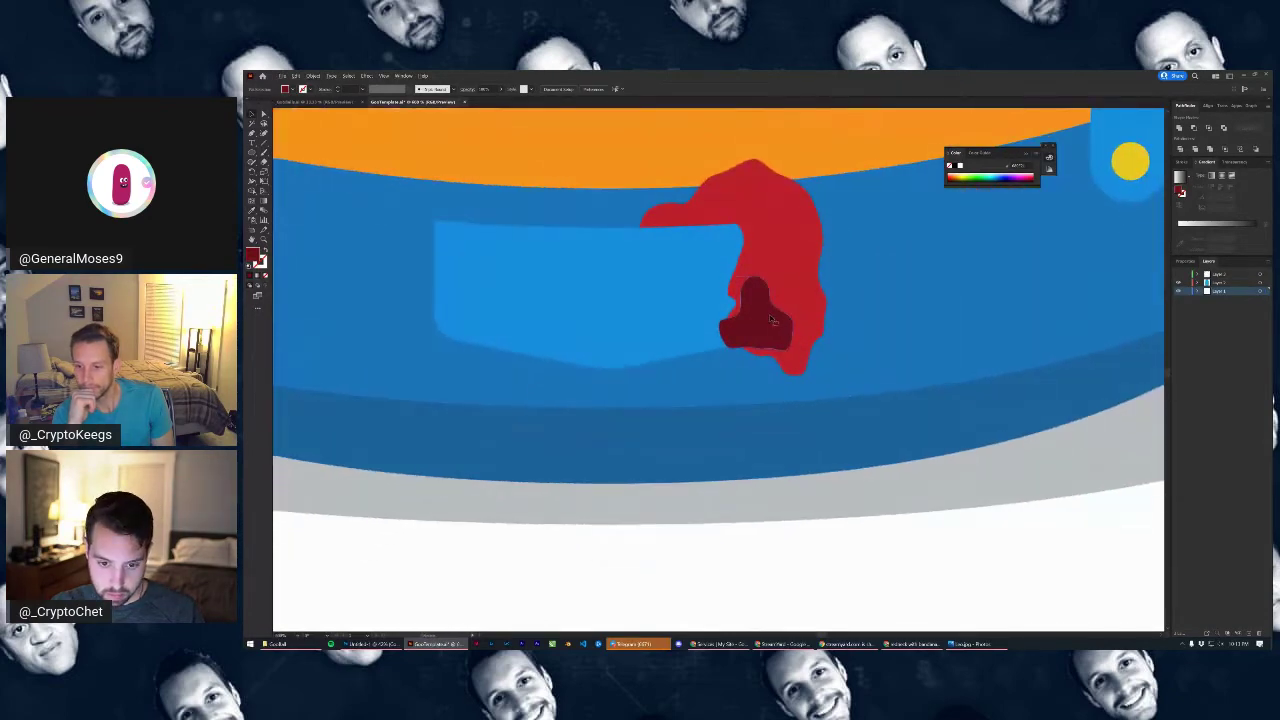
click(771, 320)
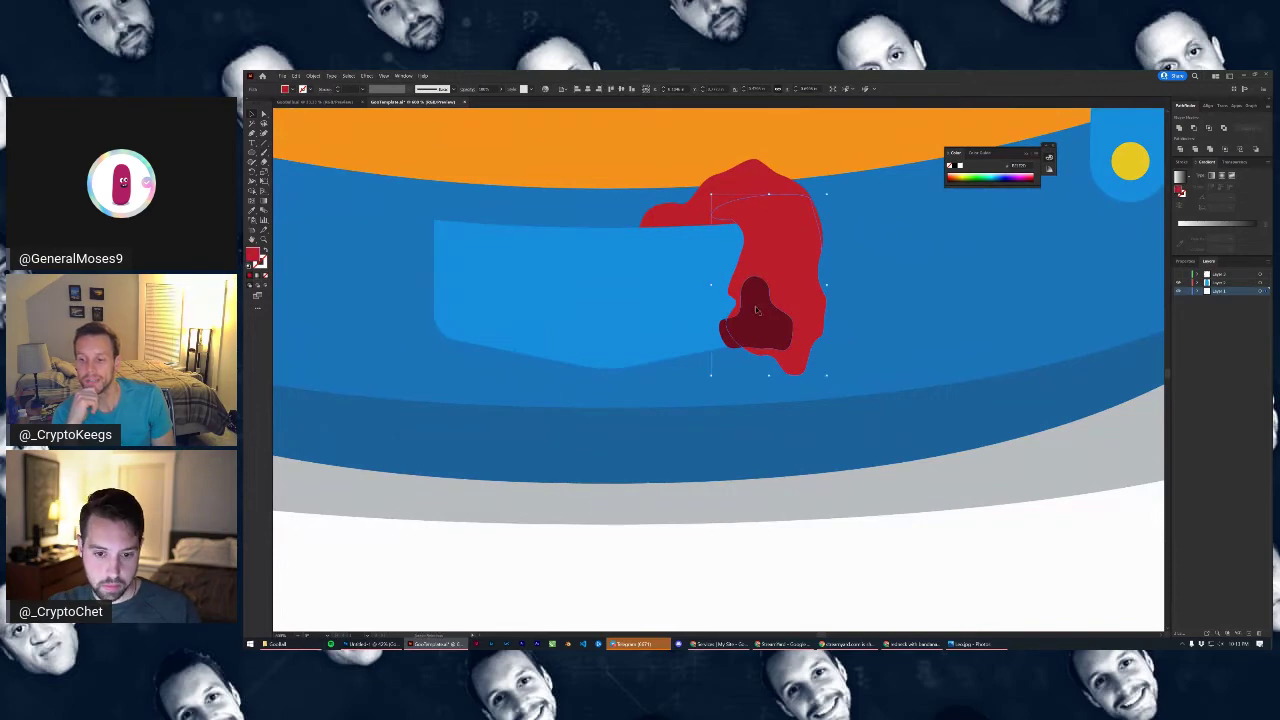
shift+click(755, 306)
click(1209, 128)
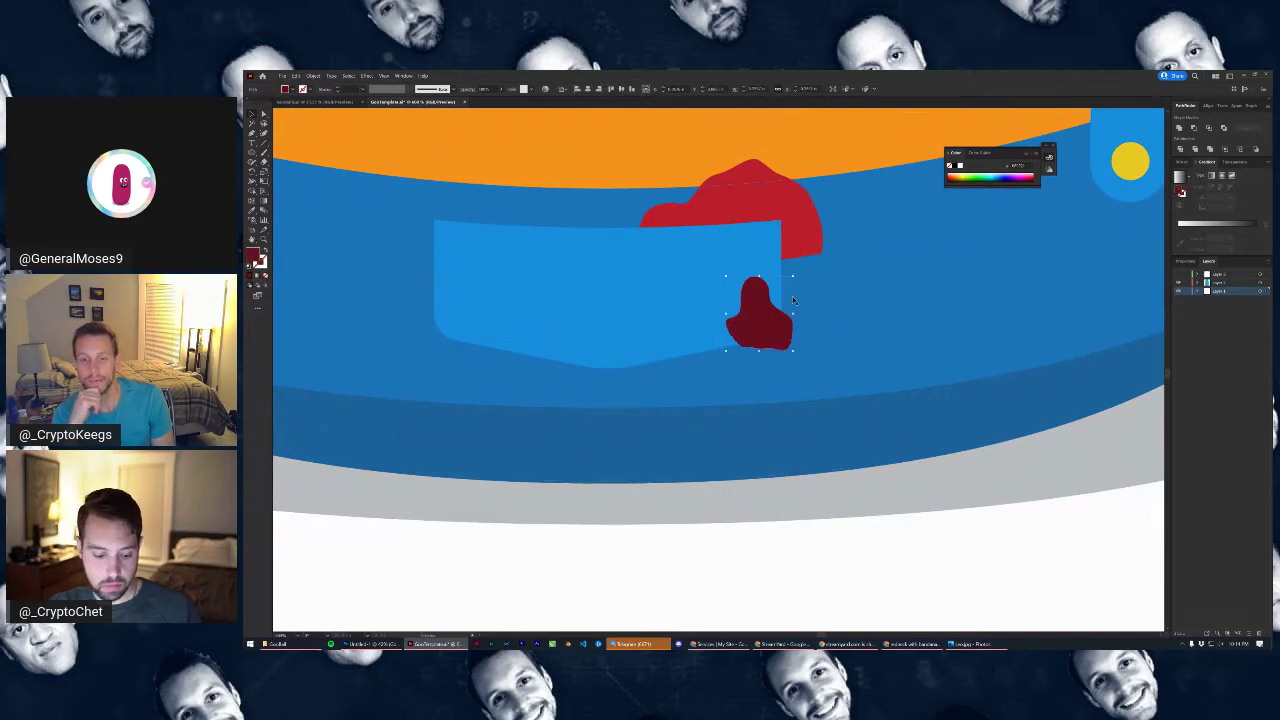
key(ctrl+f)
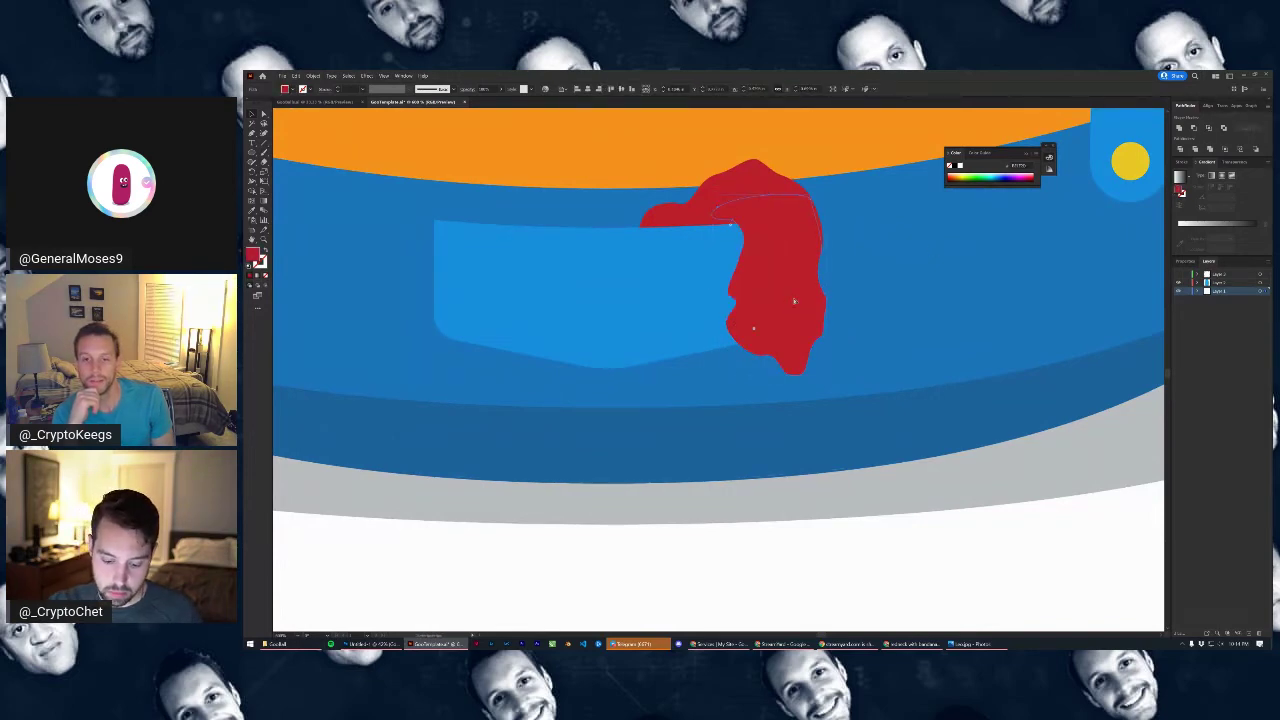
key(ctrl+[)
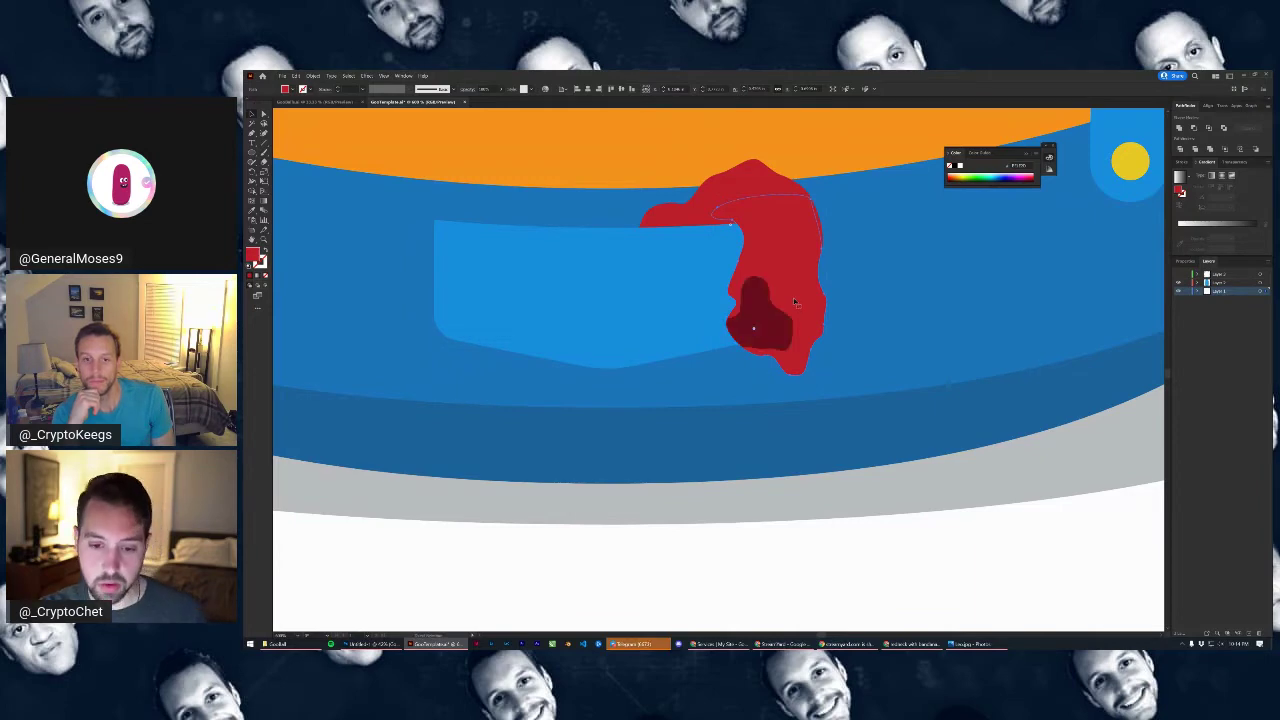
Draw a second rounded patch with the Pen tool on the hanging fold's upper part, overlapping its outer right edge
scroll(920, 503, down, 2)
scroll(960, 530, down, 3)
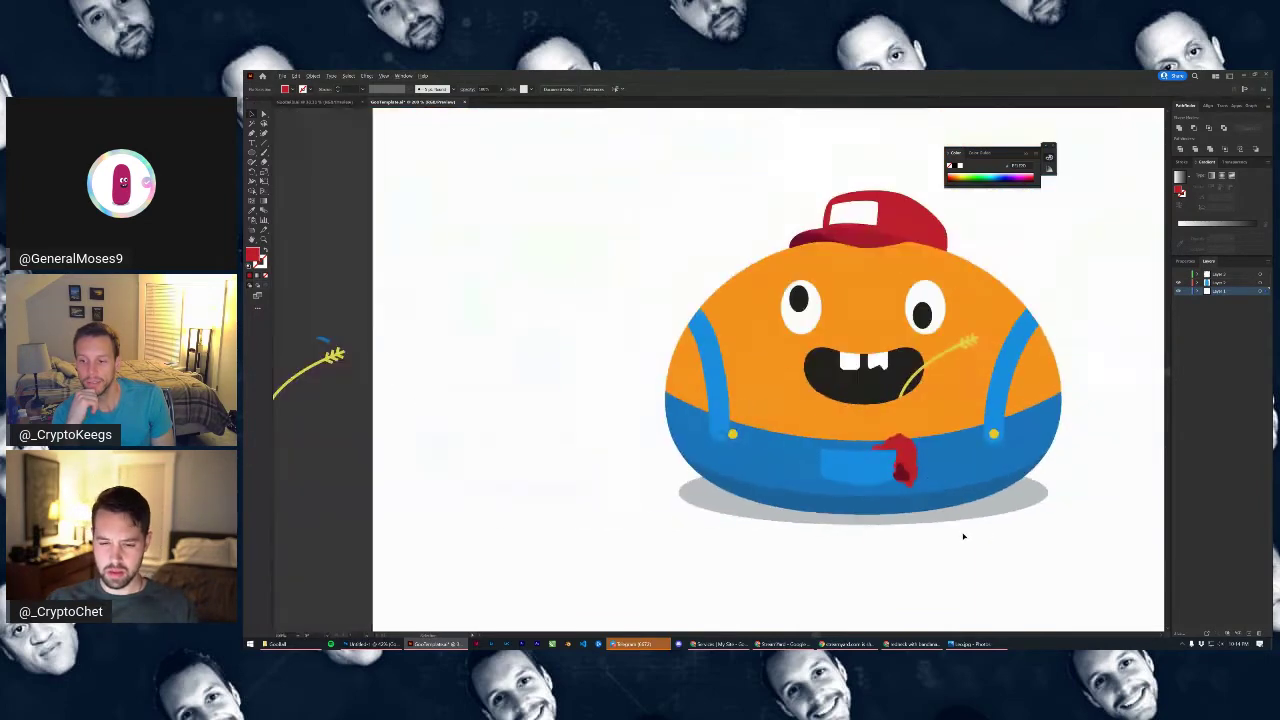
scroll(917, 460, up, 8)
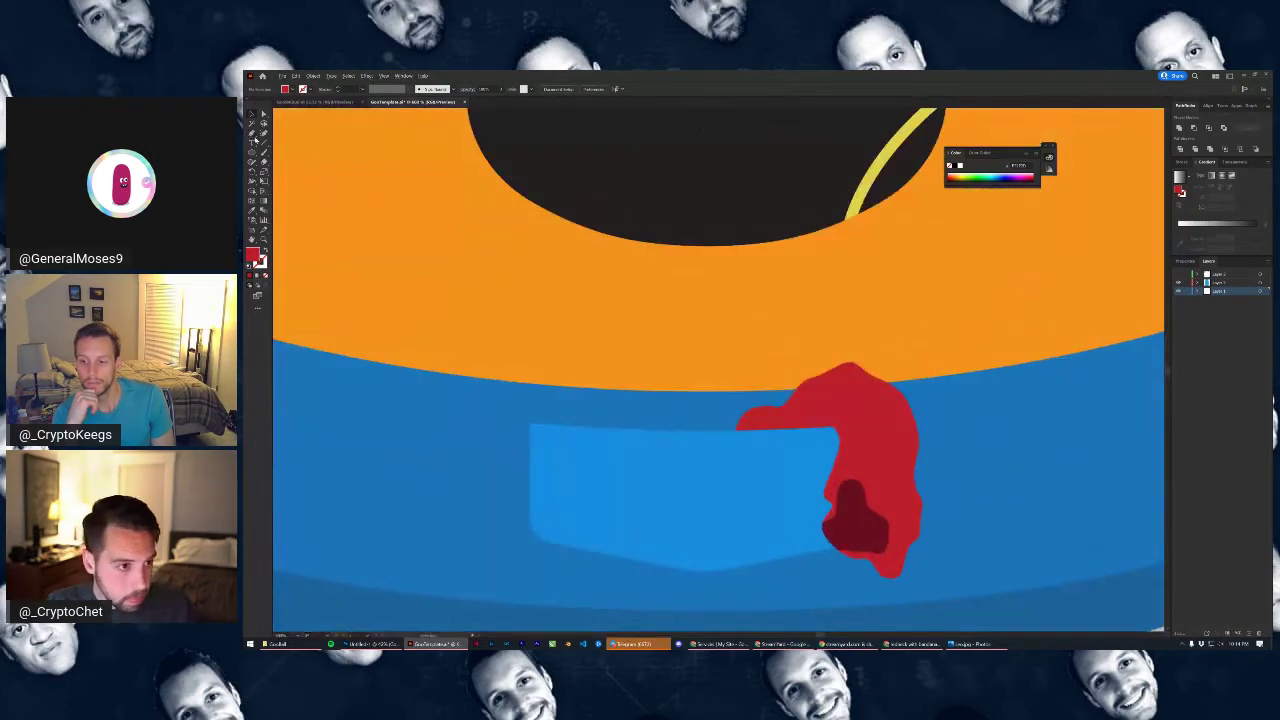
scroll(912, 485, up, 4)
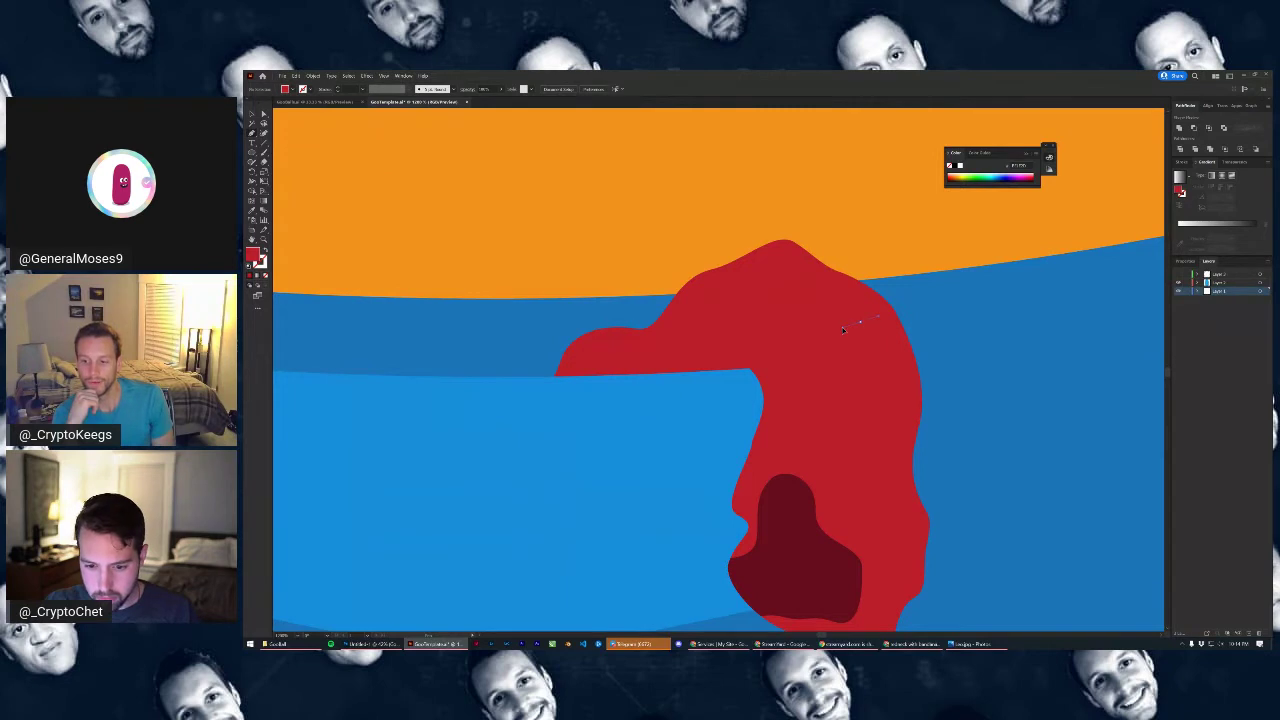
drag(843, 330, 842, 331)
drag(842, 366, 932, 352)
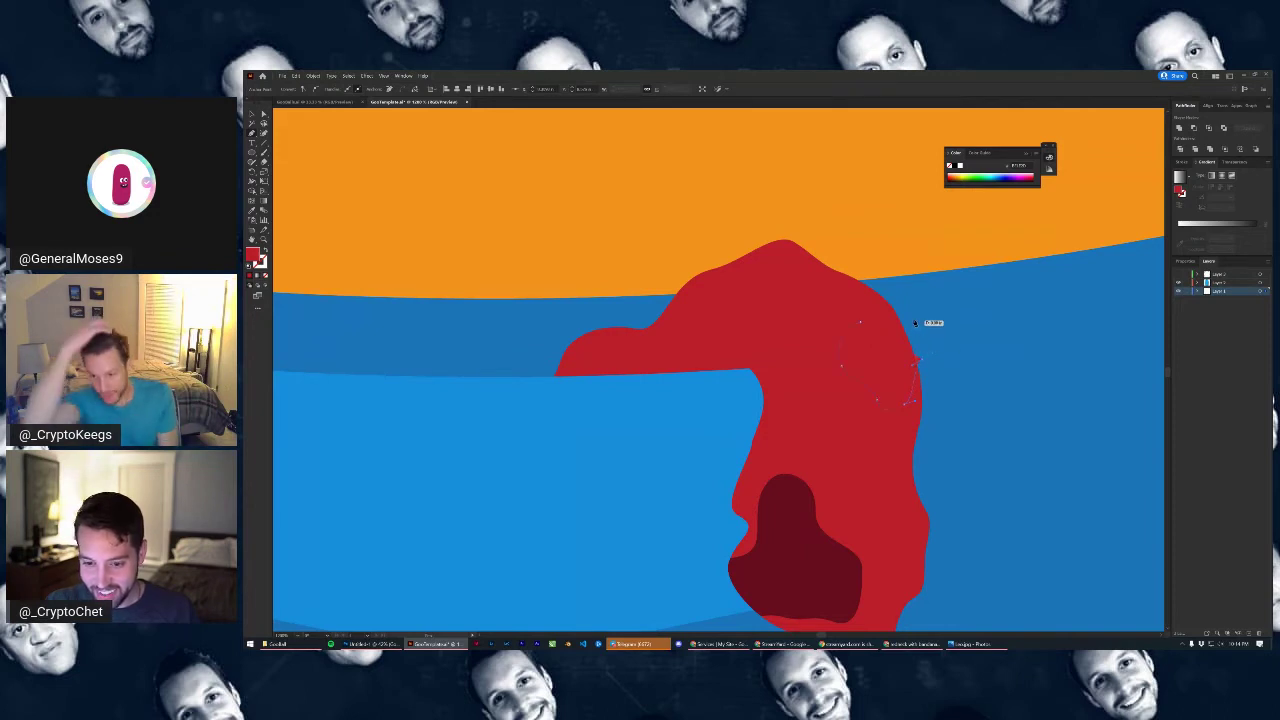
click(914, 323)
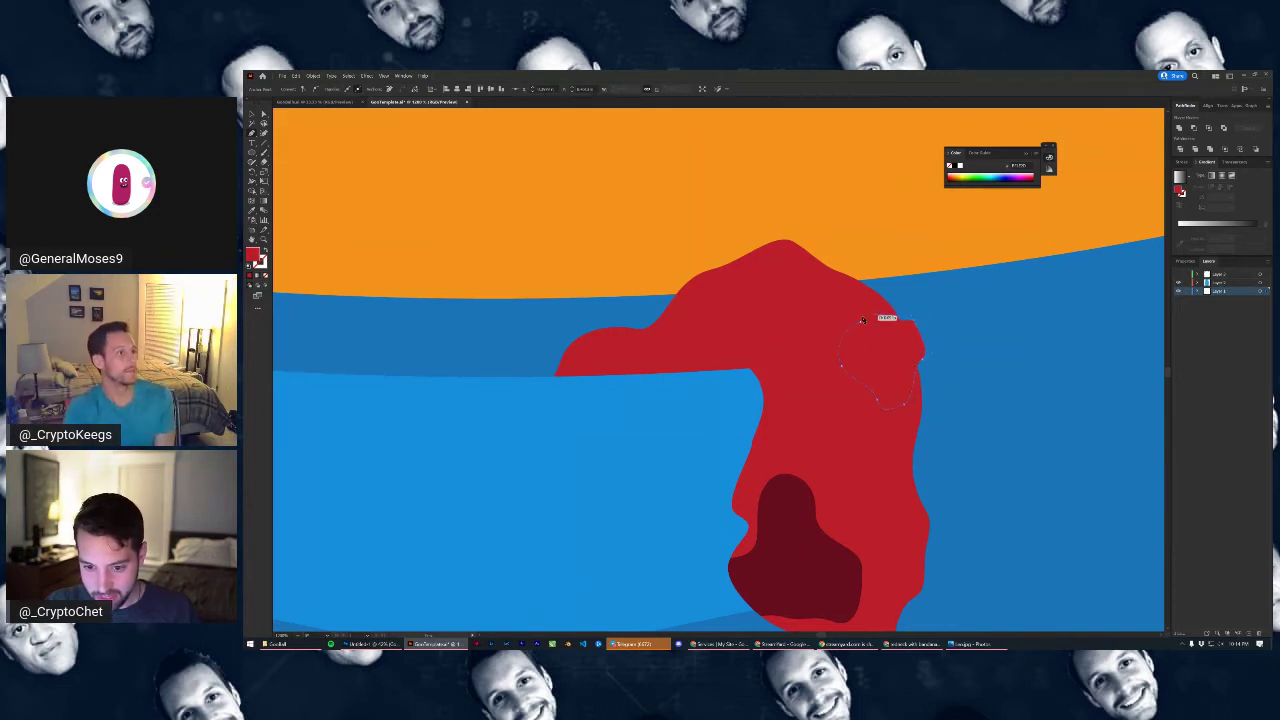
drag(861, 322, 848, 329)
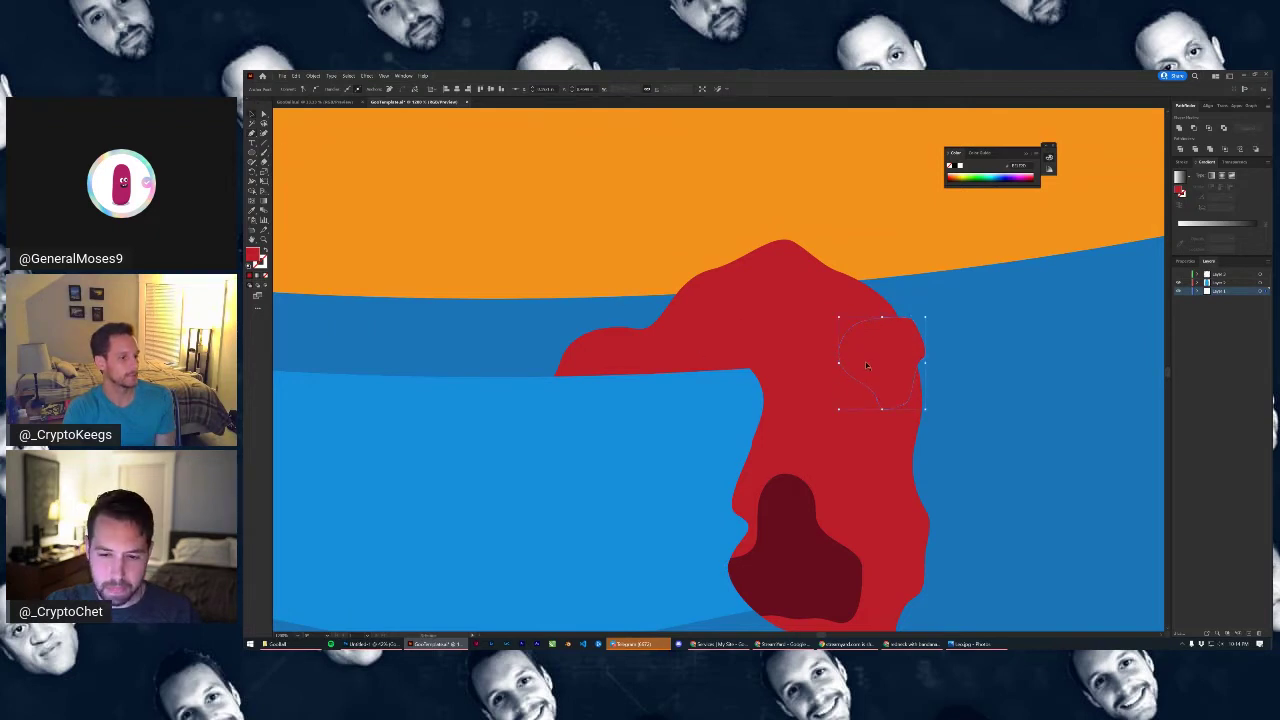
Recolour the new upper patch dark red by sampling the existing lower patch with the Eyedropper
key(v)
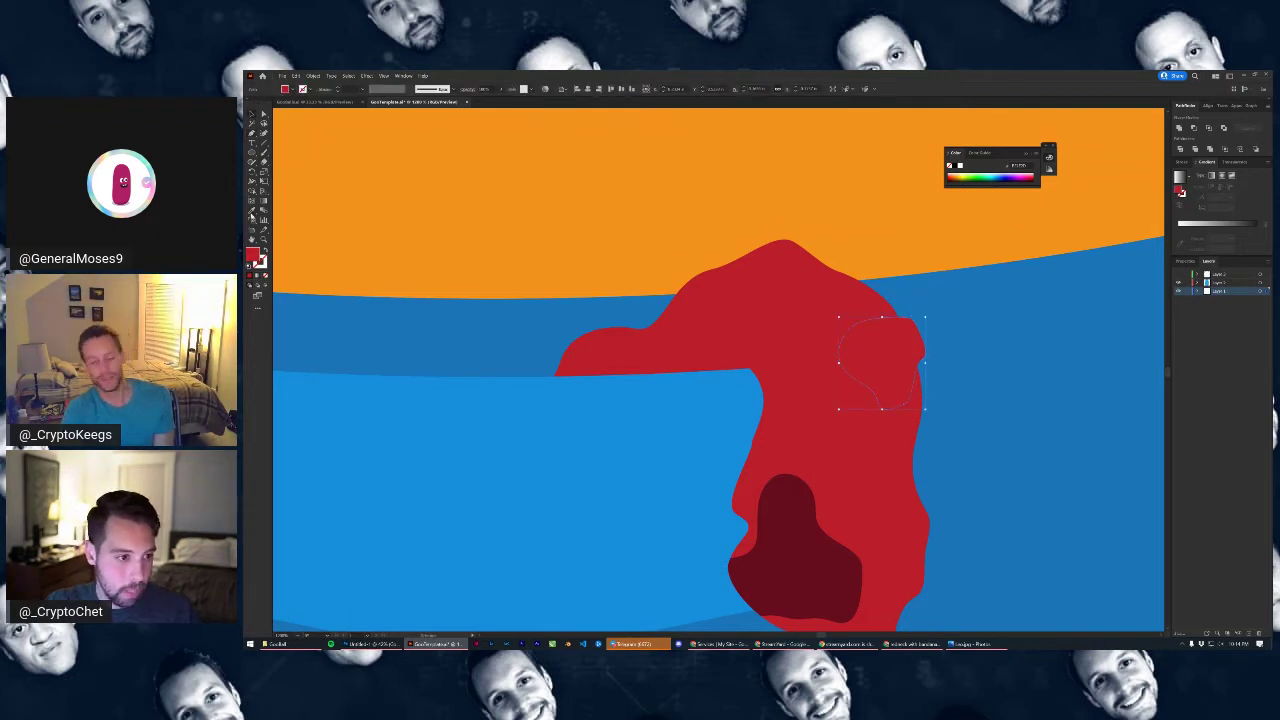
click(808, 514)
click(686, 409)
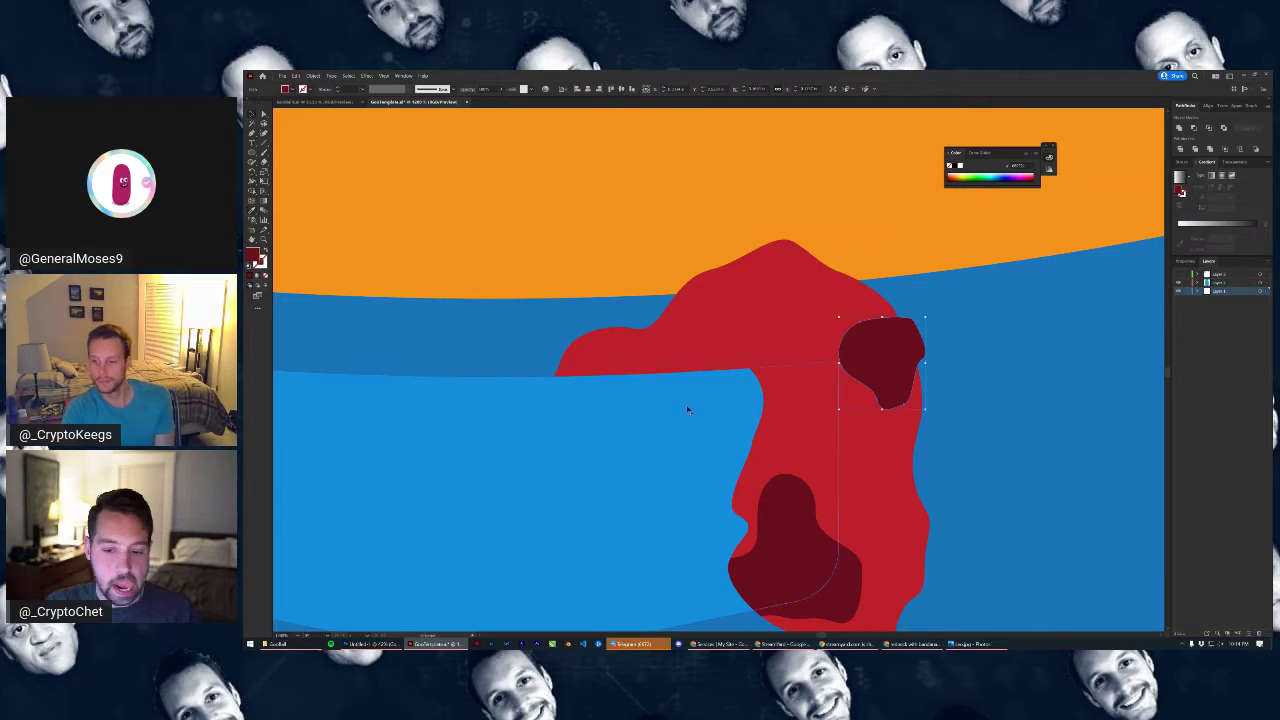
Move the upper dark red patch inside the handkerchief and pull its upper right anchor point onto the fold's outer edge
click(836, 328)
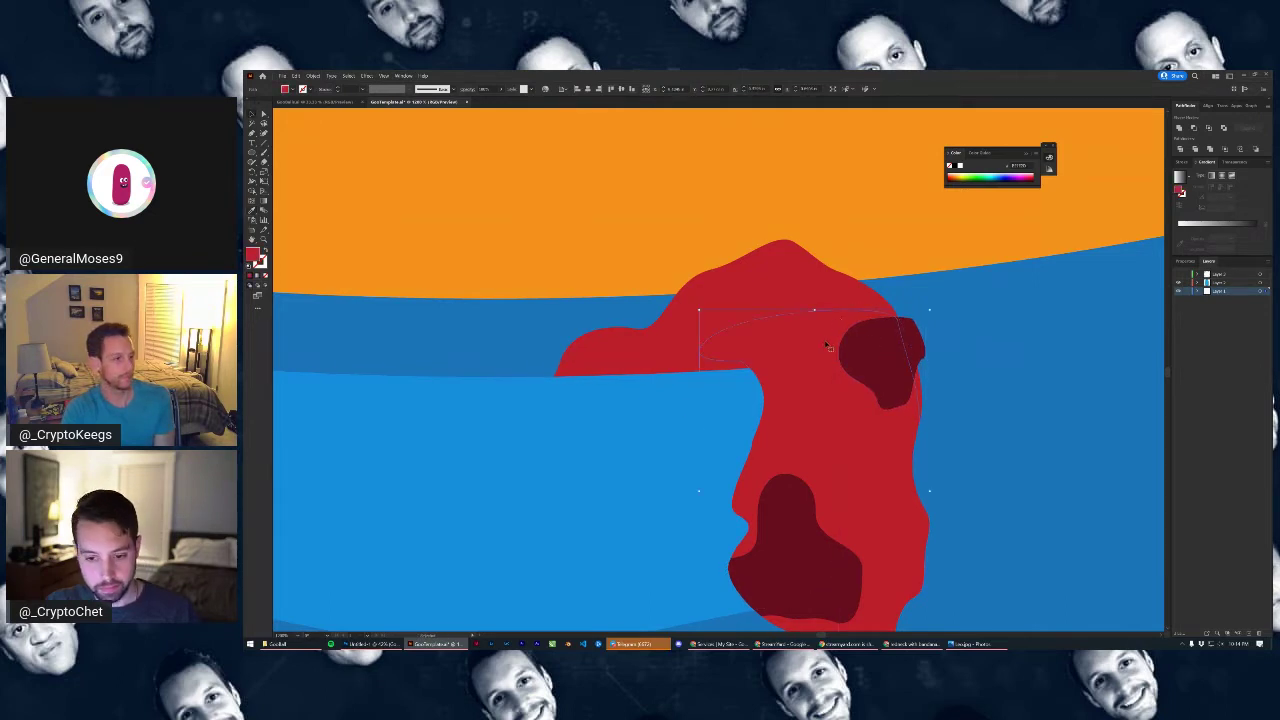
scroll(910, 328, up, 2)
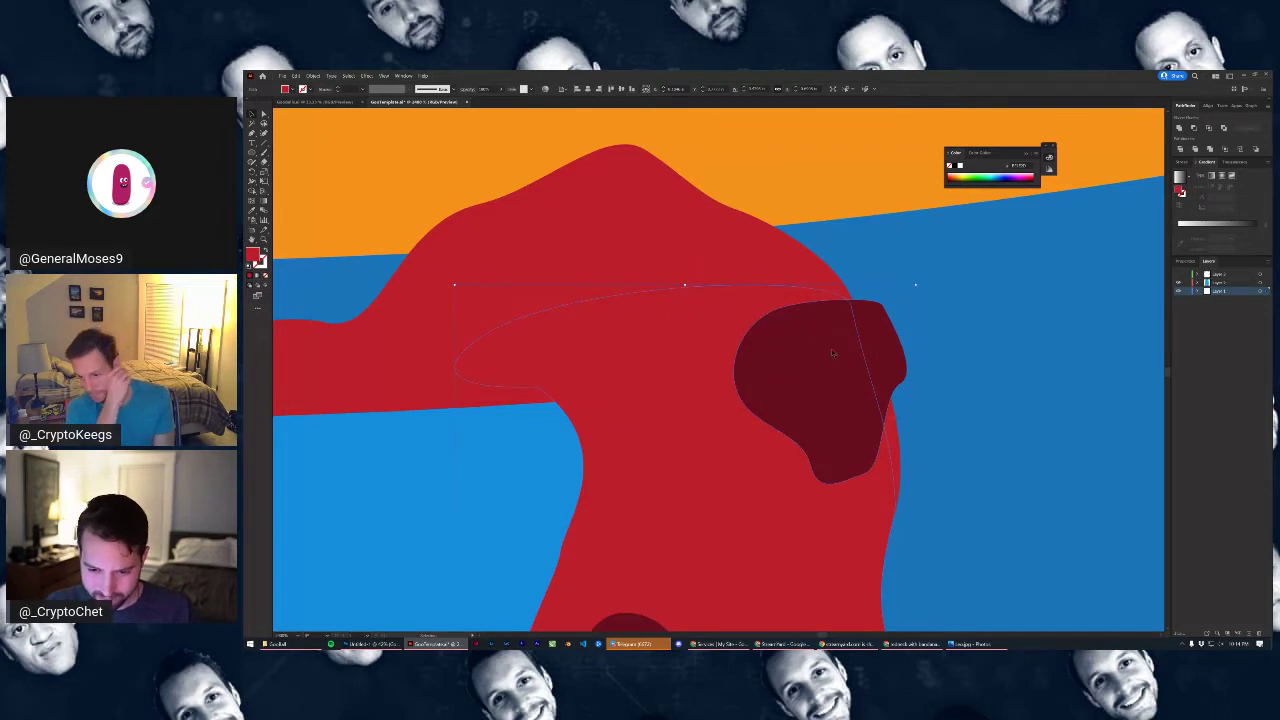
drag(829, 392, 805, 404)
scroll(853, 380, up, 4)
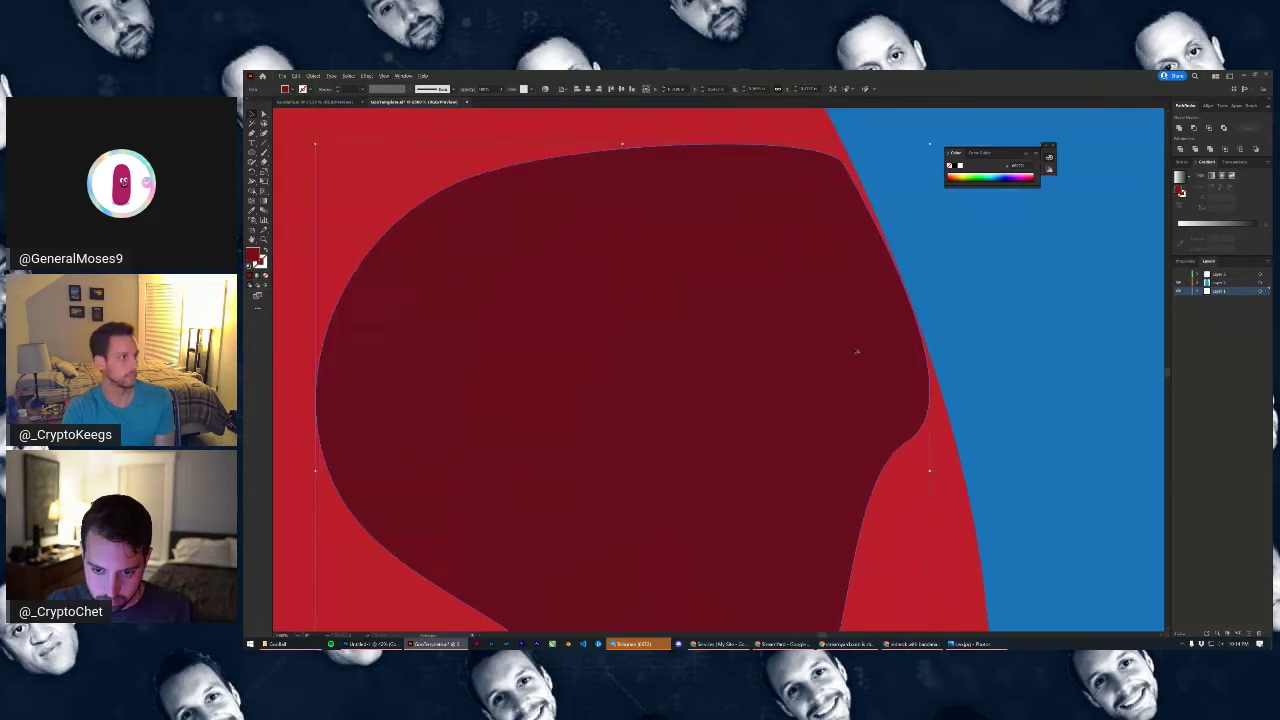
click(265, 114)
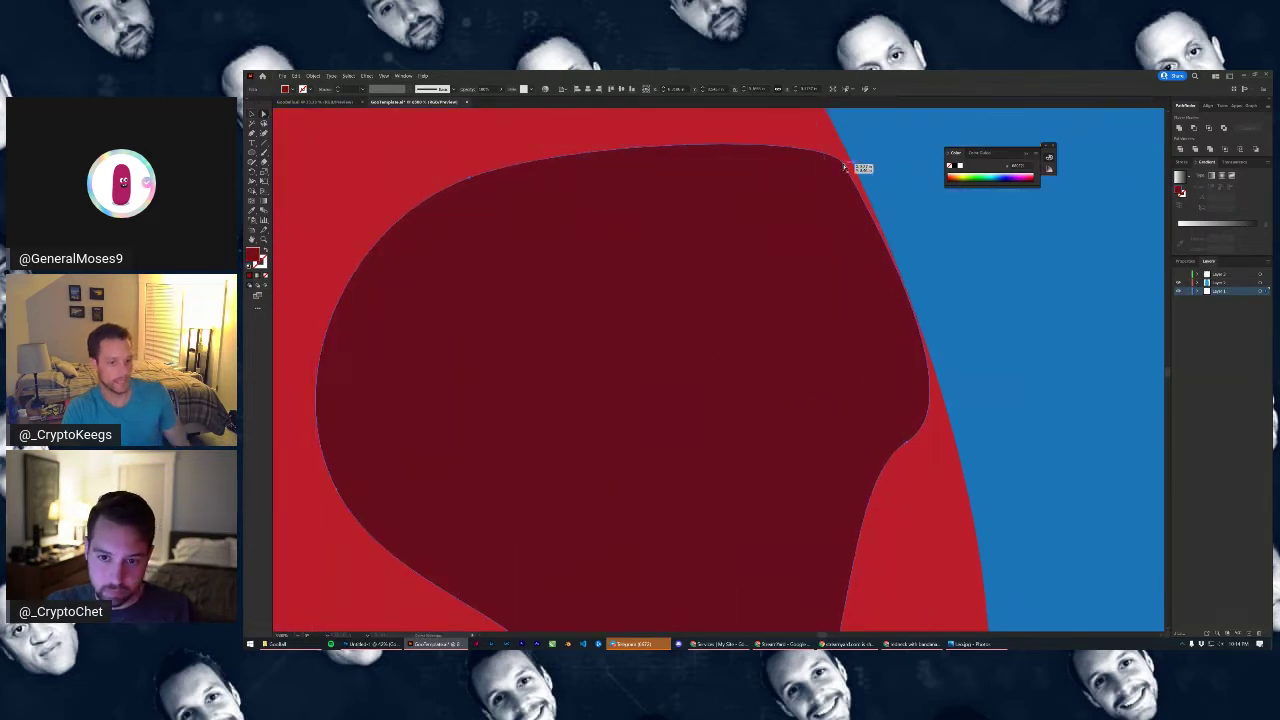
mouse_move(843, 163)
mouse_down()
mouse_move(876, 213)
mouse_move(858, 177)
mouse_up()
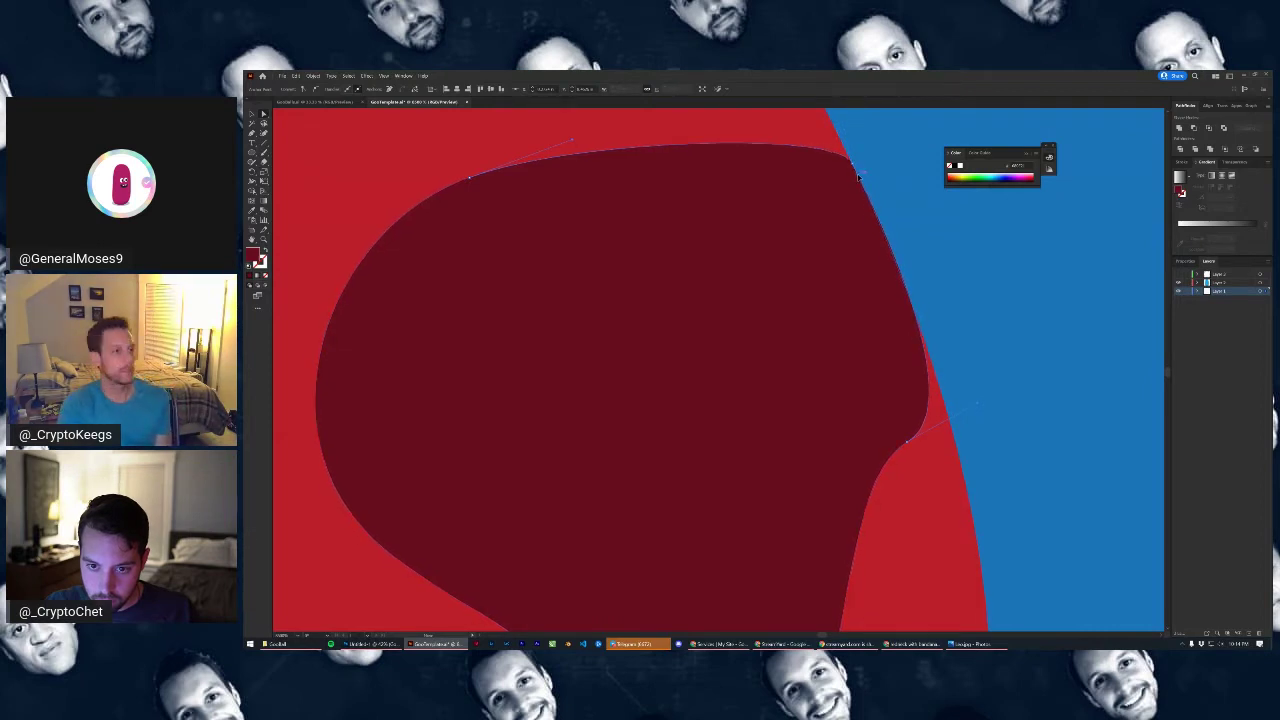
click(914, 212)
scroll(915, 214, down, 9)
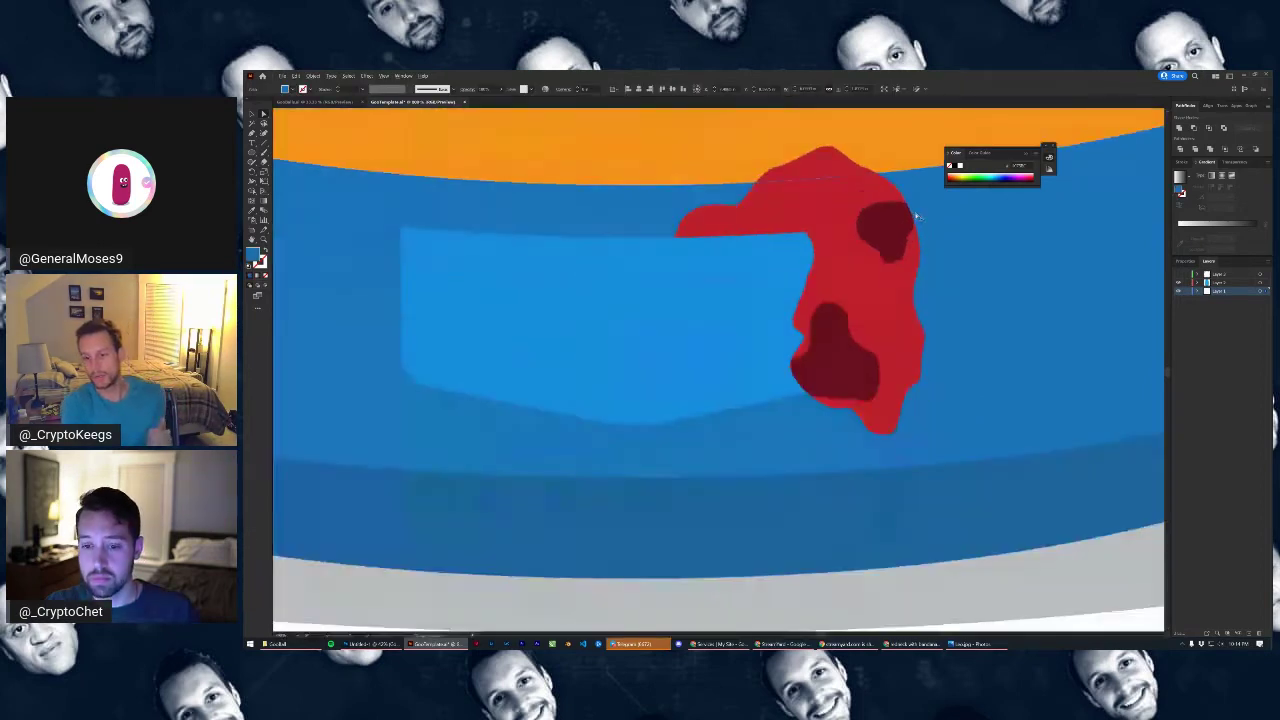
scroll(893, 439, down, 3)
scroll(943, 468, down, 4)
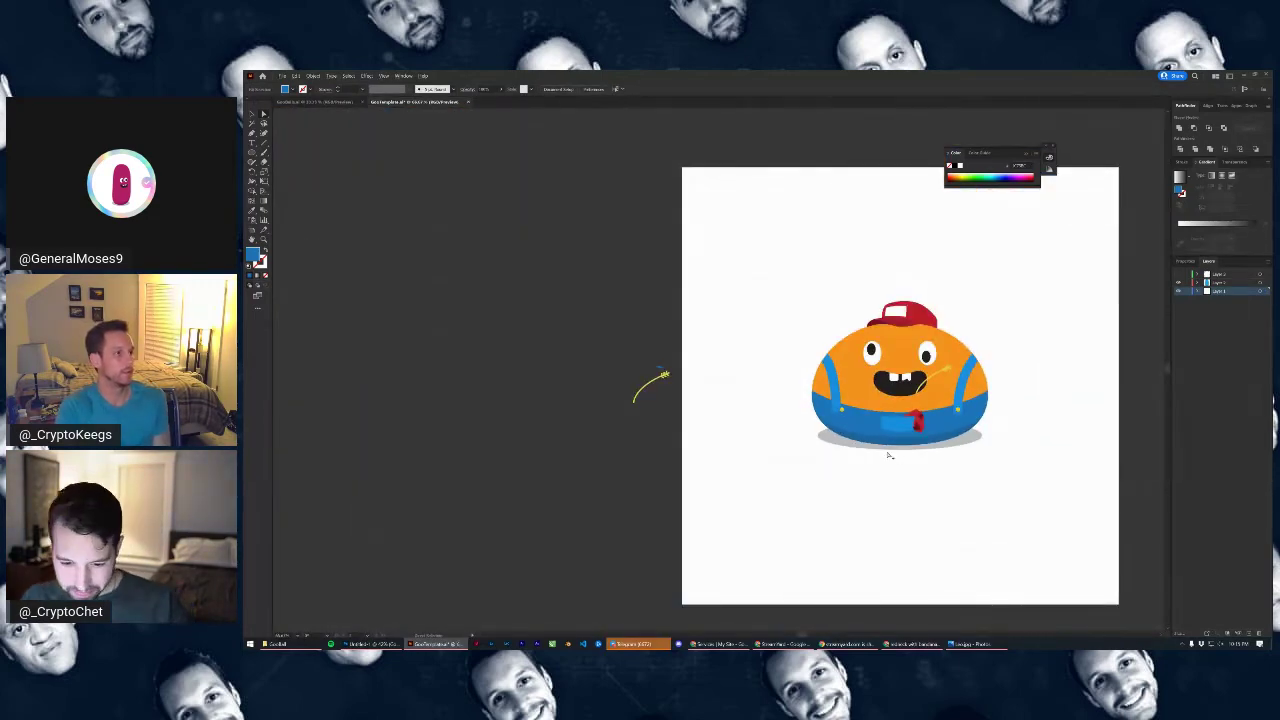
scroll(888, 455, up, 6)
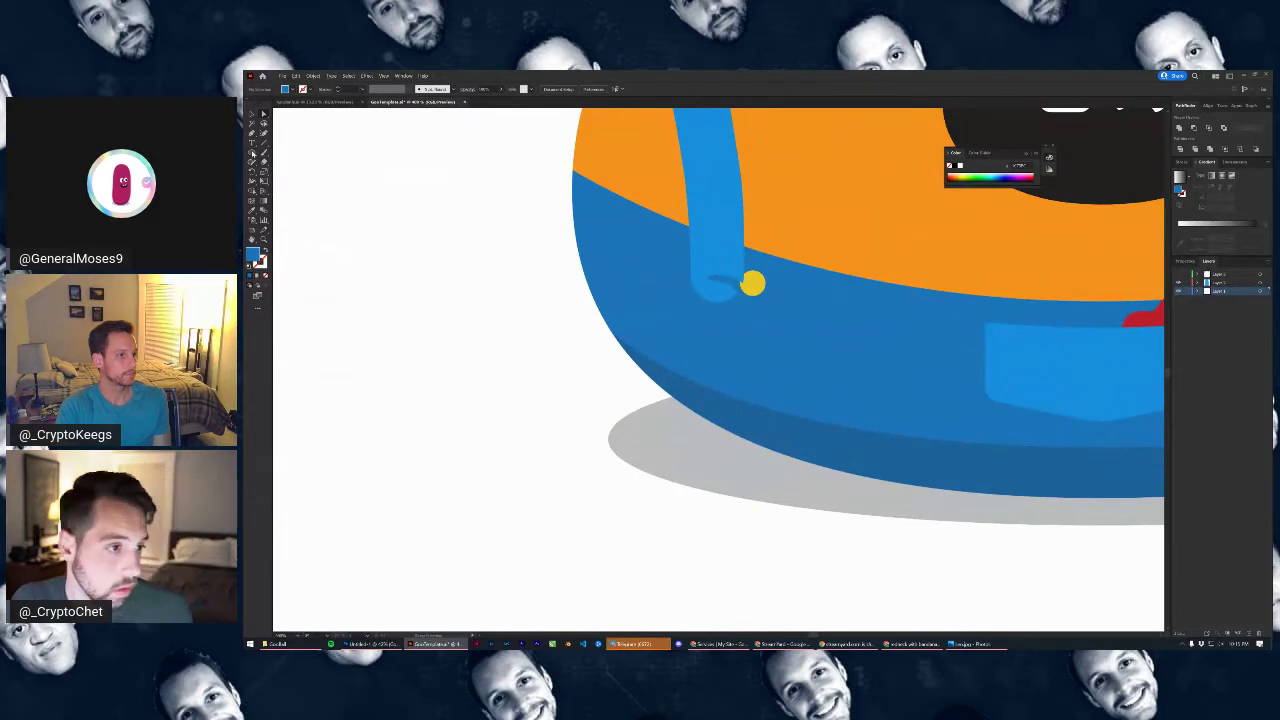
click(252, 153)
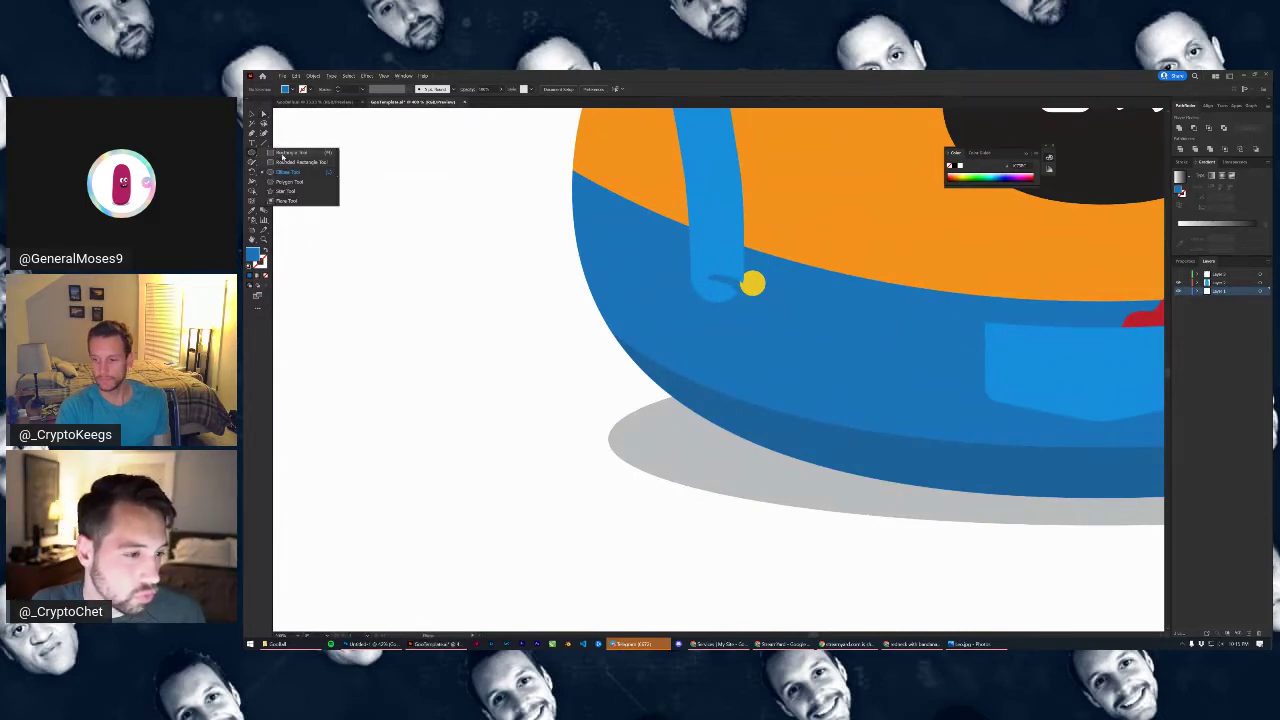
click(283, 155)
drag(788, 331, 872, 384)
key(ctrl+z)
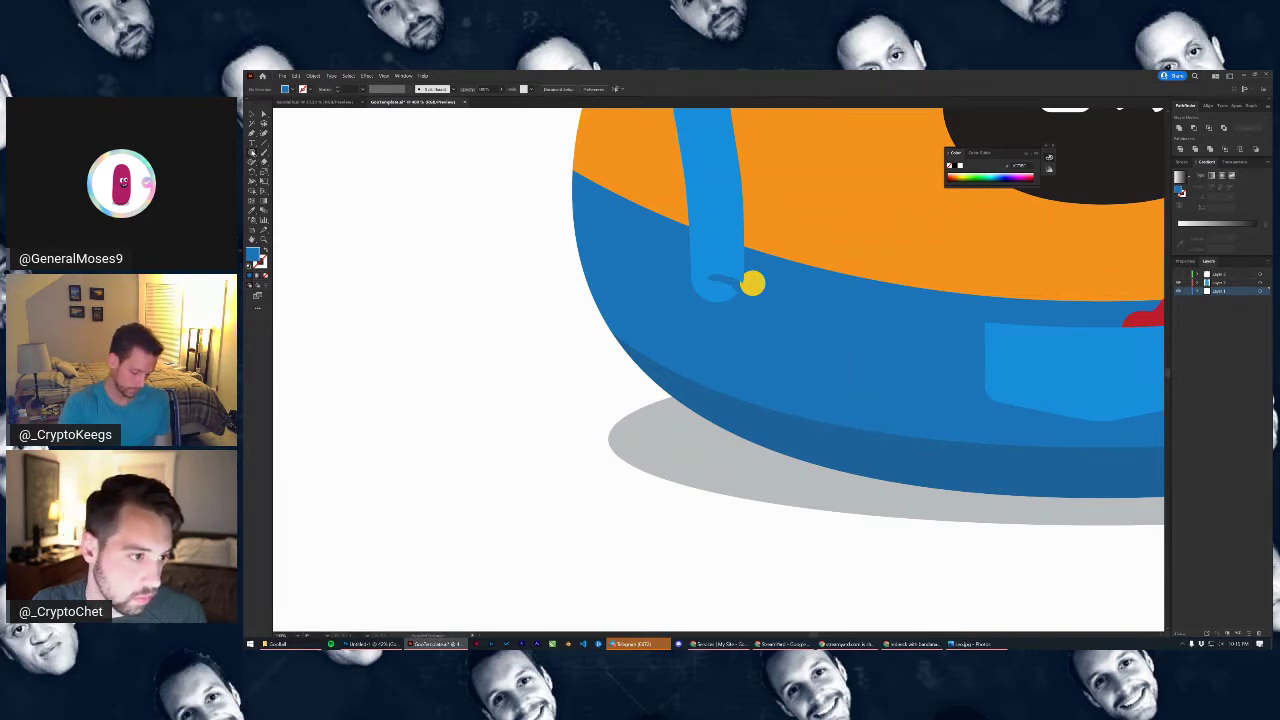
Draw a small square on the overalls with the Rectangle tool, tilt it and place it beside the right strap
drag(253, 153, 281, 155)
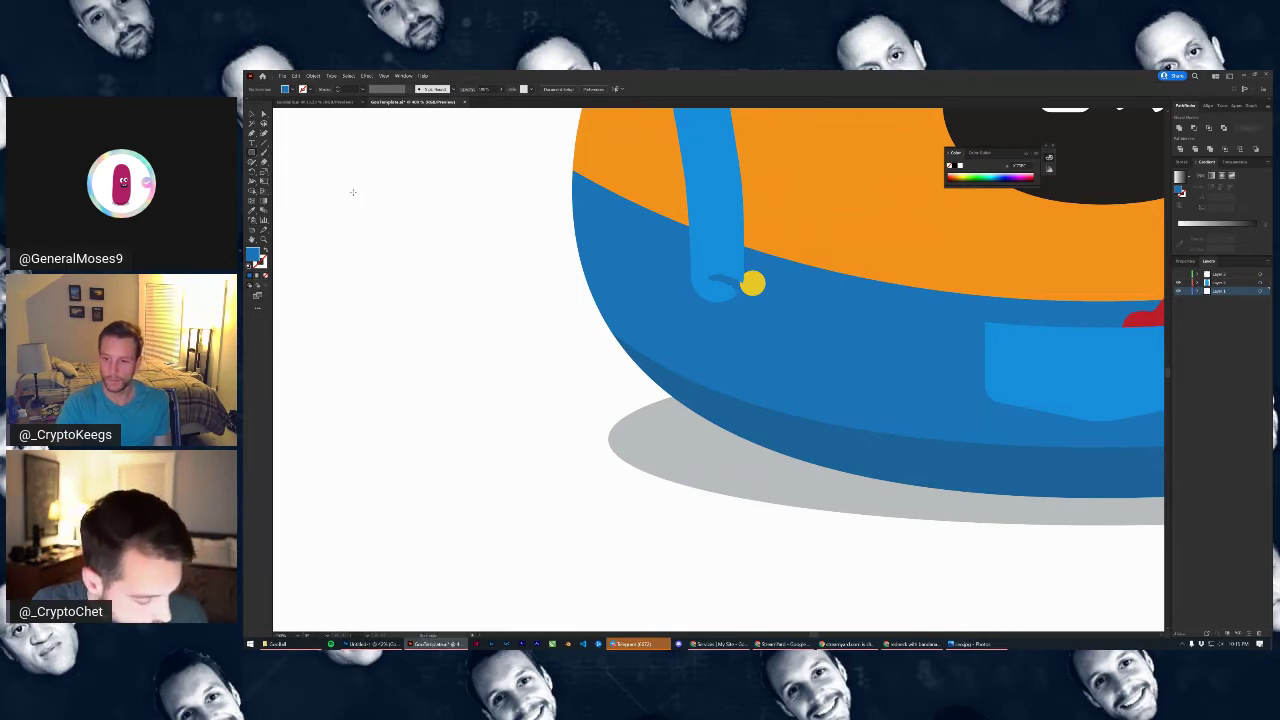
drag(804, 334, 855, 384)
click(252, 114)
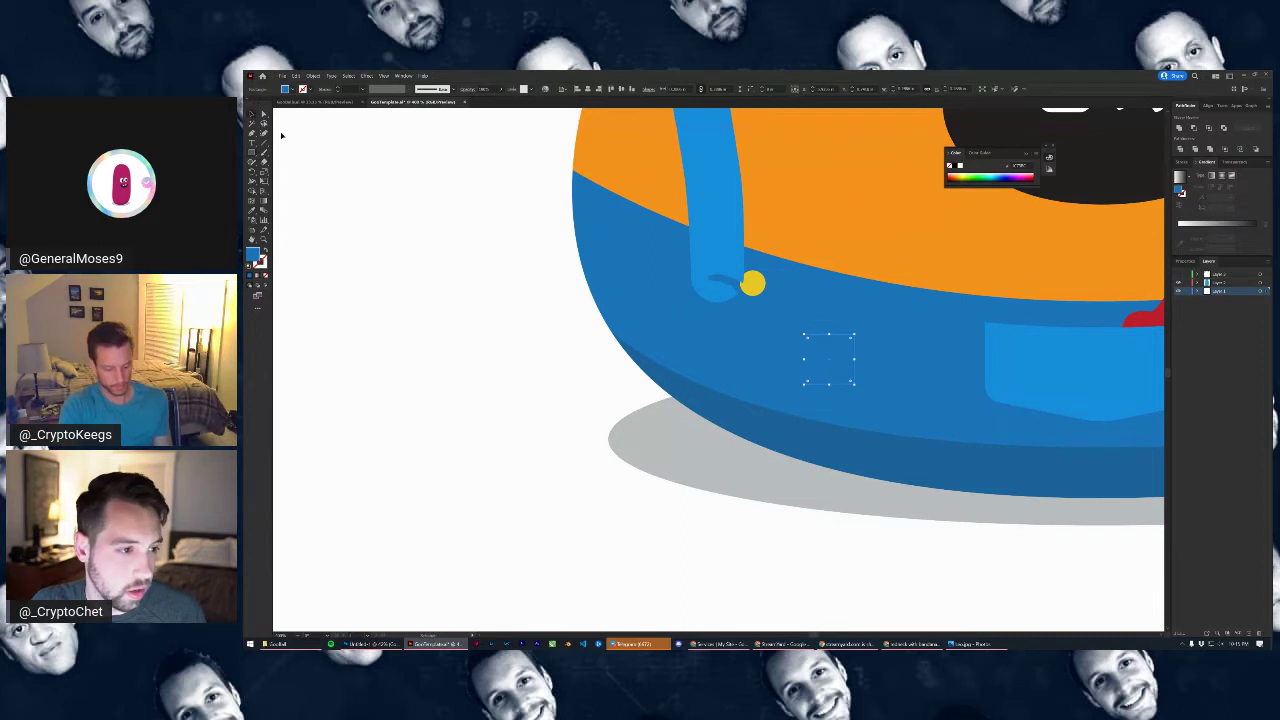
drag(853, 334, 893, 312)
scroll(780, 345, down, 4)
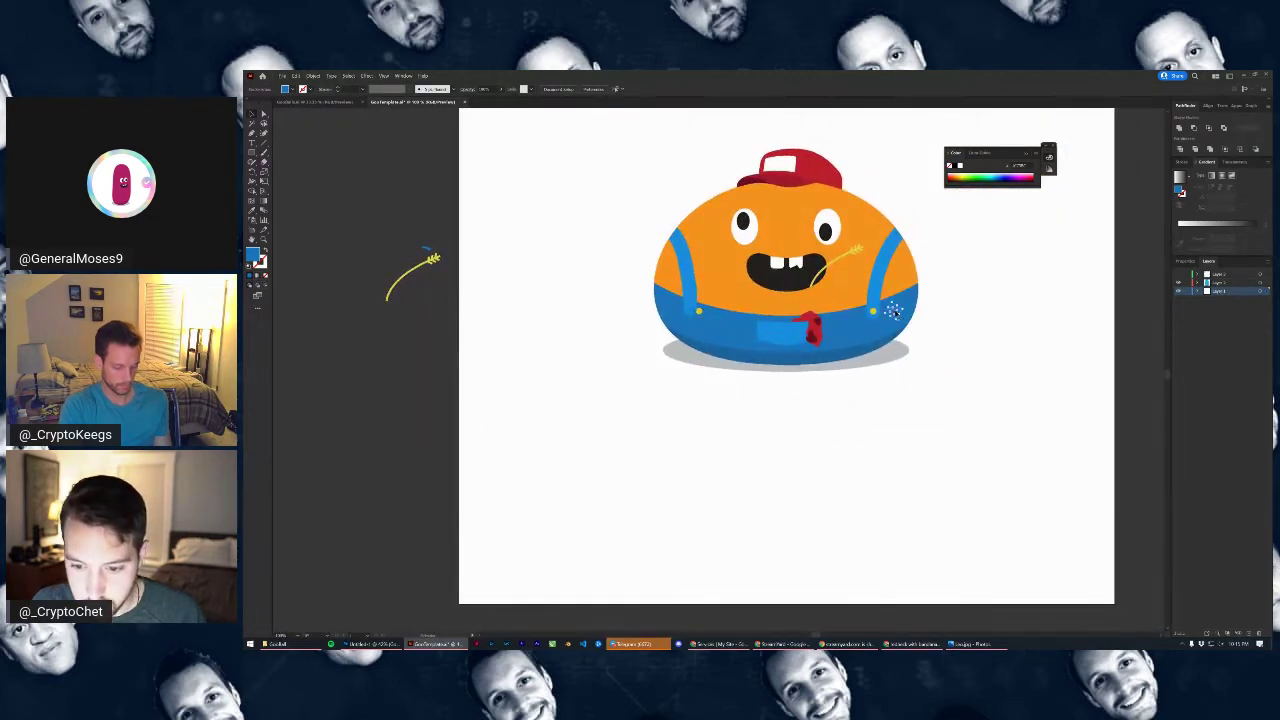
scroll(893, 312, up, 4)
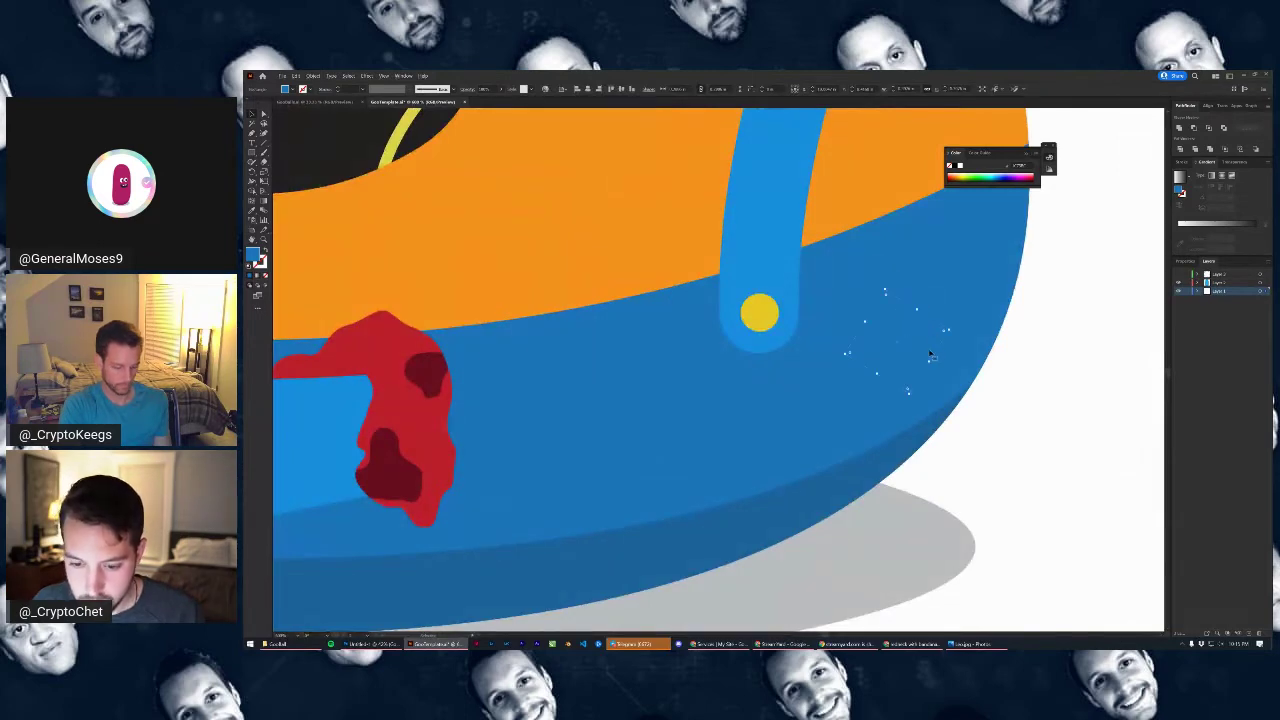
scroll(929, 352, up, 2)
drag(924, 350, 830, 322)
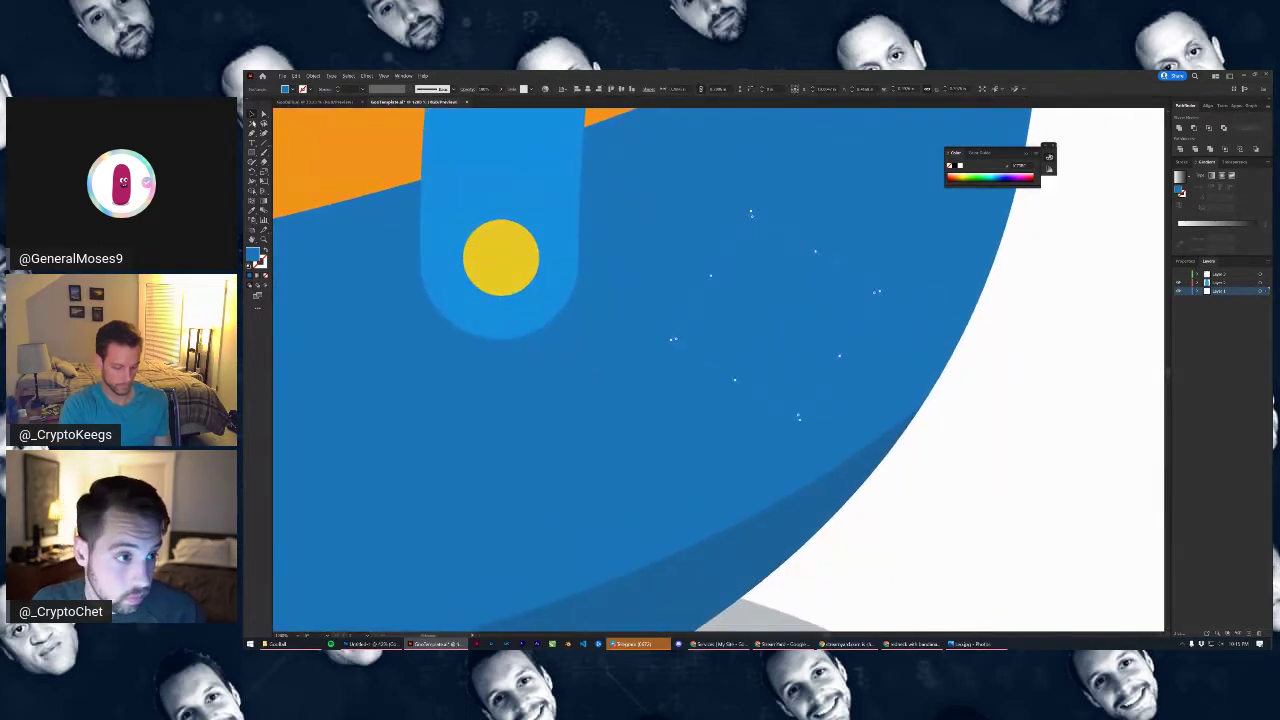
Shift individual corner points of the tilted square to make it slightly uneven, and round its corners slightly
click(263, 116)
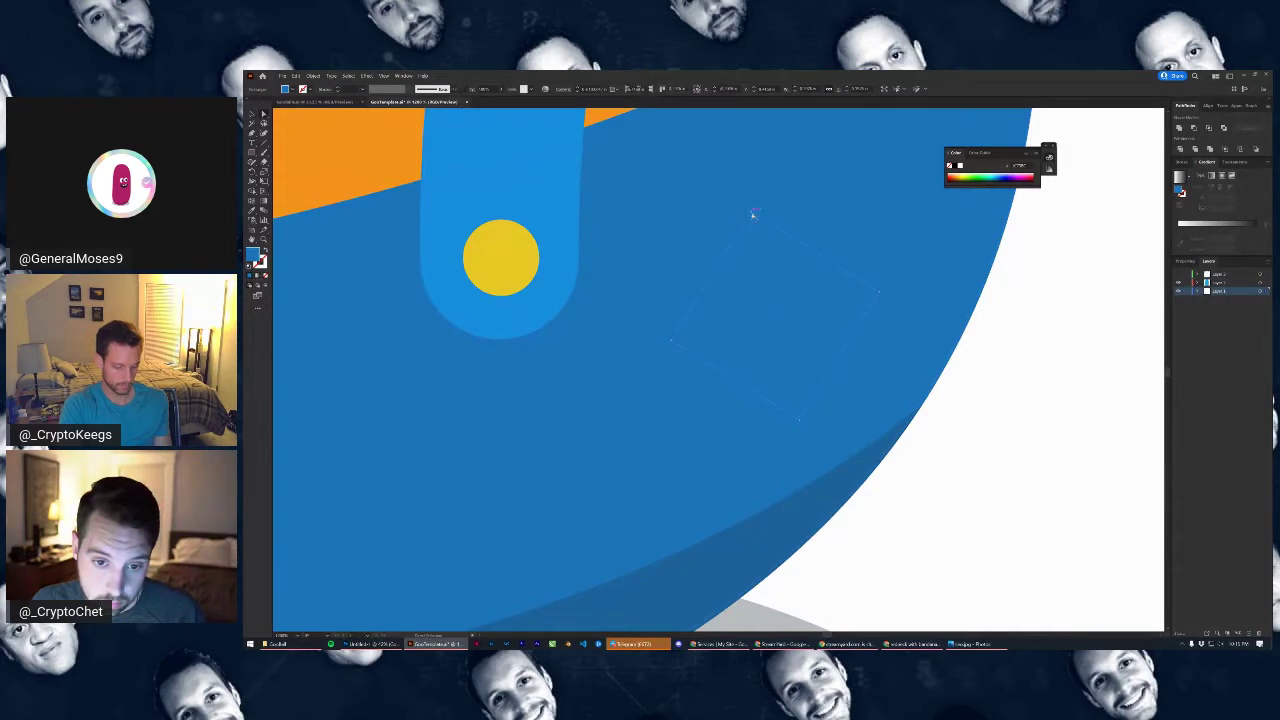
click(753, 216)
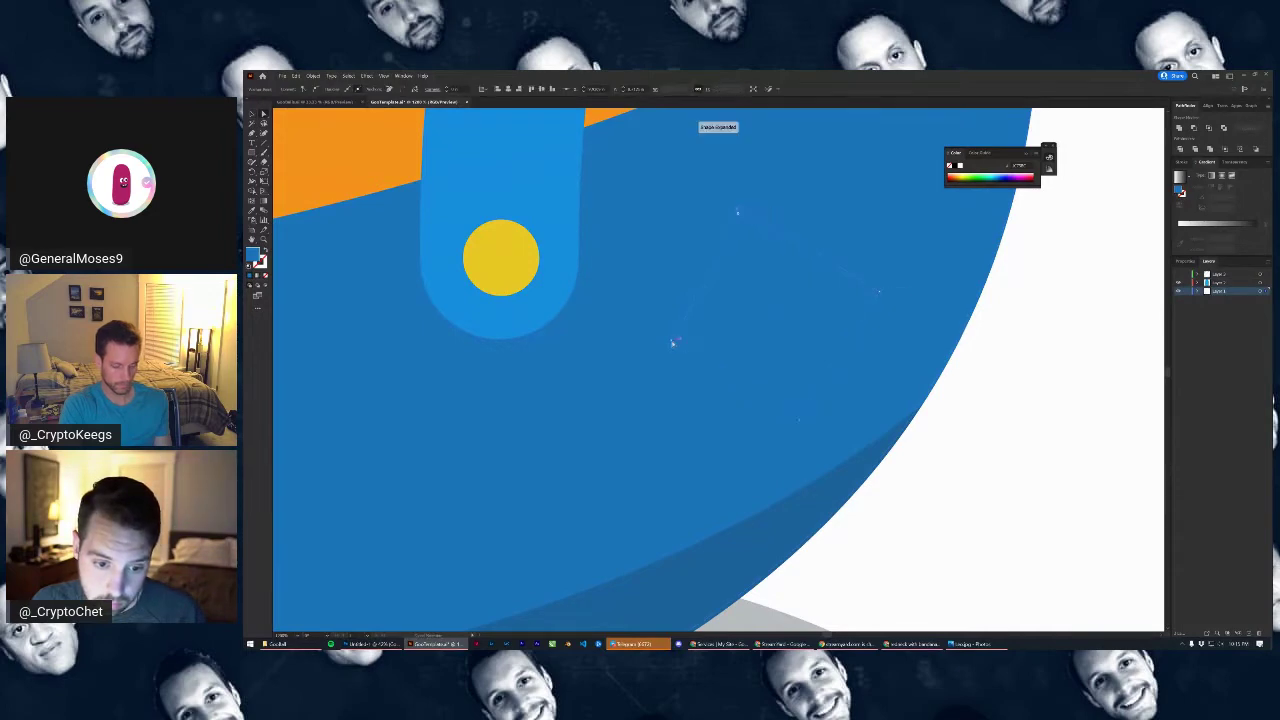
drag(800, 420, 805, 409)
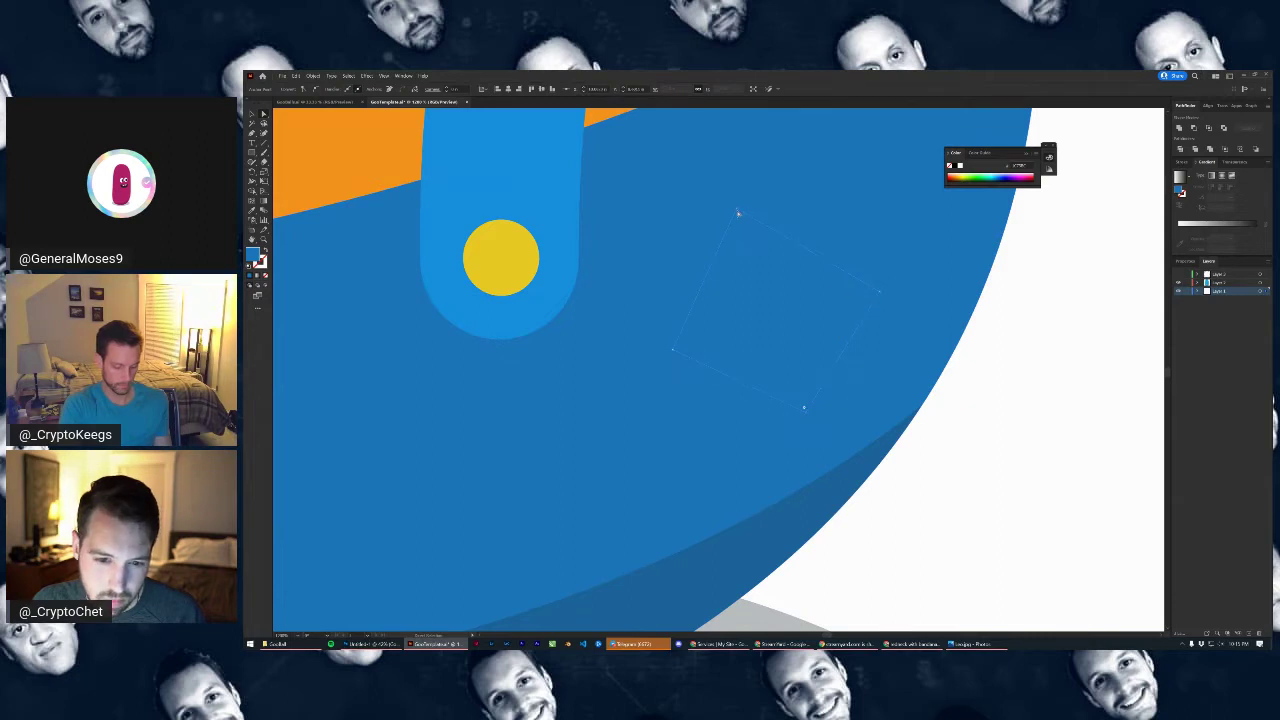
click(748, 256)
mouse_move(741, 218)
mouse_down()
mouse_move(742, 241)
mouse_move(741, 230)
mouse_up()
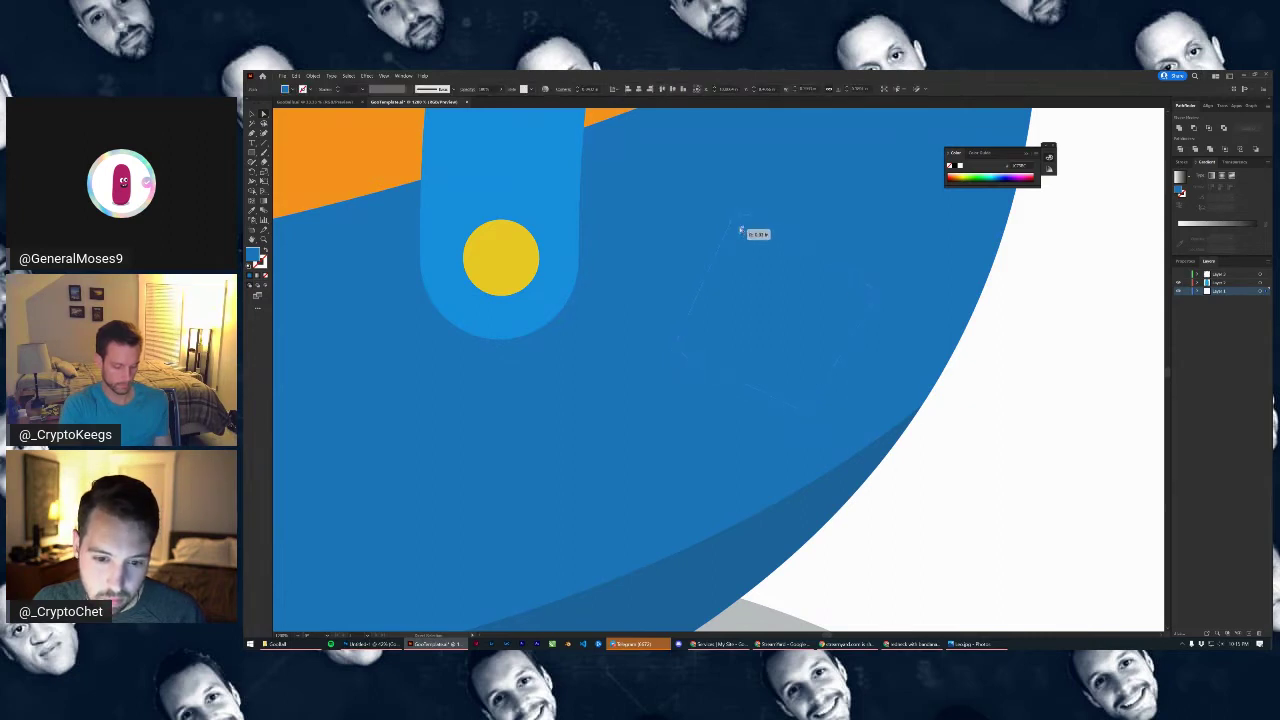
click(742, 230)
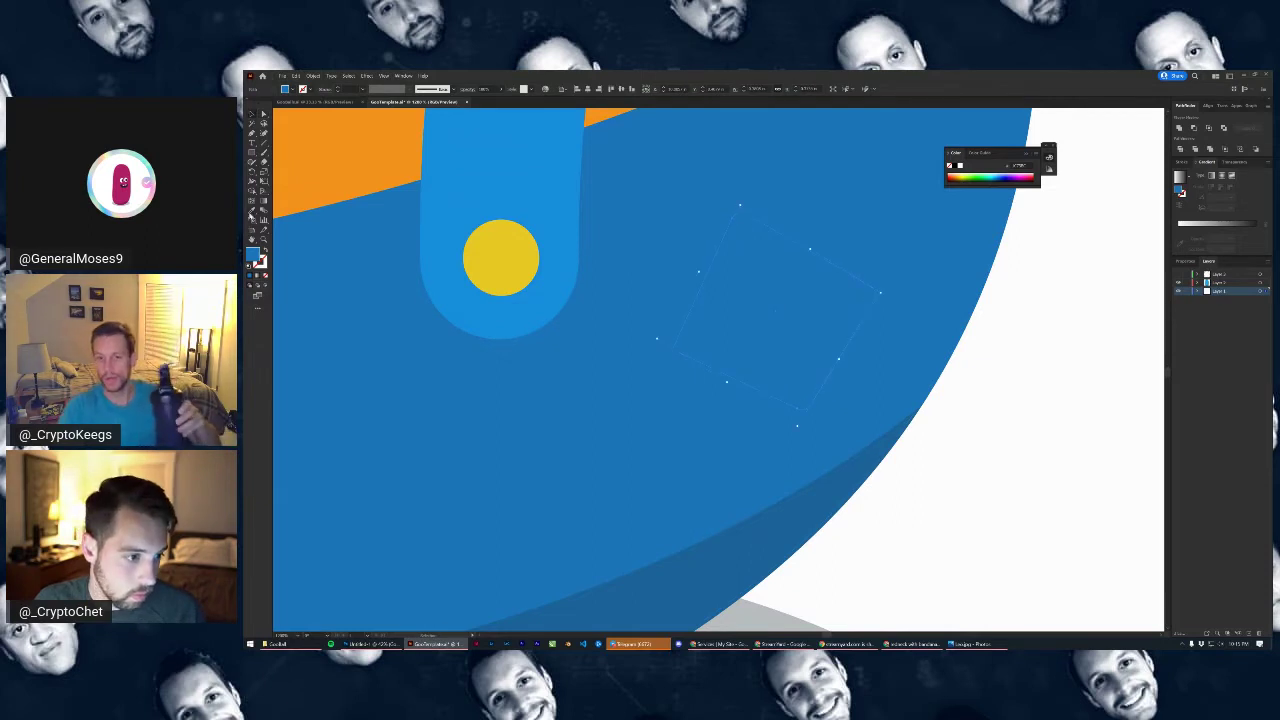
Recolour the square patch light blue by sampling the overalls strap with the Eyedropper, and deselect it
key(i)
click(556, 296)
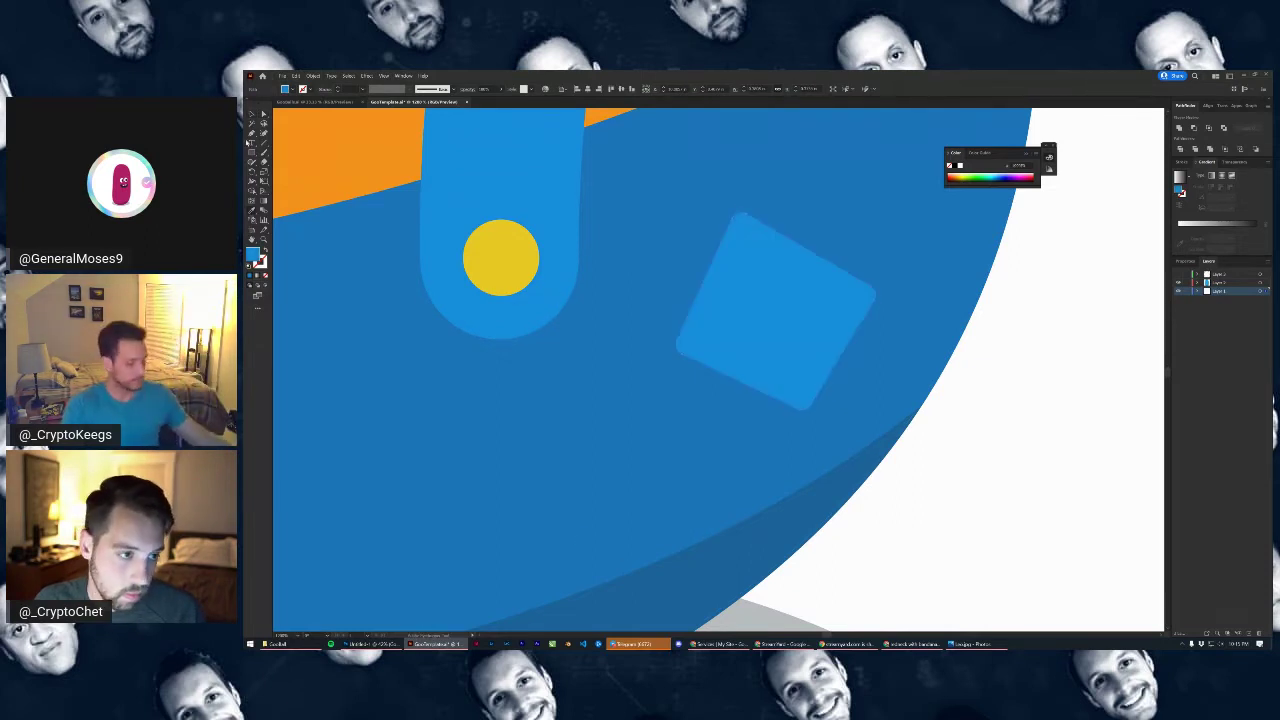
click(1000, 438)
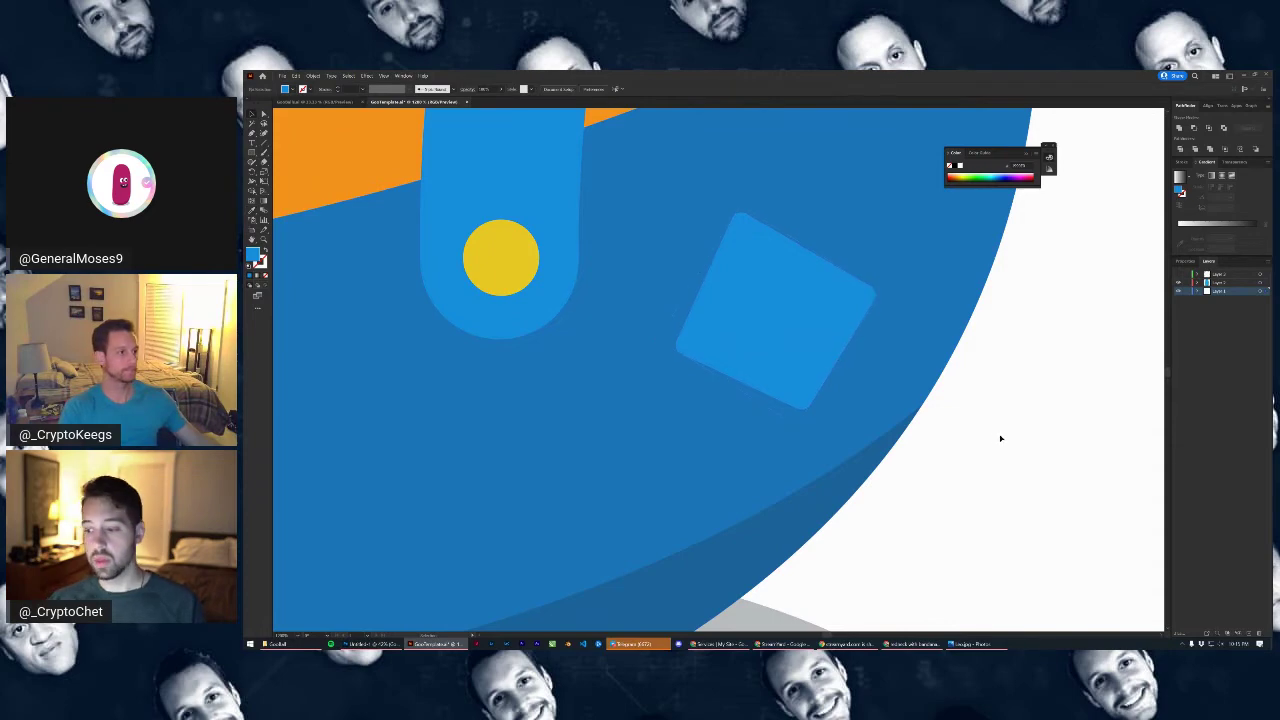
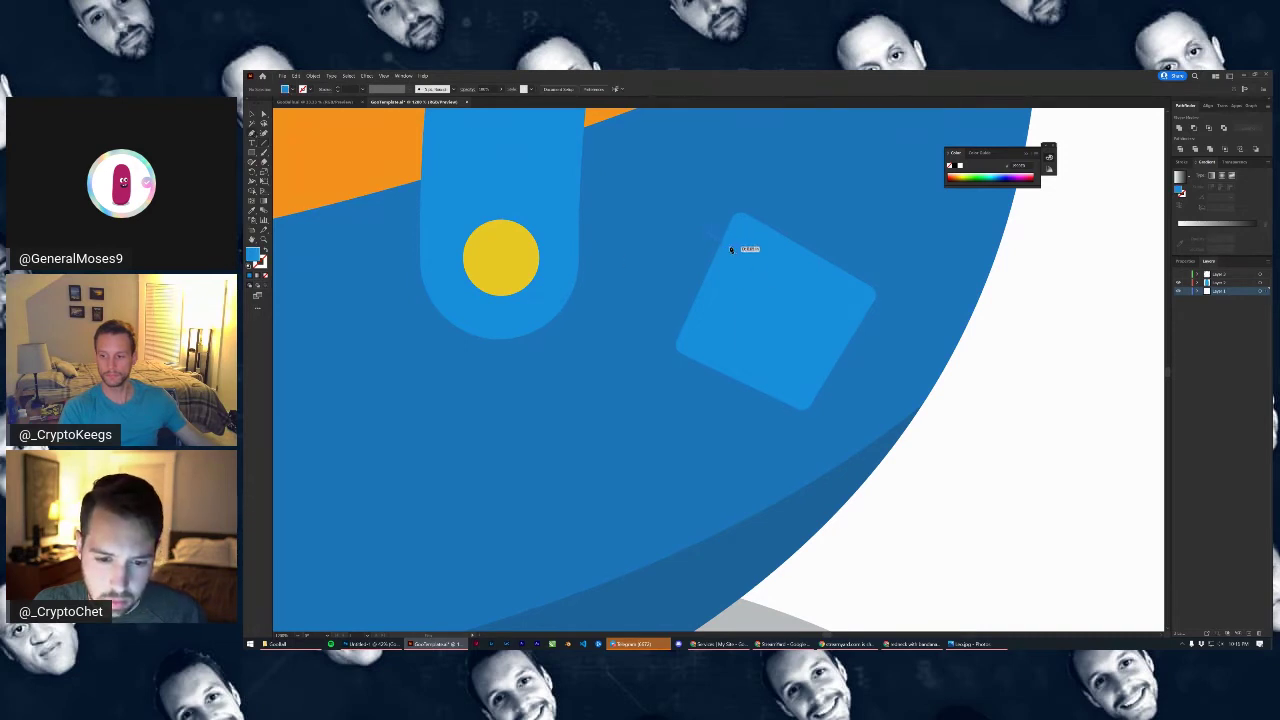
Draw four short stitch lines with the Pen tool across the patch's left edge and lower left corner, and deselect them
click(735, 250)
drag(733, 249, 735, 250)
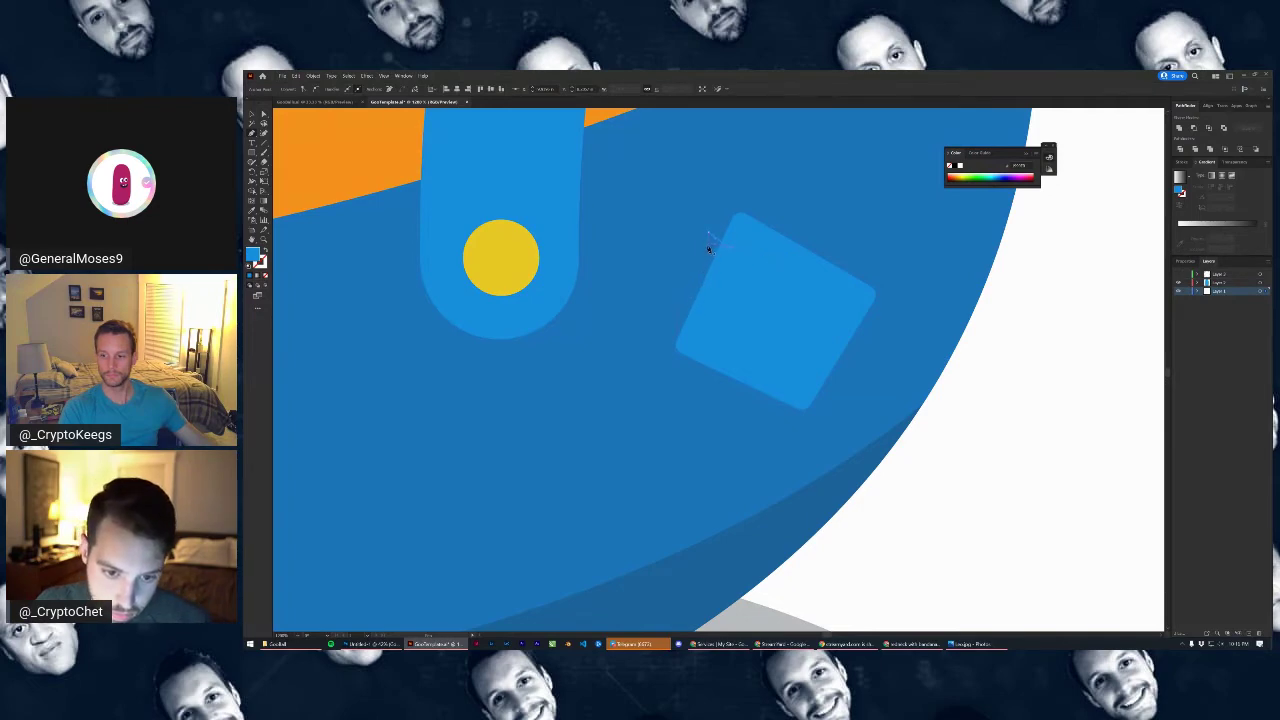
click(720, 256)
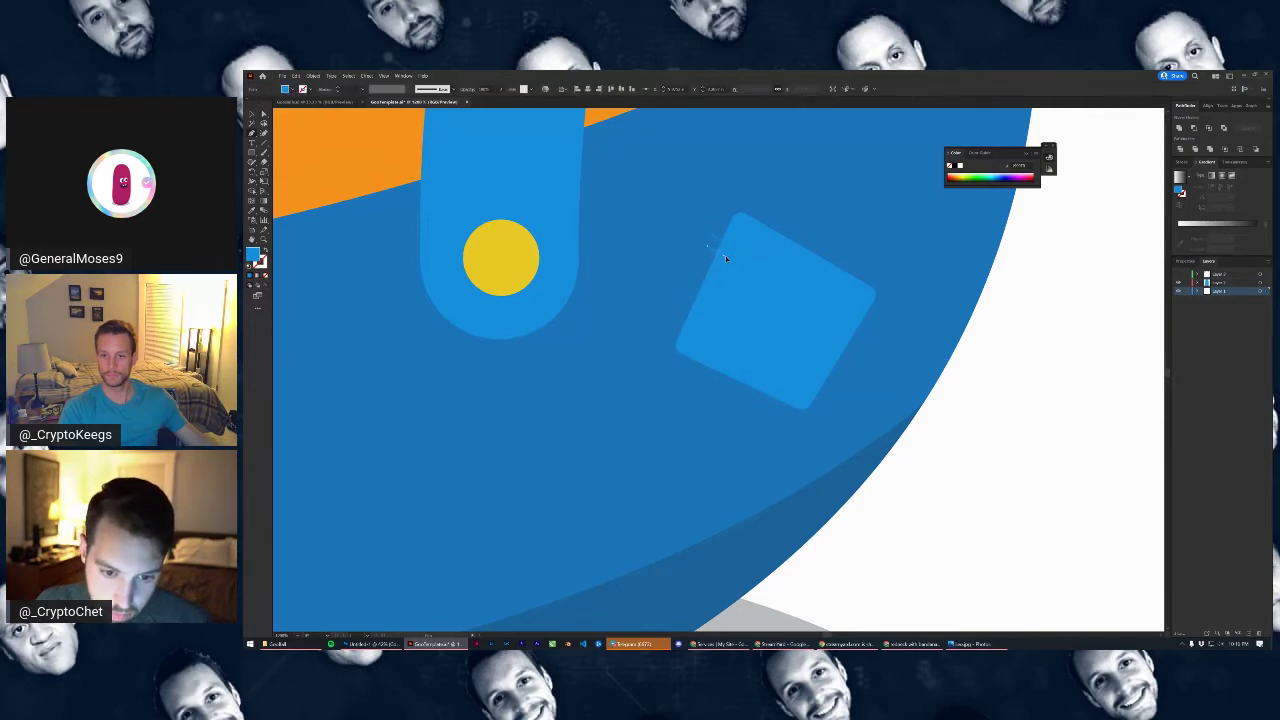
drag(726, 259, 727, 260)
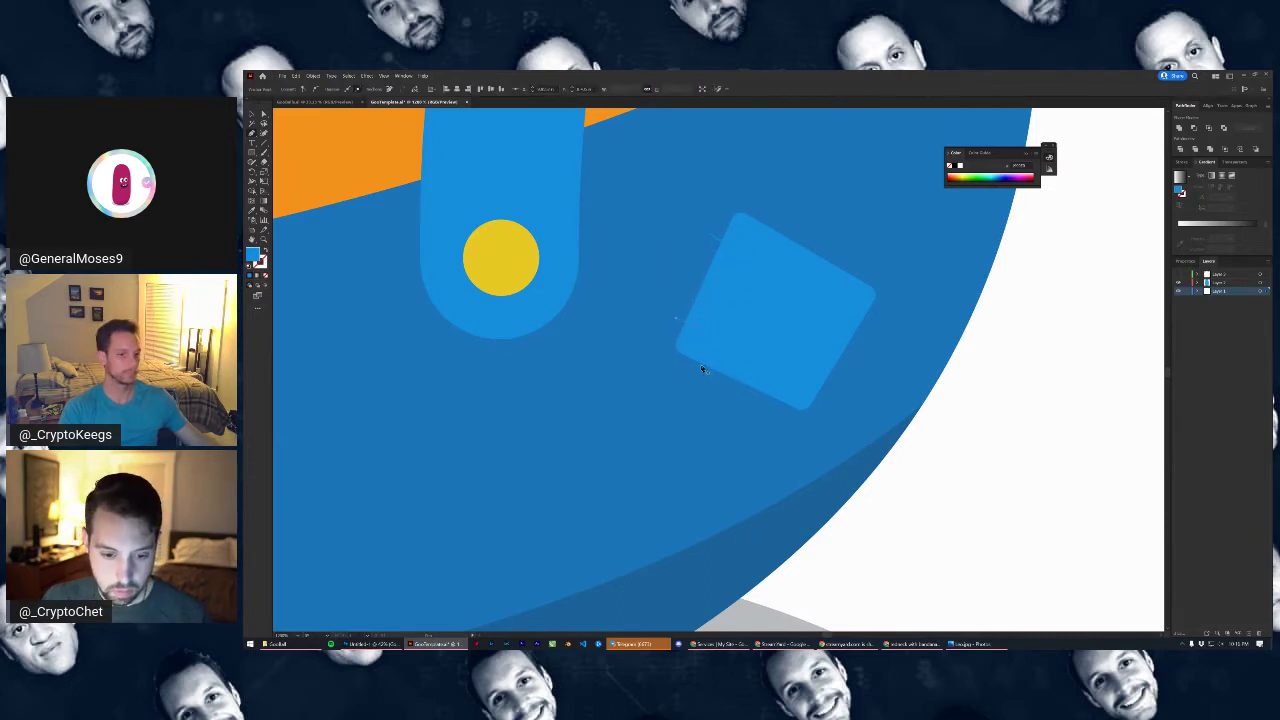
drag(701, 366, 697, 378)
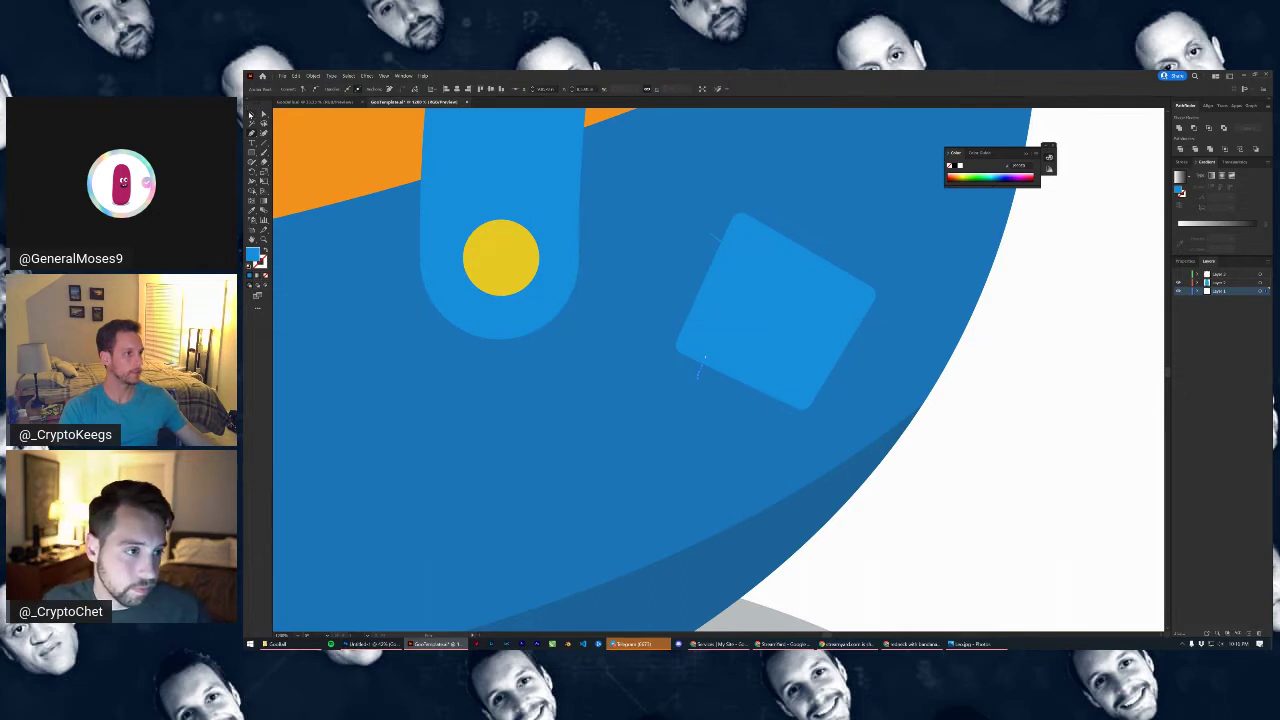
click(678, 320)
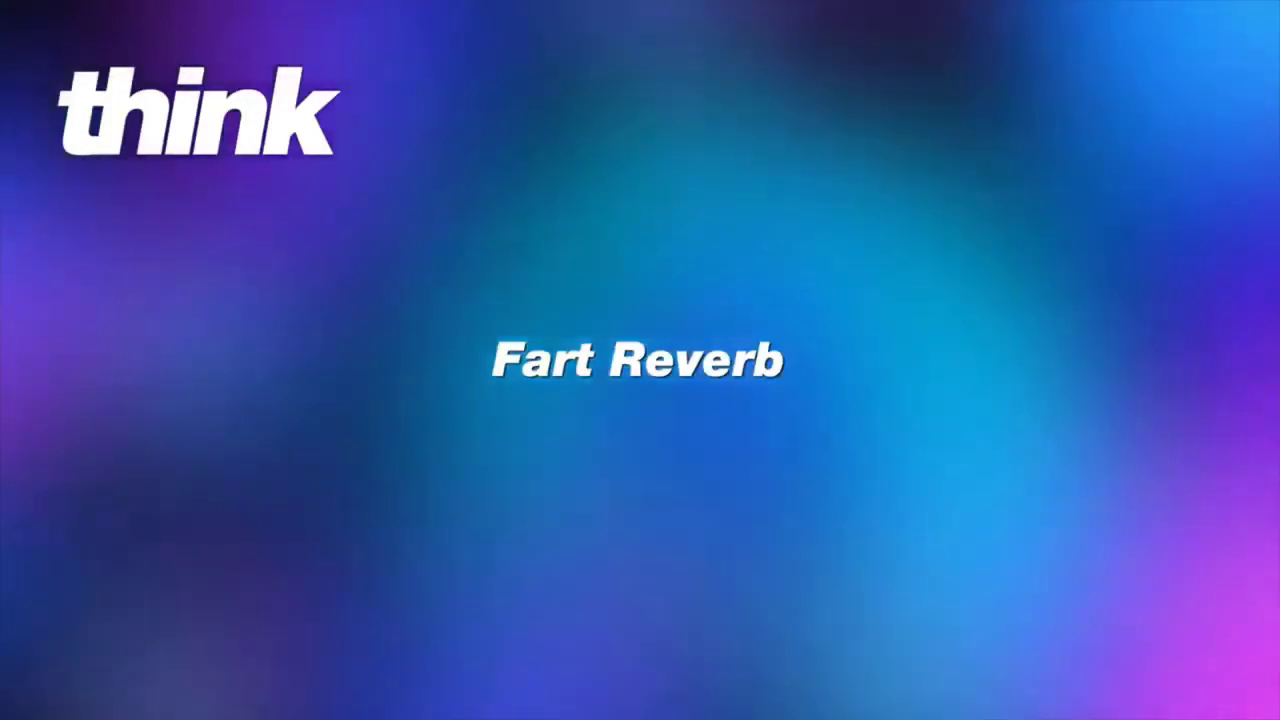
key(ctrl+shift+a)
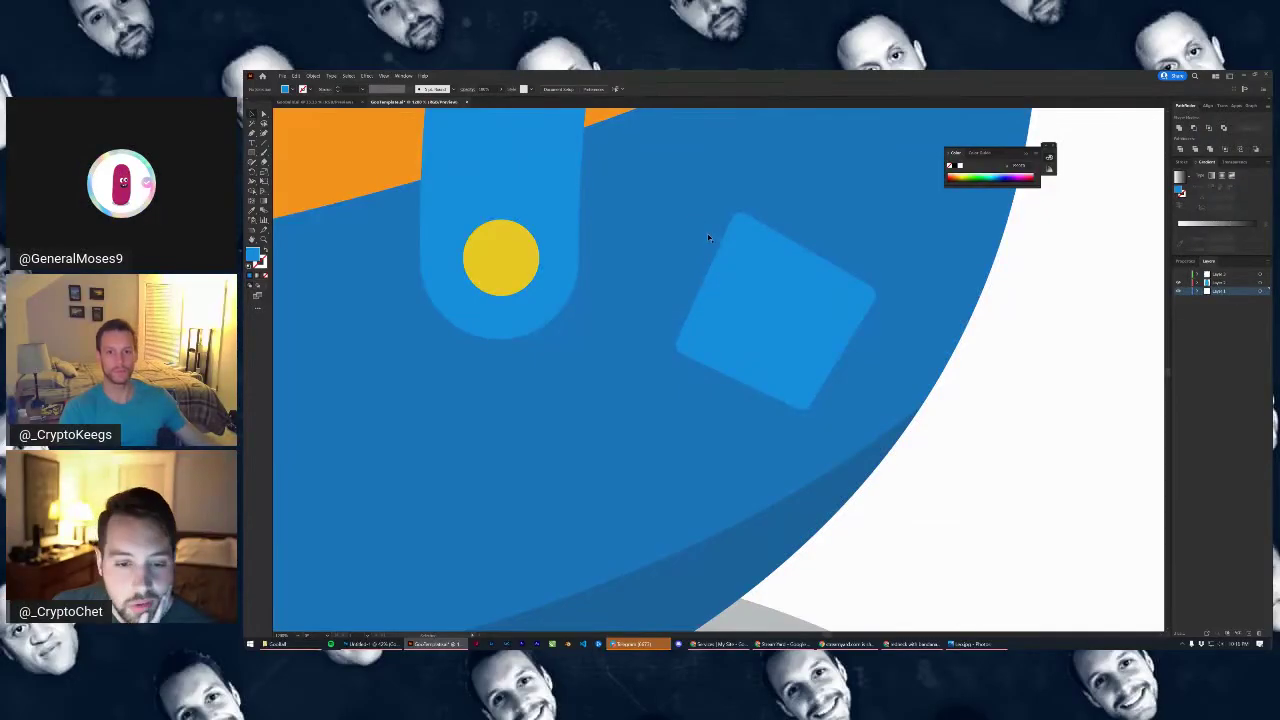
Select all four stitch lines along the edge of the light blue patch together
click(710, 233)
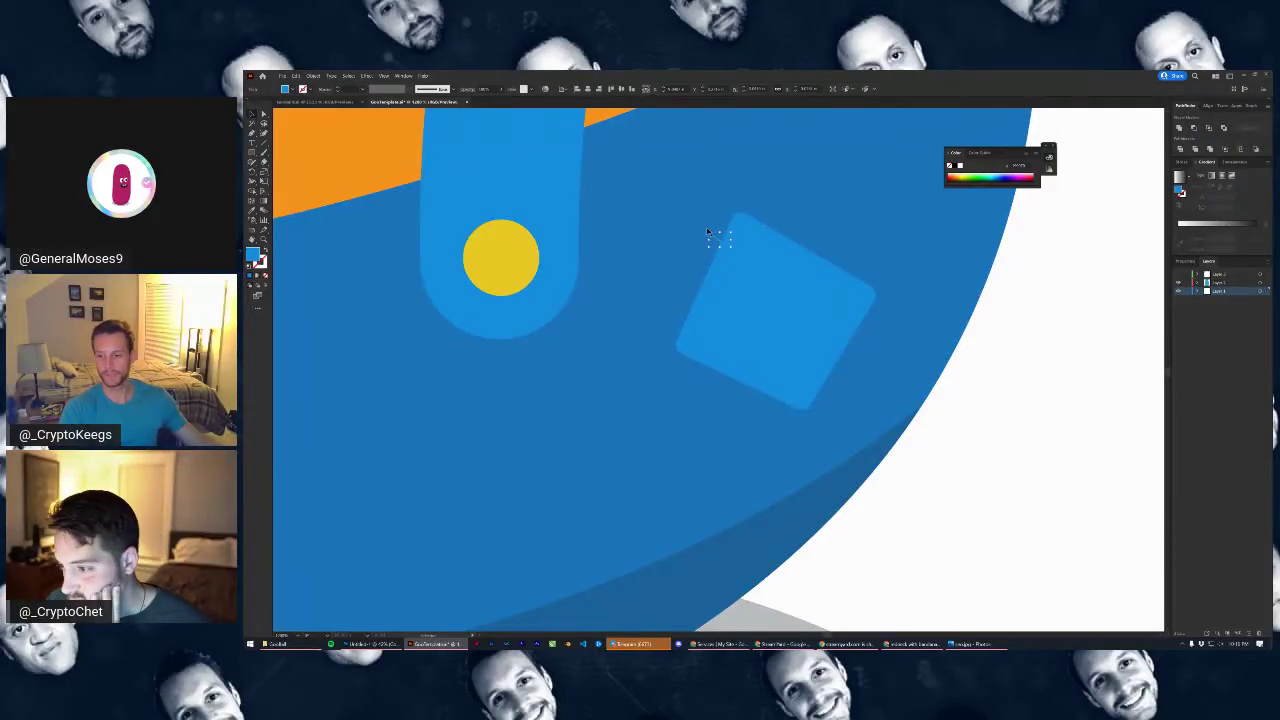
click(287, 89)
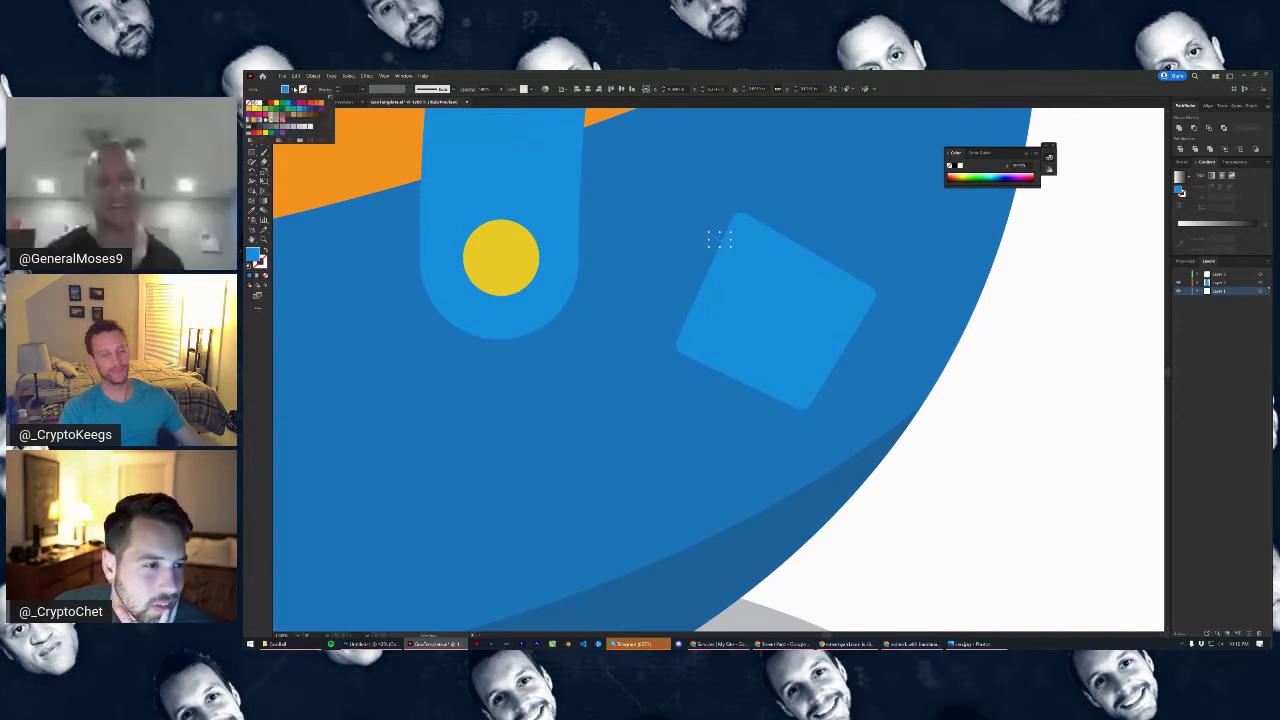
click(1068, 423)
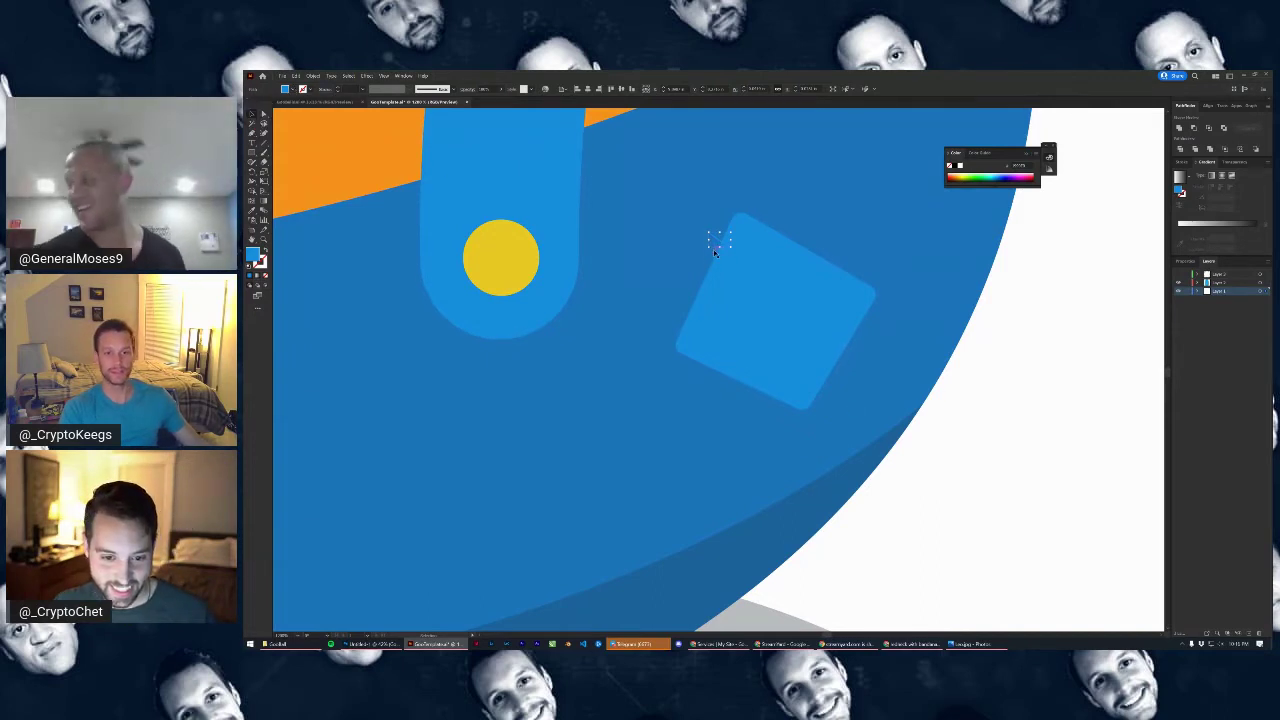
shift+click(714, 252)
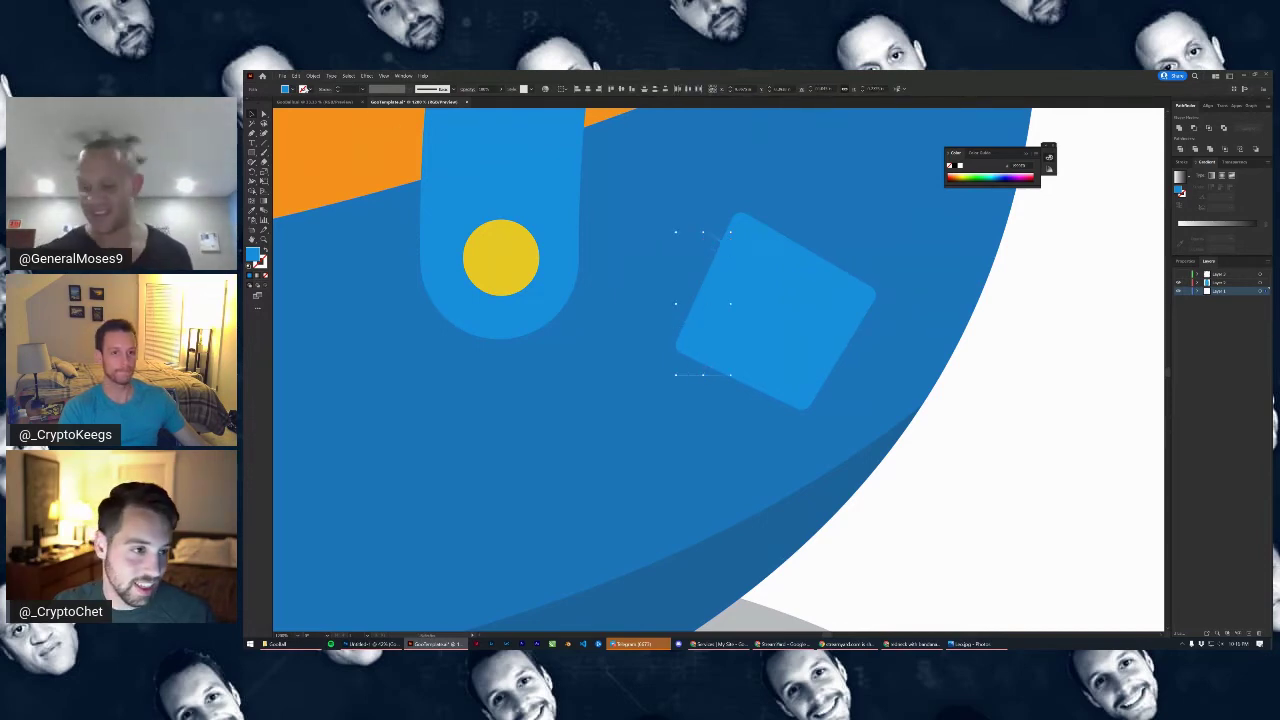
Try a dark blue stroke on the stitches, and try sampling the overalls' colours with the Eyedropper
click(310, 90)
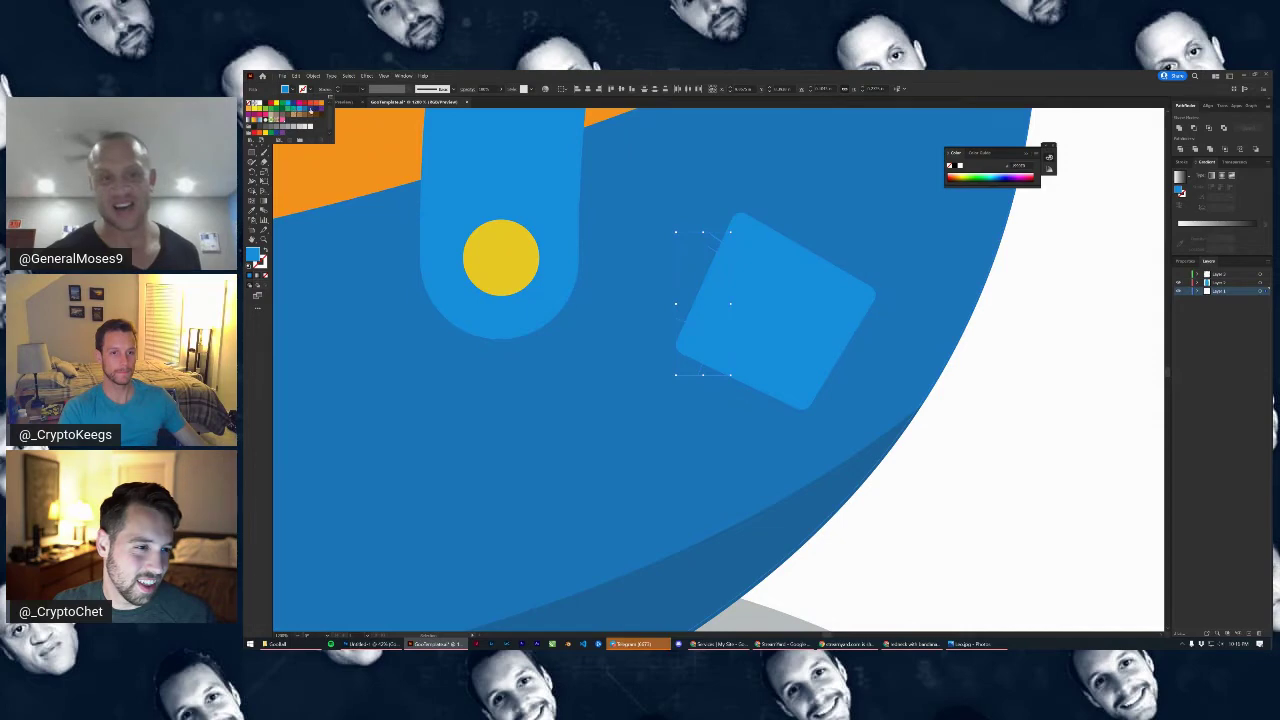
click(311, 112)
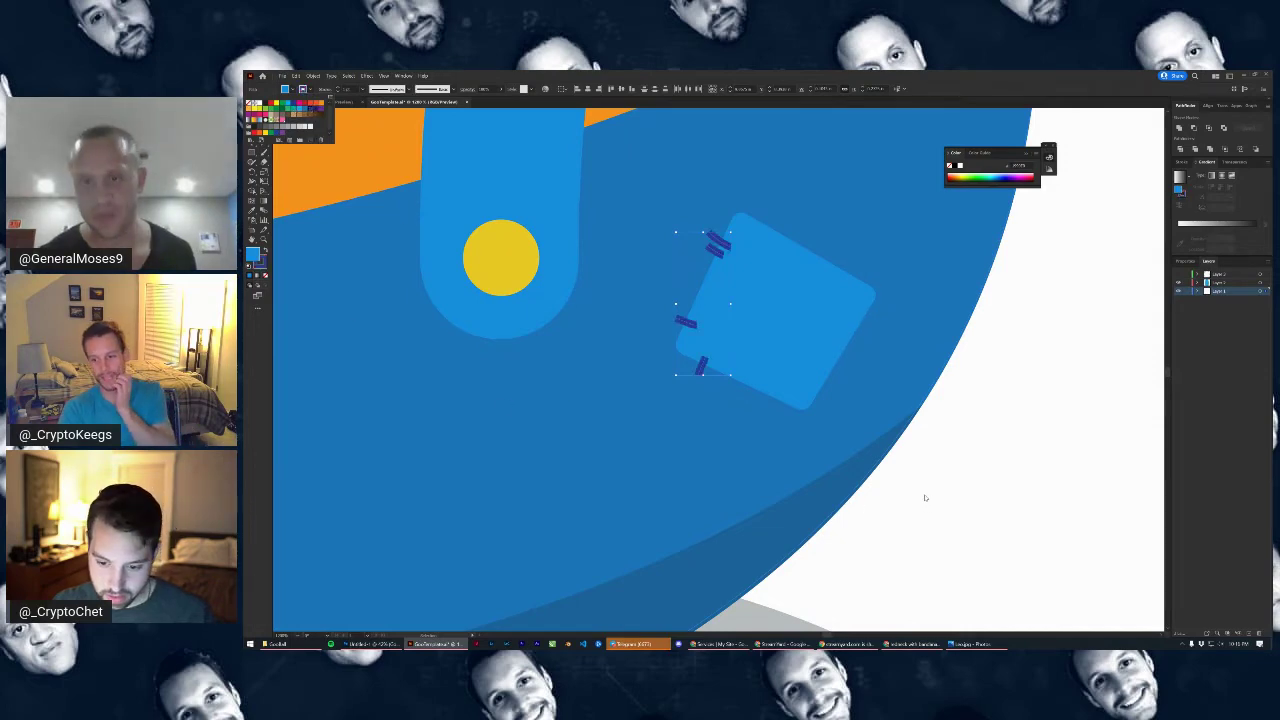
click(250, 213)
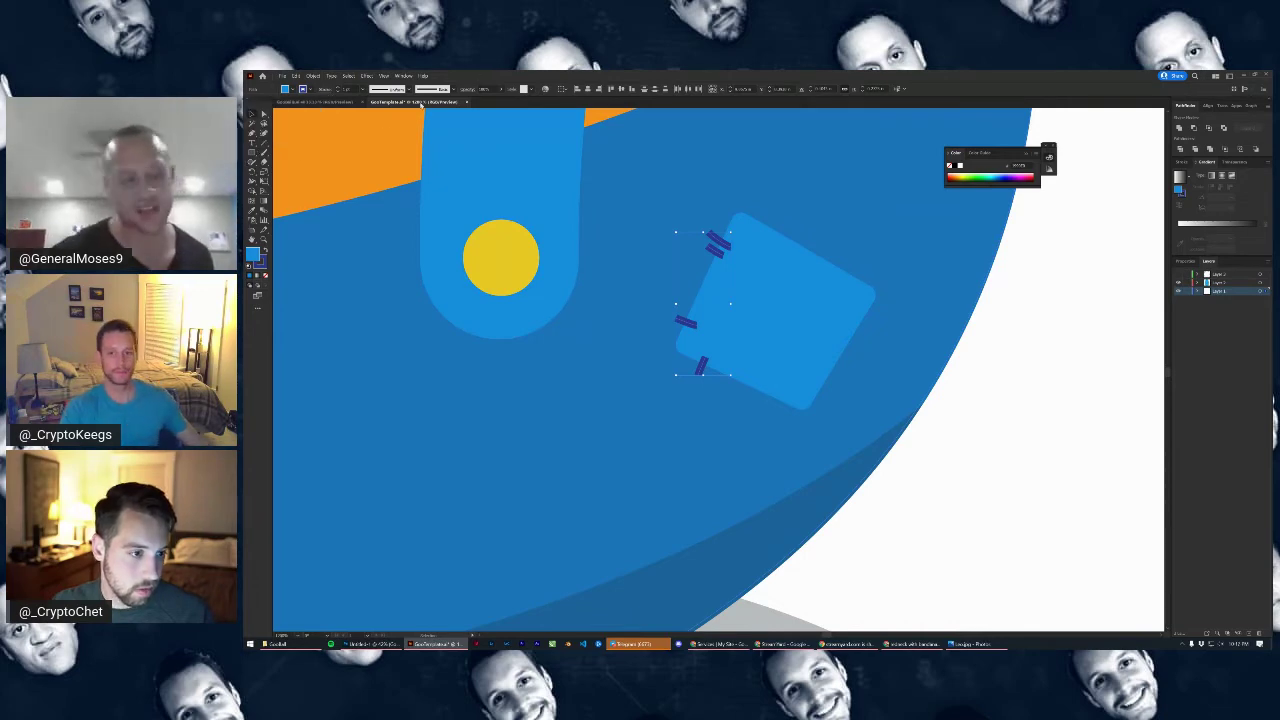
click(769, 517)
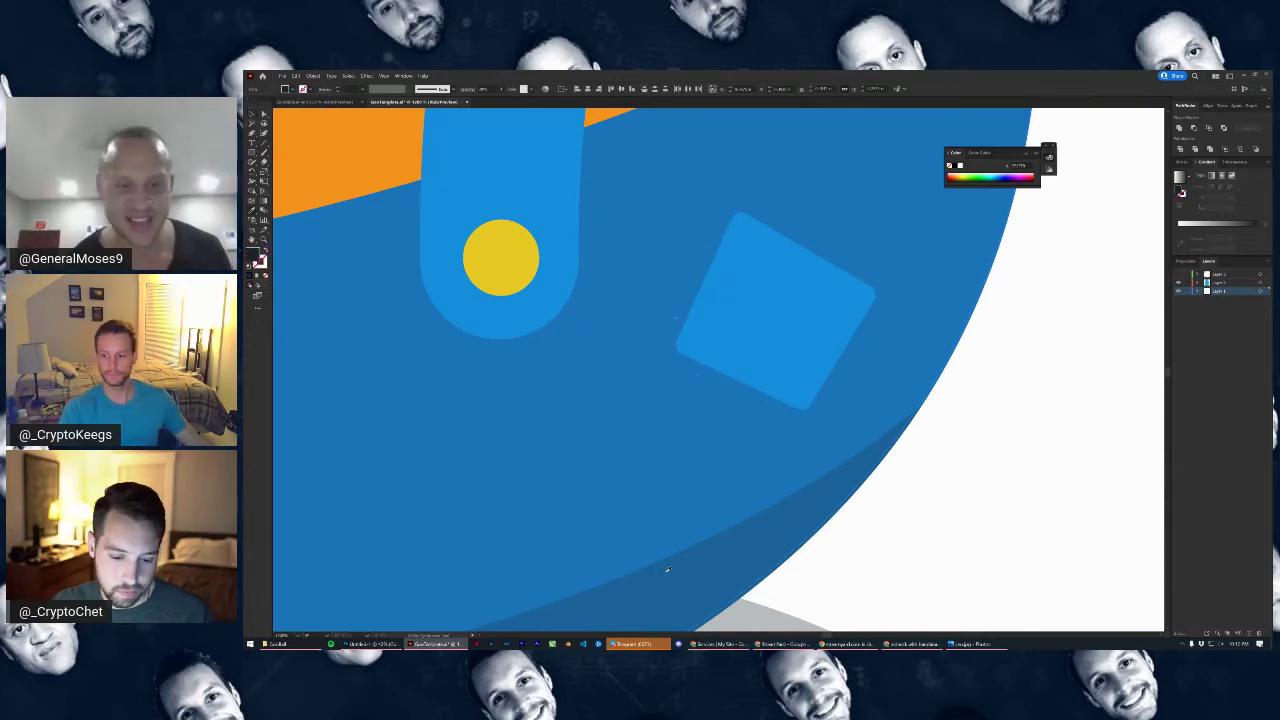
click(604, 338)
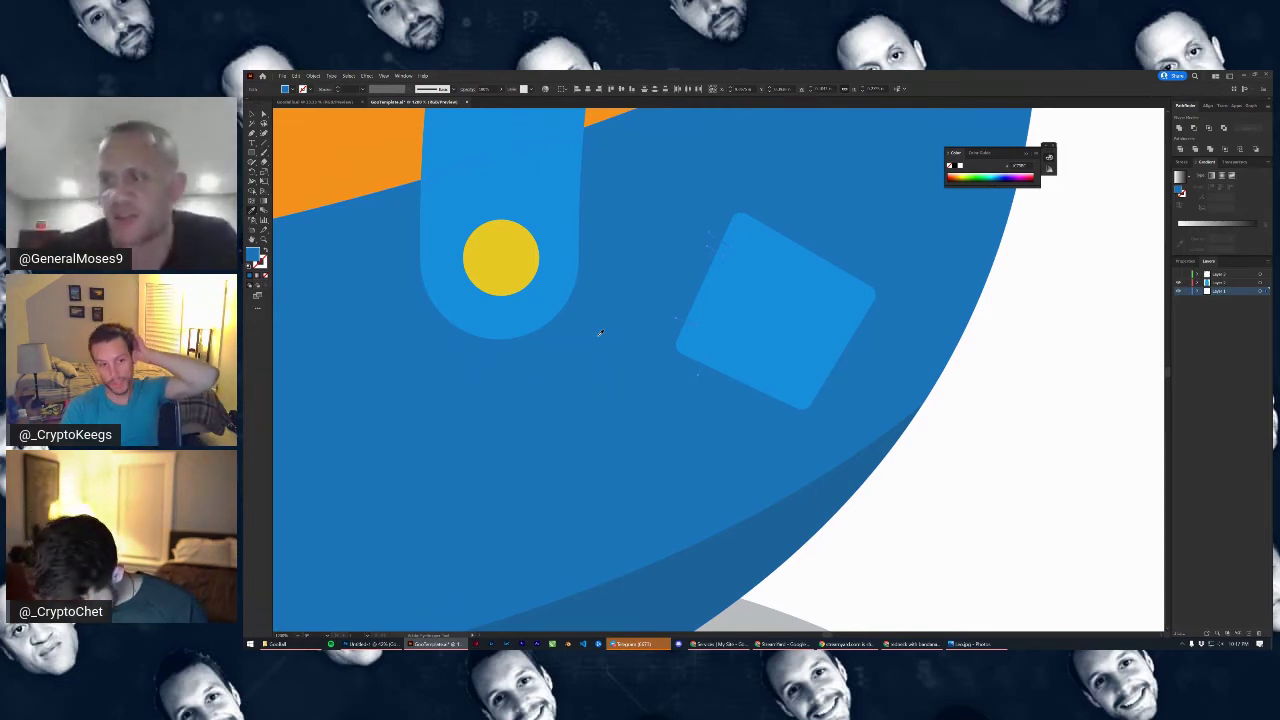
Give the selected stitch lines a blue stroke from the swatches and set their fill to none
click(311, 89)
click(304, 110)
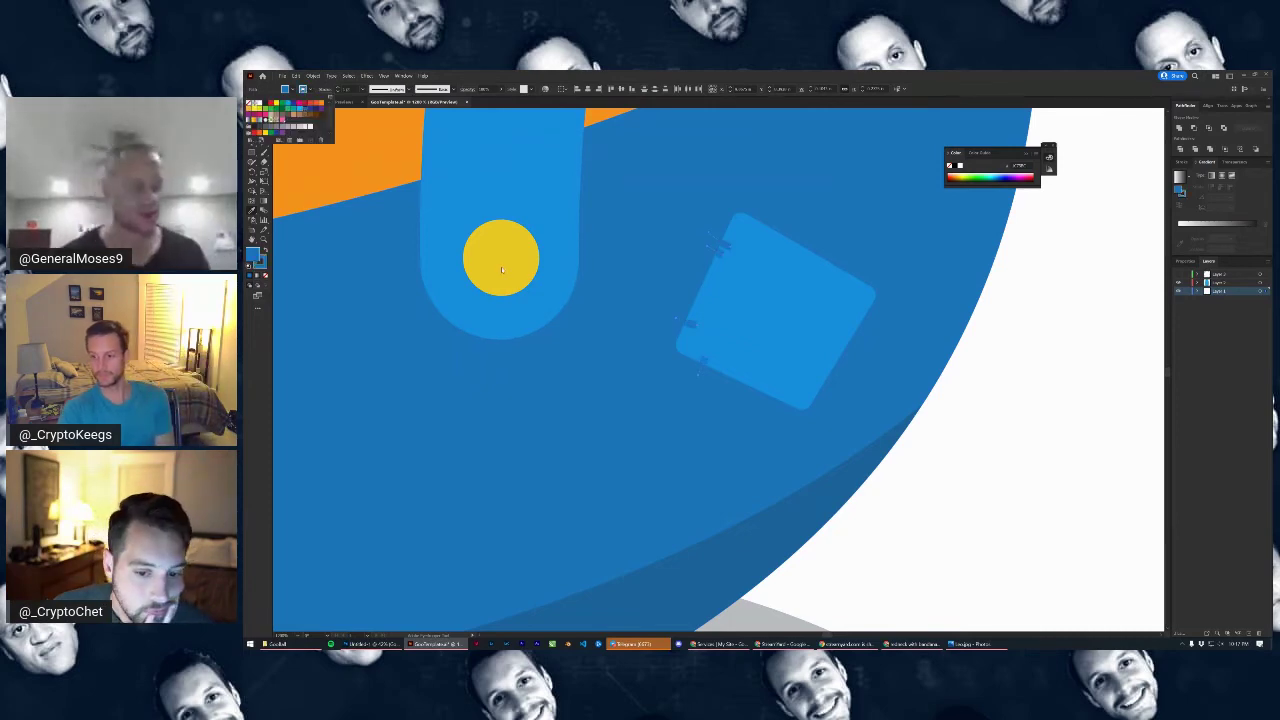
click(434, 80)
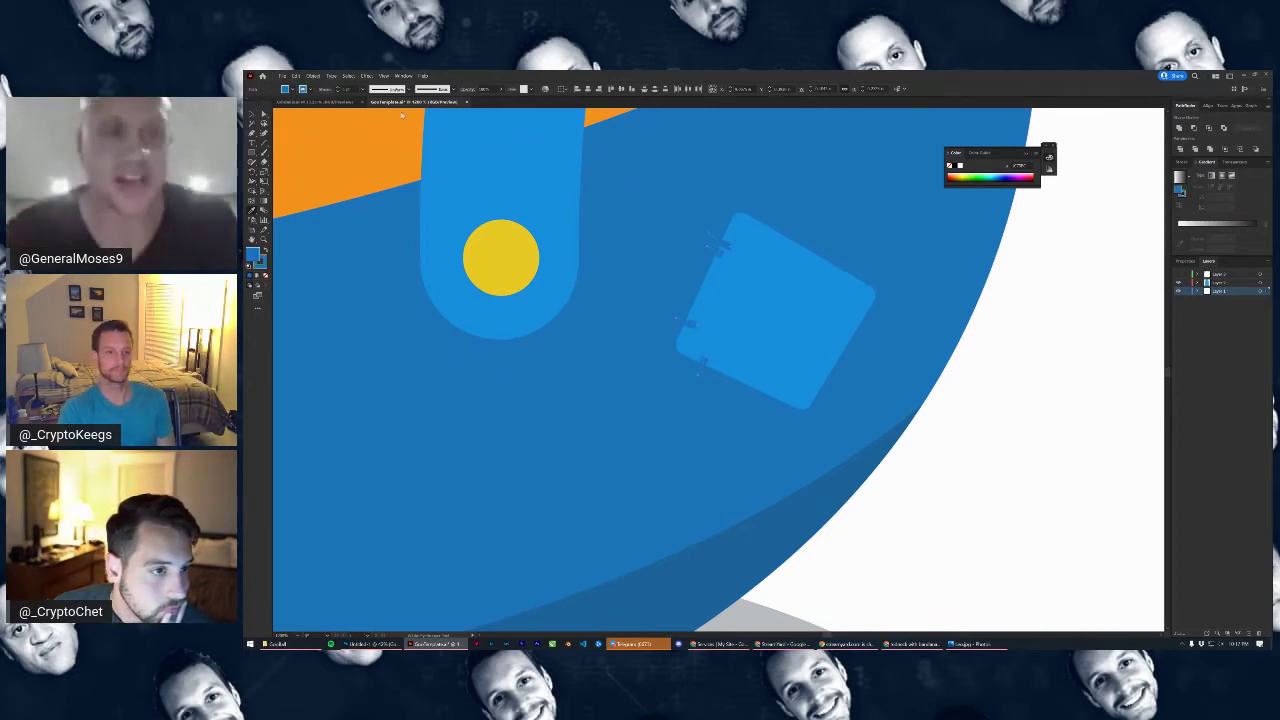
double_click(255, 255)
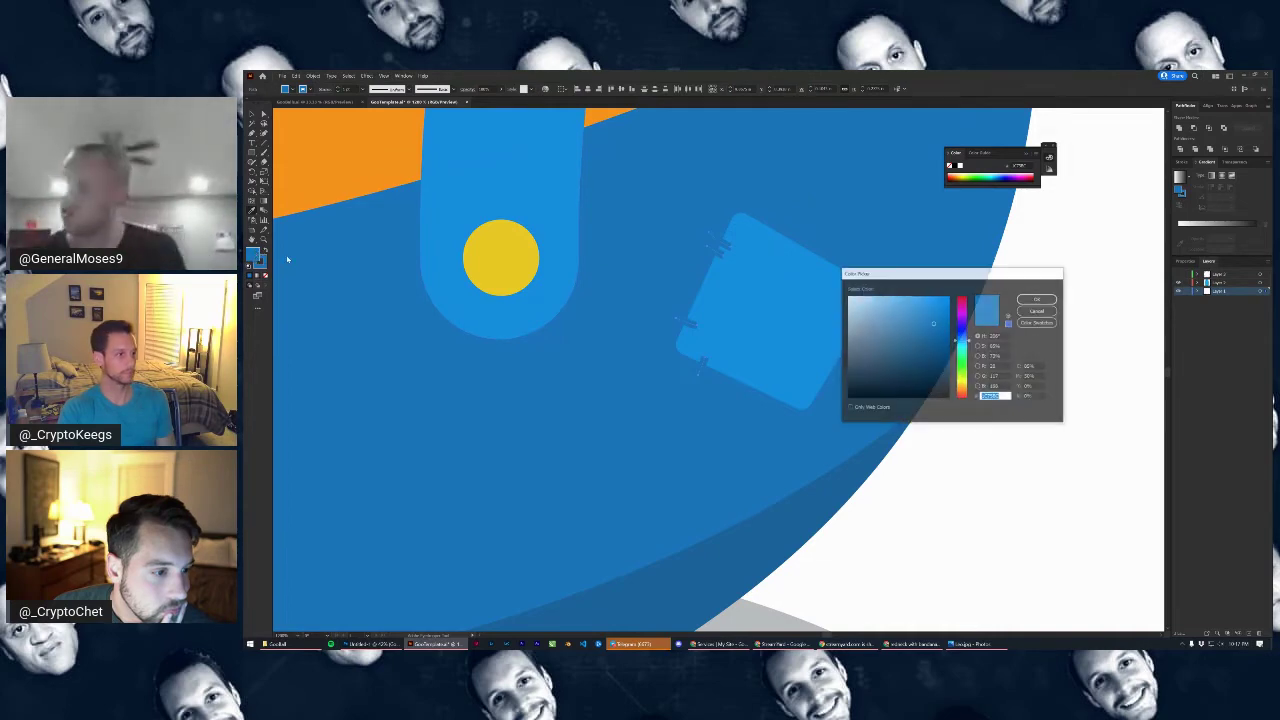
click(1038, 311)
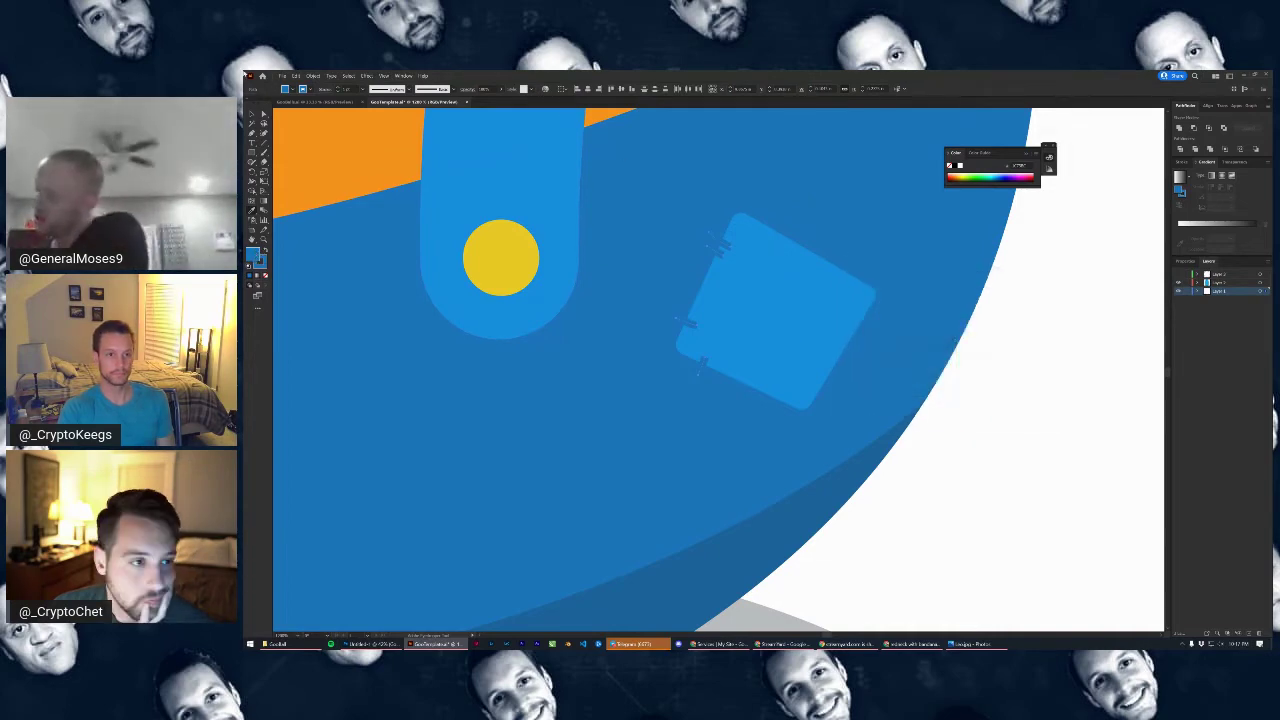
click(300, 89)
click(250, 103)
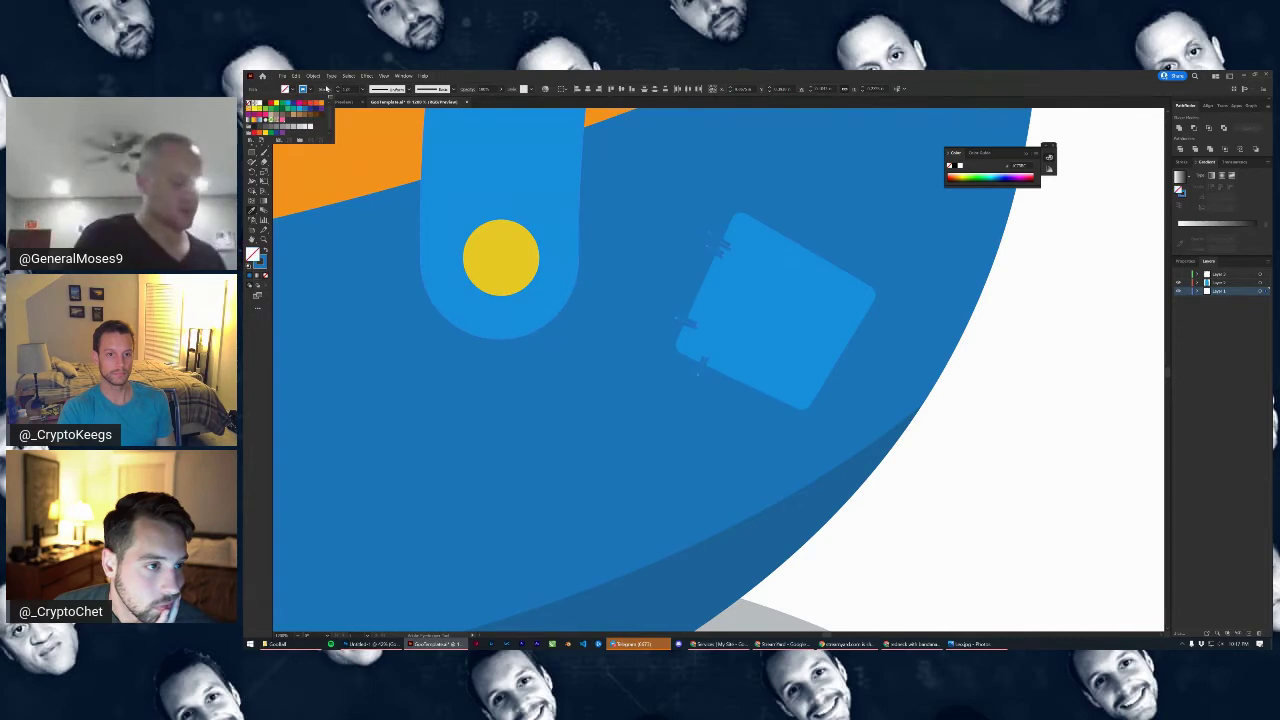
click(326, 88)
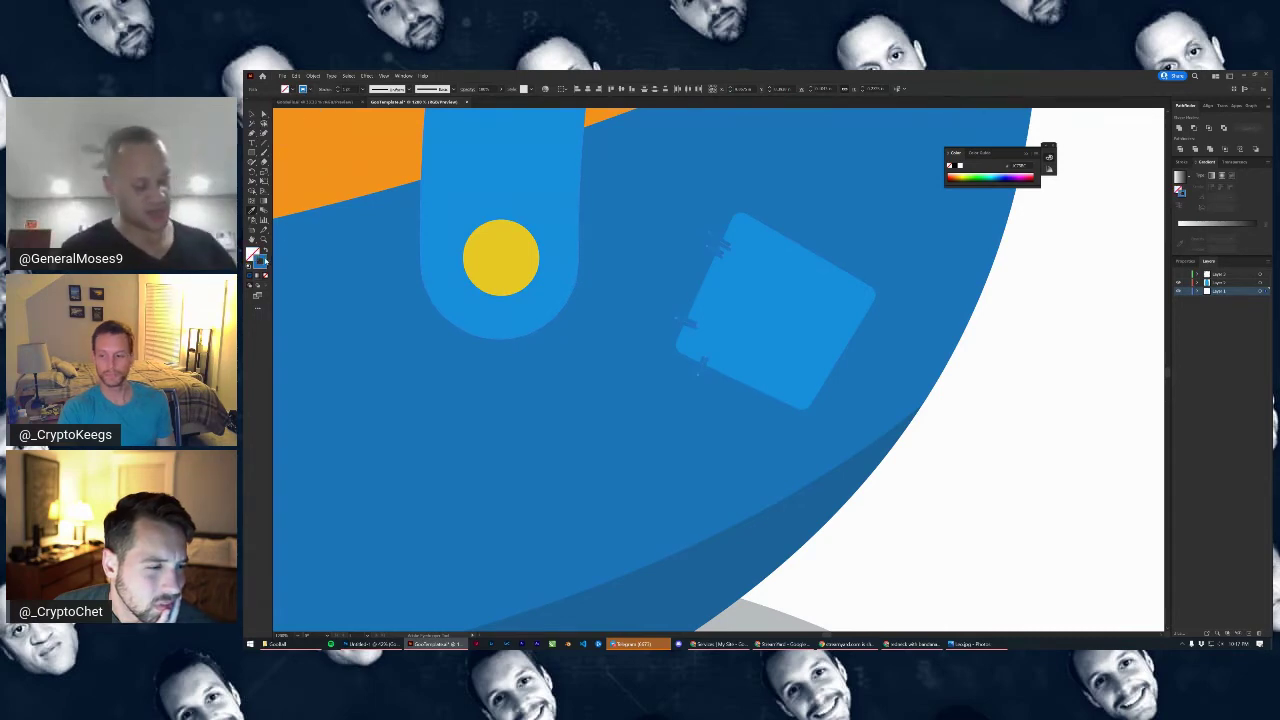
Darken the stitch lines' stroke to a deep blue in the Color Picker, keeping the lines selected
double_click(260, 258)
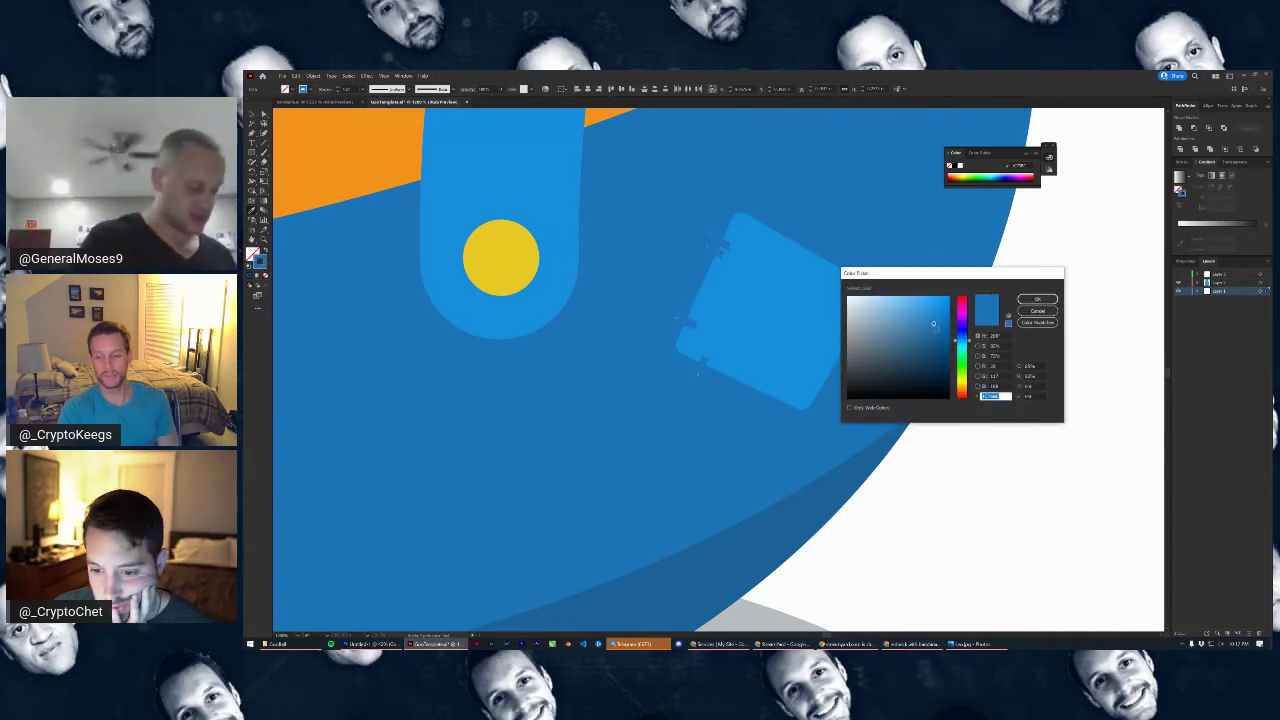
drag(932, 324, 936, 340)
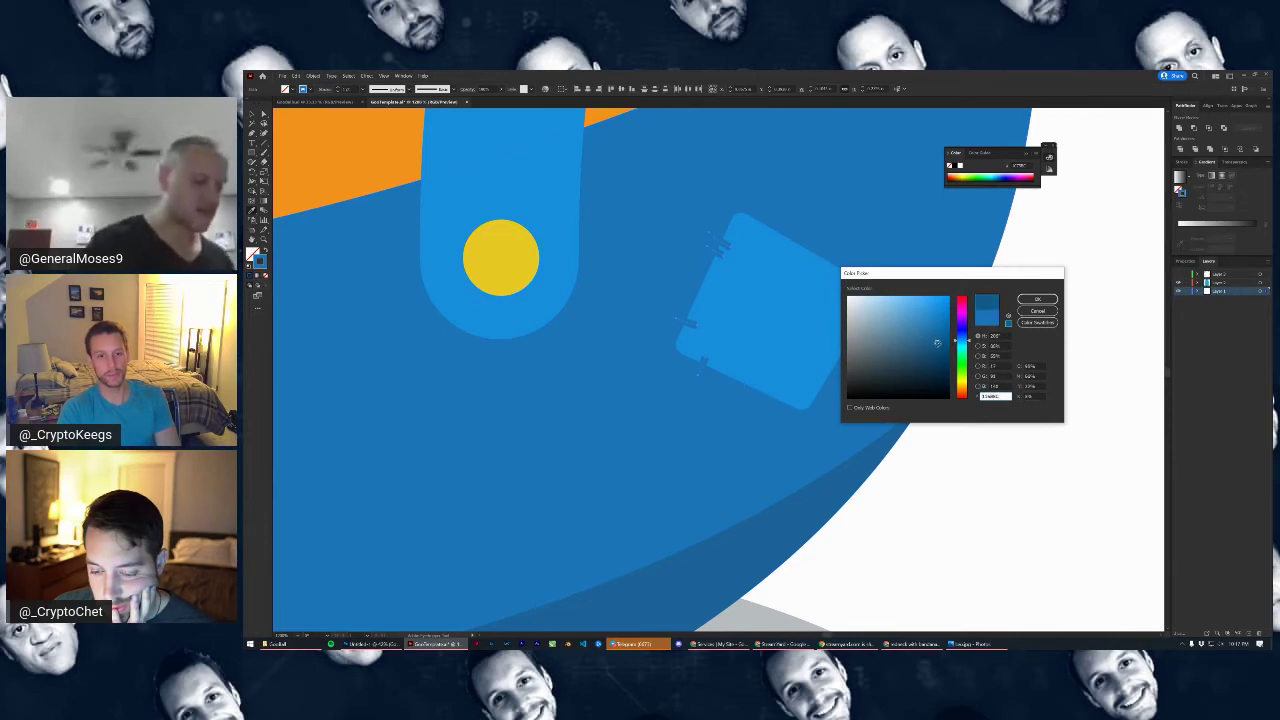
click(1037, 300)
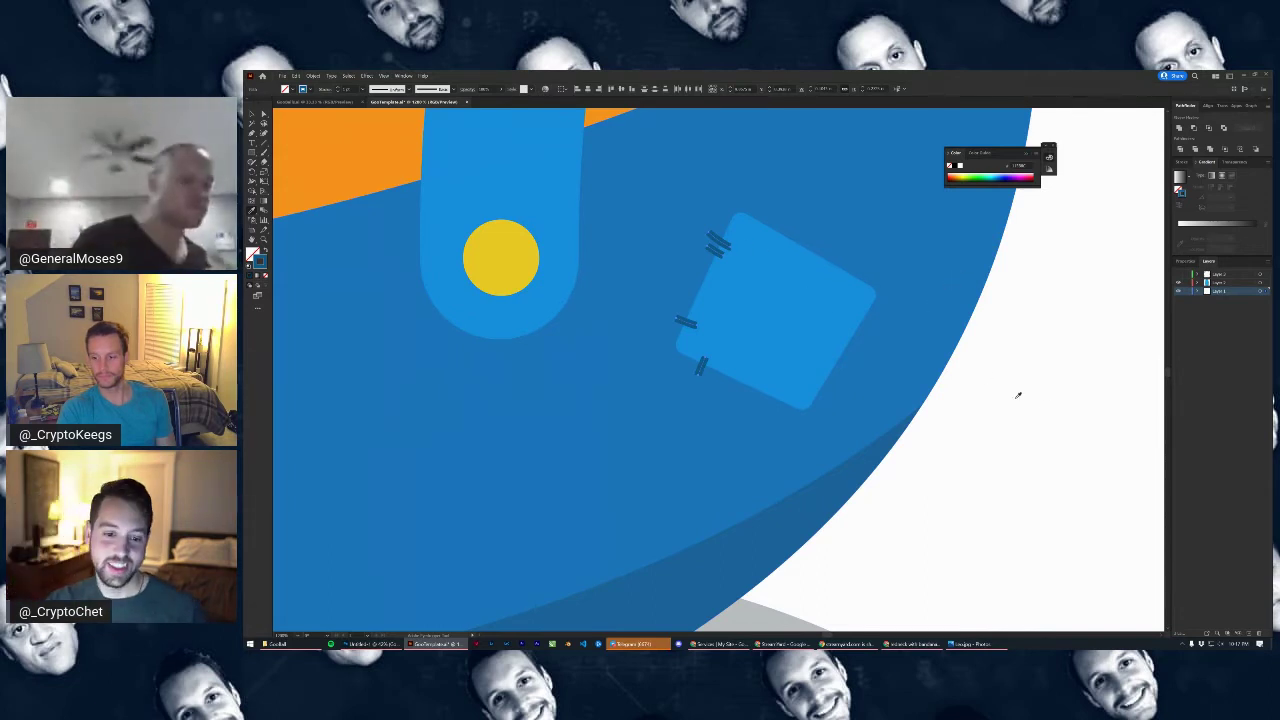
click(1048, 404)
key(ctrl+z)
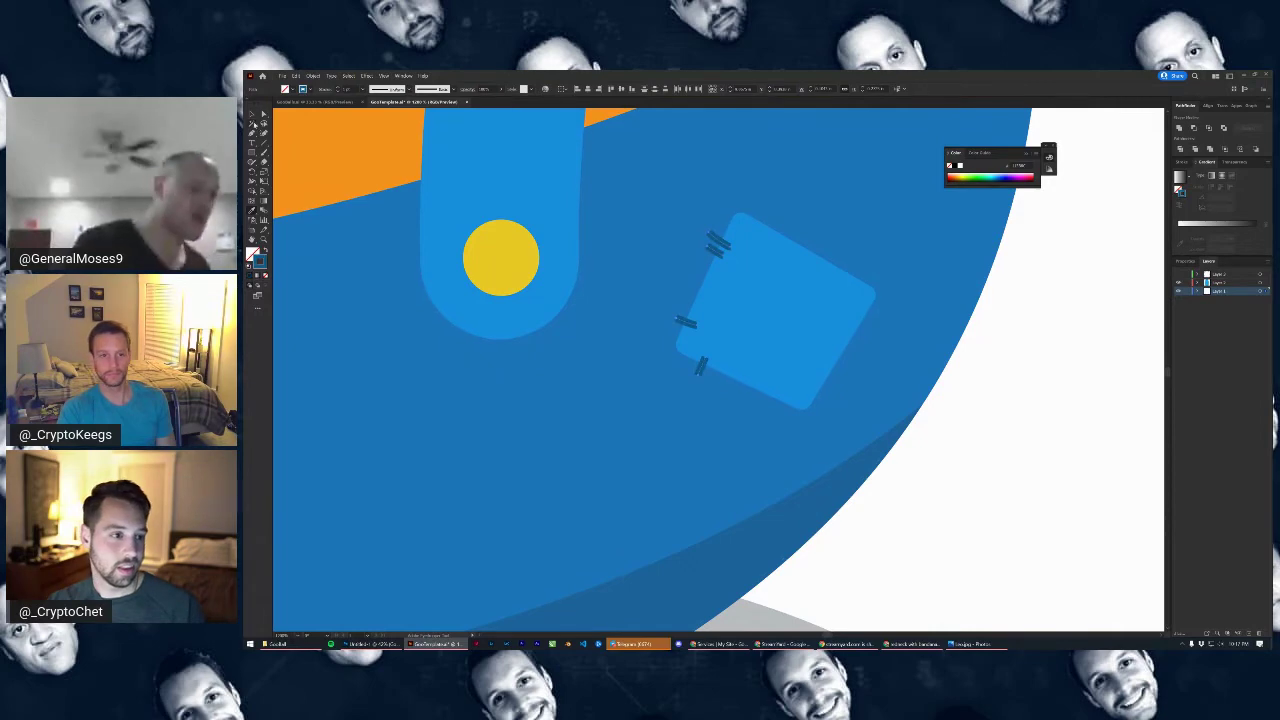
Make the stitch lines' stroke slightly thinner with round caps, and deselect them to check the patch on the character
click(323, 91)
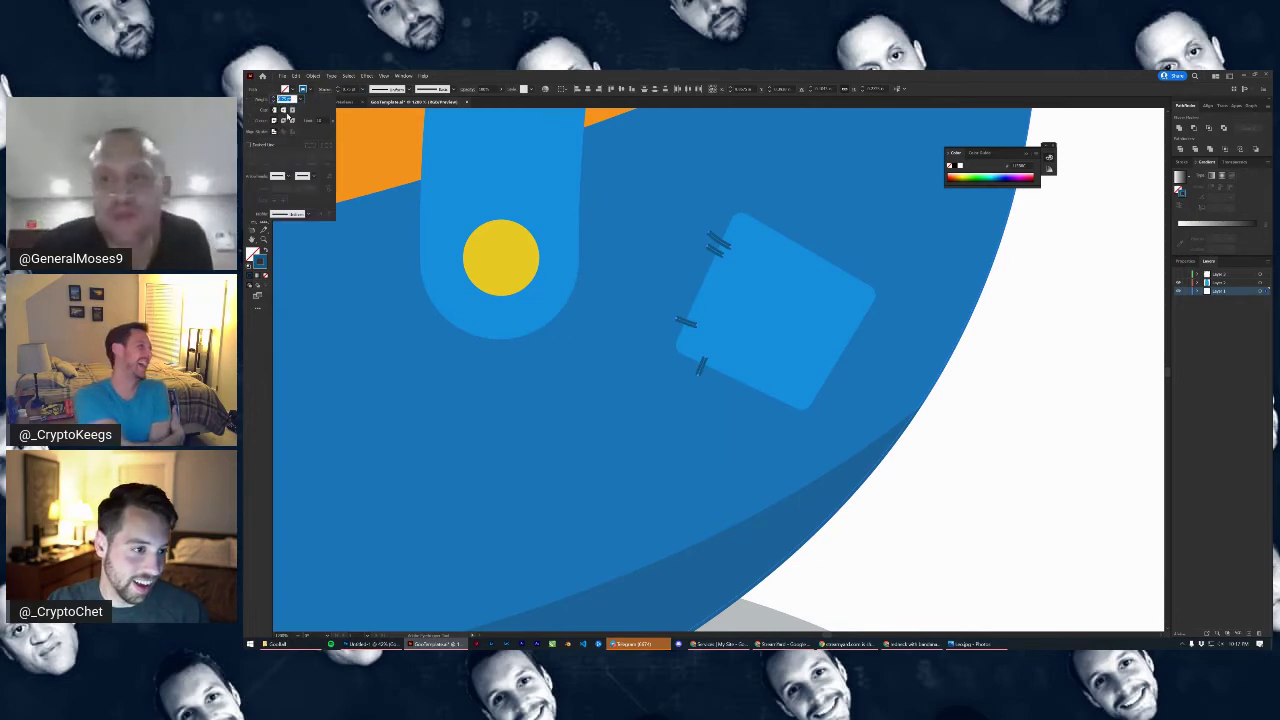
click(1043, 383)
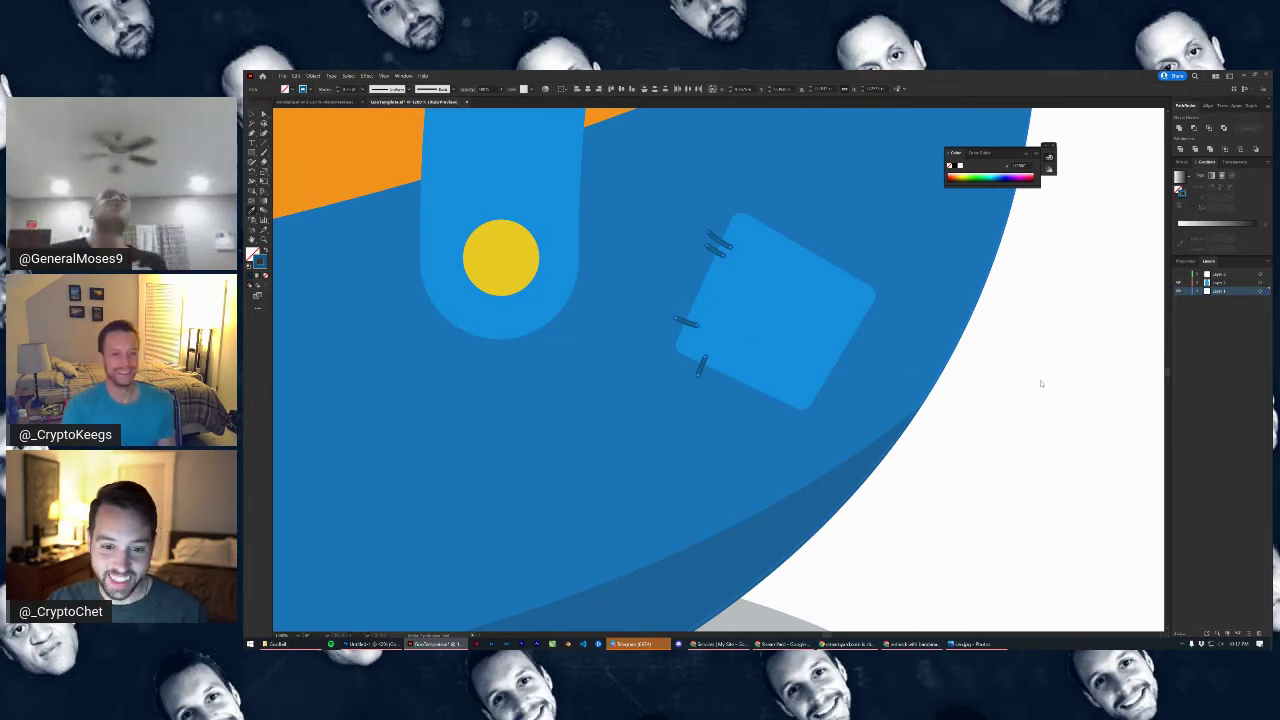
click(1060, 372)
key(ctrl+z)
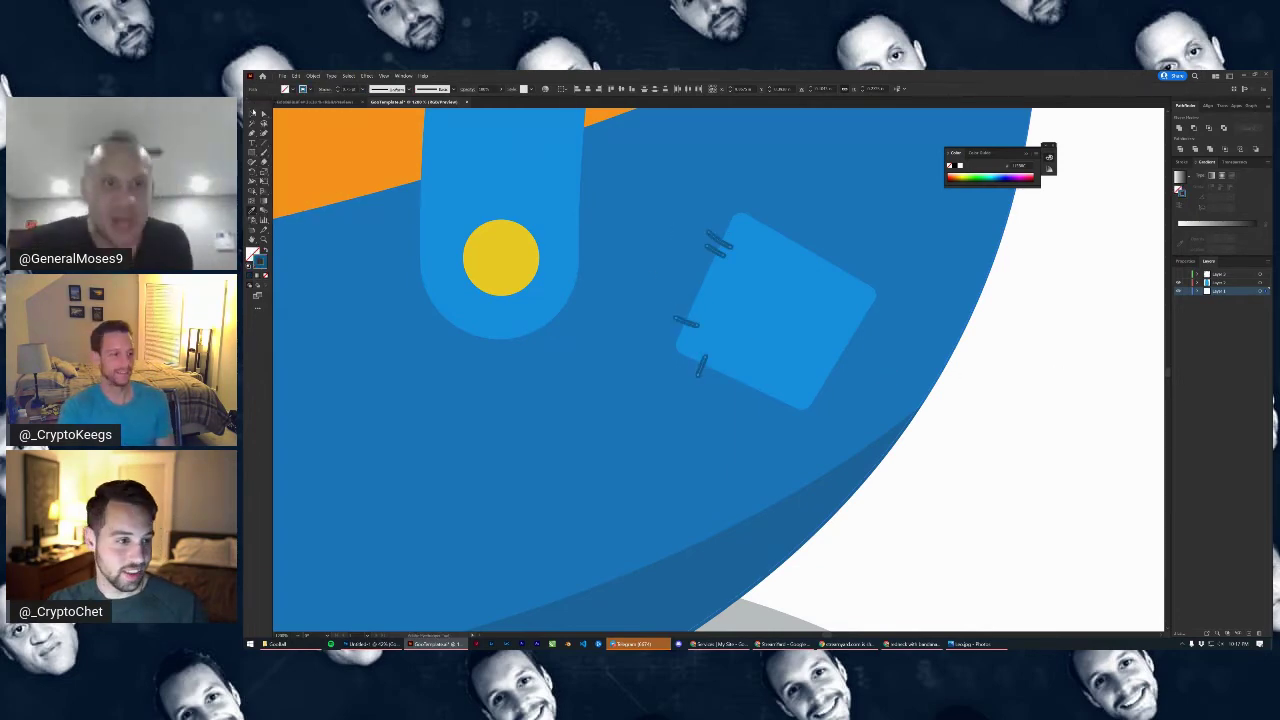
click(990, 460)
scroll(1020, 440, down, 5)
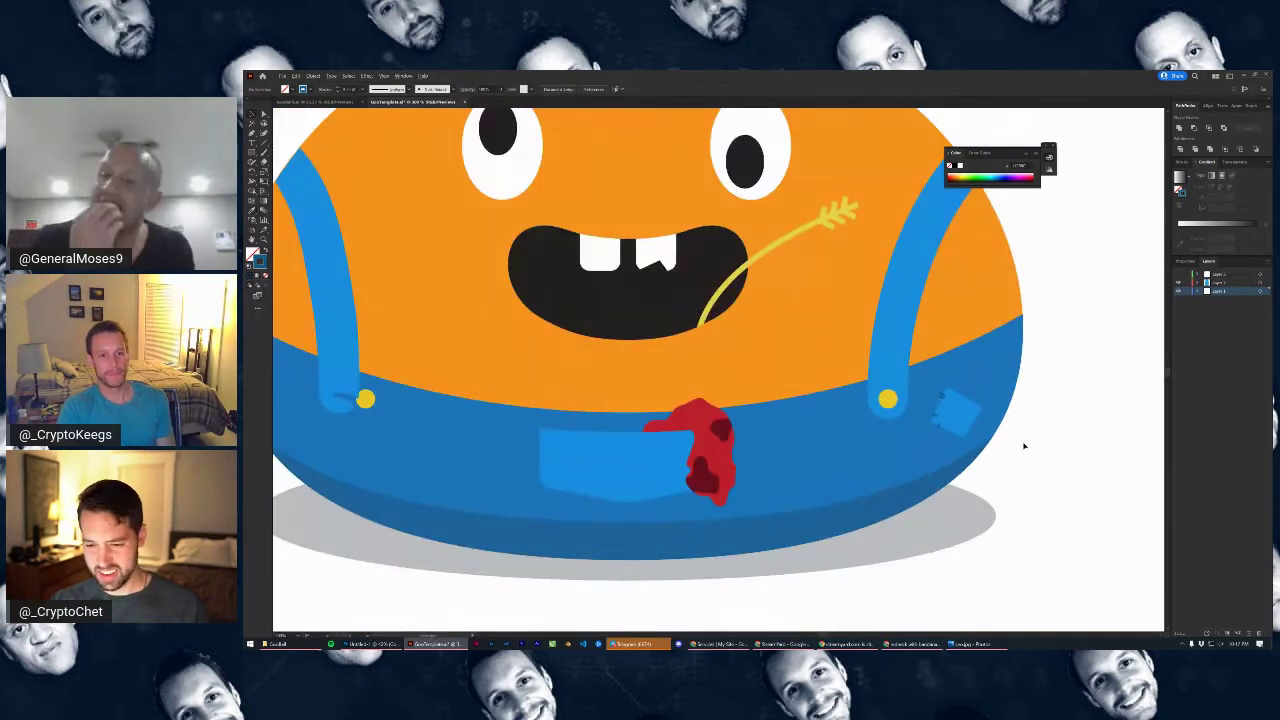
scroll(1024, 446, up, 5)
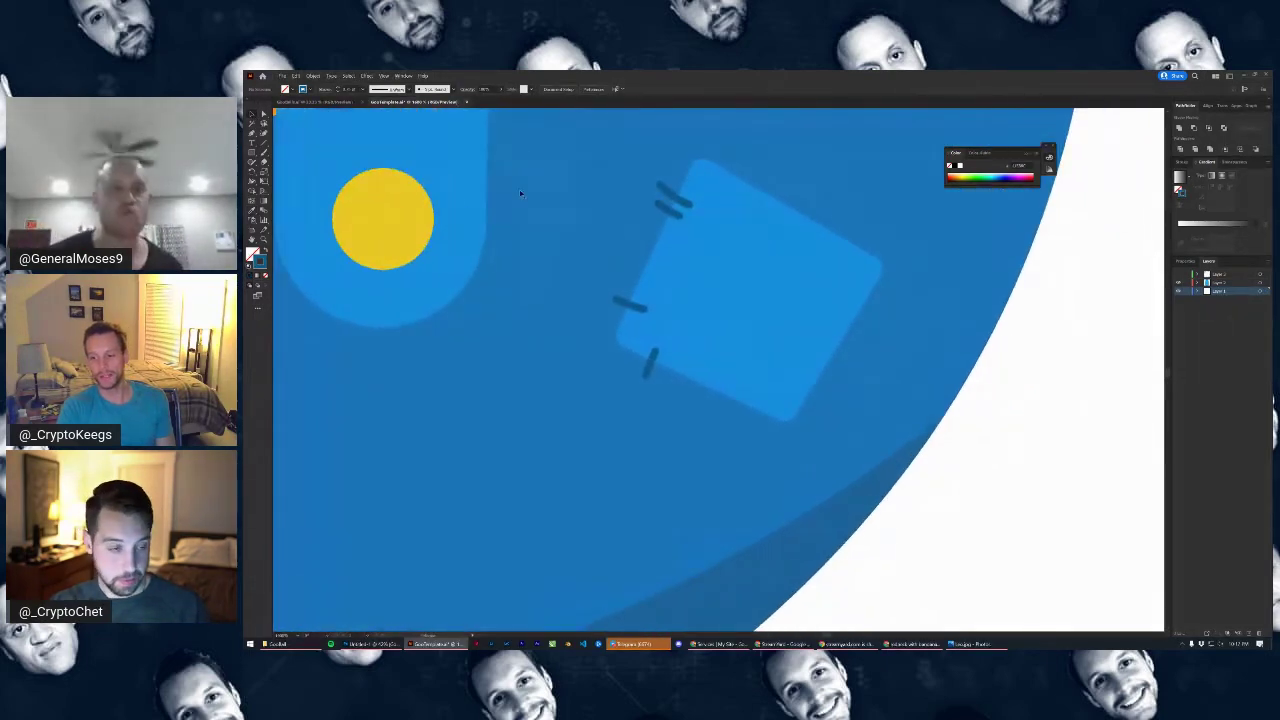
Fine-tune the end points of the left and lower stitches so they sit neatly across the patch's edge
click(619, 304)
click(558, 284)
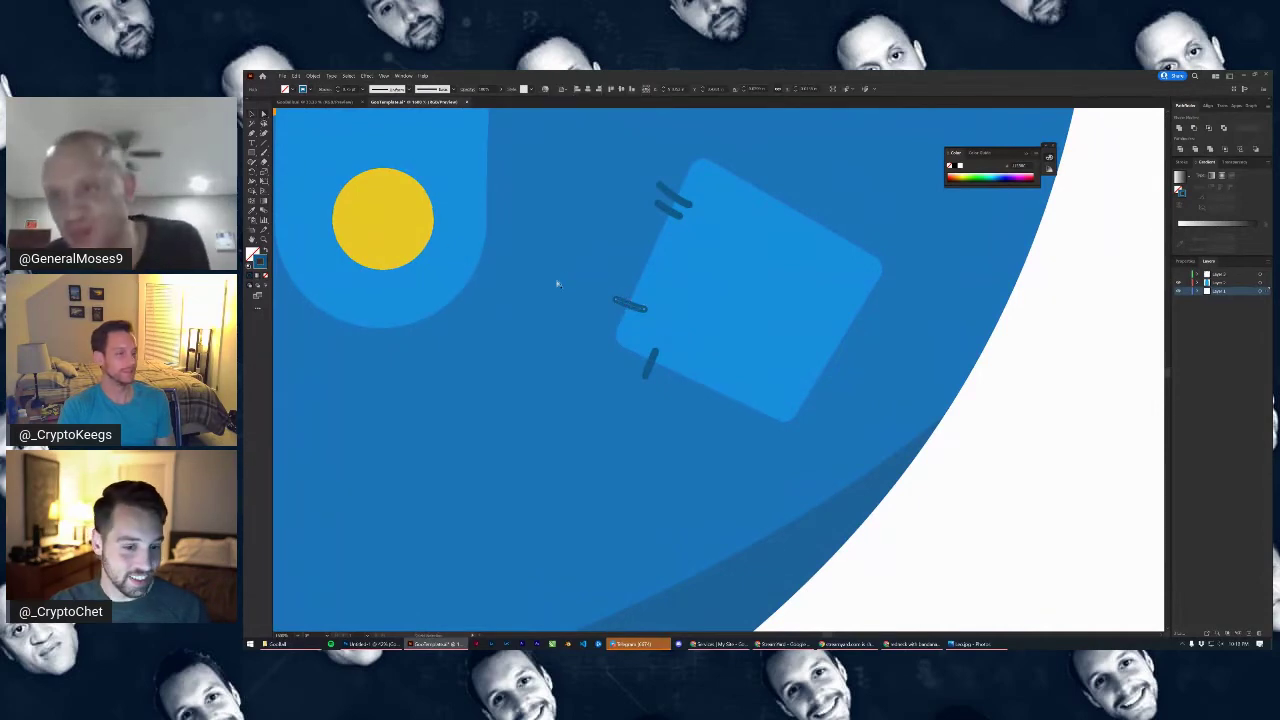
click(646, 311)
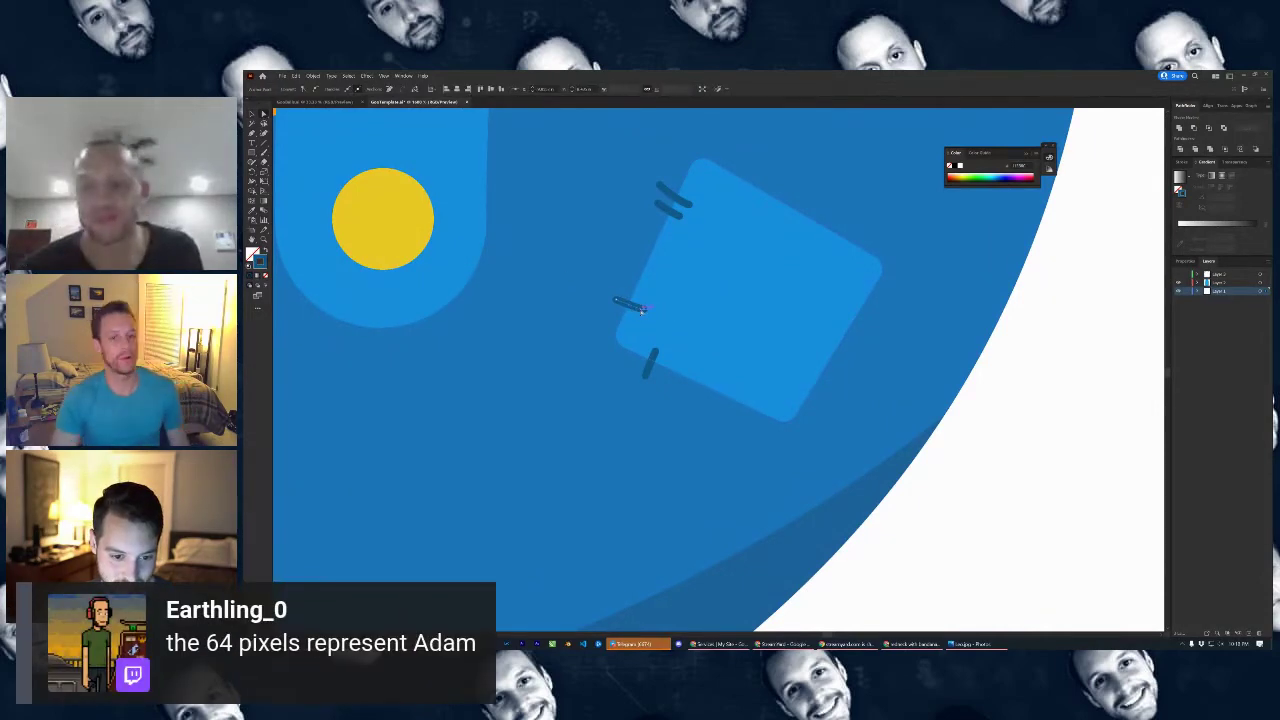
click(647, 370)
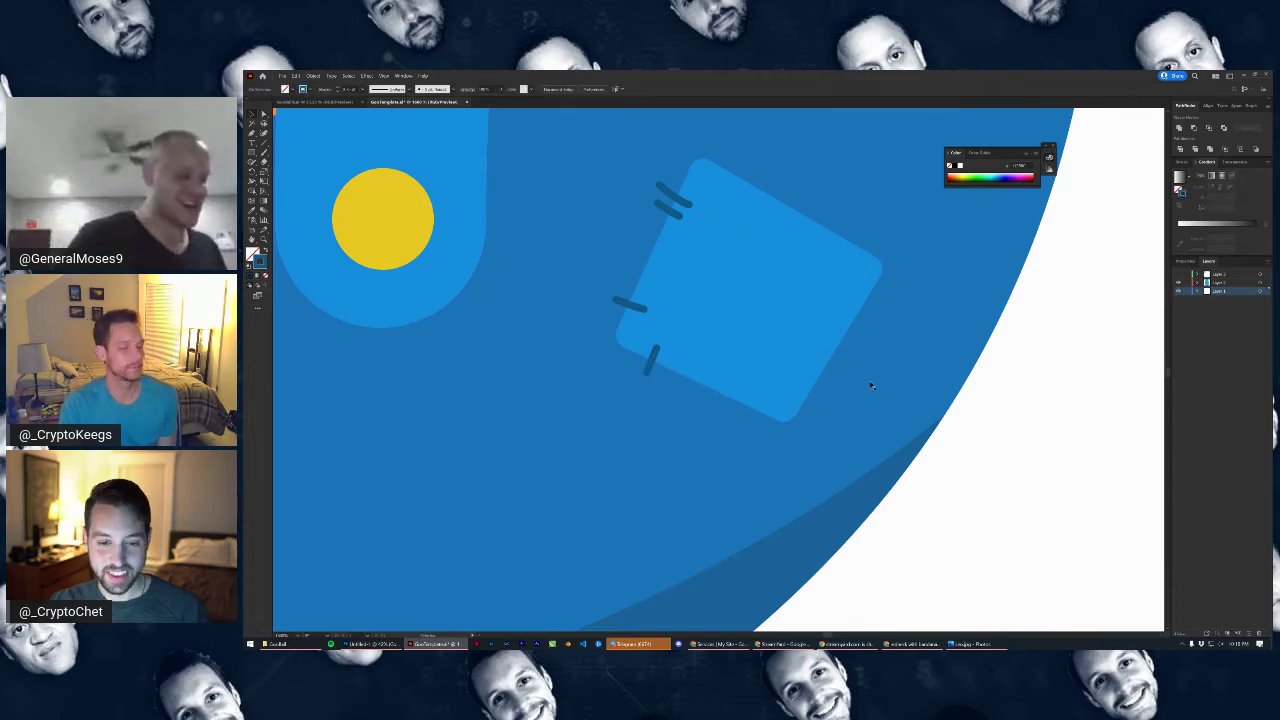
scroll(871, 380, down, 5)
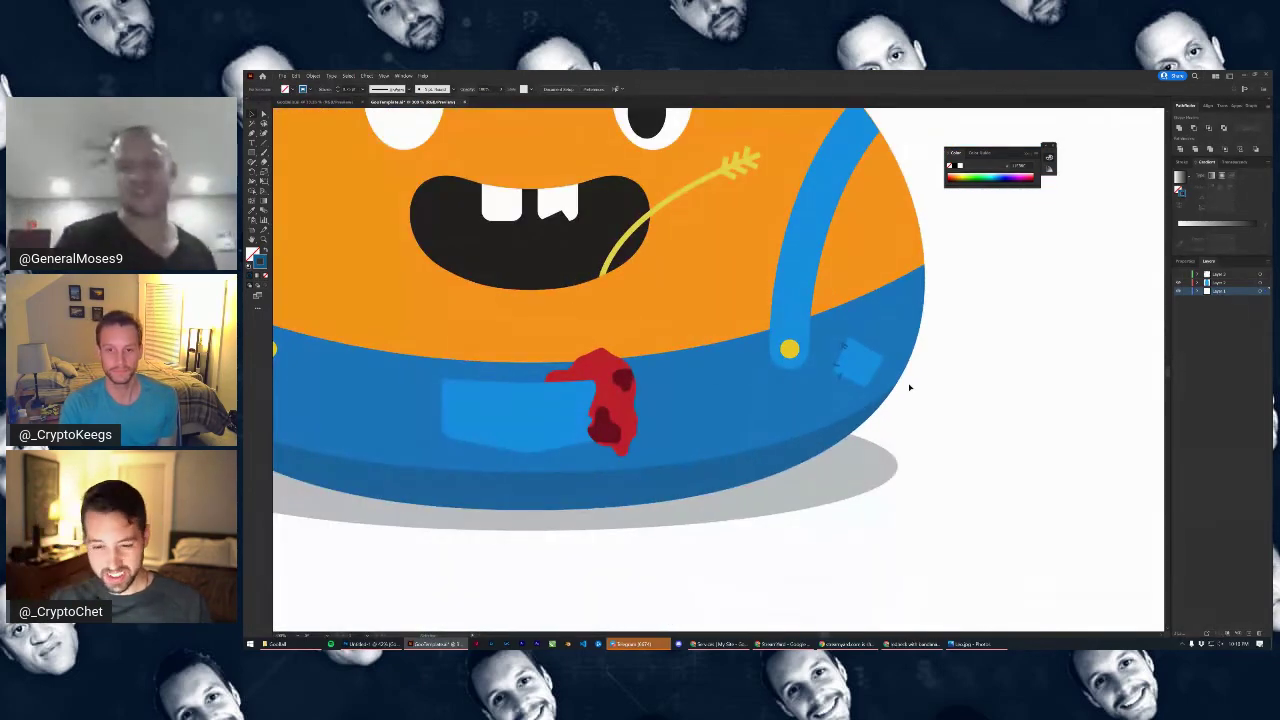
scroll(938, 381, down, 3)
scroll(938, 381, up, 8)
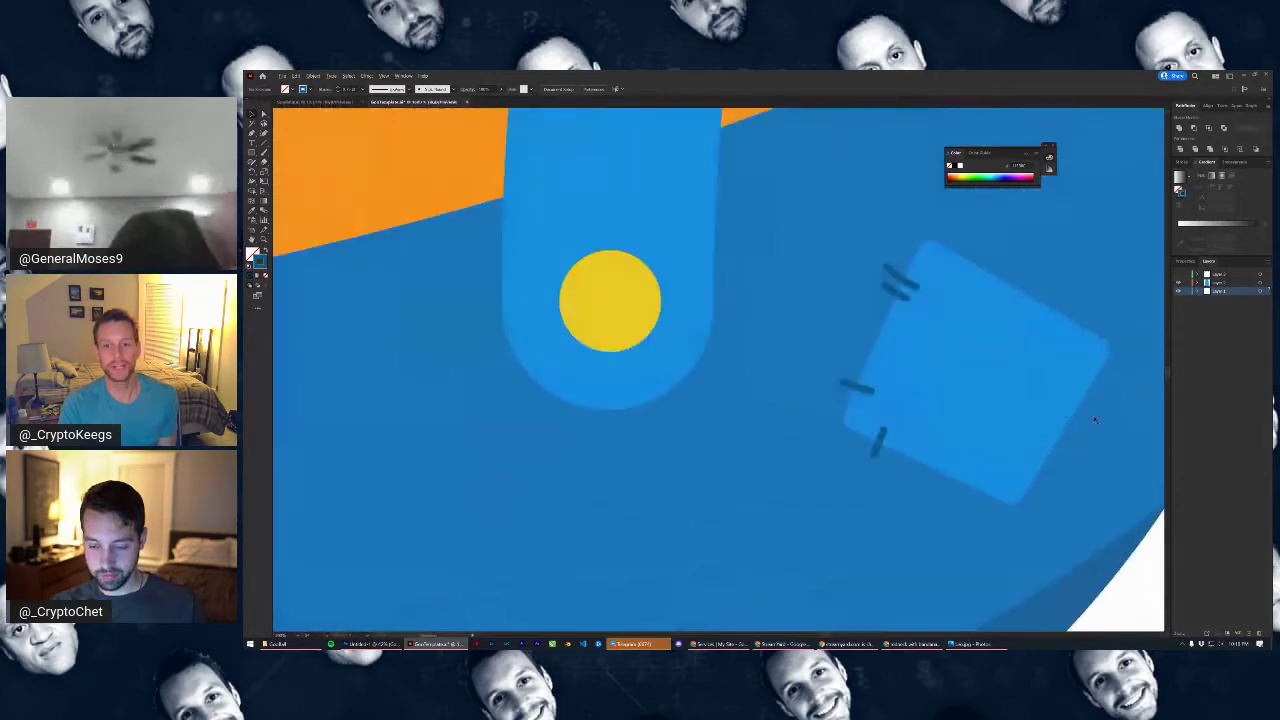
Draw a short stitch line across the upper-right edge of the light blue patch
scroll(824, 321, down, 4)
scroll(836, 321, down, 5)
drag(921, 334, 1035, 396)
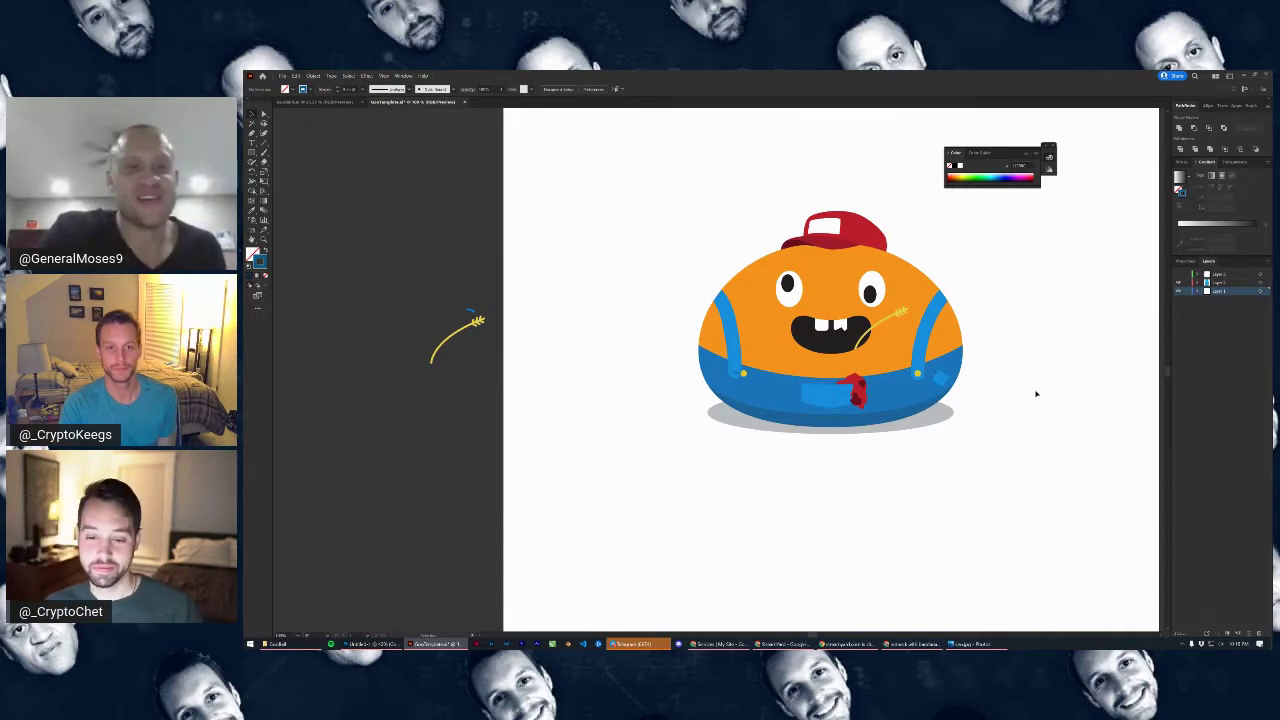
scroll(975, 360, up, 2)
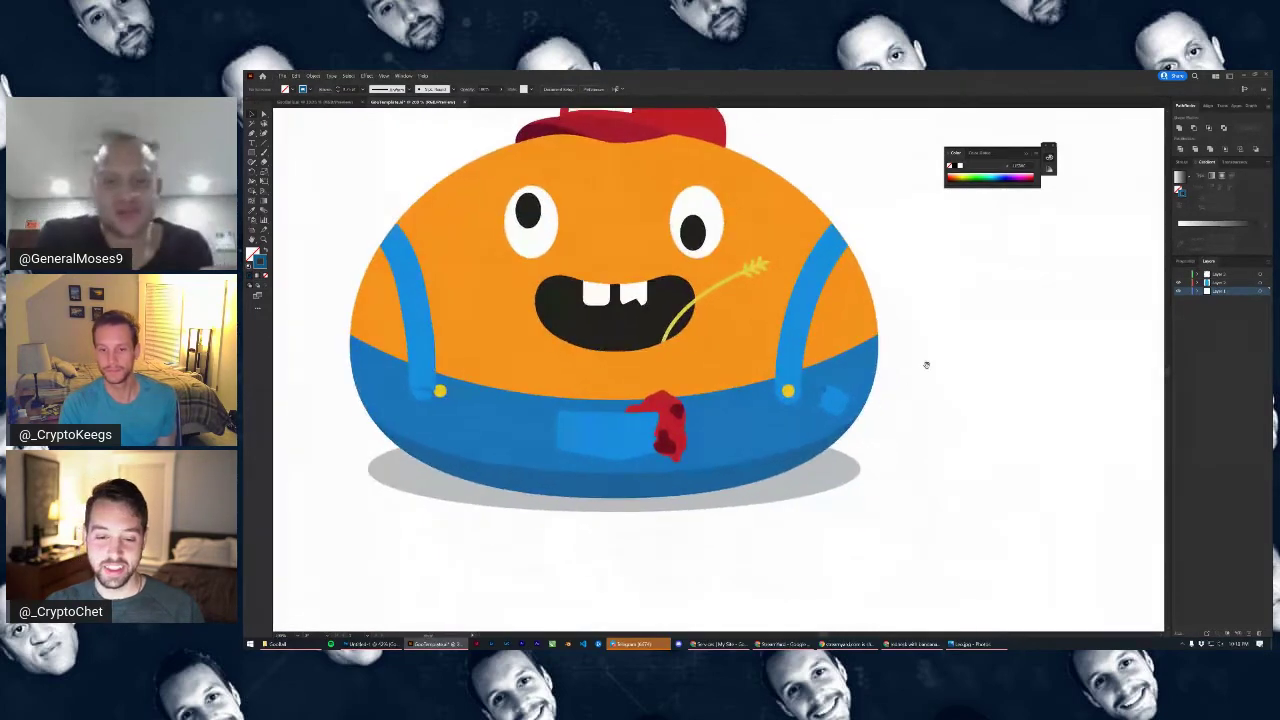
scroll(841, 400, up, 6)
drag(809, 378, 756, 346)
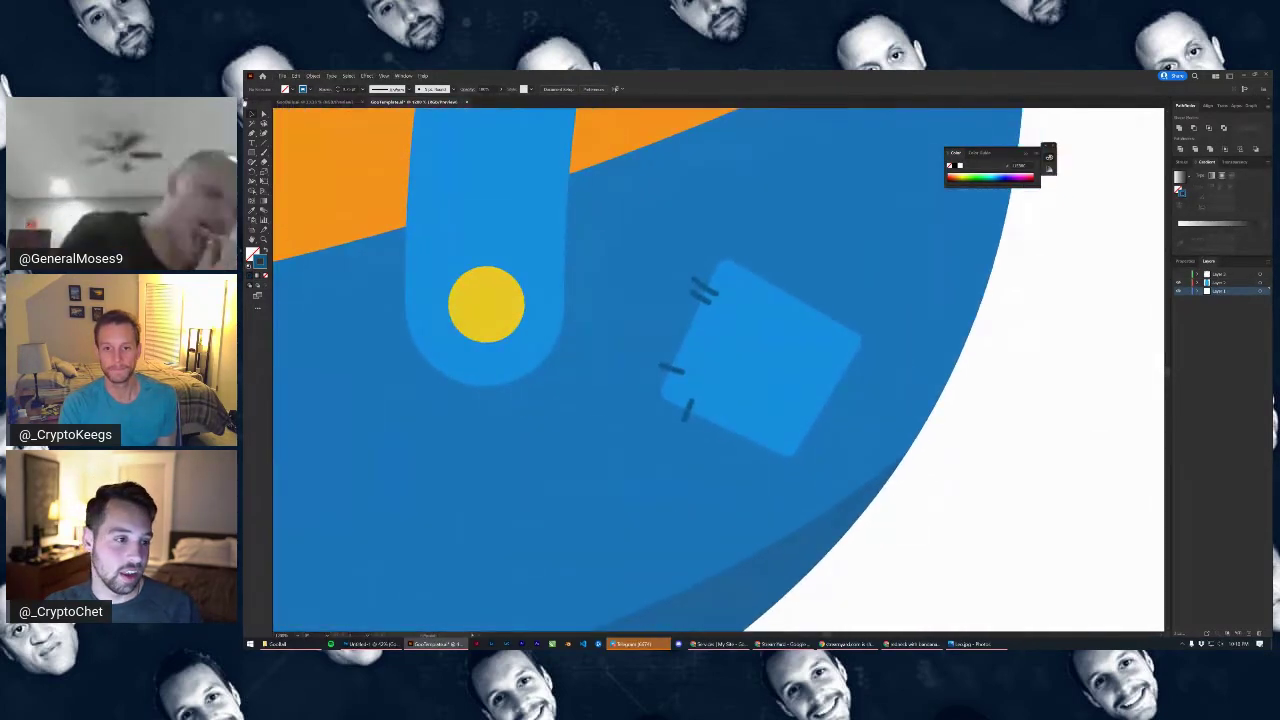
click(780, 279)
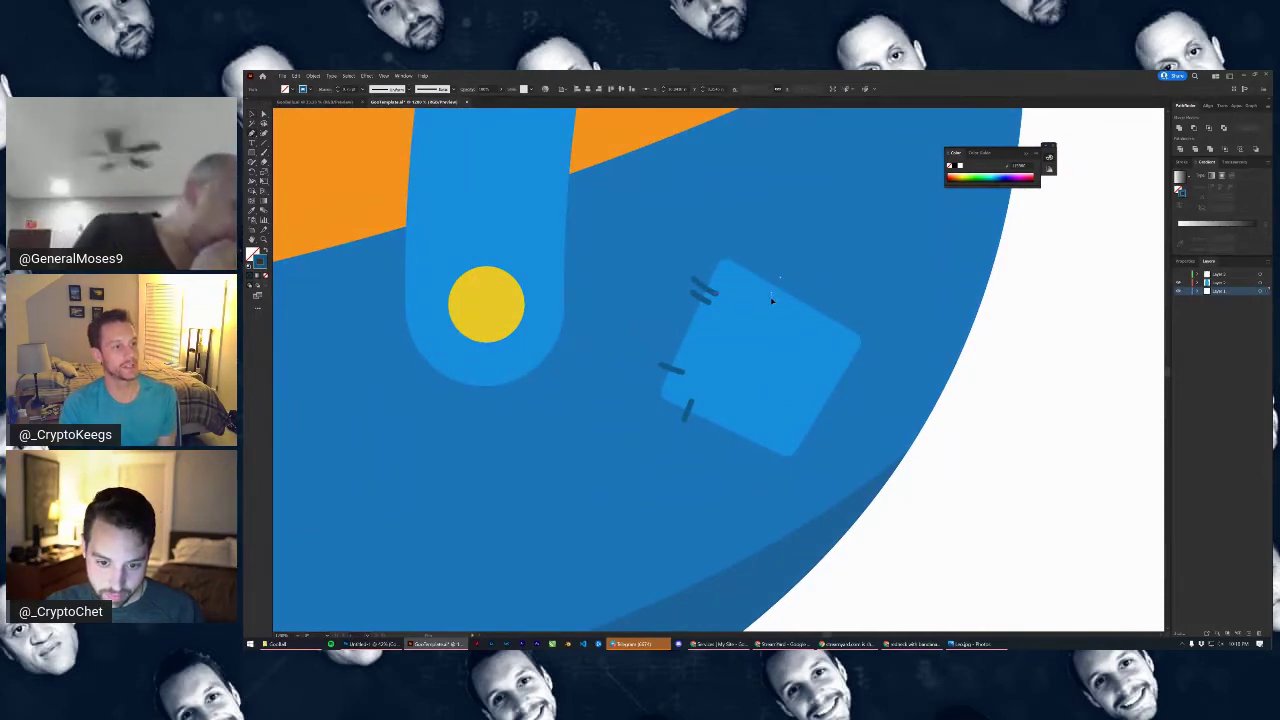
click(771, 293)
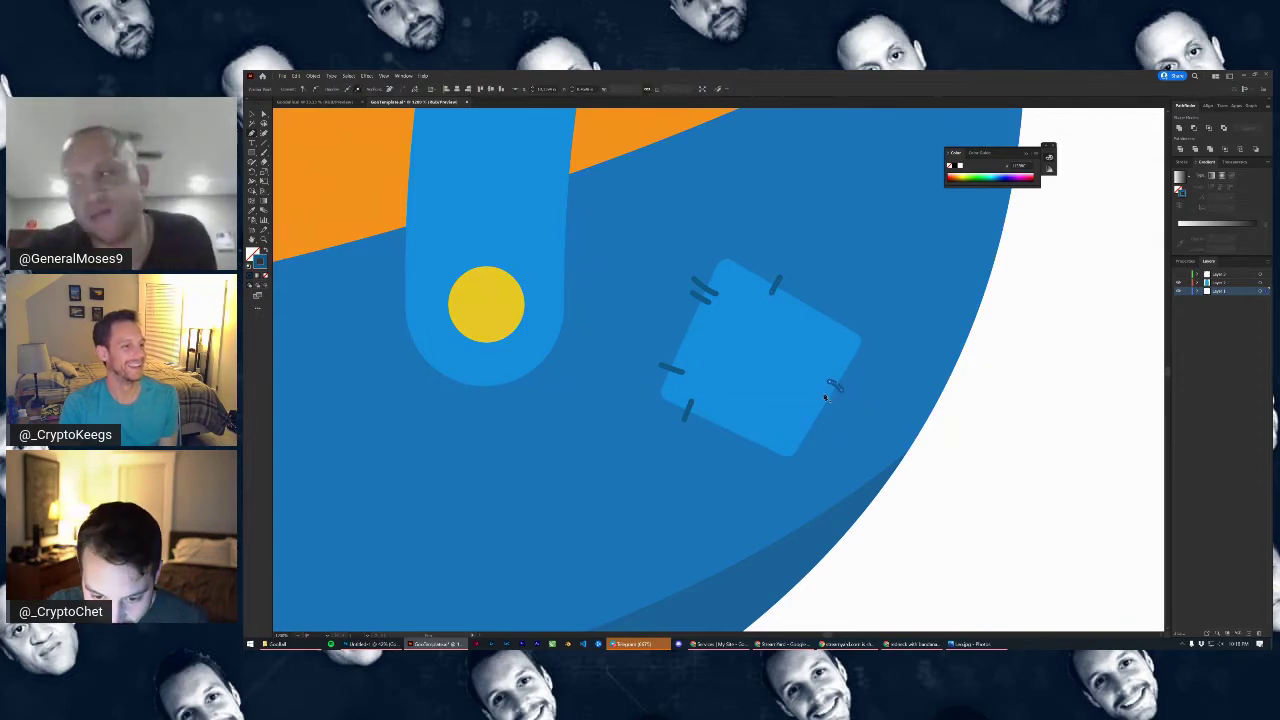
Complete the pair of stitches on the patch's right edge, add one across its bottom corner, and deselect to check the character
drag(837, 402, 844, 407)
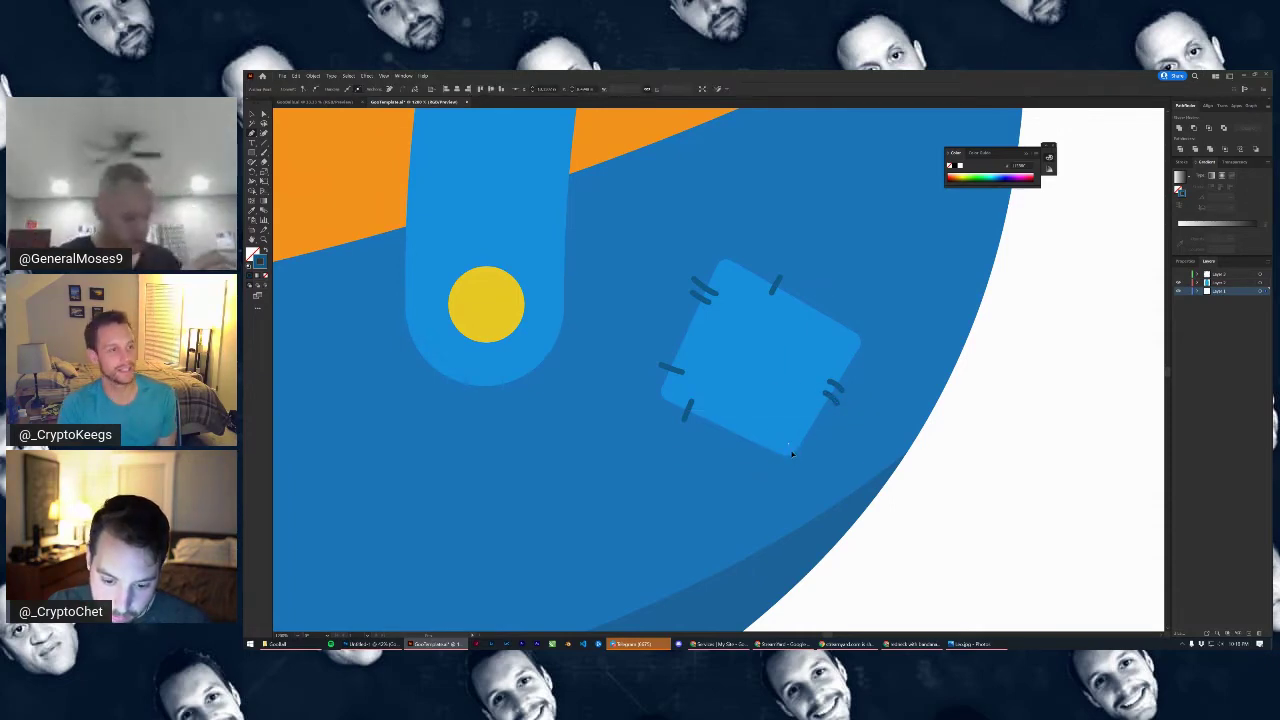
drag(788, 443, 796, 465)
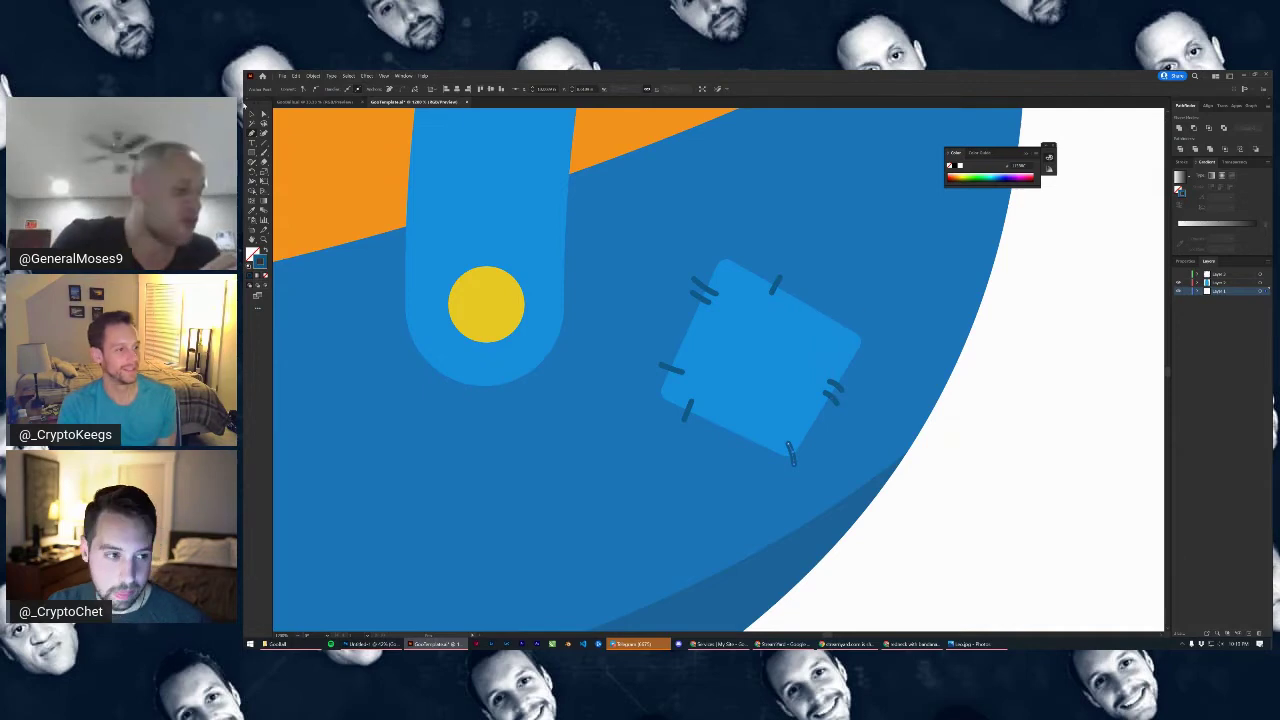
click(251, 114)
click(995, 377)
scroll(1006, 386, down, 7)
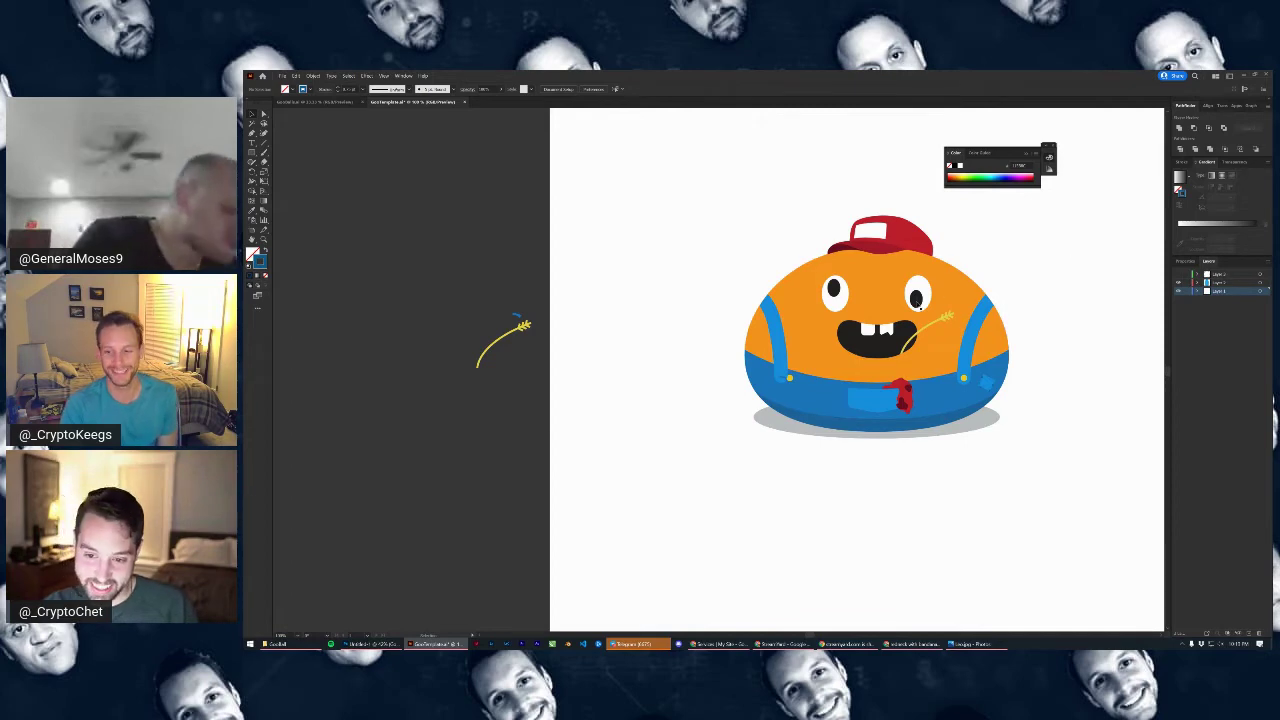
Try a red-orange swatch as the stroke colour and dismiss the Color Picker without adjusting the colour
scroll(962, 318, up, 1)
scroll(849, 397, up, 3)
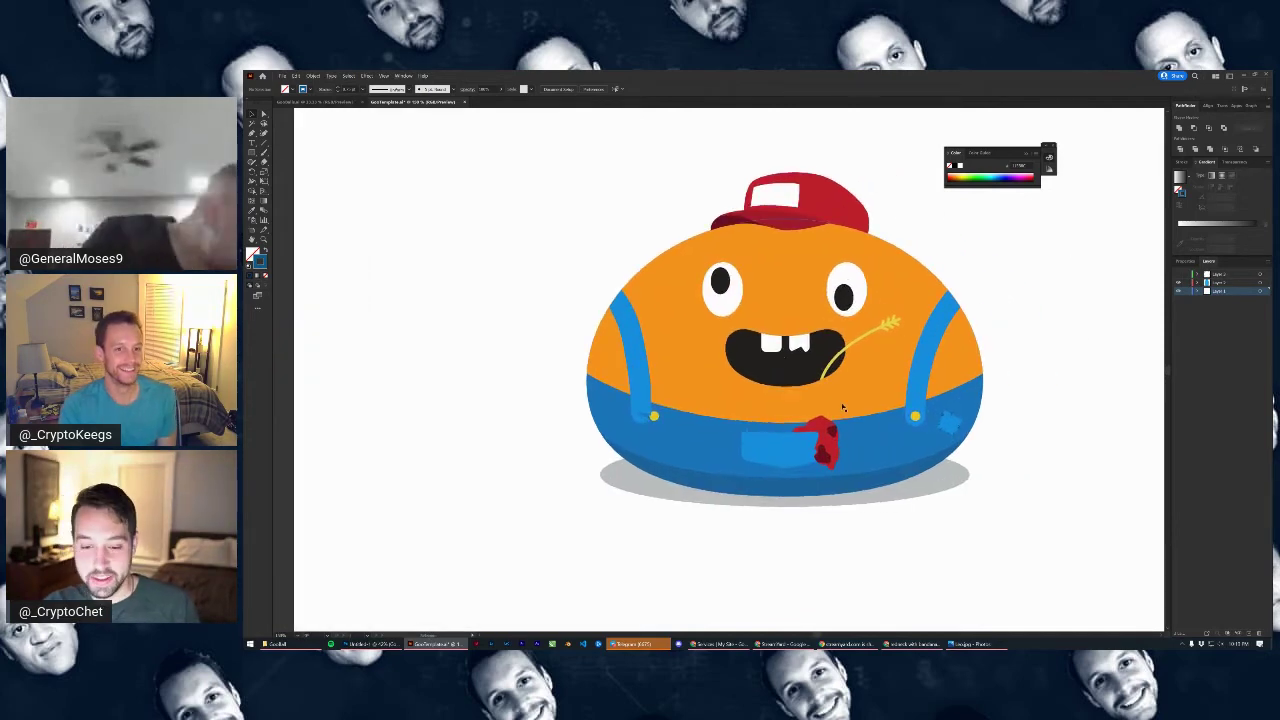
drag(793, 391, 728, 377)
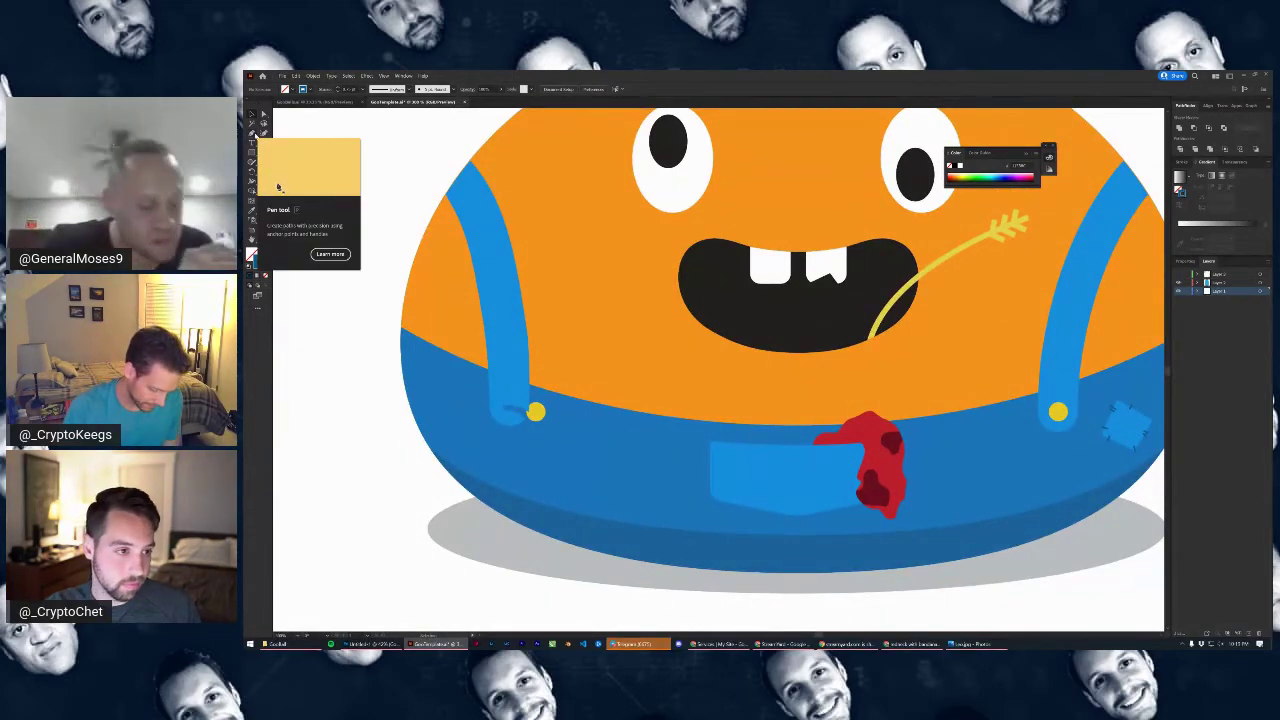
click(289, 89)
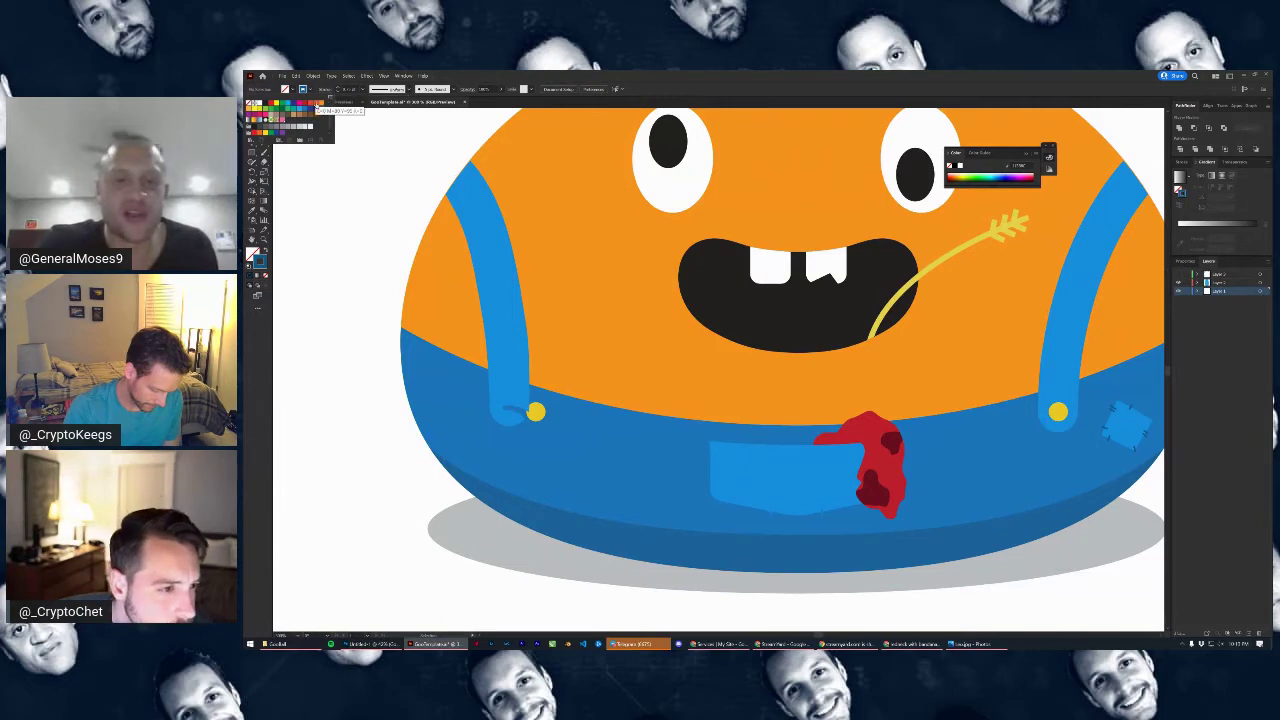
click(317, 104)
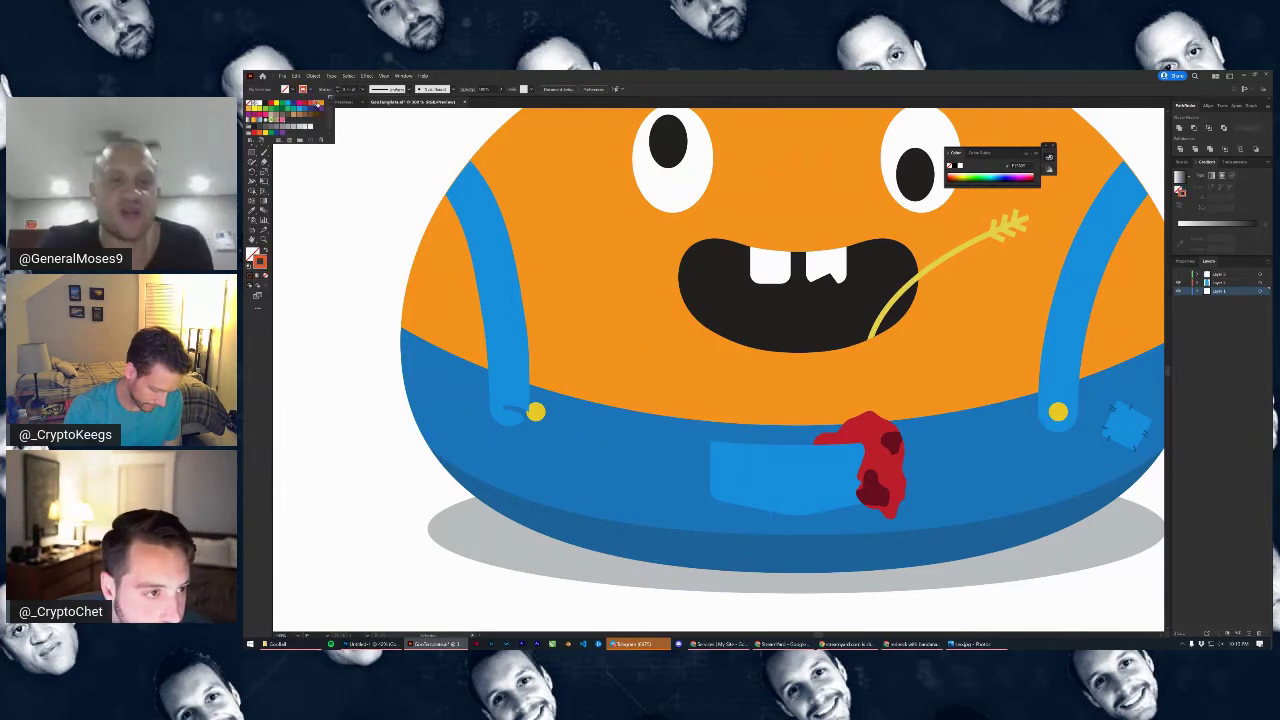
double_click(264, 261)
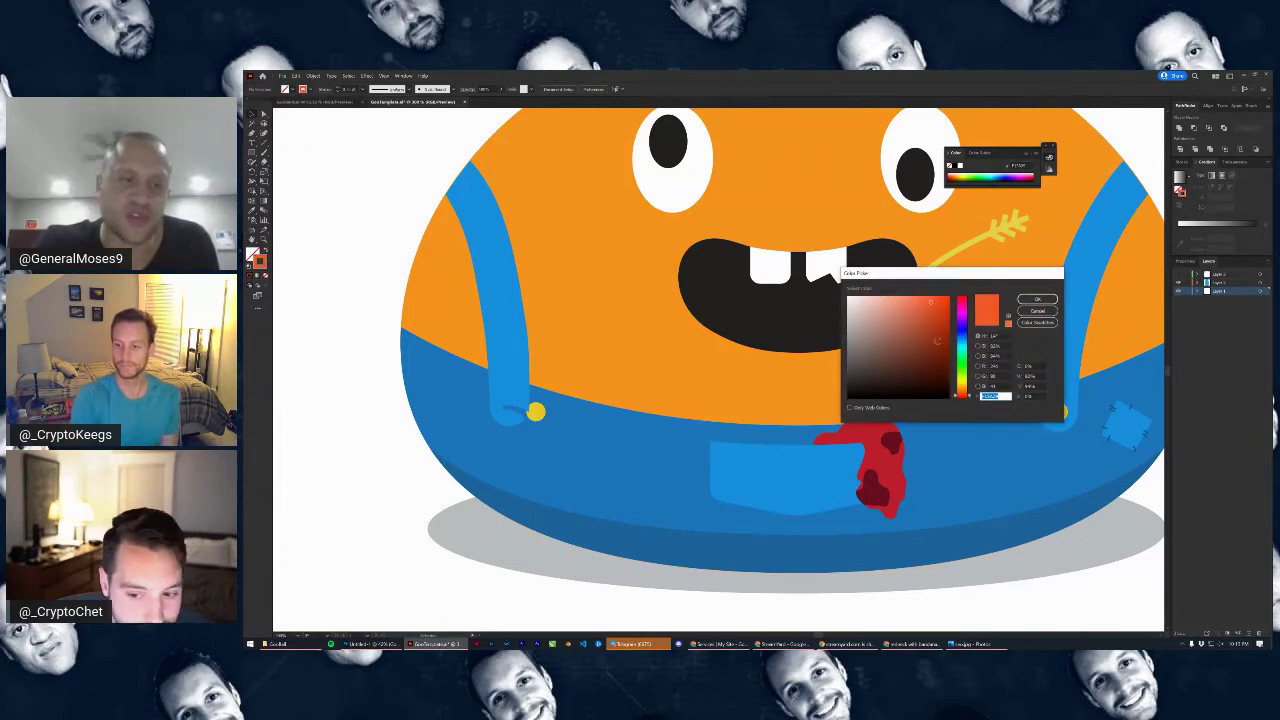
click(1037, 311)
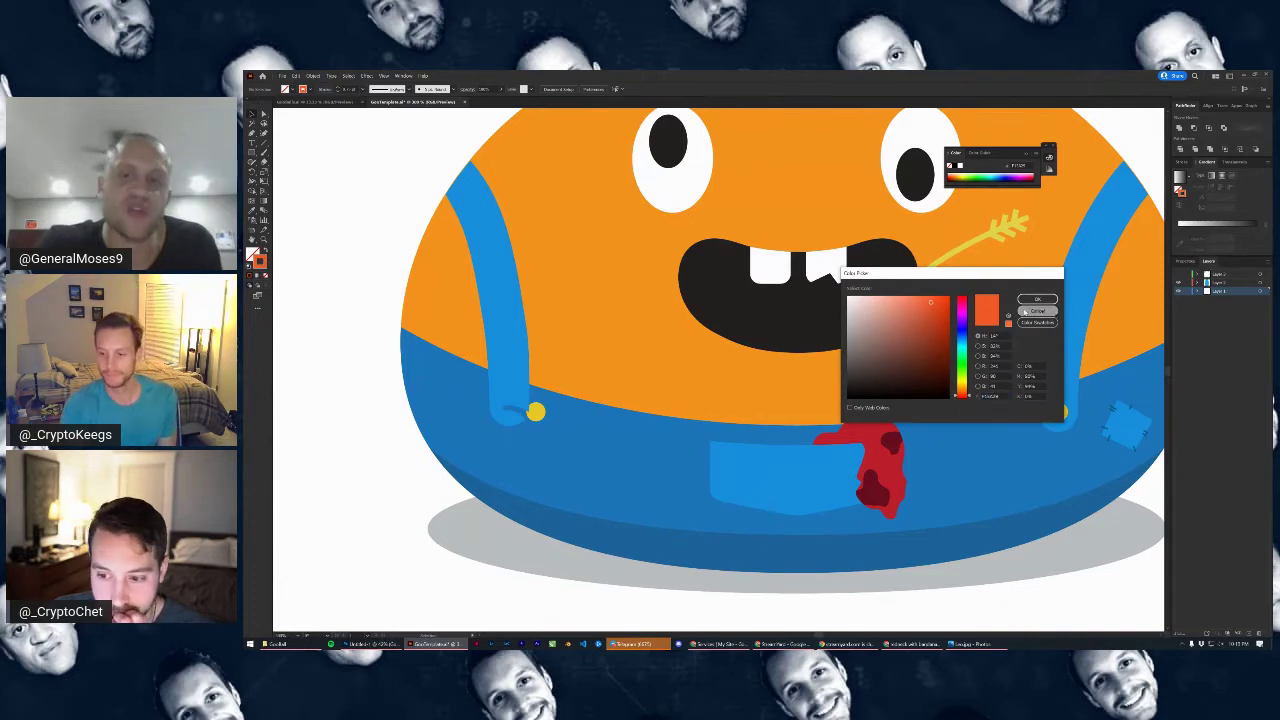
Set the stroke to an orange swatch and darken it slightly in the Color Picker
click(308, 90)
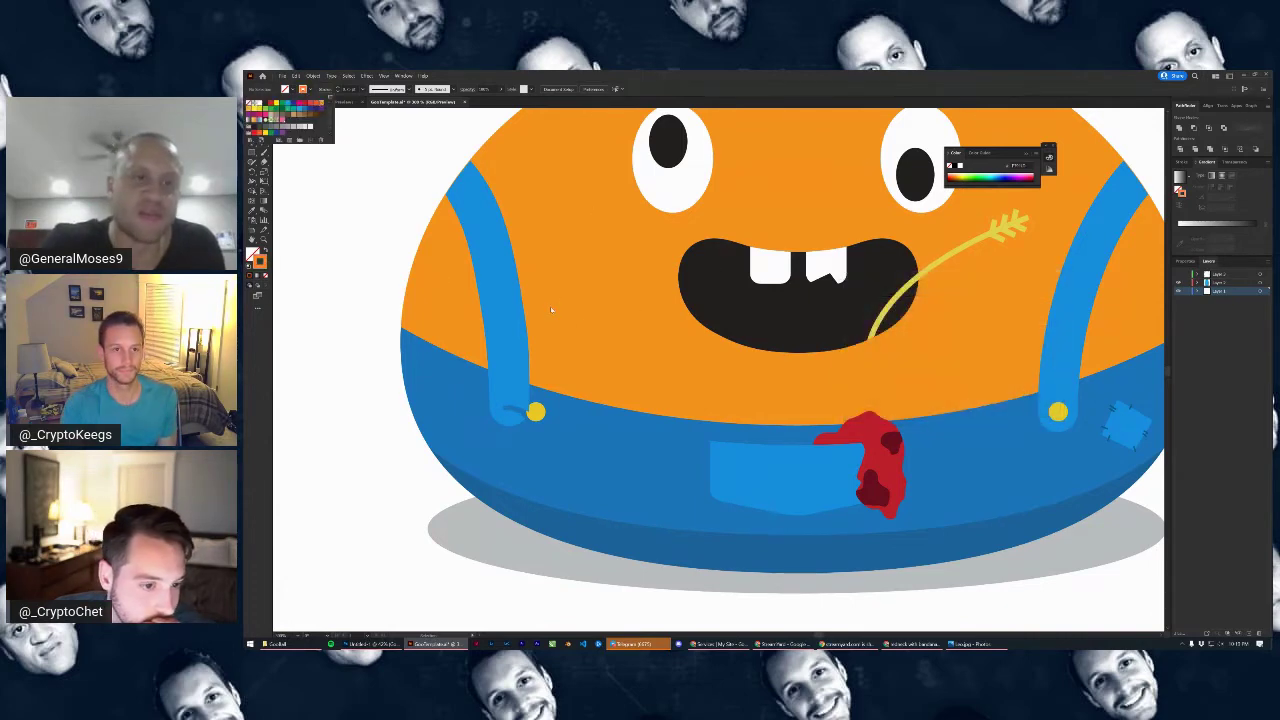
double_click(253, 253)
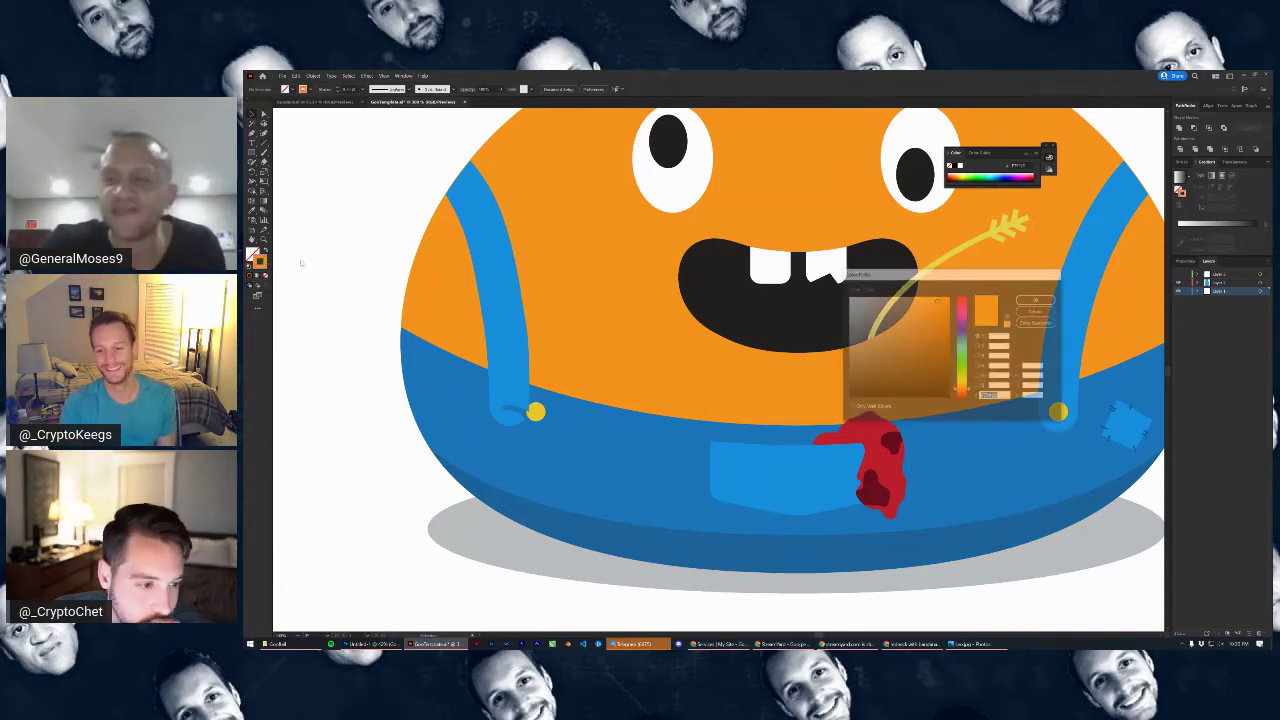
click(932, 312)
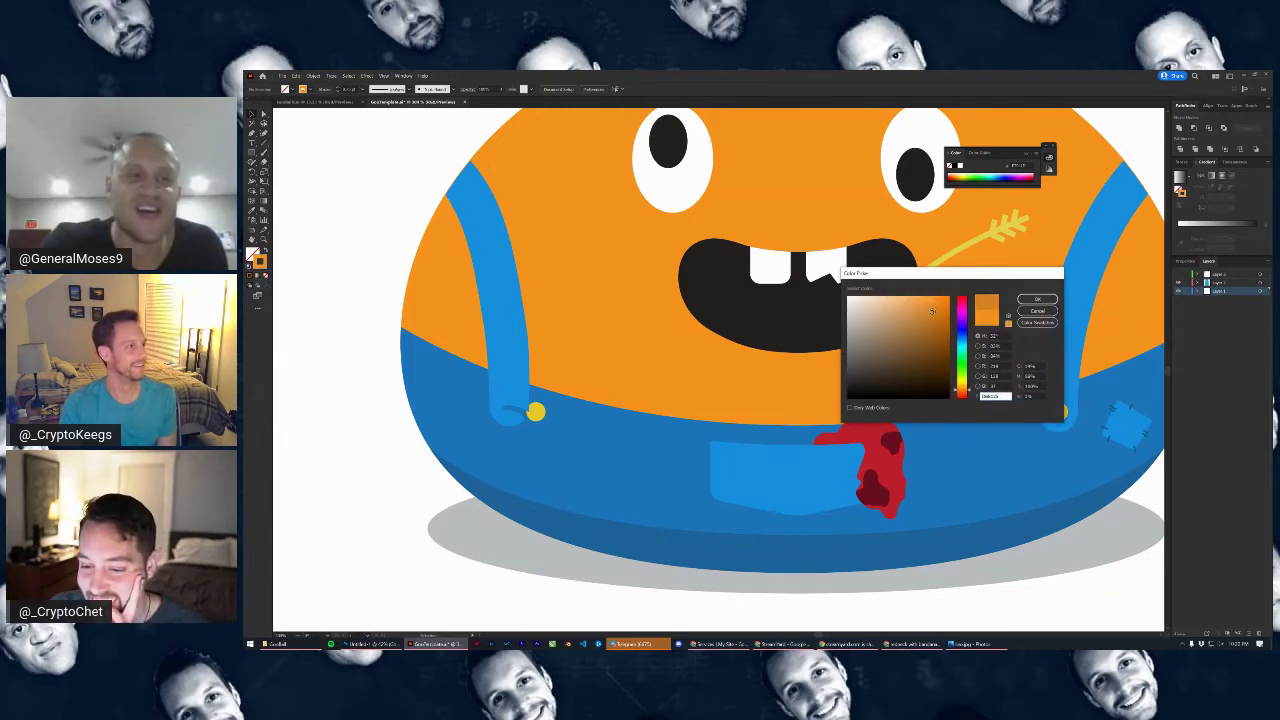
click(1037, 300)
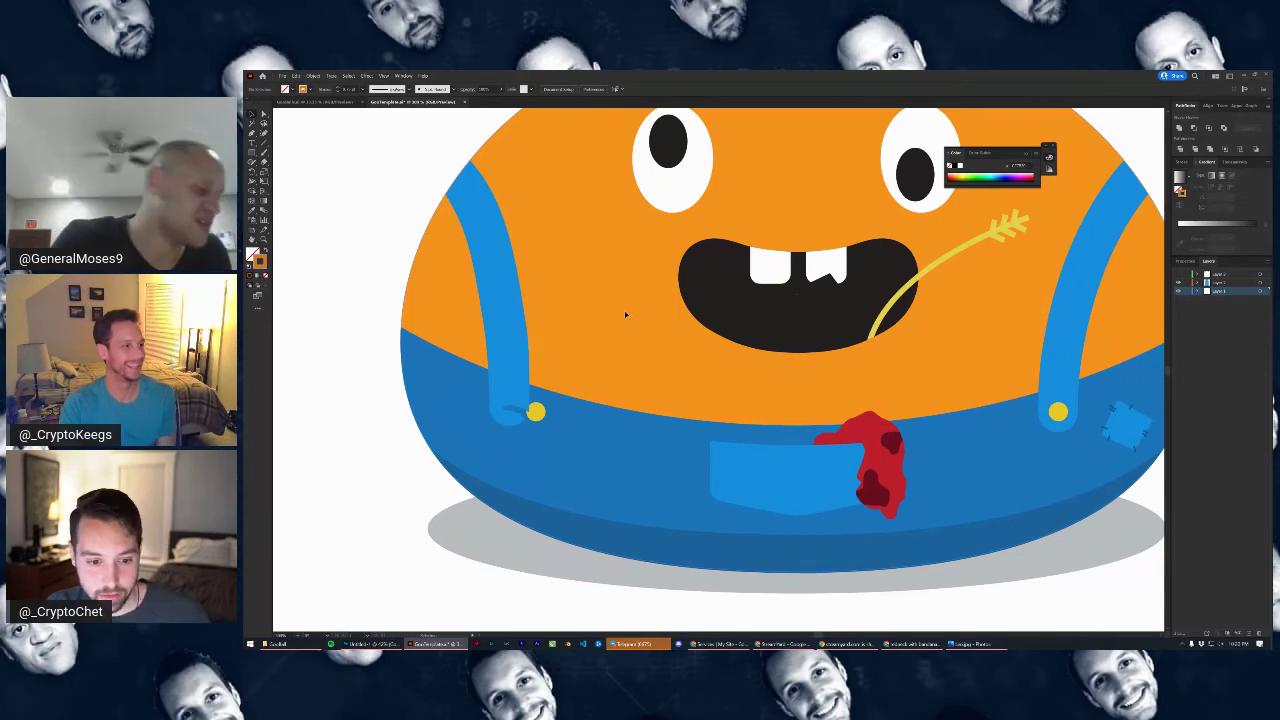
Examine the character's face, overalls, straps and stitched patch up close and as a whole
click(630, 312)
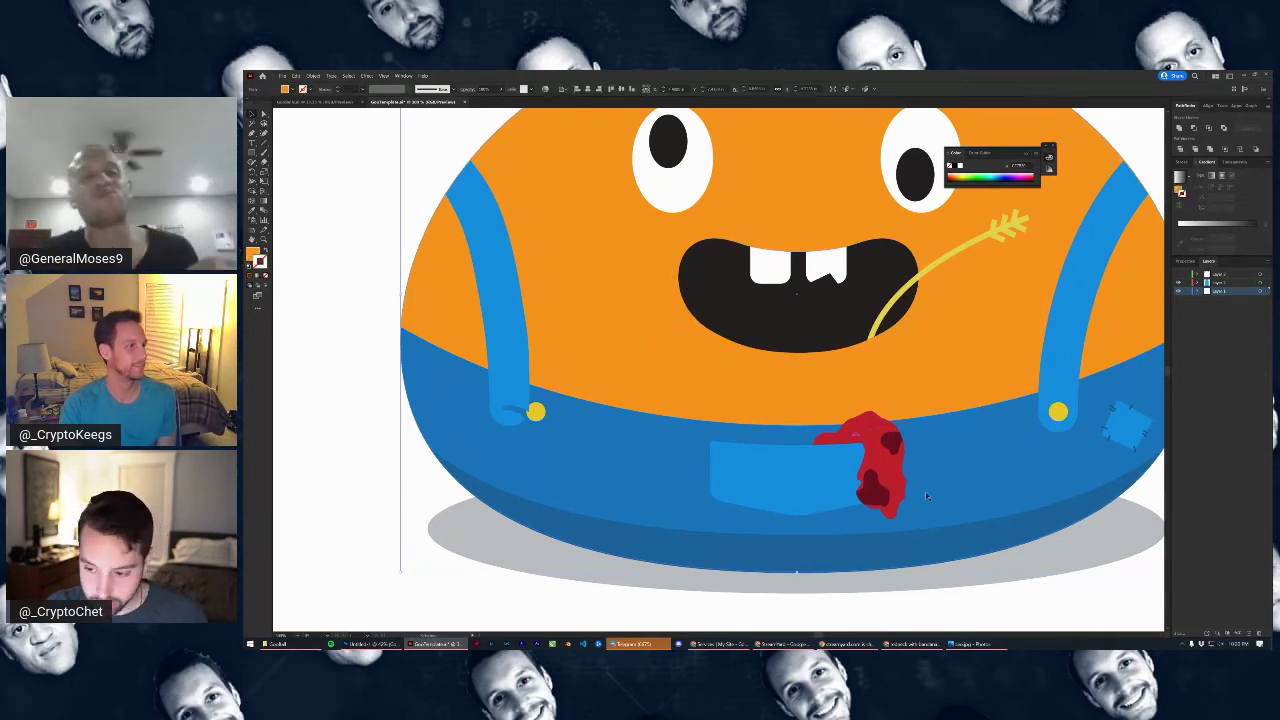
scroll(917, 423, up, 5)
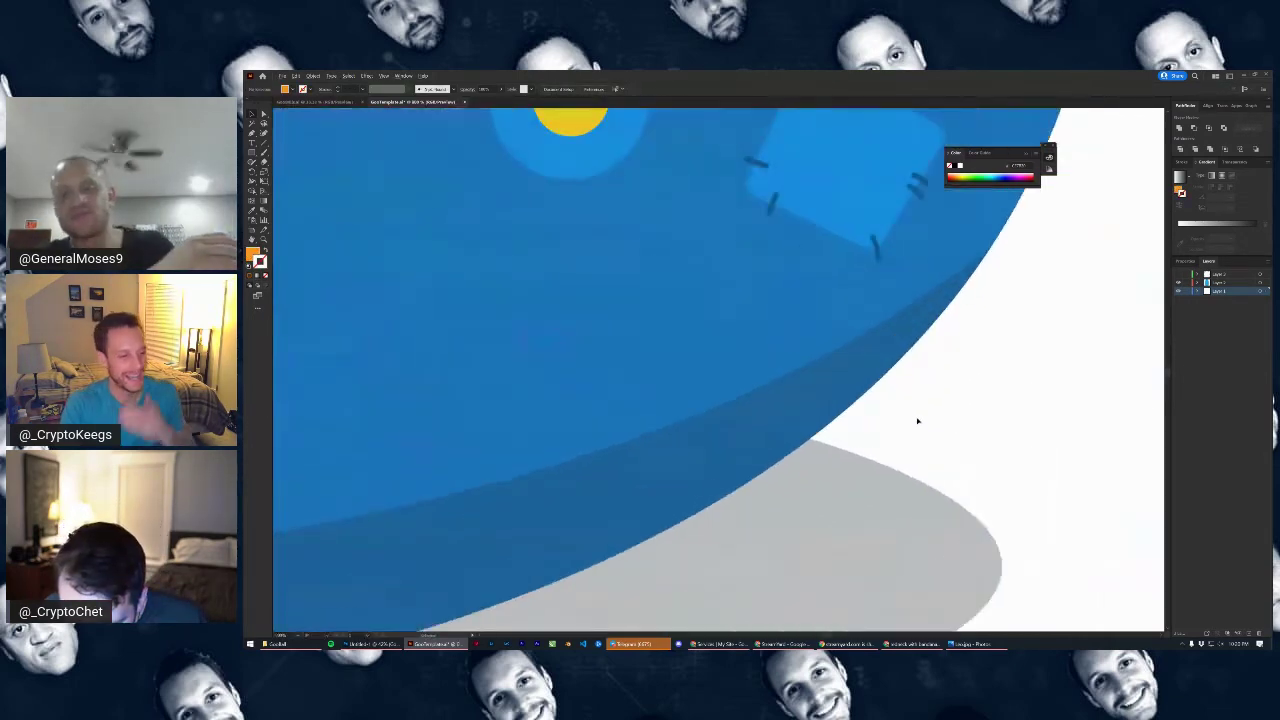
scroll(907, 343, down, 3)
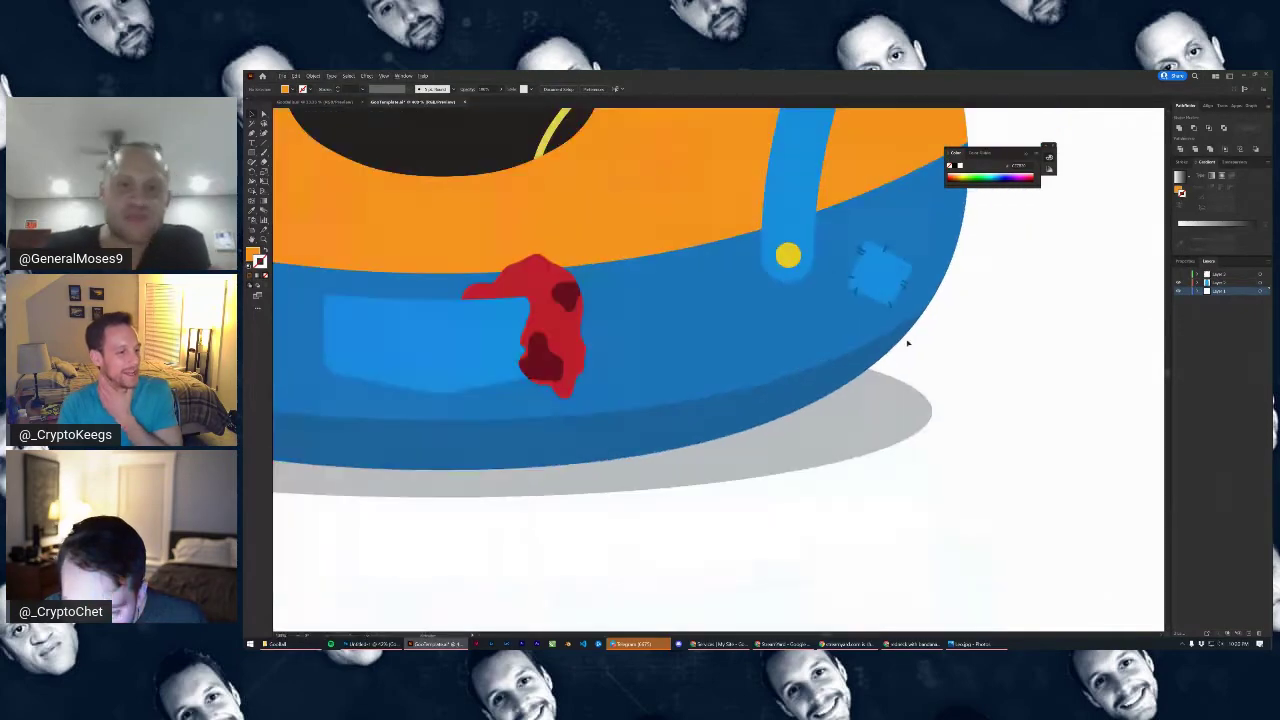
scroll(943, 286, down, 3)
scroll(985, 263, up, 1)
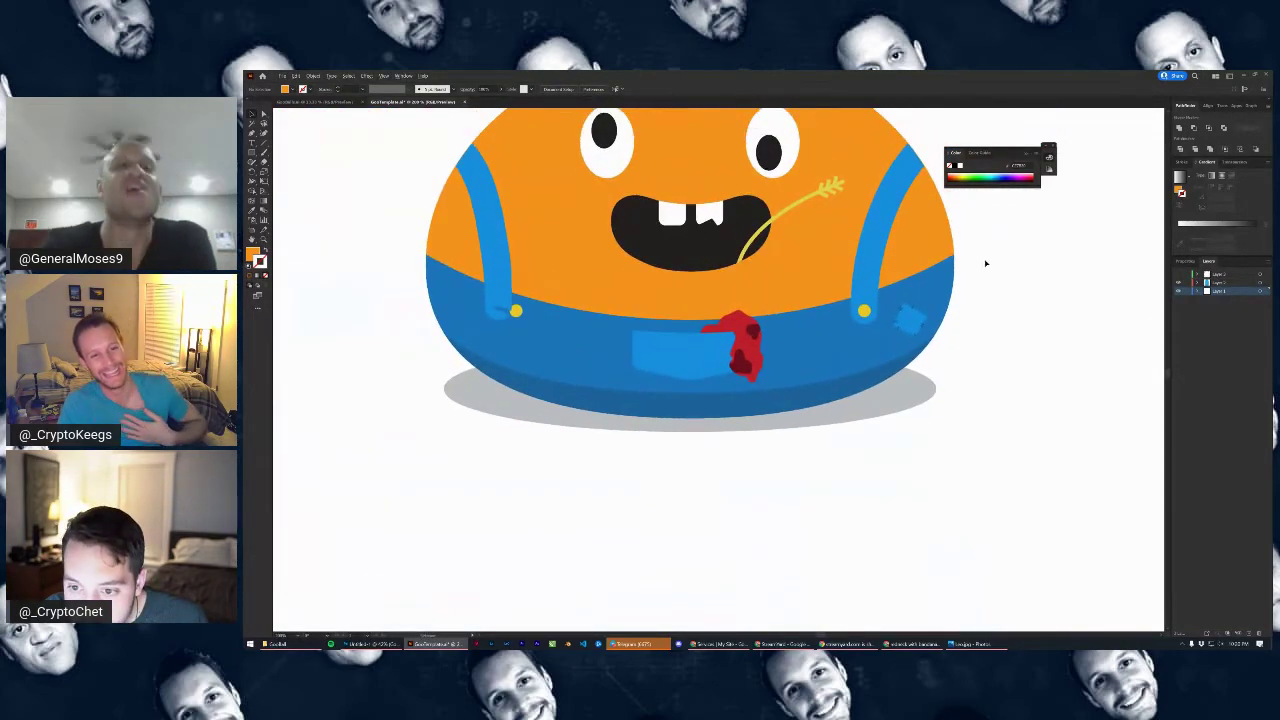
scroll(894, 249, up, 3)
scroll(894, 249, down, 6)
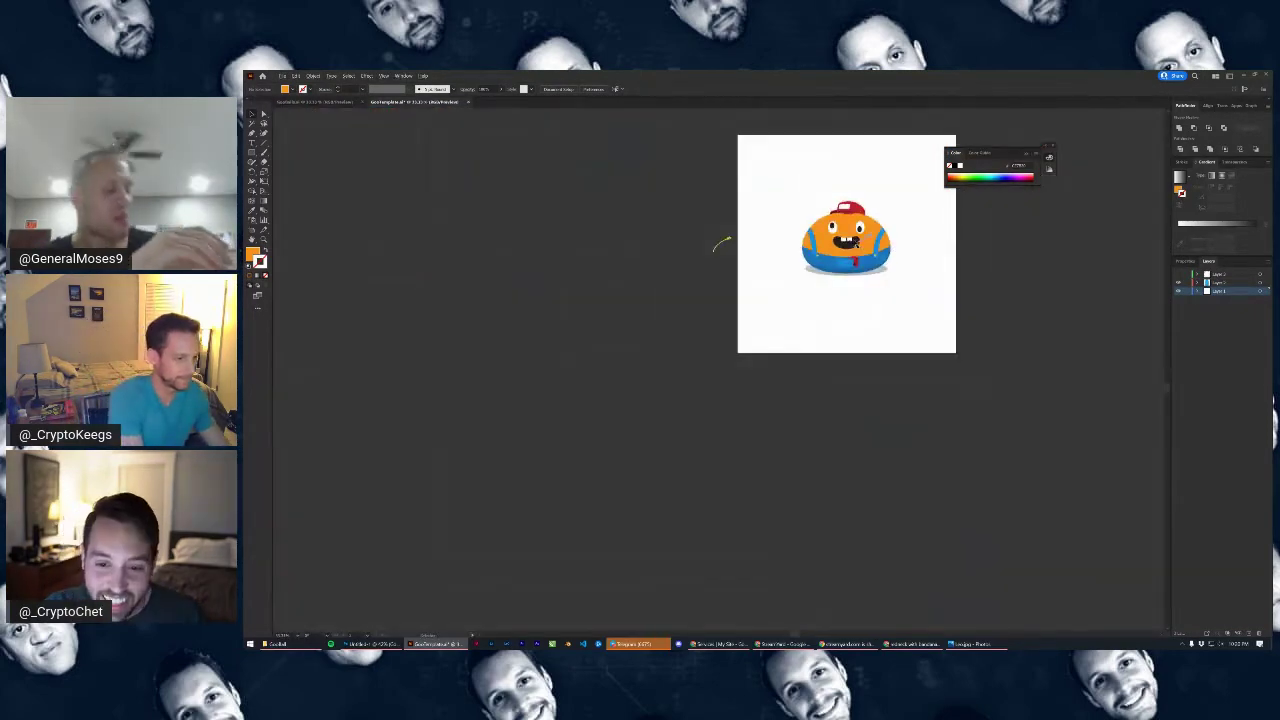
scroll(856, 243, up, 5)
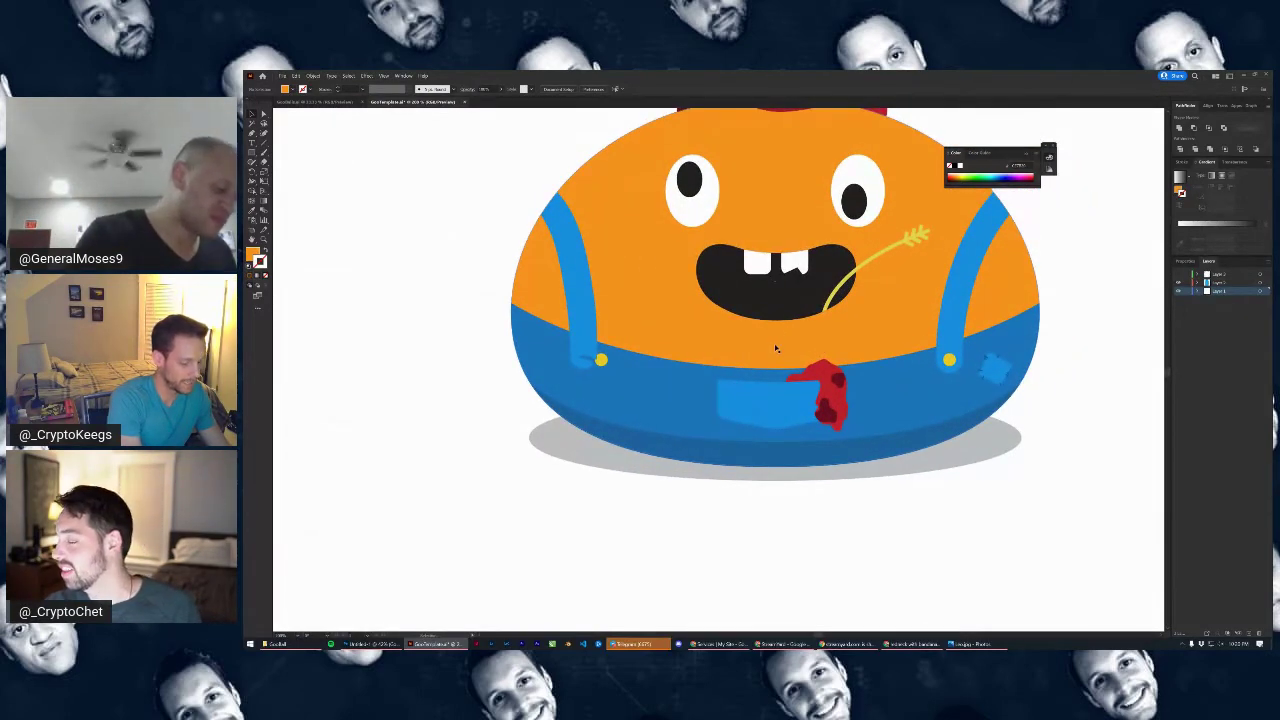
scroll(769, 364, up, 2)
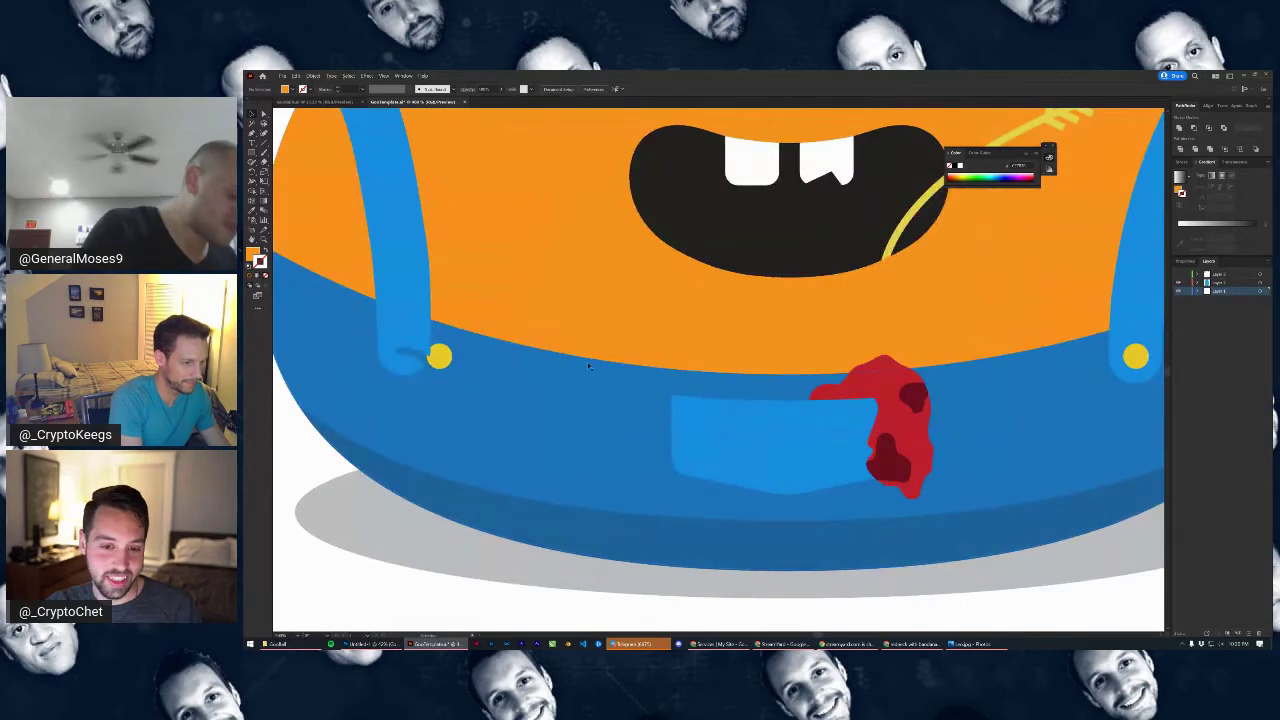
click(253, 134)
drag(567, 249, 593, 332)
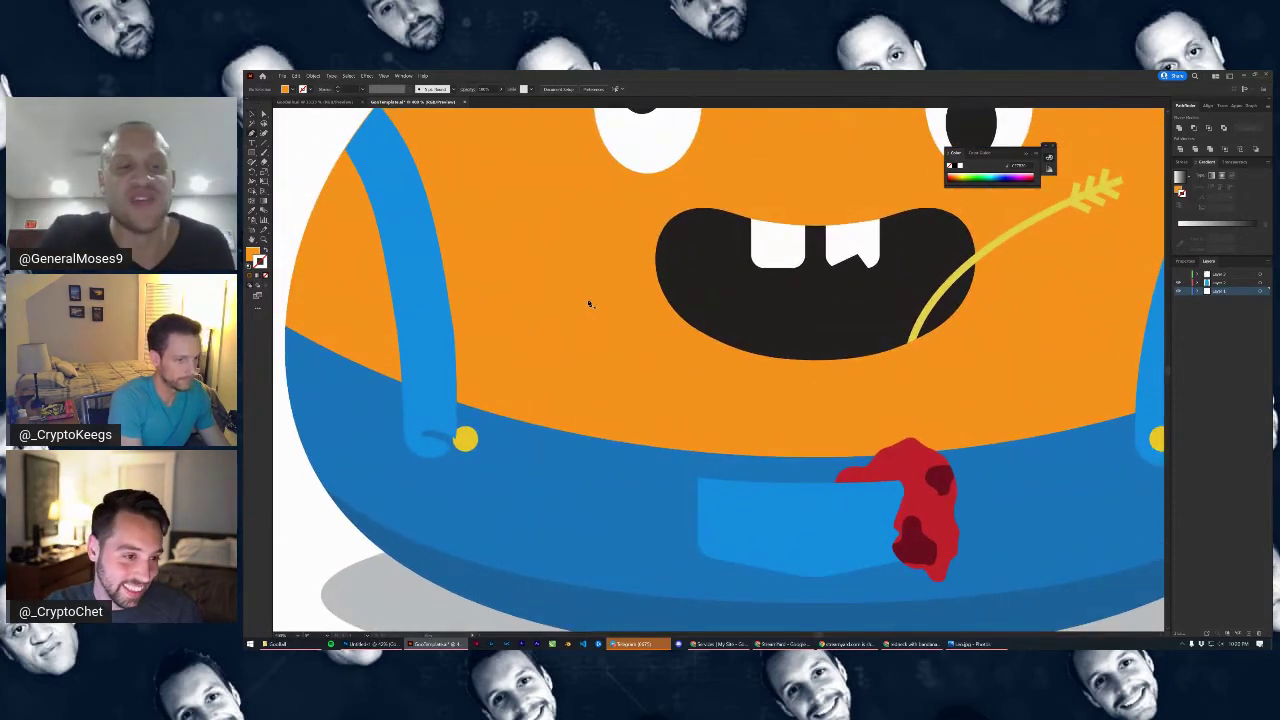
drag(944, 277, 800, 352)
scroll(800, 350, down, 2)
scroll(800, 350, right, 3)
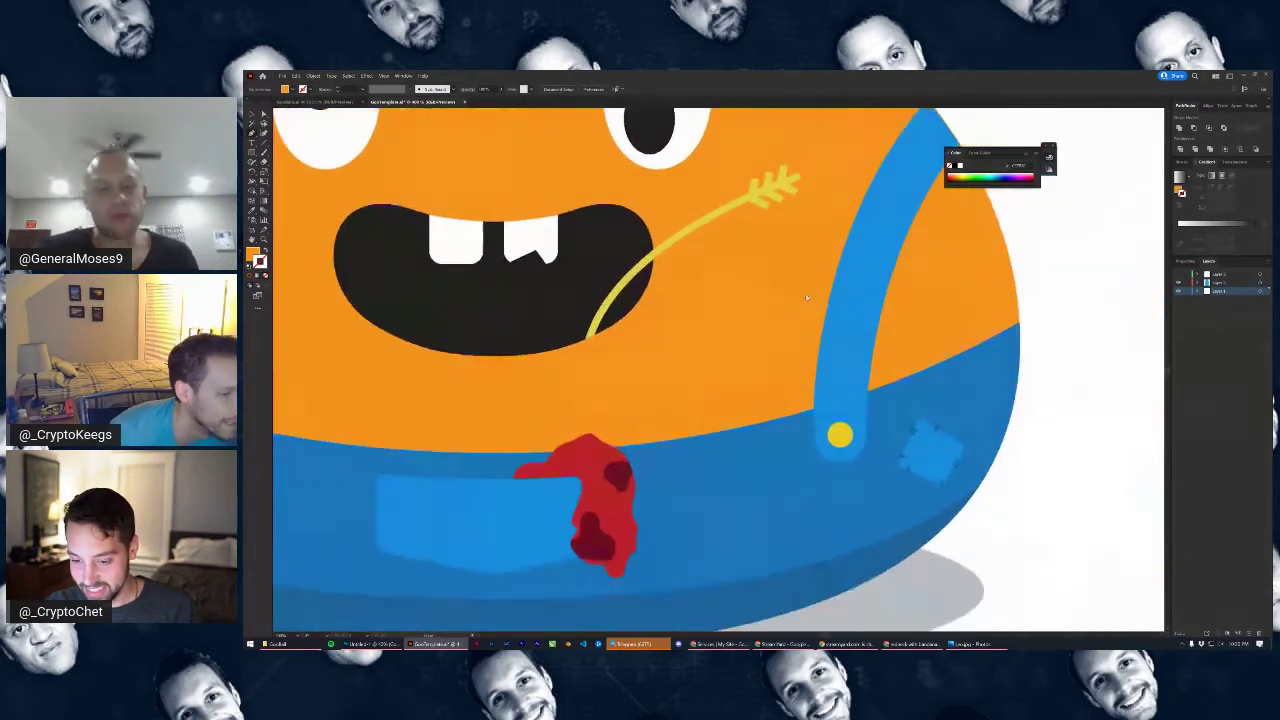
scroll(769, 309, down, 3)
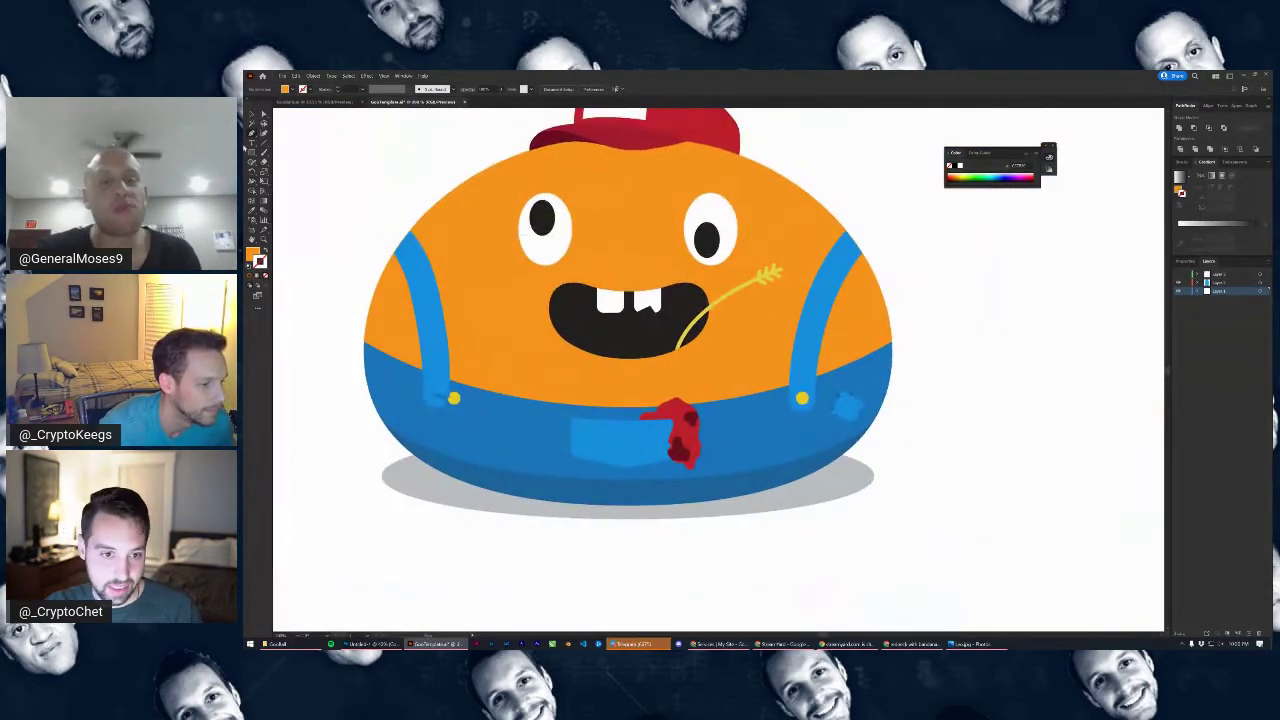
scroll(797, 245, up, 2)
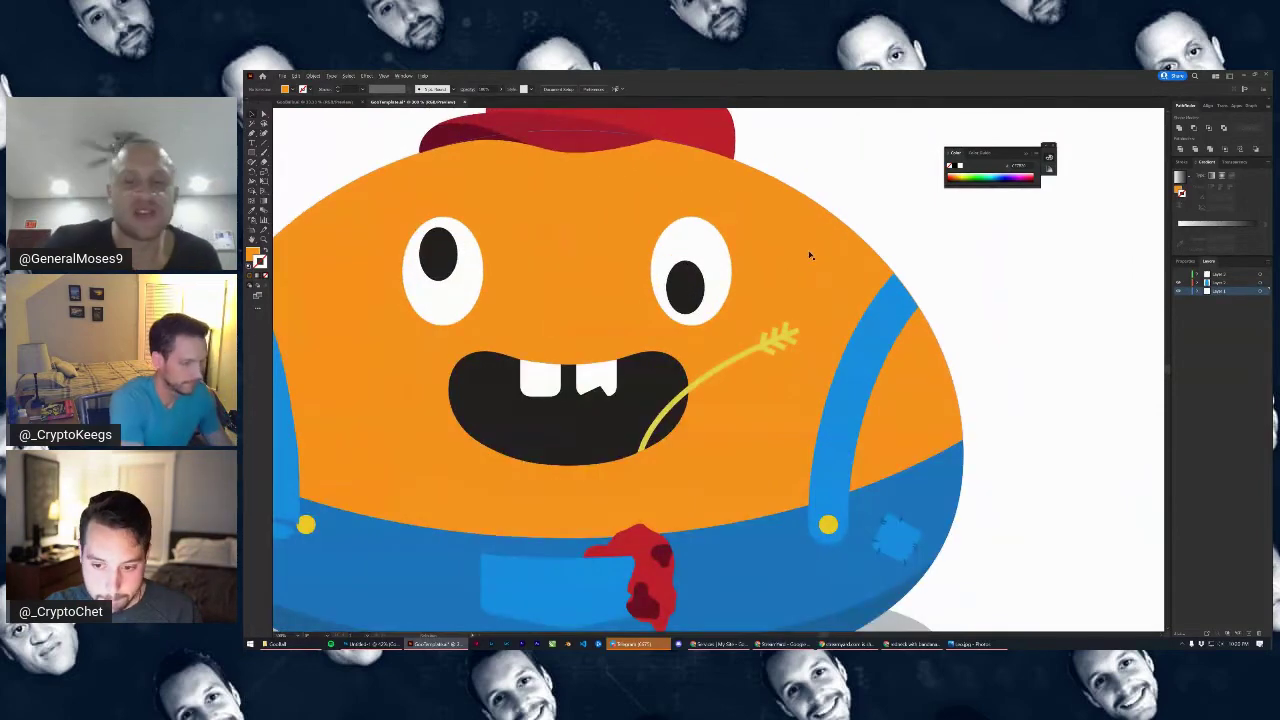
Examine the orange body's outline where it meets the overalls on both sides, and check the whole character with the body deselected
drag(797, 245, 847, 317)
click(729, 237)
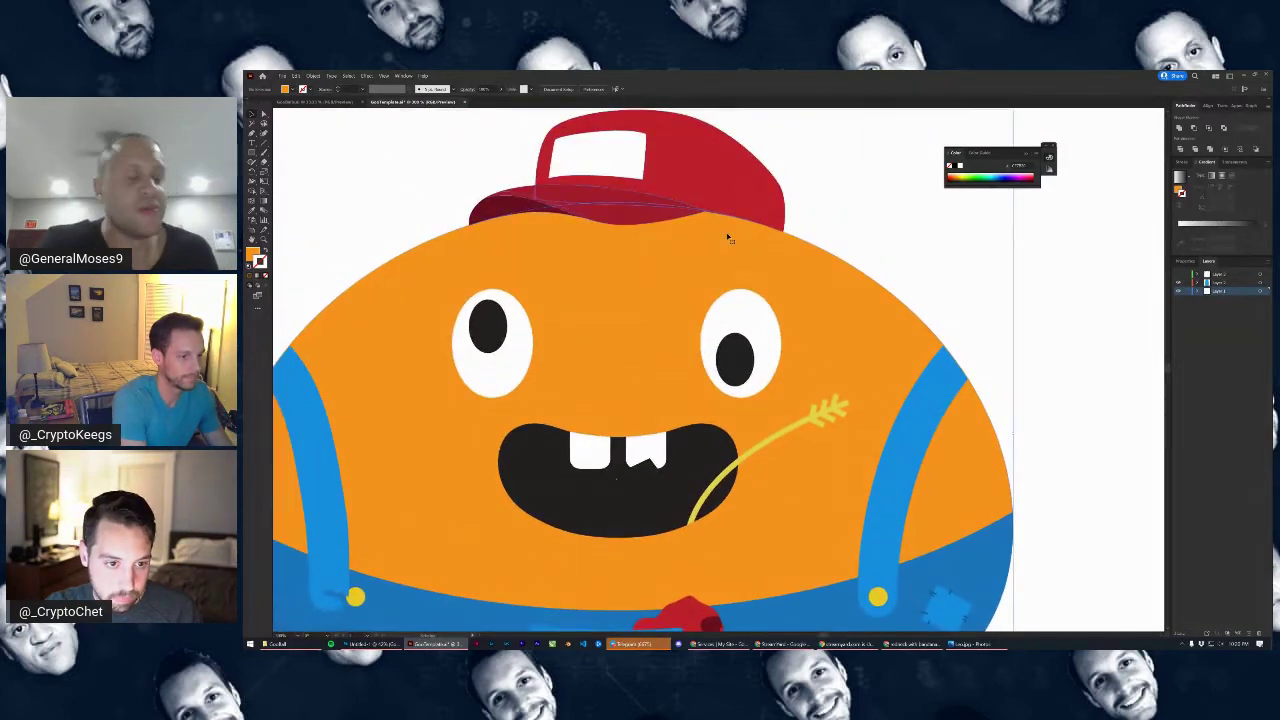
scroll(928, 324, up, 1)
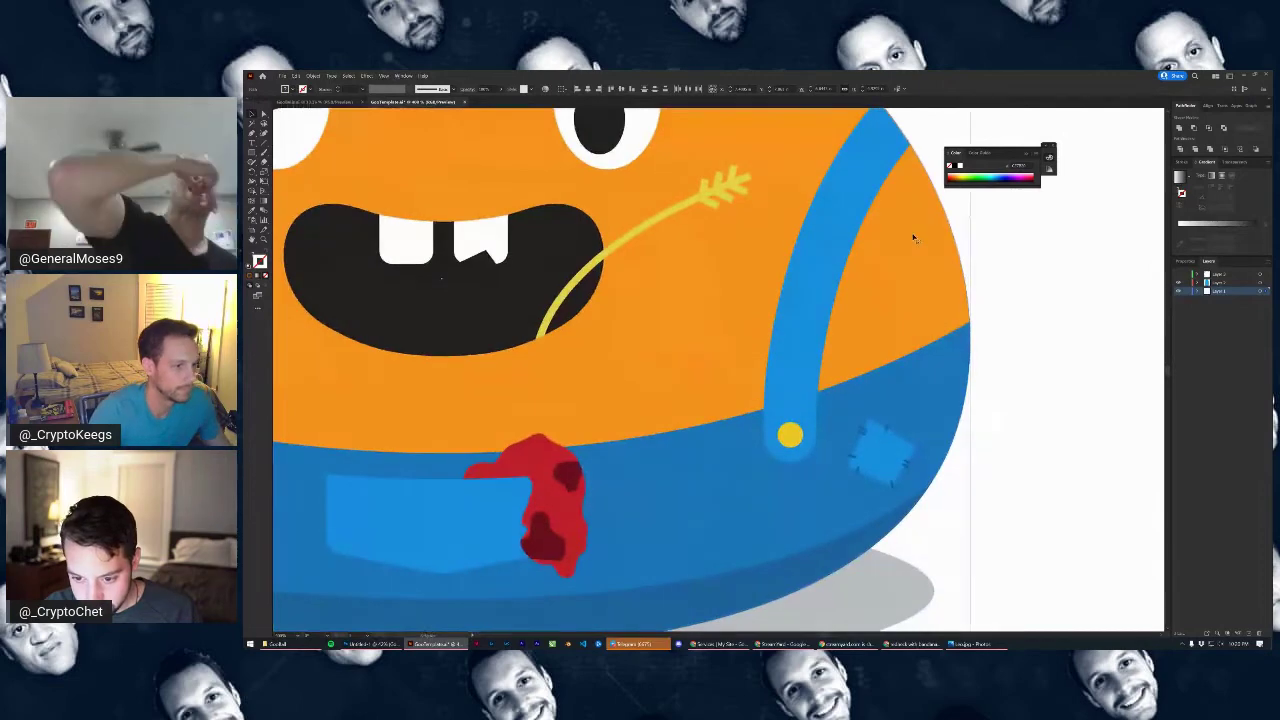
scroll(928, 260, down, 3)
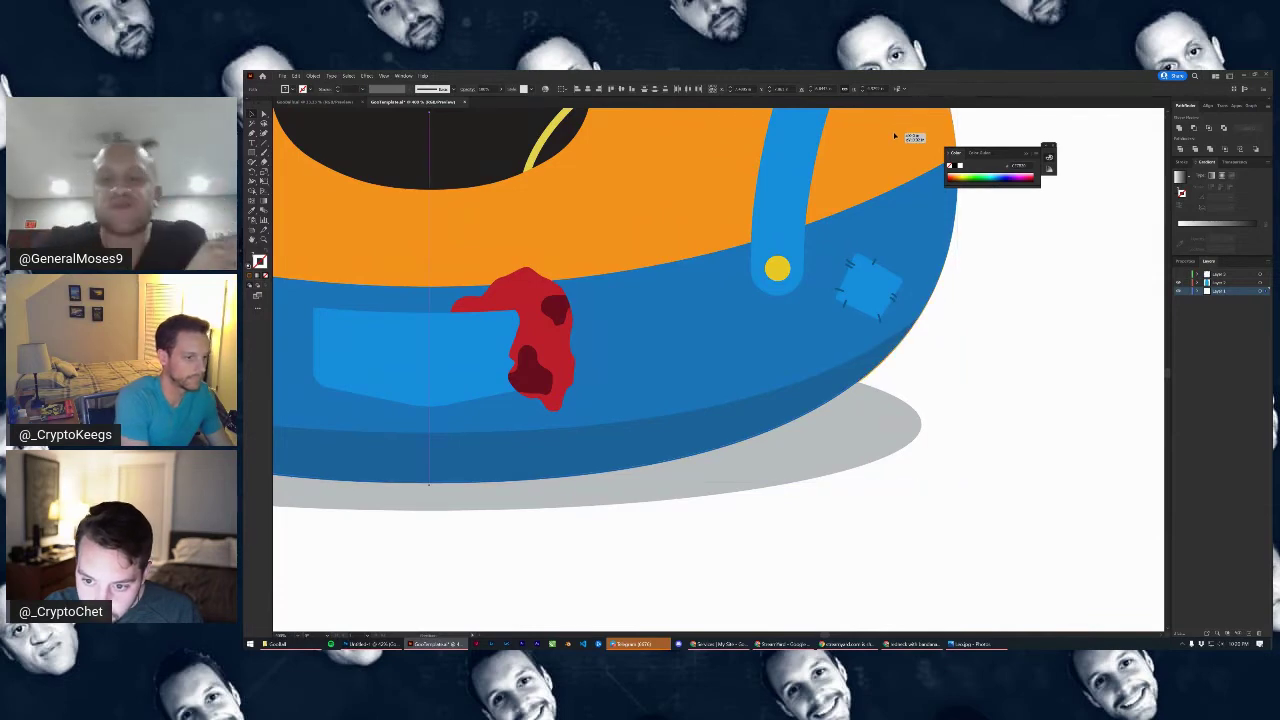
drag(1037, 250, 992, 294)
scroll(990, 293, up, 5)
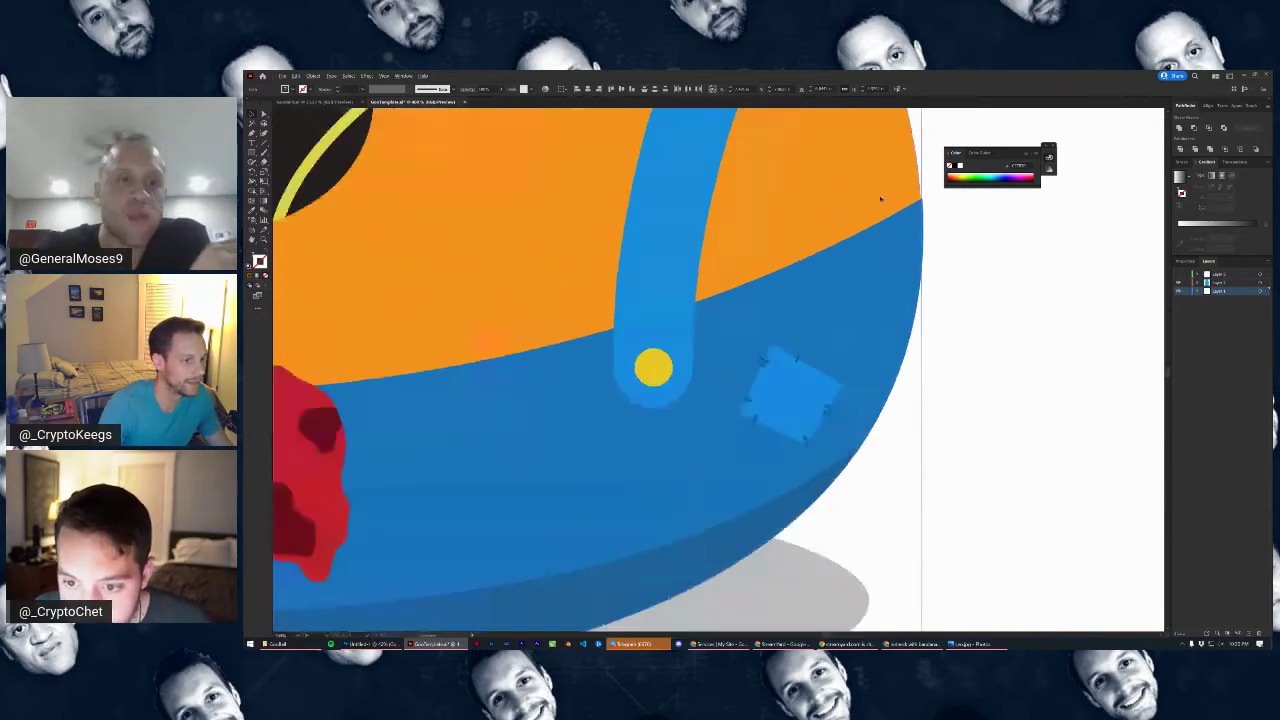
scroll(900, 185, right, 2)
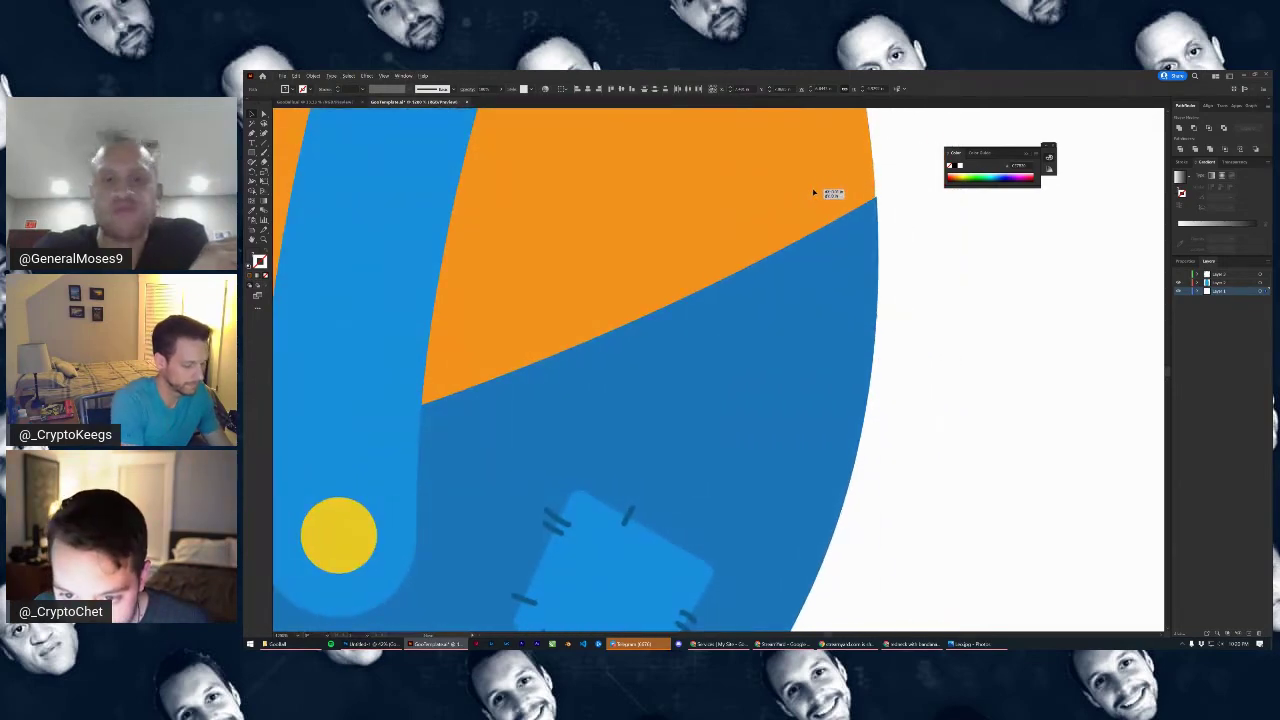
scroll(845, 238, down, 5)
scroll(845, 239, down, 1)
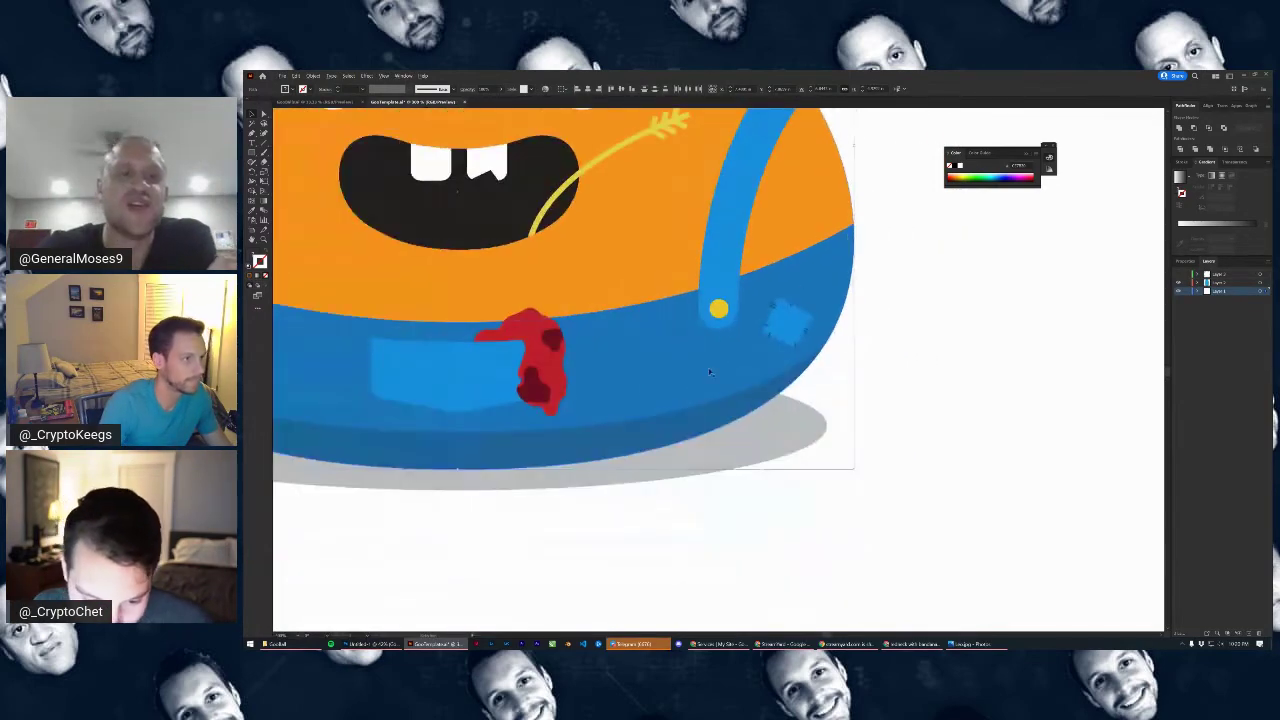
drag(668, 426, 971, 383)
drag(583, 286, 868, 405)
scroll(654, 286, up, 5)
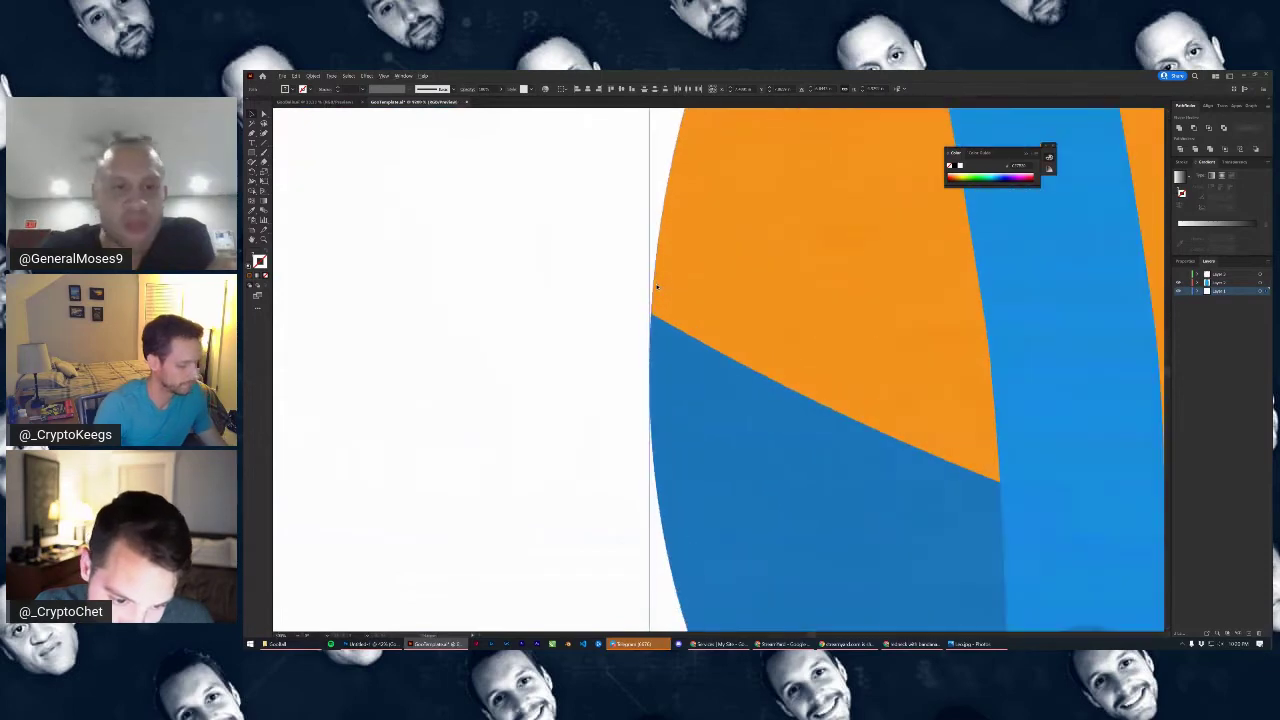
scroll(654, 286, down, 6)
drag(941, 342, 768, 489)
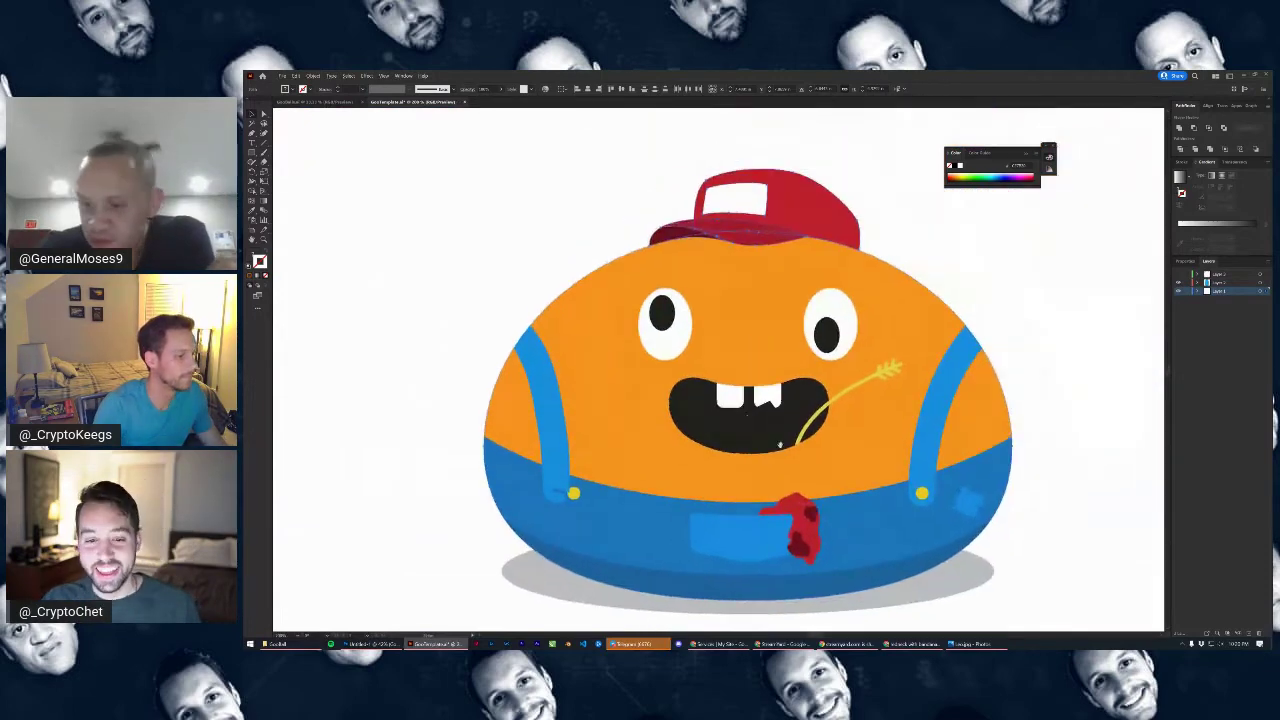
click(1007, 287)
Switch to Photoshop, inspect the T-shirt mockup up close, and toggle the #GooCrew text off to compare the design
key(alt+Tab)
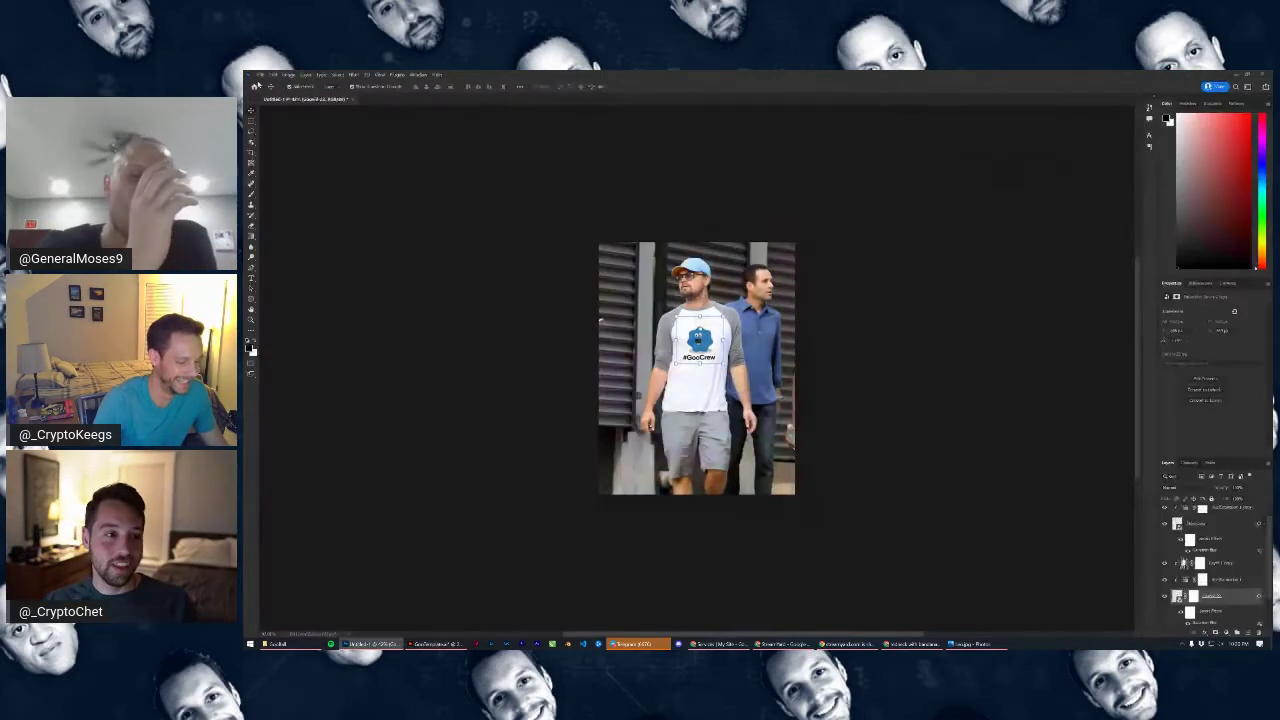
scroll(704, 362, up, 7)
scroll(738, 343, up, 2)
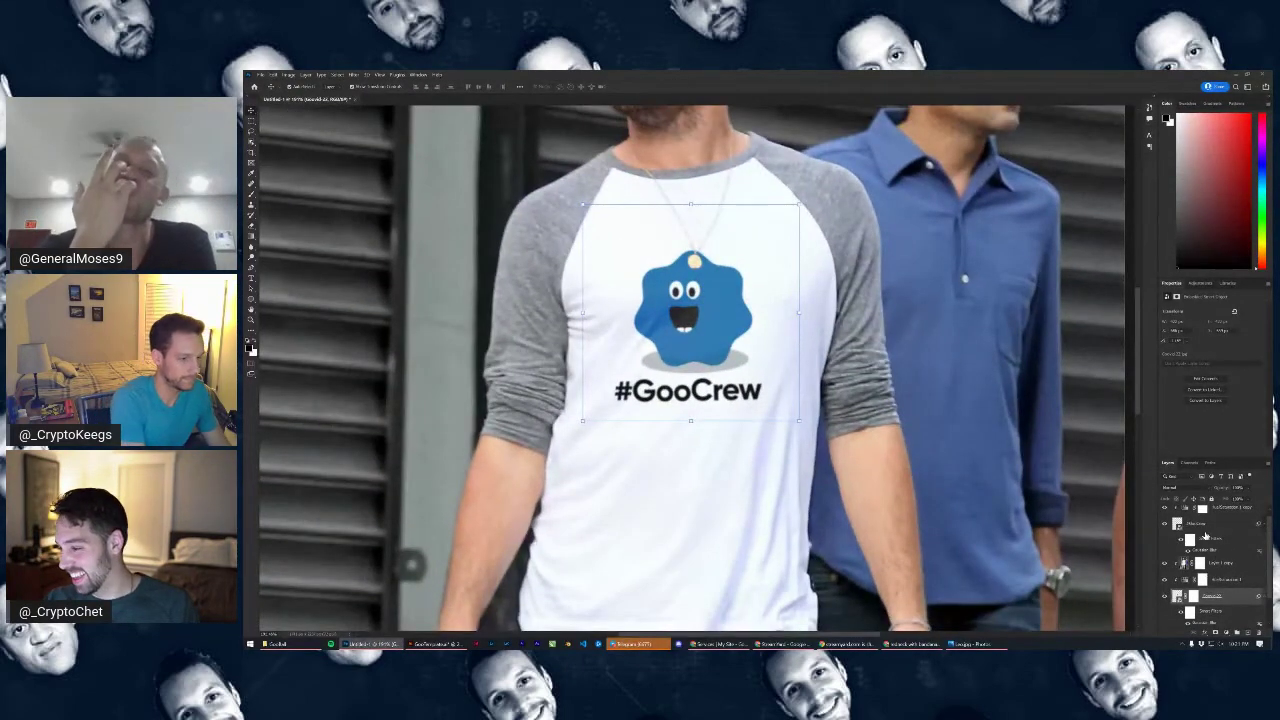
scroll(1176, 525, up, 1)
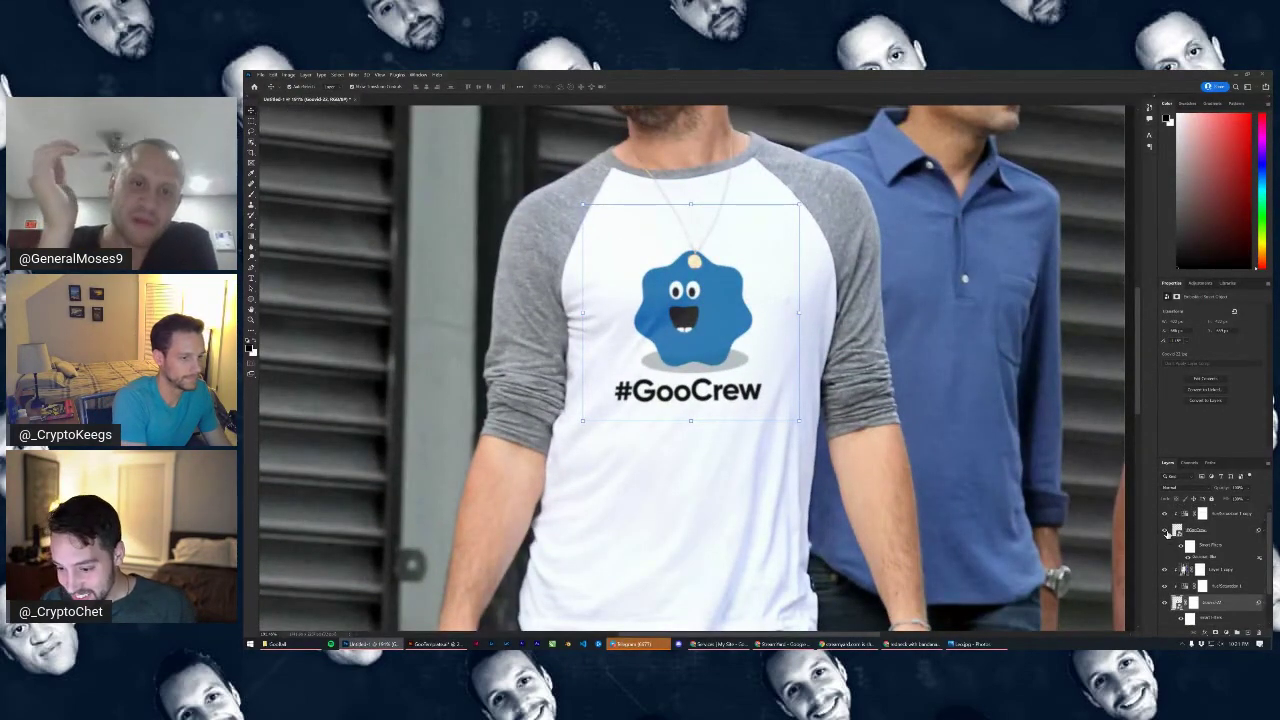
click(1165, 532)
click(1165, 532)
click(1165, 532)
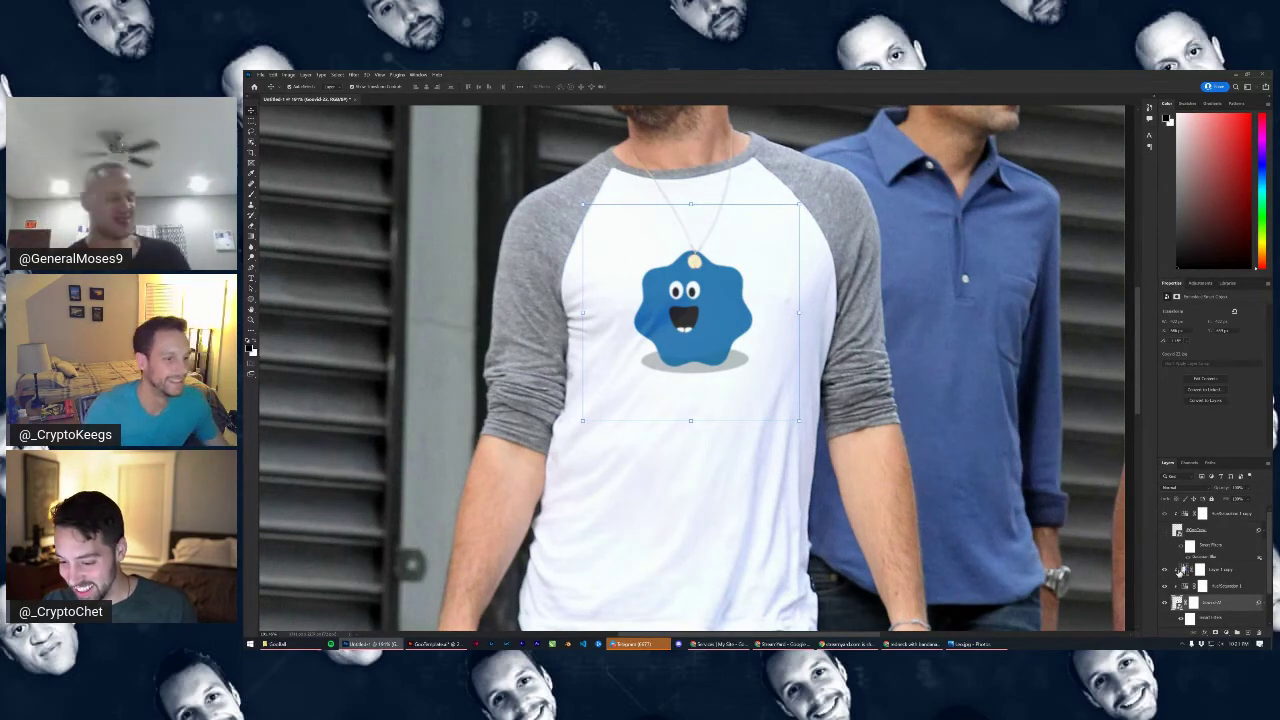
Compare the mockup with and without the blue character by toggling its layer, and show the #GooCrew text again
click(1163, 602)
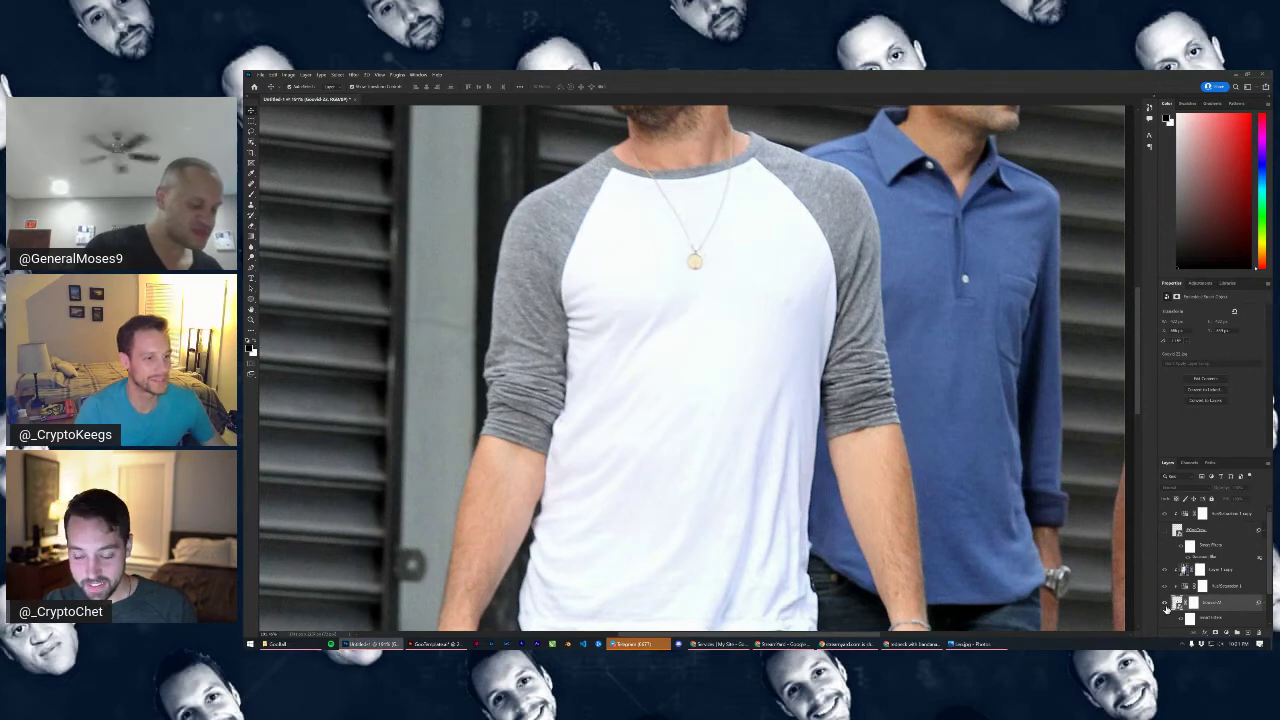
click(1163, 602)
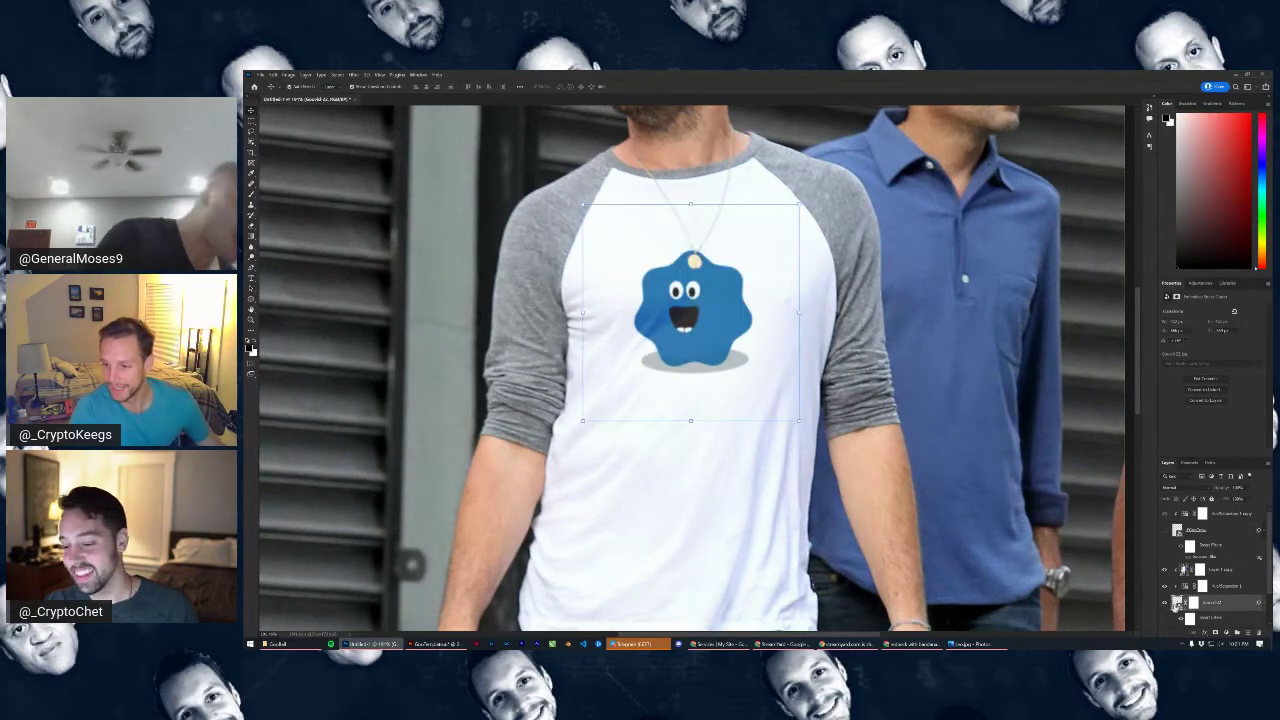
click(1163, 602)
click(1163, 602)
click(1163, 602)
click(1163, 602)
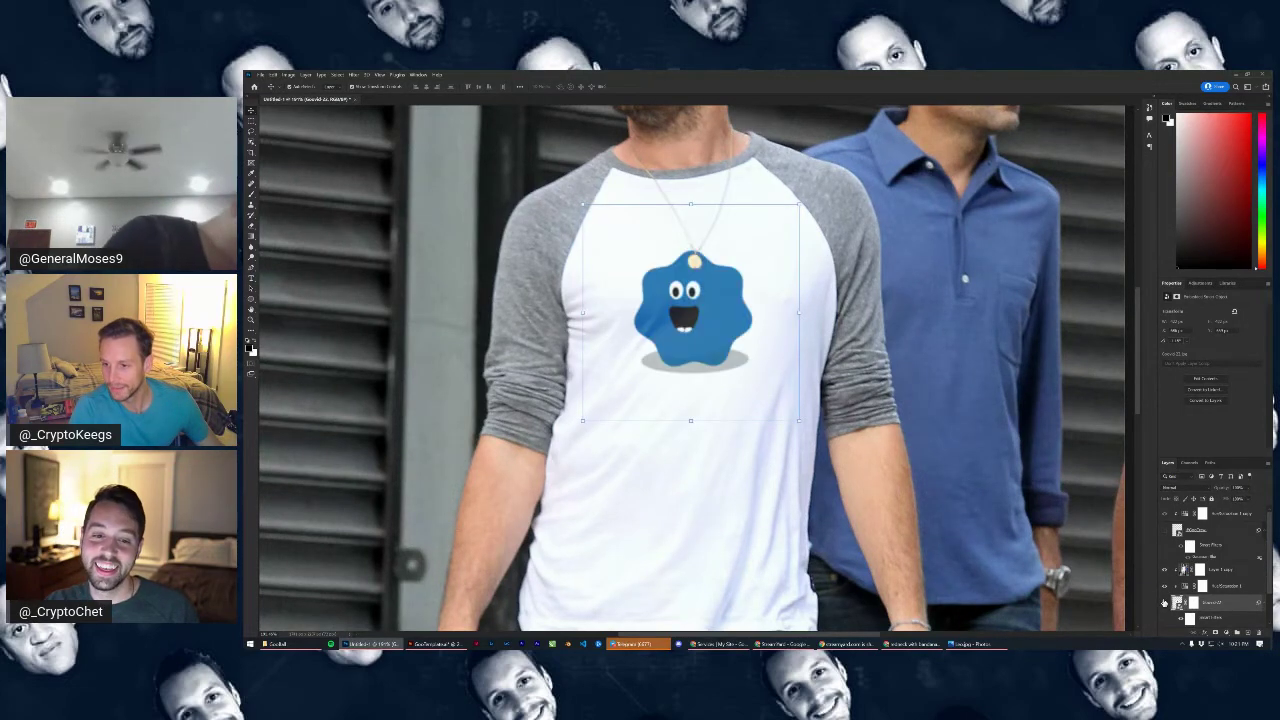
click(1164, 530)
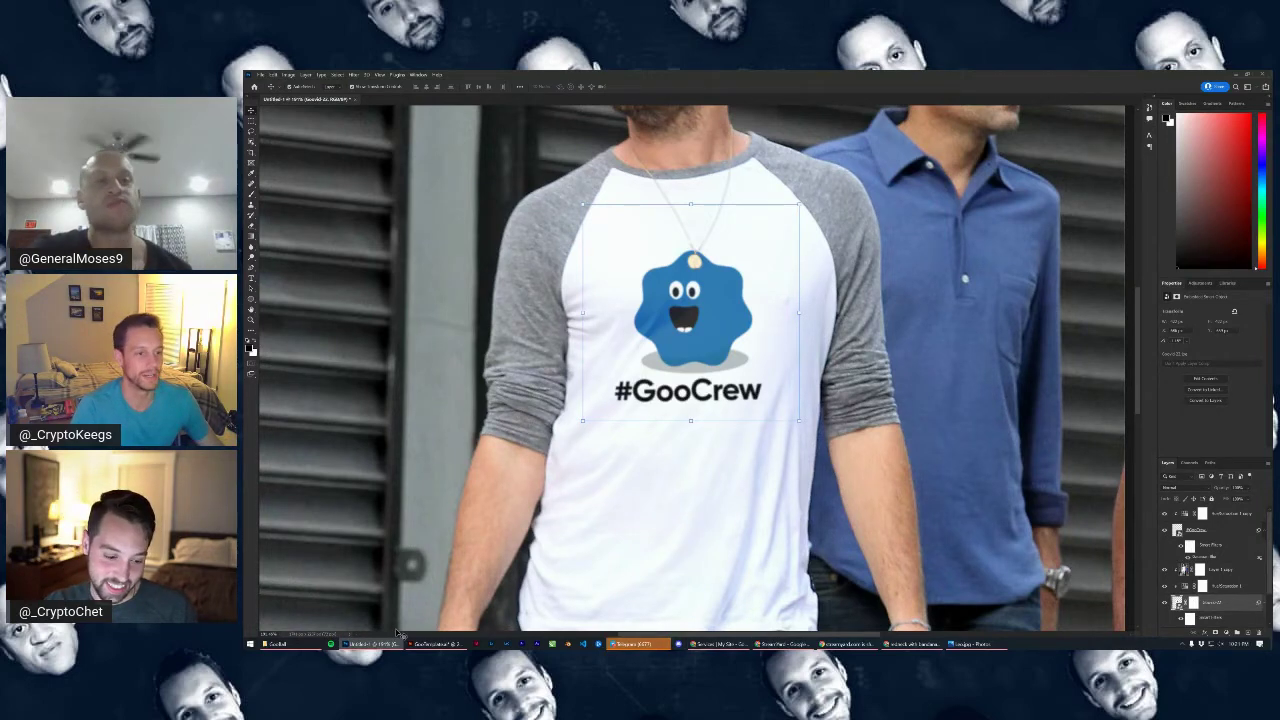
Switch back to Illustrator and examine the character's face, straps, mouth and overalls up close and as a whole
click(432, 644)
key(ctrl+0)
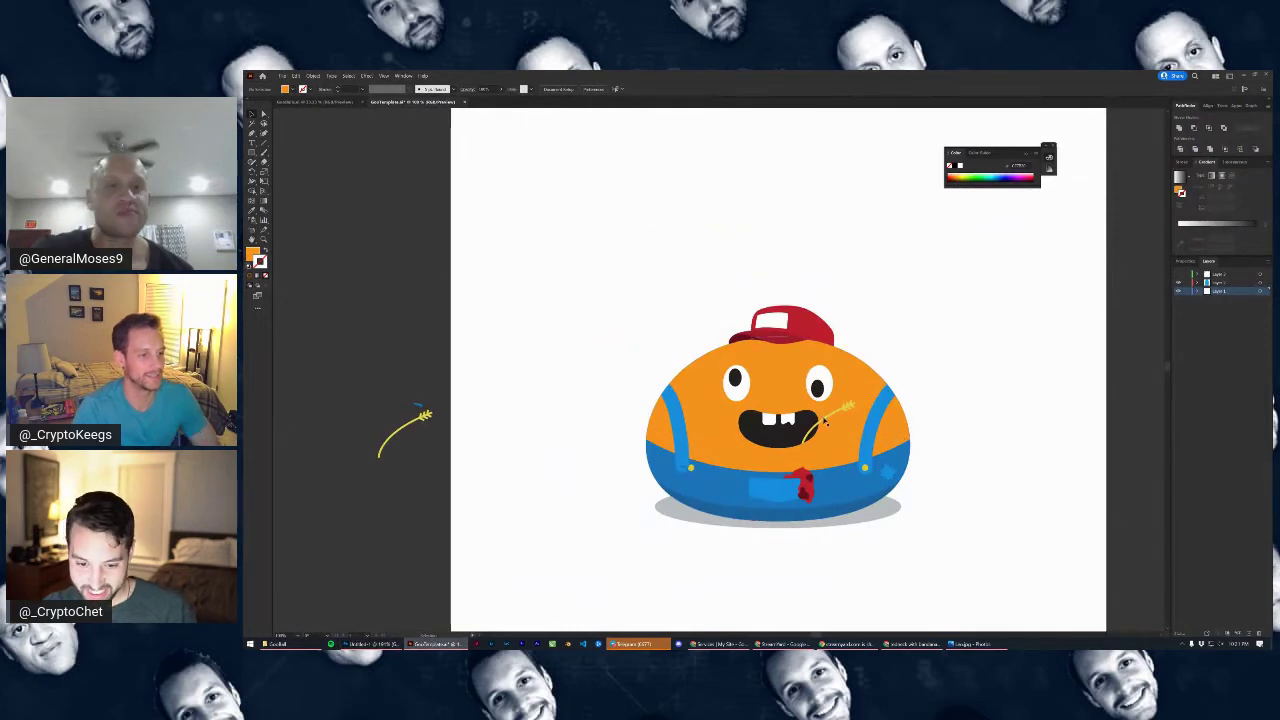
scroll(826, 420, up, 4)
scroll(826, 420, down, 2)
scroll(826, 420, down, 2)
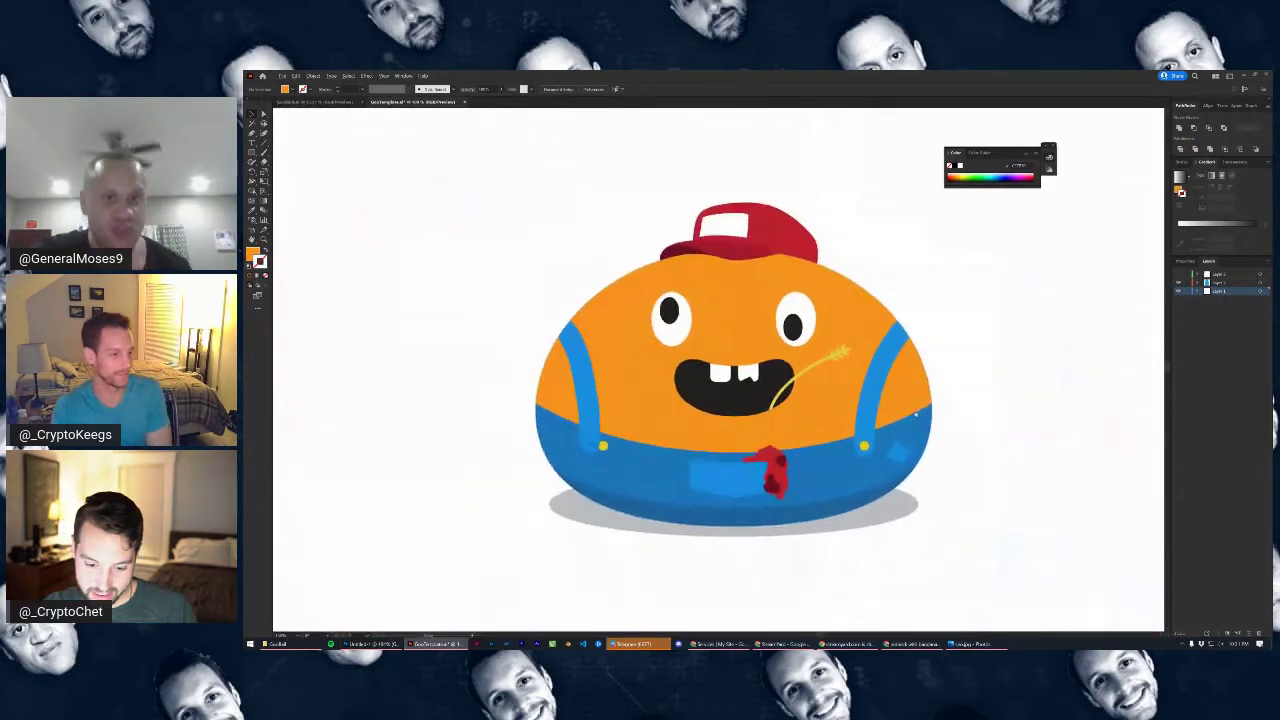
scroll(906, 345, up, 4)
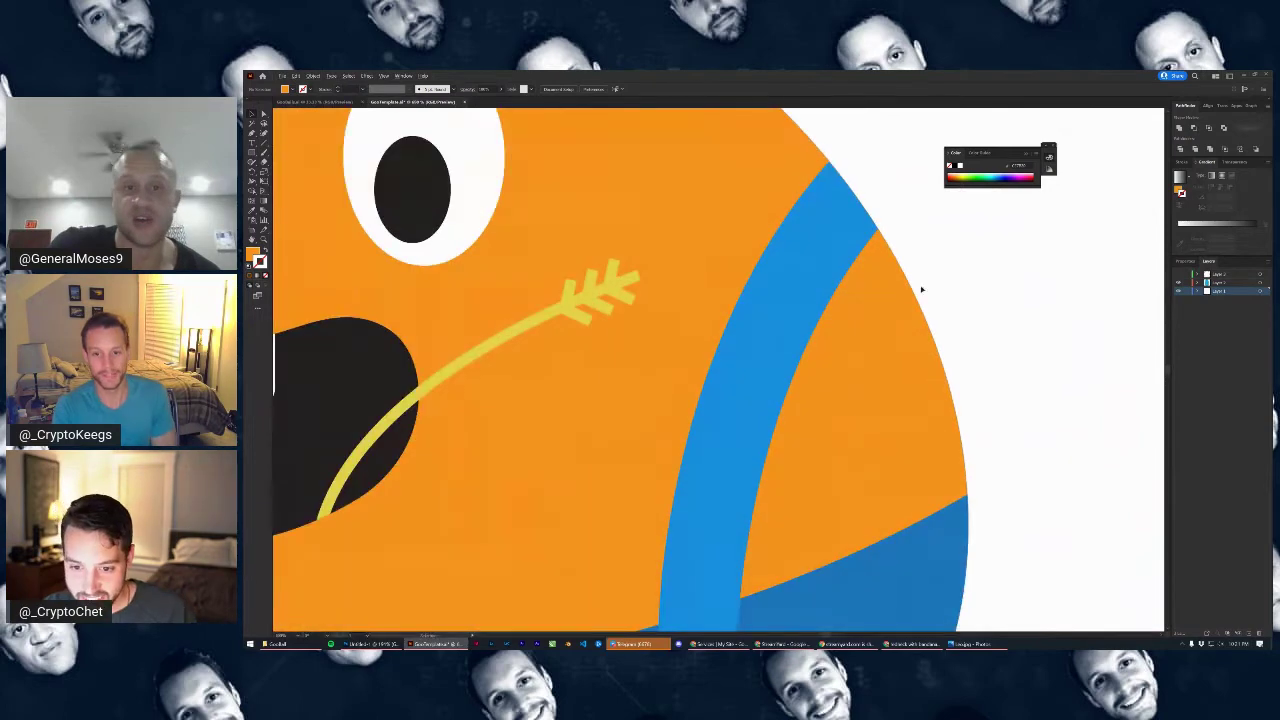
scroll(909, 349, down, 4)
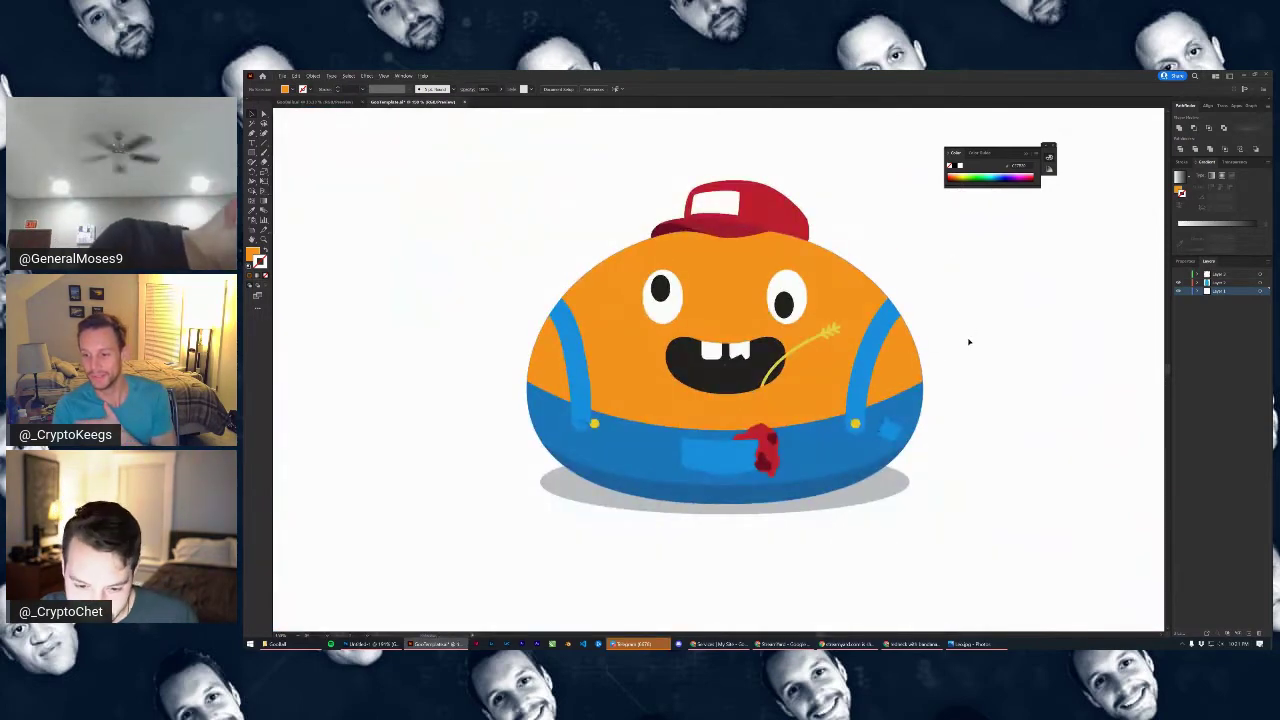
drag(1014, 390, 1040, 394)
scroll(660, 409, up, 4)
drag(778, 341, 593, 354)
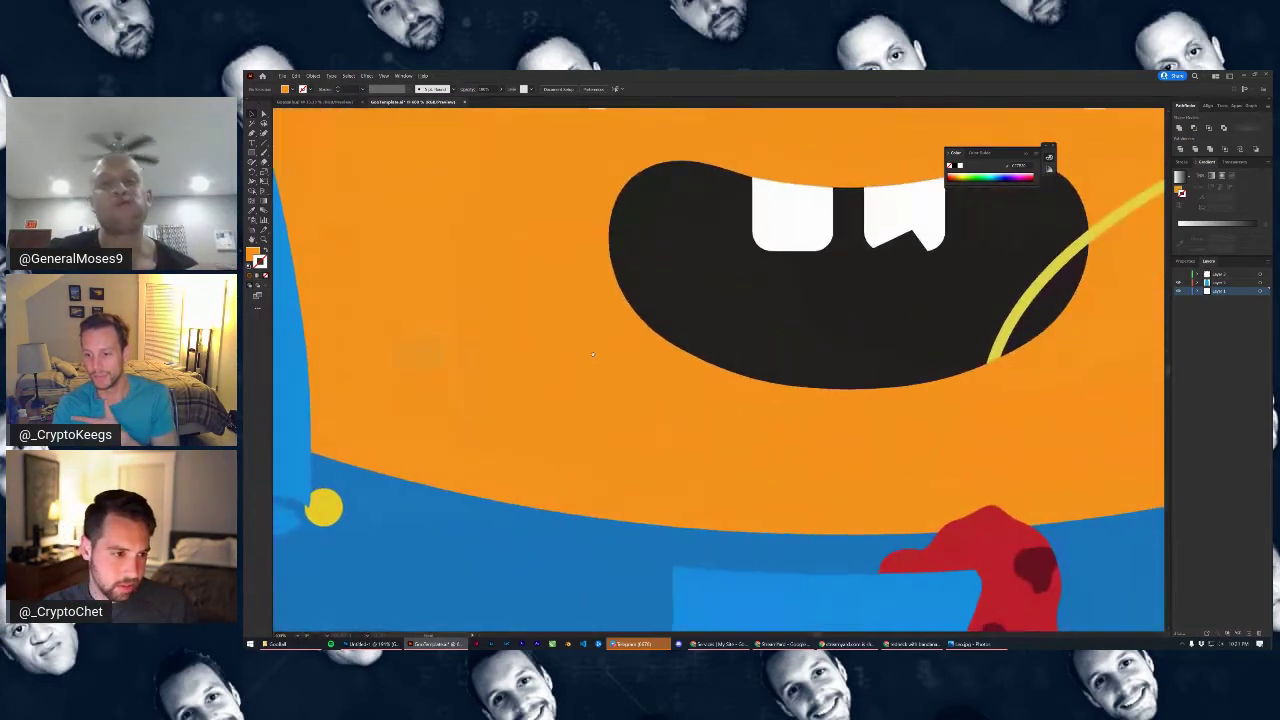
scroll(592, 354, down, 4)
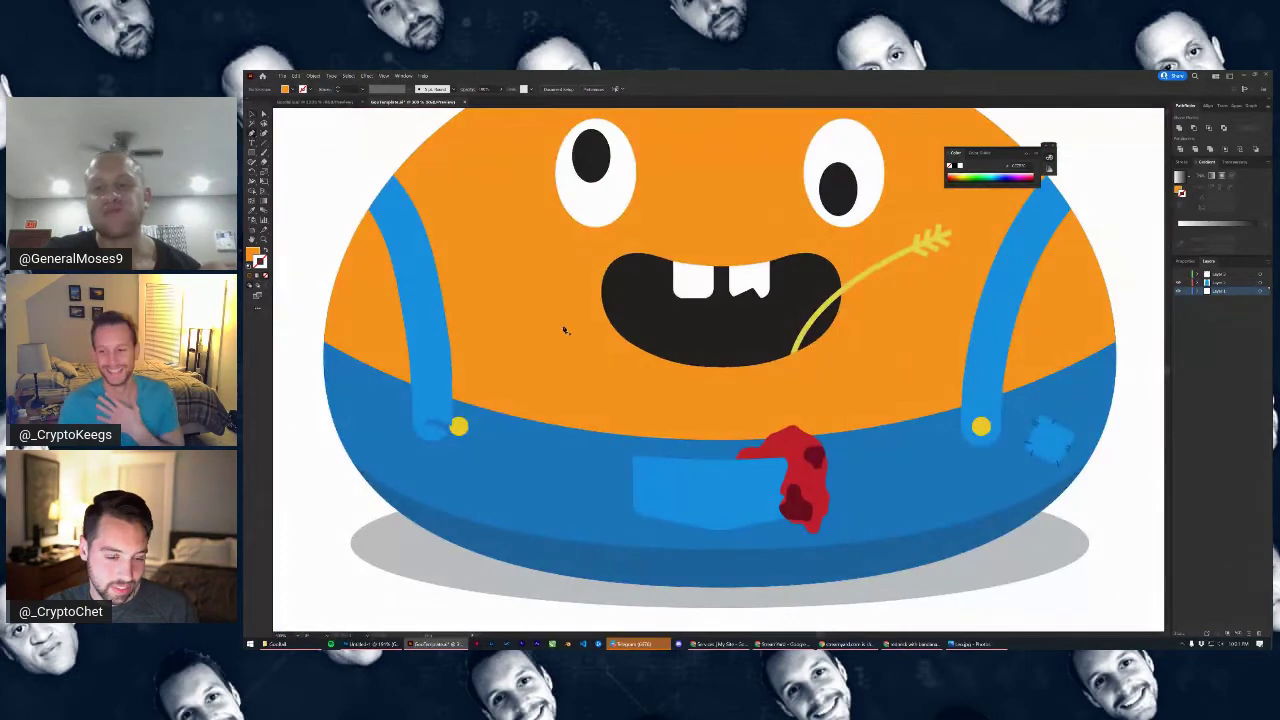
Set an orange stroke with no fill and darken it in the Color Picker to a shade deeper than the body
scroll(565, 330, up, 1)
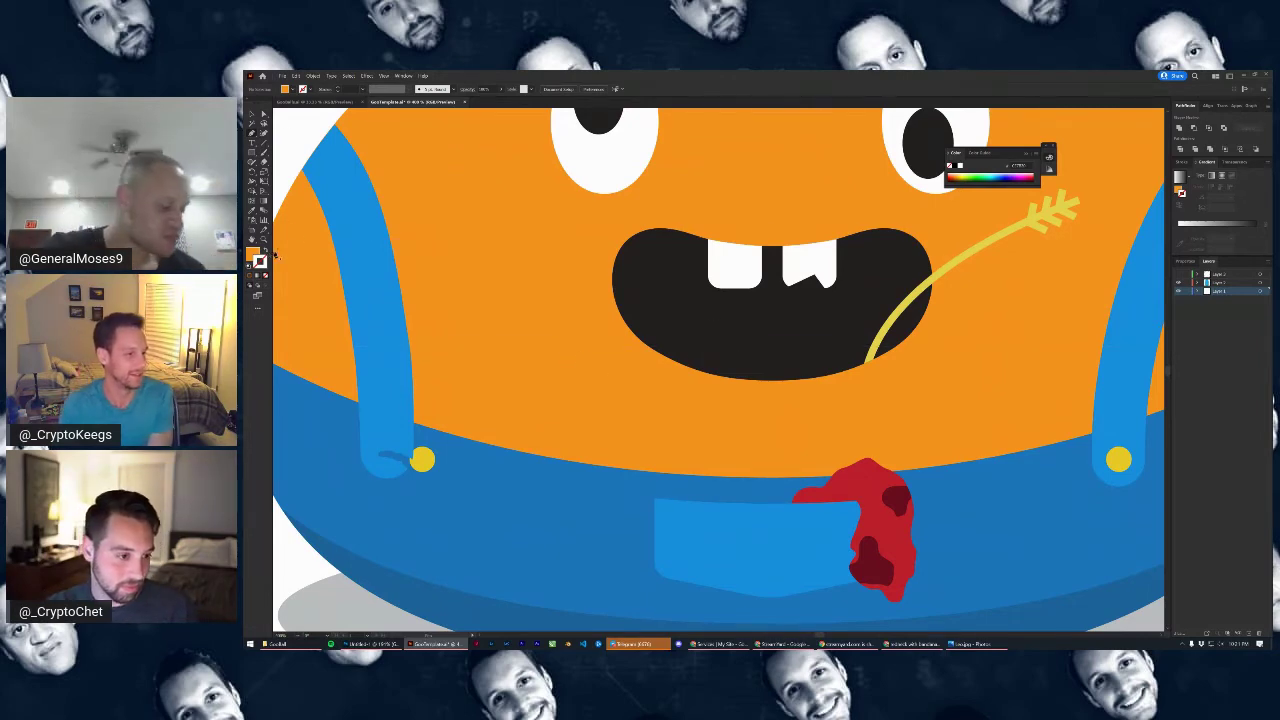
click(284, 147)
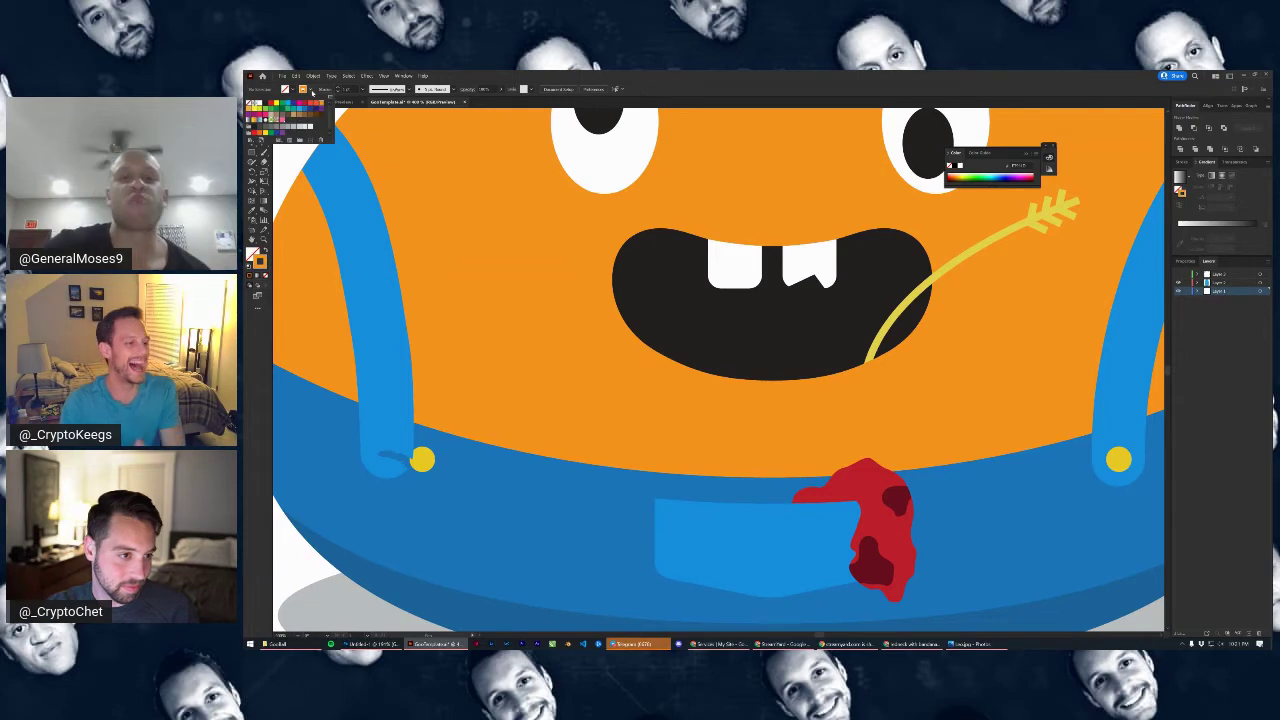
double_click(260, 258)
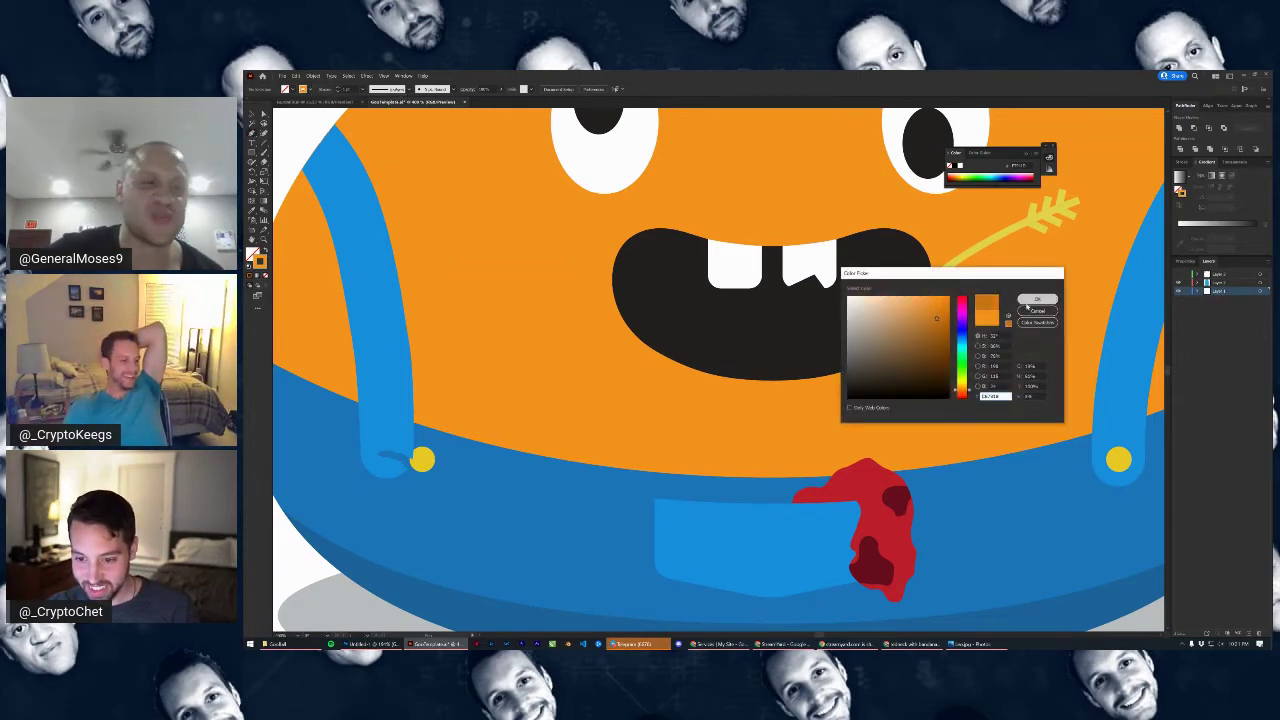
key(Return)
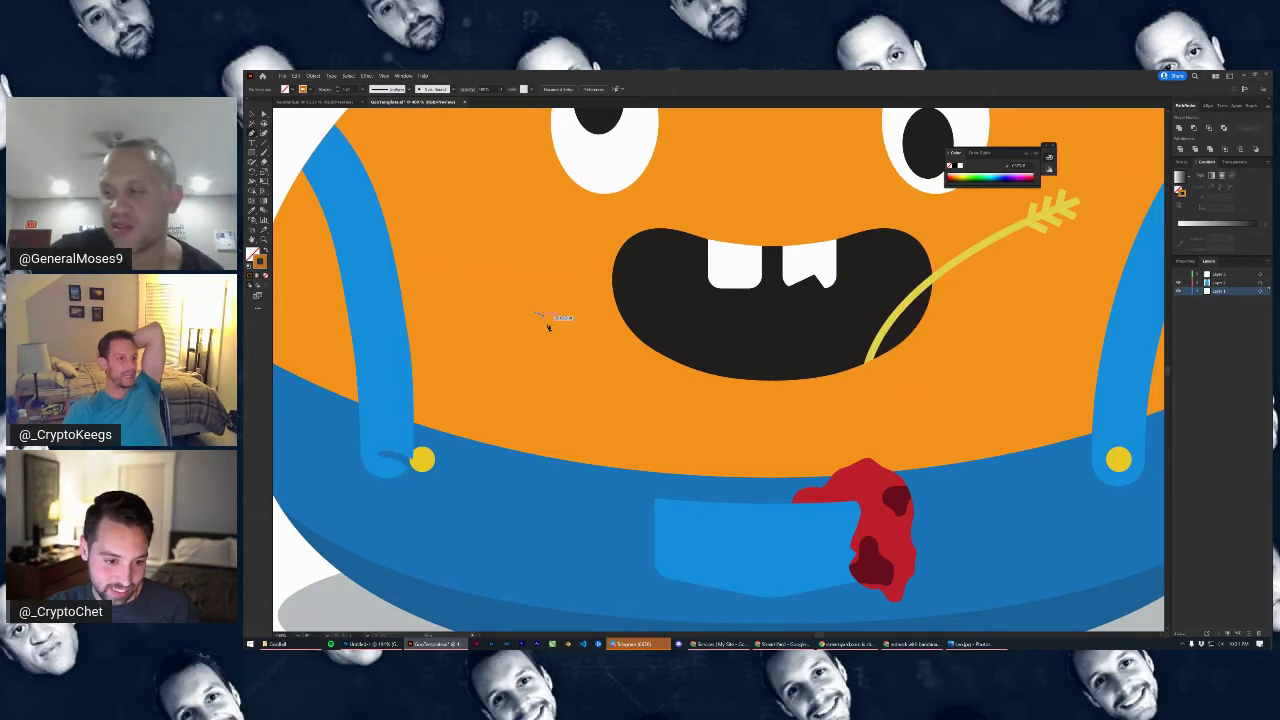
Draw two short, slightly curved dark-orange strokes with the Pen tool on the cheek left of the mouth
click(548, 327)
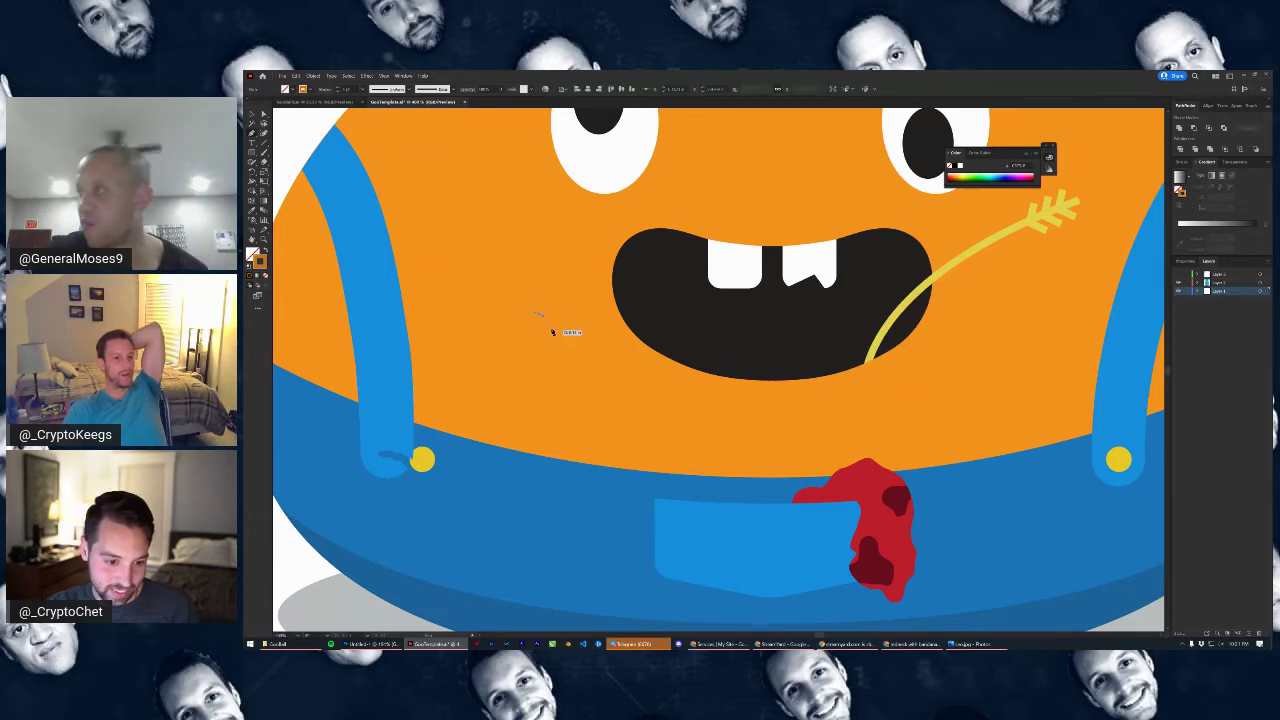
click(550, 326)
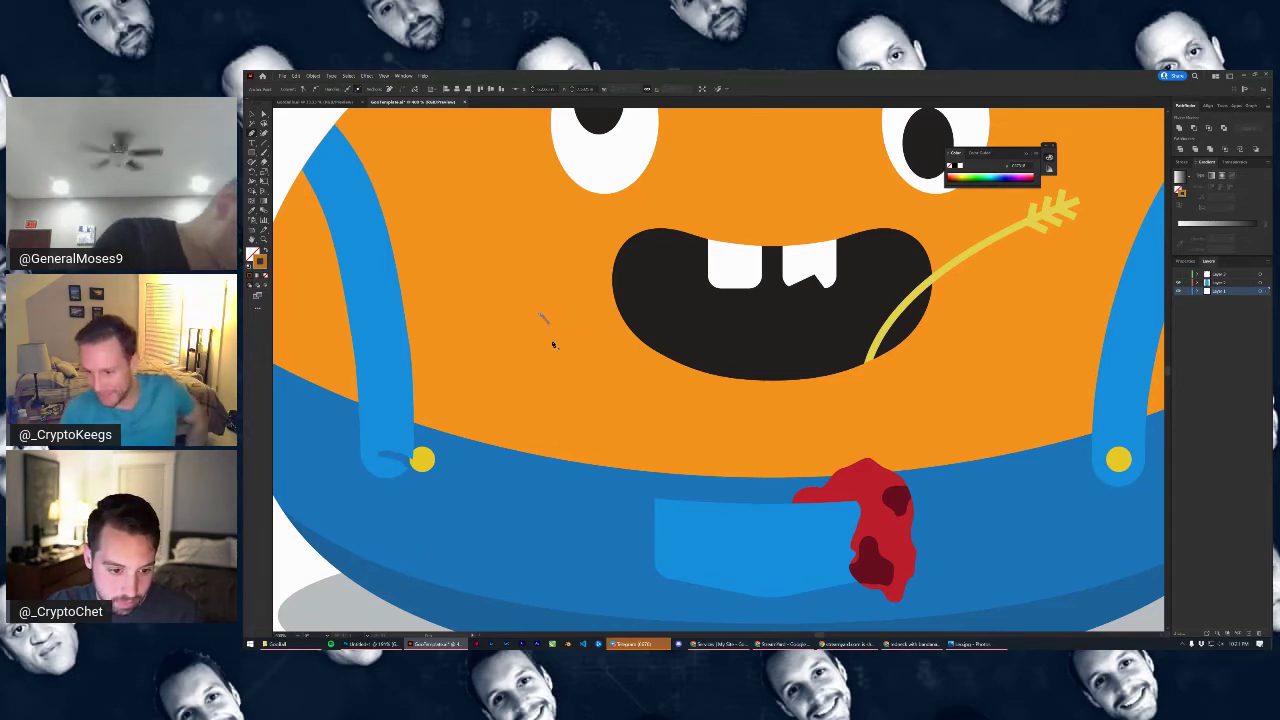
click(545, 345)
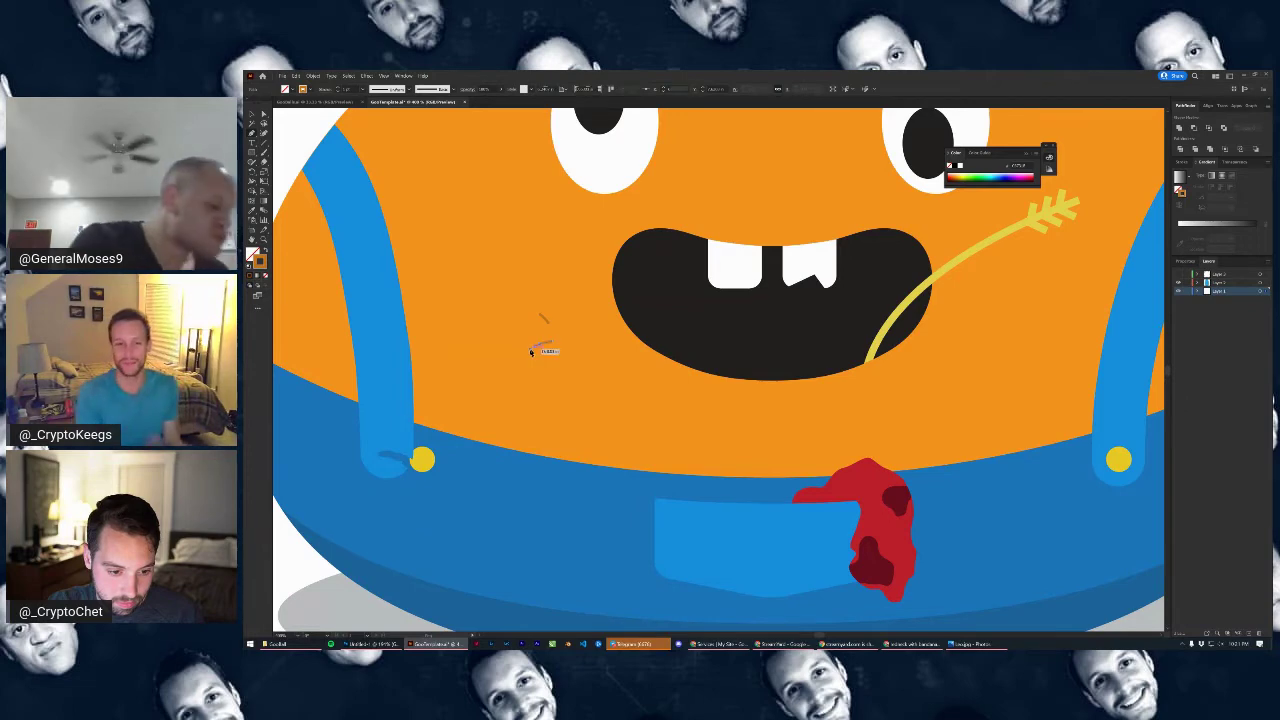
click(531, 350)
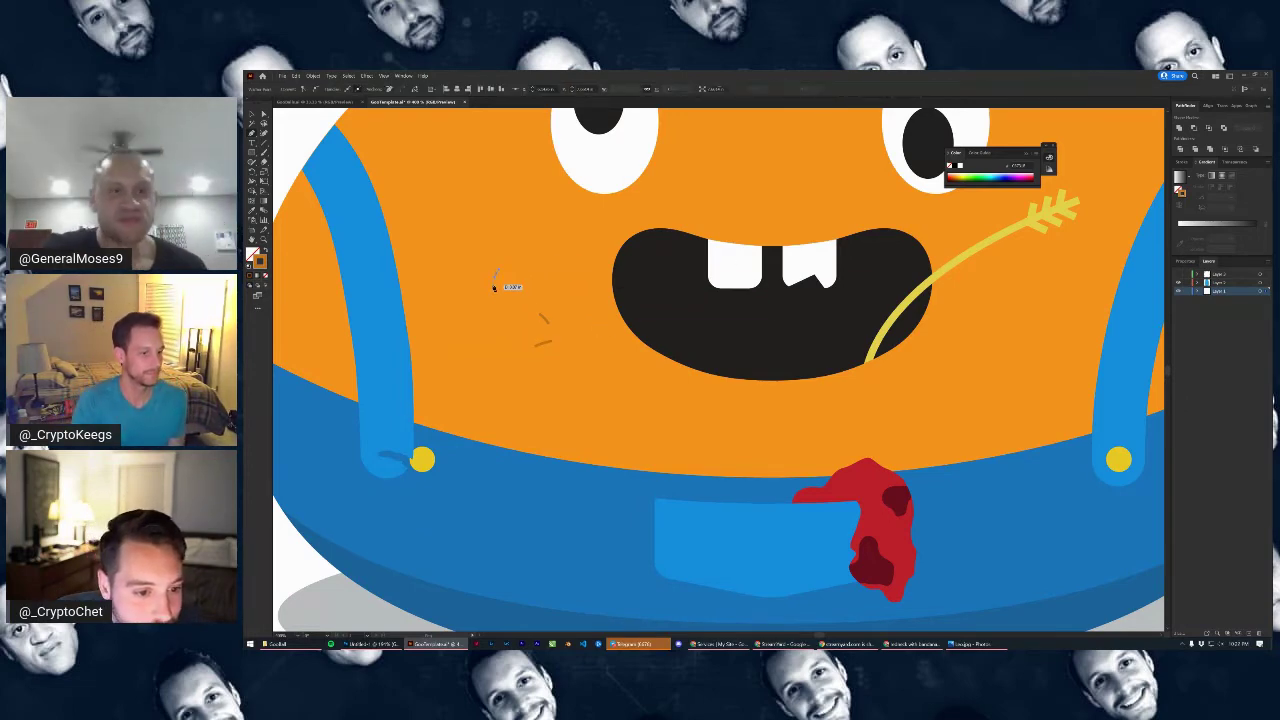
Scatter four more short dark-orange strokes at varied angles around the first two on the left cheek
click(494, 286)
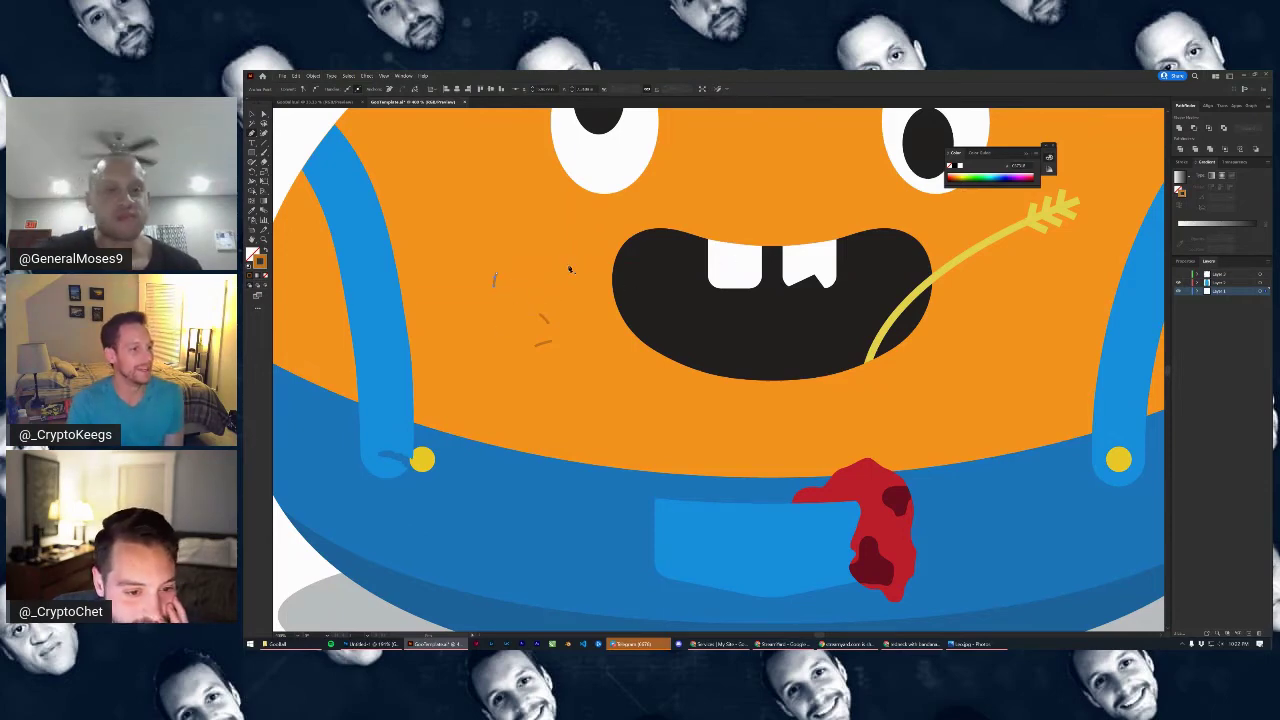
click(573, 282)
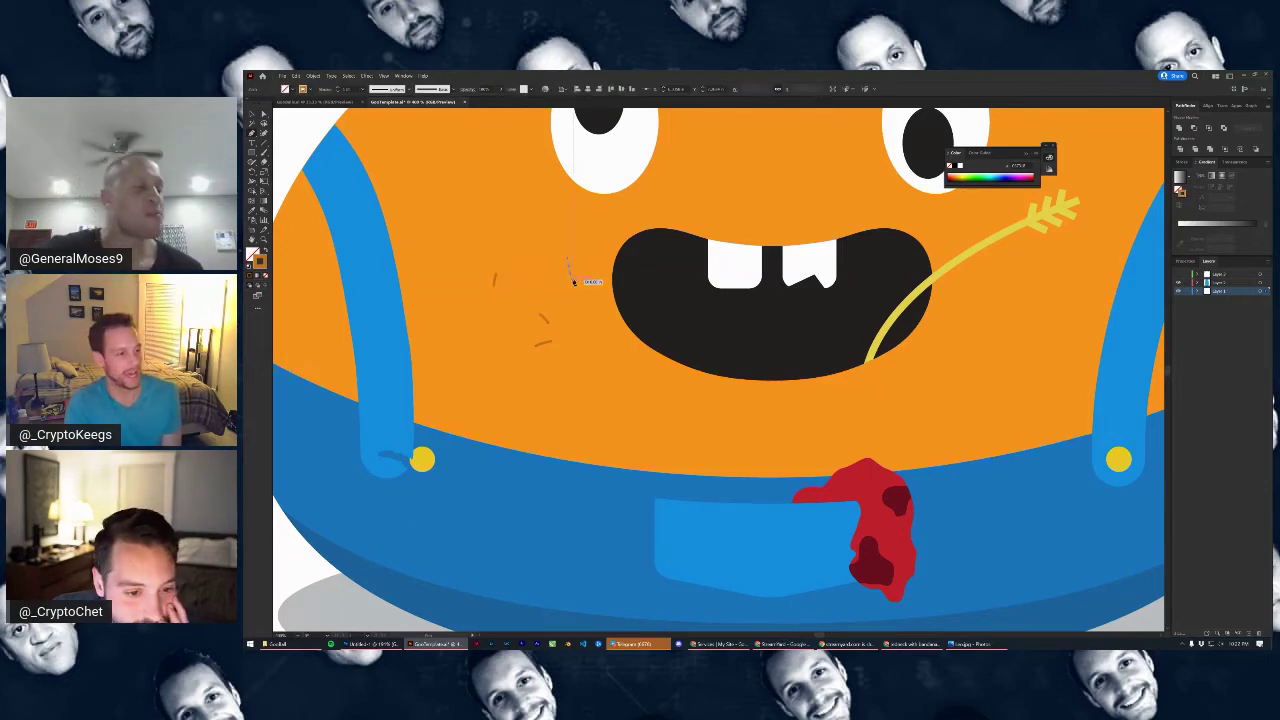
click(573, 282)
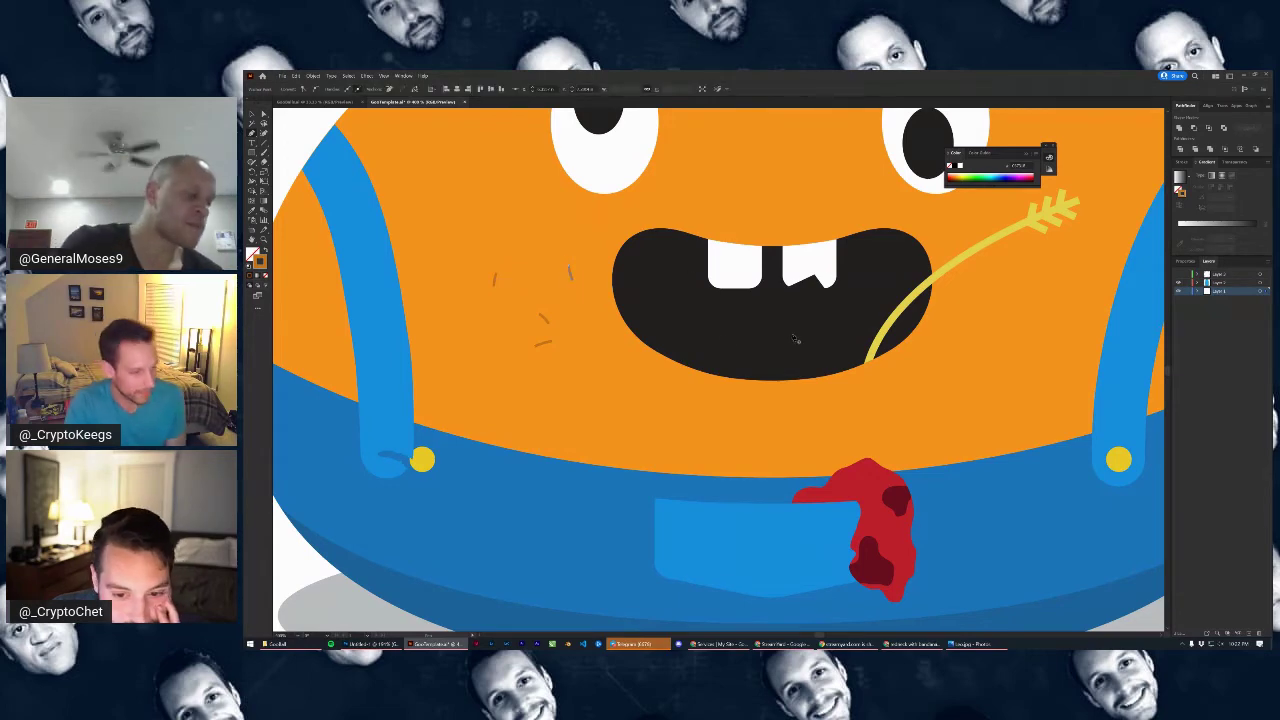
click(593, 301)
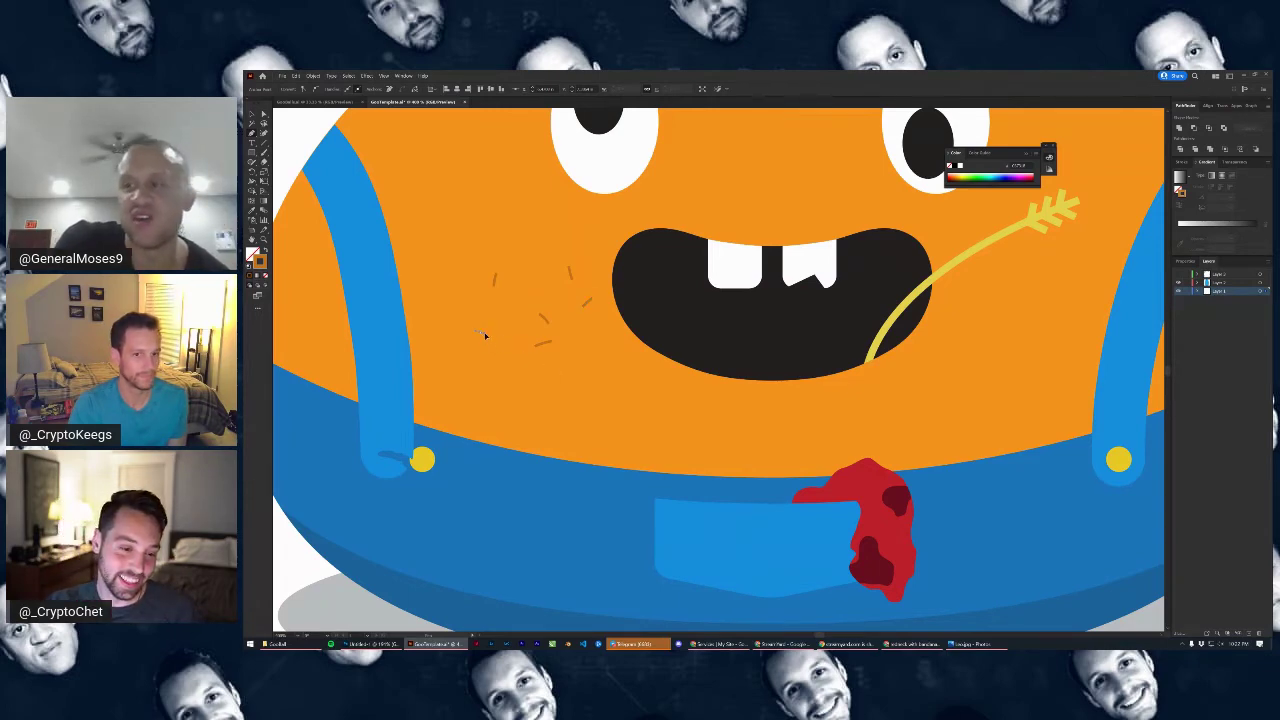
drag(484, 335, 506, 339)
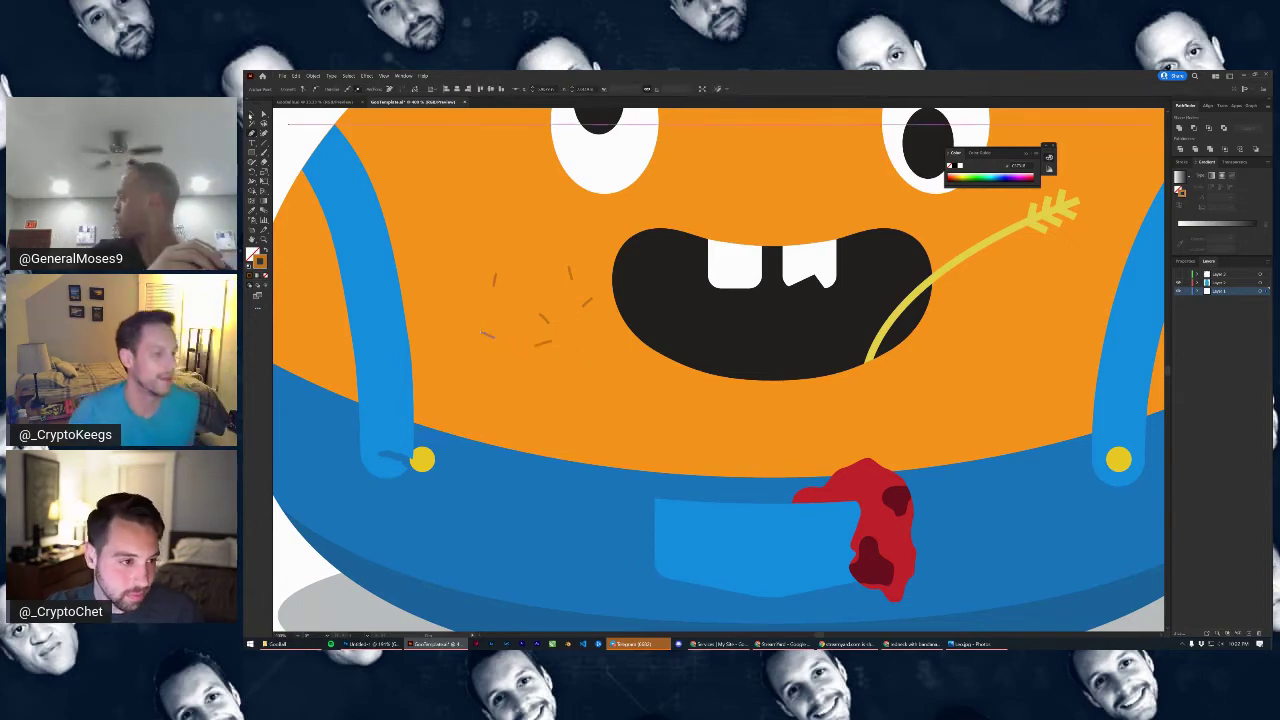
click(493, 283)
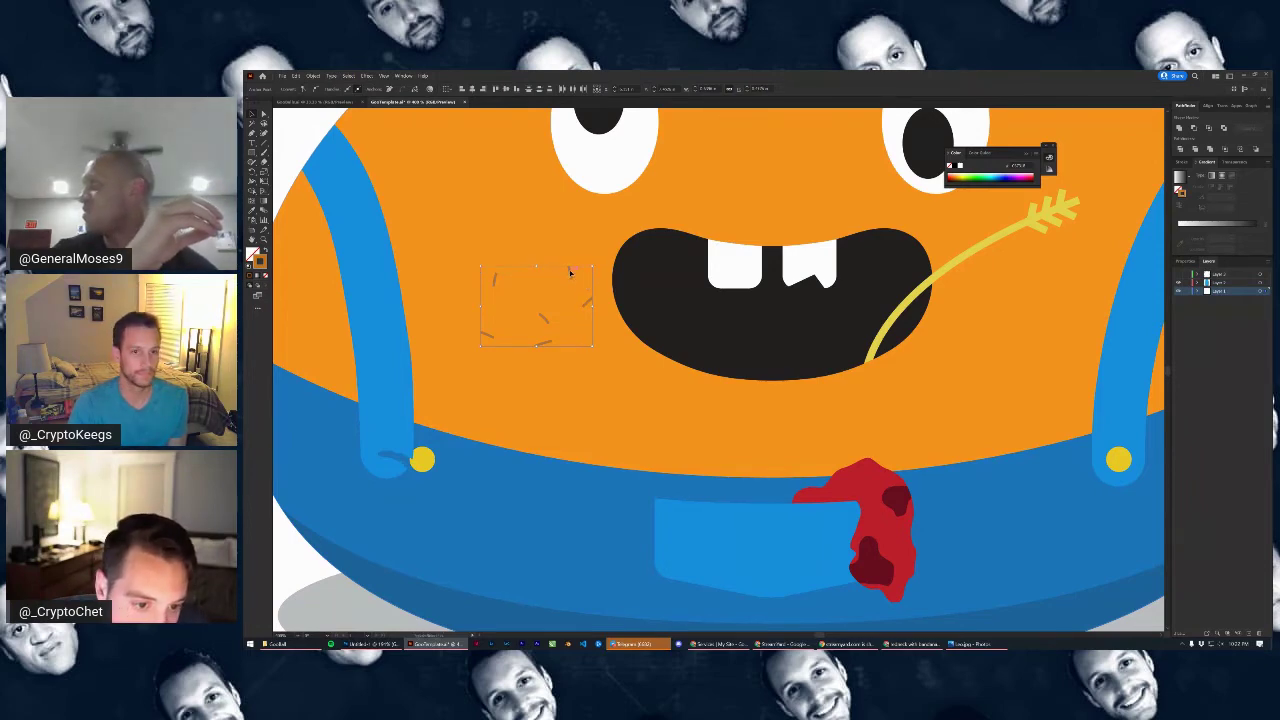
click(264, 114)
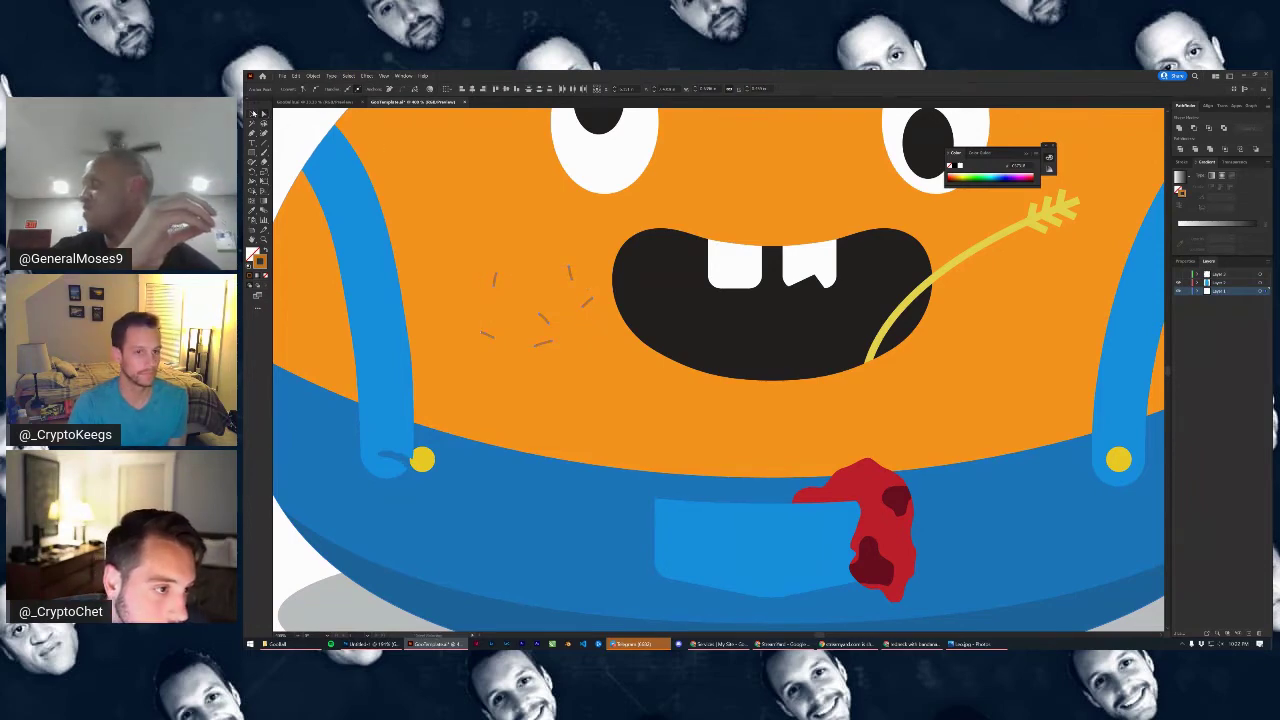
click(253, 114)
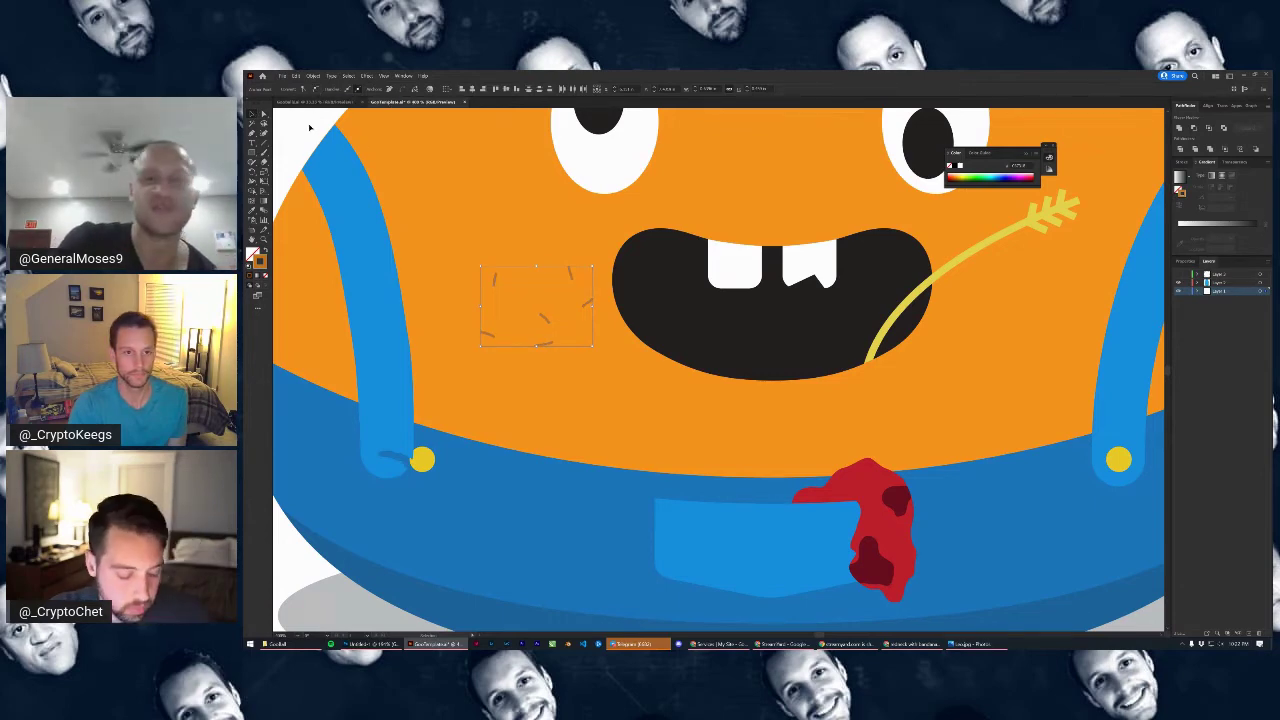
click(308, 133)
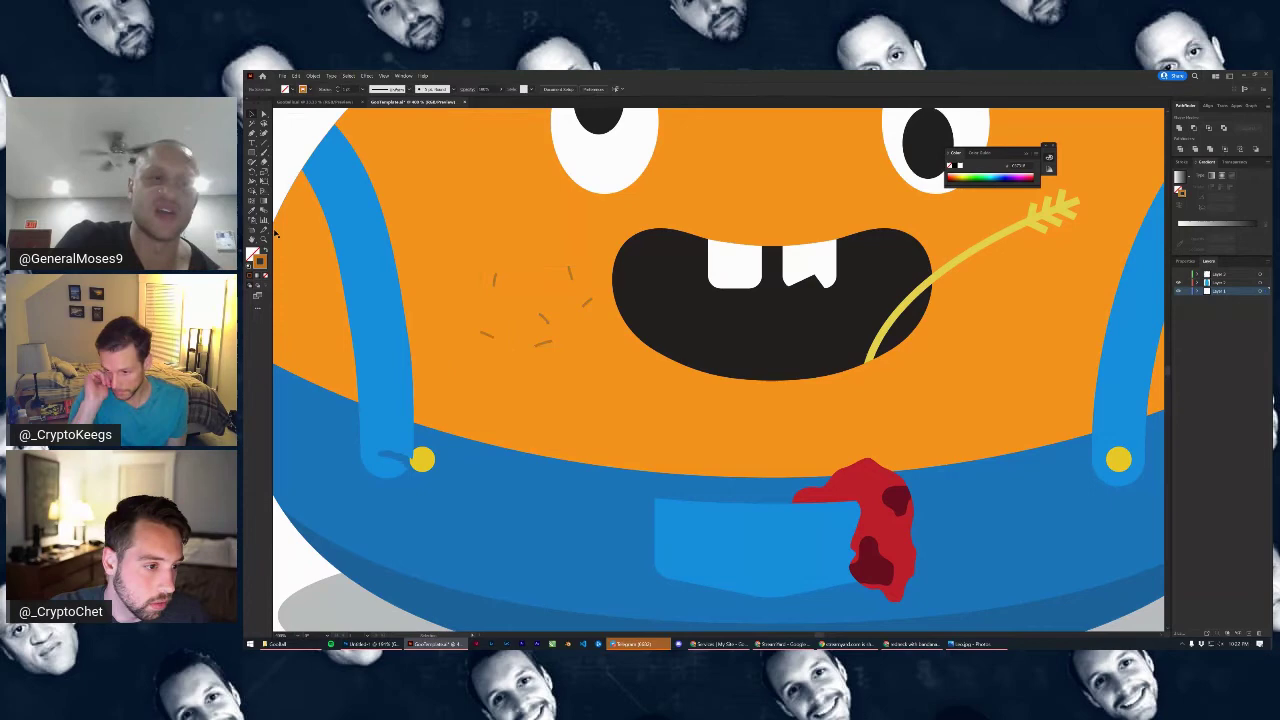
Give all six dark-orange hair strokes on the left cheek round caps and round corner joins
click(494, 279)
click(315, 90)
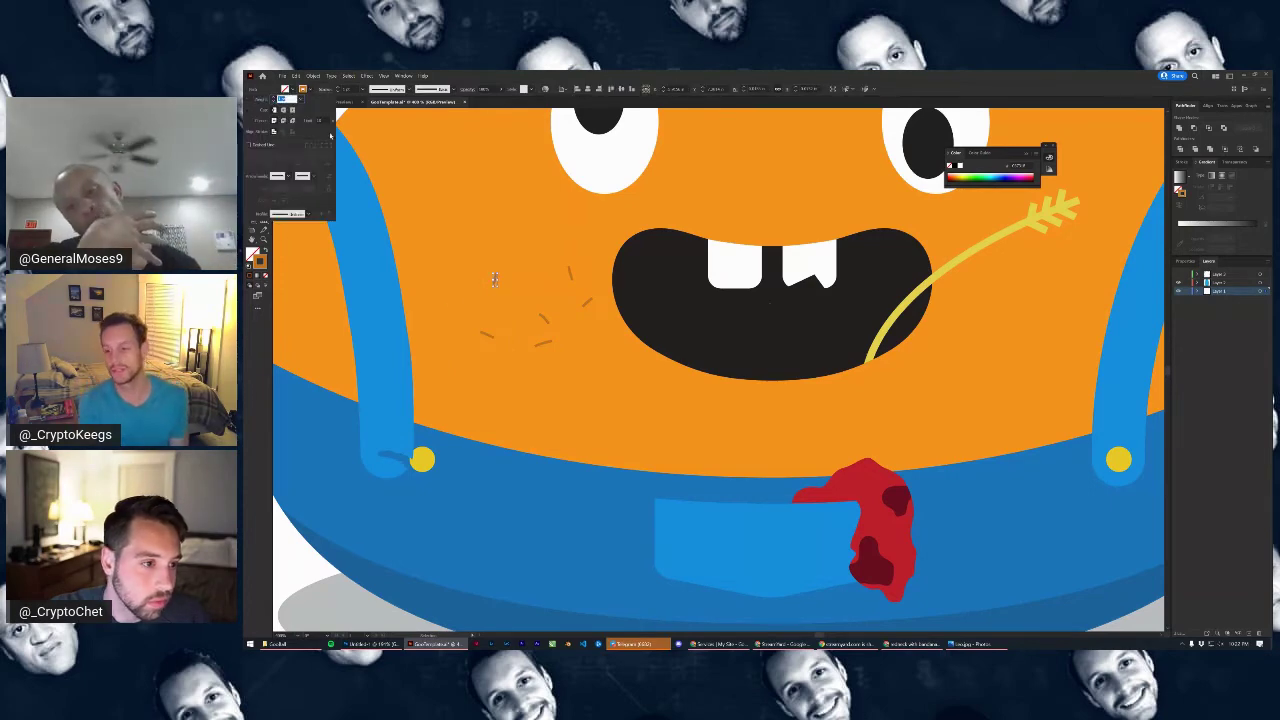
click(543, 318)
click(544, 319)
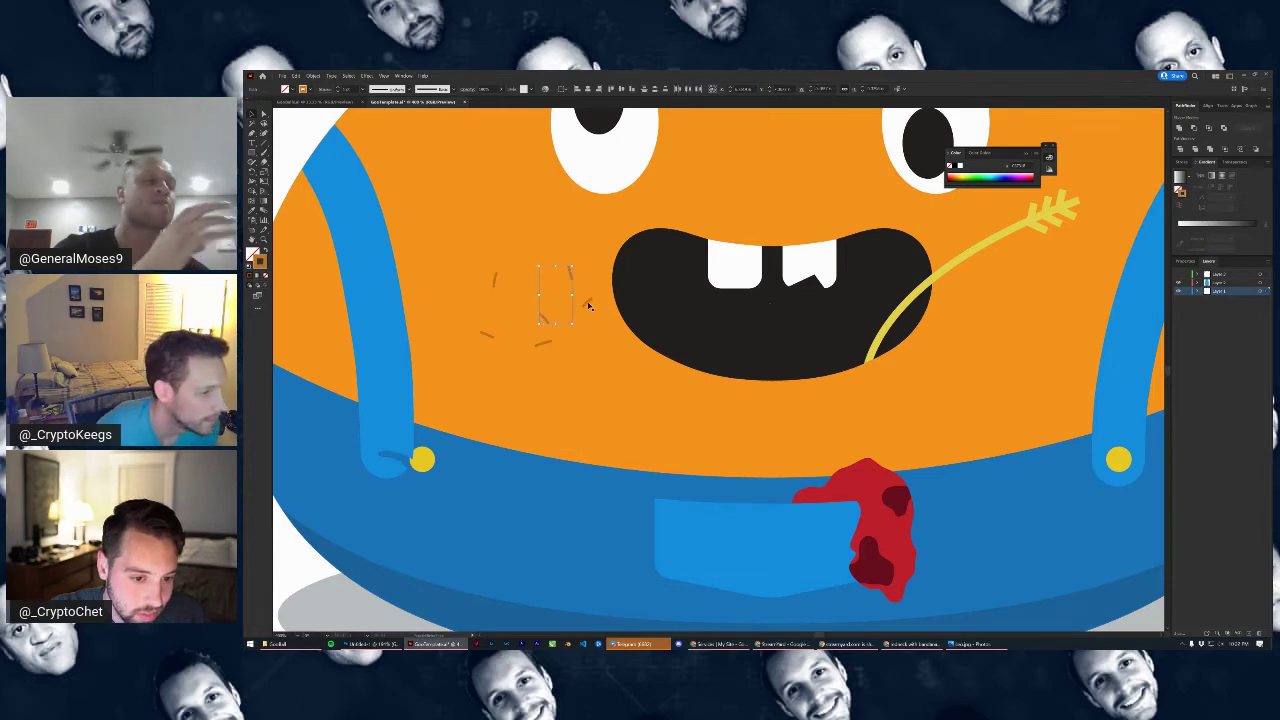
click(544, 343)
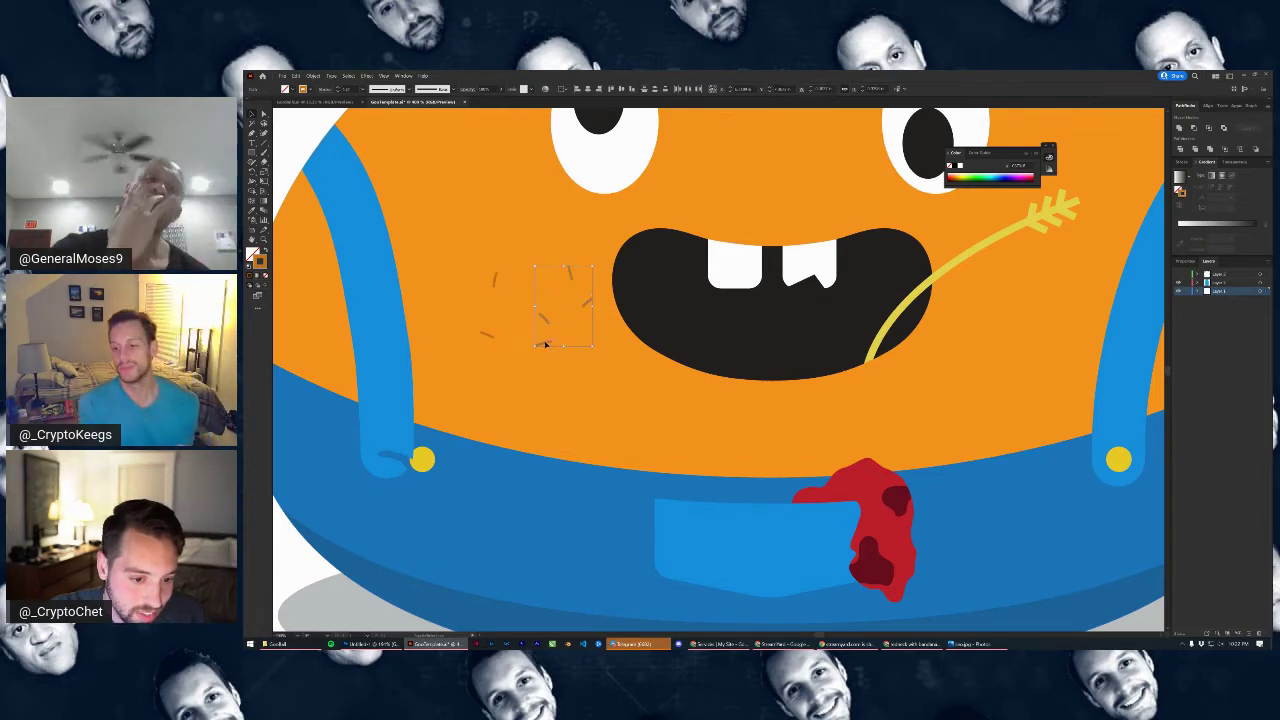
shift+click(487, 336)
click(321, 92)
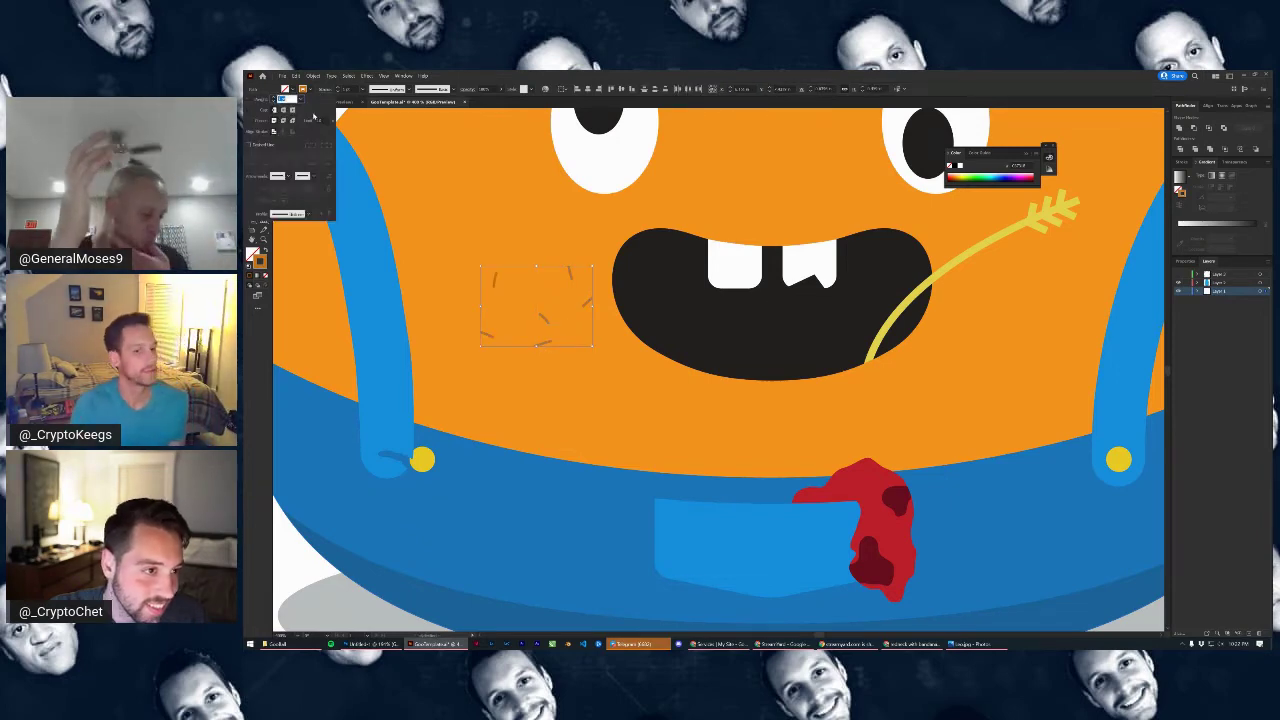
click(284, 111)
click(284, 121)
click(338, 118)
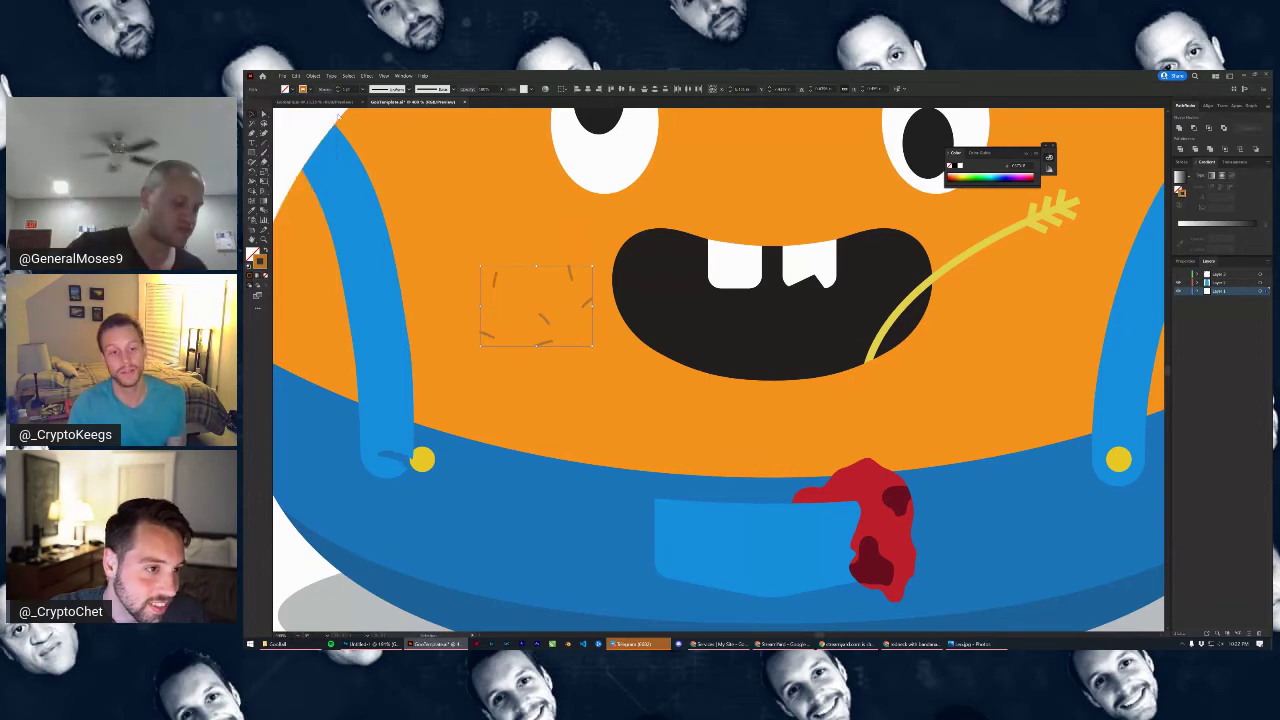
click(331, 118)
Draw another short curved dark-orange stroke with the Pen tool on the cheek, below the left corner of the mouth
scroll(558, 320, down, 3)
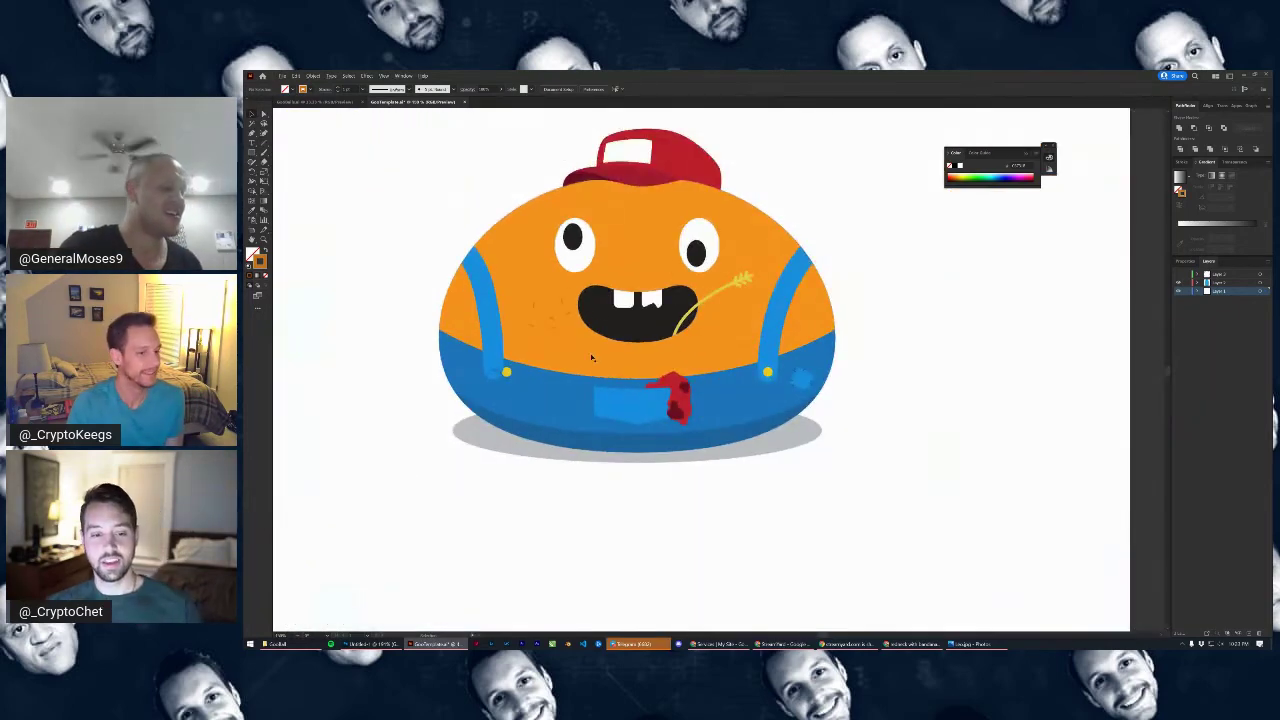
scroll(570, 343, up, 5)
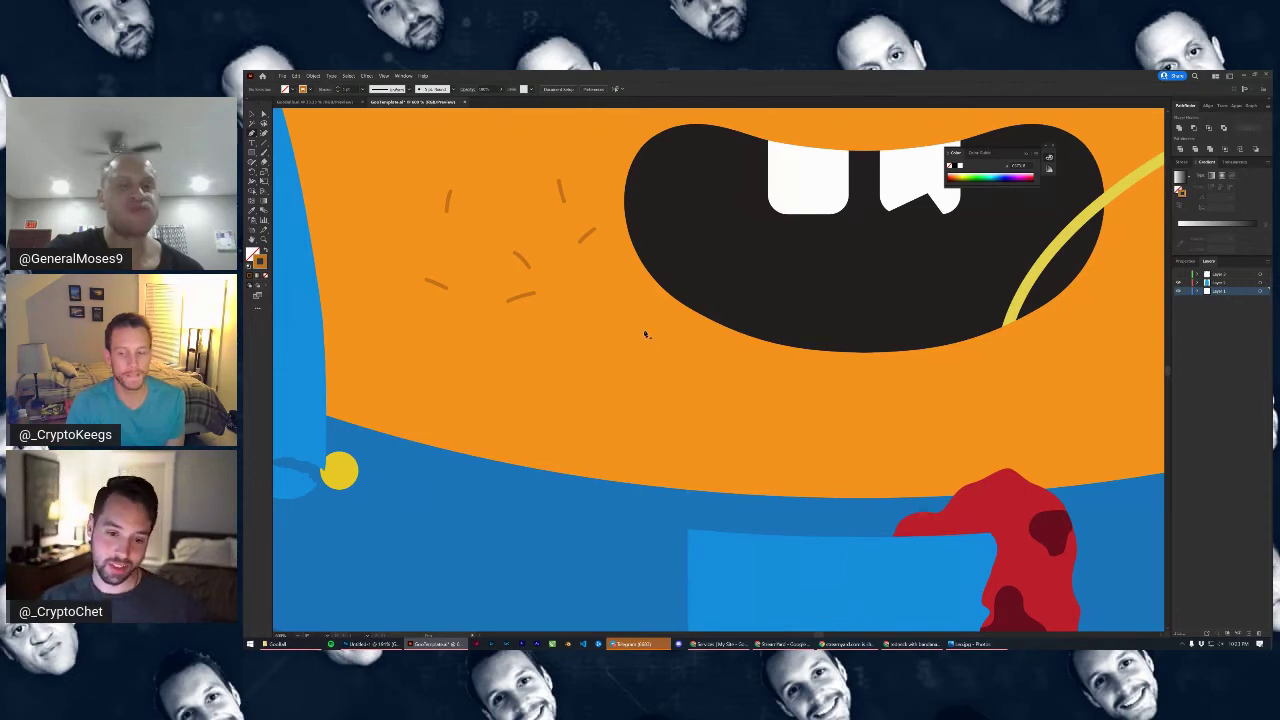
drag(880, 371, 735, 363)
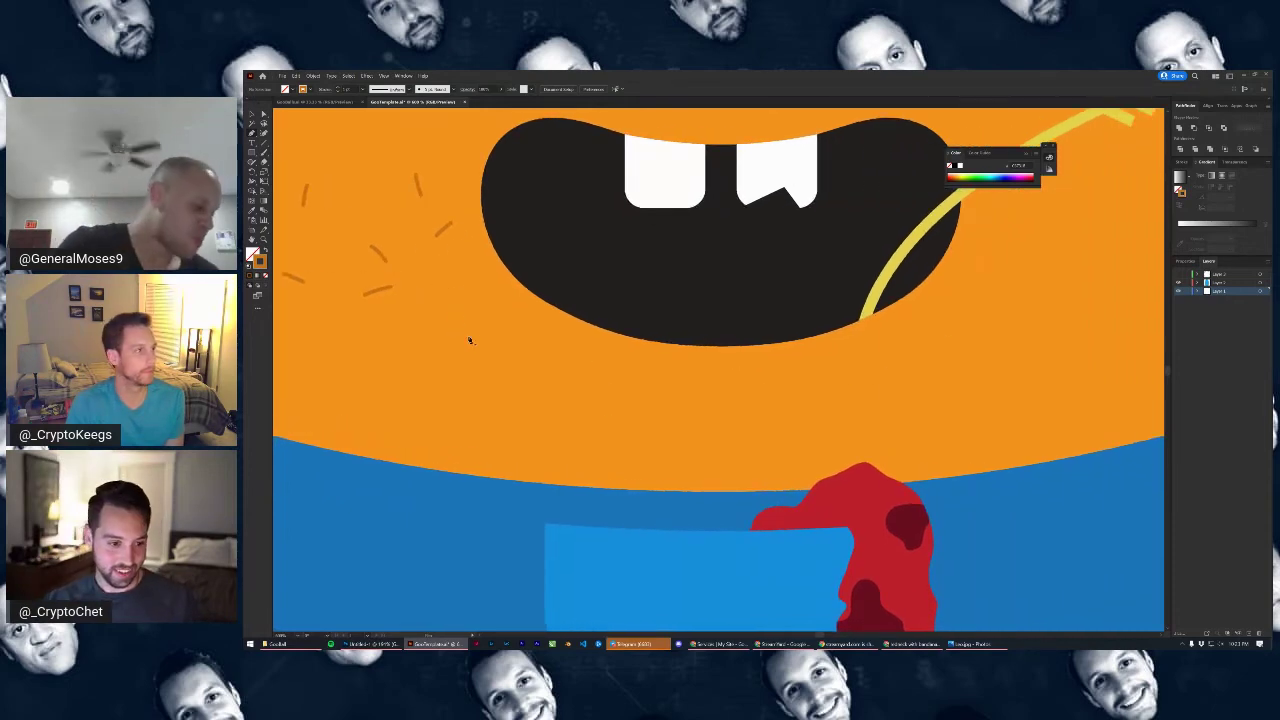
drag(455, 312, 442, 325)
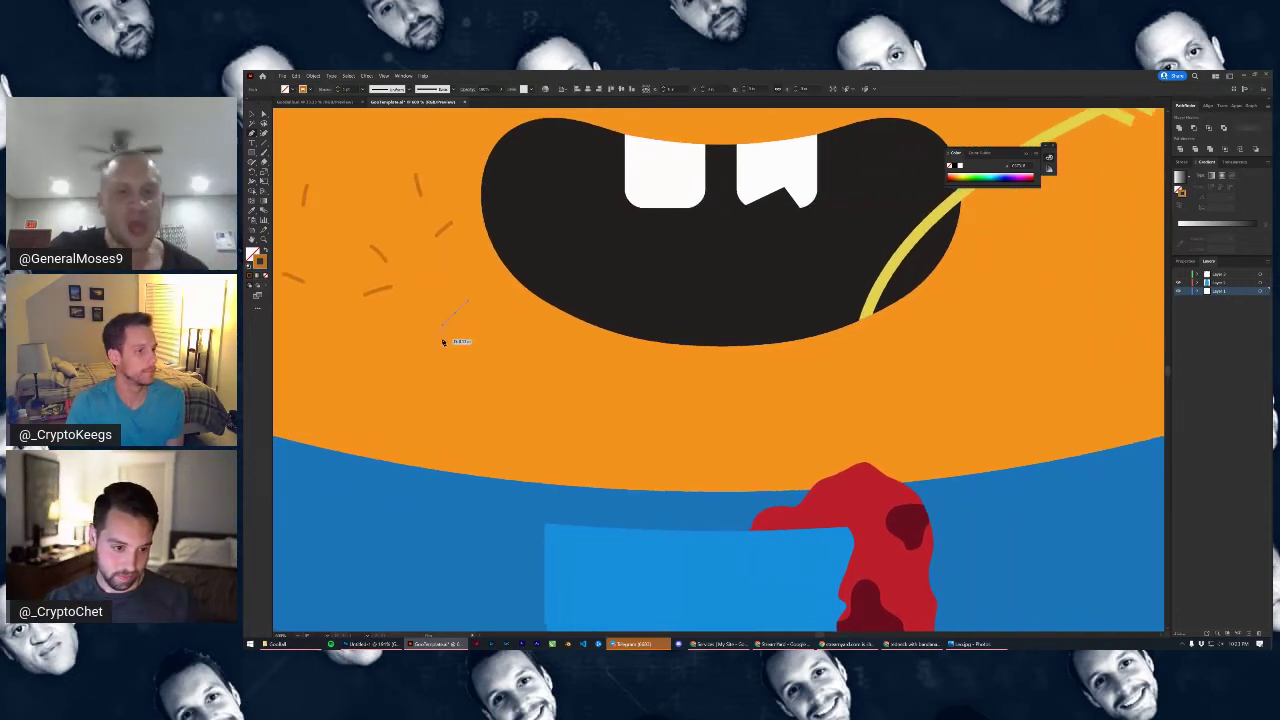
click(443, 331)
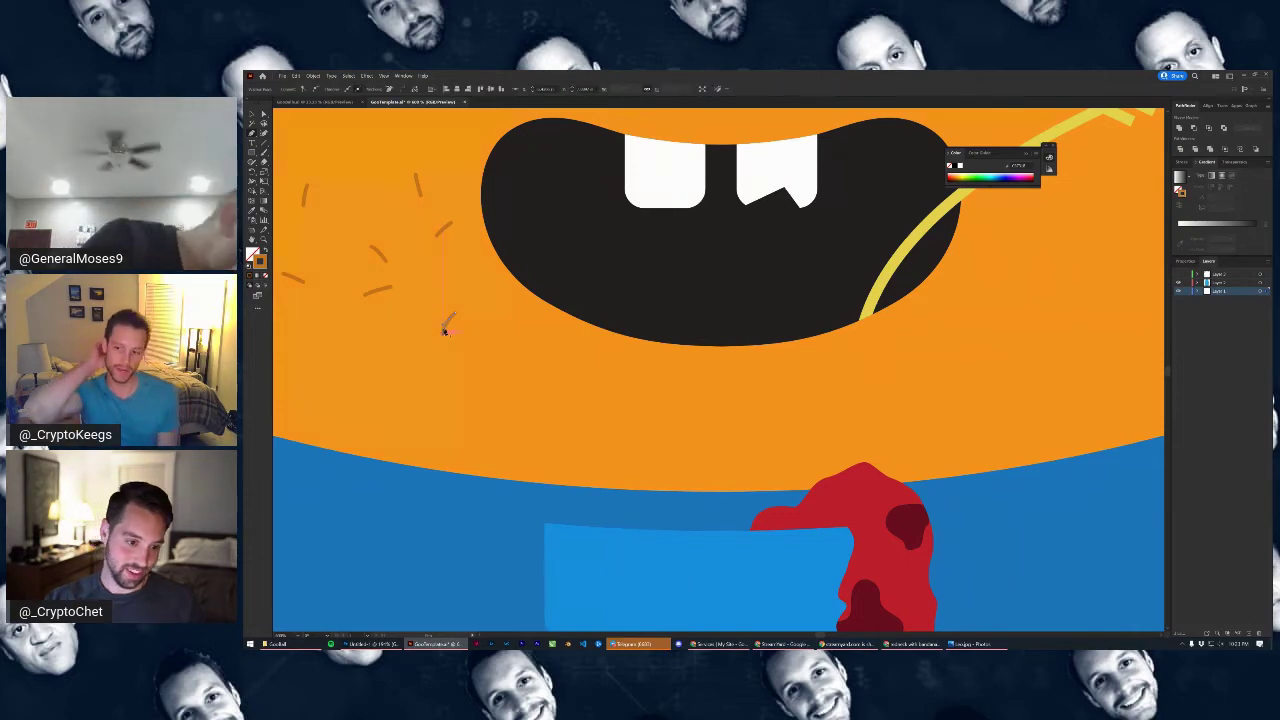
scroll(466, 394, down, 5)
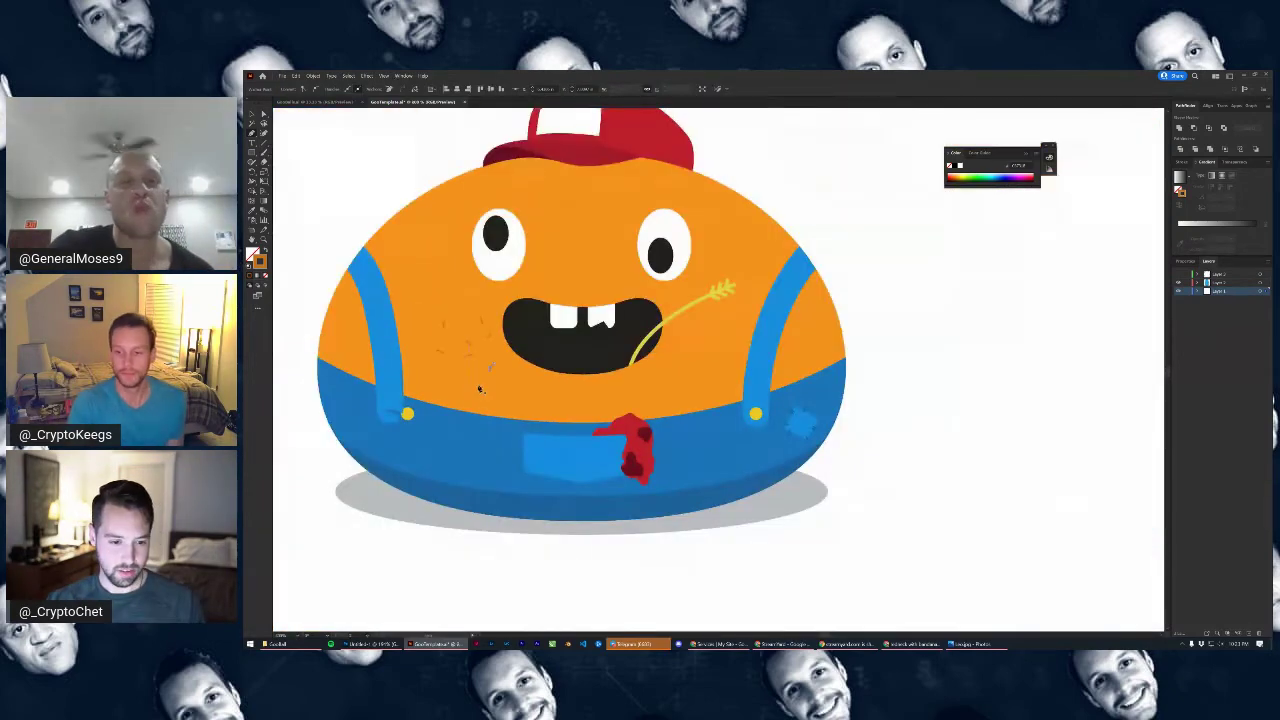
Draw two more short strokes beneath the cheek cluster and a longer slanted one above it, between the left eye and the mouth
scroll(472, 385, up, 3)
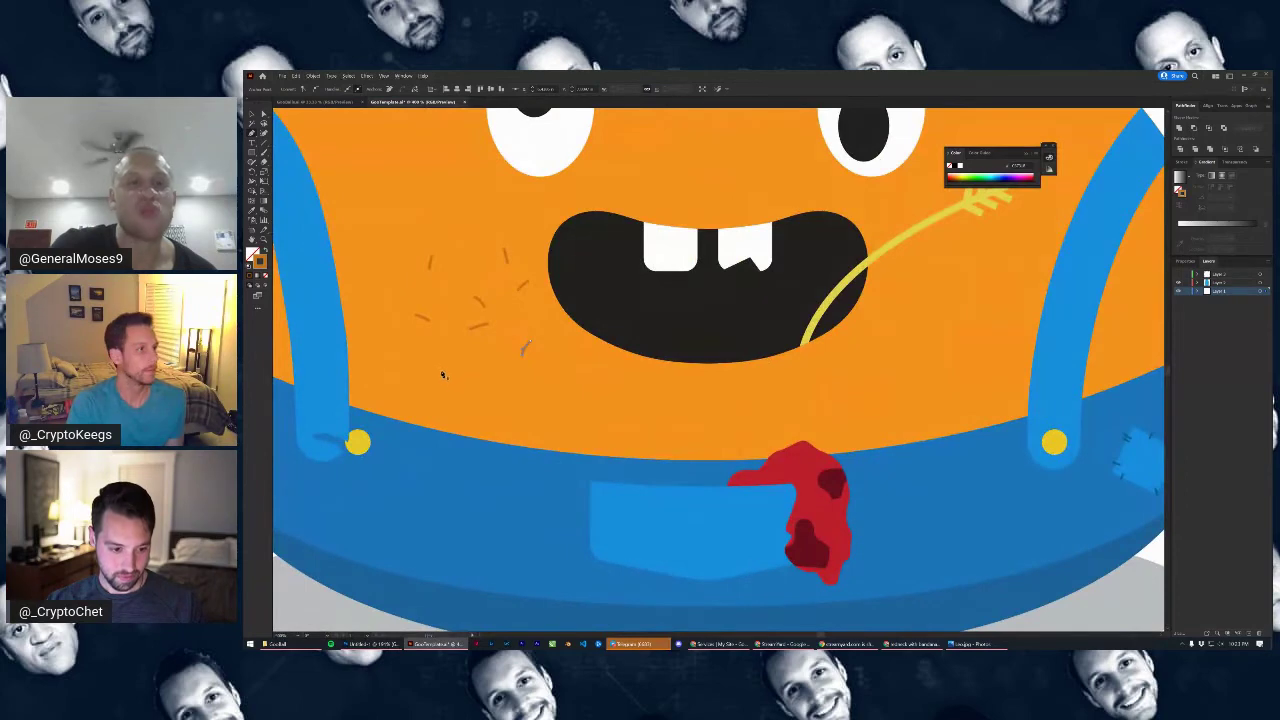
click(431, 363)
click(437, 376)
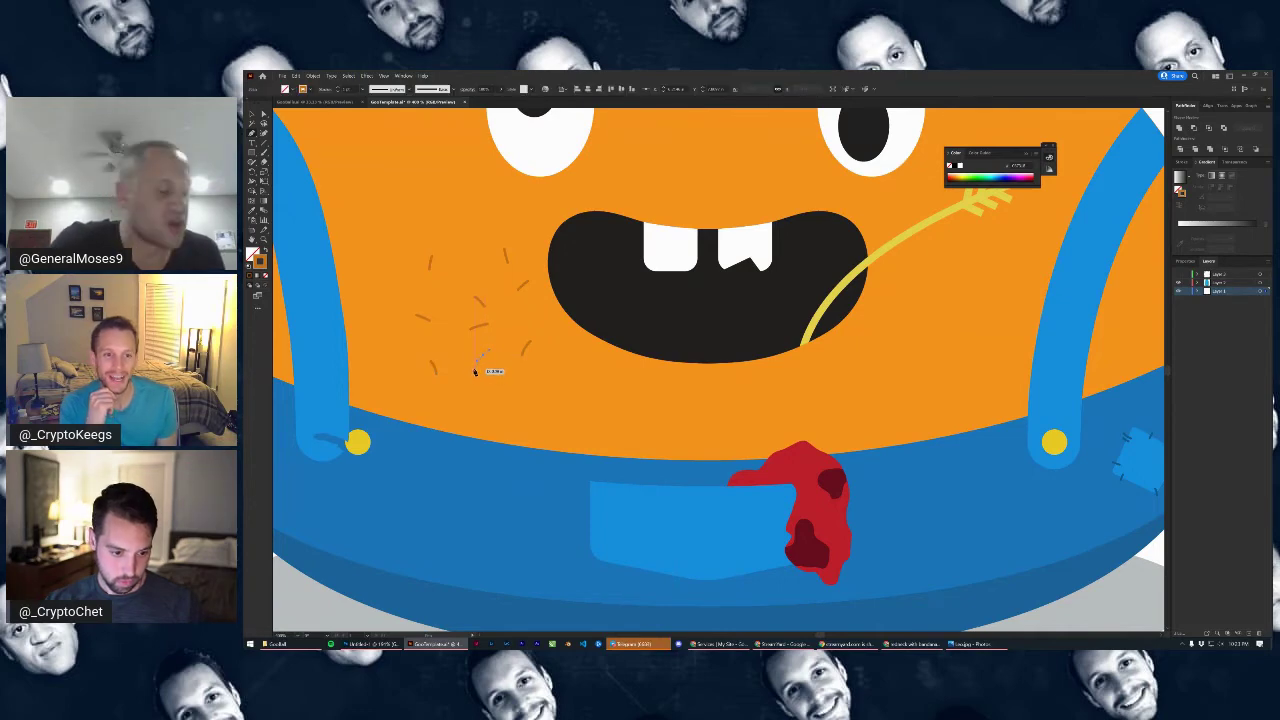
click(477, 368)
key(ctrl+0)
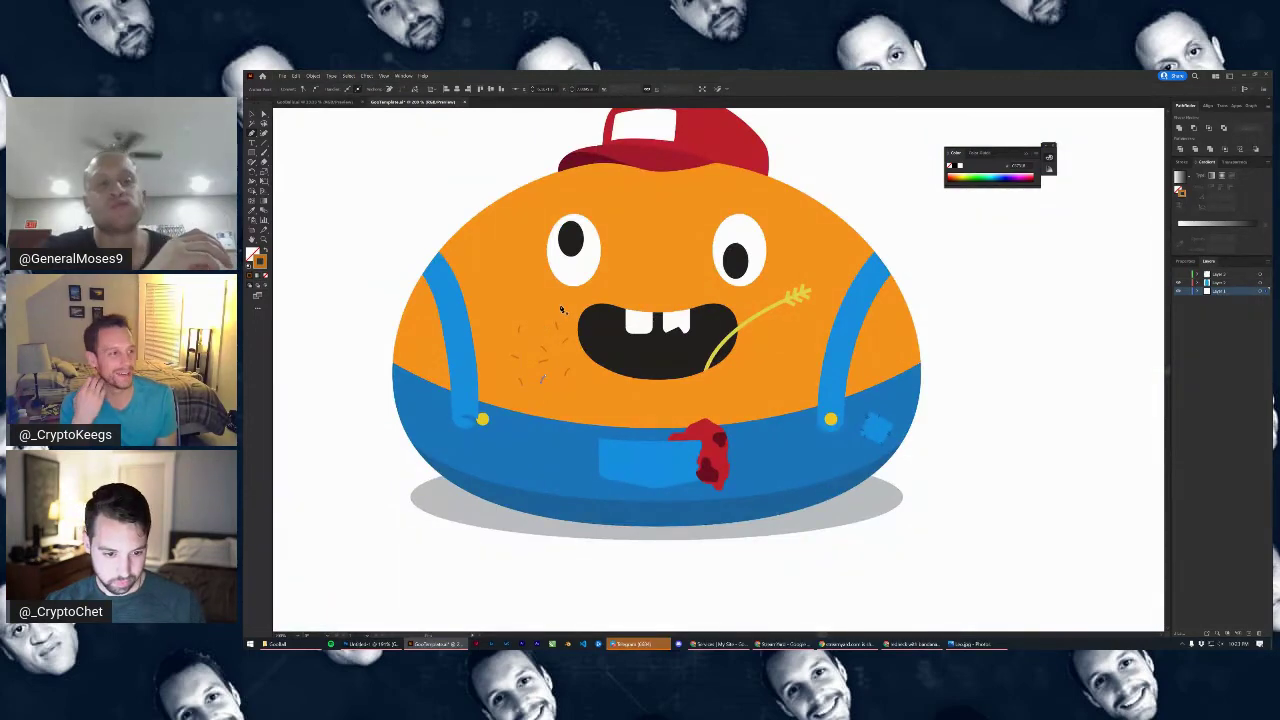
key(Escape)
click(561, 305)
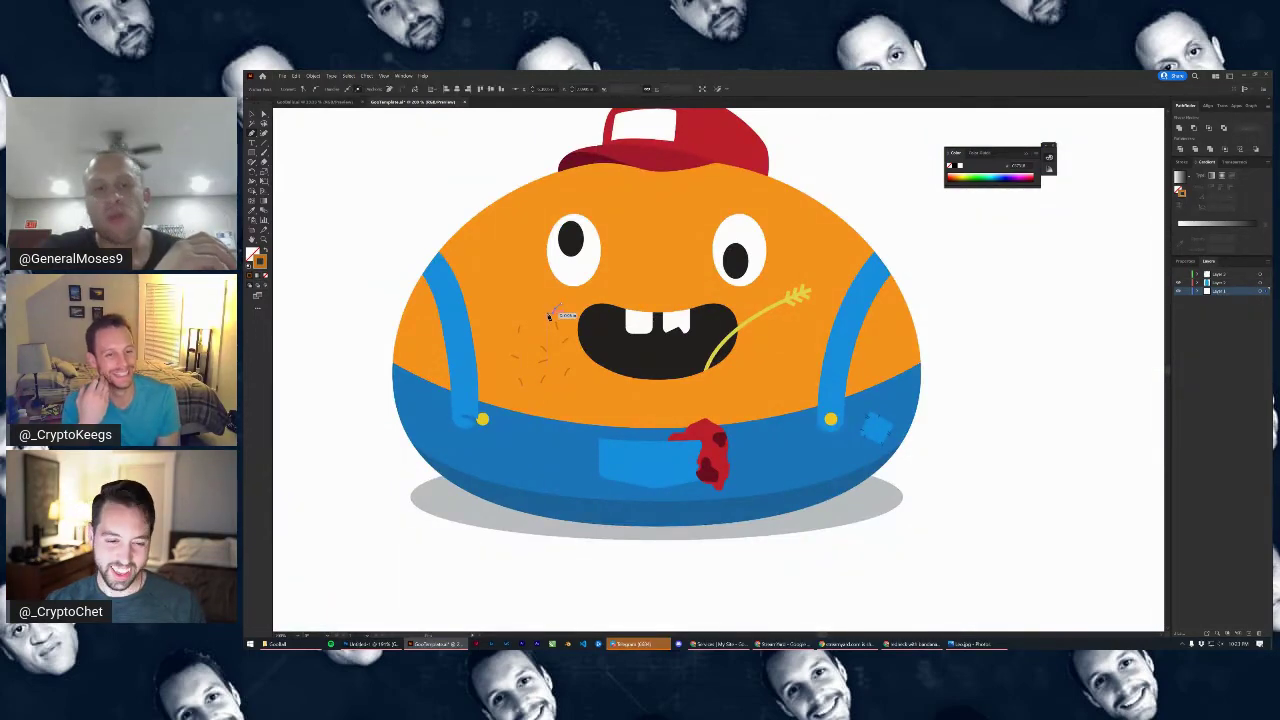
Reposition several of the cheek hair strokes, including the long upper one, to space them more irregularly
scroll(598, 320, up, 5)
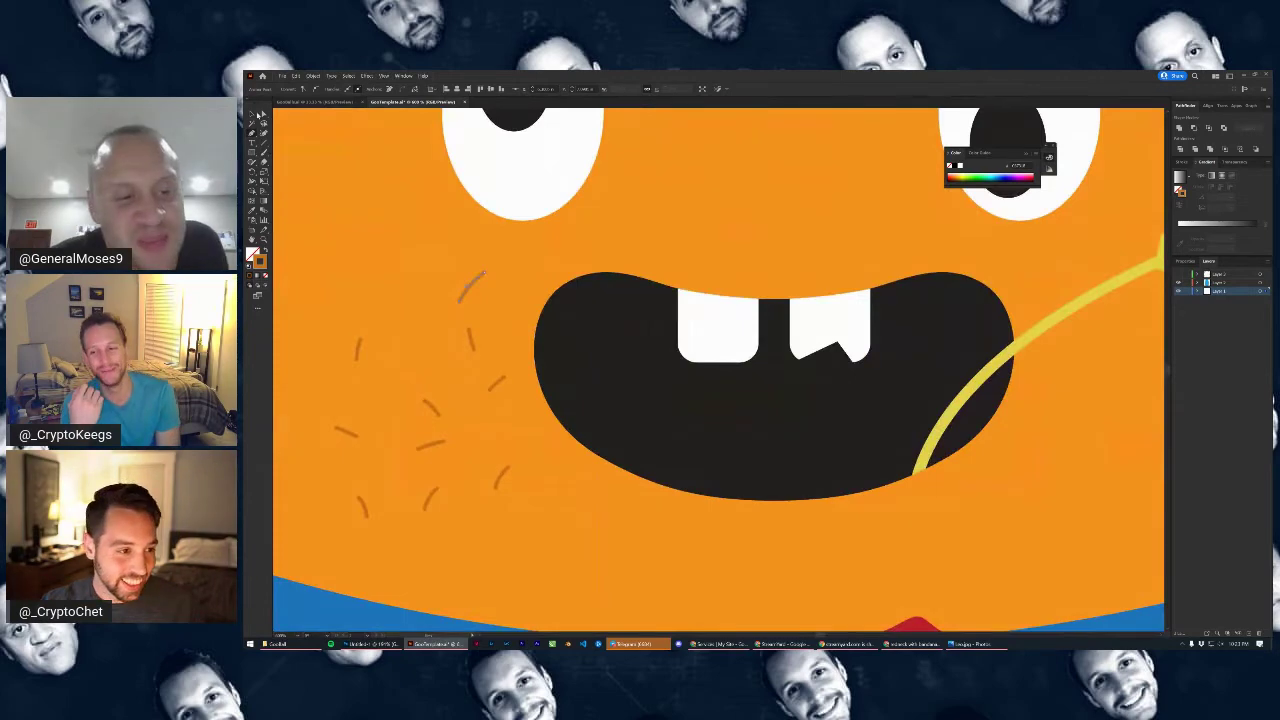
click(260, 114)
key(b)
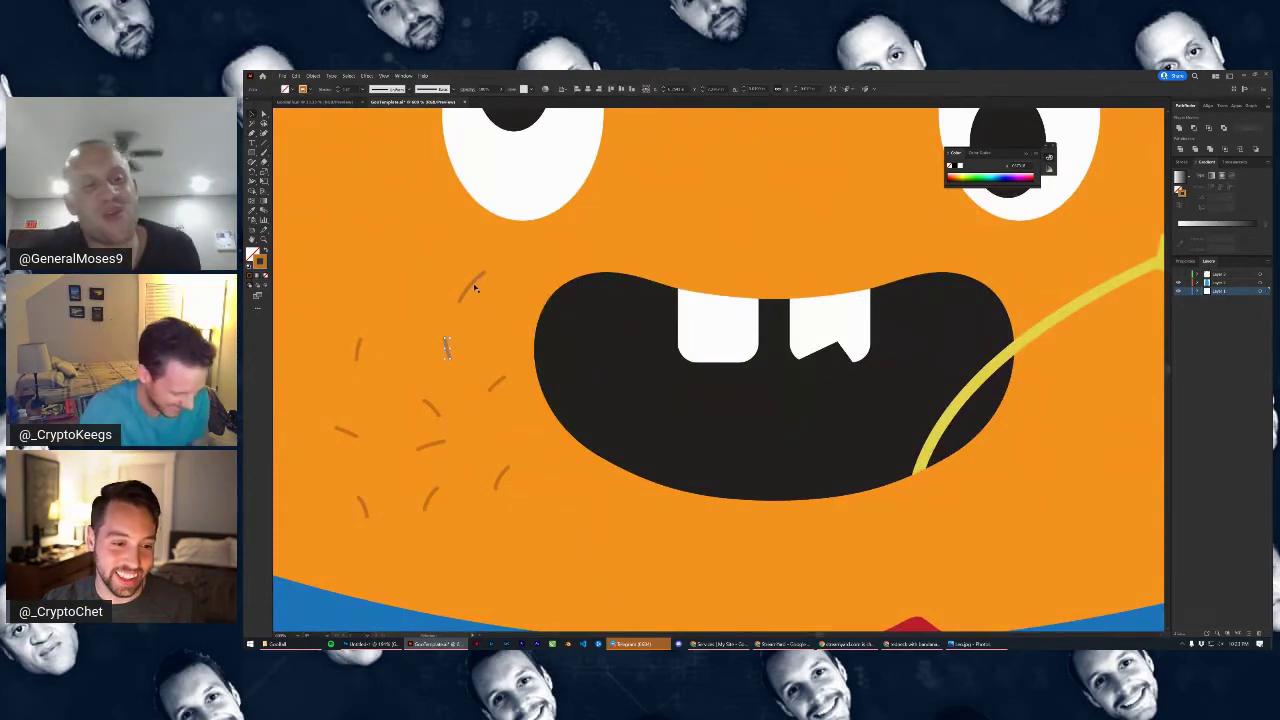
mouse_move(472, 285)
mouse_down()
mouse_move(500, 289)
mouse_move(486, 295)
mouse_move(491, 320)
mouse_move(514, 305)
mouse_move(433, 310)
mouse_up()
scroll(493, 303, down, 3)
click(809, 557)
scroll(470, 367, up, 3)
click(486, 298)
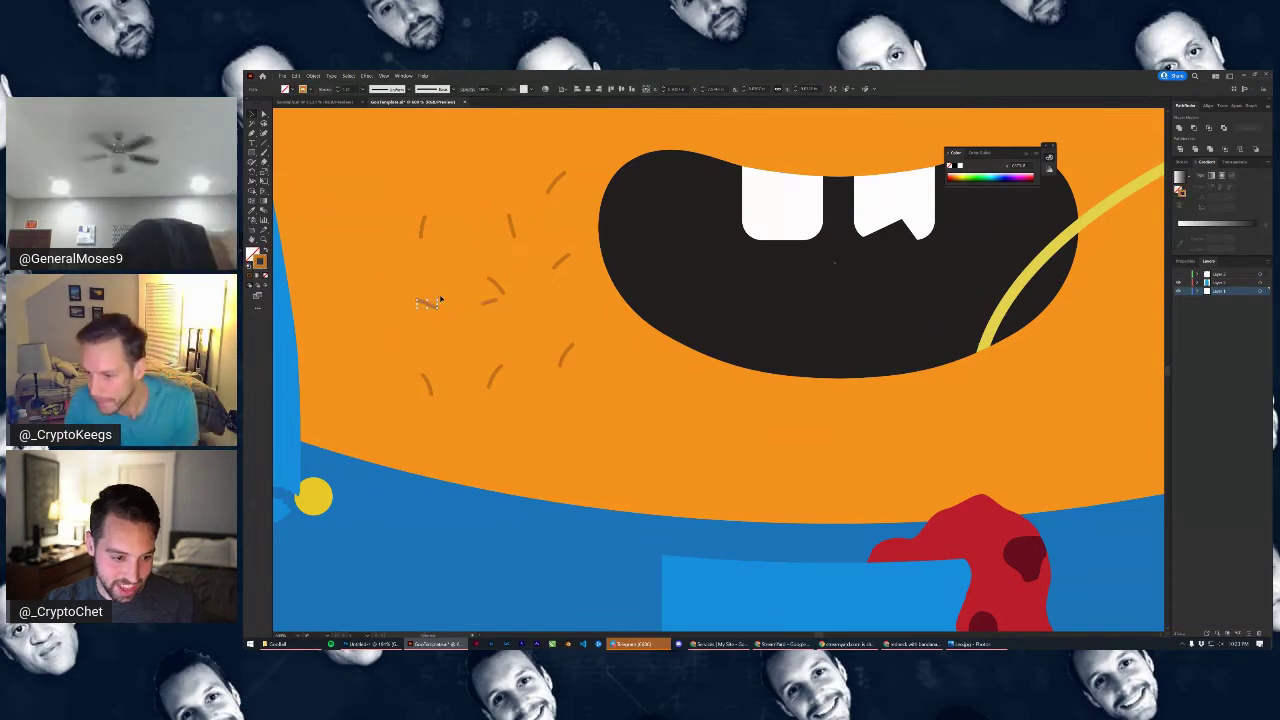
Rotate the leftmost hair stroke of the cheek cluster to a steeper diagonal
click(453, 306)
scroll(520, 322, down, 4)
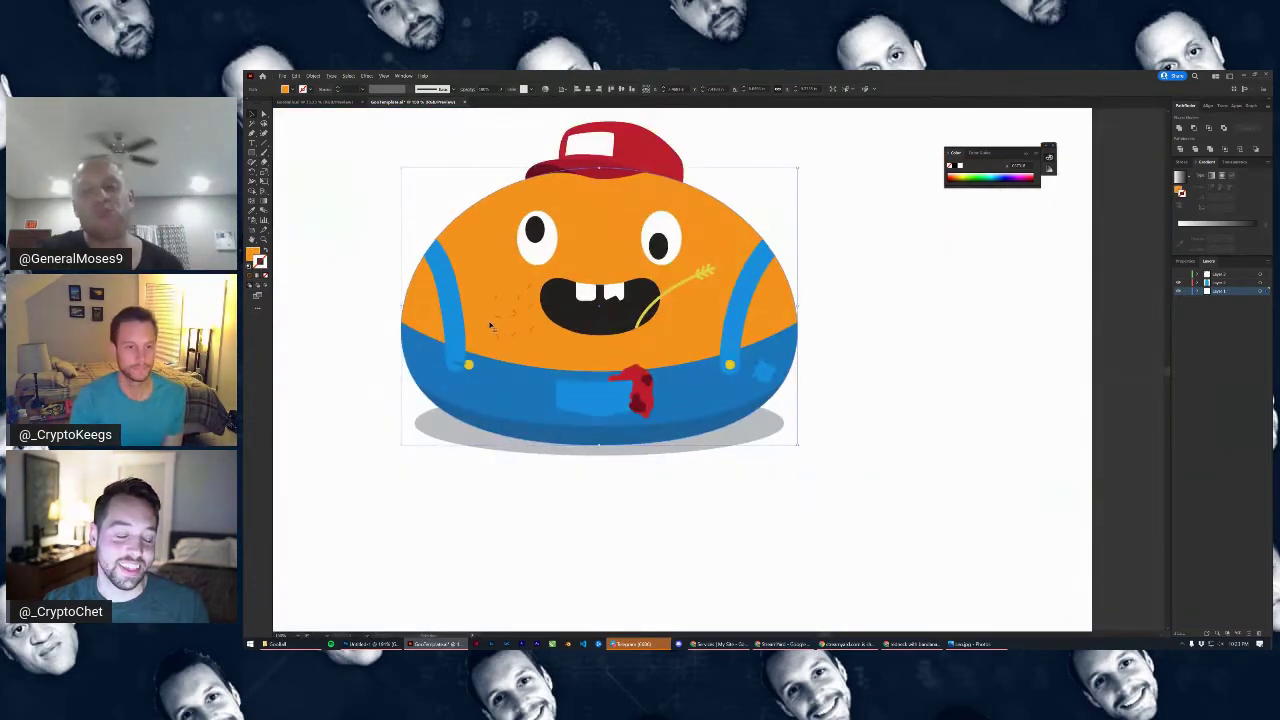
scroll(493, 325, up, 4)
key(b)
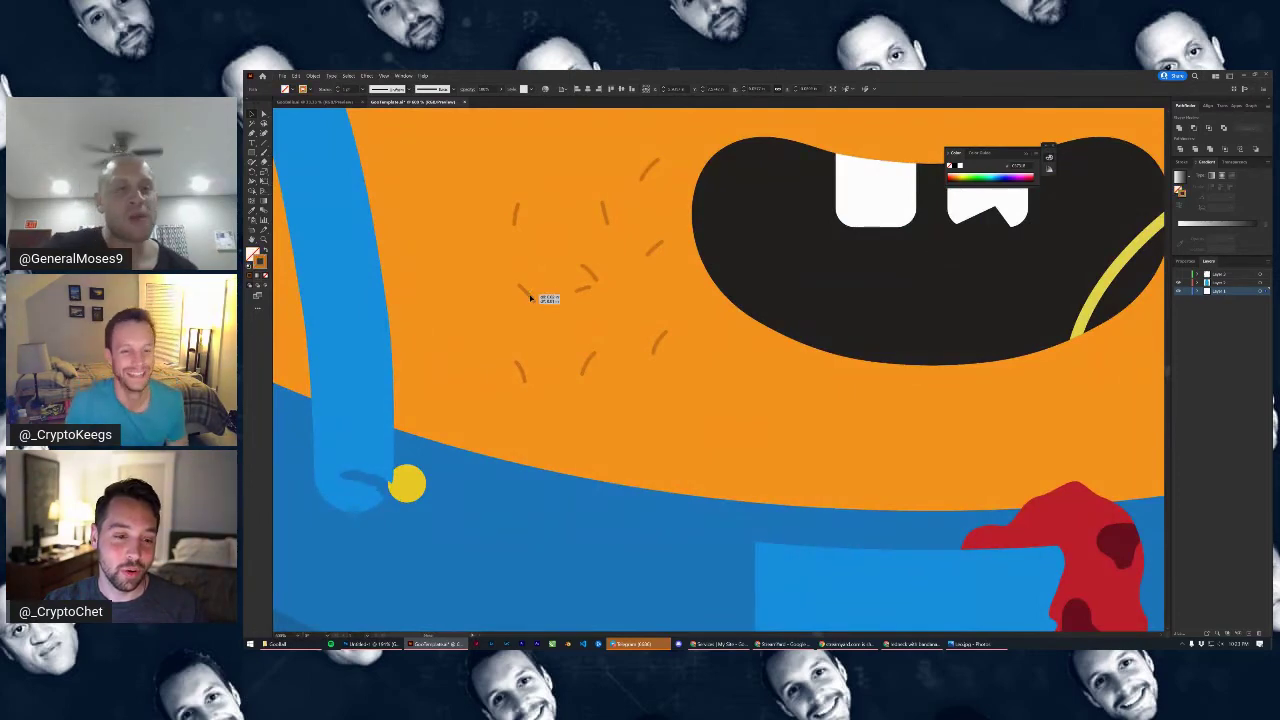
scroll(540, 294, down, 5)
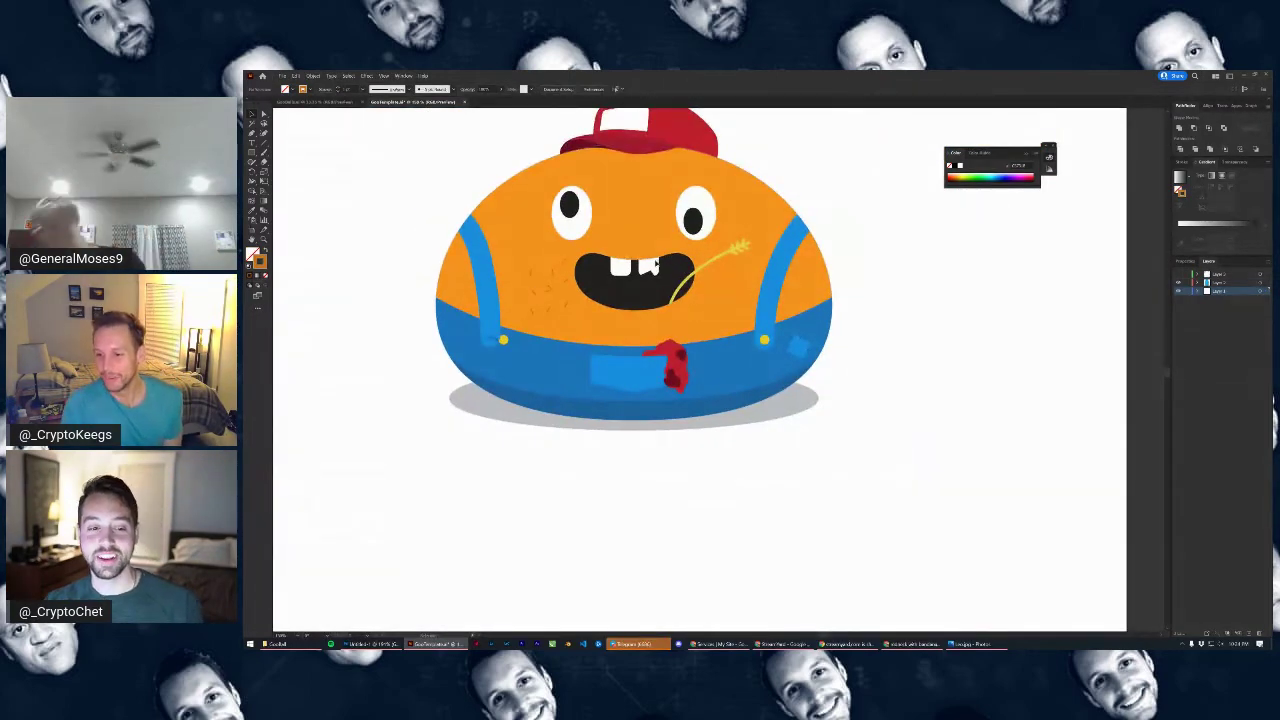
Move the cluster's lower-left hair stroke further inward and rotate it until it lies nearly horizontal
scroll(569, 300, up, 5)
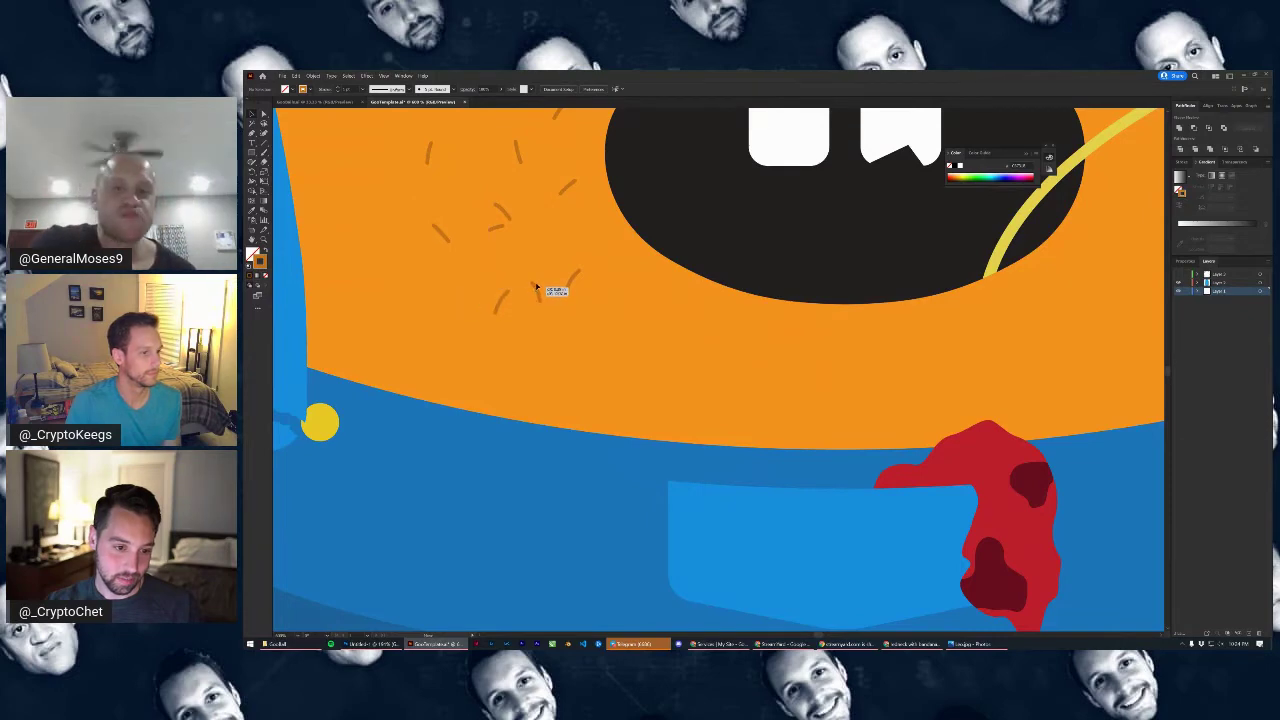
mouse_move(444, 298)
mouse_down()
mouse_move(438, 284)
mouse_move(452, 297)
mouse_move(469, 275)
mouse_up()
scroll(483, 317, down, 4)
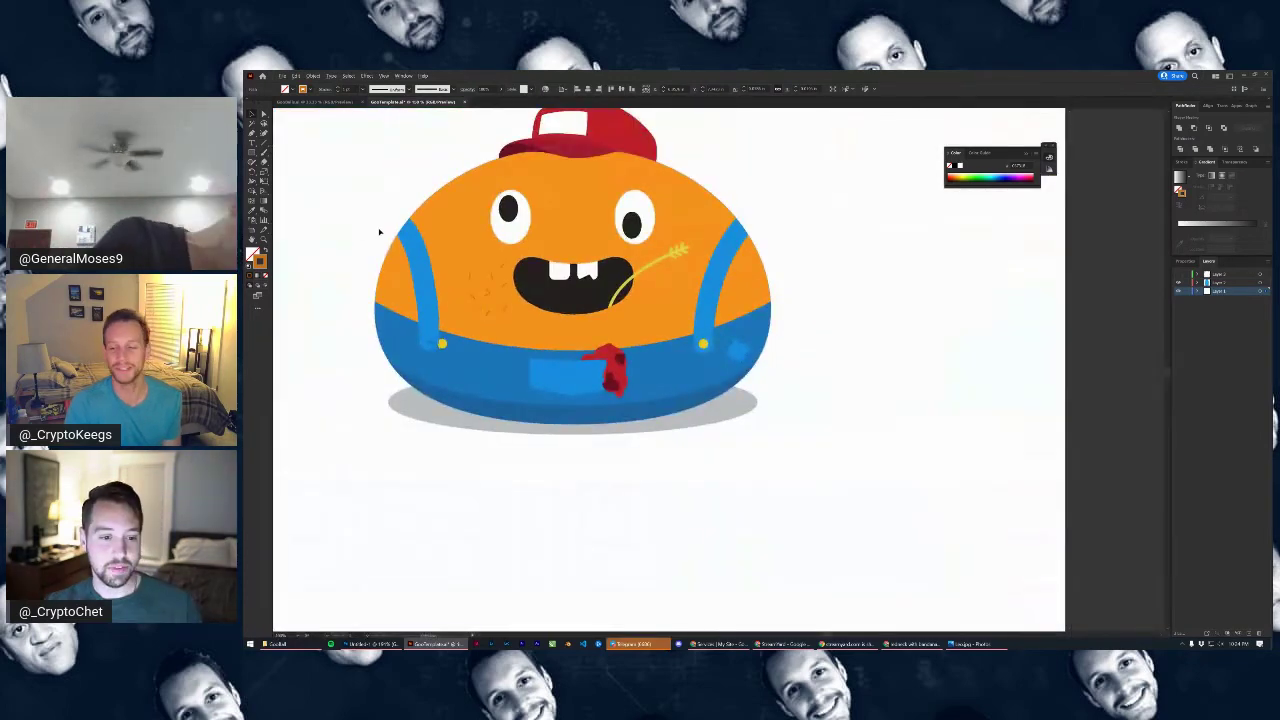
click(380, 231)
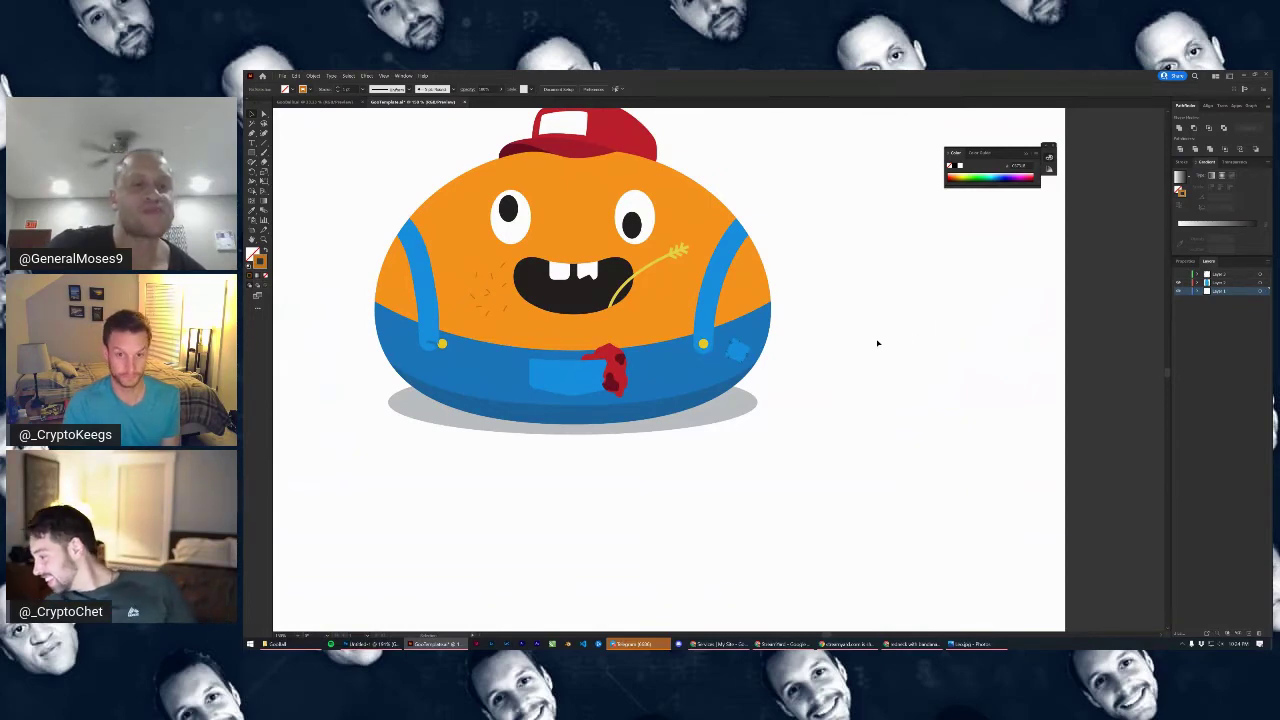
Raise and tilt the hair stroke below the mouth's left corner, and rotate the one above it to a steeper angle
scroll(483, 311, up, 4)
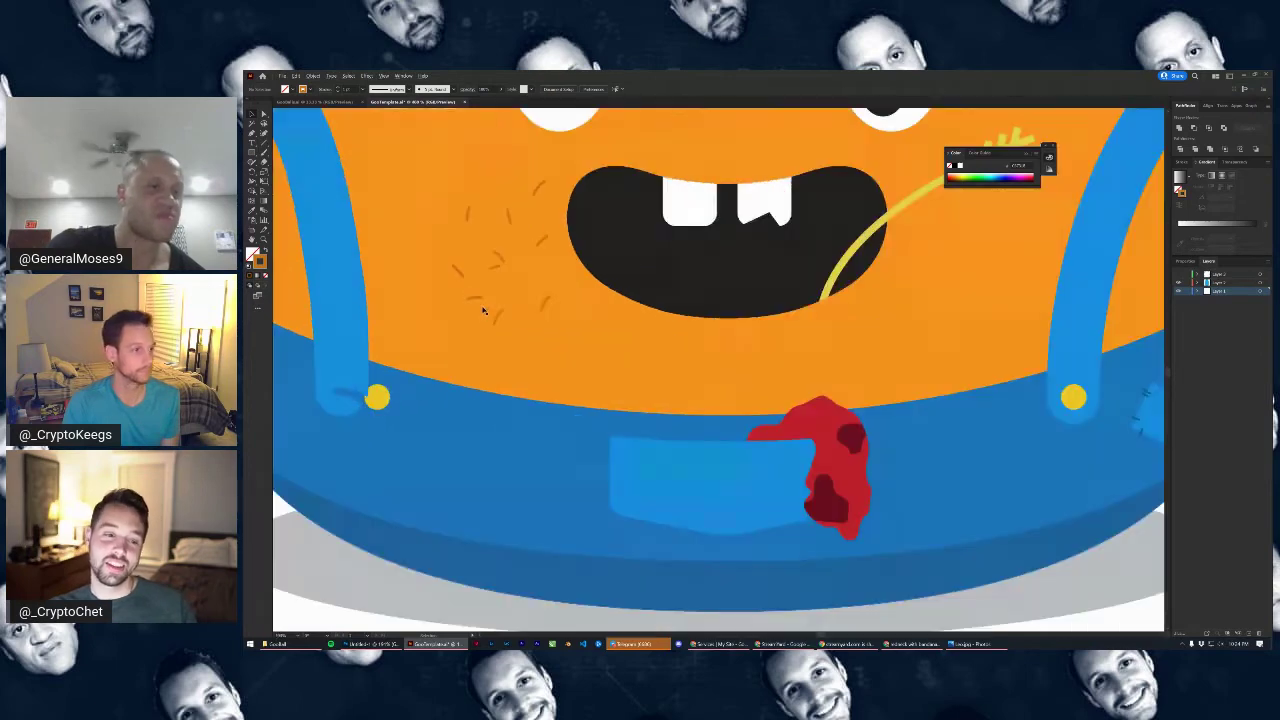
drag(546, 302, 543, 283)
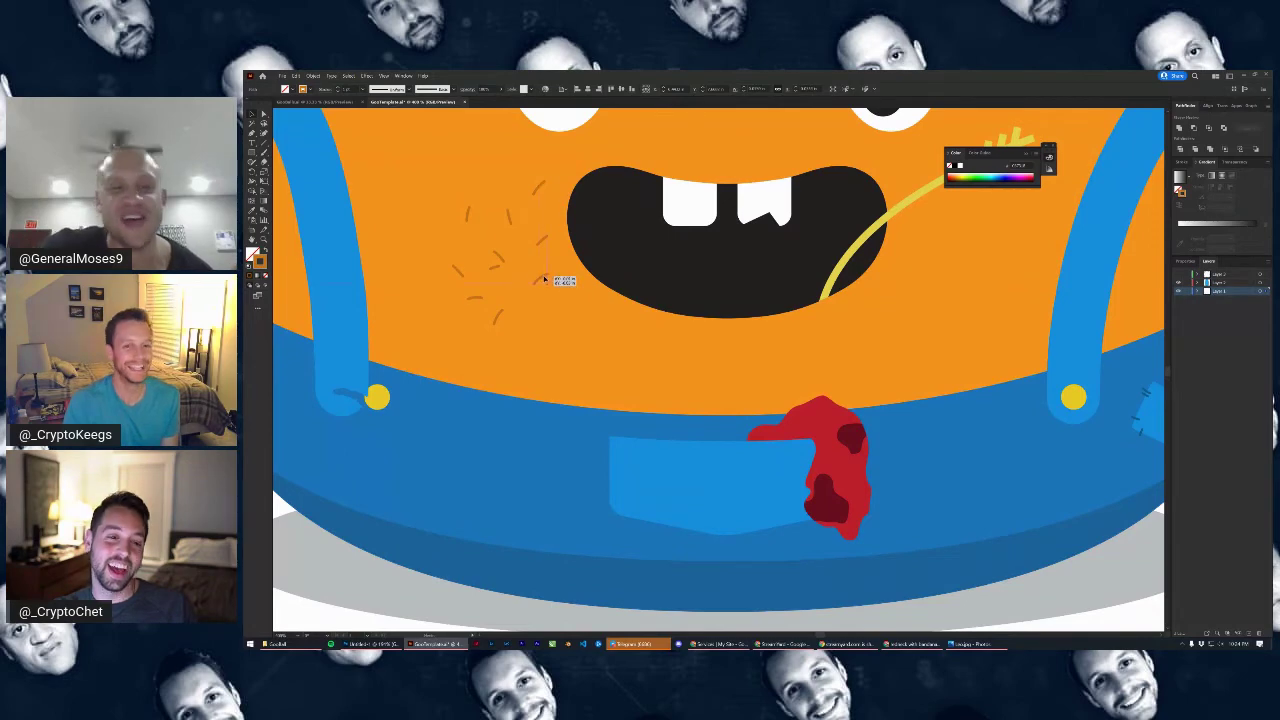
click(544, 240)
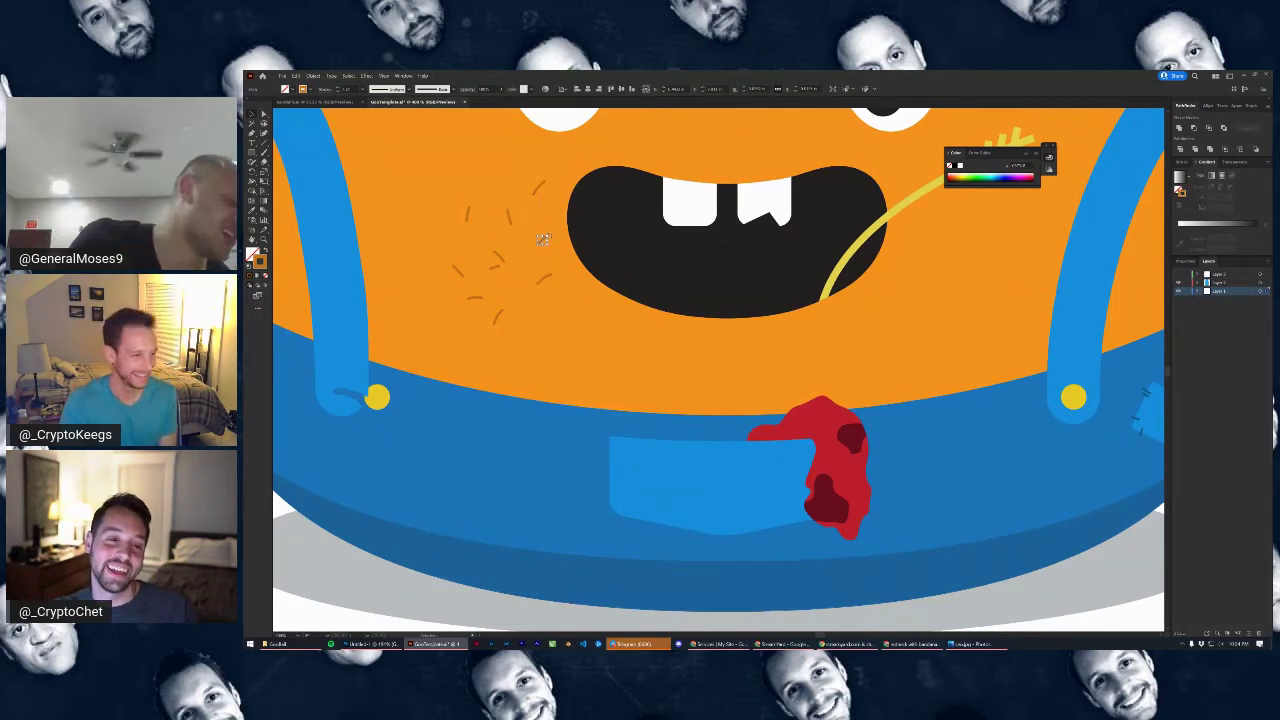
key(ctrl+0)
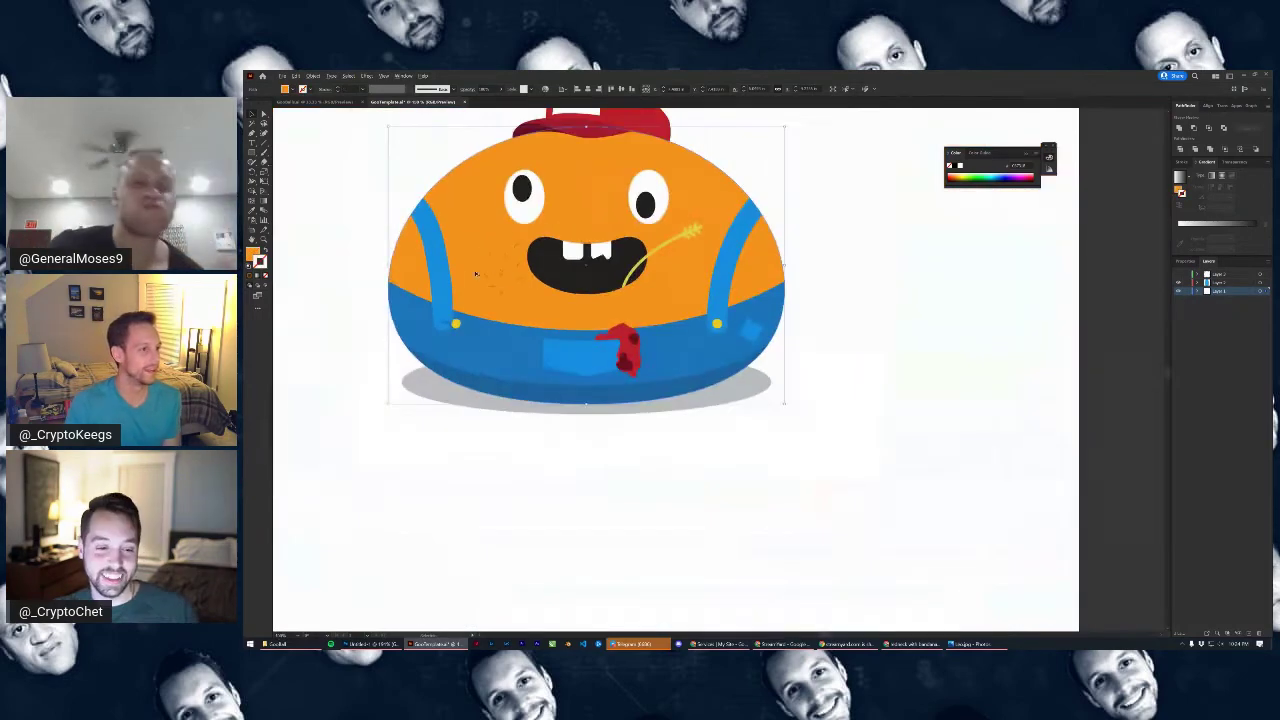
Duplicate a few short hair strokes from the left cheek onto the right cheek, just beside the straw
scroll(492, 278, up, 2)
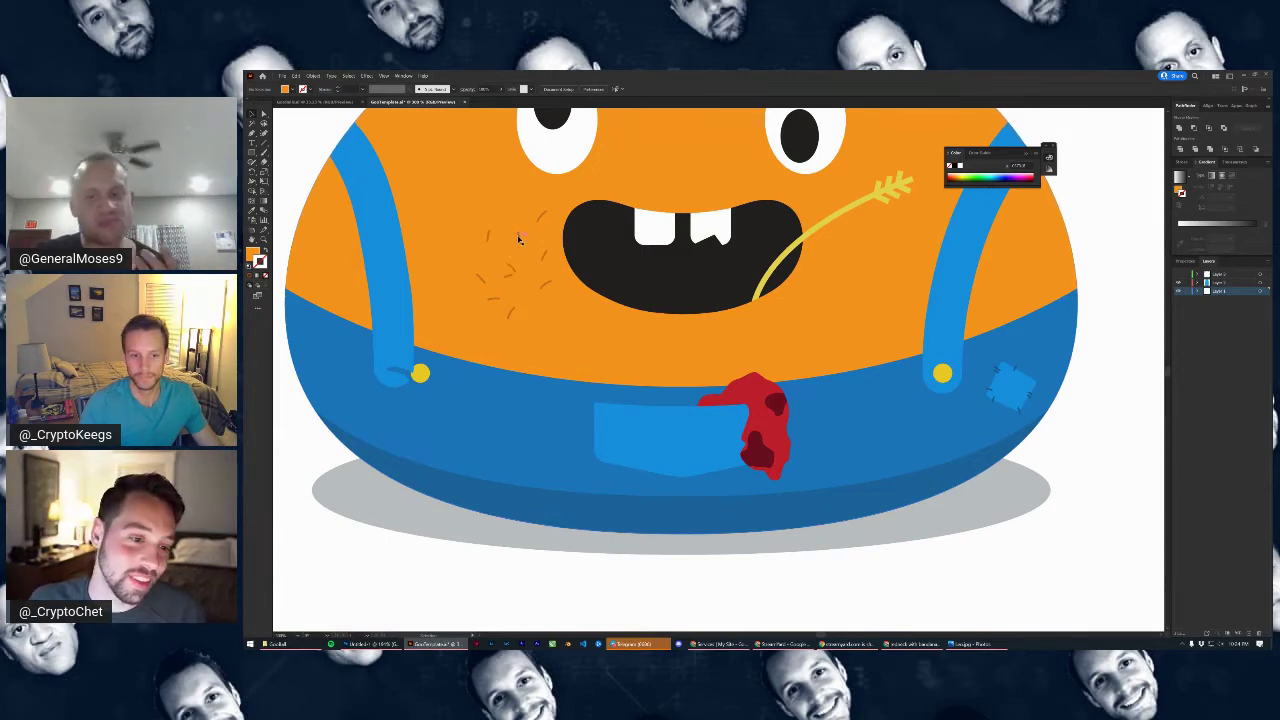
click(519, 238)
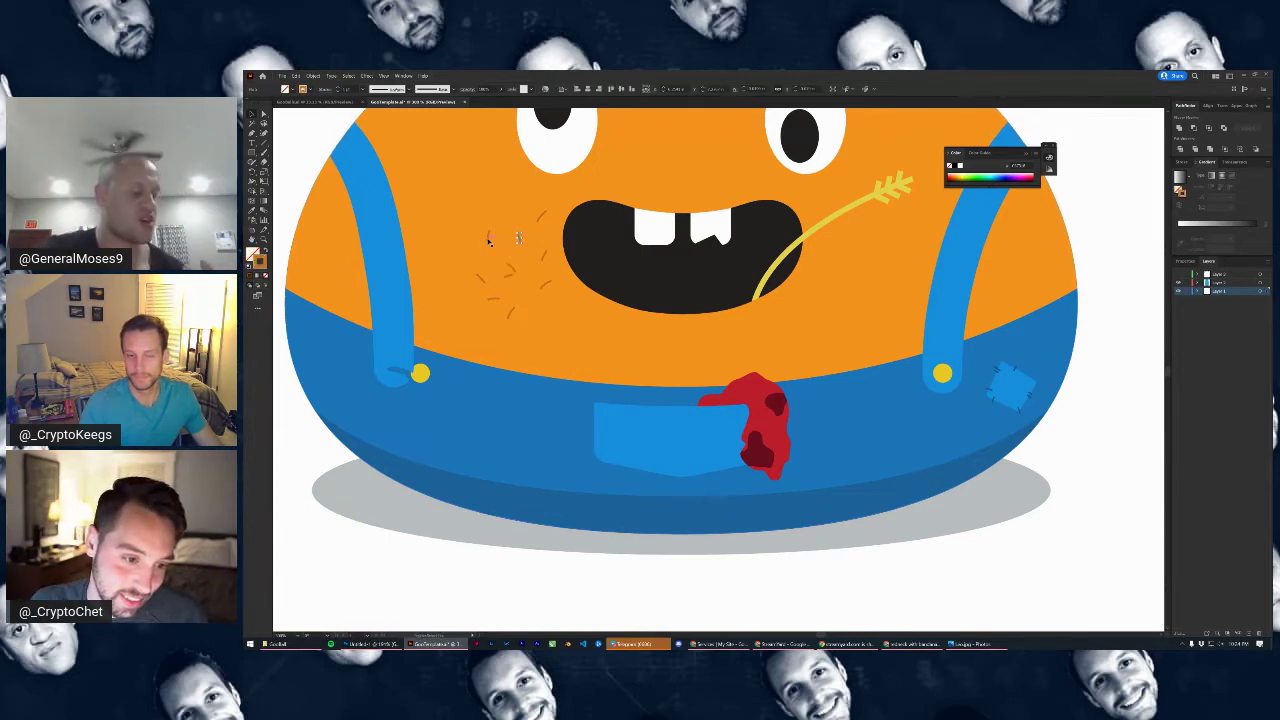
shift+click(510, 272)
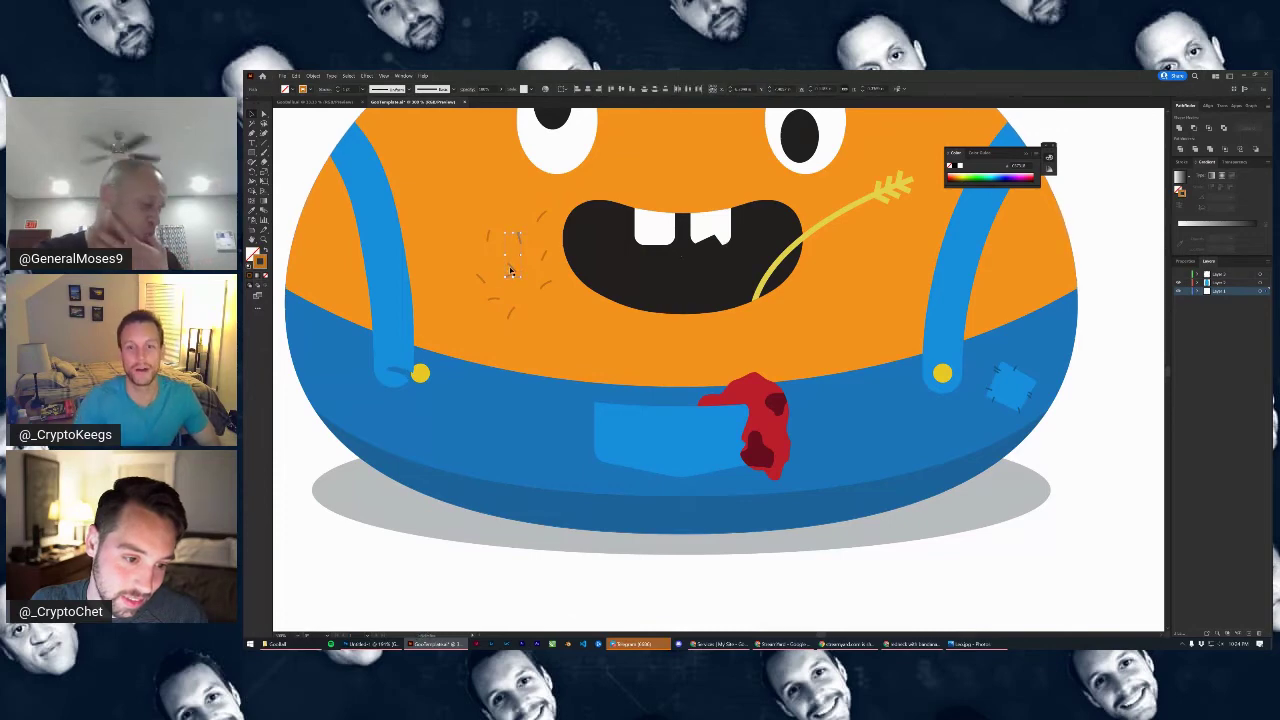
mouse_move(510, 268)
mouse_down()
mouse_move(834, 286)
mouse_move(832, 251)
mouse_move(848, 261)
mouse_move(851, 241)
mouse_up()
key(ctrl+0)
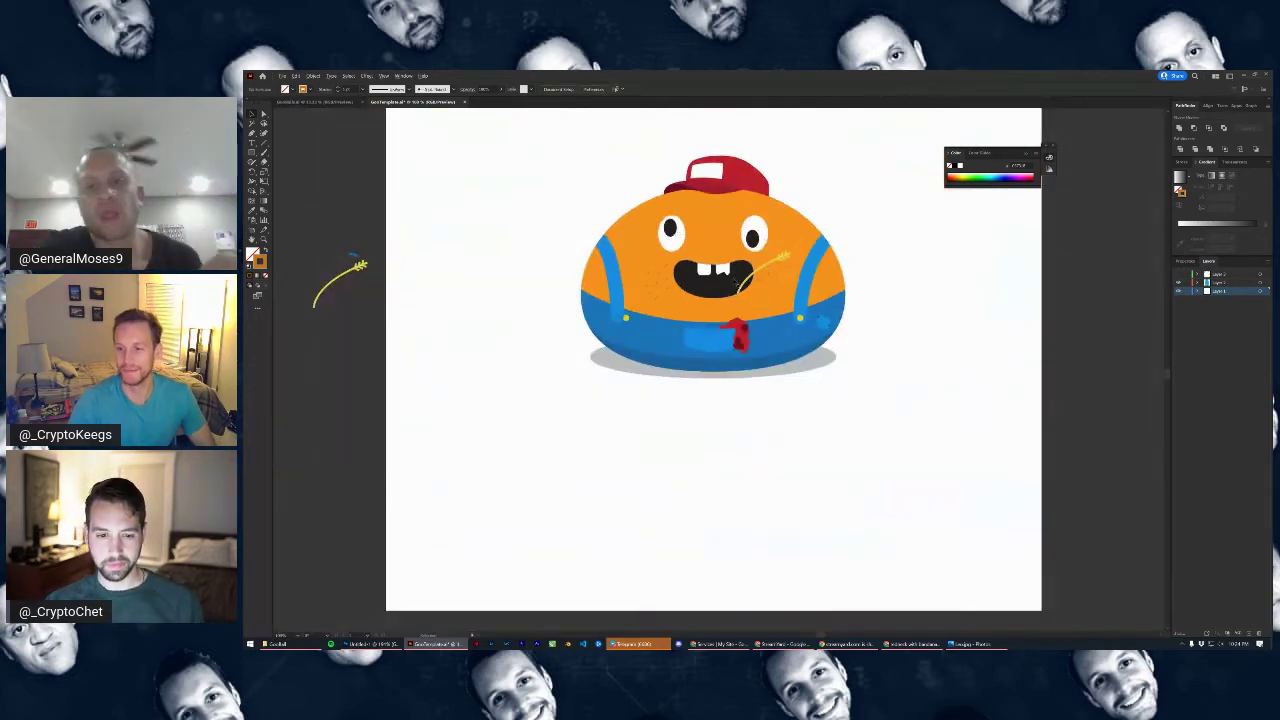
Draw a short, slightly curved, nearly horizontal hair stroke at the outer side of the right cheek's cluster
scroll(700, 296, up, 3)
scroll(595, 268, up, 3)
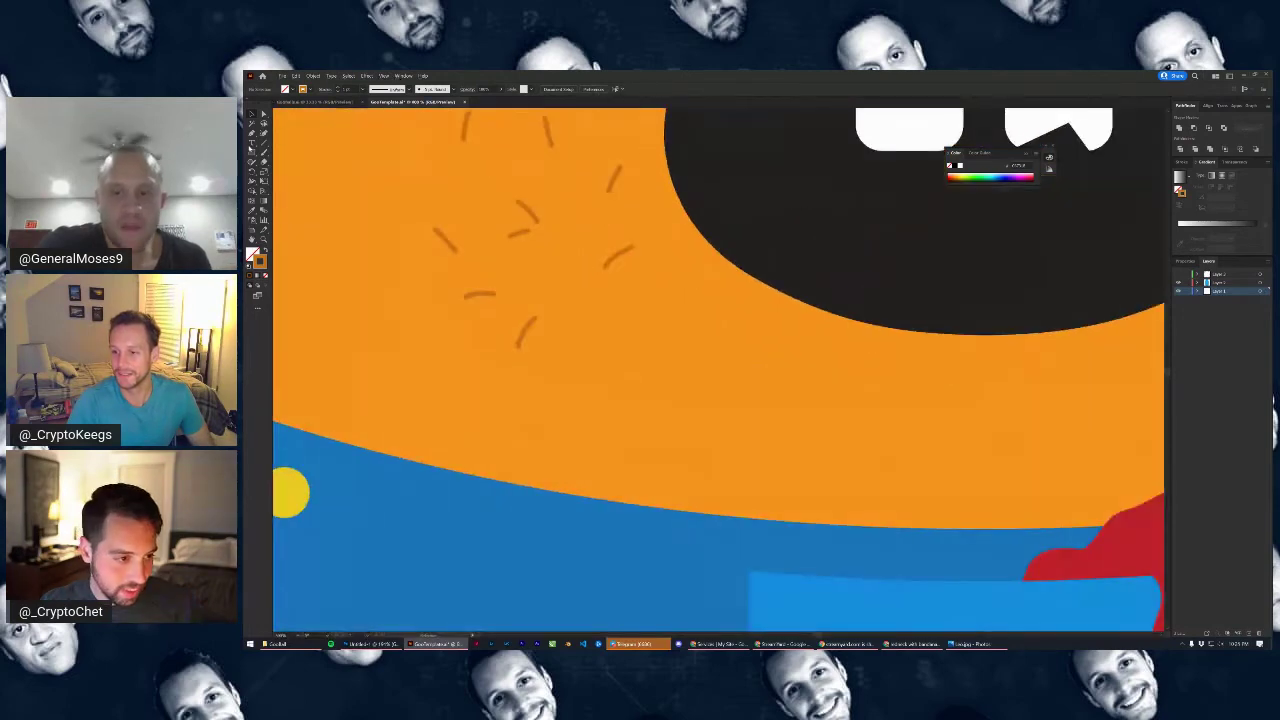
scroll(779, 368, down, 2)
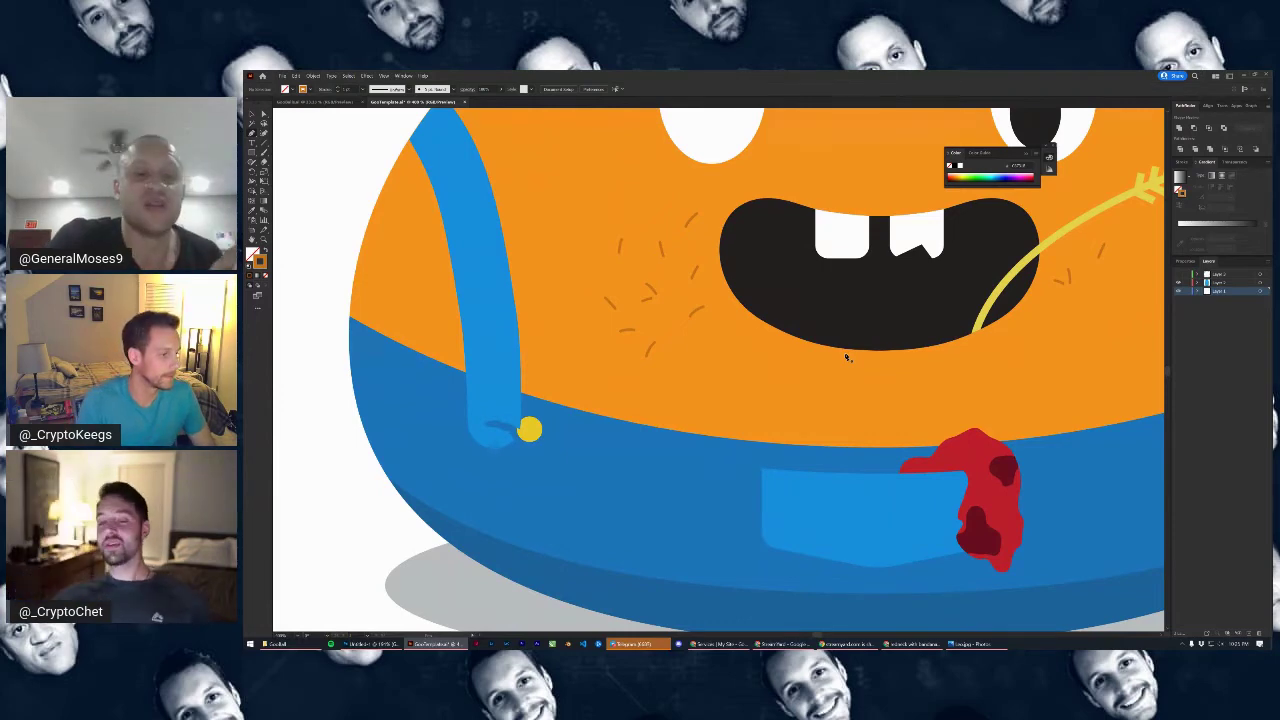
scroll(1026, 347, down, 1)
scroll(955, 296, up, 2)
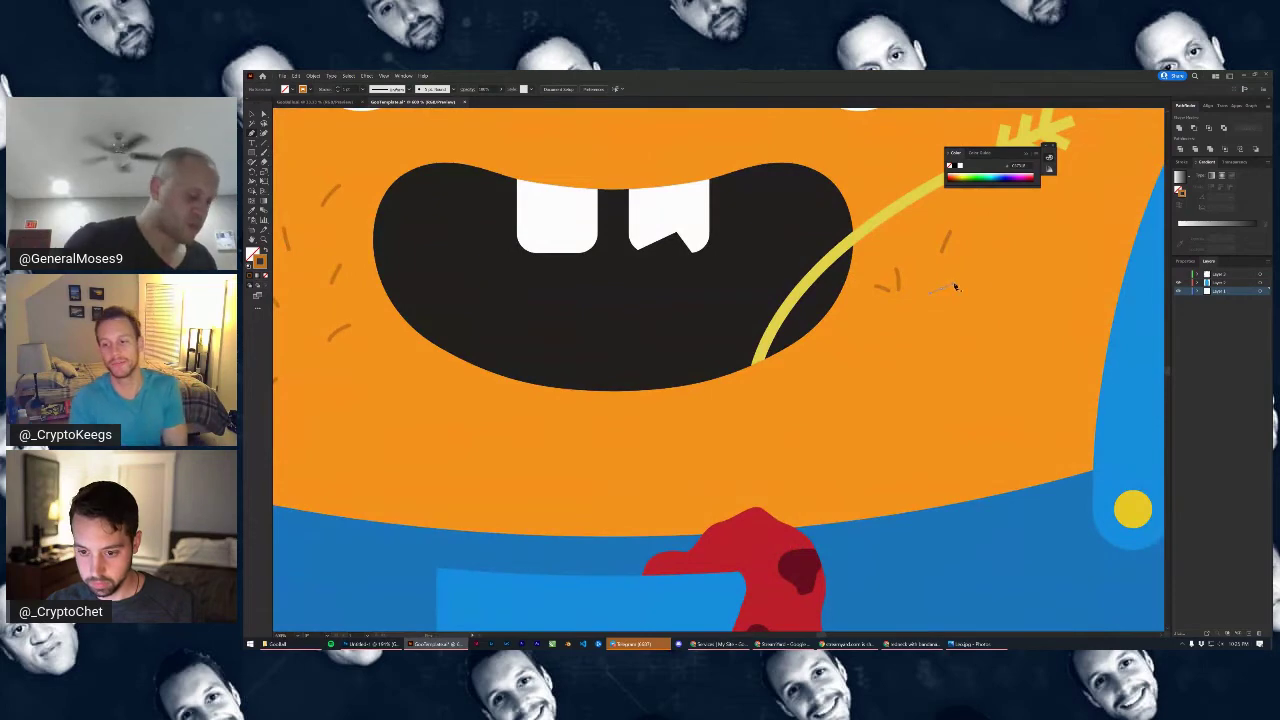
drag(942, 289, 962, 286)
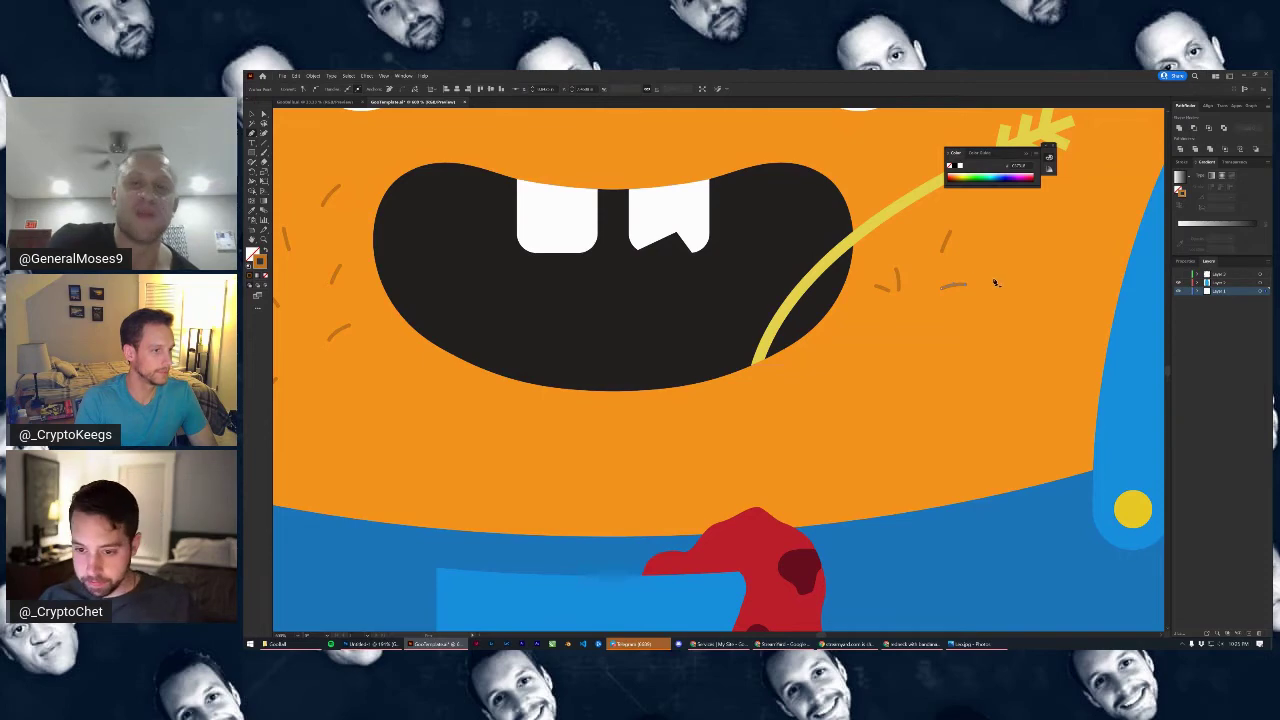
Draw more short curved hair strokes below the right cheek's cluster: one near the mouth corner, one steep and one diagonal
scroll(930, 288, up, 2)
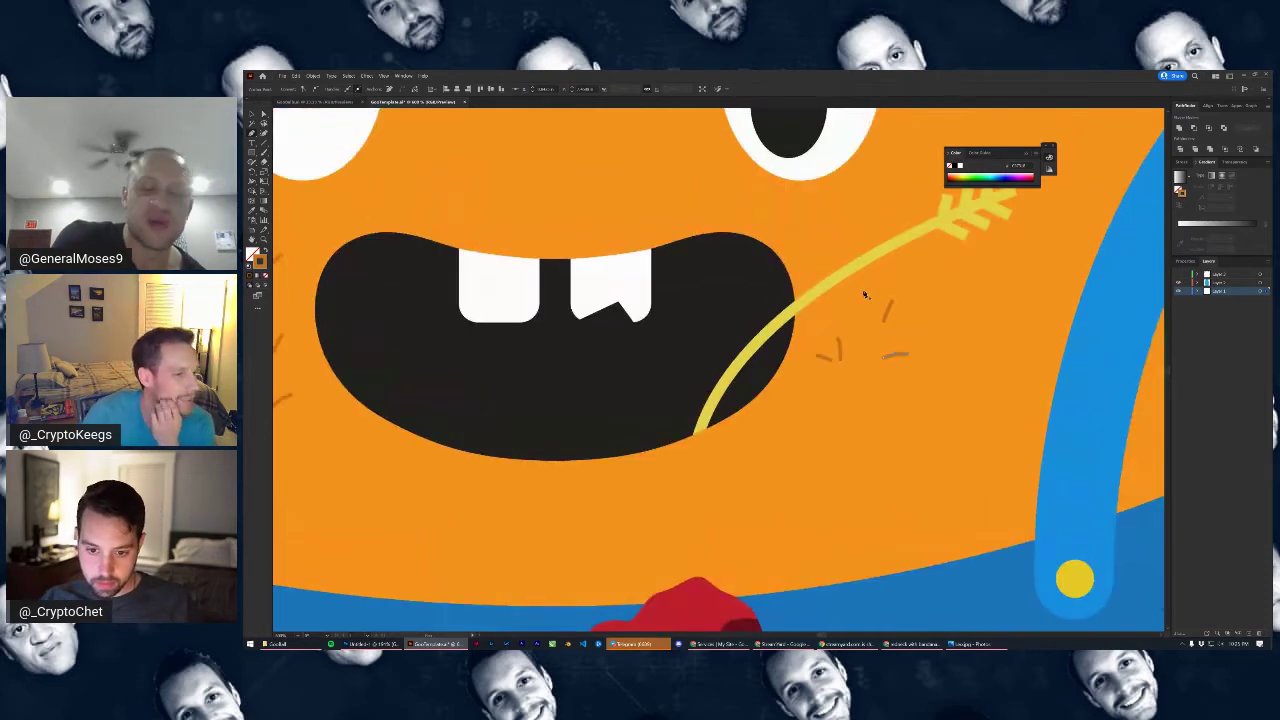
scroll(836, 258, down, 3)
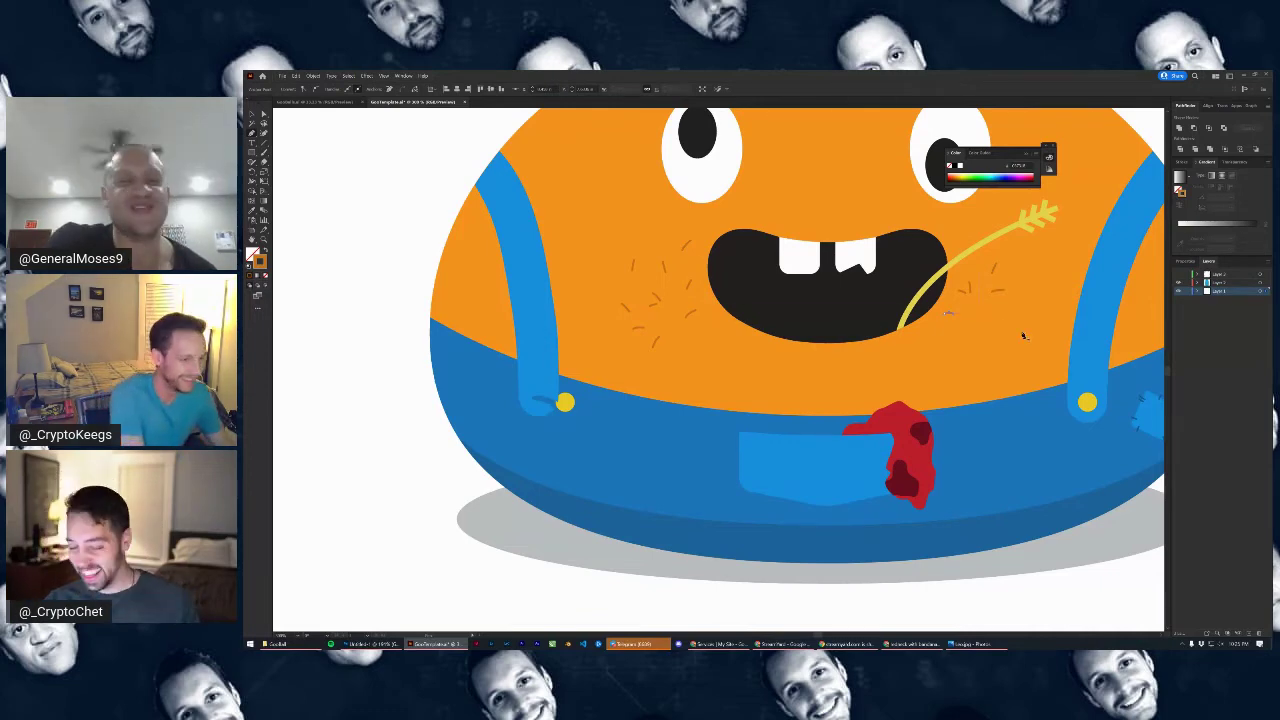
scroll(992, 326, up, 2)
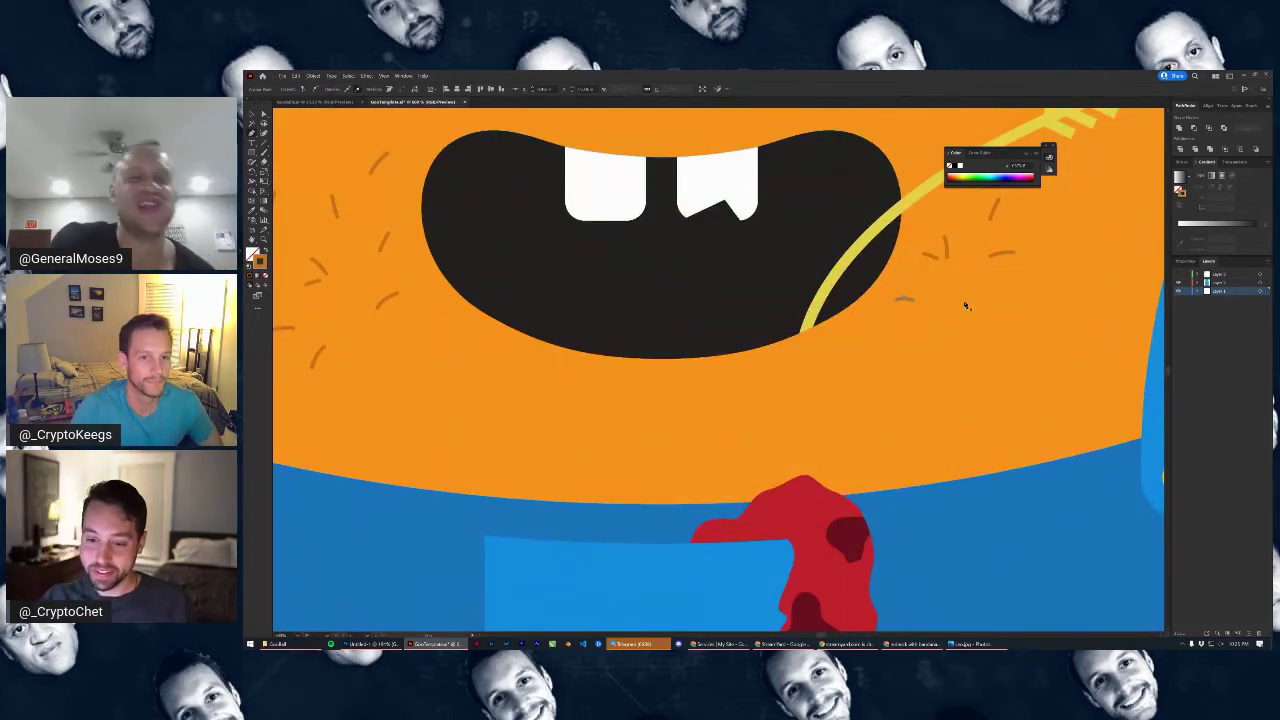
drag(969, 303, 972, 316)
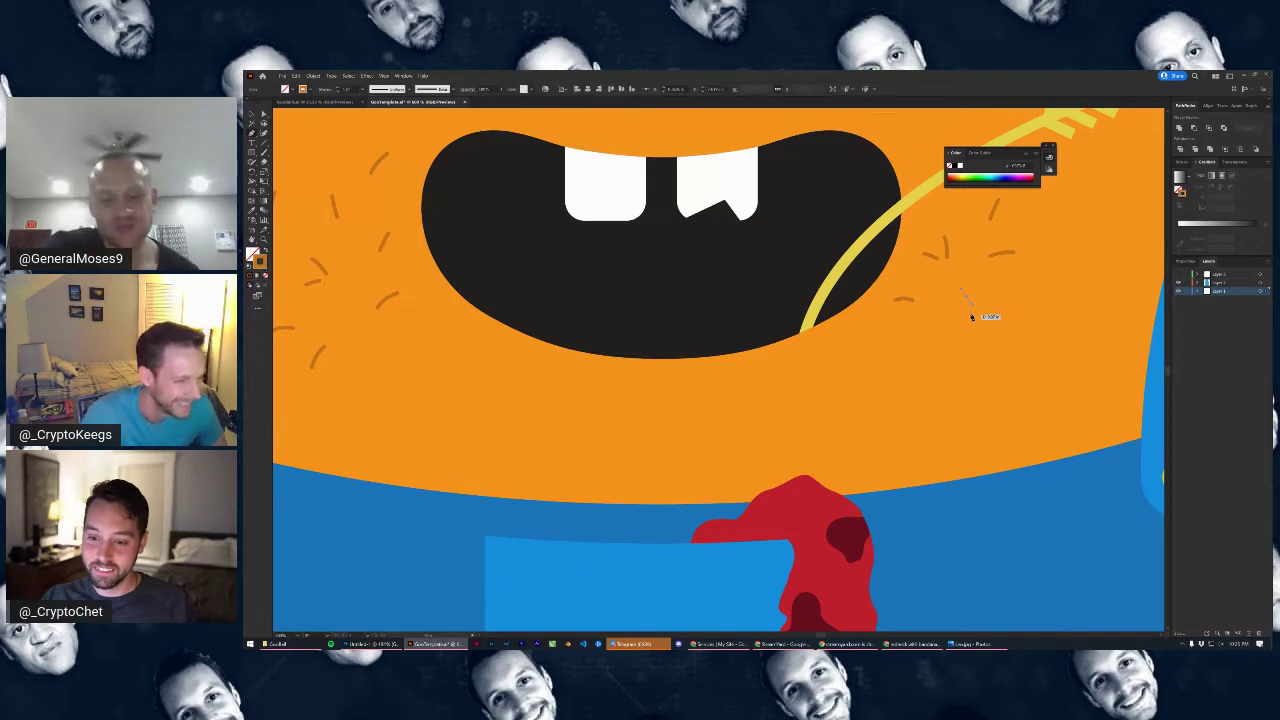
click(972, 317)
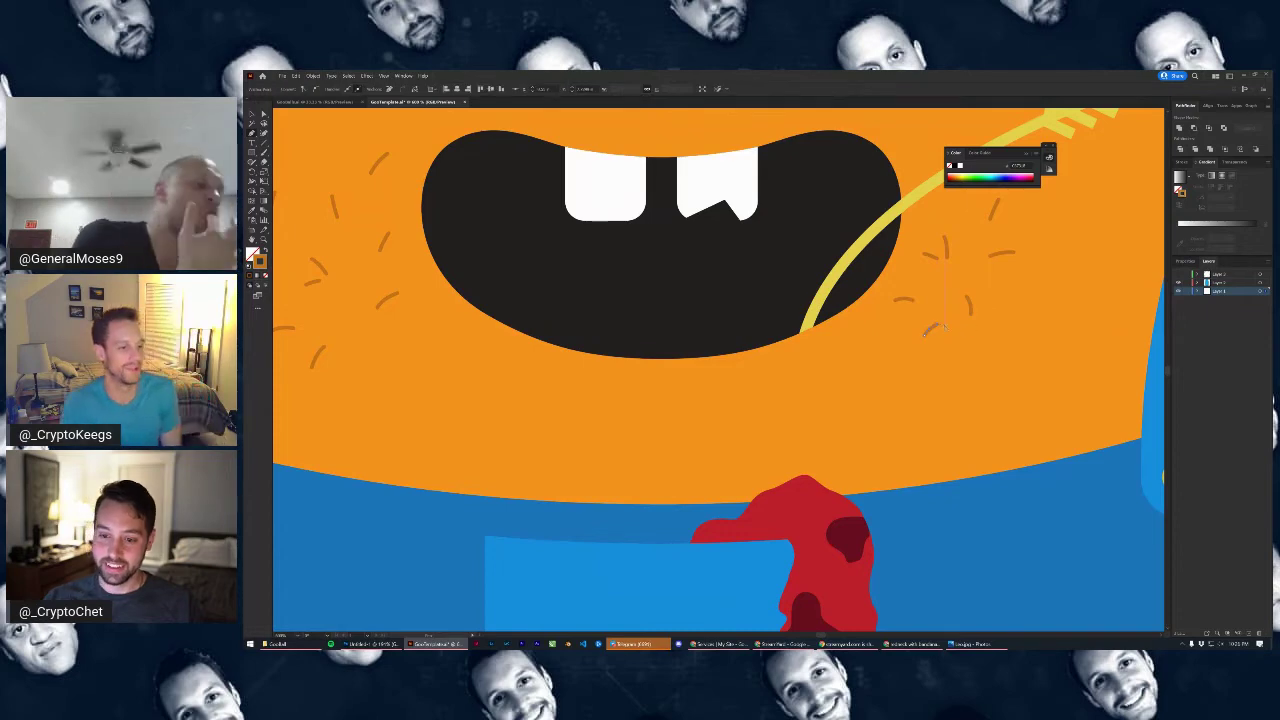
Add a diagonal hair stroke at the right cheek's outer edge and a short, nearly vertical one just below its inner end
scroll(1028, 338, down, 3)
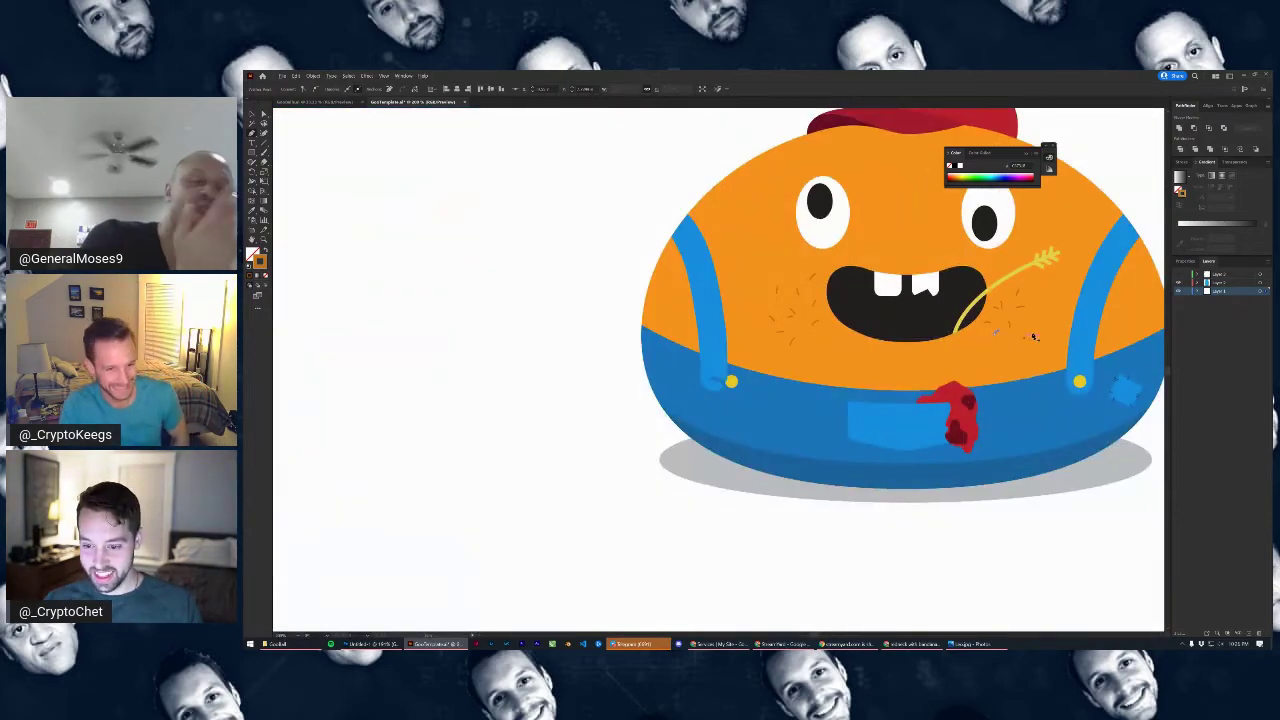
scroll(1040, 331, up, 3)
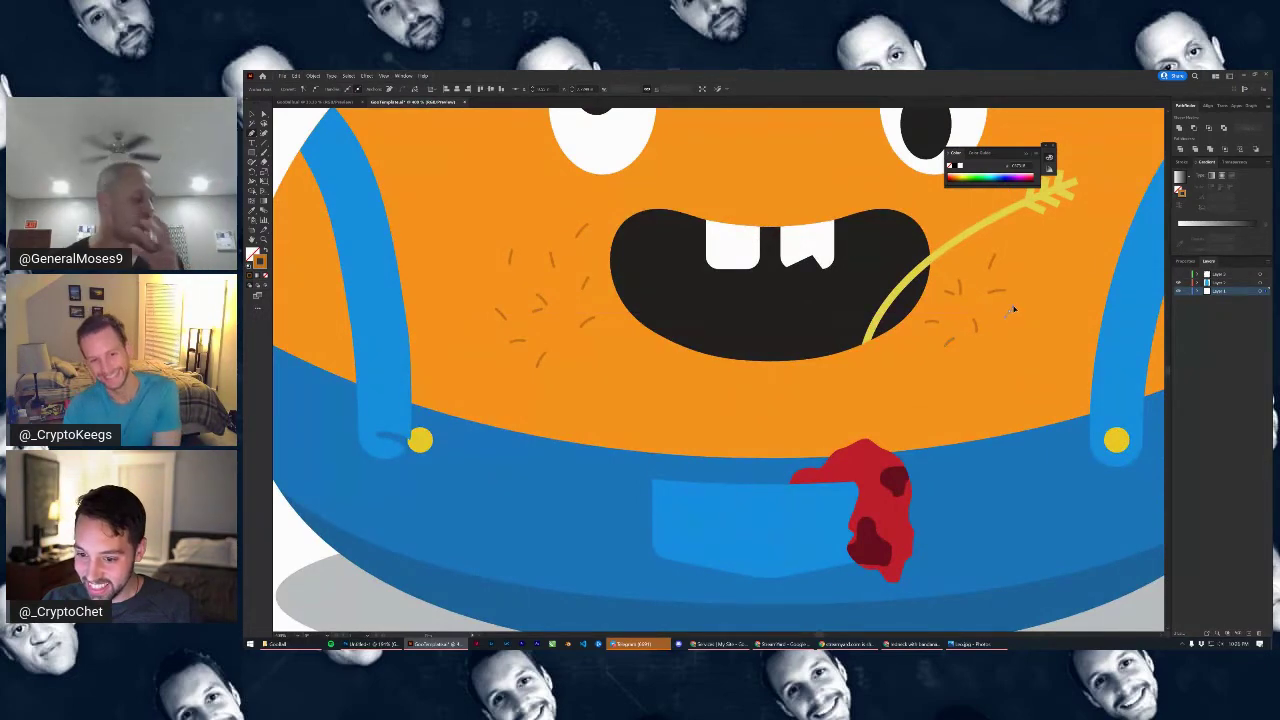
drag(1013, 308, 1026, 306)
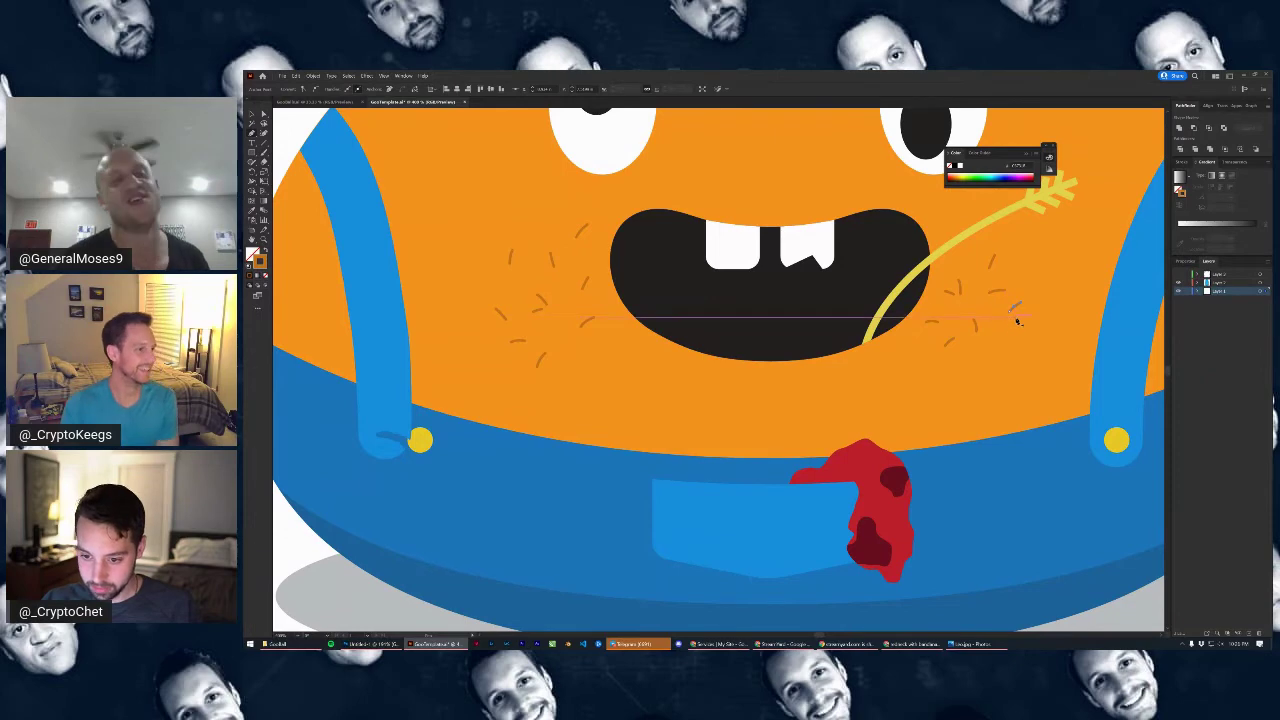
scroll(1018, 318, up, 3)
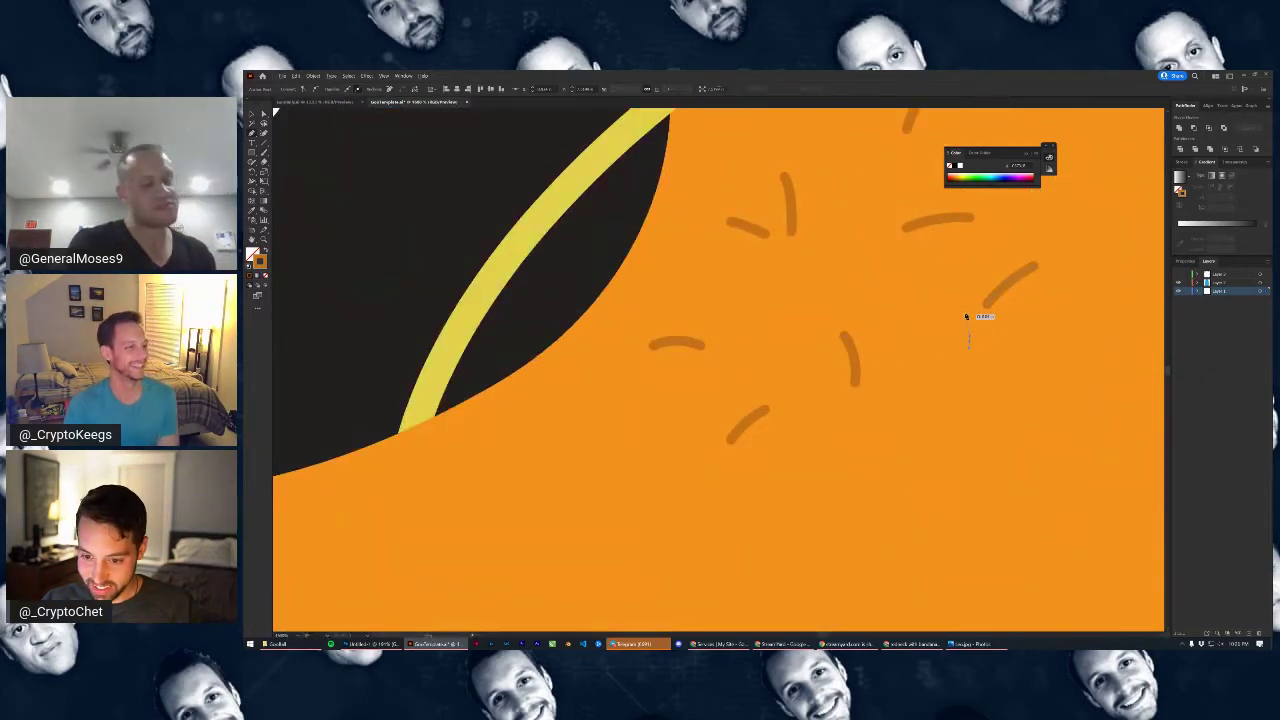
key(b)
drag(962, 311, 963, 309)
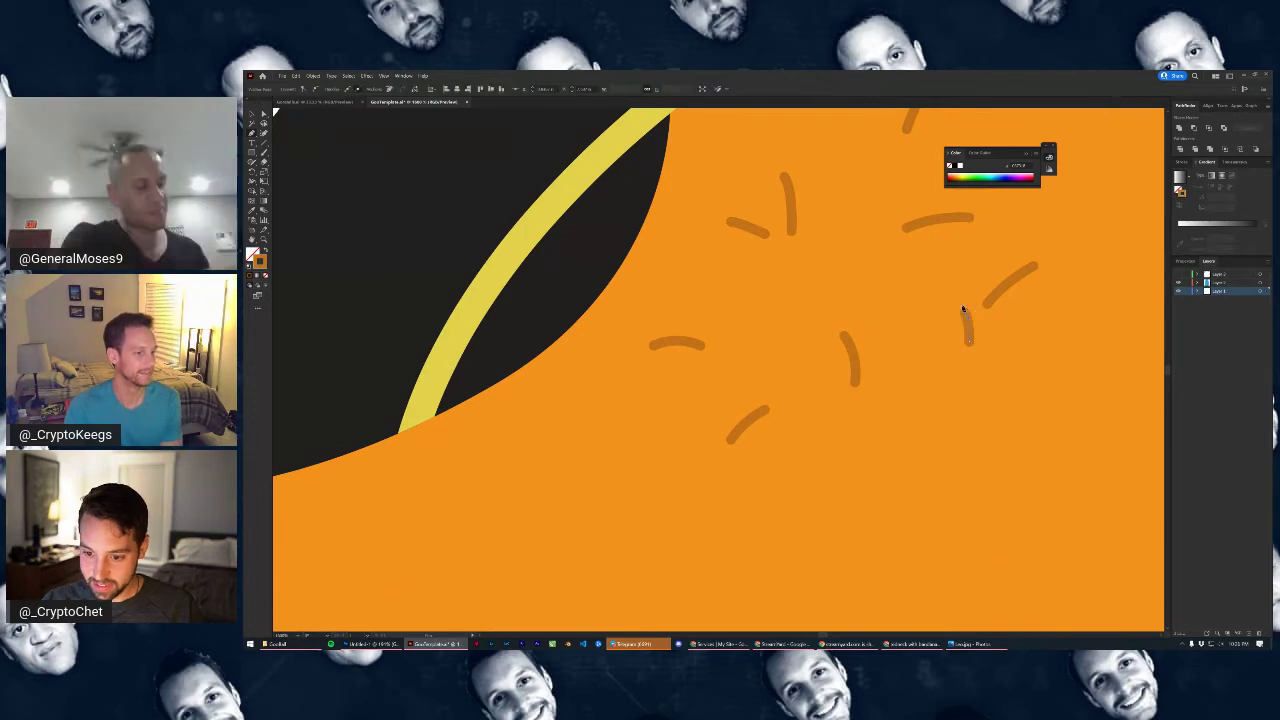
Draw a short curved hair stroke on the left cheek, below the mouth's lower-left edge
scroll(1043, 333, down, 5)
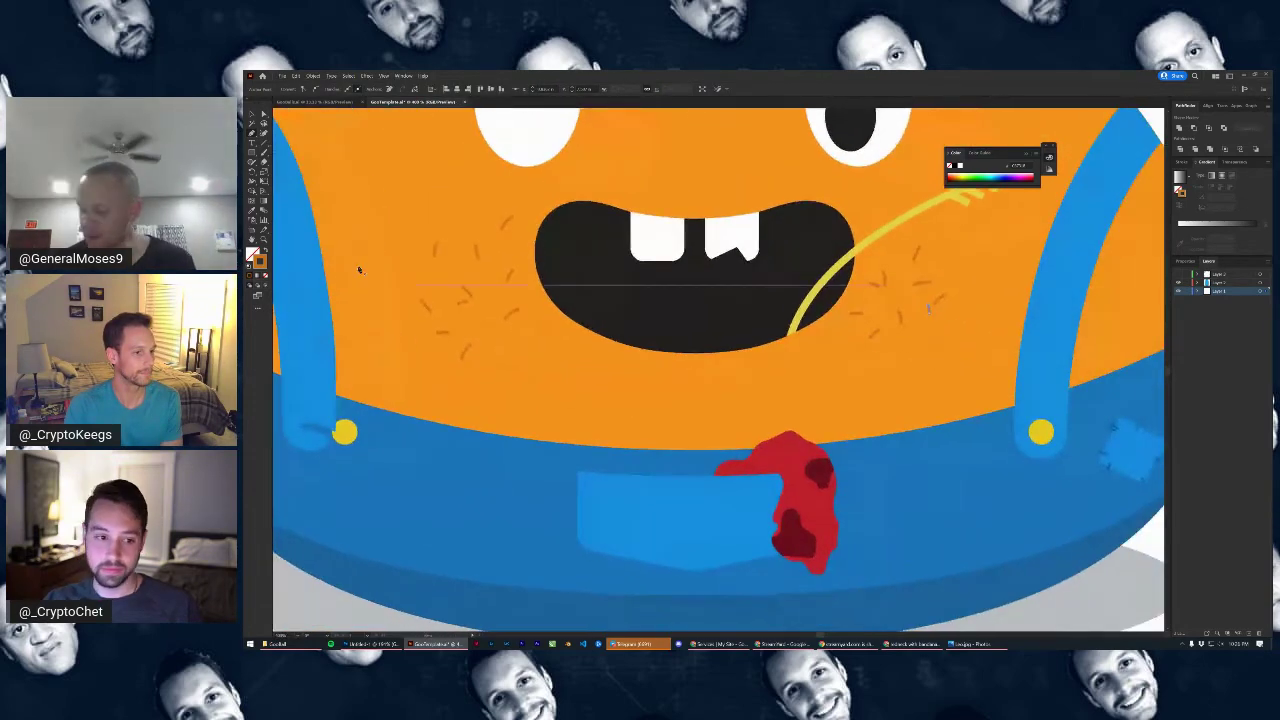
scroll(685, 314, down, 1)
scroll(725, 337, up, 1)
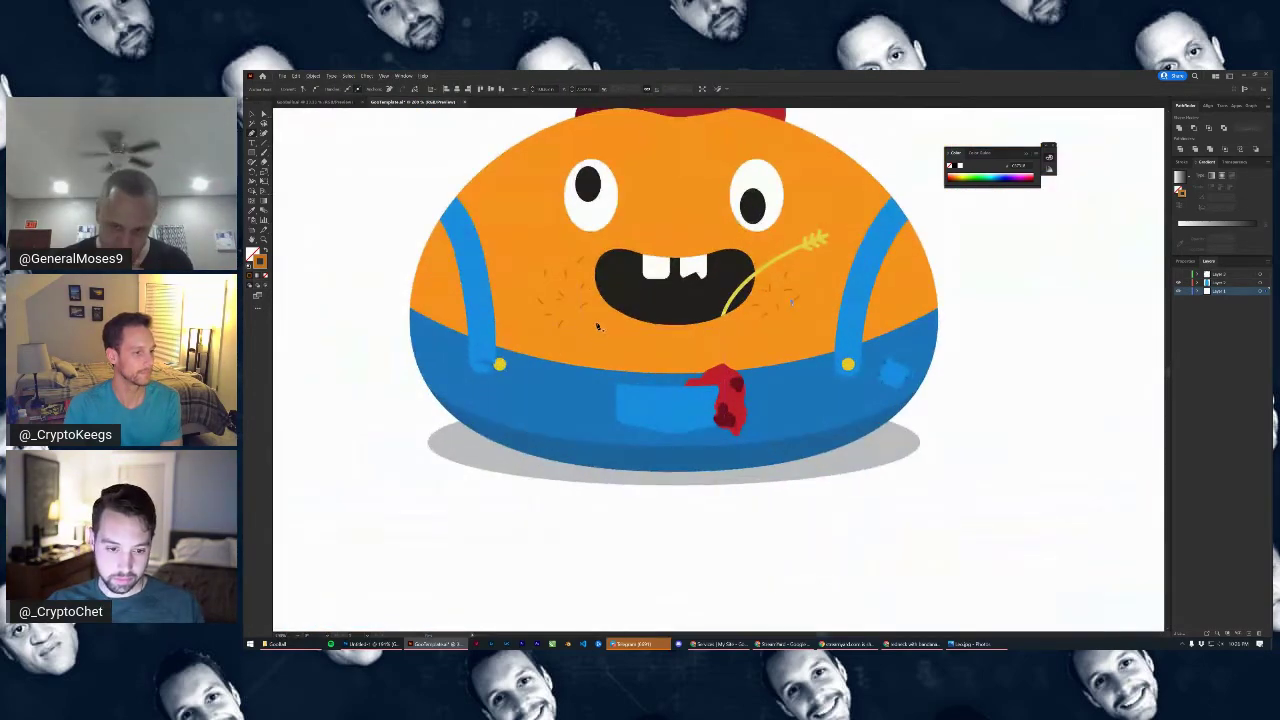
scroll(597, 327, up, 3)
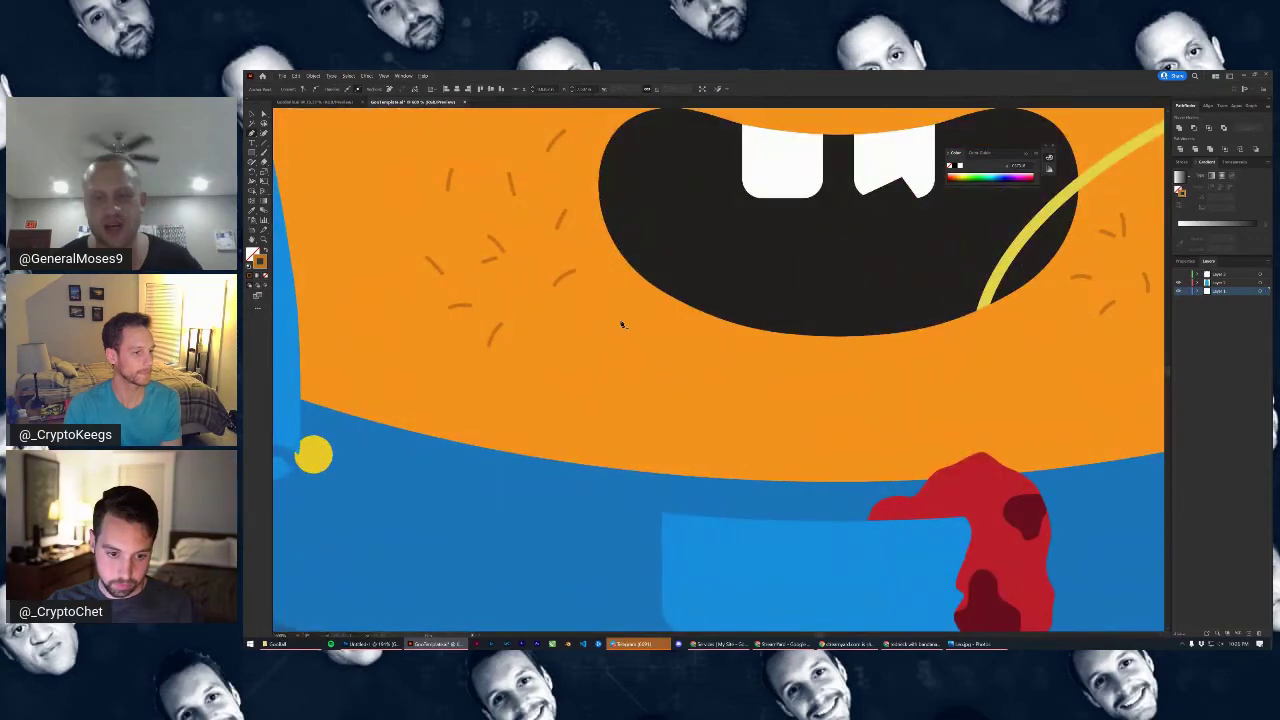
key(b)
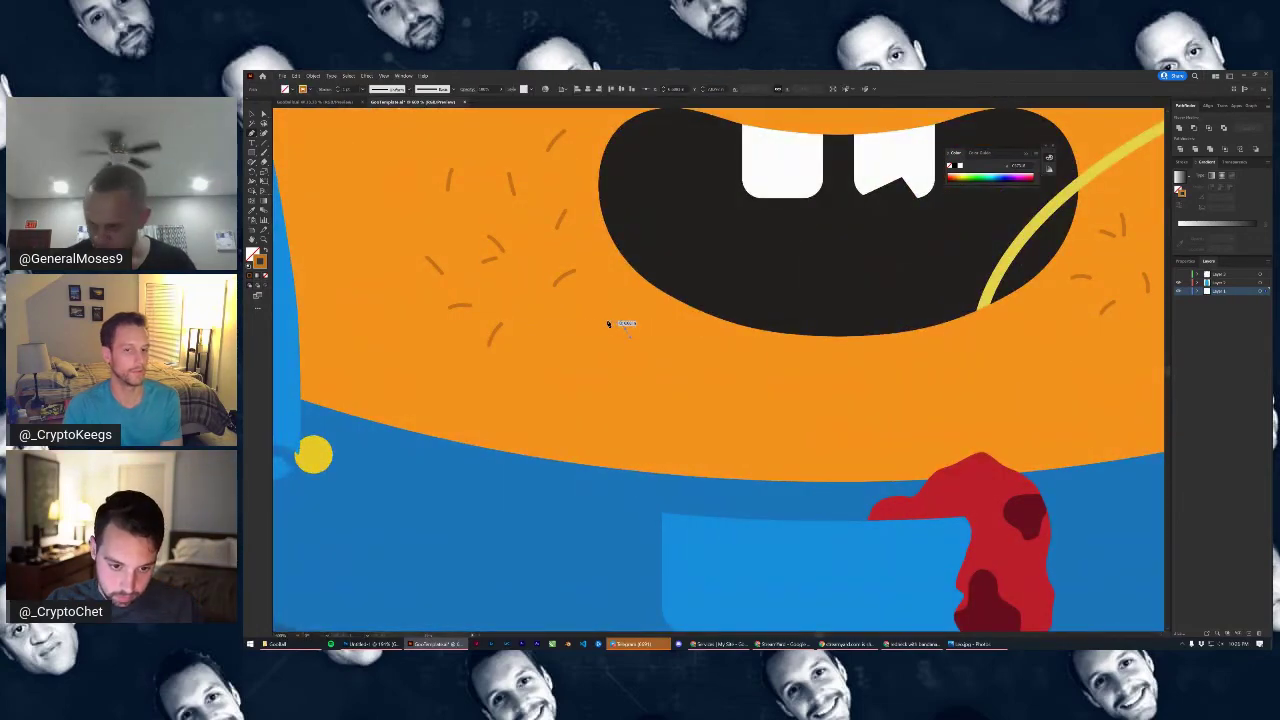
key(v)
key(ctrl+0)
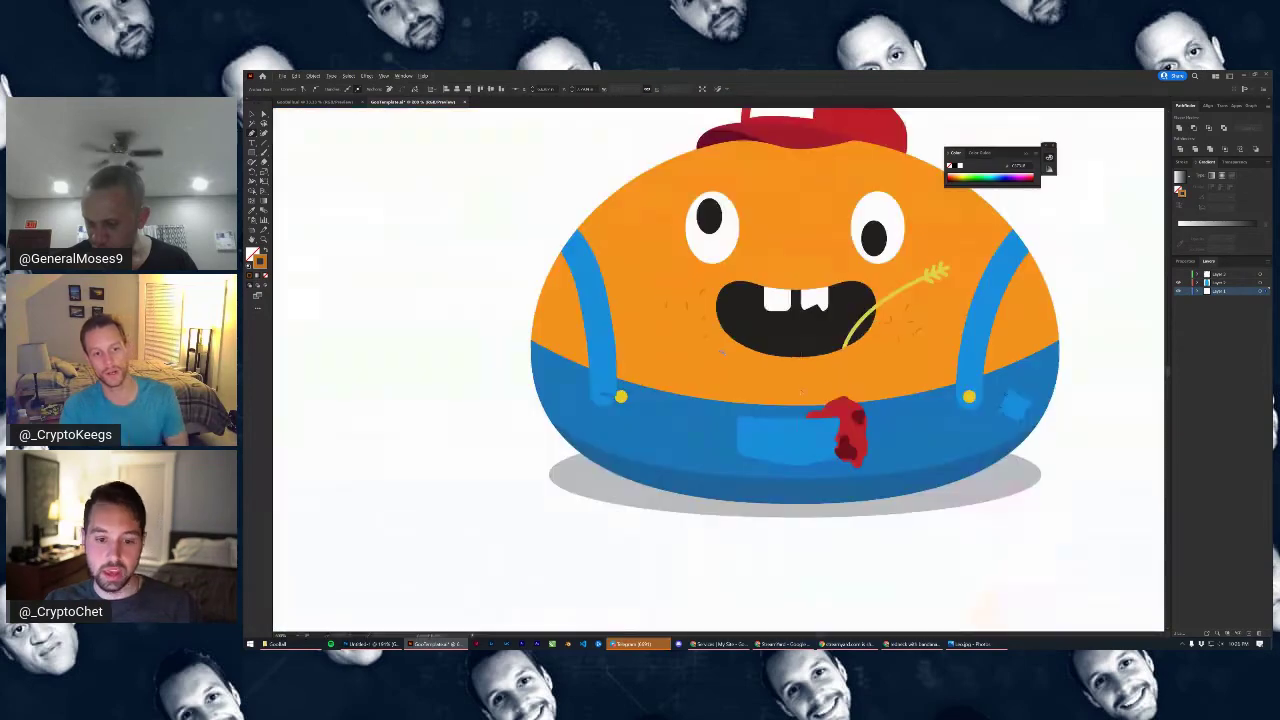
Draw a short diagonal hair stroke at the upper outer edge of the right cheek's cluster, below the straw's tip
scroll(884, 368, up, 1)
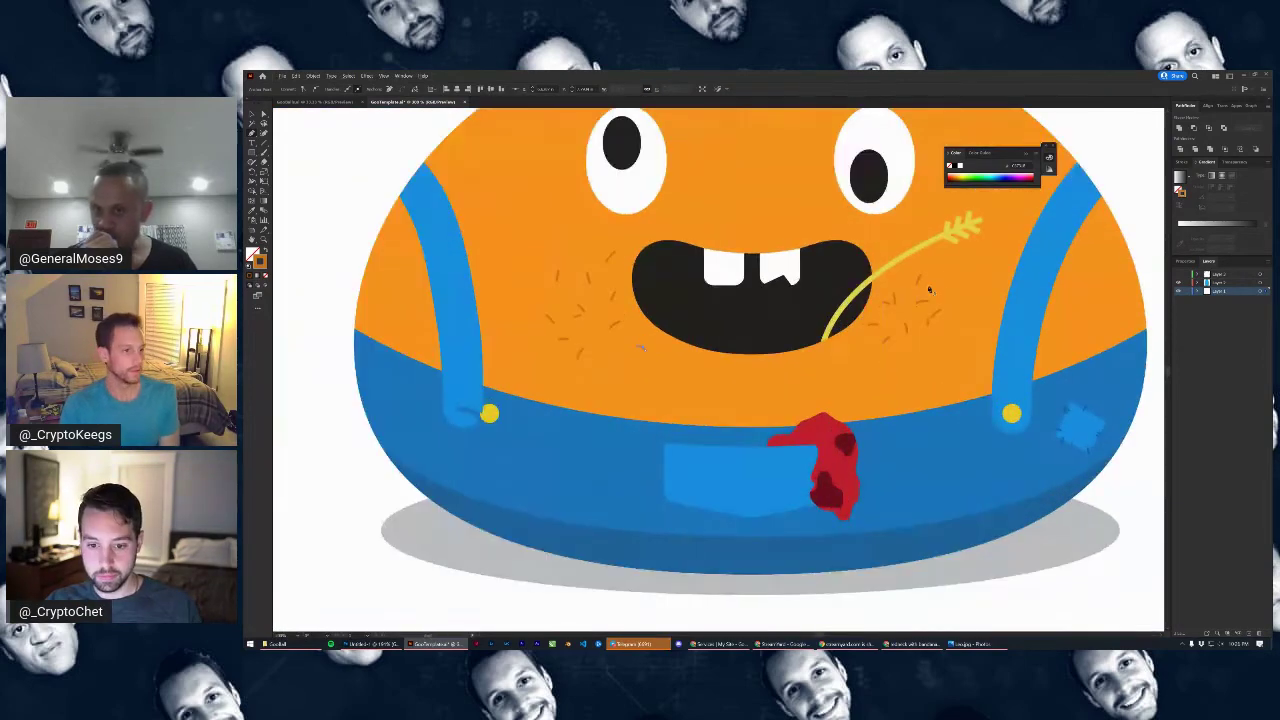
scroll(940, 271, up, 1)
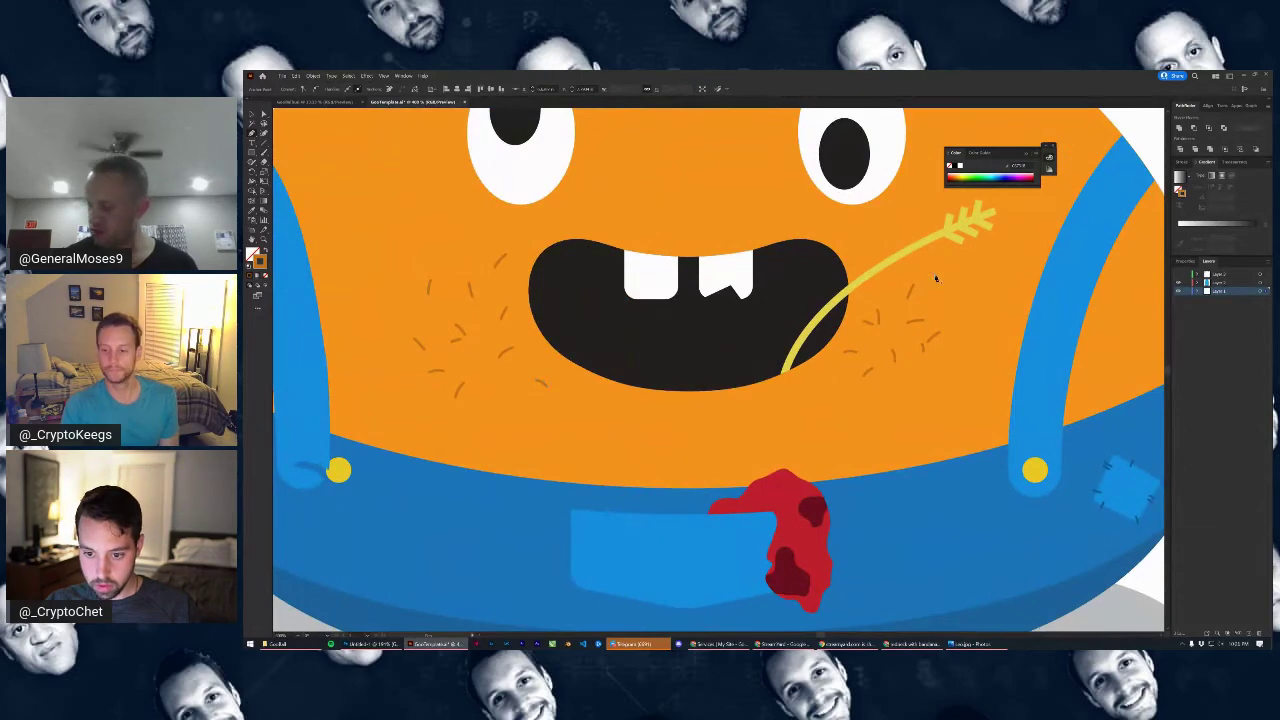
key(v)
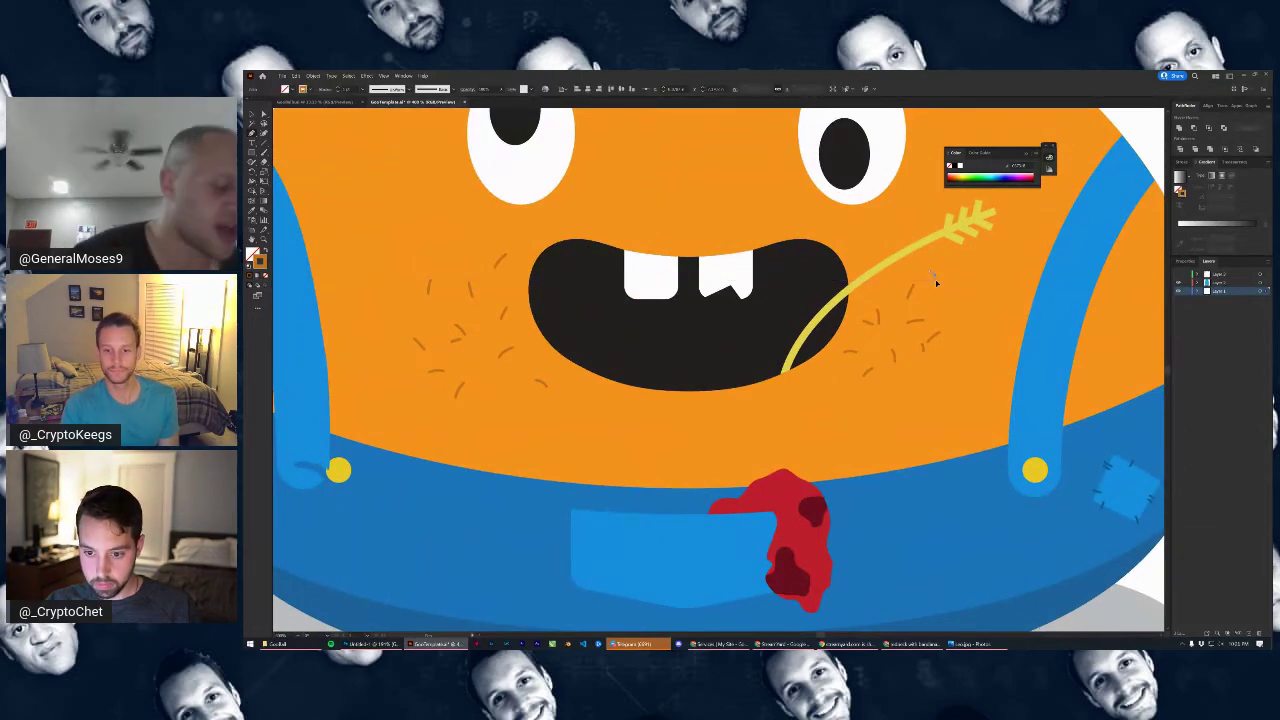
drag(936, 282, 938, 282)
Add a short vertical hair stroke at the bottom of the right cheek's cluster and spread the surrounding strokes more irregularly
scroll(938, 292, down, 3)
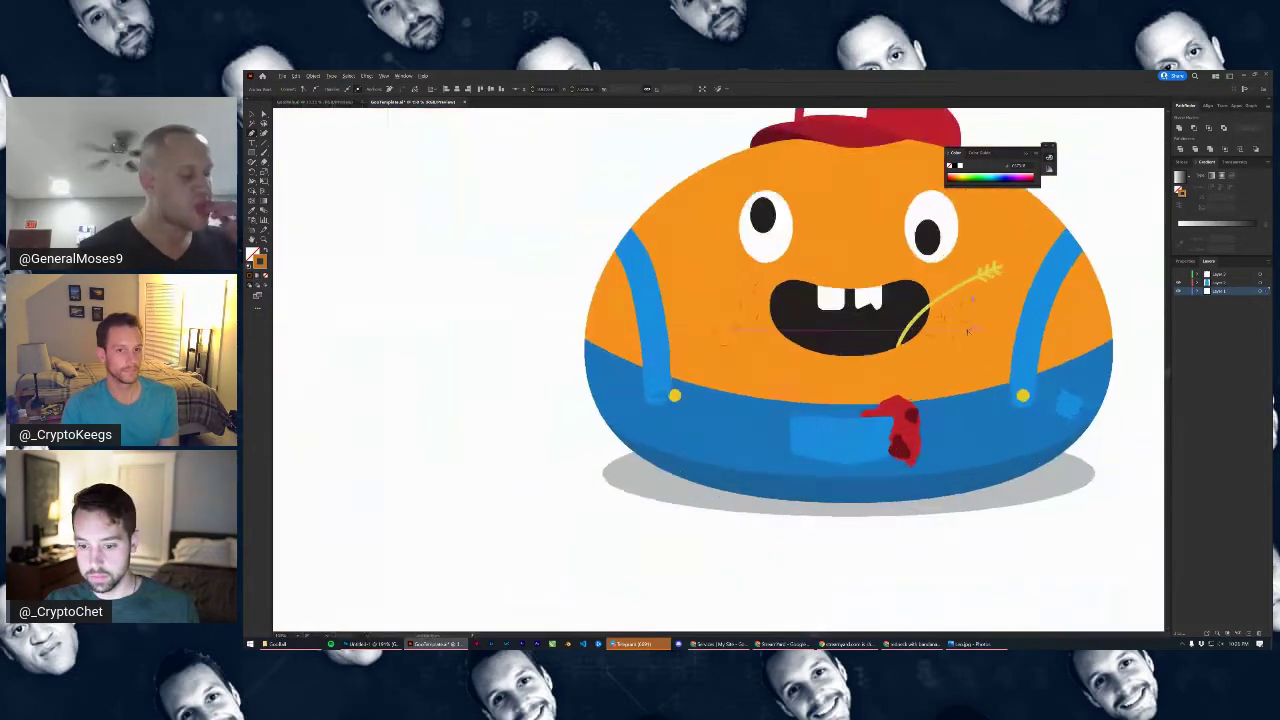
scroll(918, 300, up, 3)
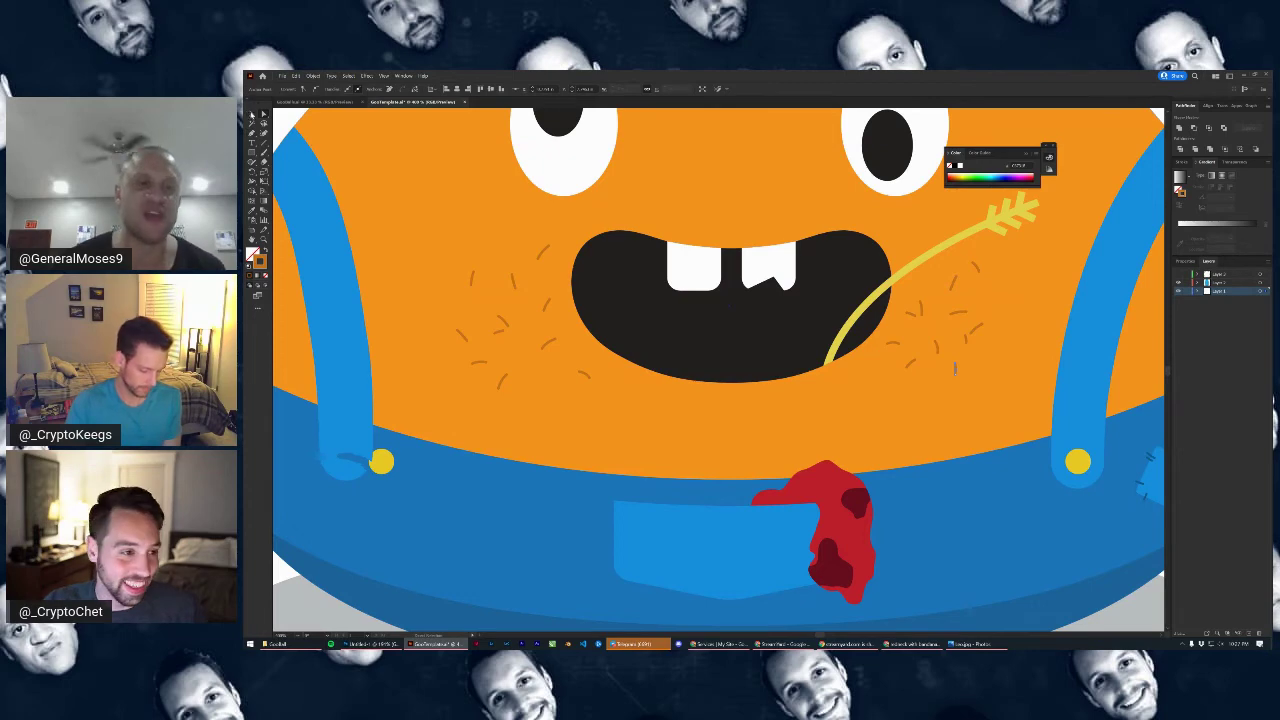
click(960, 400)
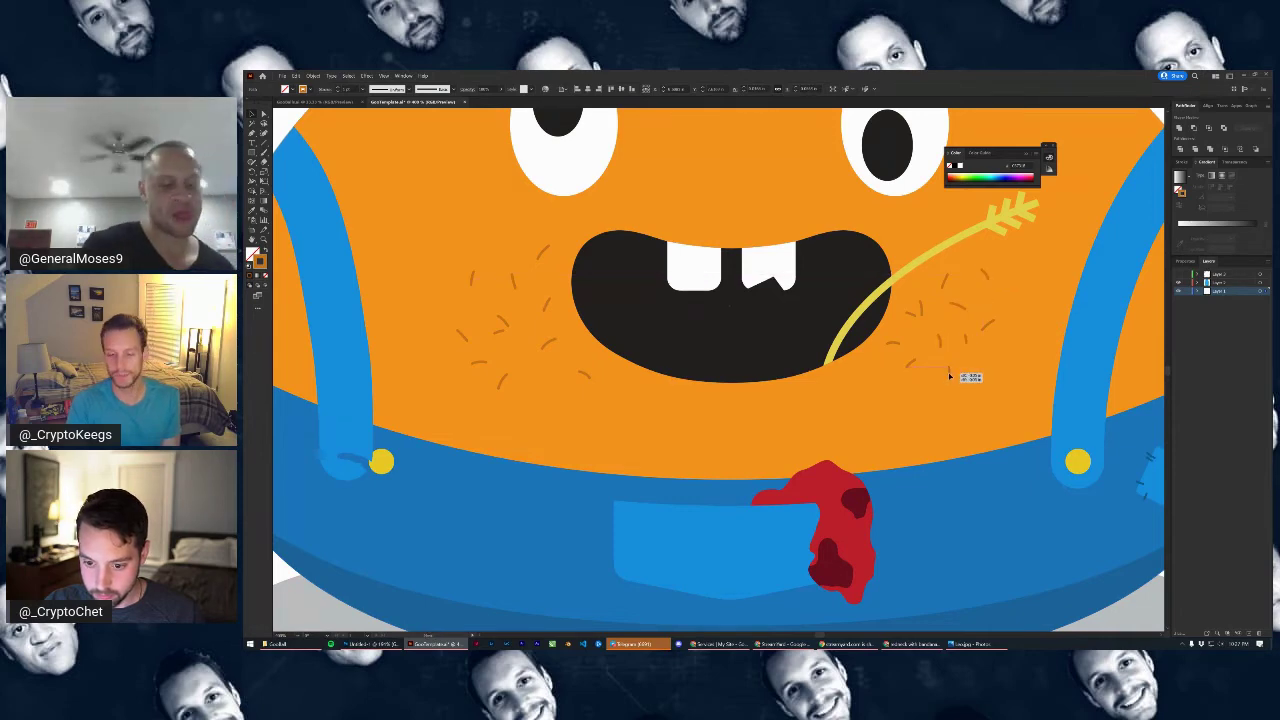
Nudge the lowest hair strokes of the left cheek's cluster slightly closer to the mouth
scroll(950, 375, down, 3)
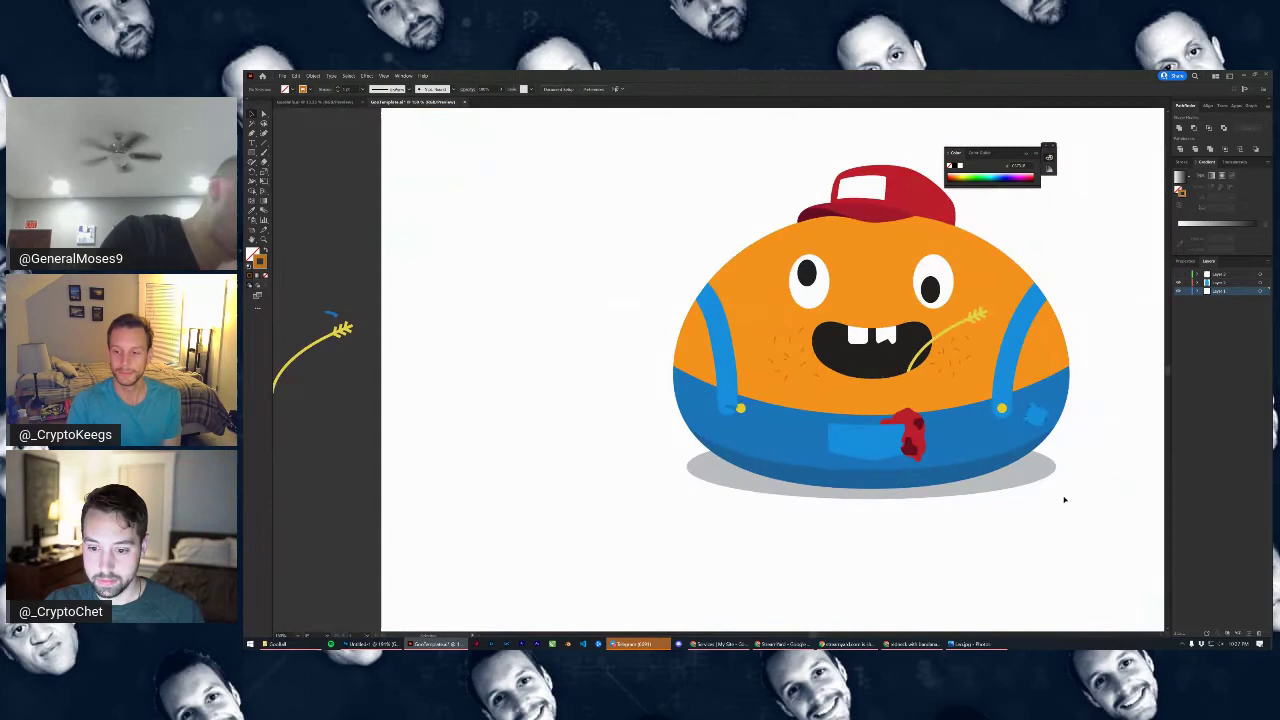
scroll(767, 368, up, 3)
click(813, 372)
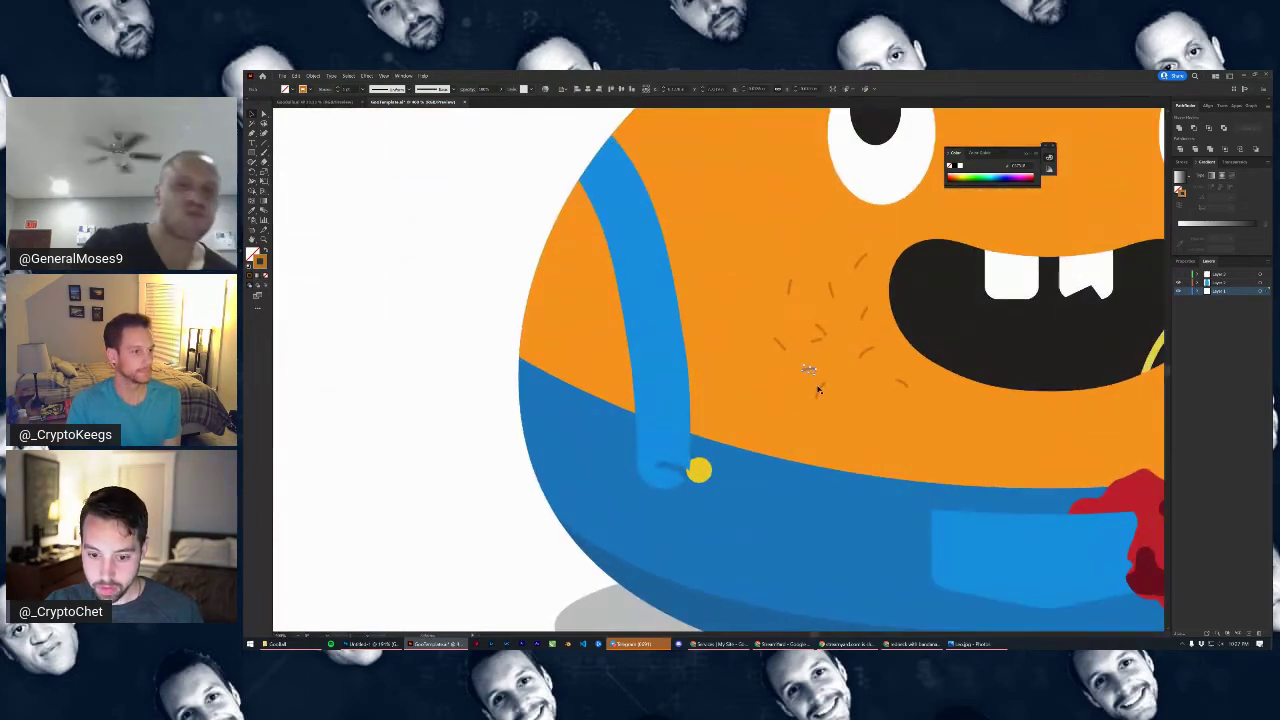
drag(820, 390, 831, 388)
Move the outermost hair strokes of the right cheek's cluster slightly further outward from the mouth
scroll(841, 387, down, 3)
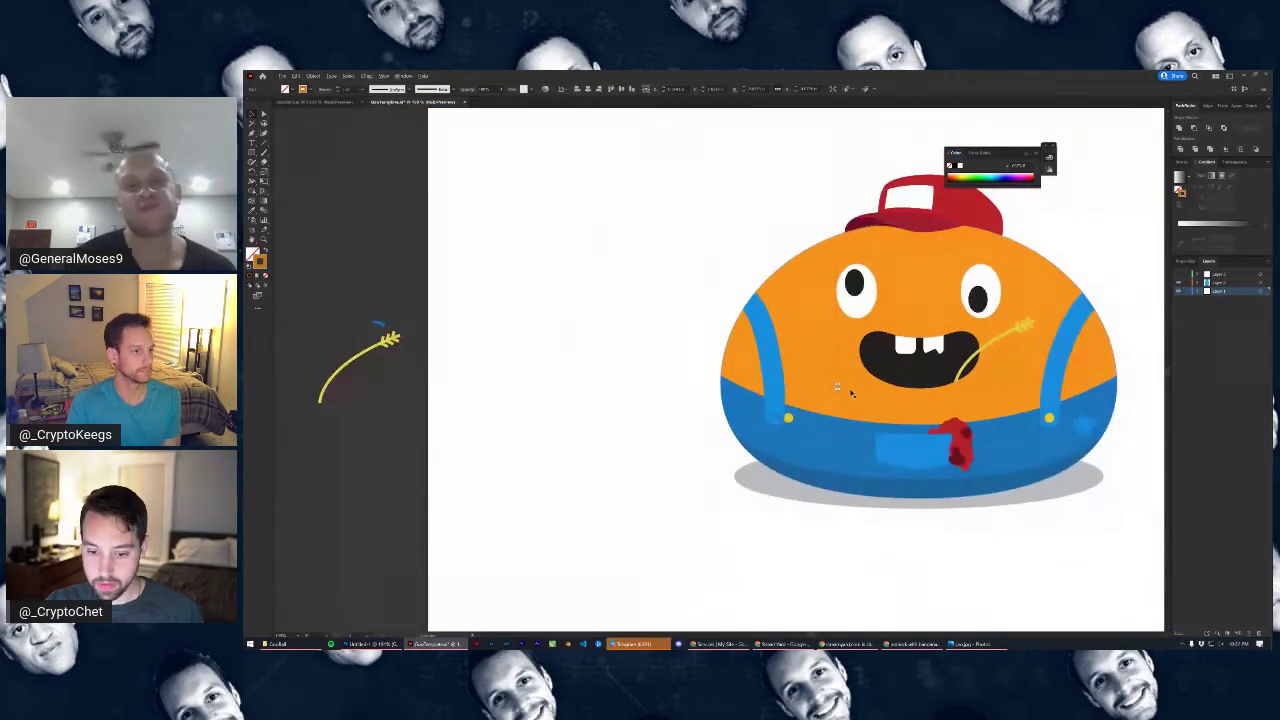
click(1012, 521)
scroll(1057, 405, up, 3)
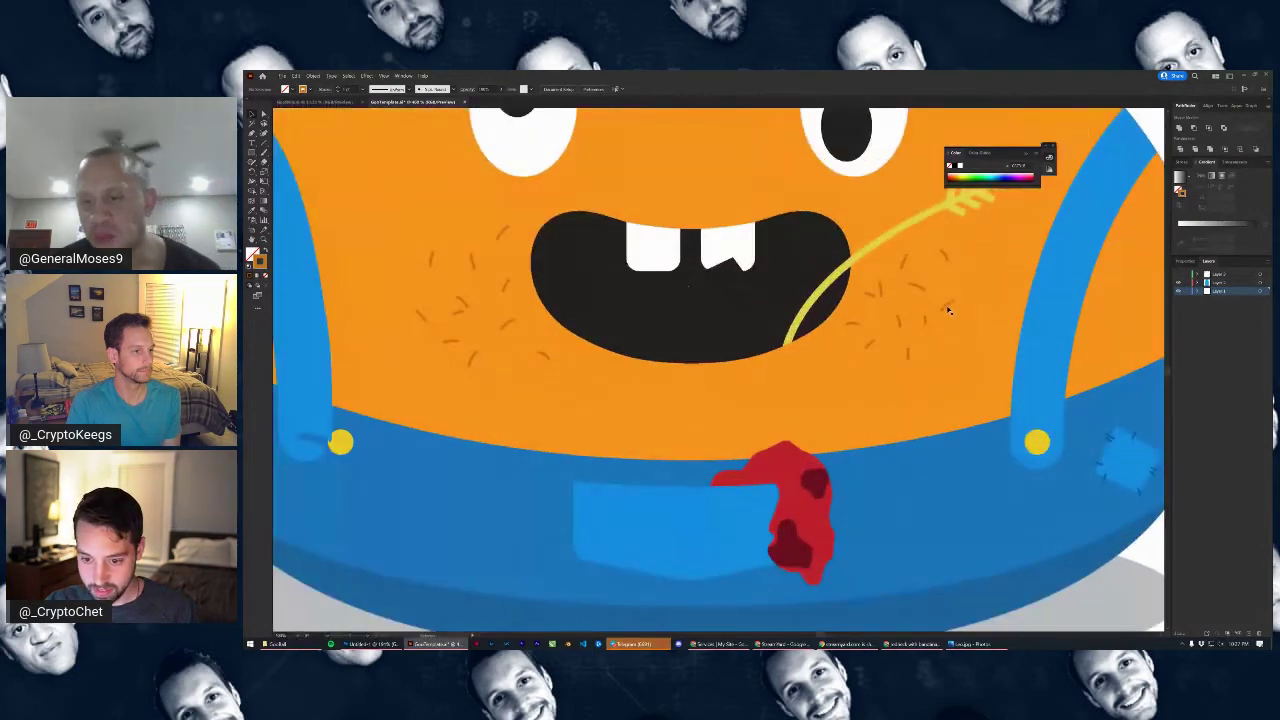
drag(951, 301, 955, 259)
click(870, 295)
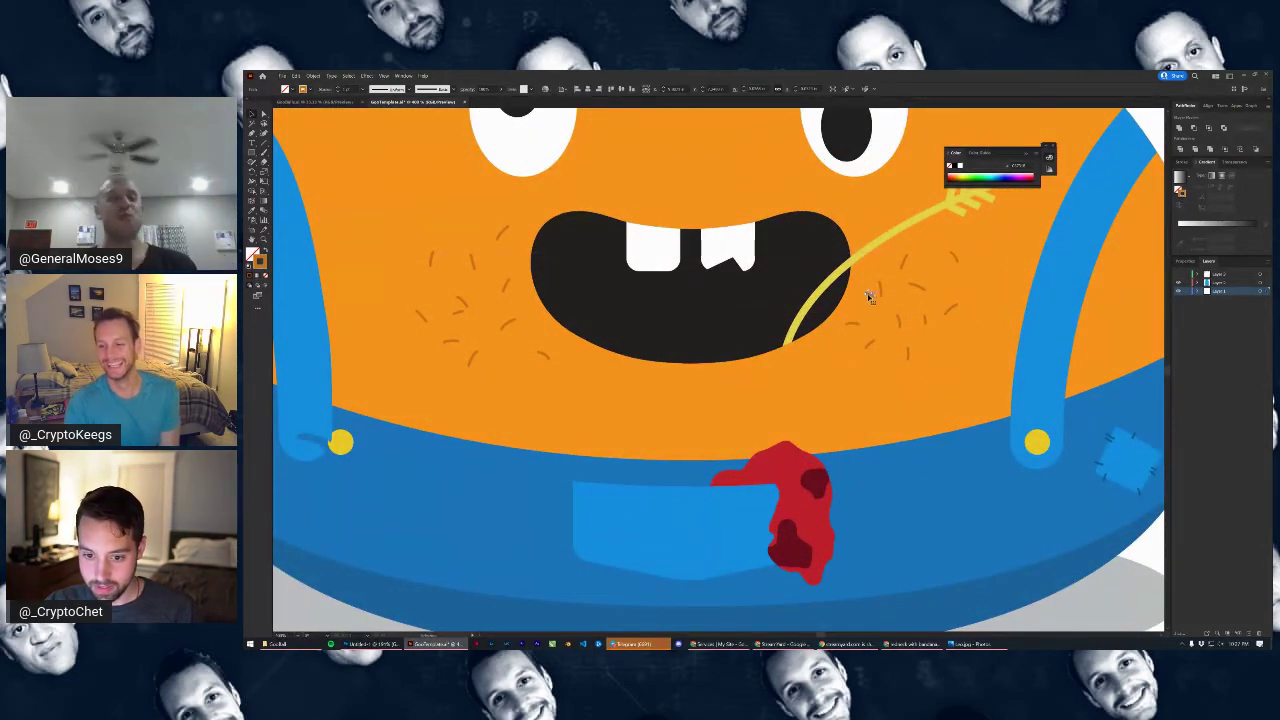
drag(874, 294, 934, 271)
key(ctrl+z)
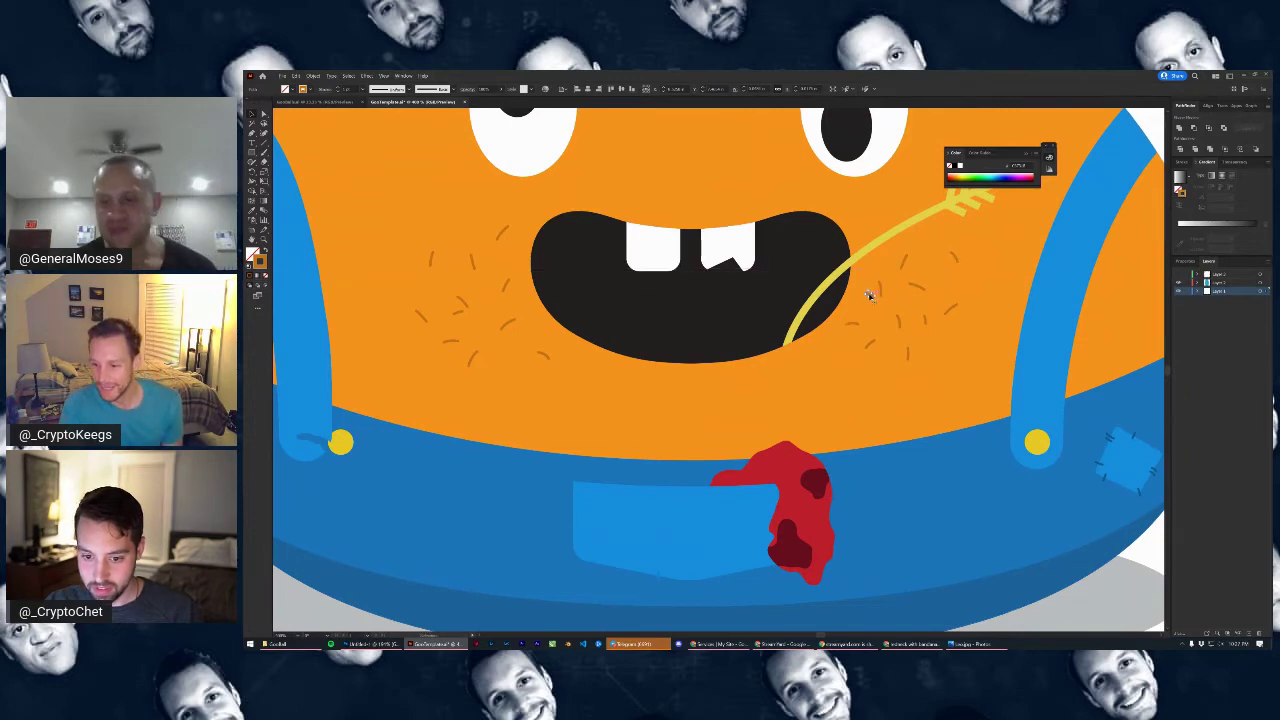
Nudge the upper outer hair strokes of the right cheek's cluster to even out their spacing
drag(945, 291, 945, 290)
mouse_move(938, 273)
mouse_down()
mouse_move(966, 265)
mouse_move(966, 281)
mouse_up()
click(940, 274)
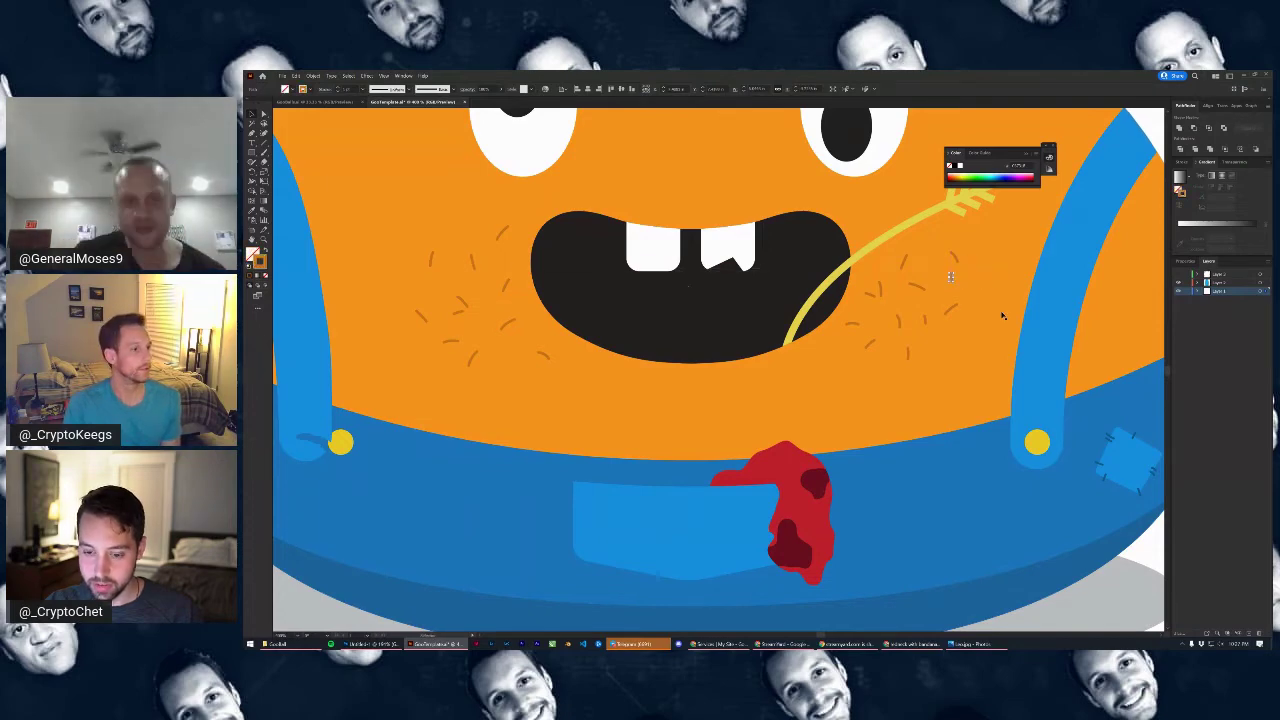
scroll(983, 315, down, 1)
scroll(966, 277, up, 1)
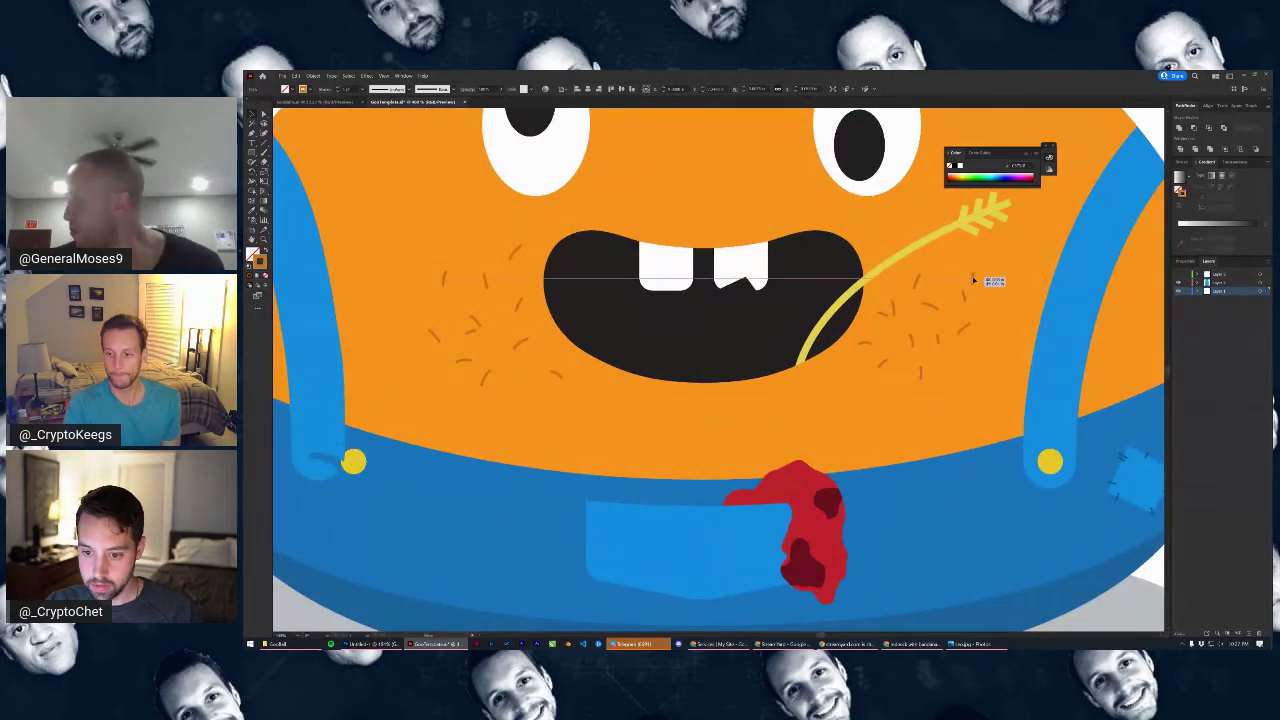
scroll(1000, 320, down, 1)
click(1047, 476)
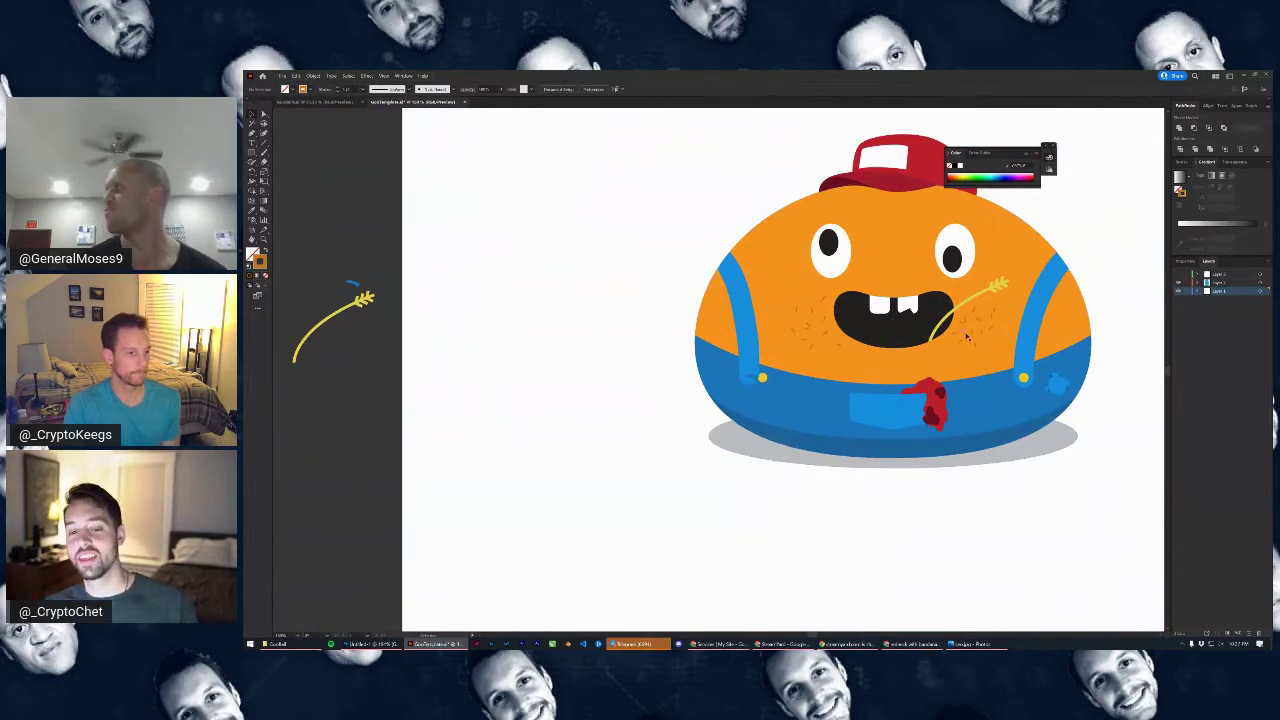
scroll(969, 338, down, 1)
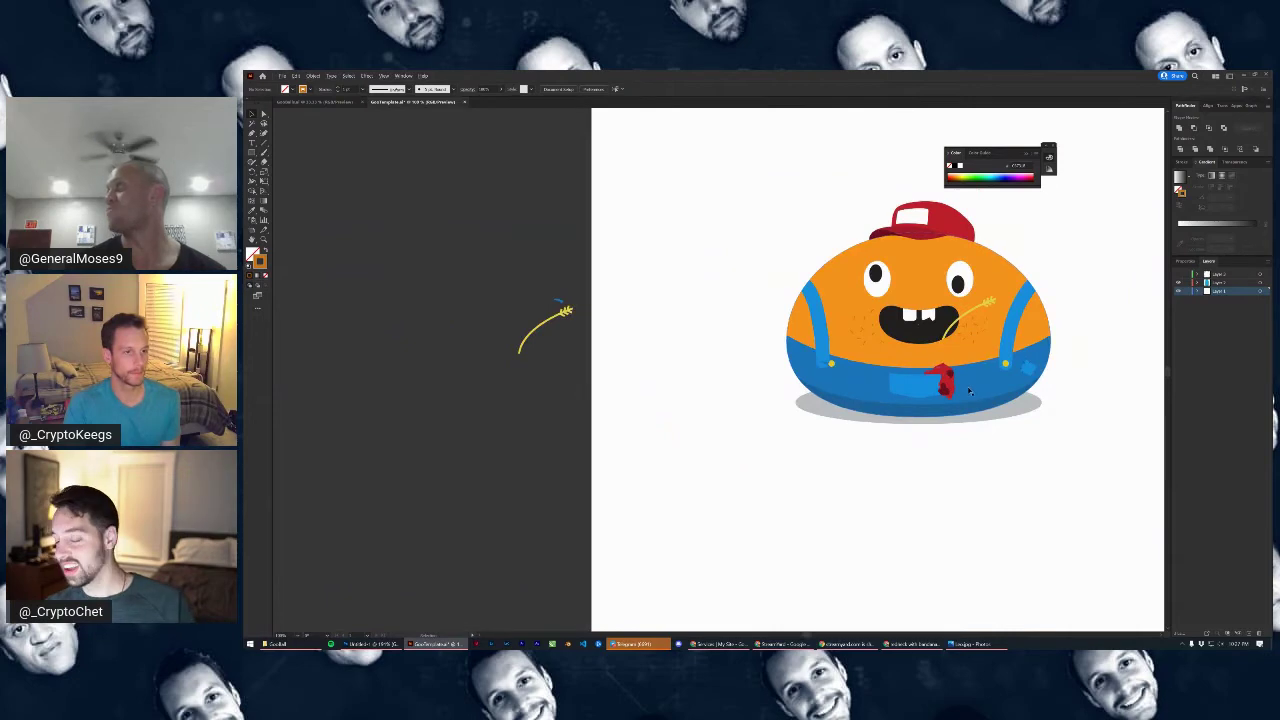
scroll(970, 345, up, 3)
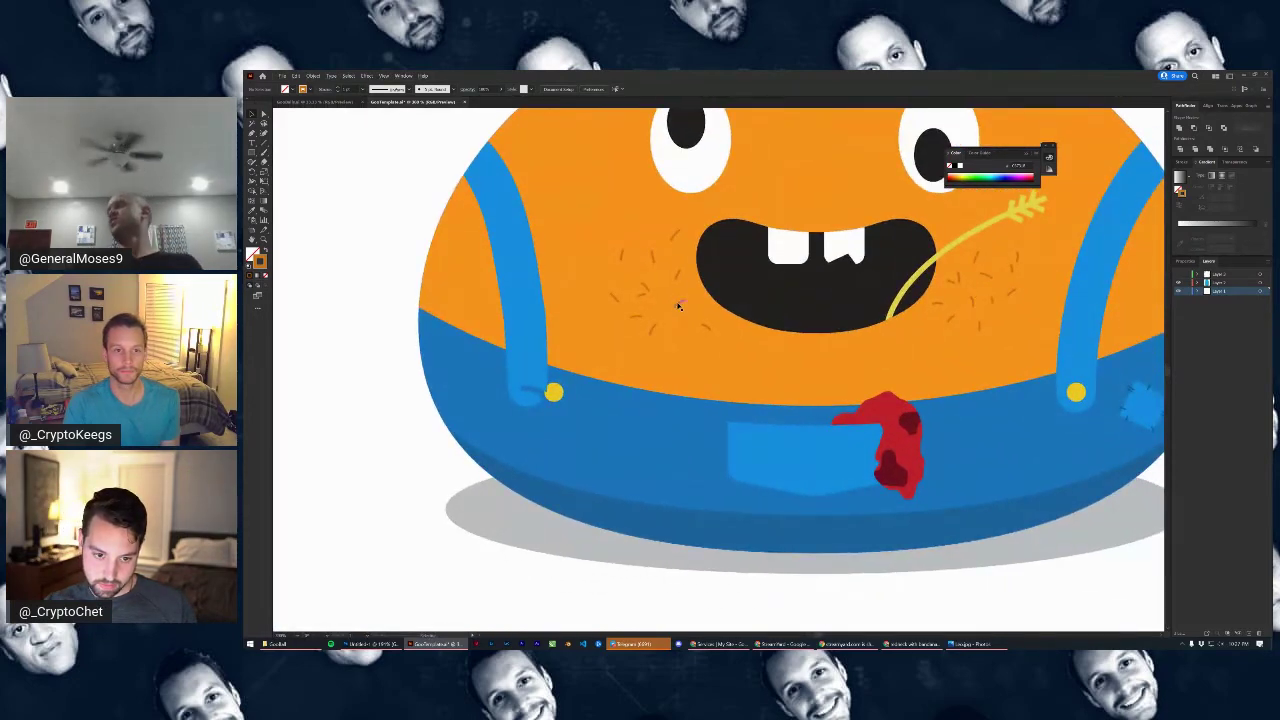
Duplicate a few hair strokes from both cheeks together and place the copies lower, in the area beneath the mouth
click(647, 290)
click(645, 290)
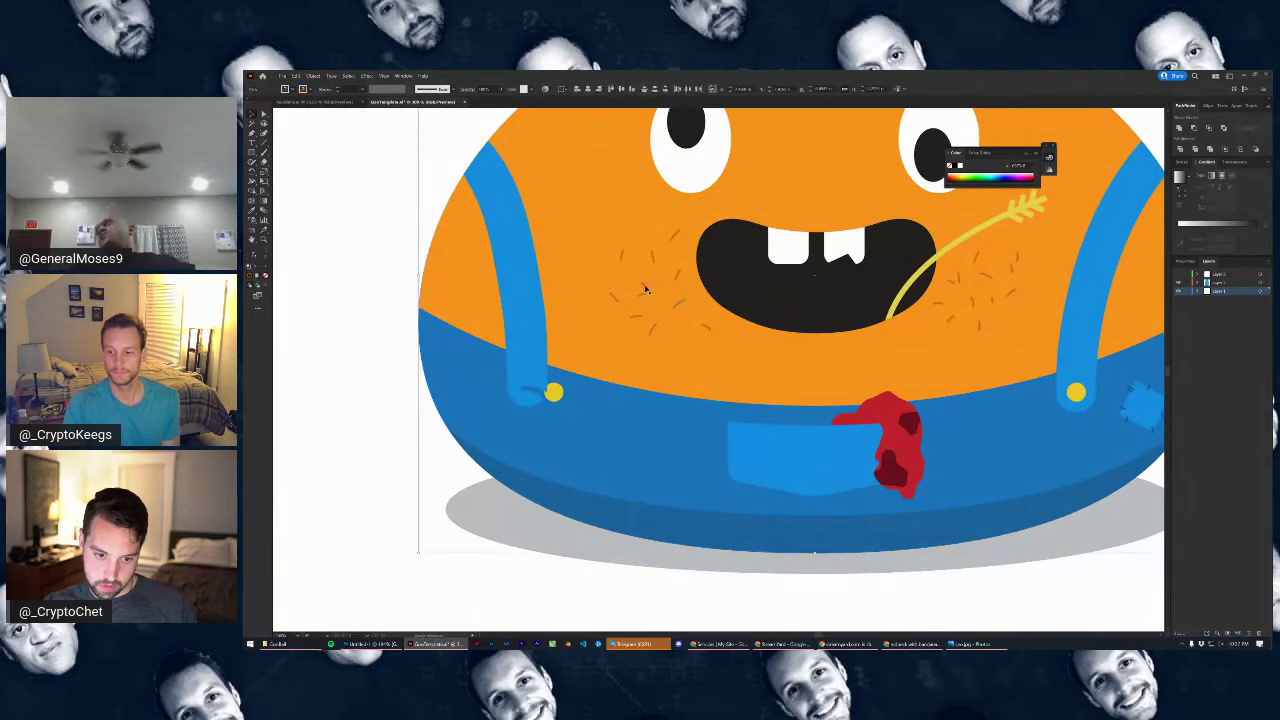
click(645, 290)
shift+click(653, 259)
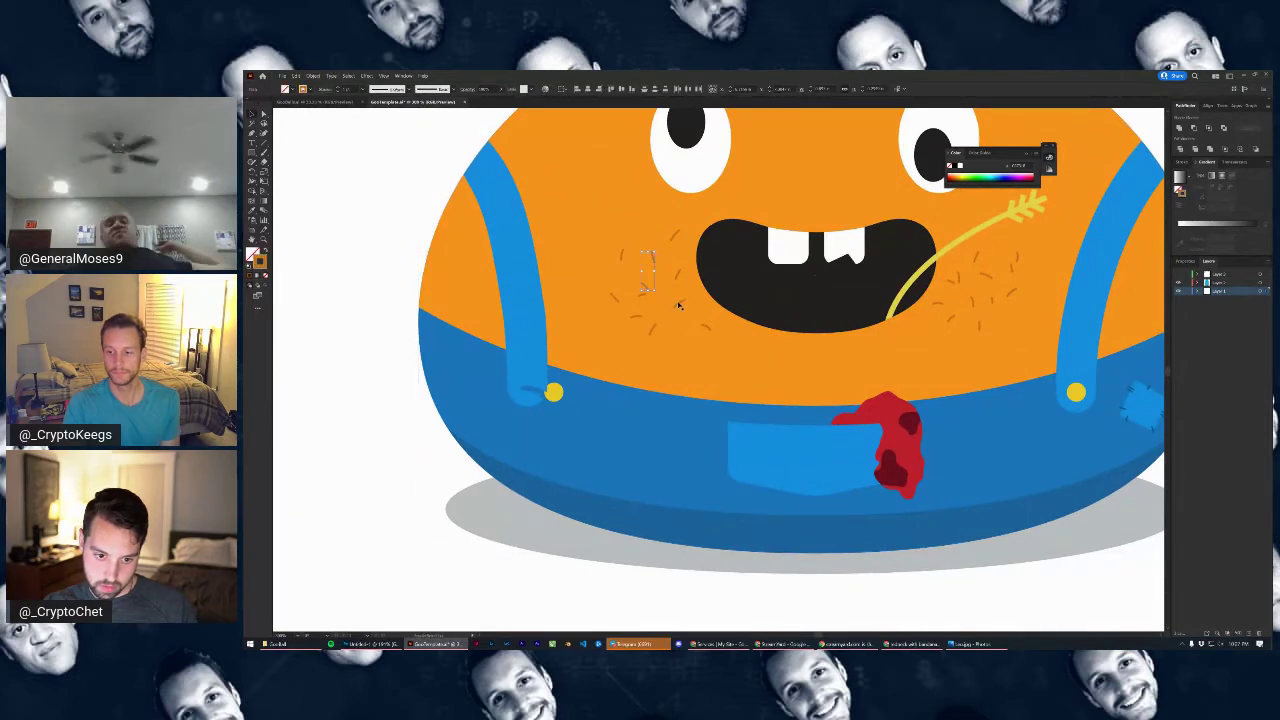
shift+click(952, 283)
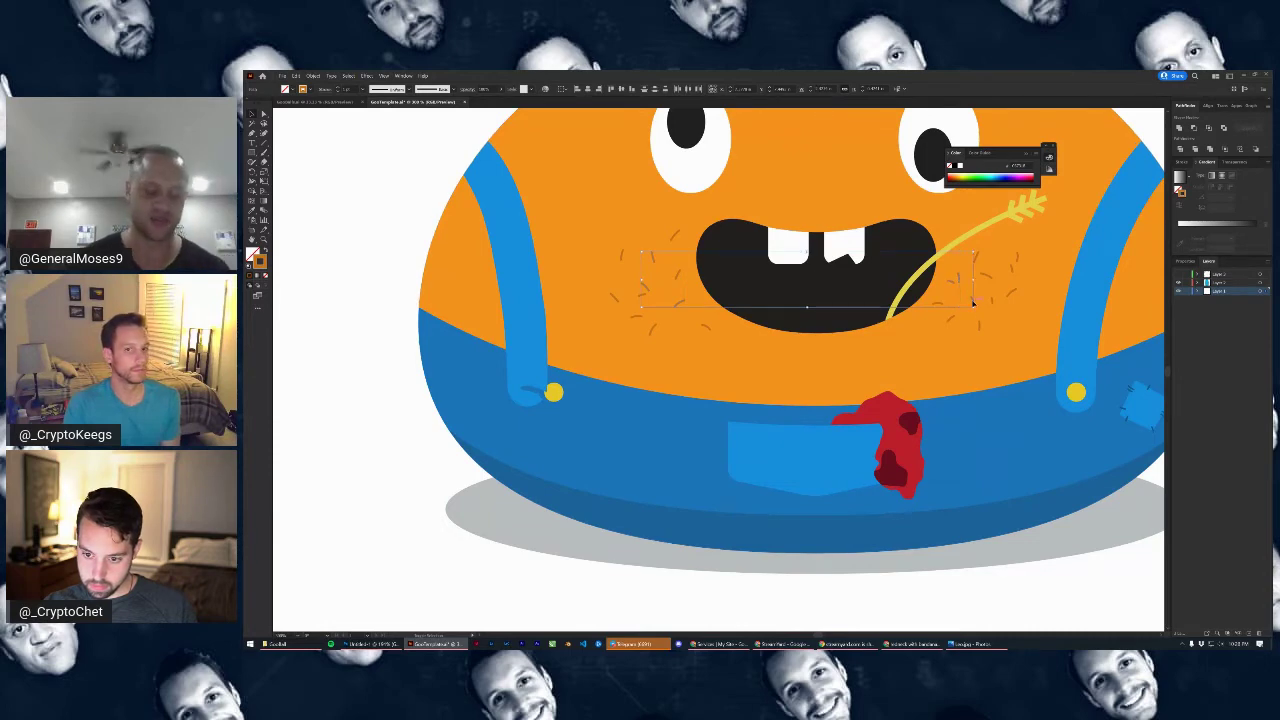
drag(952, 283, 1031, 360)
click(1036, 356)
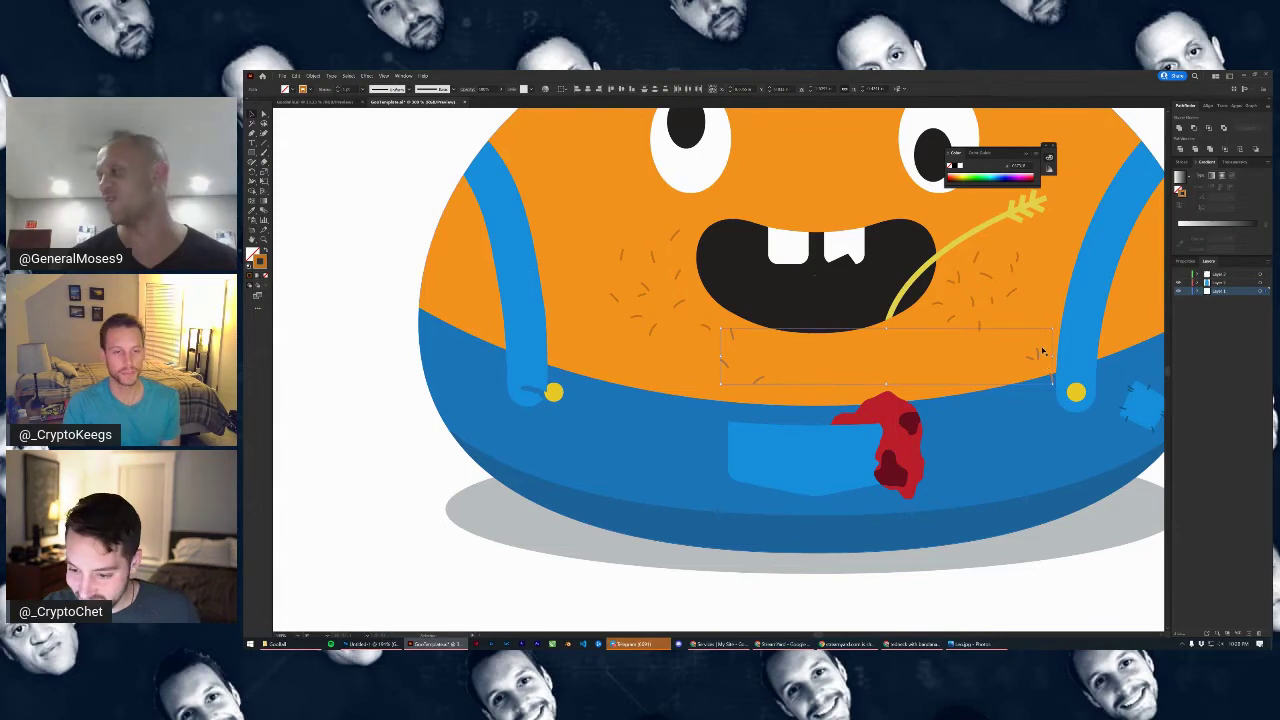
Reposition the copied hair strokes individually so they scatter irregularly along the chin between the two cheek clusters
click(1038, 353)
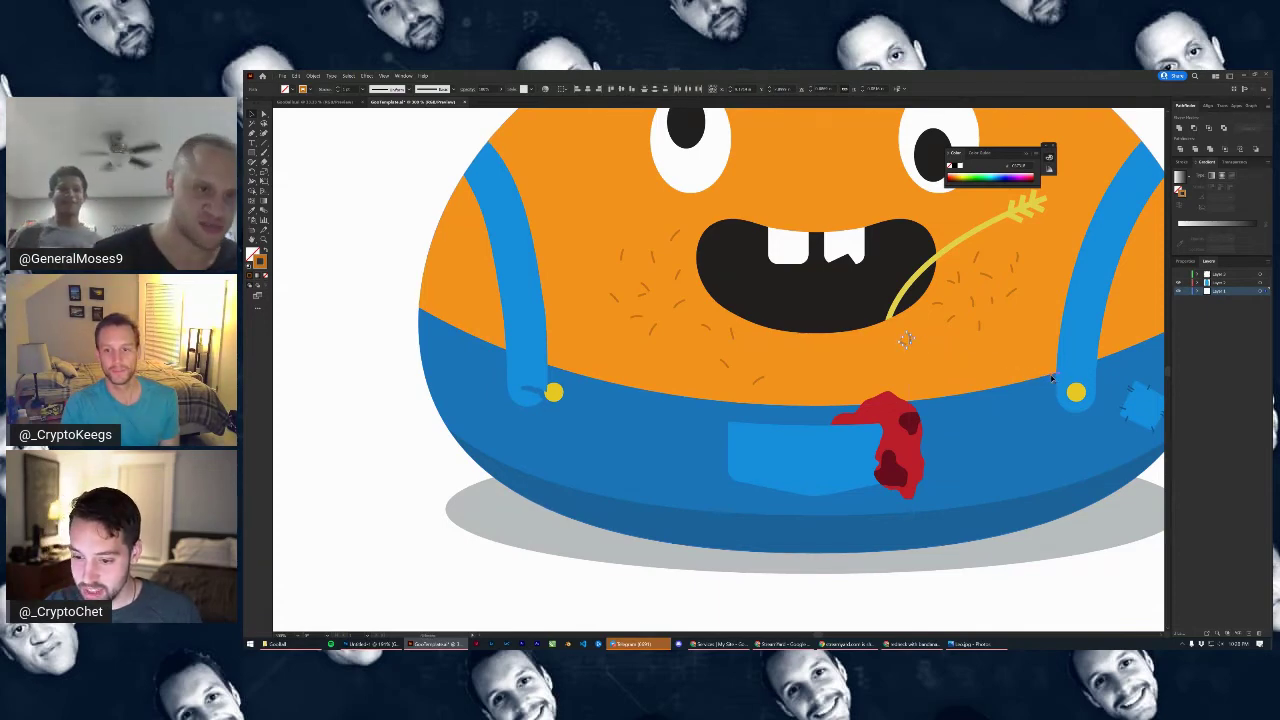
drag(904, 343, 853, 352)
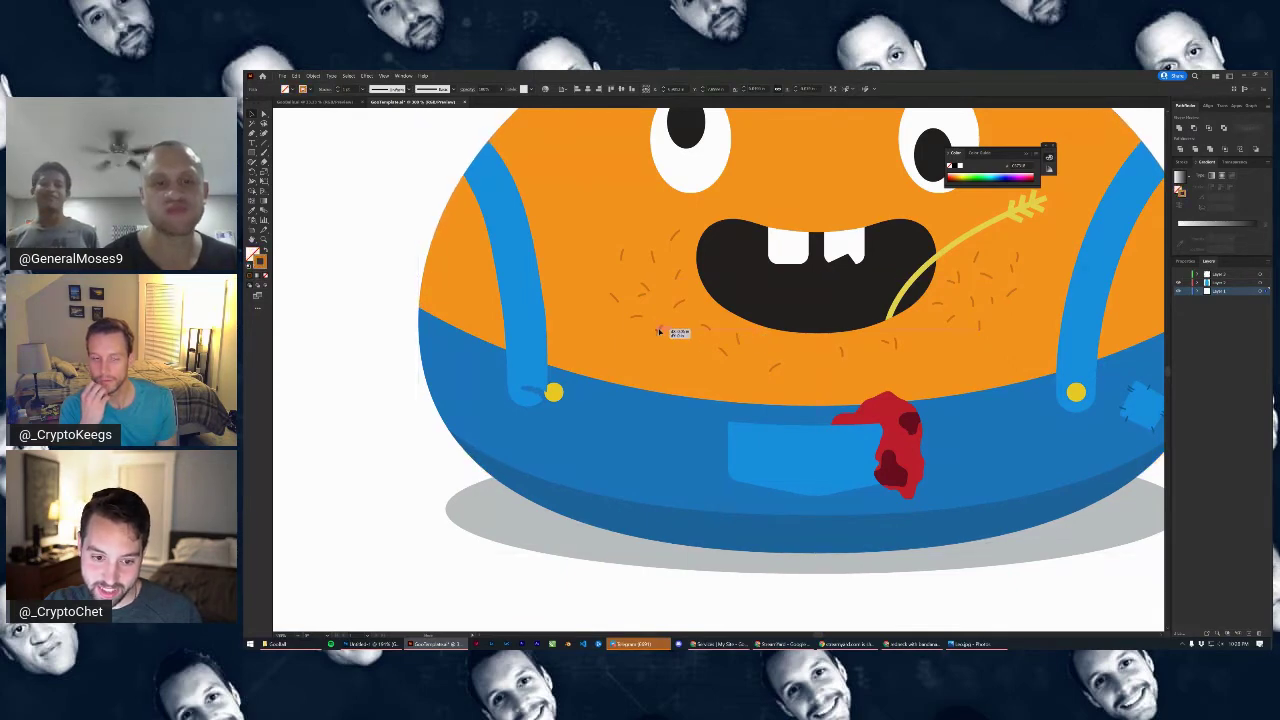
scroll(725, 352, down, 2)
click(957, 466)
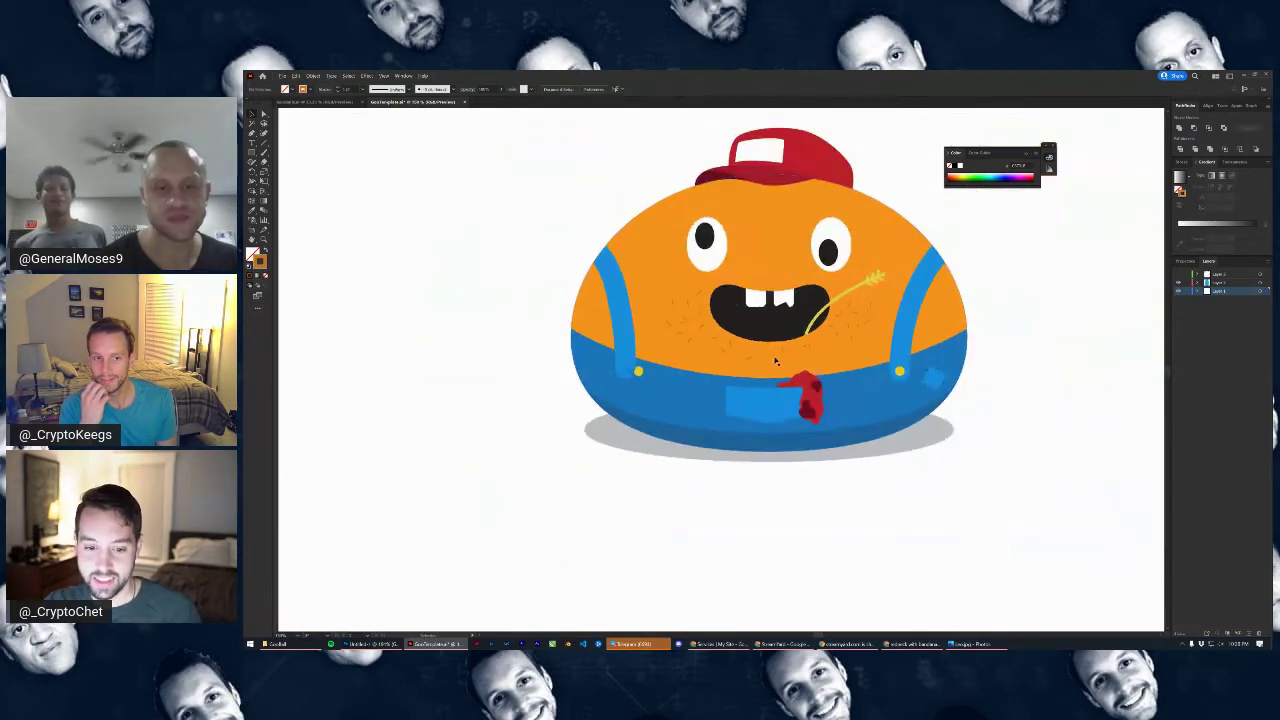
scroll(777, 354, up, 2)
click(684, 342)
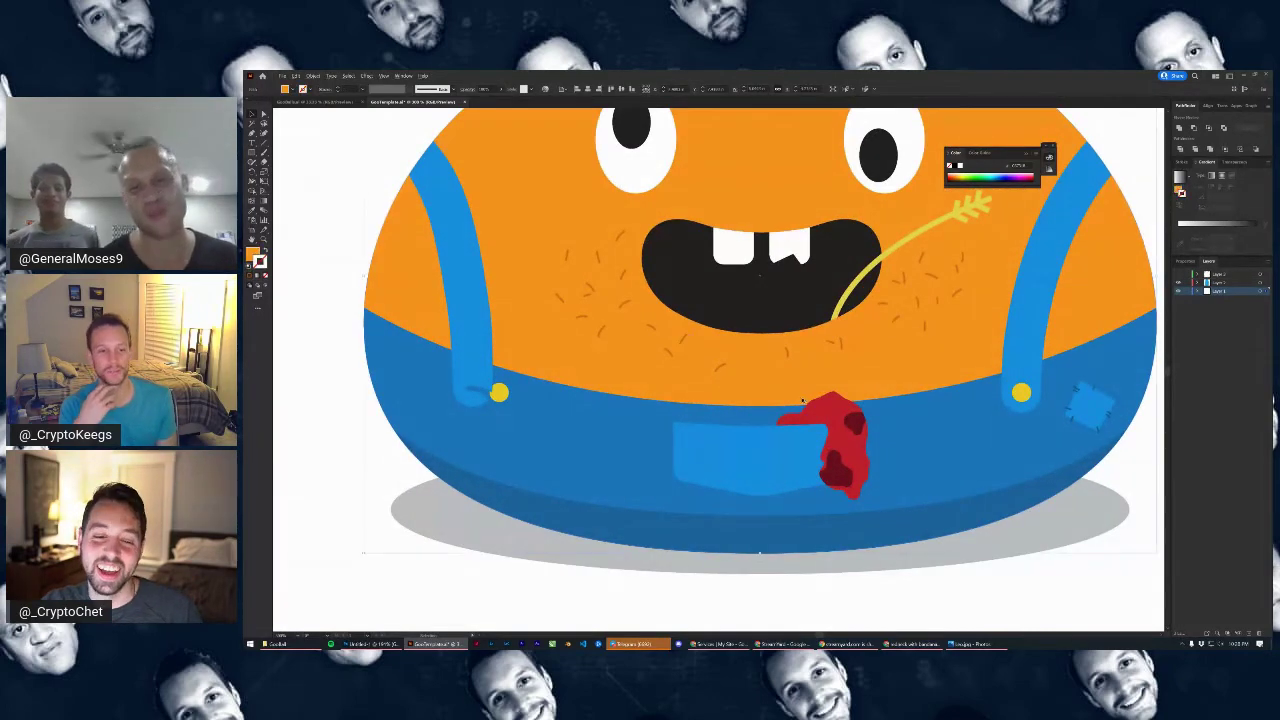
Duplicate stubble strokes from beside the mouth into the gap beneath the middle of the mouth
scroll(802, 396, down, 1)
click(962, 508)
click(1043, 514)
scroll(1000, 500, down, 2)
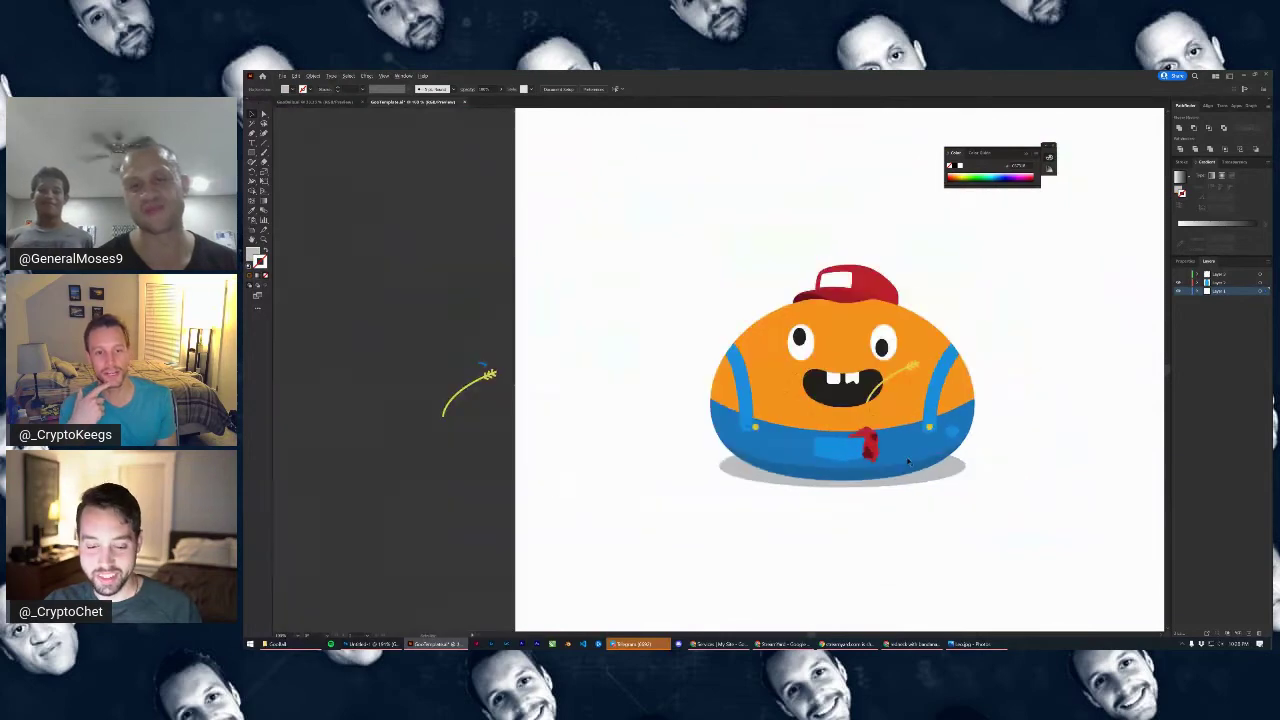
scroll(853, 410, up, 4)
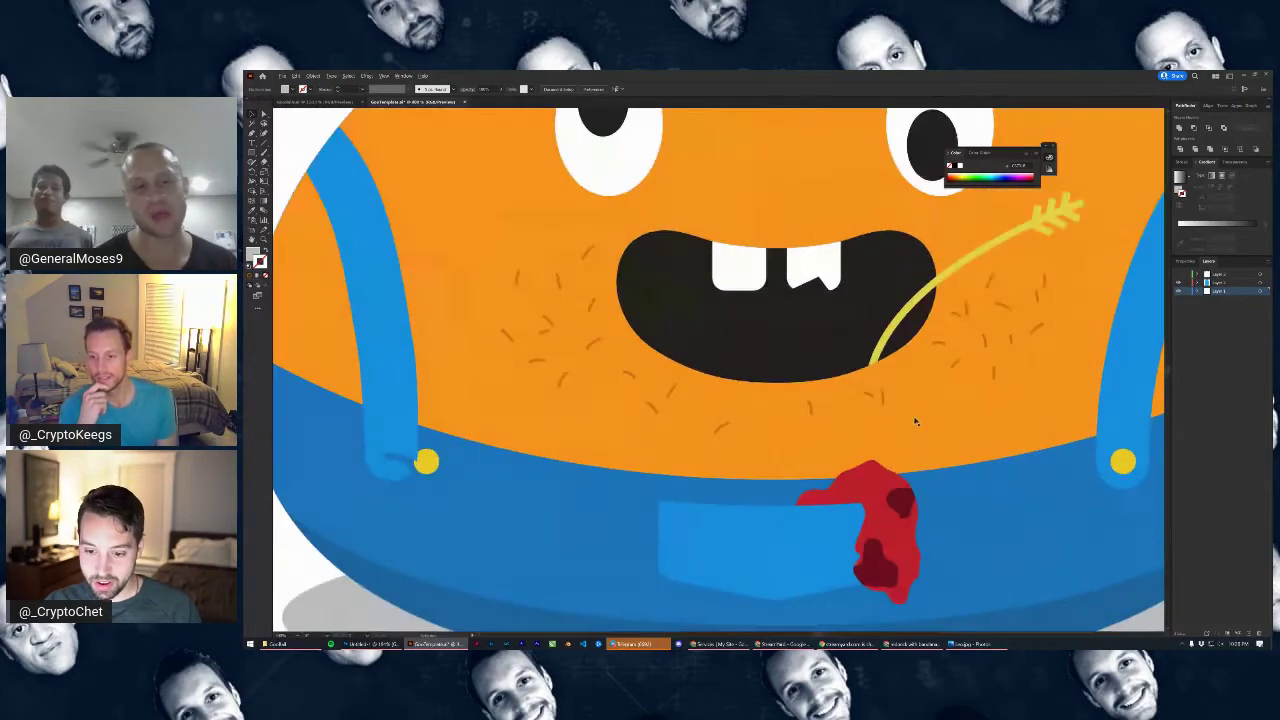
click(1037, 295)
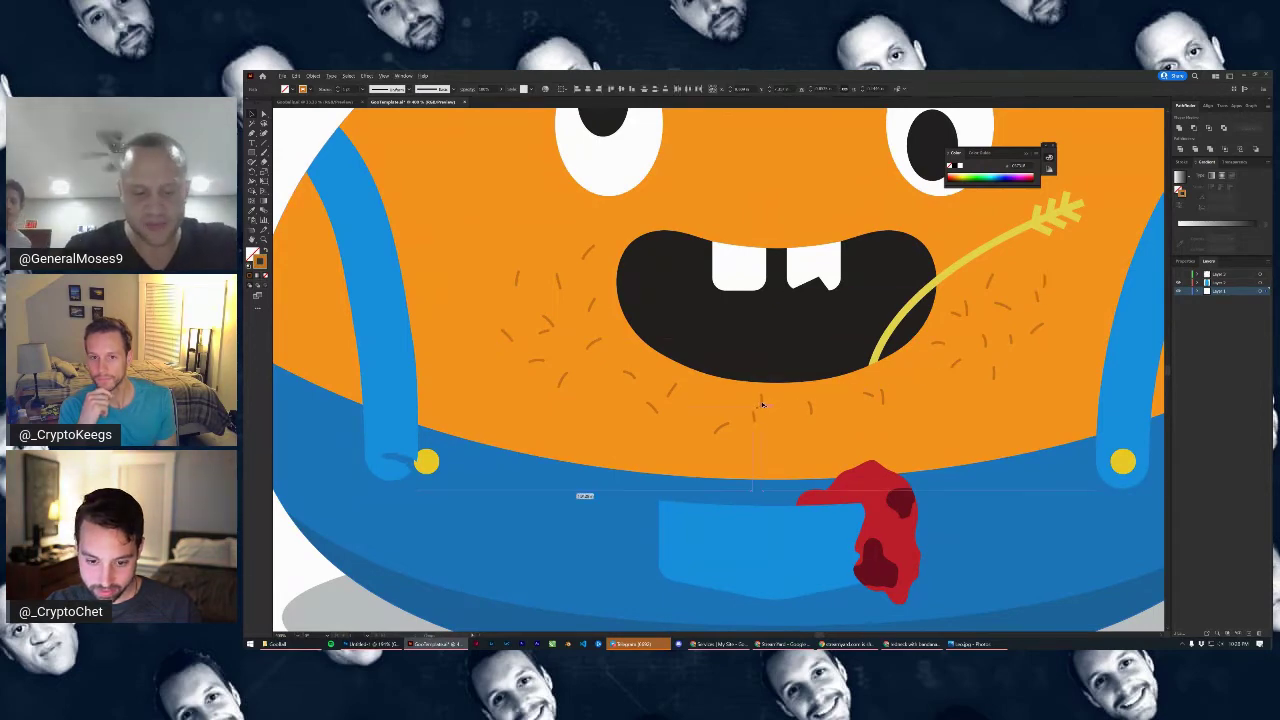
scroll(777, 408, down, 4)
click(1028, 540)
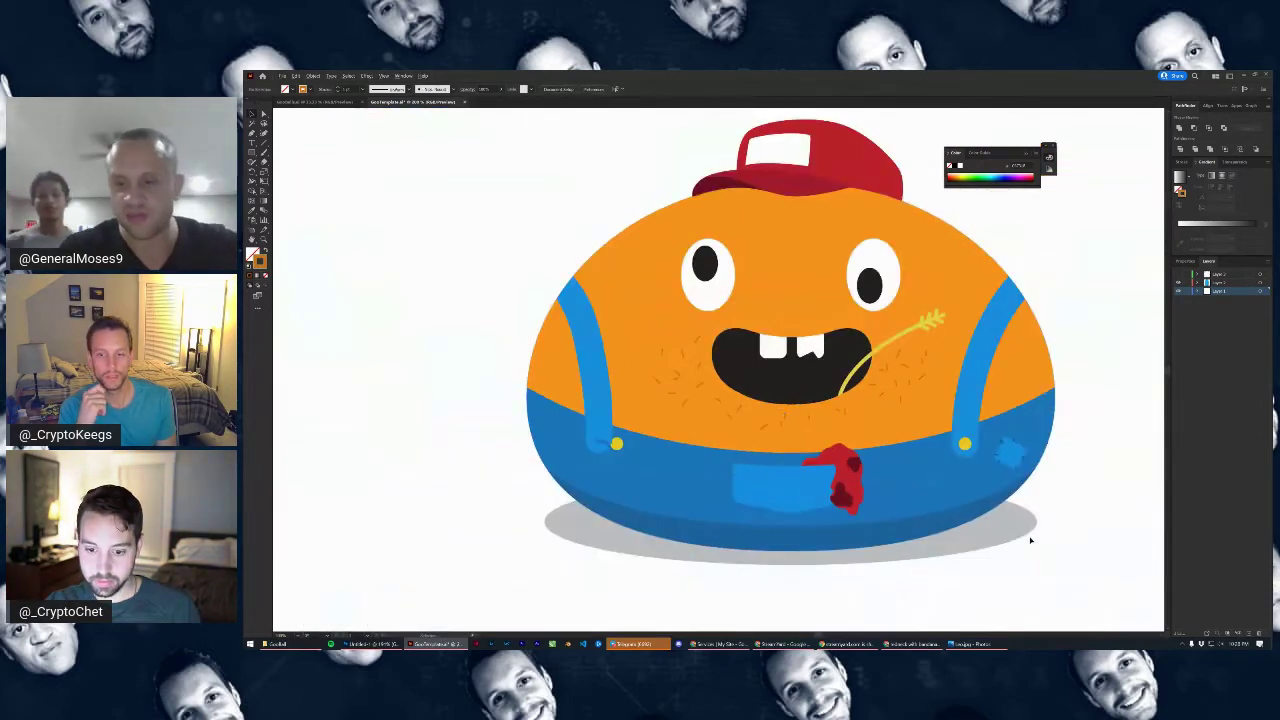
Copy a stubble stroke from the right cheek to the bare spot just below the mouth's right corner
scroll(1031, 538, down, 2)
drag(1093, 508, 1040, 467)
scroll(915, 447, up, 2)
scroll(914, 447, up, 2)
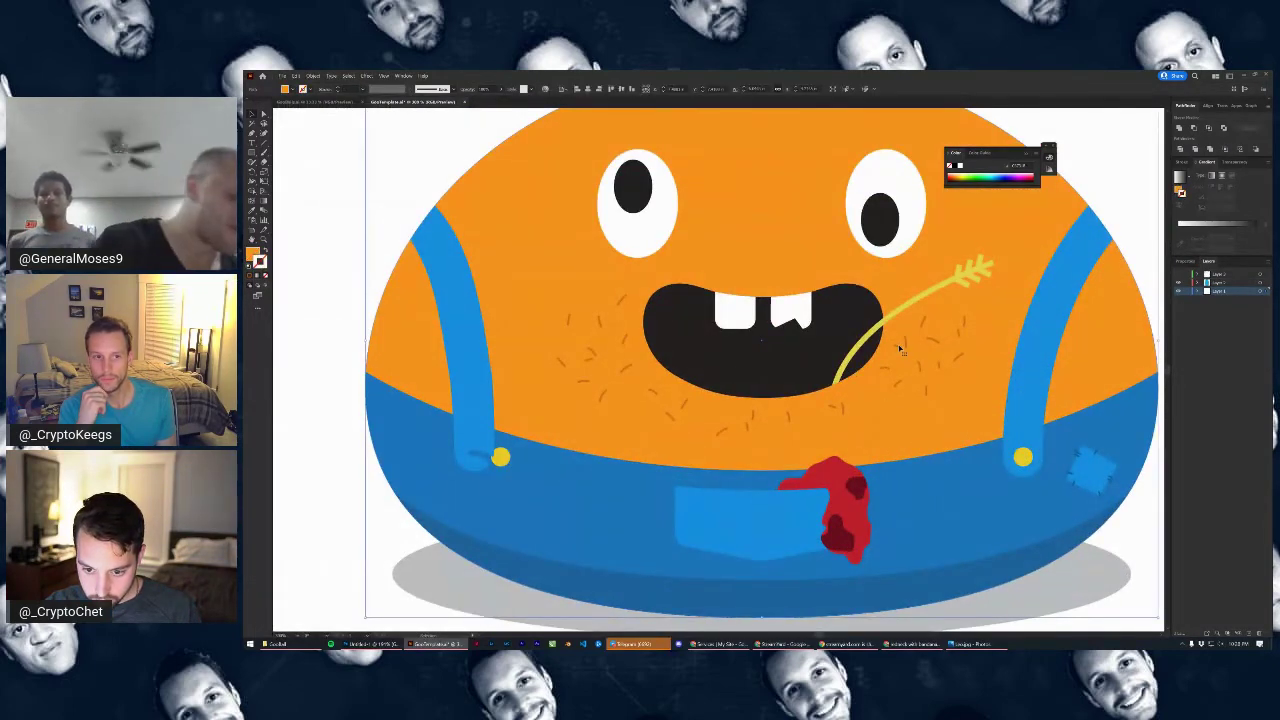
click(898, 346)
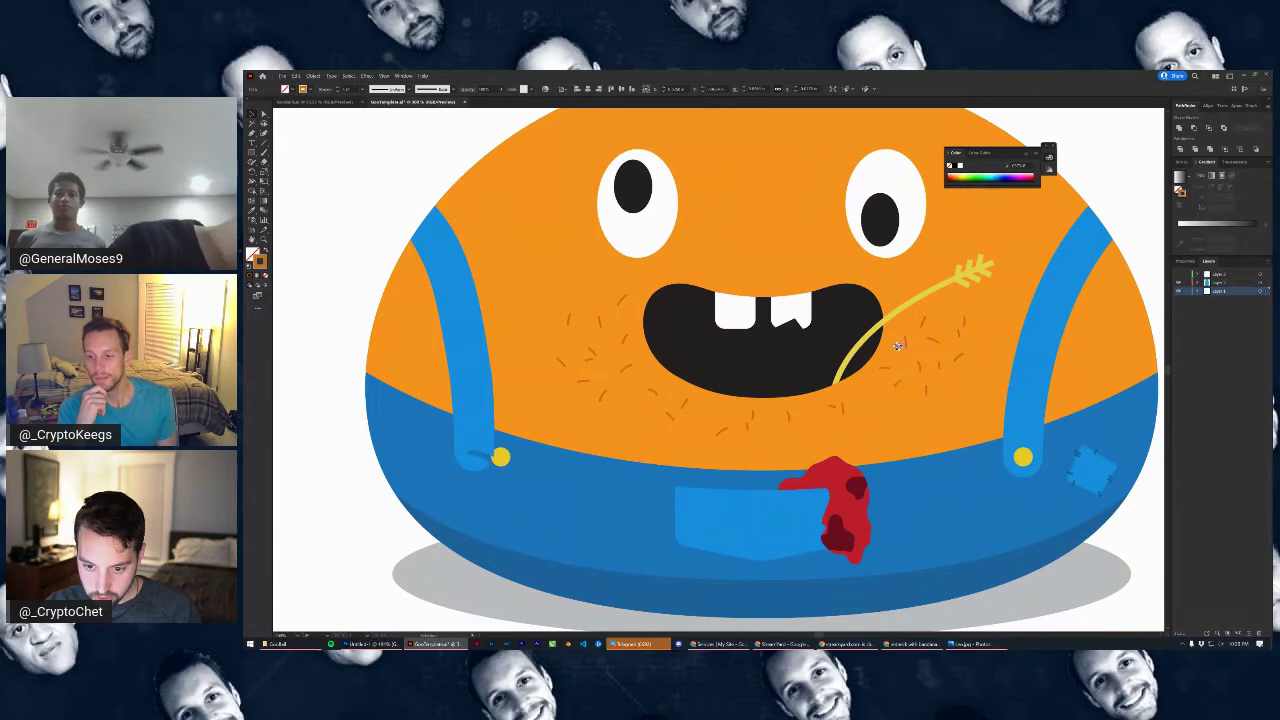
scroll(900, 340, up, 3)
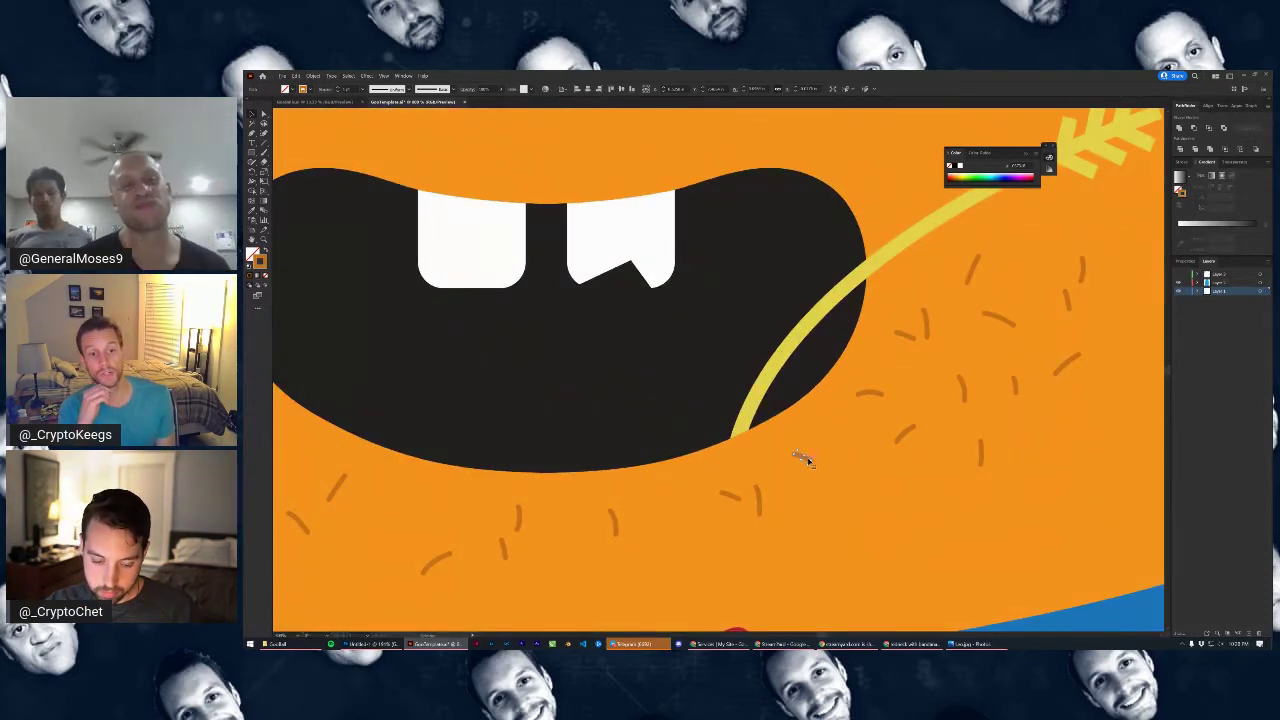
scroll(808, 461, down, 4)
click(1057, 523)
Examine how the stubble is distributed around the mouth, both close up and on the whole character
scroll(1057, 523, down, 2)
scroll(940, 520, up, 4)
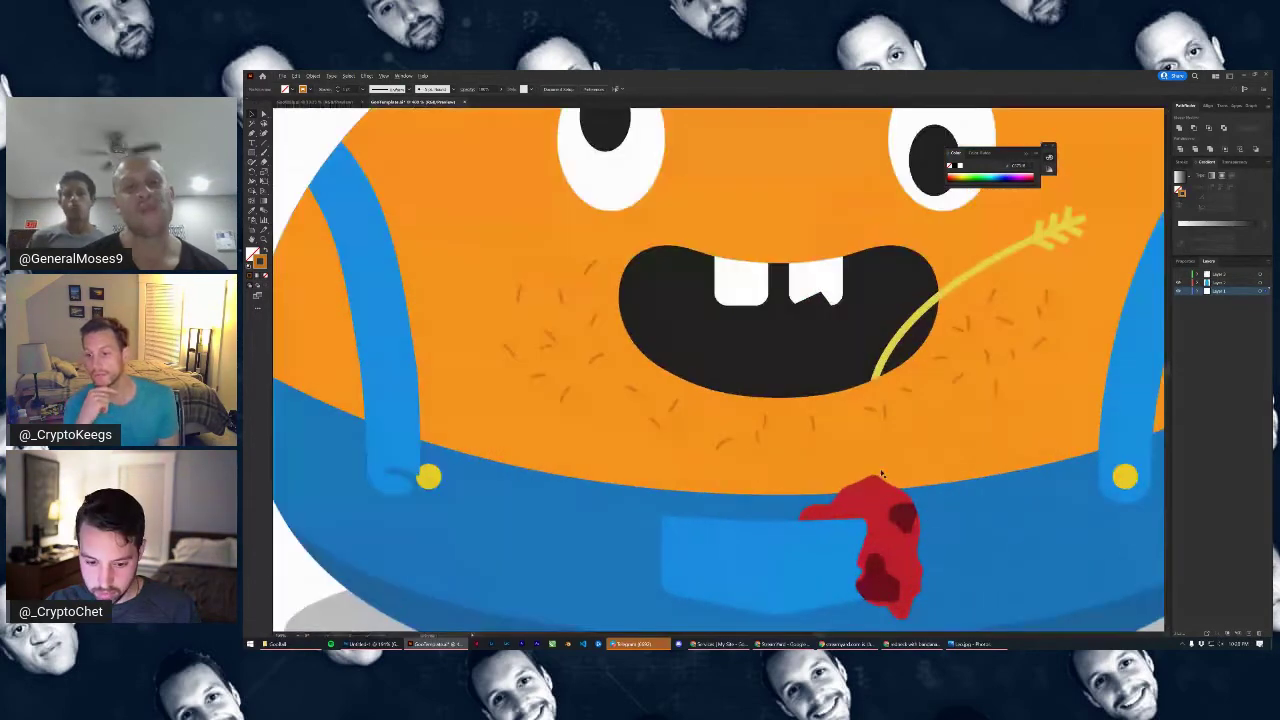
key(ctrl+0)
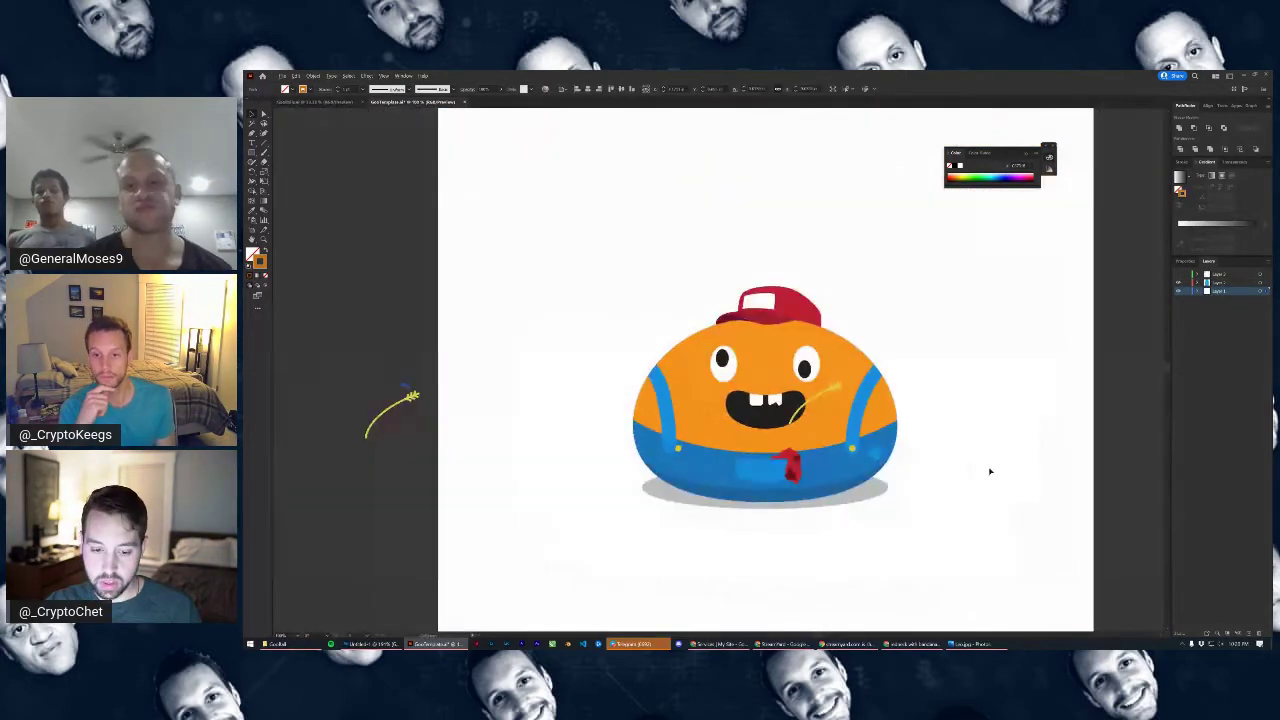
click(990, 471)
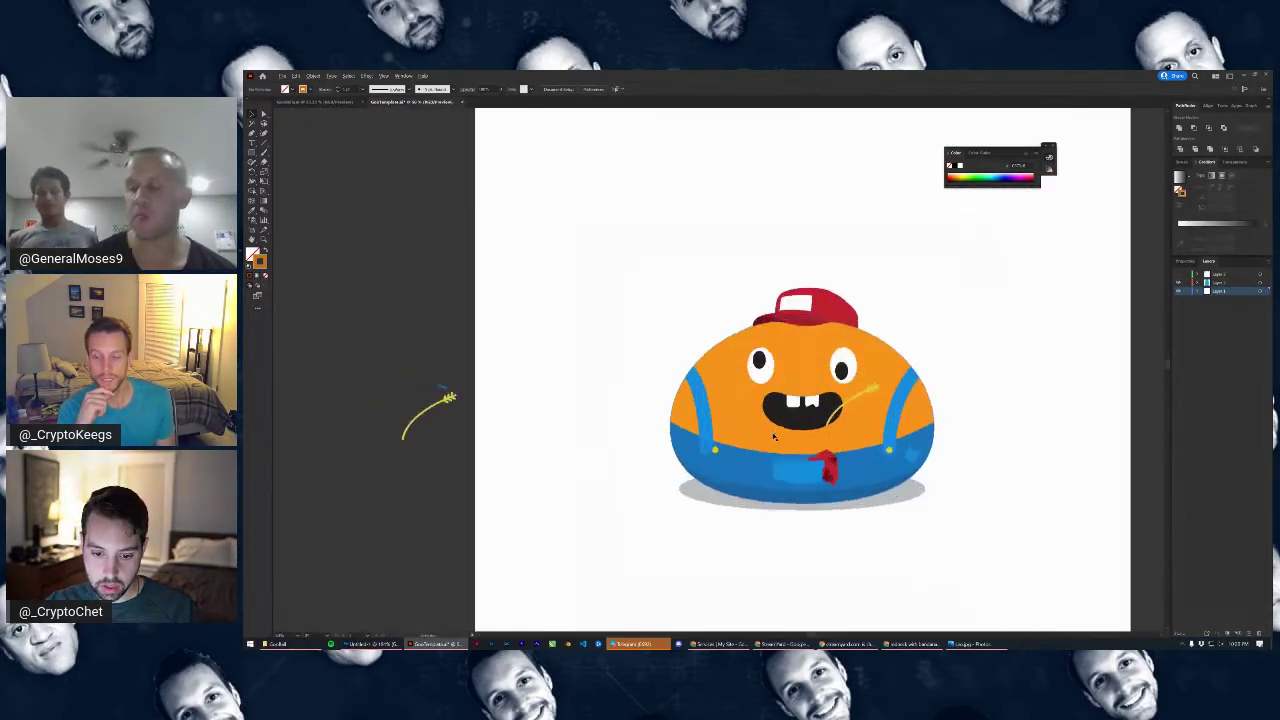
scroll(812, 440, up, 2)
scroll(798, 438, down, 1)
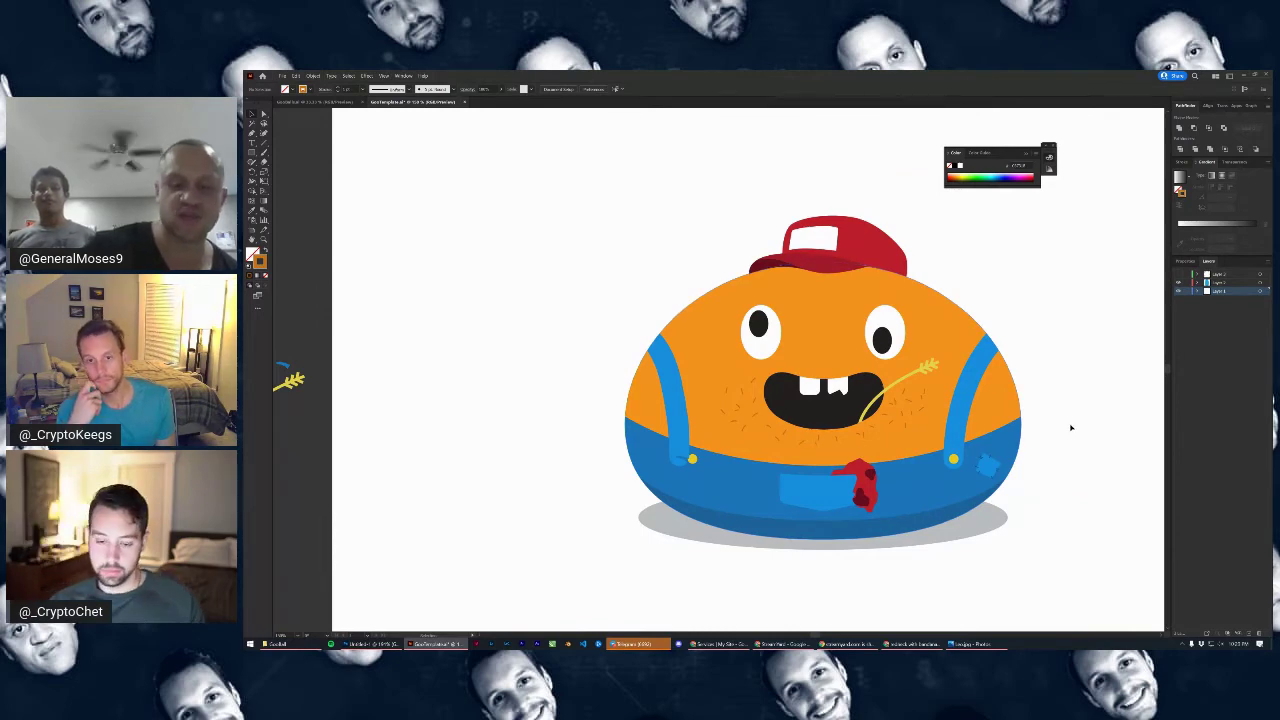
scroll(1075, 440, down, 3)
scroll(997, 437, up, 3)
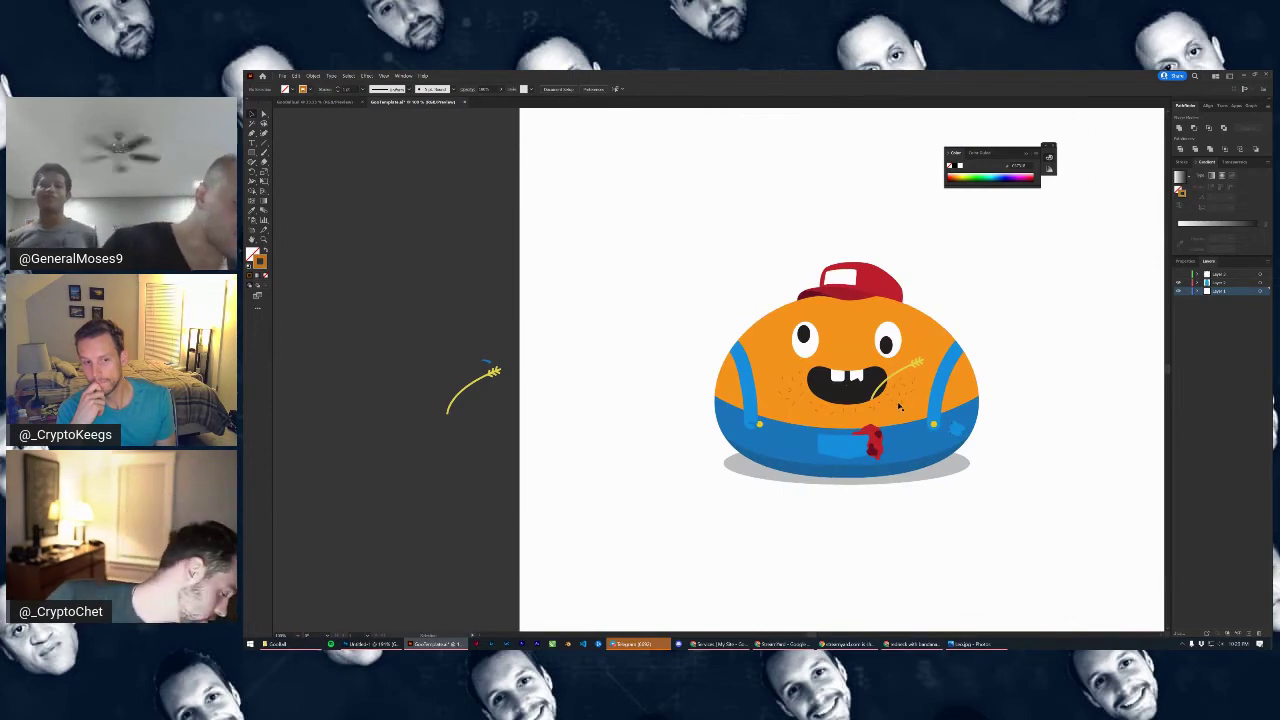
scroll(880, 412, up, 5)
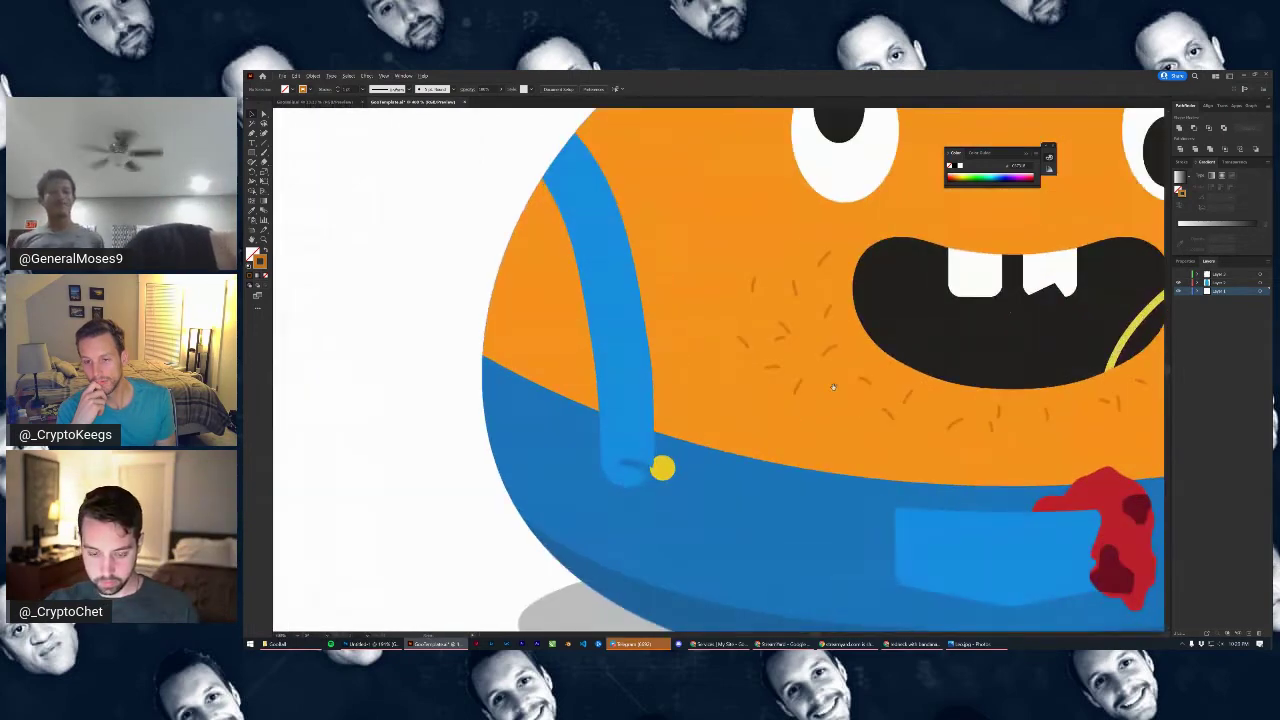
scroll(753, 338, down, 3)
scroll(498, 350, up, 2)
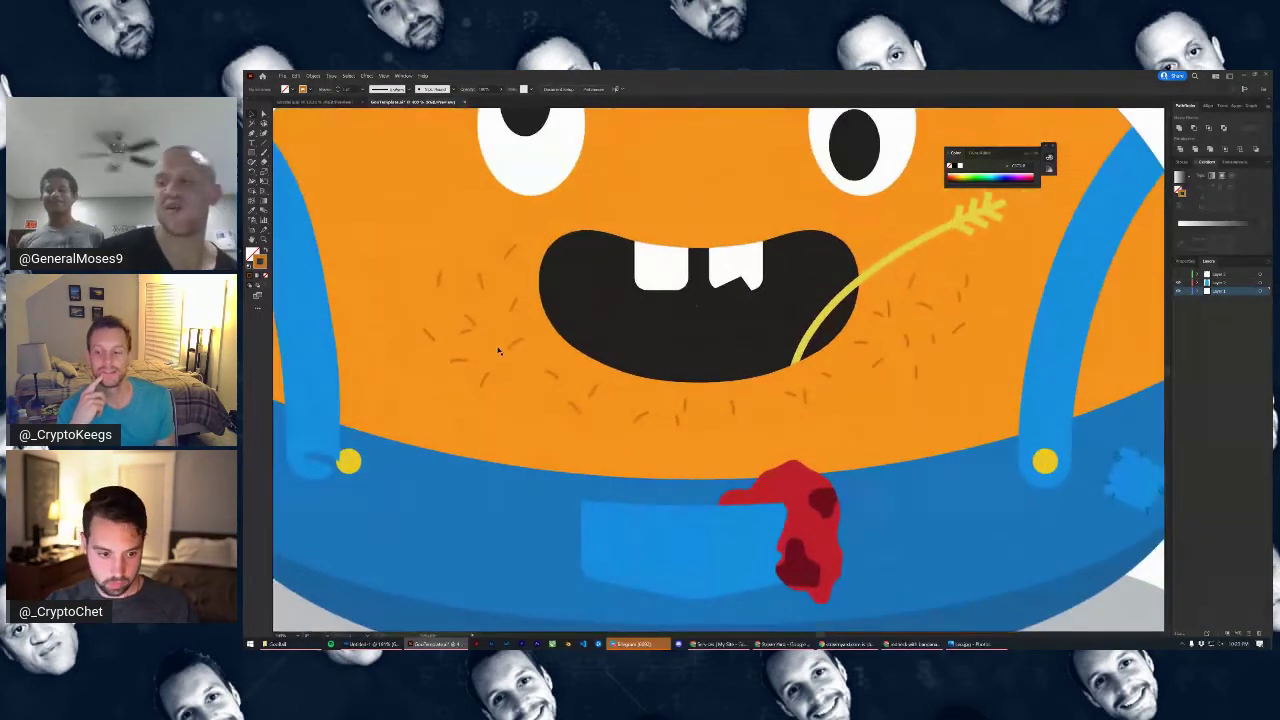
Duplicate several stubble strokes from both sides of the mouth straight down to form a lower row on the chin
click(909, 344)
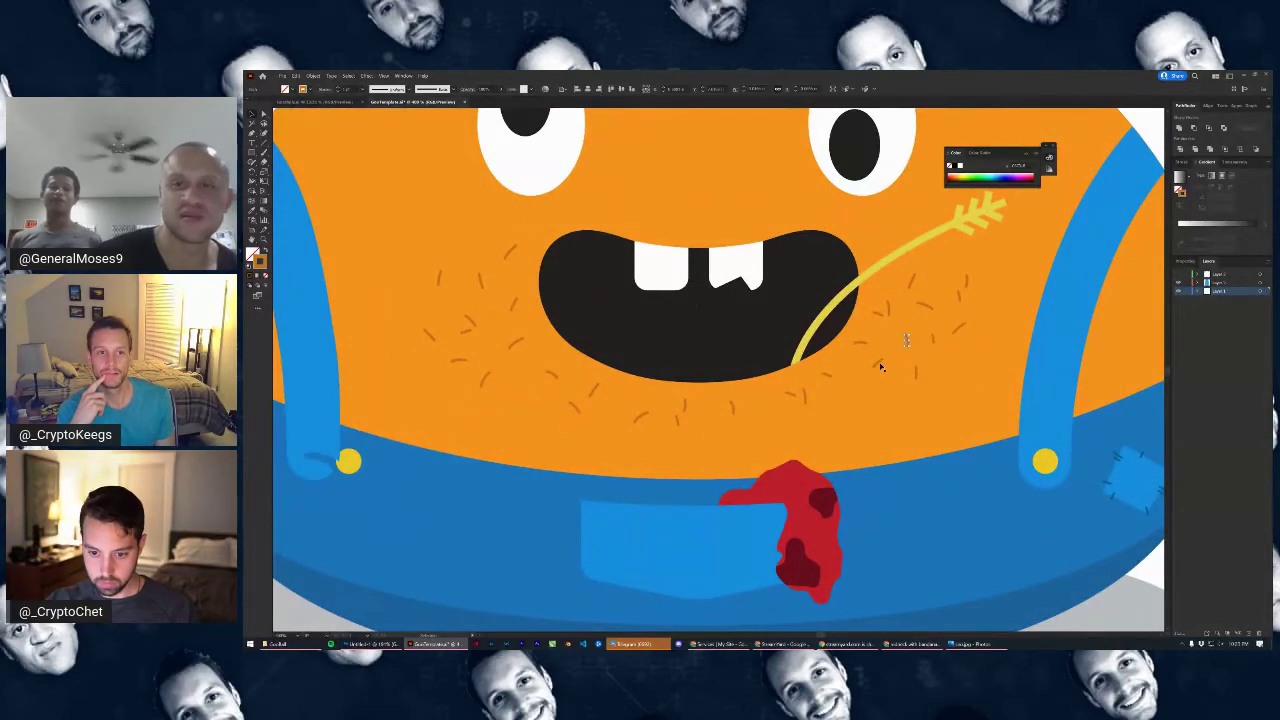
shift+click(862, 344)
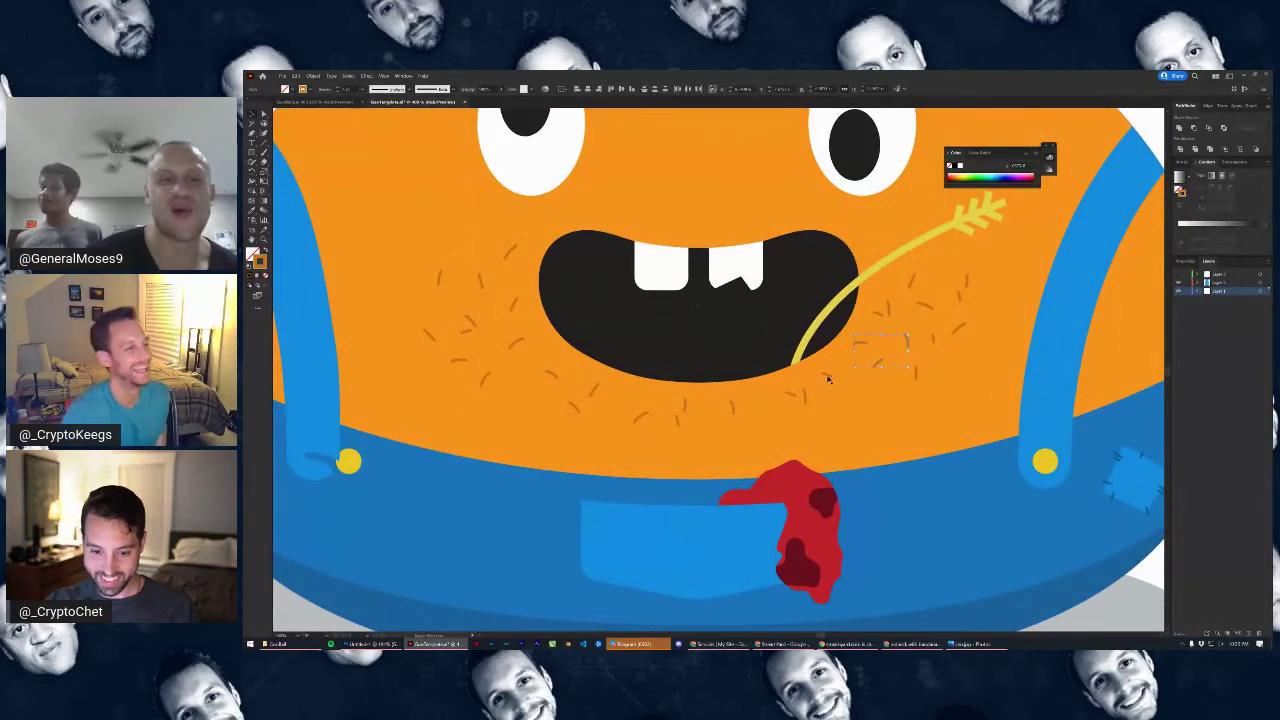
shift+click(828, 375)
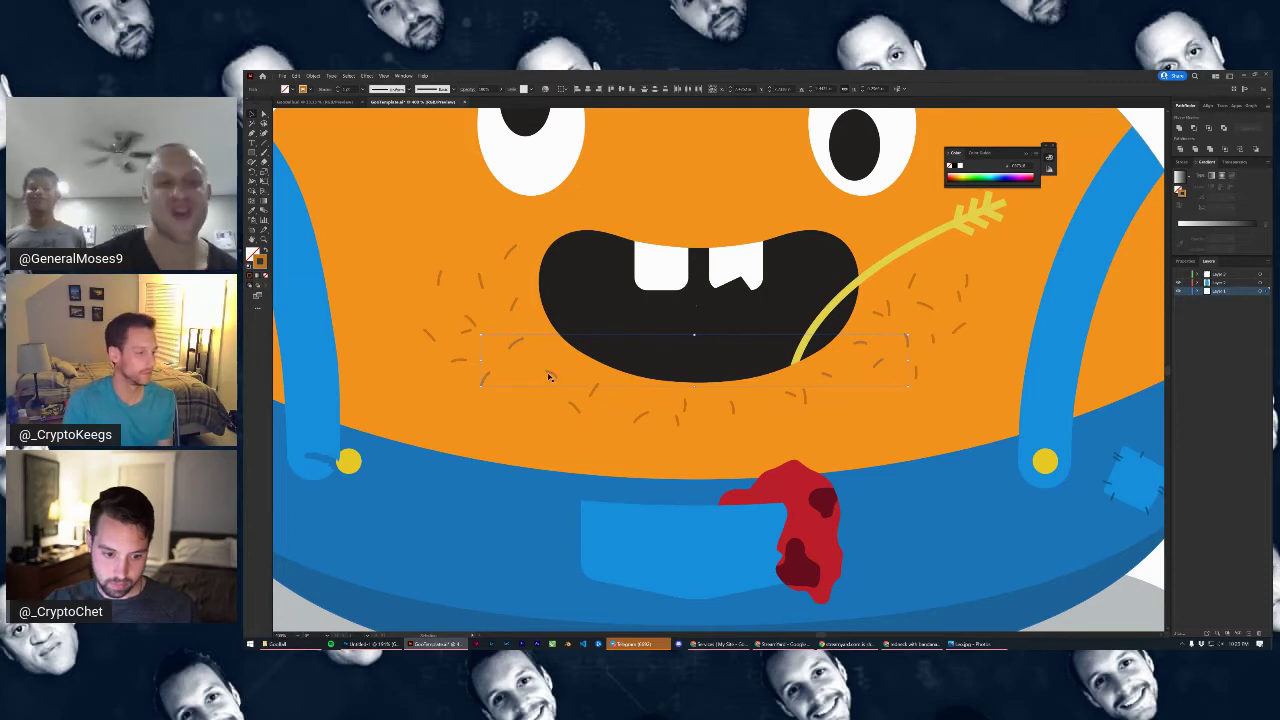
drag(550, 374, 549, 429)
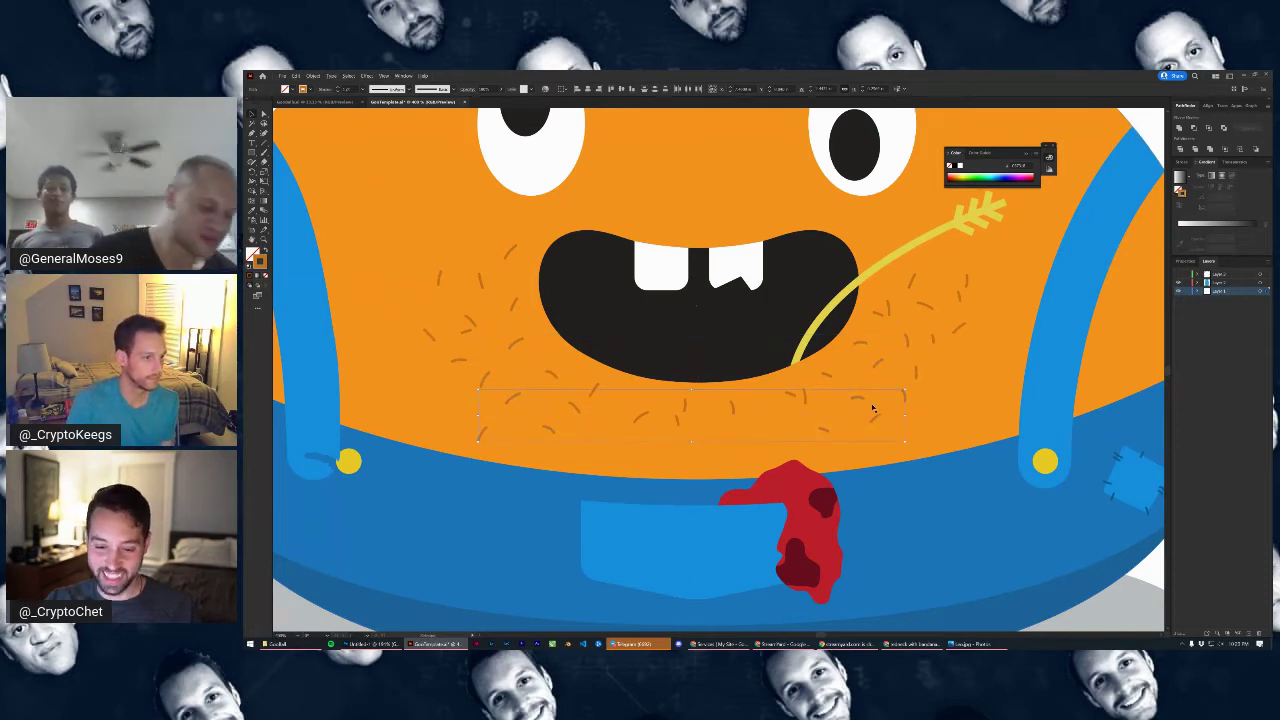
click(519, 424)
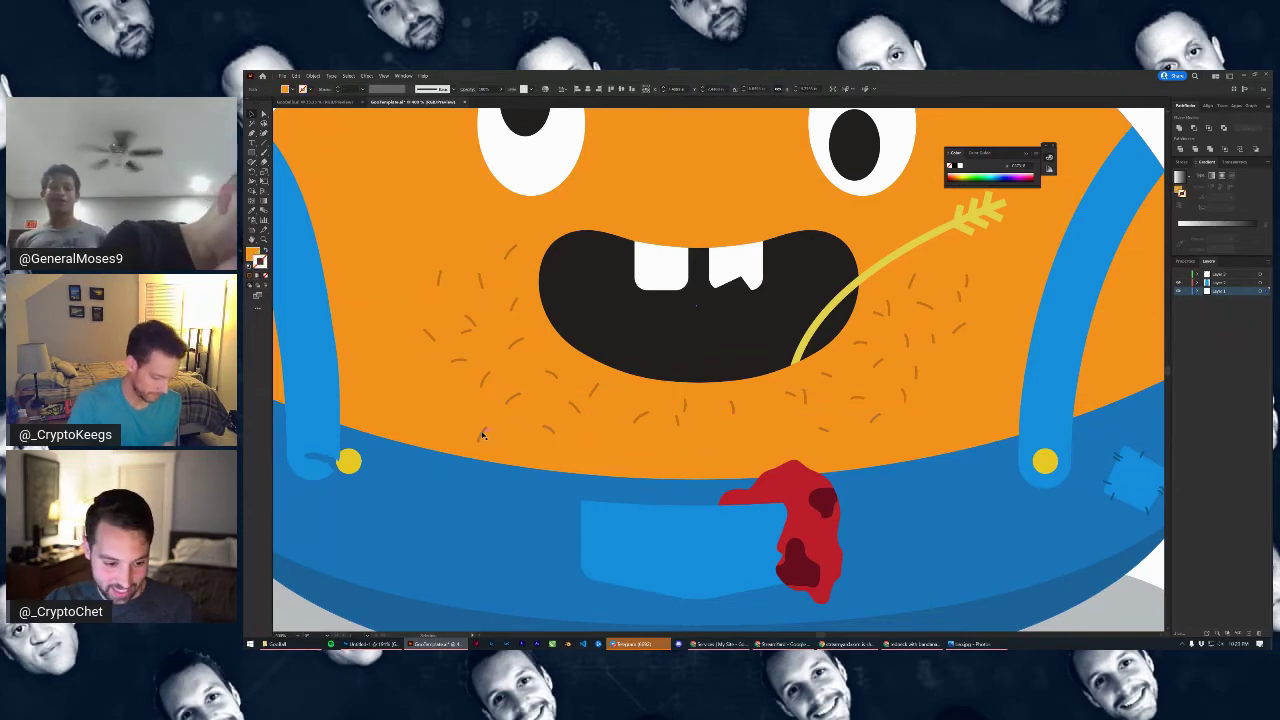
Reposition and rotate the copied strokes on the left side of the chin so they look randomly scattered
drag(481, 434, 509, 437)
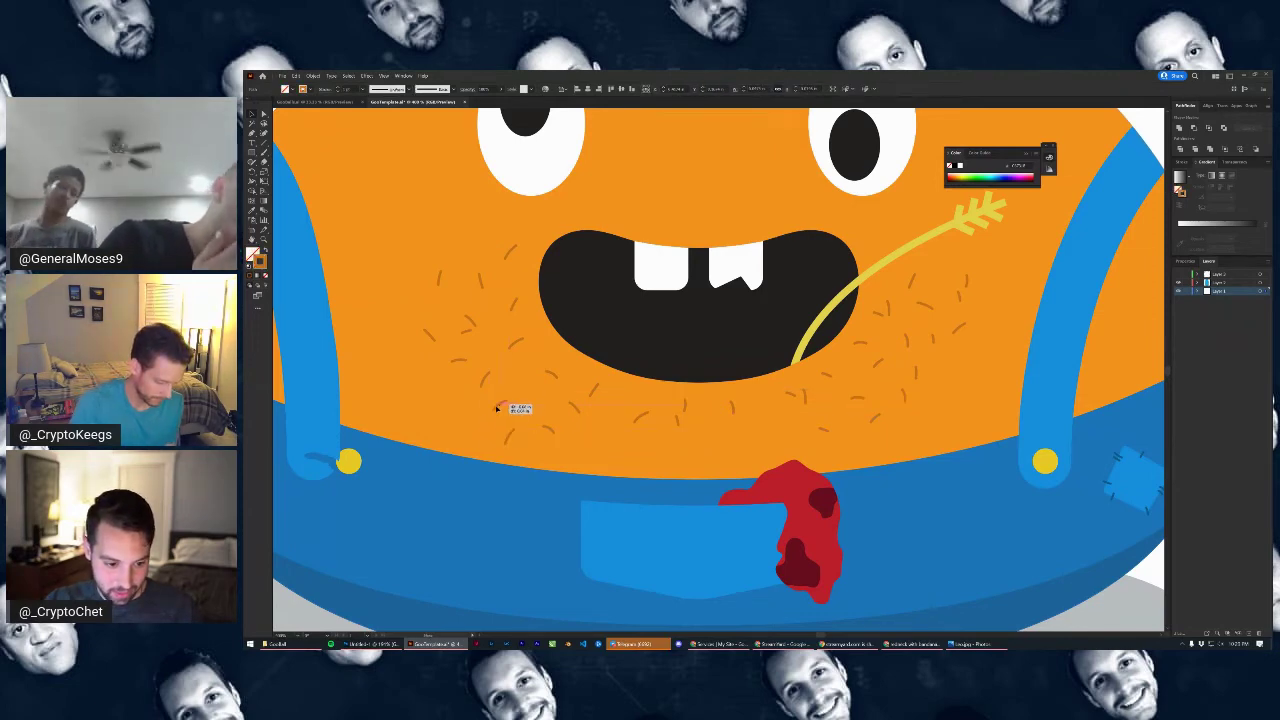
click(512, 400)
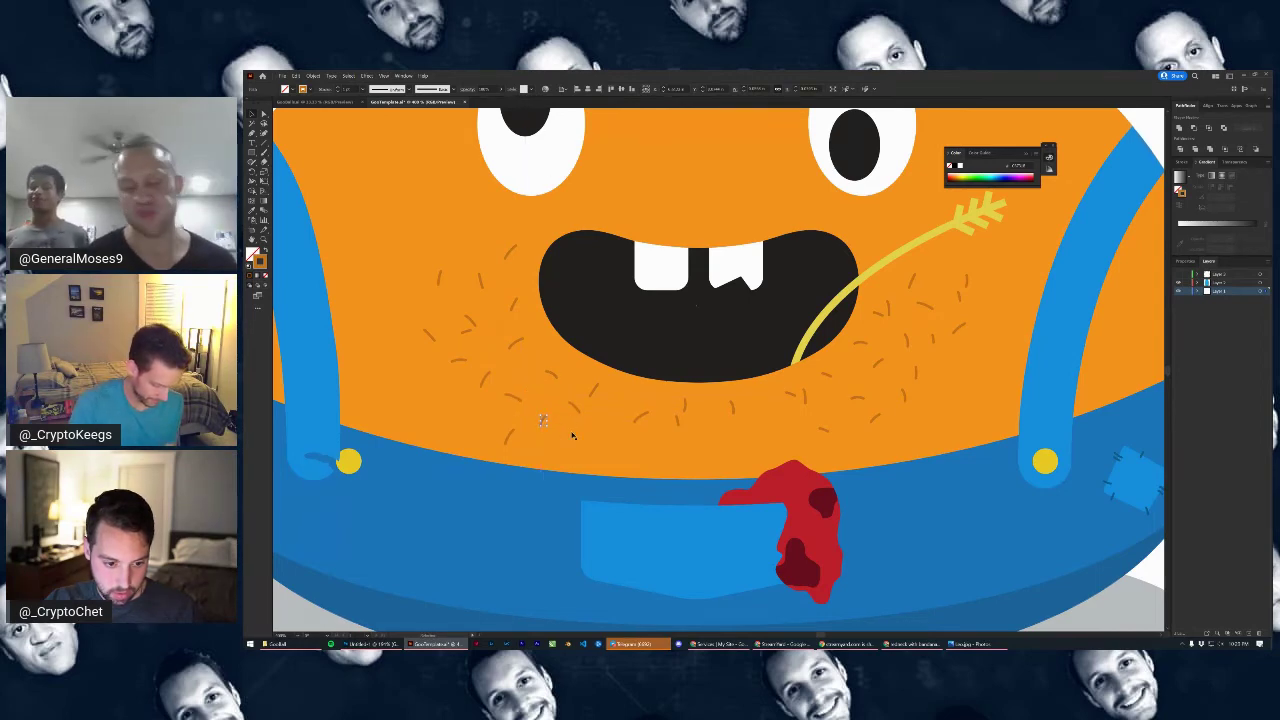
click(575, 438)
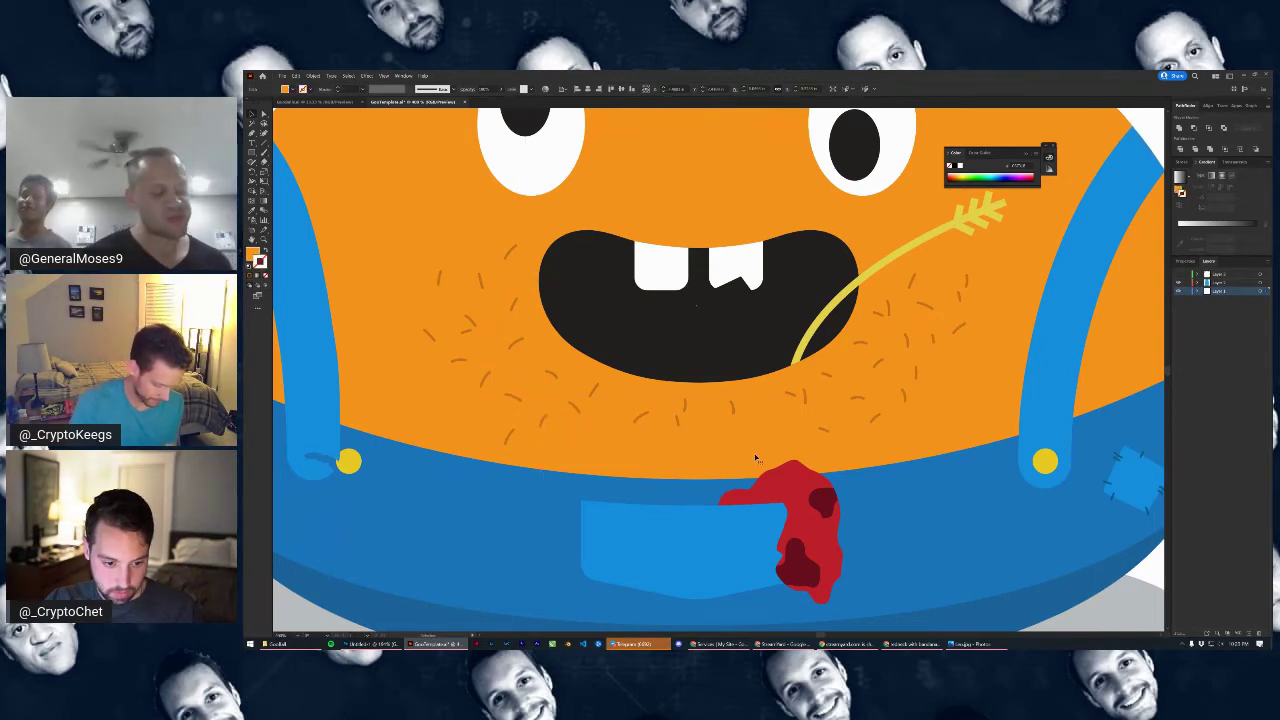
Rotate and shift the copied strokes on the right side of the chin so they differ from the originals
click(879, 418)
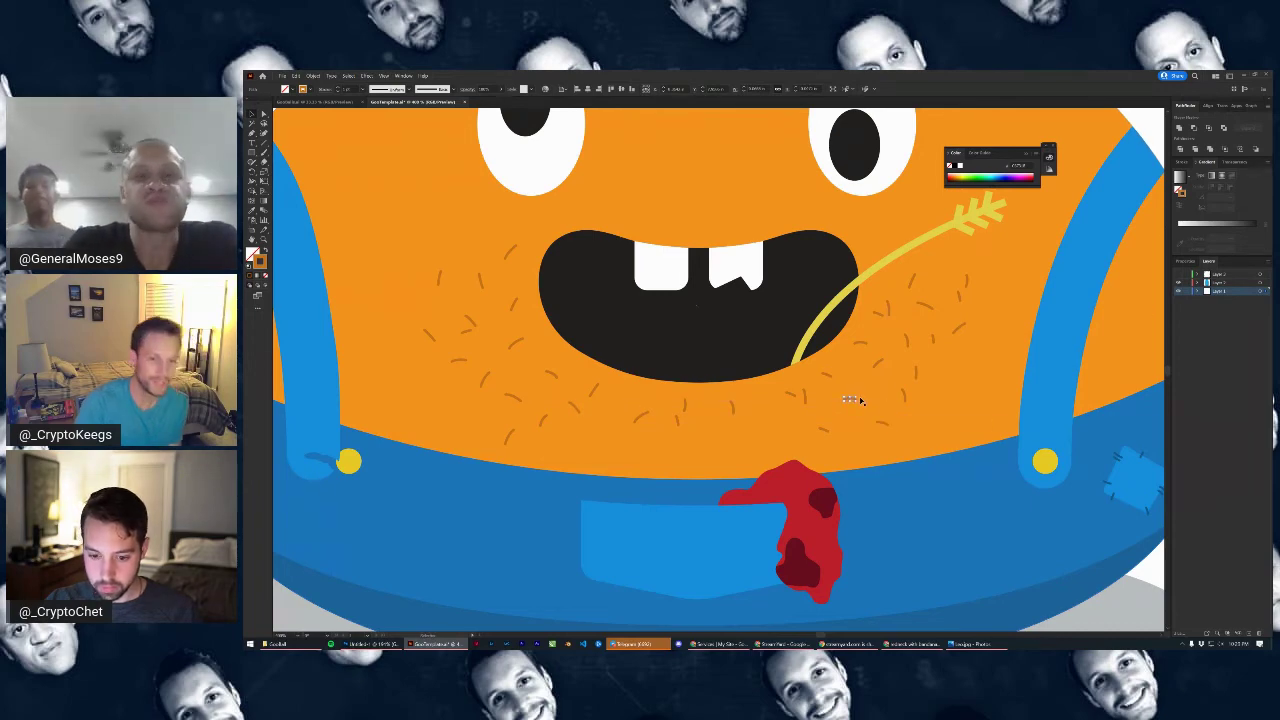
click(857, 403)
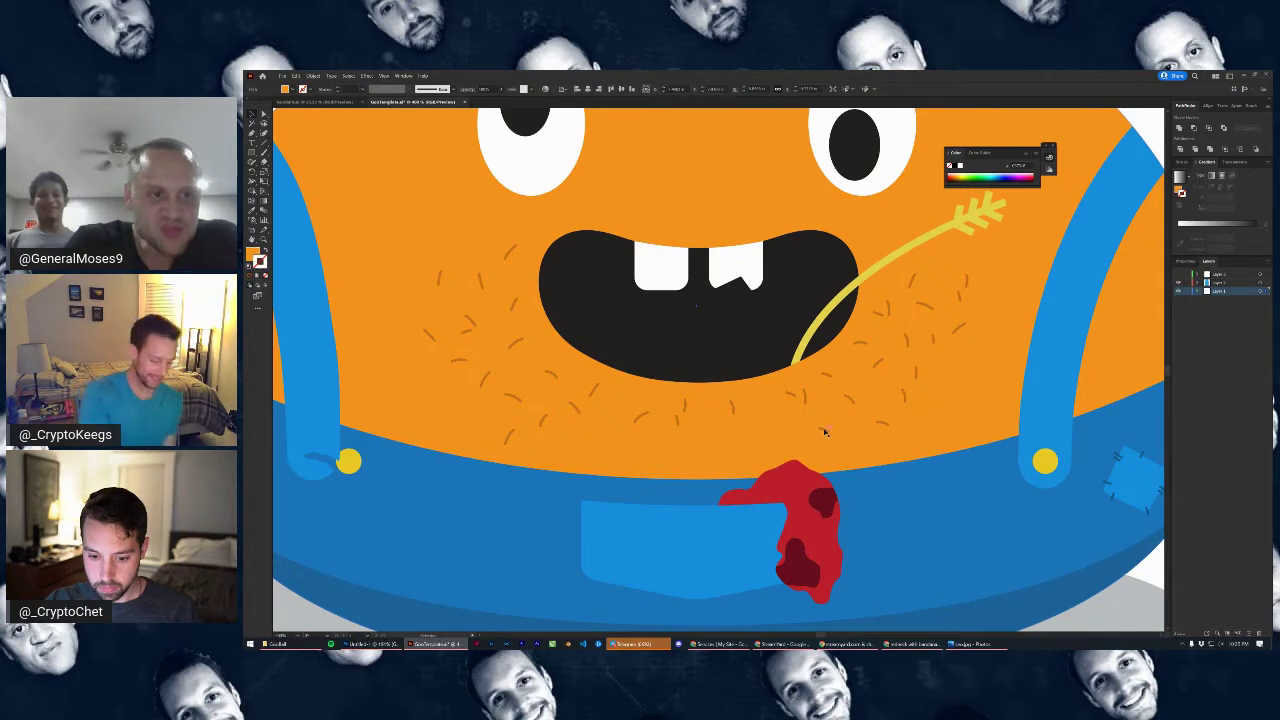
scroll(850, 434, down, 3)
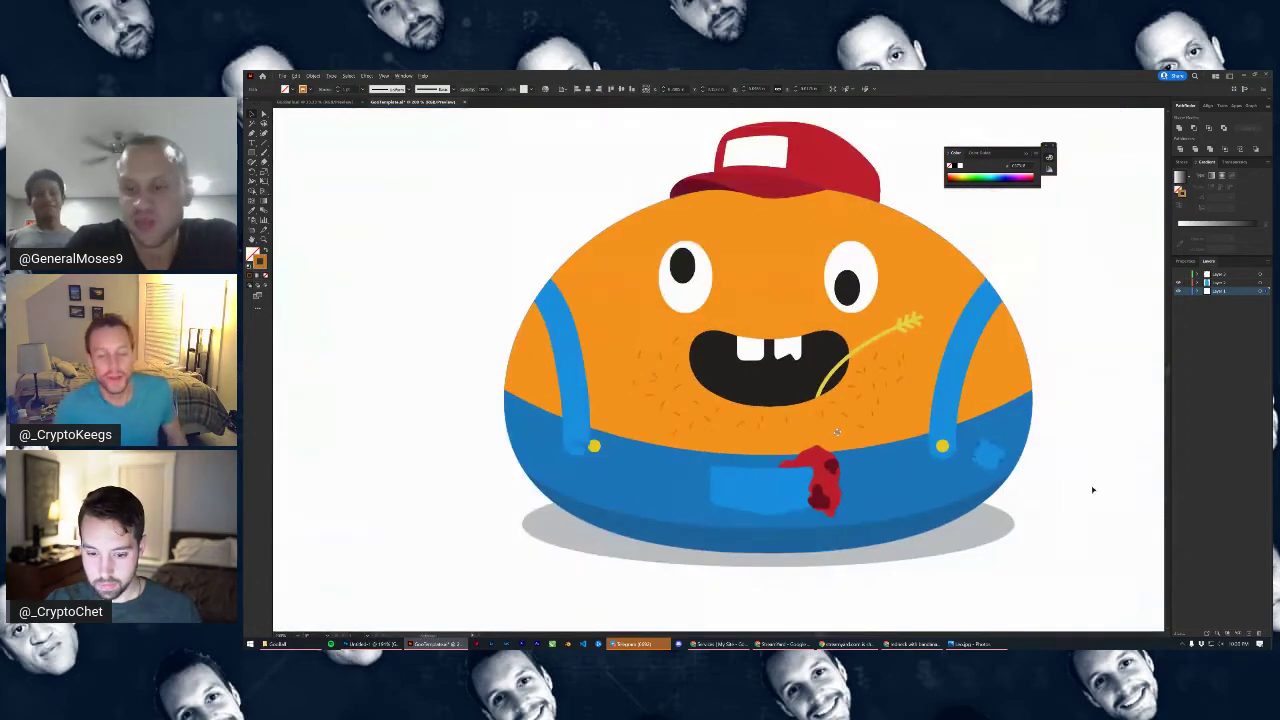
Nudge the curved stubble stroke beneath the left front tooth slightly up and to the left
scroll(1093, 488, up, 3)
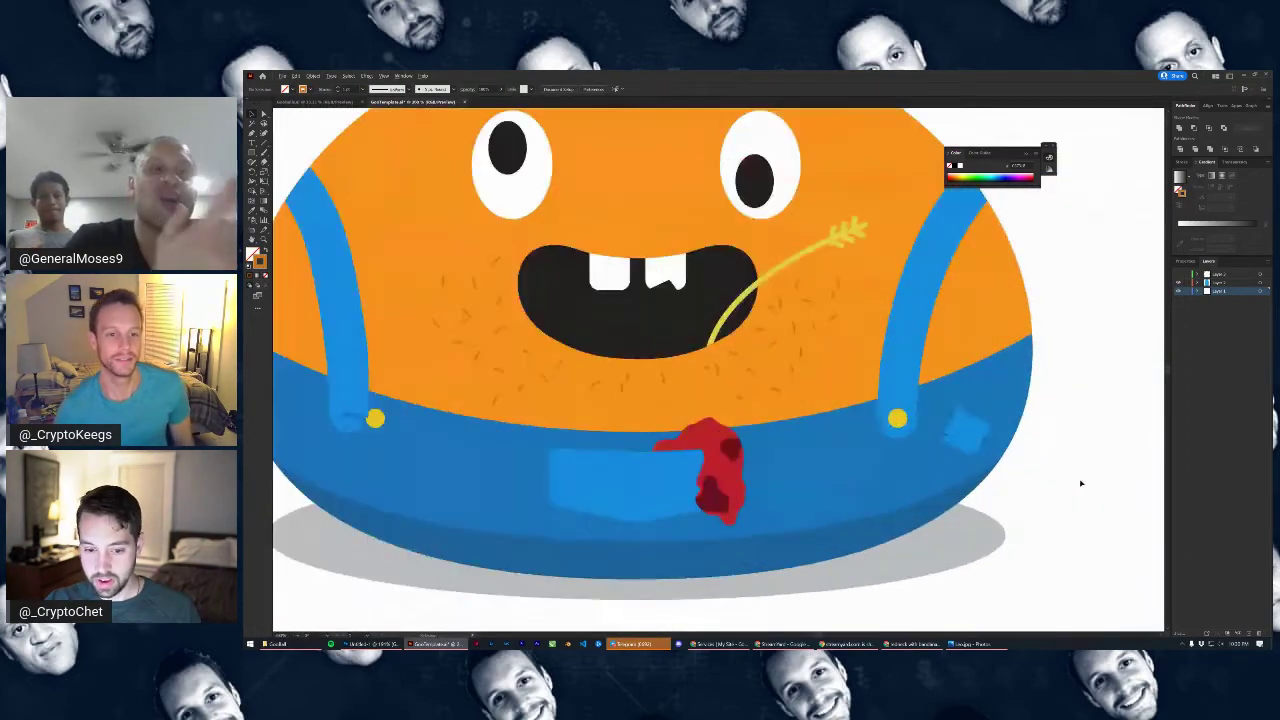
scroll(1080, 483, up, 1)
drag(584, 372, 835, 334)
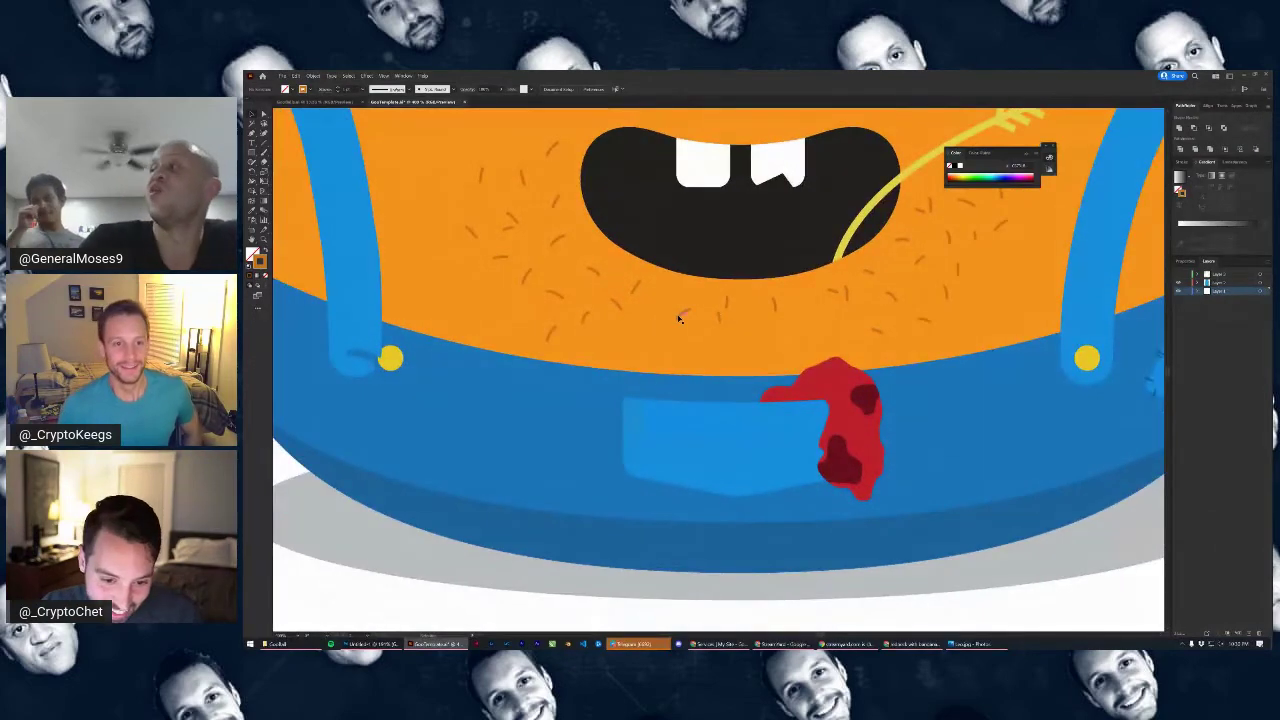
drag(682, 316, 676, 313)
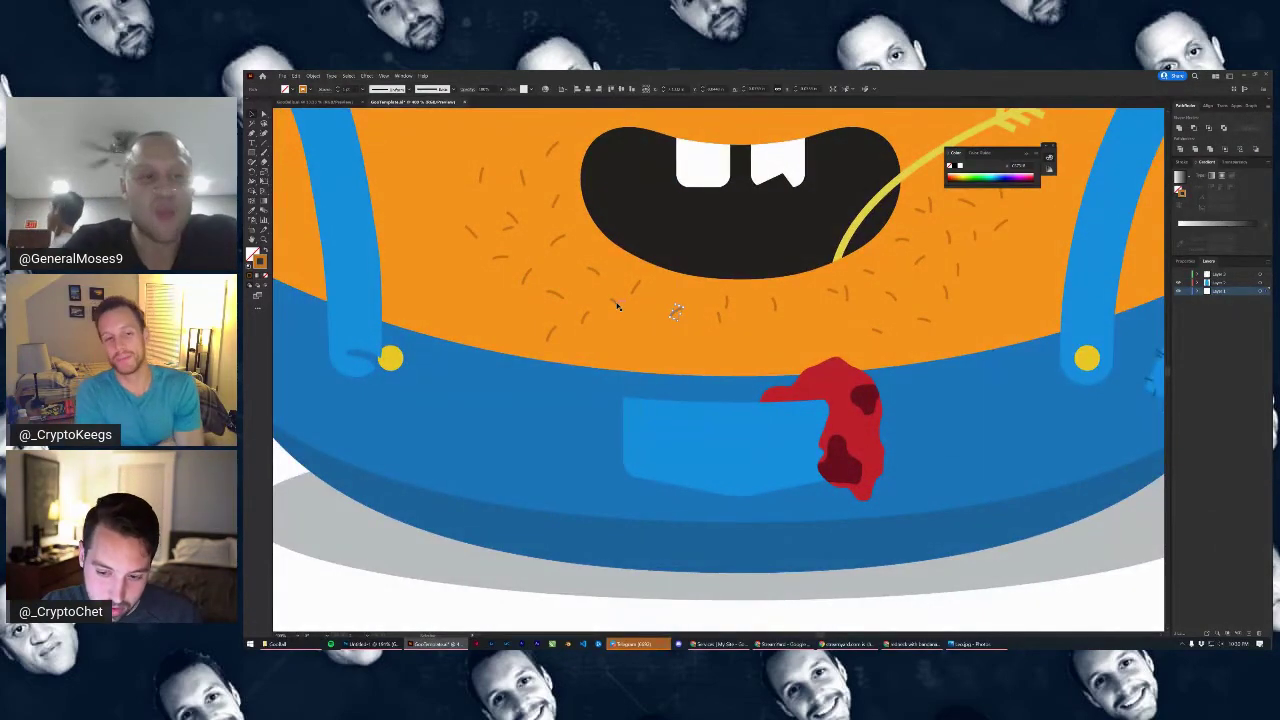
Copy the group of strokes below the mouth's right corner to the empty lower-left area of the chin
click(843, 291)
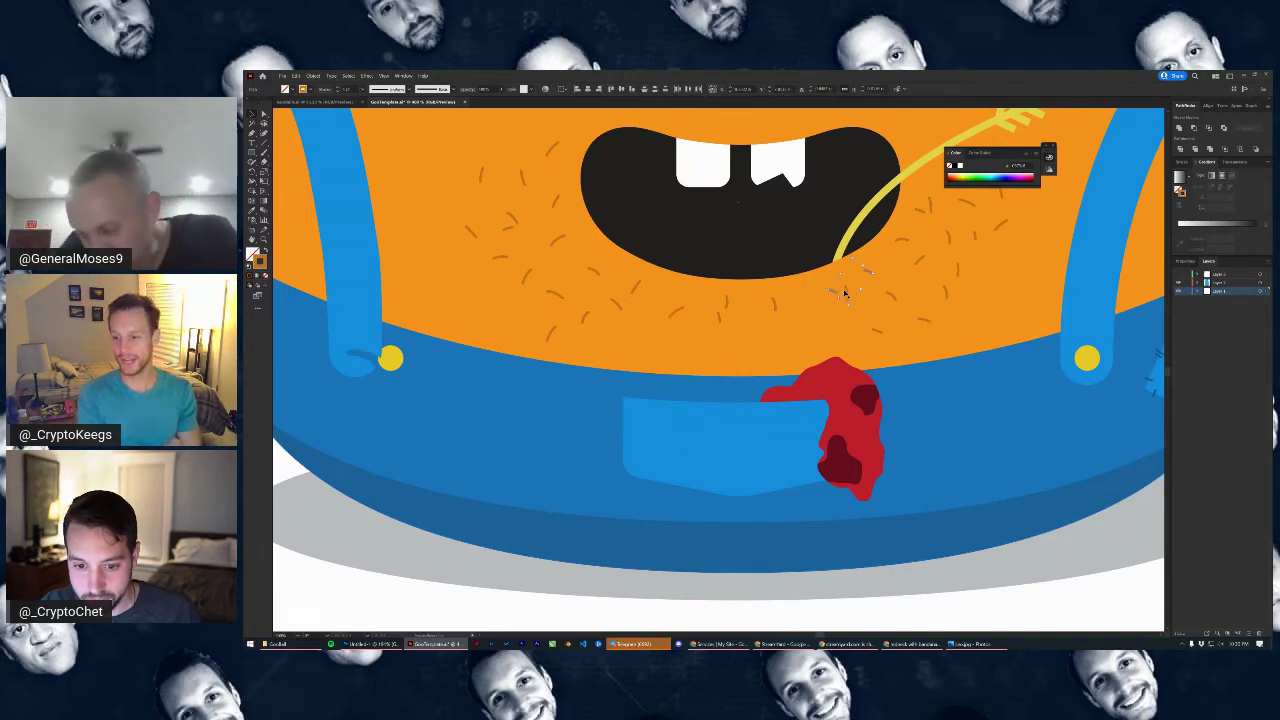
drag(844, 290, 623, 343)
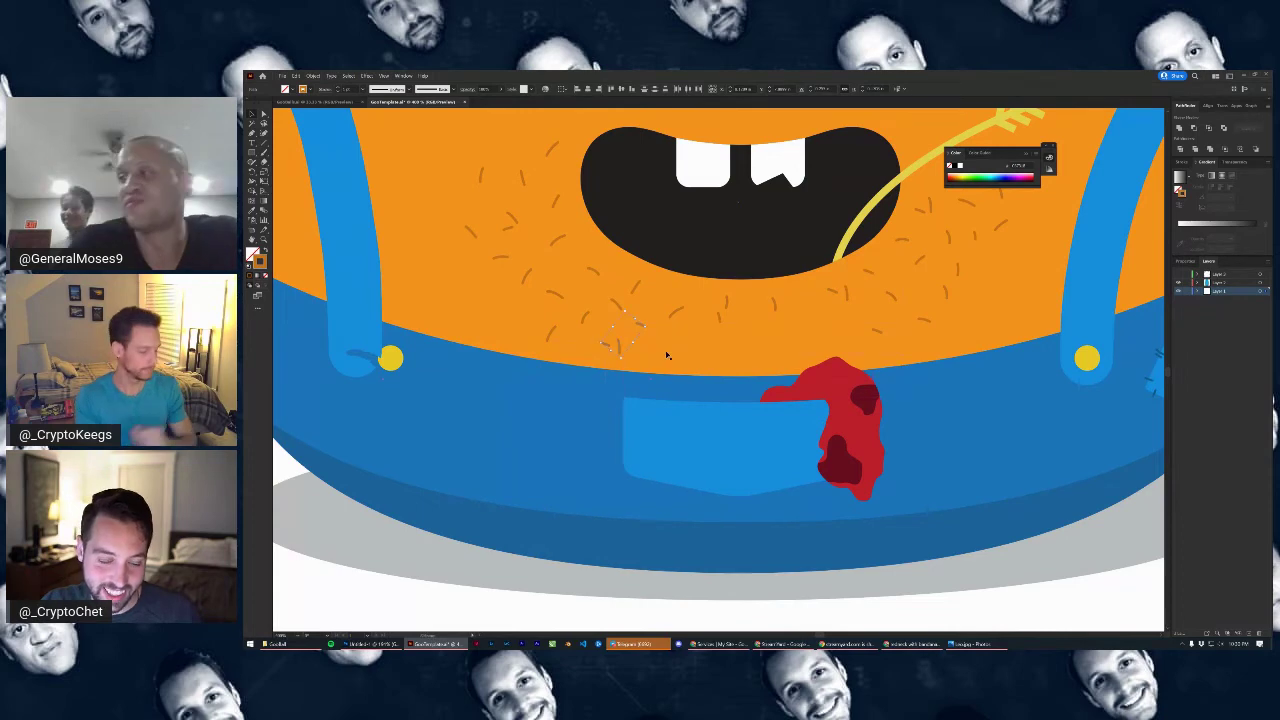
key(ctrl+minus)
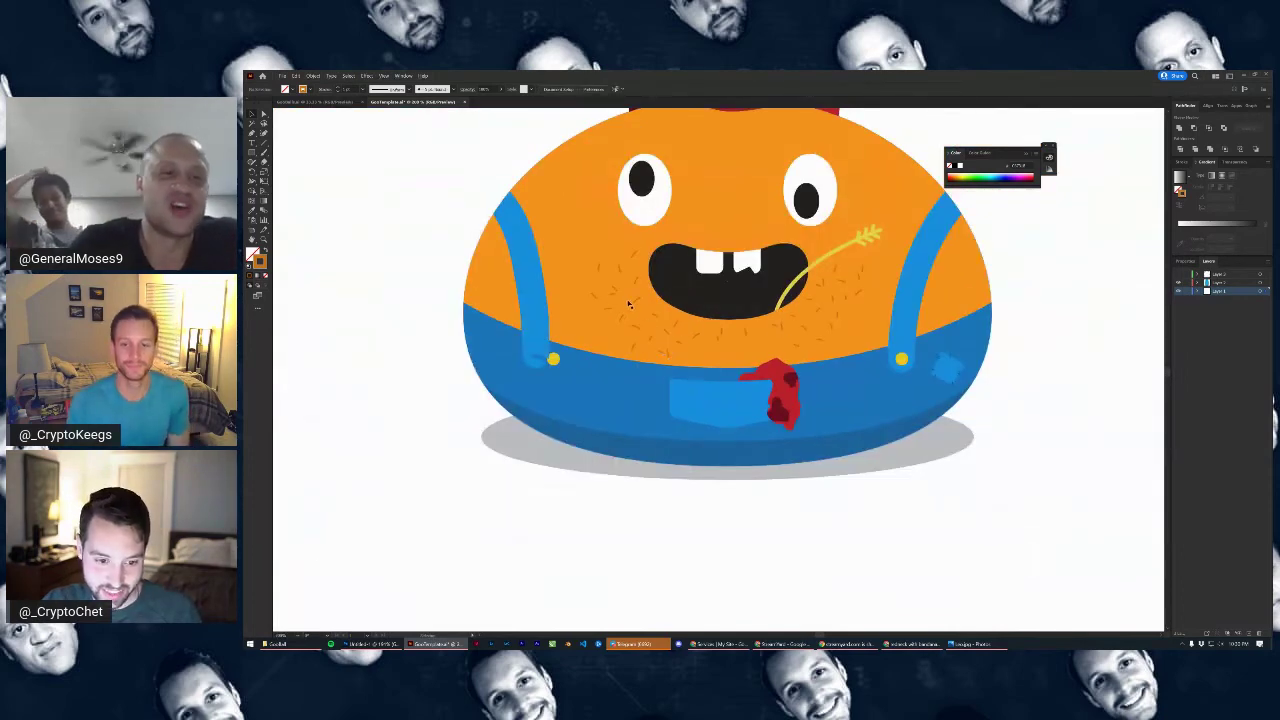
Duplicate the crossed pair and nearby diagonal stroke from the left cheek onto the lower chin near the red bandana
click(614, 291)
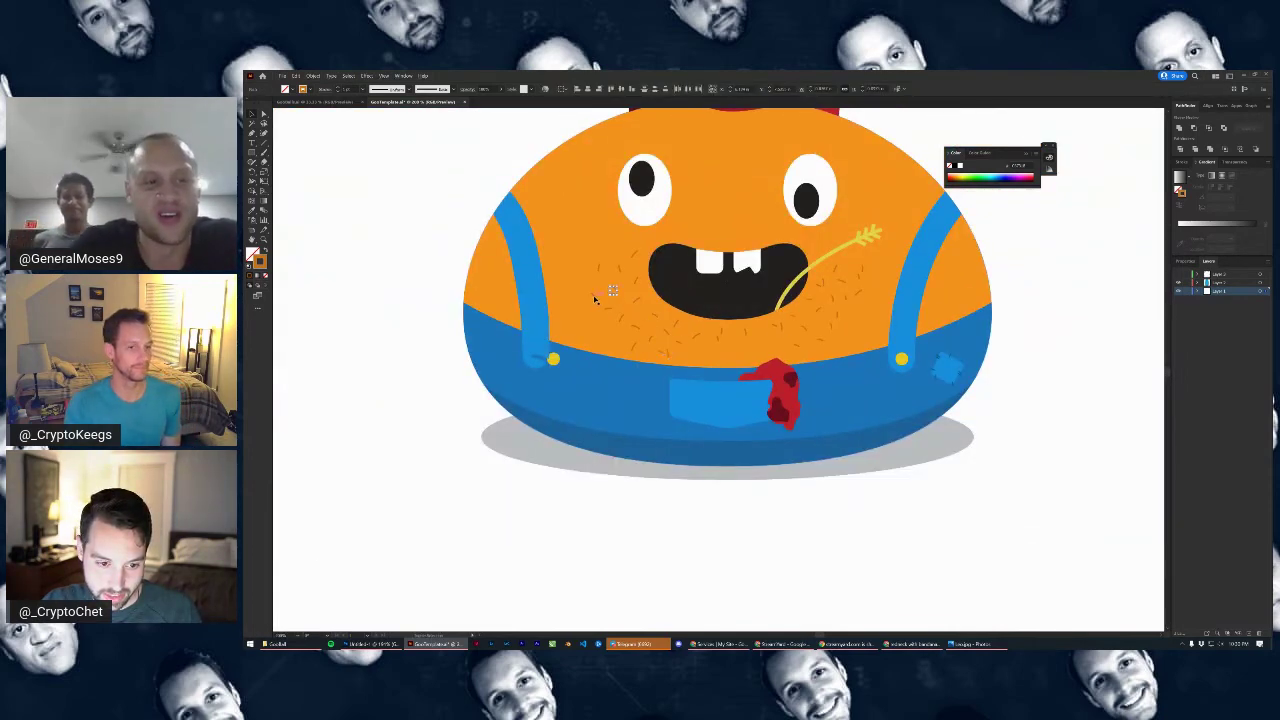
mouse_move(594, 298)
mouse_down()
mouse_move(775, 358)
mouse_move(767, 326)
mouse_move(757, 334)
mouse_move(768, 343)
mouse_move(694, 349)
mouse_move(604, 311)
mouse_move(600, 297)
mouse_move(622, 292)
mouse_up()
scroll(775, 358, up, 3)
scroll(690, 345, down, 3)
click(646, 351)
scroll(602, 352, up, 3)
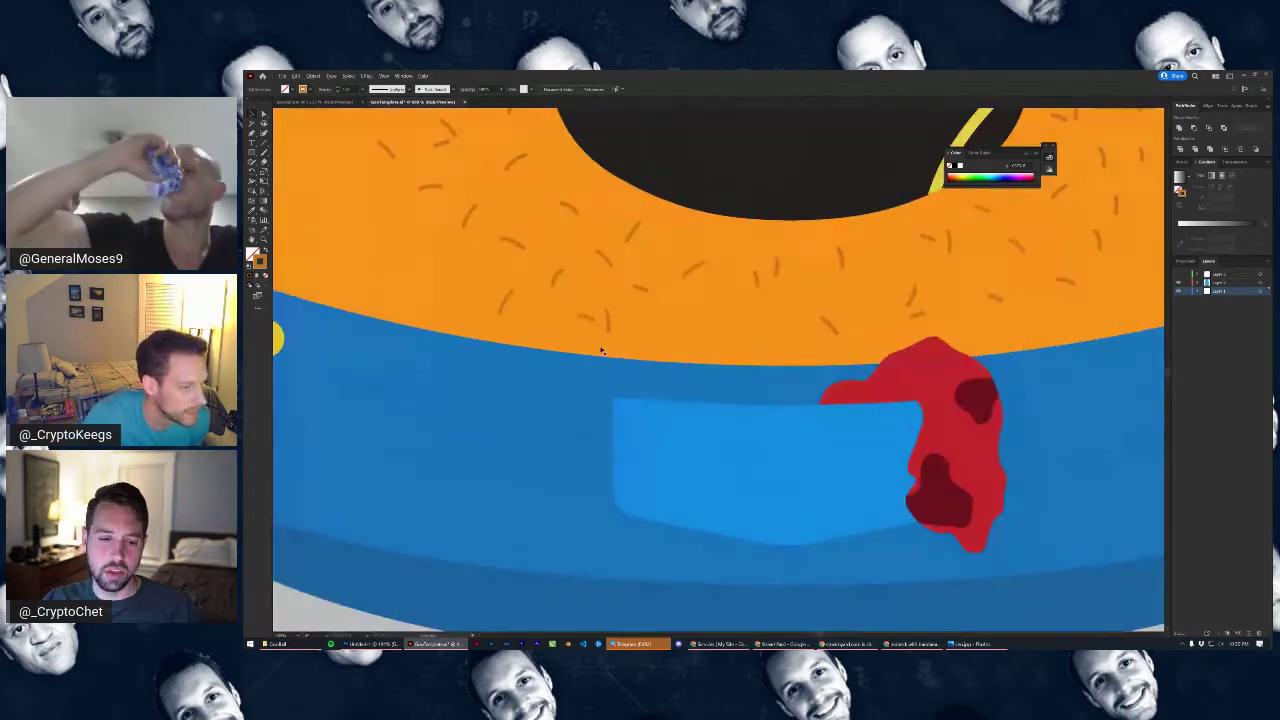
scroll(717, 323, down, 4)
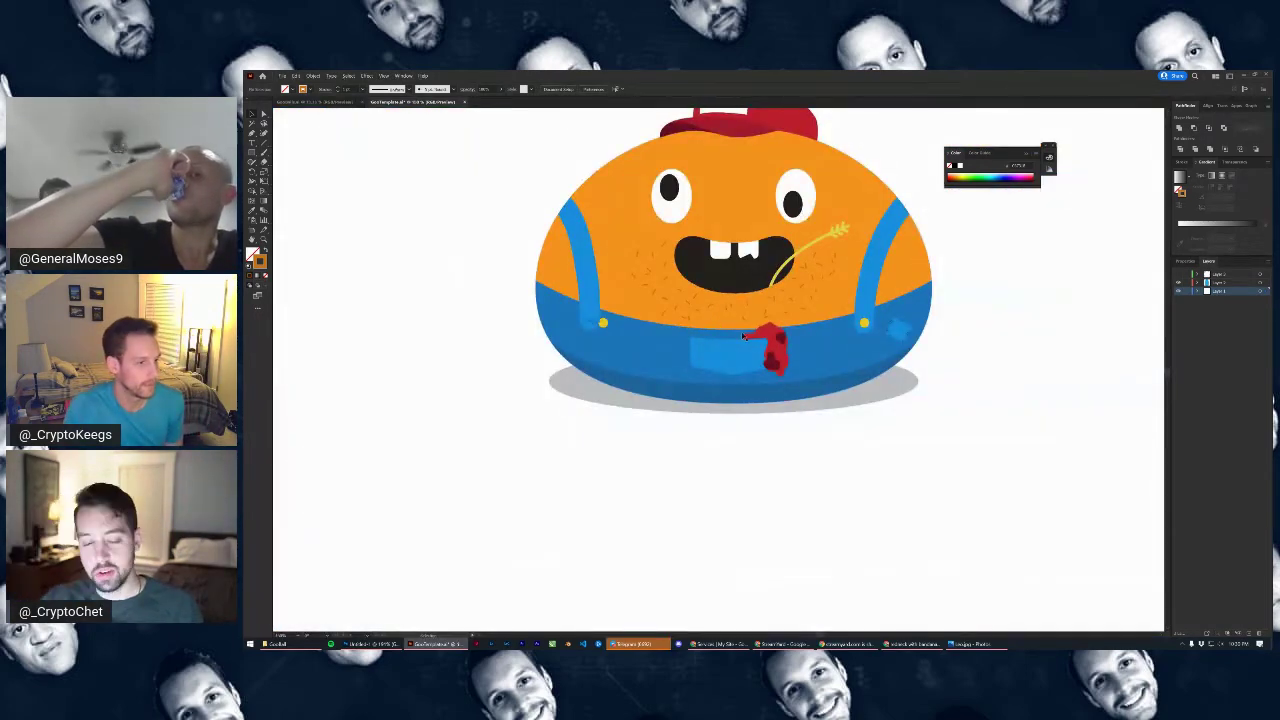
scroll(681, 266, up, 5)
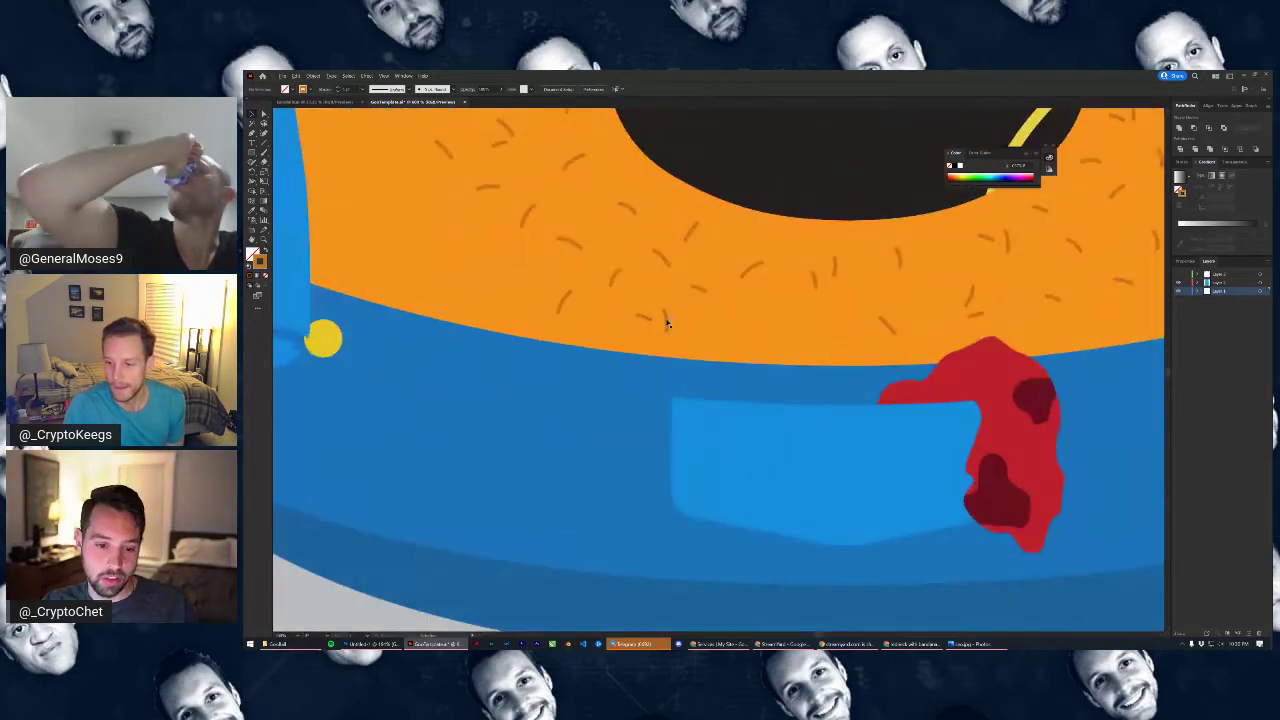
Nudge the short vertical stubble stroke above the pocket's left corner slightly to the right and clear the selection
click(667, 322)
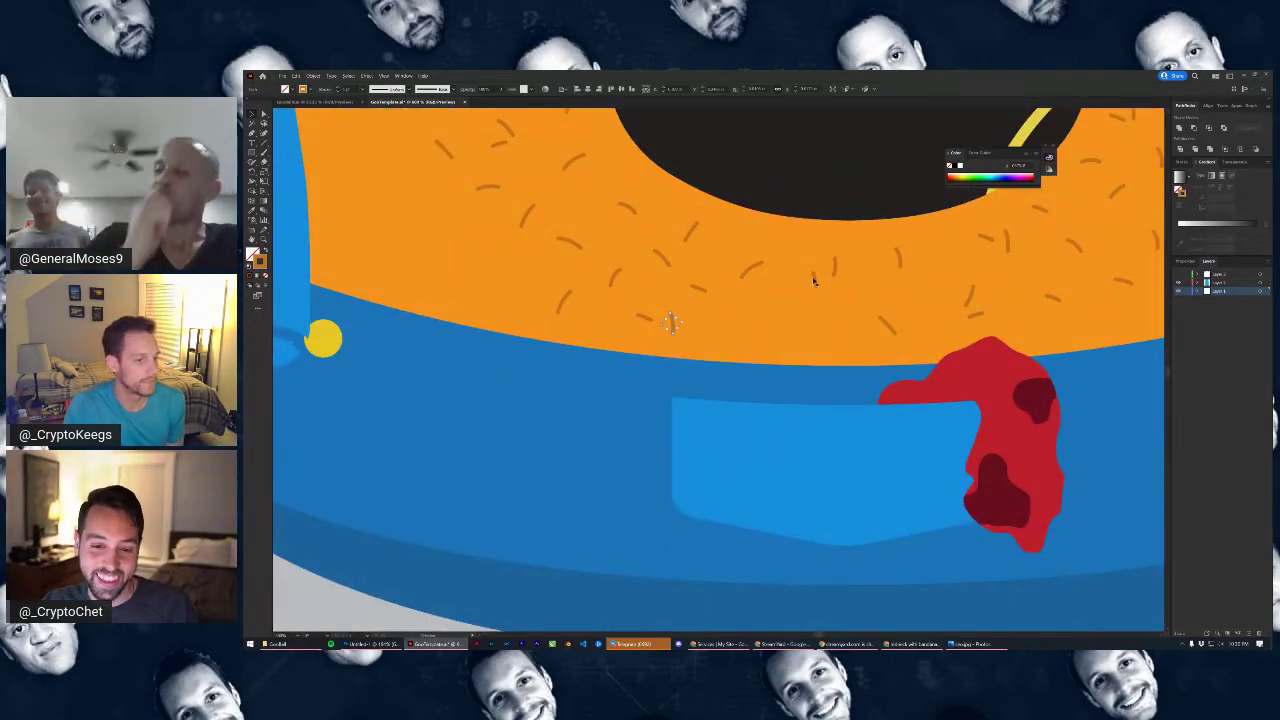
click(900, 261)
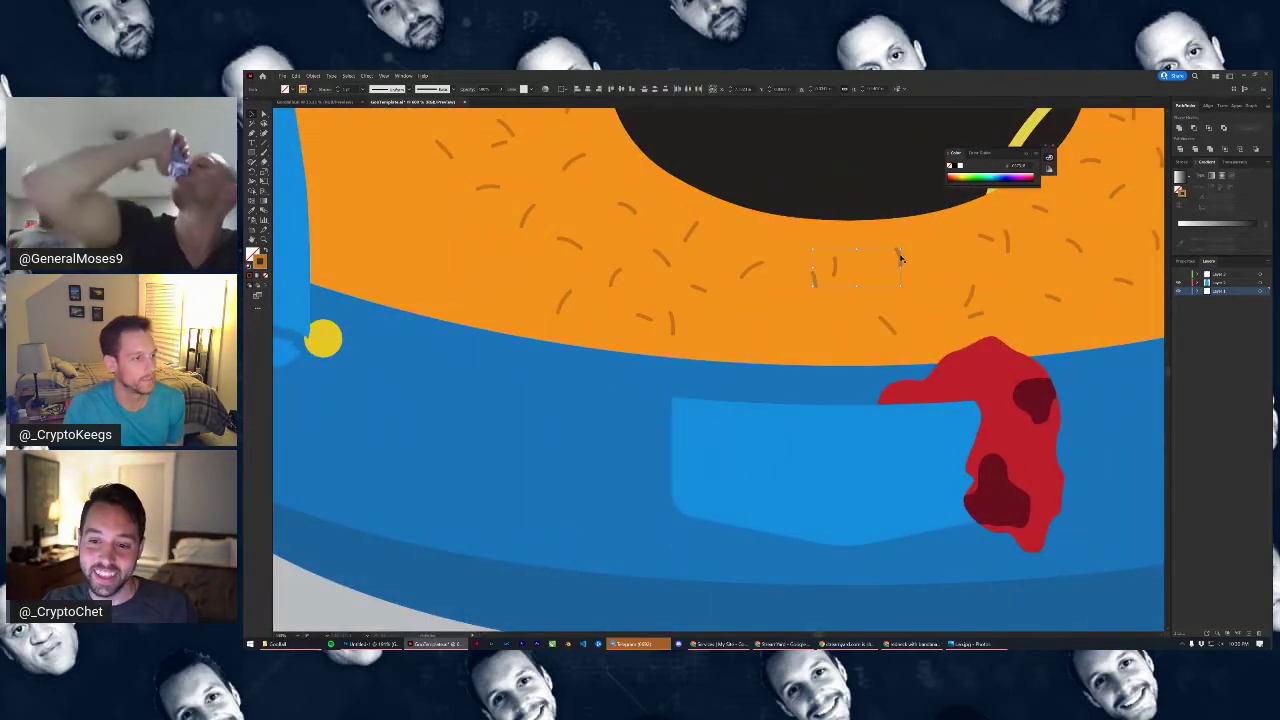
click(868, 281)
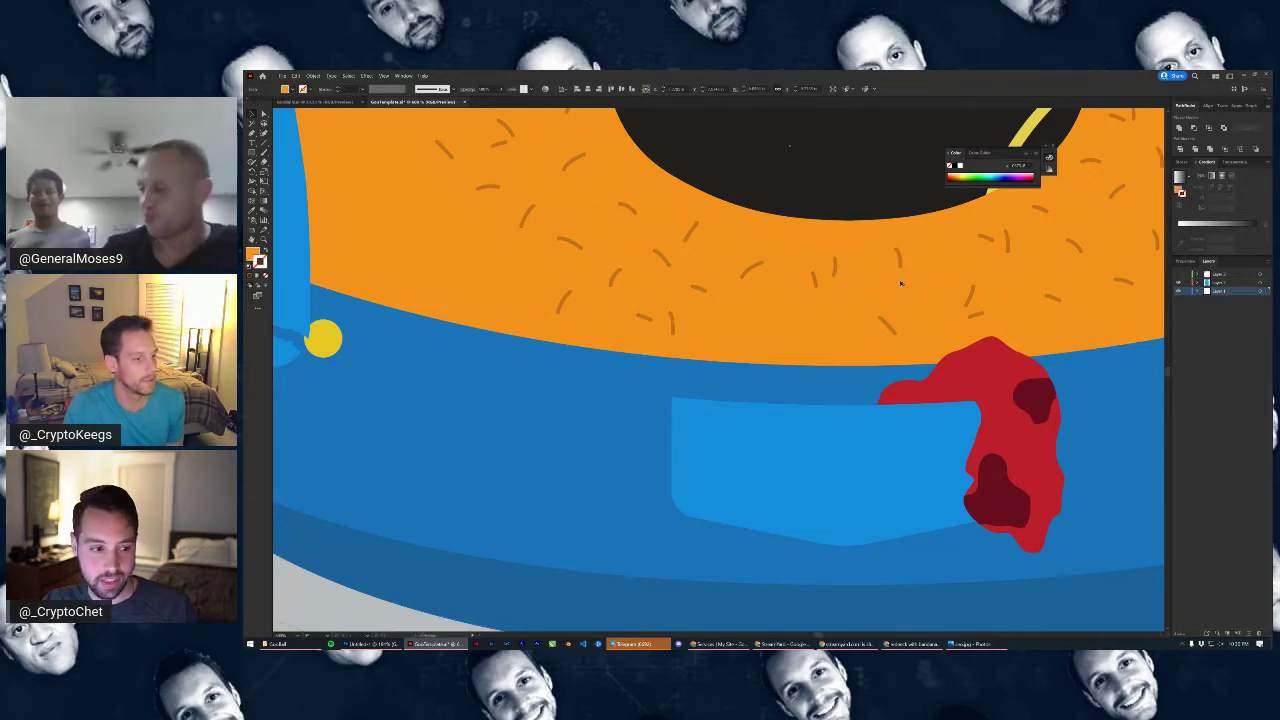
scroll(900, 284, down, 5)
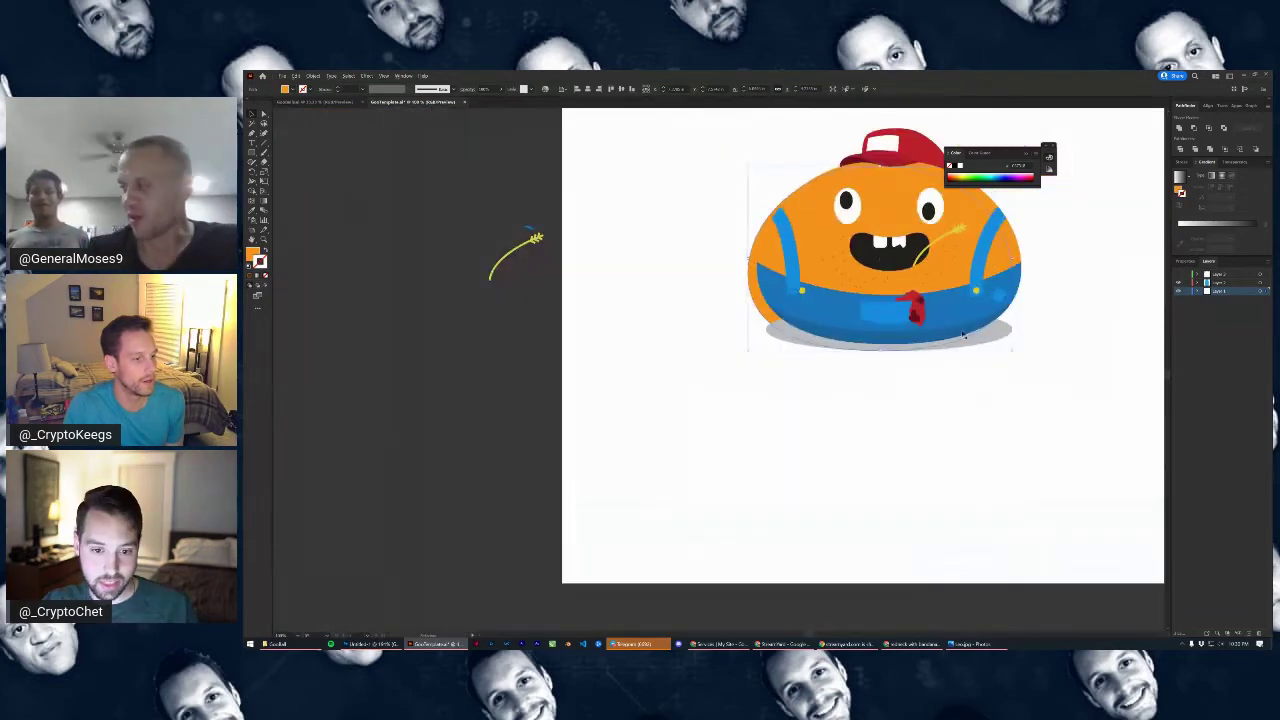
click(1037, 272)
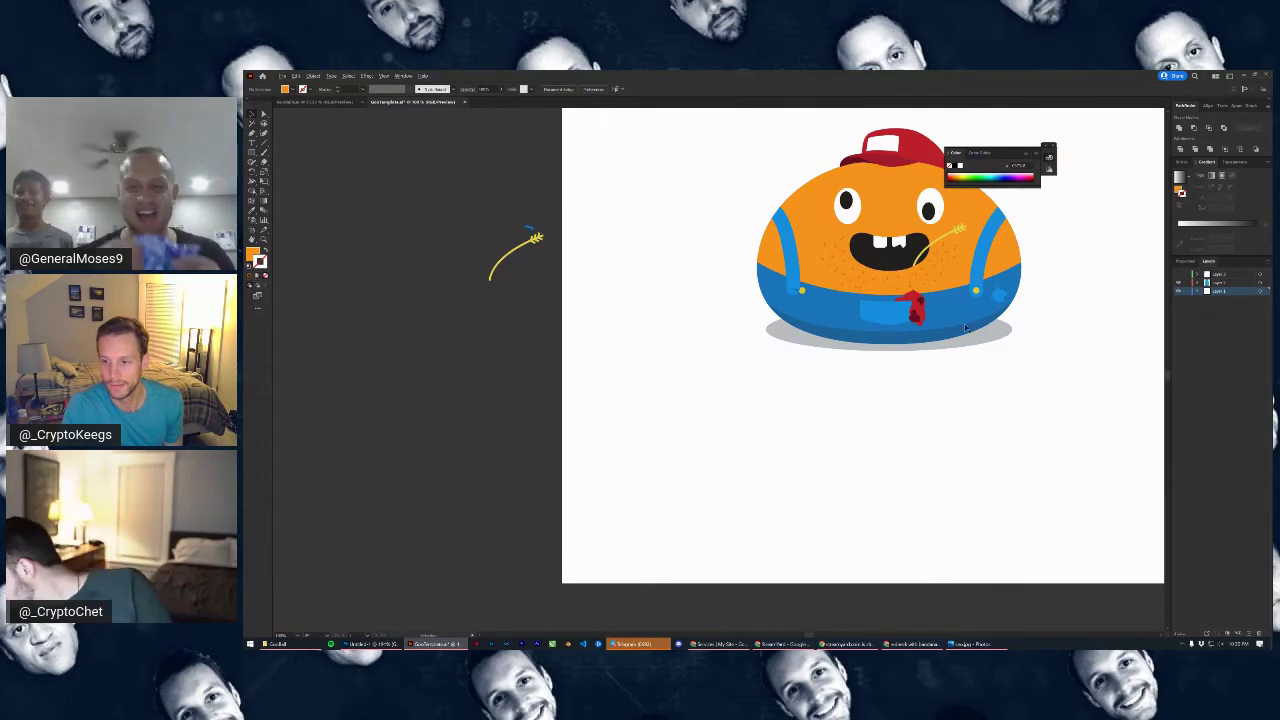
Duplicate the pair of short strokes below the mouth's center into the empty chin area just above the pocket
scroll(873, 225, up, 5)
drag(873, 225, 786, 380)
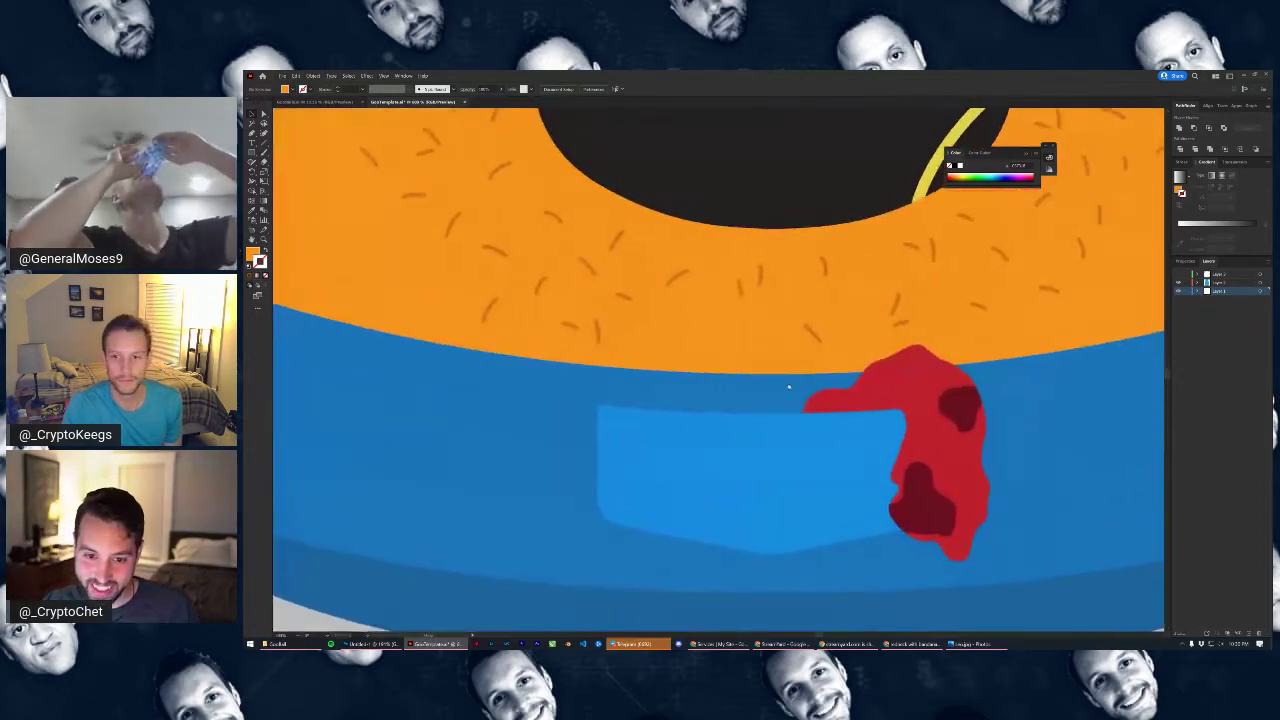
click(748, 280)
mouse_move(761, 272)
mouse_down()
mouse_move(652, 334)
mouse_move(707, 316)
mouse_move(726, 337)
mouse_move(688, 334)
mouse_move(718, 342)
mouse_up()
scroll(719, 337, down, 3)
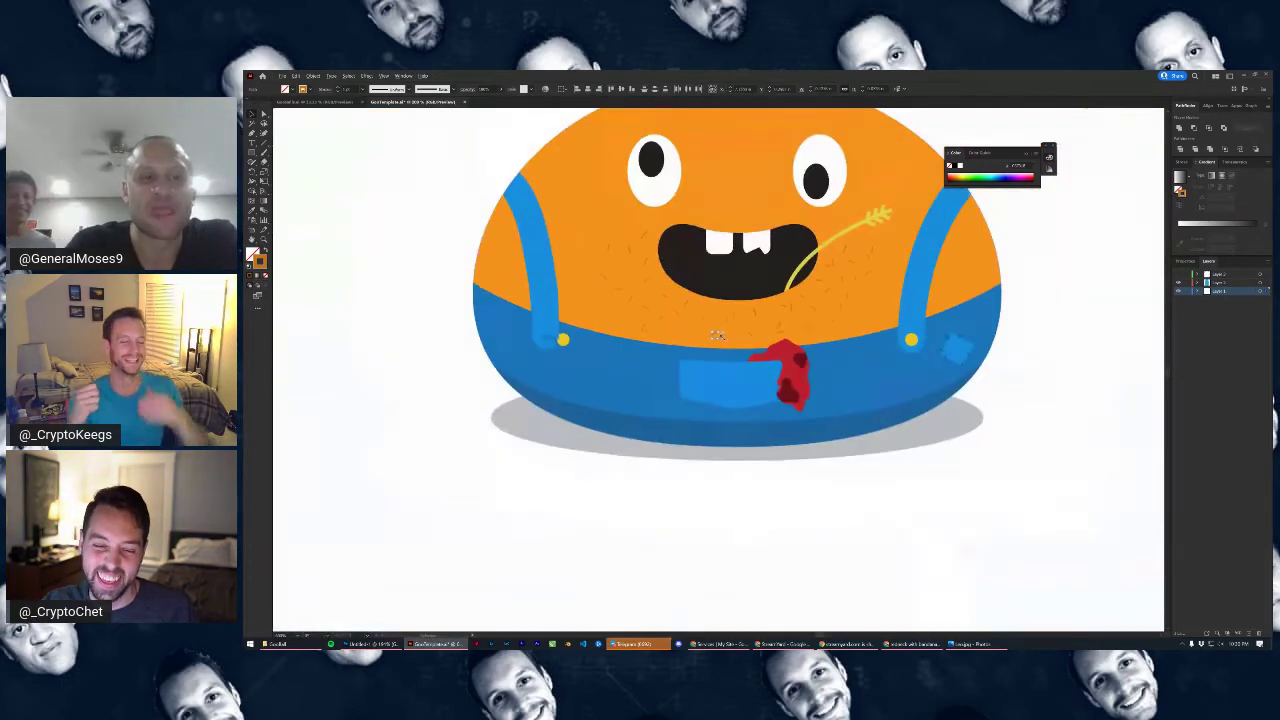
click(934, 491)
Shift the original pair slightly right and spread the two copied strokes apart so the lower-chin stubble looks random
scroll(745, 335, up, 5)
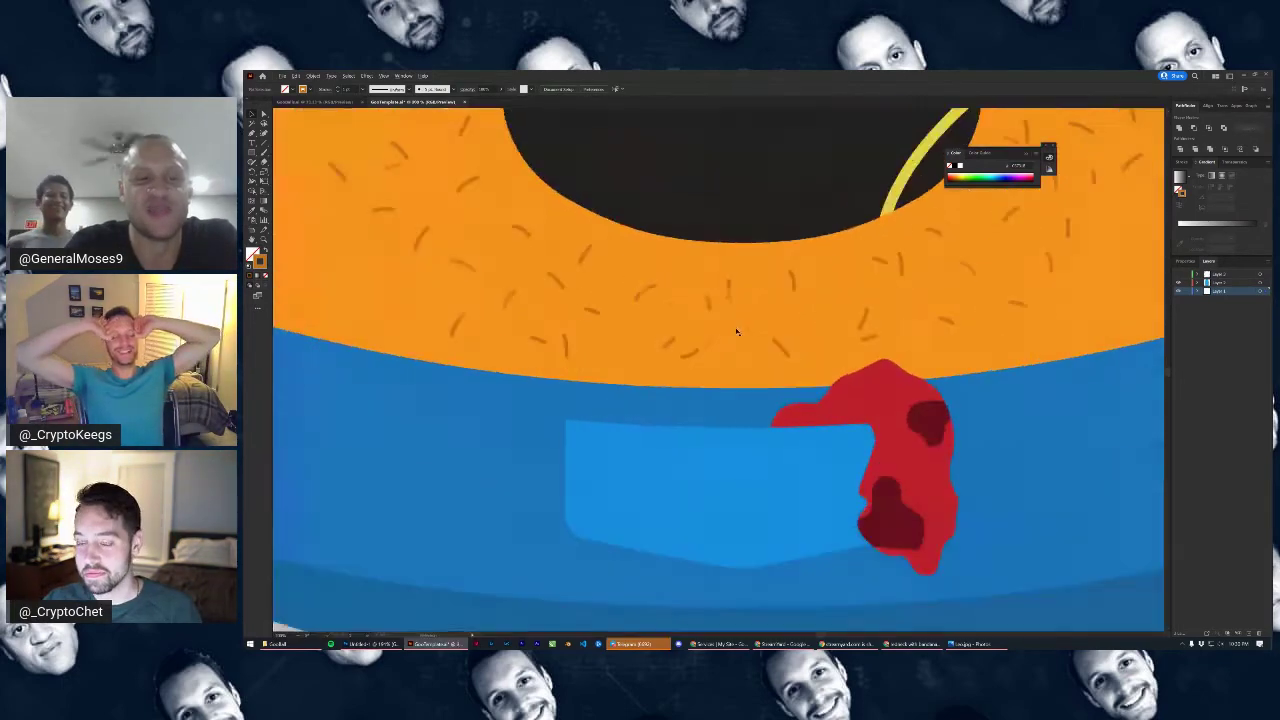
mouse_move(730, 290)
mouse_down()
mouse_move(747, 299)
mouse_move(720, 311)
mouse_move(742, 295)
mouse_up()
click(690, 352)
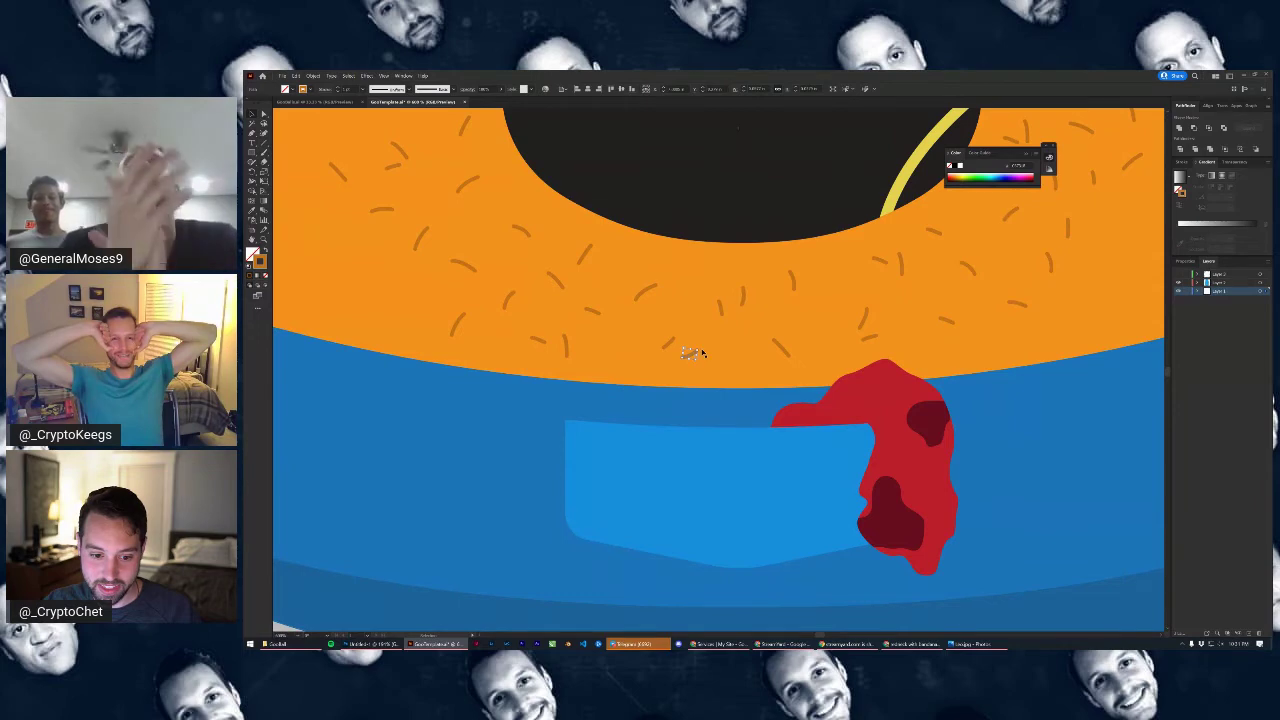
mouse_move(699, 351)
mouse_down()
mouse_move(711, 360)
mouse_move(652, 341)
mouse_up()
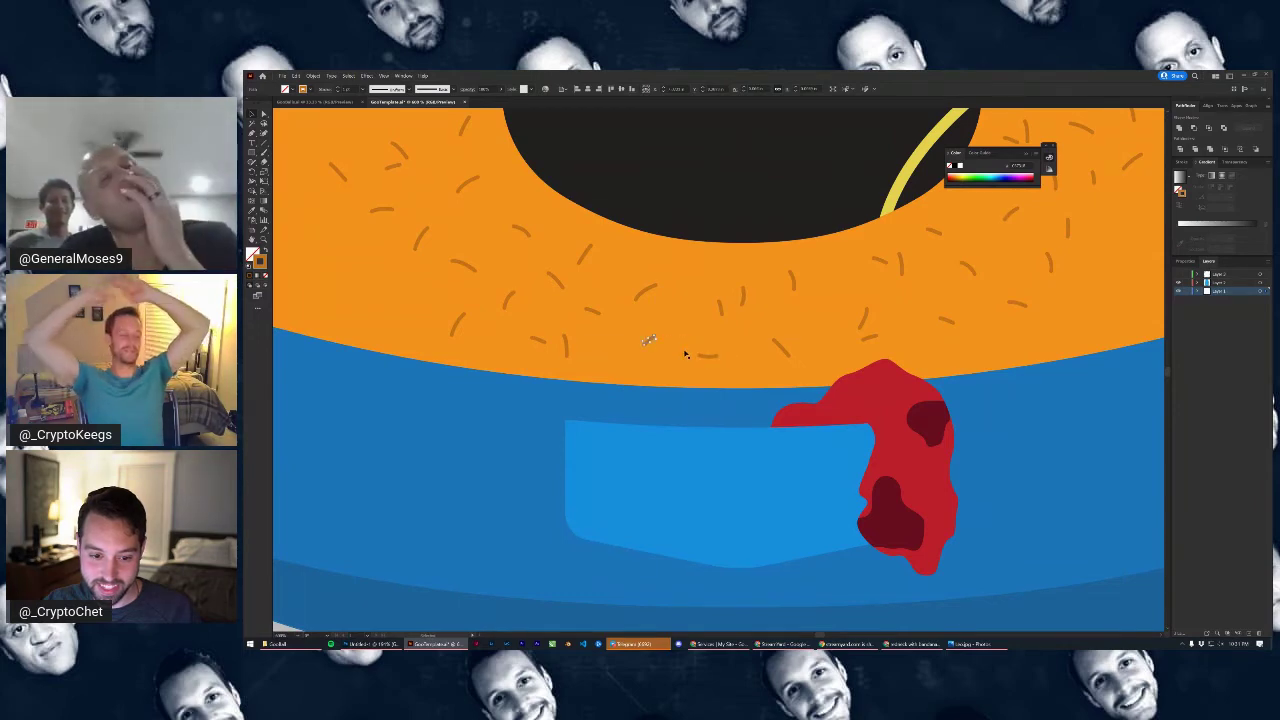
Review the whole character's stubble and overalls, and check the stitch stroke on the small patch beside the right strap
key(ctrl+0)
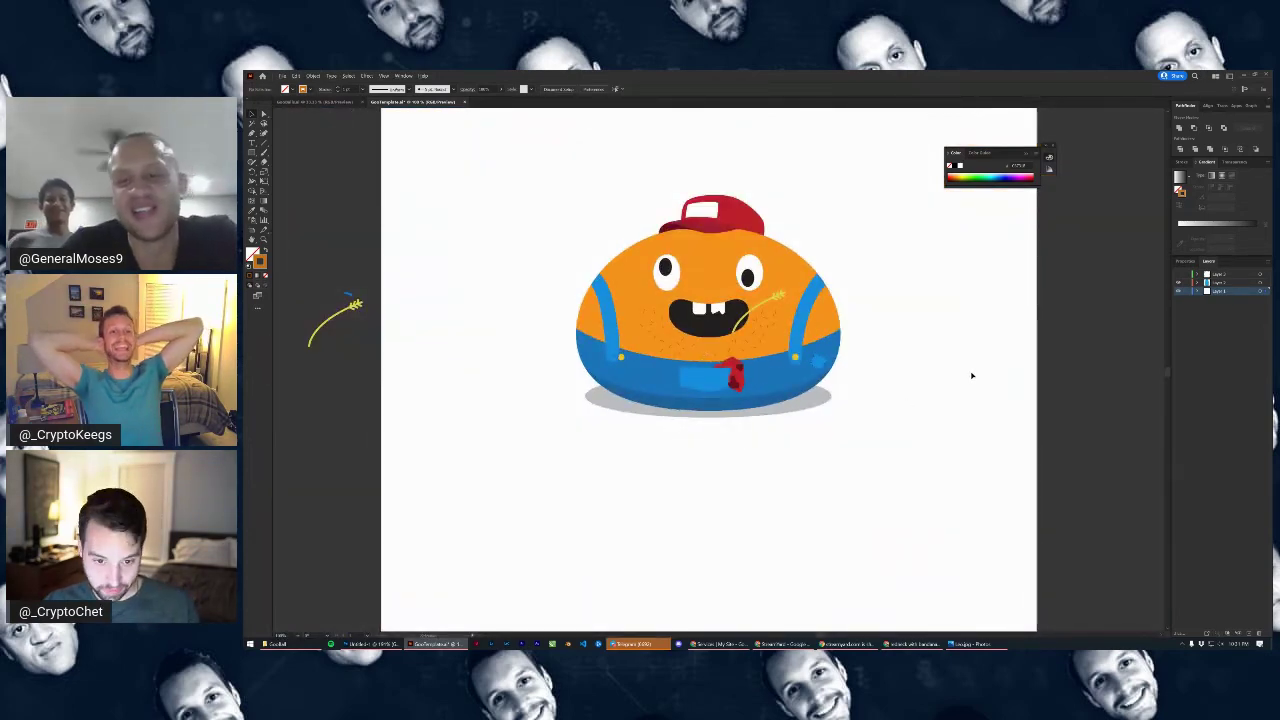
scroll(671, 381, up, 3)
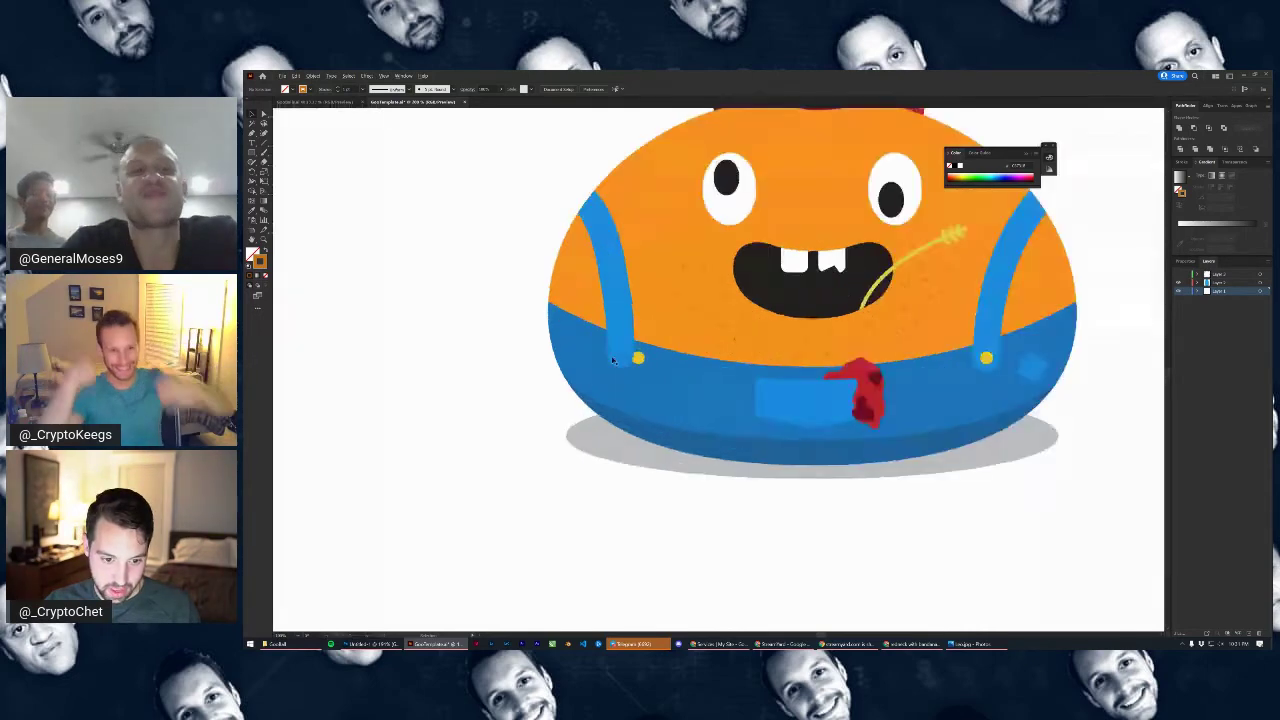
scroll(671, 381, down, 4)
scroll(661, 358, up, 6)
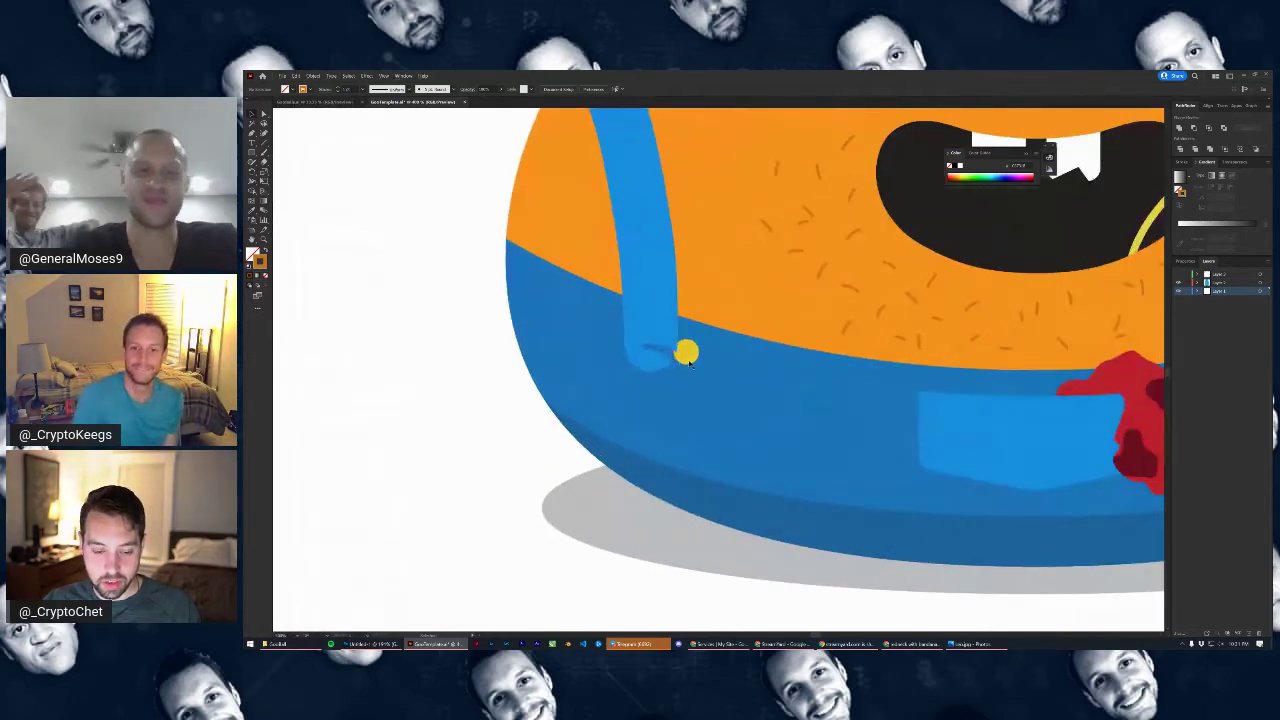
scroll(665, 360, down, 1)
scroll(685, 350, down, 2)
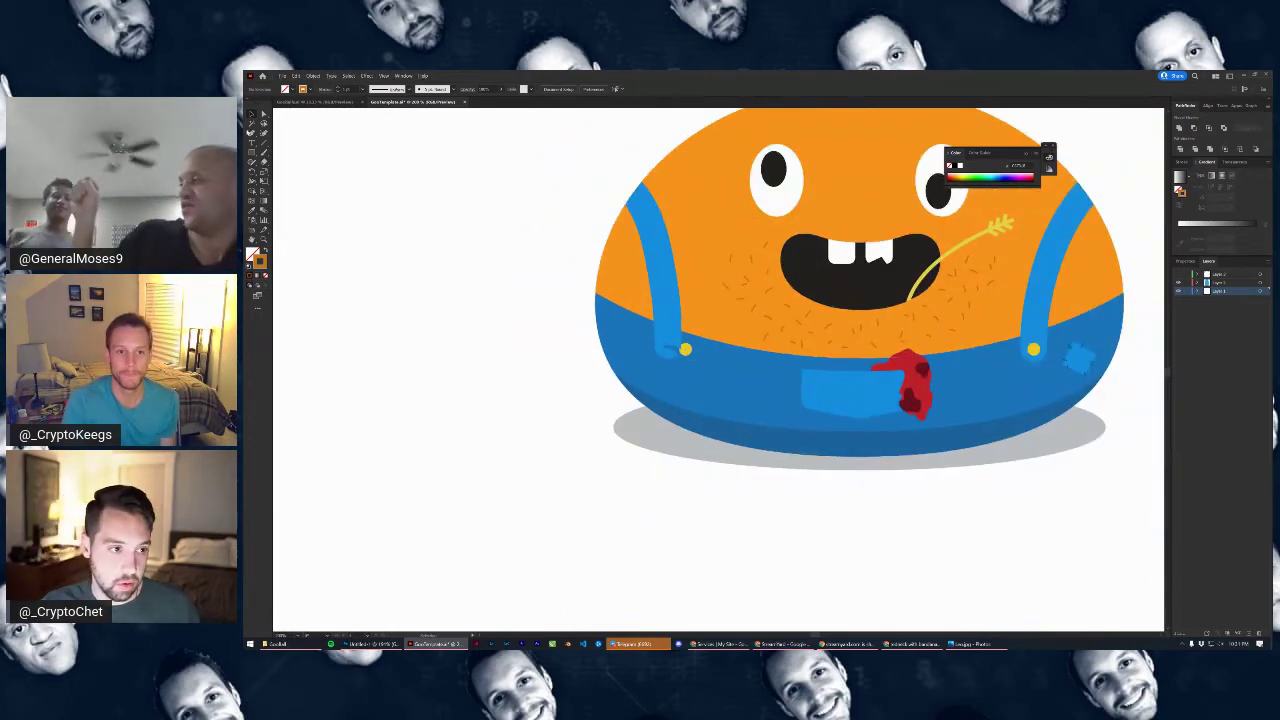
click(306, 90)
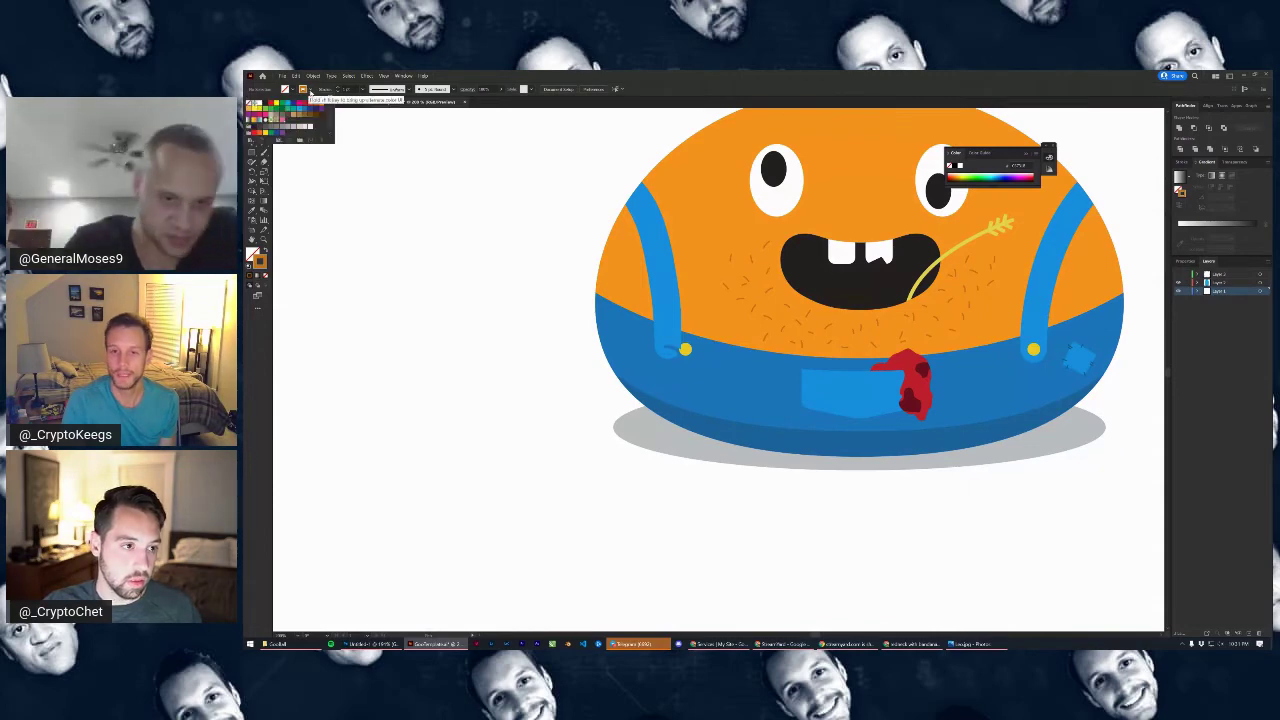
click(243, 121)
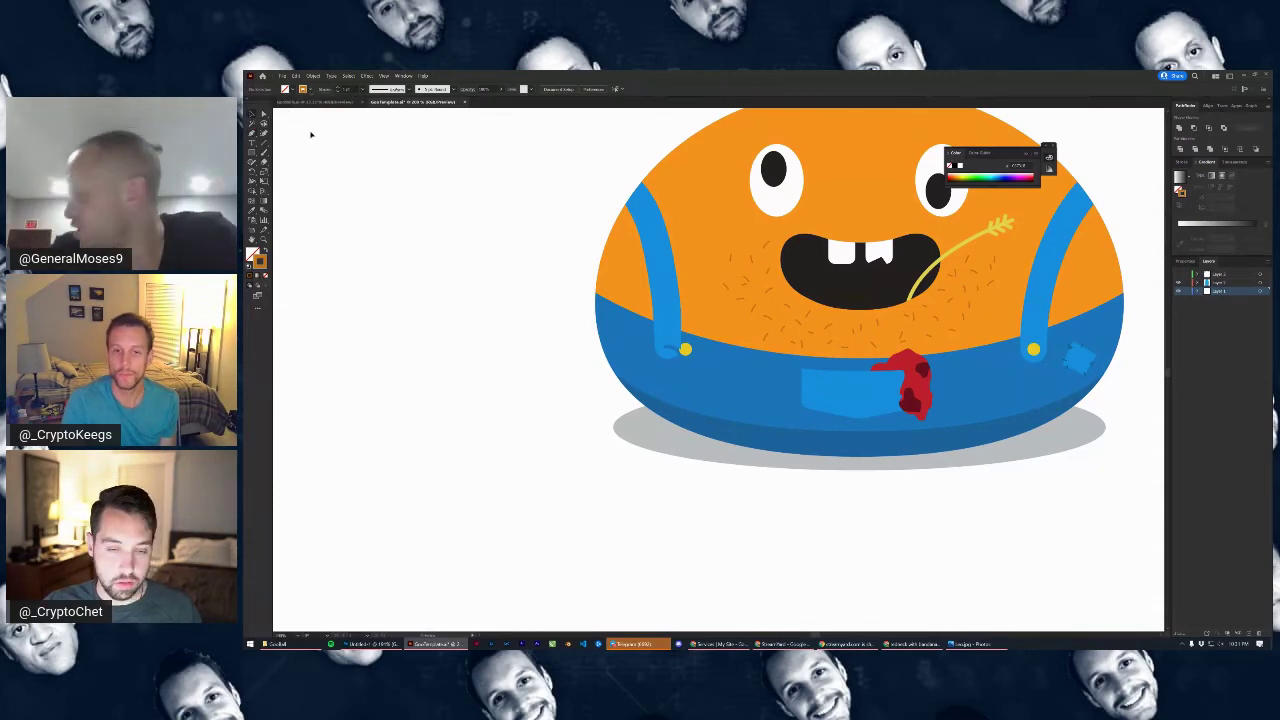
click(1070, 348)
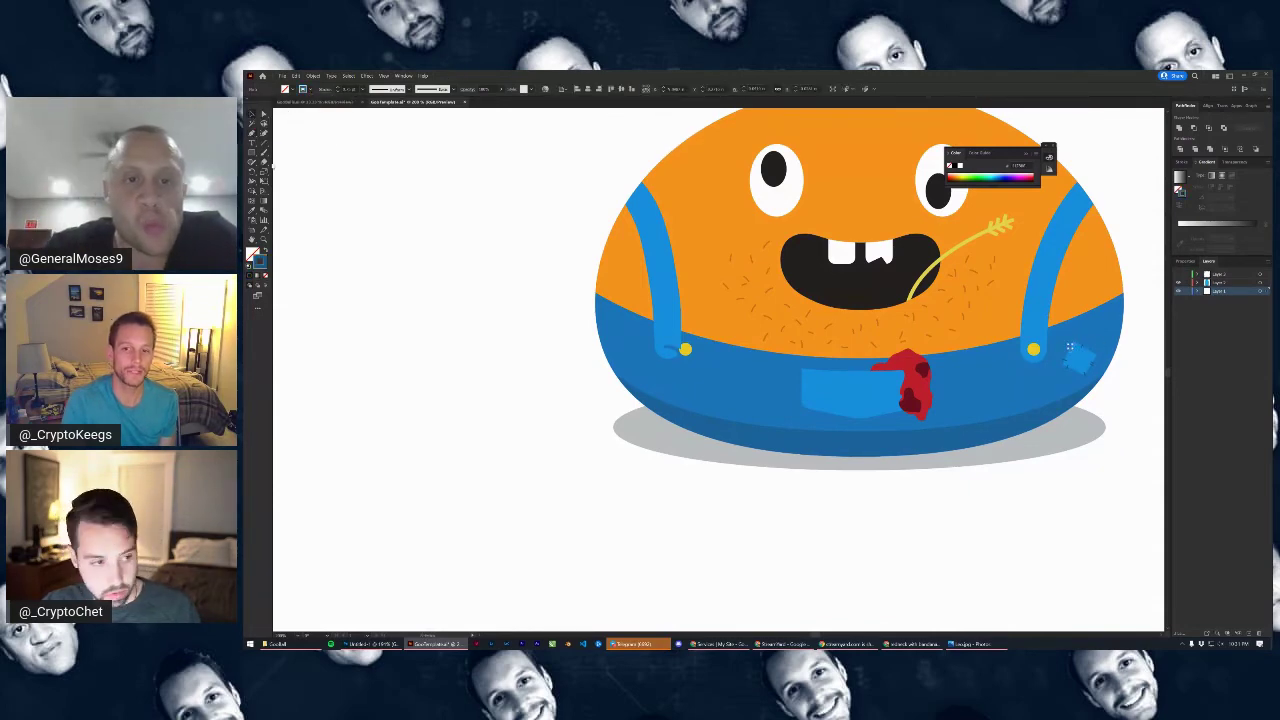
key(ctrl+0)
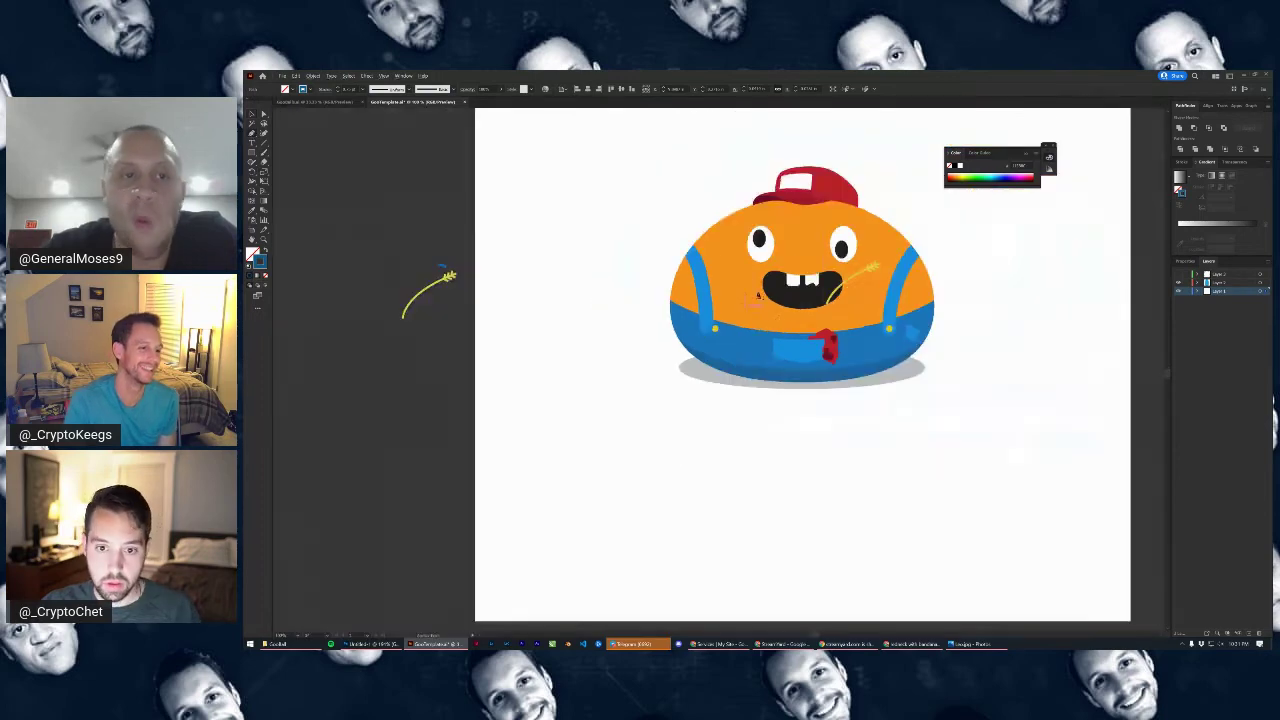
Create an inset outline of the light blue overalls pocket using Offset Path with a small negative offset
scroll(793, 346, up, 5)
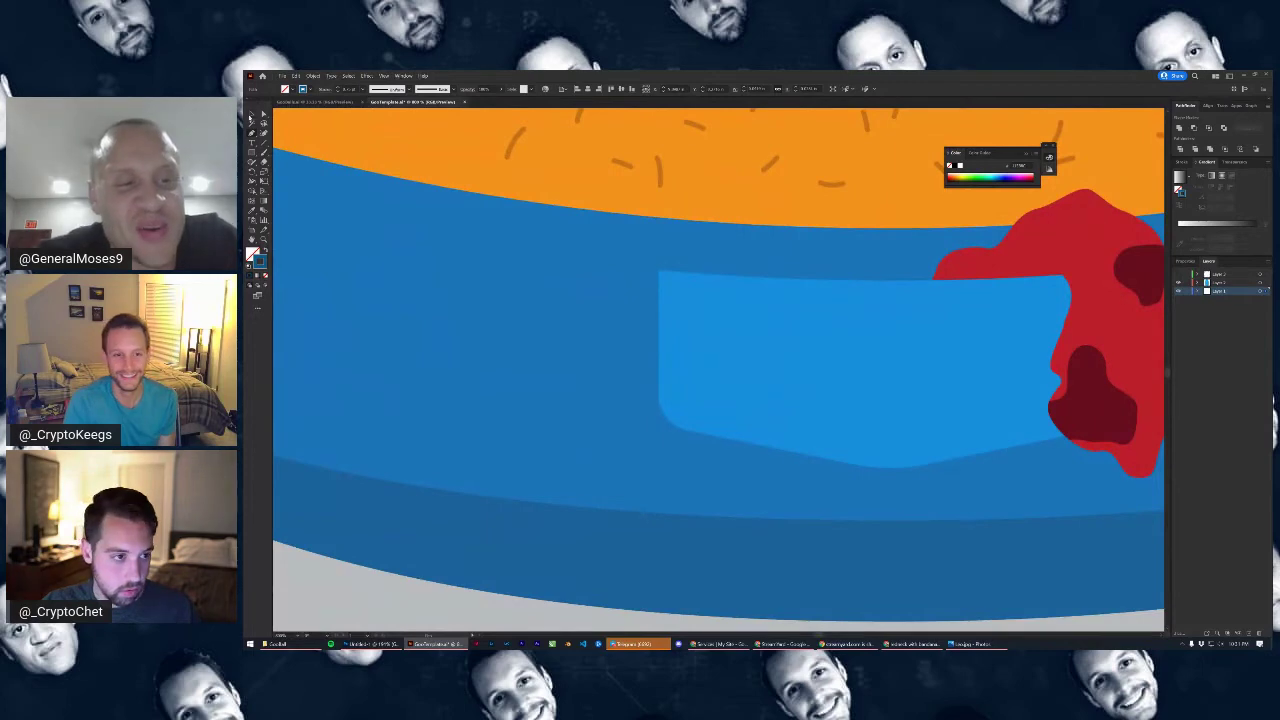
click(815, 365)
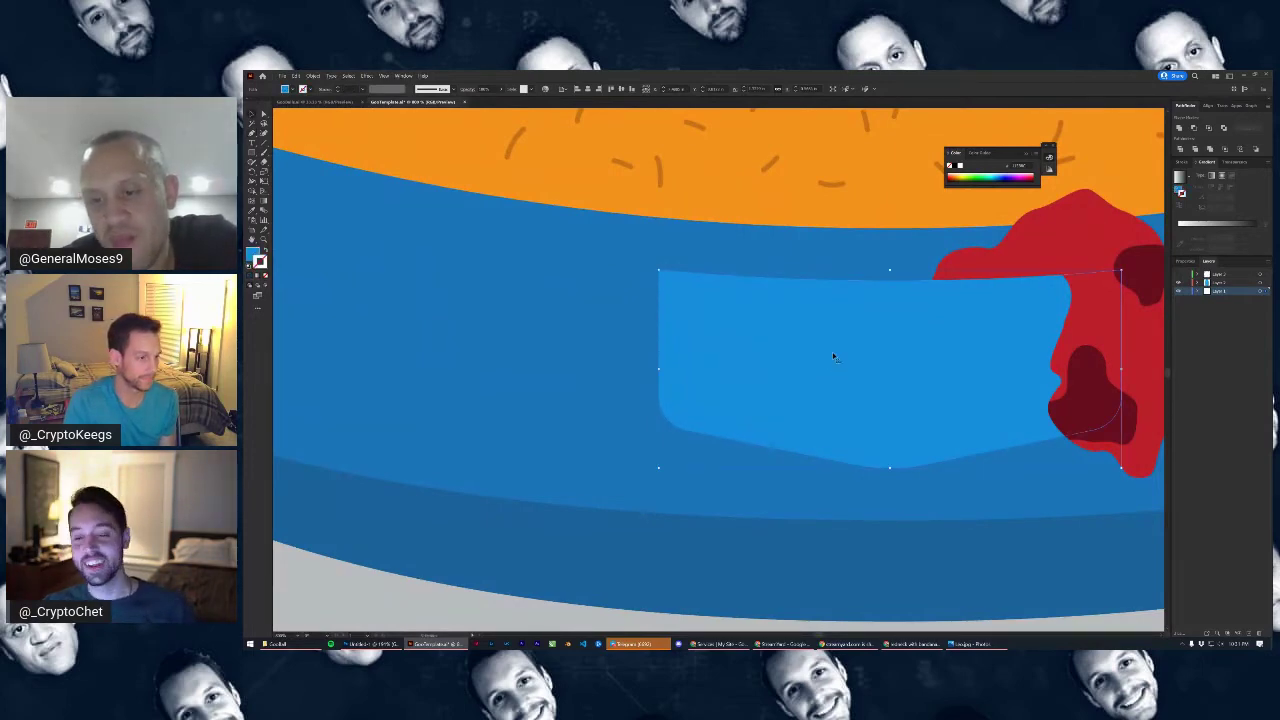
click(313, 77)
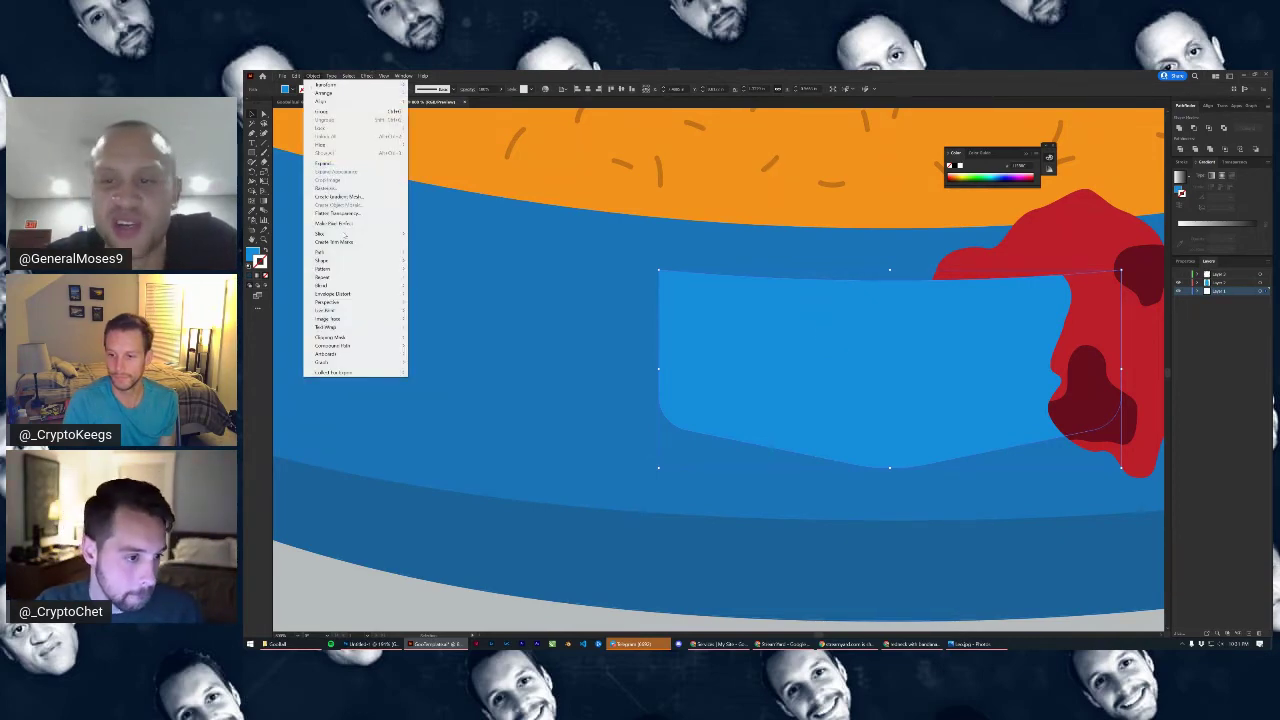
mouse_move(370, 252)
click(450, 280)
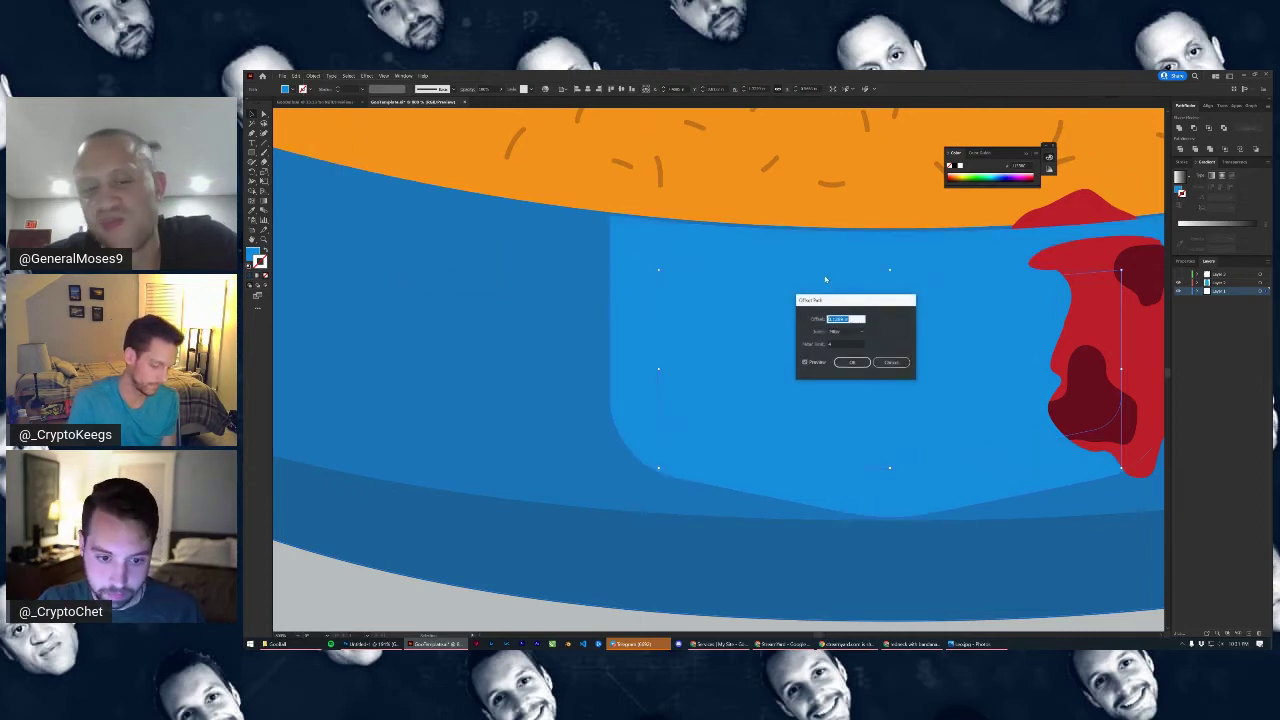
text(-)
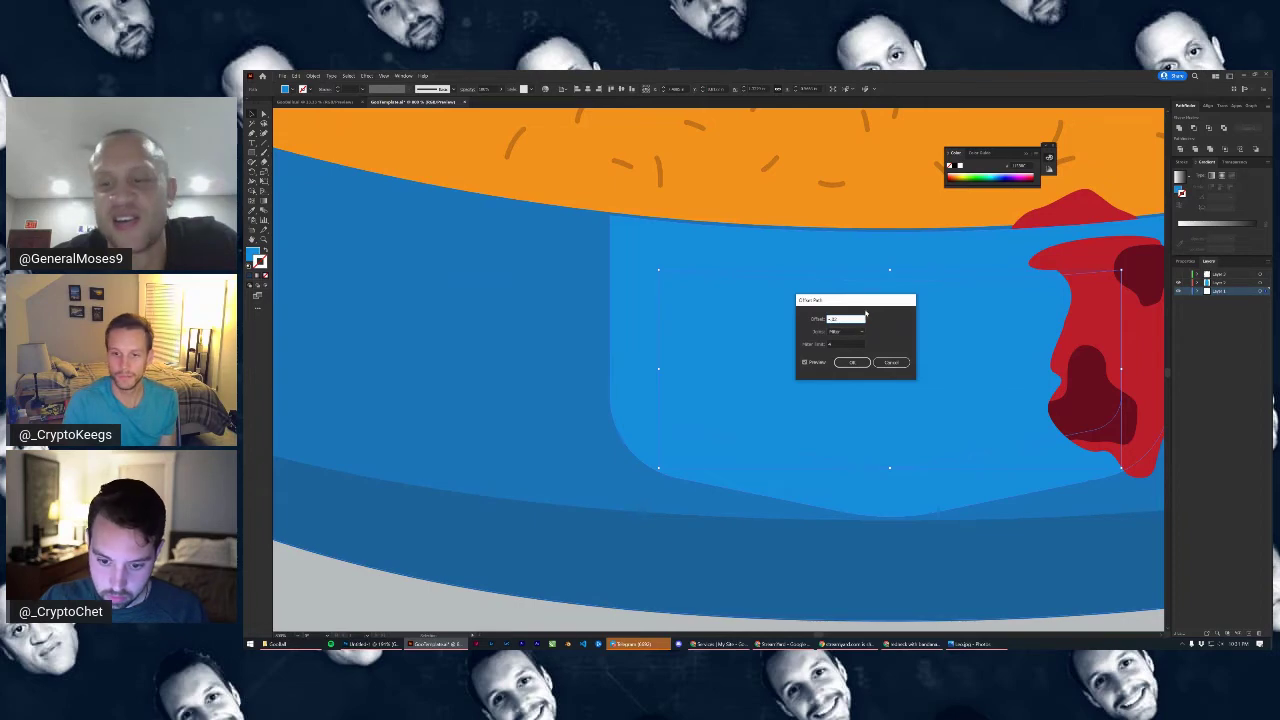
click(855, 344)
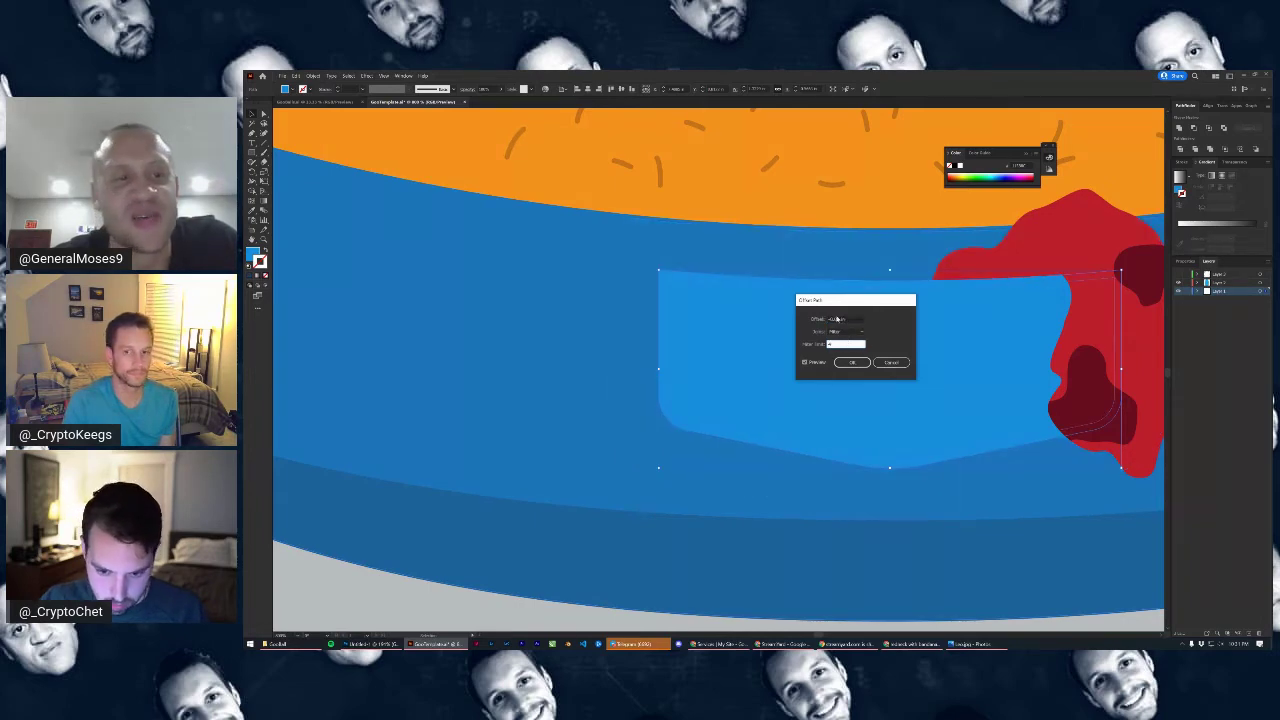
click(837, 318)
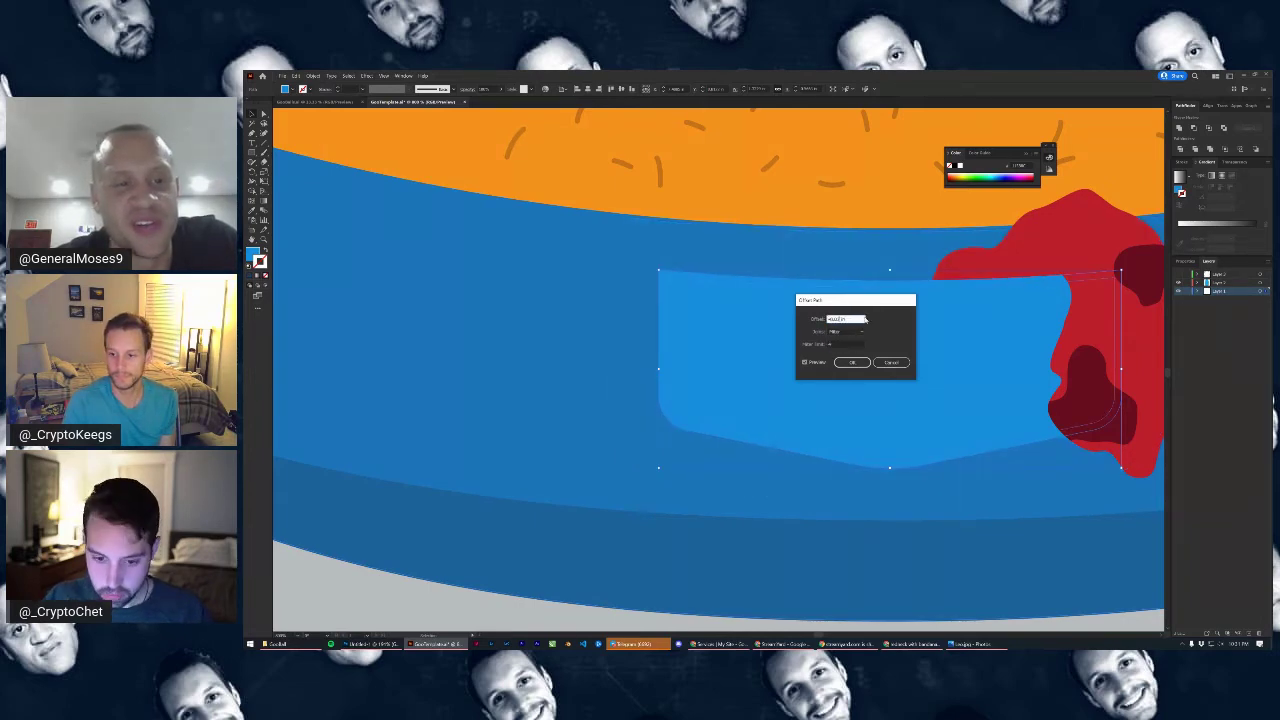
click(843, 343)
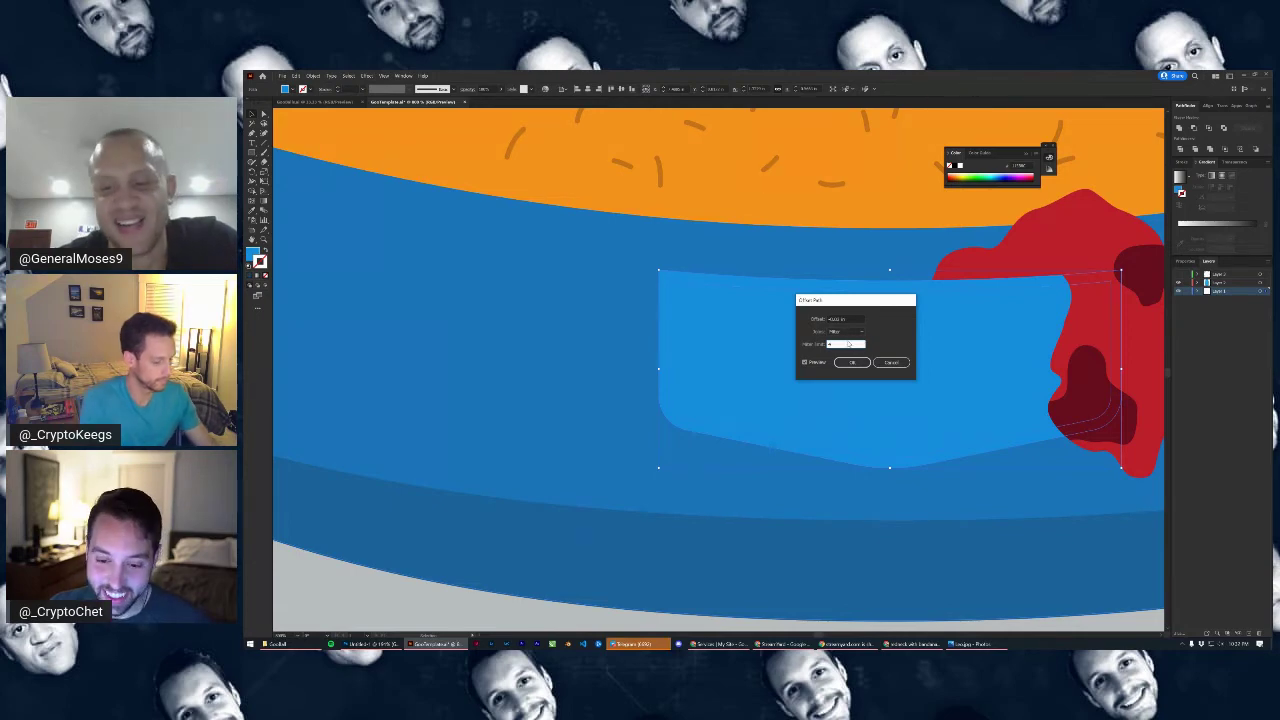
click(843, 318)
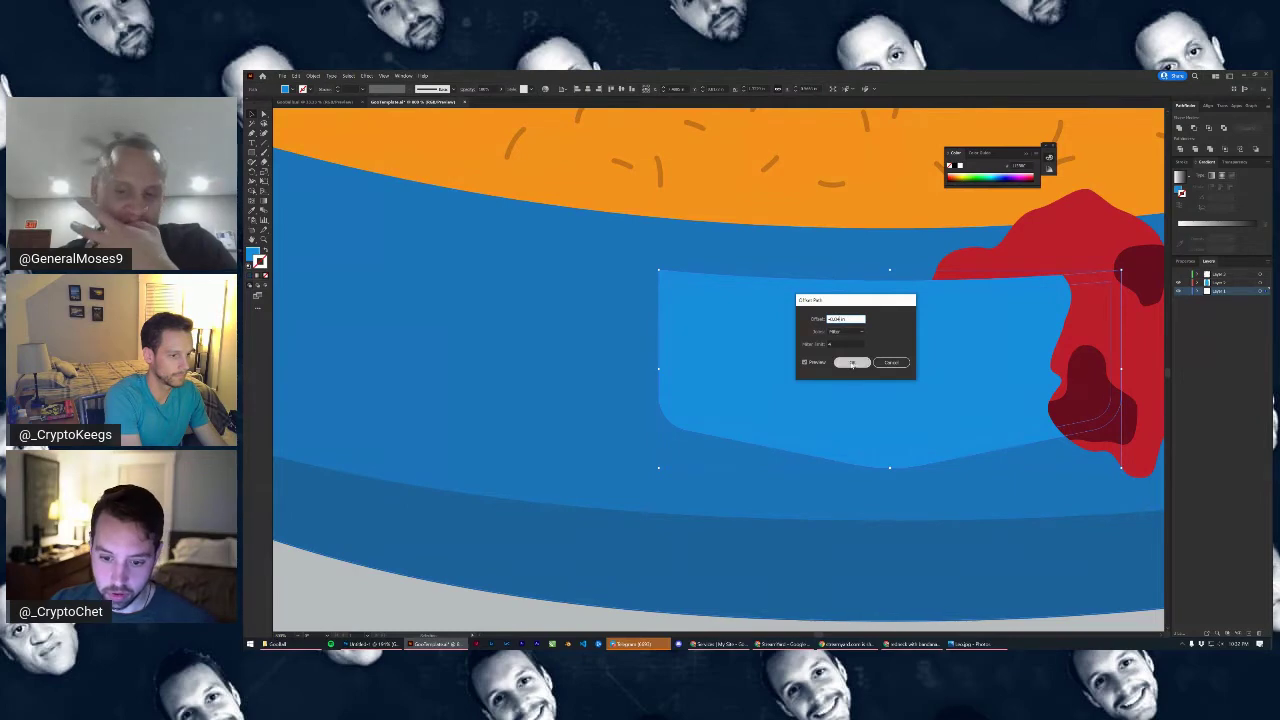
click(838, 363)
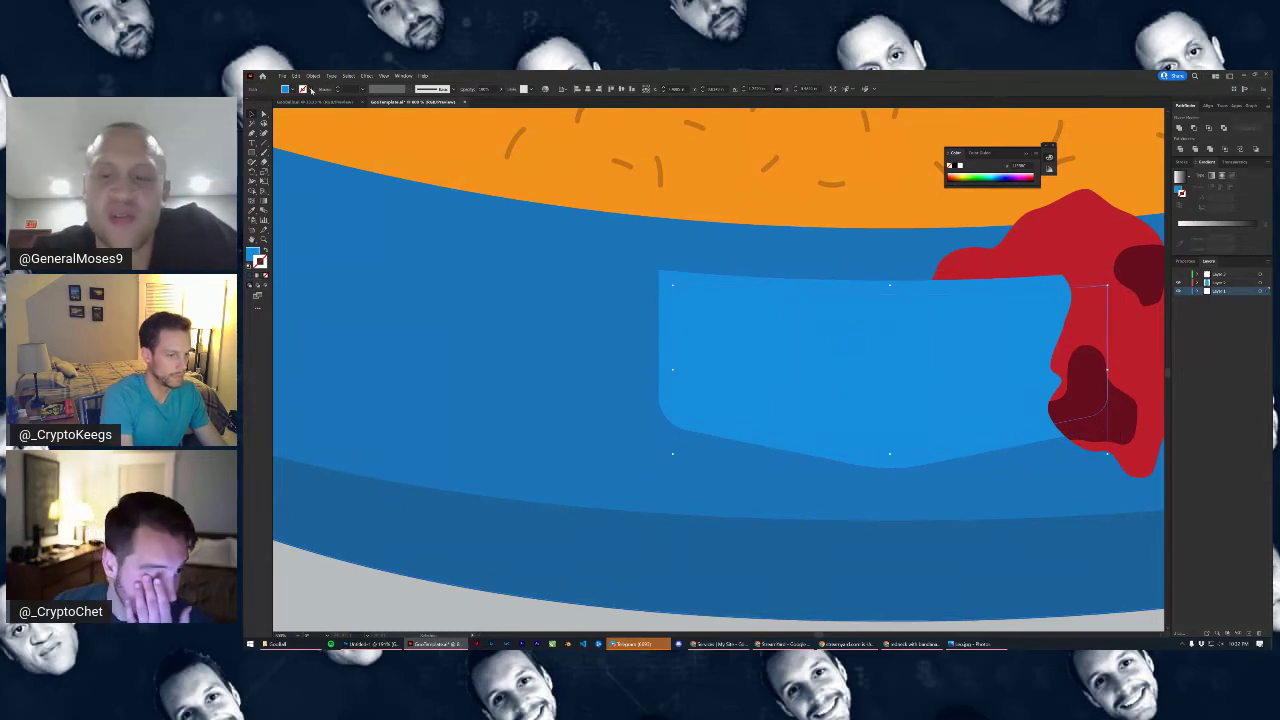
Remove the inset pocket outline's fill and match its stroke to the dark blue stitches on the small patch
click(291, 90)
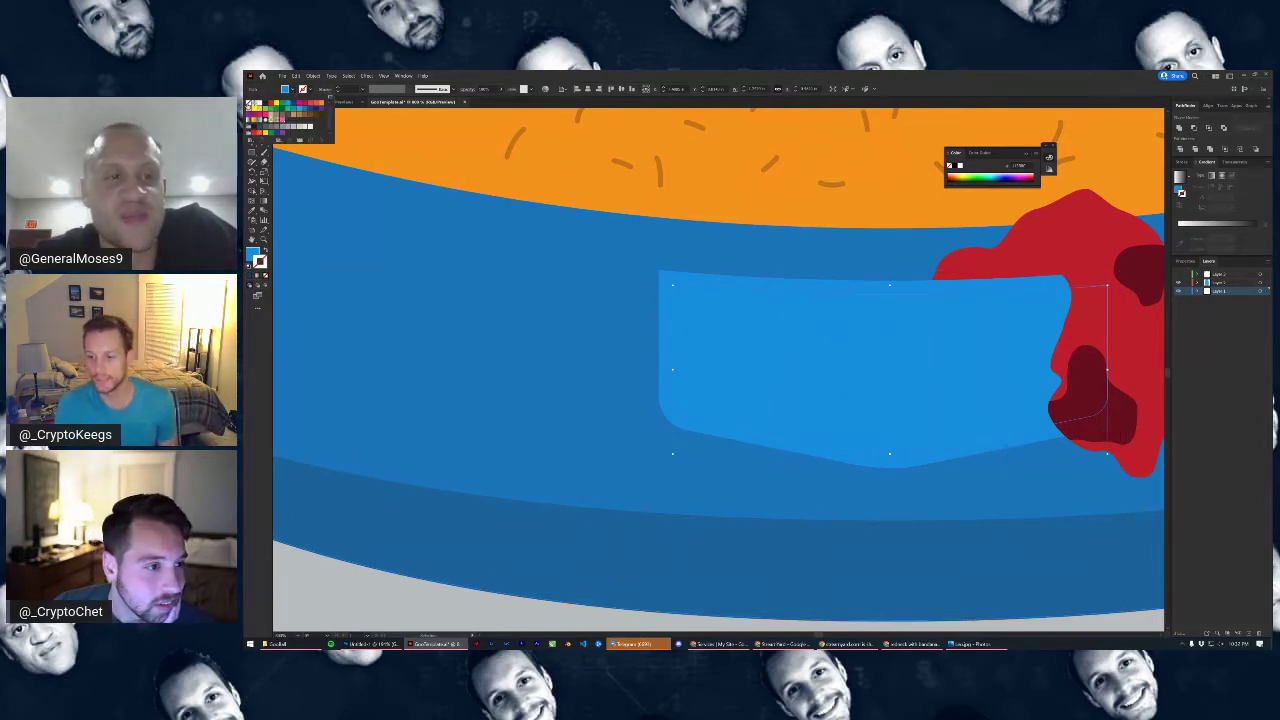
click(250, 104)
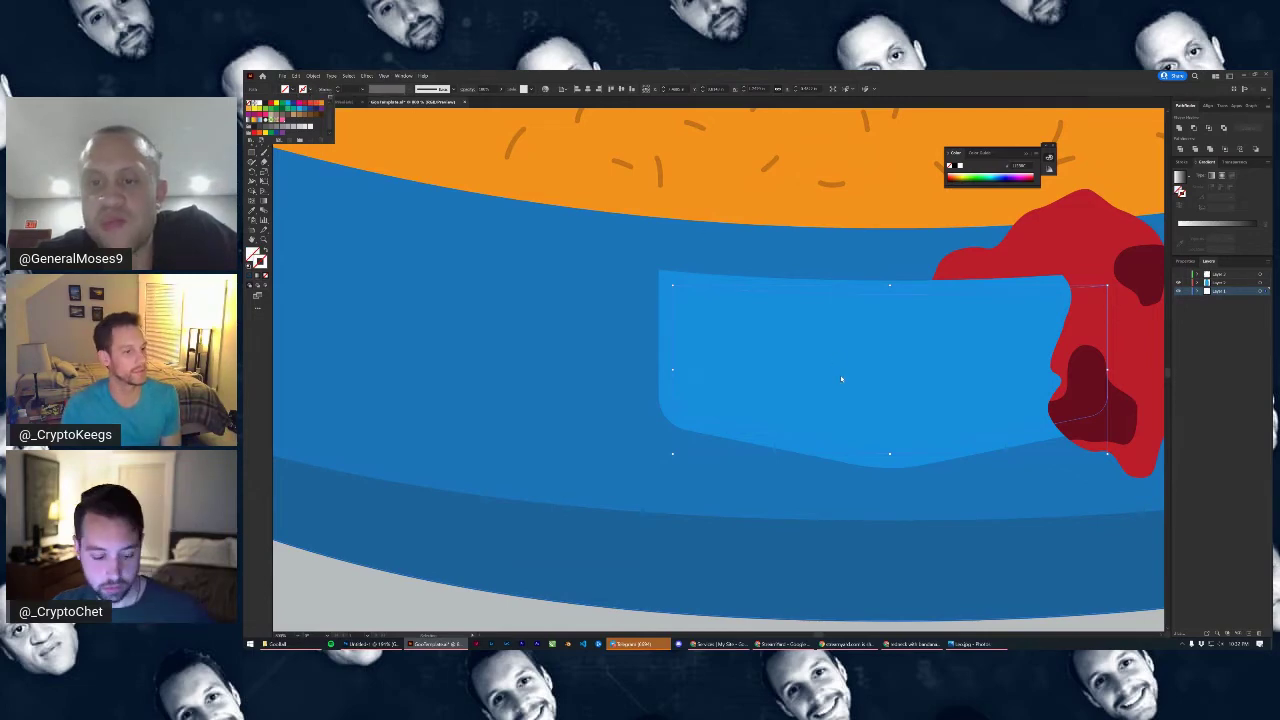
scroll(840, 356, down, 5)
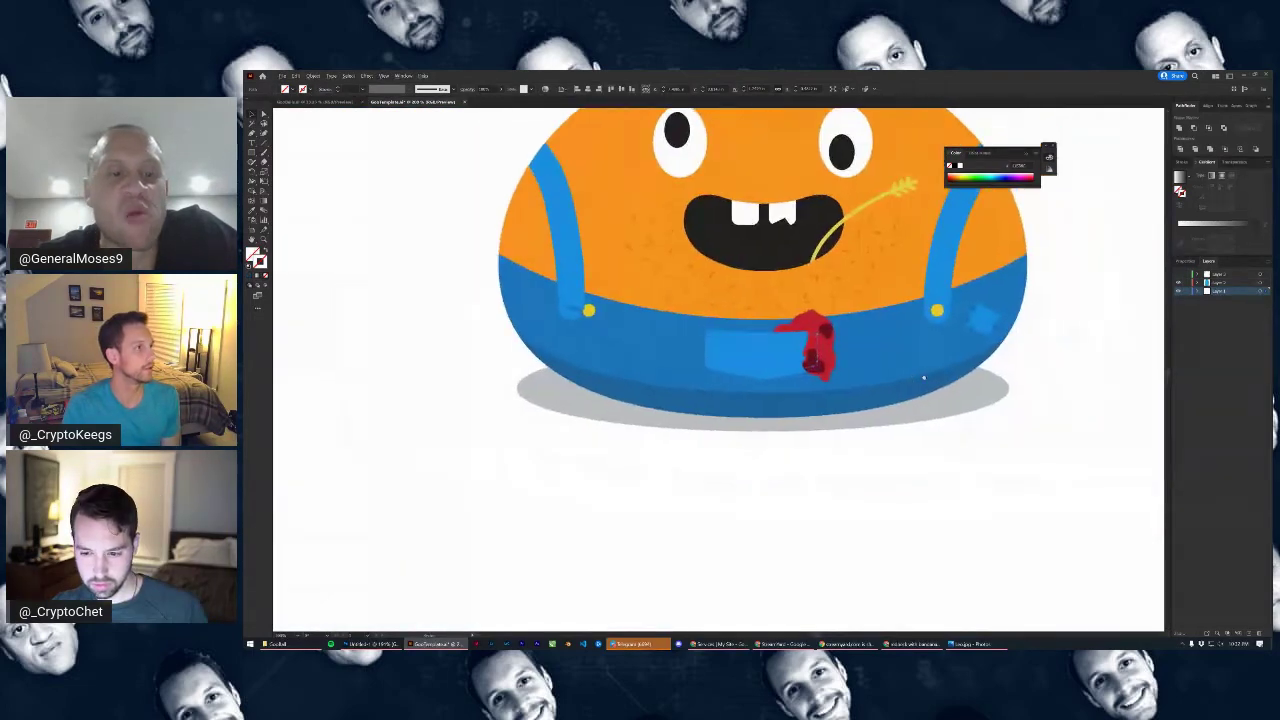
scroll(815, 354, up, 6)
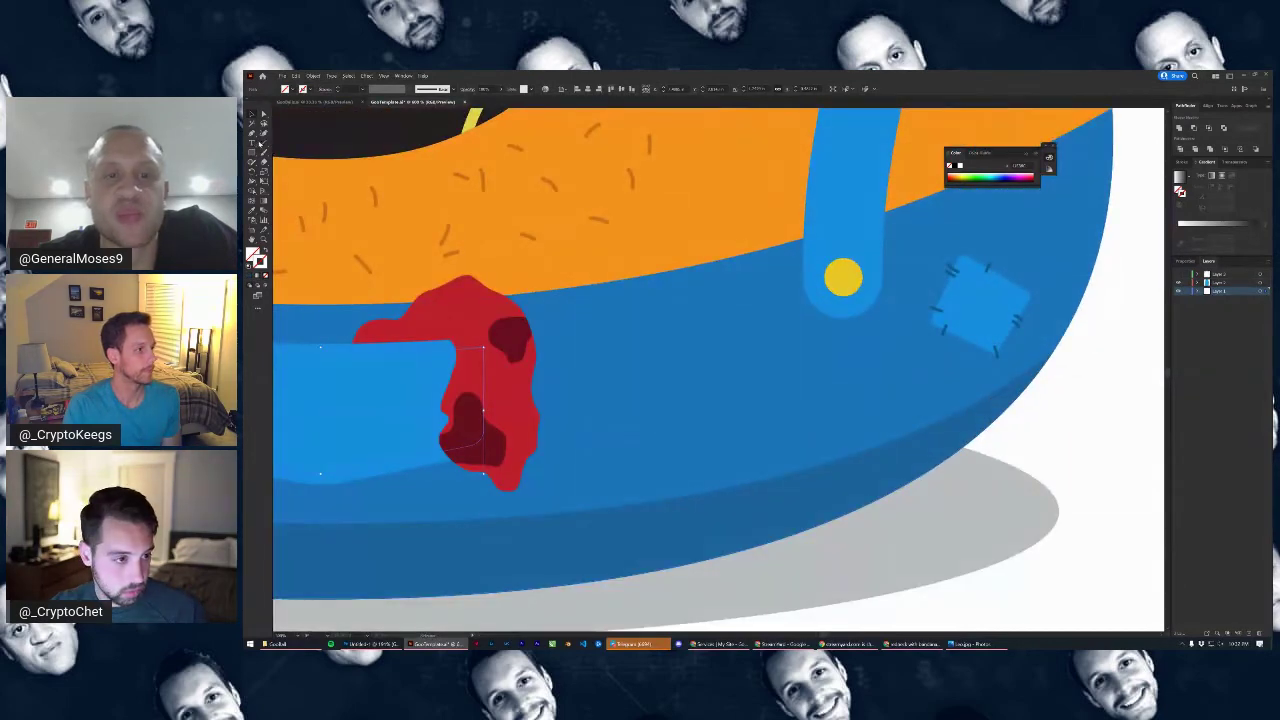
click(950, 268)
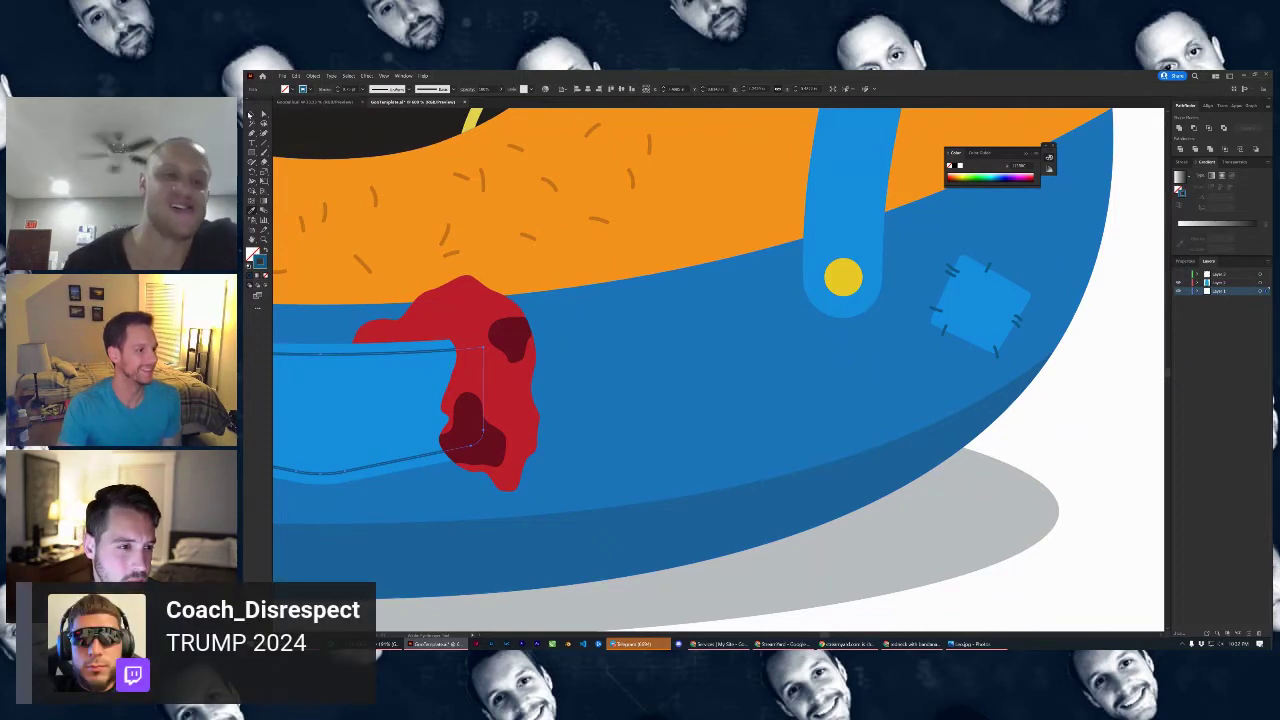
Select the dark blue inset outline on the light blue overalls pocket
click(356, 318)
drag(356, 318, 699, 267)
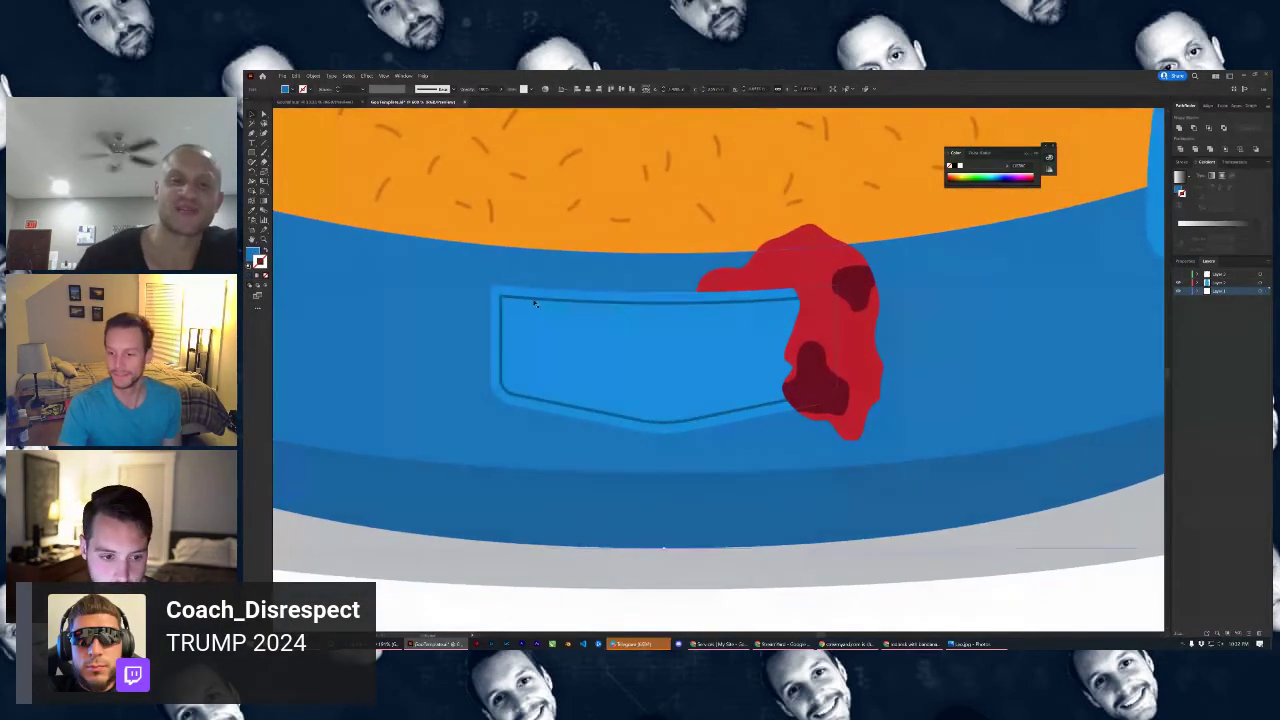
click(535, 301)
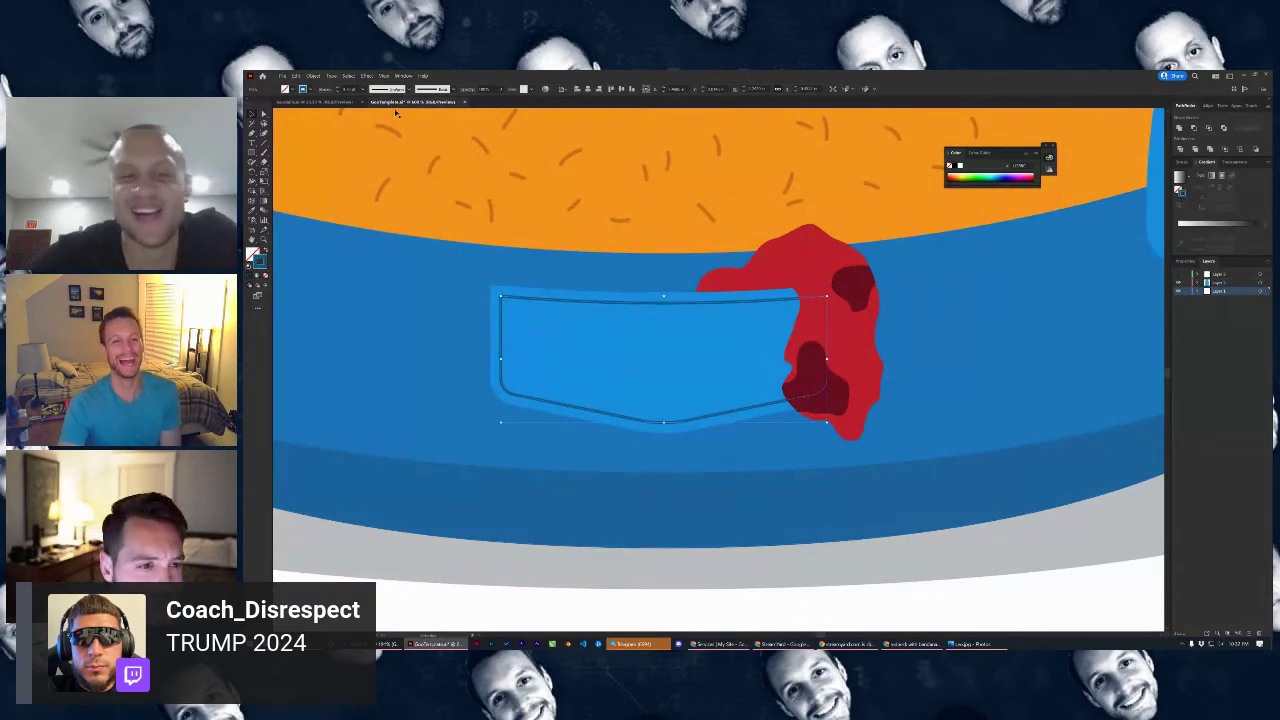
click(453, 90)
click(453, 90)
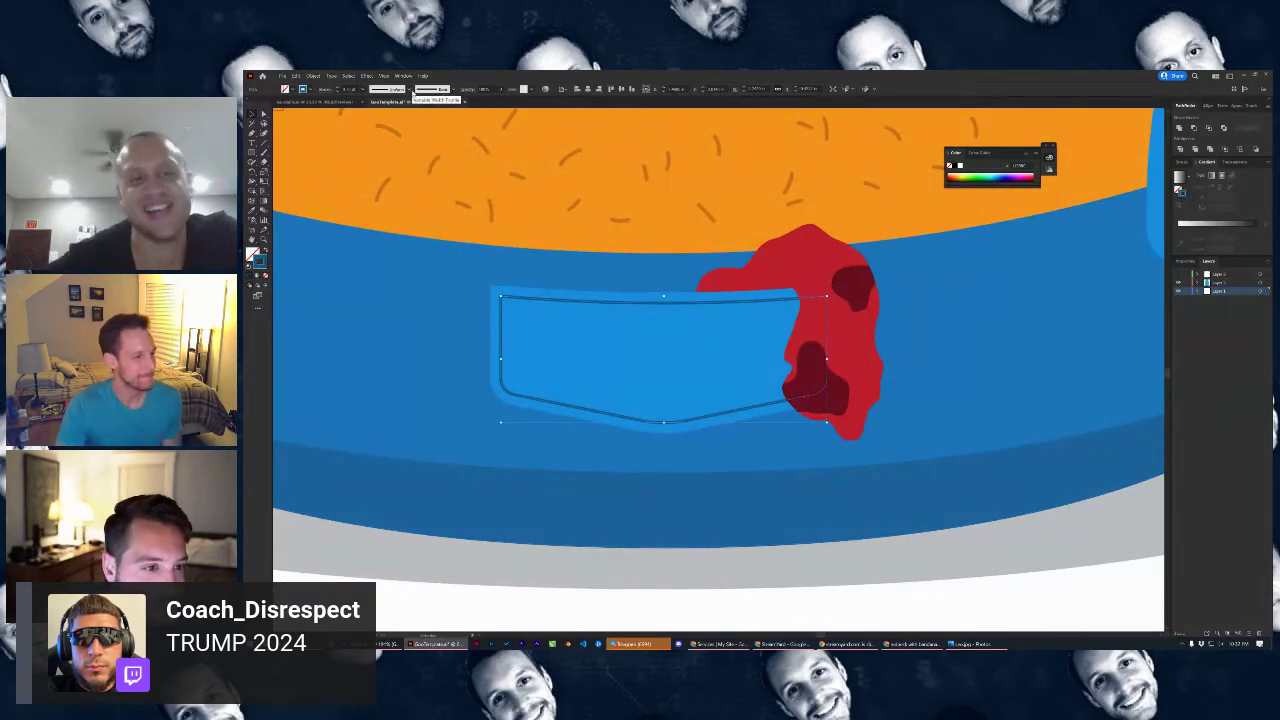
click(410, 90)
click(410, 90)
click(450, 89)
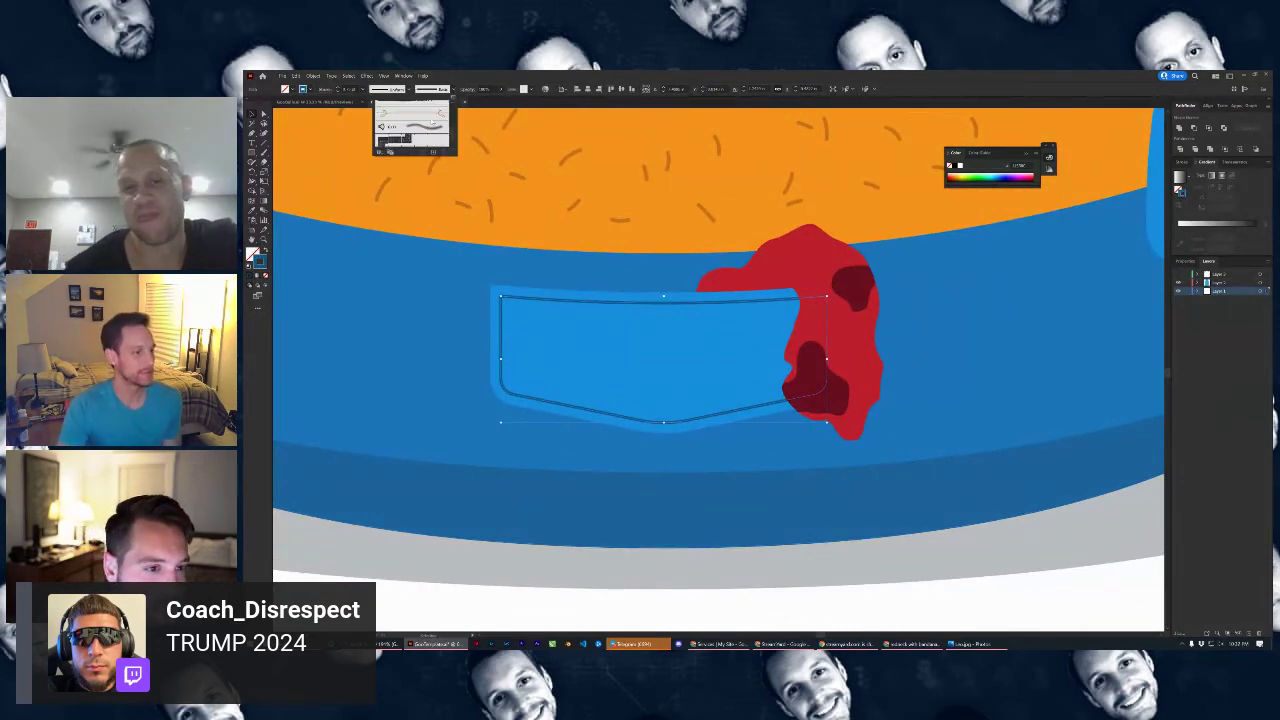
scroll(433, 126, up, 5)
scroll(433, 126, down, 3)
scroll(433, 126, up, 3)
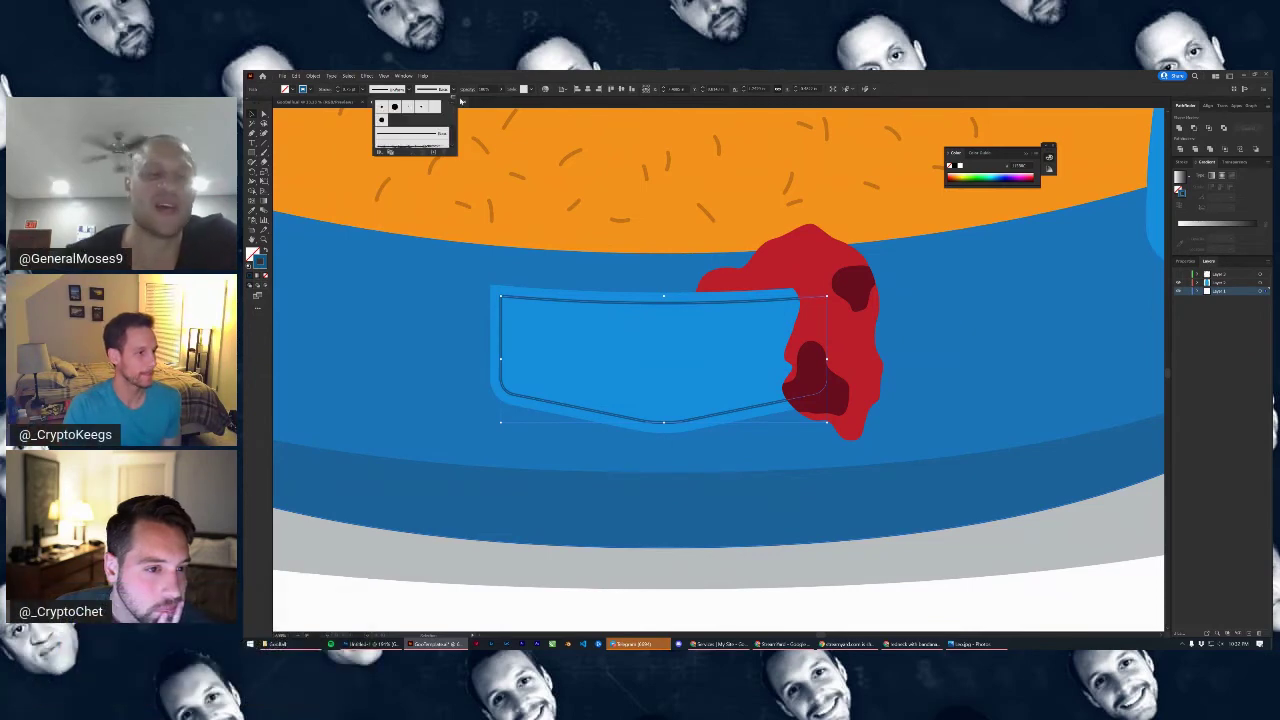
click(454, 89)
Turn the pocket outline into a dashed stitch line with dashes aligned to the corners and a shorter dash length
click(325, 92)
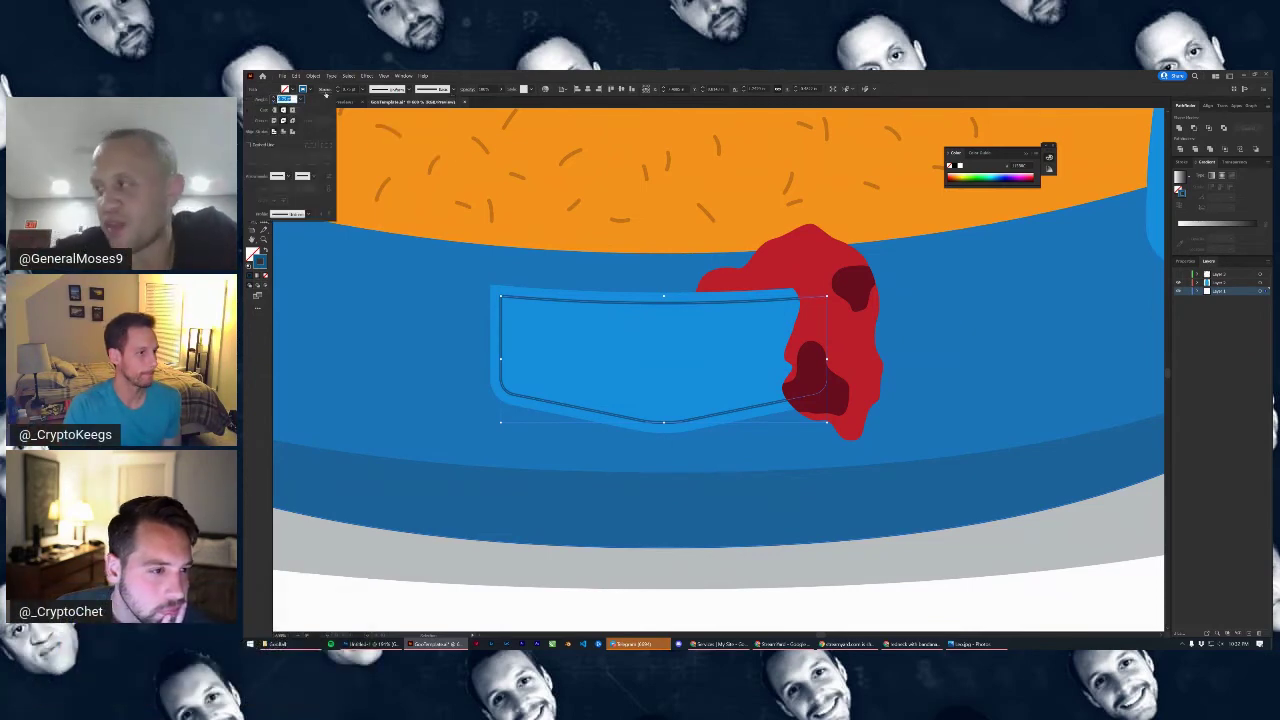
click(250, 146)
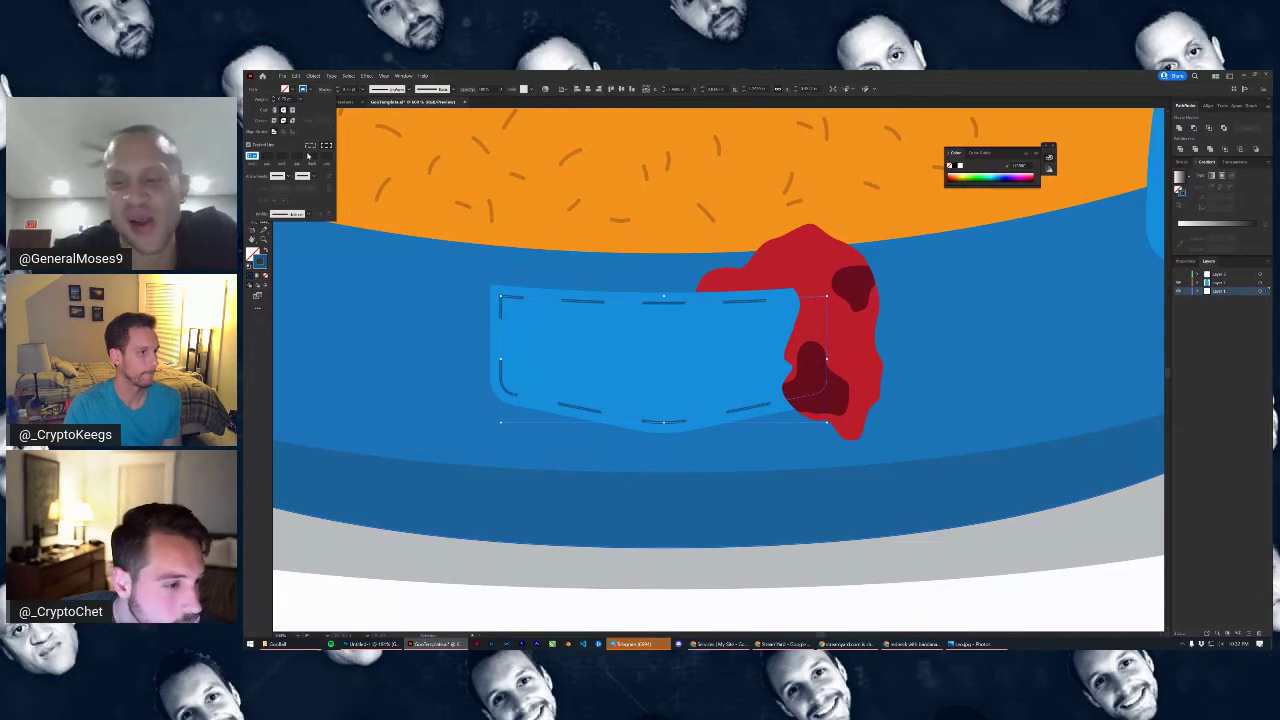
click(311, 146)
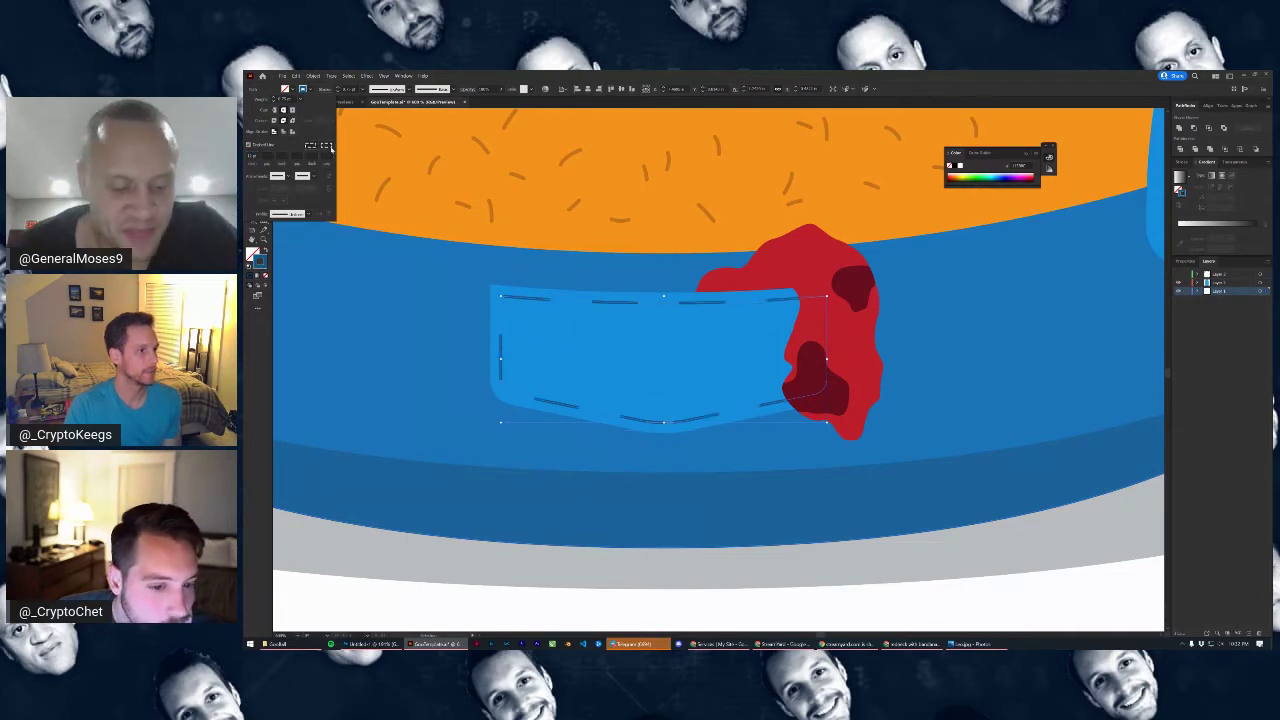
click(327, 146)
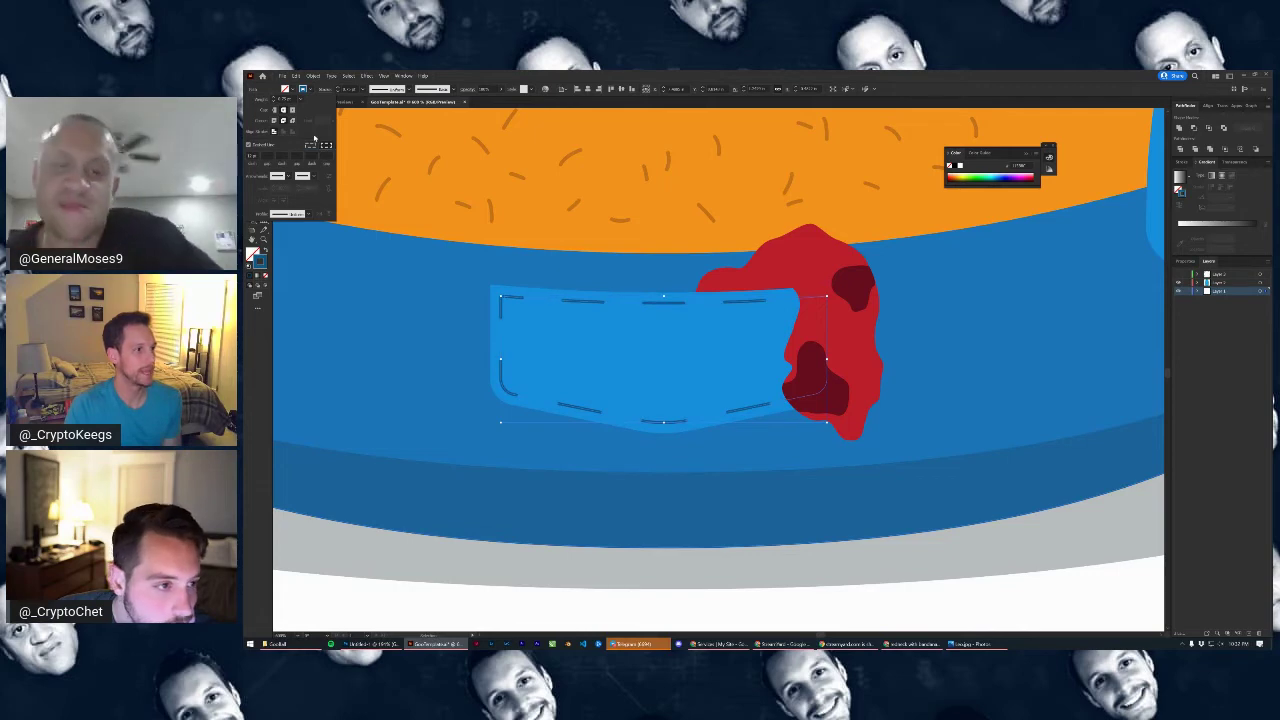
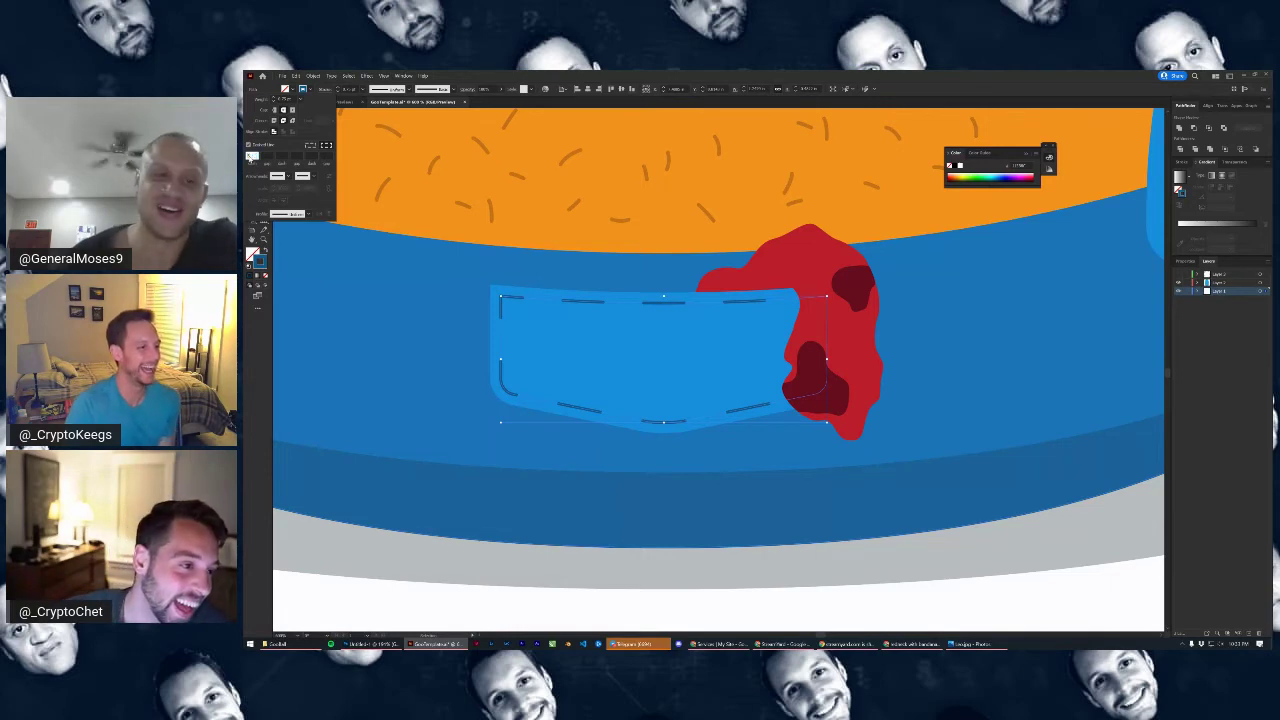
click(265, 156)
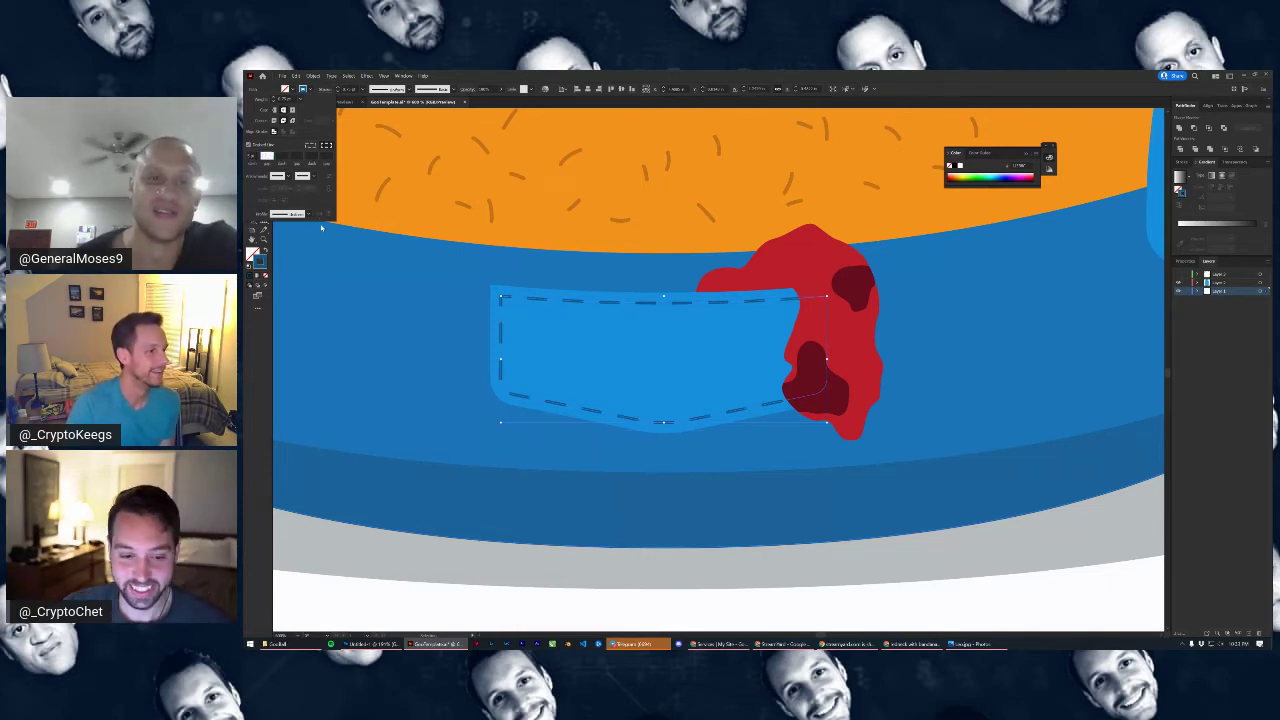
click(361, 604)
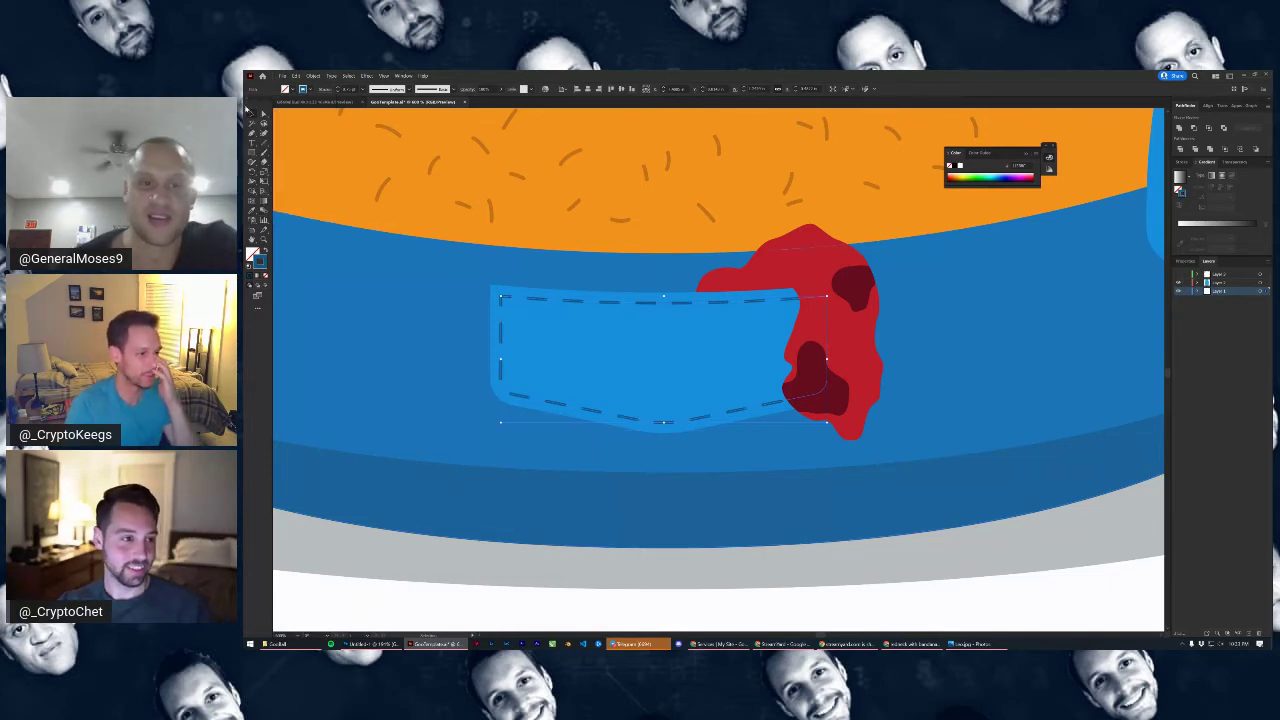
Review the whole character, checking the pocket stitching, both straps, the cap and the overalls up close
scroll(458, 372, down, 2)
click(620, 508)
scroll(620, 508, down, 2)
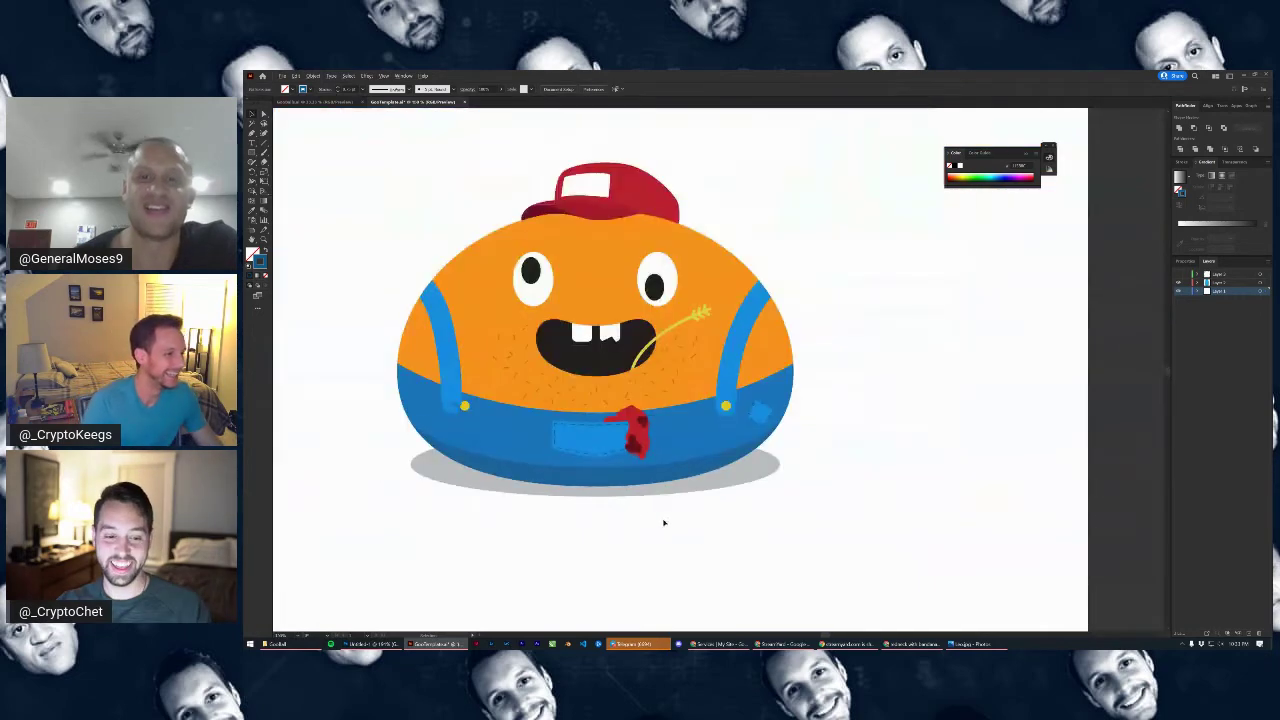
drag(704, 543, 765, 556)
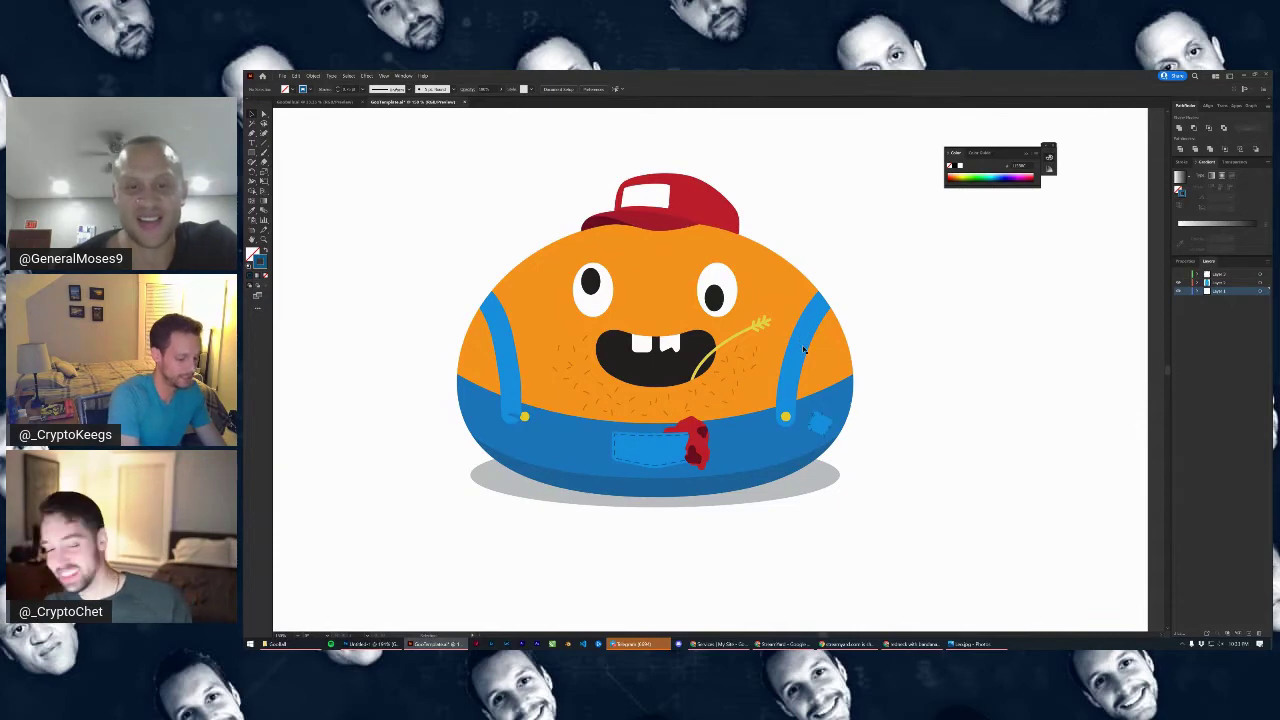
scroll(490, 295, up, 3)
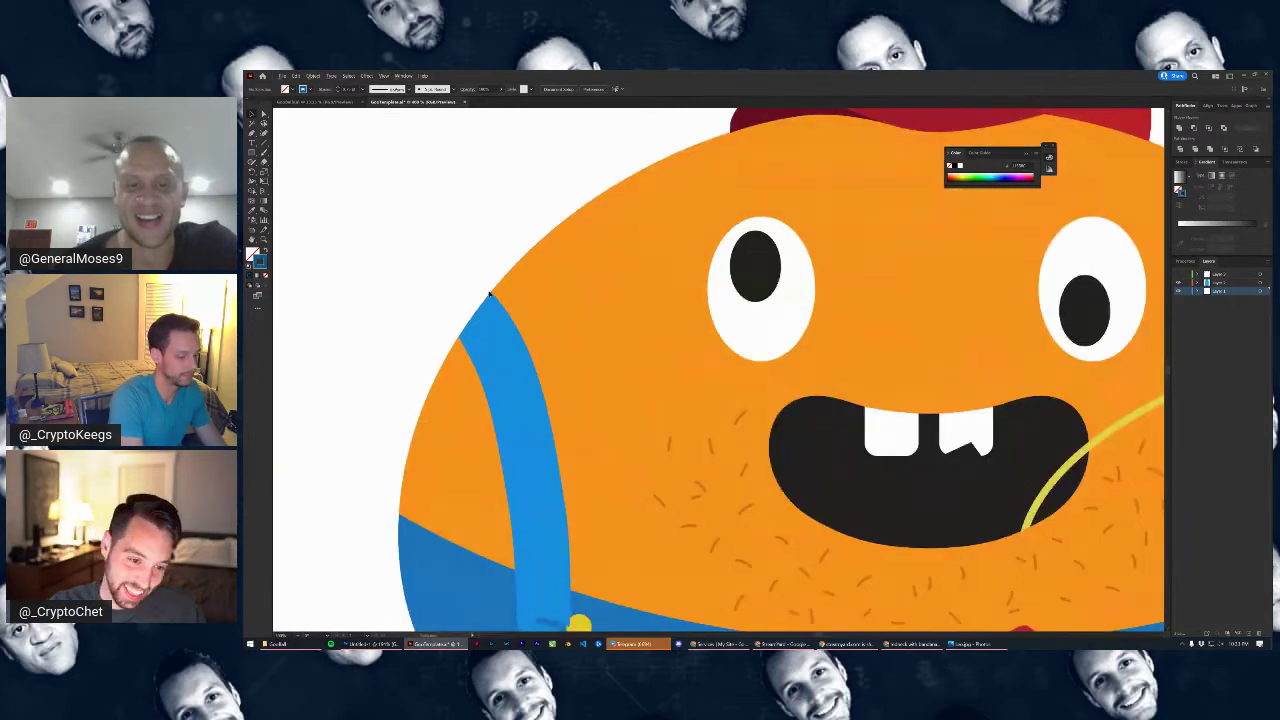
scroll(438, 266, down, 3)
scroll(763, 299, up, 2)
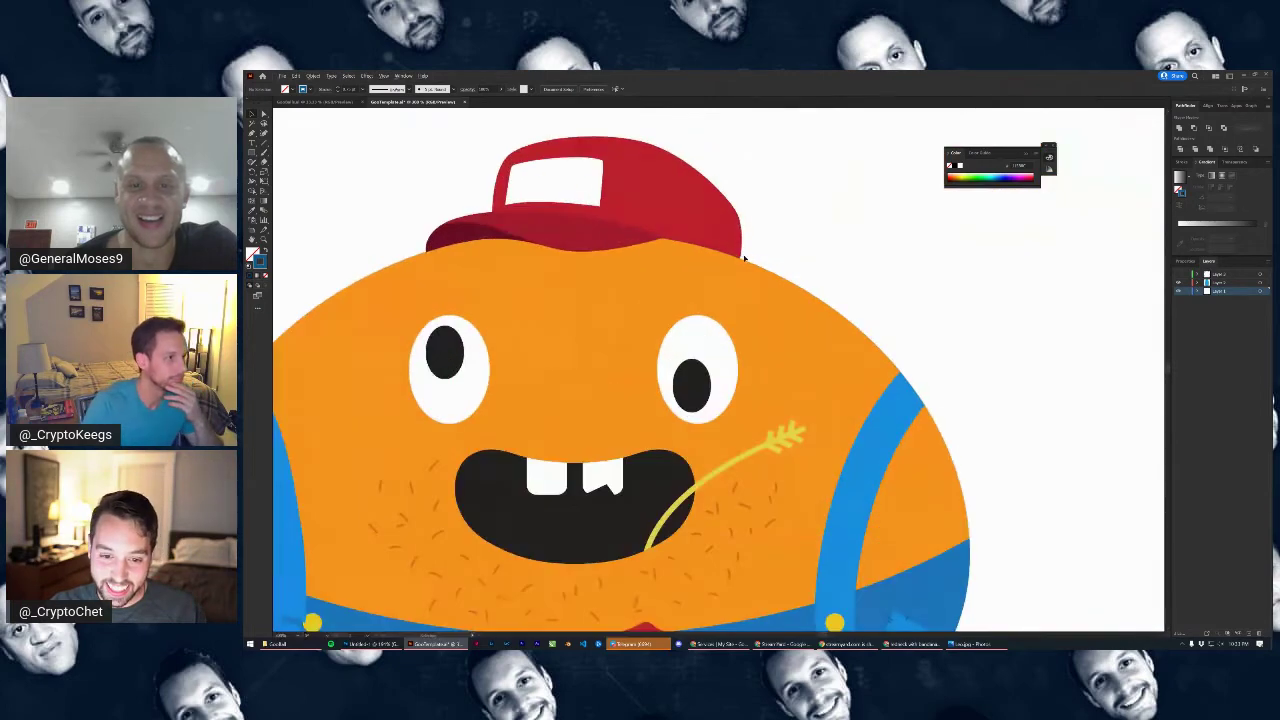
scroll(763, 299, down, 2)
drag(934, 459, 975, 369)
scroll(1000, 330, up, 2)
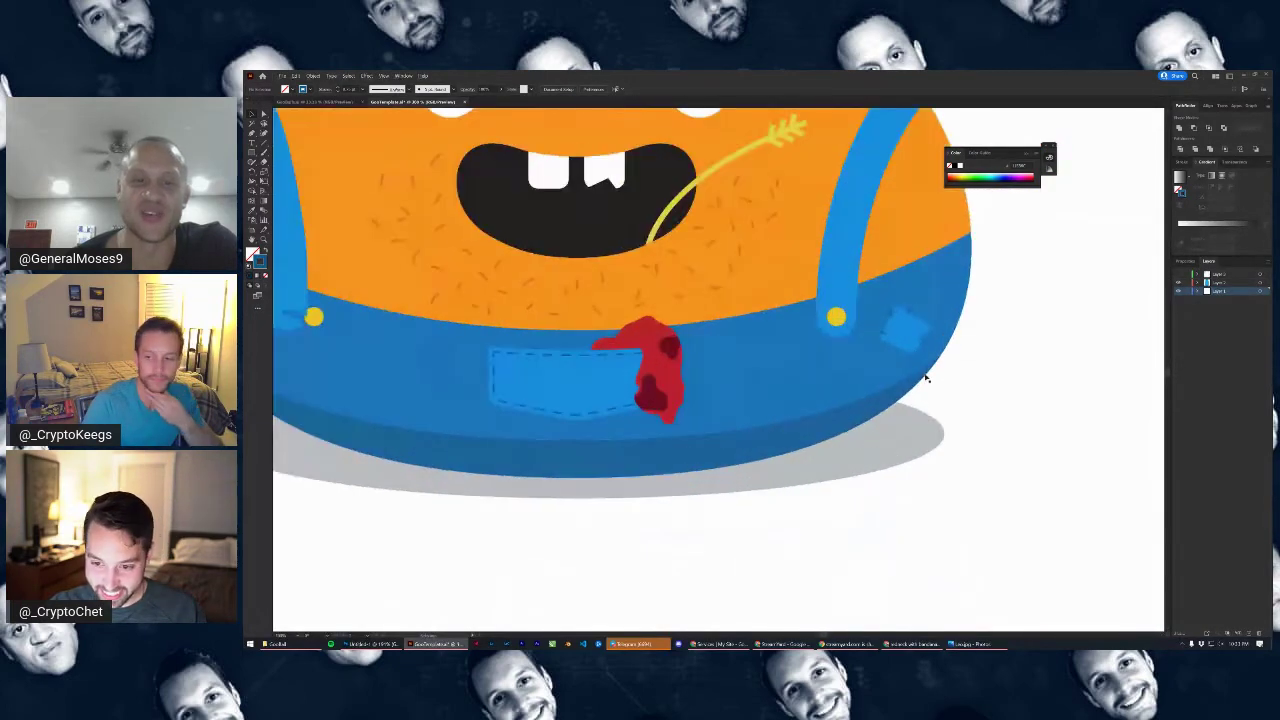
scroll(1020, 323, down, 2)
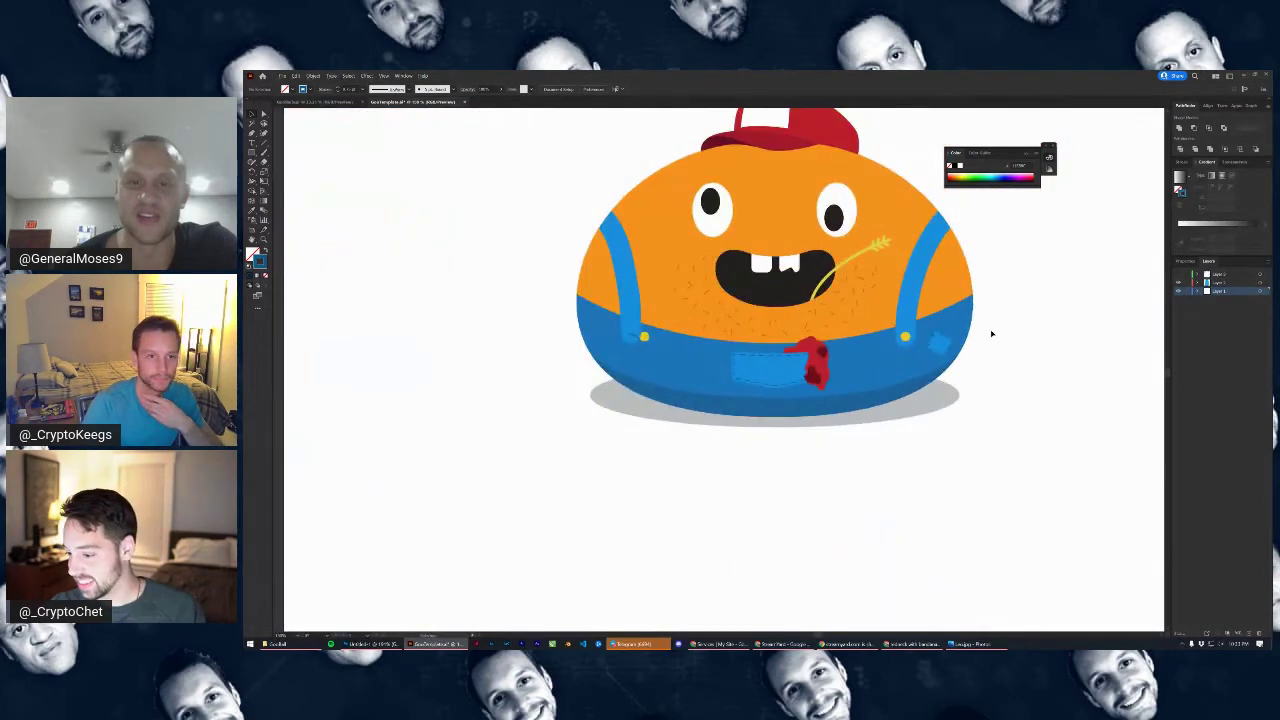
Delete the overalls strap on the character's patchless side together with its yellow button and stray stitches
scroll(695, 343, up, 3)
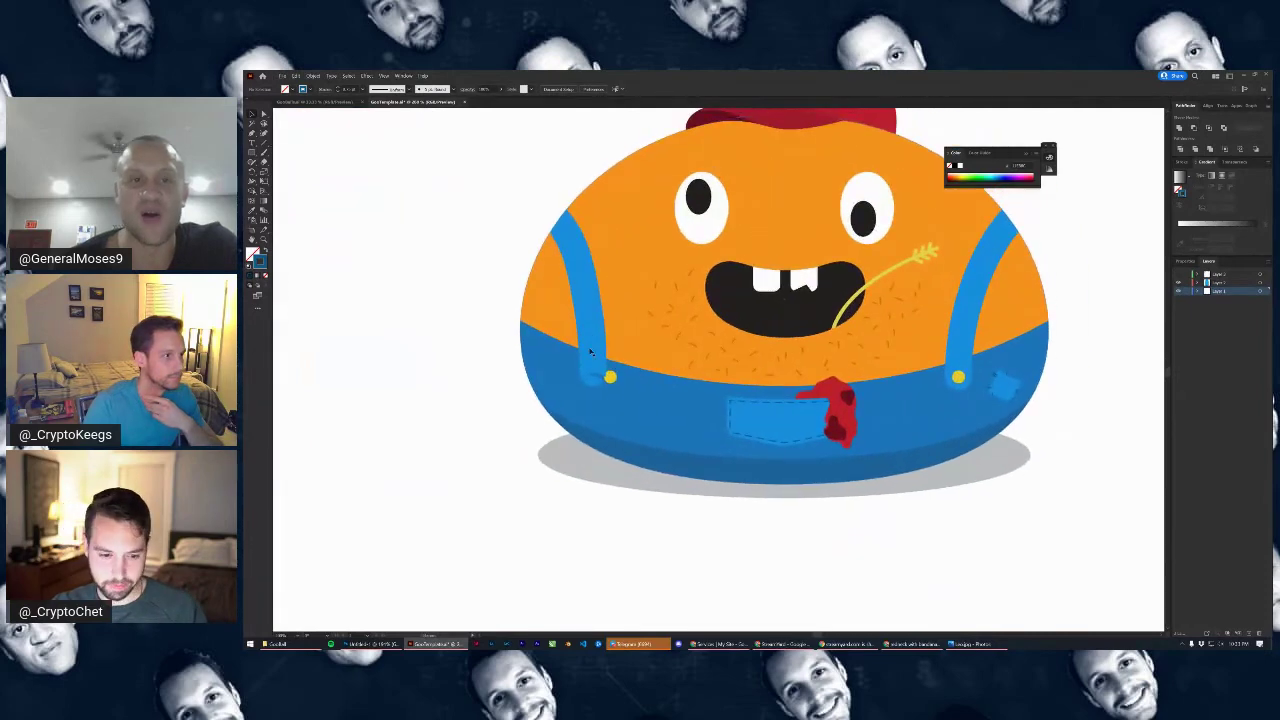
click(606, 374)
key(Delete)
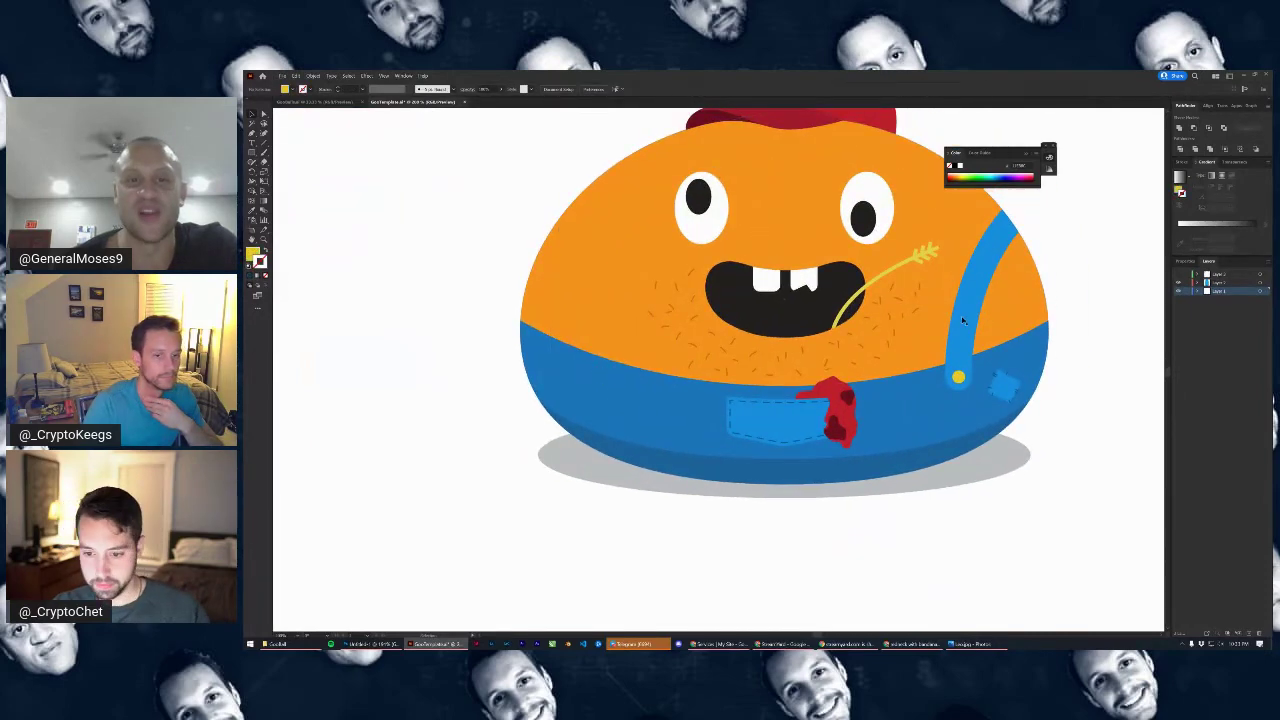
Duplicate the remaining strap, its yellow button and the orange body shape in place, in front of the originals
click(960, 376)
shift+click(962, 380)
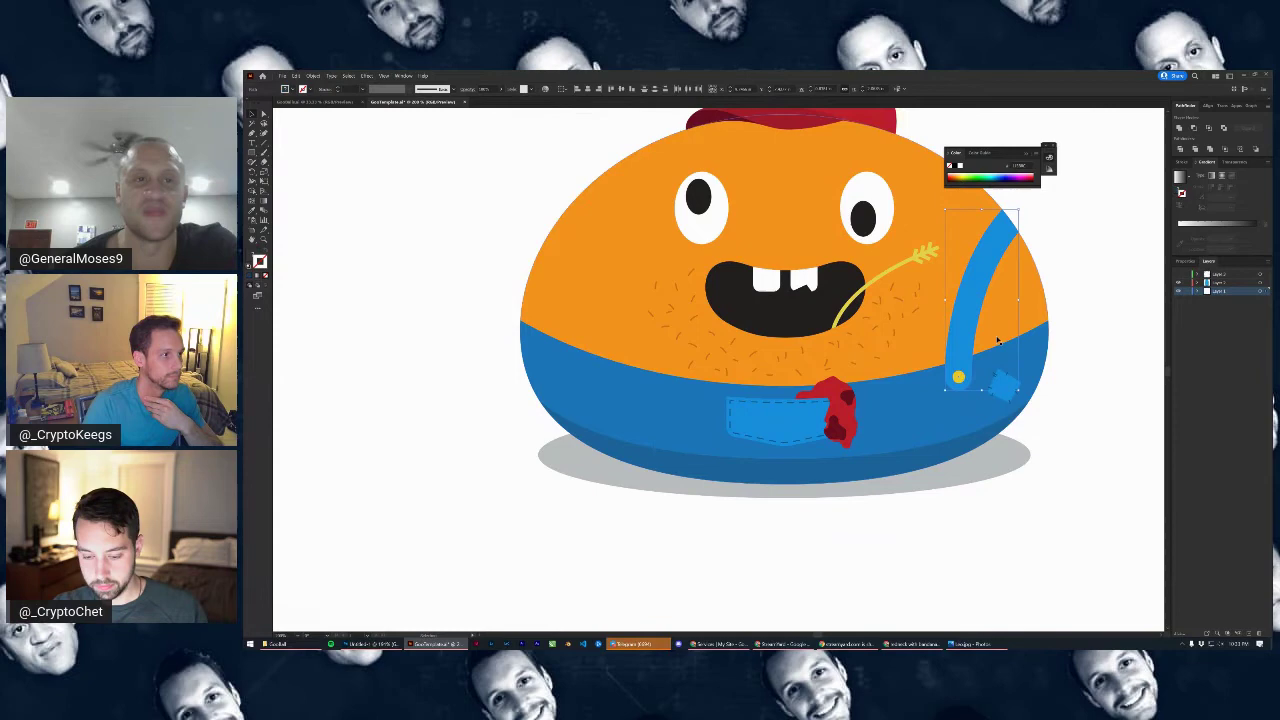
shift+click(1037, 302)
key(ctrl+c)
key(ctrl+f)
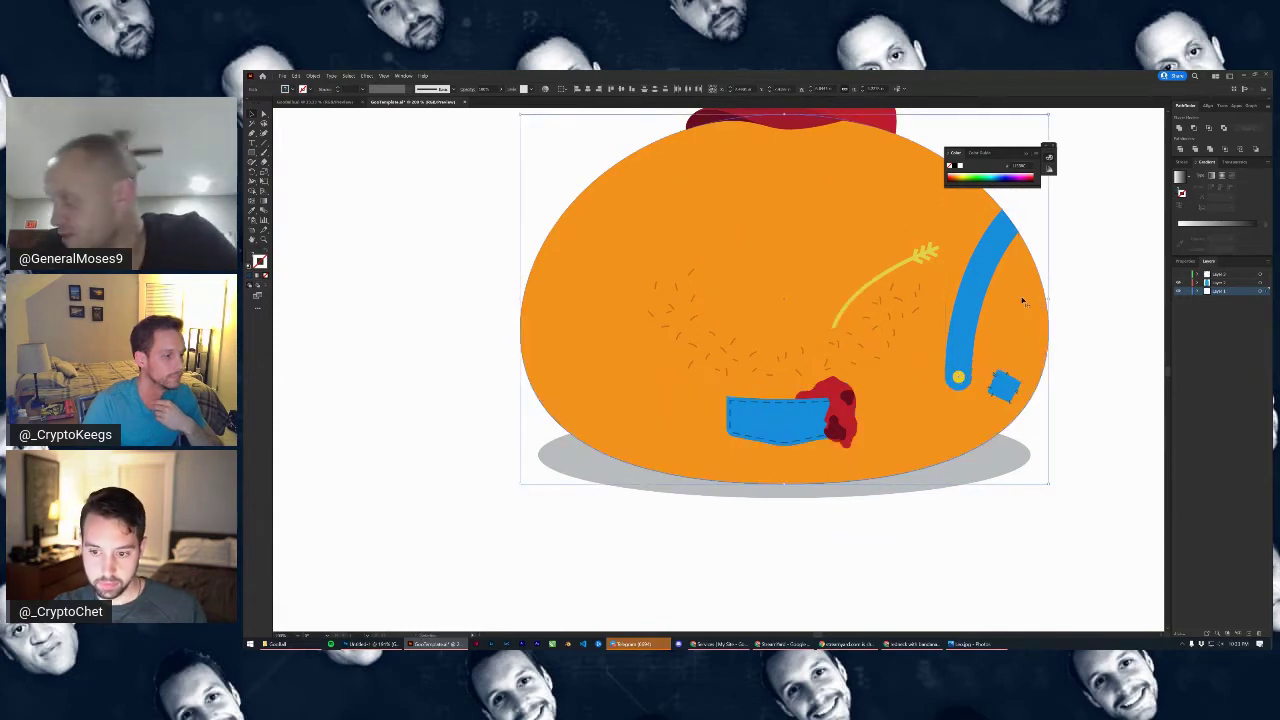
Reflect the copied strap, button and body across the vertical axis, and delete the copied orange body
scroll(982, 317, down, 2)
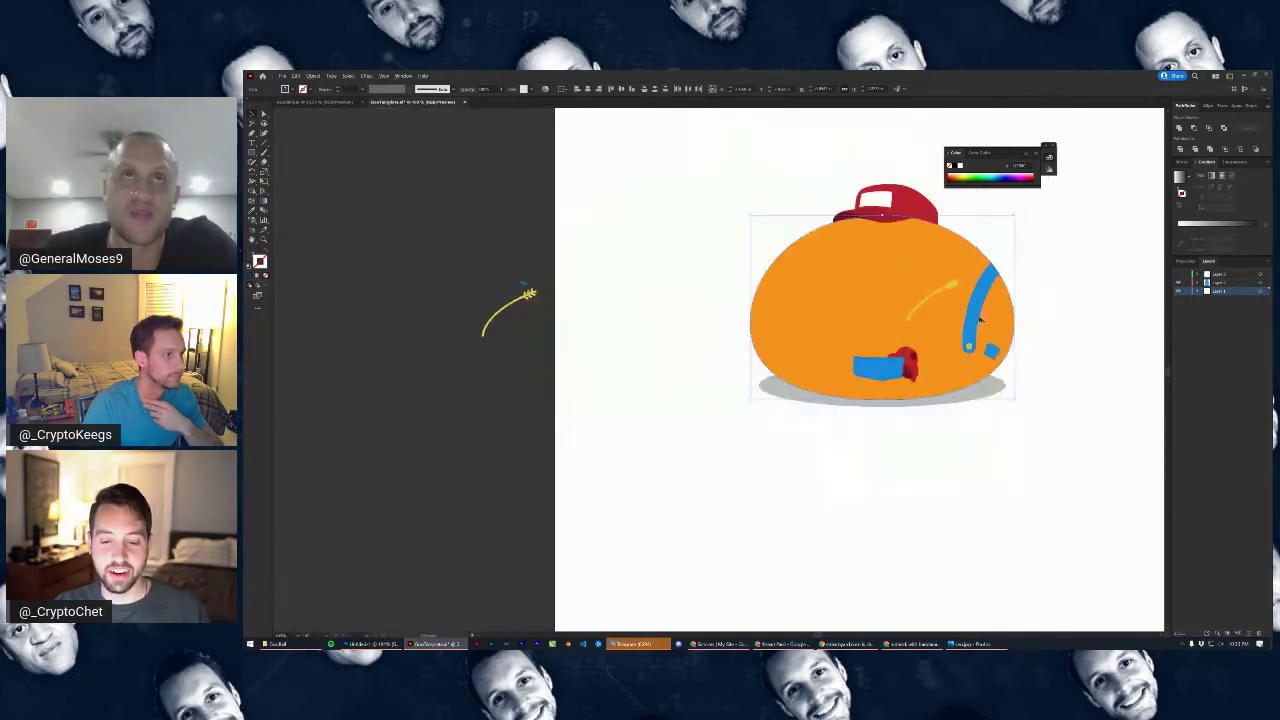
click(312, 77)
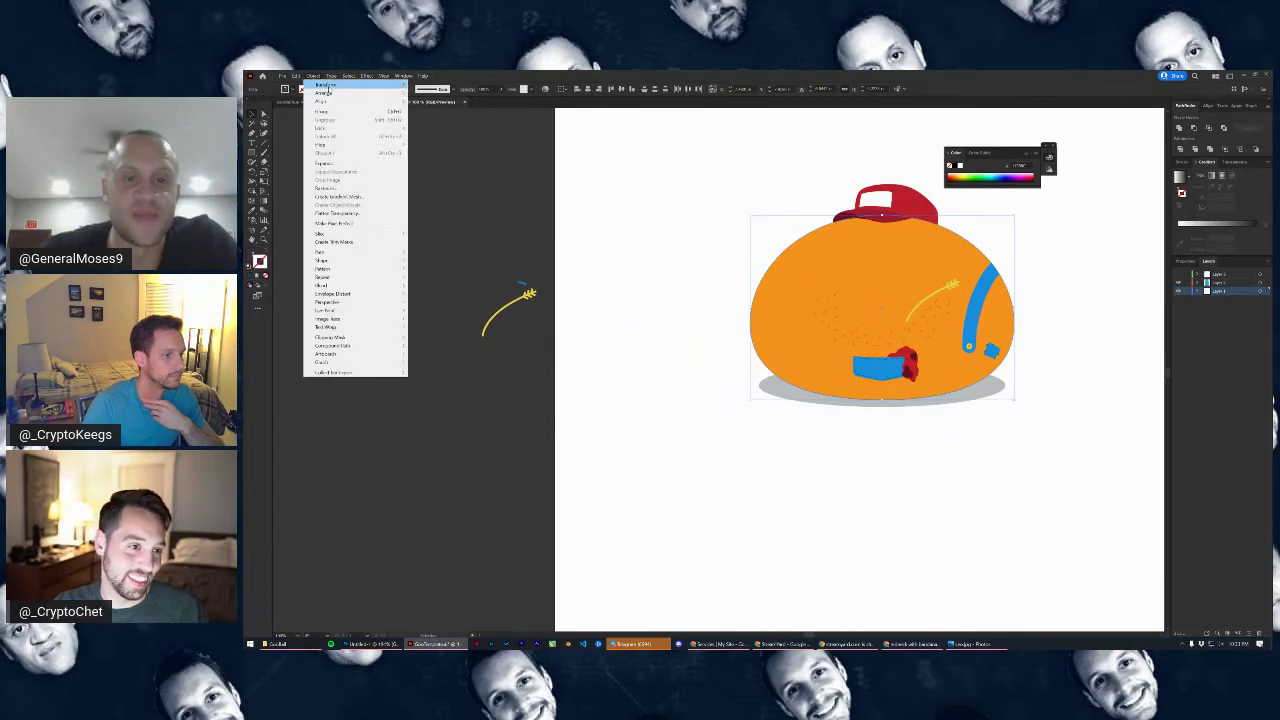
mouse_move(330, 85)
click(437, 113)
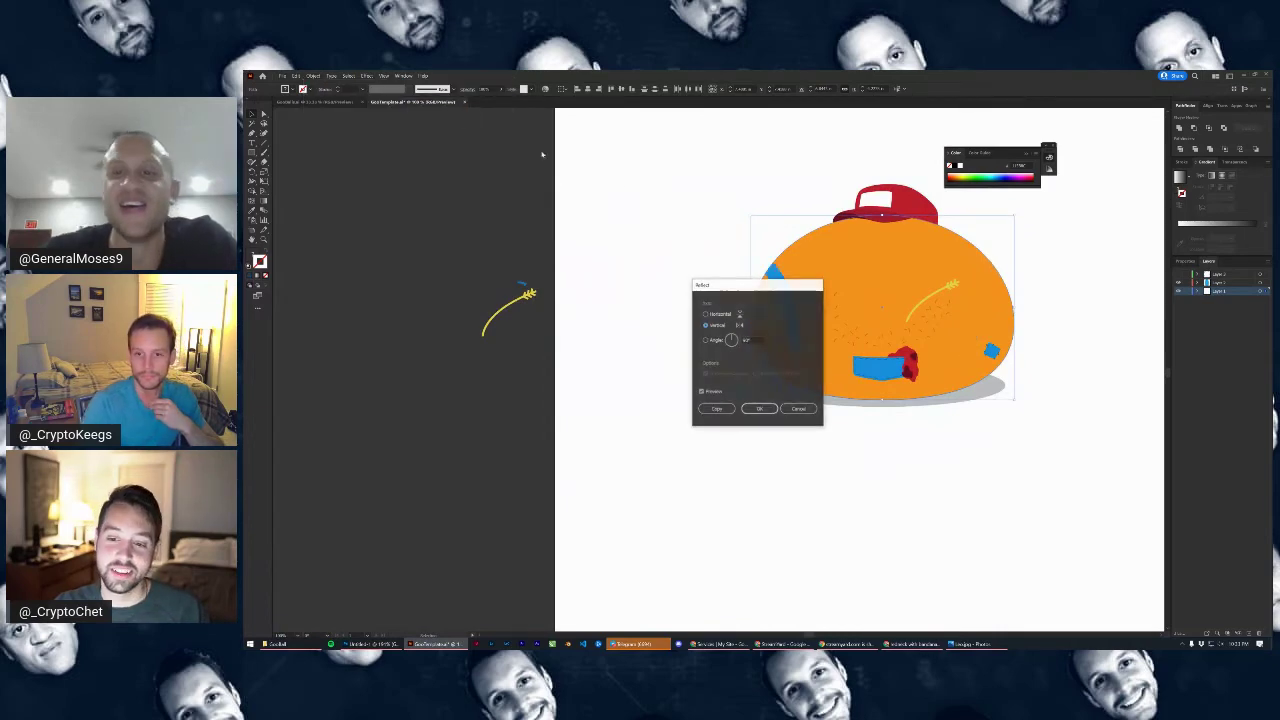
click(760, 410)
click(1067, 276)
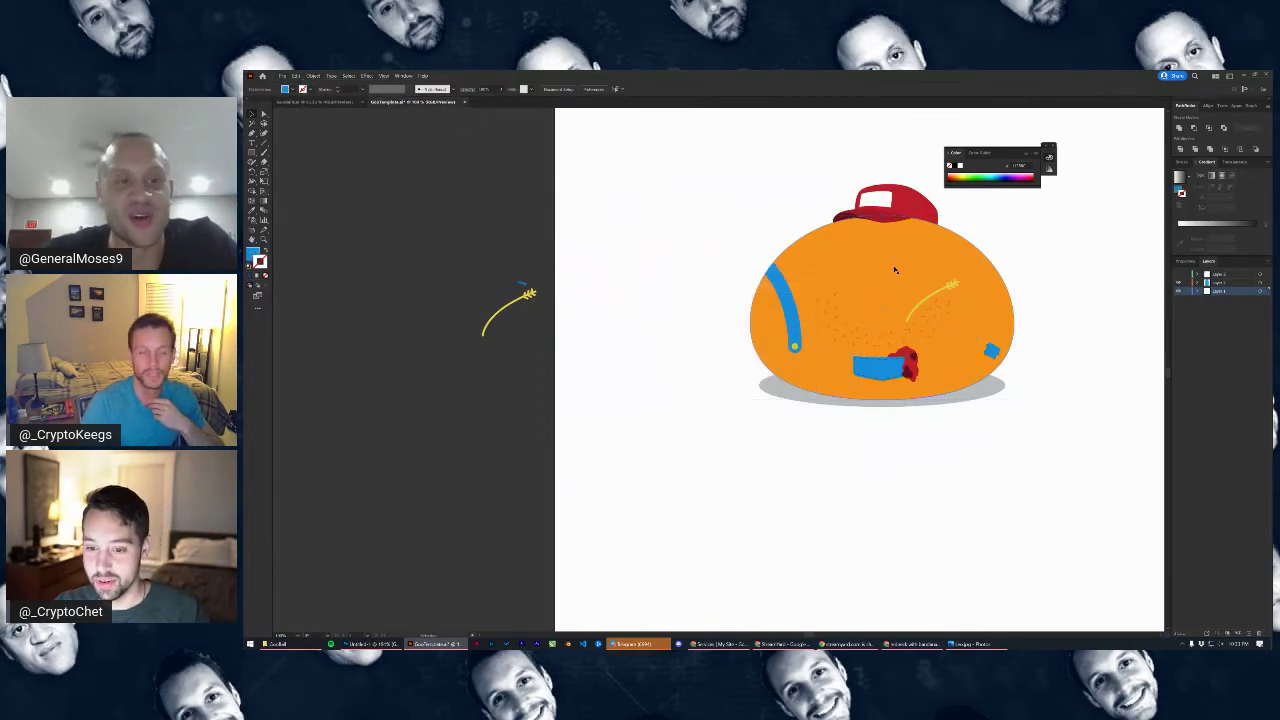
click(894, 270)
key(Delete)
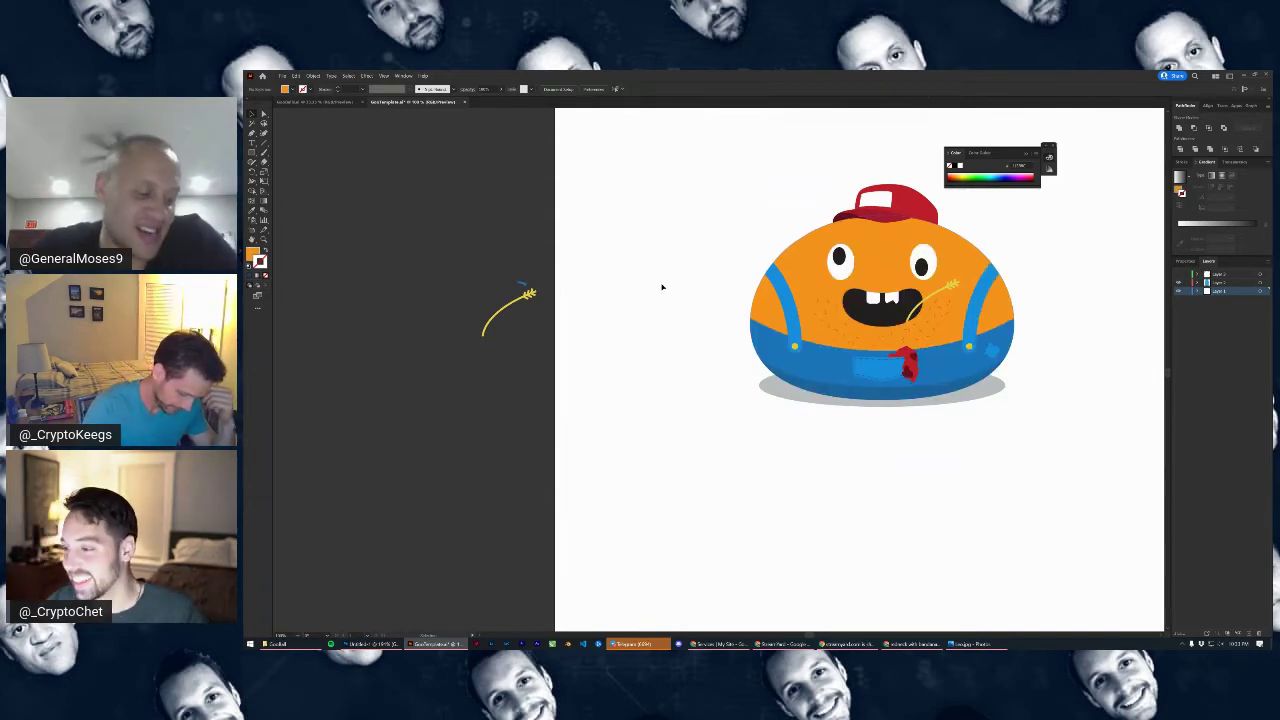
scroll(947, 360, up, 1)
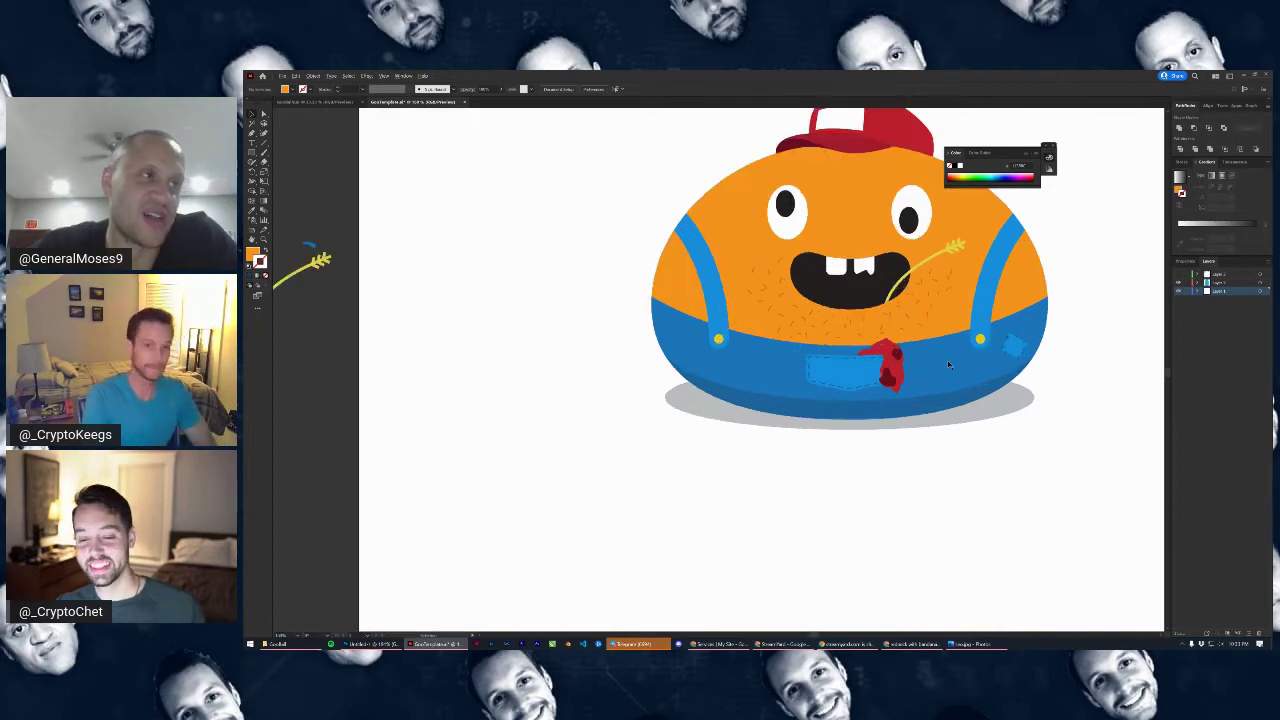
drag(992, 421, 880, 453)
scroll(916, 433, down, 1)
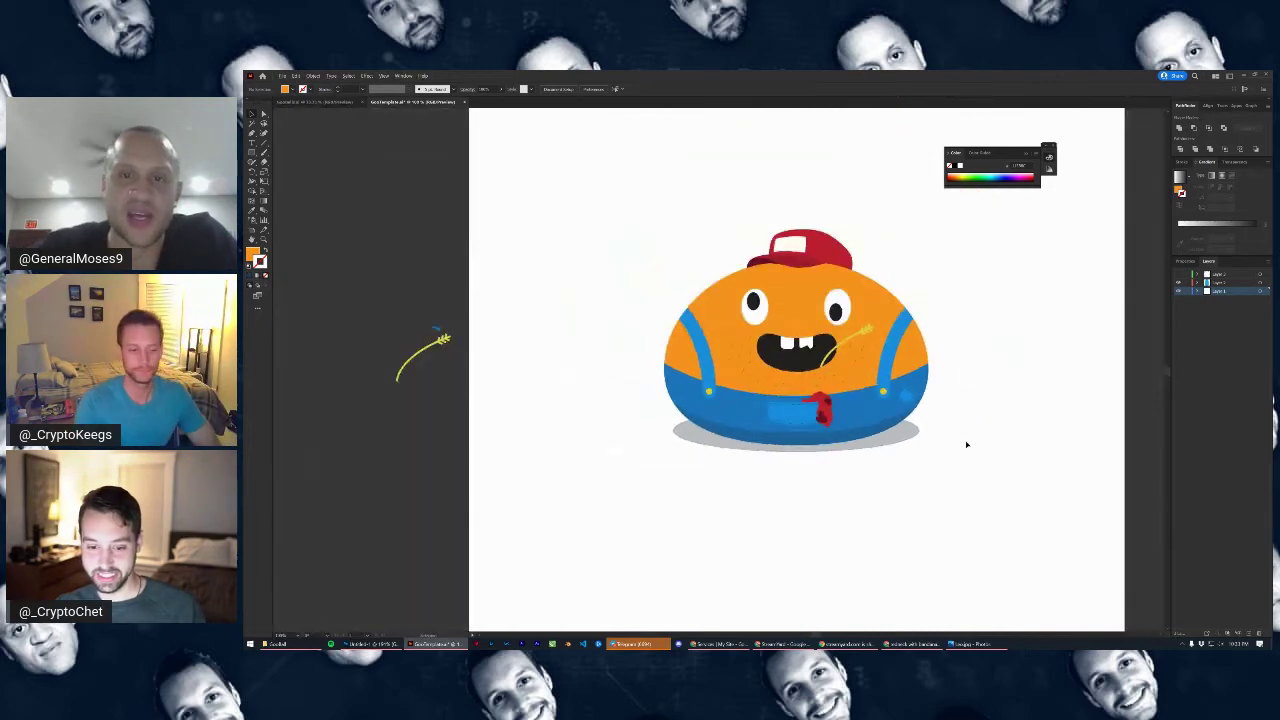
scroll(893, 398, up, 2)
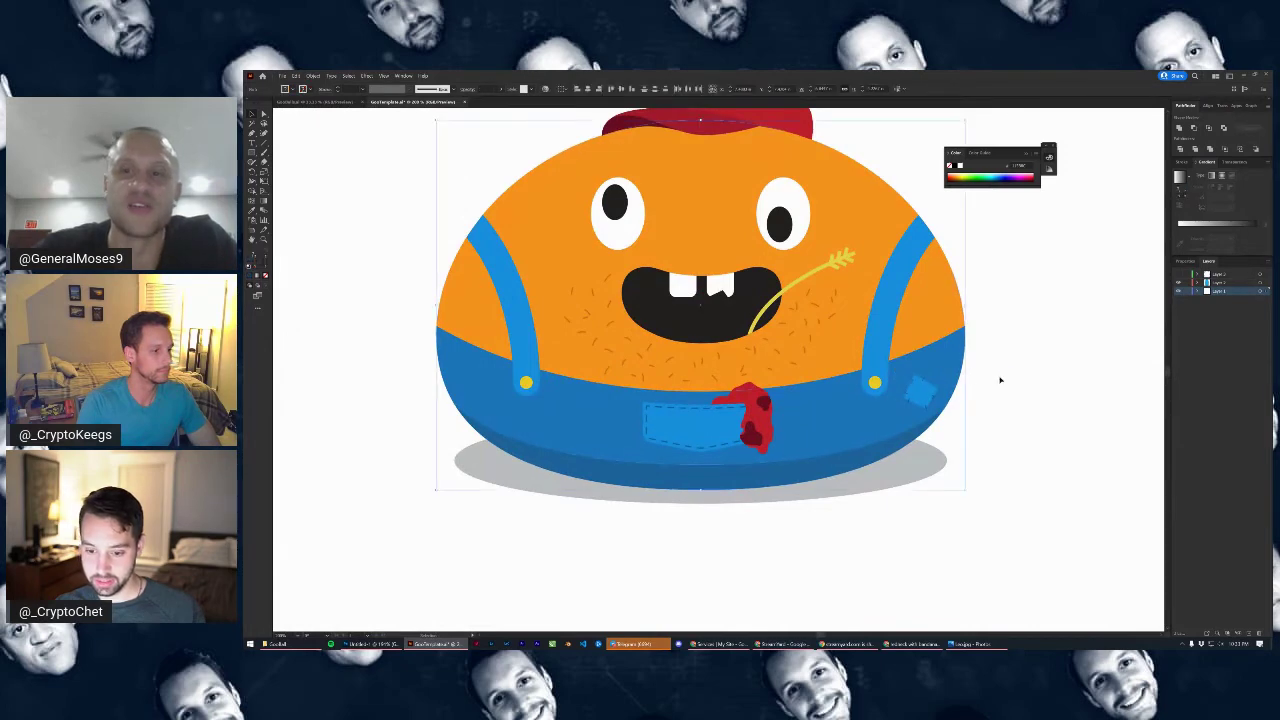
drag(1020, 412, 1074, 421)
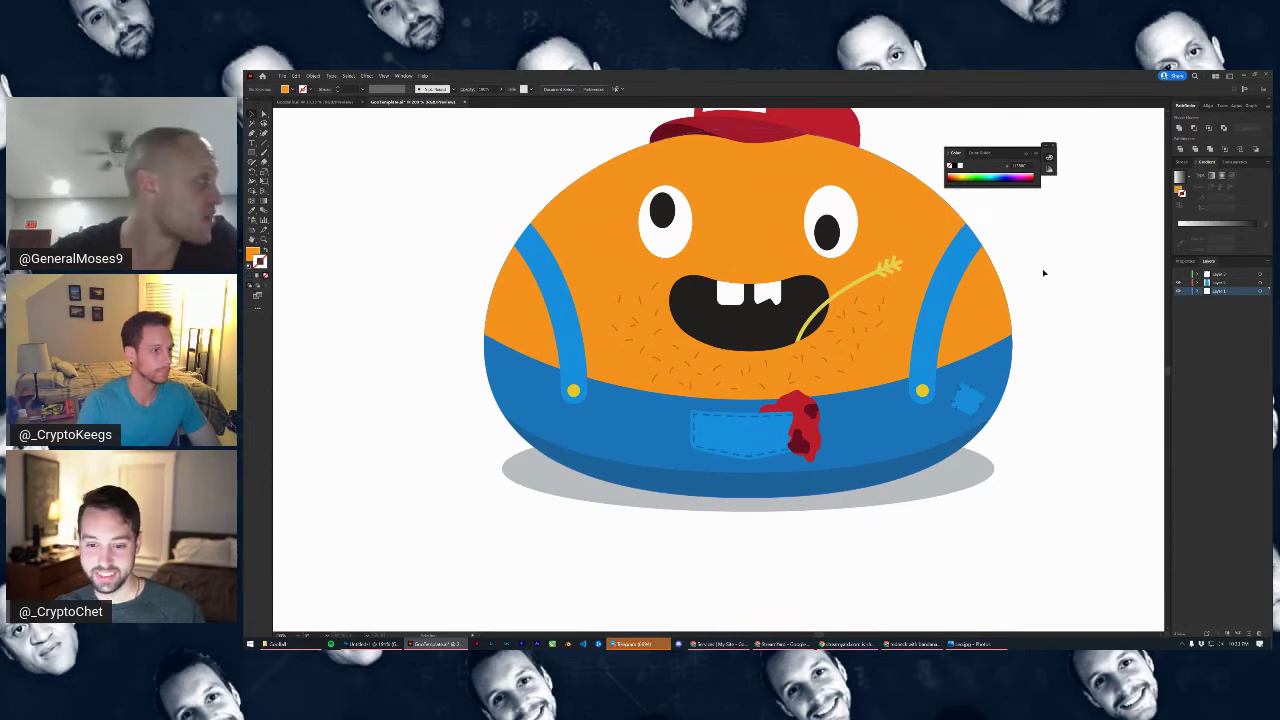
Reposition individual stubble dashes on the wheat-stalk side of the mouth so they look more evenly scattered
scroll(848, 338, up, 2)
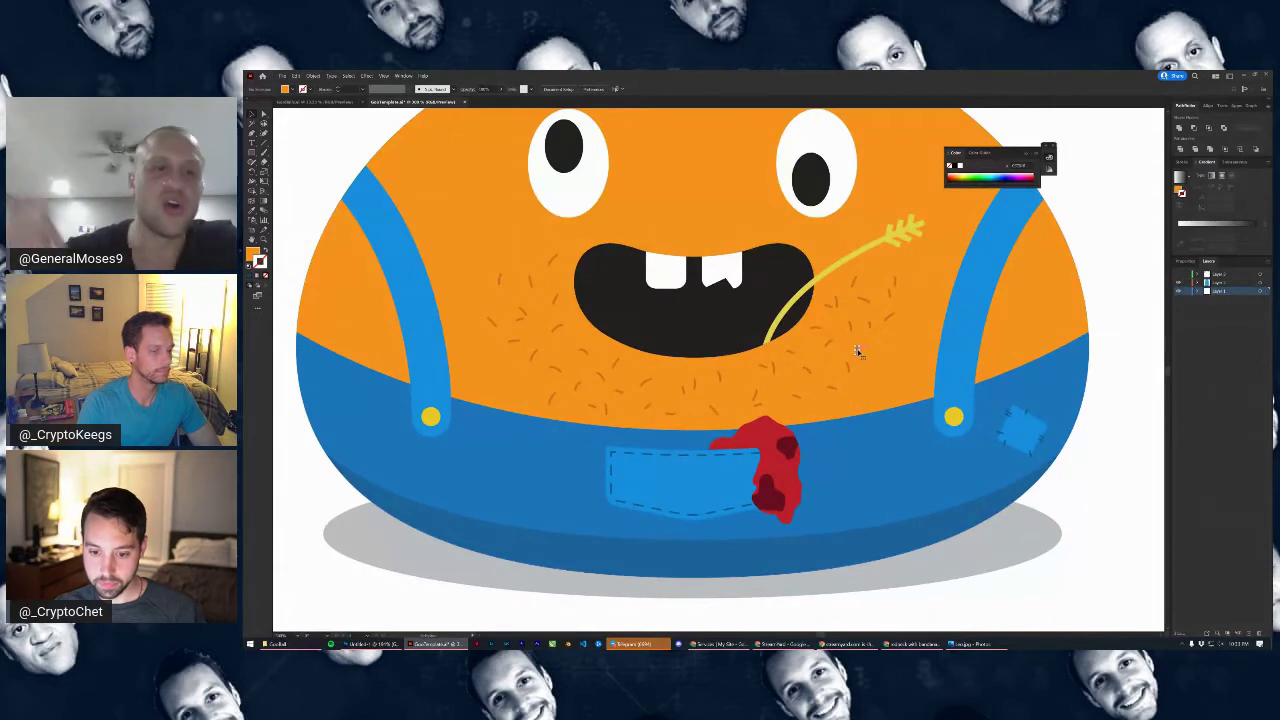
click(859, 352)
click(1146, 374)
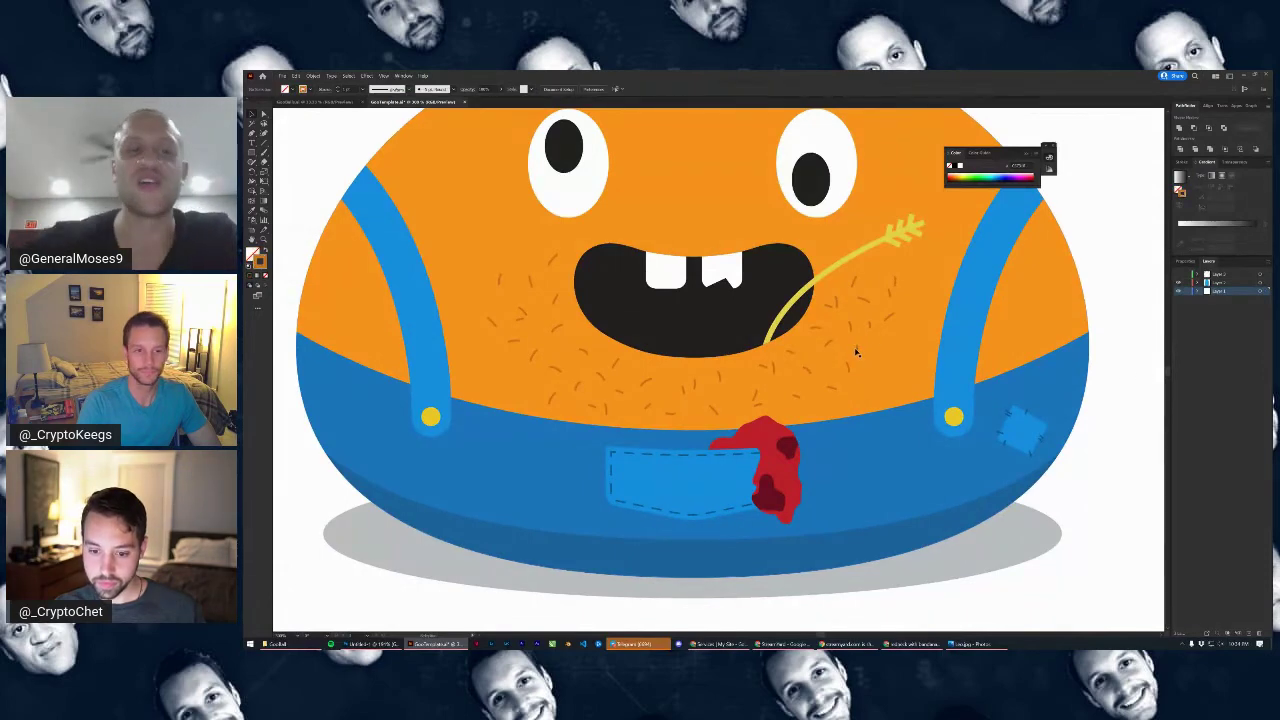
drag(848, 368, 858, 363)
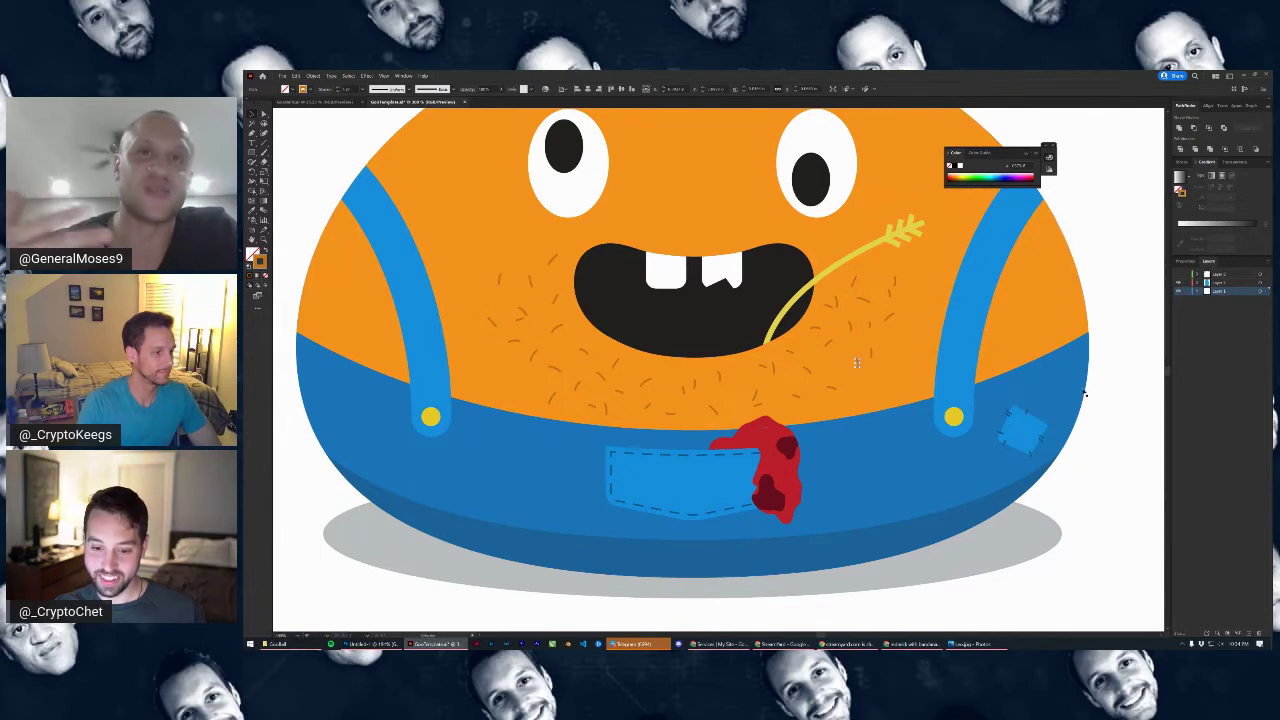
drag(828, 345, 832, 352)
click(817, 330)
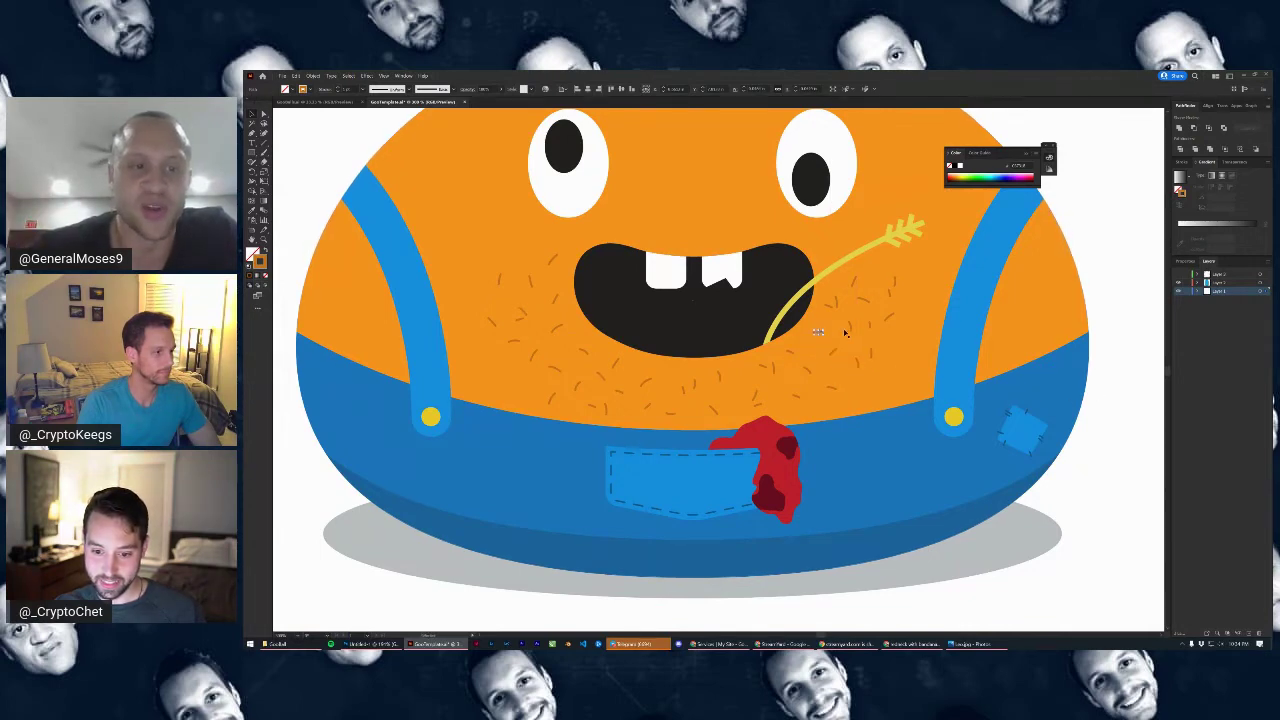
drag(851, 327, 889, 351)
click(871, 355)
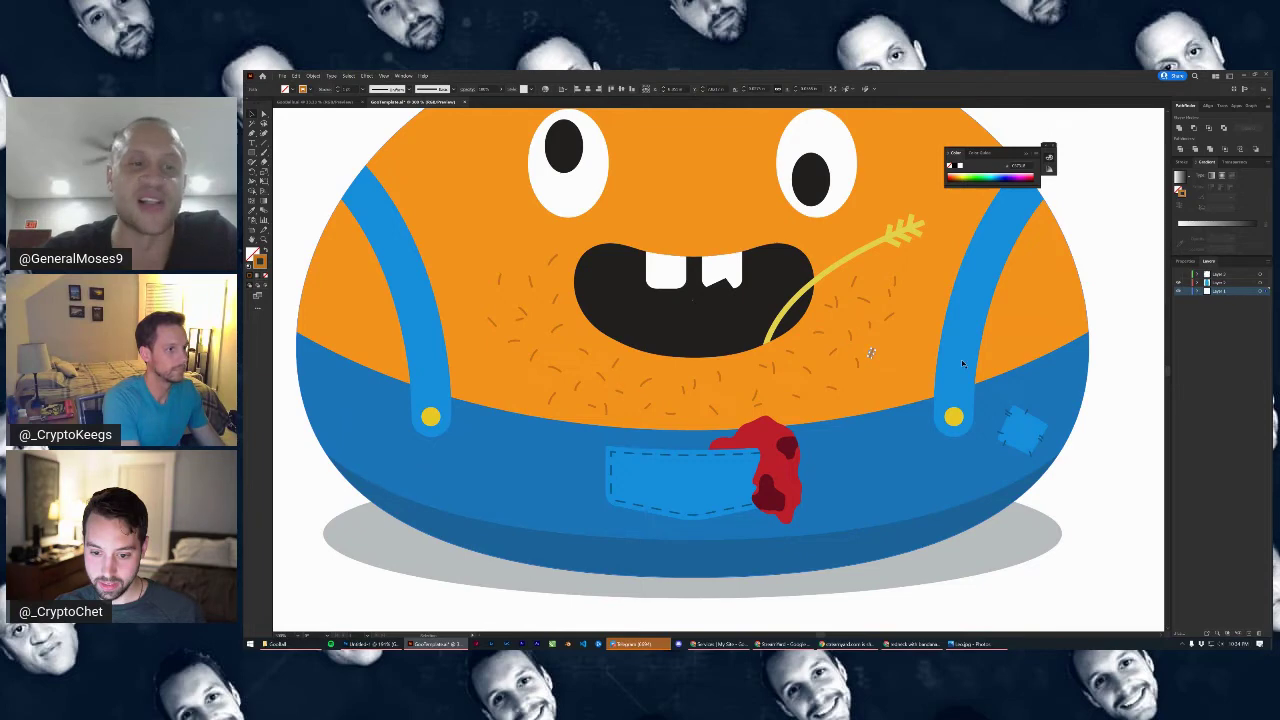
Duplicate the cap's brim and its dark underside in place, and unite the copies into one brim-shaped silhouette
scroll(1119, 366, down, 3)
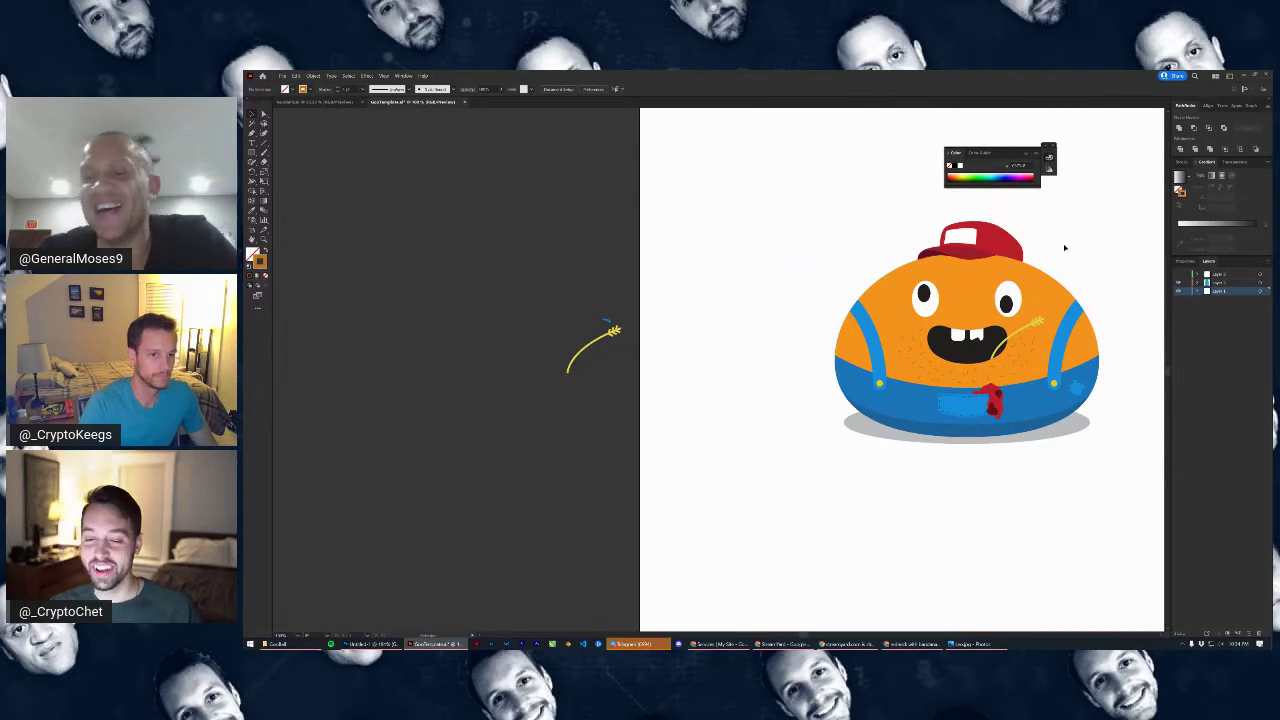
scroll(1006, 252, up, 4)
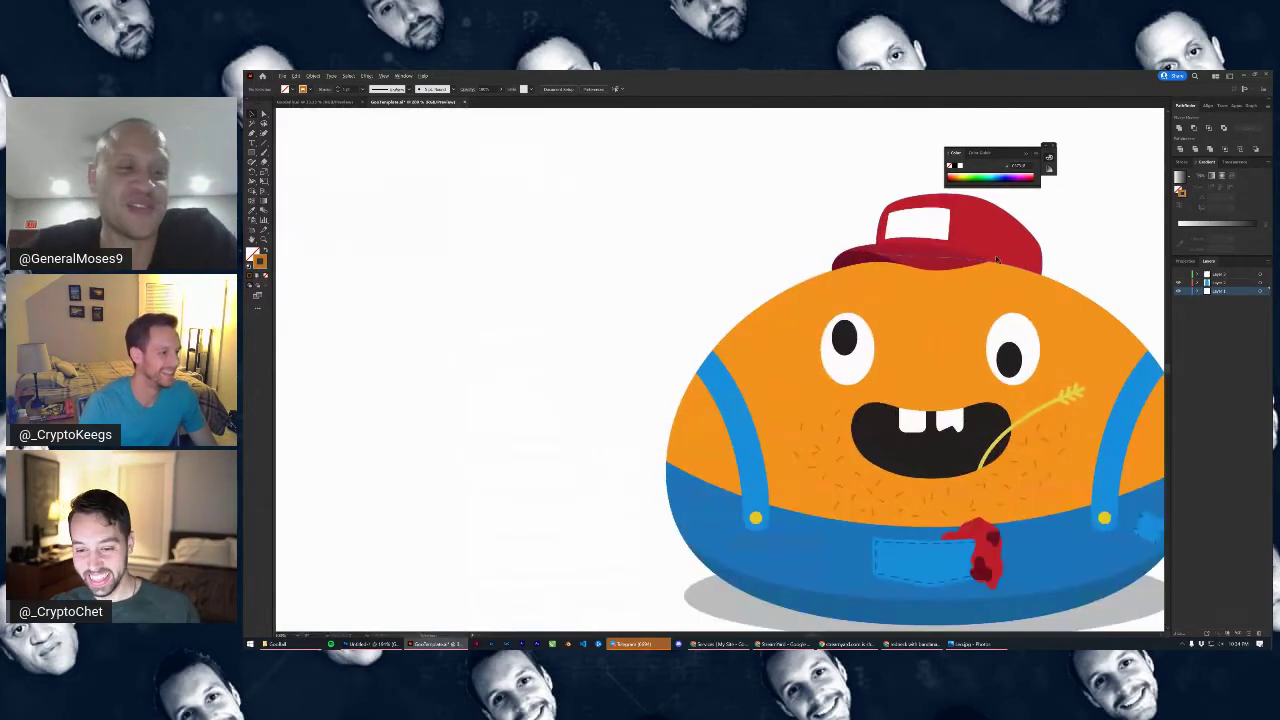
drag(846, 269, 711, 273)
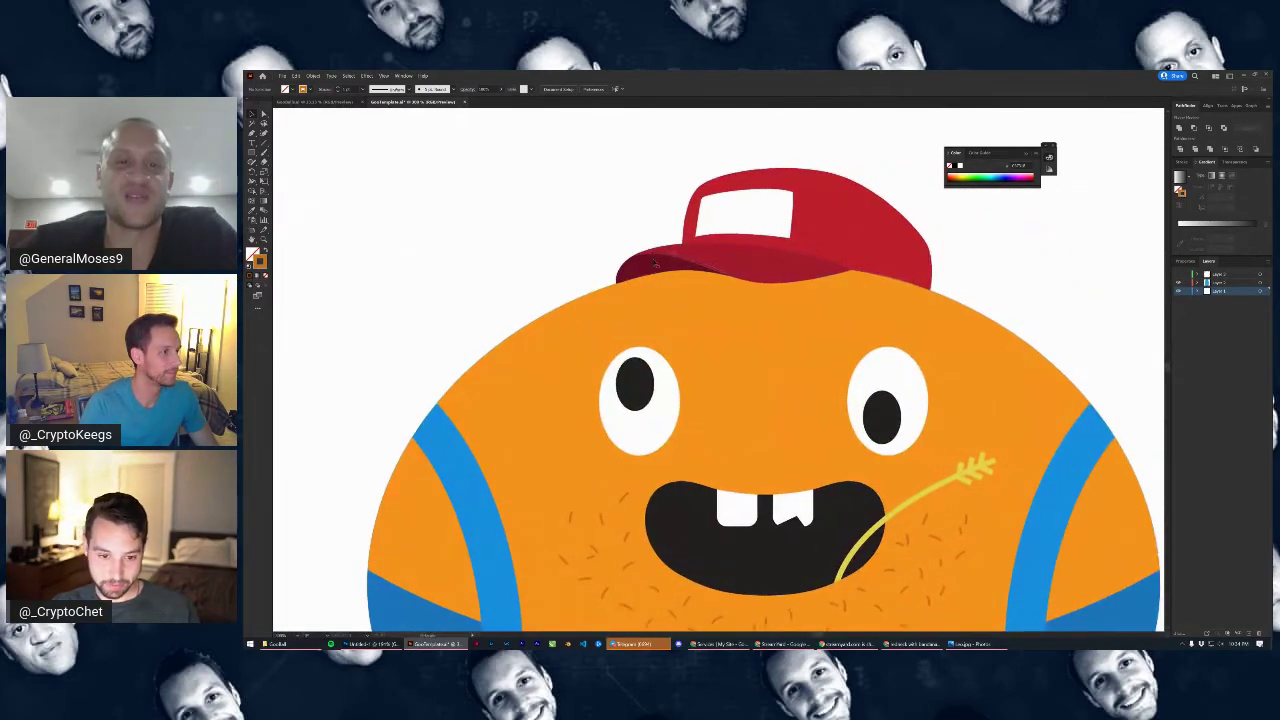
click(652, 264)
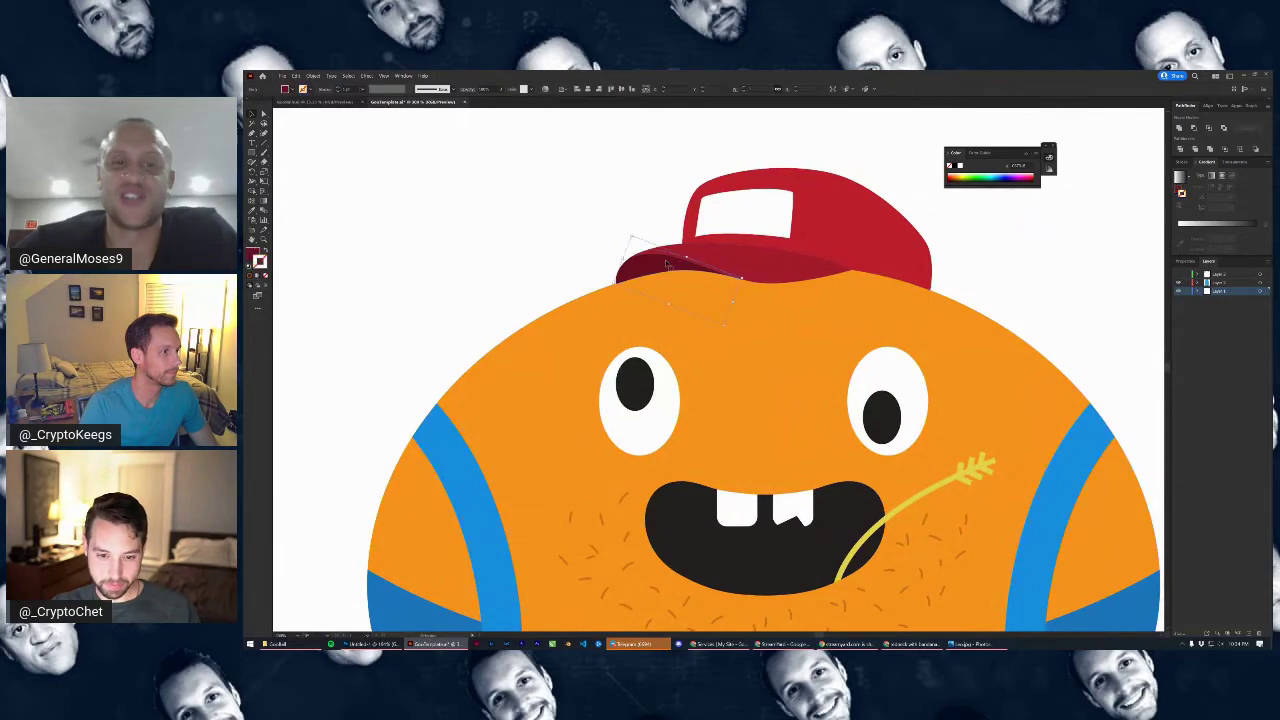
click(888, 250)
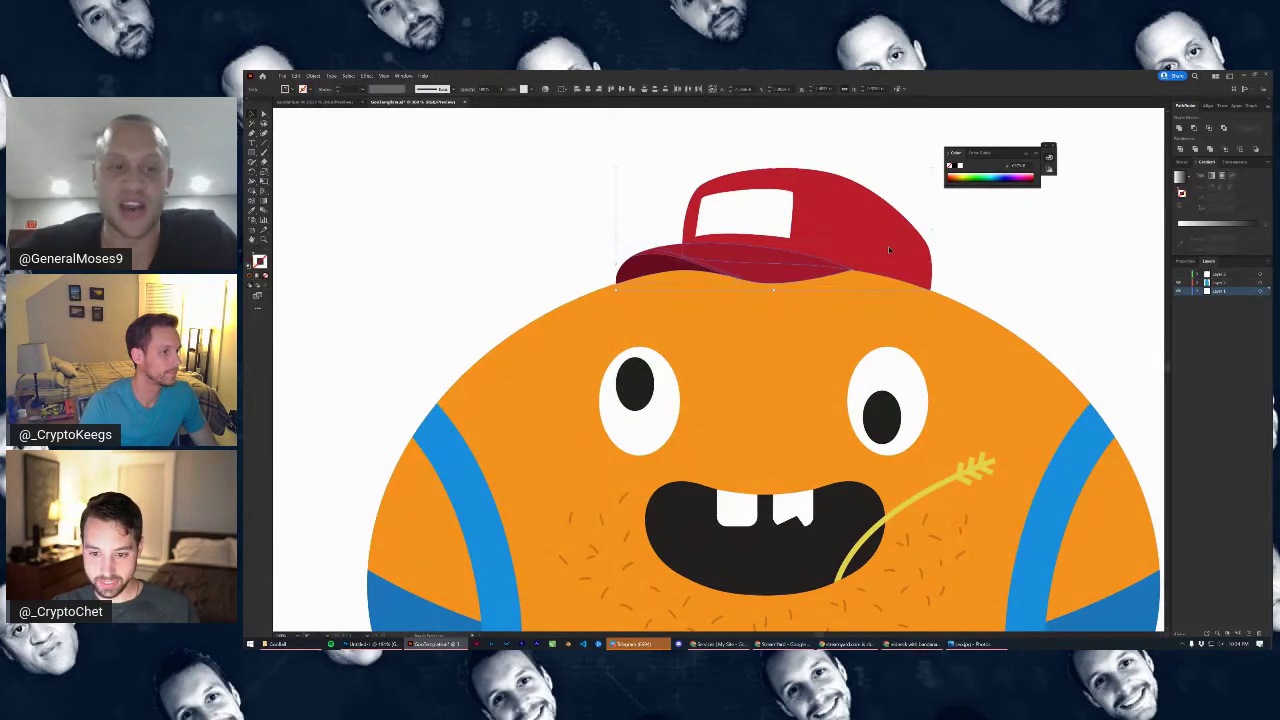
click(1003, 249)
click(657, 265)
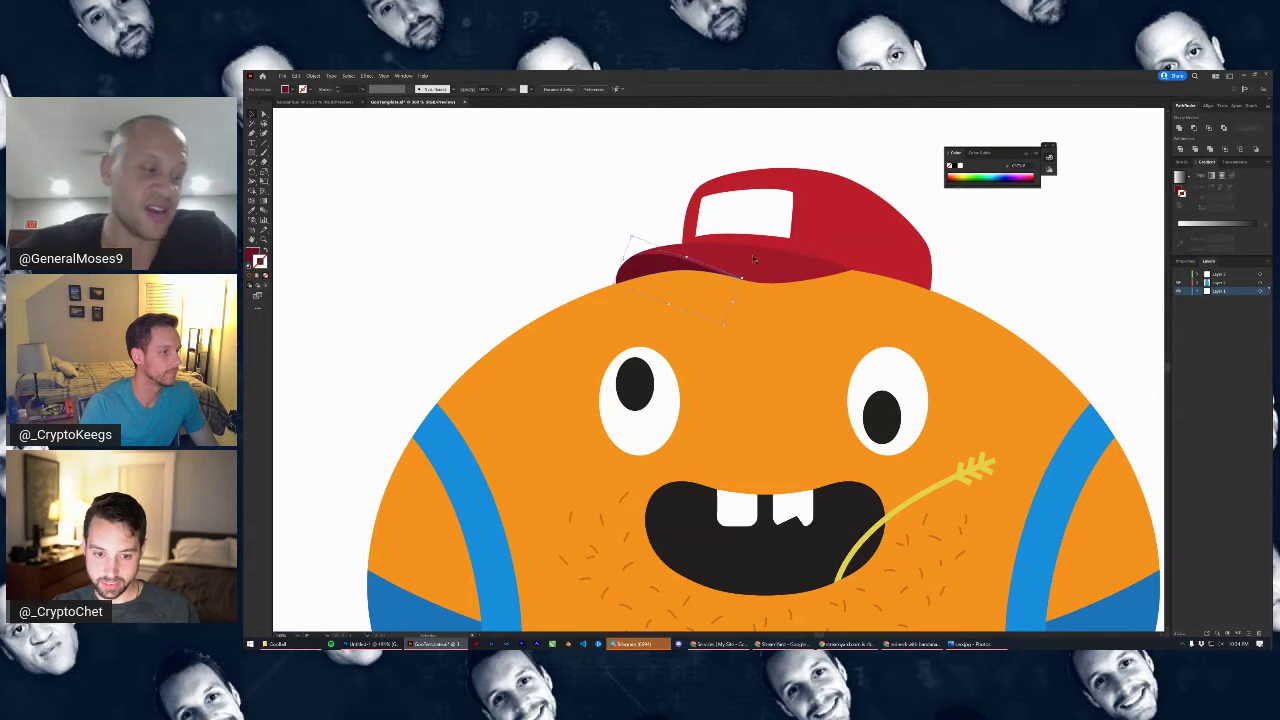
click(766, 259)
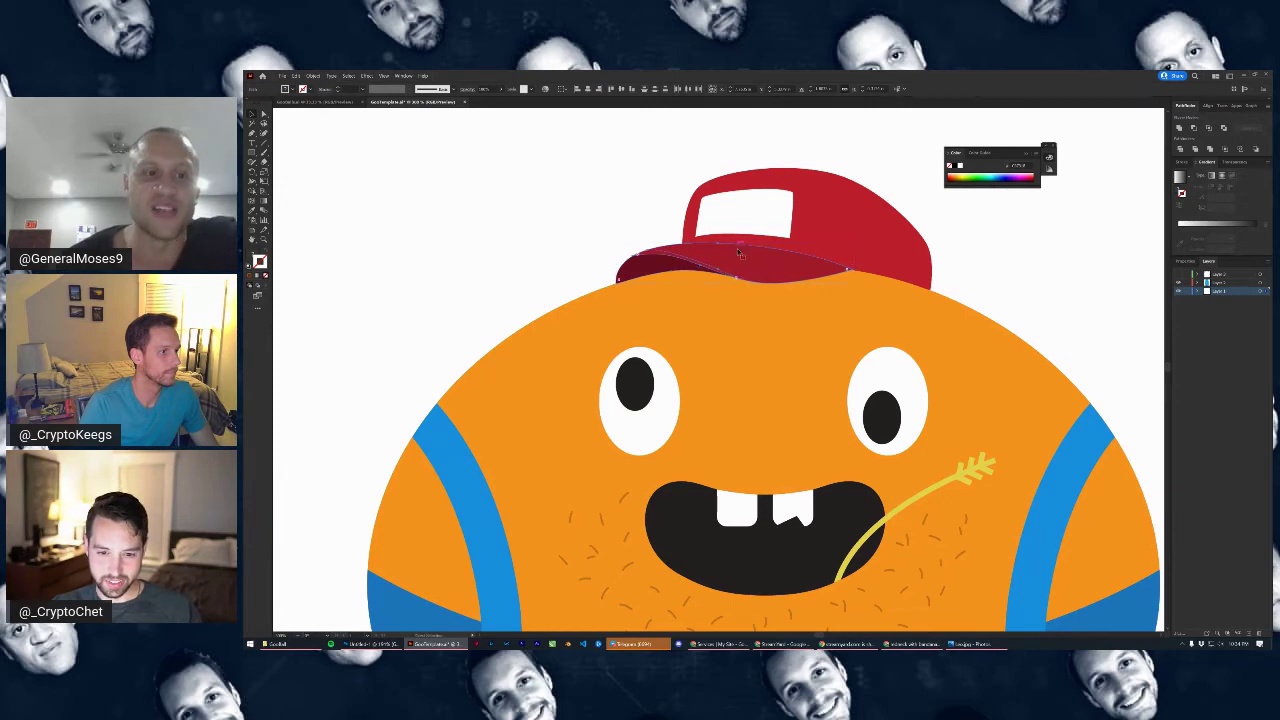
click(1179, 128)
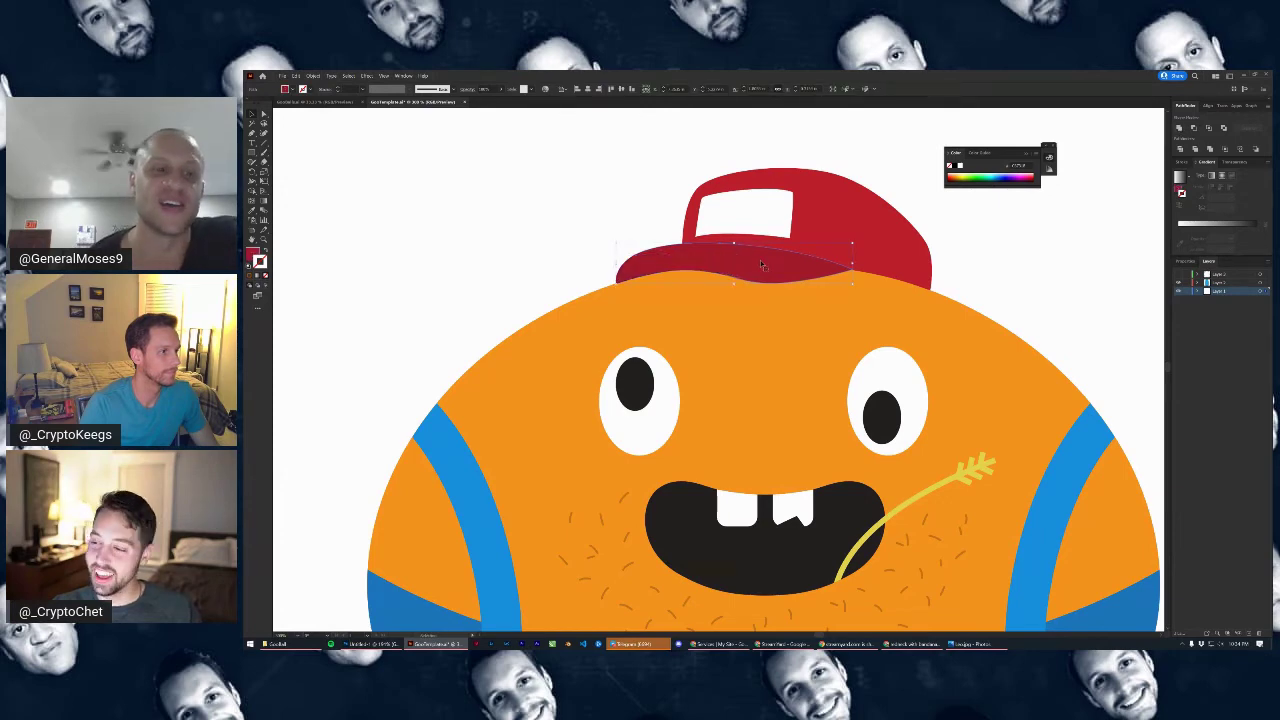
Apply the overalls' translucent dark shading to the united brim shape and shift it slightly down as a shadow on the head
scroll(496, 314, down, 4)
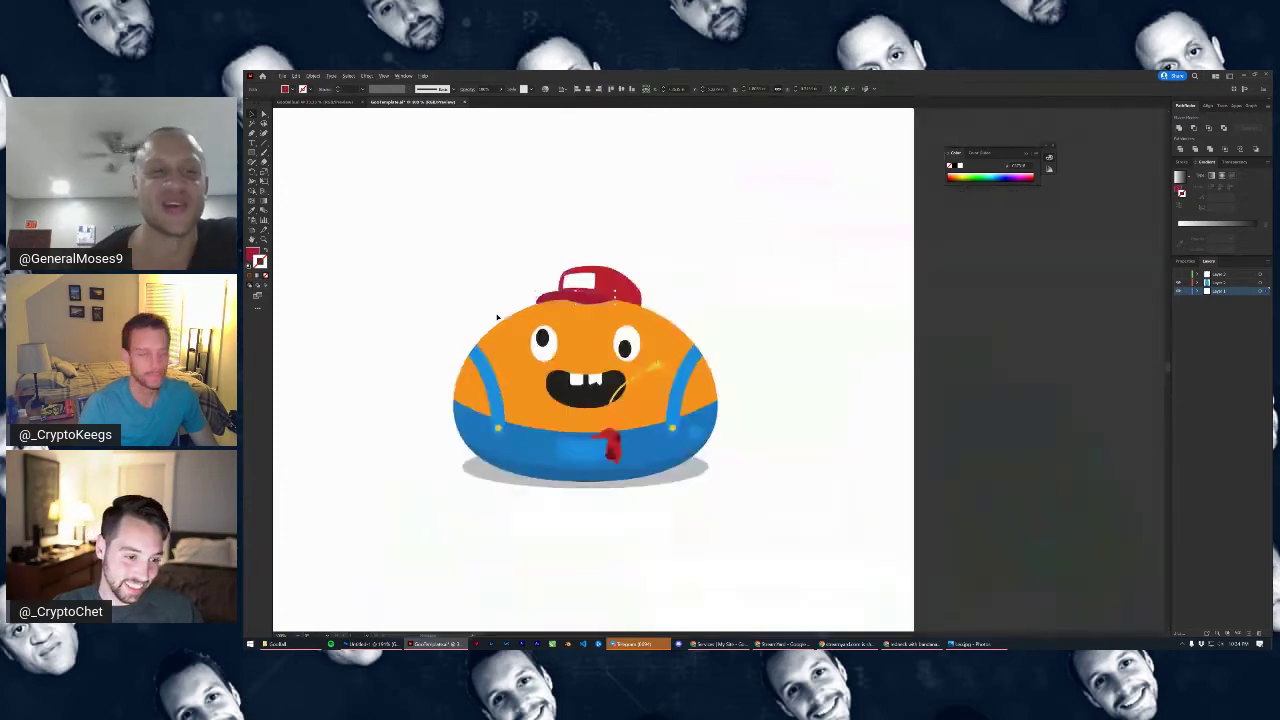
key(i)
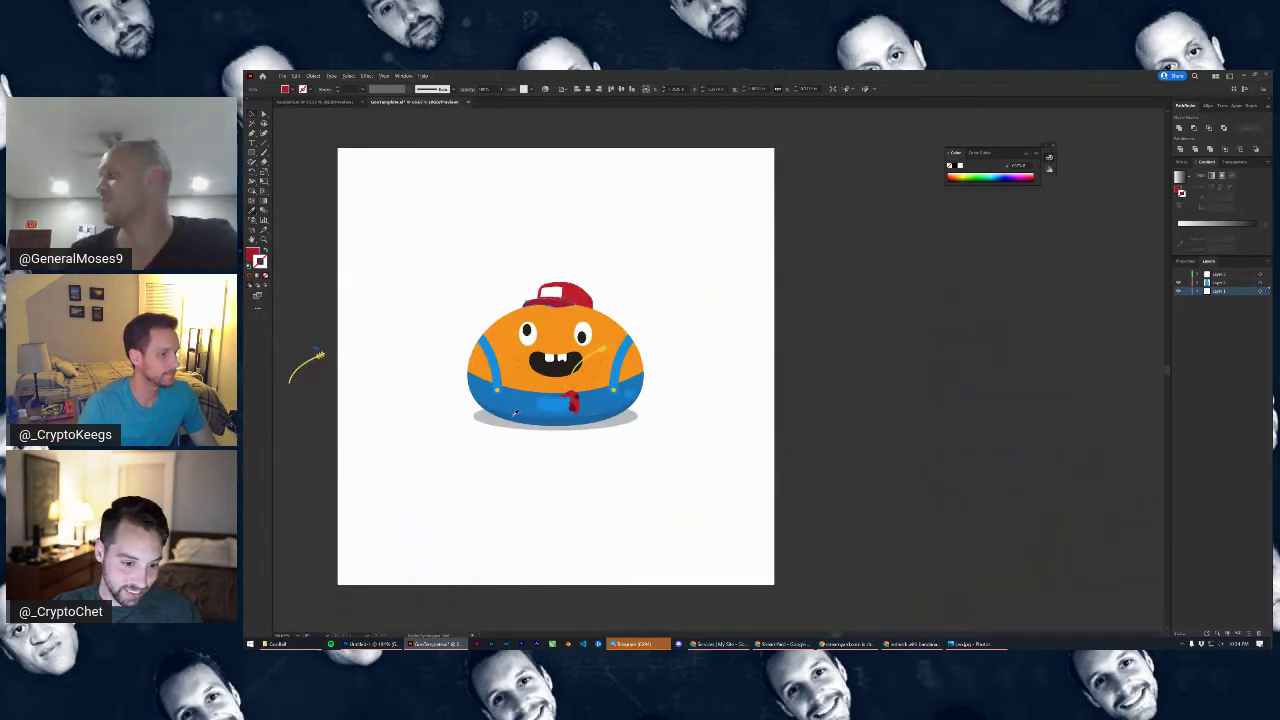
scroll(540, 304, up, 5)
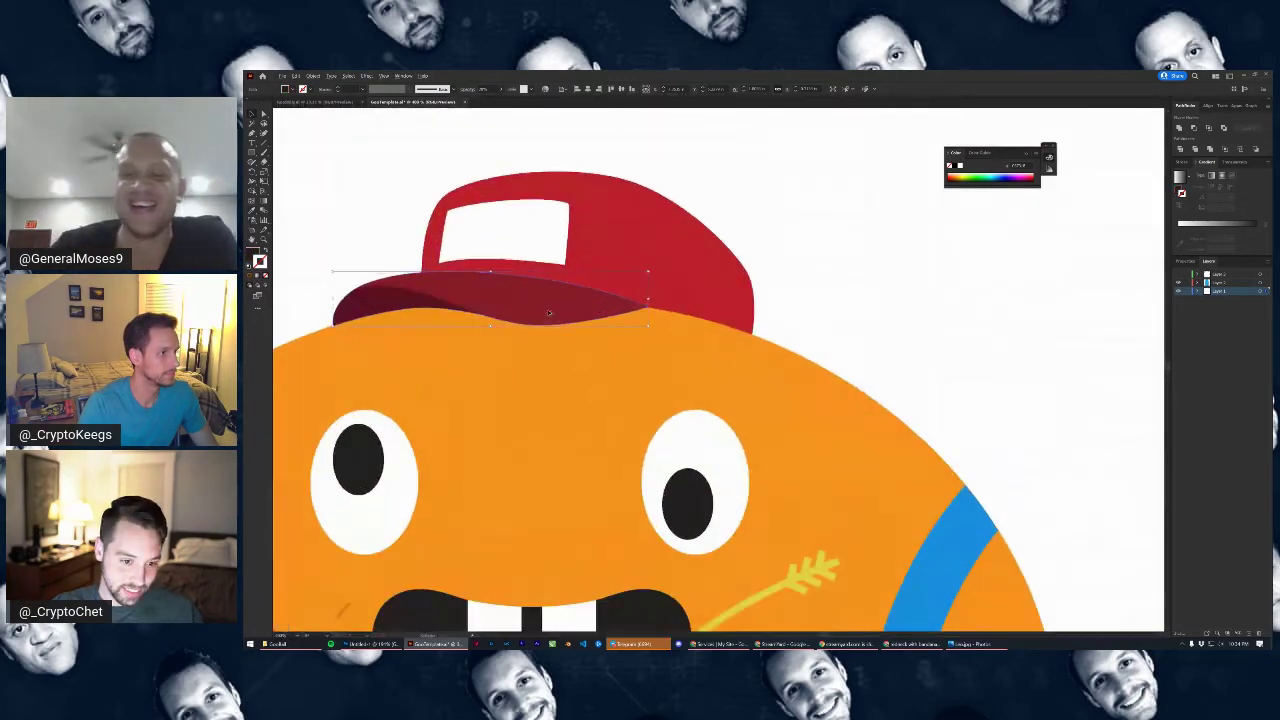
drag(554, 308, 746, 261)
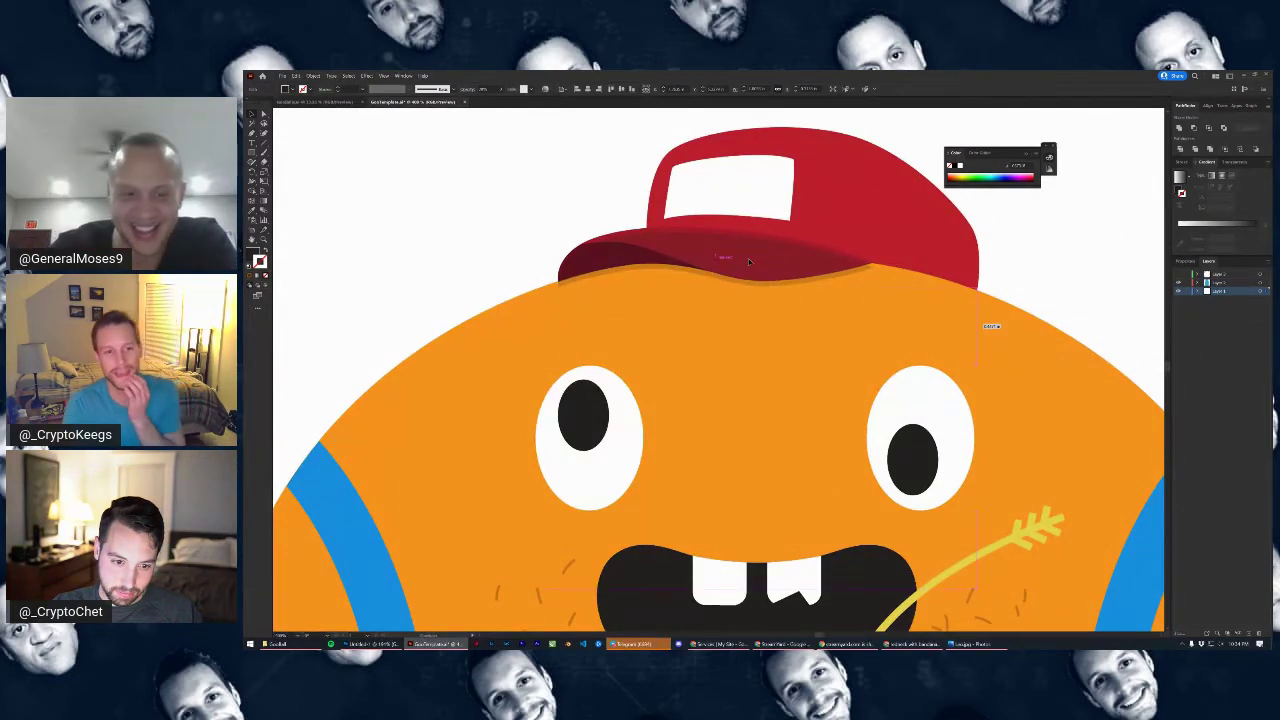
click(748, 258)
Reshape the brim shadow by adjusting its end anchor points and curve so it meets the cap at both ends
click(289, 126)
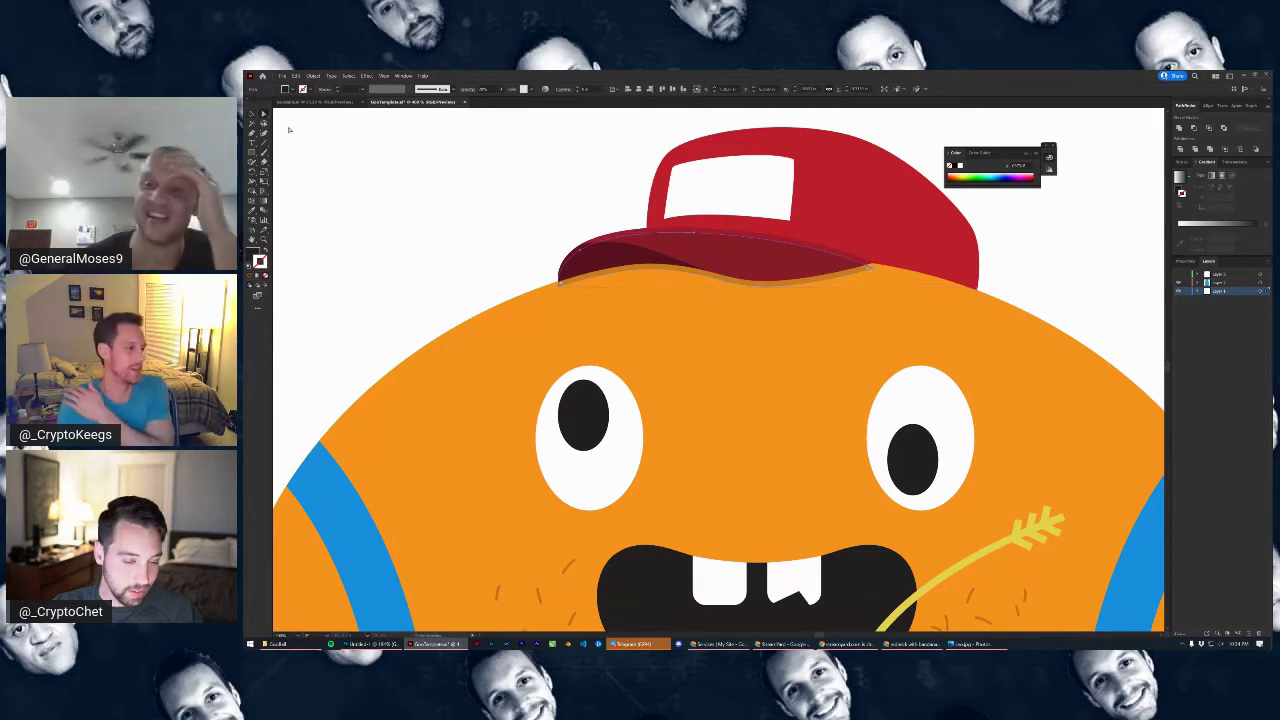
click(561, 285)
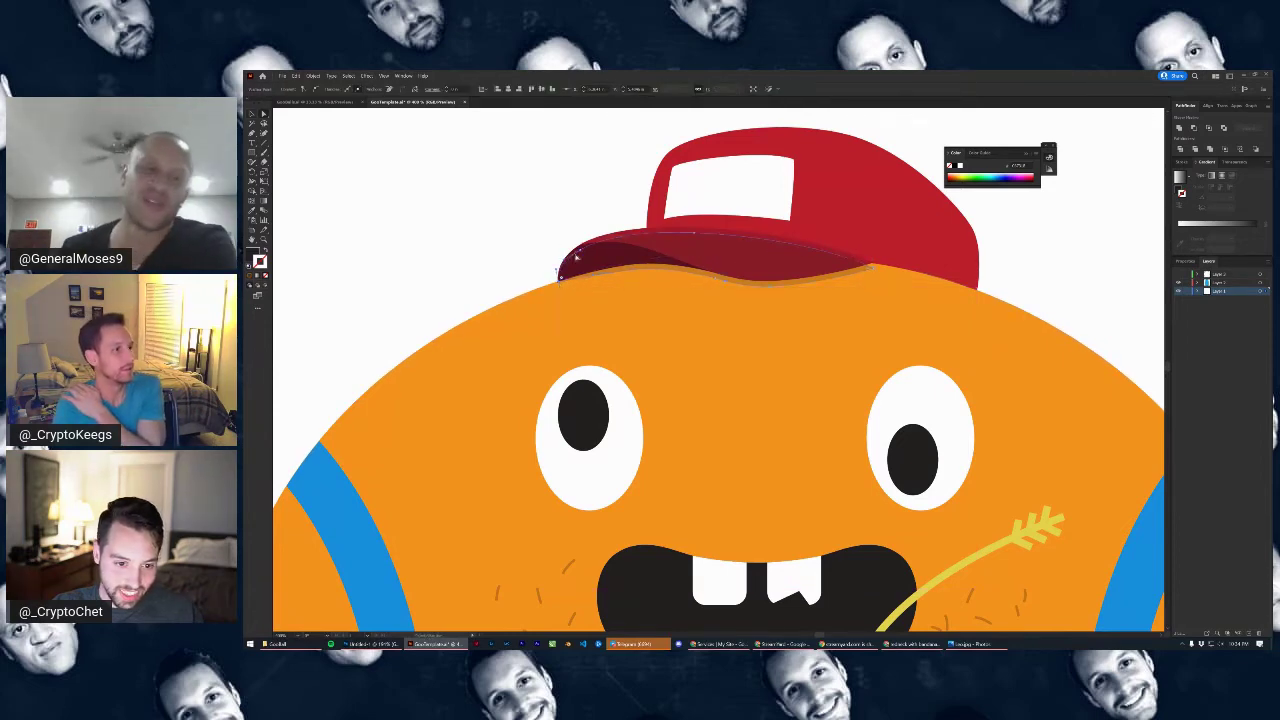
drag(631, 271, 630, 271)
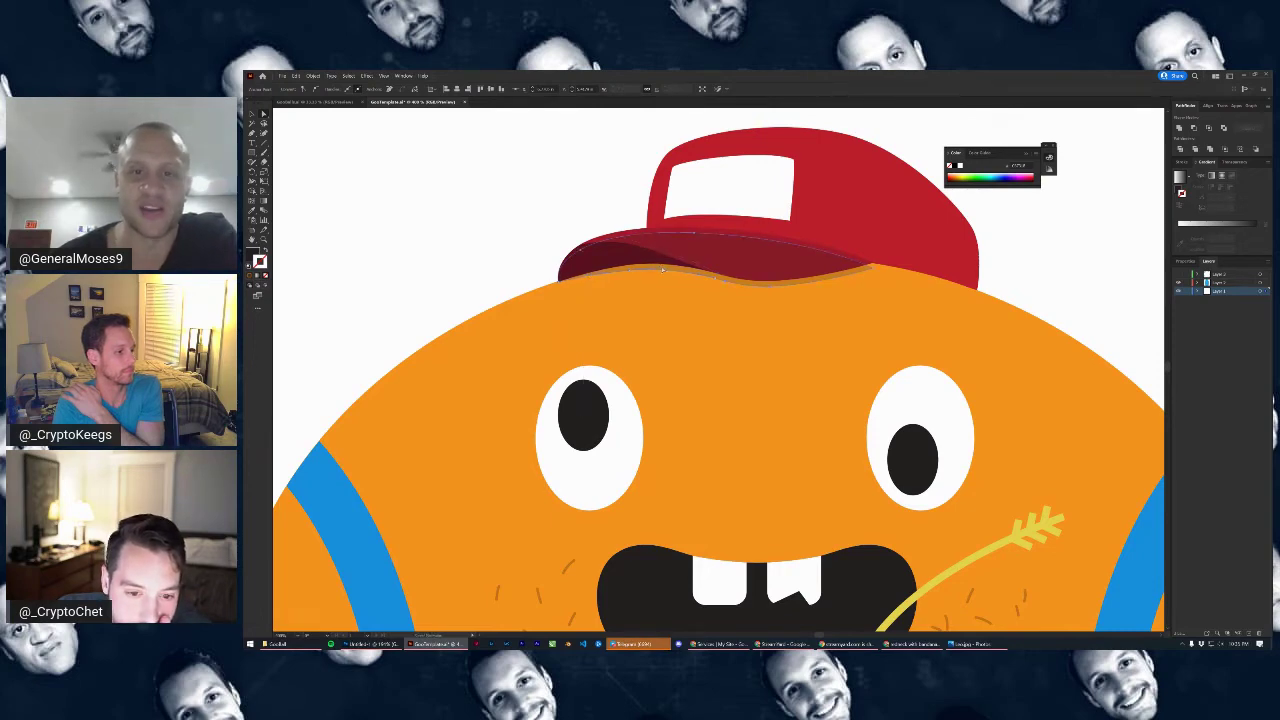
click(871, 267)
drag(696, 235, 854, 239)
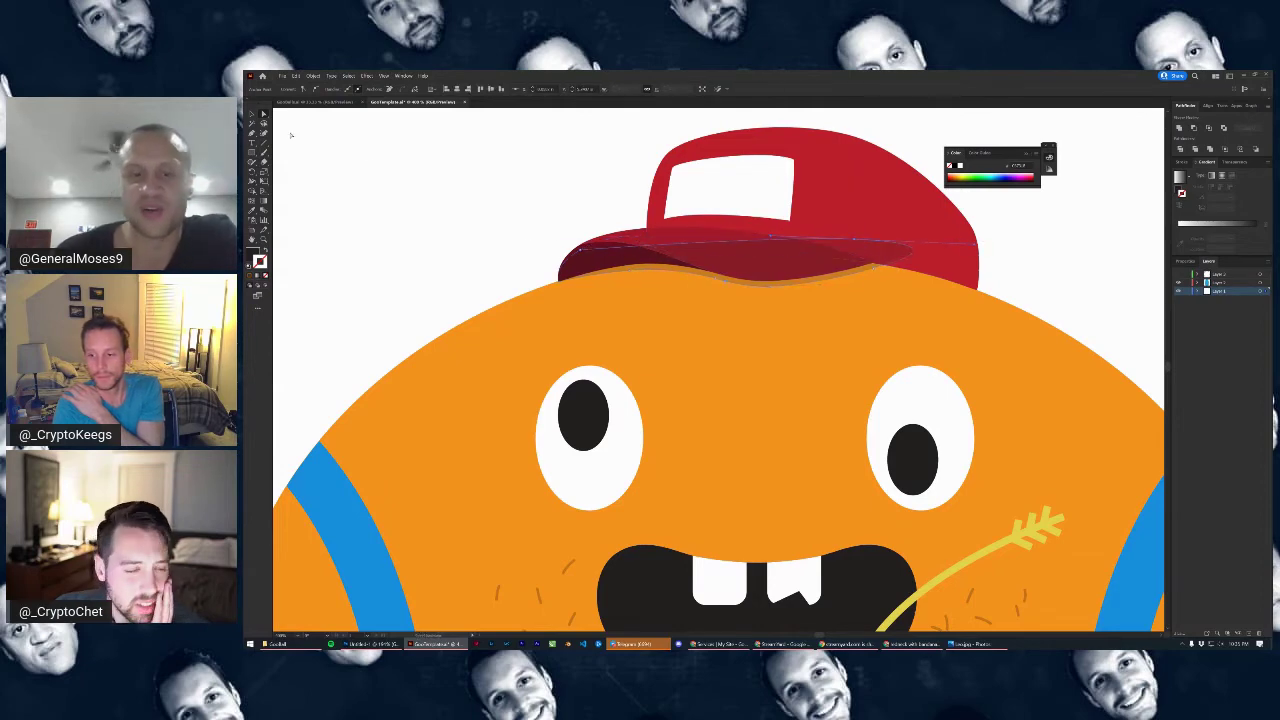
Send the brim shadow behind the cap's brim so it only darkens the orange head below, and deselect it
click(782, 287)
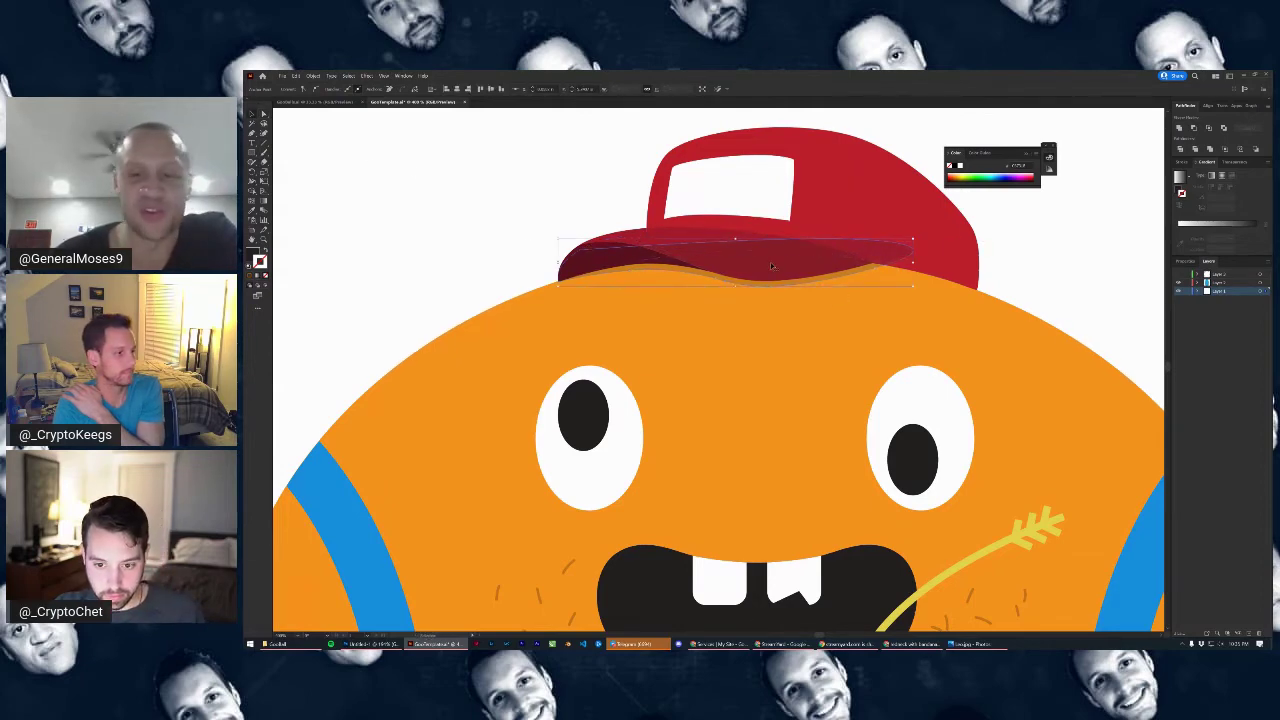
click(770, 261)
key(a)
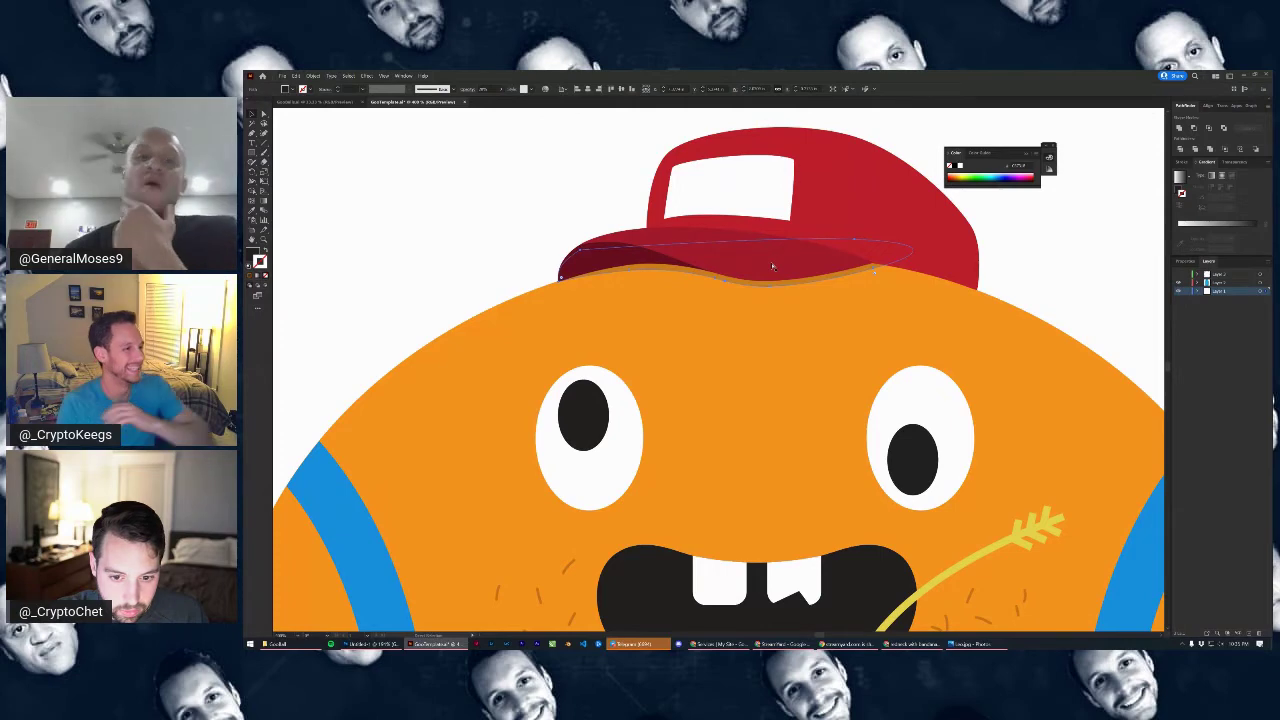
key(v)
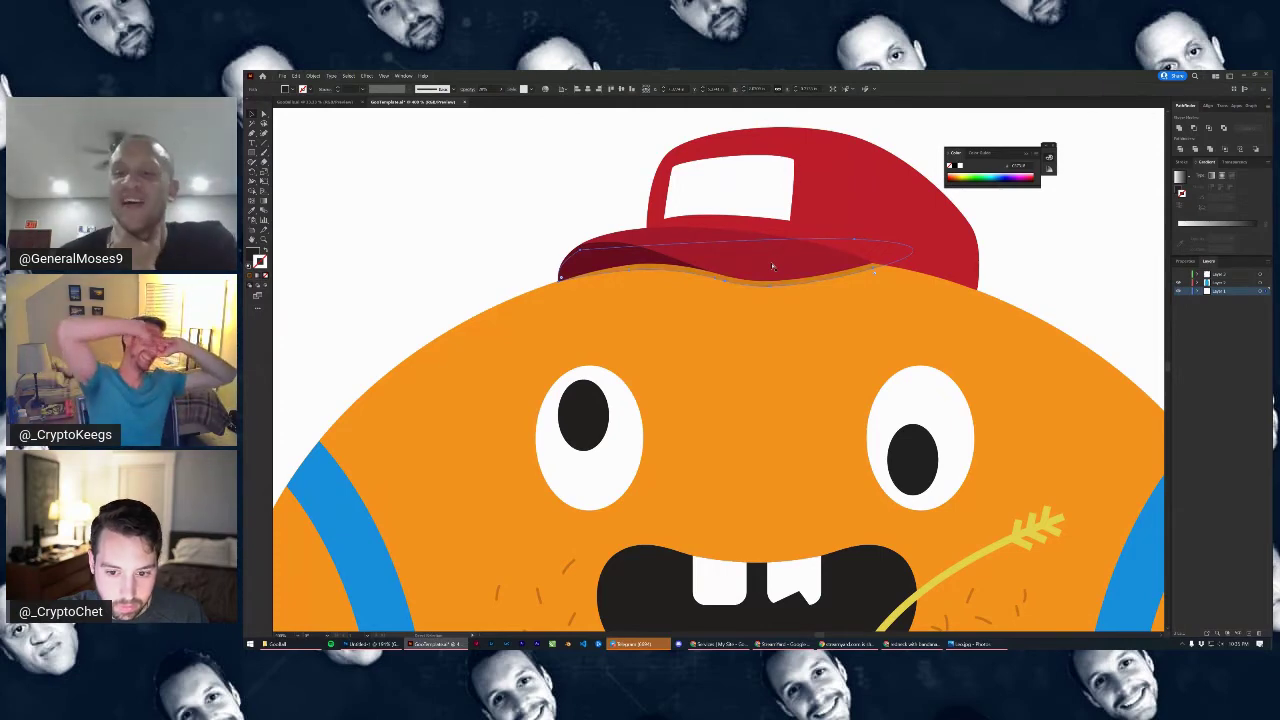
click(457, 183)
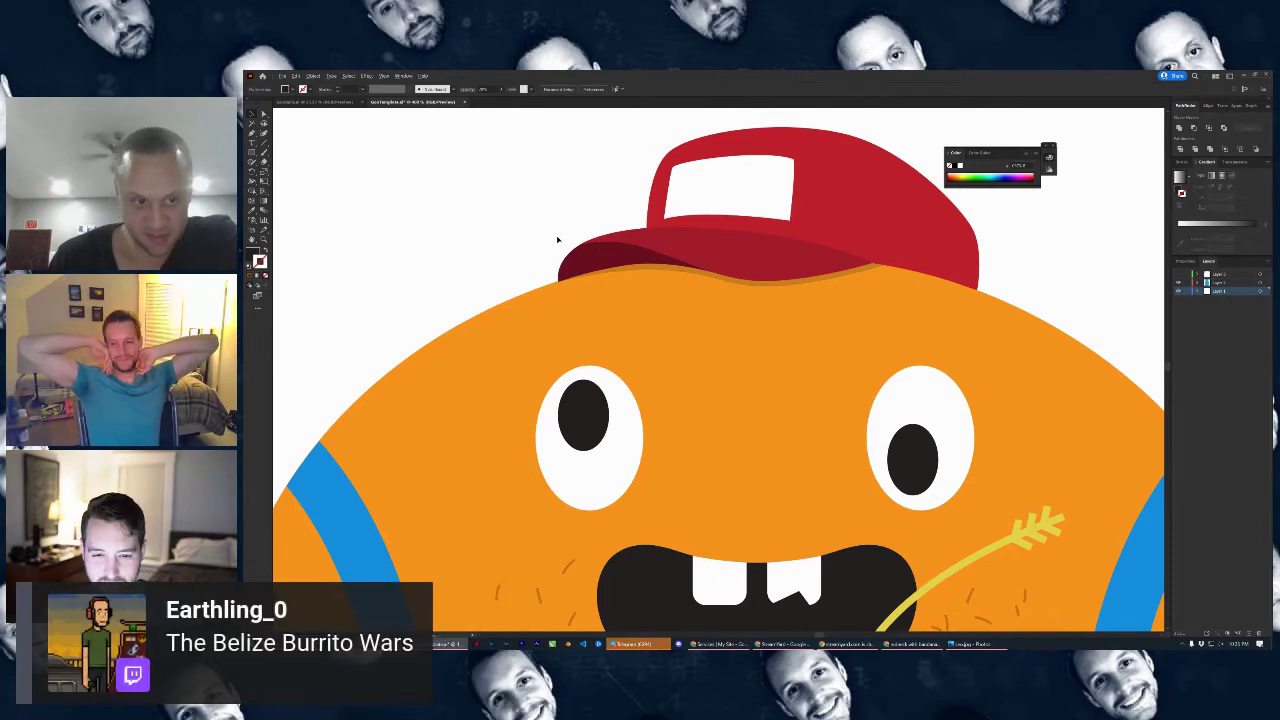
Duplicate the strap on the patched side, offset the copy slightly, and give it the overalls' translucent dark shading
scroll(557, 240, down, 1)
click(798, 284)
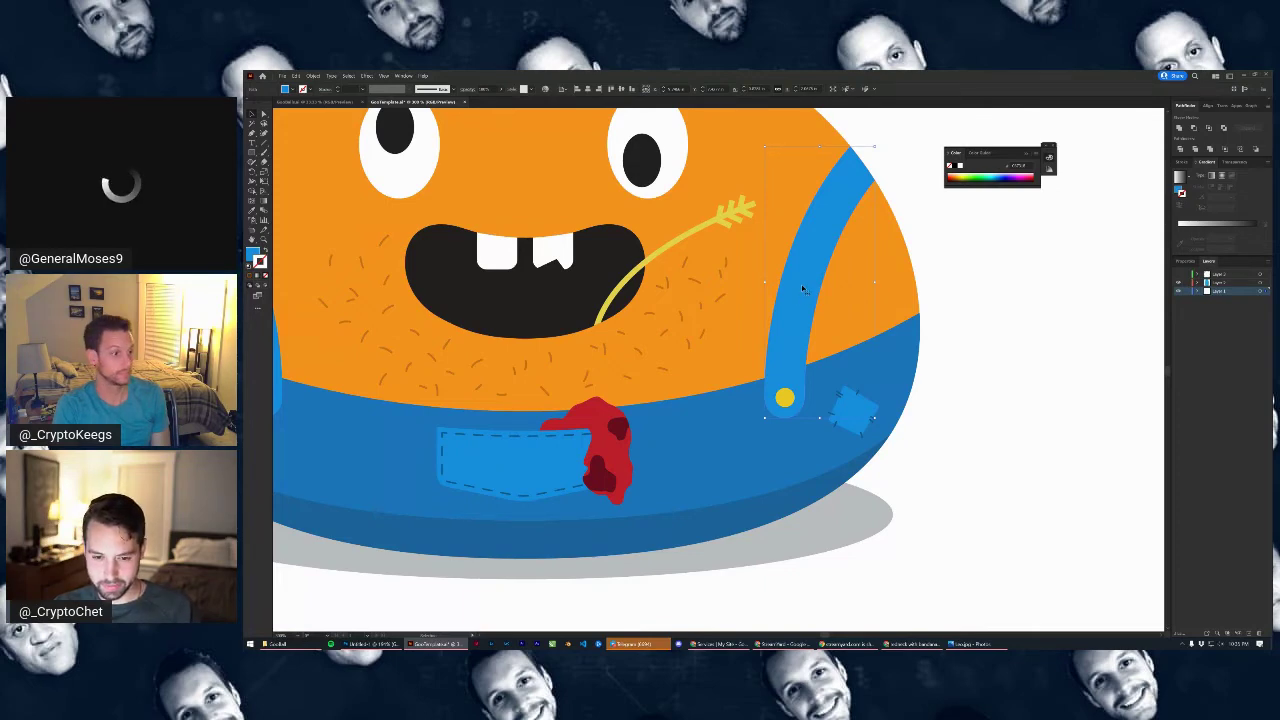
drag(803, 287, 806, 286)
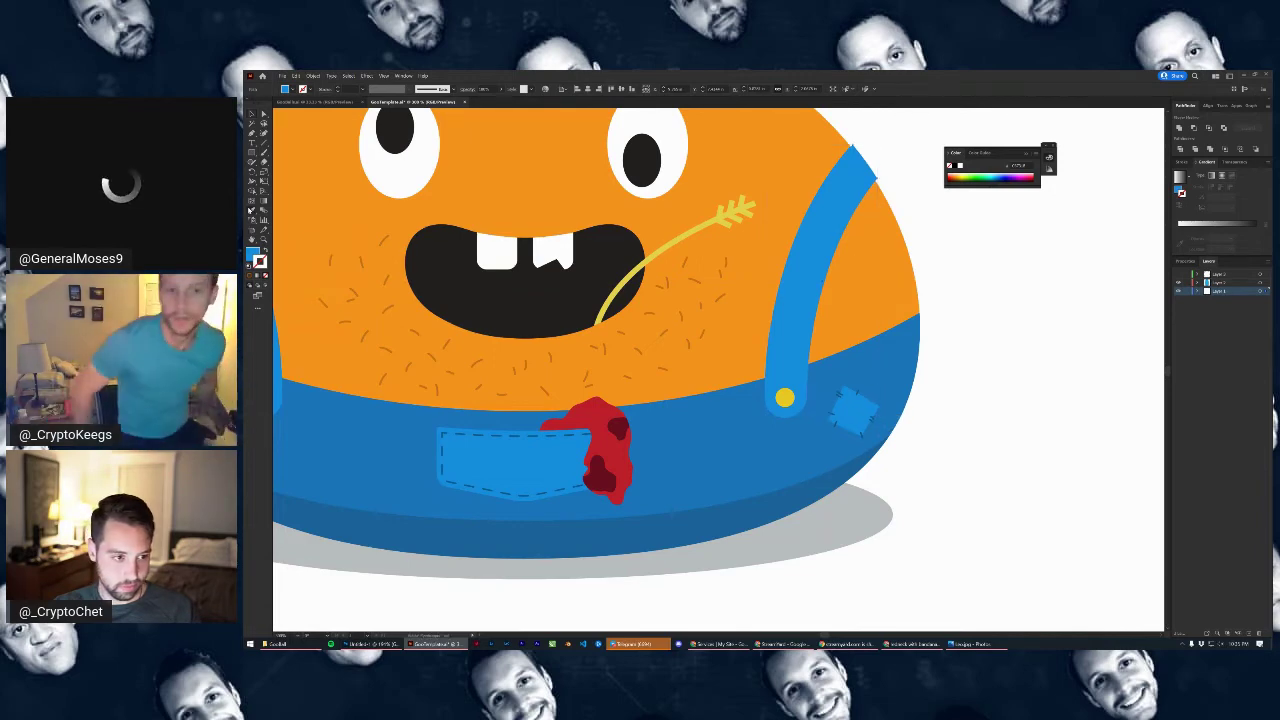
click(706, 518)
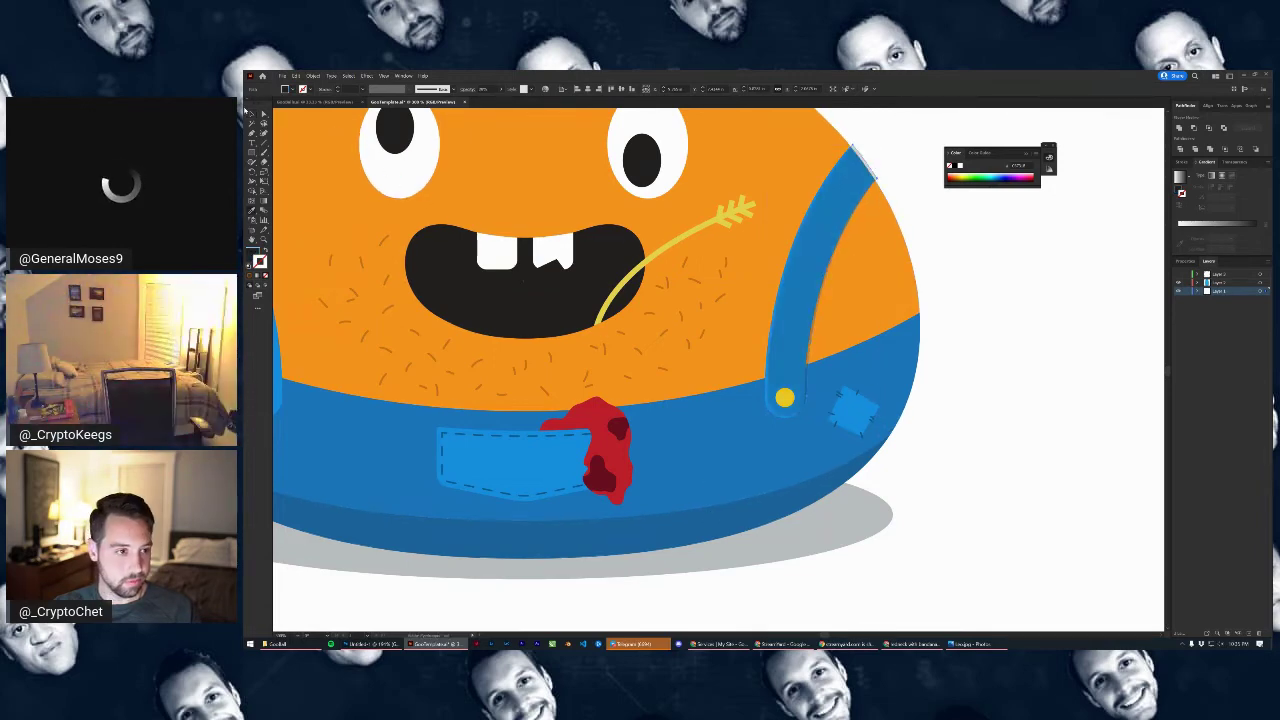
Arrange the light blue strap in front of its shadow copy but behind the yellow button
key(v)
click(770, 376)
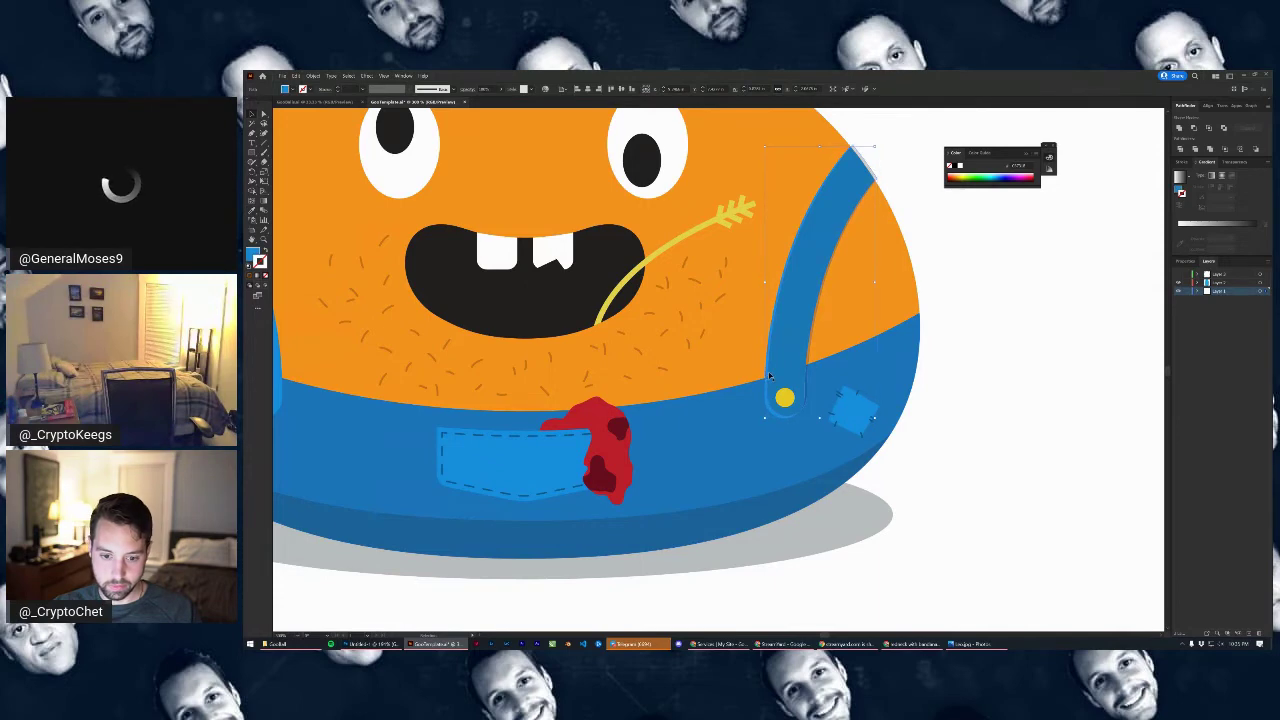
key(ctrl+shift+bracketright)
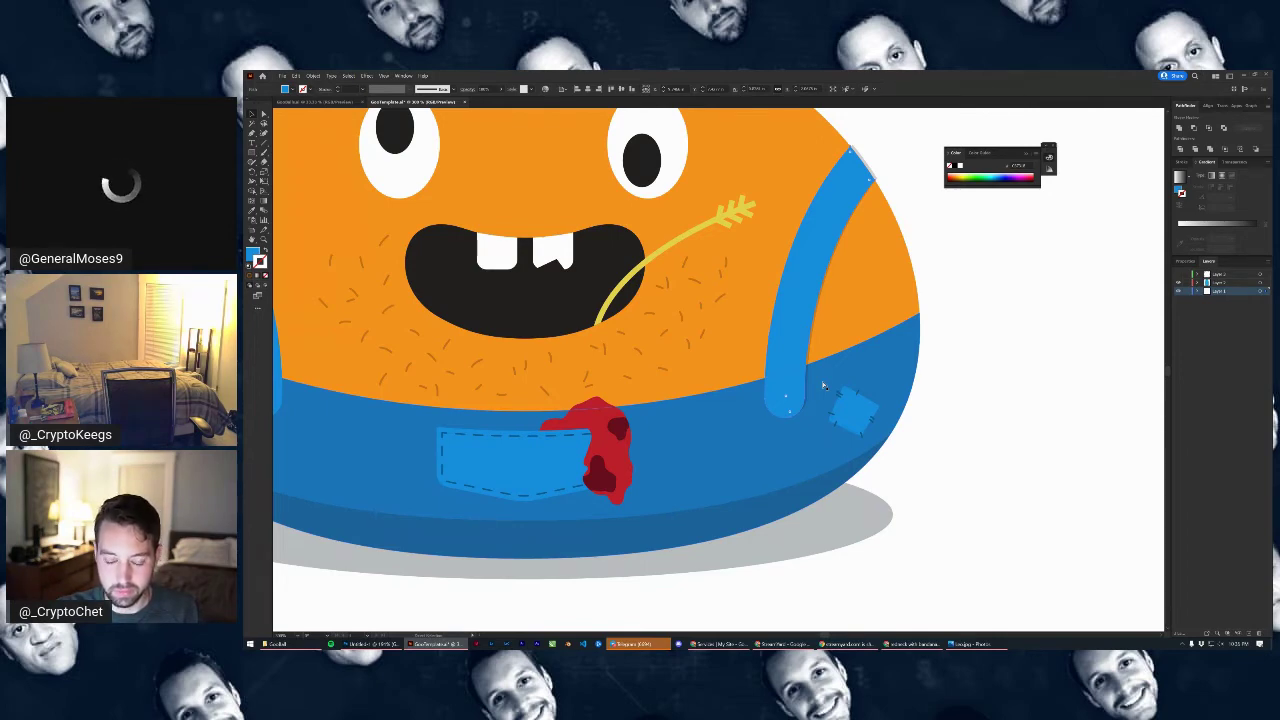
key(ctrl+[)
key(ctrl+[)
key(ctrl+z)
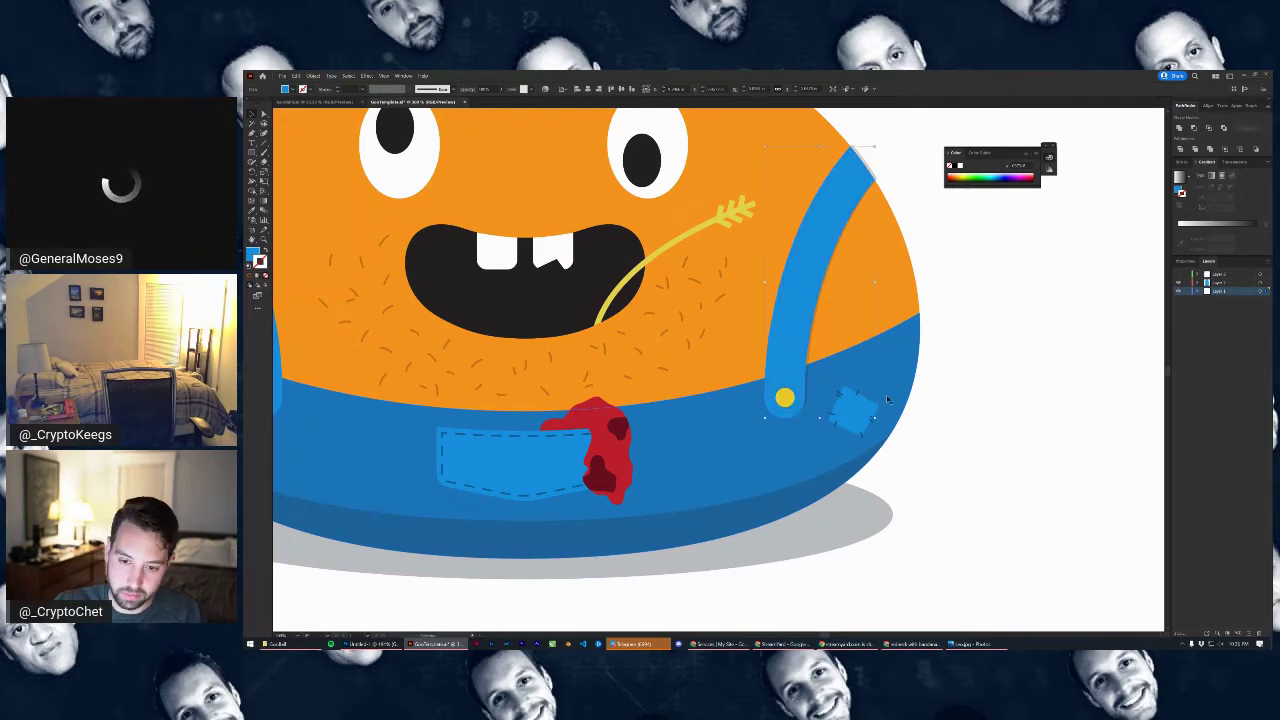
Shift the shadow copy of the patched-side strap slightly outward so a thin dark edge shows beside the strap
scroll(887, 399, up, 1)
click(1063, 377)
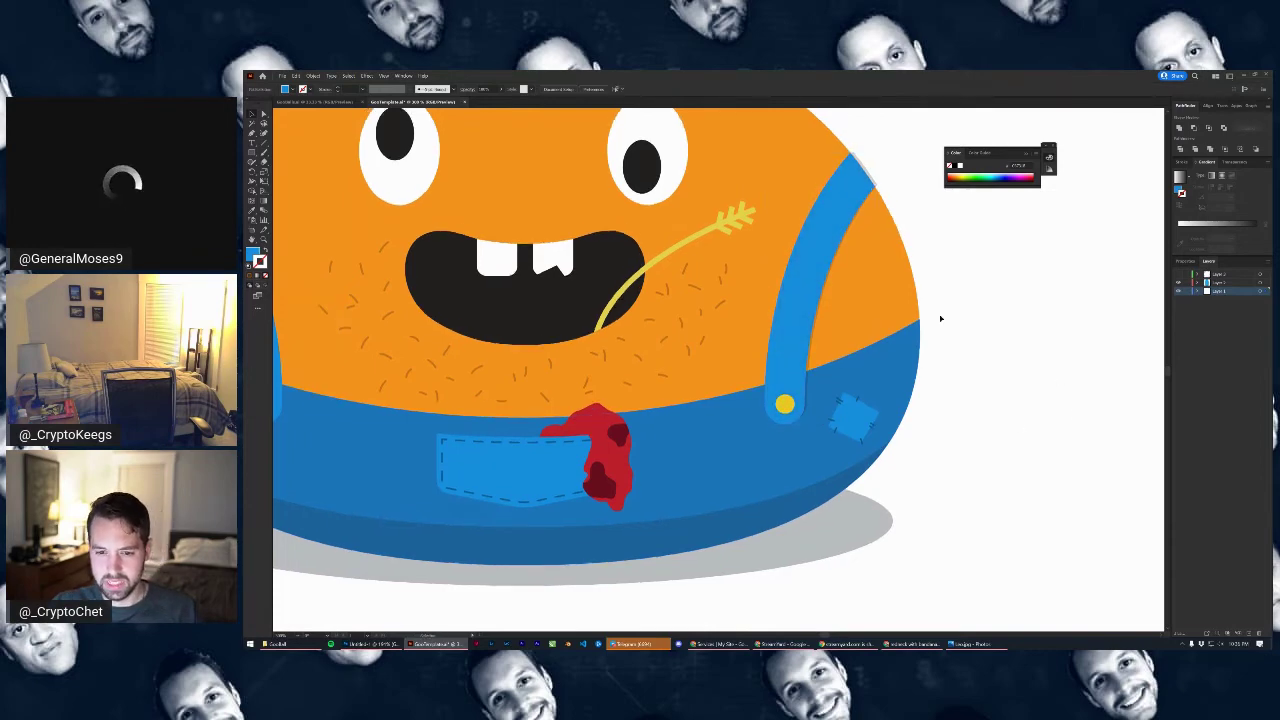
click(866, 170)
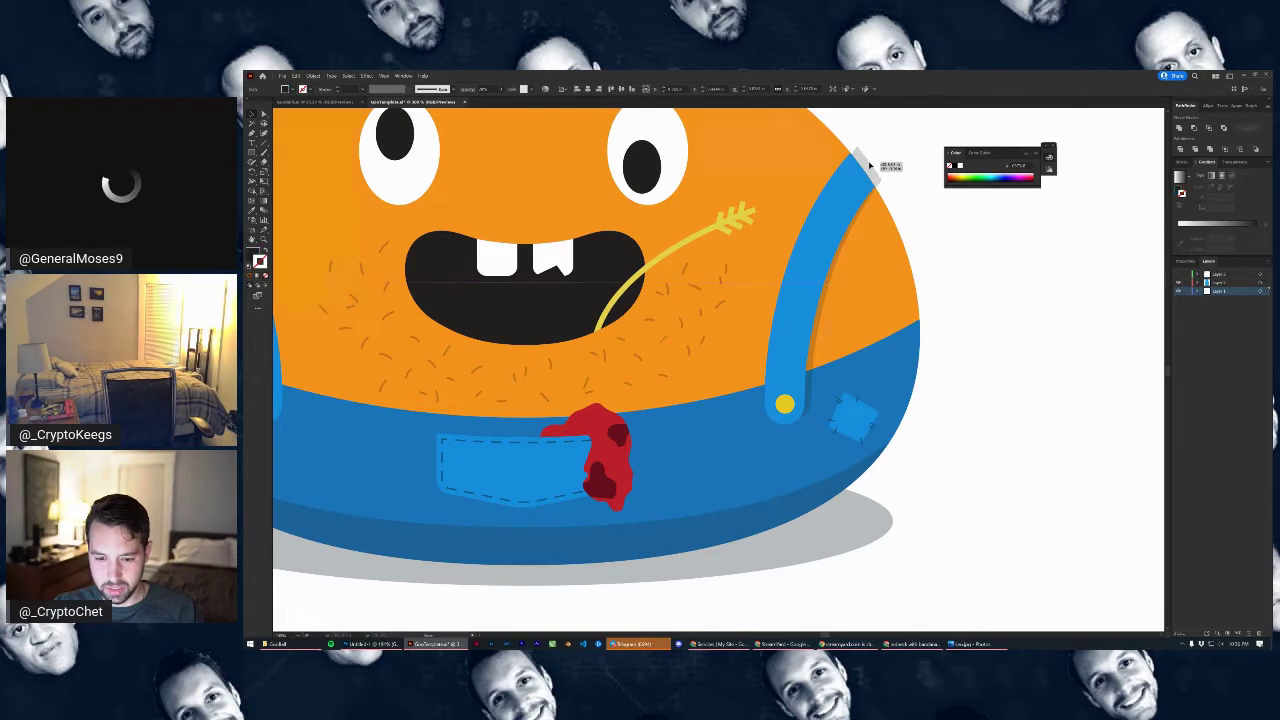
mouse_move(869, 165)
mouse_down()
mouse_move(887, 150)
mouse_move(867, 161)
mouse_up()
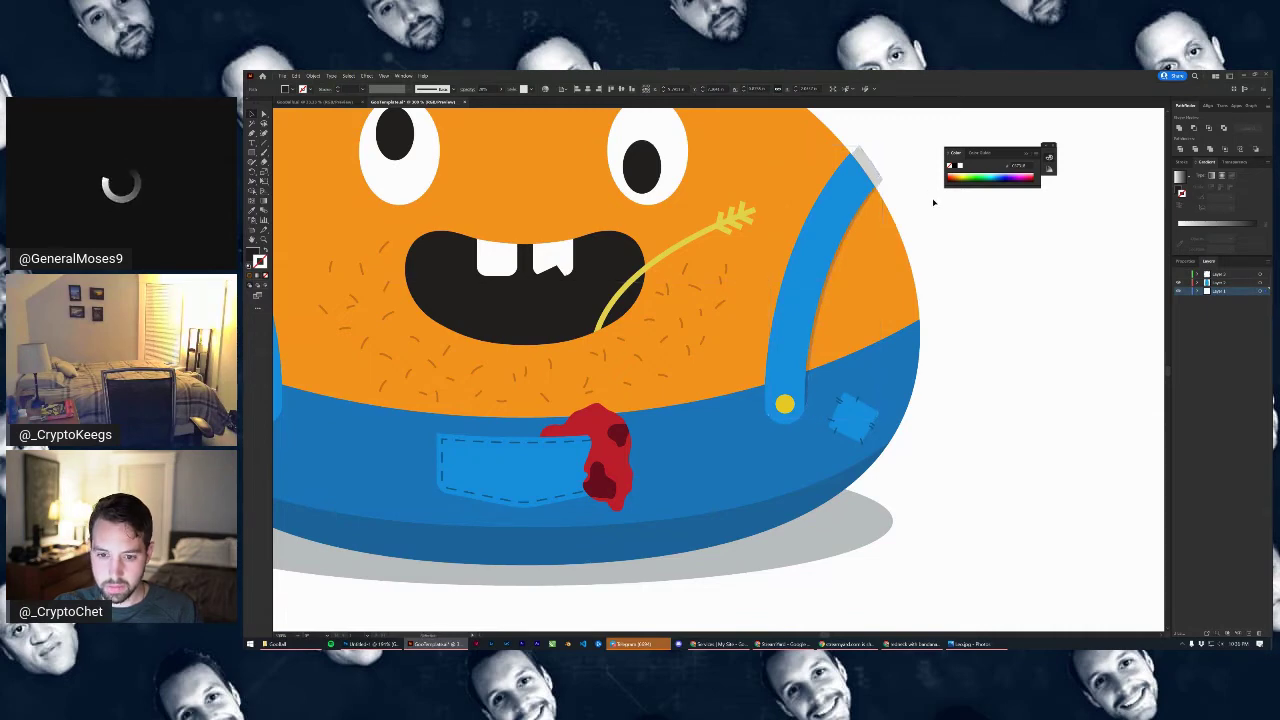
click(932, 204)
scroll(959, 298, down, 2)
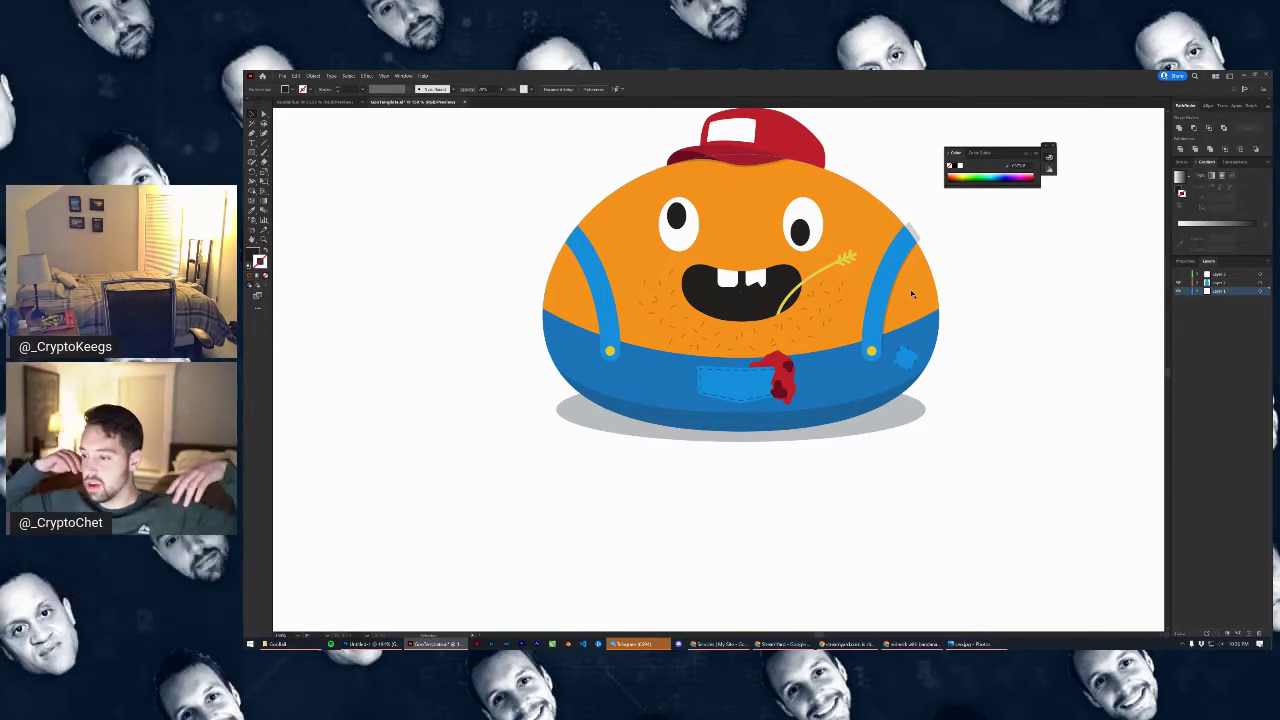
Adjust the two upper corner anchor points of the patched-side light blue strap so they sit on the orange body's outline
click(911, 239)
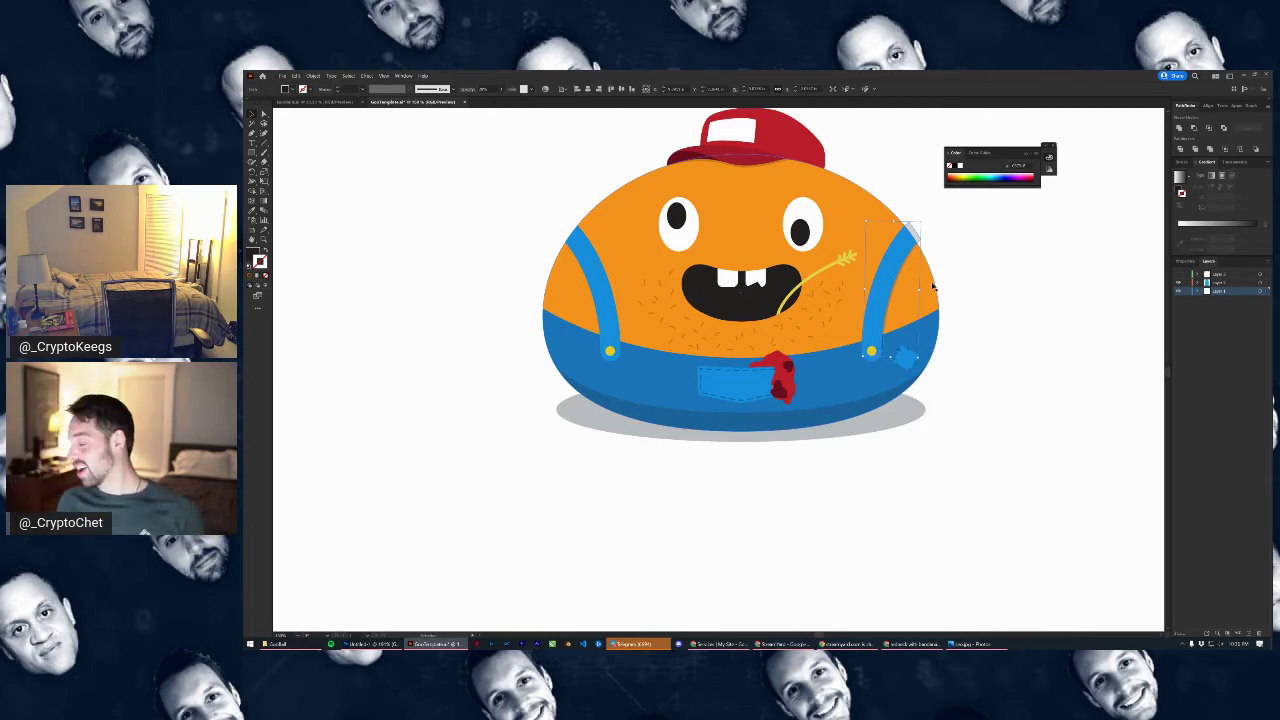
click(1020, 252)
scroll(935, 234, up, 2)
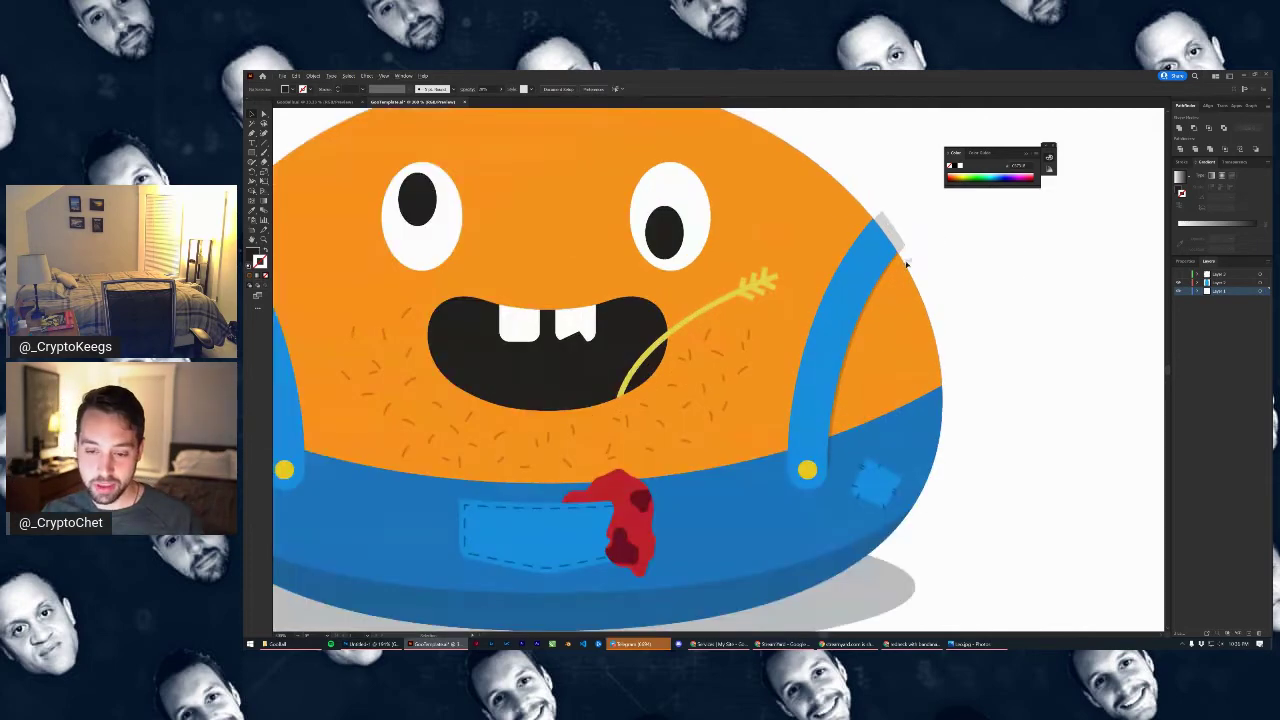
scroll(881, 236, up, 1)
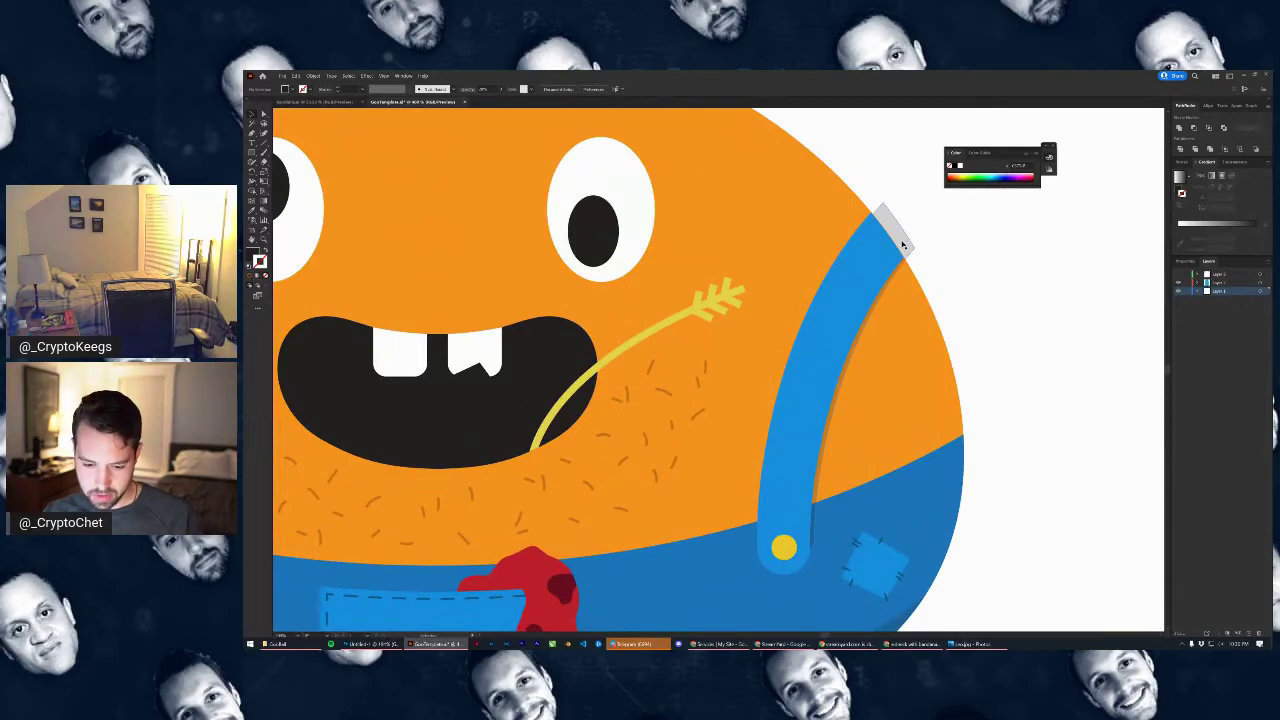
click(889, 248)
scroll(889, 248, up, 4)
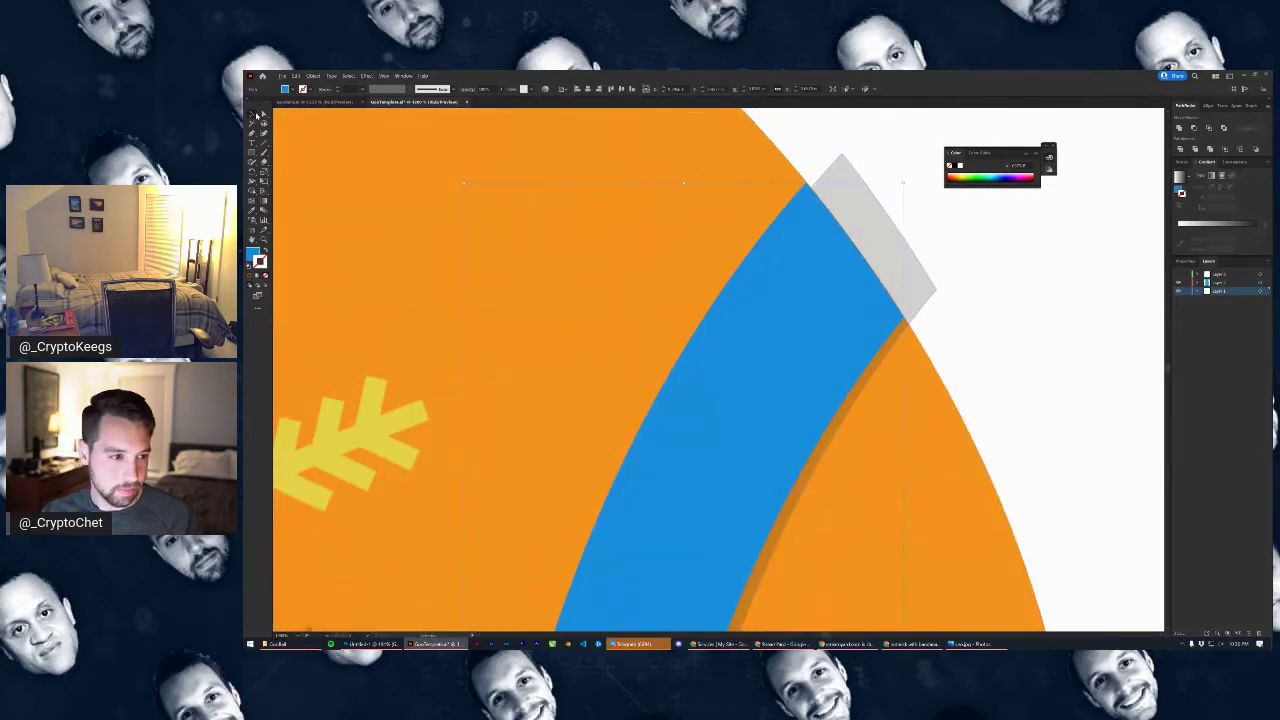
click(263, 115)
scroll(800, 190, up, 1)
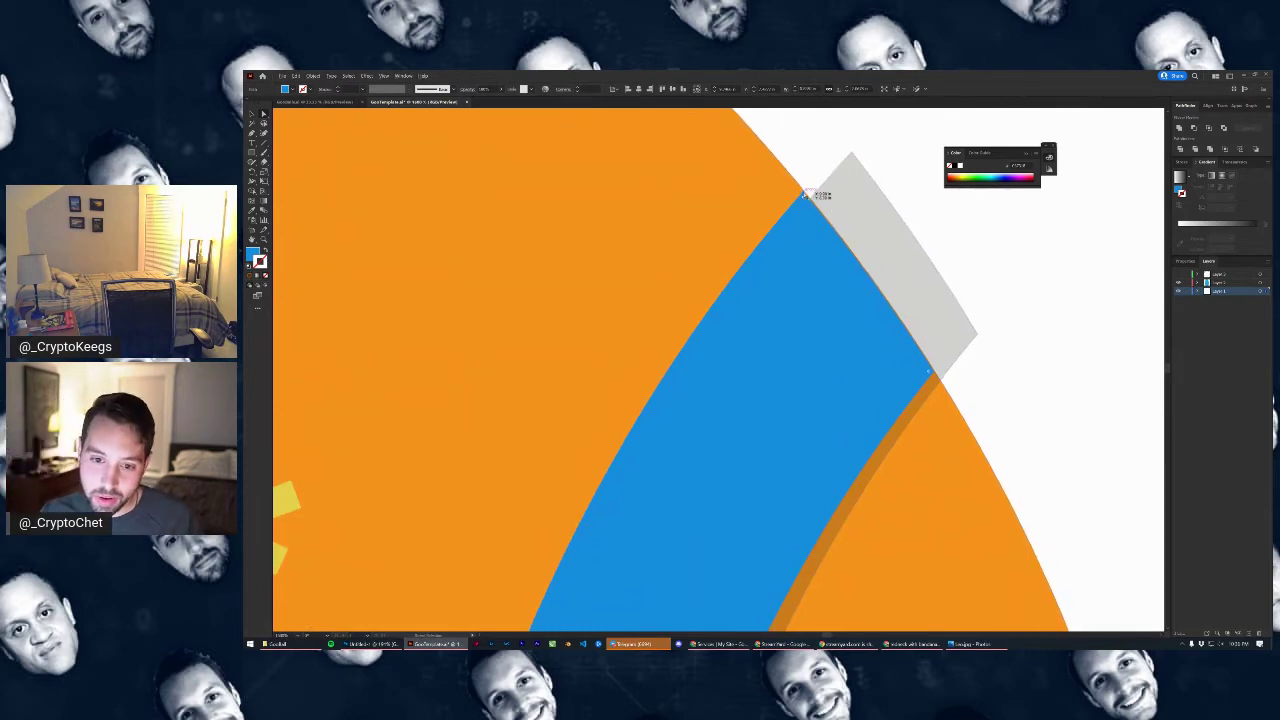
click(801, 195)
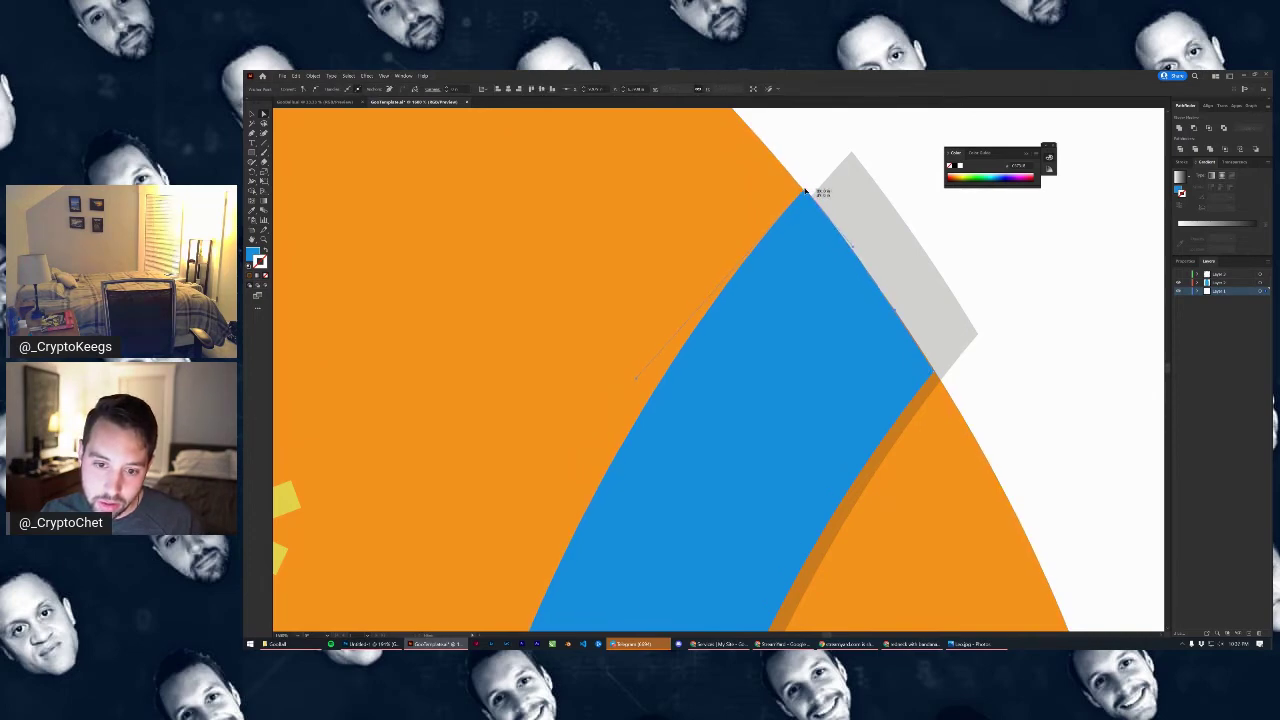
click(934, 374)
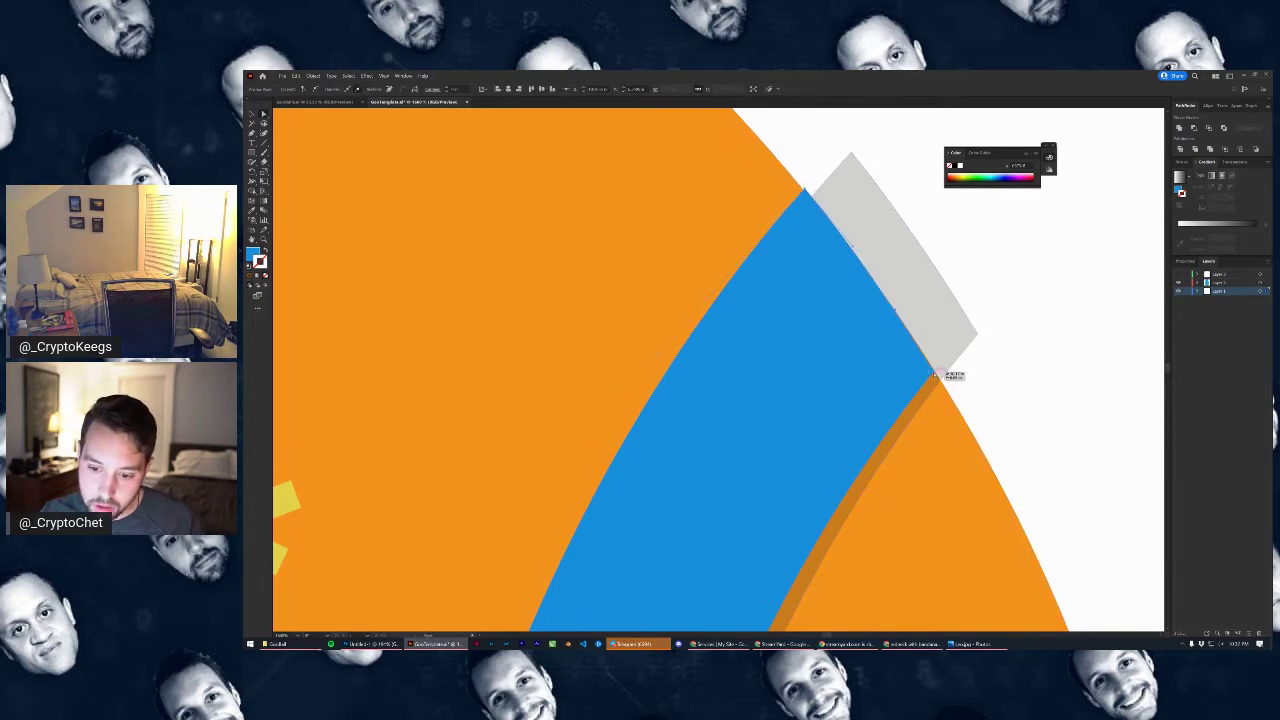
scroll(980, 356, down, 4)
click(1043, 366)
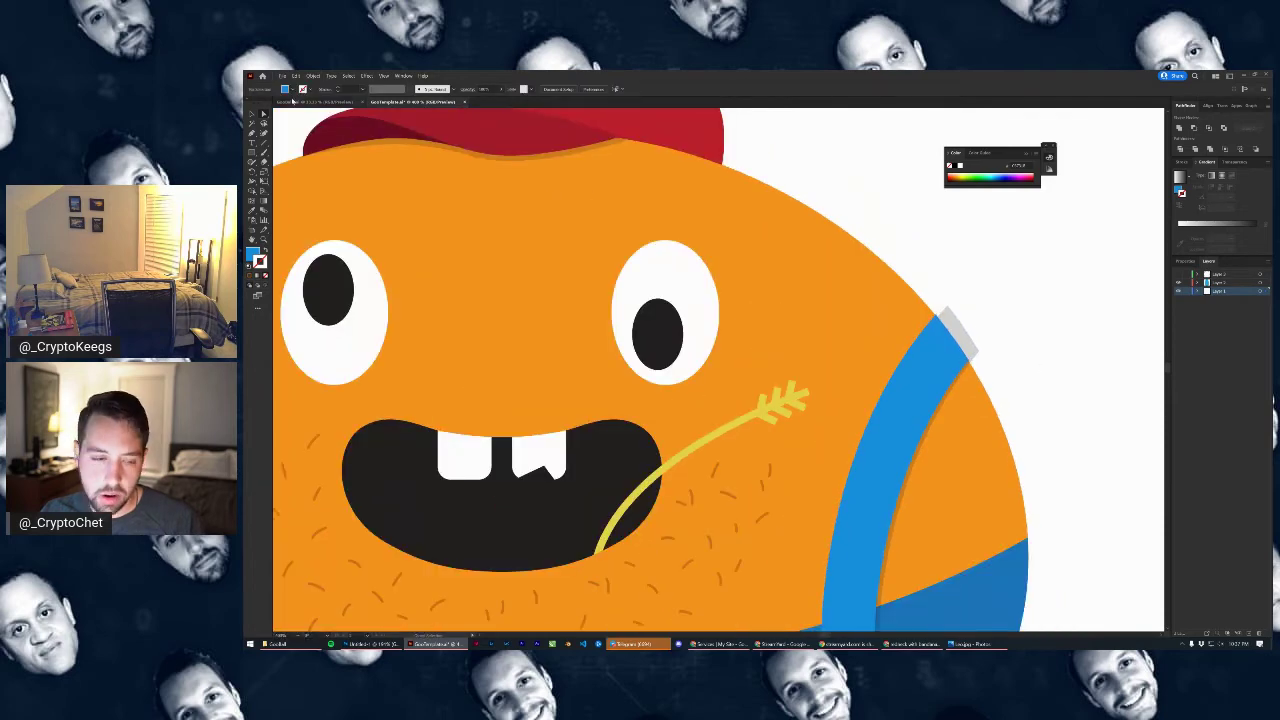
Try to trim the overhanging strap shadow against the original orange body with Minus Front and with Intersect, undoing each attempt
click(252, 114)
drag(1020, 332, 920, 252)
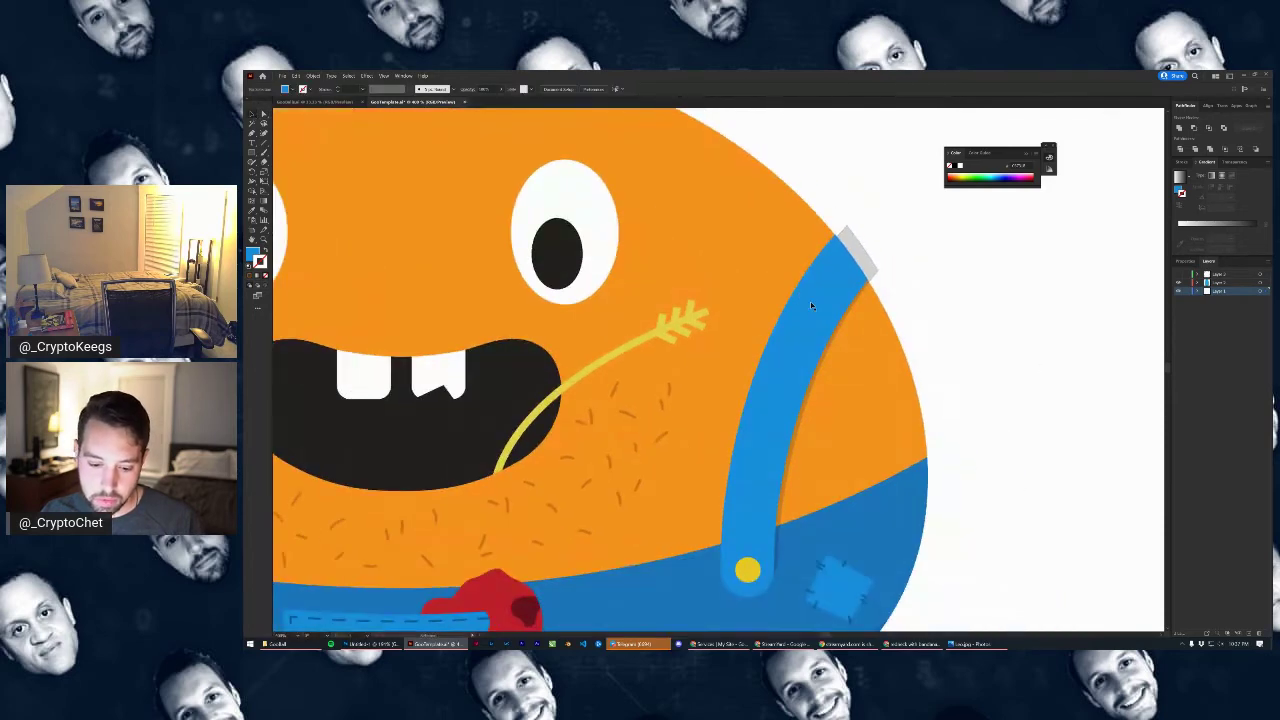
click(812, 306)
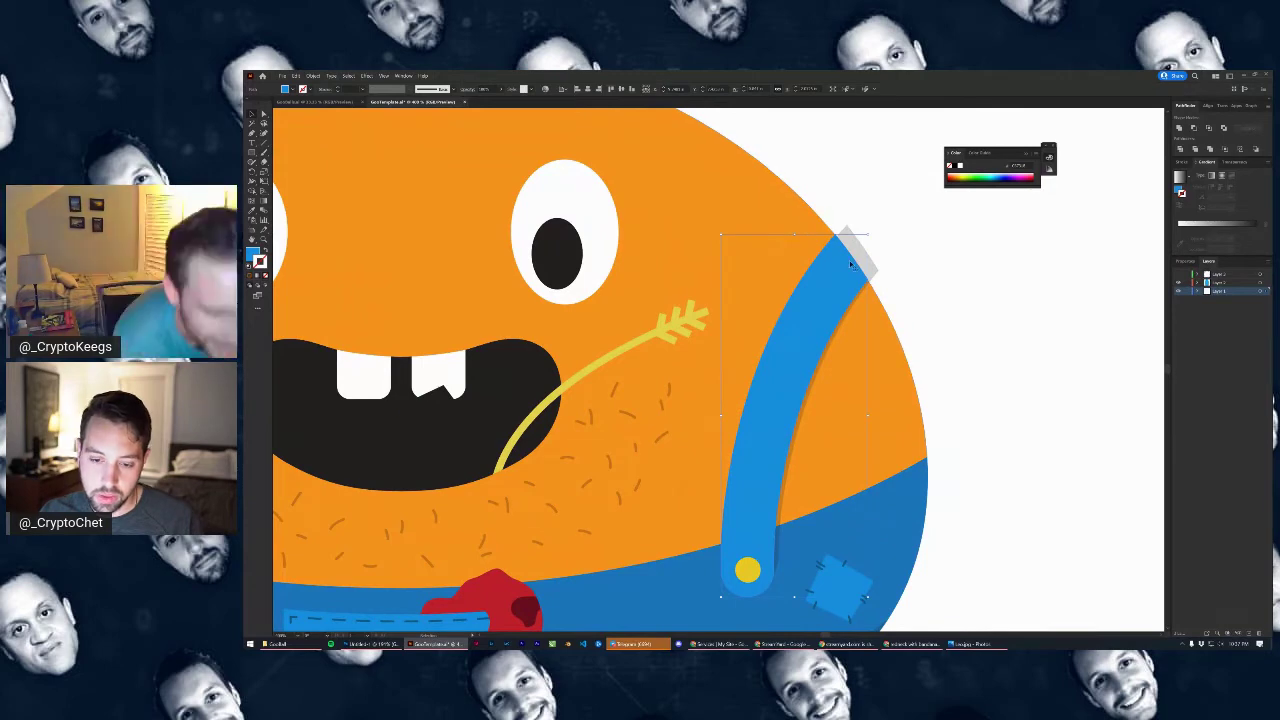
click(862, 198)
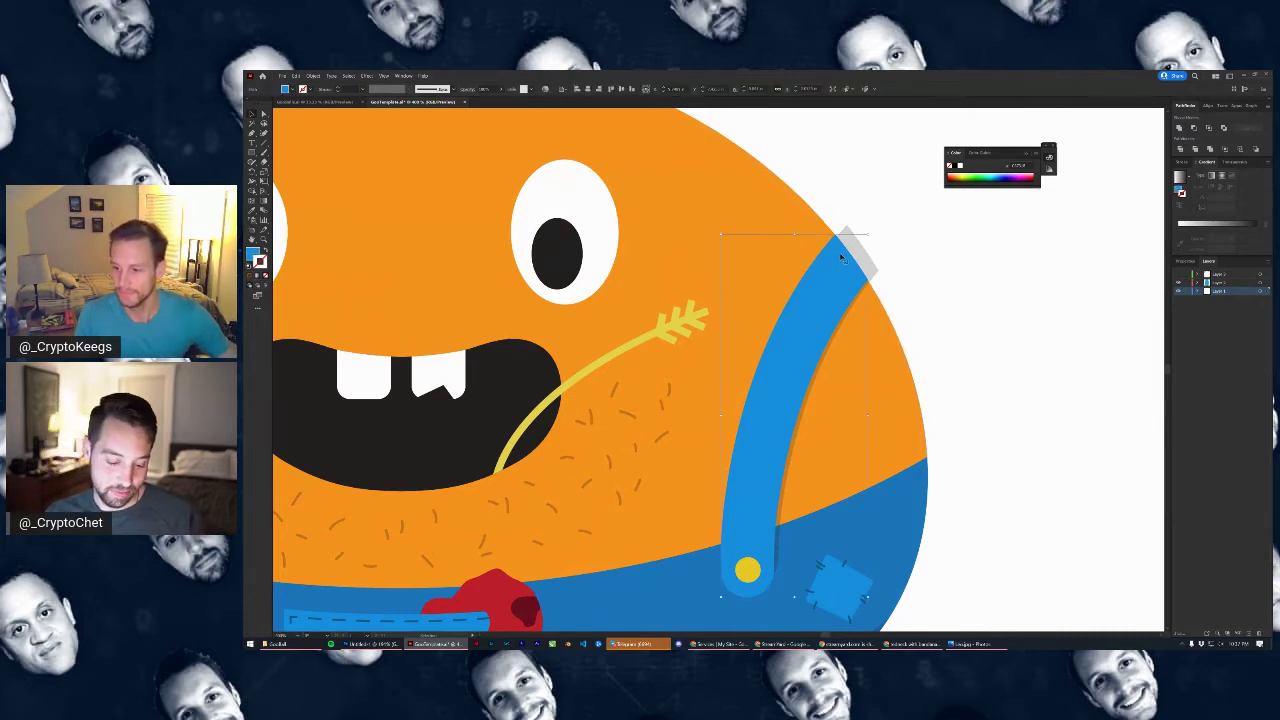
click(808, 224)
click(835, 271)
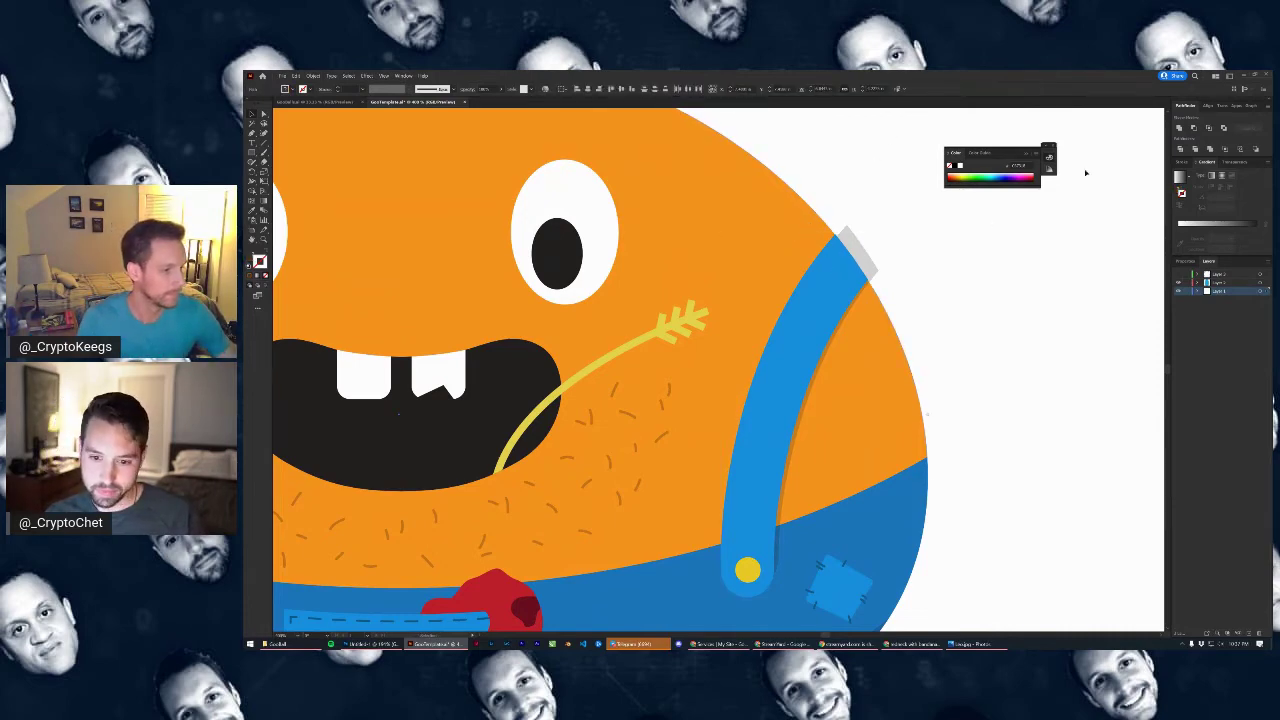
click(1192, 128)
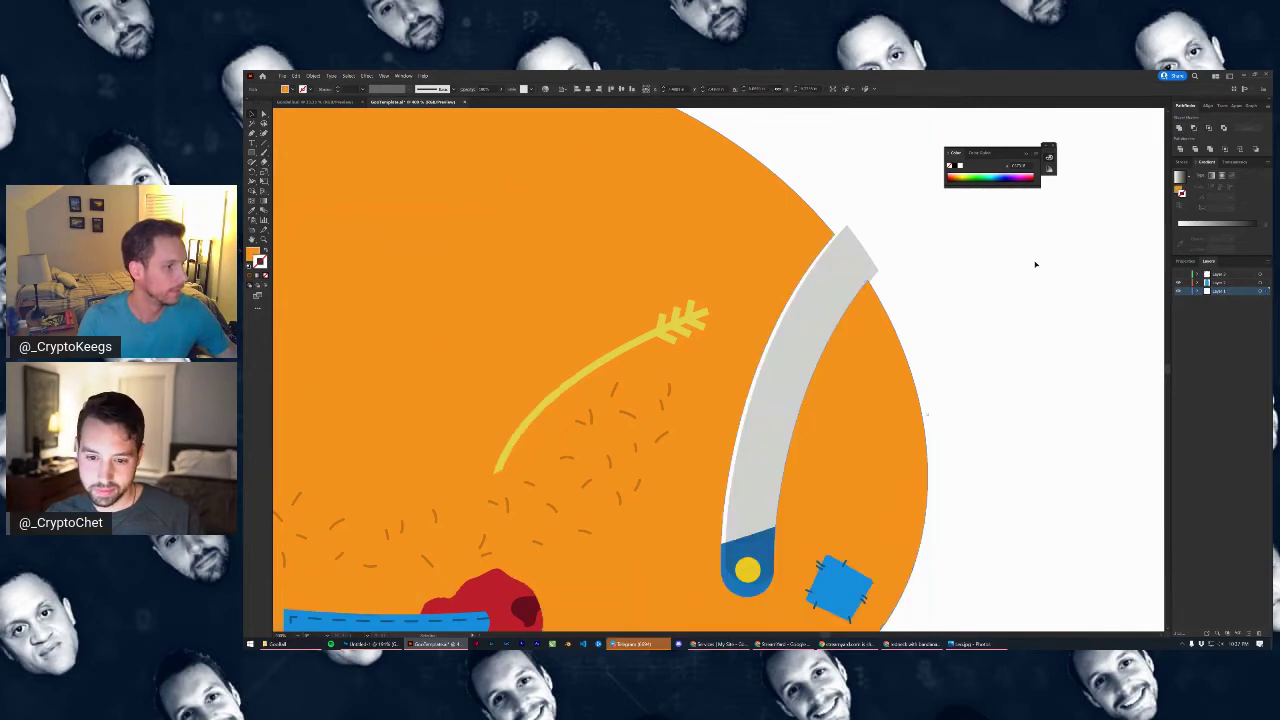
key(ctrl+z)
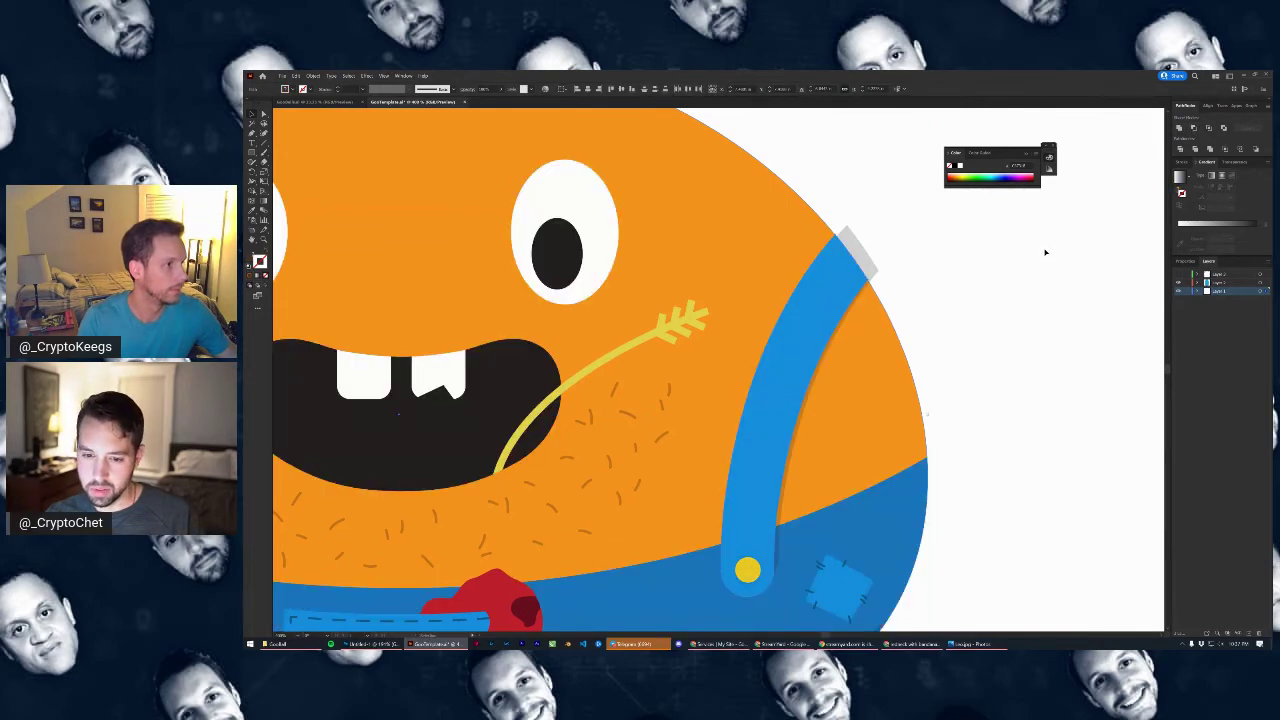
click(1208, 129)
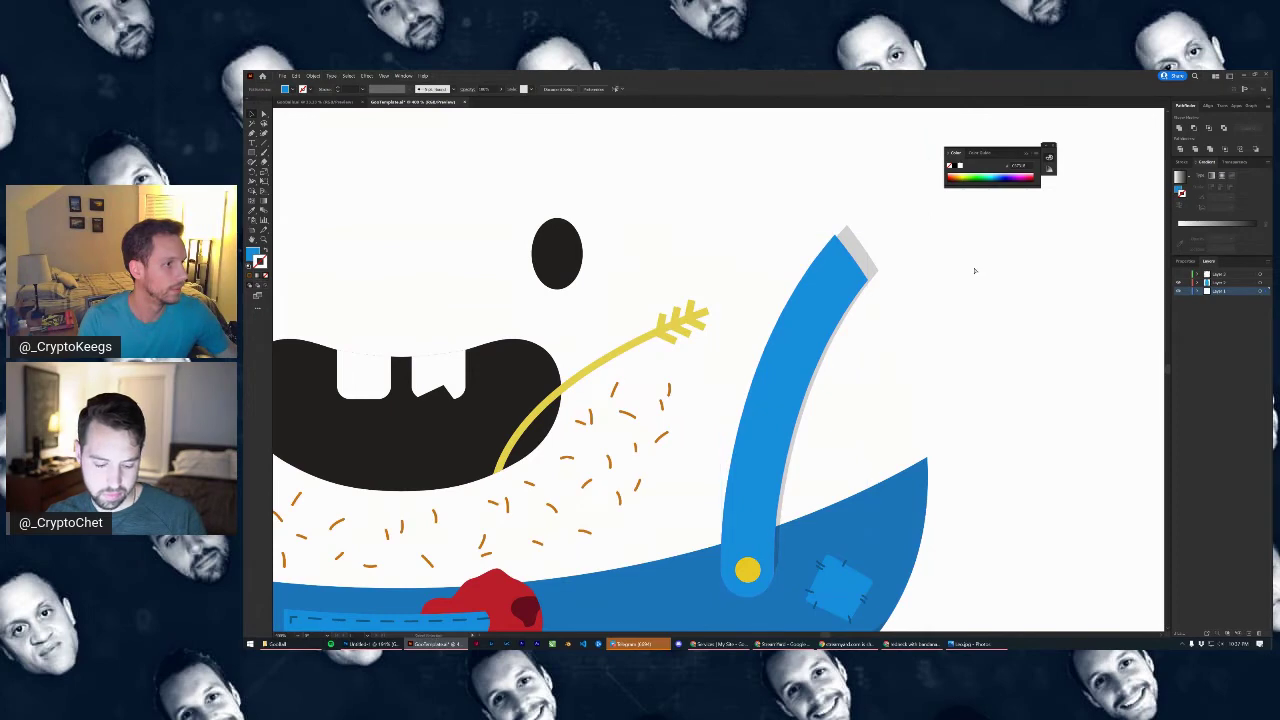
key(ctrl+z)
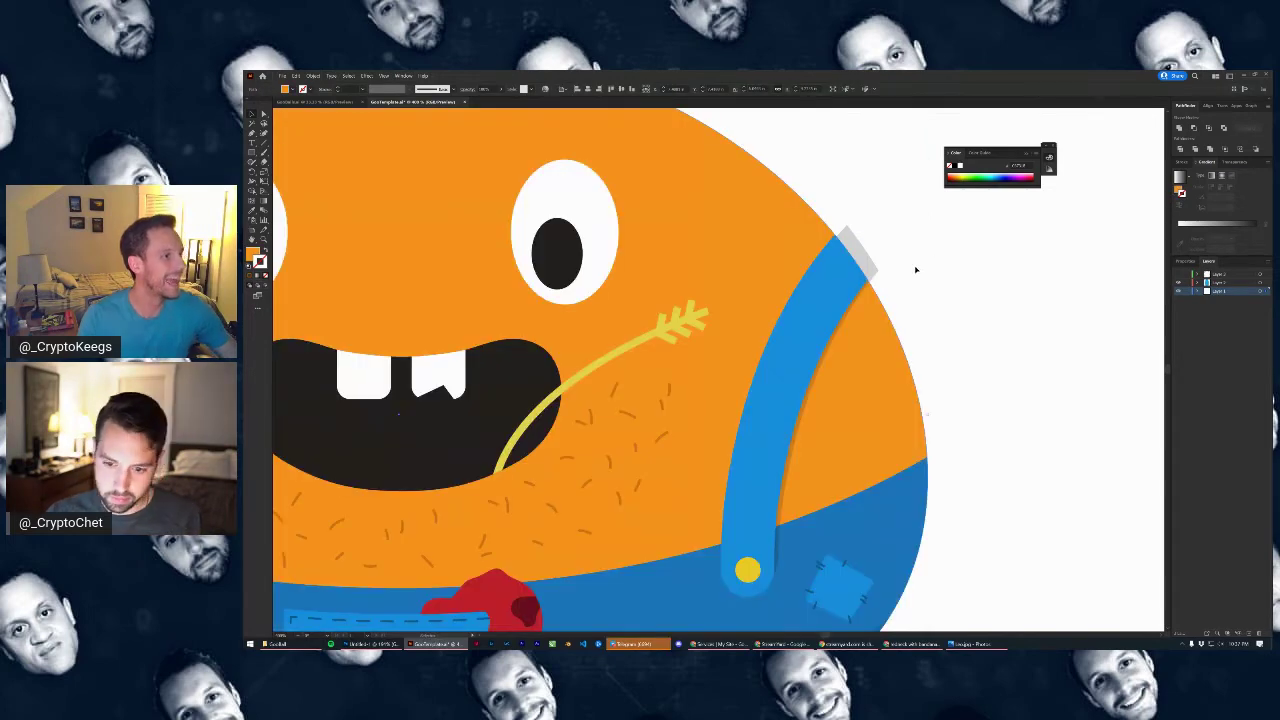
Duplicate the orange body in place and intersect the copy with the strap shadow to cut off the part outside the body
click(897, 269)
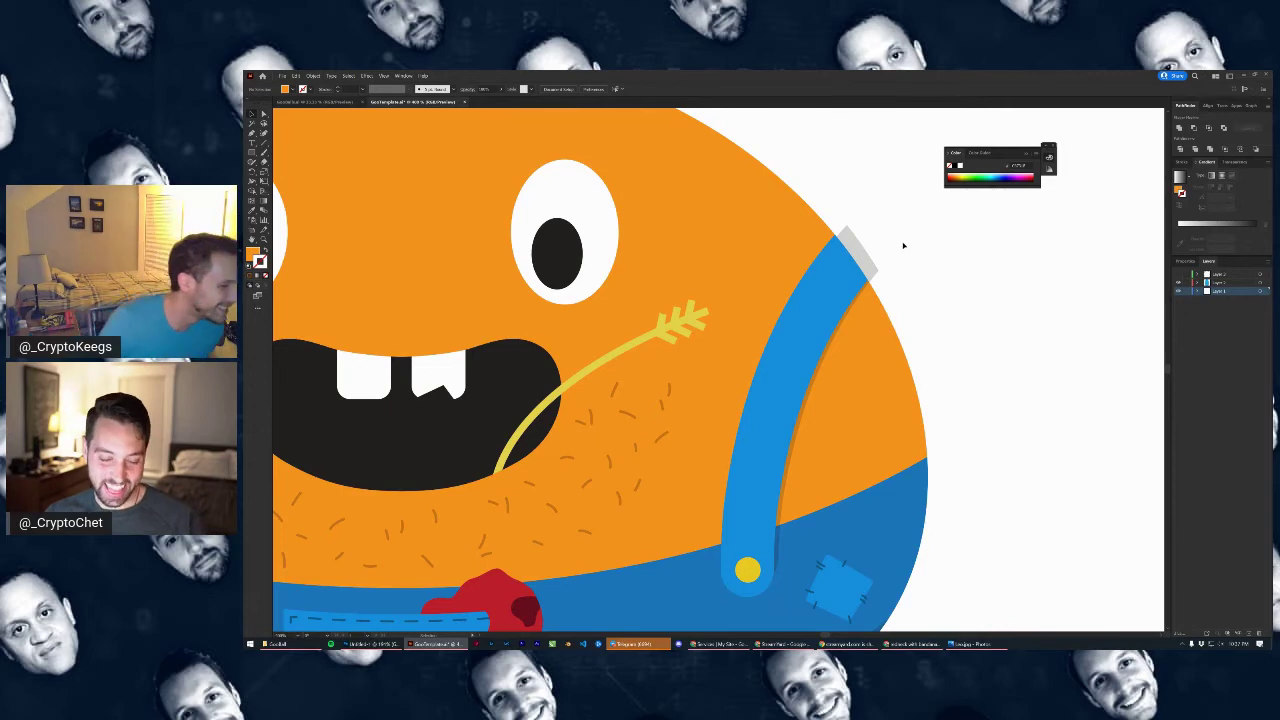
key(ctrl+f)
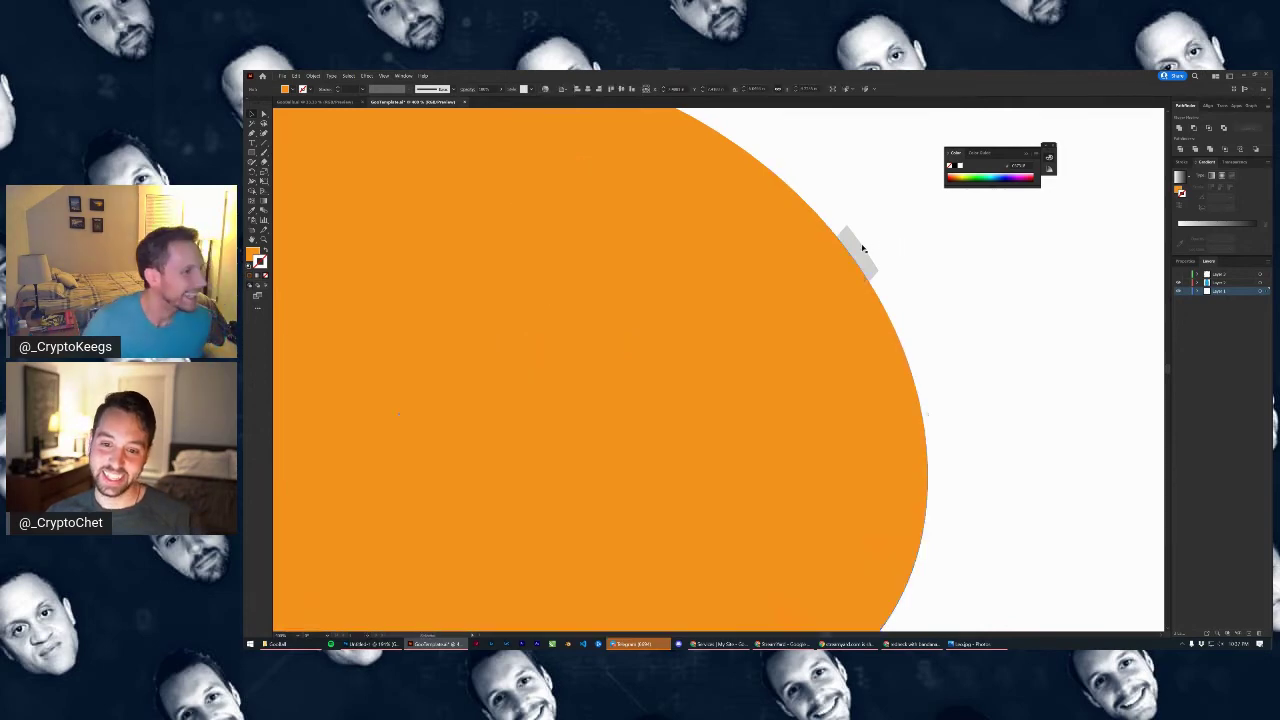
shift+click(860, 248)
click(1209, 128)
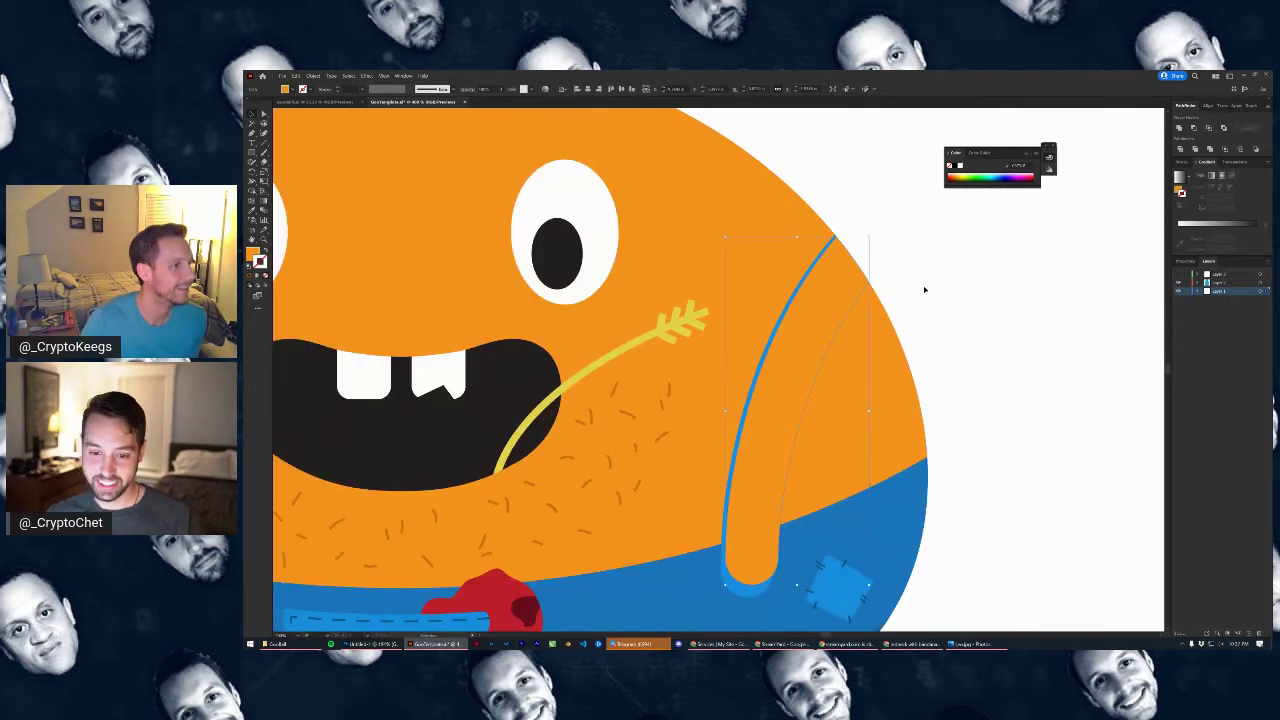
Arrange the trimmed shadow behind the light blue strap and give it the overalls' translucent dark shading
key(ctrl+f)
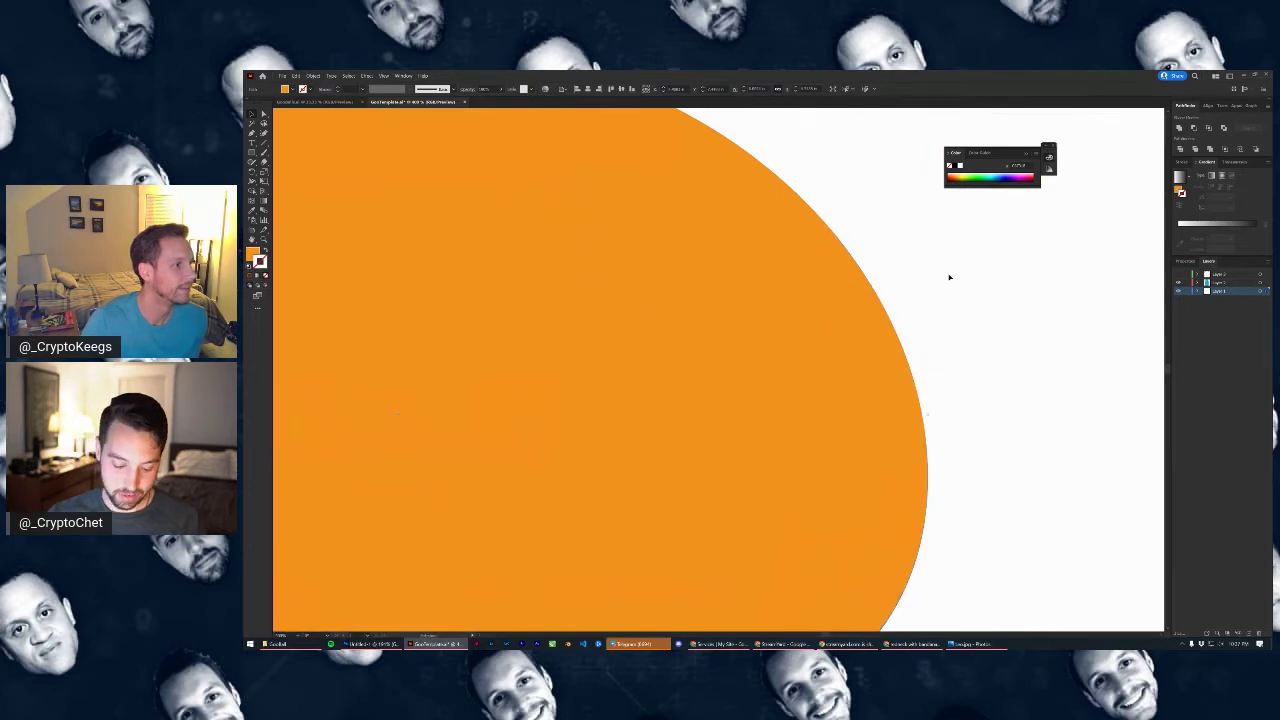
key(a)
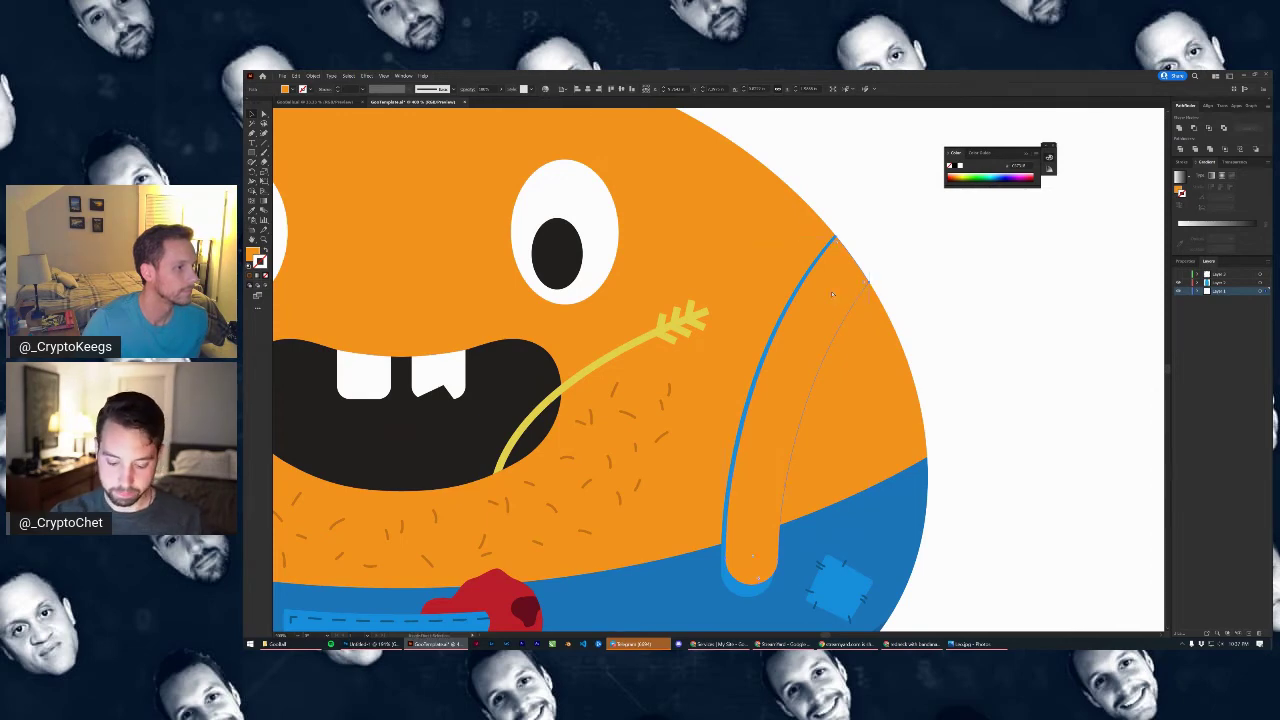
key(ctrl+shift+[)
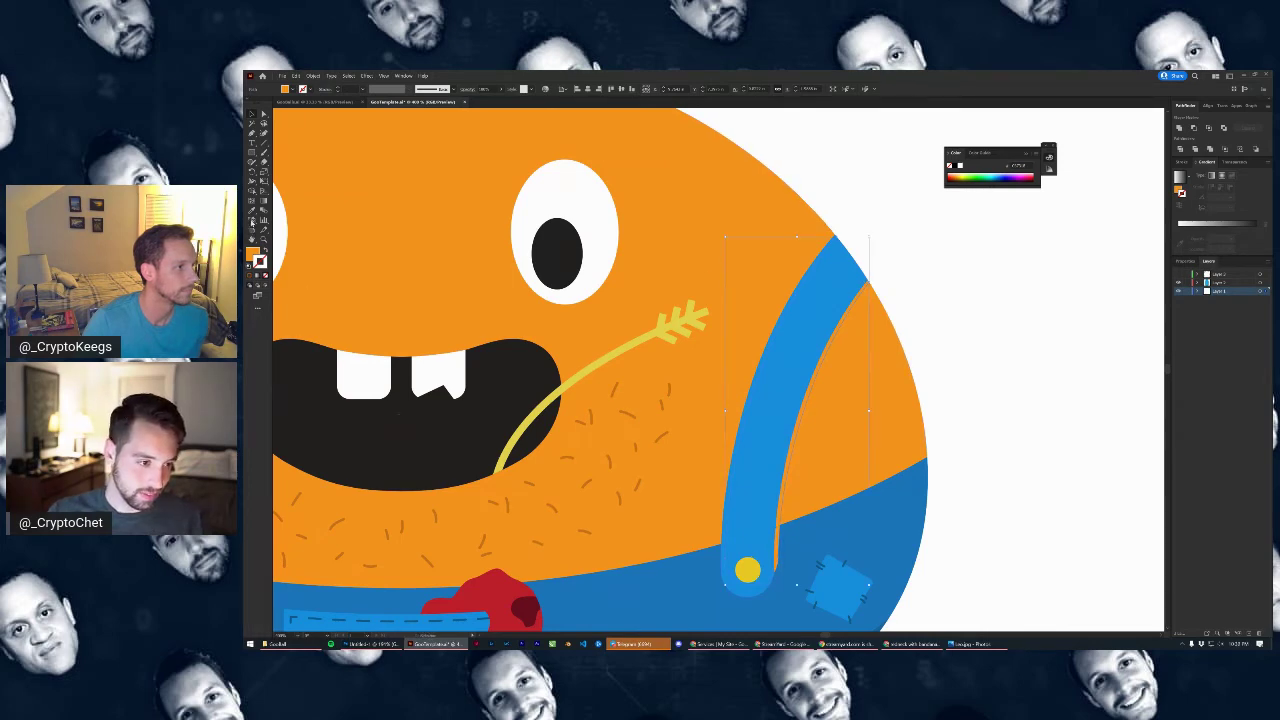
click(252, 221)
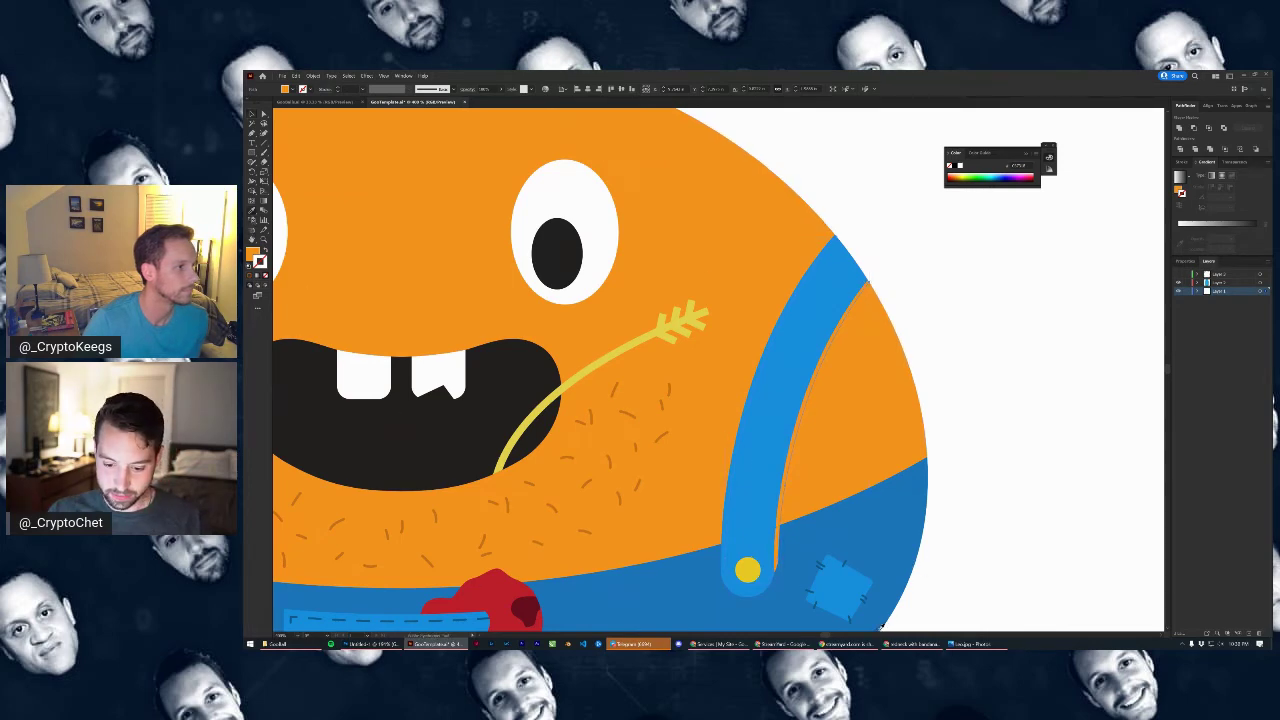
click(881, 629)
click(250, 114)
click(1086, 354)
scroll(1010, 380, down, 2)
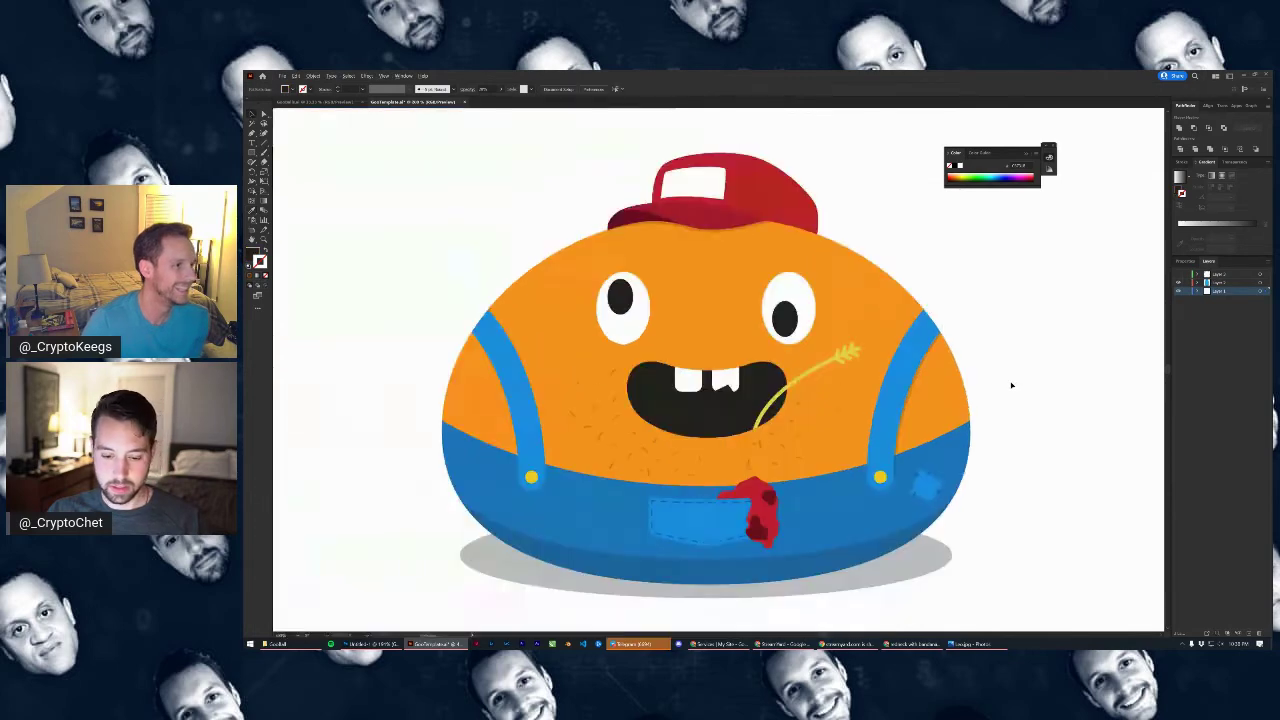
Try to reflect the patched-side strap, its shadow and button onto the opposite side, using the orange body as the centring shape
drag(1037, 382, 1020, 346)
click(884, 320)
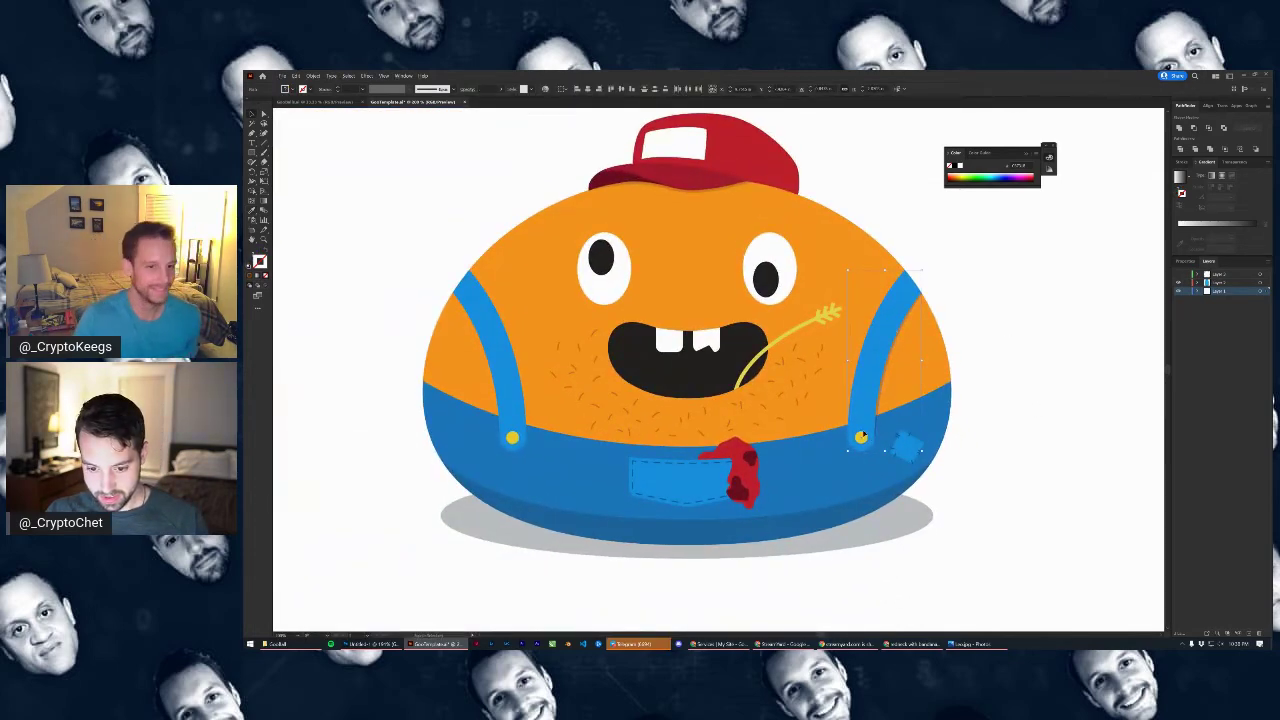
click(909, 366)
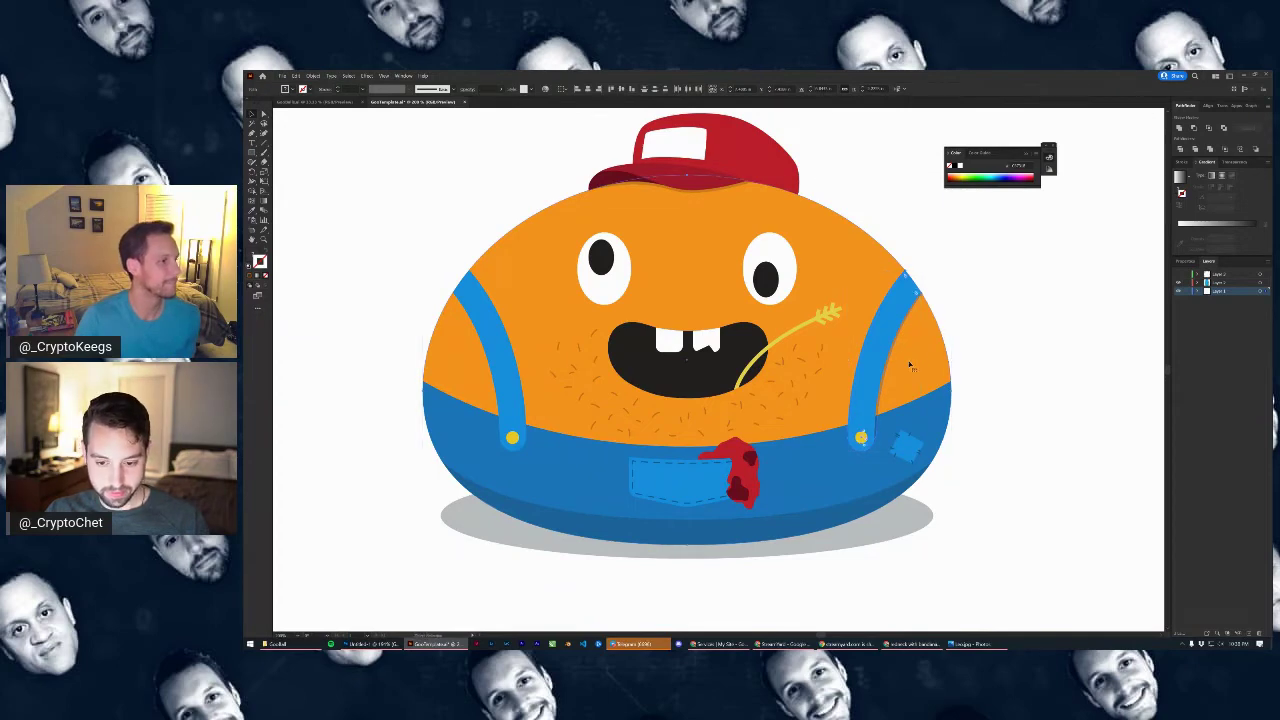
key(ctrl+shift+])
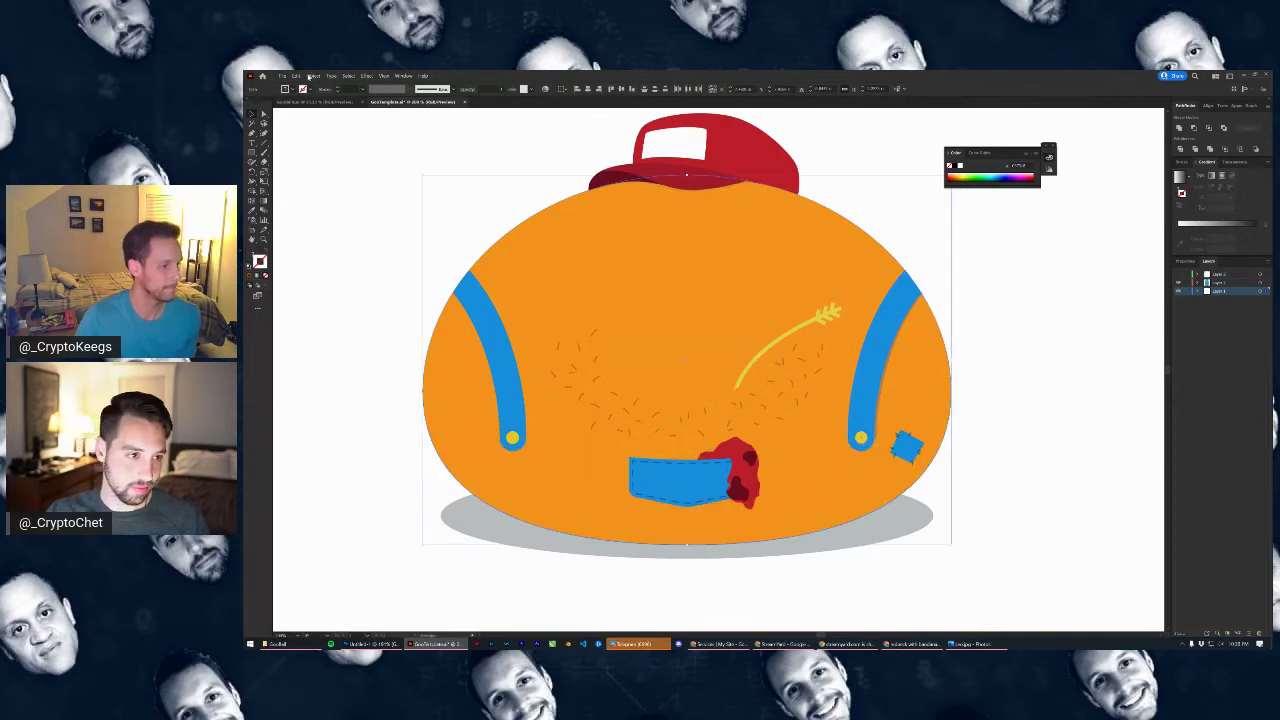
click(313, 76)
mouse_move(335, 84)
click(440, 148)
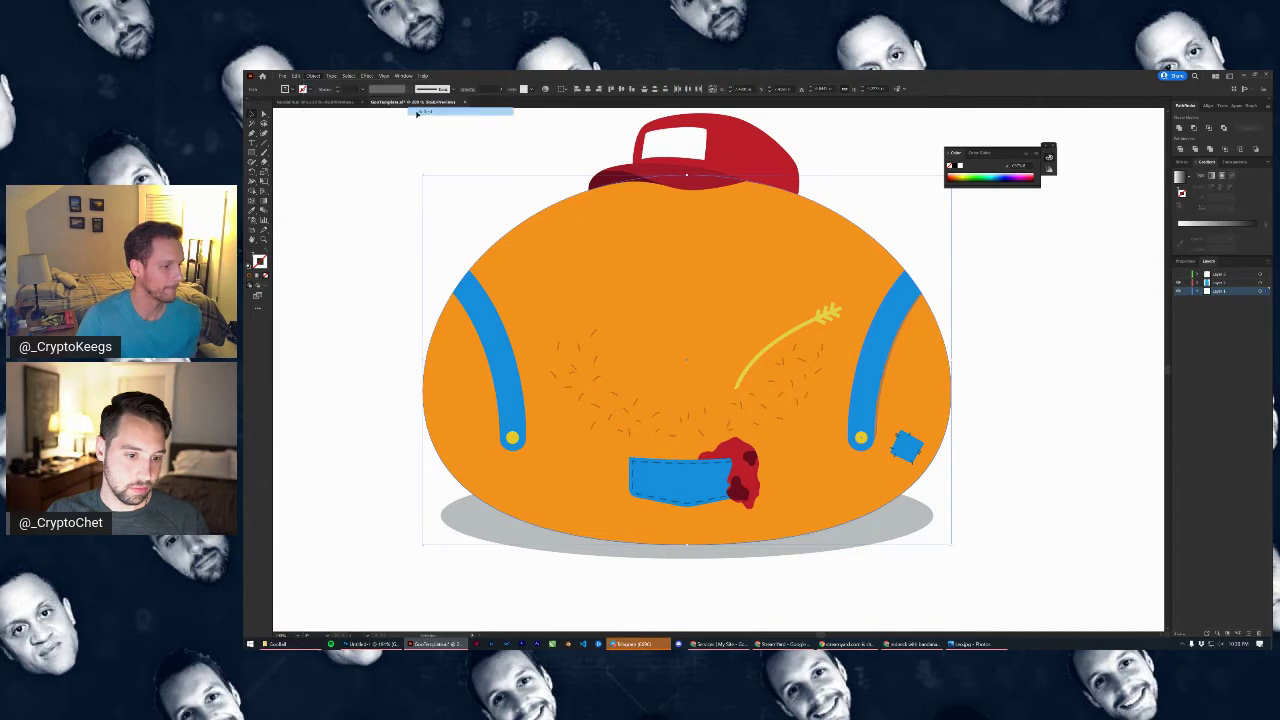
click(759, 409)
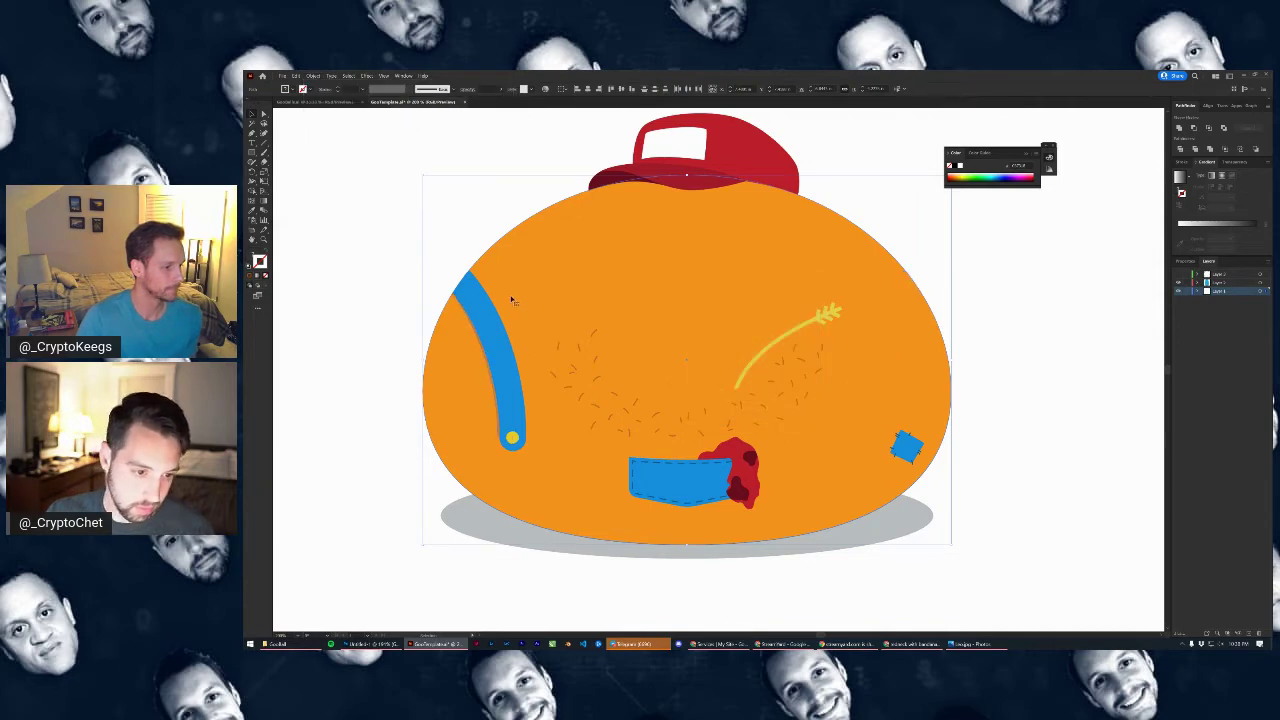
key(Delete)
click(490, 322)
key(Delete)
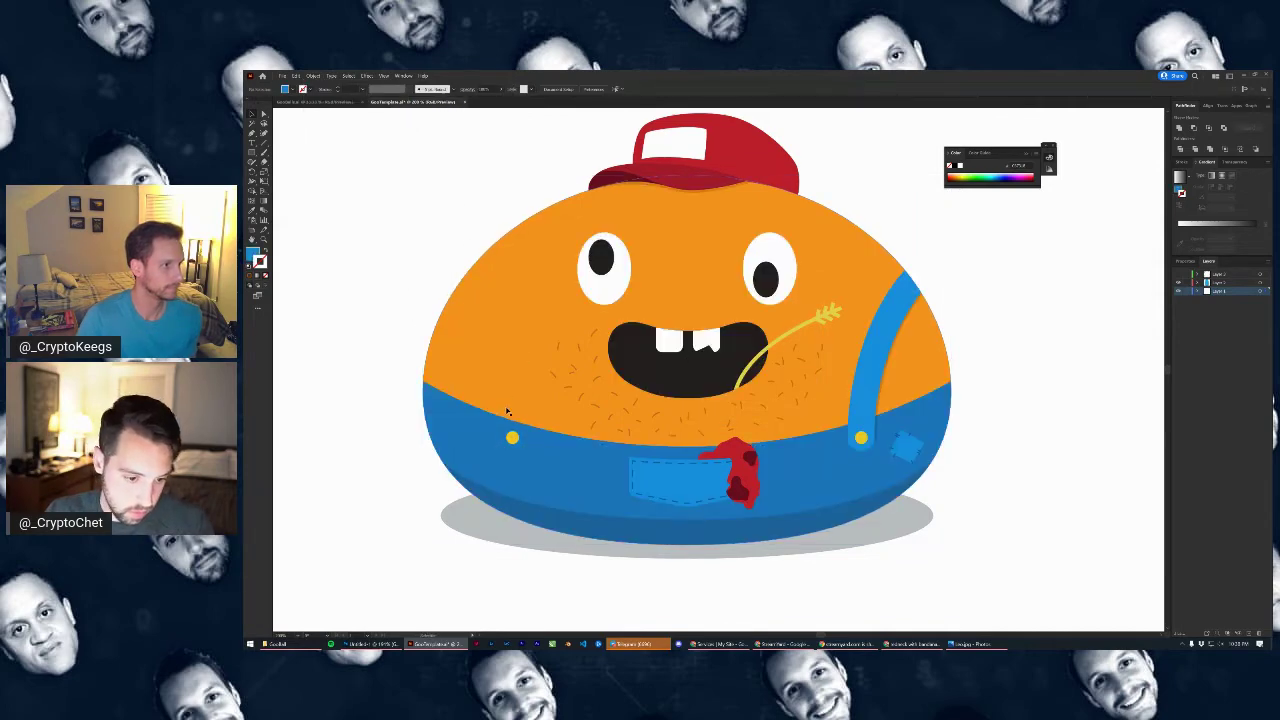
click(512, 437)
key(Delete)
key(ctrl+z)
key(ctrl+z)
key(ctrl+z)
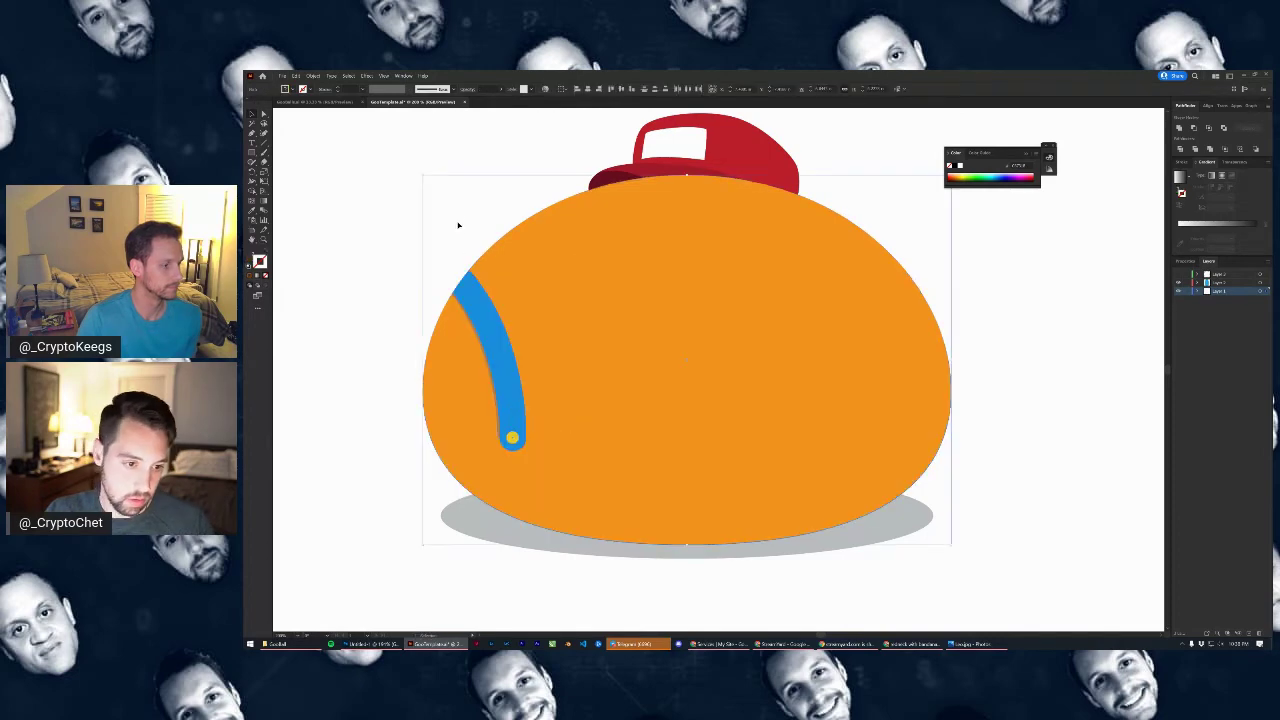
Delete the duplicate orange body used for centring the reflection, keeping both straps and their buttons
click(457, 226)
click(580, 297)
key(Delete)
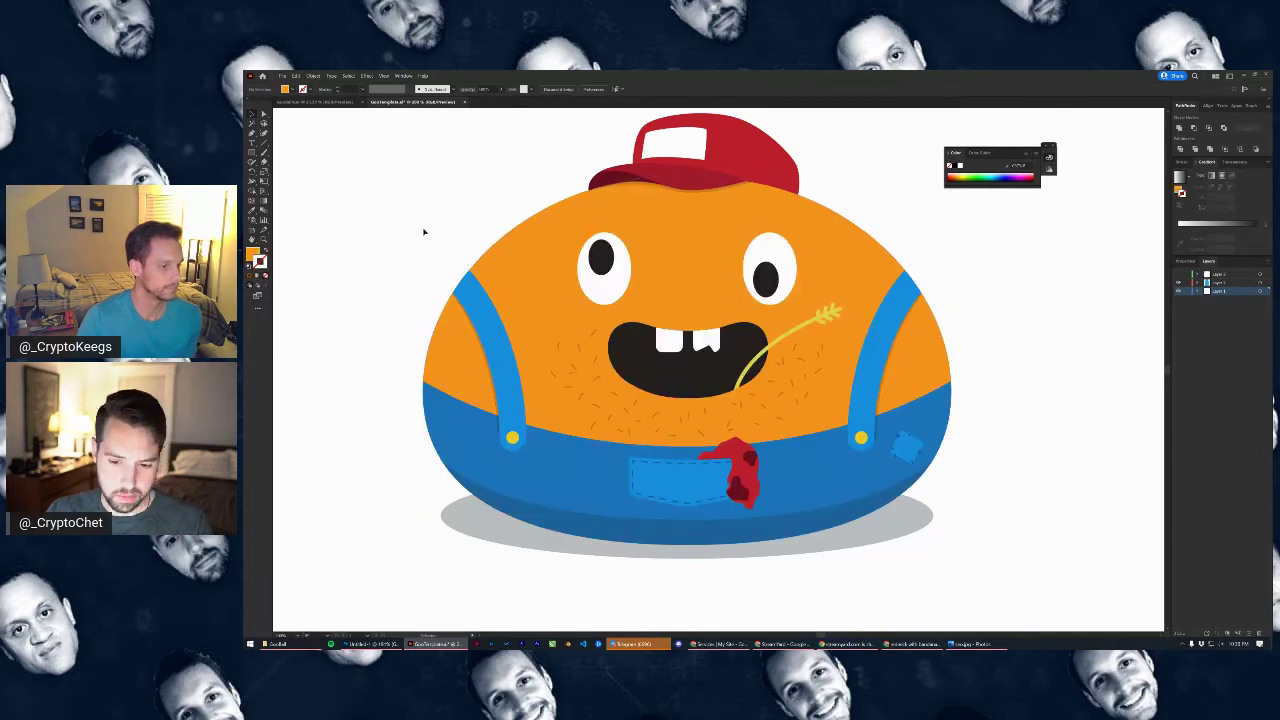
Draw a closed Pen shape over the pocket's upper corner, with a curved edge where the red cloth hangs over it
scroll(1010, 421, down, 3)
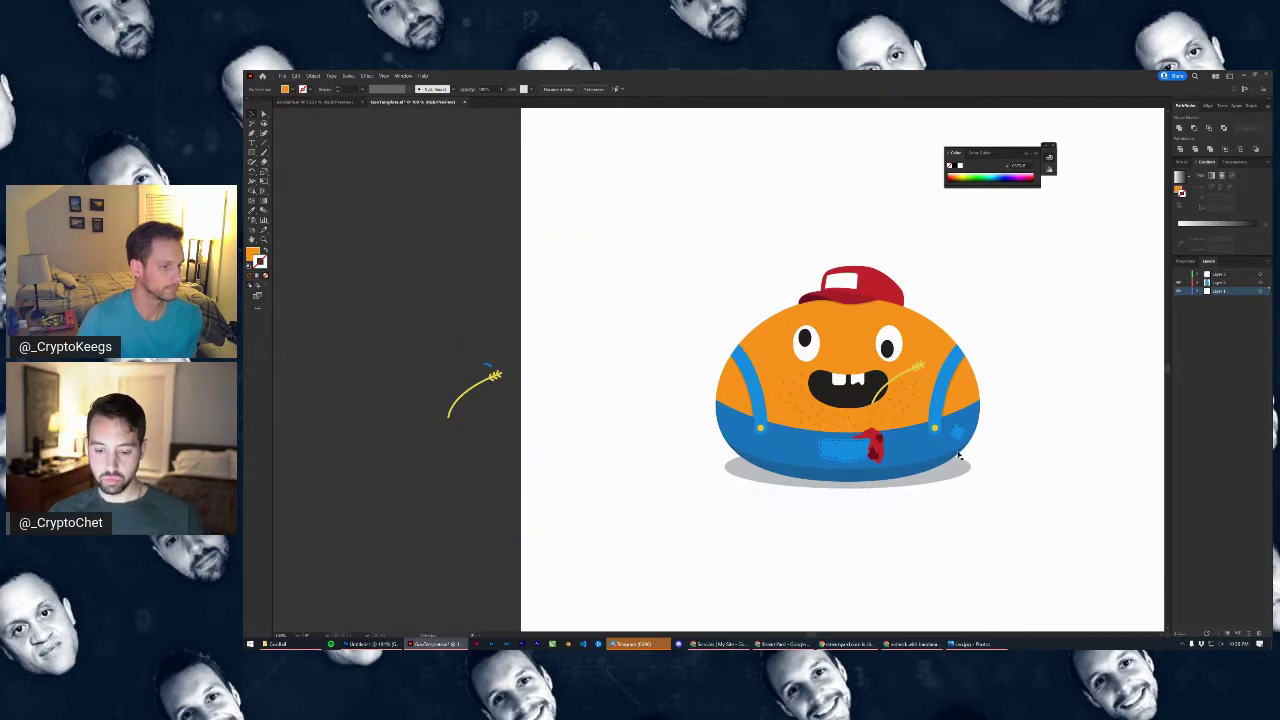
scroll(958, 422, up, 2)
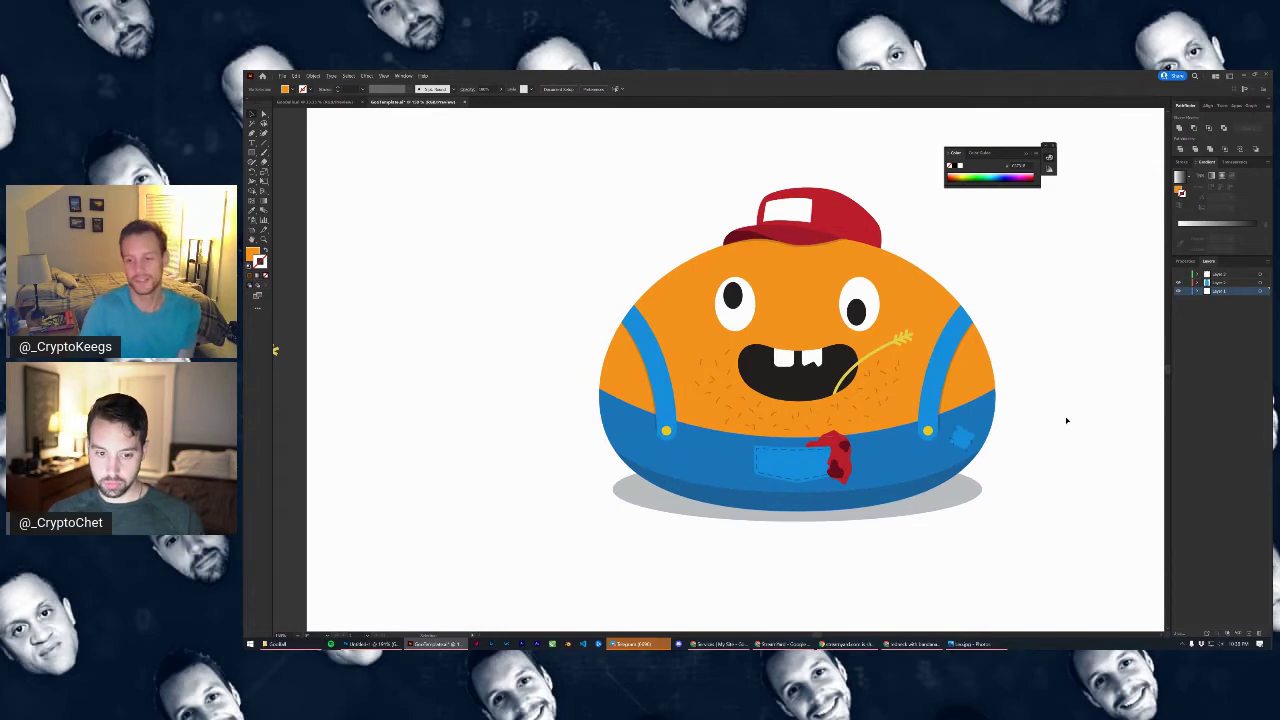
scroll(1014, 395, down, 1)
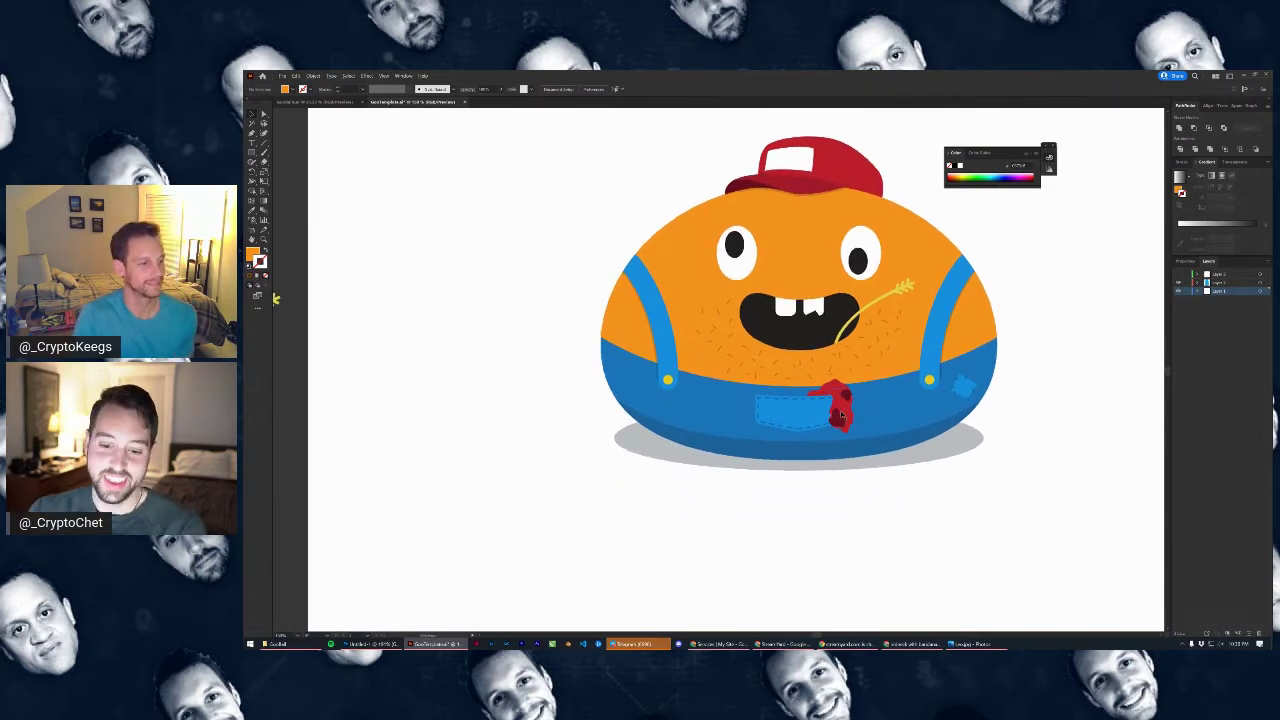
scroll(819, 398, up, 5)
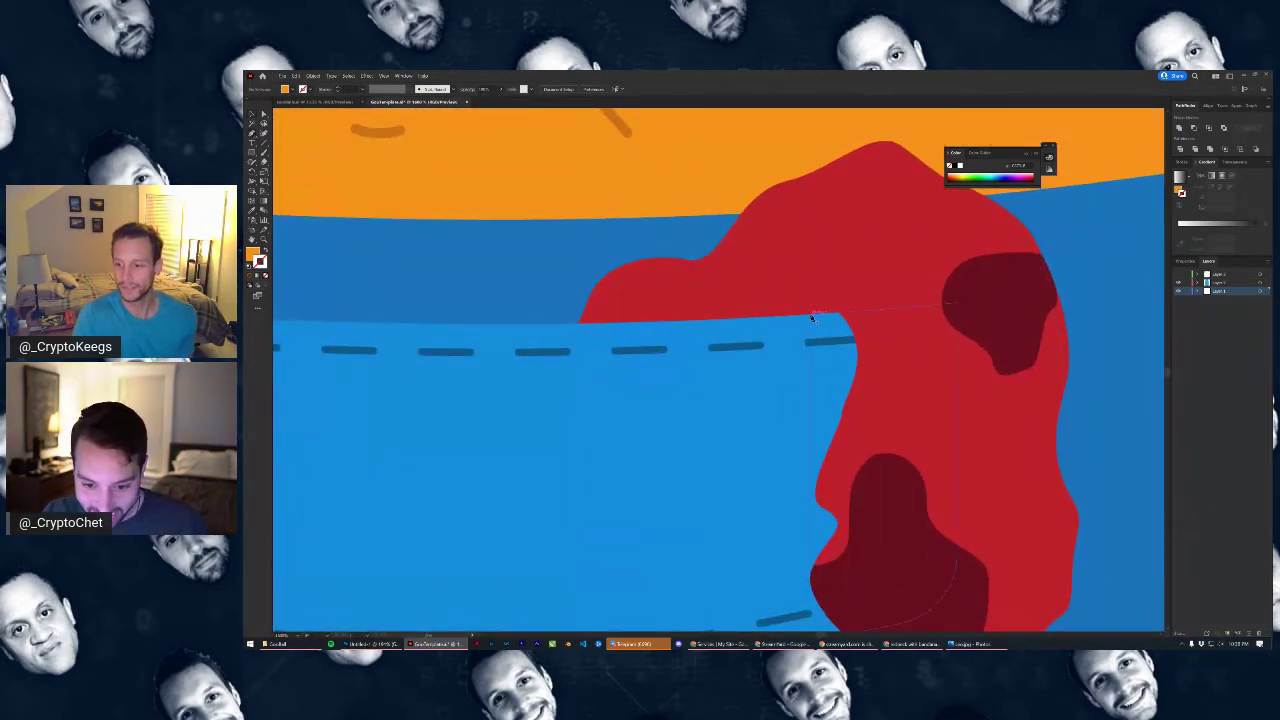
click(858, 347)
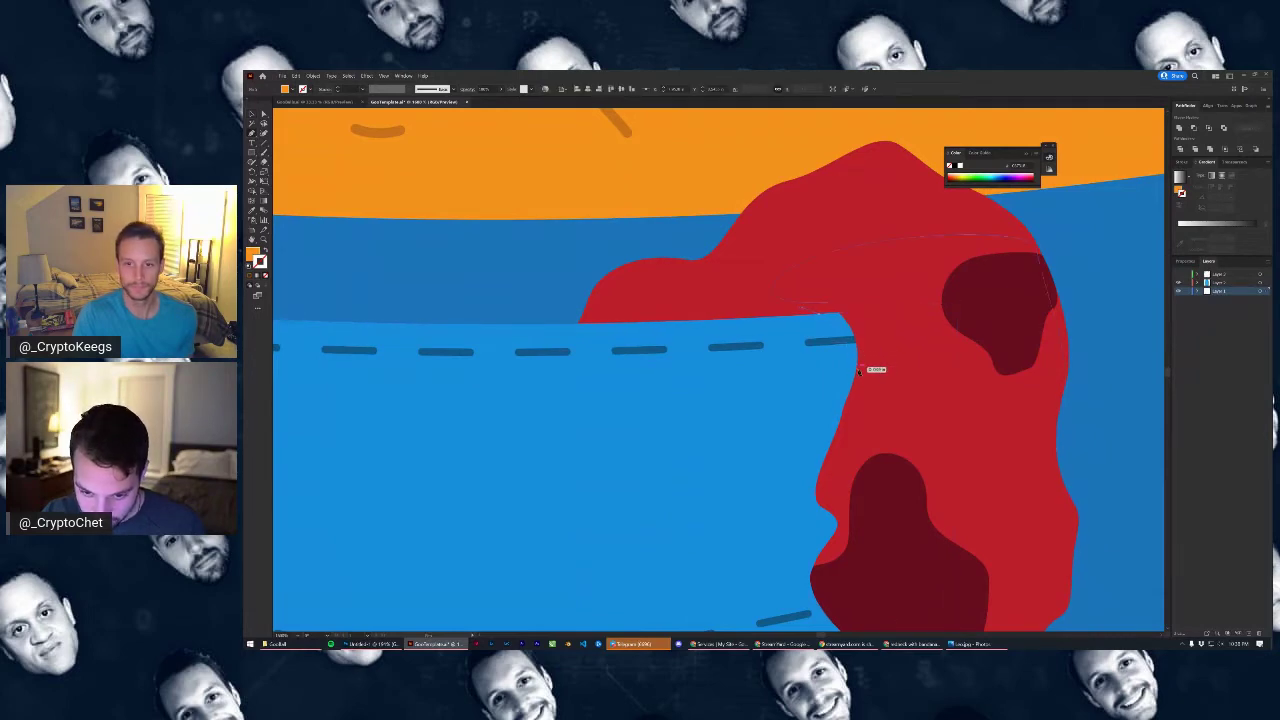
click(858, 424)
click(896, 428)
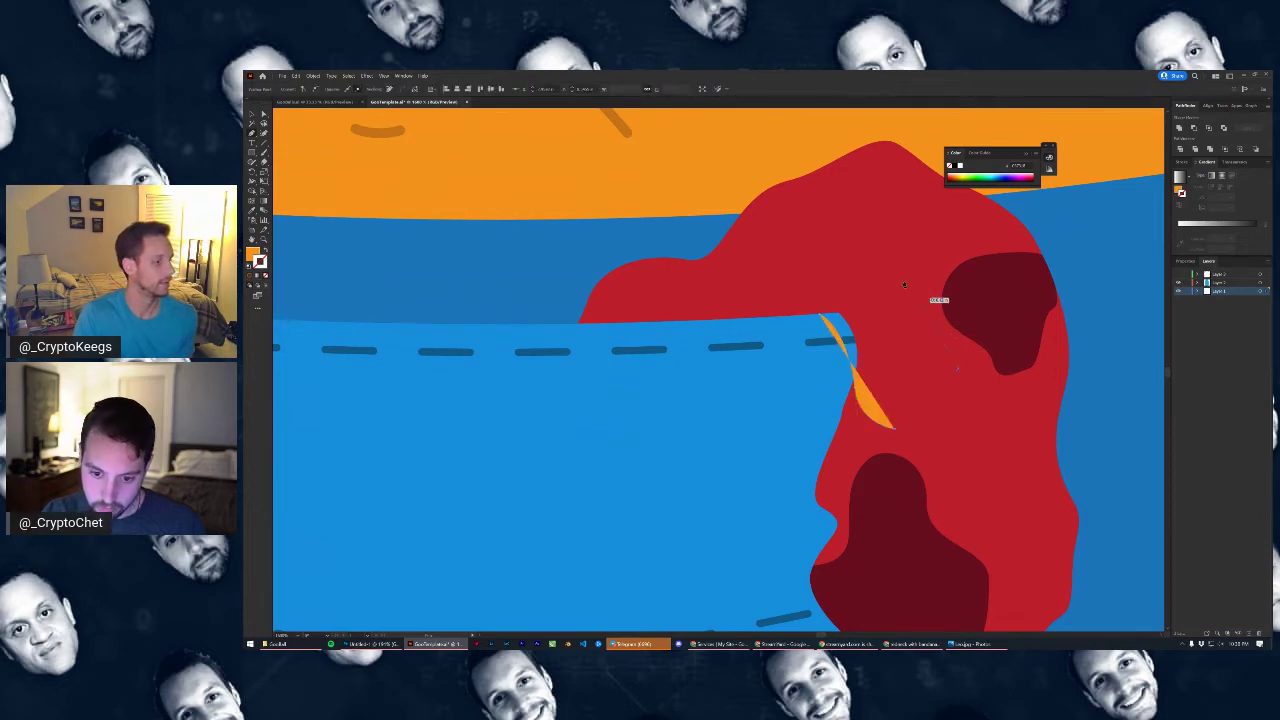
click(958, 368)
click(868, 253)
click(820, 316)
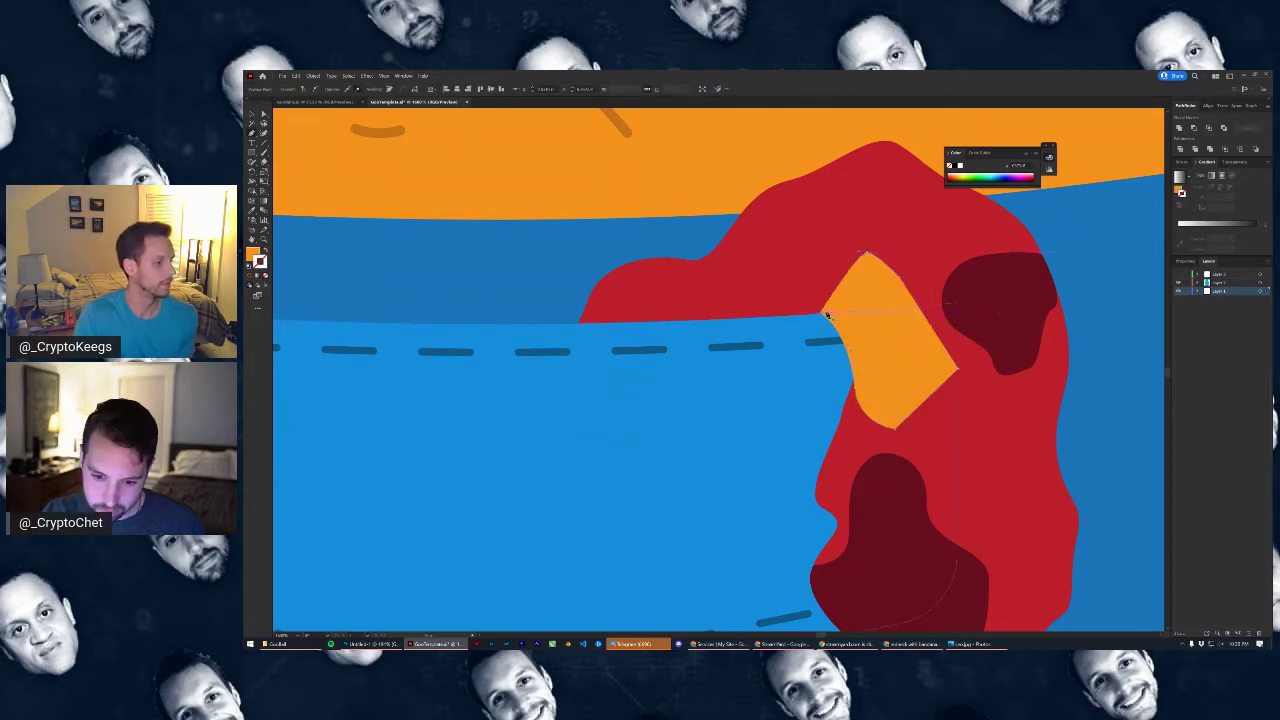
Give the new pocket shape the overalls' translucent dark shading and arrange it behind the hanging red cloth and its spots
click(252, 114)
scroll(552, 382, down, 5)
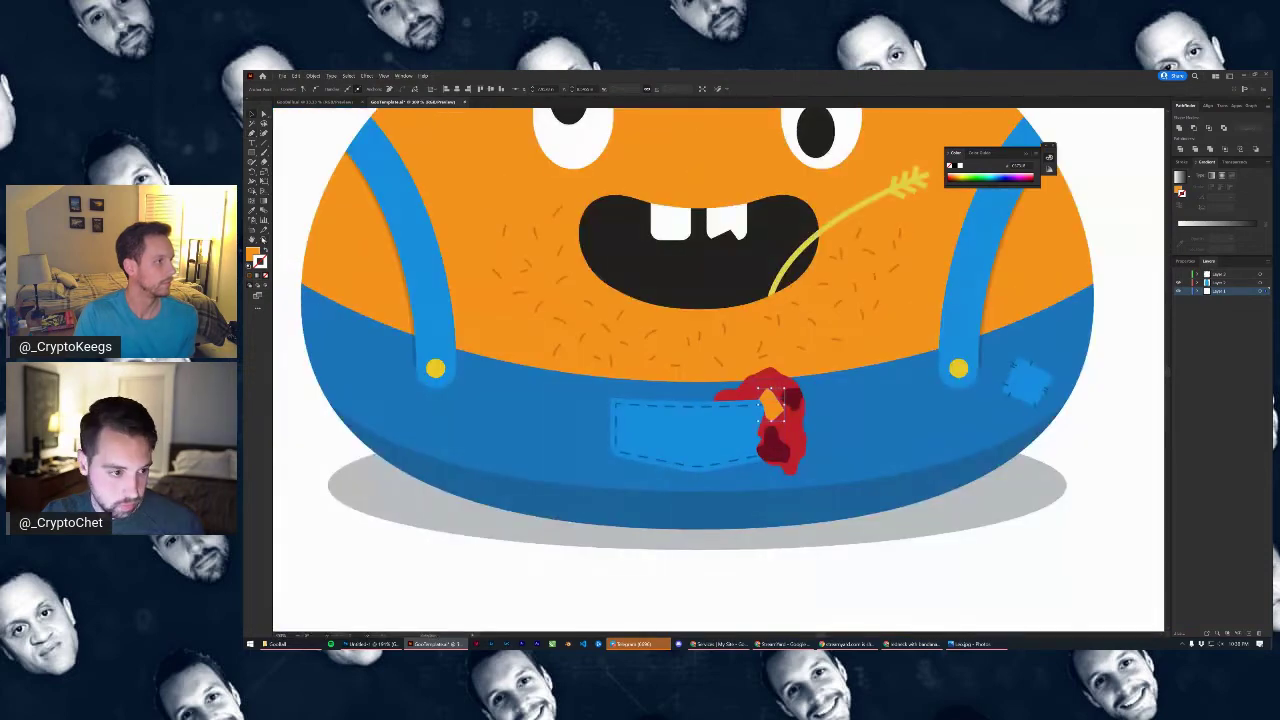
click(252, 212)
click(497, 489)
click(252, 114)
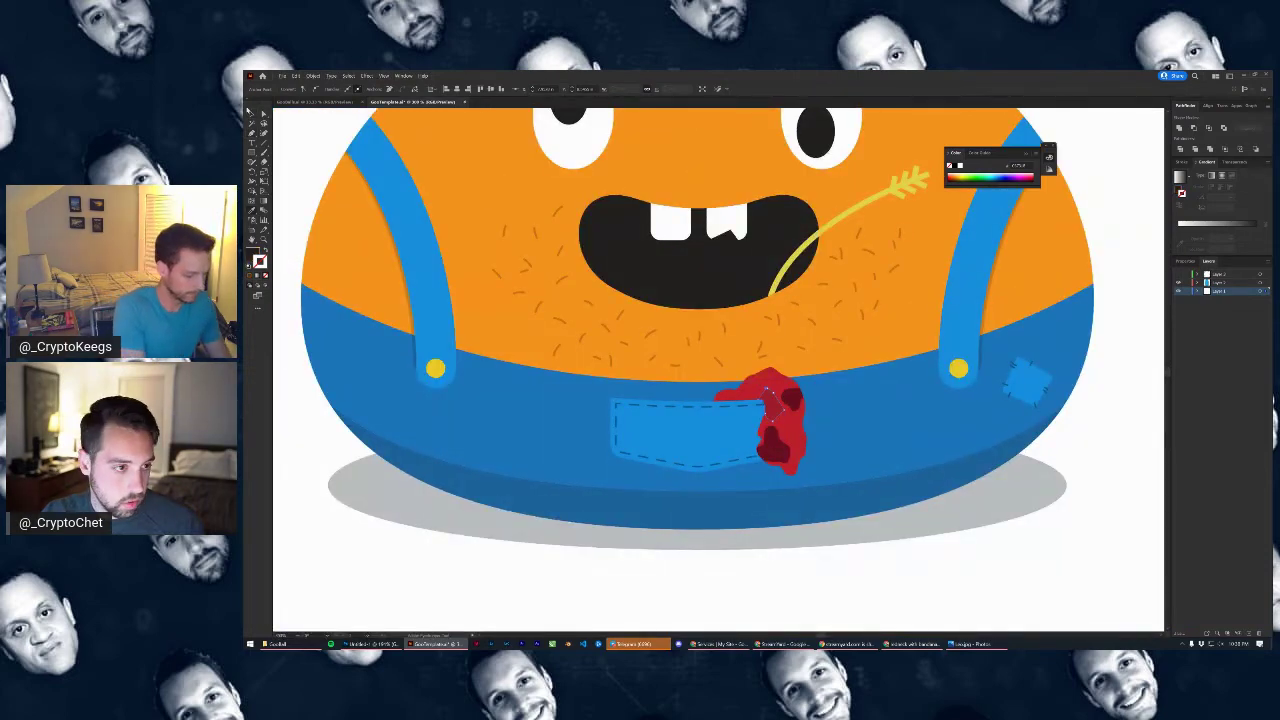
key(ctrl+plus)
key(ctrl+plus)
key(ctrl+plus)
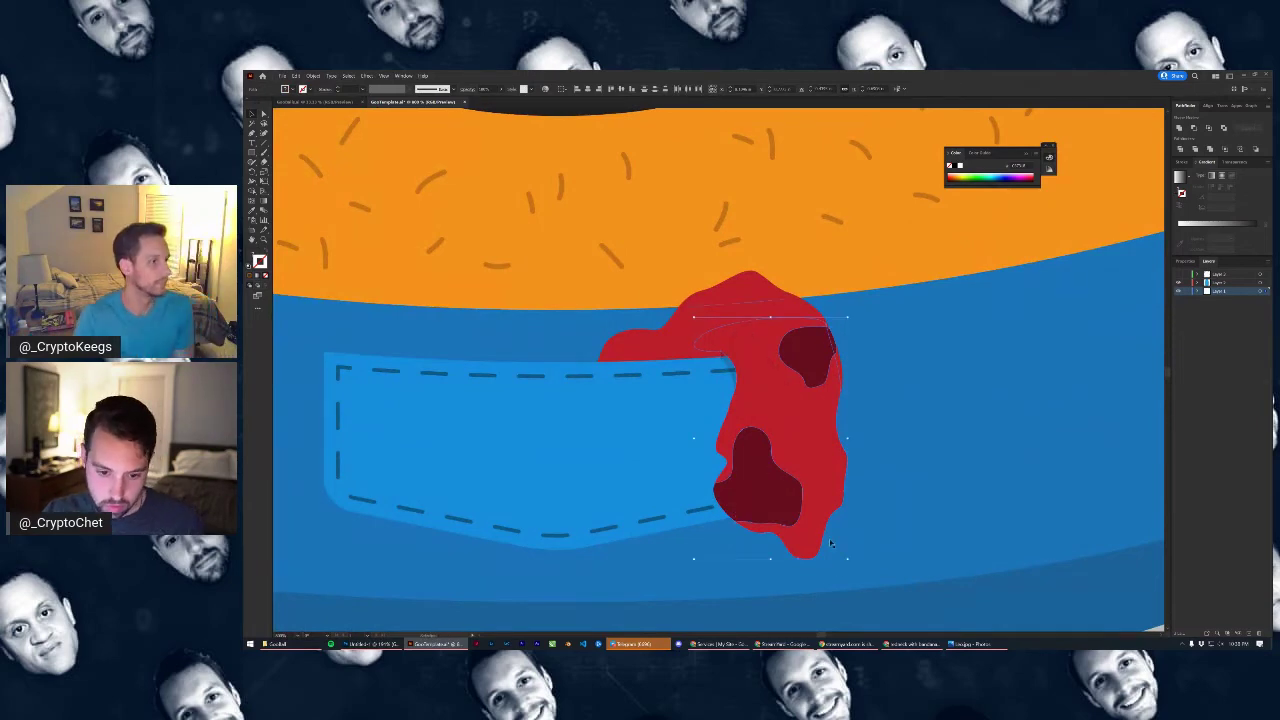
Pull the pocket shadow's upper anchor and its curve handle down so the shadow follows the pocket's top edge
key(ctrl+minus)
key(ctrl+plus)
key(ctrl+plus)
key(ctrl+plus)
key(ctrl+plus)
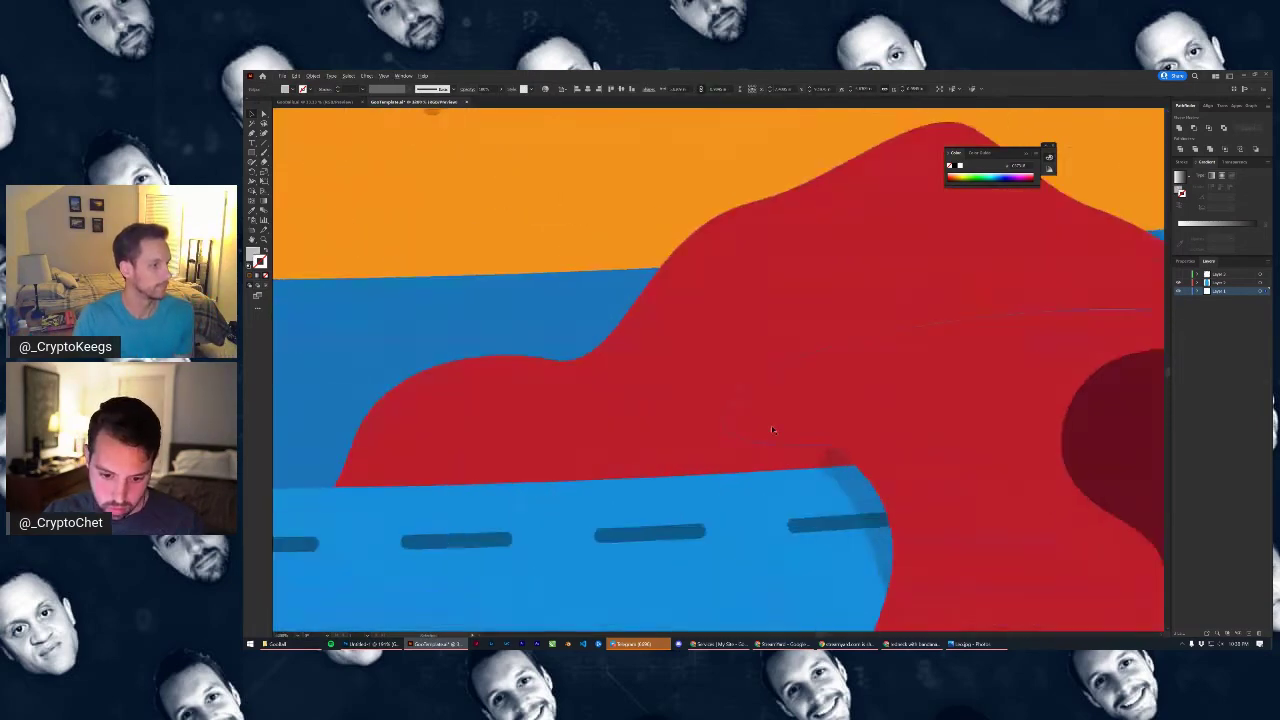
drag(869, 342, 868, 336)
key(ctrl+minus)
key(ctrl+minus)
key(ctrl+minus)
key(ctrl+minus)
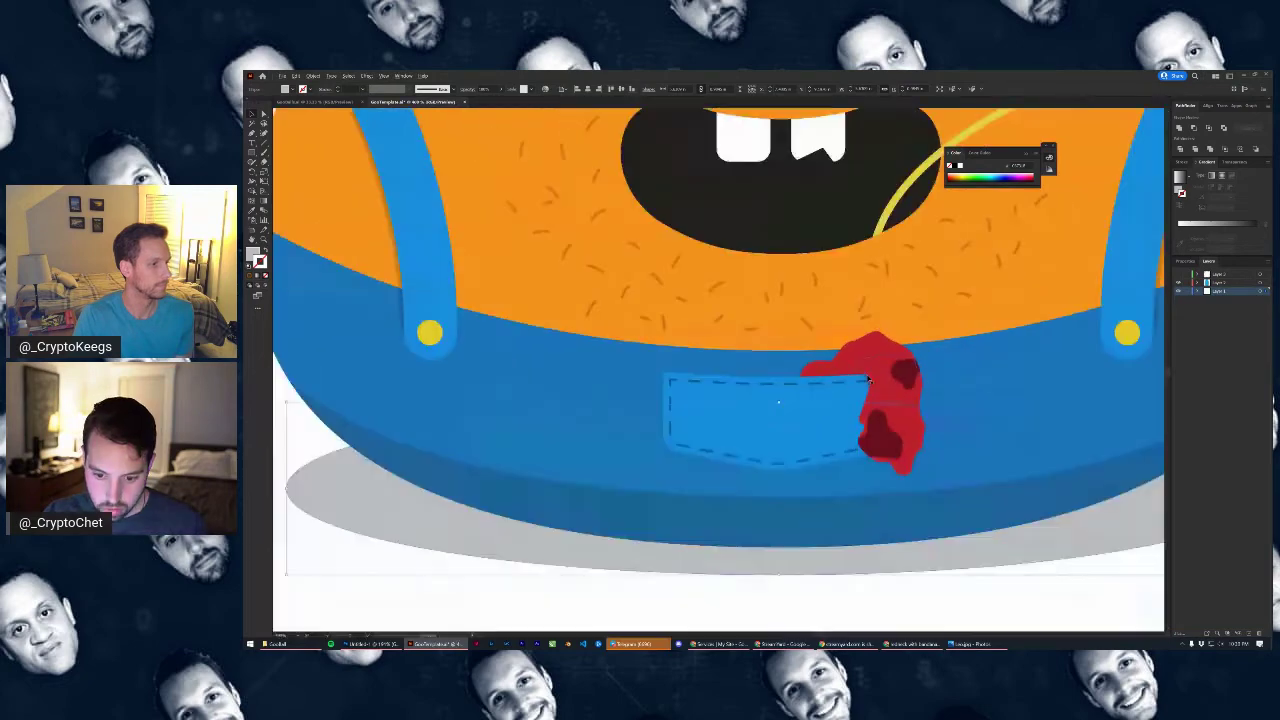
scroll(866, 380, down, 2)
scroll(871, 380, up, 9)
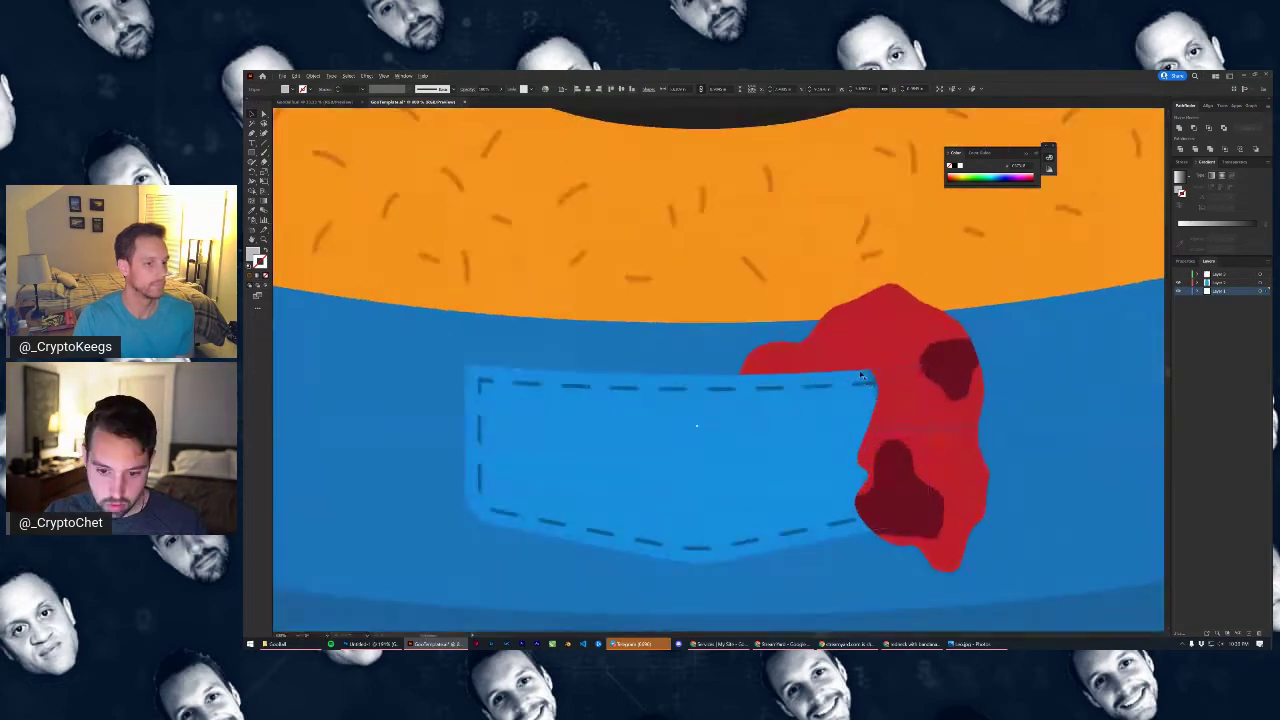
click(872, 379)
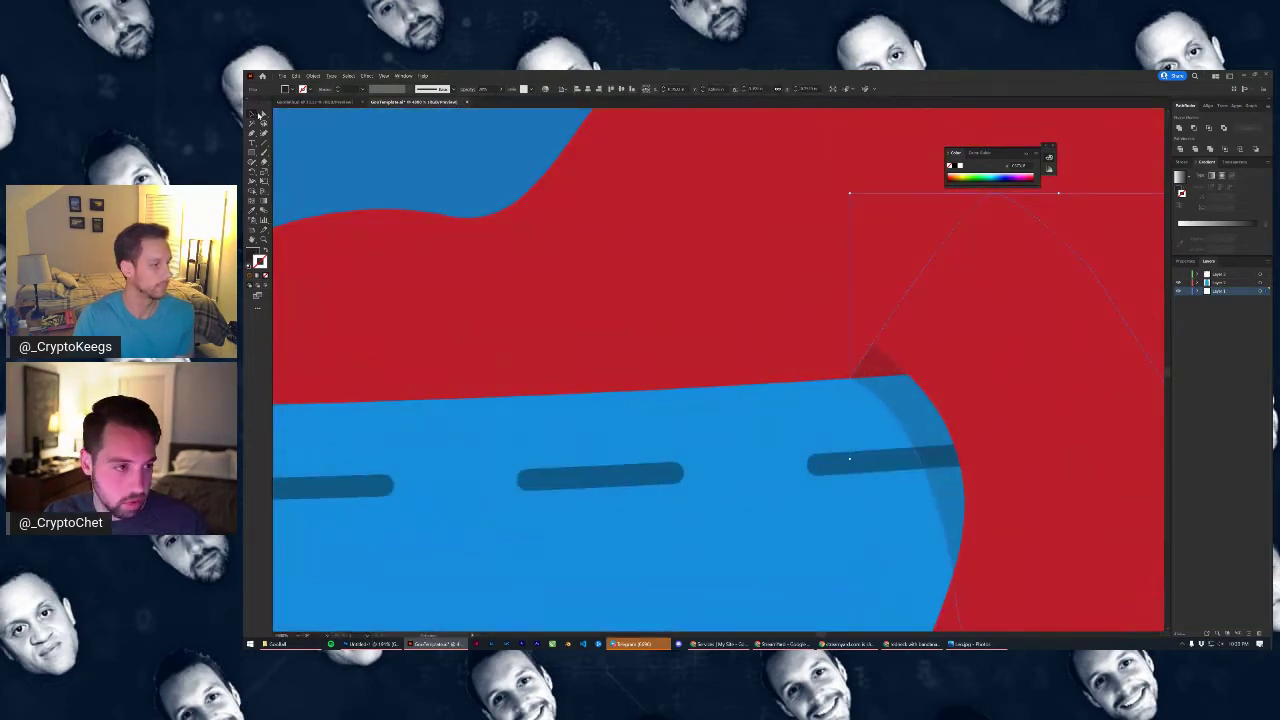
click(263, 115)
click(995, 196)
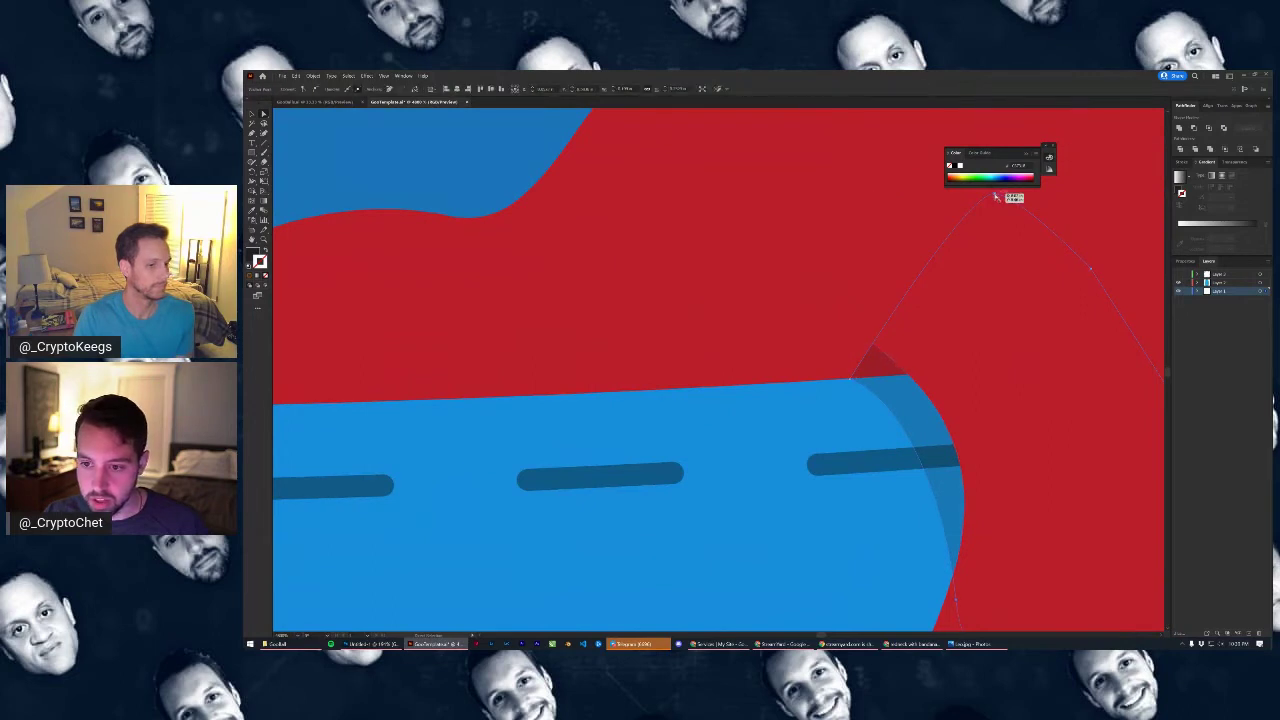
drag(996, 197, 947, 323)
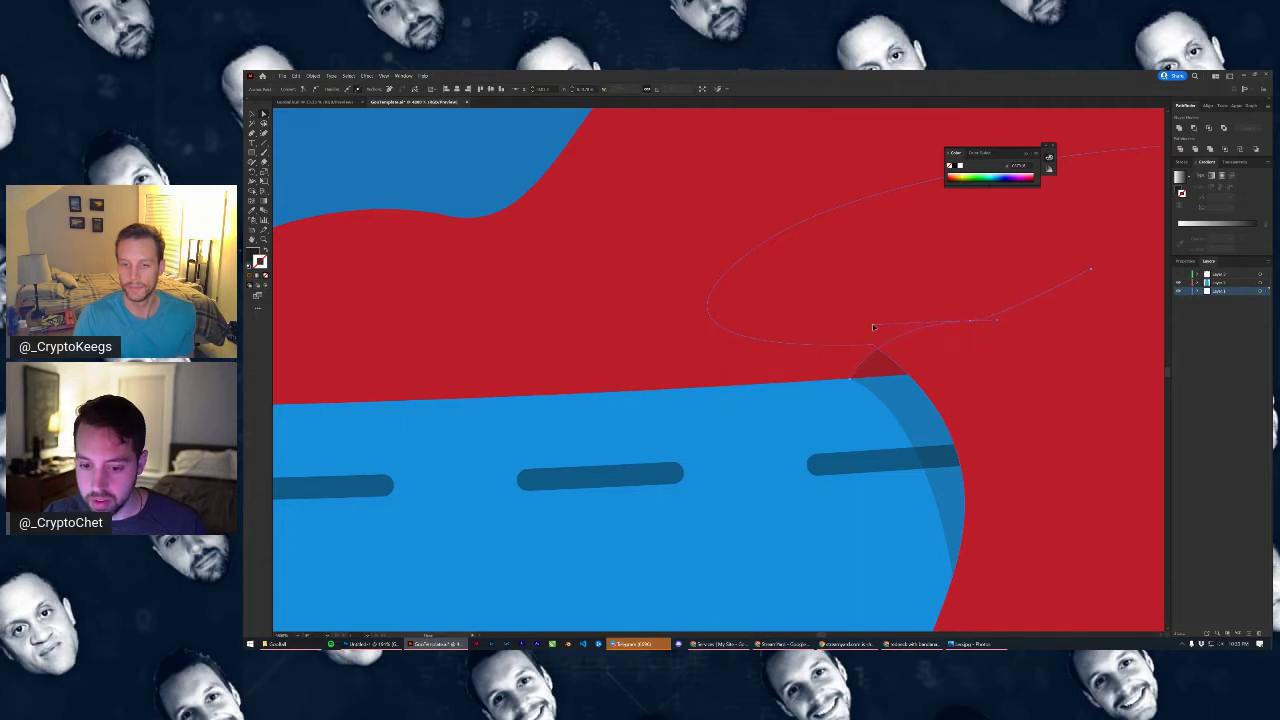
drag(873, 327, 900, 342)
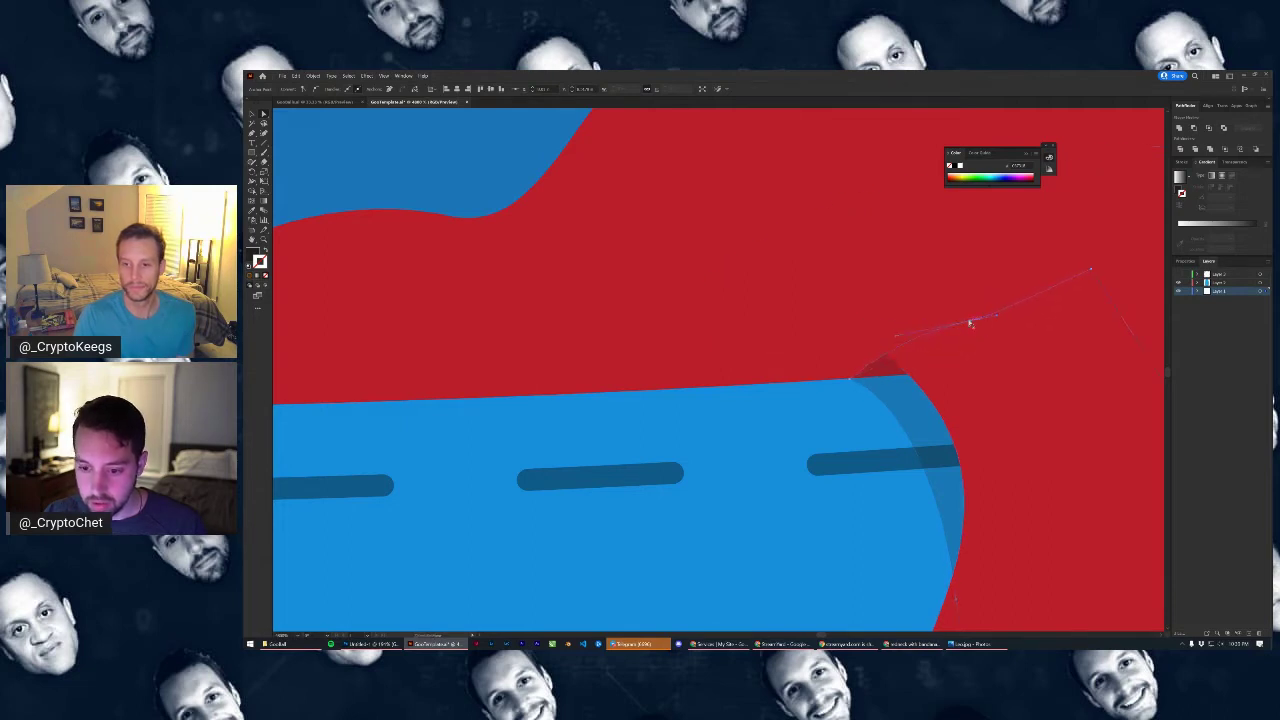
drag(970, 323, 986, 365)
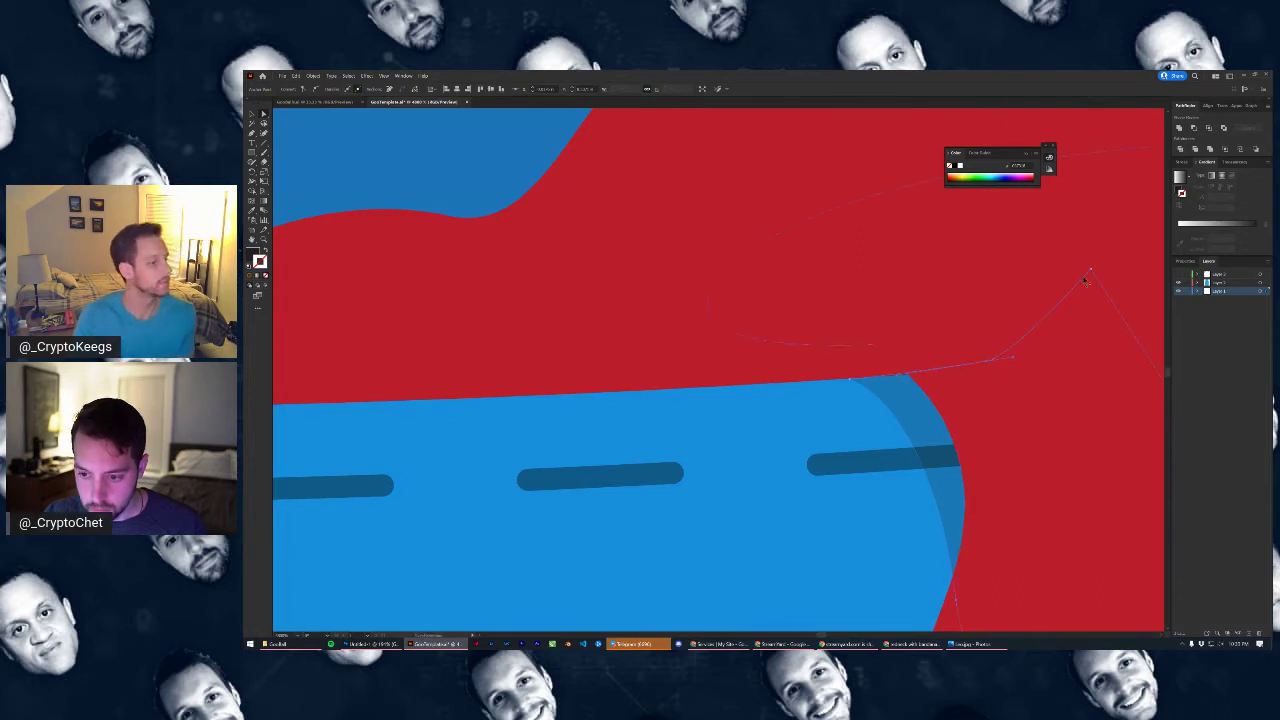
Fine-tune the pocket shadow's anchors and handles so its upper edge lines up with the pocket's top edge
drag(1093, 272, 977, 366)
key(ctrl+z)
click(986, 364)
scroll(868, 406, up, 2)
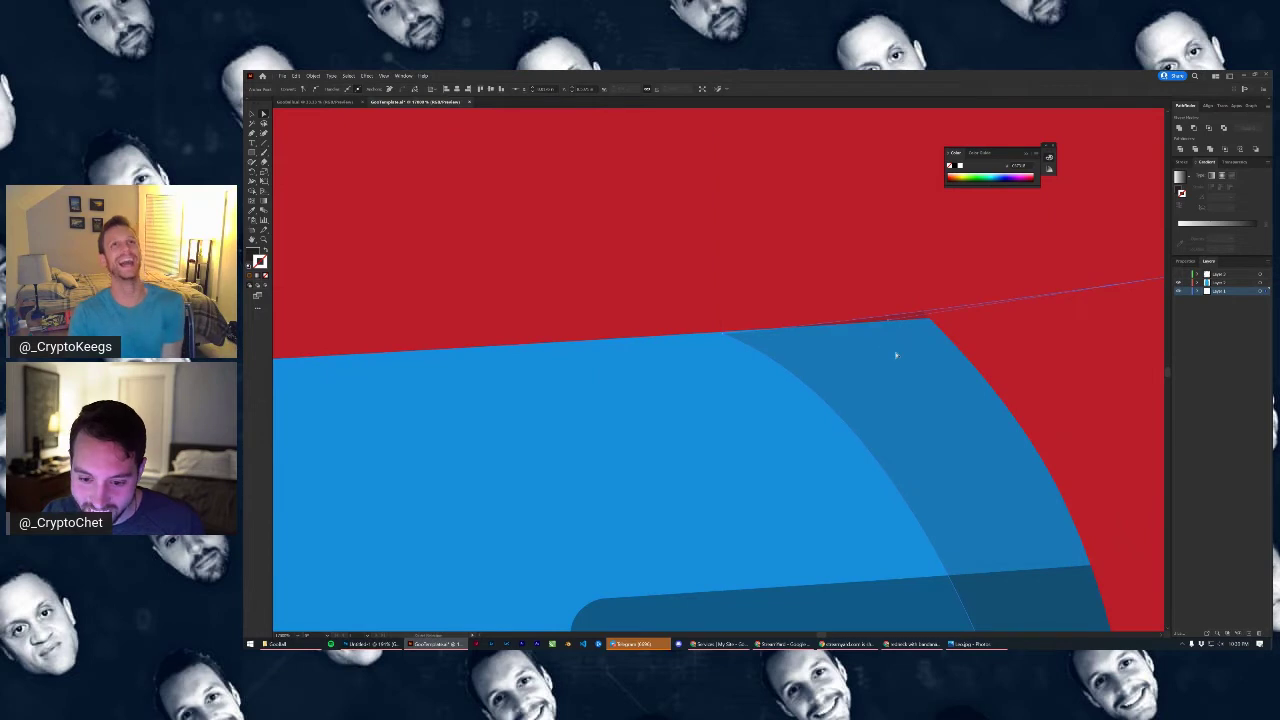
scroll(897, 355, down, 3)
scroll(900, 365, up, 3)
scroll(903, 376, up, 3)
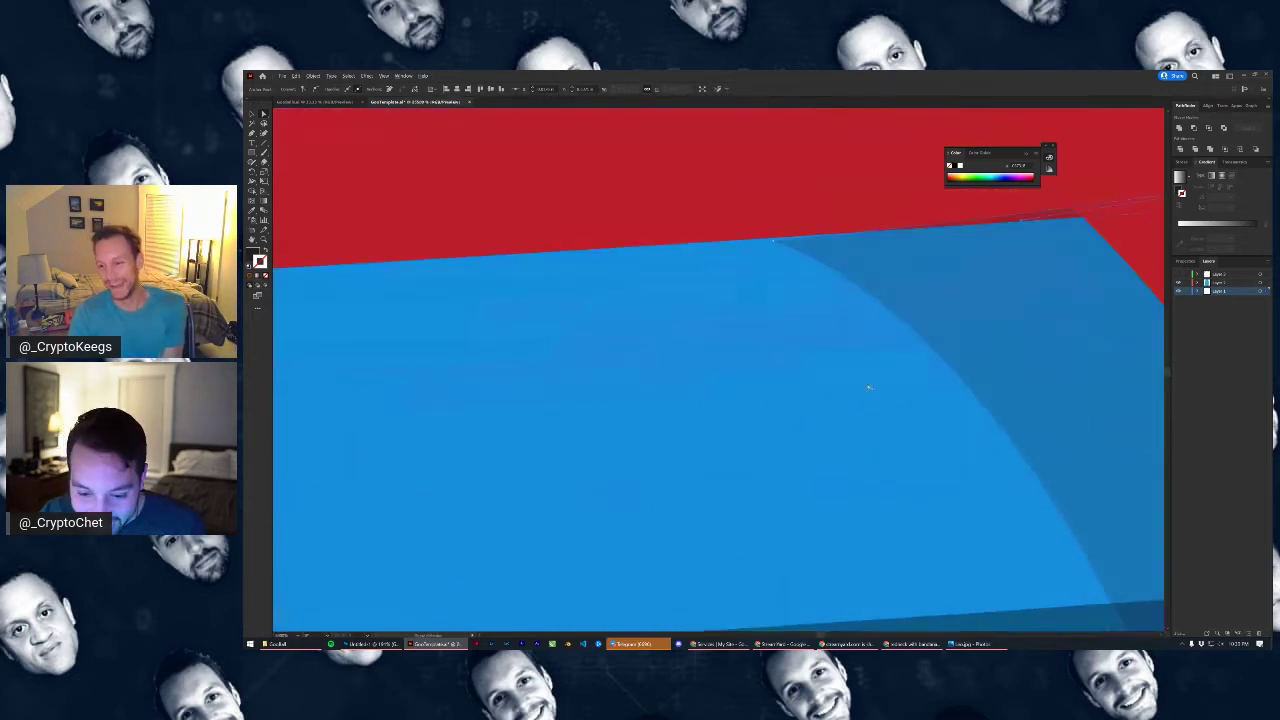
drag(732, 227, 733, 220)
scroll(840, 240, down, 3)
drag(879, 164, 795, 266)
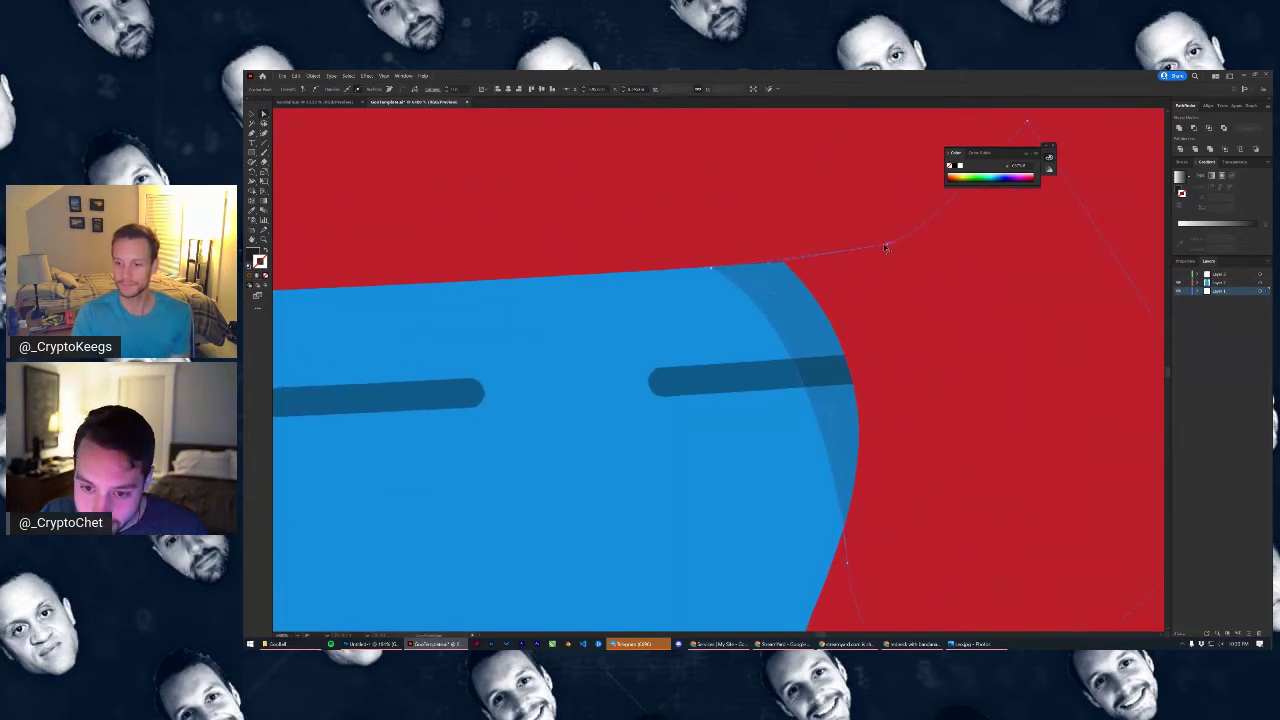
drag(888, 245, 889, 250)
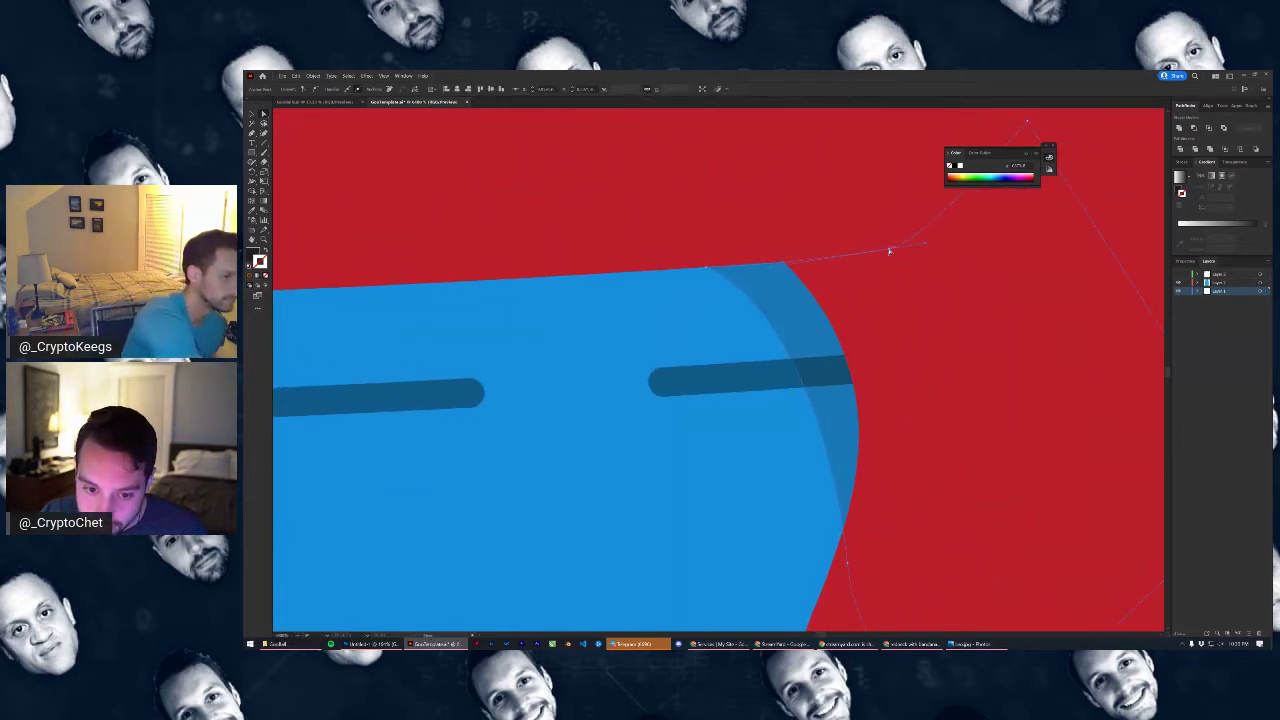
Move the pocket shadow's upper anchor onto the pocket's top corner beside the red cloth
scroll(770, 250, up, 3)
drag(1093, 329, 819, 363)
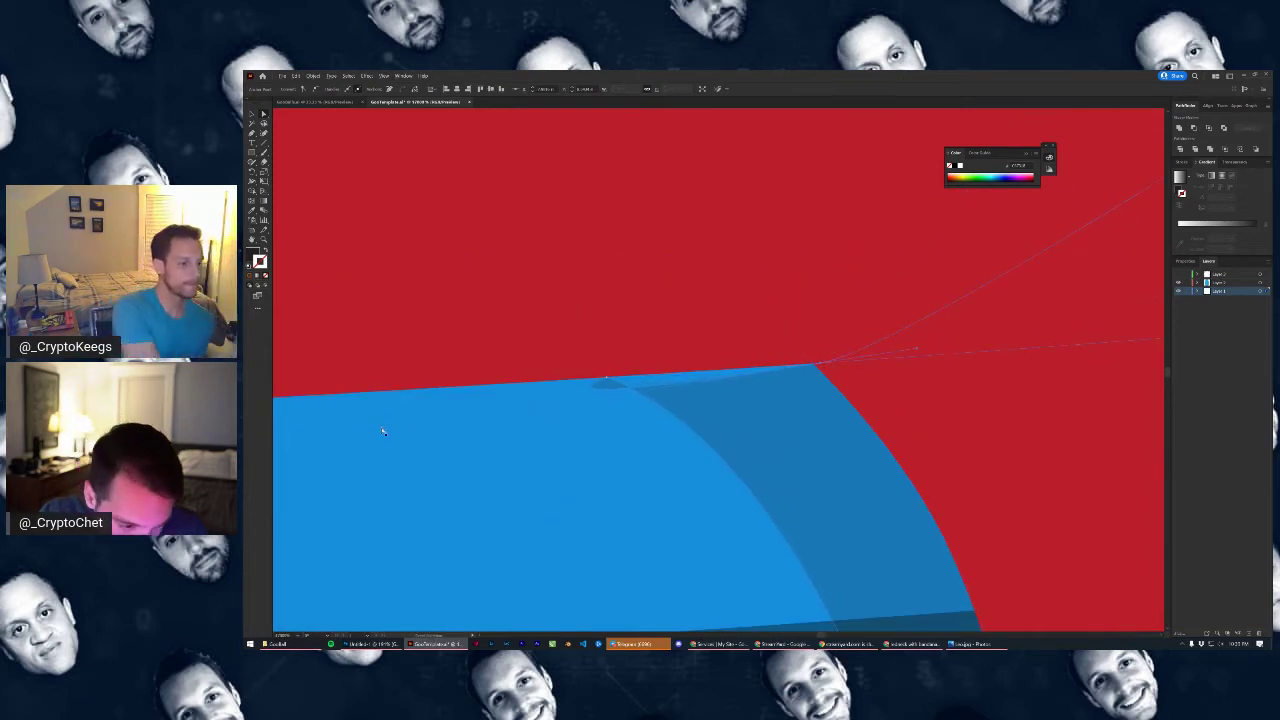
scroll(694, 407, down, 1)
scroll(694, 407, up, 2)
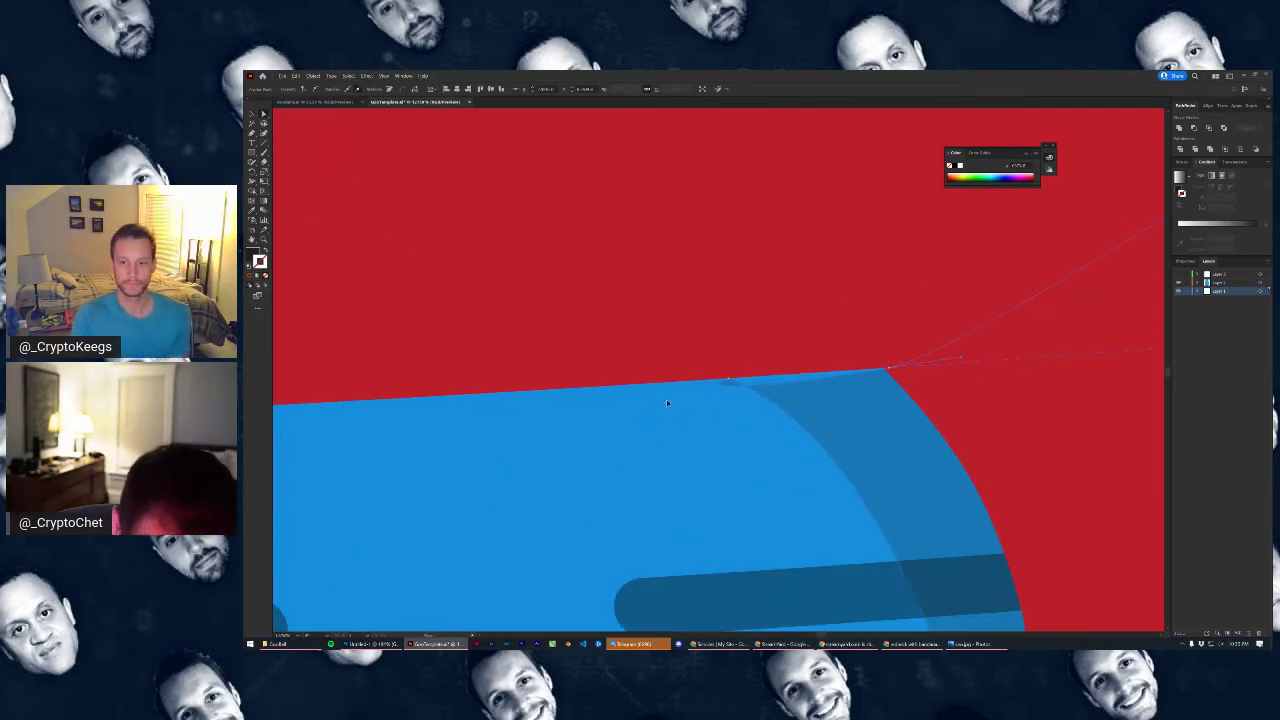
scroll(801, 373, down, 5)
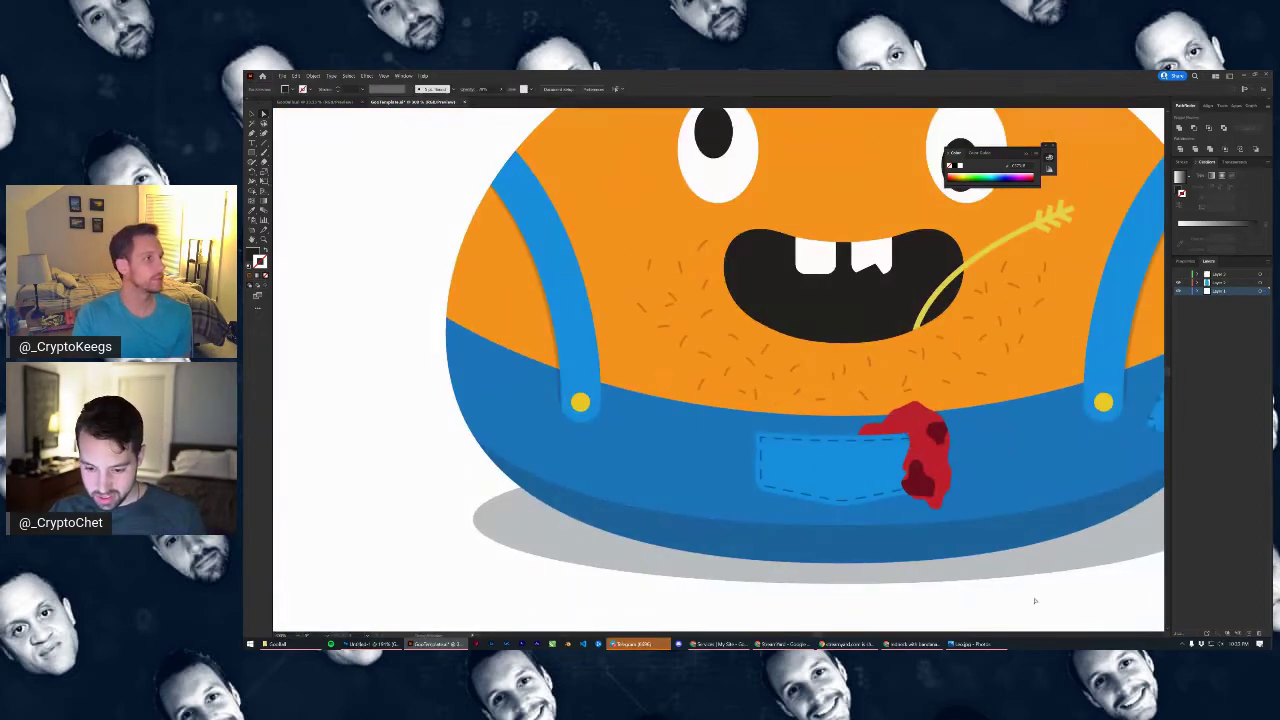
Duplicate the hanging red cloth slightly wider and lower, and give the copy the overalls' translucent dark shading
scroll(1046, 586, up, 4)
scroll(813, 327, up, 2)
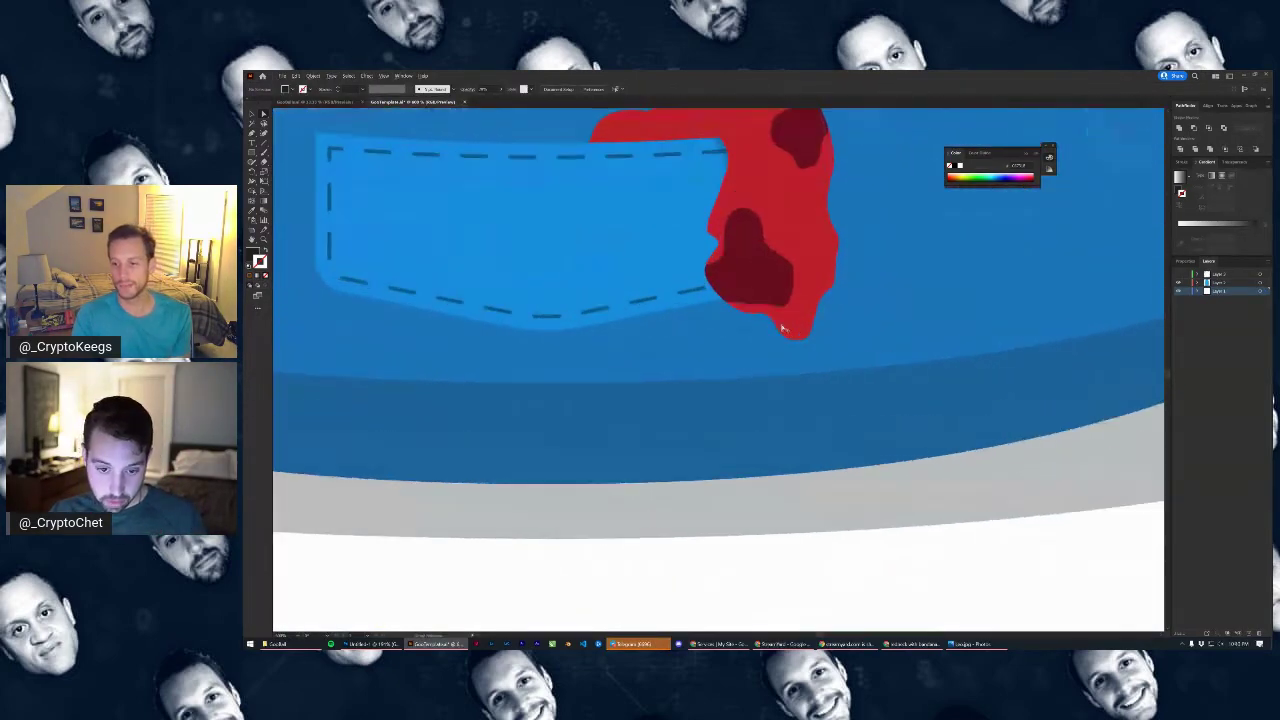
click(791, 205)
drag(791, 213, 846, 233)
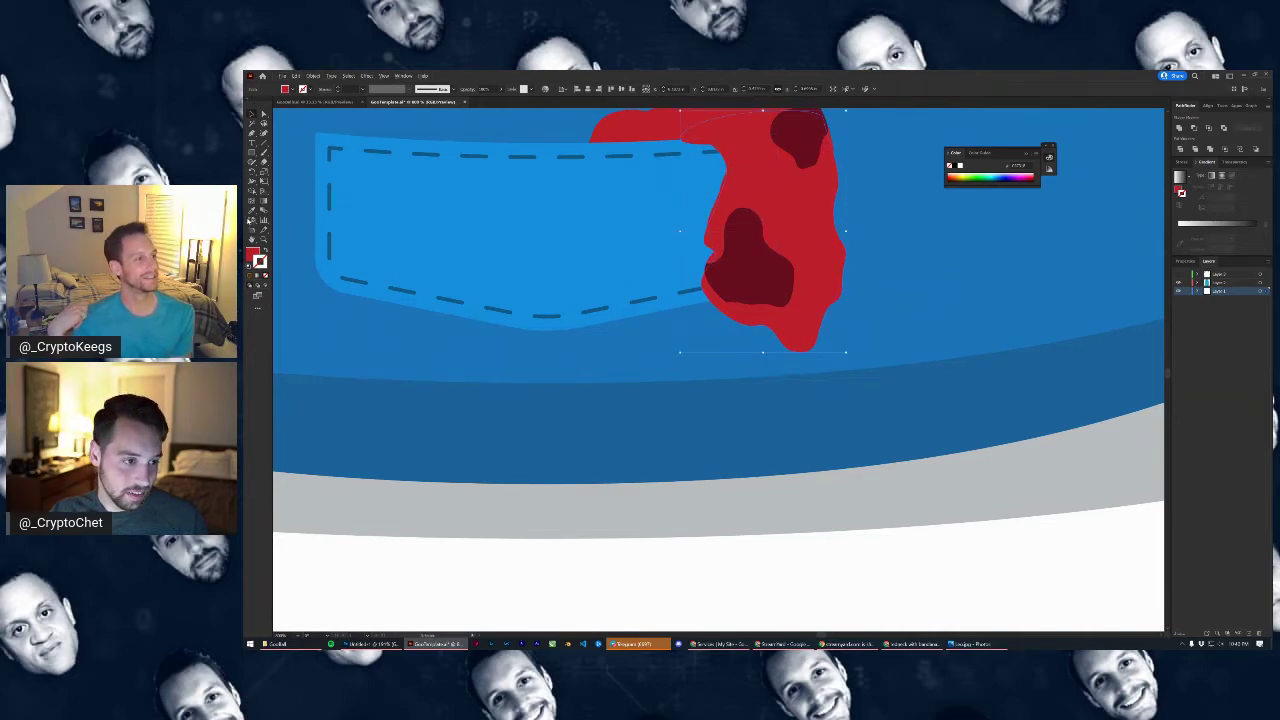
click(252, 211)
click(446, 417)
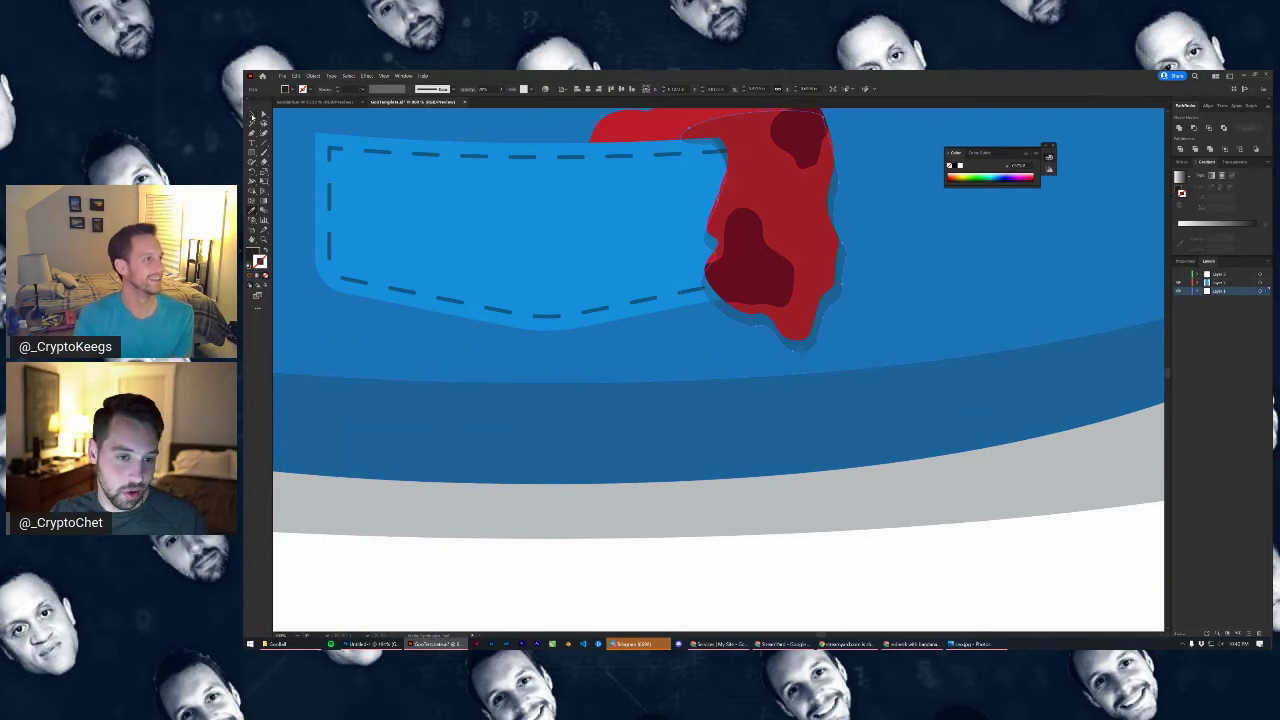
Isolate the cloth's shadow copy and delete its upper anchor points, leaving only the lower part
click(760, 216)
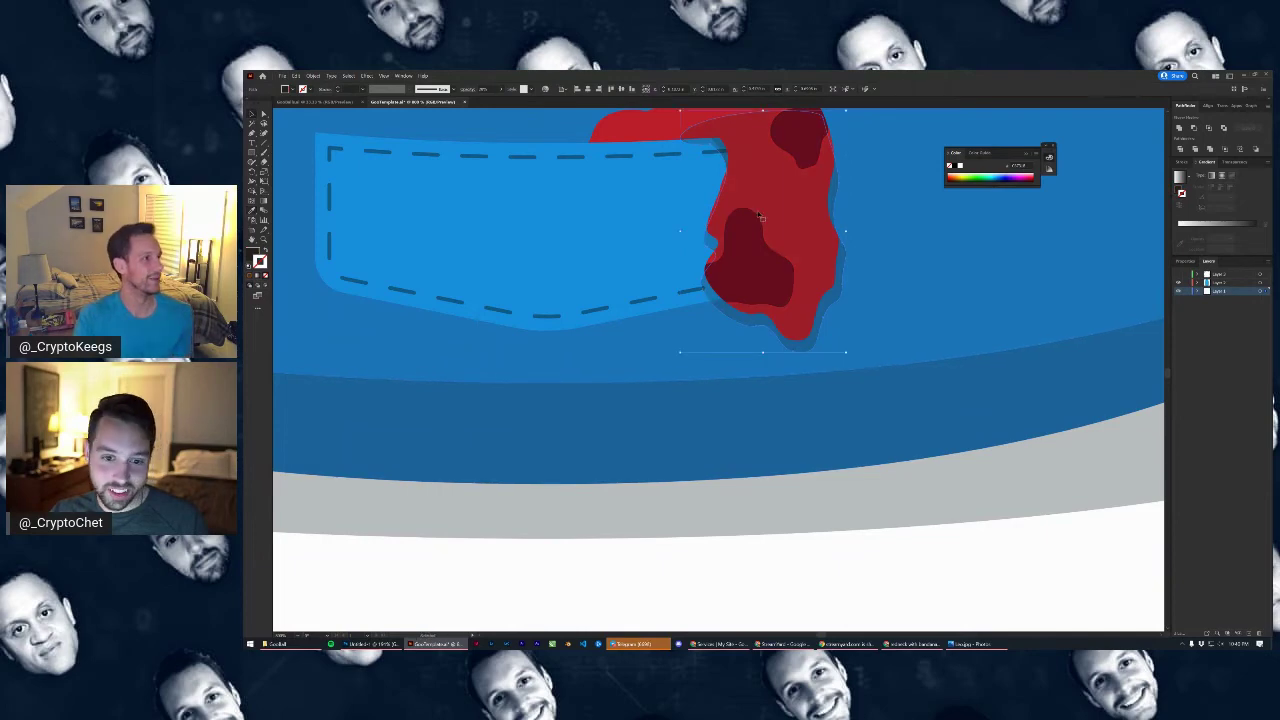
double_click(695, 146)
drag(768, 263, 671, 368)
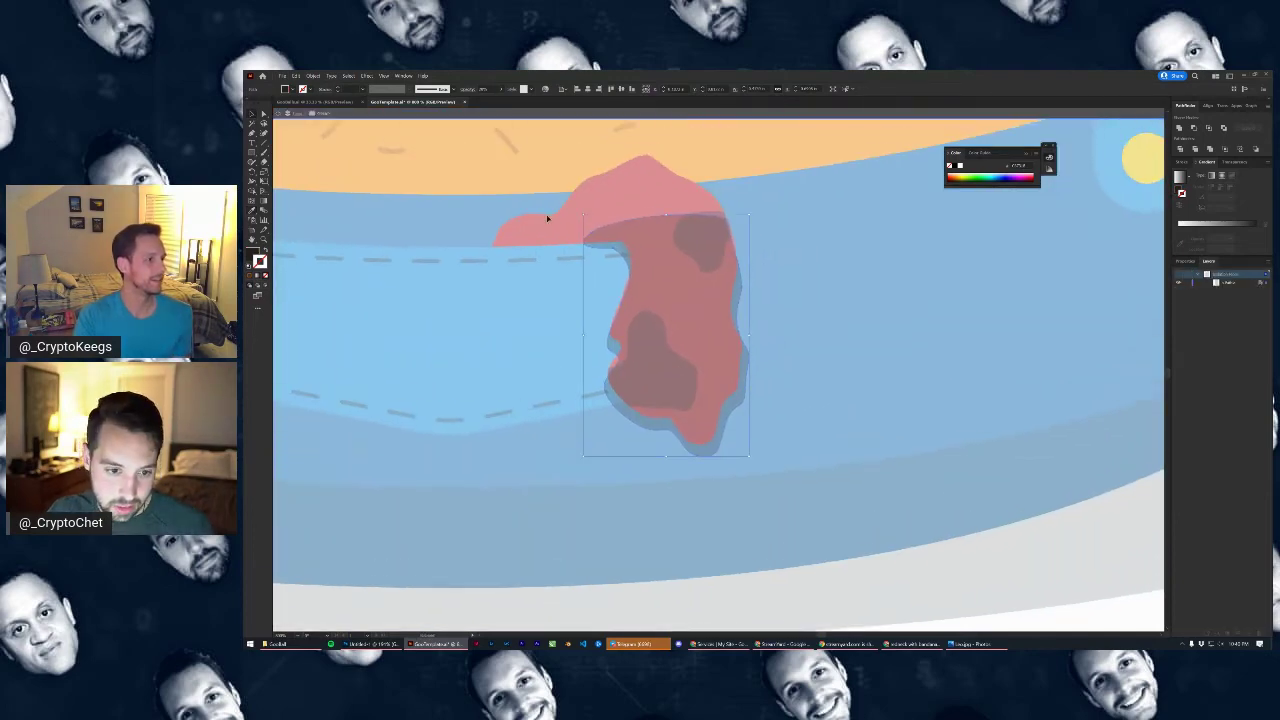
click(264, 115)
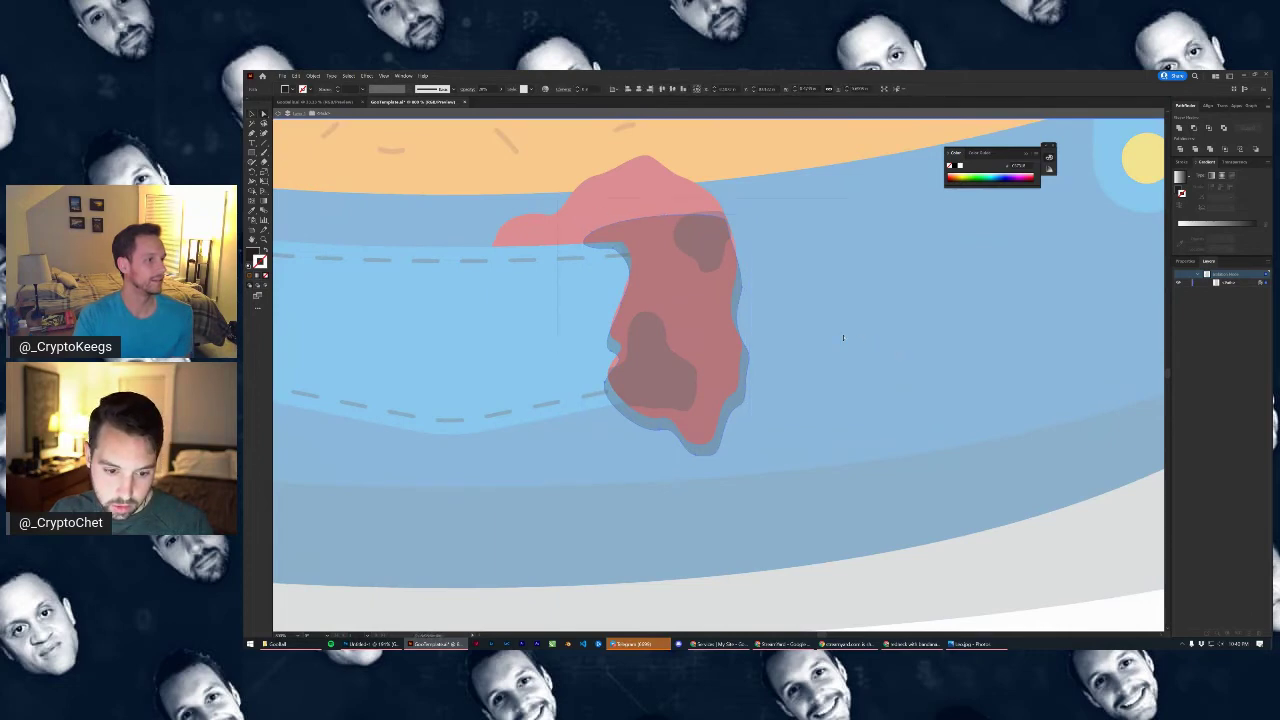
drag(843, 338, 843, 340)
key(Delete)
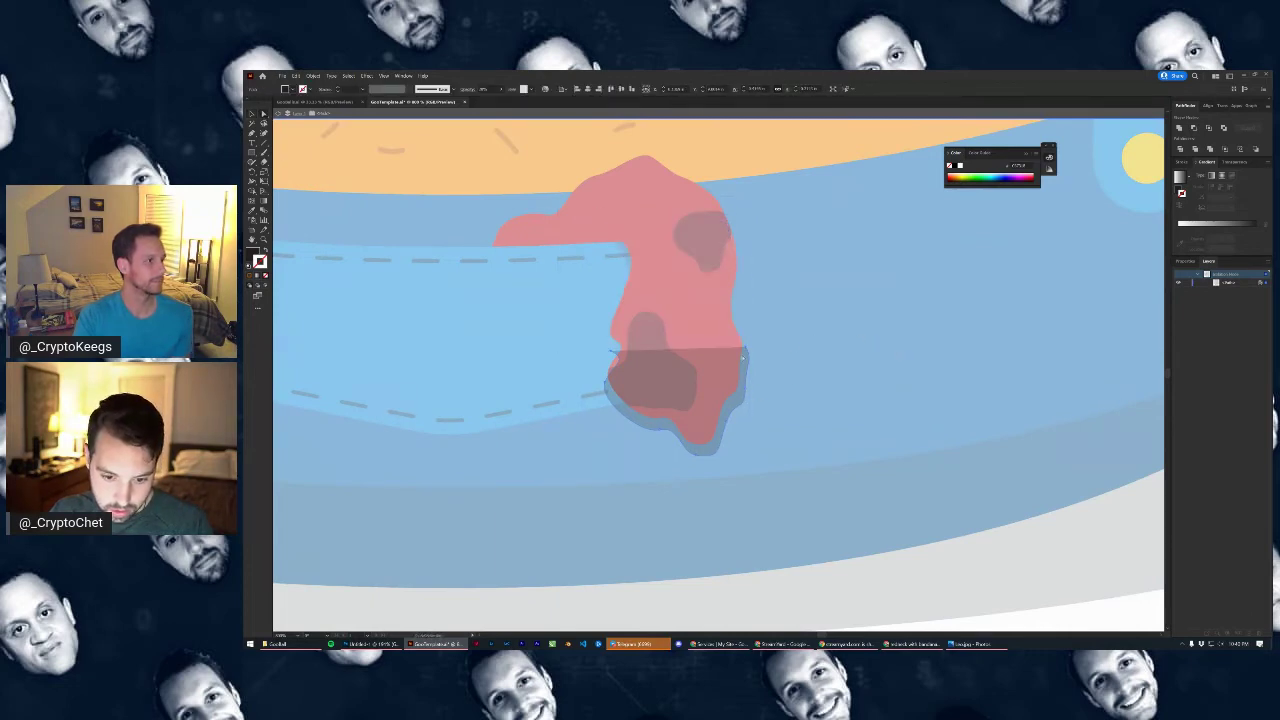
Pull both upper corners of the cloth's shadow inward beneath the cloth, and leave isolation mode
drag(746, 350, 740, 341)
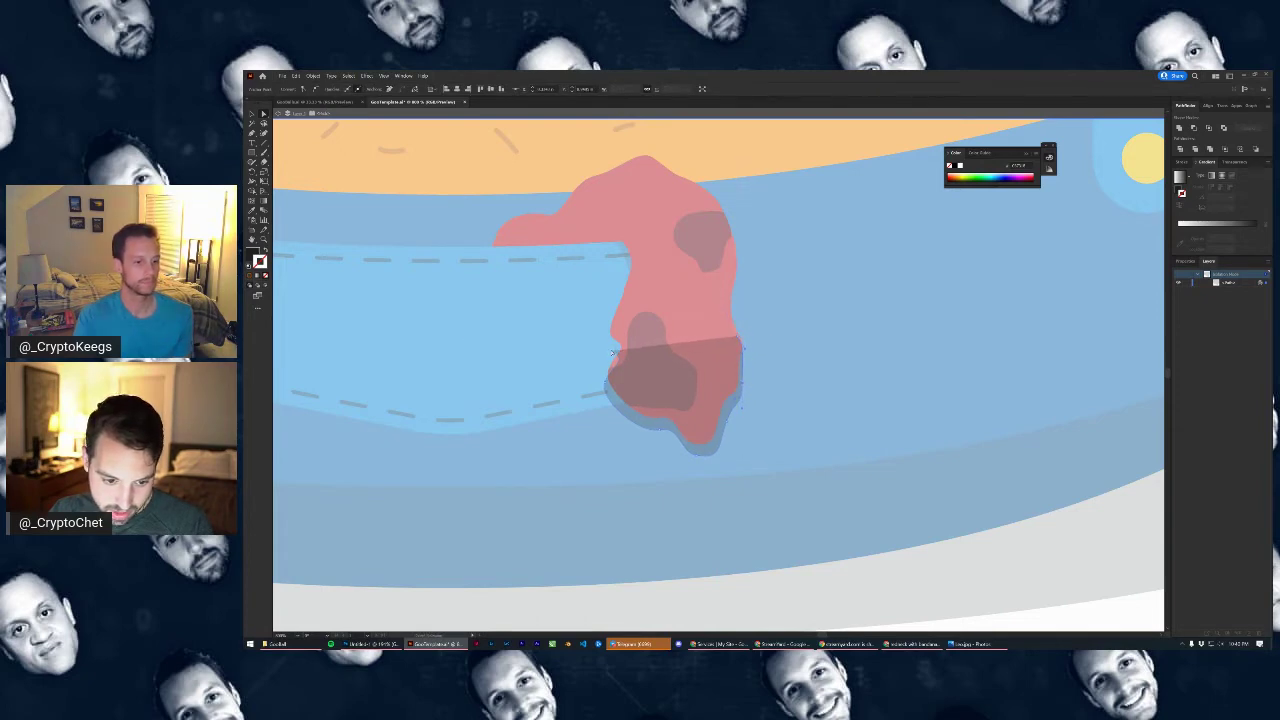
drag(613, 352, 631, 343)
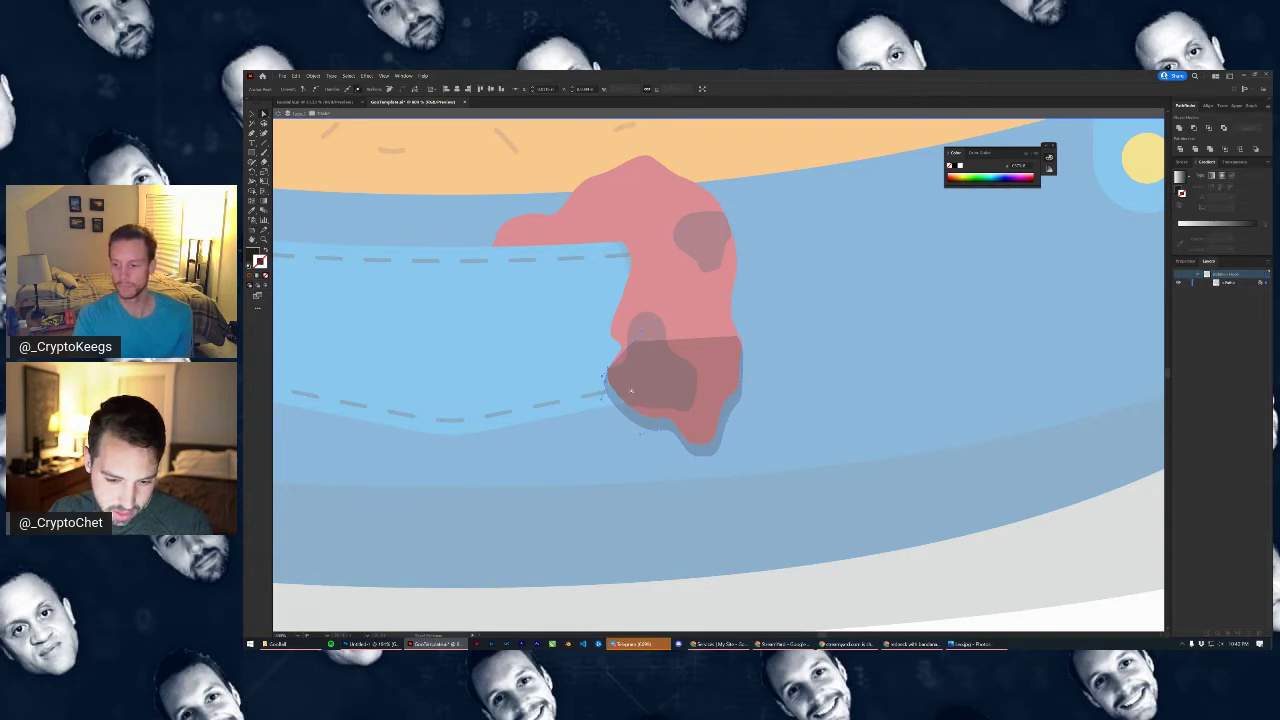
double_click(953, 548)
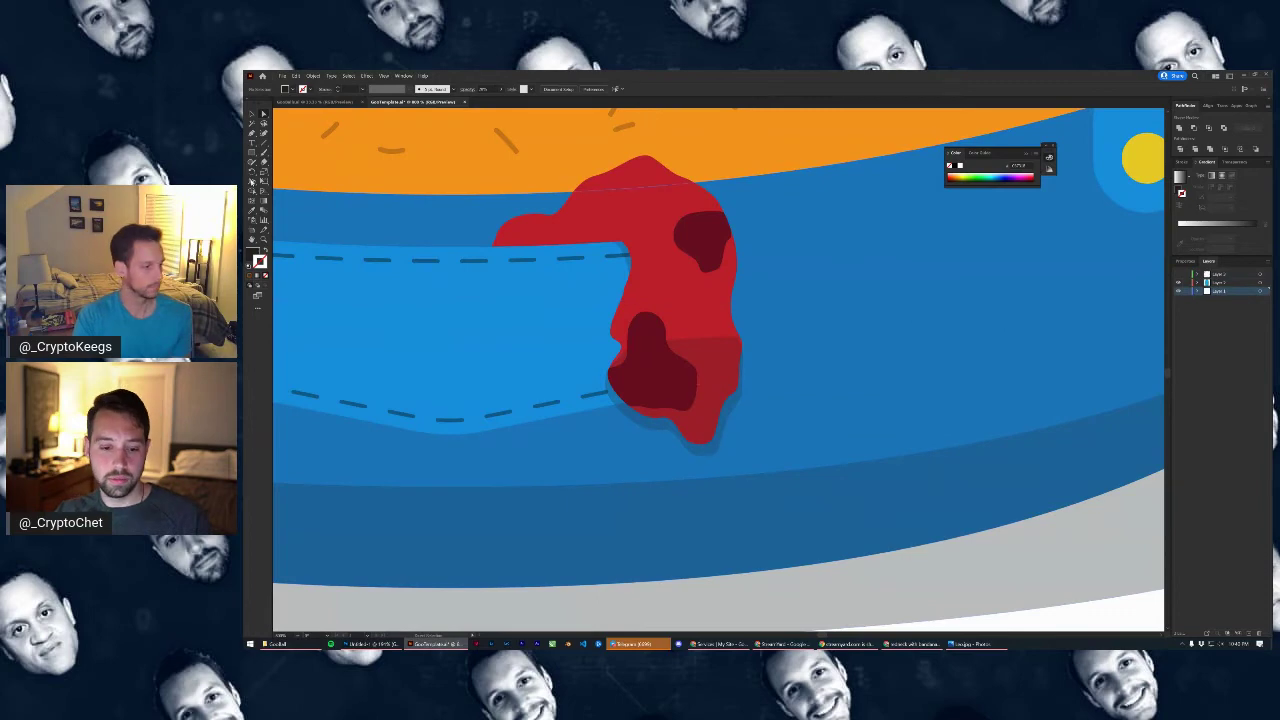
Bring the red cloth and its dark stains in front of the cloth's shadow, and check the whole character
click(660, 294)
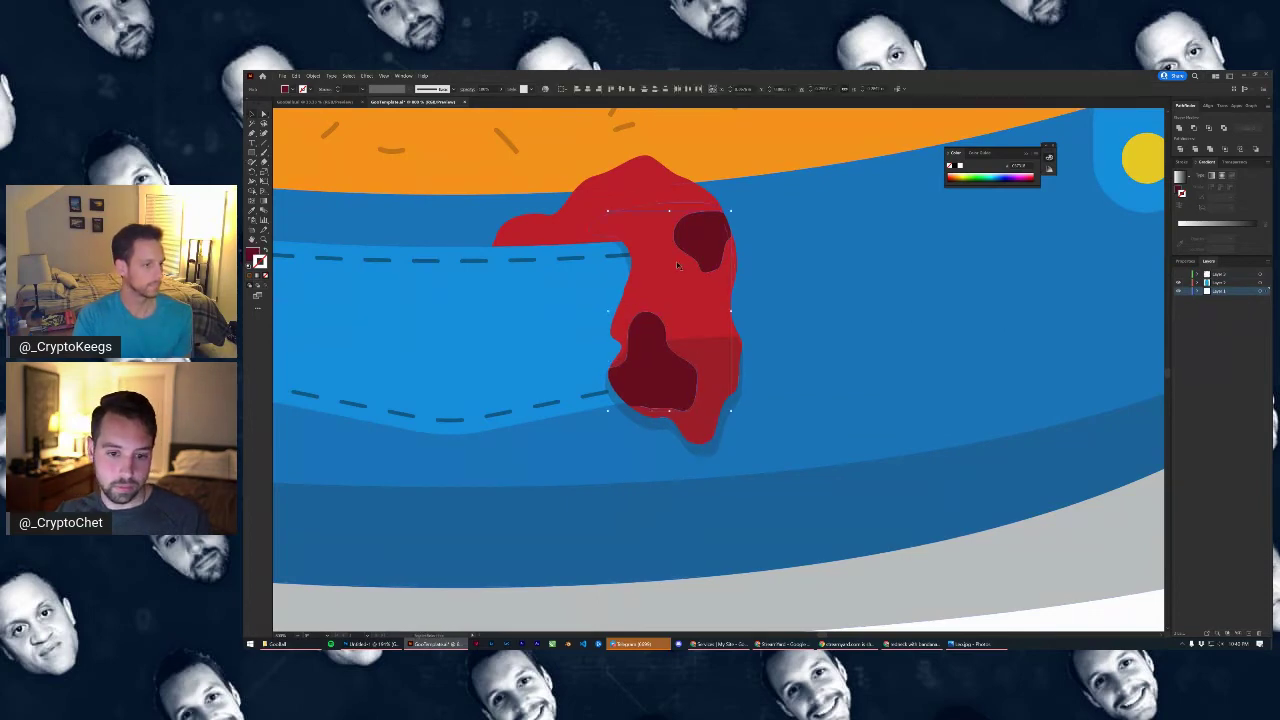
scroll(836, 411, down, 3)
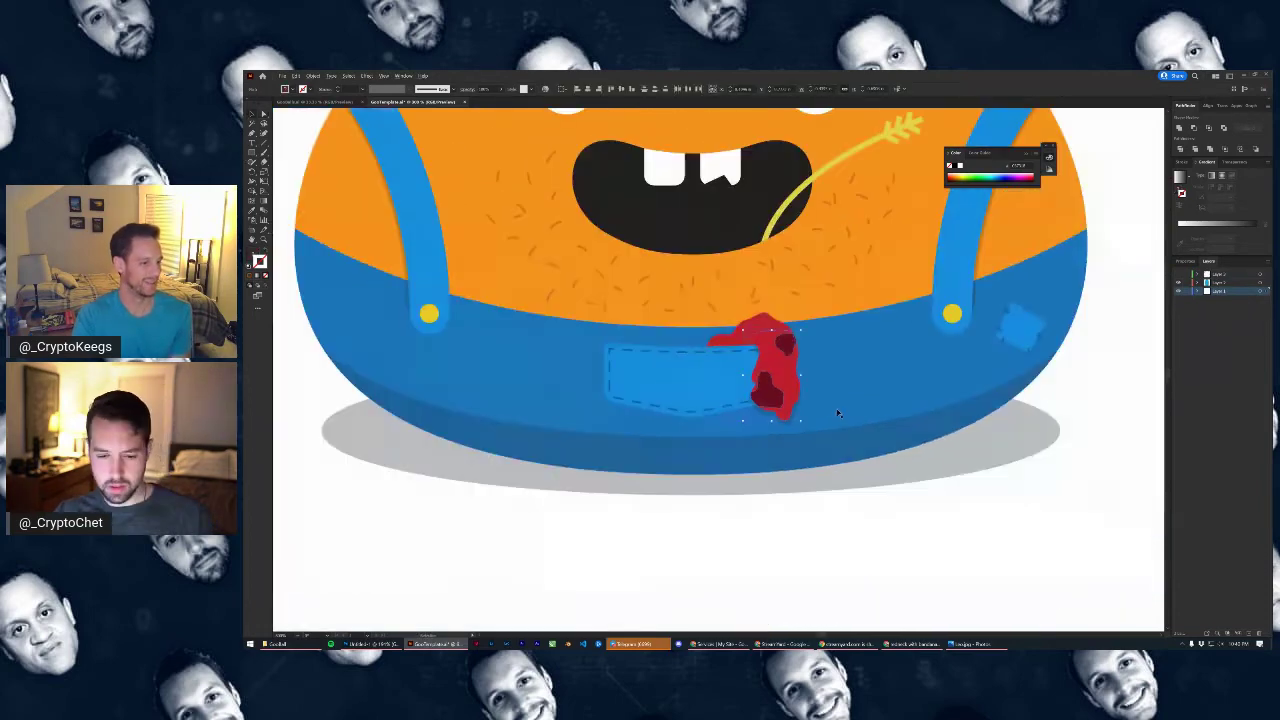
click(962, 526)
scroll(962, 526, down, 2)
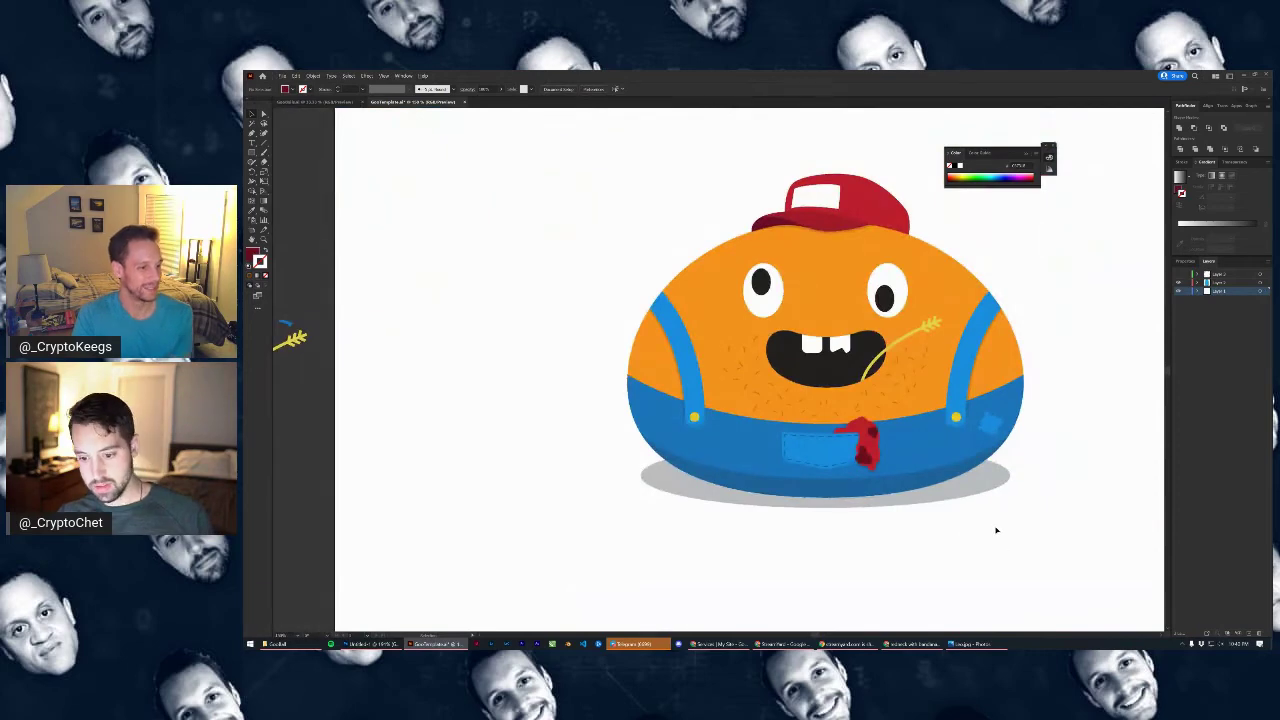
scroll(971, 460, down, 1)
drag(983, 409, 938, 403)
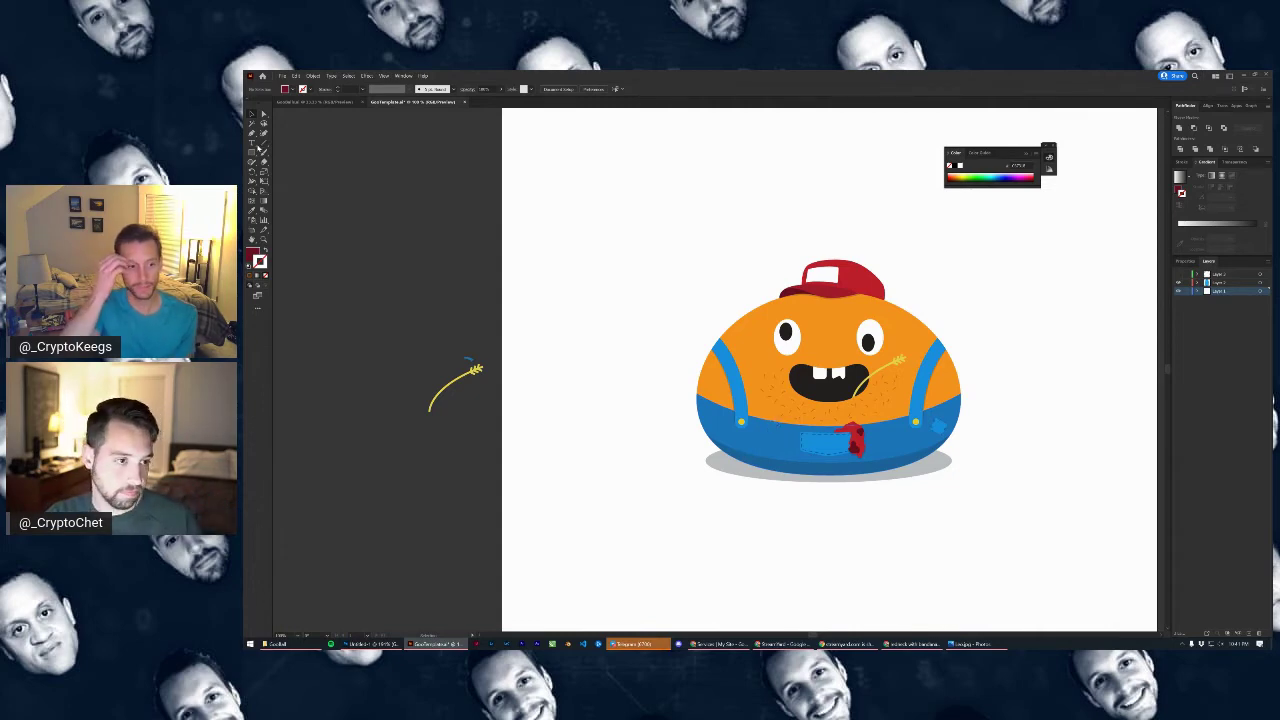
Draw a nearly square rectangle beside the overalls' outer edge on the straw-free side and fill it with tan from the swatches
click(252, 153)
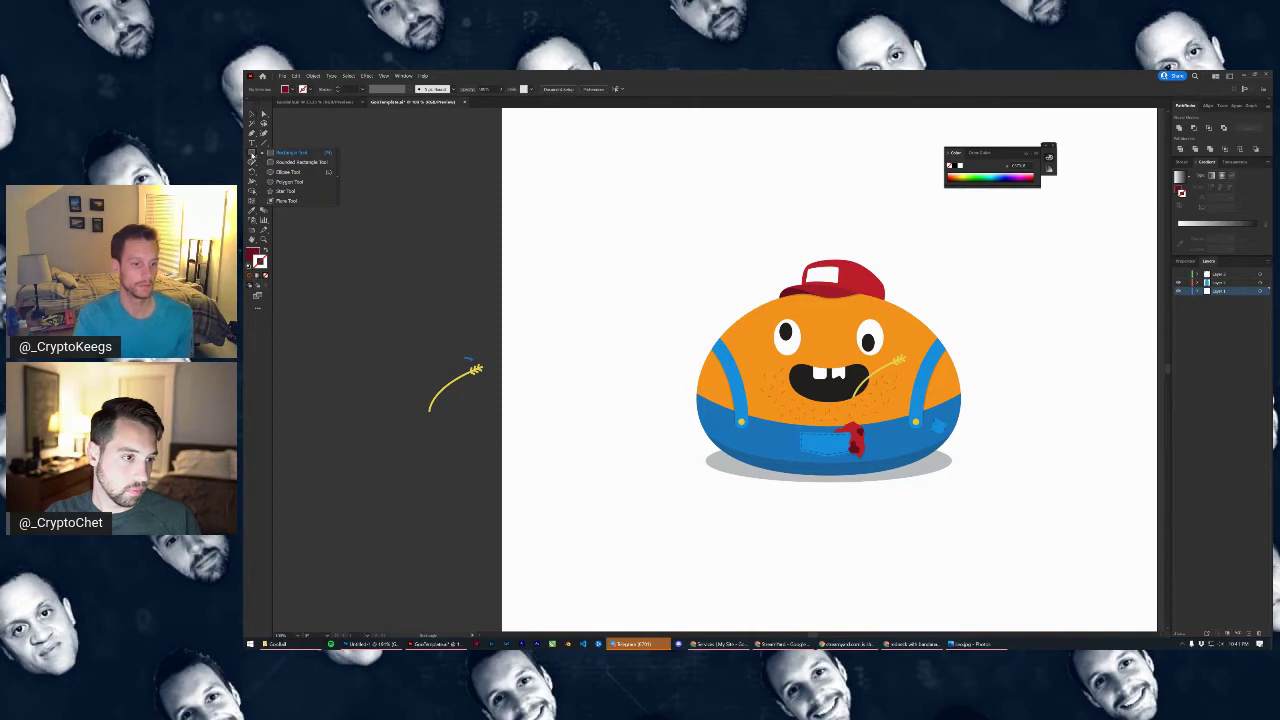
click(285, 154)
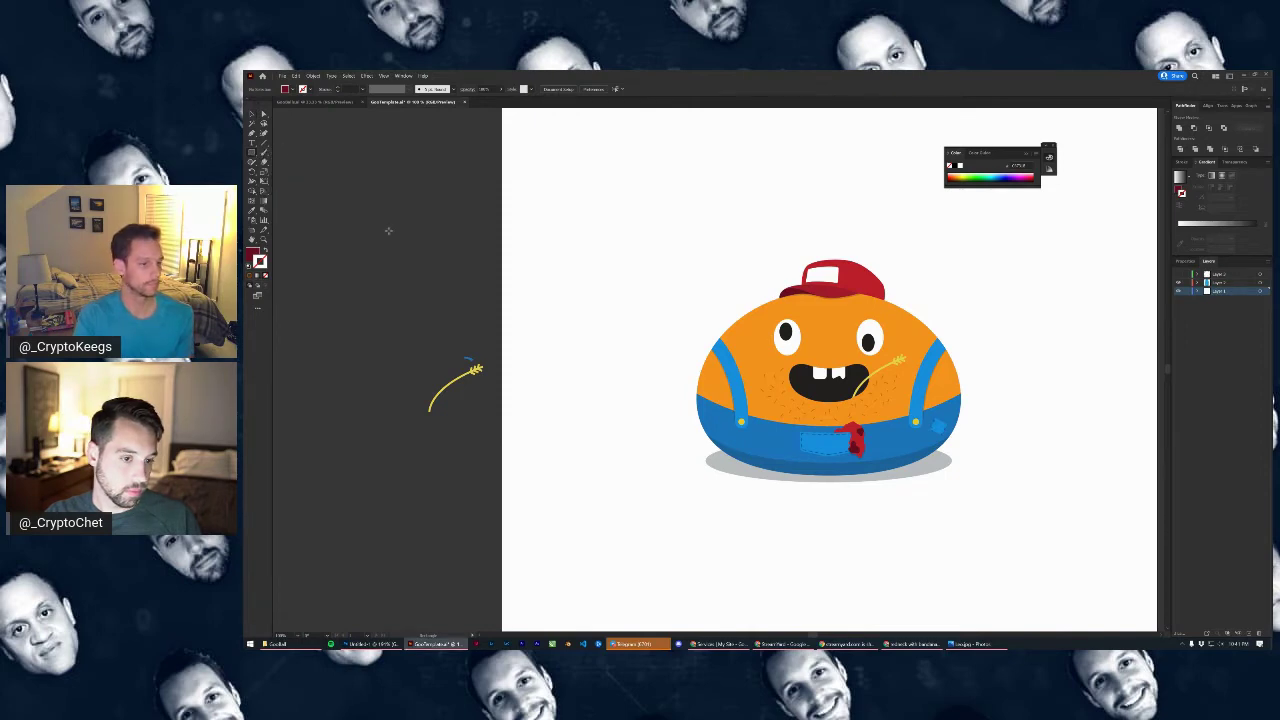
drag(674, 414, 697, 400)
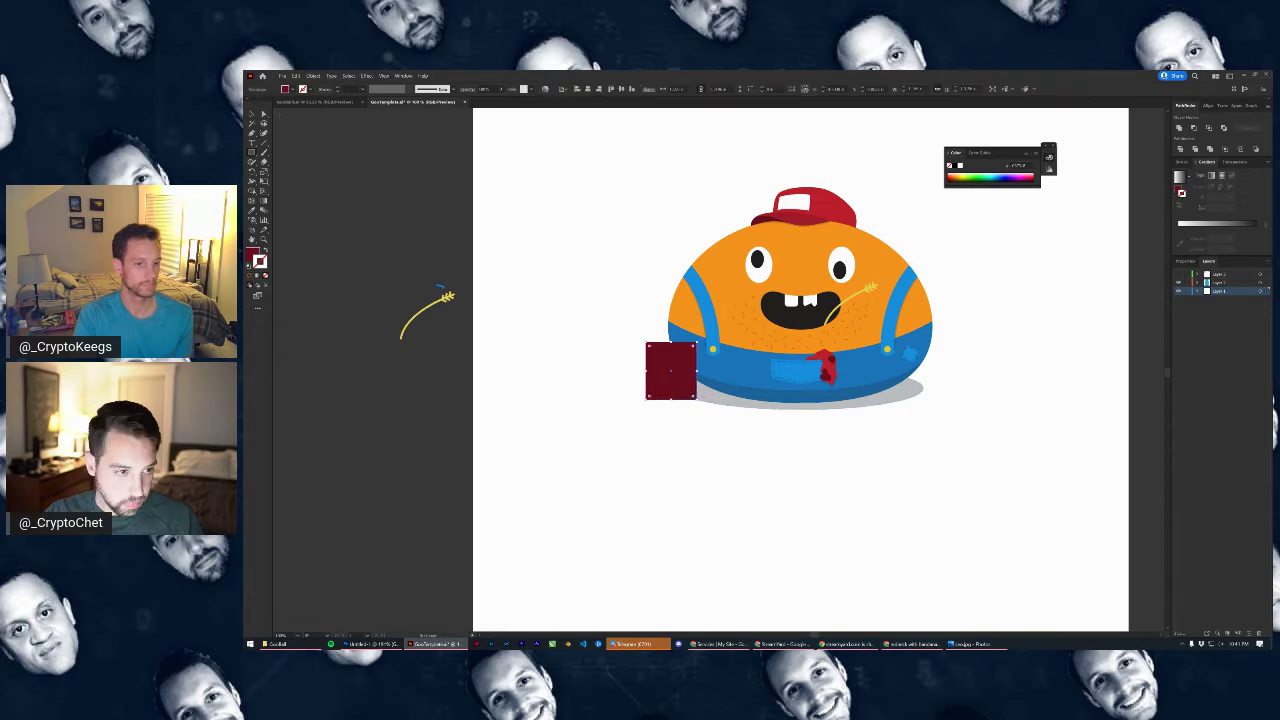
click(250, 115)
scroll(566, 333, up, 2)
drag(775, 388, 666, 336)
click(285, 88)
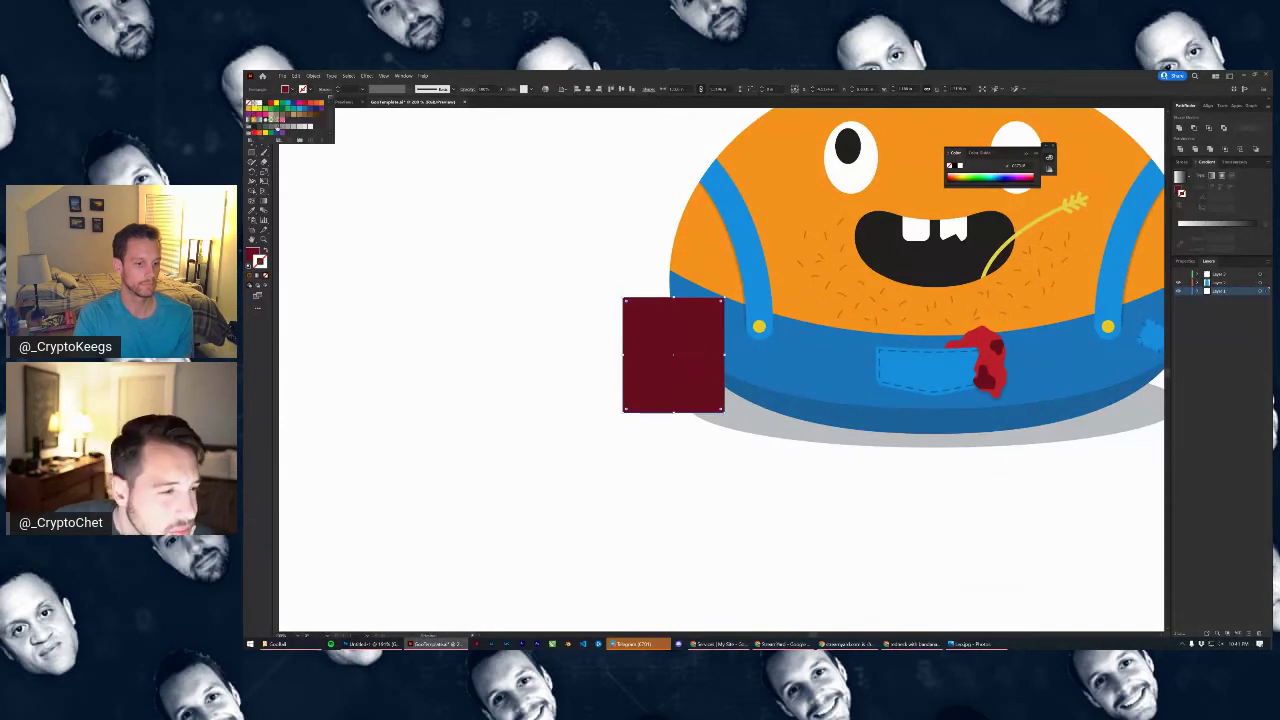
click(293, 117)
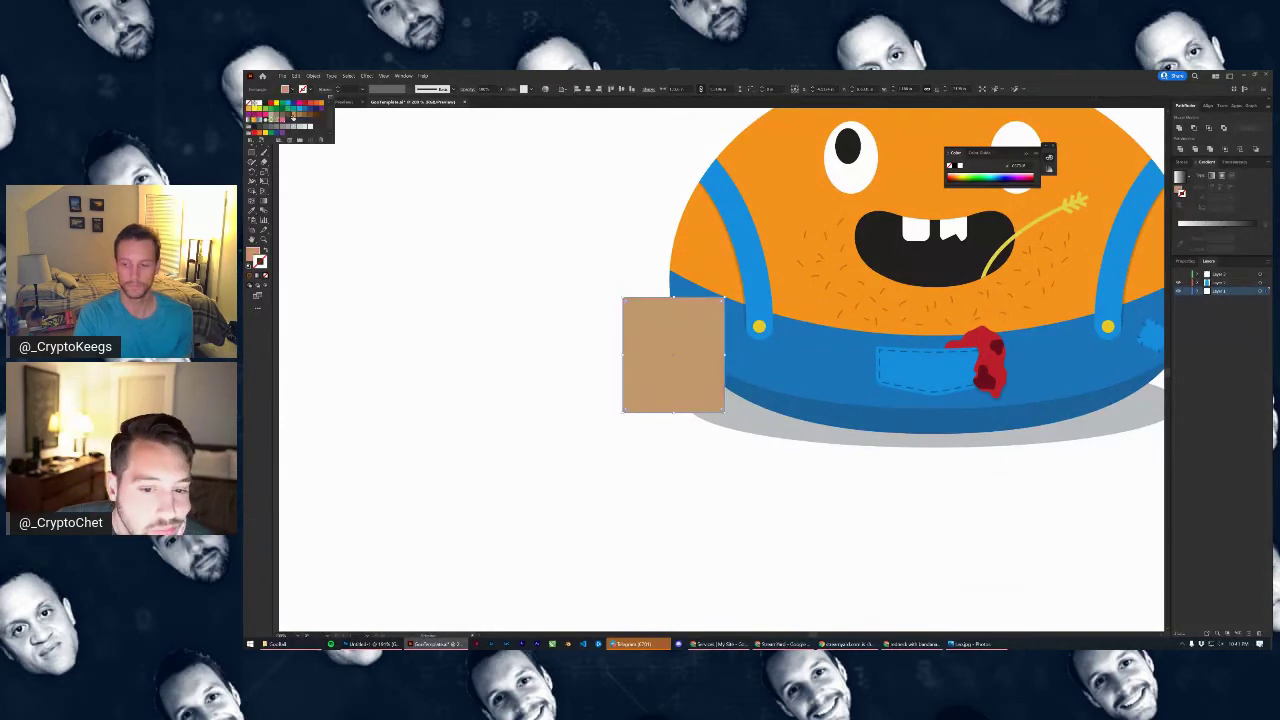
click(543, 329)
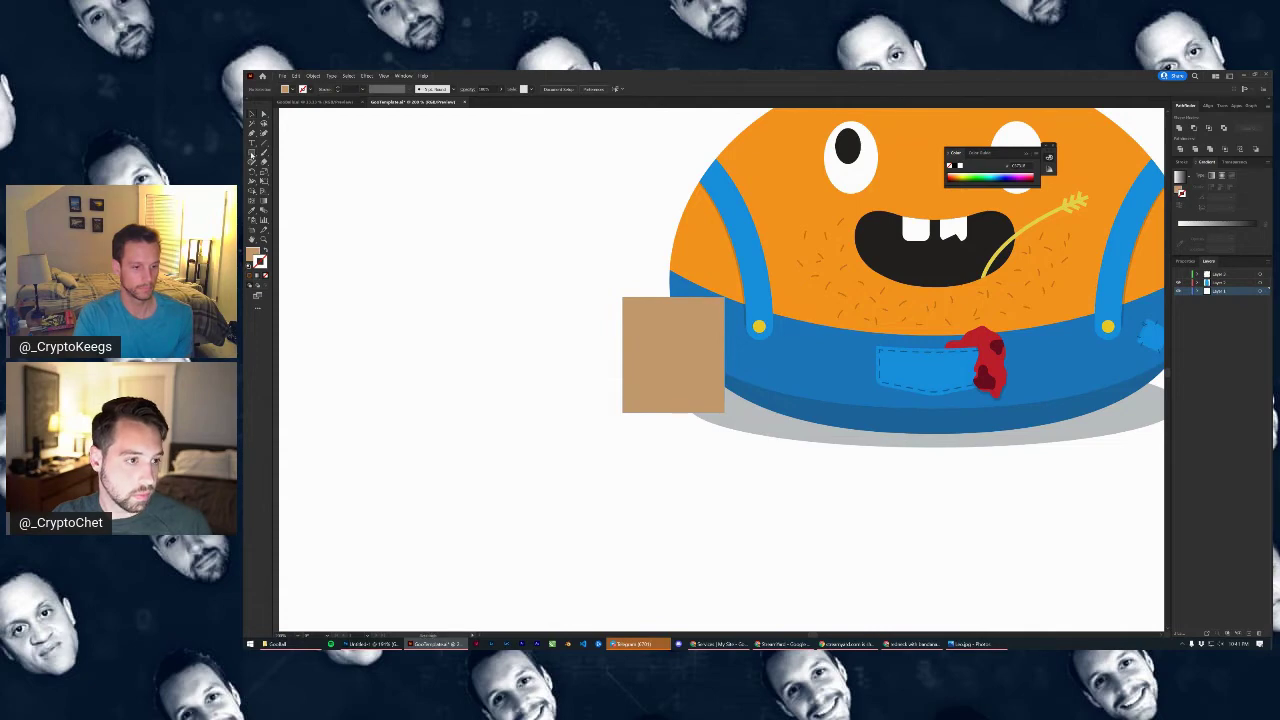
Draw a tan circle as wide as the rectangle, flatten it into an ellipse and centre it on the rectangle's bottom edge
drag(251, 155, 277, 173)
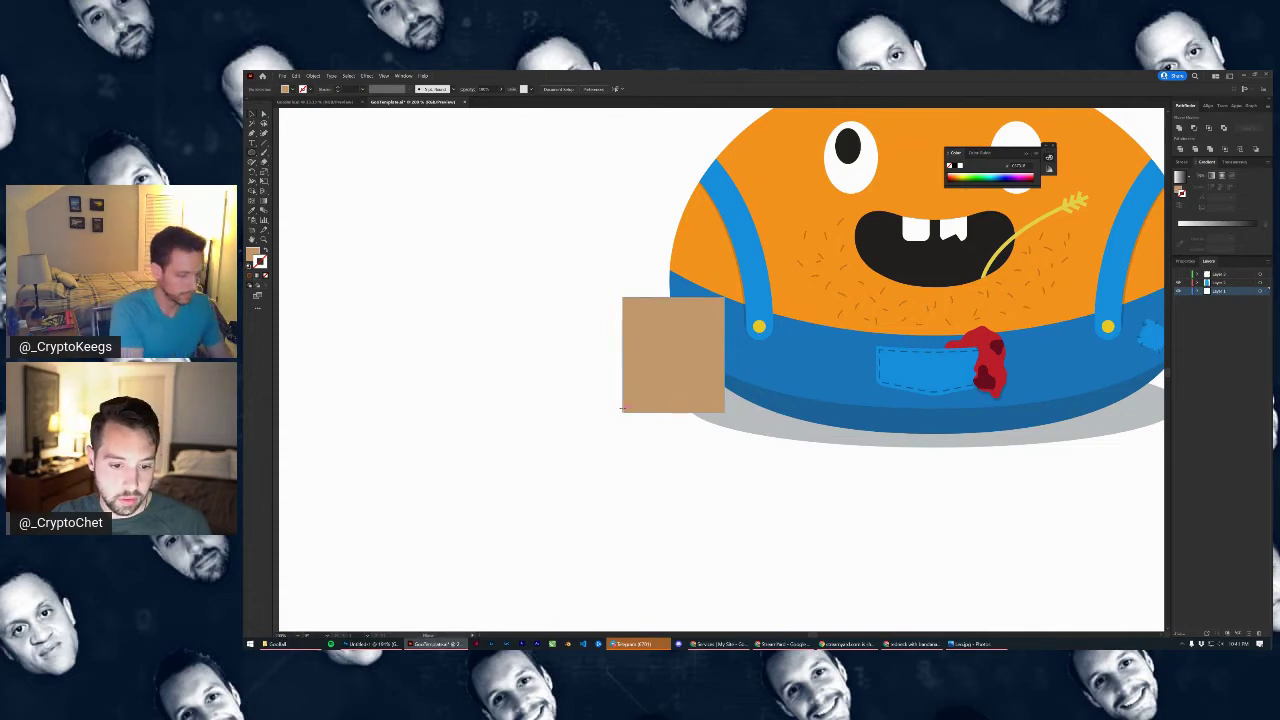
drag(621, 409, 724, 412)
click(257, 114)
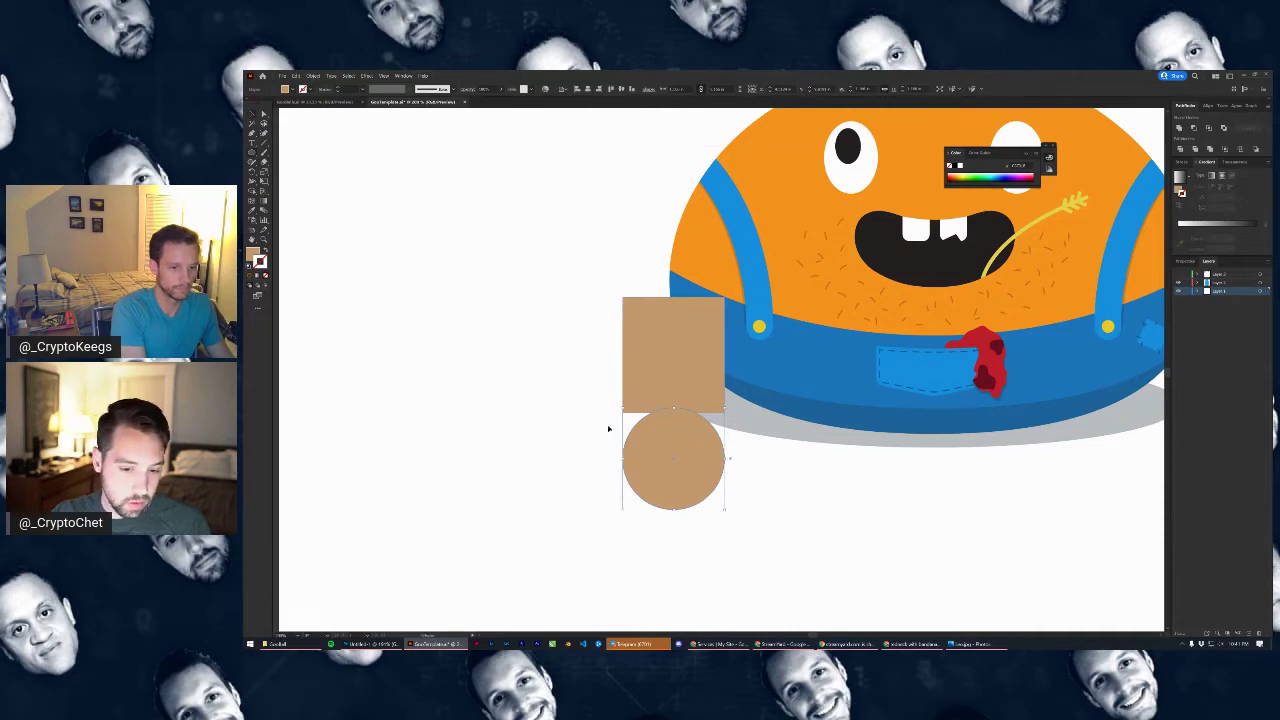
drag(657, 453, 661, 390)
drag(672, 452, 683, 417)
scroll(716, 422, up, 4)
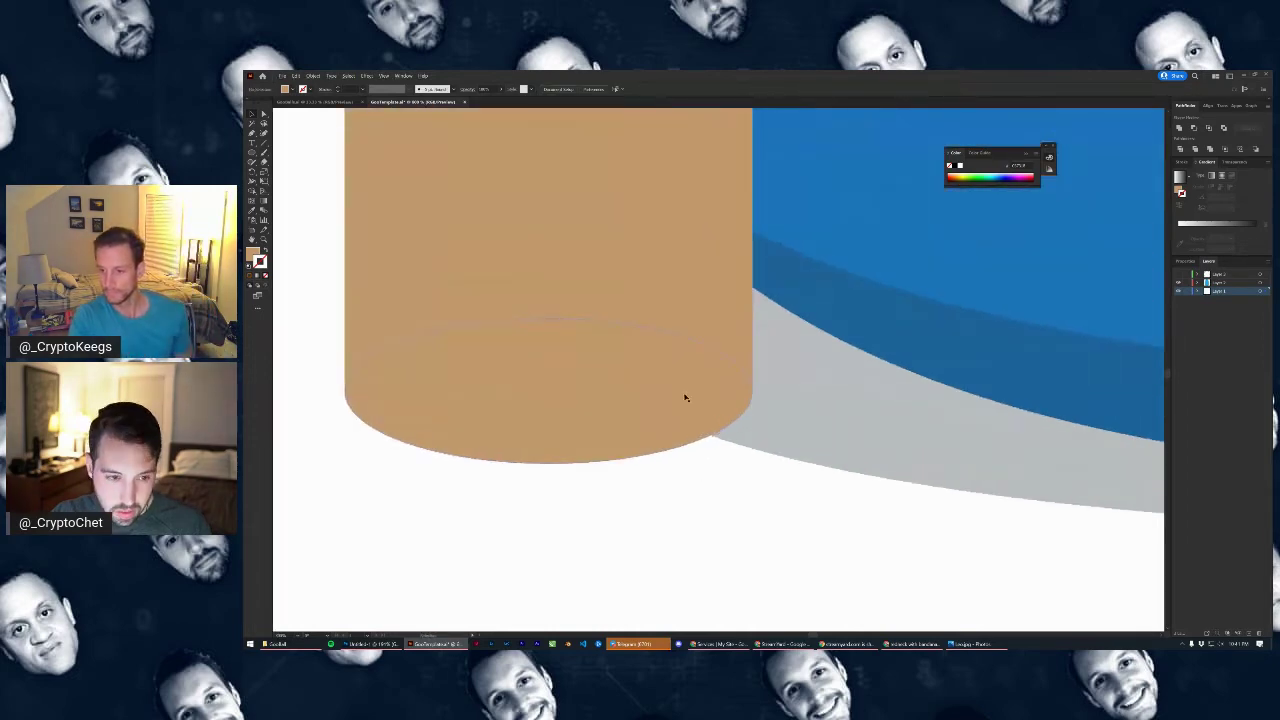
scroll(685, 398, down, 2)
click(598, 401)
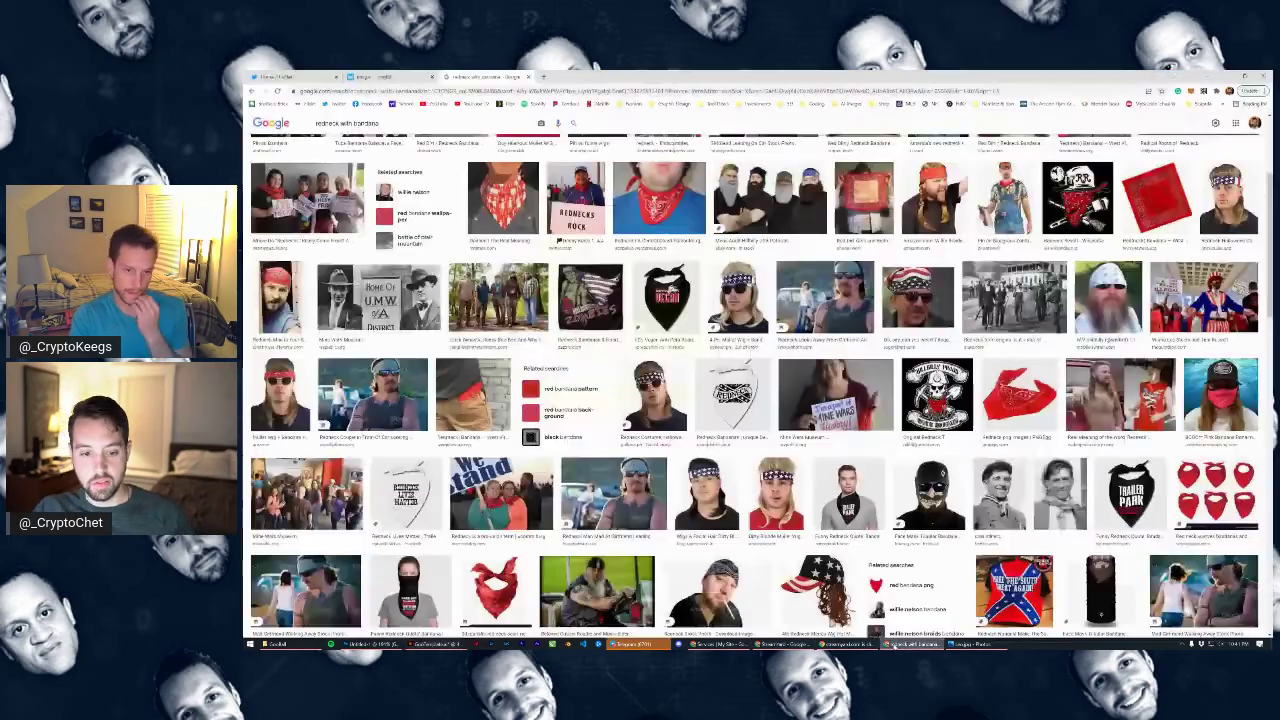
Switch to the browser and examine the jug in the reference farmer sketch
click(935, 644)
click(388, 77)
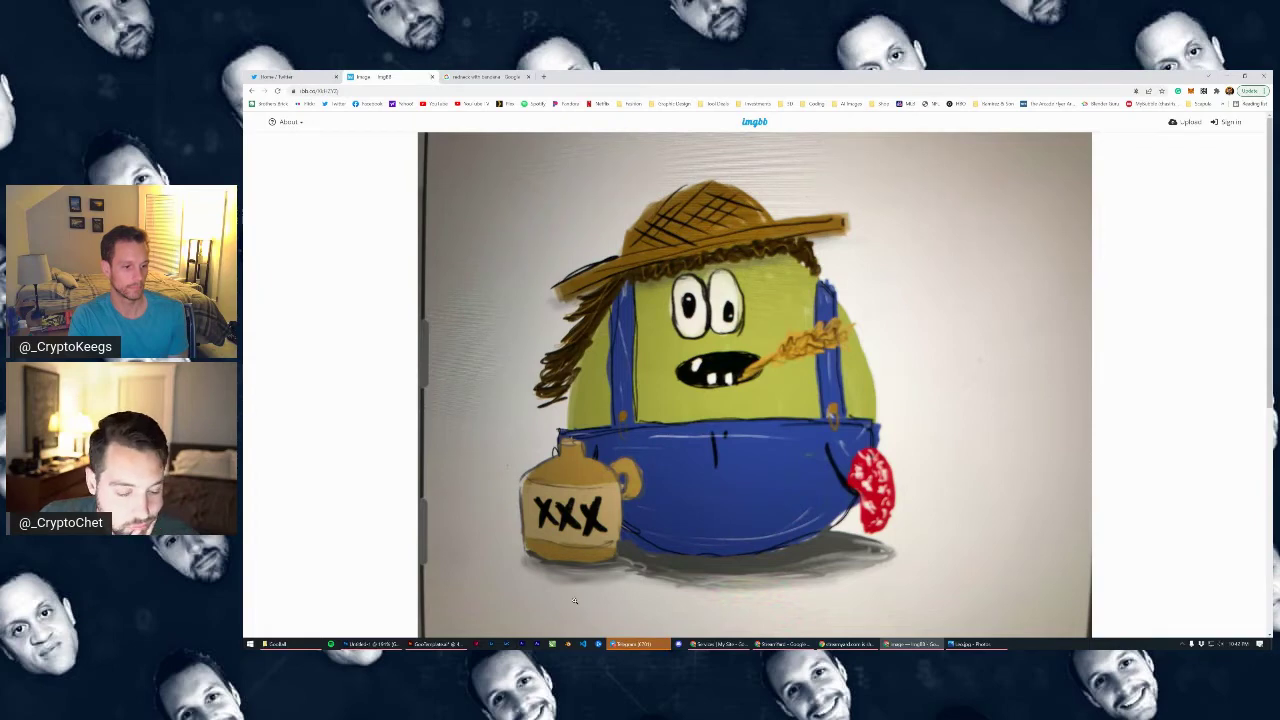
click(436, 644)
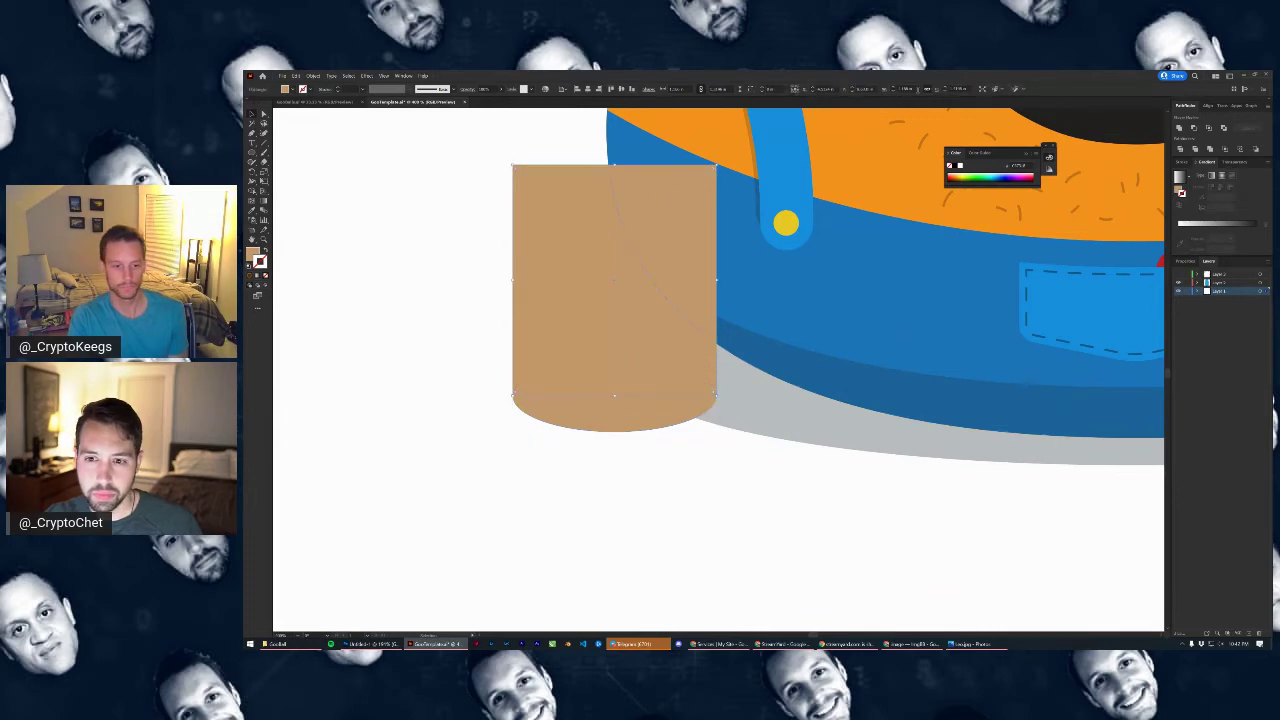
Check the ellipse's fit at the jug's base and shorten the tan rectangle from its top edge
shift+click(630, 296)
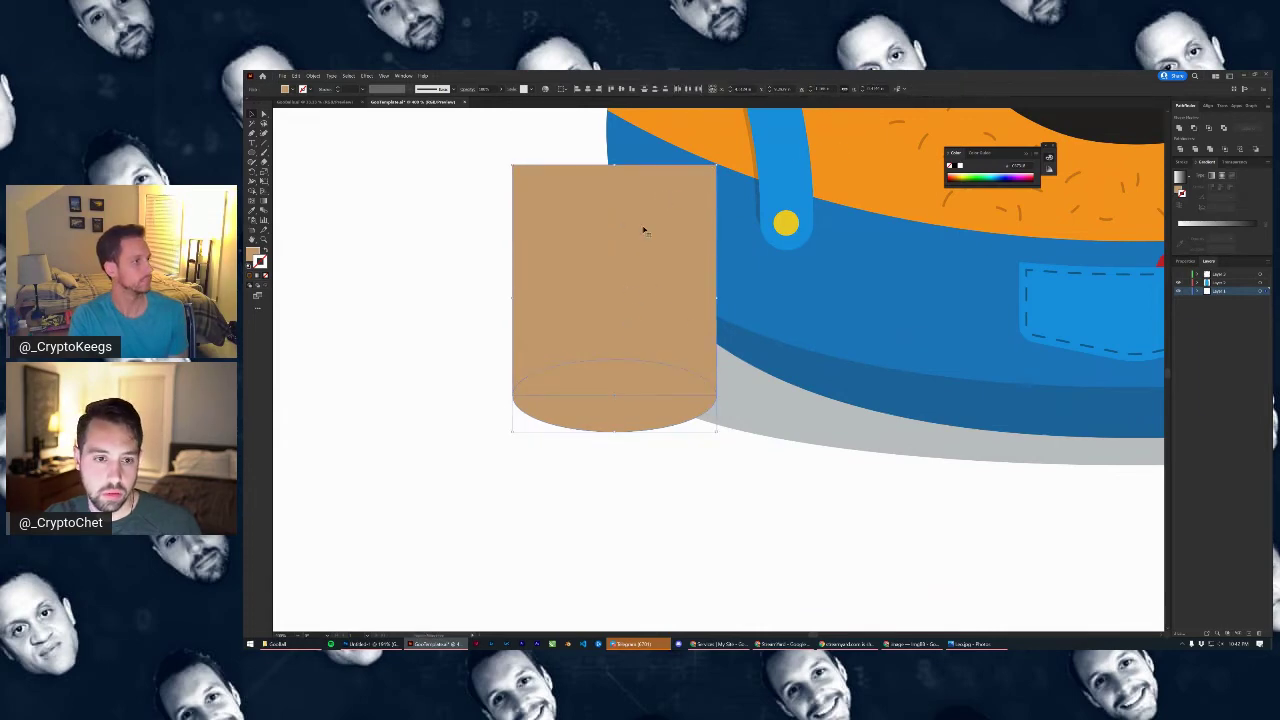
click(615, 490)
scroll(578, 420, up, 2)
drag(610, 402, 613, 400)
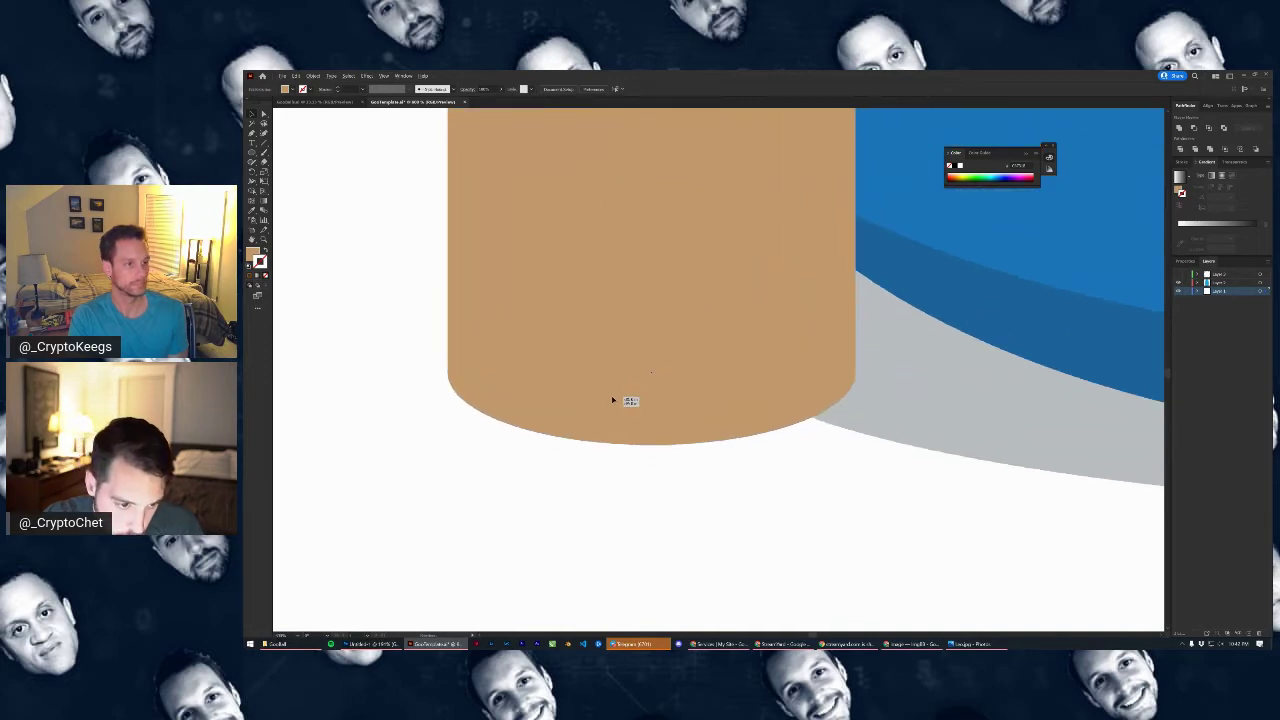
click(613, 401)
scroll(605, 395, down, 4)
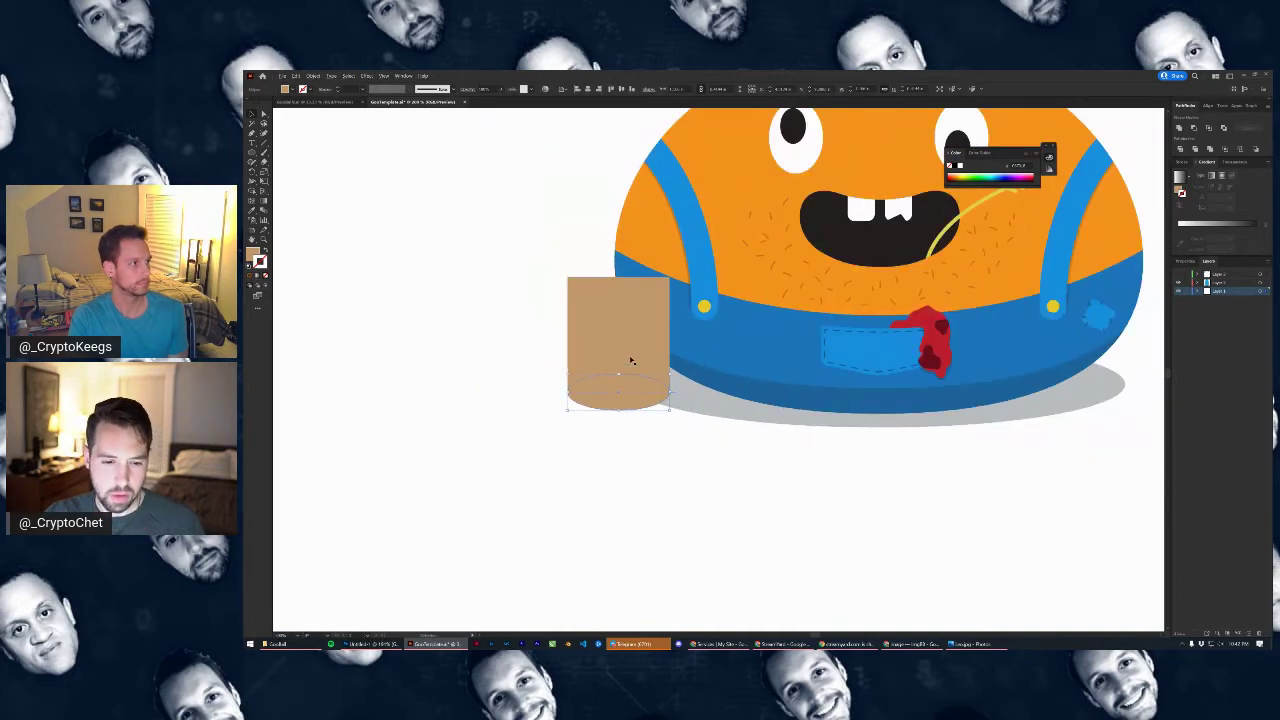
click(614, 290)
drag(618, 278, 616, 311)
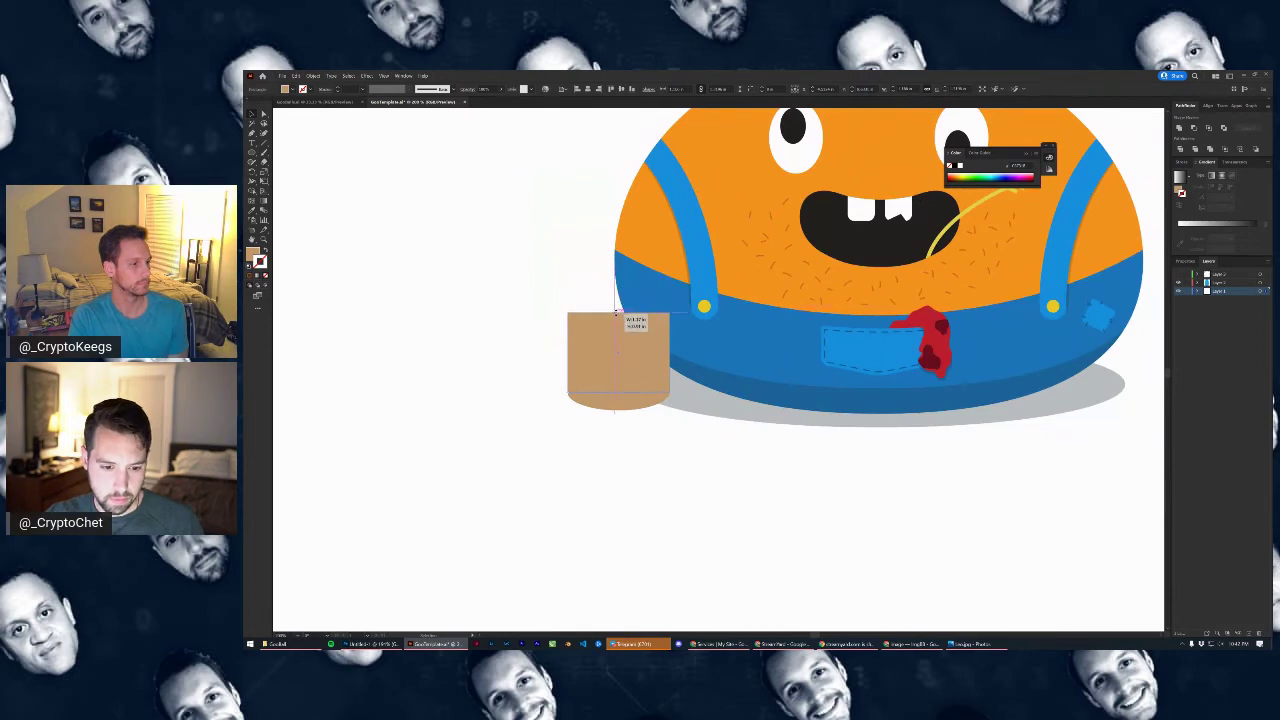
Compare the jug with the reference sketch in the browser, and duplicate the base ellipse onto the rectangle's top edge
click(902, 644)
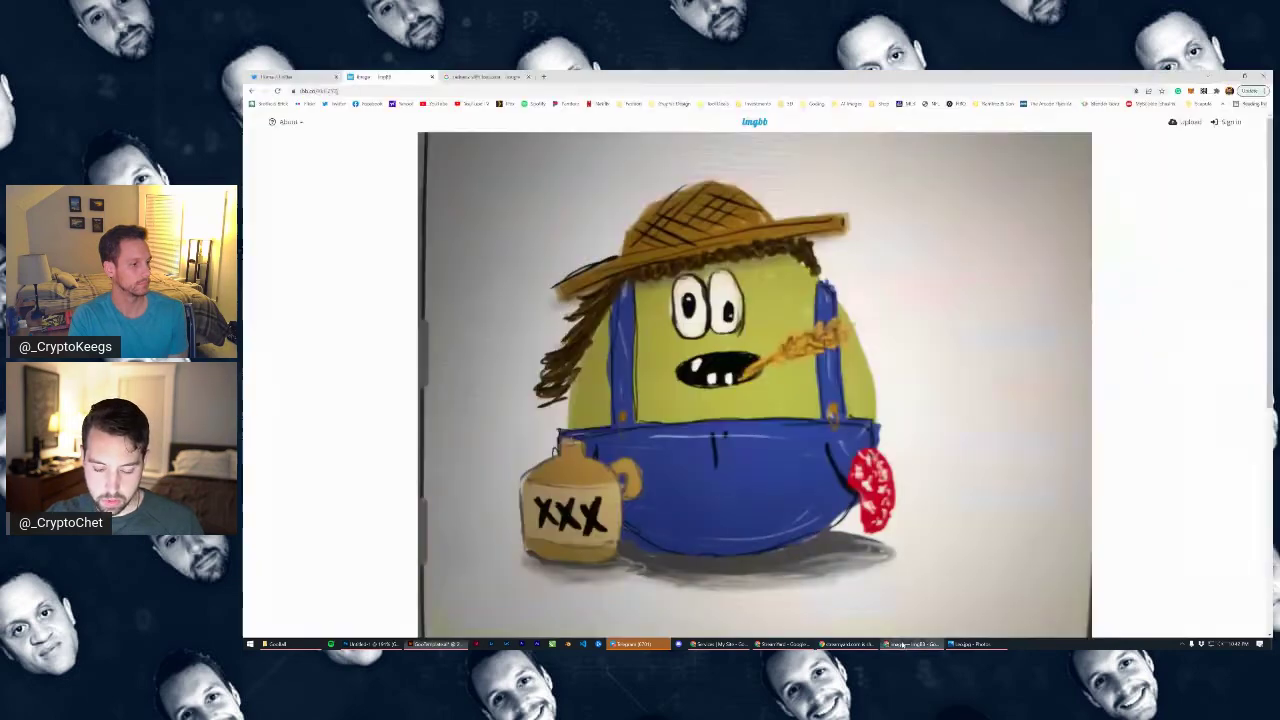
click(437, 644)
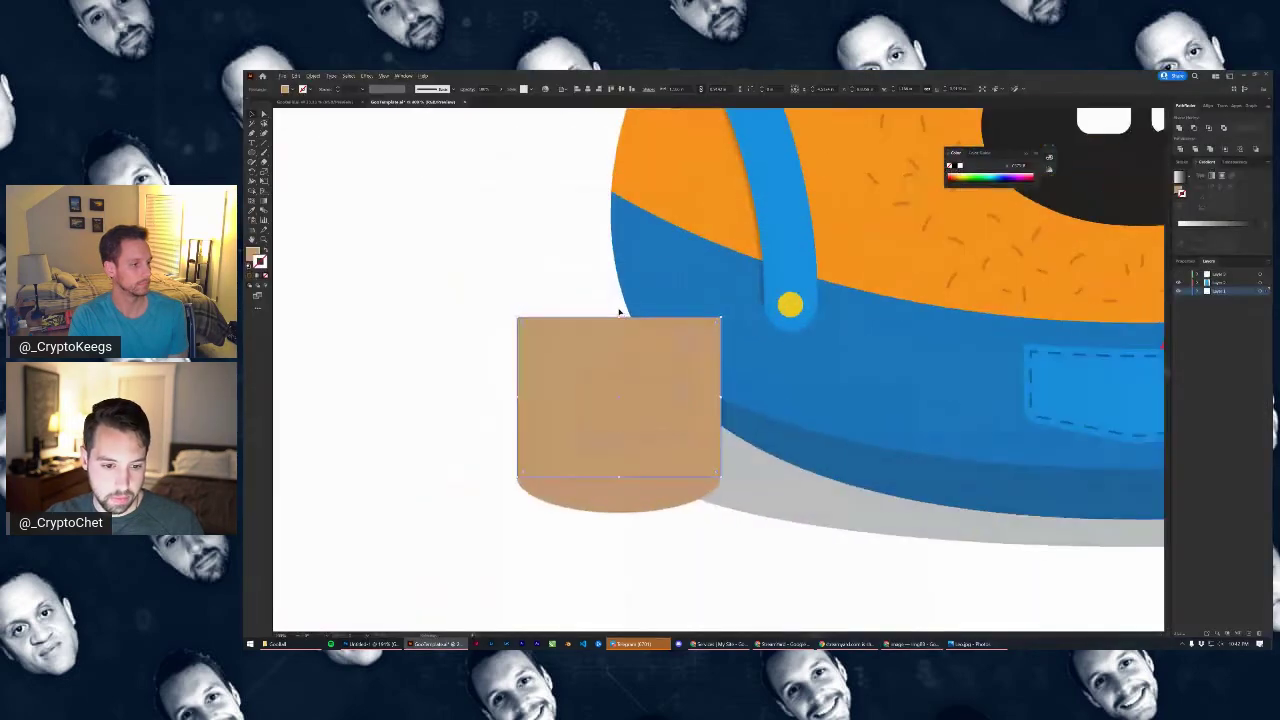
click(608, 500)
drag(608, 500, 607, 340)
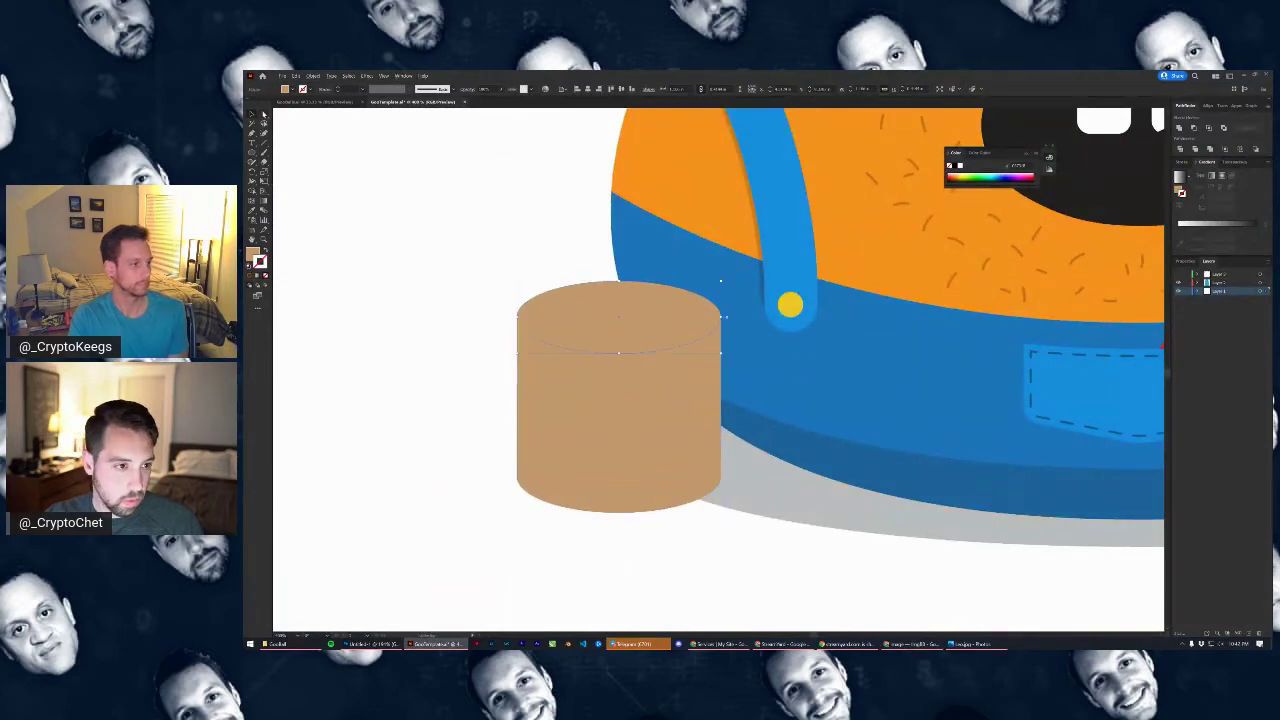
Raise the upper ellipse's top anchor and widen its handles to form the jug's domed shoulders
key(a)
drag(619, 286, 618, 268)
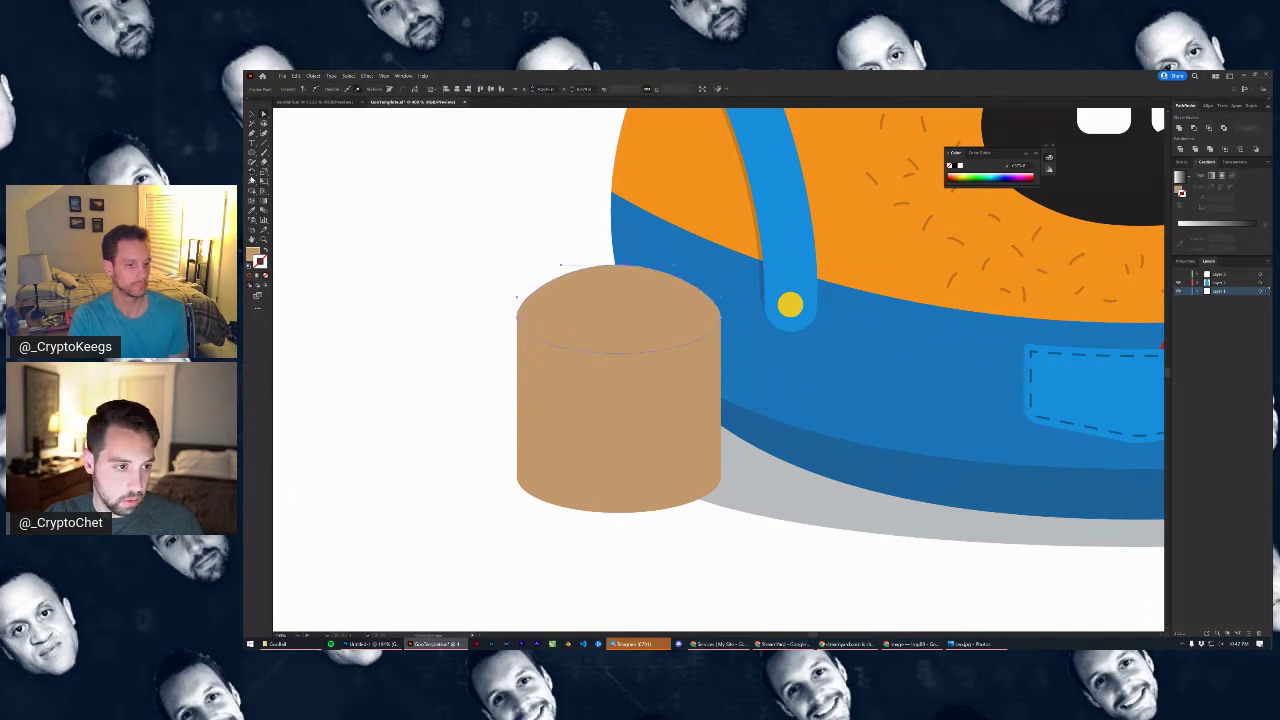
click(264, 173)
mouse_move(612, 246)
mouse_down()
mouse_move(579, 238)
mouse_move(621, 250)
mouse_move(620, 236)
mouse_up()
scroll(617, 269, up, 3)
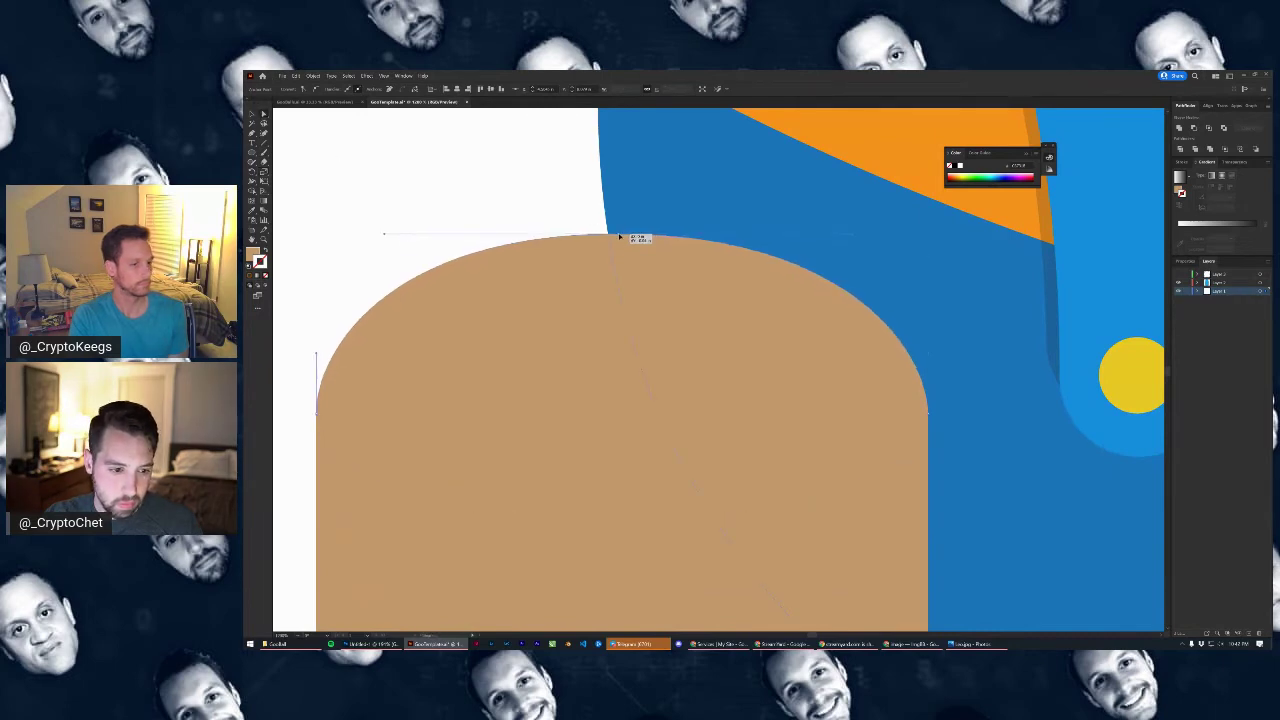
scroll(622, 256, down, 7)
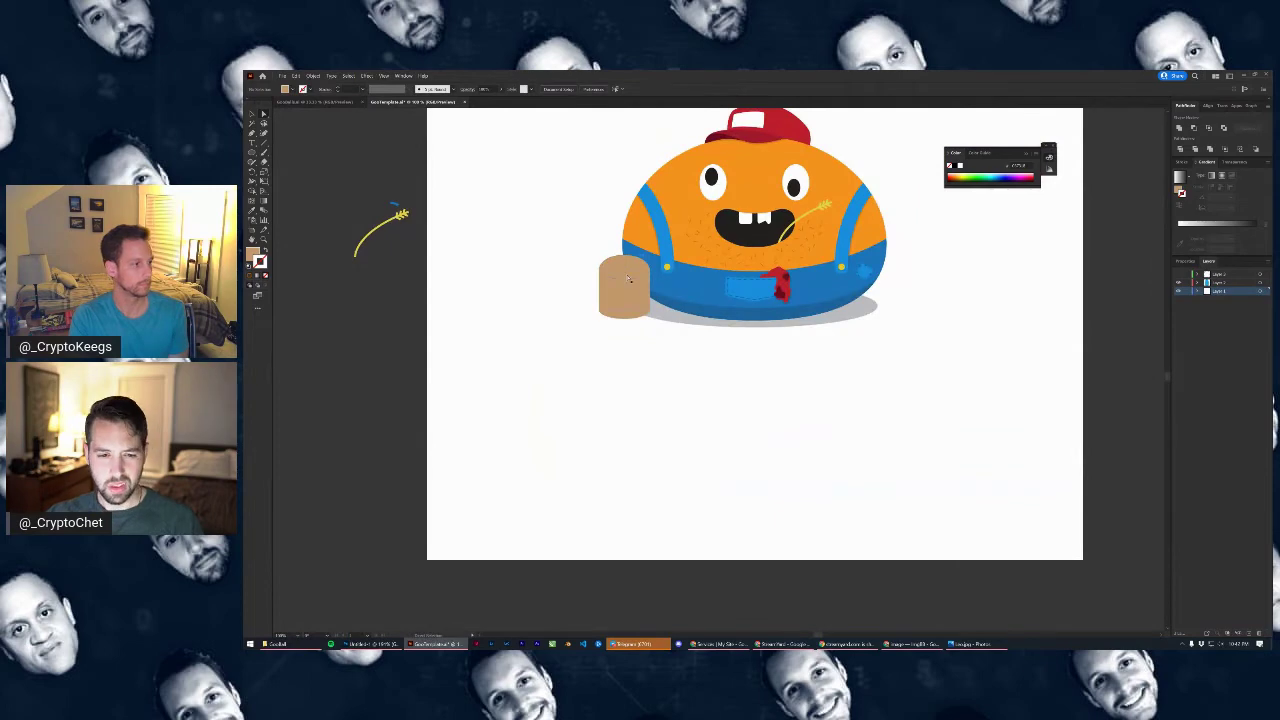
Draw a small tan rectangle as the neck at the centre of the jug's dome and widen it slightly
scroll(630, 275, up, 3)
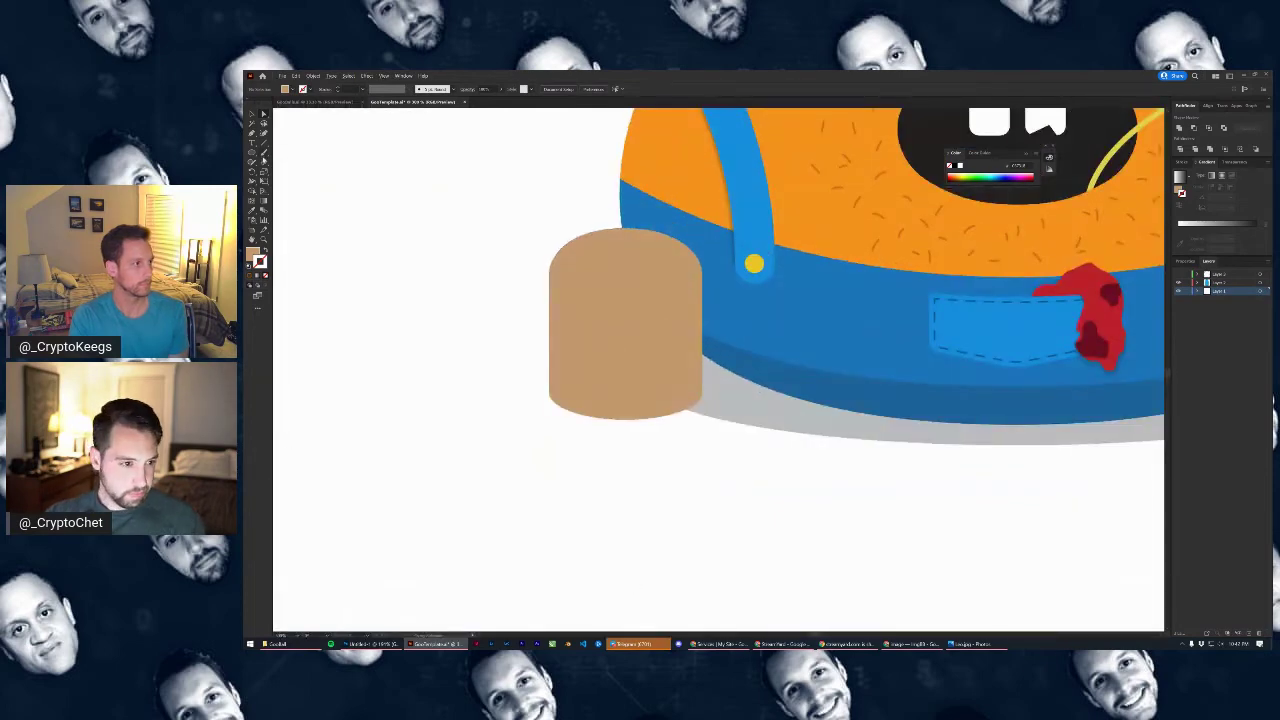
drag(253, 155, 277, 163)
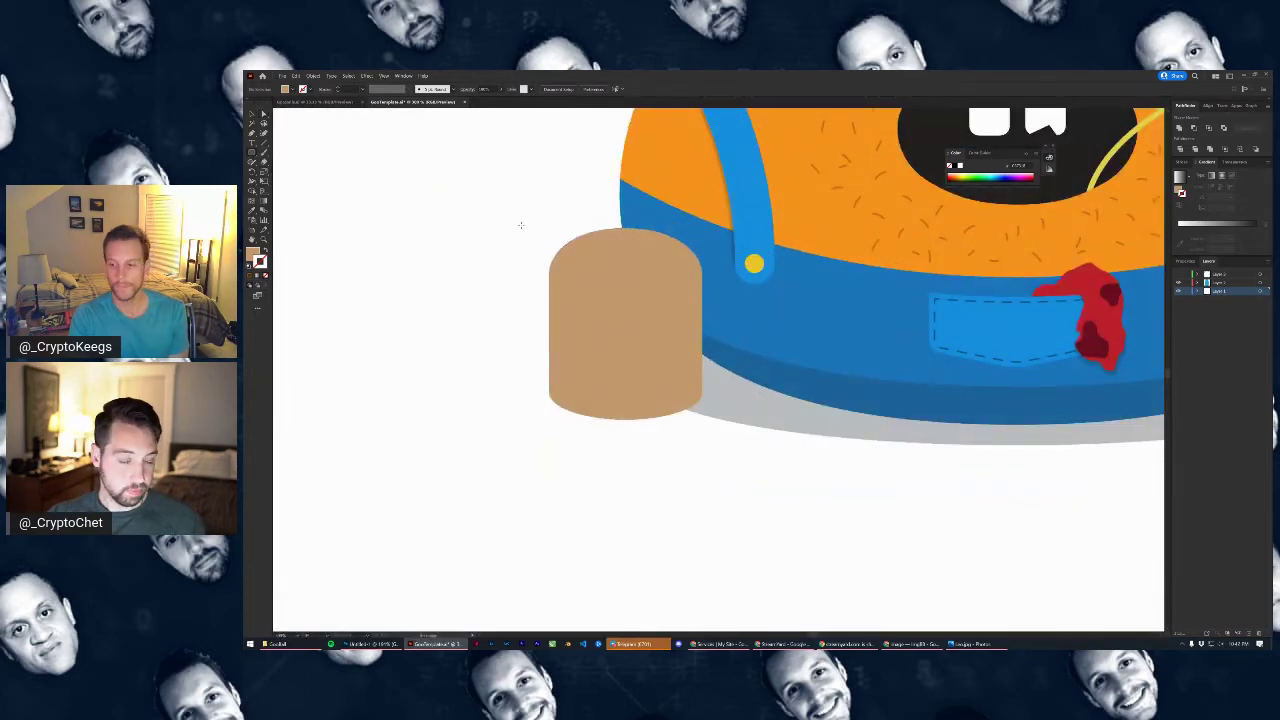
scroll(665, 251, up, 2)
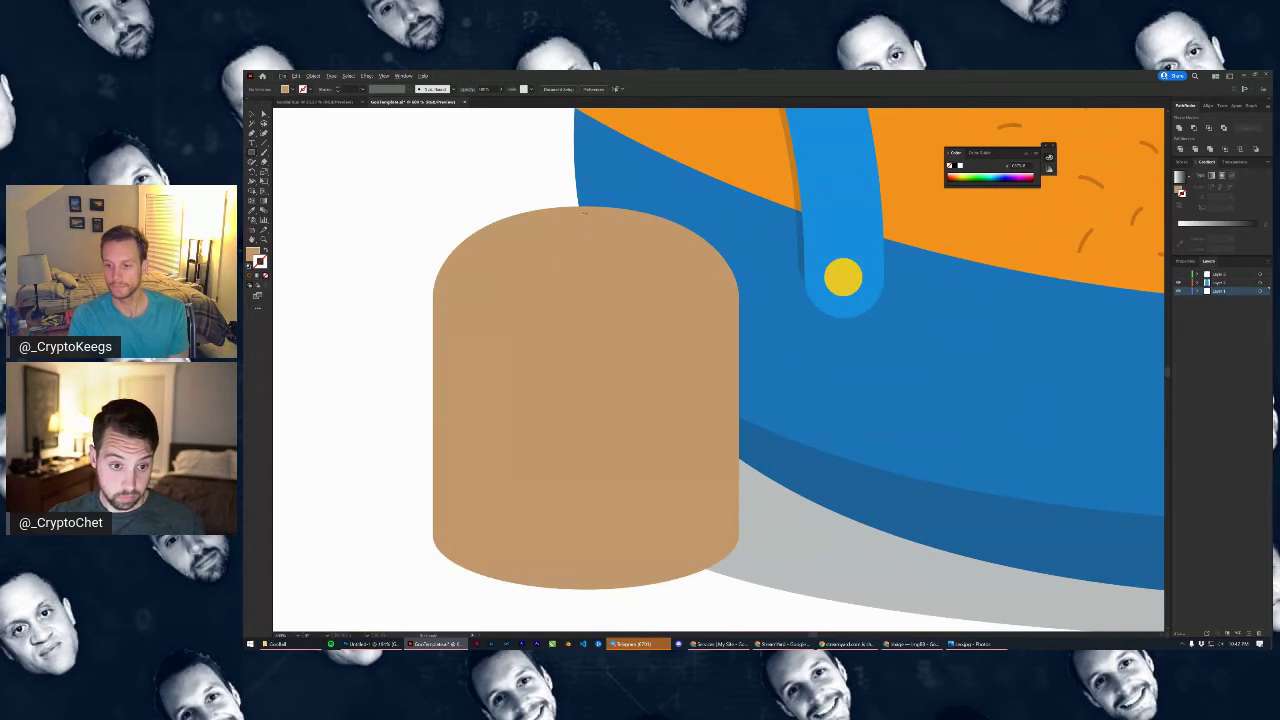
mouse_move(586, 215)
mouse_down()
mouse_move(608, 243)
mouse_move(575, 231)
mouse_move(605, 236)
mouse_move(582, 196)
mouse_up()
scroll(584, 197, up, 3)
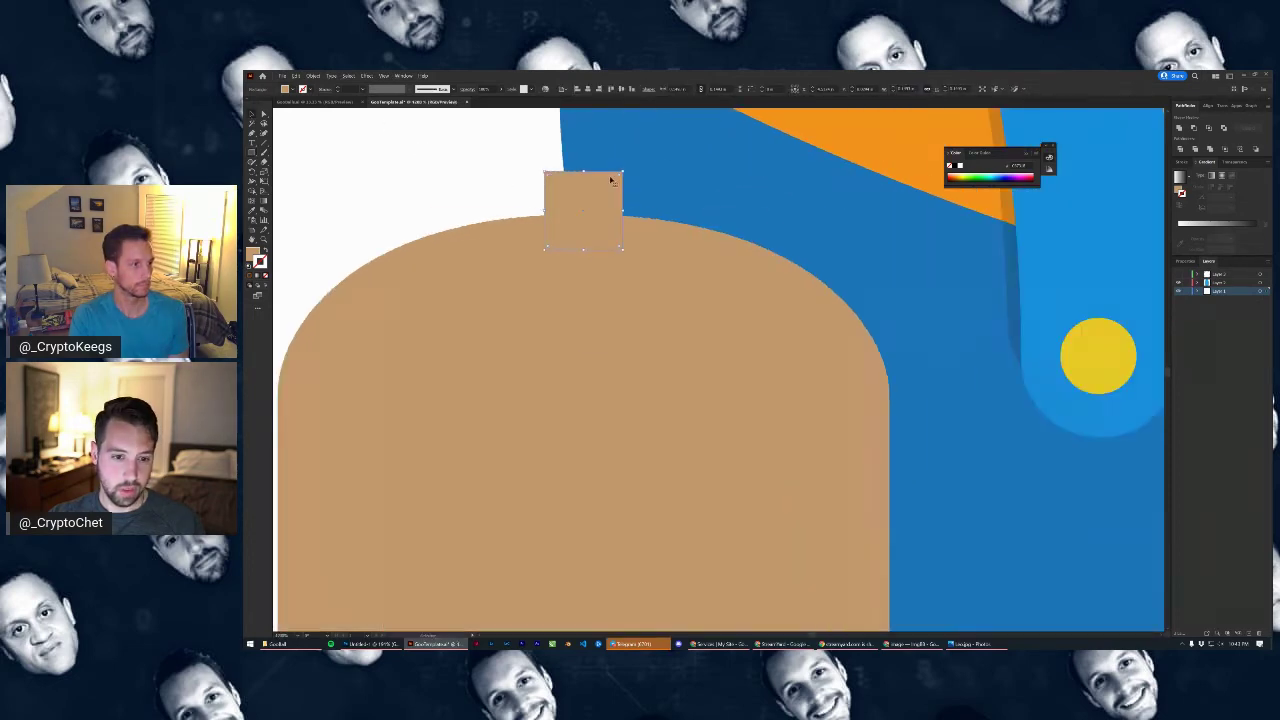
drag(622, 210, 631, 210)
scroll(631, 210, down, 4)
click(589, 197)
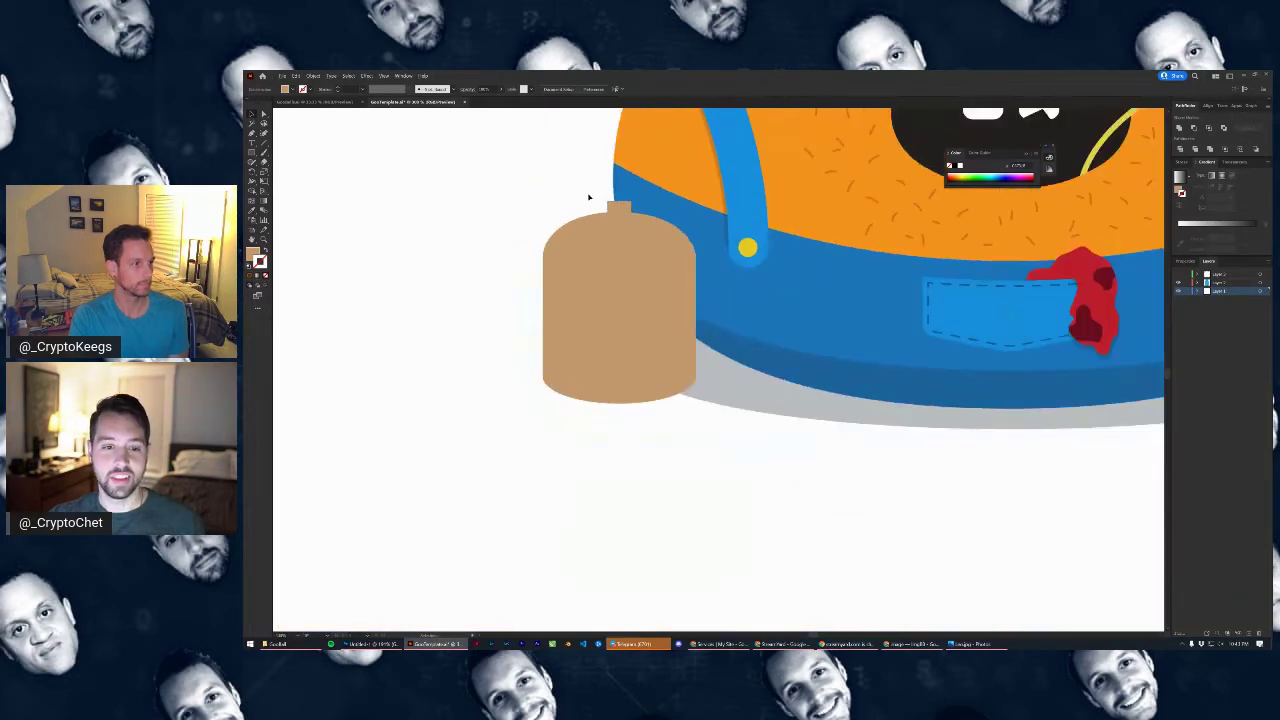
click(630, 213)
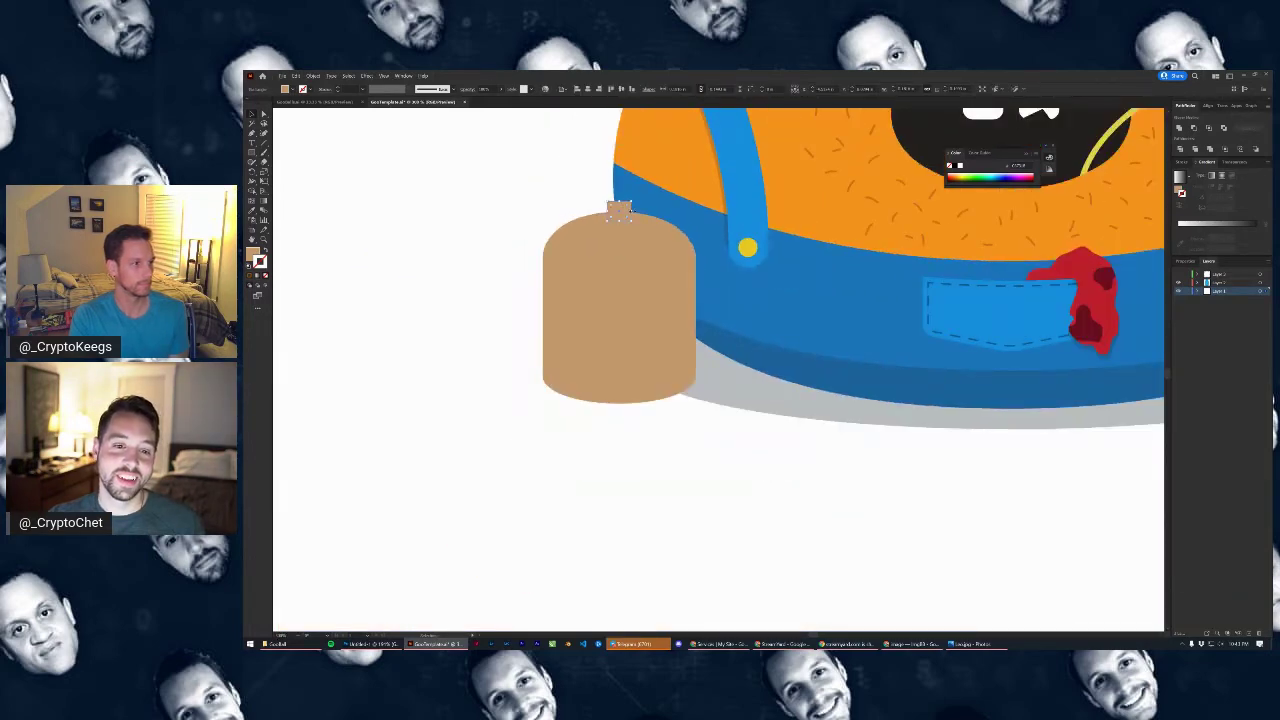
Draw a tan ellipse matching the neck's width, centred on its top edge, to round off the jug's mouth
scroll(632, 210, up, 2)
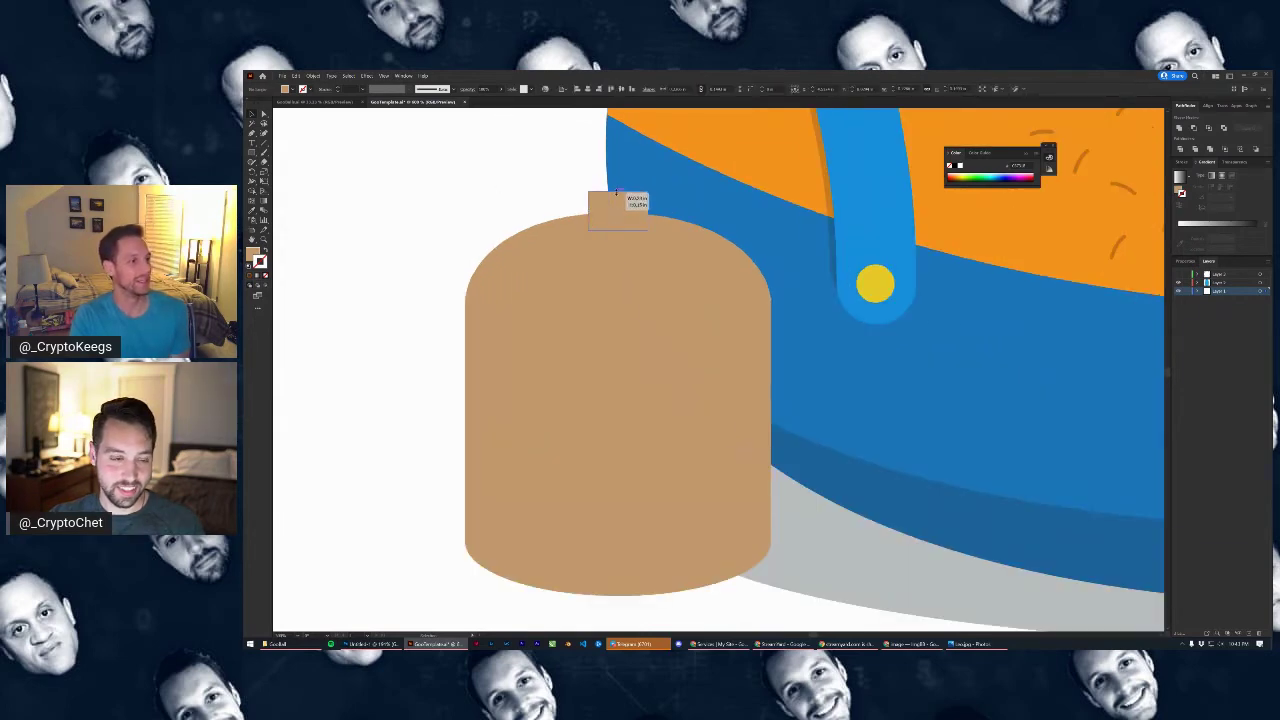
click(251, 153)
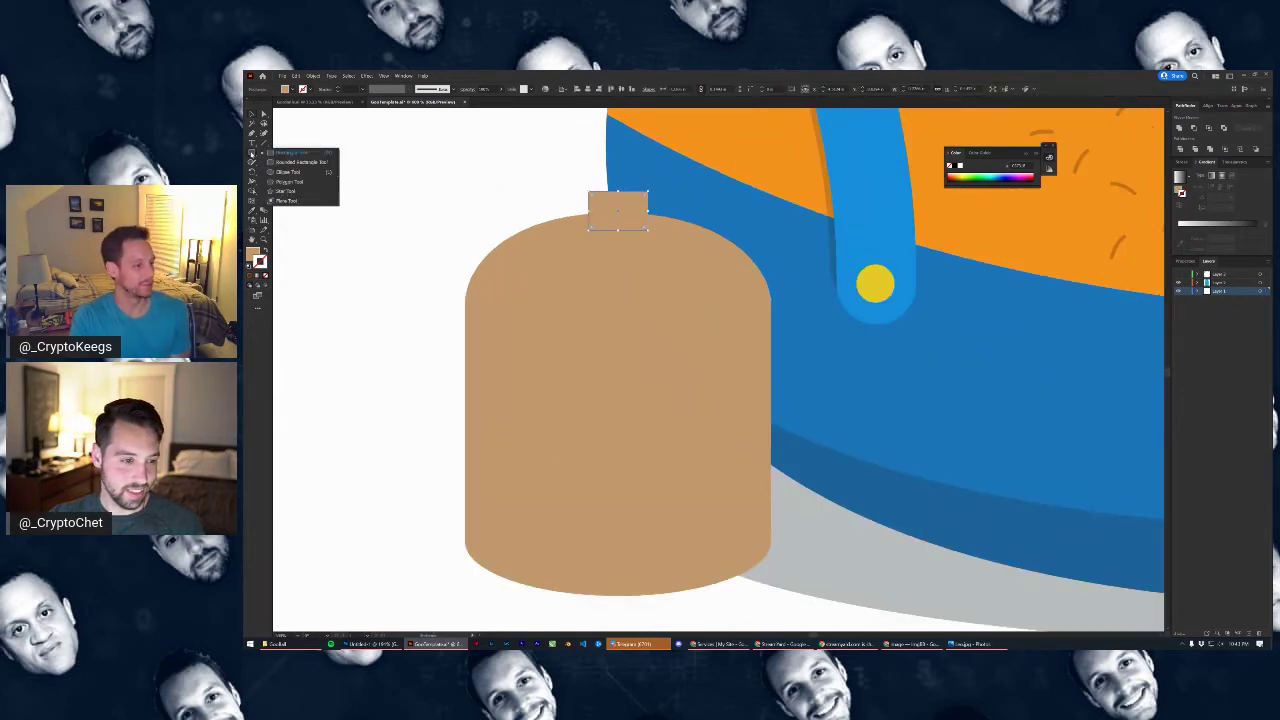
scroll(575, 193, up, 2)
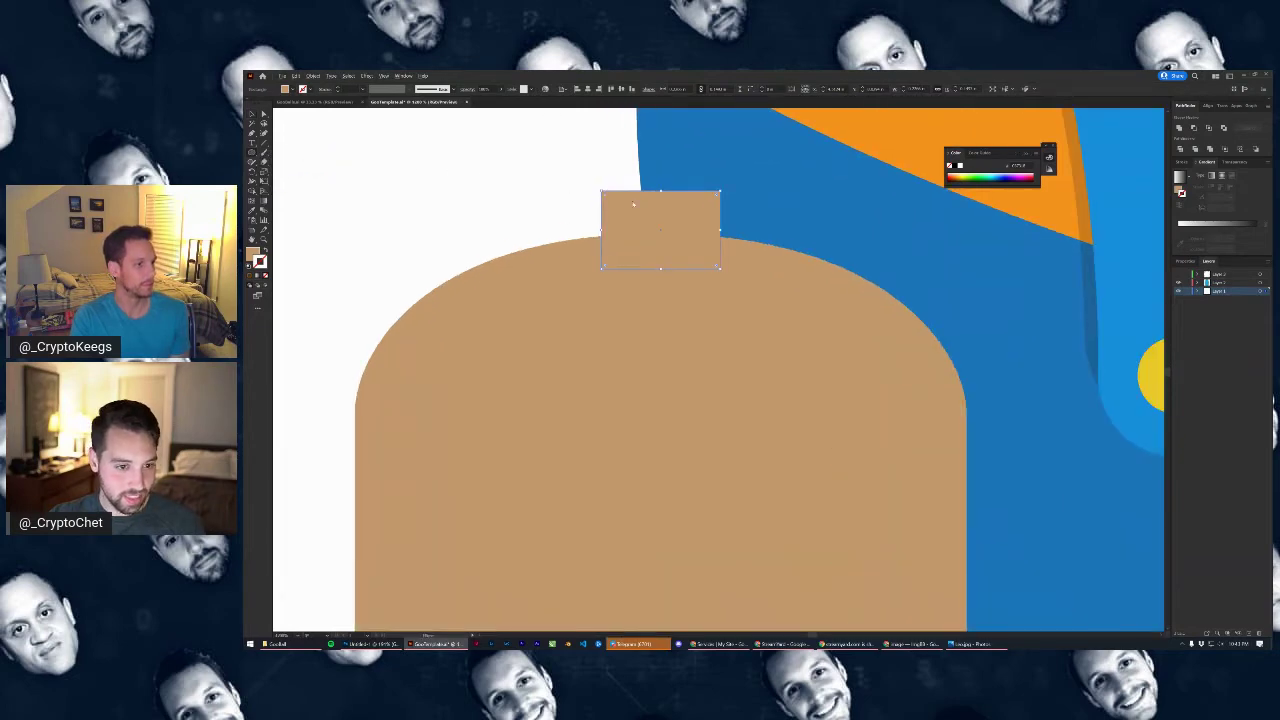
click(626, 200)
click(776, 371)
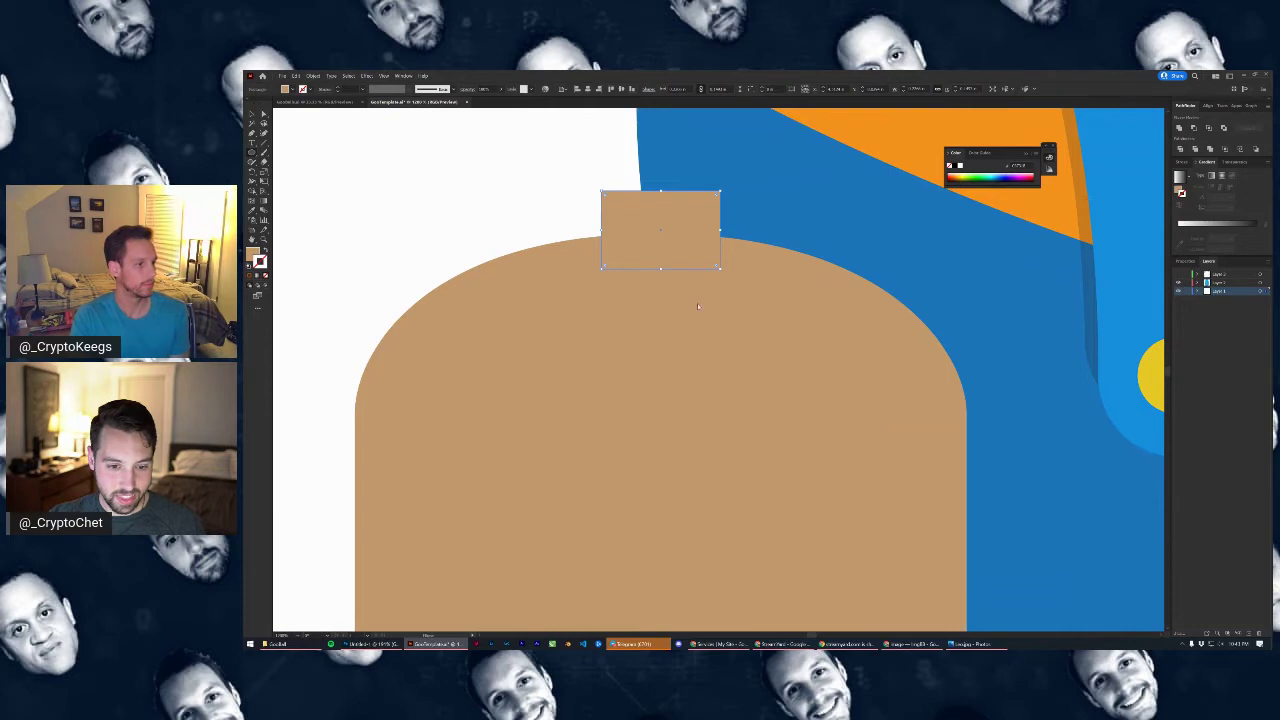
click(629, 212)
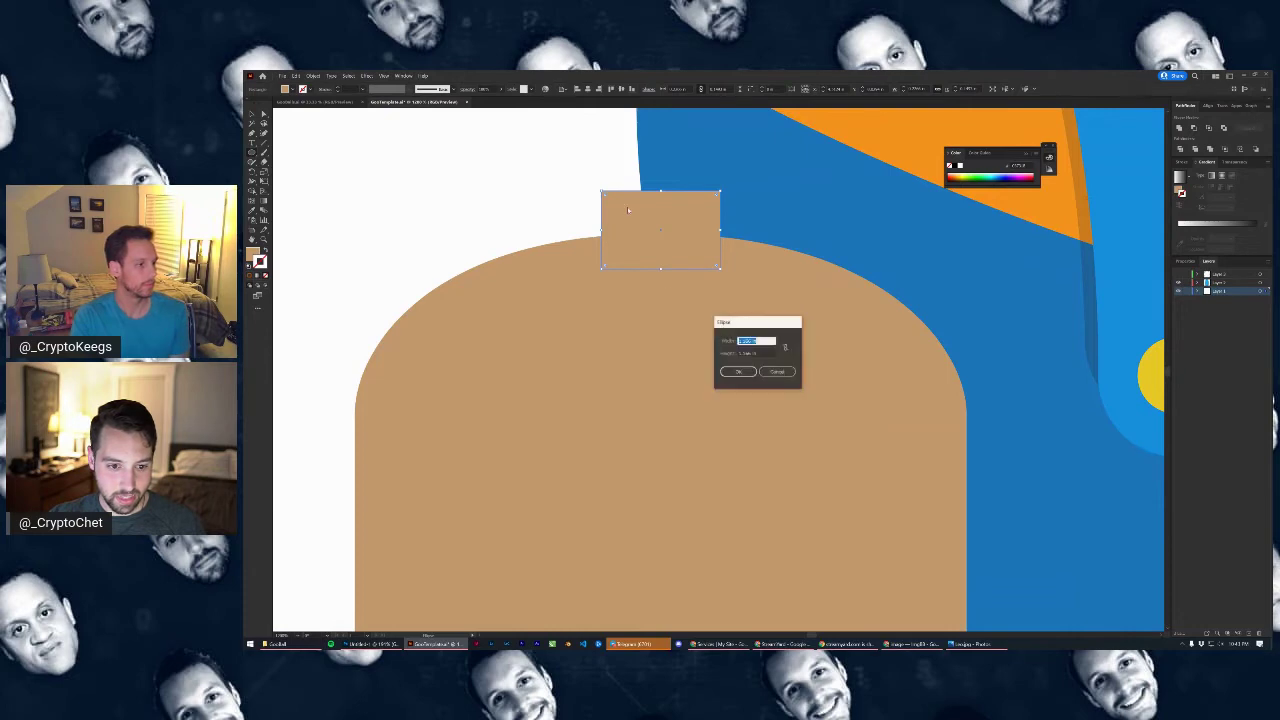
click(776, 371)
click(252, 114)
click(470, 177)
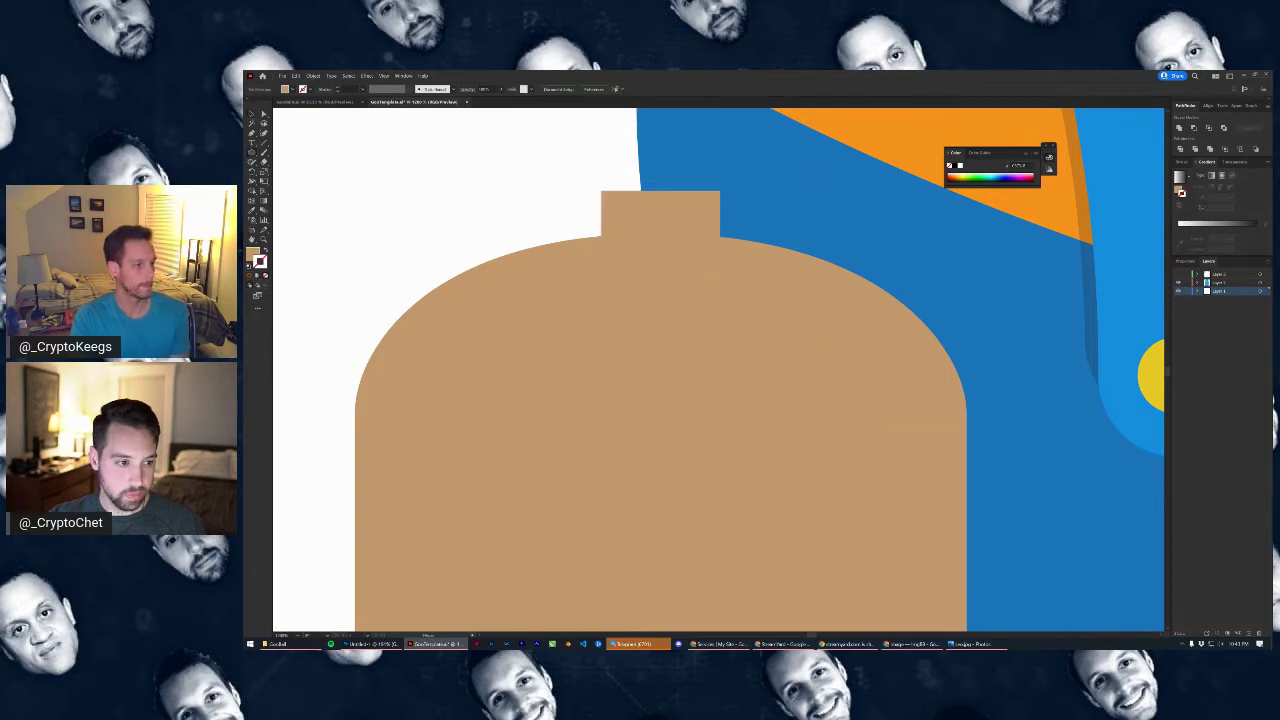
drag(603, 203, 684, 200)
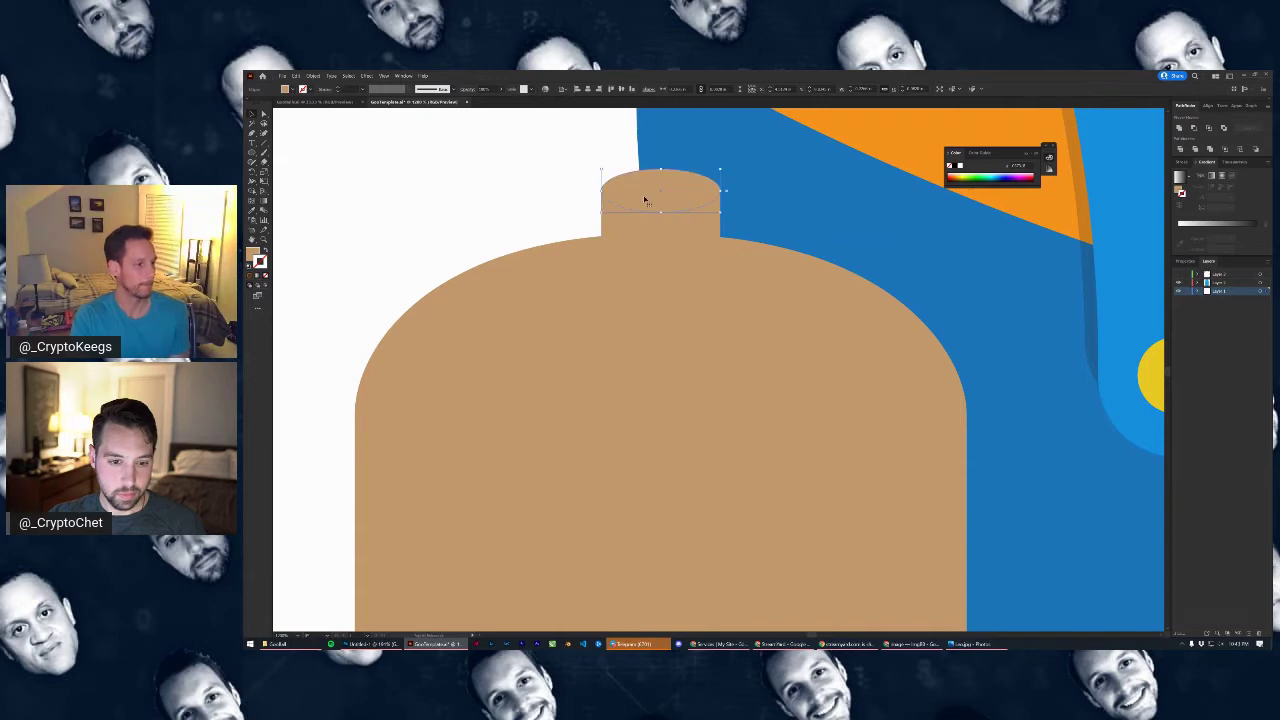
click(563, 190)
scroll(563, 190, down, 5)
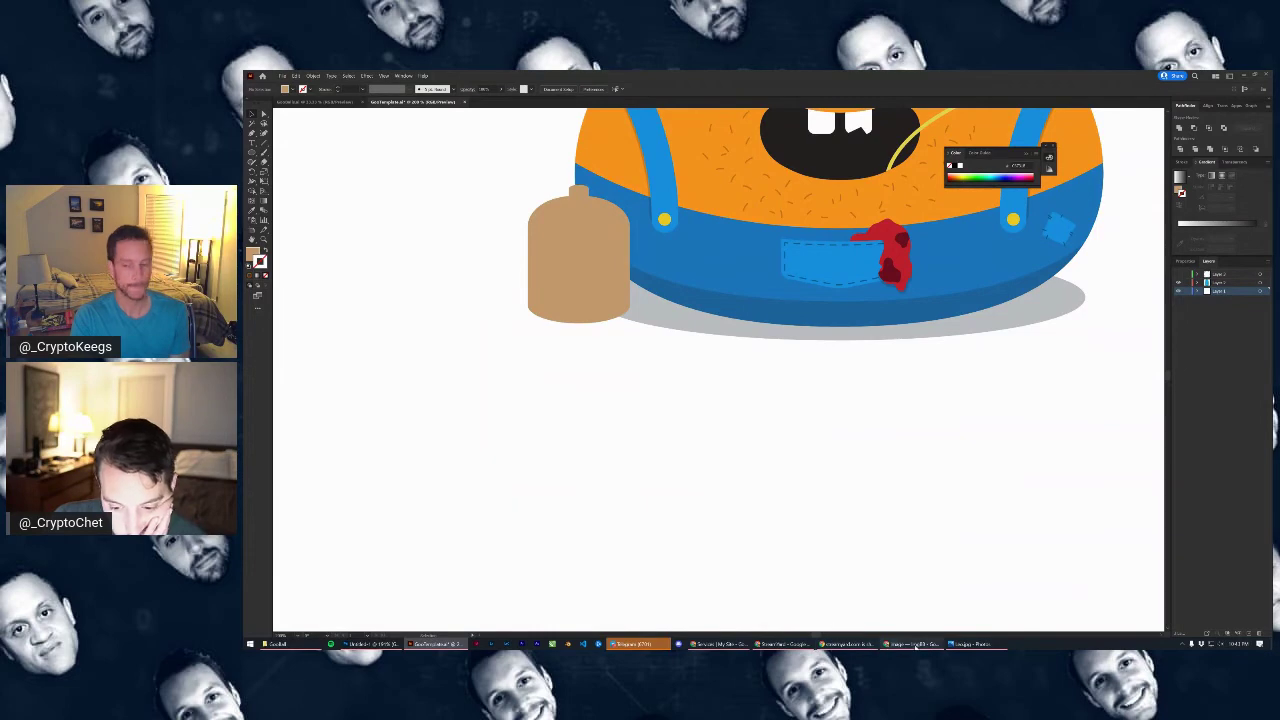
click(915, 644)
click(915, 645)
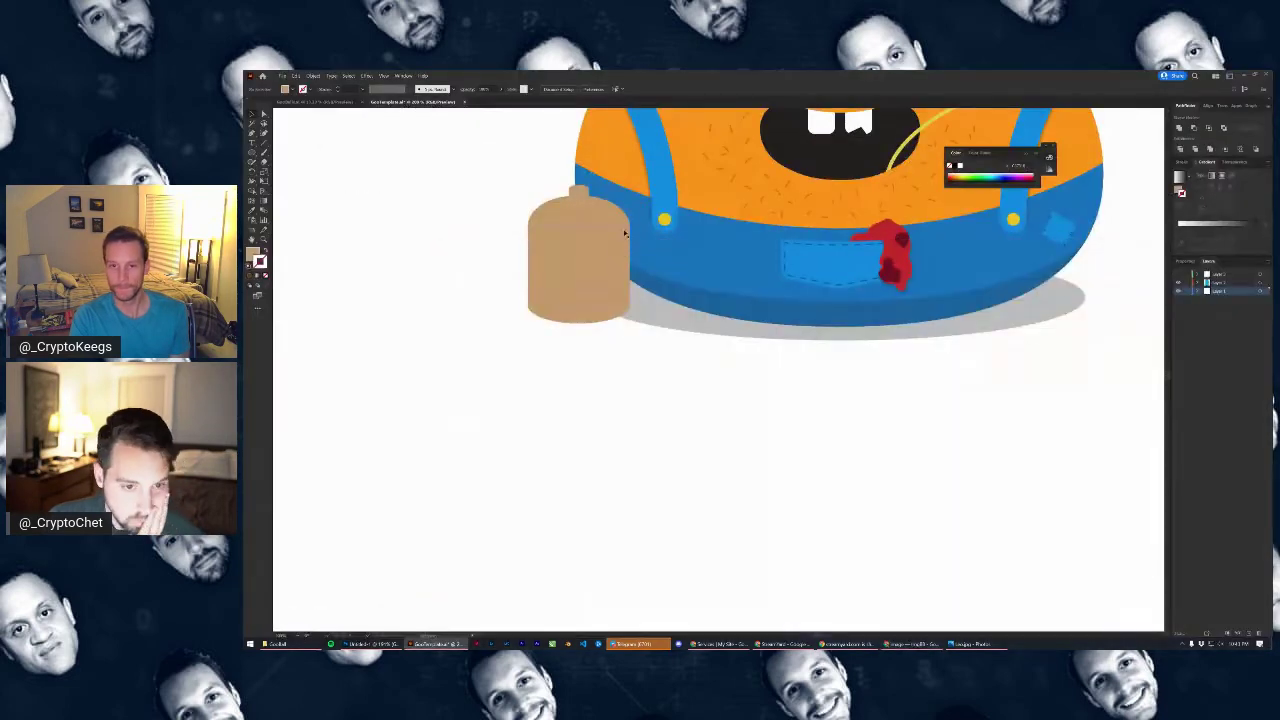
scroll(546, 228, up, 3)
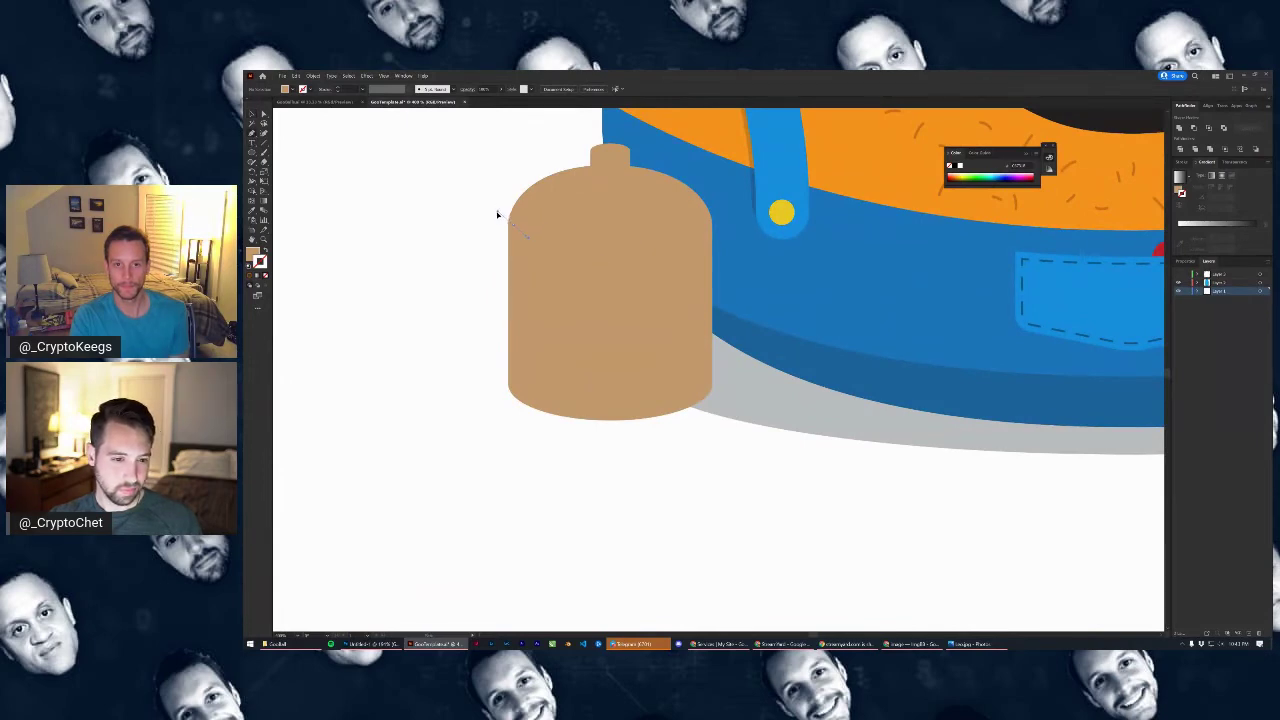
drag(498, 225, 498, 223)
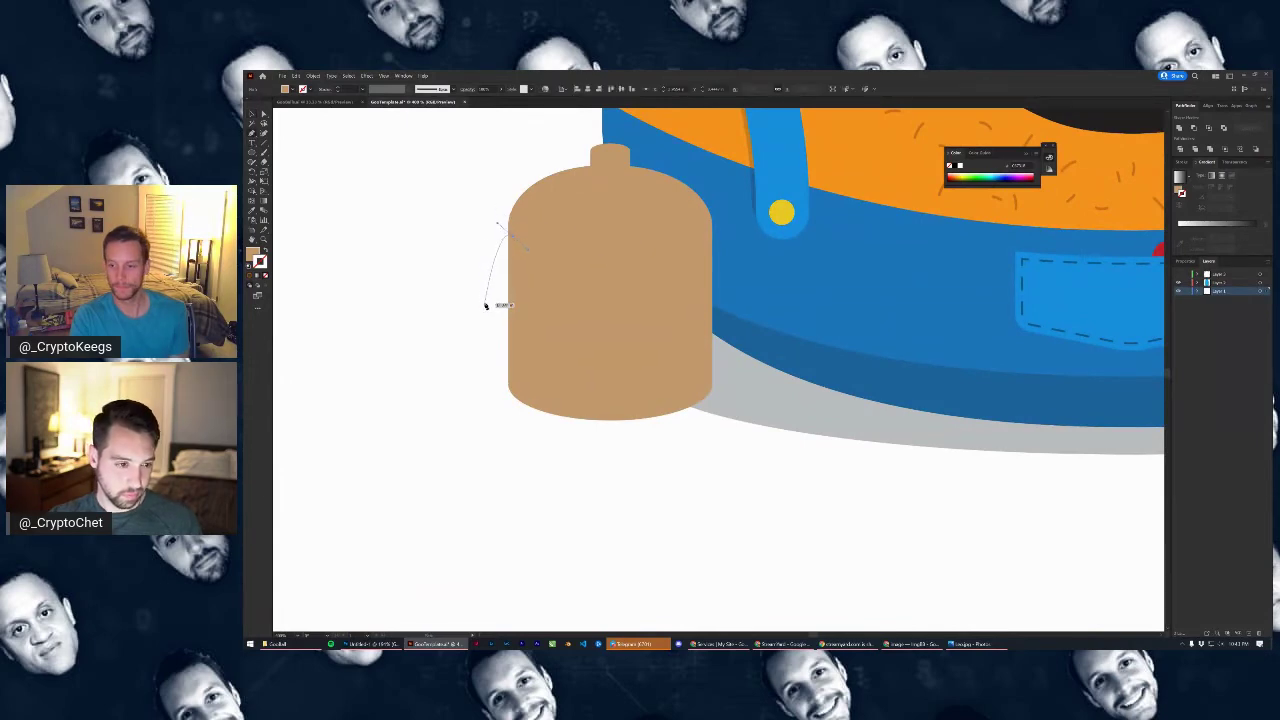
key(ctrl+z)
Draw a tan circle overlapping the jug's left side and add a smaller concentric circle inside it
click(252, 152)
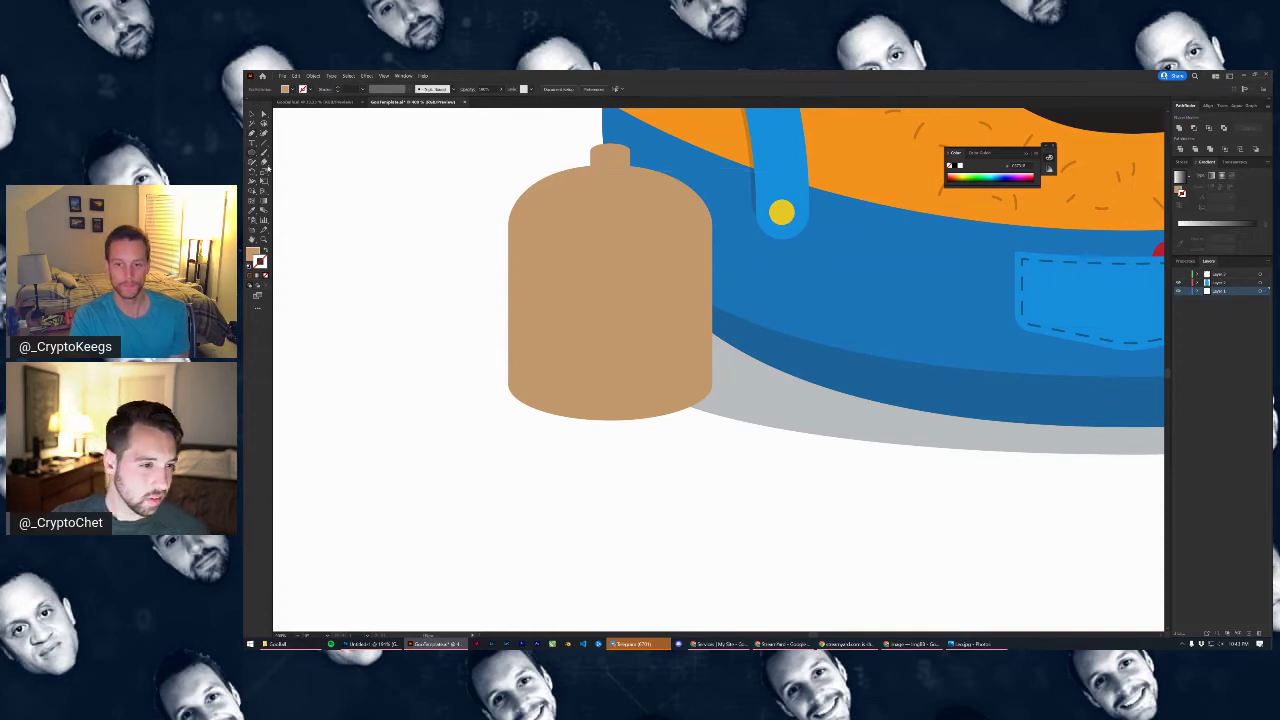
drag(459, 277, 543, 357)
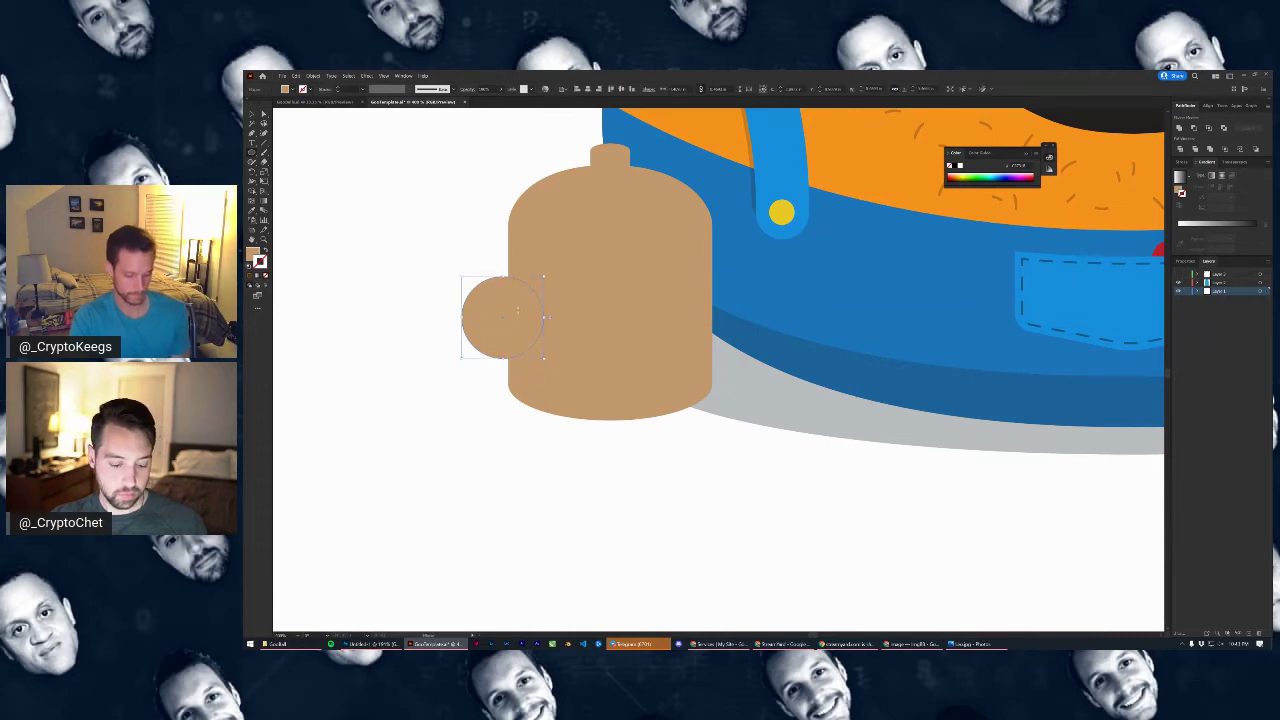
drag(544, 276, 522, 292)
mouse_move(519, 292)
mouse_down()
mouse_move(542, 278)
mouse_move(520, 297)
mouse_up()
key(ctrl+z)
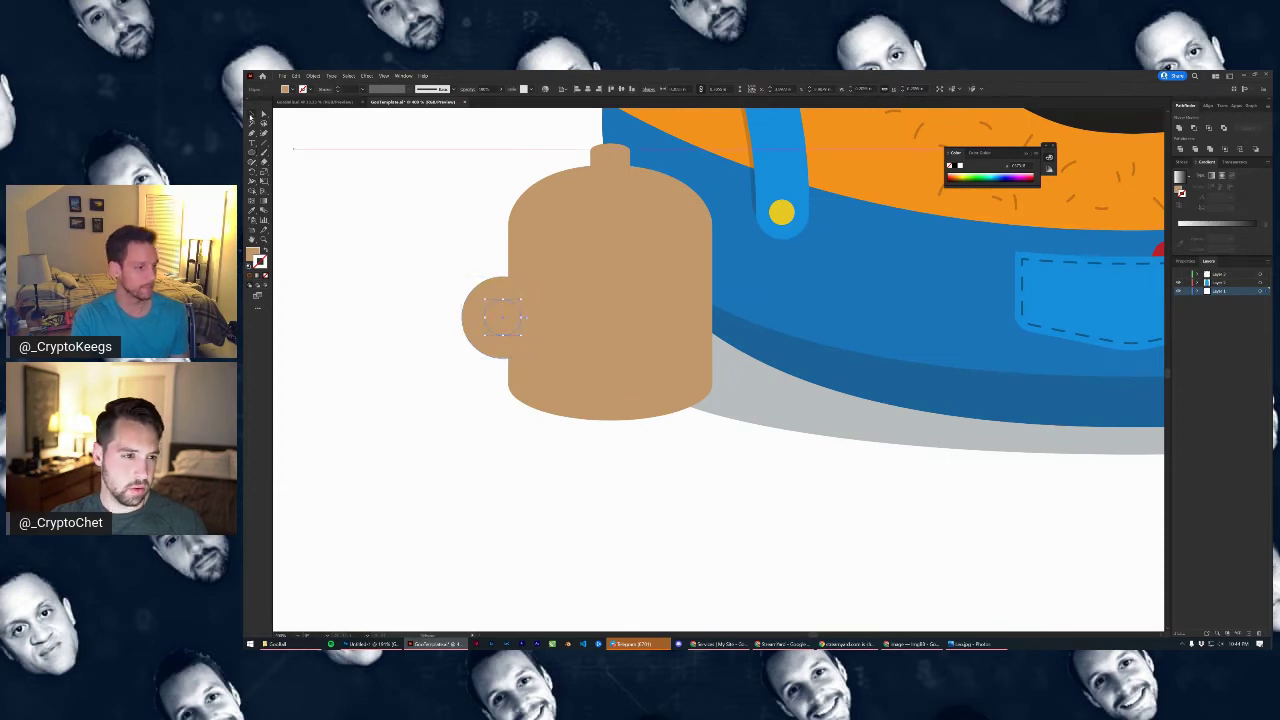
Subtract the inner circle from the outer one and raise the resulting ring slightly along the jug's side
click(497, 281)
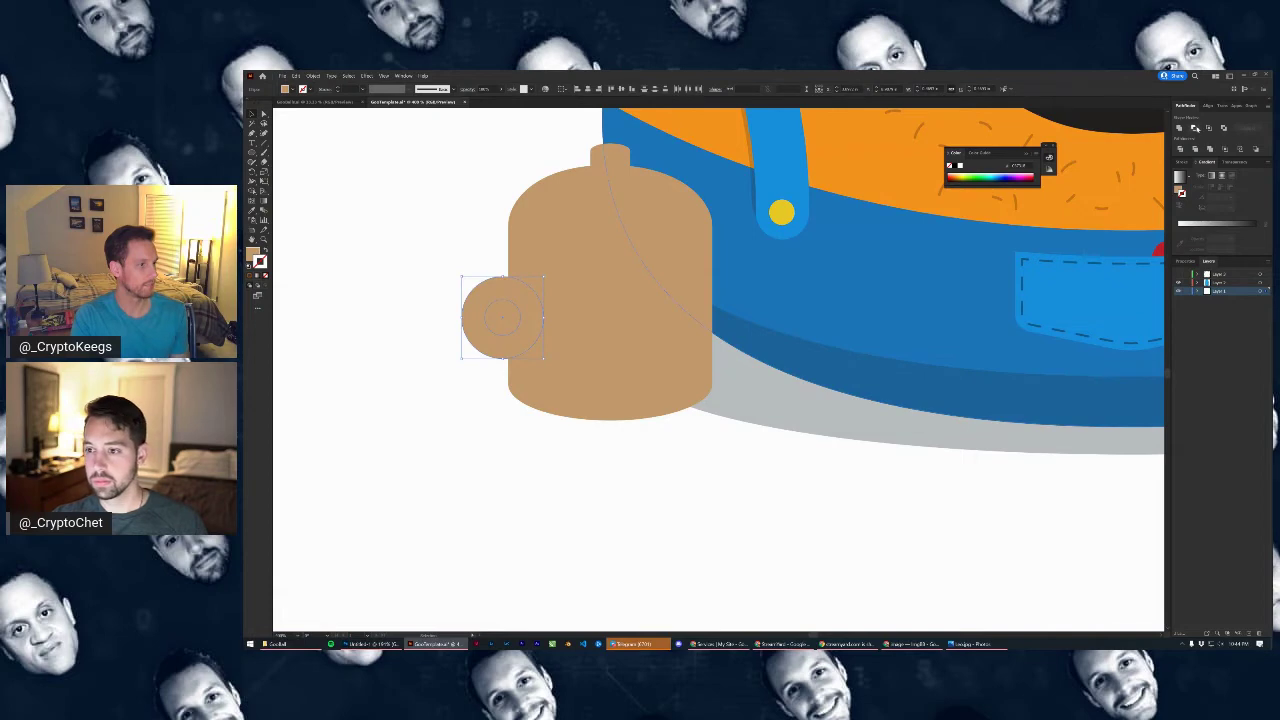
click(1195, 128)
click(435, 254)
drag(490, 295, 489, 267)
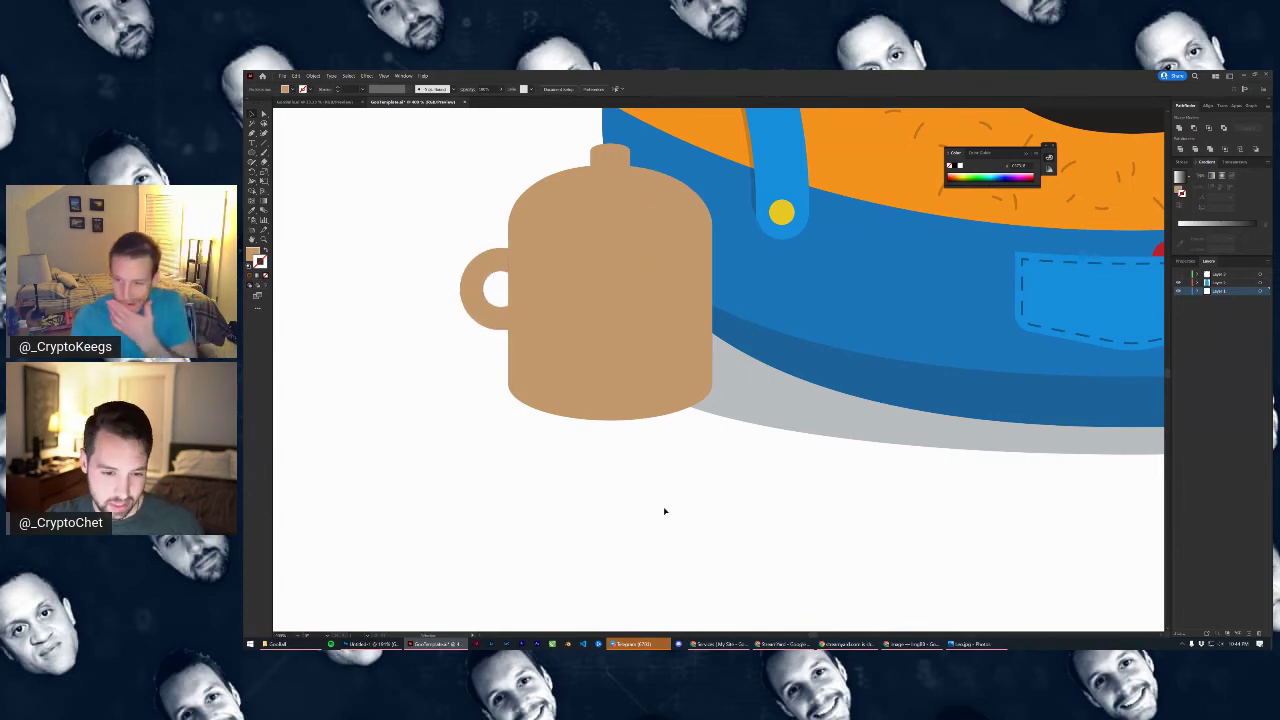
Close the photo viewer, search Google Images for "moonshine bottle" in the browser, and examine the jugs' handle shapes
click(852, 644)
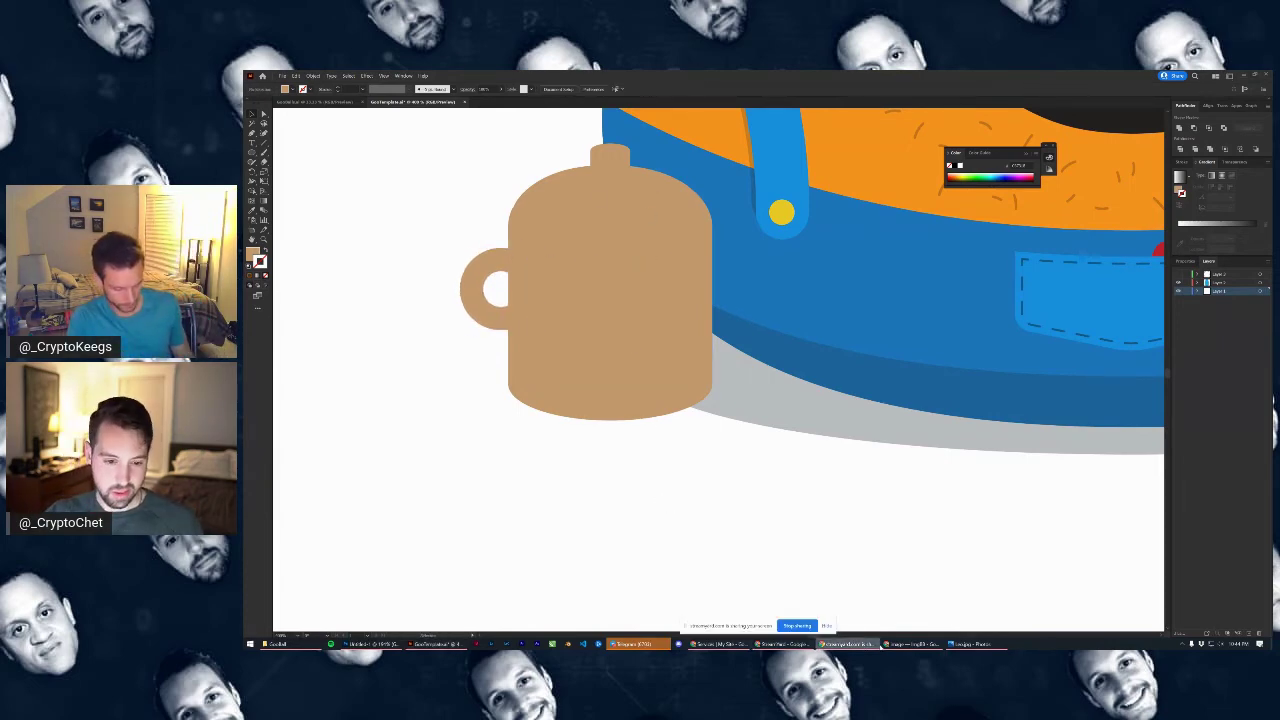
click(972, 644)
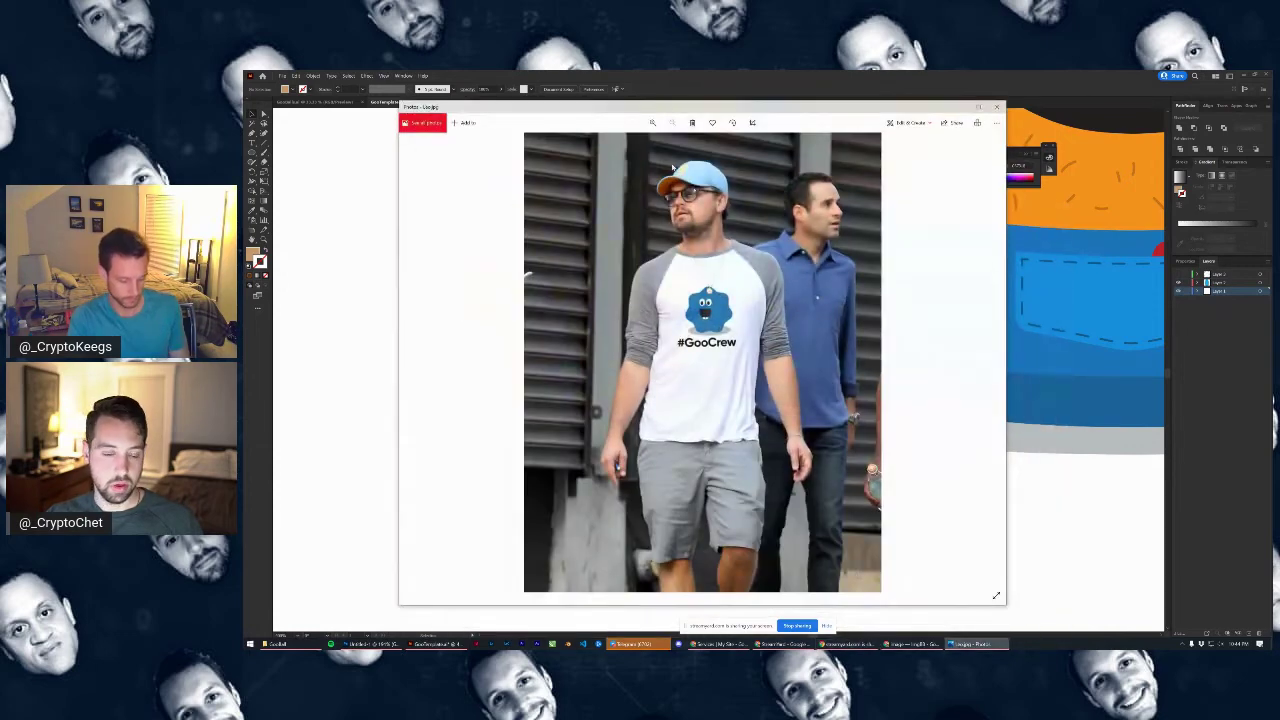
click(997, 106)
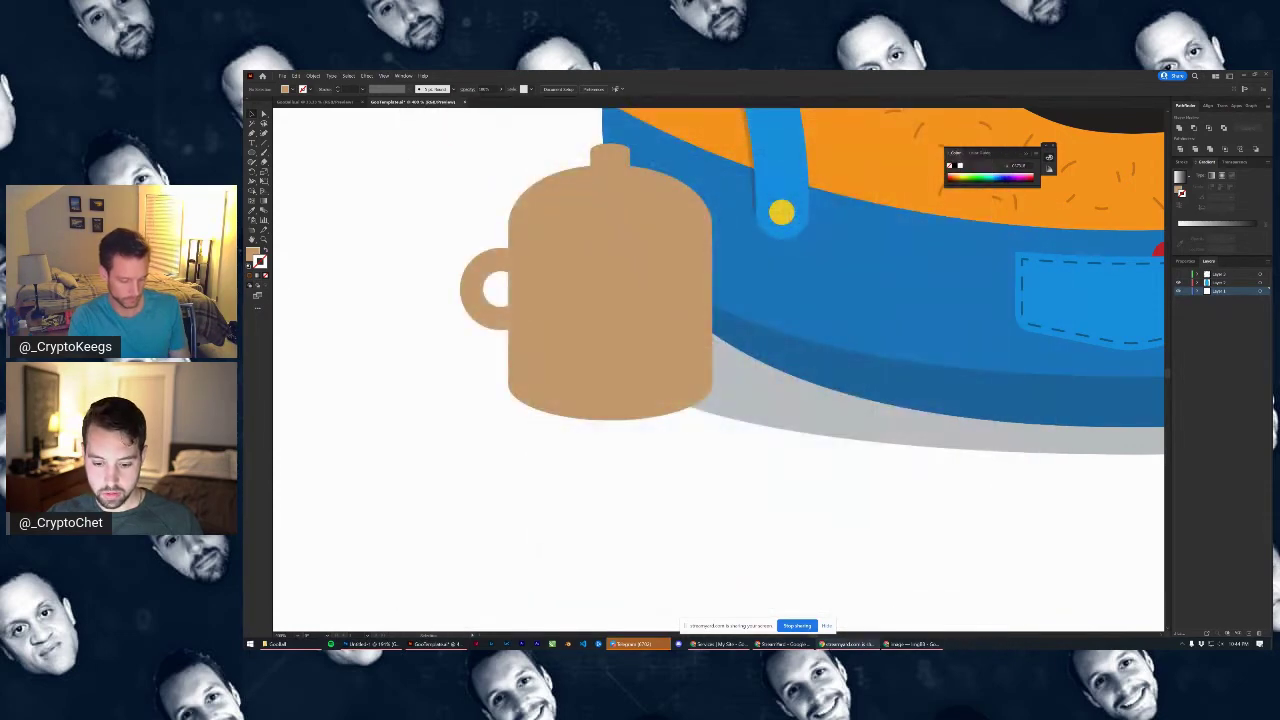
click(903, 645)
click(497, 77)
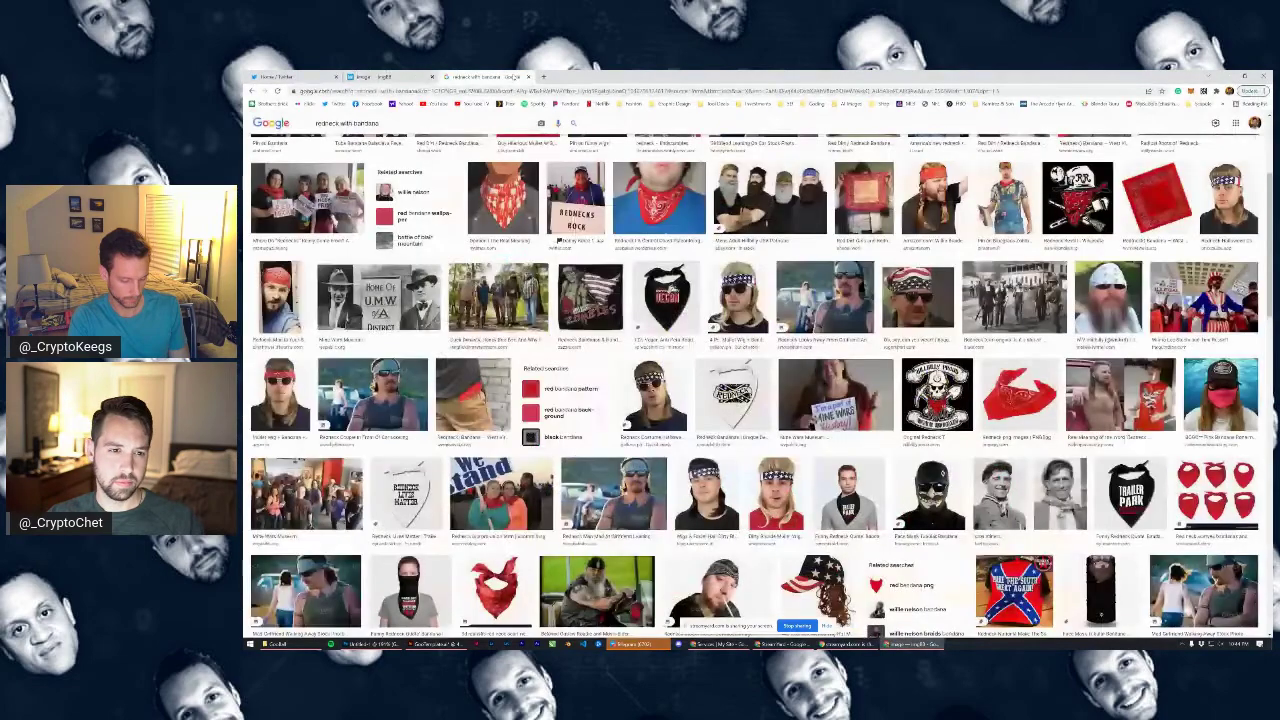
triple_click(370, 122)
text(moo)
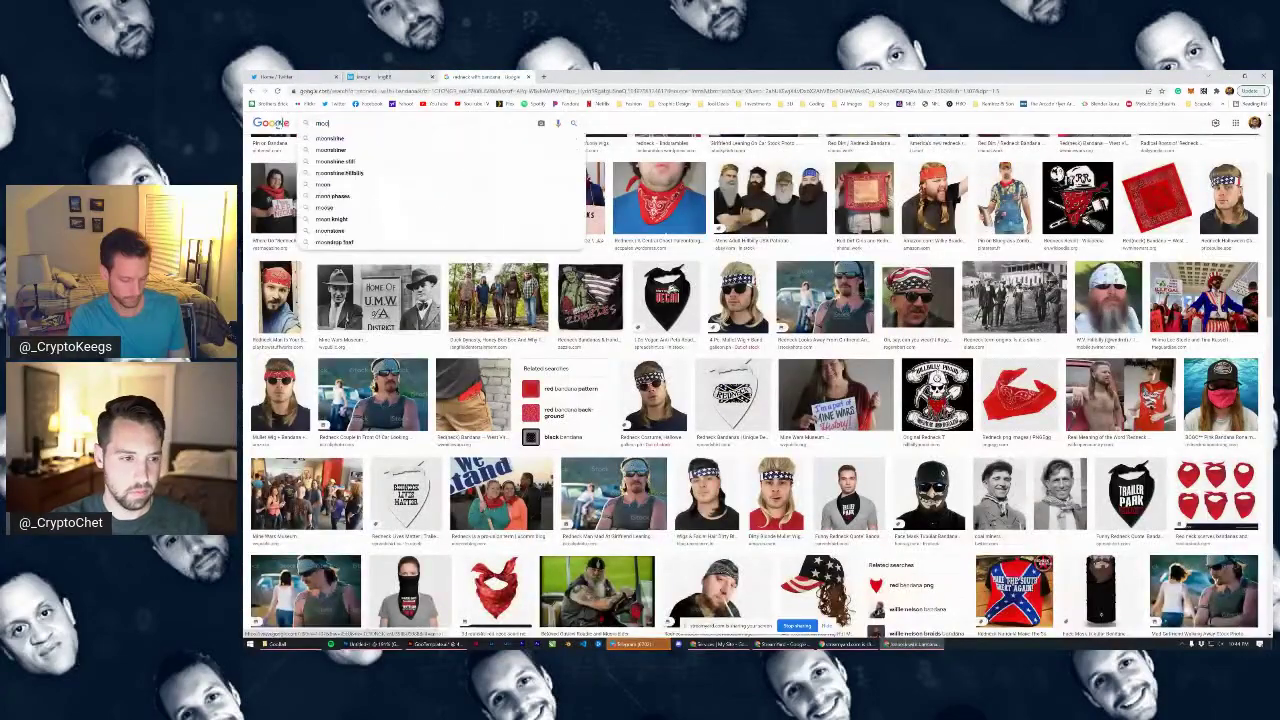
text(nshine bottle)
key(Return)
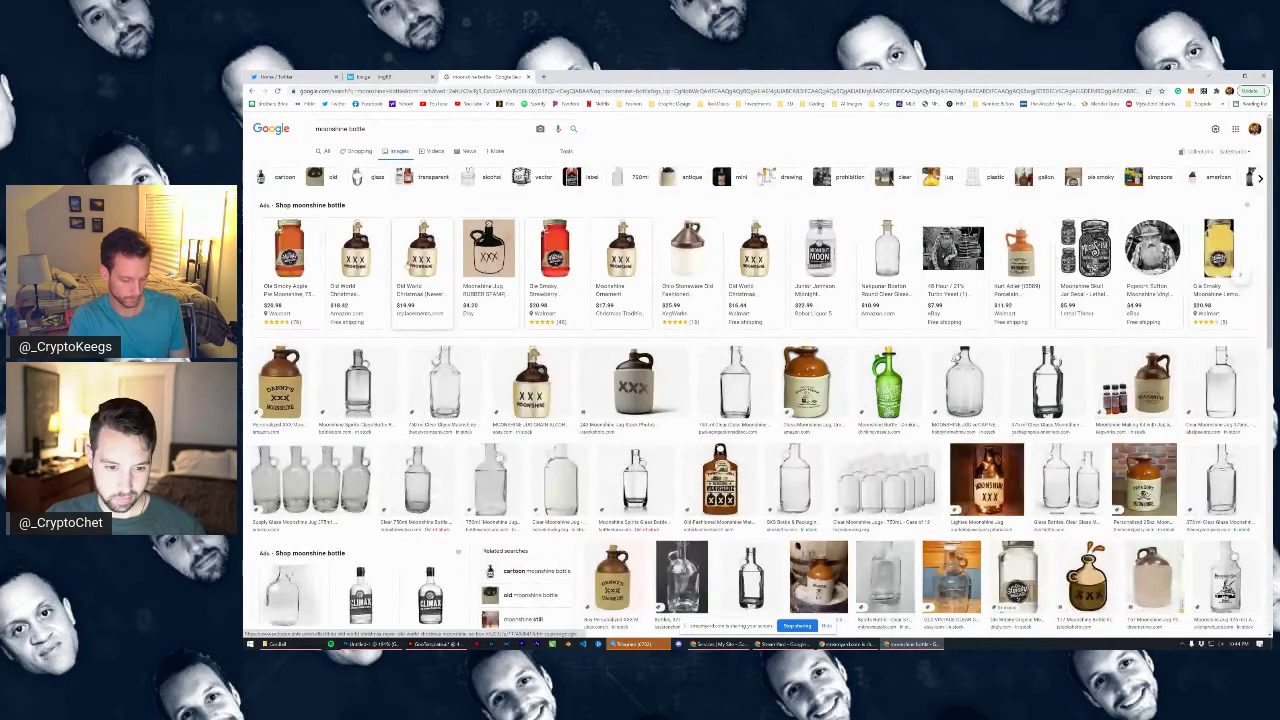
mouse_move(488, 245)
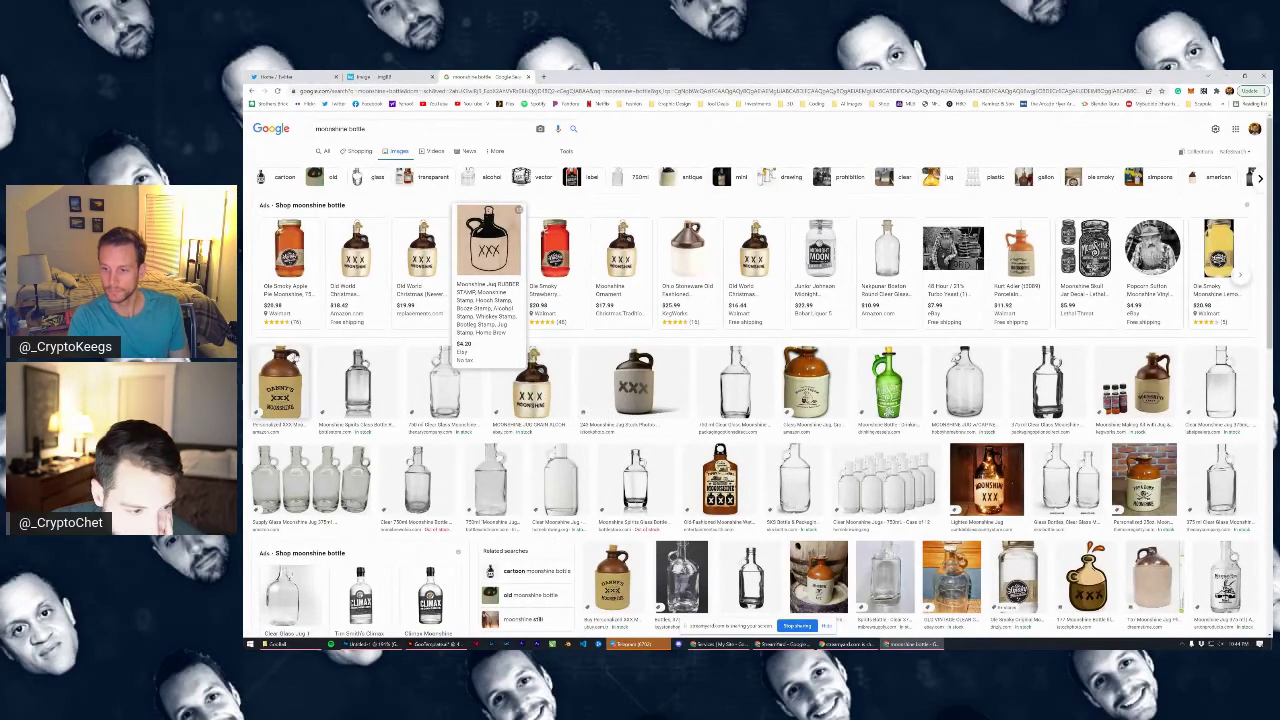
Switch back to Illustrator and delete the ring handle from the jug's side
click(430, 646)
drag(472, 268, 532, 161)
key(Delete)
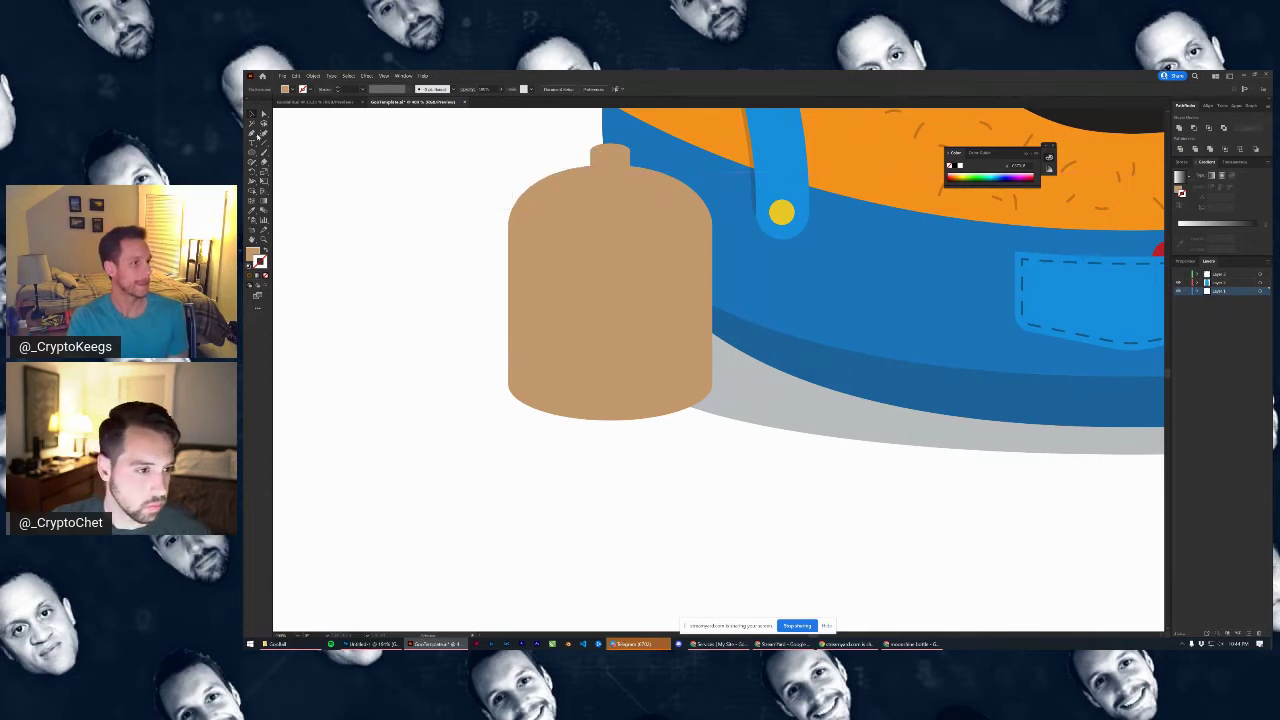
Draw a curved tan handle with the Pen tool, looping from the jug's left shoulder to its neck
click(253, 134)
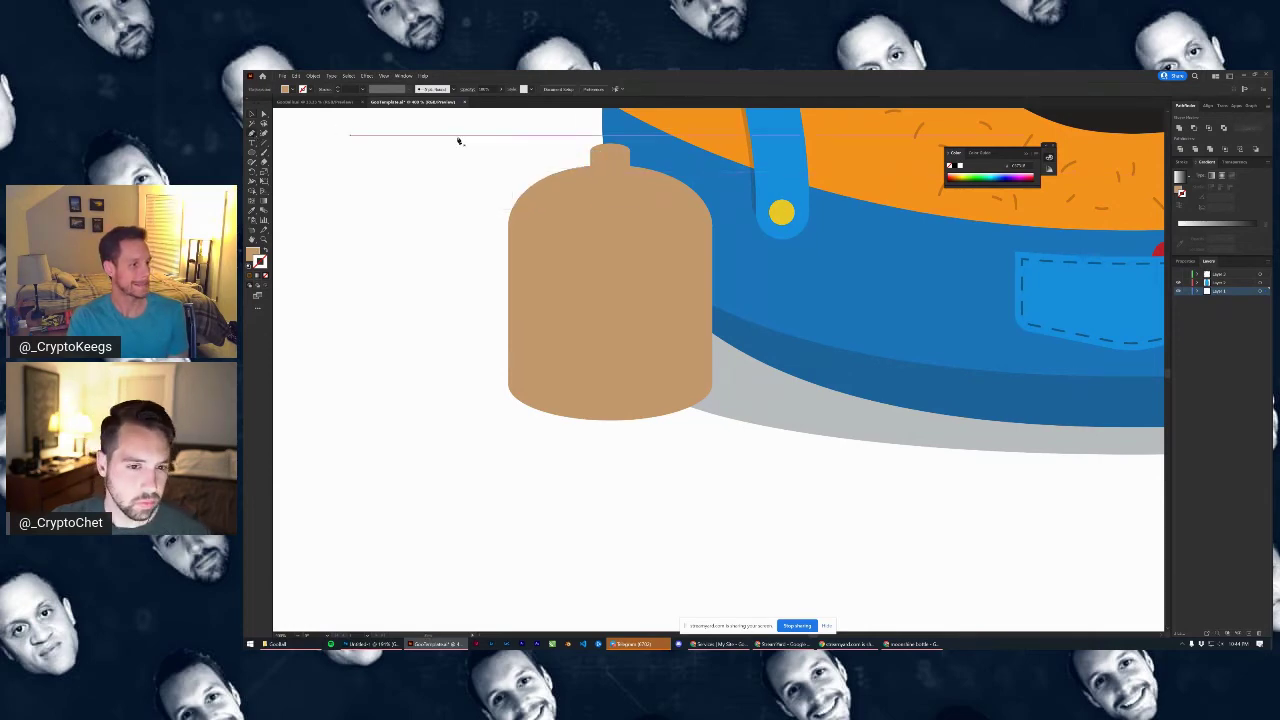
click(561, 155)
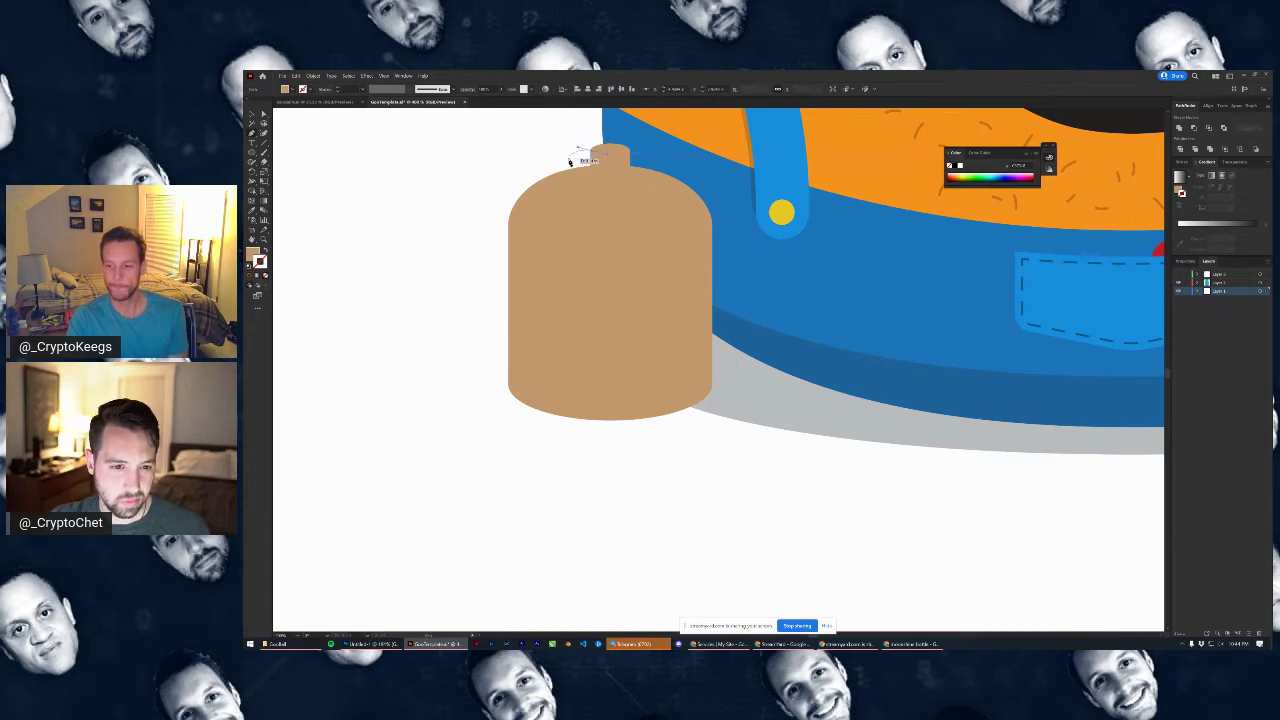
click(577, 158)
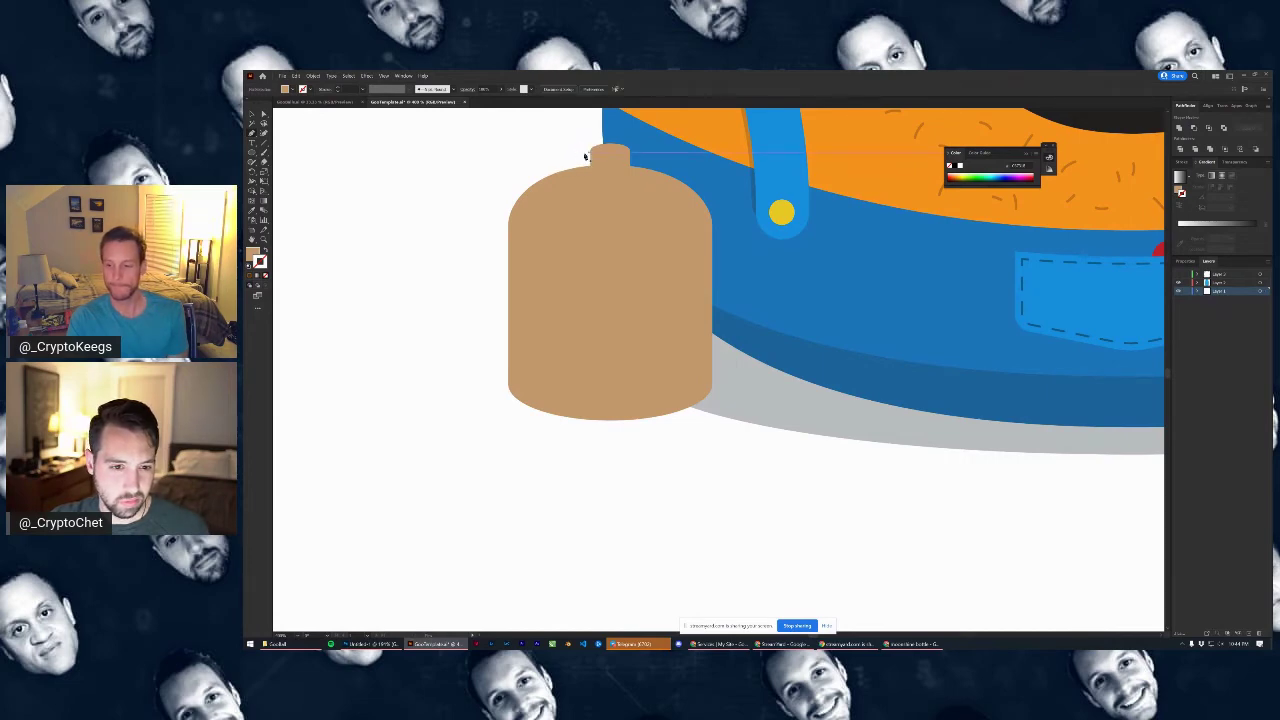
drag(529, 190, 570, 152)
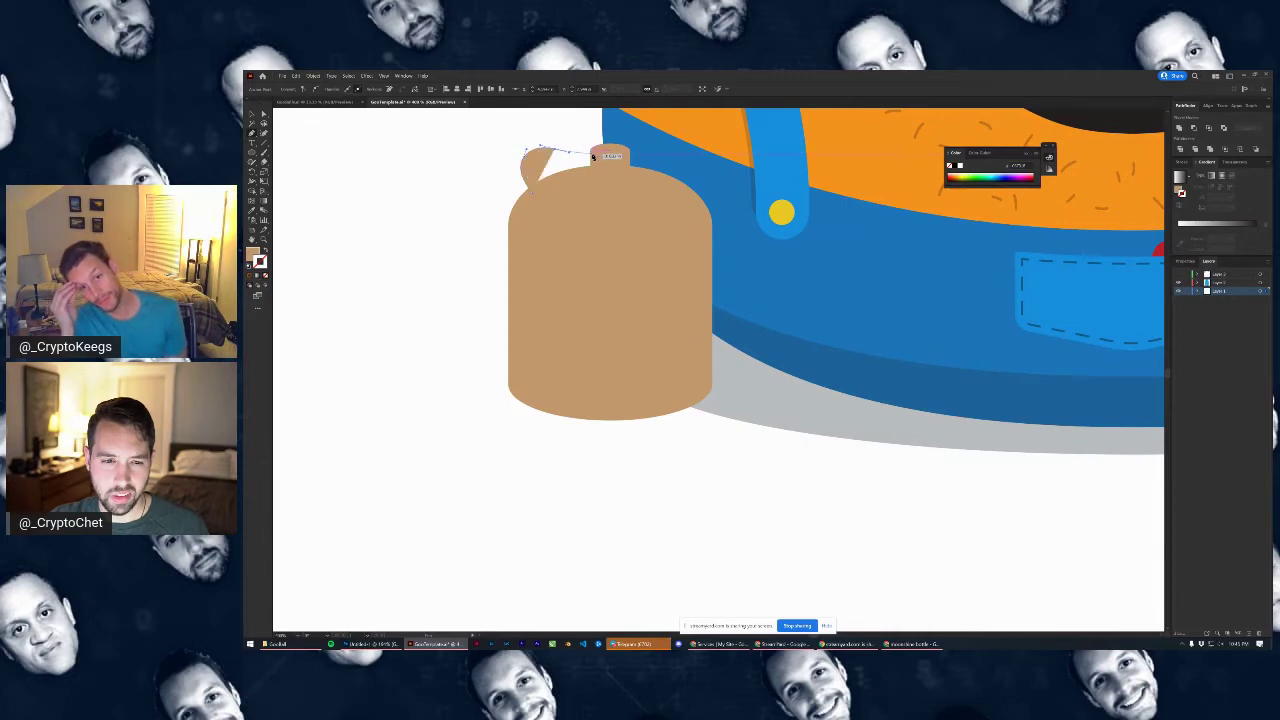
click(598, 154)
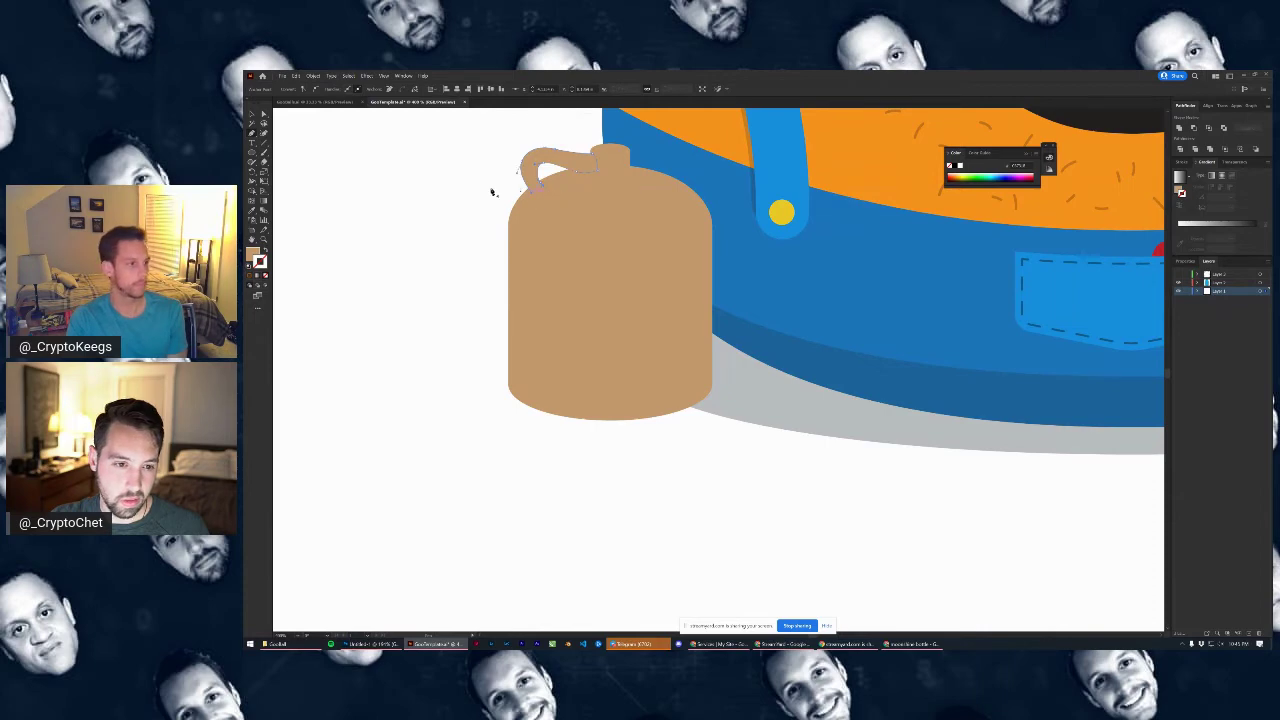
Reshape the underside of the jug's handle with the Direct Selection tool to refine its inner opening
click(265, 115)
drag(570, 162, 566, 165)
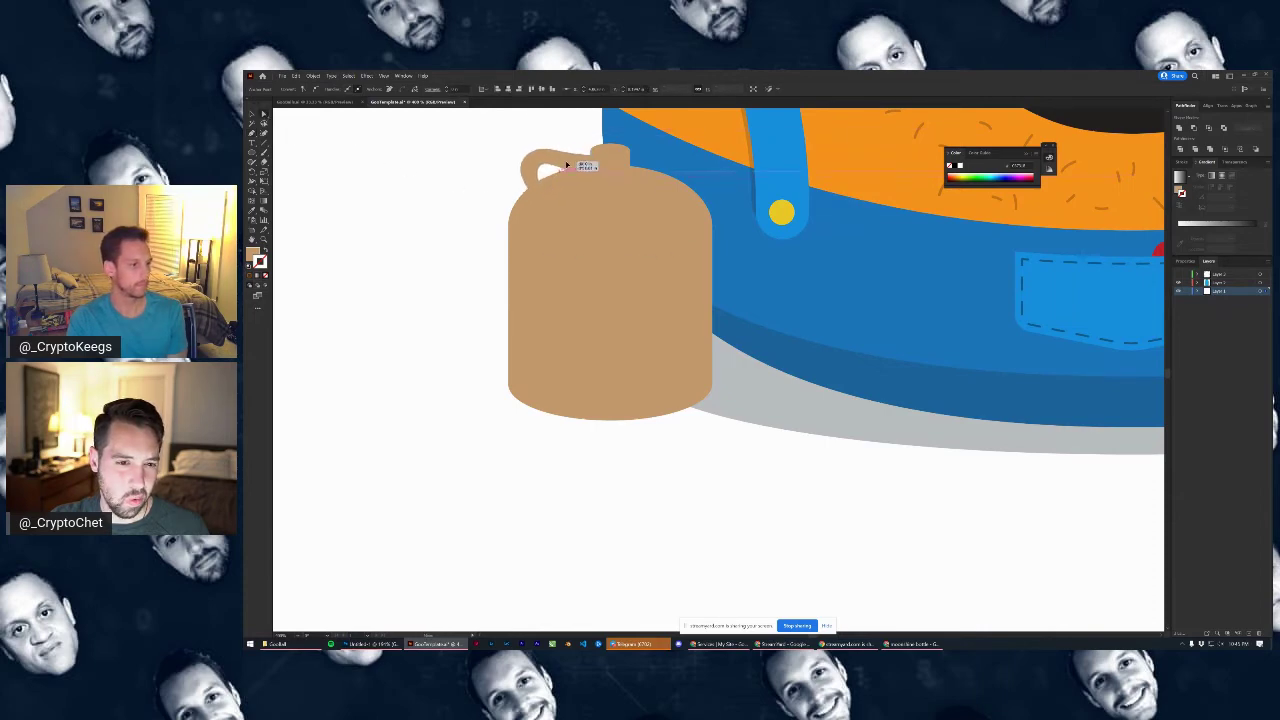
click(374, 181)
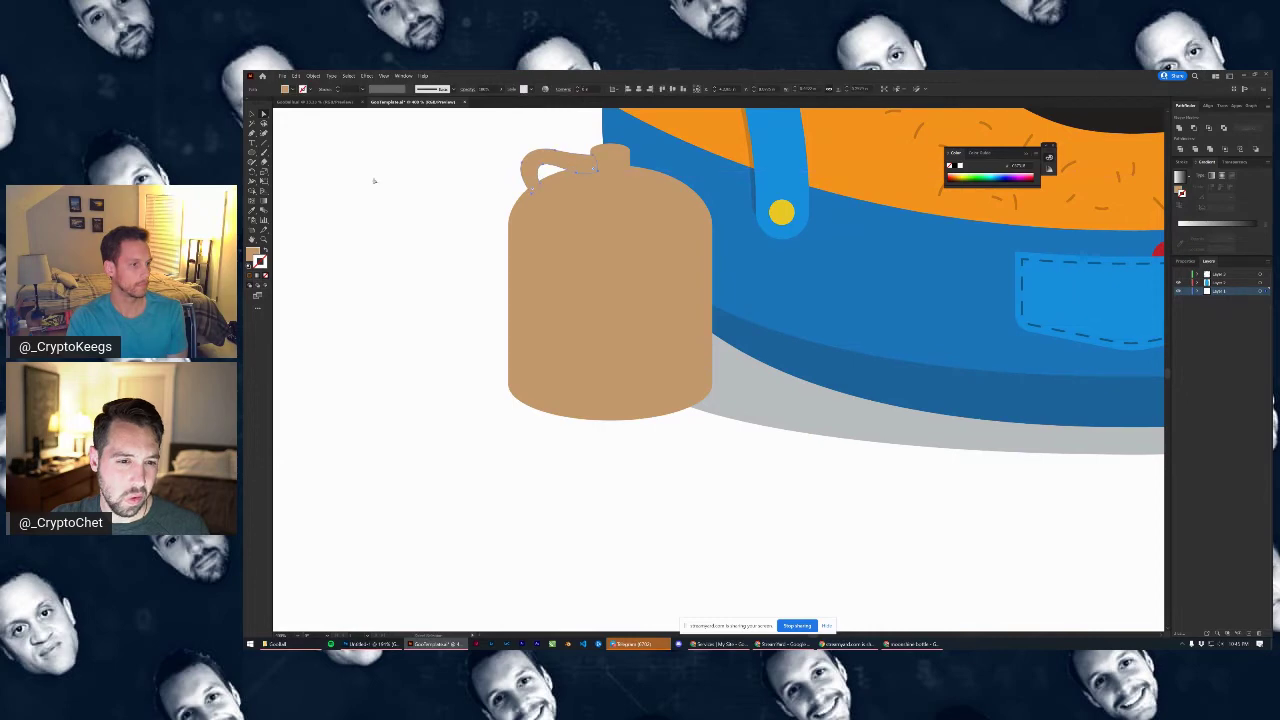
Make a smaller copy of the jug's dome about its centre and raise it over the base of the neck
click(261, 116)
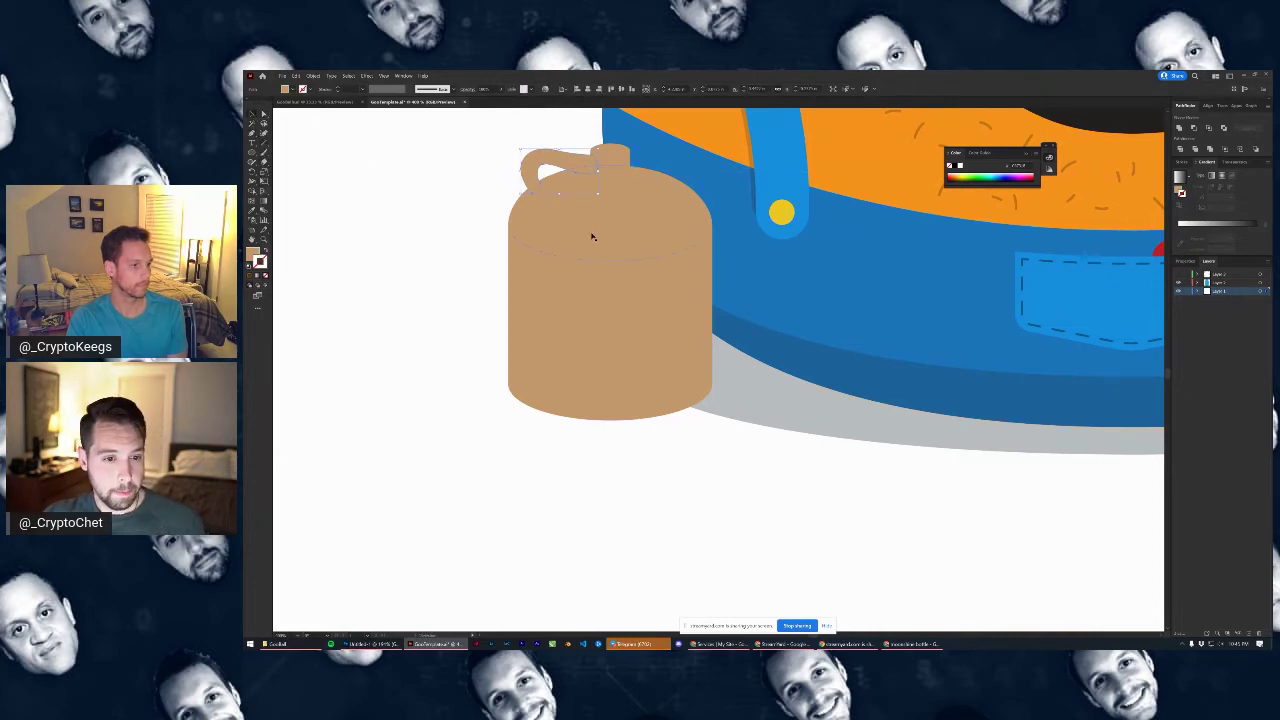
click(600, 221)
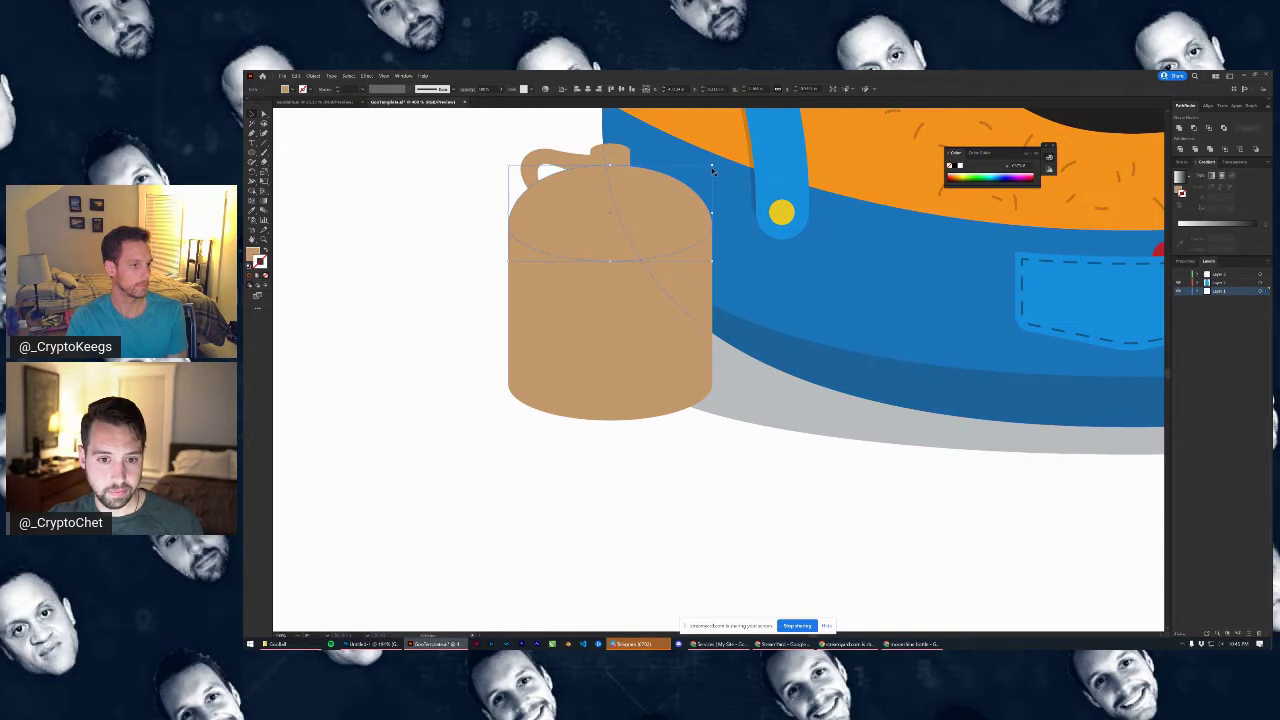
drag(711, 166, 698, 171)
key(ctrl+z)
key(a)
key(ctrl+z)
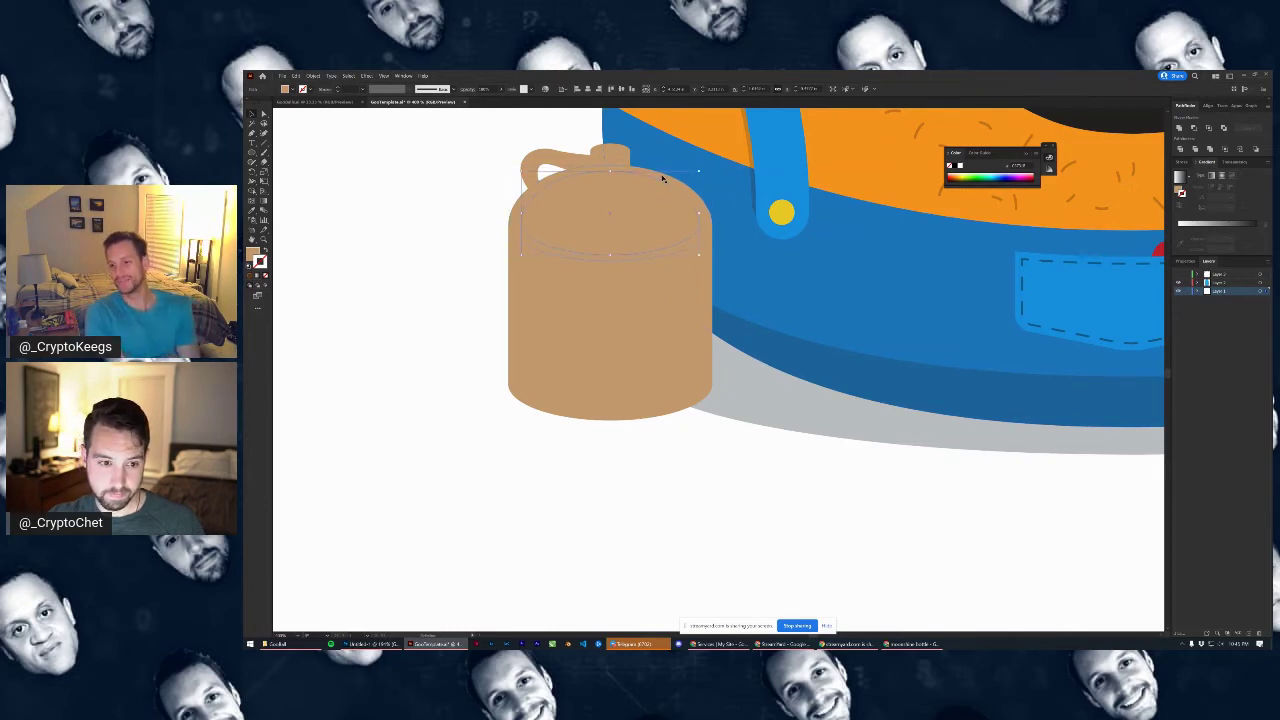
drag(629, 204, 630, 187)
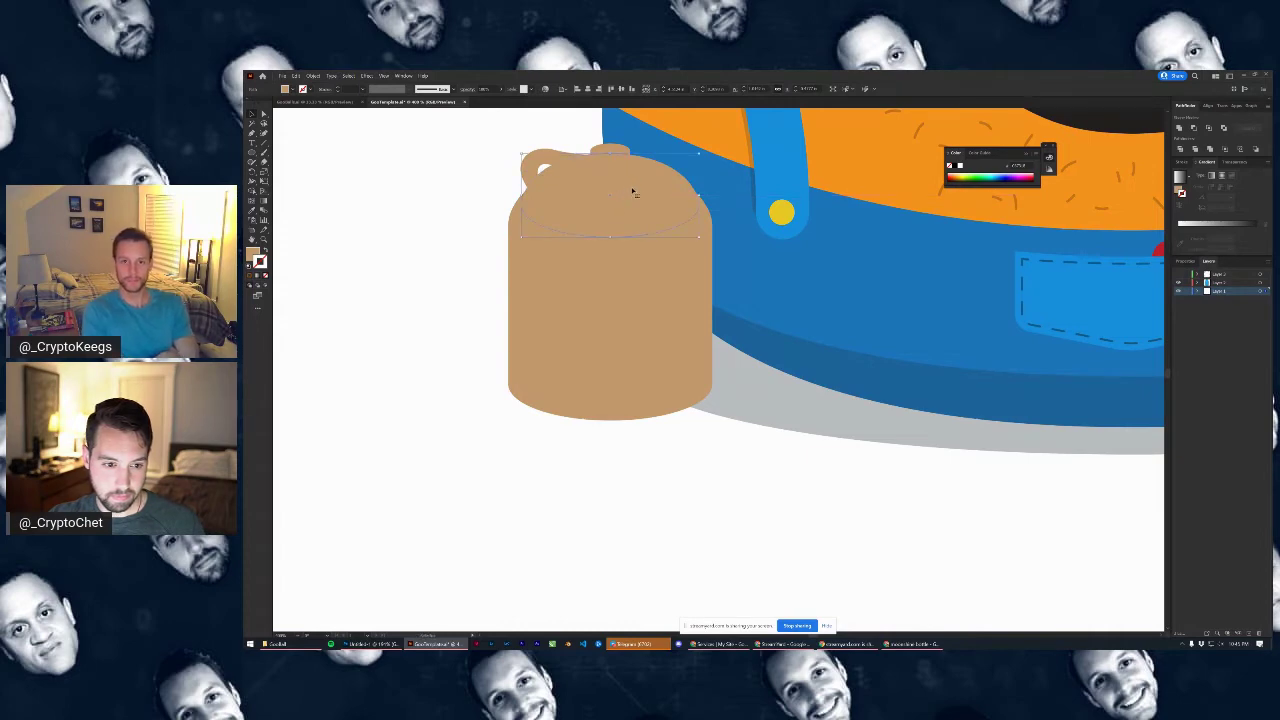
Raise the jug's handle and neck pieces together so they stand higher above the dome
click(641, 185)
click(547, 161)
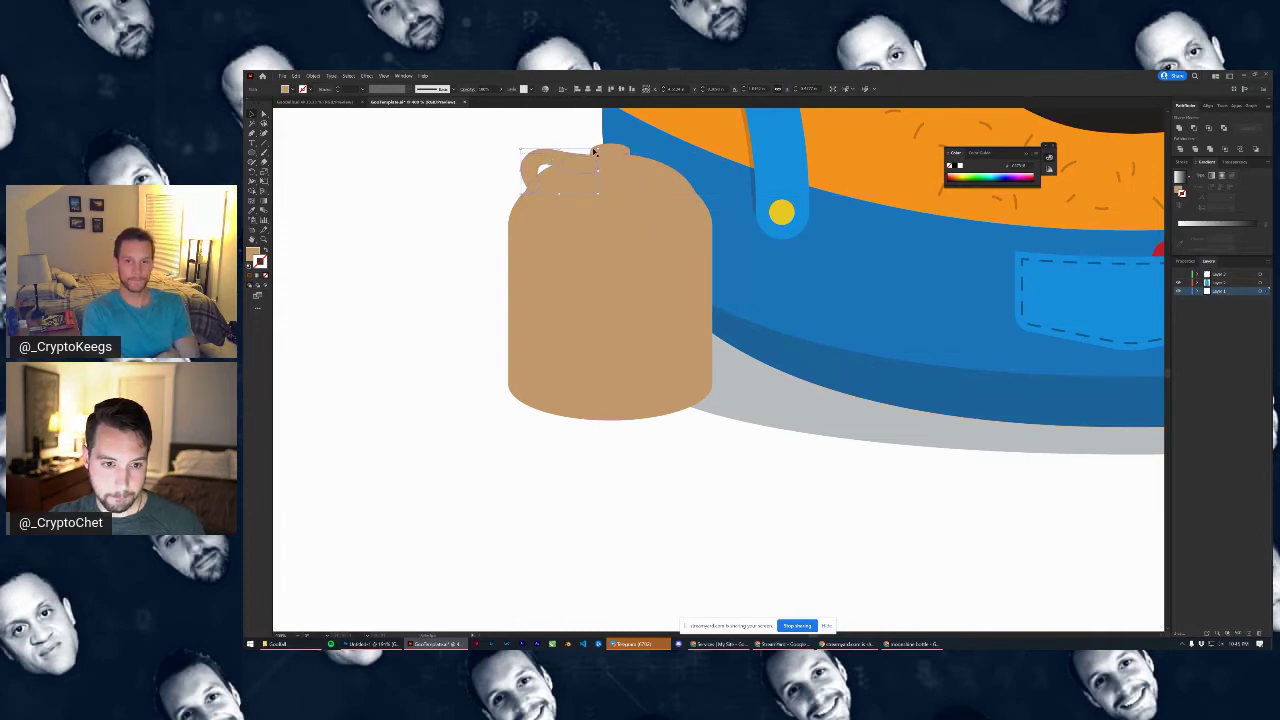
shift+click(602, 151)
drag(601, 152, 603, 150)
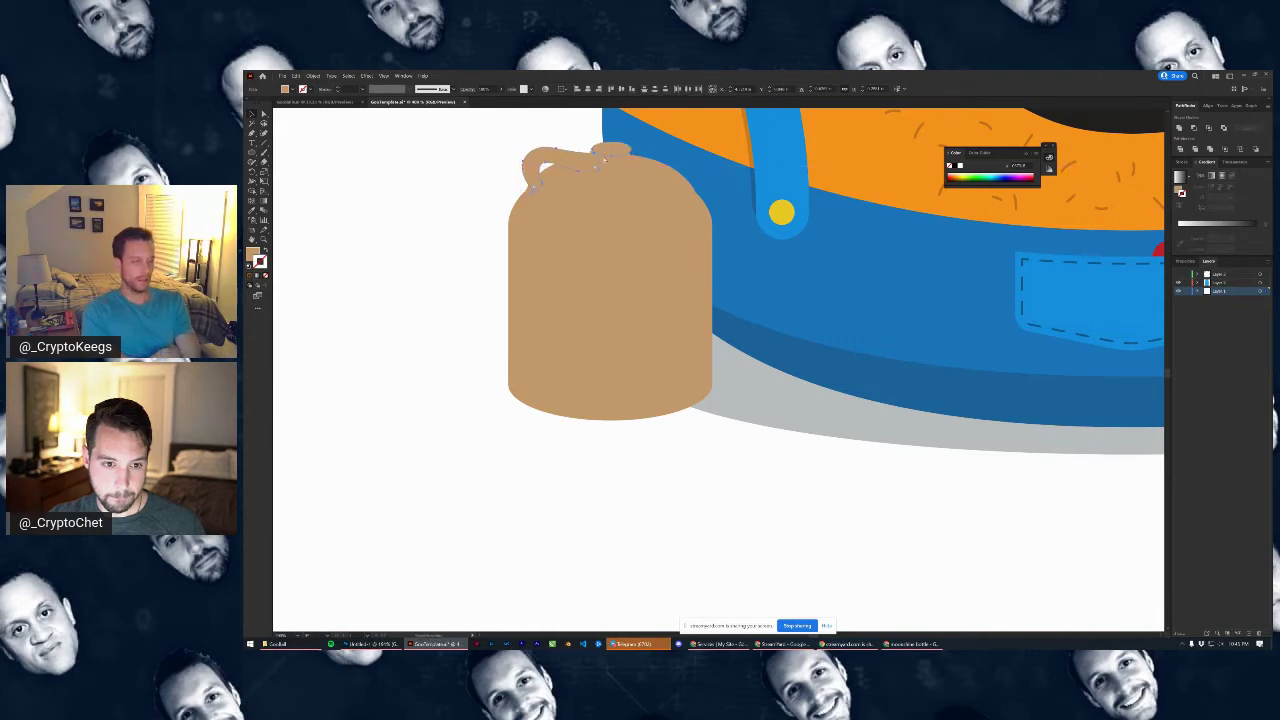
key(ctrl+z)
click(603, 163)
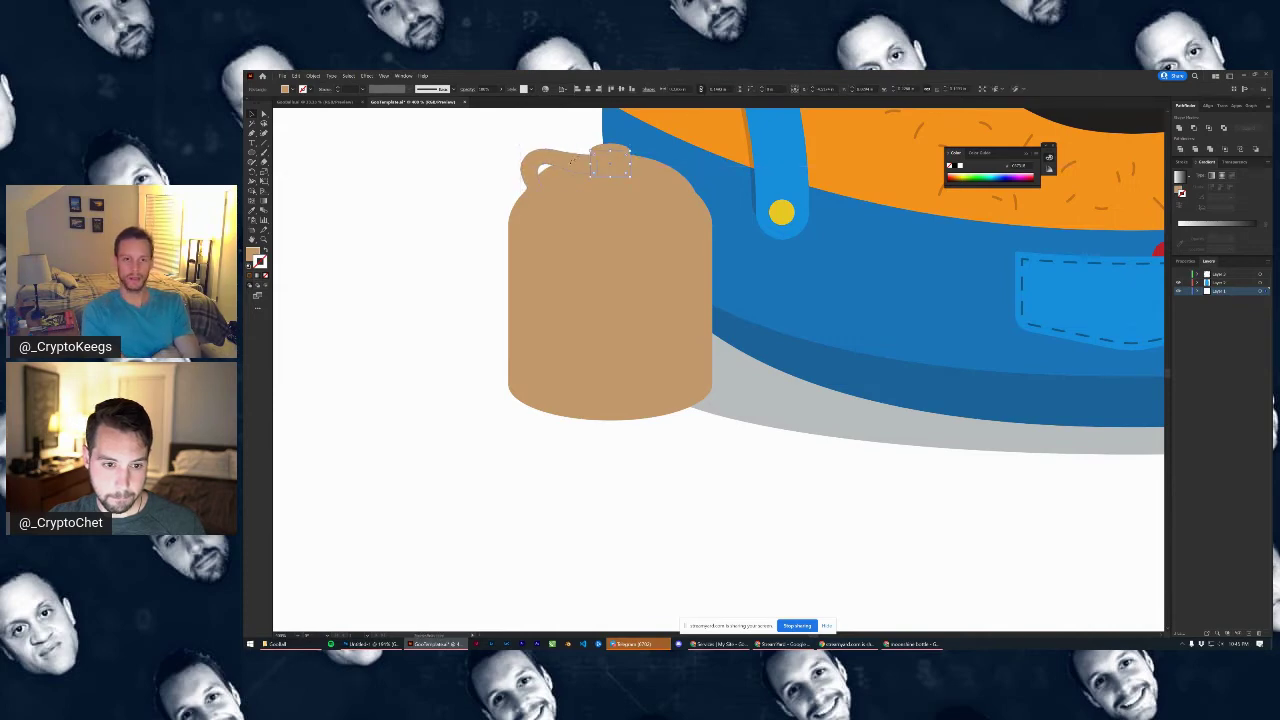
shift+click(573, 162)
shift+click(612, 149)
drag(612, 148, 610, 133)
click(488, 184)
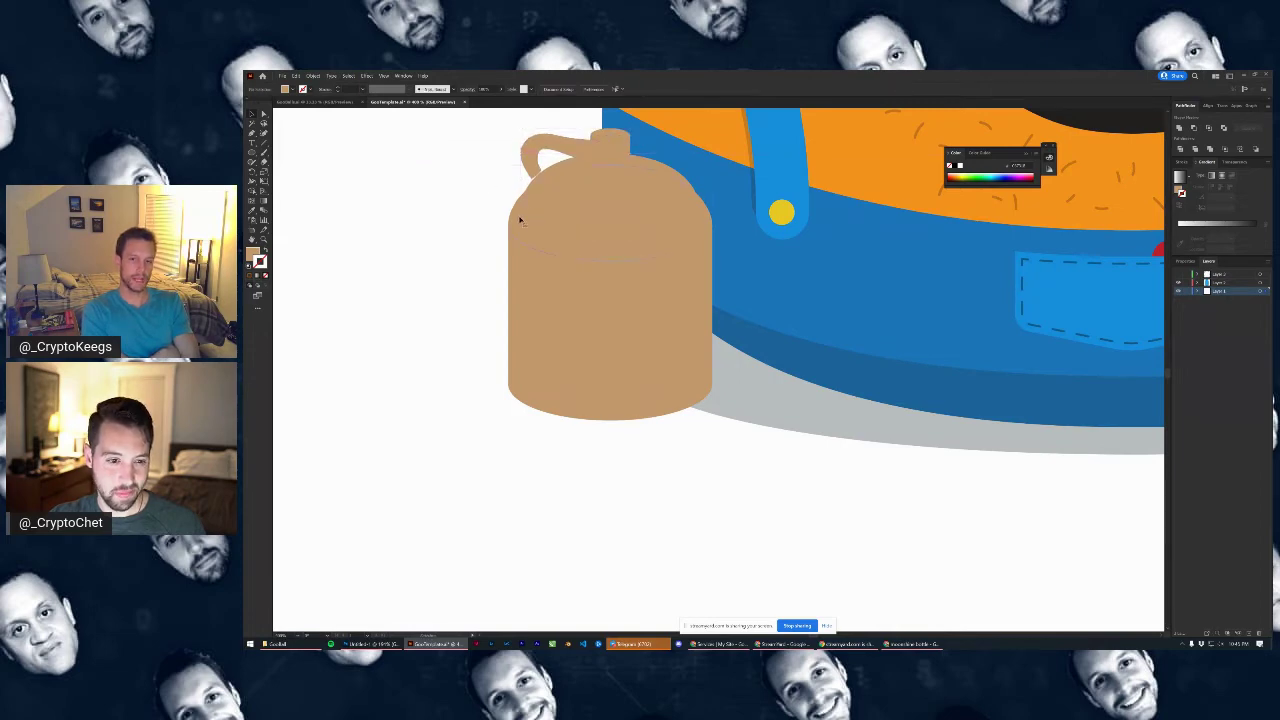
Fill the jug's main body, its shoulder and its base ellipse with the dark brown swatch
click(520, 220)
click(292, 89)
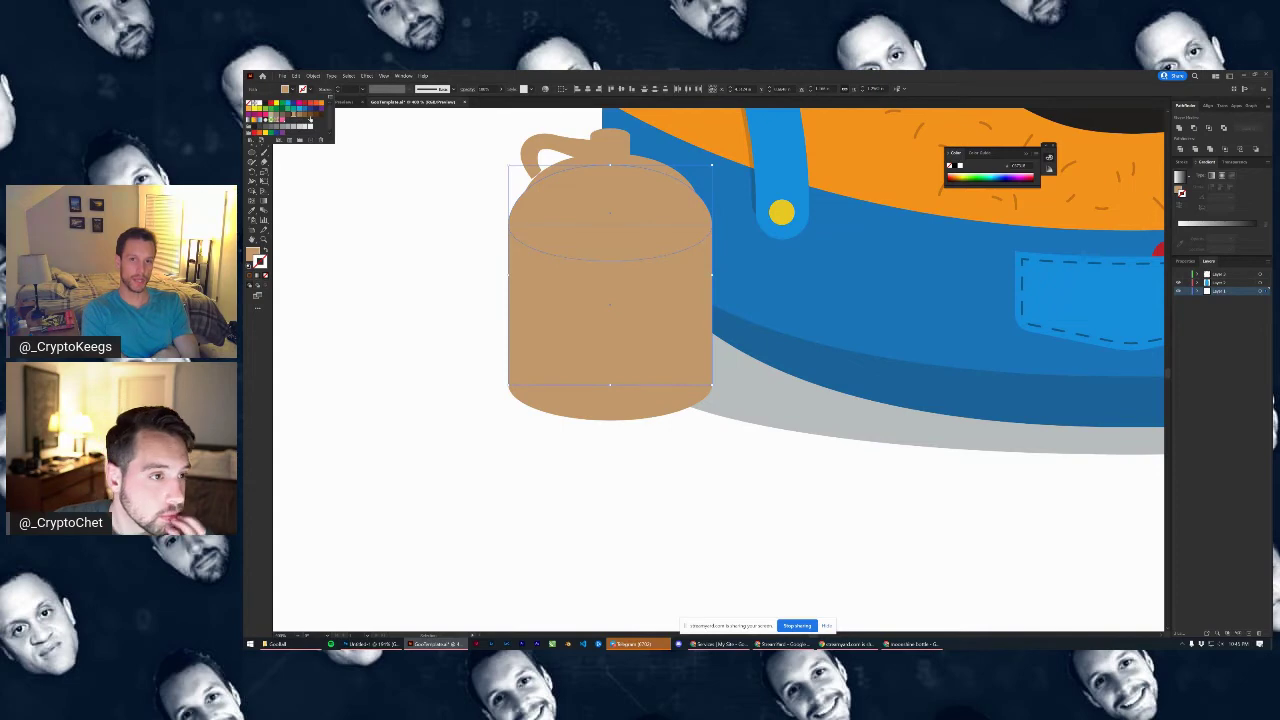
click(310, 117)
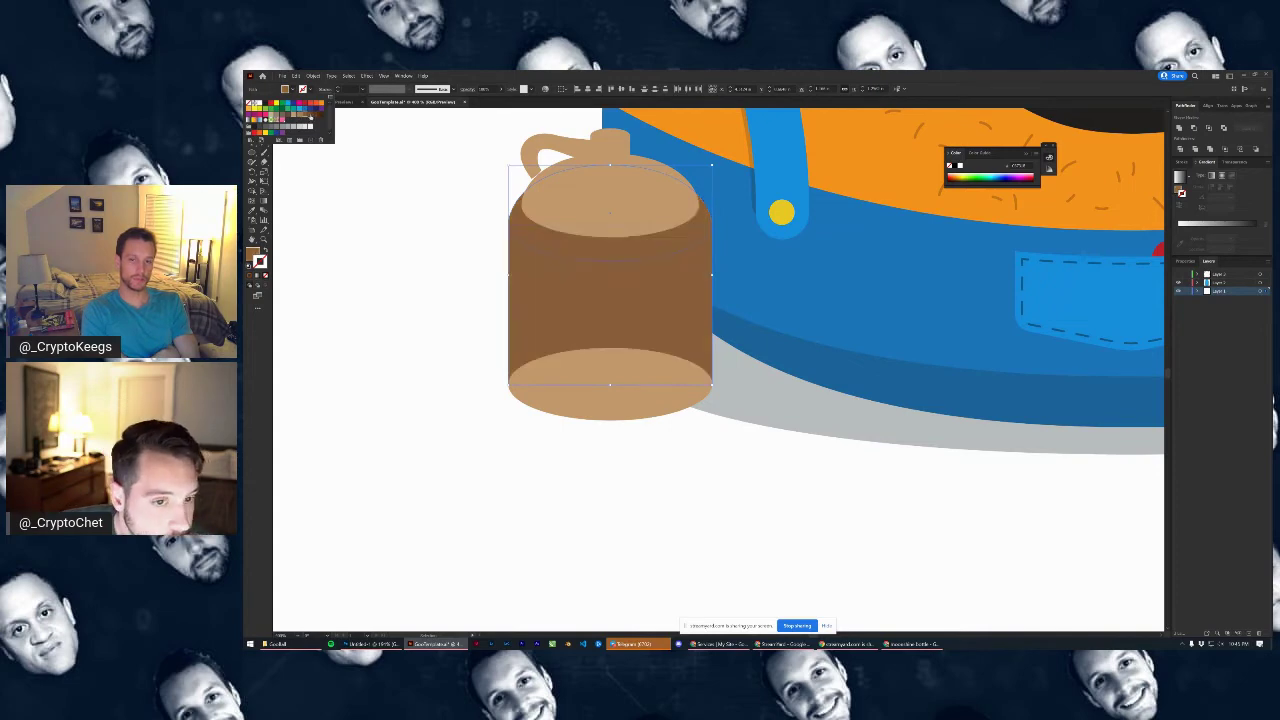
click(368, 242)
click(427, 255)
scroll(544, 332, down, 1)
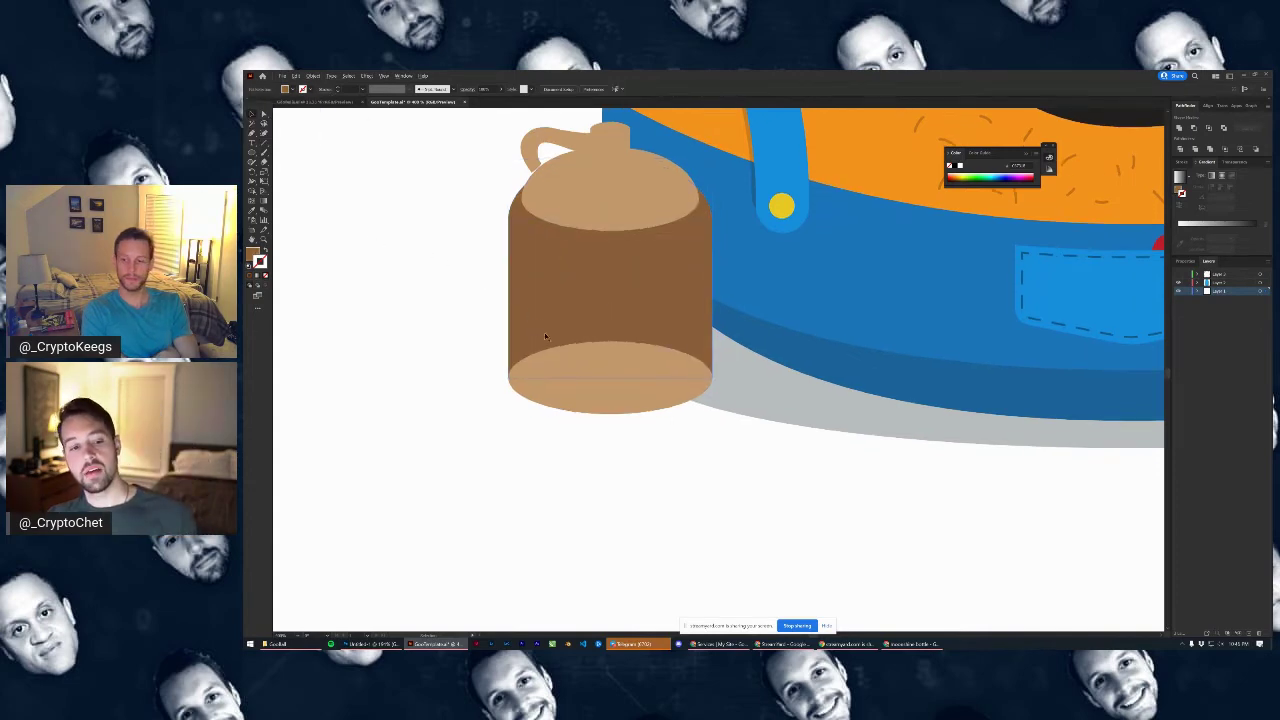
scroll(597, 367, down, 2)
click(602, 370)
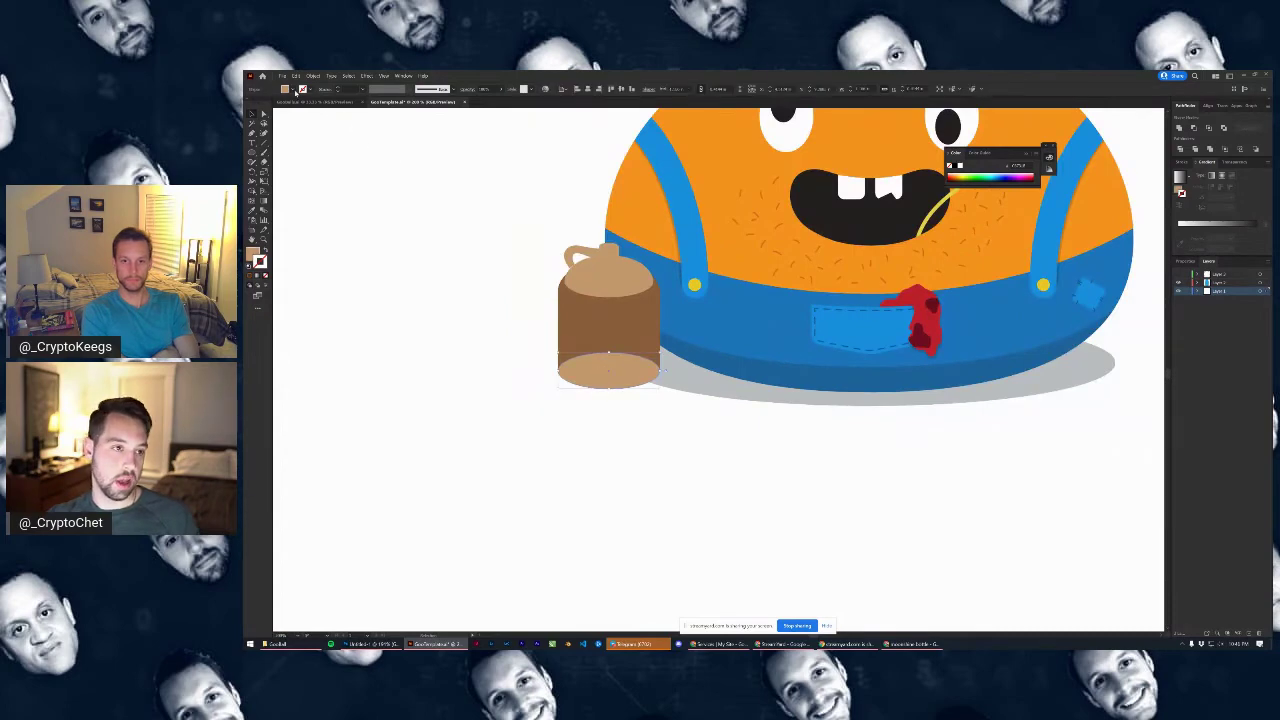
click(295, 90)
click(304, 119)
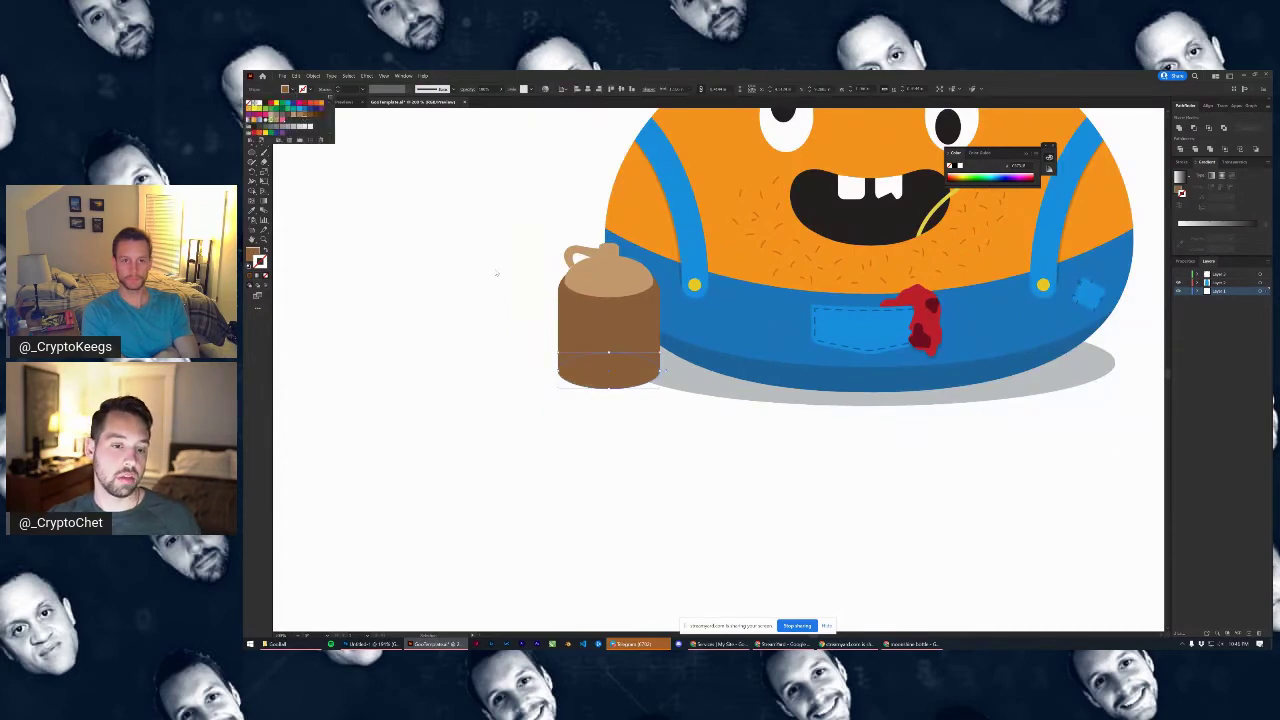
click(527, 418)
click(619, 496)
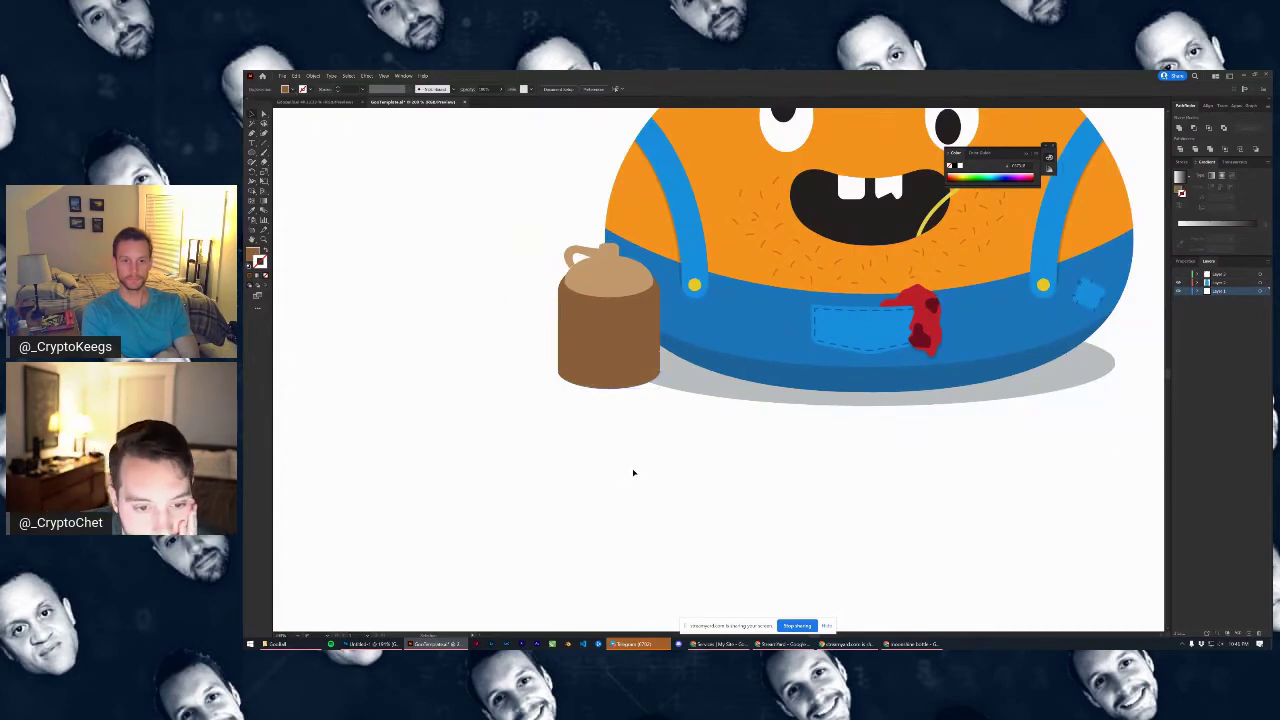
Examine the jug's brown and tan colouring beside the character, both at full-artboard view and close up
scroll(695, 456, down, 3)
scroll(695, 456, down, 2)
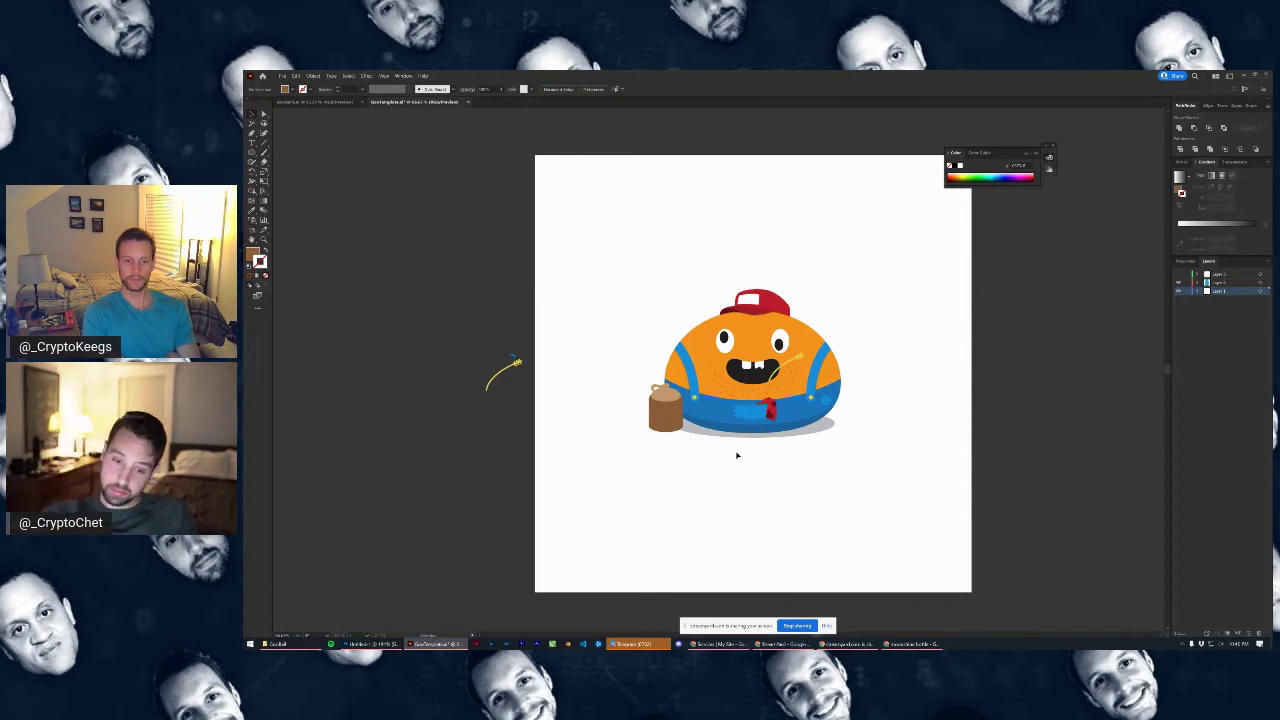
scroll(779, 345, up, 3)
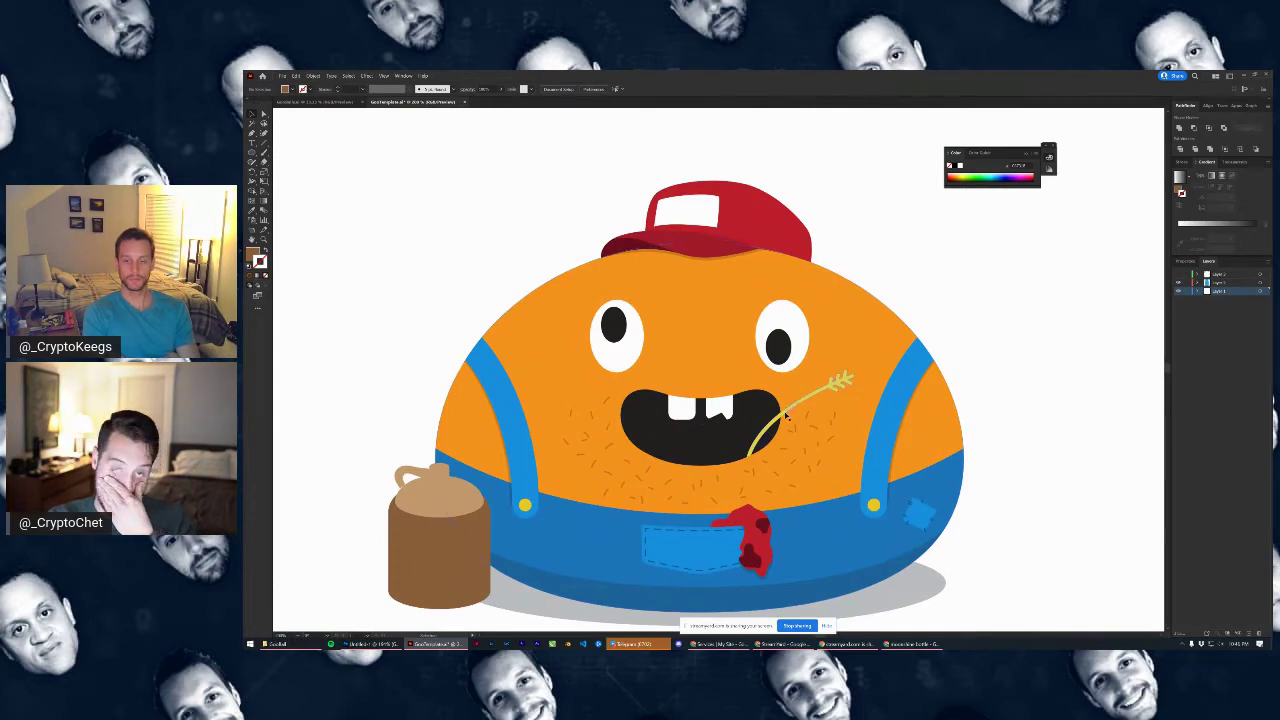
scroll(620, 448, down, 3)
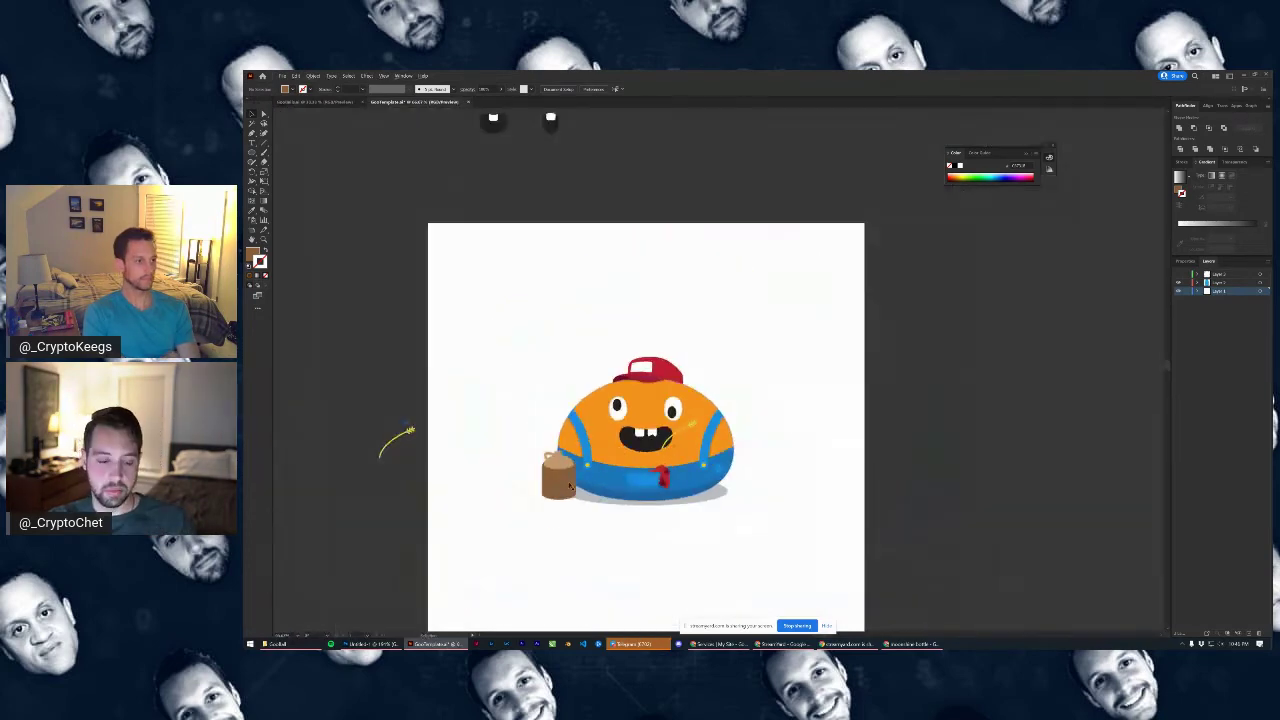
scroll(560, 470, up, 4)
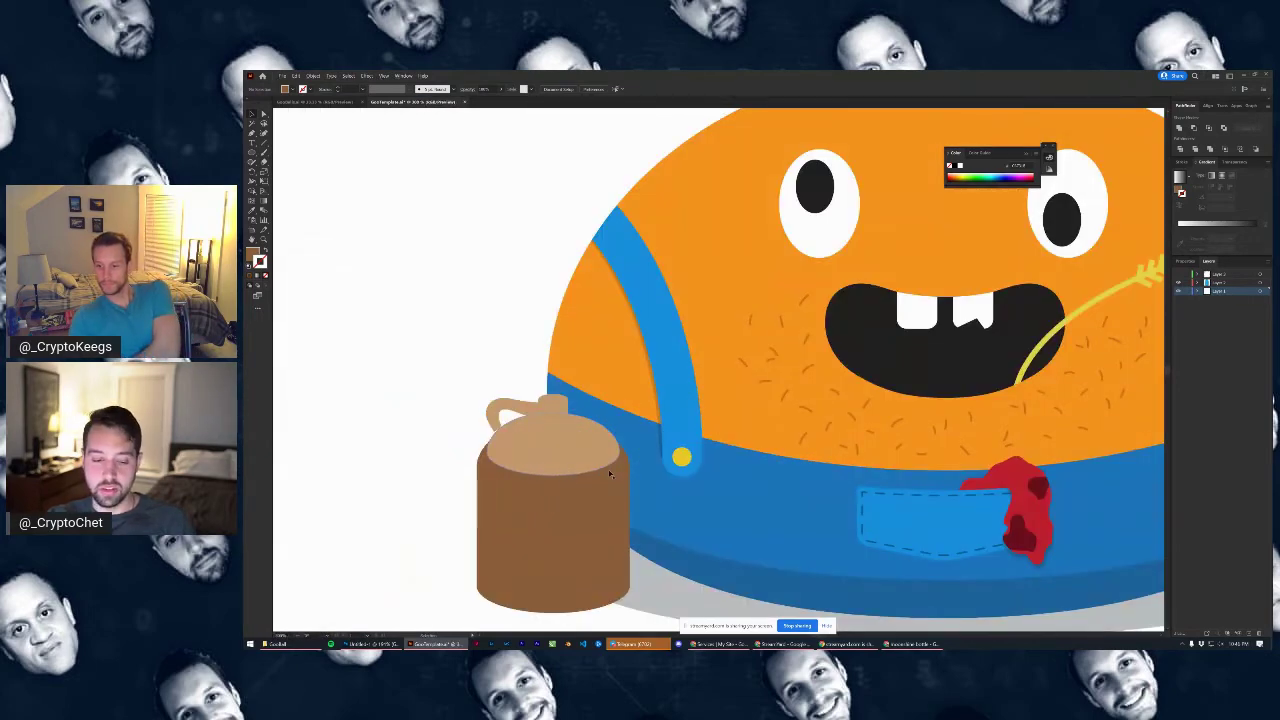
scroll(534, 442, up, 3)
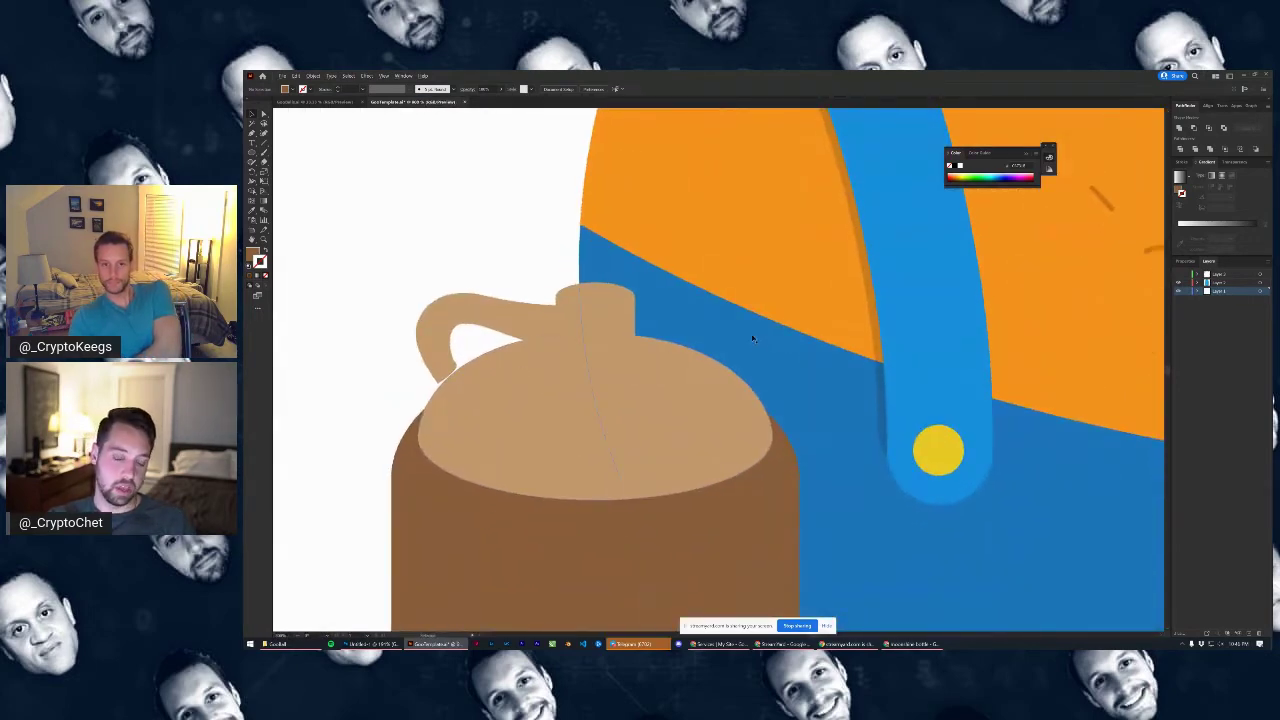
scroll(753, 338, down, 3)
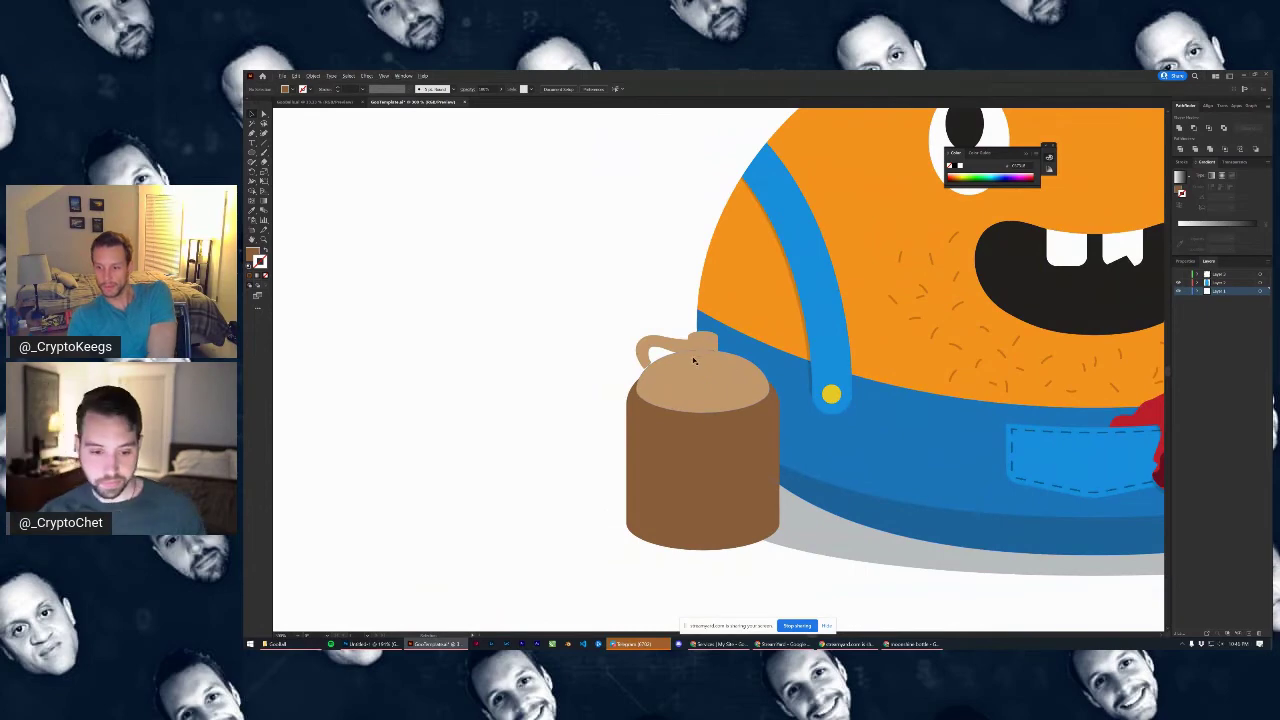
Move the jug's handle slightly right and down so its end tucks further into the neck
scroll(694, 361, up, 5)
click(571, 323)
drag(571, 323, 610, 344)
scroll(614, 346, down, 3)
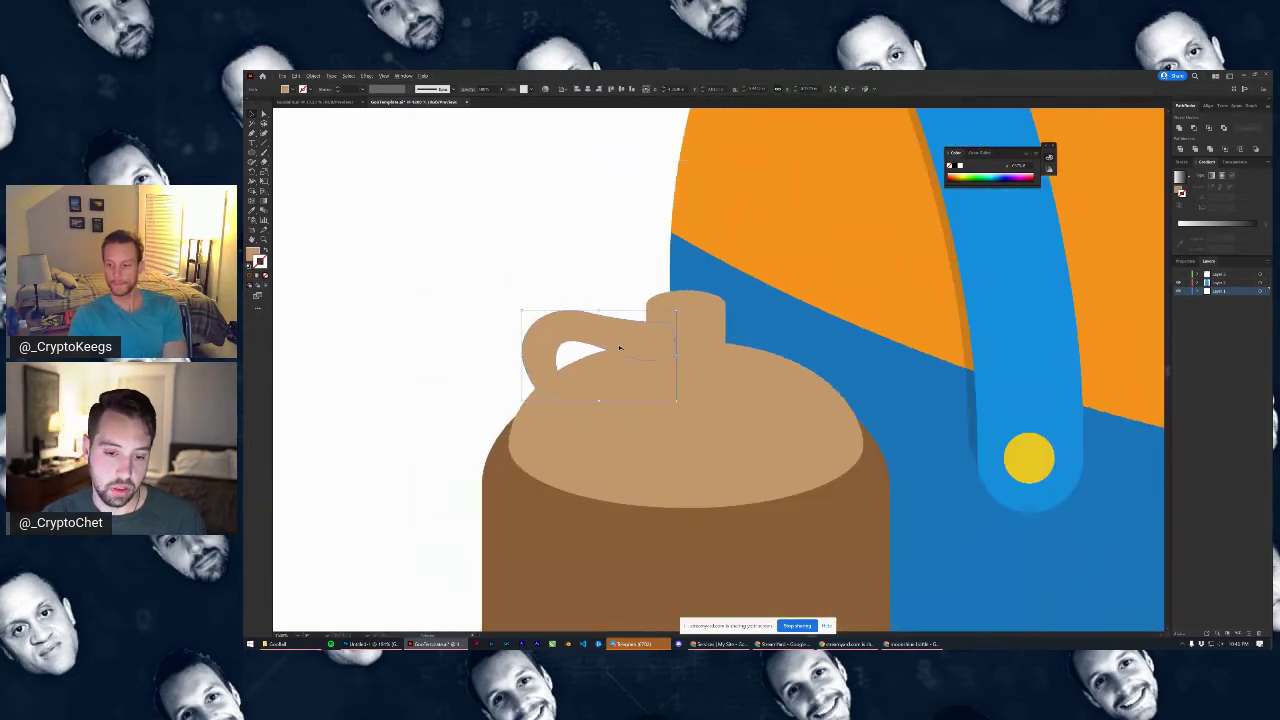
scroll(619, 347, down, 2)
click(574, 331)
scroll(574, 331, down, 3)
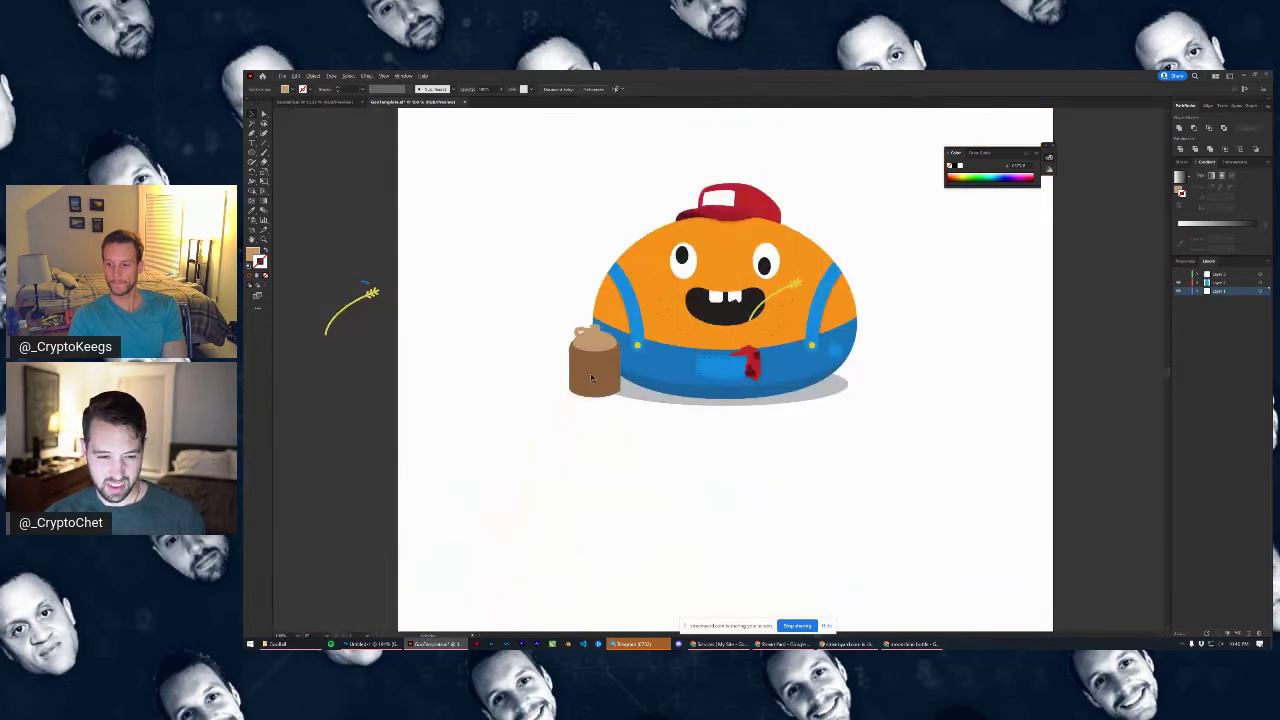
Recolor the jug's dome, neck and handle with the body's dark brown using the Eyedropper
scroll(591, 377, up, 4)
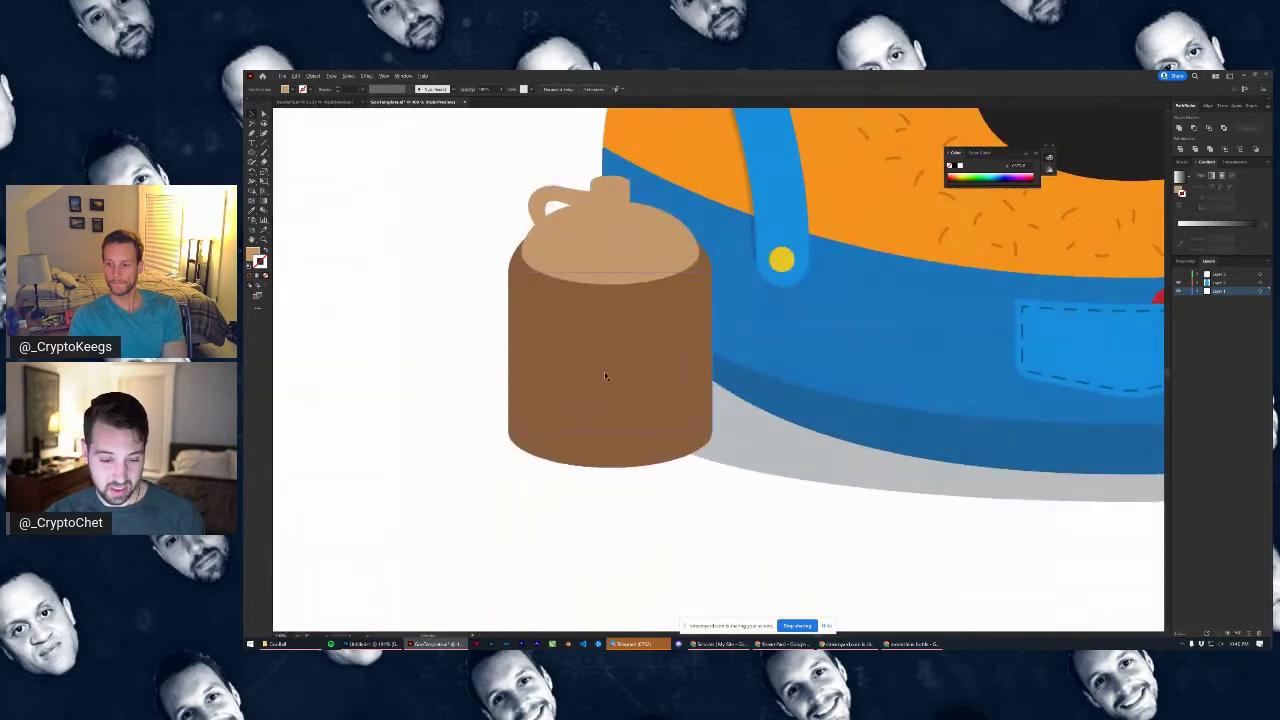
click(583, 236)
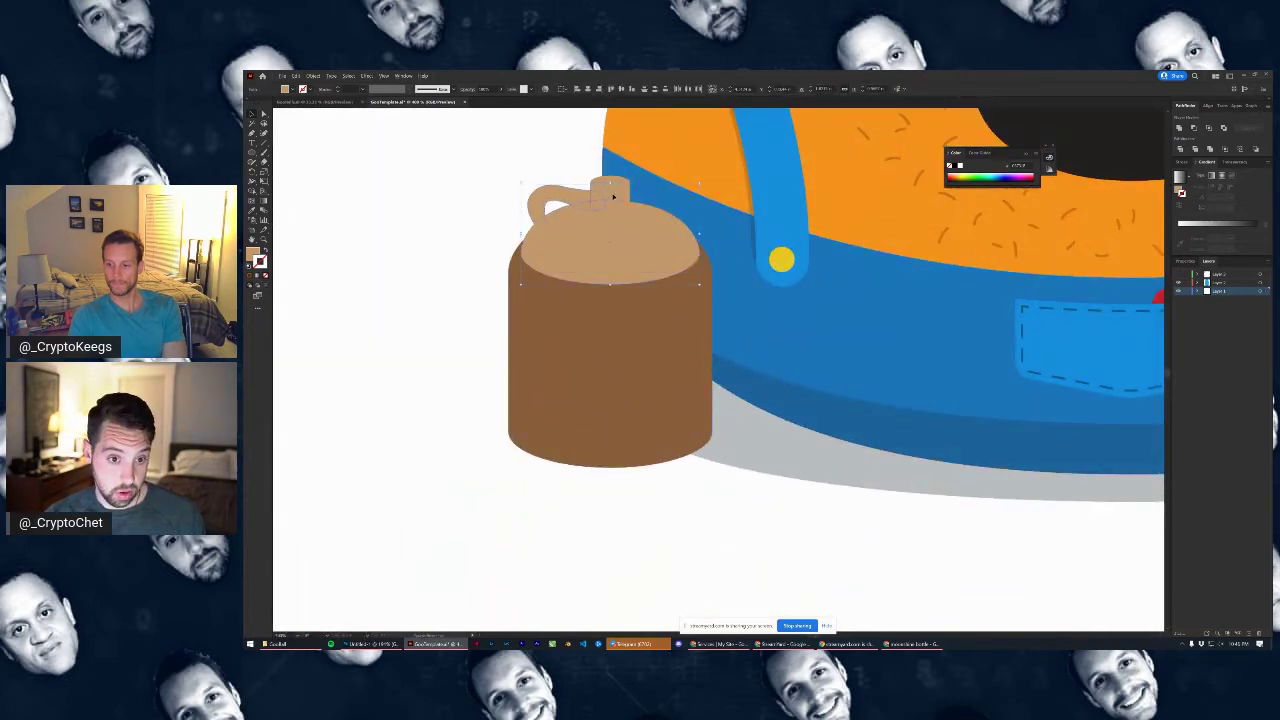
click(252, 211)
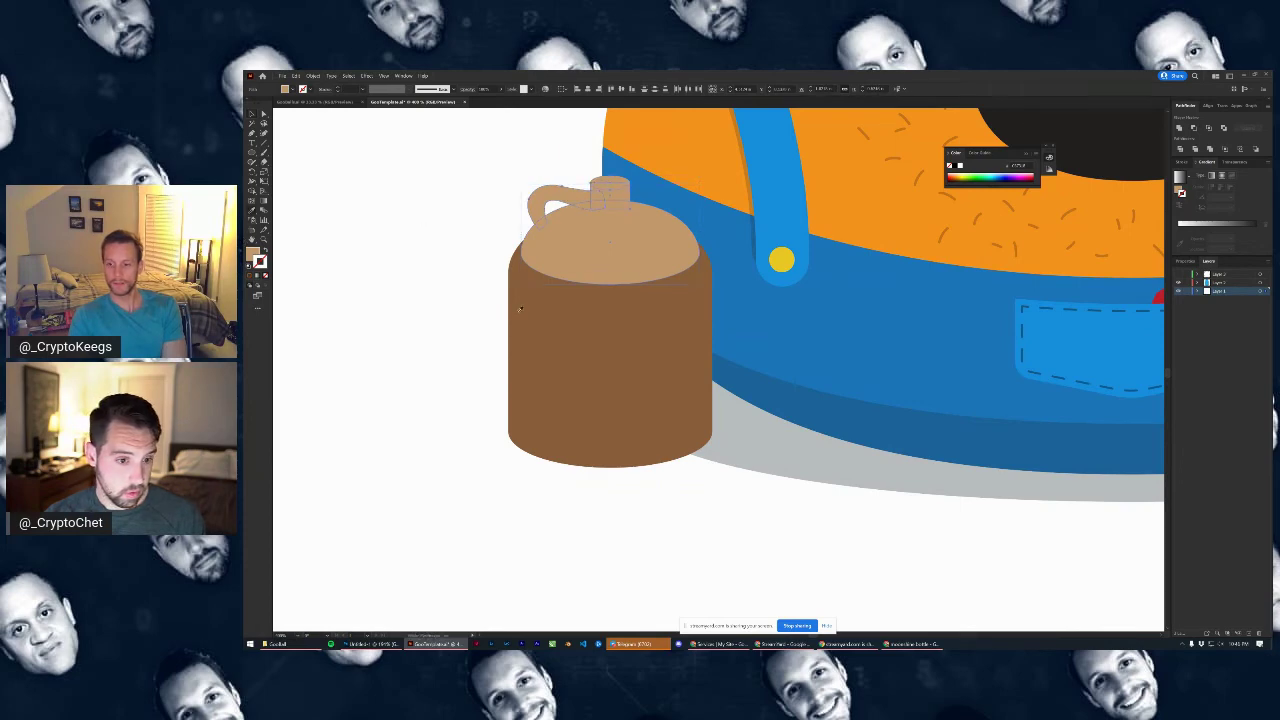
click(560, 330)
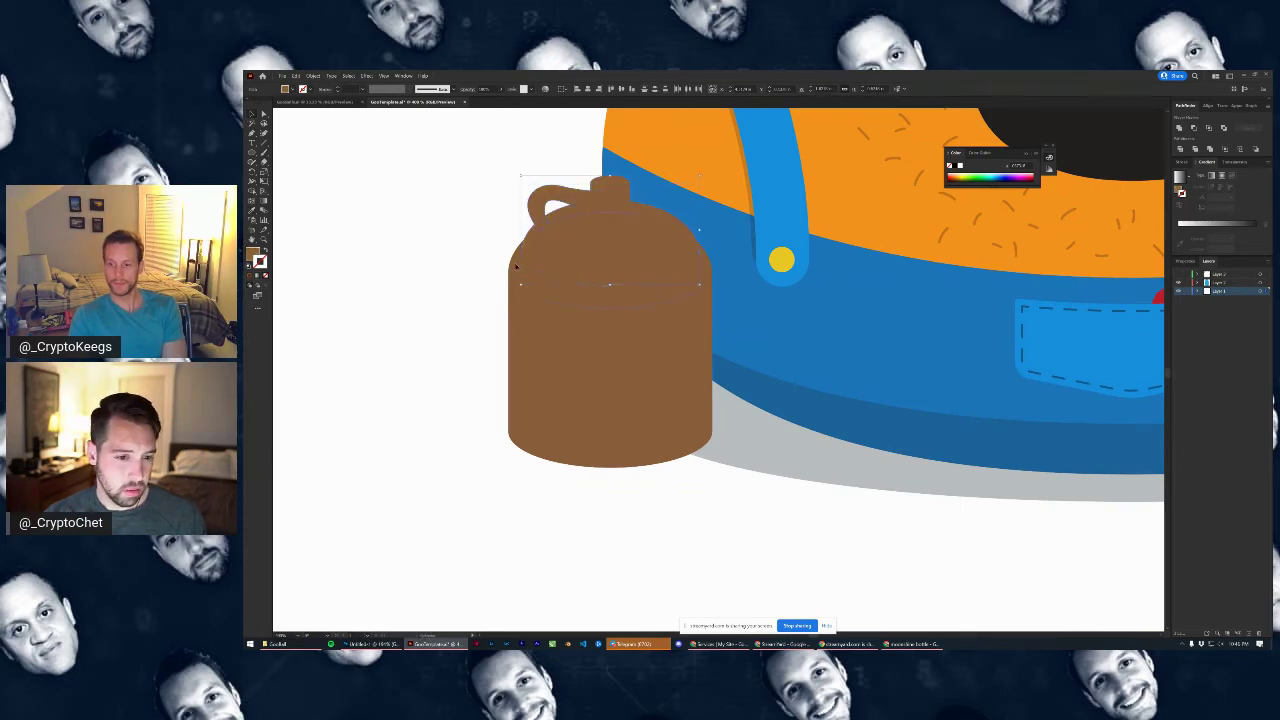
Fill the jug's body and base with the light tan swatch
click(534, 337)
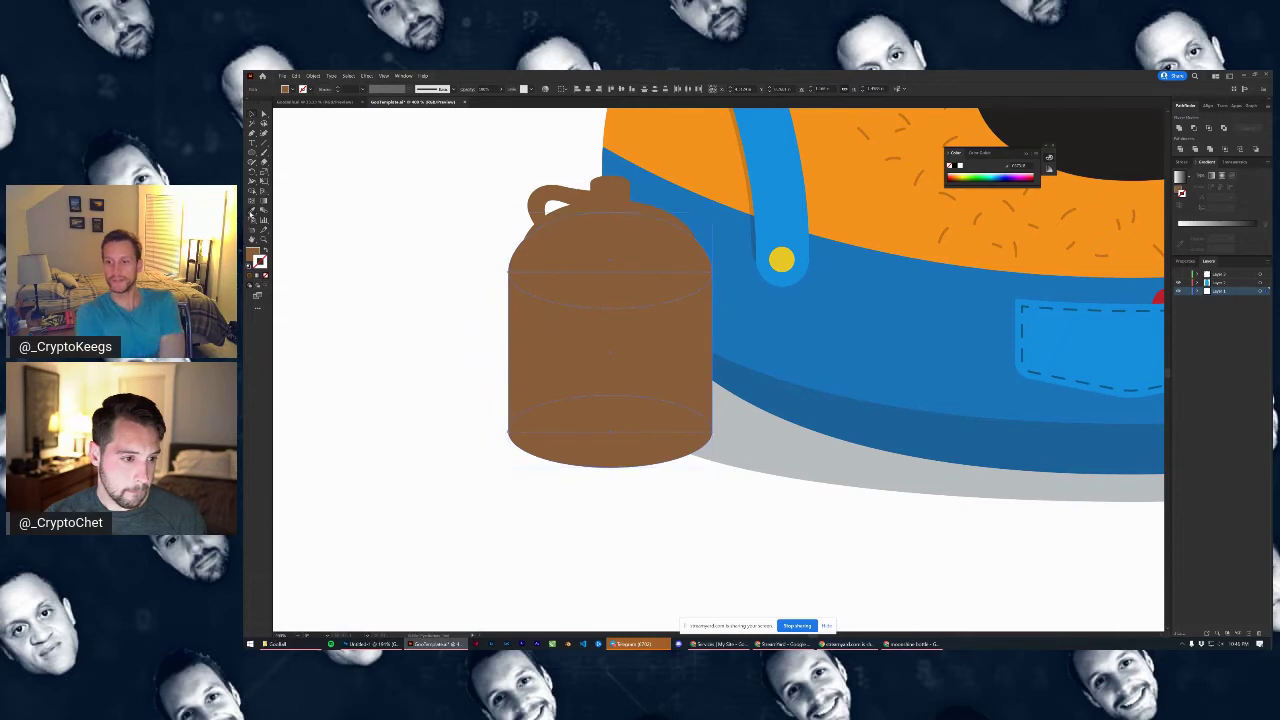
click(293, 90)
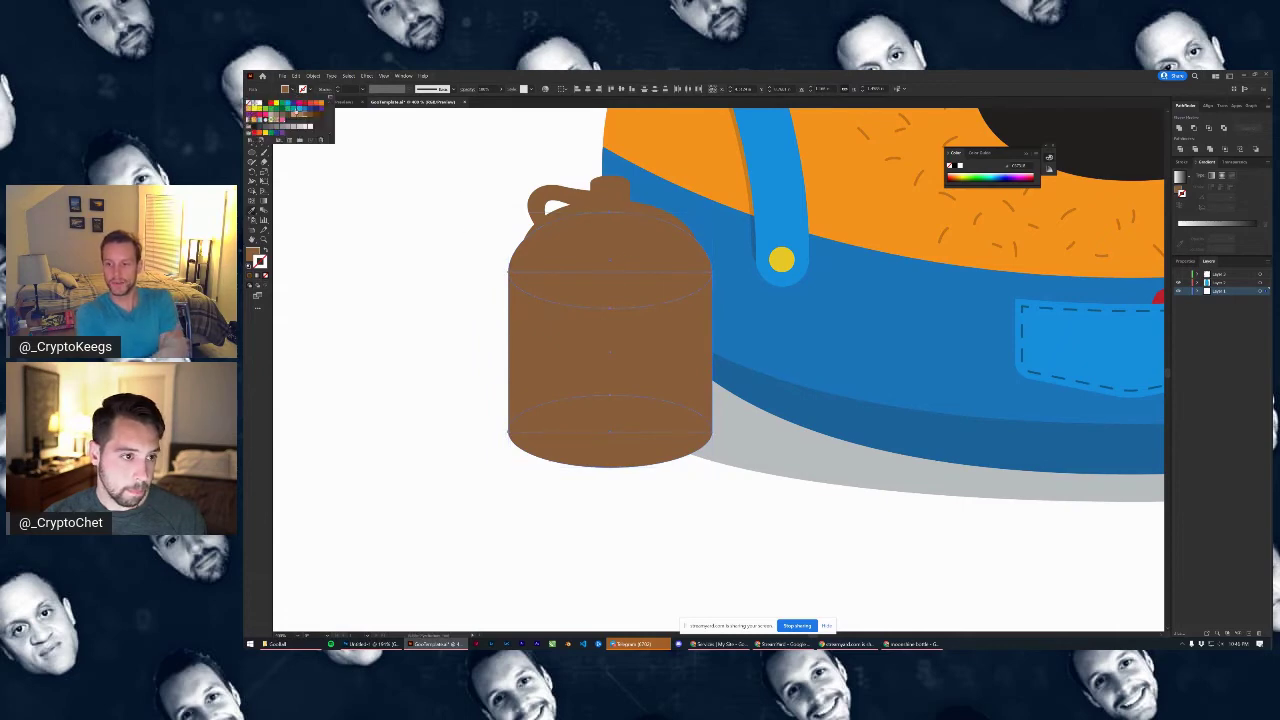
click(282, 114)
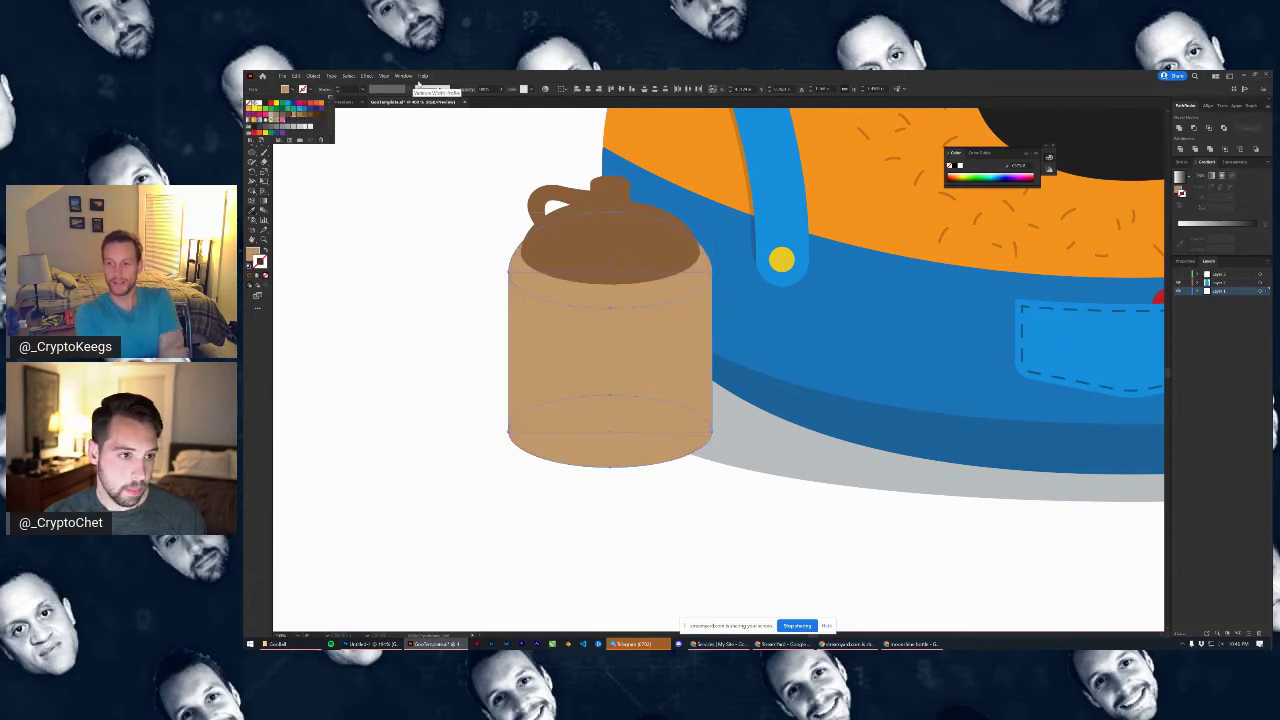
key(Escape)
click(451, 307)
Review the recolored jug together with the whole character, from close up and at full-artboard view
scroll(451, 307, down, 5)
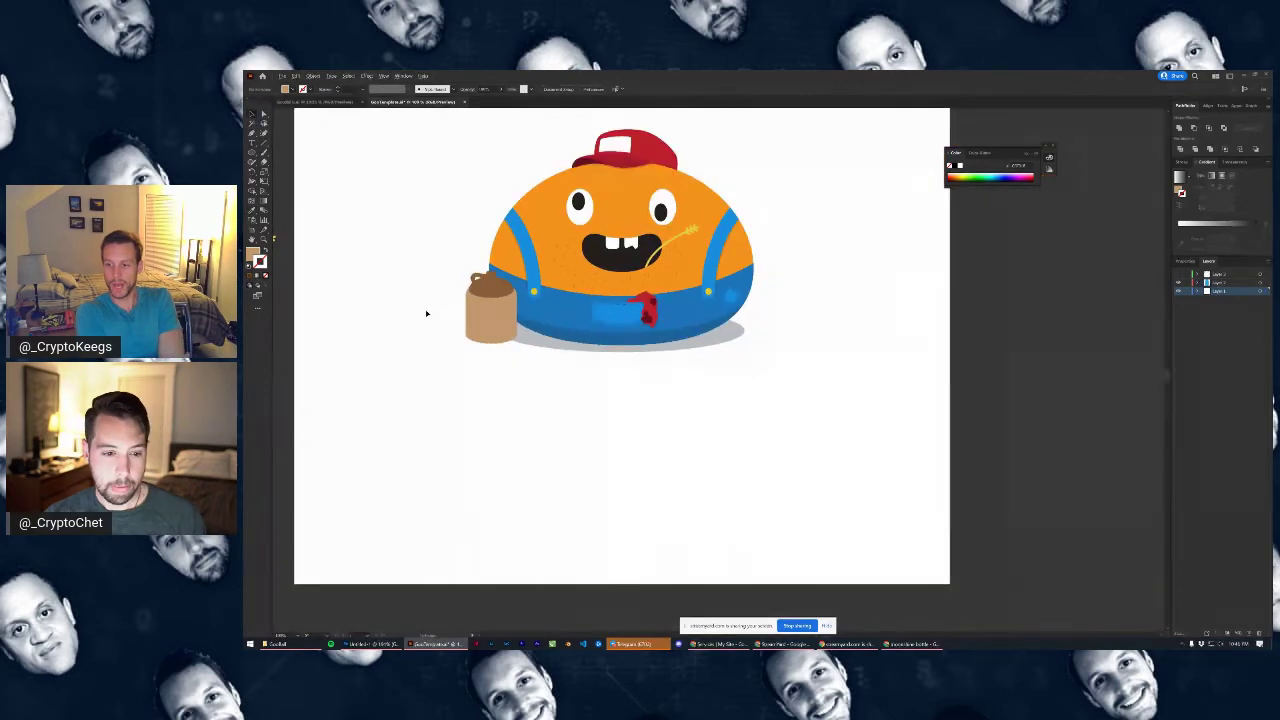
scroll(418, 318, up, 3)
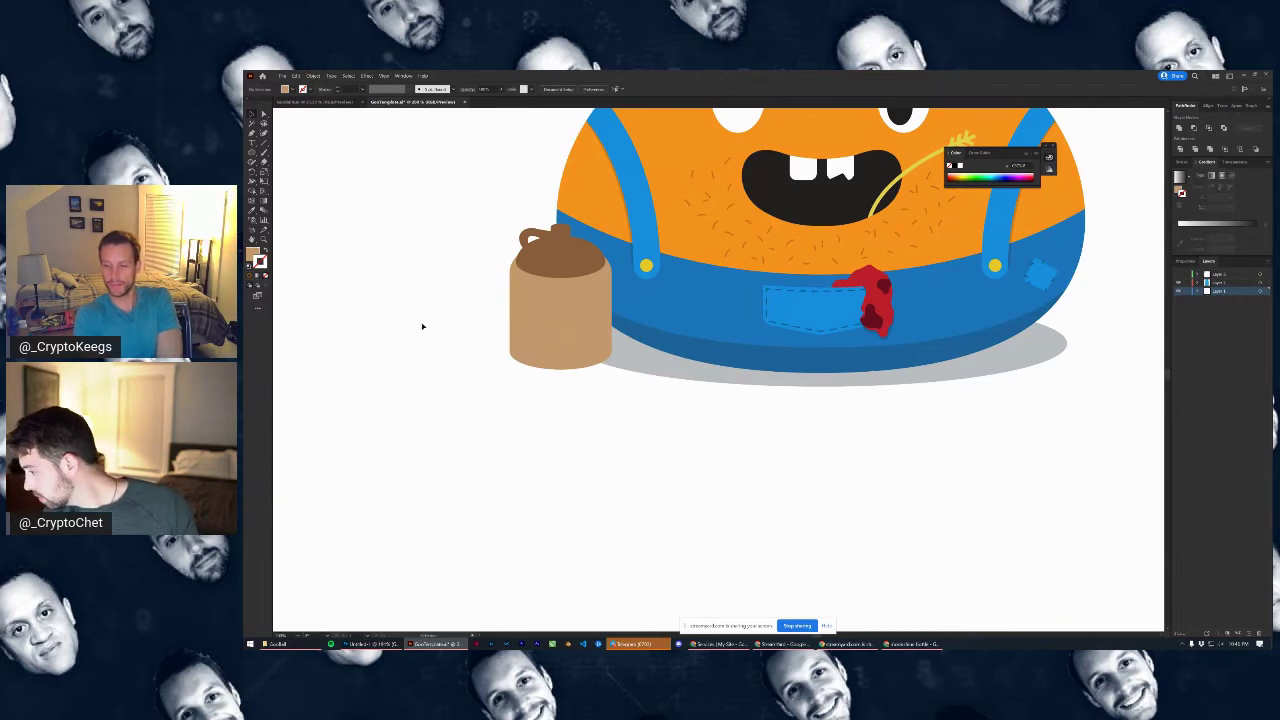
scroll(532, 378, down, 3)
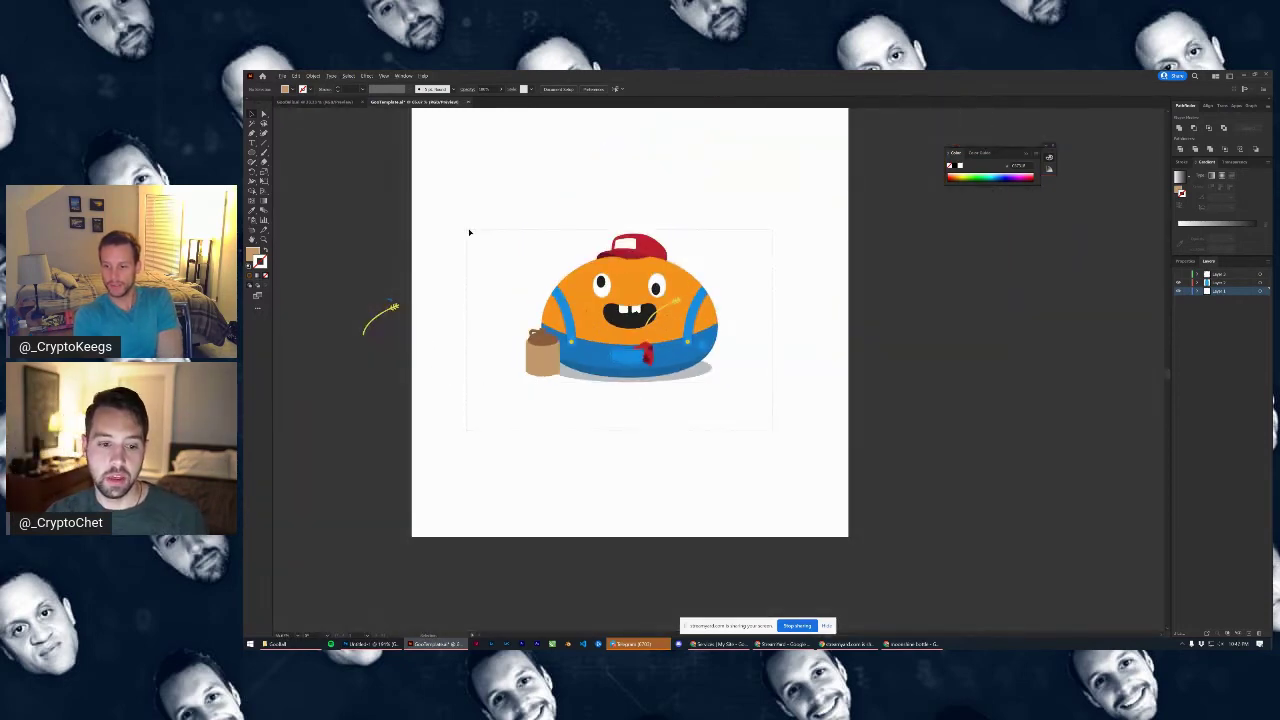
drag(469, 232, 717, 246)
scroll(717, 235, up, 5)
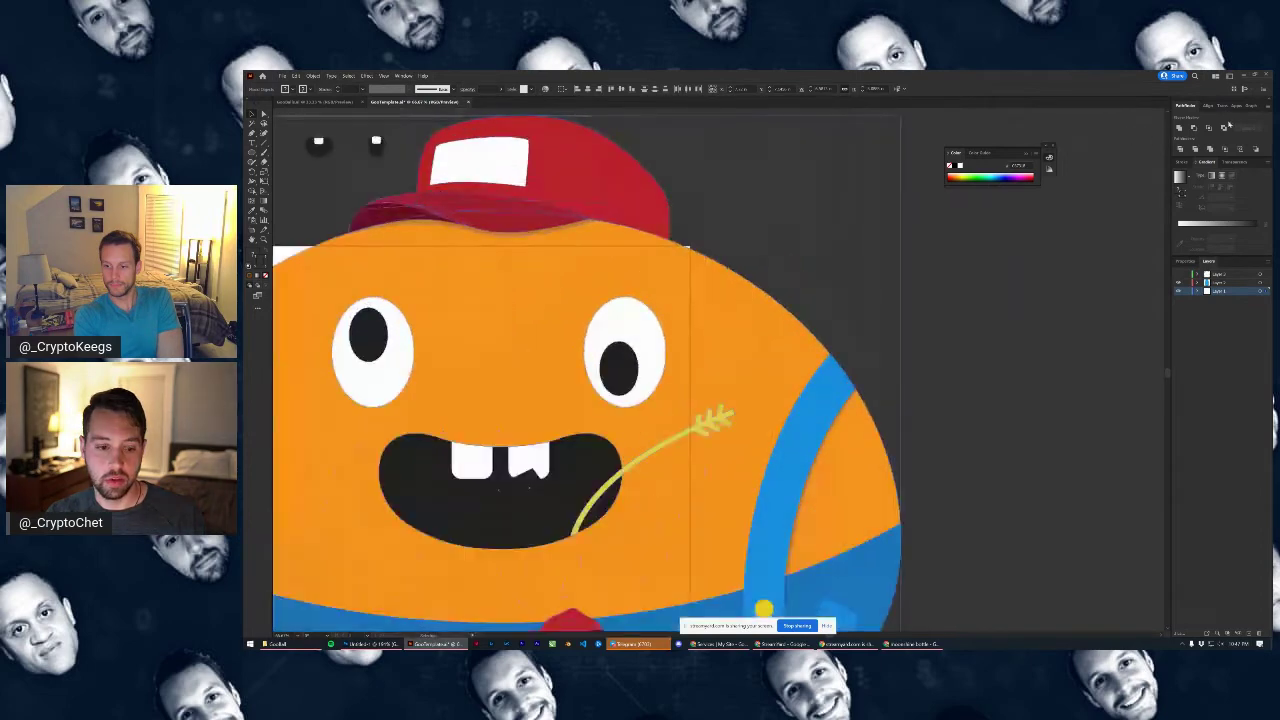
drag(1026, 197, 646, 449)
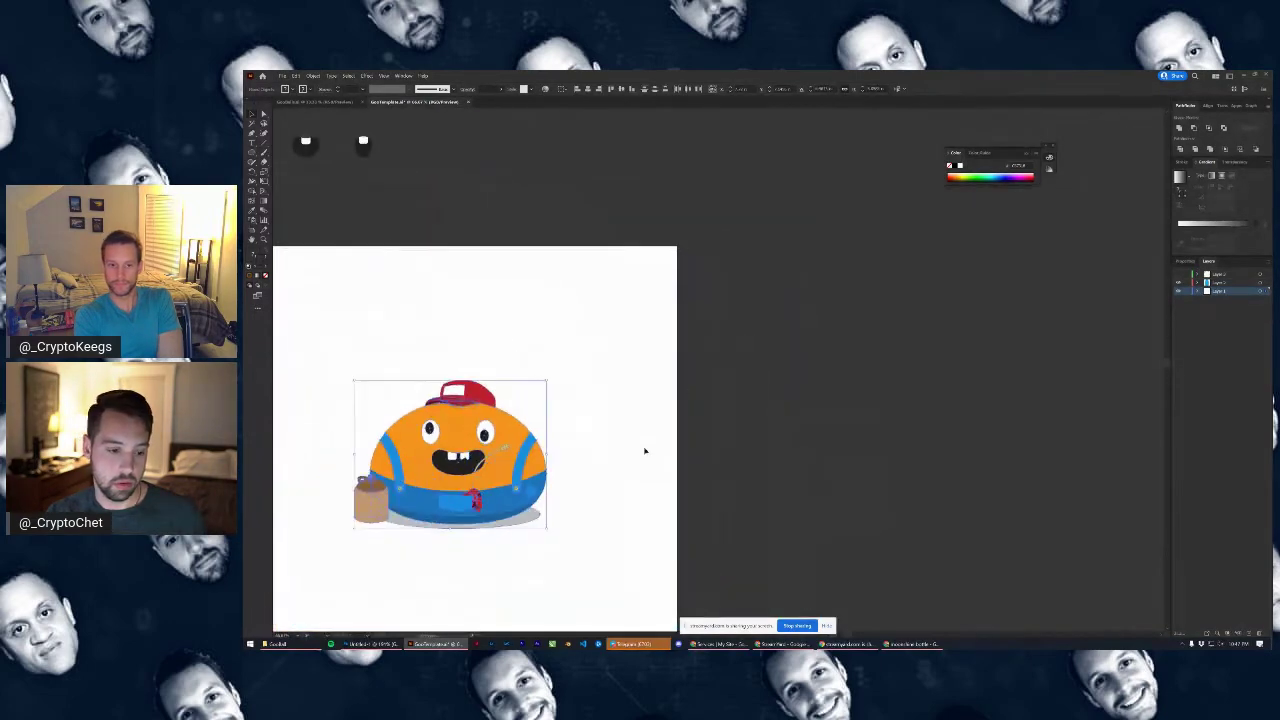
scroll(585, 470, down, 2)
scroll(440, 491, up, 5)
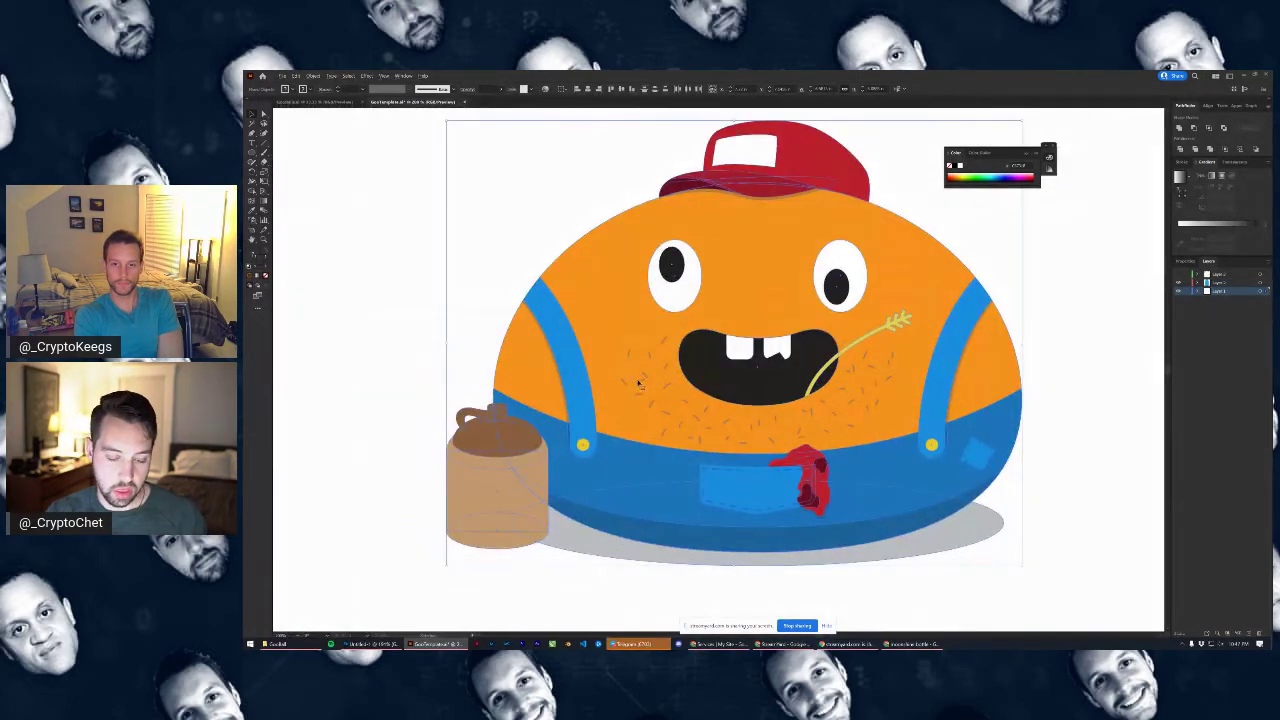
scroll(640, 380, up, 5)
scroll(628, 348, down, 6)
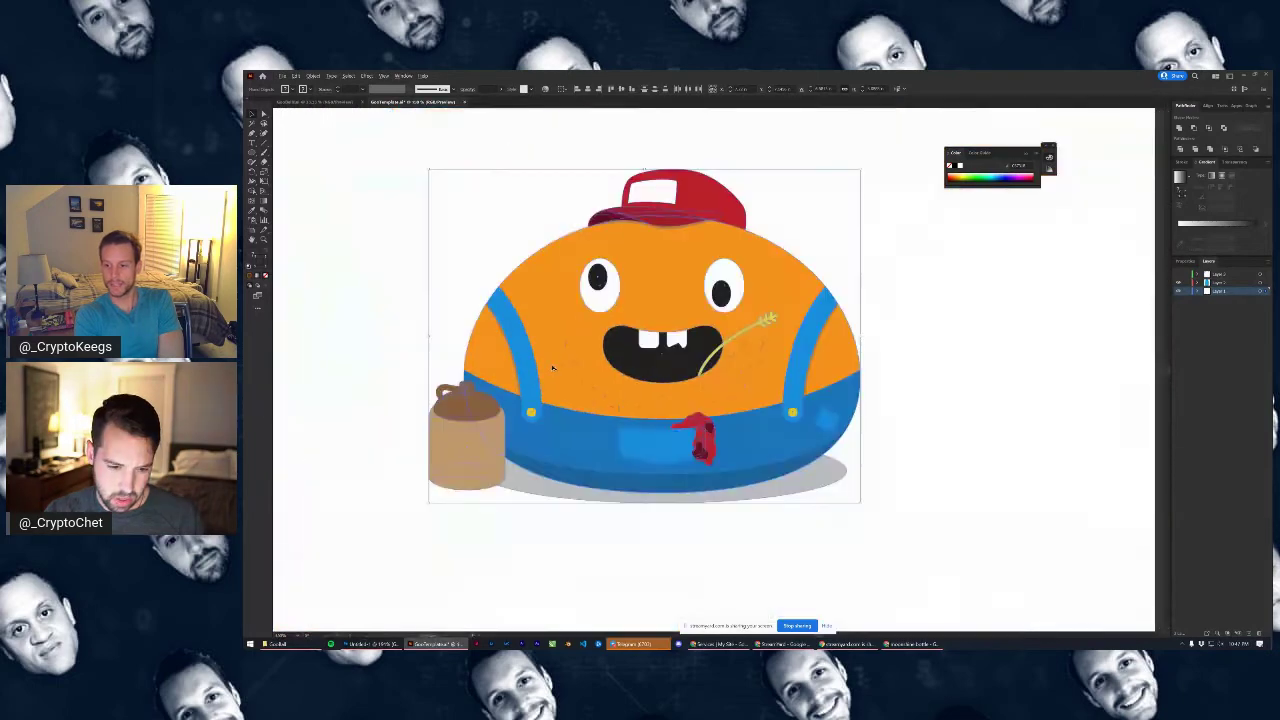
click(451, 357)
scroll(504, 392, up, 5)
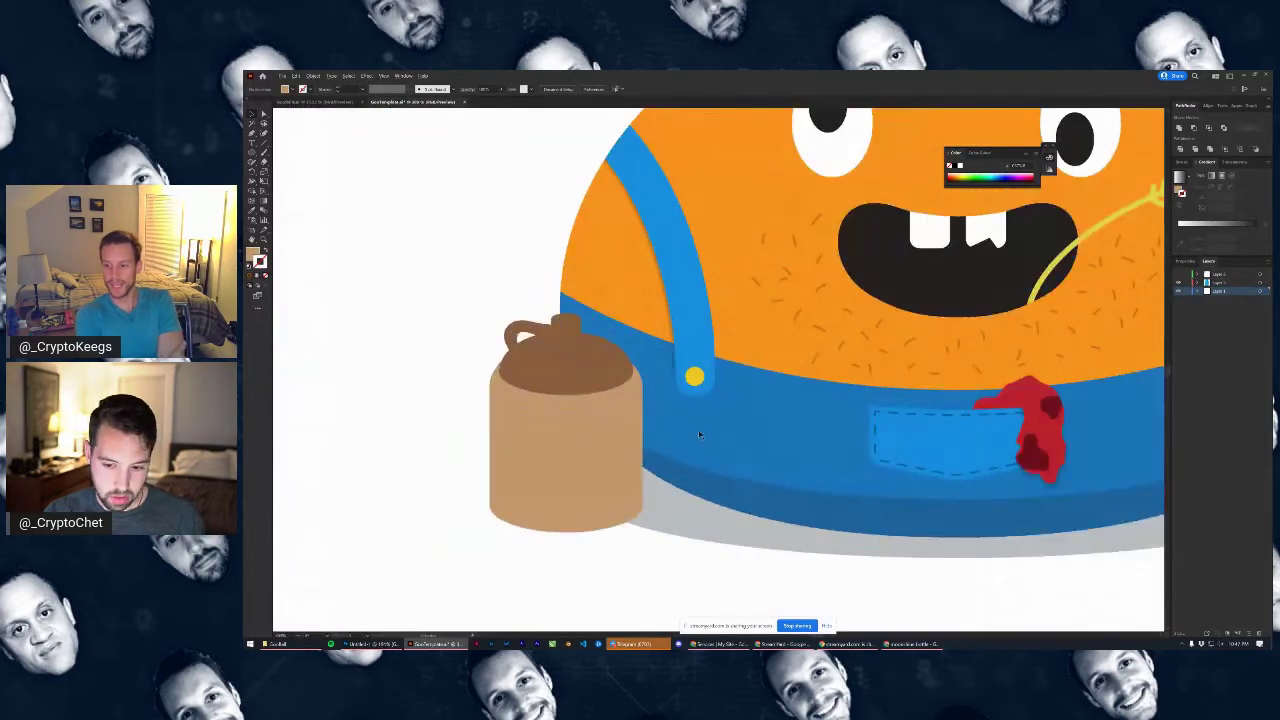
scroll(700, 434, down, 5)
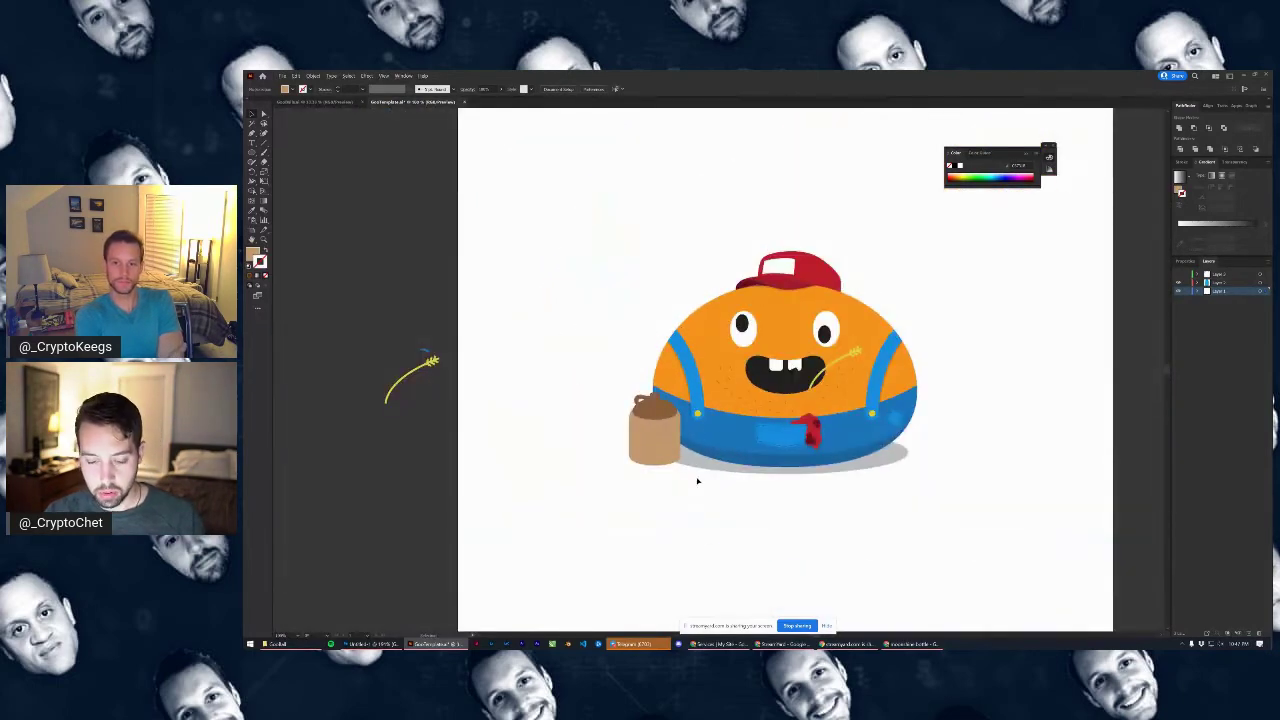
scroll(623, 460, up, 5)
scroll(616, 414, down, 5)
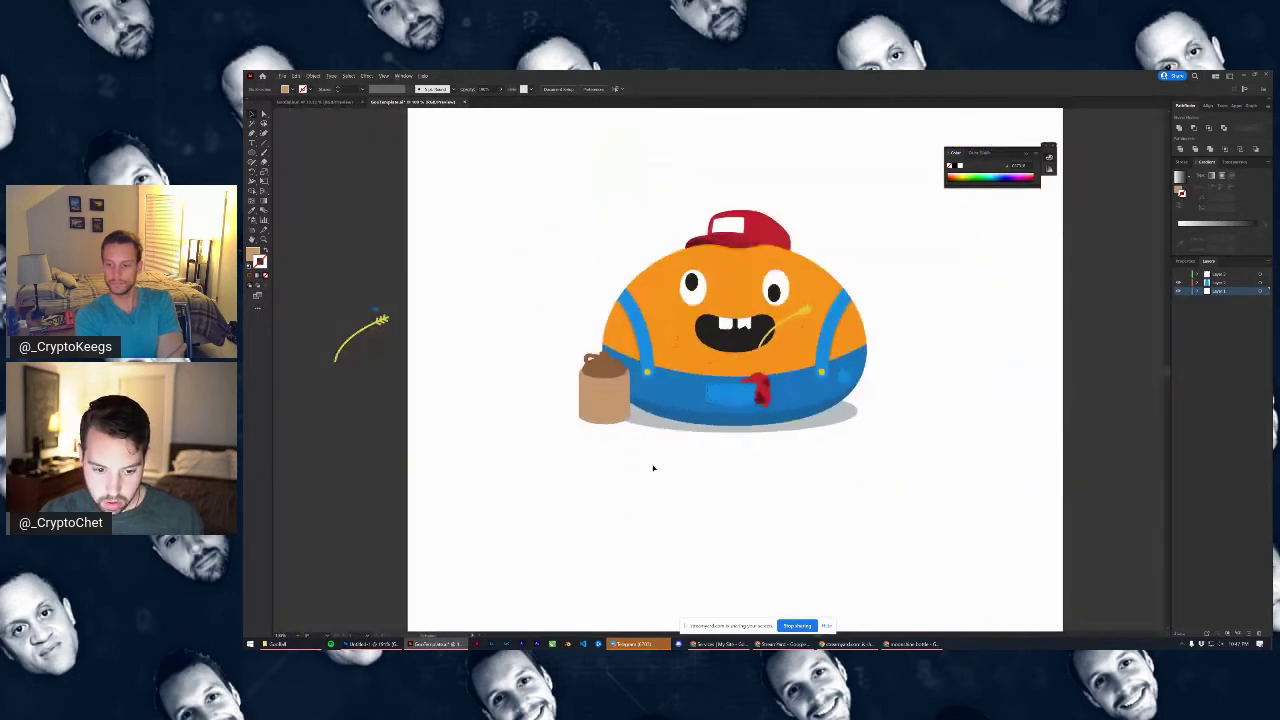
Scale the jug's dome and neck down slightly and raise them a little on the tan shoulder
scroll(588, 416, up, 5)
scroll(588, 414, down, 5)
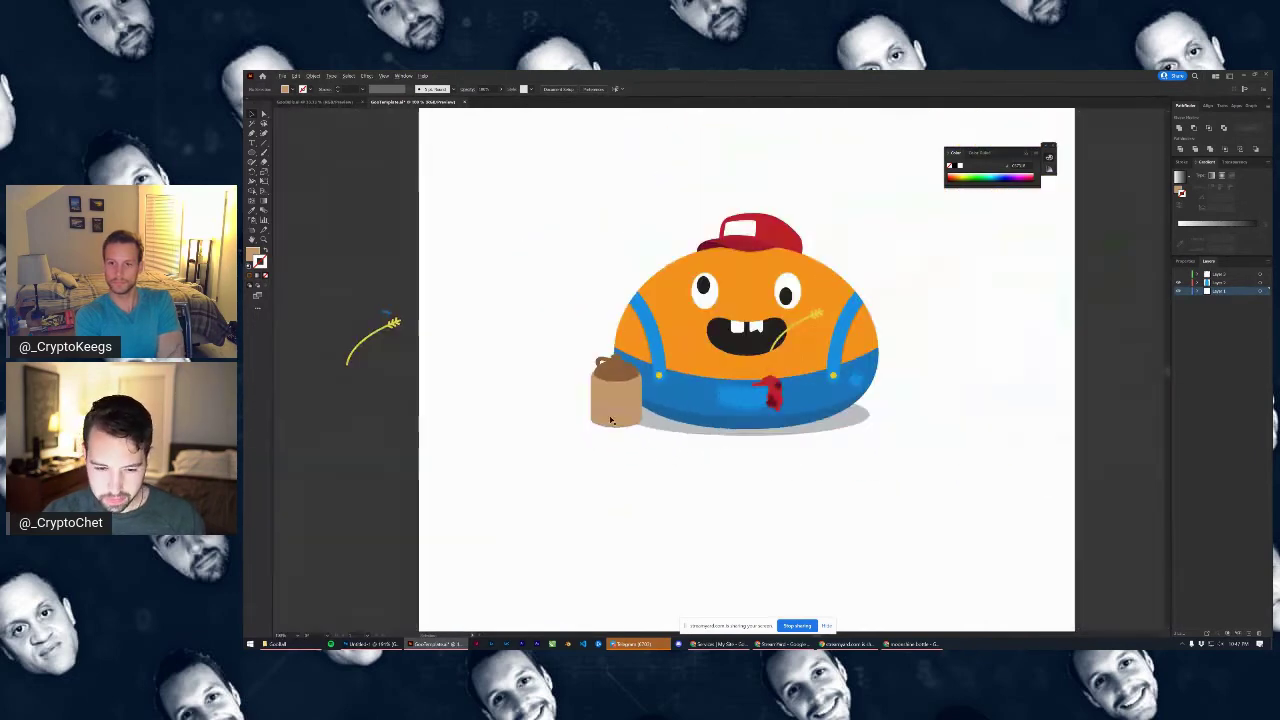
scroll(597, 398, up, 5)
click(640, 307)
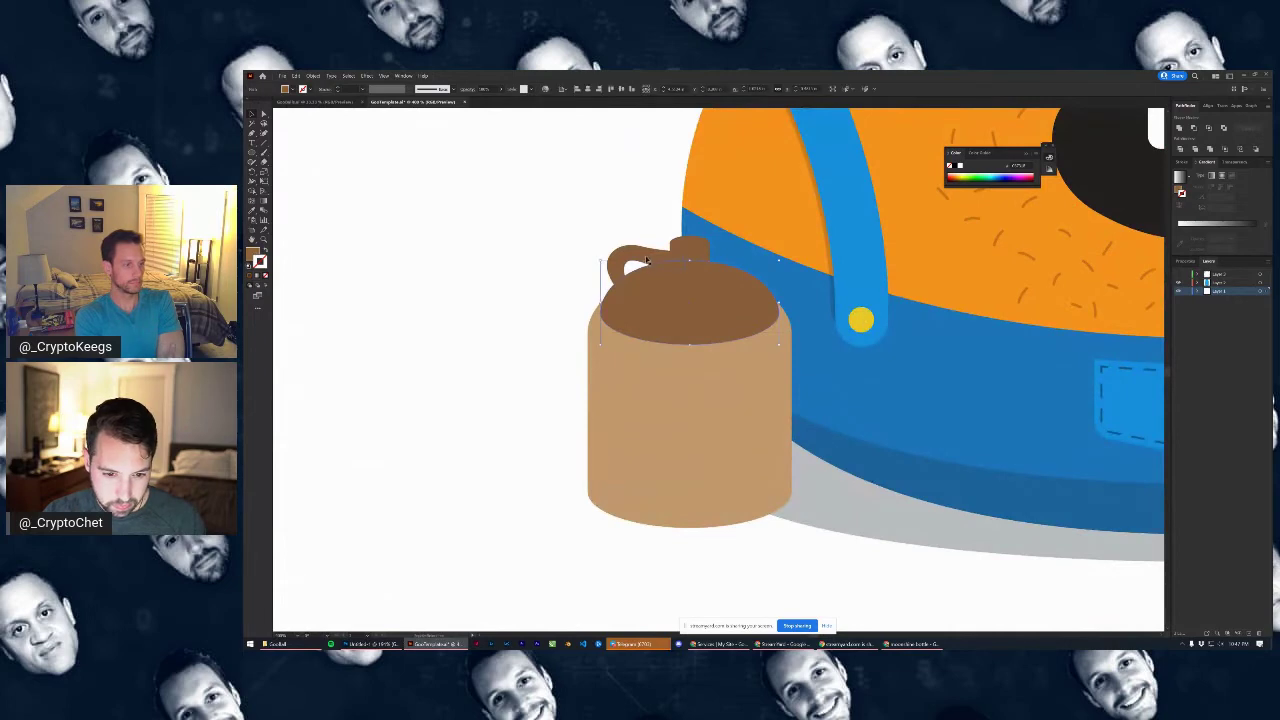
shift+click(687, 252)
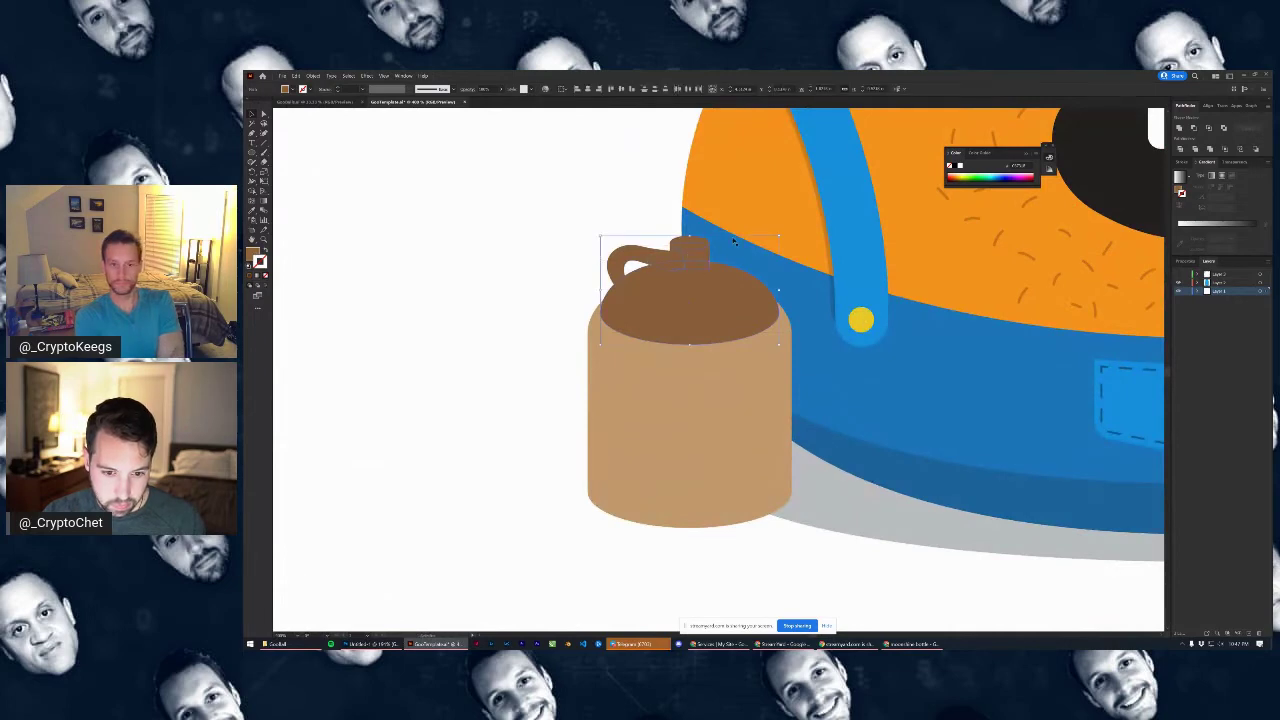
drag(779, 236, 772, 237)
drag(718, 306, 718, 290)
click(574, 352)
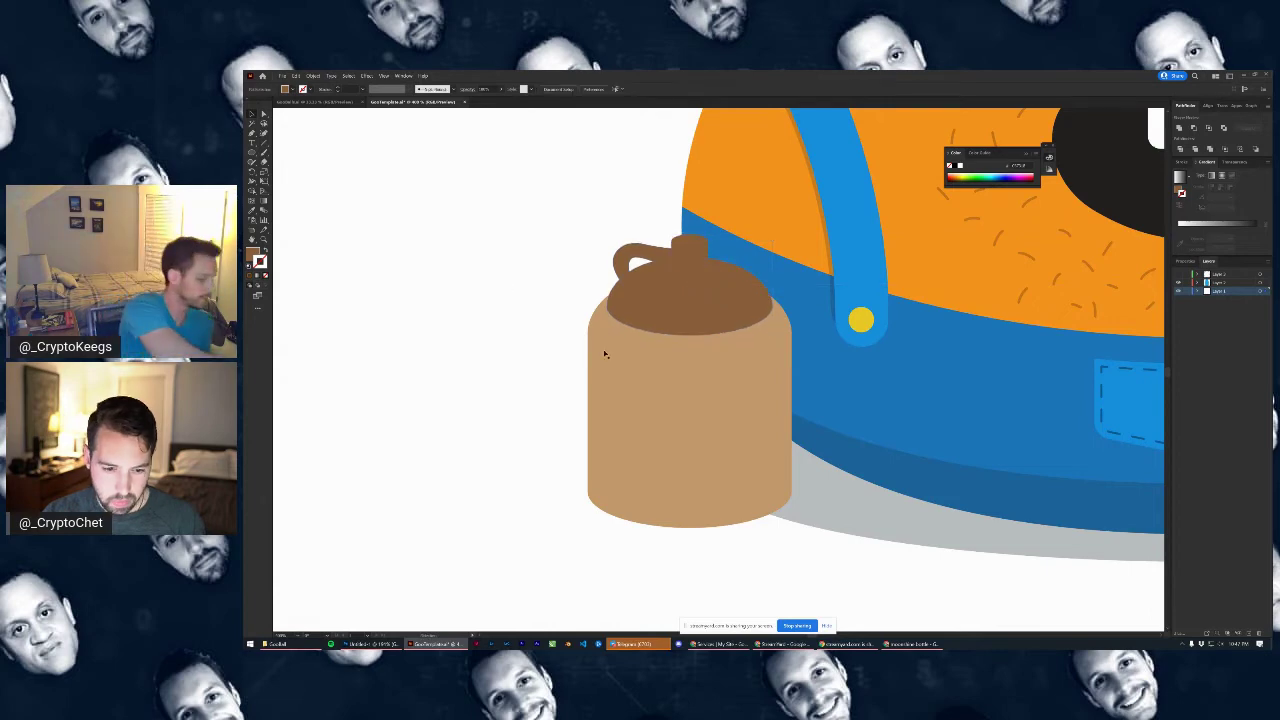
Shorten the jug's body from its upper edge and lower the shoulder, dome, neck and handle together onto it
scroll(640, 420, down, 4)
click(634, 392)
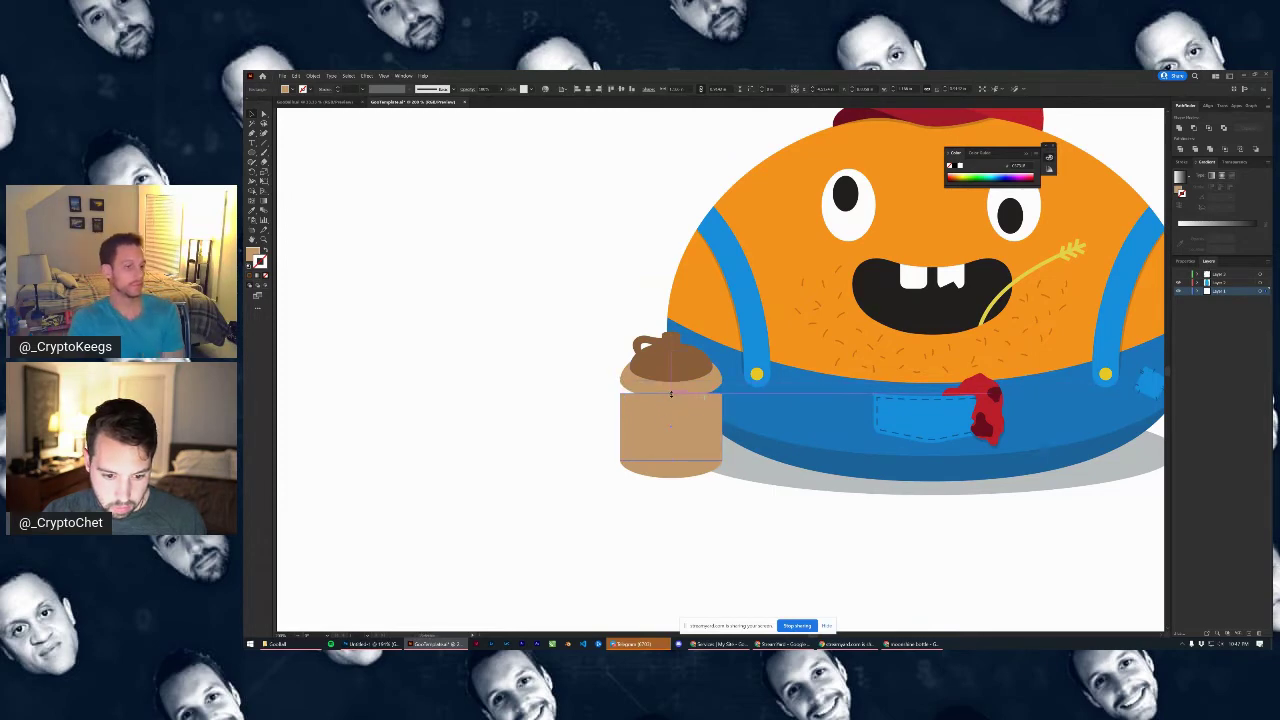
click(684, 374)
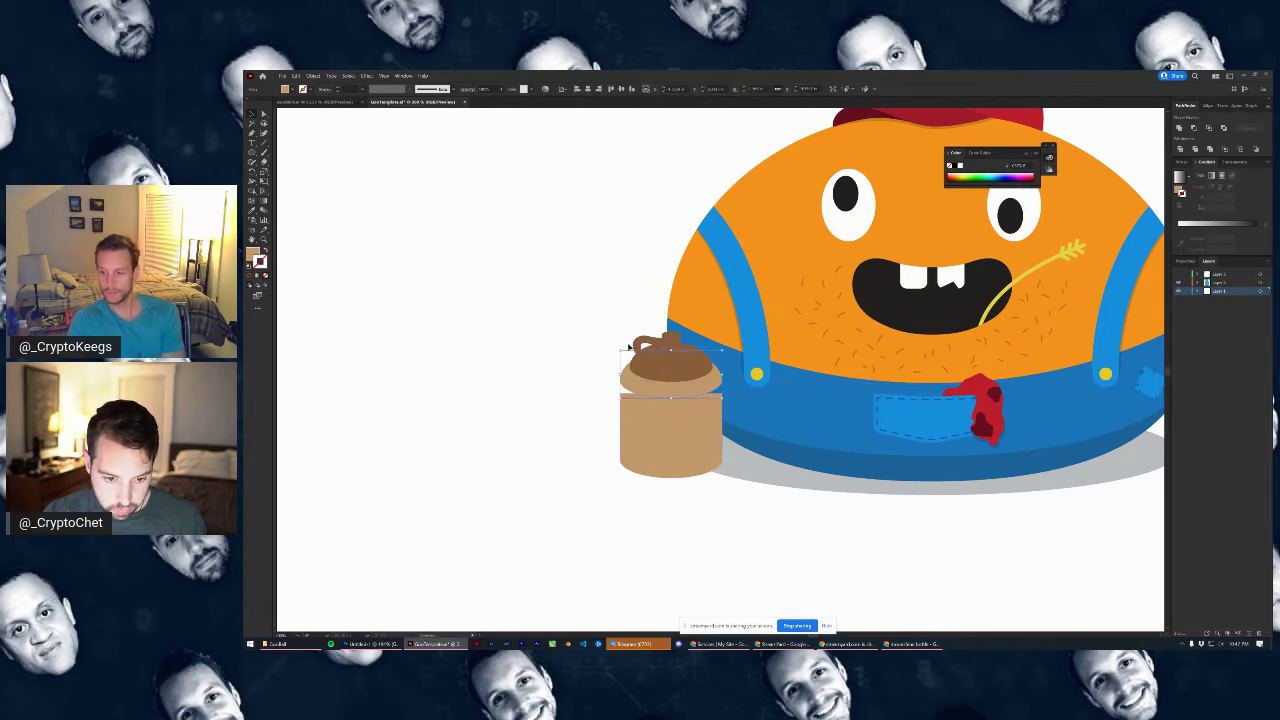
click(660, 350)
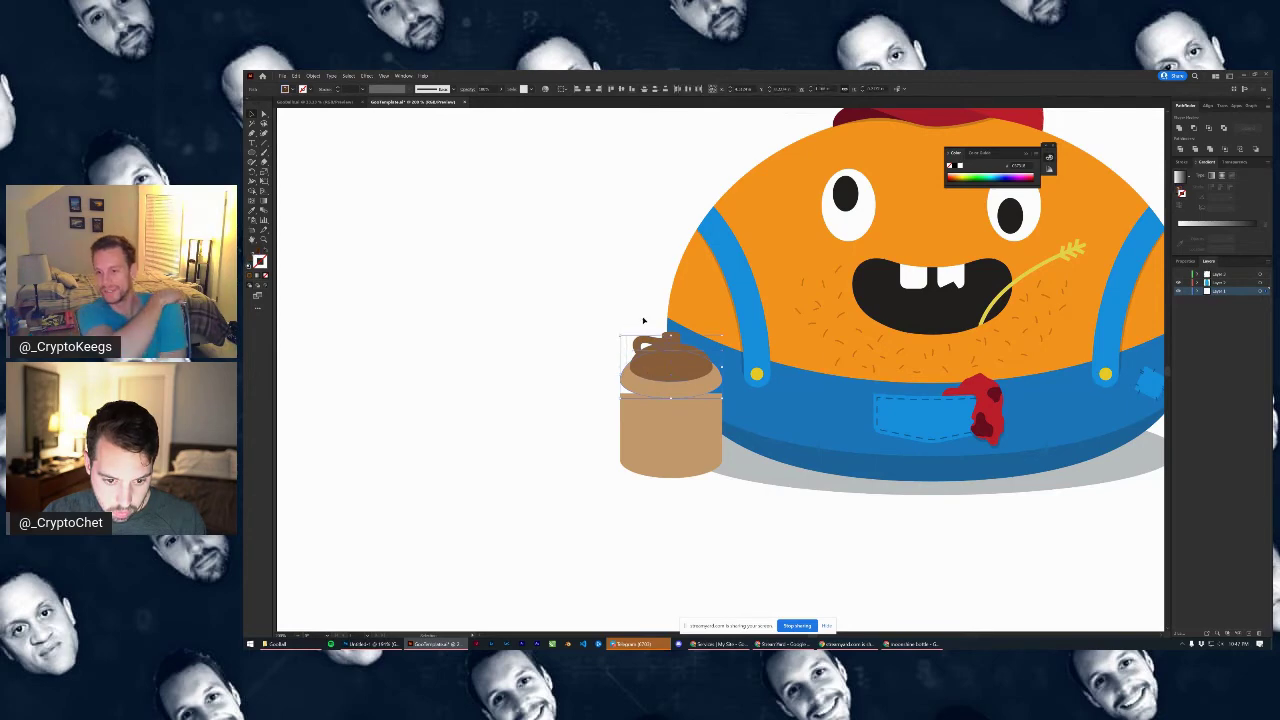
scroll(666, 356, up, 3)
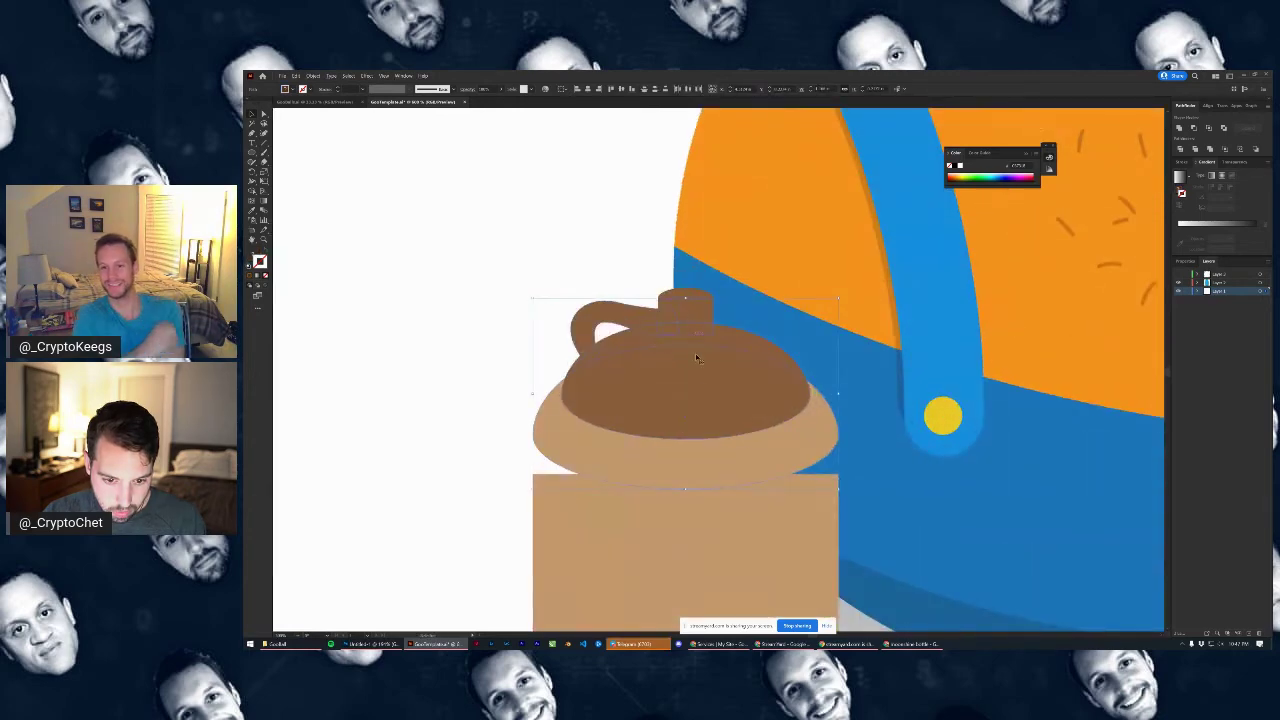
scroll(695, 294, down, 4)
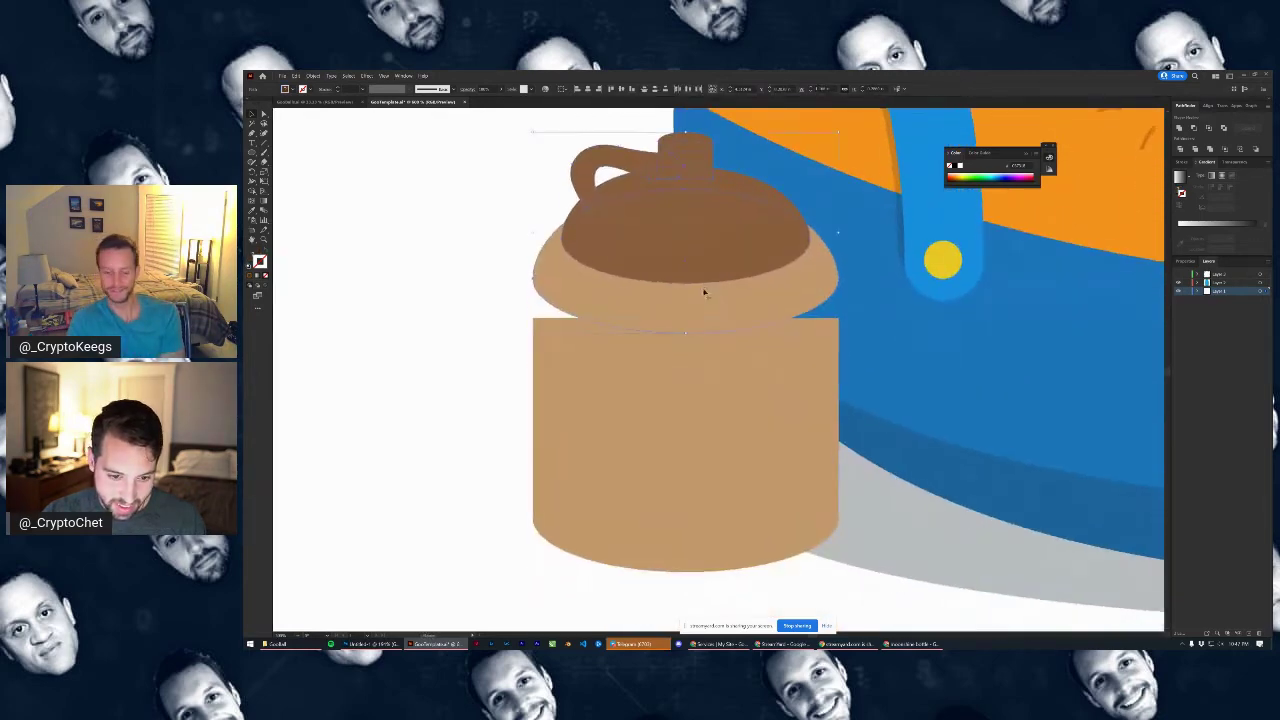
drag(684, 250, 679, 290)
scroll(457, 343, down, 5)
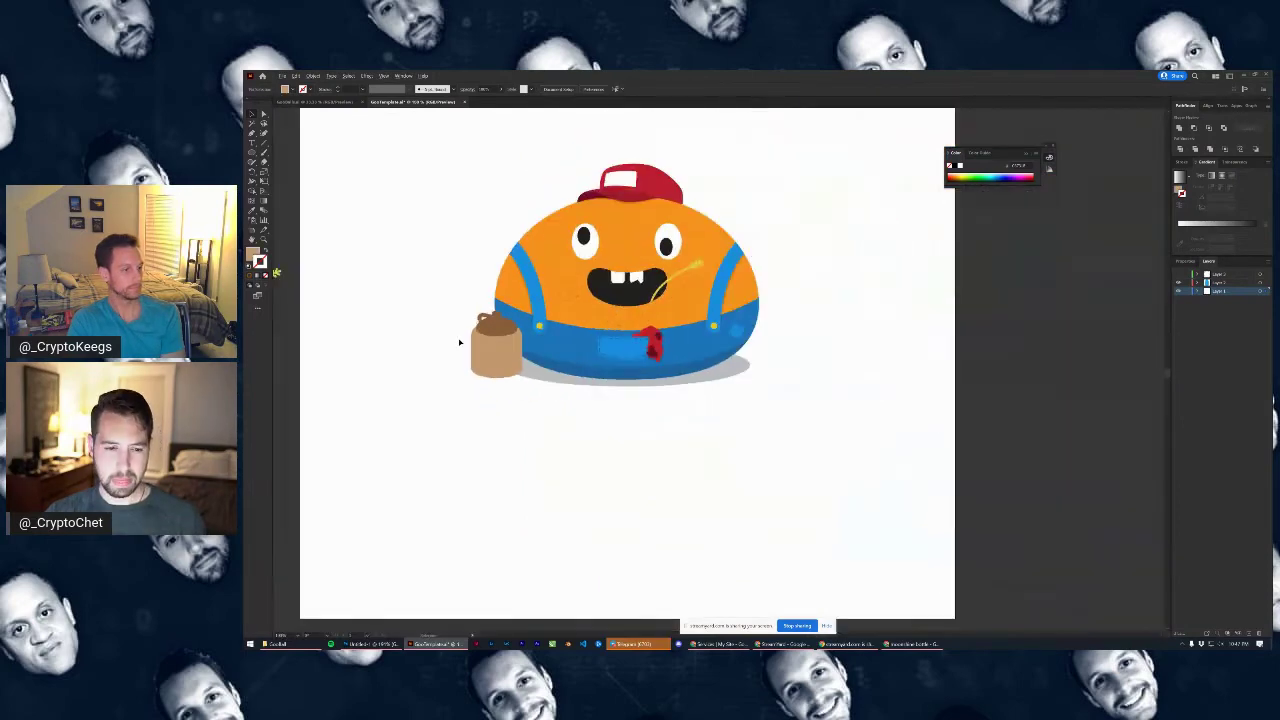
Select all the jug's parts and shift the whole jug slightly left, away from the farmer's body
scroll(625, 335, up, 4)
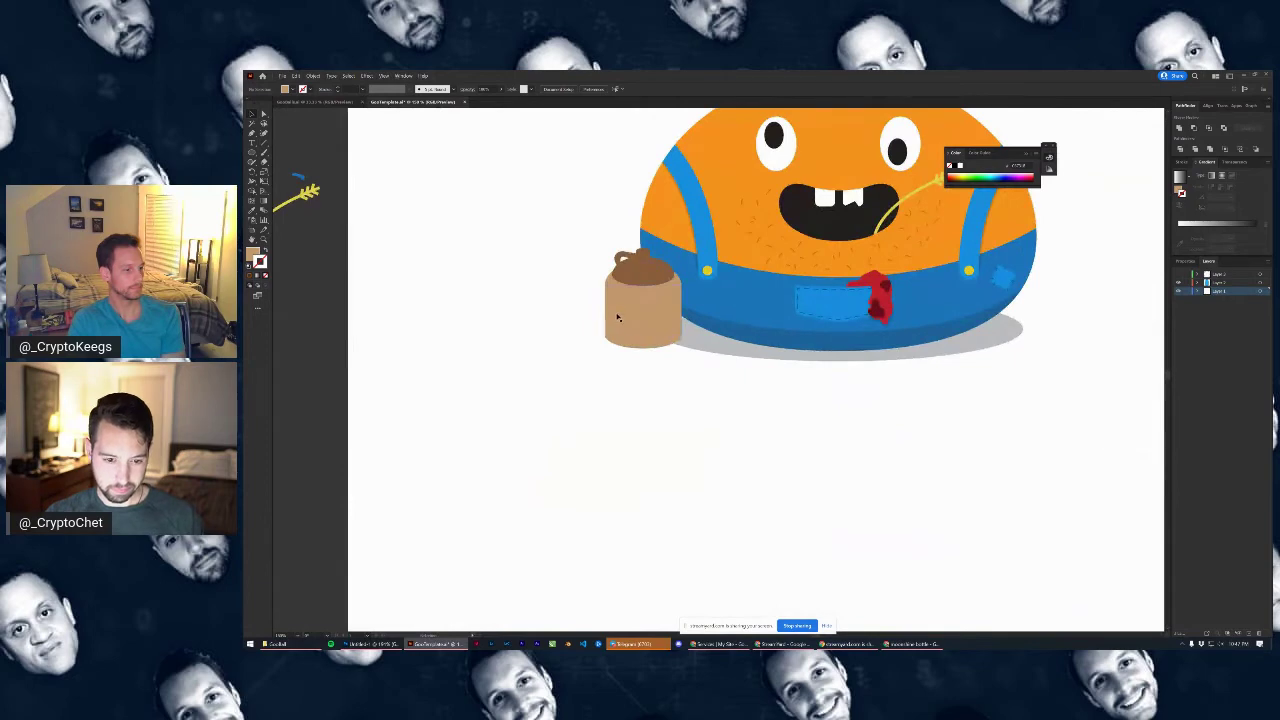
click(635, 266)
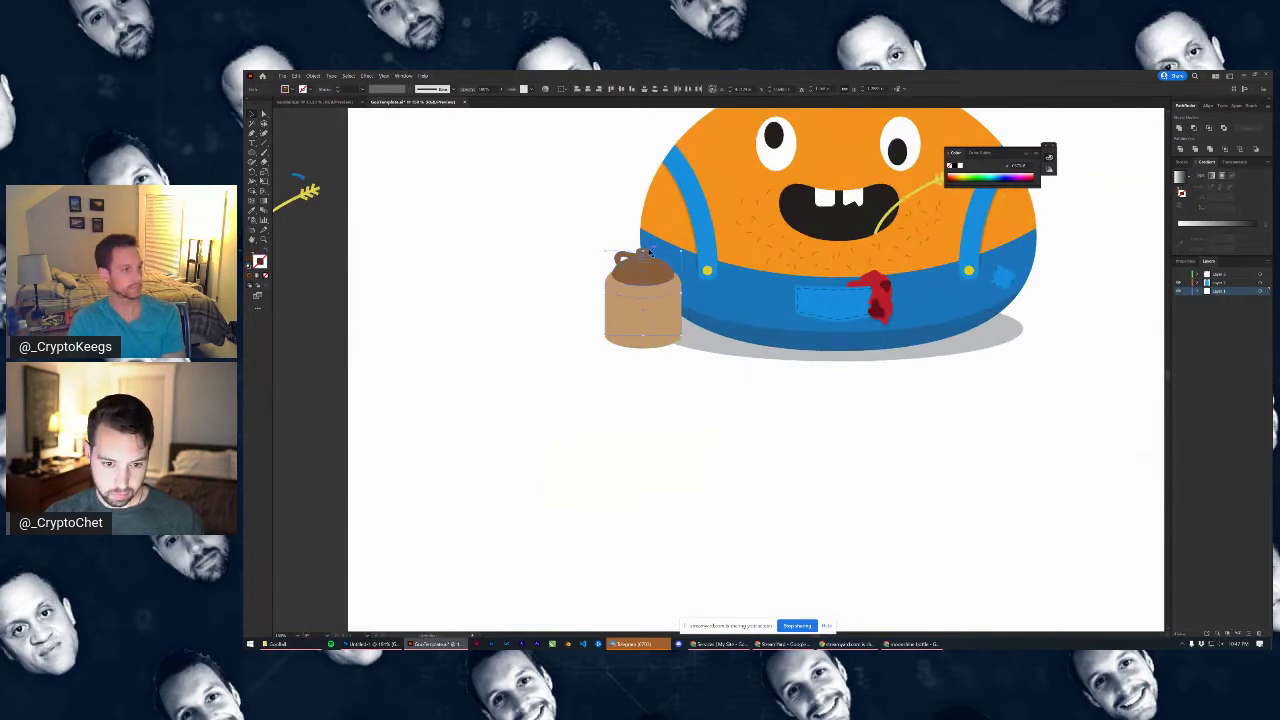
scroll(643, 260, up, 3)
drag(655, 312, 550, 311)
key(ctrl+z)
drag(653, 493, 665, 362)
key(ctrl+0)
scroll(649, 376, up, 2)
click(720, 434)
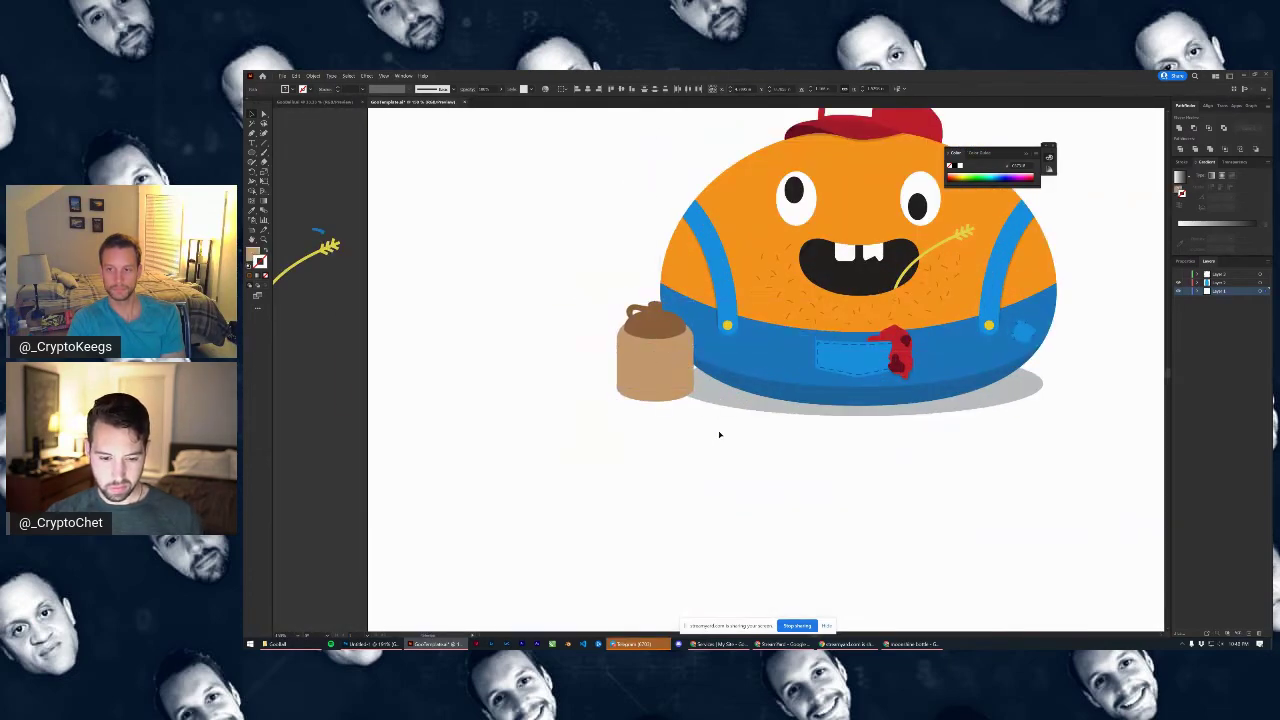
Draw an ellipse around the jug's base, place it behind the jug and fill it with the farmer shadow's gray using the Eyedropper
scroll(702, 419, up, 4)
scroll(693, 406, down, 2)
drag(644, 412, 672, 384)
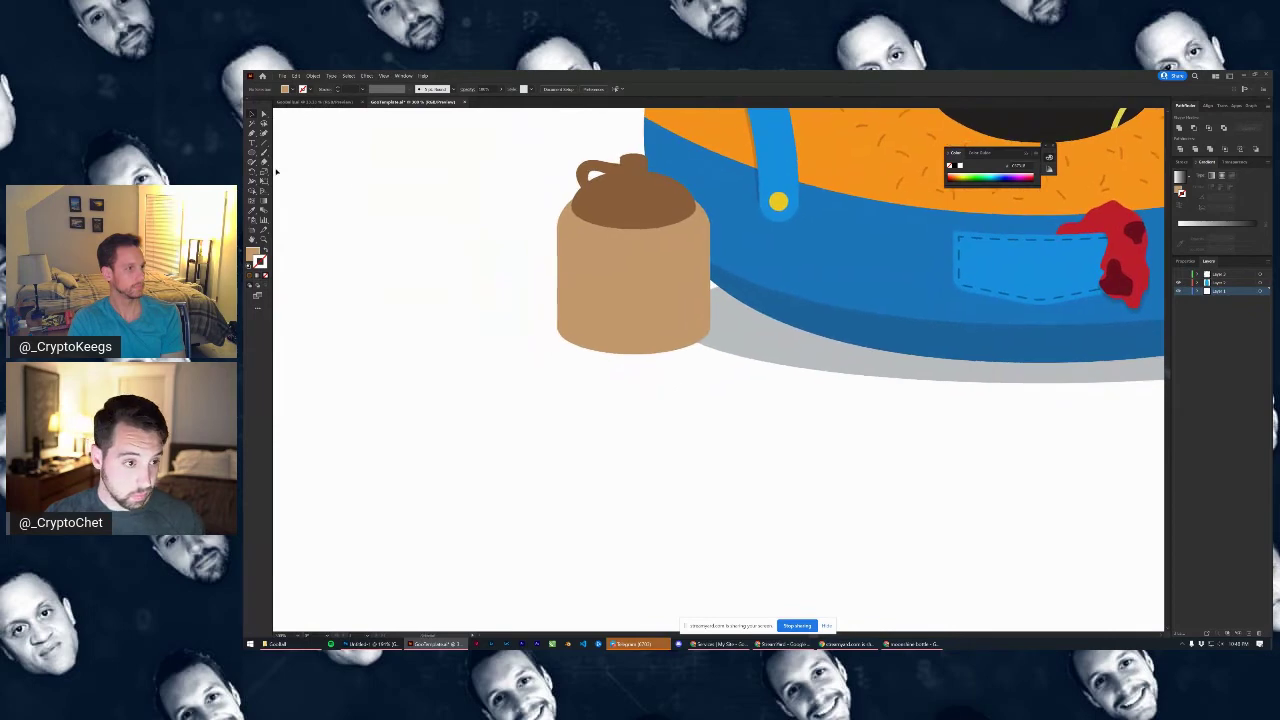
drag(627, 344, 721, 383)
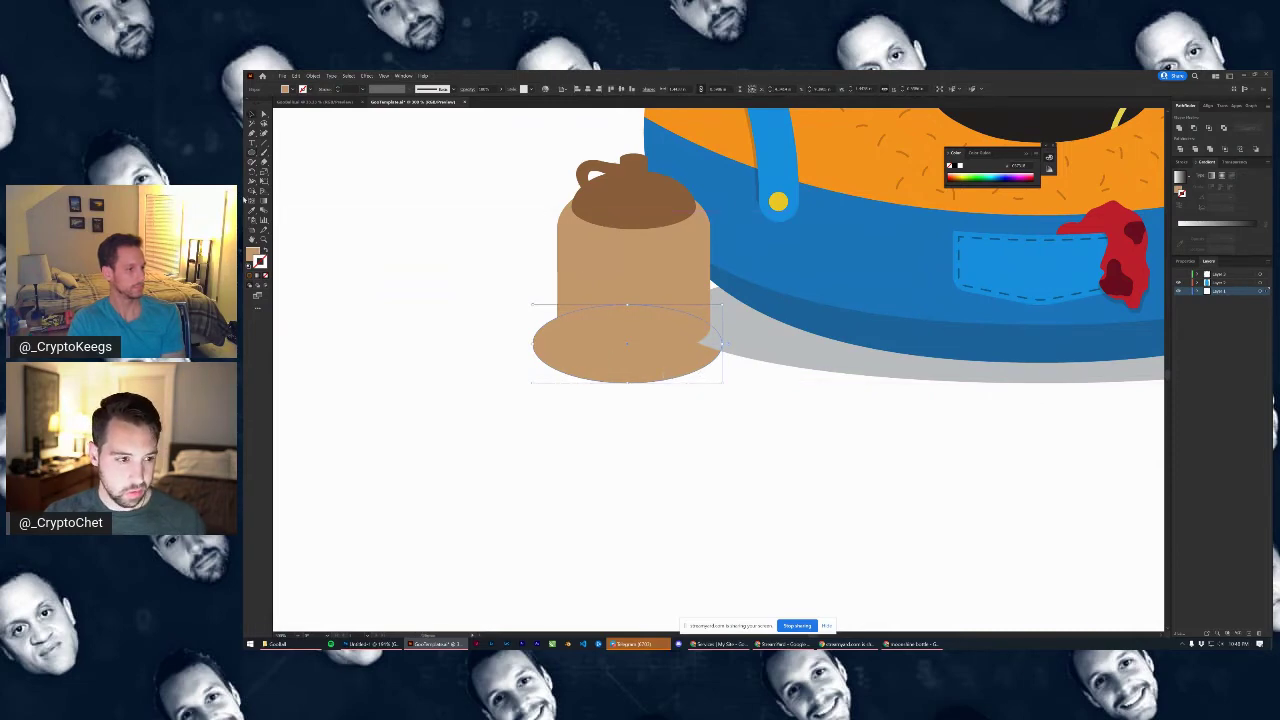
click(252, 210)
click(748, 330)
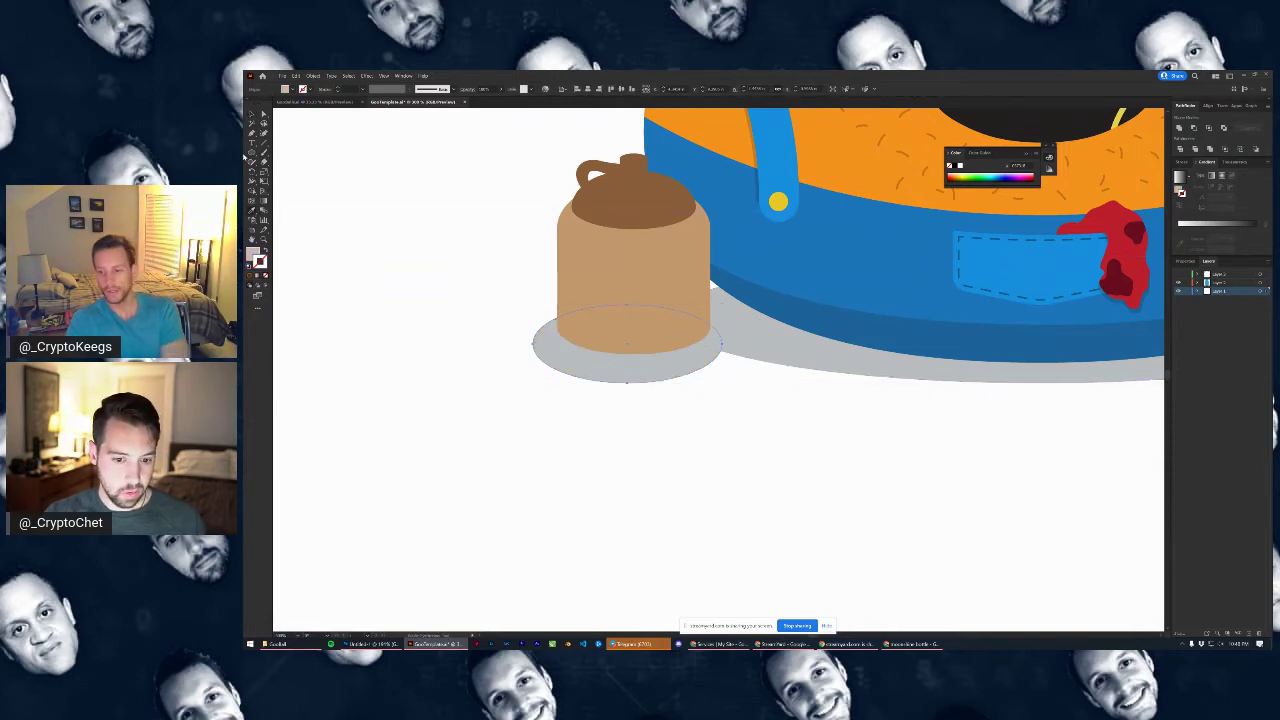
Shrink and reposition the gray ellipse so a thin shadow shows along the jug's lower left edge
click(253, 113)
click(460, 326)
drag(649, 375, 657, 359)
drag(540, 287, 548, 291)
drag(646, 372, 651, 363)
click(769, 449)
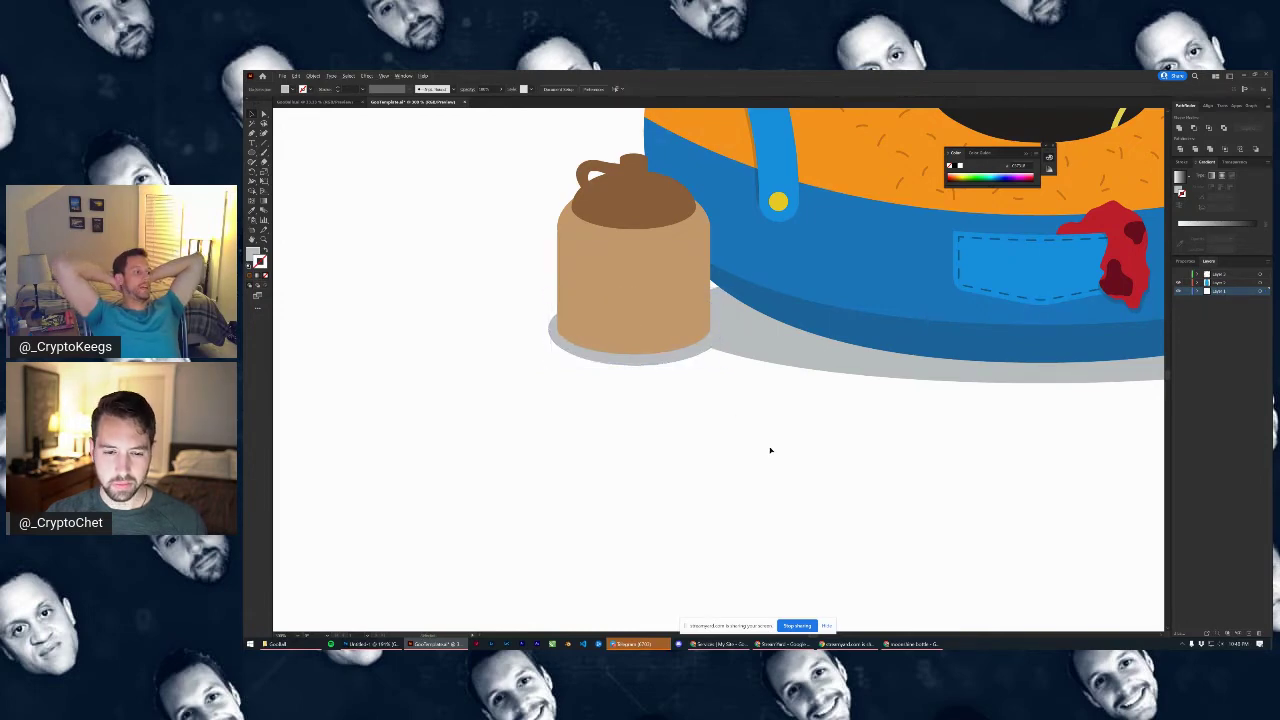
key(ctrl+0)
scroll(749, 437, up, 5)
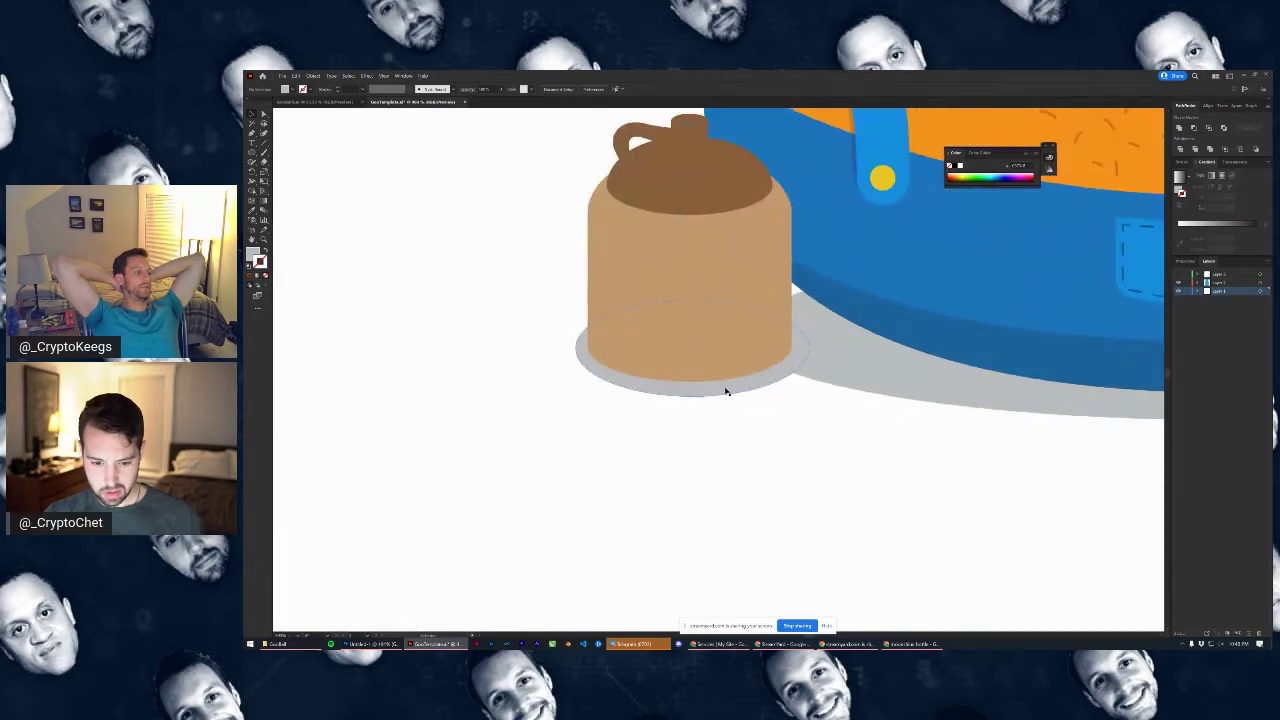
scroll(722, 395, down, 5)
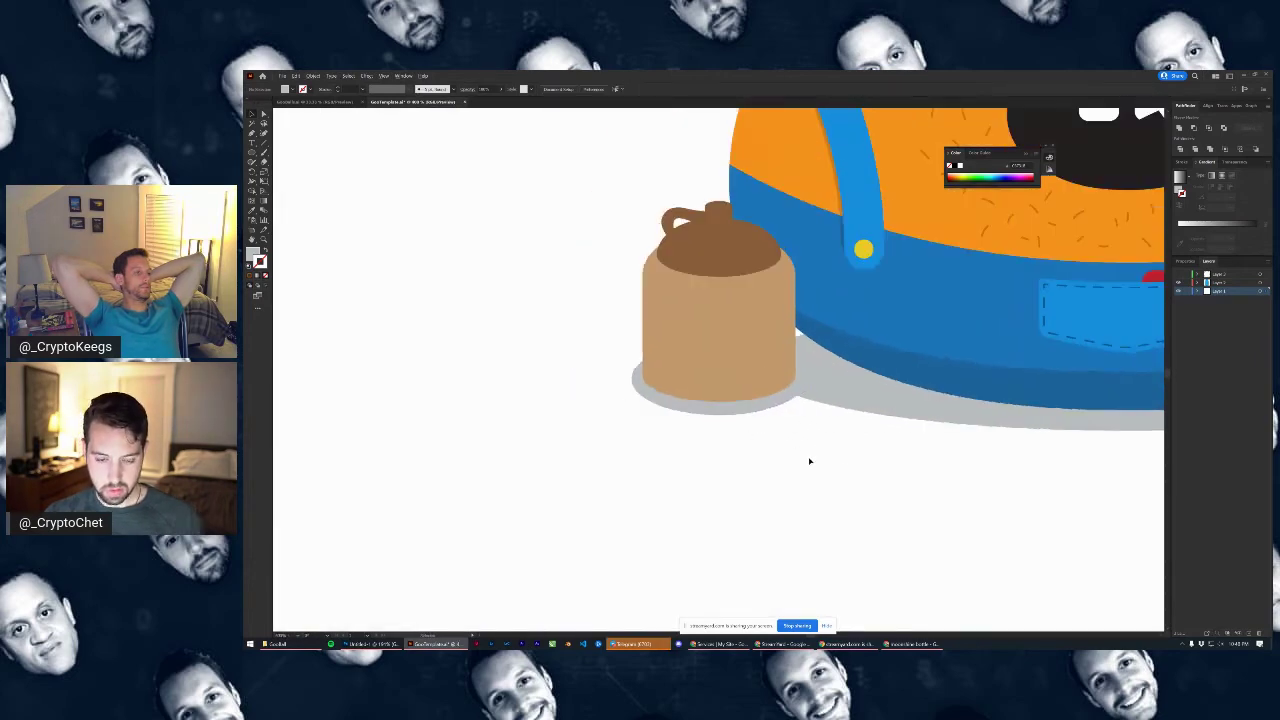
scroll(803, 430, up, 5)
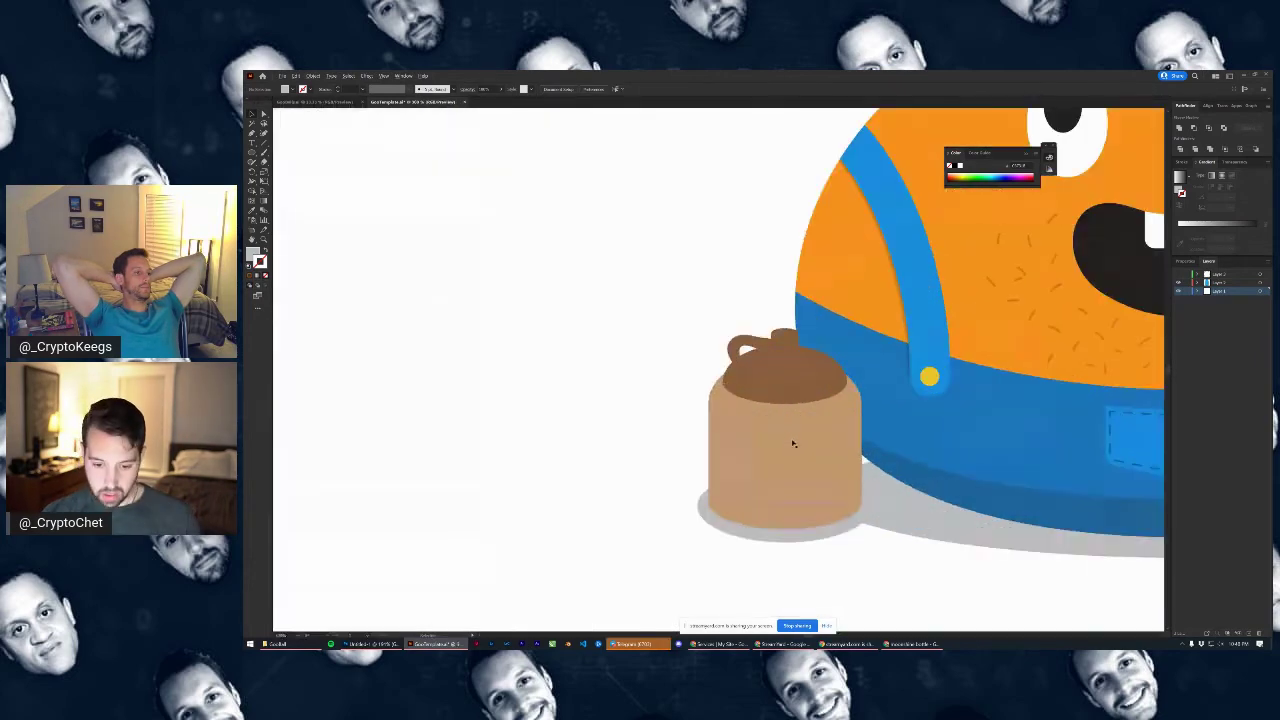
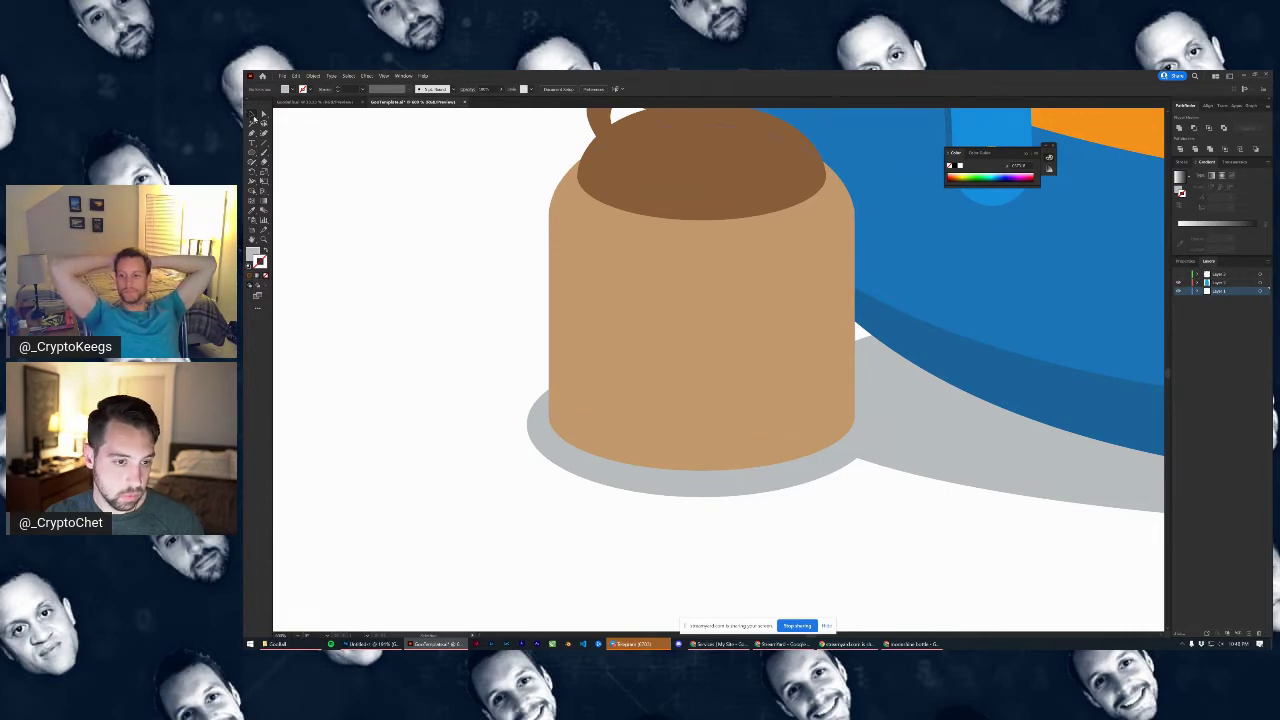
Cut the shoulder ellipse's curve out of the jug body's upper edge and unite the body with its base ellipse
click(741, 261)
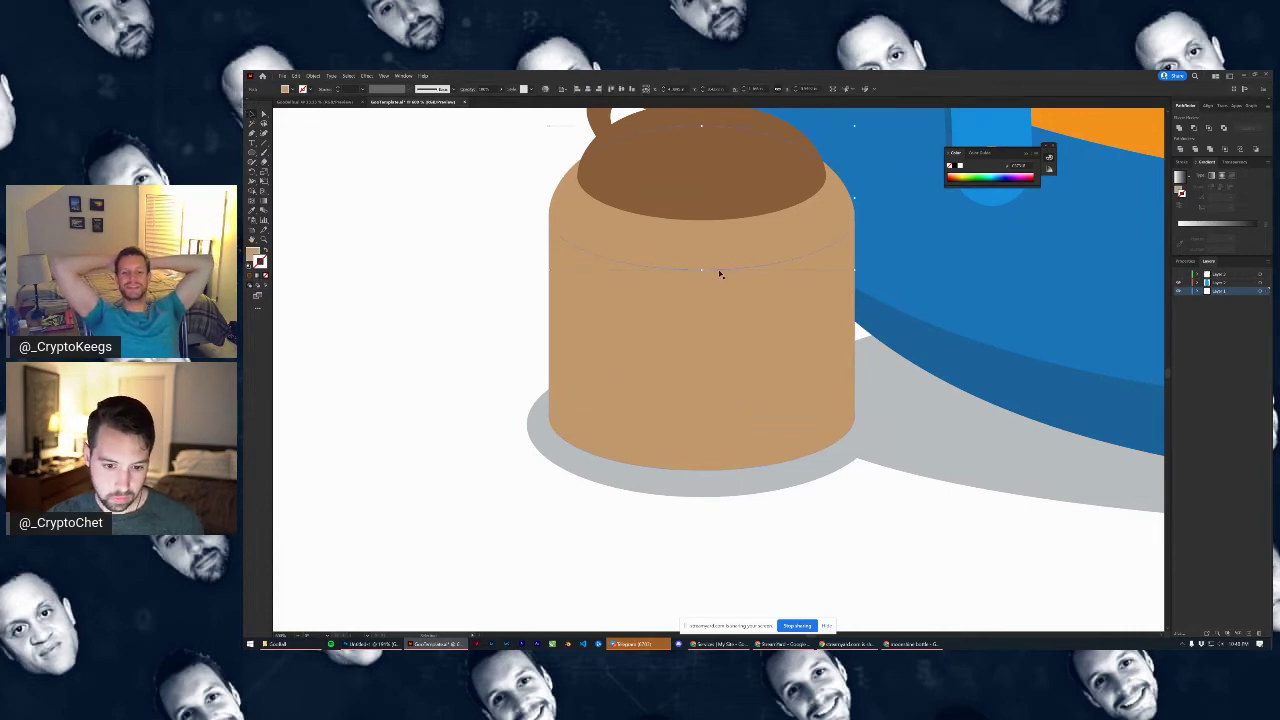
shift+click(720, 338)
shift+click(711, 446)
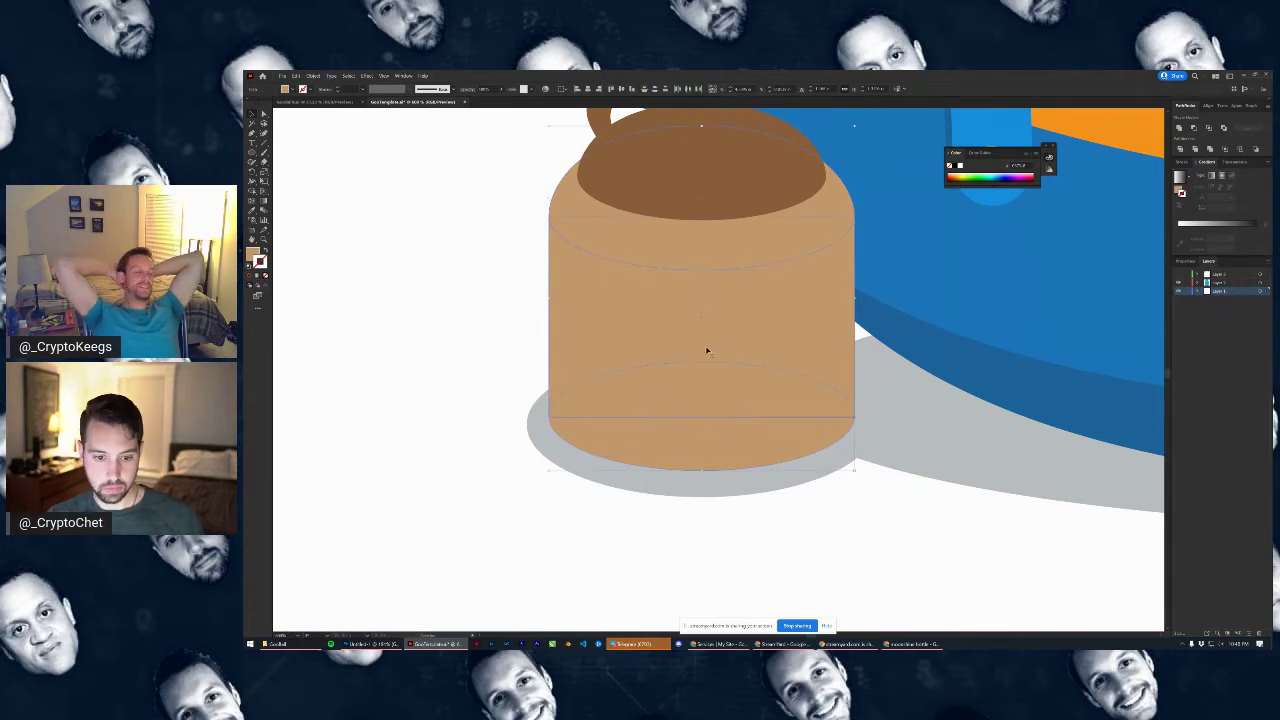
scroll(706, 352, down, 3)
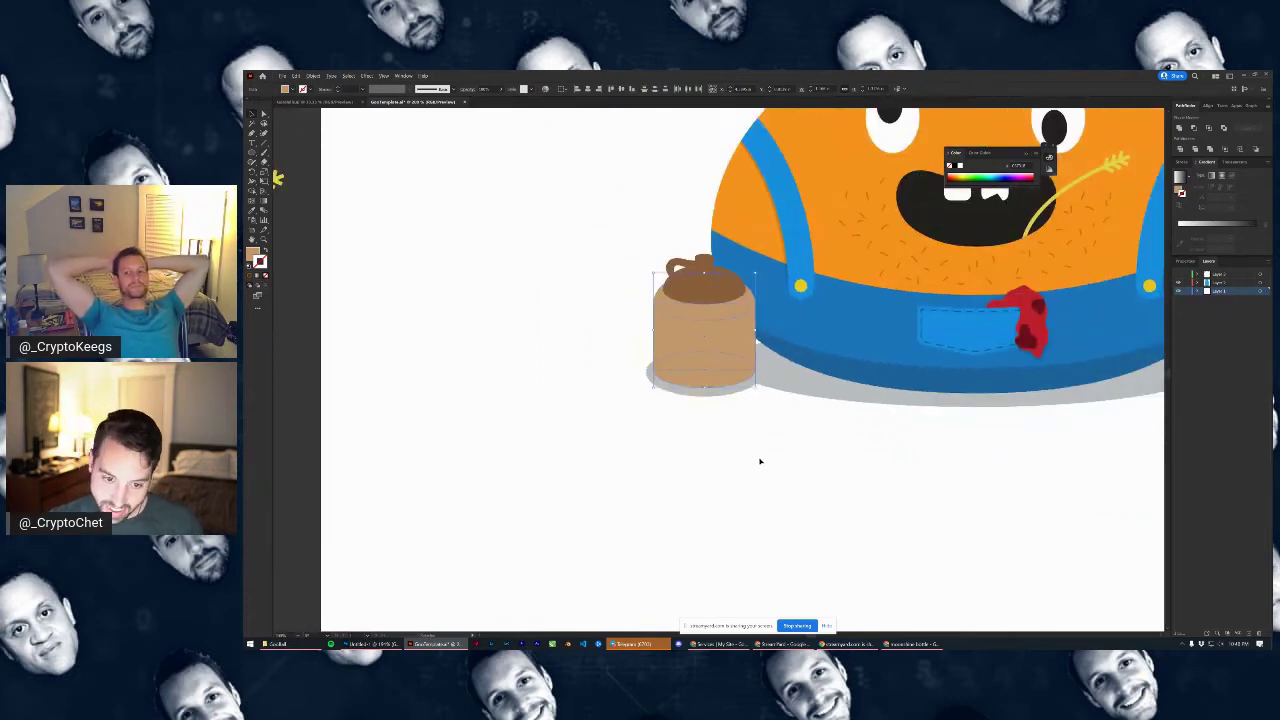
click(758, 450)
click(696, 312)
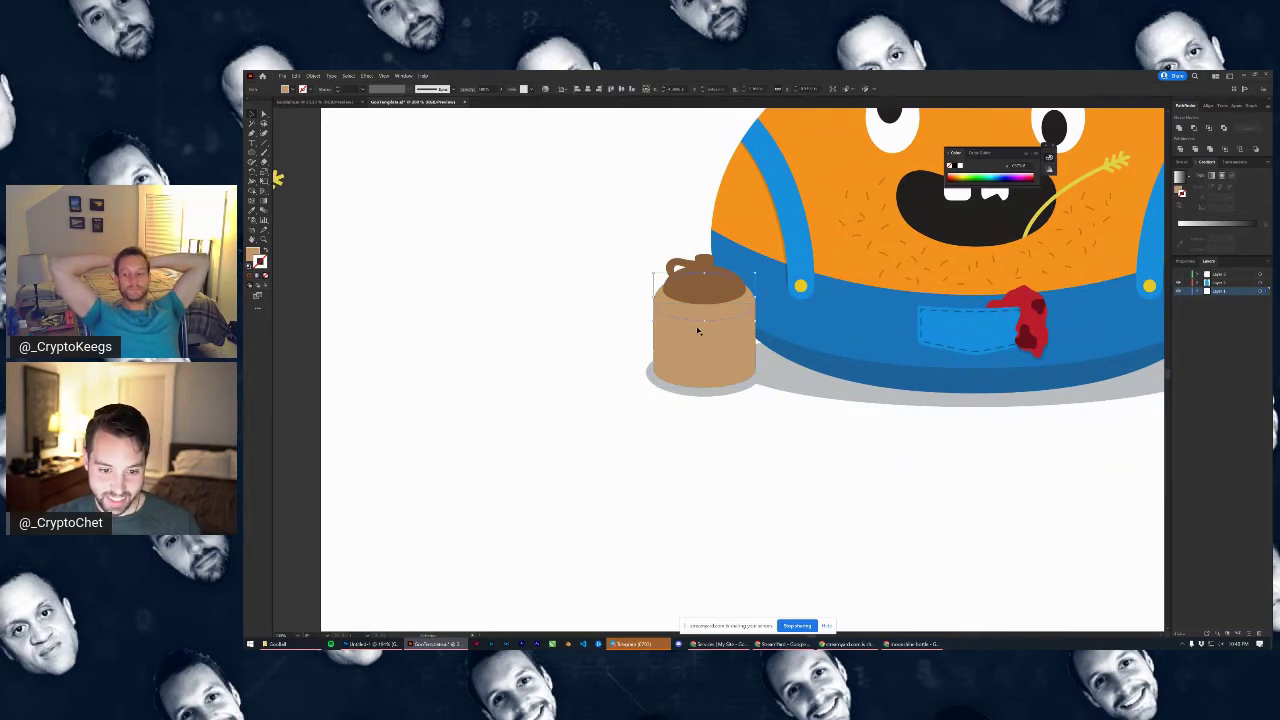
click(1194, 128)
click(743, 411)
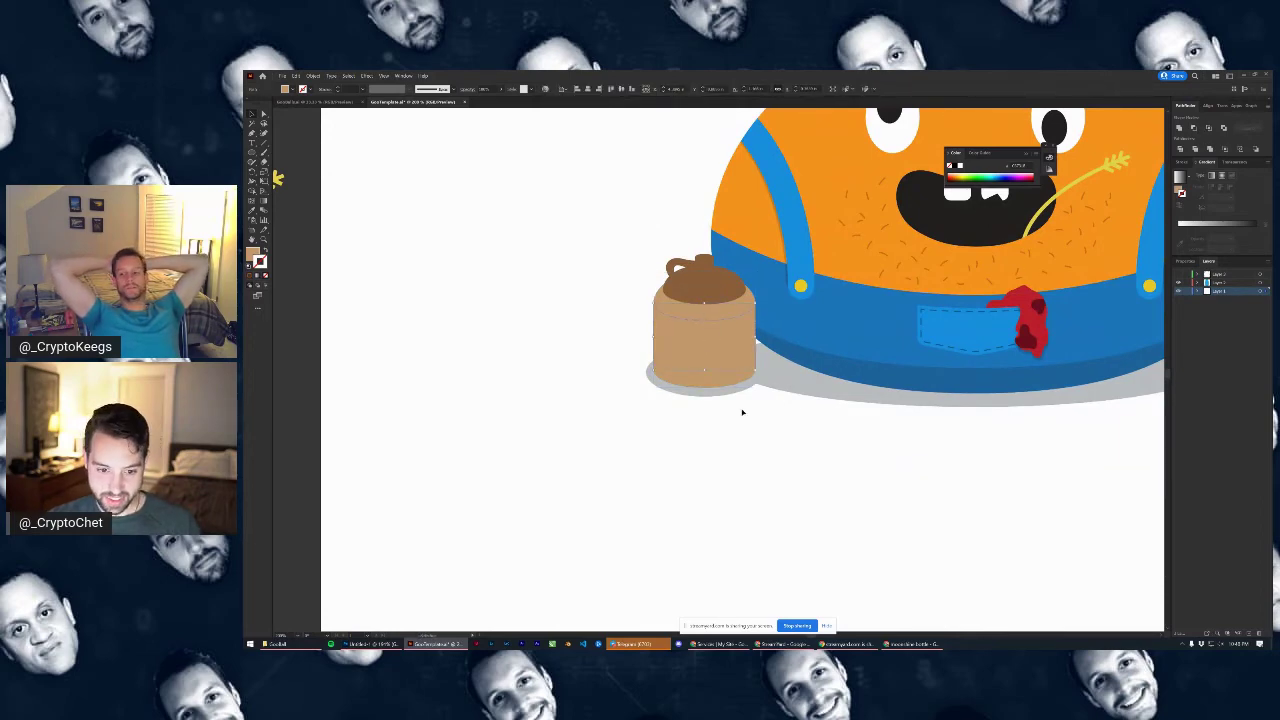
click(708, 346)
click(1179, 129)
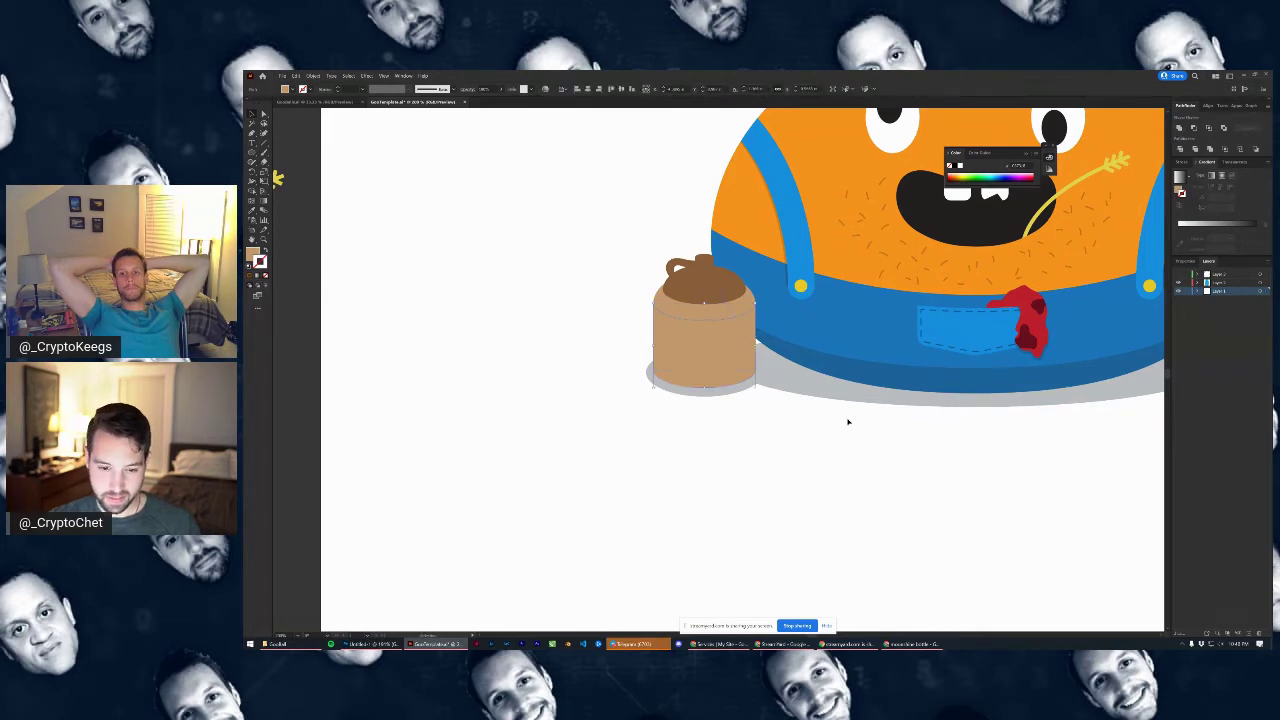
click(848, 423)
Create an inset copy of the jug's body outline with Offset Path at -0.15 in
scroll(705, 345, up, 2)
click(705, 346)
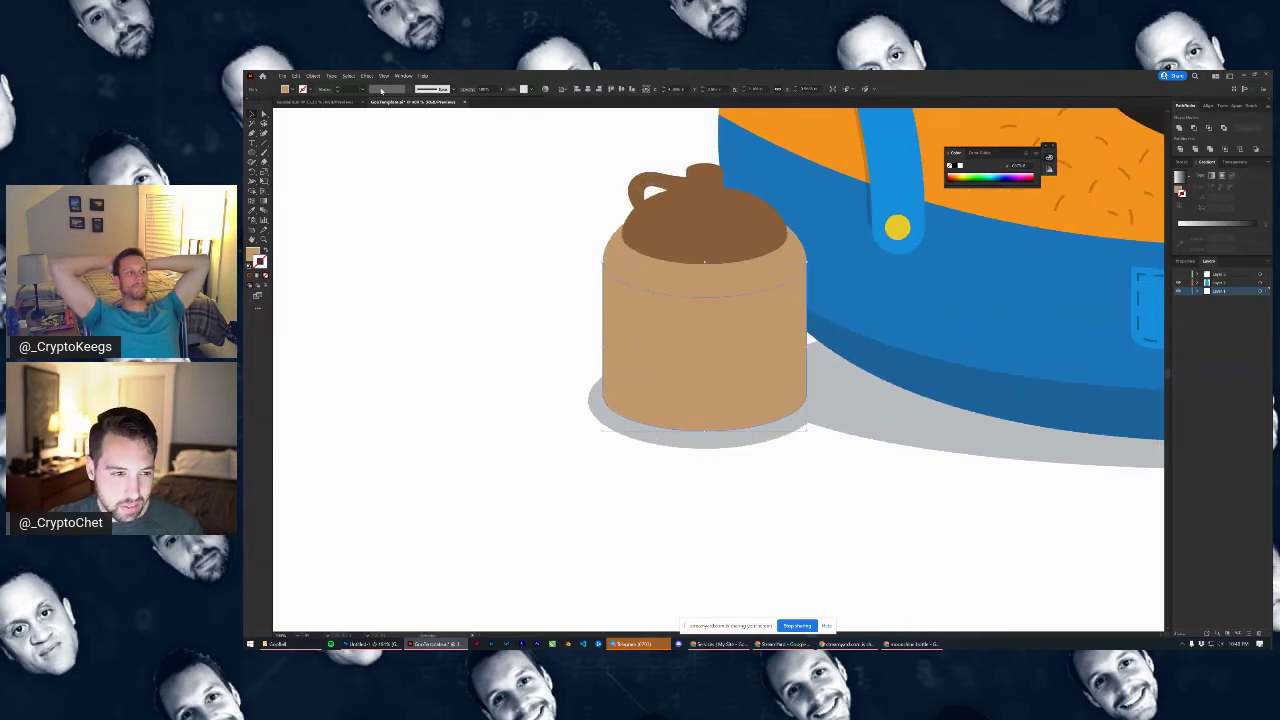
click(312, 76)
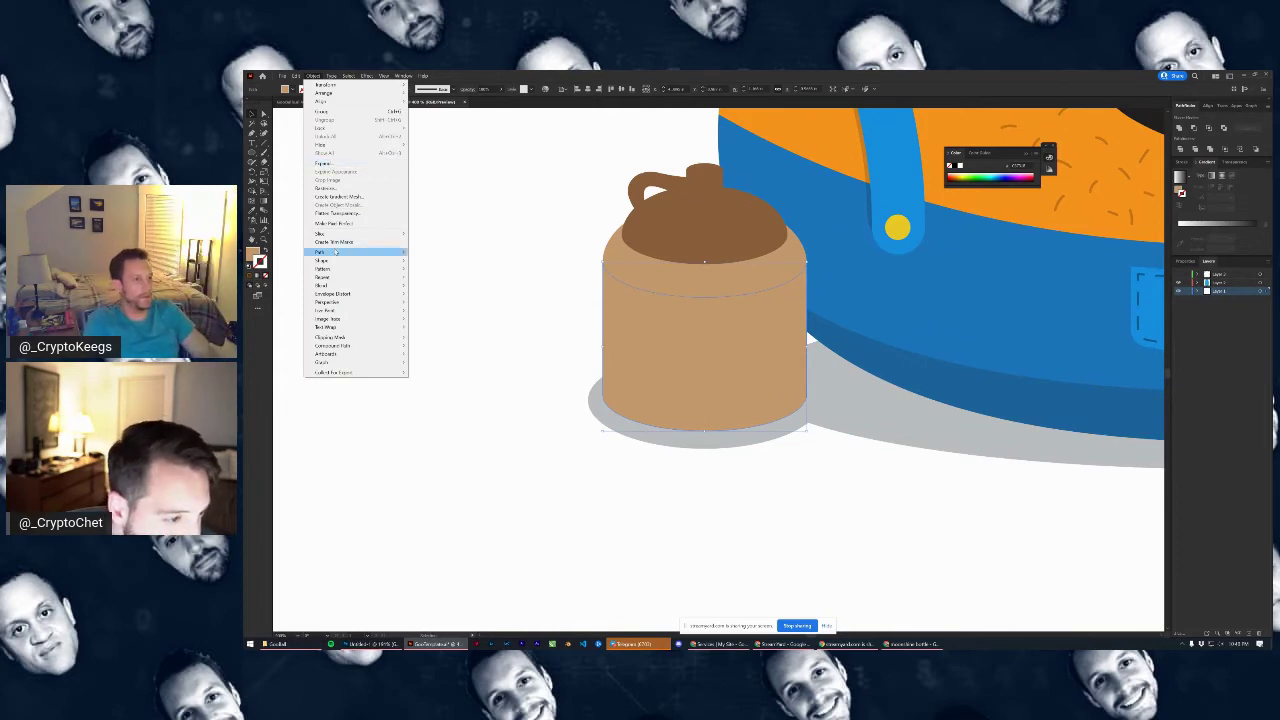
mouse_move(330, 251)
click(440, 275)
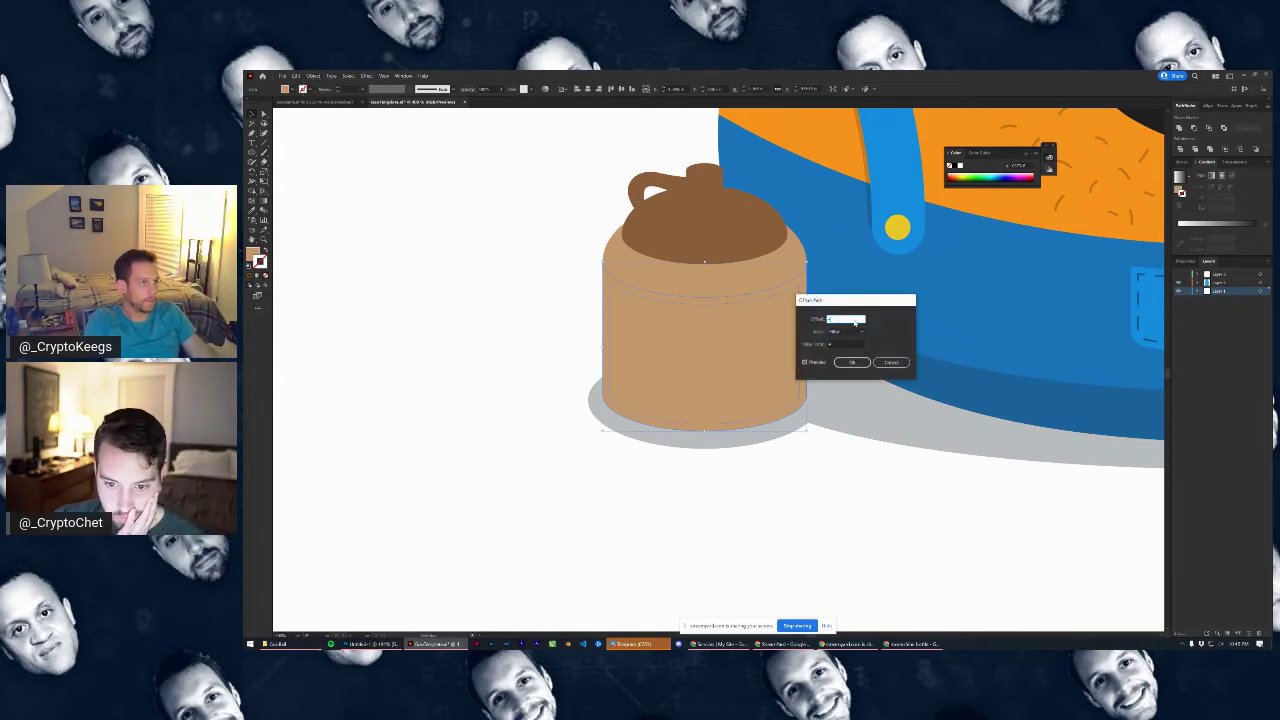
text(.1)
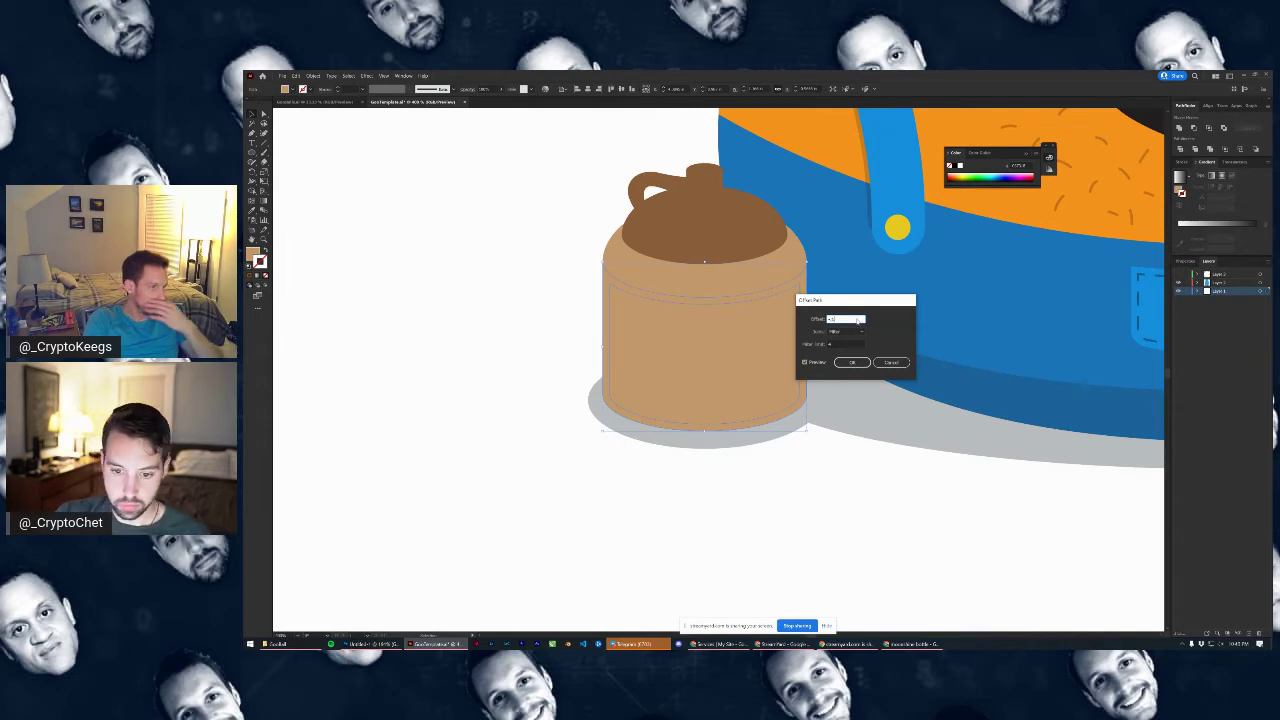
click(857, 343)
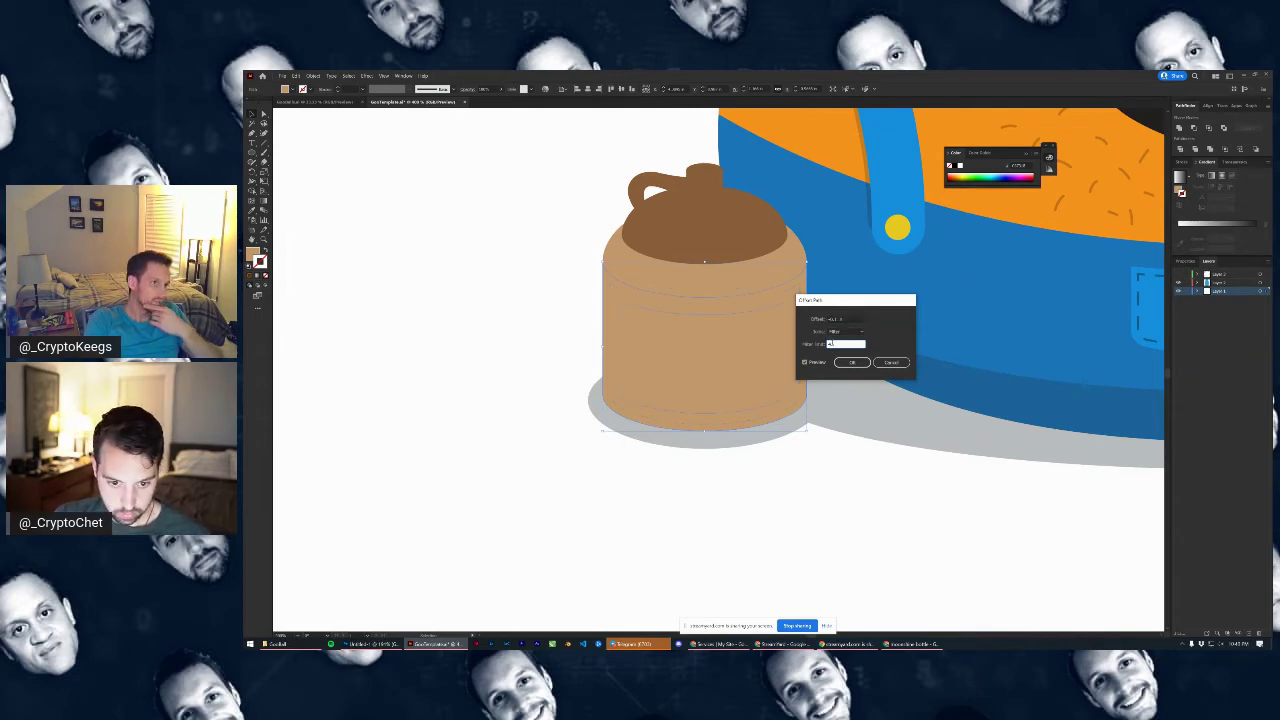
click(853, 319)
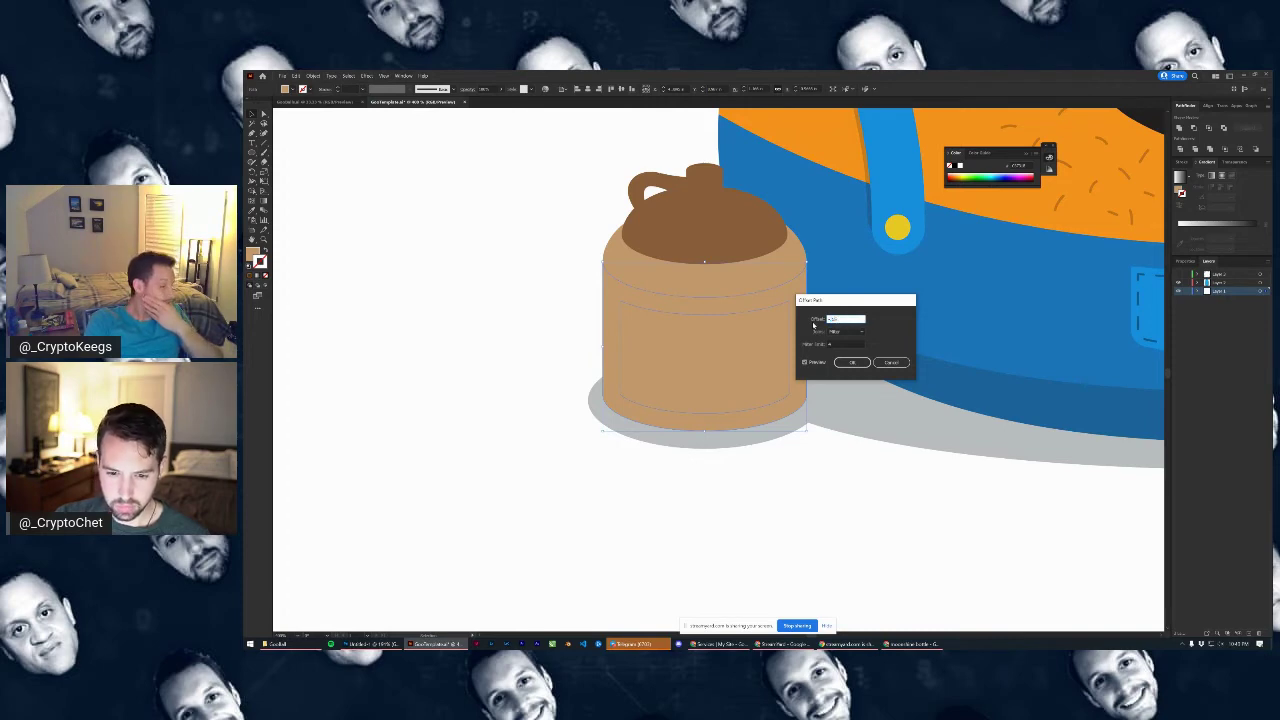
click(853, 343)
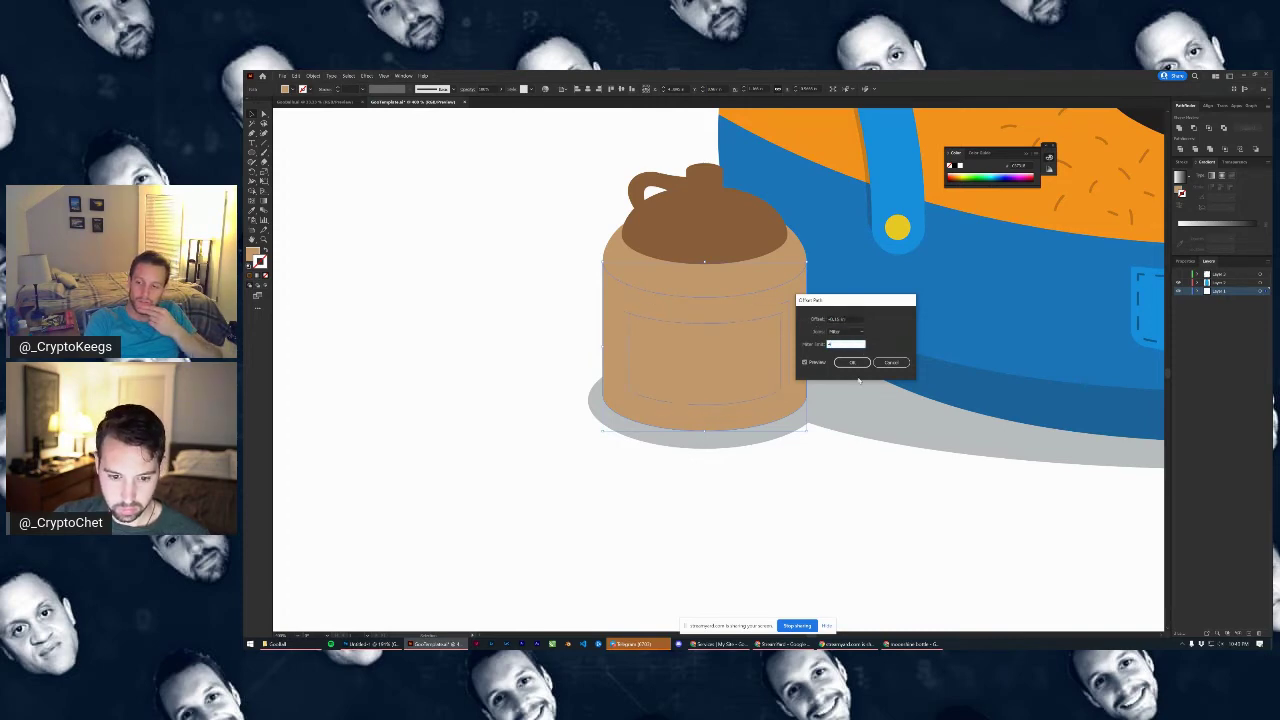
click(852, 362)
key(ctrl+shift+a)
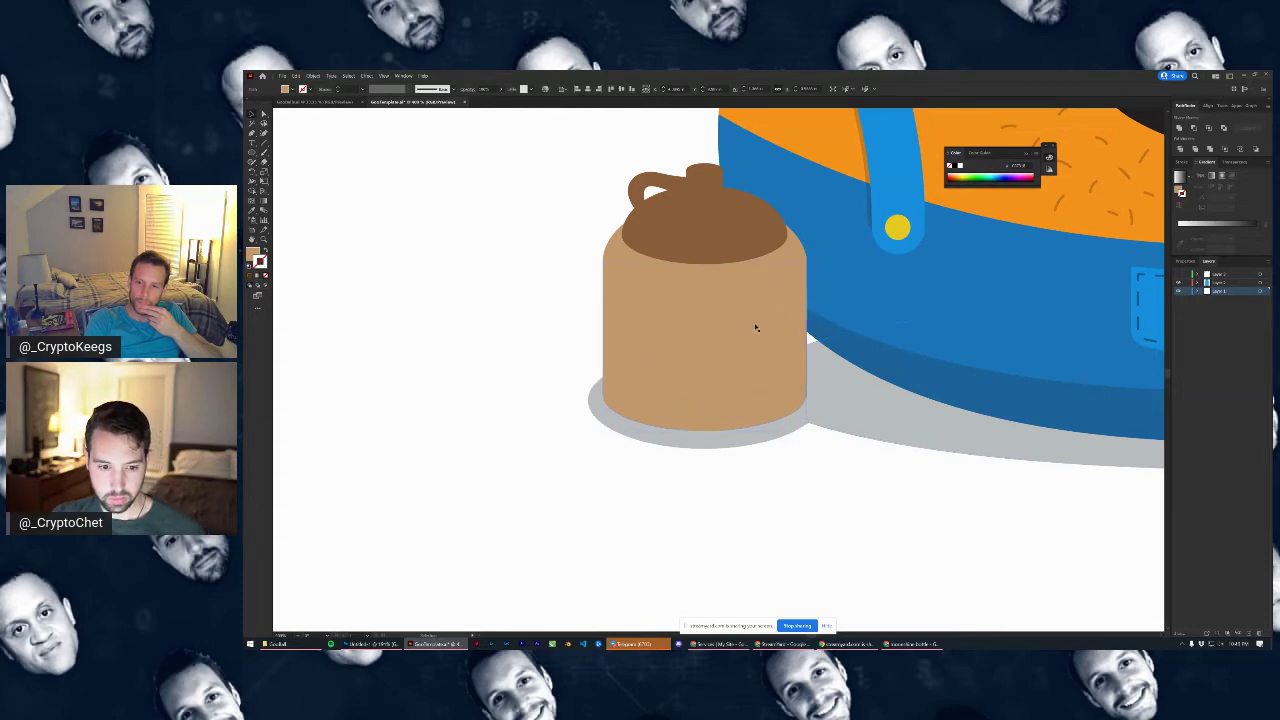
Fill the inset label shape on the jug's front with white using the Eyedropper
click(756, 328)
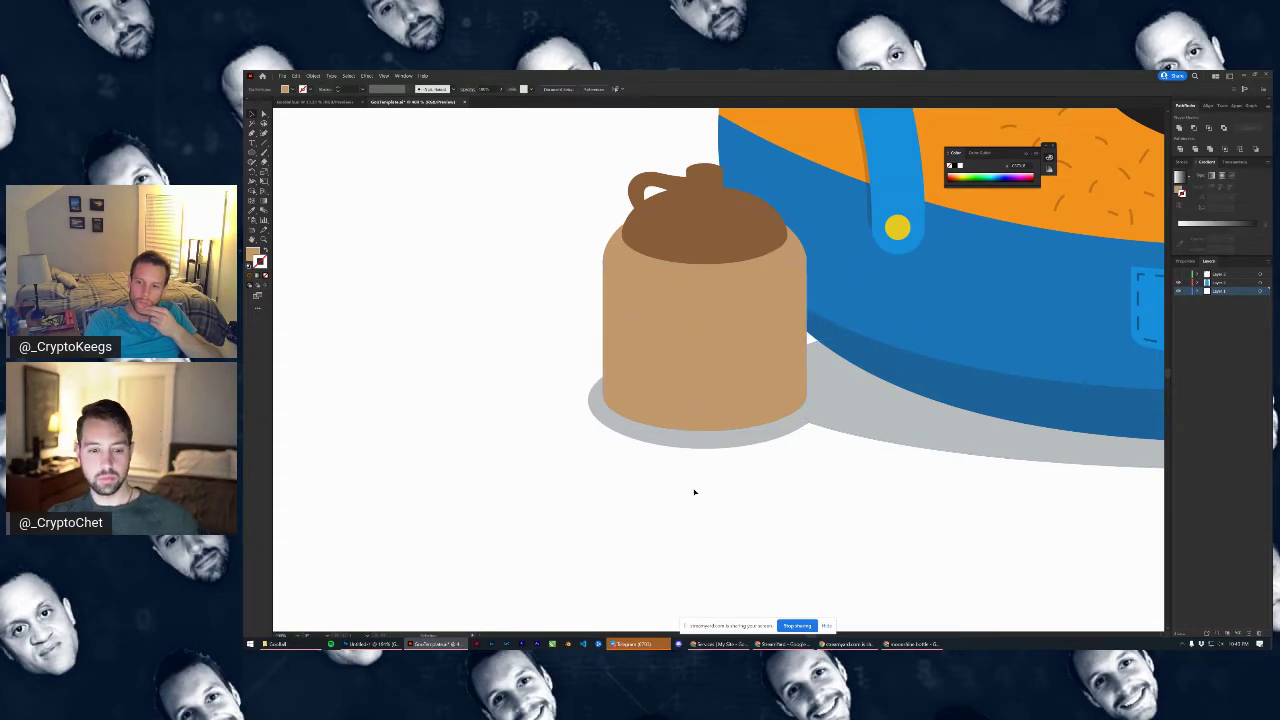
click(687, 357)
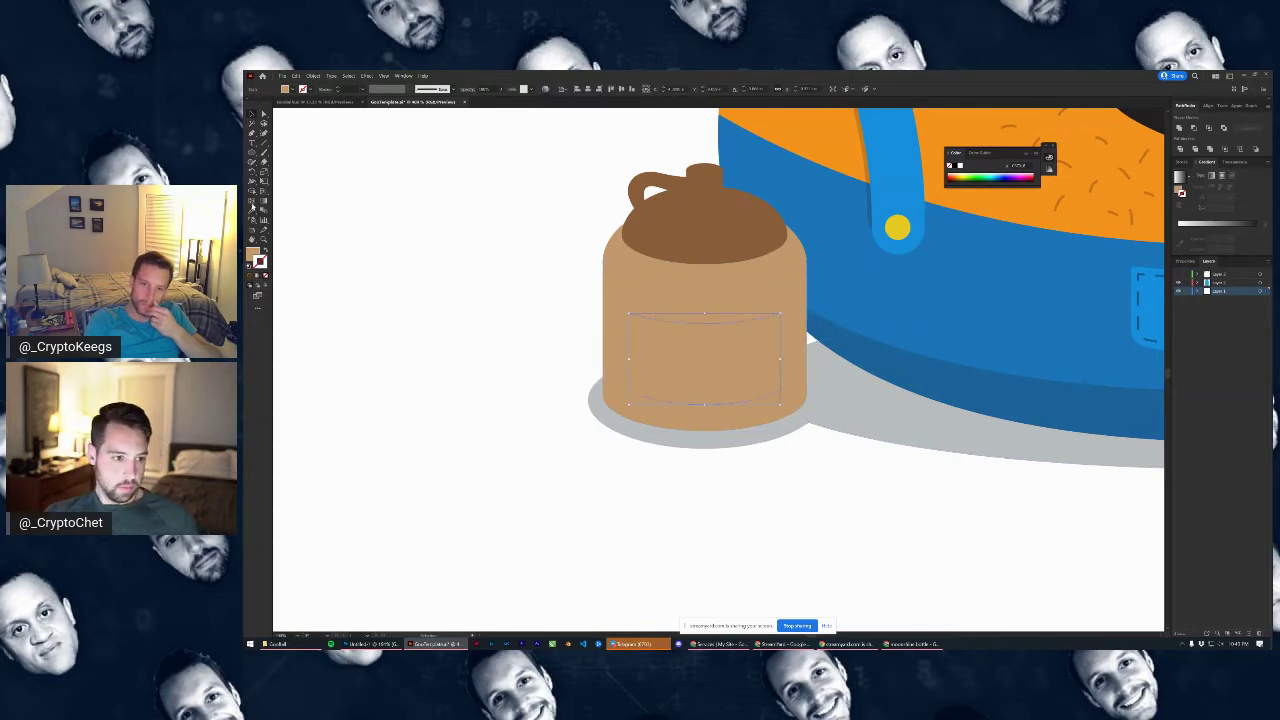
click(252, 209)
click(421, 240)
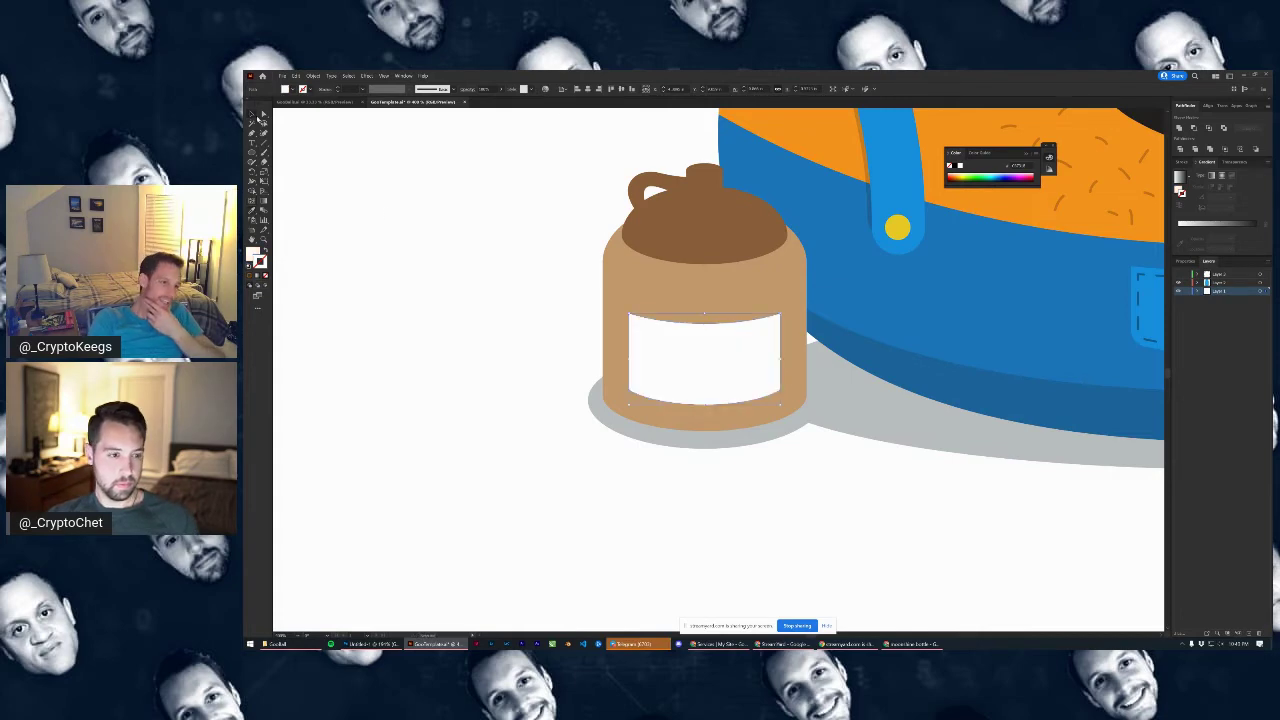
click(583, 414)
key(ctrl+0)
drag(618, 467, 654, 469)
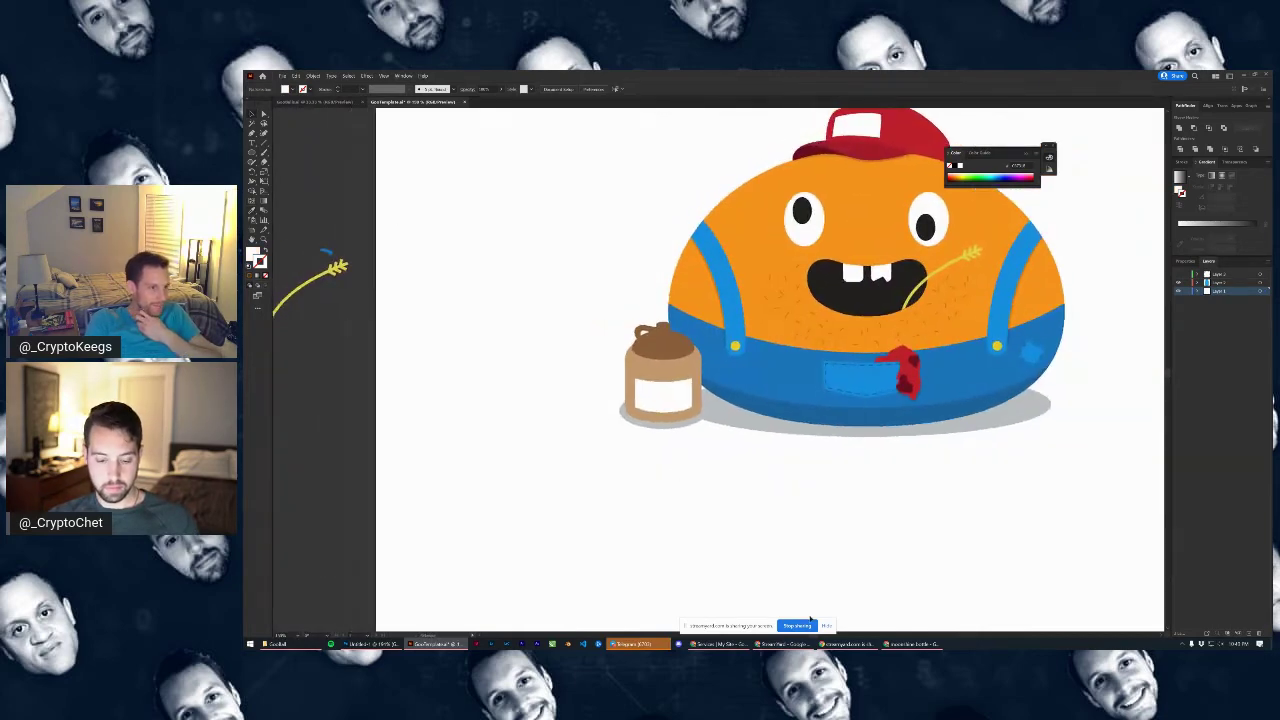
Check the moonshine bottle image results in the browser and move the white label slightly higher on the jug body
click(827, 626)
click(905, 644)
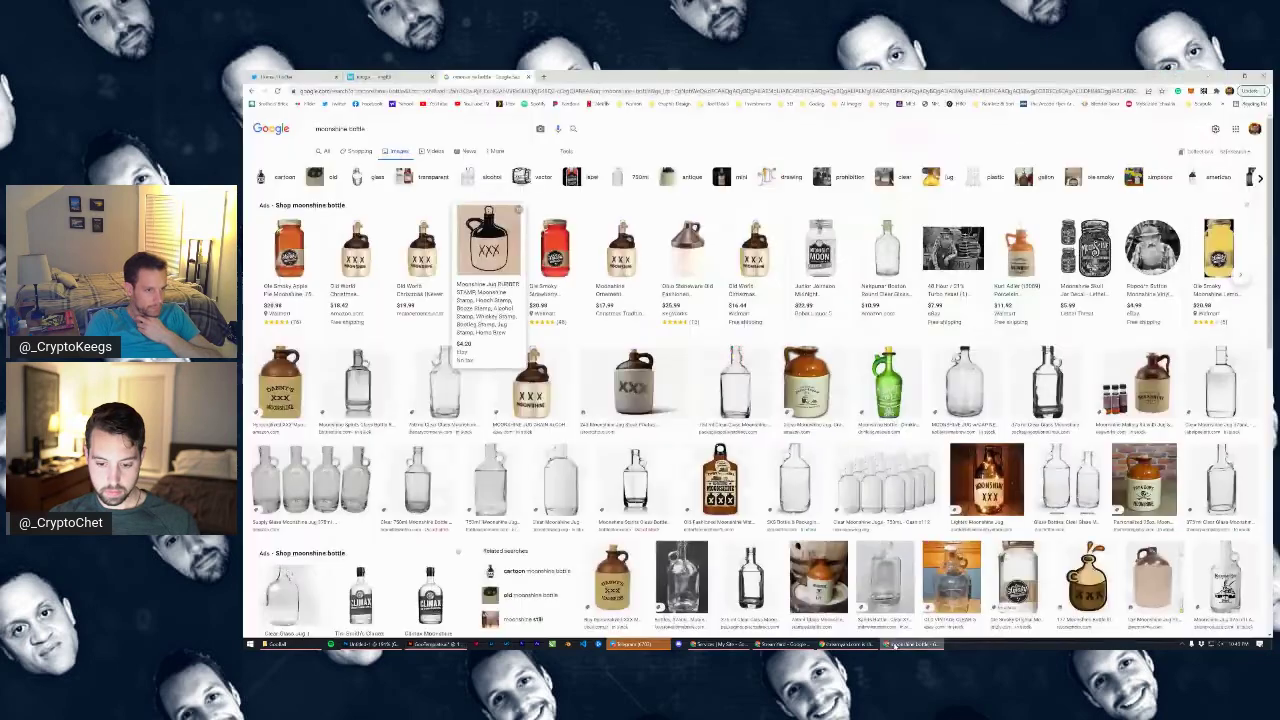
click(905, 644)
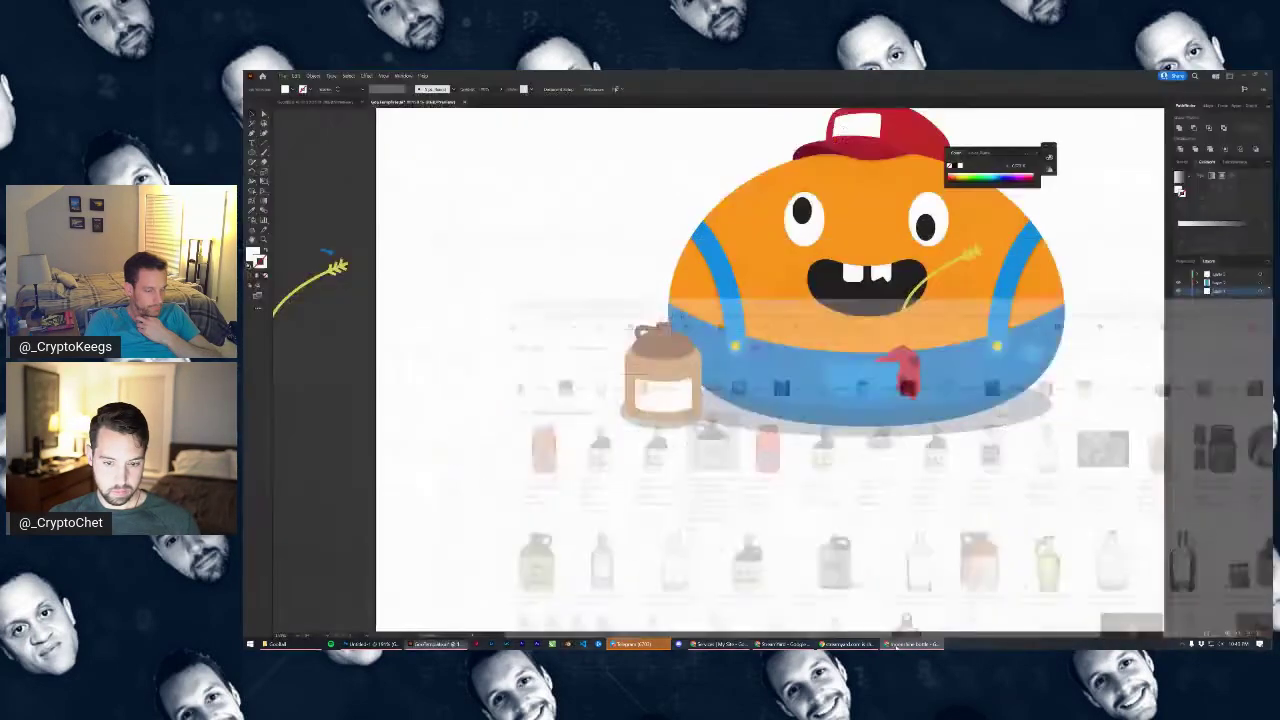
scroll(658, 430, up, 4)
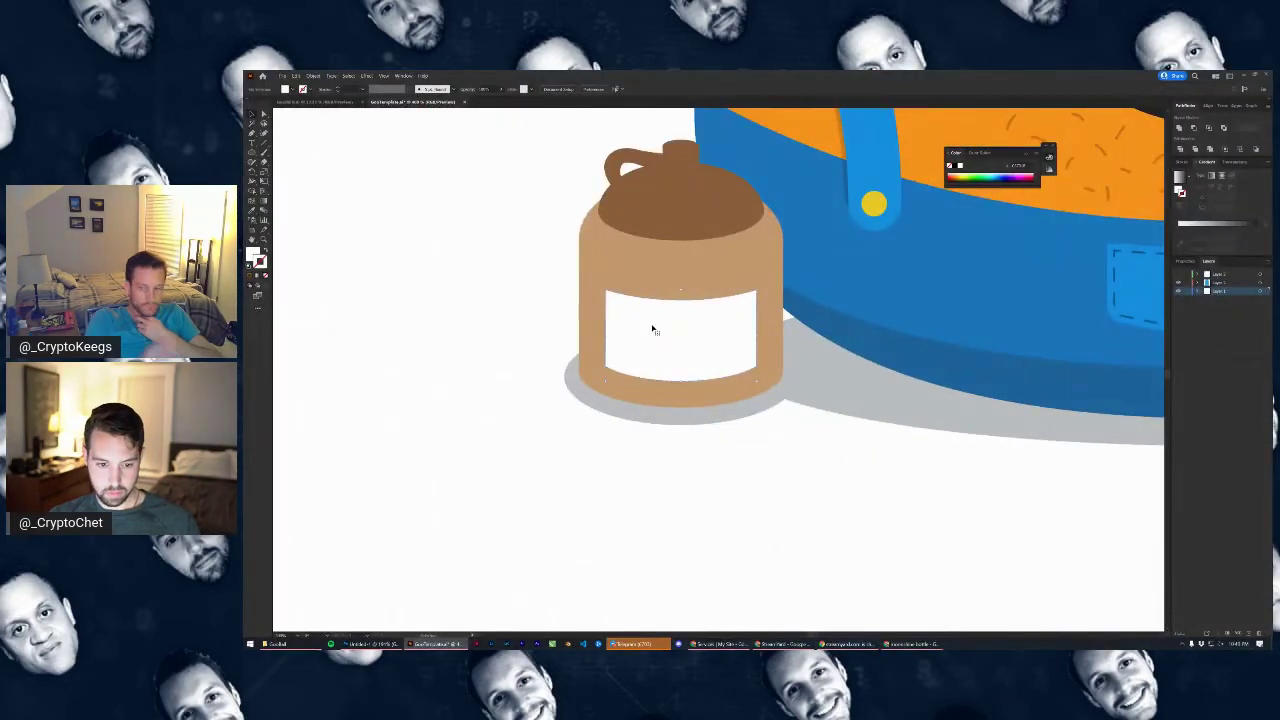
drag(660, 330, 677, 304)
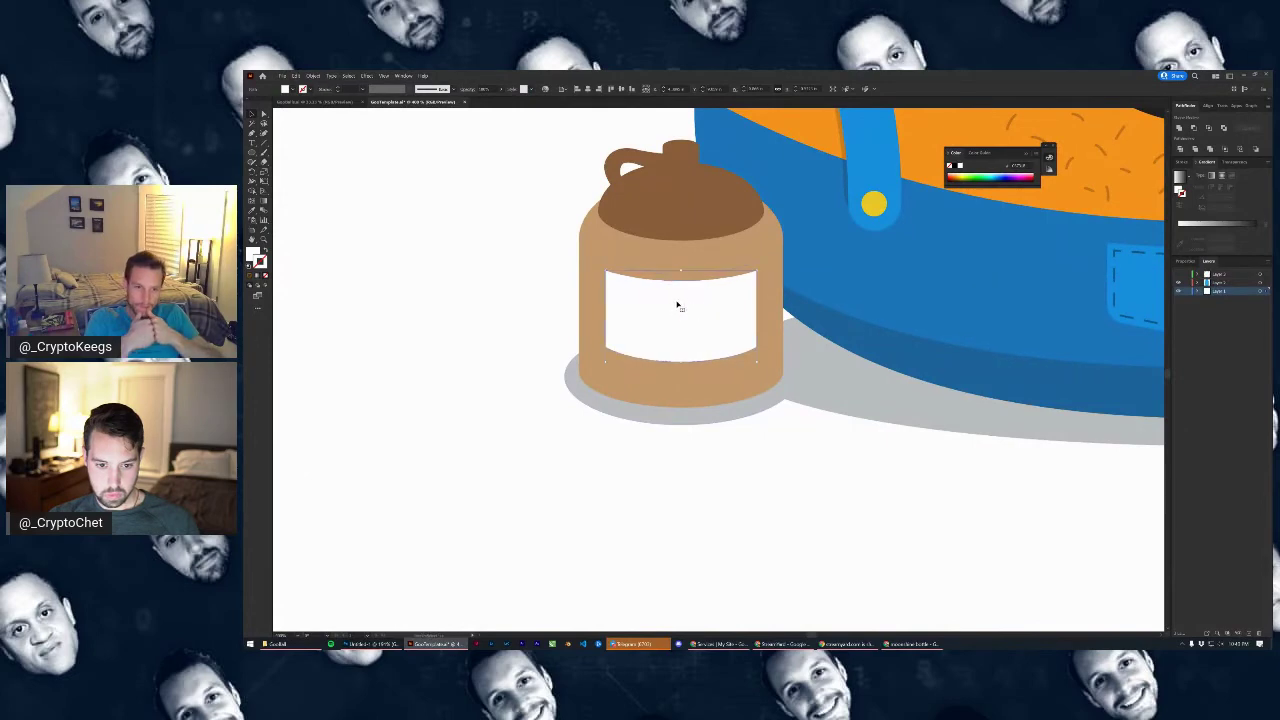
Lower the white label's upper edge to make it shorter and nudge the whole label up to recentre it on the jug
click(606, 272)
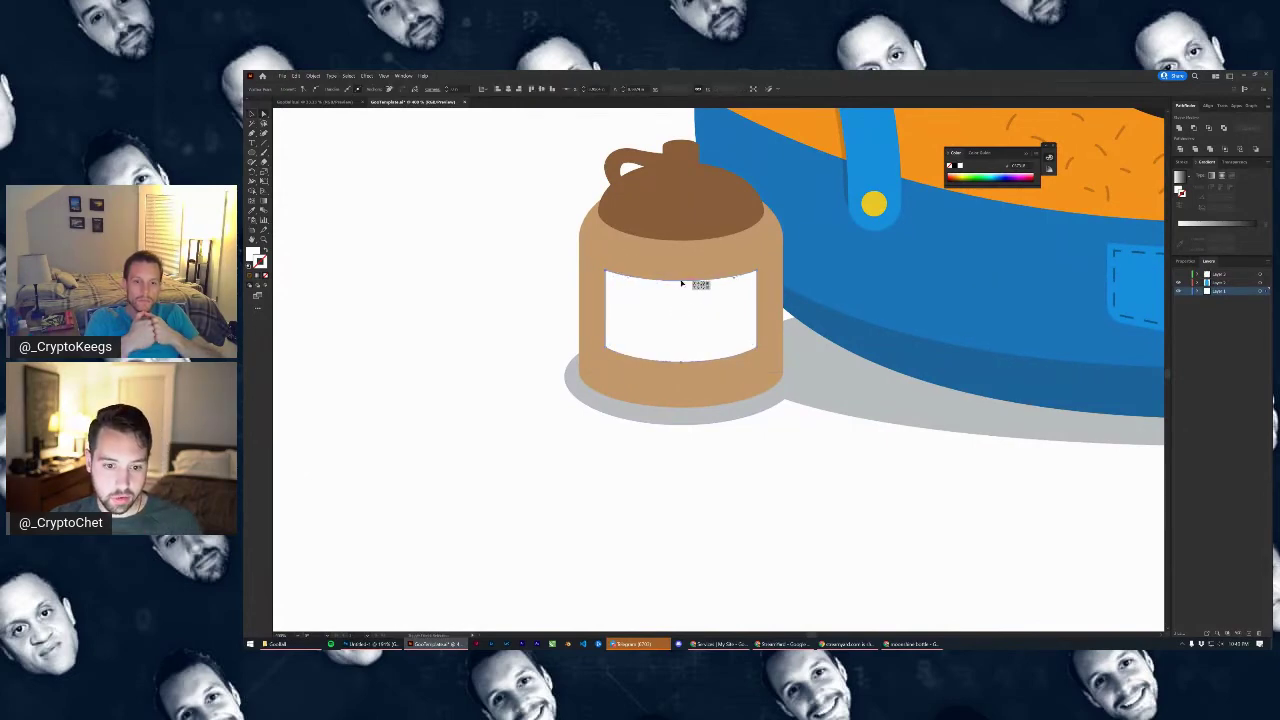
drag(757, 272, 758, 290)
click(253, 114)
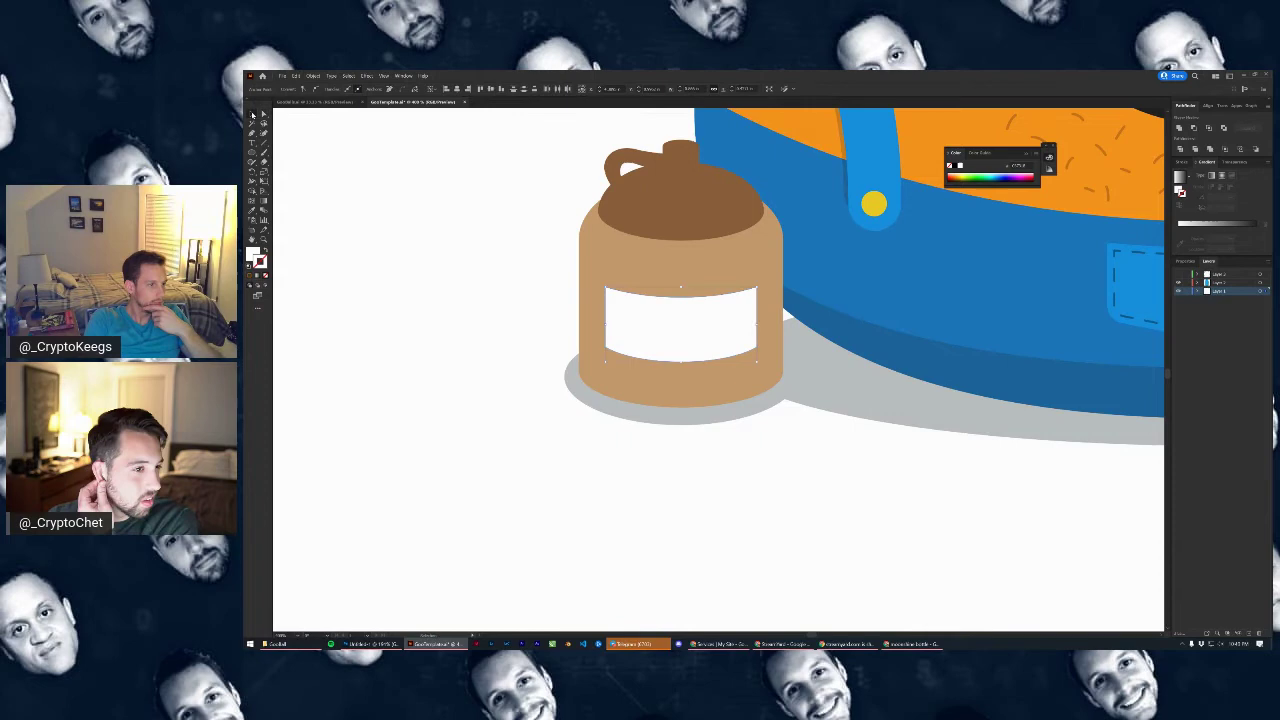
click(659, 443)
drag(681, 333, 680, 322)
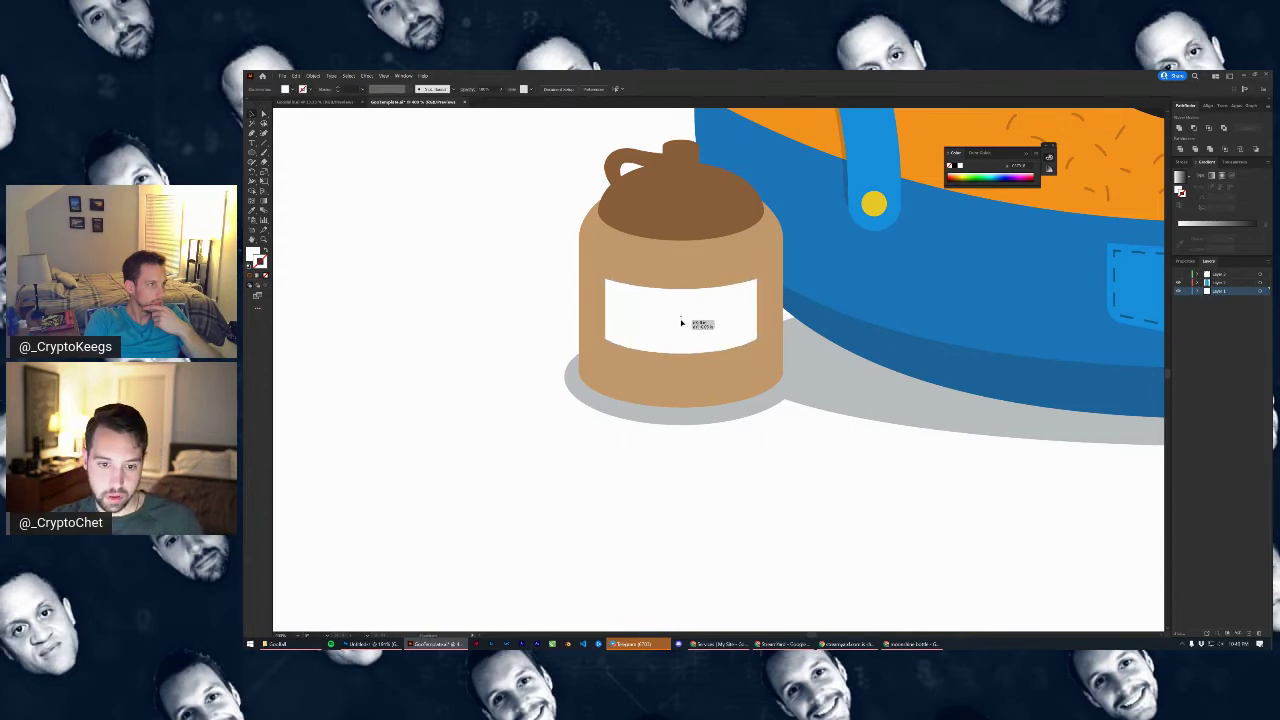
click(726, 443)
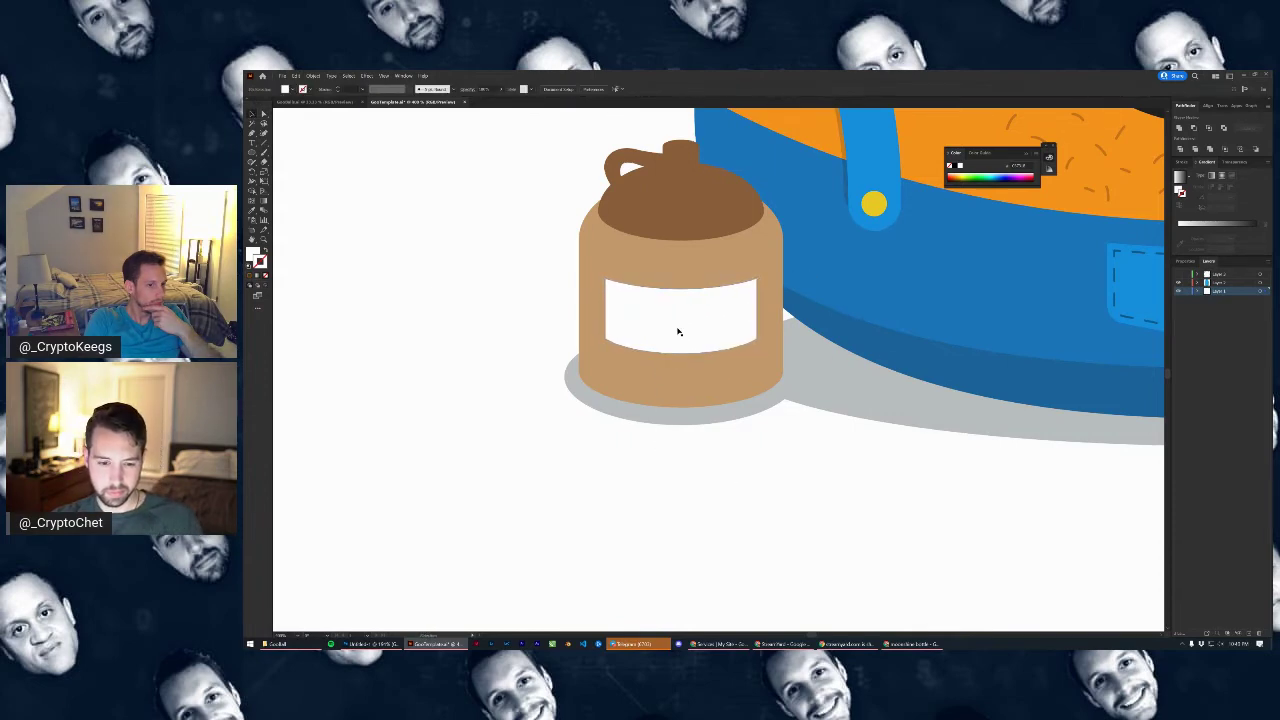
Isolate a copy of the label and delete its upper anchor points, leaving only the bottom curve as an open path
click(675, 324)
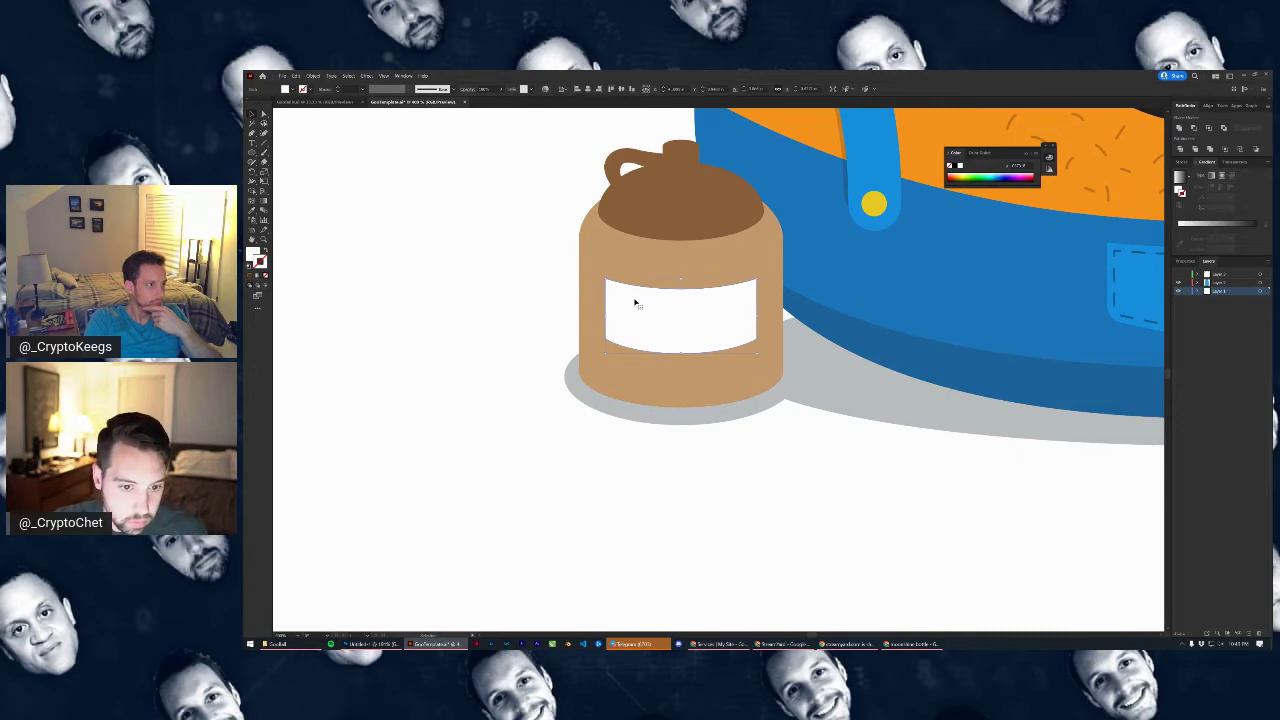
double_click(635, 302)
drag(677, 288, 797, 303)
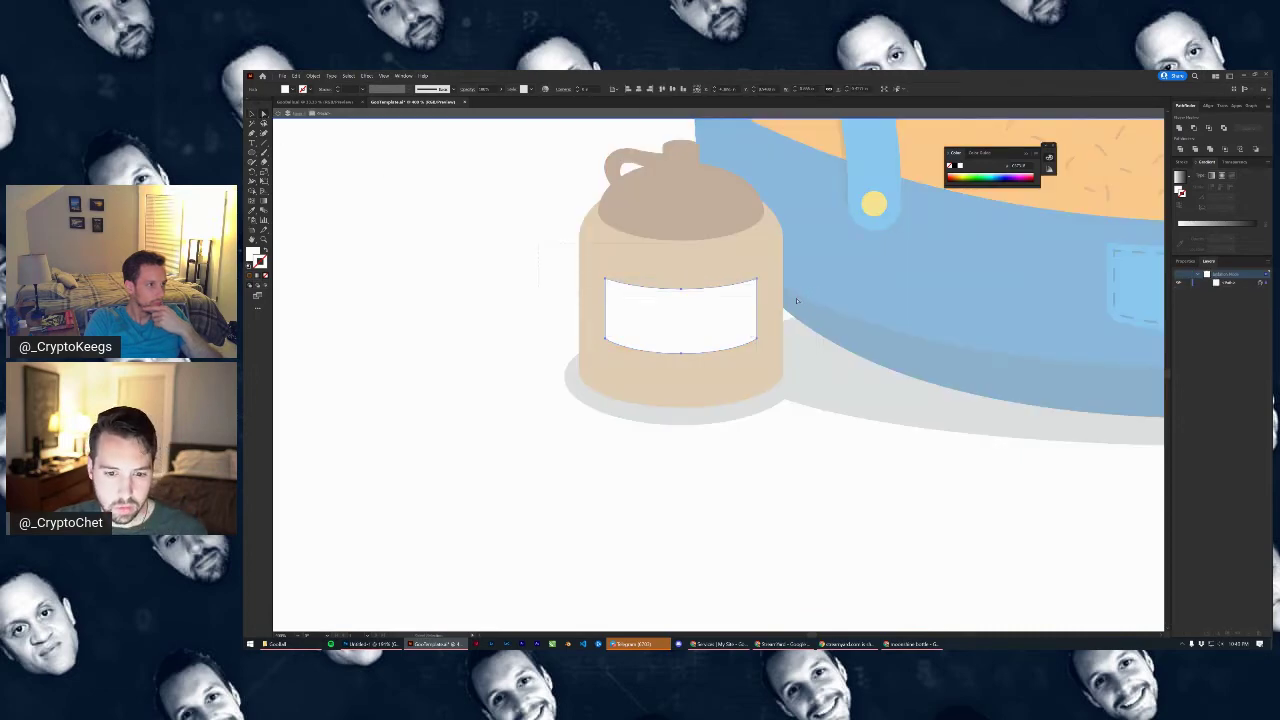
key(Delete)
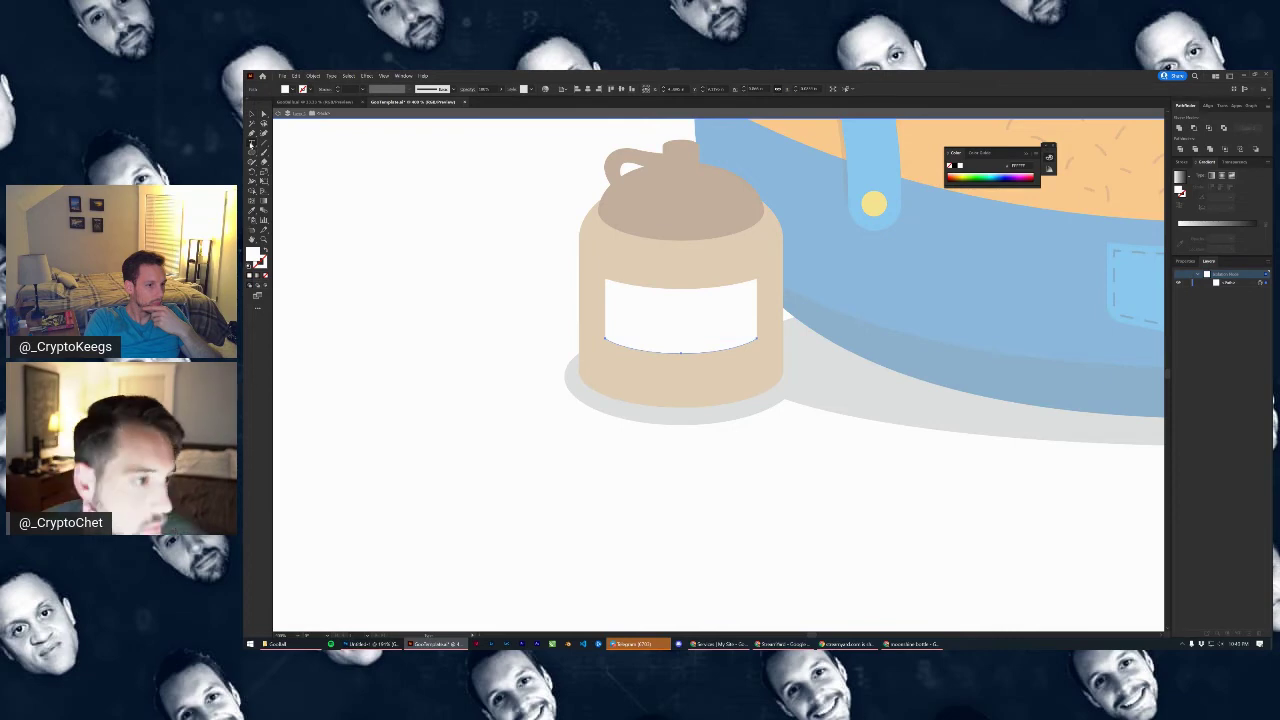
Add the text GOO along the label's bottom curve with the Type on a Path tool
click(252, 144)
click(288, 162)
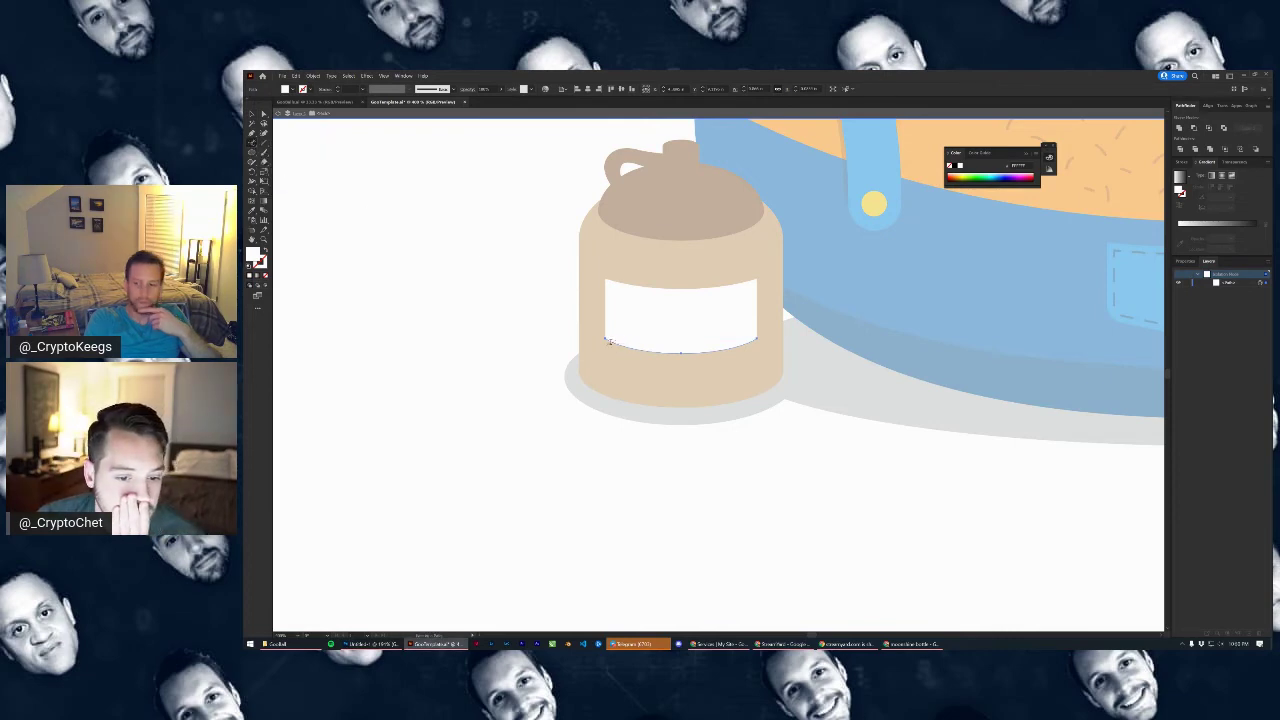
click(608, 341)
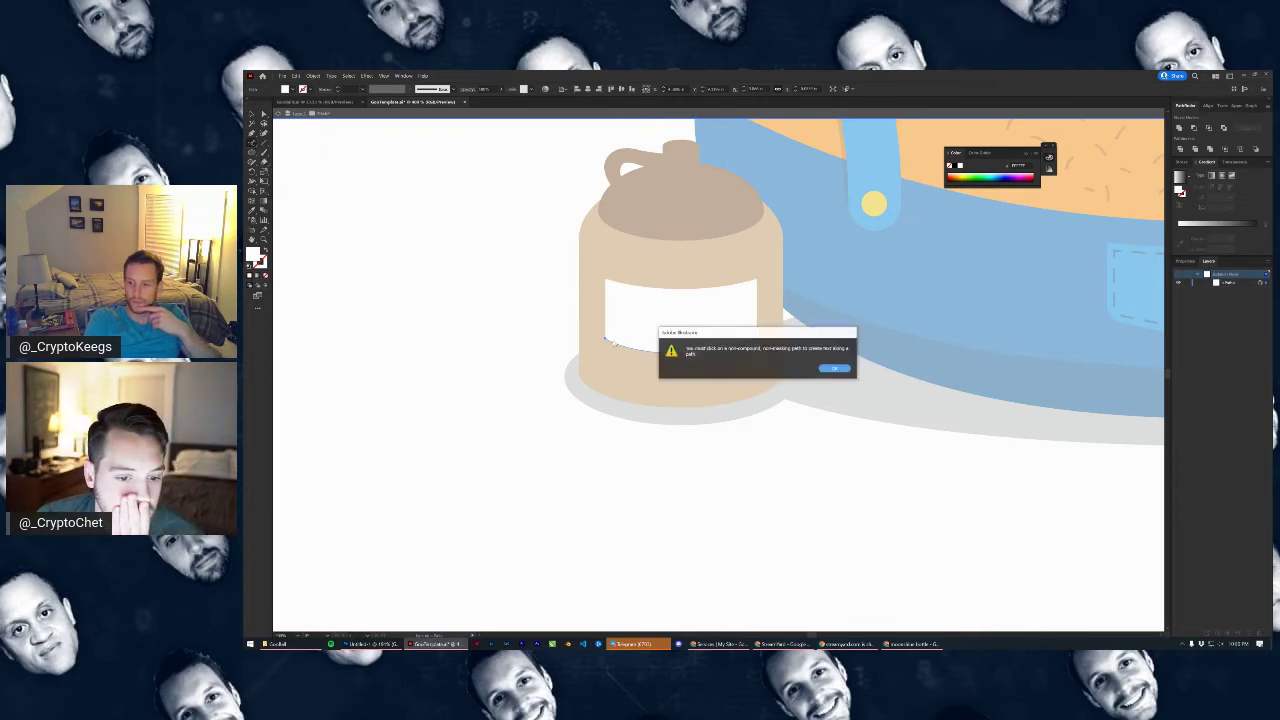
click(830, 370)
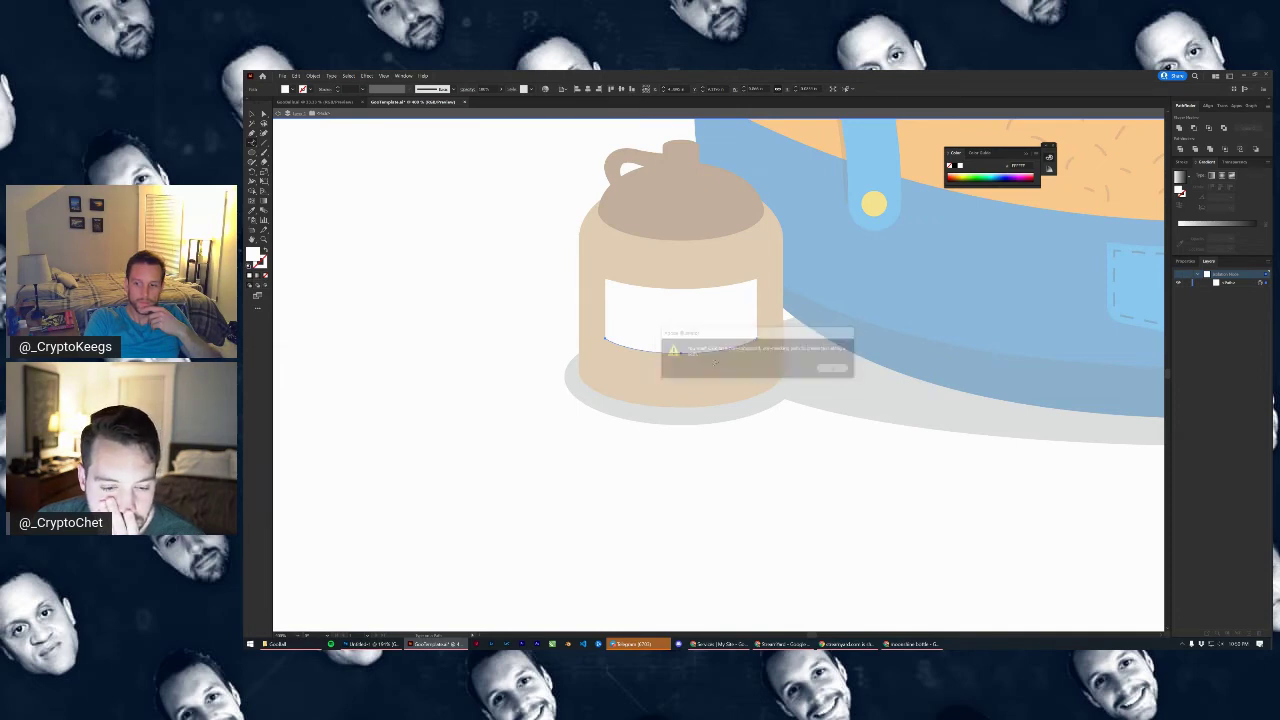
click(613, 341)
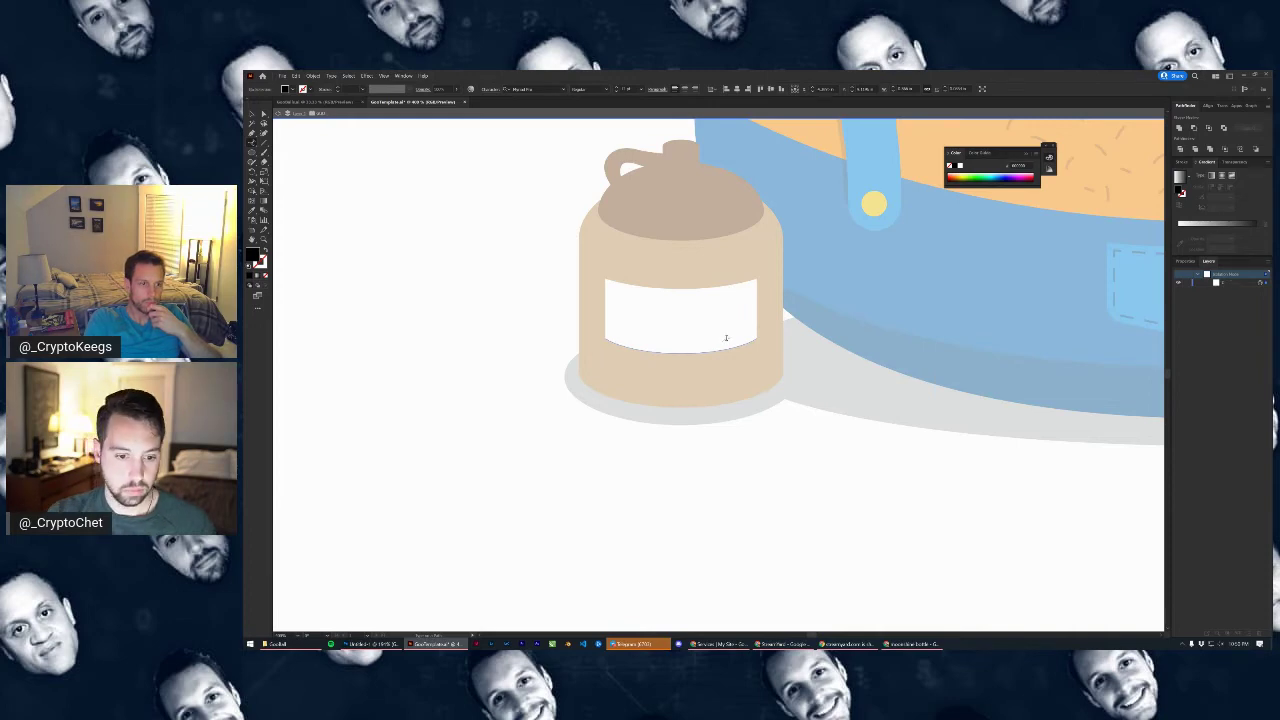
key(Escape)
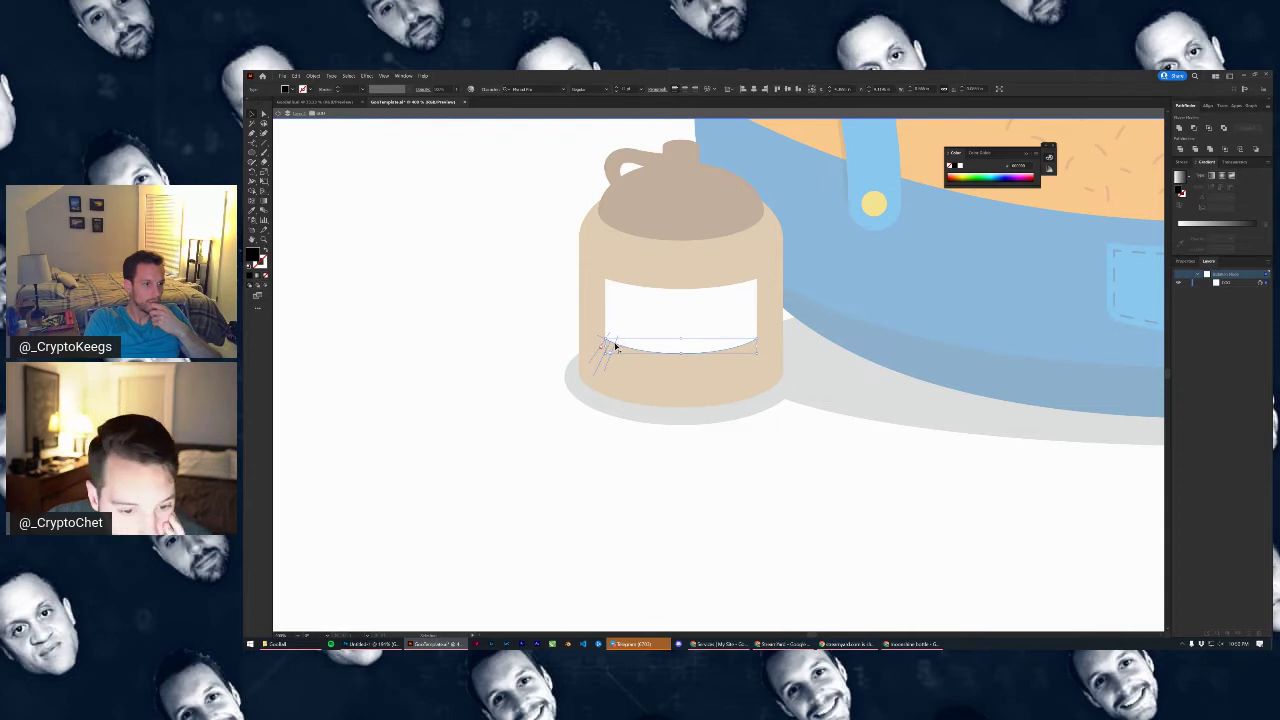
Slide the GOO text and its path brackets toward the middle of the label's bottom curve
drag(616, 343, 706, 338)
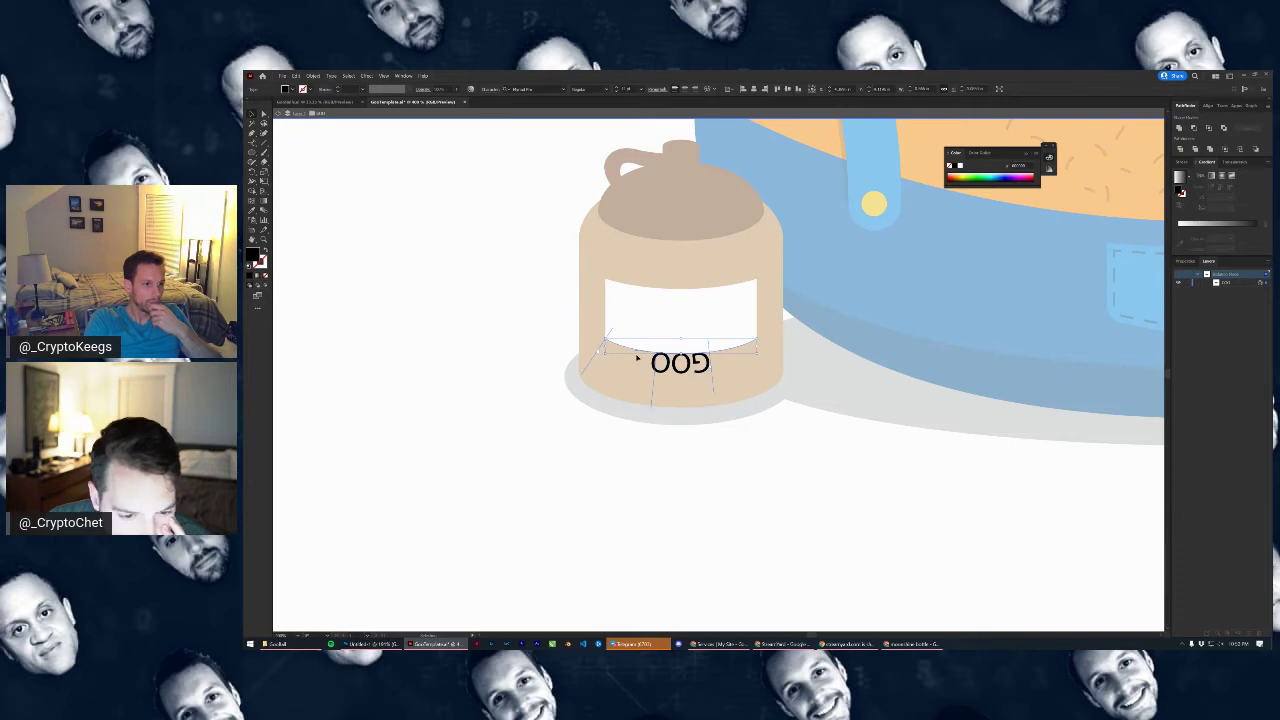
drag(598, 356, 660, 360)
scroll(686, 350, up, 3)
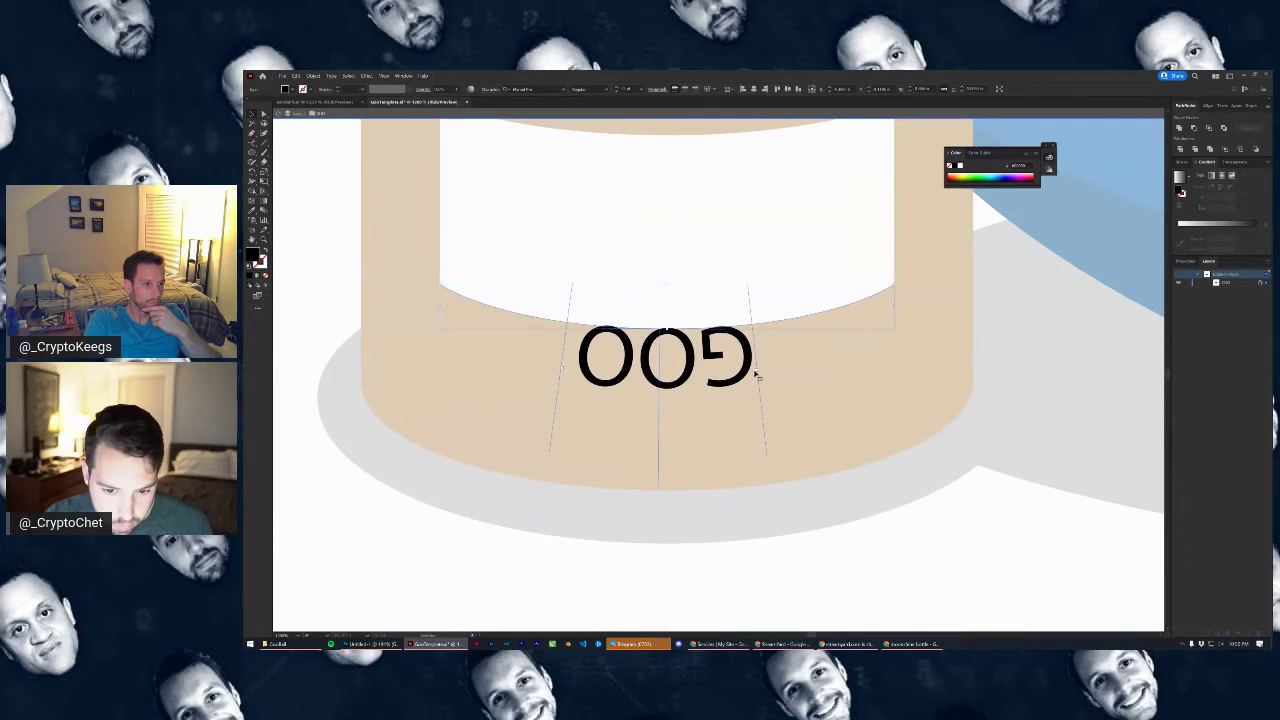
drag(758, 373, 750, 370)
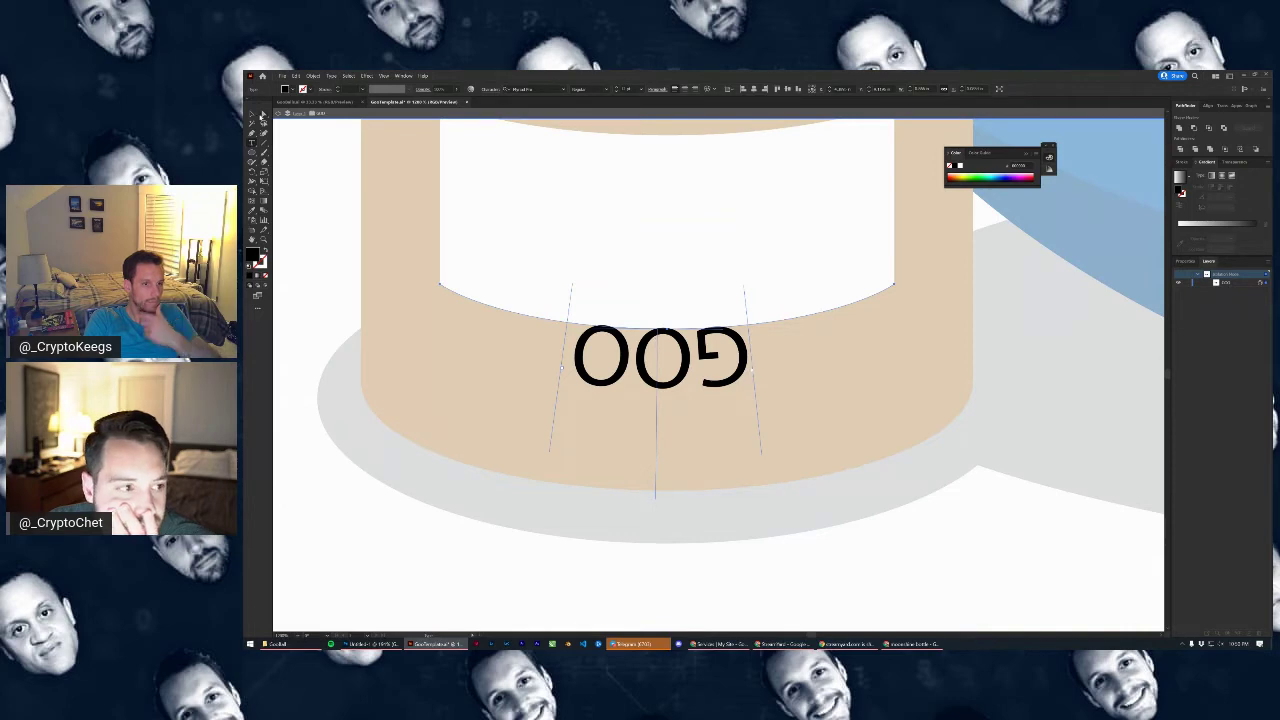
Flip the GOO text above the curve, widen its path range to fit all three letters and centre it on the label
drag(659, 340, 624, 287)
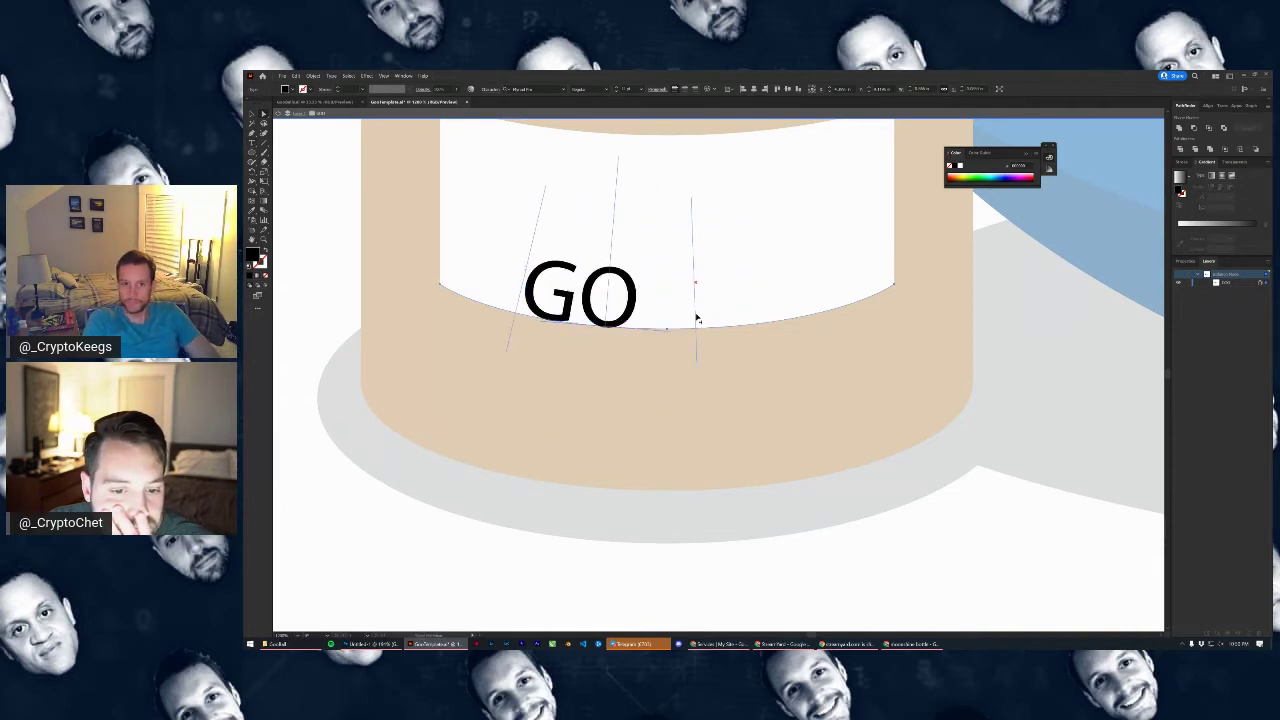
drag(697, 317, 756, 304)
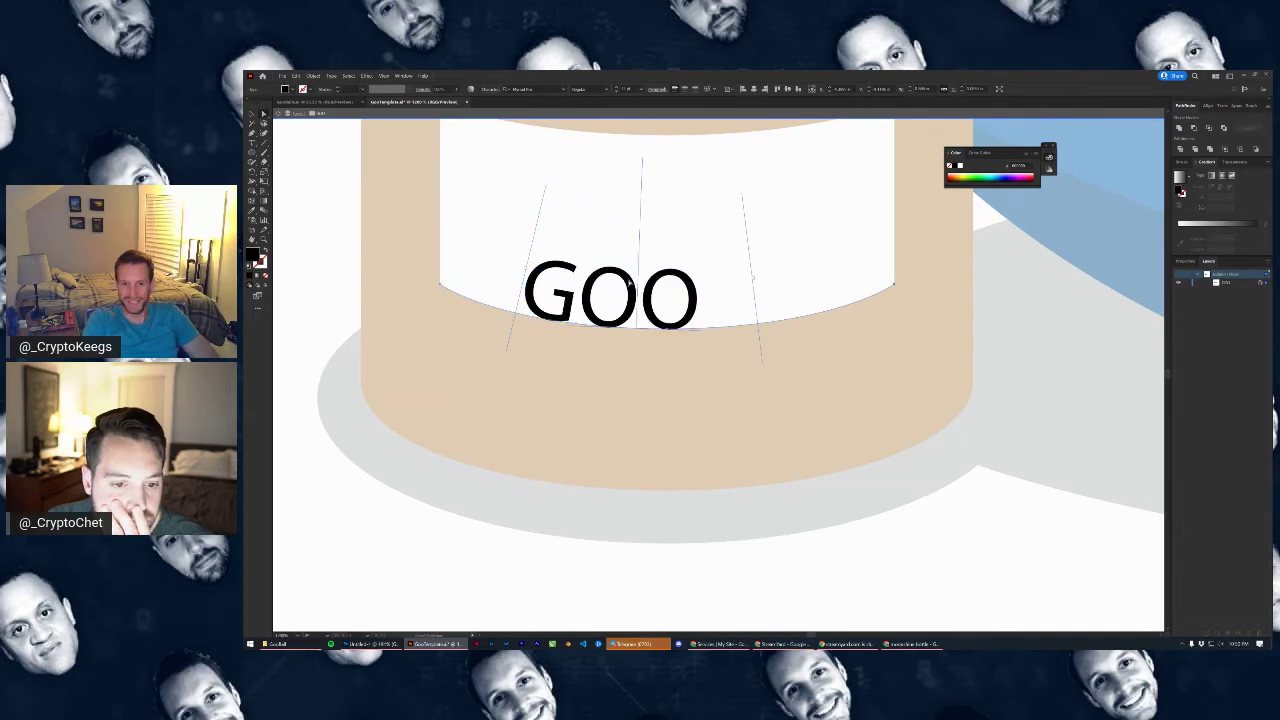
drag(638, 284, 678, 278)
key(ctrl+z)
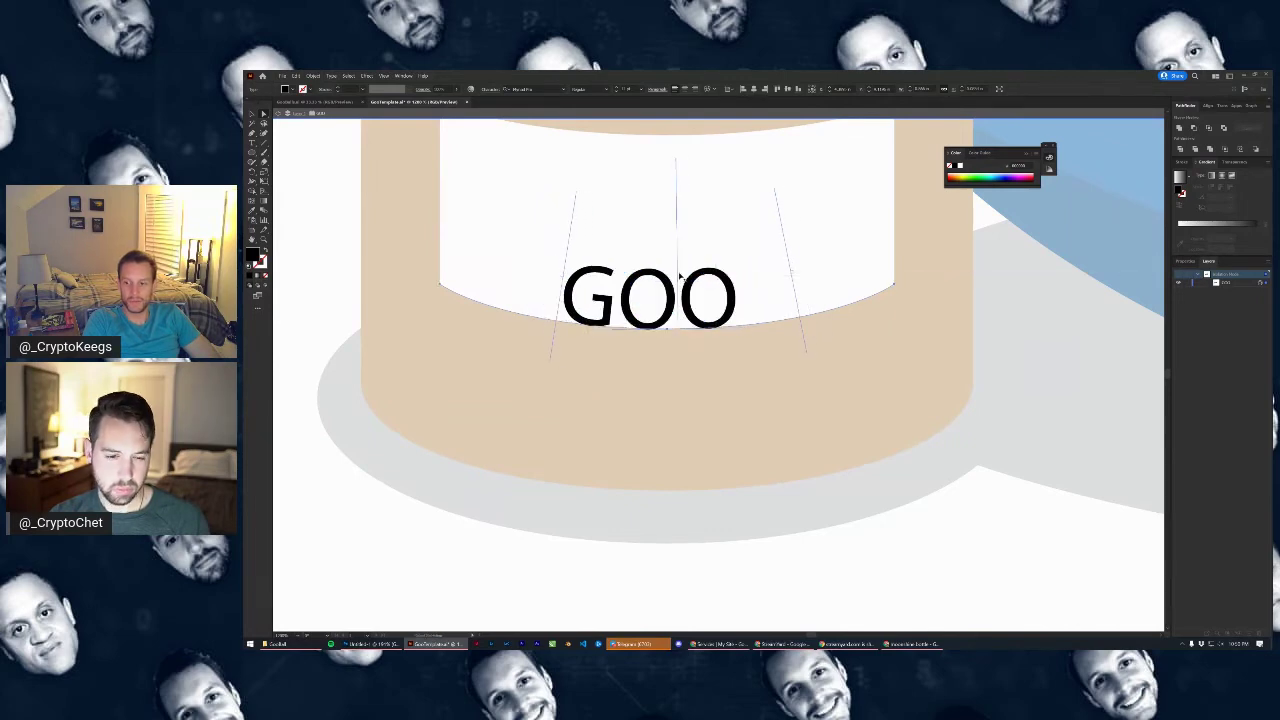
scroll(678, 280, down, 2)
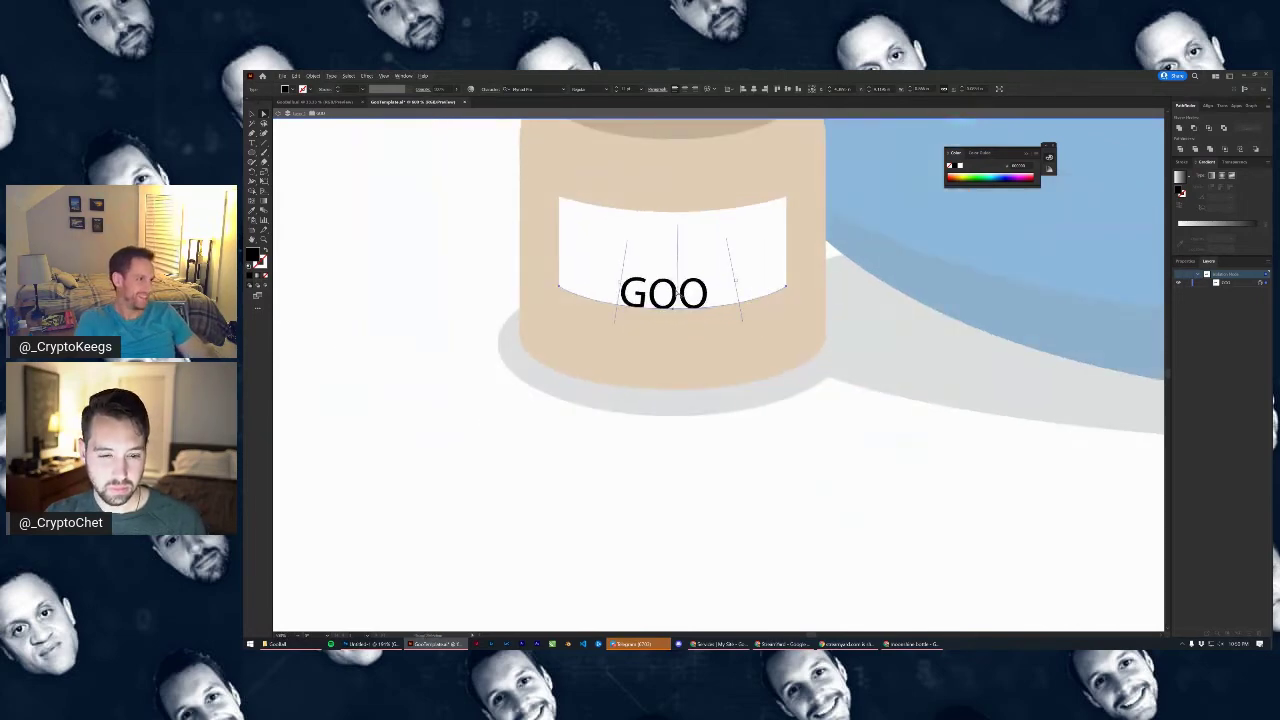
scroll(677, 294, up, 1)
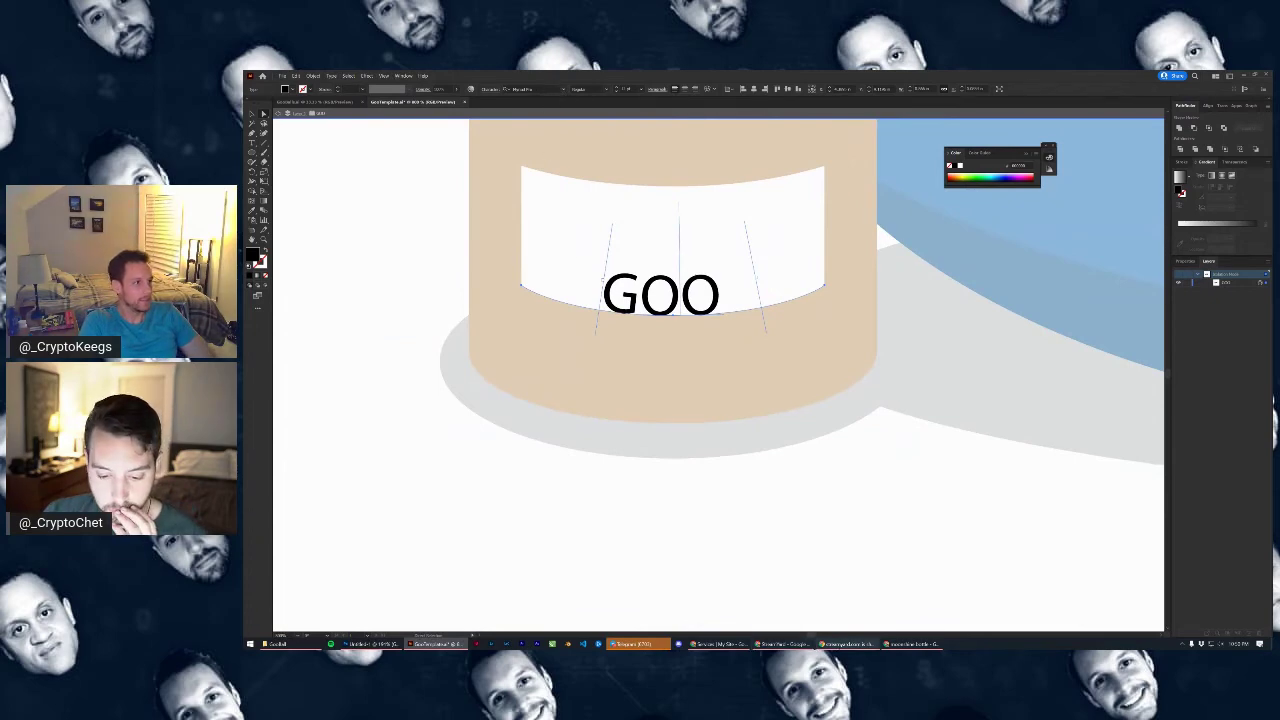
Check the moonshine bottle reference images again and change the GOO text's font to Quincy CF Black
click(911, 644)
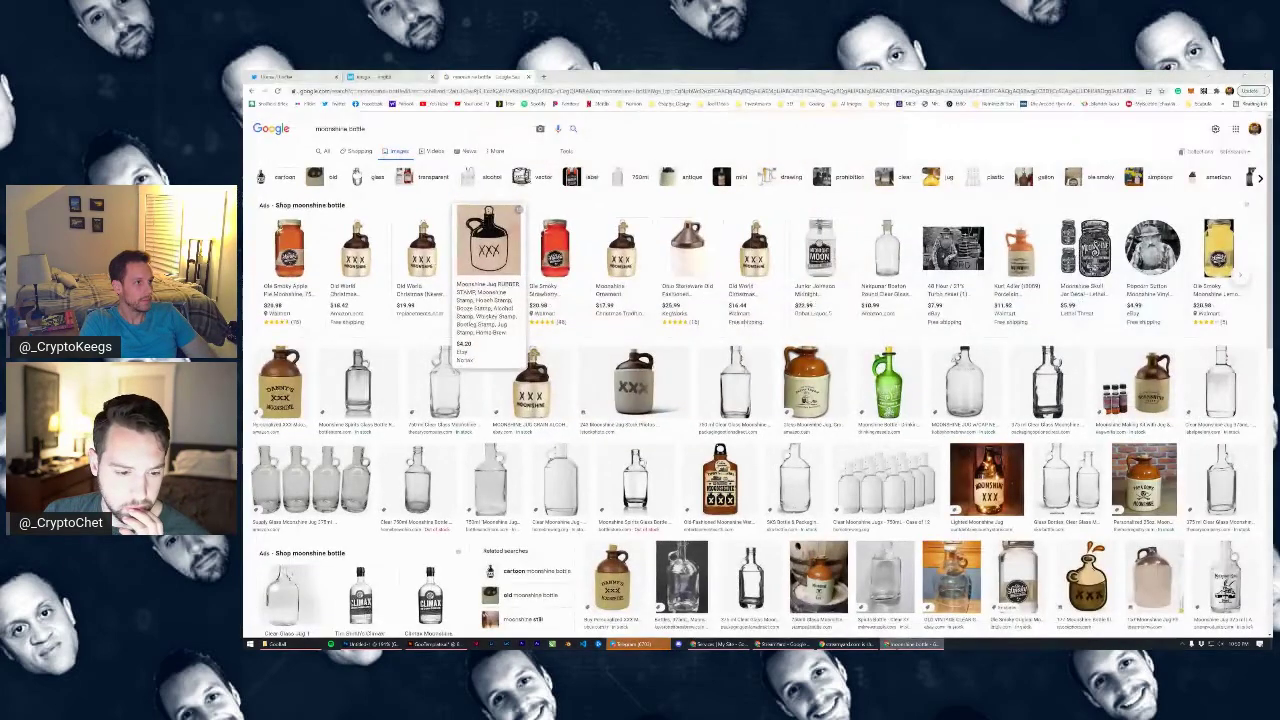
key(alt+Tab)
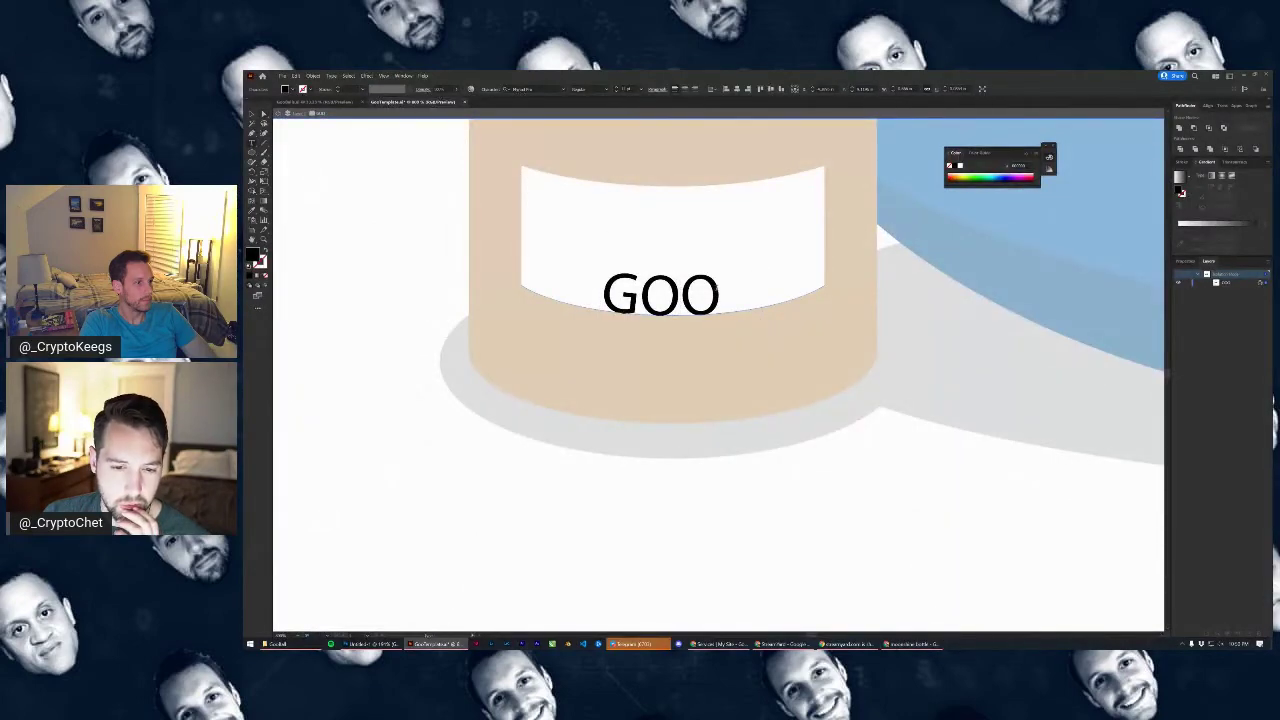
double_click(622, 287)
click(518, 89)
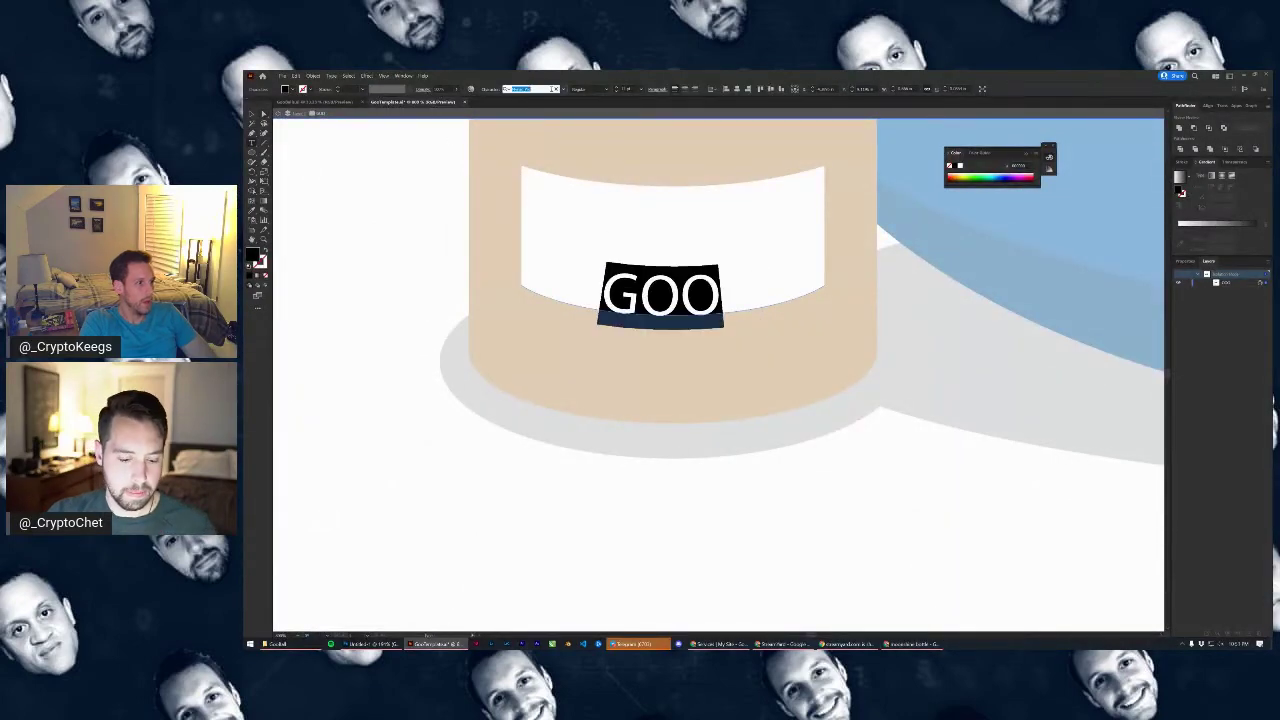
text(quin)
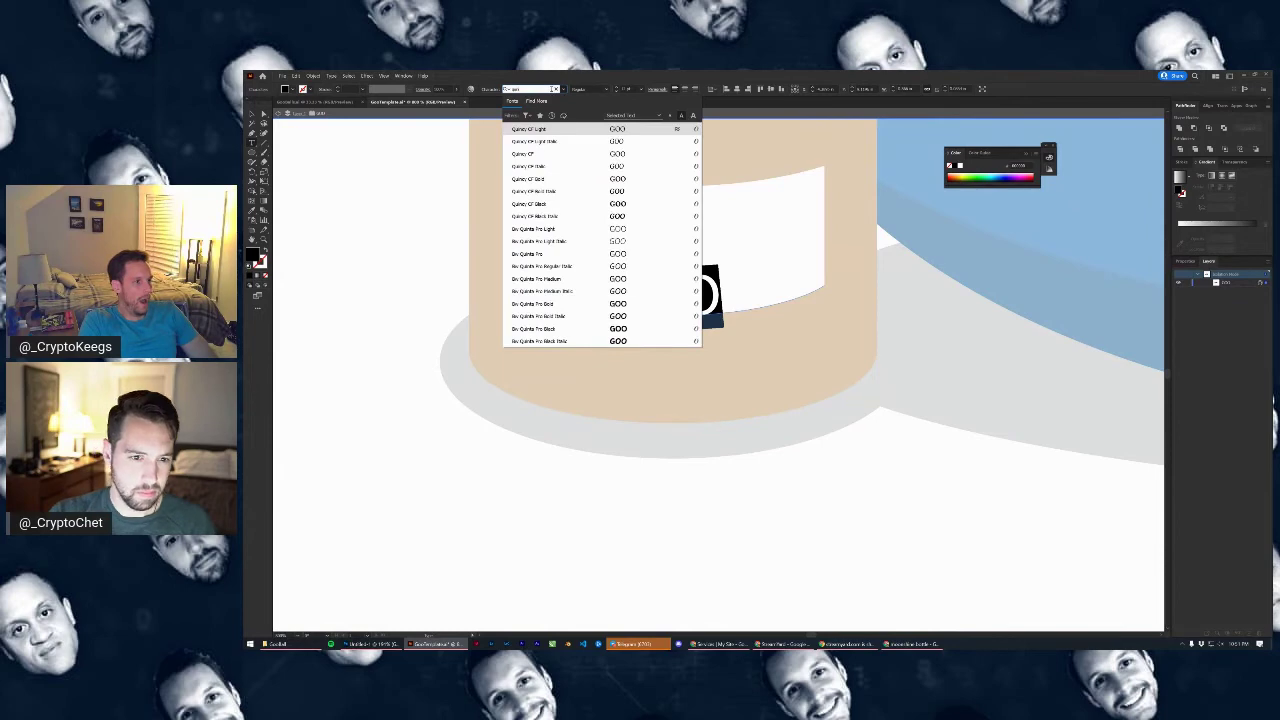
click(610, 204)
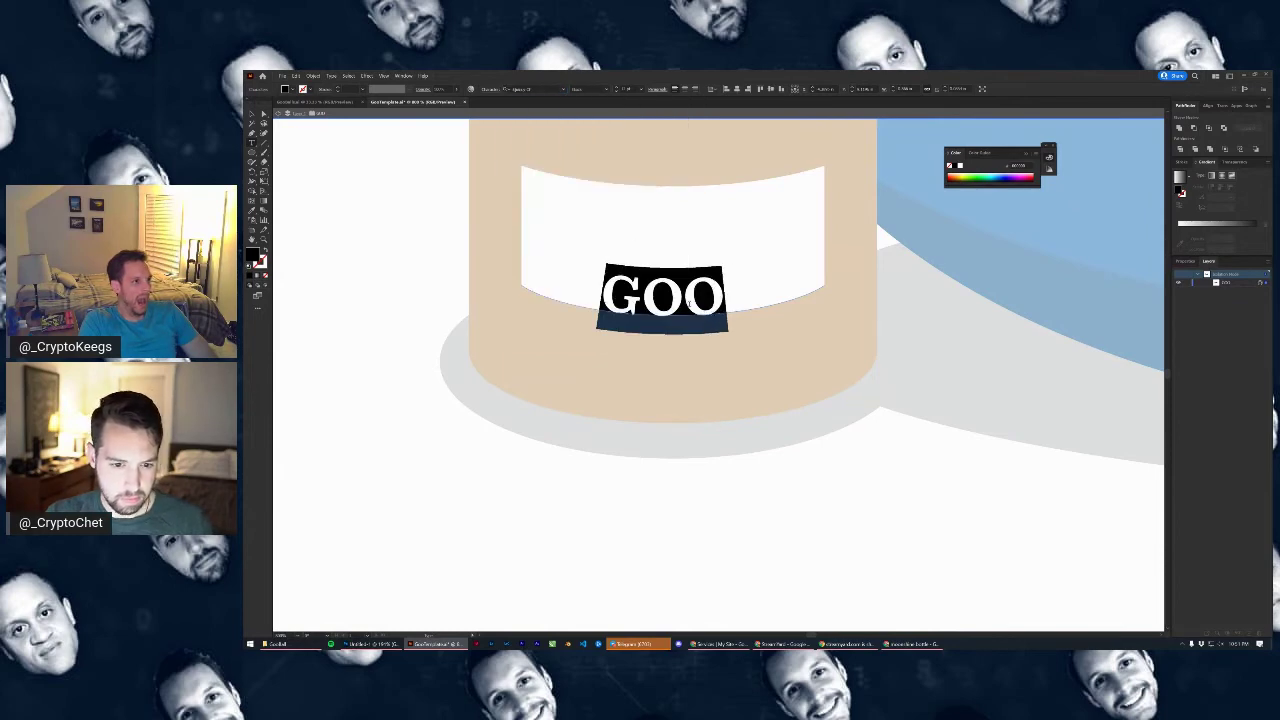
Increase the font size of the GOO text on the label's curve
click(616, 88)
click(616, 88)
click(615, 88)
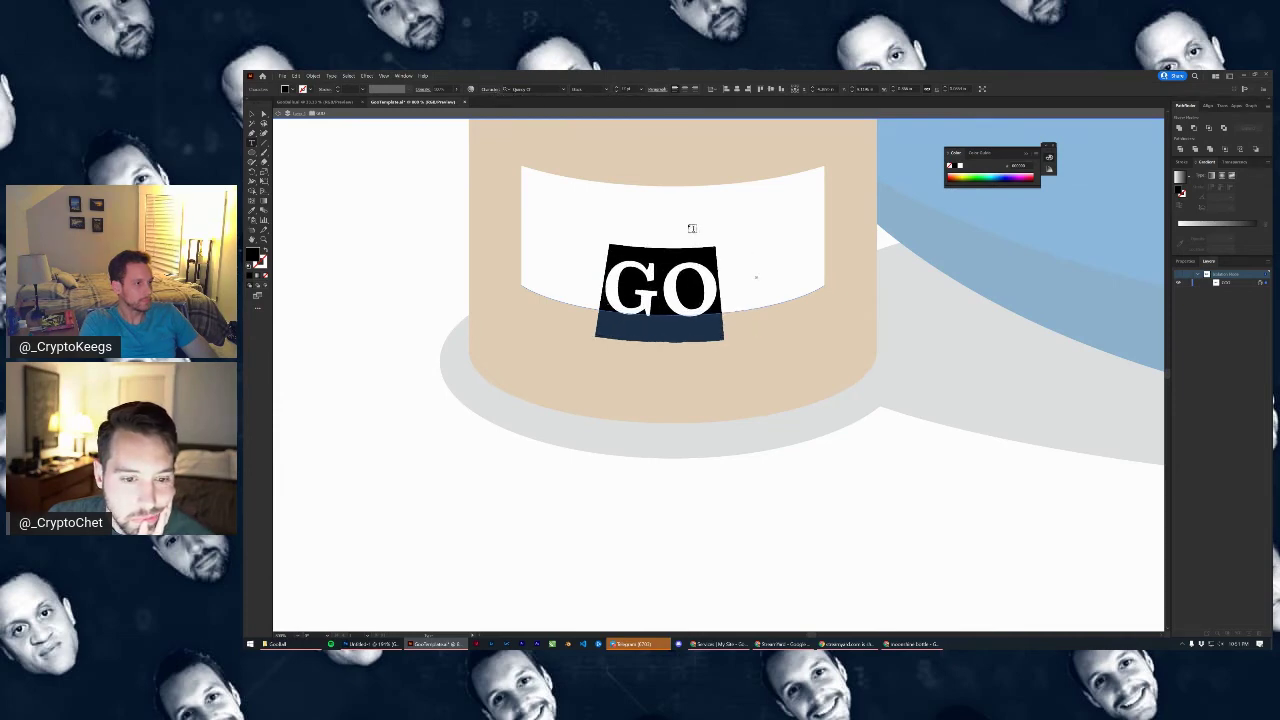
key(Escape)
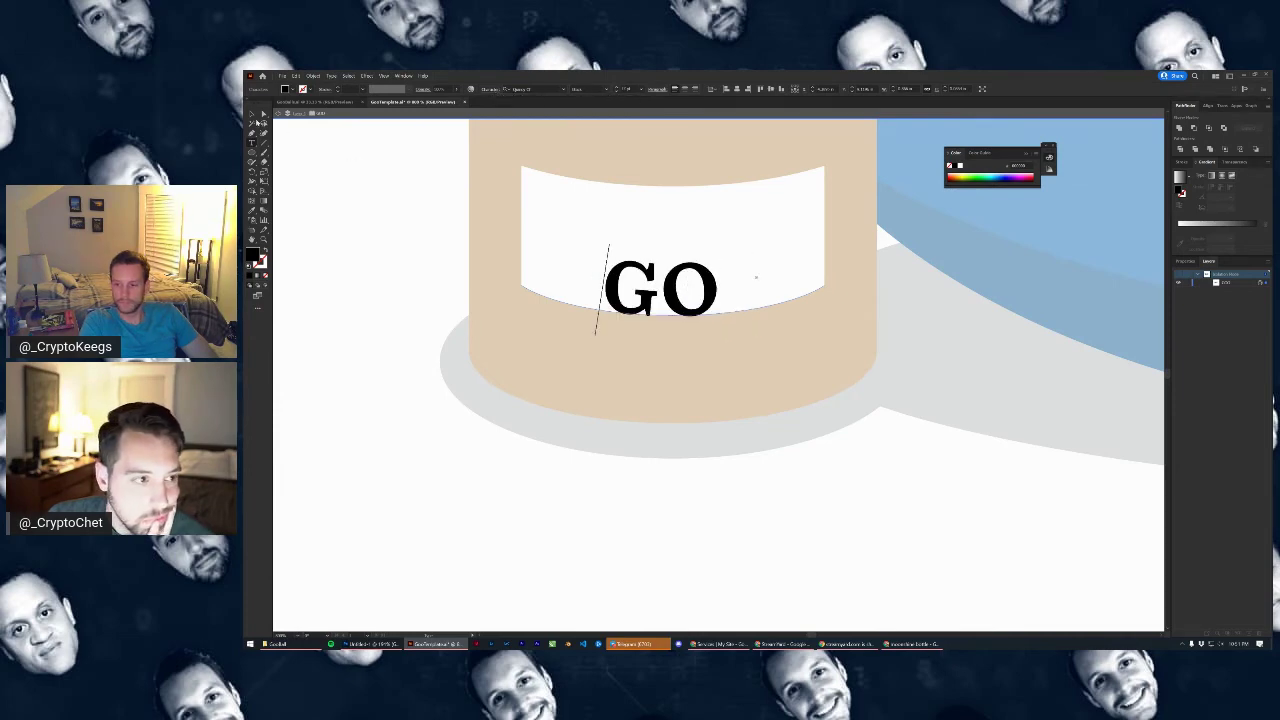
Widen the GOO text's path range to nearly the full width of the label's bottom curve and centre-align the lettering
drag(603, 286, 576, 283)
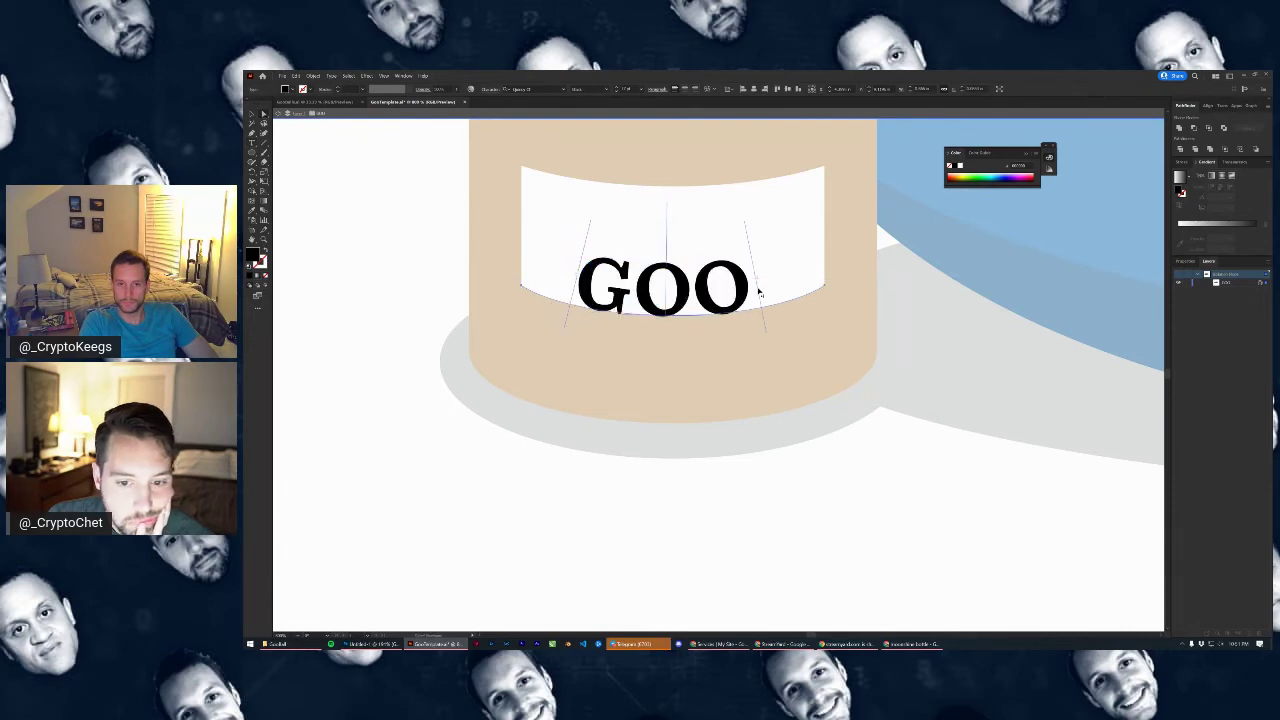
drag(759, 291, 823, 285)
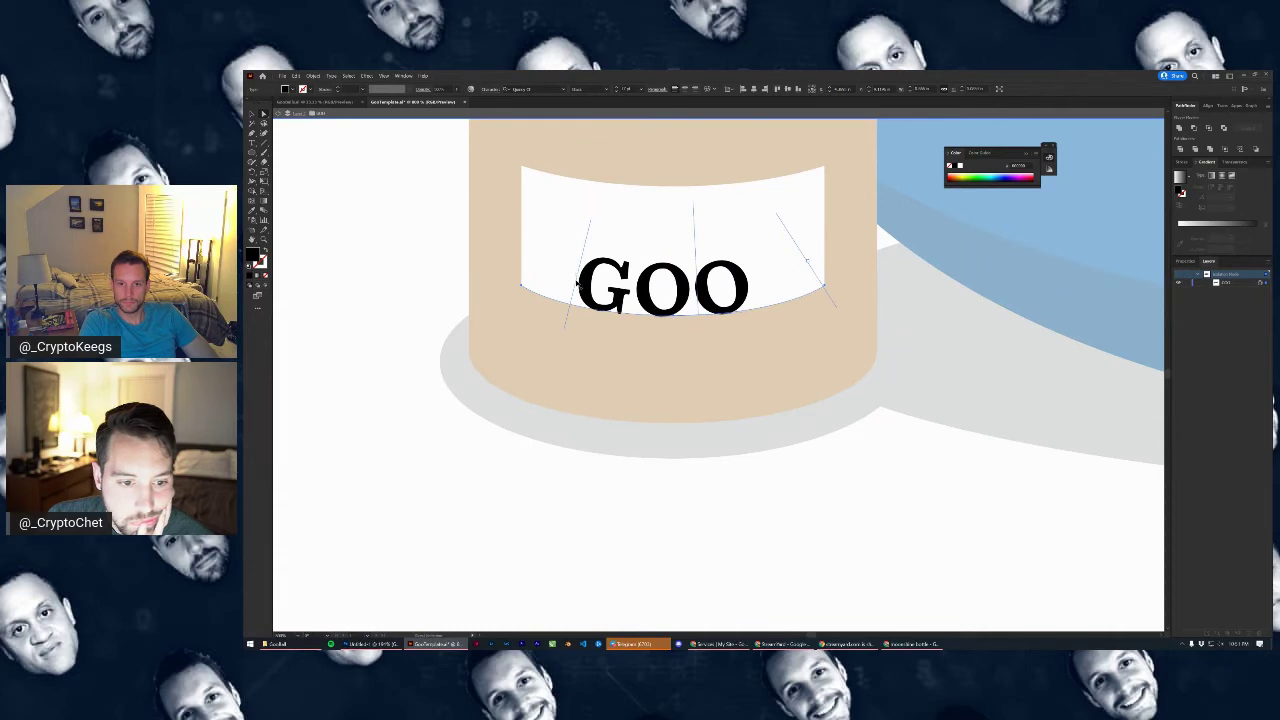
drag(579, 283, 540, 275)
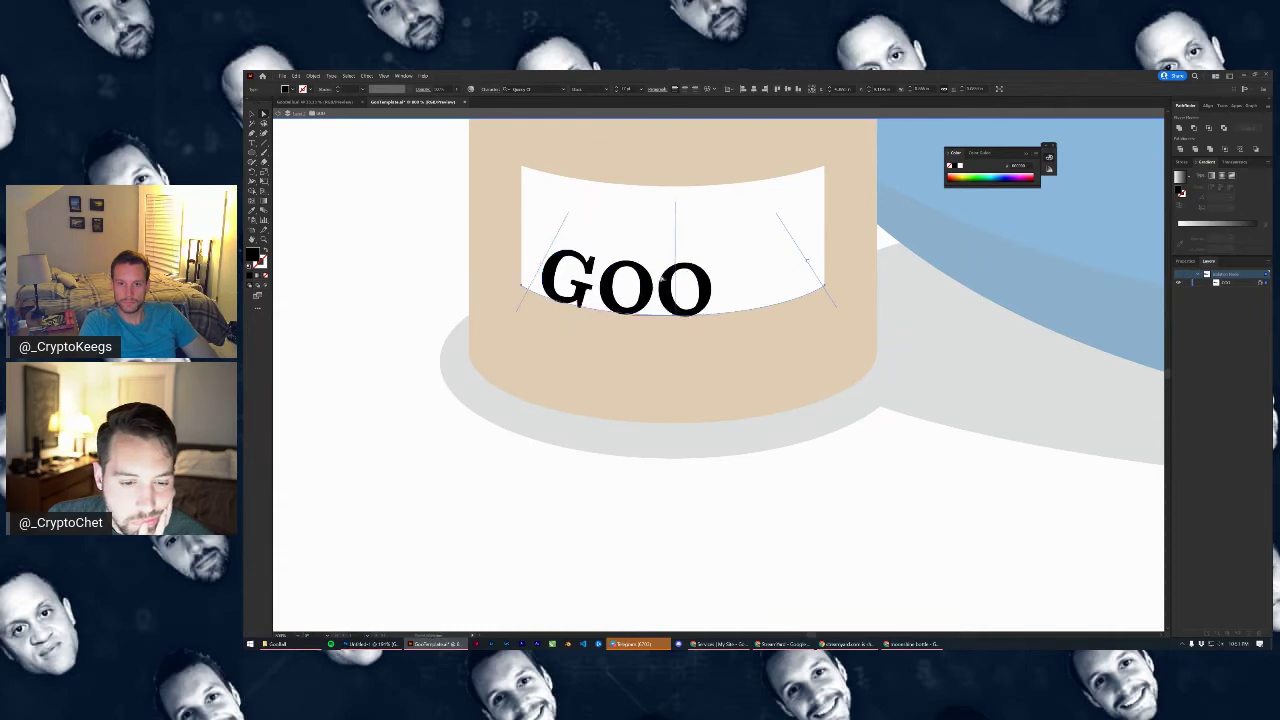
click(685, 91)
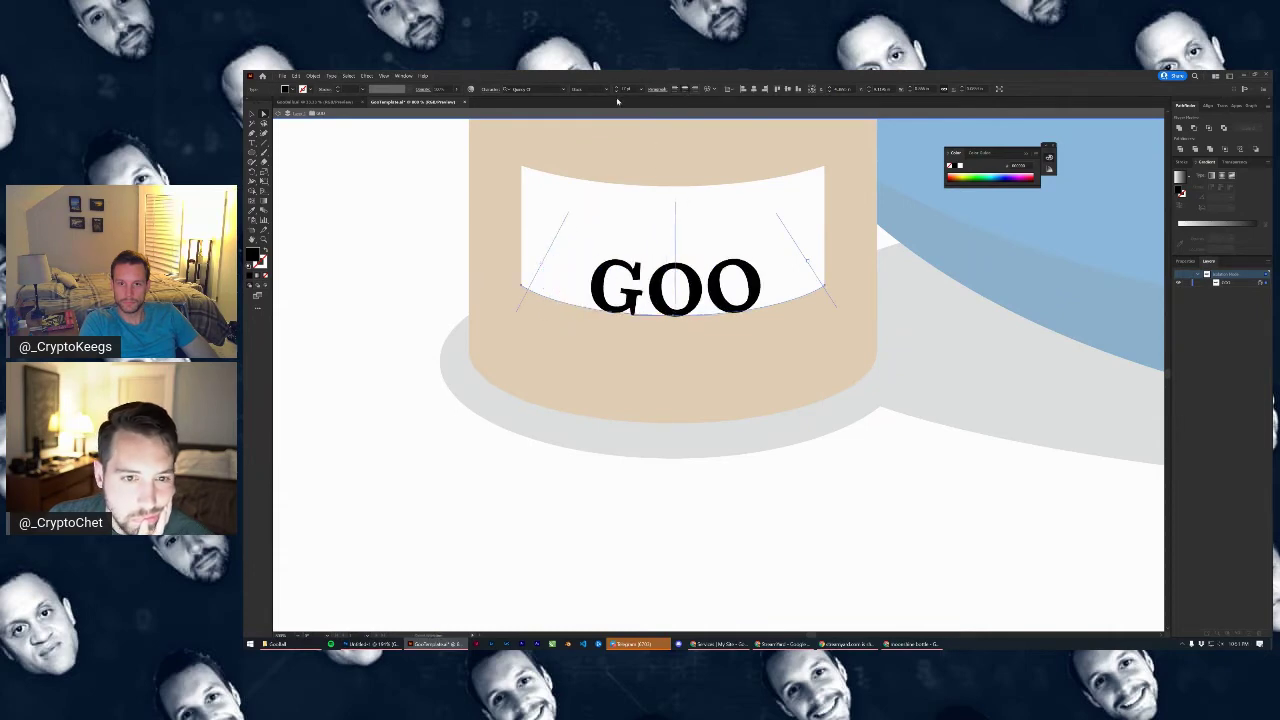
Set the tracking of the GOO text to 200 to spread the letters apart
click(490, 90)
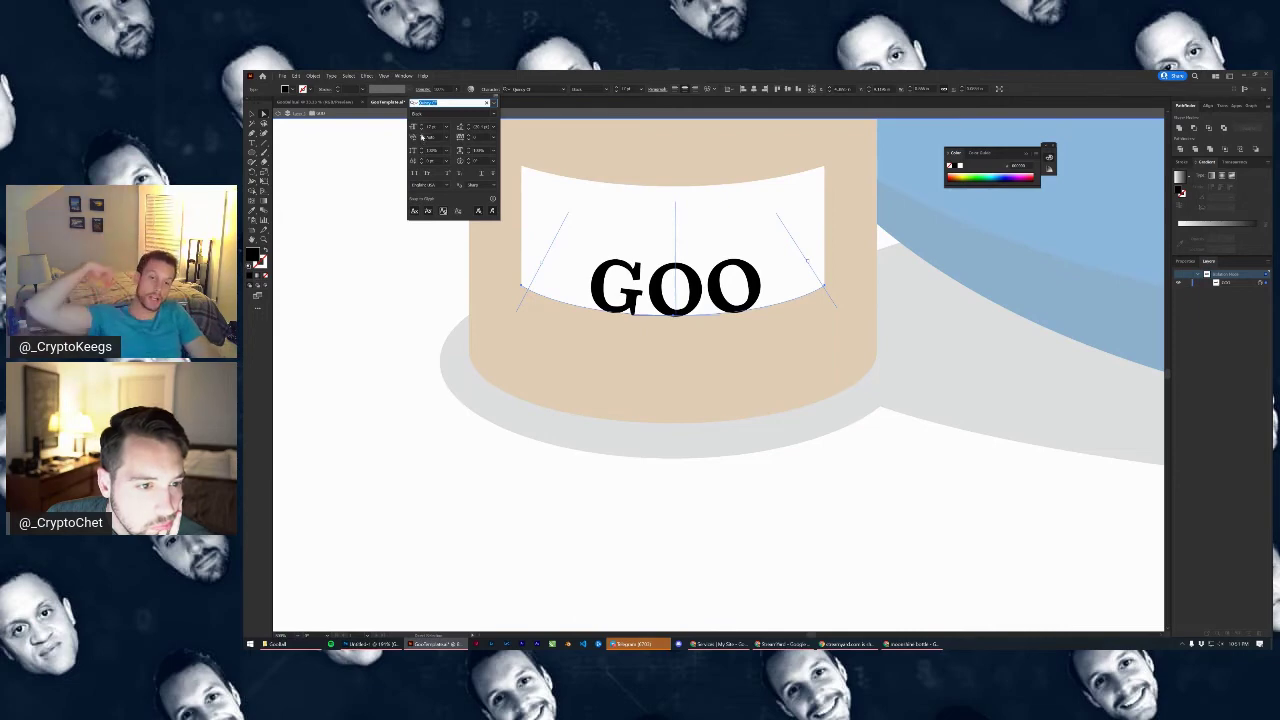
click(468, 136)
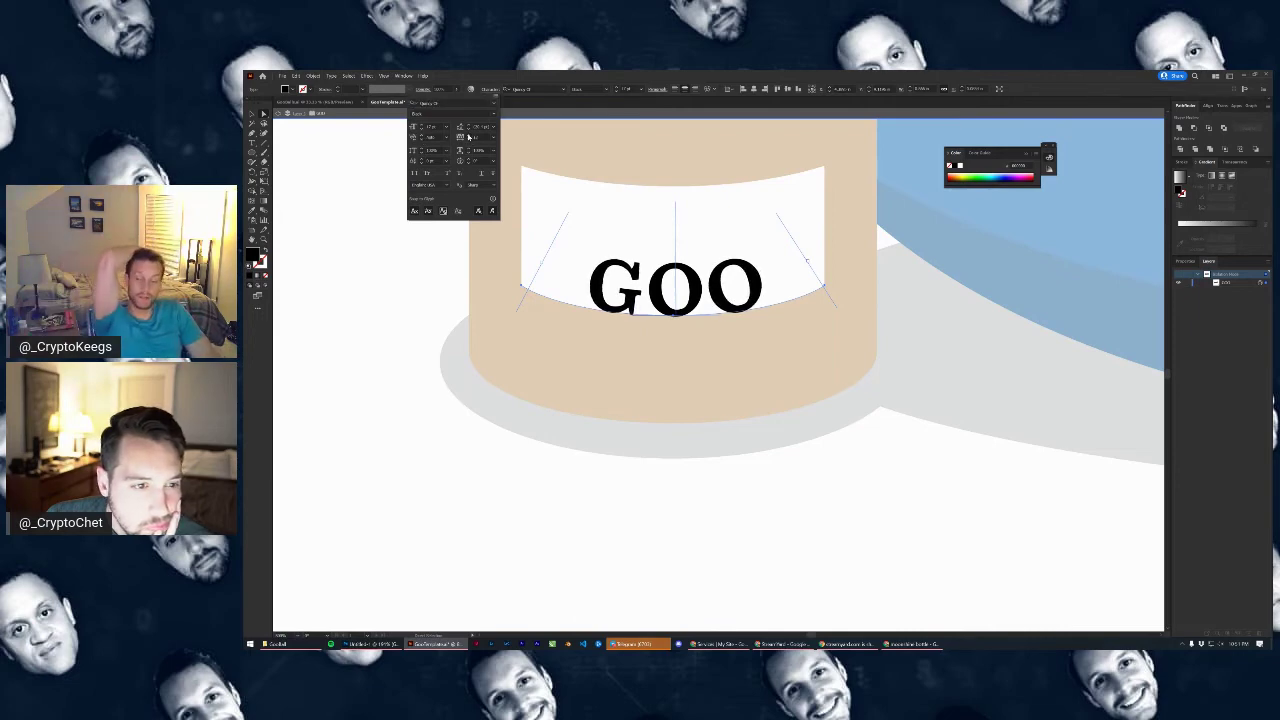
click(488, 146)
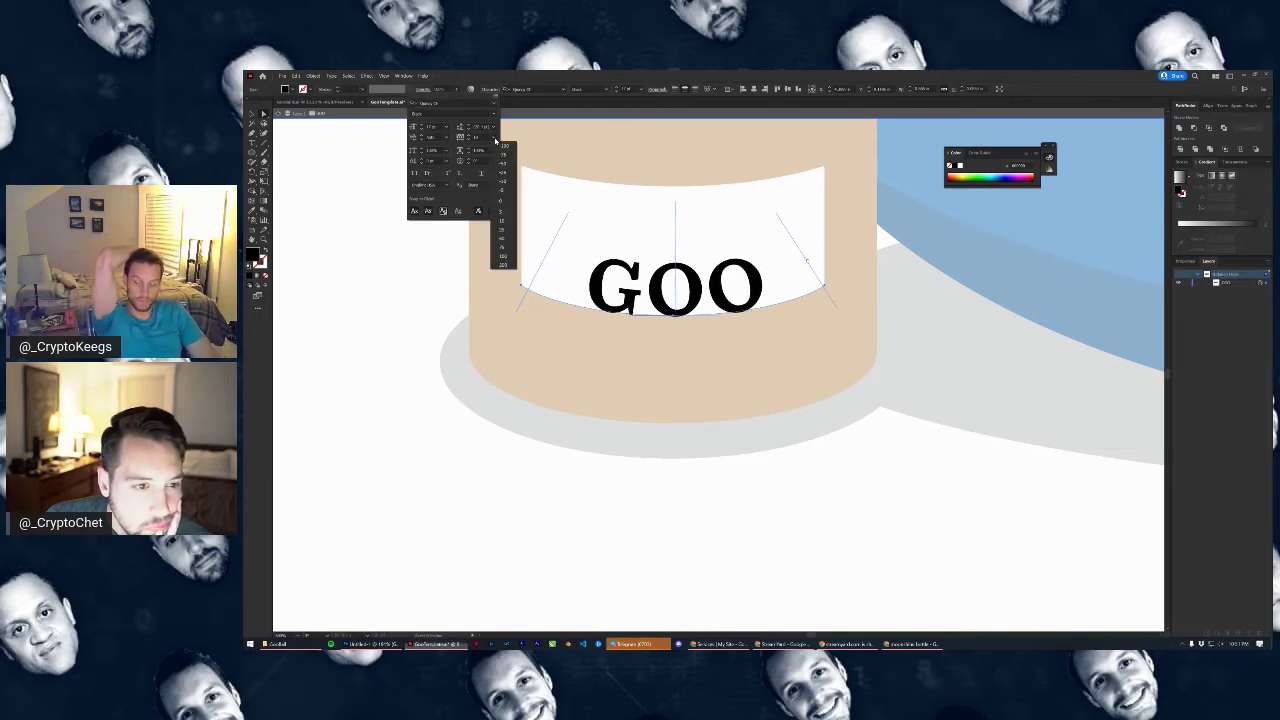
click(506, 265)
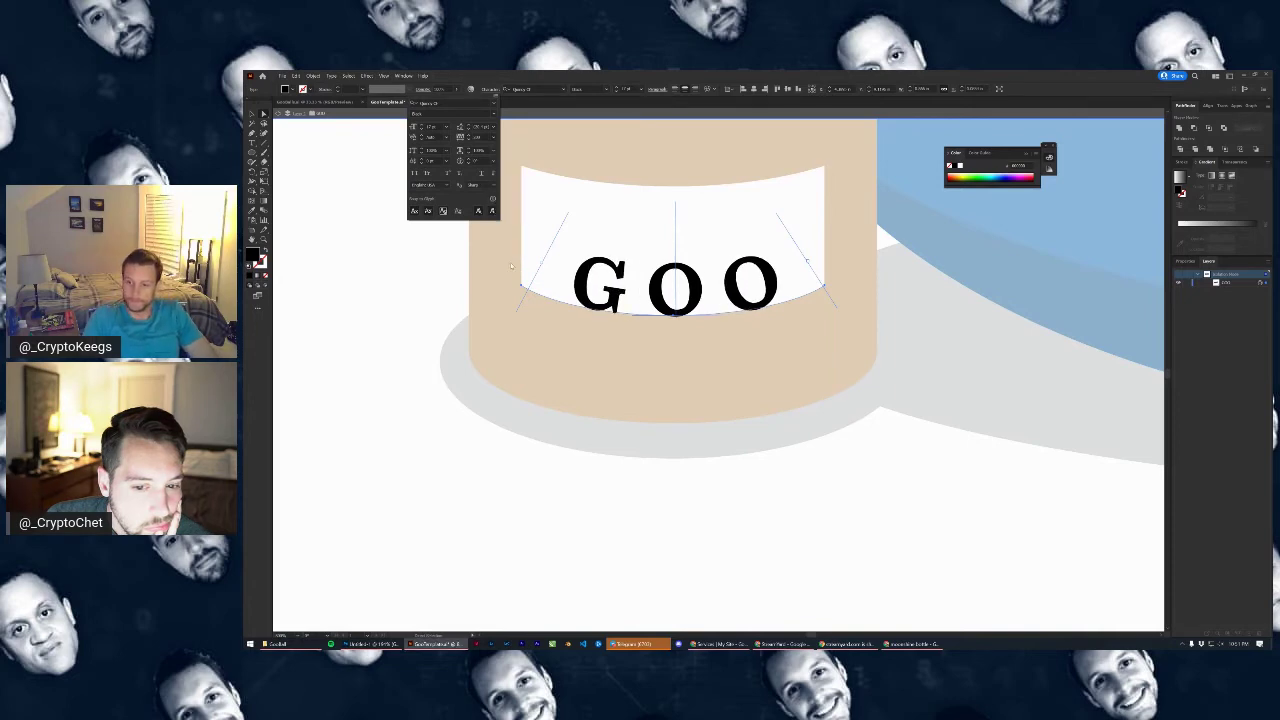
Move the curved GOO text and its path straight up from the label's bottom edge to the middle of the white label
click(250, 114)
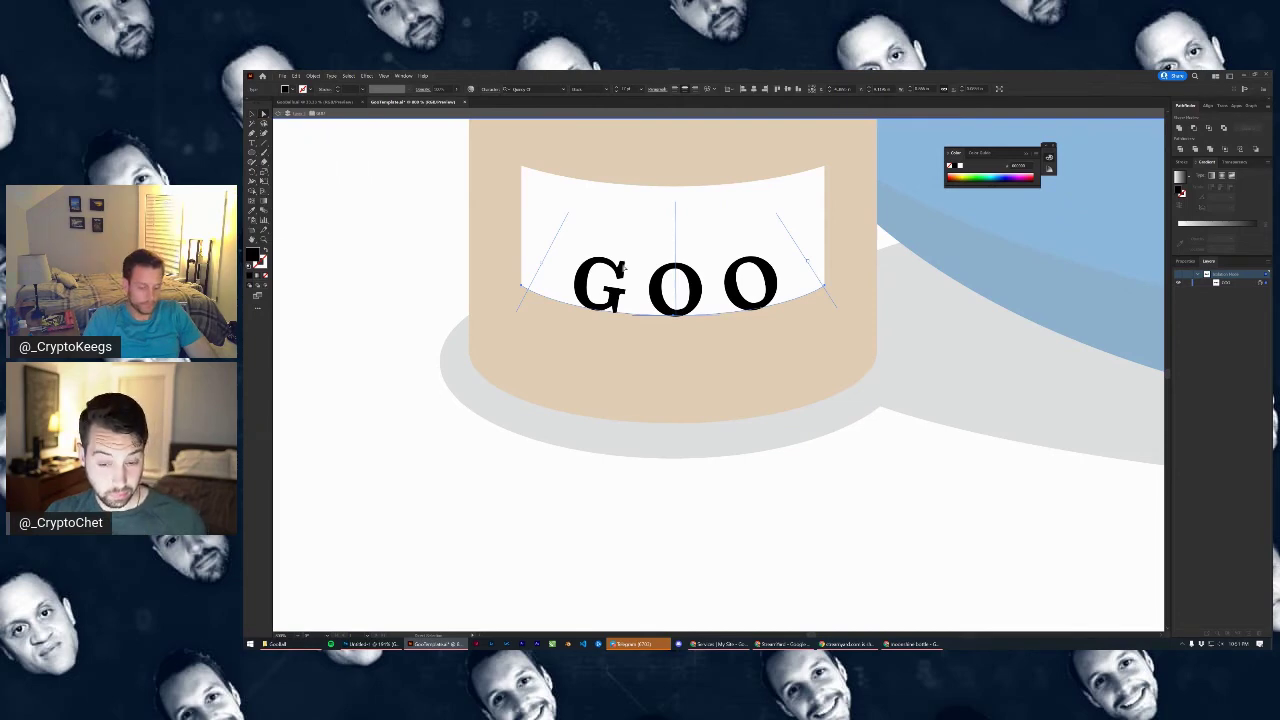
click(253, 115)
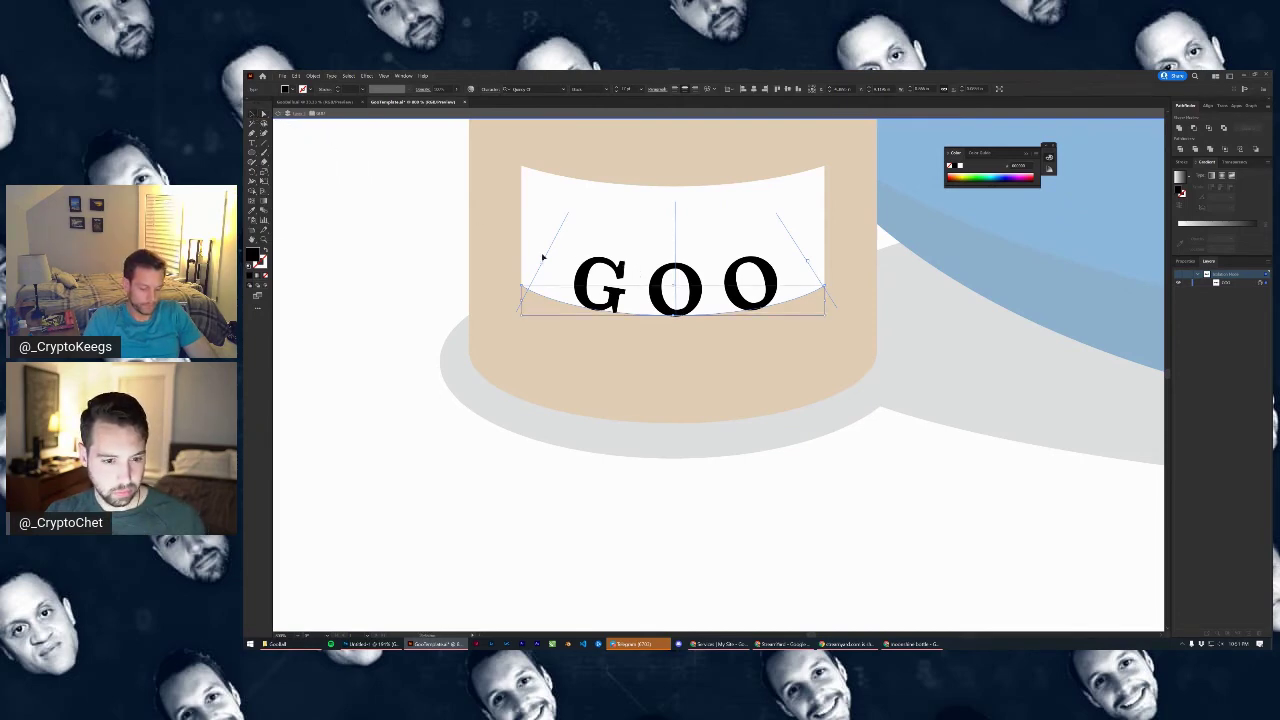
drag(622, 279, 622, 242)
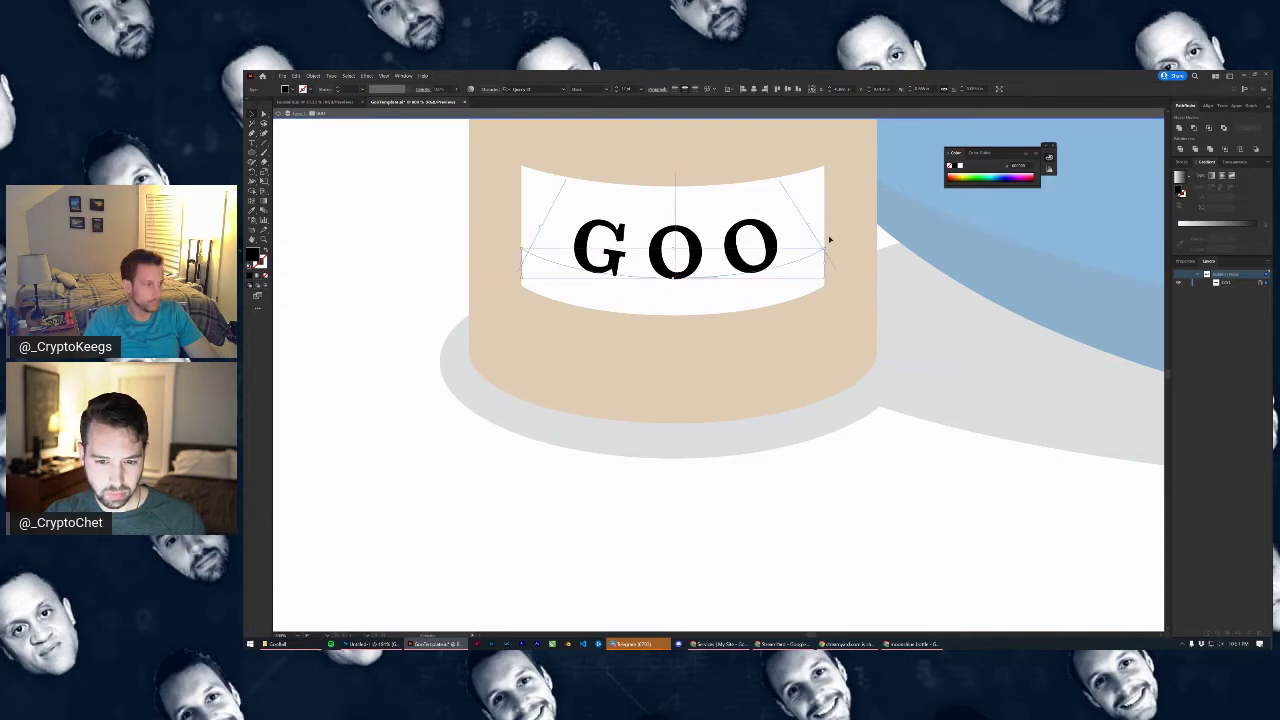
click(264, 117)
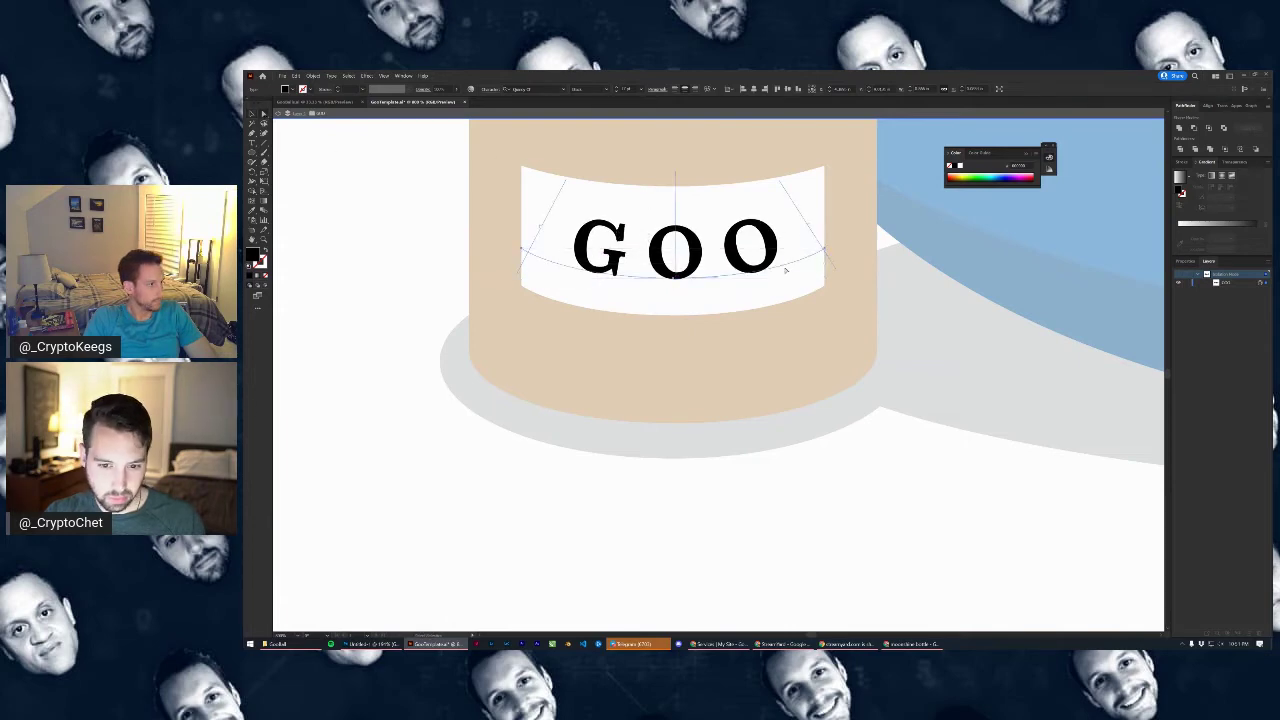
Reshape the curved path under the GOO text by adjusting both of its end points, and exit isolation
mouse_move(826, 252)
mouse_down()
mouse_move(823, 266)
mouse_move(766, 282)
mouse_move(811, 257)
mouse_up()
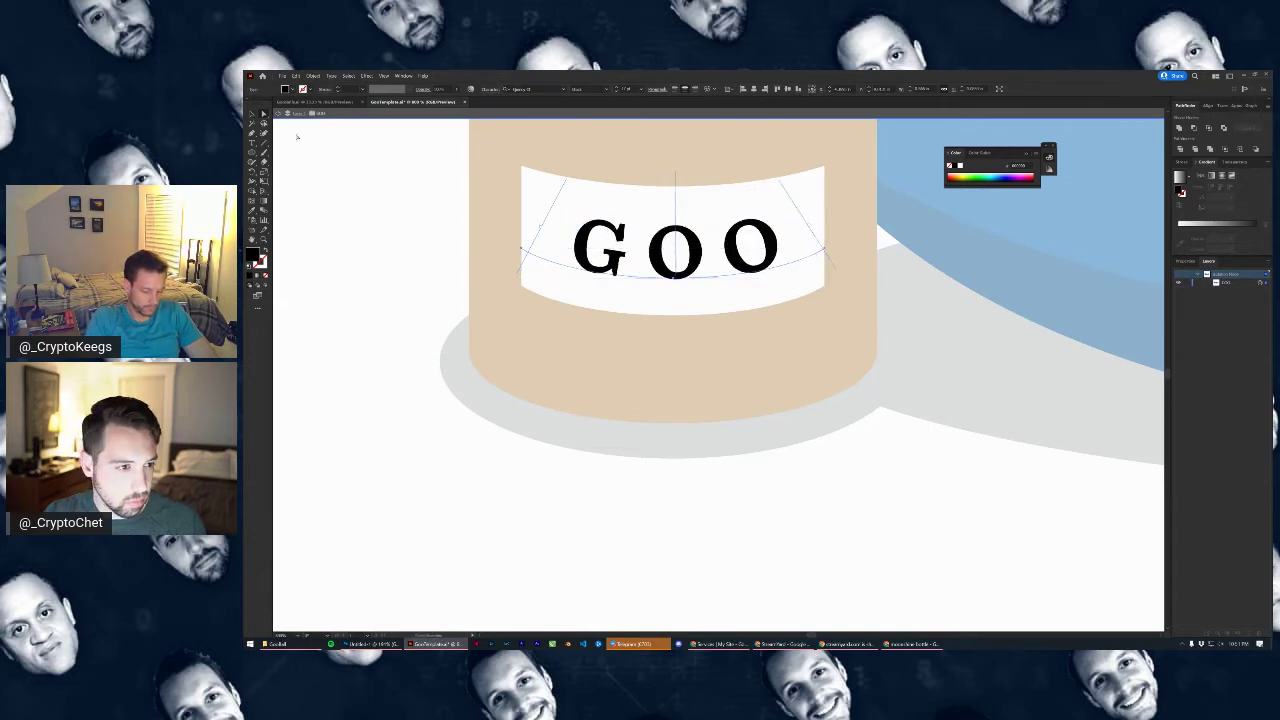
click(523, 251)
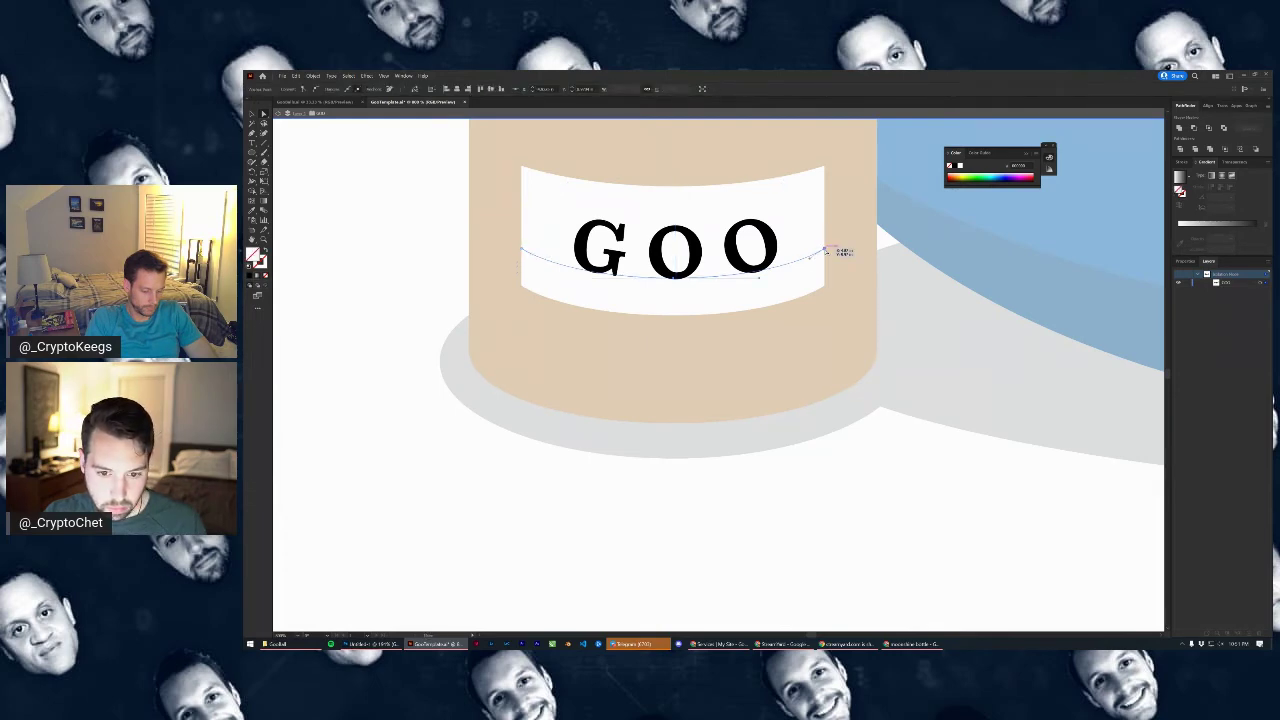
mouse_move(826, 251)
mouse_down()
mouse_move(805, 262)
mouse_move(827, 263)
mouse_up()
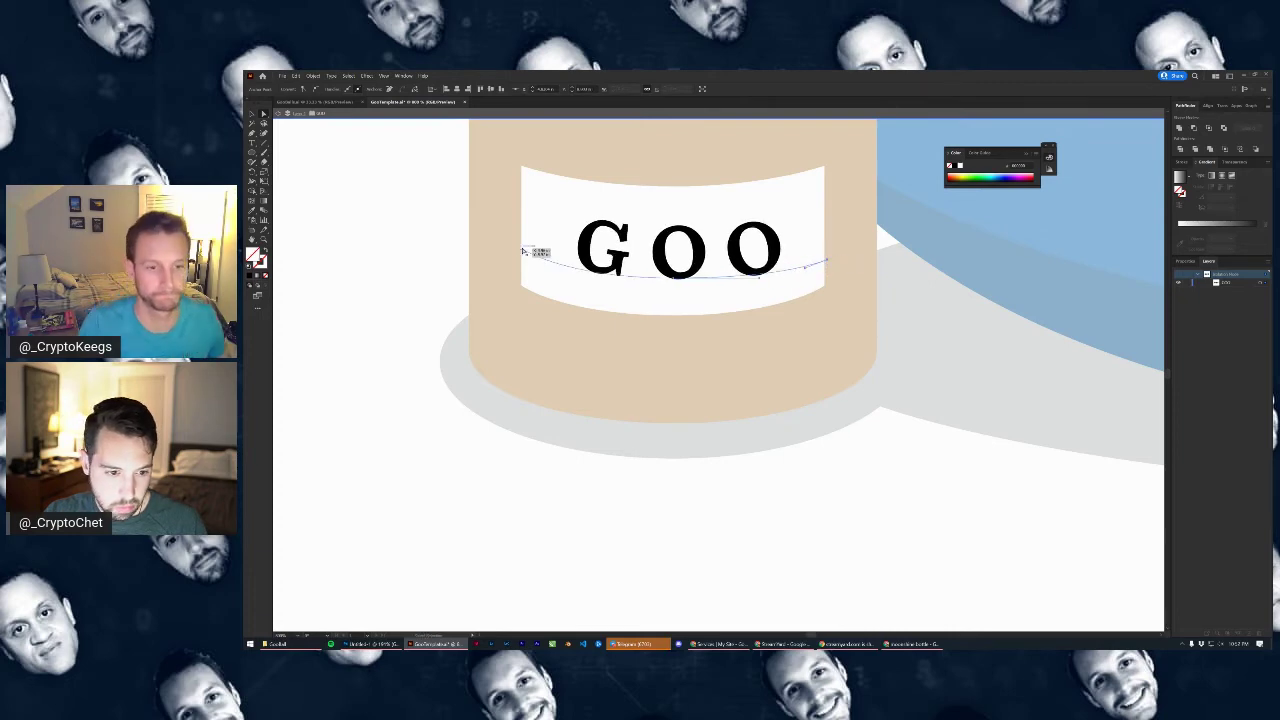
drag(520, 258, 518, 257)
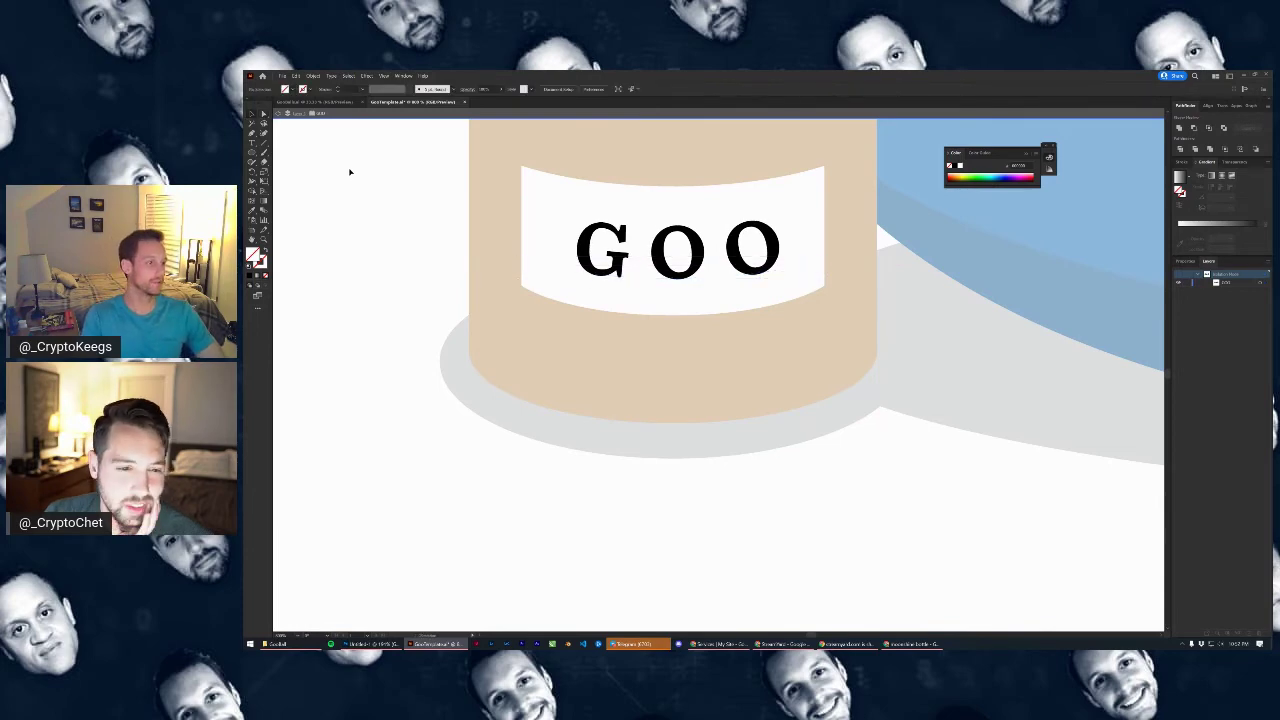
double_click(391, 189)
scroll(632, 273, down, 3)
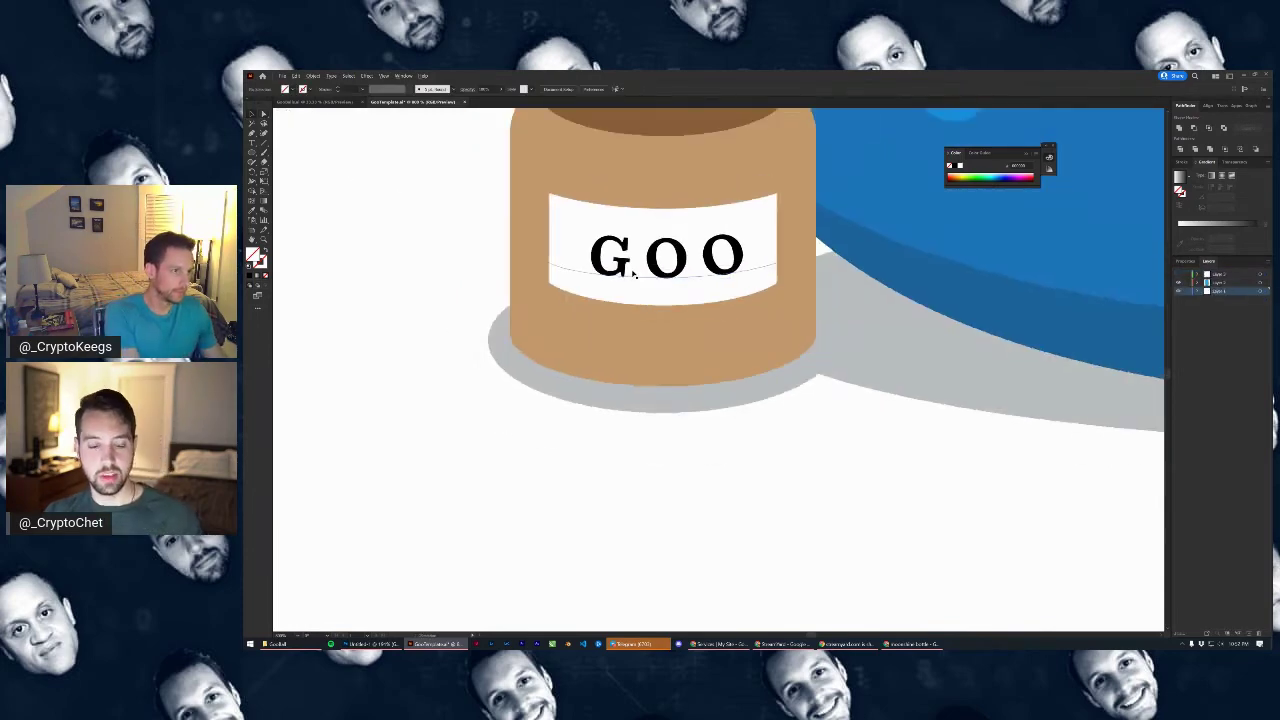
Convert the curved GOO text on the jug label to outlines
click(683, 313)
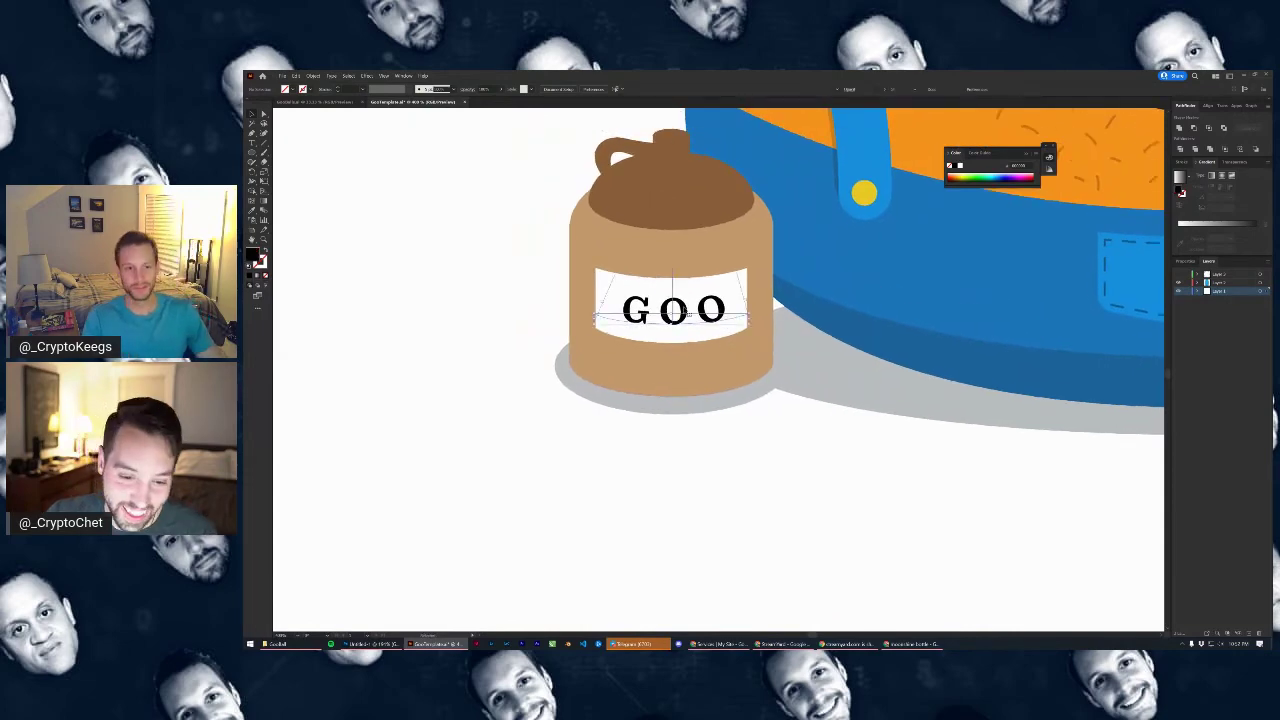
right_click(685, 305)
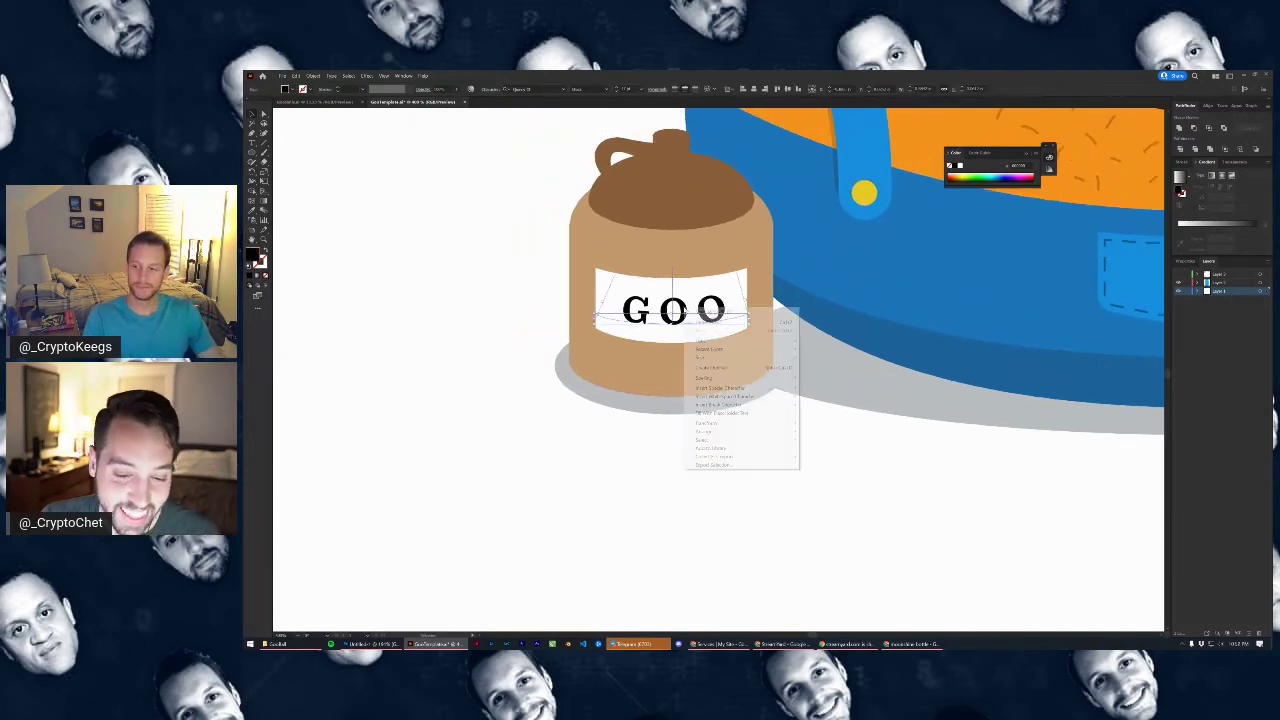
click(700, 366)
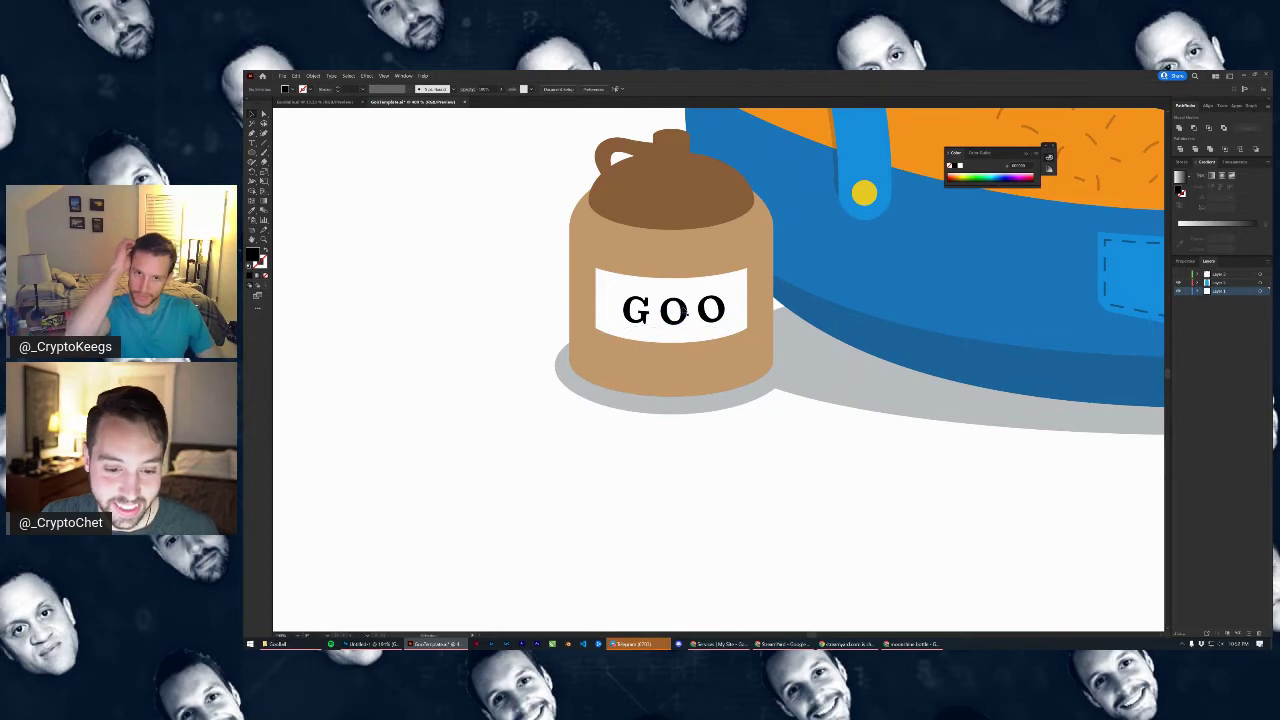
Enlarge and reposition the outlined GOO lettering so that it sits centred on the white jug label
drag(704, 311, 730, 296)
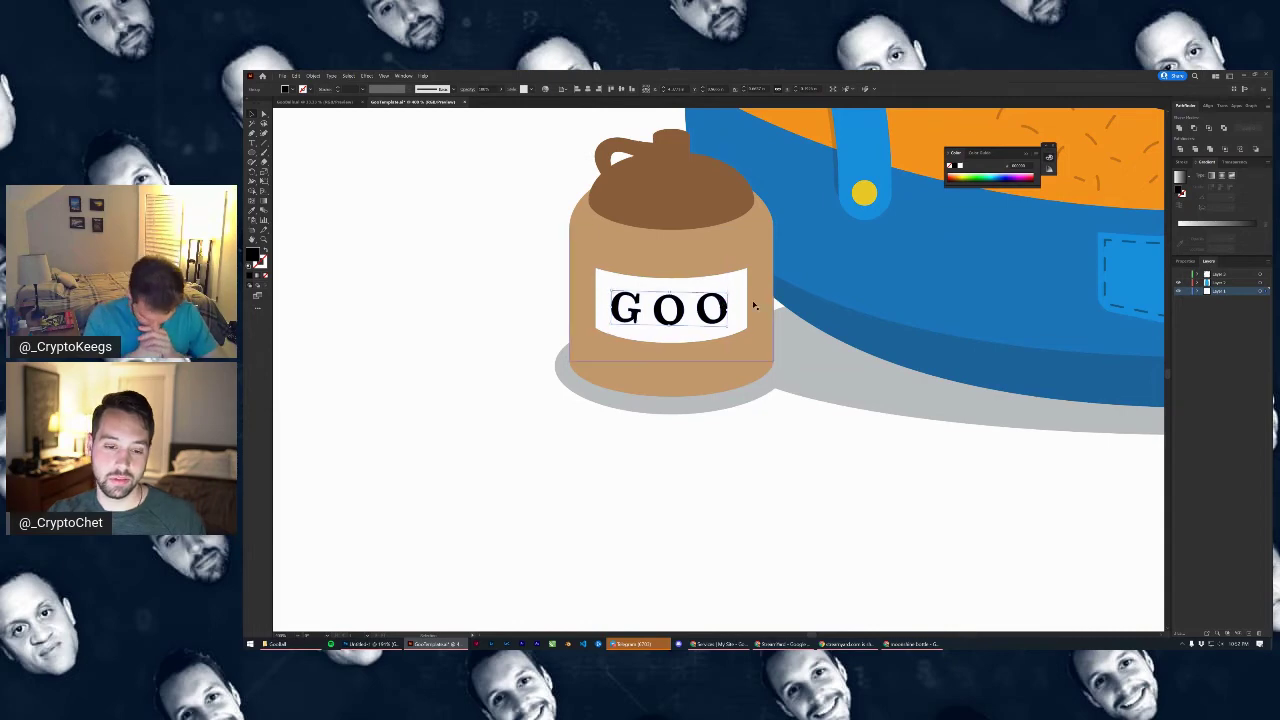
key(Right)
key(Left)
key(Right)
key(Right)
key(Left)
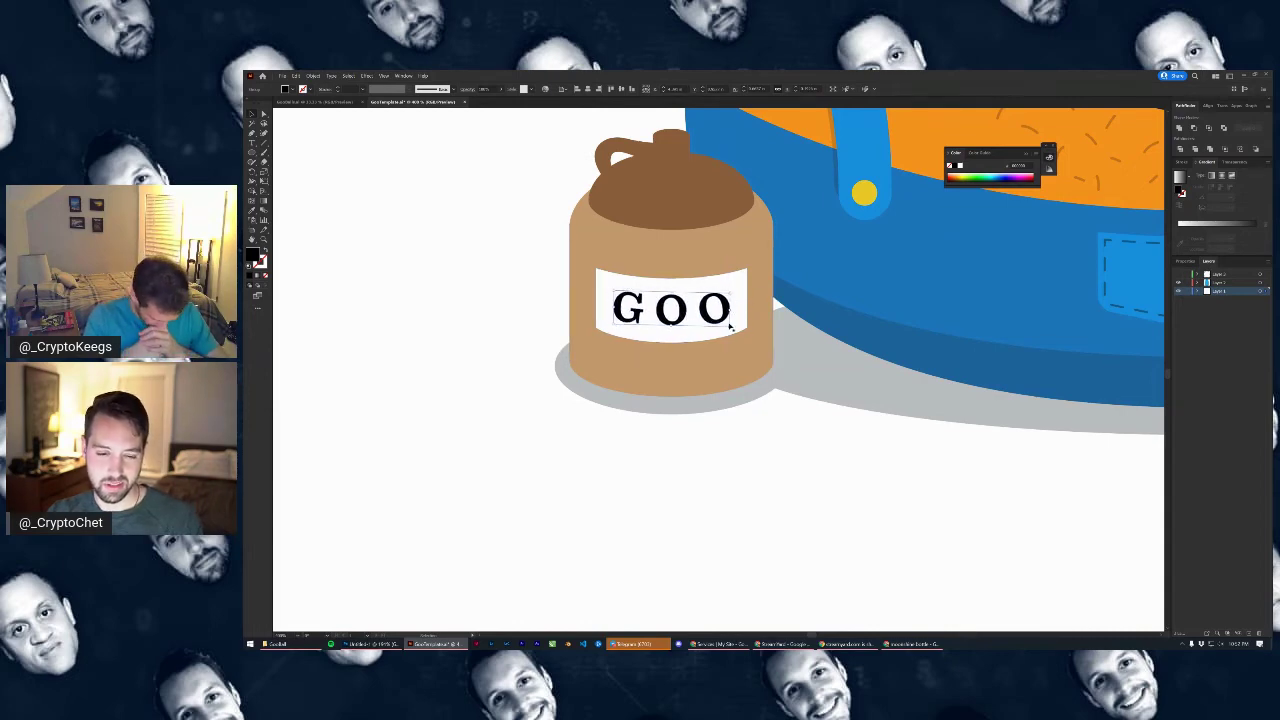
click(792, 499)
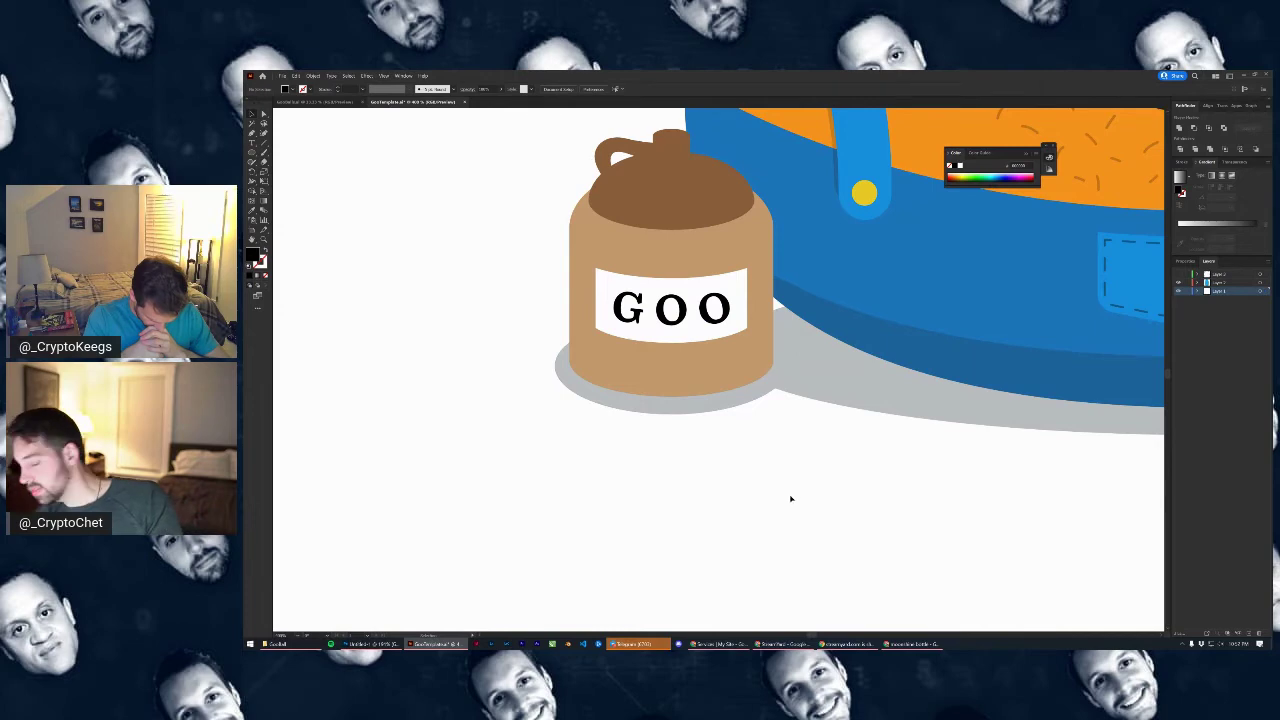
Open the Illustrator file of the blue cowboy character from the project folder in File Explorer
key(ctrl+0)
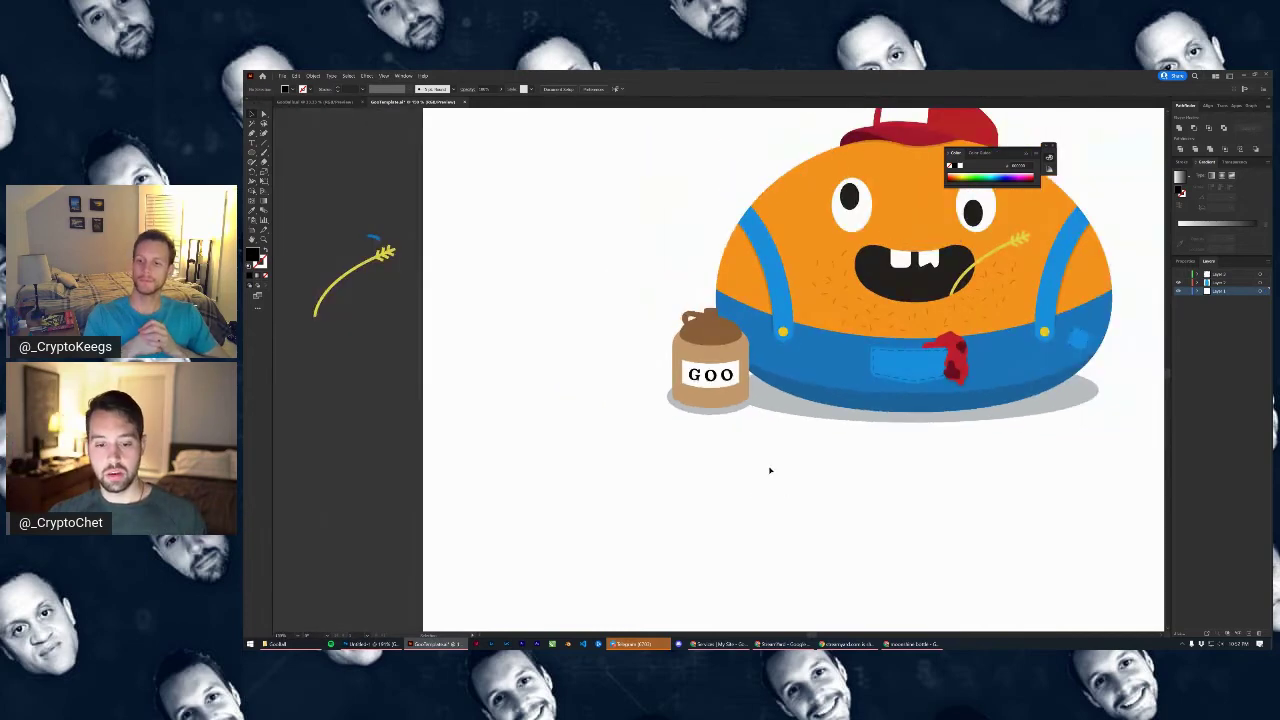
scroll(774, 466, down, 3)
scroll(853, 325, up, 1)
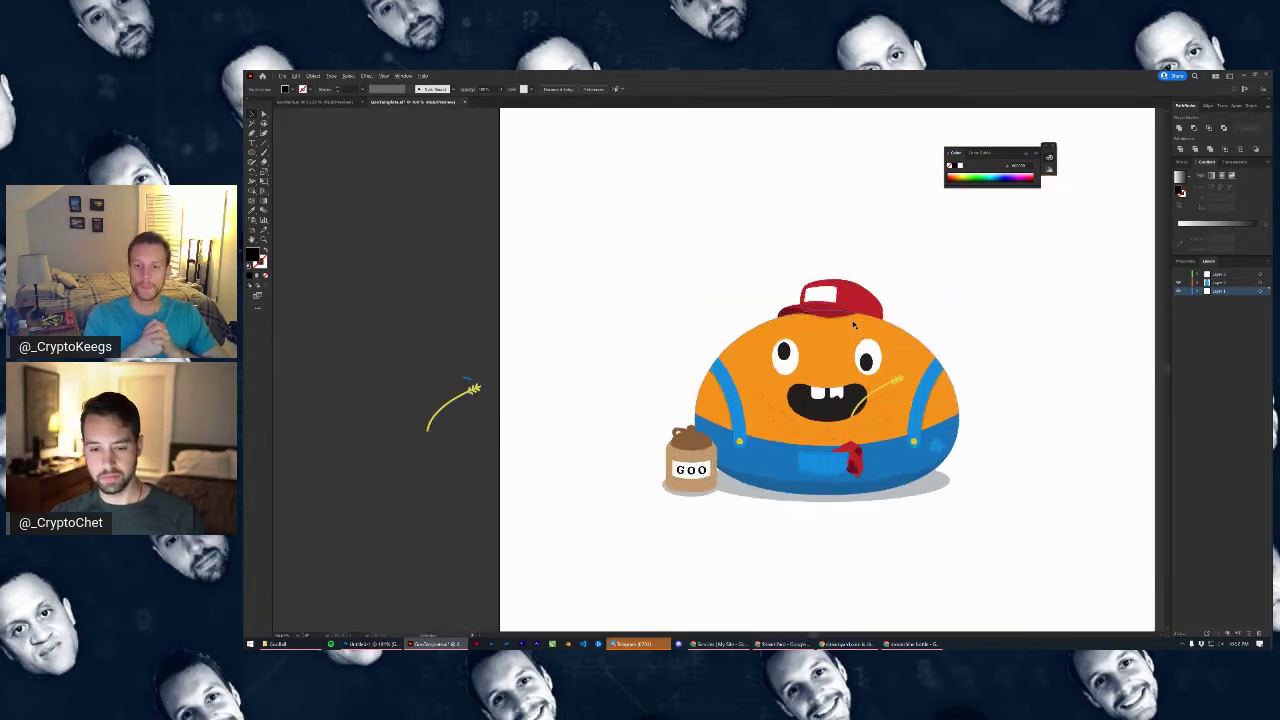
scroll(853, 325, up, 2)
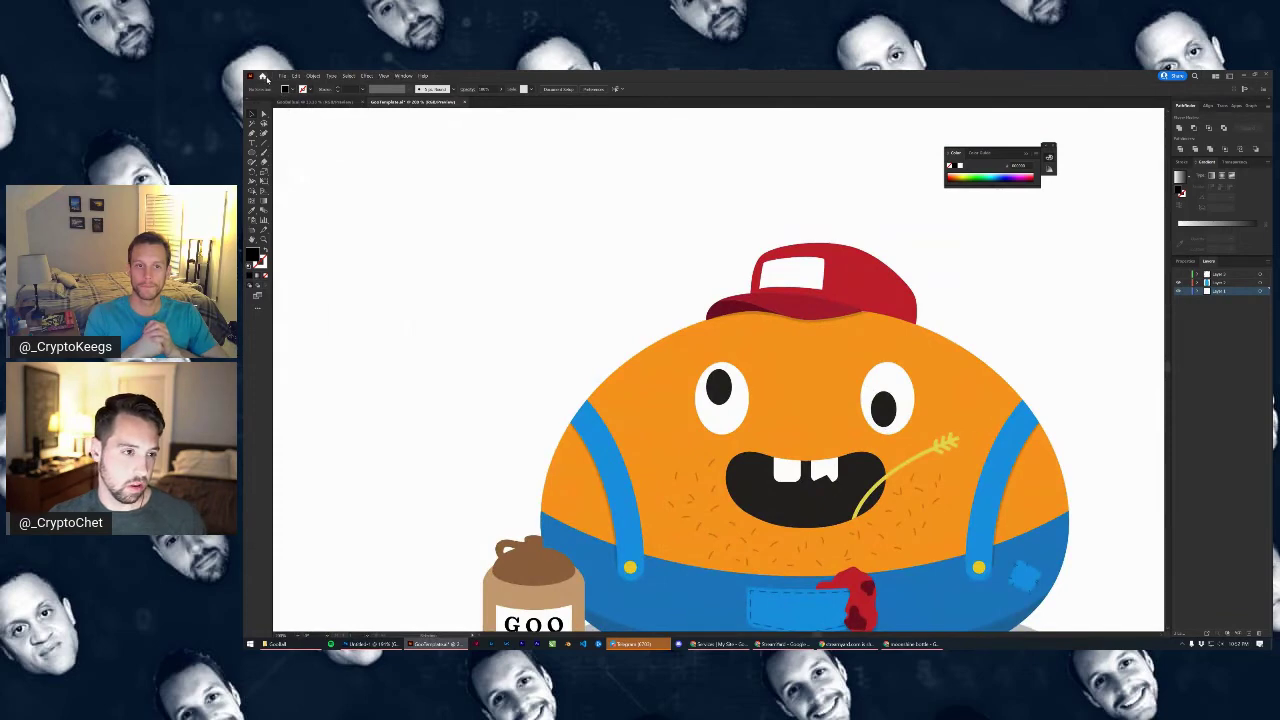
click(276, 644)
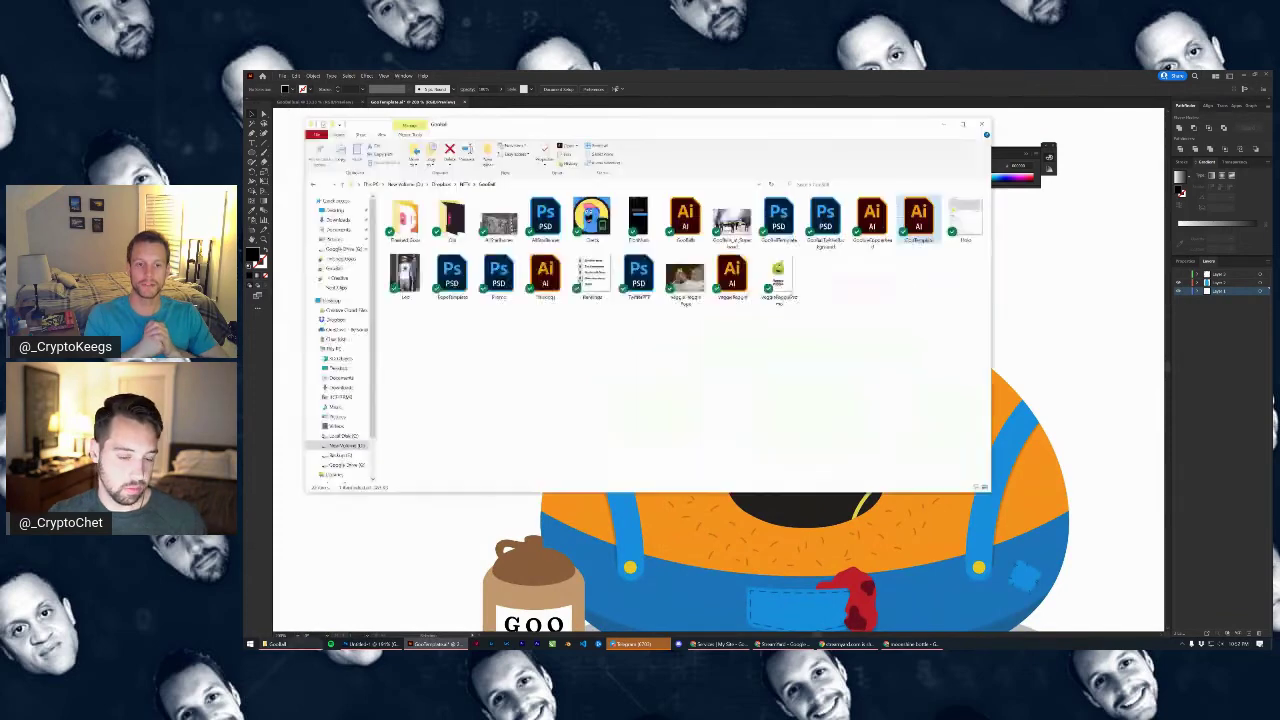
click(867, 213)
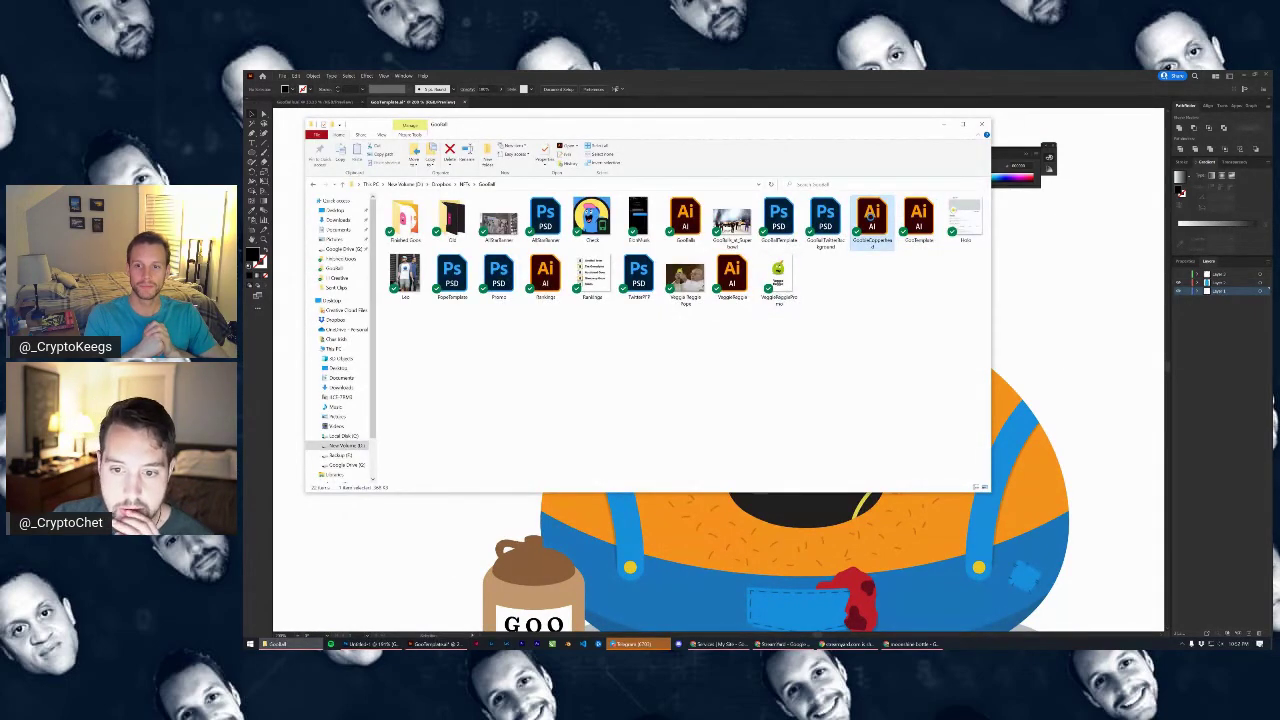
double_click(870, 213)
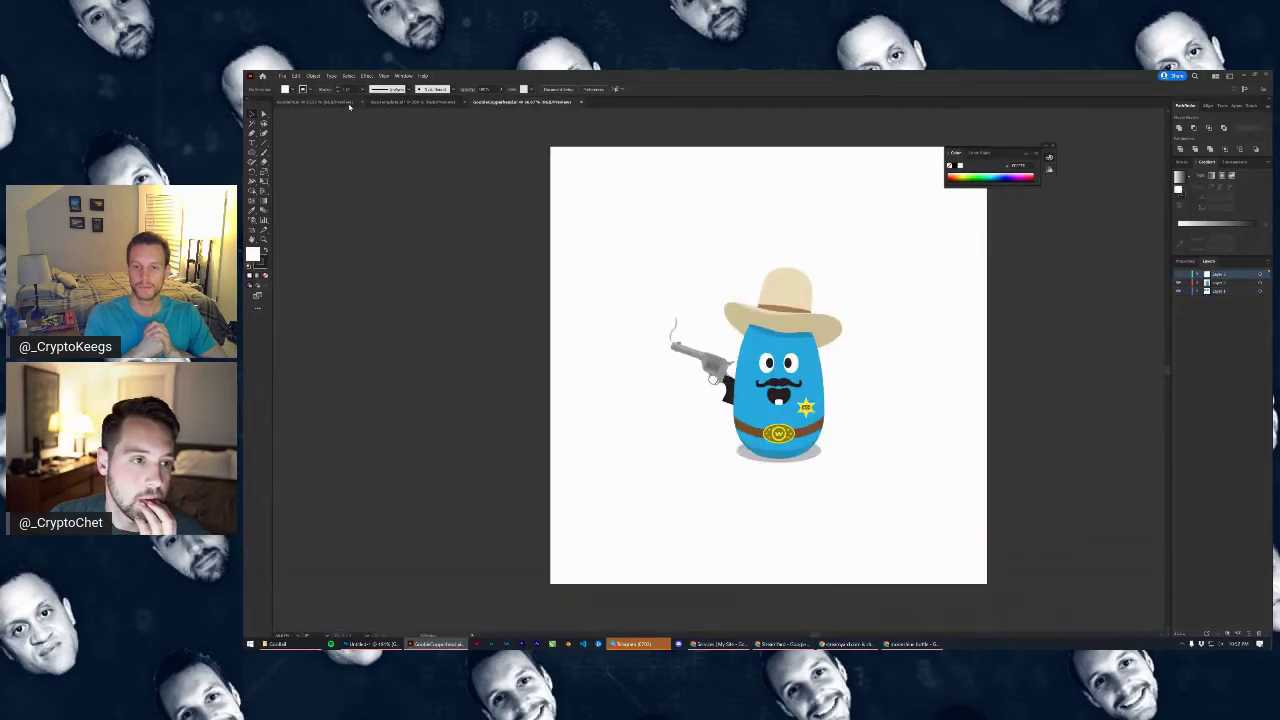
Return to the orange character's document and save it
click(404, 104)
click(283, 76)
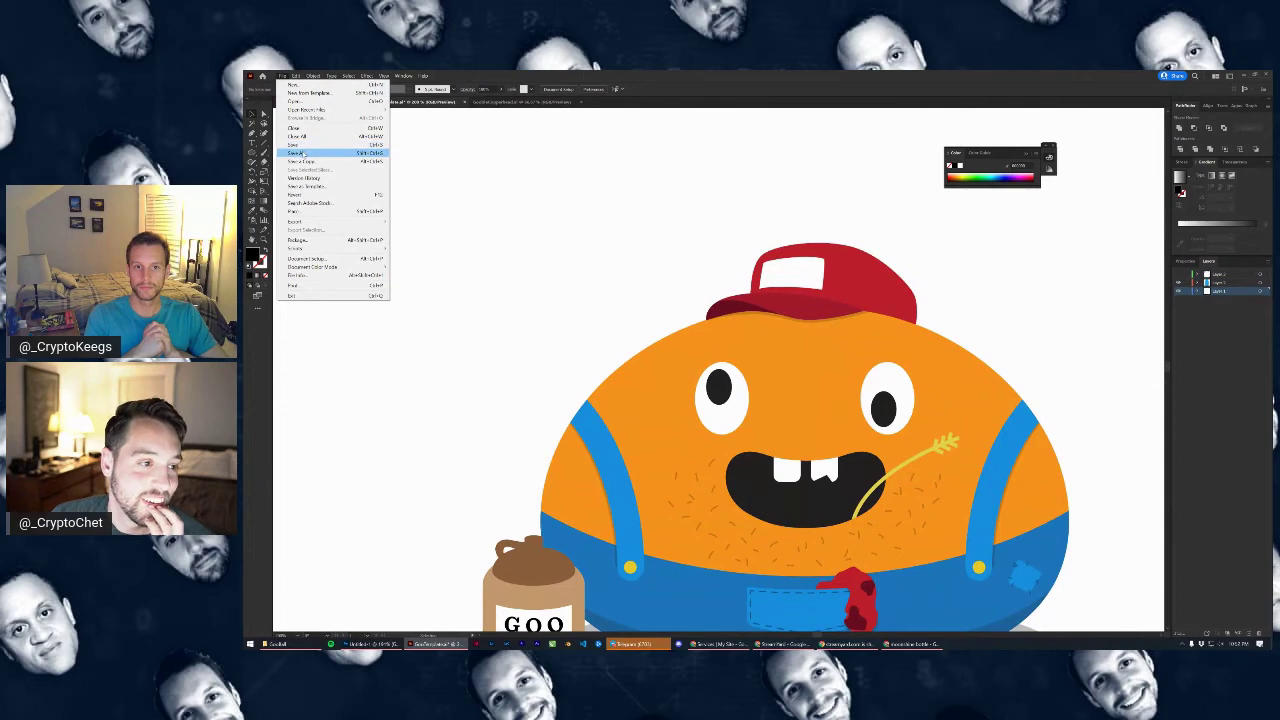
click(296, 145)
In the cowboy document, isolate the belt buckle artwork and copy its round W emblem
click(525, 106)
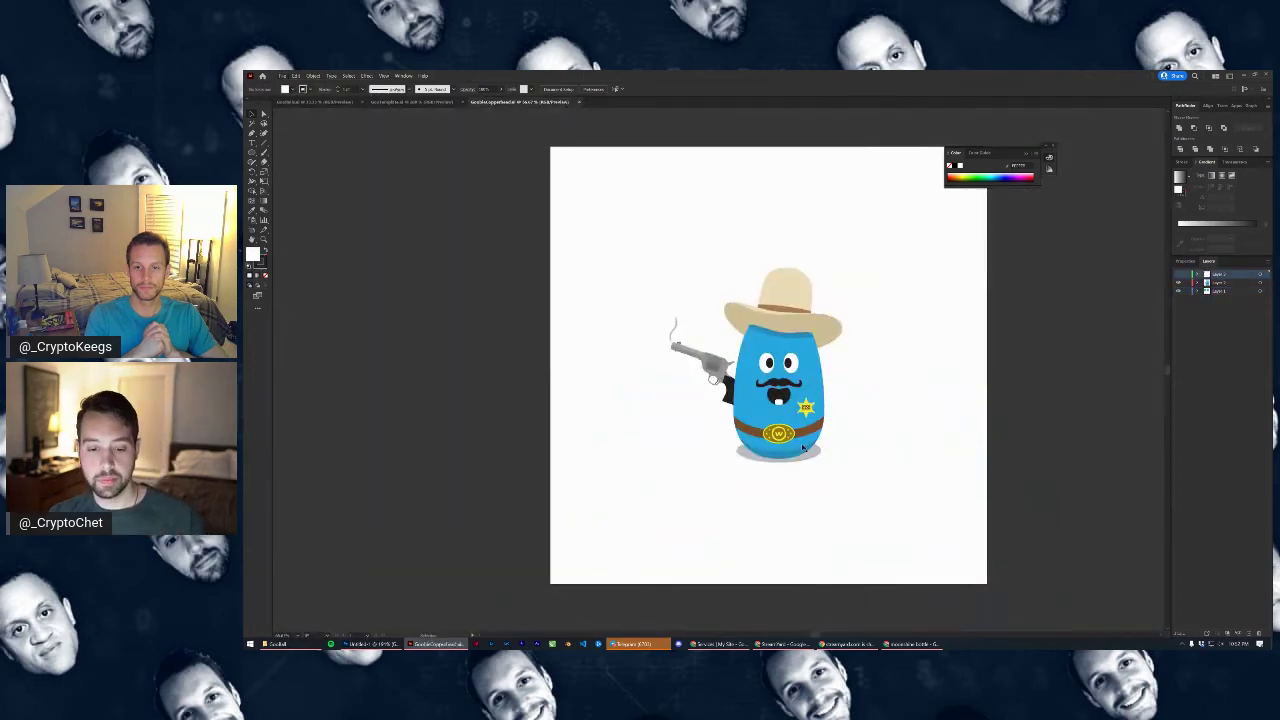
scroll(803, 448, up, 5)
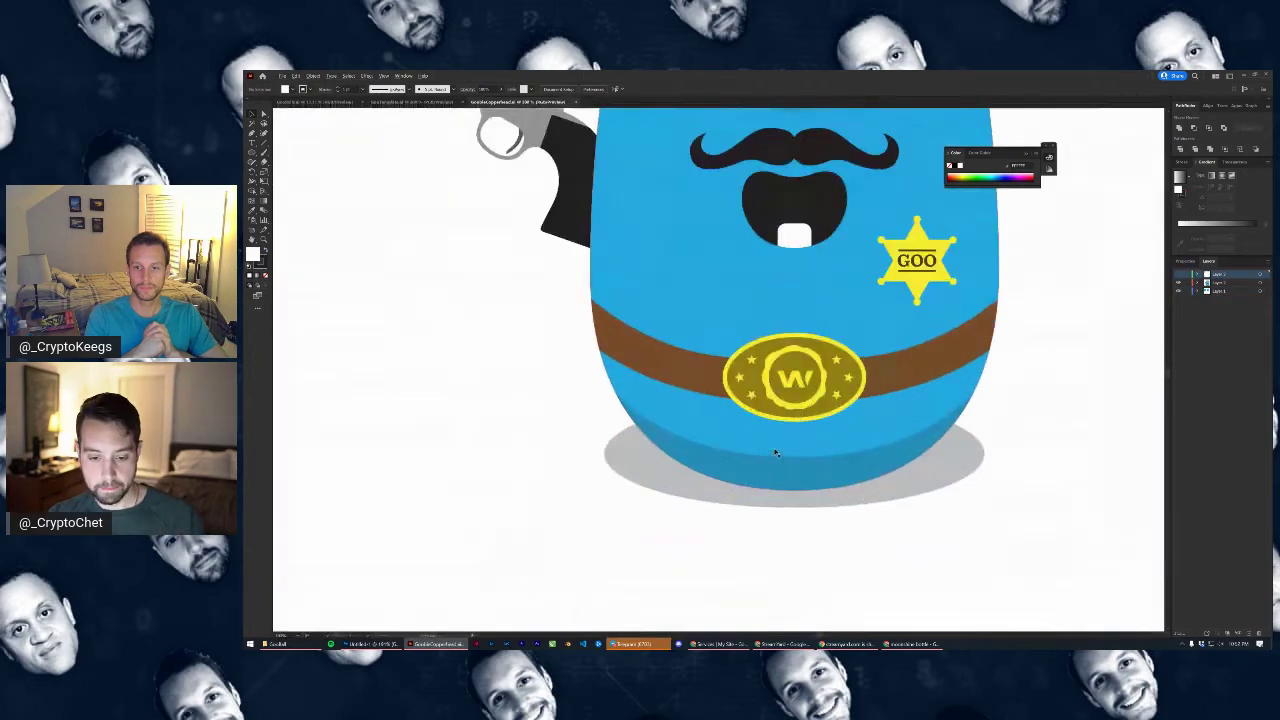
double_click(804, 365)
click(804, 368)
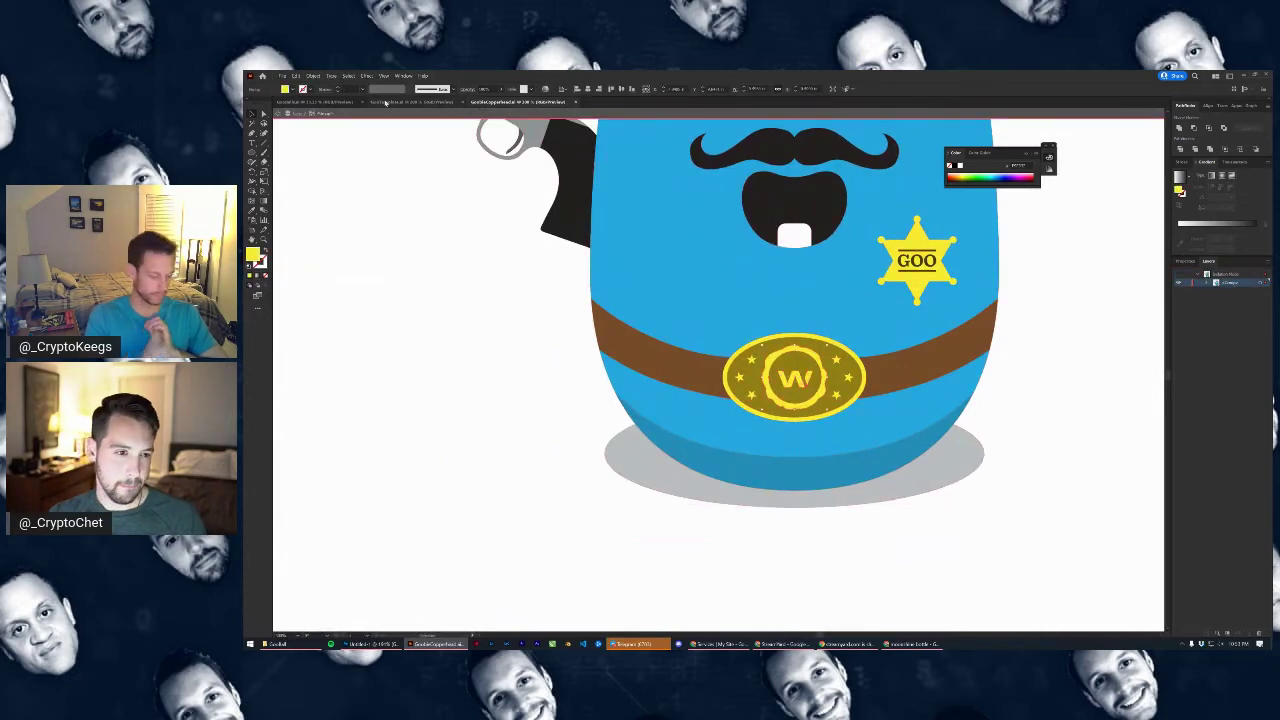
Paste the W emblem into the orange character's document and place it on the cap's white patch
click(415, 102)
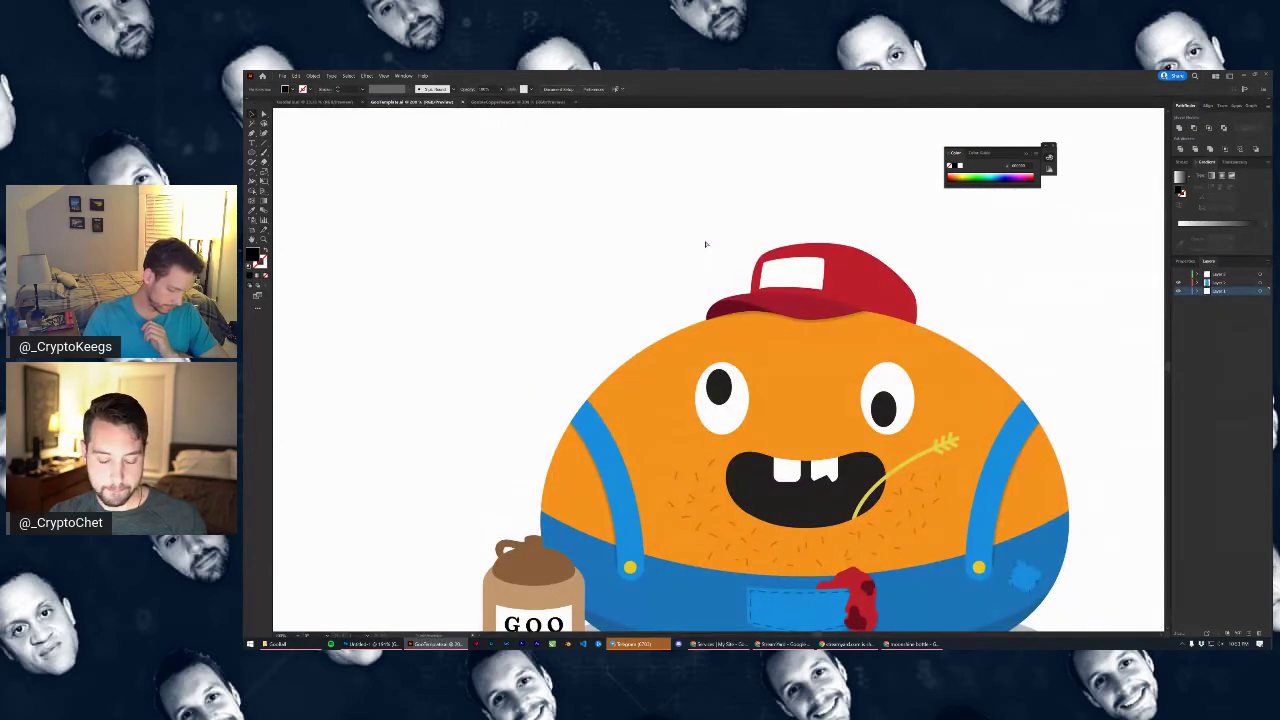
key(ctrl+v)
drag(731, 356, 772, 287)
scroll(802, 260, up, 4)
Recolour the W emblem with the dark red sampled from the underside of the cap's brim
click(257, 212)
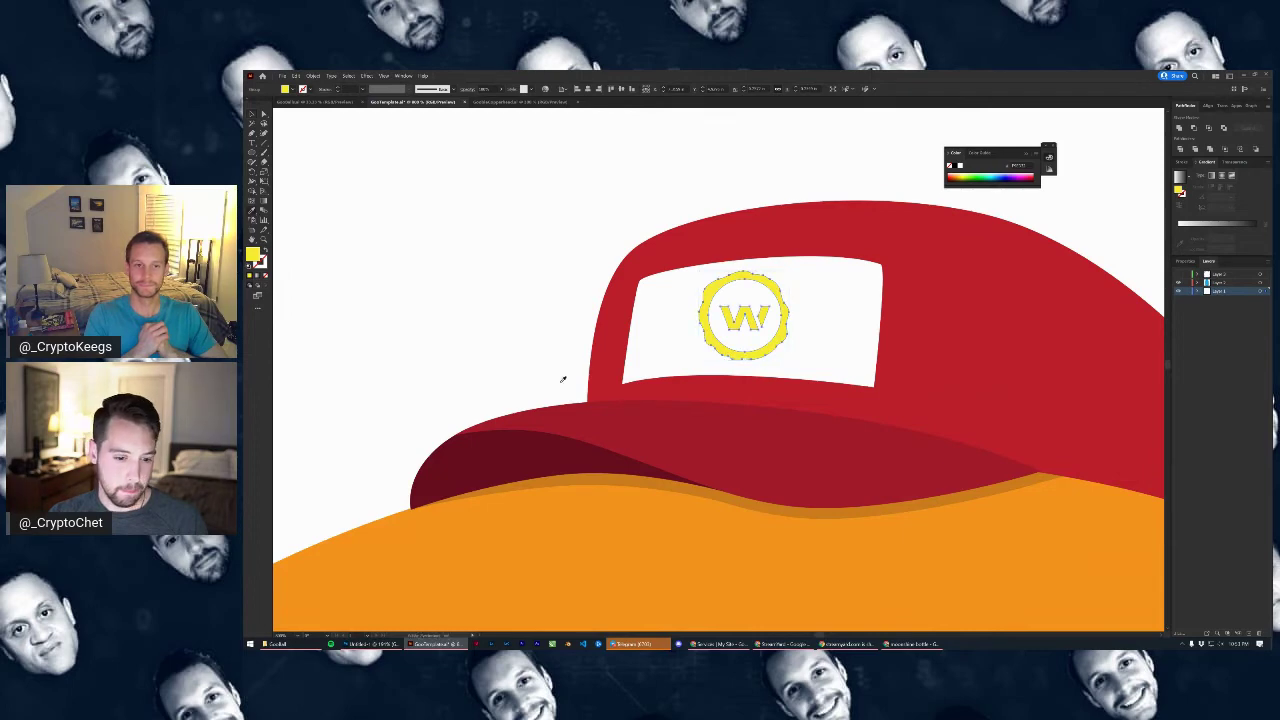
click(535, 437)
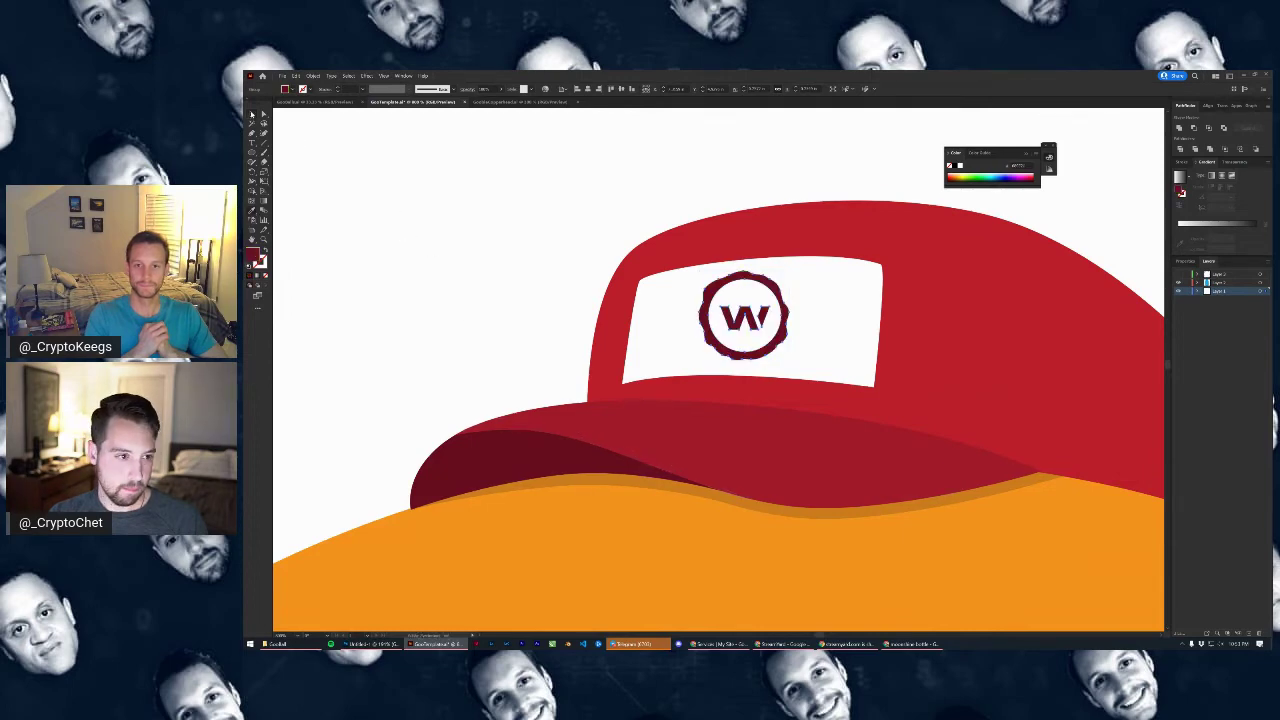
click(252, 115)
click(437, 229)
scroll(452, 234, down, 7)
drag(614, 250, 731, 250)
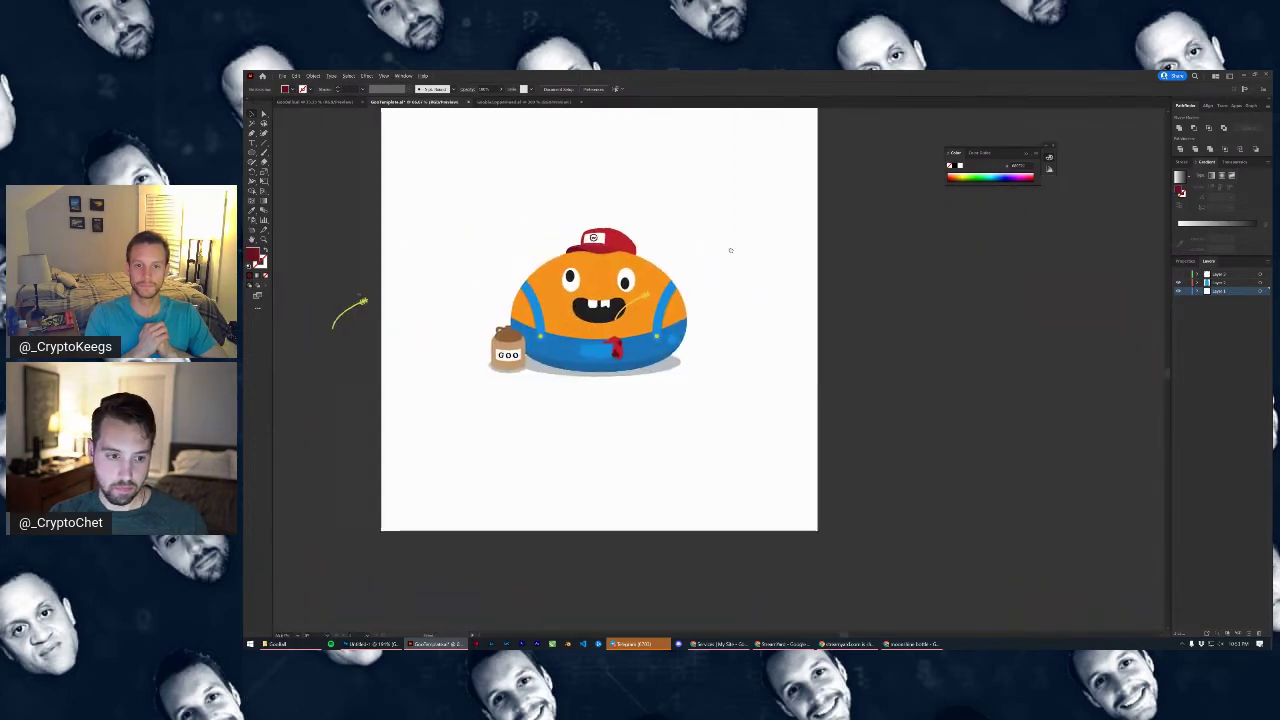
Try moving the white patch off the cap and filling the W emblem white directly on the red
scroll(588, 238, up, 6)
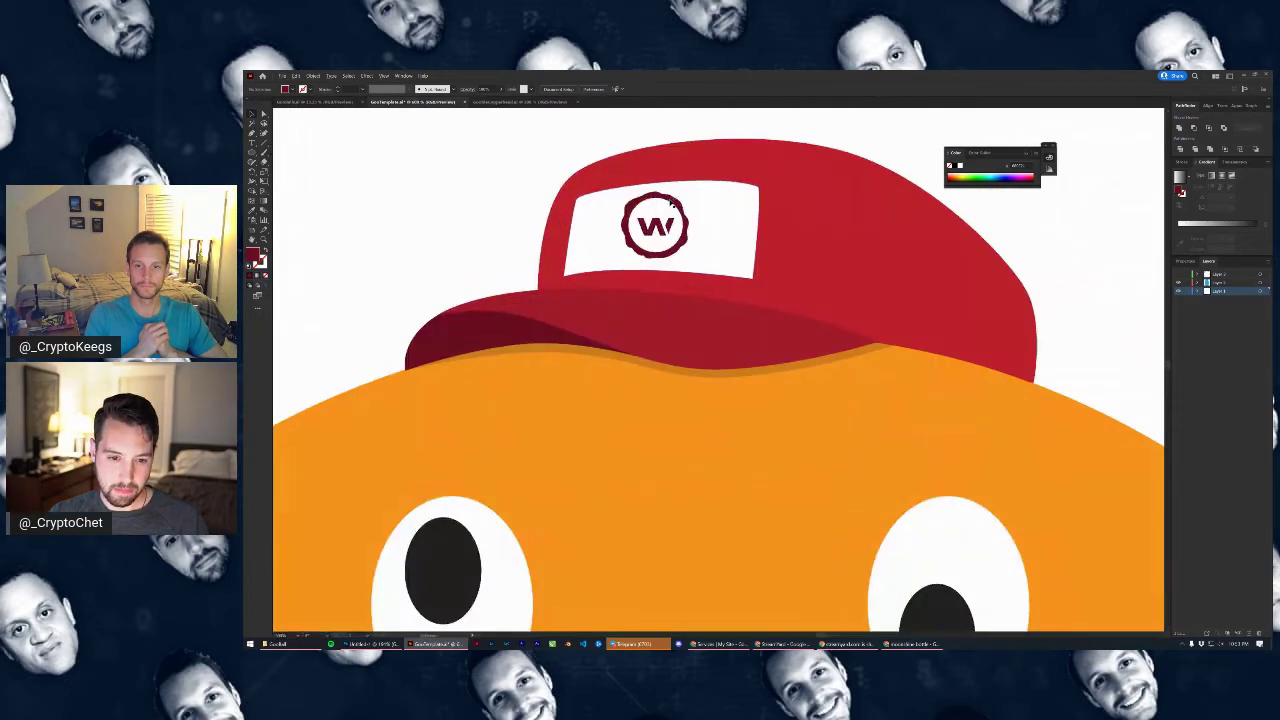
drag(671, 203, 792, 146)
scroll(679, 205, down, 3)
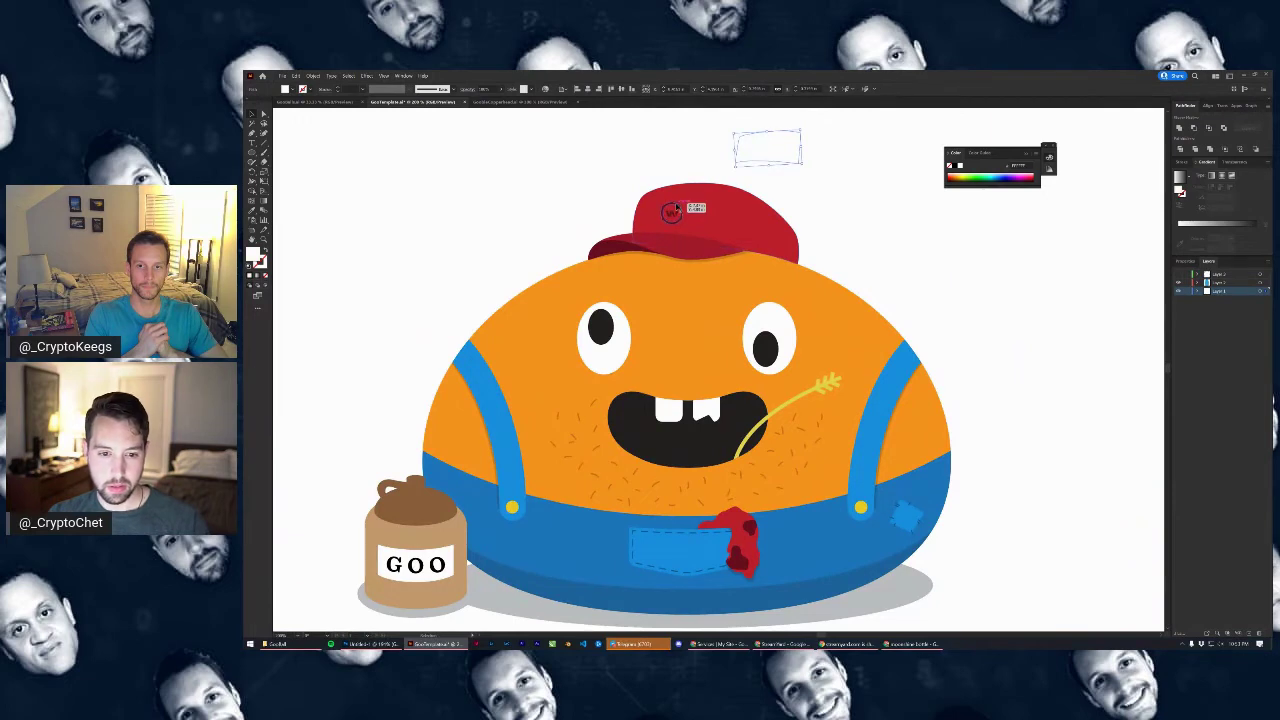
drag(678, 204, 691, 197)
click(292, 89)
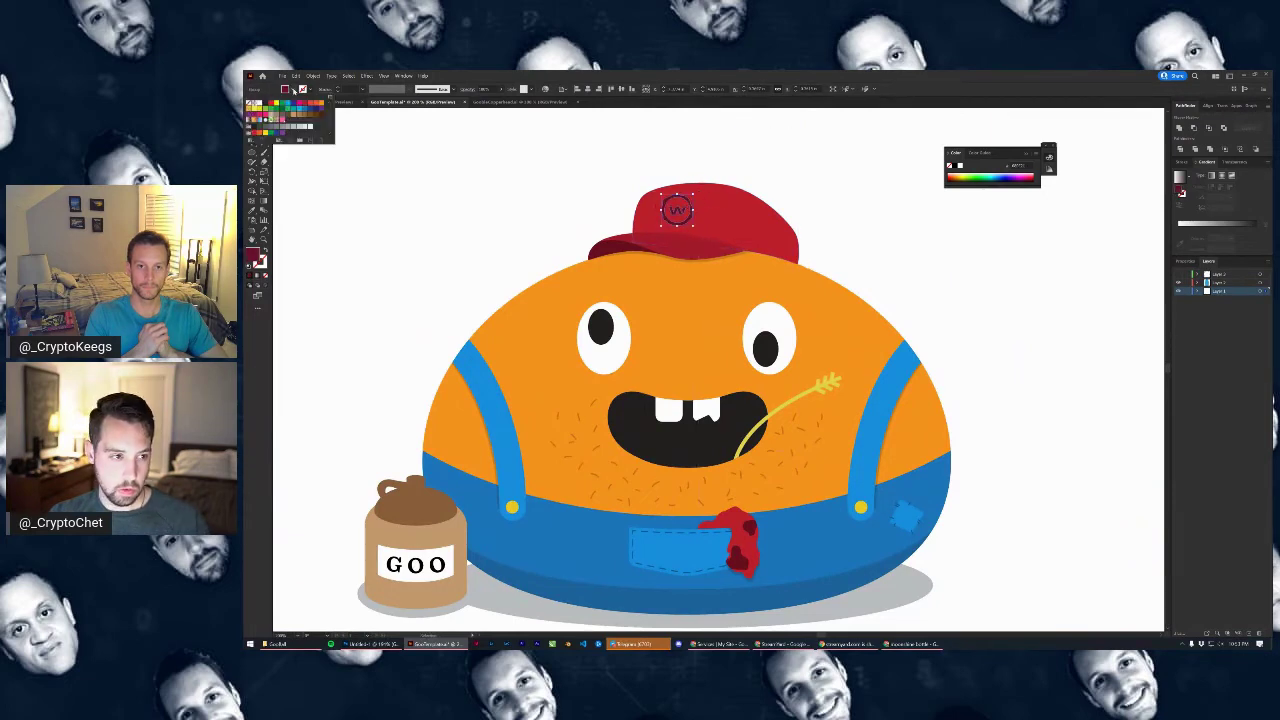
click(259, 104)
click(466, 188)
scroll(840, 267, down, 3)
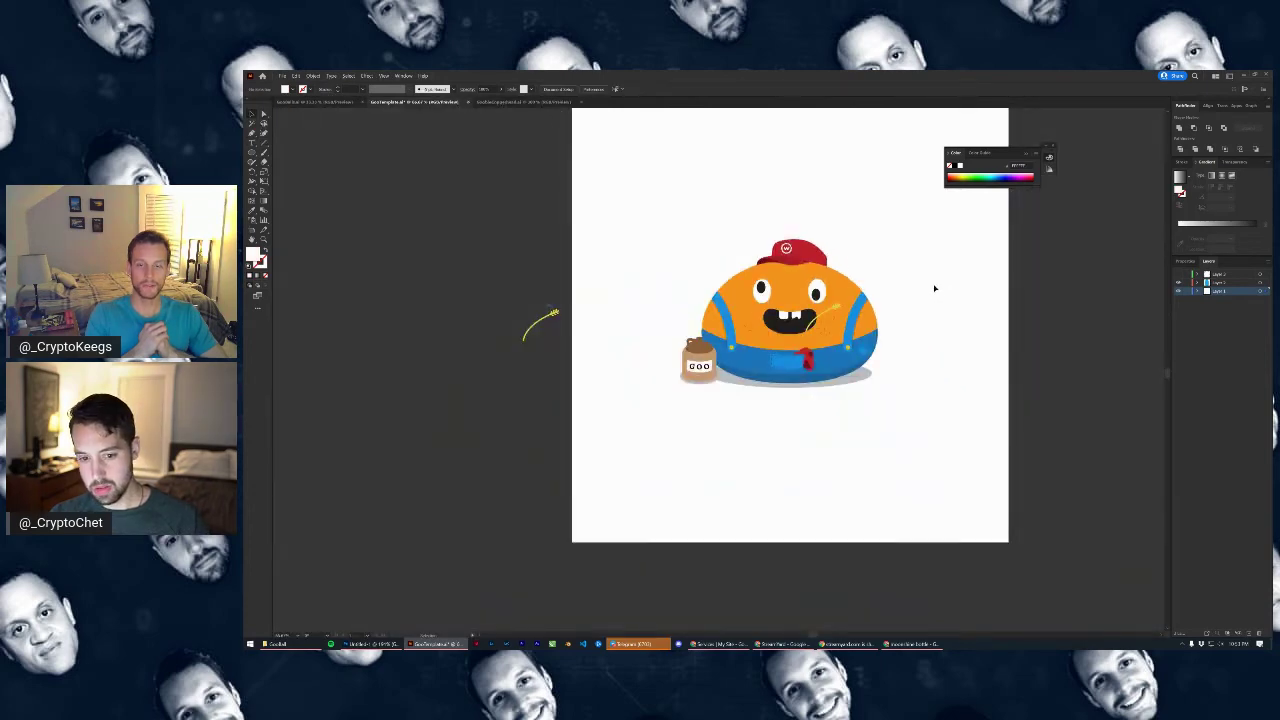
Undo the emblem's white fill and the removal of the cap's white patch
key(ctrl+plus)
key(ctrl+plus)
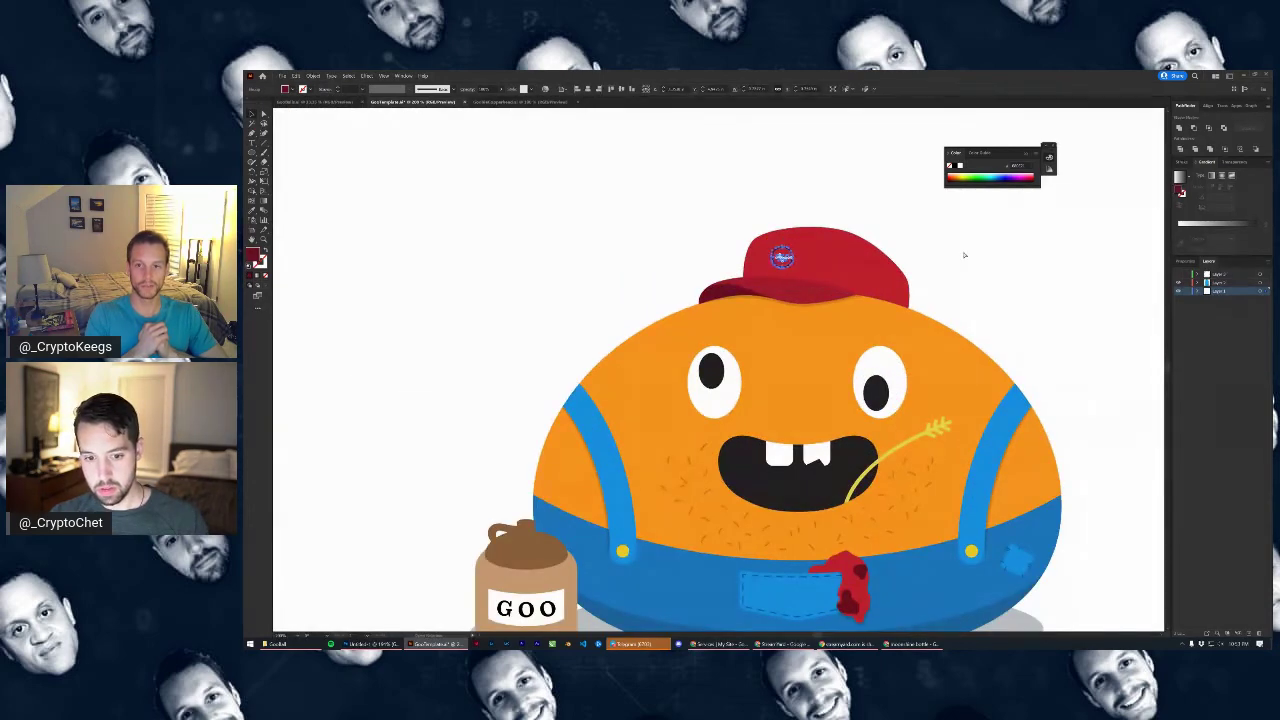
key(ctrl+z)
click(964, 255)
Nudge the W emblem slightly within the cap's white patch
scroll(808, 262, up, 4)
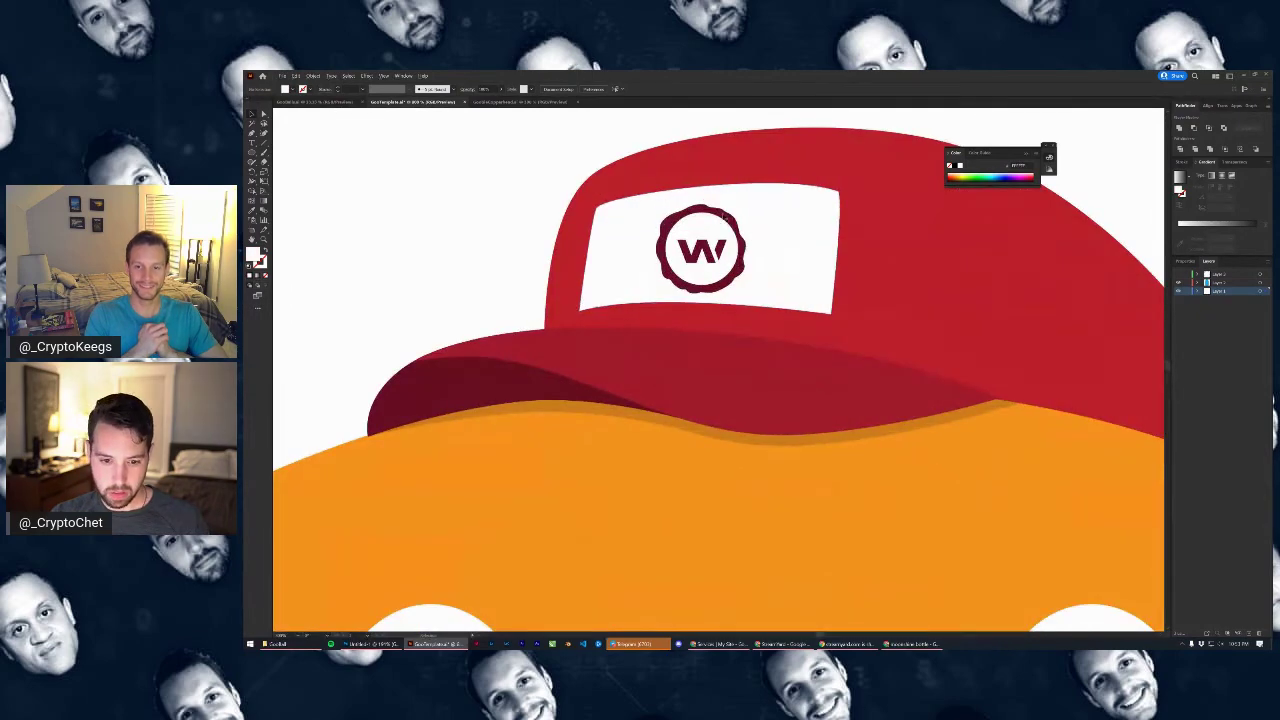
drag(726, 220, 727, 215)
scroll(731, 209, down, 4)
click(814, 166)
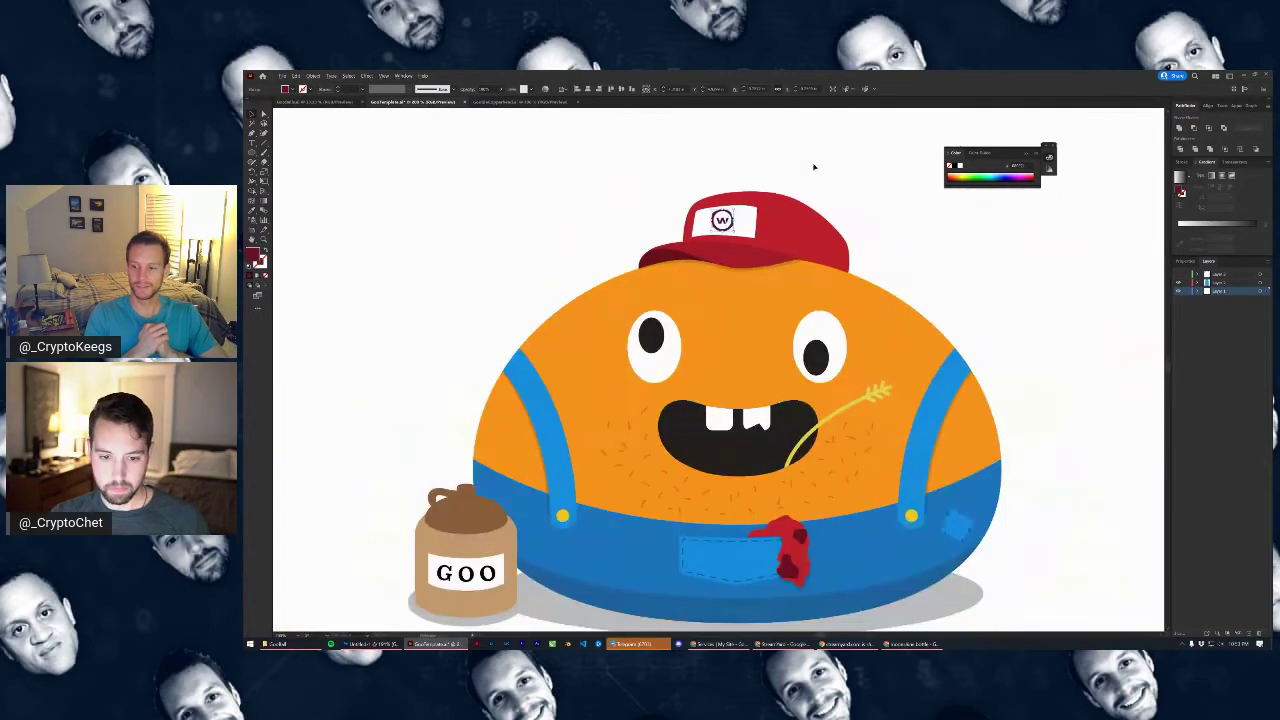
scroll(860, 164, down, 3)
scroll(850, 167, up, 3)
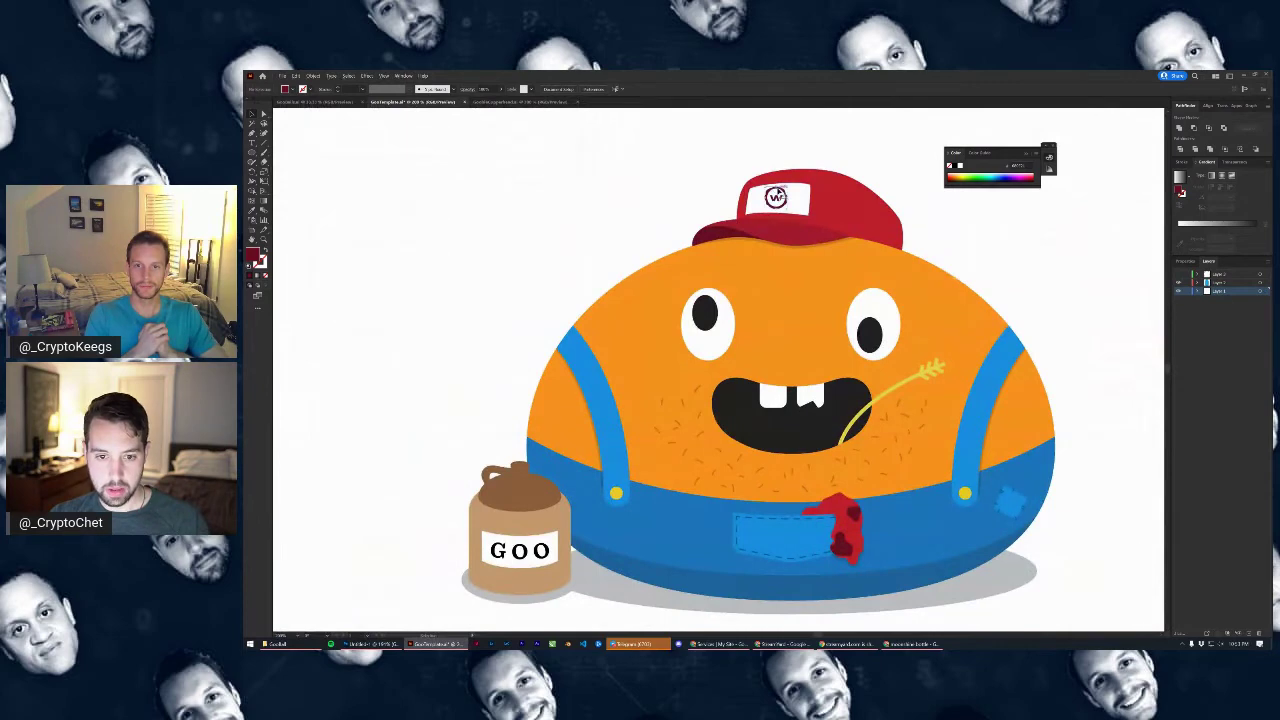
Recolour the W emblem on the cap with the near-black sampled from the character's mouth
click(776, 196)
click(254, 211)
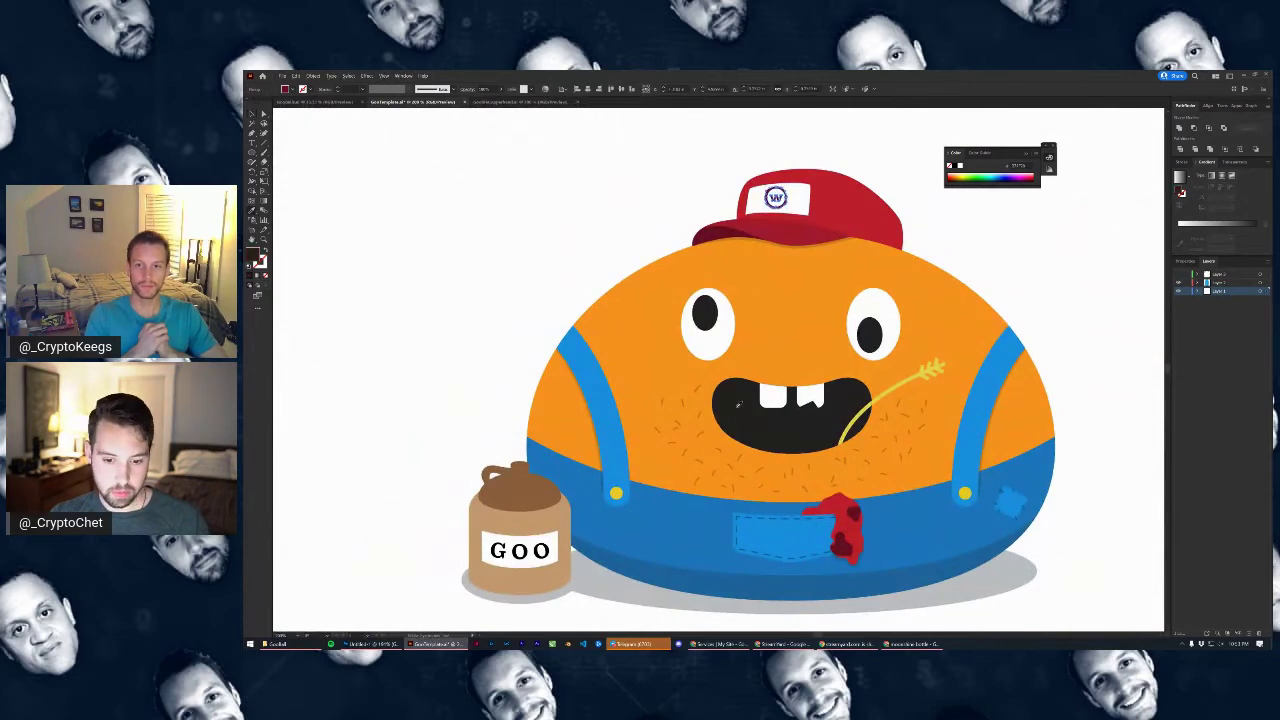
click(572, 185)
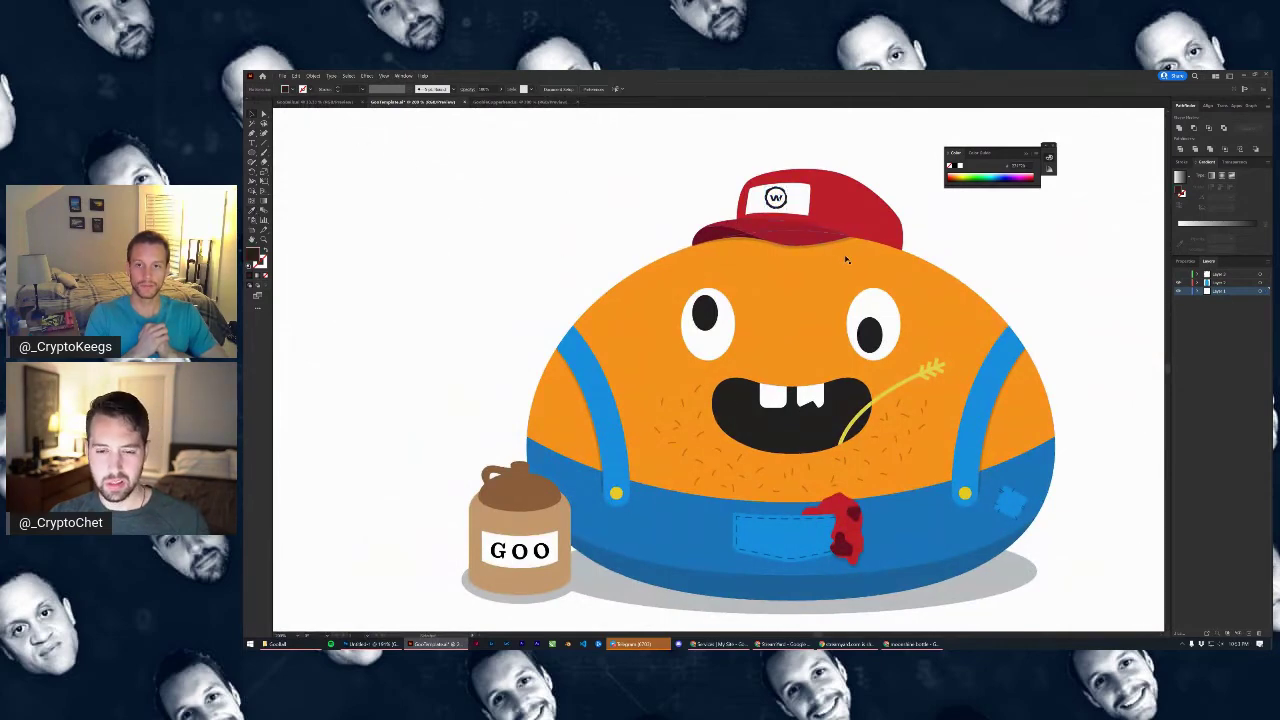
Fine-tune the position of the W emblem on the red cap's white patch
scroll(846, 259, down, 3)
scroll(834, 248, up, 4)
scroll(791, 196, up, 3)
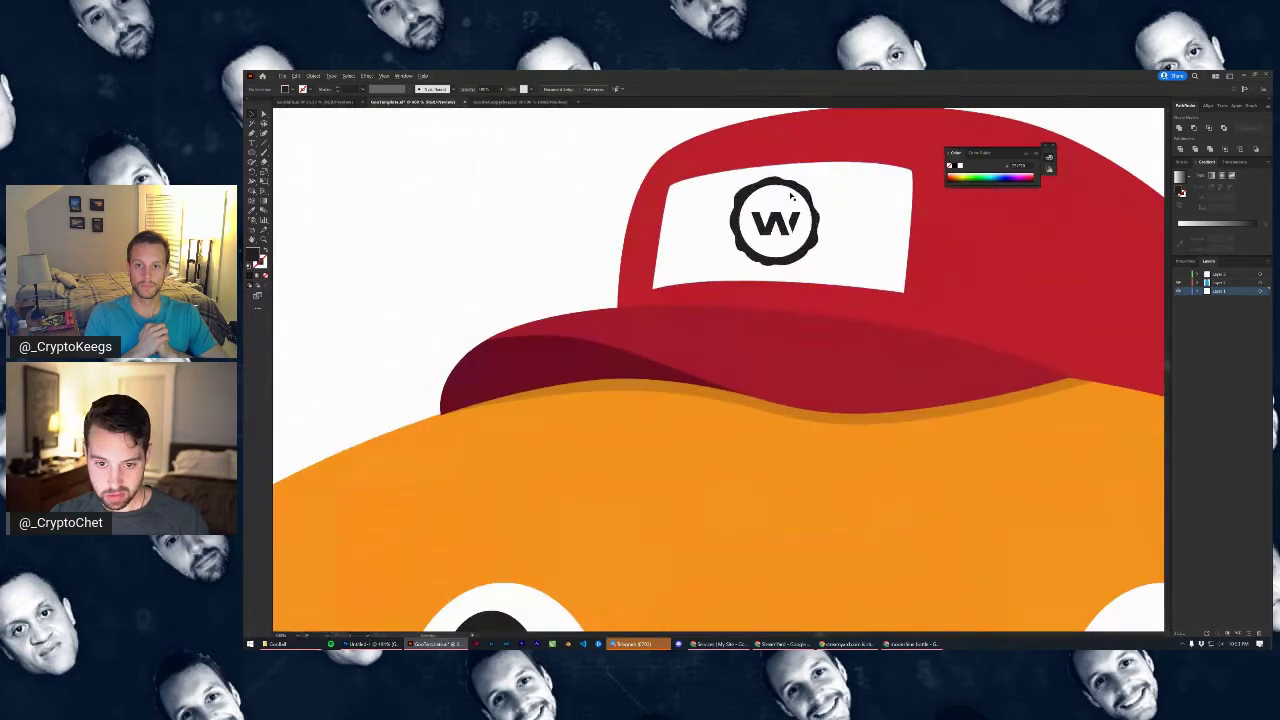
drag(791, 197, 790, 194)
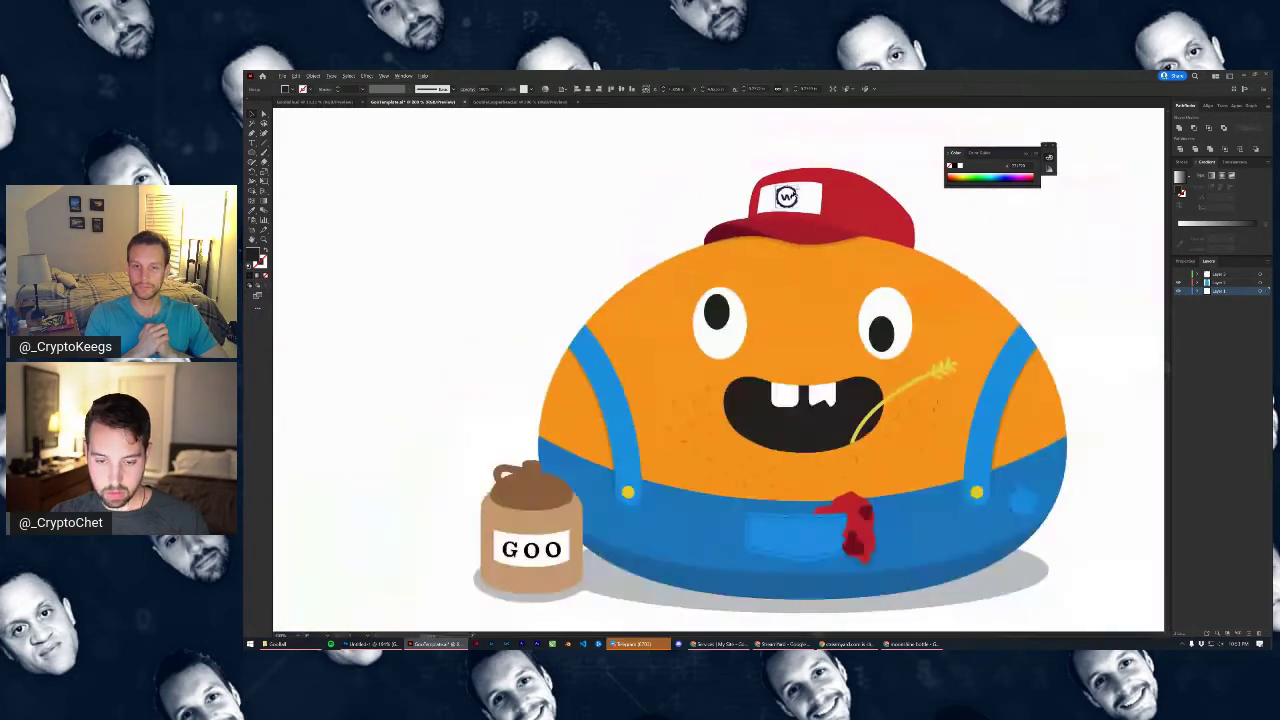
scroll(790, 200, down, 4)
scroll(998, 280, down, 1)
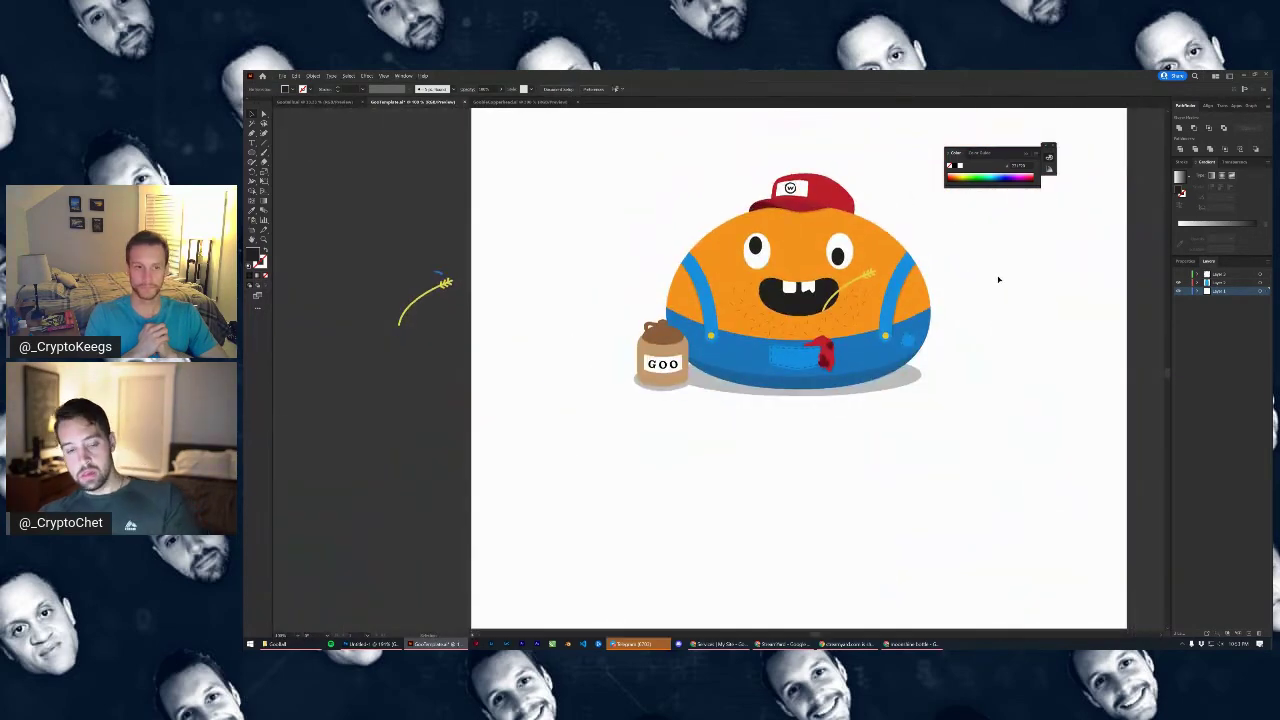
Copy the left three stars from the blue sheriff's belt buckle and place them left of the W emblem on the cap's white patch
click(520, 101)
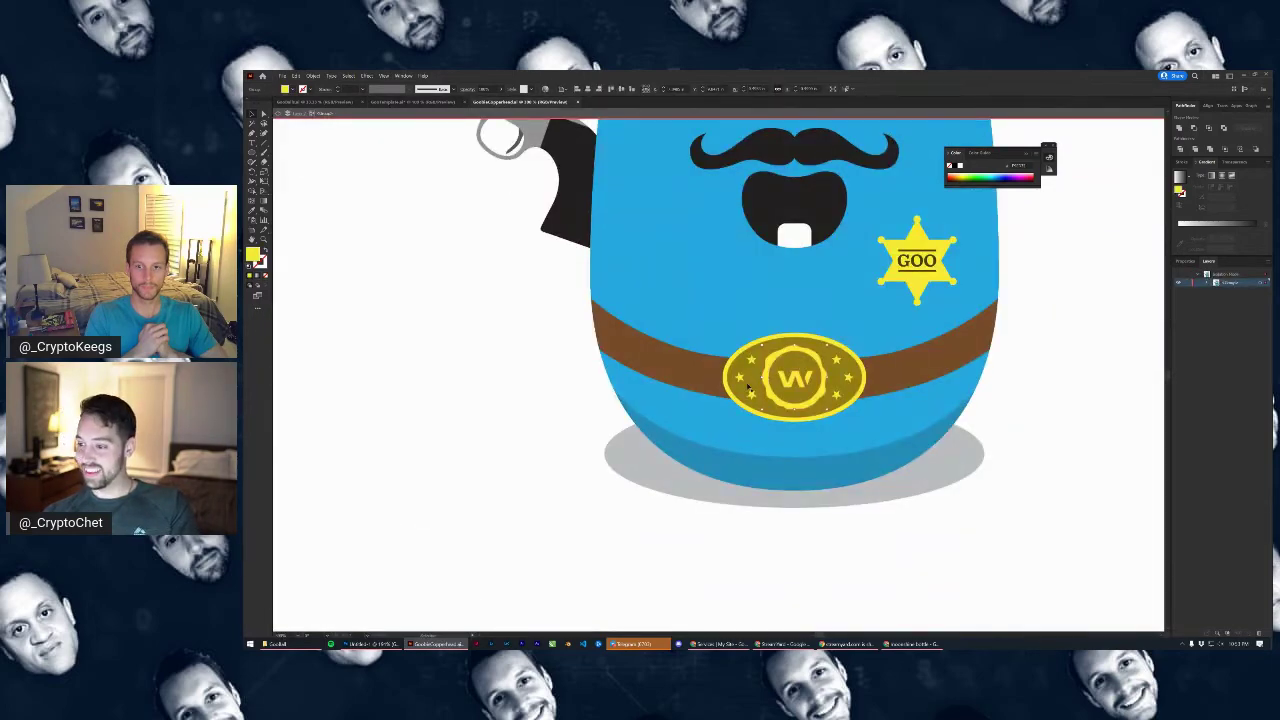
scroll(747, 387, up, 3)
shift+click(731, 374)
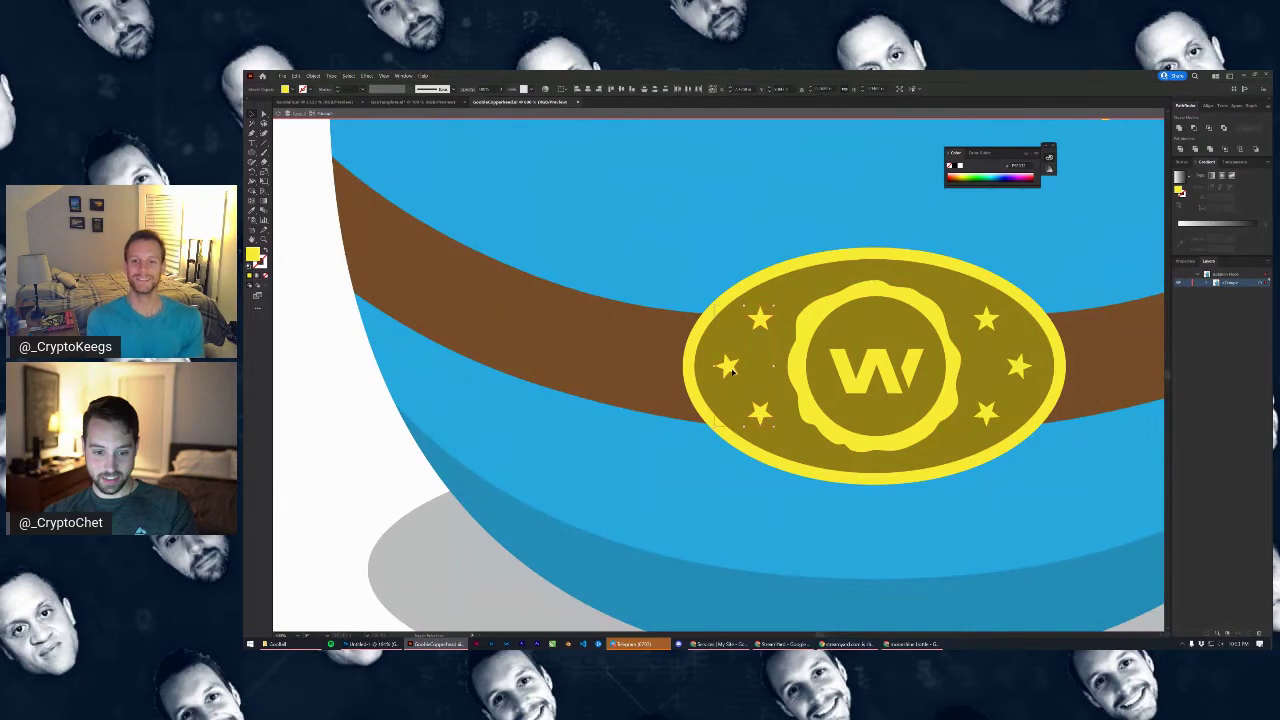
click(405, 101)
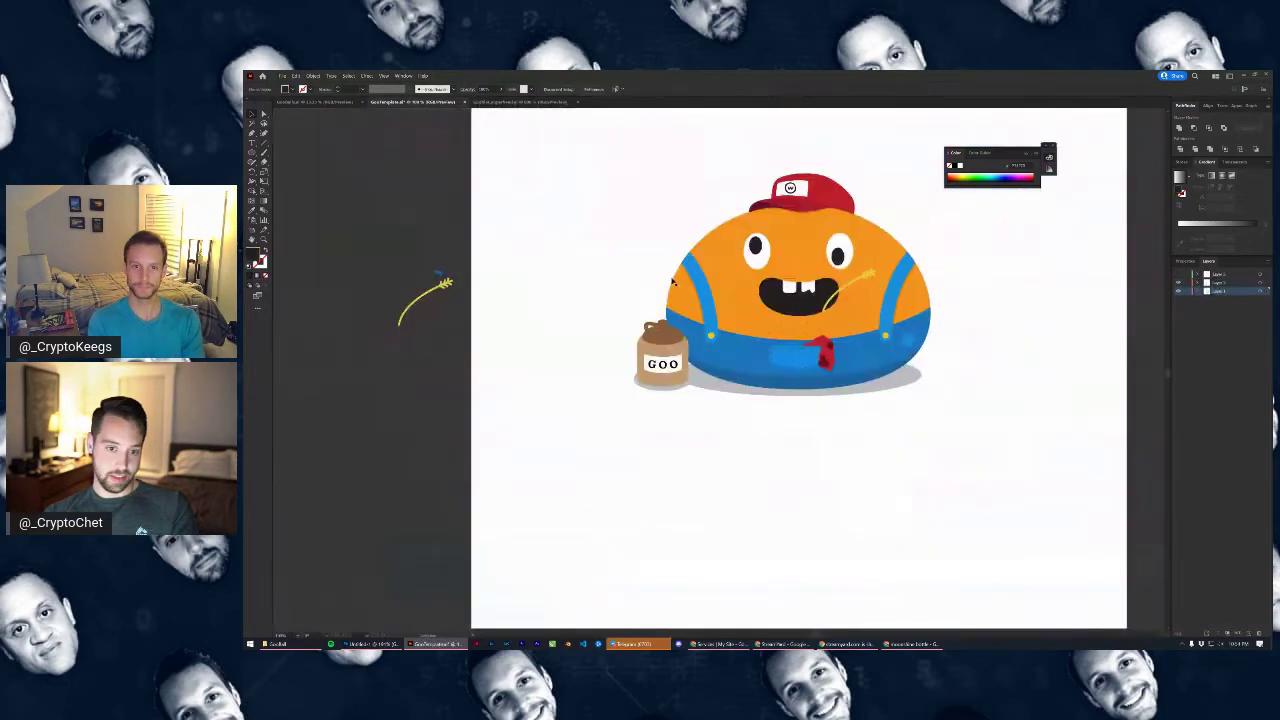
scroll(781, 181, up, 3)
scroll(733, 245, up, 2)
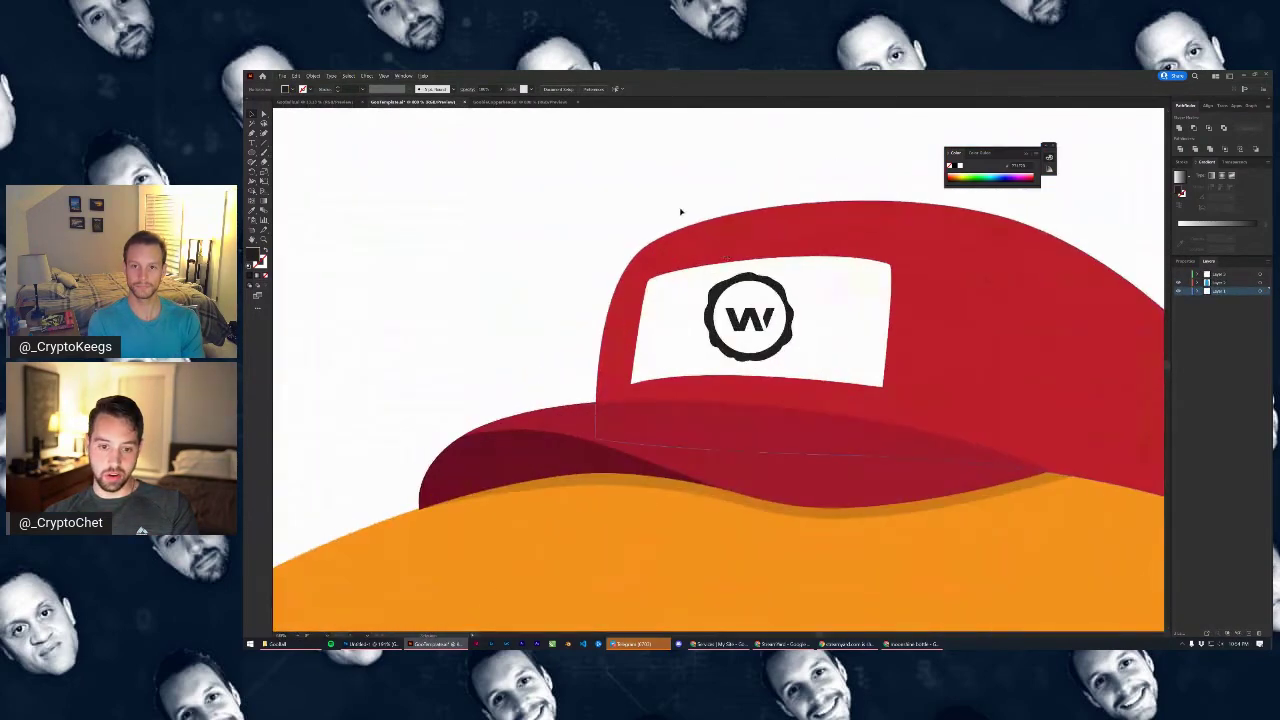
key(ctrl+v)
drag(734, 323, 686, 292)
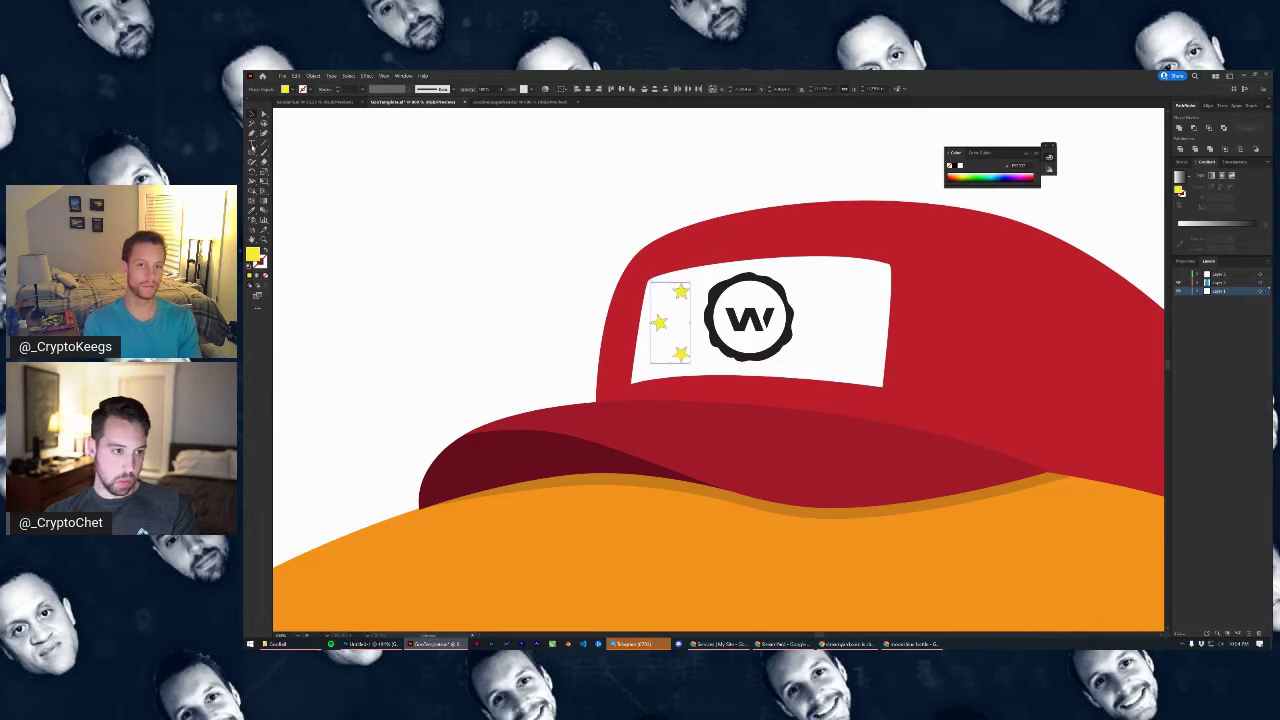
Recolour the three pasted stars with the near-black sampled from the W emblem
click(252, 210)
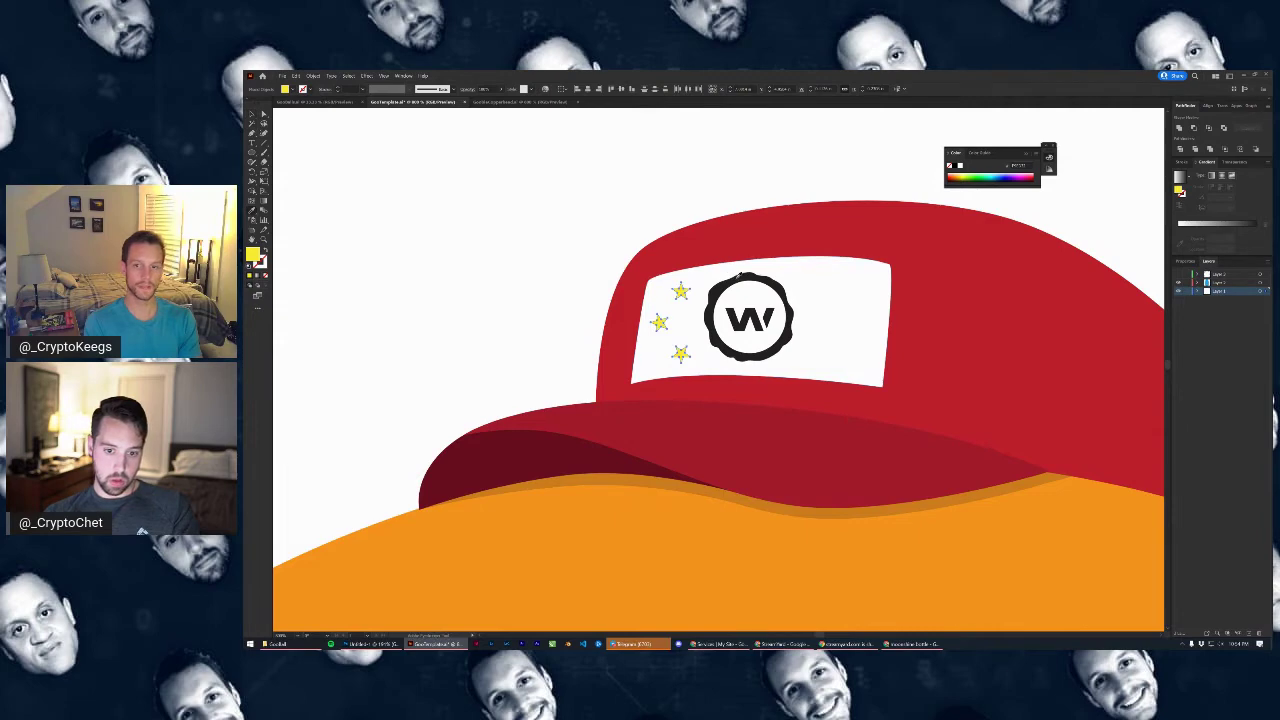
click(735, 279)
click(252, 114)
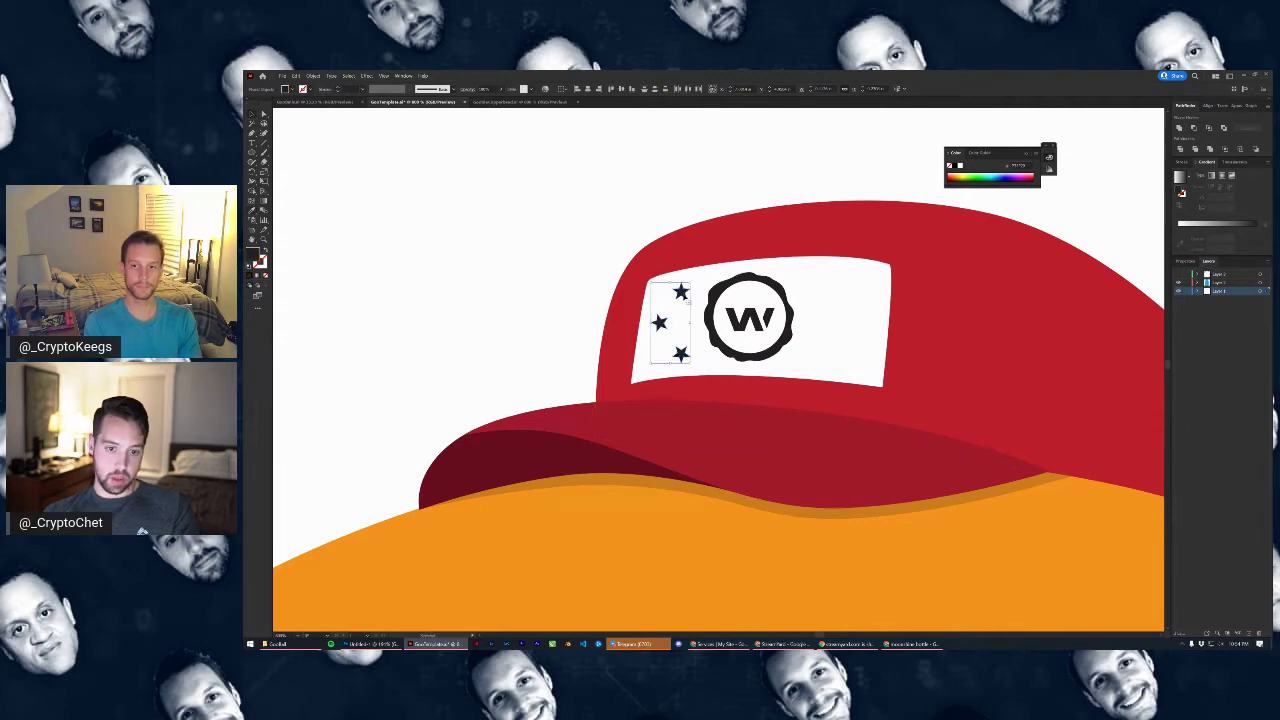
Duplicate the three stars to the right side of the W emblem and reflect the copy so it mirrors the left group
drag(684, 295, 843, 290)
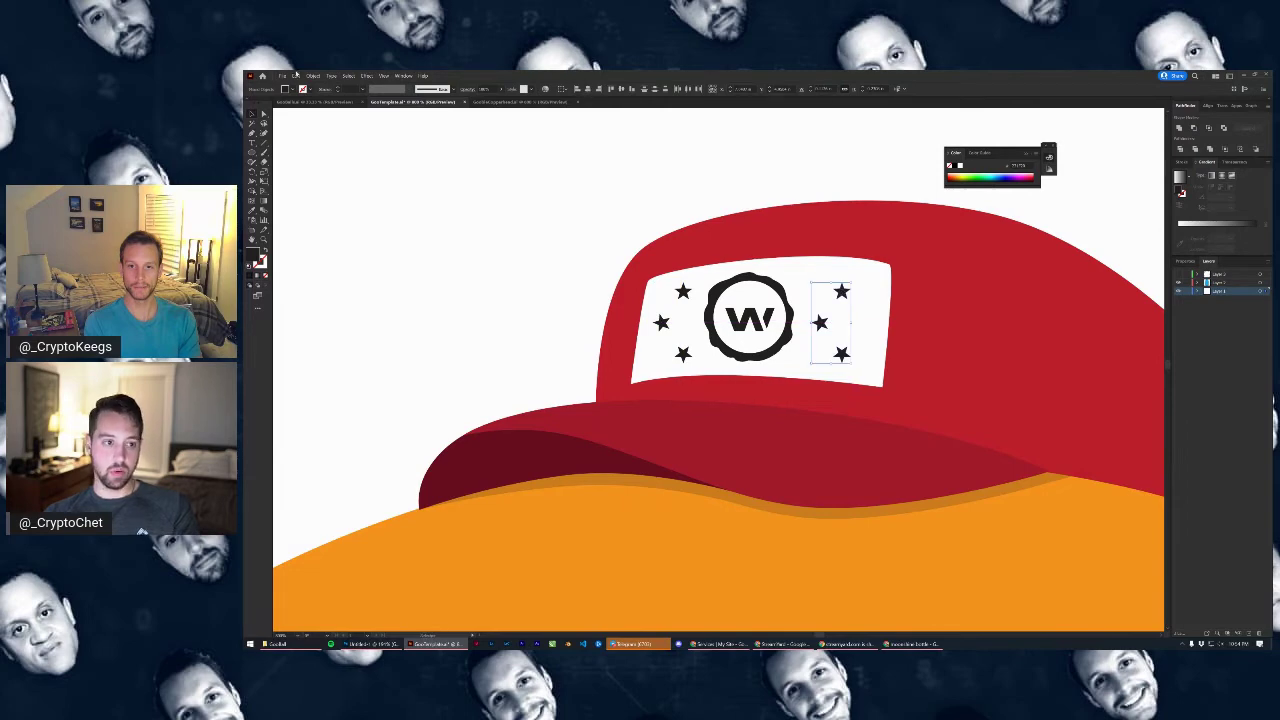
click(313, 76)
mouse_move(333, 88)
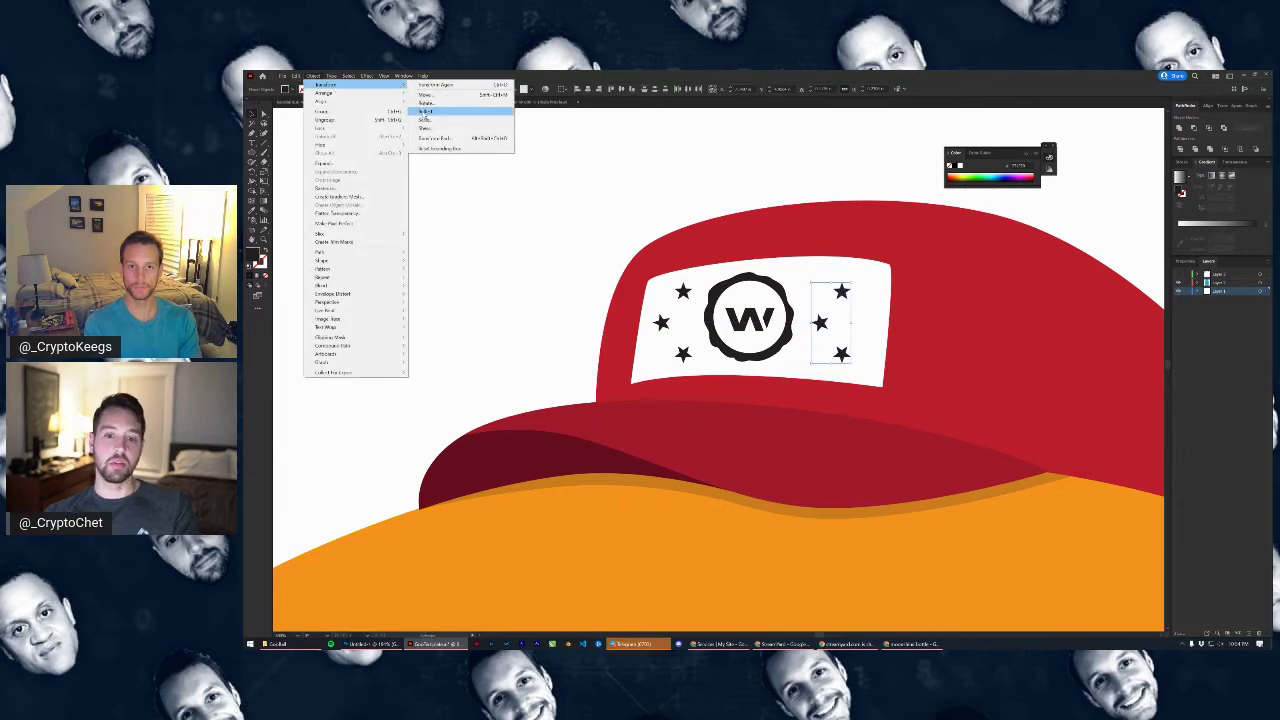
click(440, 112)
click(776, 409)
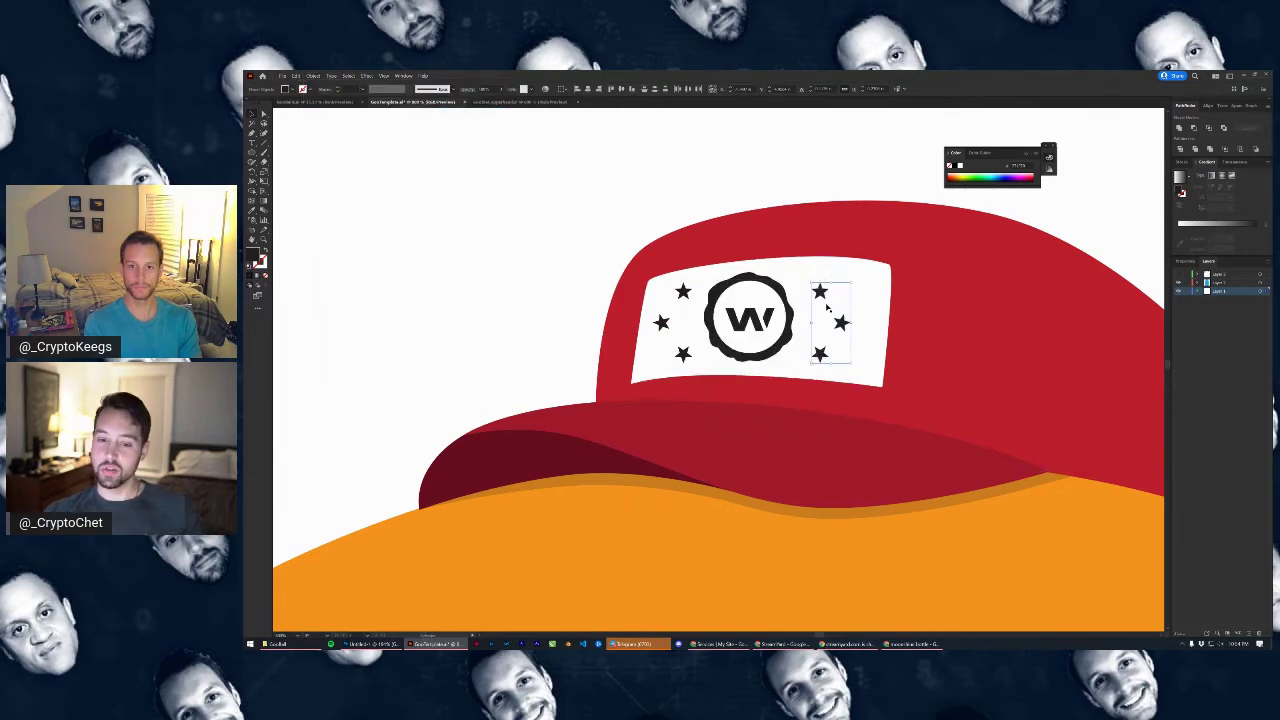
Shift and slightly tilt the right star group to follow the patch's slant, and centre the W emblem between both groups
drag(828, 288, 834, 291)
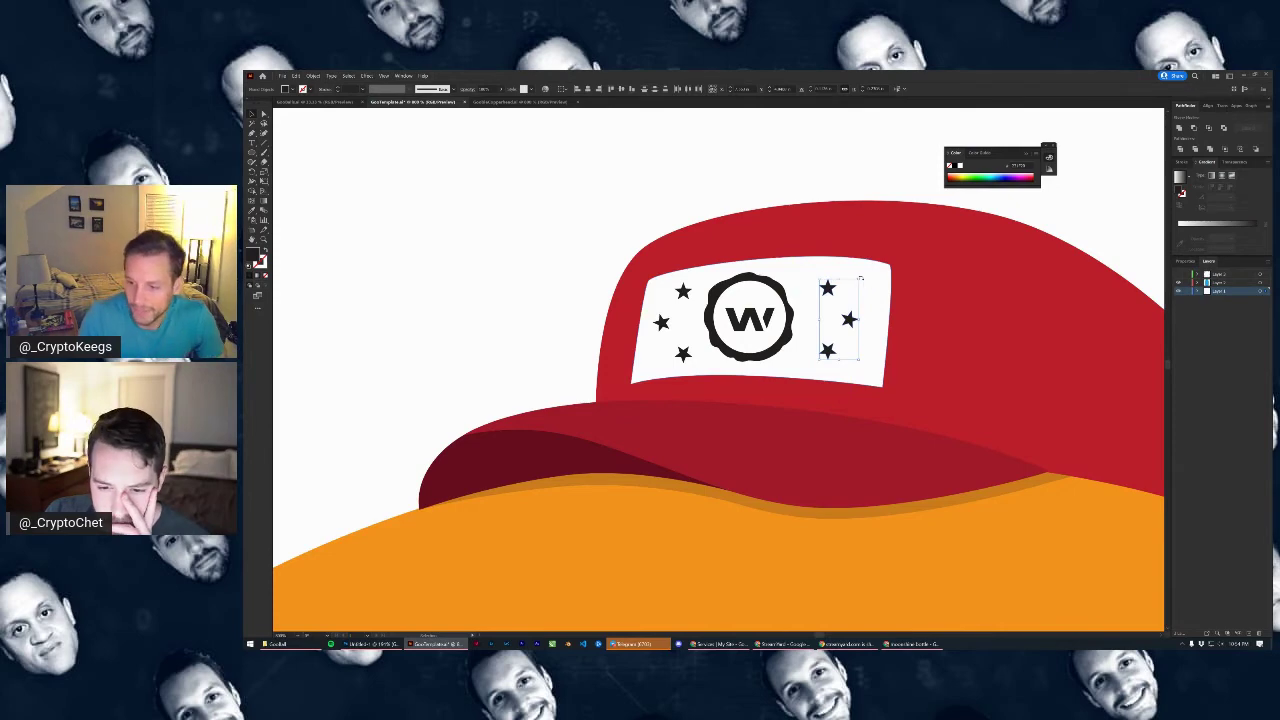
drag(863, 280, 850, 291)
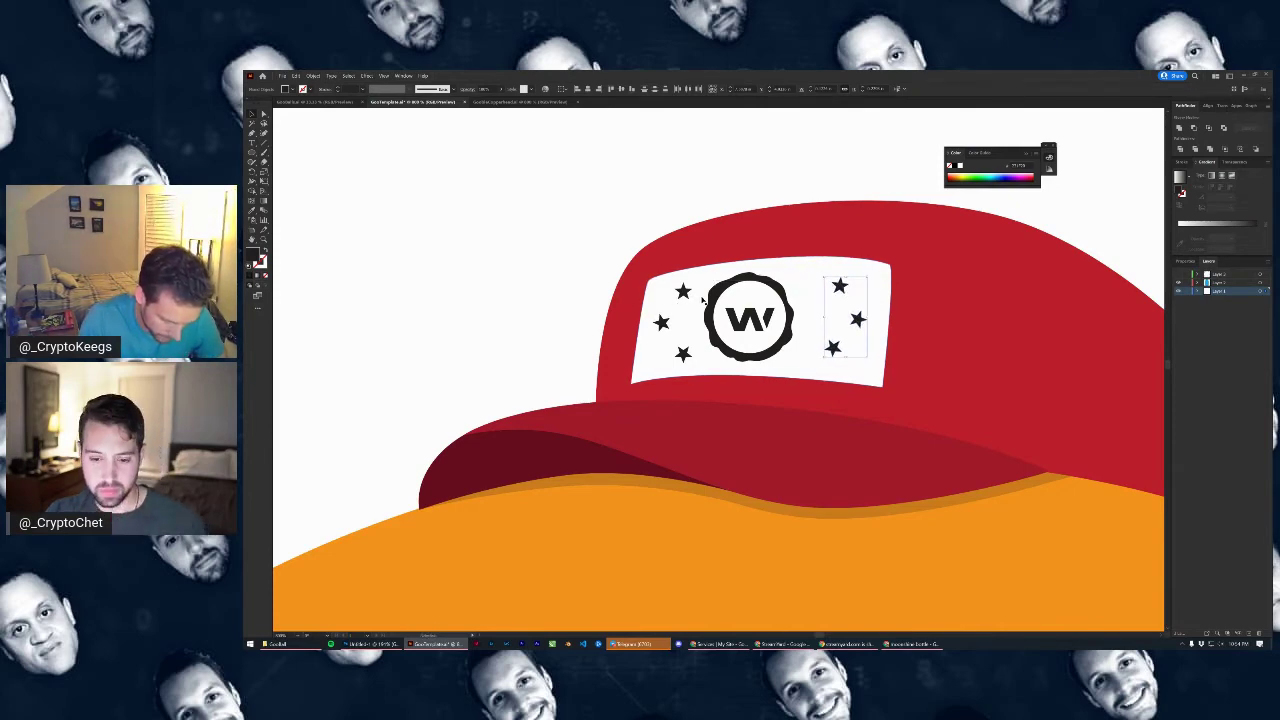
click(683, 293)
shift+click(659, 324)
shift+click(683, 354)
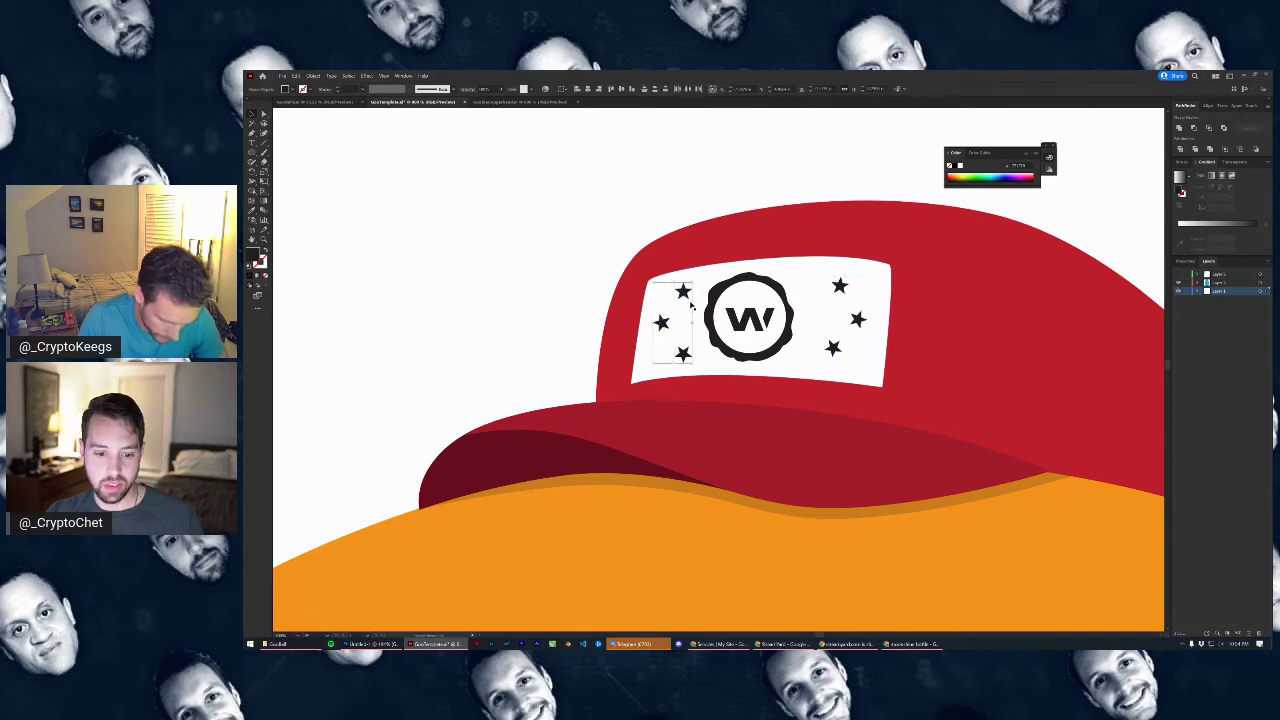
drag(686, 295, 730, 288)
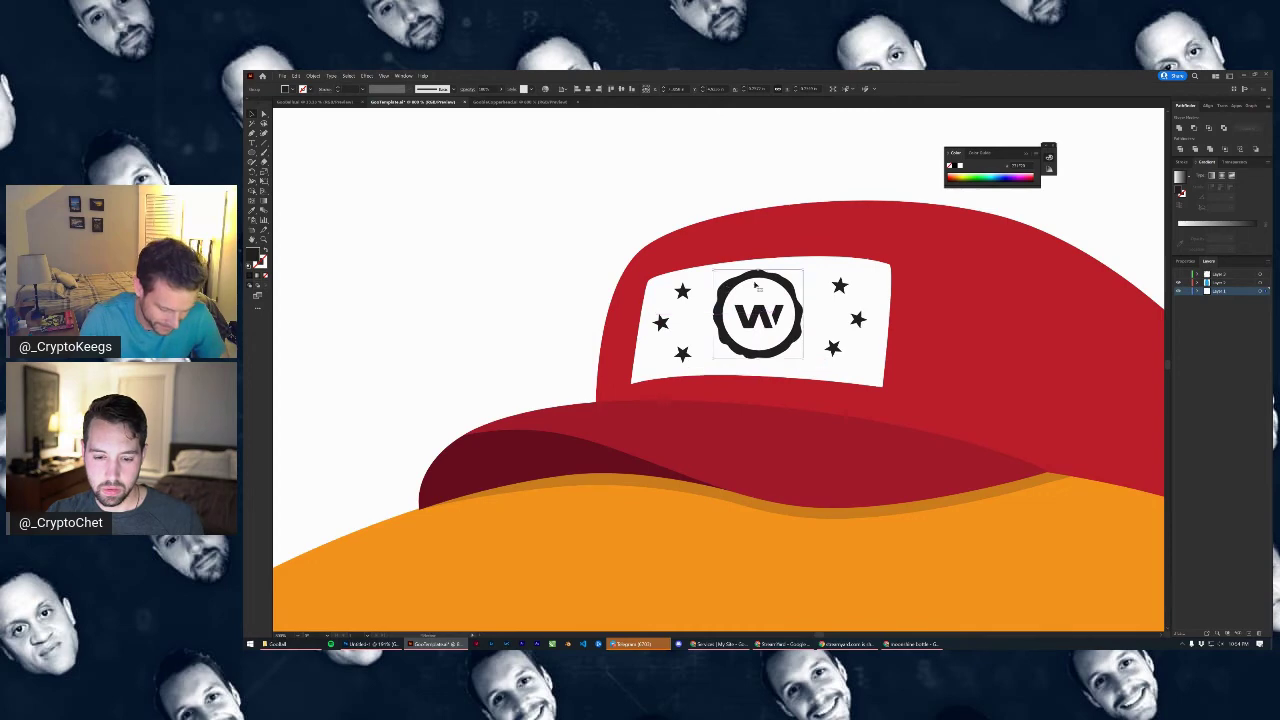
Scale the W emblem down slightly and nudge it into place between the two star groups
drag(807, 269, 790, 283)
click(694, 246)
scroll(694, 246, down, 6)
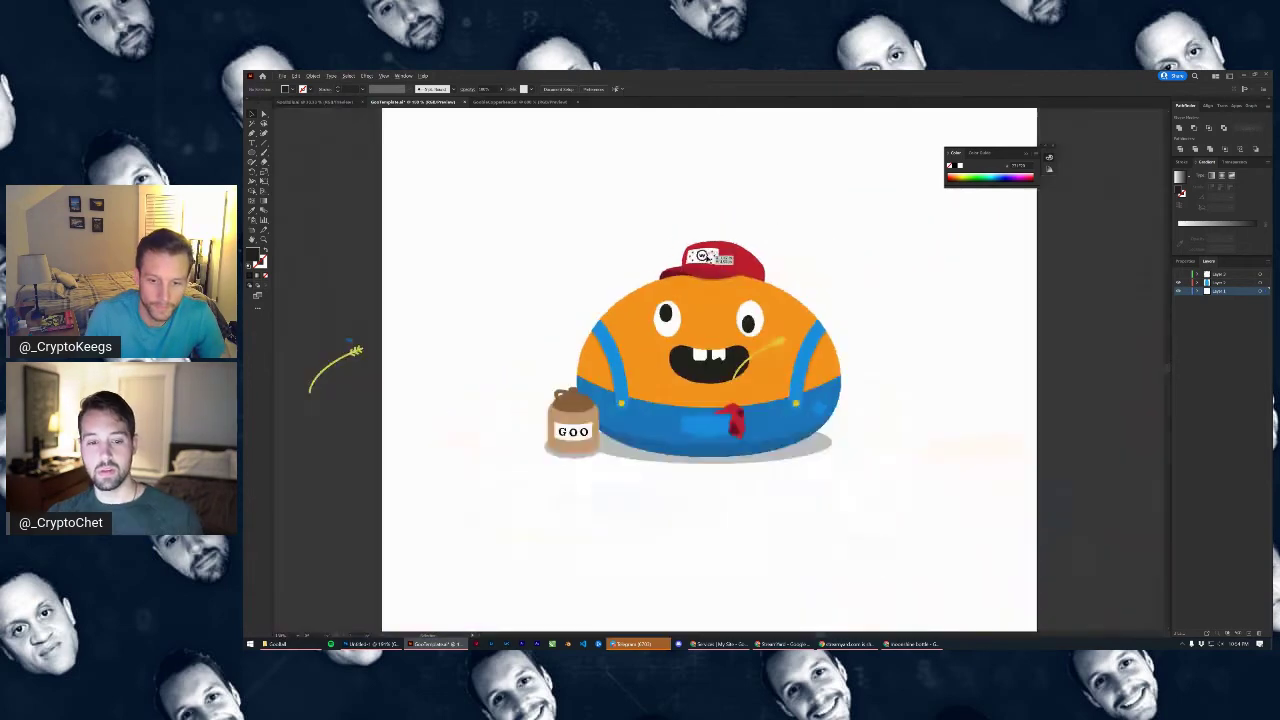
scroll(713, 236, up, 5)
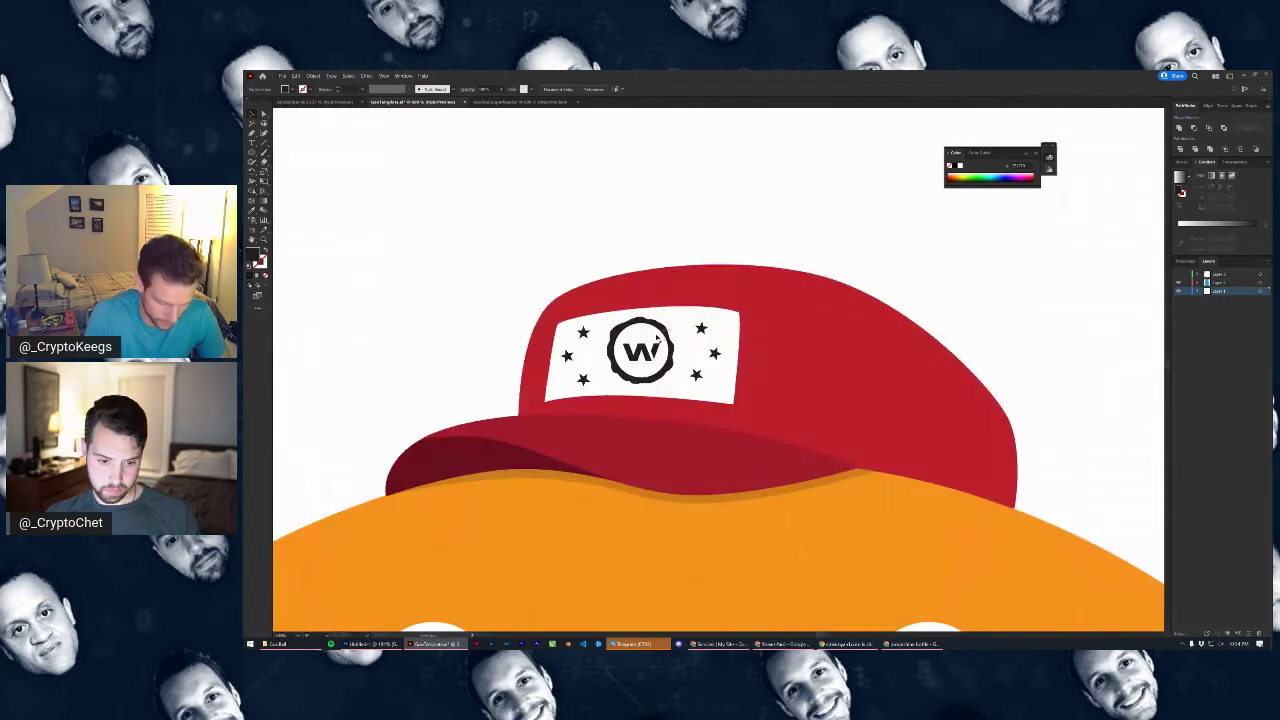
scroll(657, 333, up, 2)
drag(675, 322, 671, 322)
key(ctrl+0)
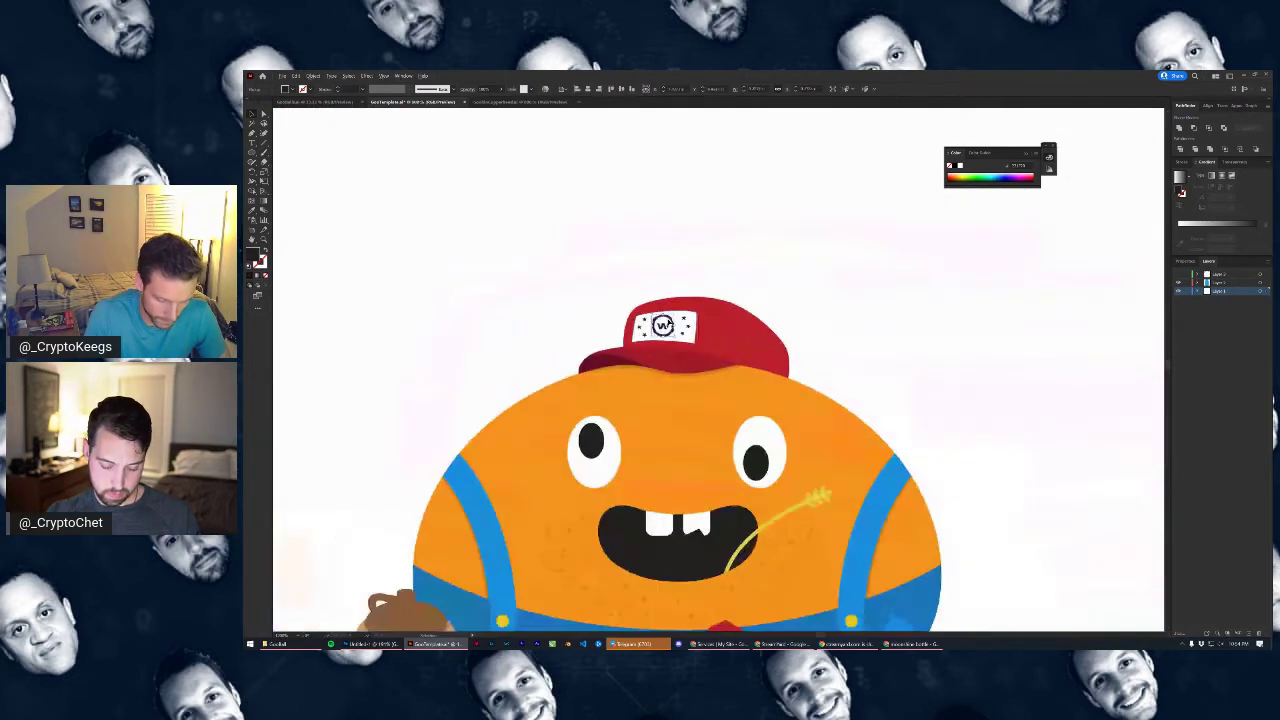
scroll(775, 455, down, 2)
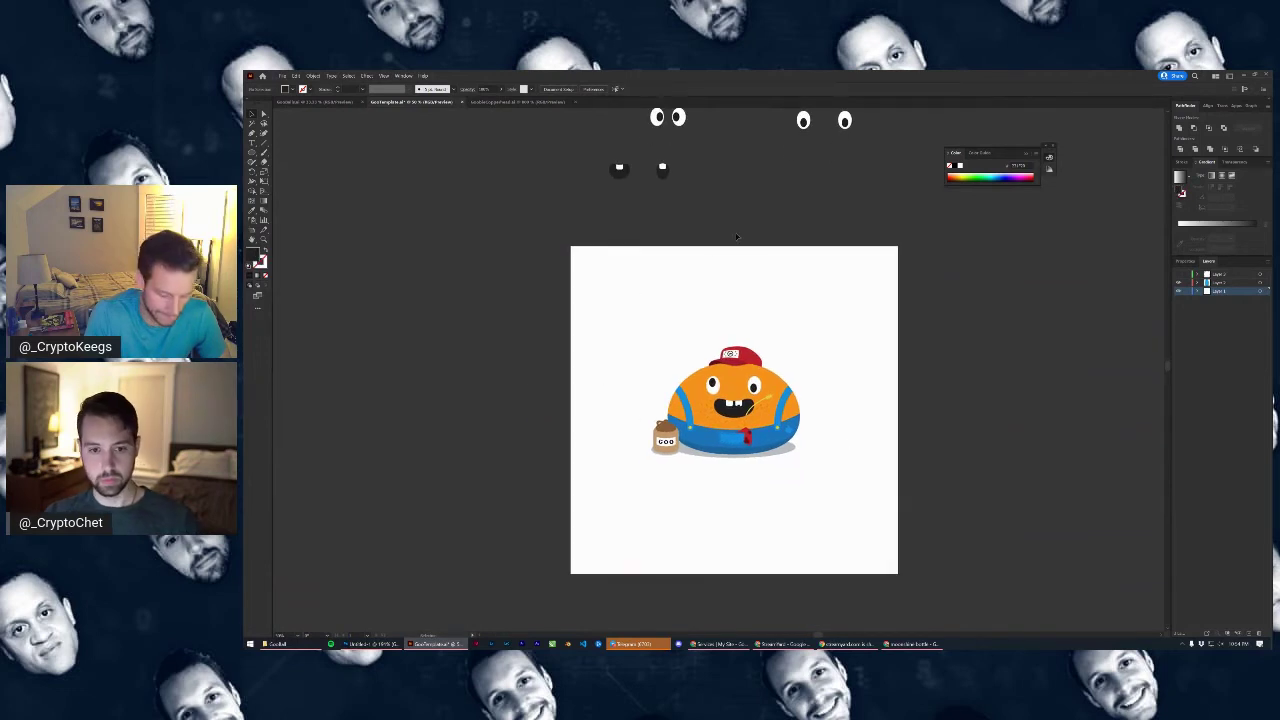
key(ctrl+0)
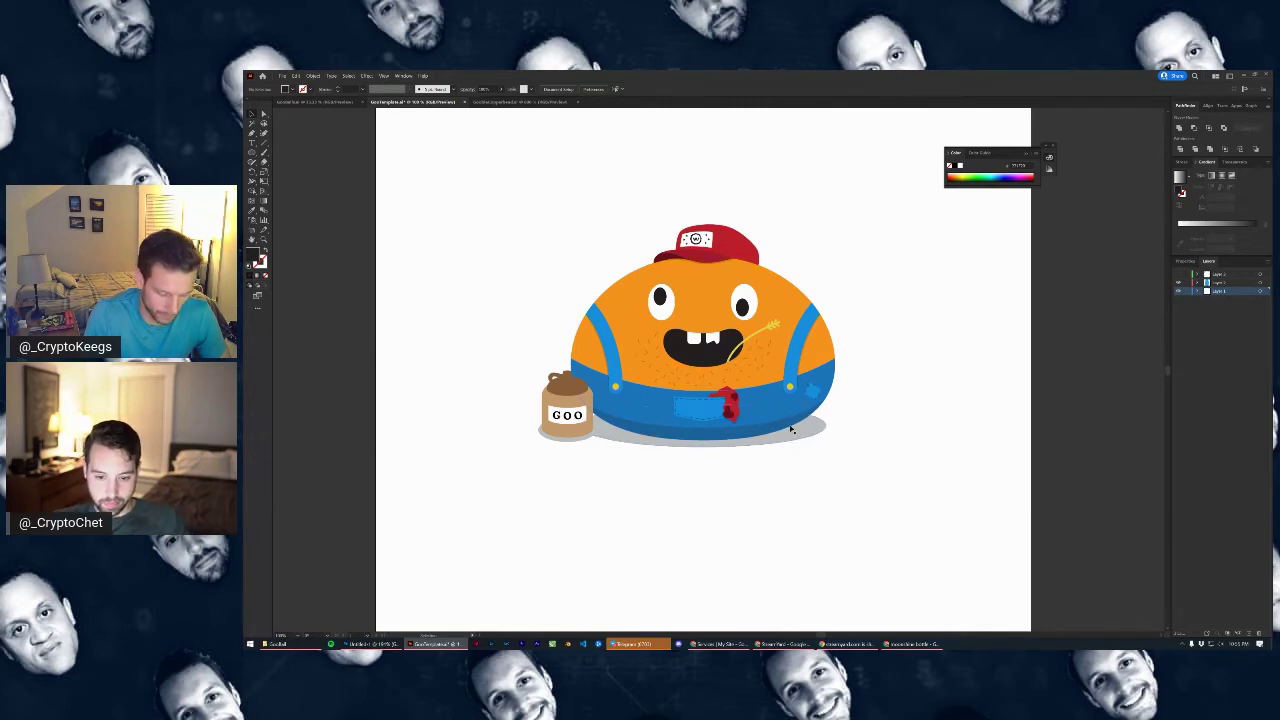
scroll(790, 428, up, 4)
drag(920, 335, 1134, 441)
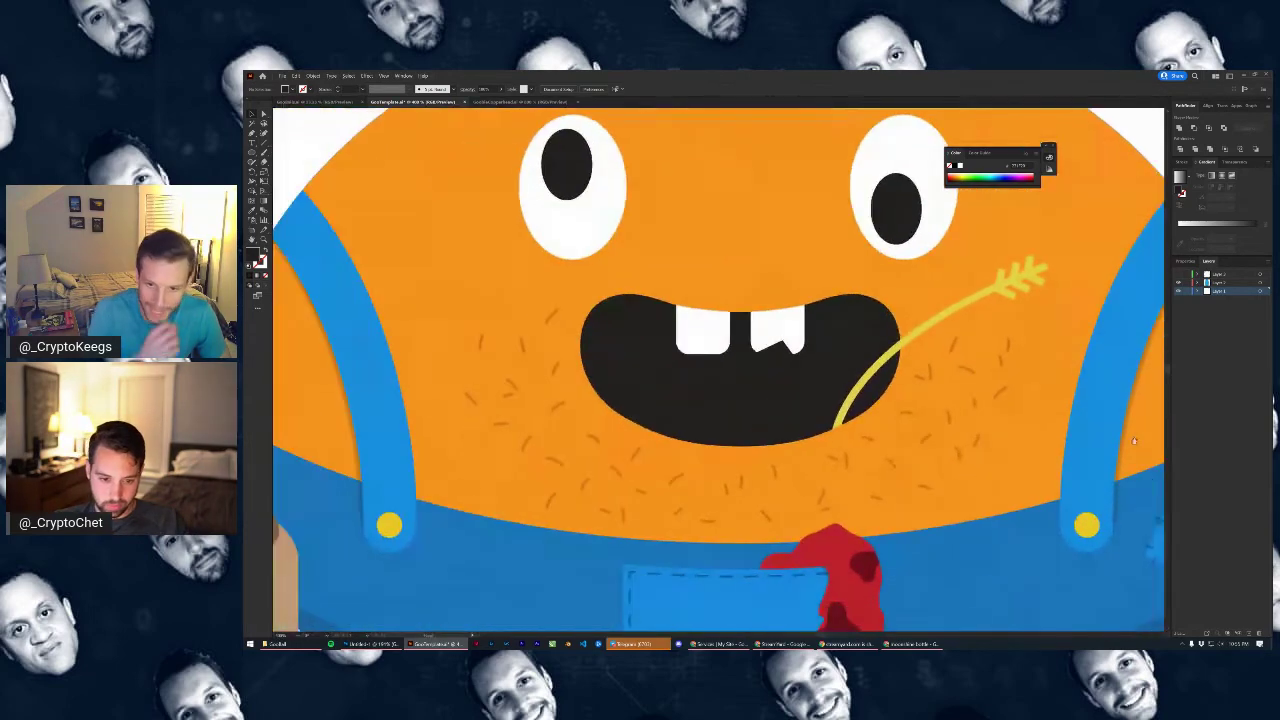
scroll(873, 447, down, 2)
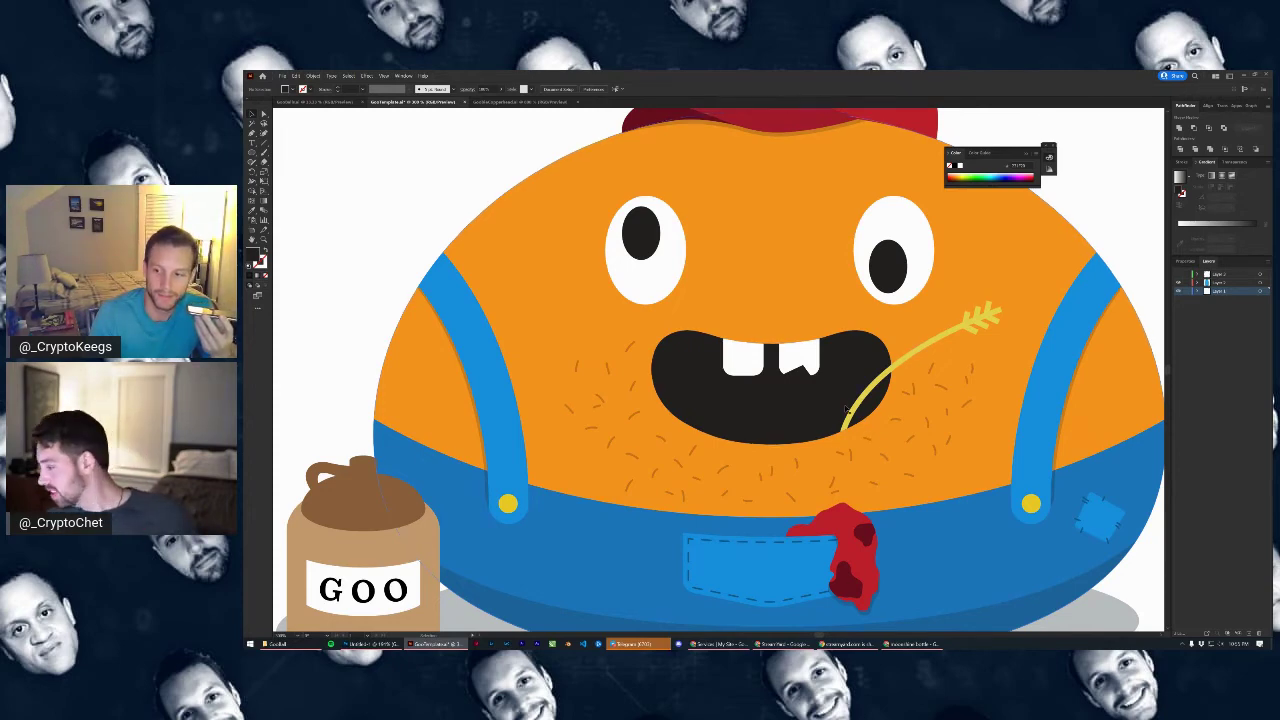
key(ctrl+0)
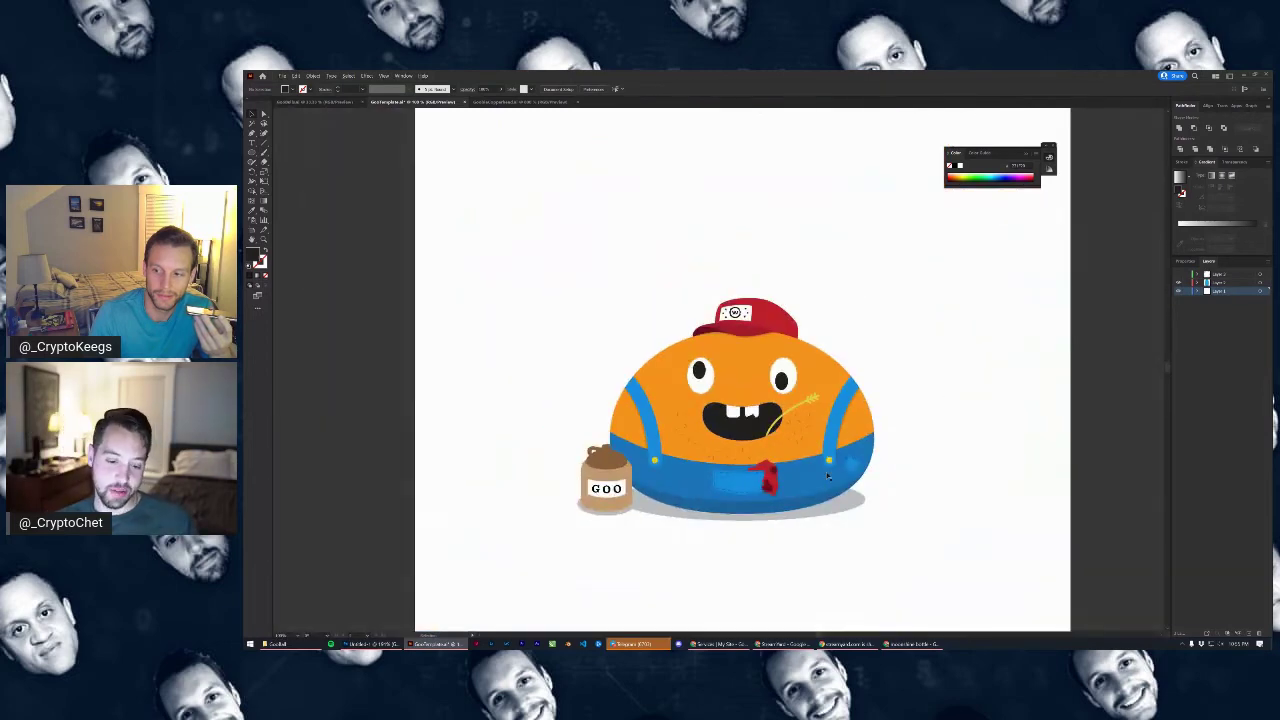
Add a smaller, centred copy of the ellipse at the top of the jug's neck to form the opening
scroll(612, 472, up, 5)
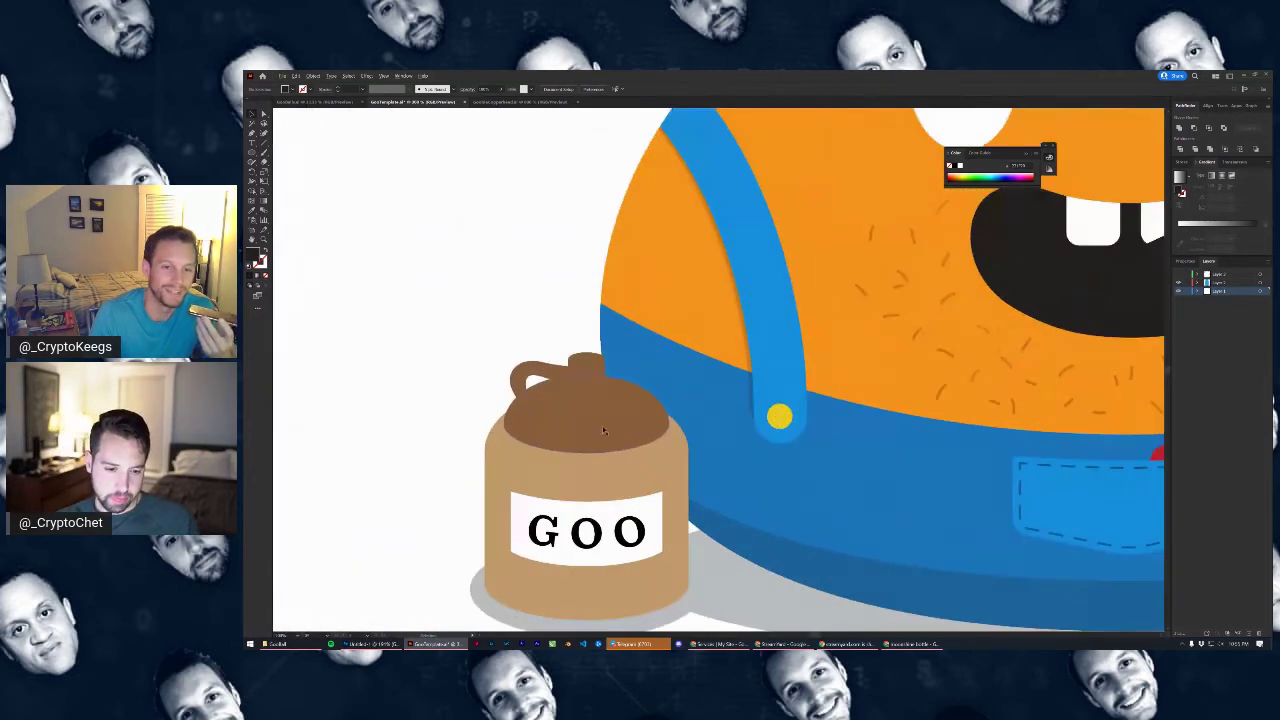
scroll(590, 391, up, 4)
scroll(600, 430, down, 2)
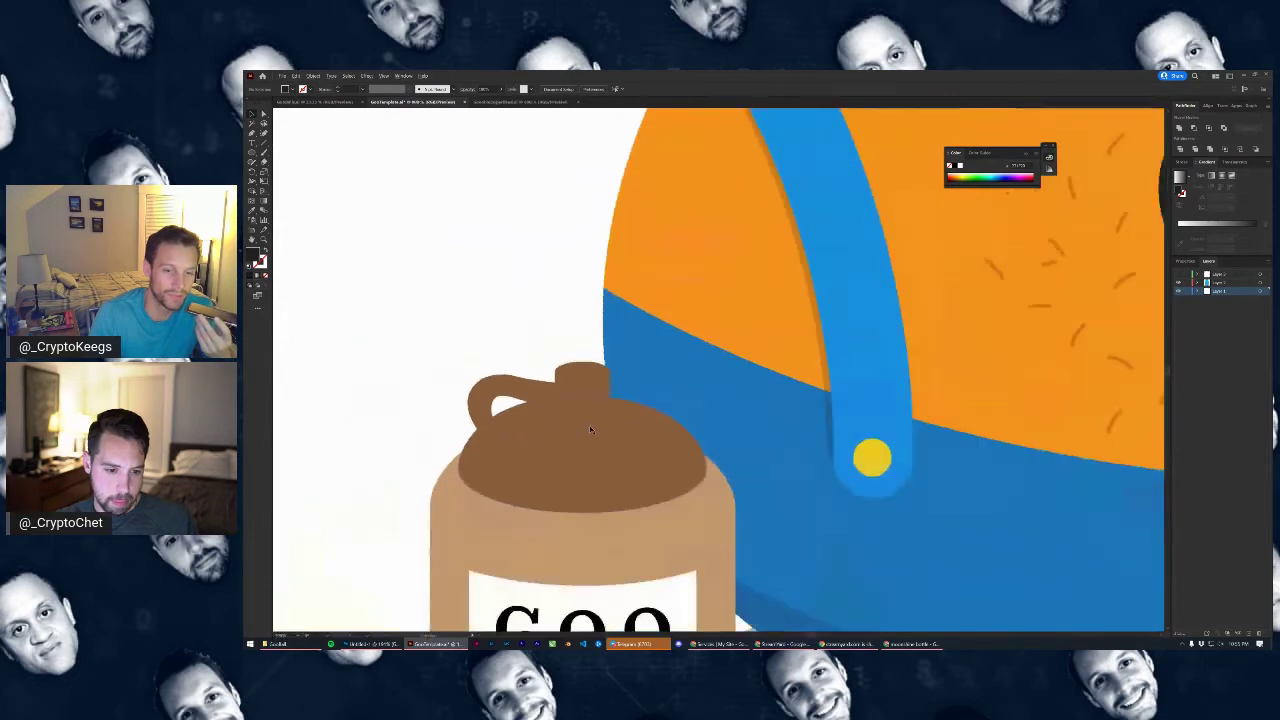
scroll(589, 425, up, 3)
click(600, 388)
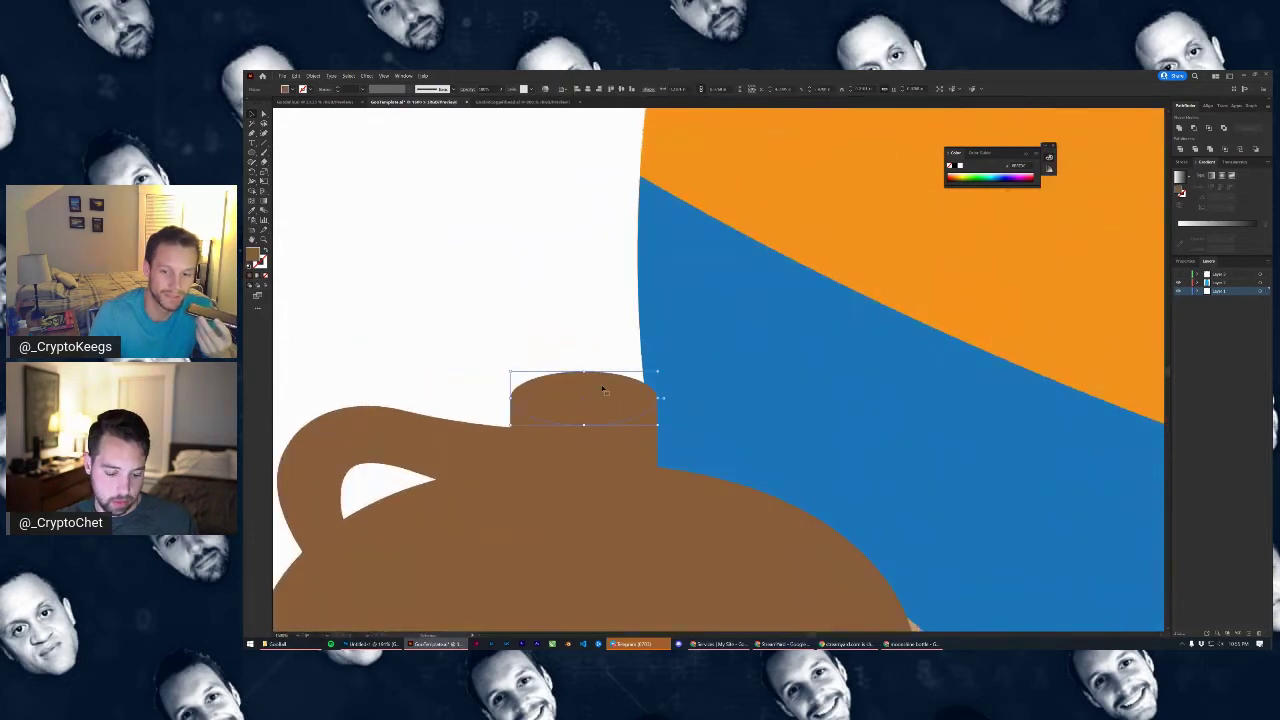
drag(659, 371, 629, 382)
Fill the jug's opening ellipse with the near-black sampled from the character's mouth
click(293, 90)
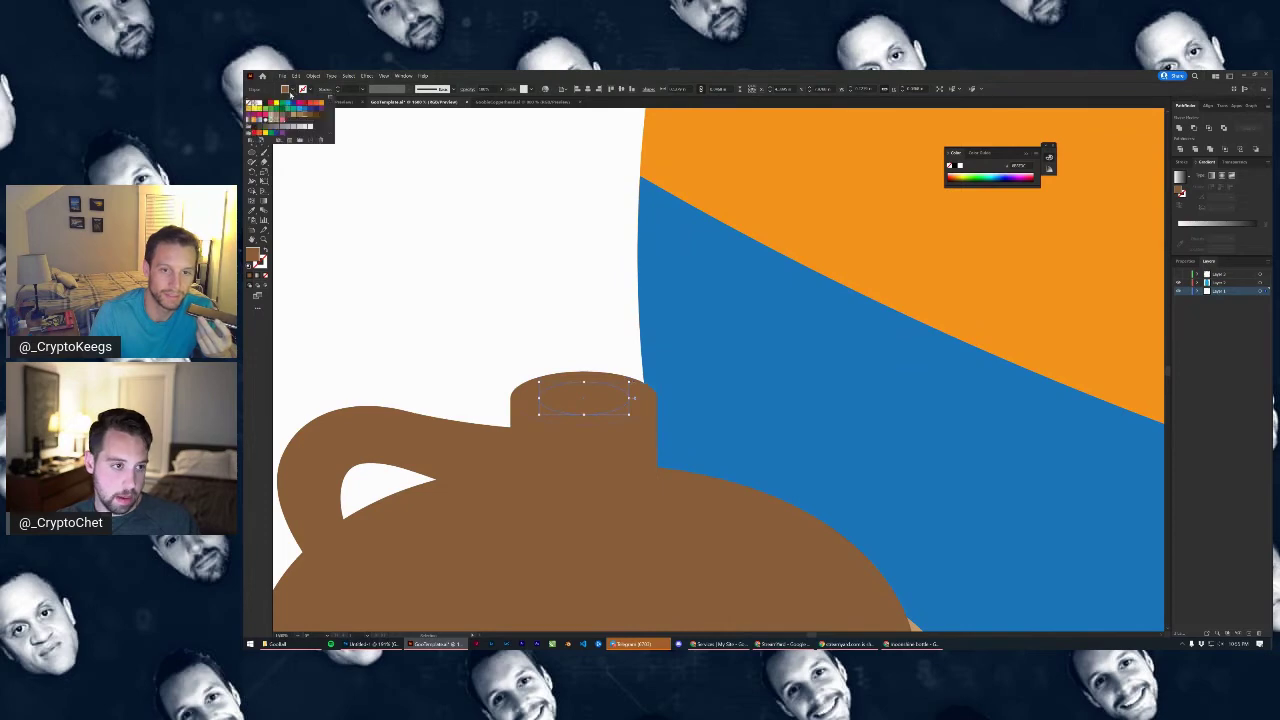
scroll(377, 240, down, 2)
click(258, 210)
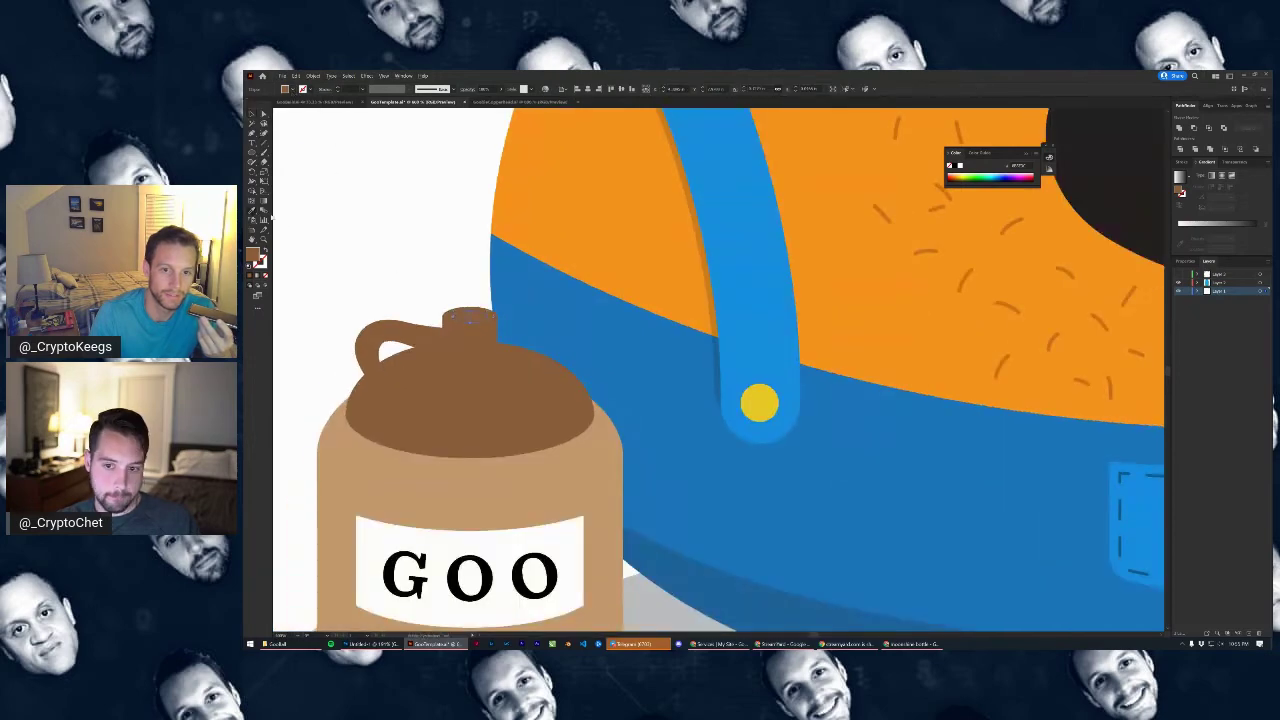
click(1067, 171)
click(252, 115)
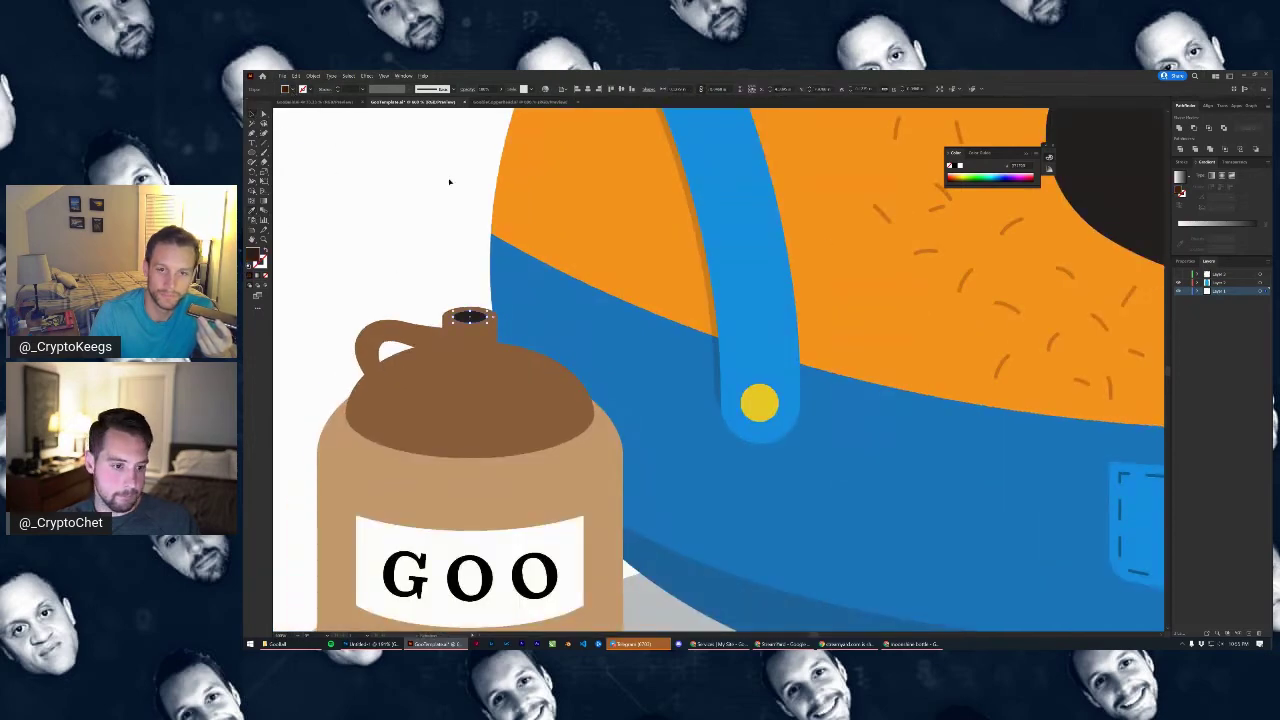
click(449, 183)
scroll(518, 283, down, 3)
scroll(519, 283, down, 1)
scroll(522, 313, up, 5)
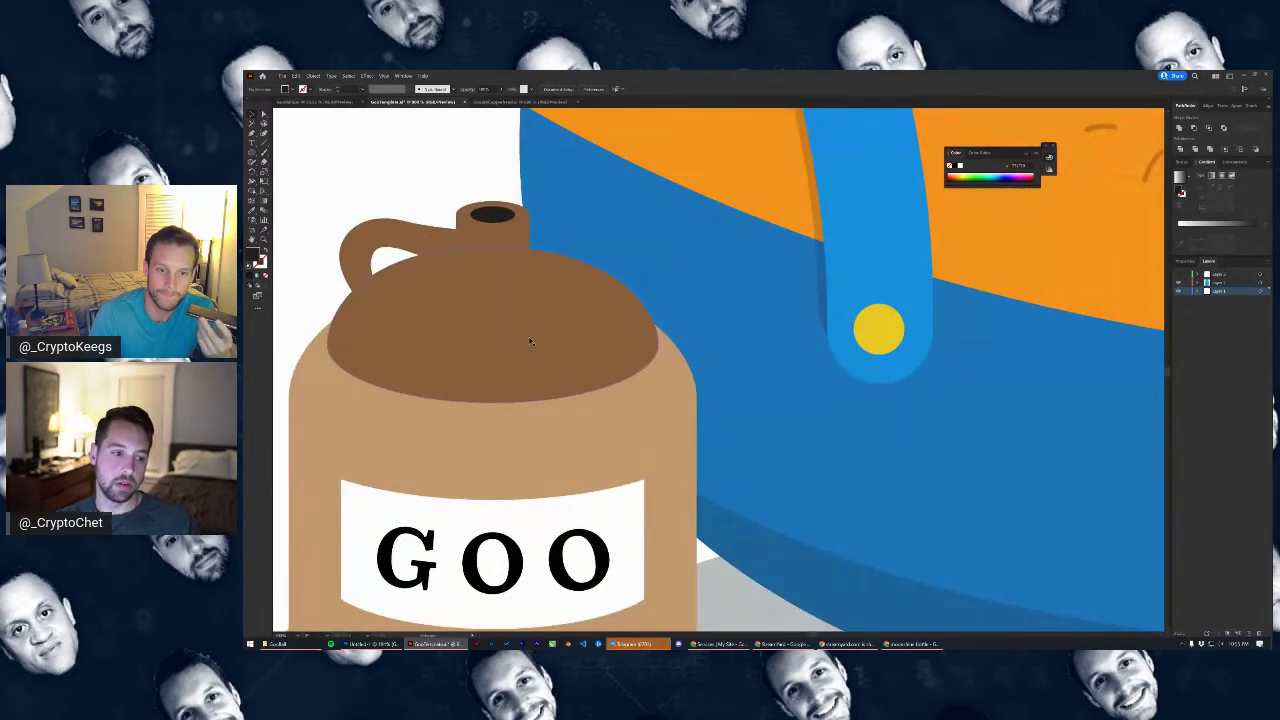
scroll(531, 342, down, 7)
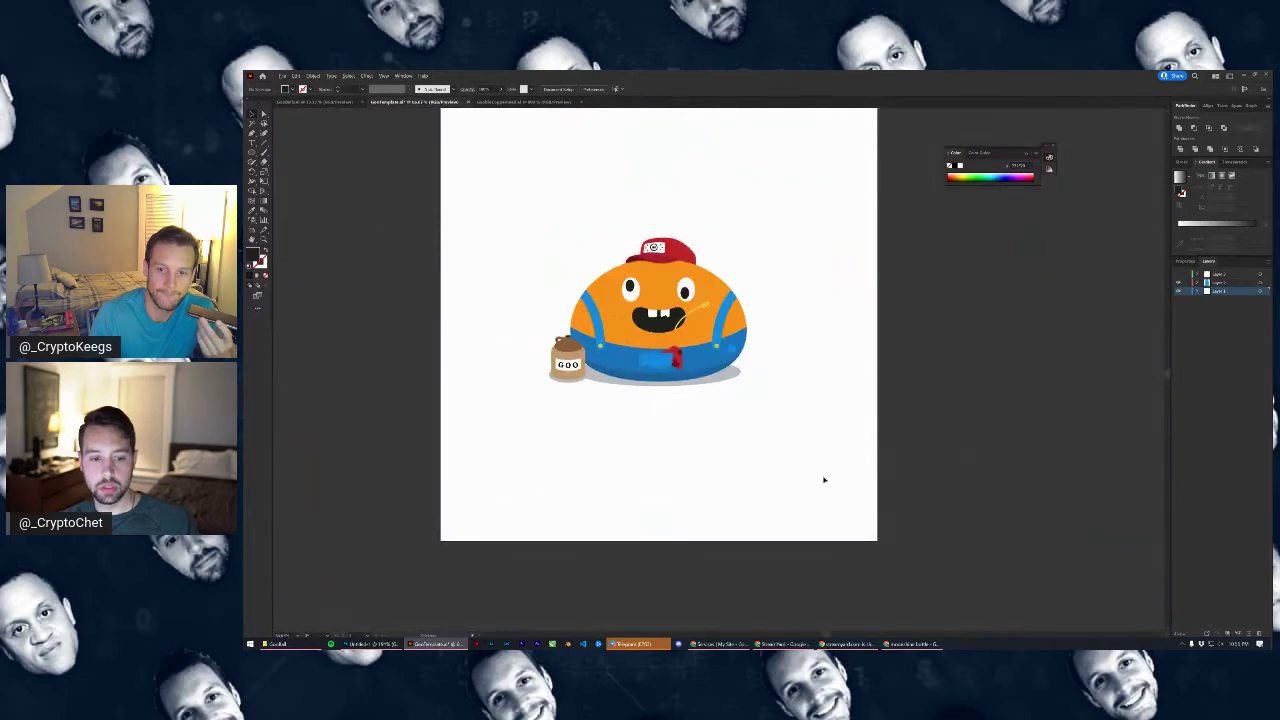
scroll(564, 368, up, 8)
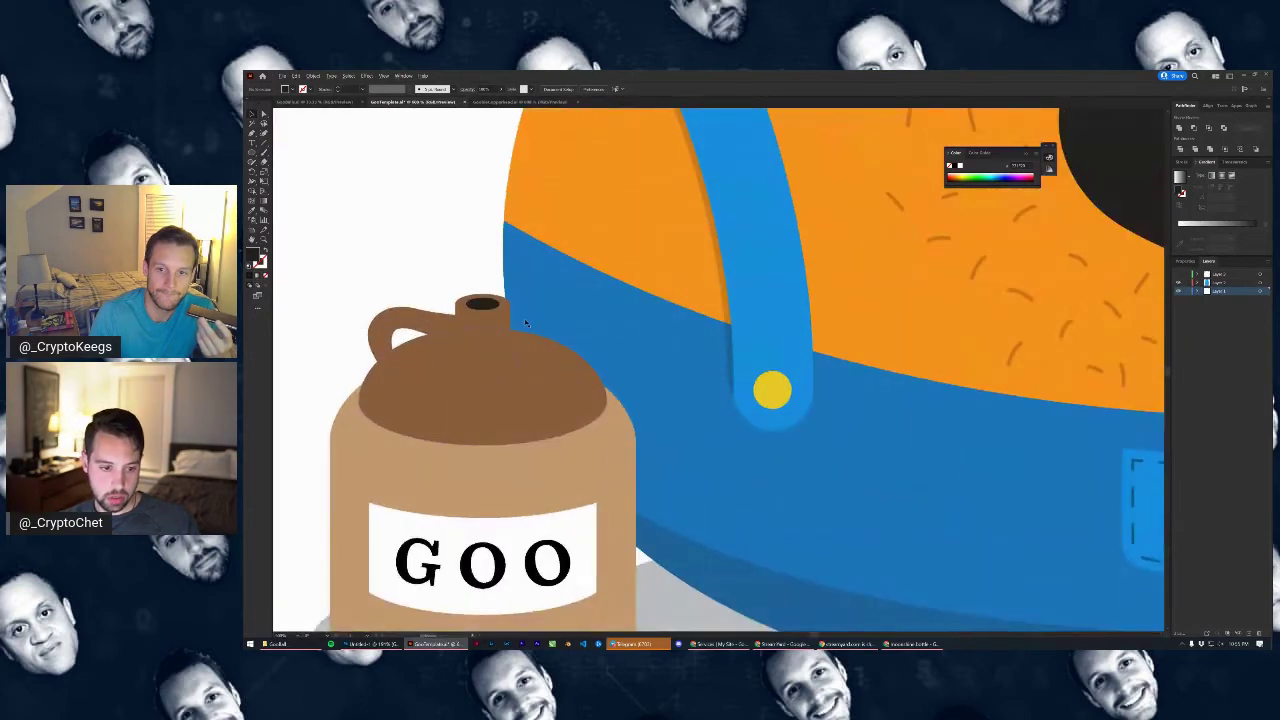
scroll(480, 357, down, 6)
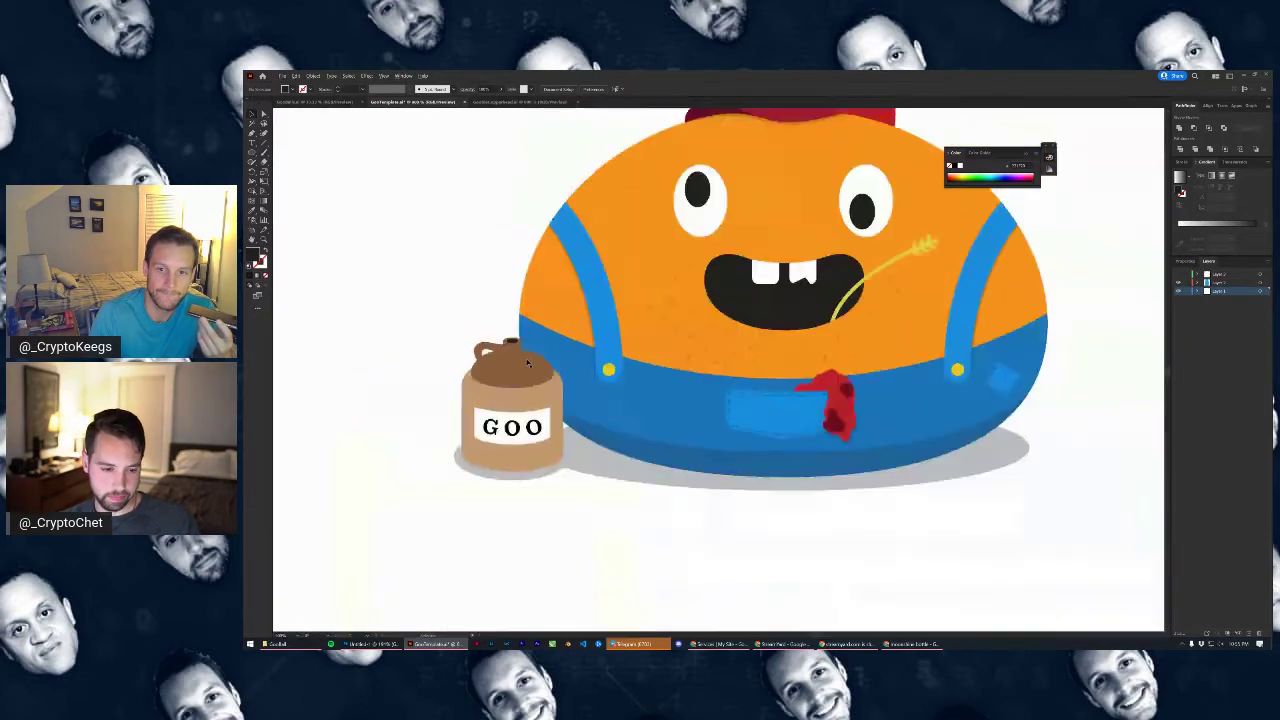
Try to move the GOO jug slightly away from the orange character, and undo the move
click(501, 421)
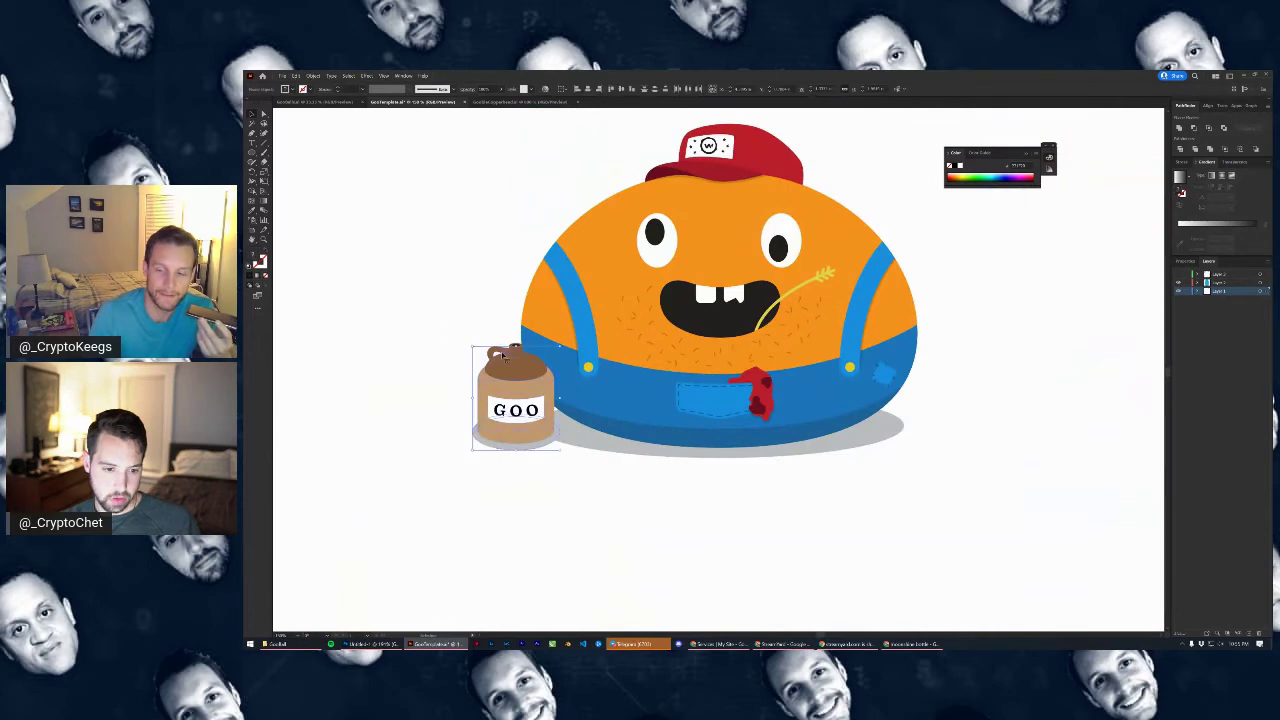
scroll(504, 356, up, 5)
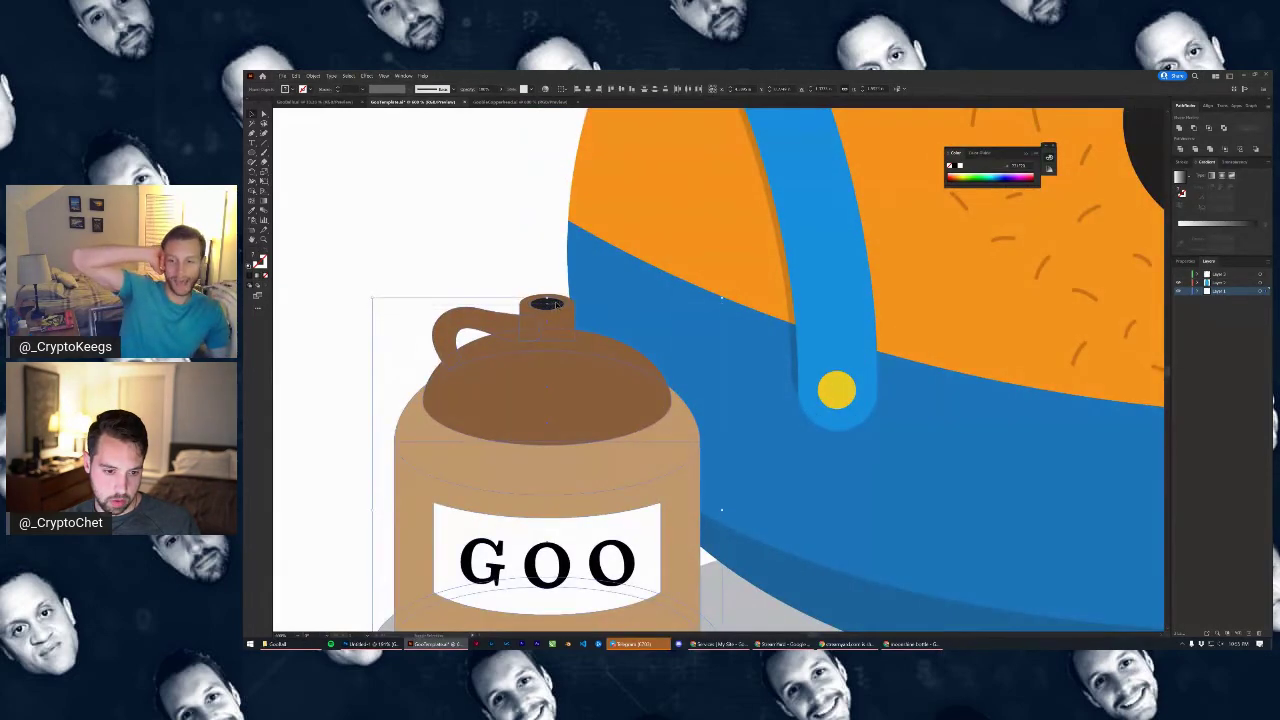
scroll(577, 377, down, 4)
drag(579, 396, 552, 396)
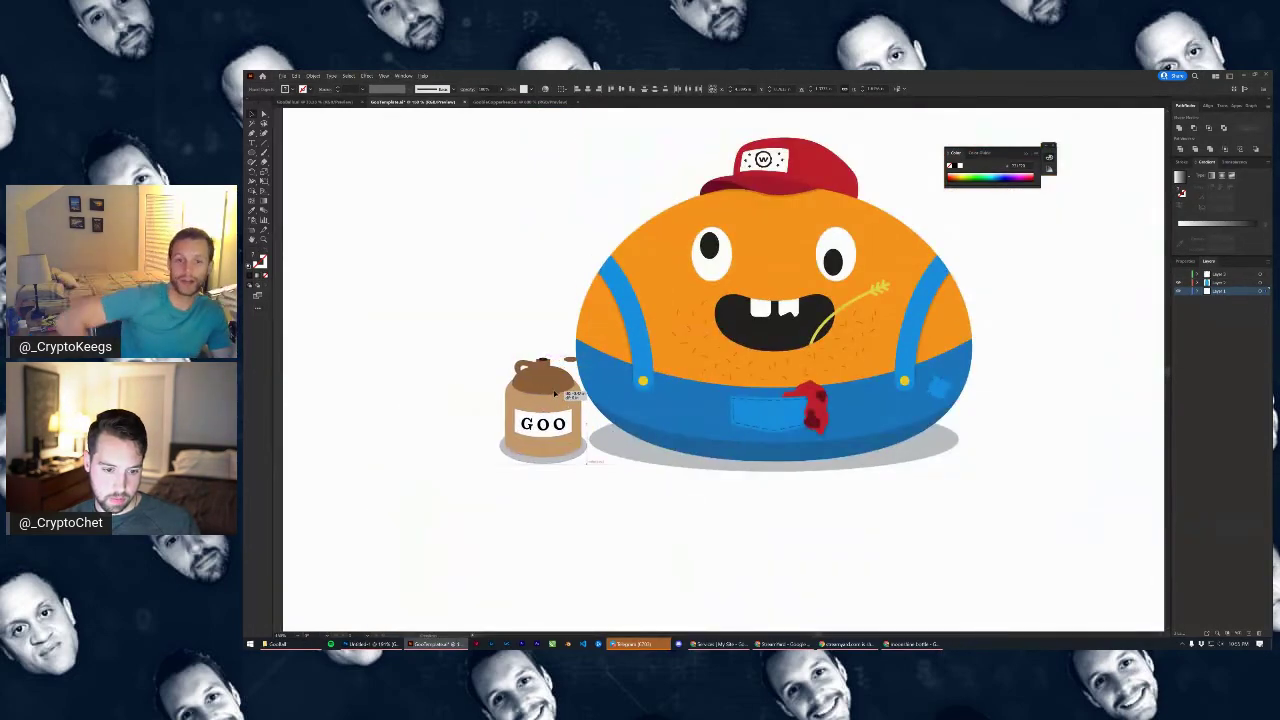
key(ctrl+z)
Group all the GOO jug's parts, including its neck opening, and move the group slightly left and up from the character
scroll(566, 357, up, 7)
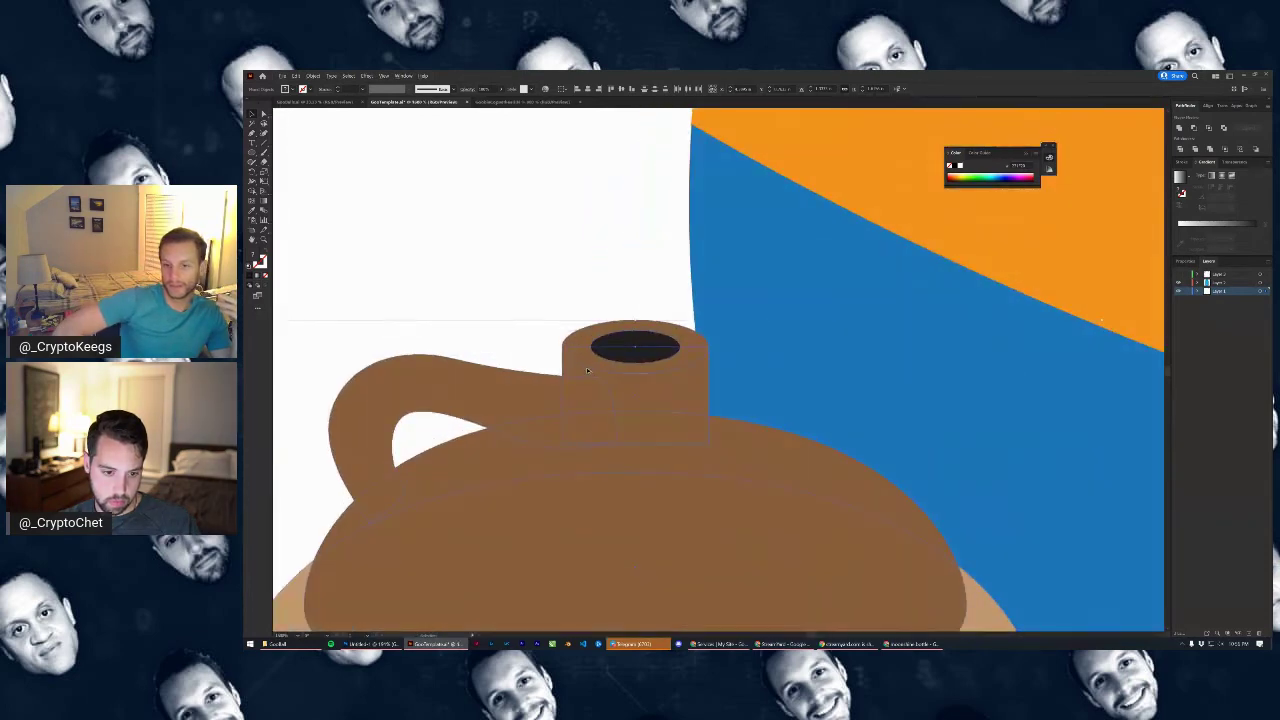
scroll(580, 362, down, 8)
key(ctrl+g)
scroll(592, 400, up, 5)
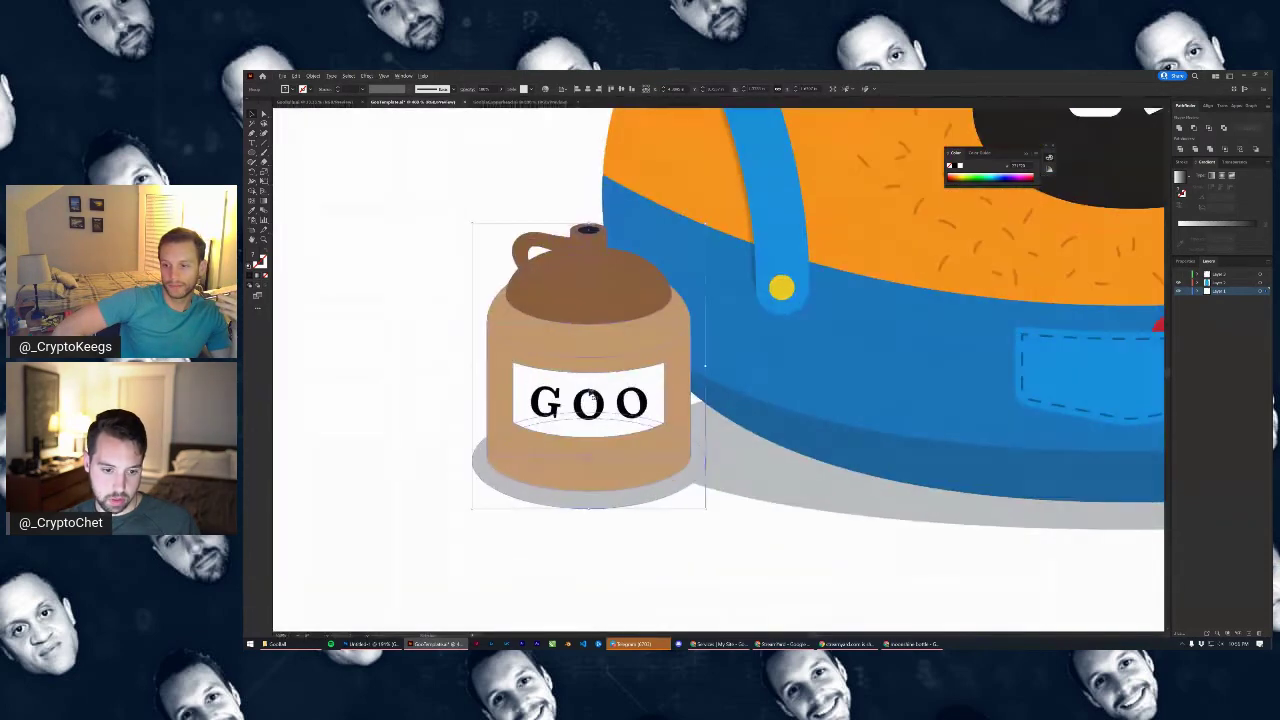
drag(598, 390, 552, 378)
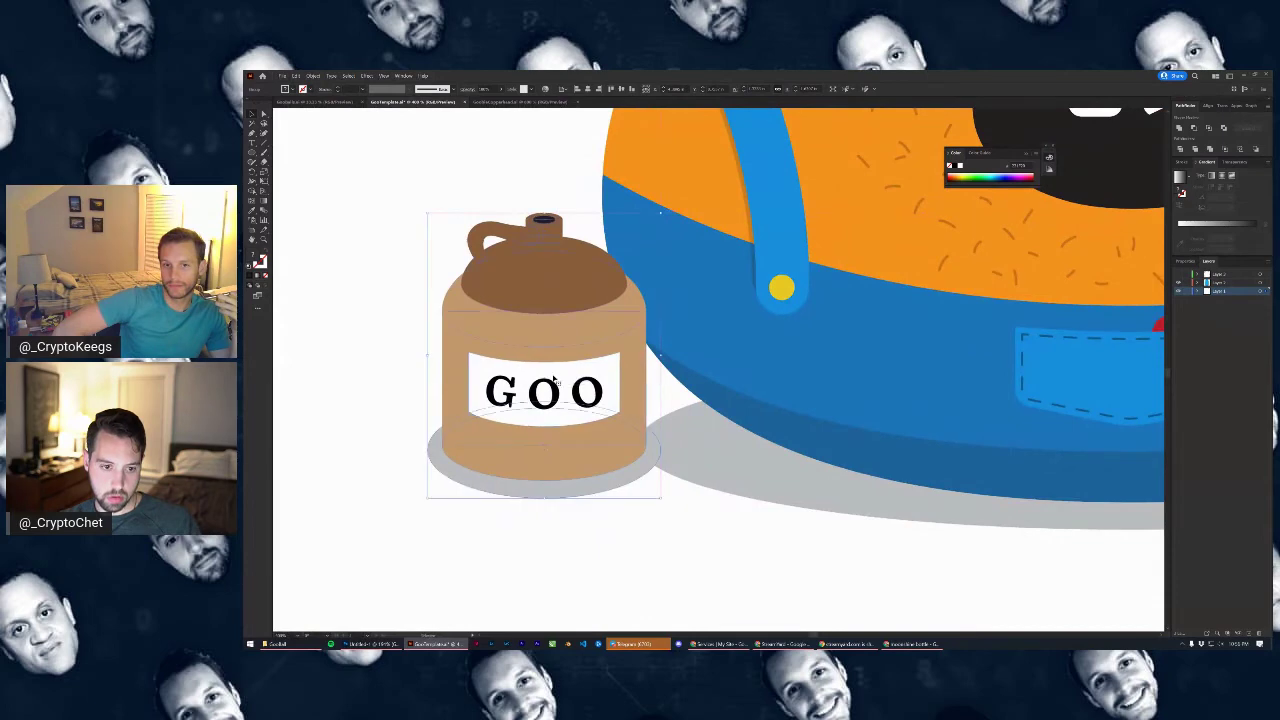
Examine the grouped jug's placement and its overlap with the character's overalls and ground shadow
key(ctrl+0)
scroll(560, 393, up, 6)
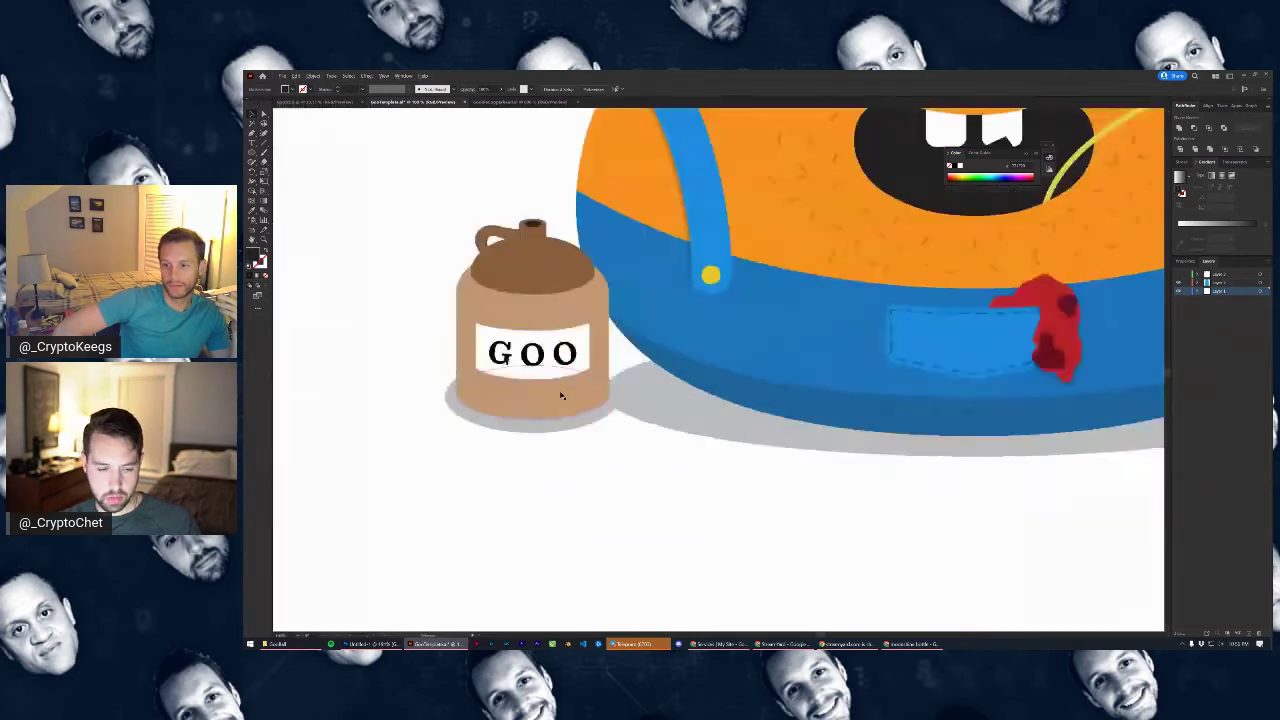
scroll(567, 337, down, 6)
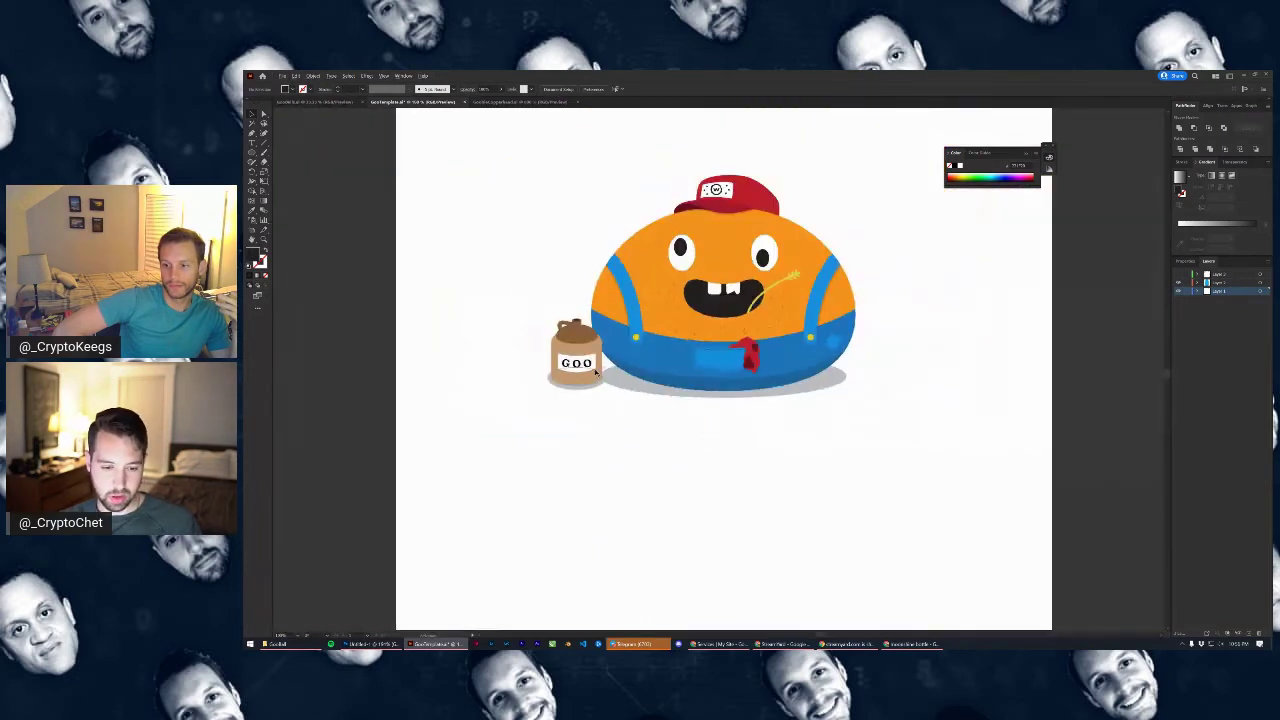
scroll(588, 340, up, 2)
click(588, 340)
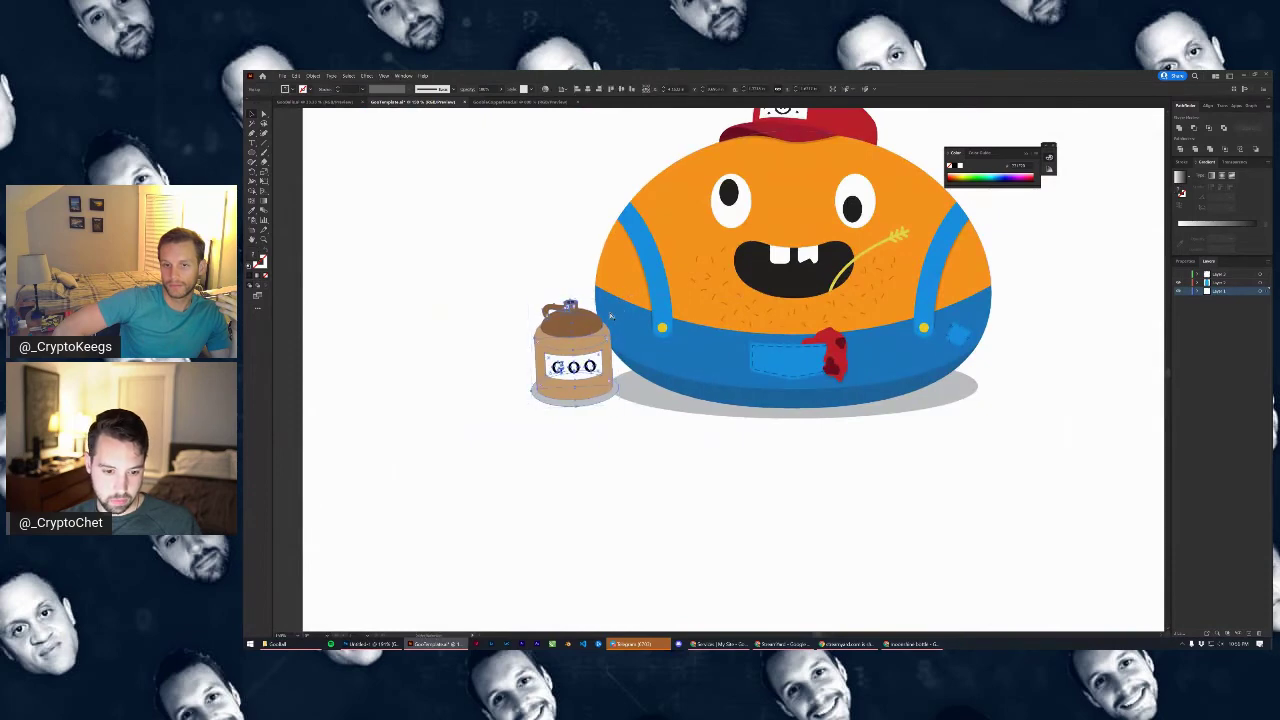
scroll(605, 315, up, 3)
scroll(601, 318, up, 1)
scroll(660, 262, down, 2)
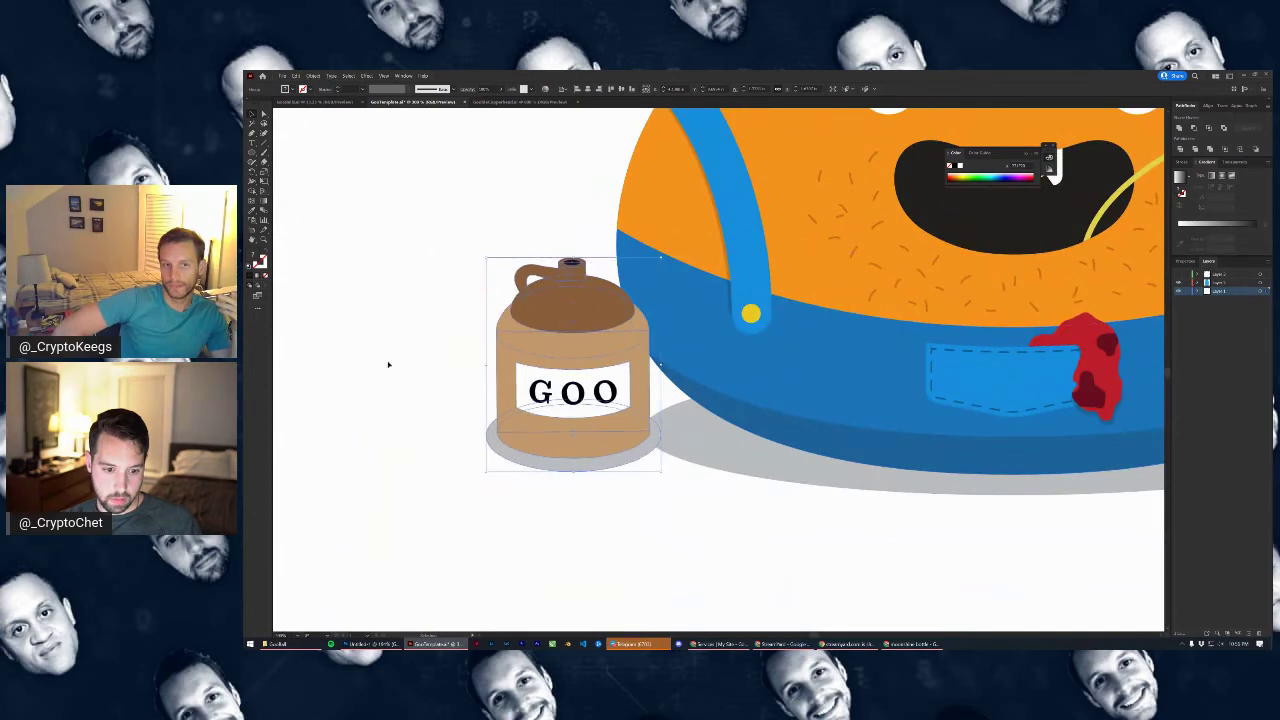
click(392, 364)
scroll(438, 369, down, 3)
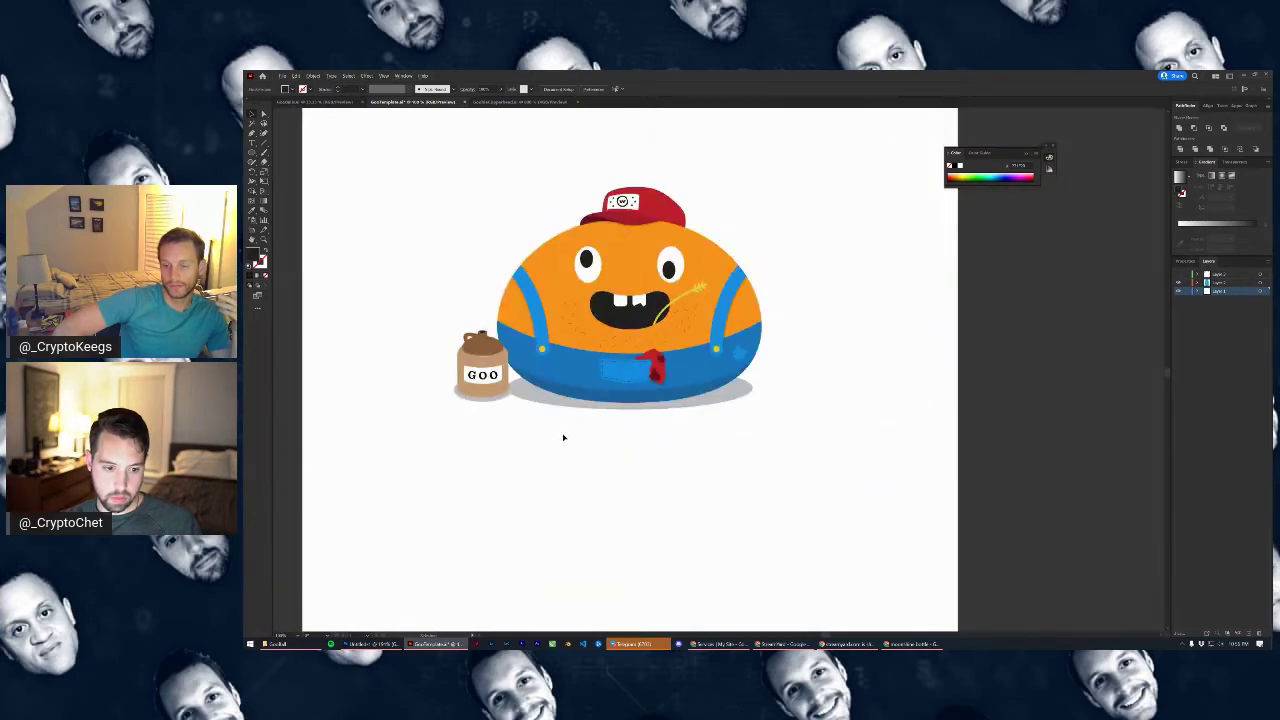
scroll(563, 437, down, 2)
scroll(583, 434, up, 2)
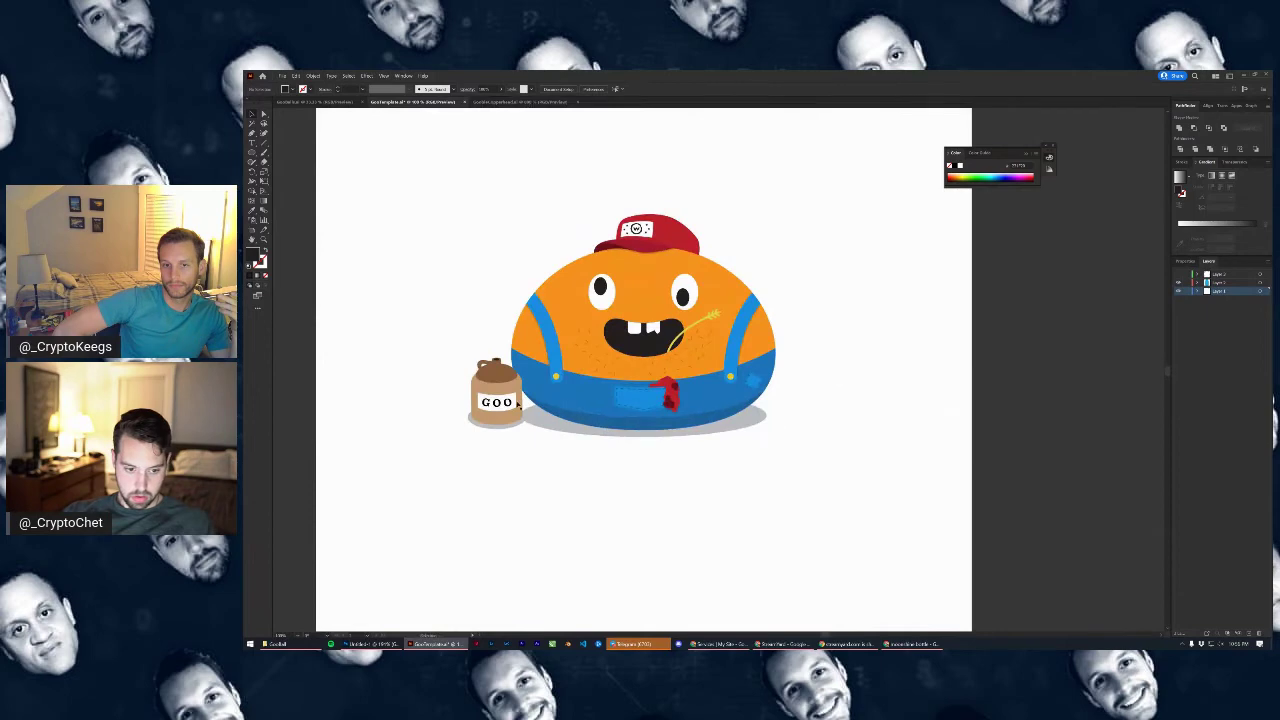
scroll(518, 400, up, 2)
click(520, 403)
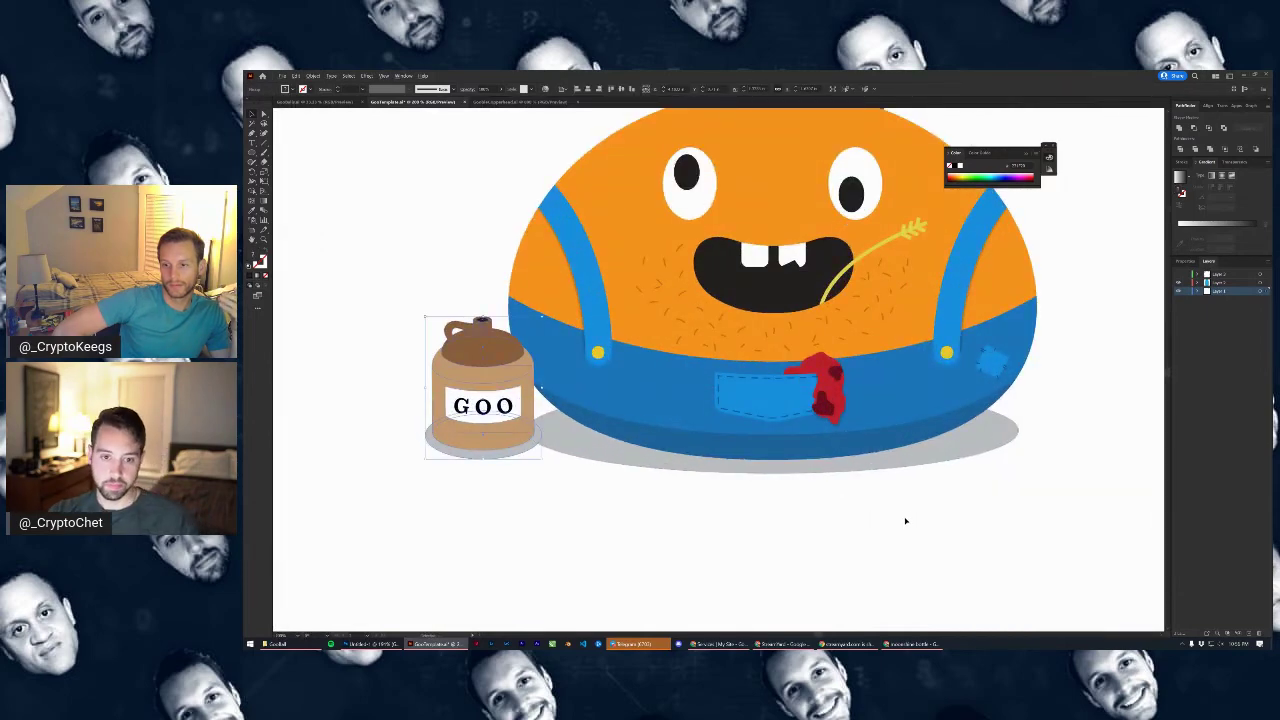
scroll(906, 519, down, 3)
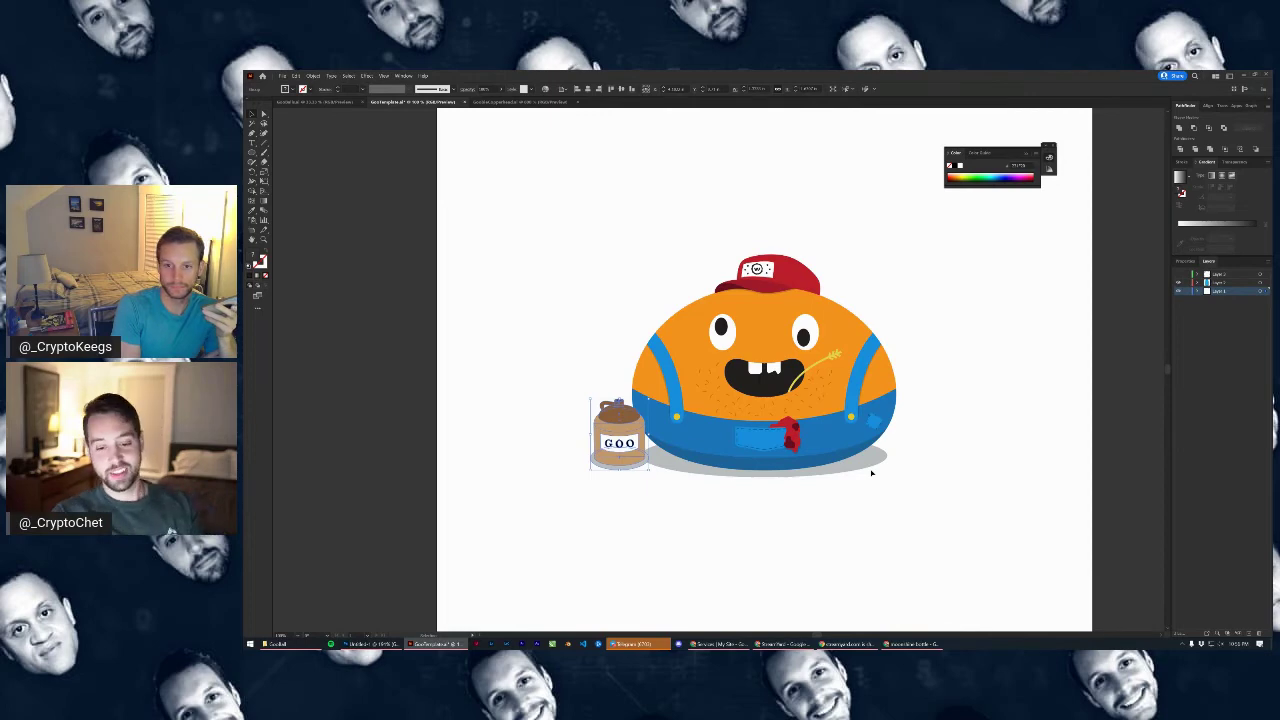
Review the whole illustration, checking how the cap, face, overalls and jug look together on the artboard
click(999, 410)
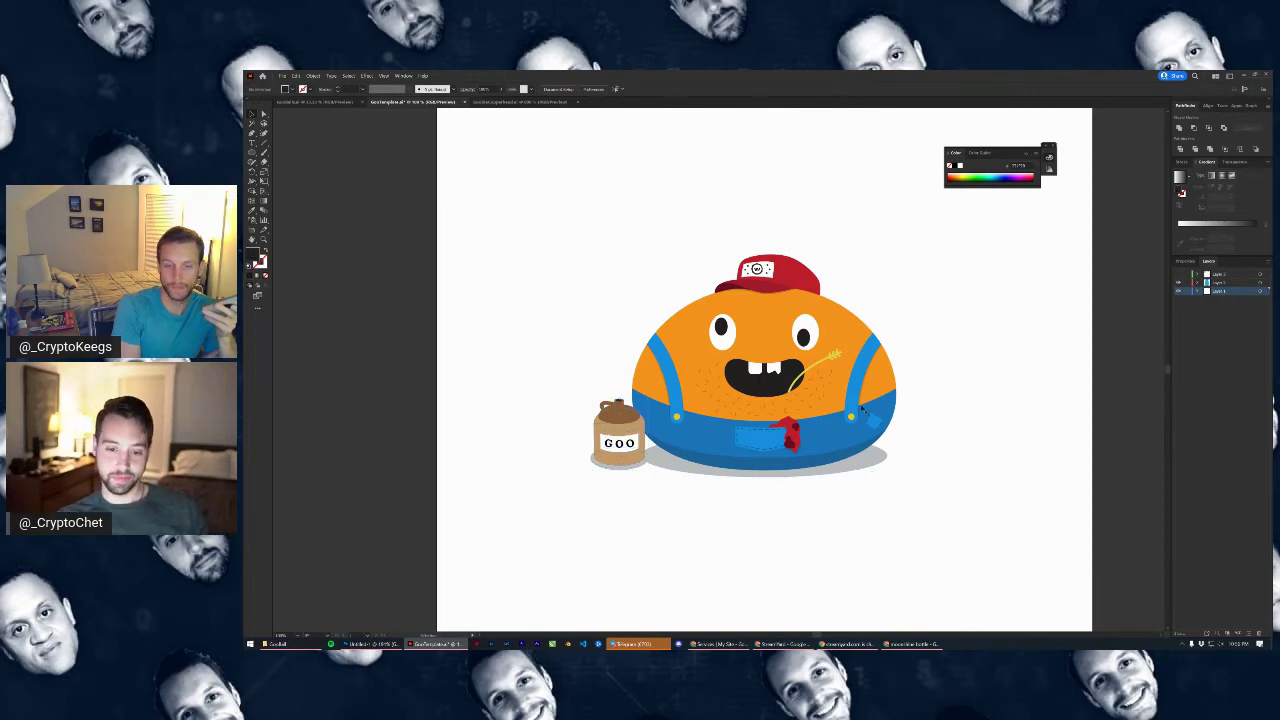
scroll(755, 321, up, 2)
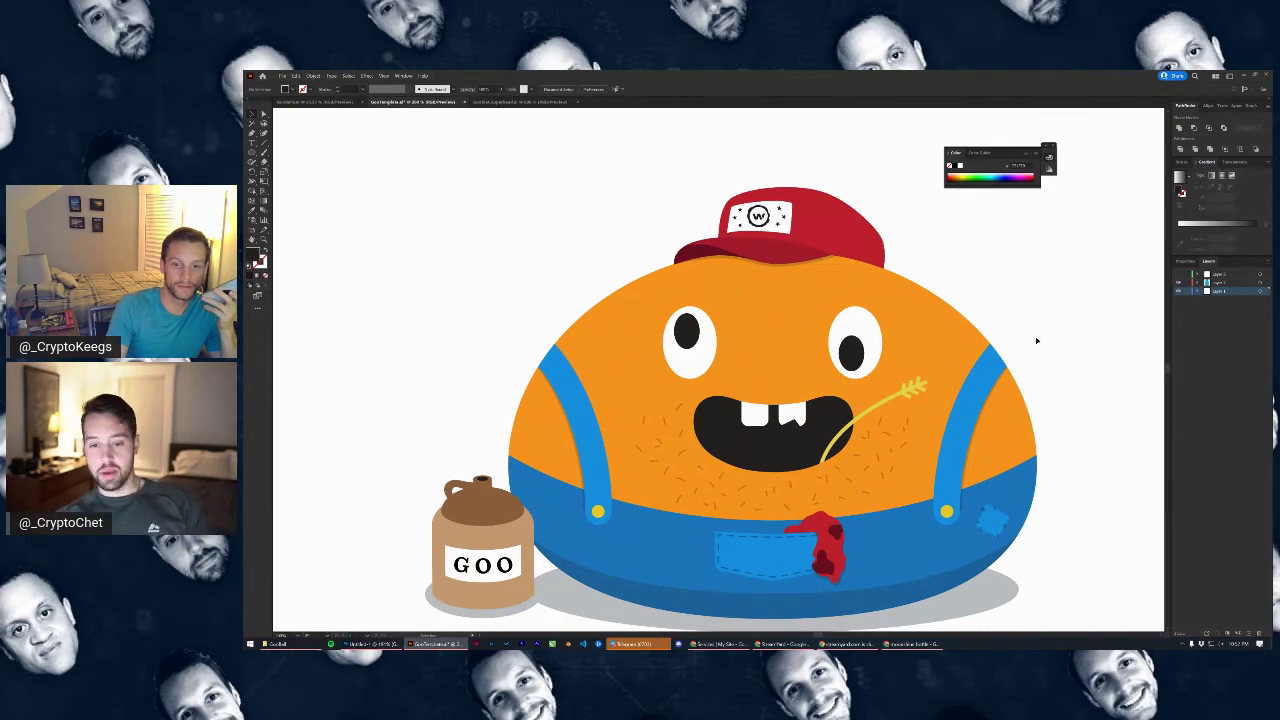
alt+scroll(1045, 338, down, 4)
alt+scroll(1047, 335, up, 3)
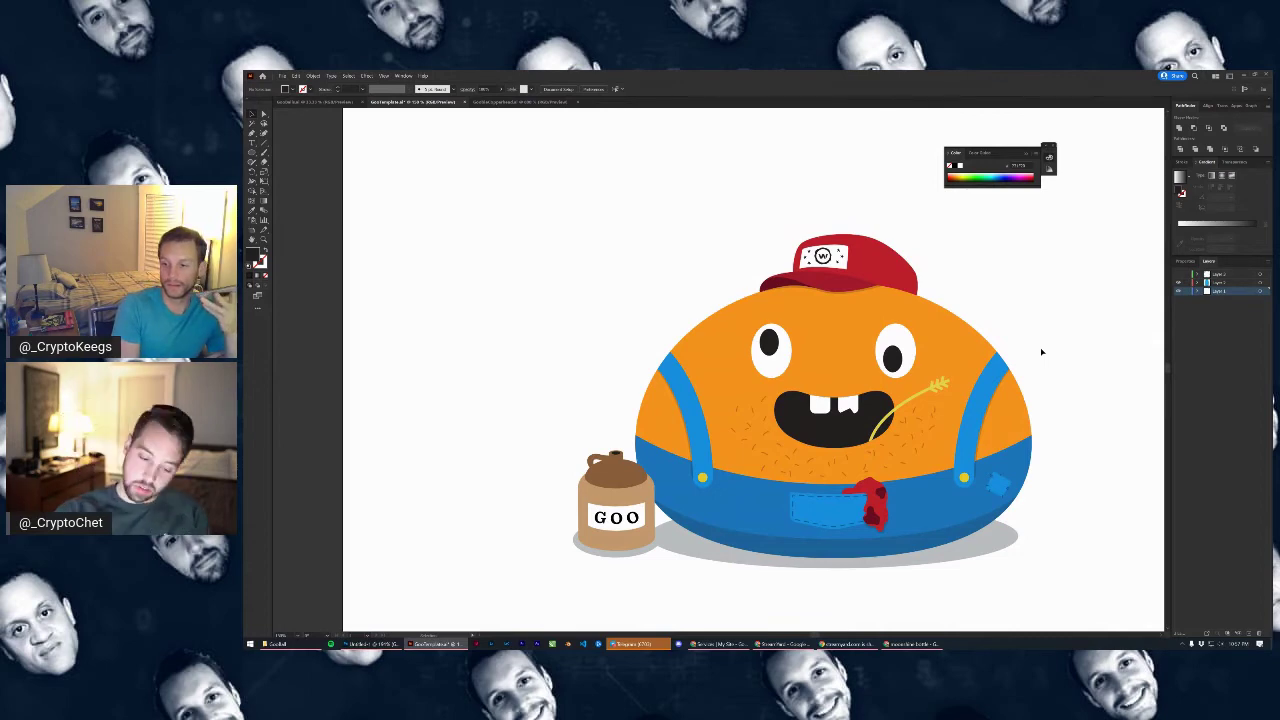
alt+scroll(1015, 341, down, 1)
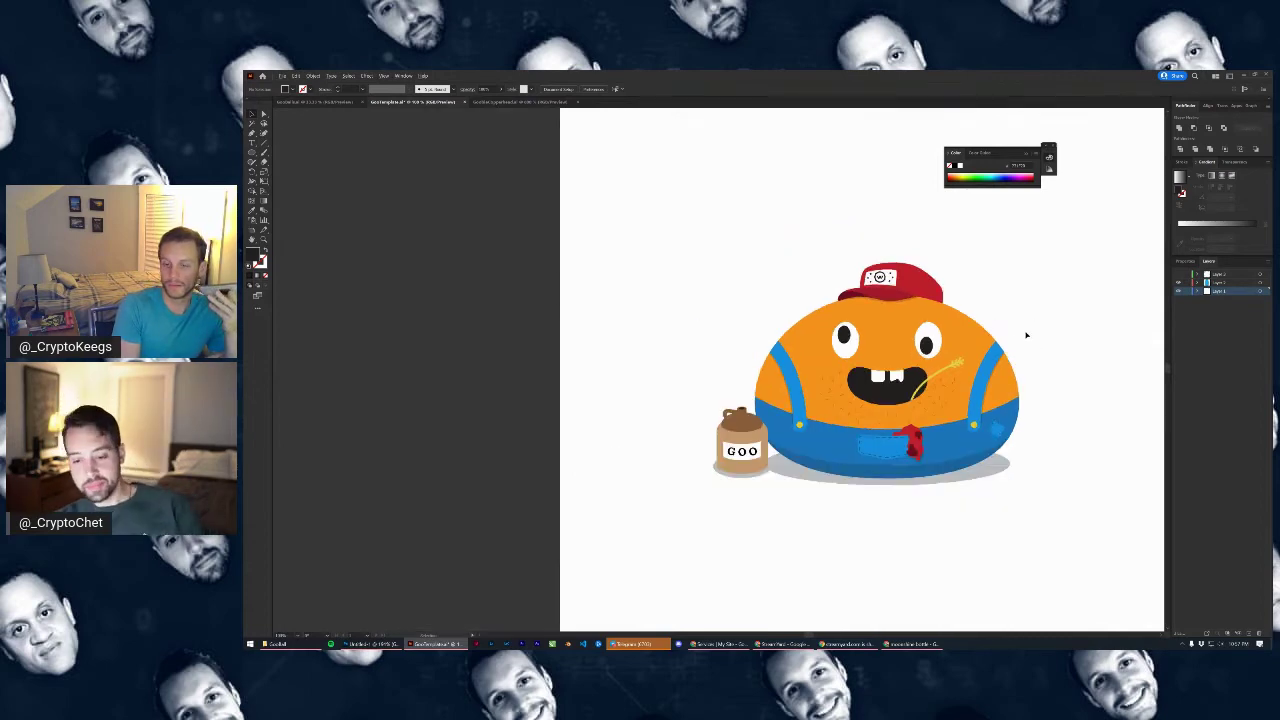
alt+scroll(1020, 350, up, 2)
alt+scroll(1013, 378, down, 1)
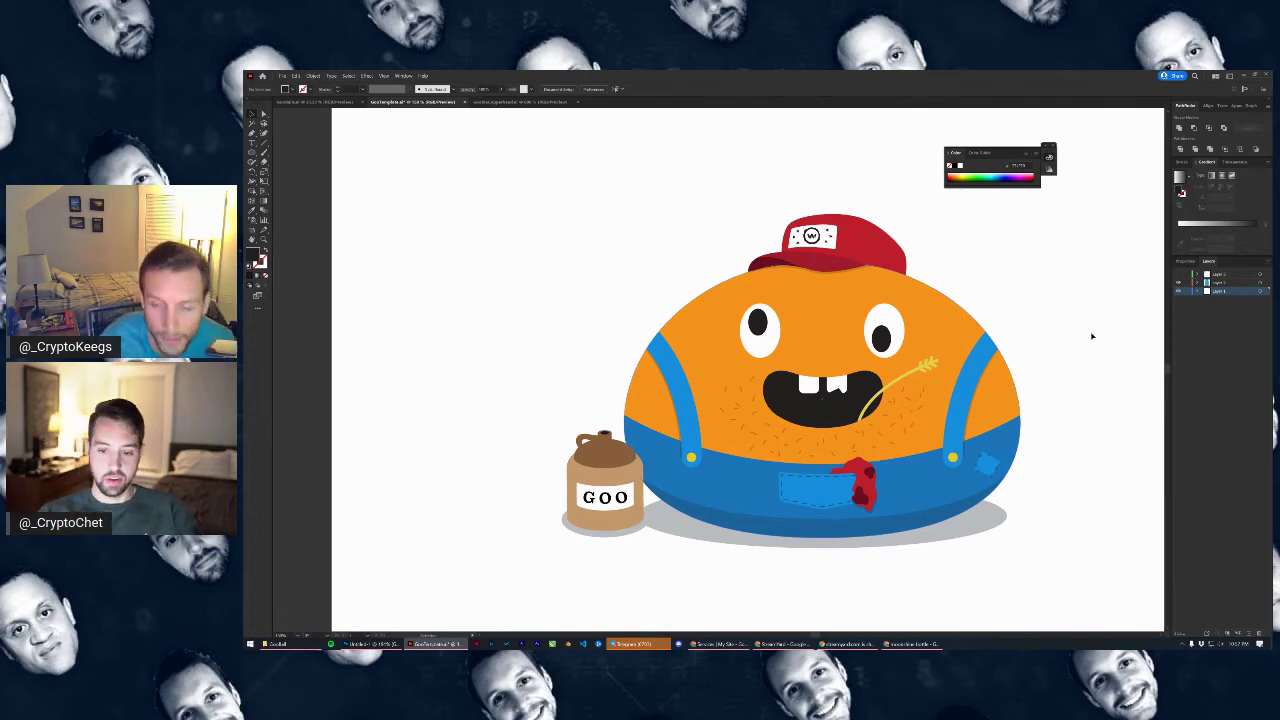
scroll(1050, 301, down, 2)
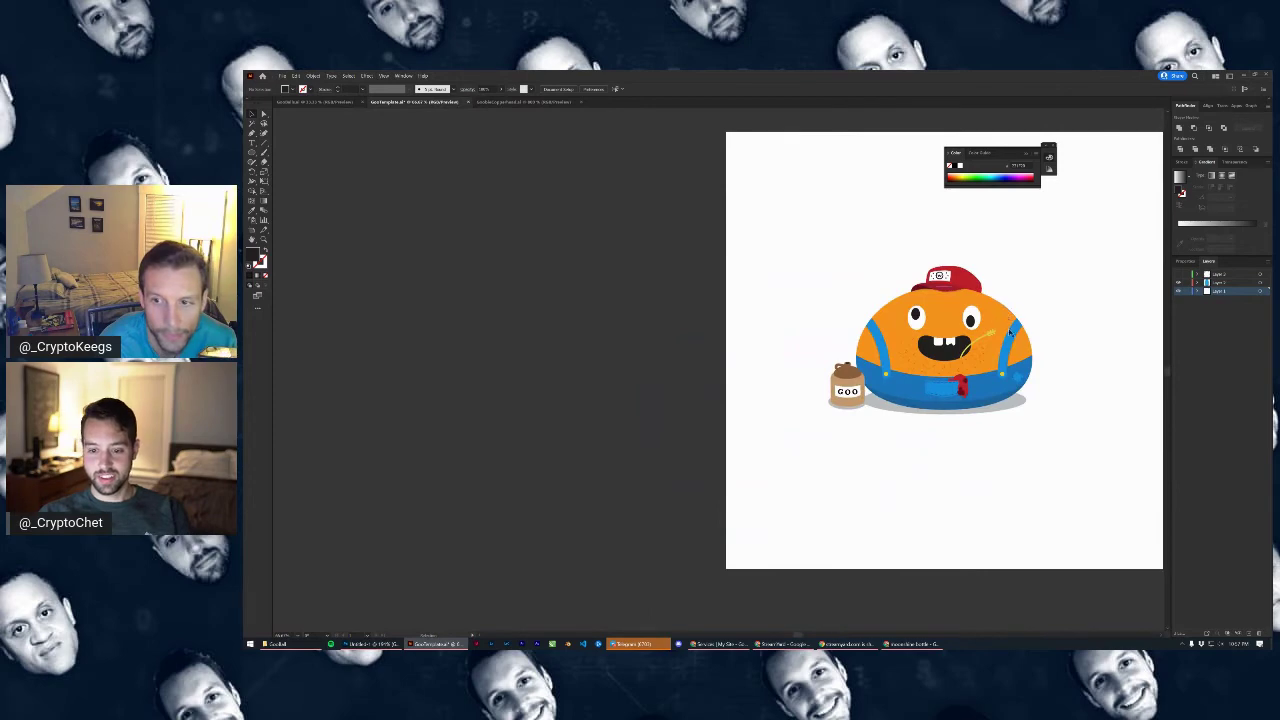
scroll(969, 316, up, 4)
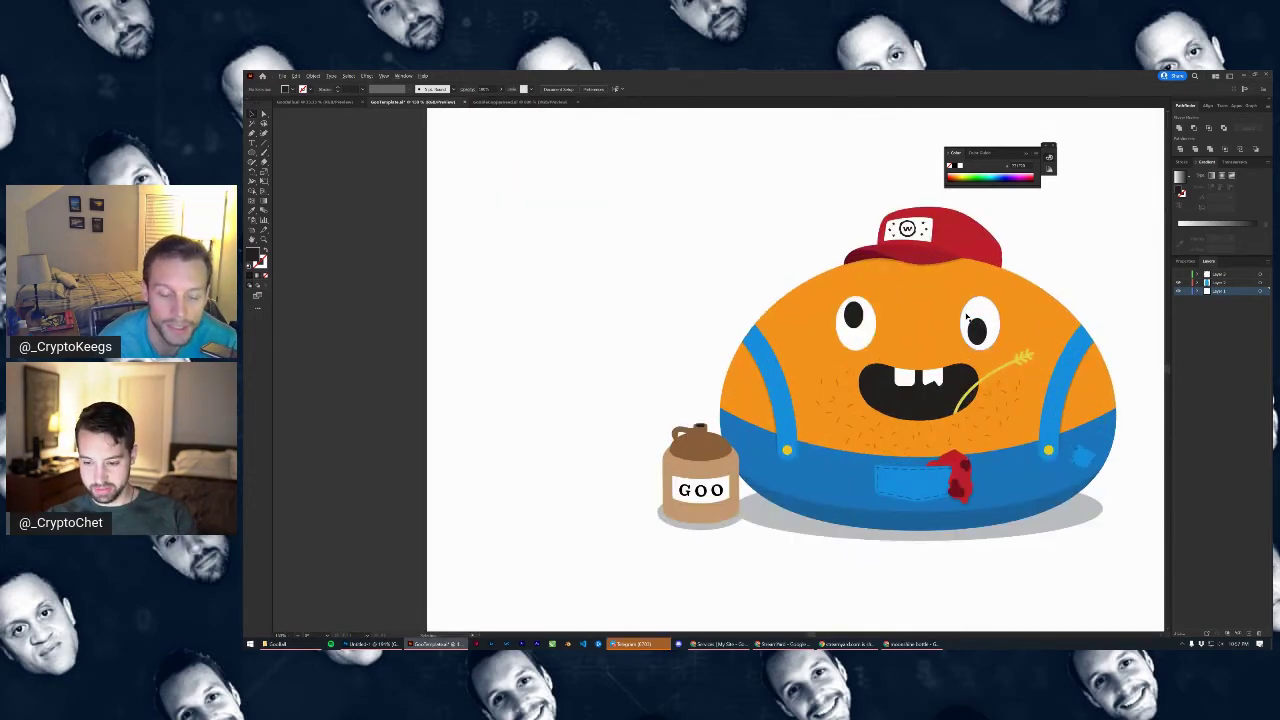
scroll(965, 320, down, 4)
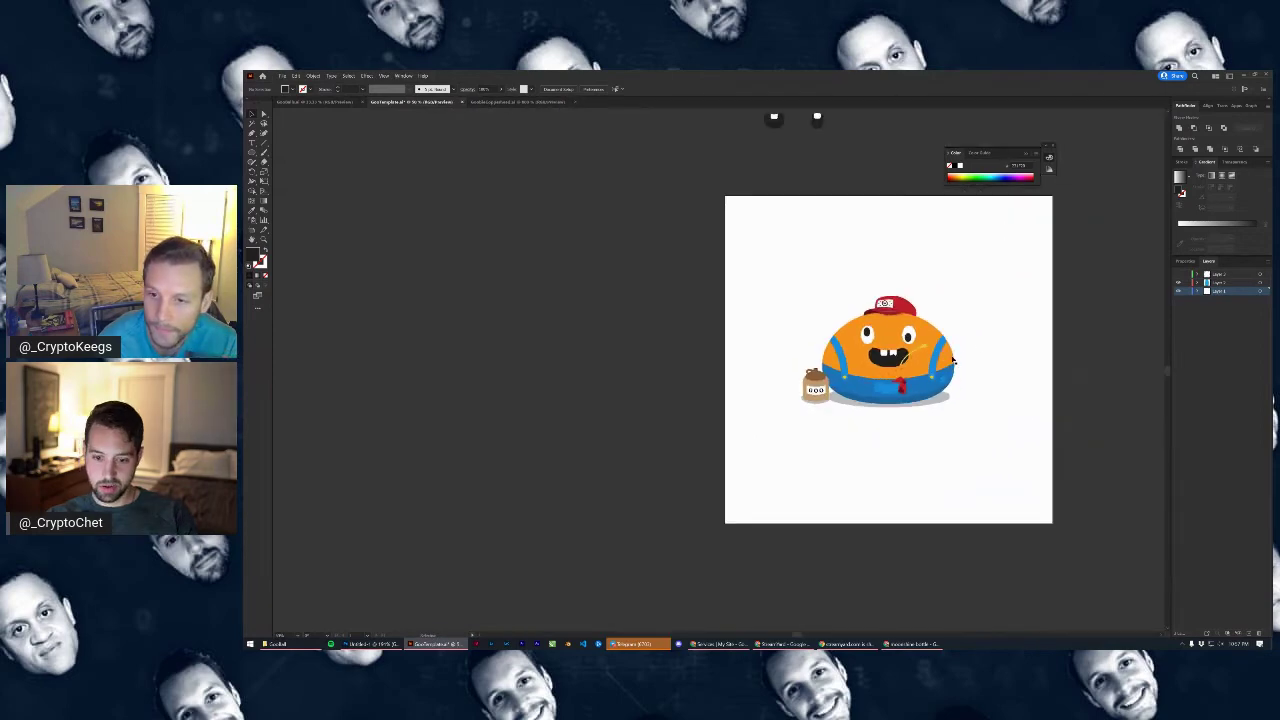
scroll(953, 362, up, 3)
scroll(994, 334, down, 2)
Group the character with the jug and centre the whole artwork horizontally on the artboard
drag(963, 404, 668, 260)
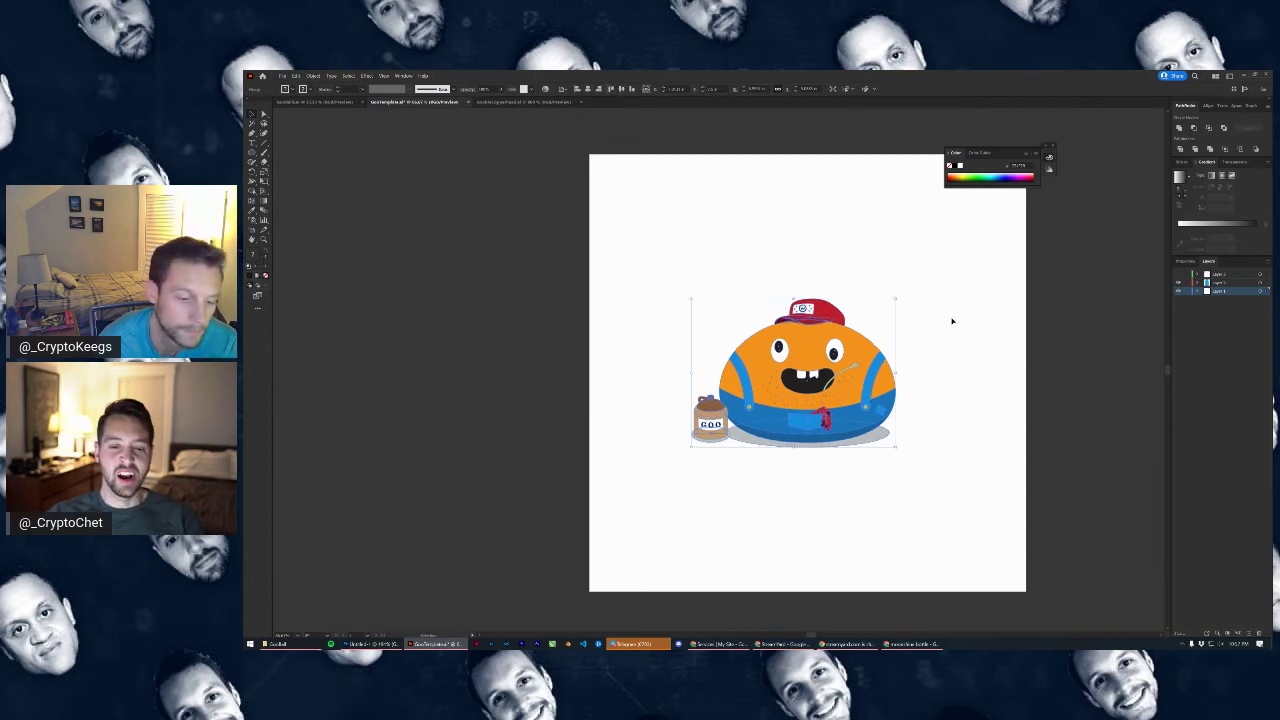
click(949, 349)
scroll(940, 349, down, 2)
drag(940, 349, 824, 343)
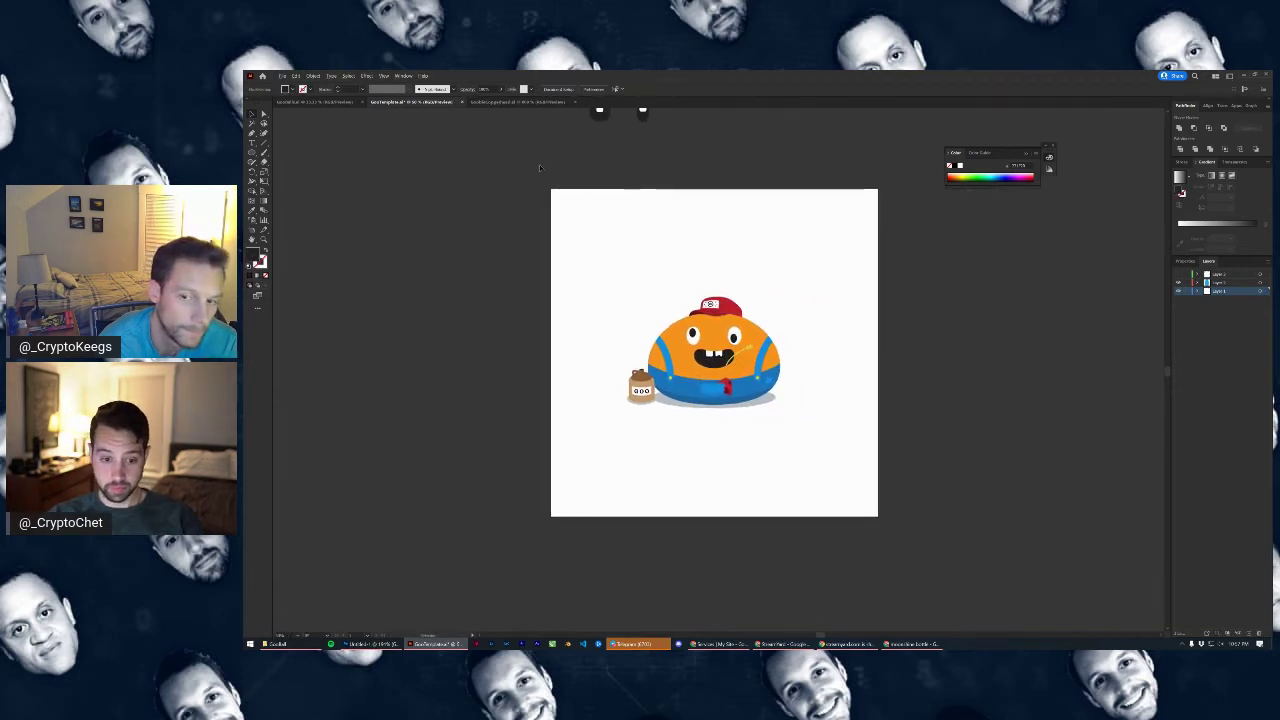
drag(629, 306, 631, 302)
click(588, 89)
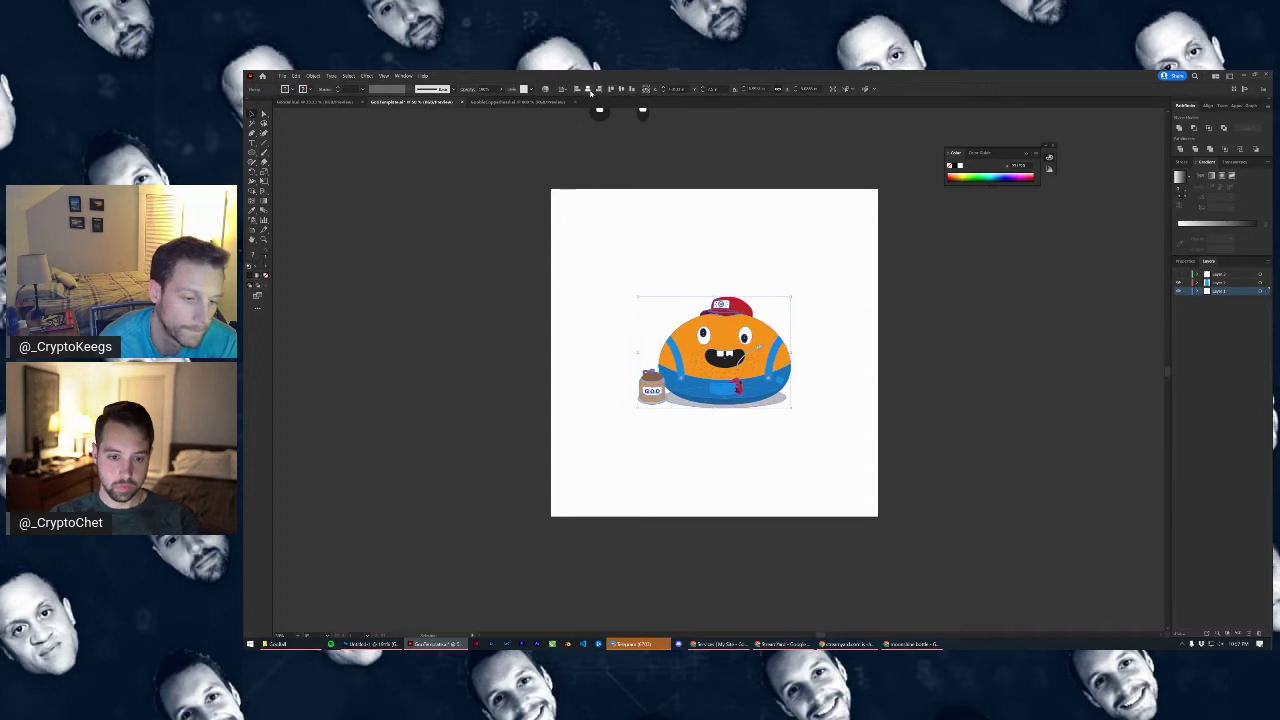
click(820, 386)
Nudge the grouped artwork very slightly to the left on the artboard and deselect it
scroll(718, 377, up, 1)
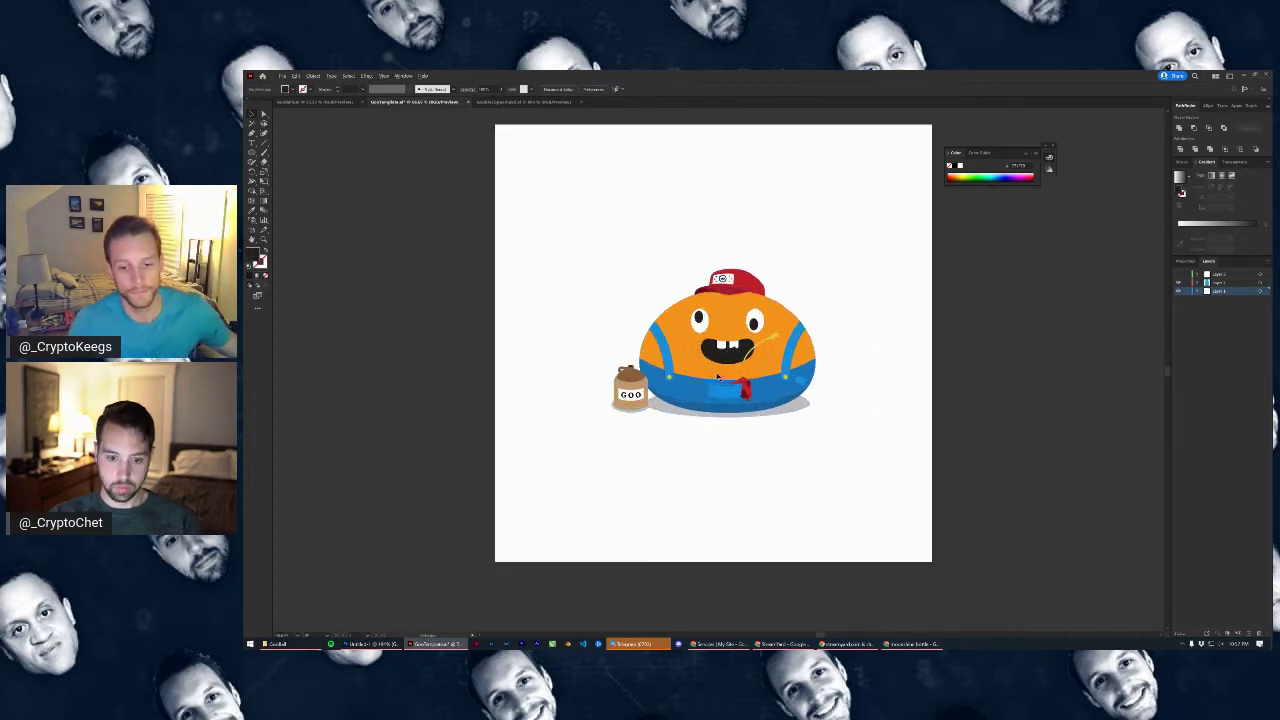
drag(731, 313, 728, 313)
click(856, 306)
scroll(859, 309, down, 1)
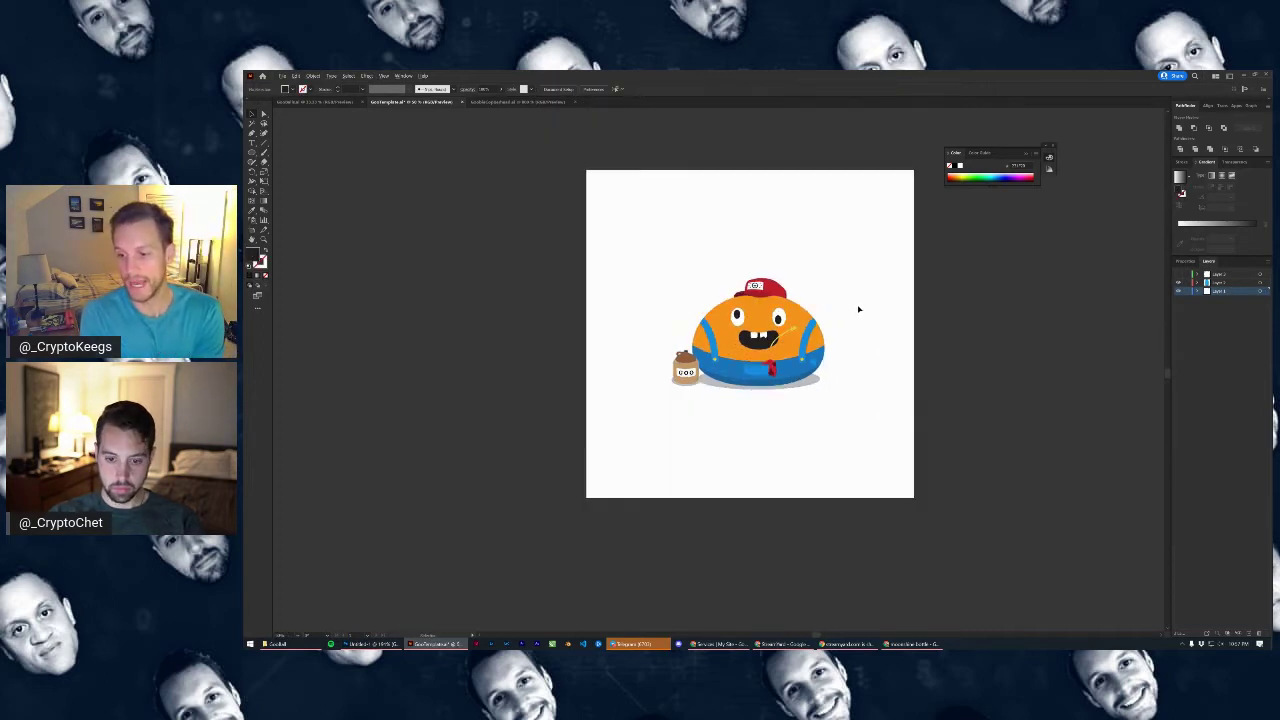
scroll(861, 337, down, 1)
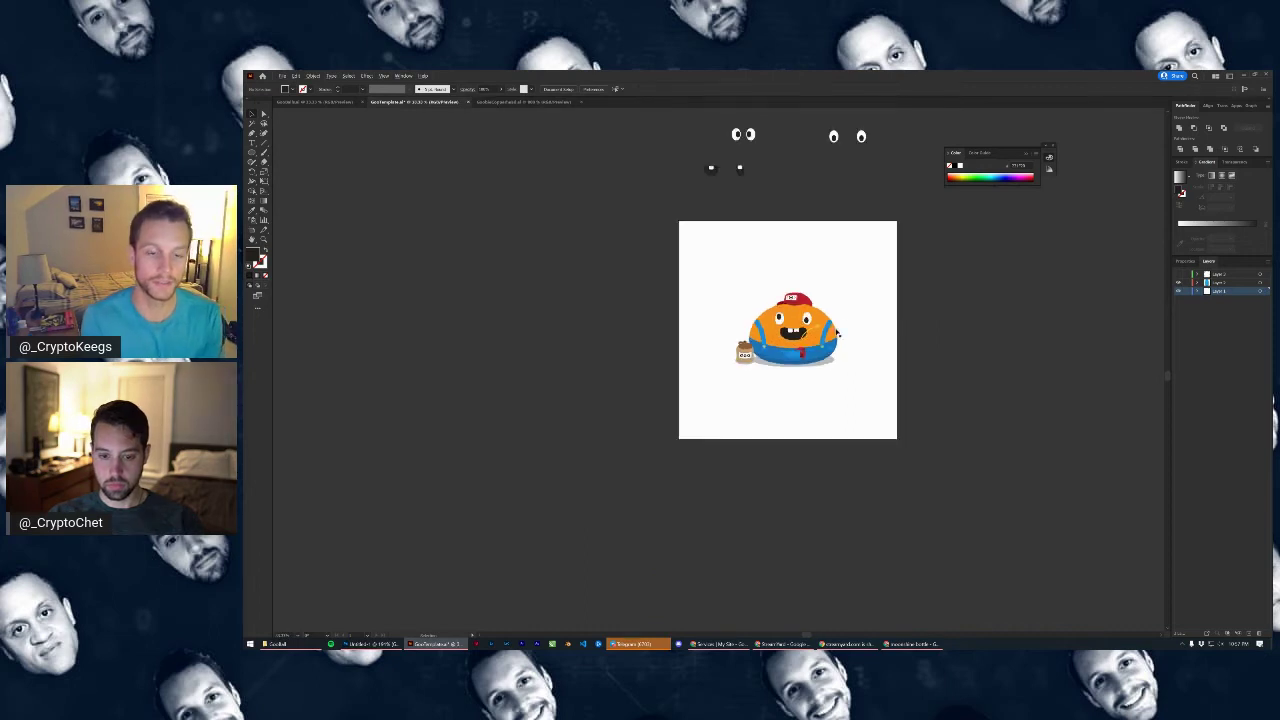
scroll(803, 316, up, 2)
click(806, 318)
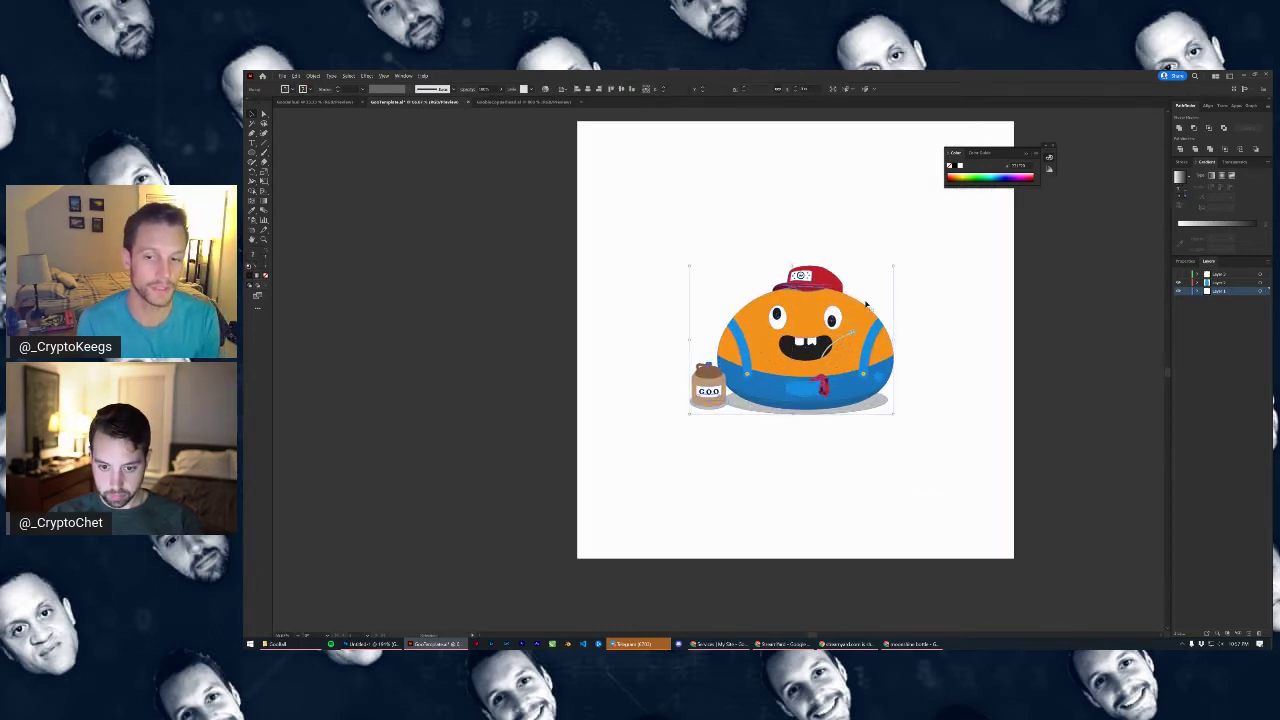
click(929, 309)
scroll(923, 315, down, 1)
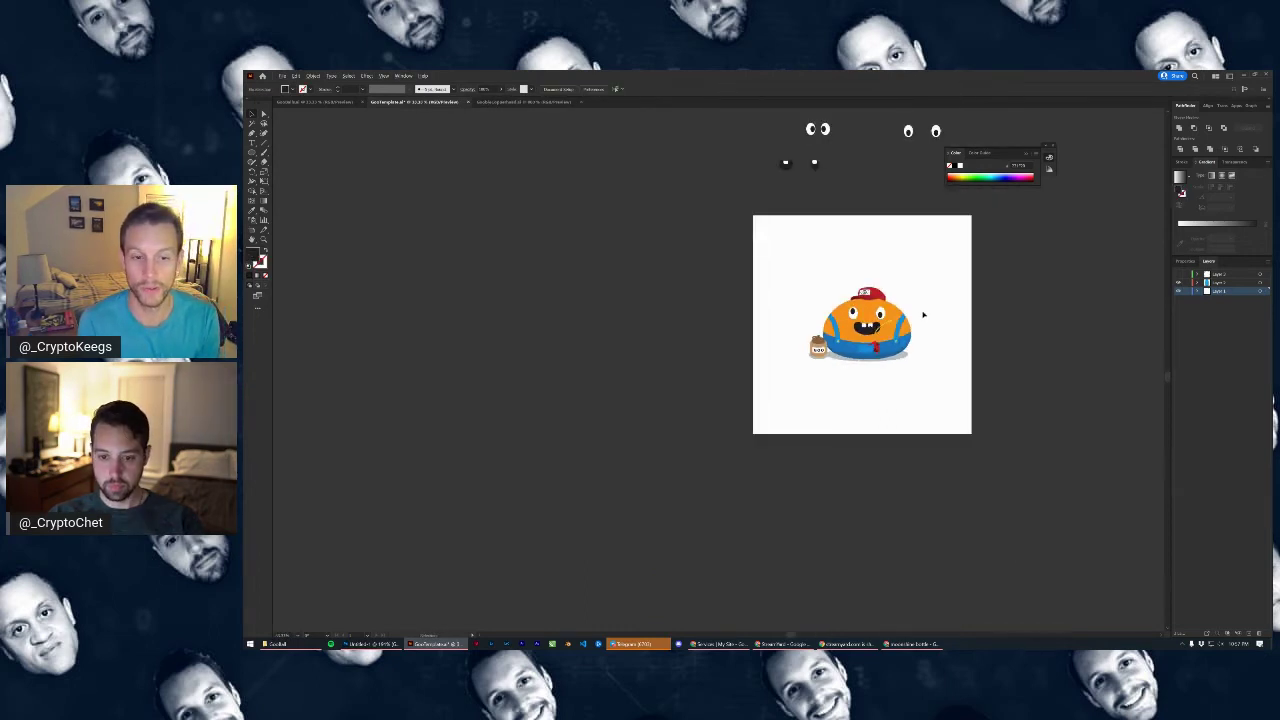
Save the finished illustration file
click(296, 74)
click(300, 146)
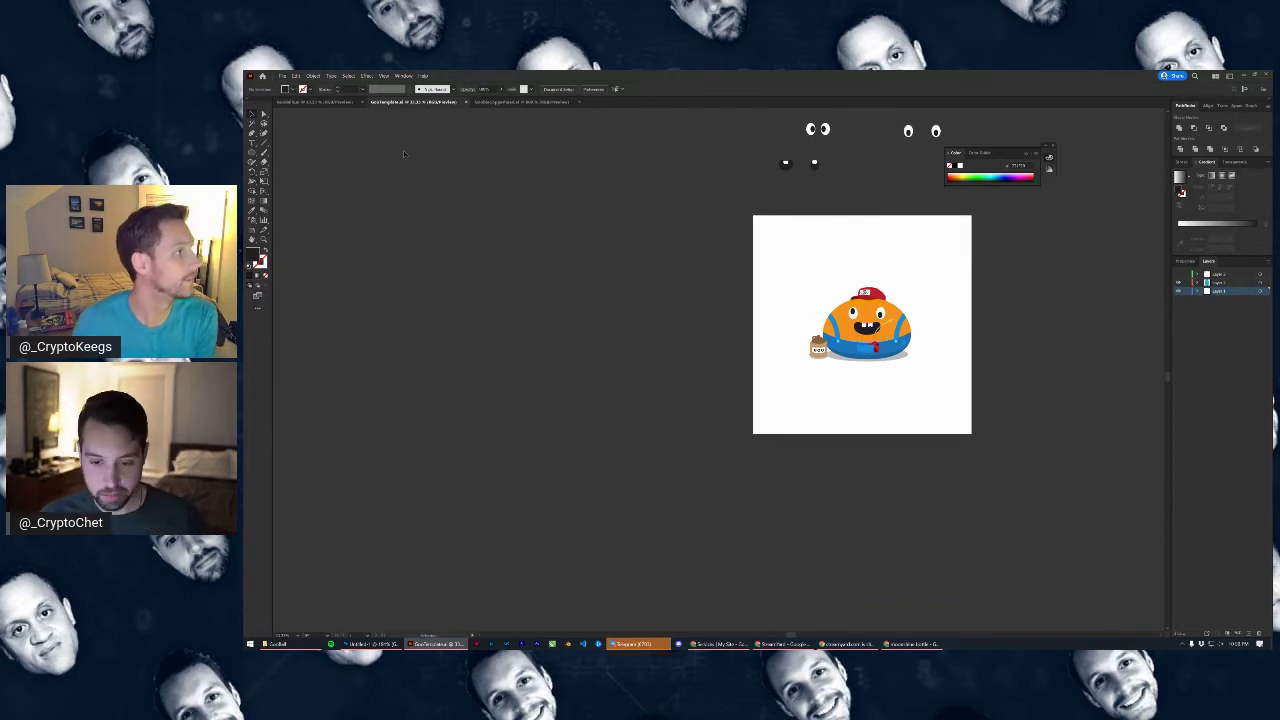
scroll(910, 280, up, 5)
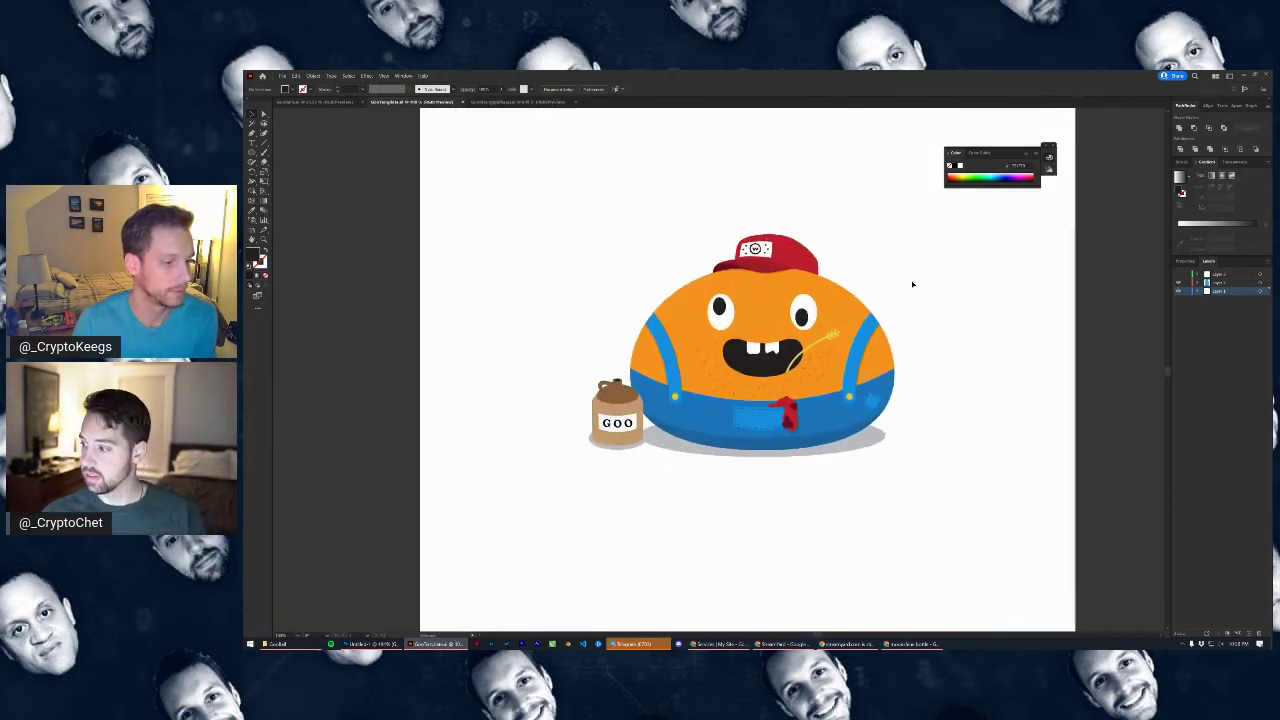
scroll(912, 285, down, 2)
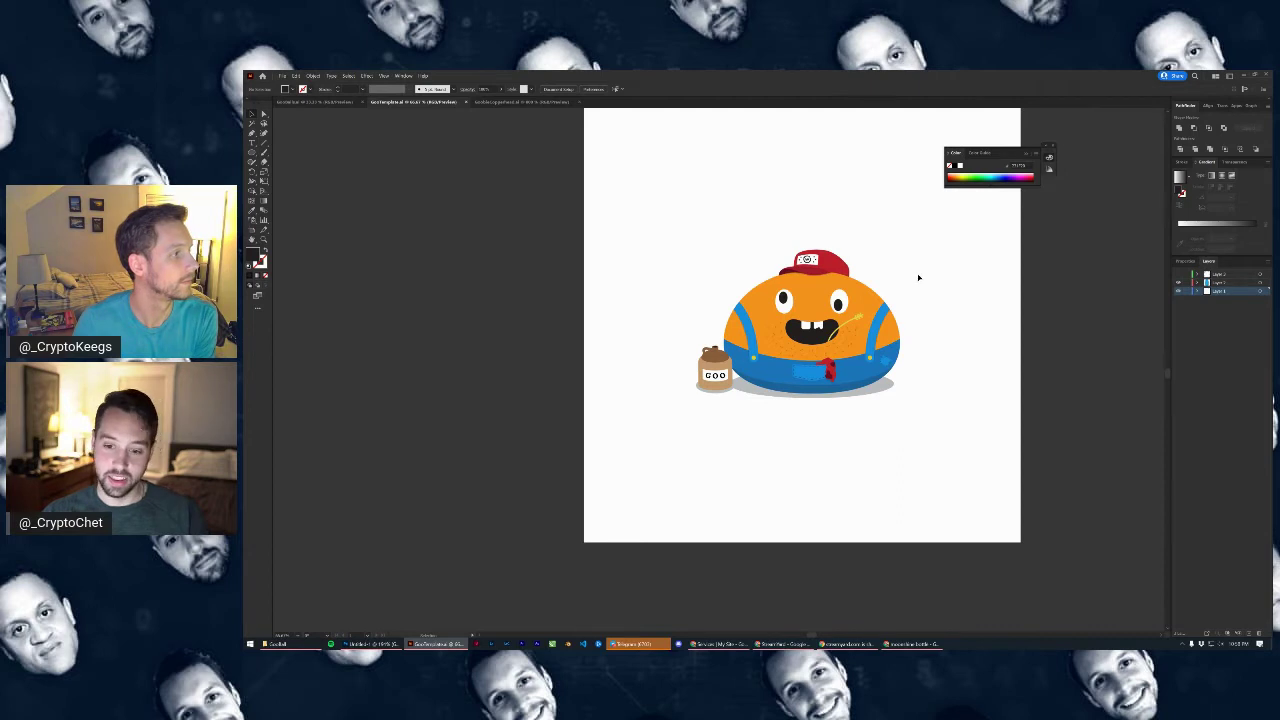
scroll(913, 277, down, 1)
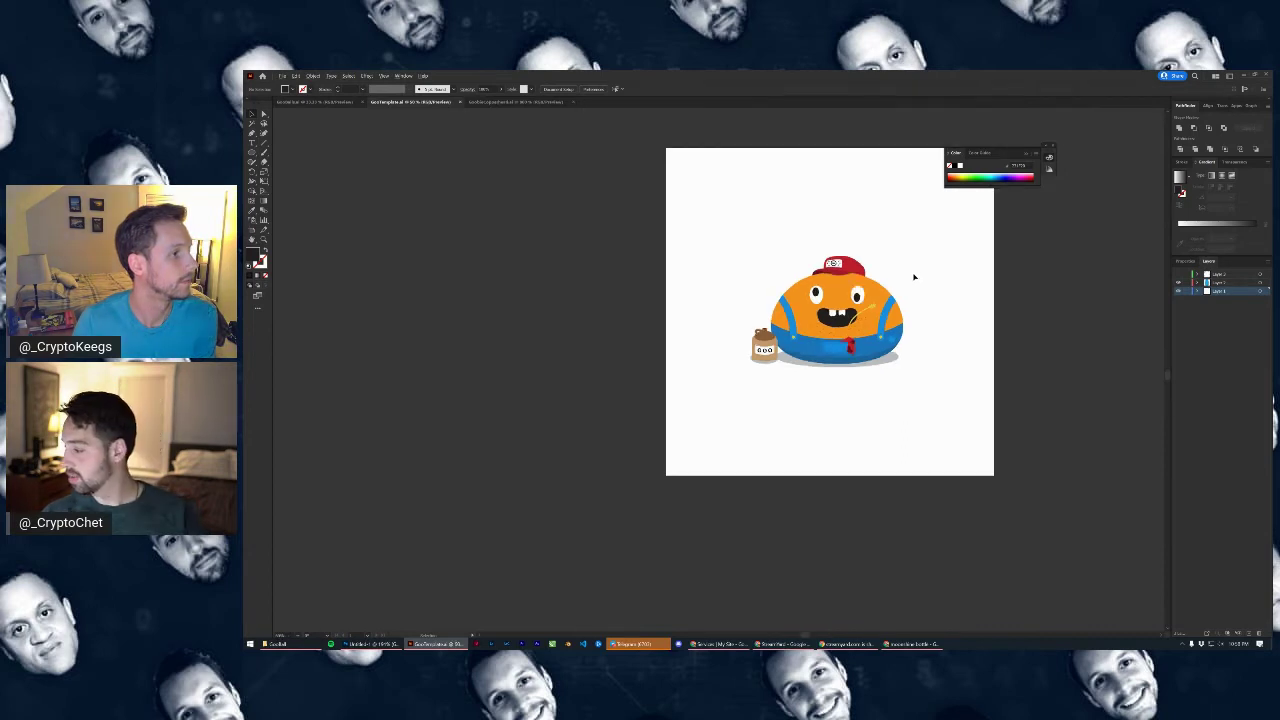
scroll(913, 277, up, 1)
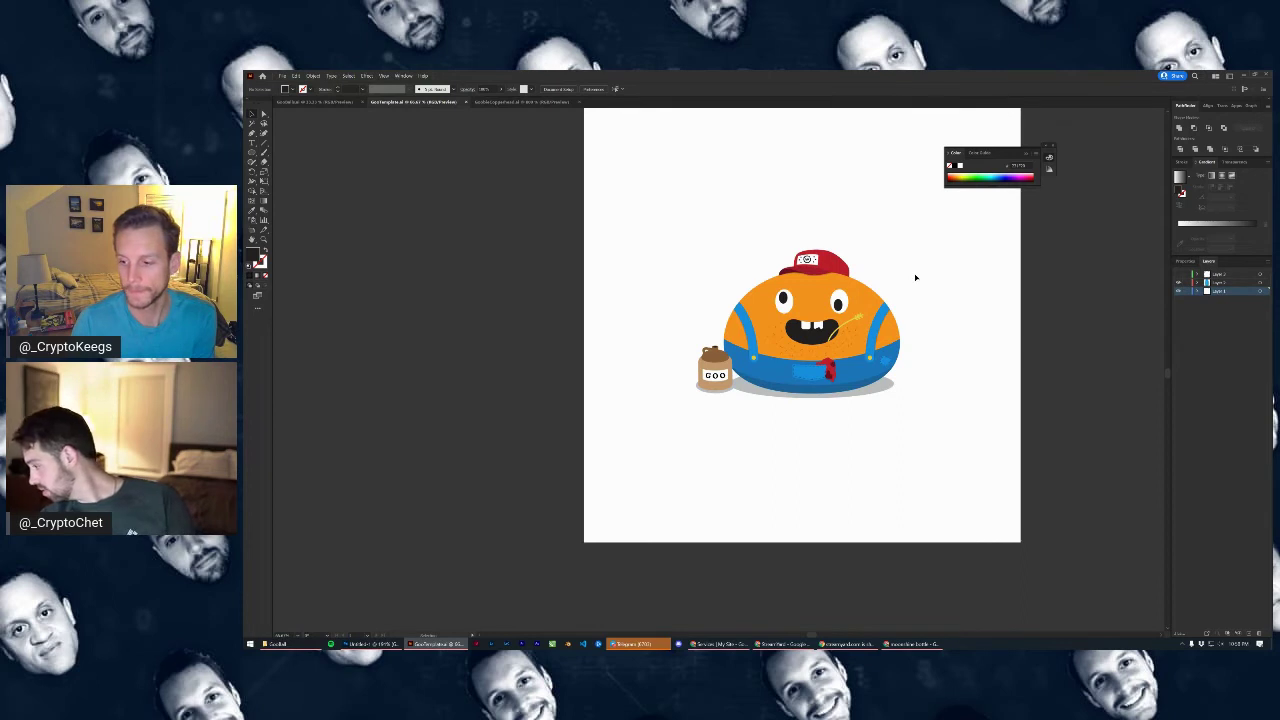
Collapse the floating colour controls and move them clear of the artboard so the illustration is unobstructed
scroll(951, 279, down, 1)
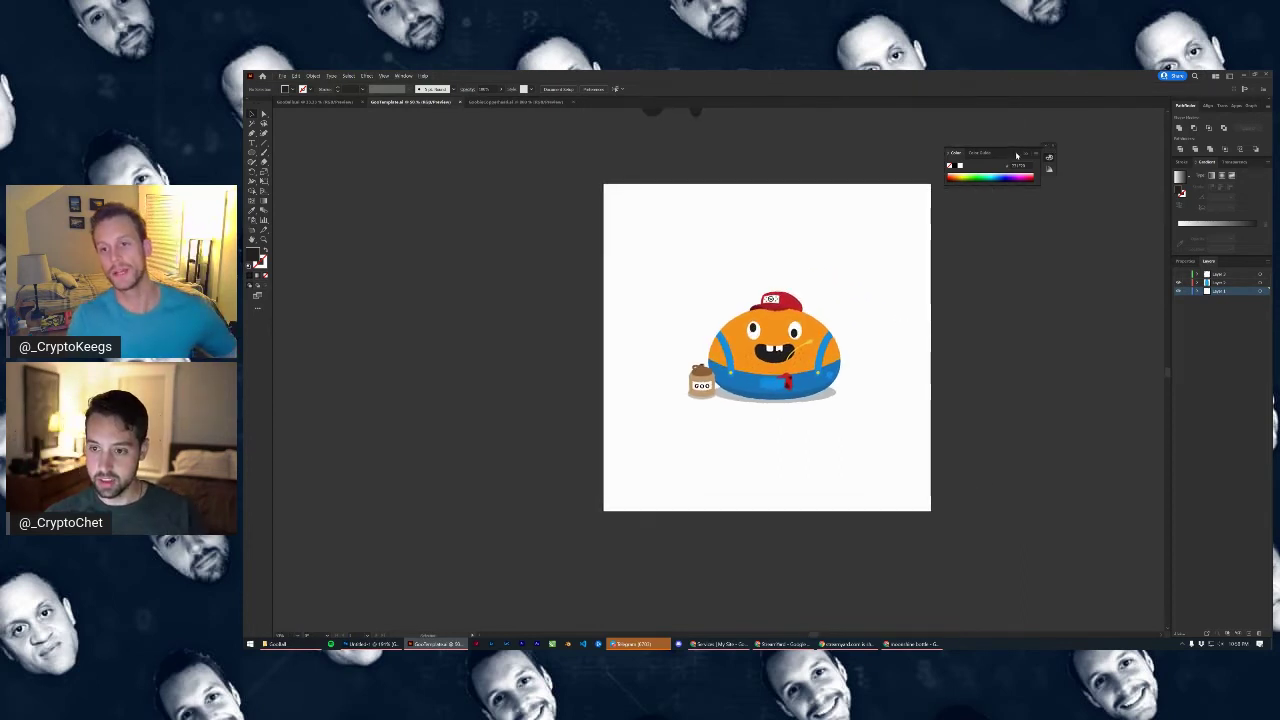
drag(1048, 150, 1135, 128)
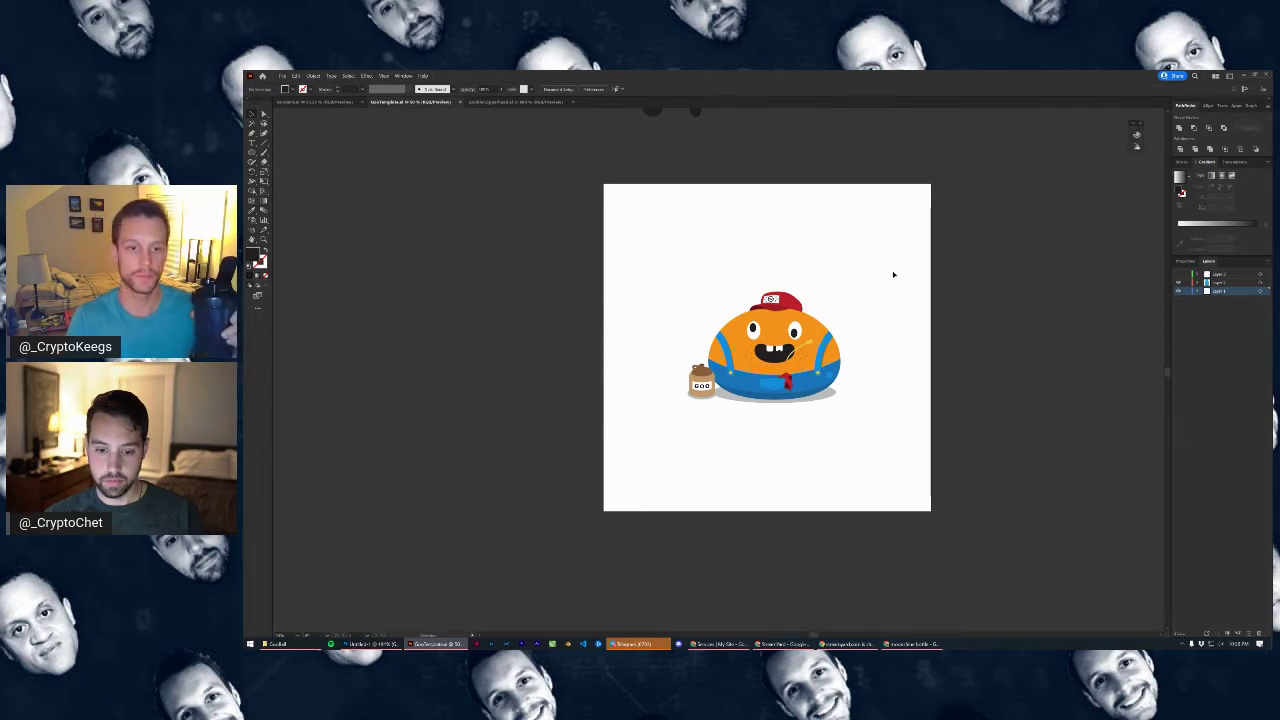
scroll(893, 274, up, 1)
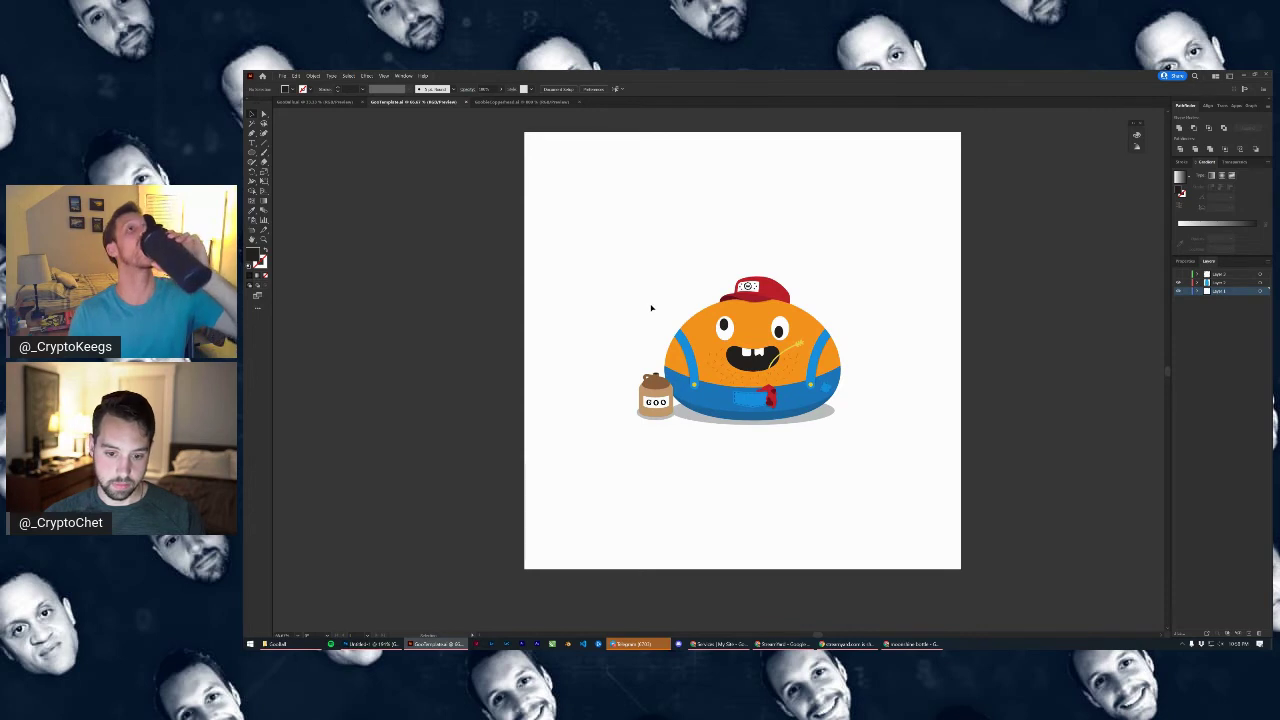
click(282, 77)
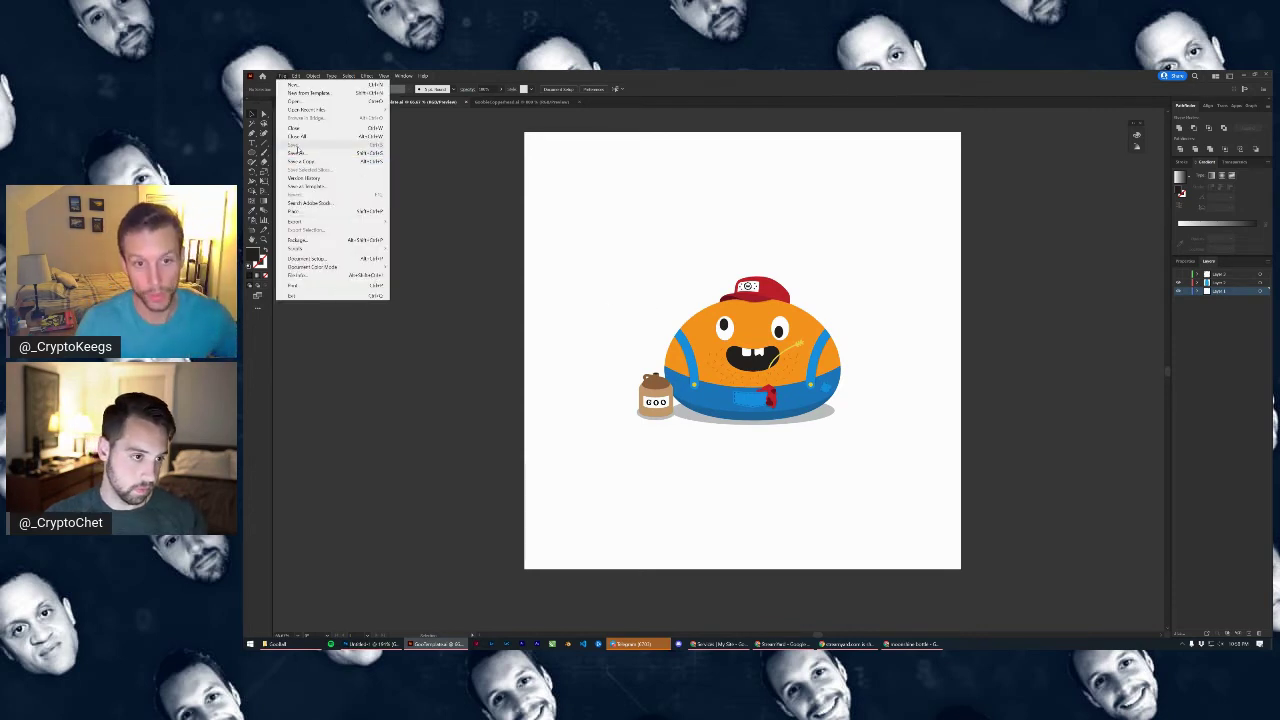
click(577, 182)
scroll(591, 236, down, 2)
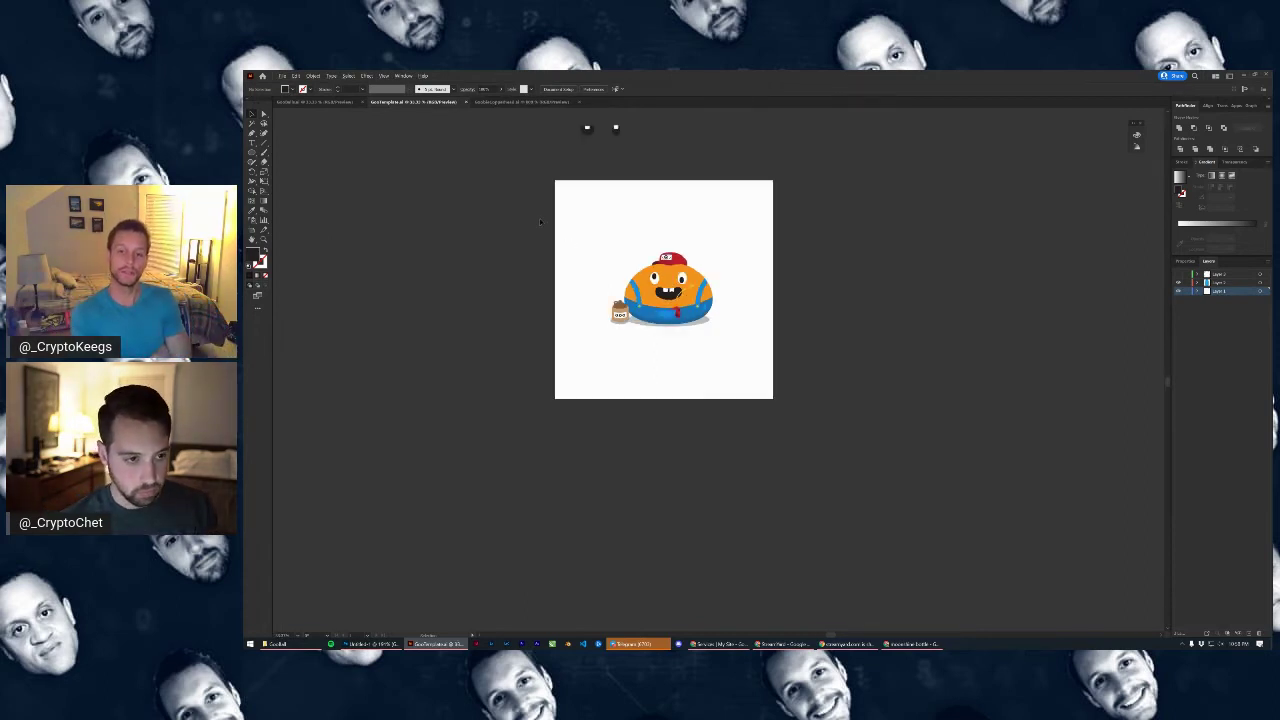
scroll(591, 257, down, 1)
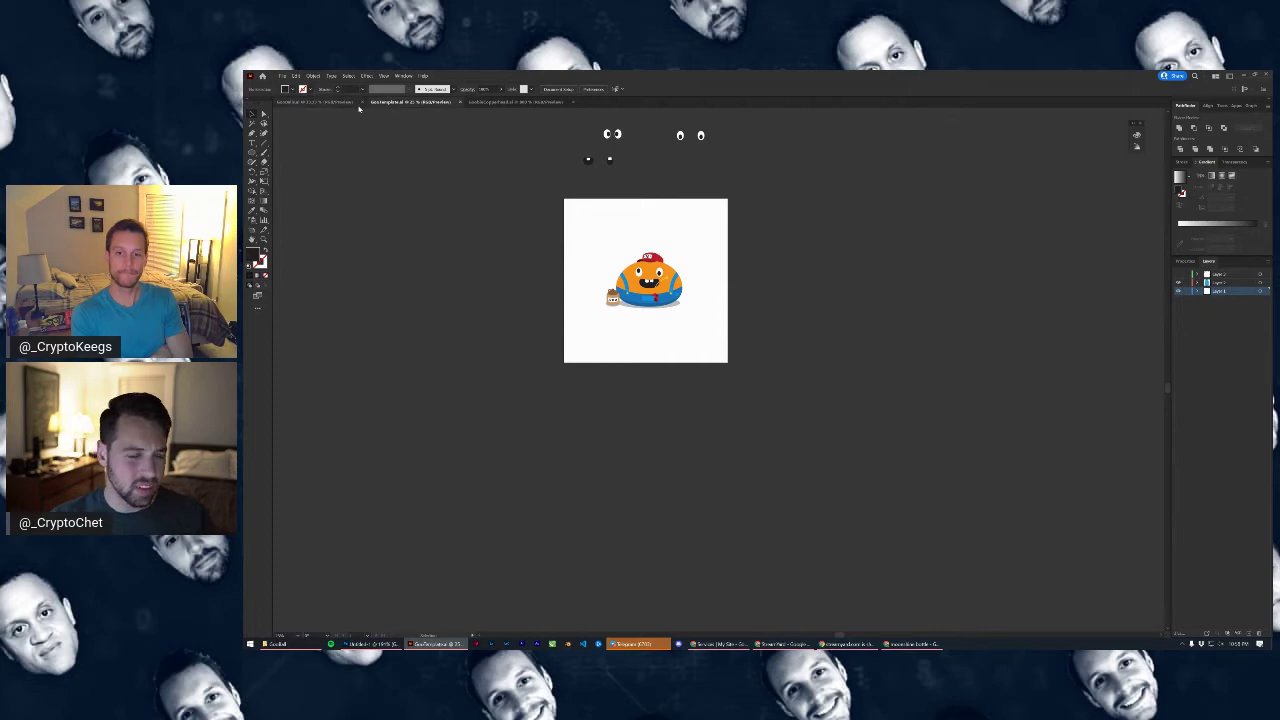
Switch to Photoshop and open the recent GooBallTemplate.psd file
click(371, 644)
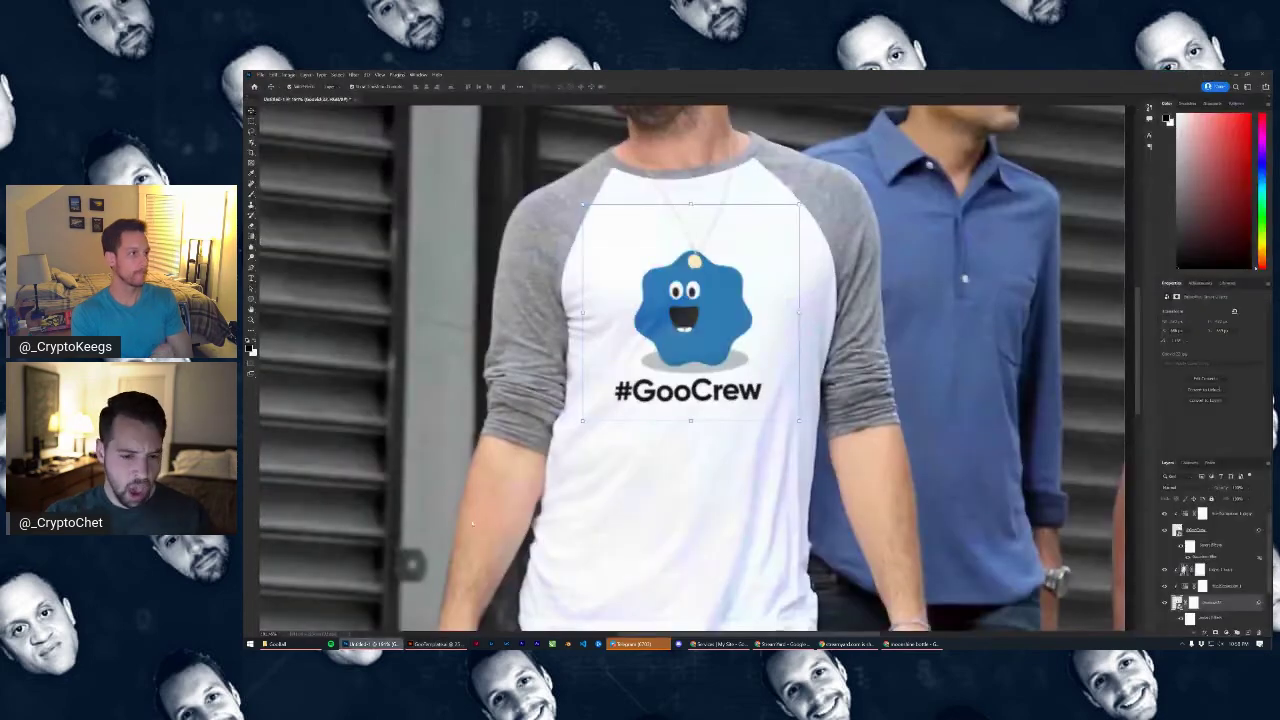
click(256, 87)
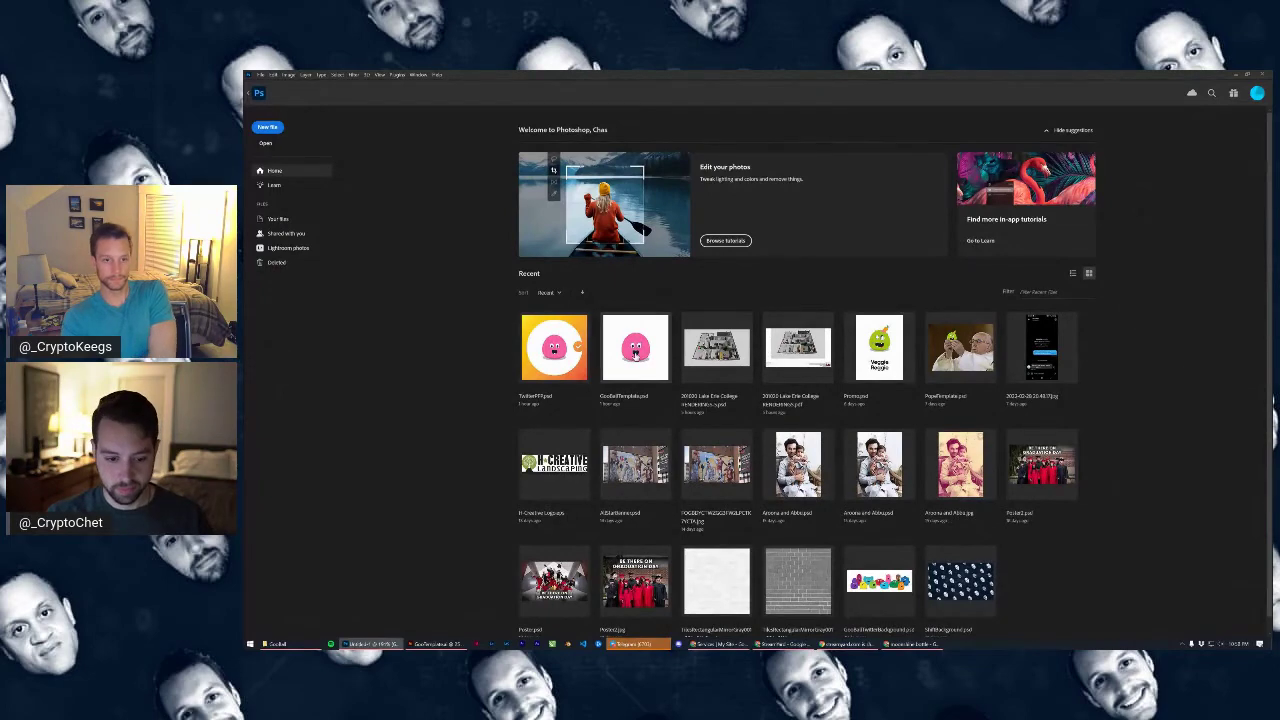
click(635, 355)
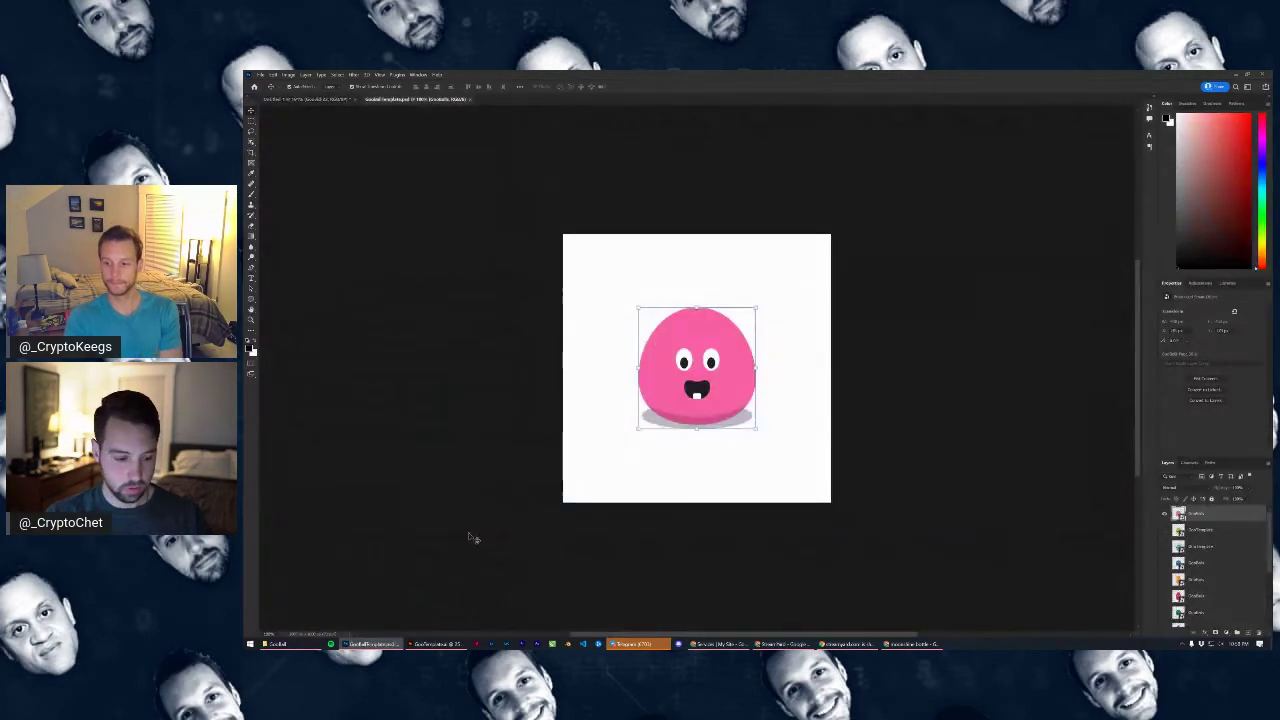
click(288, 644)
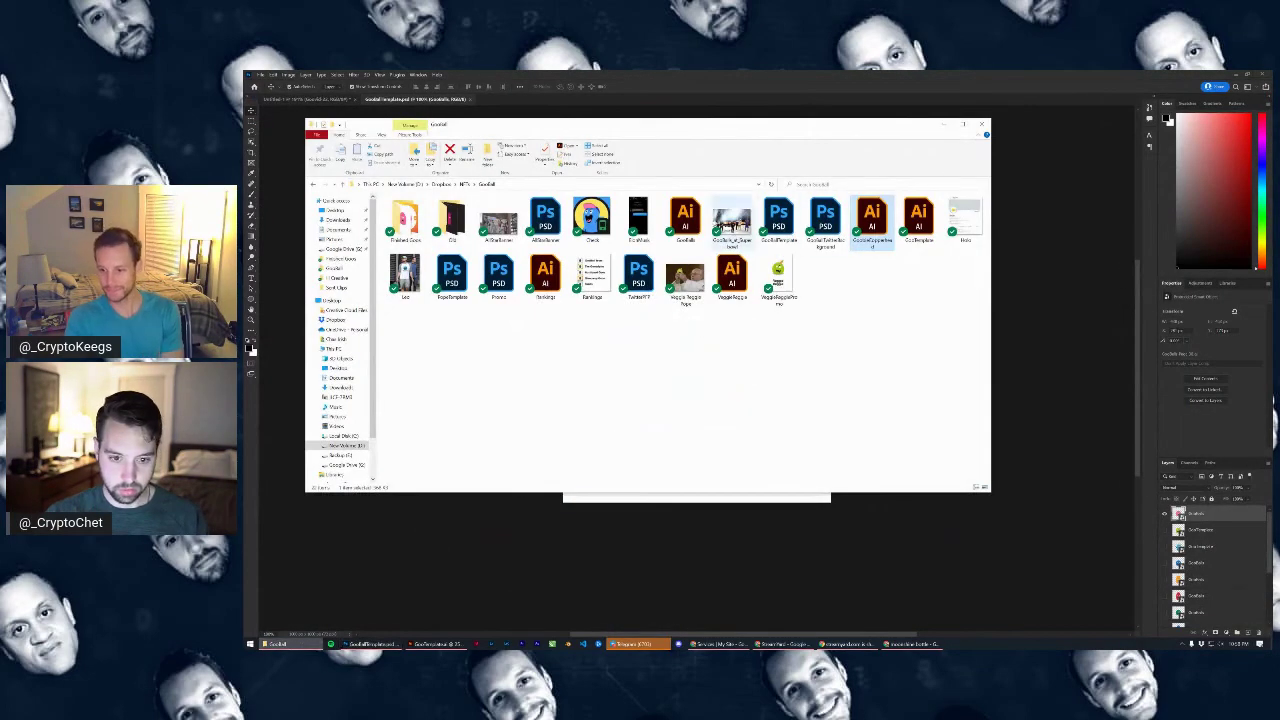
drag(702, 223, 742, 495)
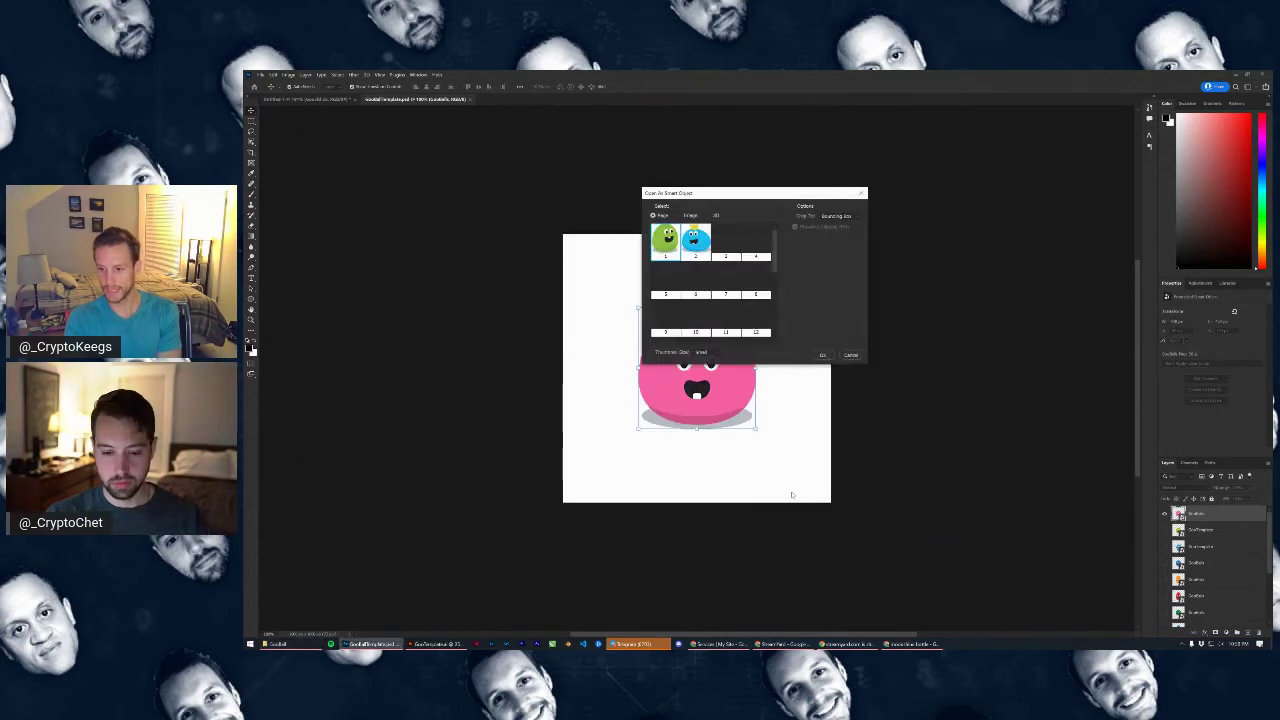
click(851, 355)
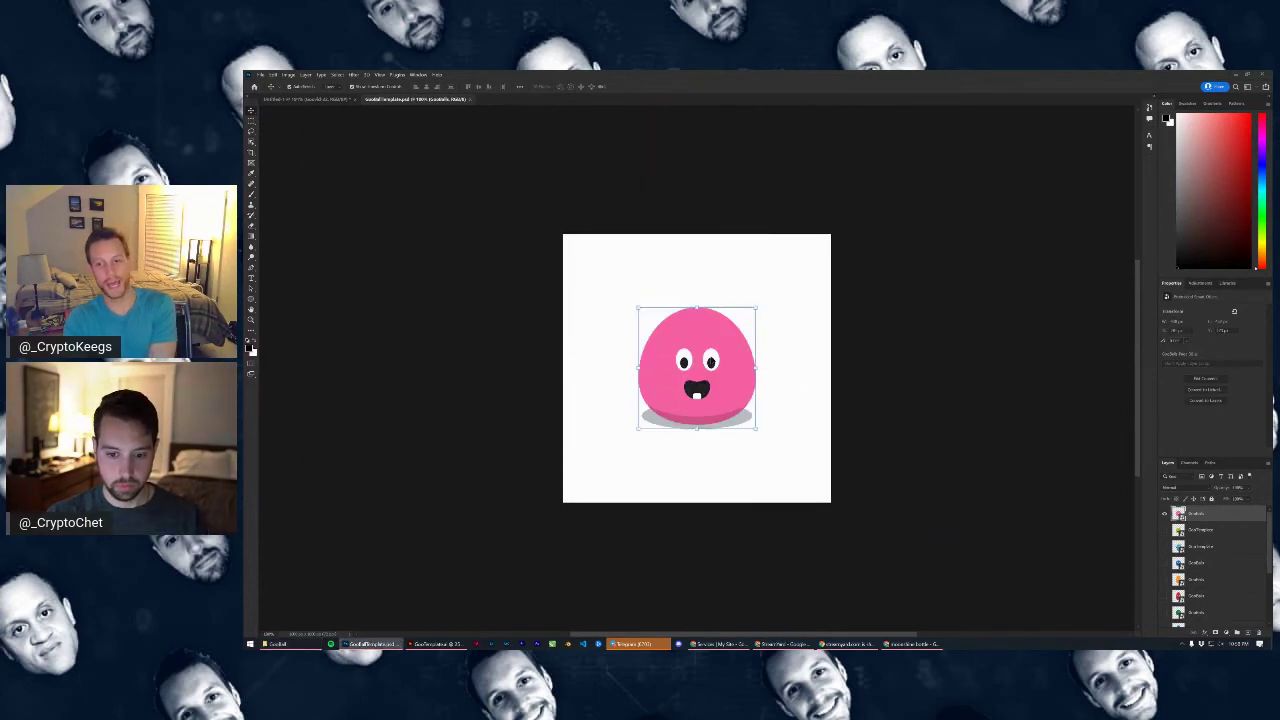
click(273, 78)
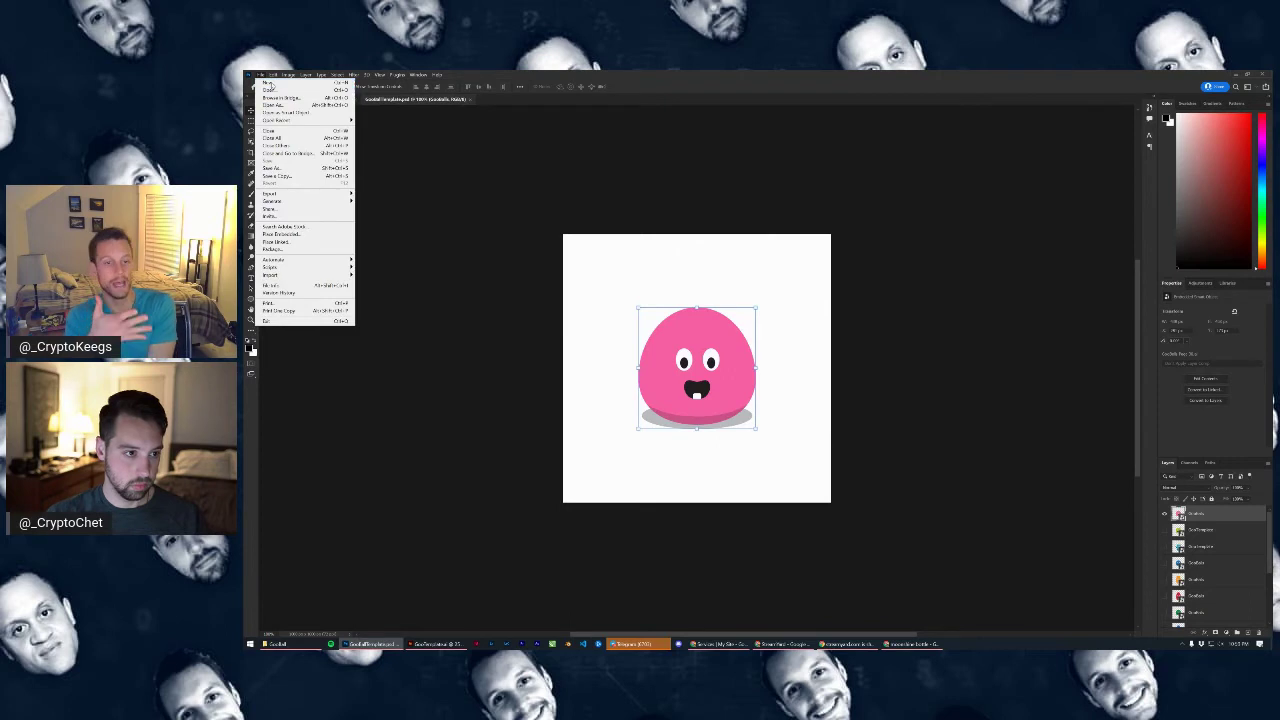
click(448, 409)
Place the GooTemplate Illustrator file from the file explorer as a smart object cropped to its bounding box, and hide the pink character's layer
click(277, 643)
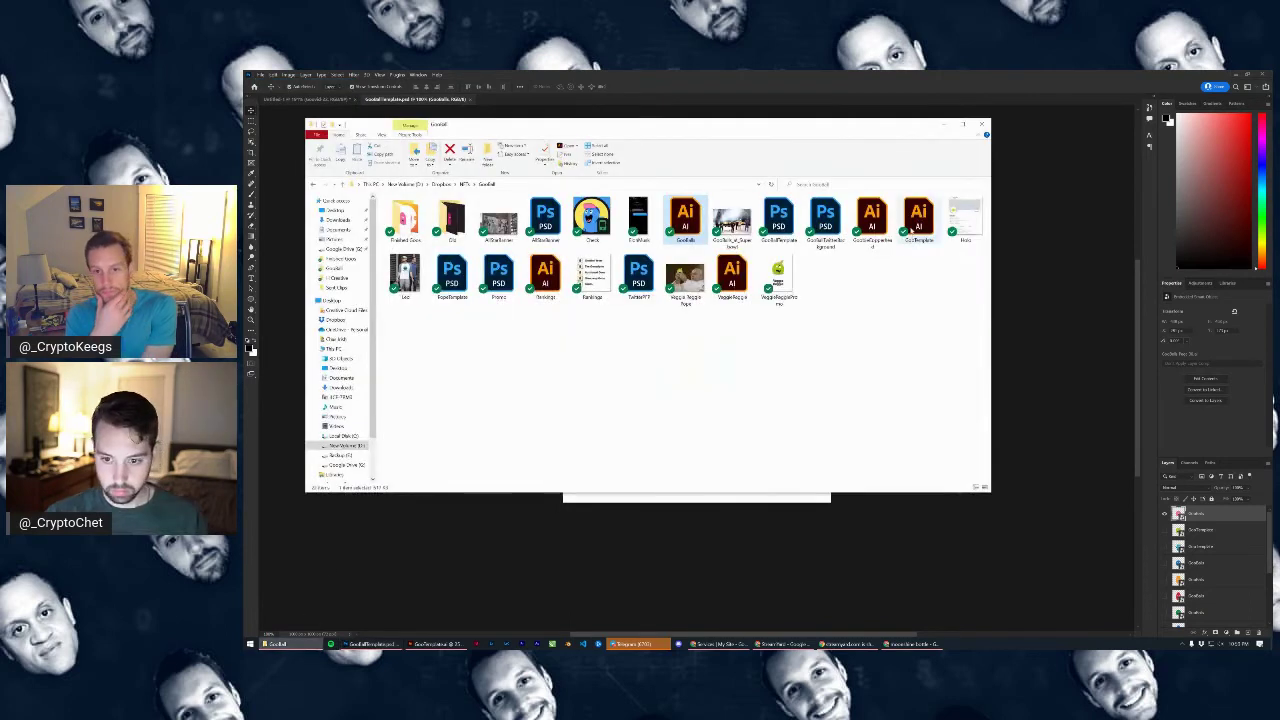
click(918, 222)
drag(918, 222, 795, 500)
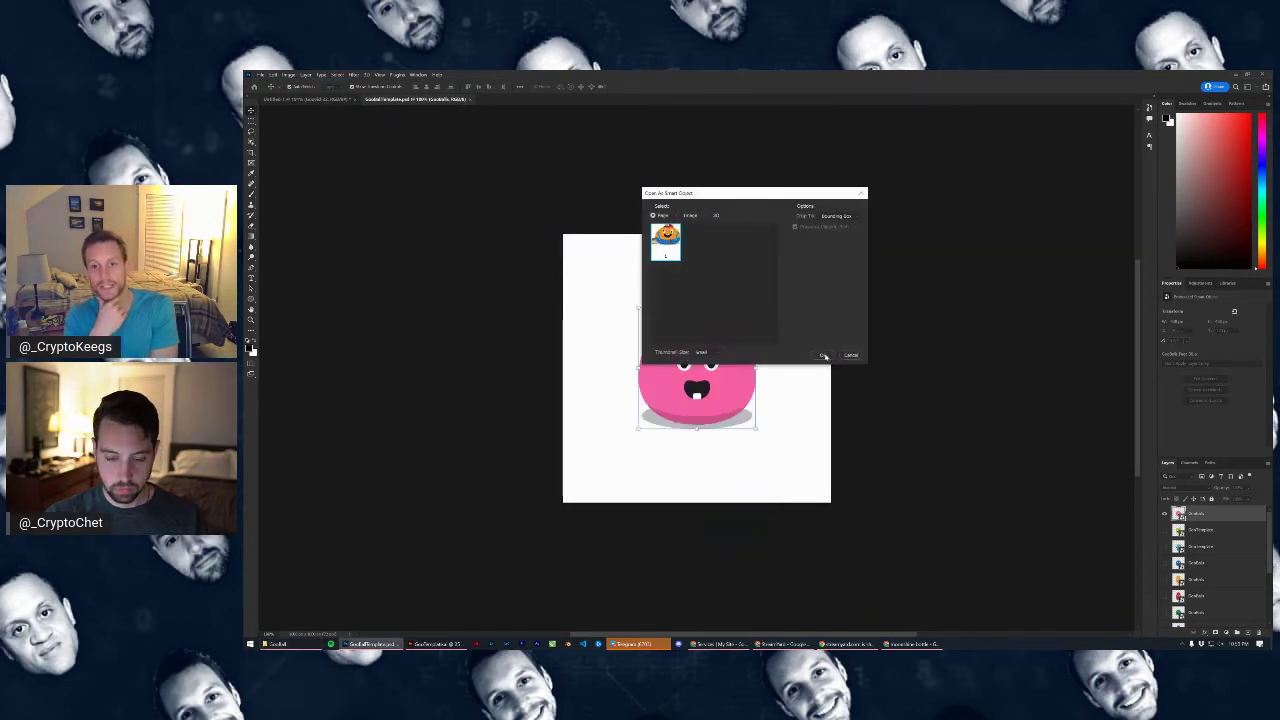
click(814, 356)
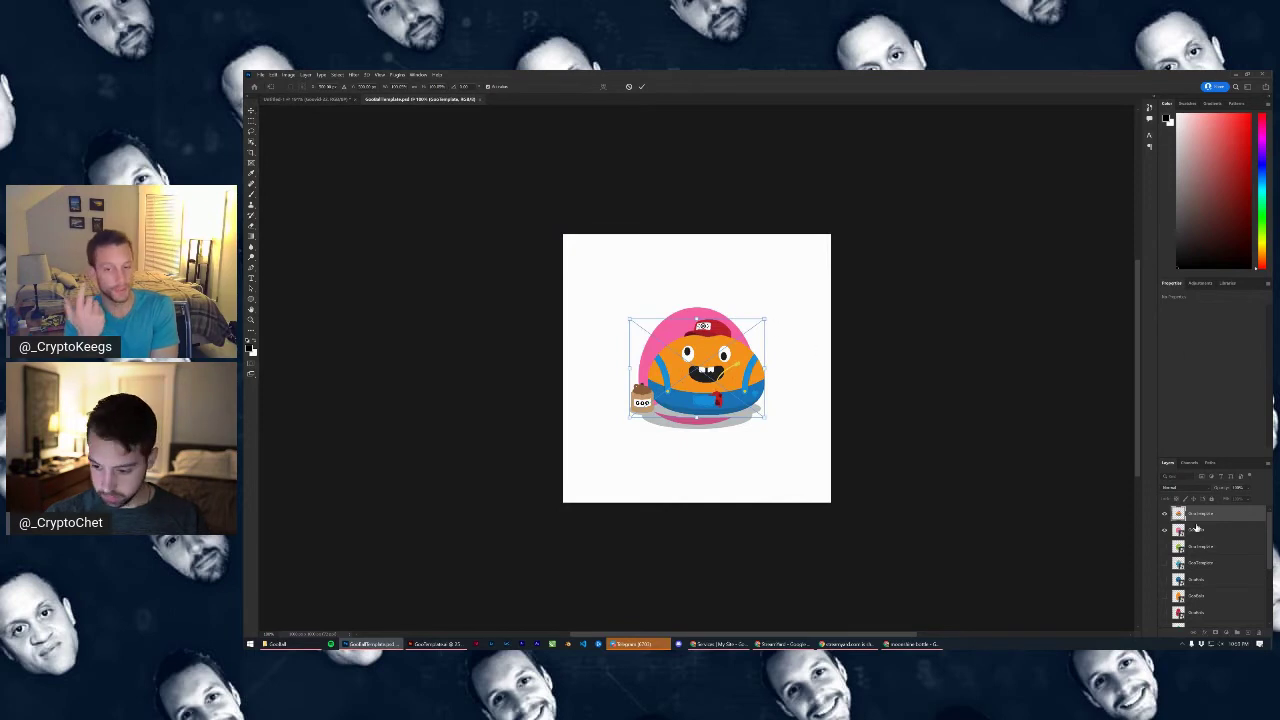
click(1164, 530)
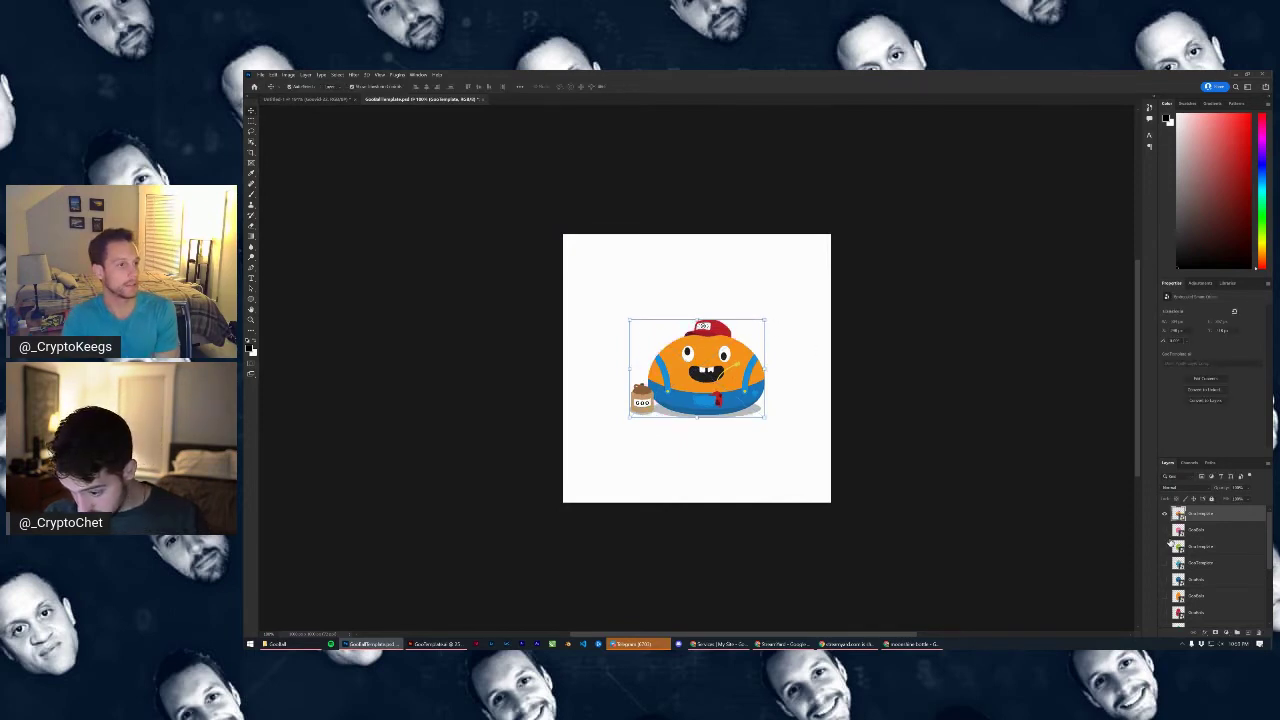
Show the yellow character's layer as a size reference and enlarge the placed hillbilly artwork over it
scroll(1170, 541, down, 3)
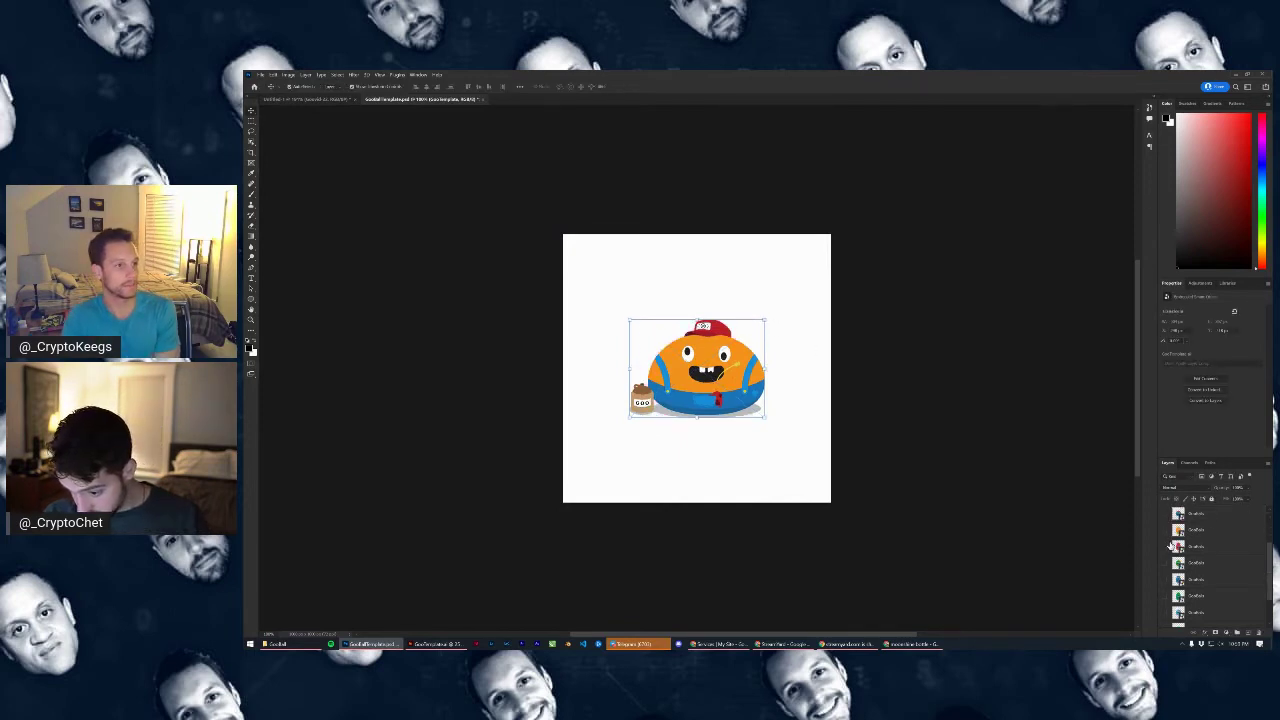
click(1165, 597)
drag(767, 321, 797, 307)
scroll(724, 390, up, 2)
mouse_move(730, 388)
mouse_down()
mouse_move(728, 352)
mouse_move(722, 384)
mouse_up()
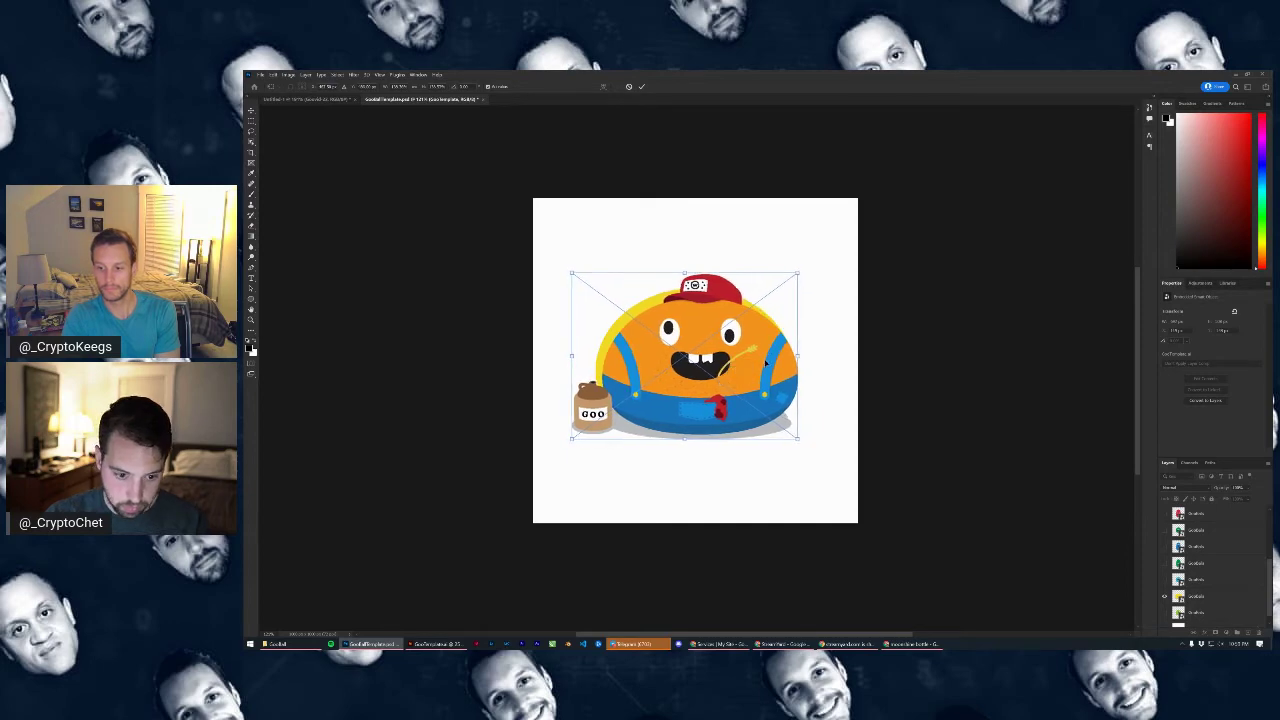
Nudge the enlarged artwork slightly right, commit the transformation and hide the yellow reference character
key(Right)
key(Right)
key(Right)
key(Right)
key(Right)
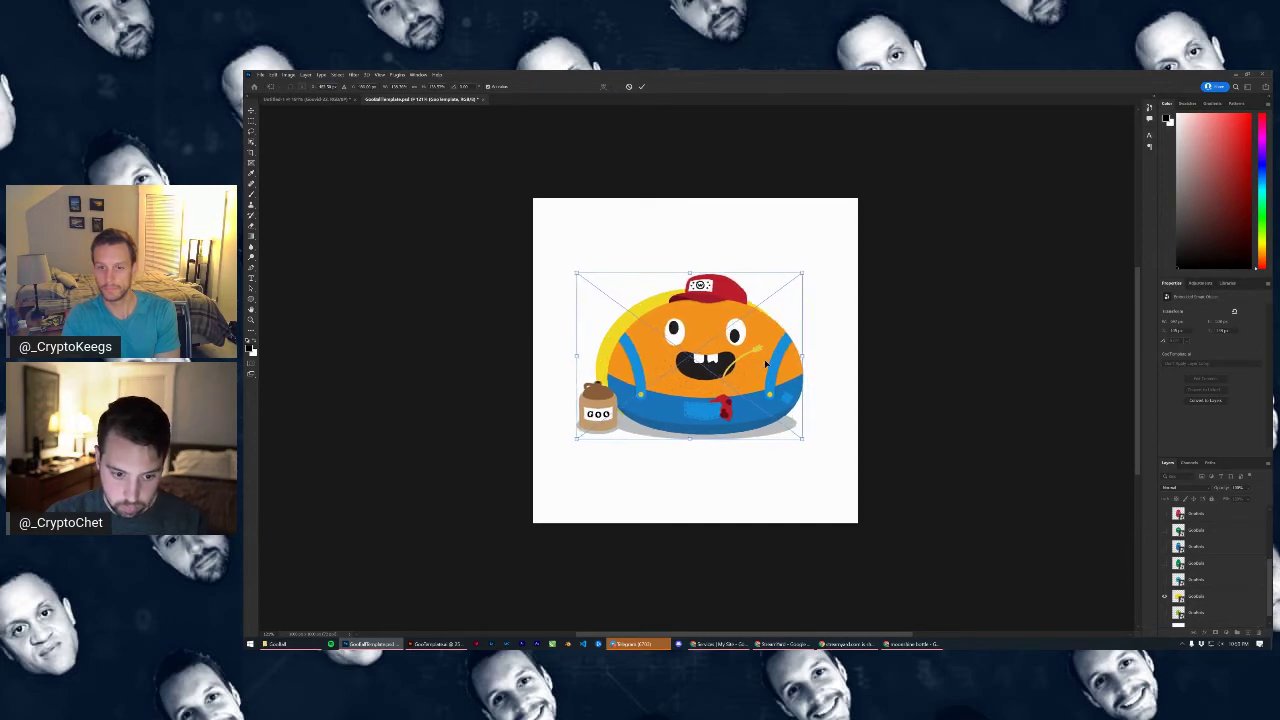
key(Left)
key(Return)
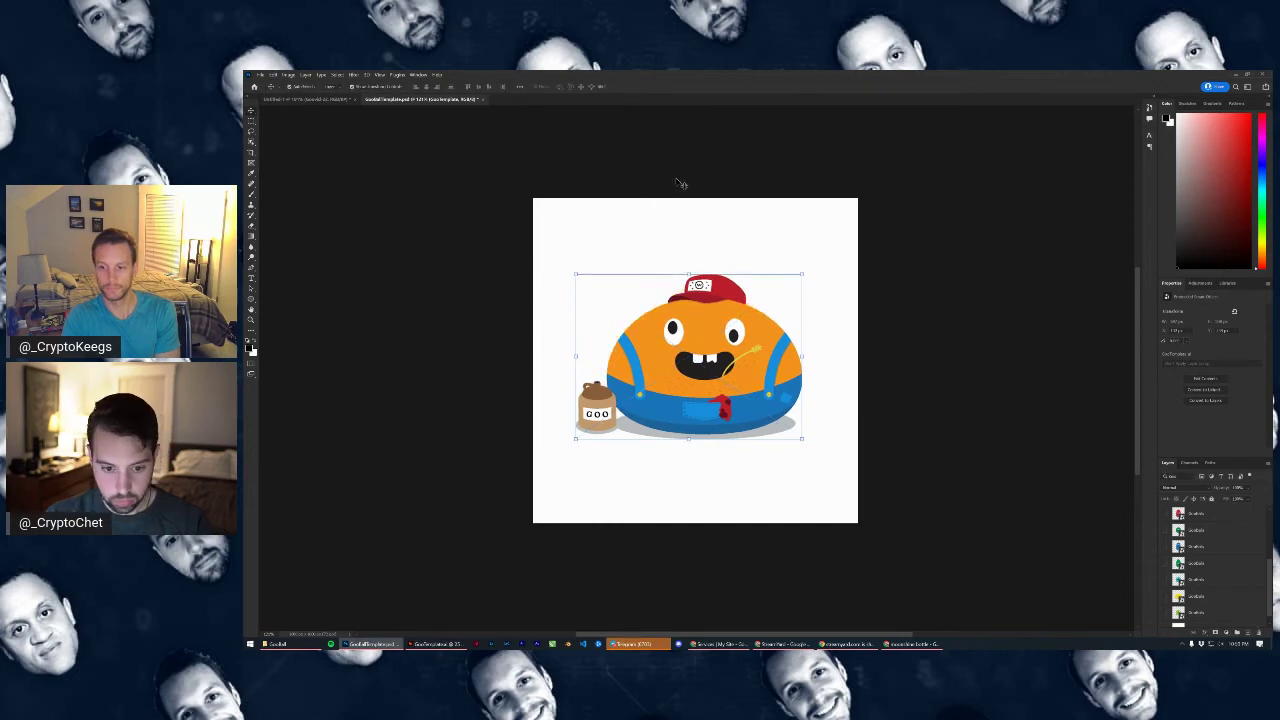
Nudge the hillbilly and jug artwork a touch further right on the canvas and deselect it
key(Right)
key(Right)
key(Right)
key(Right)
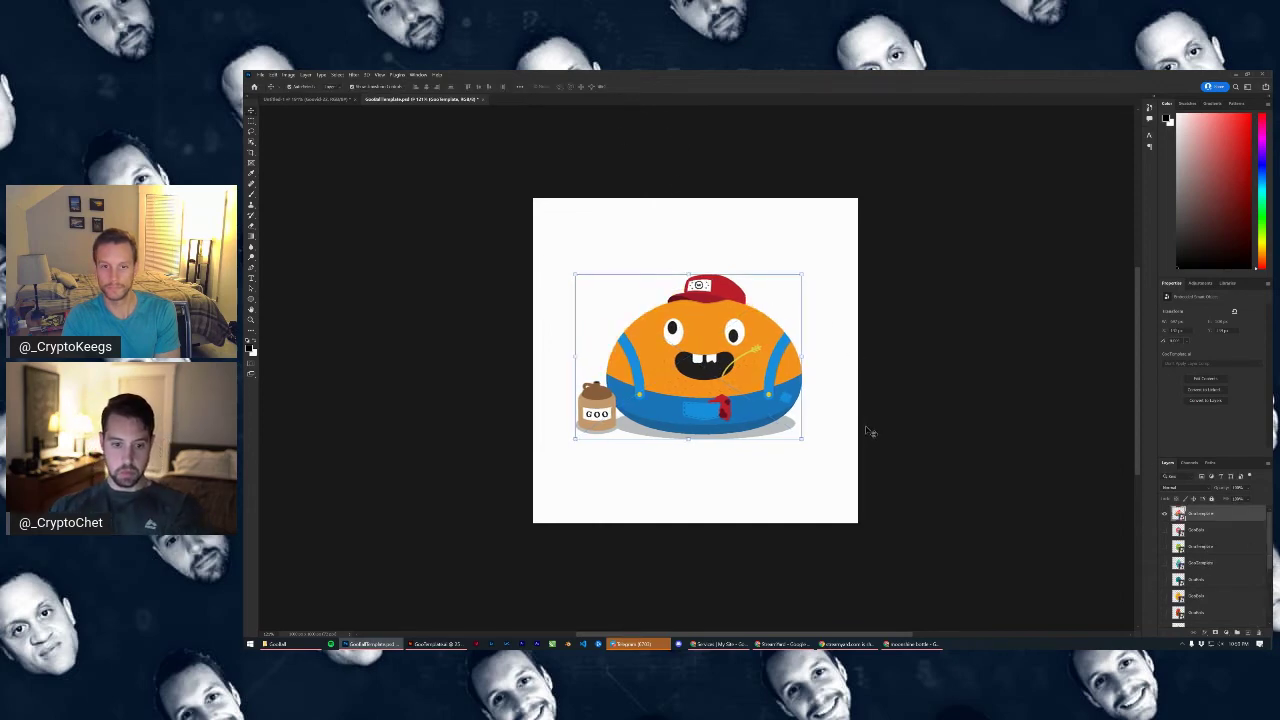
key(Right)
key(Right)
key(Right)
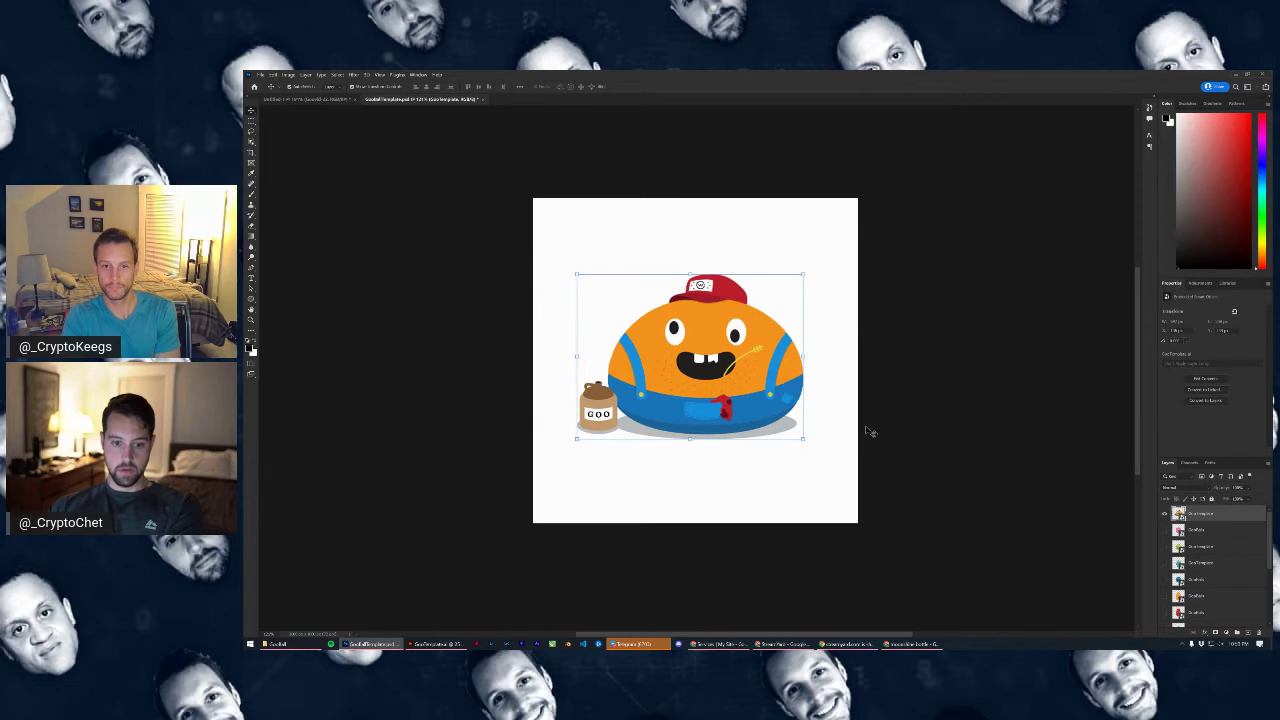
click(887, 447)
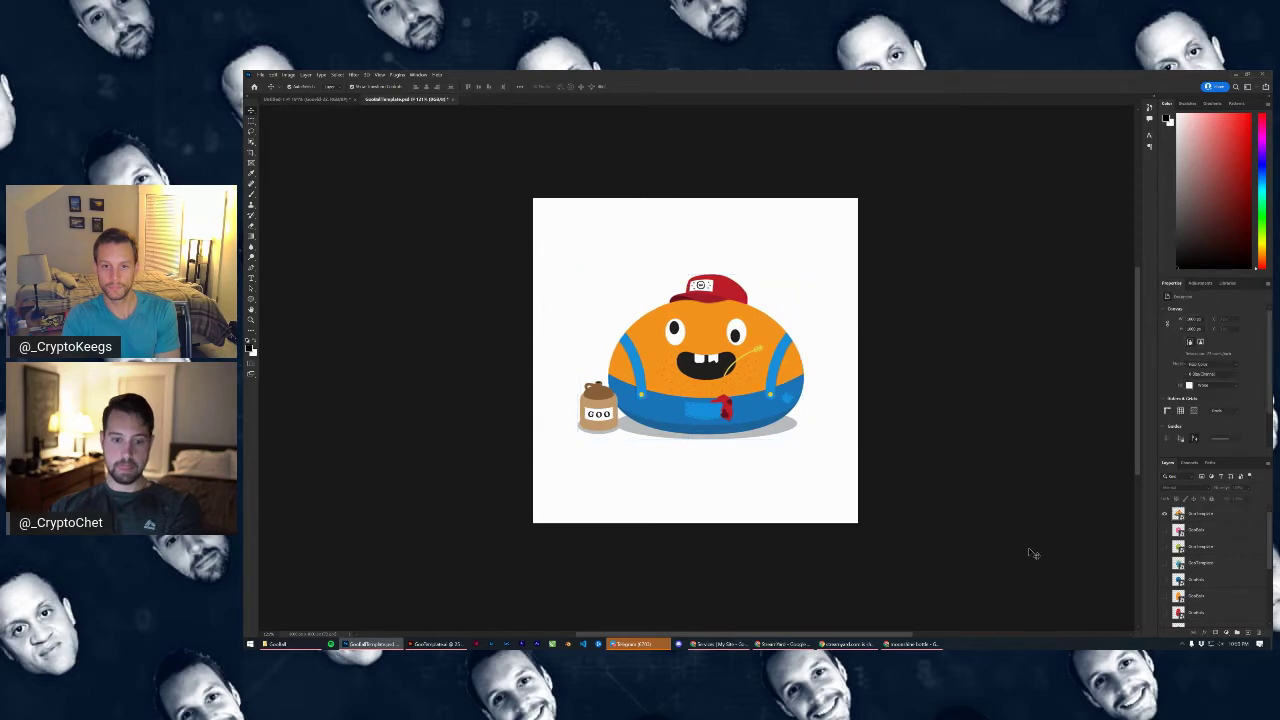
Nudge the hillbilly artwork slightly down on the white canvas and deselect it
click(793, 392)
click(920, 434)
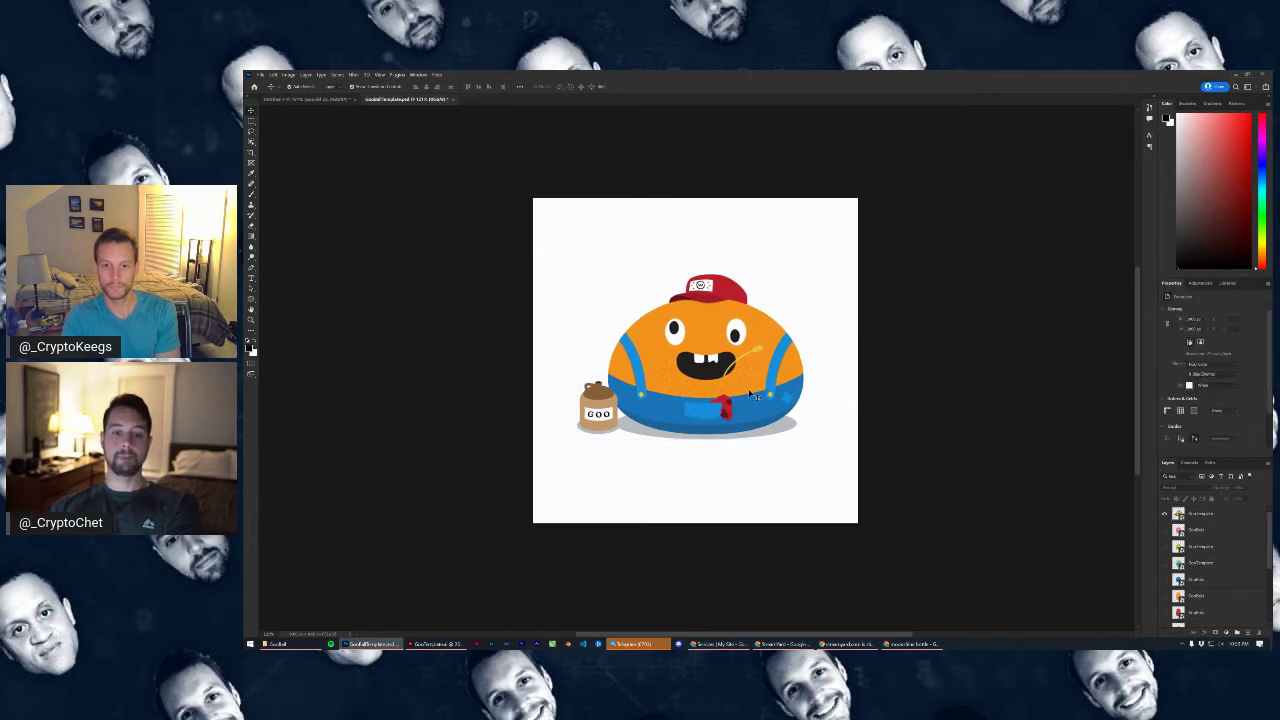
click(796, 407)
key(Down)
key(Down)
key(Down)
key(Down)
key(Down)
key(Down)
click(974, 431)
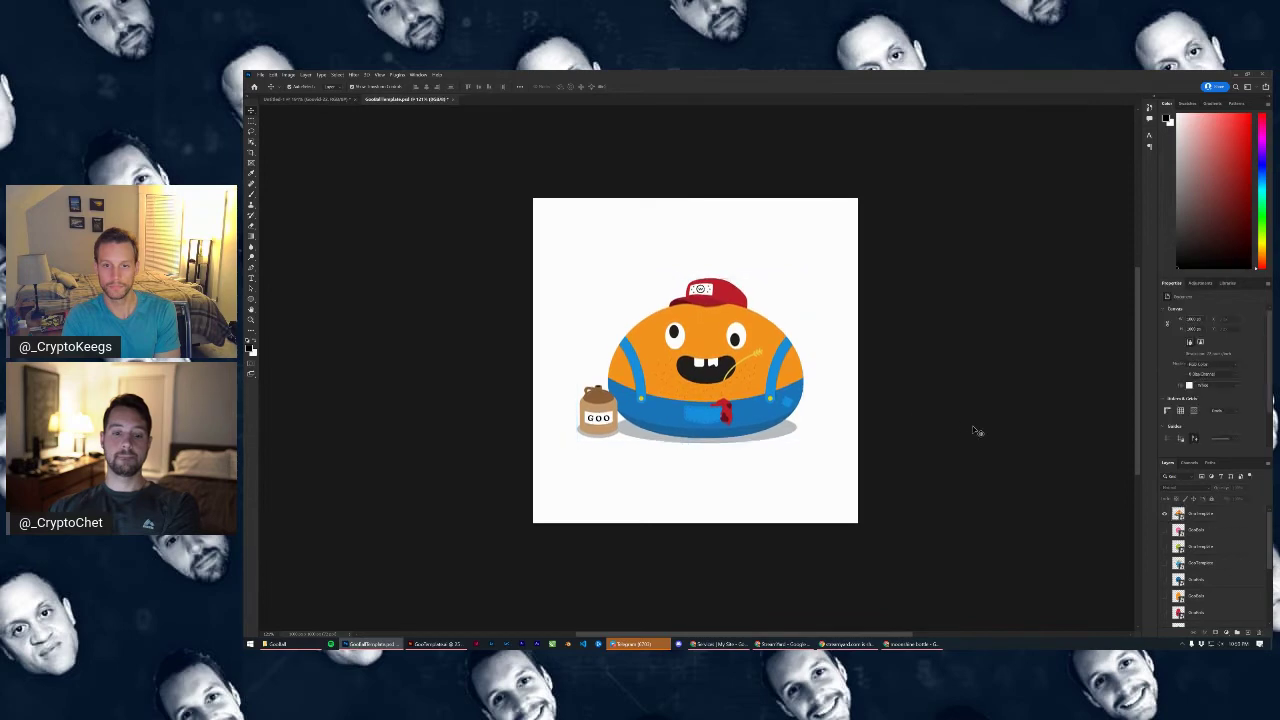
Scale the hillbilly artwork down slightly around its centre, commit the change and check the composition at a smaller size
click(741, 393)
drag(802, 278, 798, 280)
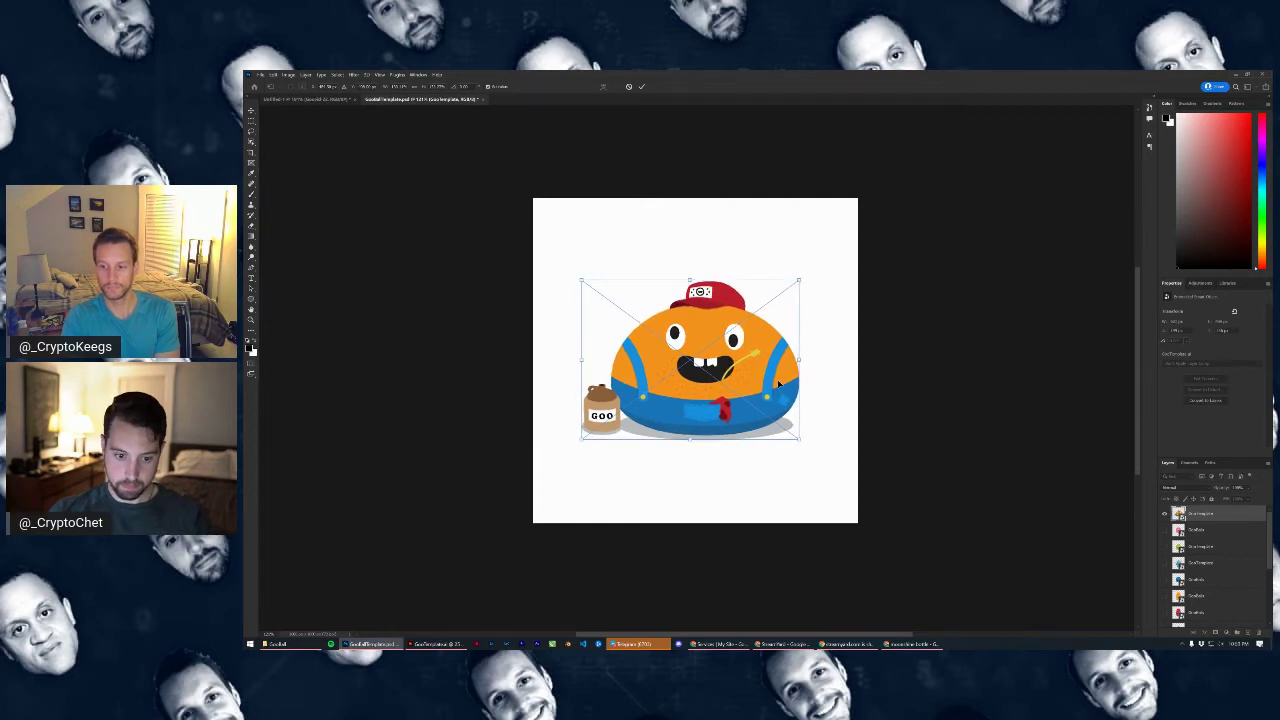
key(Return)
scroll(853, 394, down, 1)
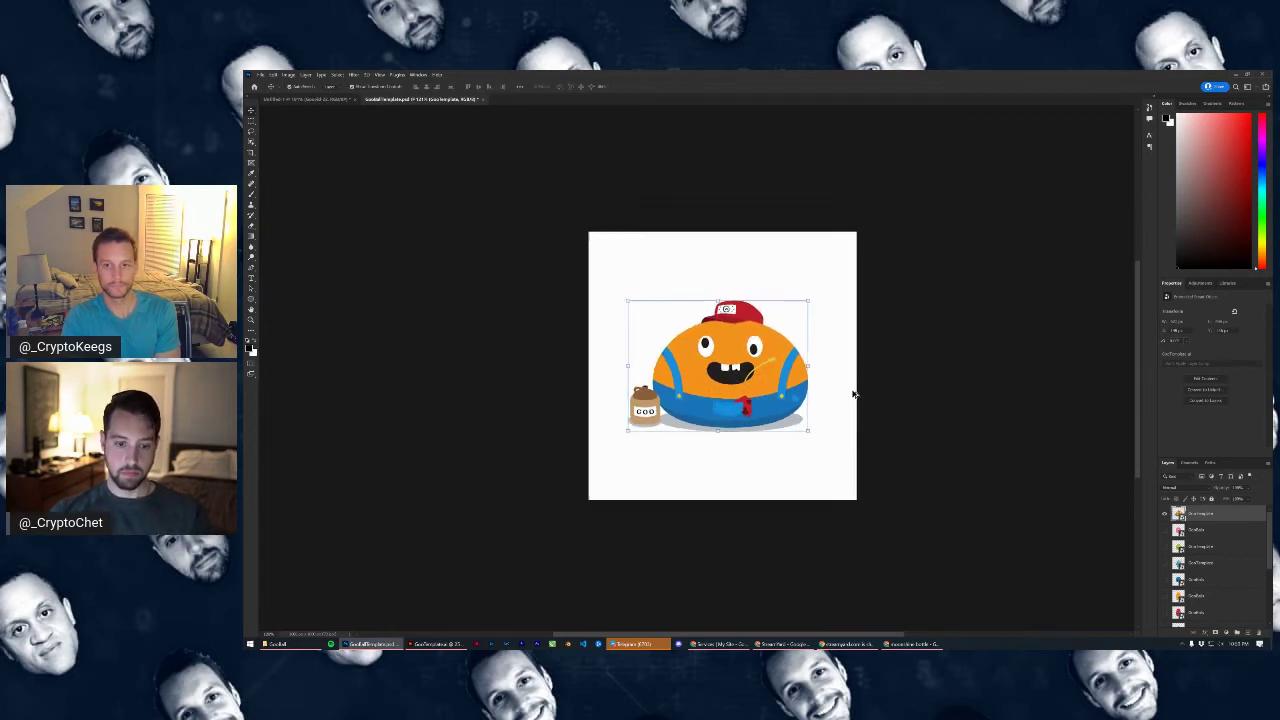
scroll(853, 394, down, 2)
scroll(969, 515, down, 3)
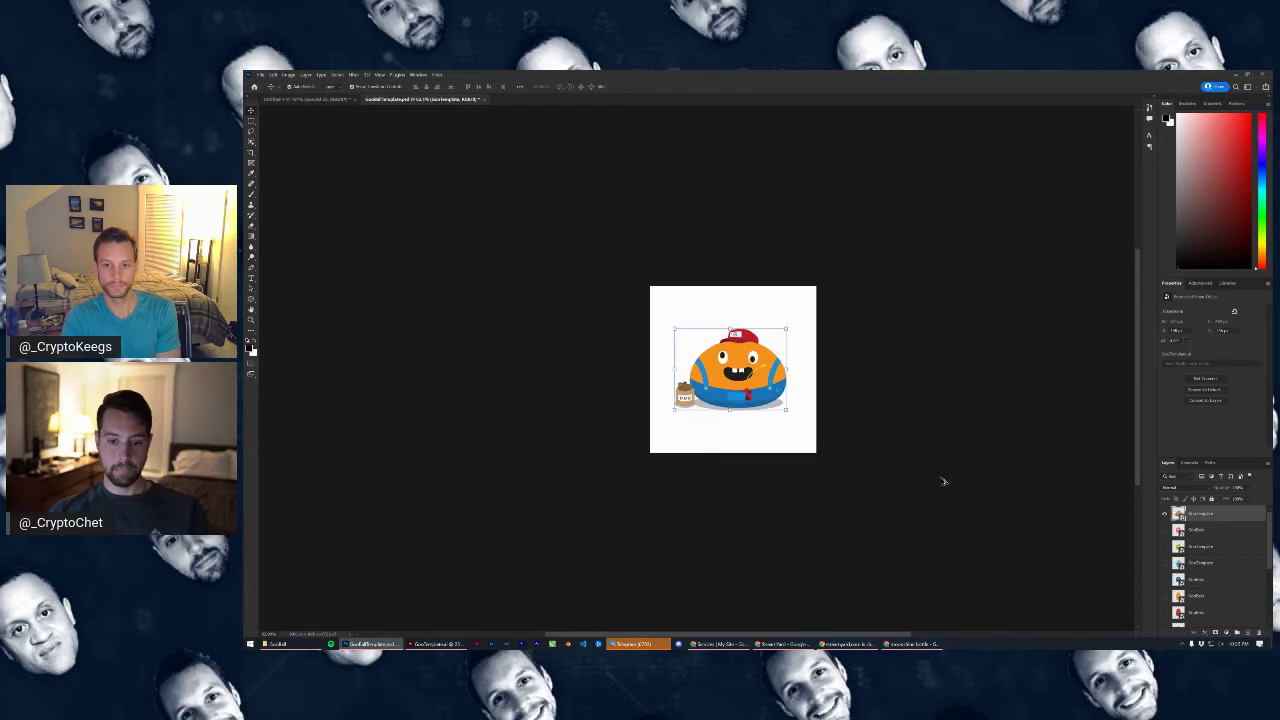
key(ctrl+plus)
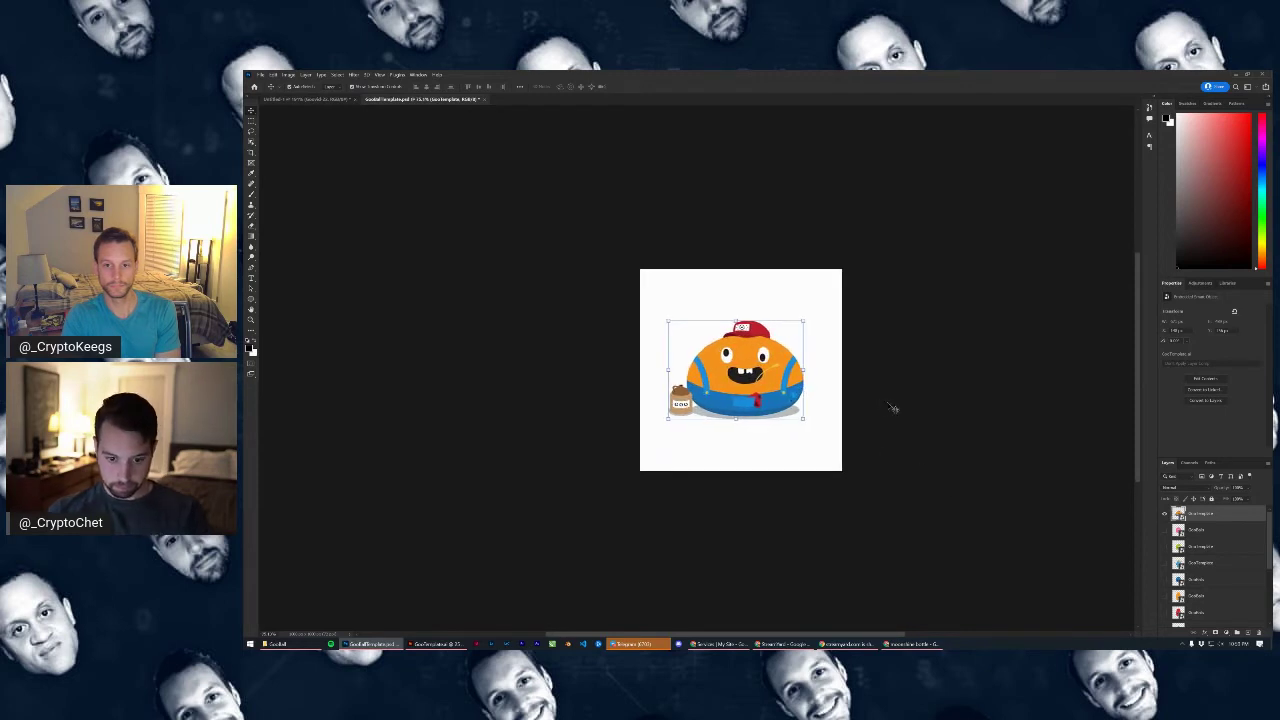
click(1019, 474)
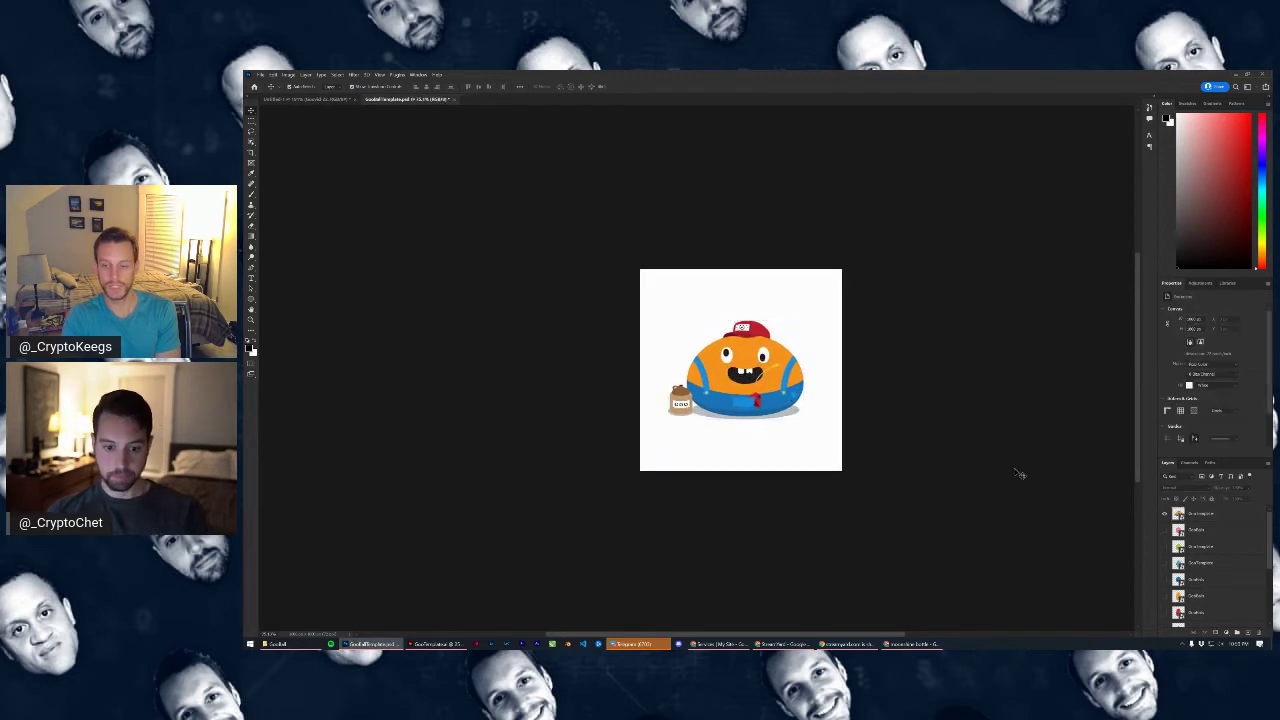
click(261, 74)
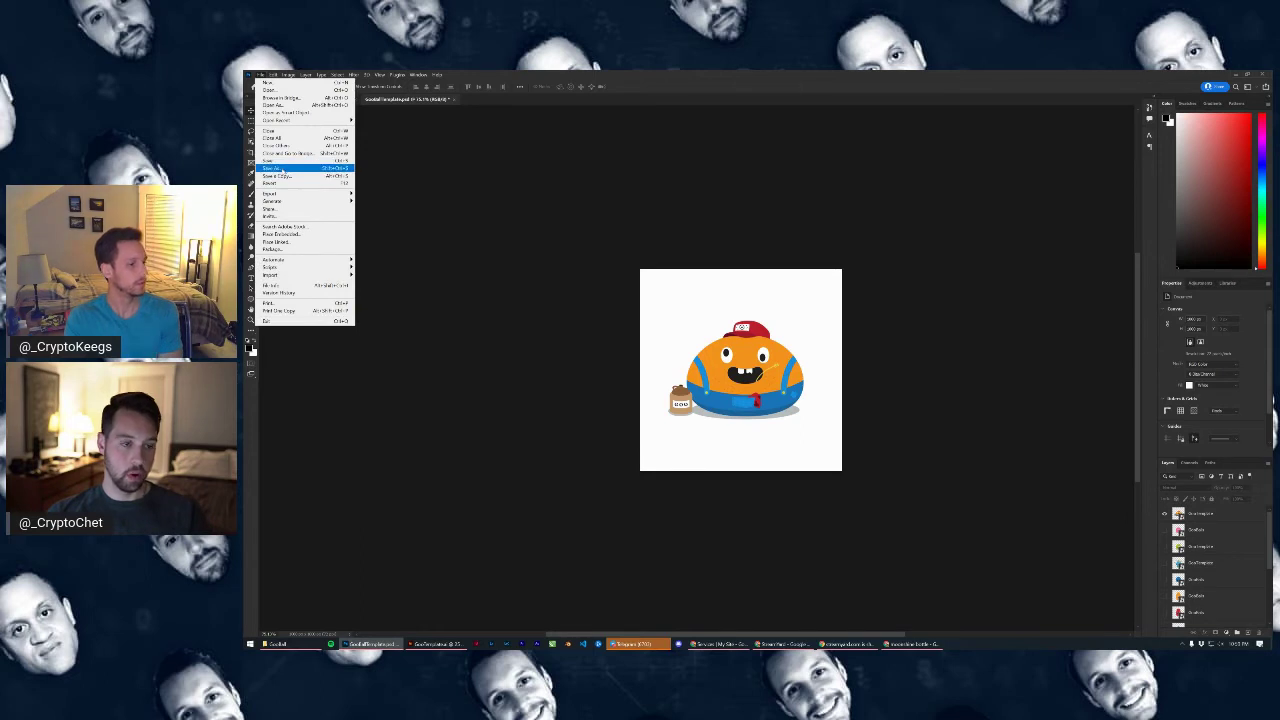
click(638, 126)
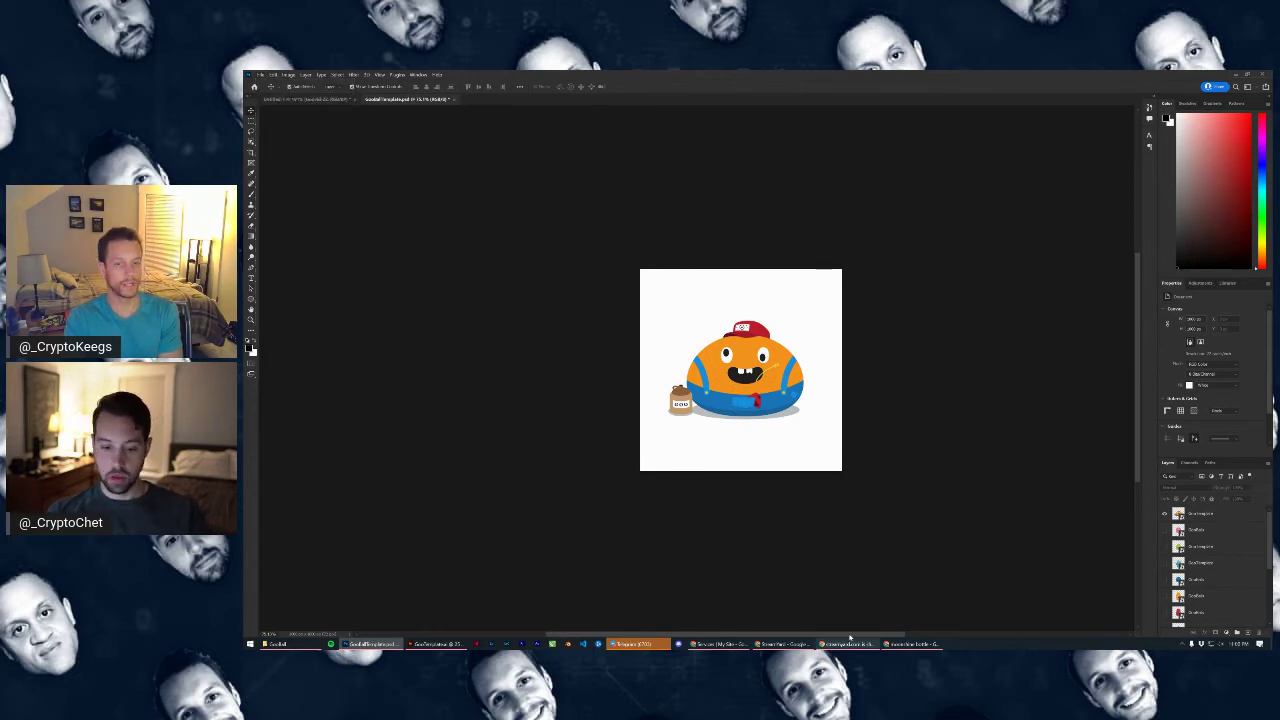
Switch to the browser, search for "duckrace" and open the Online Stopwatch Duck Race page at its race setup
click(901, 645)
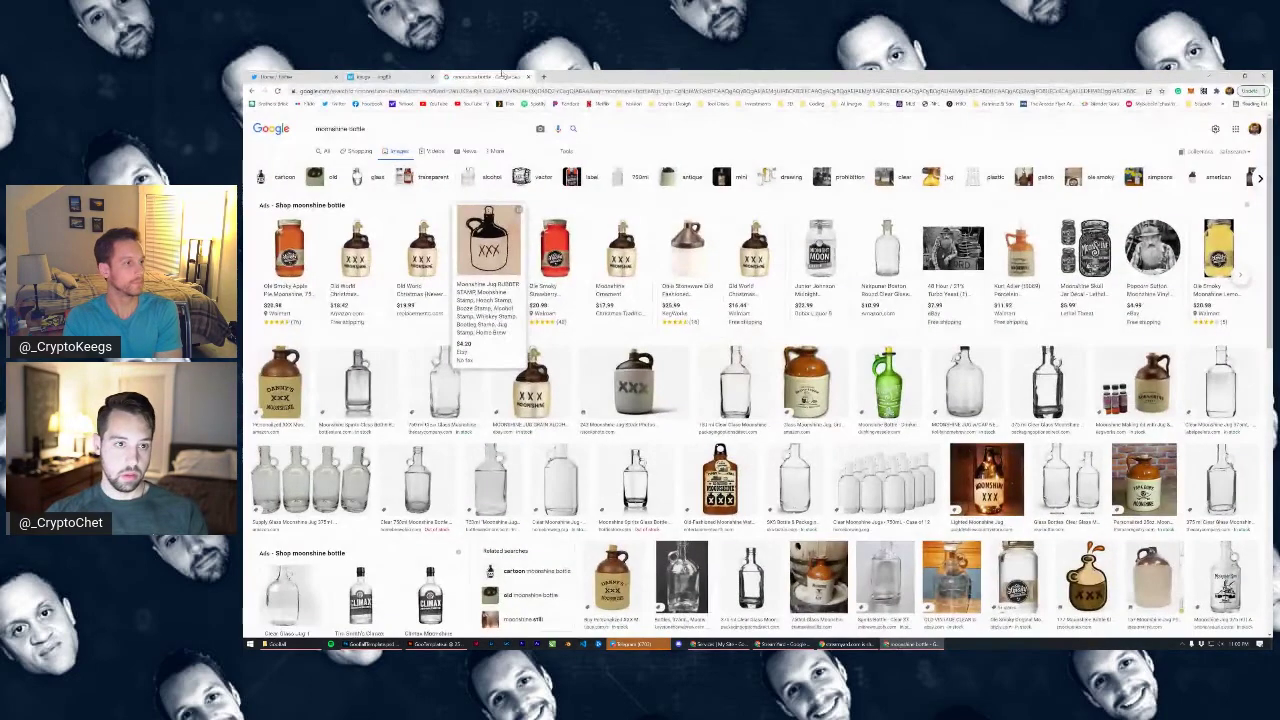
click(465, 92)
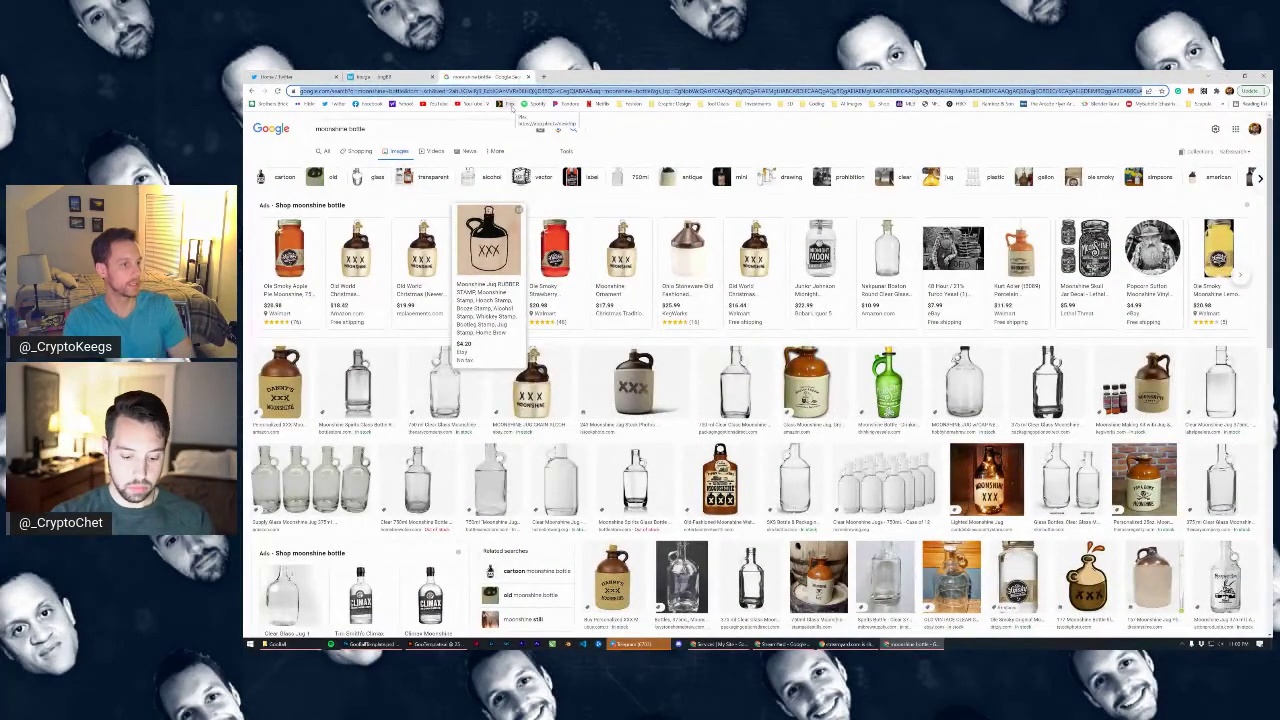
text(duckrace)
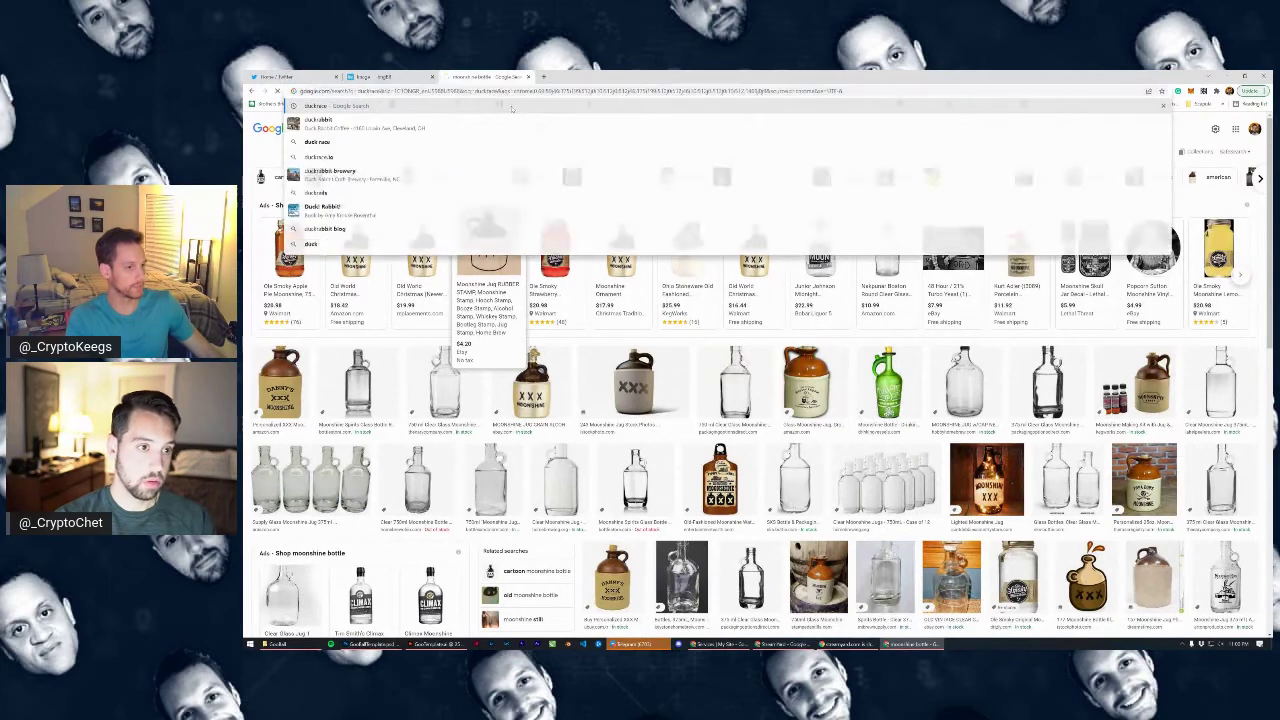
key(Return)
click(375, 230)
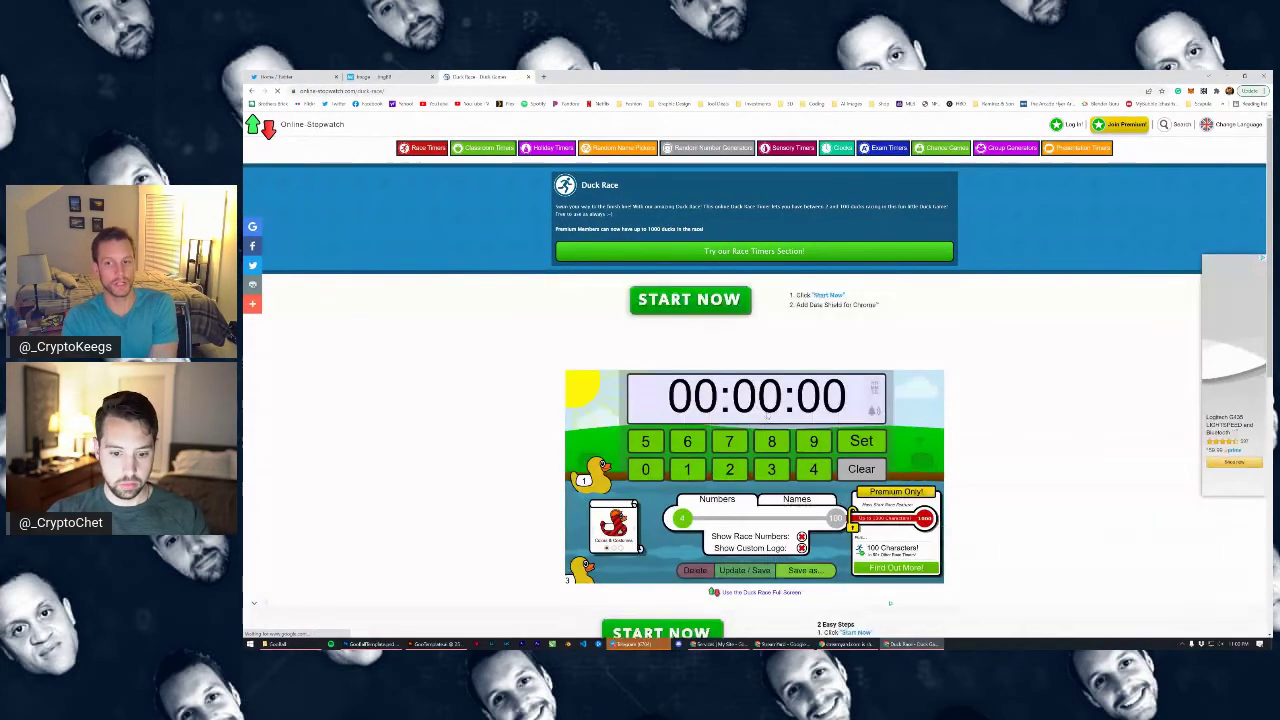
scroll(767, 360, down, 3)
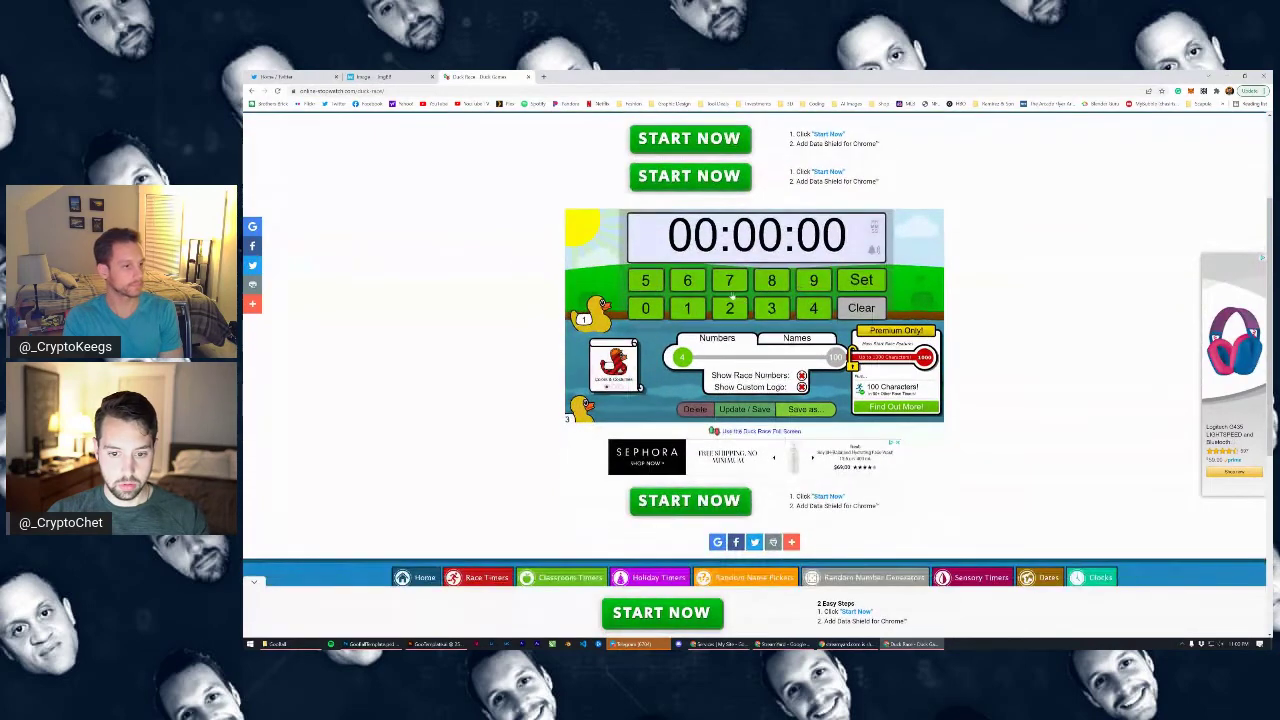
Replace the sample racer names with Gas Station Gus, Git'er Dun Goo, Trucker Tucker and Bmac Donald had a farm
click(797, 339)
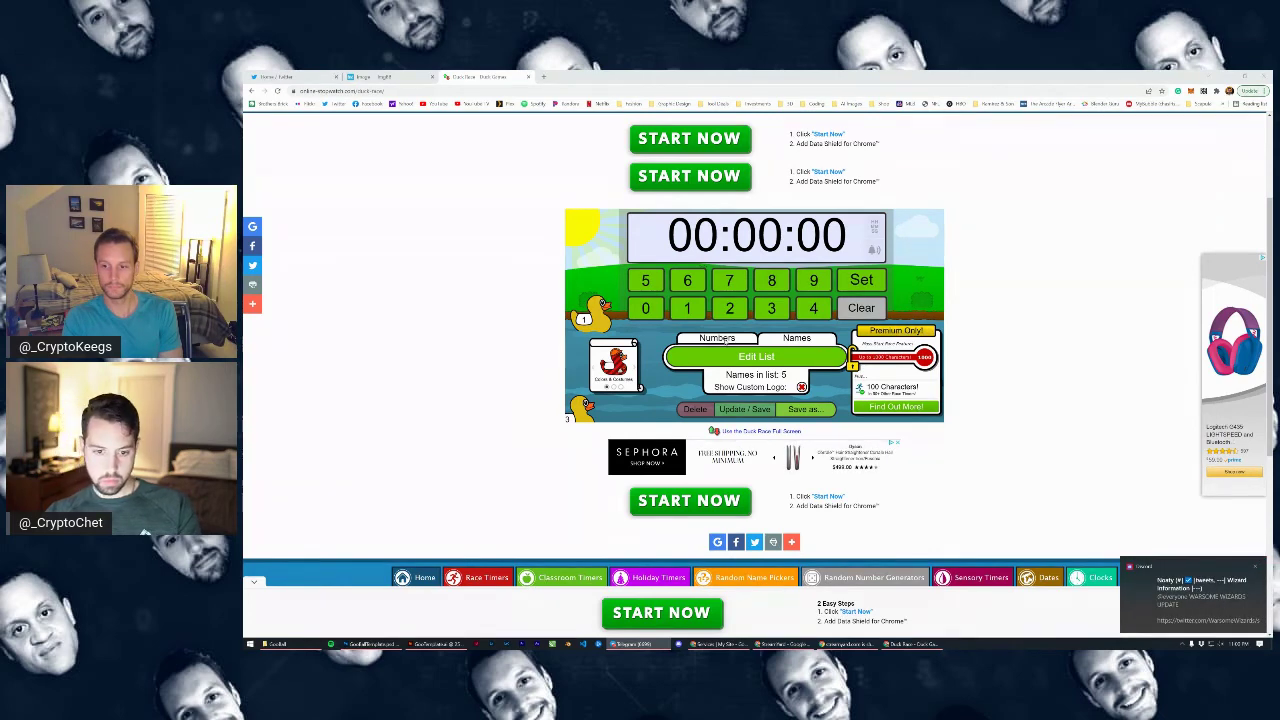
click(764, 352)
key(ctrl+a)
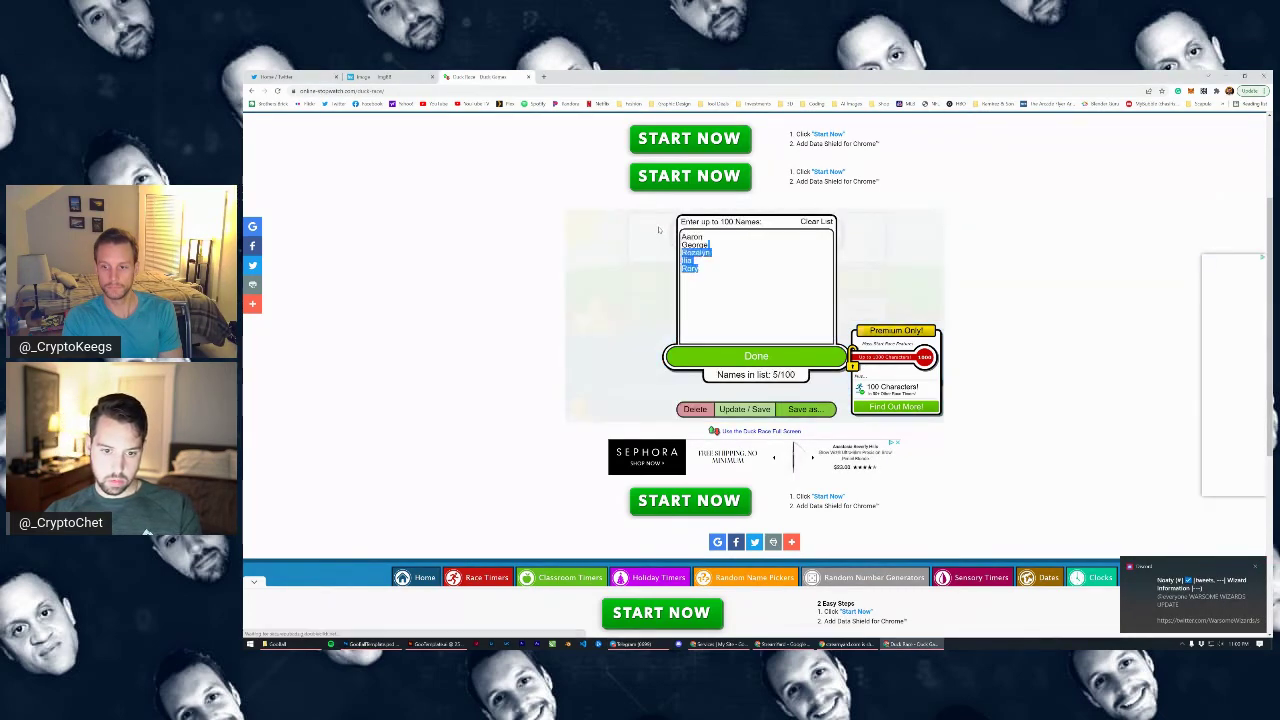
key(BackSpace)
key(BackSpace)
key(BackSpace)
key(BackSpace)
key(BackSpace)
key(BackSpace)
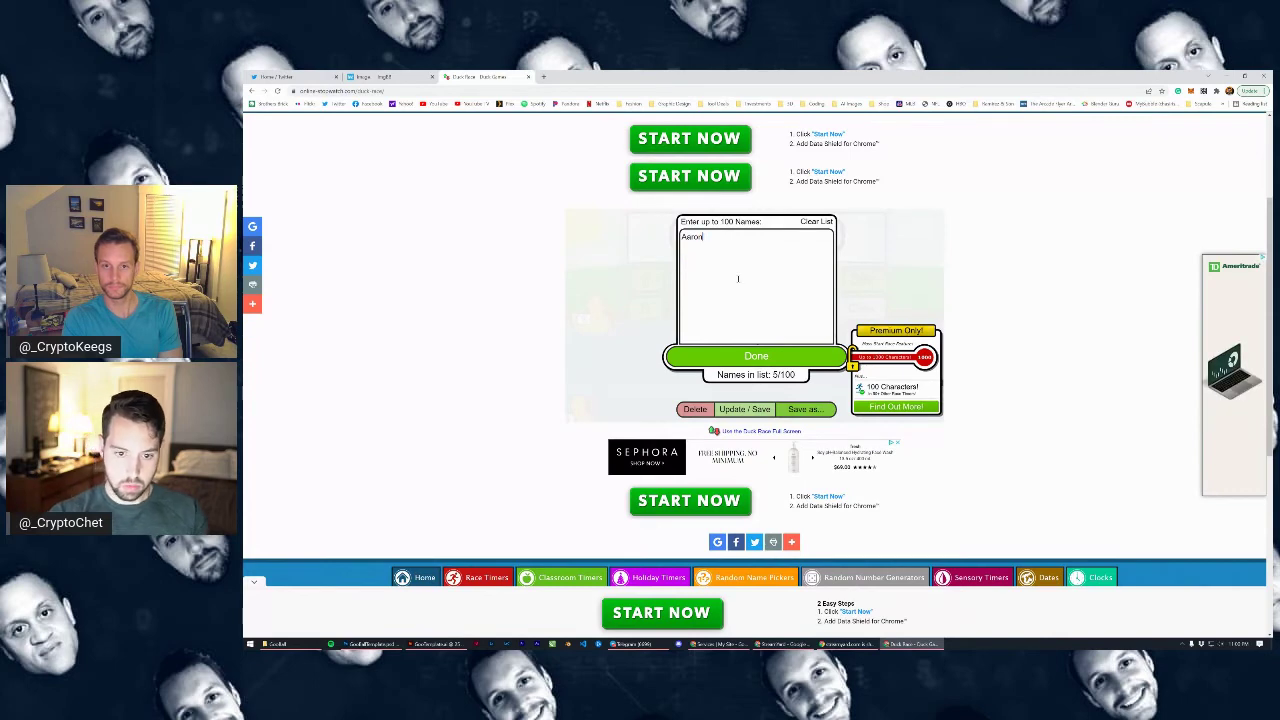
text(Gas Station Gus Git'er Dun GOO Trucker Tucker Bmac Donald had a farm)
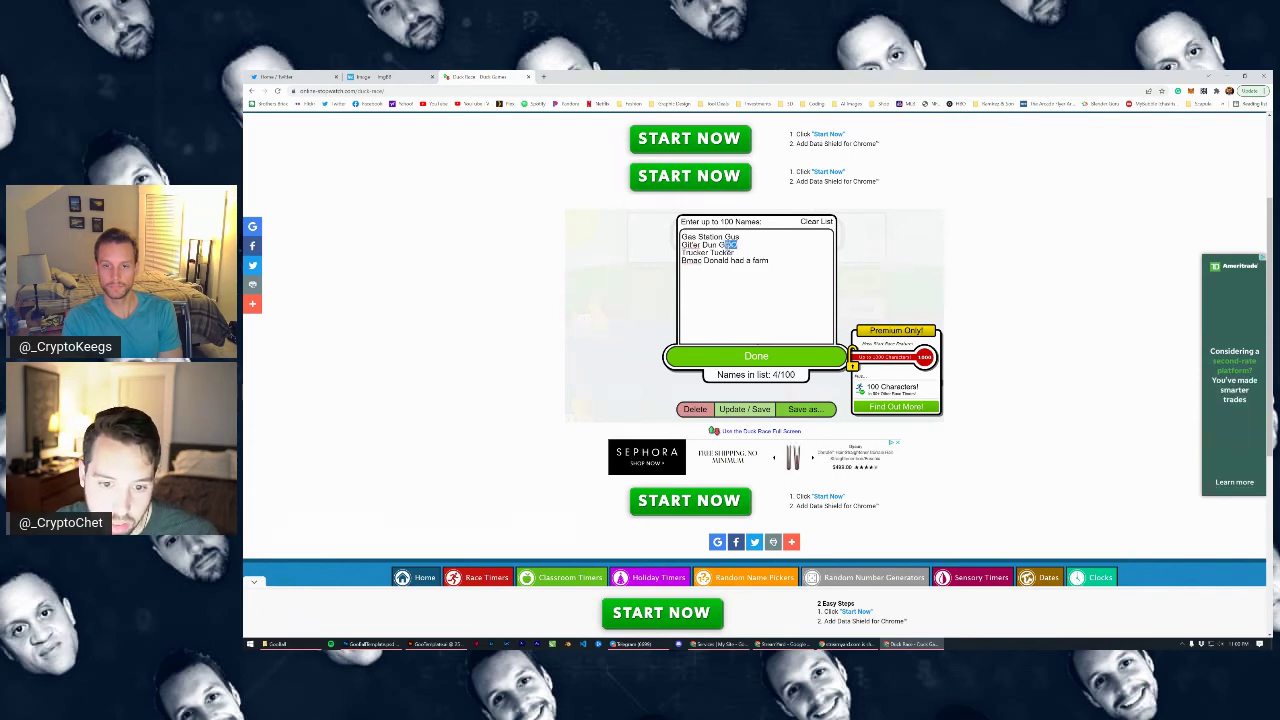
click(741, 247)
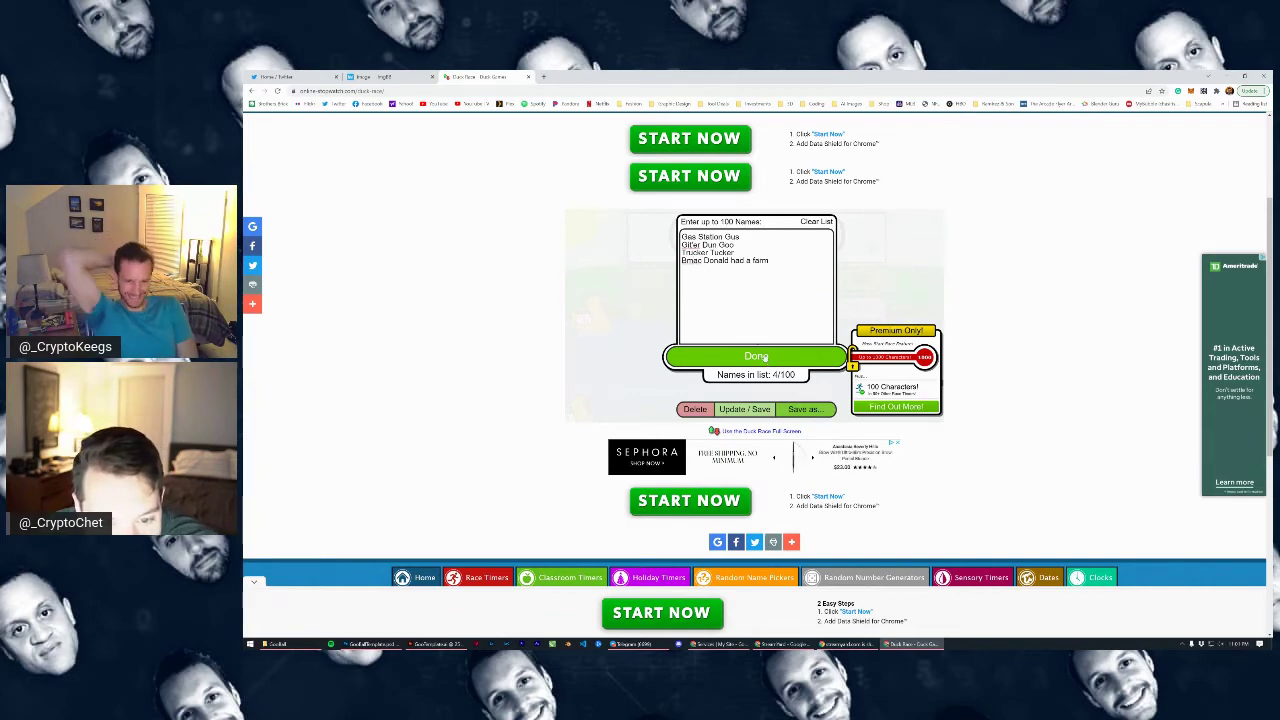
click(766, 357)
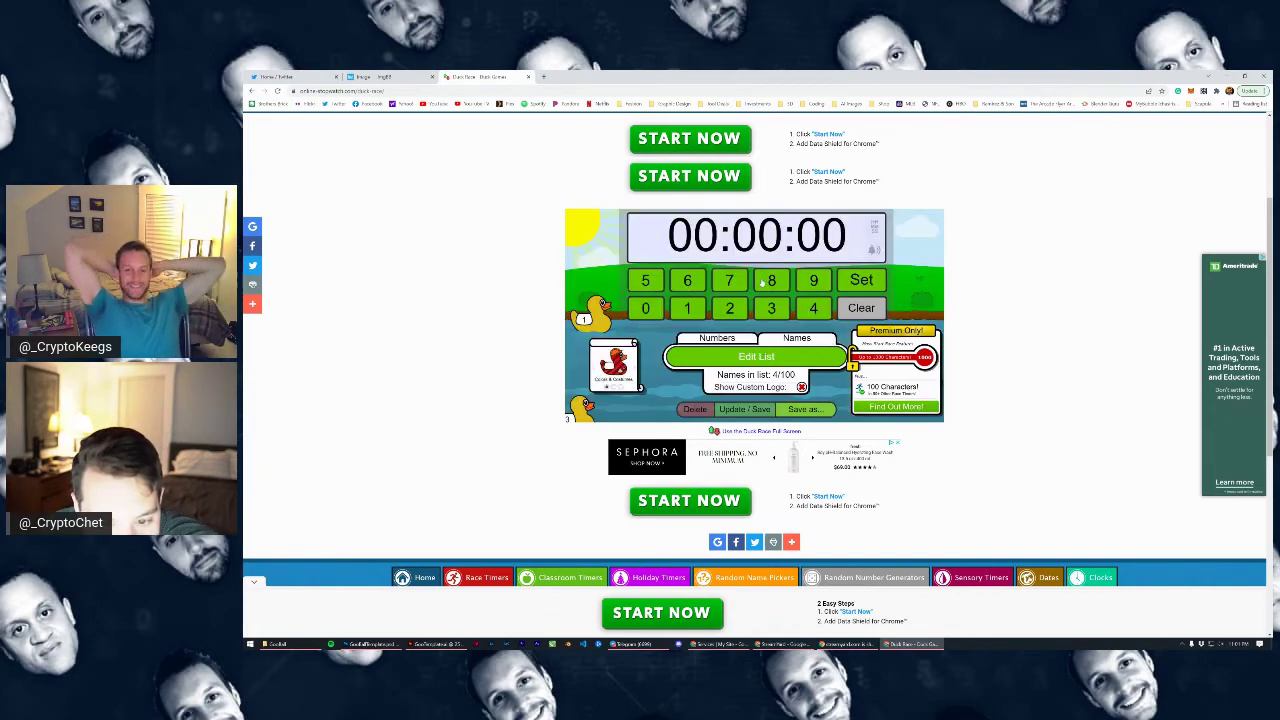
Set the duck race timer to 20 seconds and run the race
click(729, 308)
click(654, 309)
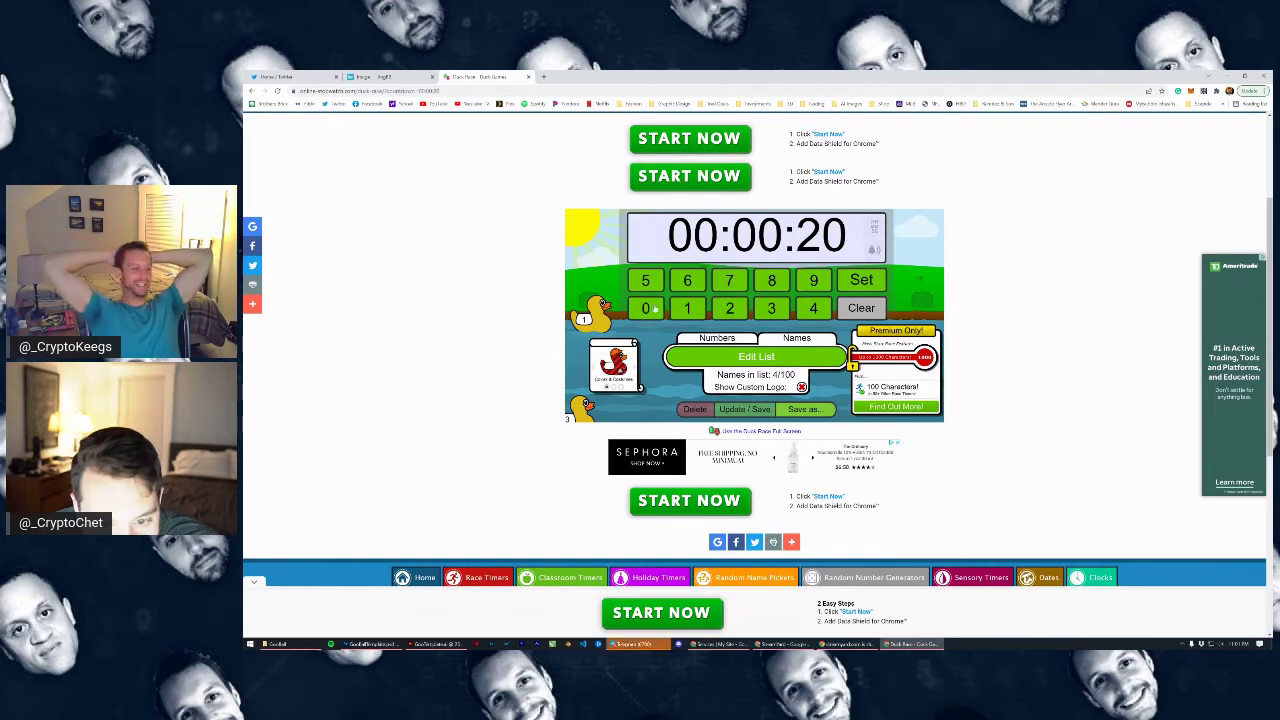
click(861, 279)
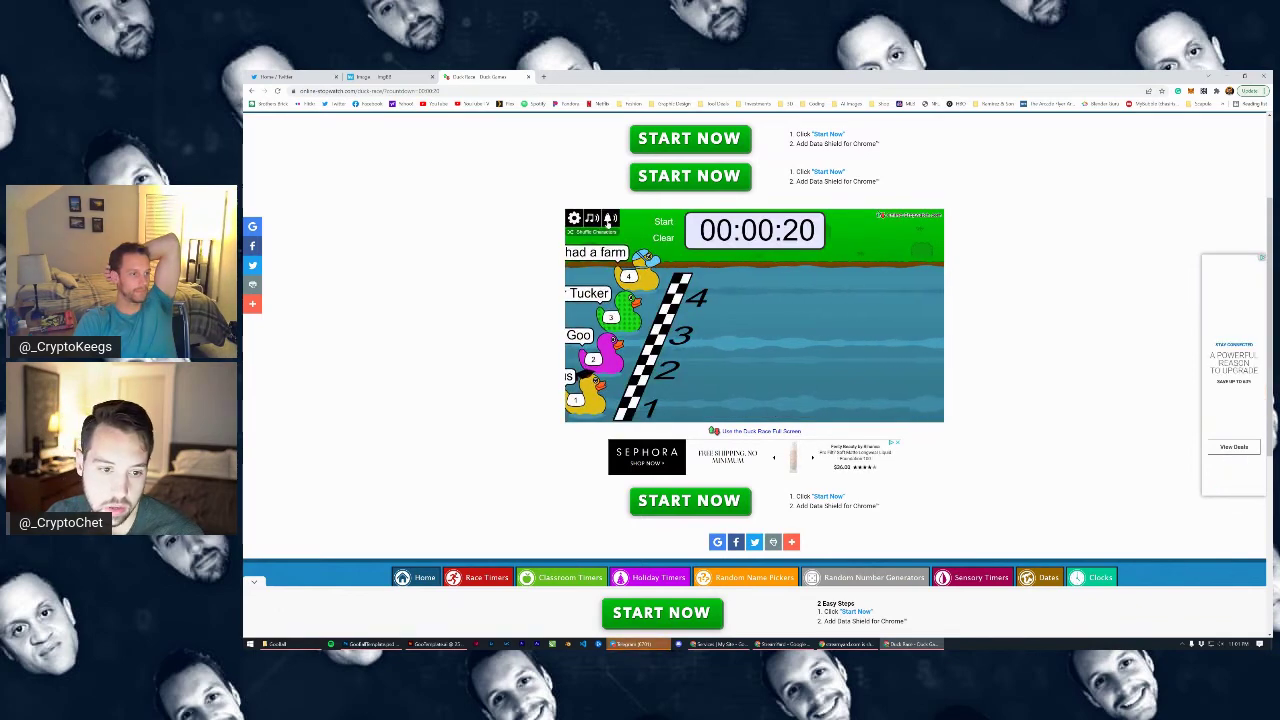
click(663, 221)
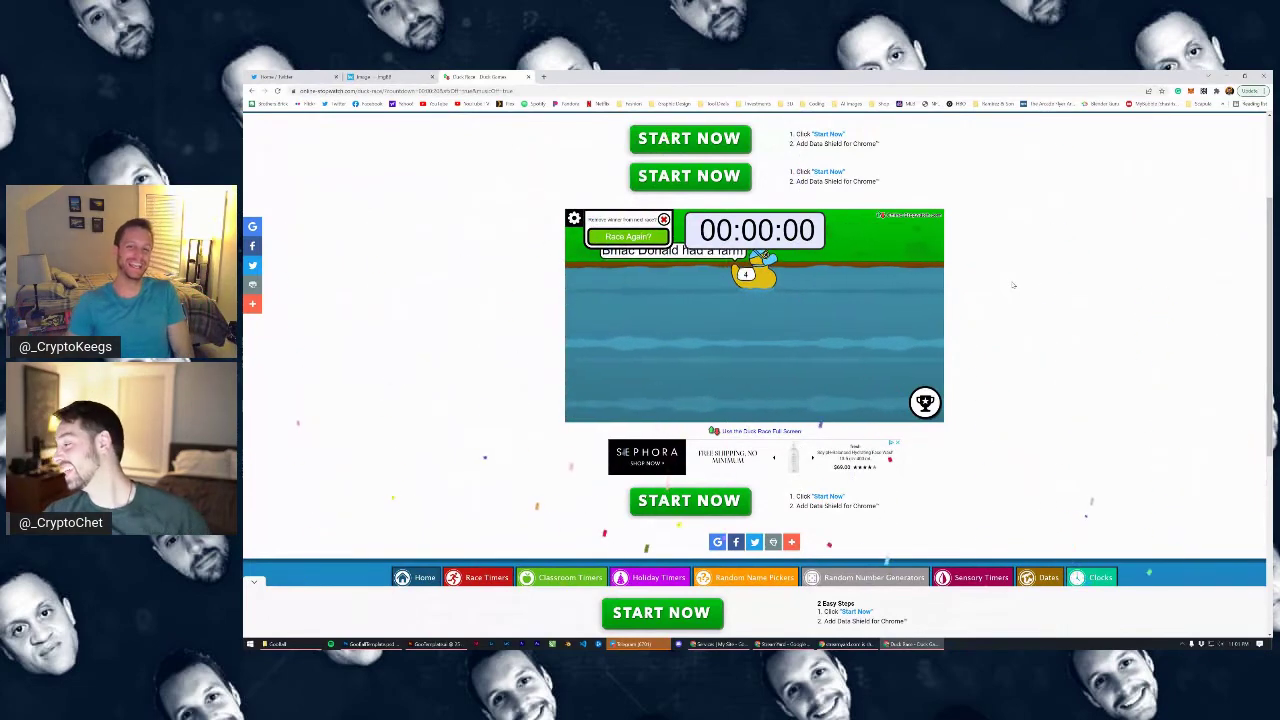
Close the Duck Race page and the hillbilly sketch page, and return to the artwork in Photoshop
click(528, 77)
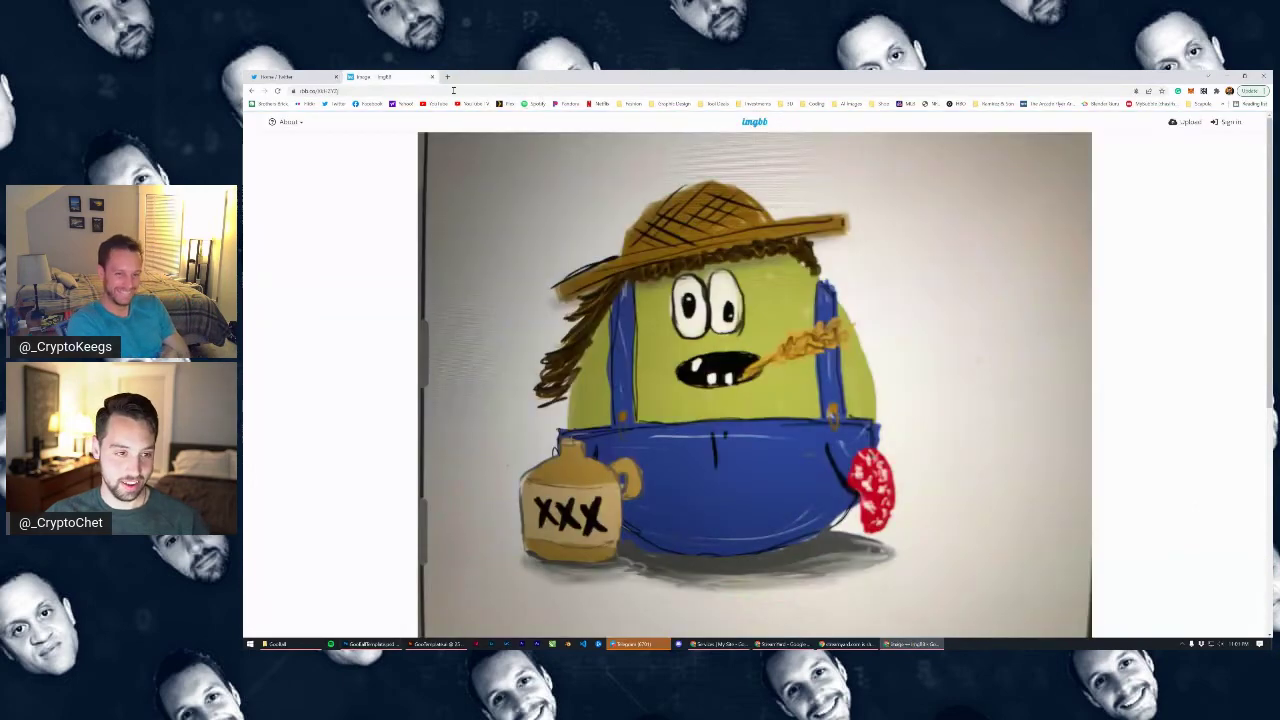
click(432, 77)
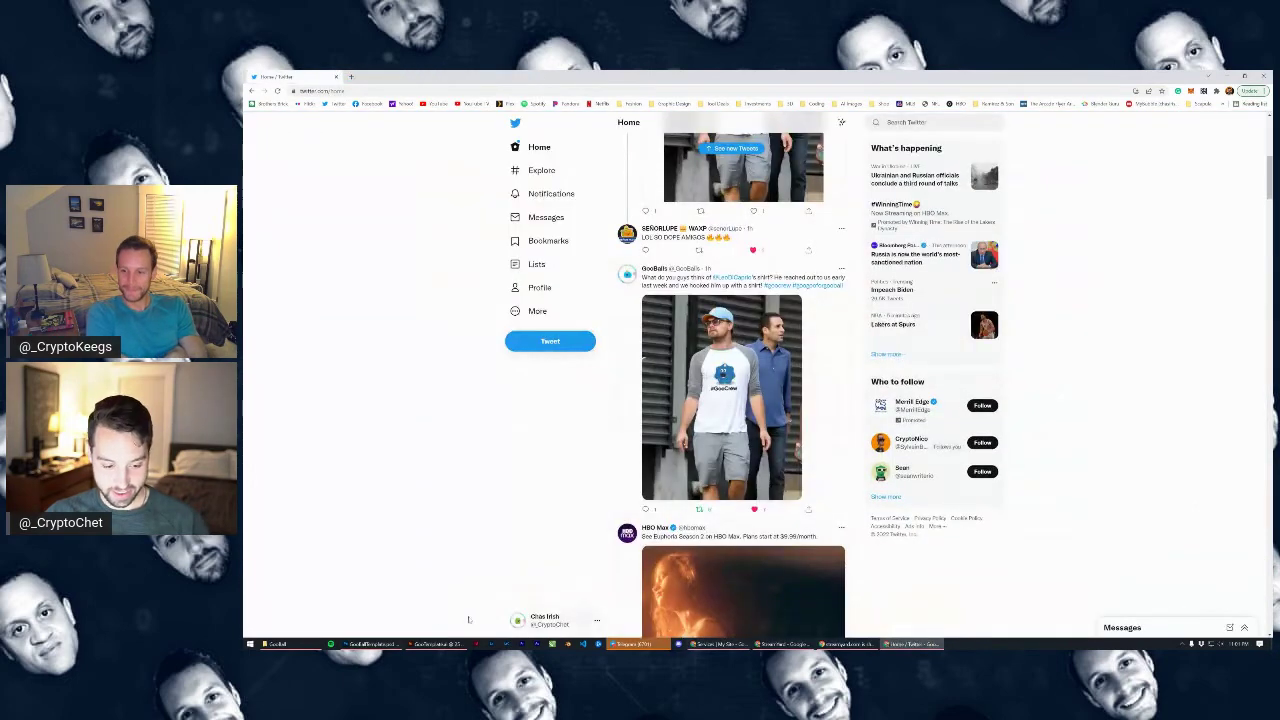
click(370, 644)
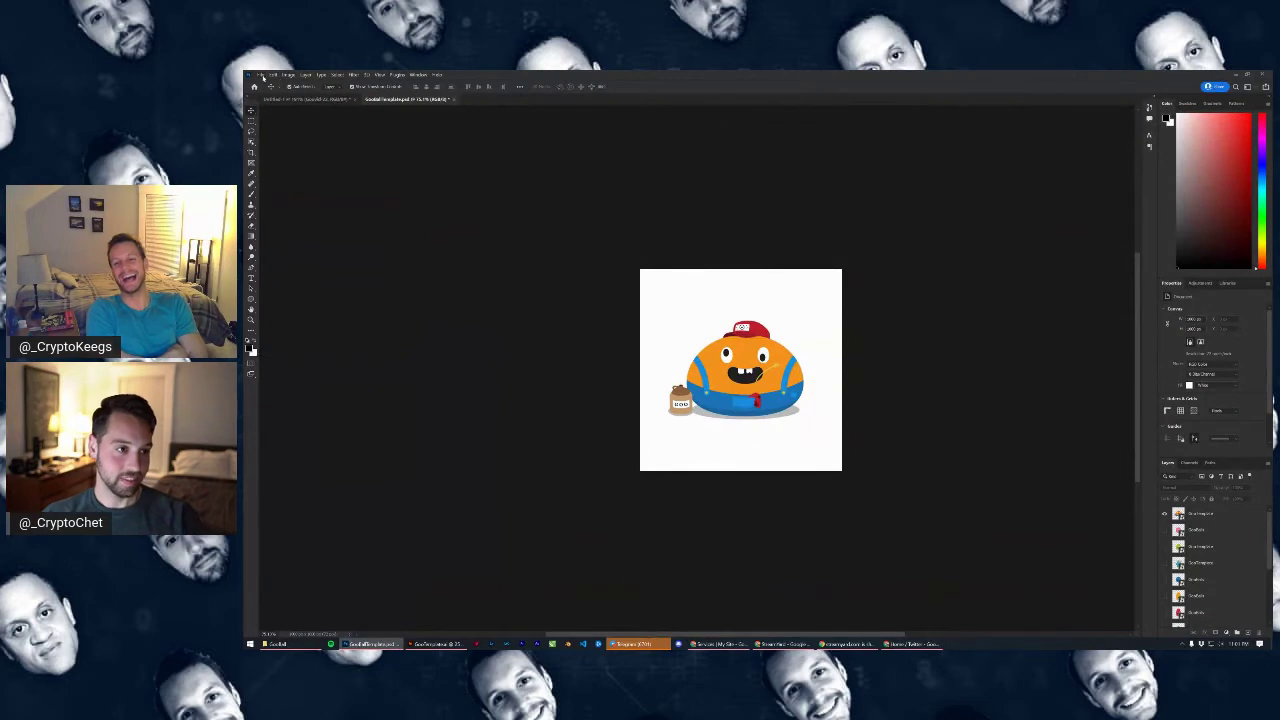
Save the artwork as a PNG named "B'Mac Donald Had a Farm" in the Finished Goos folder, accepting the PNG options
click(262, 76)
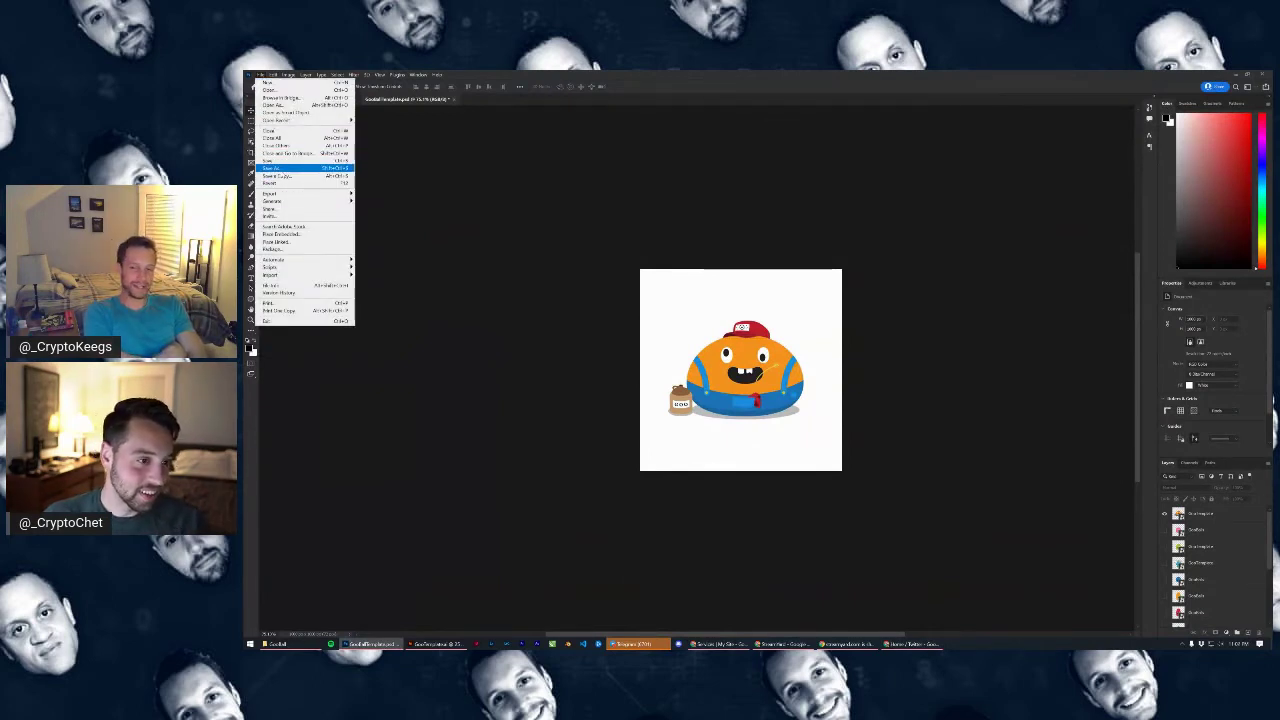
click(275, 168)
click(775, 368)
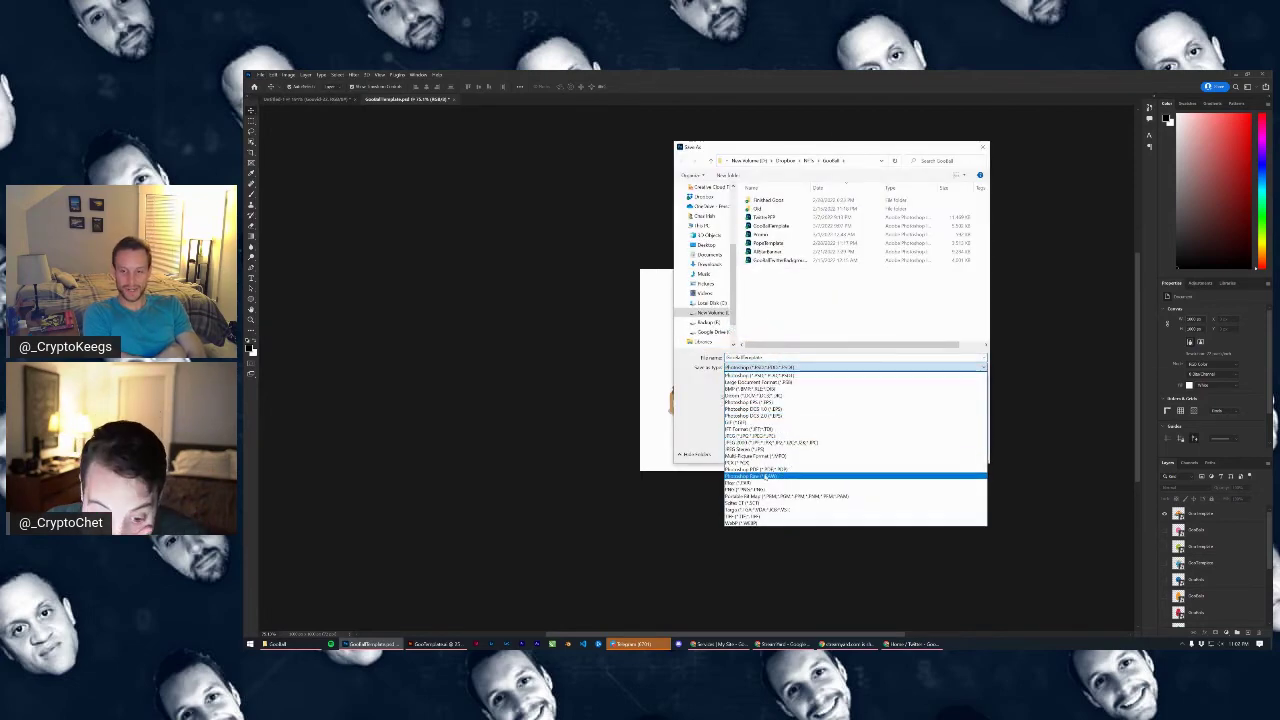
click(752, 489)
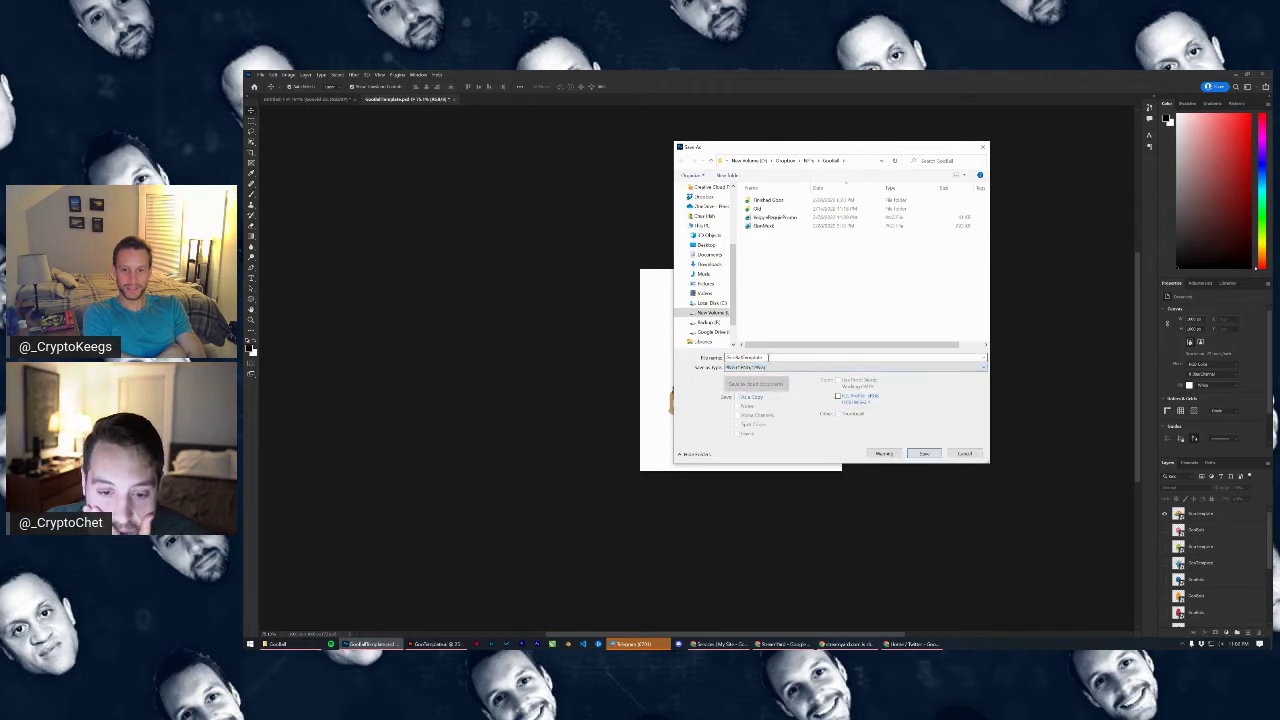
double_click(768, 357)
text(R)
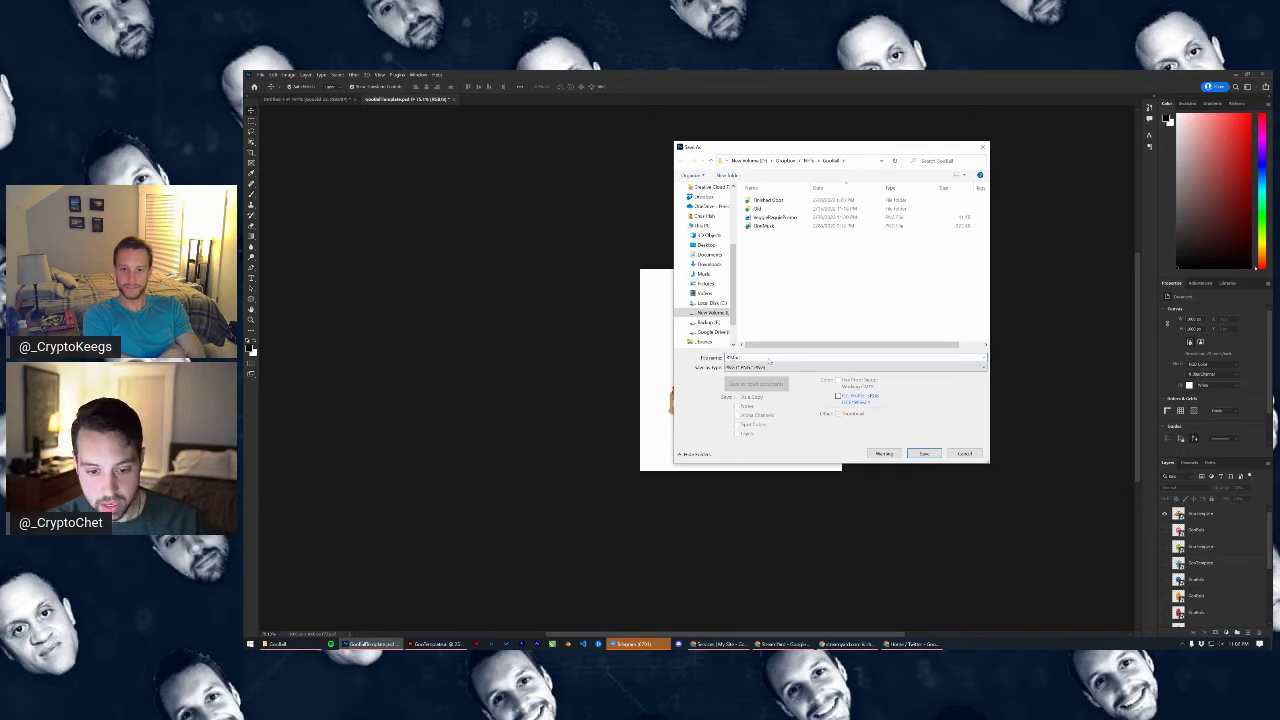
text('Mac Don)
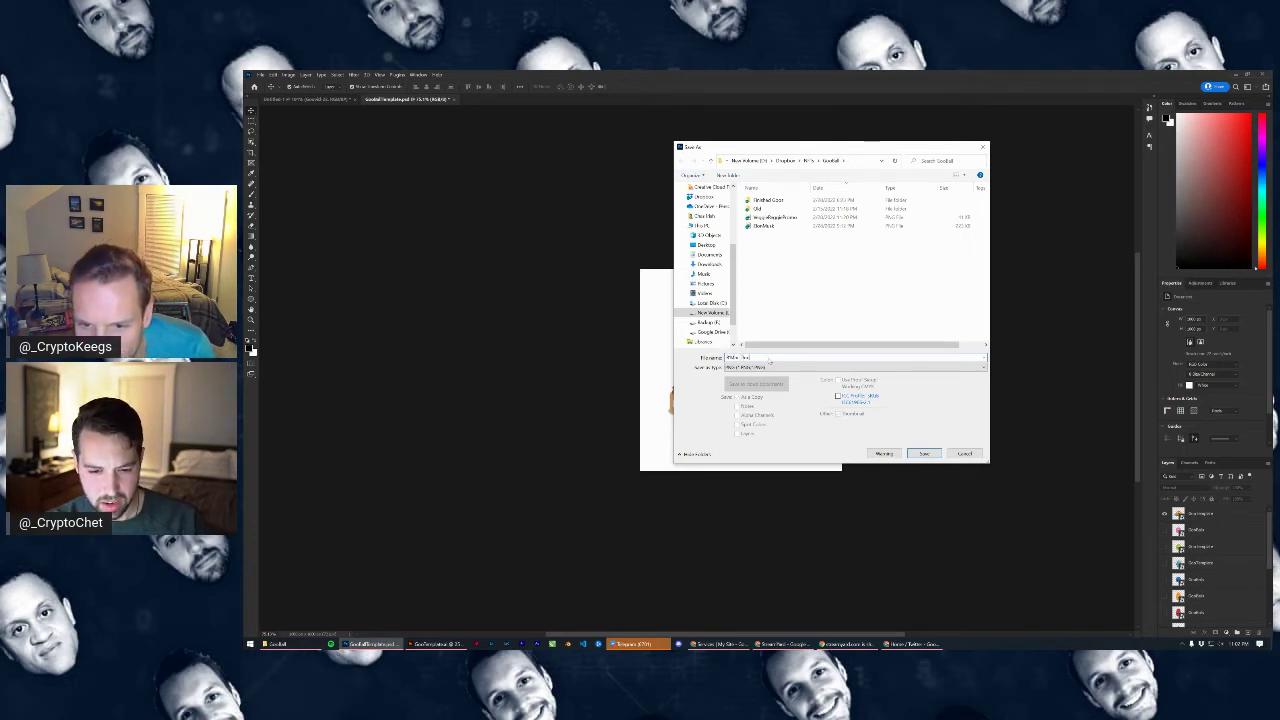
text(ald H)
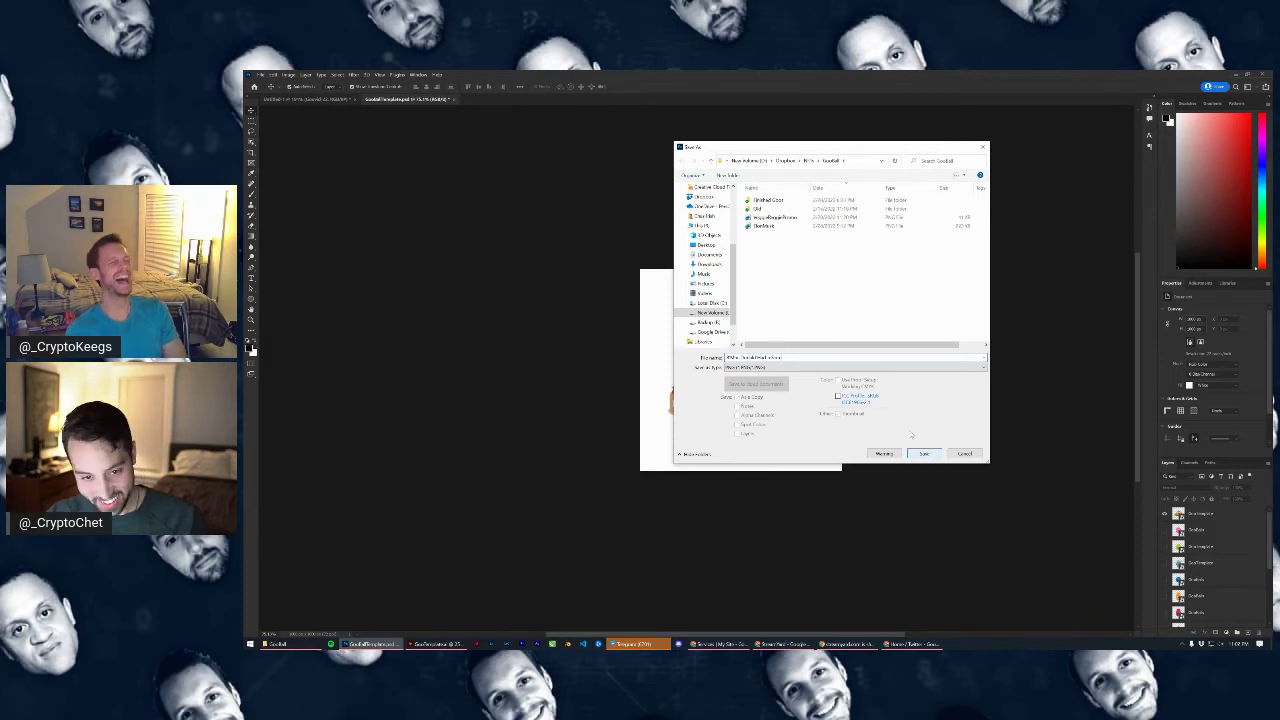
double_click(768, 201)
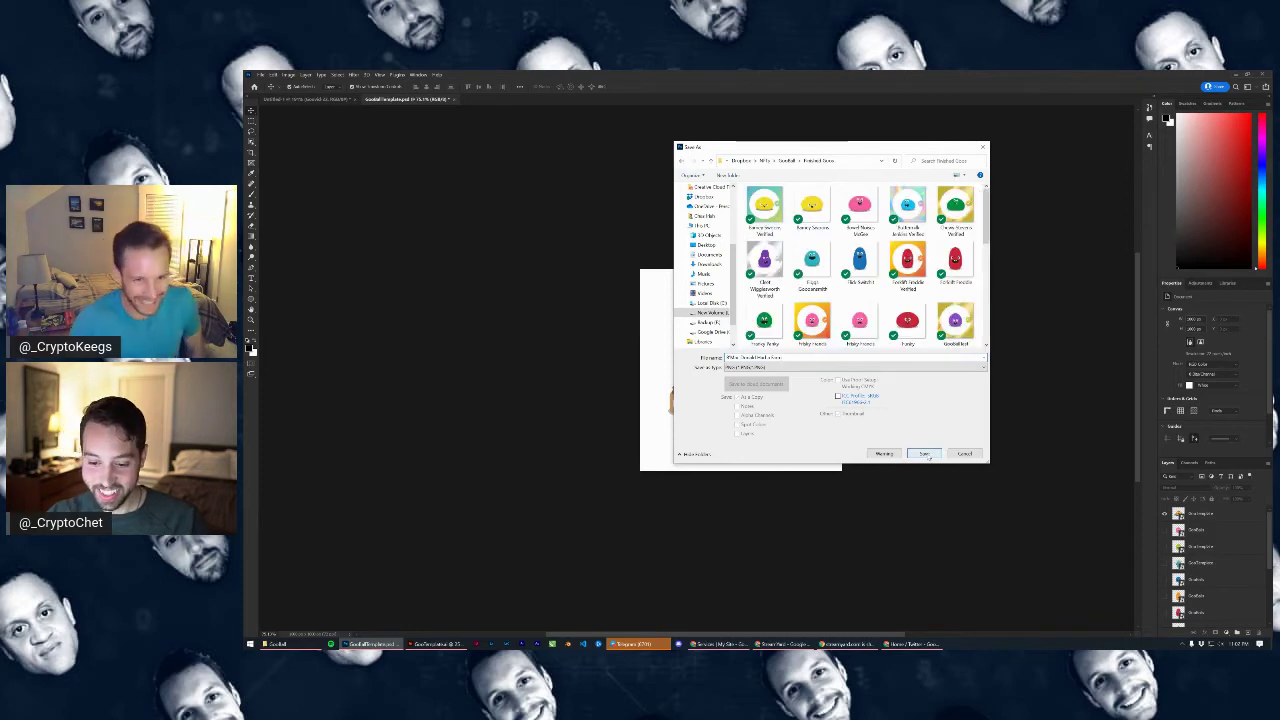
click(924, 453)
click(791, 251)
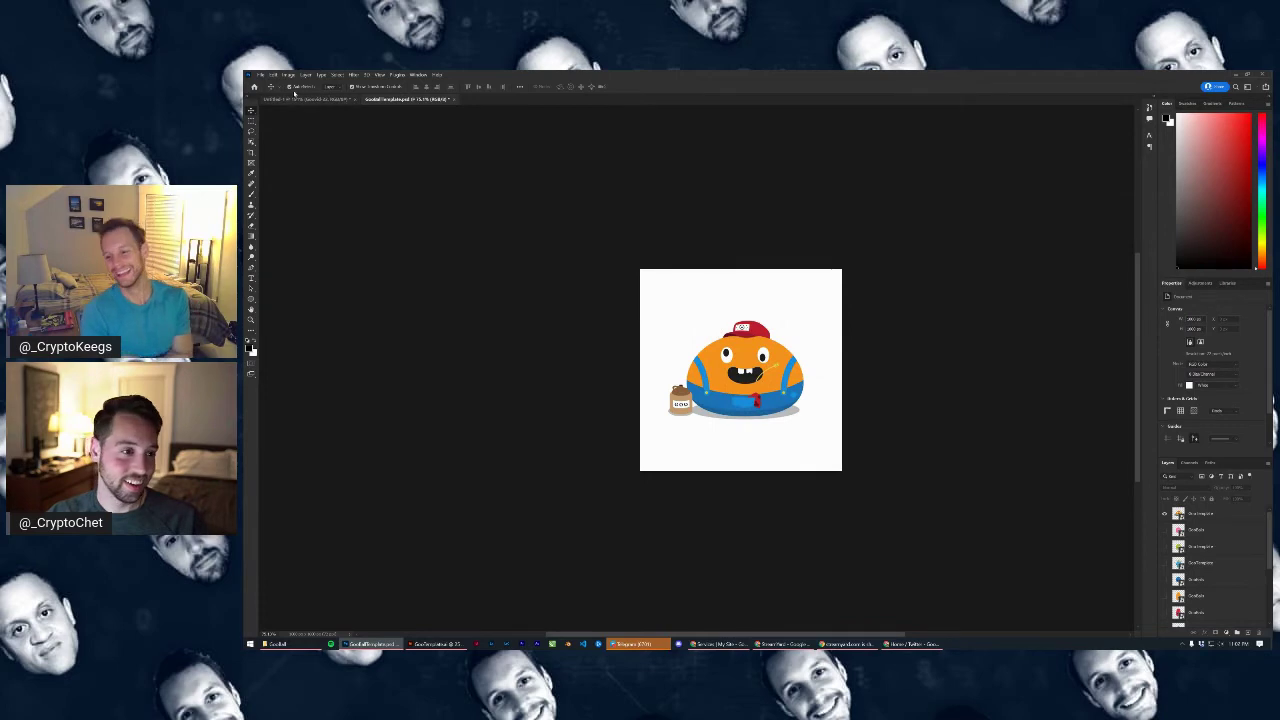
Open the recent TwitterPFP file in Photoshop and switch to the GooBalls character overview document in Illustrator
click(255, 87)
click(632, 340)
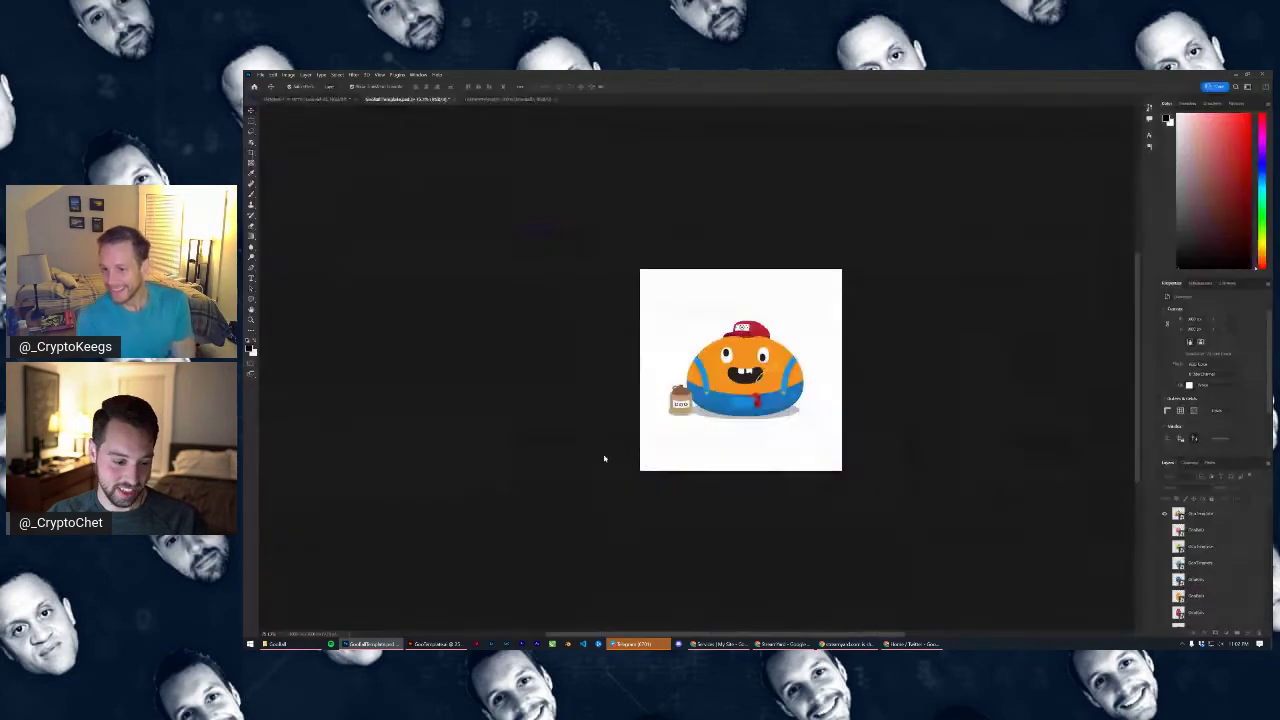
click(445, 643)
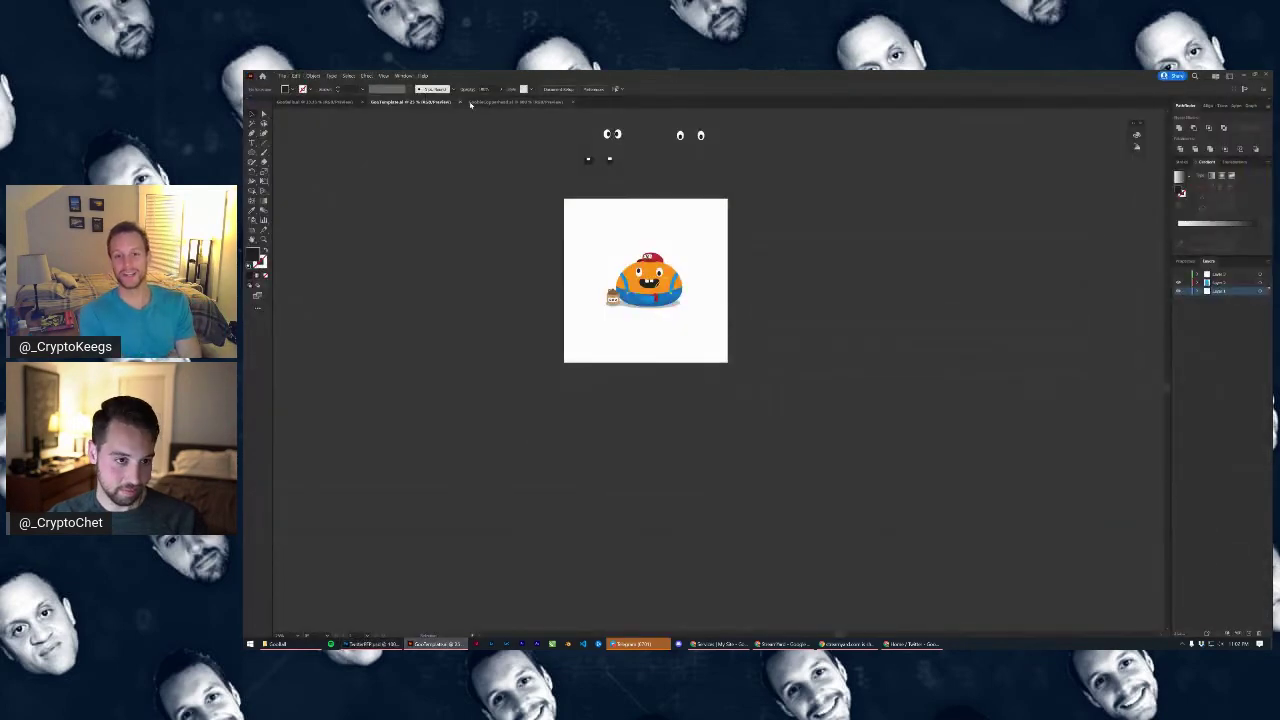
click(470, 102)
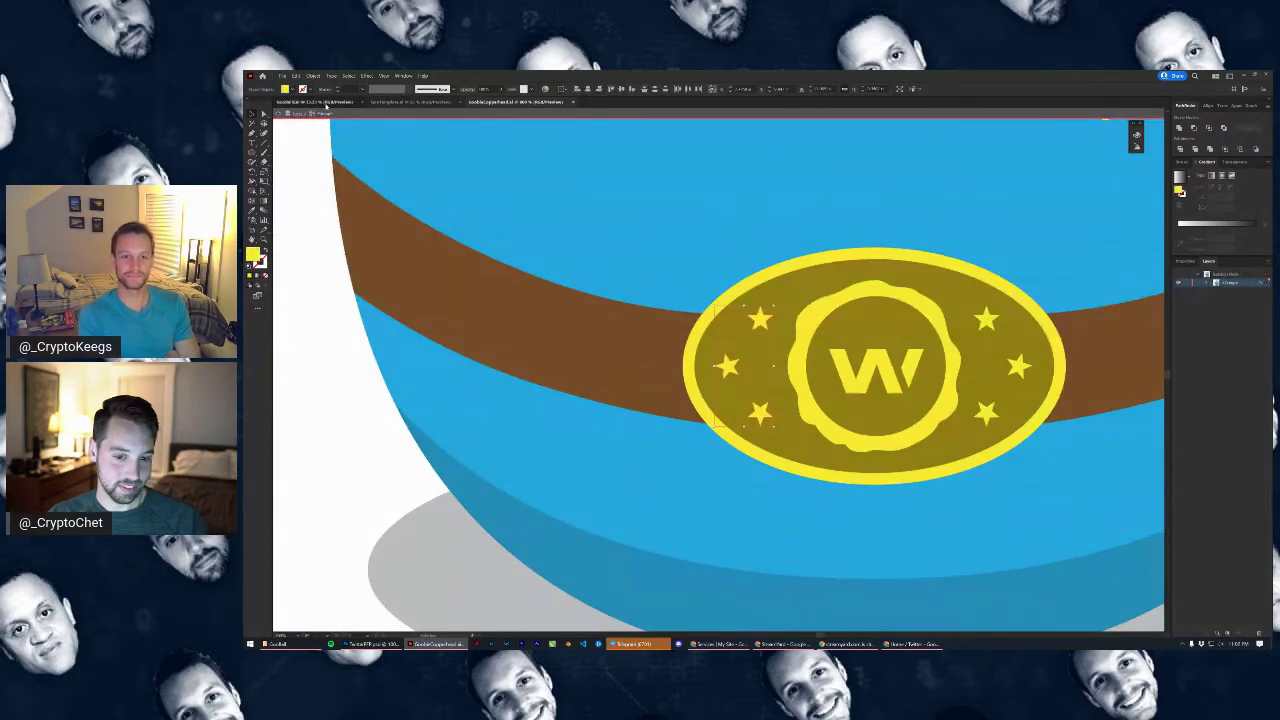
click(330, 104)
Examine the character cards in the GooBalls overview, including the ones with gradient verified frames in the lowest rows
scroll(700, 390, down, 5)
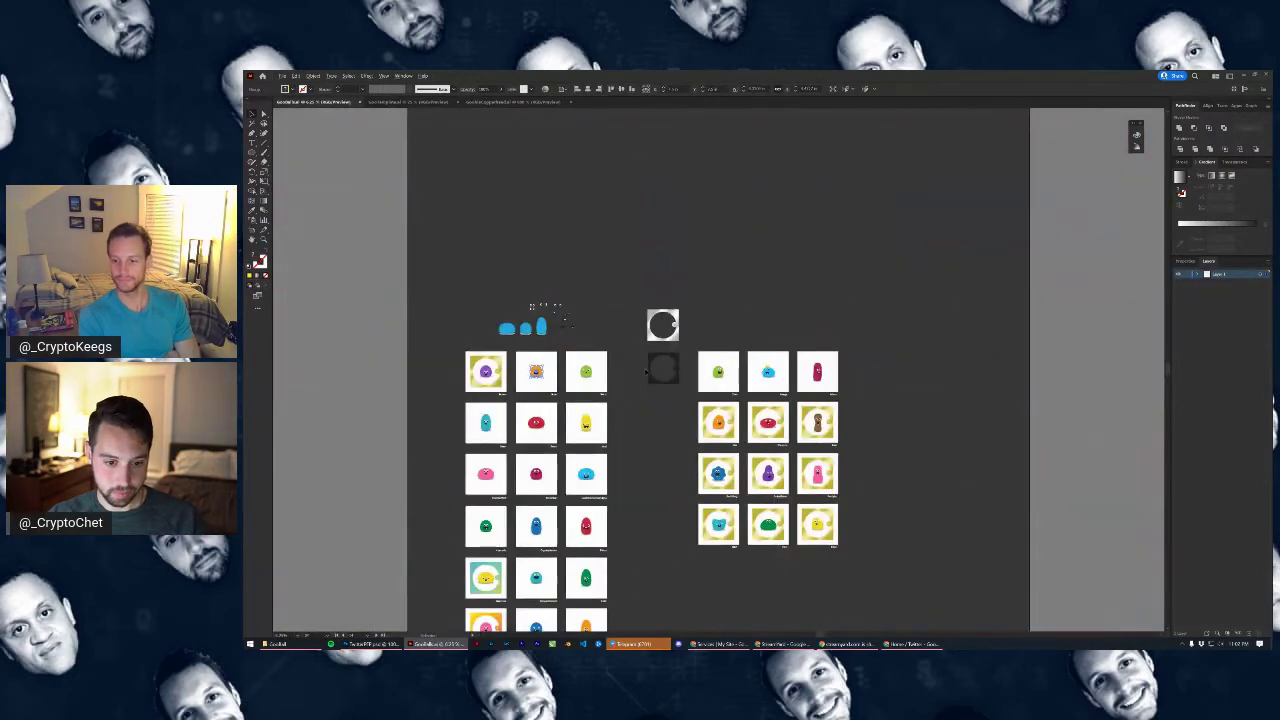
drag(638, 324, 626, 278)
scroll(598, 422, down, 2)
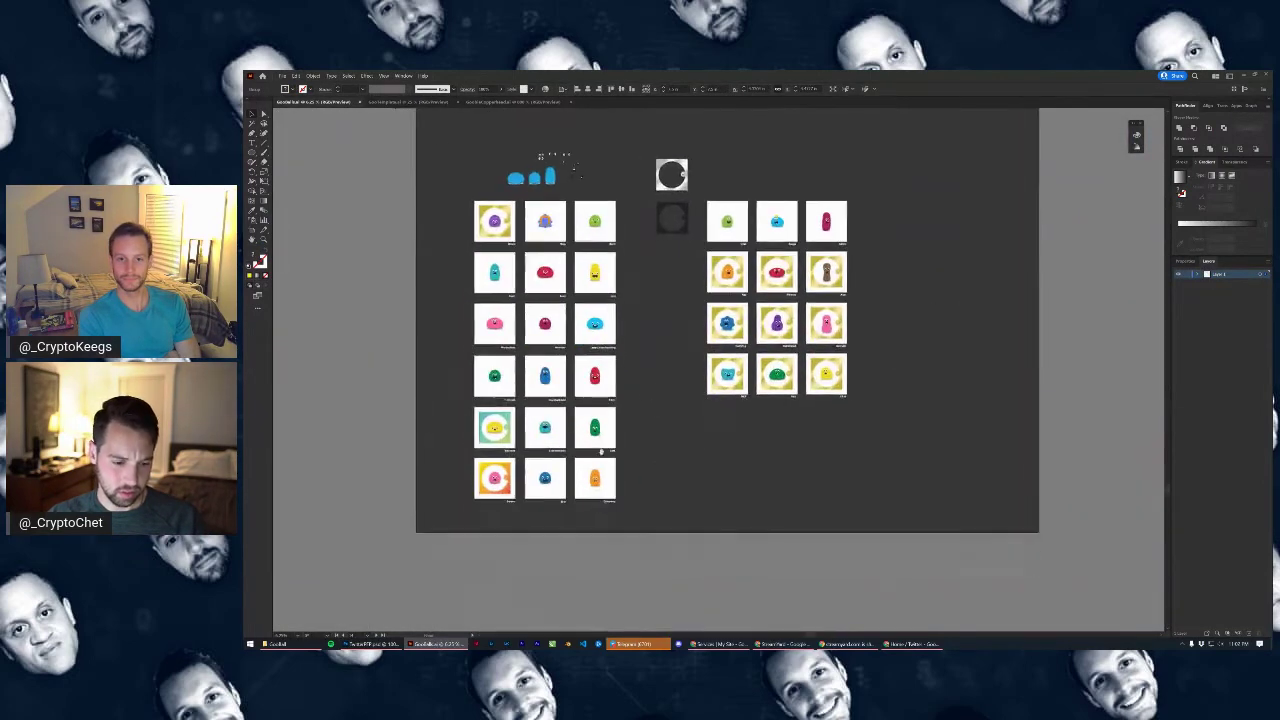
scroll(490, 485, up, 4)
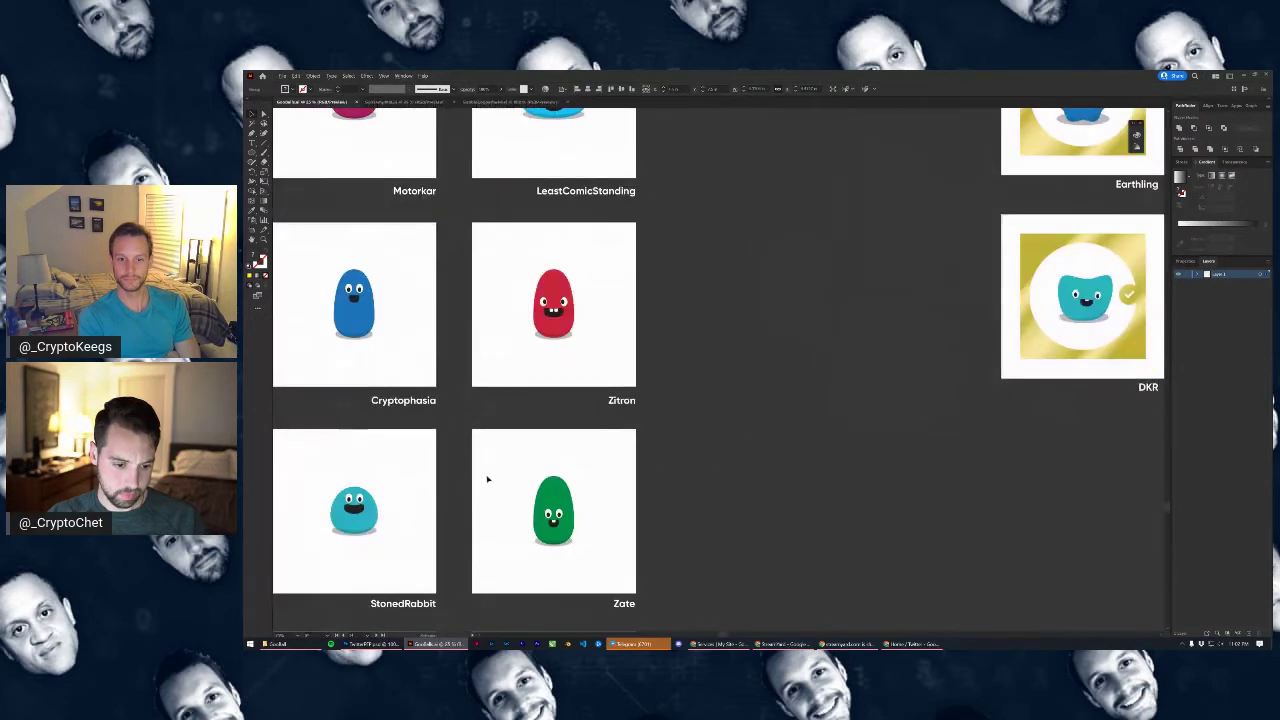
drag(486, 477, 893, 306)
drag(617, 453, 697, 291)
double_click(692, 344)
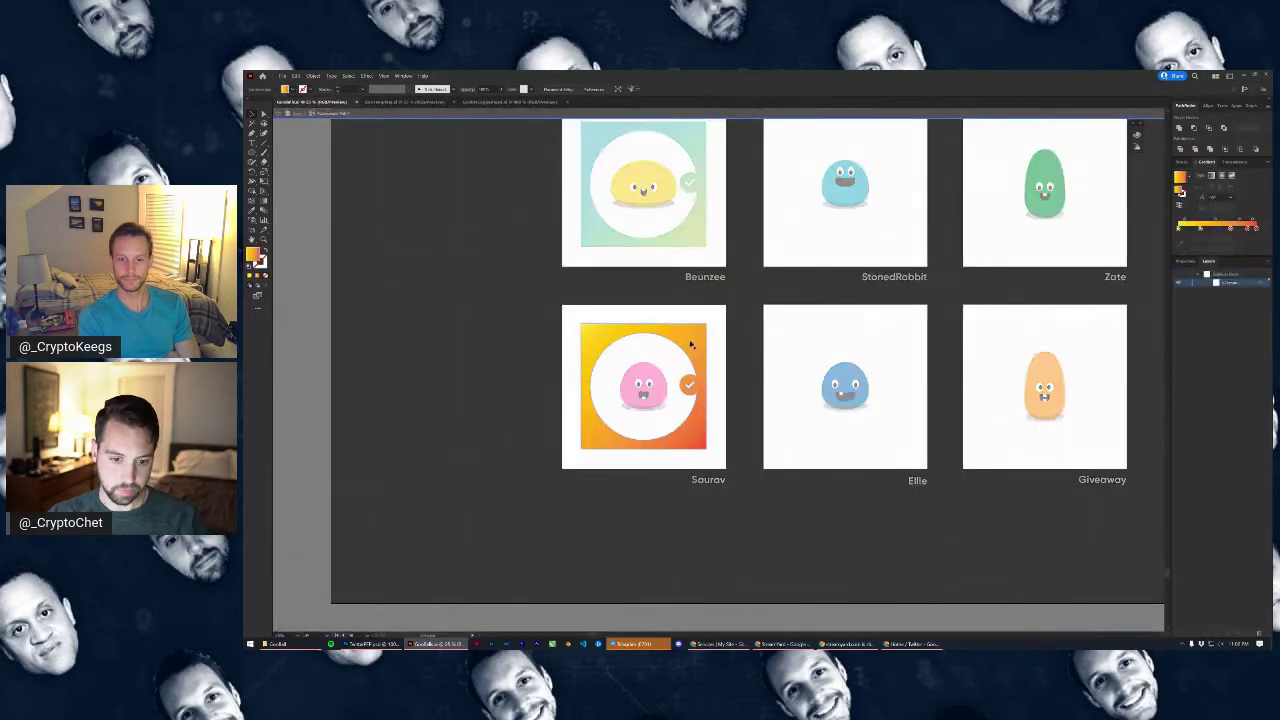
double_click(743, 345)
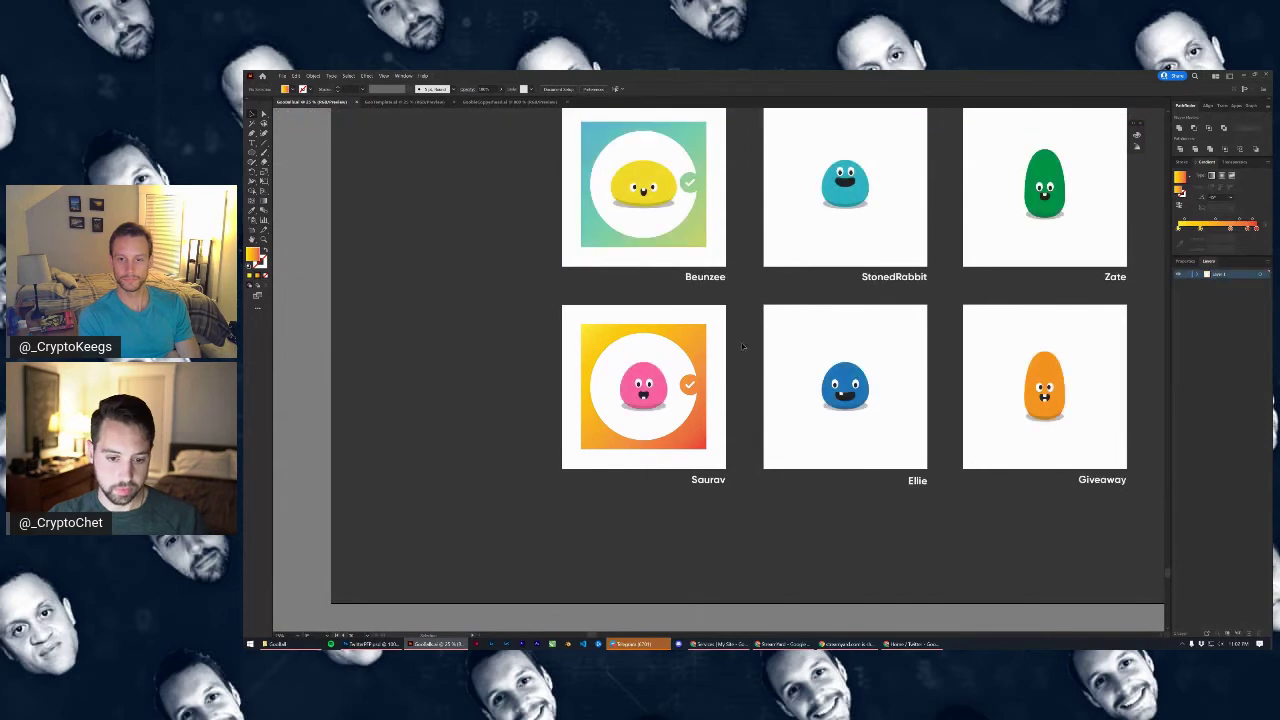
Place a copy of the yellow-to-red gradient verified frame in the gap between the two groups of character cards
scroll(736, 346, down, 3)
key(super)
key(super)
key(ctrl+0)
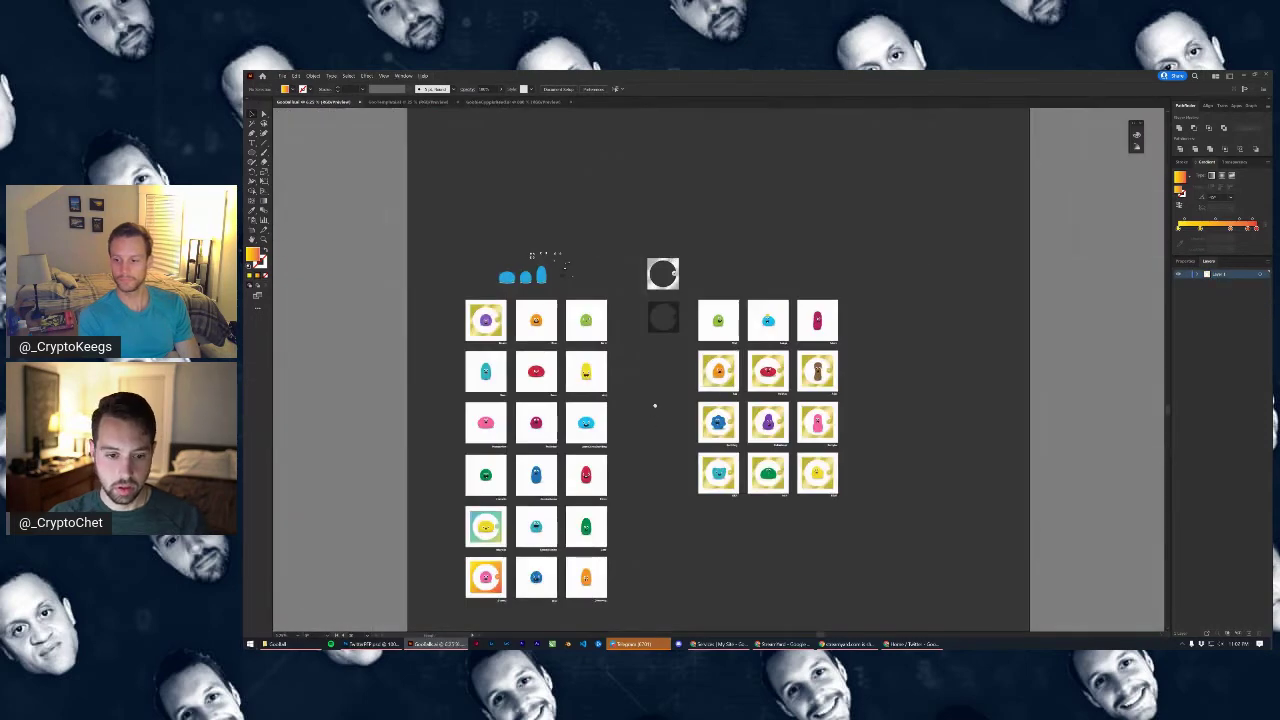
drag(655, 405, 796, 252)
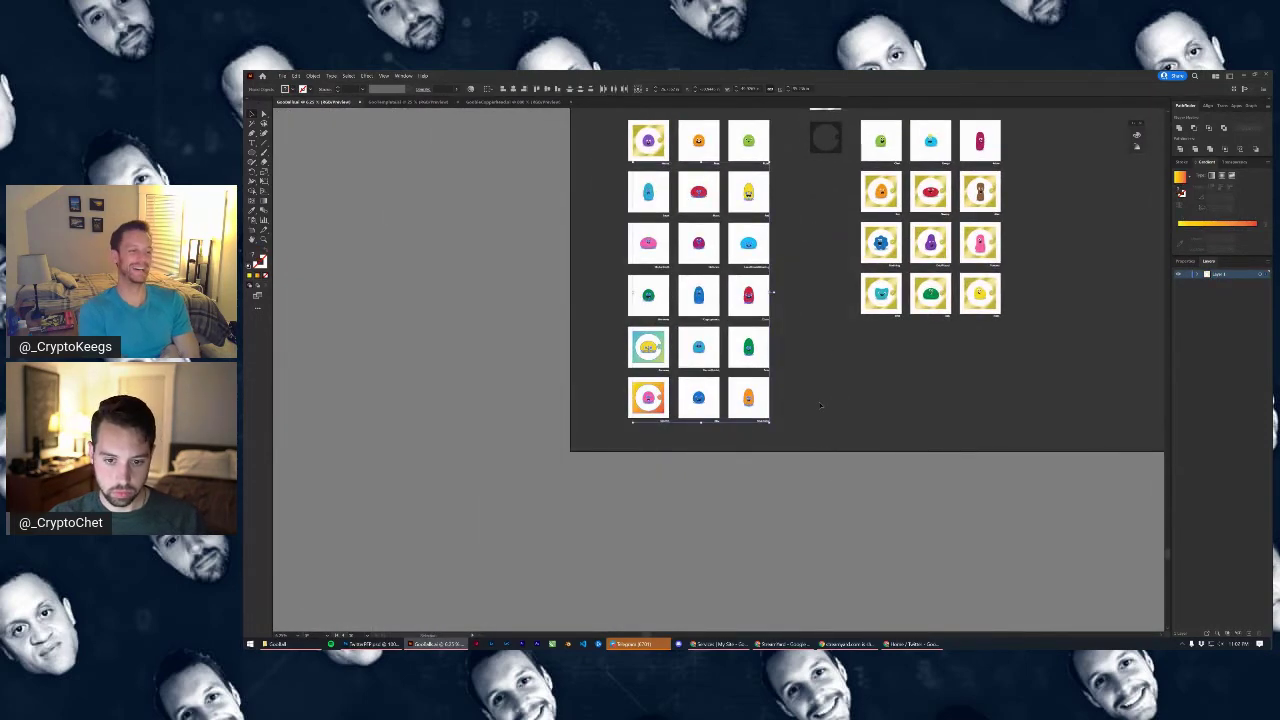
key(ctrl+0)
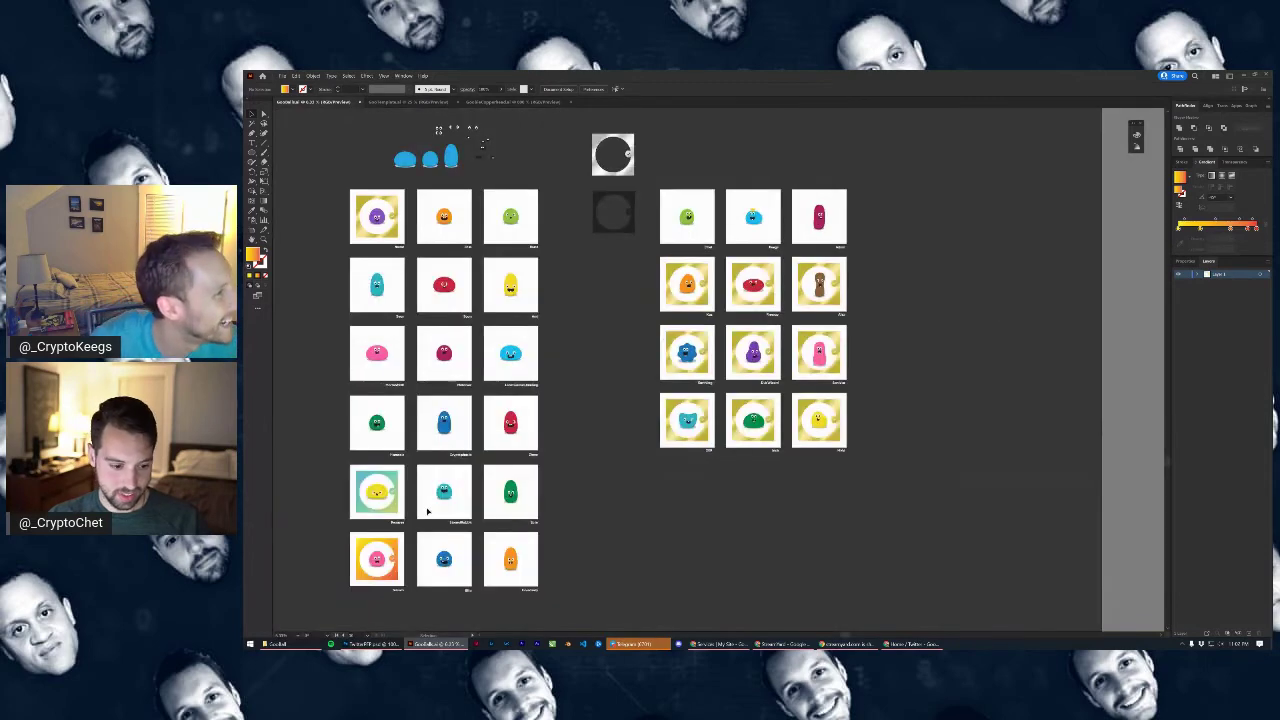
drag(429, 511, 825, 186)
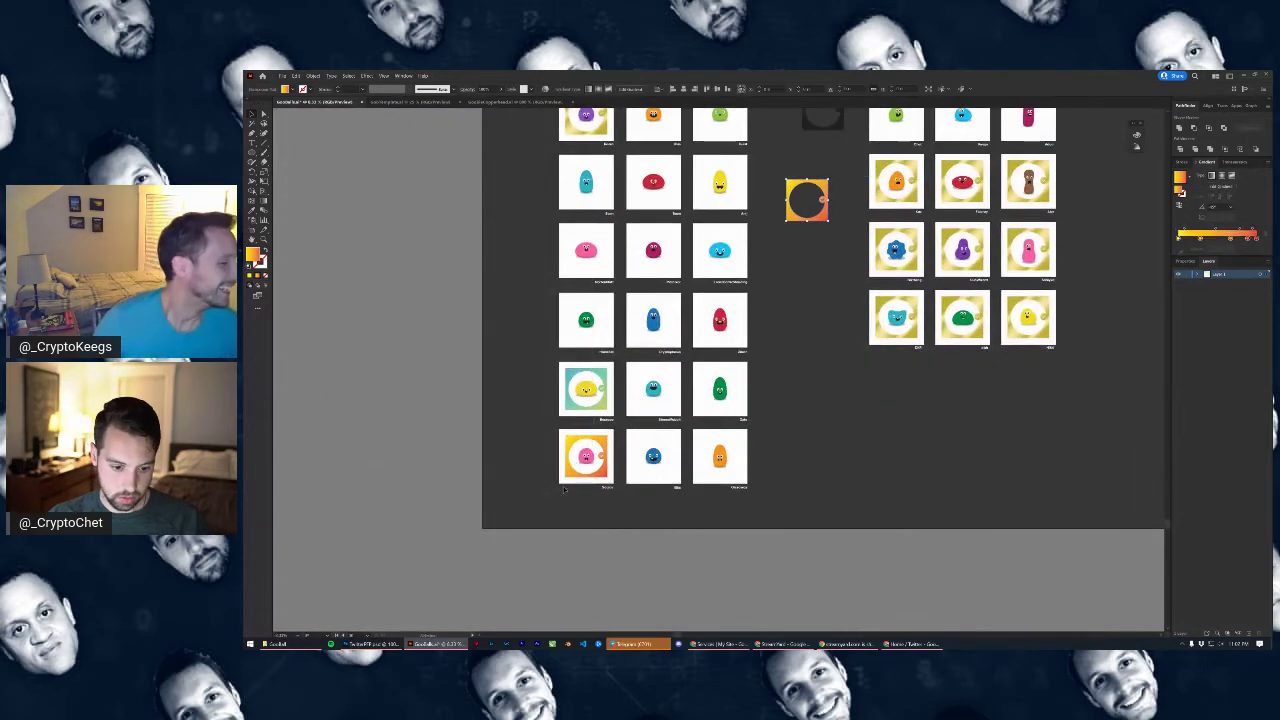
Isolate the yellow-to-red verified frame on the first card of the last row and delete its circular cut-out
scroll(724, 393, up, 3)
drag(570, 526, 935, 297)
double_click(712, 320)
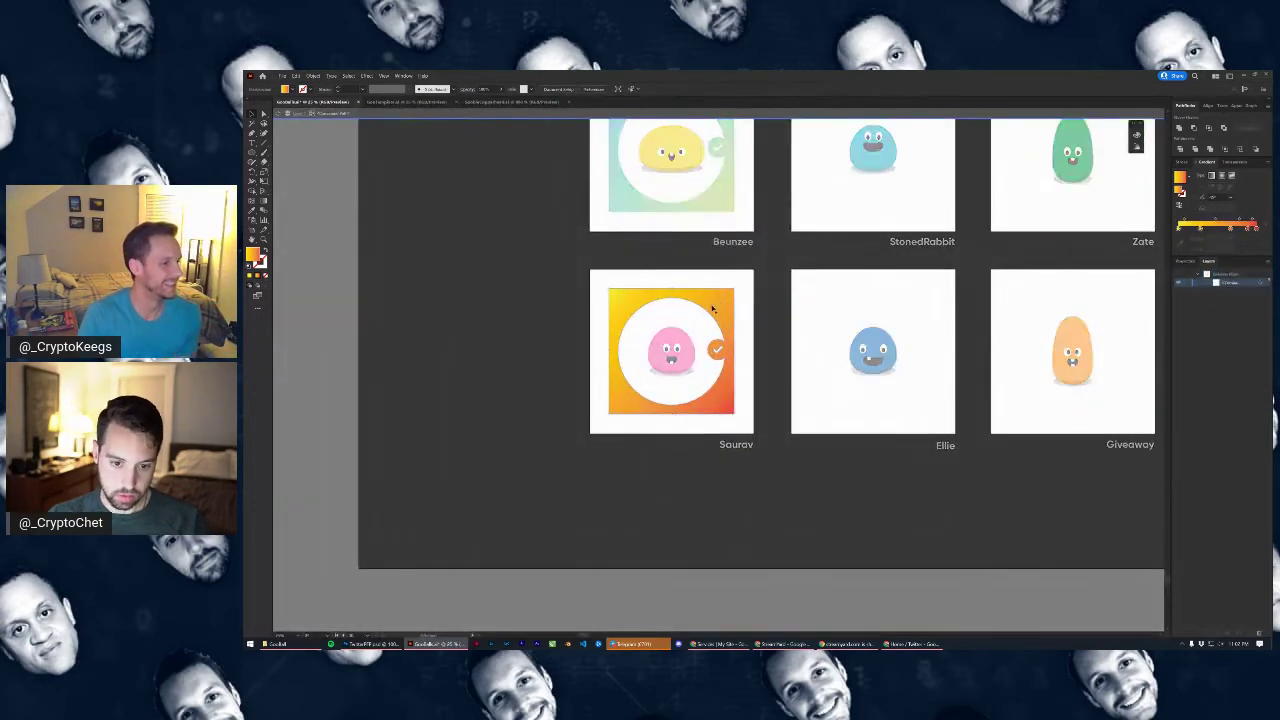
key(Delete)
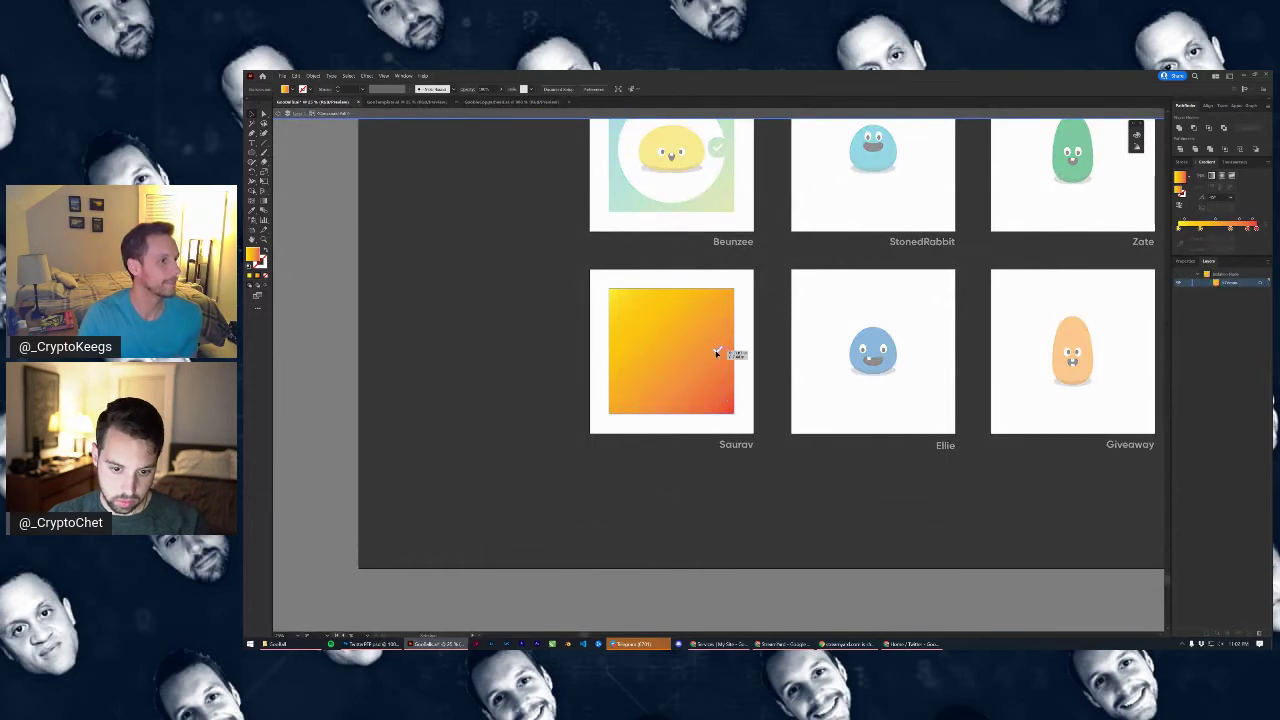
click(299, 112)
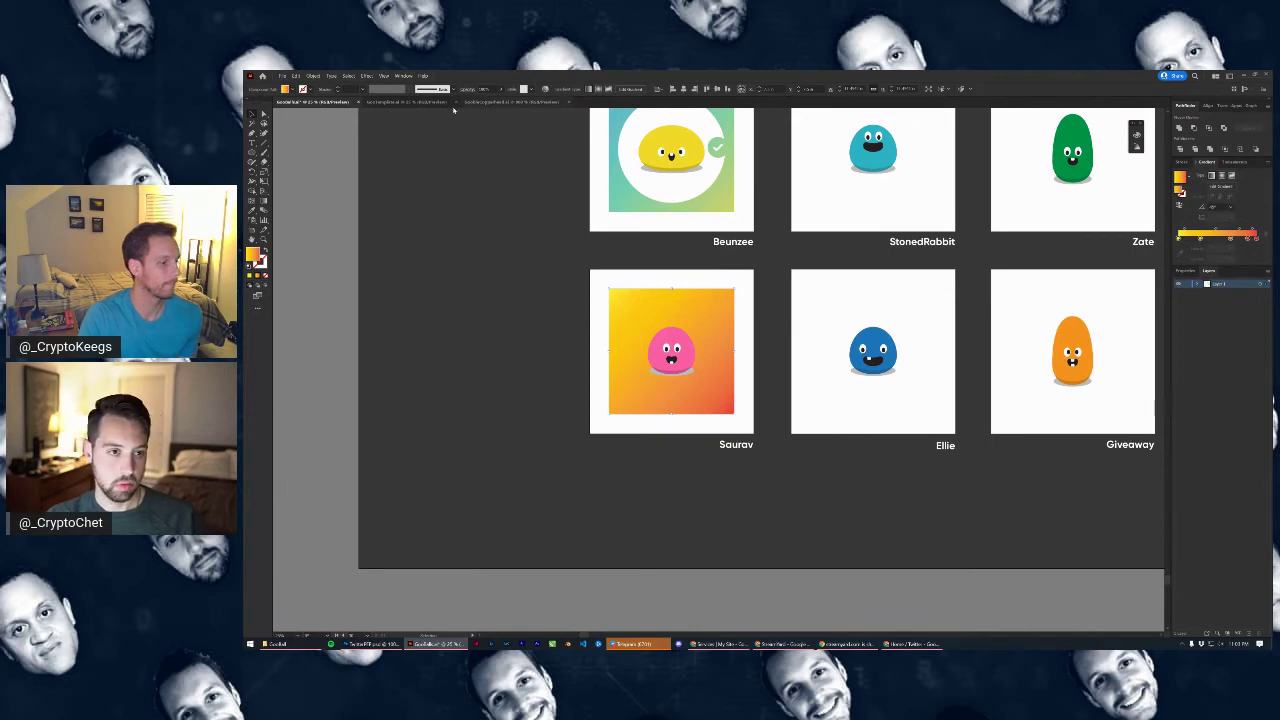
Switch to the GooTemplate document and delete the gradient square covering the hillbilly character on the white card
click(408, 102)
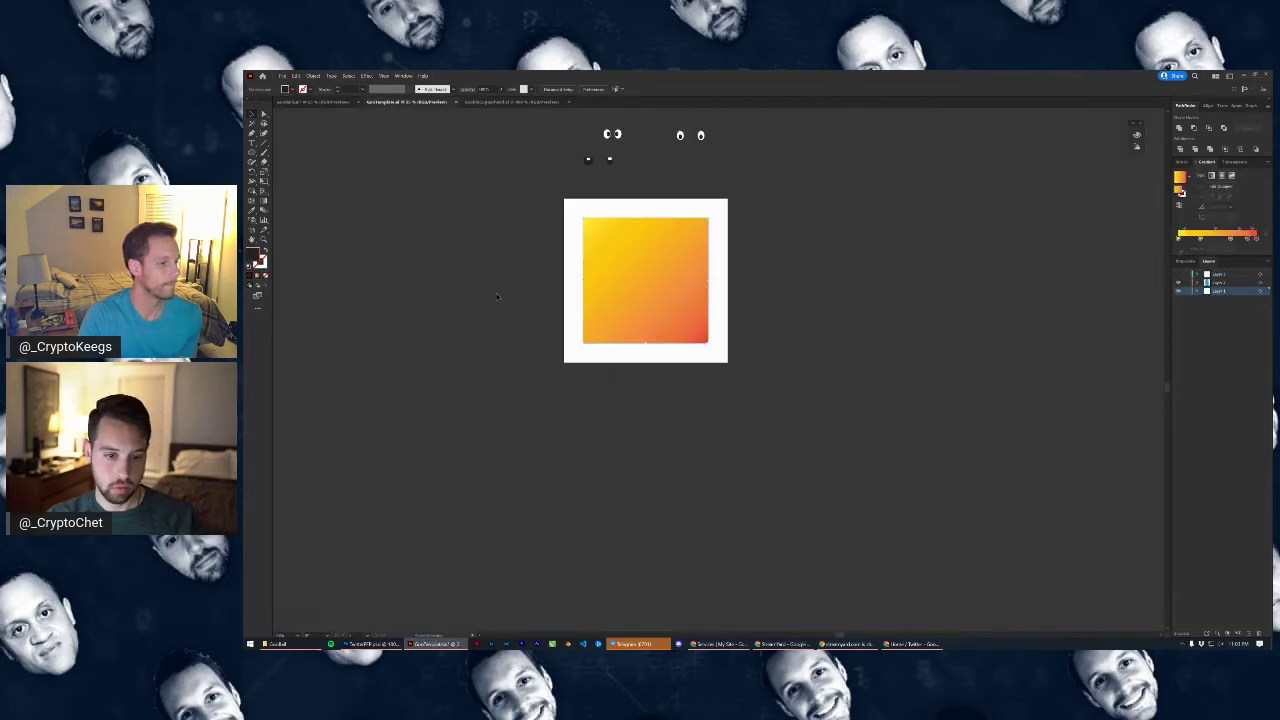
click(632, 283)
click(852, 287)
scroll(853, 286, down, 2)
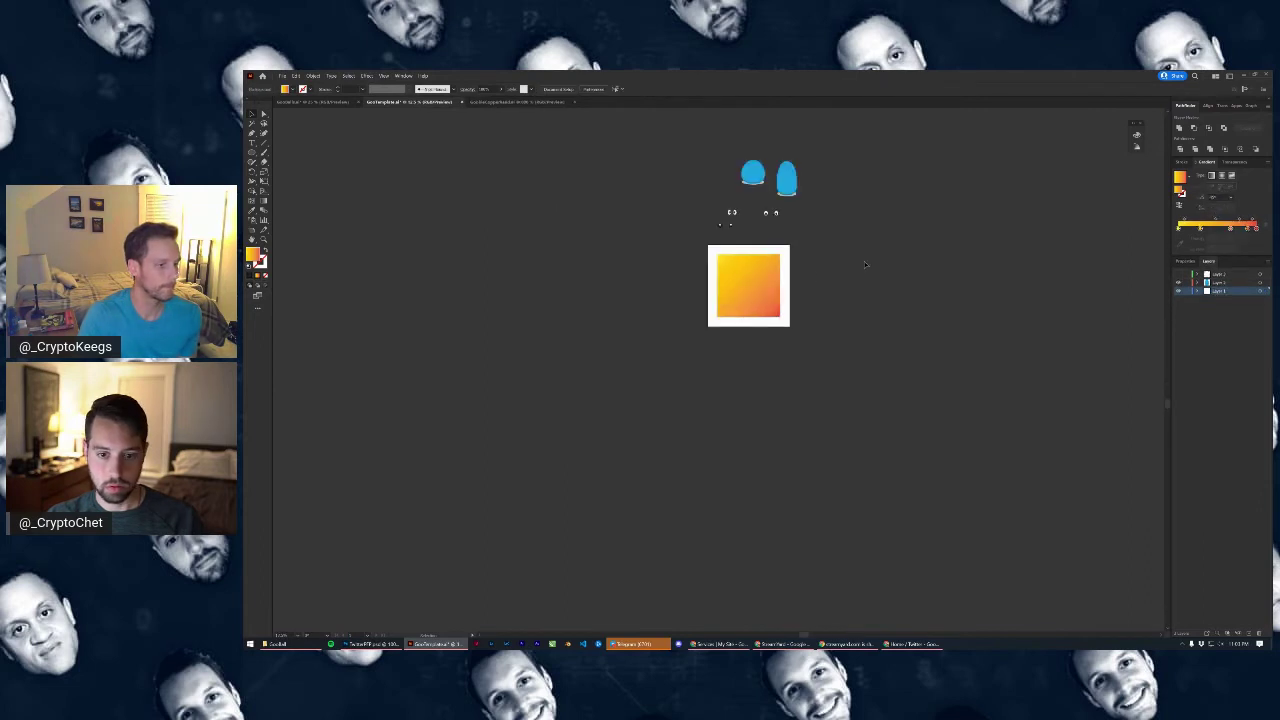
drag(864, 261, 791, 477)
scroll(795, 454, down, 4)
scroll(795, 454, up, 1)
drag(776, 357, 811, 326)
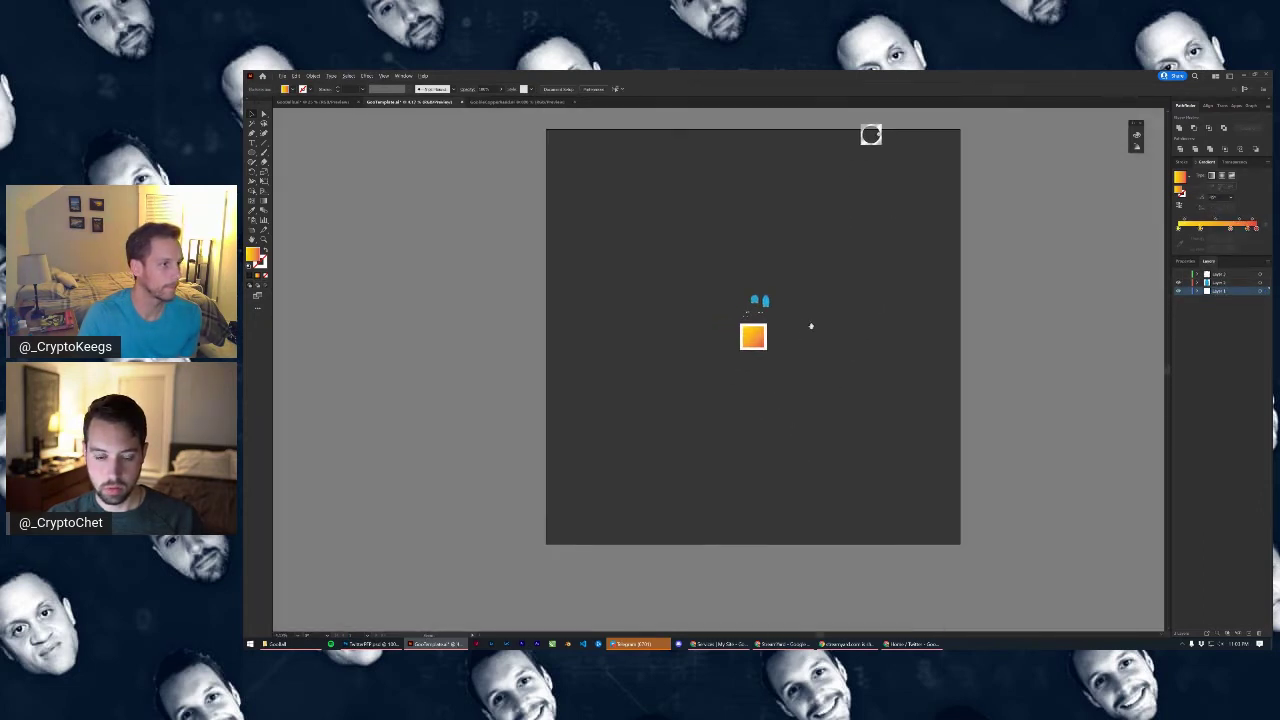
click(761, 340)
key(Delete)
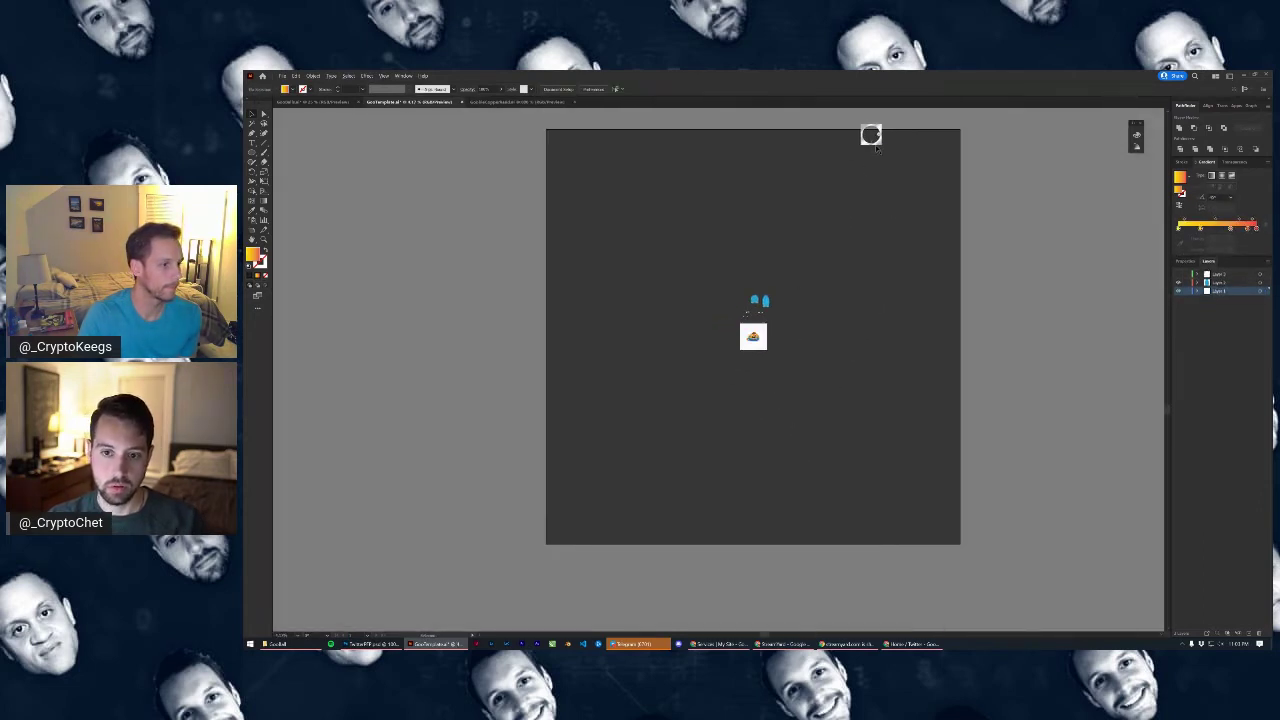
Move the silver verified frame onto the hillbilly's white card and centre it horizontally and vertically
drag(877, 149, 817, 330)
scroll(762, 345, up, 5)
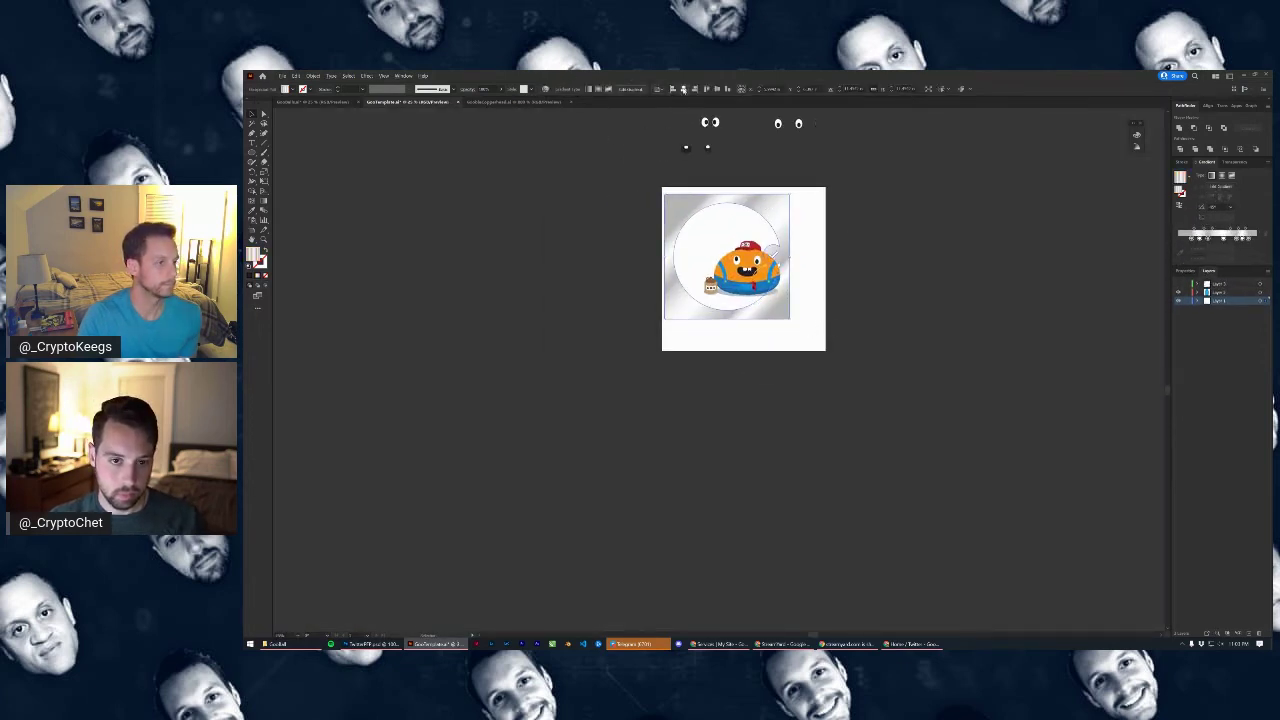
click(685, 89)
click(716, 89)
key(ctrl+shift+a)
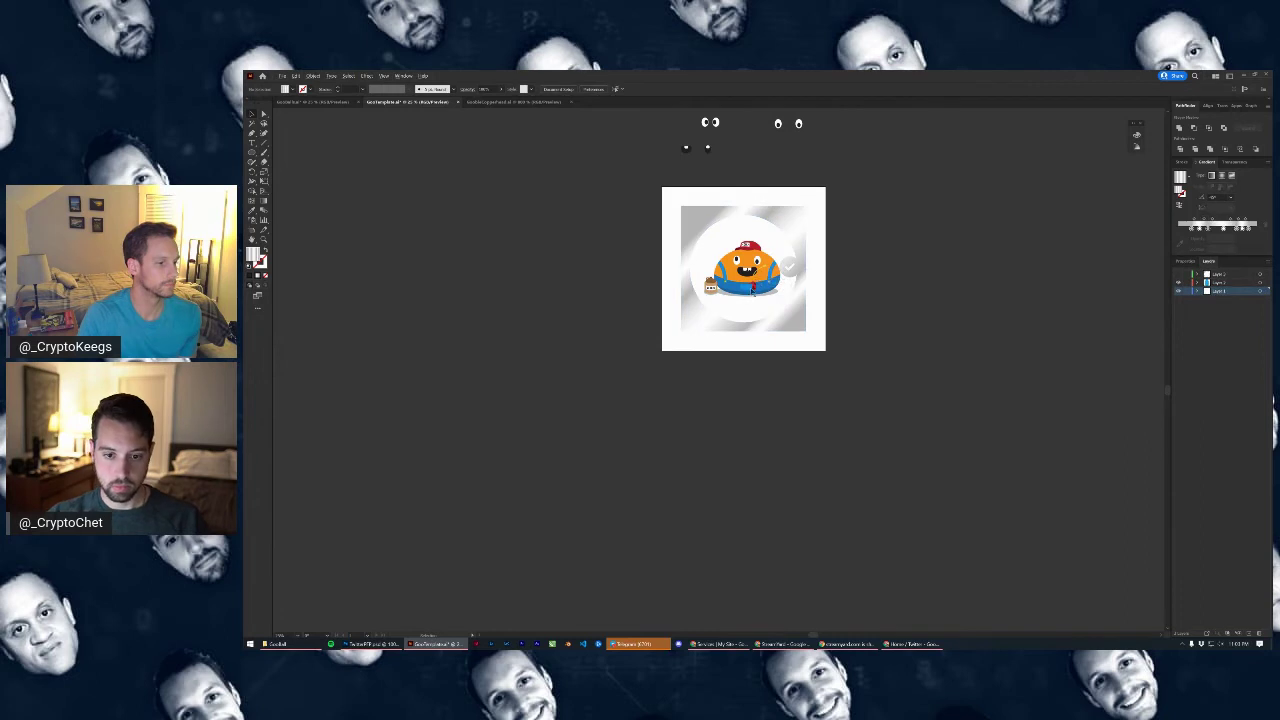
Select the hillbilly character with its goo jar and nudge it left inside the silver frame's white circle
scroll(752, 290, up, 2)
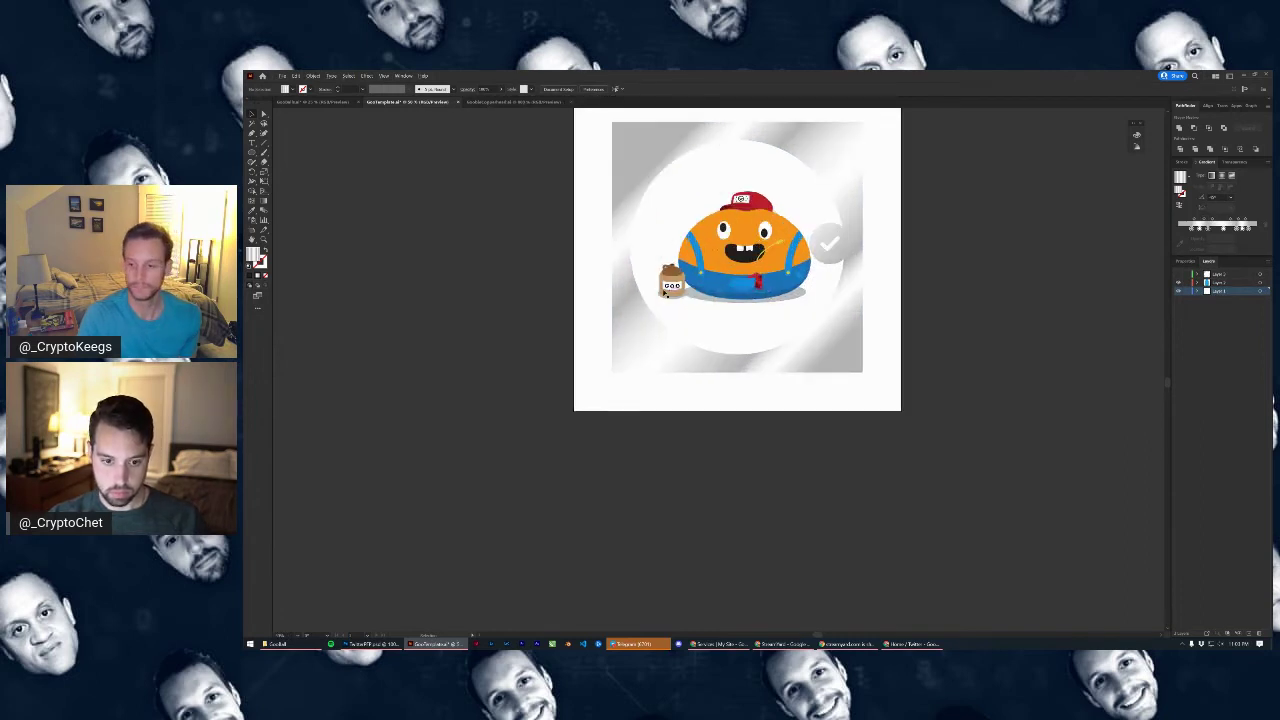
click(780, 243)
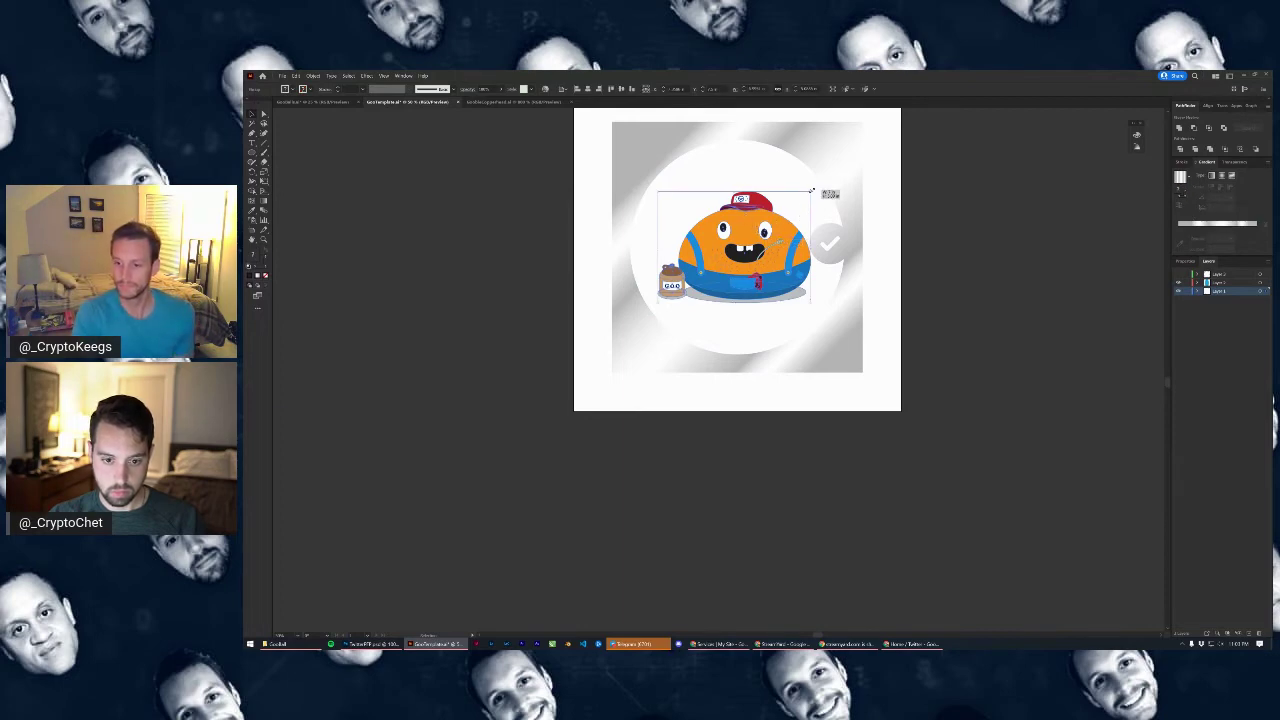
click(964, 197)
click(786, 241)
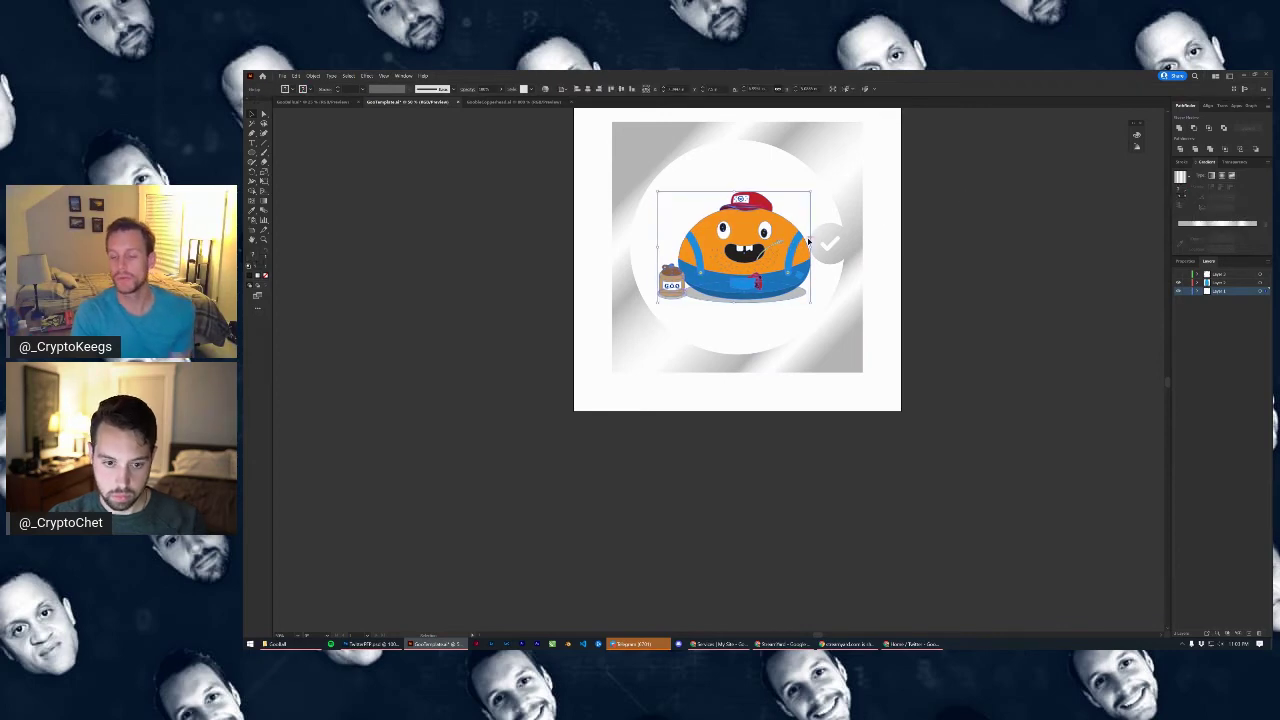
key(shift+Left)
key(shift+Left)
key(shift+Left)
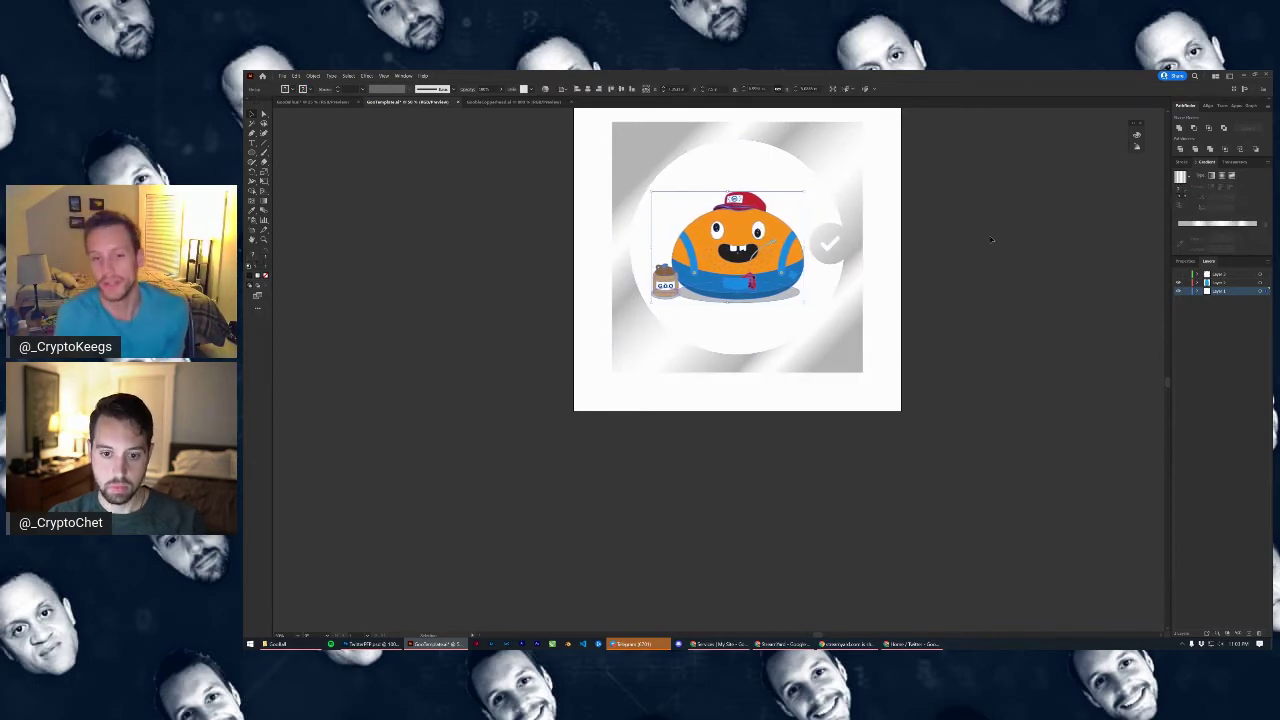
click(1109, 278)
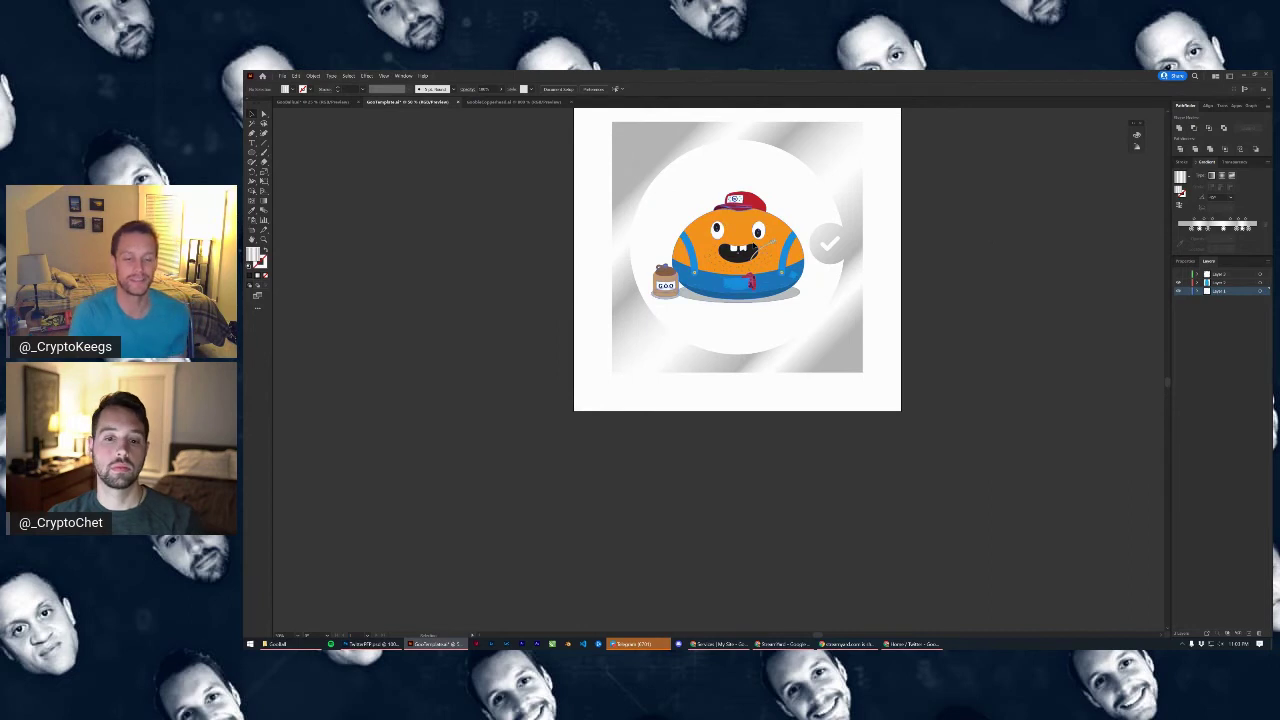
Nudge the hillbilly character slightly back to the right and save the GooTemplate document
click(742, 236)
key(shift+Right)
click(957, 249)
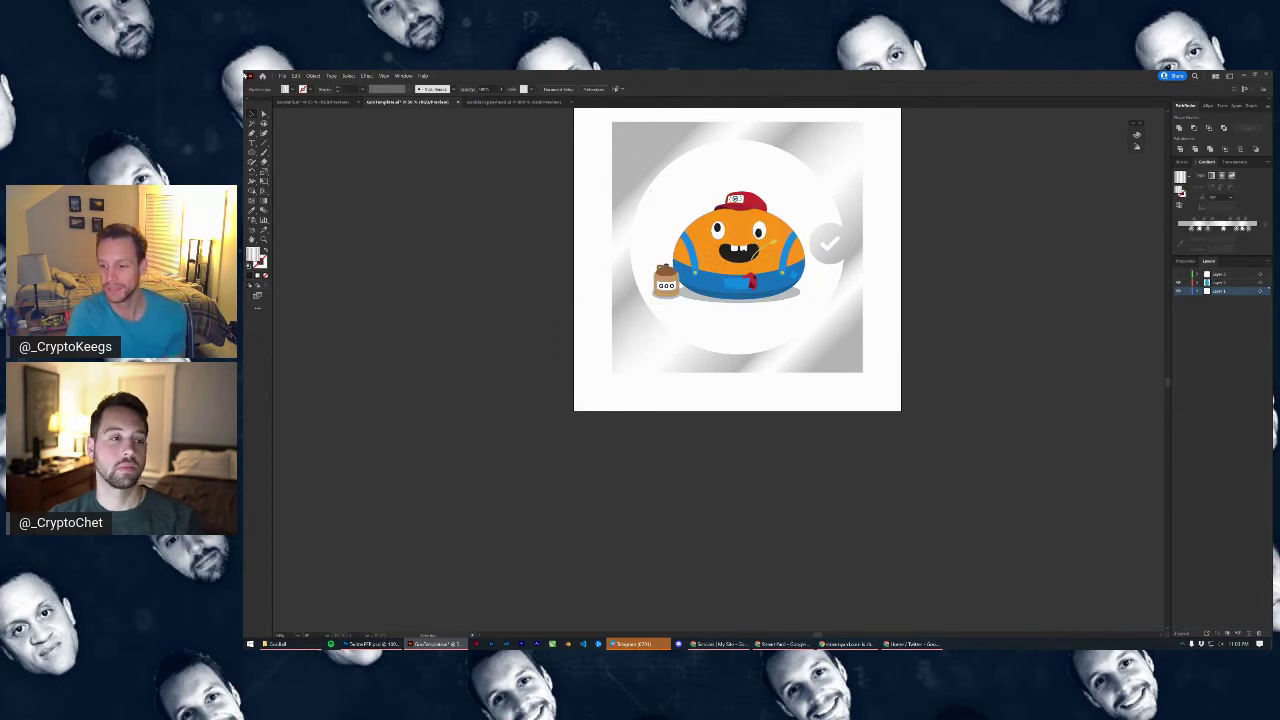
click(283, 76)
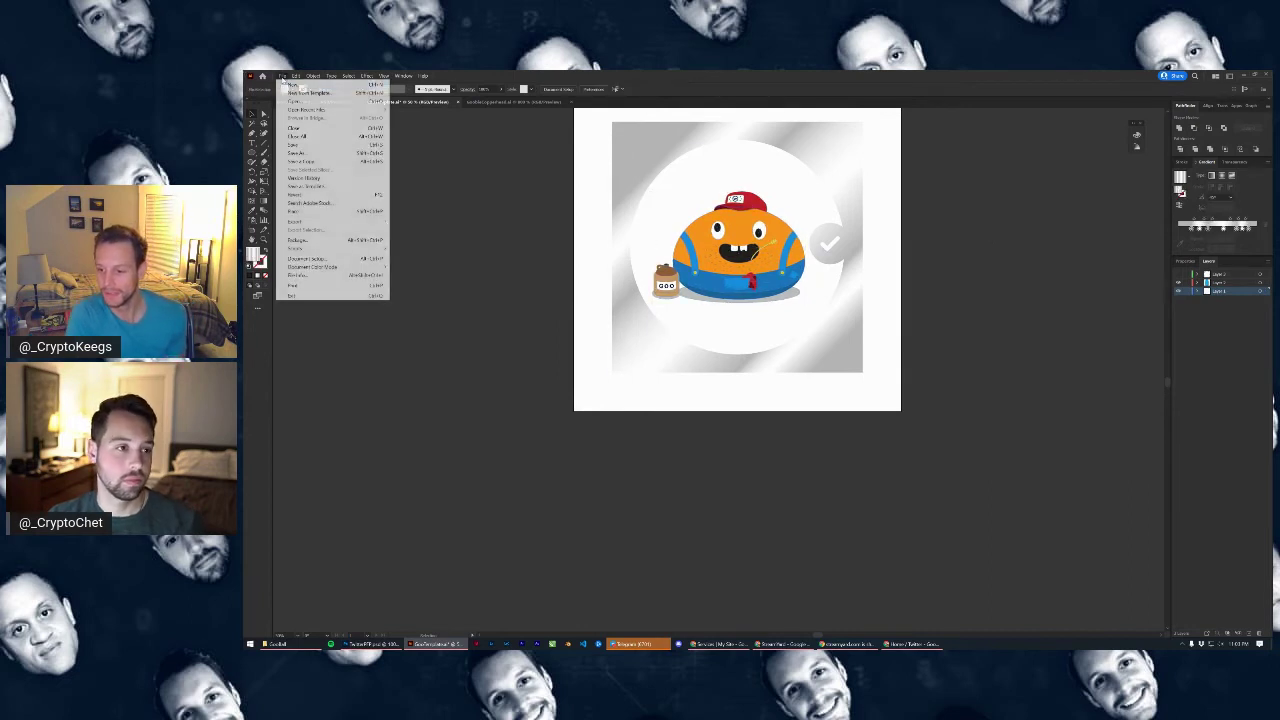
click(313, 147)
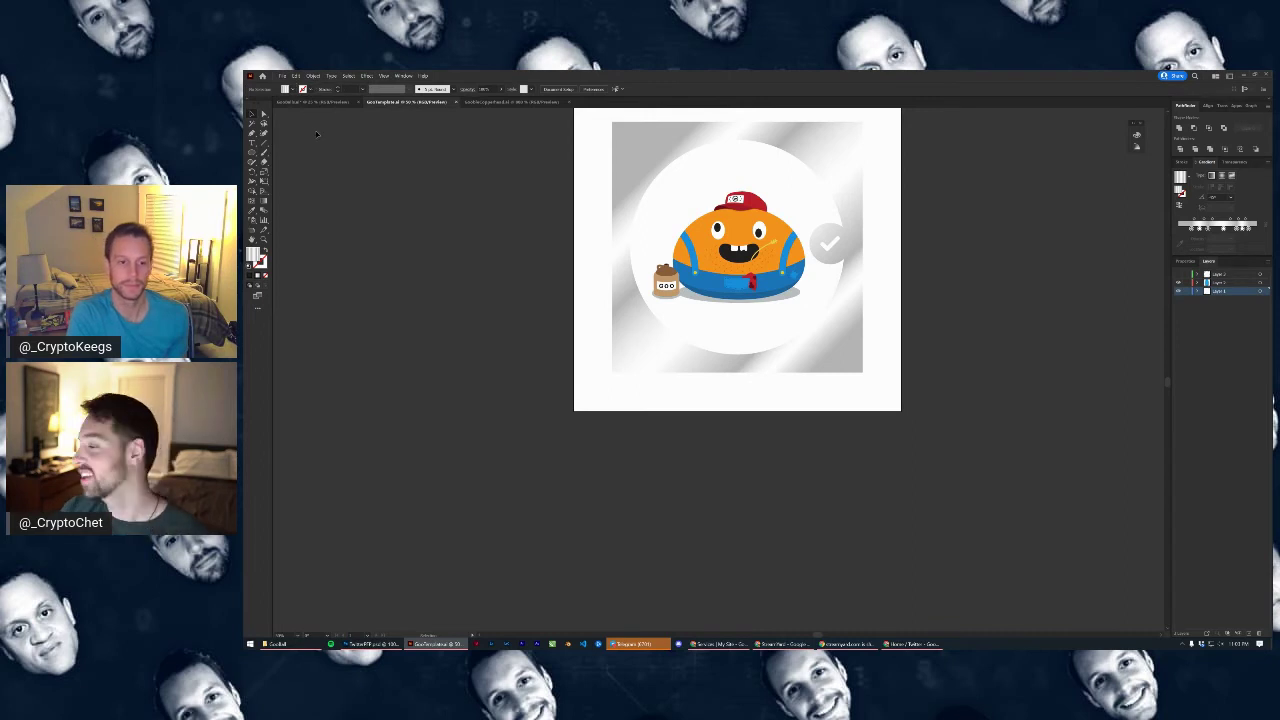
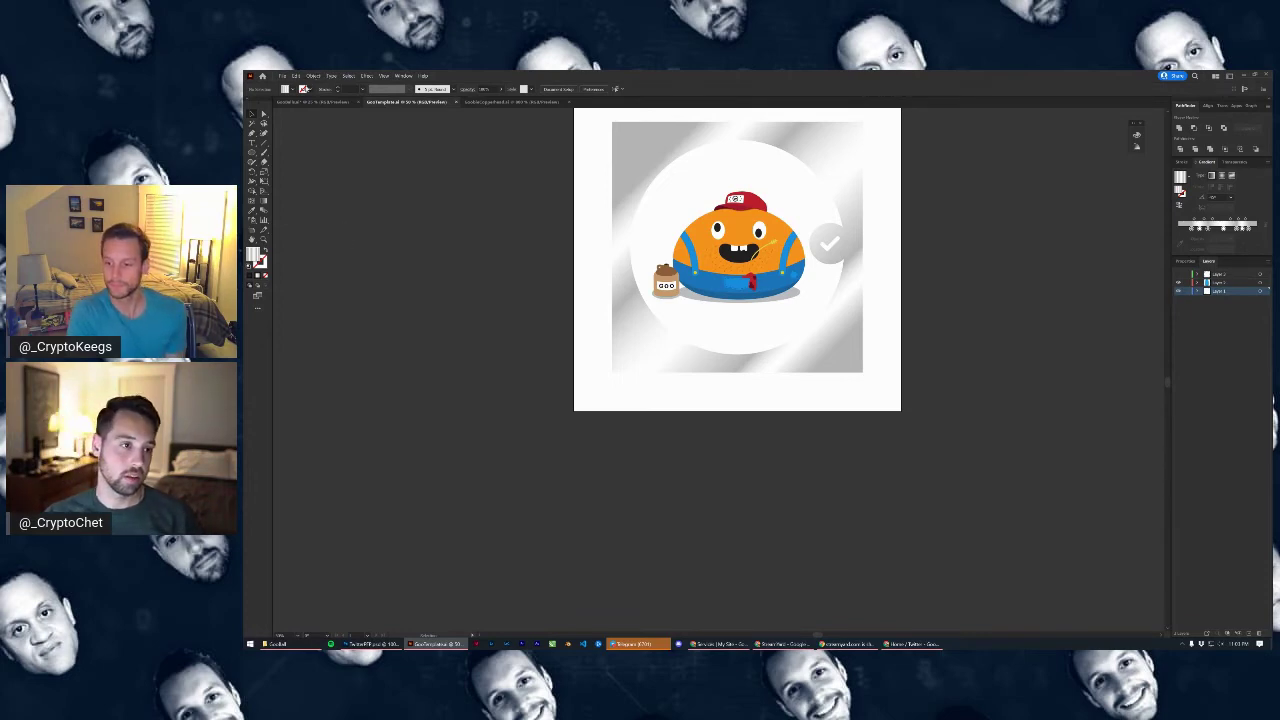
Switch to the TwitterPFP document in Photoshop and place the GooTemplate Illustrator file from the GooBall folder as a new layer
click(370, 643)
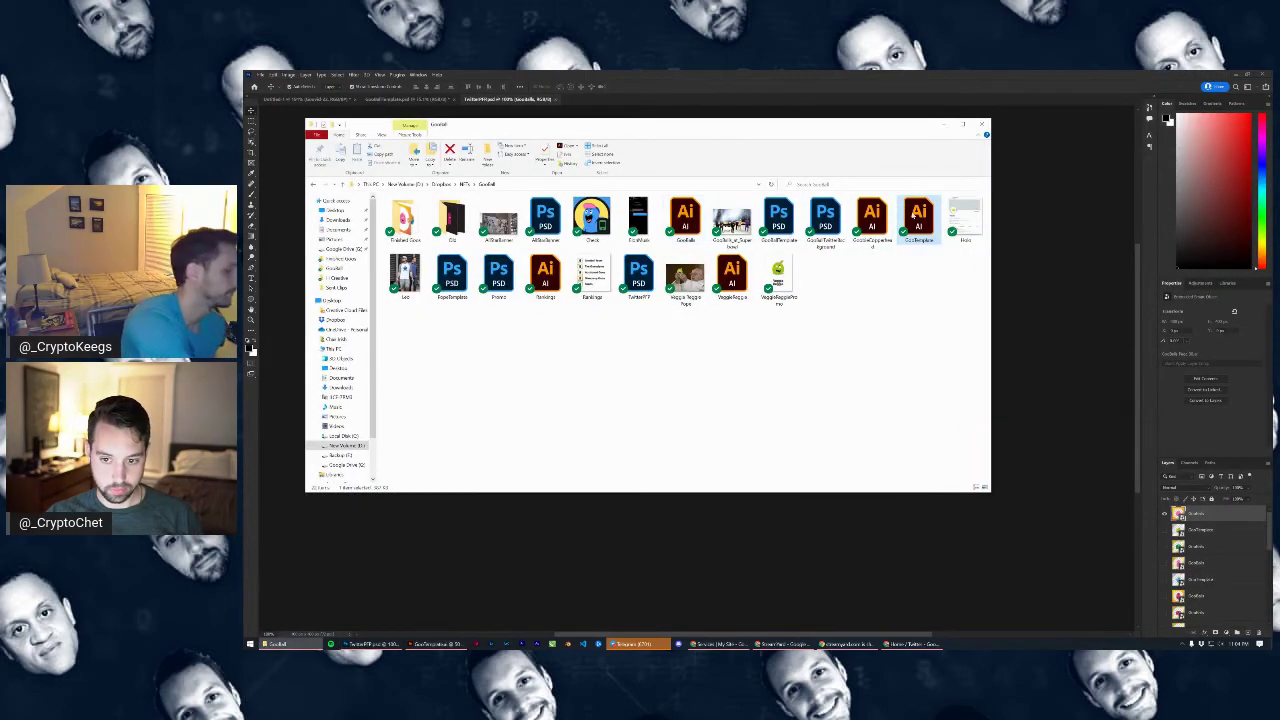
drag(885, 221, 722, 528)
click(821, 356)
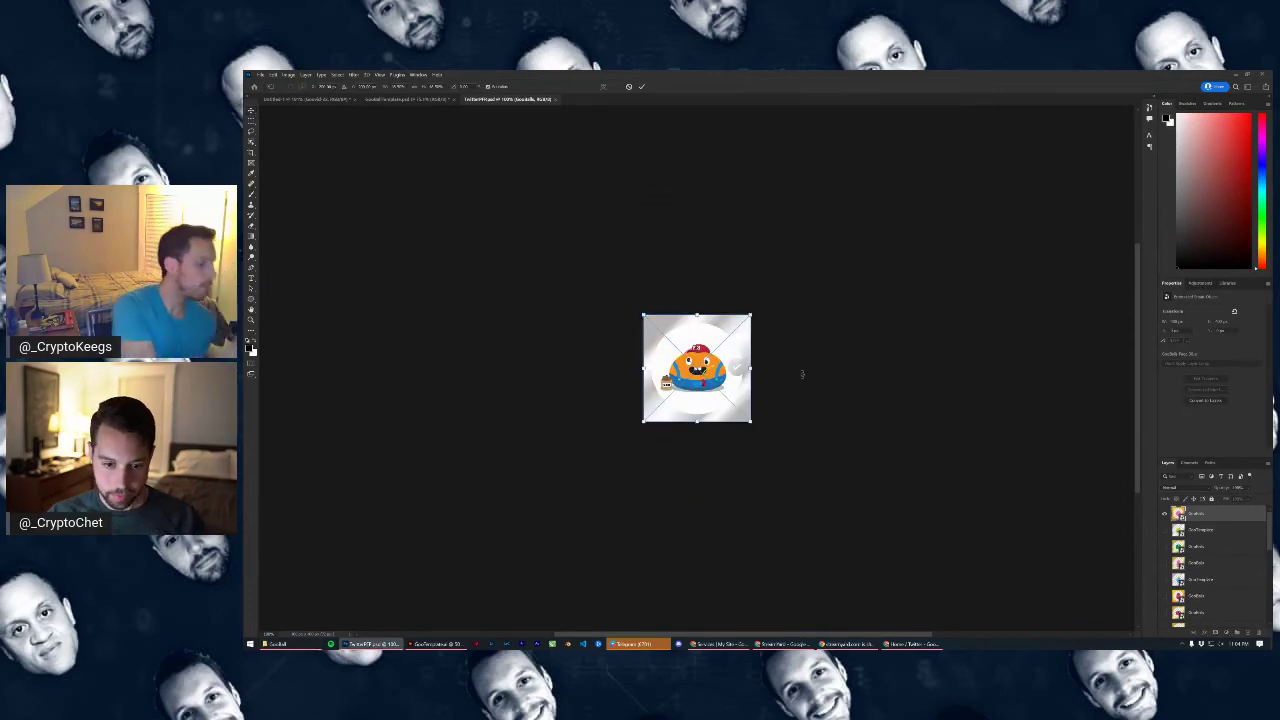
click(642, 87)
key(ctrl+plus)
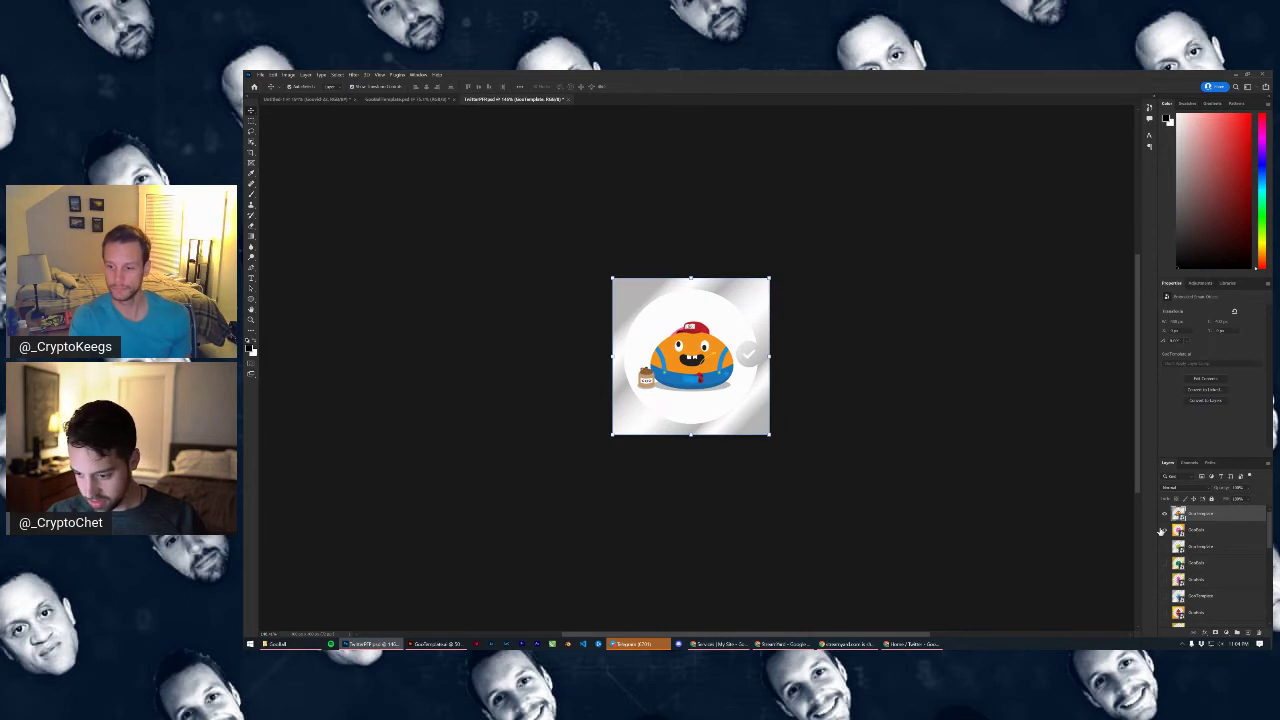
Start saving the profile picture under a new name, with PNG as the format and Finished Goos as the folder
click(263, 76)
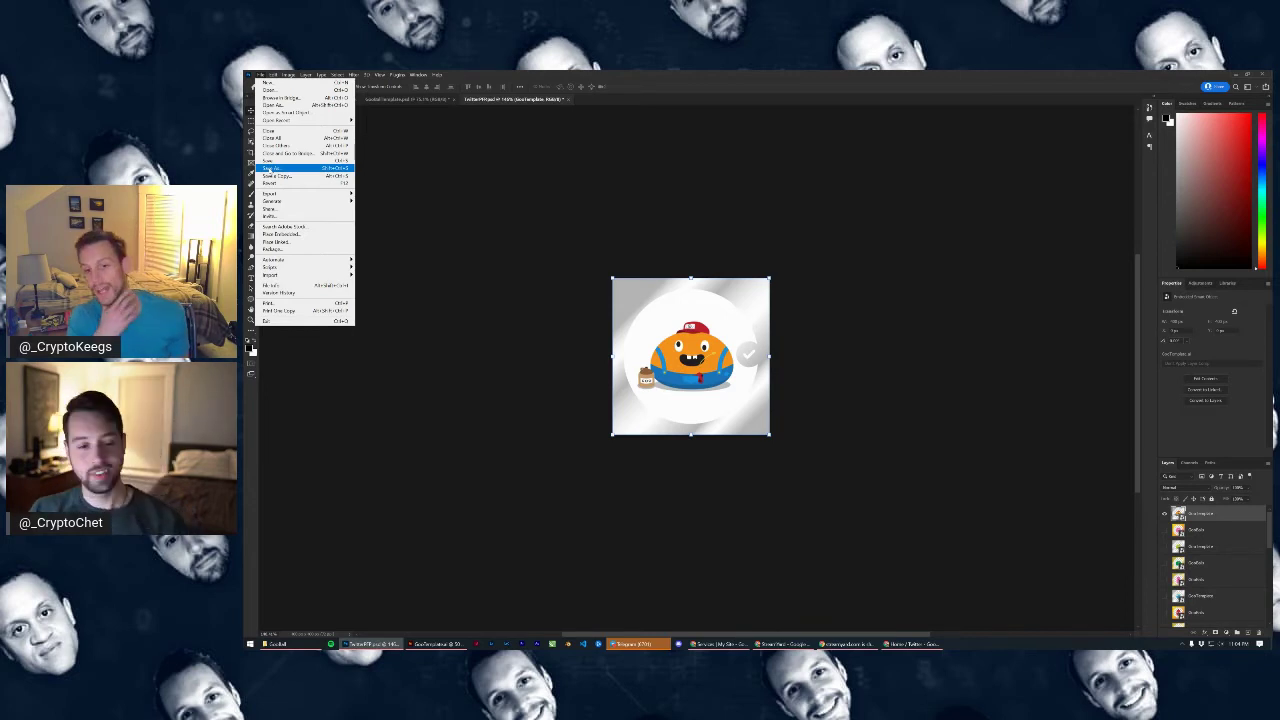
click(270, 168)
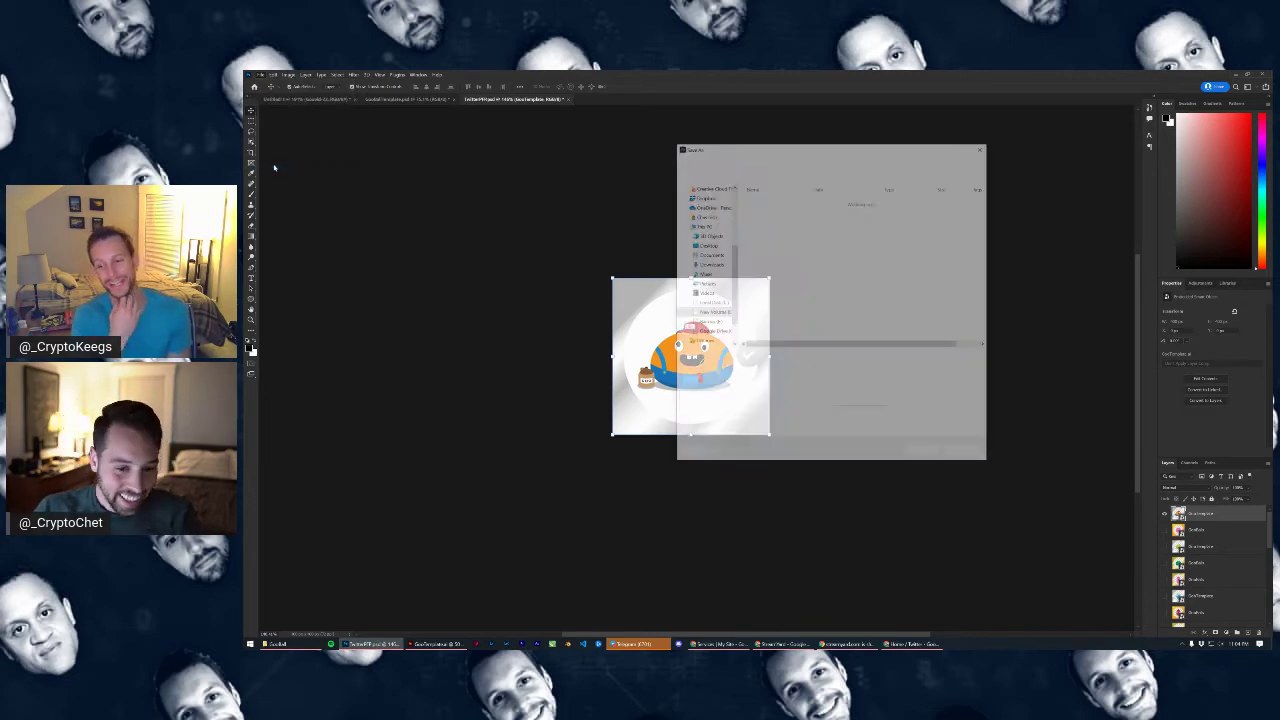
click(855, 367)
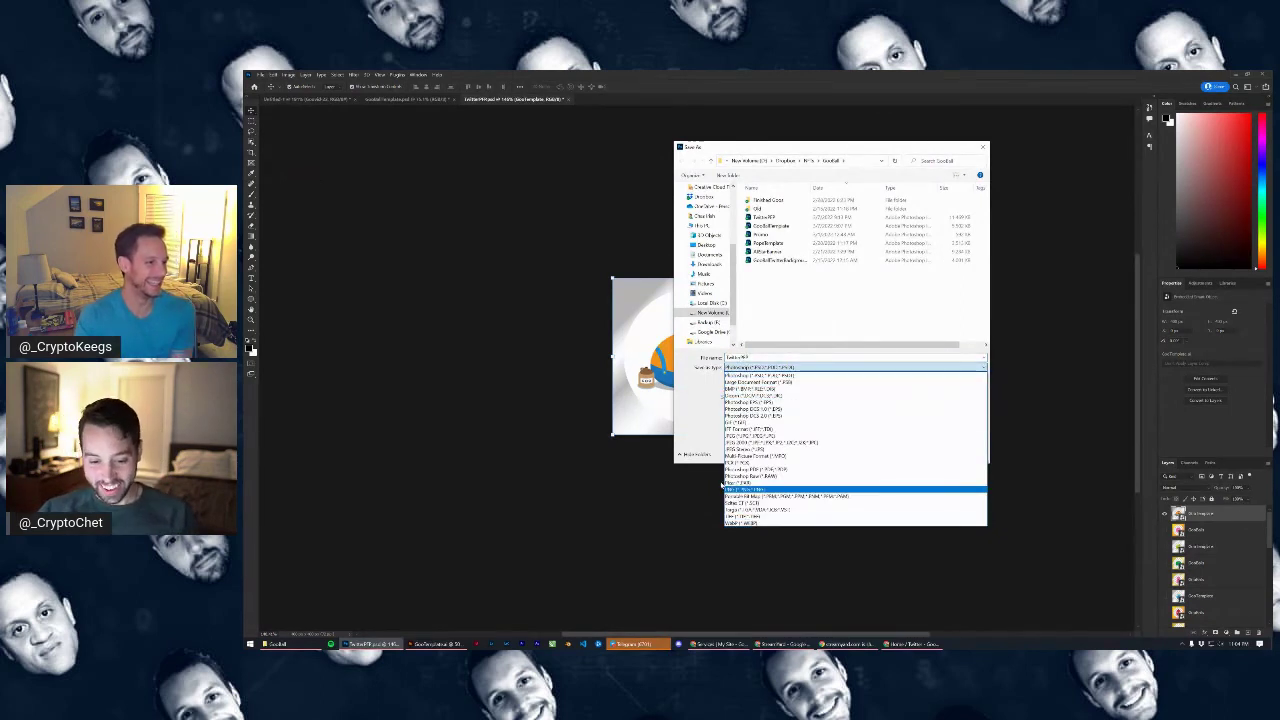
click(797, 490)
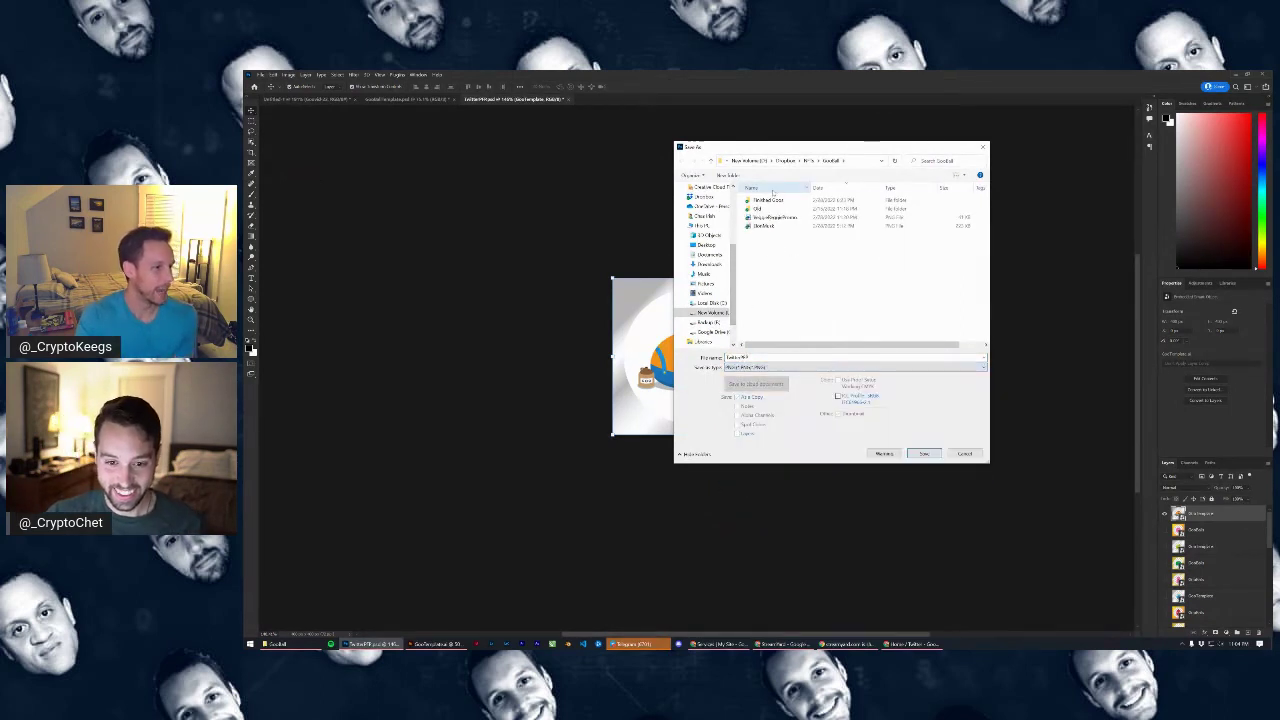
double_click(768, 200)
Name the PNG "B'Mac Donald Had a Farm Verified" and save it, accepting the PNG options
double_click(769, 359)
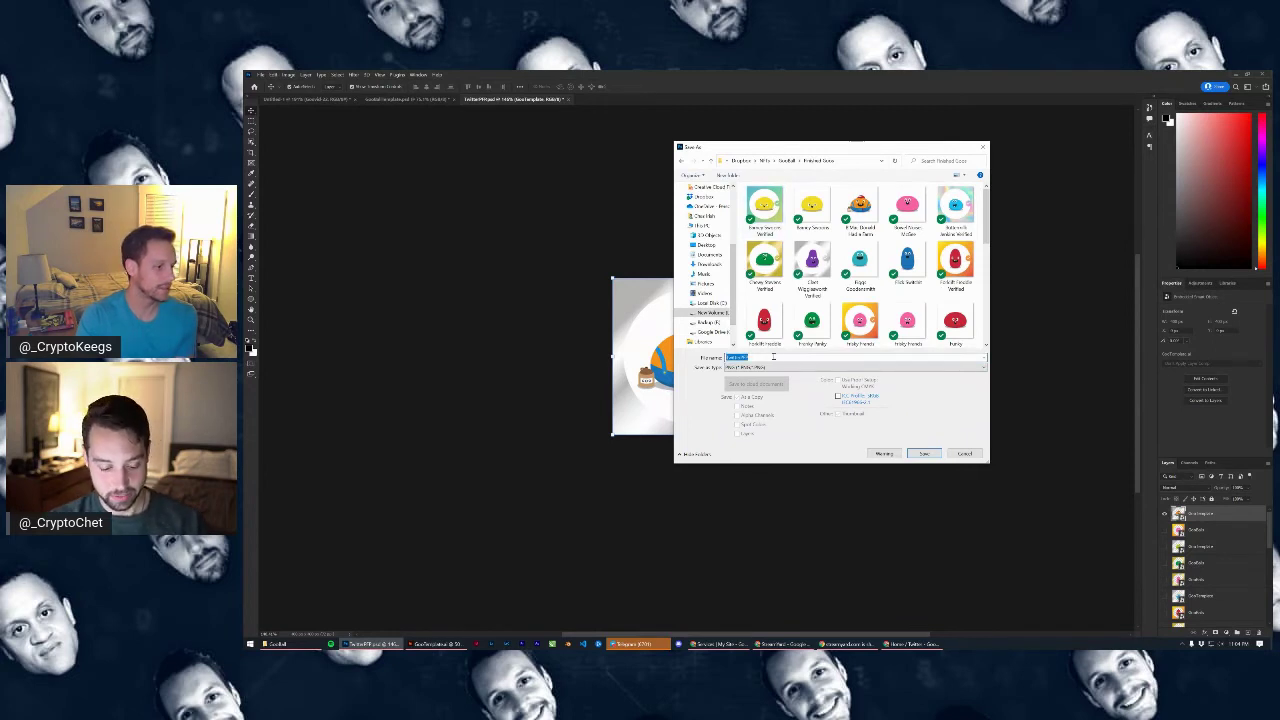
key(BackSpace)
key(Down)
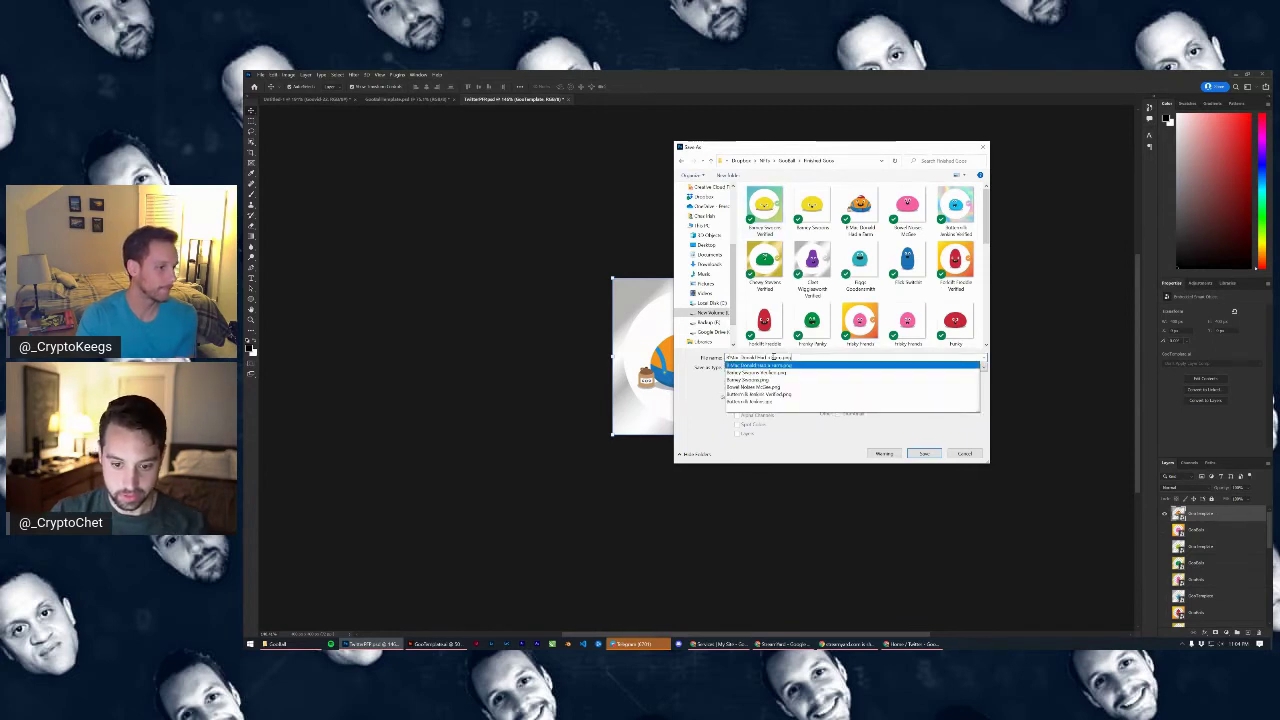
key(Return)
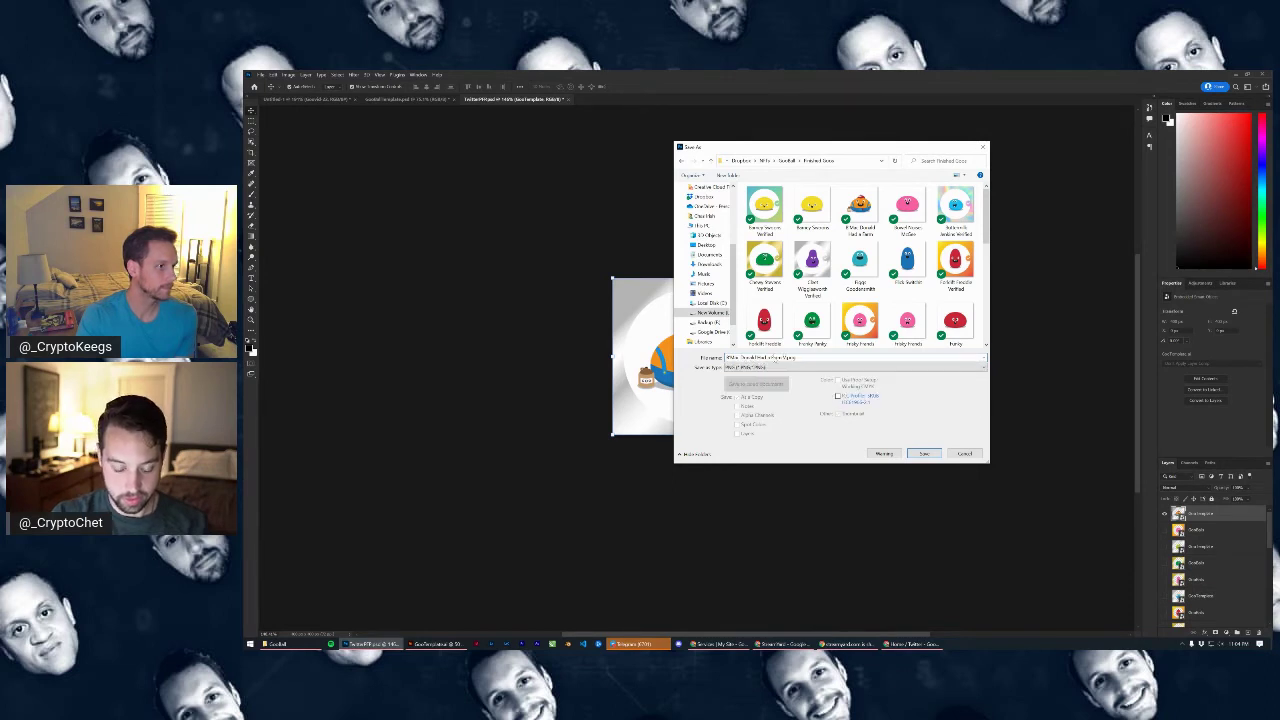
text(Verifi)
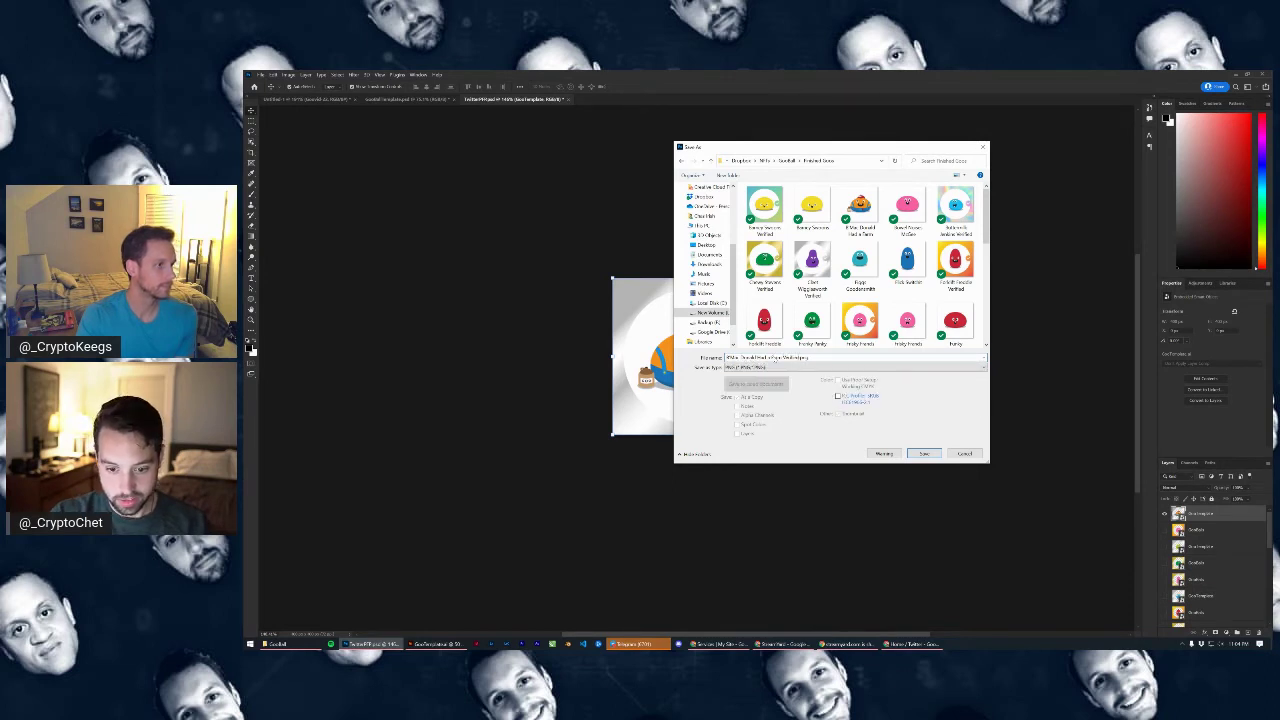
click(923, 453)
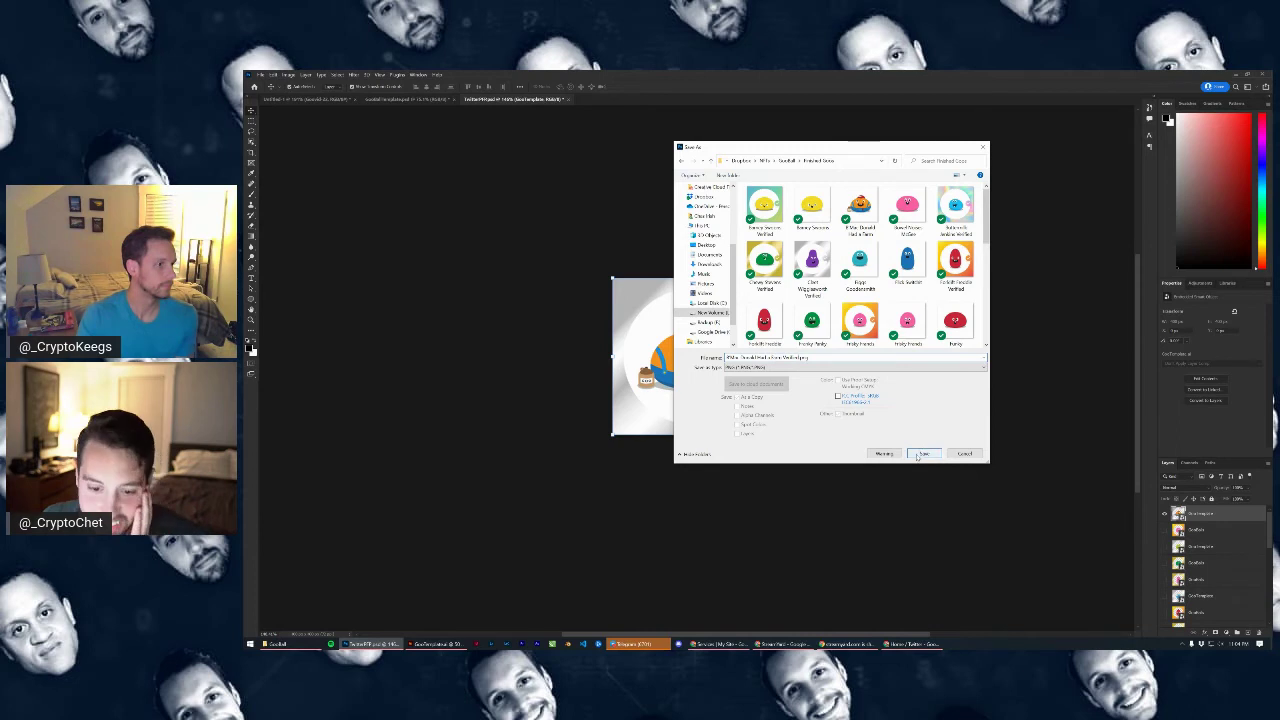
click(800, 246)
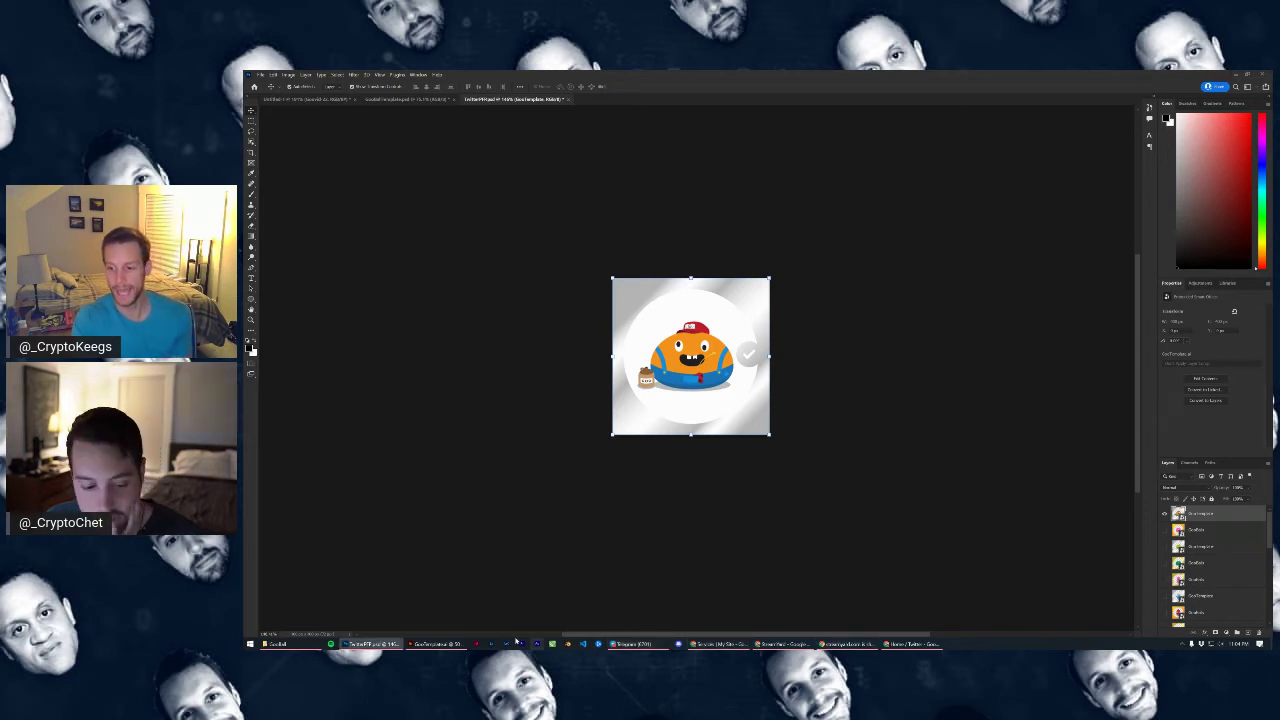
Open the recent PopeTemplate.psd document in Photoshop
click(632, 644)
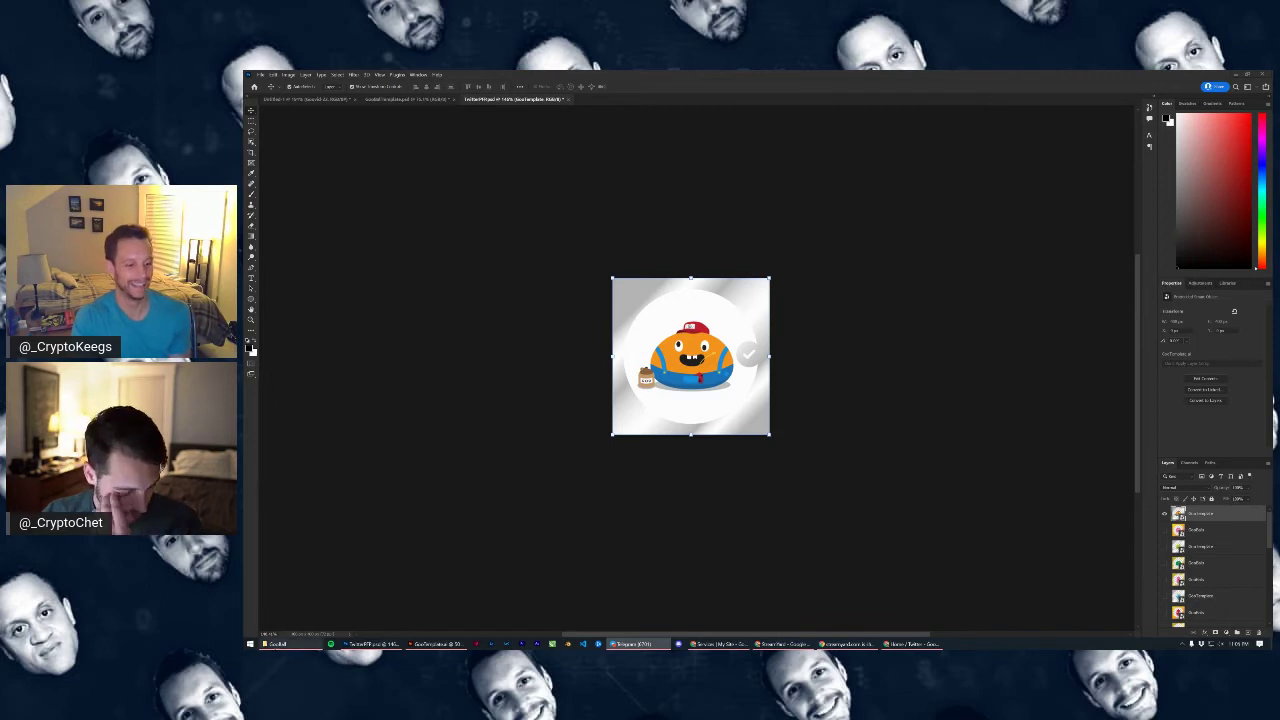
click(295, 644)
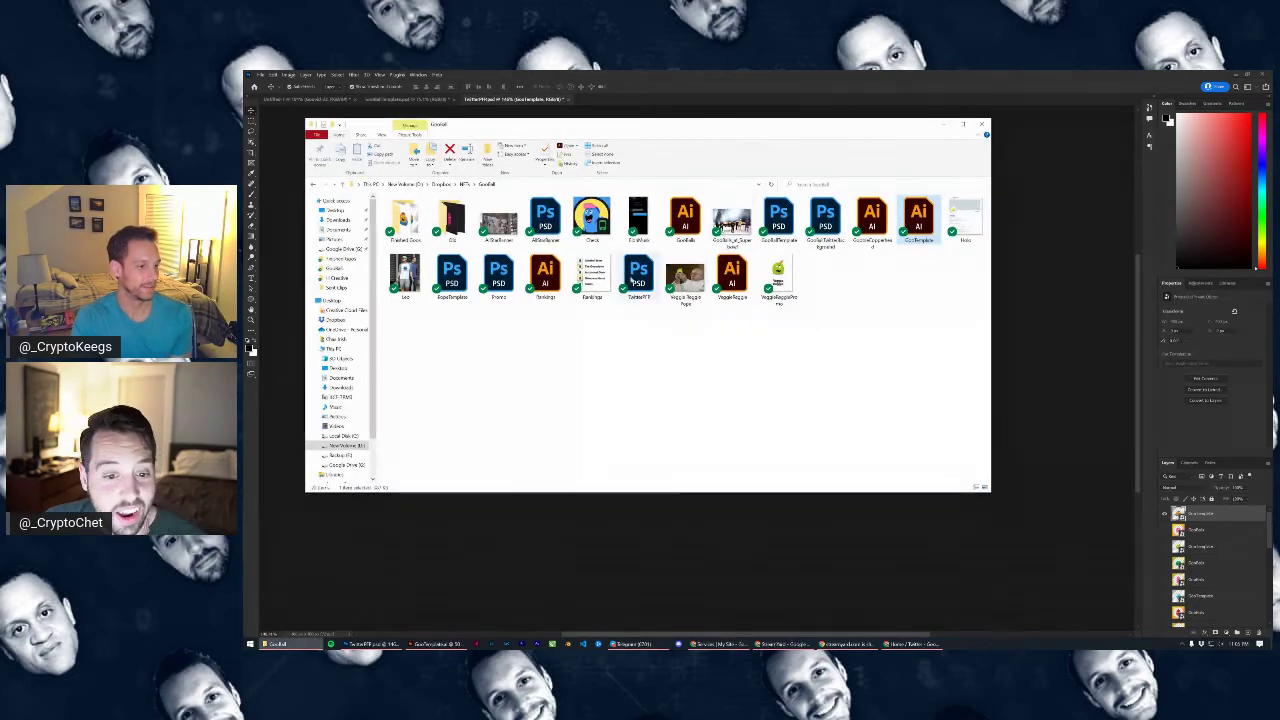
click(259, 92)
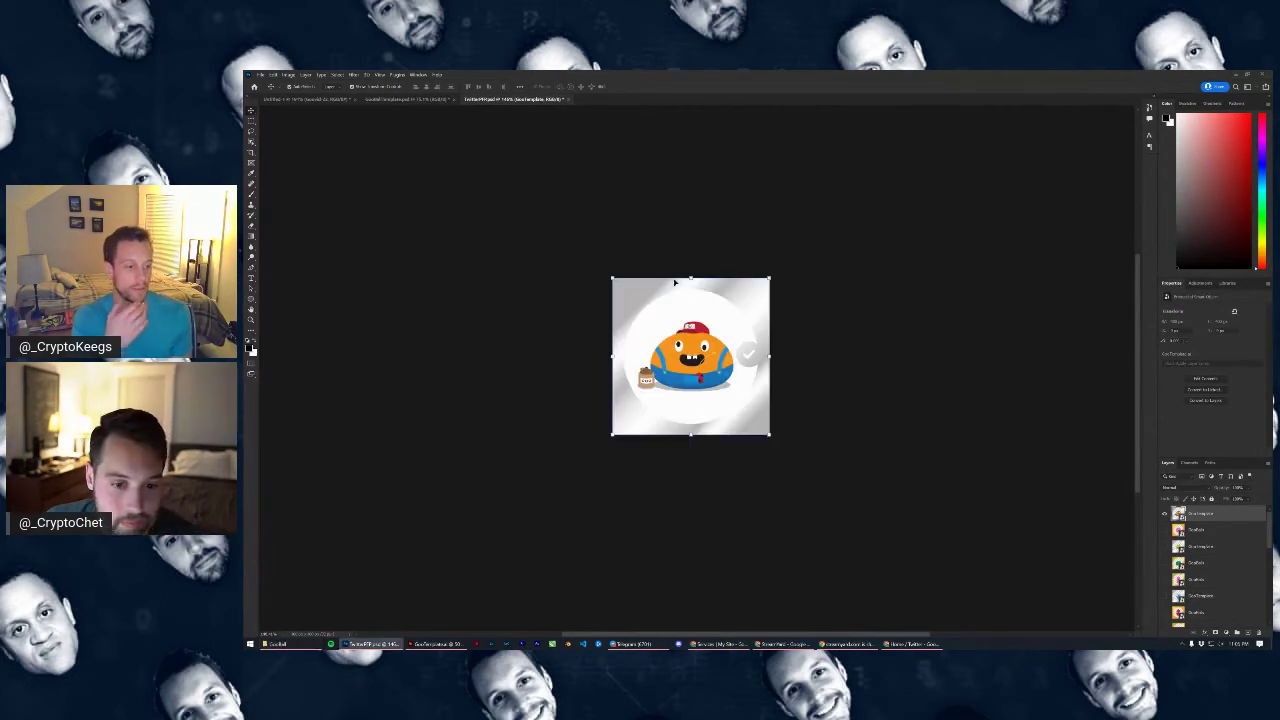
click(256, 88)
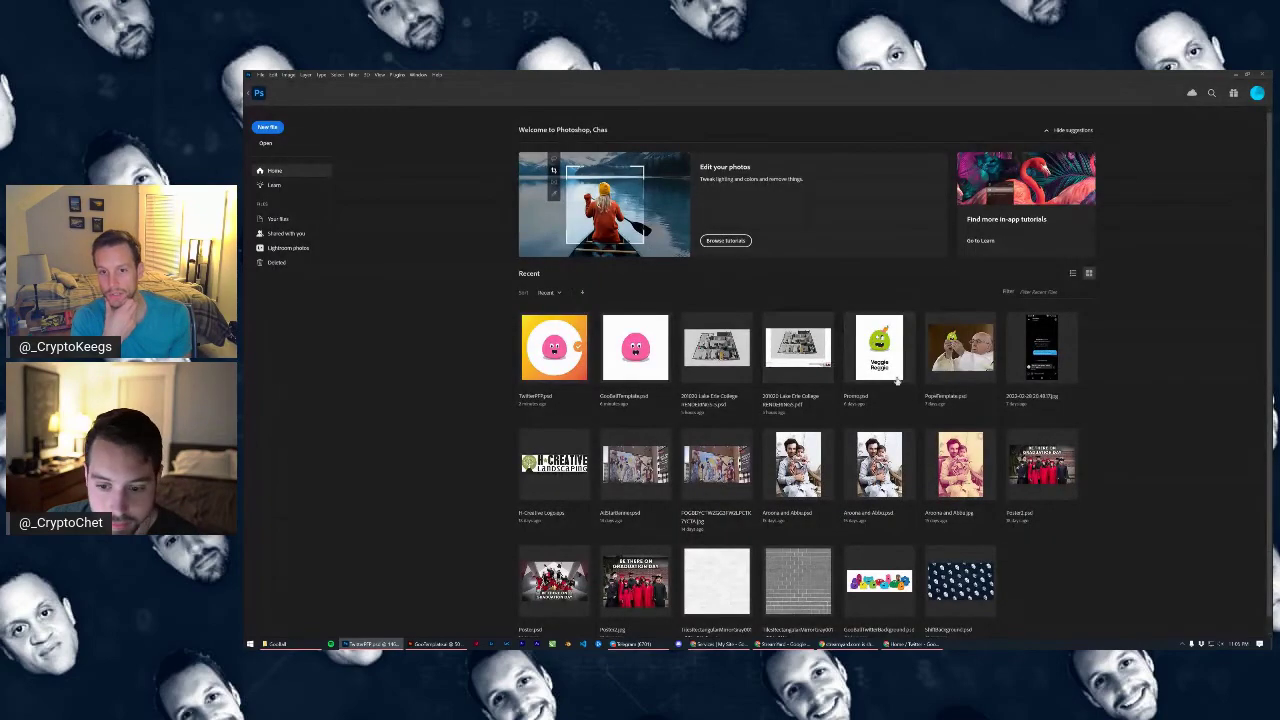
click(956, 355)
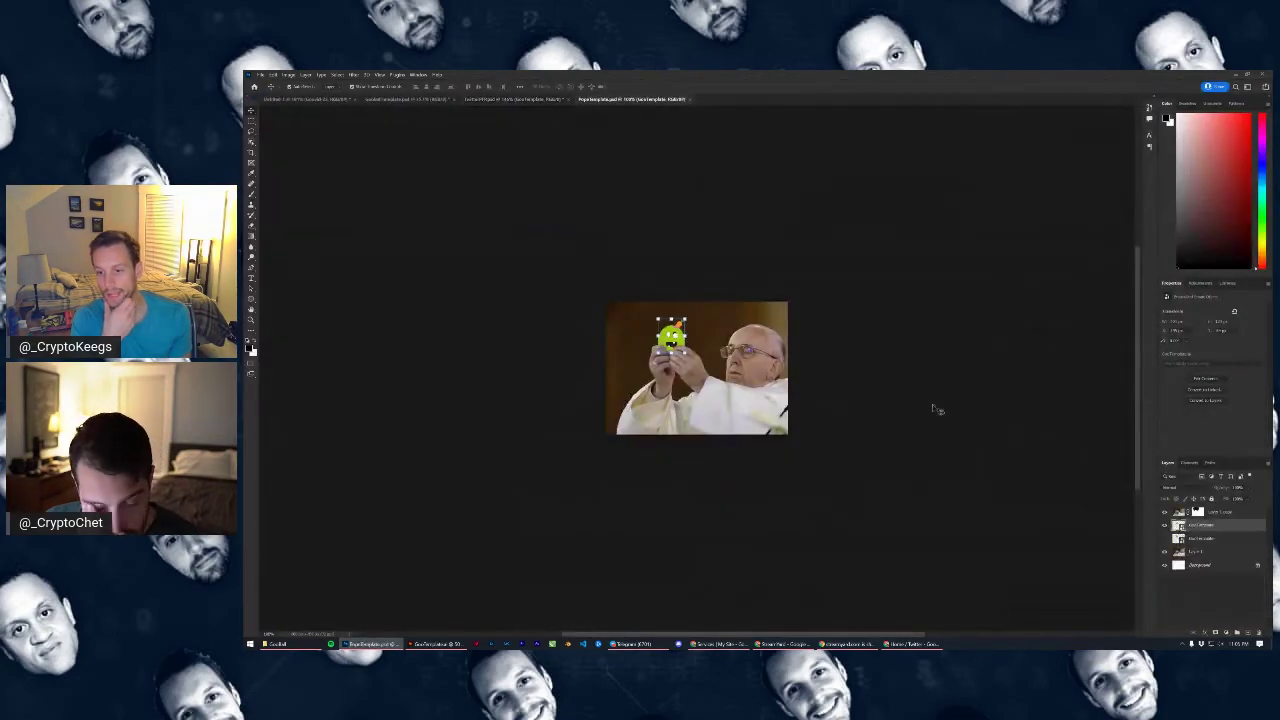
scroll(675, 349, up, 5)
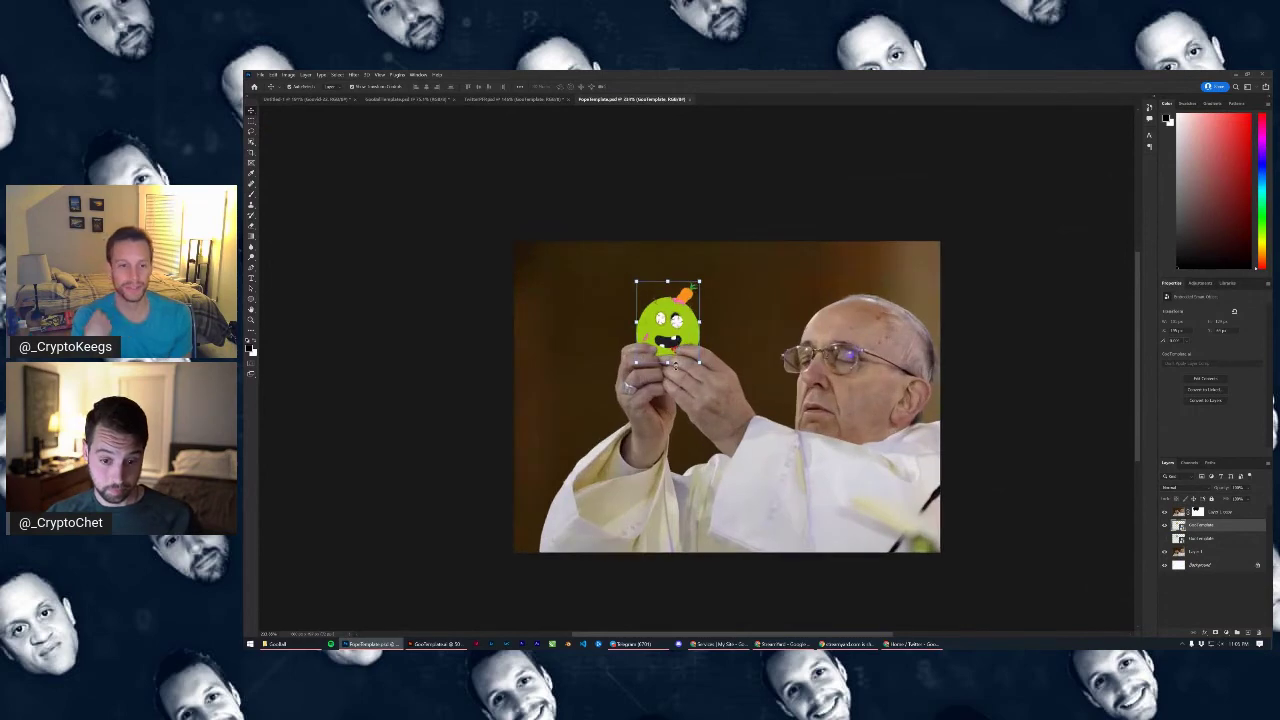
Switch to the GooTemplate document in Illustrator, move the silver verified frame off the artboard, and save the file
click(277, 644)
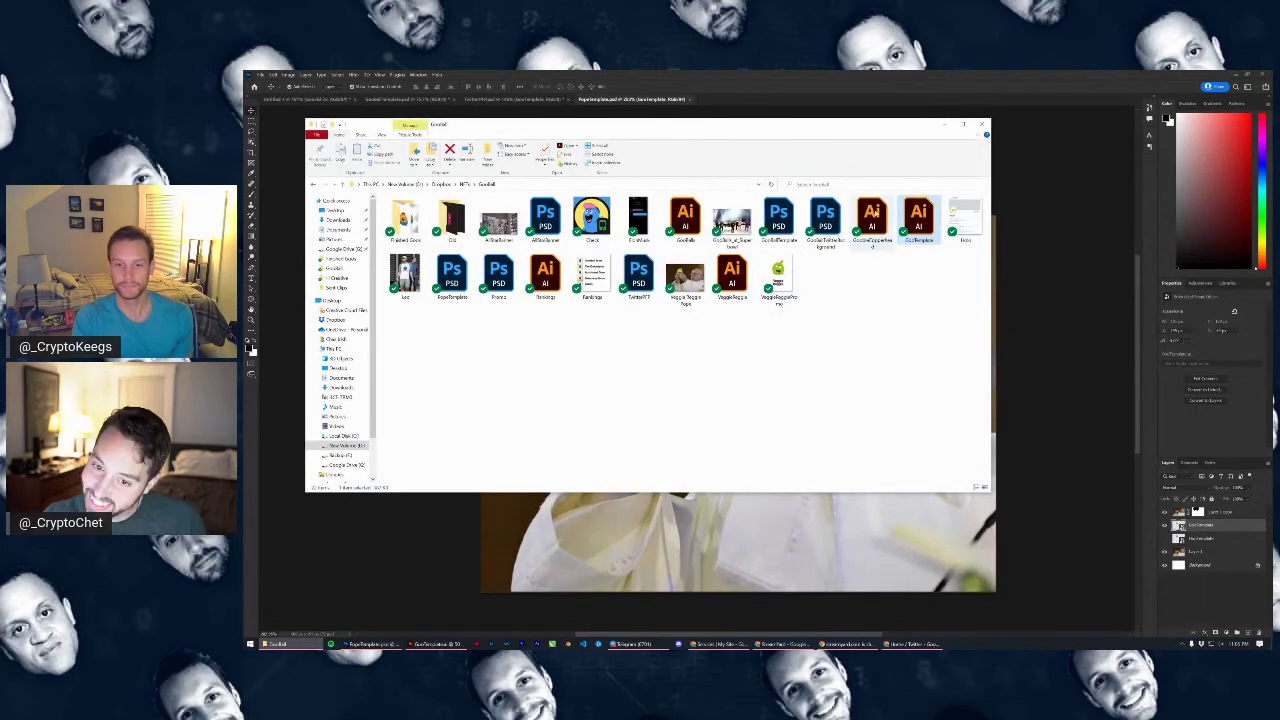
click(437, 644)
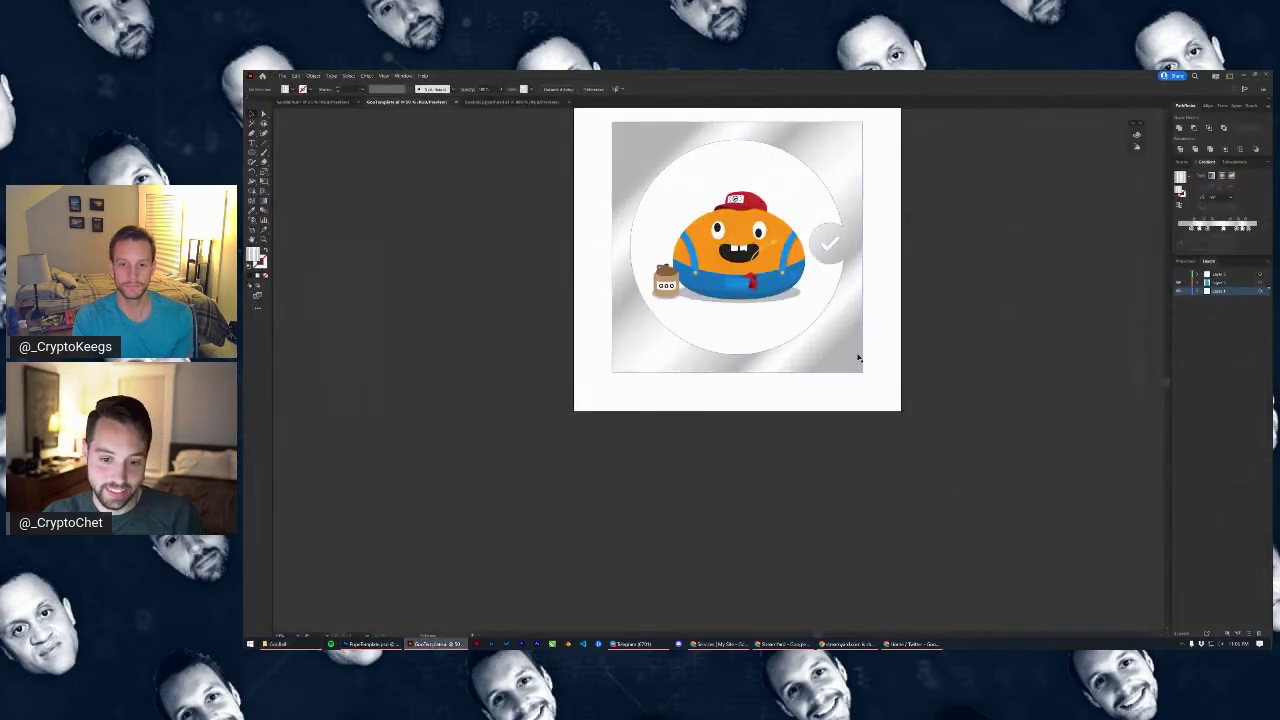
scroll(840, 407, down, 4)
drag(845, 378, 993, 239)
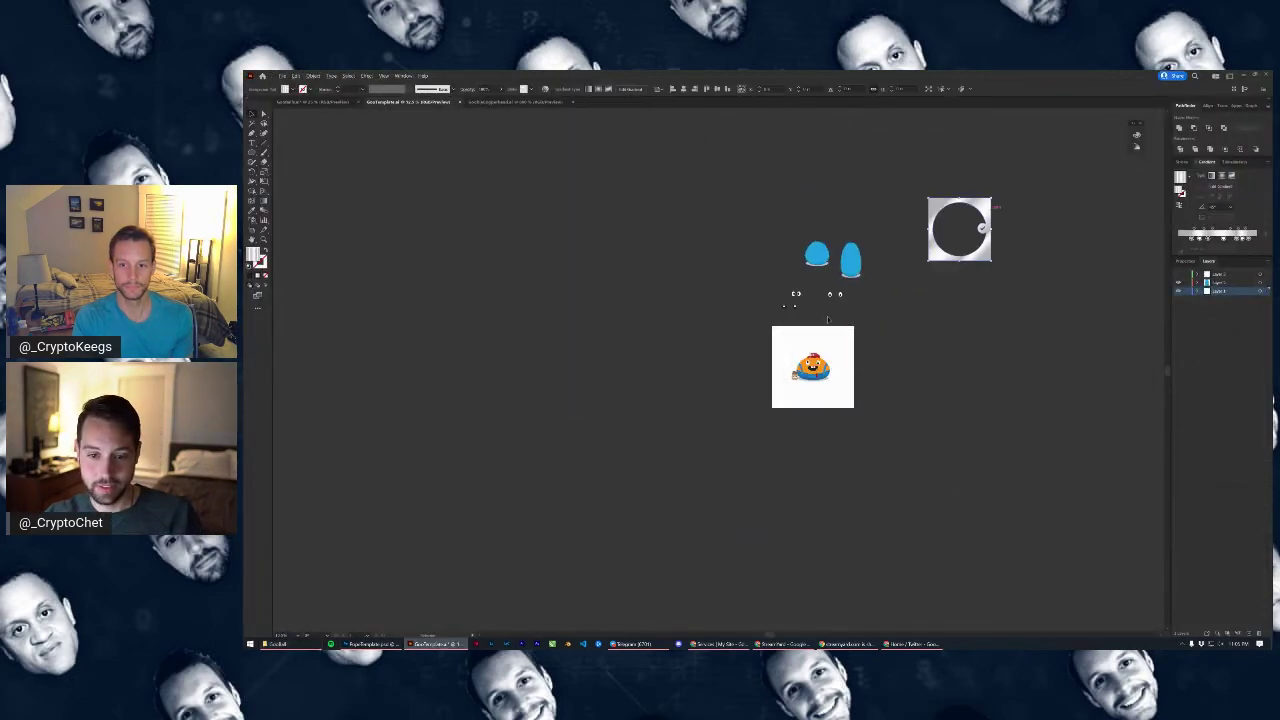
click(283, 76)
click(300, 145)
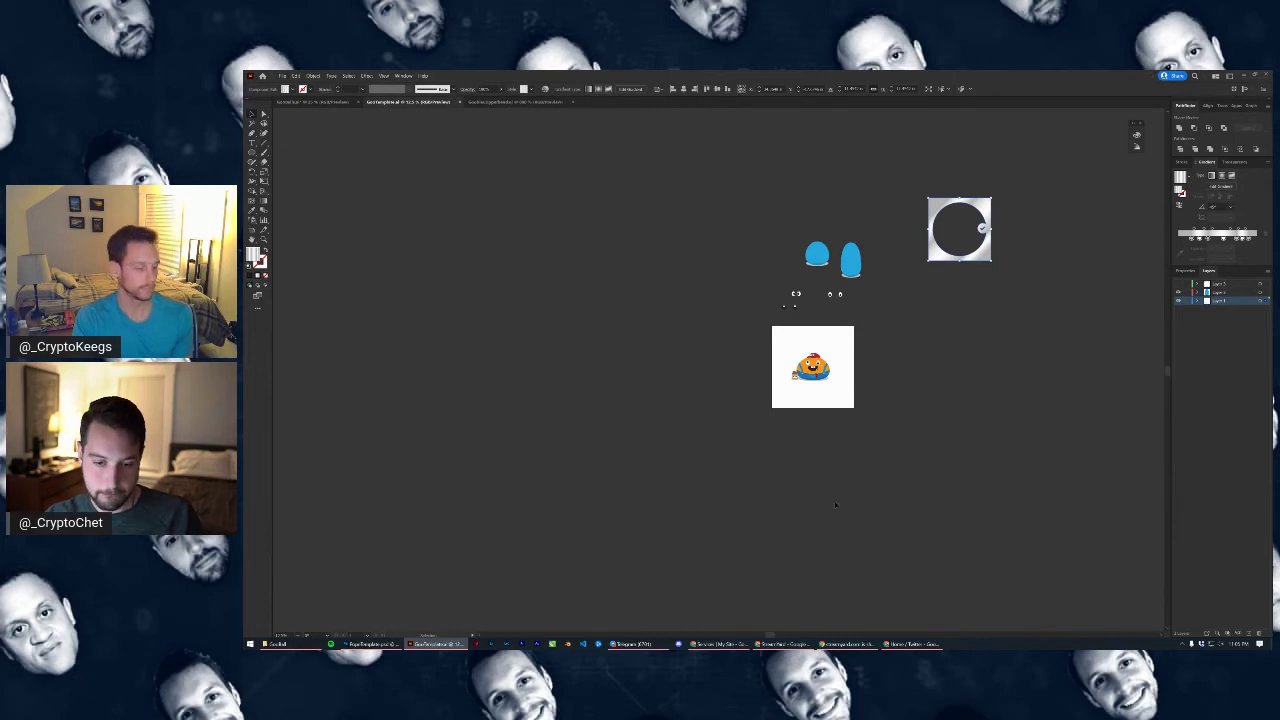
Return to PopeTemplate in Photoshop and hide the layer with the green character held in the pope's hands
scroll(834, 501, up, 5)
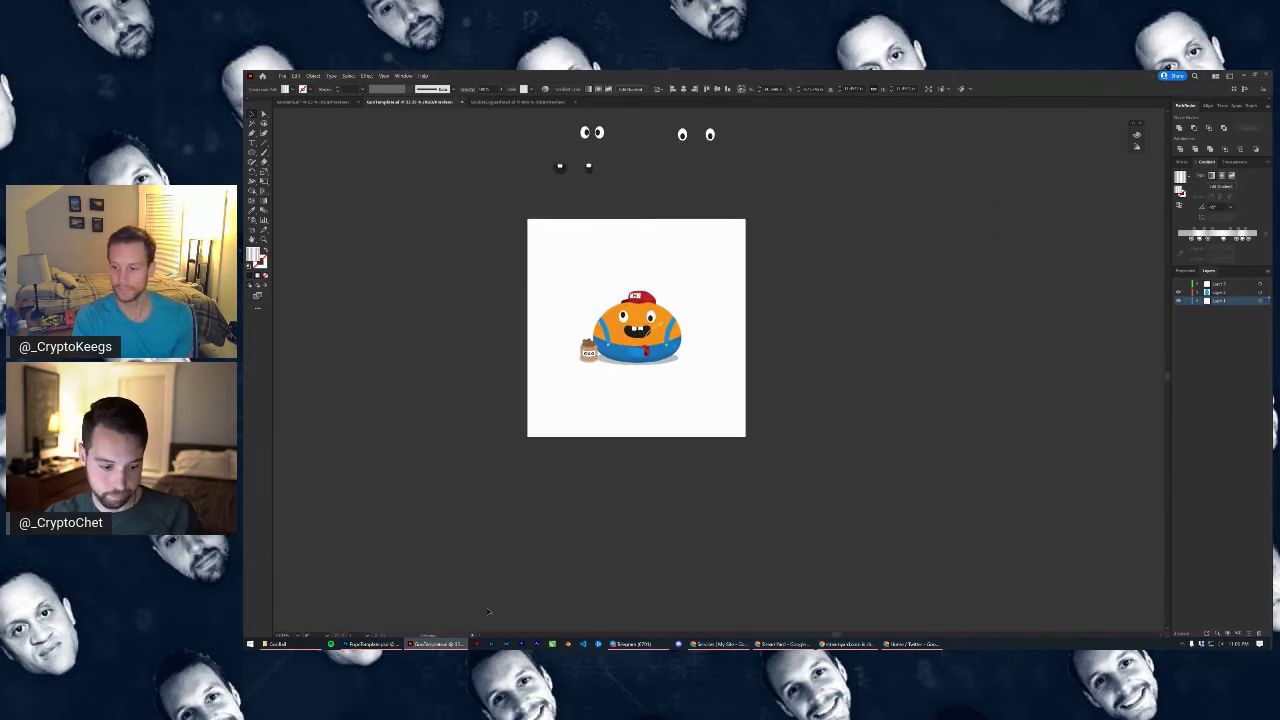
click(372, 644)
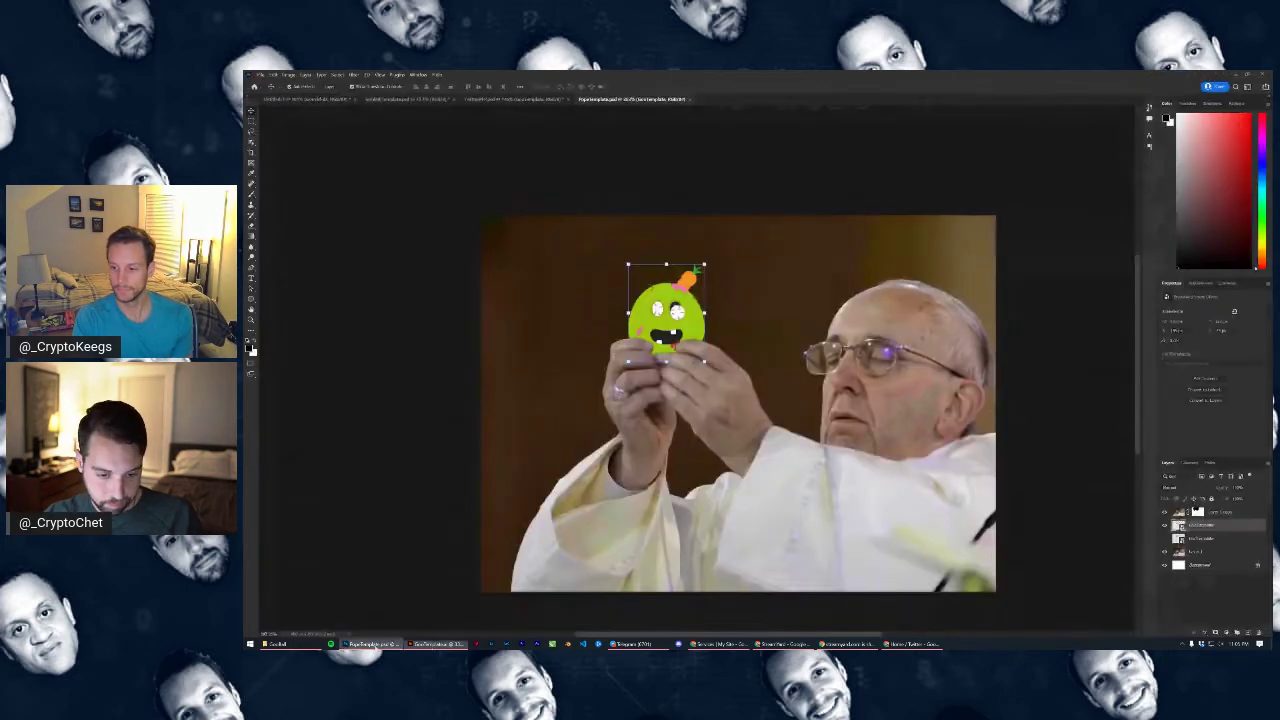
click(1164, 525)
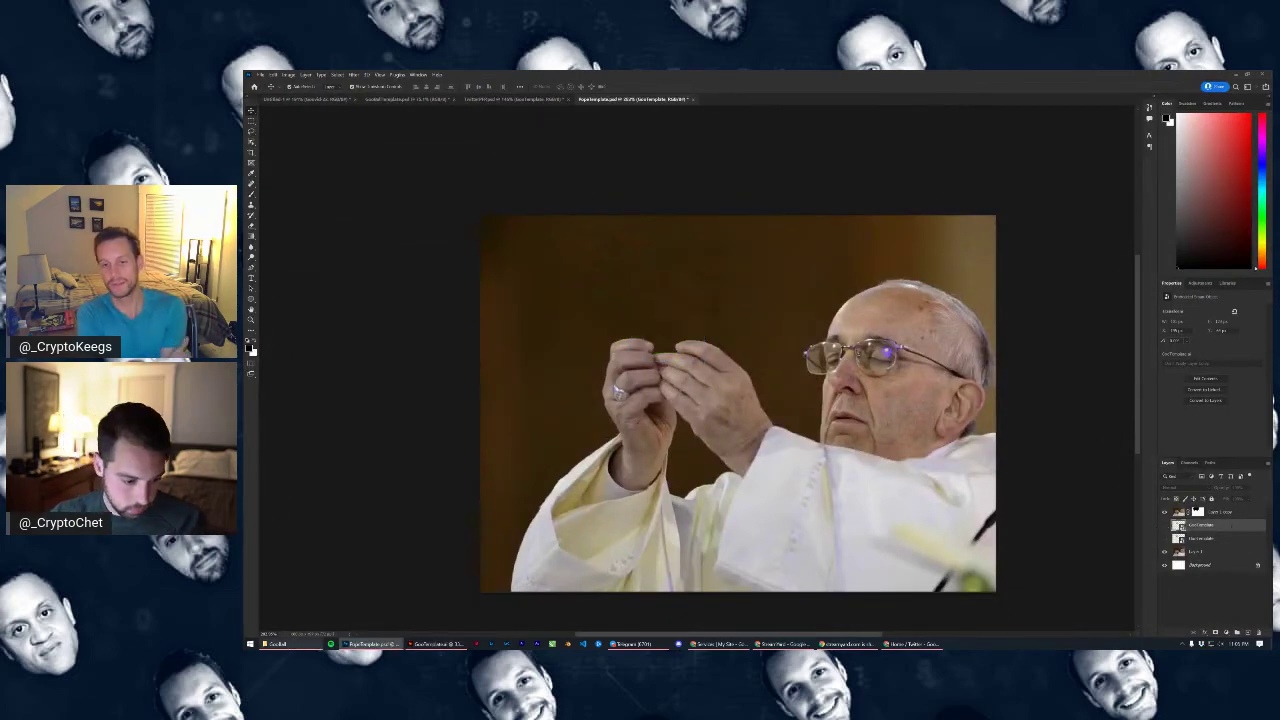
click(276, 644)
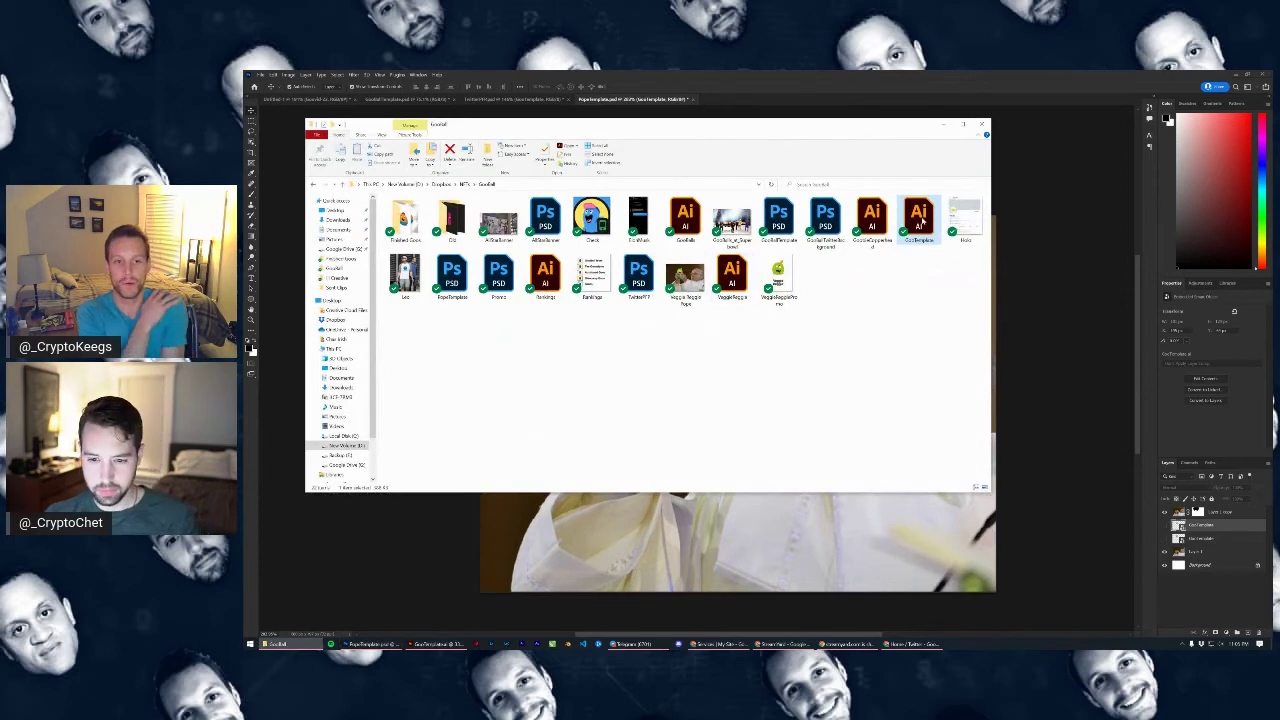
drag(920, 222, 520, 470)
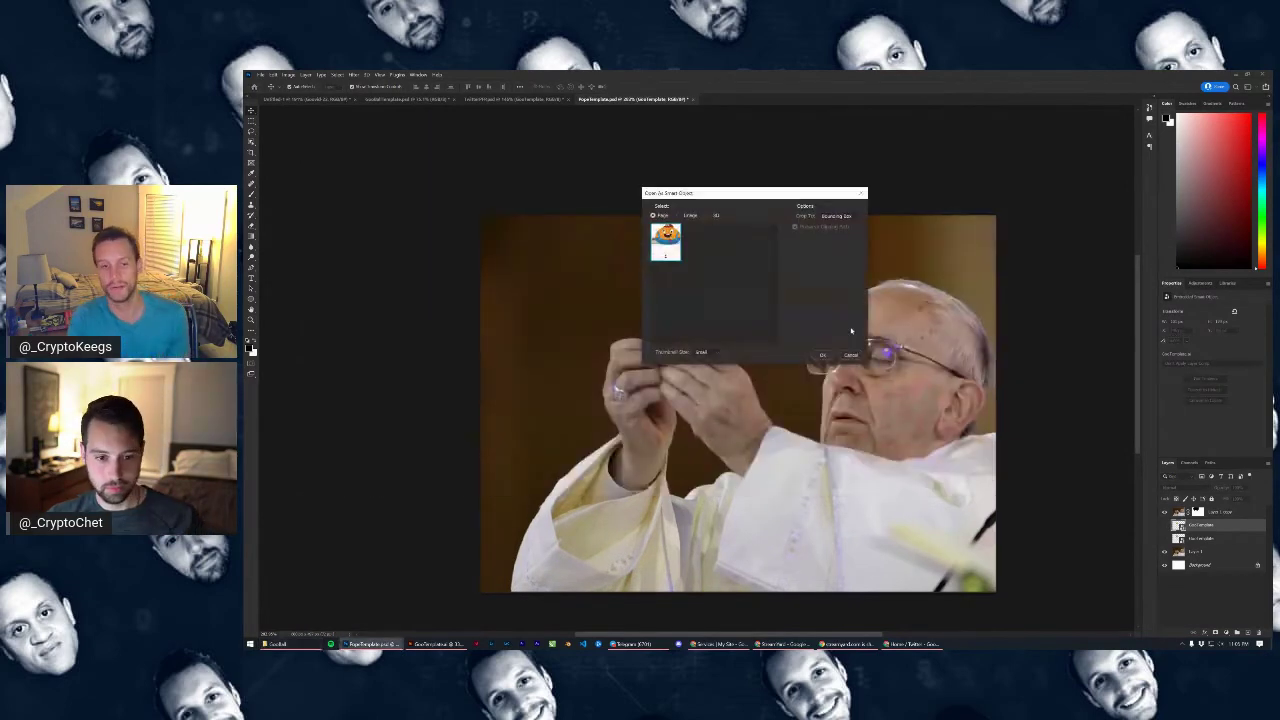
click(822, 356)
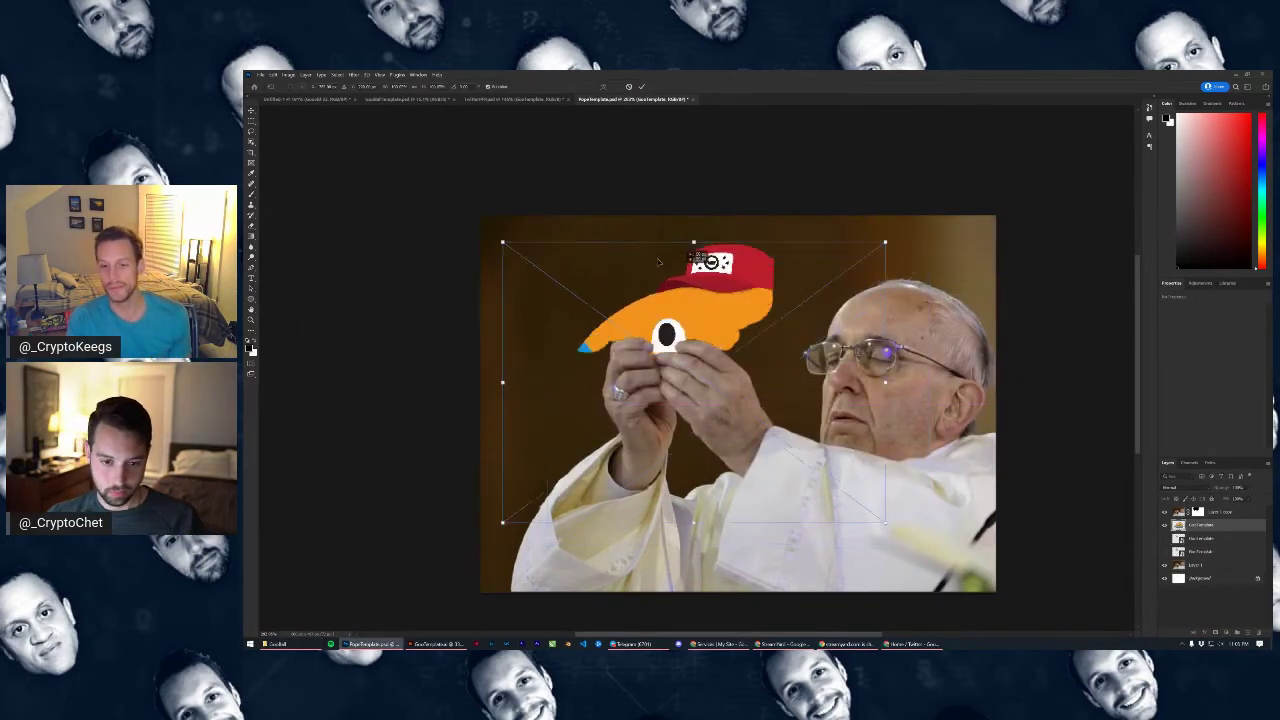
drag(825, 214, 707, 290)
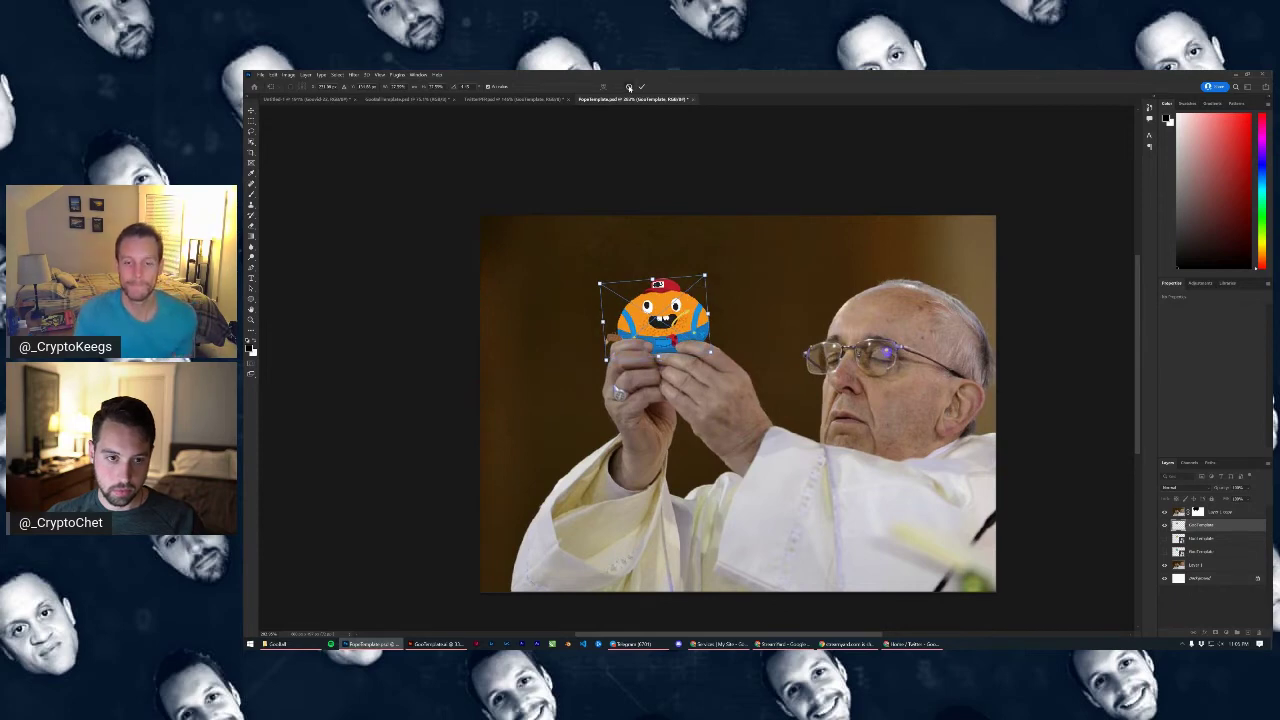
click(628, 87)
Switch to GooTemplate in Illustrator, delete the Goo jug after ungrouping it from the hillbilly character, and save the file
click(437, 644)
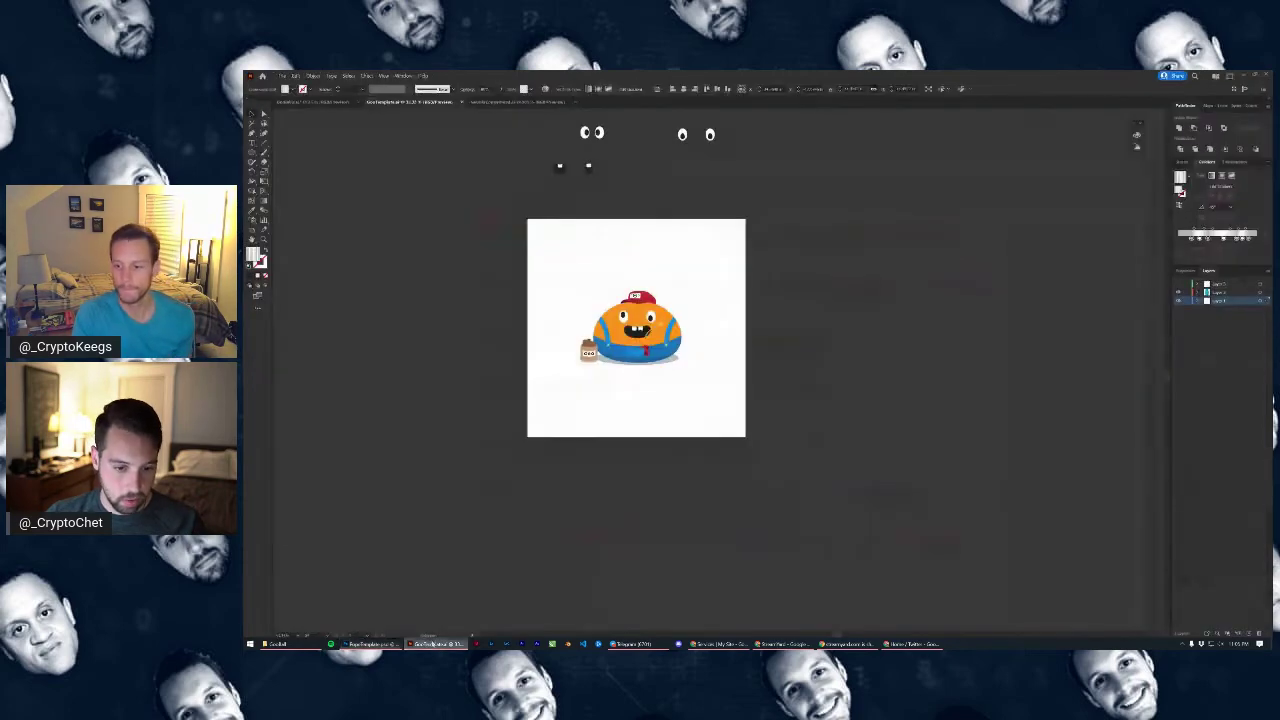
scroll(572, 360, up, 2)
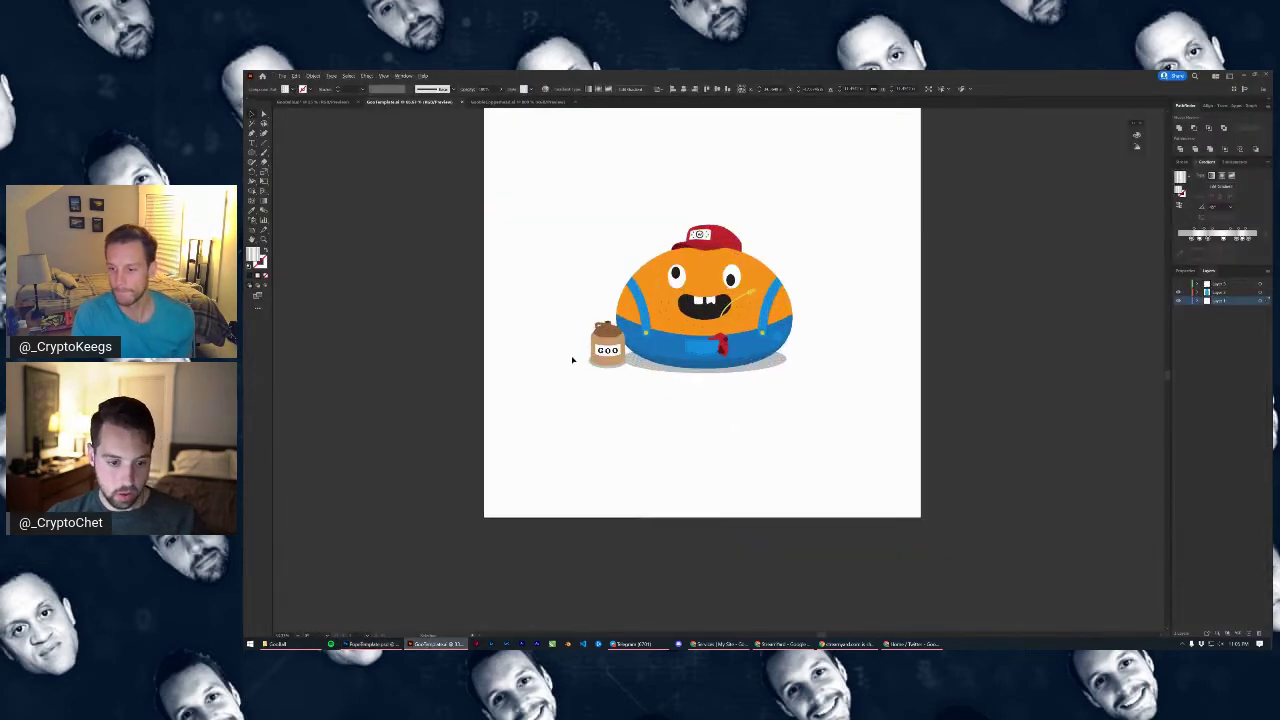
key(ctrl+a)
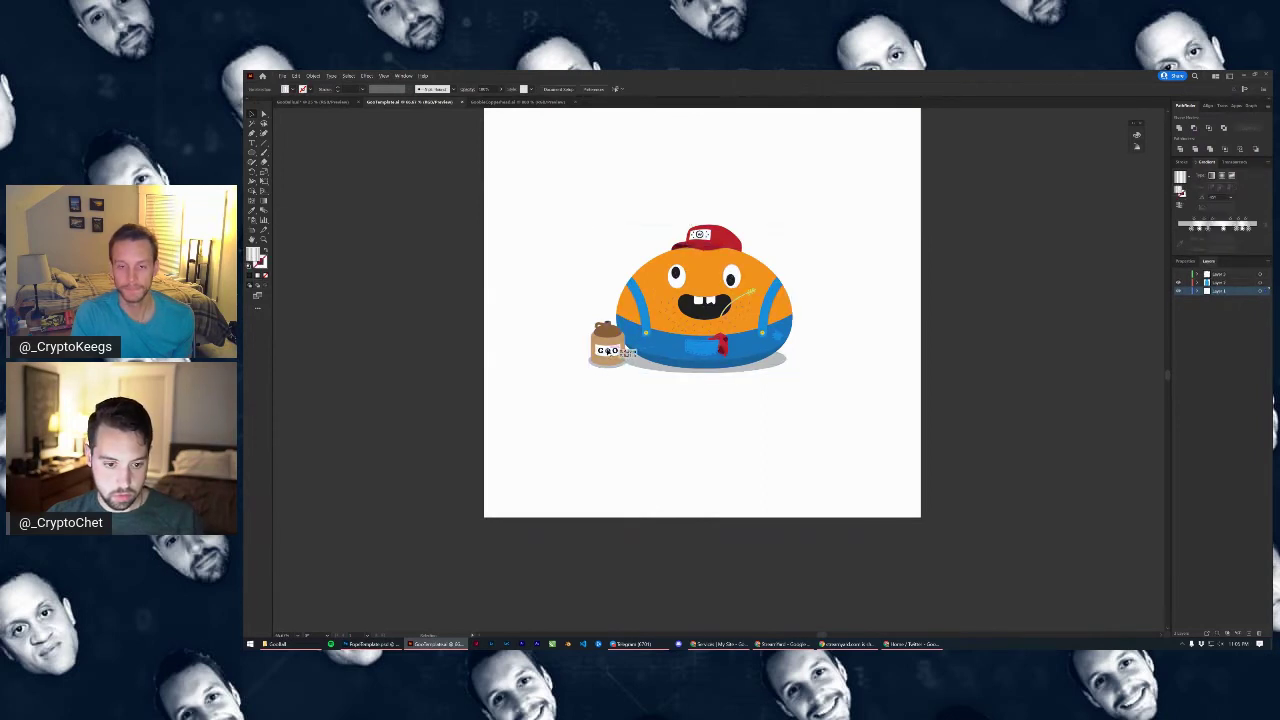
right_click(638, 330)
click(652, 389)
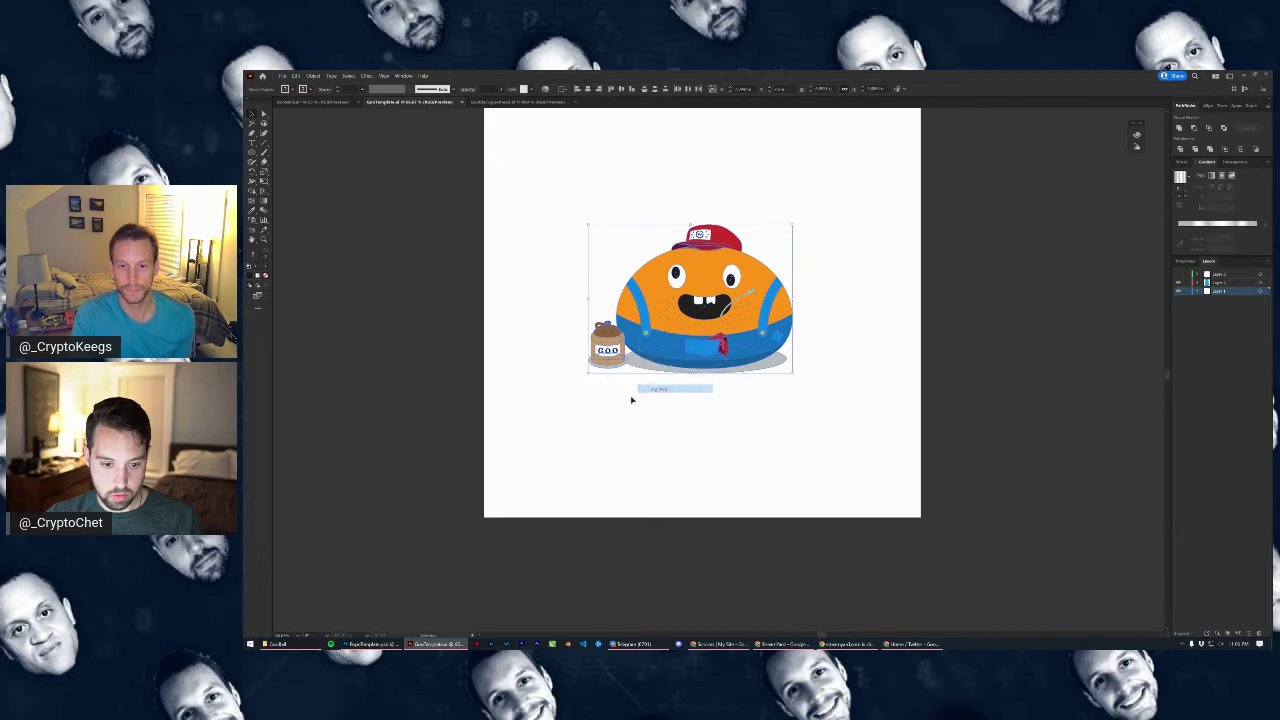
click(631, 400)
click(613, 350)
key(Delete)
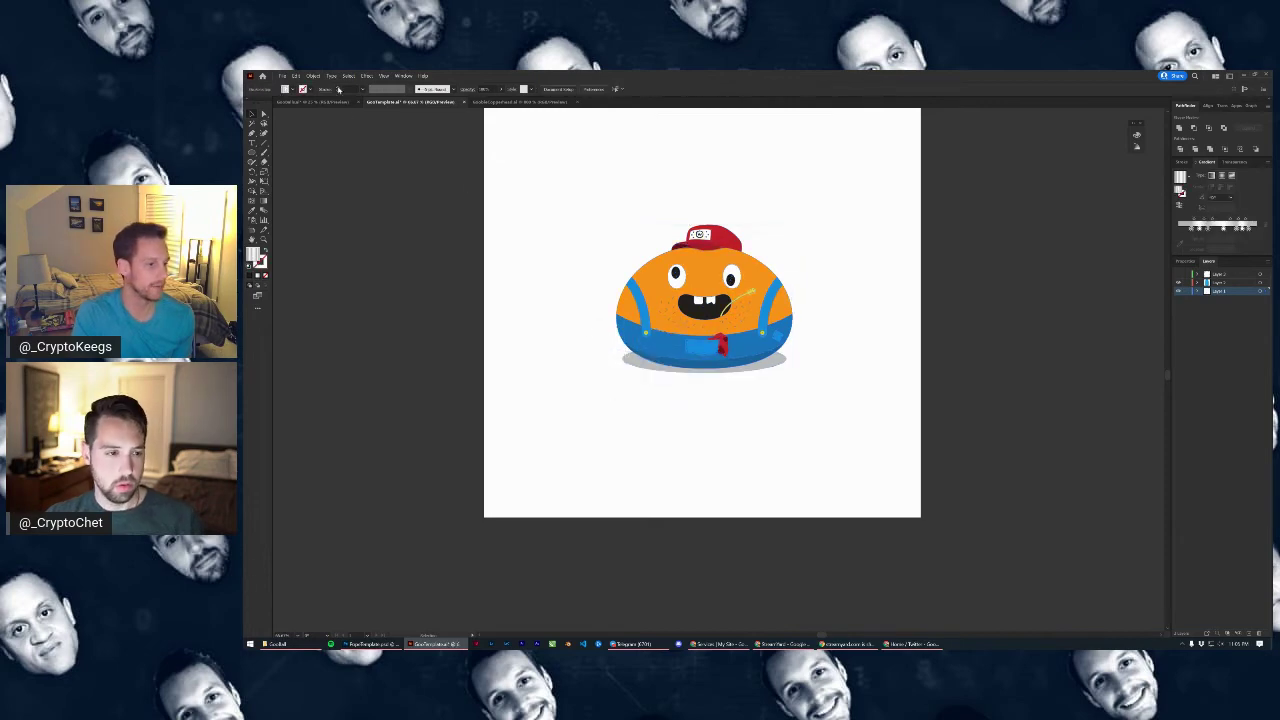
click(283, 77)
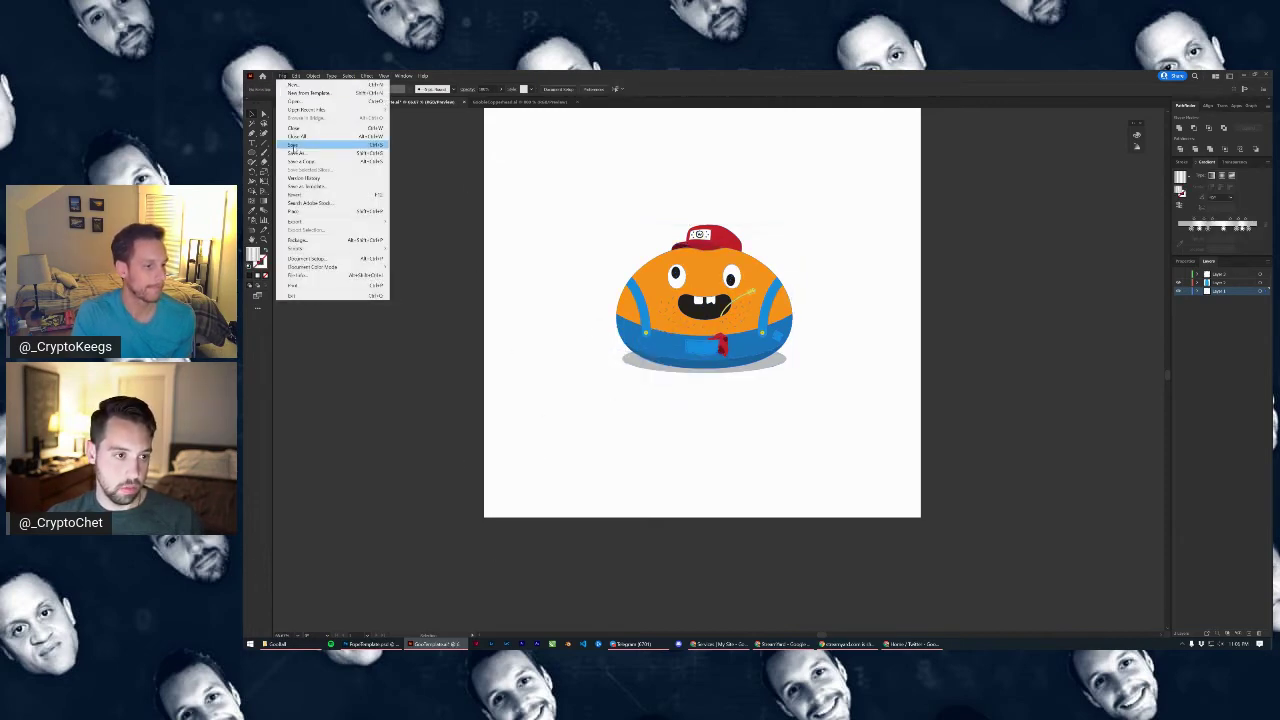
click(296, 148)
Switch back to PopeTemplate in Photoshop and place the GooTemplate Illustrator file from the GooBall folder as a smart object
click(372, 644)
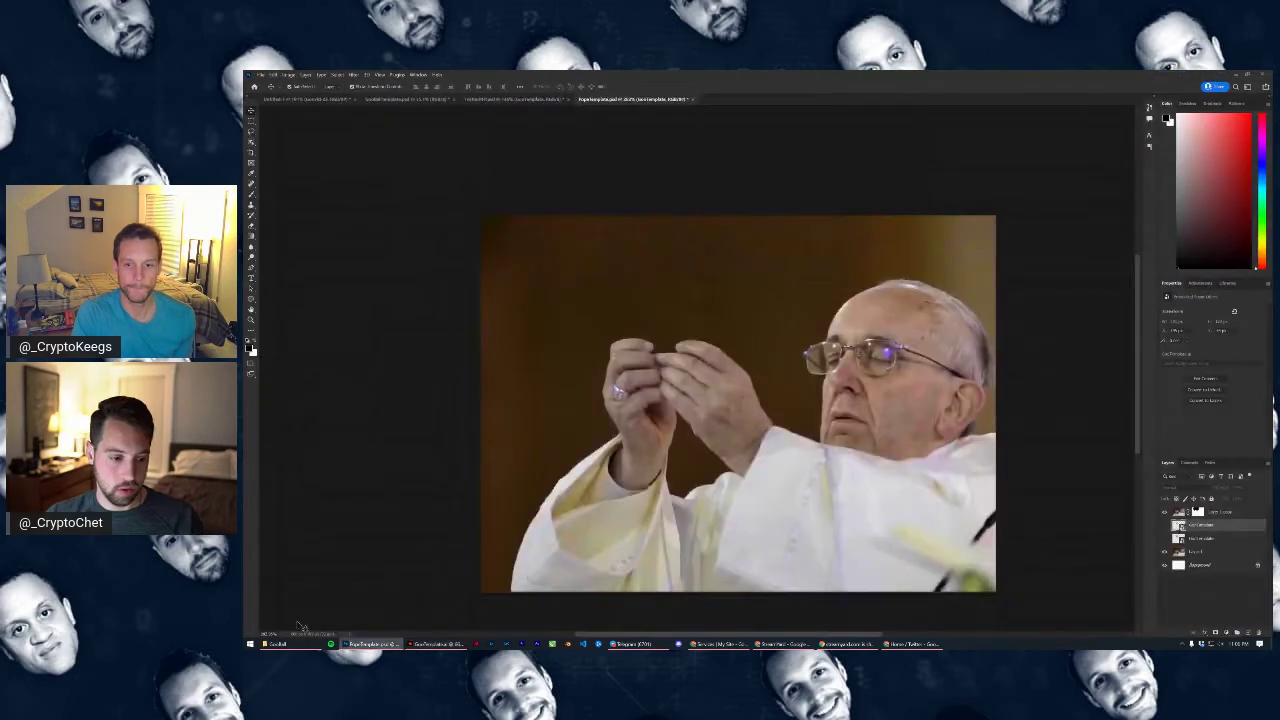
click(284, 644)
drag(913, 223, 570, 505)
click(824, 356)
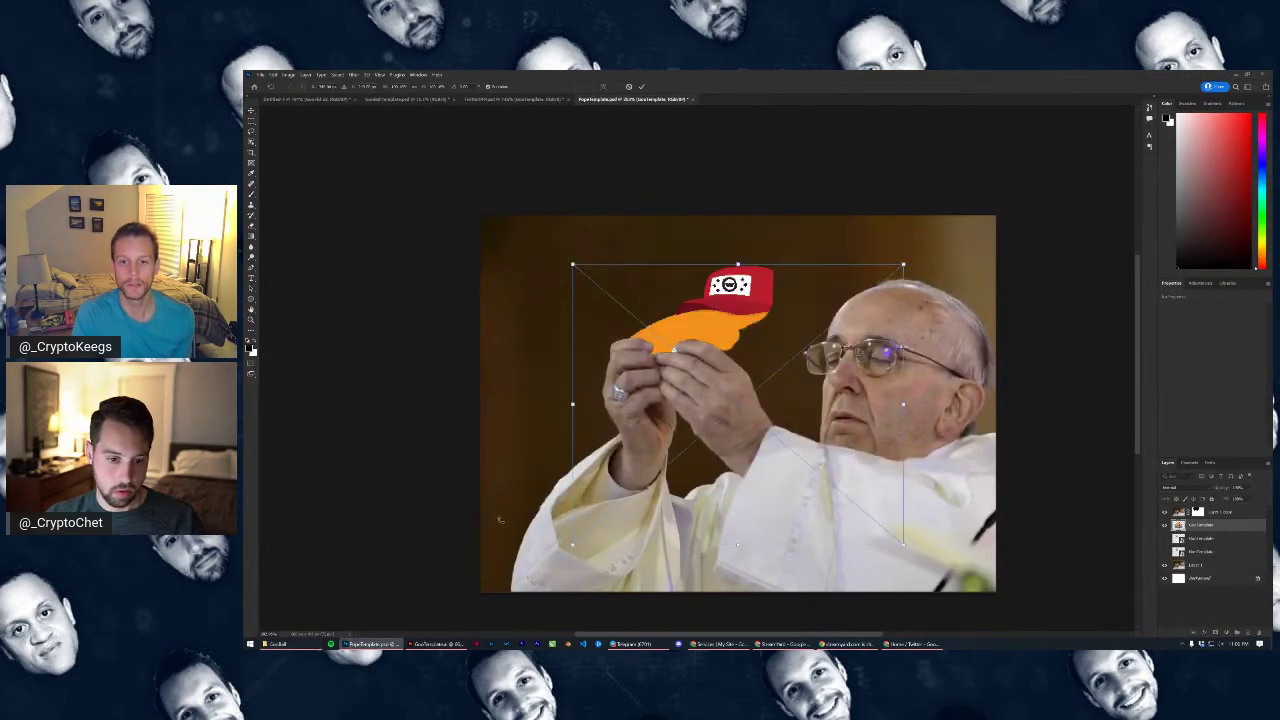
Undo the jug deletion in the GooTemplate Illustrator document and save the file again
click(436, 644)
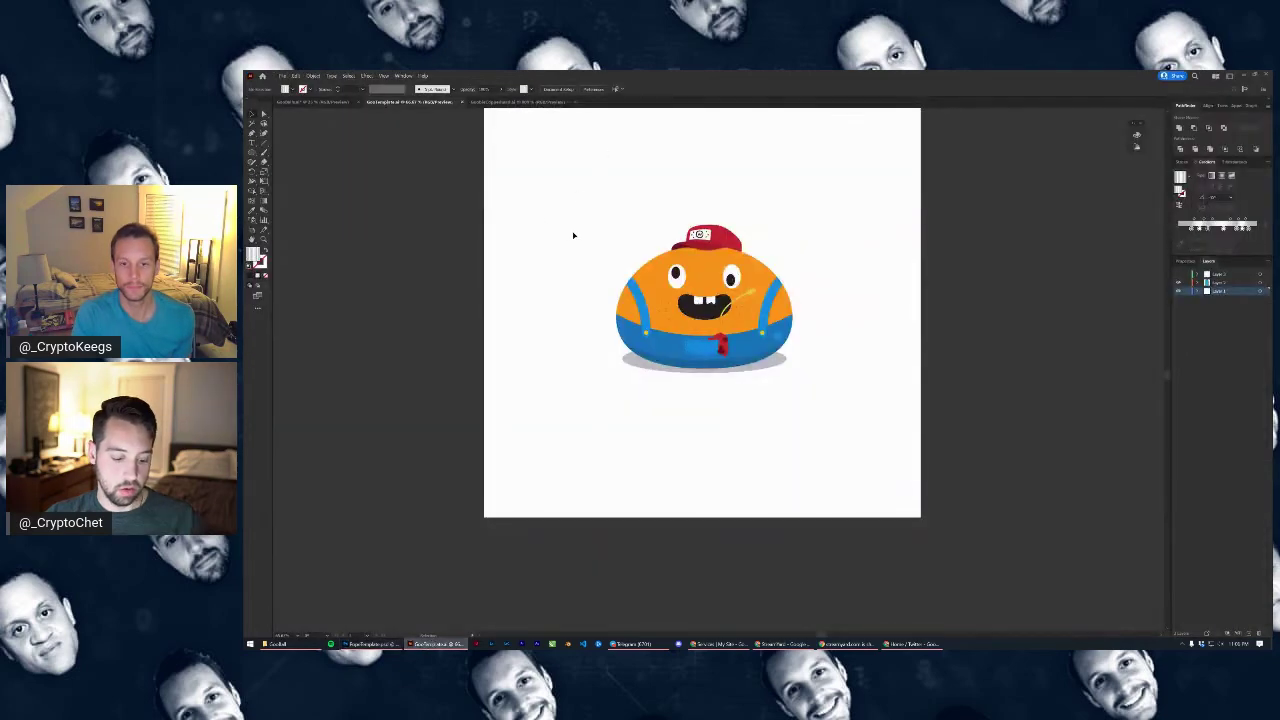
key(ctrl+z)
key(ctrl+z)
key(ctrl+z)
click(577, 229)
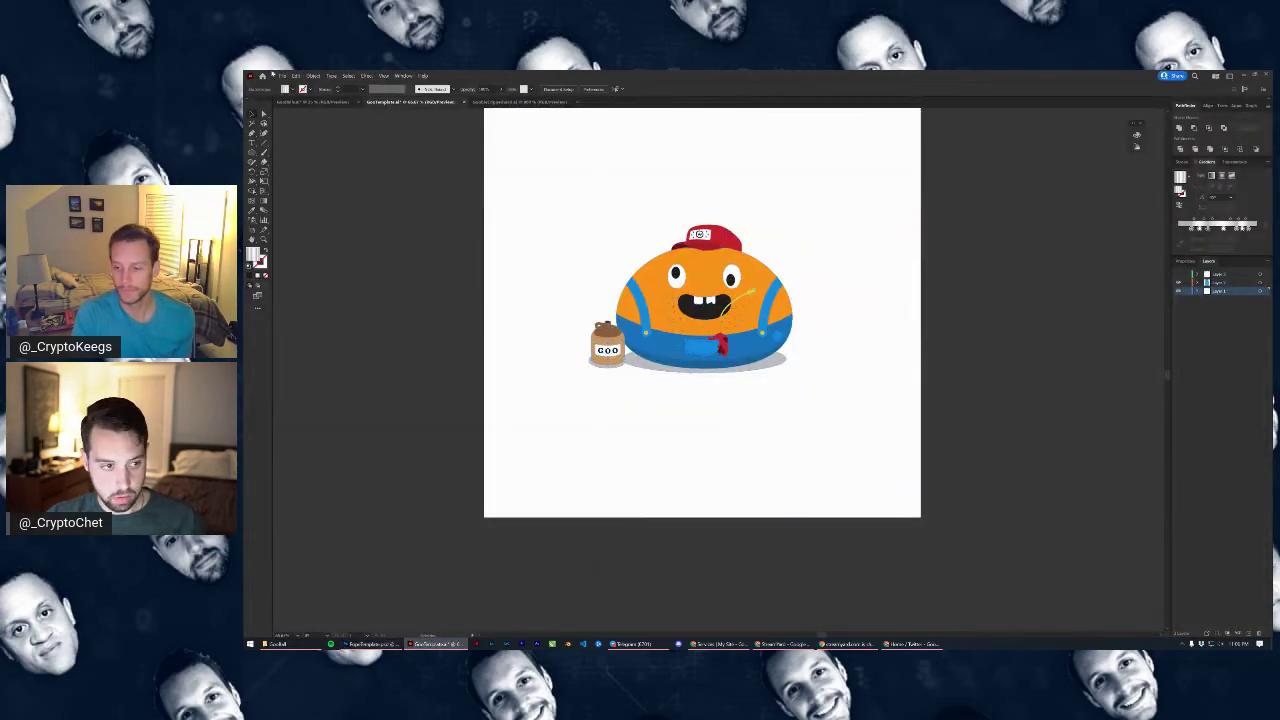
click(282, 77)
click(320, 150)
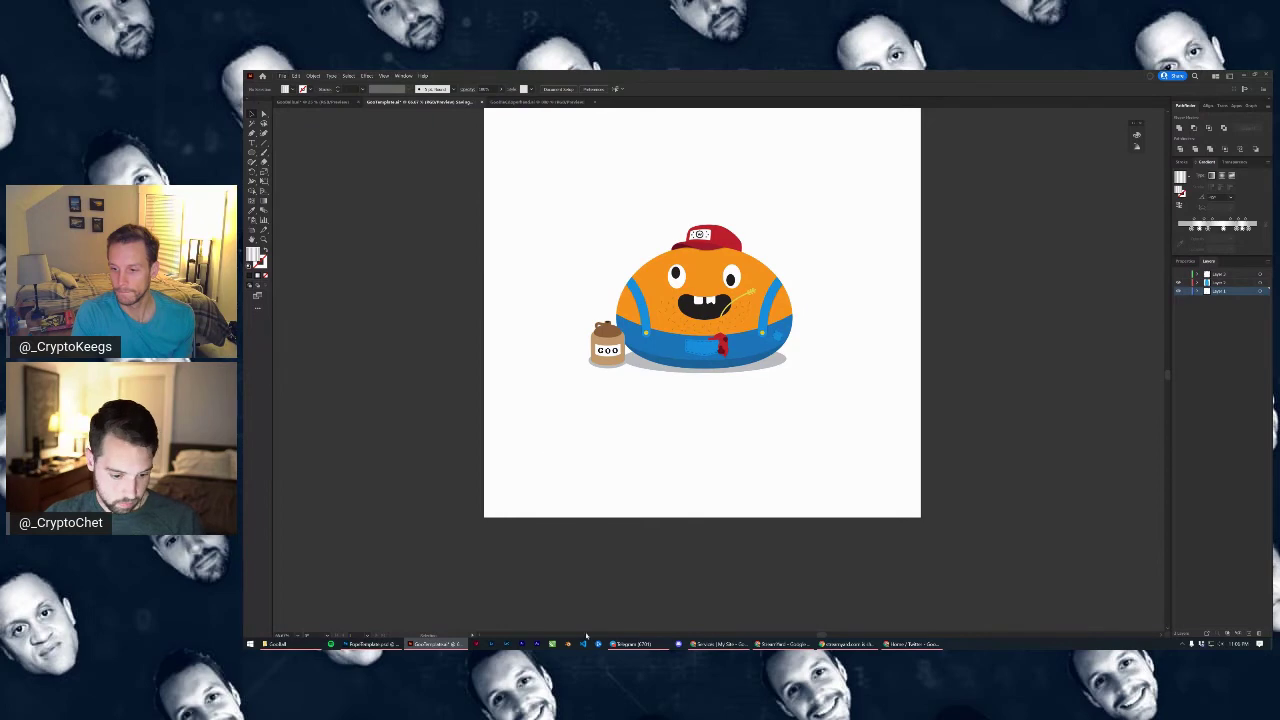
Return to Photoshop, scale the placed hillbilly character down to fit between the pope's fingers, and commit the placement
key(alt+Tab)
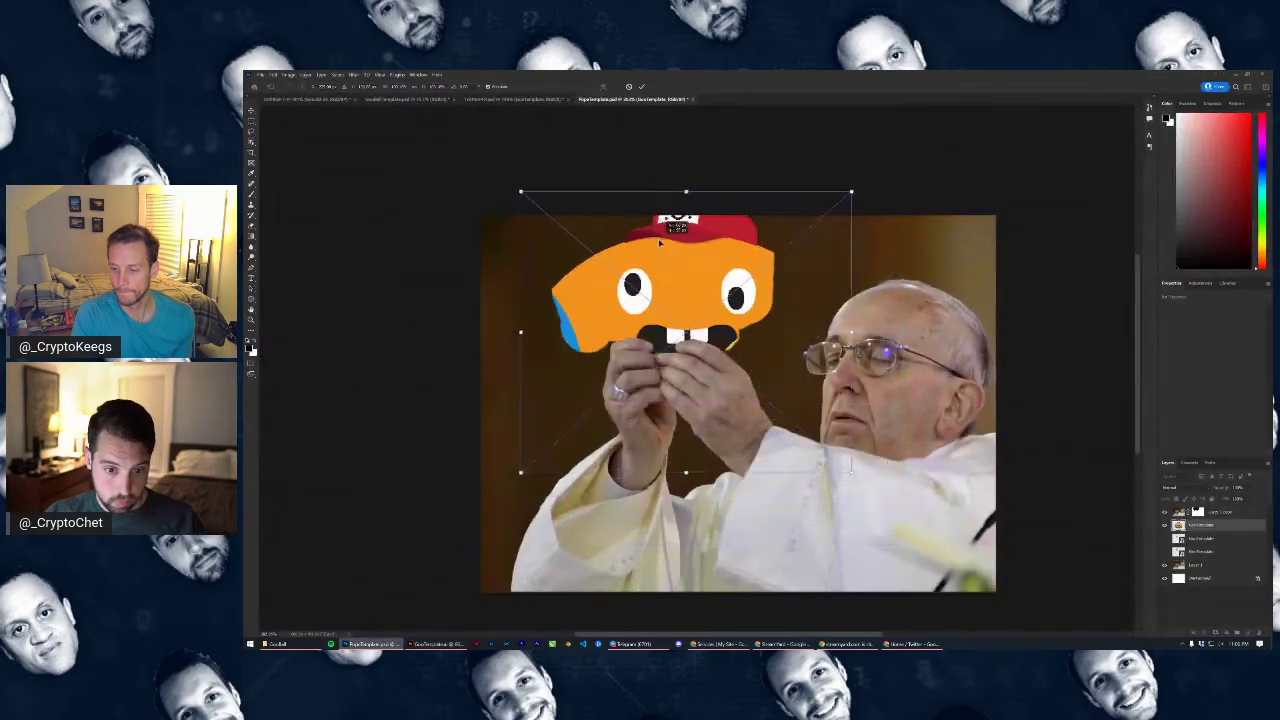
drag(848, 187, 674, 317)
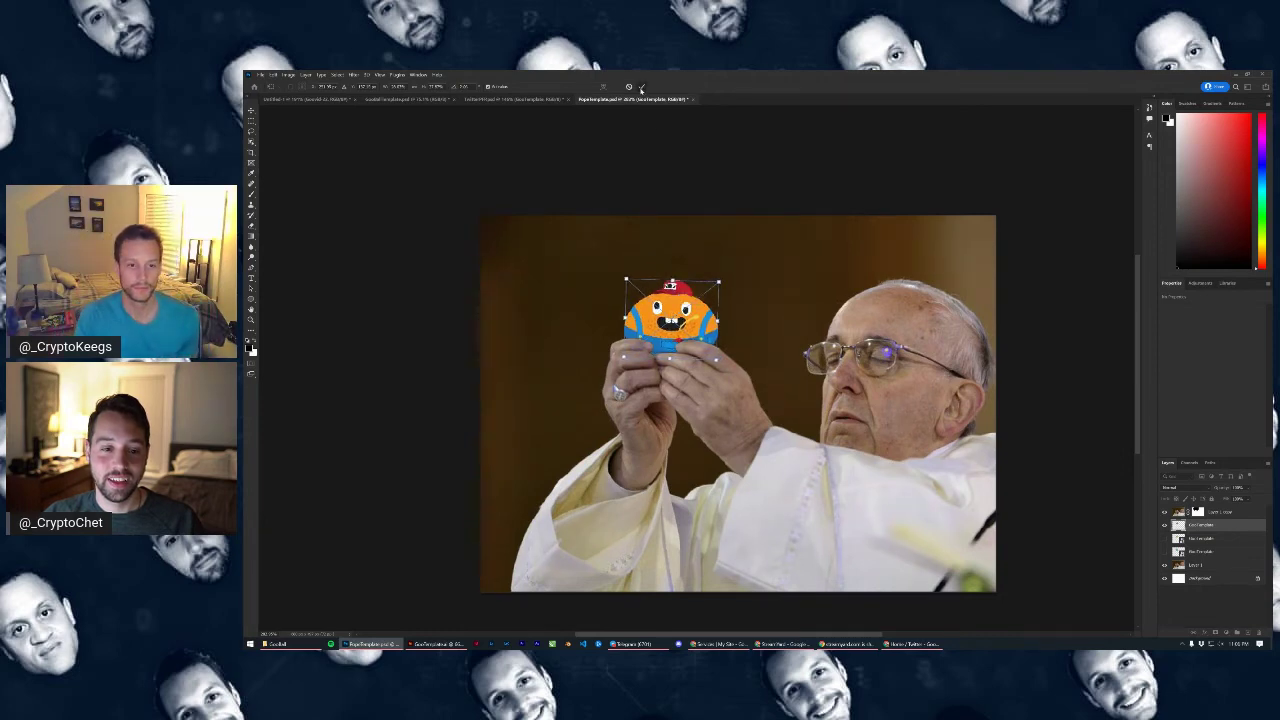
click(642, 87)
Fine-tune the hillbilly character's position so it sits slightly lower and further right in the pope's fingers
scroll(609, 340, up, 1)
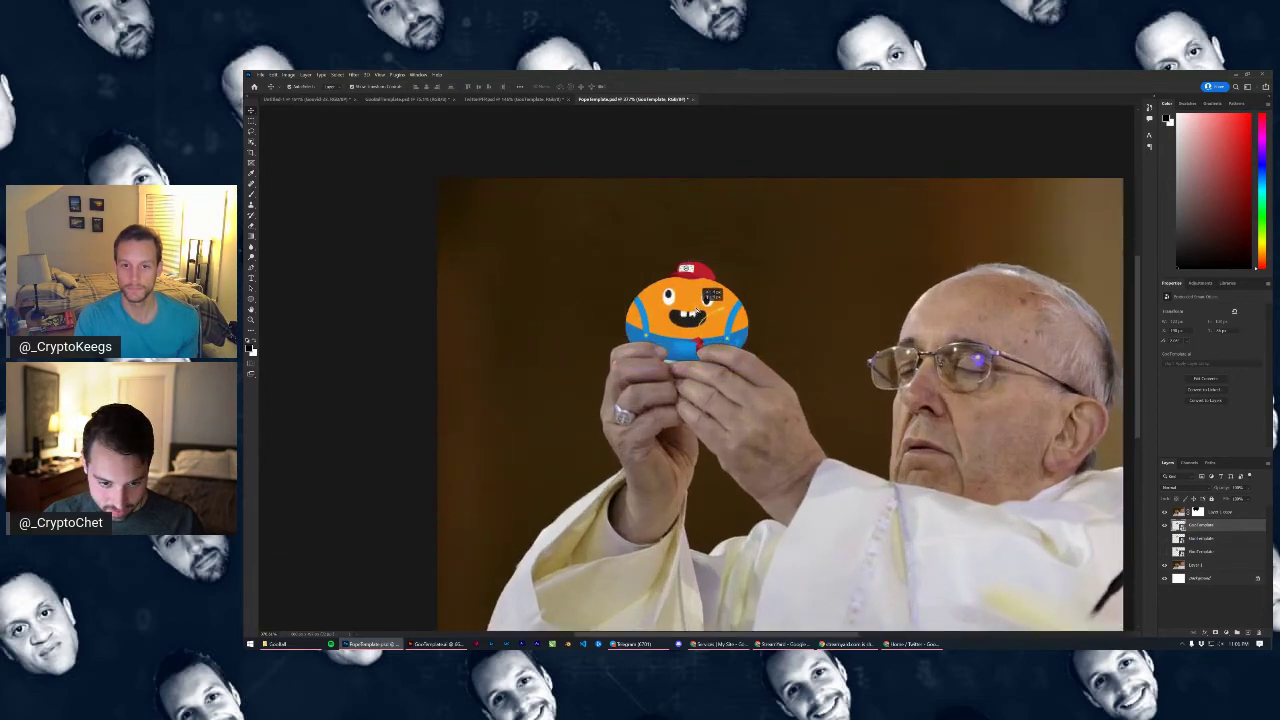
key(ctrl+t)
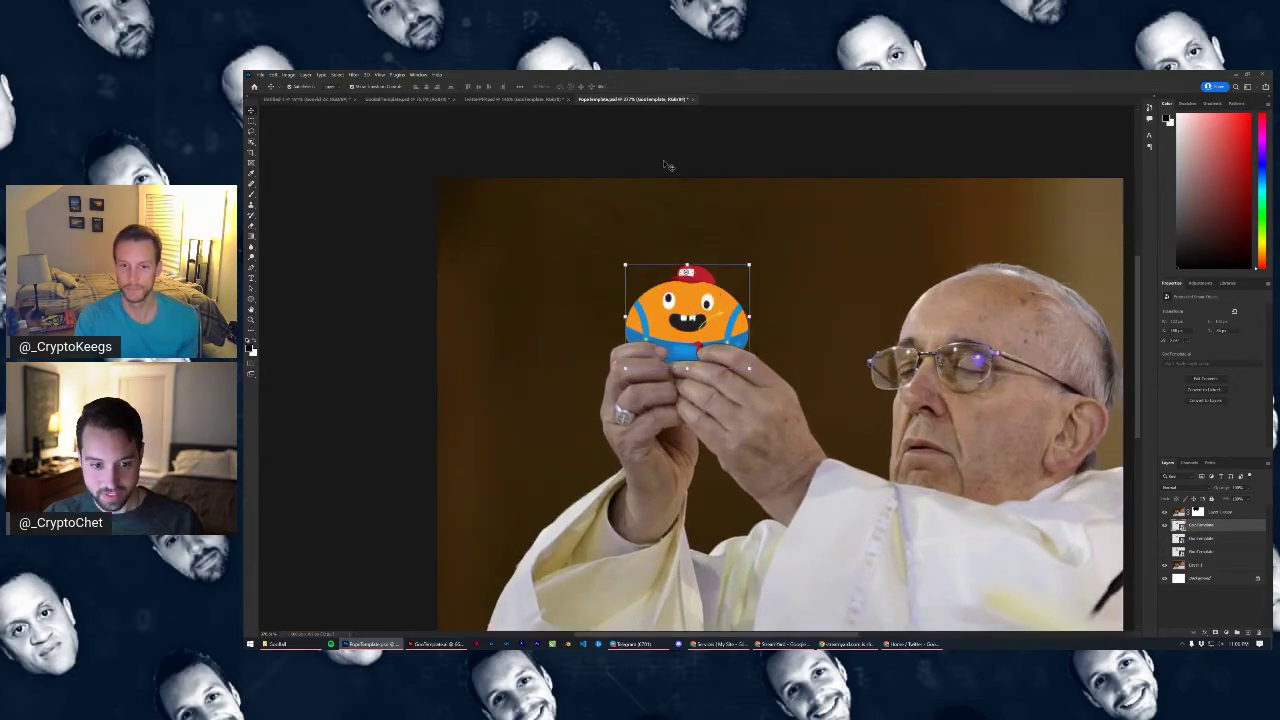
key(Return)
scroll(702, 200, down, 3)
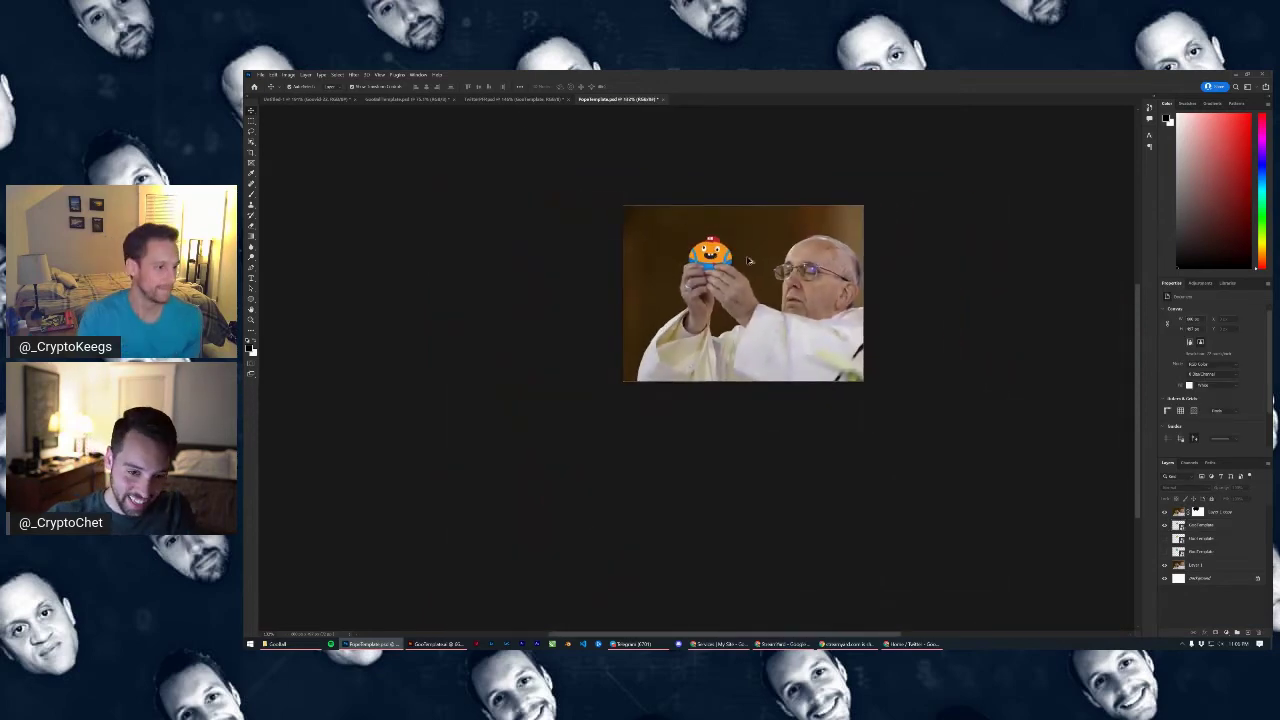
scroll(748, 261, up, 4)
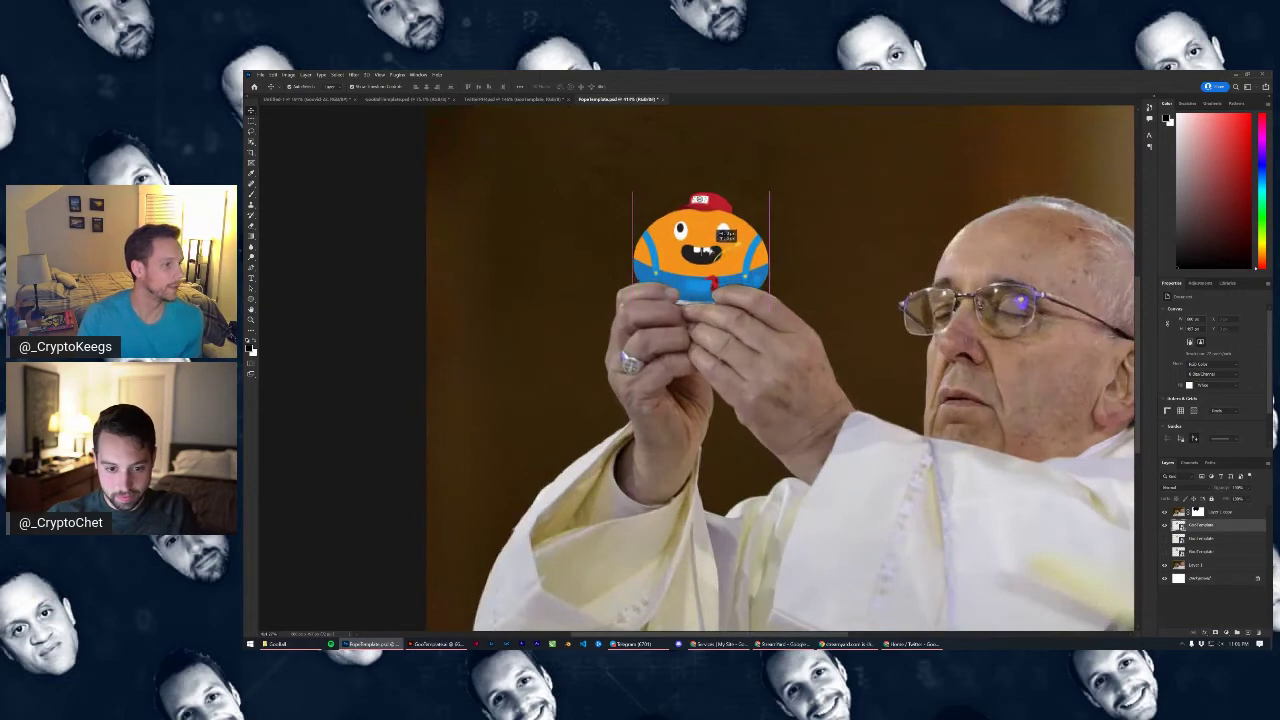
drag(717, 247, 721, 253)
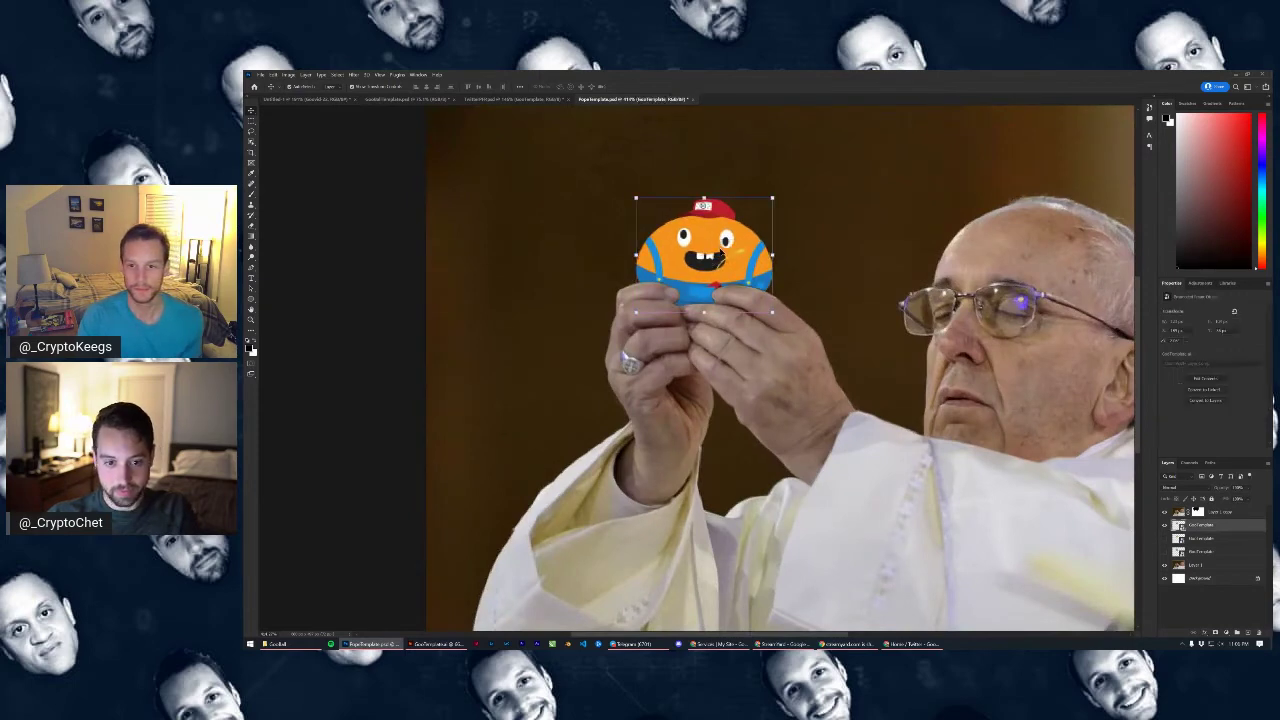
Save the pope image as a JPEG under a new file name in the GooBall folder, accepting the maximum-quality JPEG options
click(259, 75)
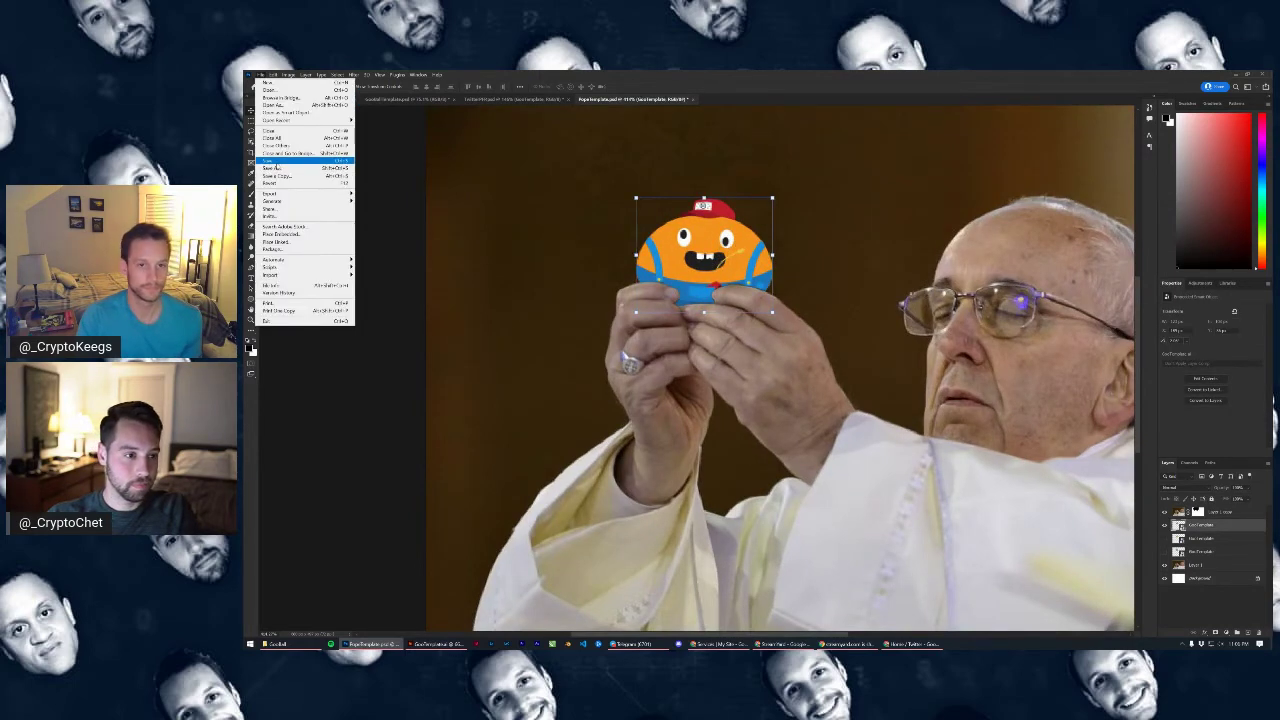
click(276, 167)
click(855, 367)
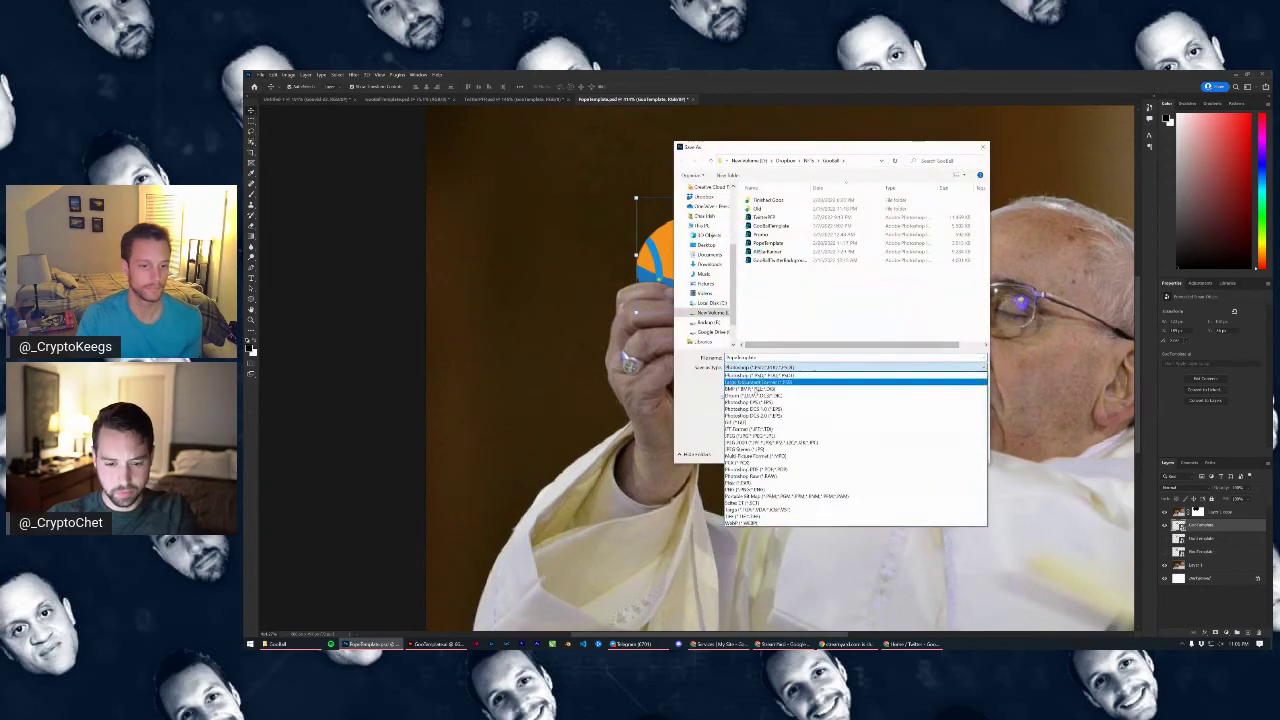
click(762, 436)
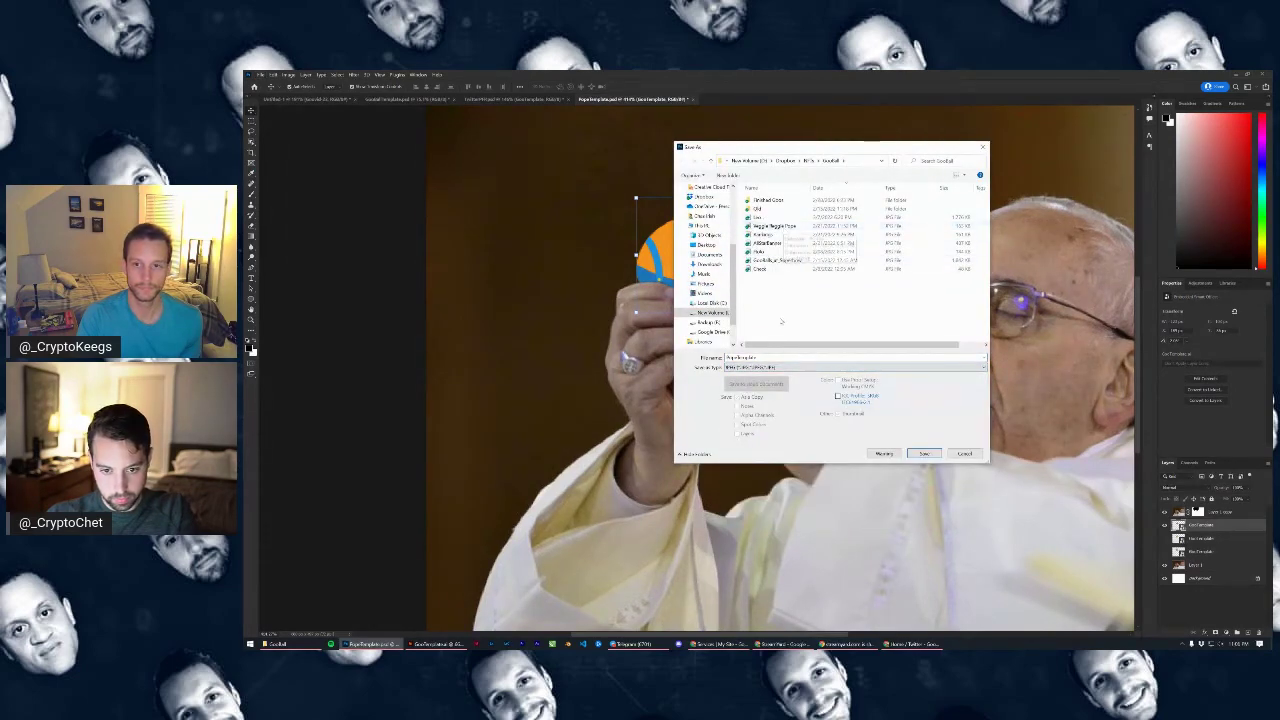
drag(762, 358, 714, 352)
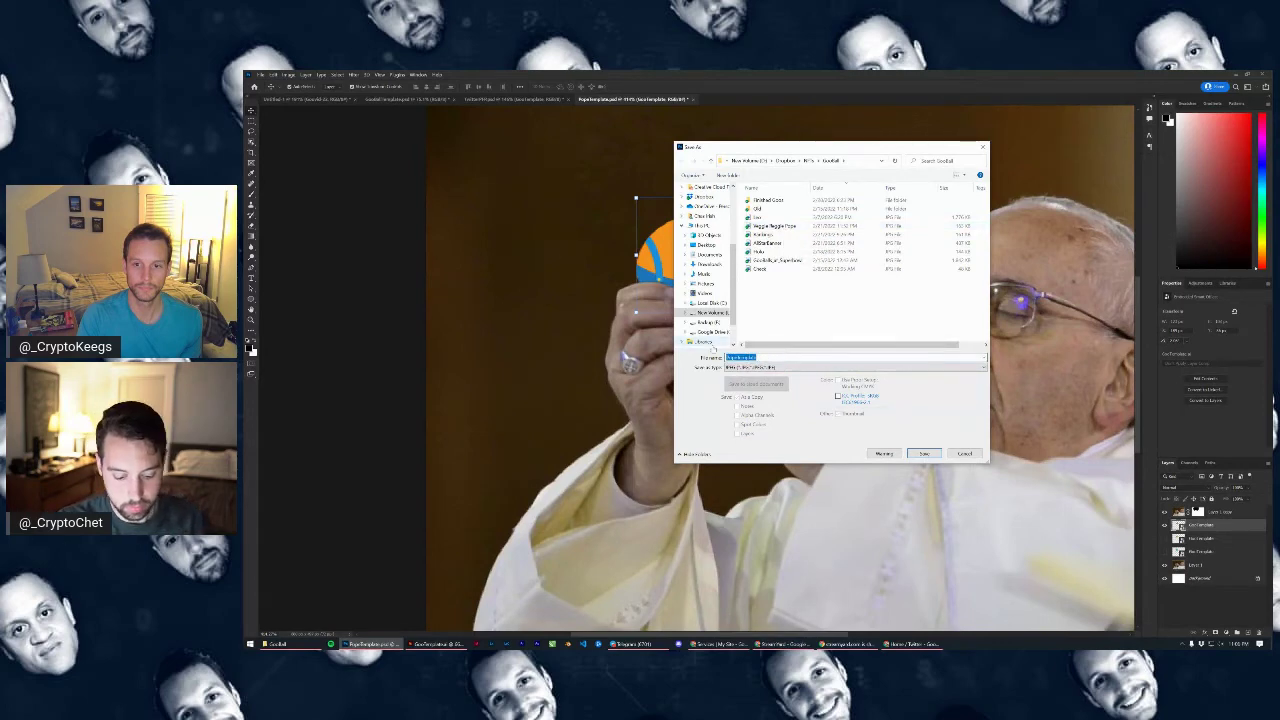
text(G)
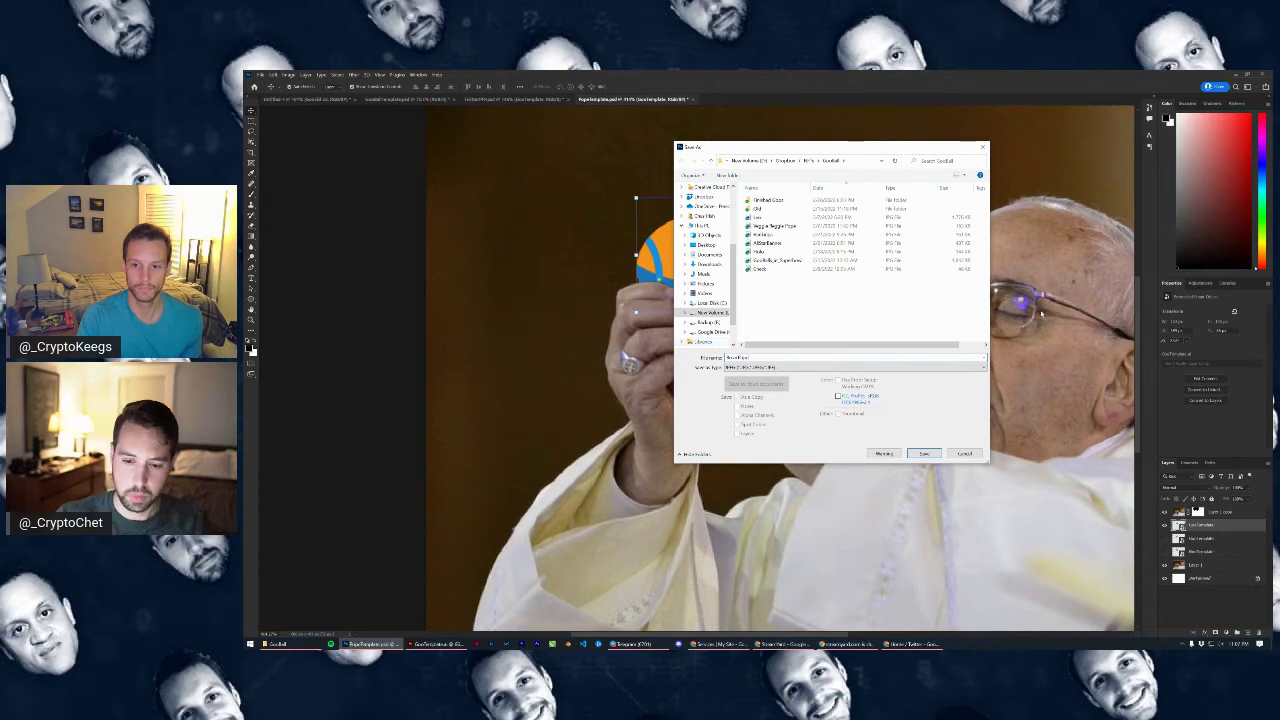
click(921, 454)
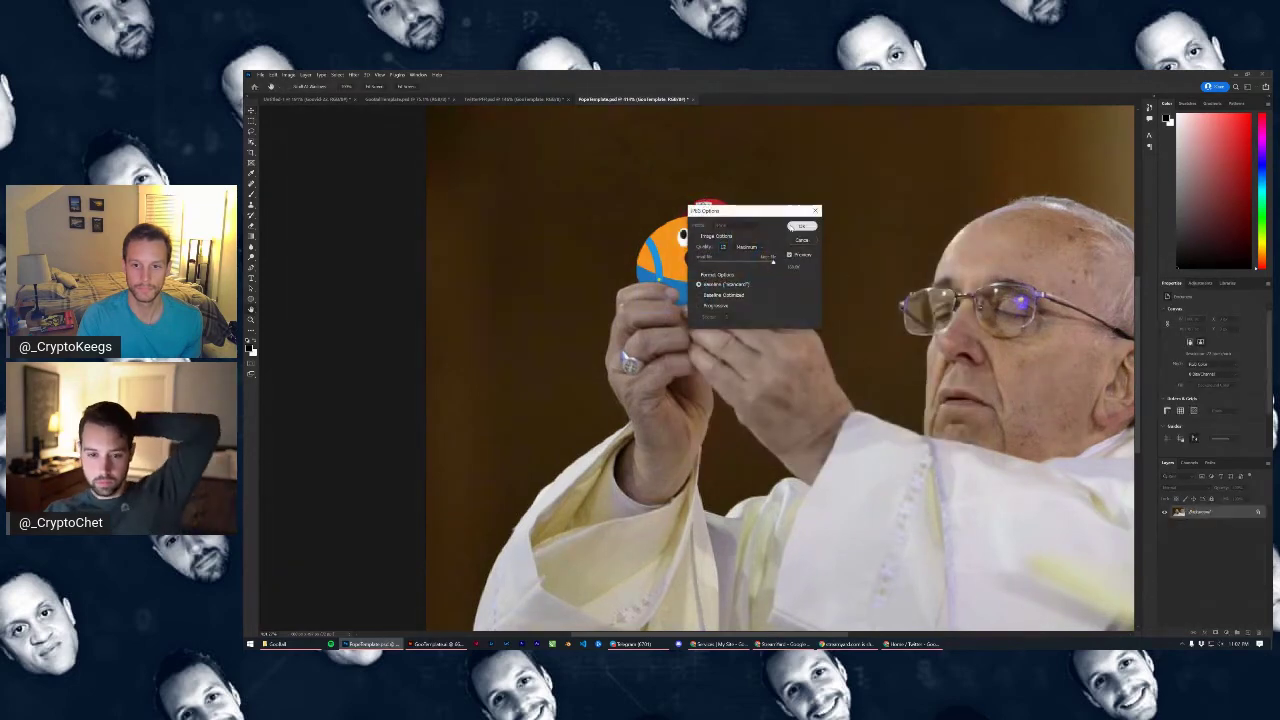
click(798, 234)
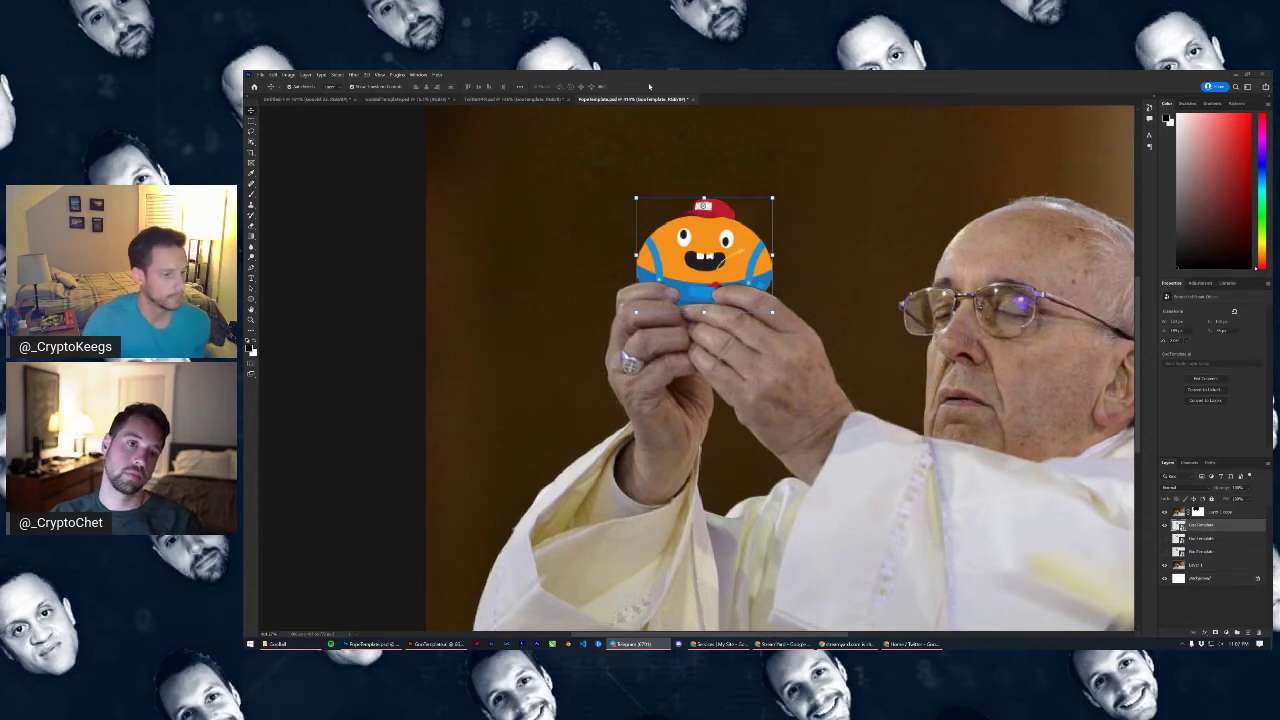
Save the layered PopeTemplate document and close it
click(261, 75)
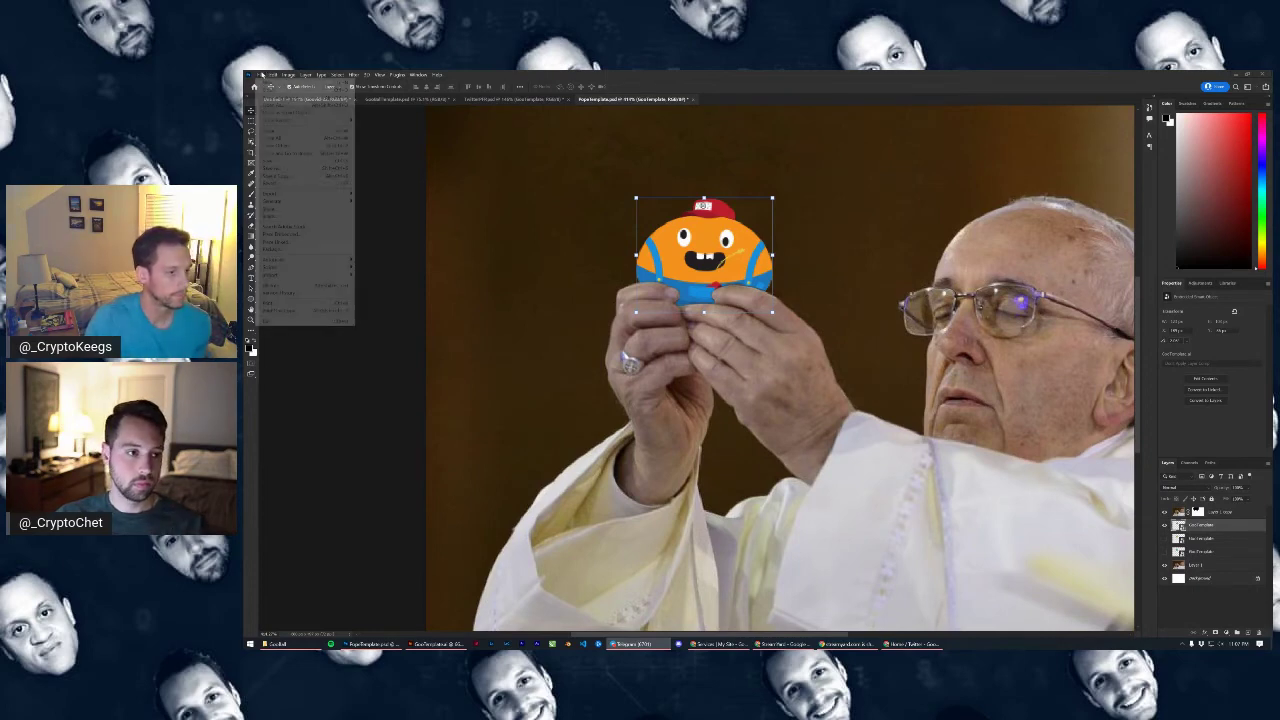
click(272, 162)
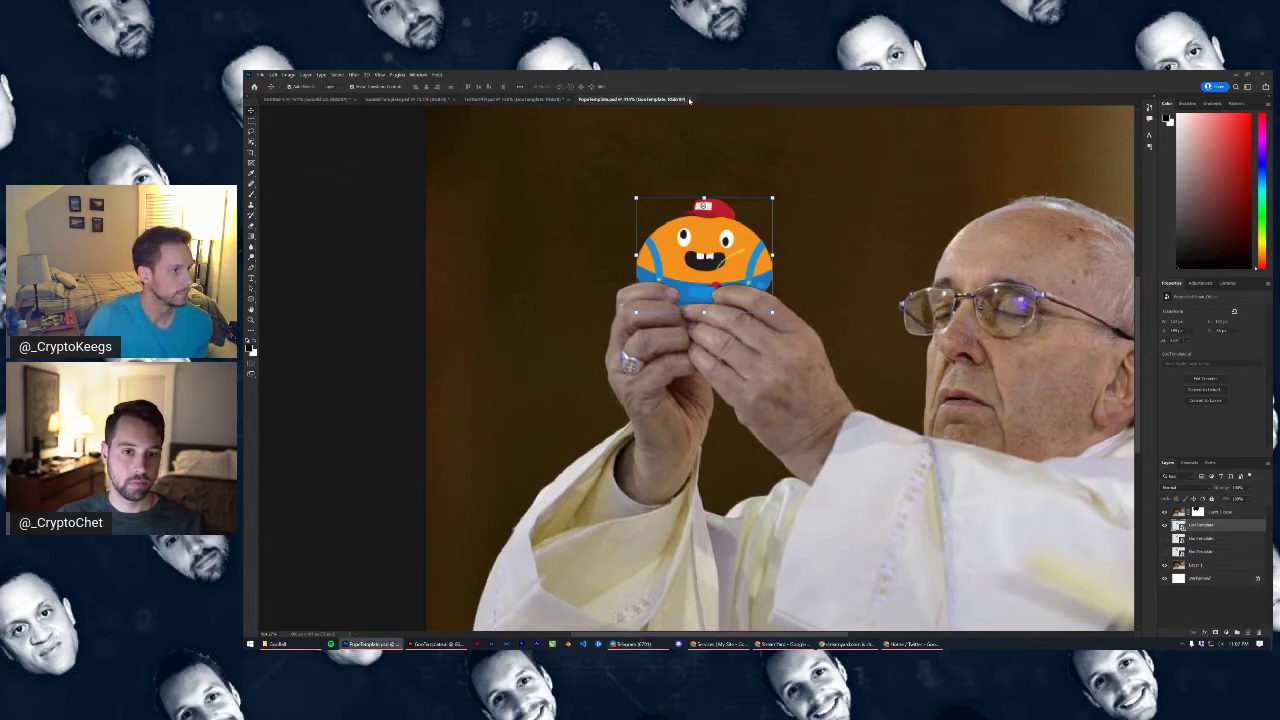
click(692, 100)
Close the TwitterPFP, GooBallTemplate and untitled #GooCrew shirt documents without saving their changes
click(566, 100)
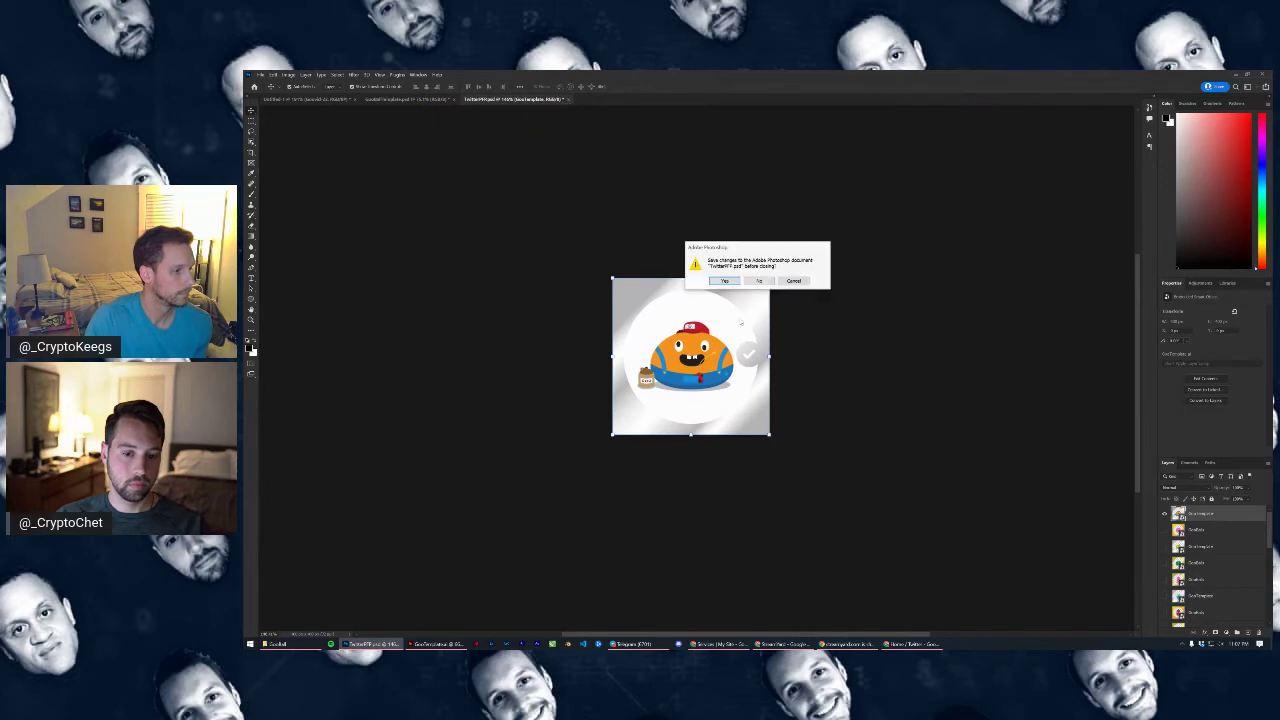
key(n)
click(450, 101)
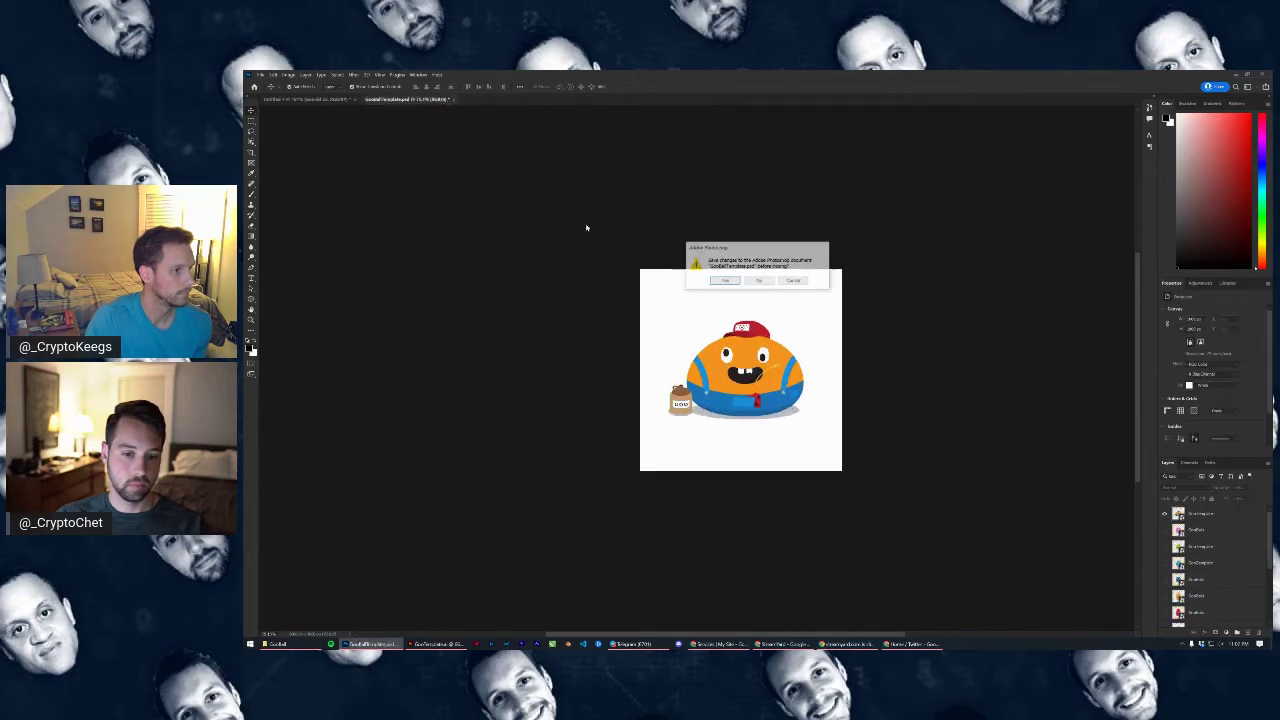
key(n)
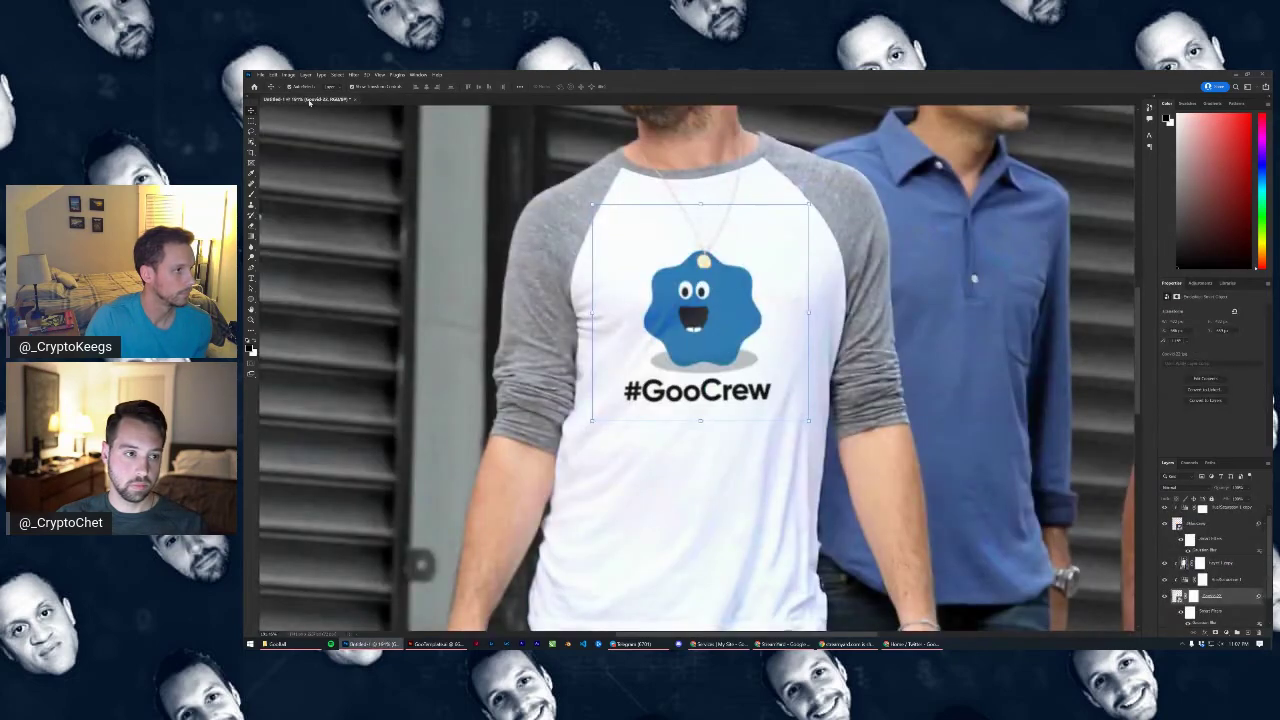
click(356, 100)
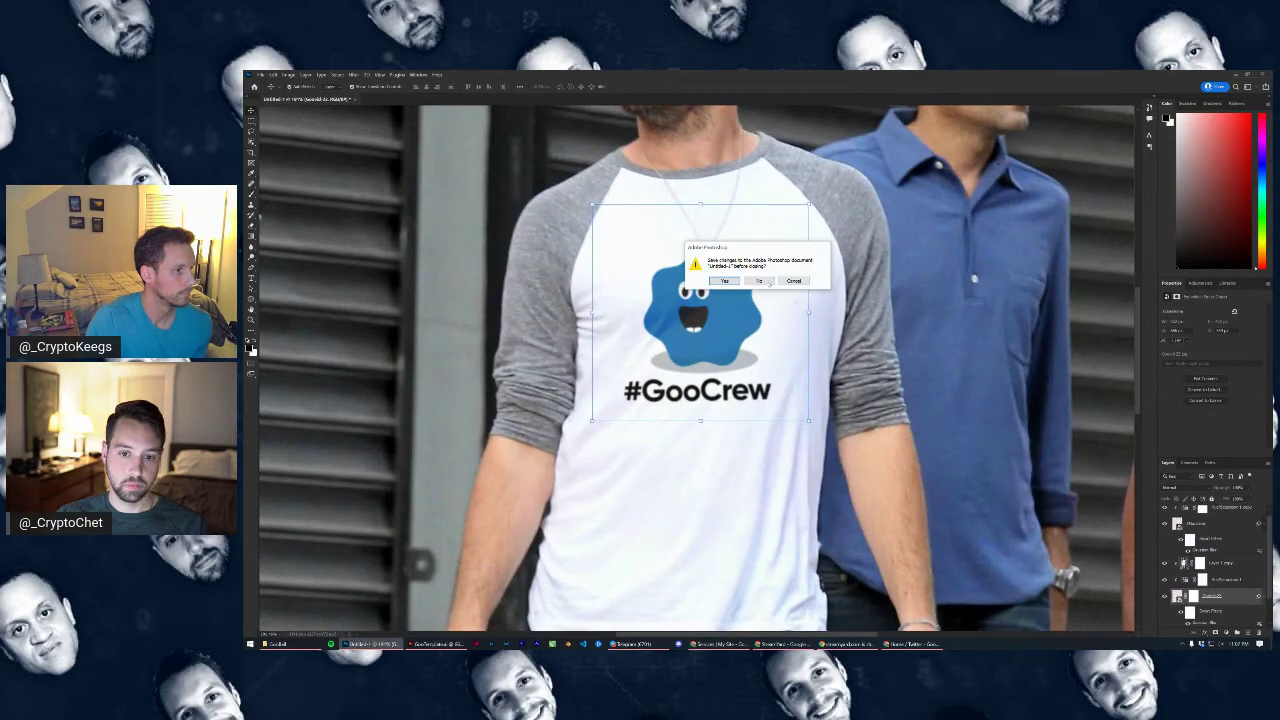
key(n)
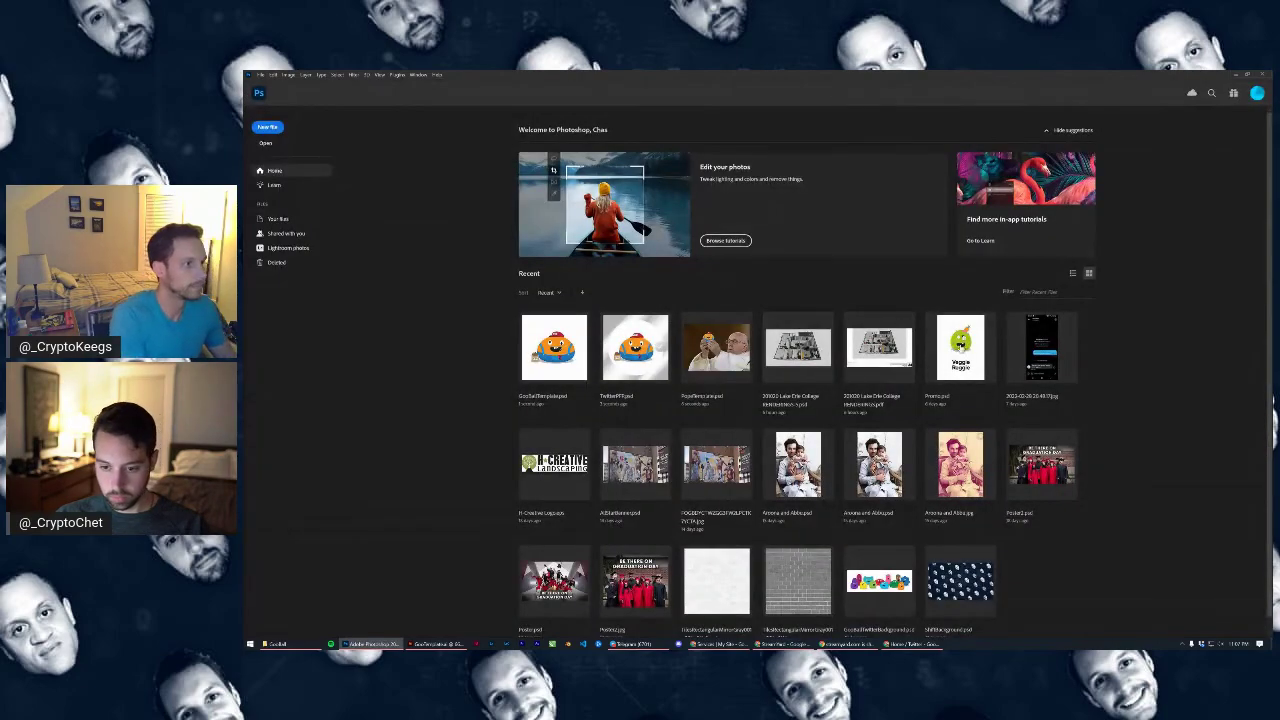
Open the recent Promo.psd and place the GooTemplate Illustrator file from the GooBall folder into it as a smart object
click(960, 347)
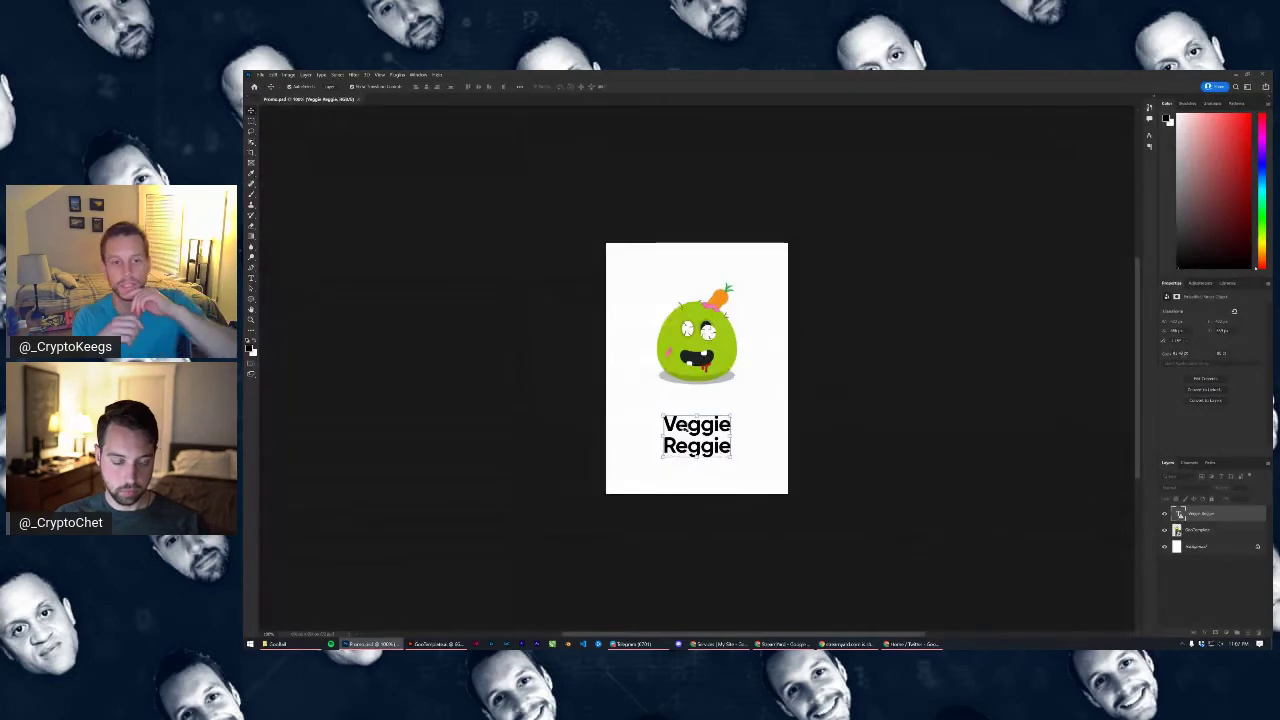
click(276, 644)
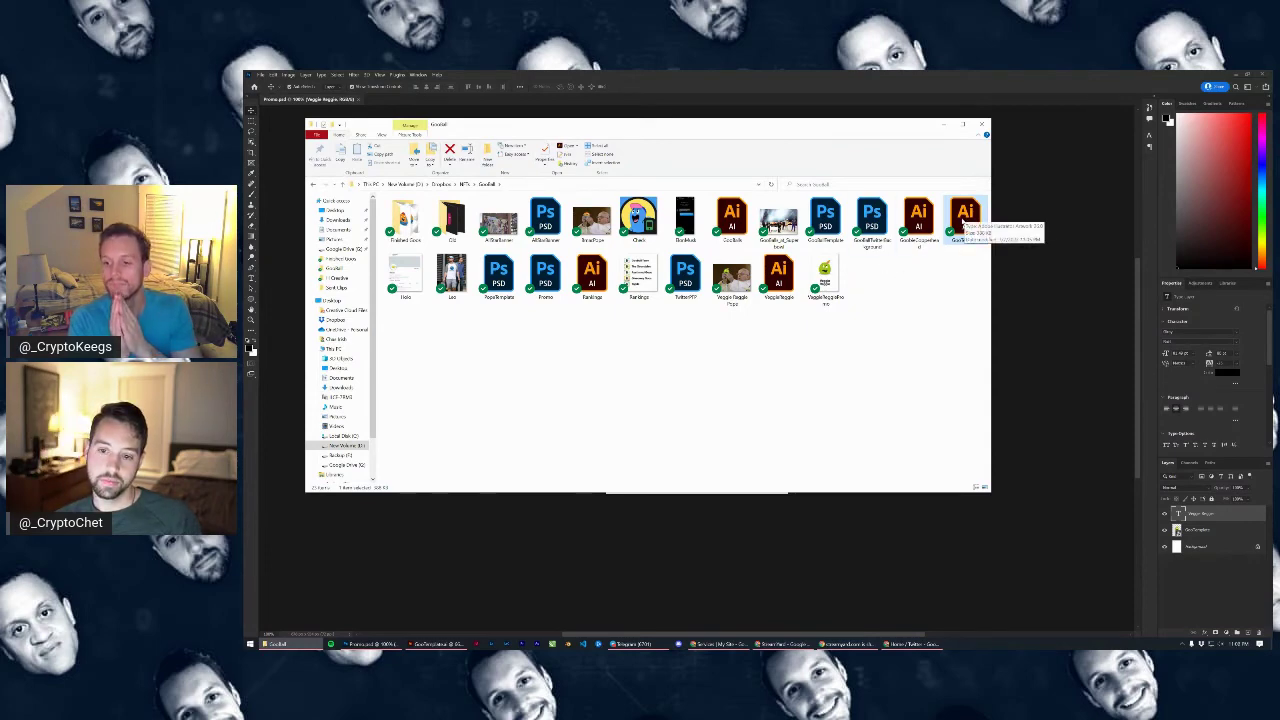
drag(965, 215, 1008, 258)
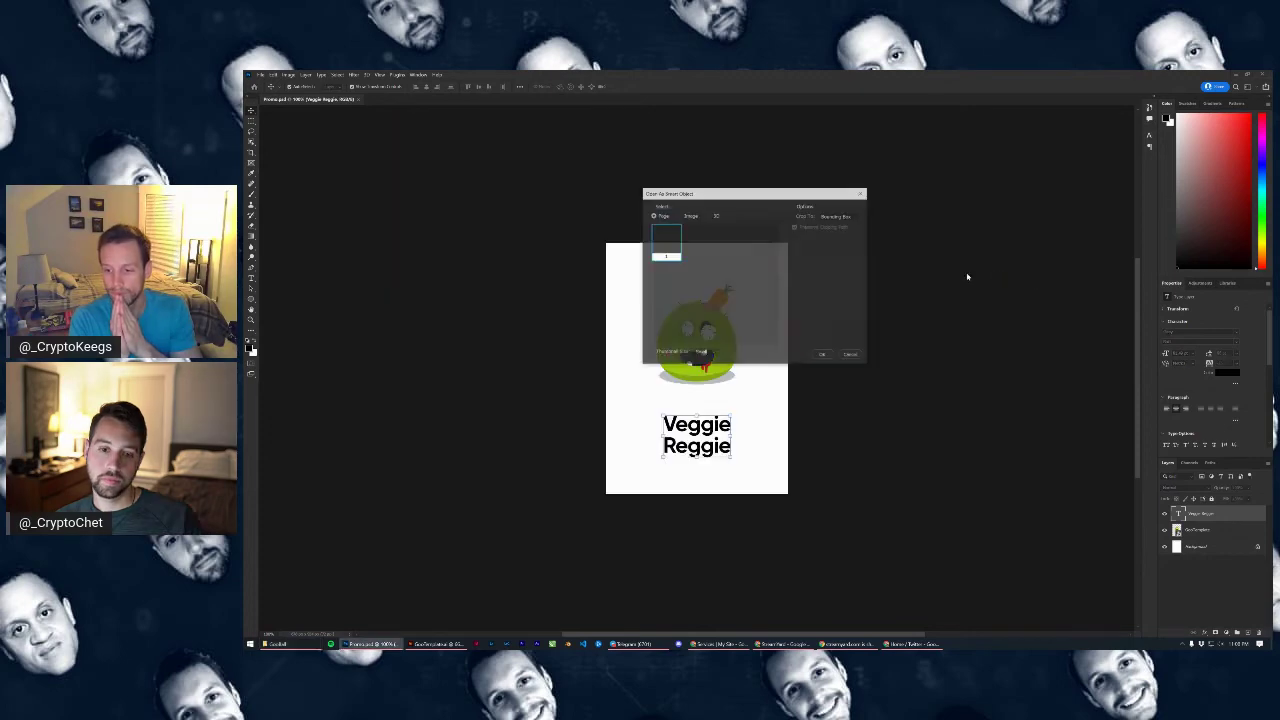
click(822, 355)
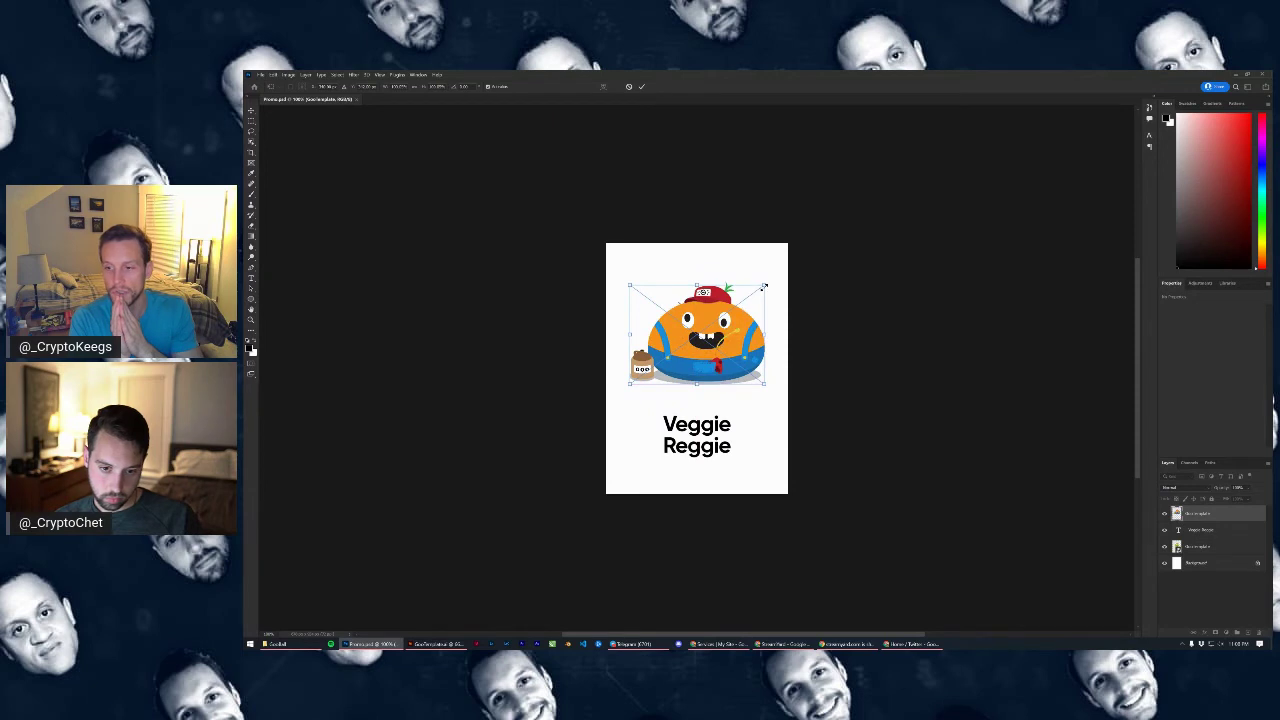
Scale the placed hillbilly character down slightly, position it above the Veggie Reggie text, and delete the old green character's layer
drag(765, 282, 756, 292)
scroll(711, 358, up, 2)
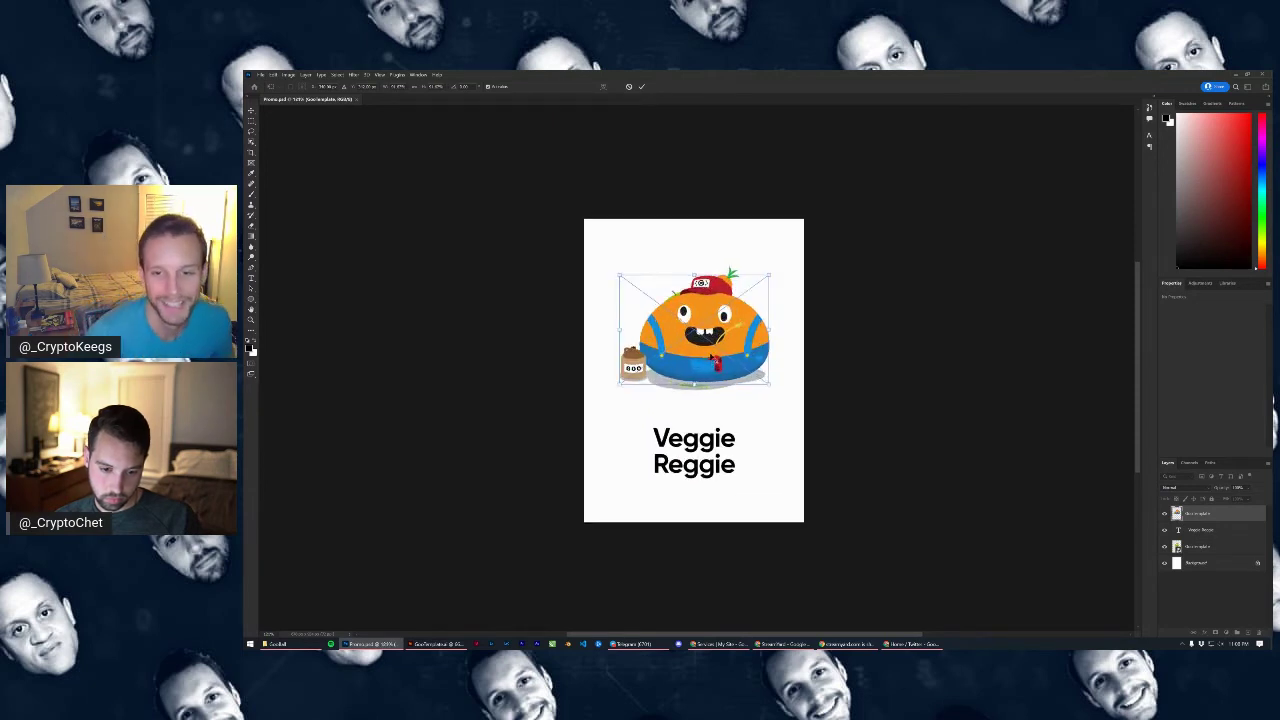
drag(727, 334, 727, 339)
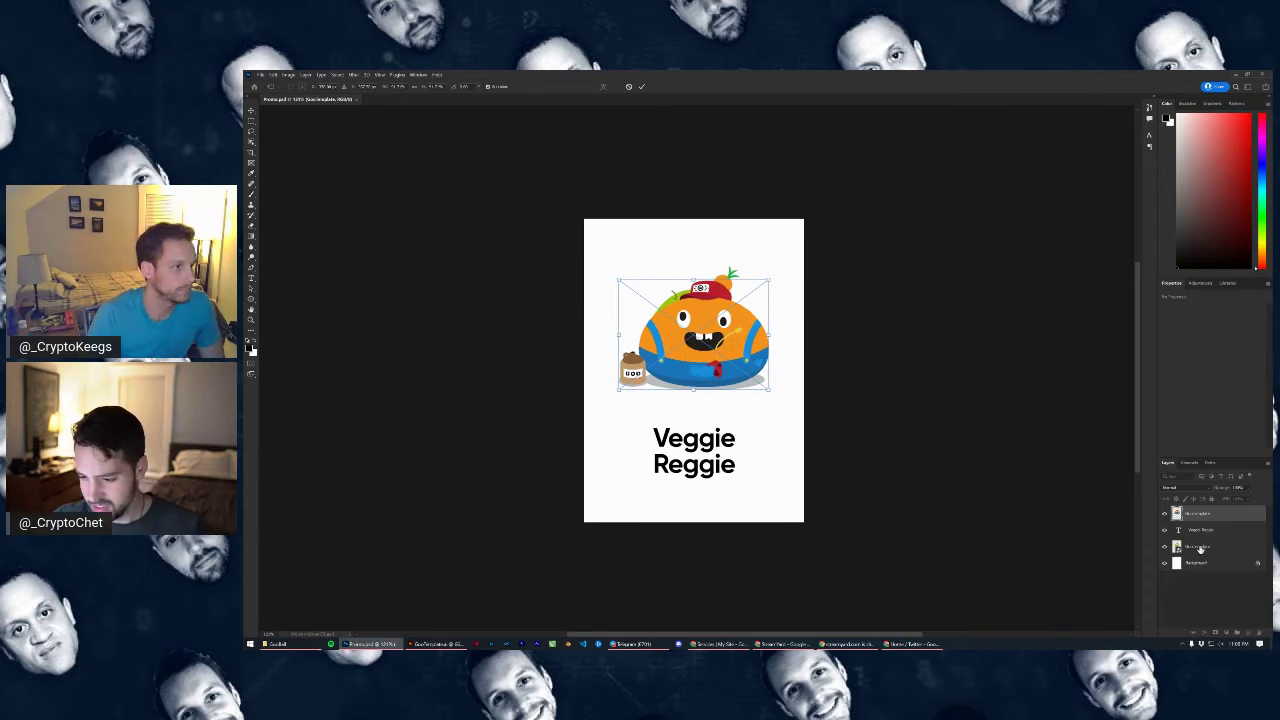
click(1160, 547)
key(Delete)
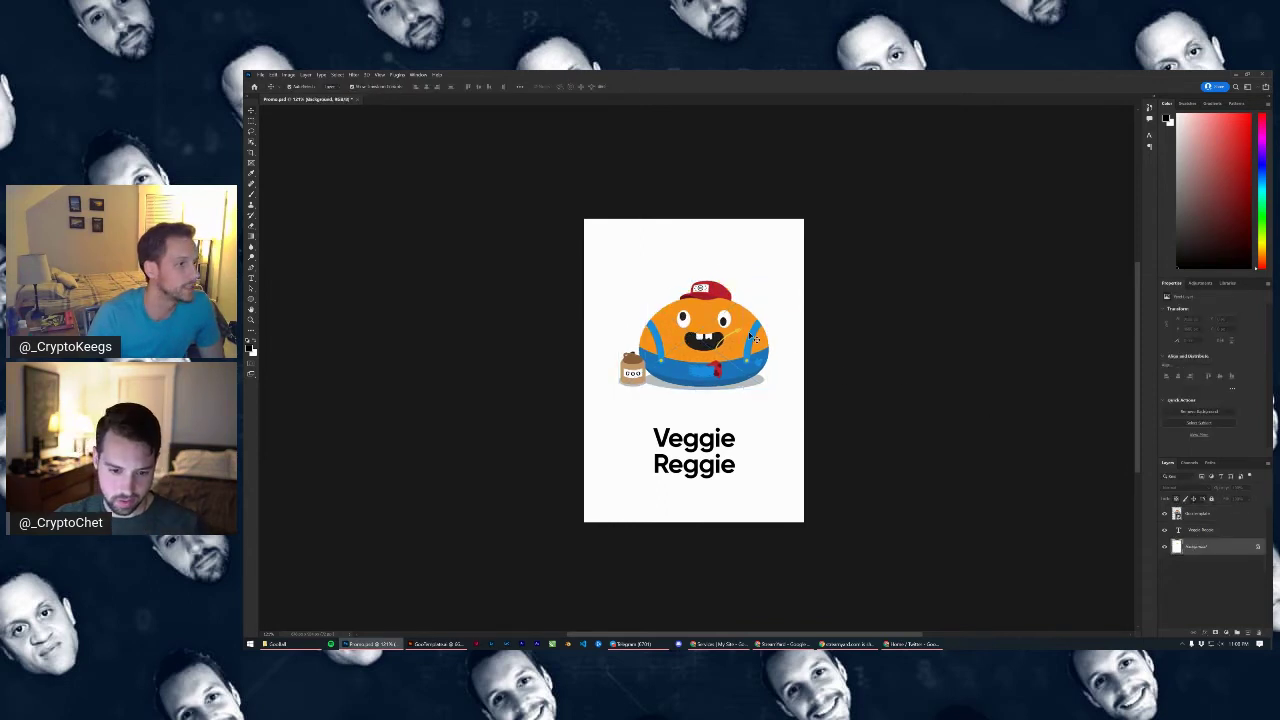
Nudge the hillbilly character slightly left to center it with its jug above the Veggie Reggie text, and deselect it
key(Left)
key(Left)
key(Left)
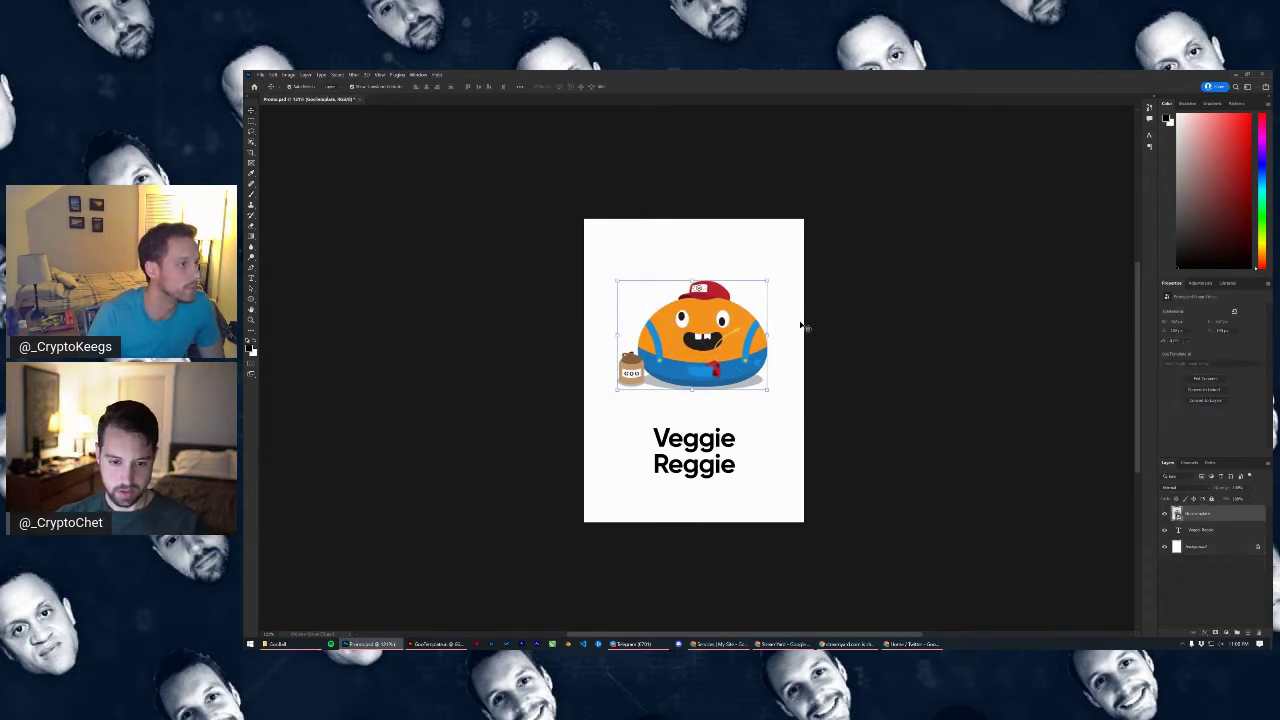
click(800, 364)
click(711, 439)
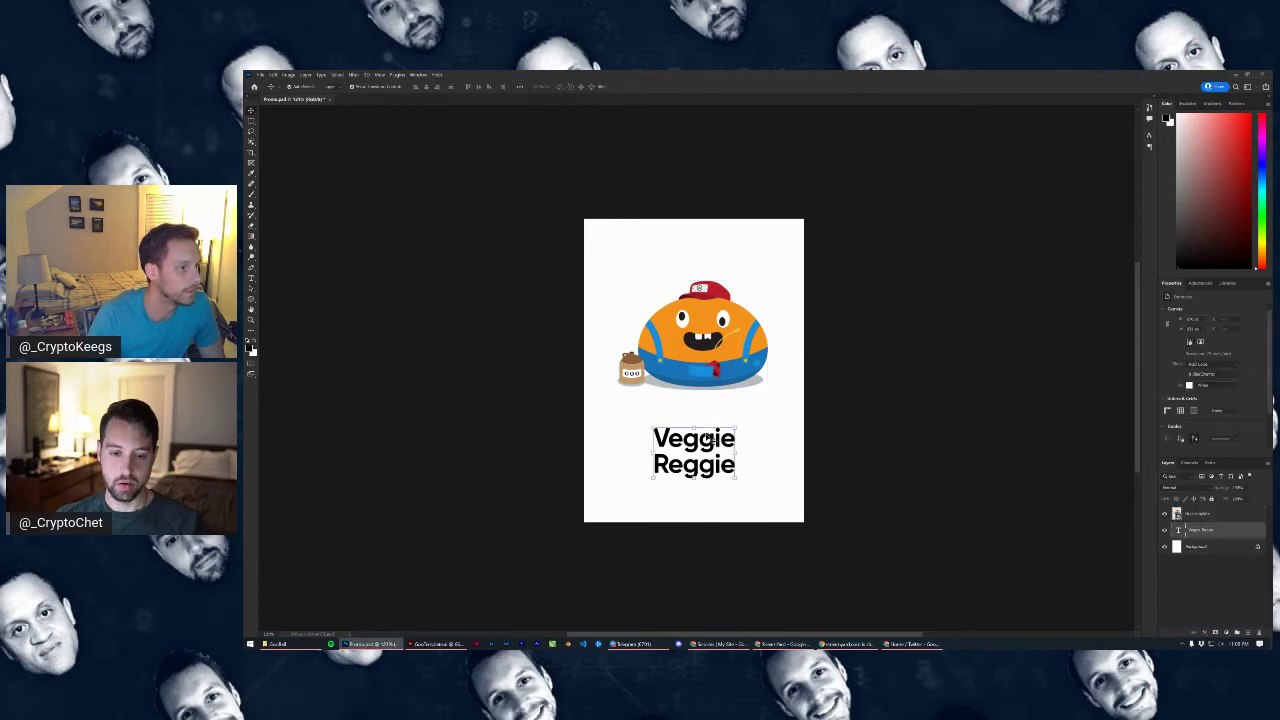
click(730, 345)
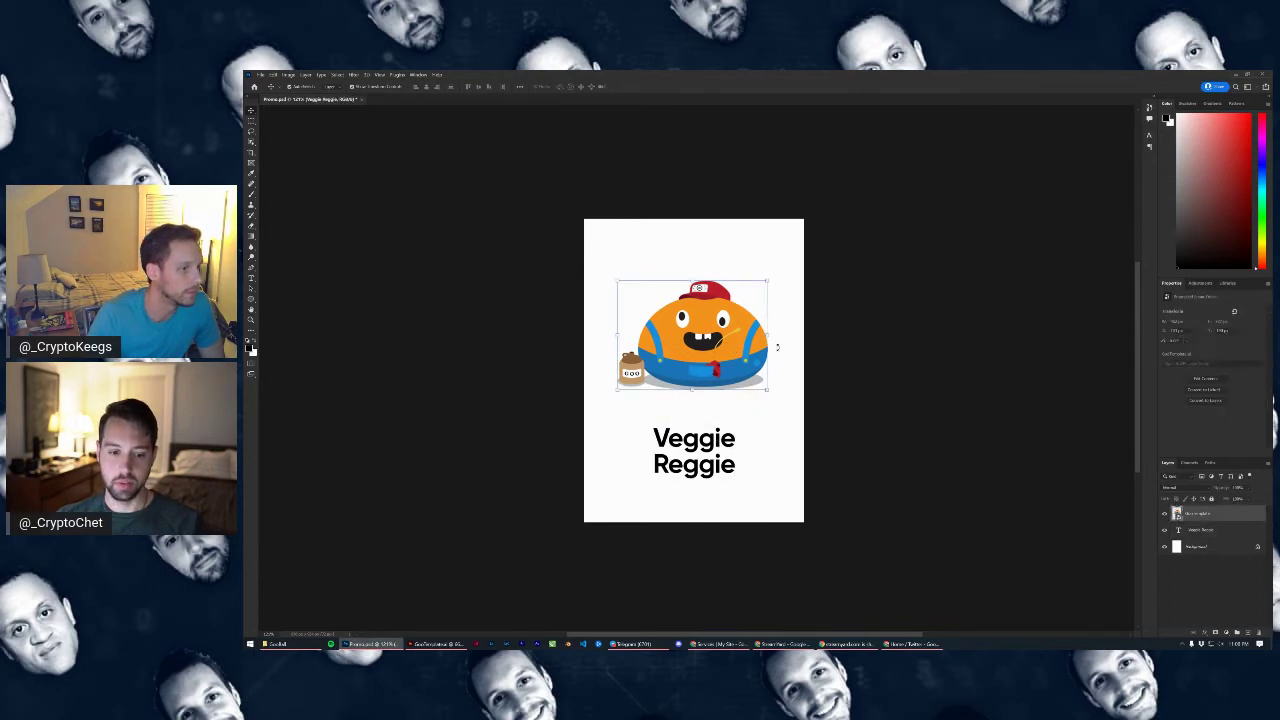
click(898, 441)
click(728, 348)
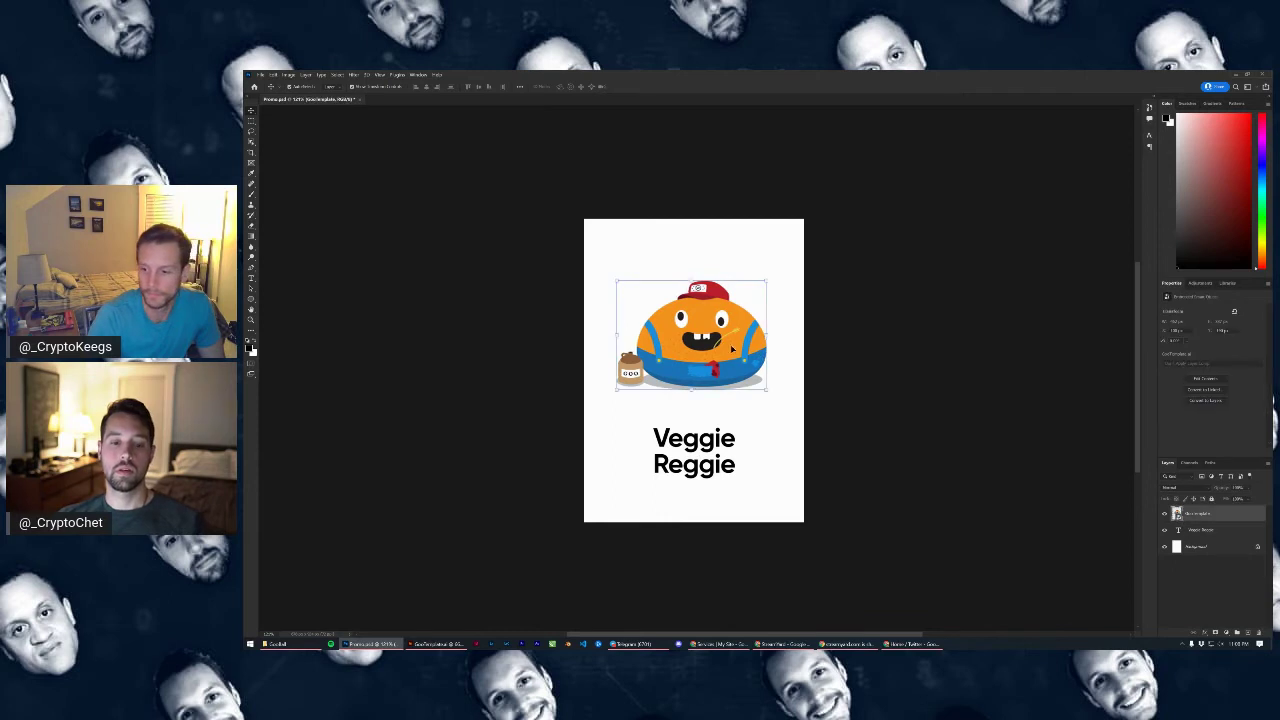
key(Left)
key(Left)
key(Left)
click(848, 358)
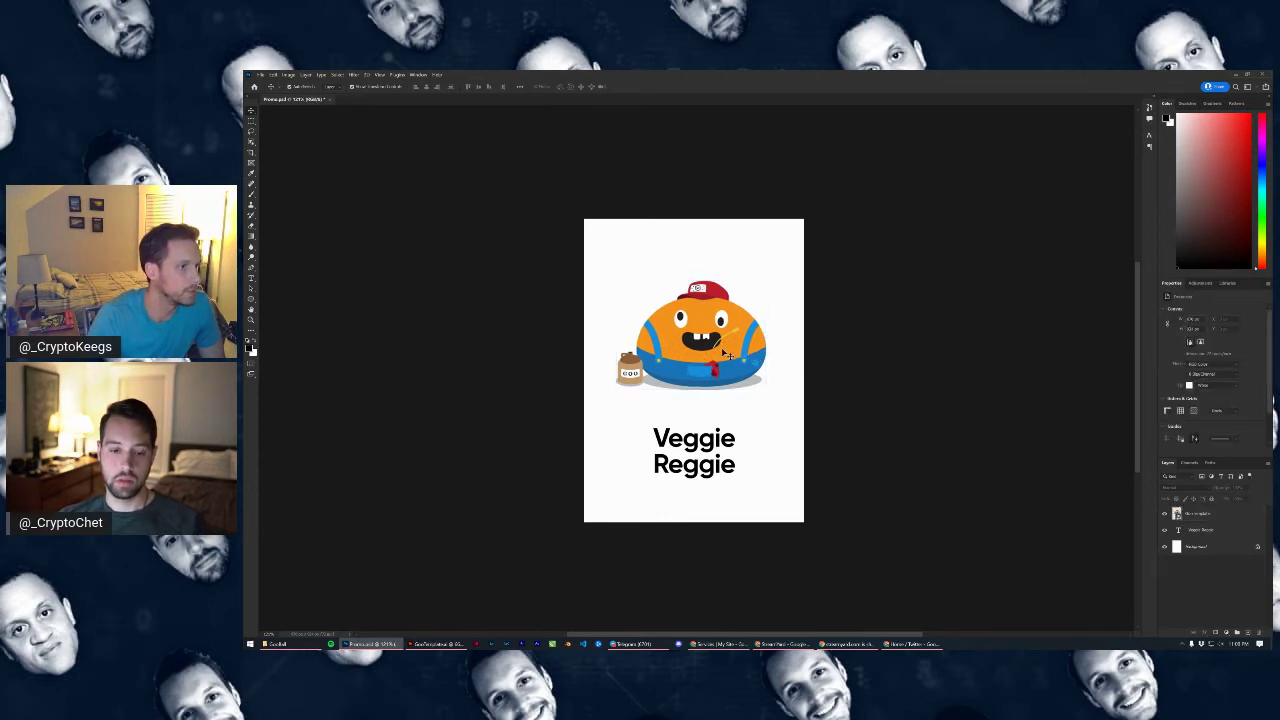
Save the promo image as a PNG under a new file name in the GooBall folder and switch to Telegram
click(266, 75)
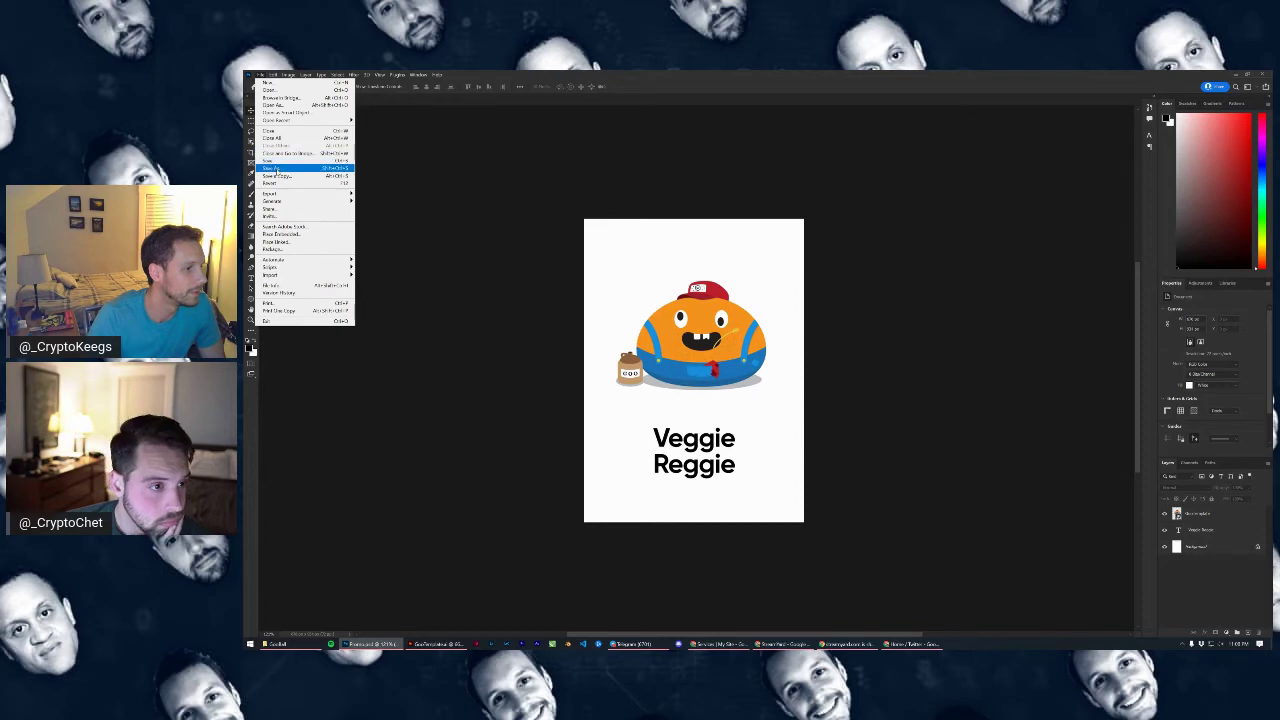
click(278, 169)
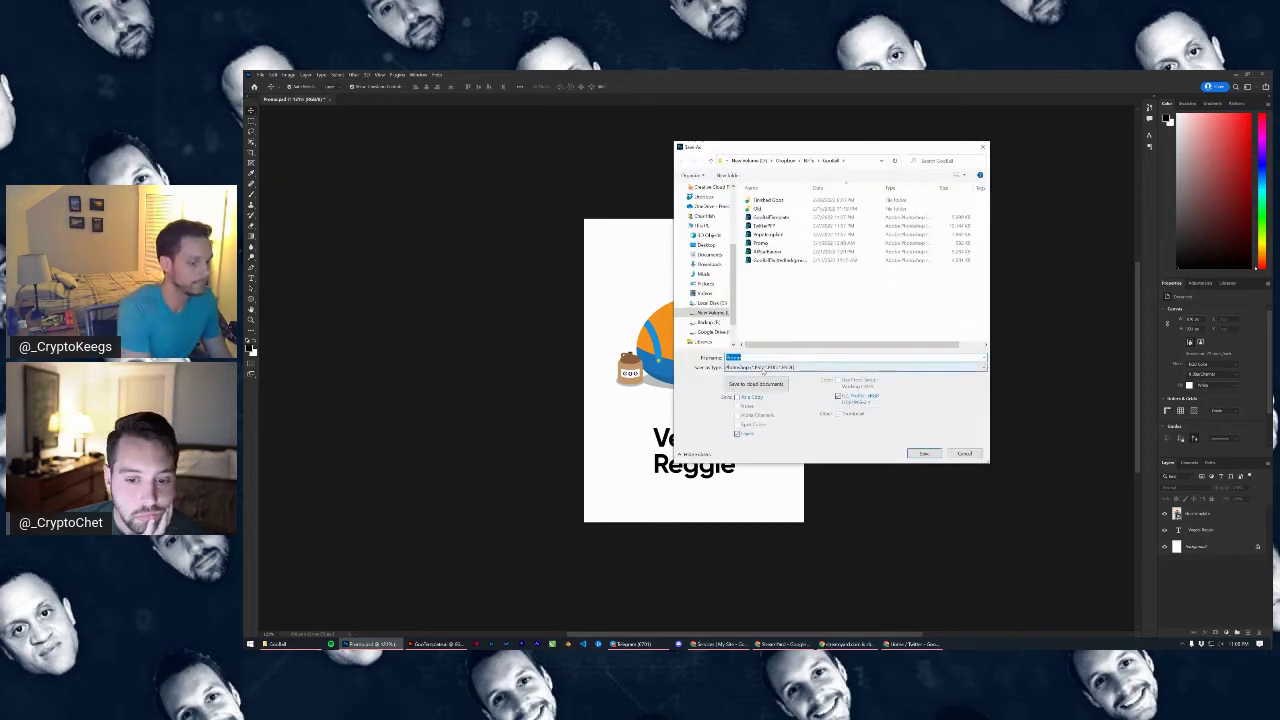
click(760, 367)
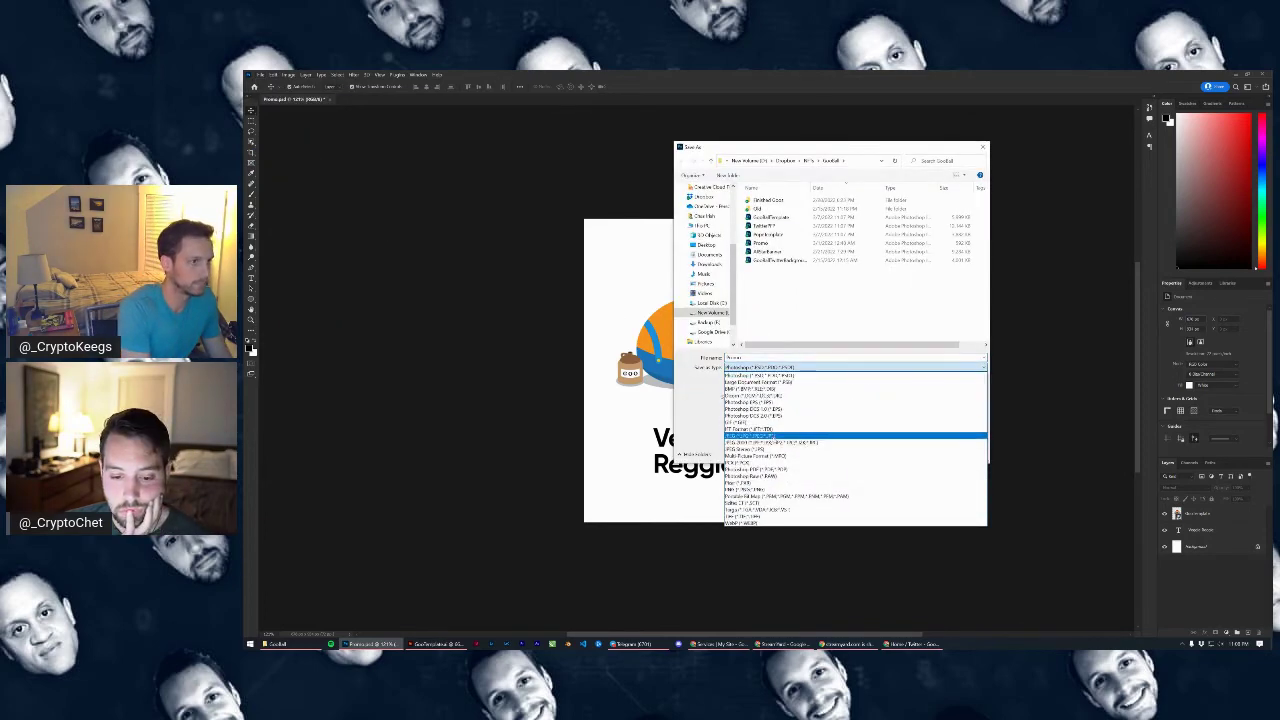
click(760, 489)
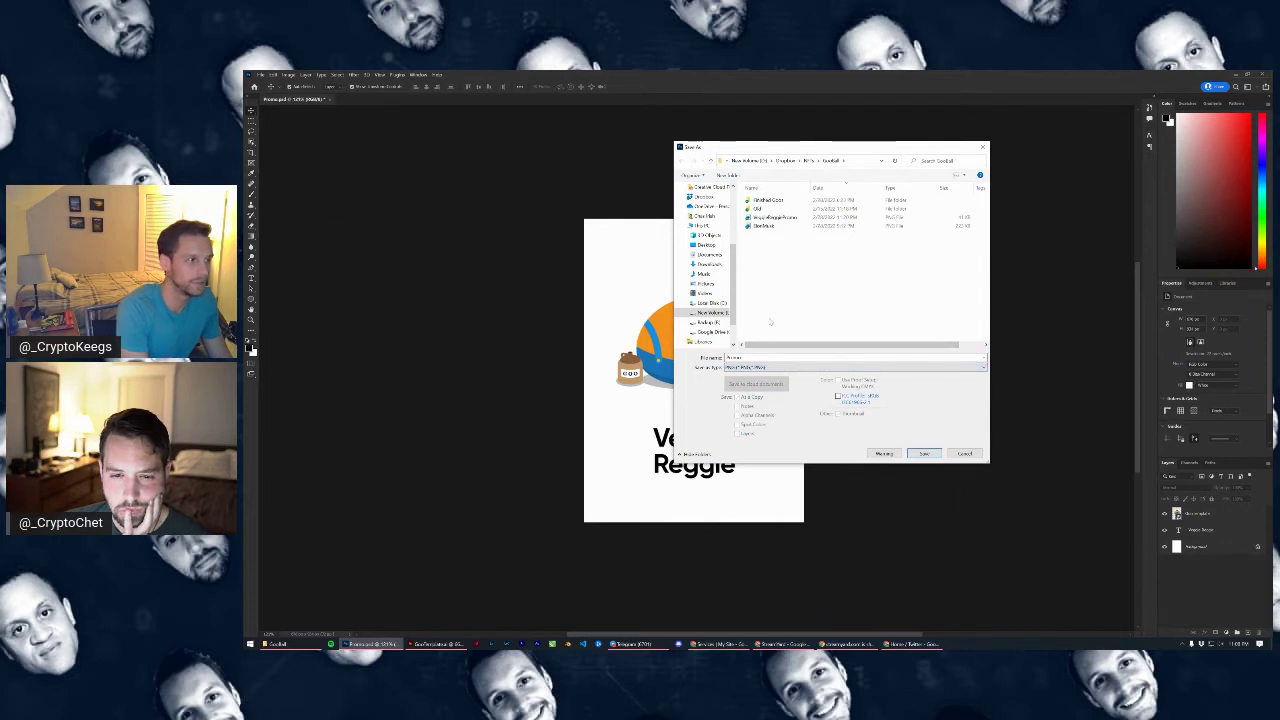
double_click(733, 358)
click(728, 358)
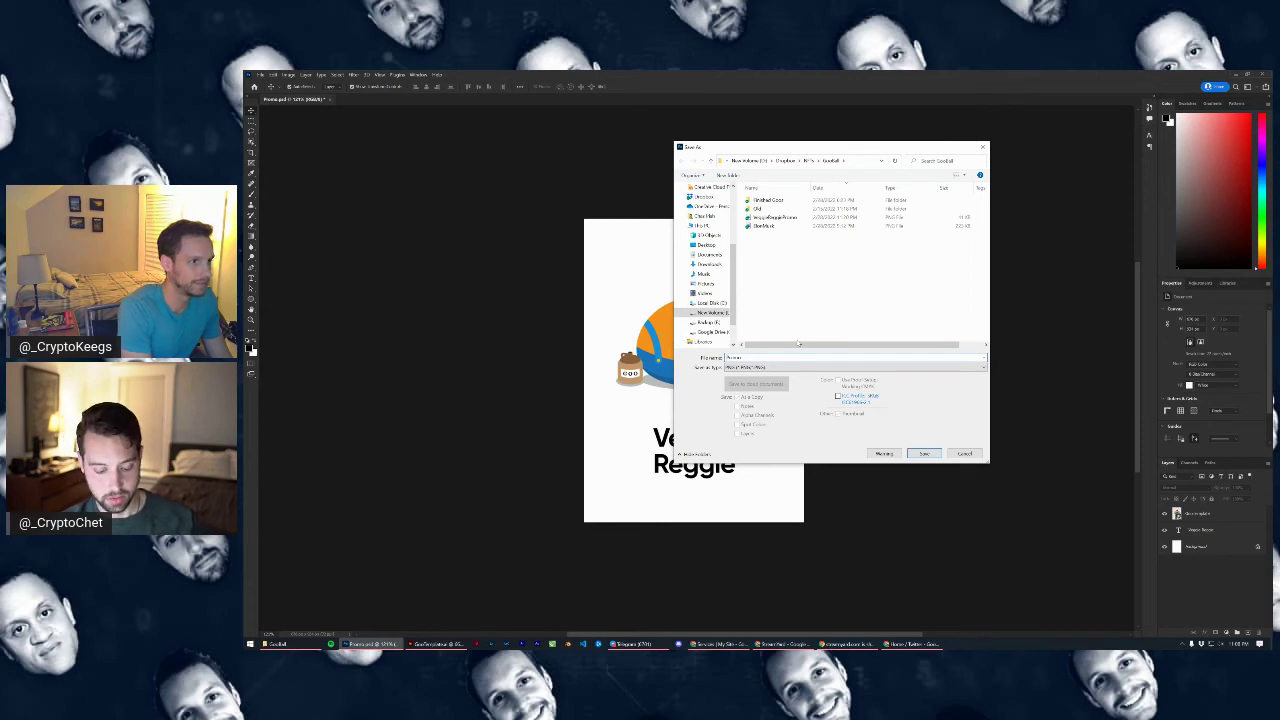
text(Brea)
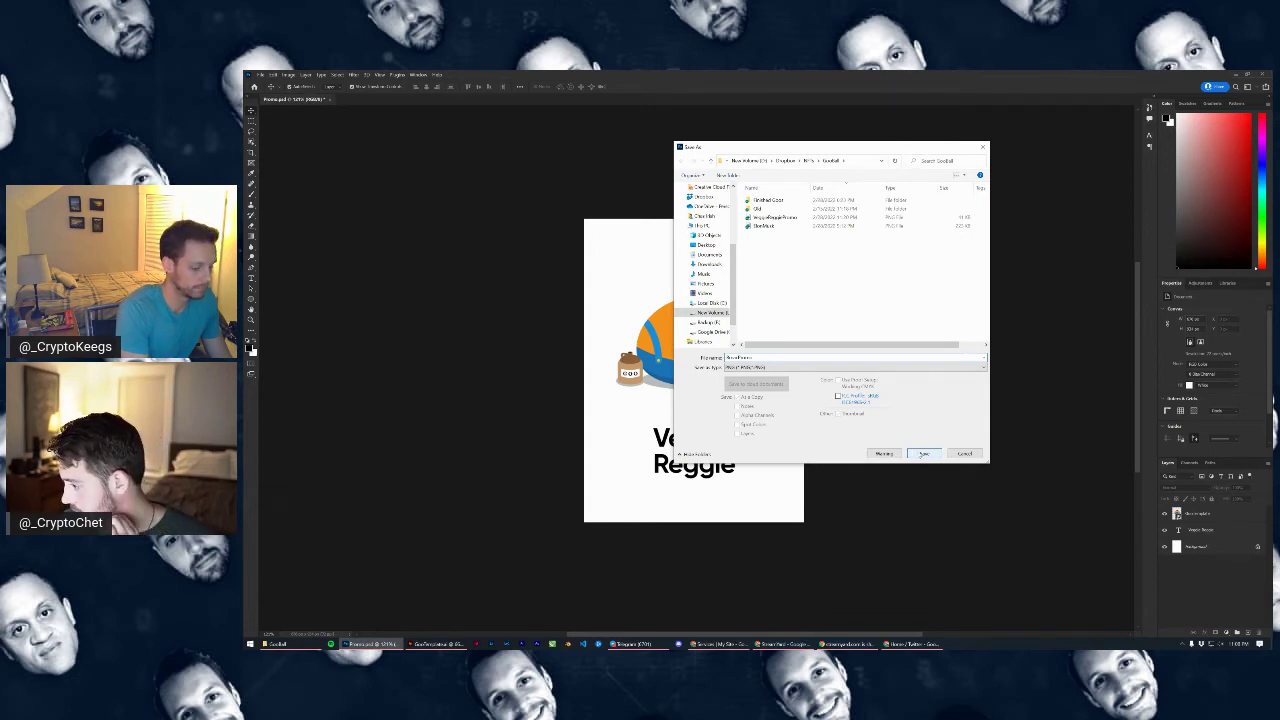
click(912, 454)
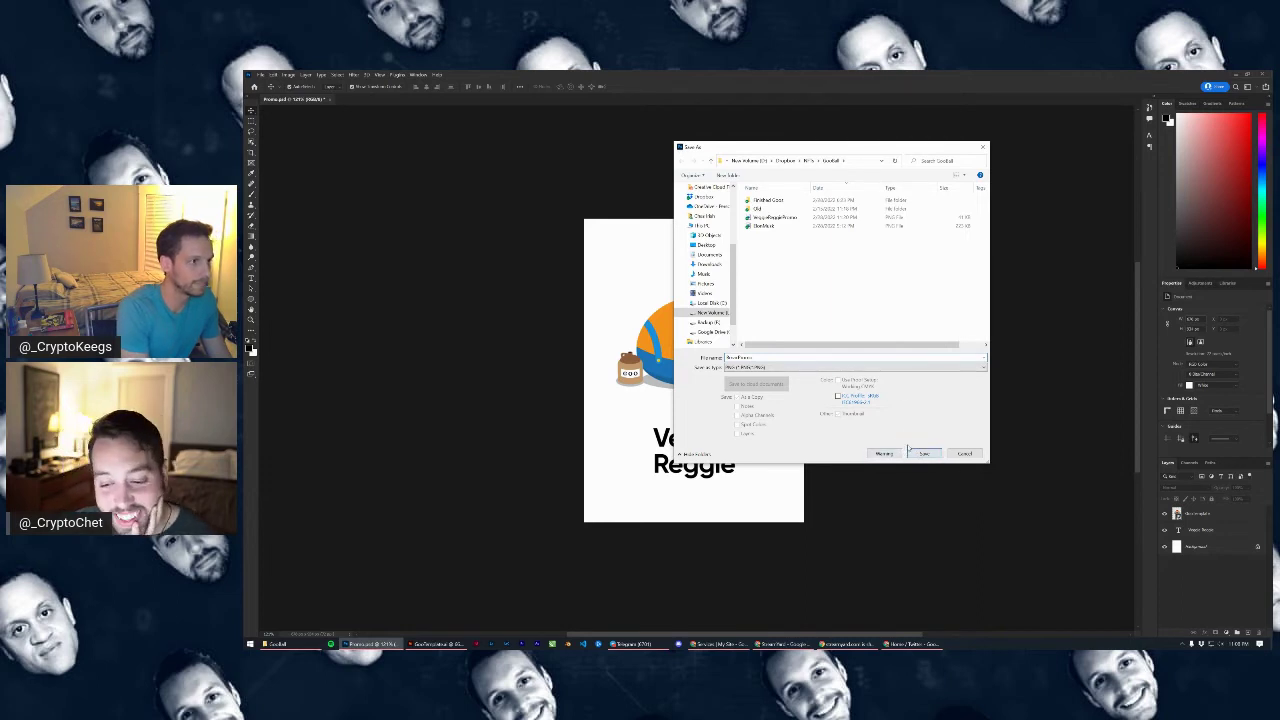
click(917, 449)
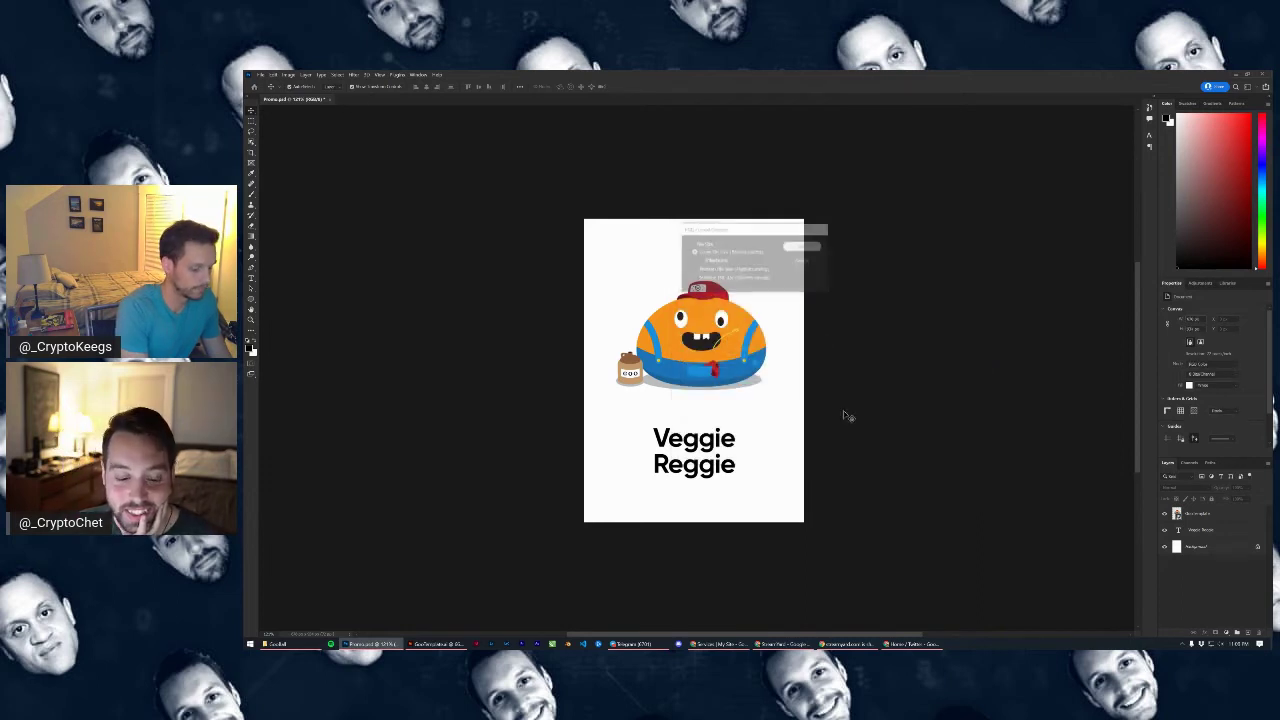
key(alt+Tab)
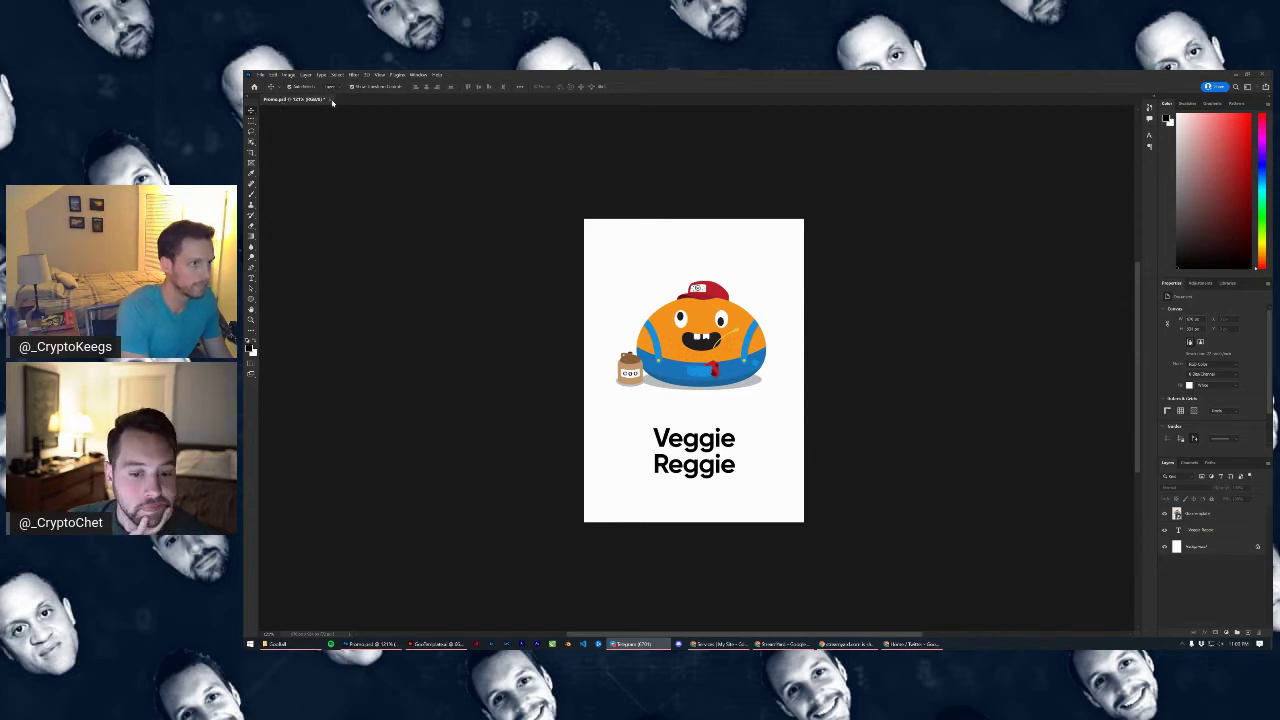
Close the Promo document with its changes saved and minimize Photoshop
click(330, 100)
click(725, 281)
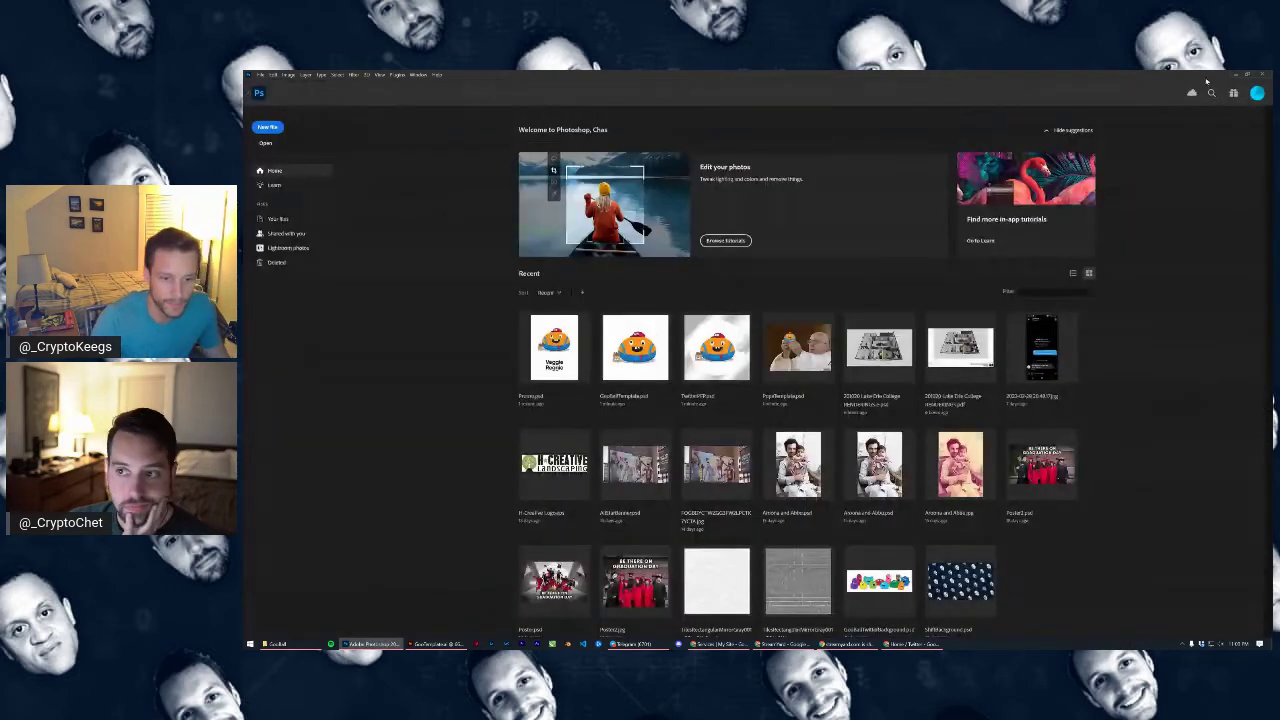
click(1236, 75)
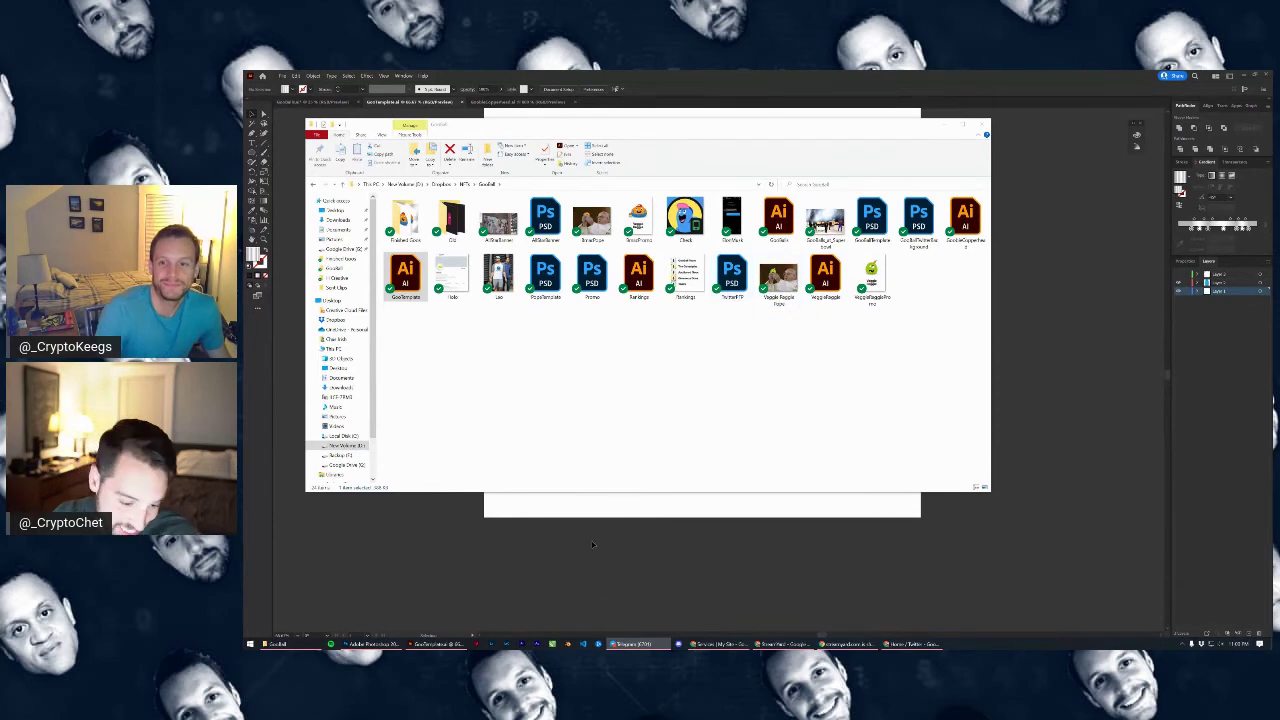
Reopen the recent Promo.psd in Photoshop and replace the Veggie Reggie text with "B'Mac Donald"
click(372, 644)
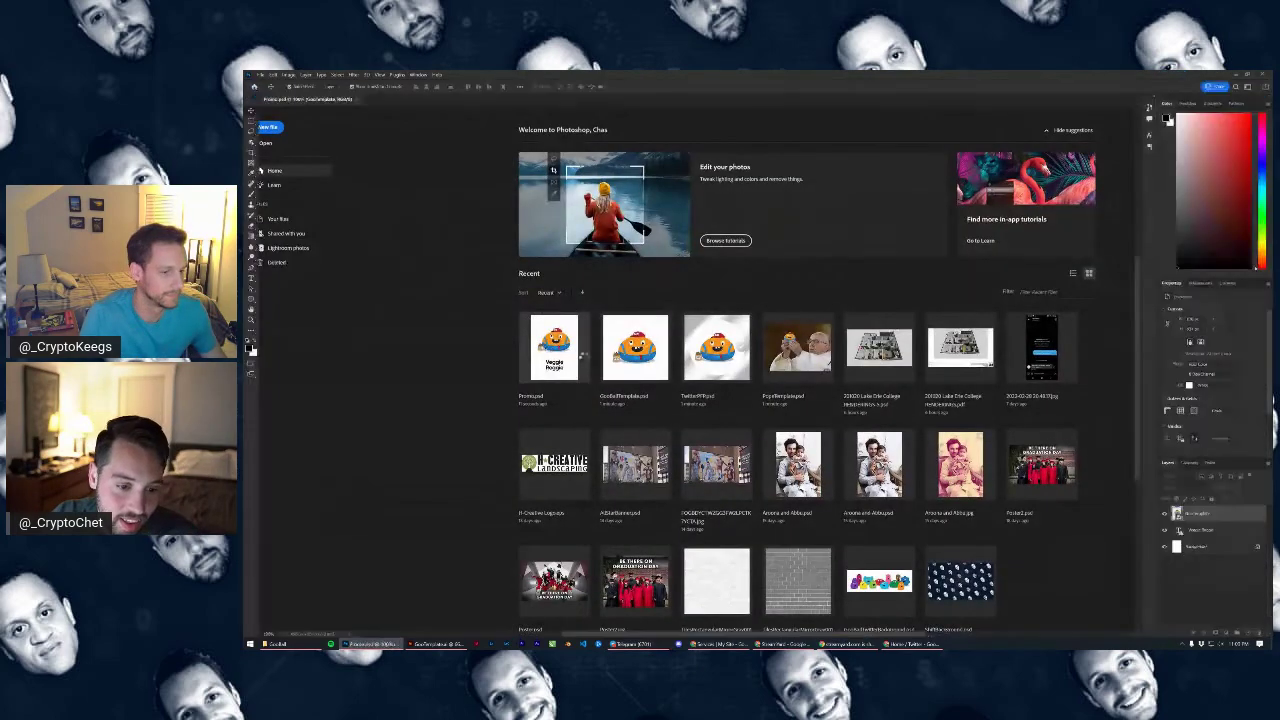
click(583, 355)
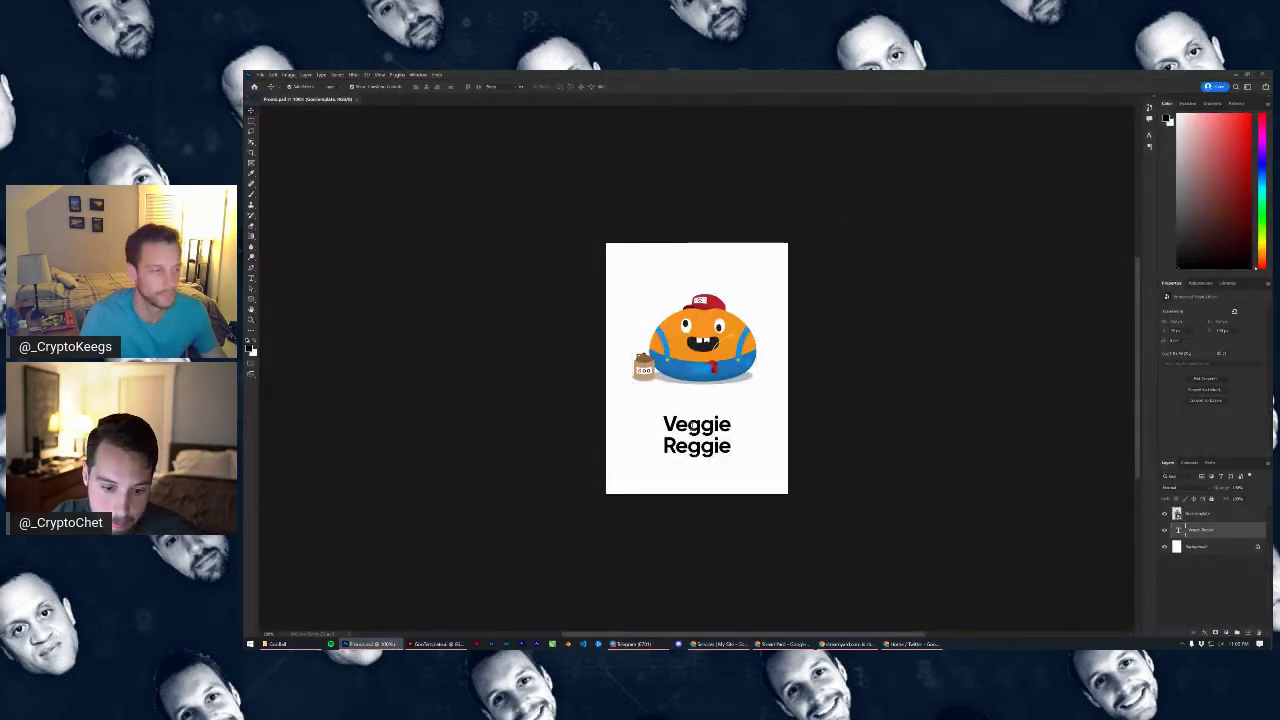
double_click(691, 427)
click(673, 427)
mouse_move(673, 427)
mouse_down()
mouse_move(731, 428)
mouse_move(730, 448)
mouse_move(662, 422)
mouse_up()
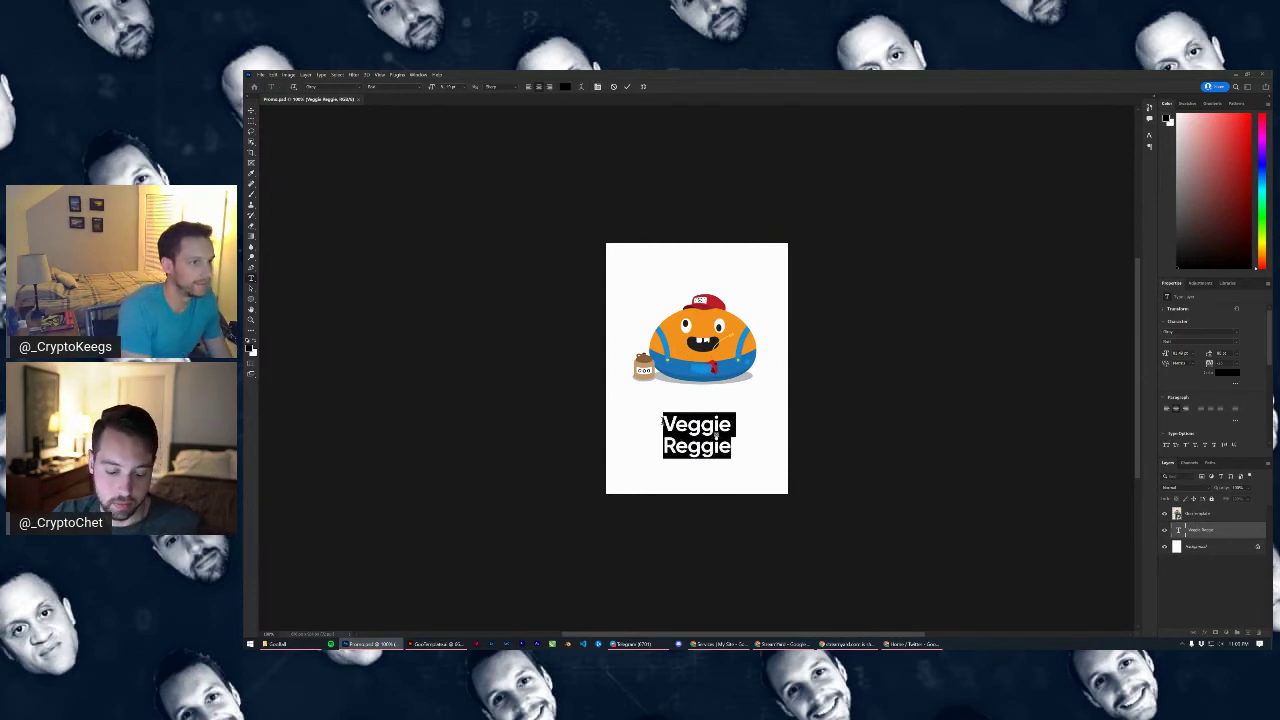
text(B'm)
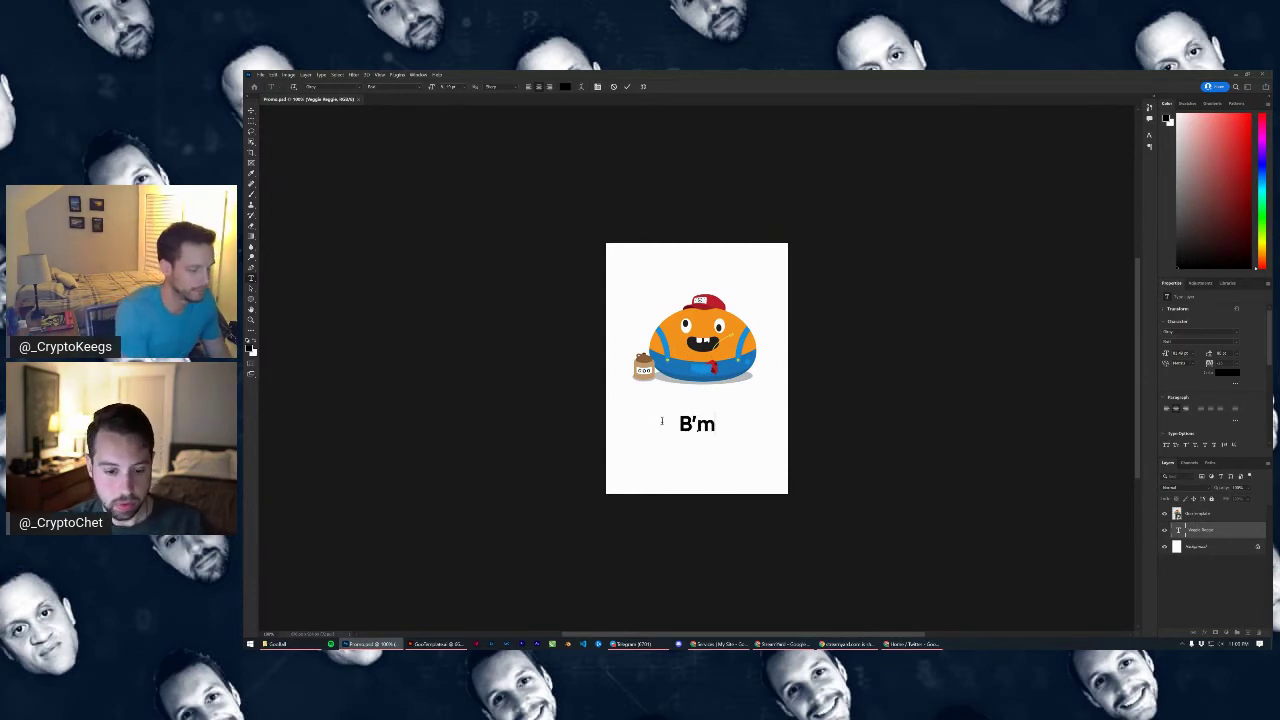
text(a)
key(BackSpace)
key(BackSpace)
text(Mac)
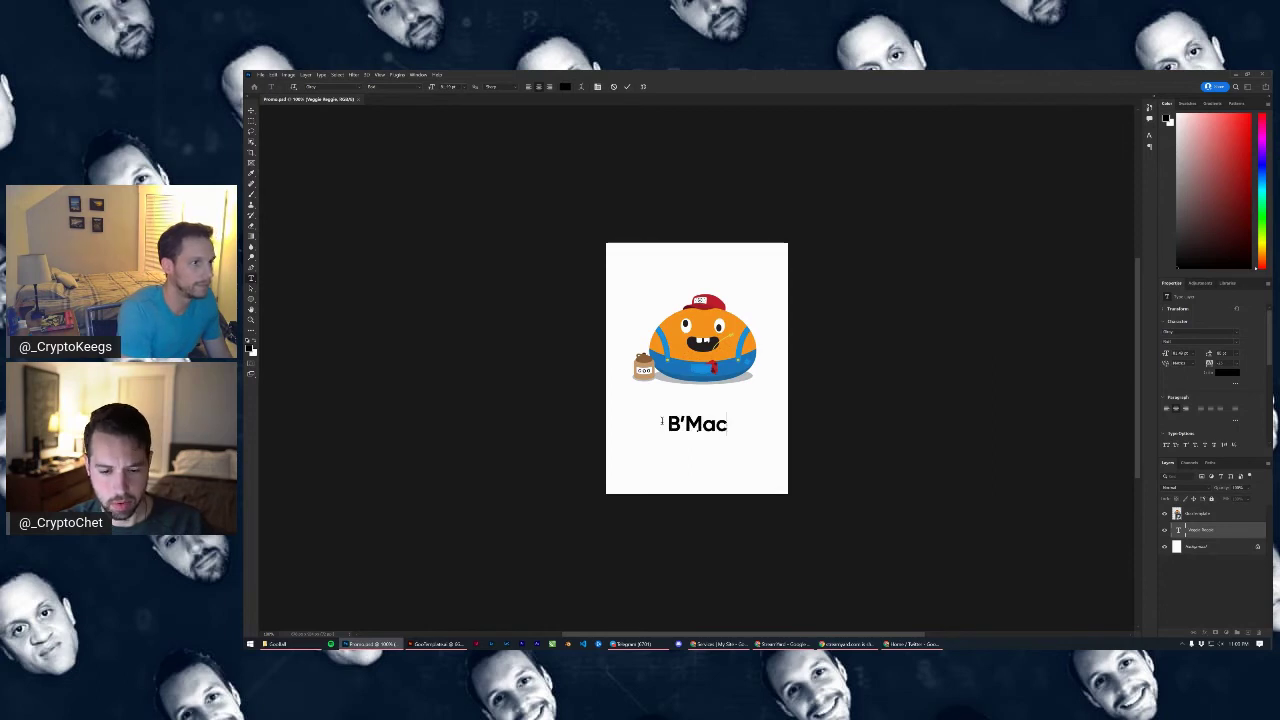
text( Donald)
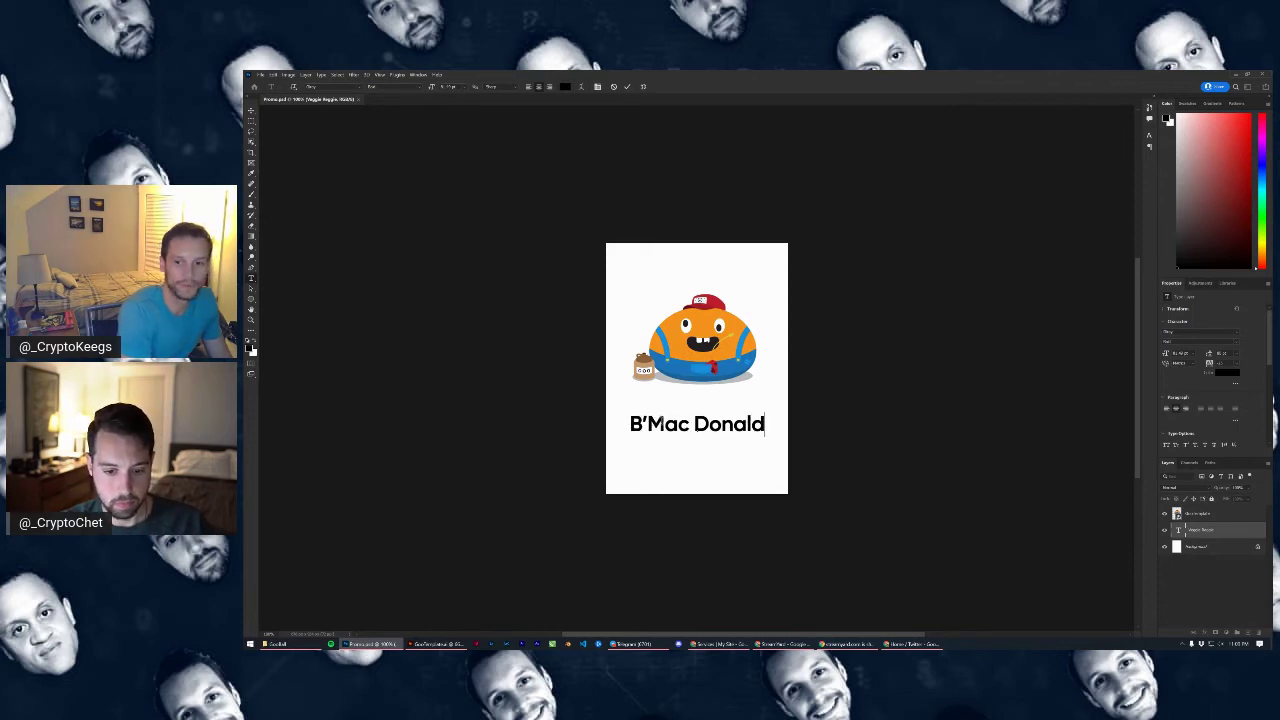
Try a second text line reading "Had a Farm" below "B'Mac Donald" and delete it again
key(Return)
text(H)
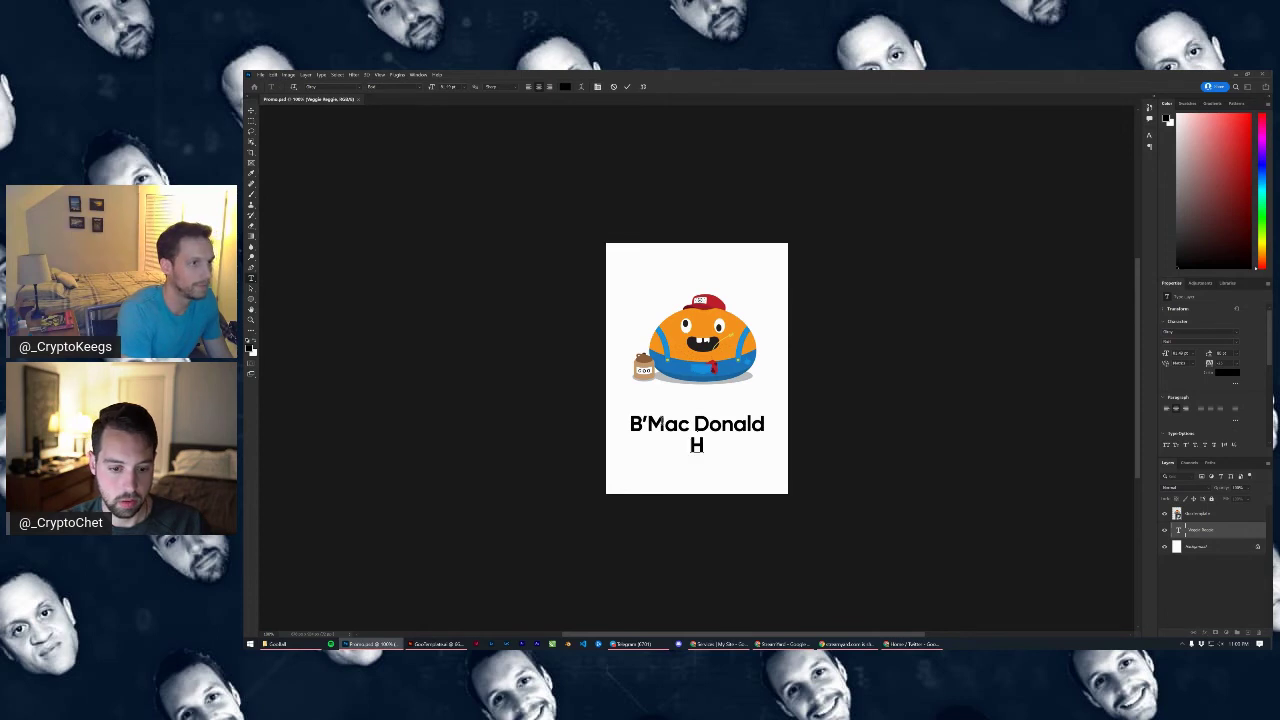
text(ad a Famr)
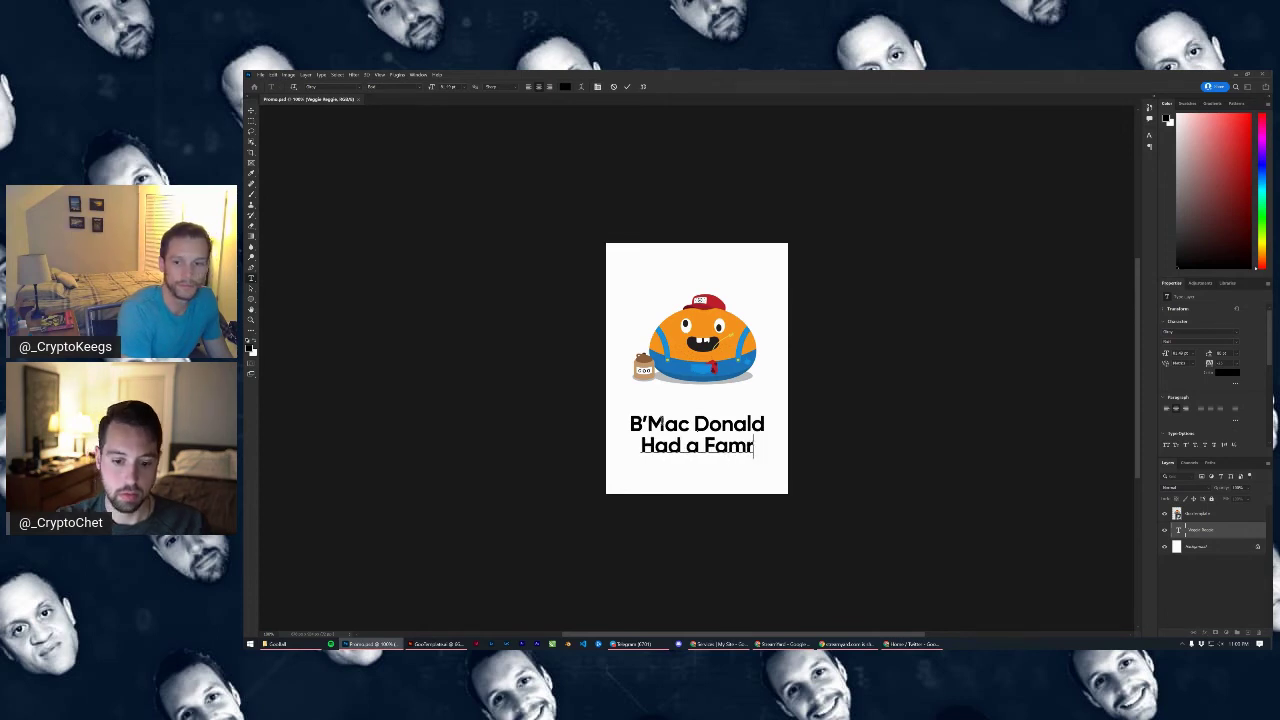
key(BackSpace)
key(BackSpace)
text(rm)
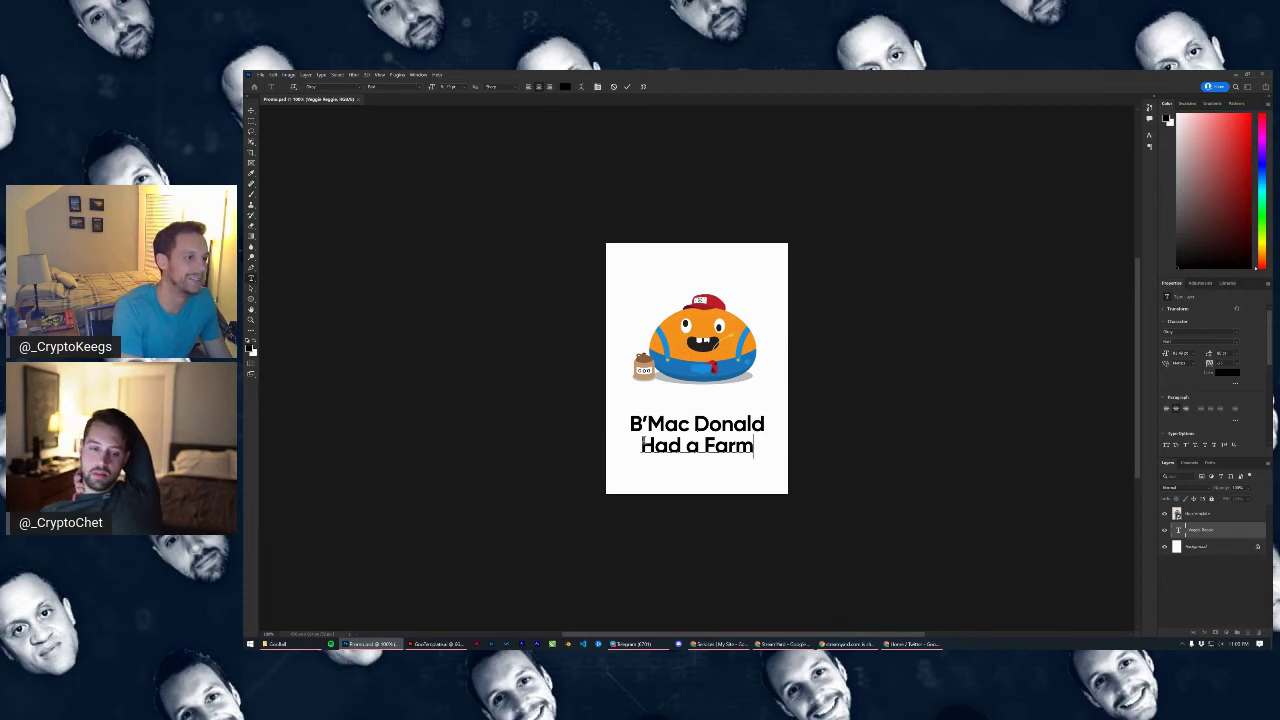
drag(645, 449, 763, 467)
key(BackSpace)
key(BackSpace)
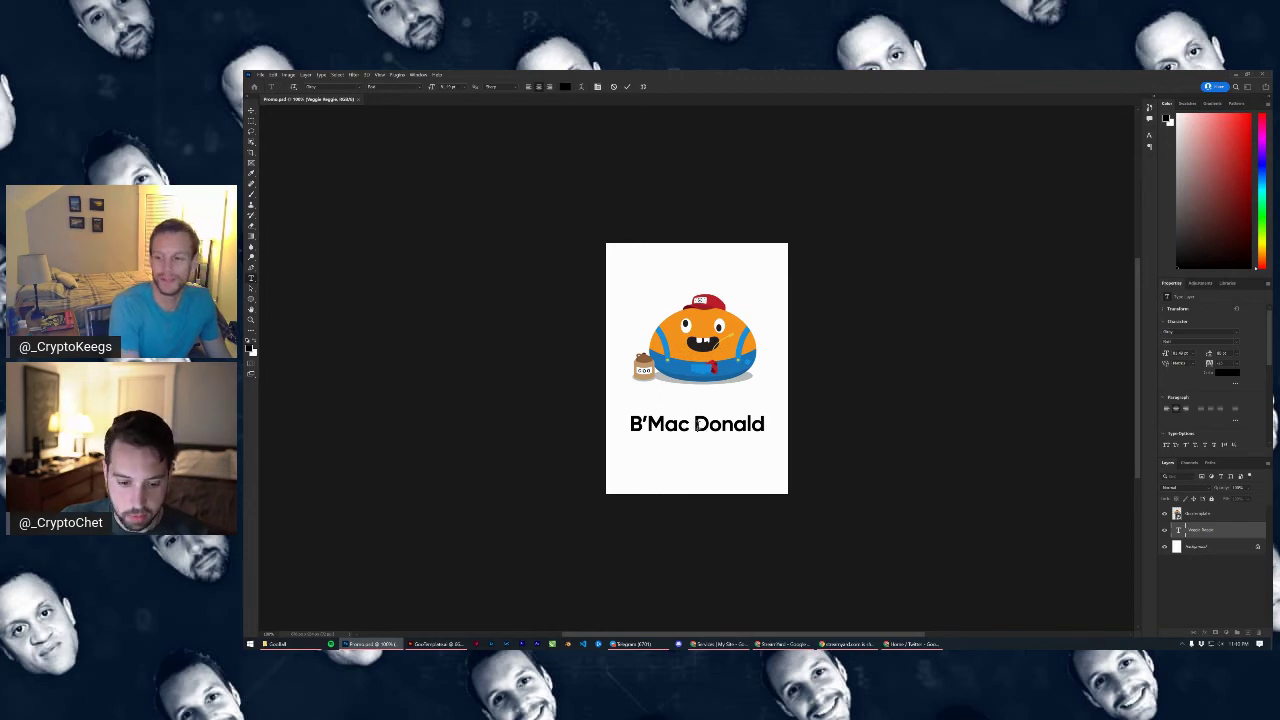
Break the text into two lines, "B'Mac" above "Donald", commit it and switch to the Move tool
click(691, 424)
key(BackSpace)
key(Return)
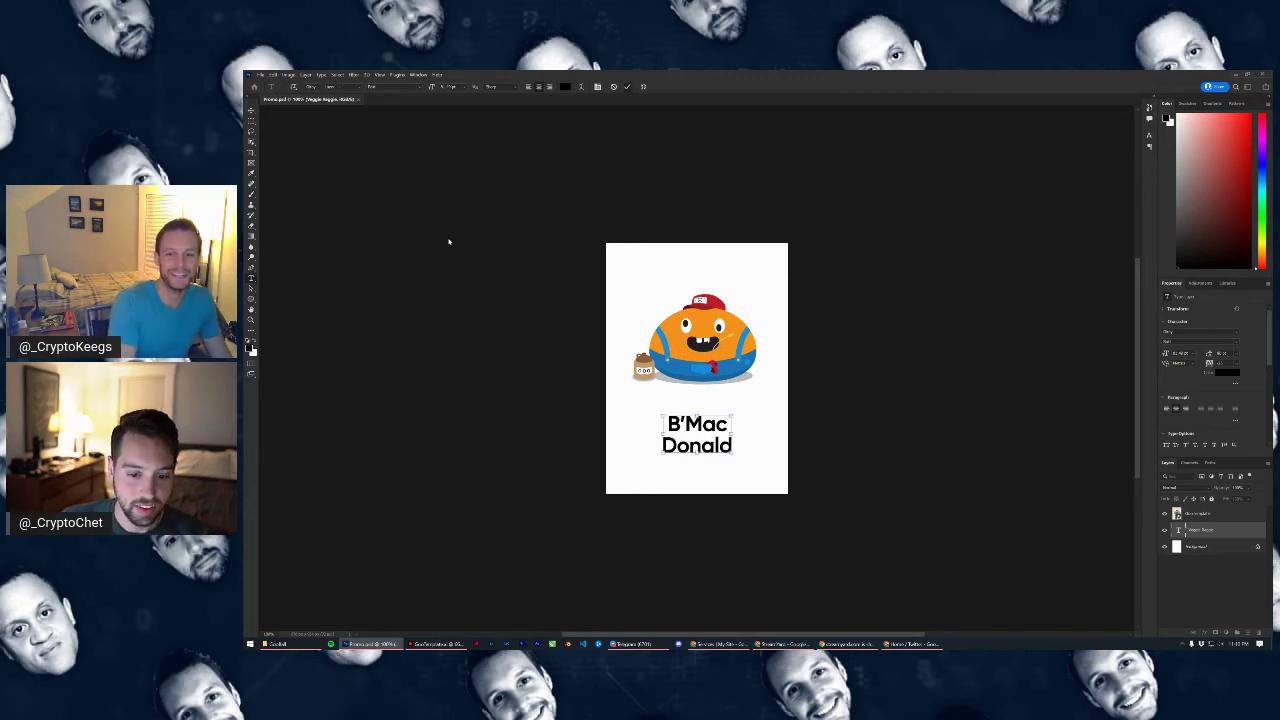
click(251, 108)
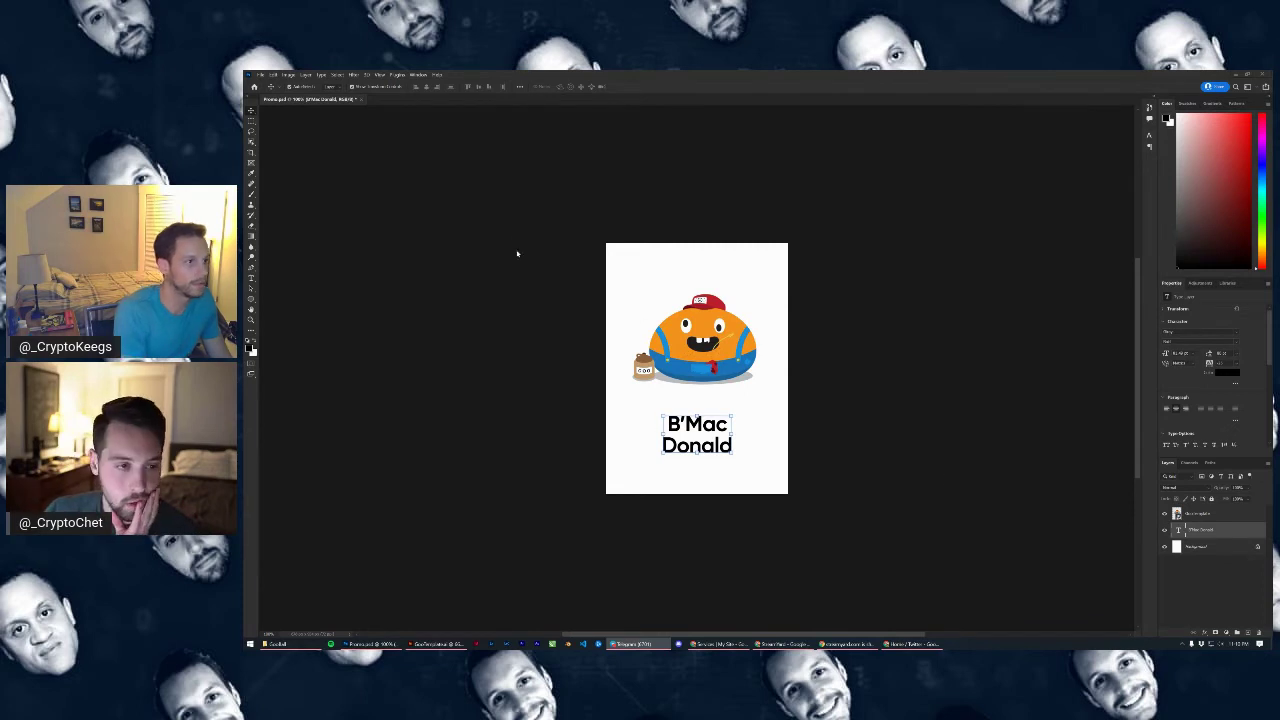
Save the renamed promo graphic as a PNG with large file size, replacing the hillbilly promo image in the GooBall folder
click(260, 75)
click(284, 168)
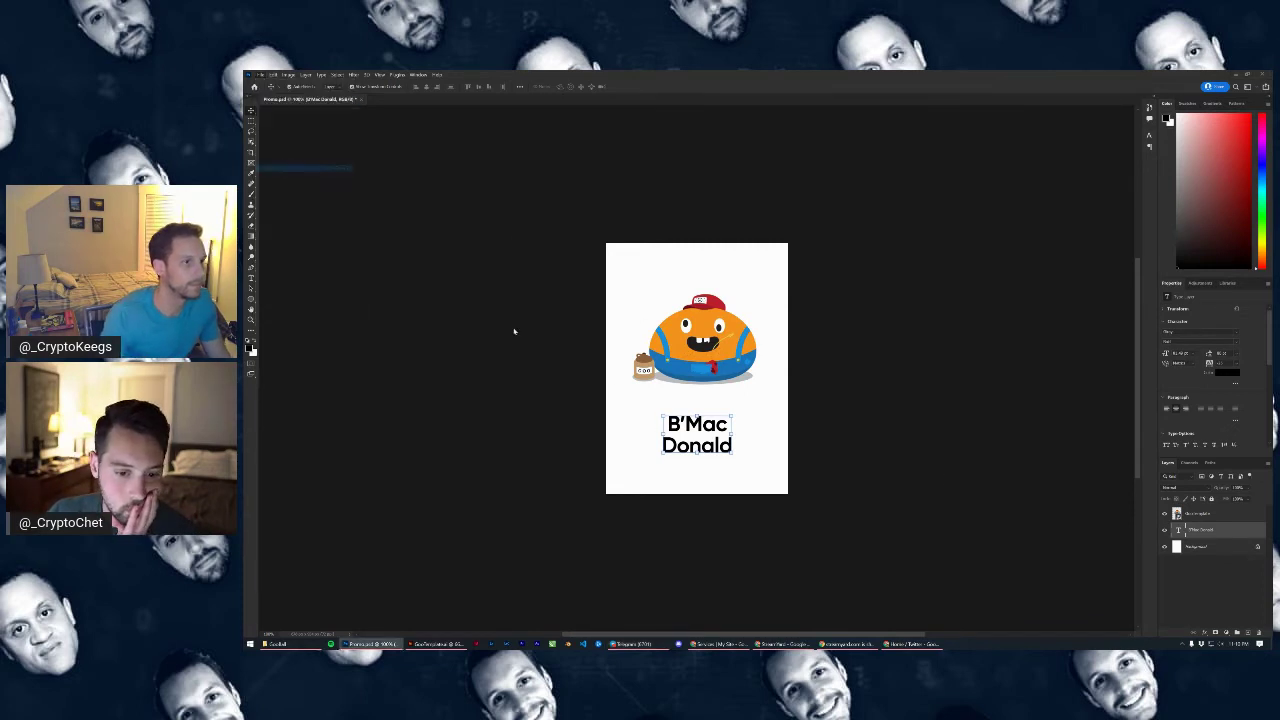
click(745, 367)
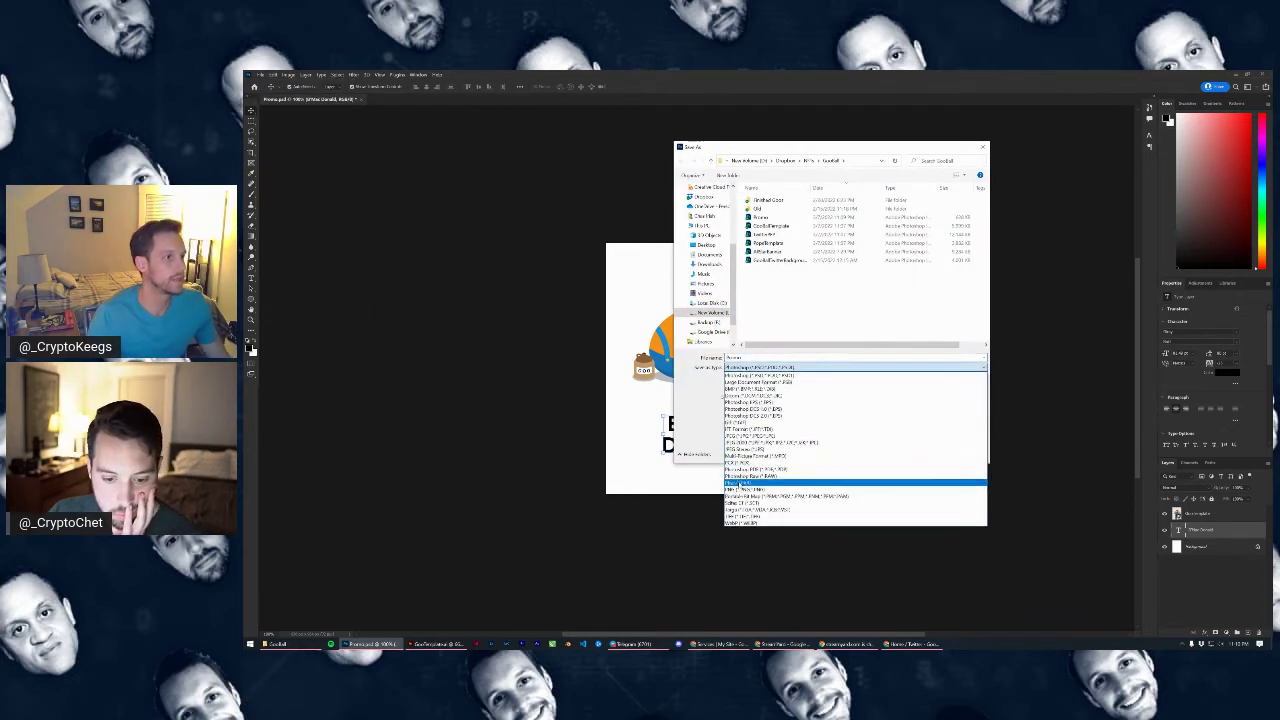
click(740, 489)
click(770, 218)
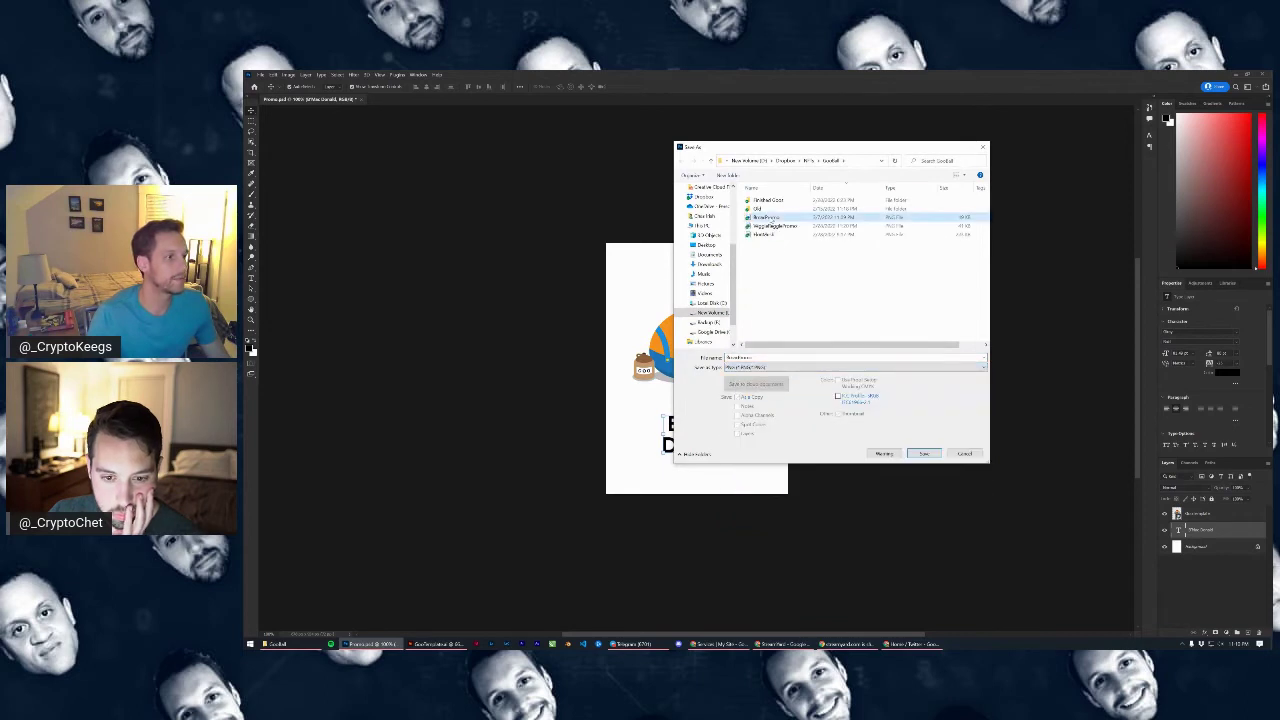
click(924, 453)
click(778, 361)
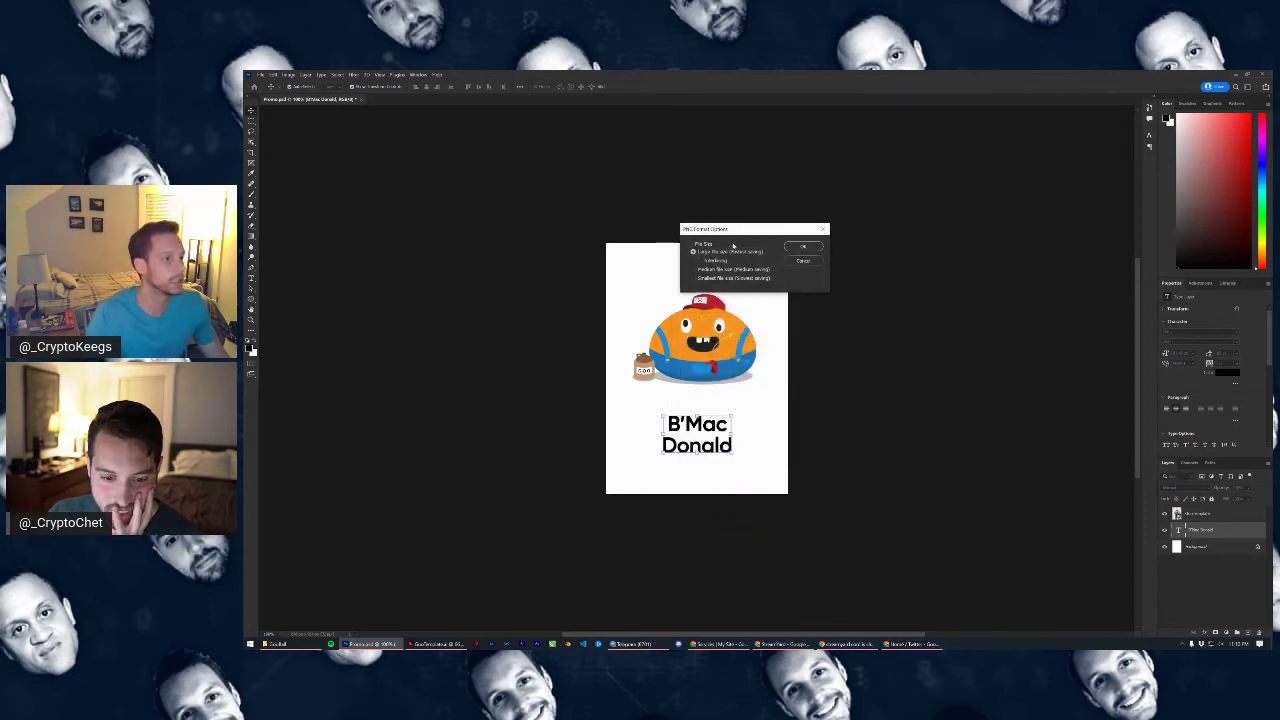
click(800, 247)
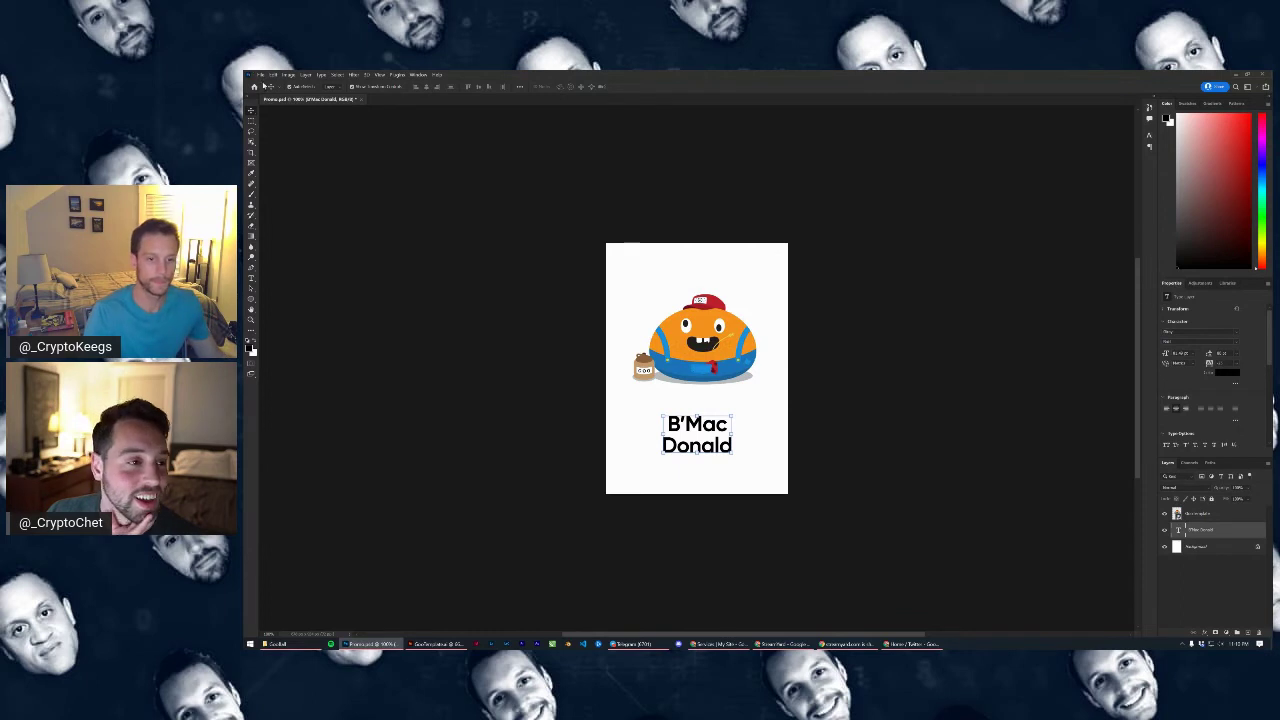
Switch to File Explorer and open the Finished Goos folder inside GooBall
key(alt+Tab)
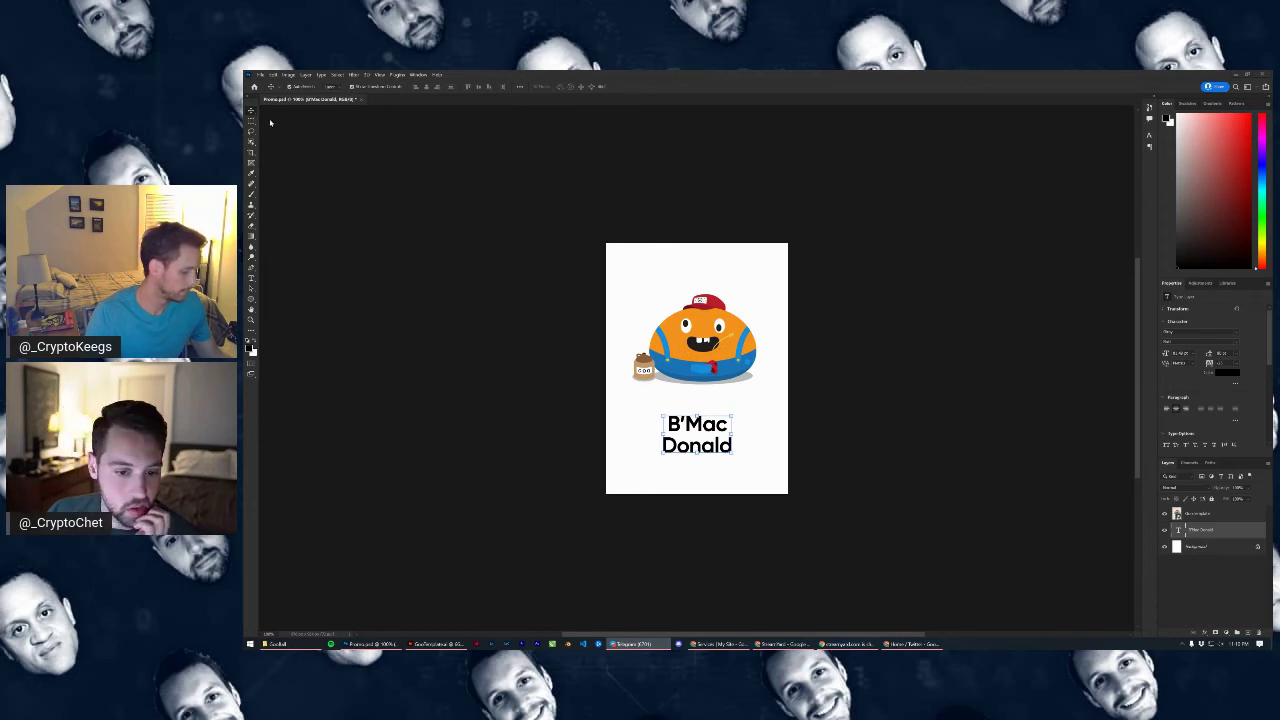
click(286, 644)
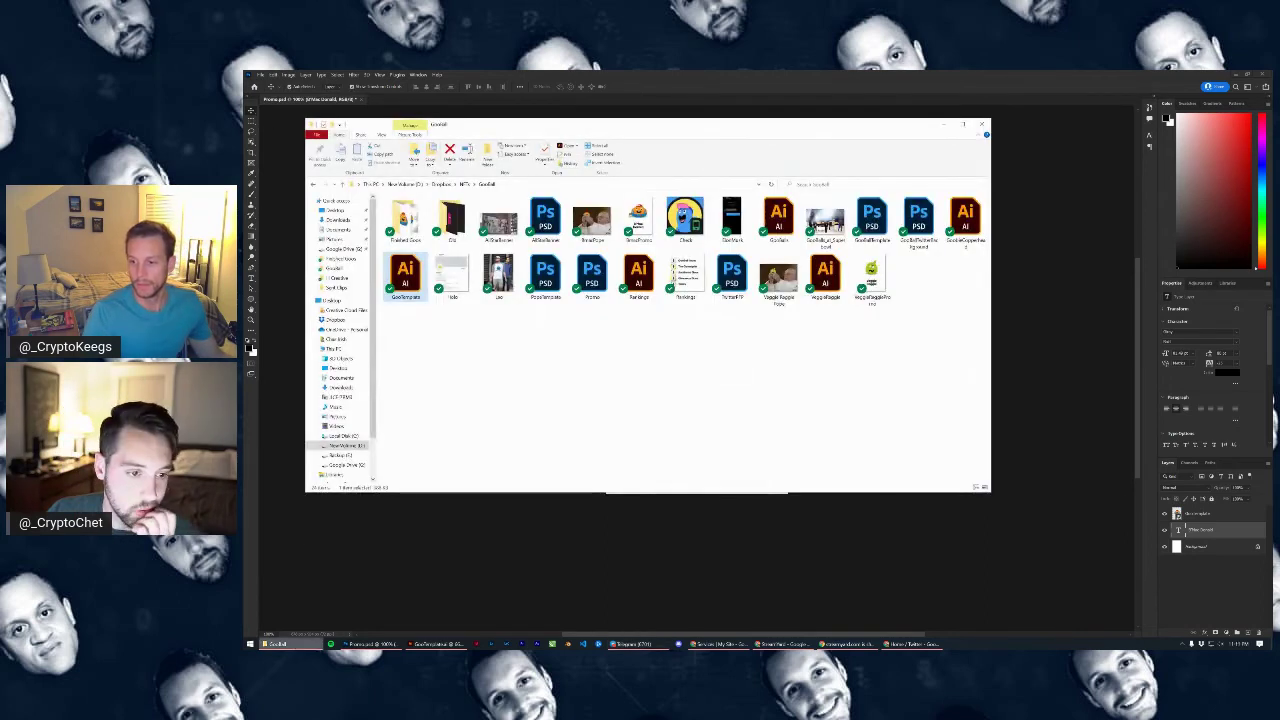
click(286, 644)
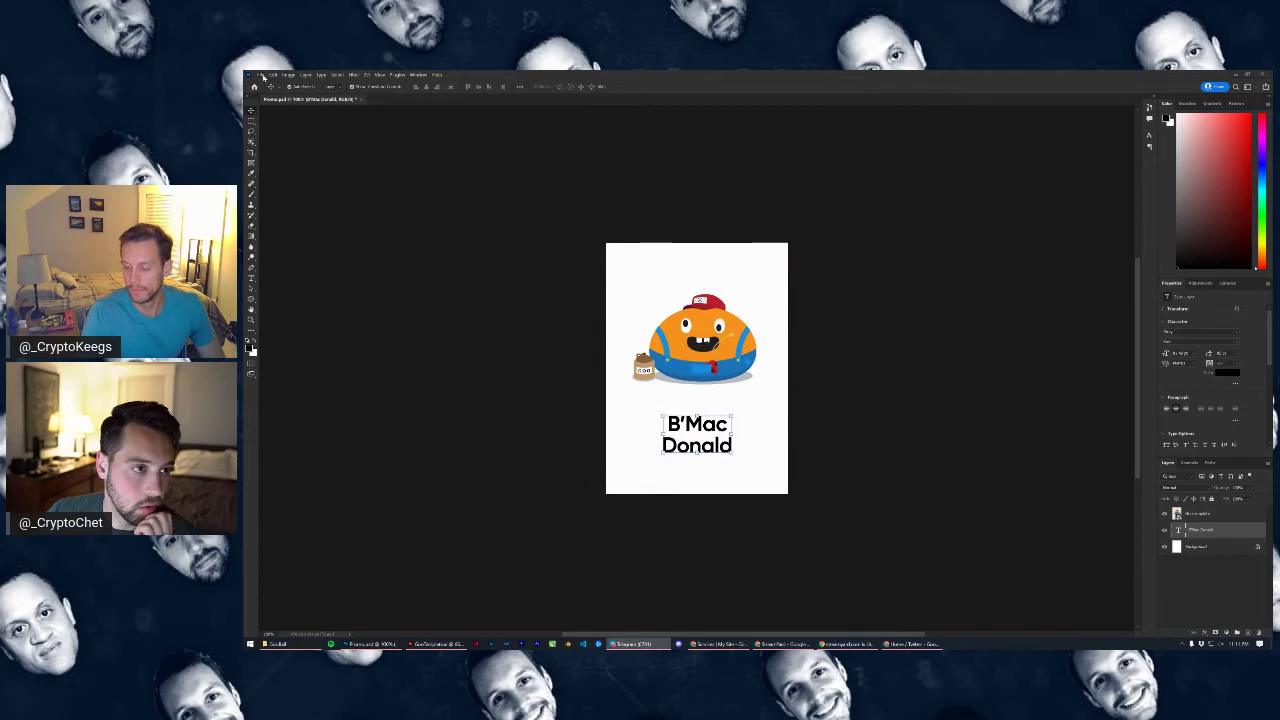
click(285, 643)
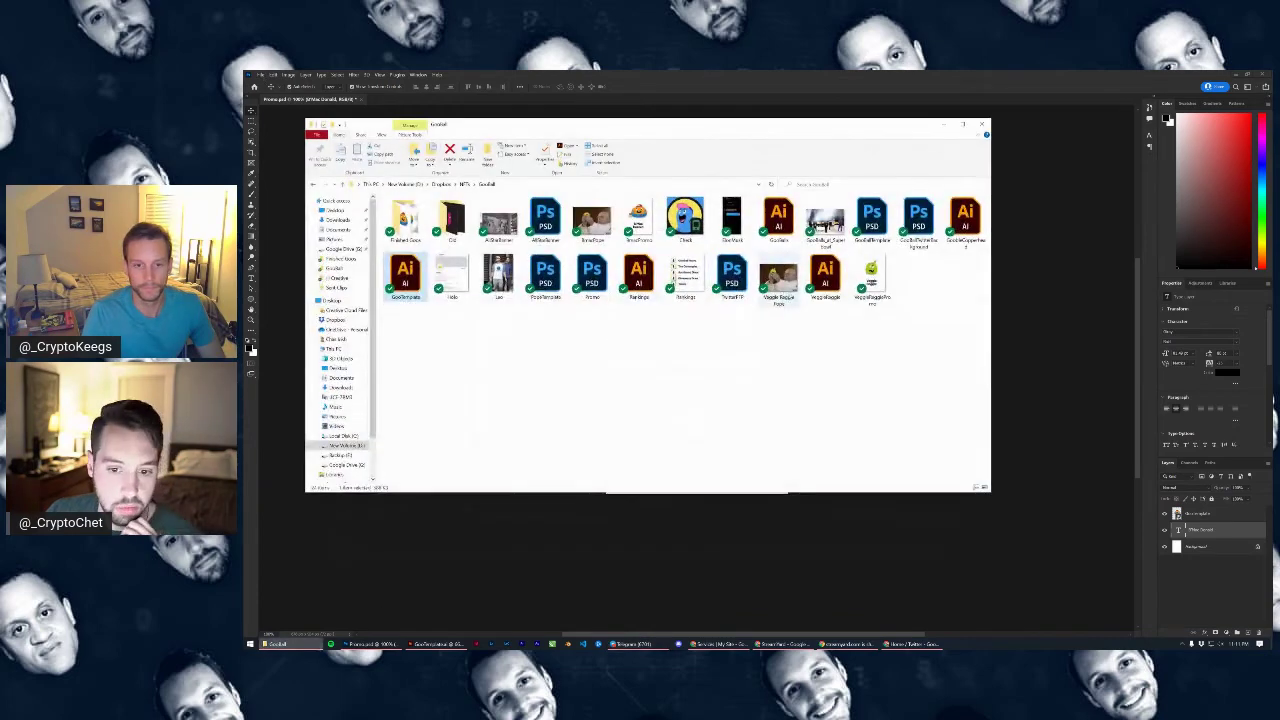
double_click(404, 218)
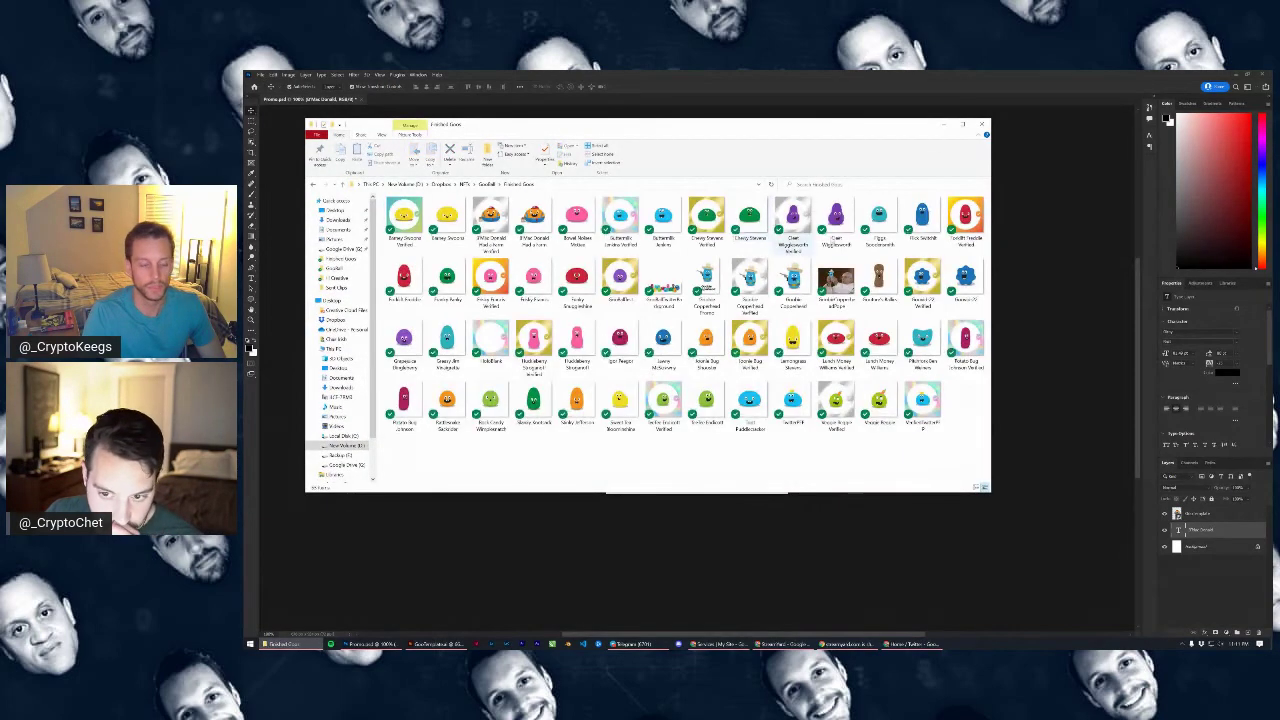
Rename the image "B'Mac Donald Had a Farm Verified" as "B'Mac Donald Verified"
click(490, 222)
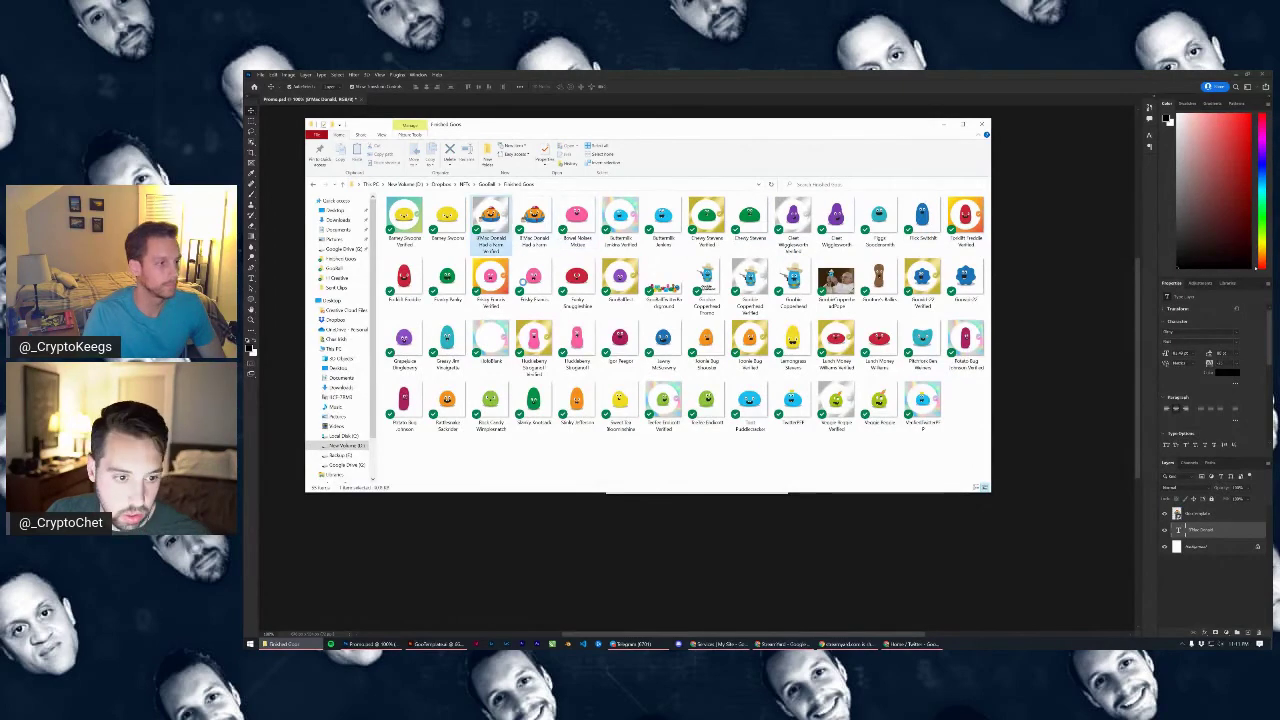
right_click(478, 236)
click(520, 566)
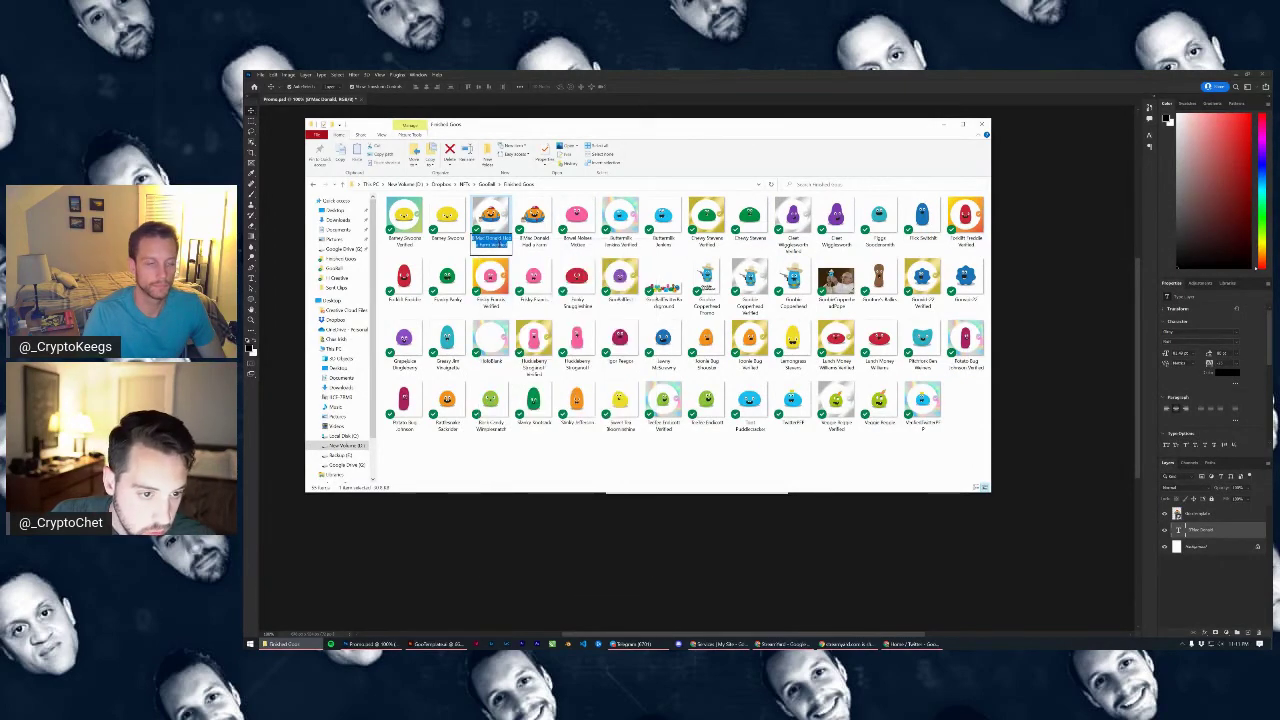
click(491, 245)
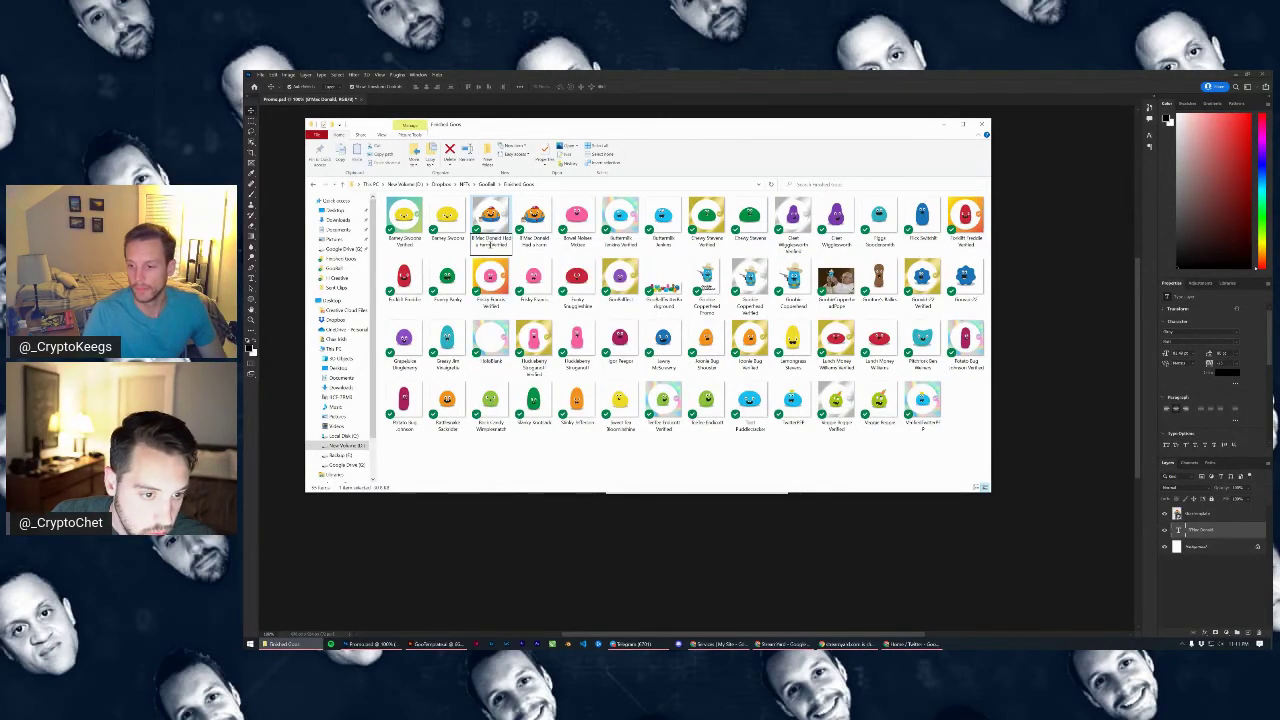
drag(491, 245, 492, 237)
key(BackSpace)
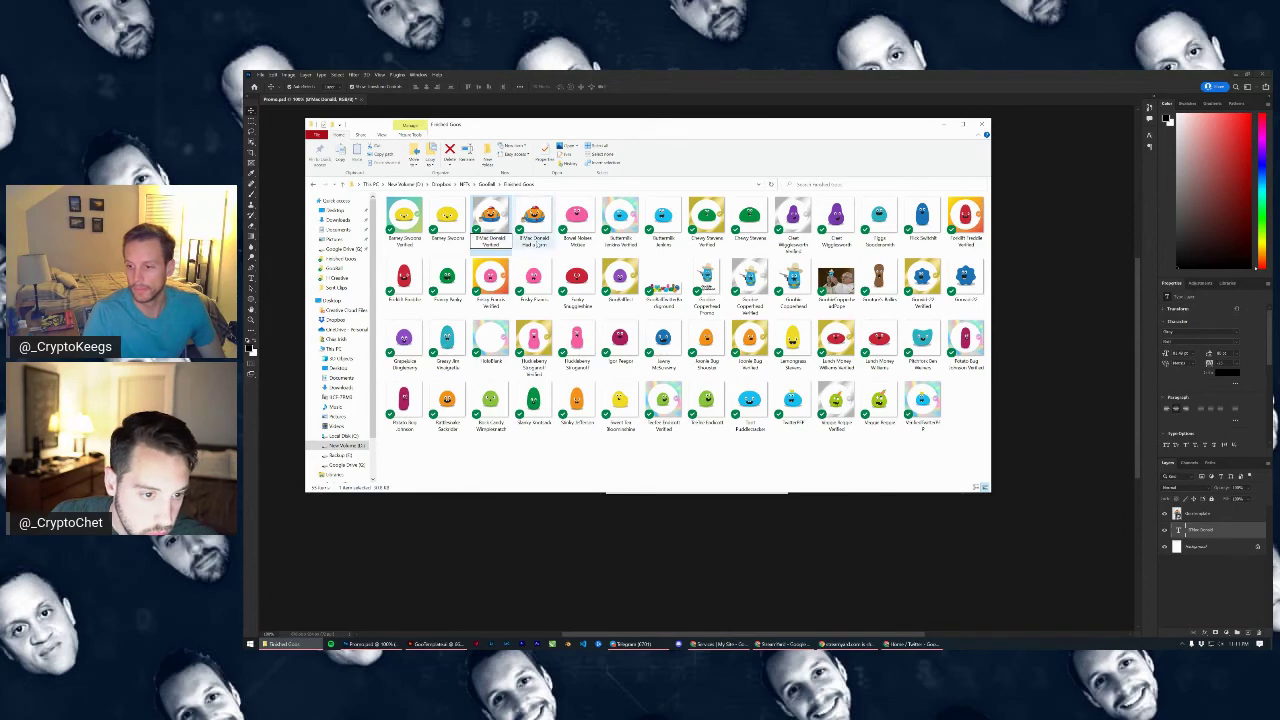
click(536, 238)
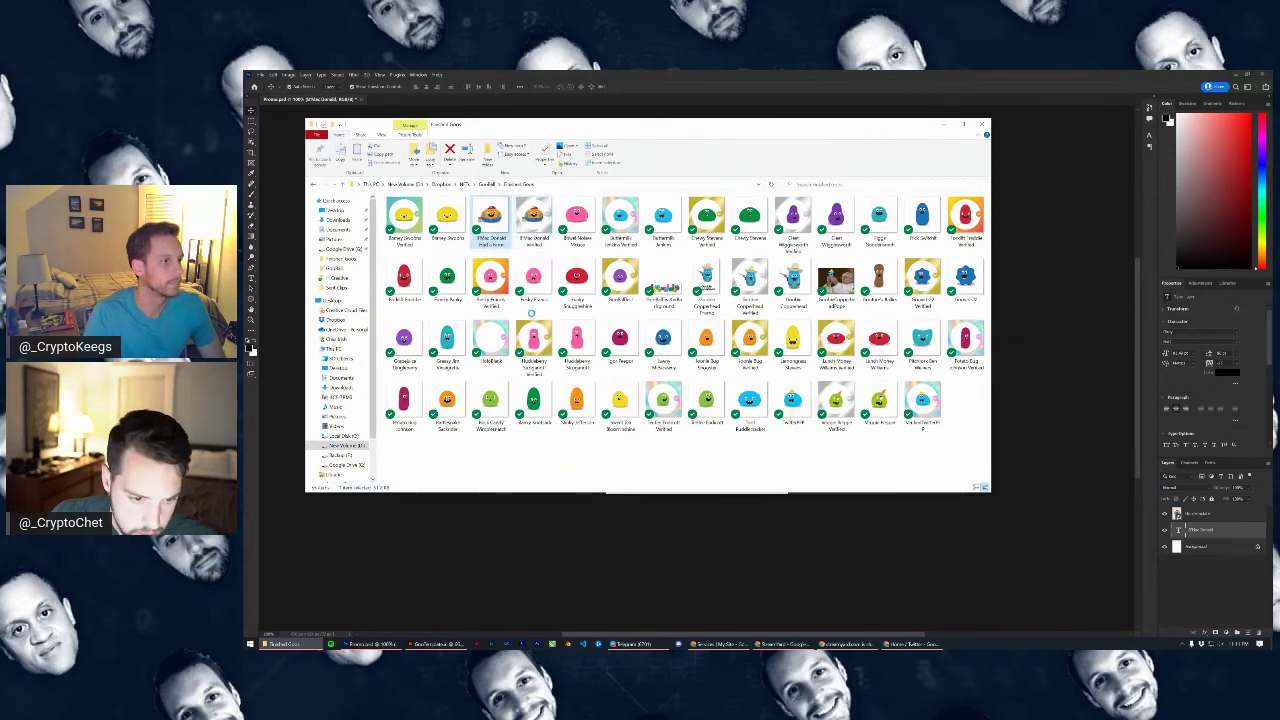
right_click(530, 226)
click(533, 215)
right_click(529, 240)
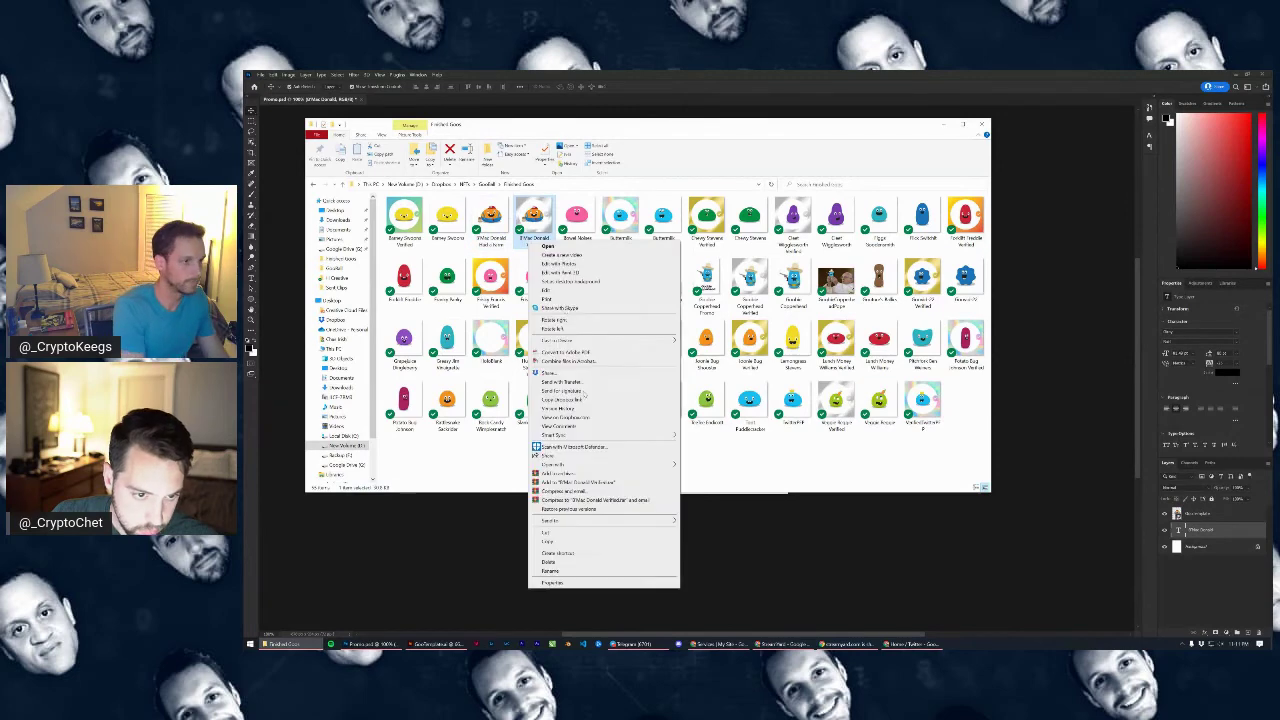
click(560, 571)
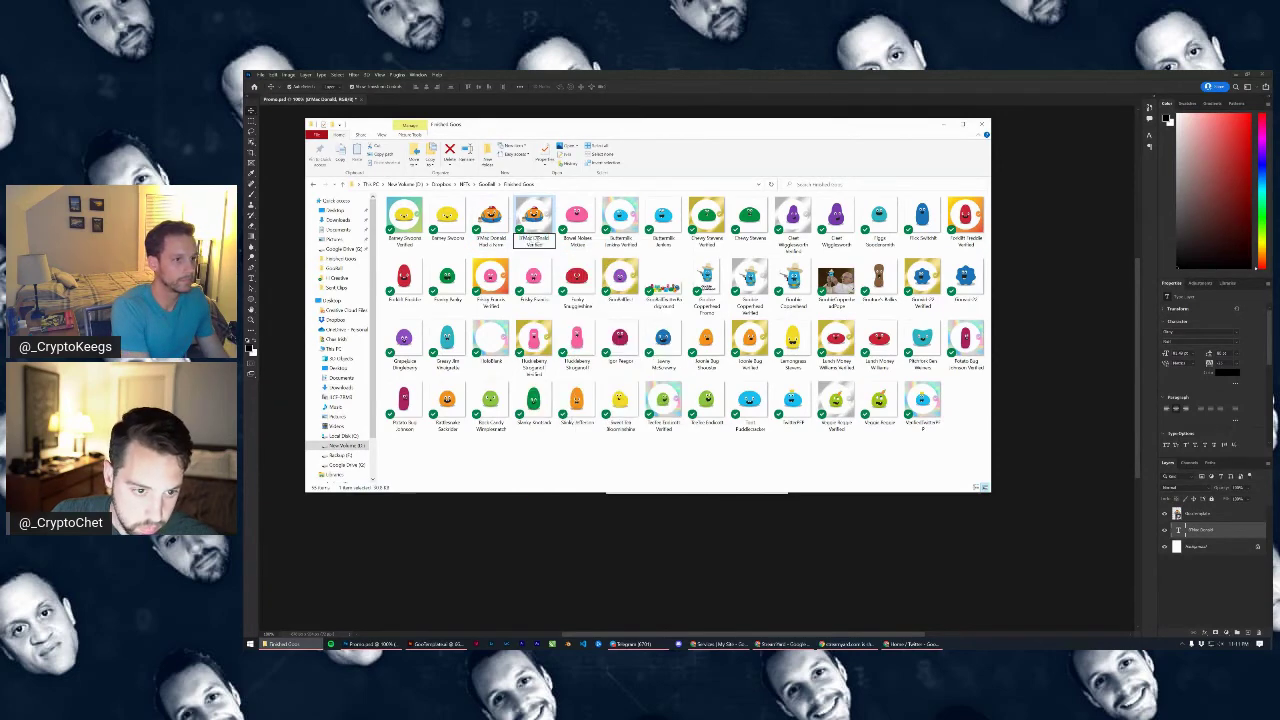
drag(550, 239, 534, 238)
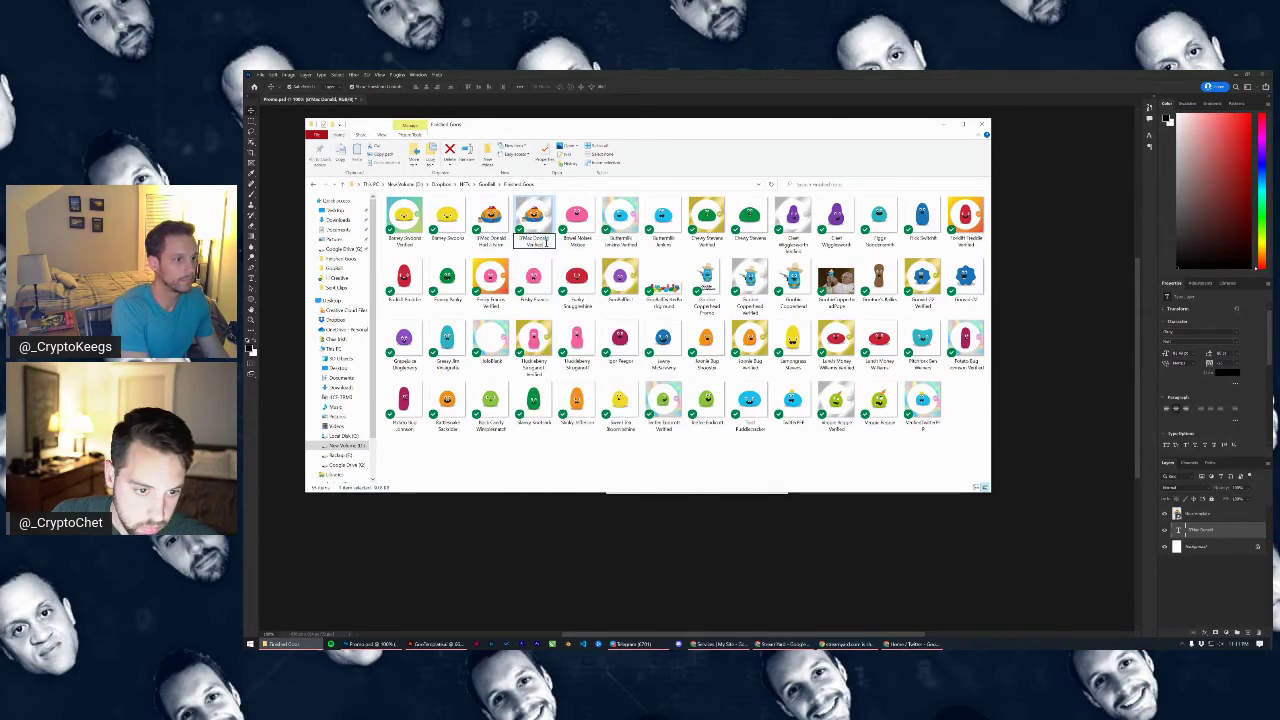
Rename the unverified image "B'Mac Donald Had a Farm" as "B'Mac Donald"
click(491, 238)
right_click(494, 243)
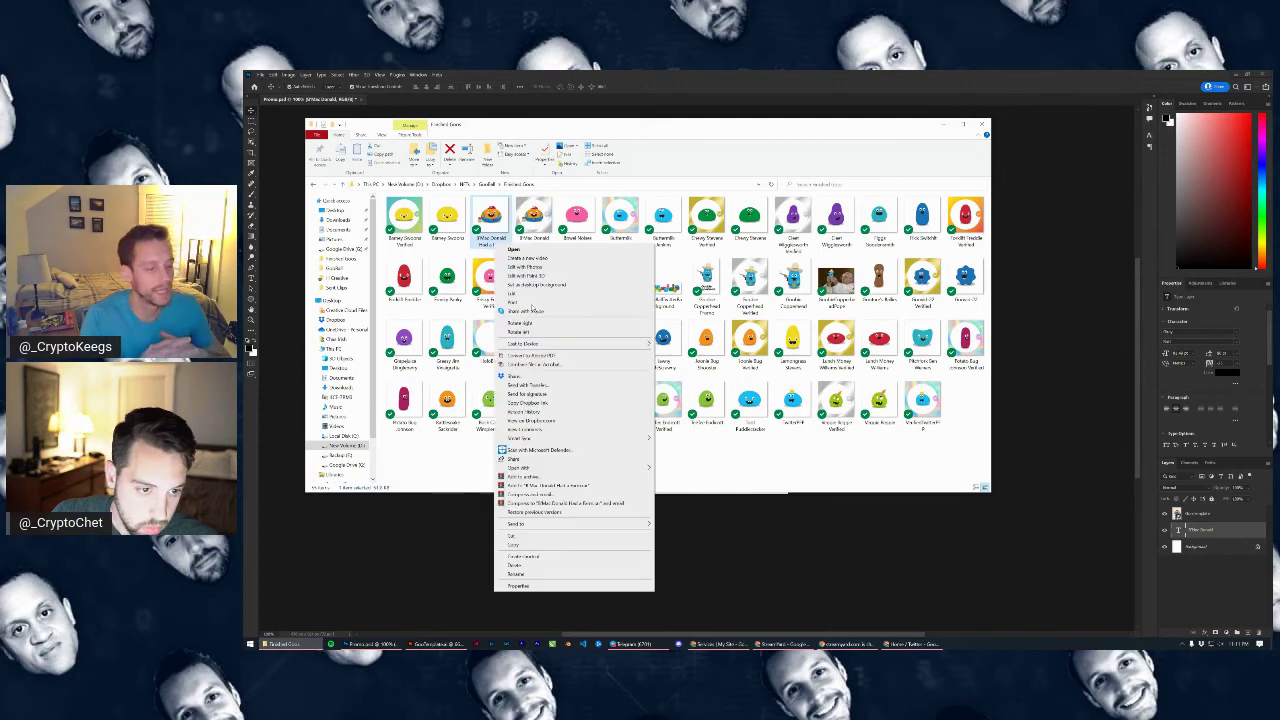
click(528, 574)
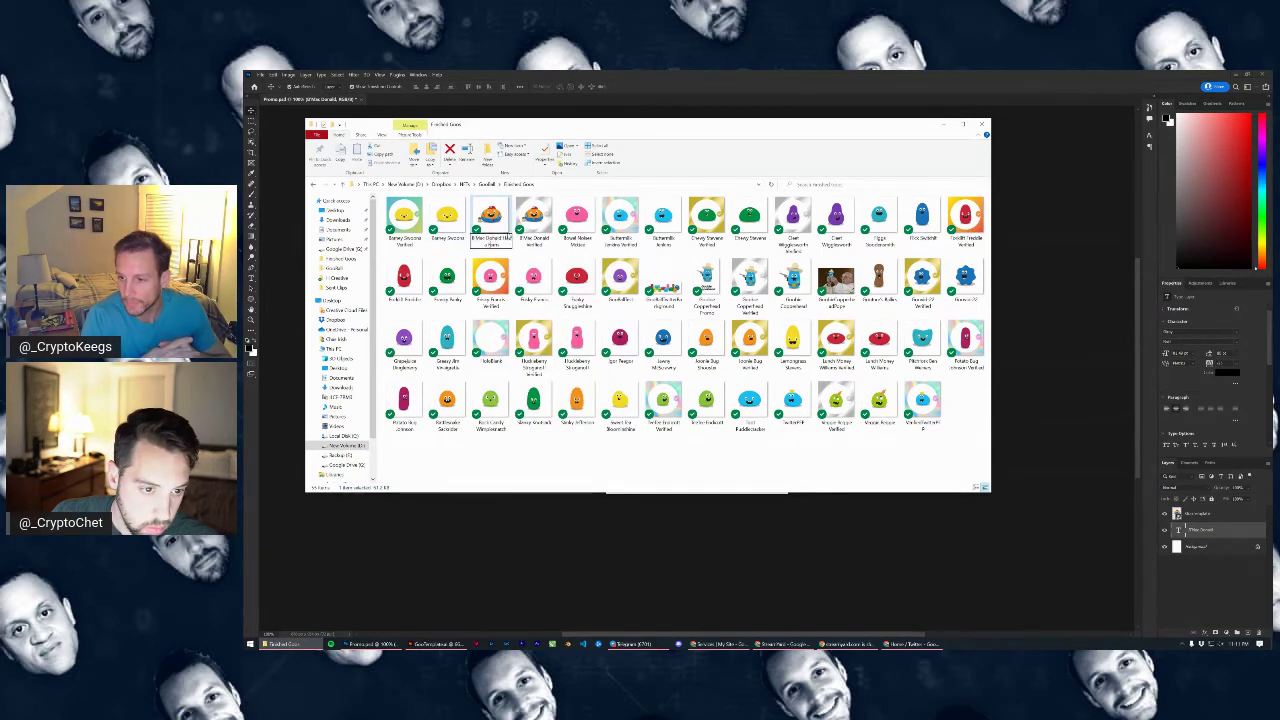
mouse_move(500, 245)
mouse_down()
mouse_move(488, 244)
mouse_move(497, 239)
mouse_up()
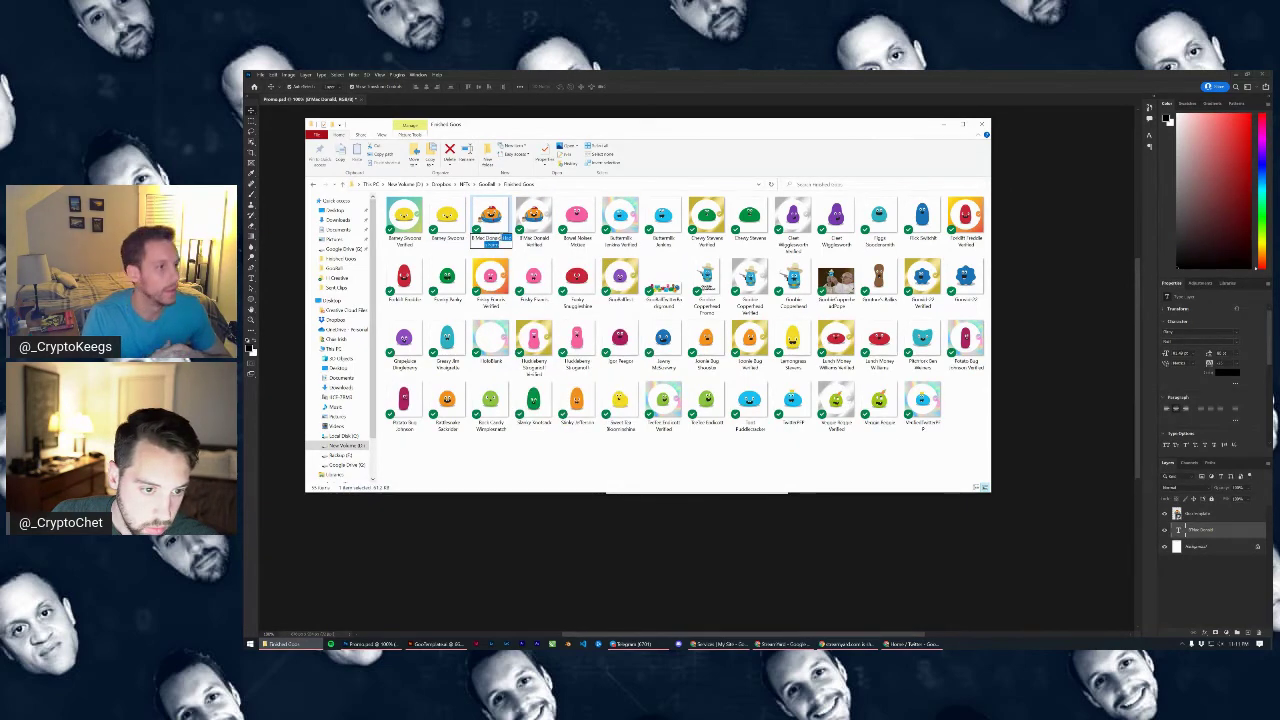
key(BackSpace)
click(533, 225)
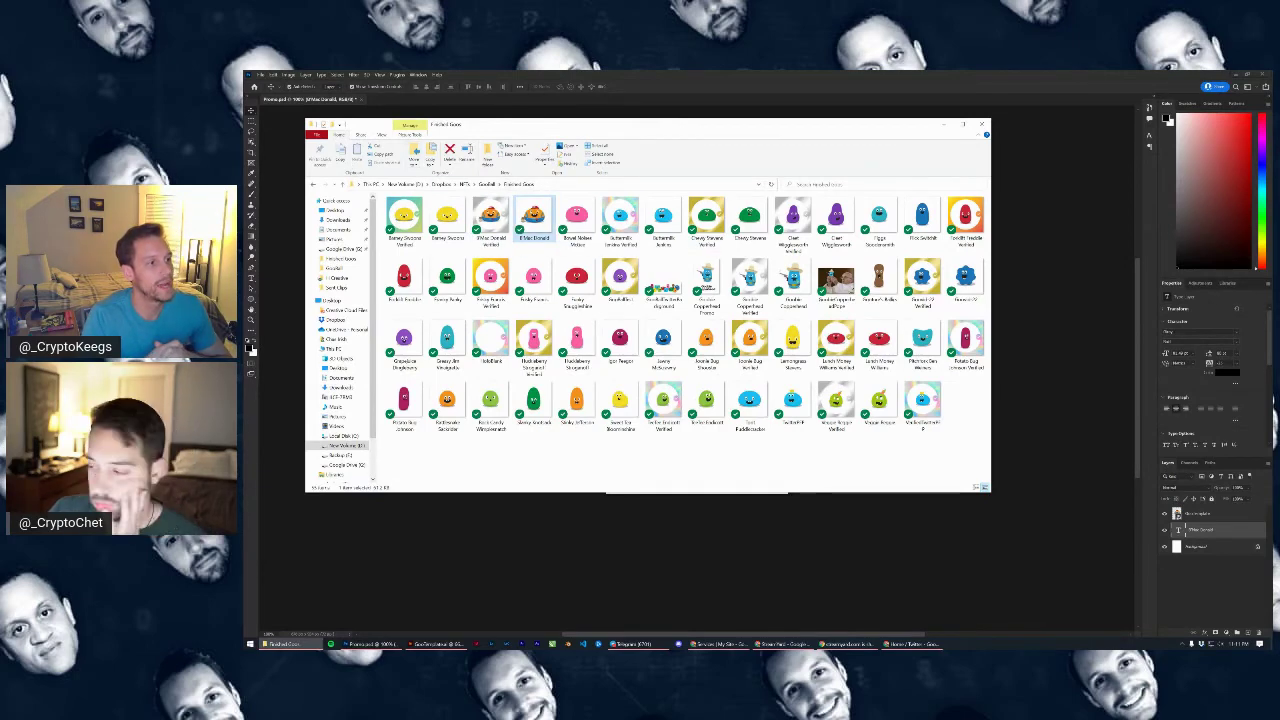
Open the renamed B'Mac Donald image in the photo viewer and inspect the artwork up close
click(636, 644)
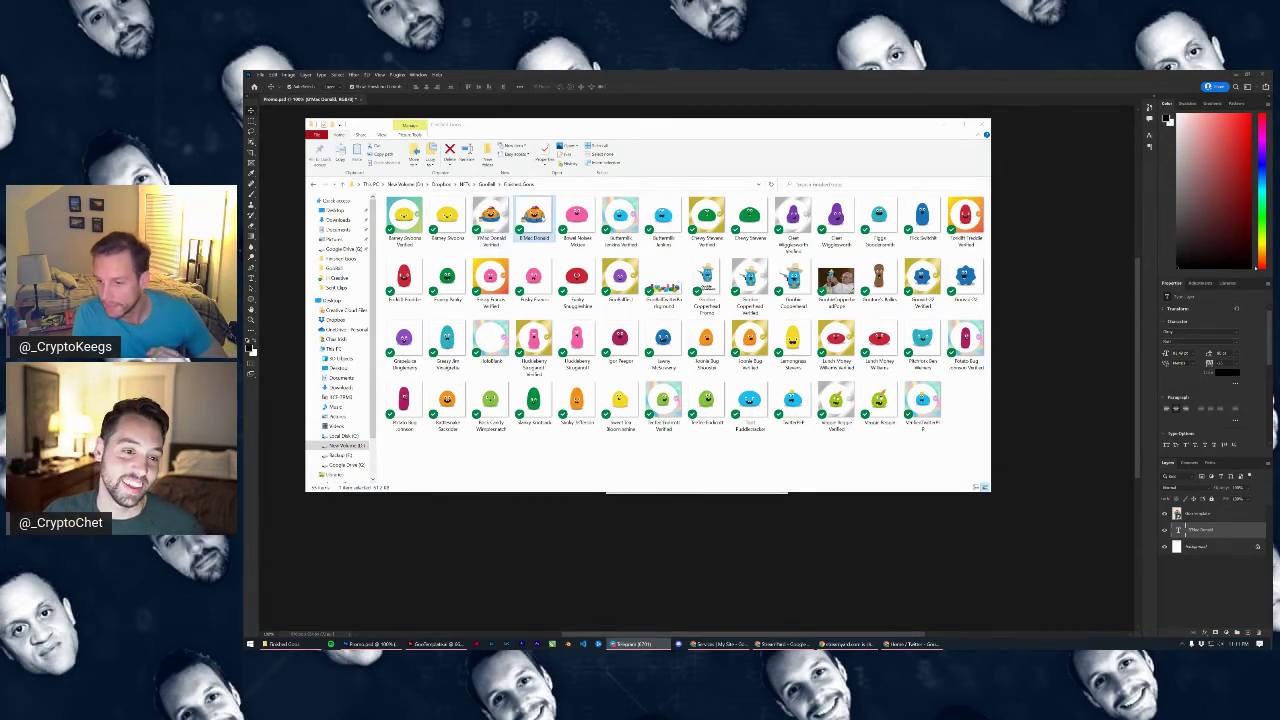
double_click(534, 217)
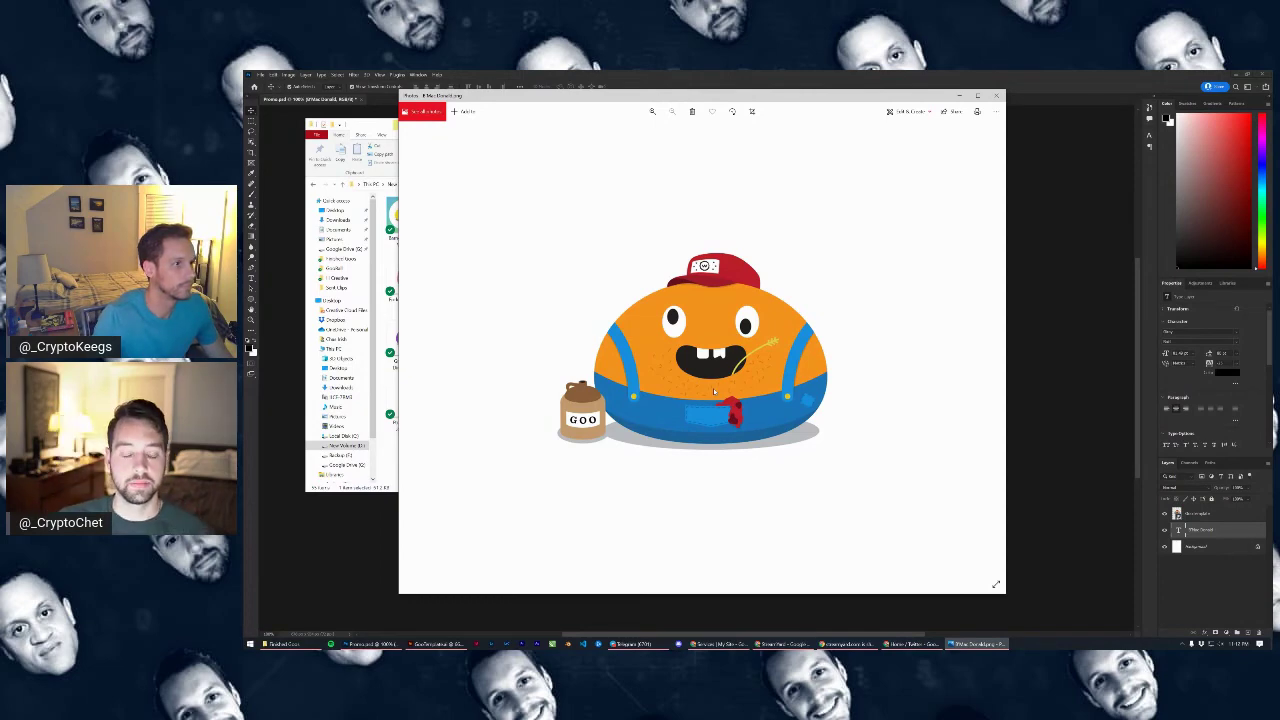
scroll(718, 352, up, 5)
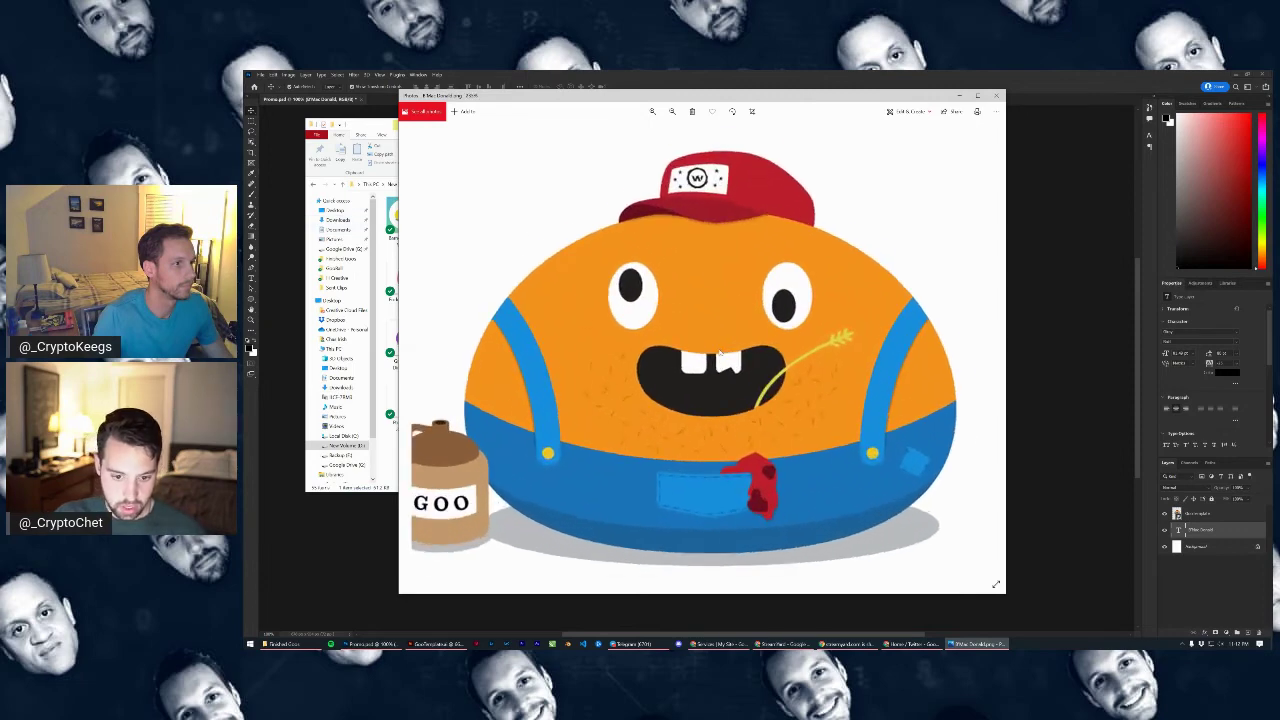
scroll(718, 352, down, 5)
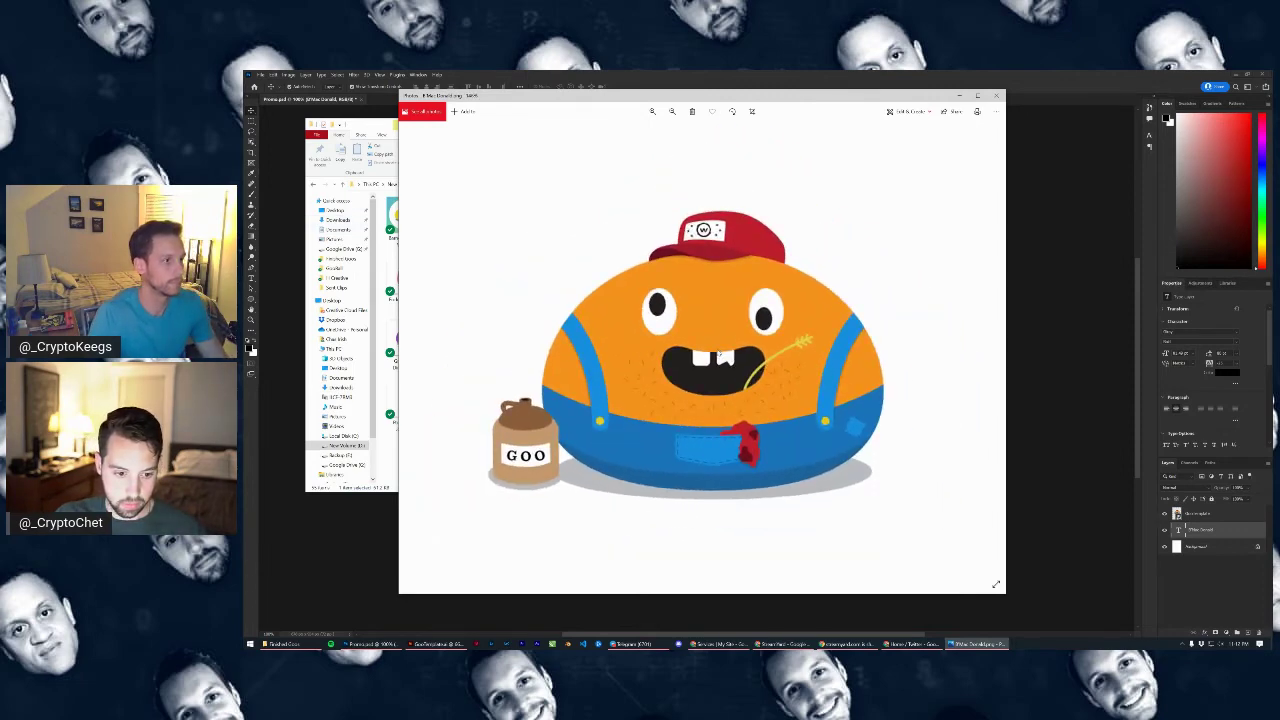
scroll(720, 354, down, 1)
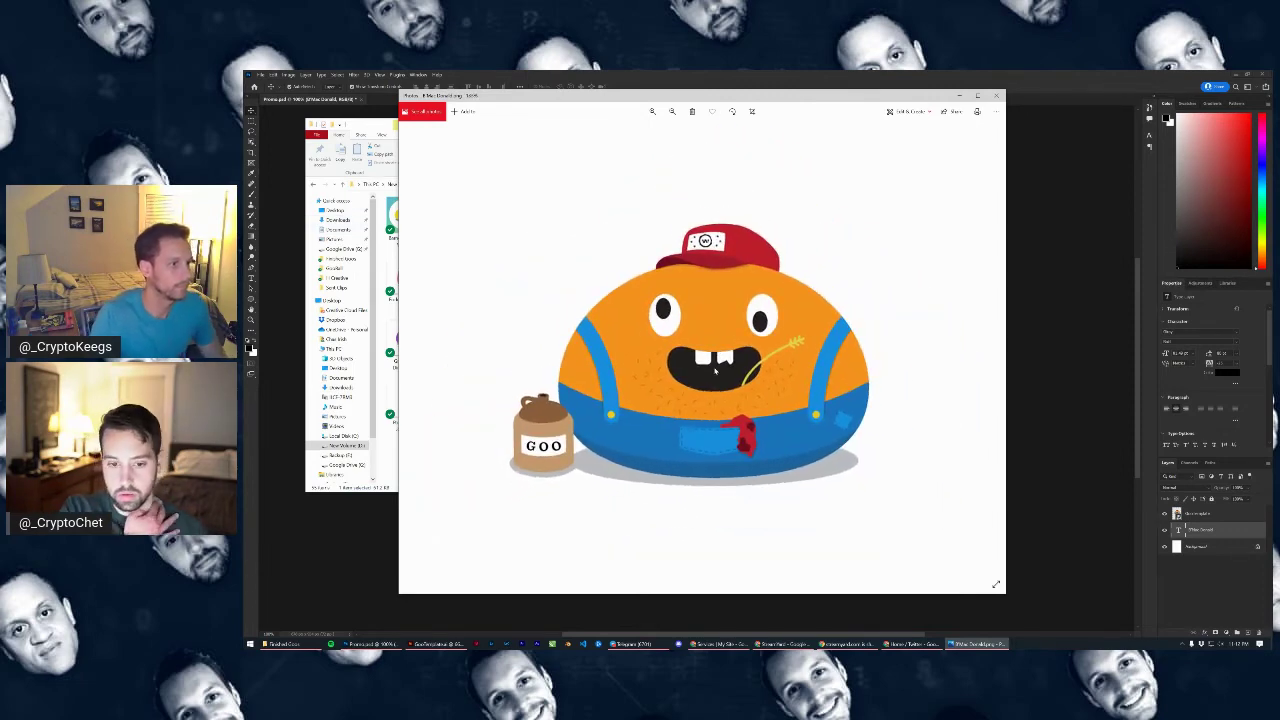
scroll(715, 365, down, 2)
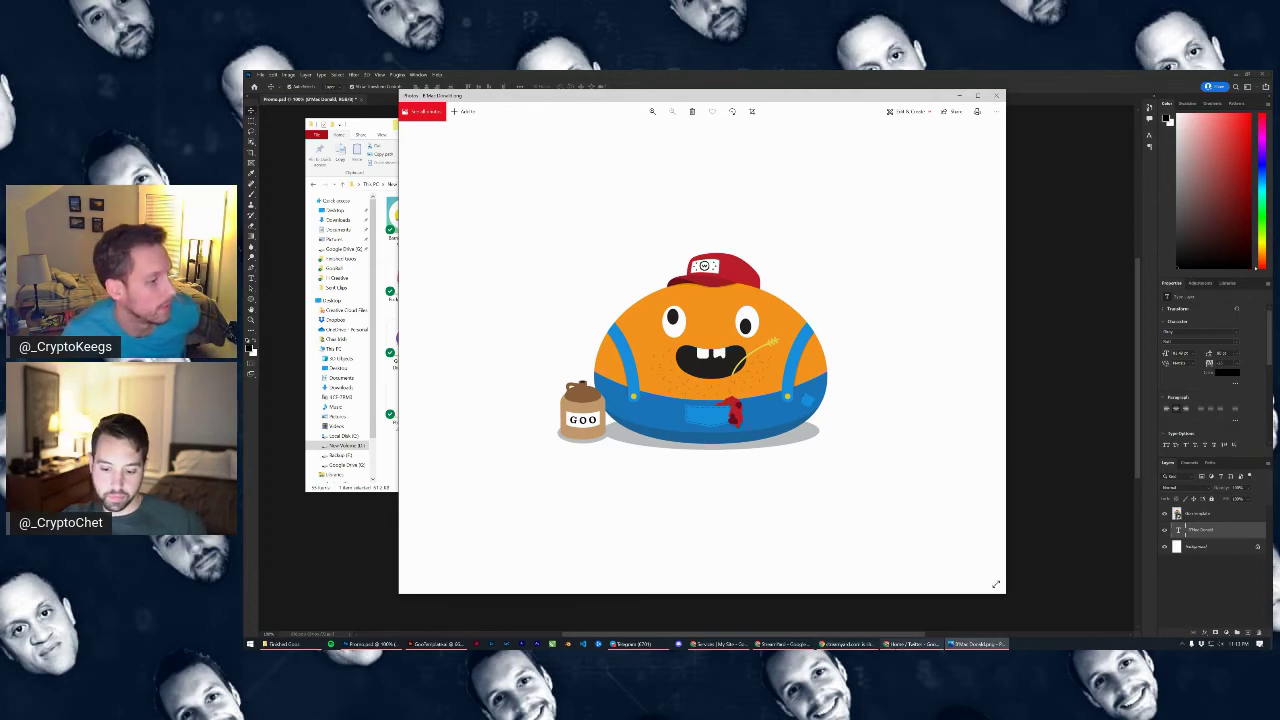
Switch to Twitter in the browser and open the newest GooBalls post introducing B'Mac Donald
click(911, 644)
scroll(557, 160, up, 8)
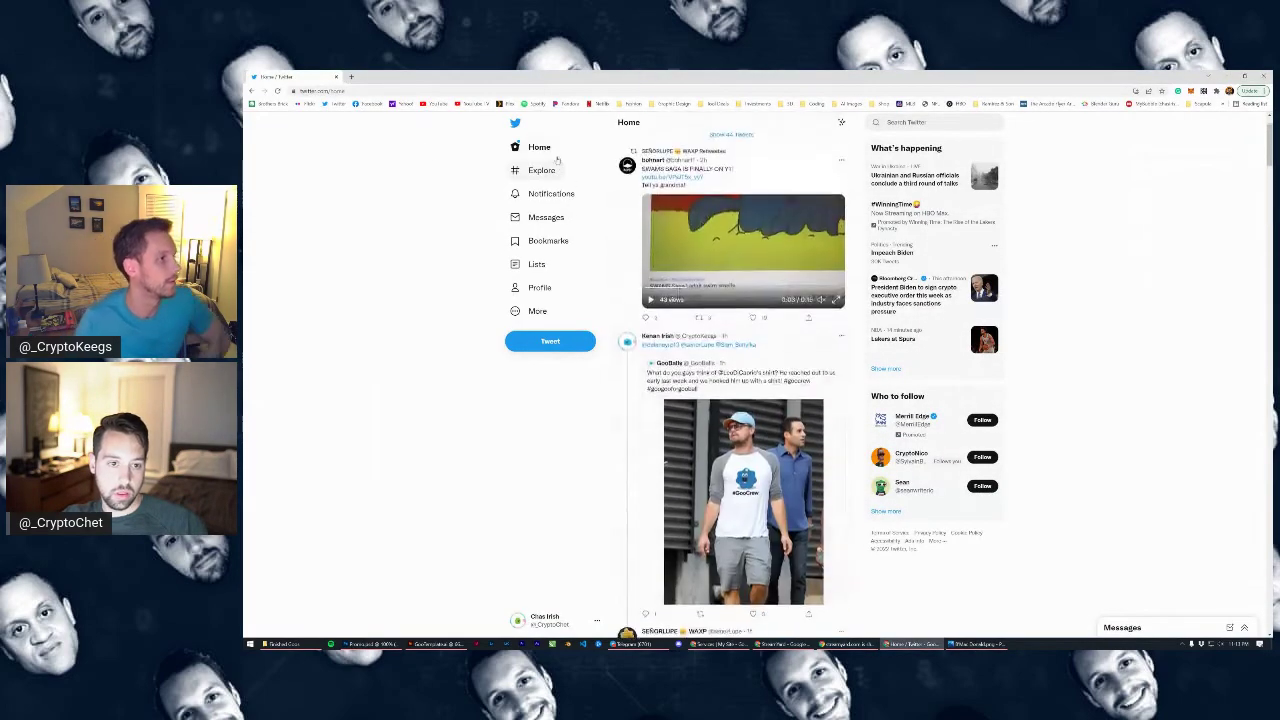
scroll(557, 160, up, 2)
click(743, 221)
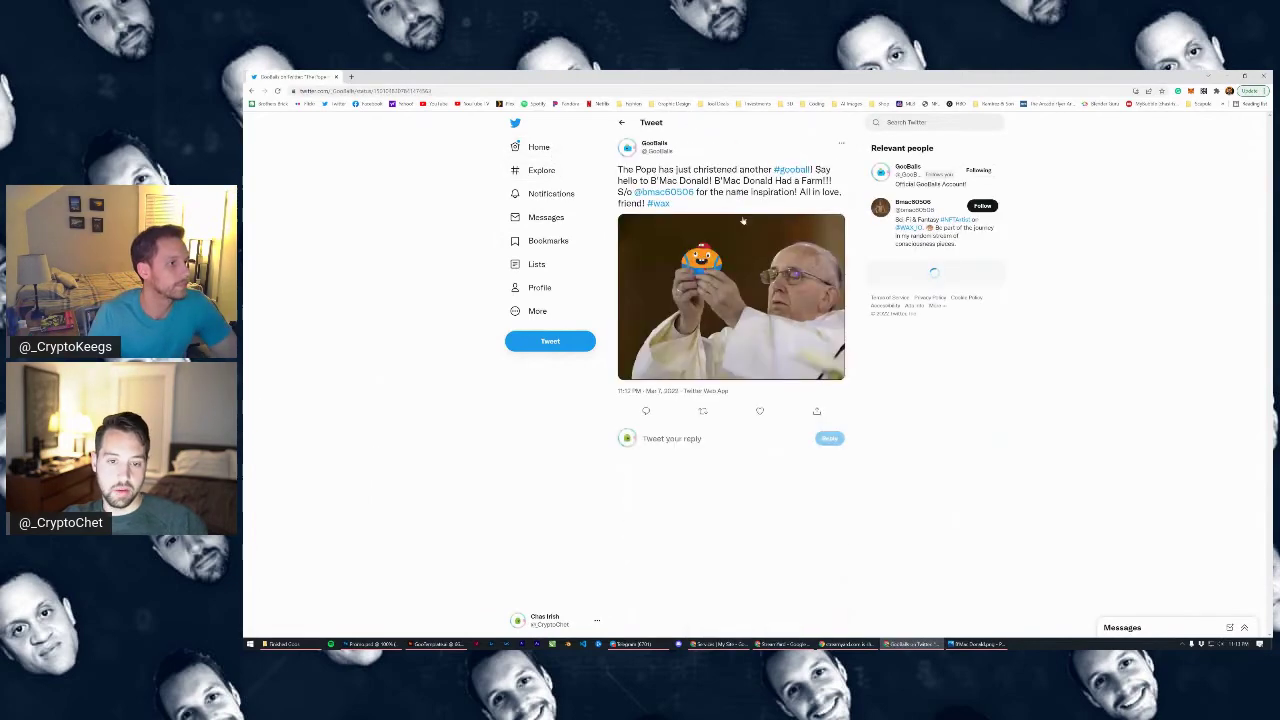
Return to the home feed and like and retweet the GooBalls post with the Pope holding B'Mac Donald
click(542, 156)
scroll(769, 210, down, 8)
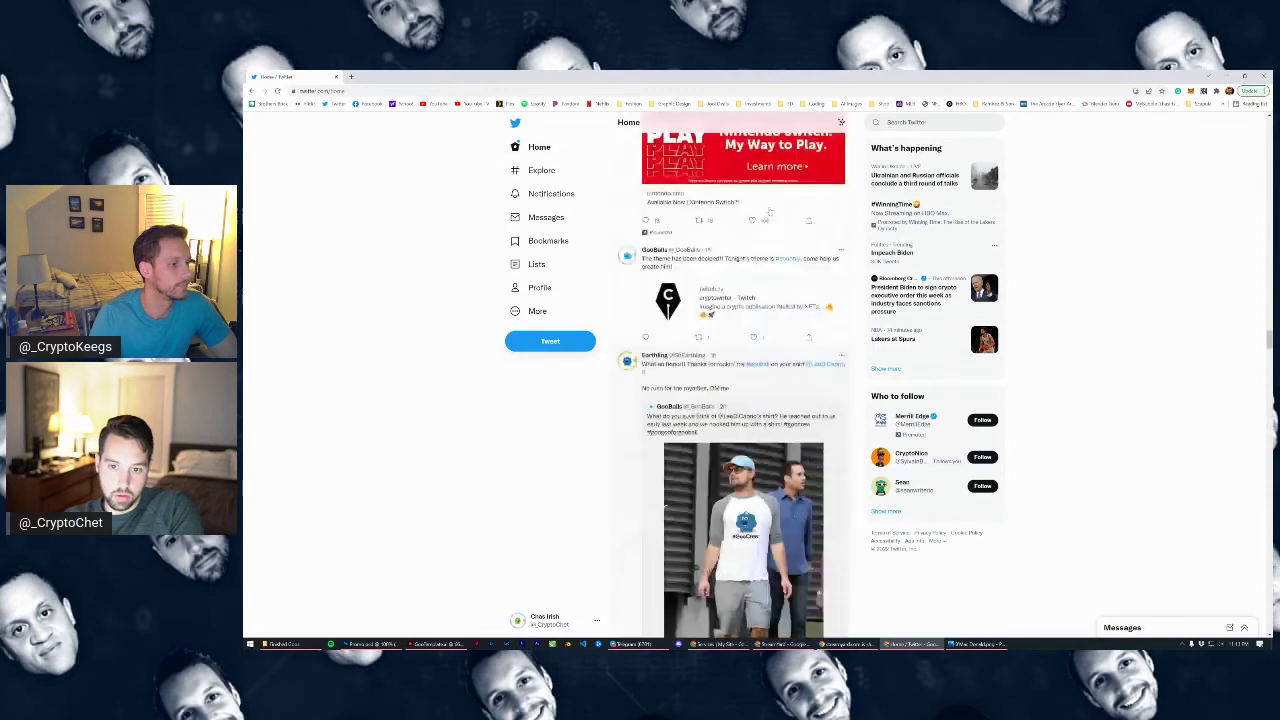
scroll(769, 210, up, 10)
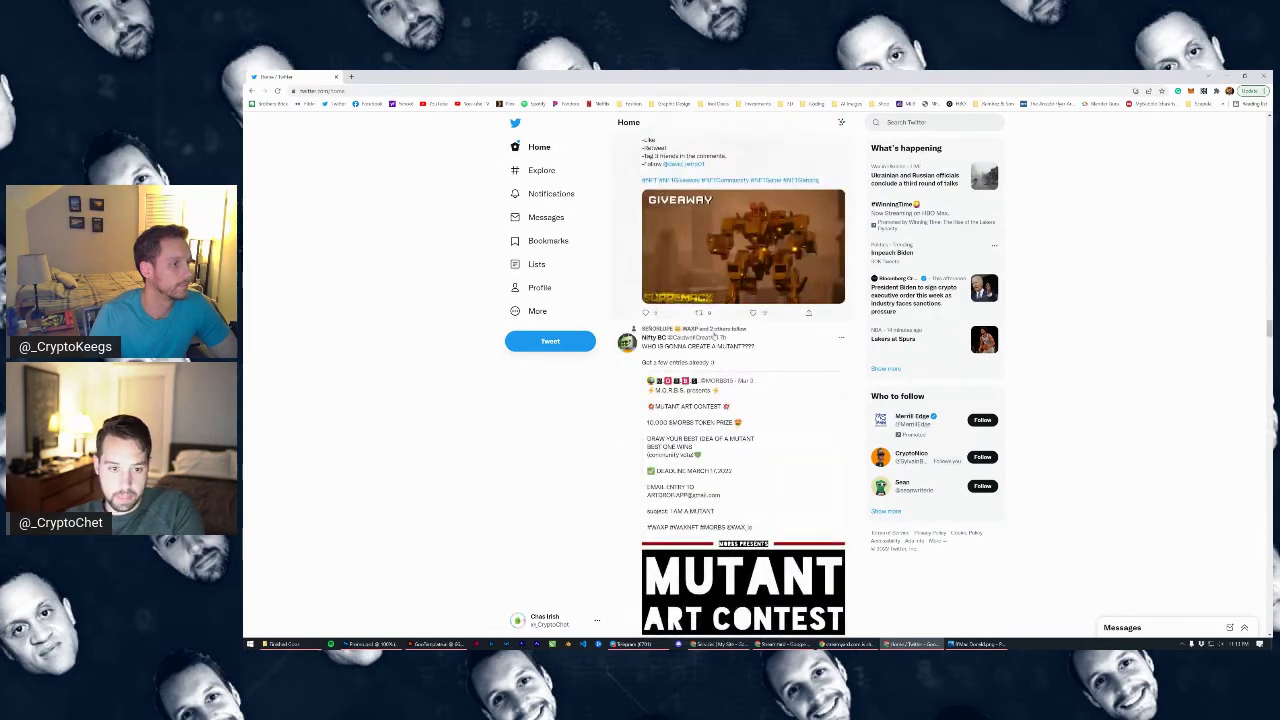
drag(1268, 336, 1268, 122)
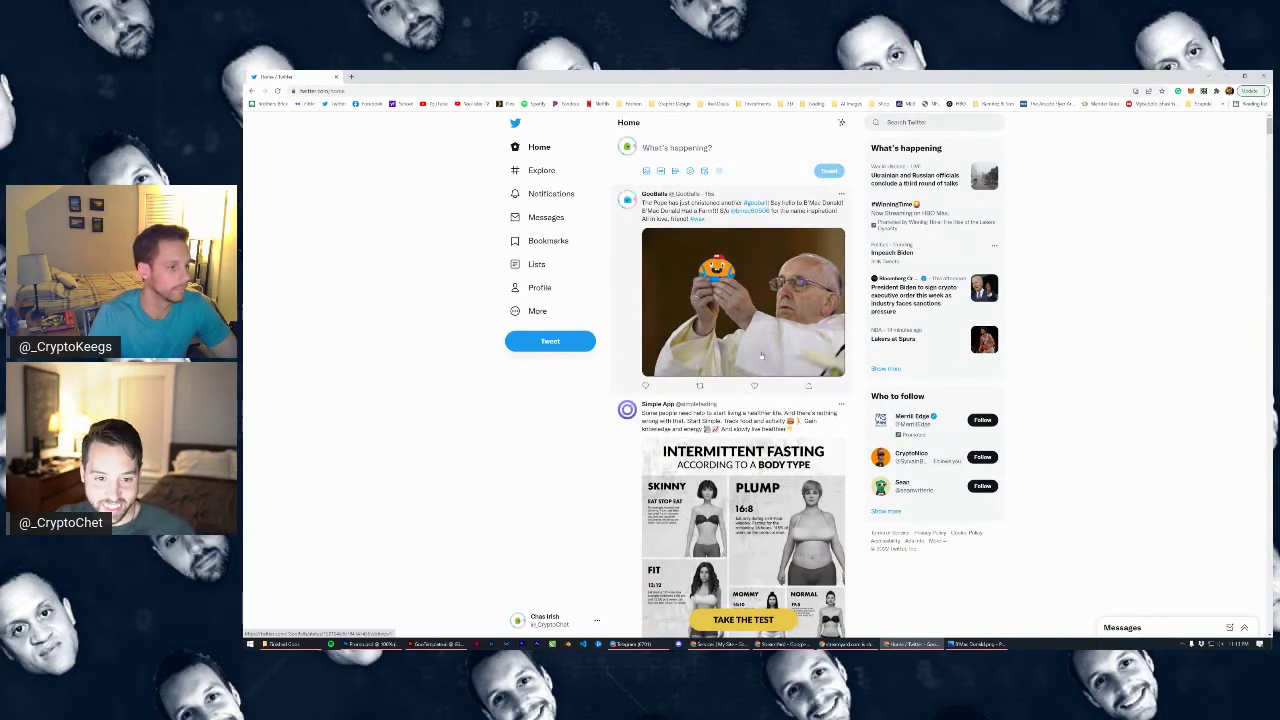
click(754, 385)
click(700, 386)
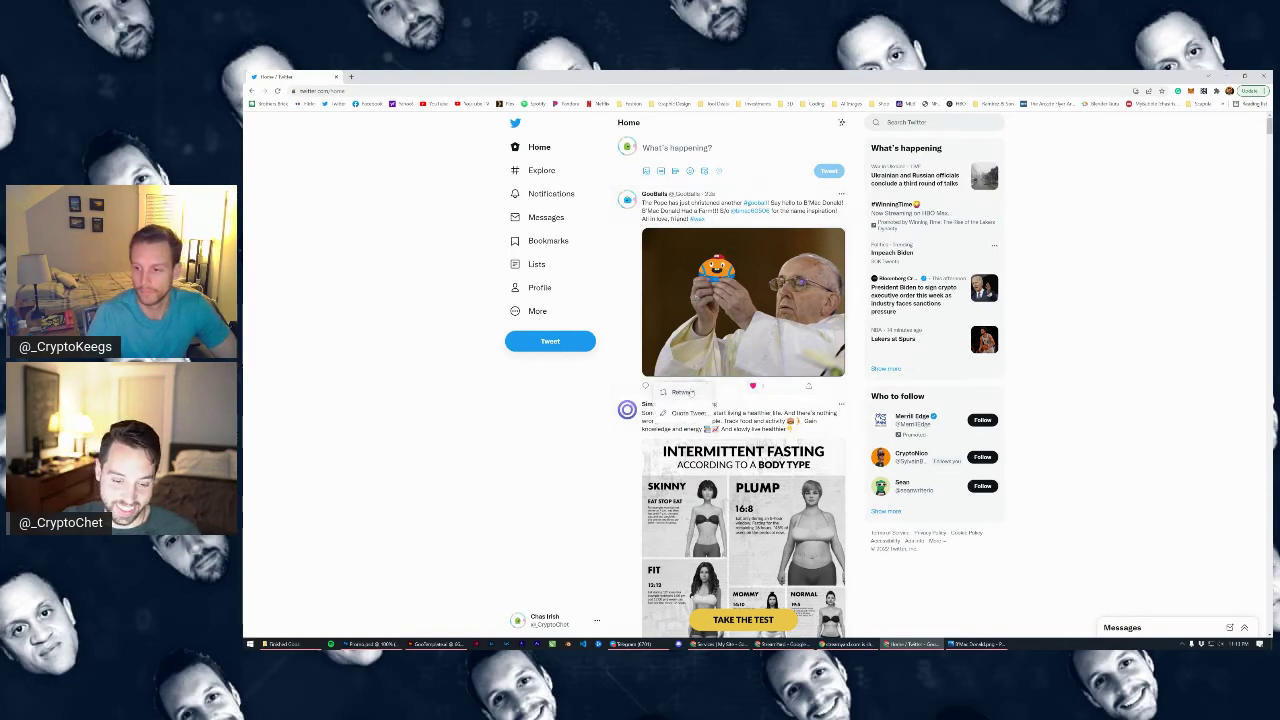
click(683, 392)
Open the "Really?" reply quoted by GooBalls, examine its Leonardo DiCaprio screenshot, and return to the home feed
scroll(750, 370, down, 1)
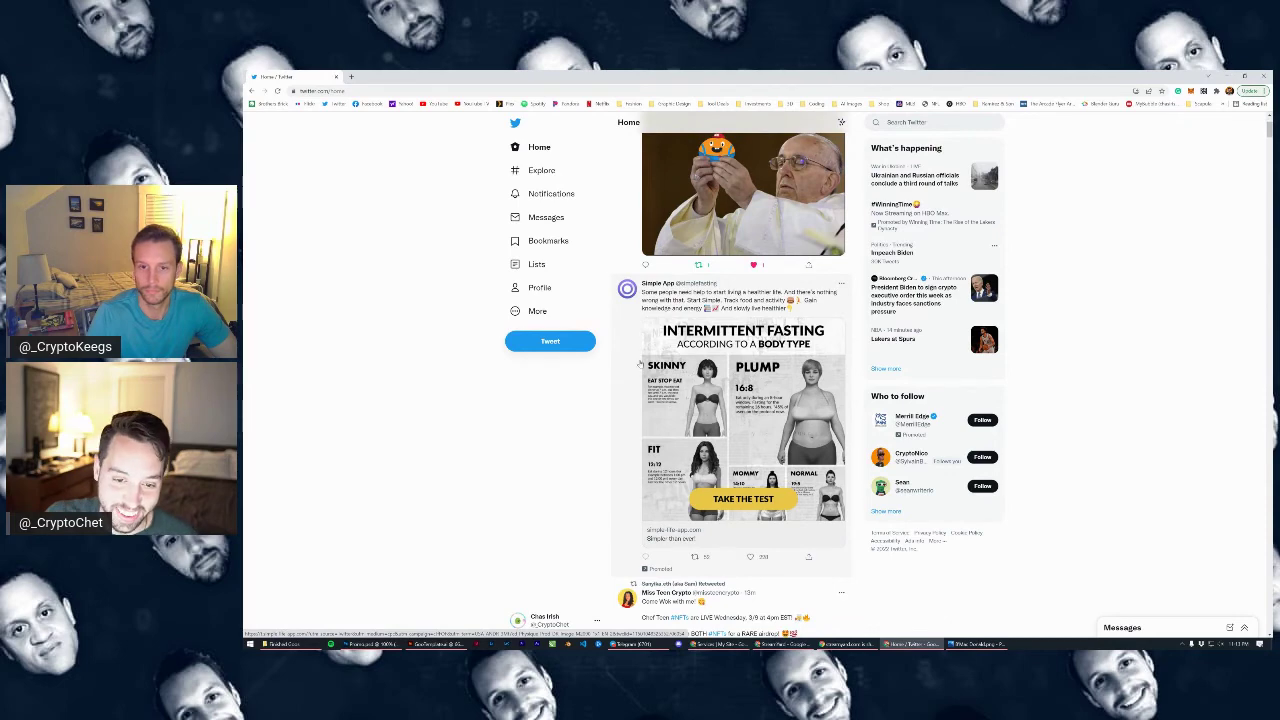
scroll(690, 375, down, 1)
scroll(674, 400, down, 2)
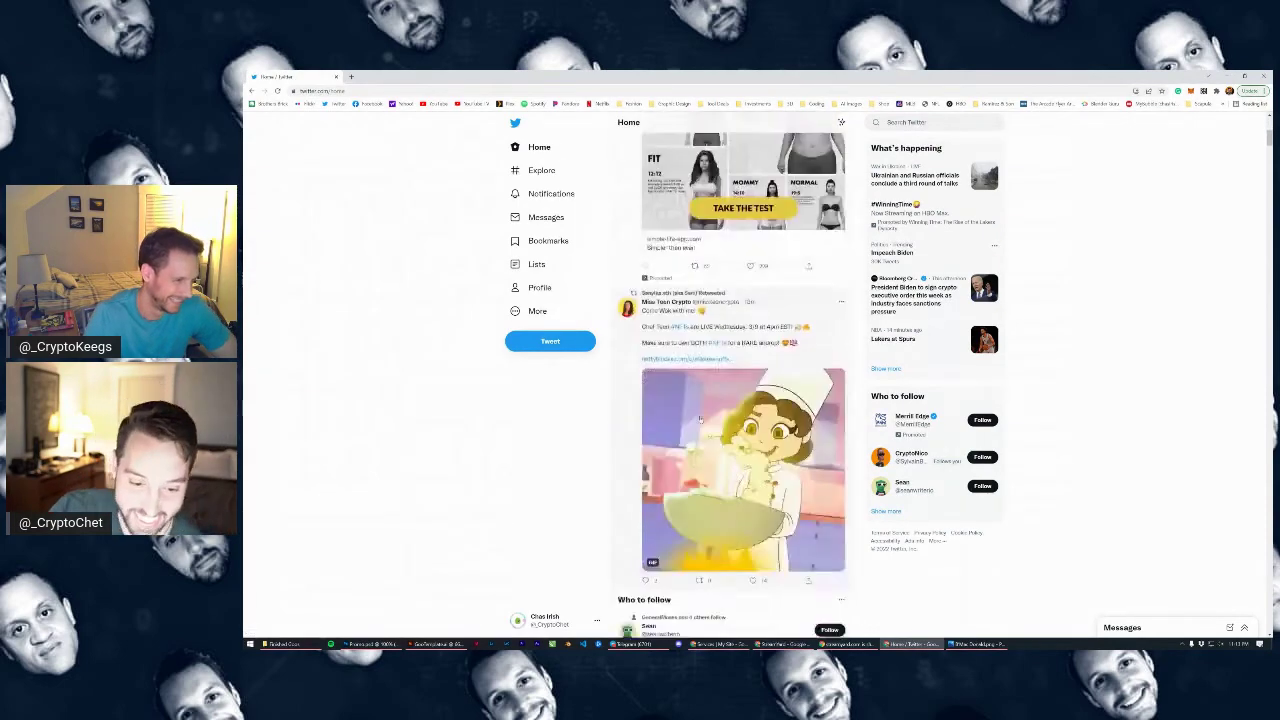
scroll(705, 420, down, 3)
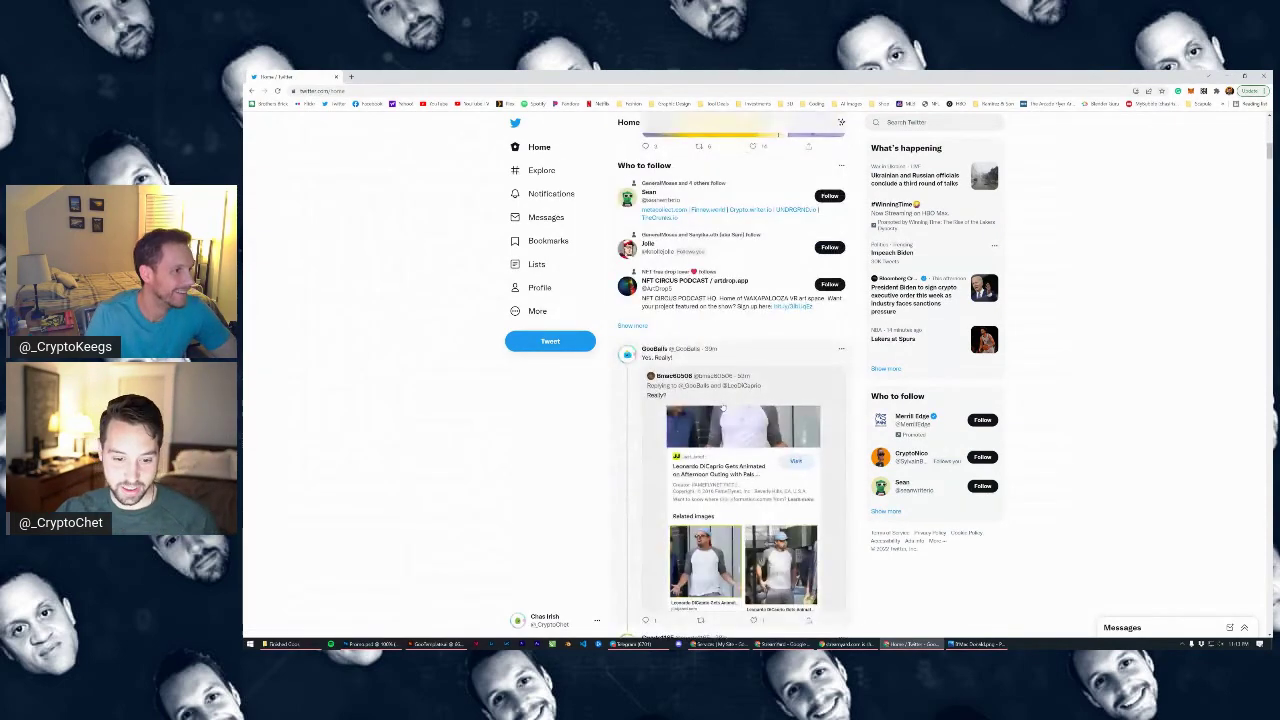
scroll(705, 420, down, 1)
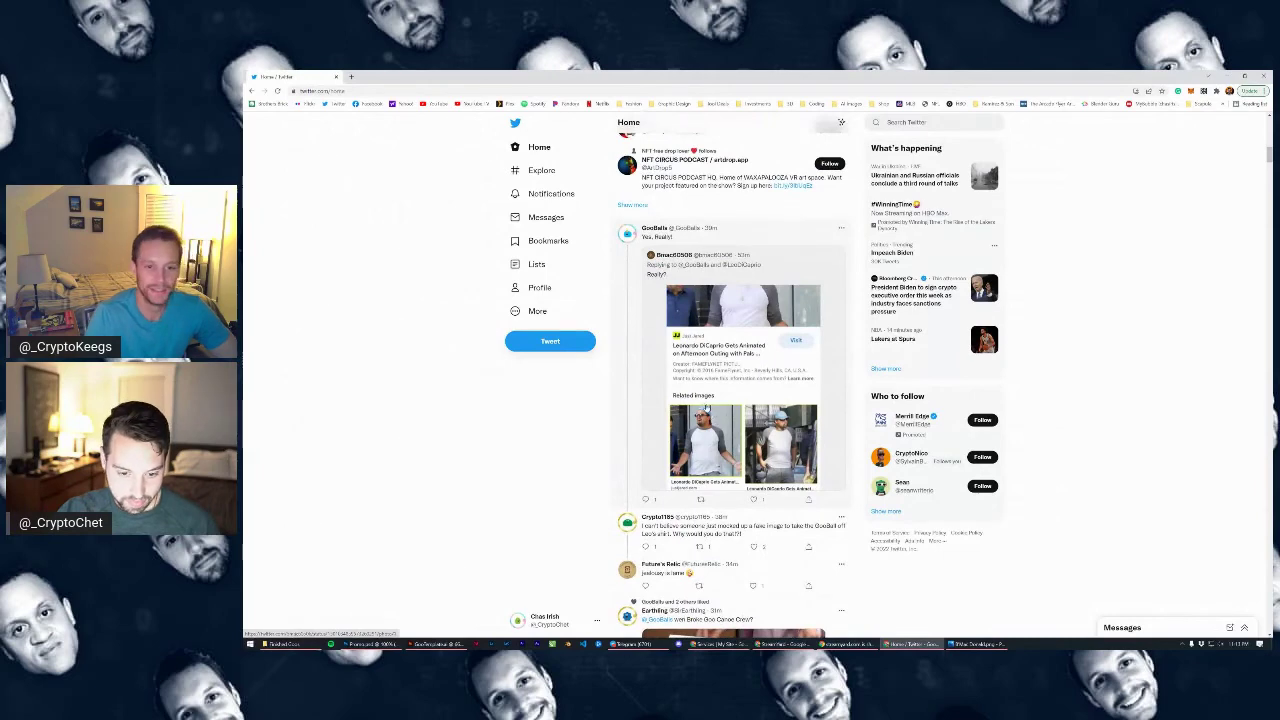
click(708, 332)
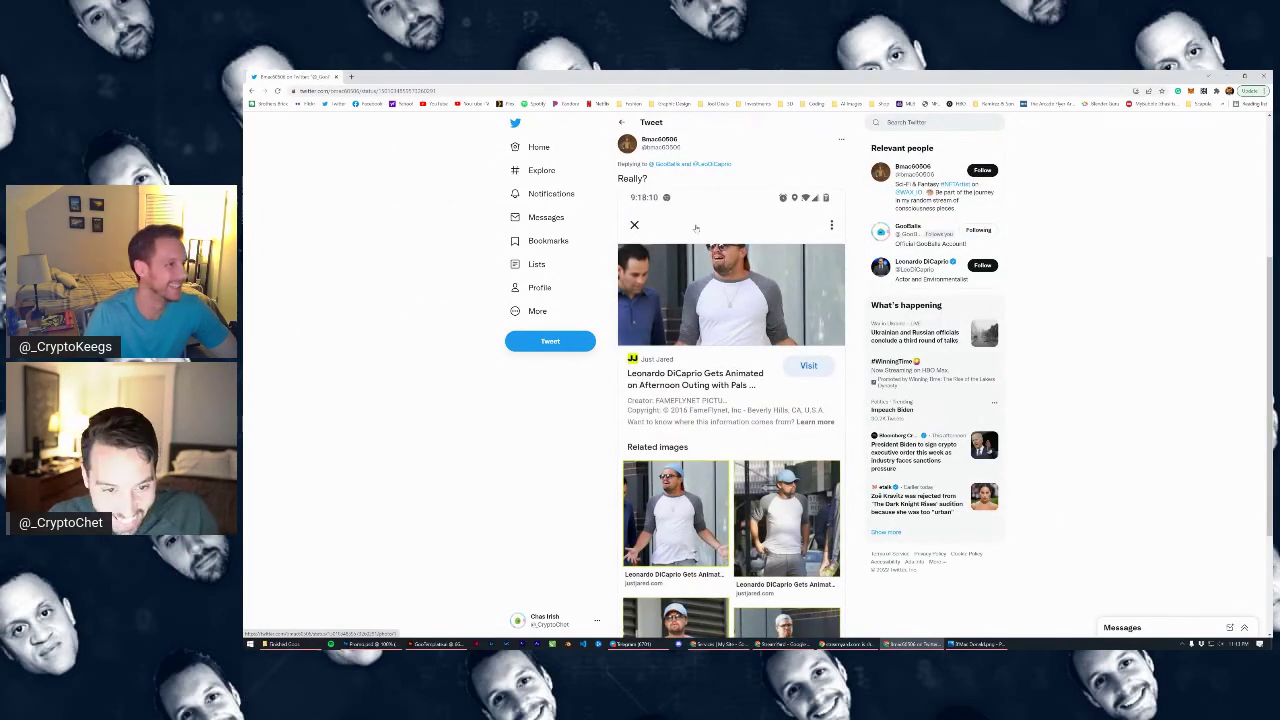
scroll(747, 340, down, 2)
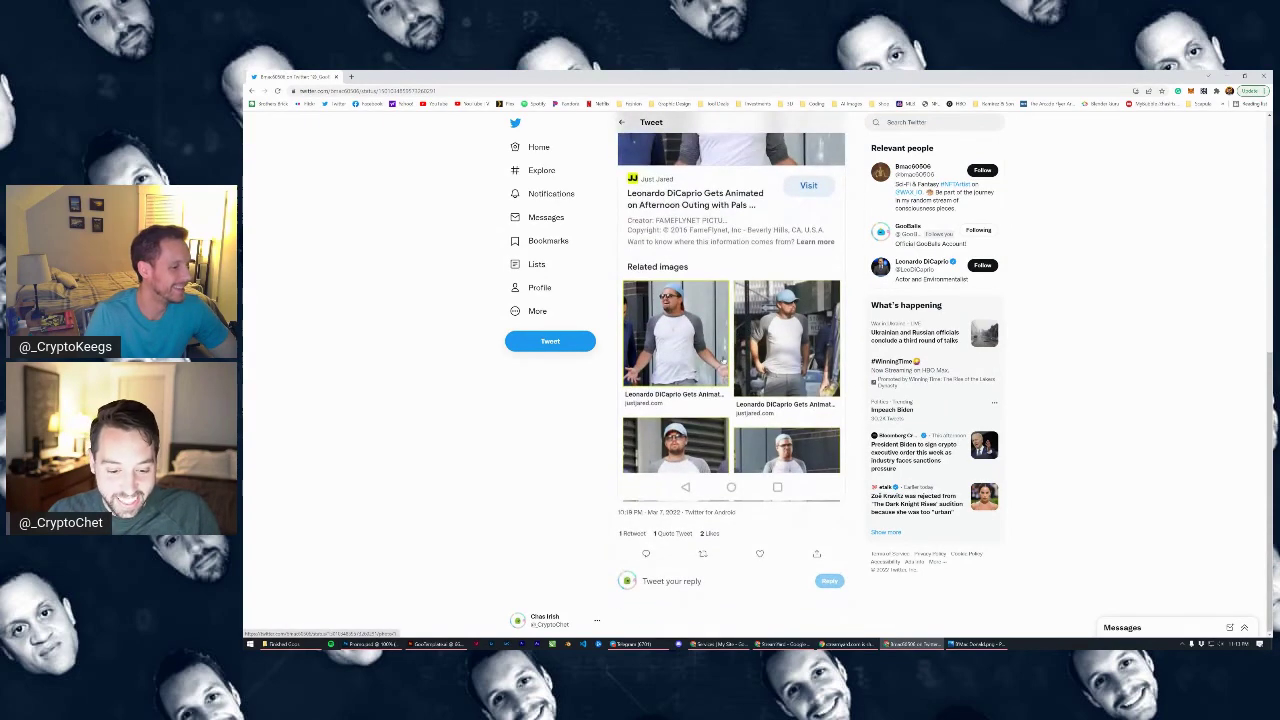
scroll(747, 340, up, 3)
key(alt+Left)
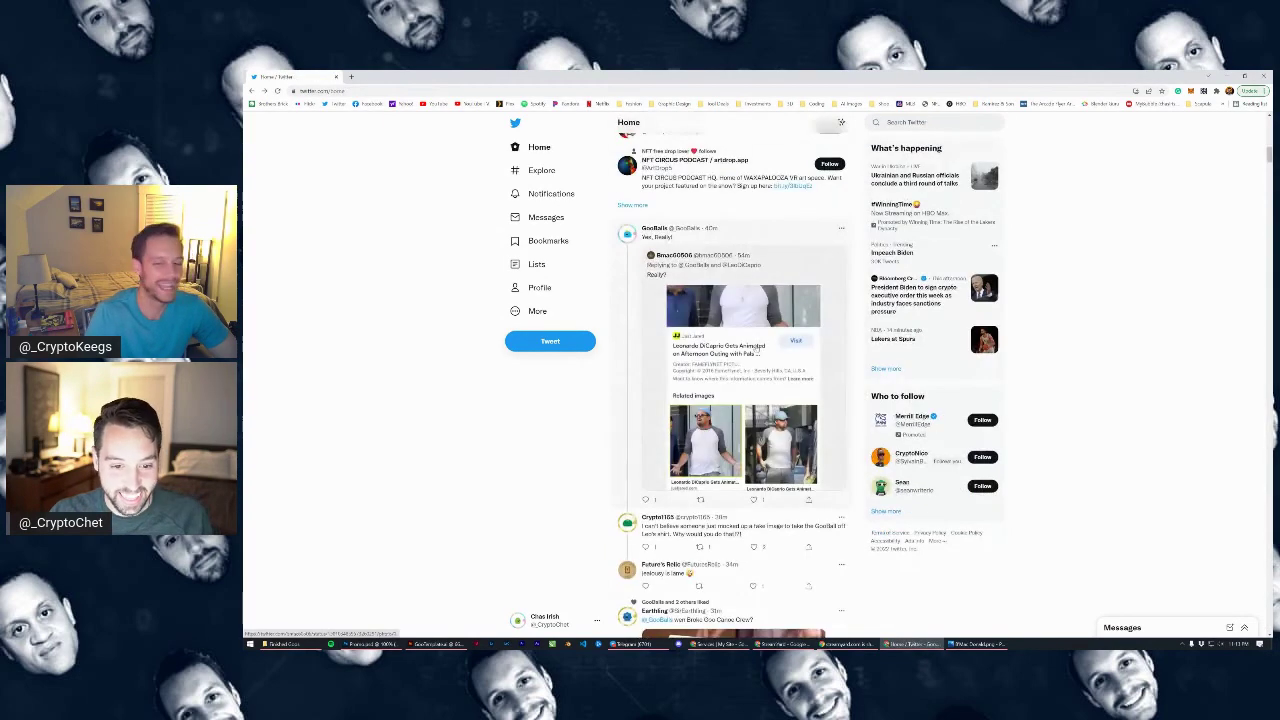
Like and retweet the reply about the mocked-up fake shirt image and the GooBalls "Yes, Really!" post
scroll(748, 460, down, 1)
click(753, 466)
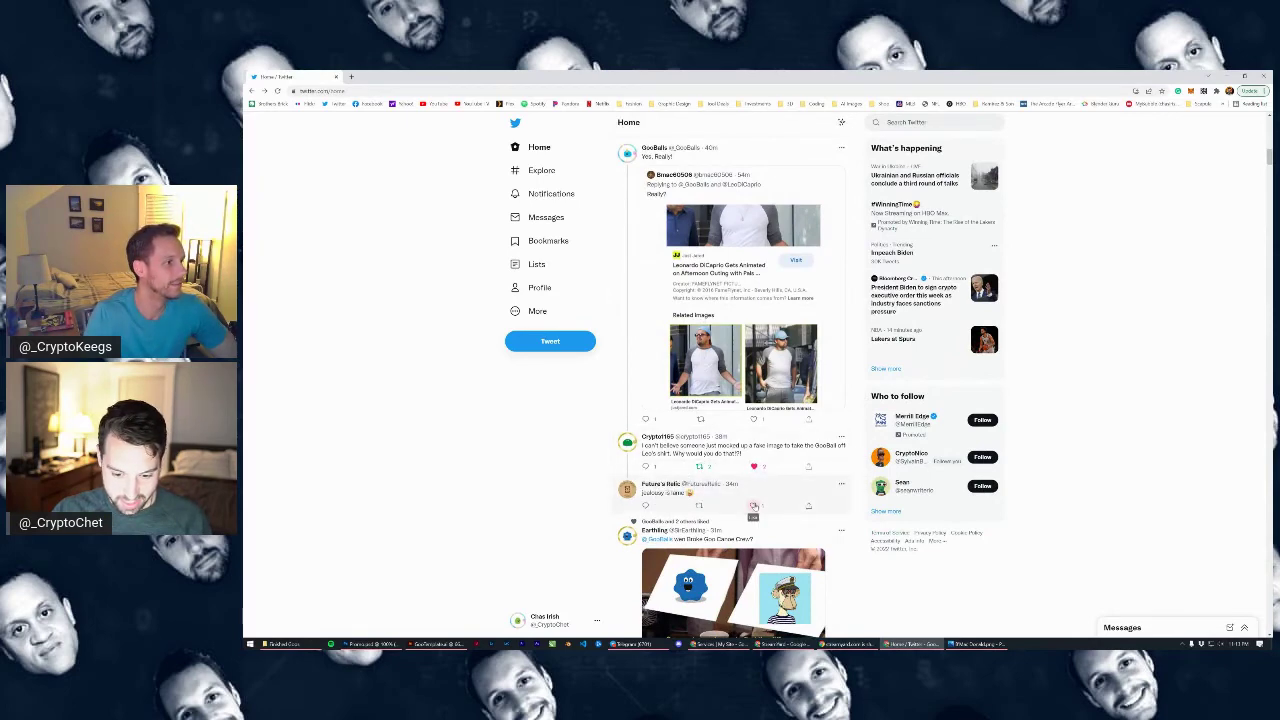
drag(740, 484, 553, 481)
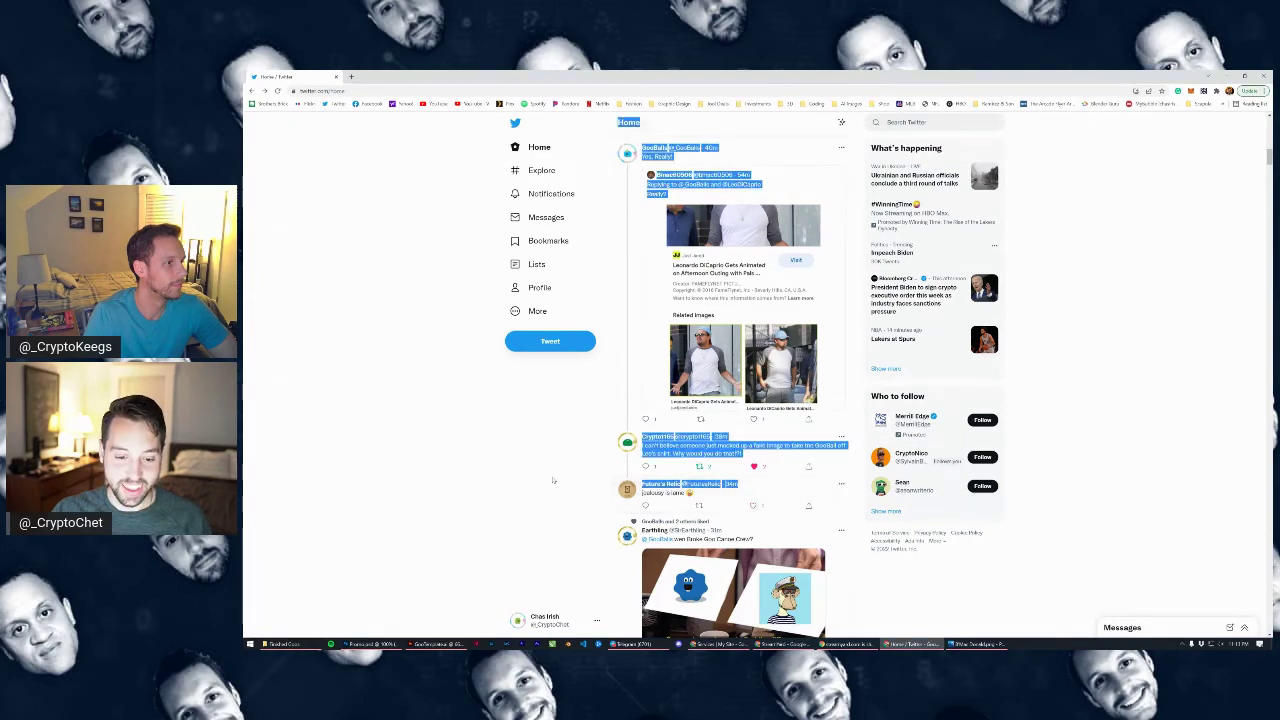
click(800, 452)
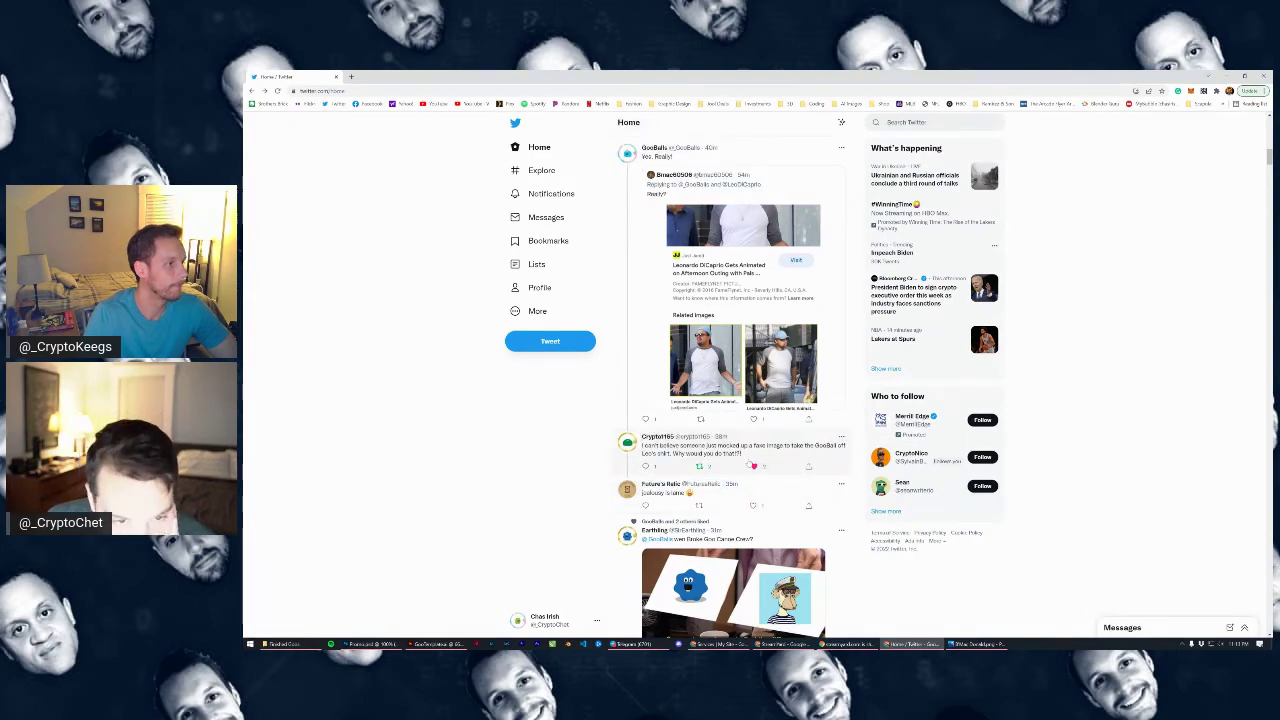
click(752, 466)
click(753, 419)
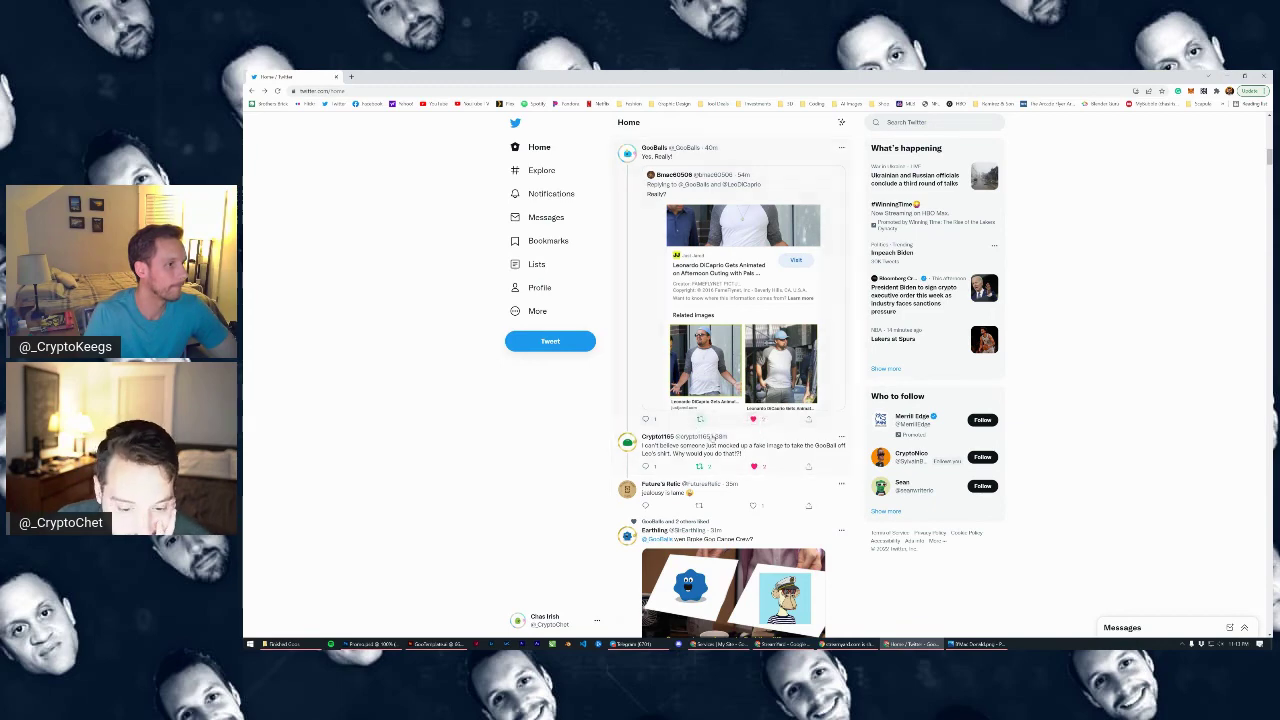
Like and retweet the "They're the same picture" meme and the "Really?" reply with the DiCaprio photos
scroll(737, 467, down, 2)
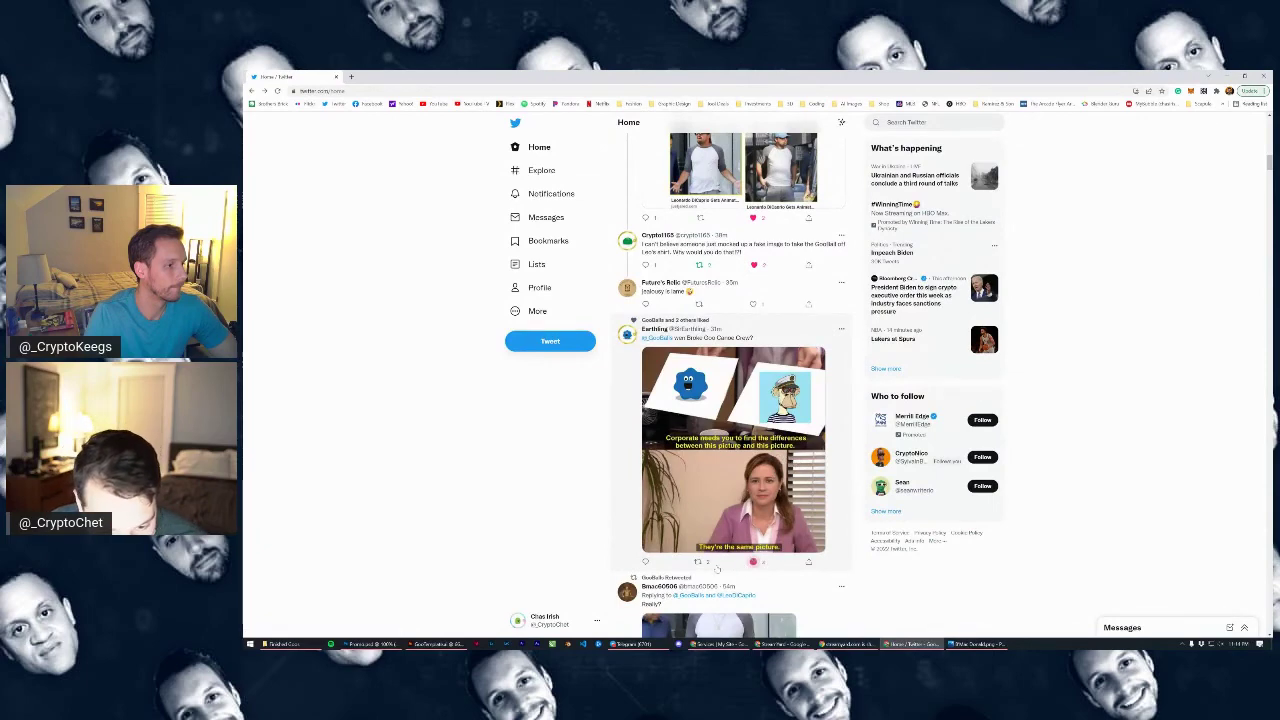
click(699, 561)
click(686, 570)
scroll(686, 500, down, 3)
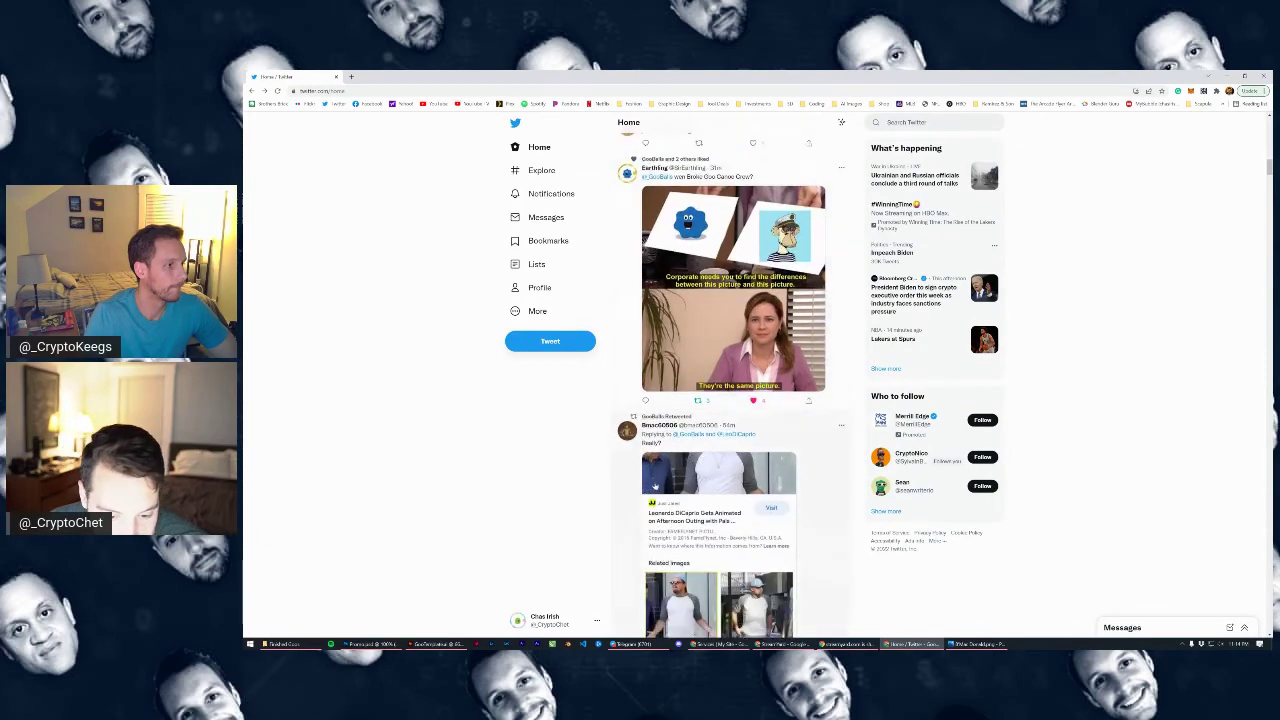
click(754, 546)
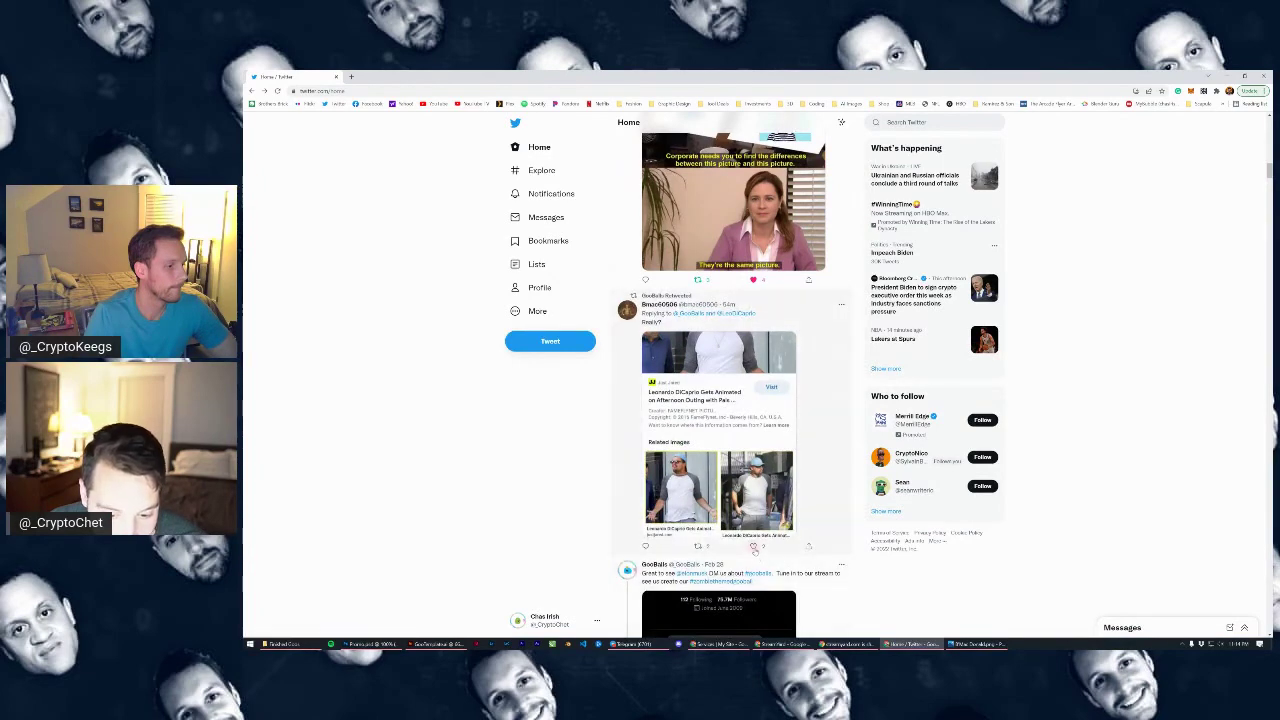
Like the GooBalls follow-up reply beneath the direct-message screenshot post and look at the burrito GIF post below it
scroll(642, 498, down, 3)
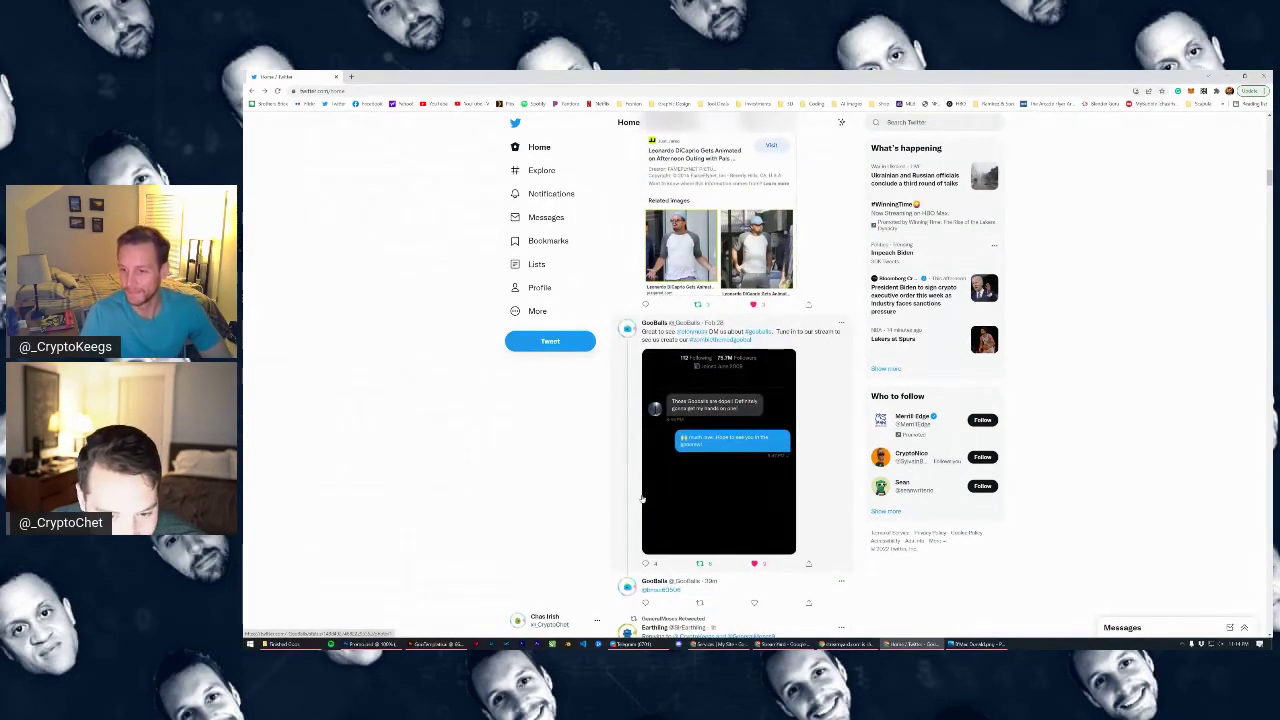
scroll(642, 498, down, 1)
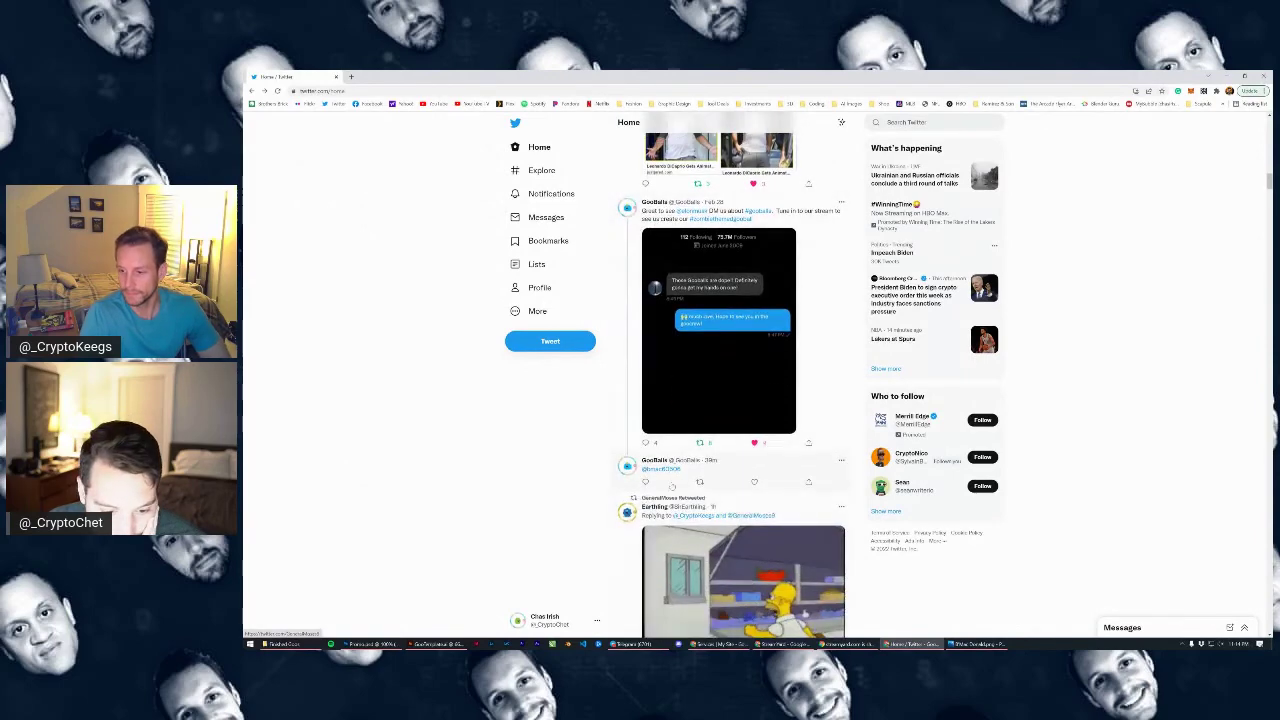
click(755, 483)
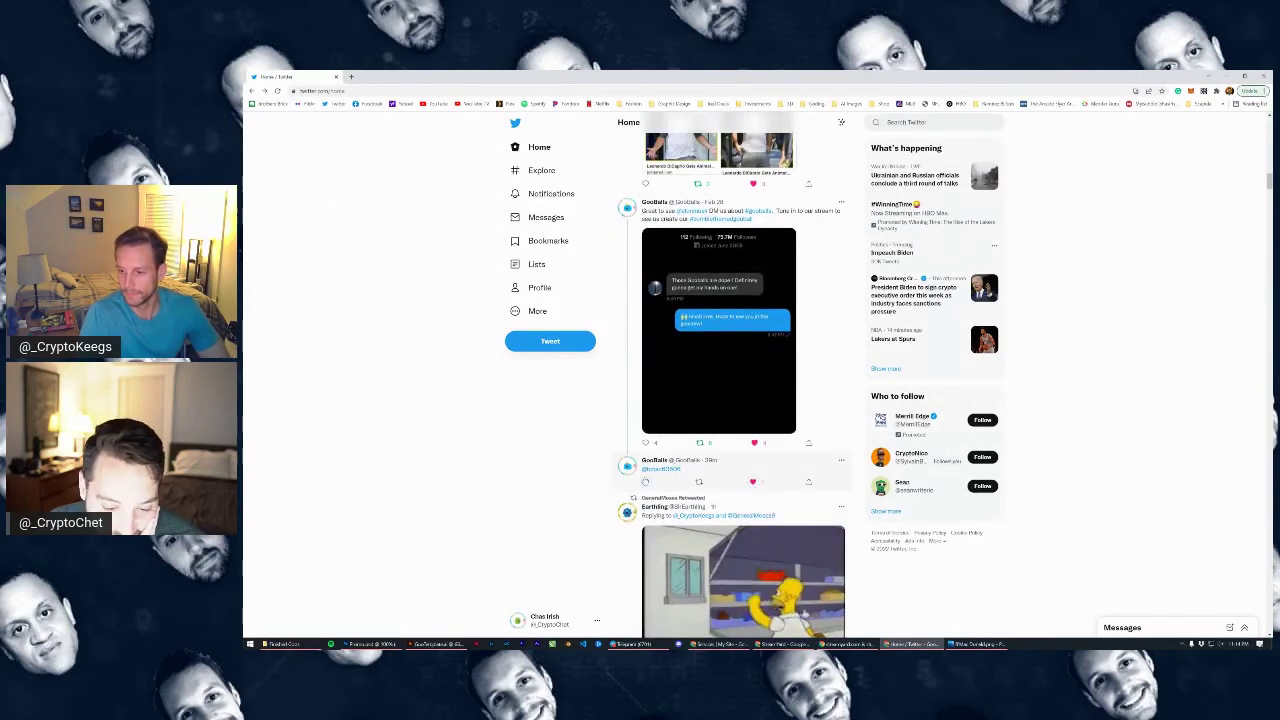
scroll(757, 487, down, 2)
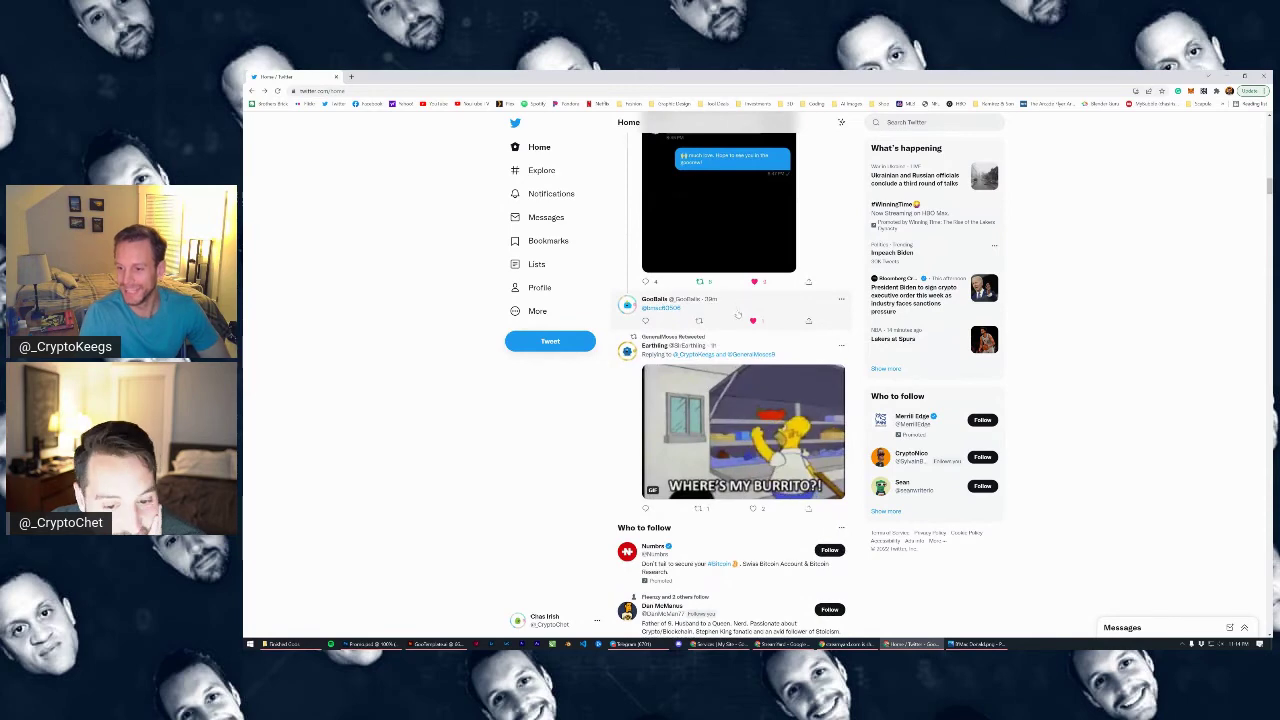
scroll(710, 370, down, 1)
scroll(747, 386, up, 2)
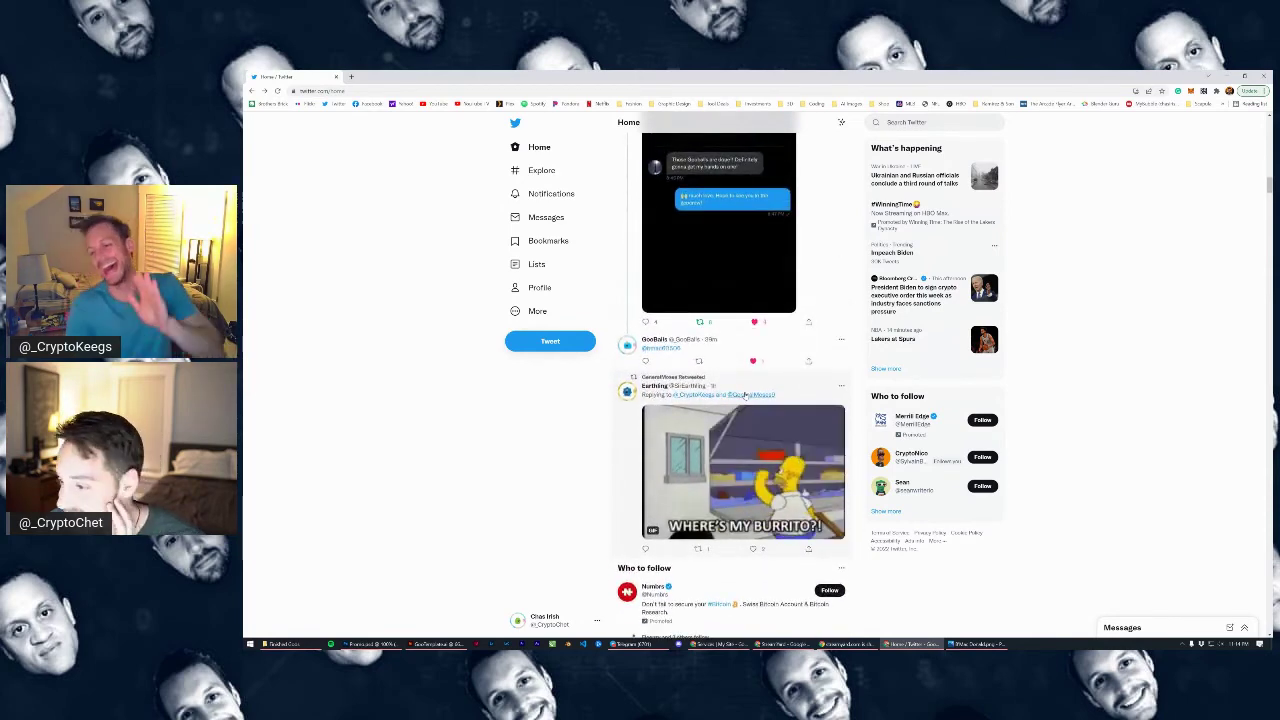
Vote "Never" in the home feed poll asking when GeneralMoses will join the stream
mouse_move(746, 396)
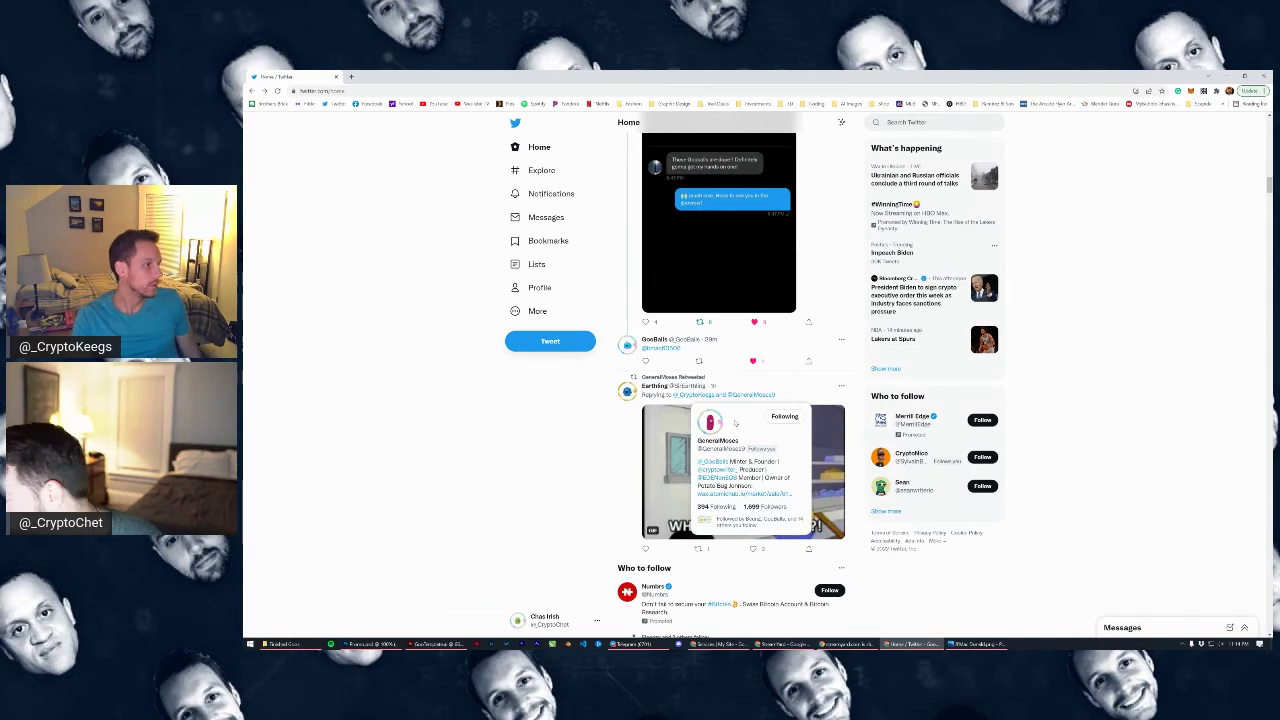
scroll(740, 420, down, 3)
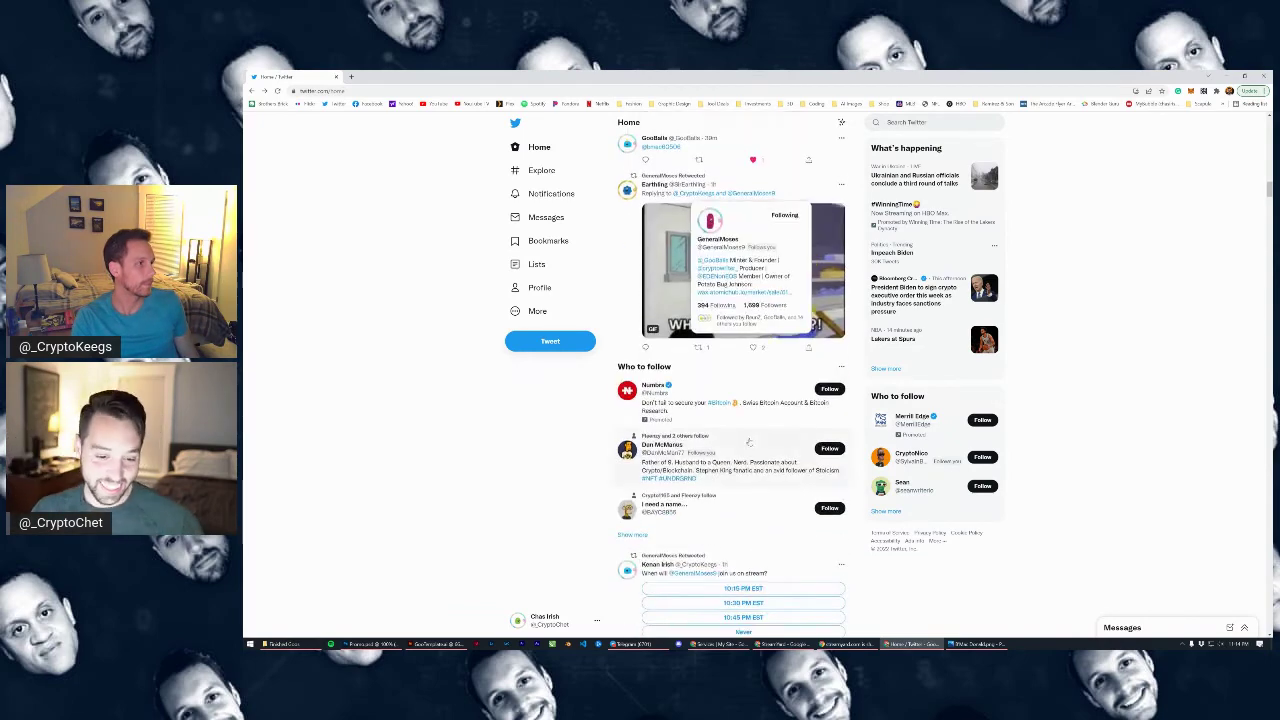
scroll(735, 463, down, 2)
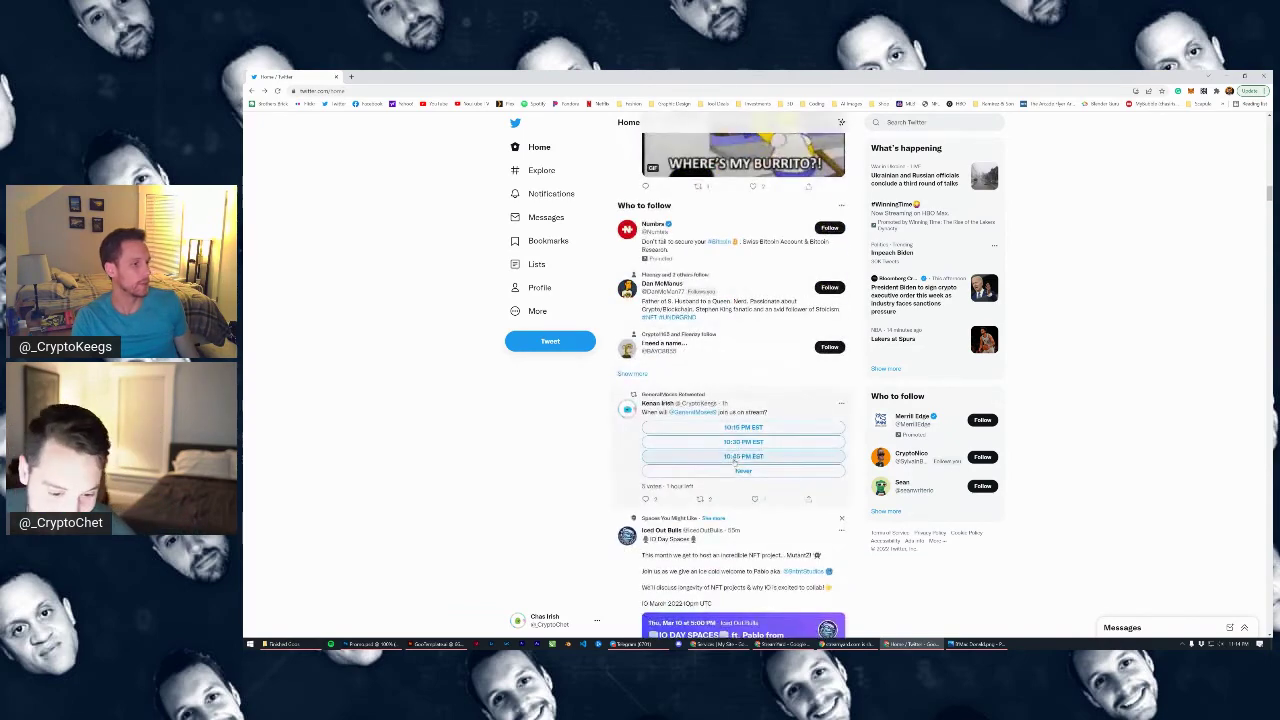
click(665, 471)
Browse the home feed below the poll, return to its beginning and load the newest posts
scroll(572, 467, down, 3)
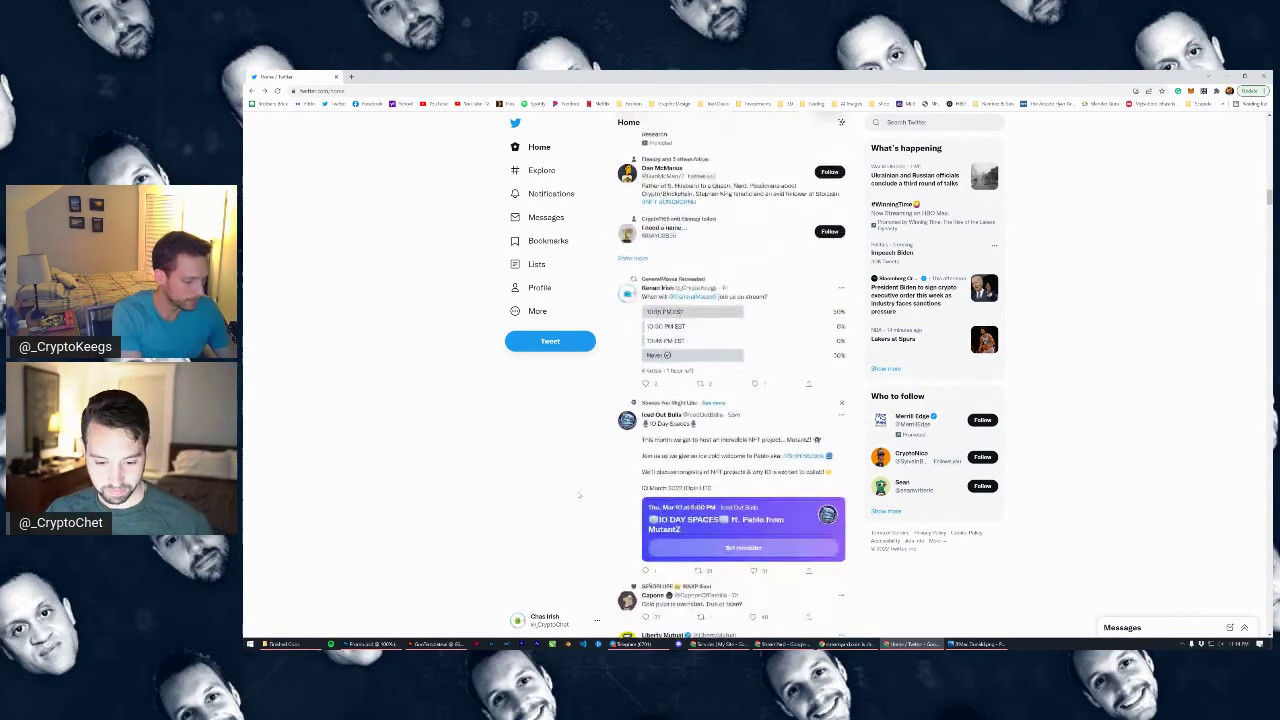
scroll(572, 467, down, 10)
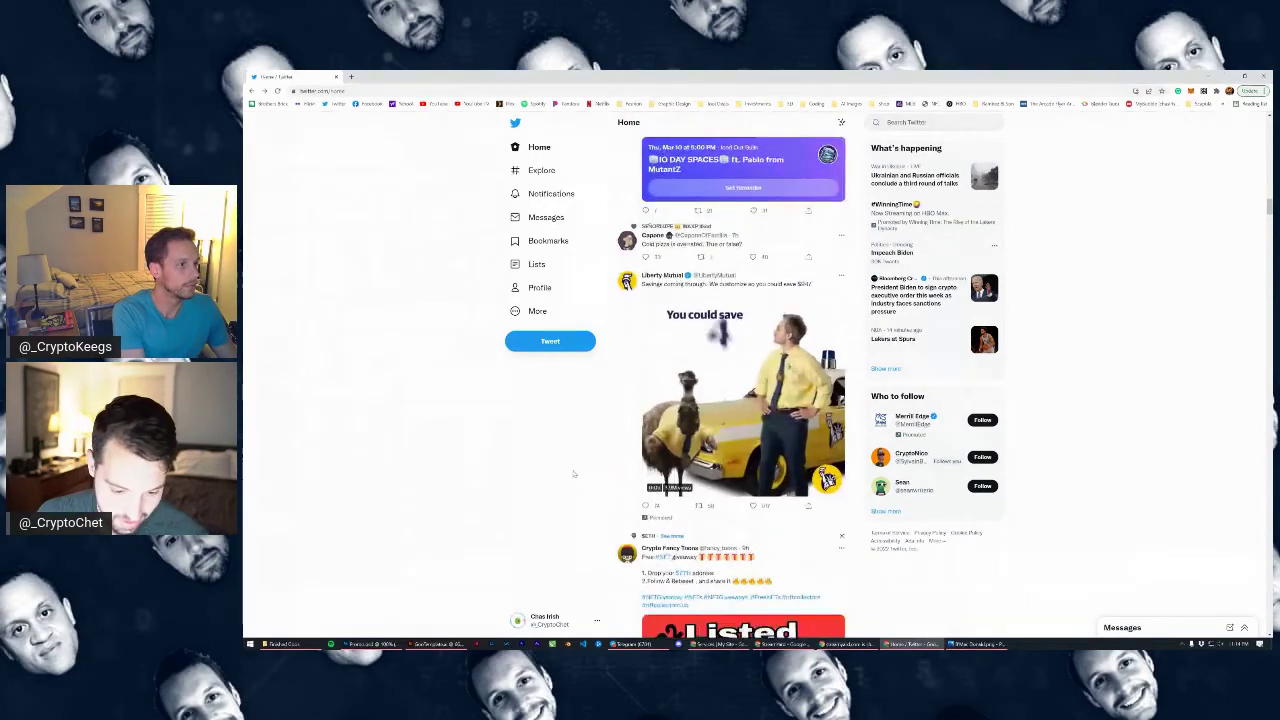
scroll(570, 480, down, 2)
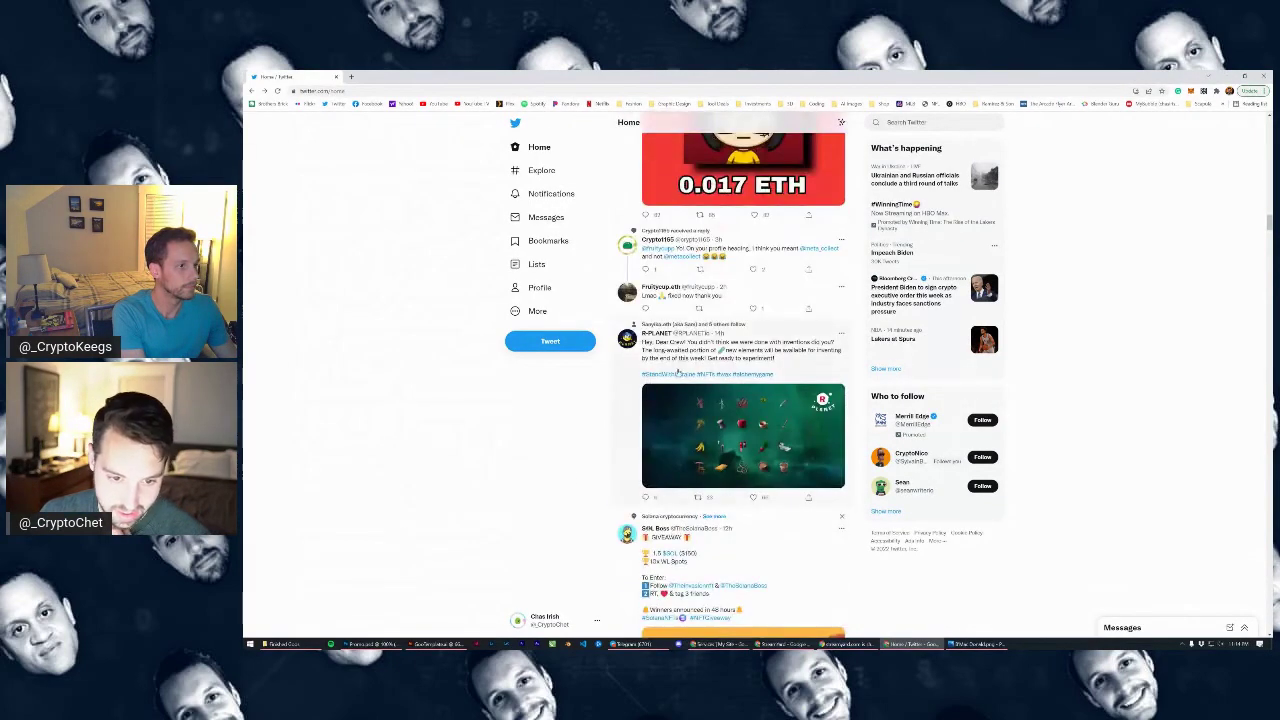
scroll(619, 414, down, 1)
scroll(619, 414, down, 5)
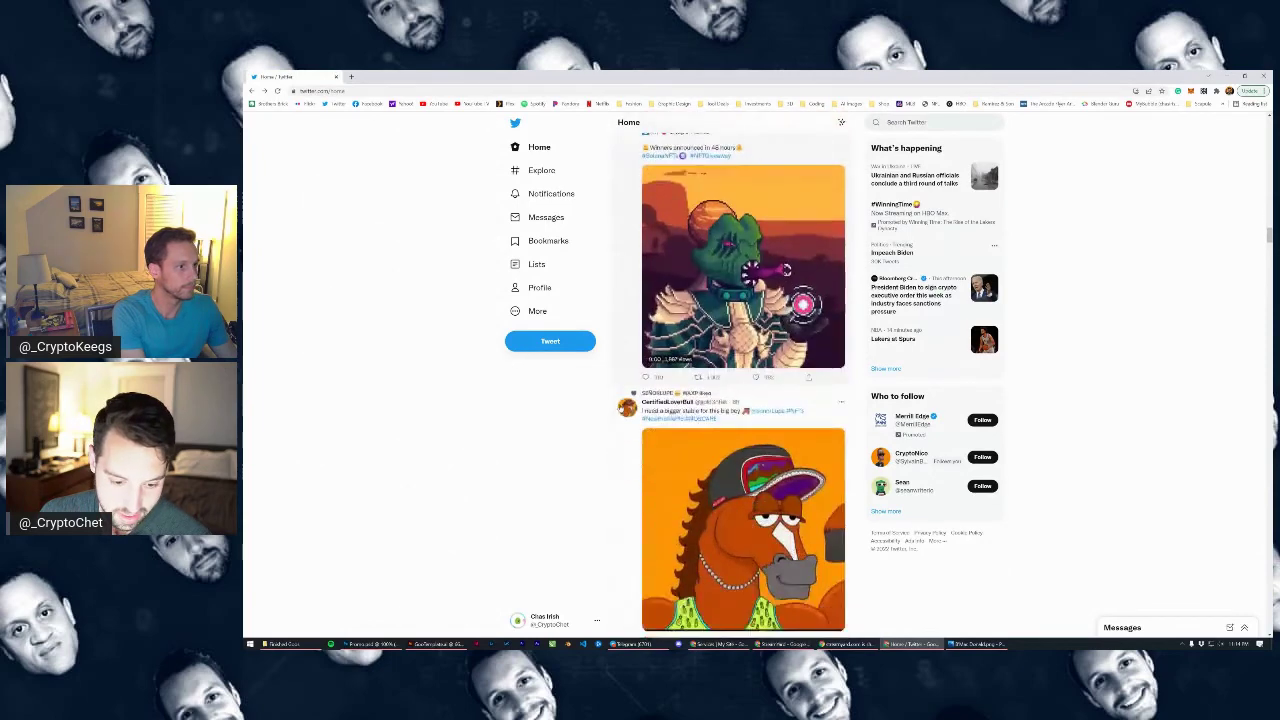
drag(1269, 240, 1269, 122)
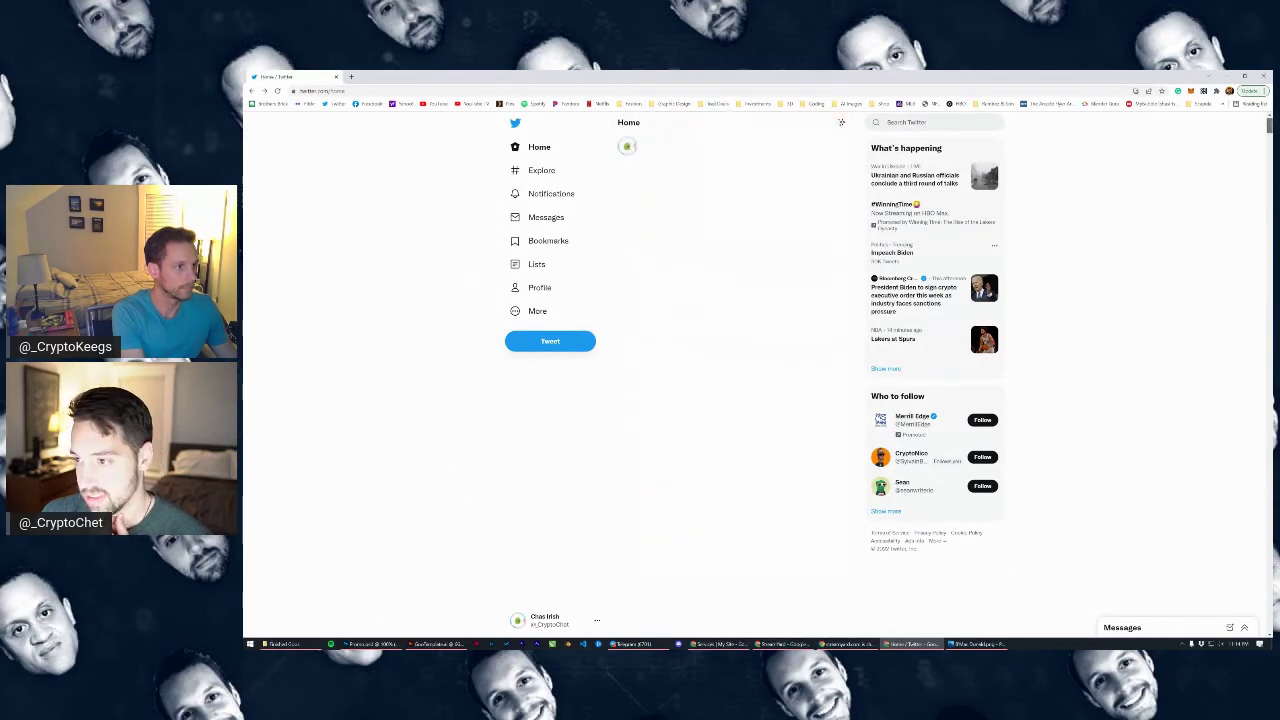
click(758, 196)
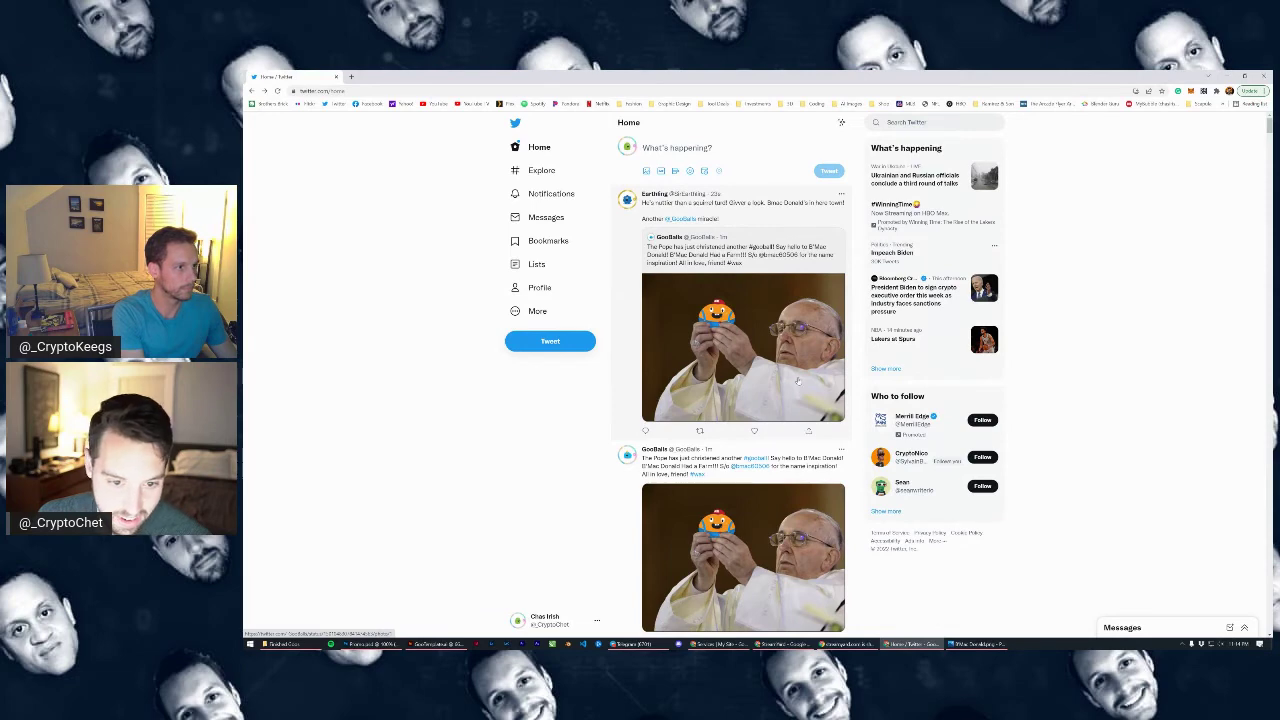
Like and retweet Earthling's quote post about the Pope christening B'Mac Donald
click(757, 430)
click(699, 431)
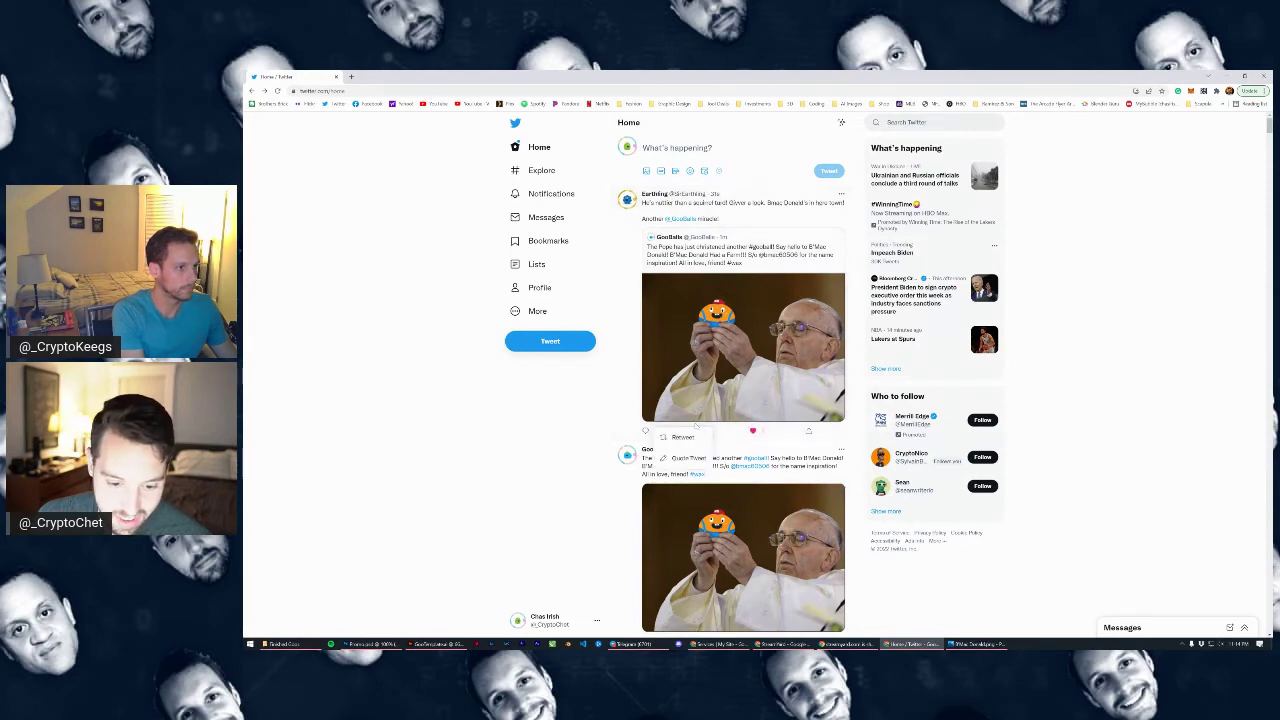
click(708, 435)
Open the GooBalls post of the Pope holding B'Mac Donald, check who liked and retweeted it, and return to the home feed
scroll(708, 435, down, 2)
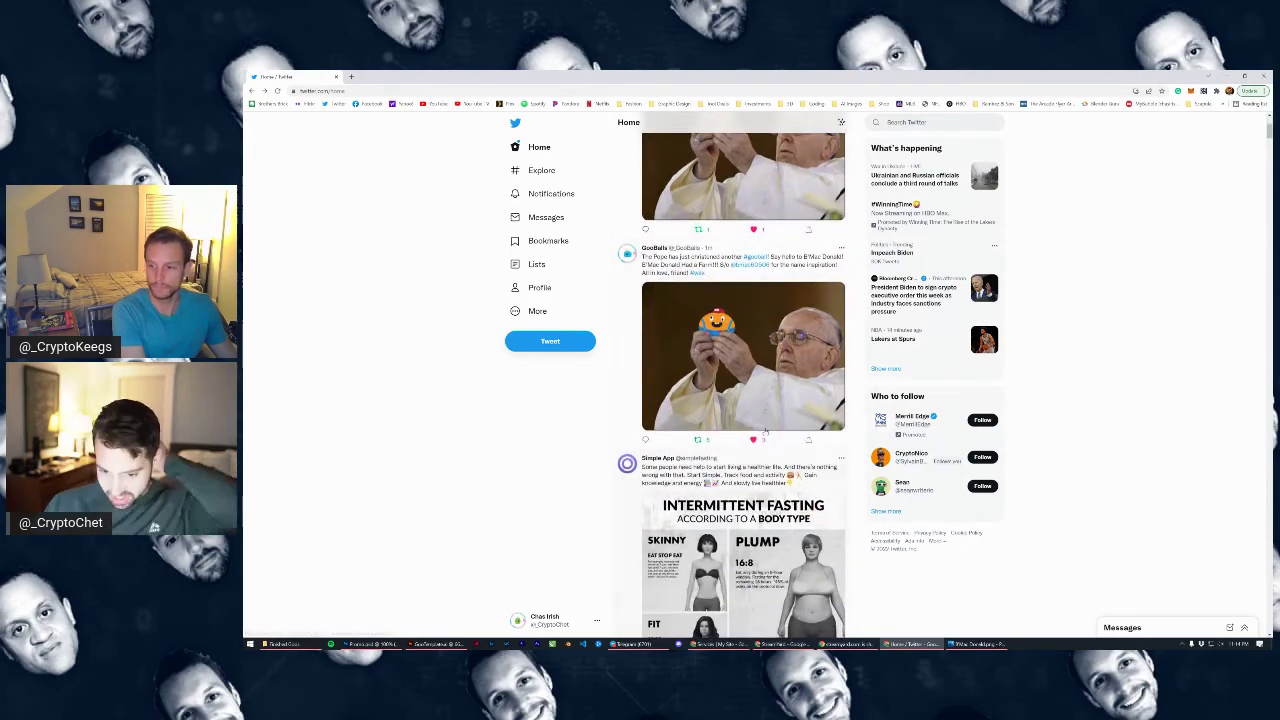
click(680, 439)
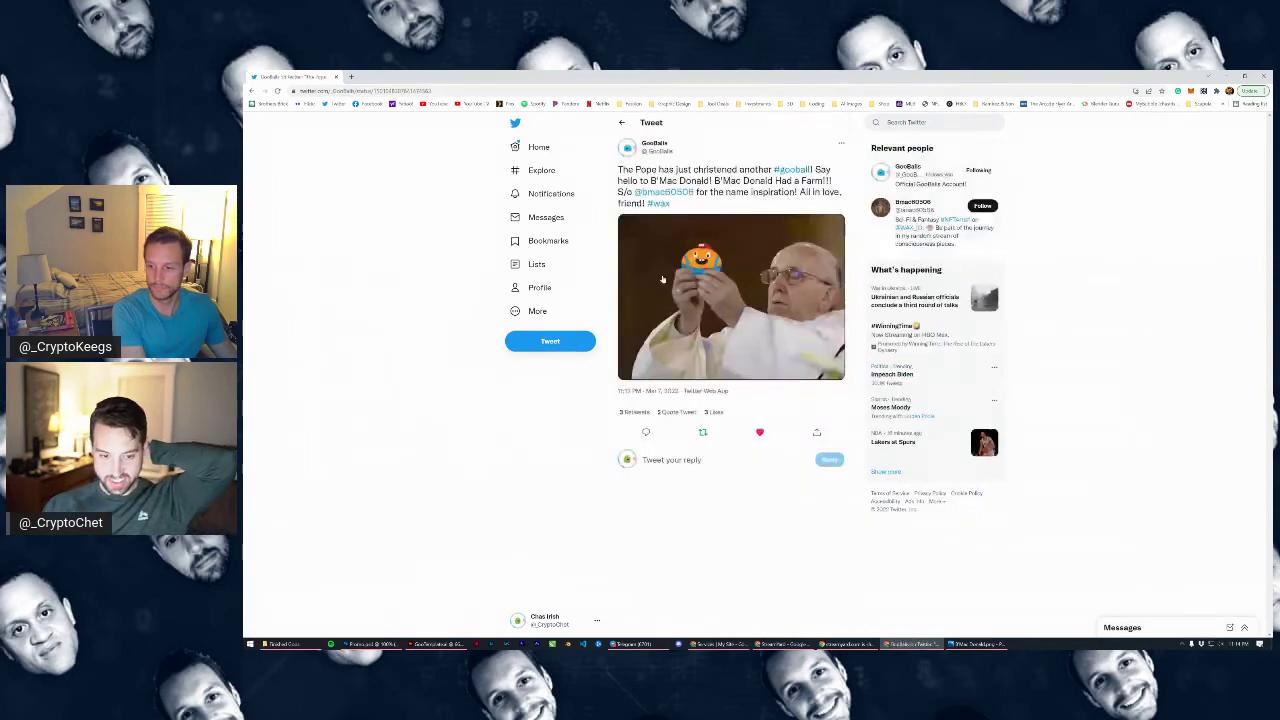
click(713, 411)
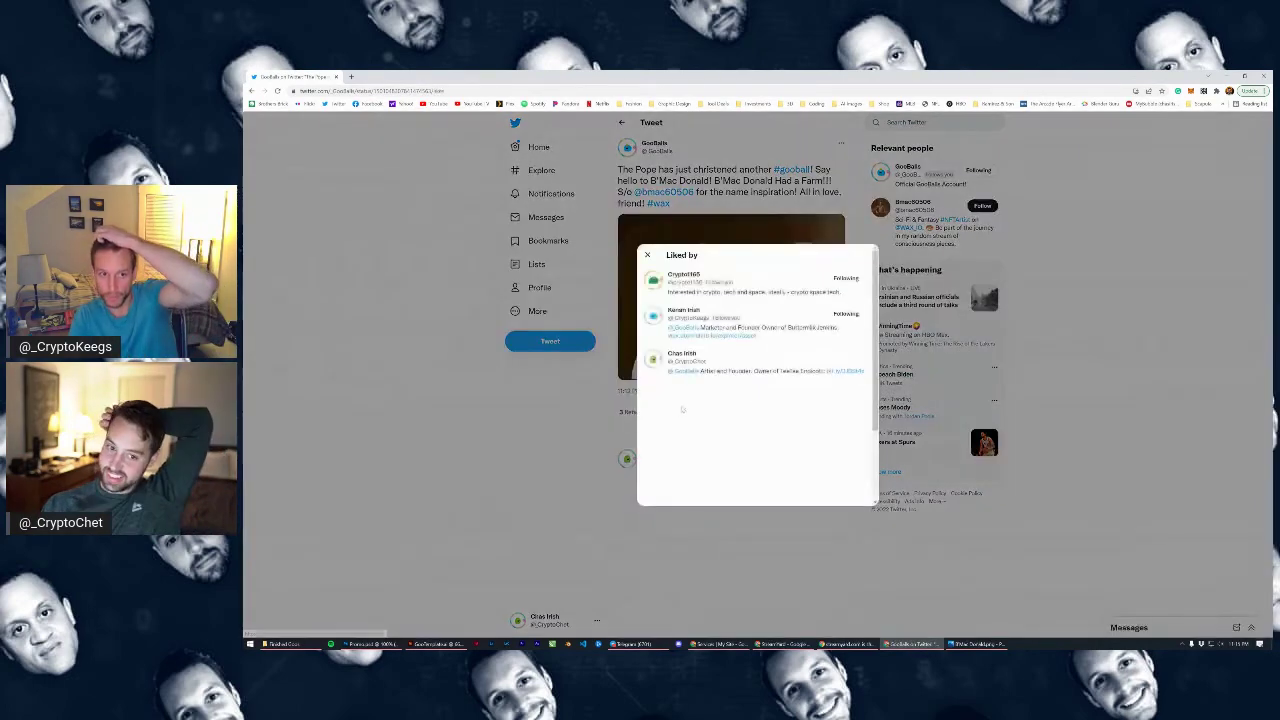
click(589, 456)
click(627, 411)
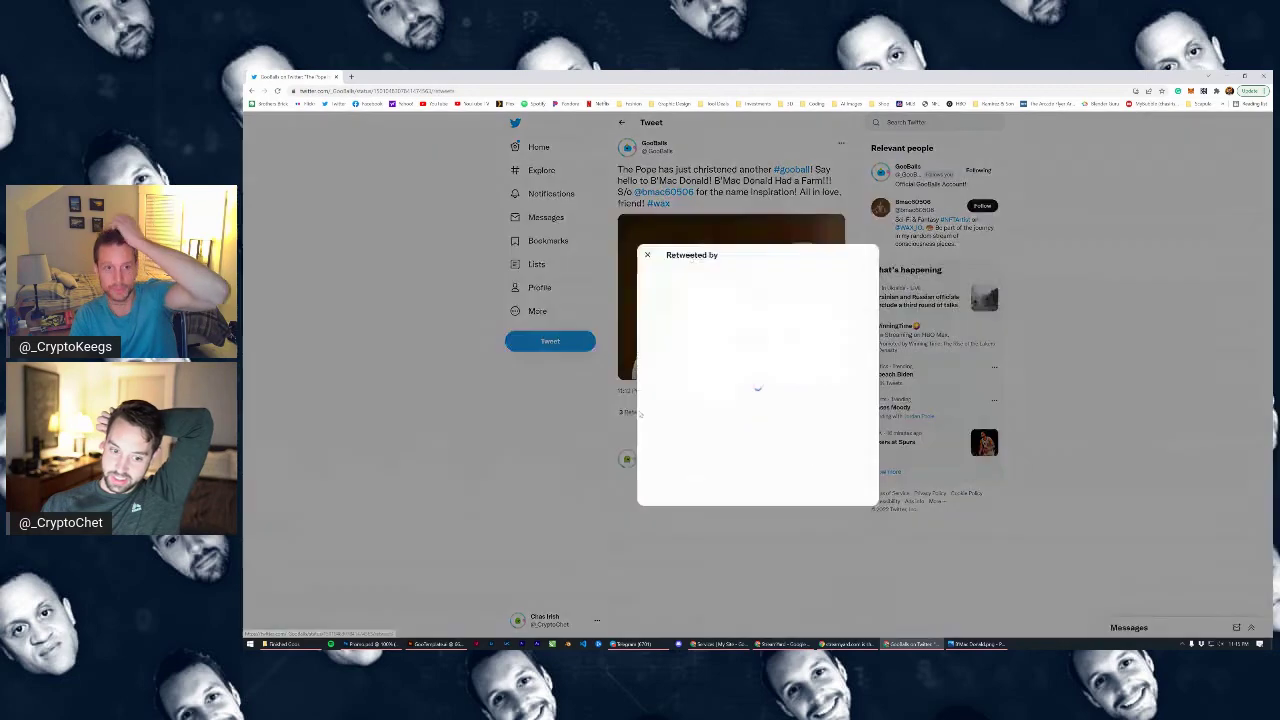
click(628, 328)
click(539, 147)
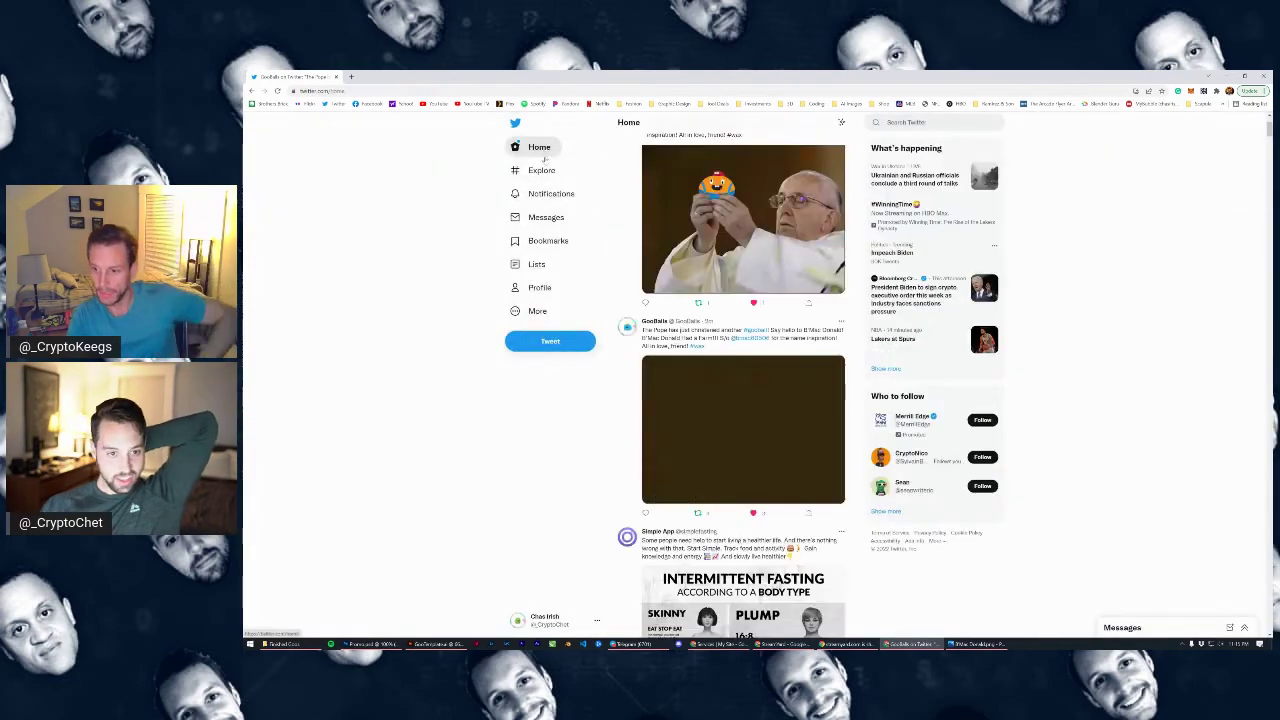
scroll(715, 292, up, 3)
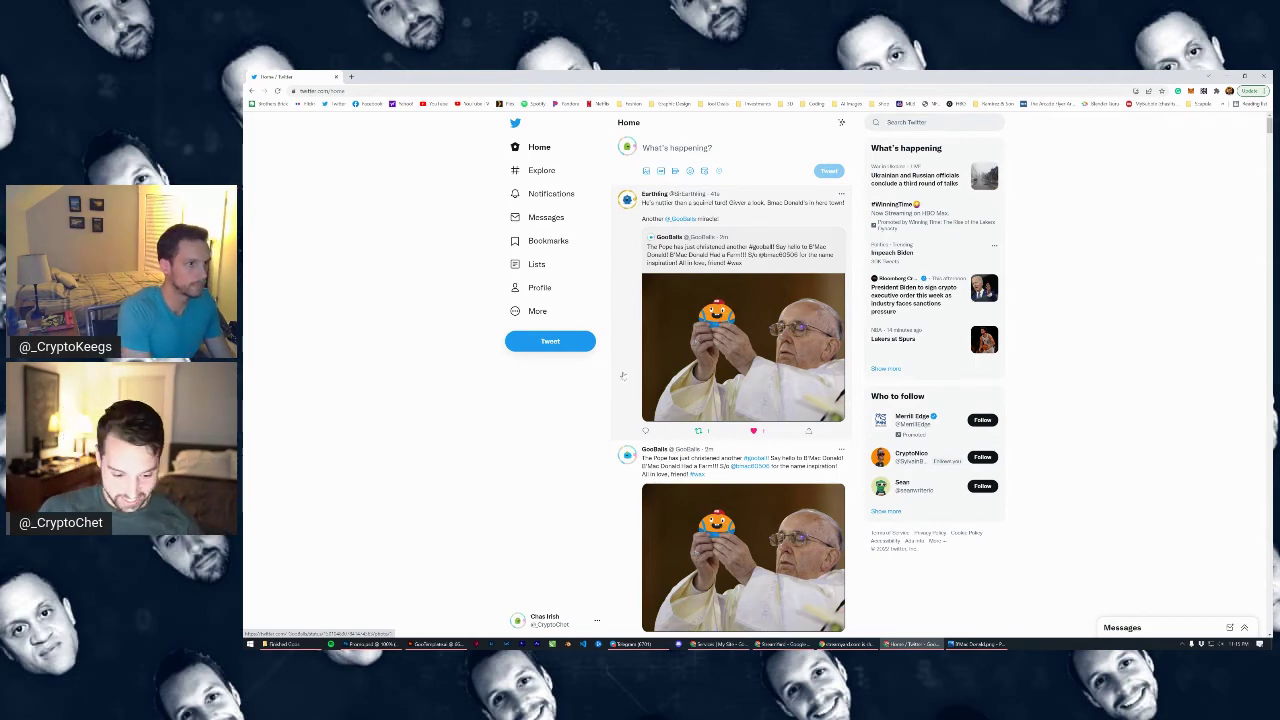
Look at the B'Mac Donald image in Photos, return to Twitter and refresh the home feed
click(977, 644)
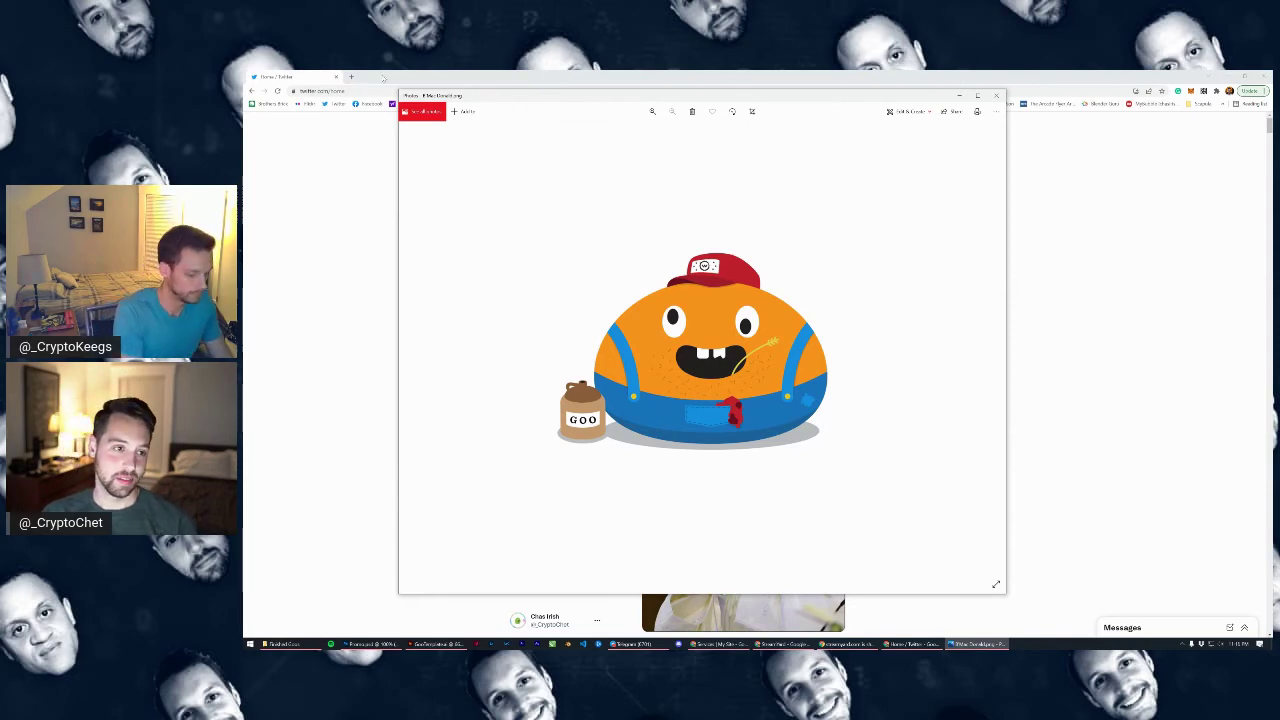
click(959, 96)
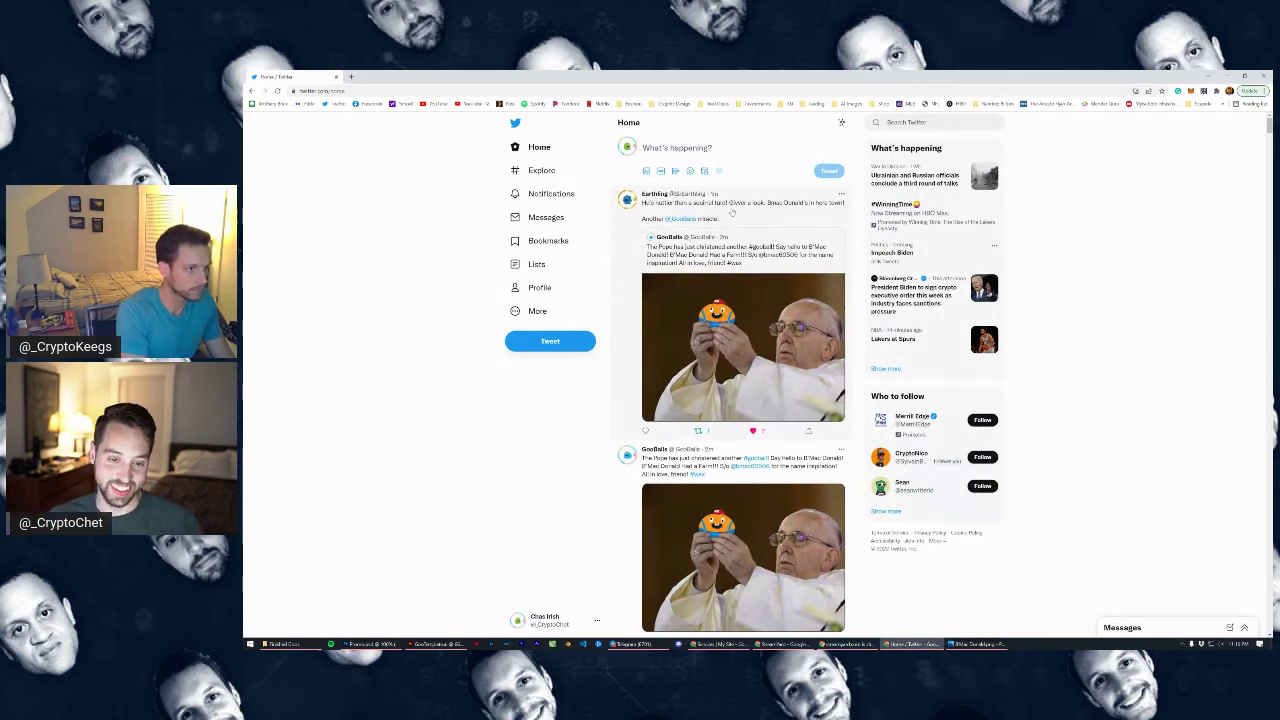
key(F5)
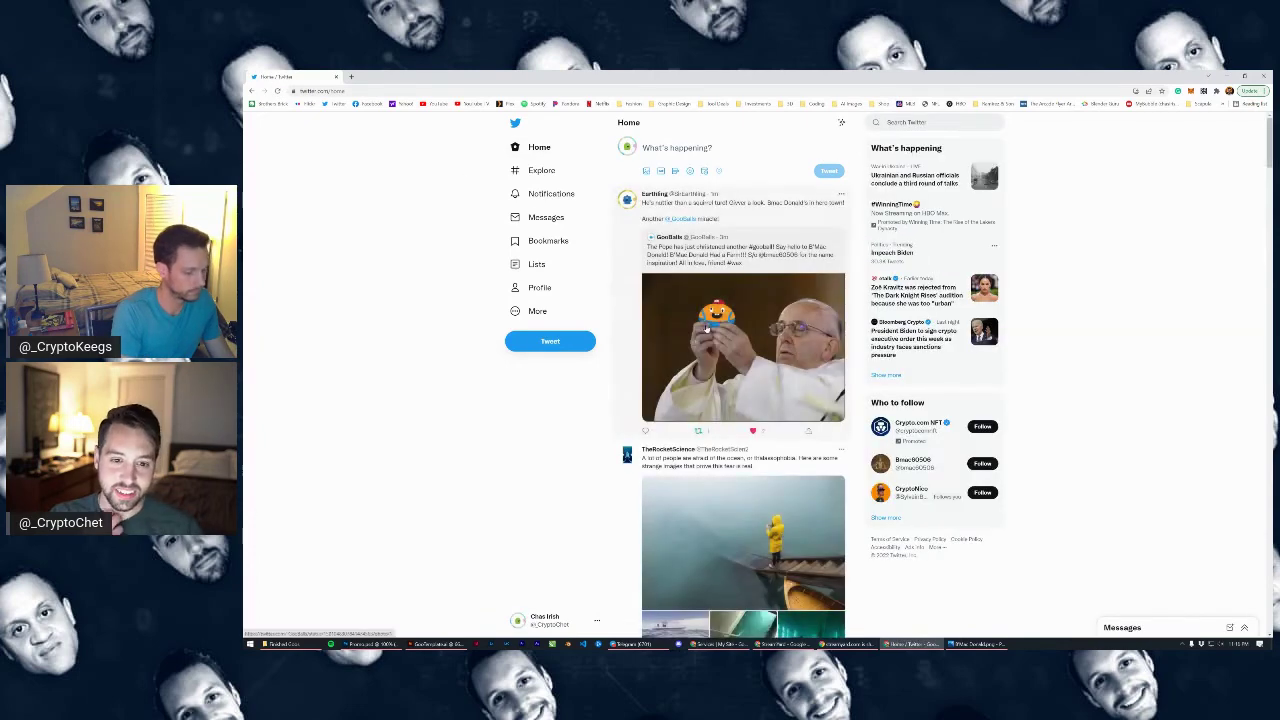
scroll(563, 445, down, 2)
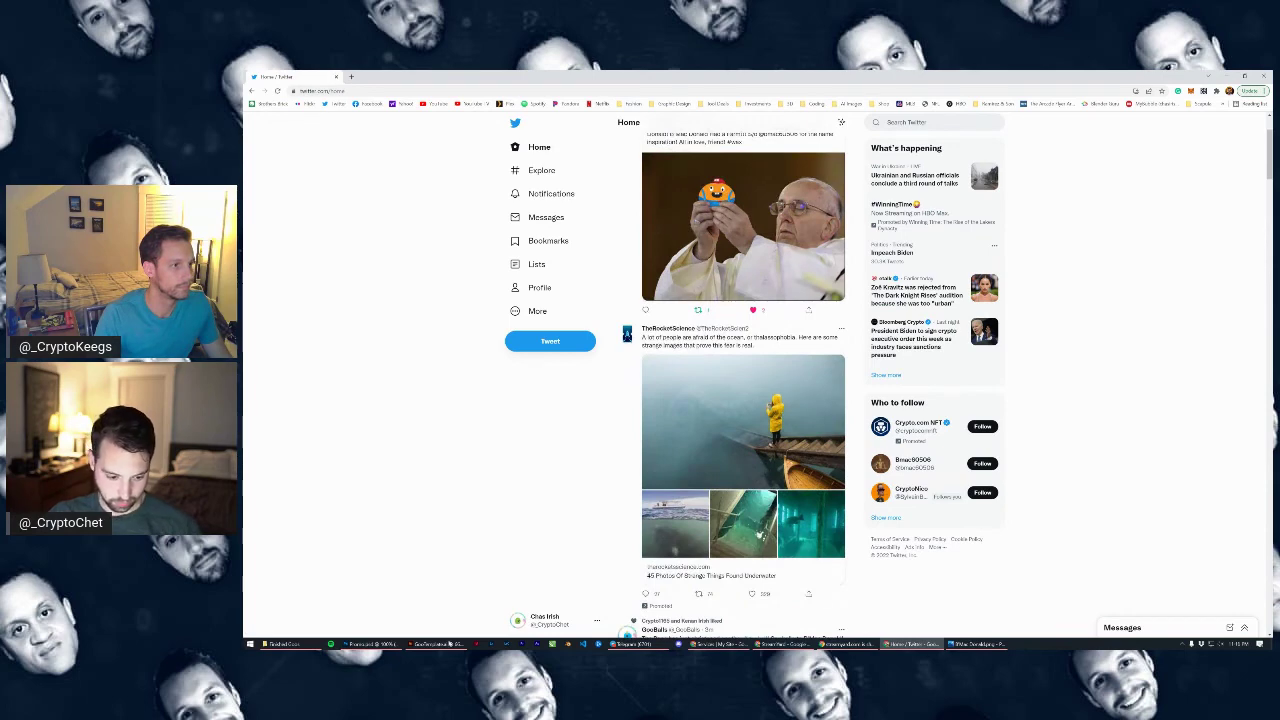
Bring up the B'Mac Donald image in Photos and inspect the face and overalls at close range
mouse_move(437, 646)
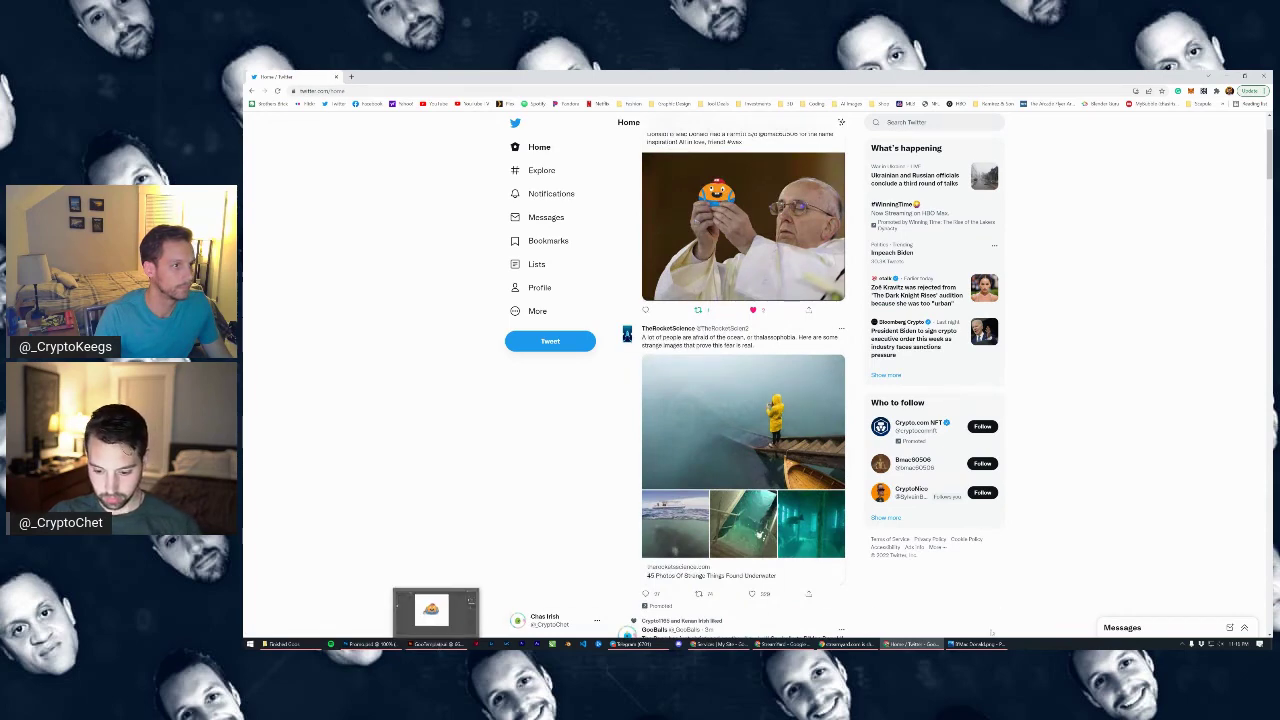
click(435, 608)
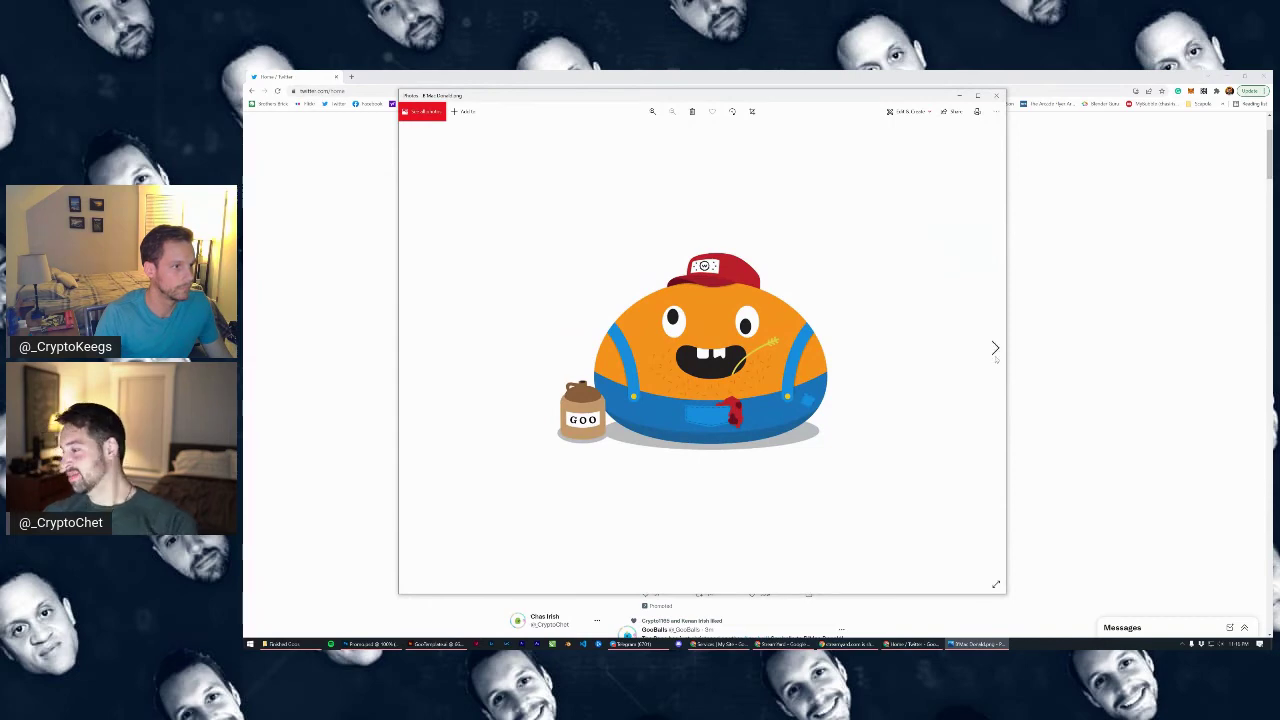
scroll(838, 298, up, 4)
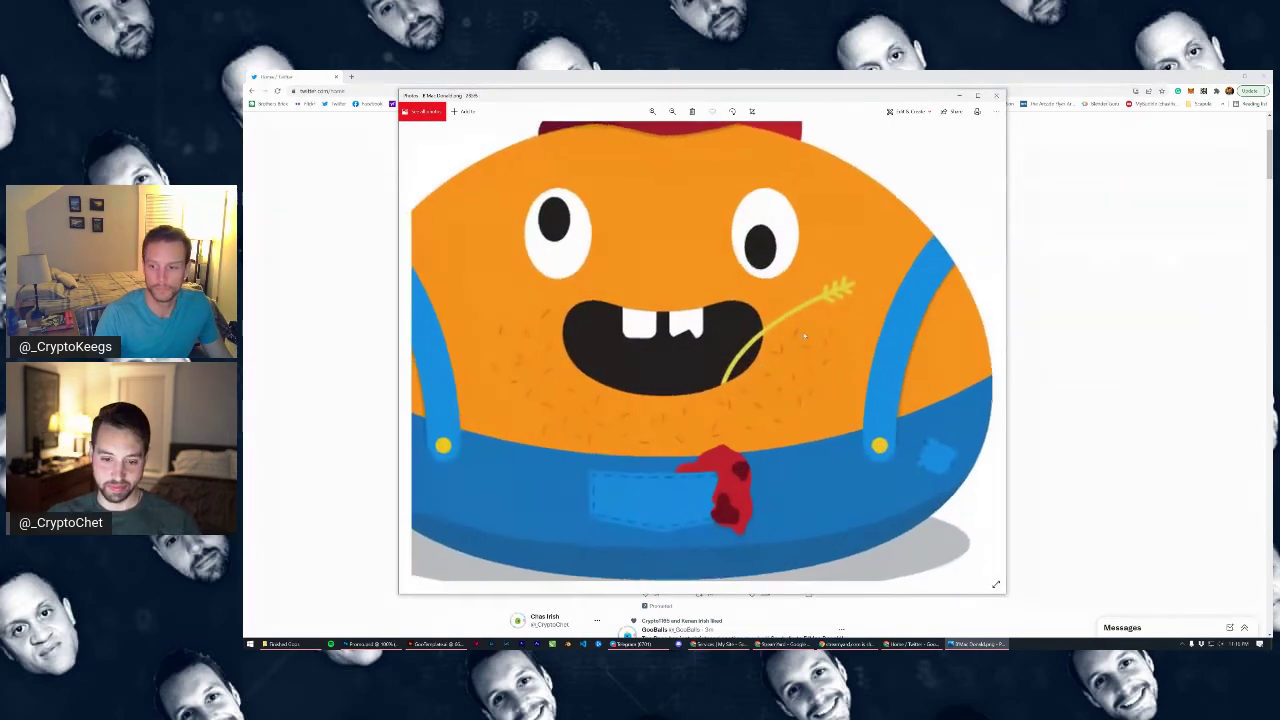
scroll(838, 298, up, 1)
scroll(838, 298, down, 5)
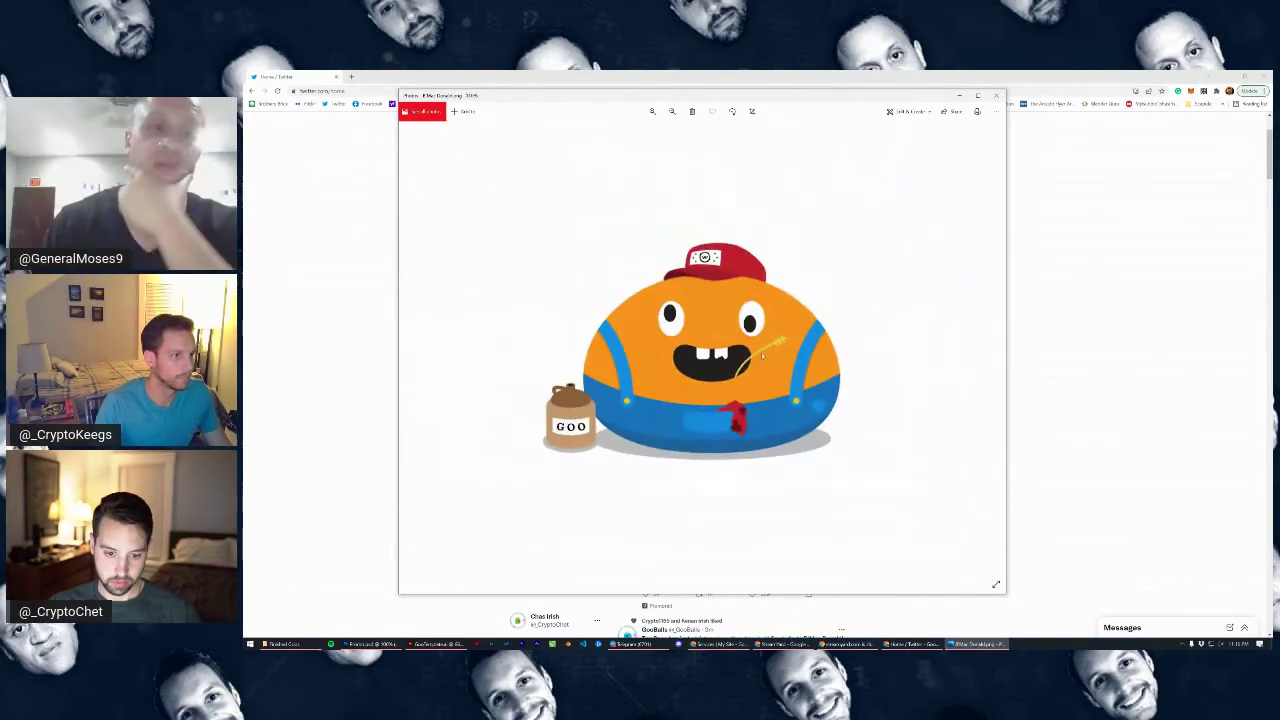
Switch to Illustrator and examine the B'Mac Donald artwork's mouth, stubble and wheat stalk up close
click(440, 643)
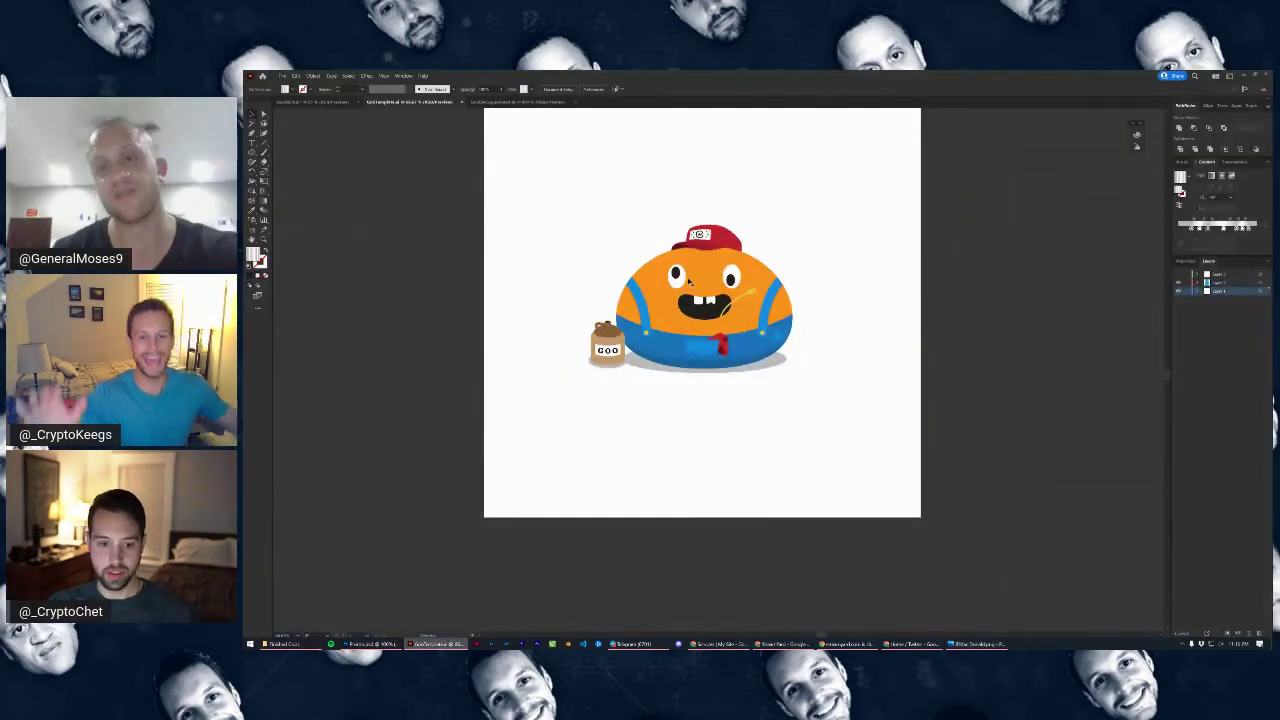
scroll(840, 262, up, 5)
scroll(873, 263, up, 3)
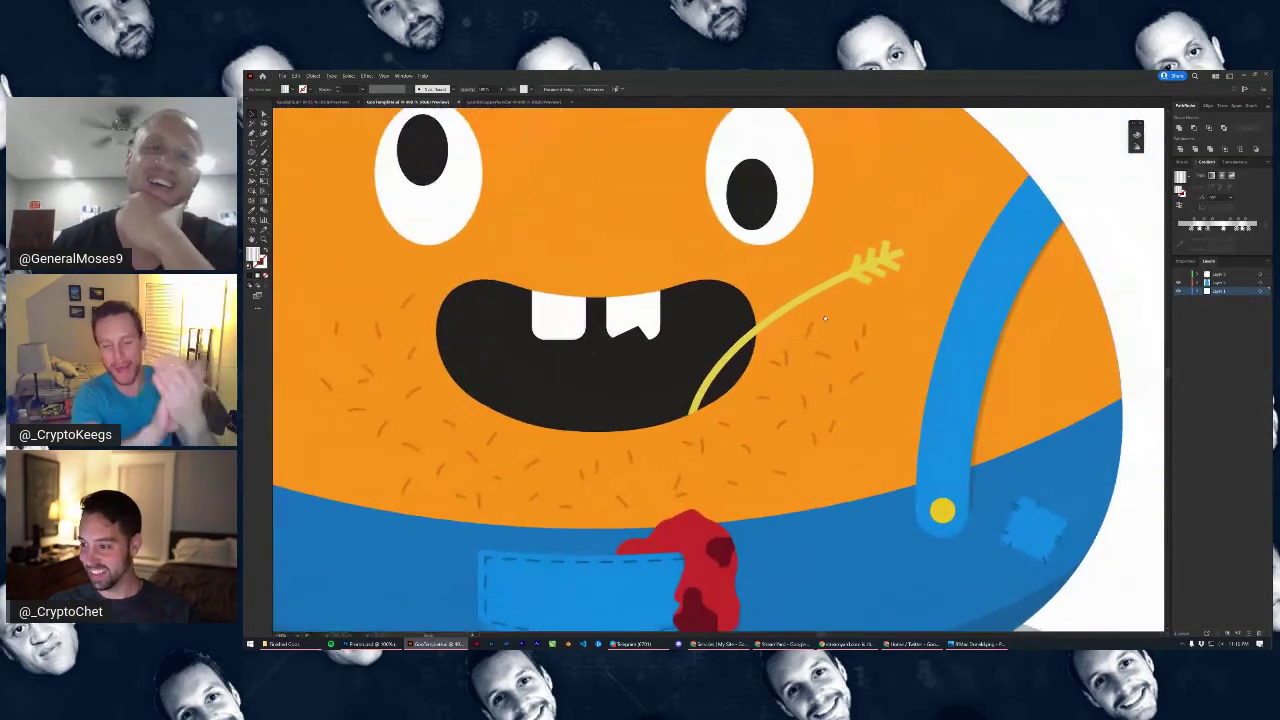
scroll(873, 263, down, 8)
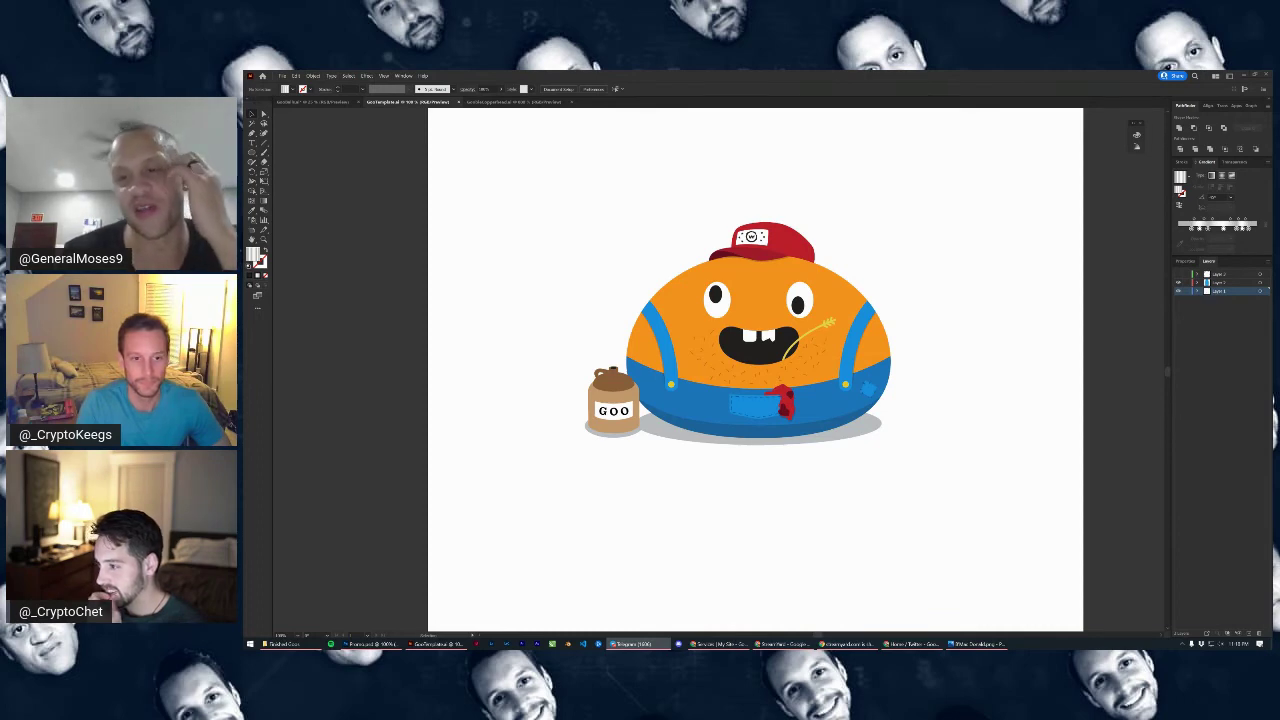
Check the B'Mac Donald frame layout in Photoshop, then return to Illustrator and enlarge the full character with its GOO jug
key(alt+Tab)
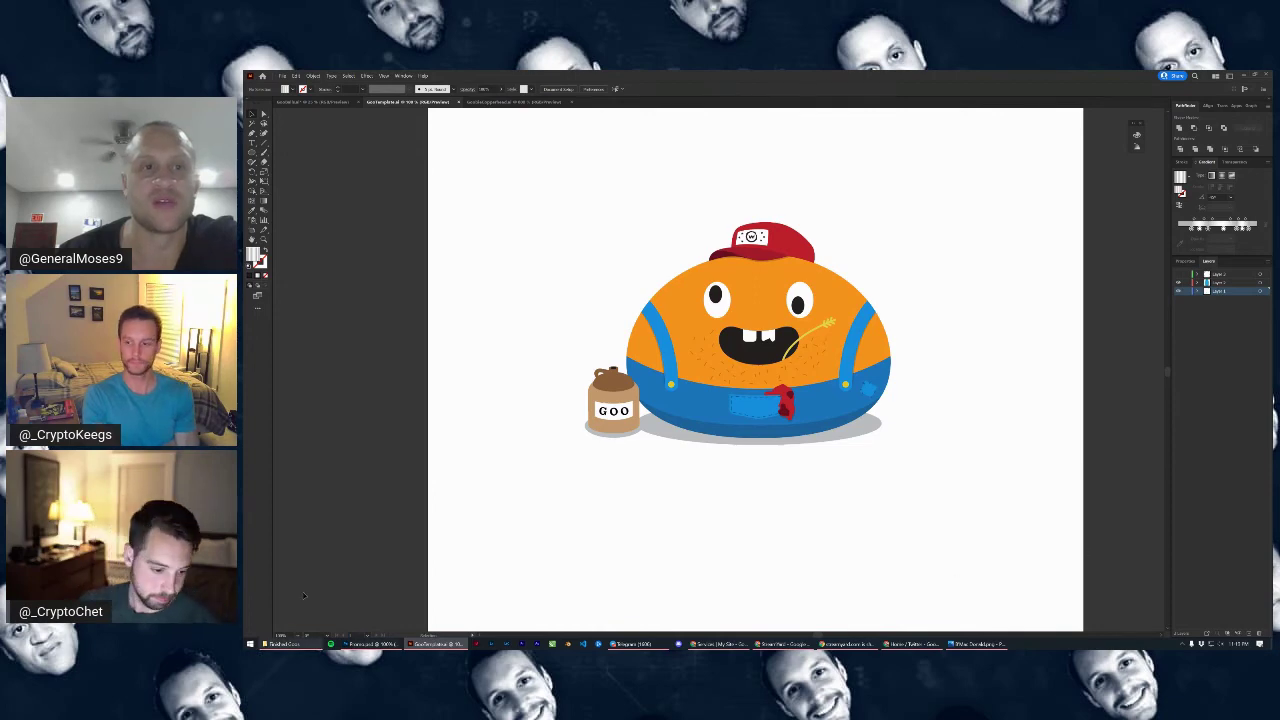
click(371, 644)
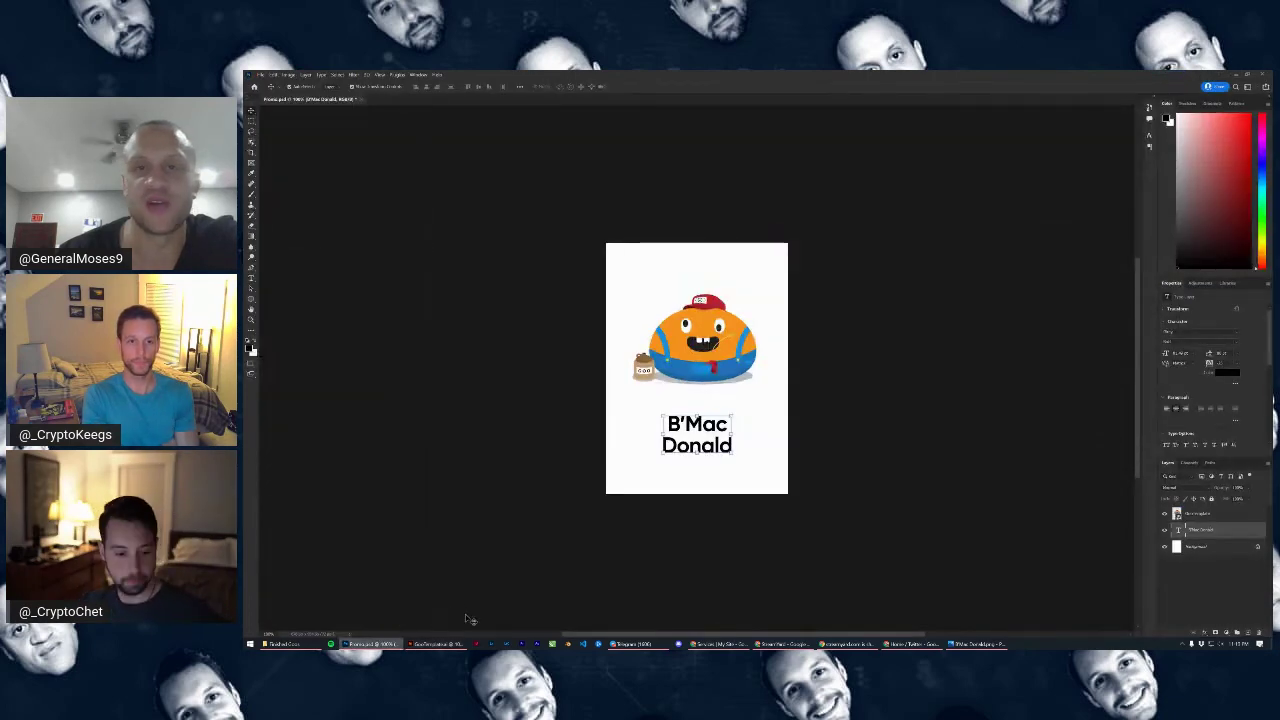
click(436, 644)
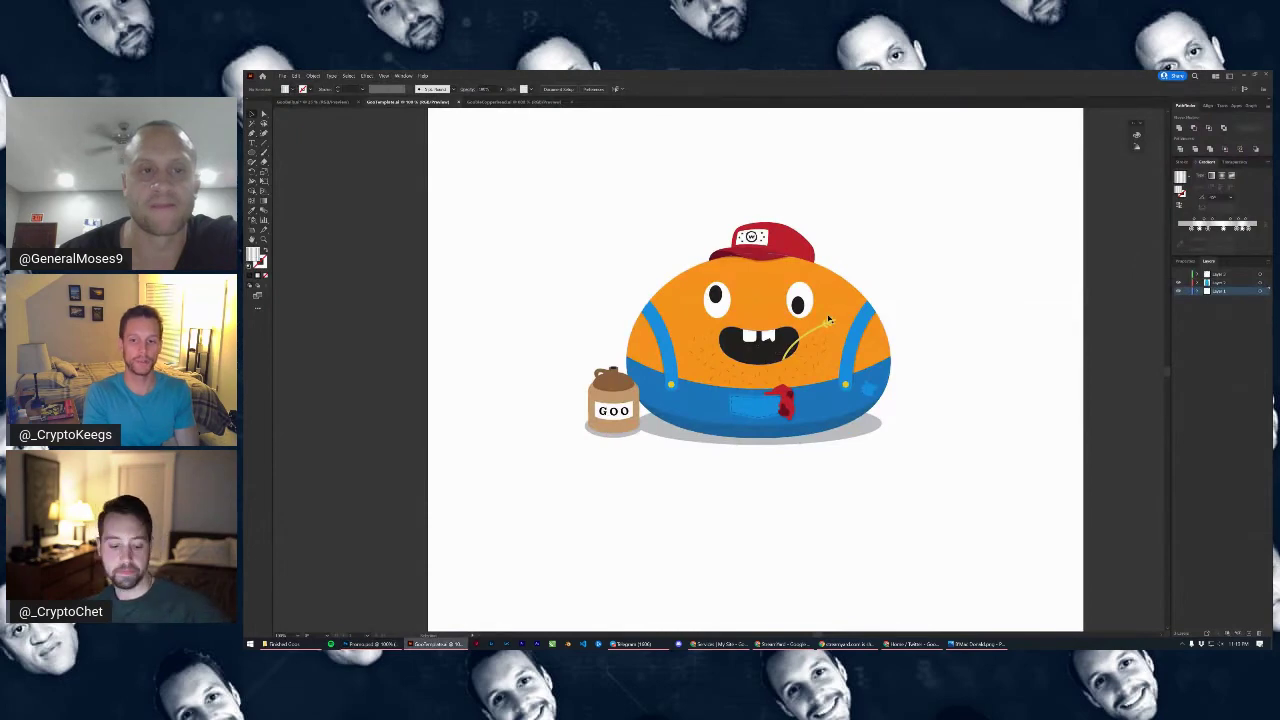
scroll(834, 298, up, 3)
drag(761, 362, 811, 342)
scroll(918, 294, down, 1)
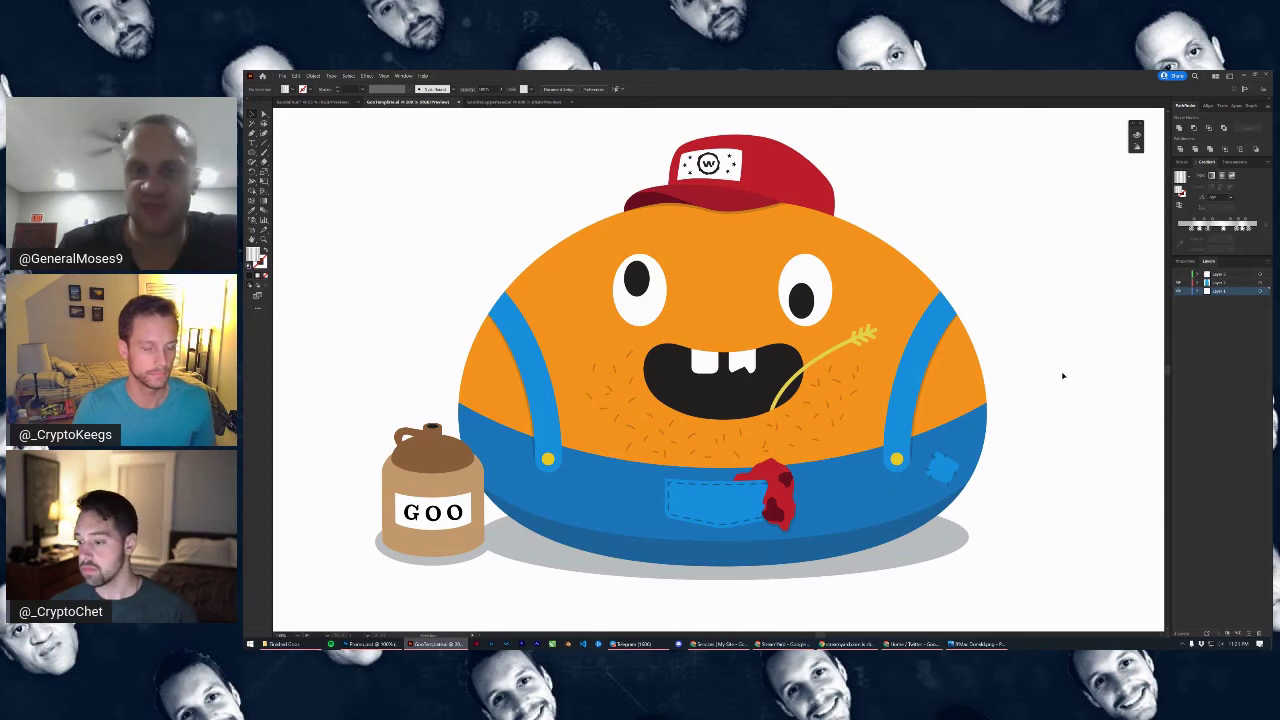
Switch to Chrome and open the graphic designer's portfolio website in a new tab
click(912, 644)
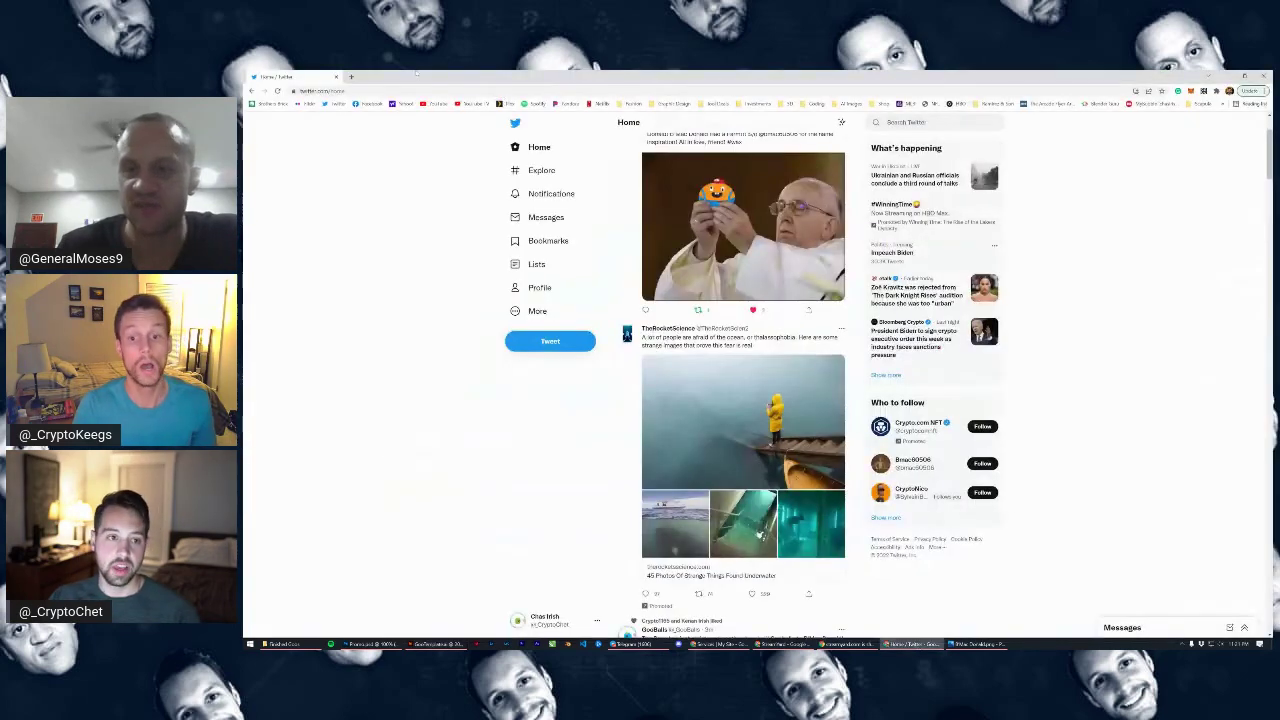
click(351, 77)
click(375, 92)
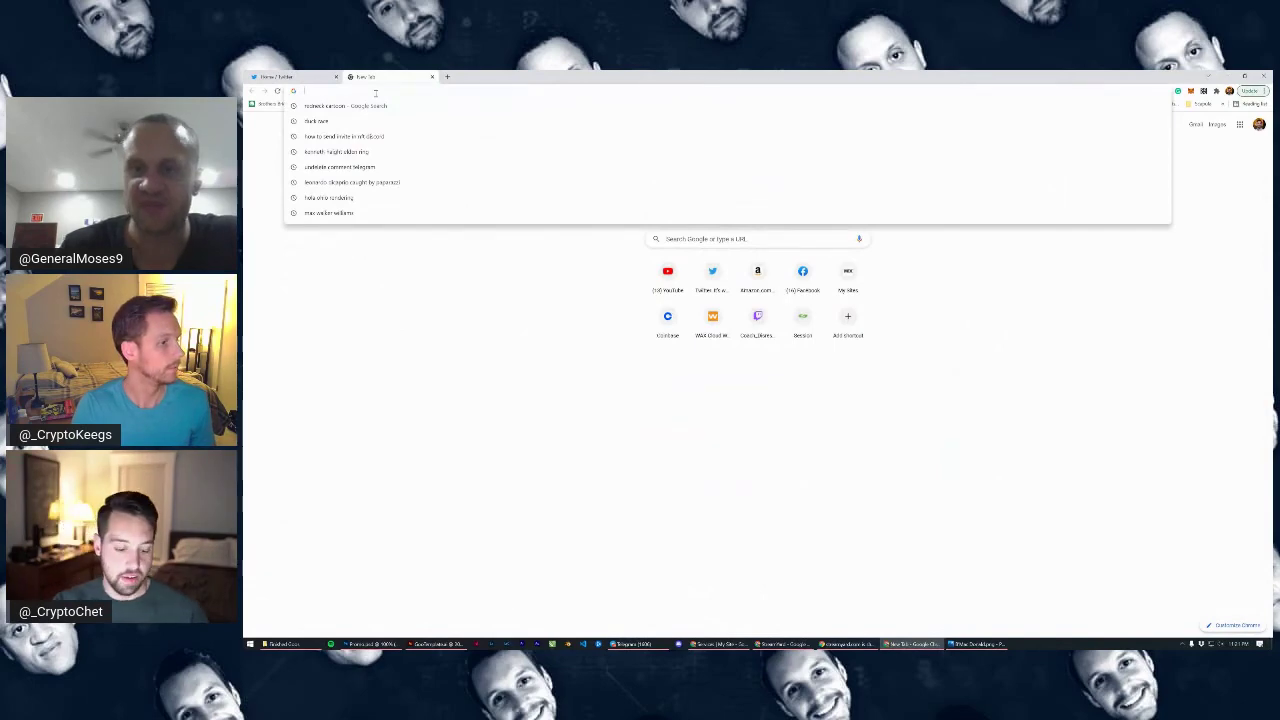
text(g)
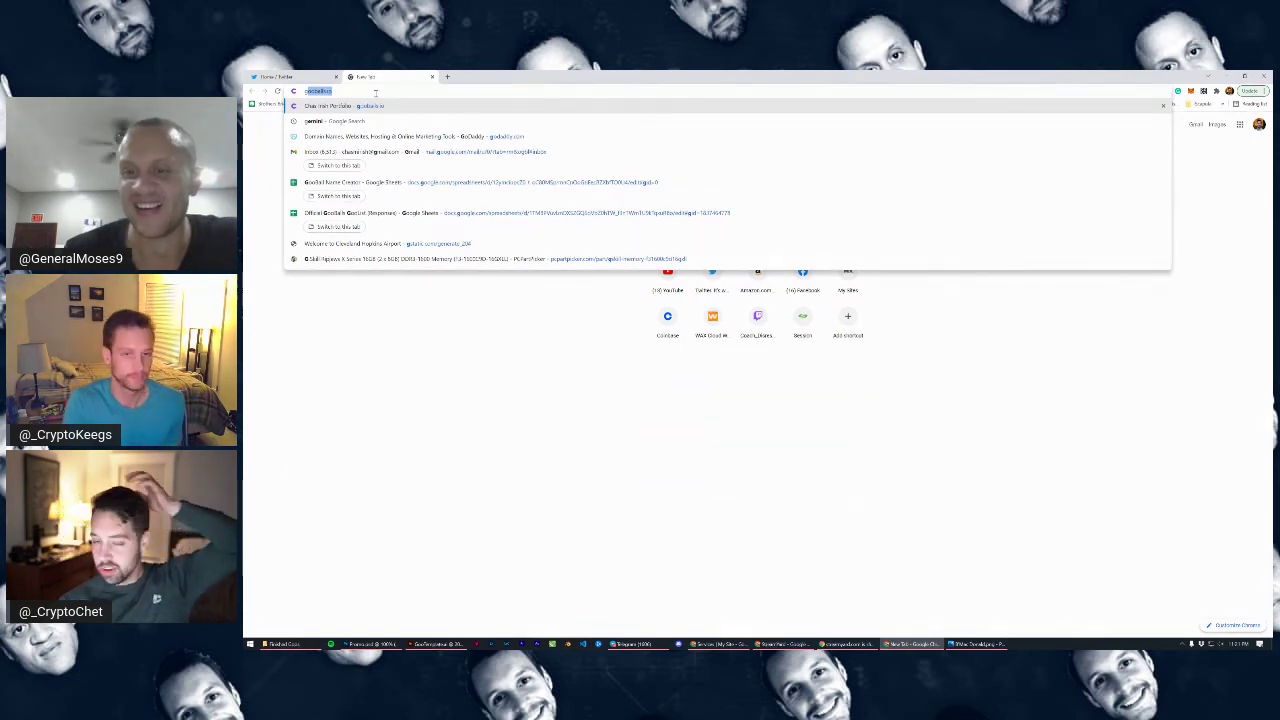
key(Return)
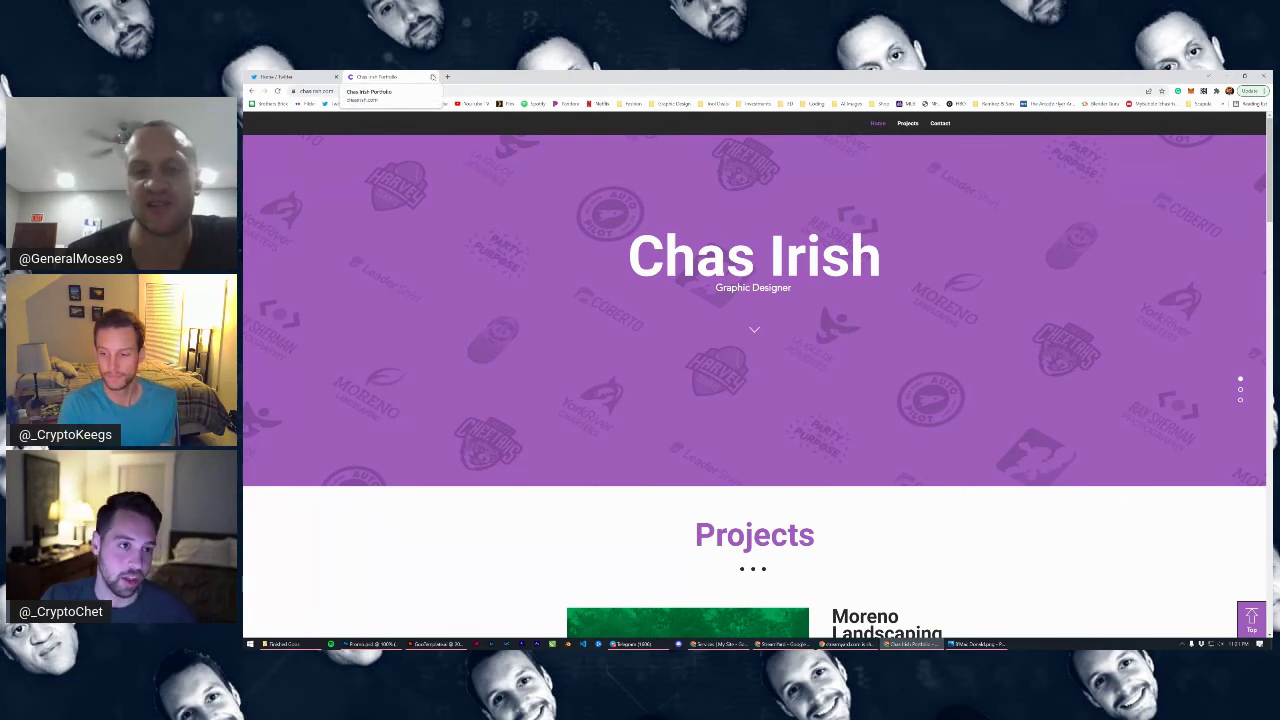
Return to the Twitter home feed, then switch to Illustrator to view the full B'Mac Donald artwork
click(275, 77)
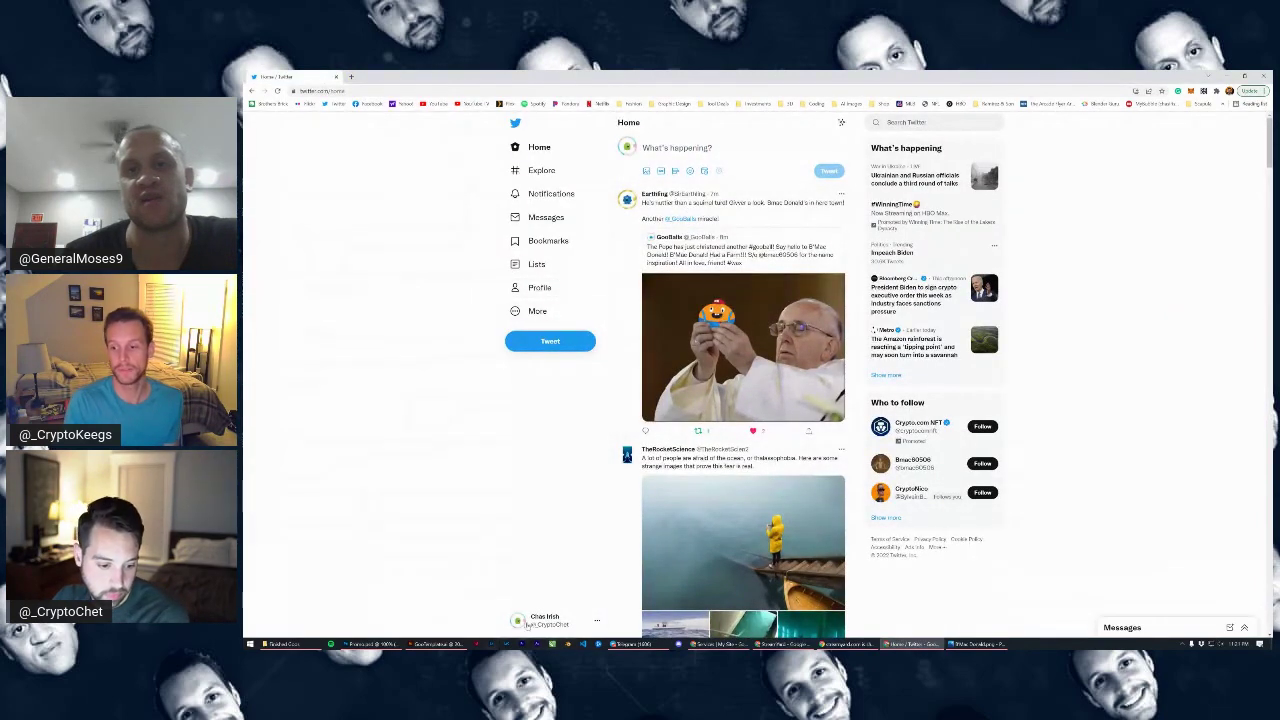
click(440, 644)
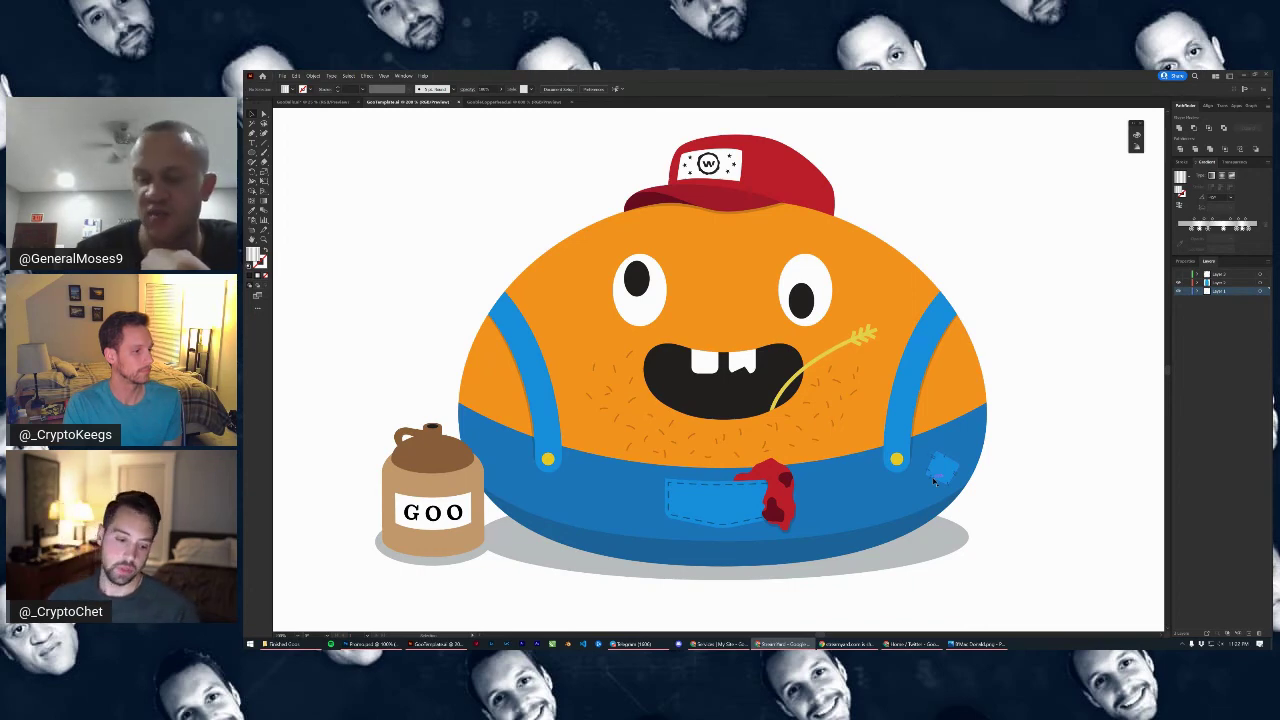
Switch to Chrome, open the graphic designer's portfolio website in a new tab, and return to the B'Mac Donald artwork in Illustrator
click(912, 644)
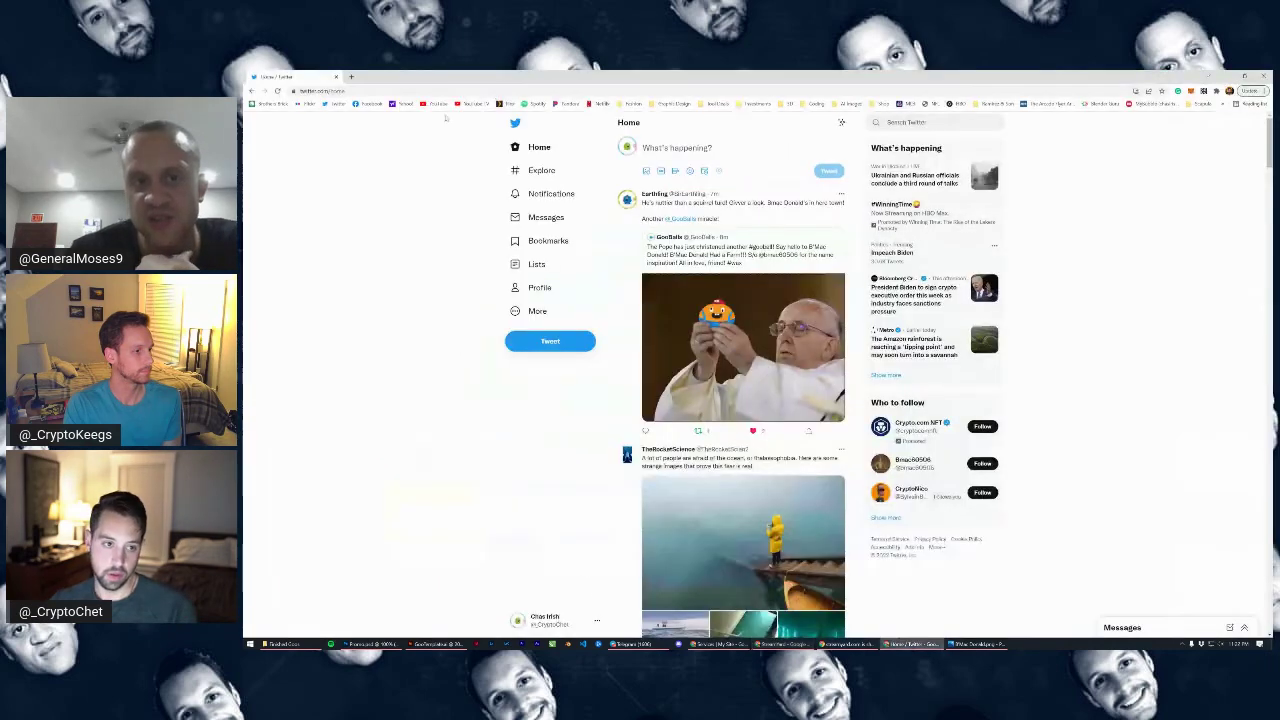
click(352, 78)
click(359, 90)
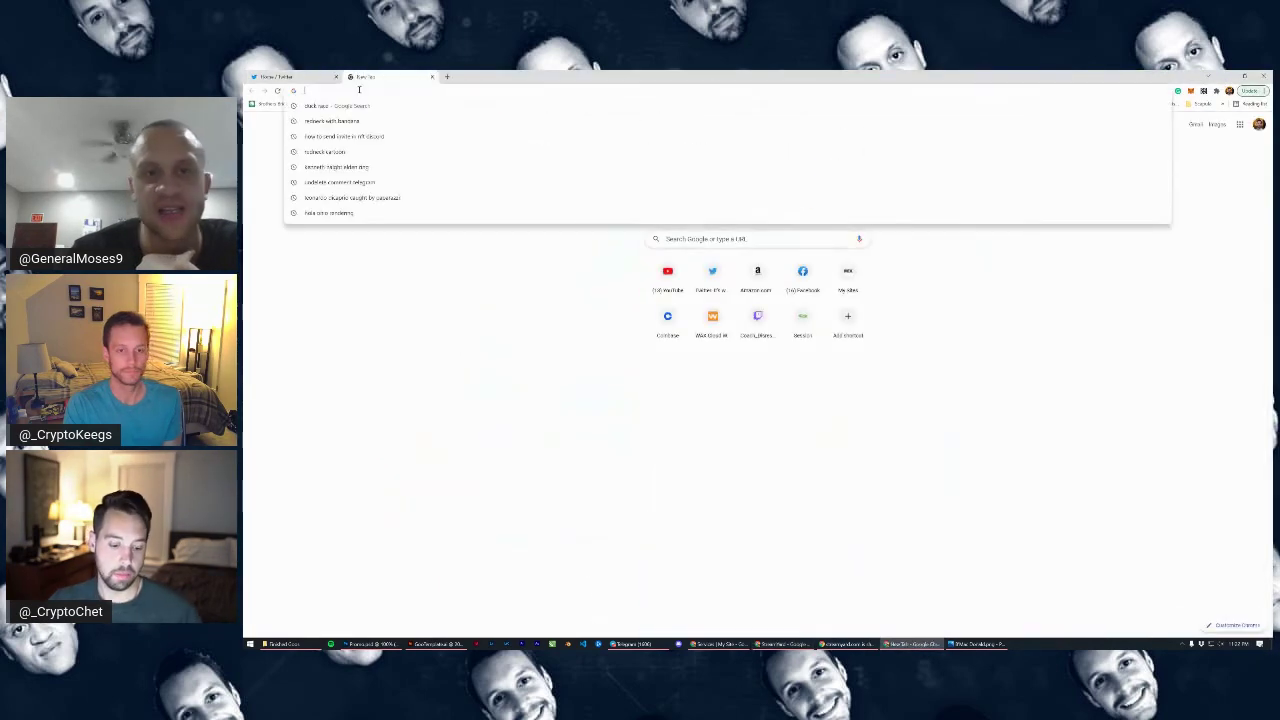
text(gooballs.io)
key(Return)
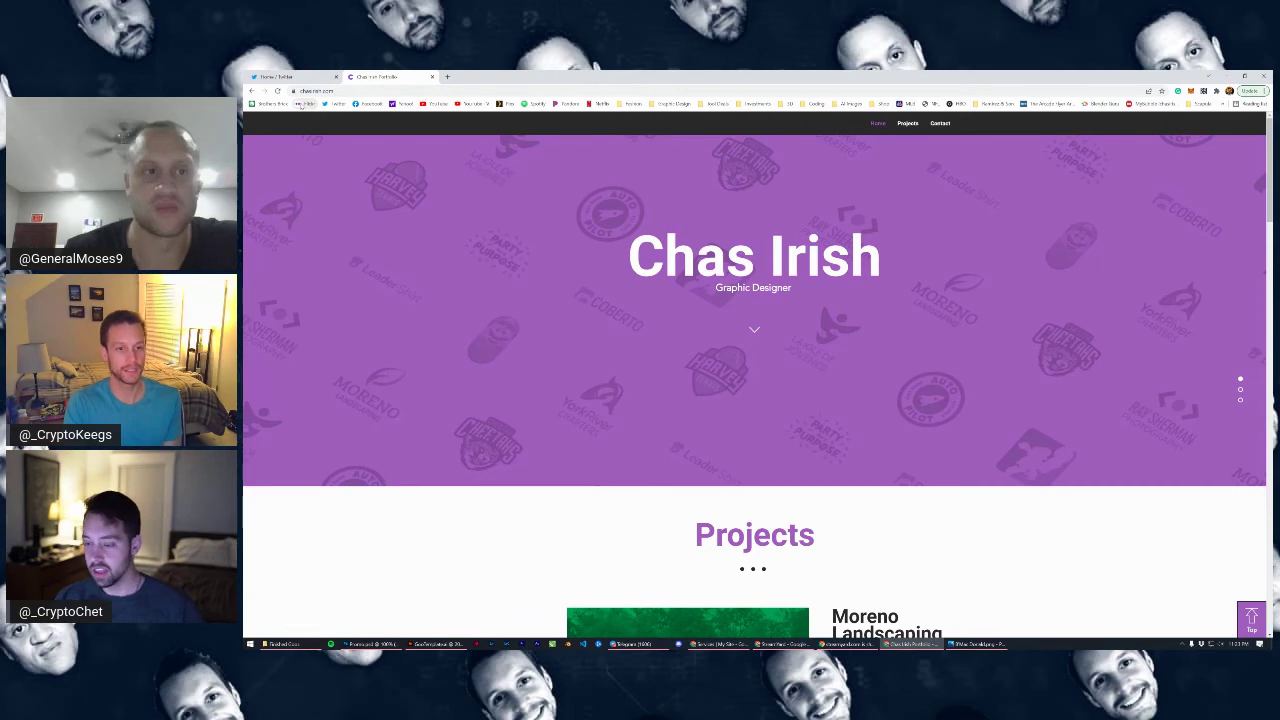
click(436, 644)
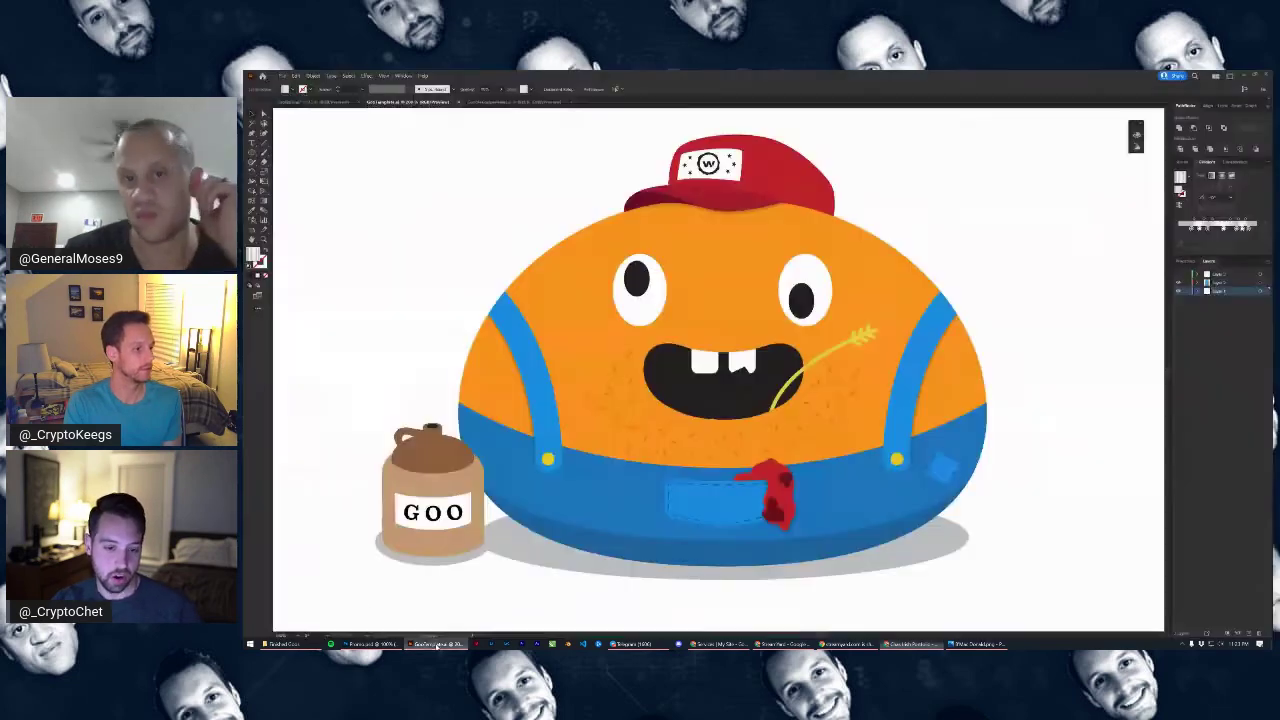